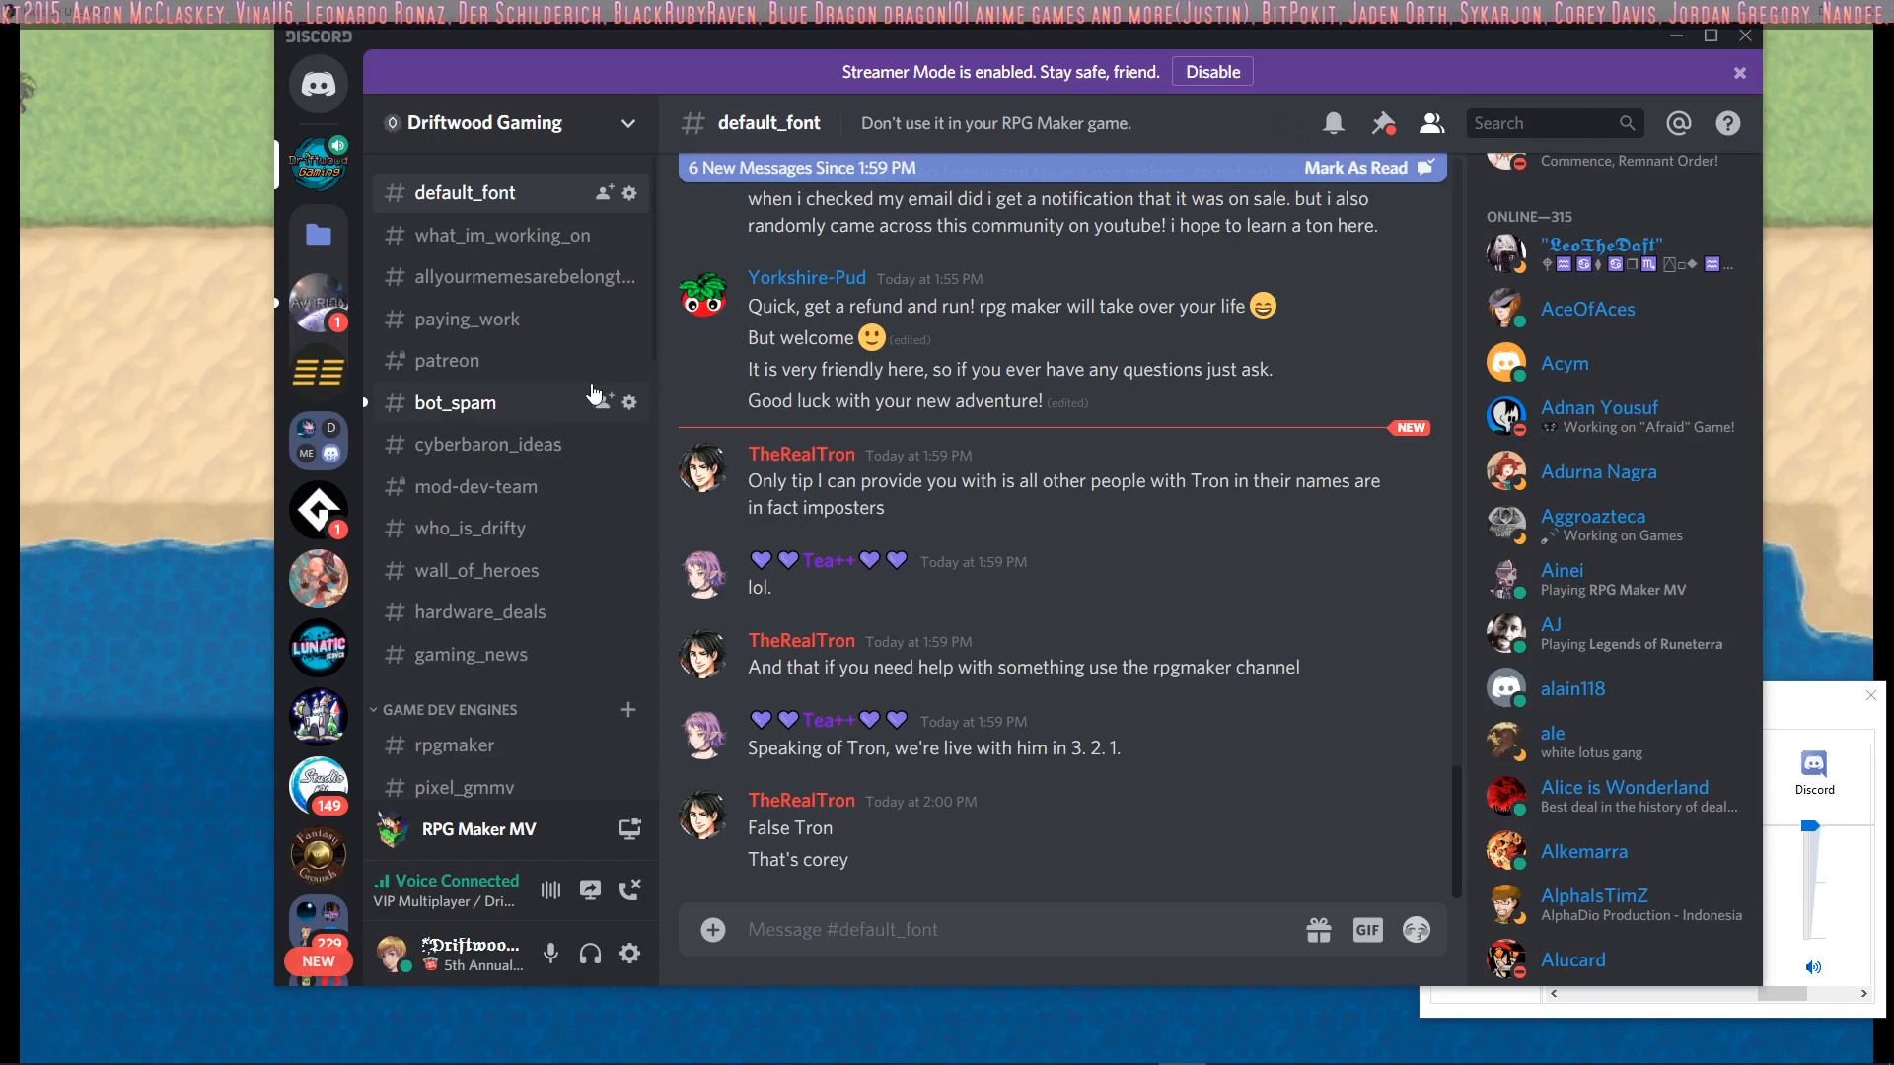
Open the official_content channel of the Driftwood Gaming server and post the copied YouTube video link there
scroll(498, 454, down, 4)
scroll(484, 478, down, 5)
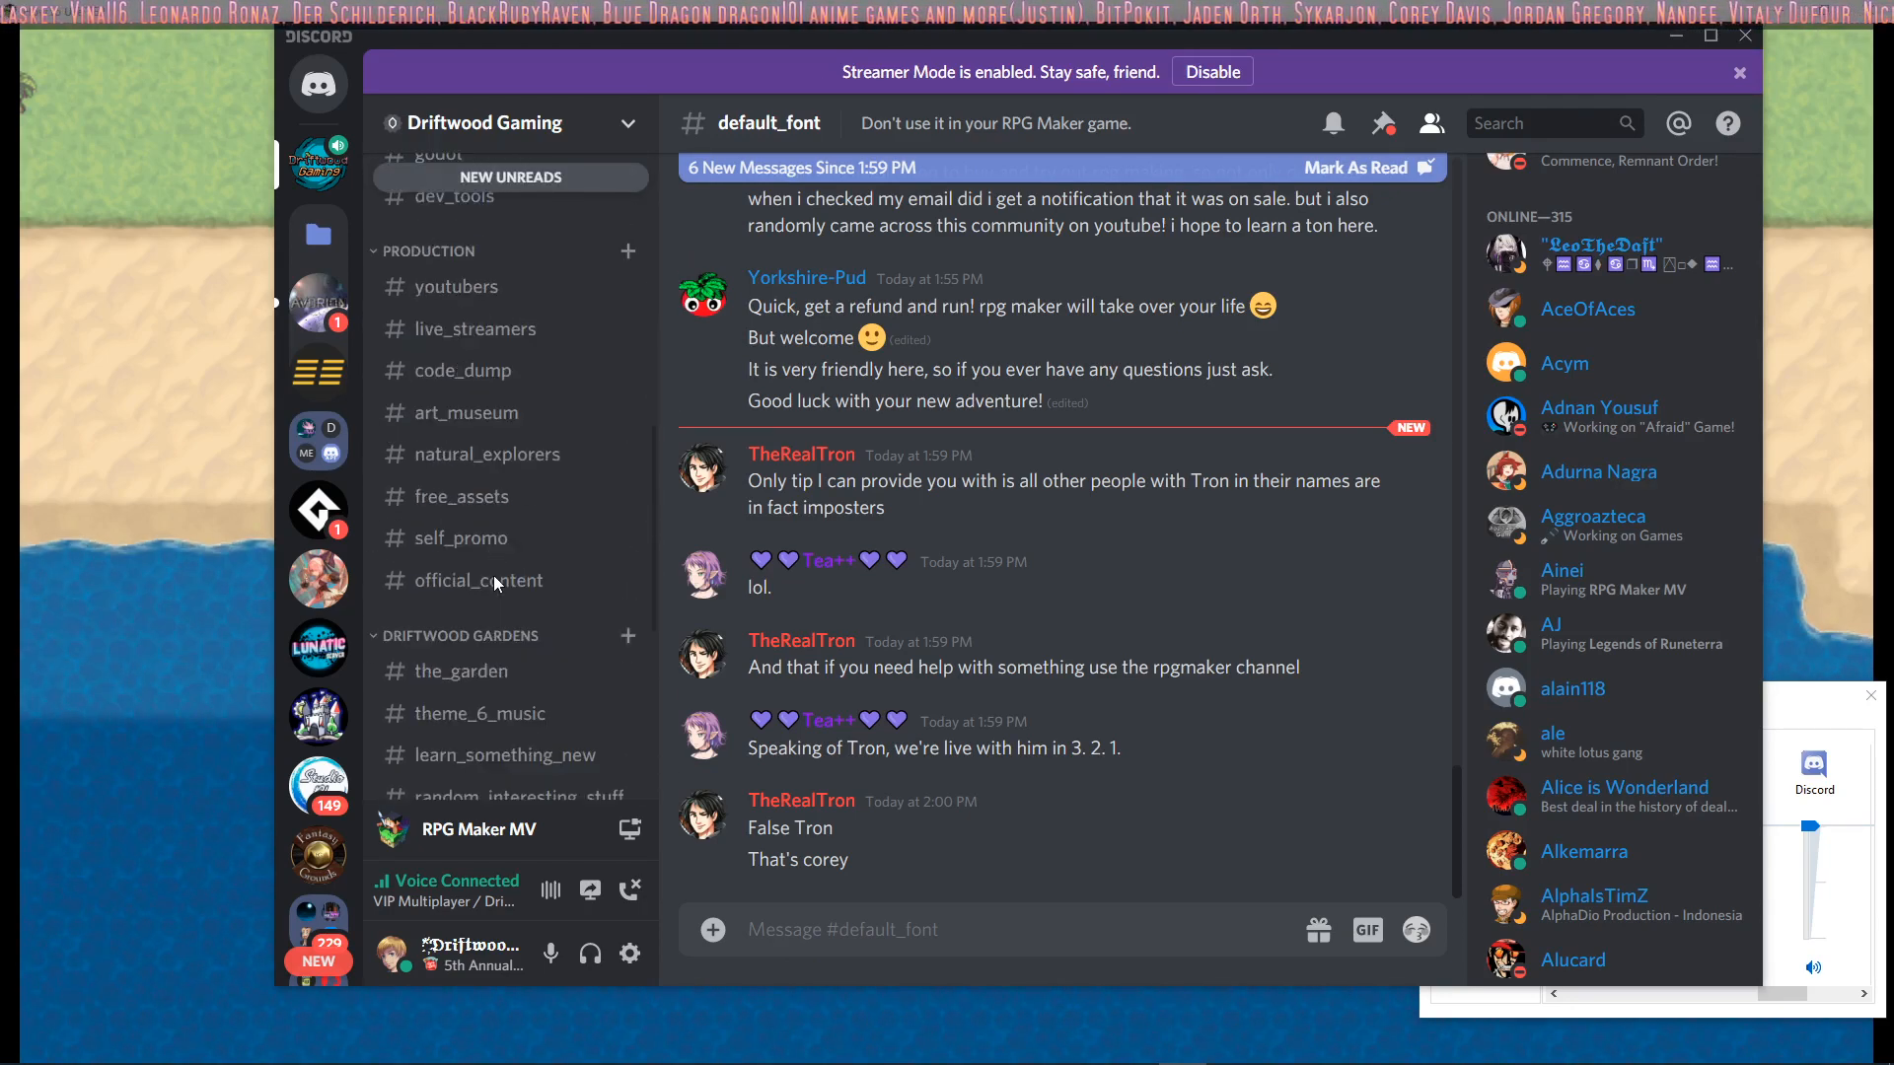
click(500, 535)
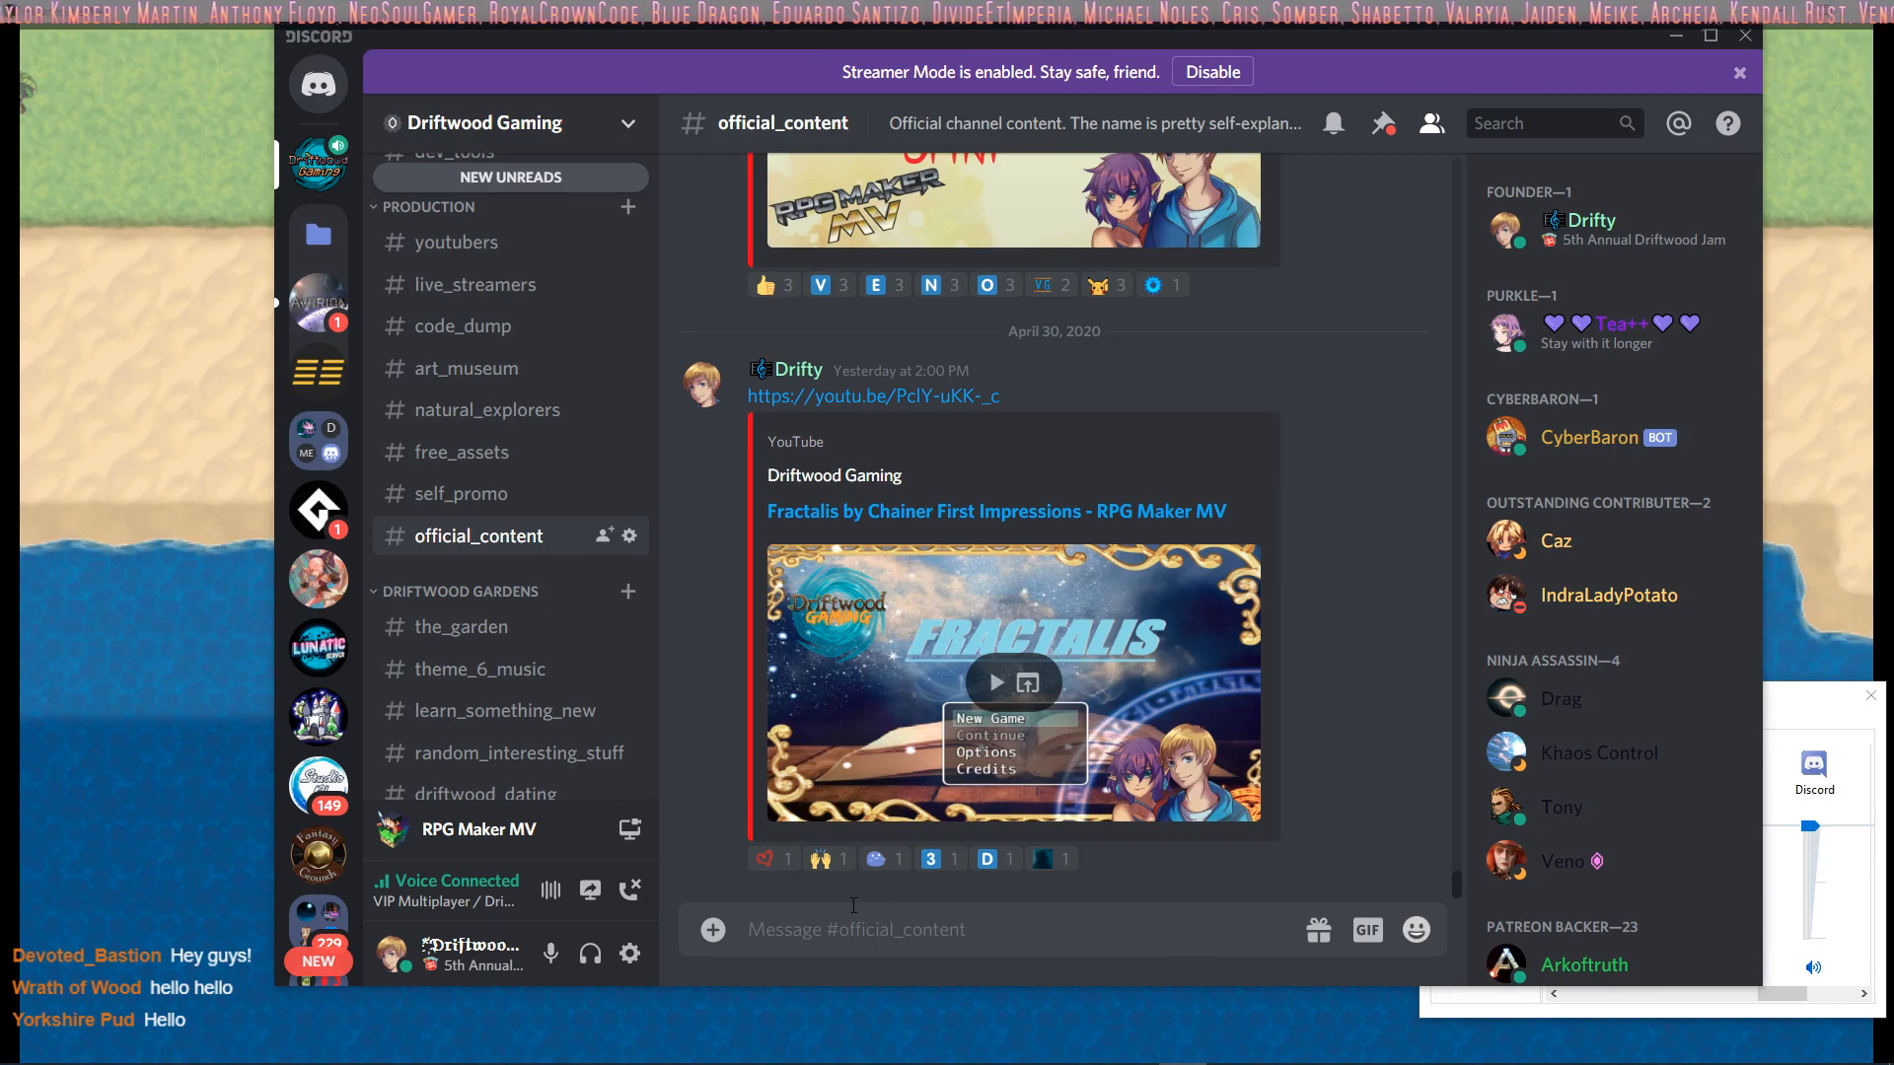
right_click(870, 932)
click(917, 903)
key(Return)
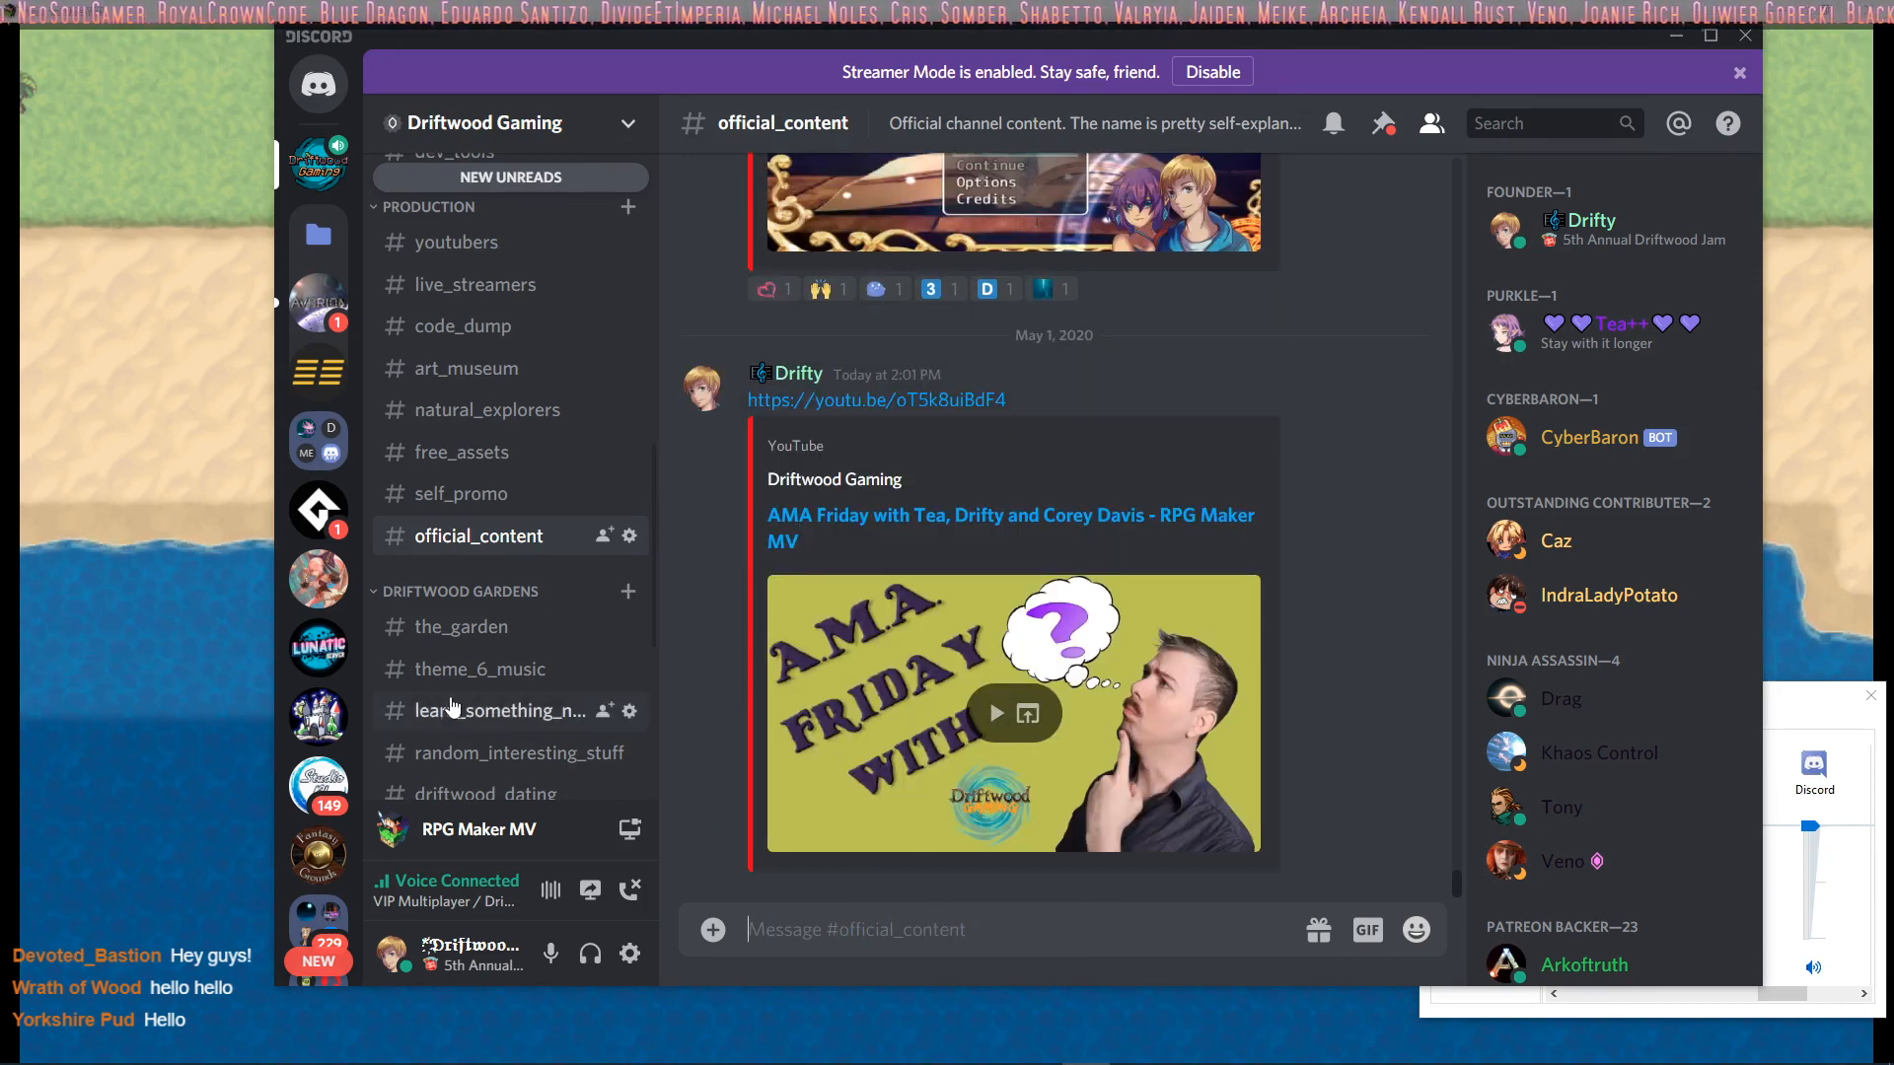
Minimize Discord and bring the RPG Maker MV game playtest into focus
scroll(449, 715, up, 10)
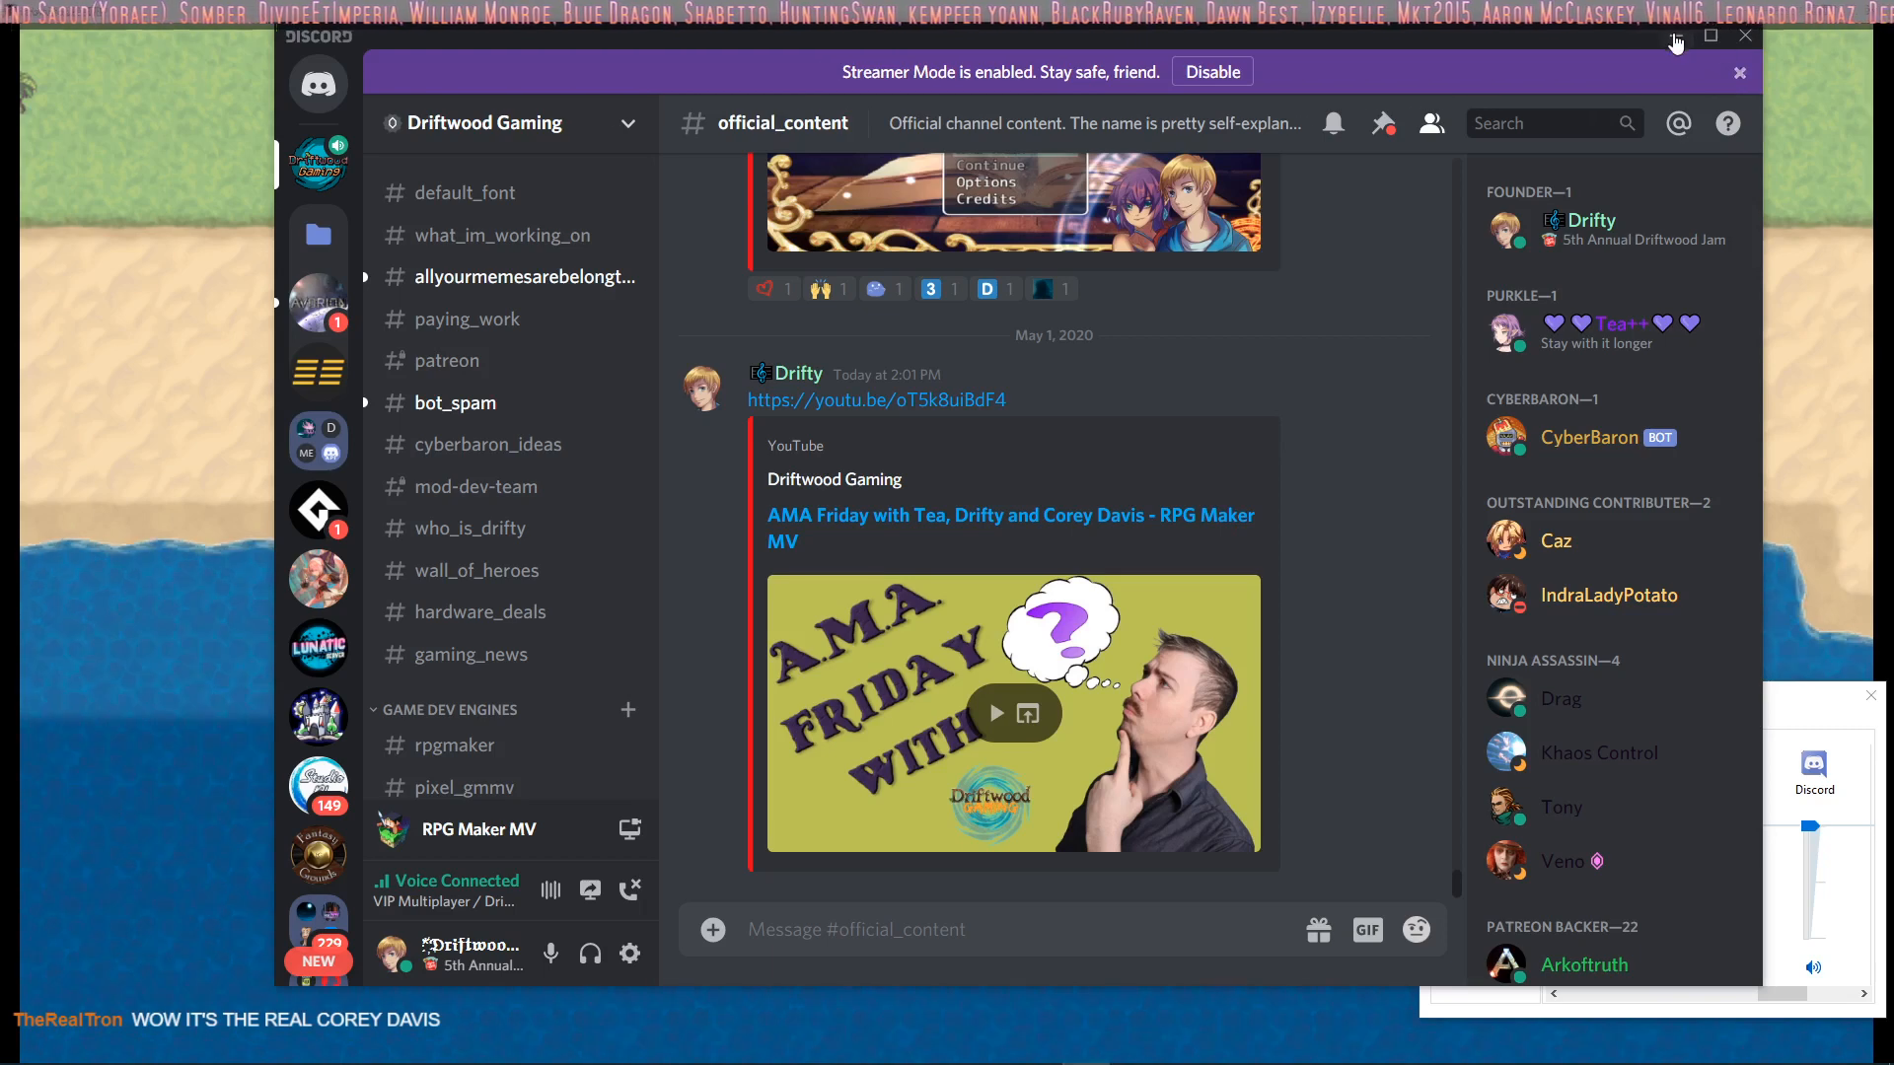
click(1677, 37)
click(485, 9)
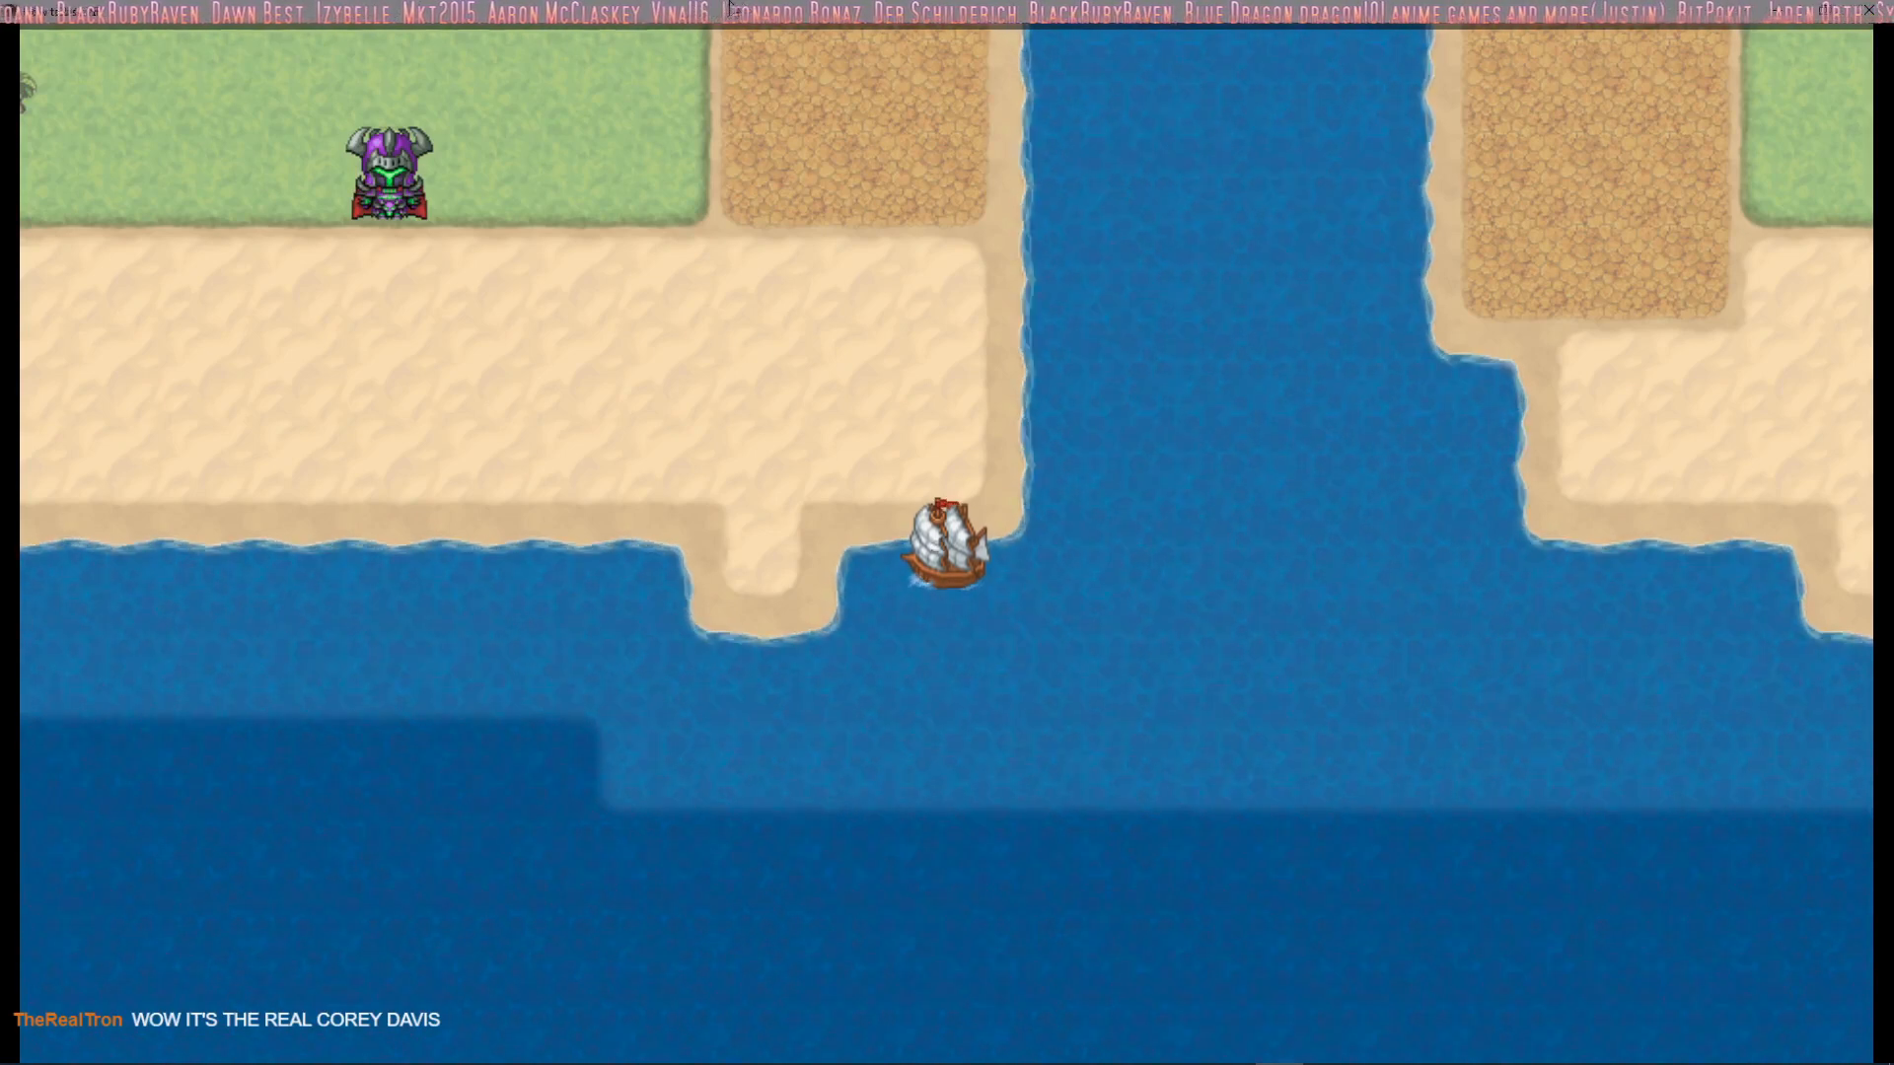
Sail the ship along the coast to the small sand spit, disembark and walk onto the beach
key(Right)
key(Up)
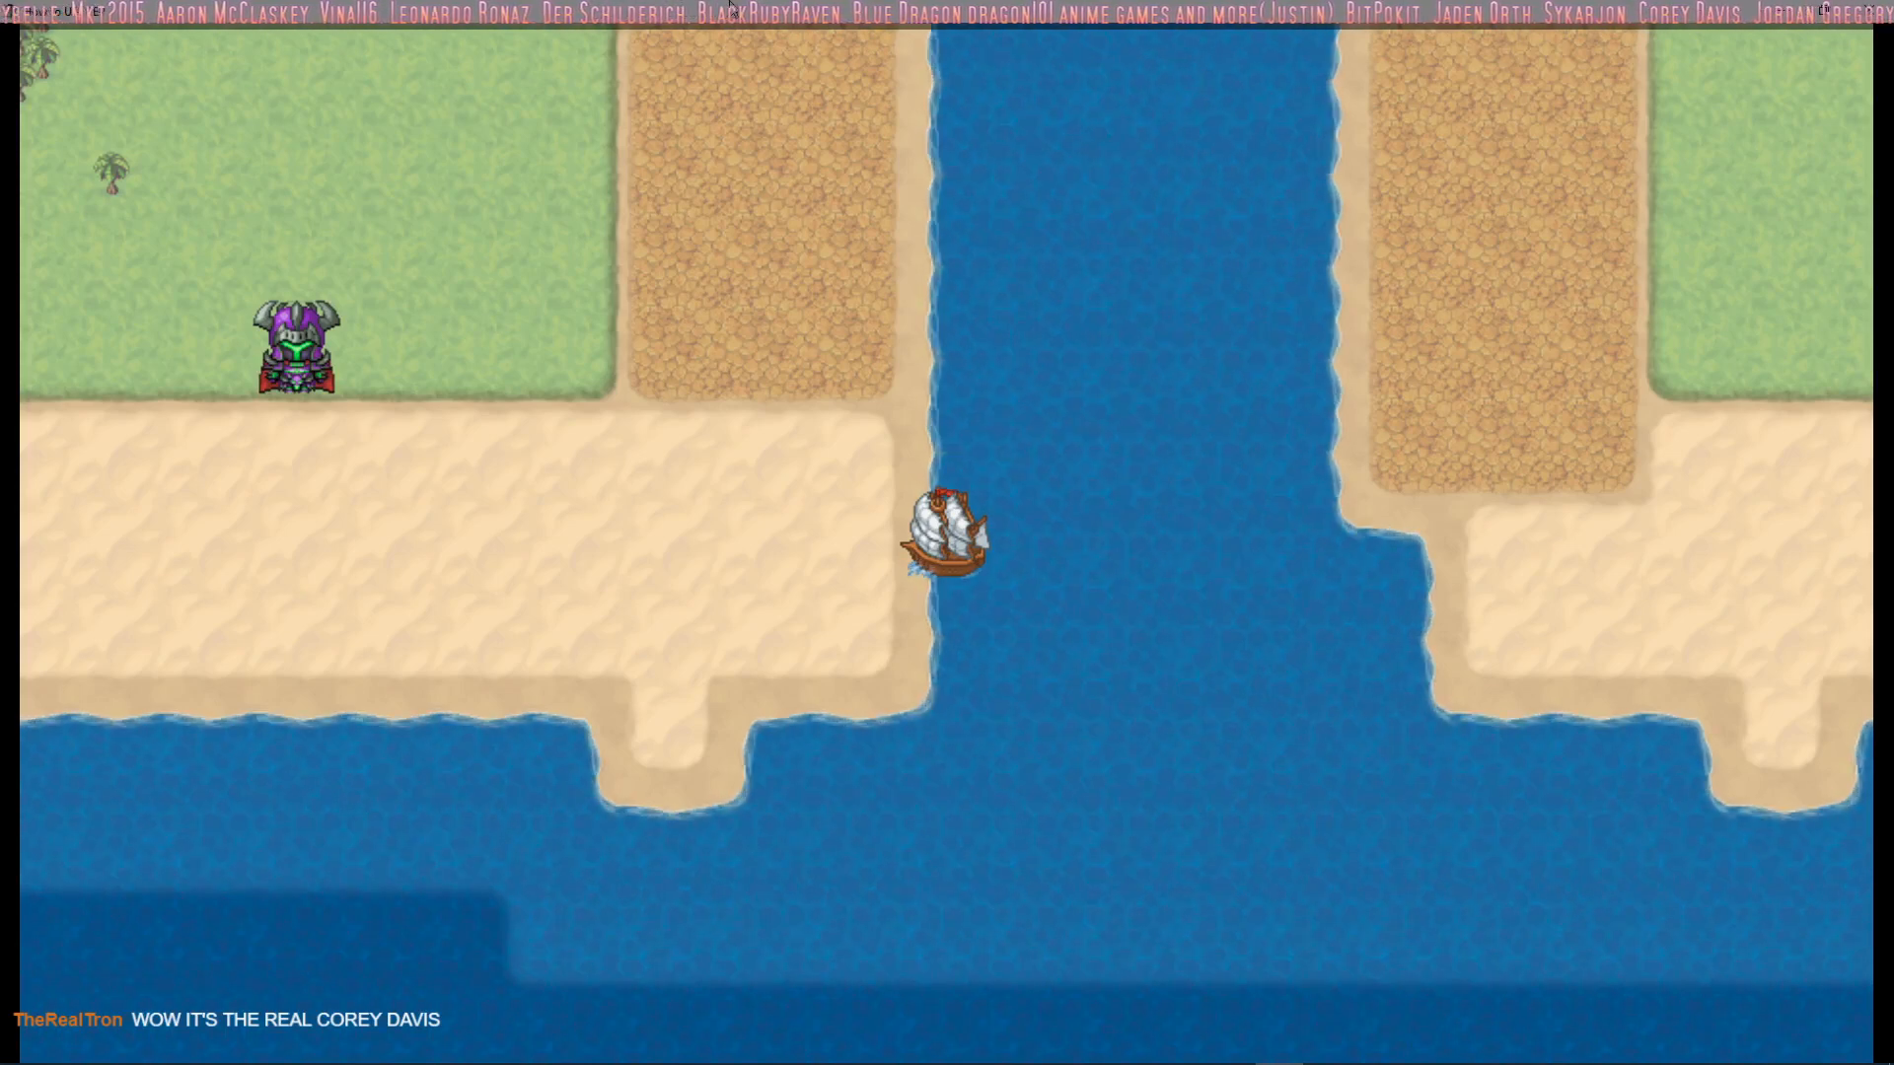
key(Down)
key(Left)
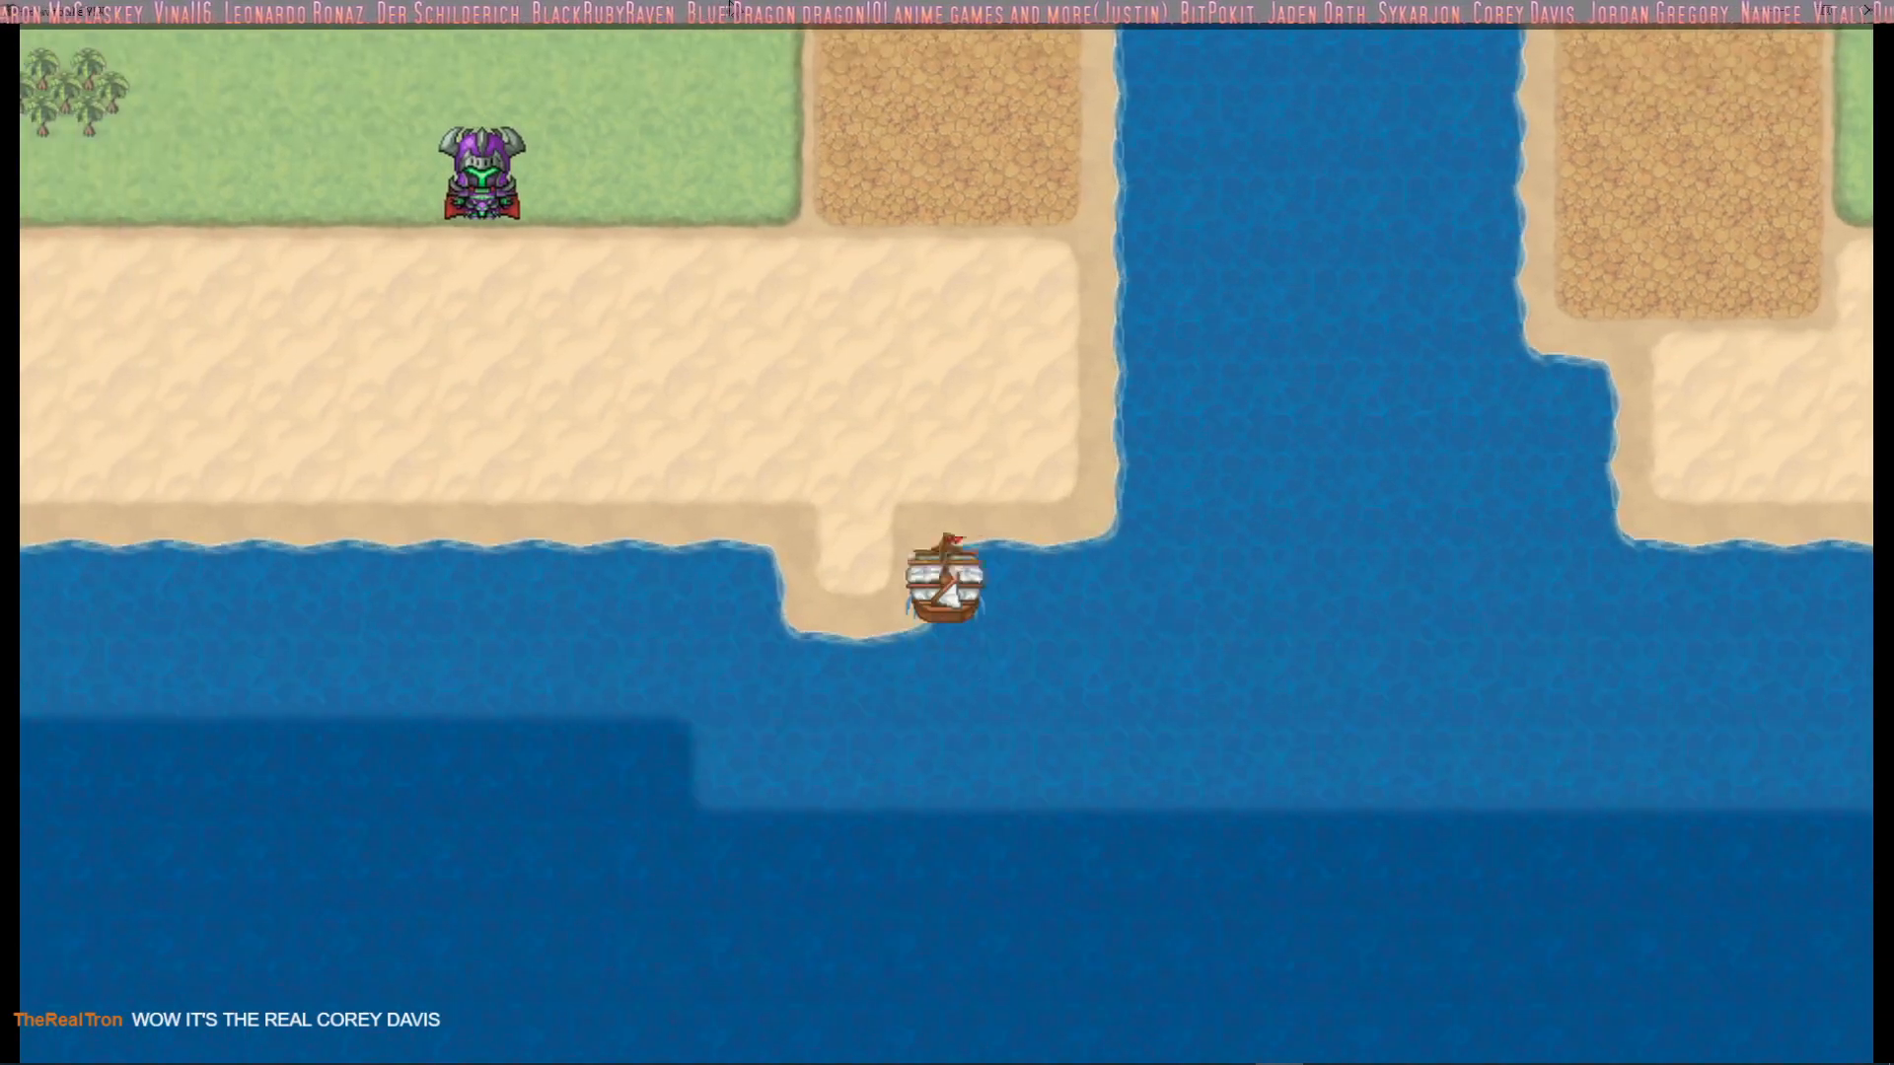
key(Up)
key(Return)
key(Left)
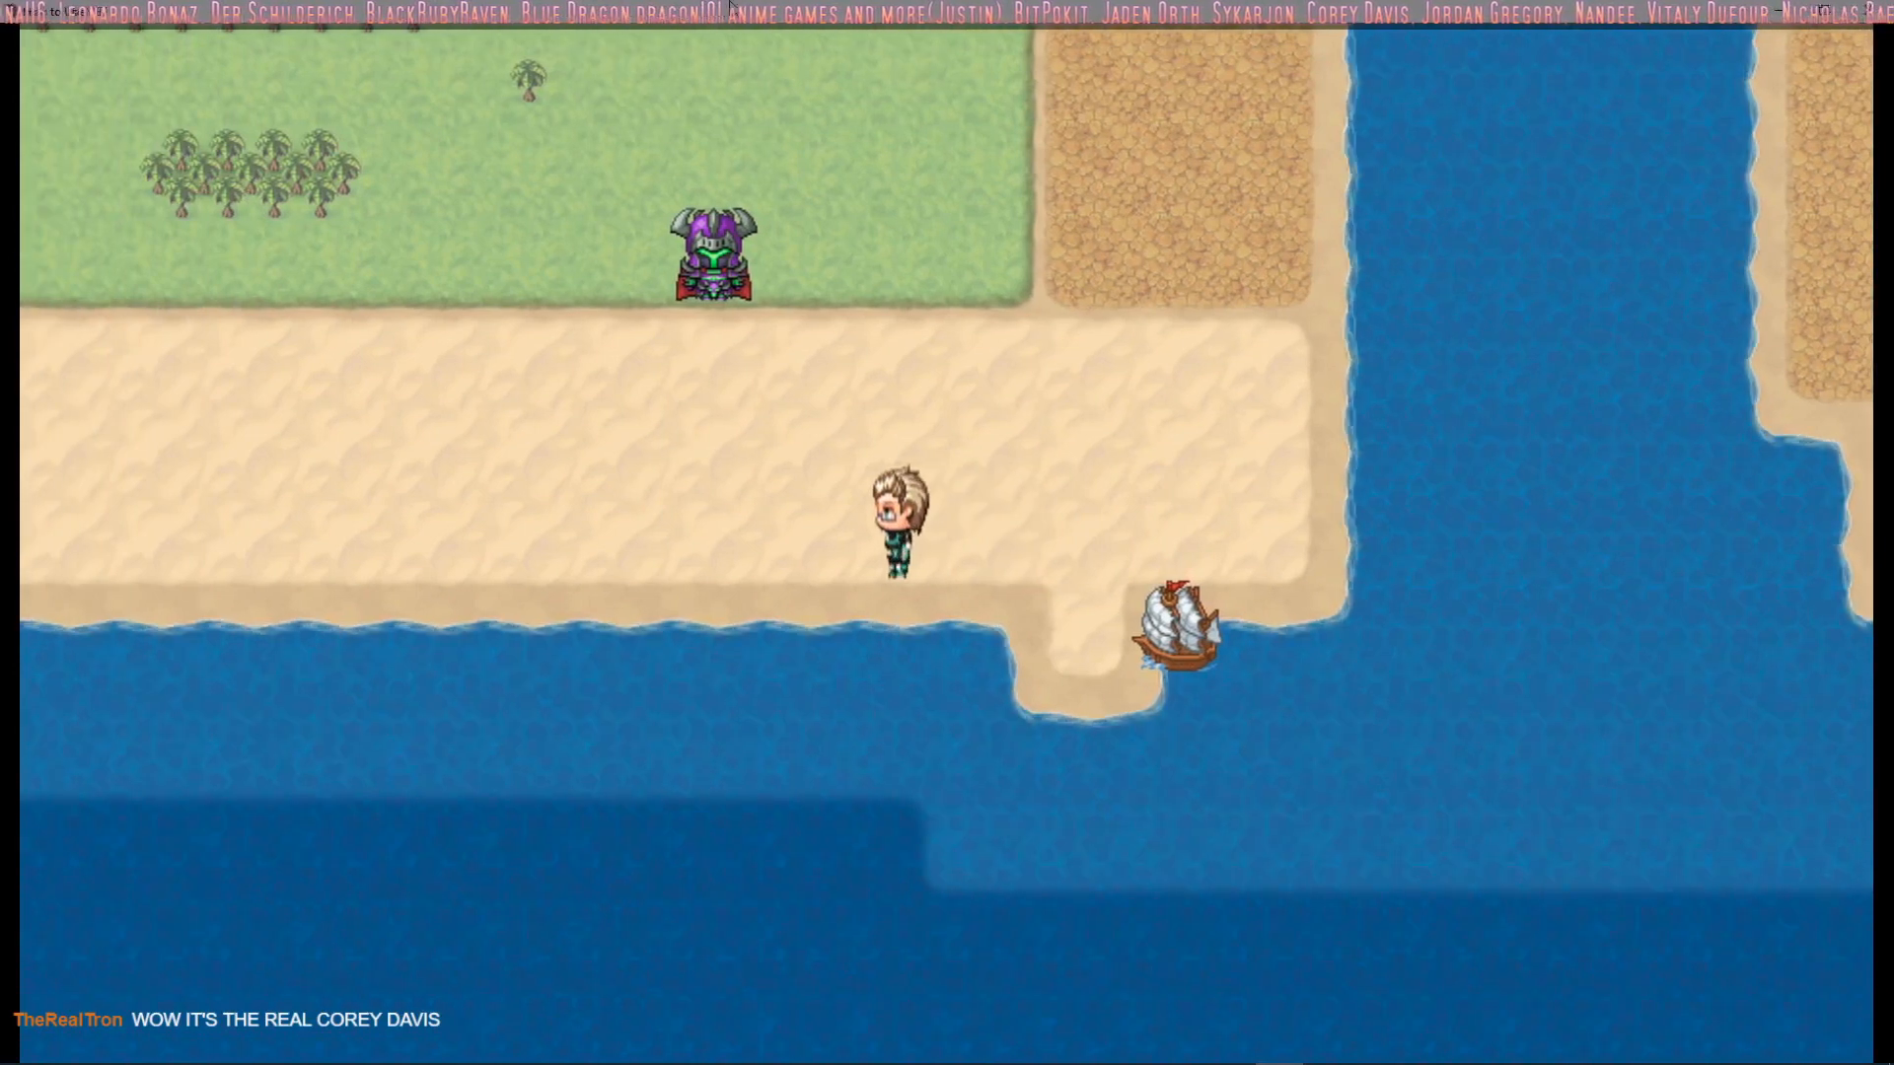
Walk the character across the sand to the purple armored knight and start the battle with it
key(Up)
key(Left)
key(Up)
key(Down)
key(Left)
key(Up)
key(Down)
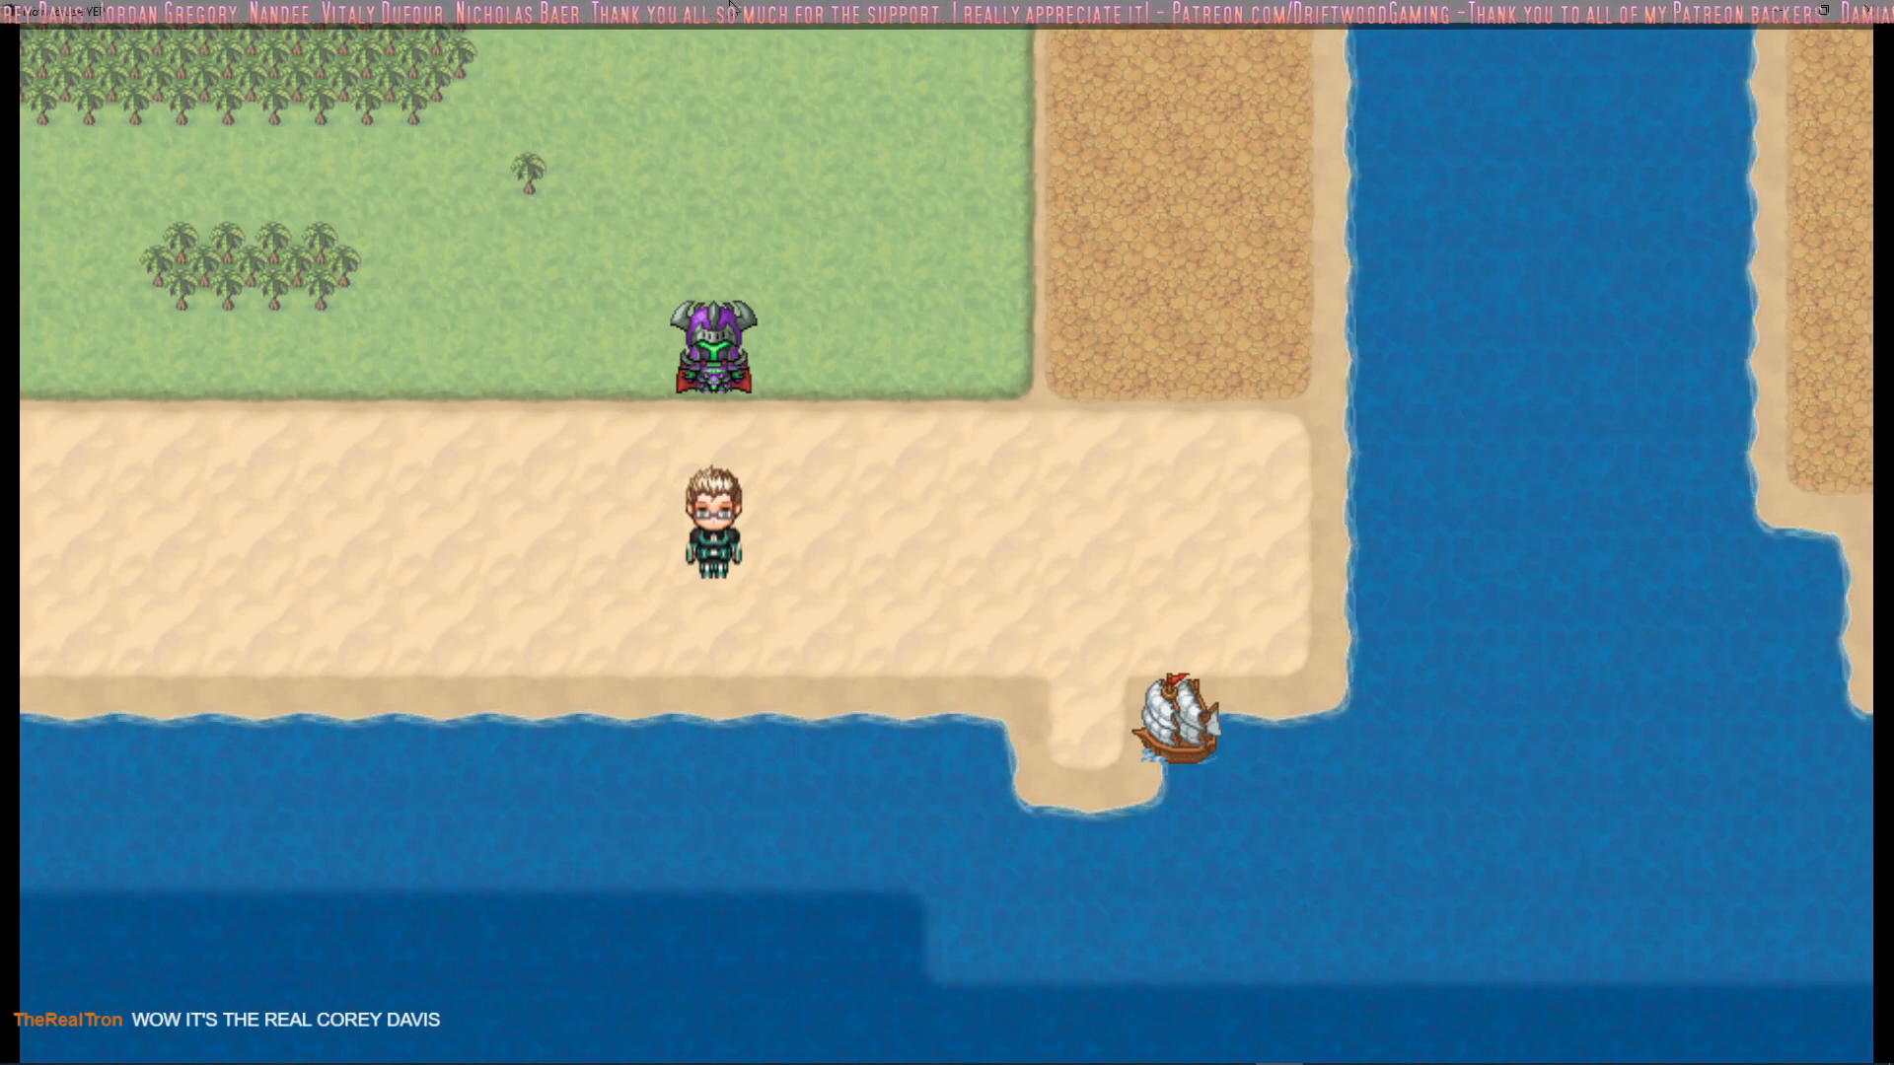
key(Up)
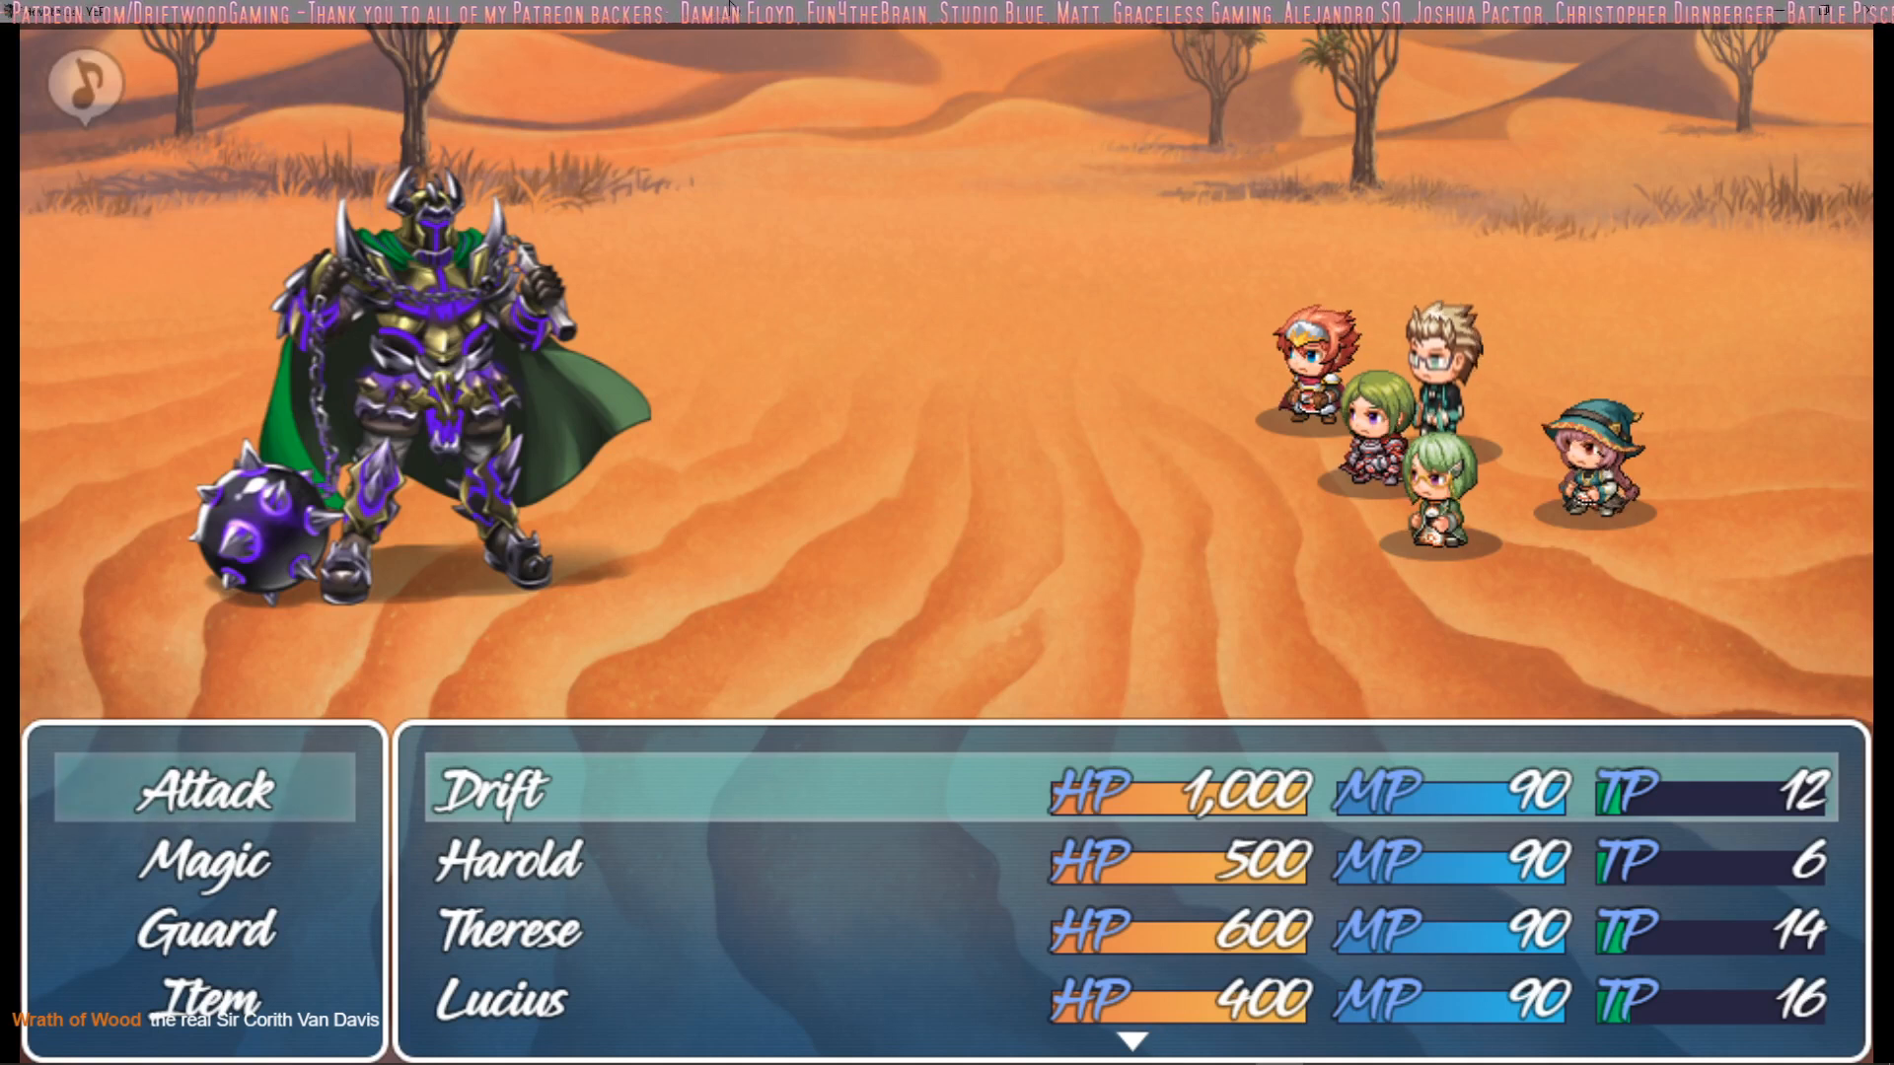
Examine the descriptions of Drift's magic skills, including Summon Turret, Snap and Repair Turrets, without using any
key(Down)
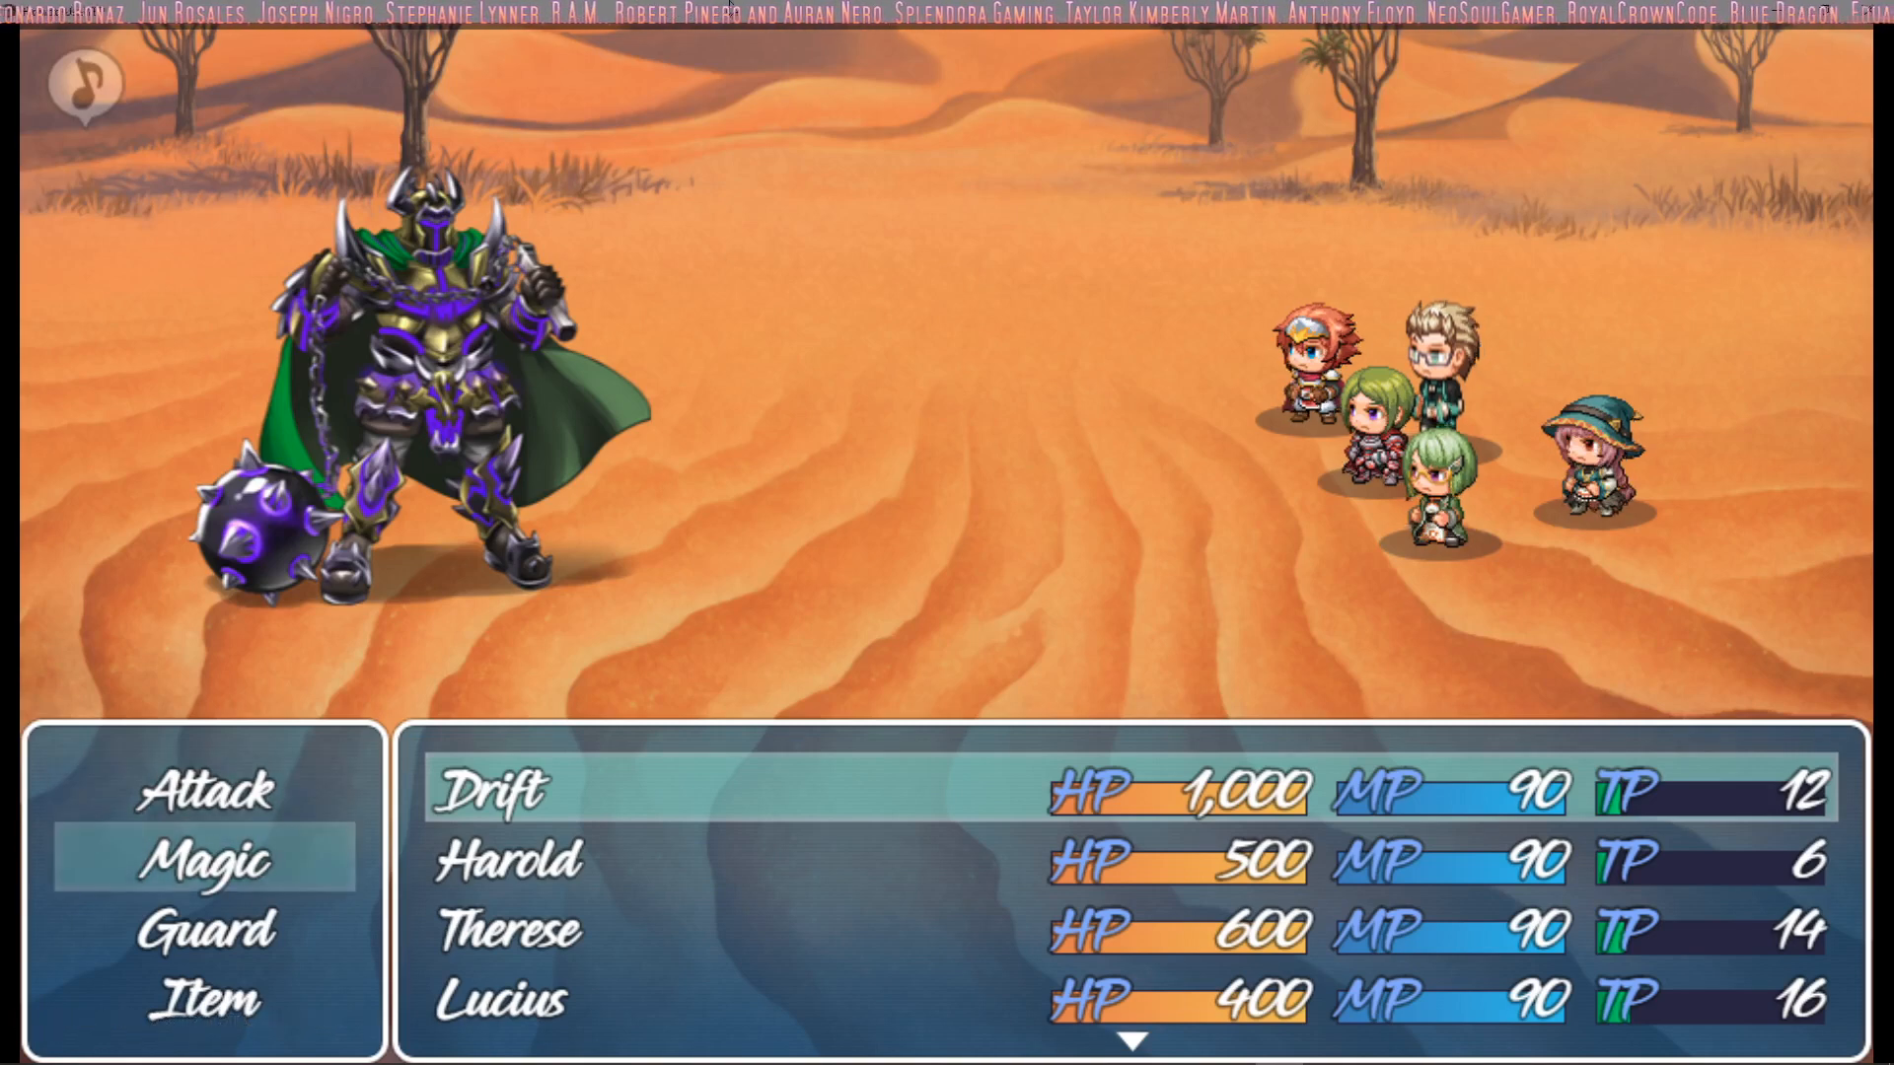
key(Return)
key(Down)
key(Right)
key(Down)
key(Left)
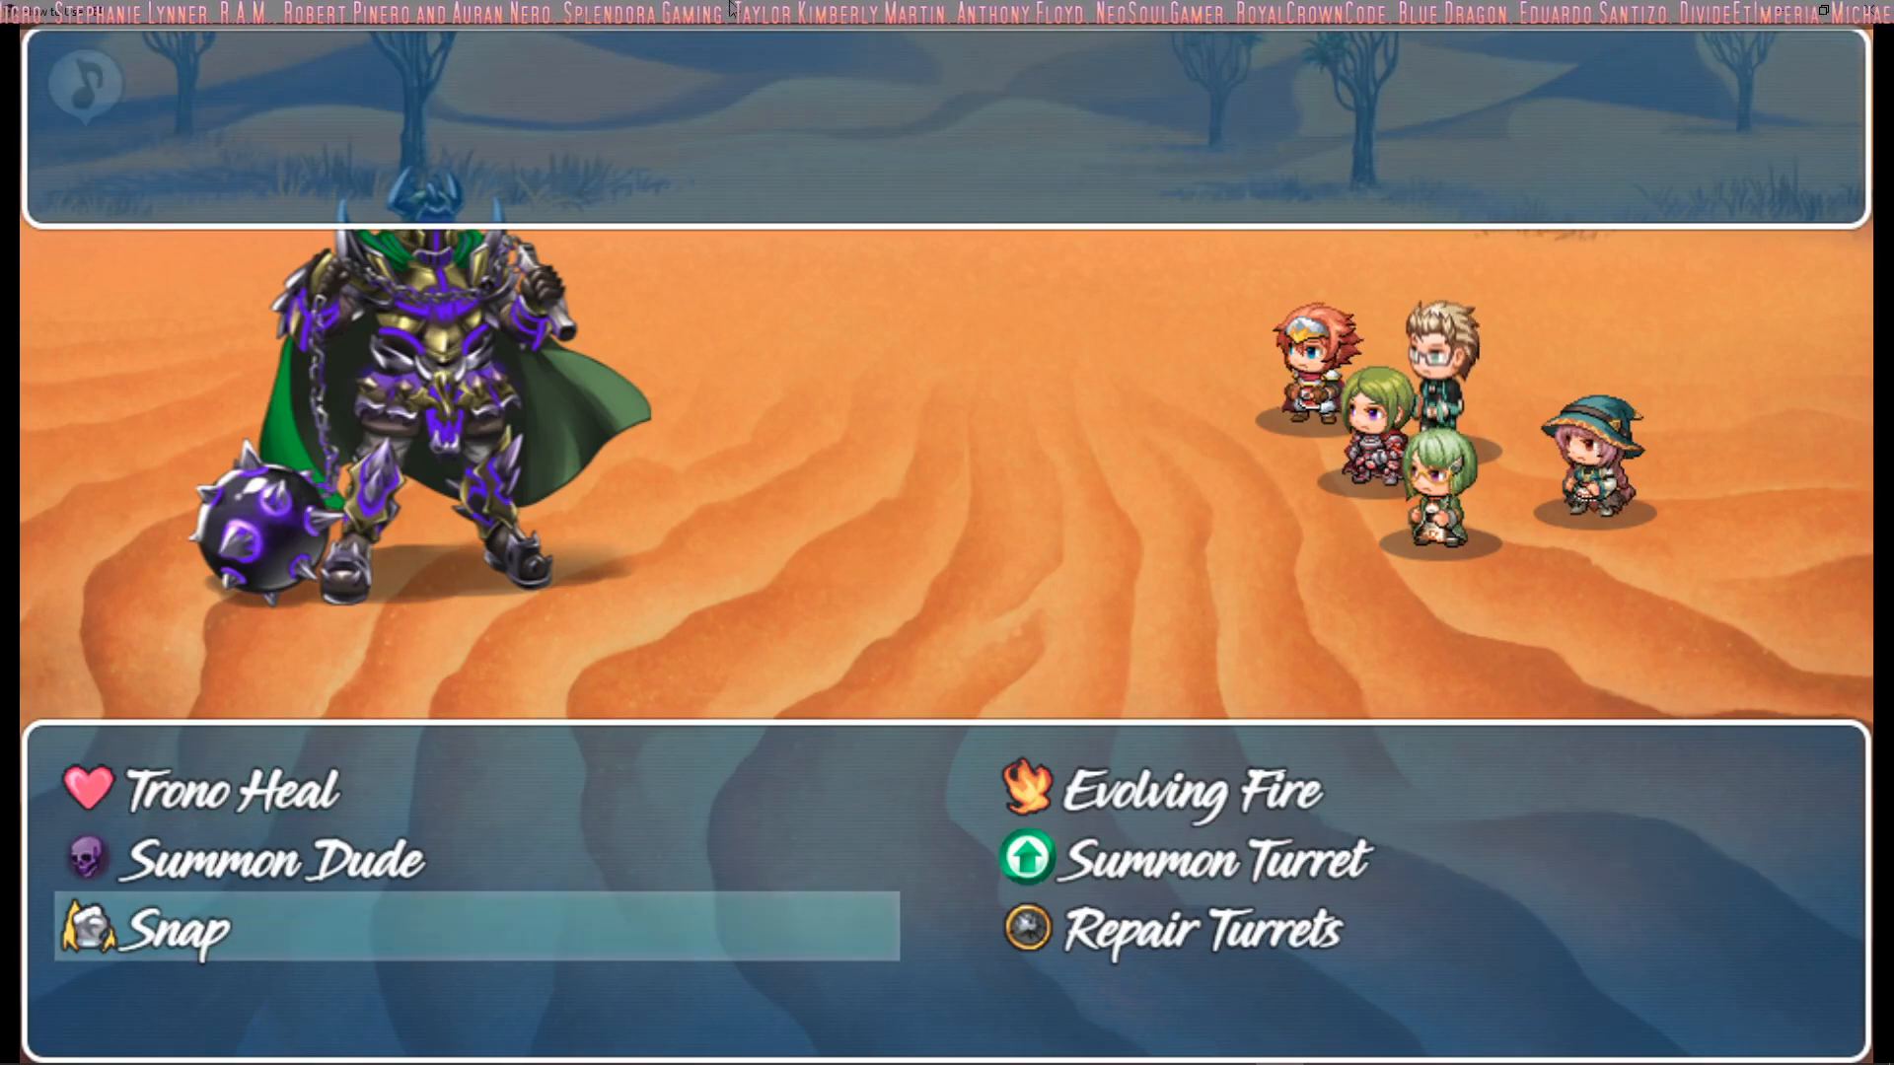
key(Left)
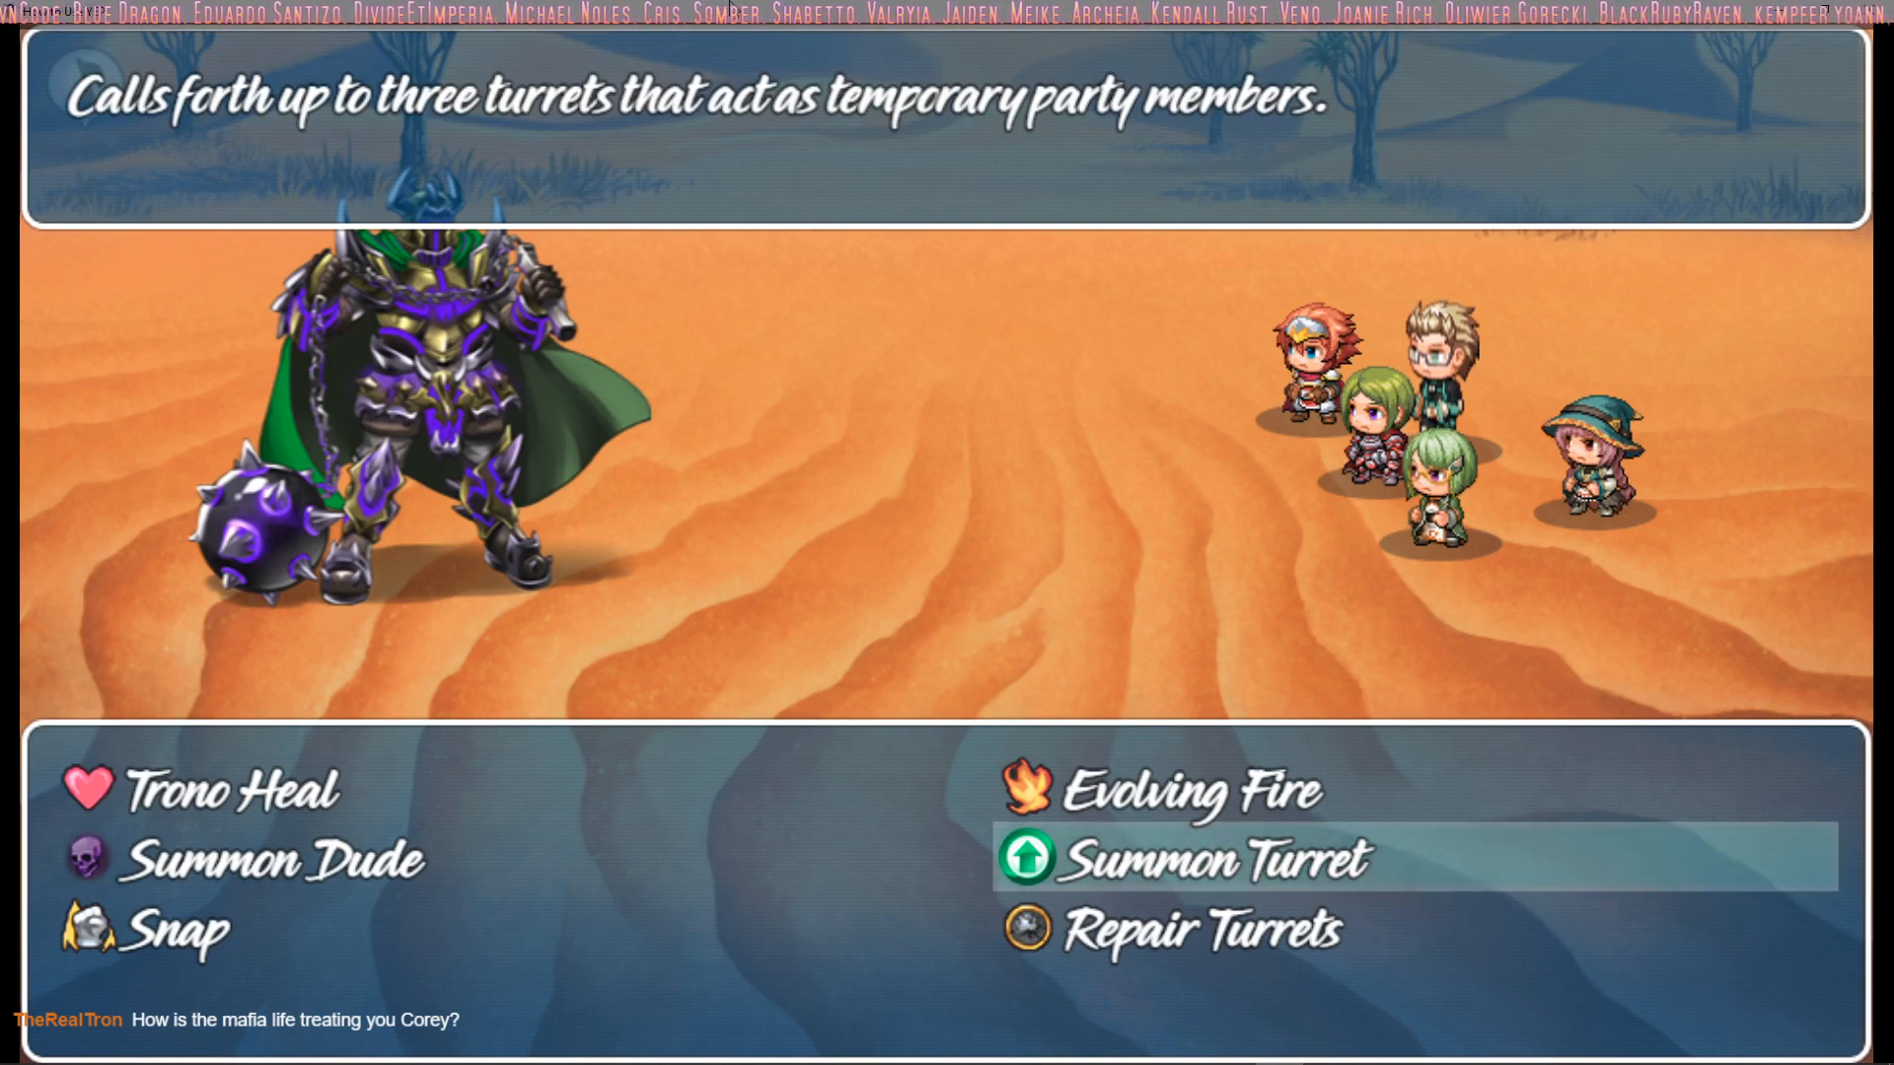
key(Left)
key(Down)
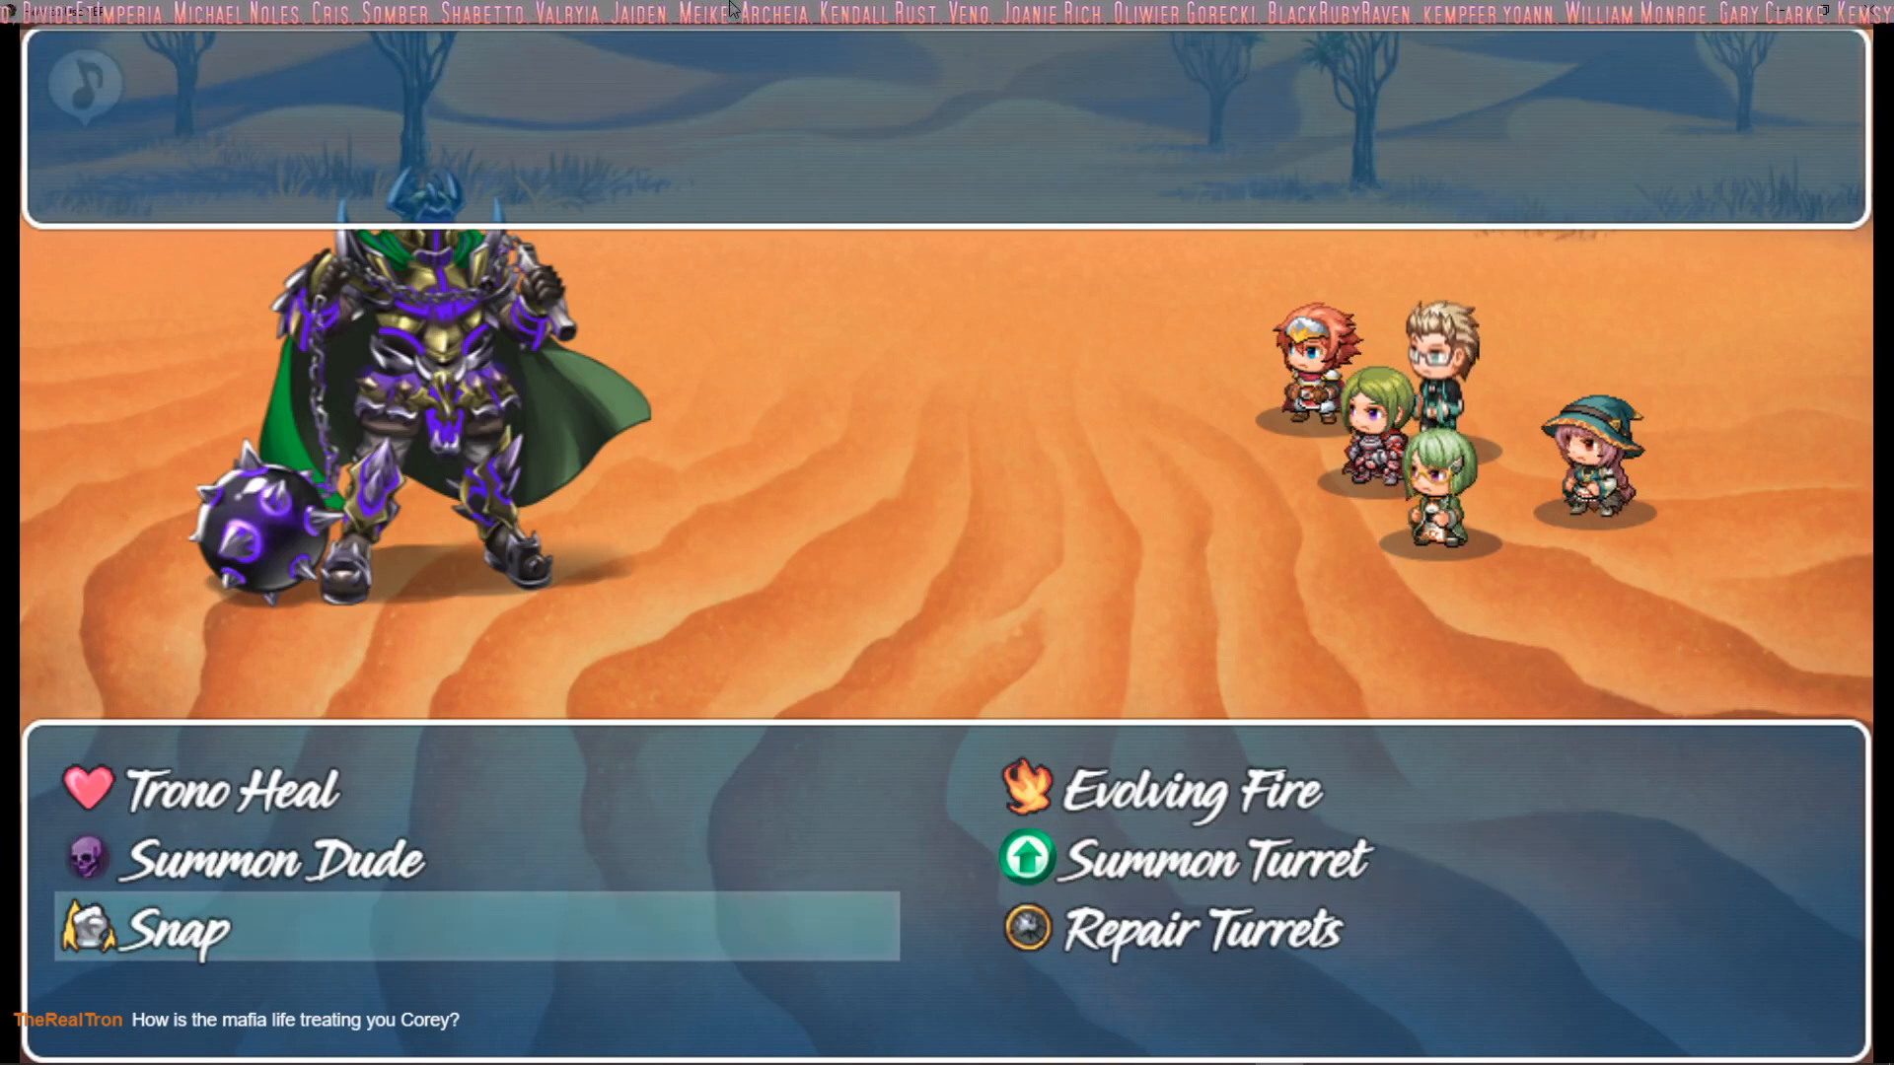
key(Up)
key(Right)
key(Down)
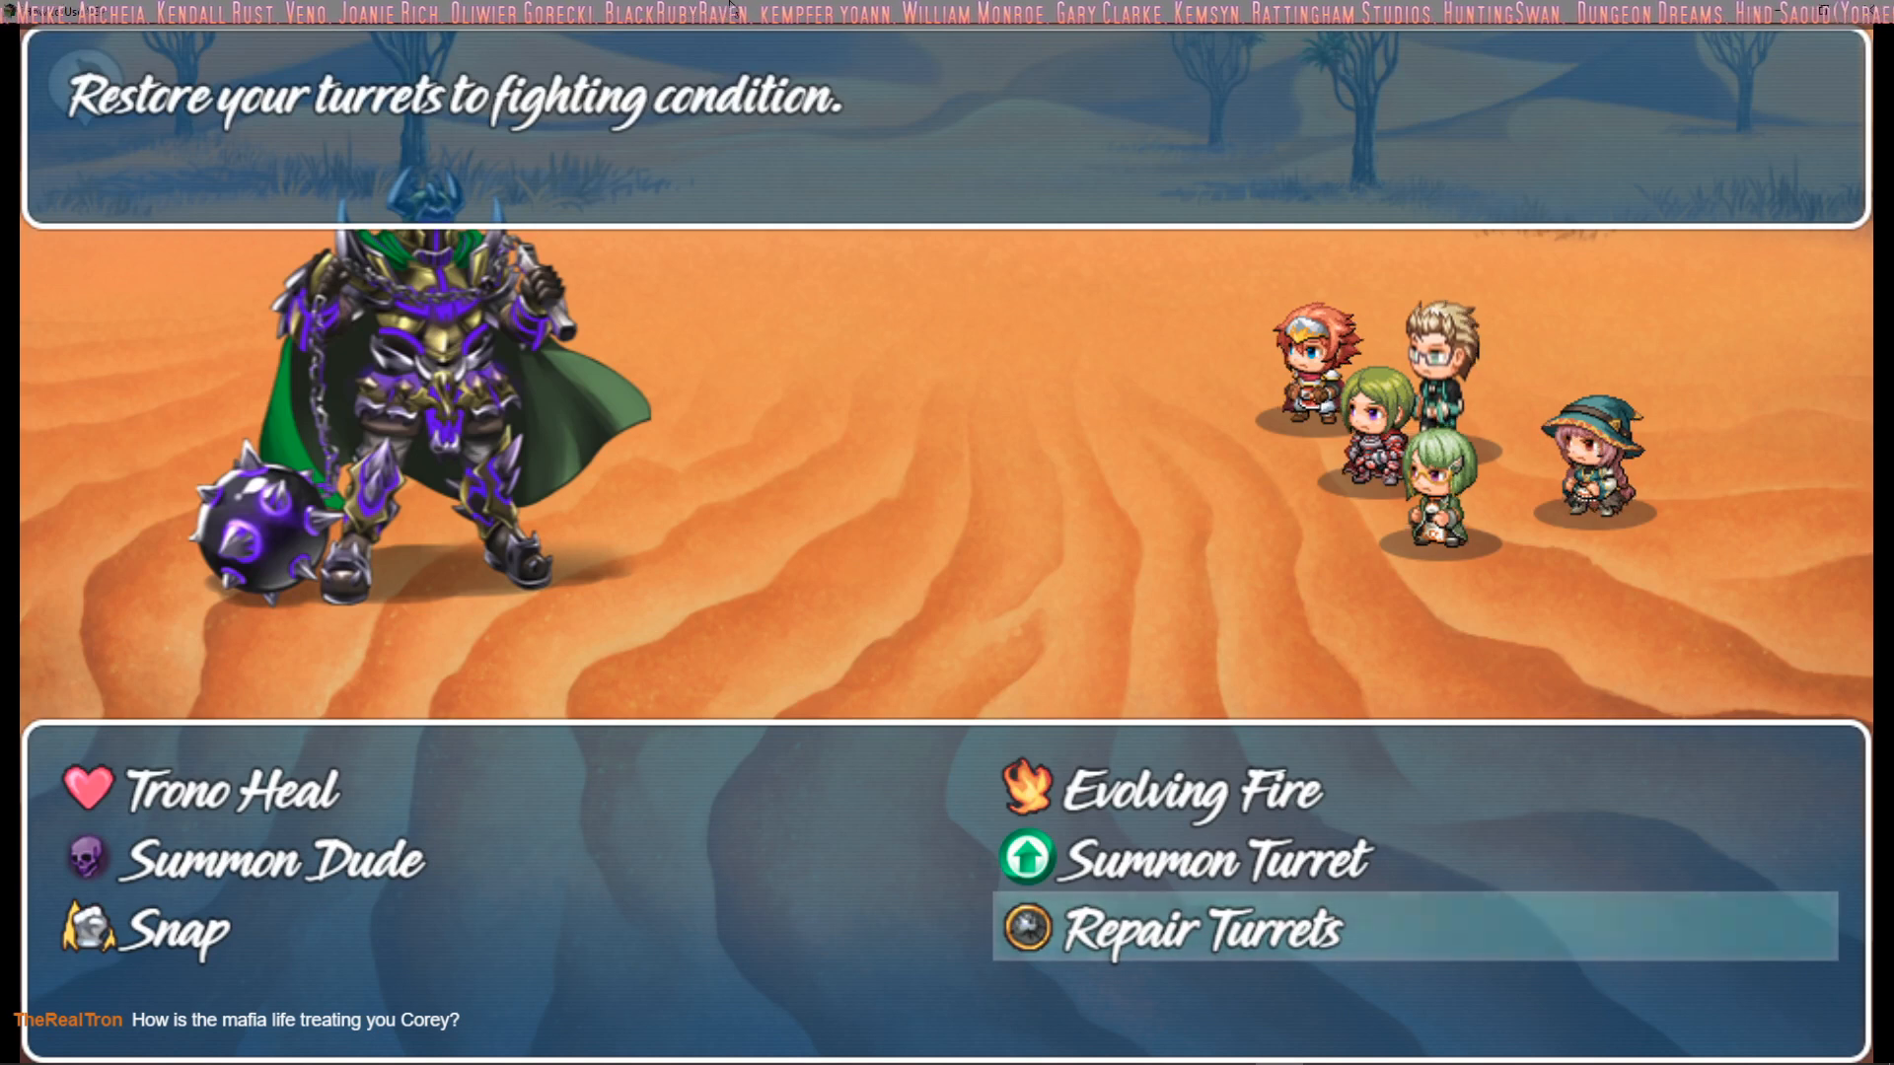
key(Up)
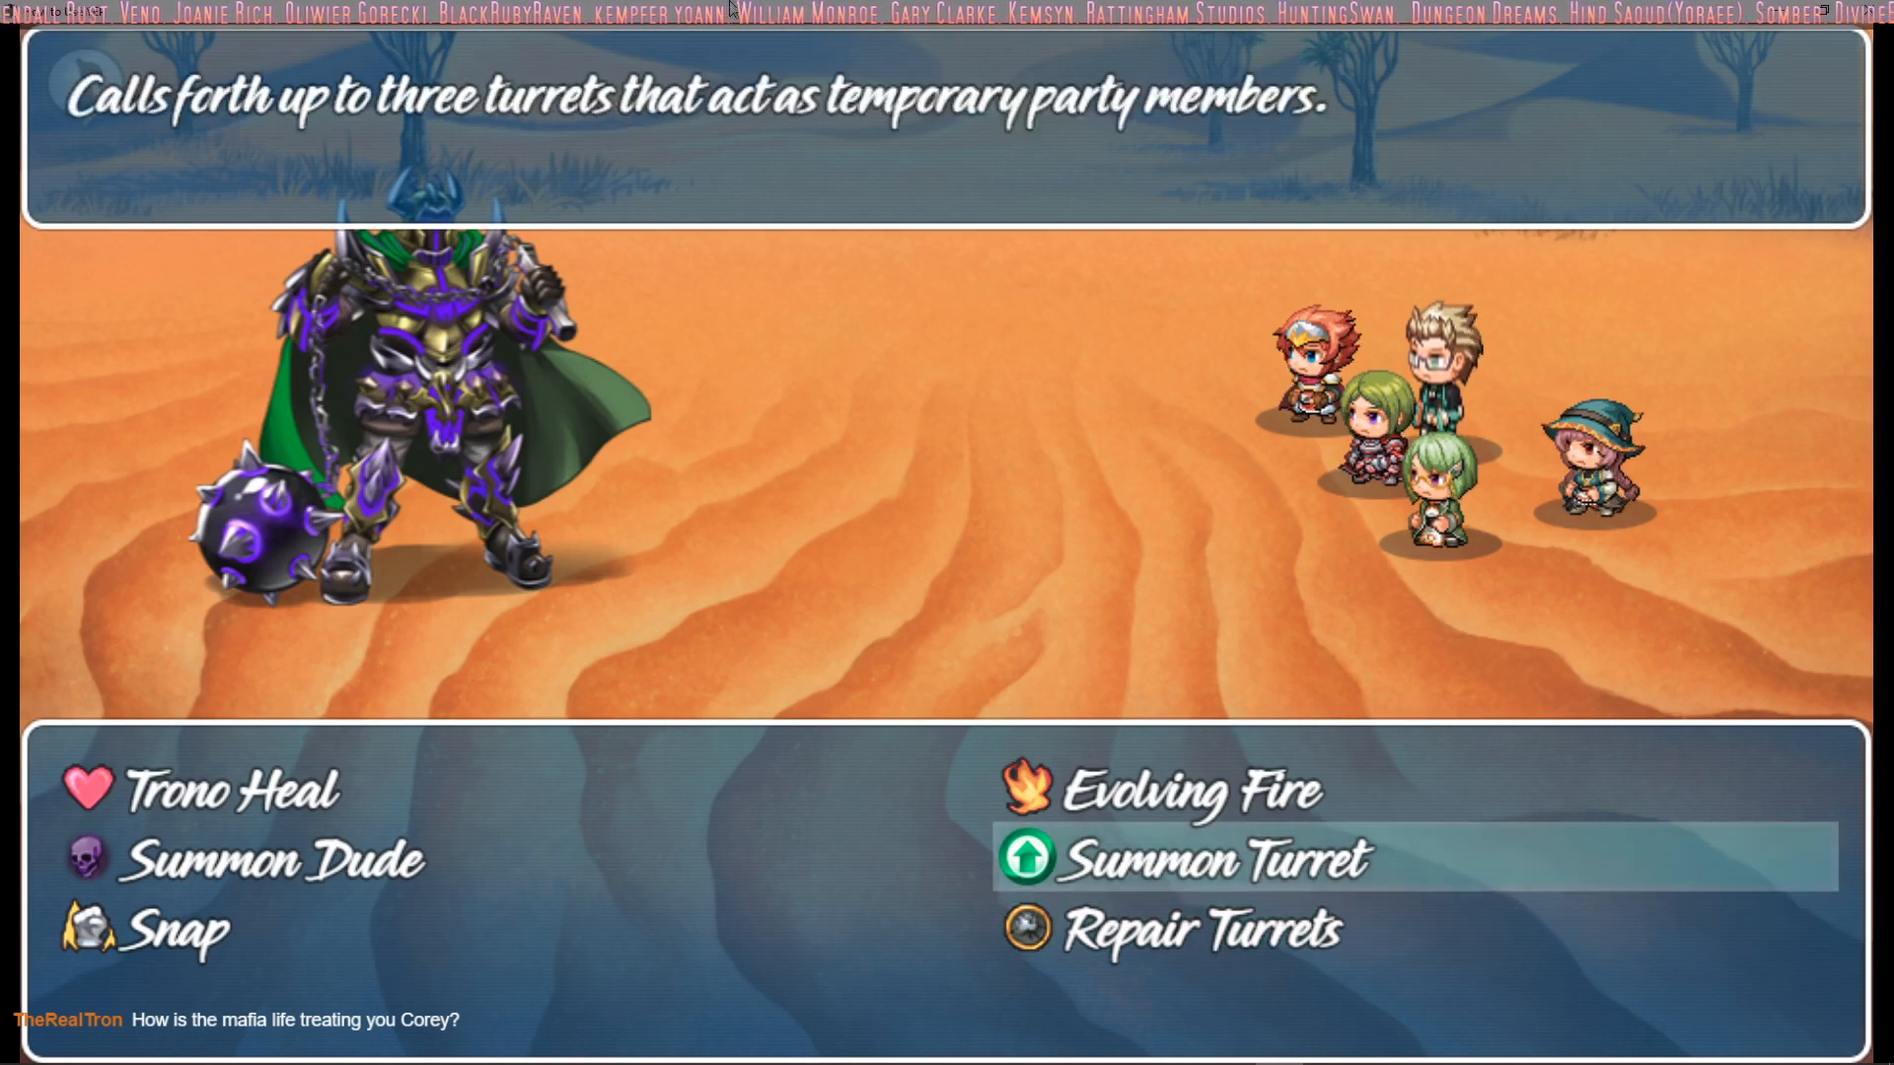
key(Up)
key(Escape)
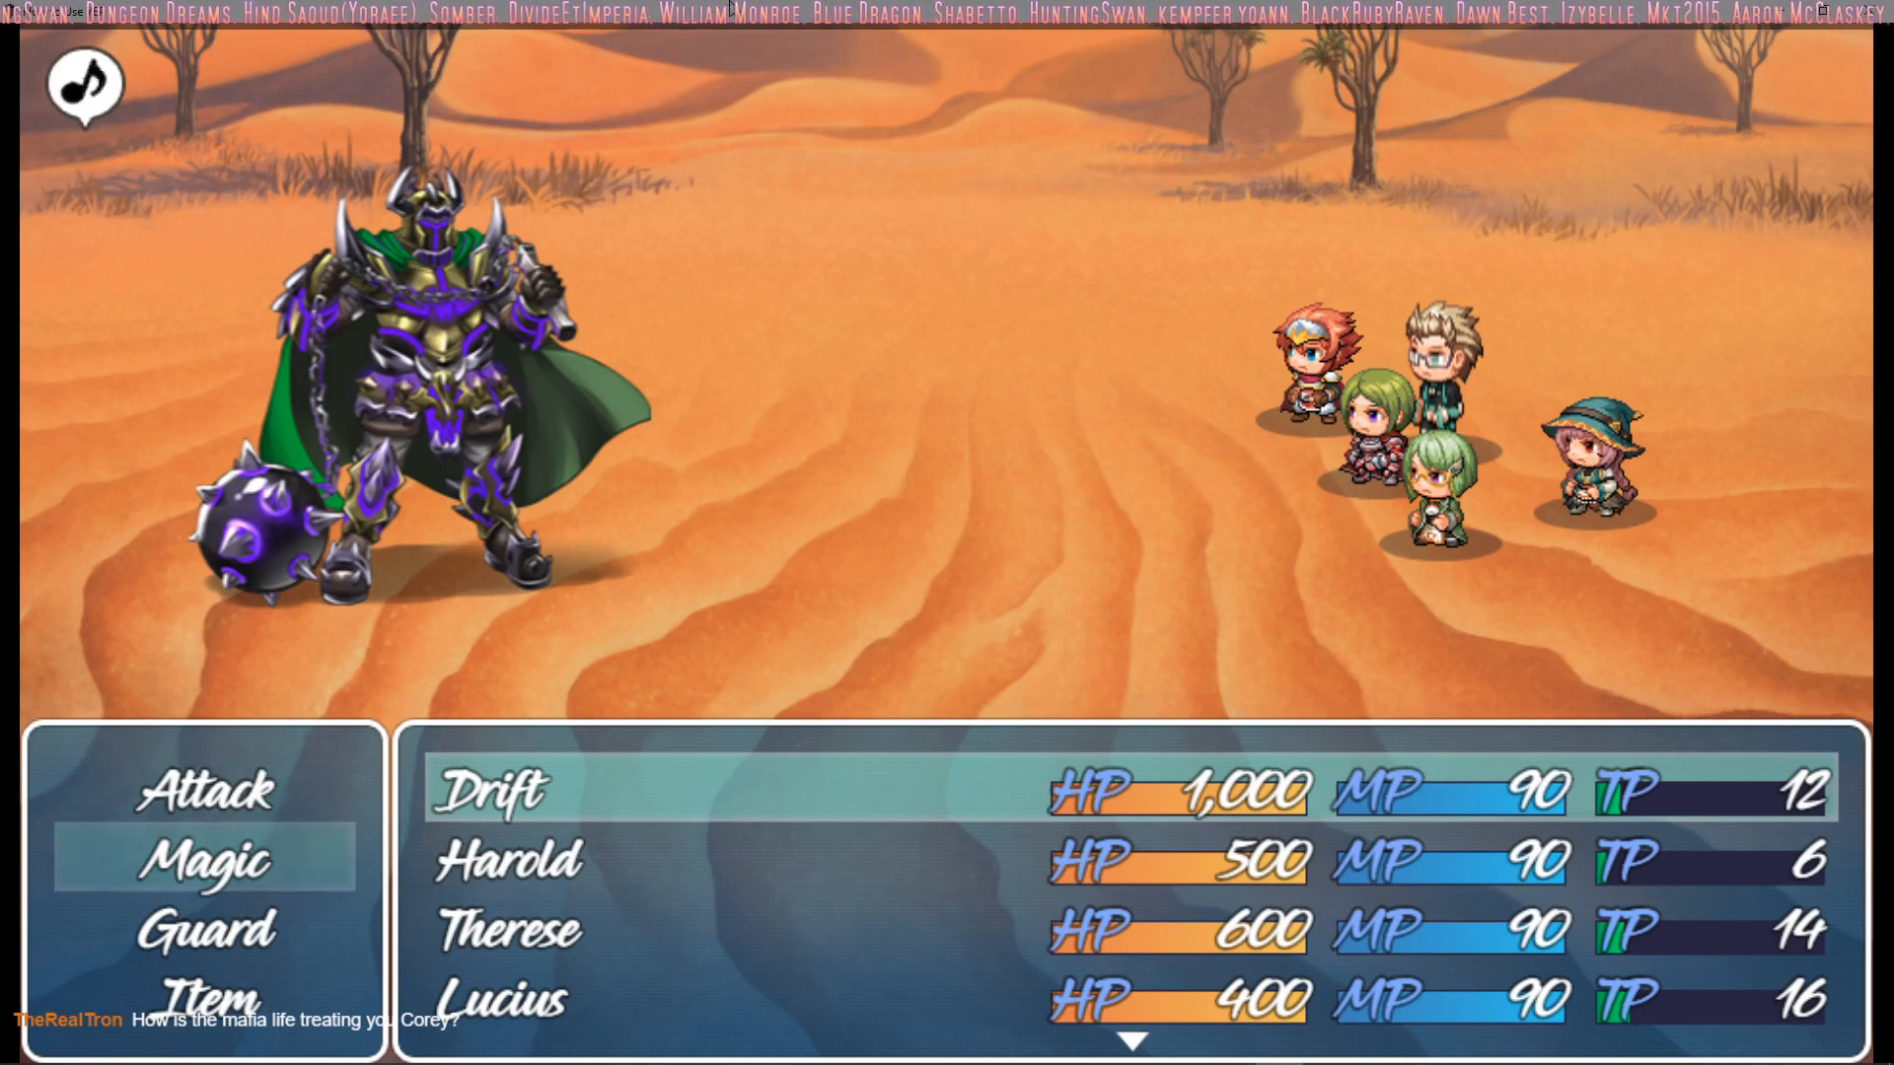
Have Drift use the Summon Turret magic skill with the user as target
key(Return)
key(Down)
key(Right)
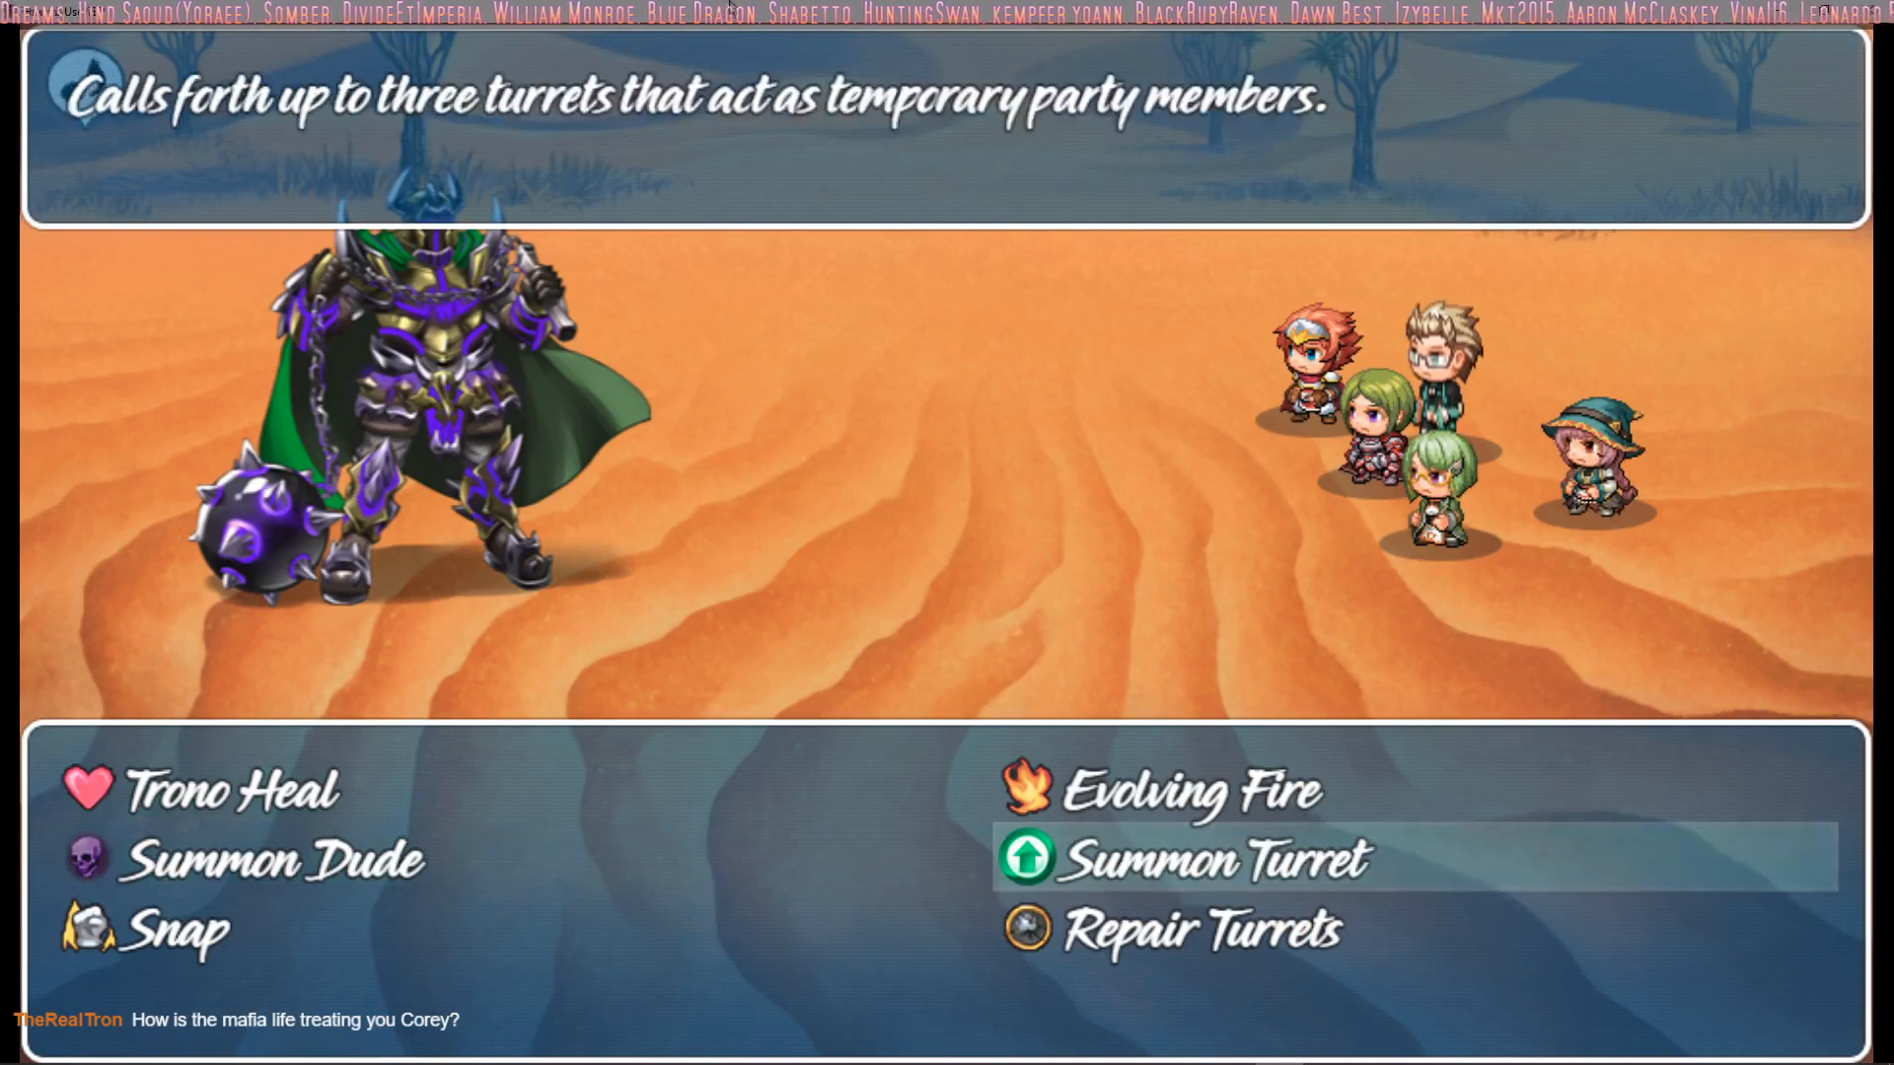
key(Return)
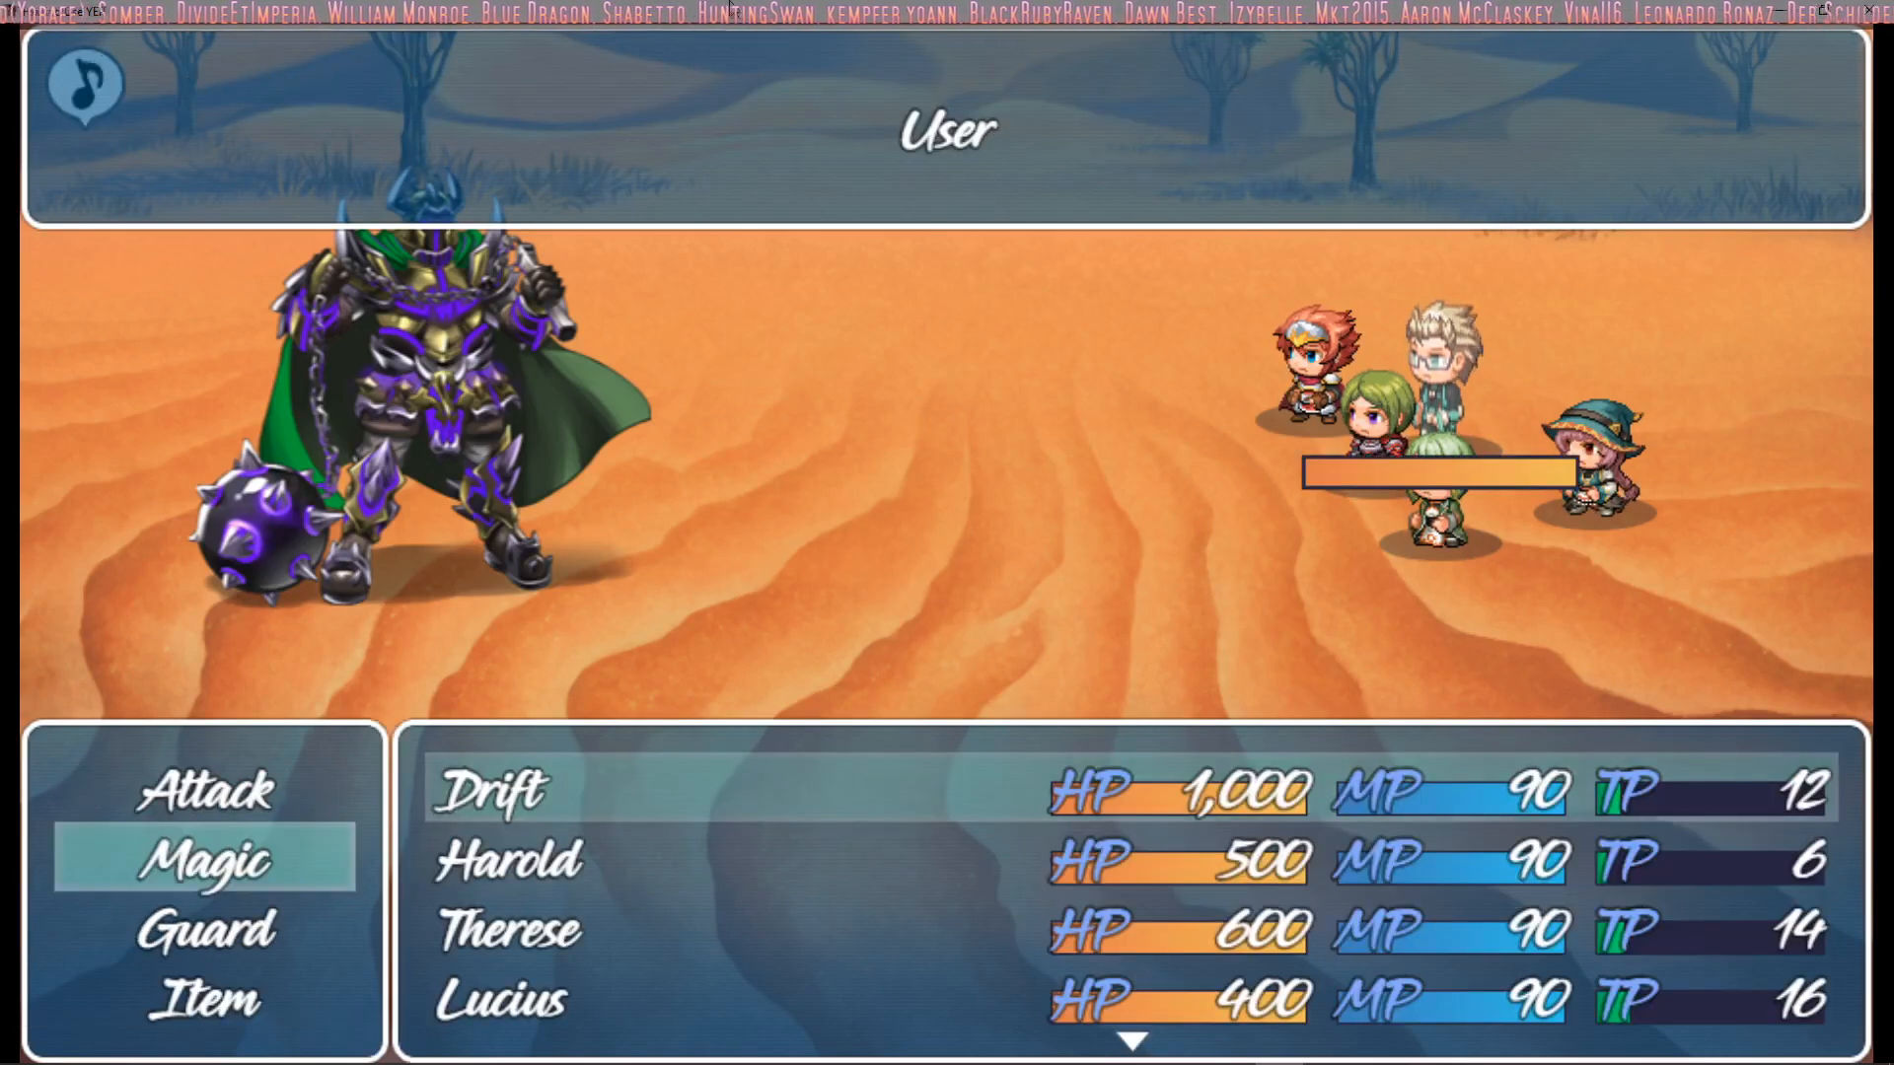
key(Return)
Have Harold, Therese, Lucius and Marsha each use the Summon Turret magic skill
key(Return)
key(Return)
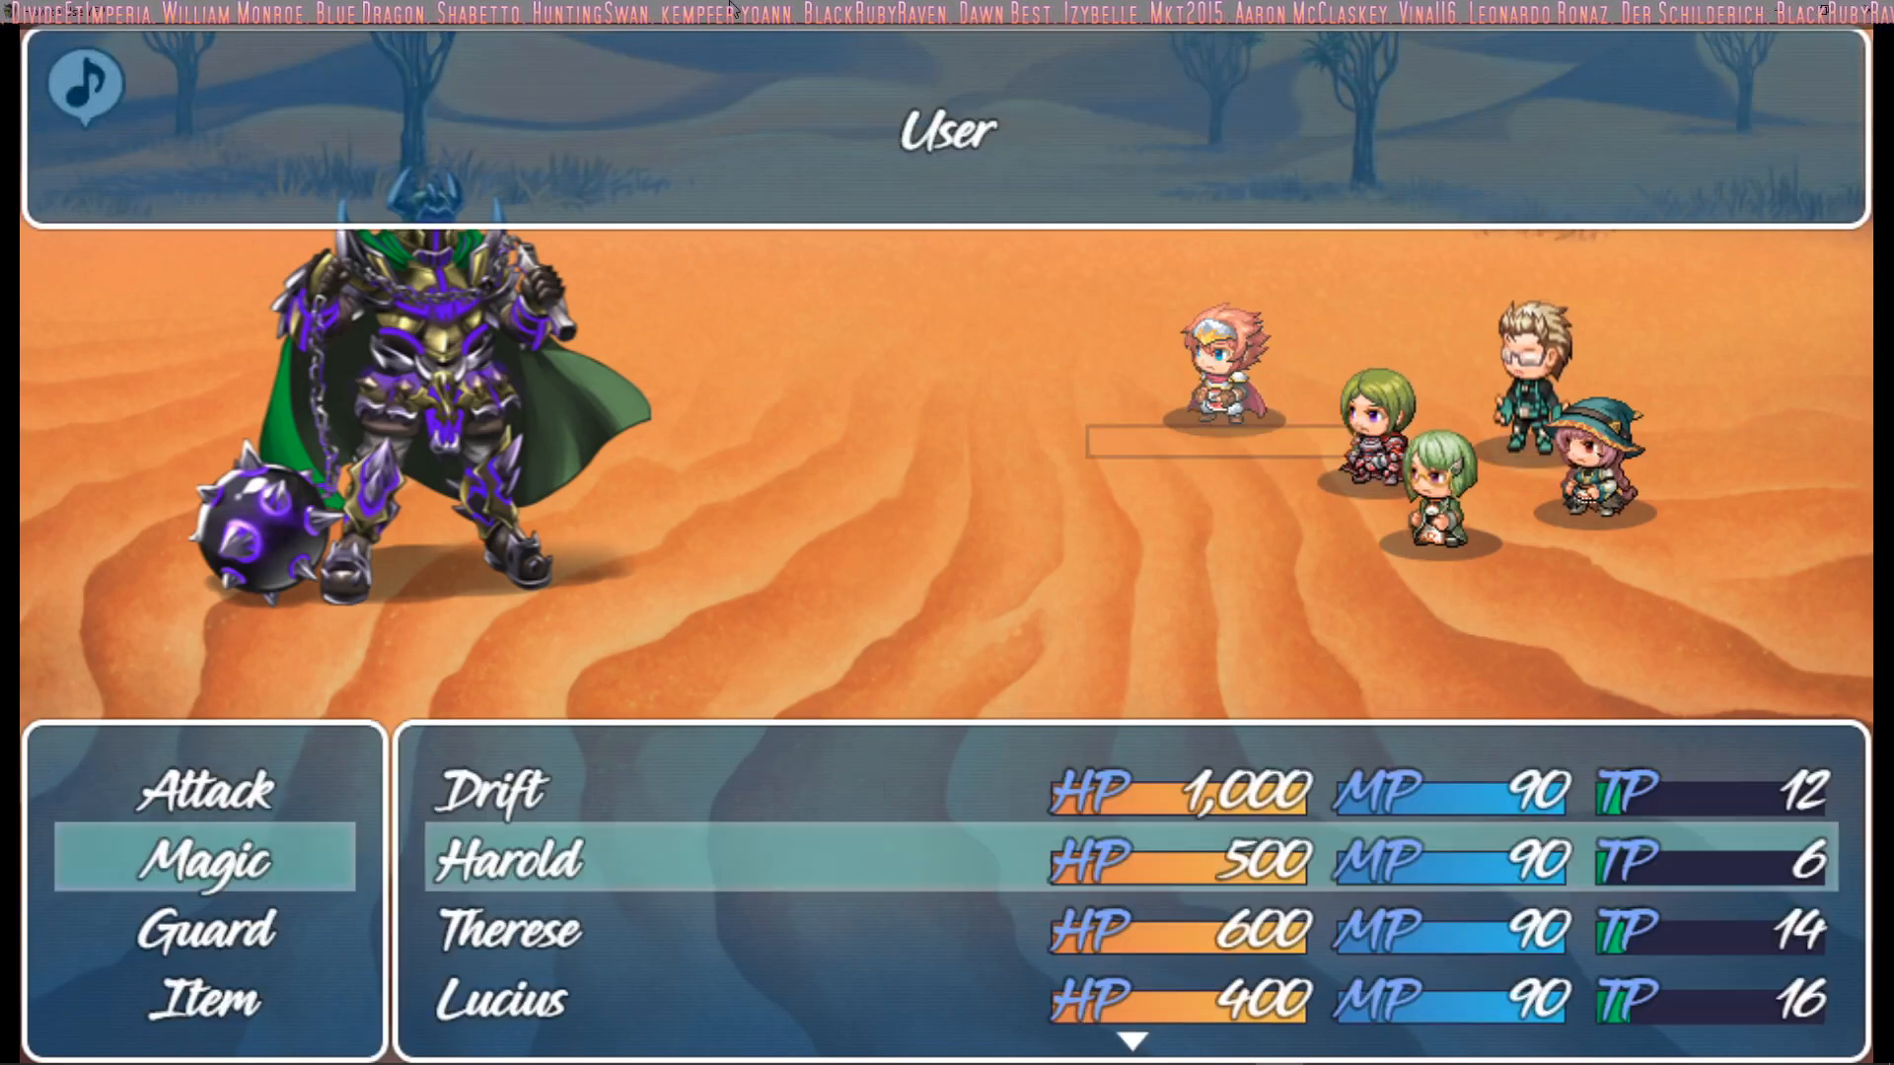
key(Return)
key(Down)
key(Return)
key(Down)
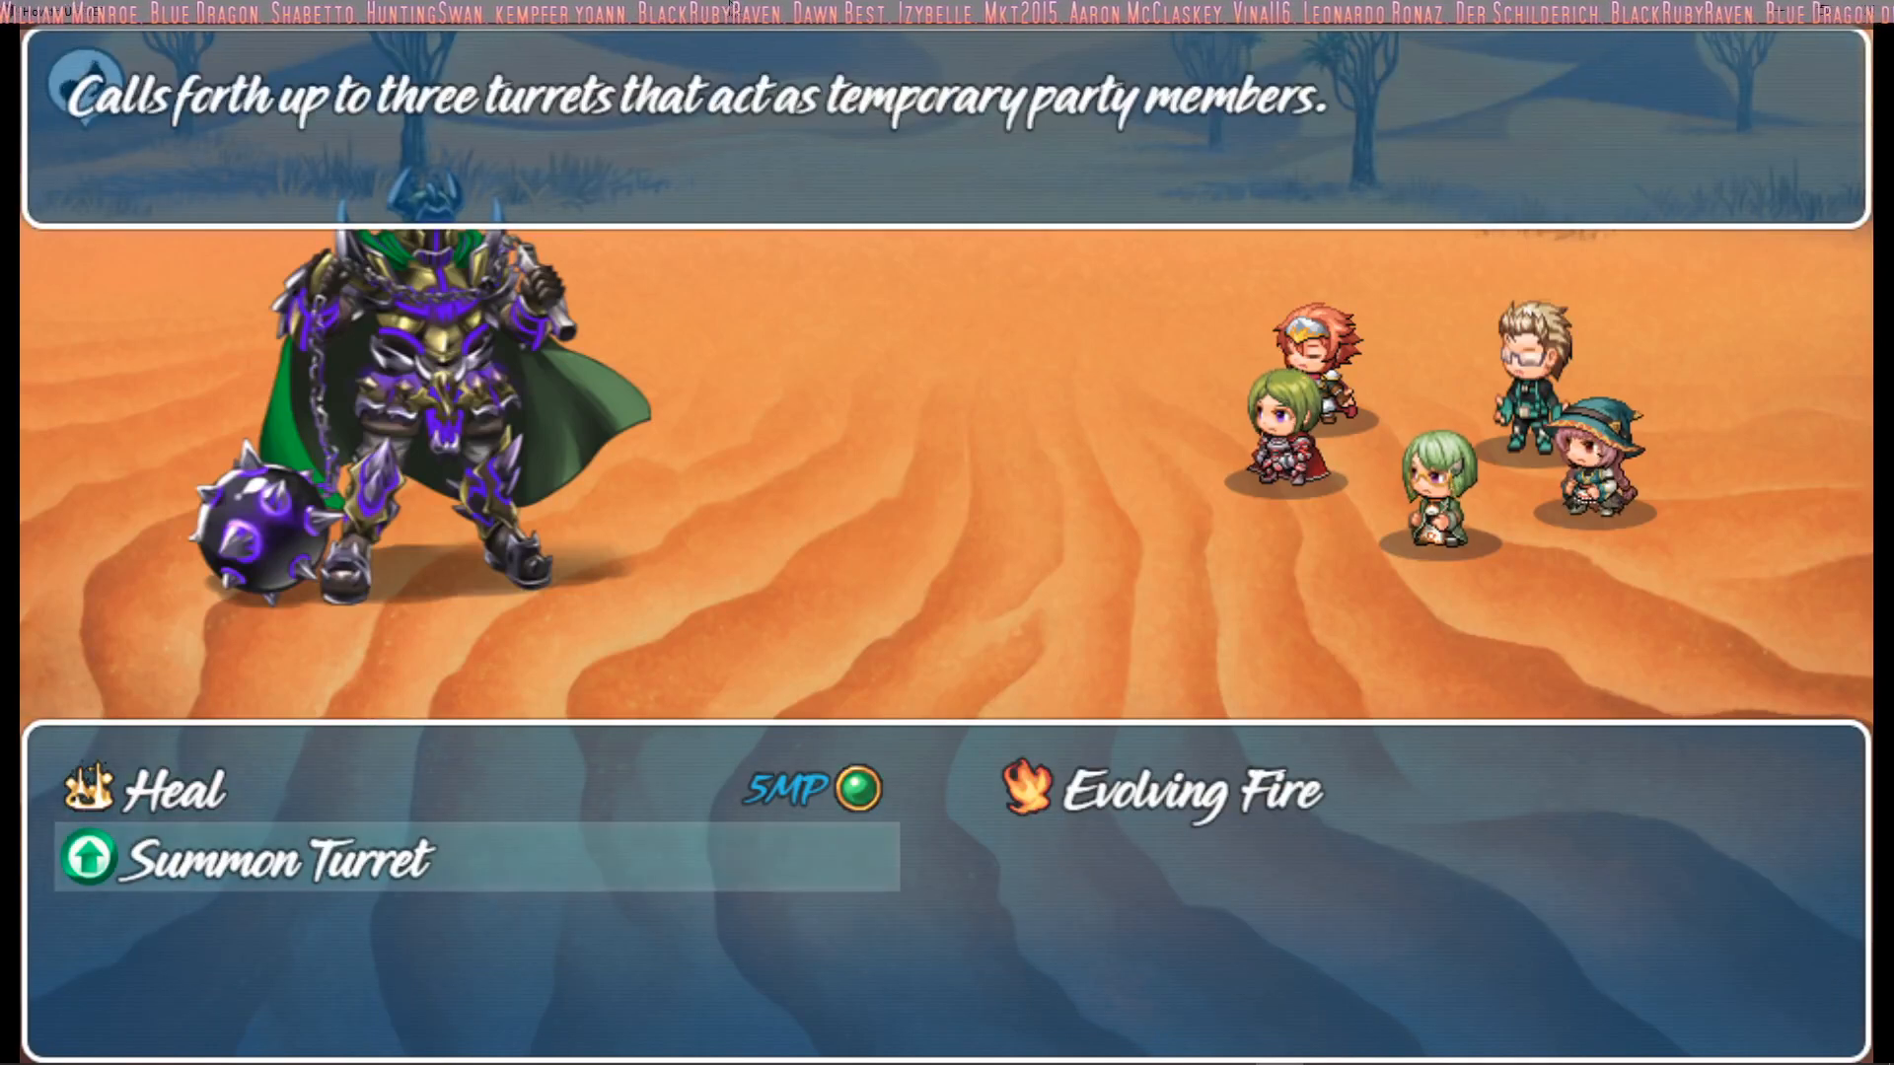
key(Return)
key(Return)
key(Down)
key(Return)
key(Return)
key(Return)
key(Down)
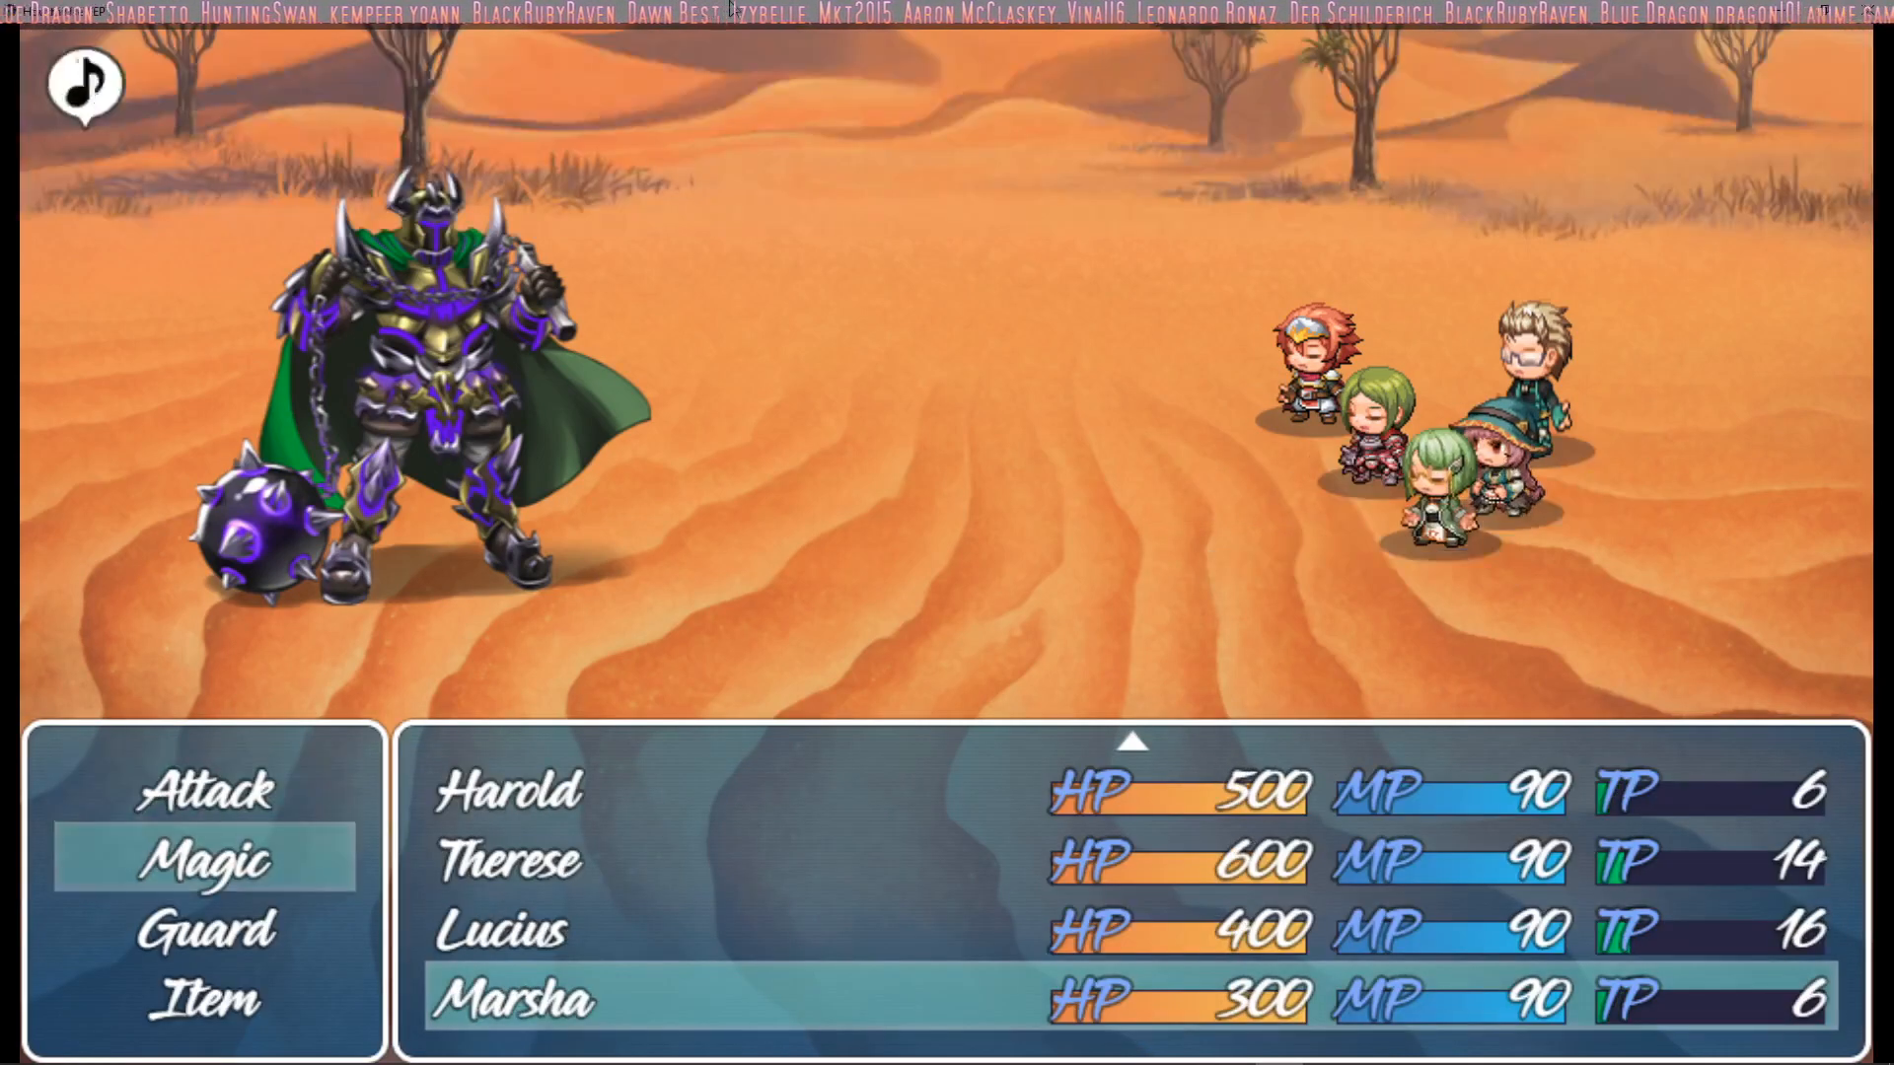
key(Return)
key(Return)
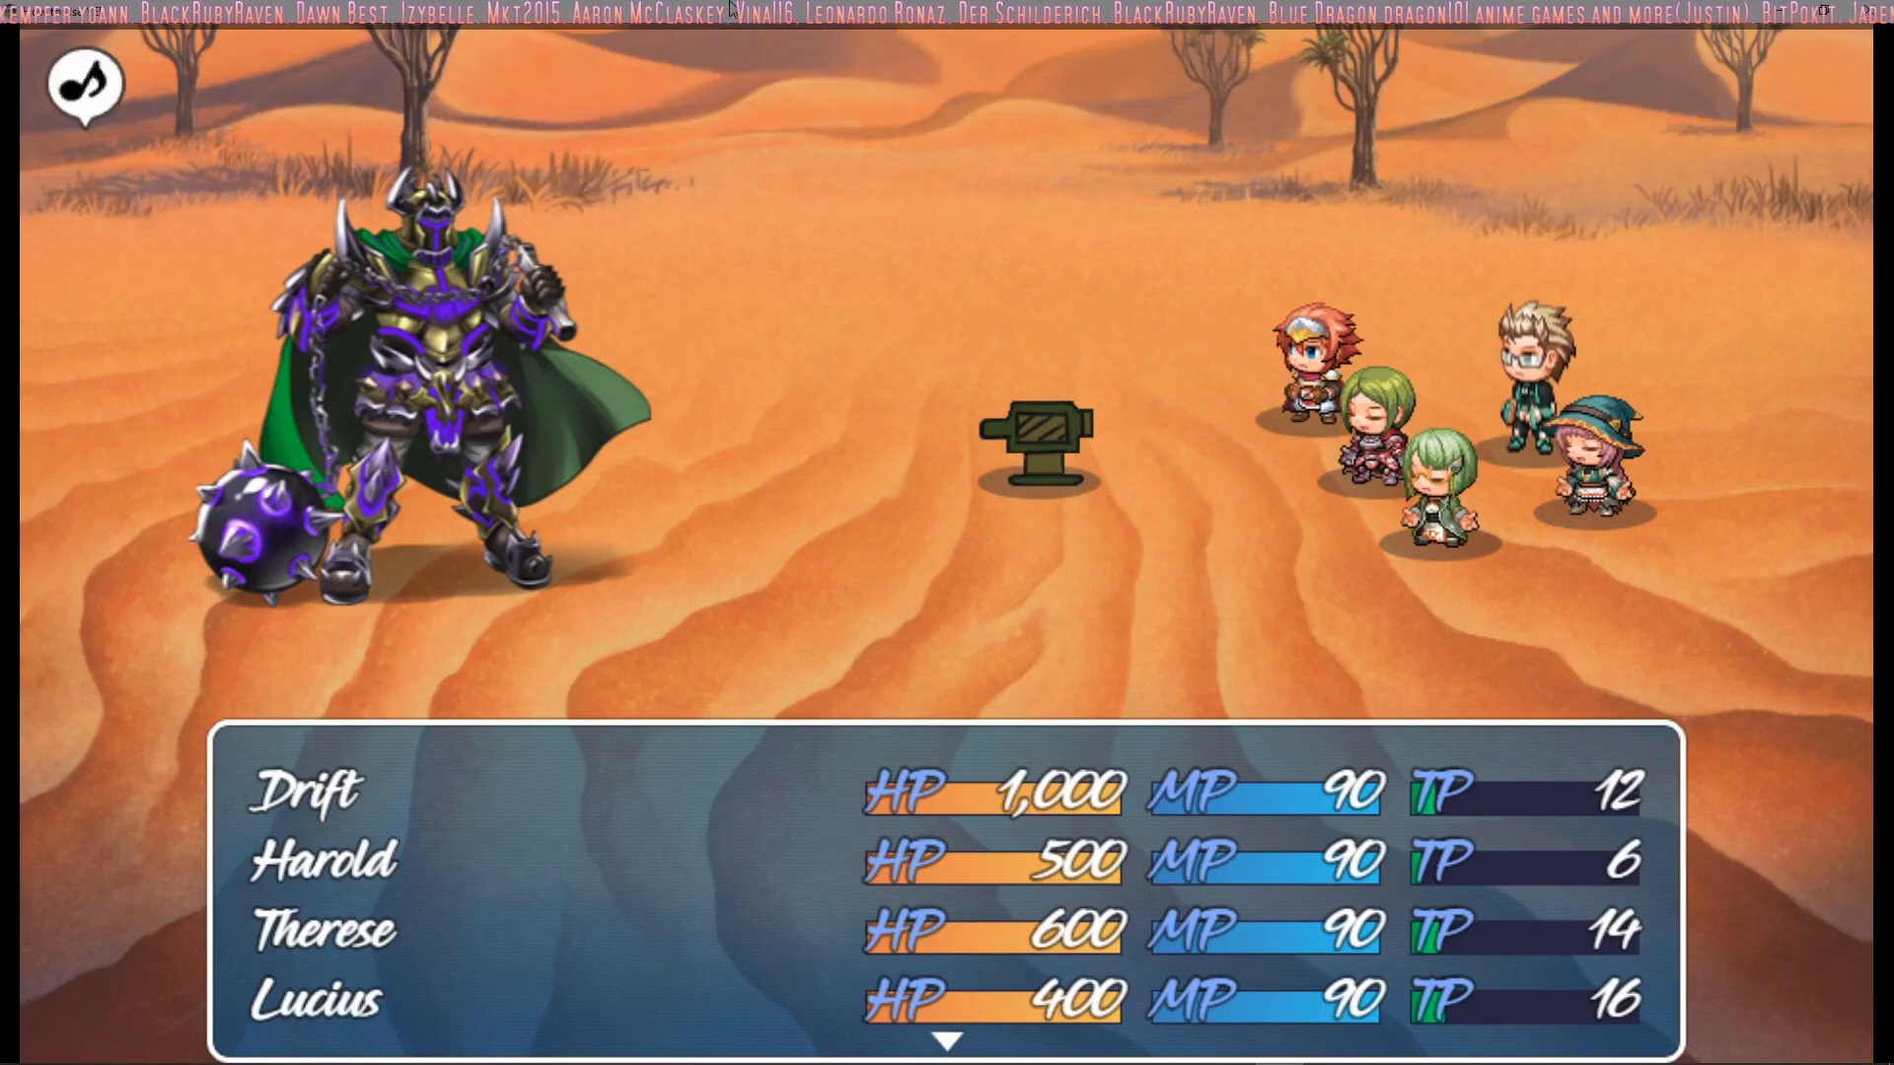
Bring up the Volume Mixer, reposition its window and return to the game
mouse_move(1759, 1063)
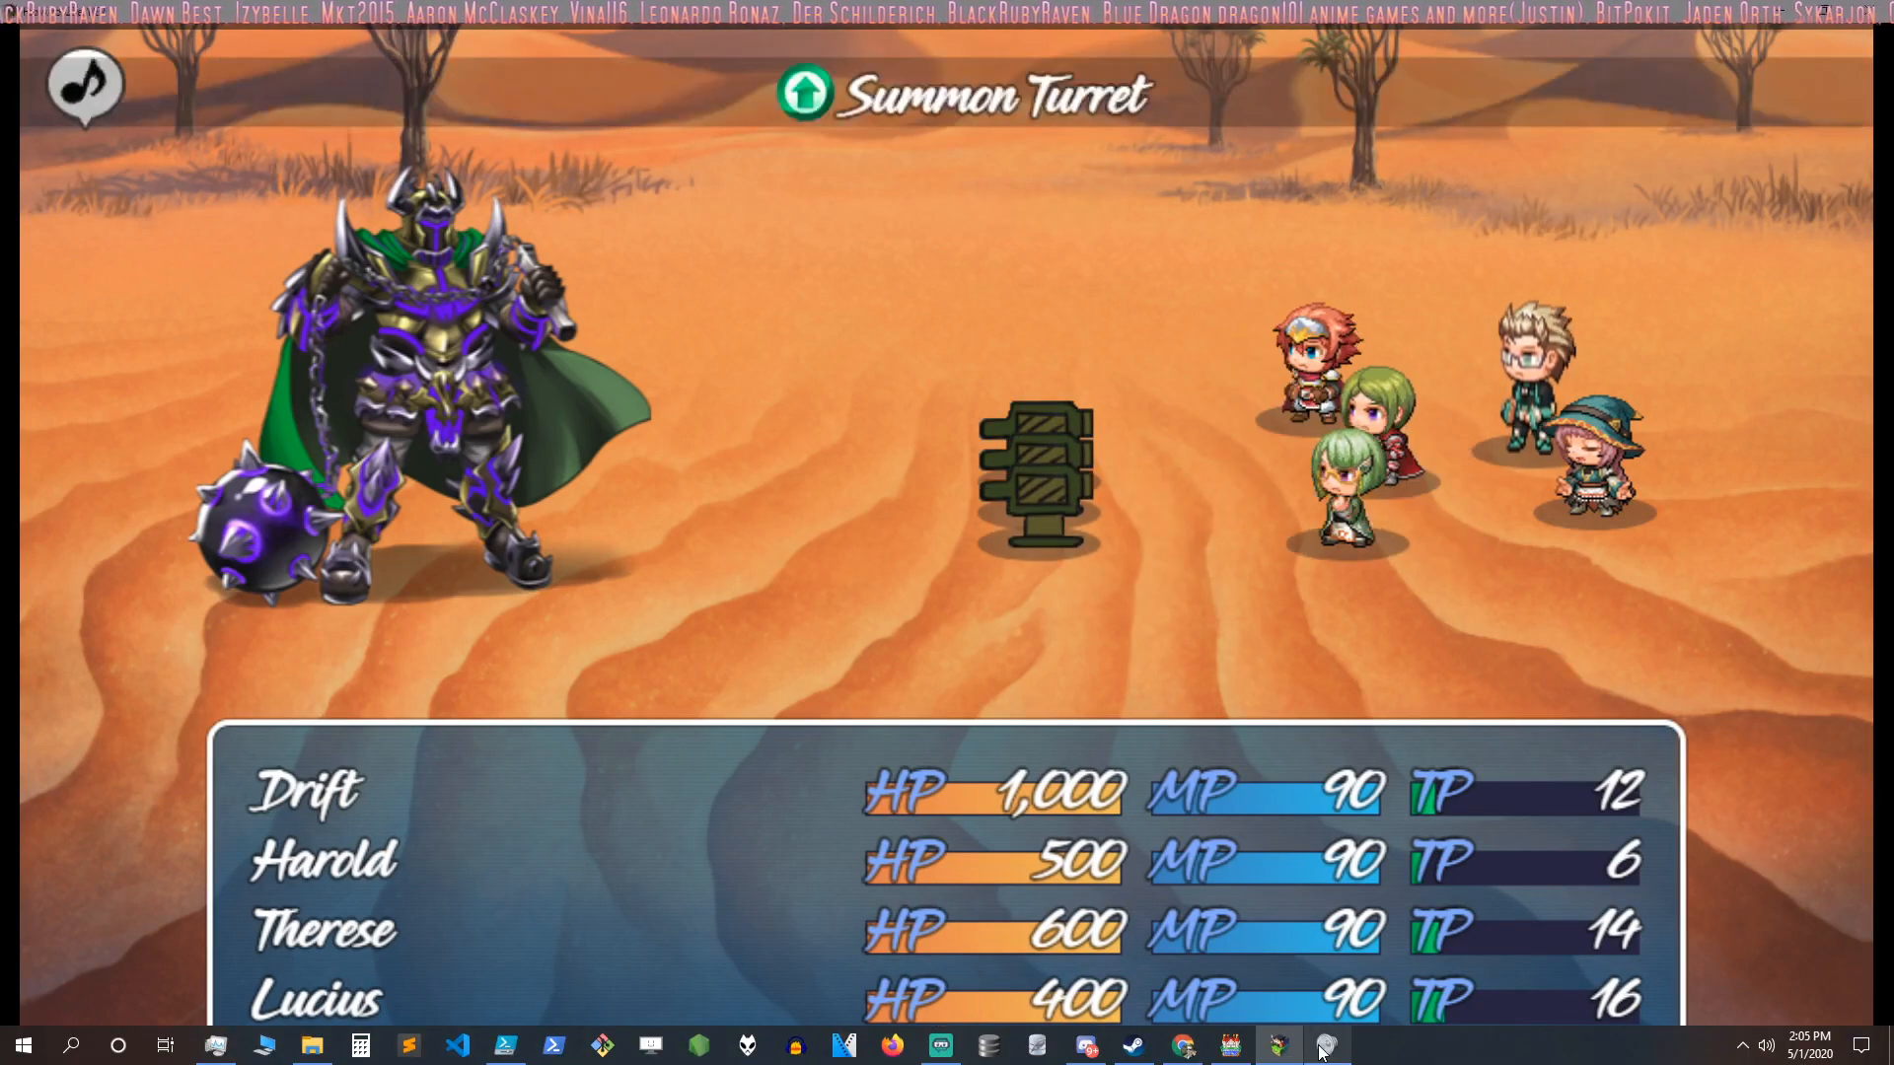
click(1326, 1046)
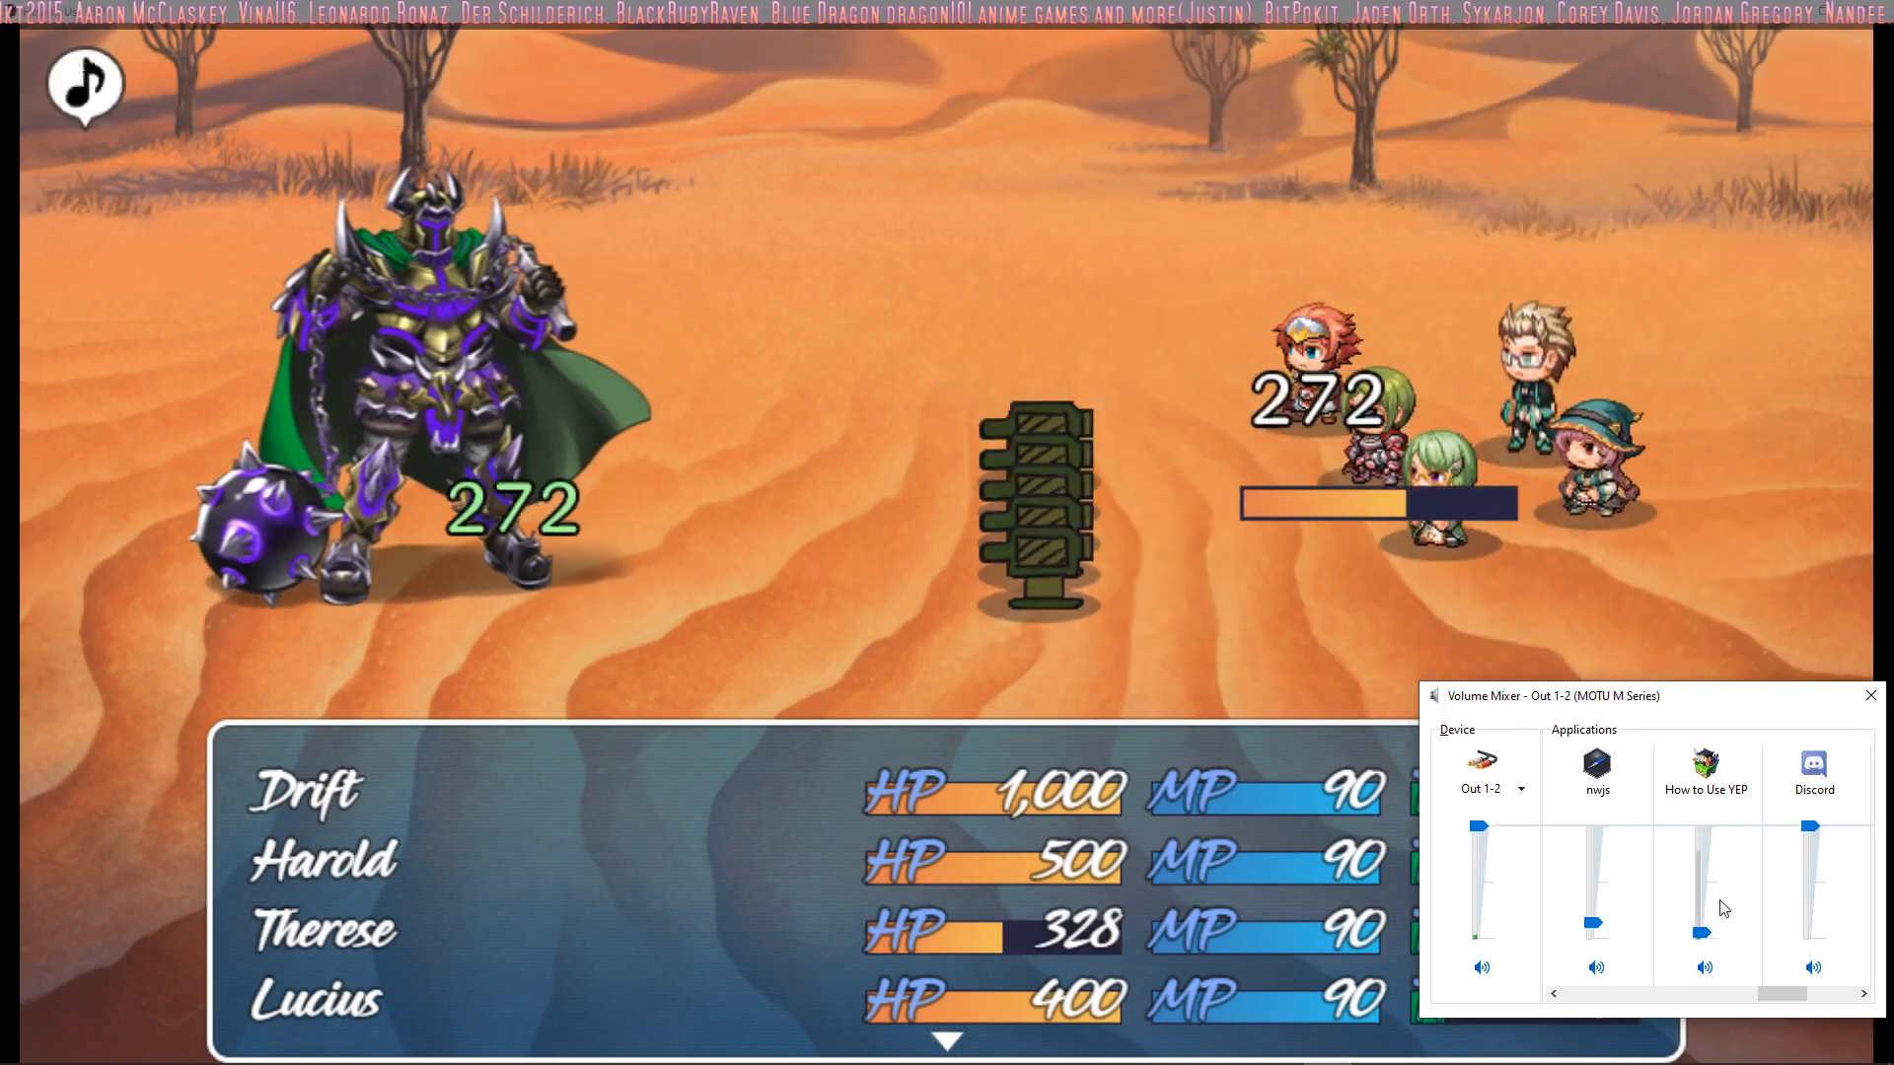
drag(1783, 693, 1293, 673)
click(704, 796)
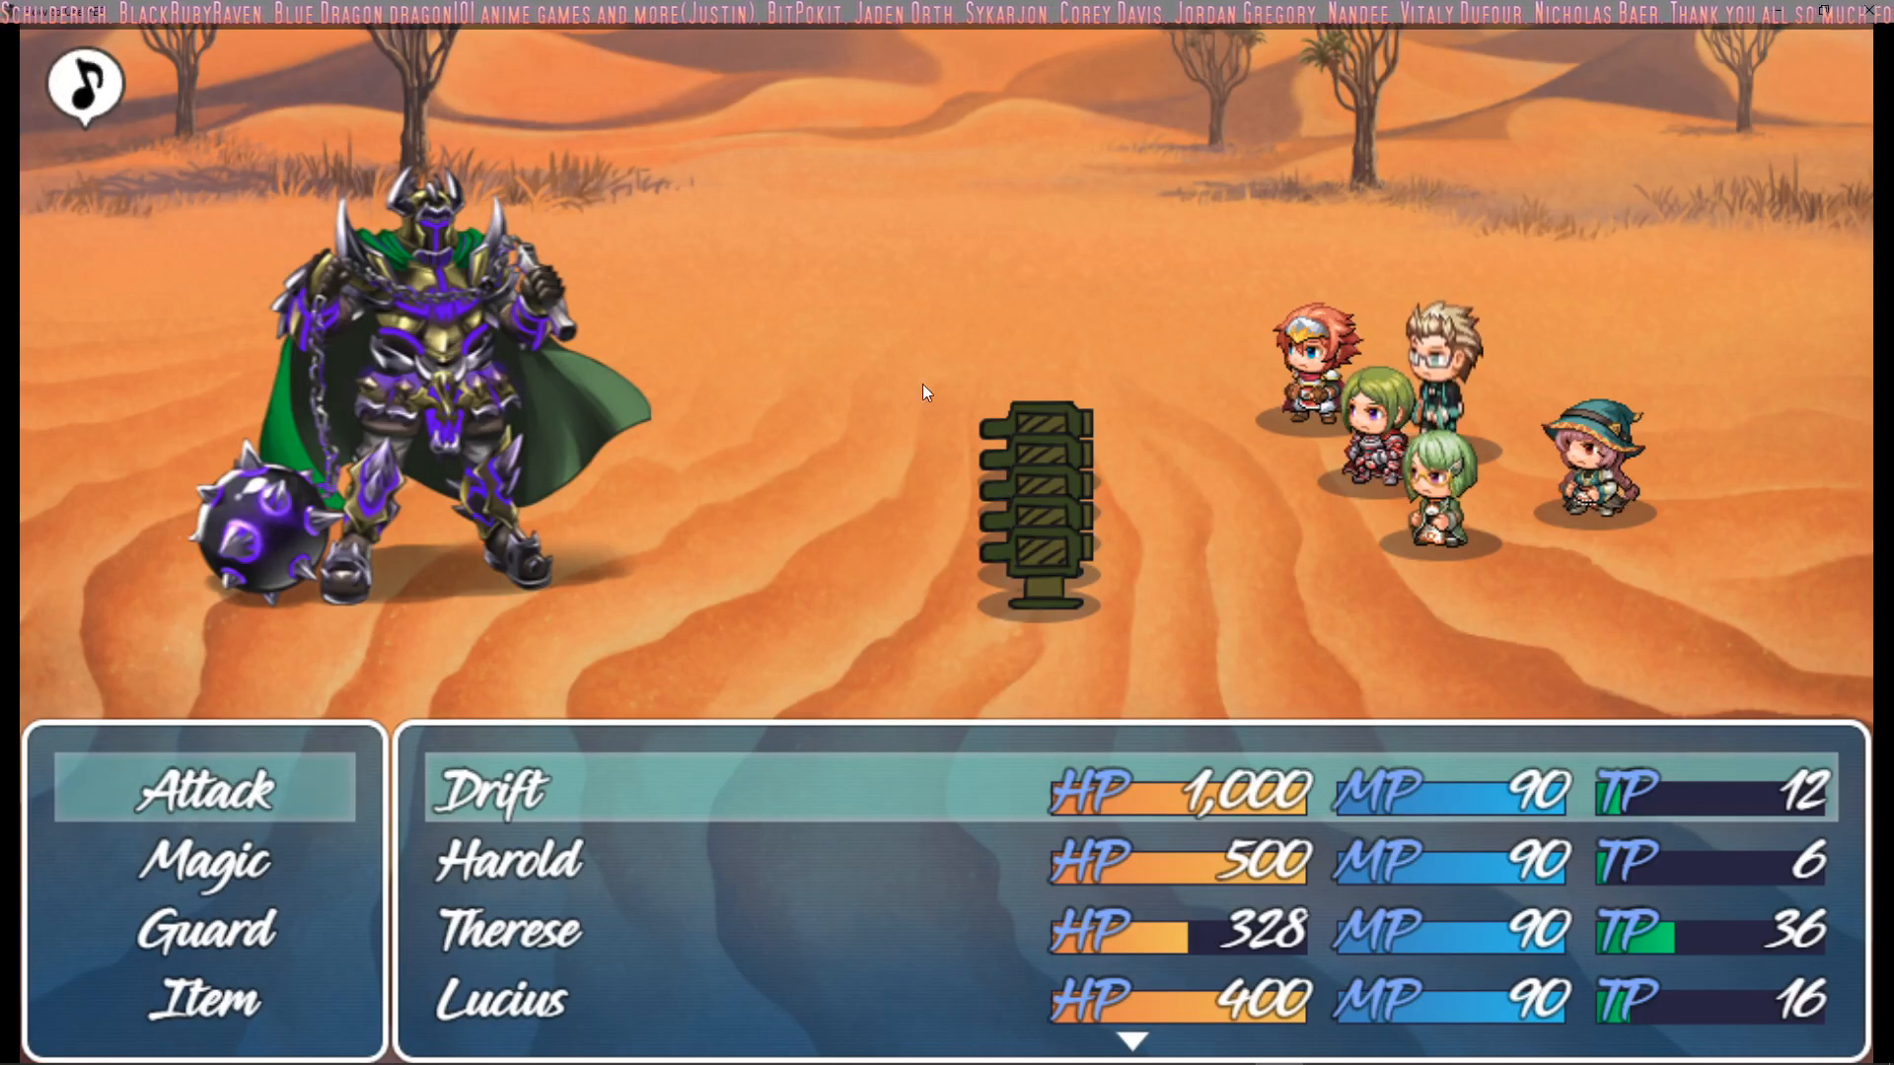
Compare the descriptions of Drift's Summon Turret and Repair Turrets skills
key(Up)
key(Down)
key(Down)
key(Return)
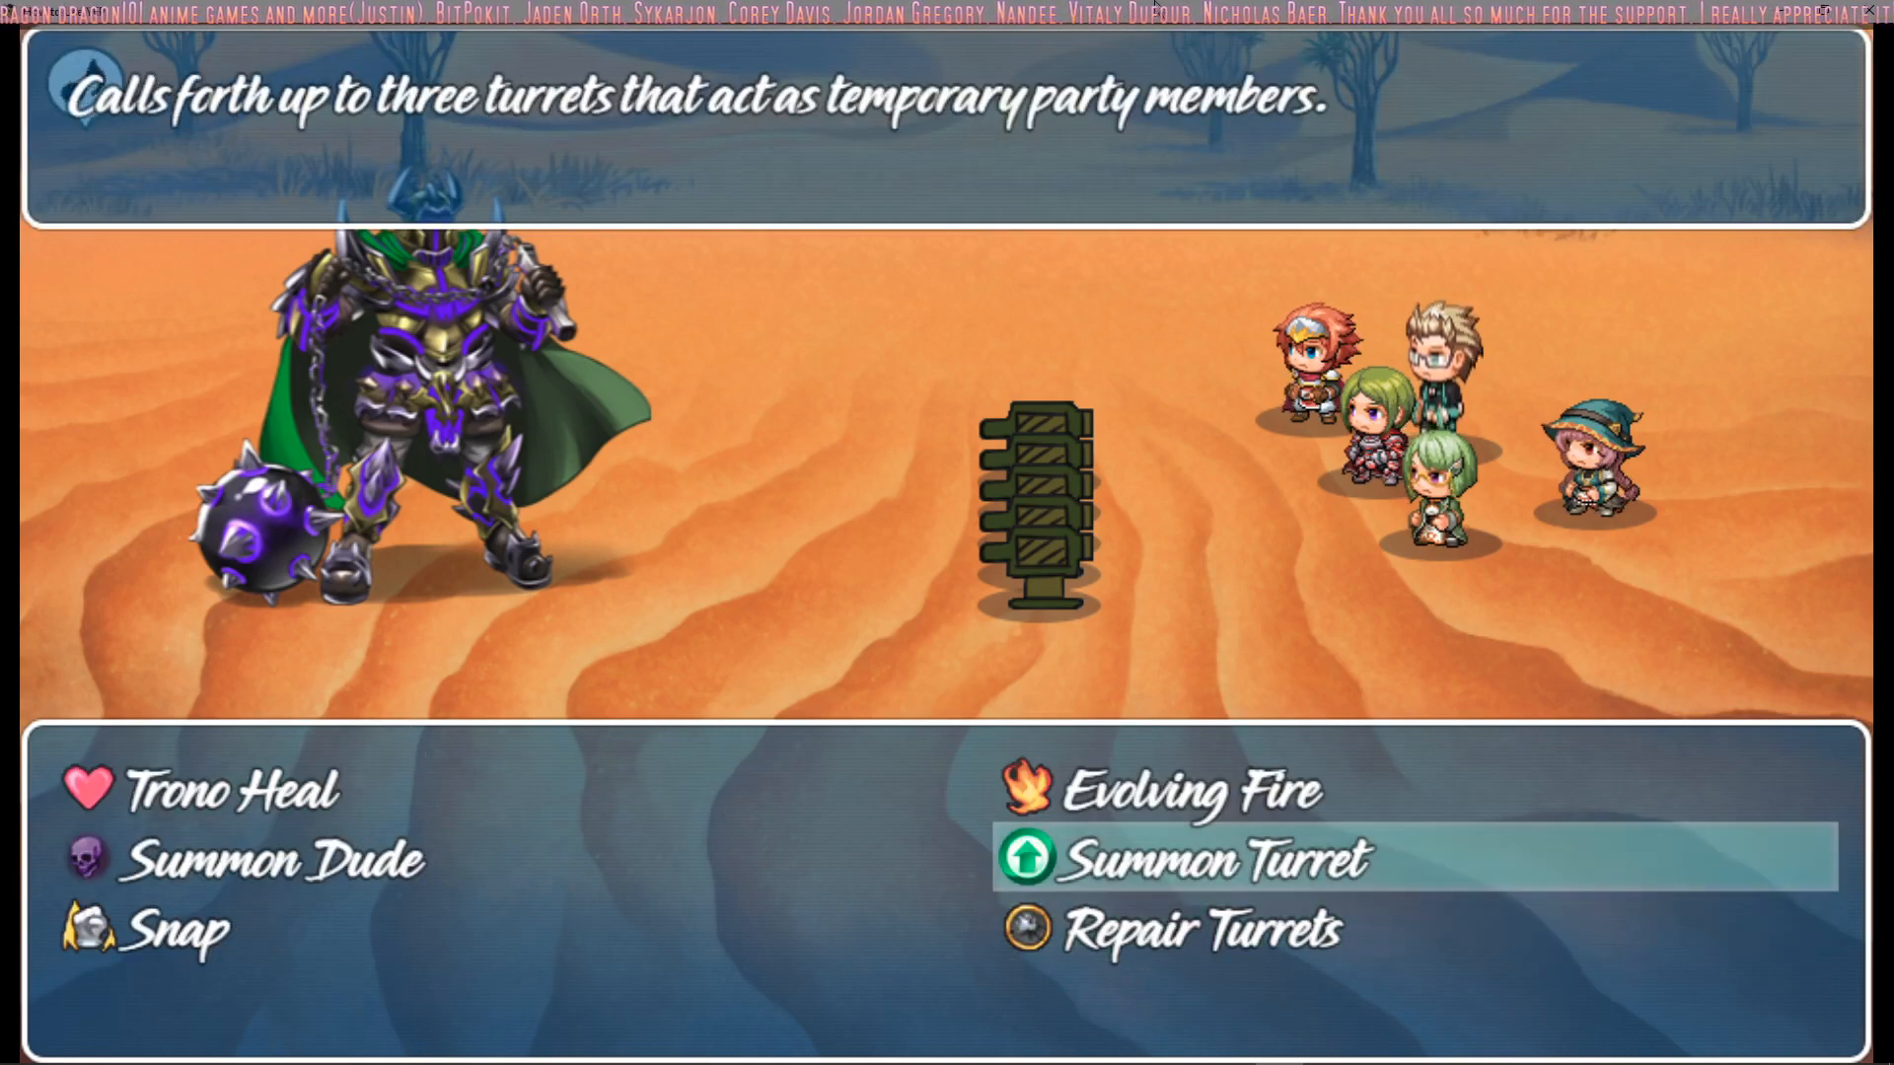
key(Down)
key(Up)
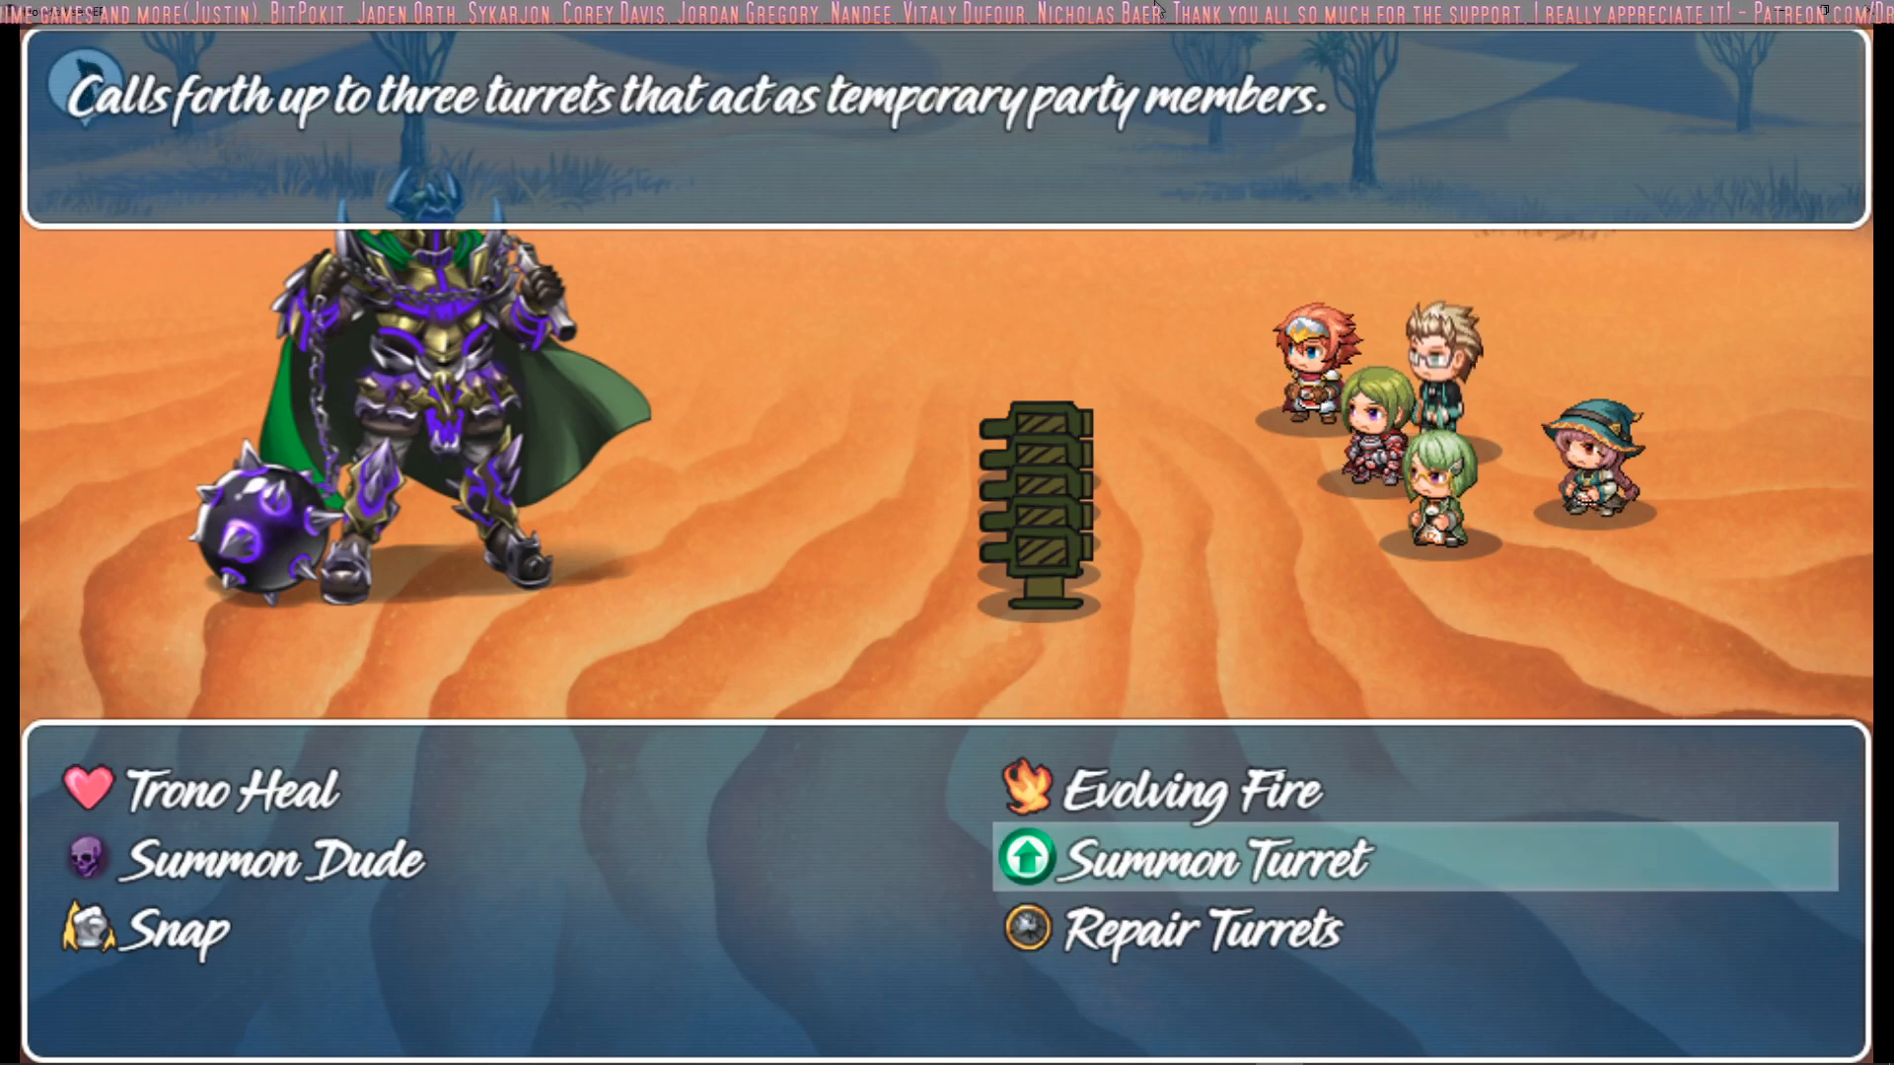
key(Down)
key(Up)
key(Down)
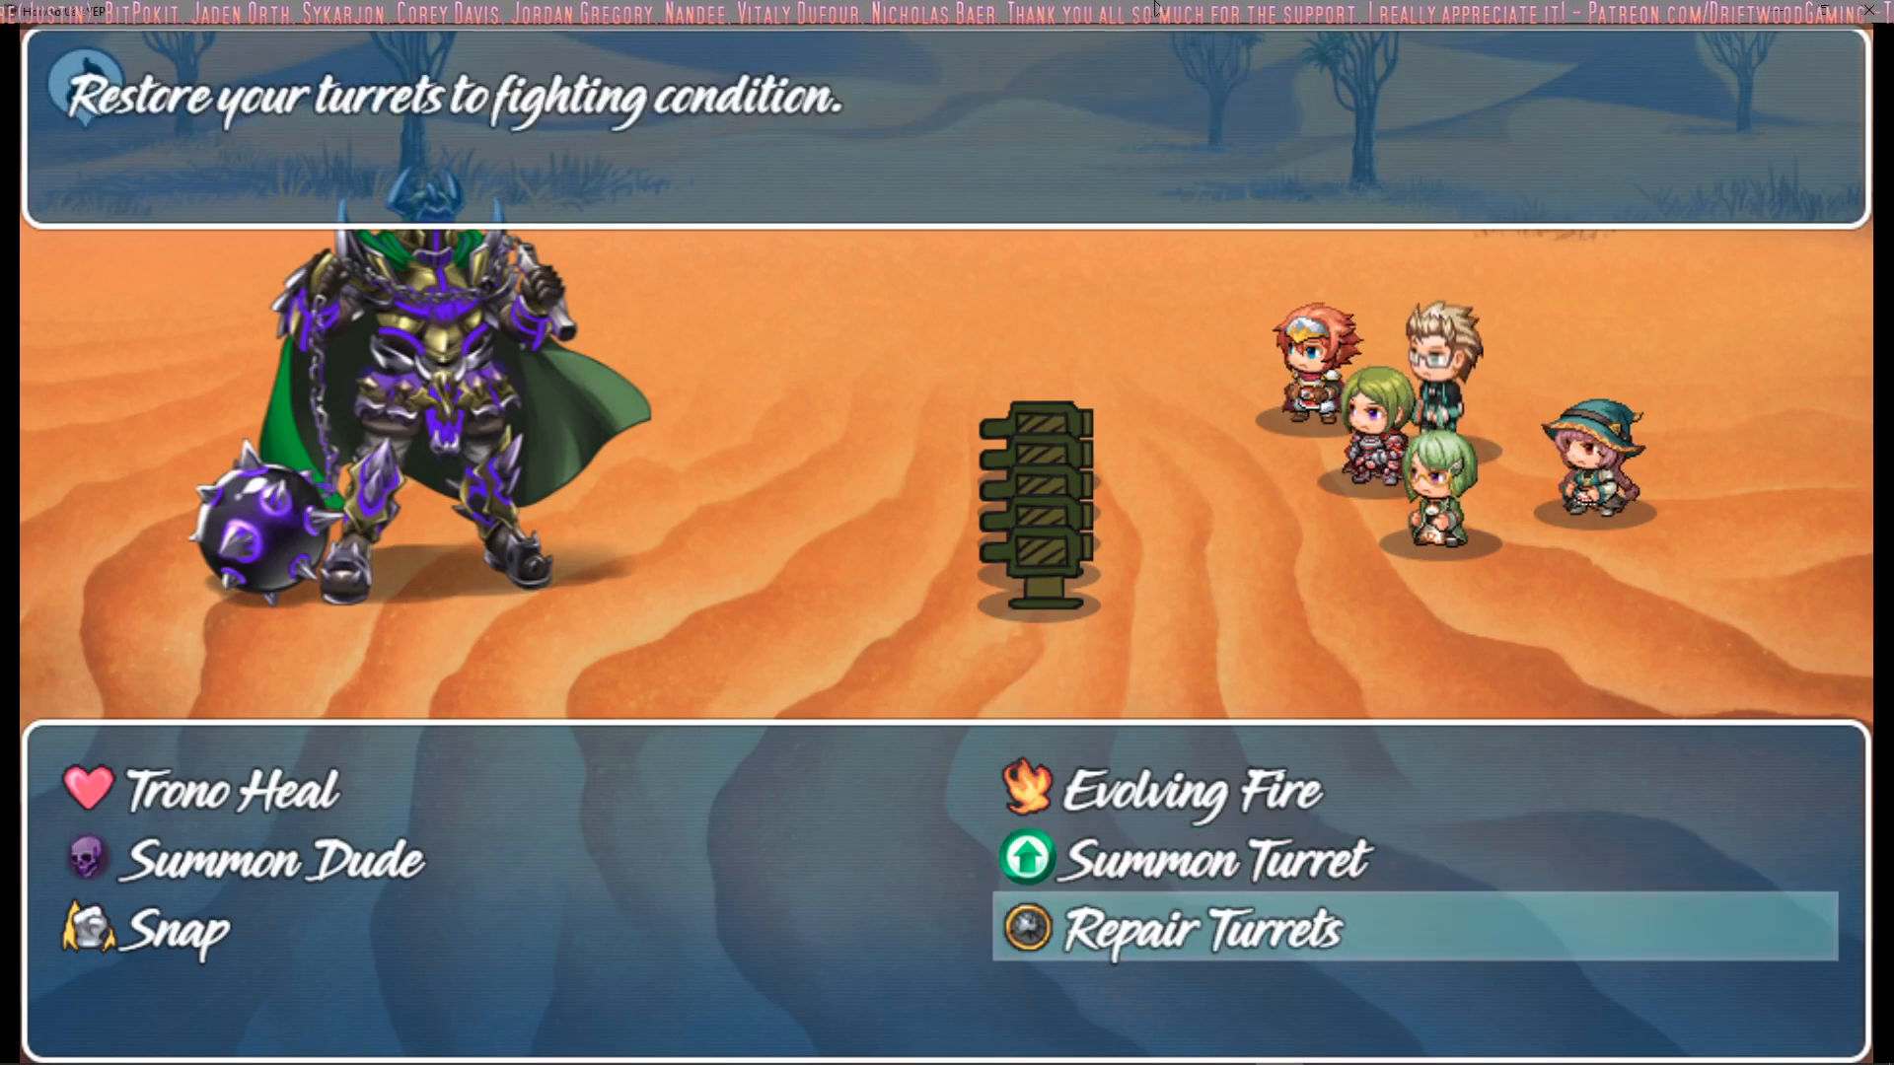
key(Escape)
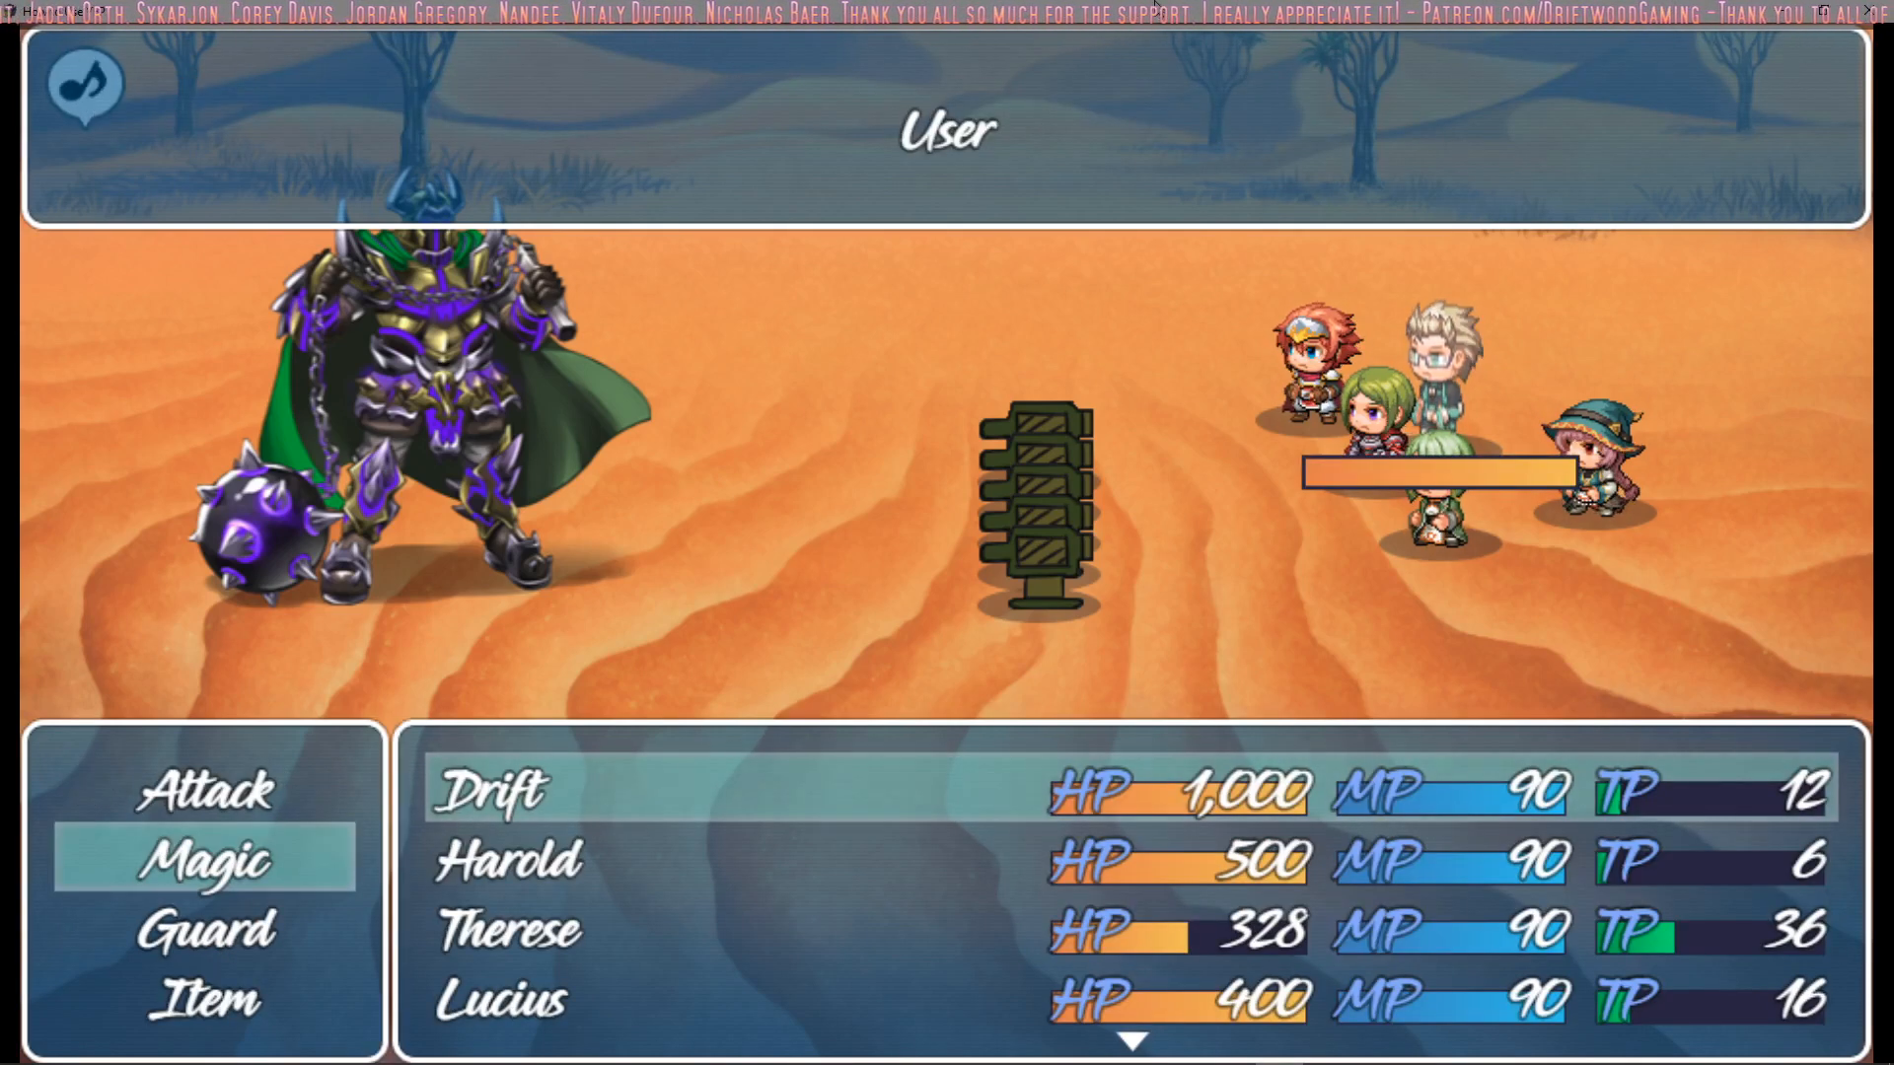
Have Drift use the Trono Heal magic skill this turn
key(Return)
key(Up)
key(Left)
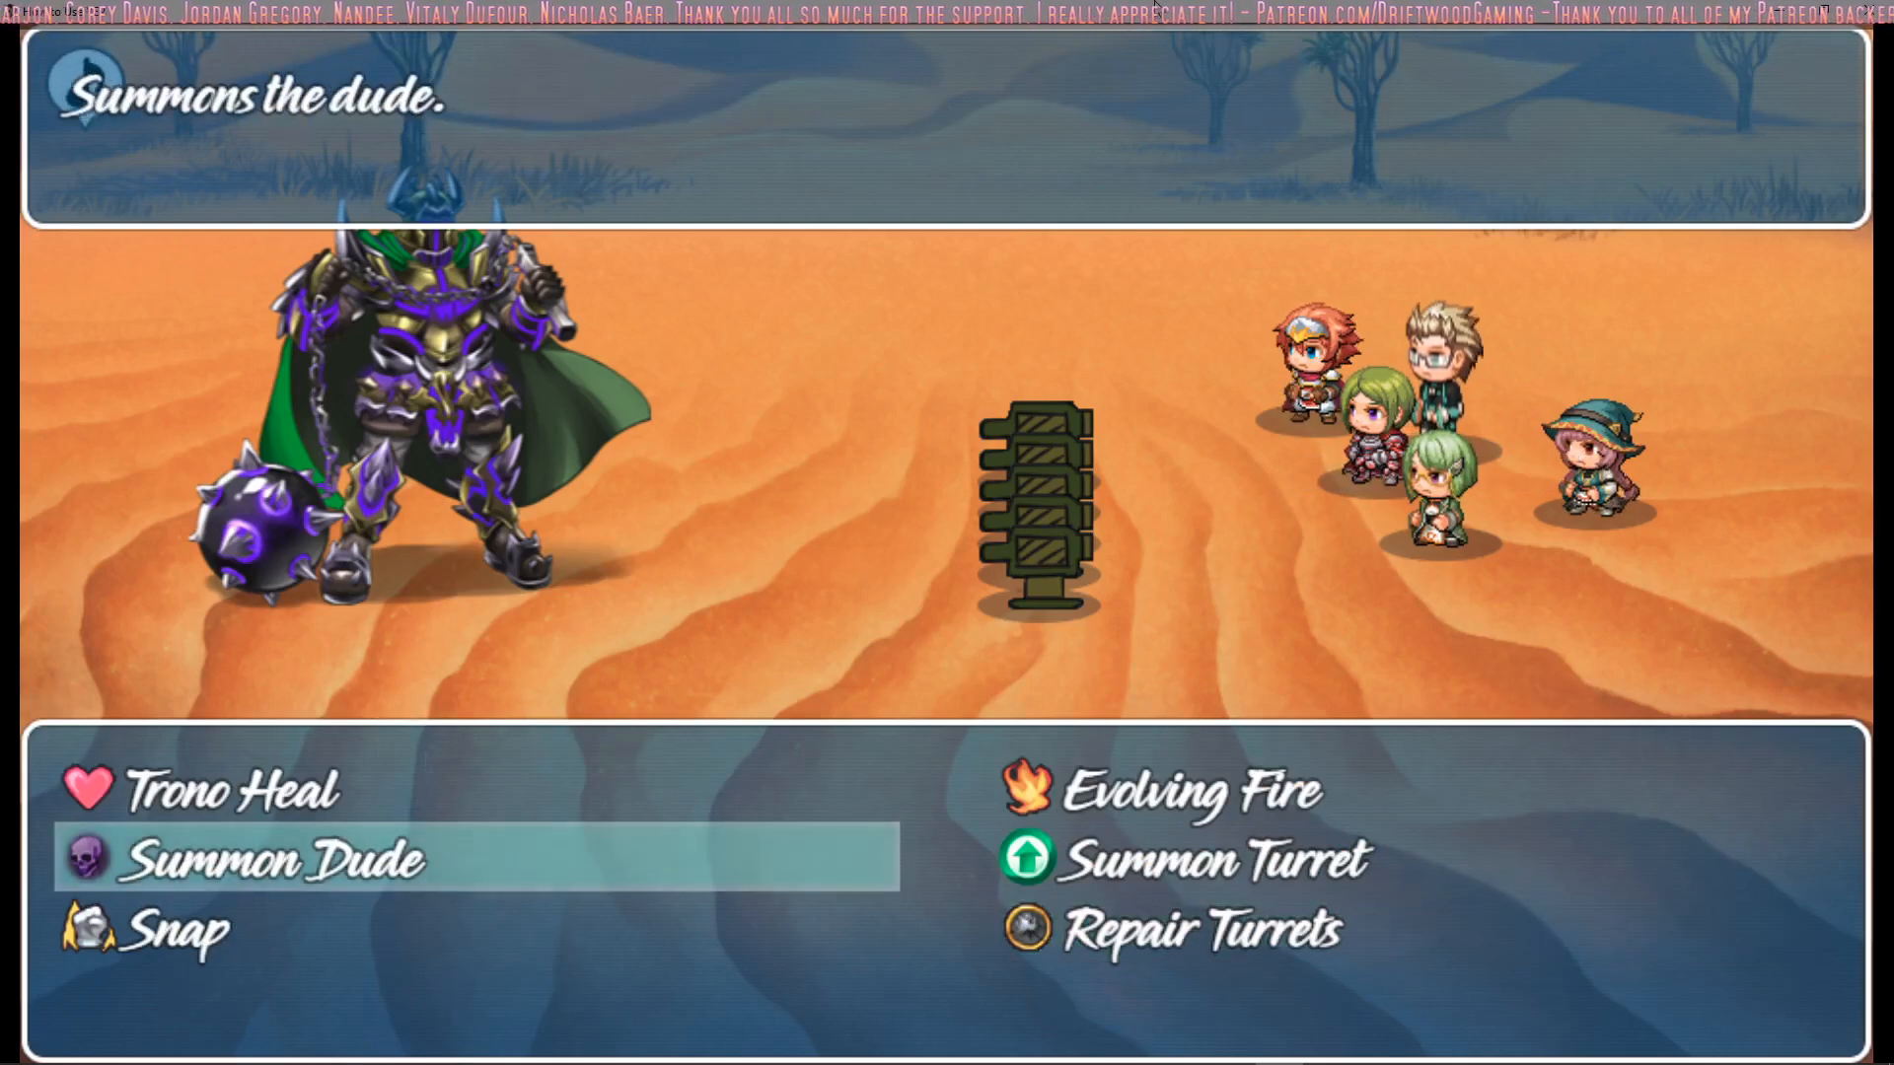
key(Right)
key(Up)
key(Left)
key(Escape)
key(Return)
key(Escape)
key(Down)
key(Down)
key(Return)
key(Down)
key(Return)
key(Escape)
key(Up)
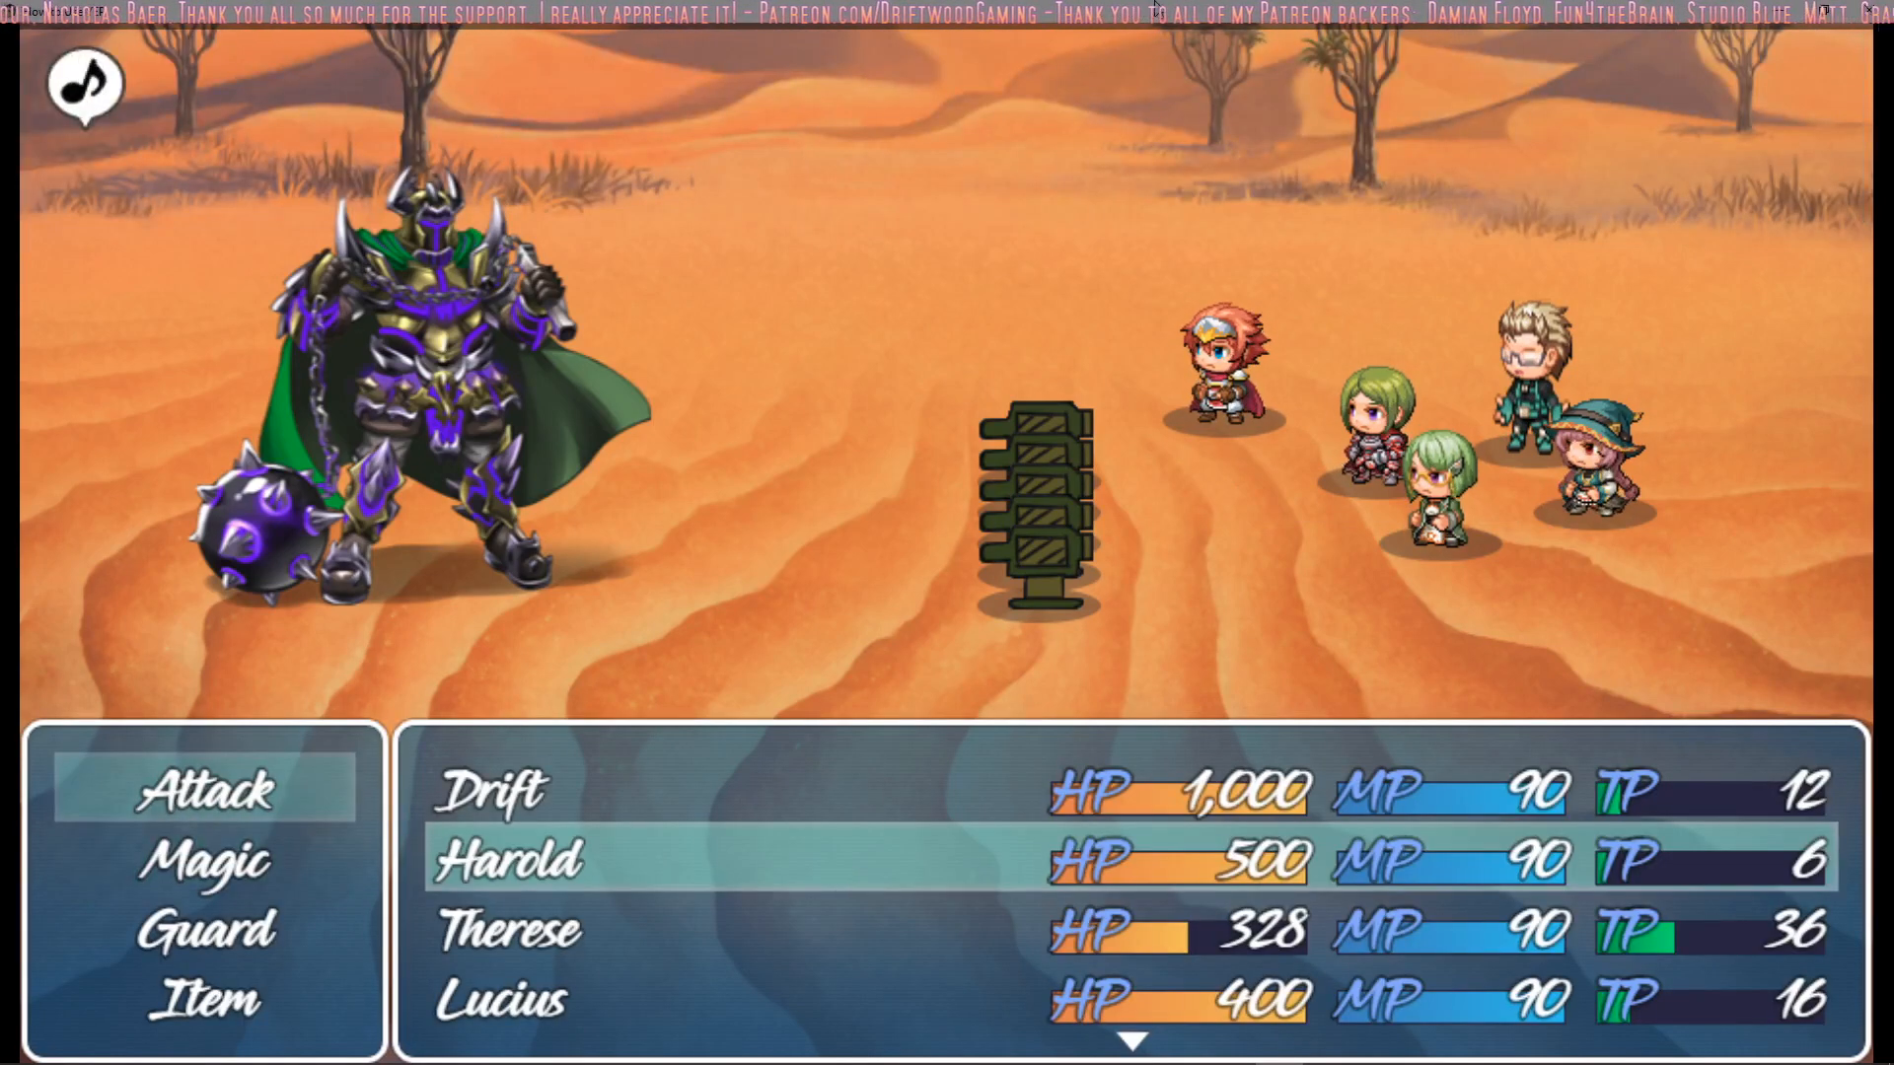
Have Harold, Therese, Lucius and Marsha guard for the turn
key(Down)
key(Down)
key(Return)
key(Down)
key(Return)
key(Down)
key(Down)
key(Return)
key(Down)
key(Down)
key(Return)
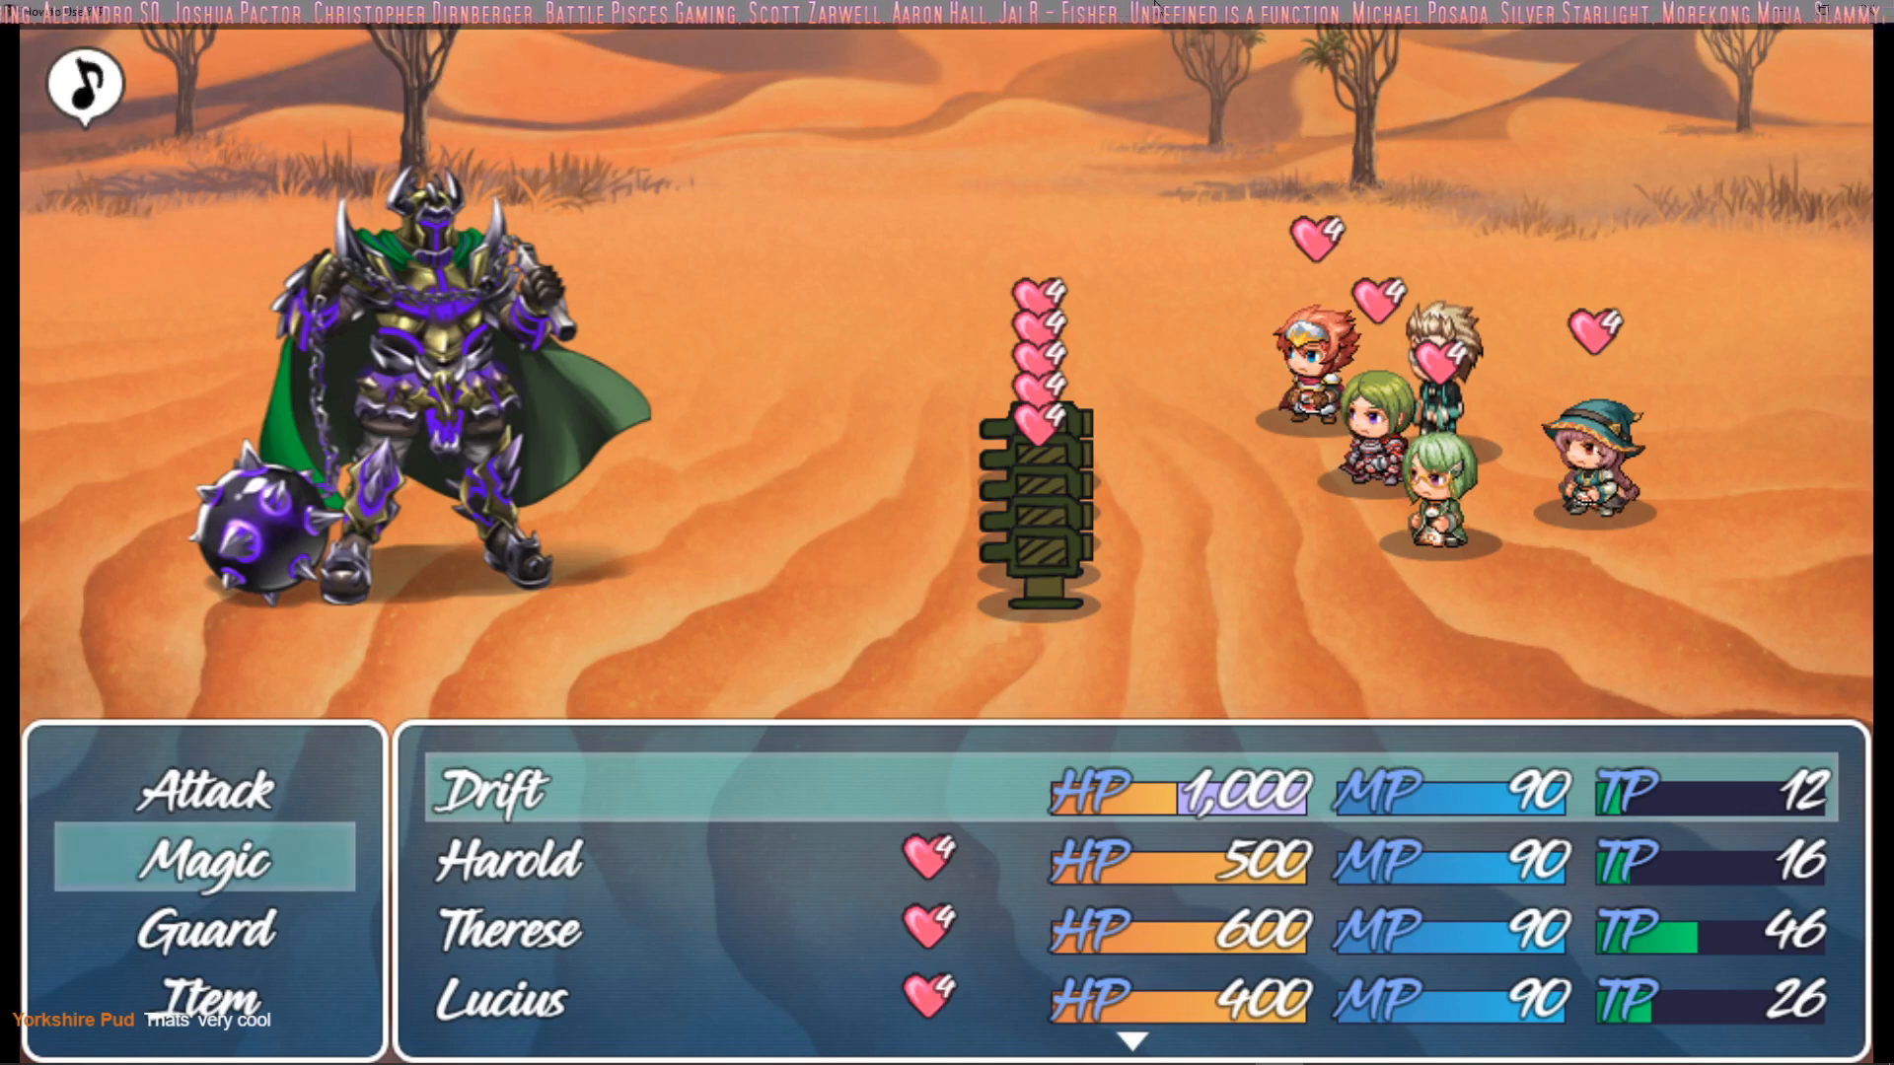
Have all five party members, Drift, Harold, Therese, Lucius and Marsha, guard for the turn
key(Return)
key(Escape)
key(Down)
key(Return)
key(Down)
key(Down)
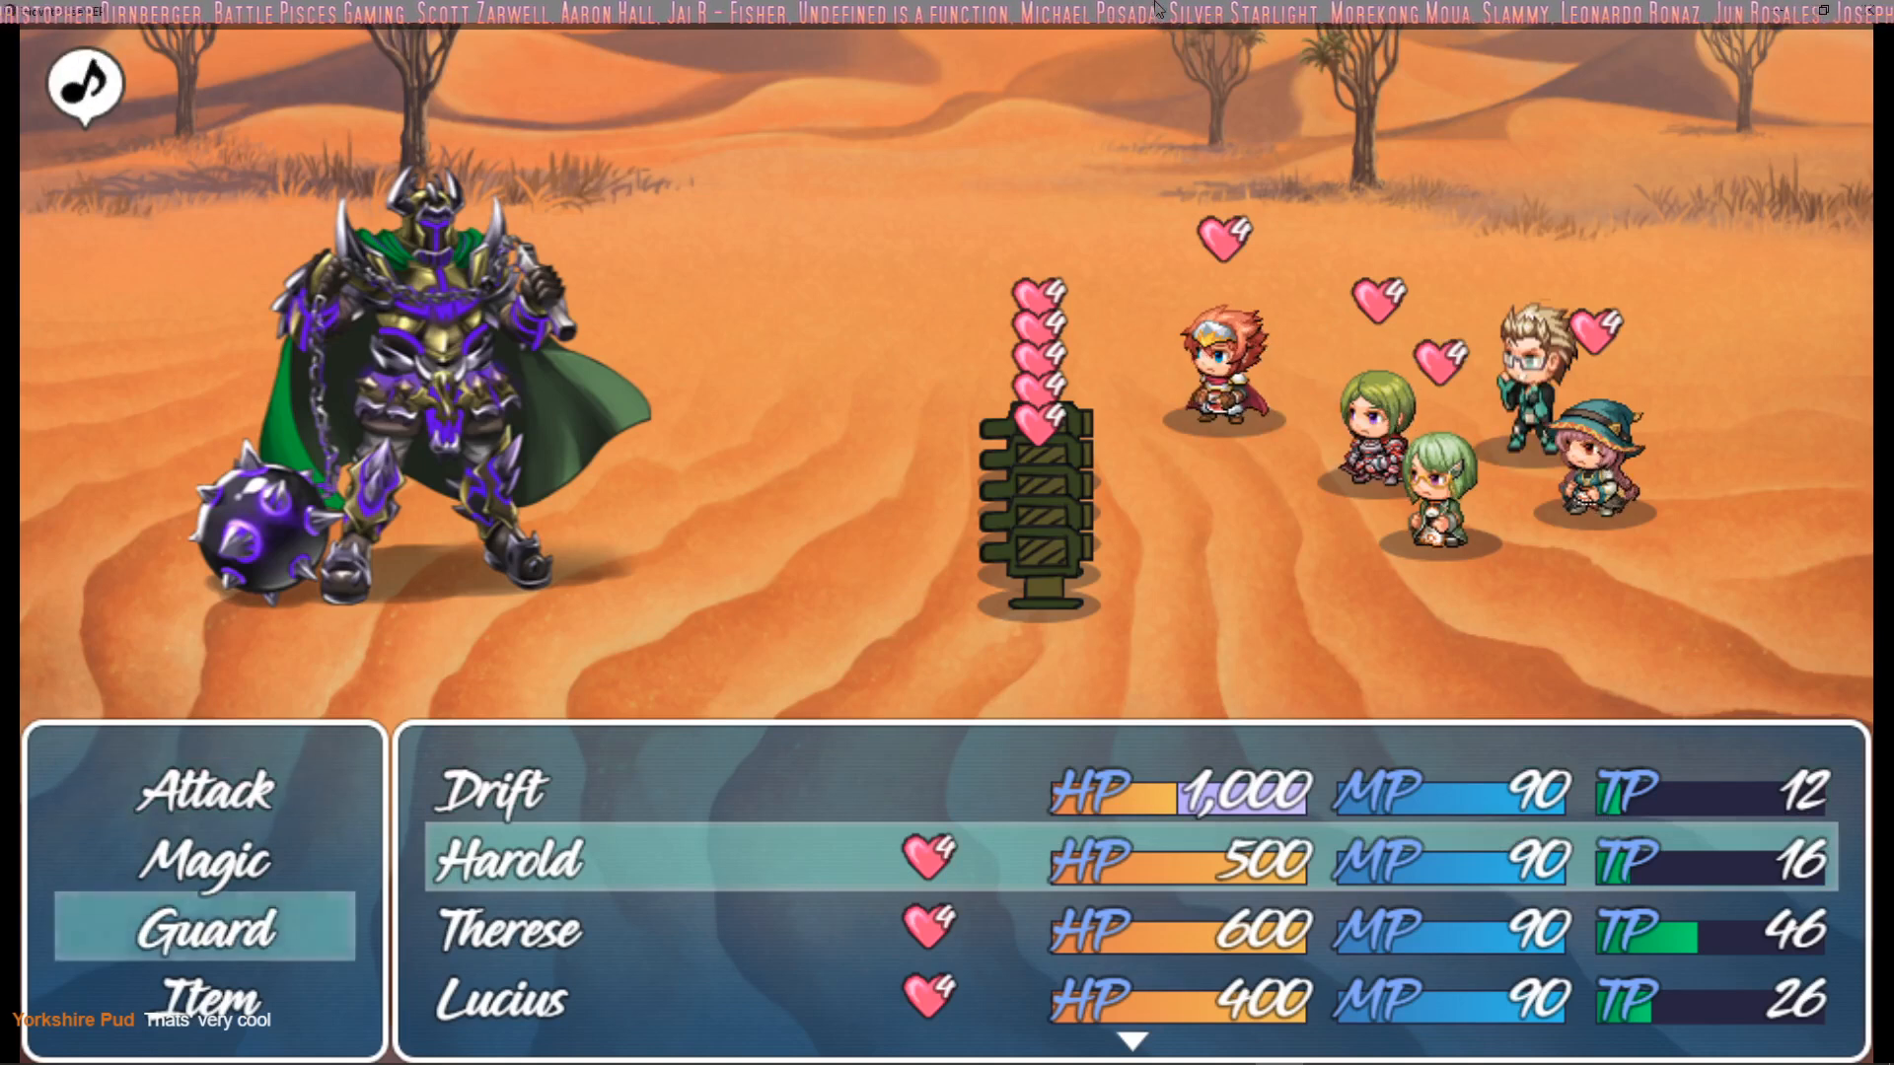
key(Return)
key(Down)
key(Down)
key(Return)
key(Down)
key(Down)
key(Return)
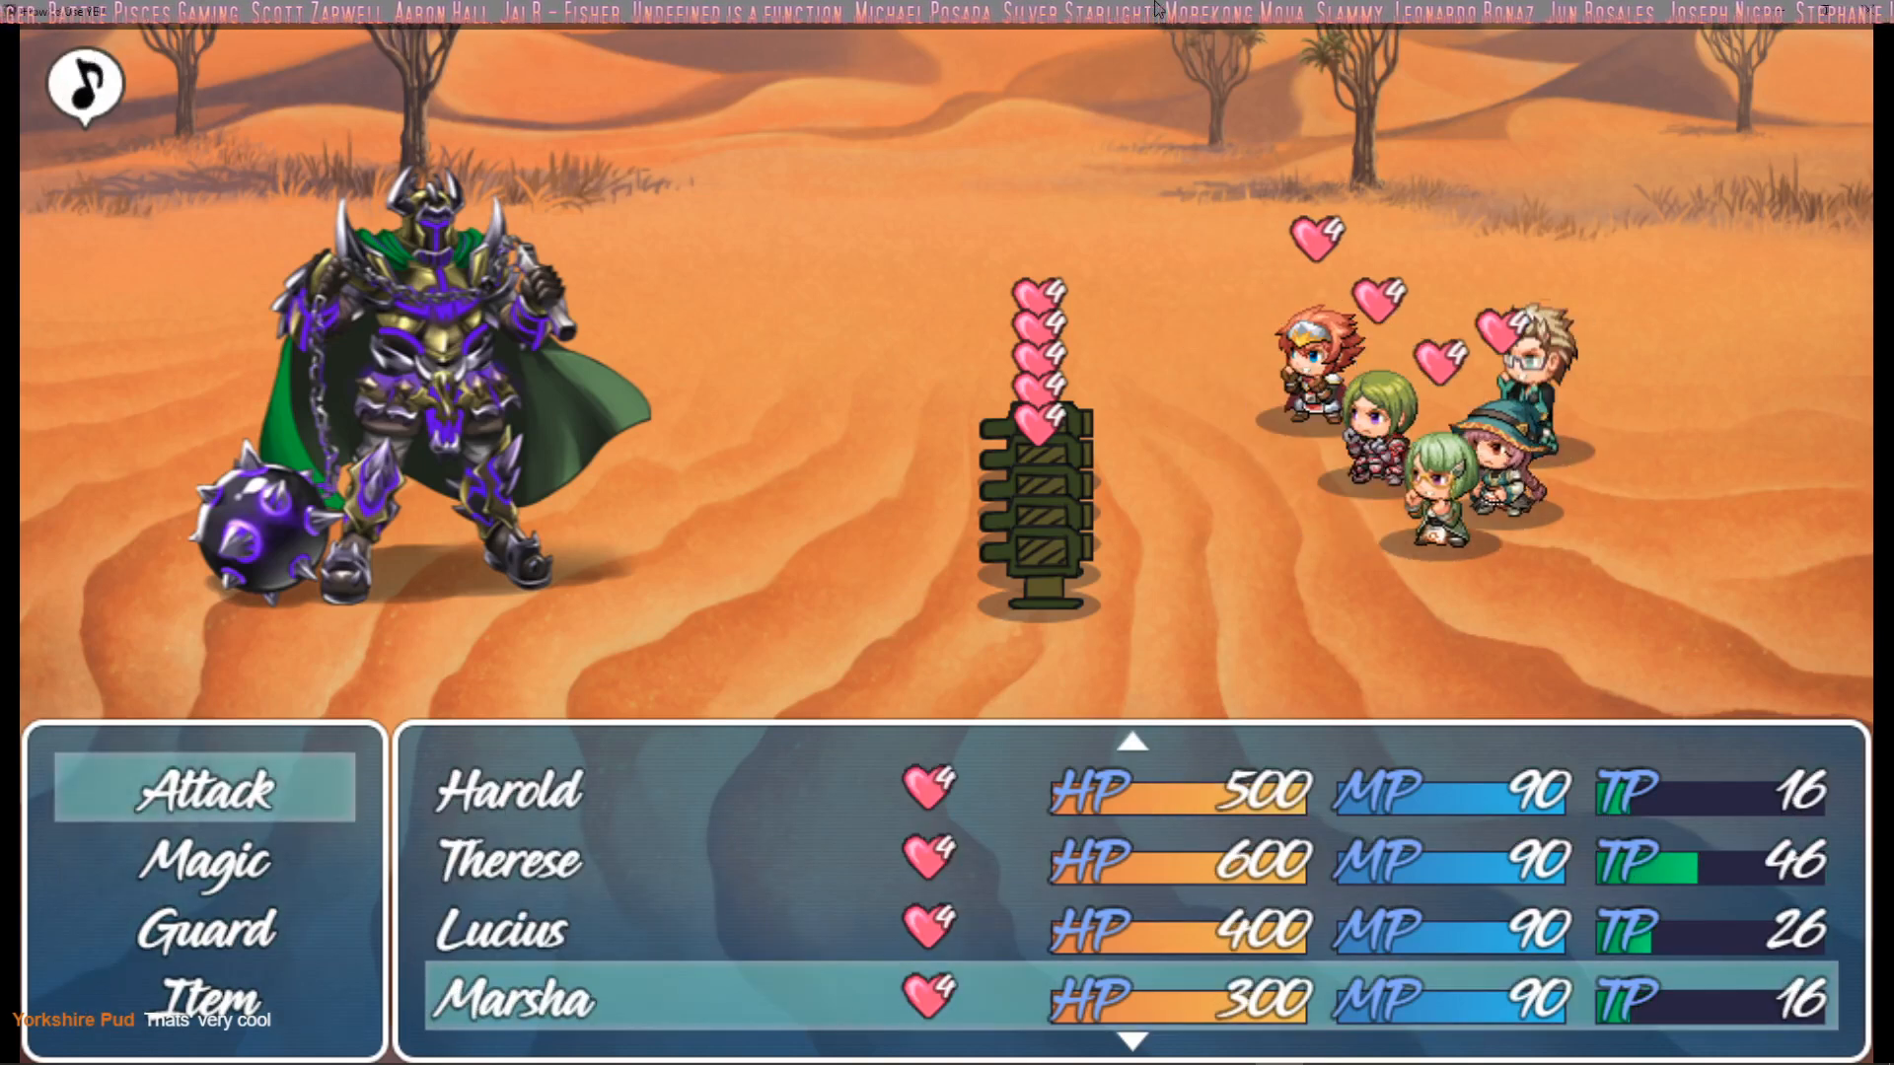
key(Down)
key(Down)
key(Return)
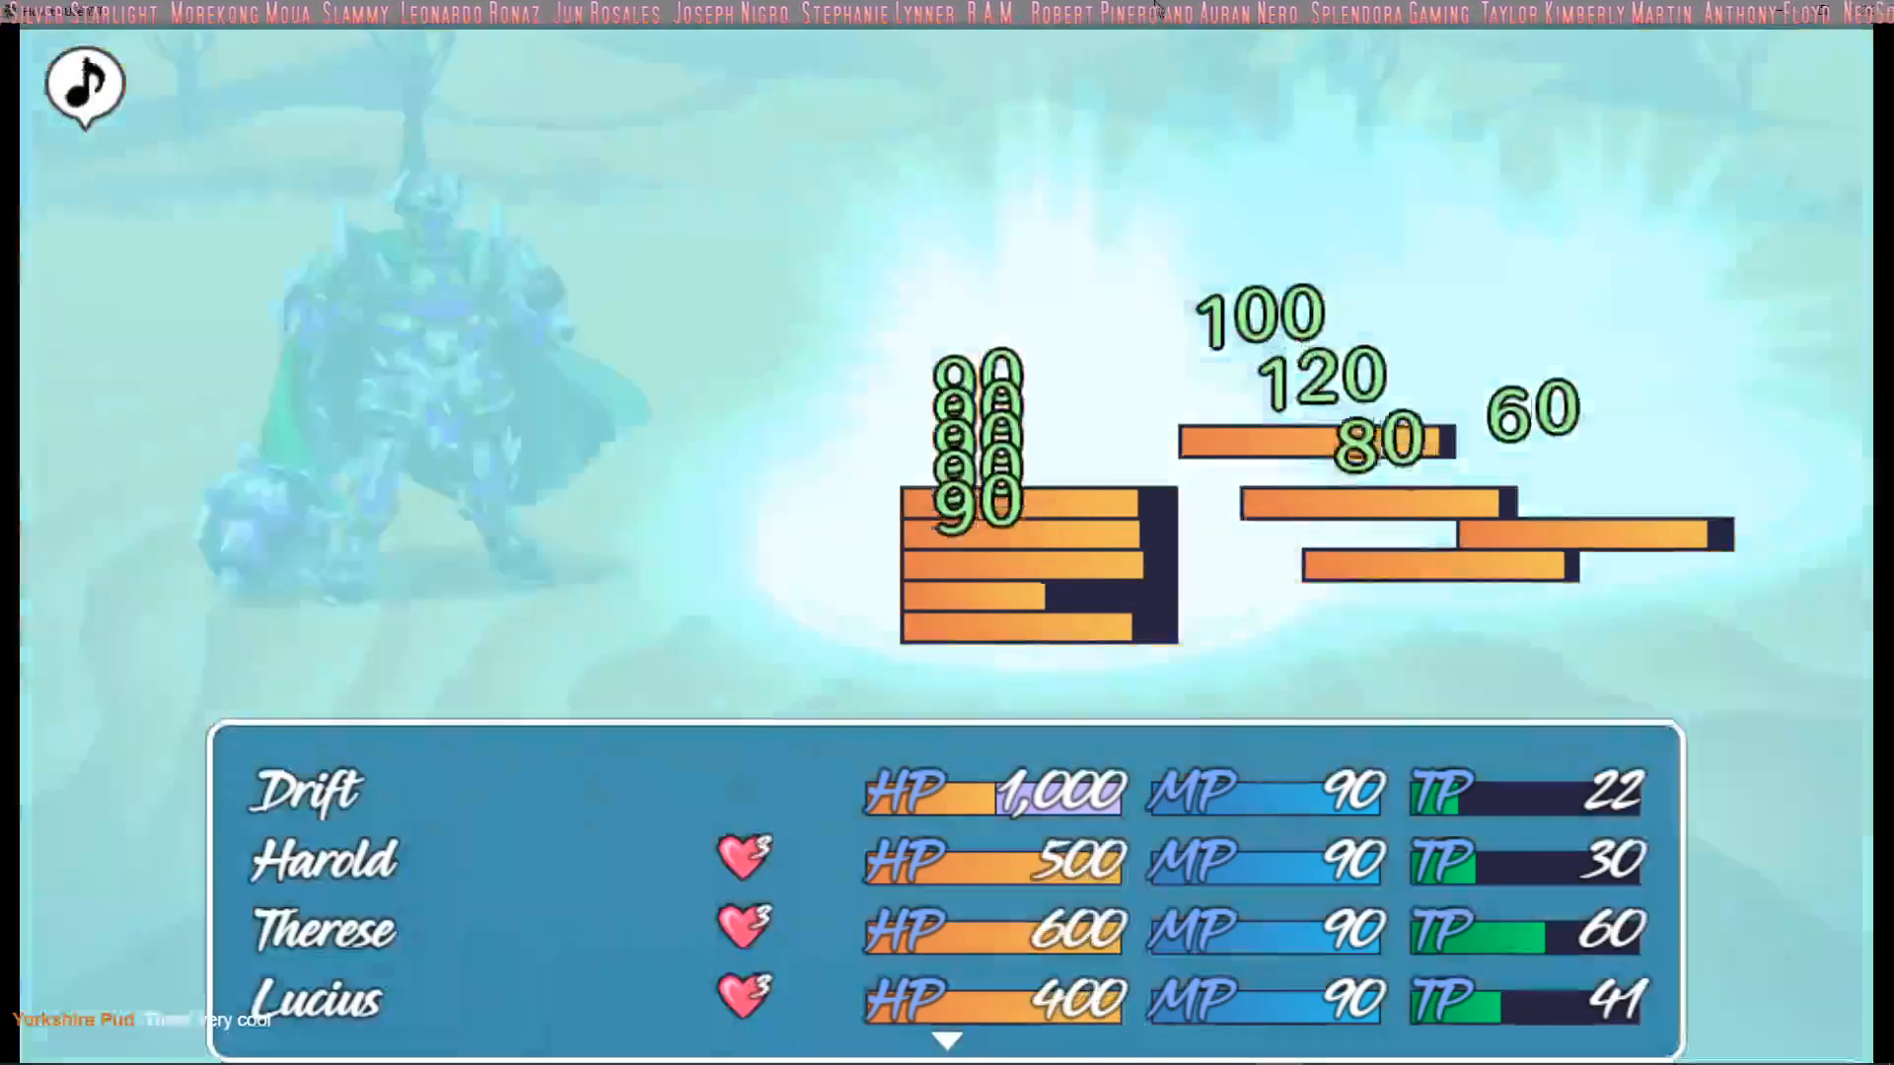
Review Drift's magic skills and have him use Snap this turn
key(Down)
key(Return)
key(Down)
key(Right)
key(Down)
key(Up)
key(Left)
key(Down)
key(Return)
Set Harold, Therese, Lucius and Marsha to guard while Drift acts
key(Return)
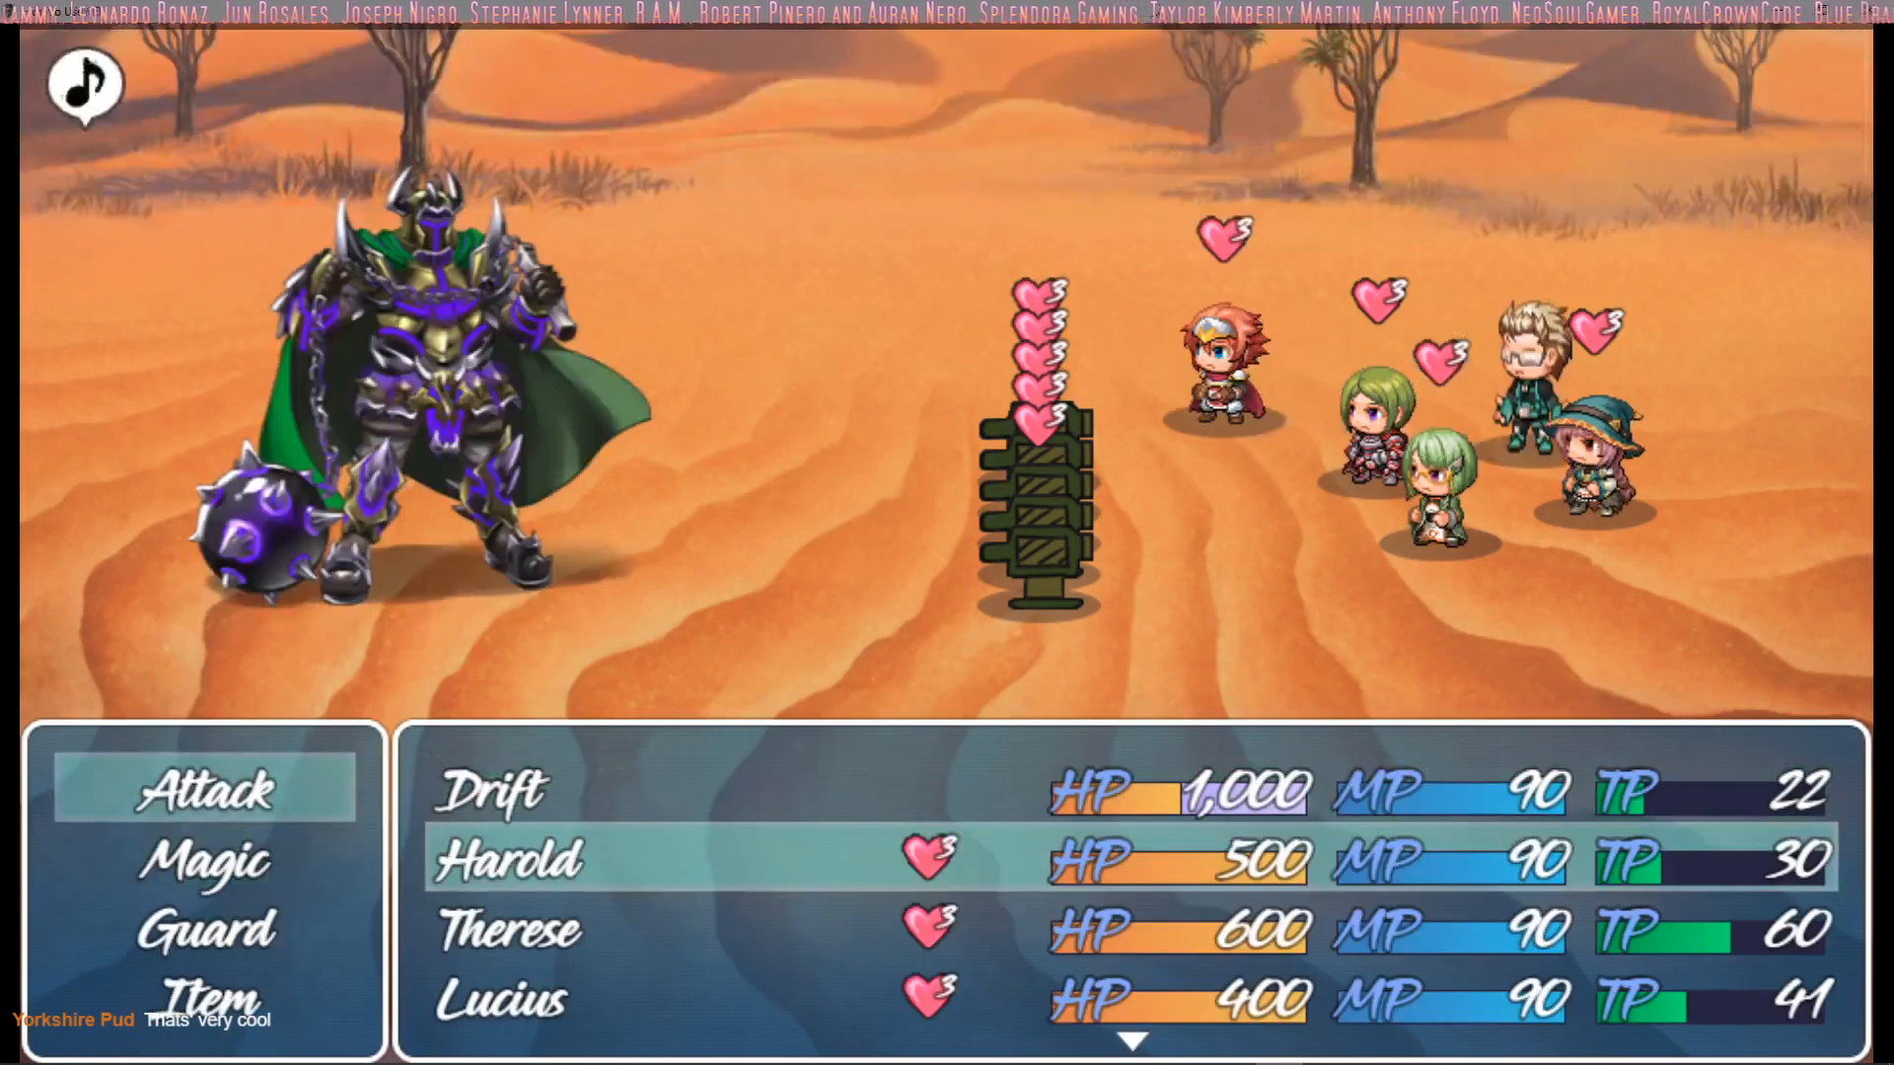
key(Down)
key(Down)
key(Return)
key(Down)
key(Down)
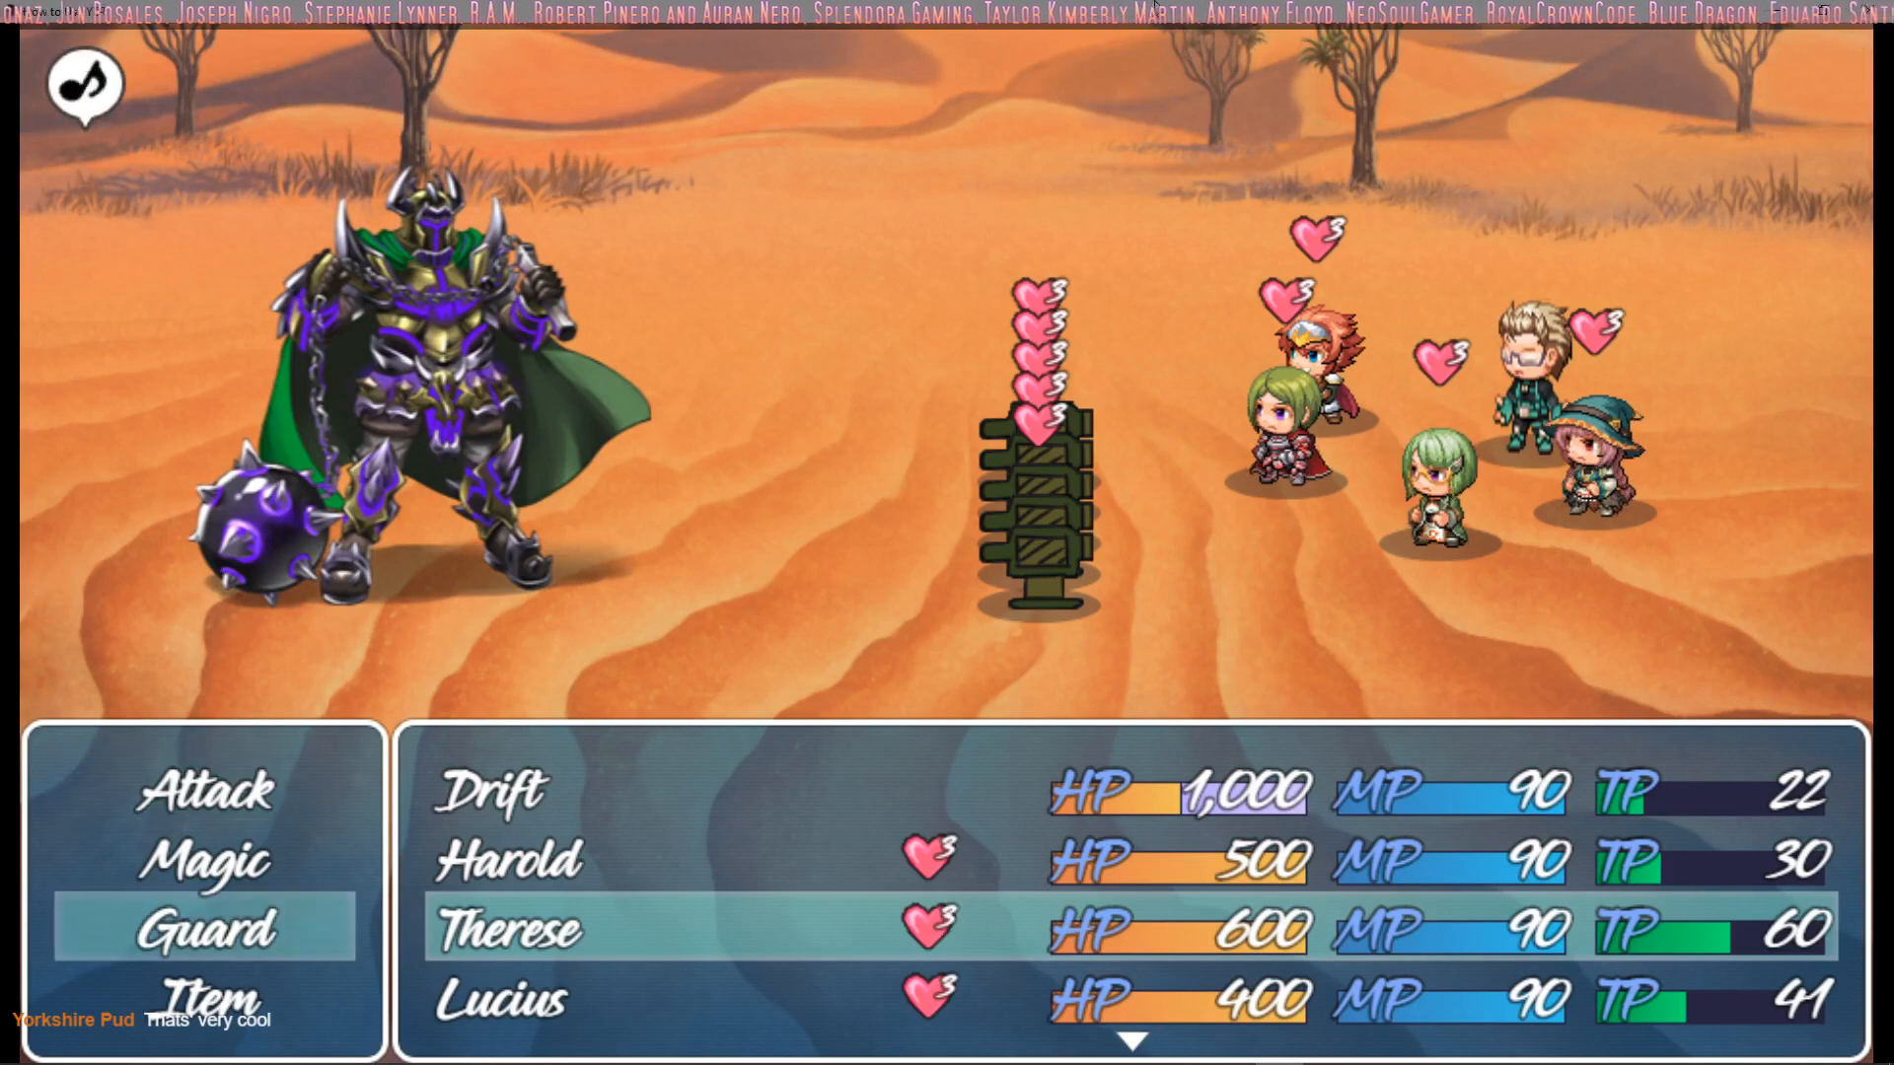
key(Return)
key(Down)
key(Down)
key(Return)
key(Down)
key(Down)
key(Return)
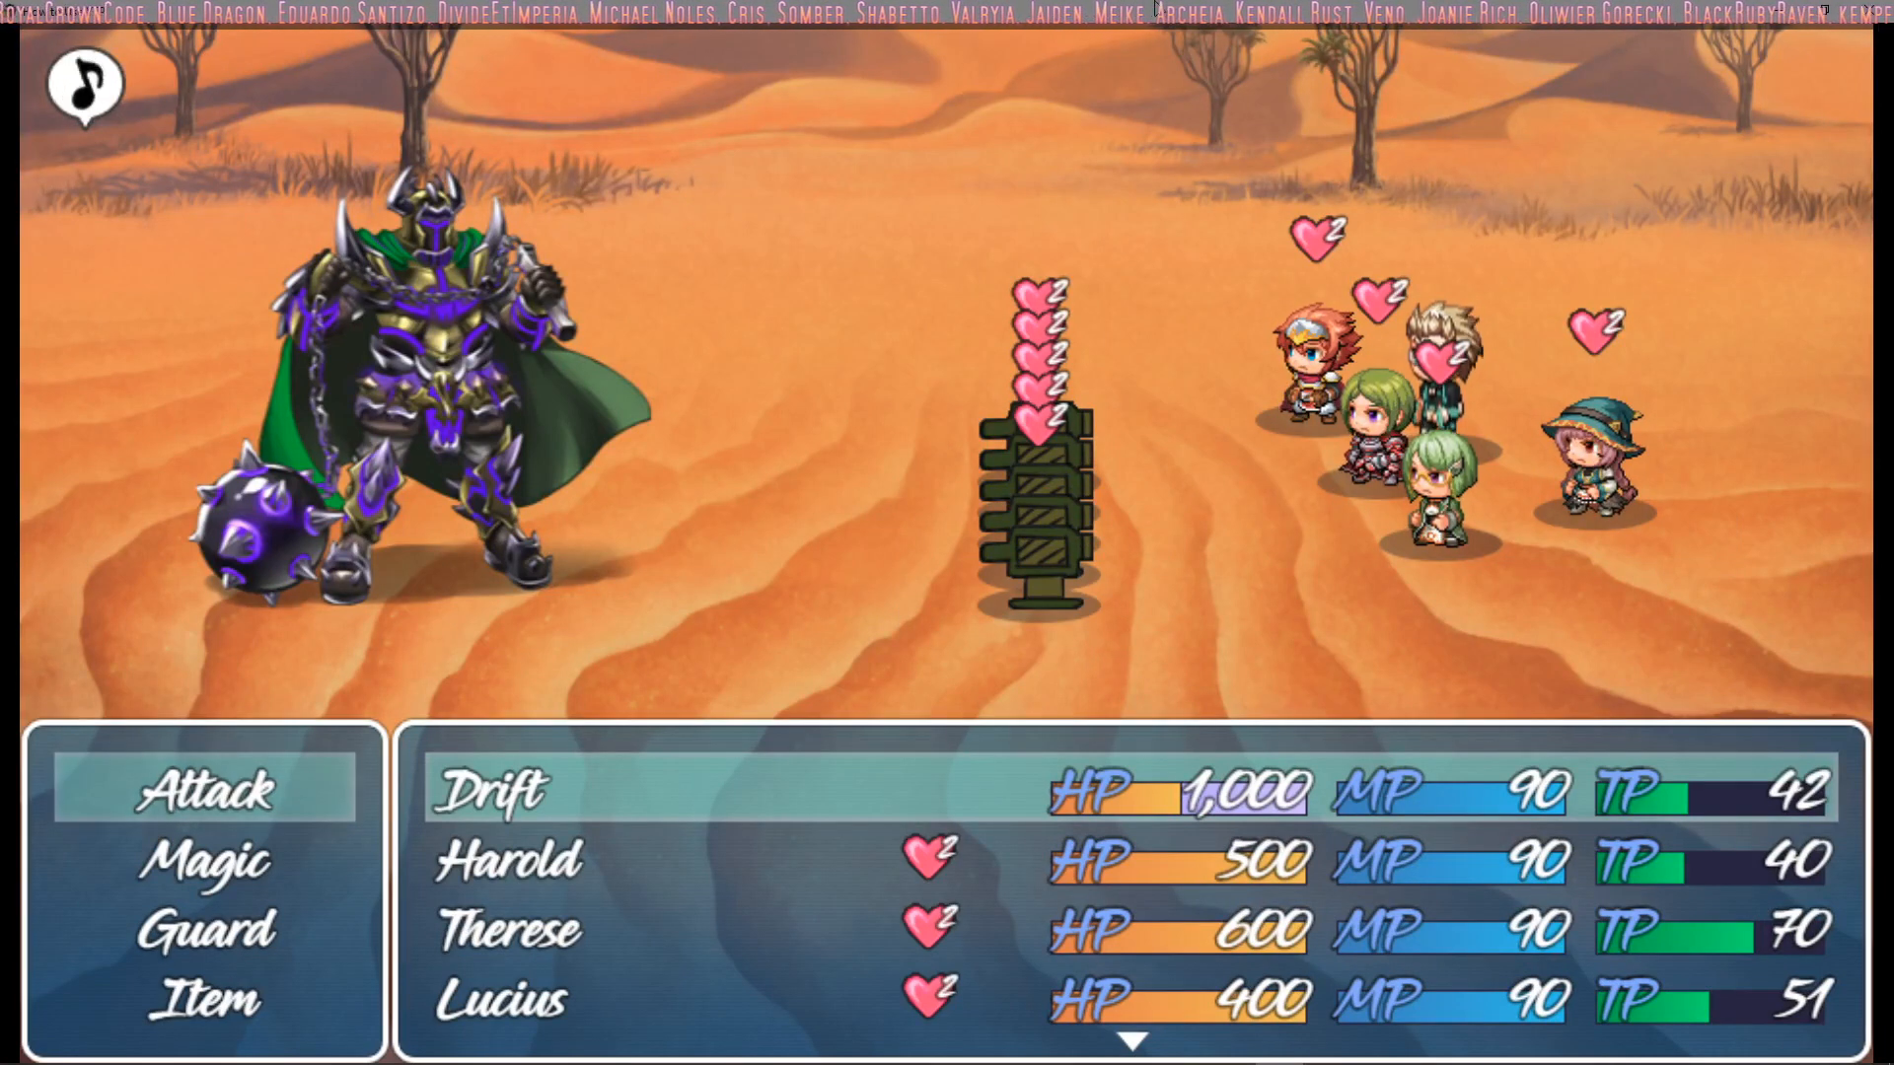
Have Drift use the Repair Turrets magic skill on the user
key(Down)
key(Return)
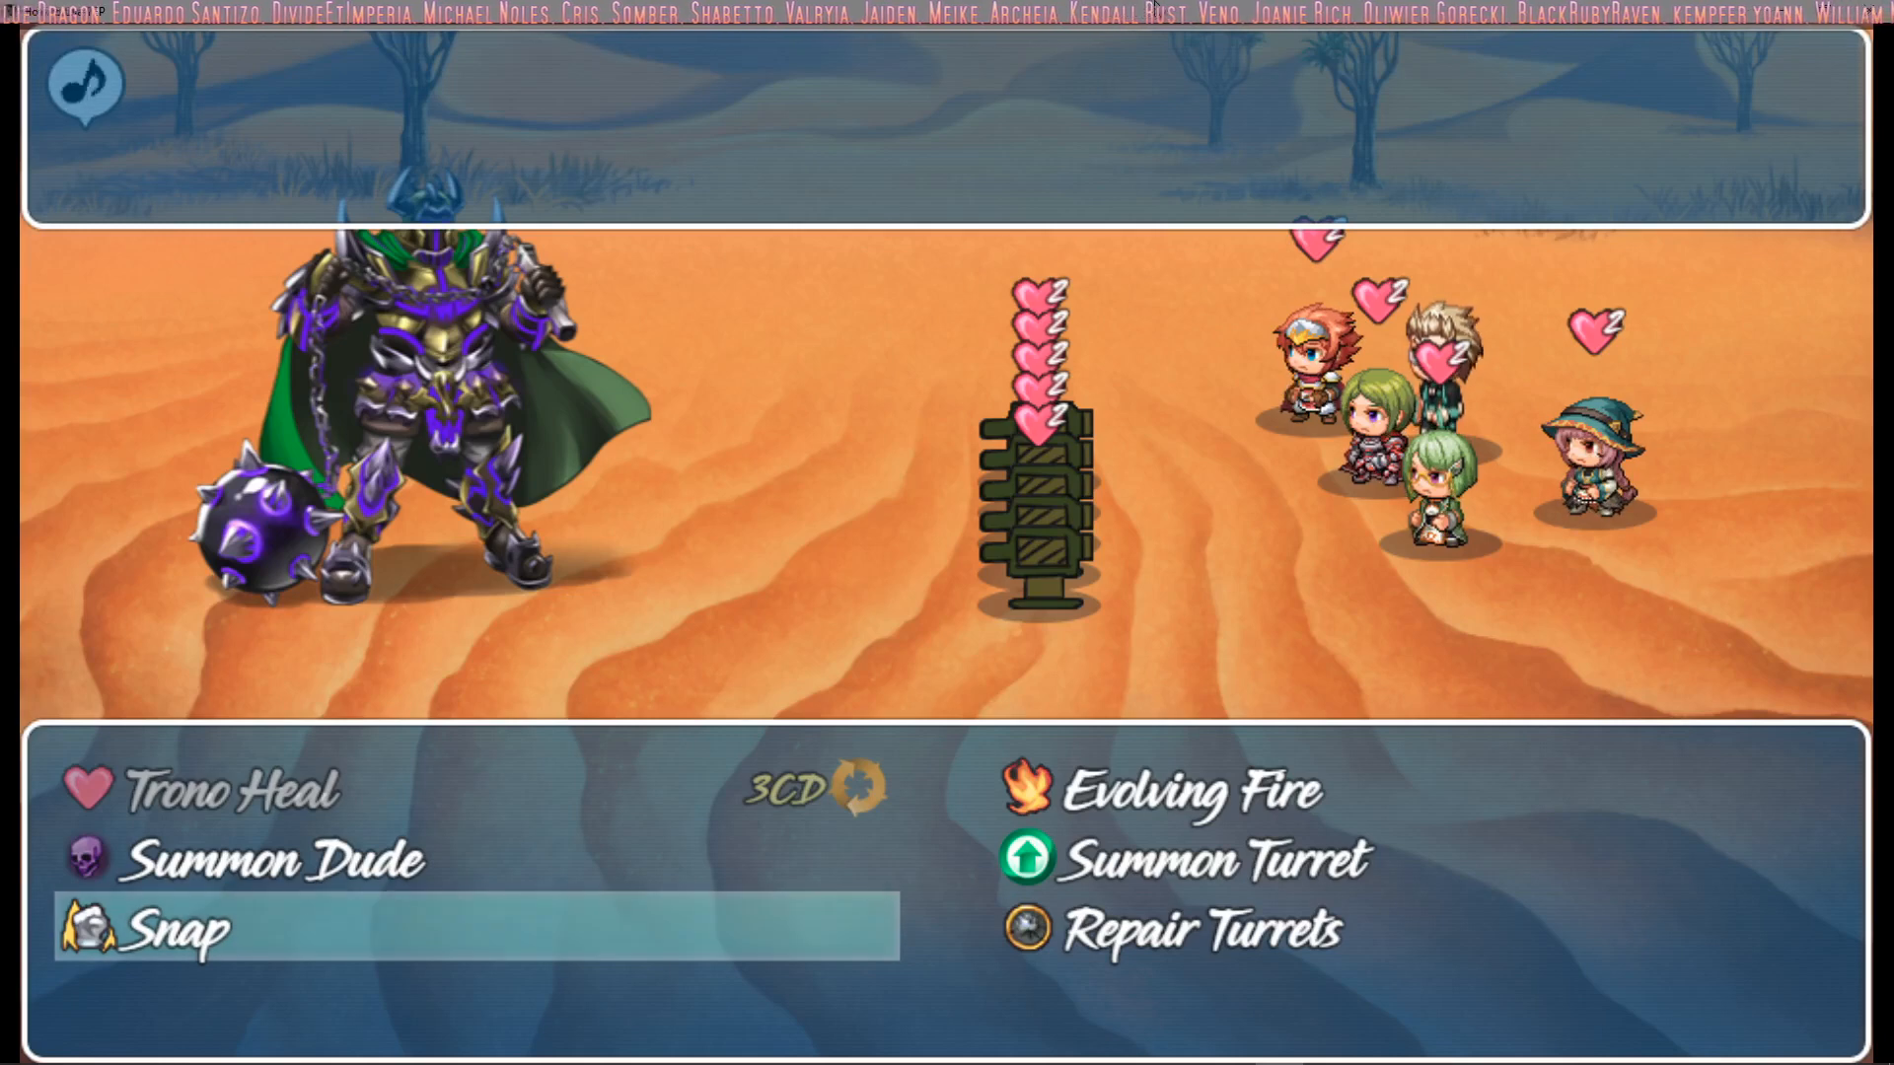
key(Escape)
key(Down)
key(Up)
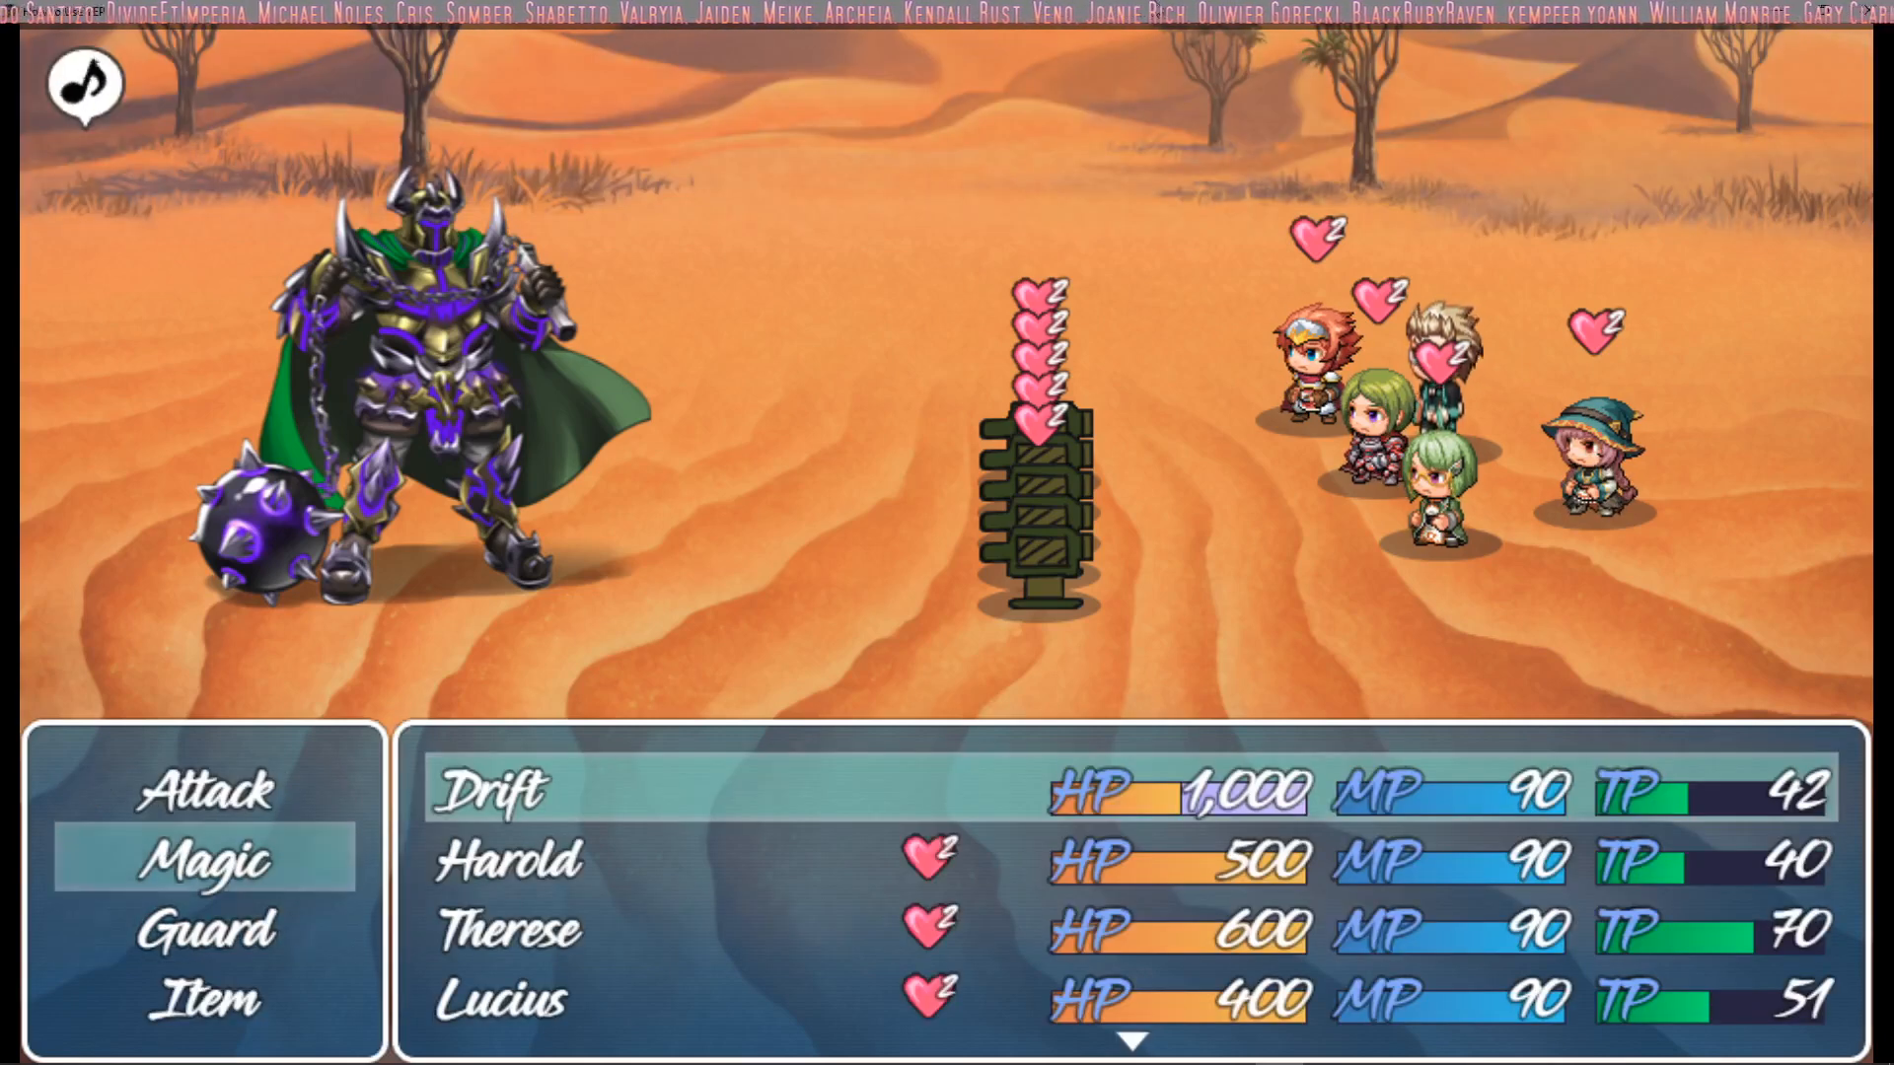
key(Return)
key(Right)
key(Return)
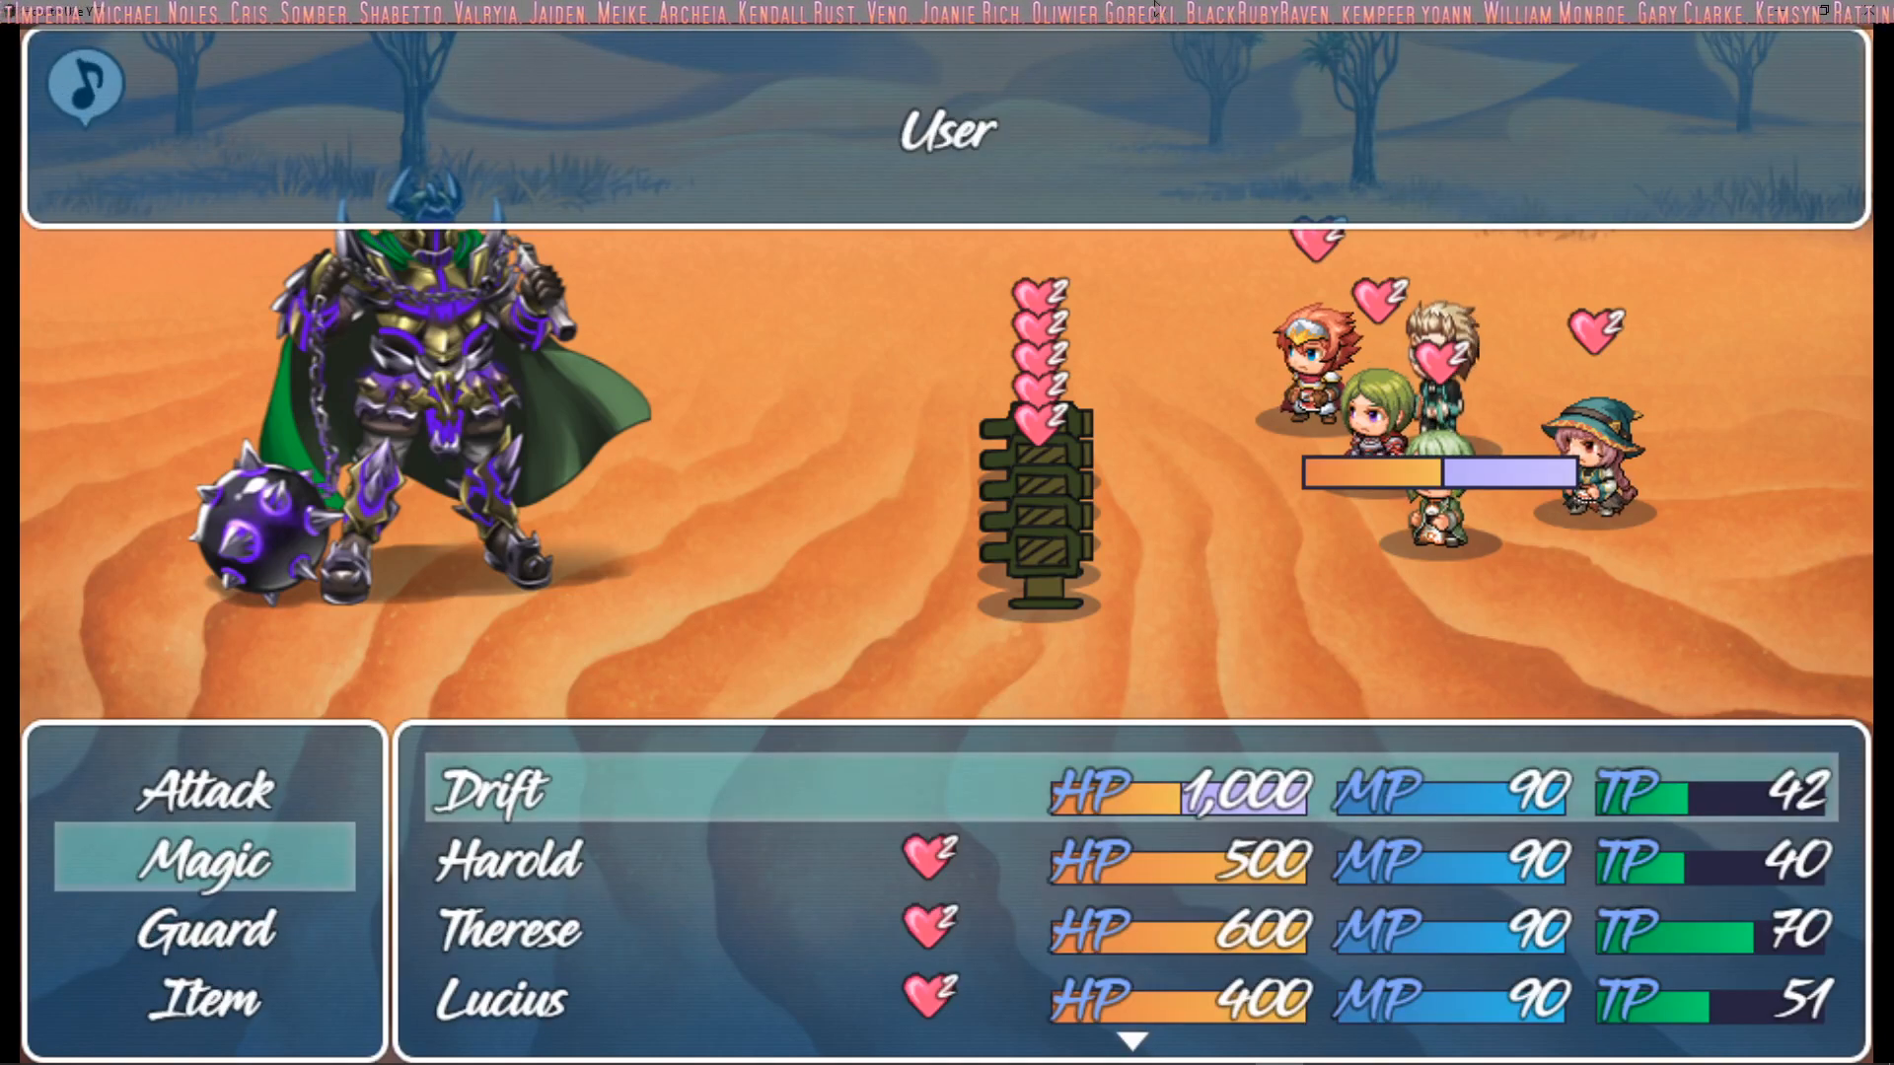
key(Return)
Have Harold cast Summon Dude on all enemies and finish the battle, returning to the map
key(Return)
key(Down)
key(Right)
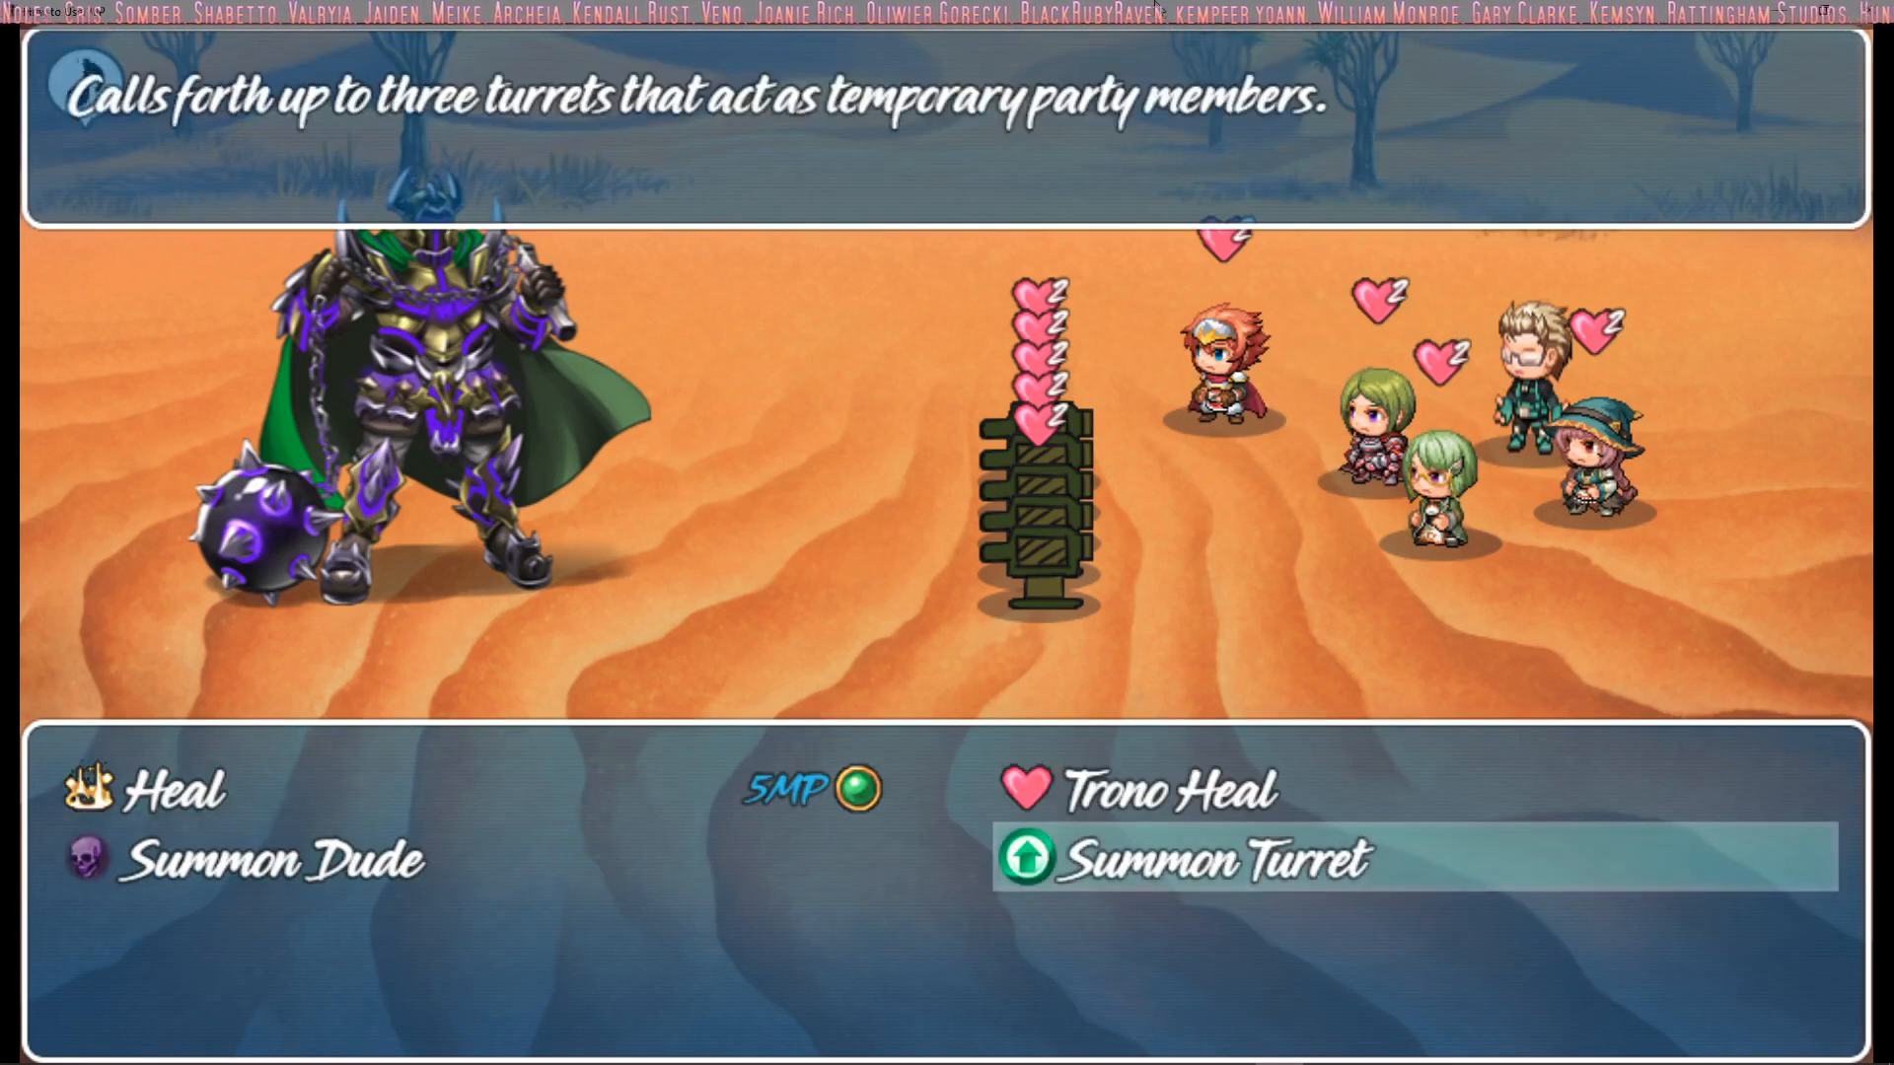
key(Left)
key(Return)
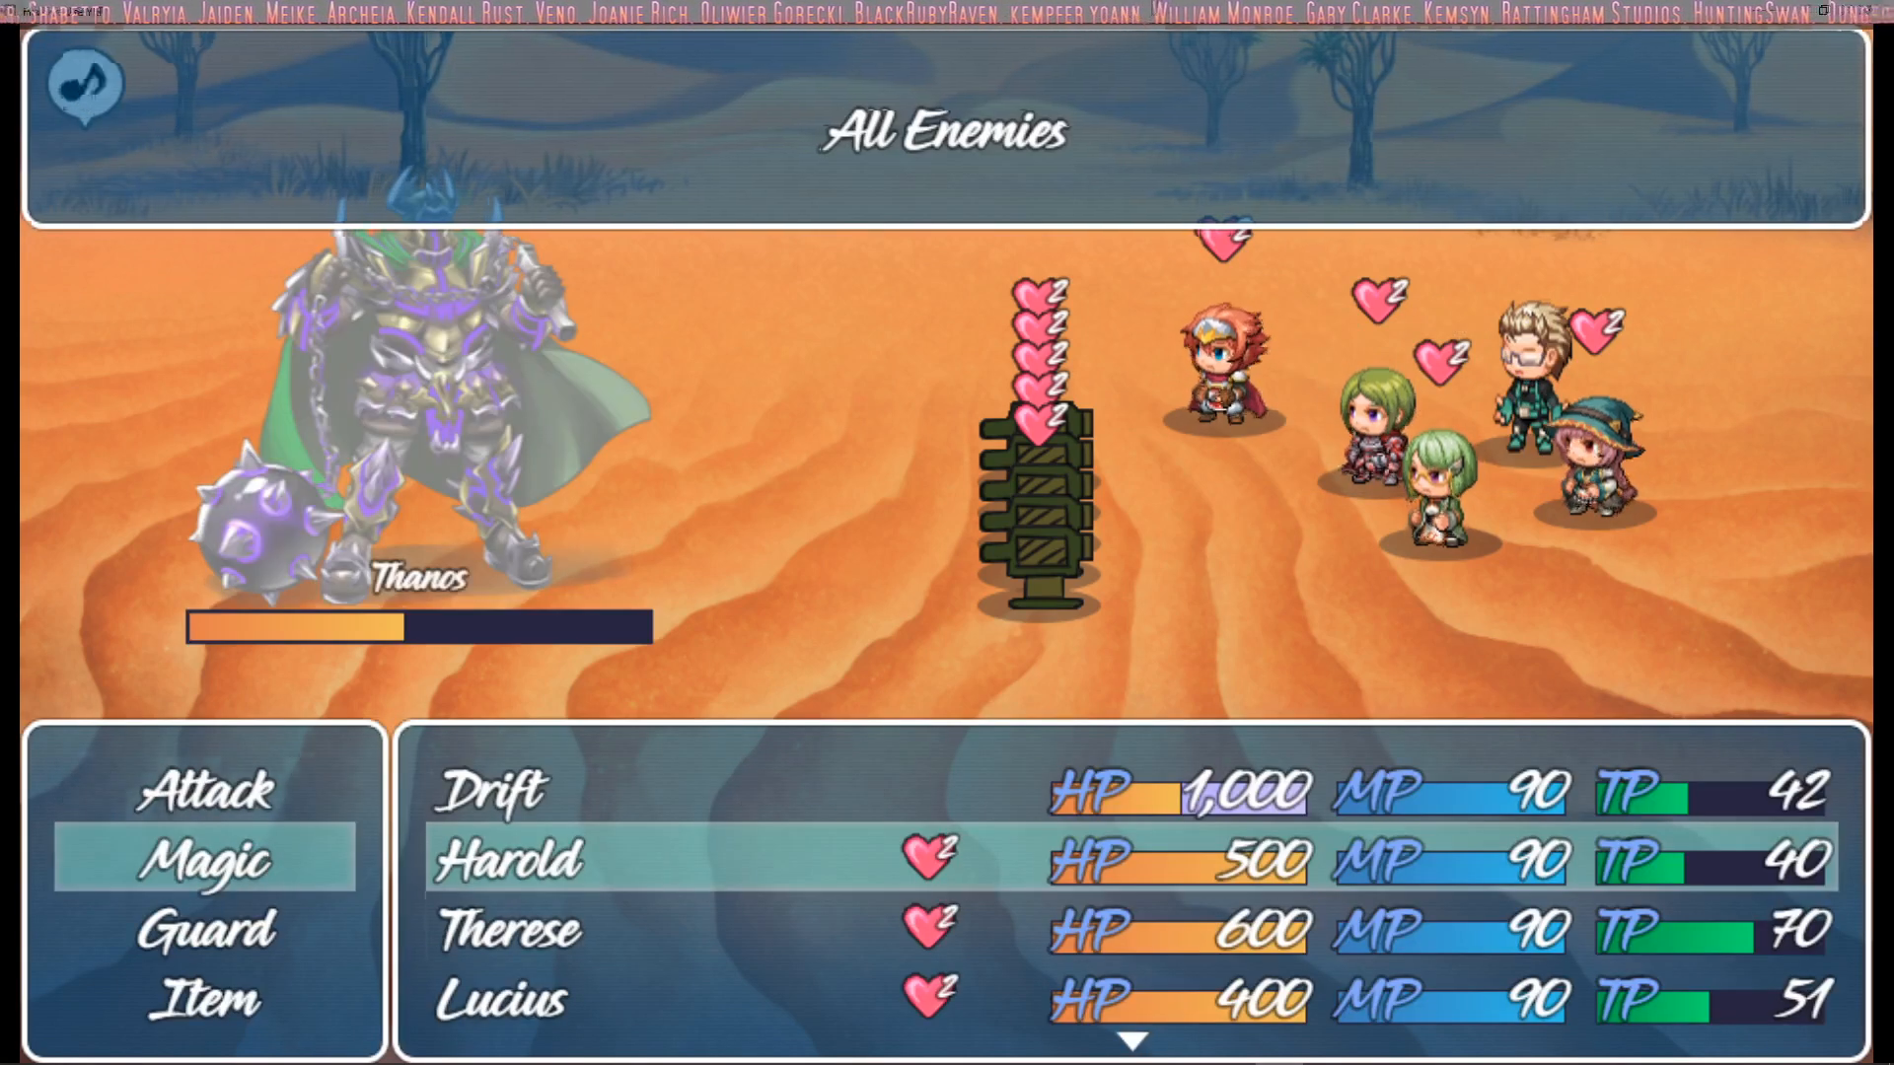
key(Return)
key(Return)
key(Return)
key(Return)
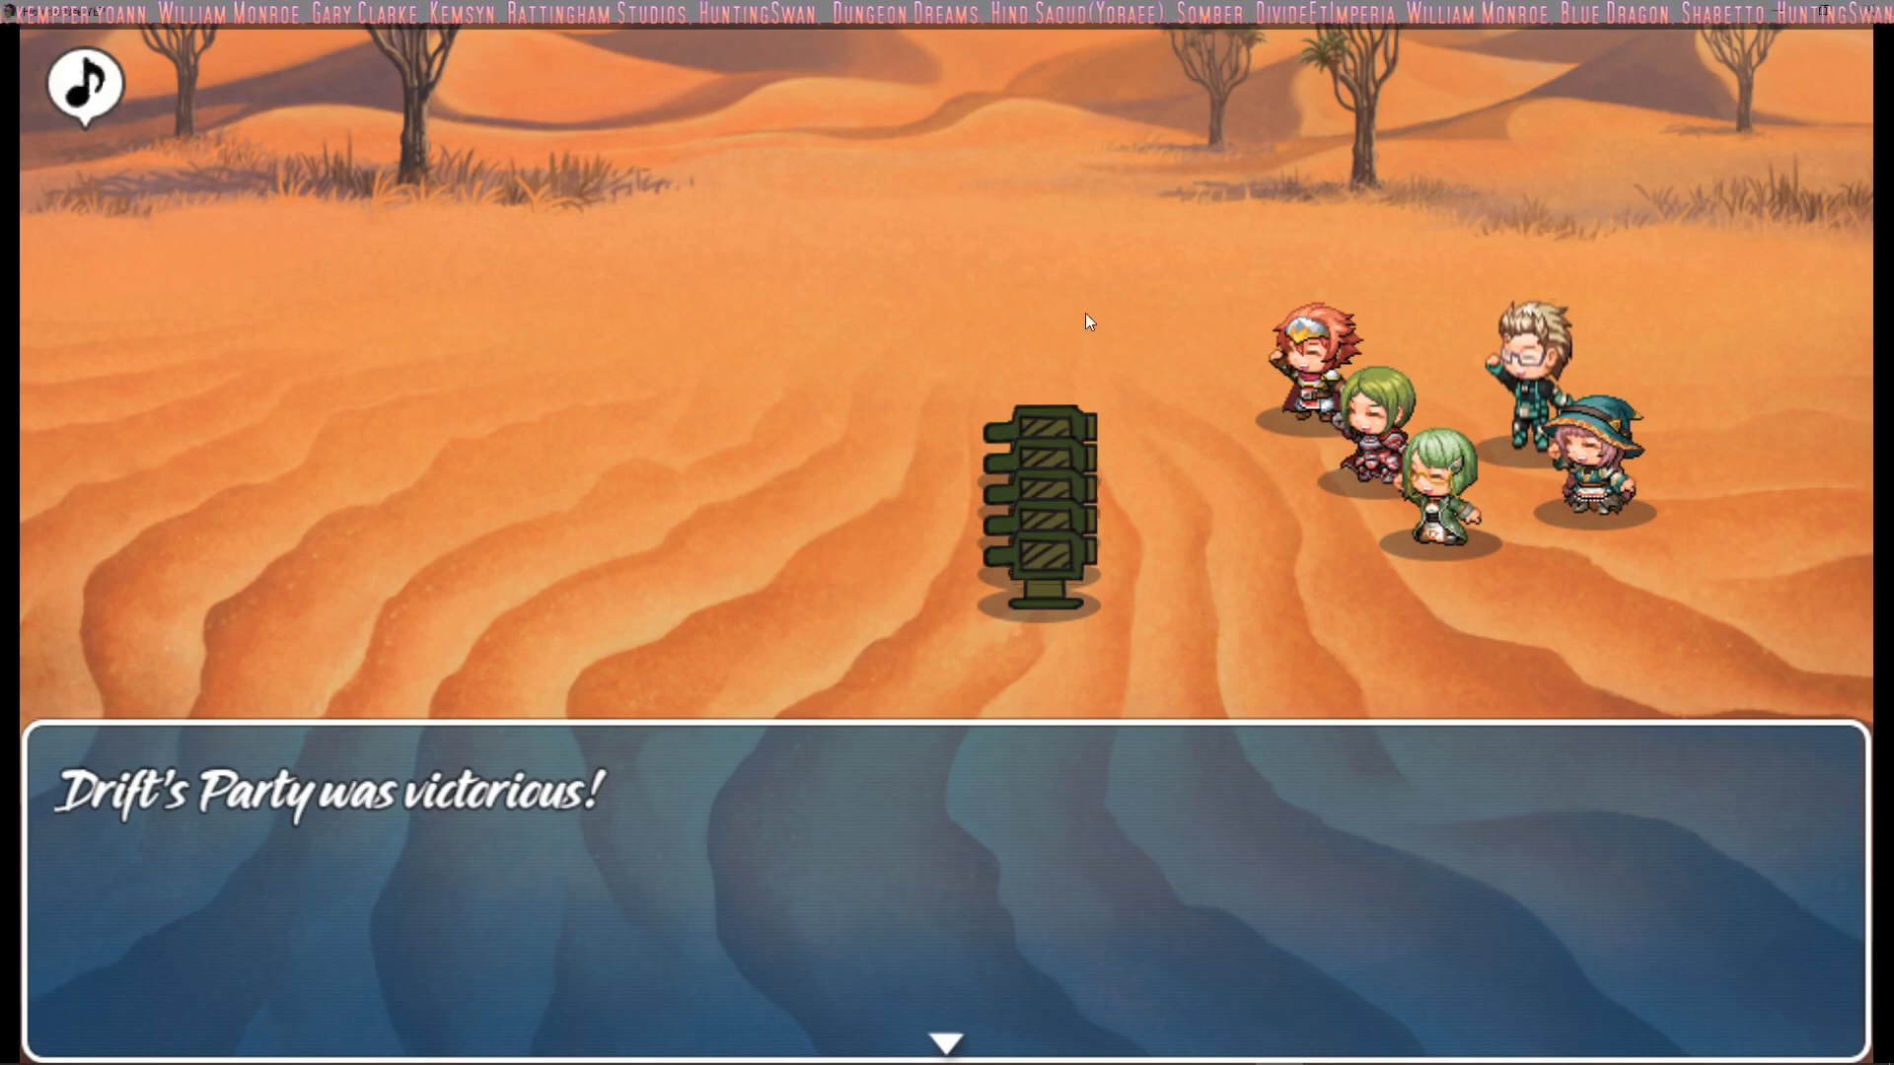
click(541, 158)
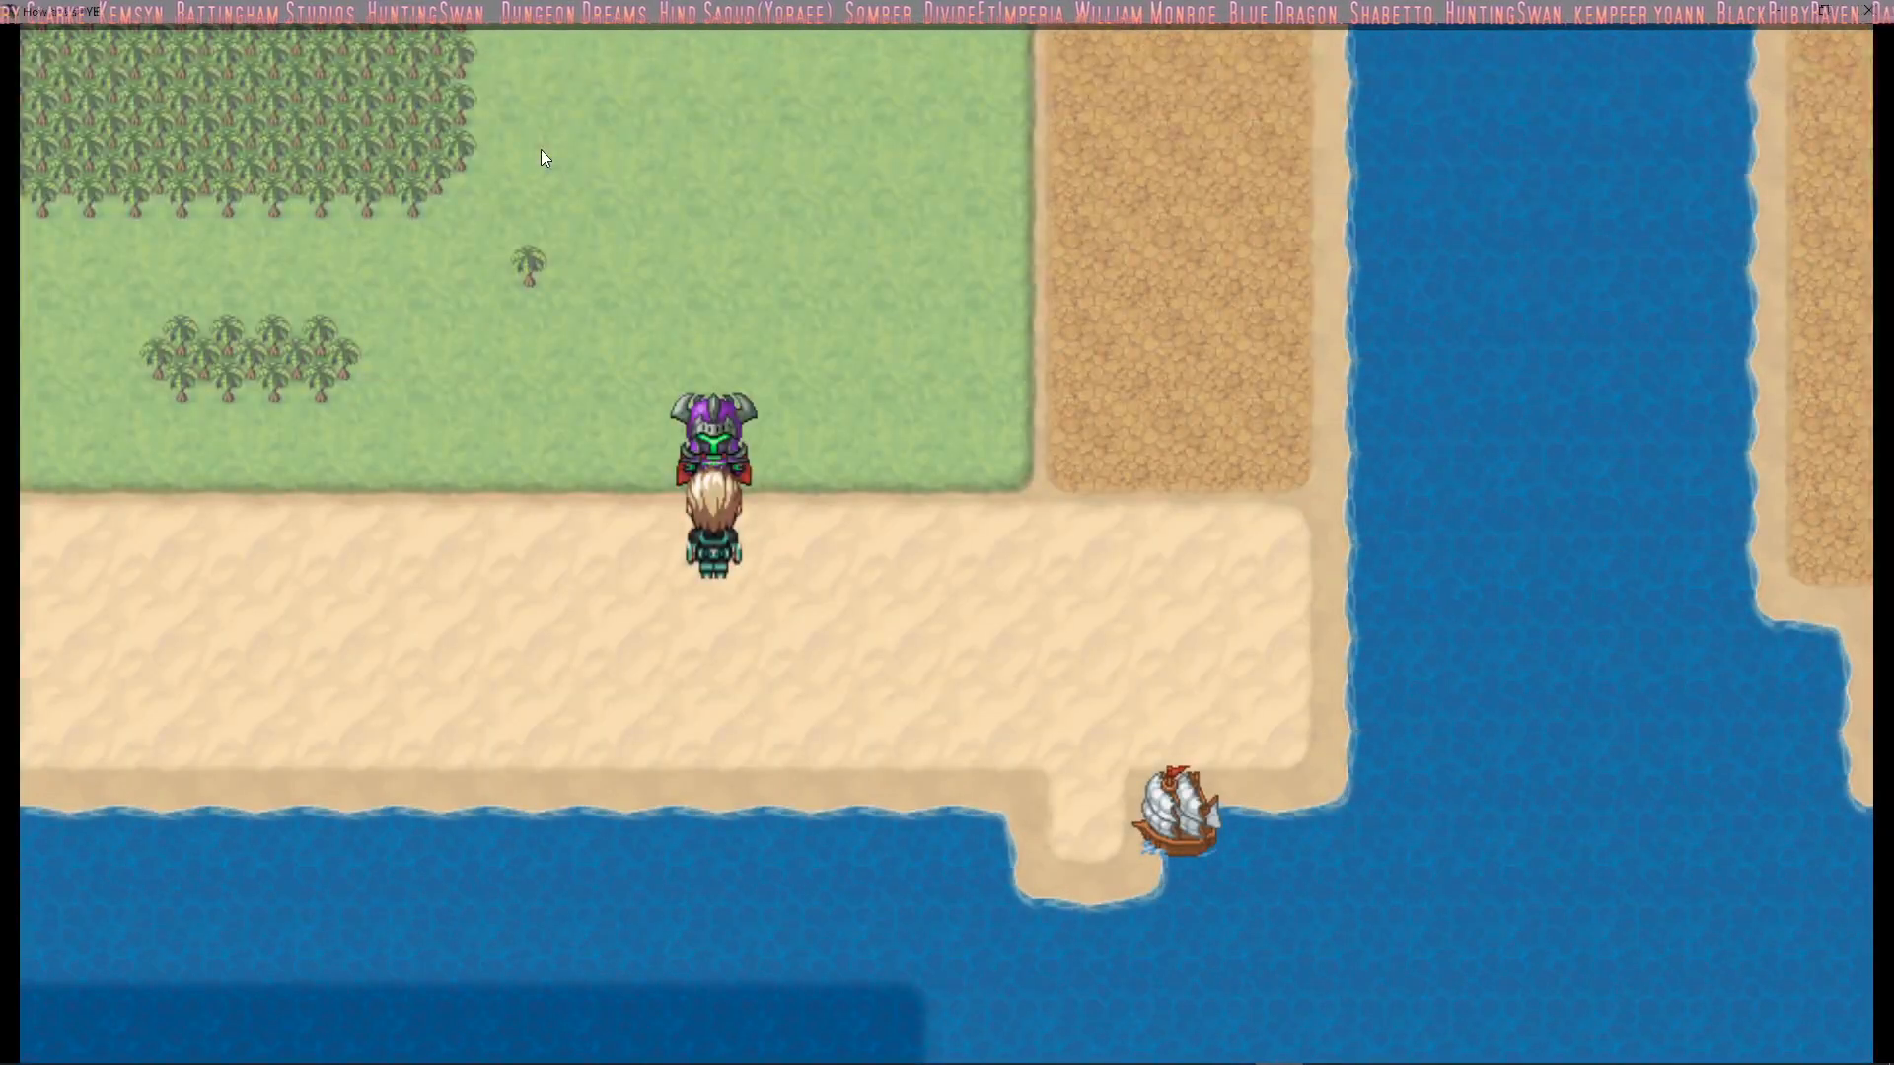
Check the party roster on the Formation screen of the in-game menu, including its Change and Finish options
key(Escape)
key(Down)
key(Down)
key(Down)
key(Down)
key(Return)
key(Down)
key(Down)
key(Down)
key(Down)
key(Up)
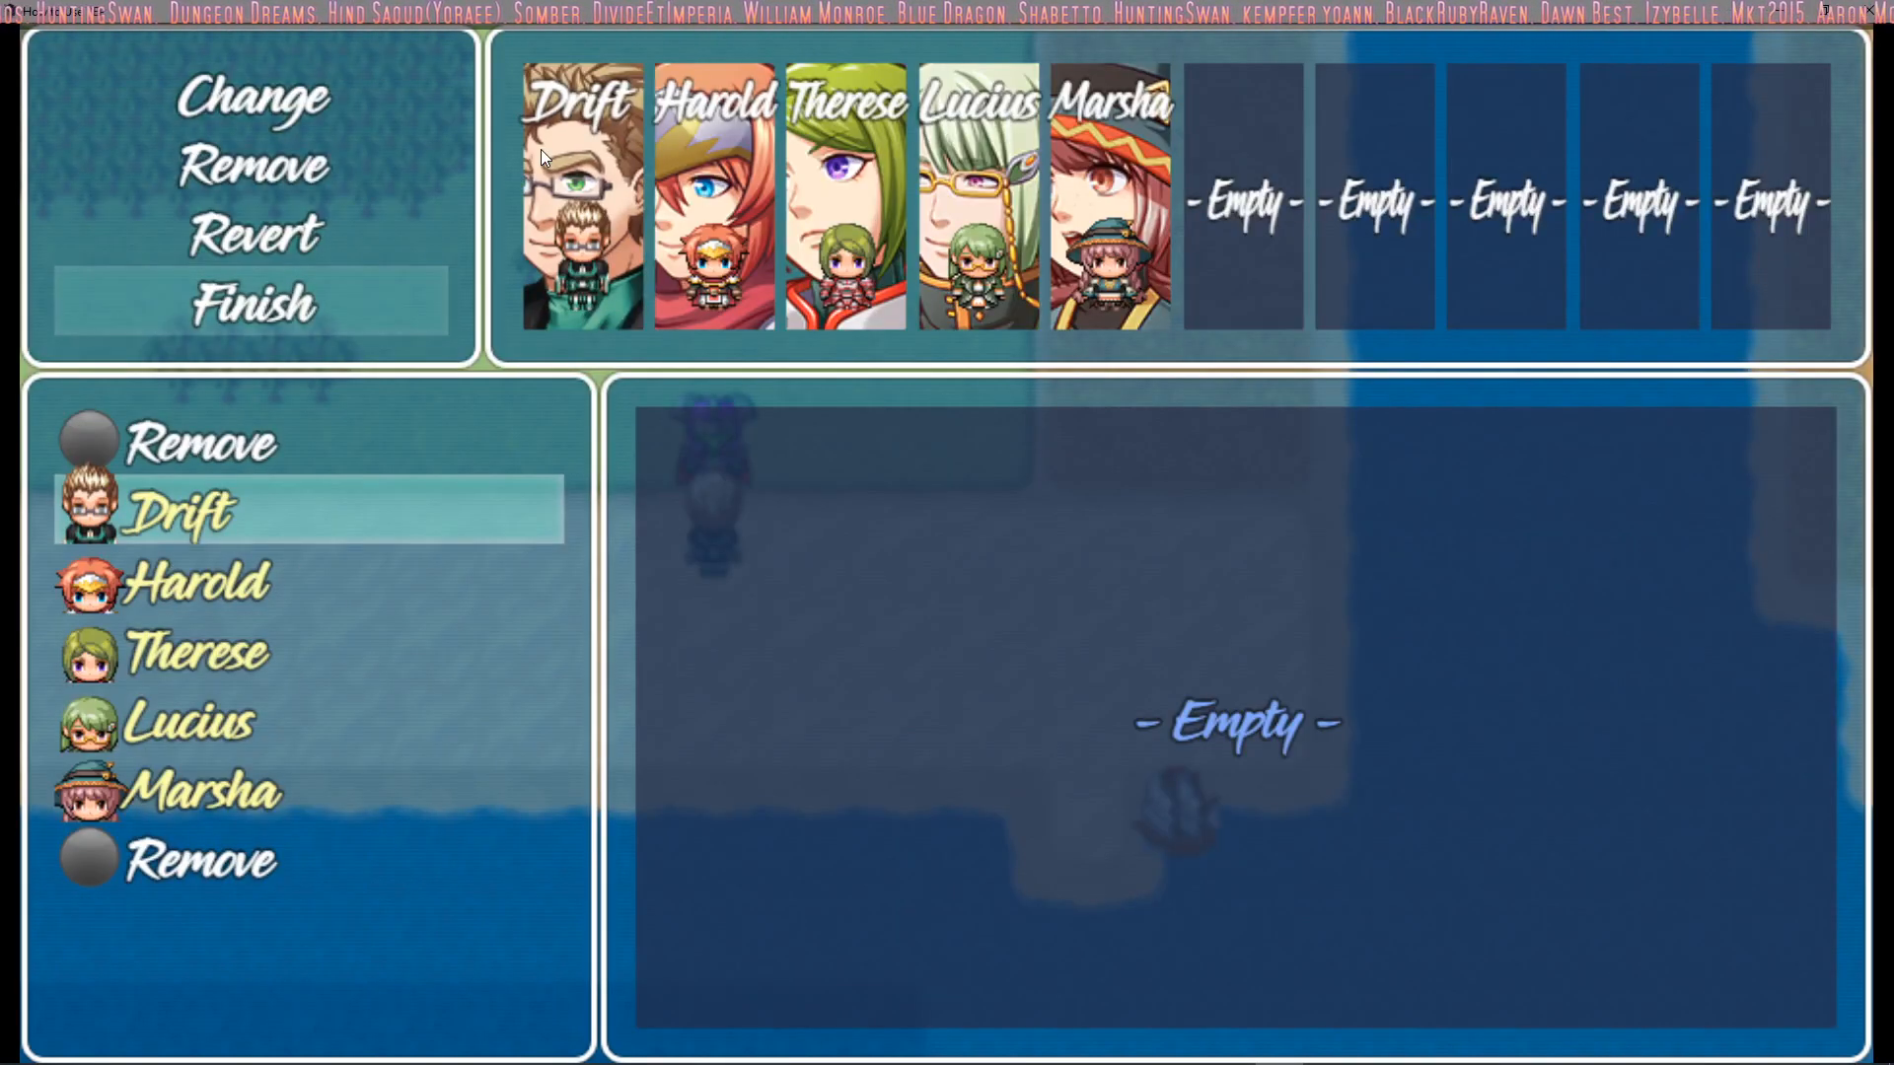
key(Down)
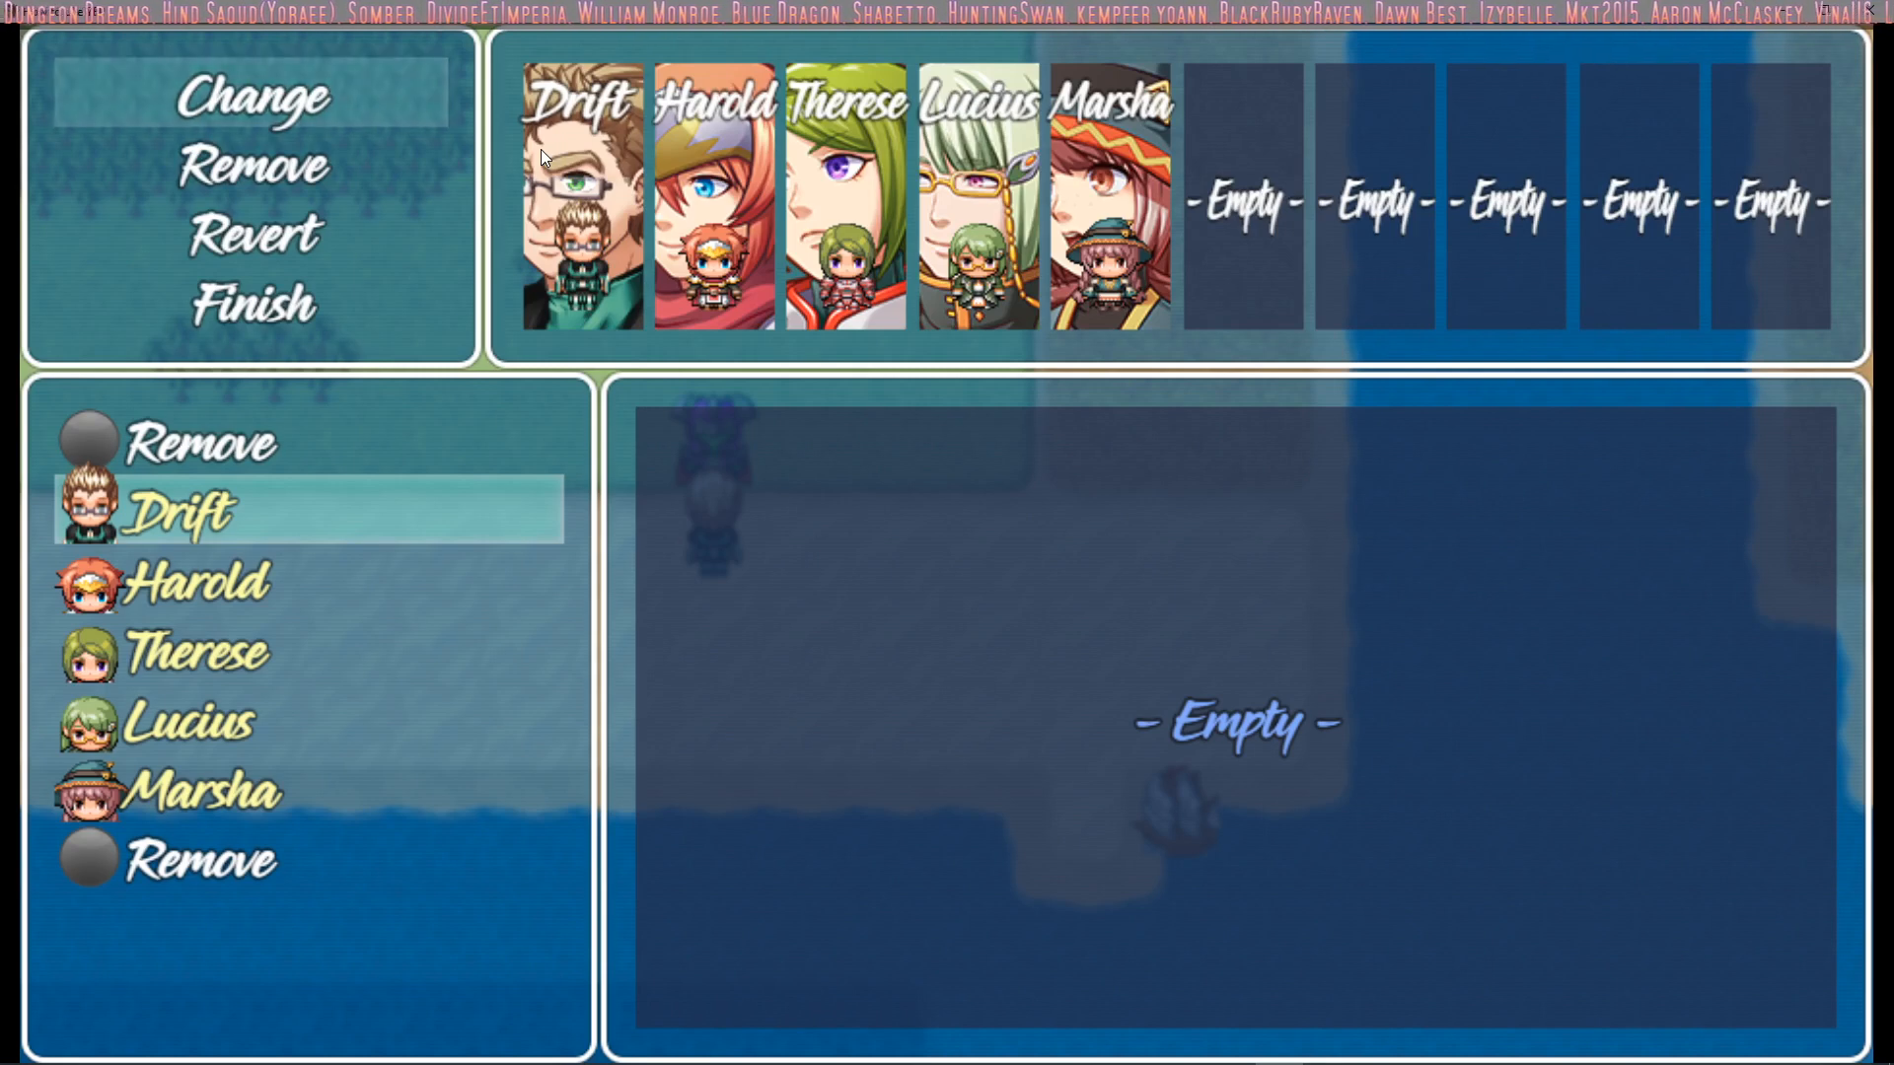
key(Escape)
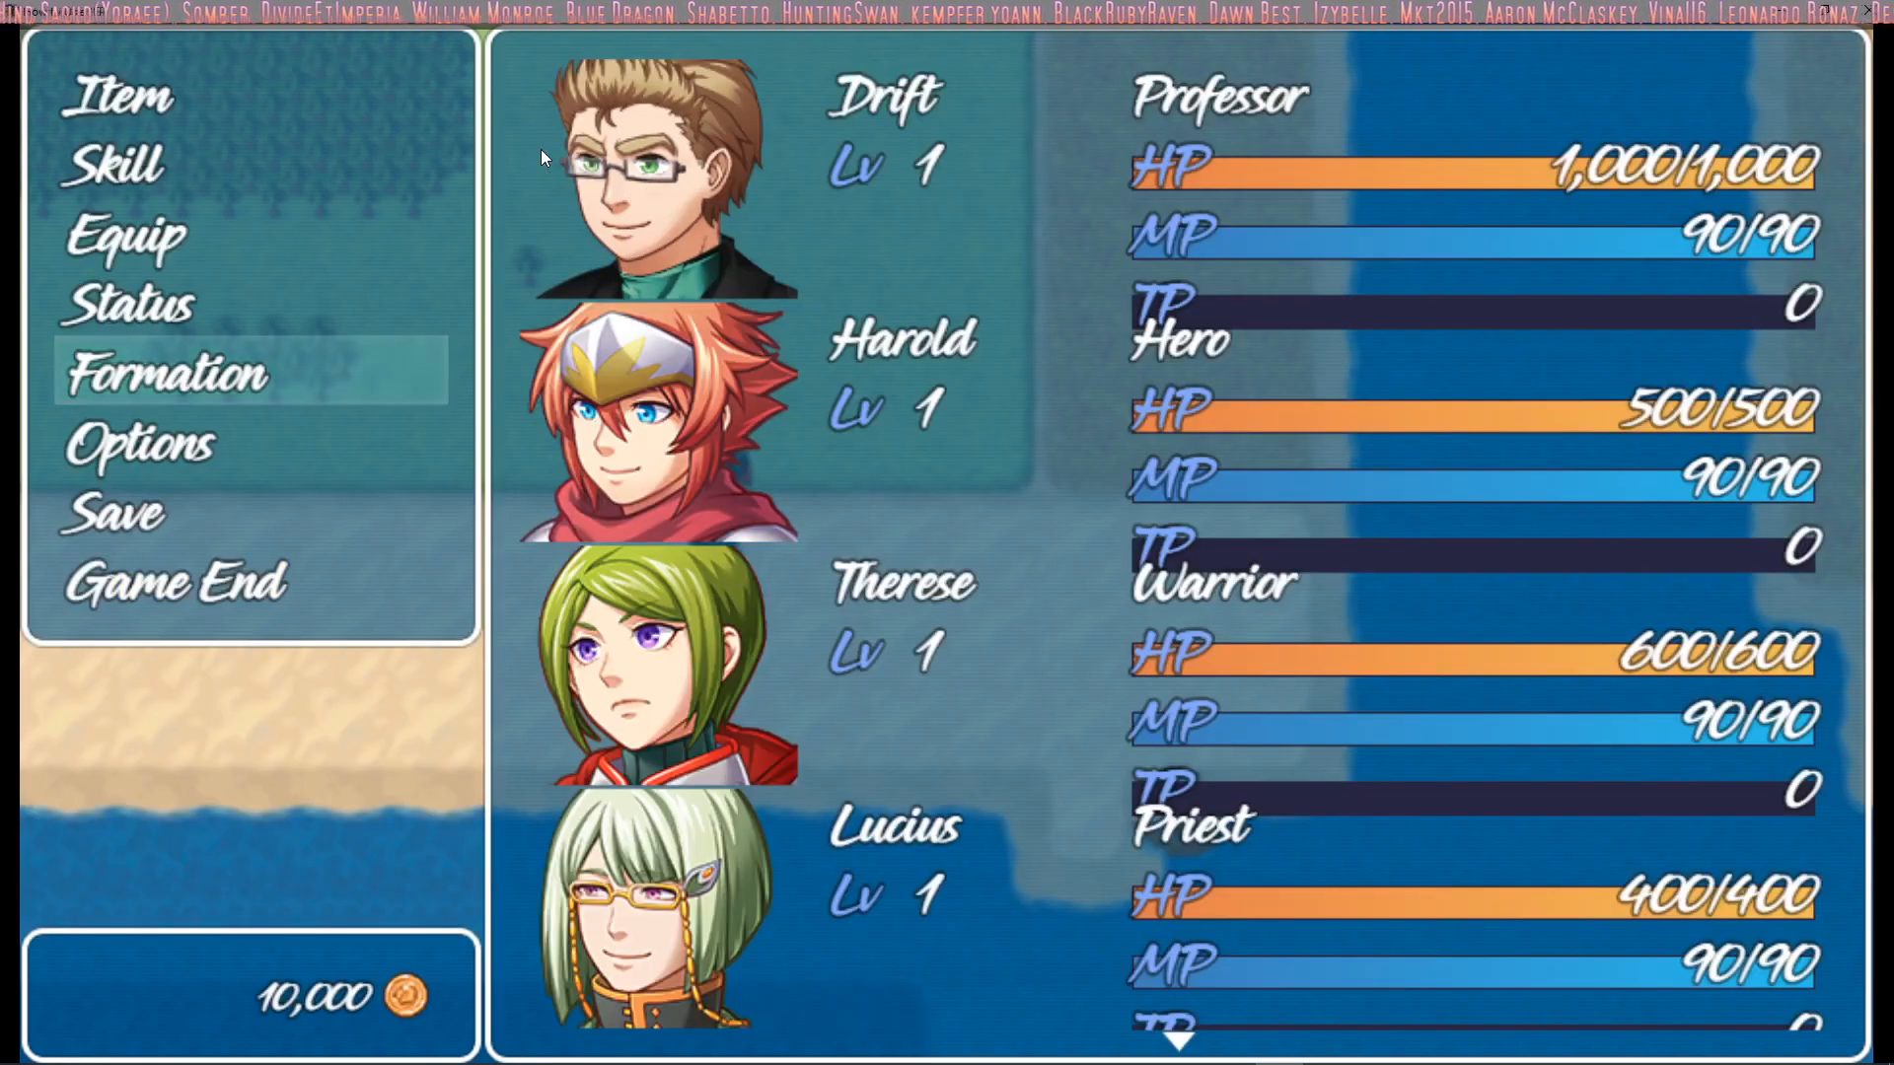
Close the playtest and return to the map editor
key(Up)
key(Up)
key(Up)
key(Up)
key(Up)
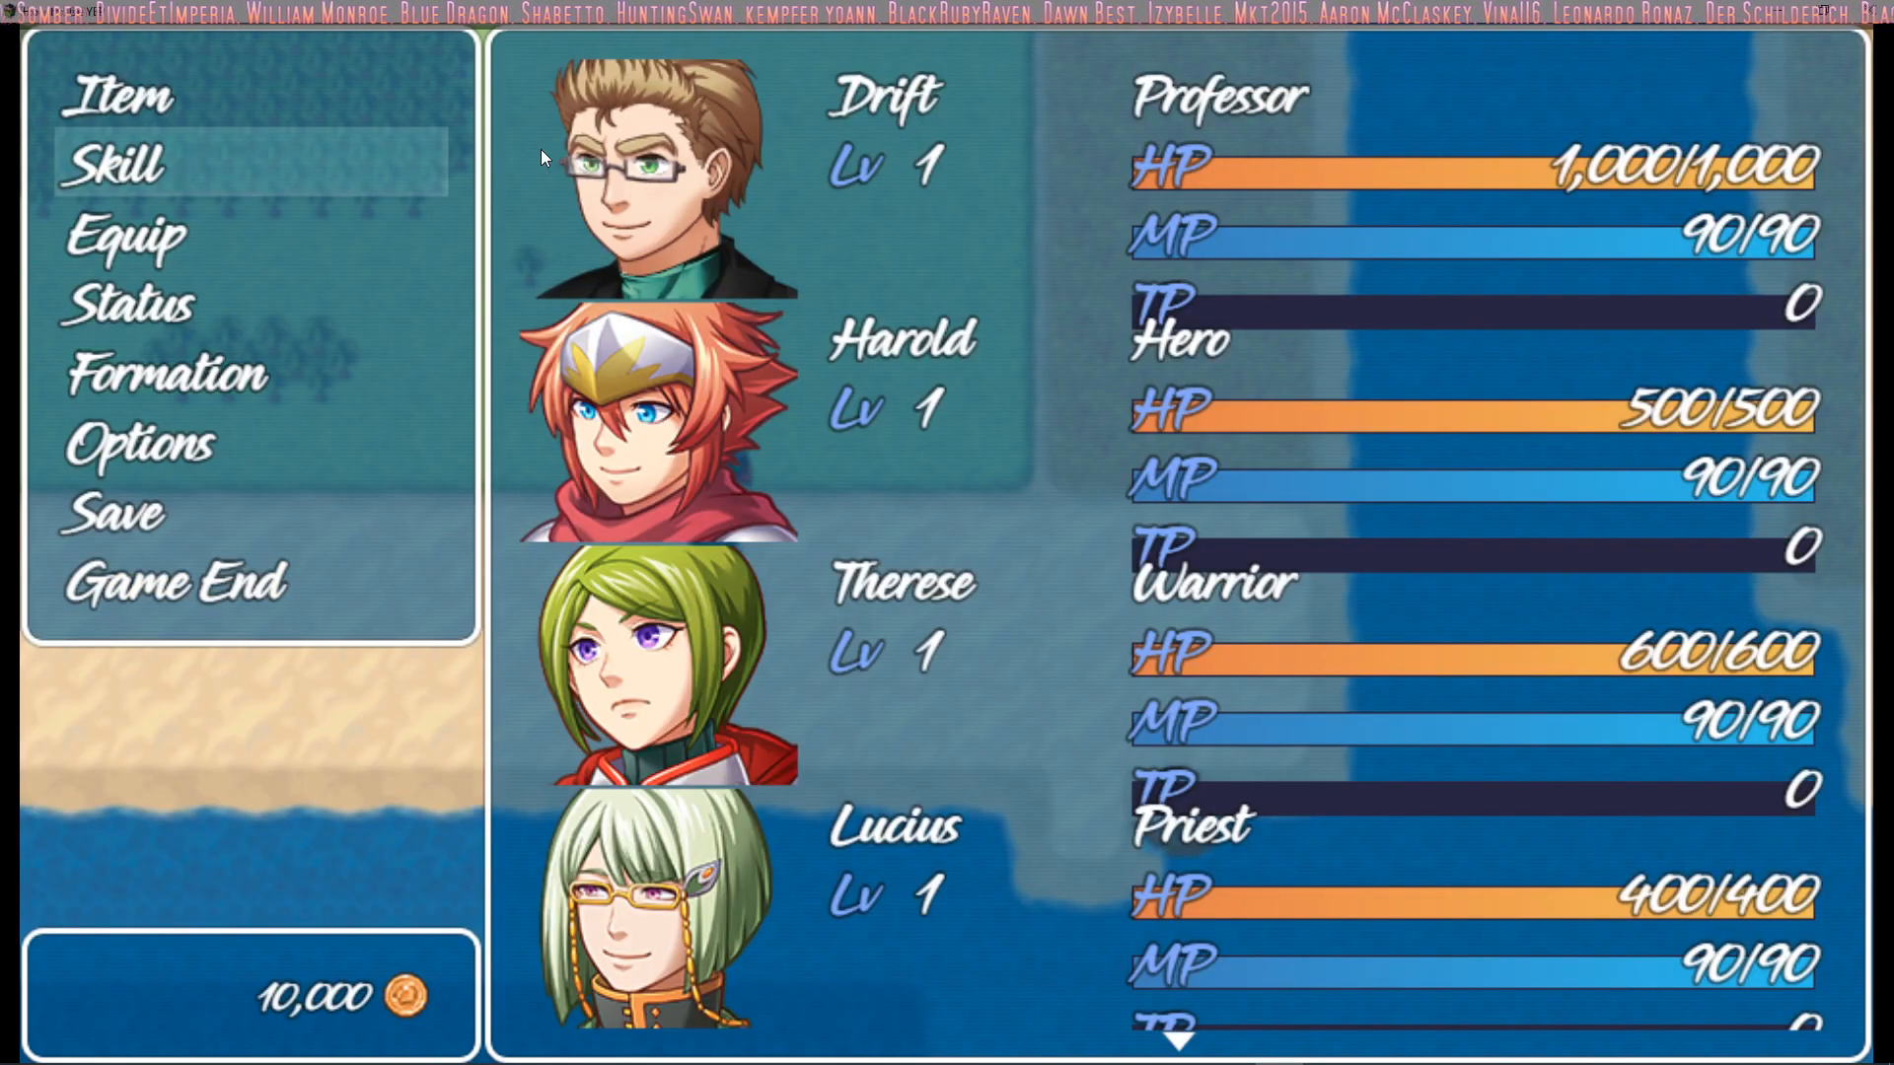
click(1886, 13)
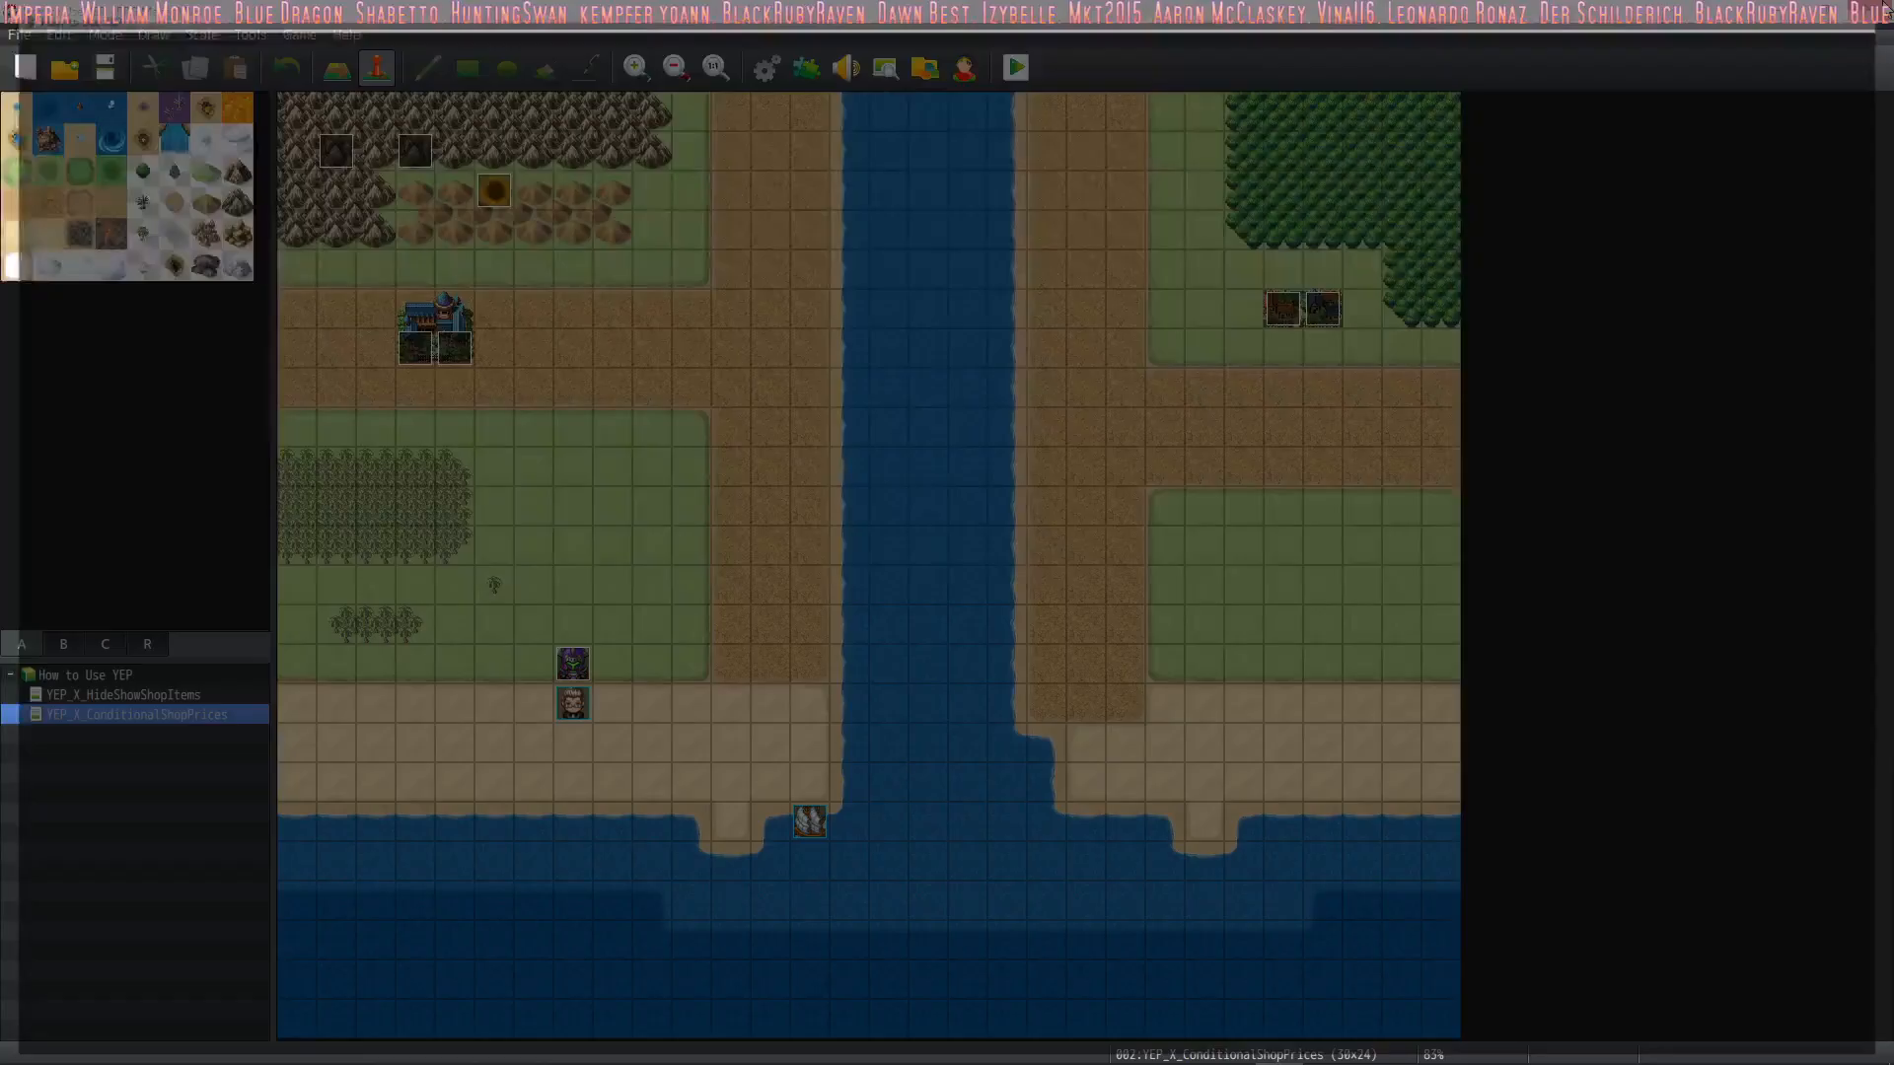
Go through YEP_BattleEngineCore and YEP_X_ActSeqPack1, 2 and 3 in the Plugin Manager
click(768, 67)
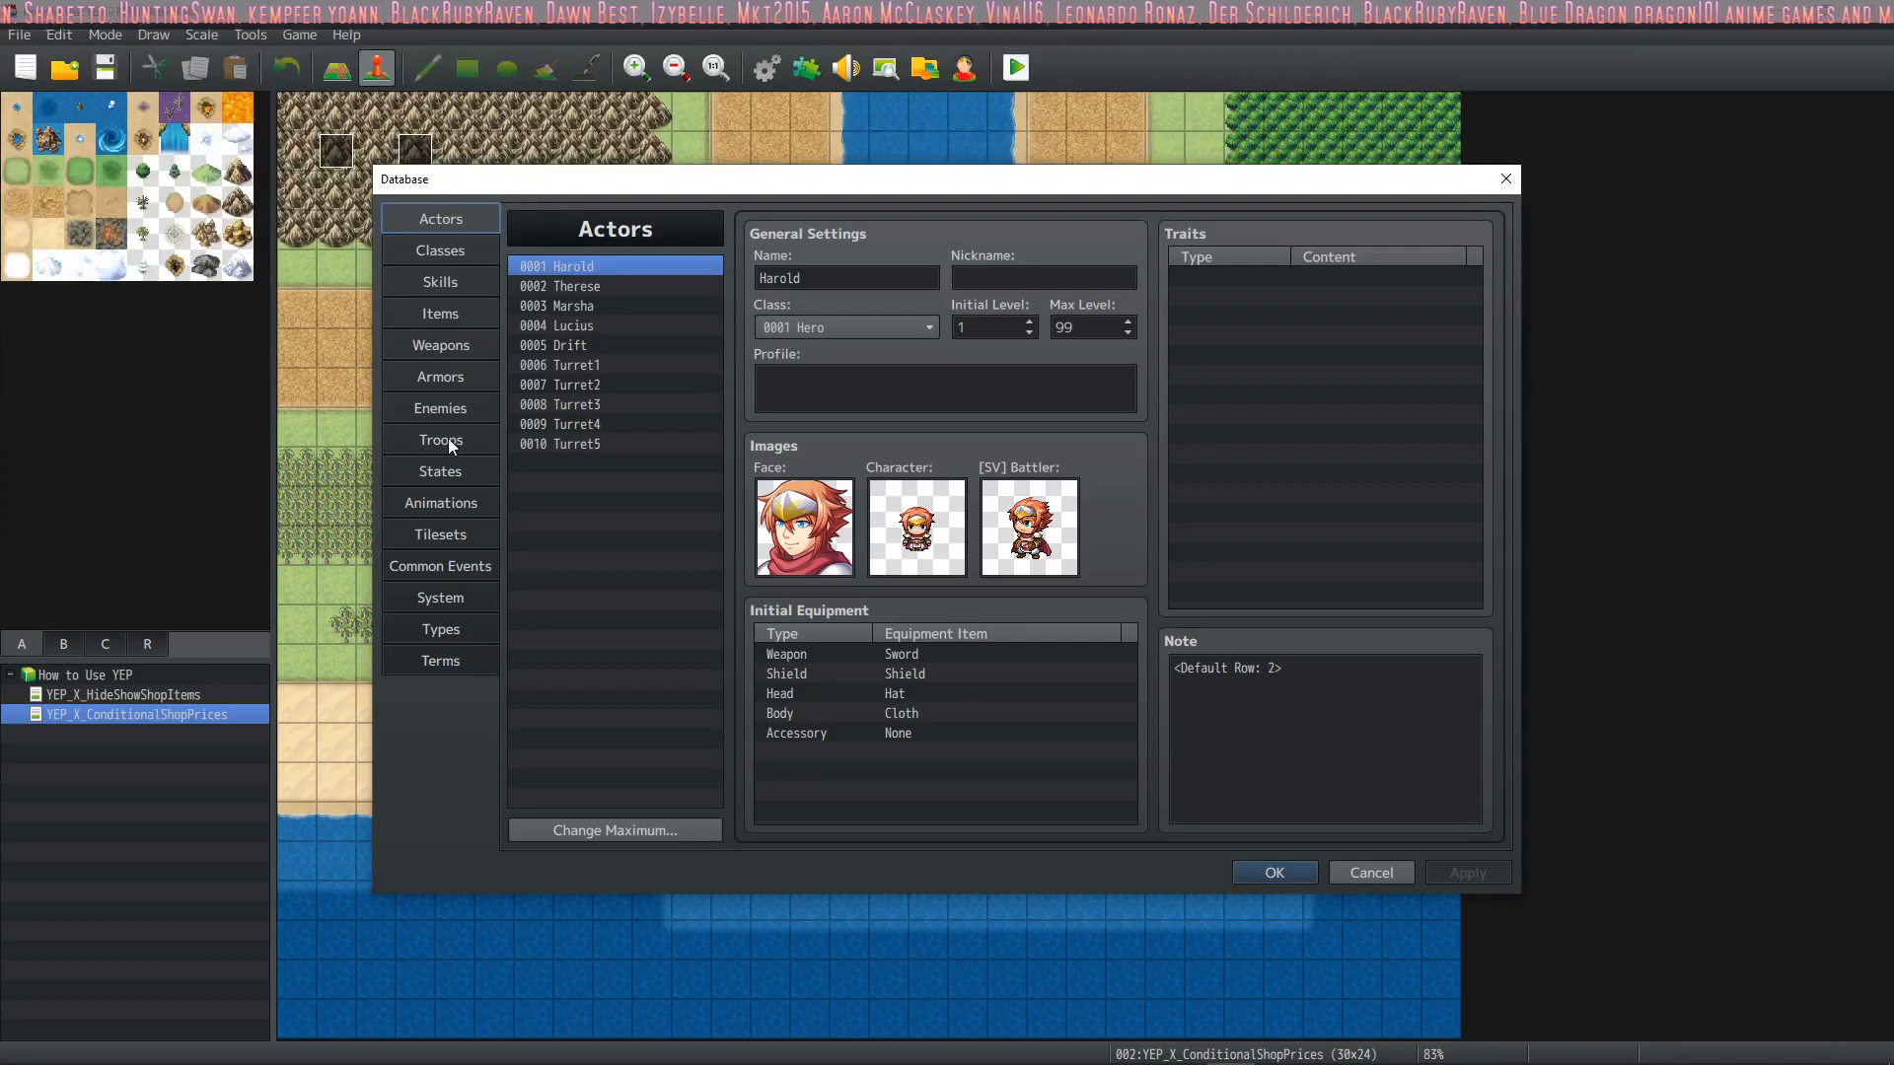
click(1271, 870)
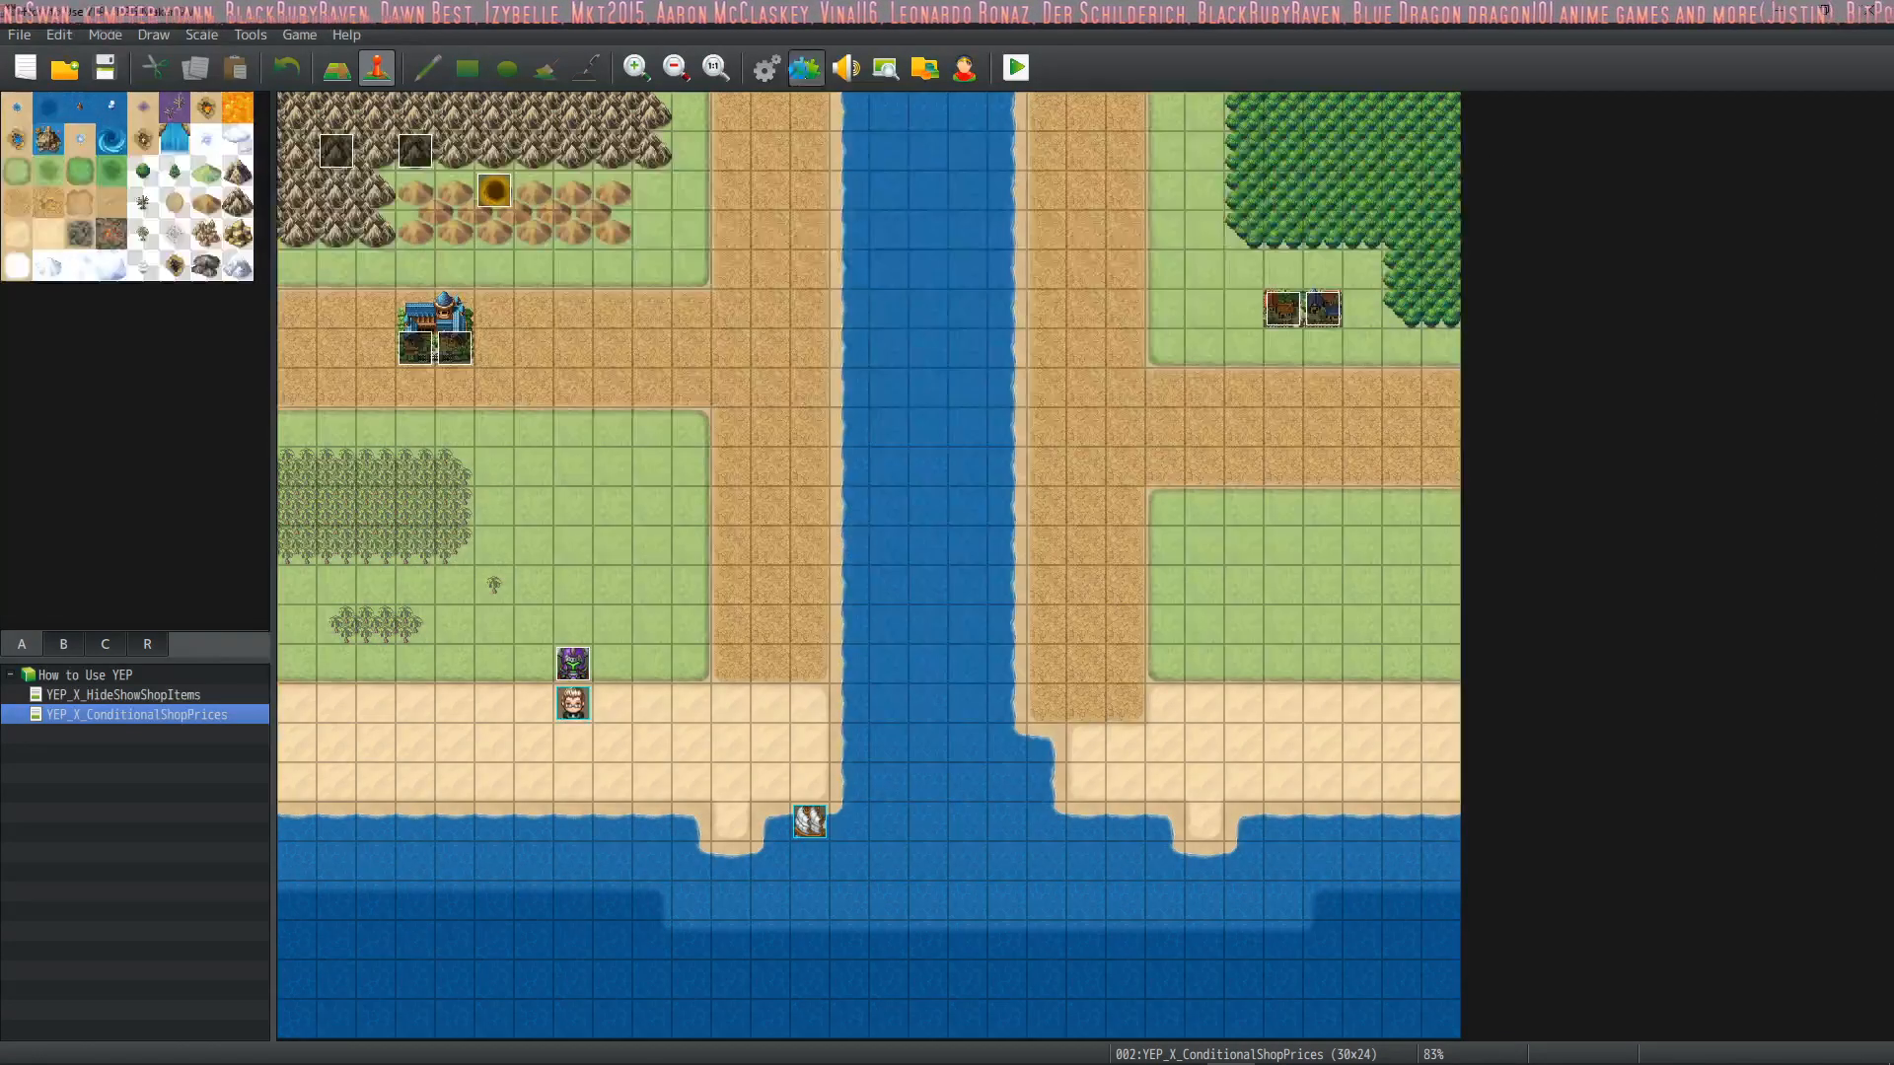
click(801, 68)
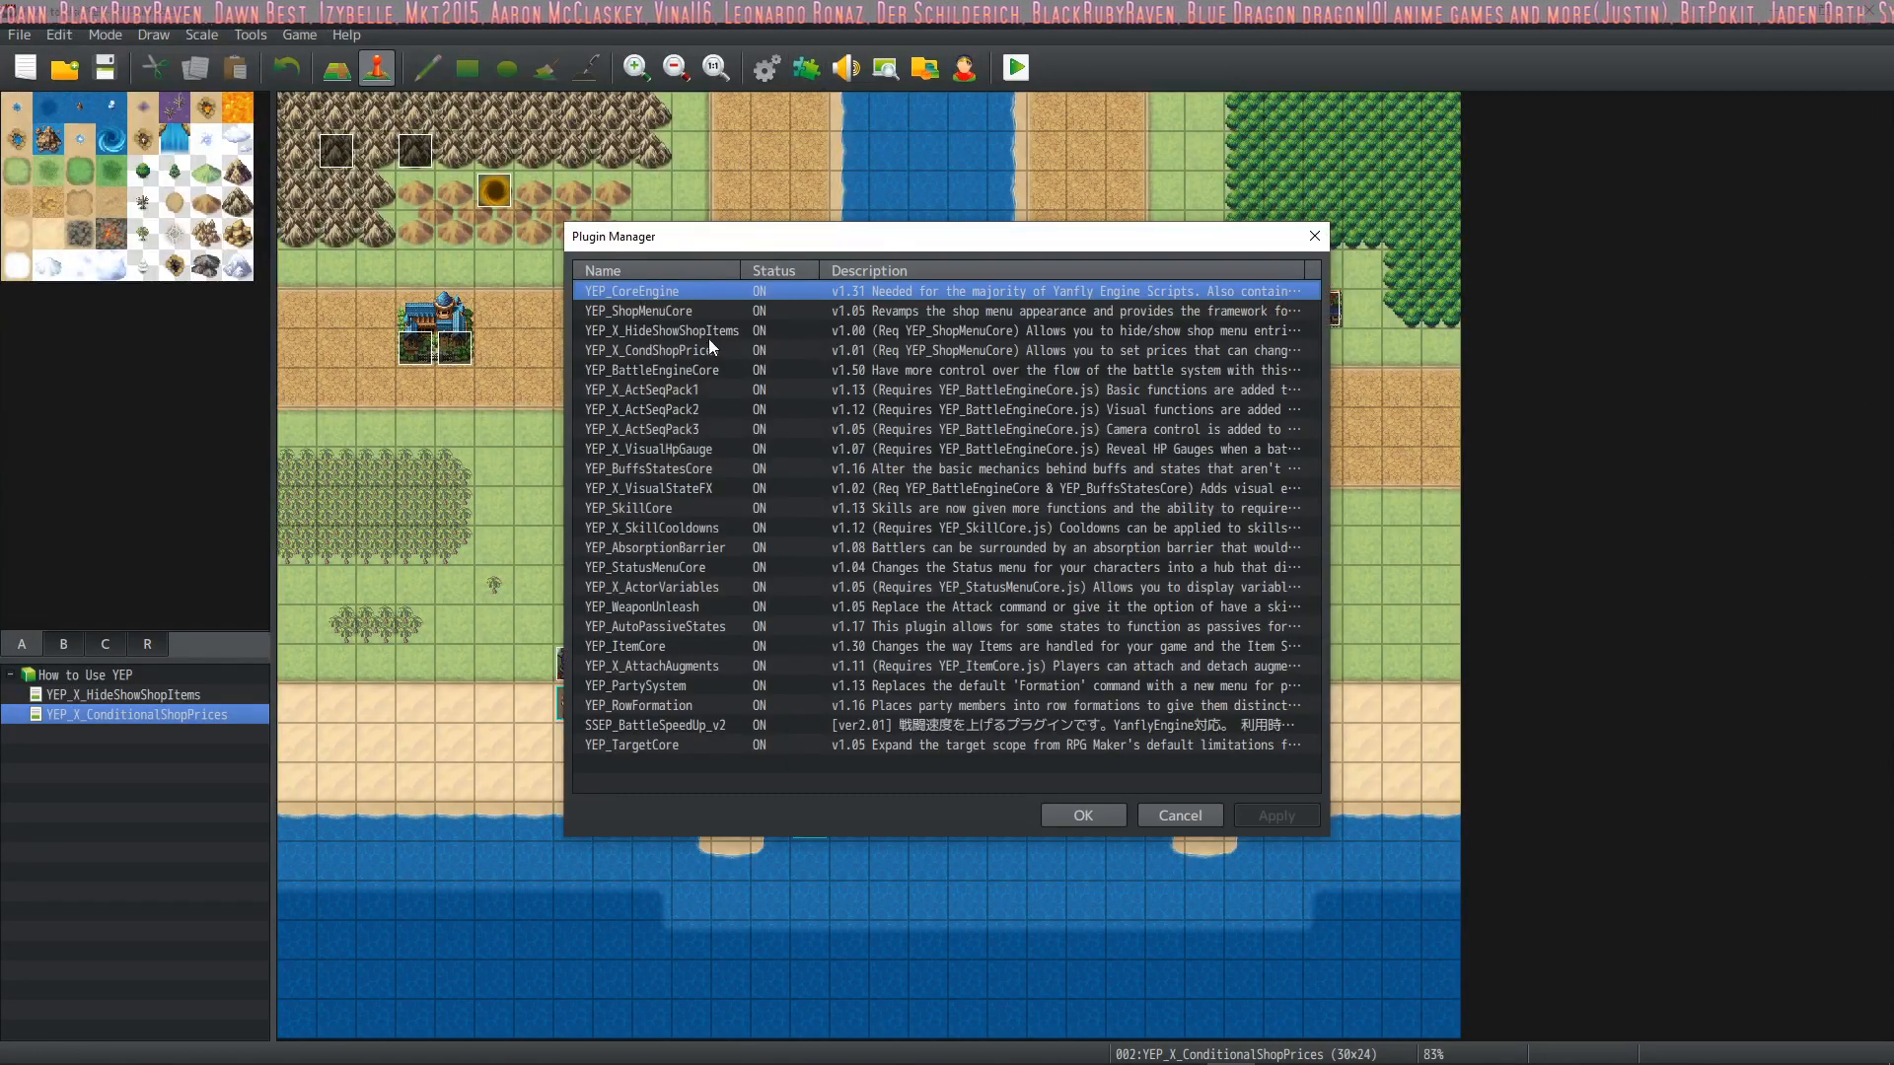
click(701, 372)
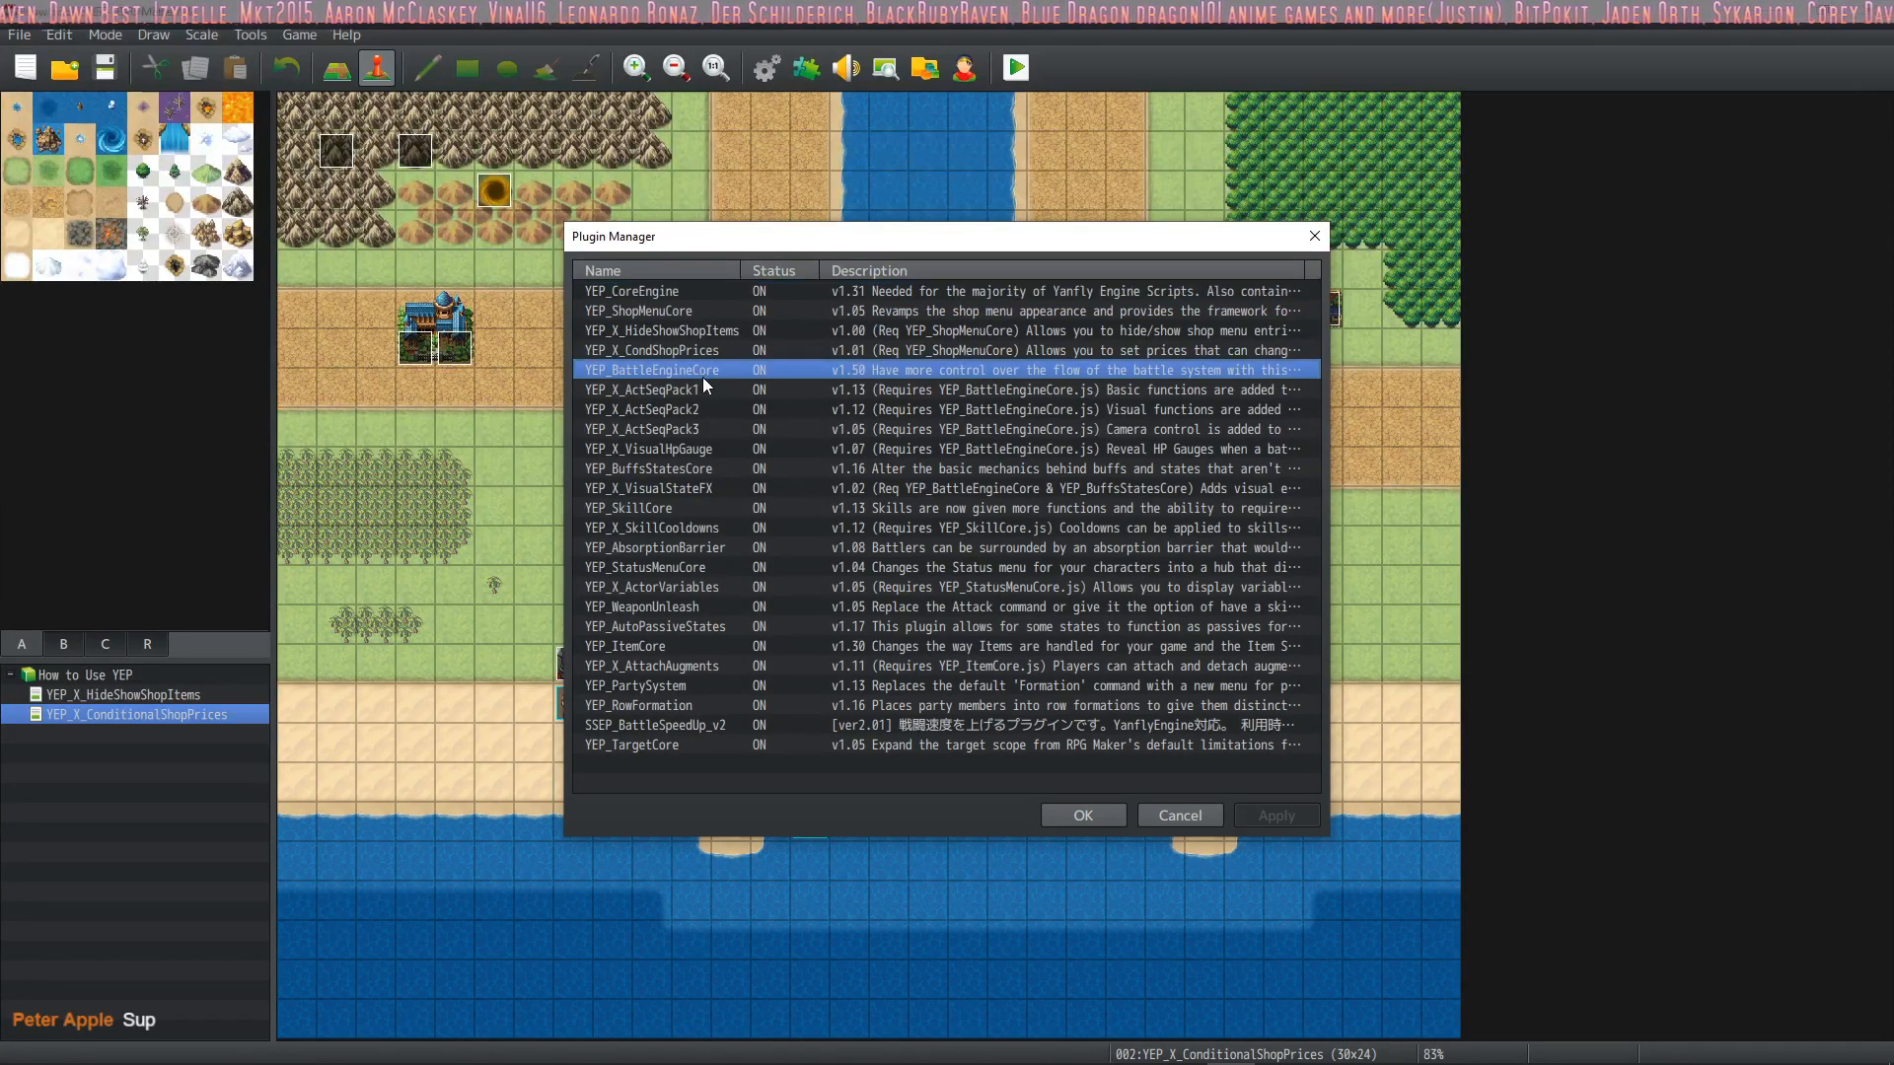
click(696, 388)
click(694, 412)
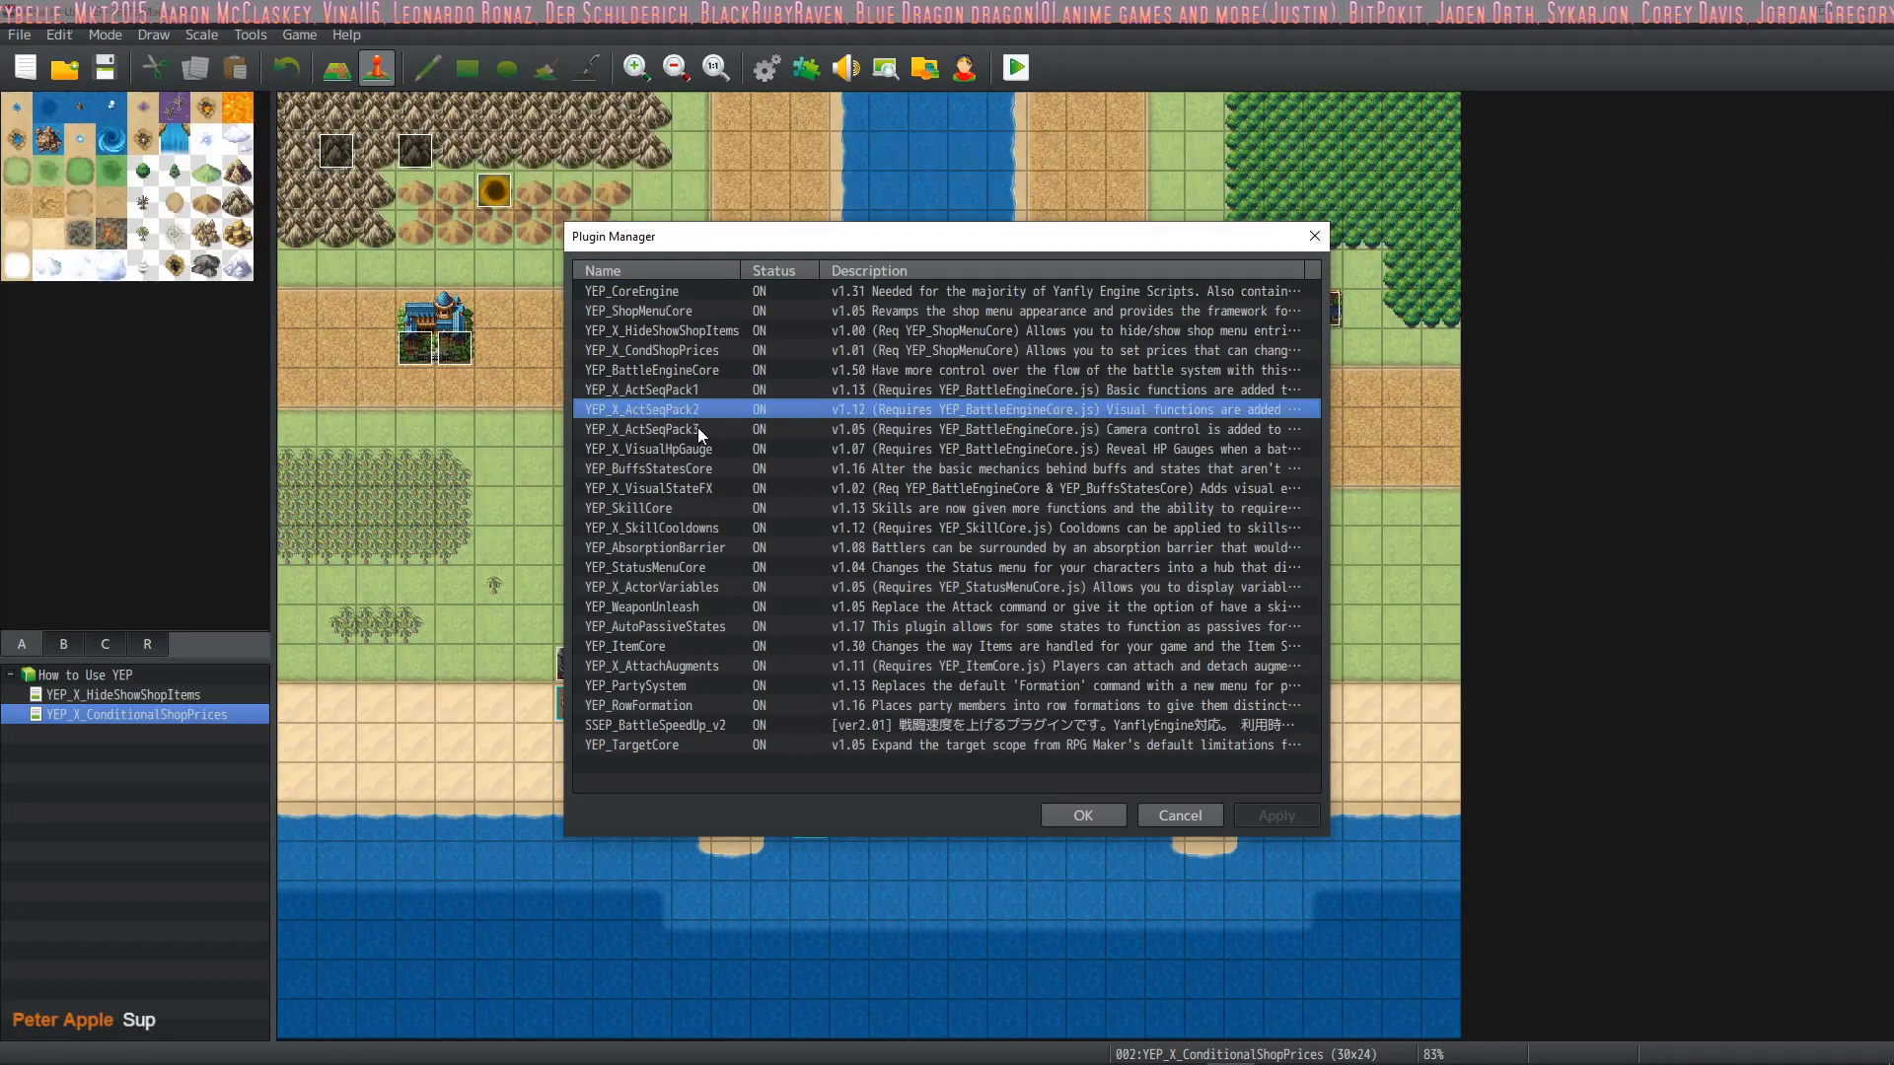
click(697, 428)
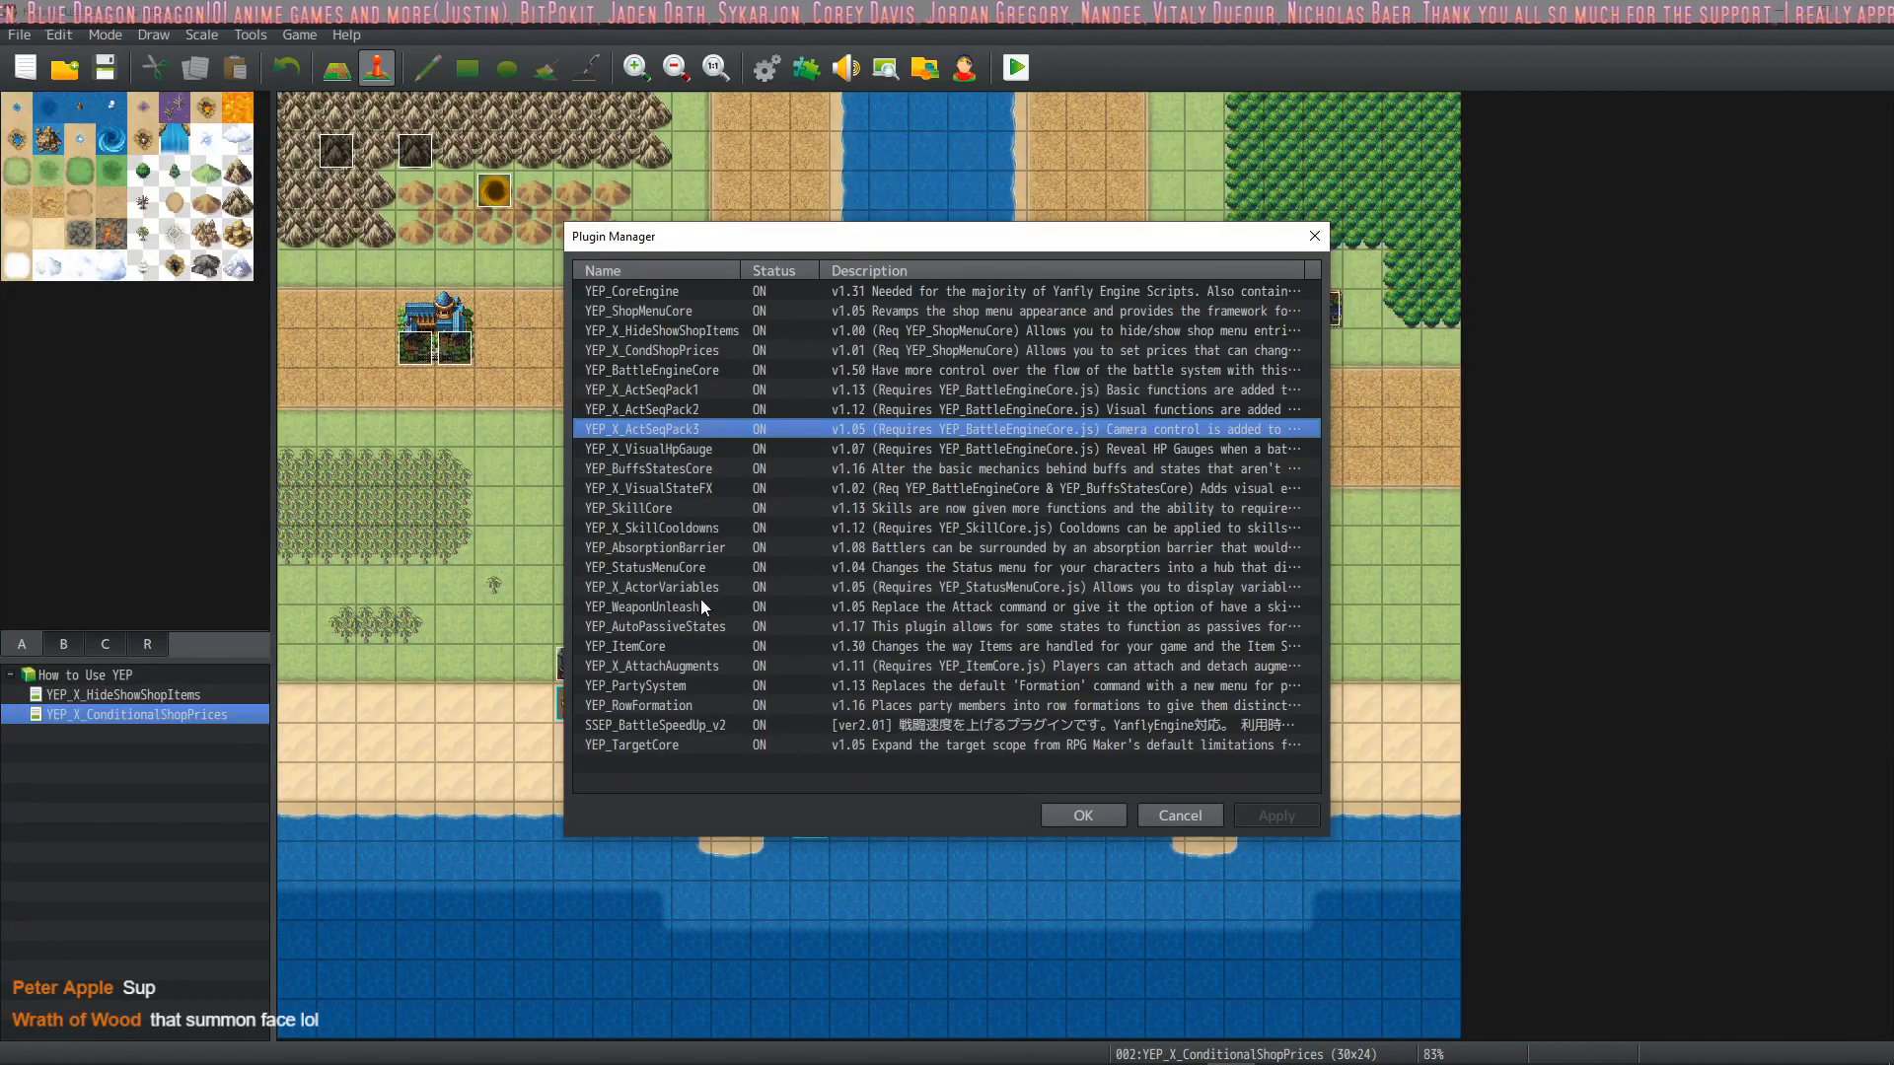
Point out YEP_PartySystem, YEP_RowFormation and YEP_TargetCore in the plugin list
click(678, 702)
click(683, 684)
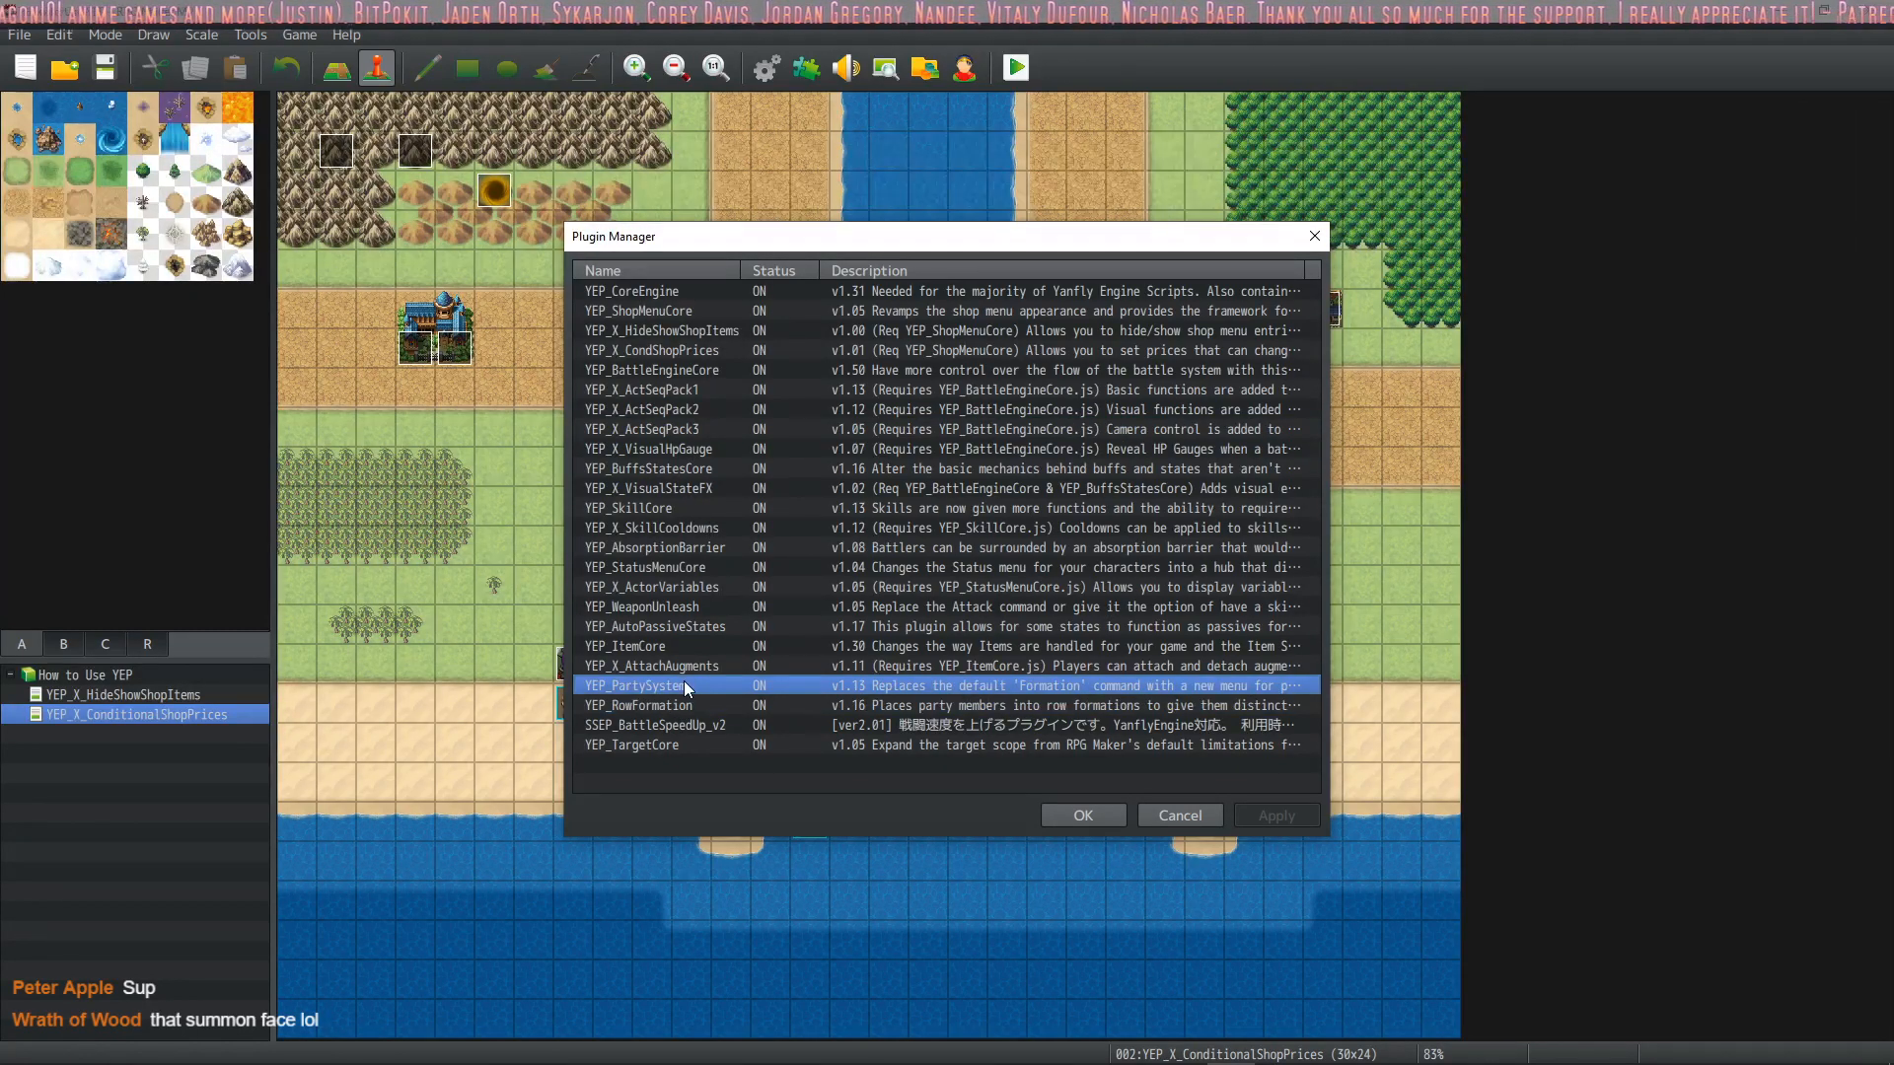
click(677, 704)
click(689, 683)
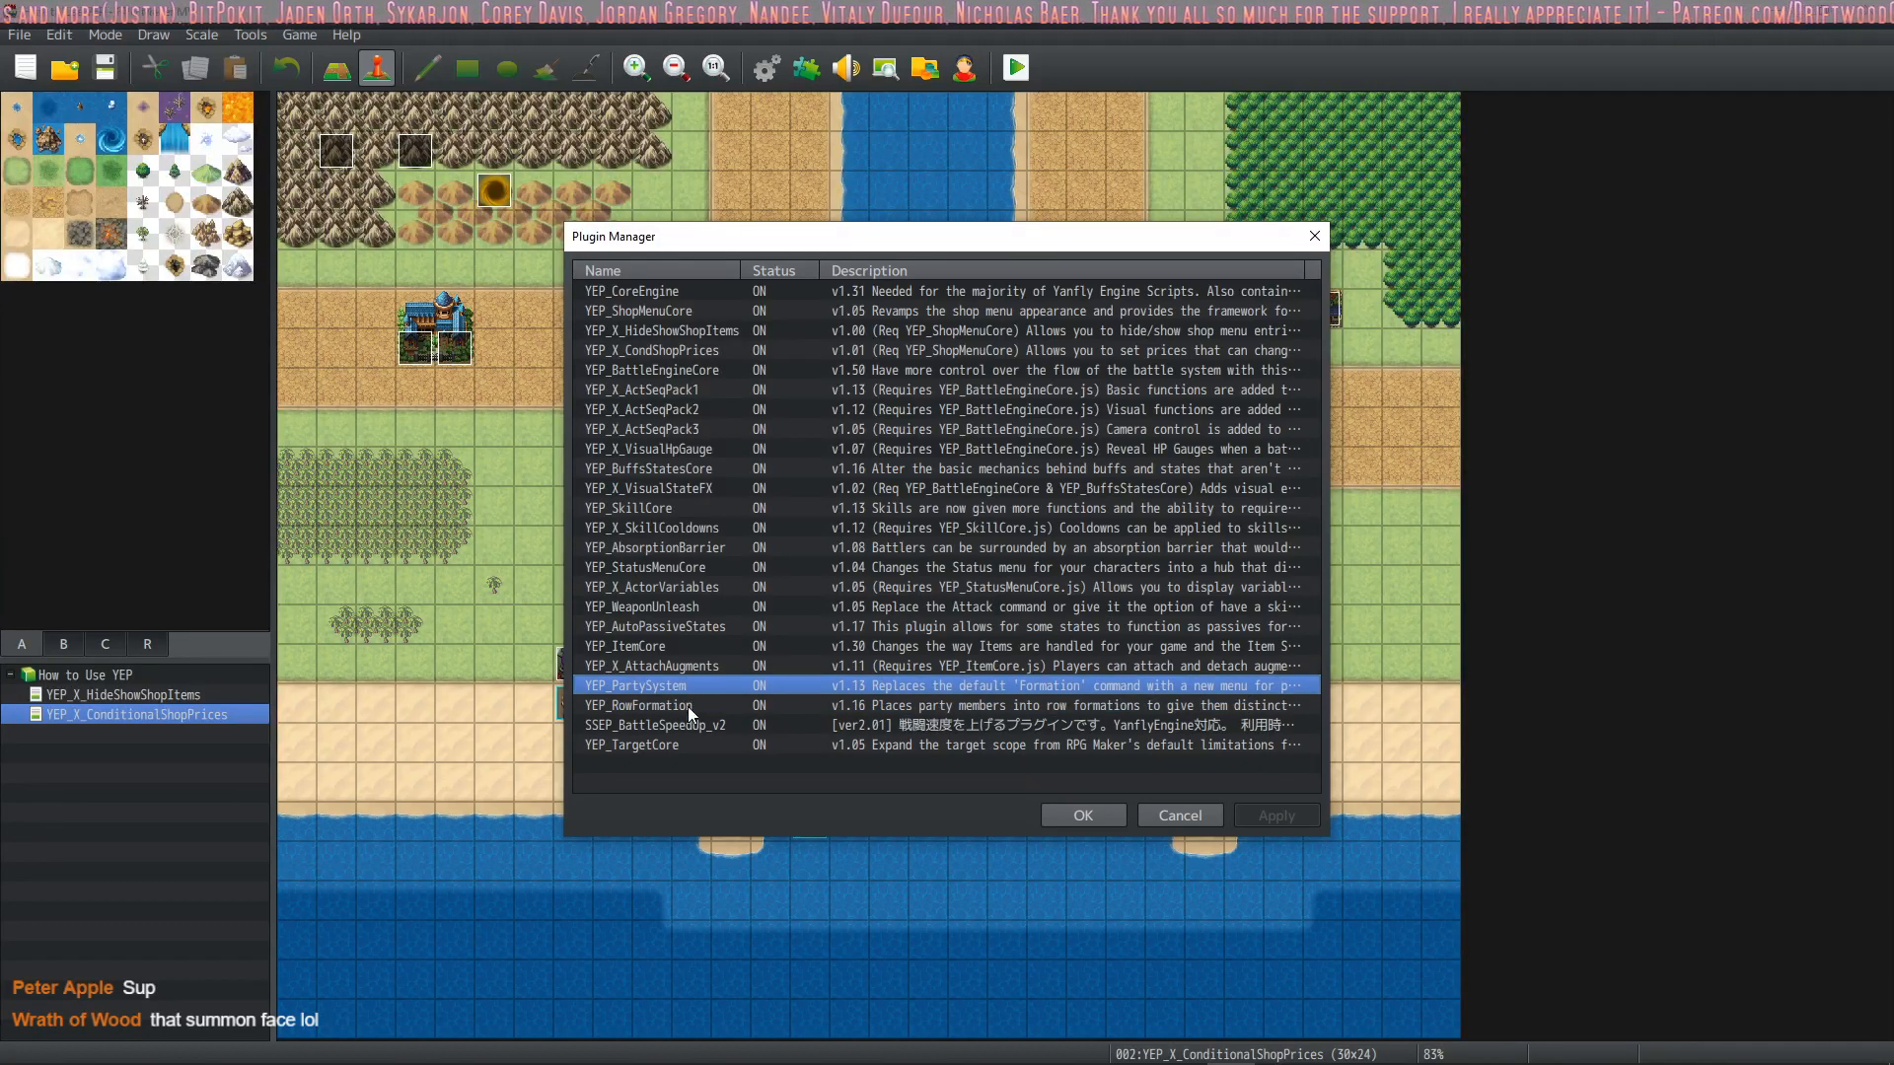
click(678, 702)
click(679, 670)
click(672, 689)
click(667, 700)
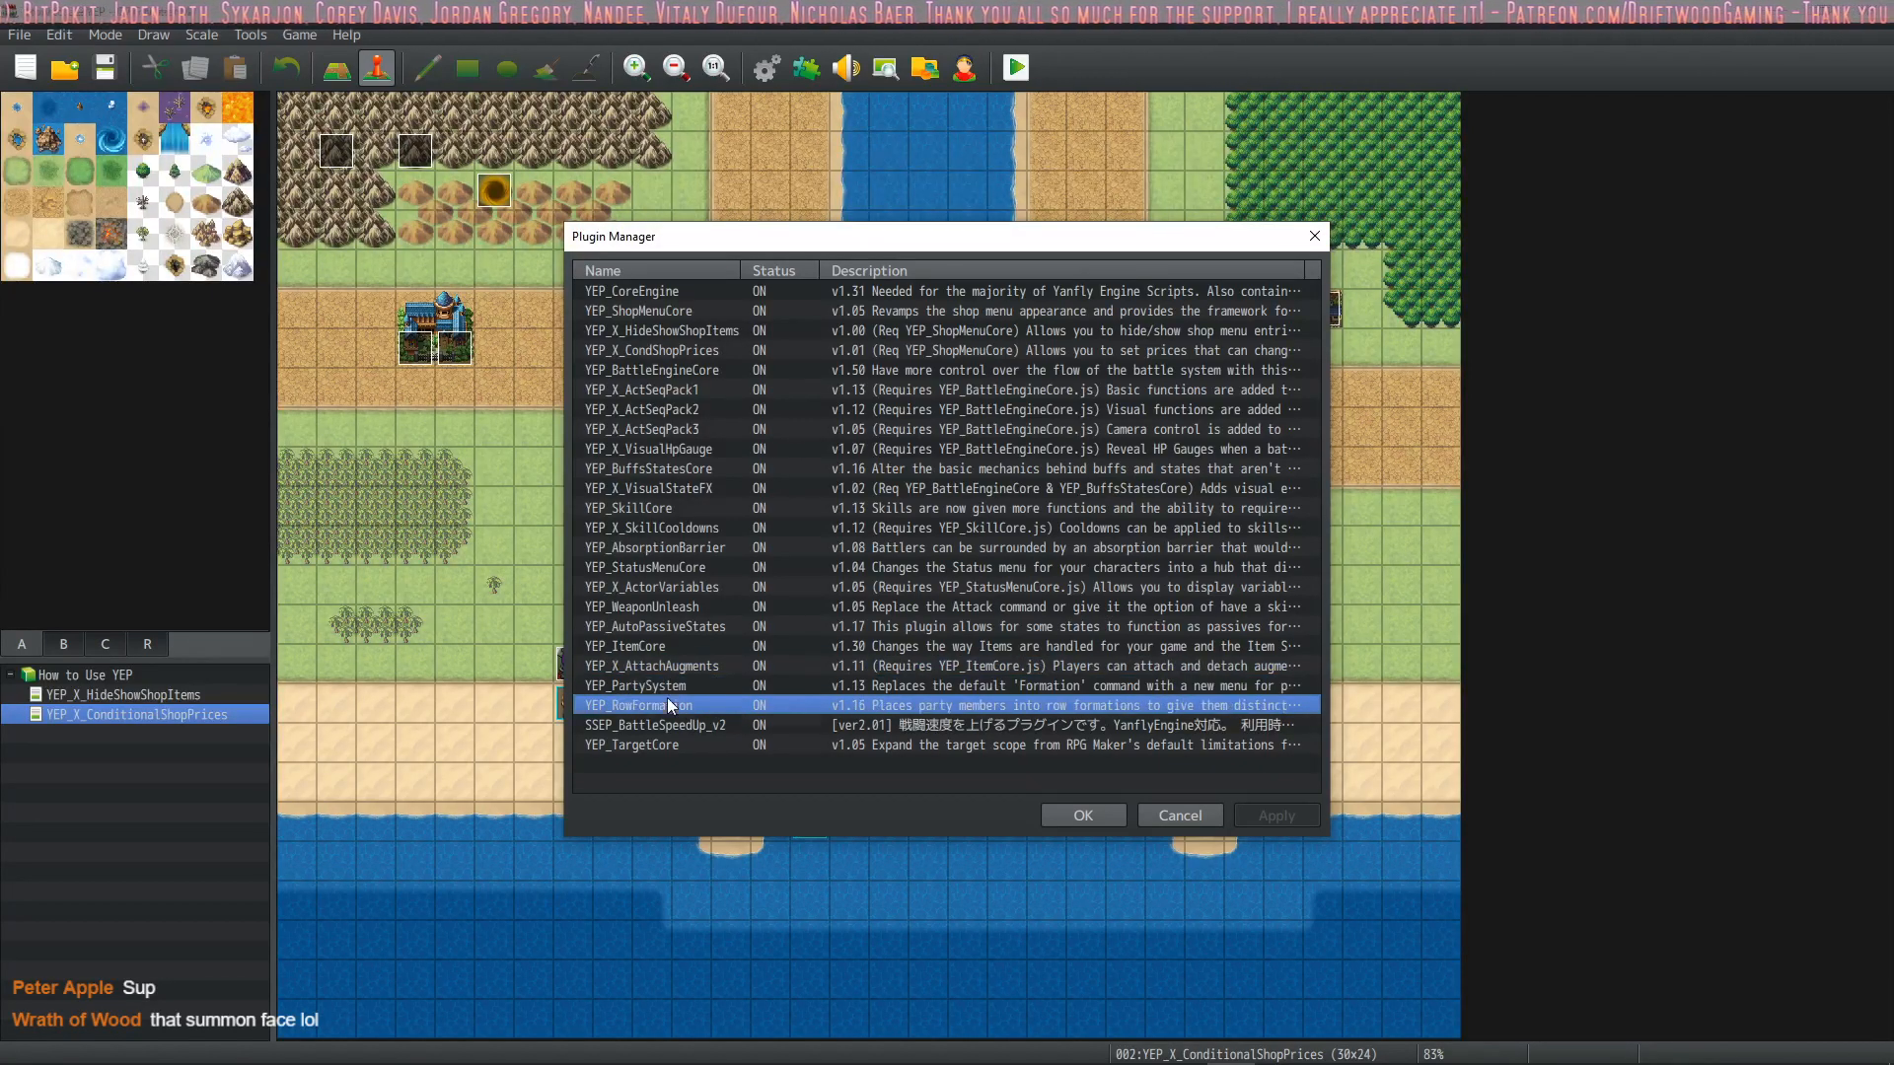
click(676, 741)
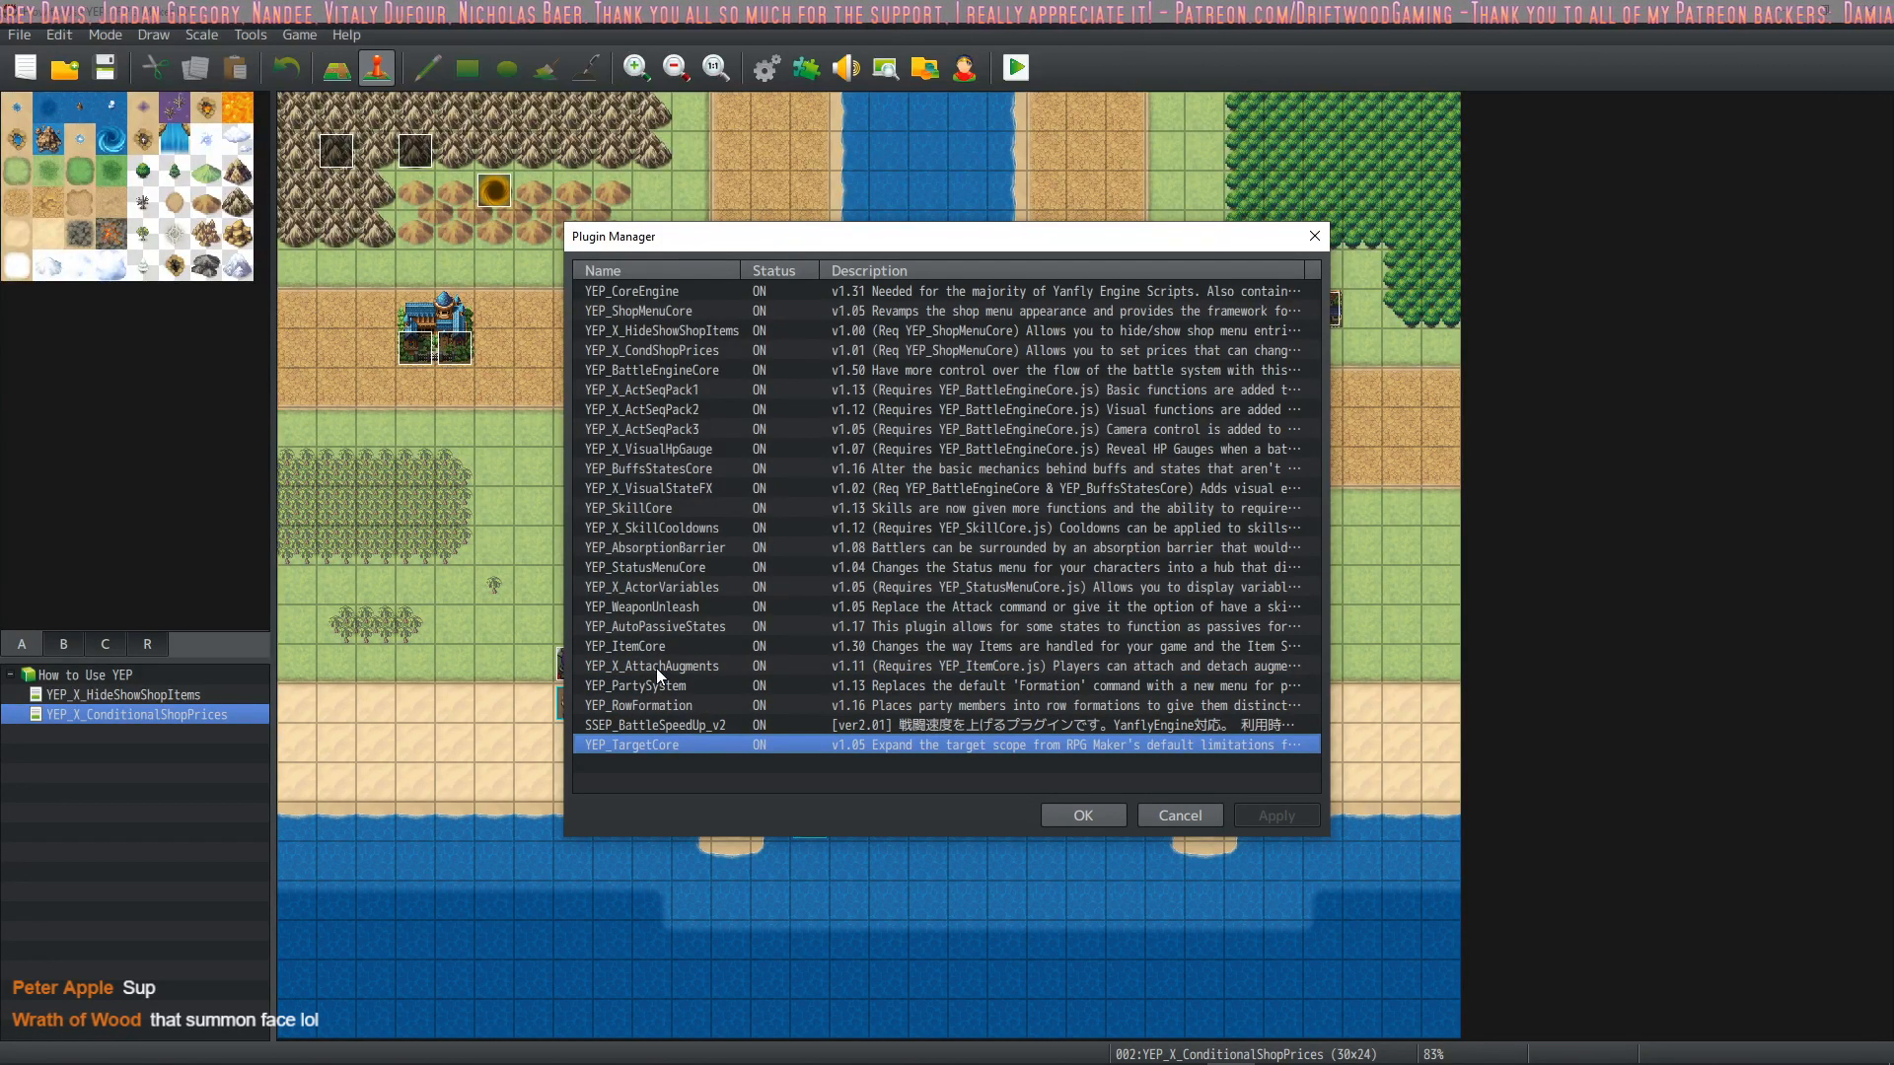
Open the YEP_PartySystem plugin and read its help text down to the ChangePartyMax plugin command
double_click(683, 684)
scroll(963, 505, down, 4)
drag(963, 513, 932, 418)
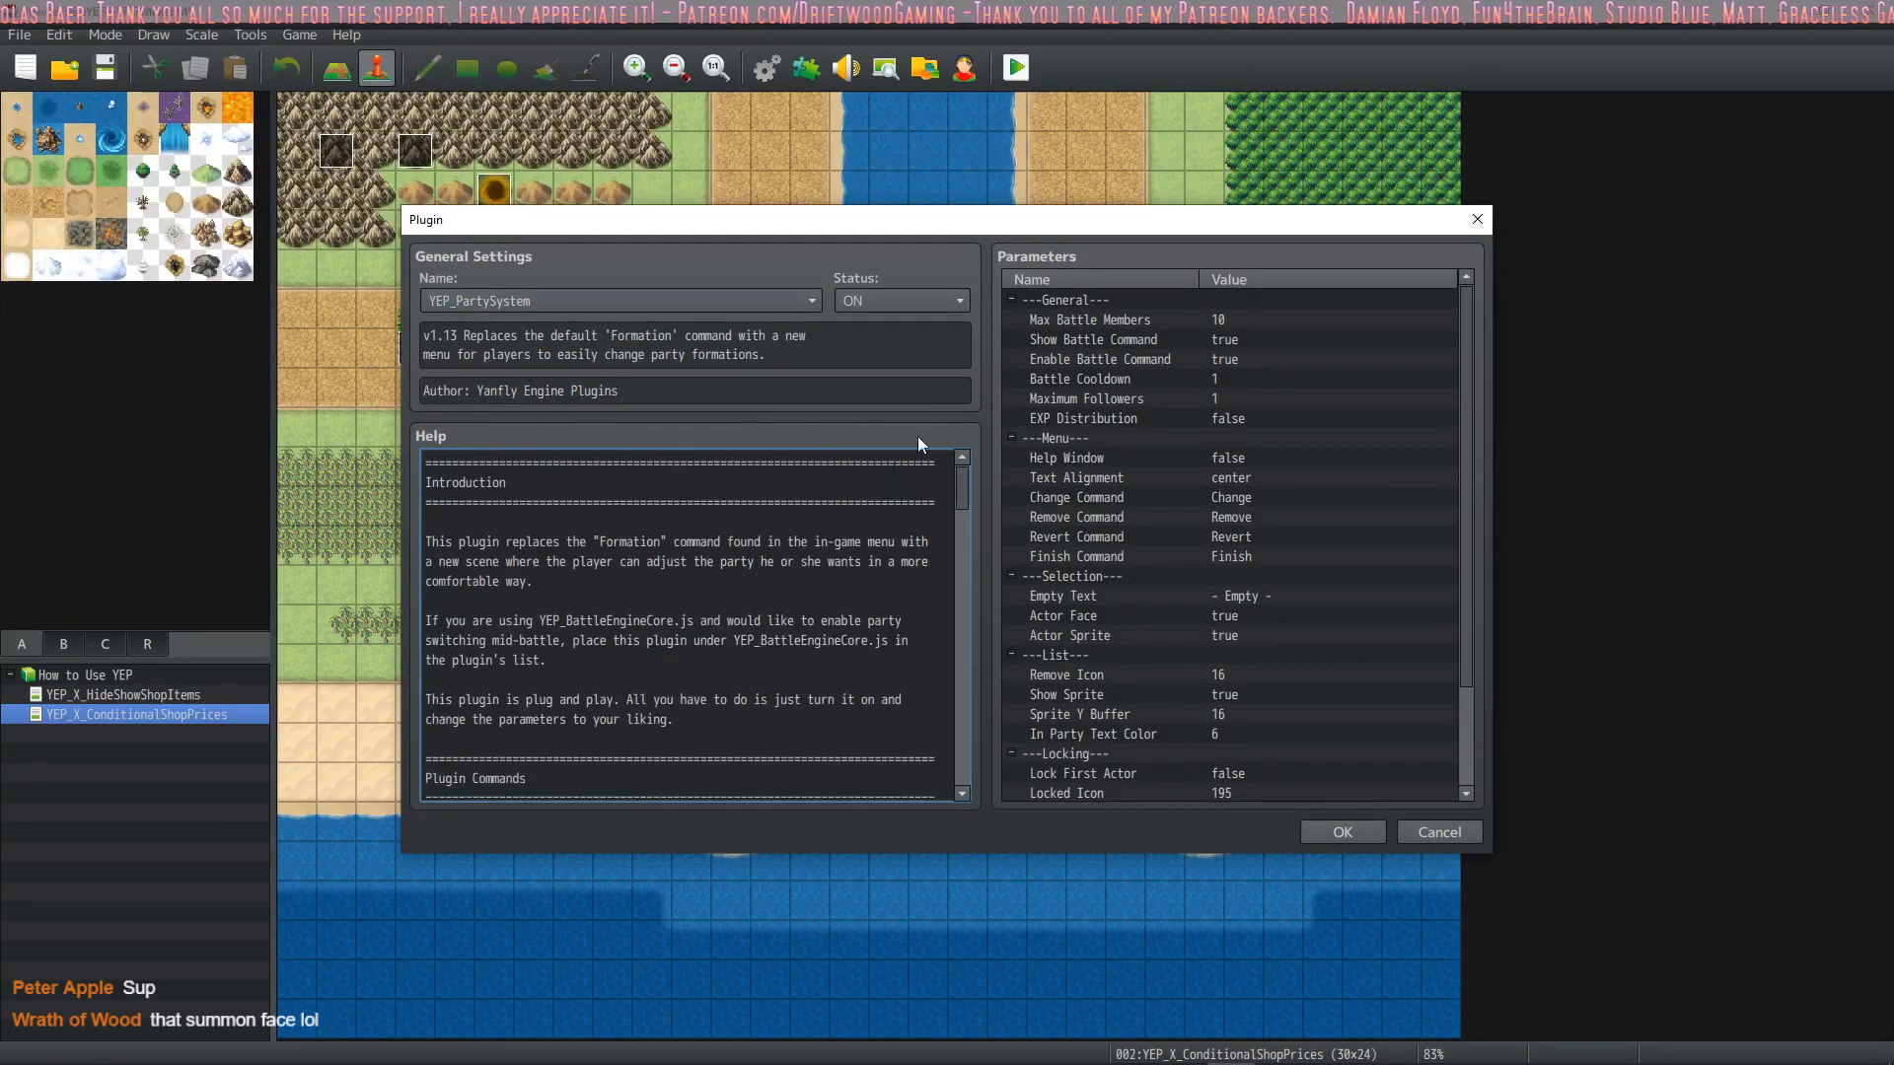
scroll(690, 628, down, 12)
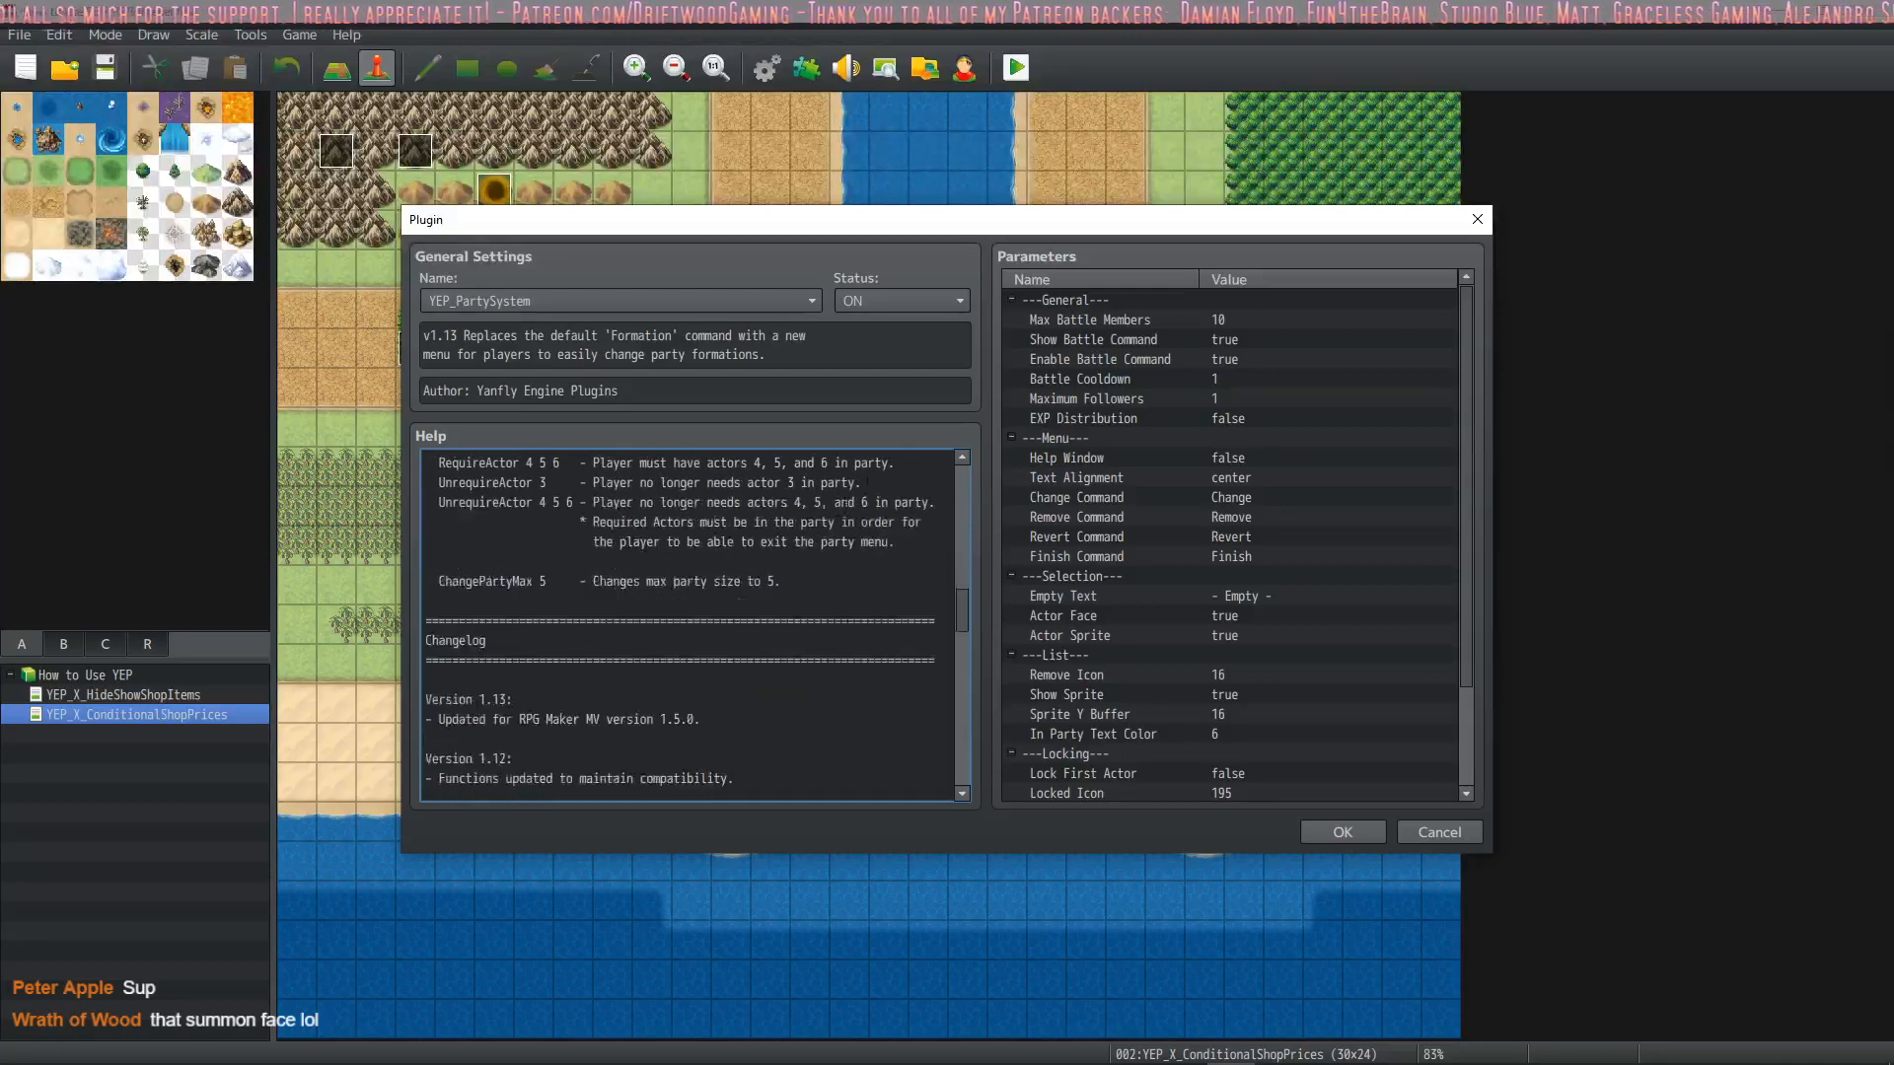
scroll(1168, 345, down, 3)
scroll(1167, 354, up, 3)
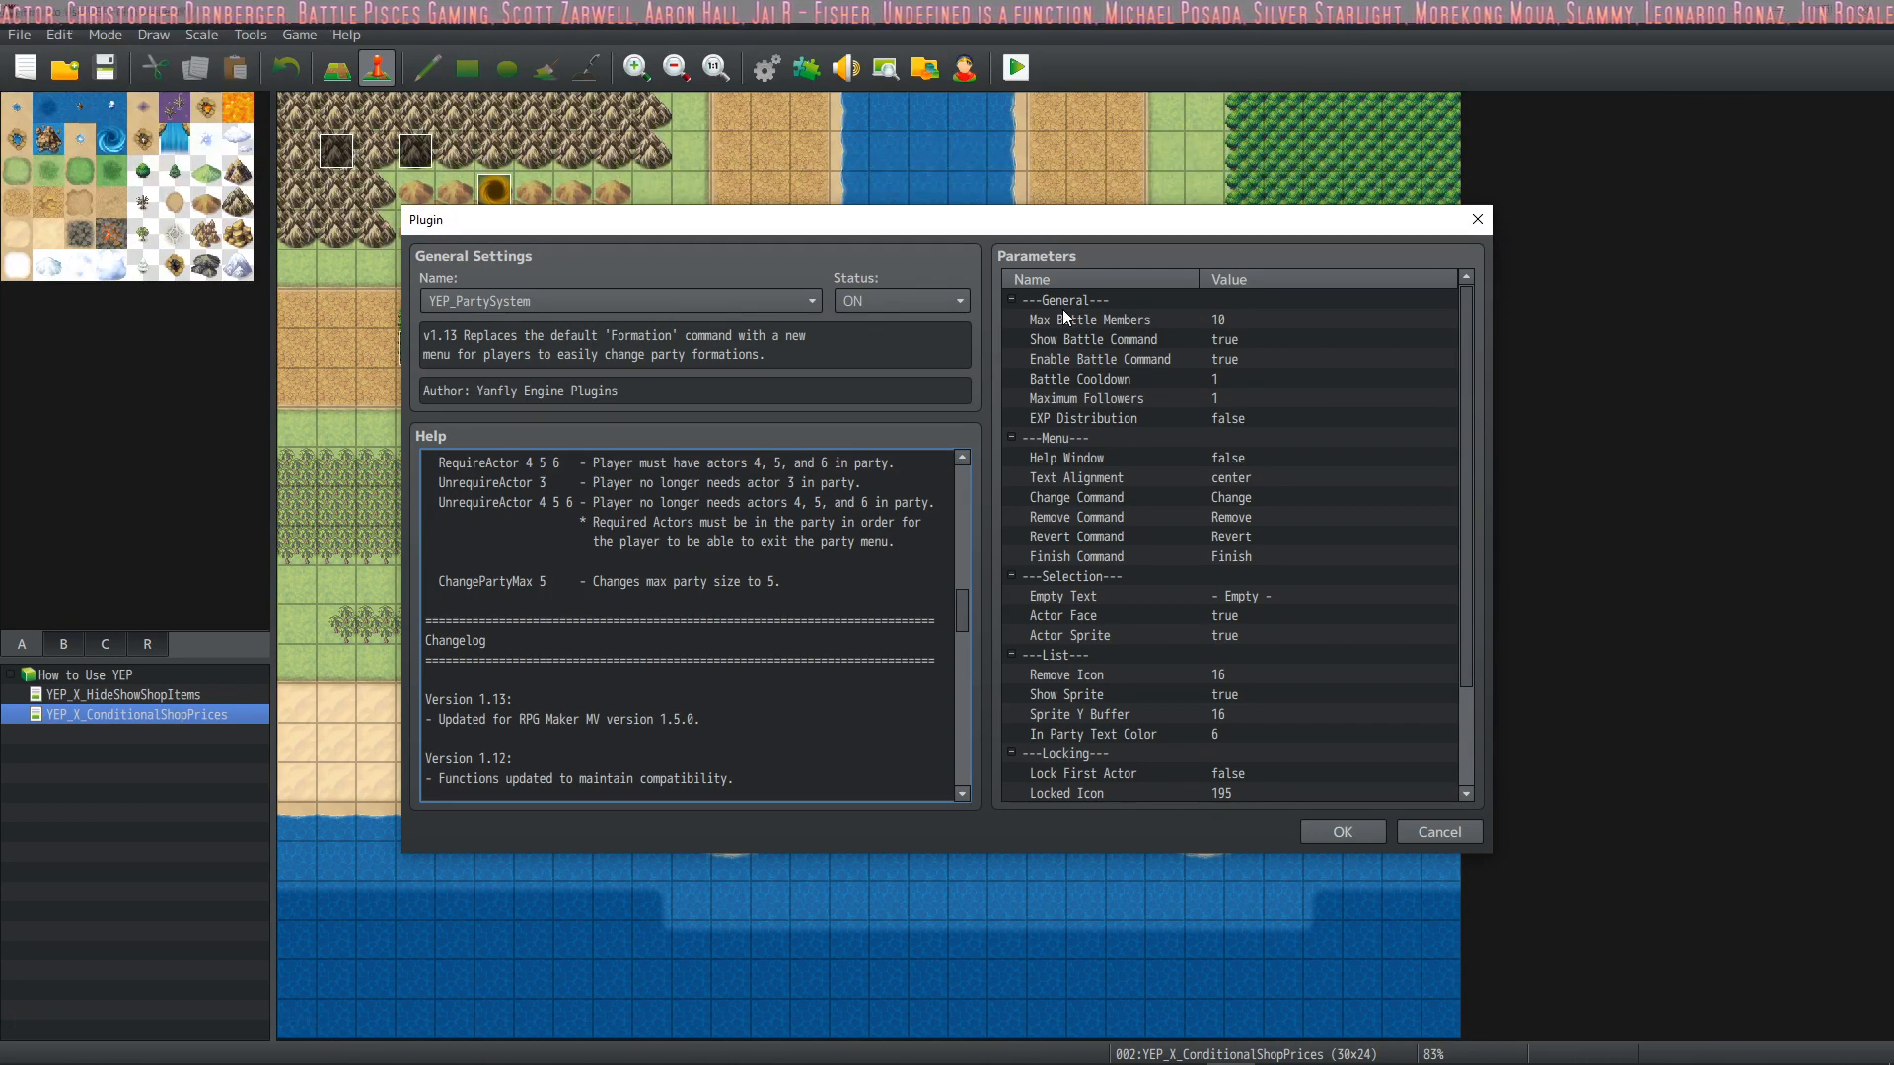
Check the Enable Battle Command parameter of YEP_PartySystem and close the plugin settings and the Plugin Manager
click(1190, 357)
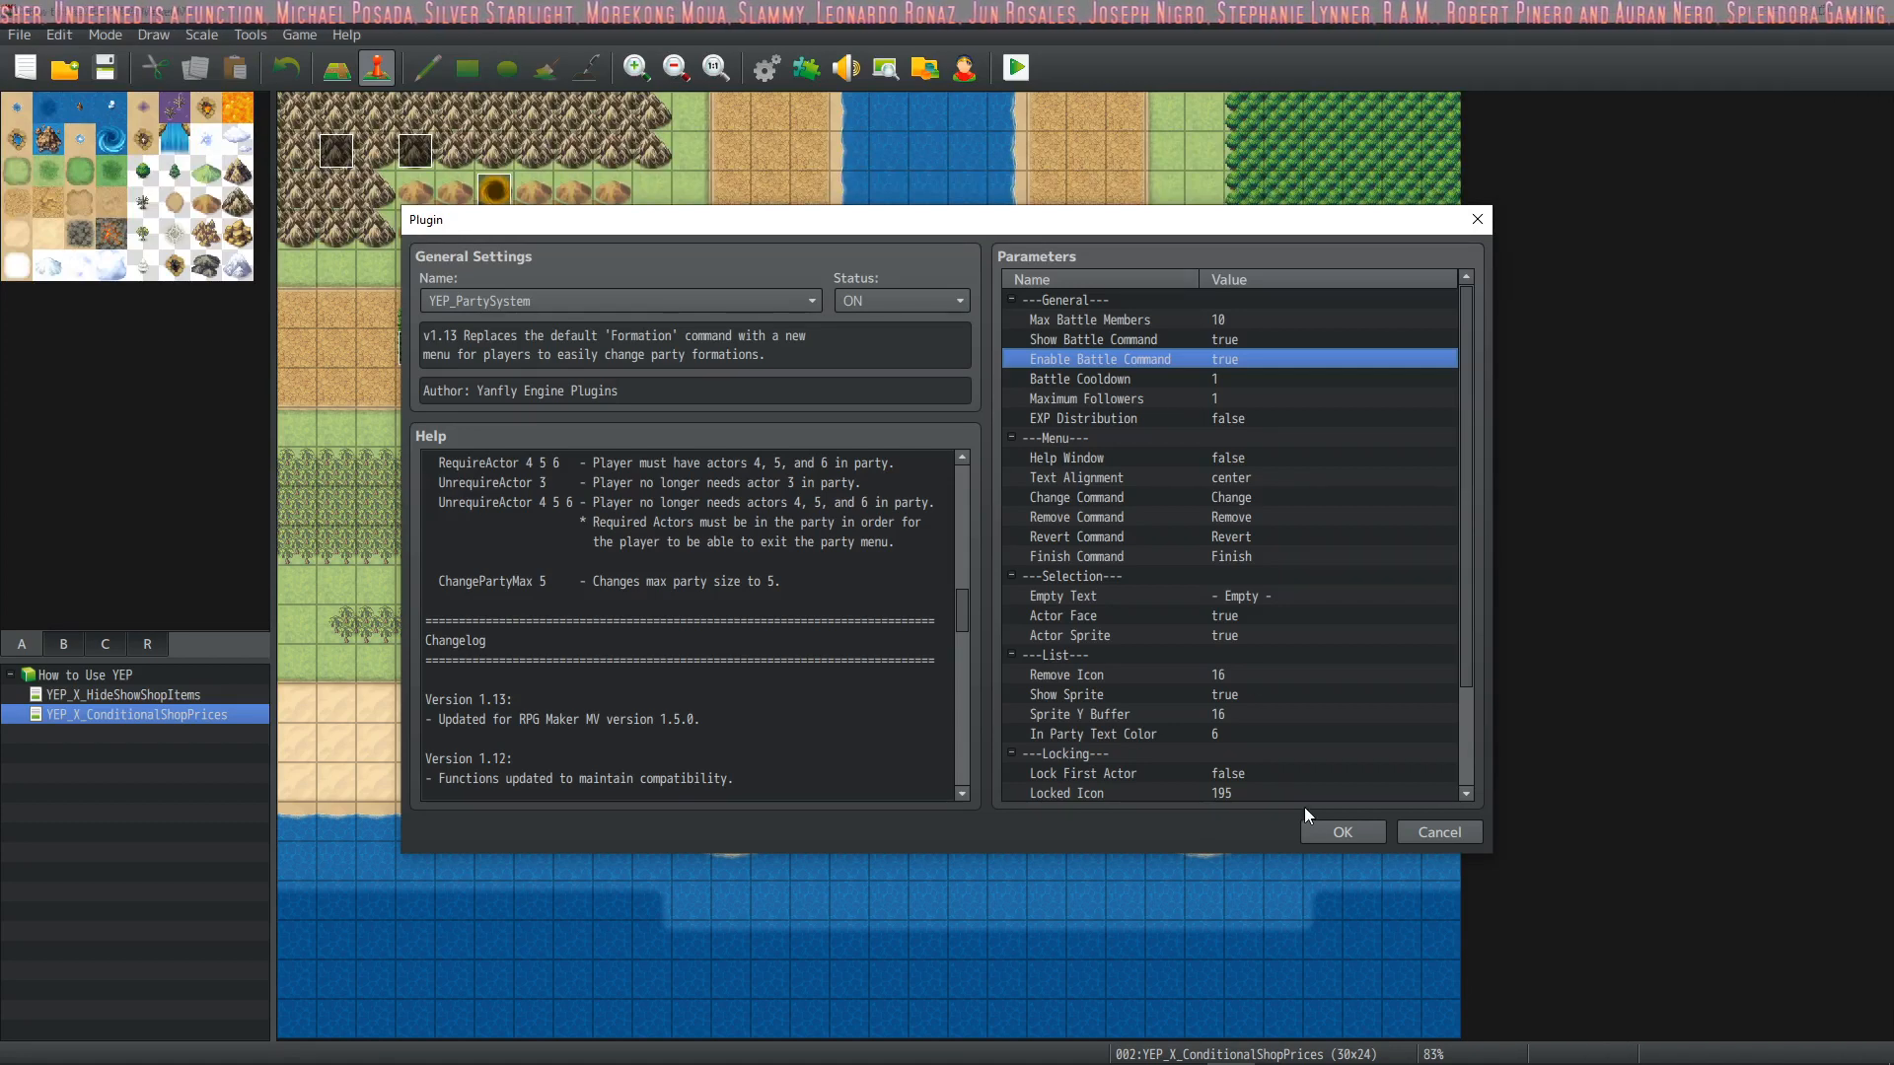
click(1332, 832)
click(1077, 814)
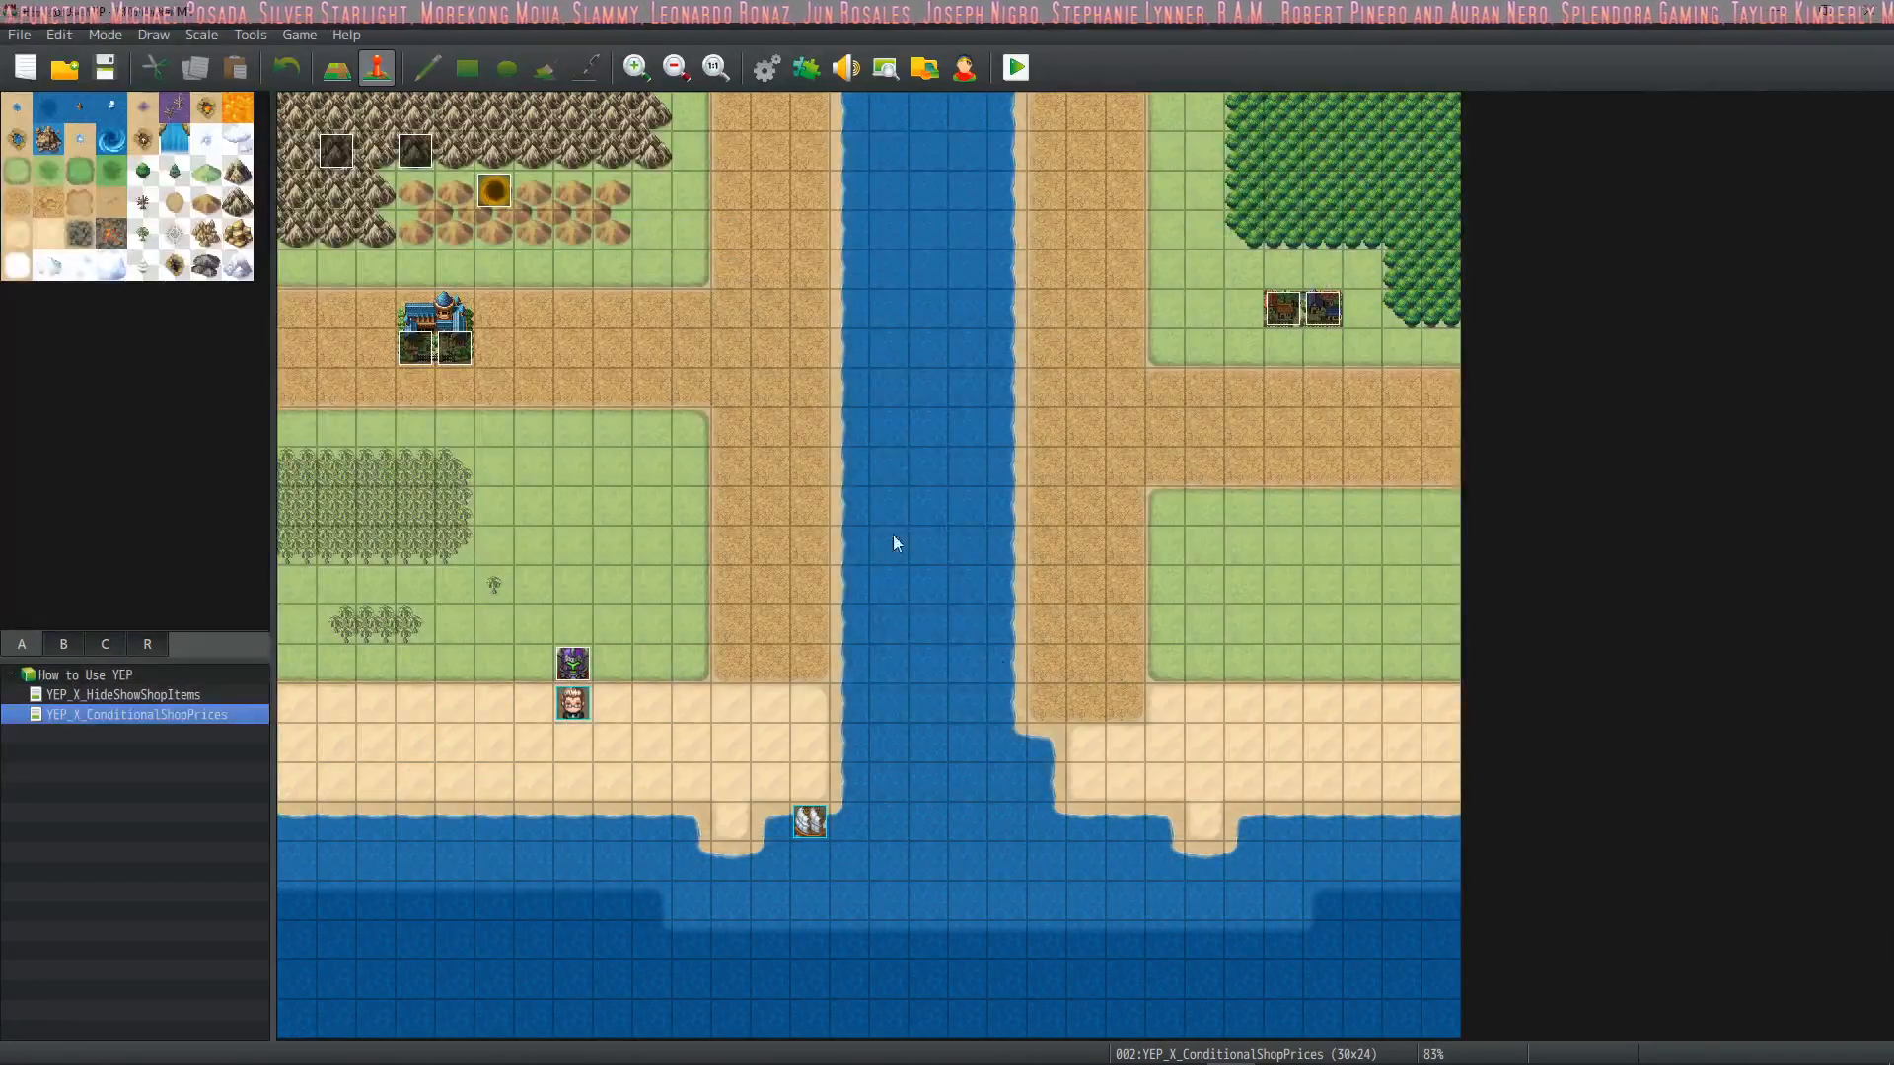
Review the Add Turret and NoTurretOutOfBattle common events in the Database, including the commands that remove Turret1 and Turret2
click(754, 66)
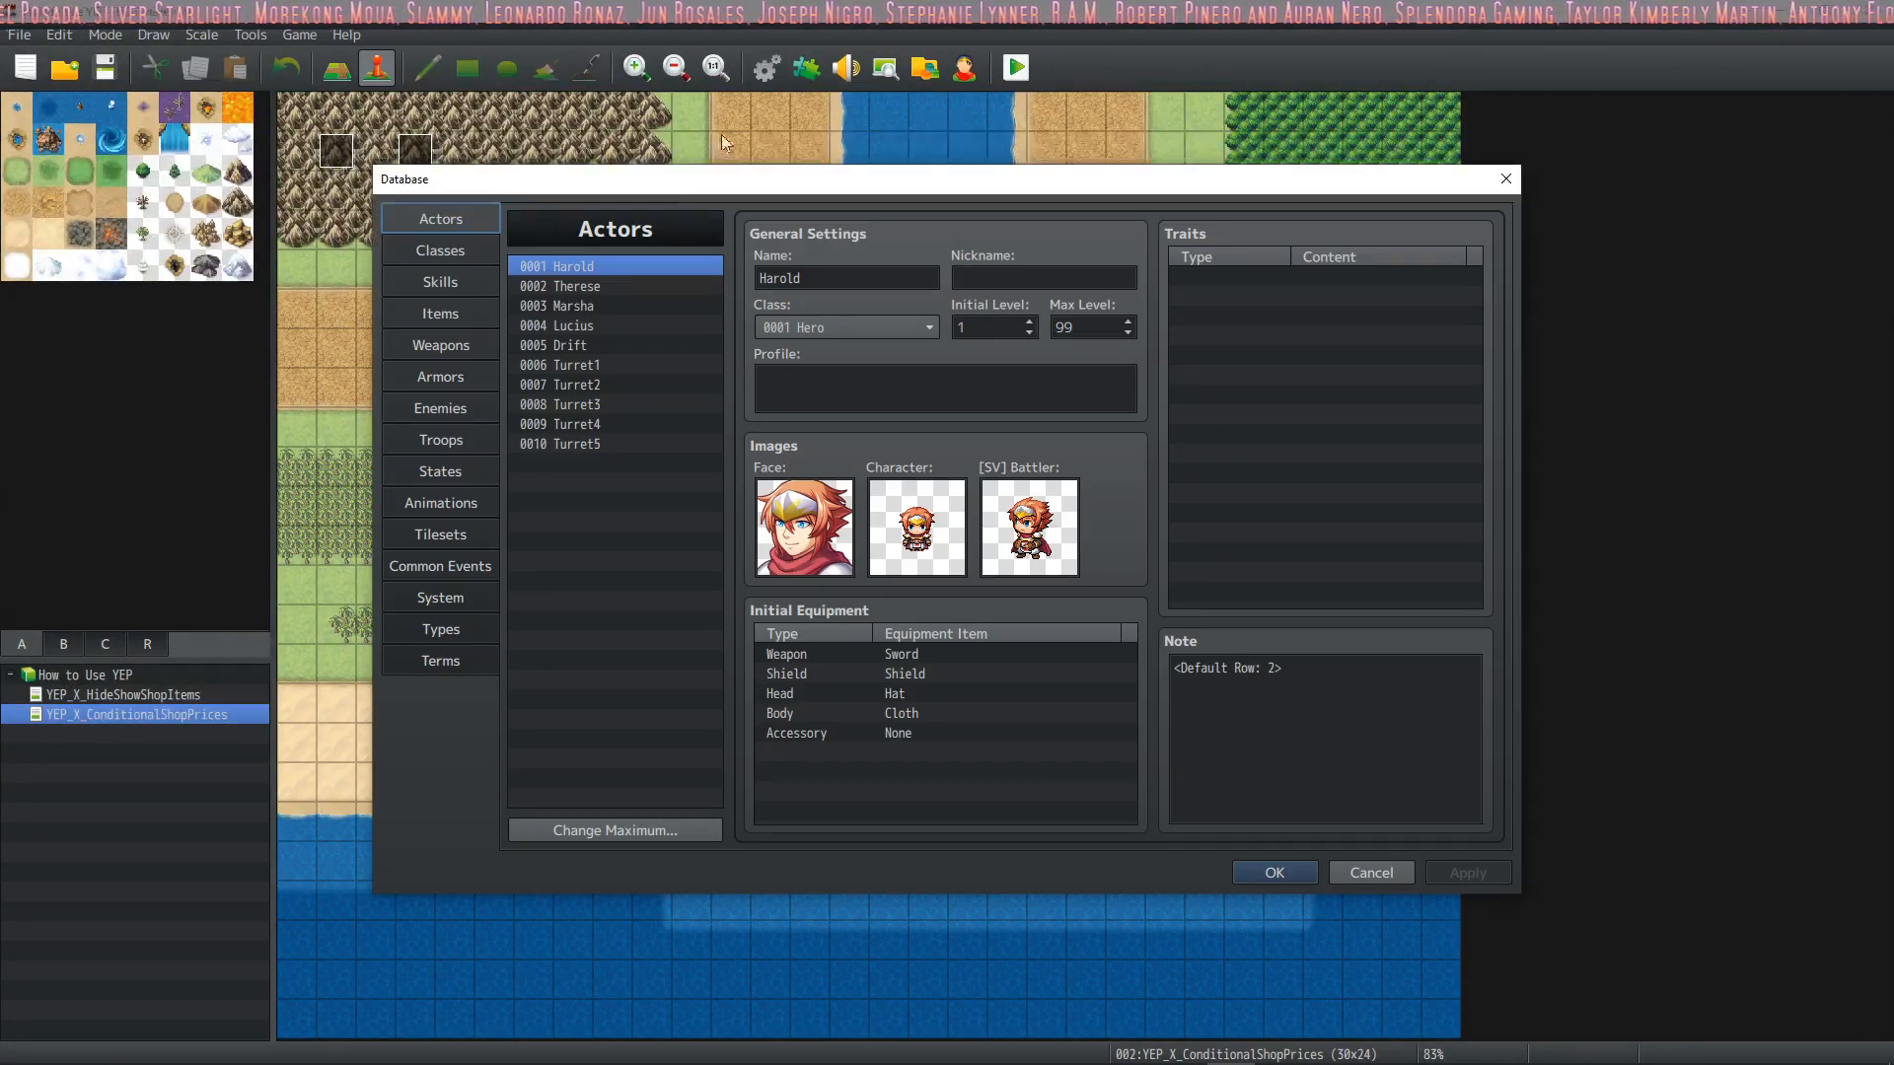
click(477, 566)
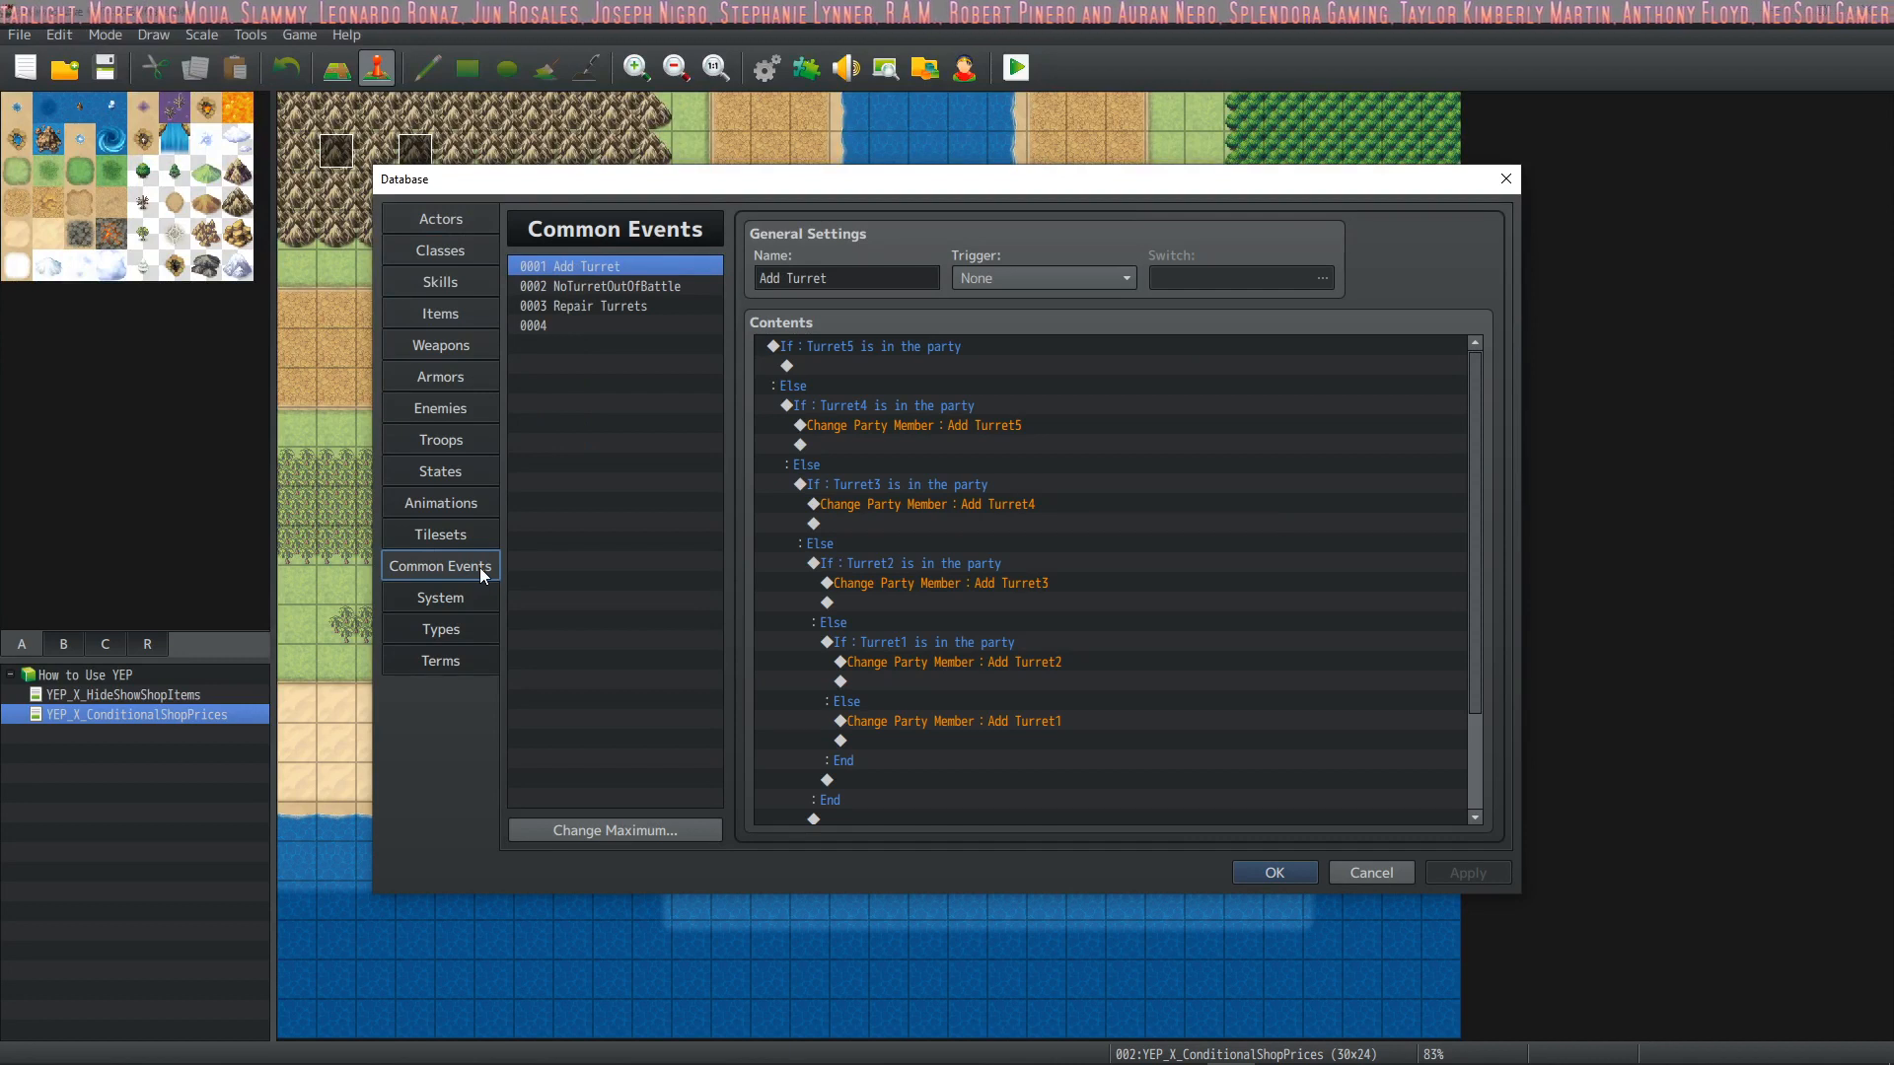
scroll(935, 598, up, 2)
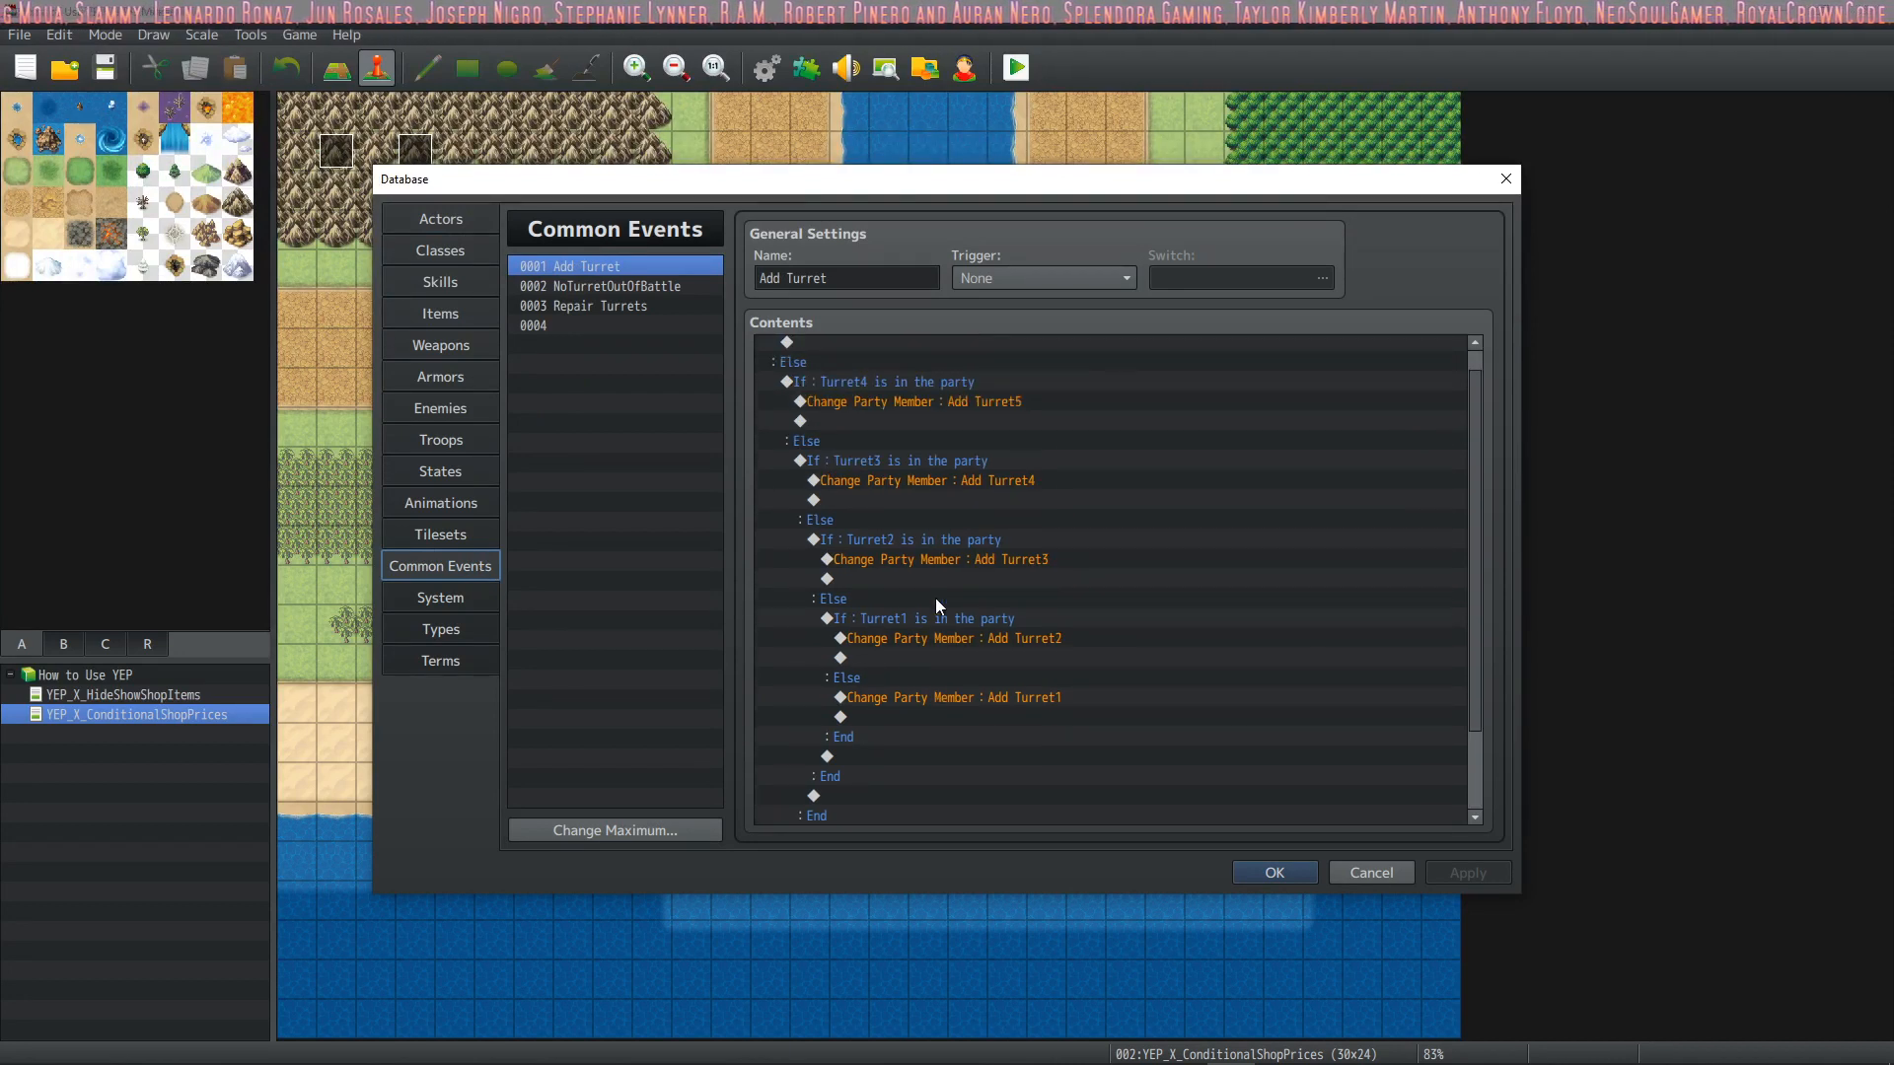
click(624, 285)
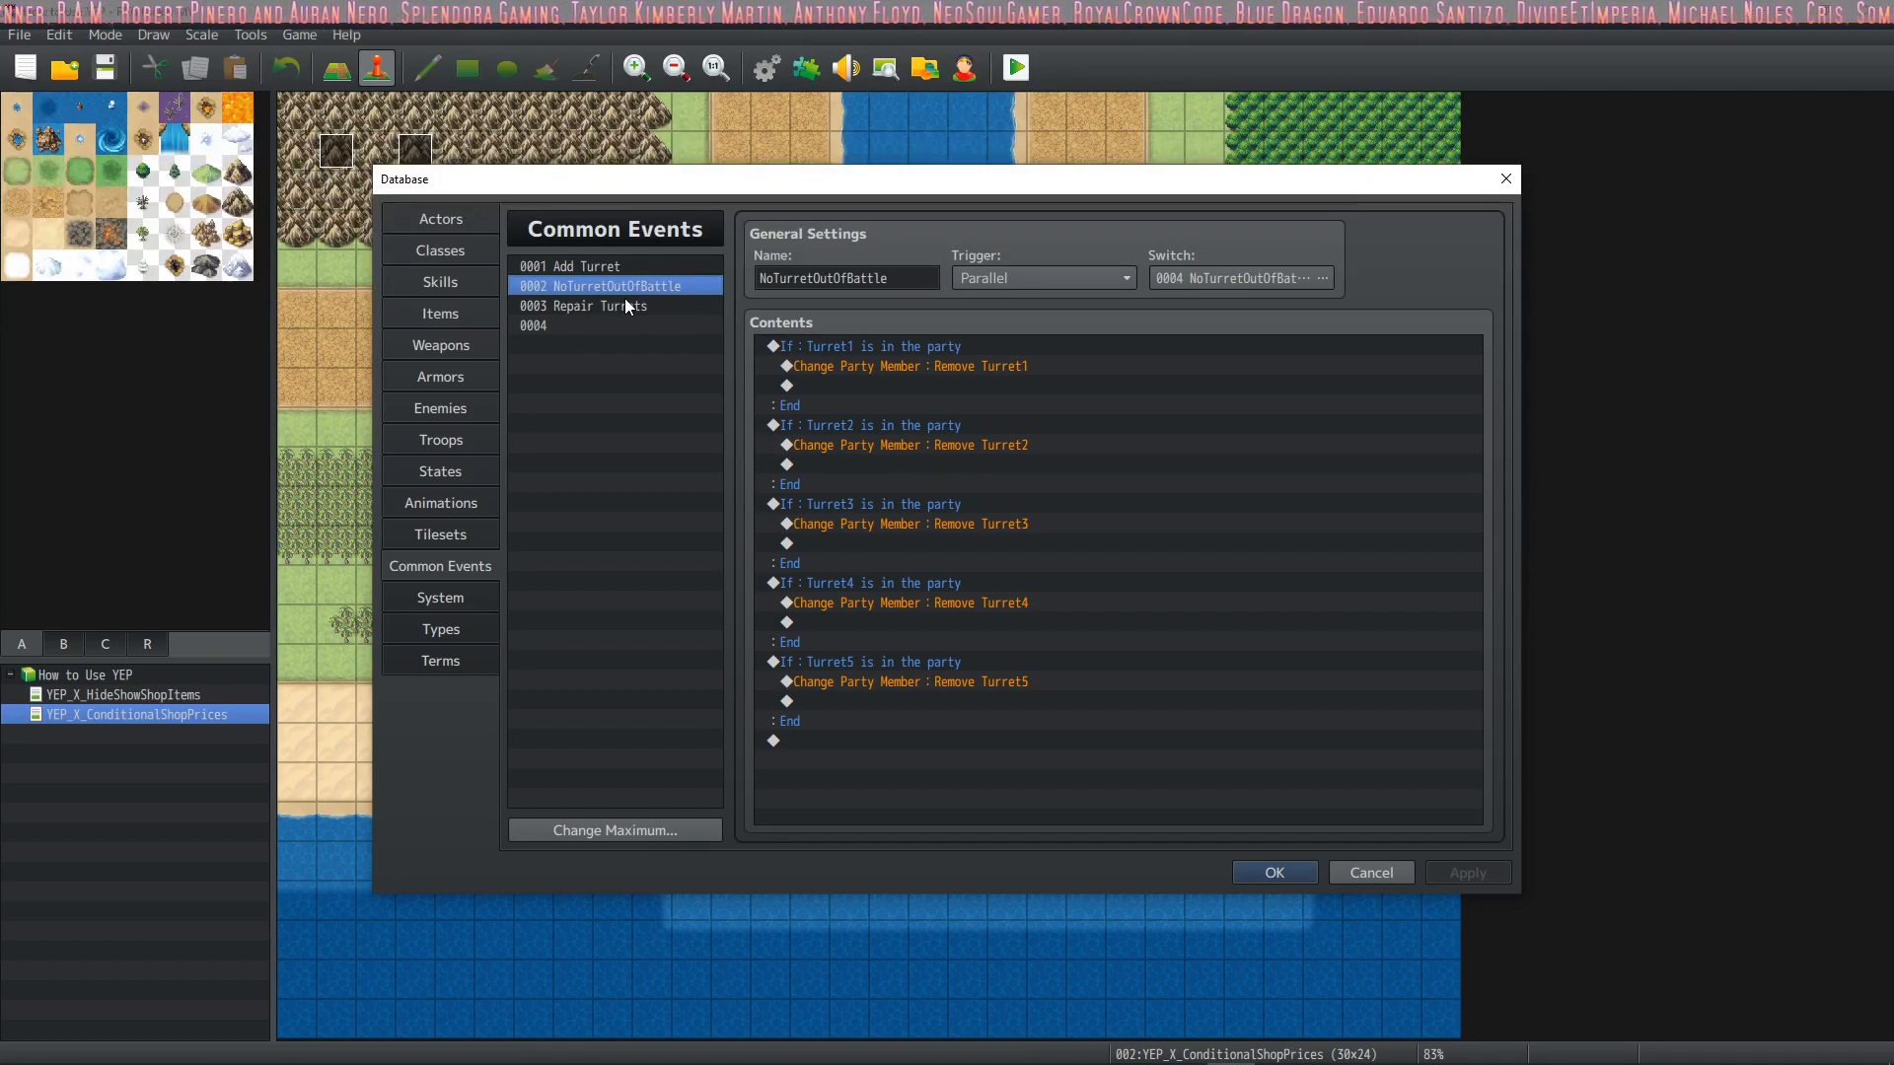
click(992, 367)
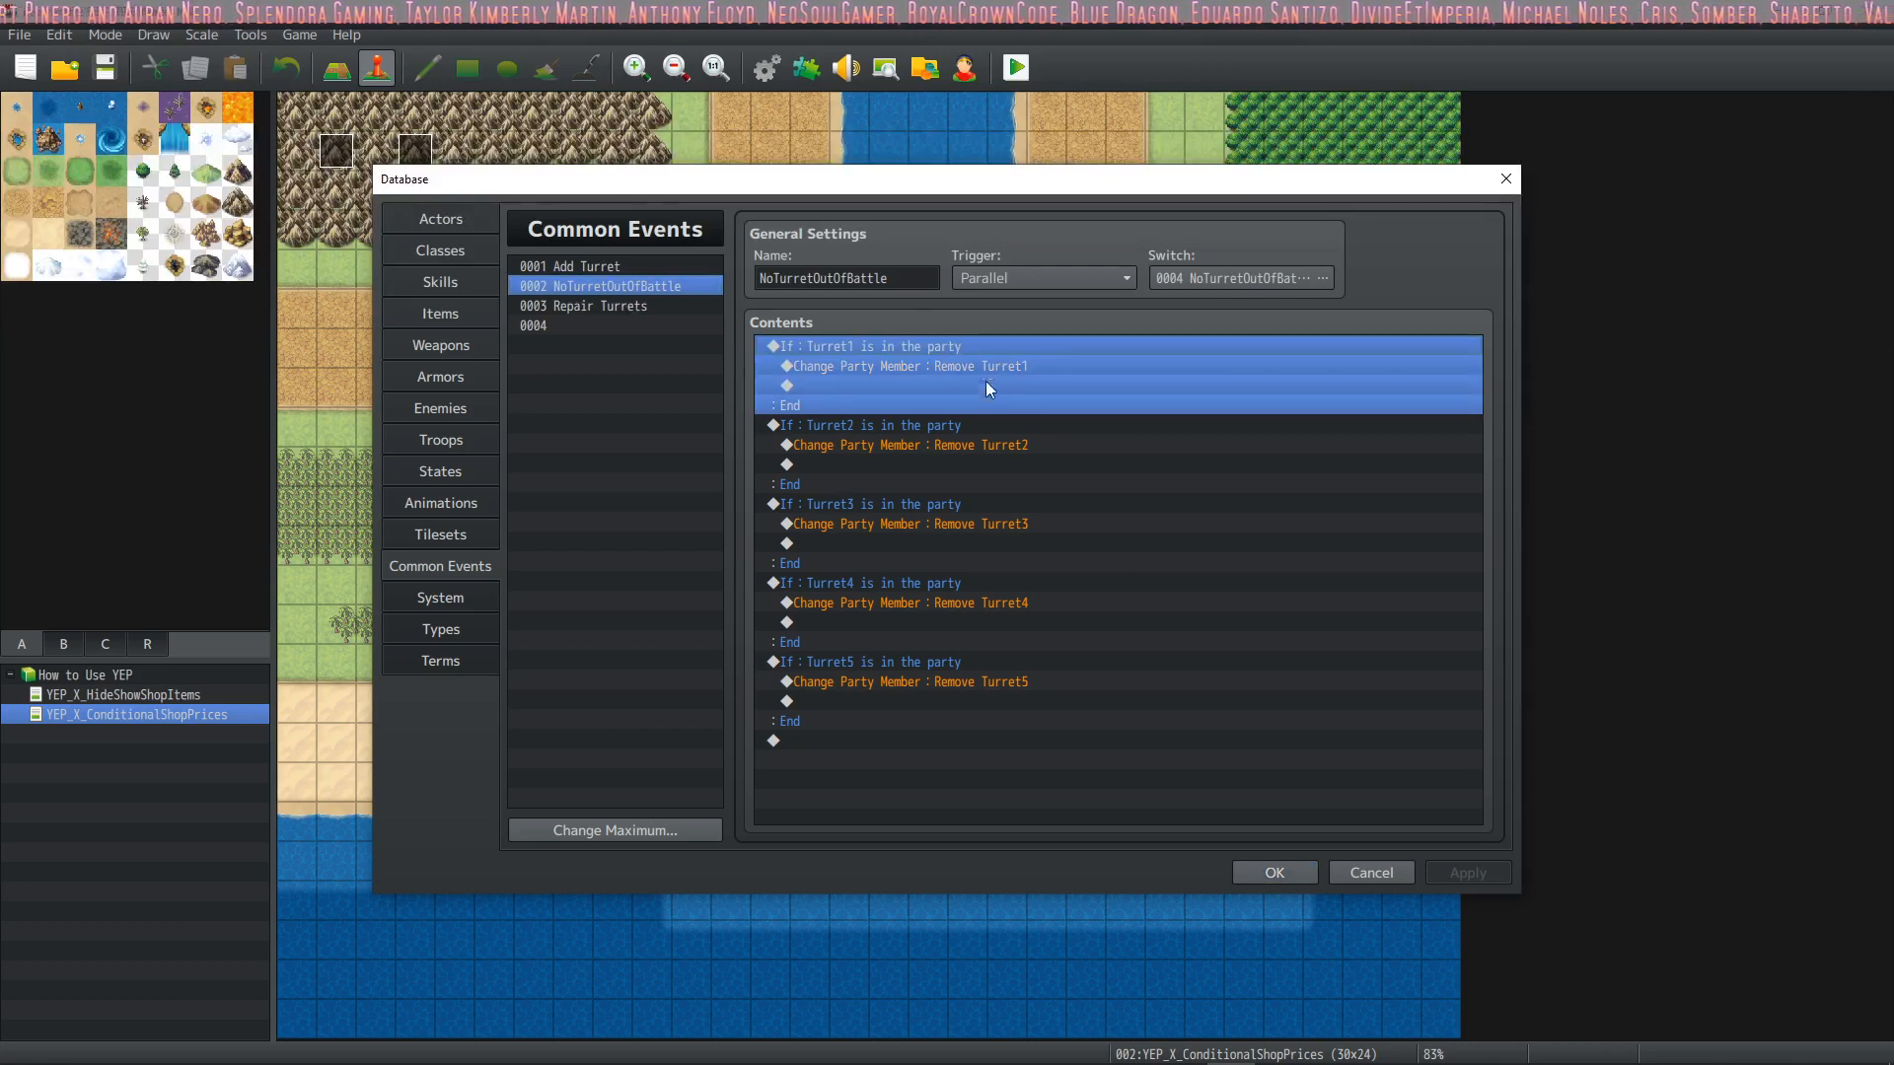
click(973, 428)
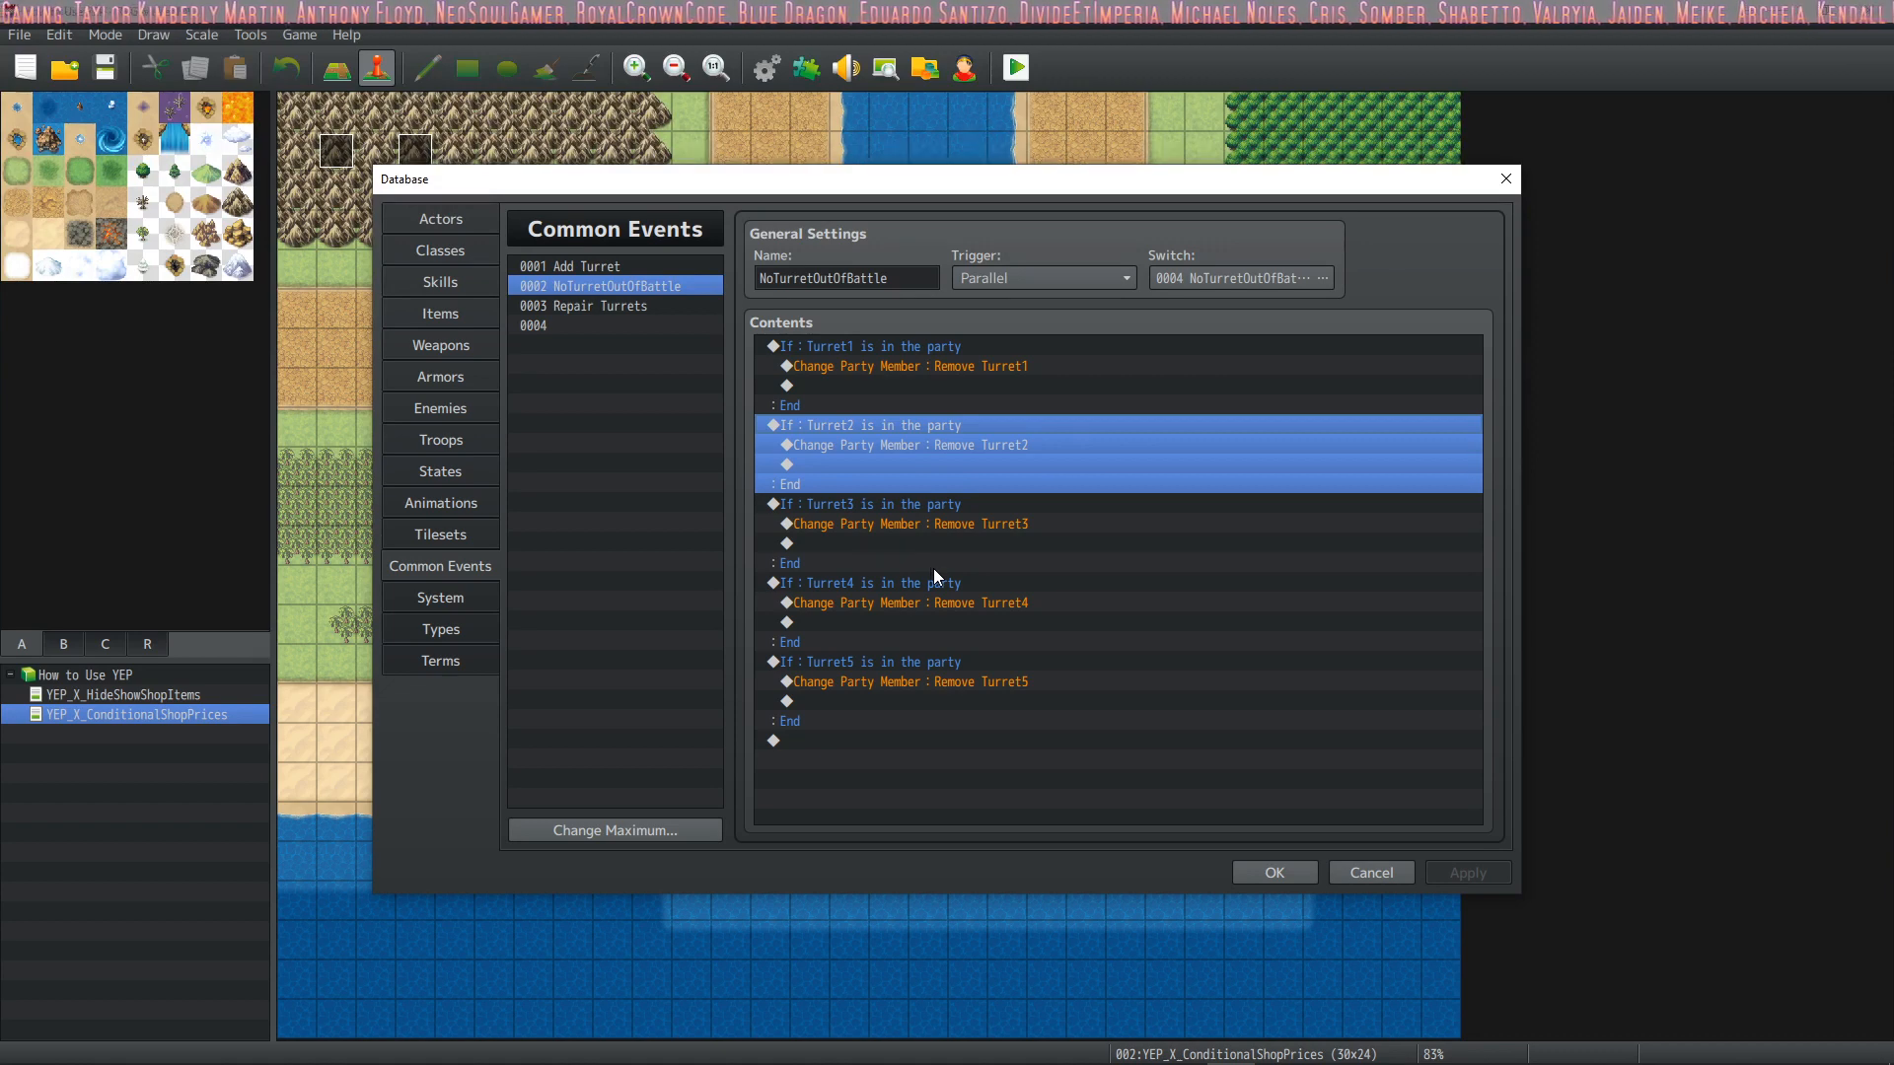
Look over the Turret2 and Turret1 actor entries alongside the Classes section of the Database
click(466, 221)
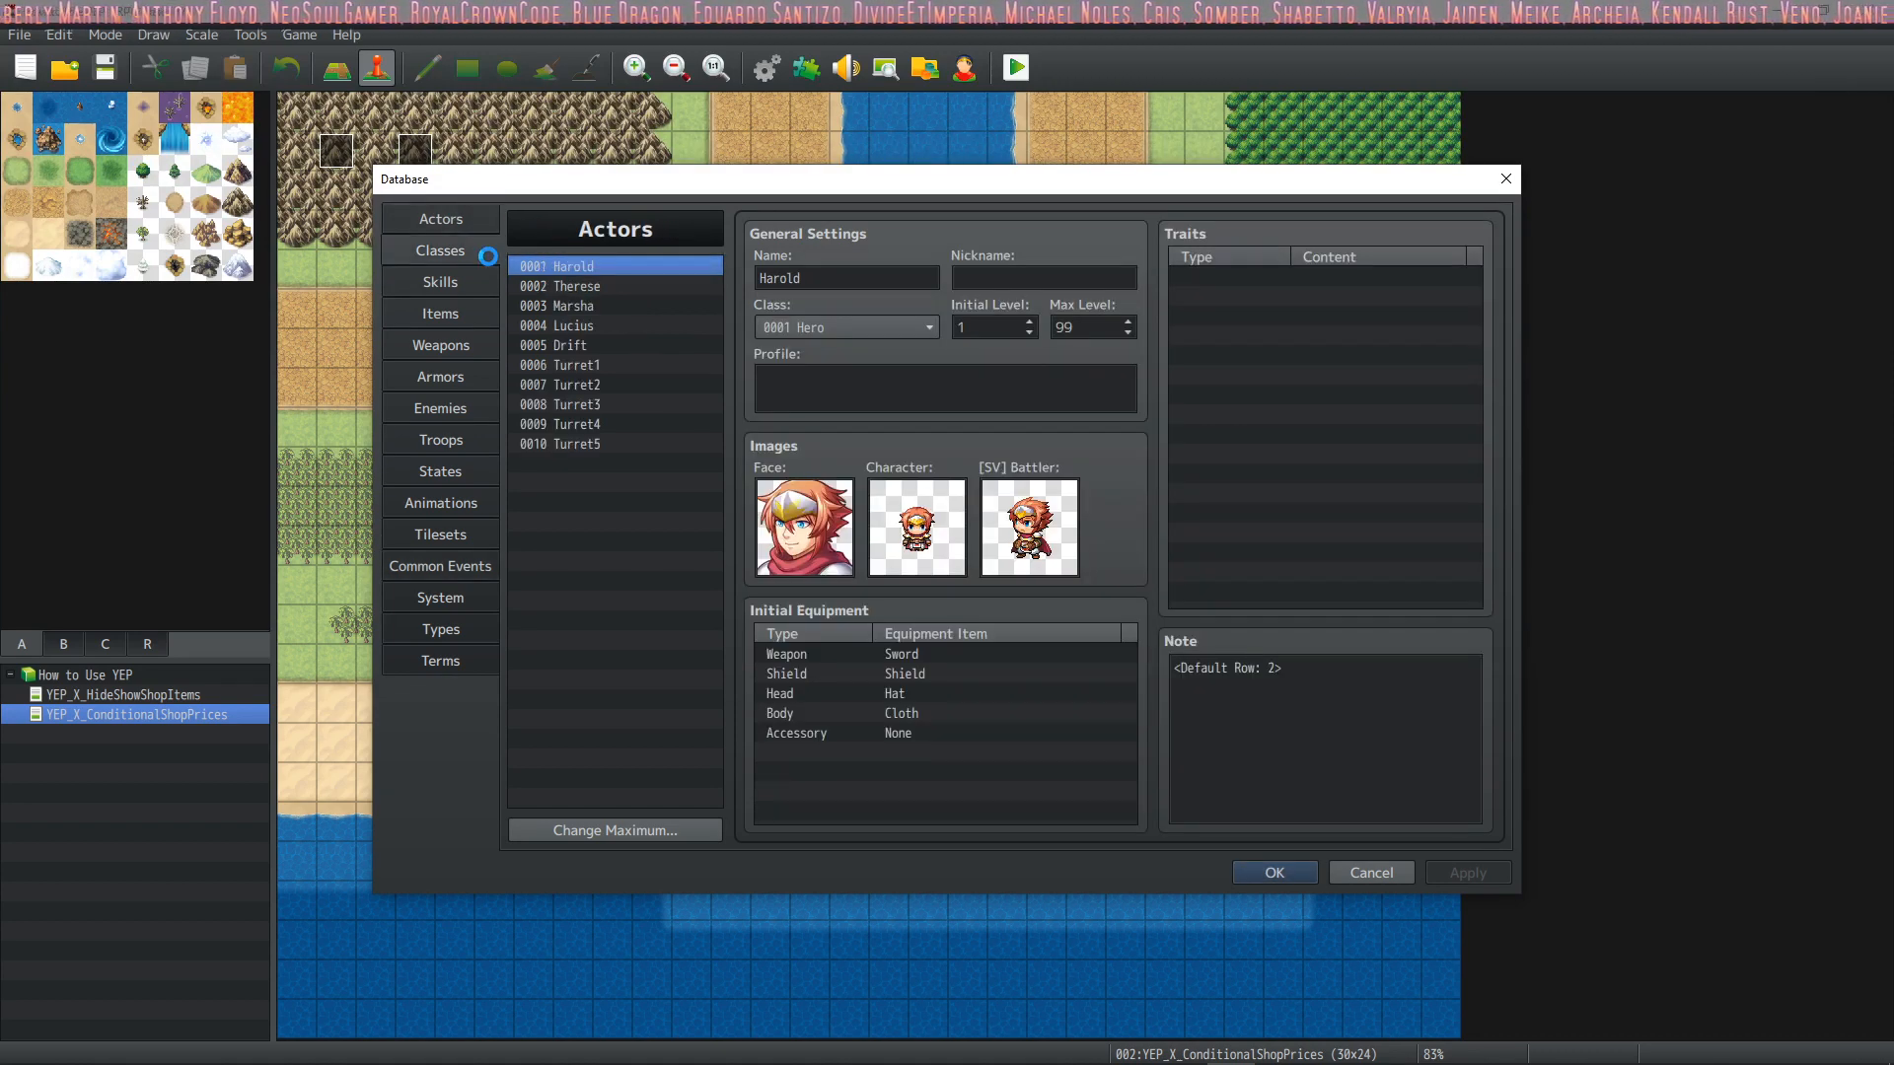
click(454, 250)
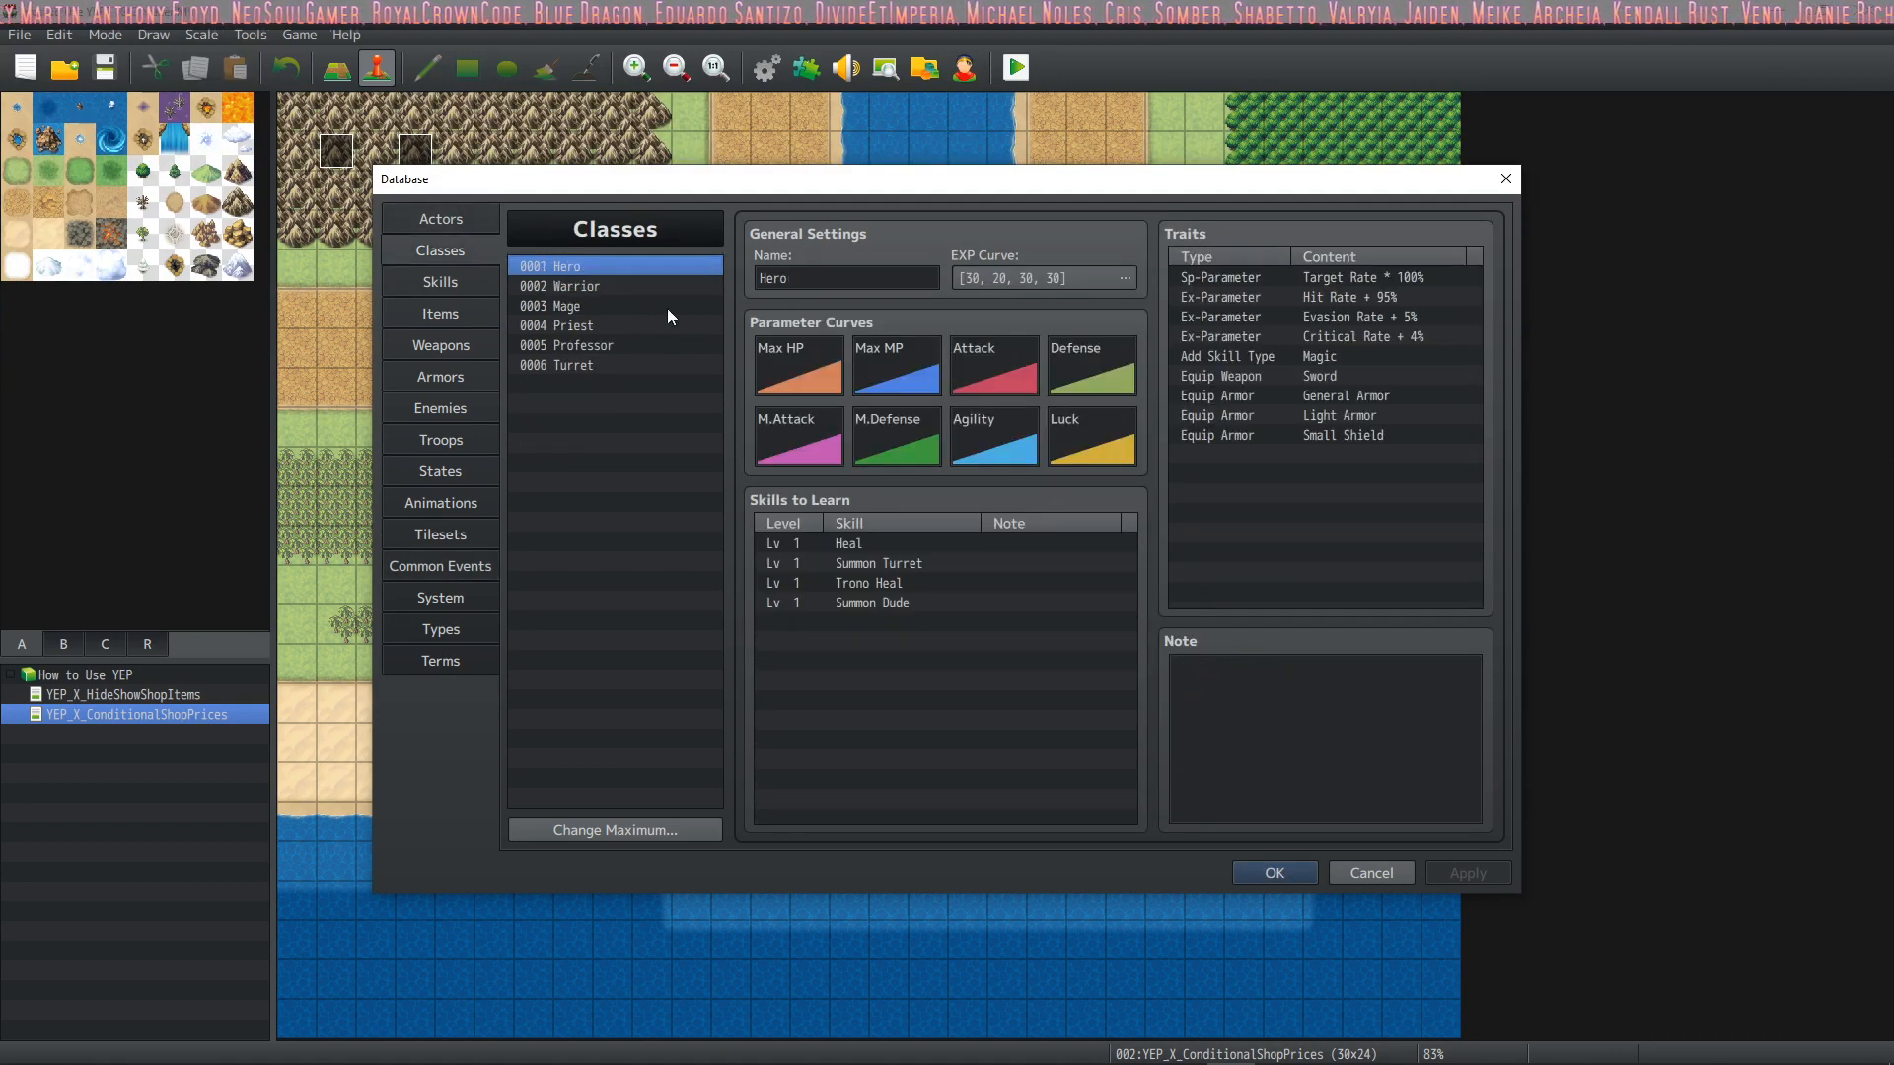
click(426, 211)
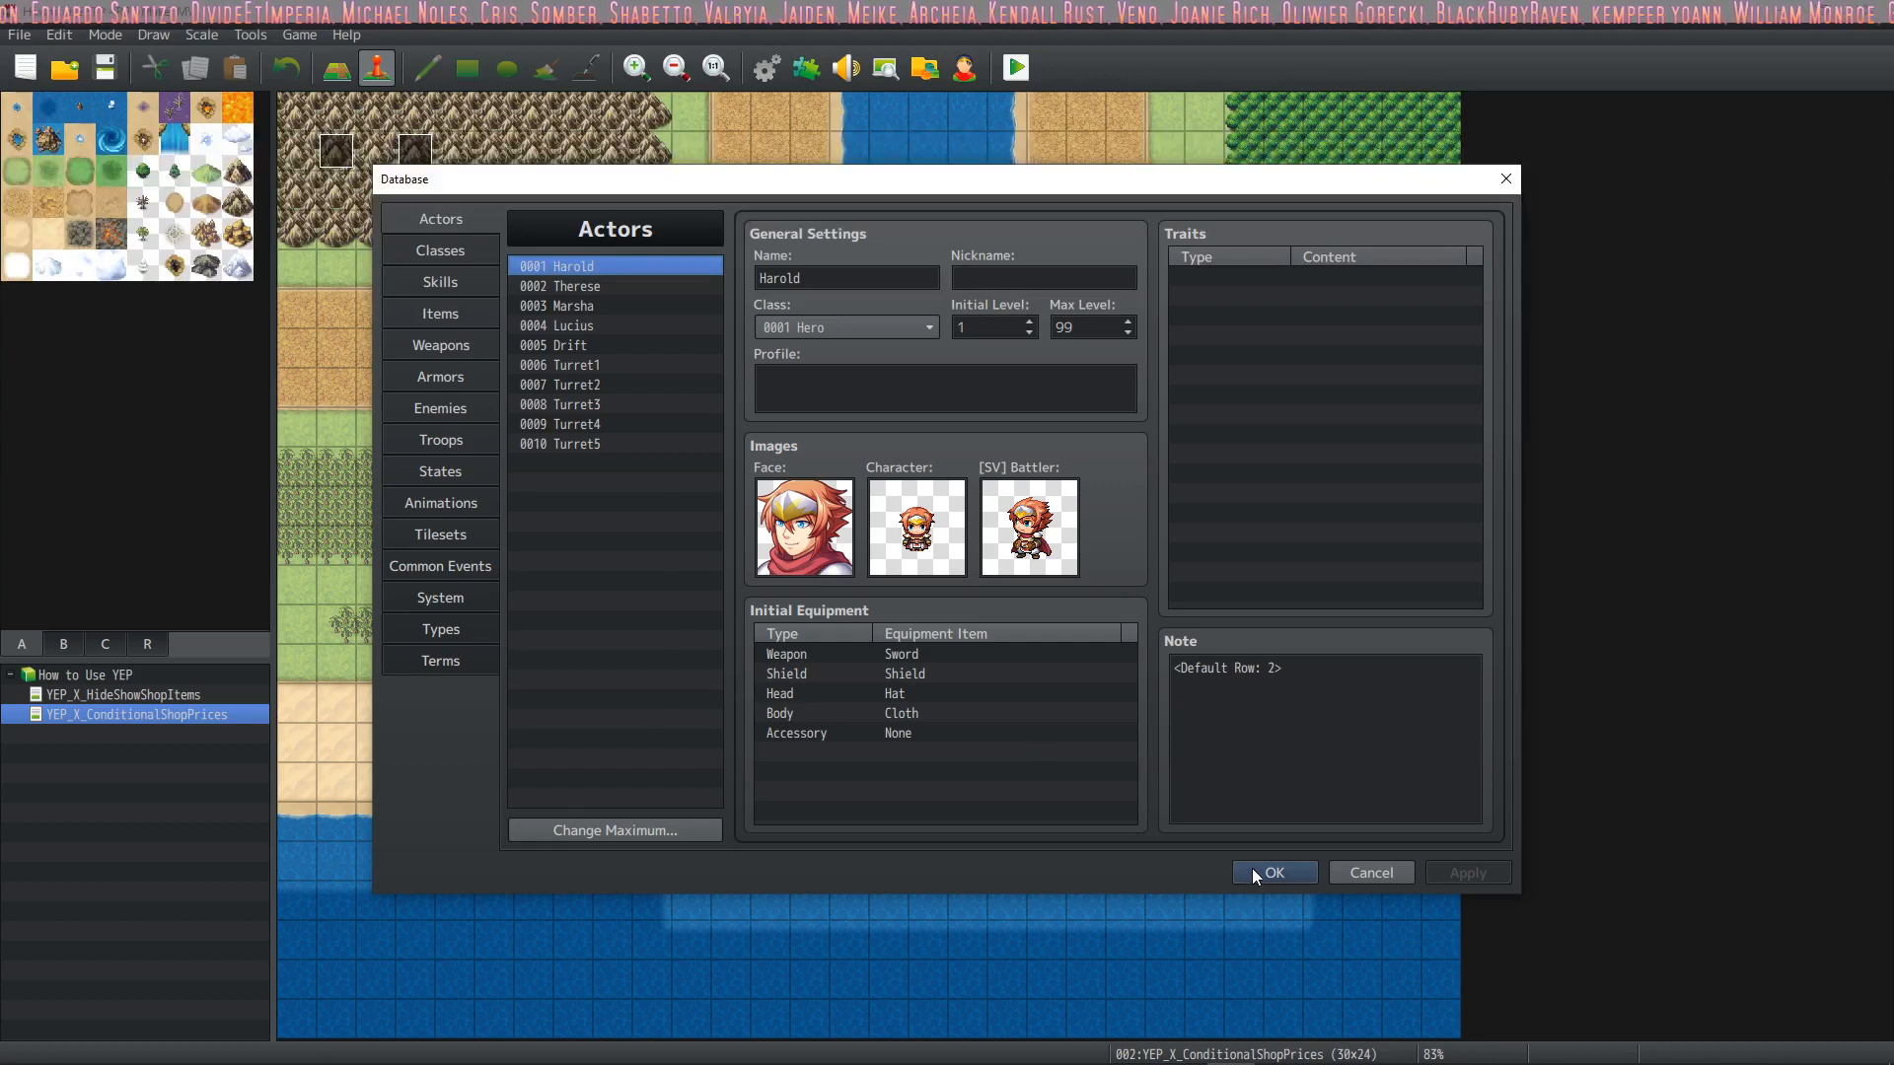
click(608, 386)
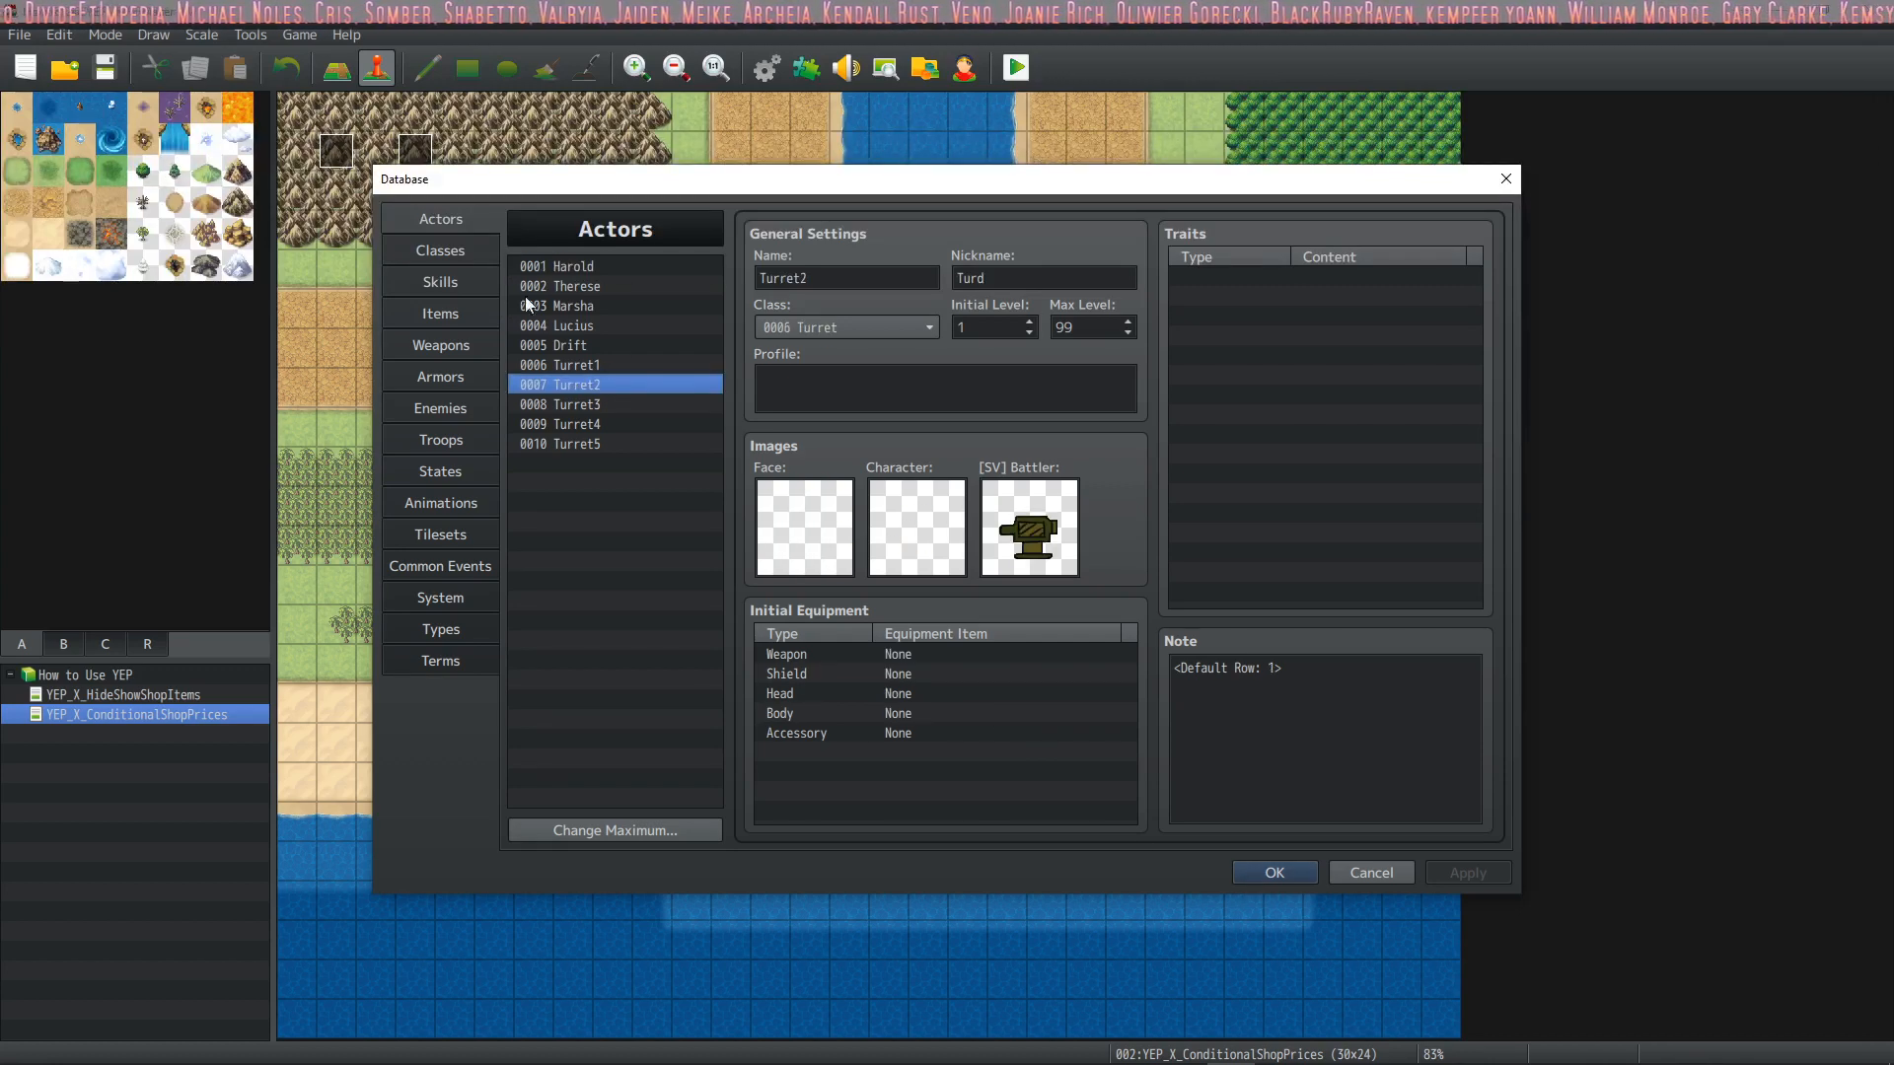
click(473, 254)
click(478, 225)
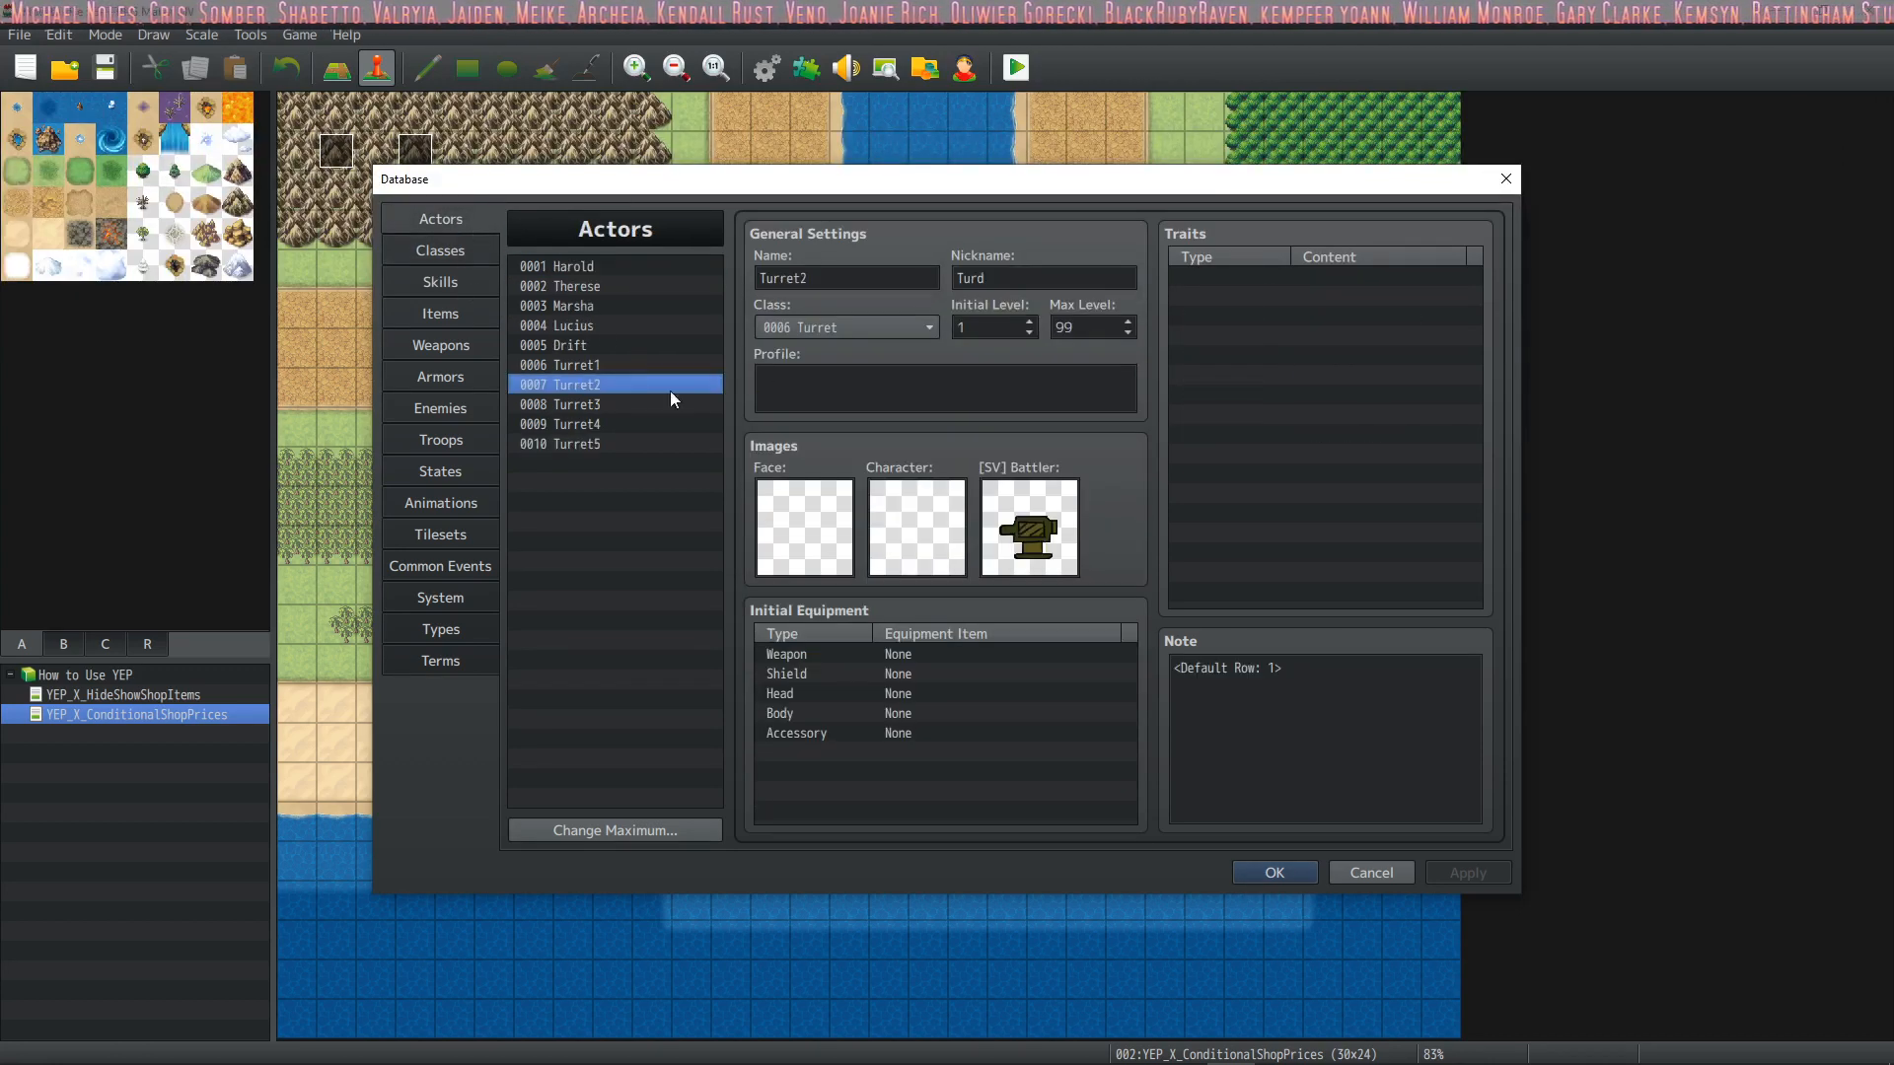
click(612, 365)
click(438, 253)
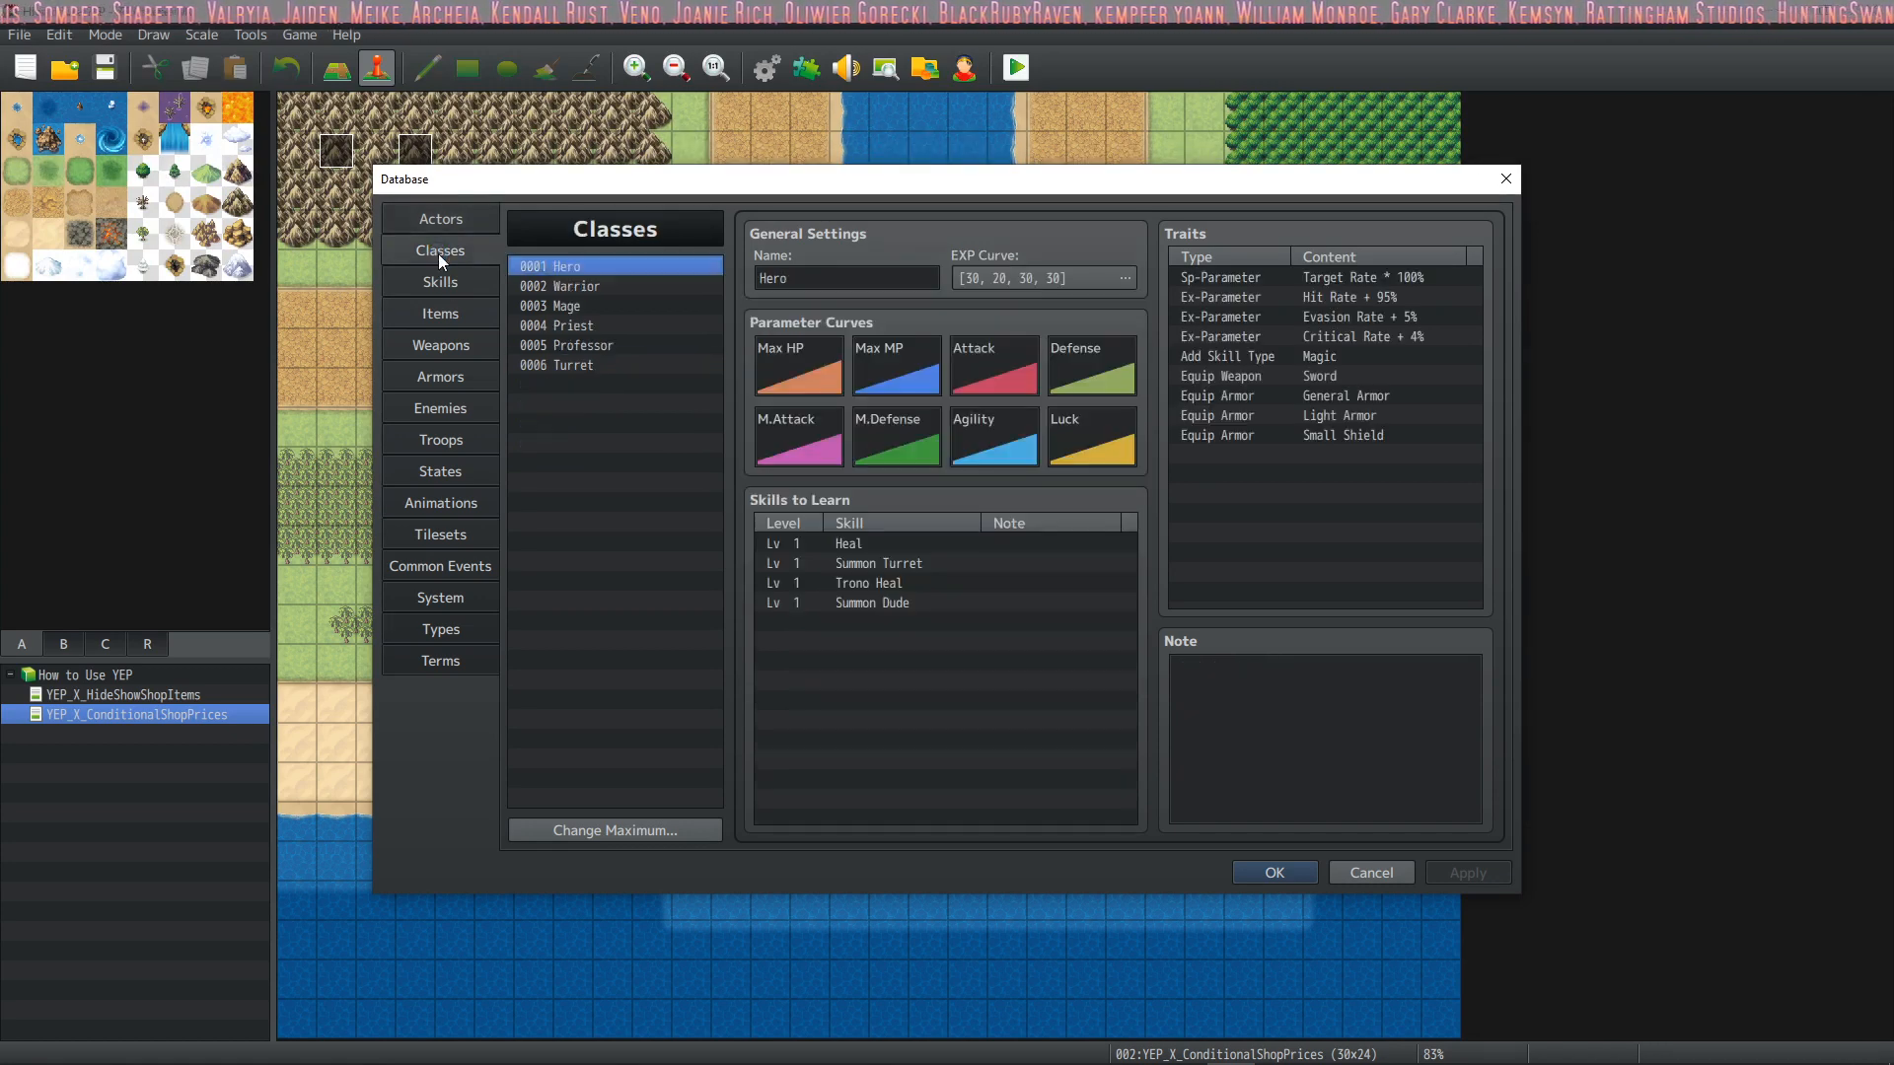
Check the Marsha and Therese actor entries, the Hero class and the Skills list
click(435, 217)
click(589, 306)
click(537, 286)
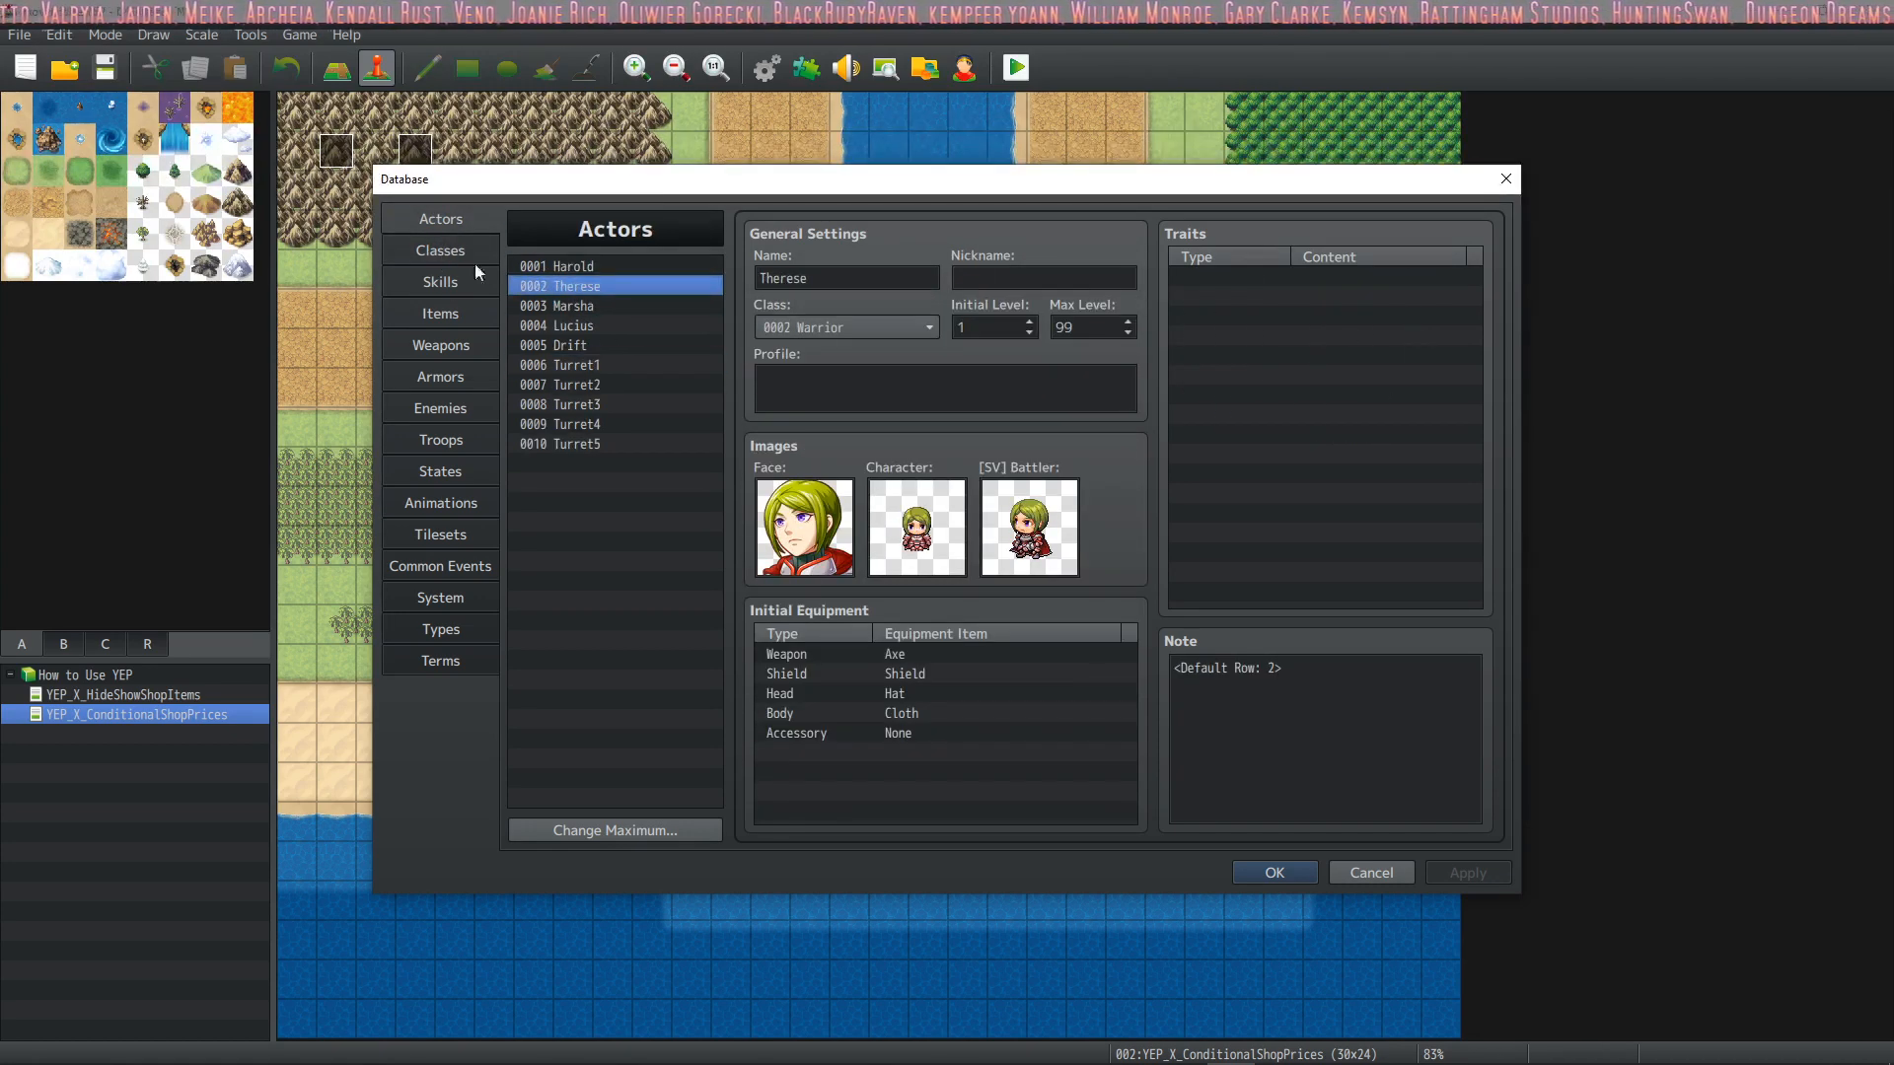
click(446, 260)
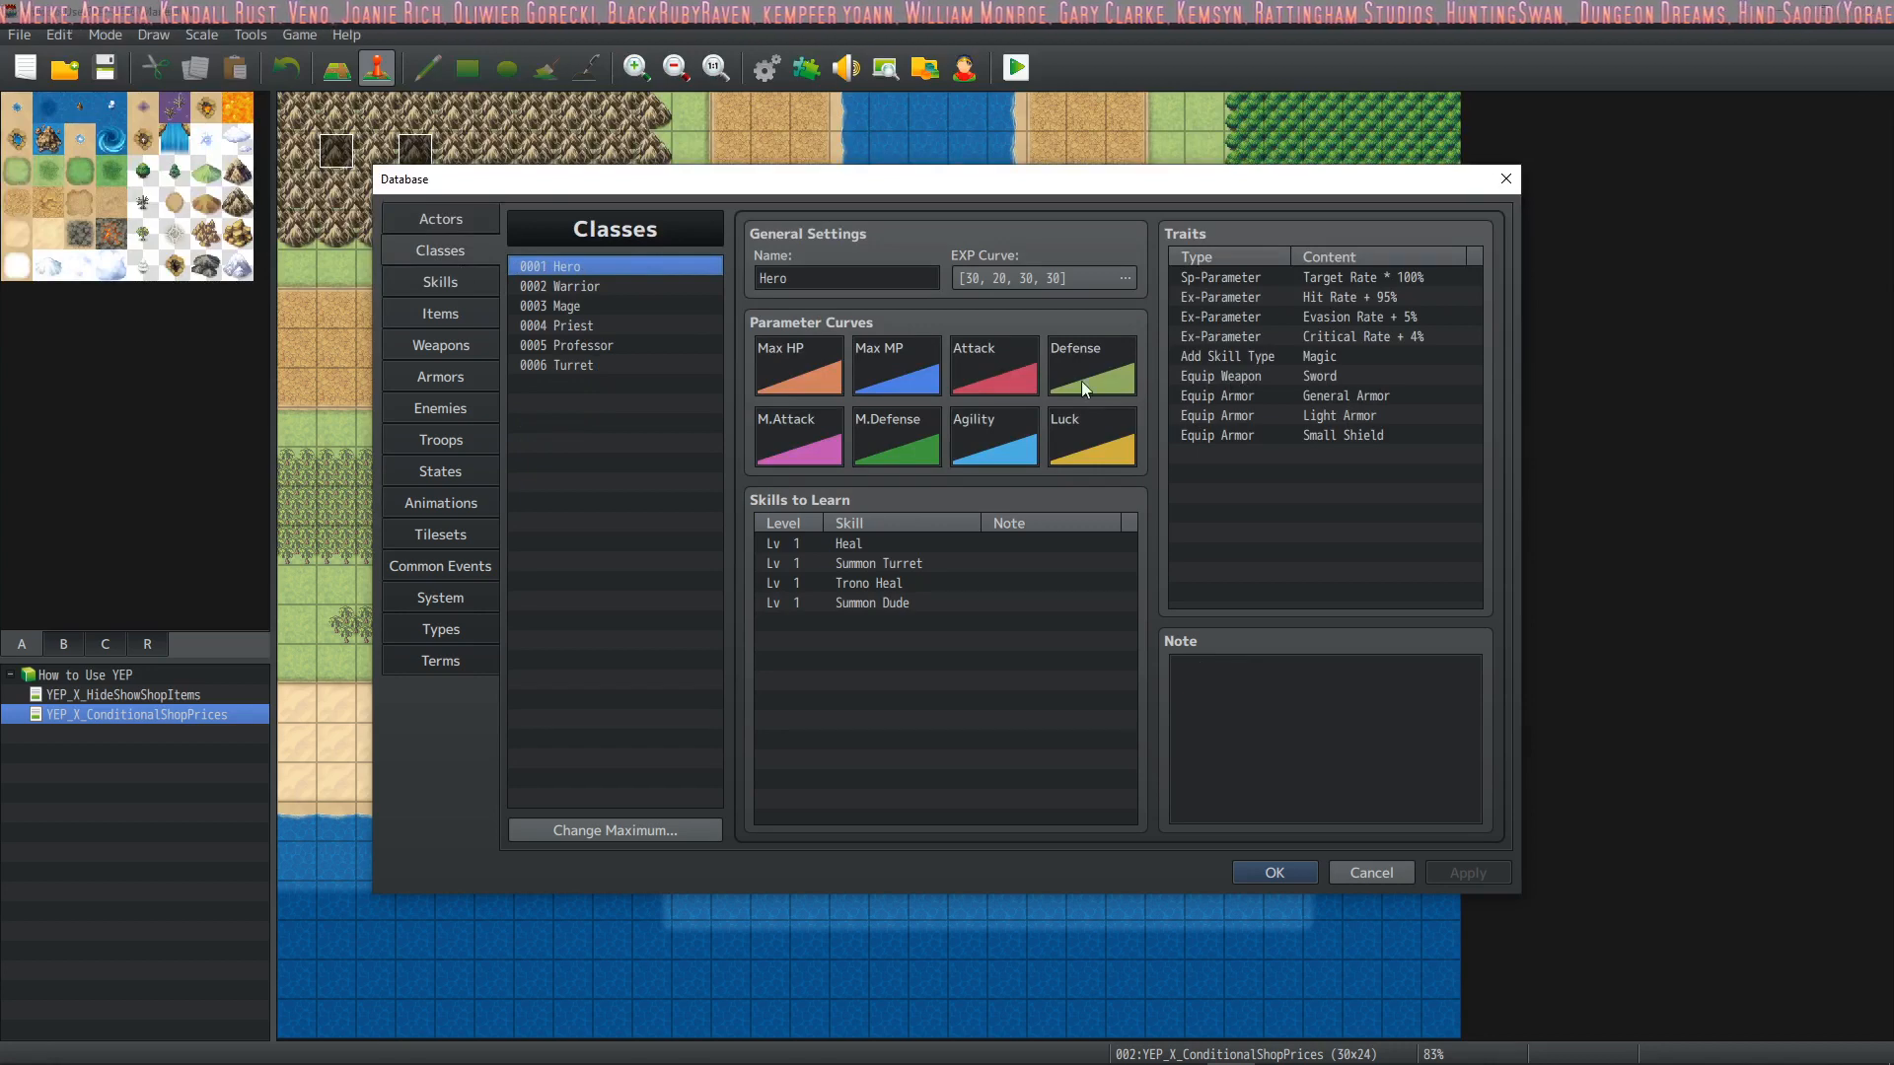
click(446, 281)
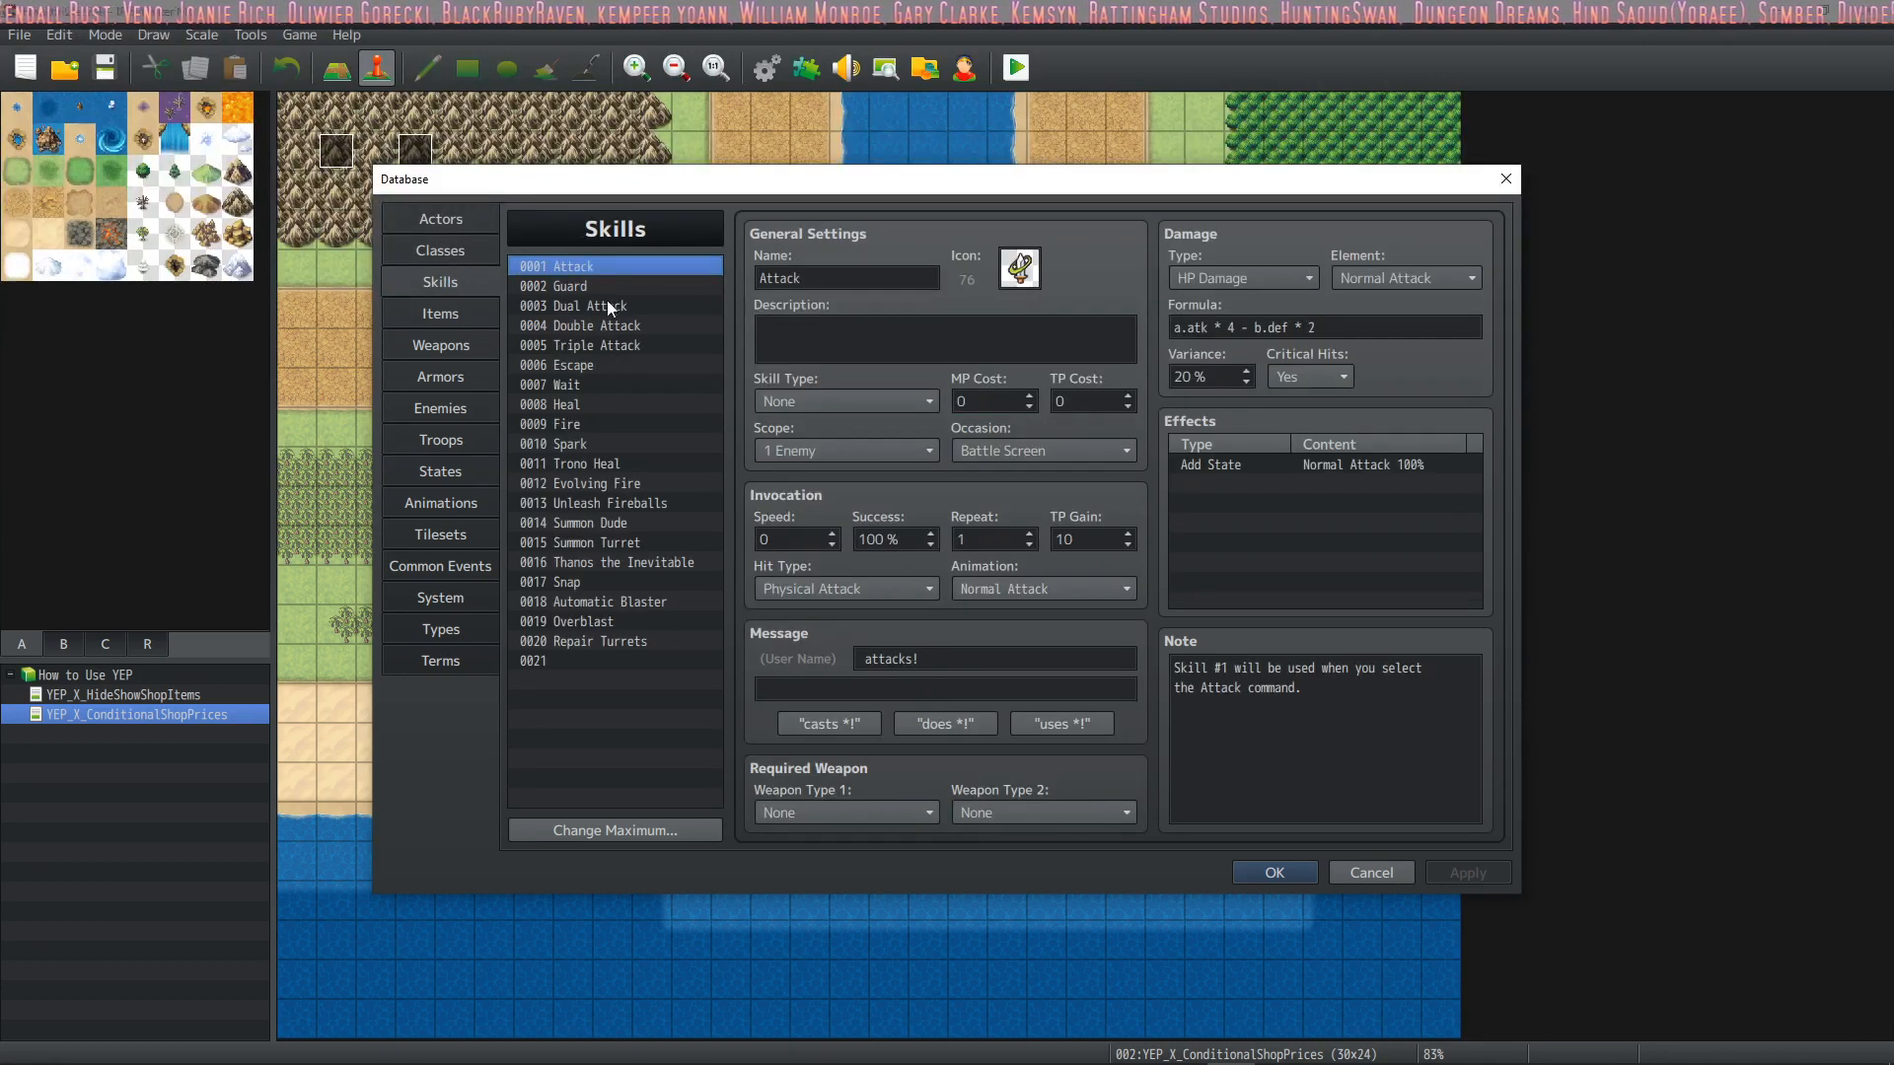
Compare the skills learned by the Hero, Priest, Mage and Warrior classes, pointing out Summon Turret
click(453, 253)
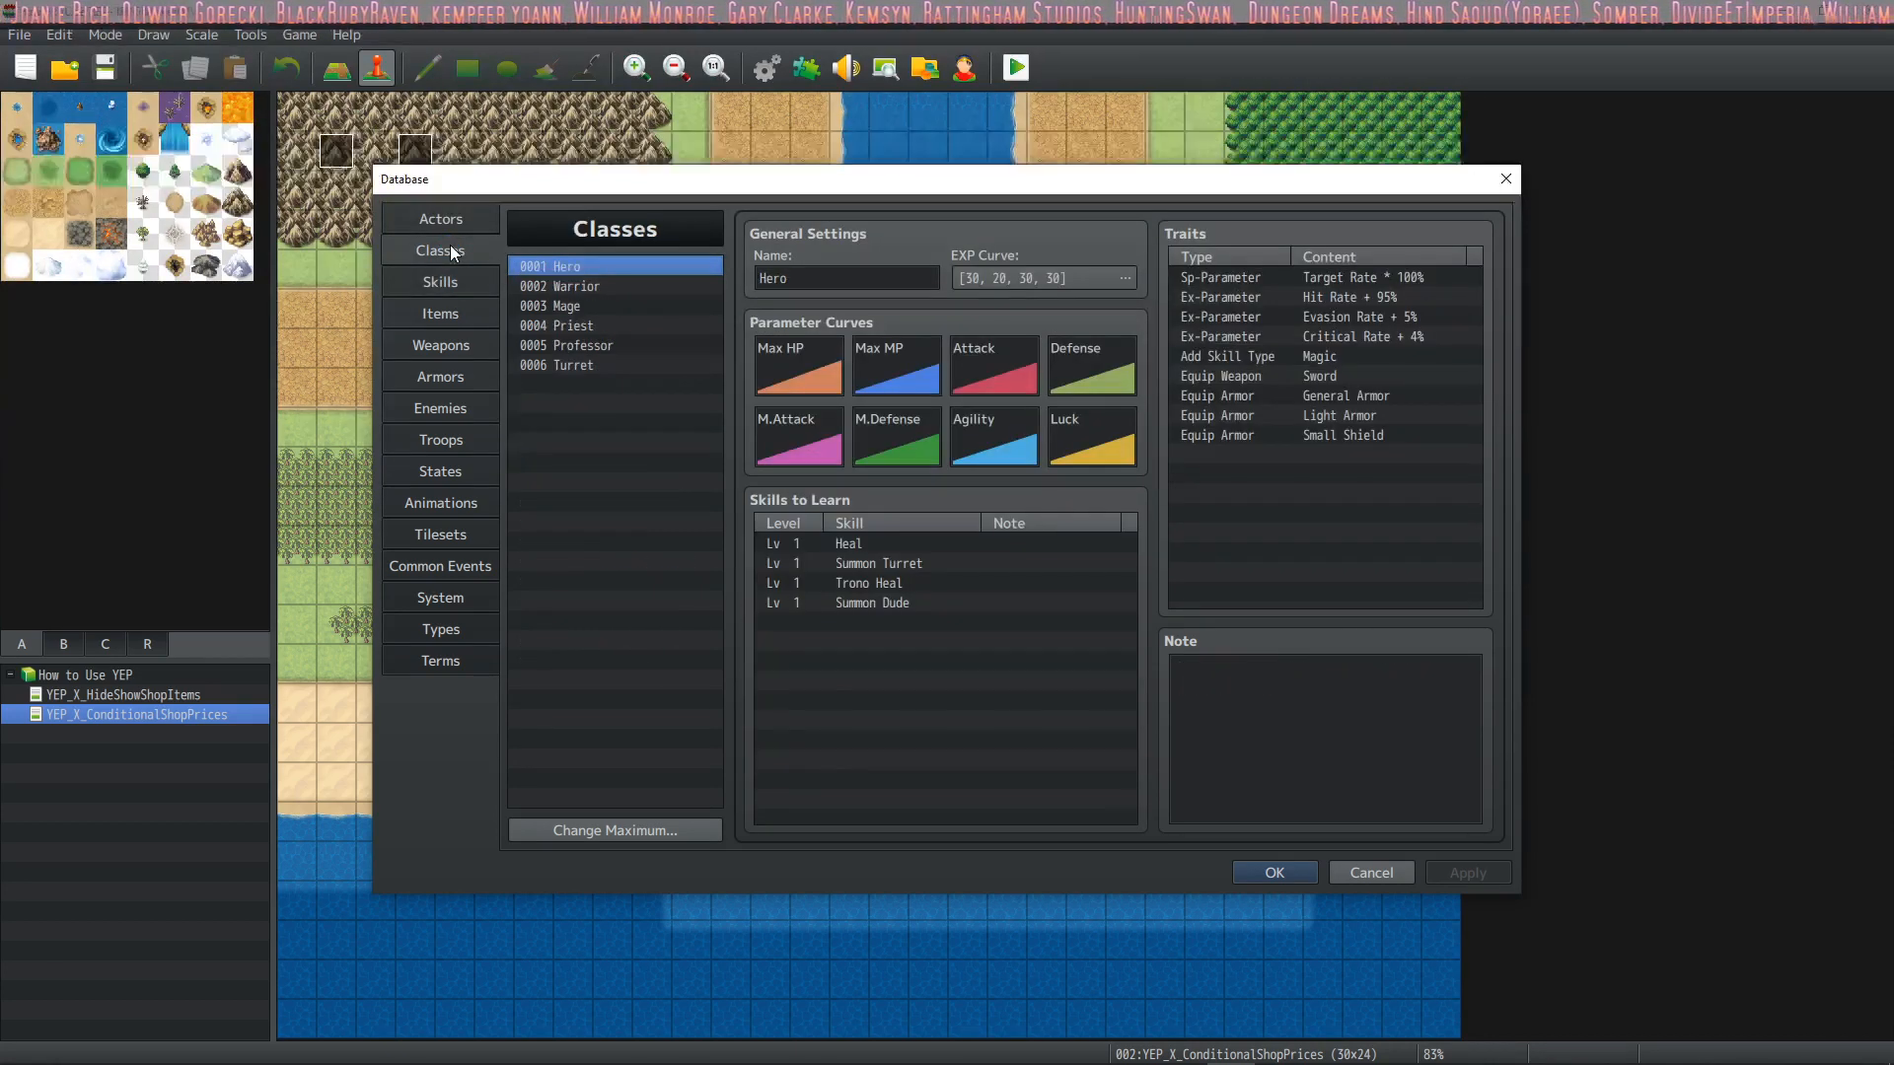
click(953, 569)
click(643, 328)
click(607, 301)
click(637, 269)
click(642, 286)
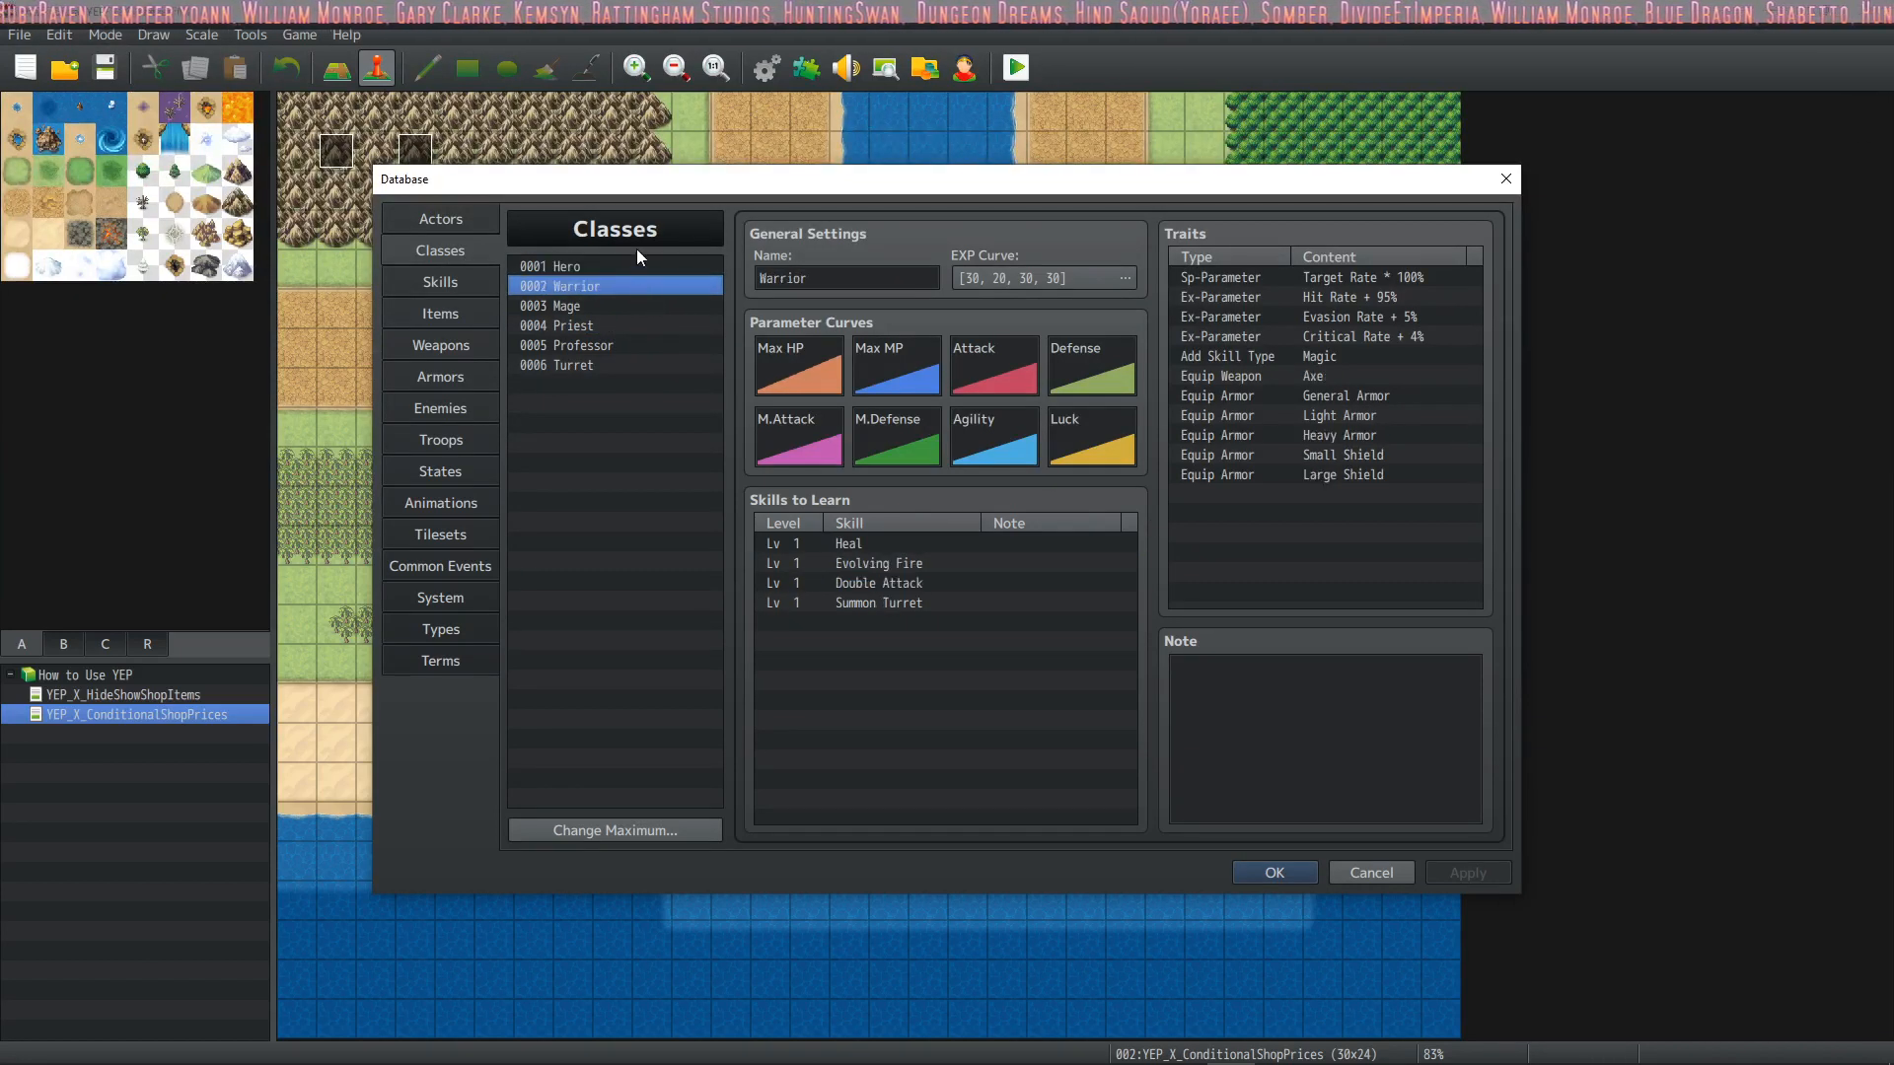
Go through the actors from Therese to Turret3 and display the settings of the Turret class
click(470, 215)
click(547, 282)
click(566, 304)
click(591, 343)
click(594, 382)
click(596, 362)
key(Down)
key(Down)
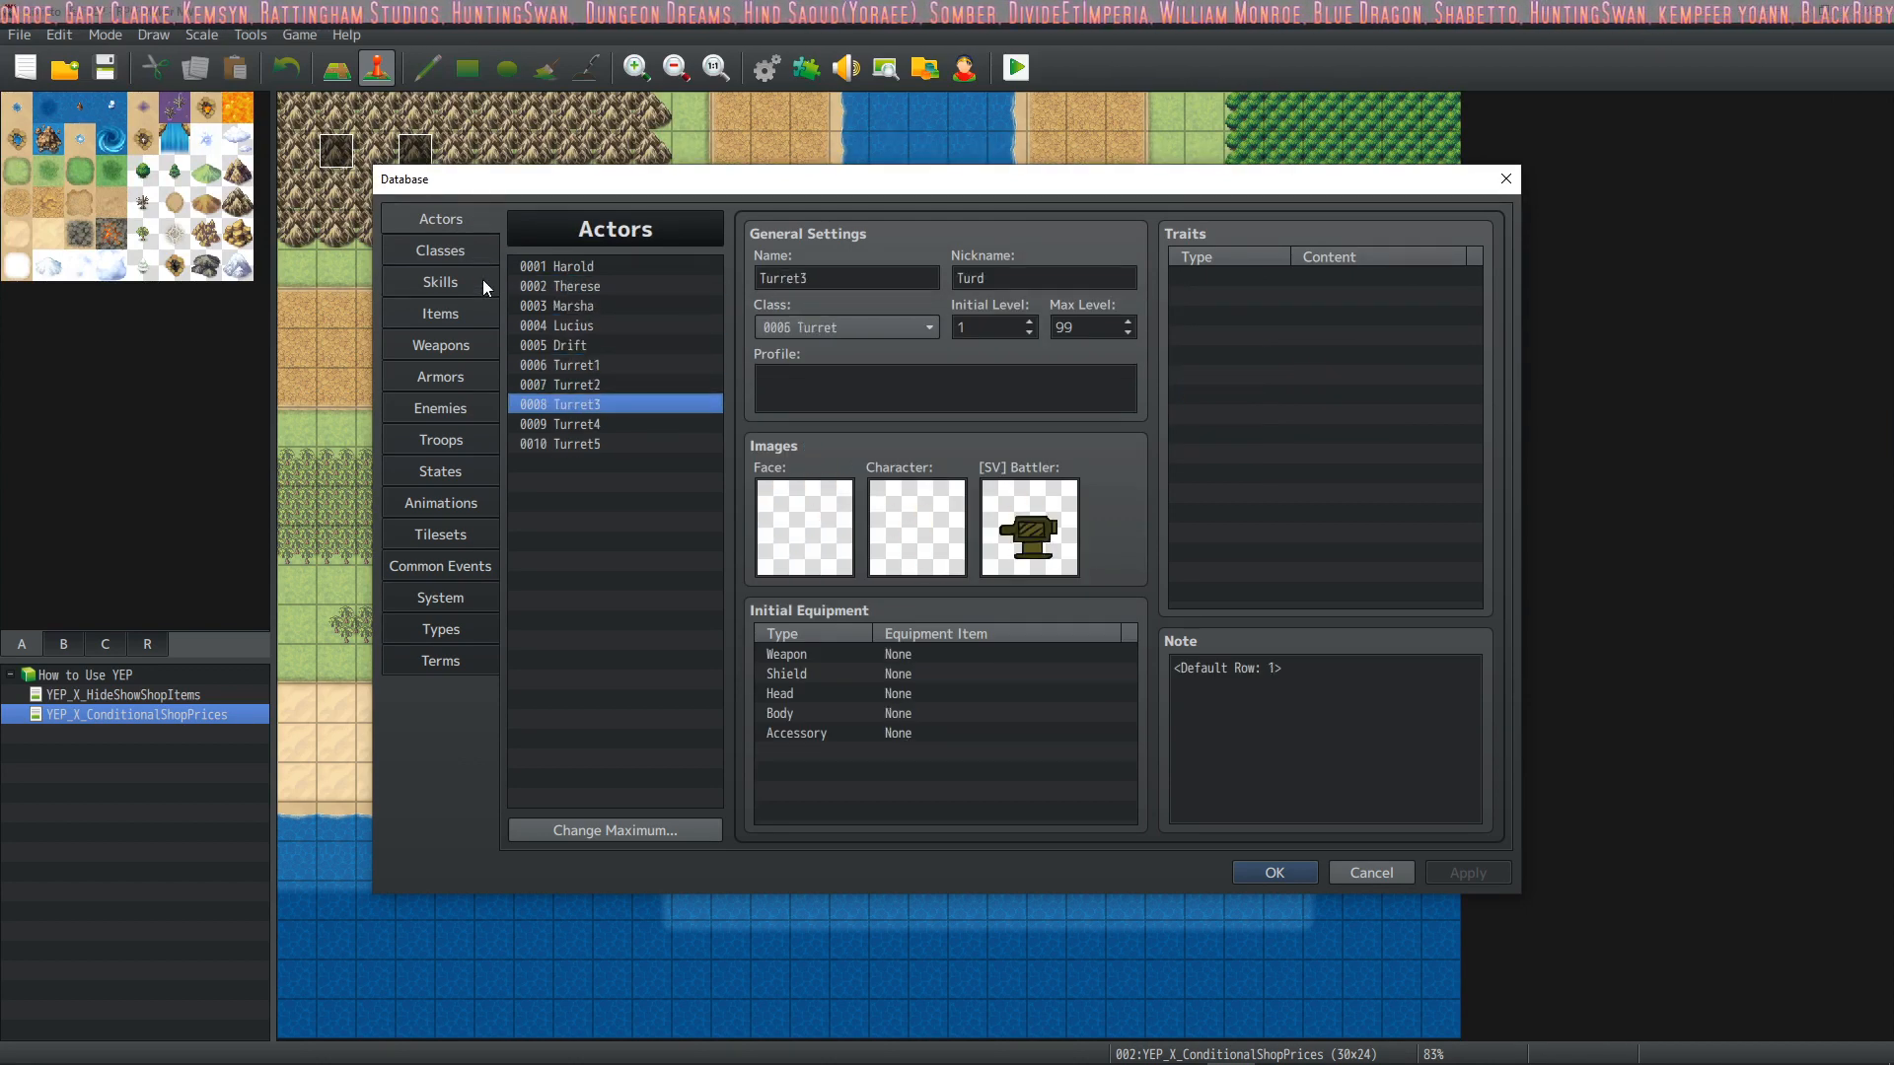
click(465, 253)
click(583, 365)
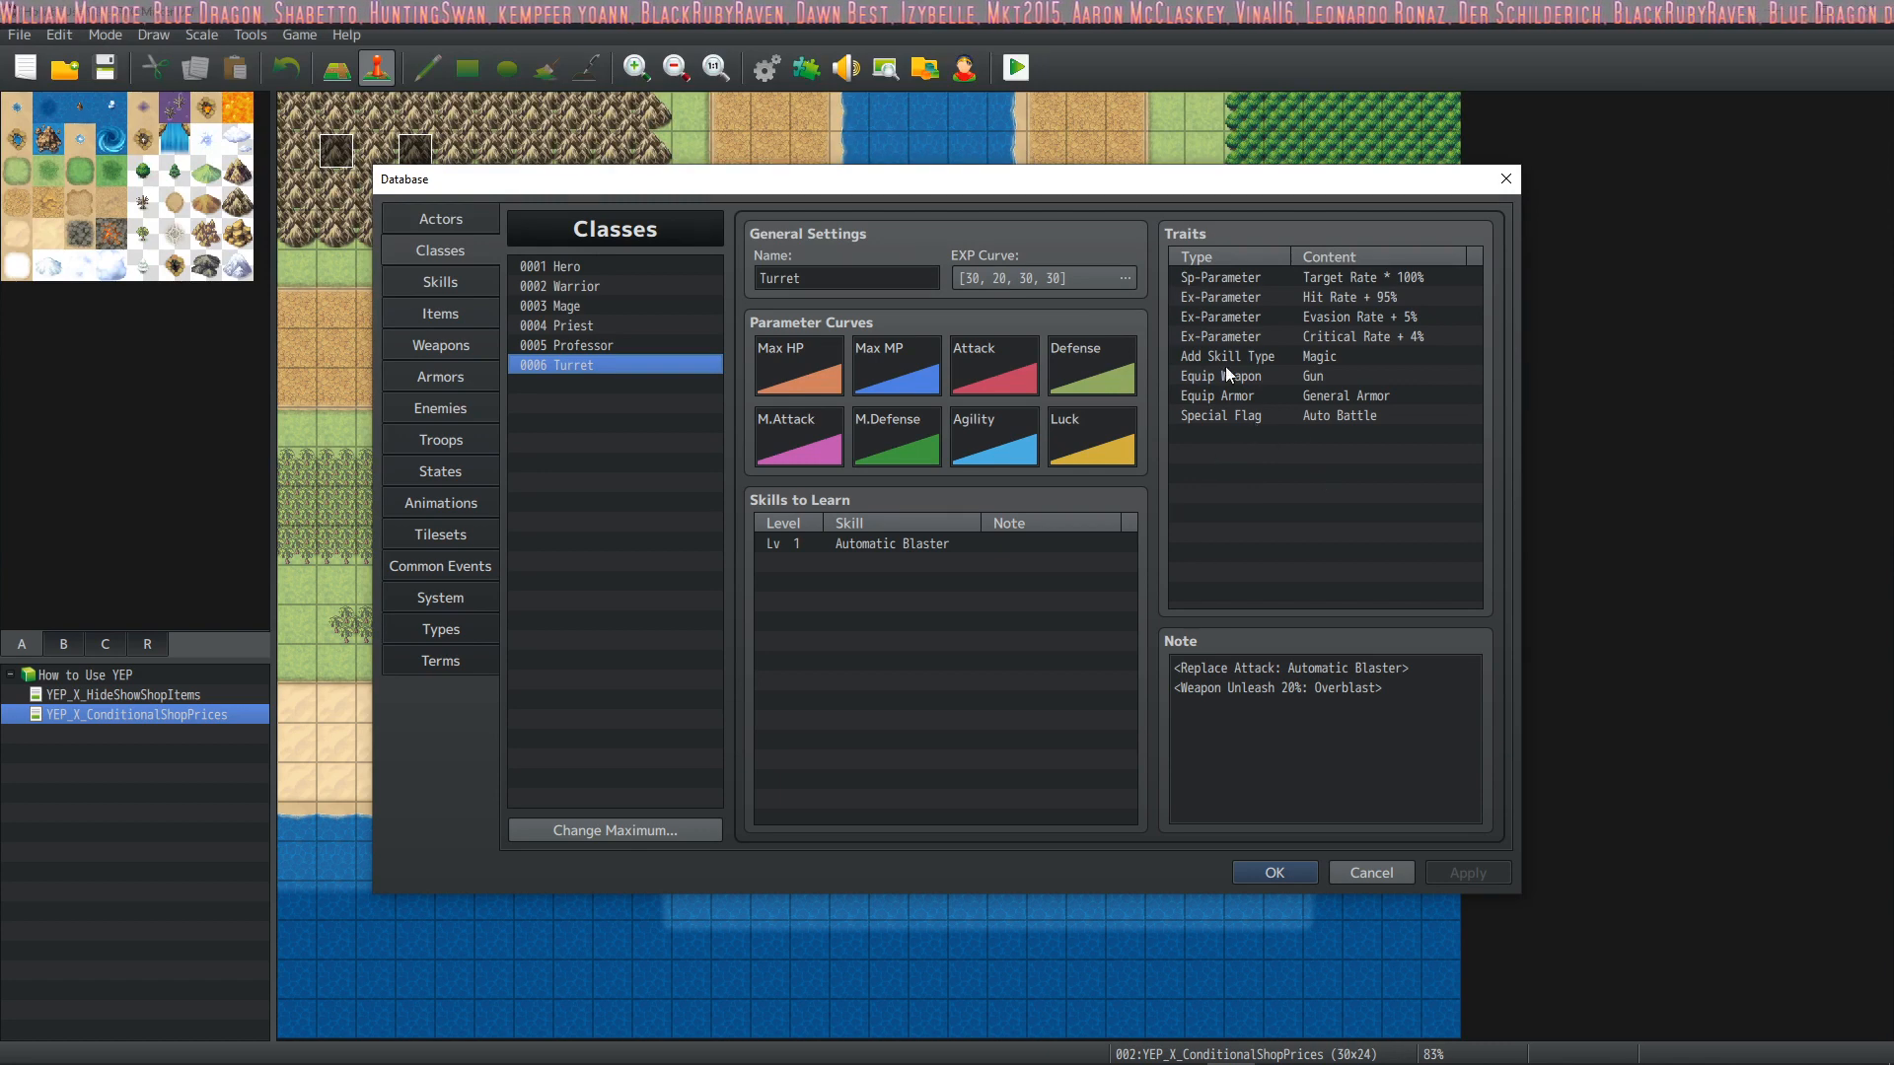
Start a new trait for the Turret class and look through the Special Flag, Collapse Effect and Party Ability options
right_click(1254, 440)
click(1297, 455)
click(1446, 281)
click(1253, 421)
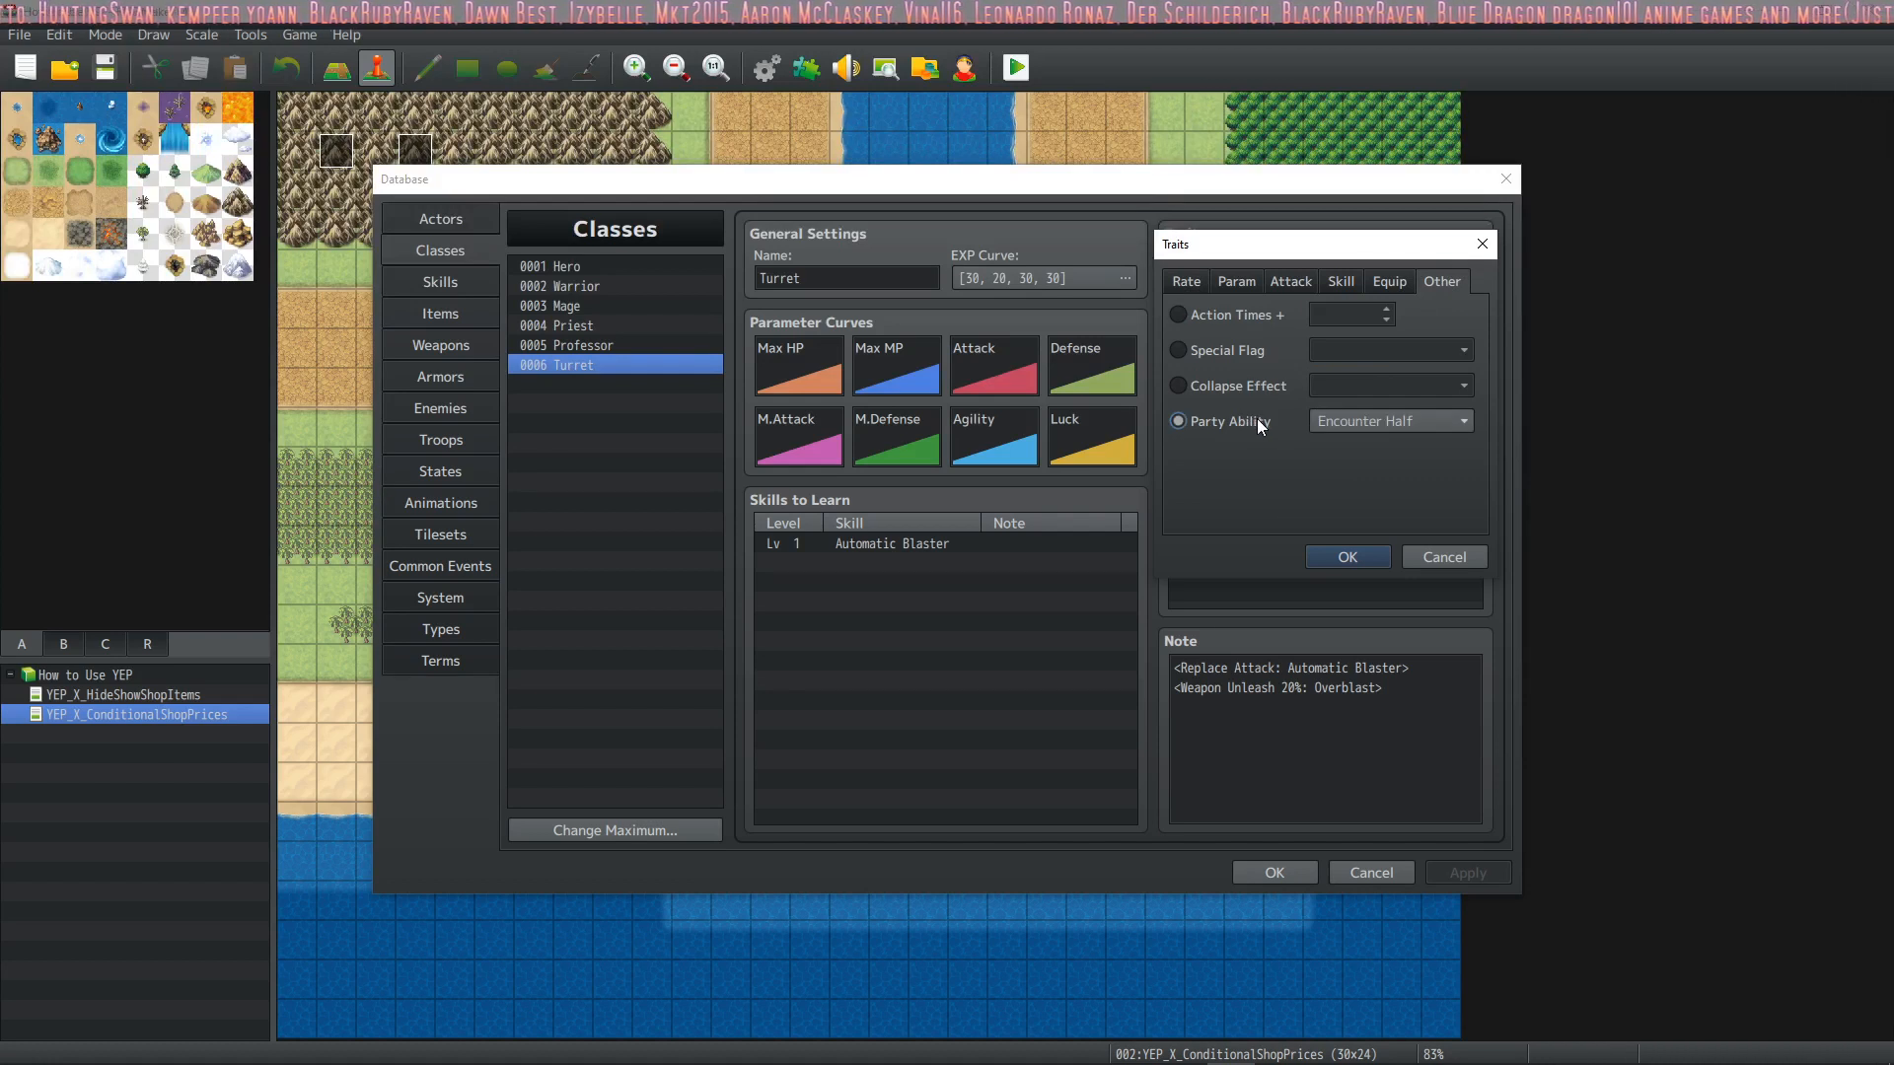
click(1252, 348)
click(1343, 352)
click(1238, 359)
click(1371, 343)
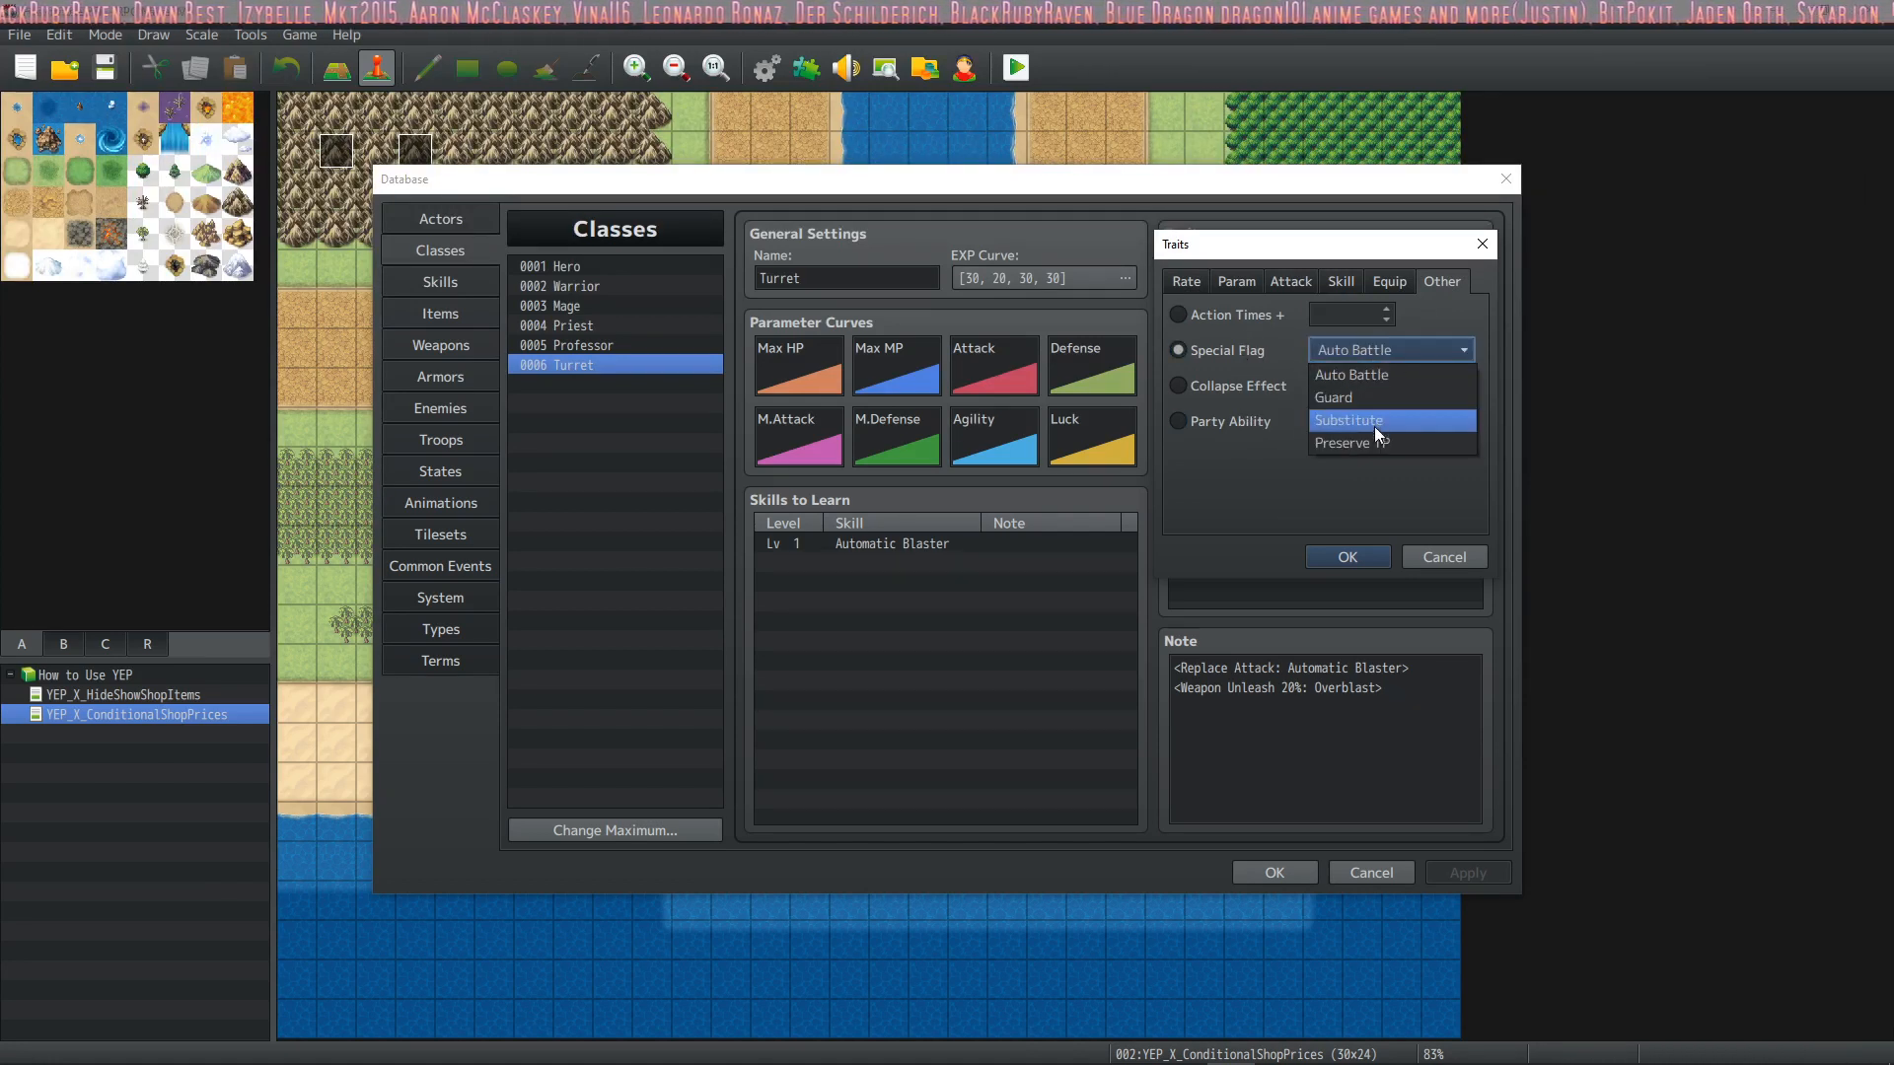
click(1385, 395)
click(1238, 385)
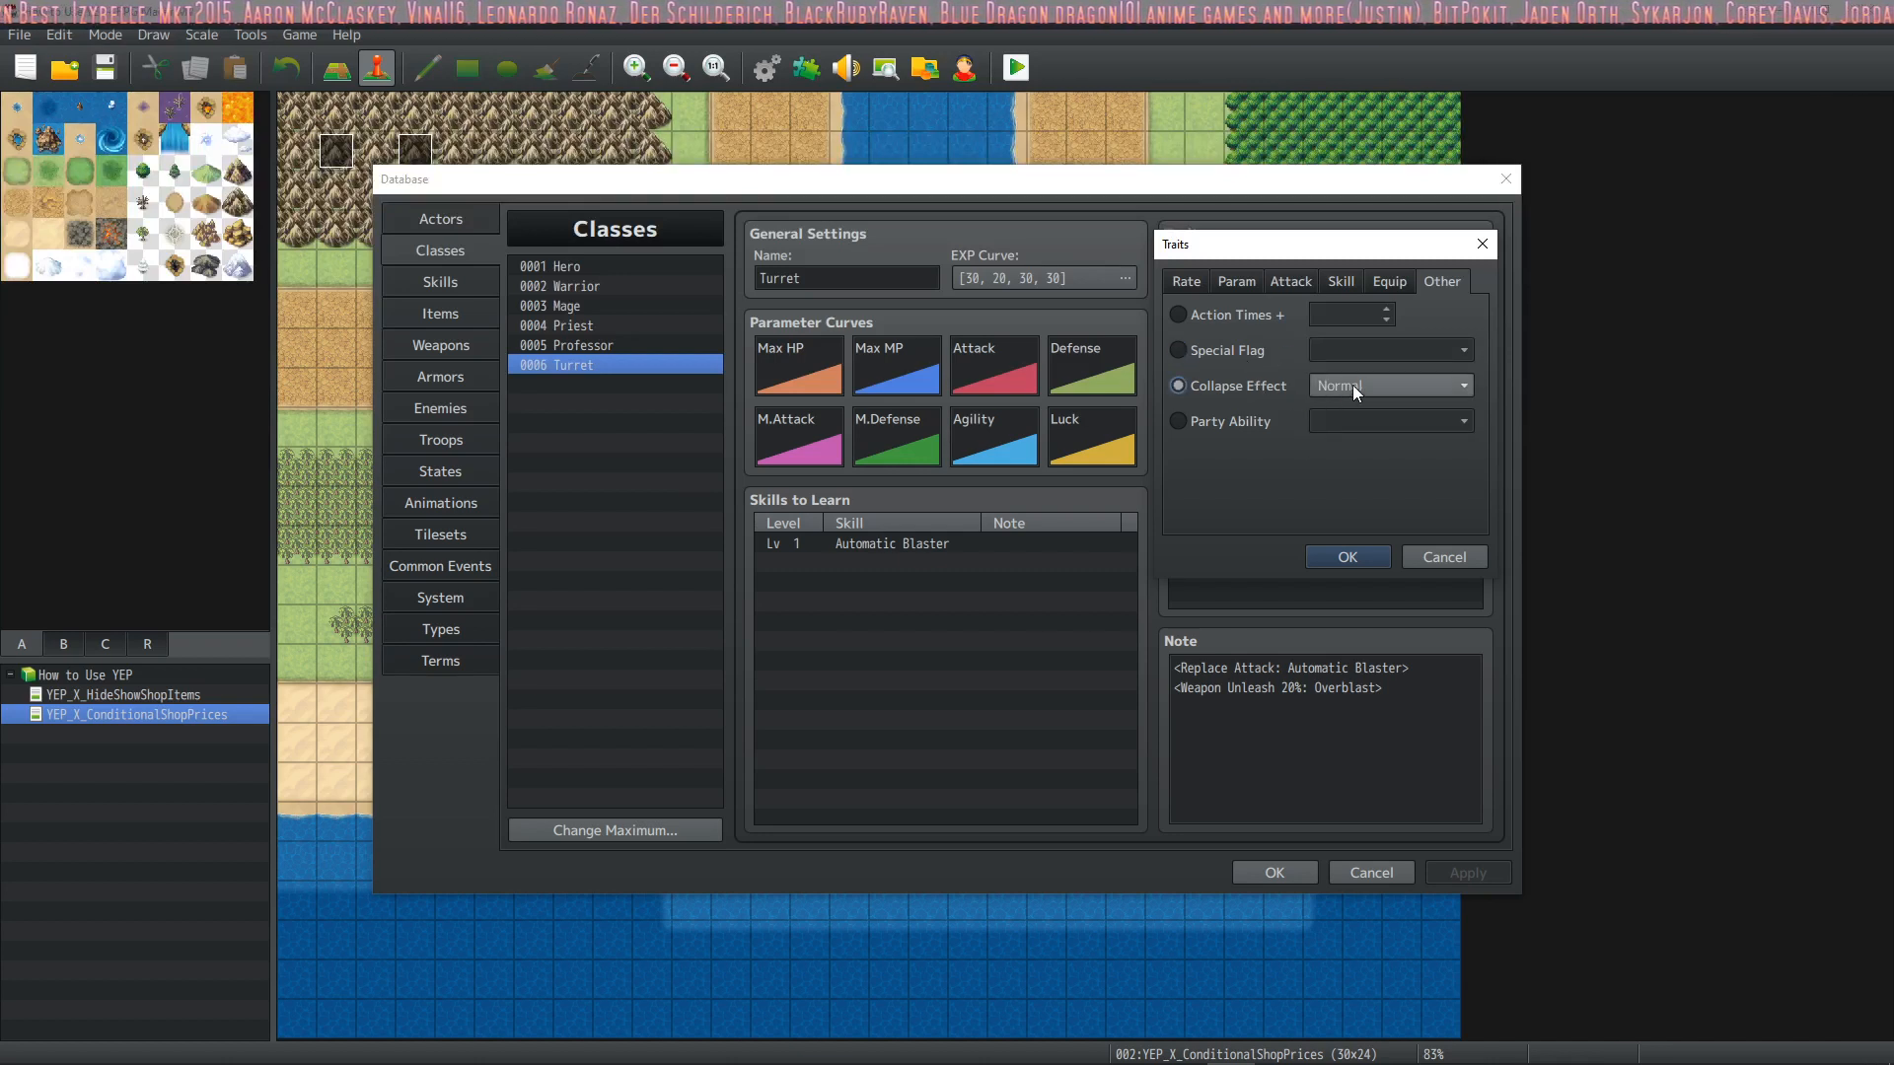
click(1352, 385)
click(1257, 424)
click(1376, 422)
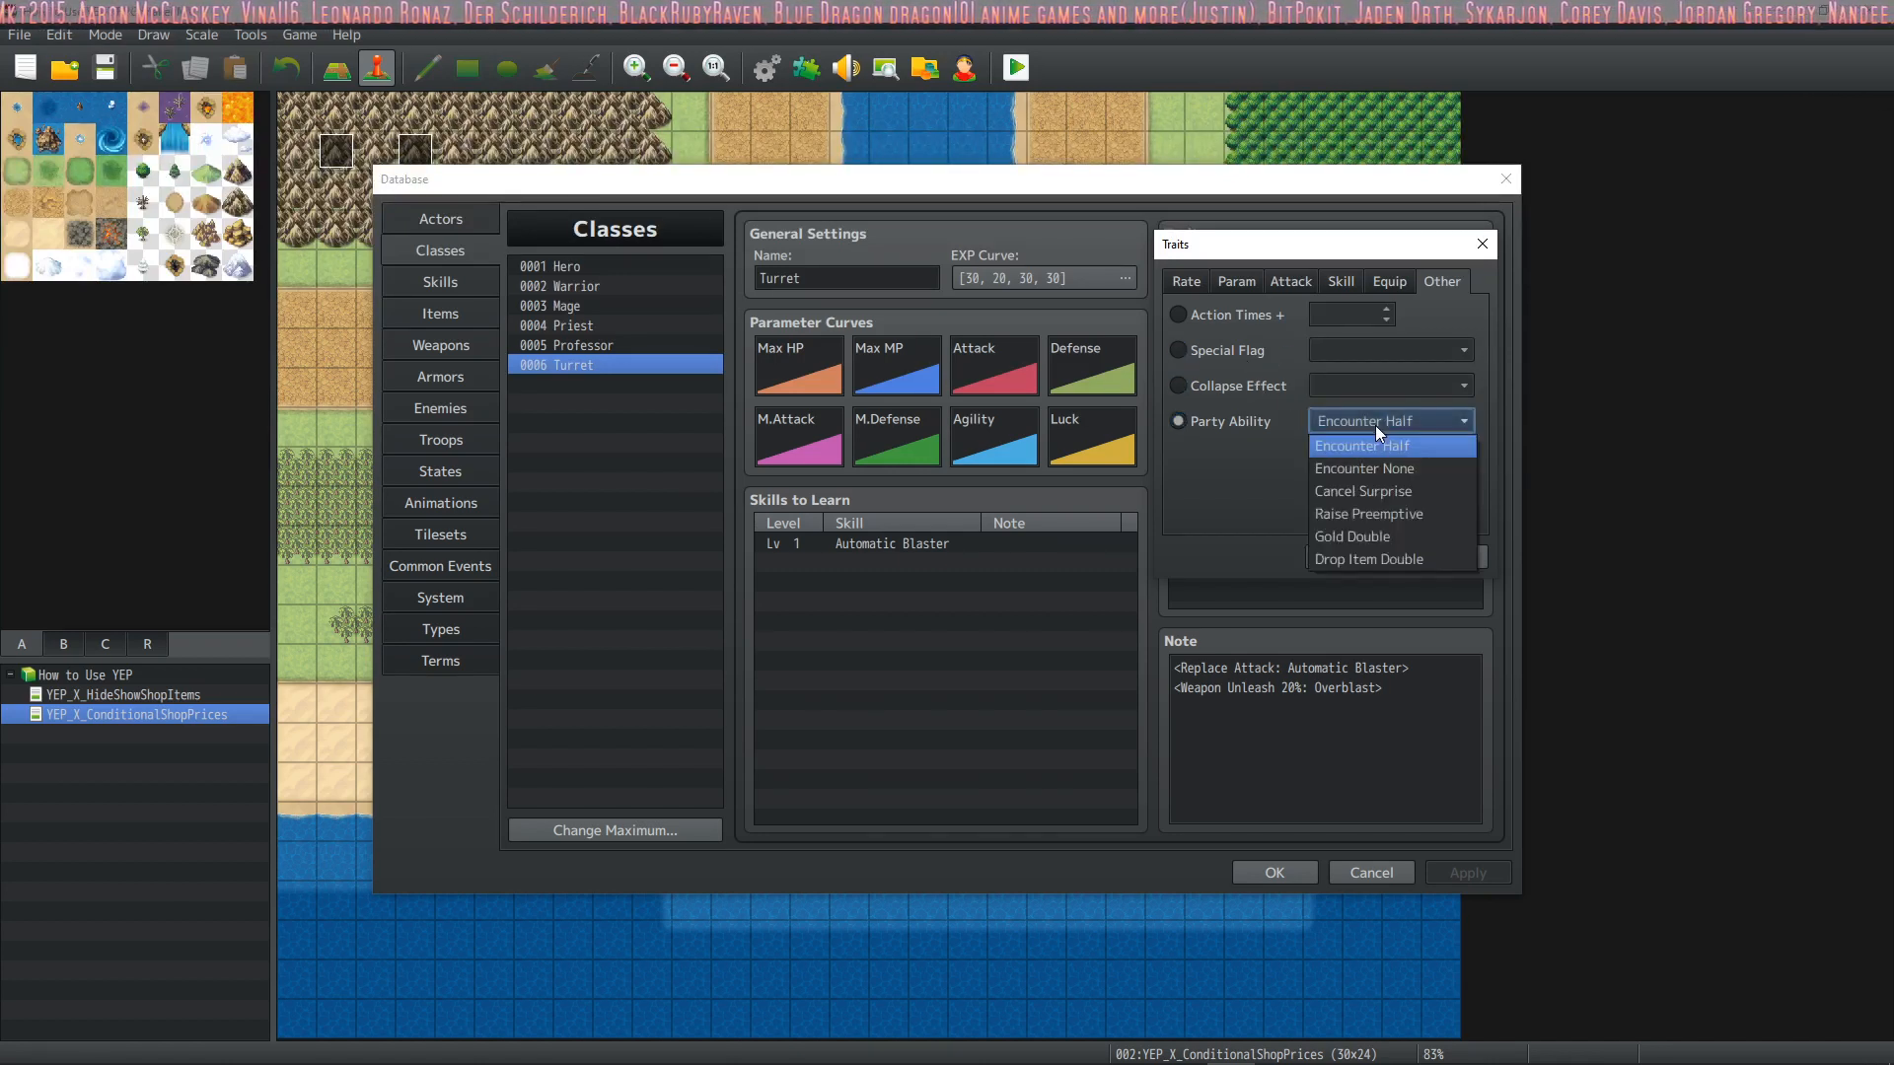
Add an extra Auto Battle special flag to the Turret class's traits, and delete that duplicate trait
click(1267, 320)
click(1276, 357)
click(1322, 358)
click(1332, 354)
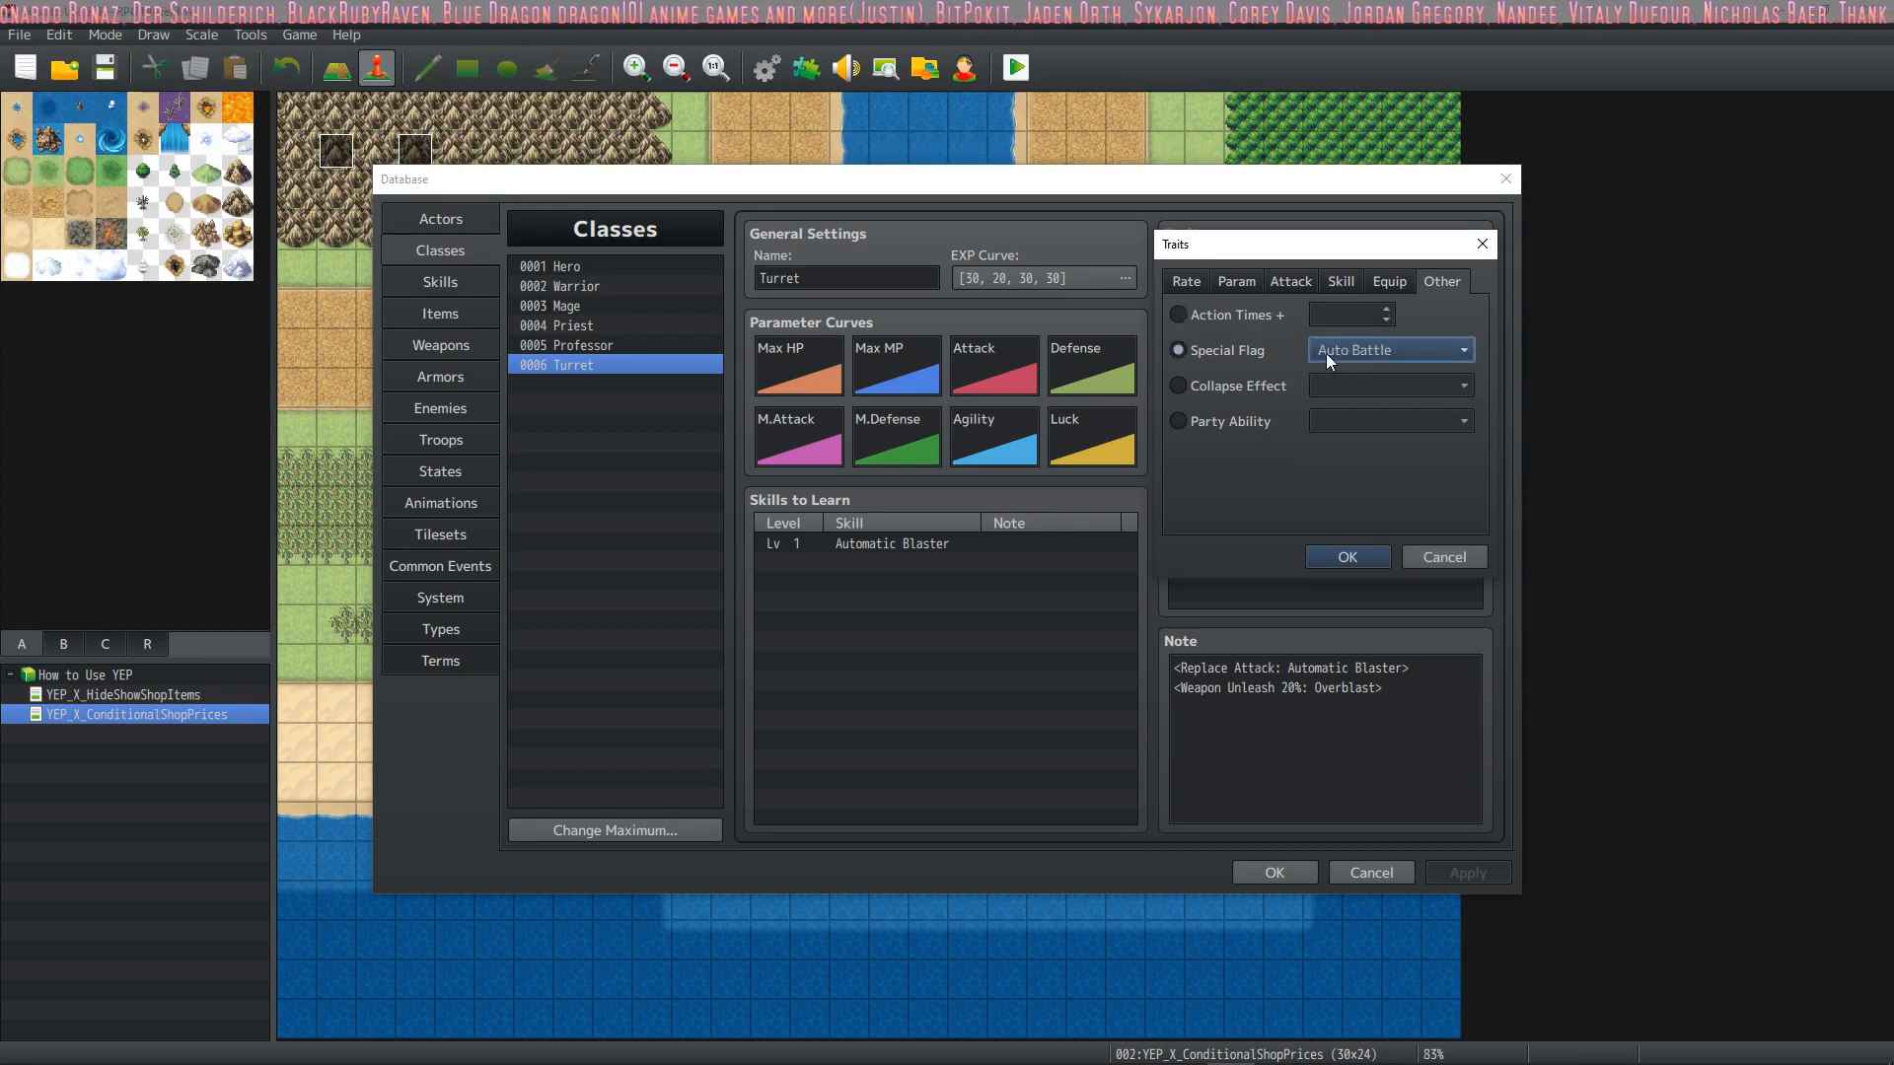
click(1342, 349)
click(1346, 348)
click(1346, 348)
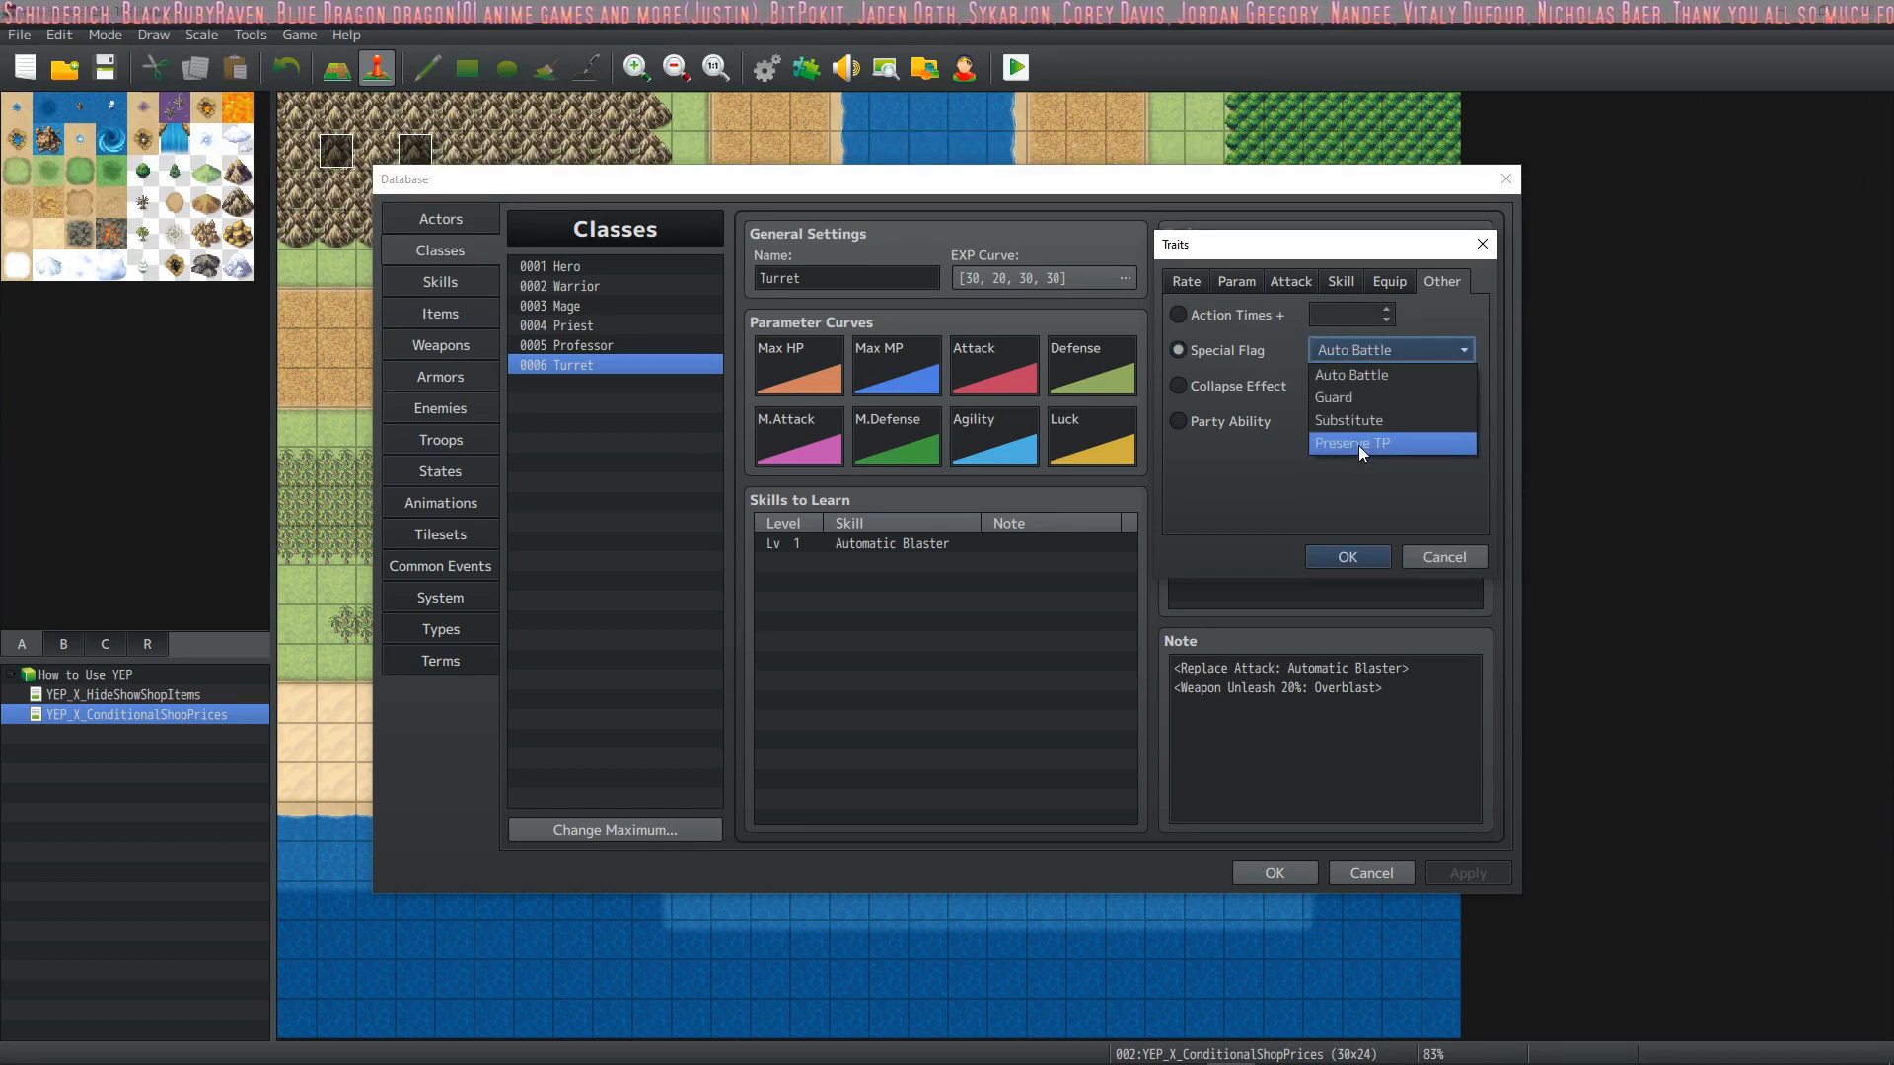
click(1364, 376)
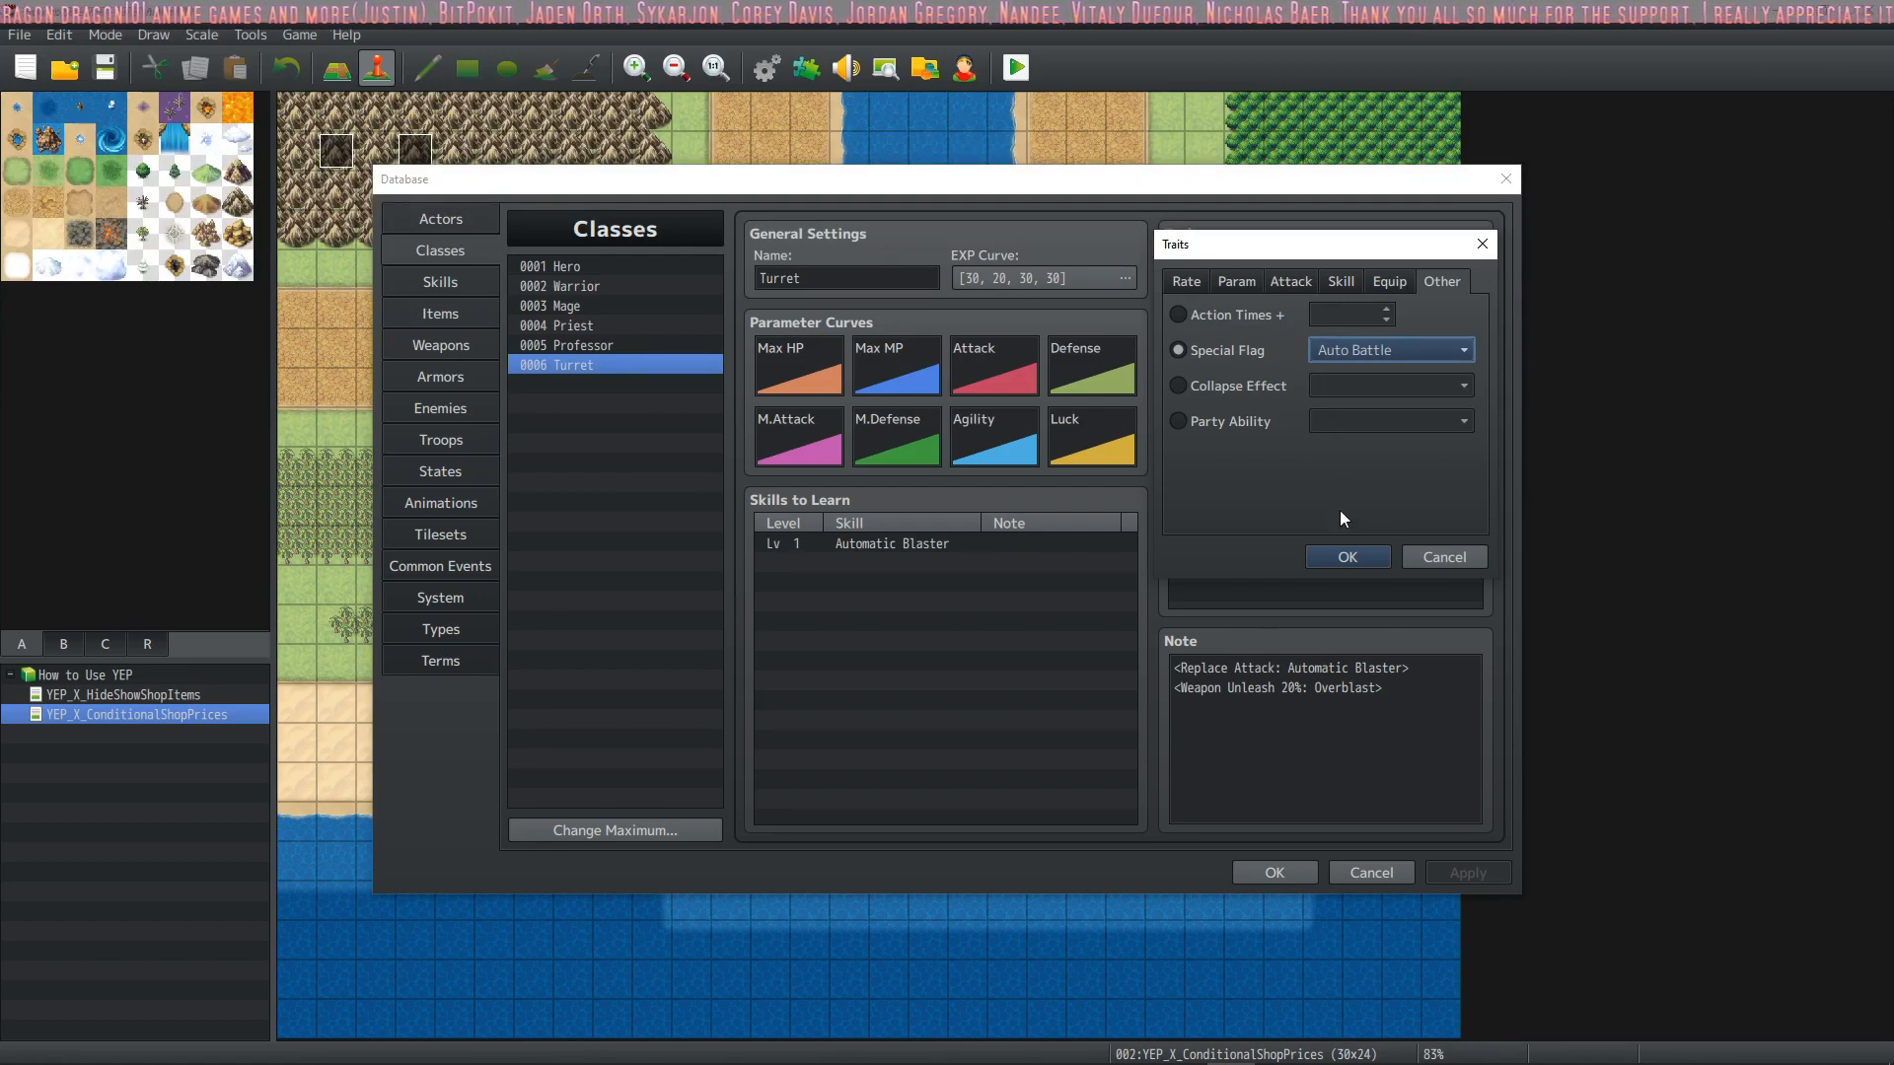
click(1358, 561)
click(1359, 435)
key(Delete)
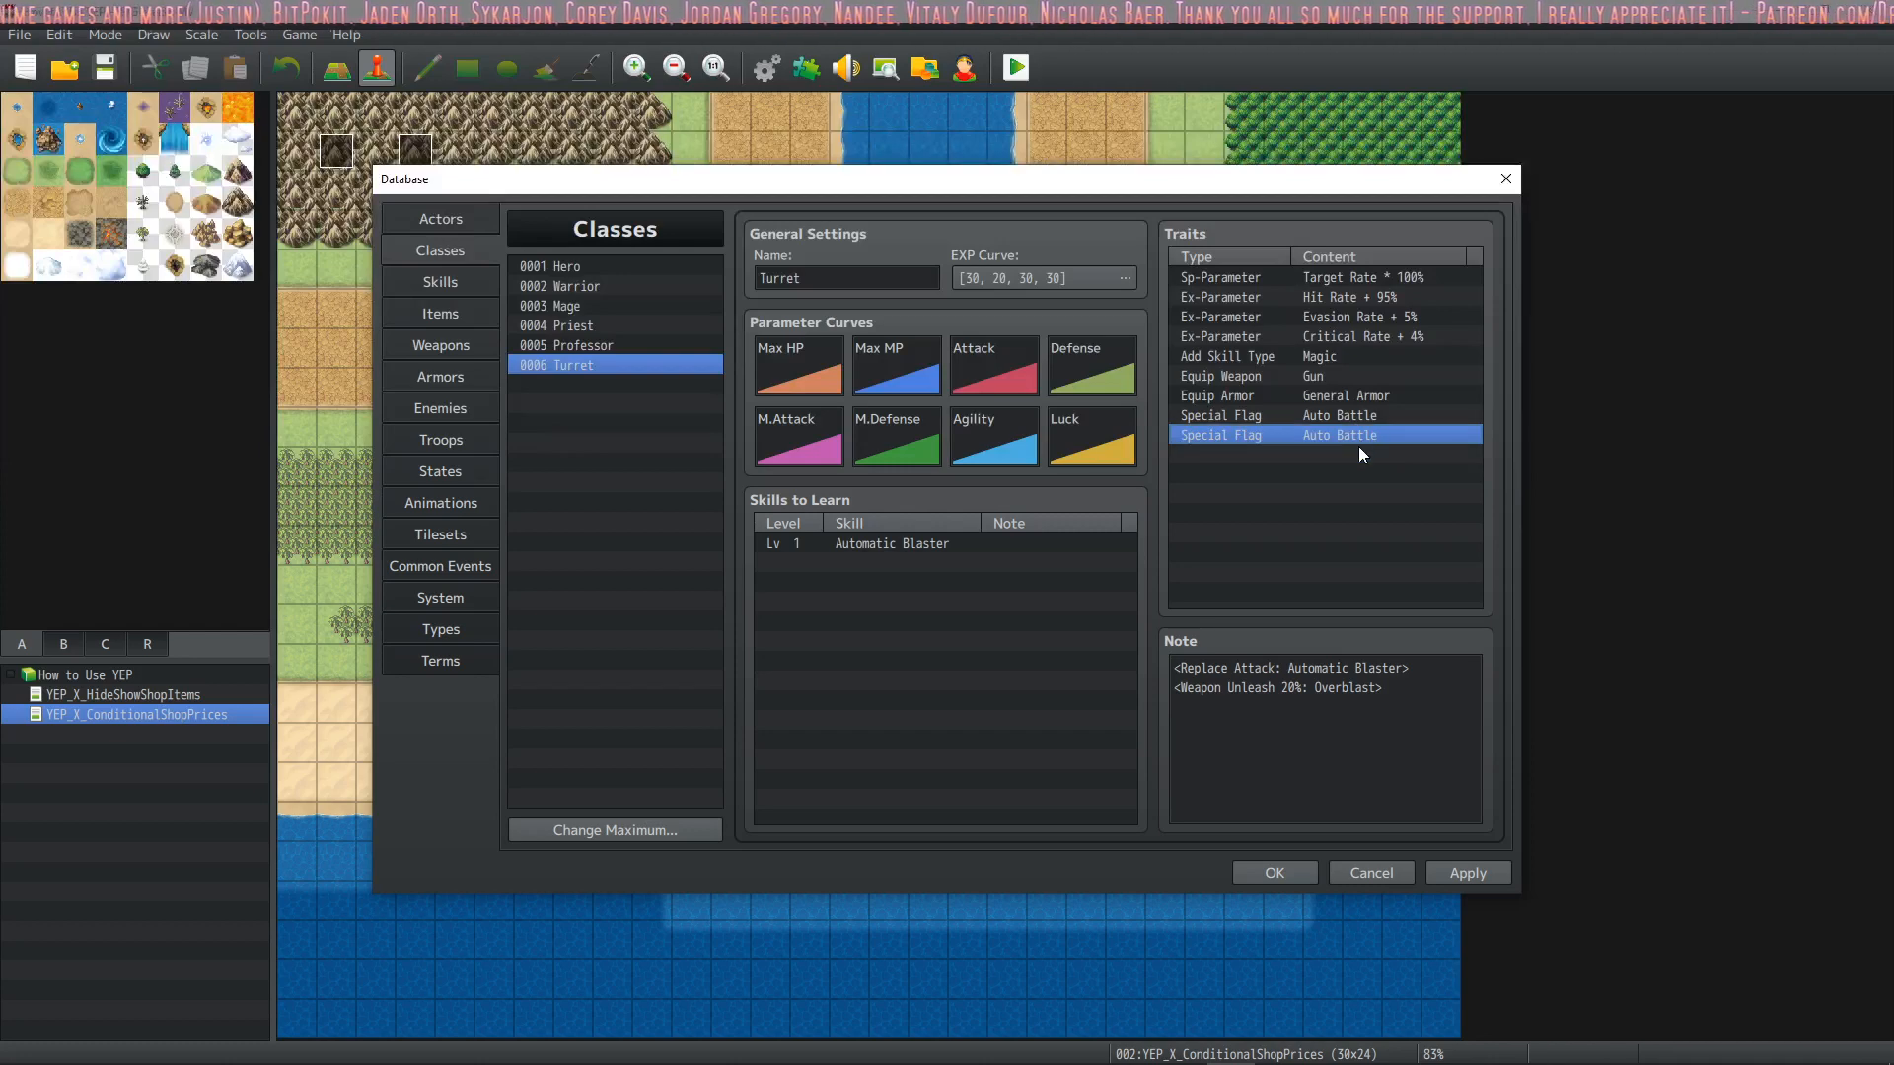
Accept the Database with the Turret class shown, and point out YEP_TargetCore in the Plugin Manager
click(440, 219)
click(440, 250)
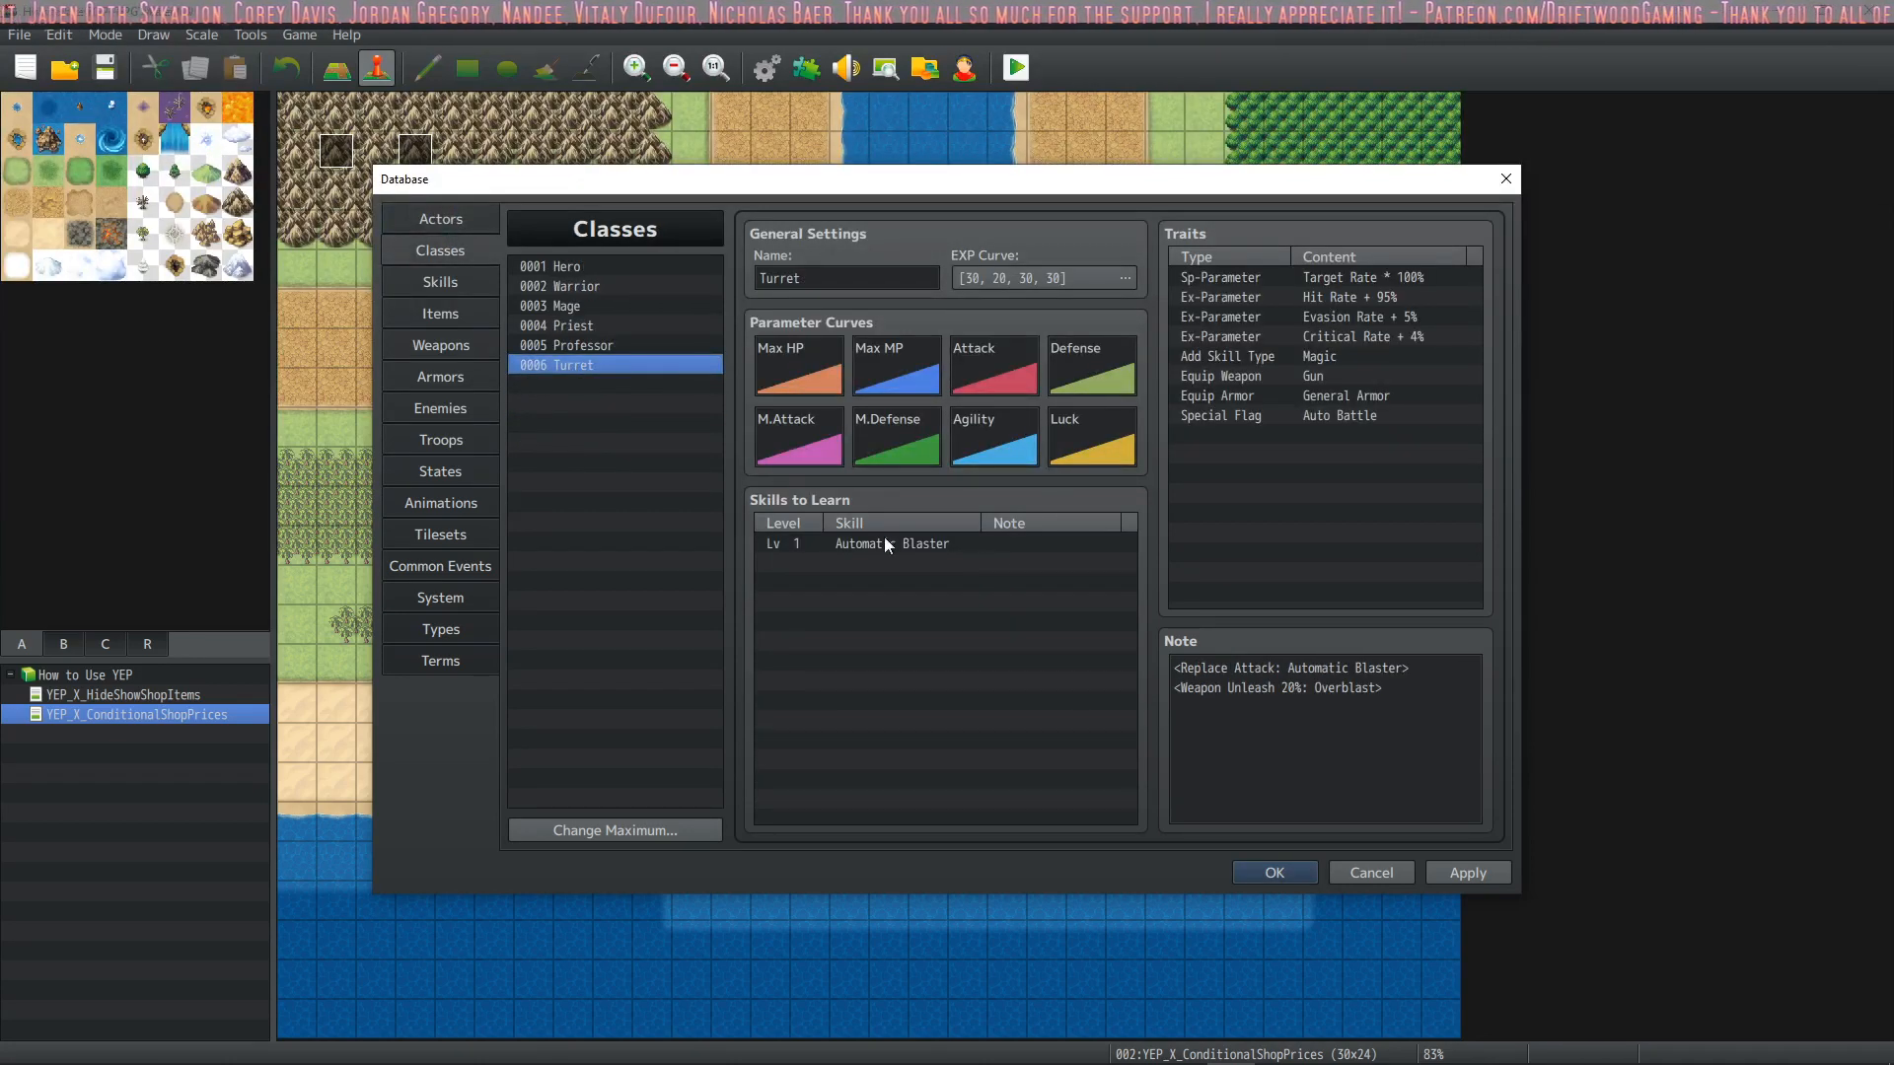
click(1296, 882)
click(793, 65)
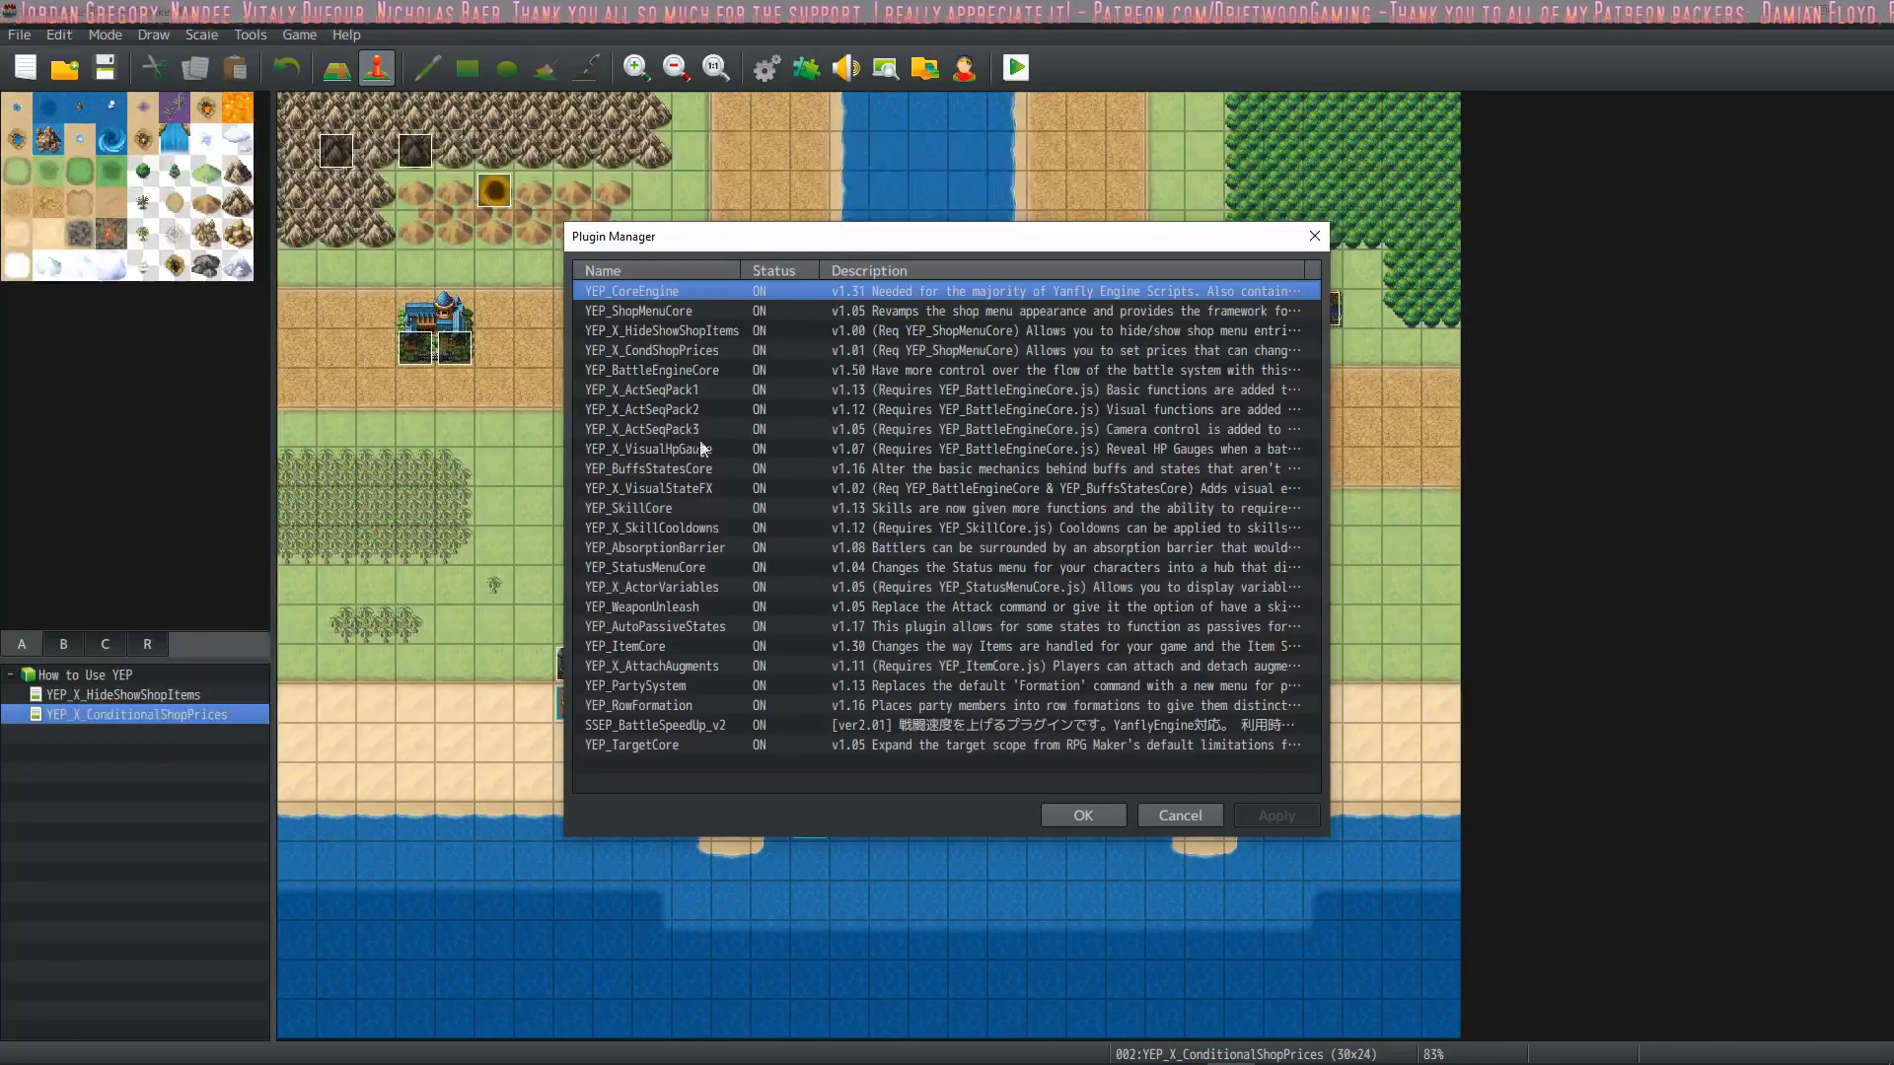
click(672, 744)
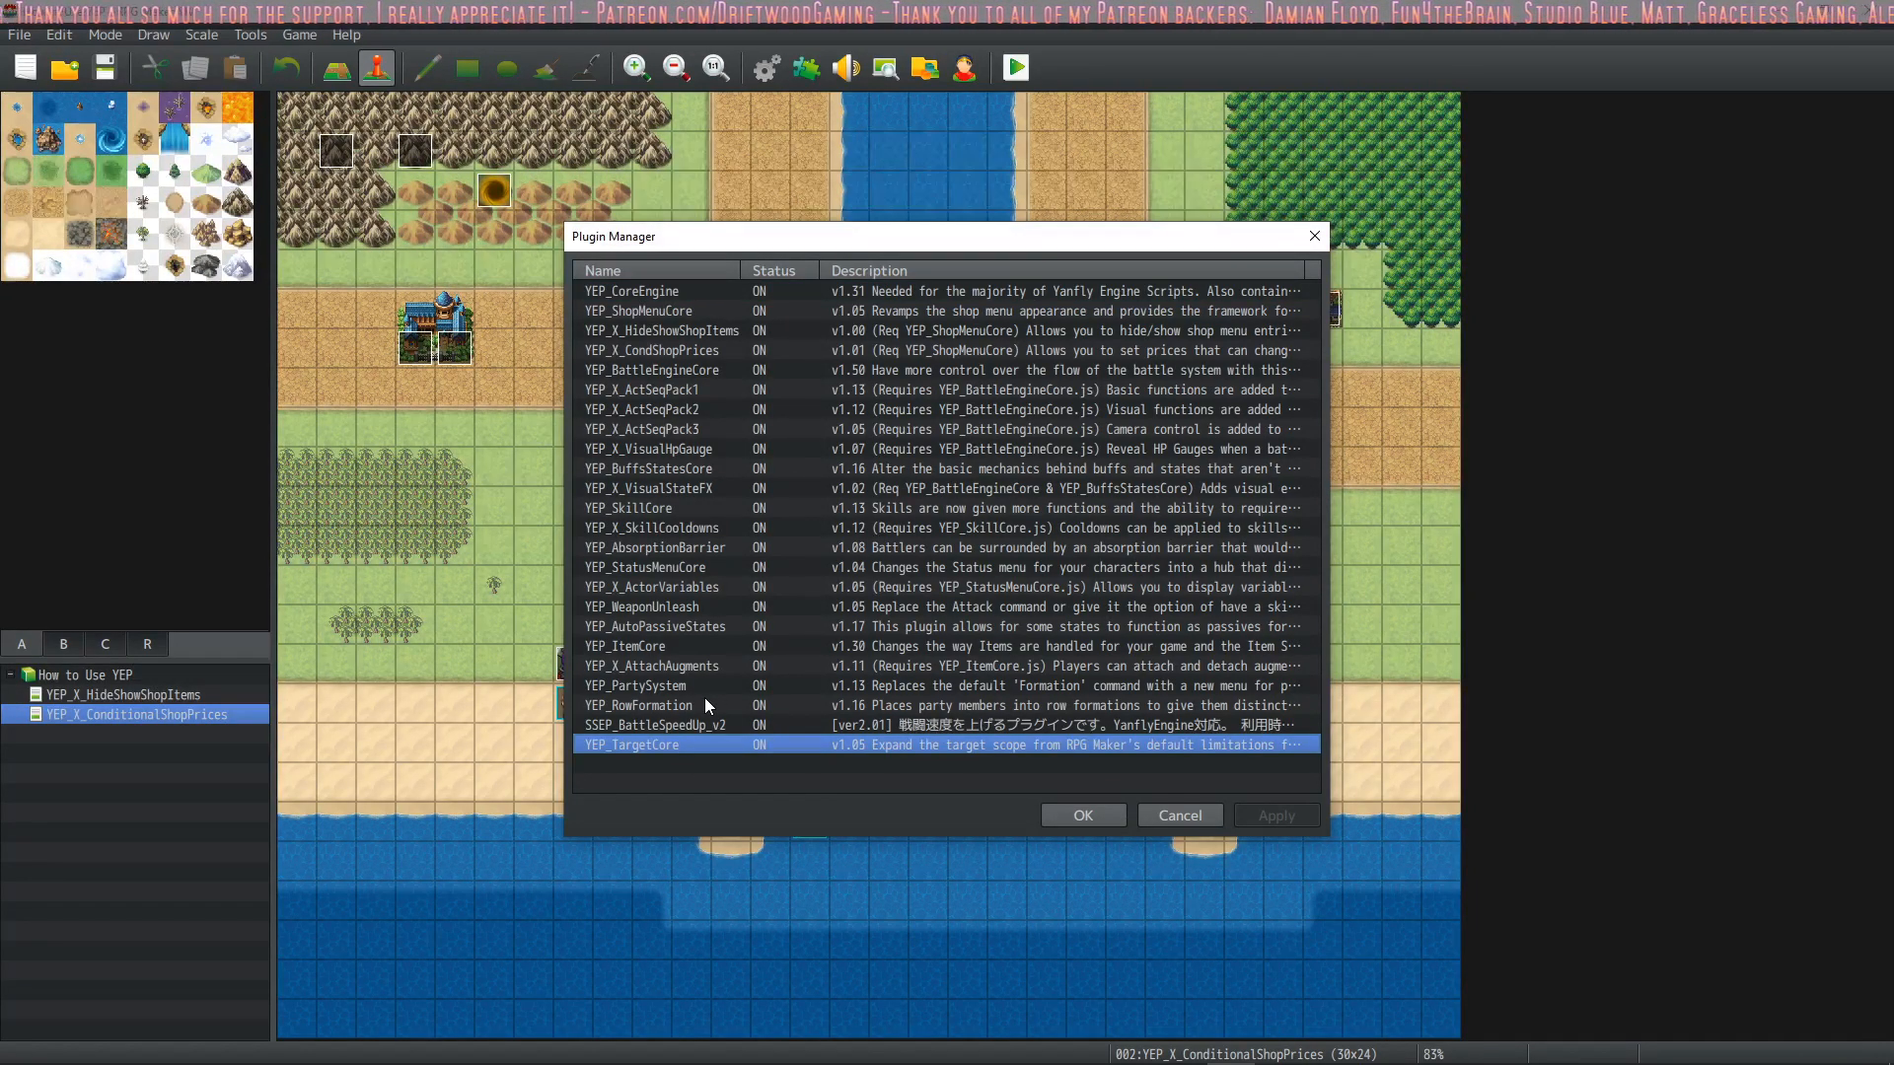
click(1084, 815)
Check the Turret2 and Turret1 actors in the Database, including Turret1's Default Row notetag, and return to the Turret class
click(761, 68)
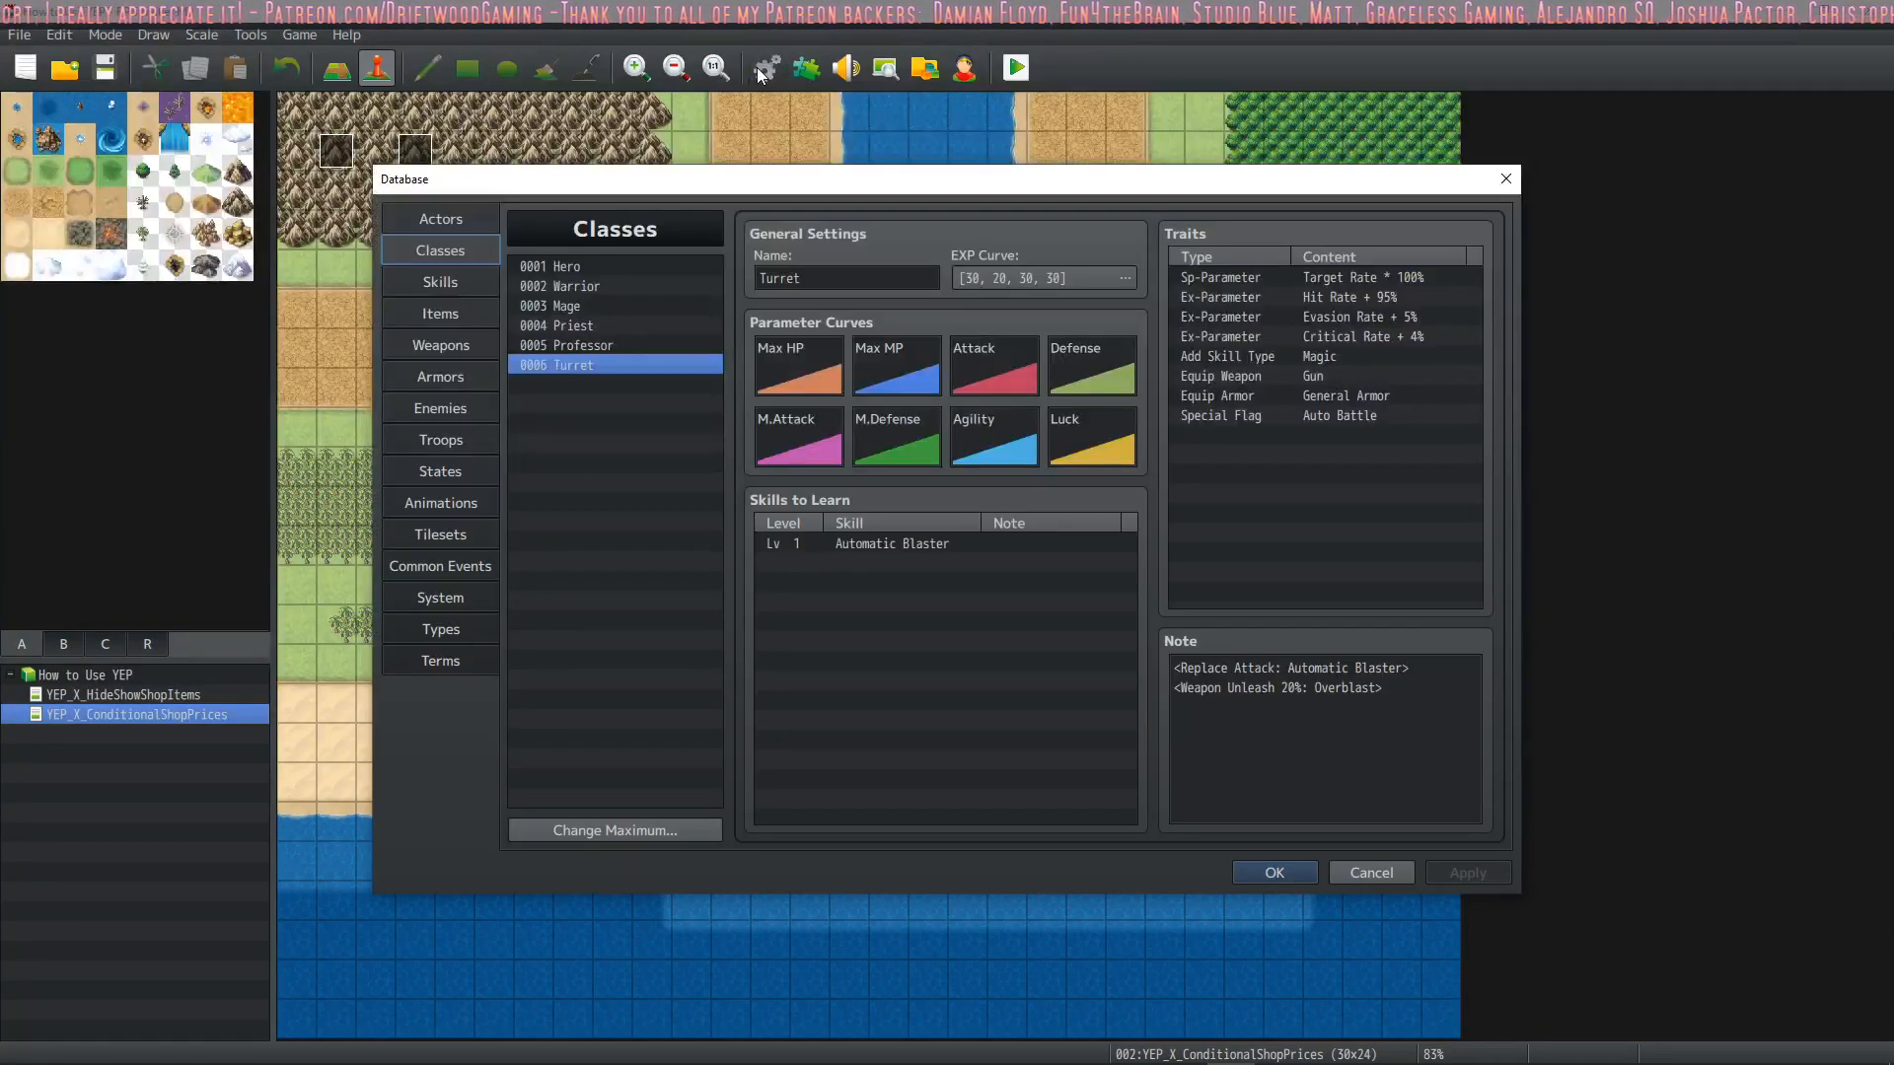
click(452, 229)
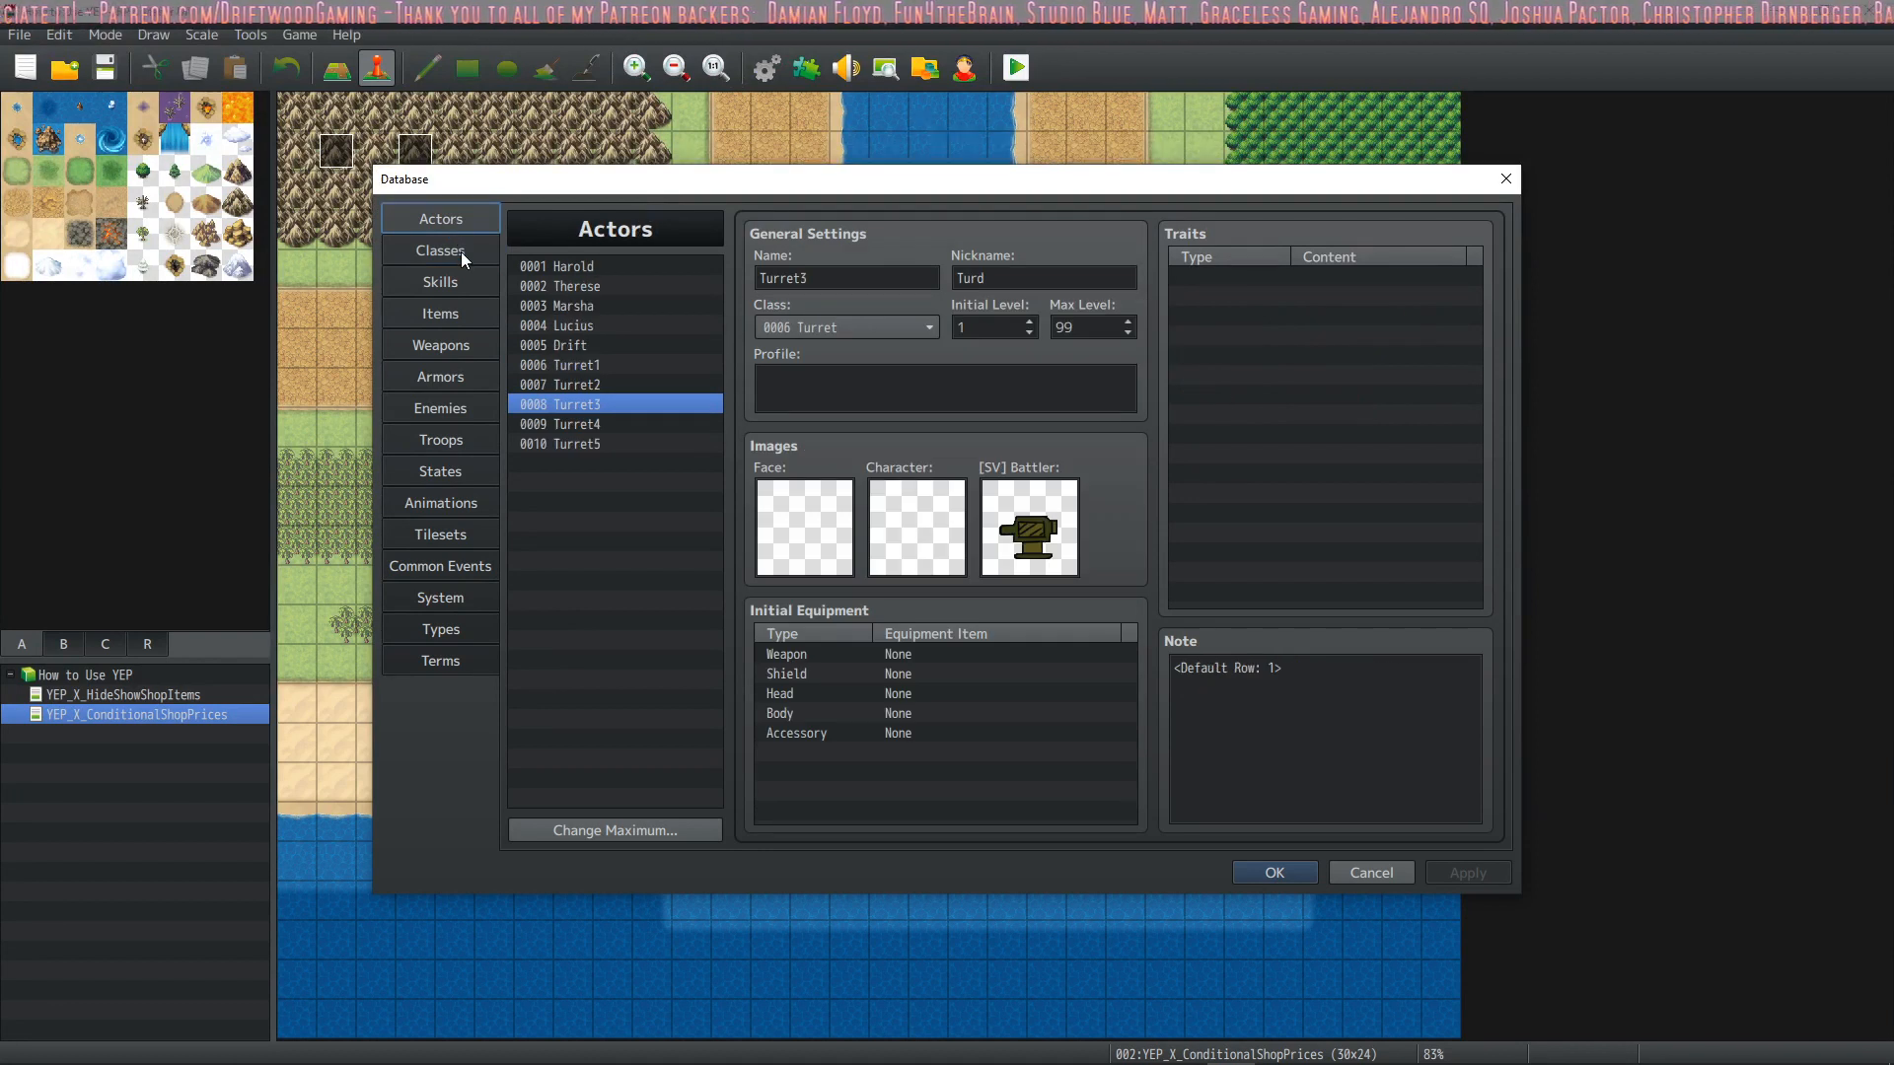
click(614, 383)
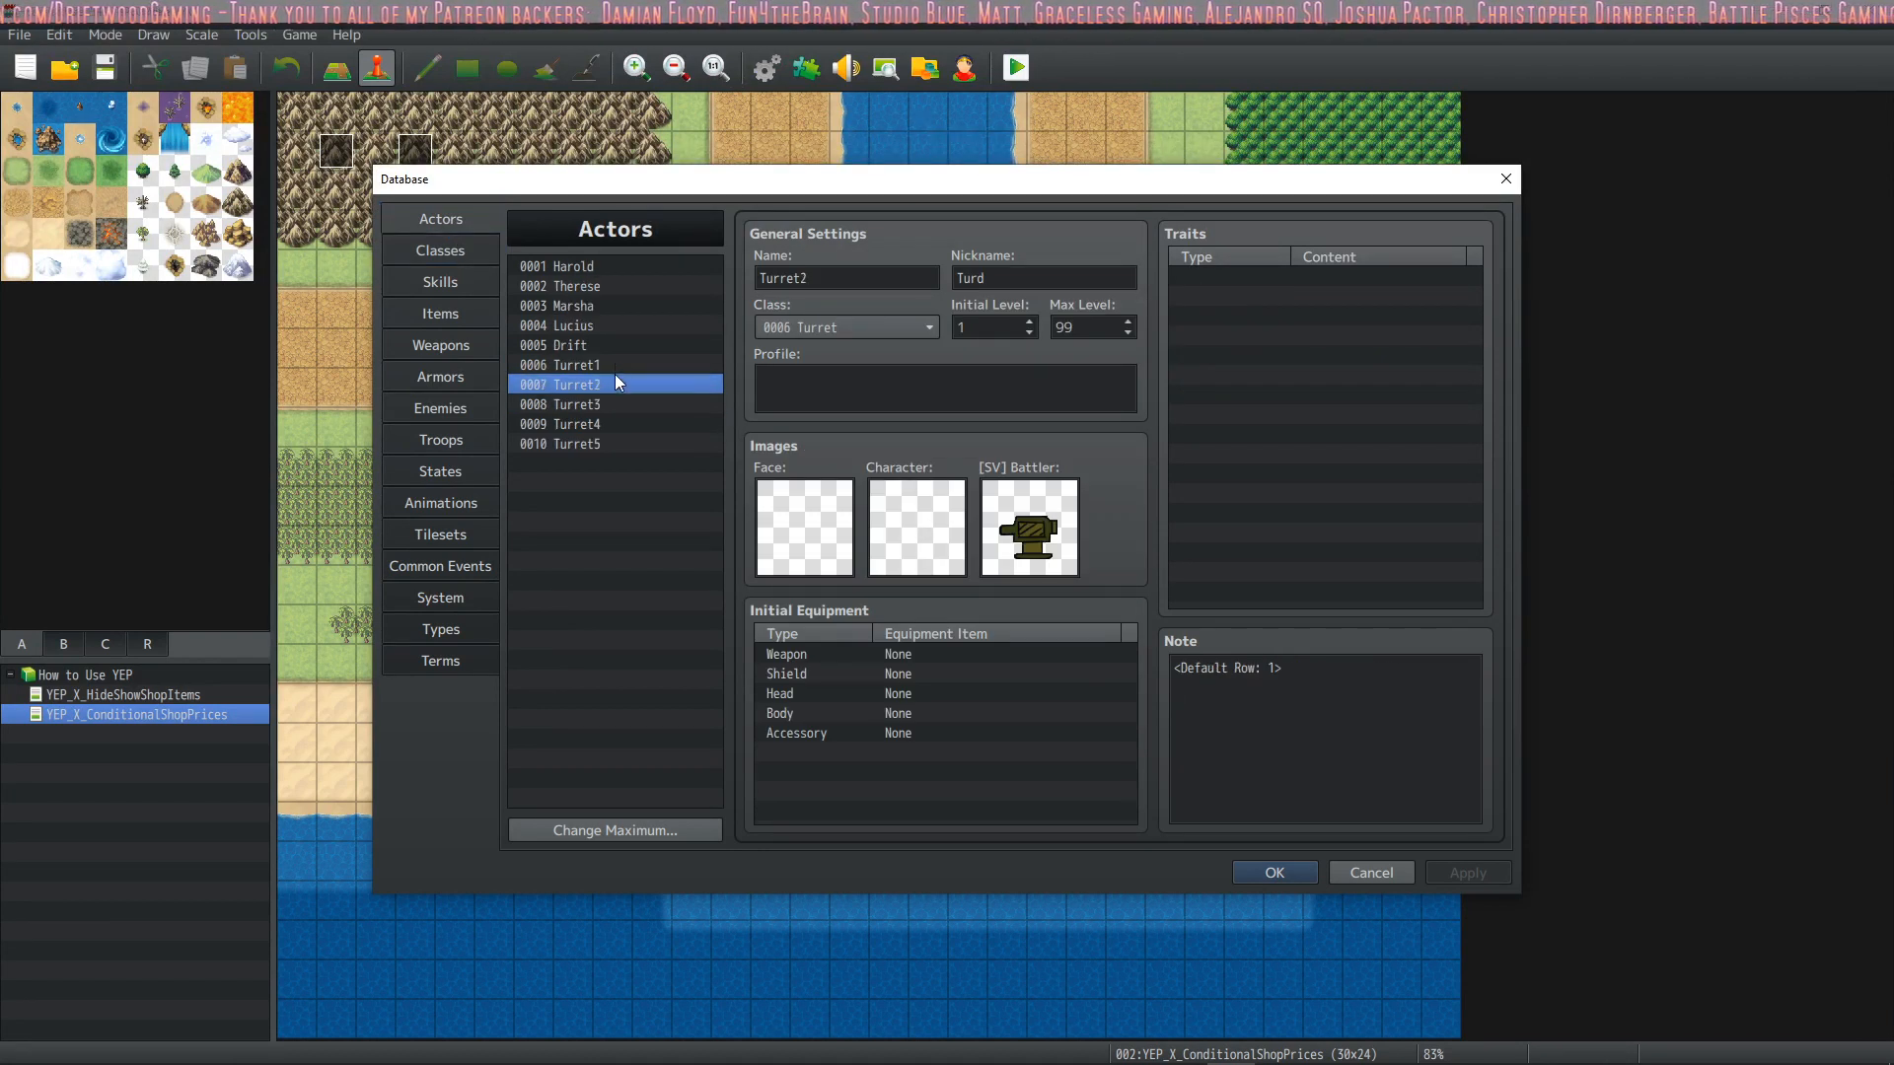
click(635, 367)
click(1300, 707)
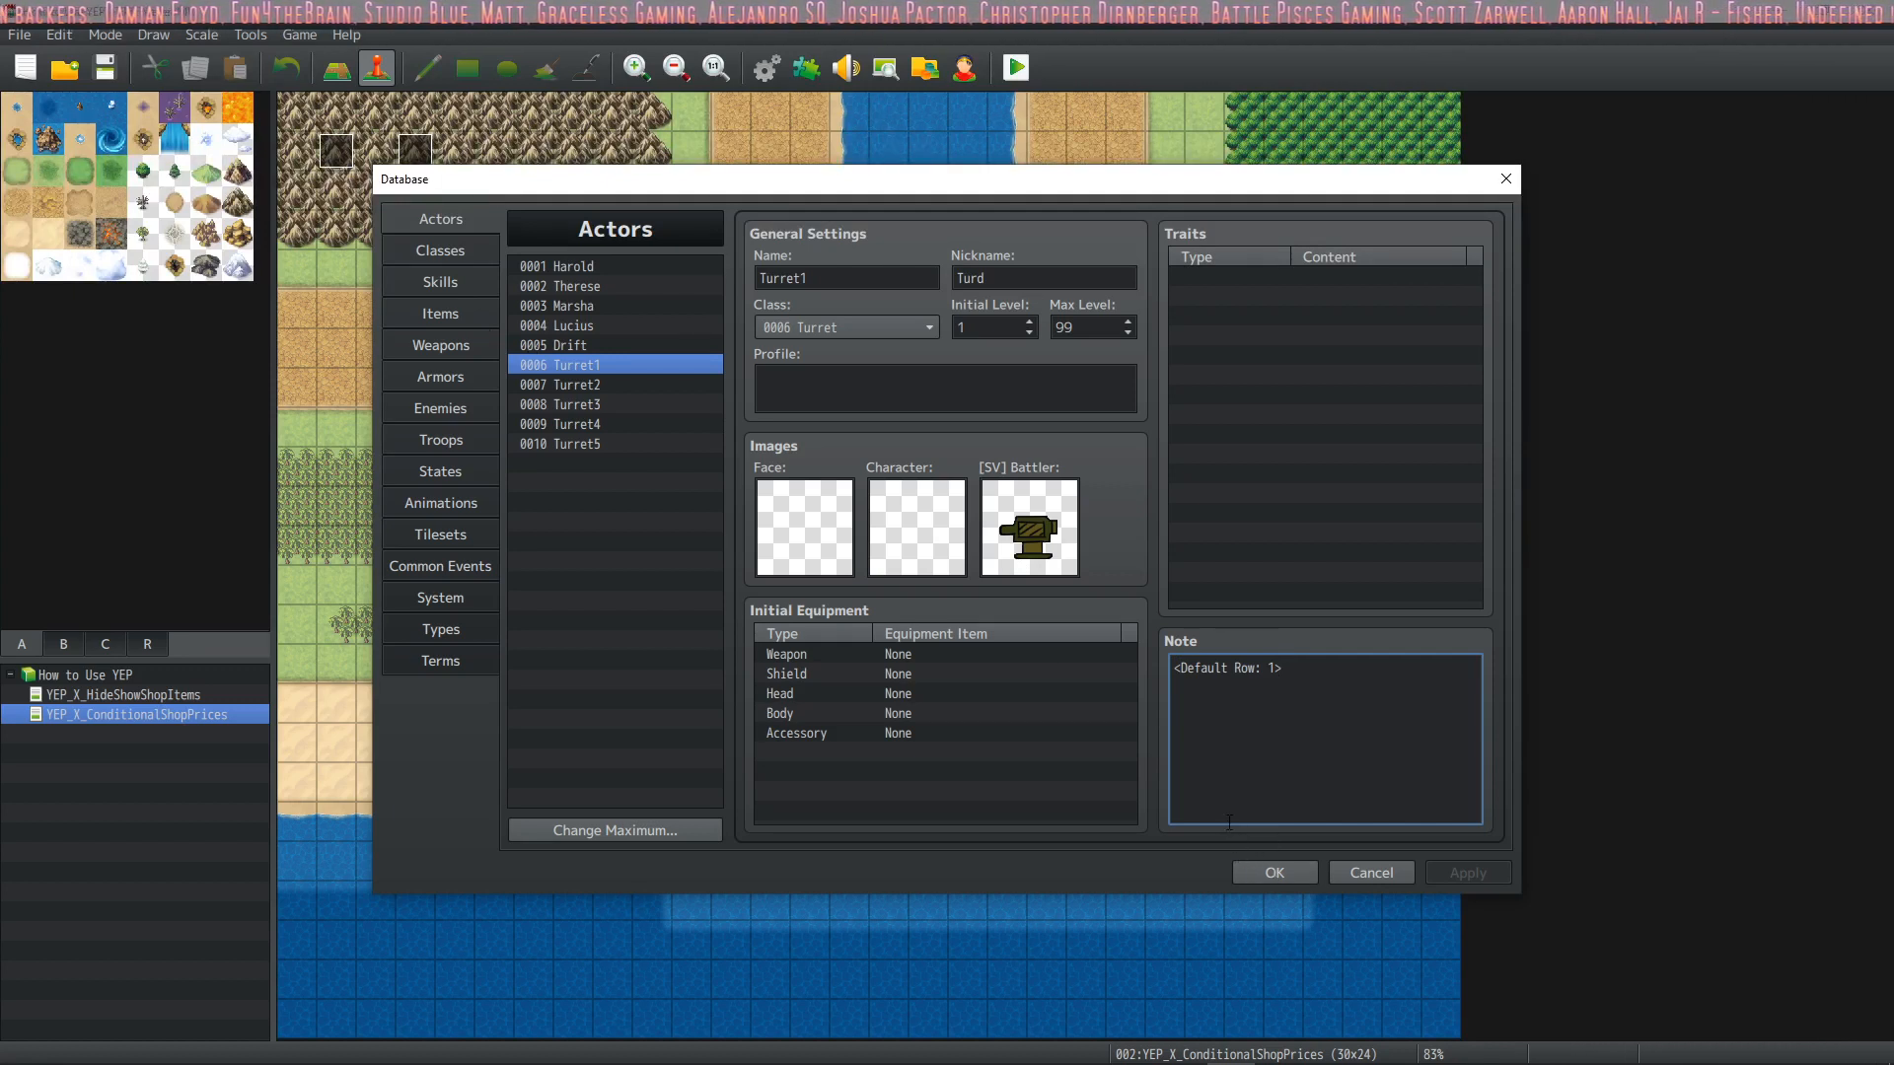
click(434, 253)
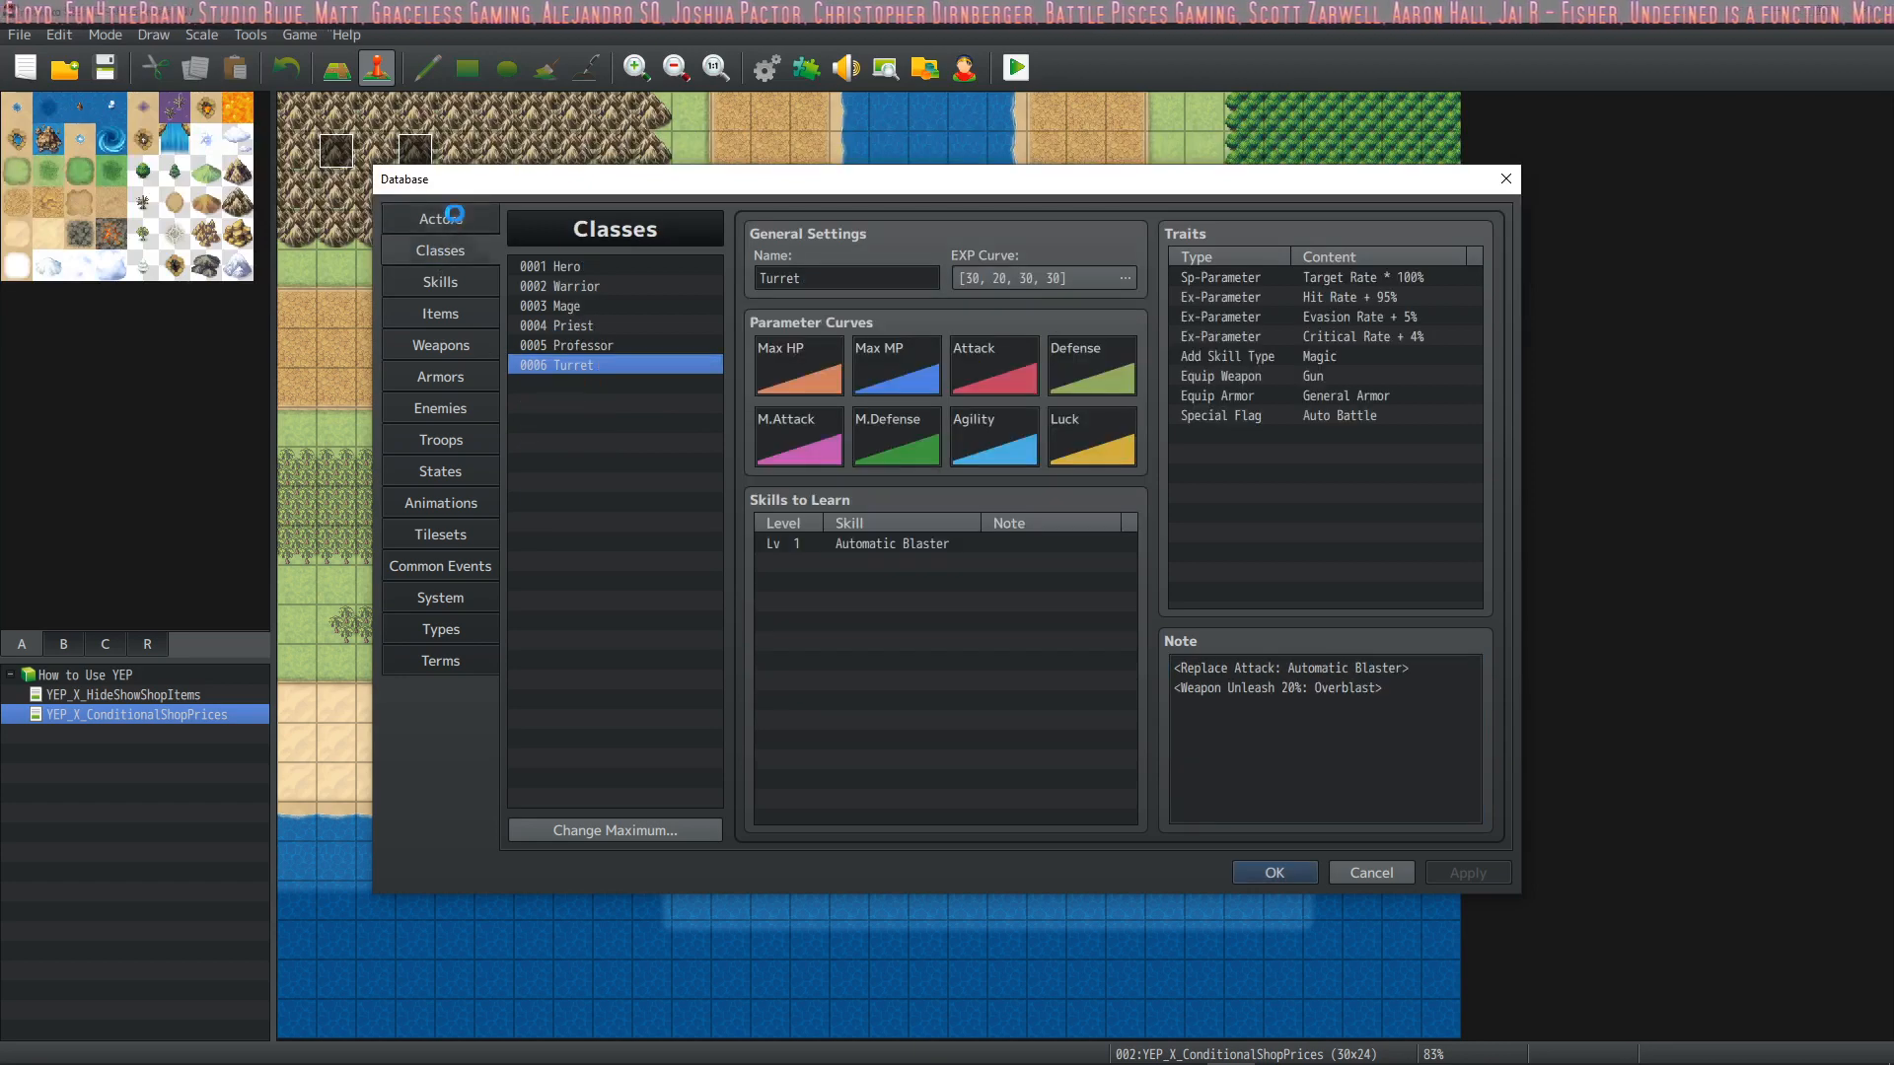
Review the Turret class's notetags, its Auto Battle special flag and its skills to learn
click(453, 215)
click(452, 246)
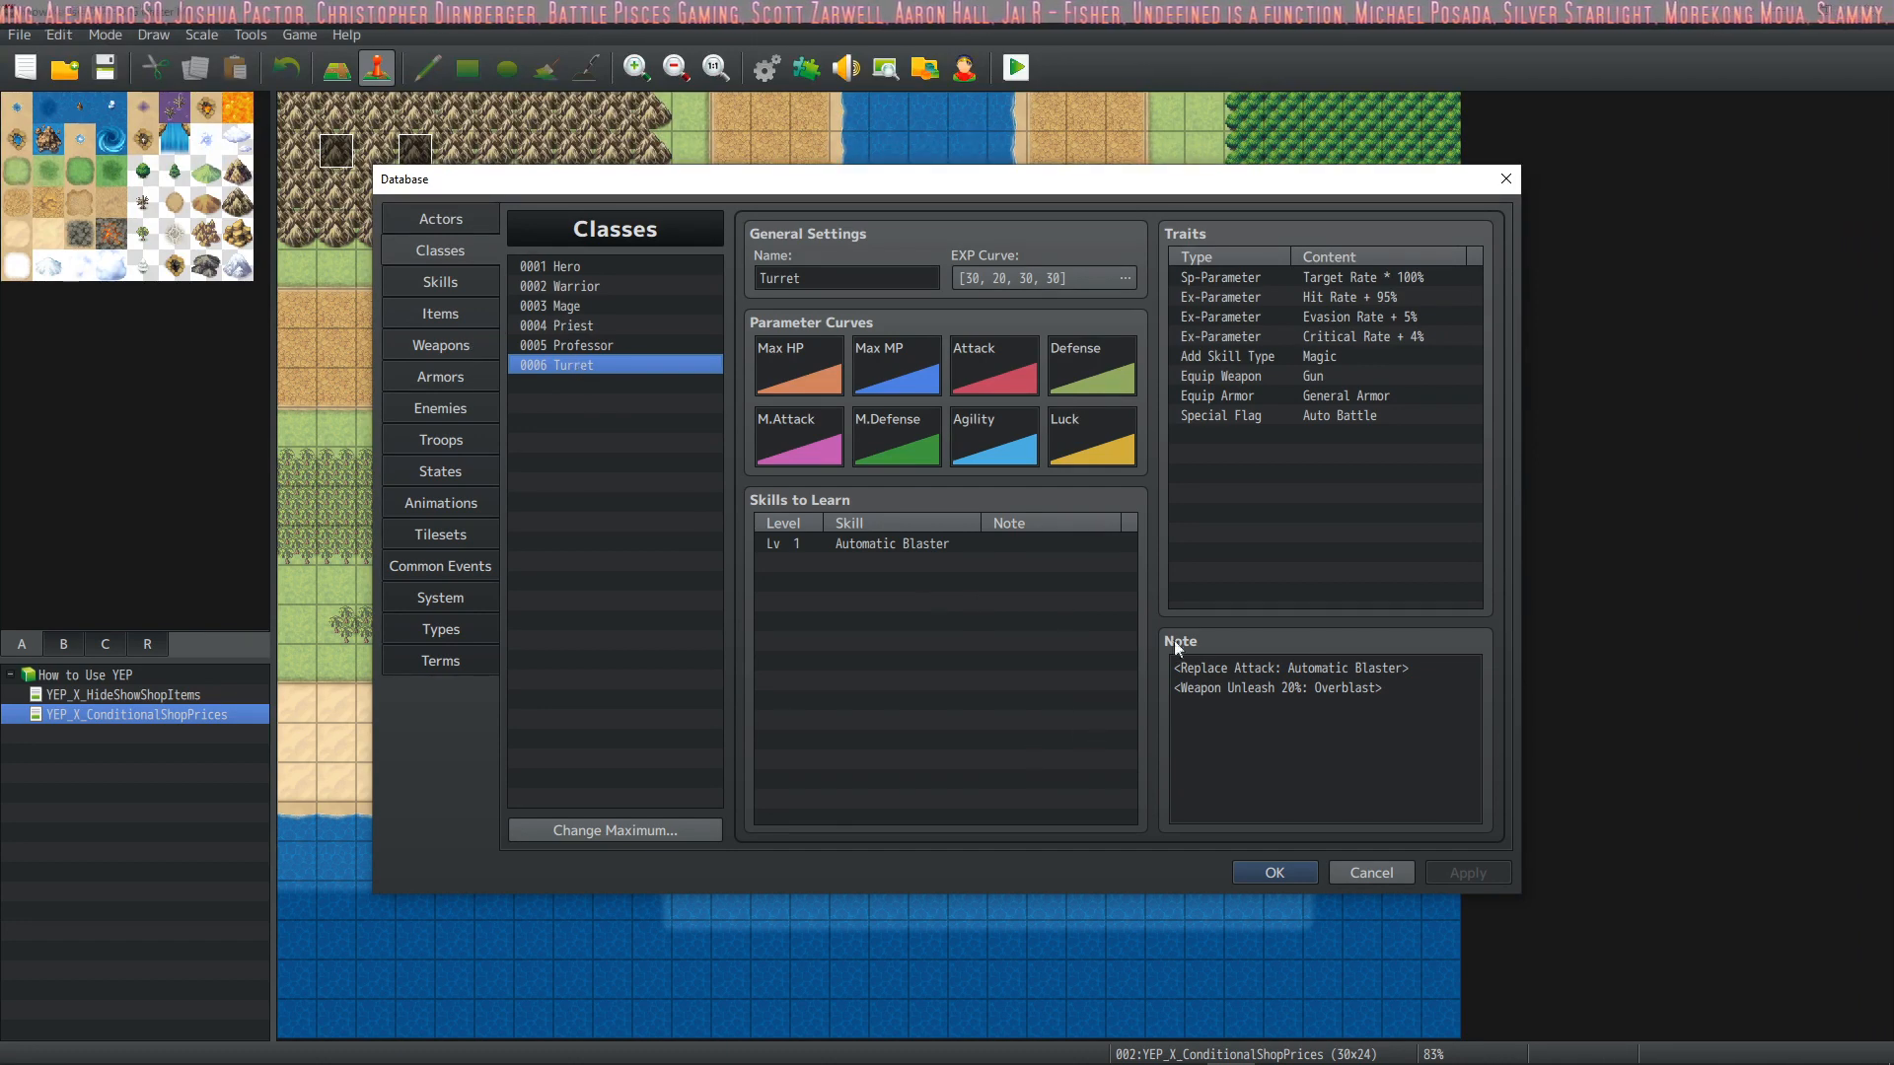
drag(1417, 698, 1101, 648)
click(1390, 711)
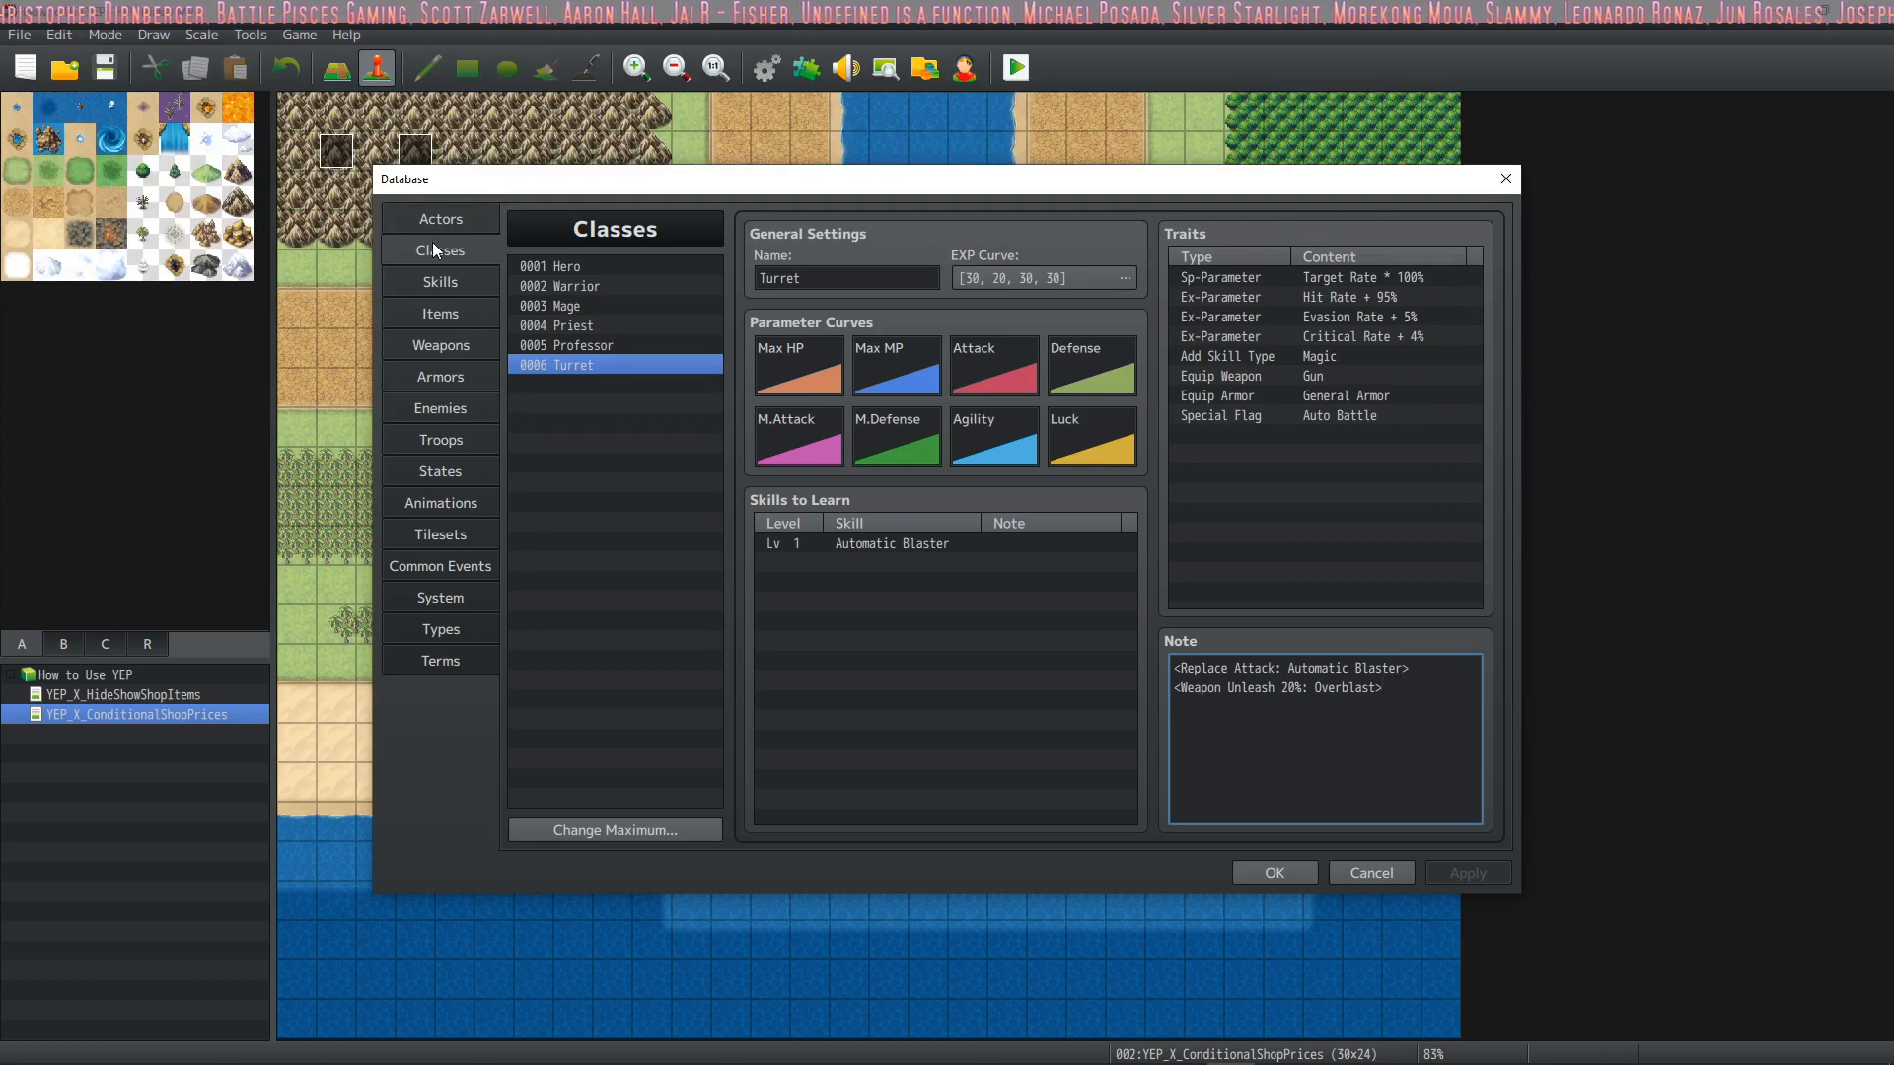
click(452, 221)
click(474, 254)
click(1382, 417)
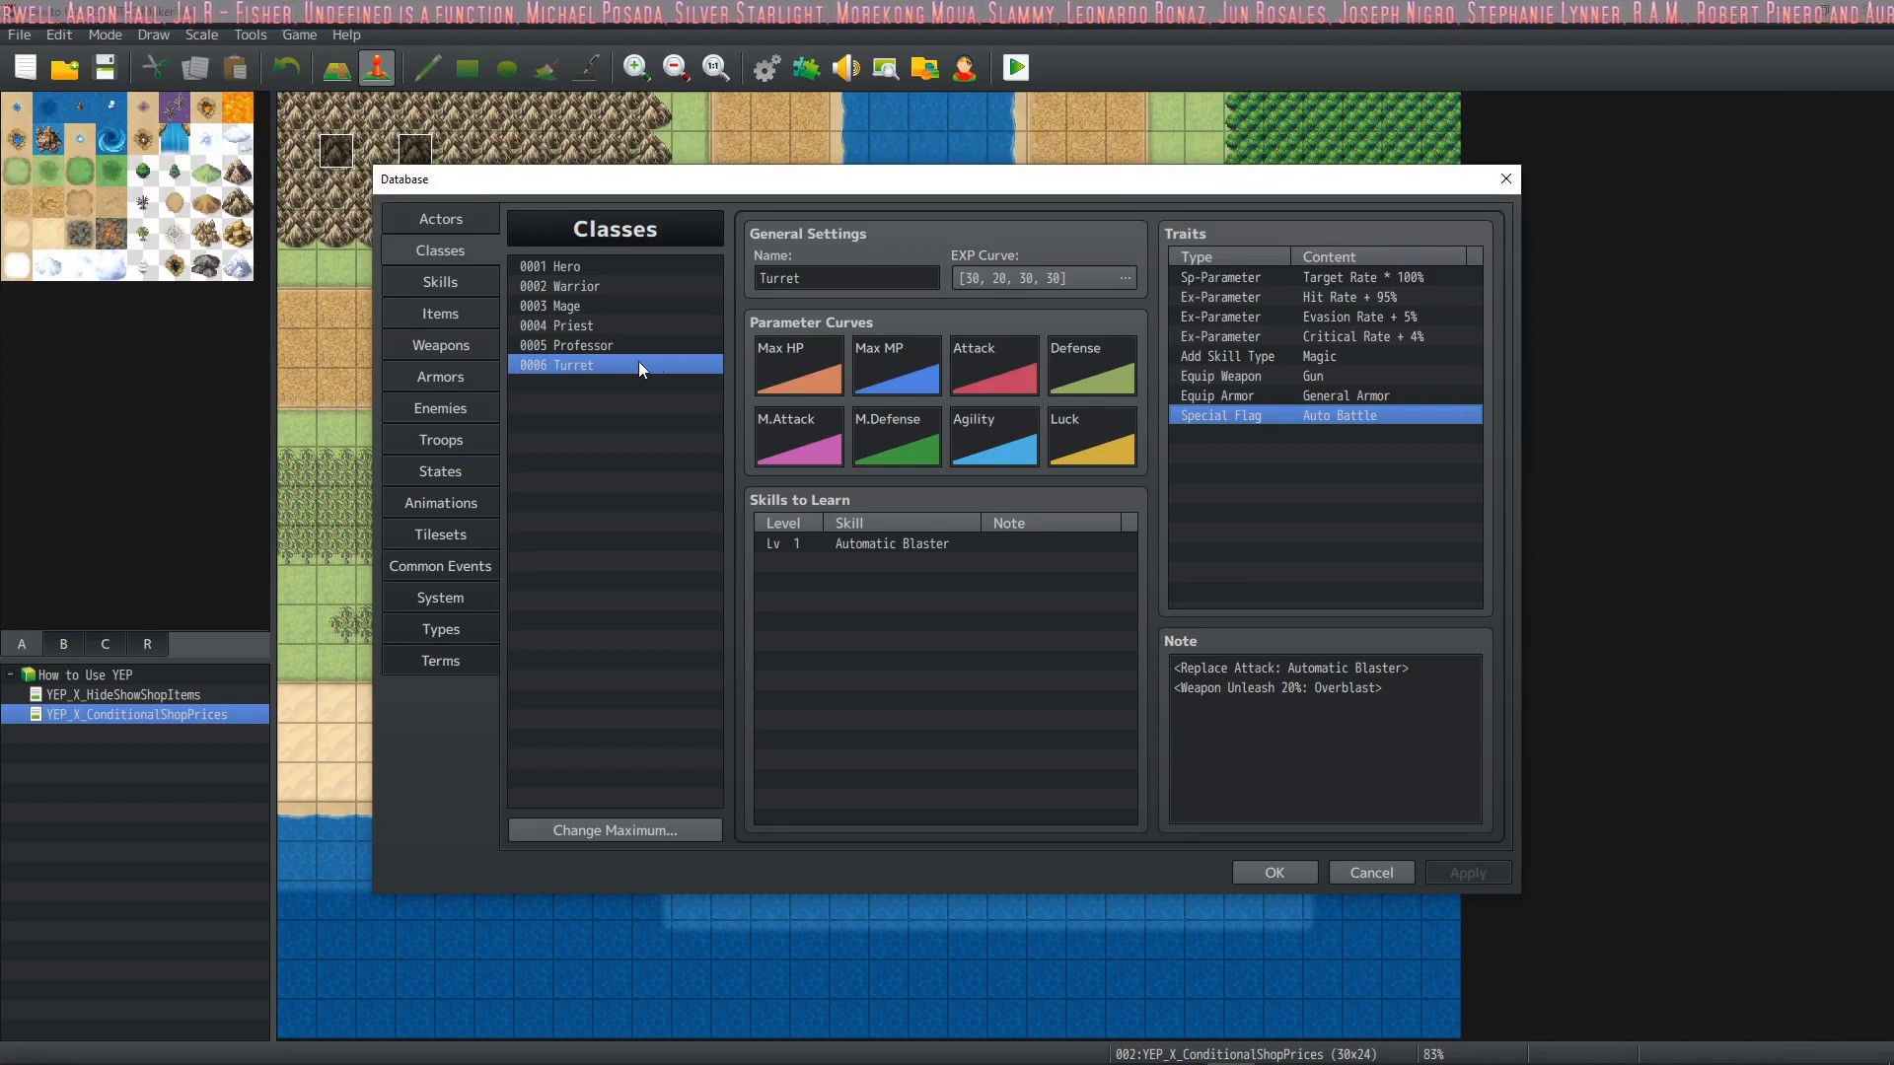
click(1103, 600)
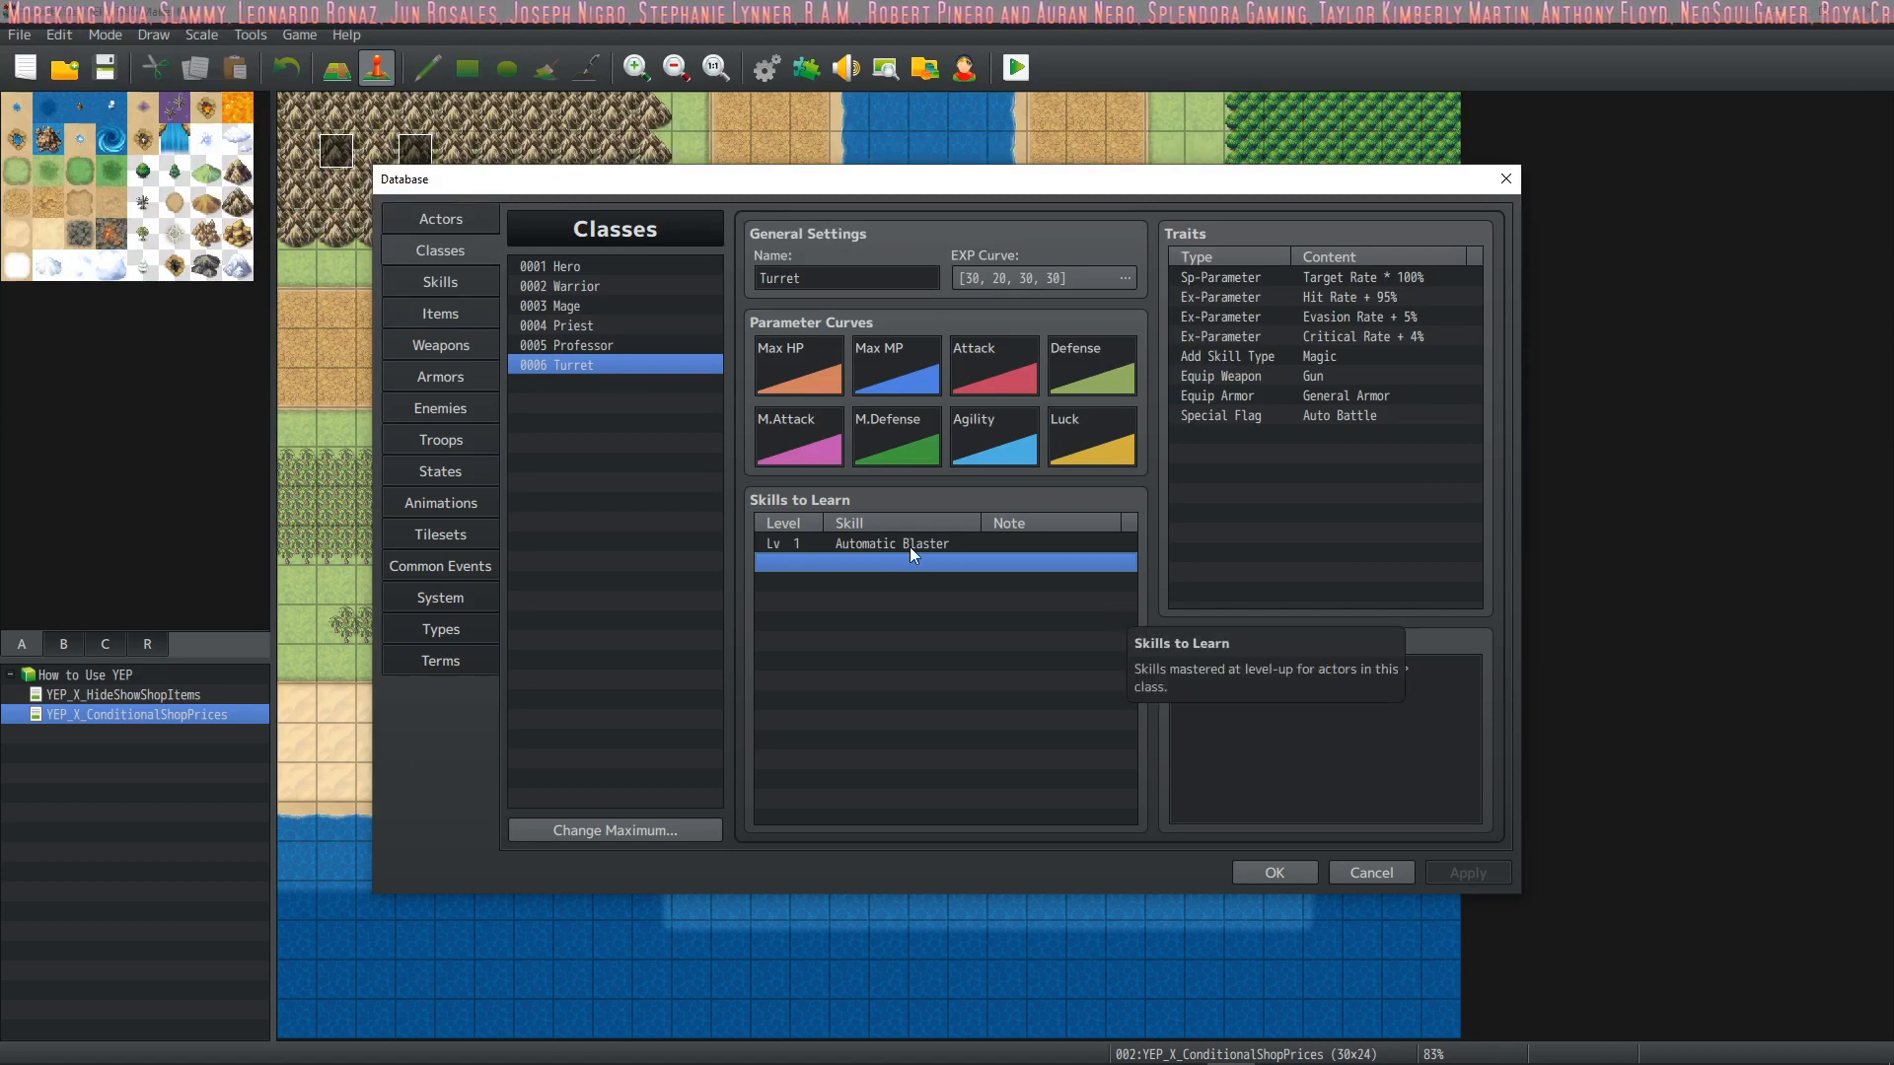
Compare the Summon Turret and Repair Turrets skills in the Database, pointing out the Repair Turrets skill's common event effect
click(479, 284)
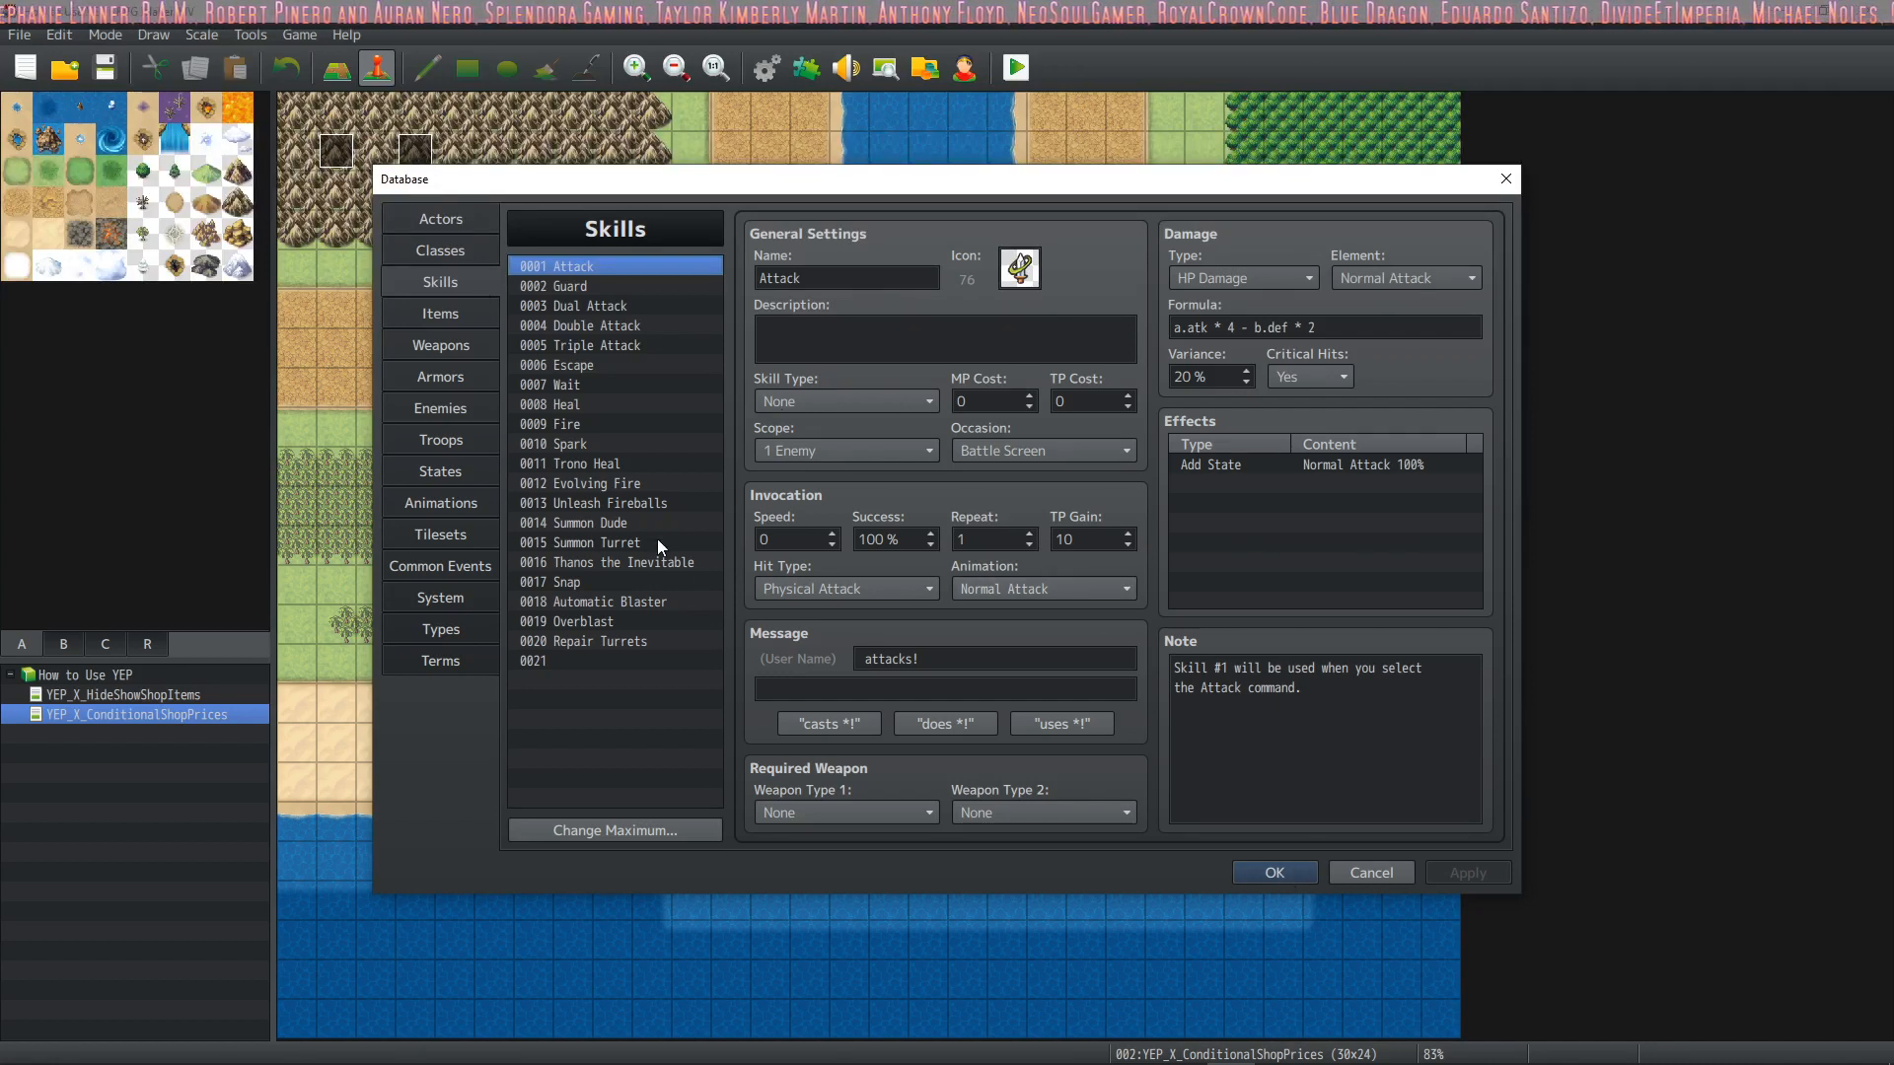
click(1298, 872)
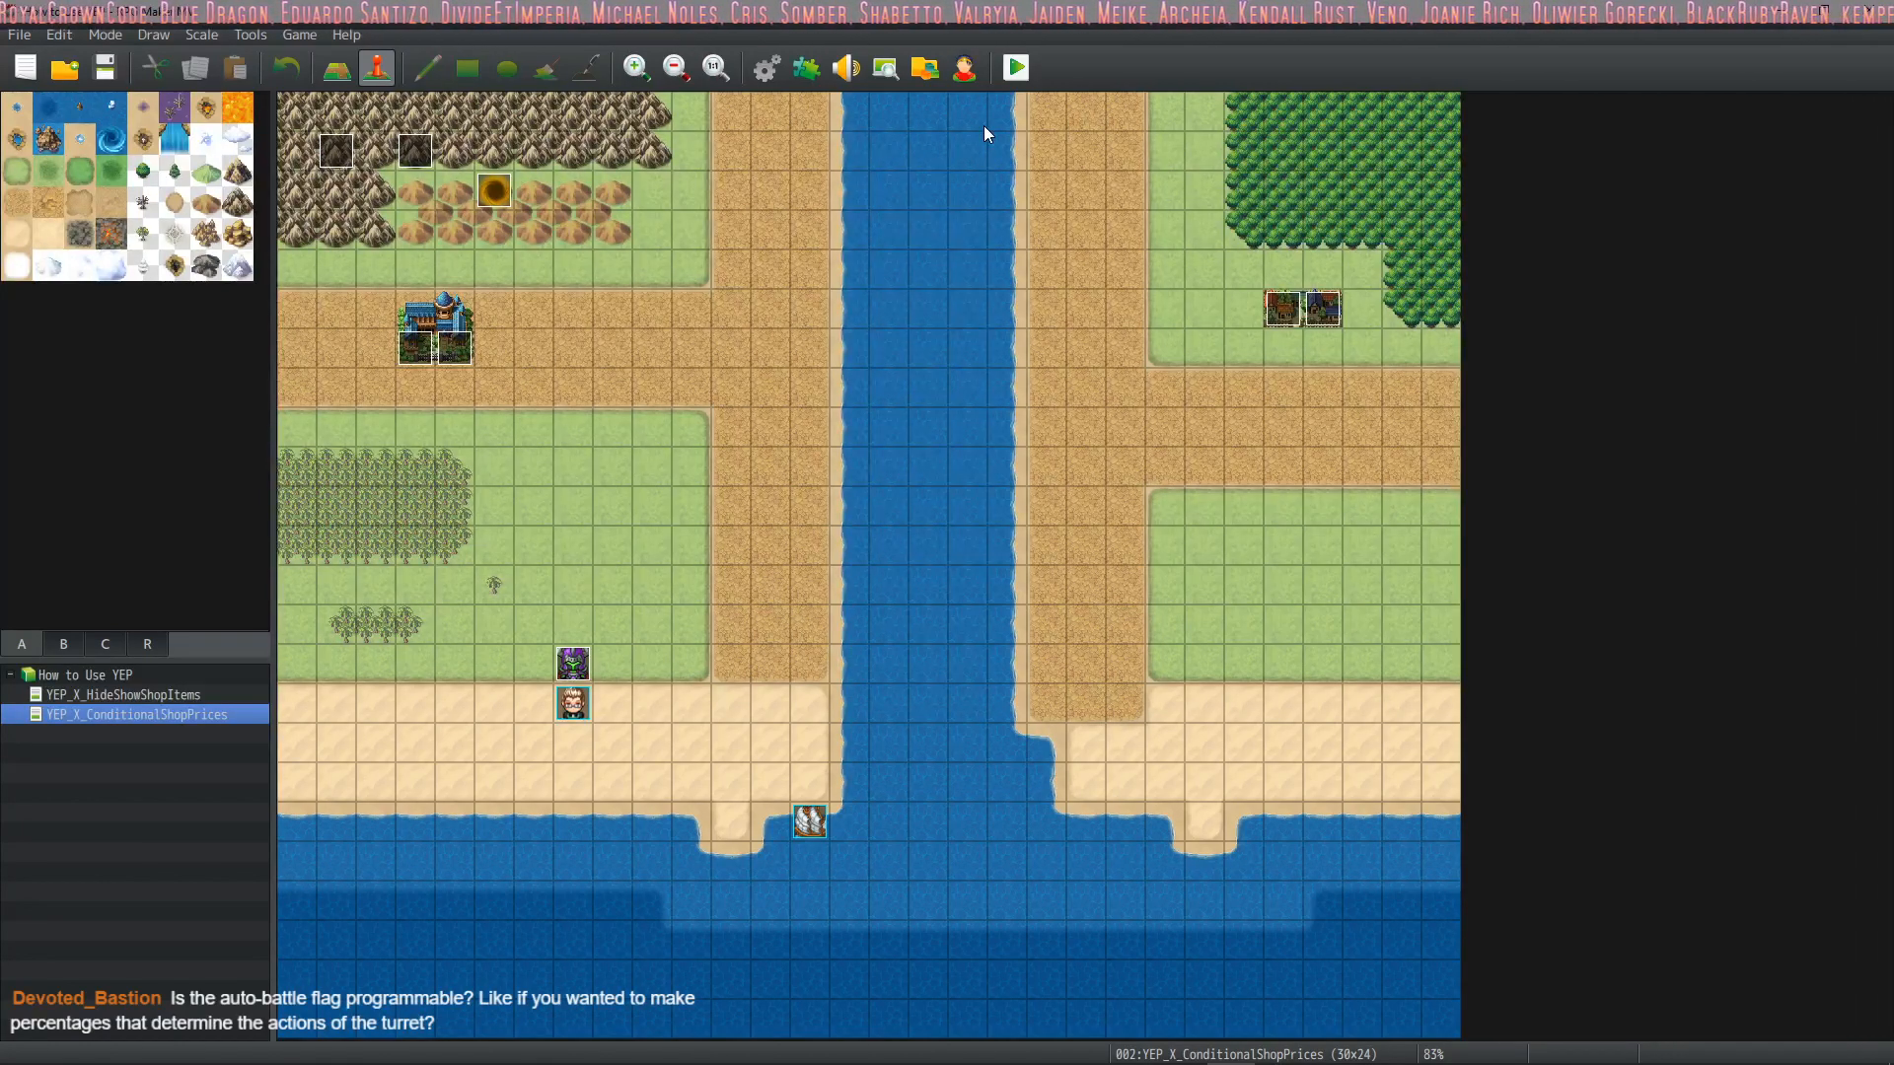
click(766, 67)
click(596, 641)
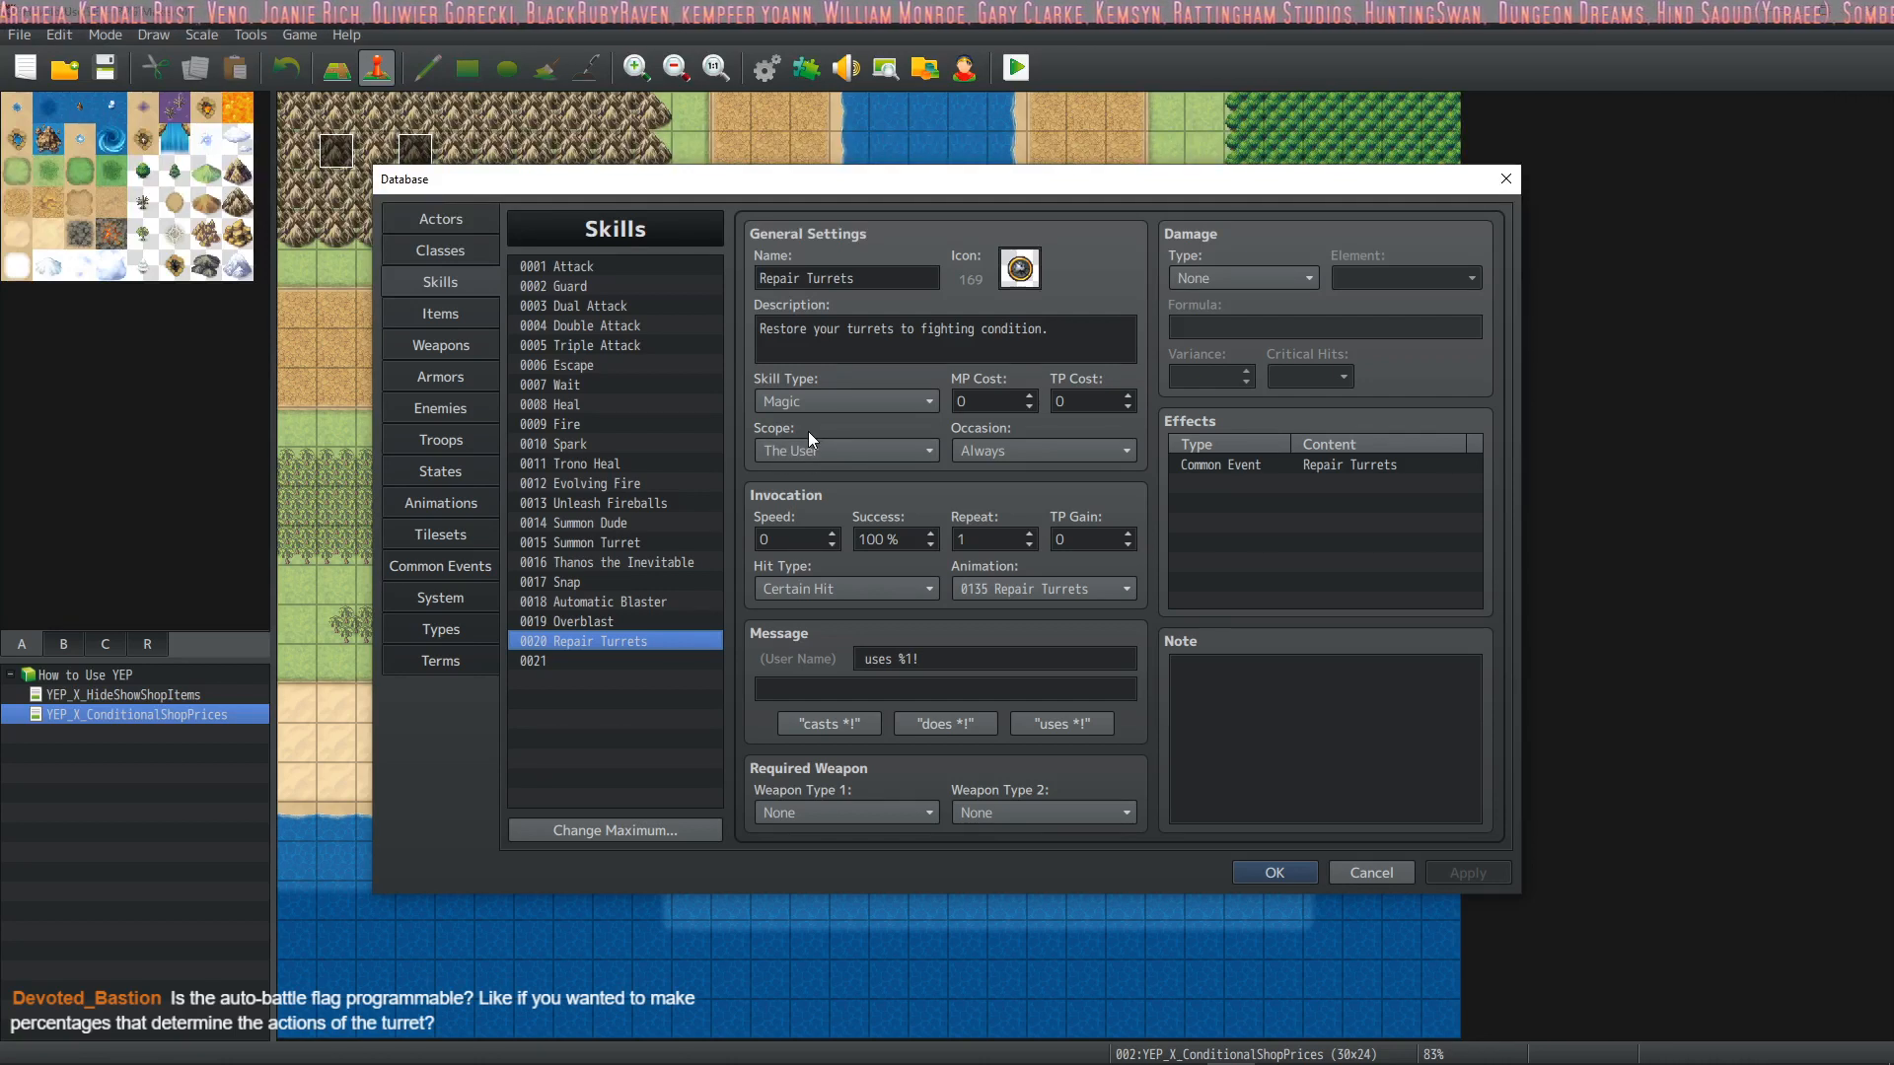
click(678, 543)
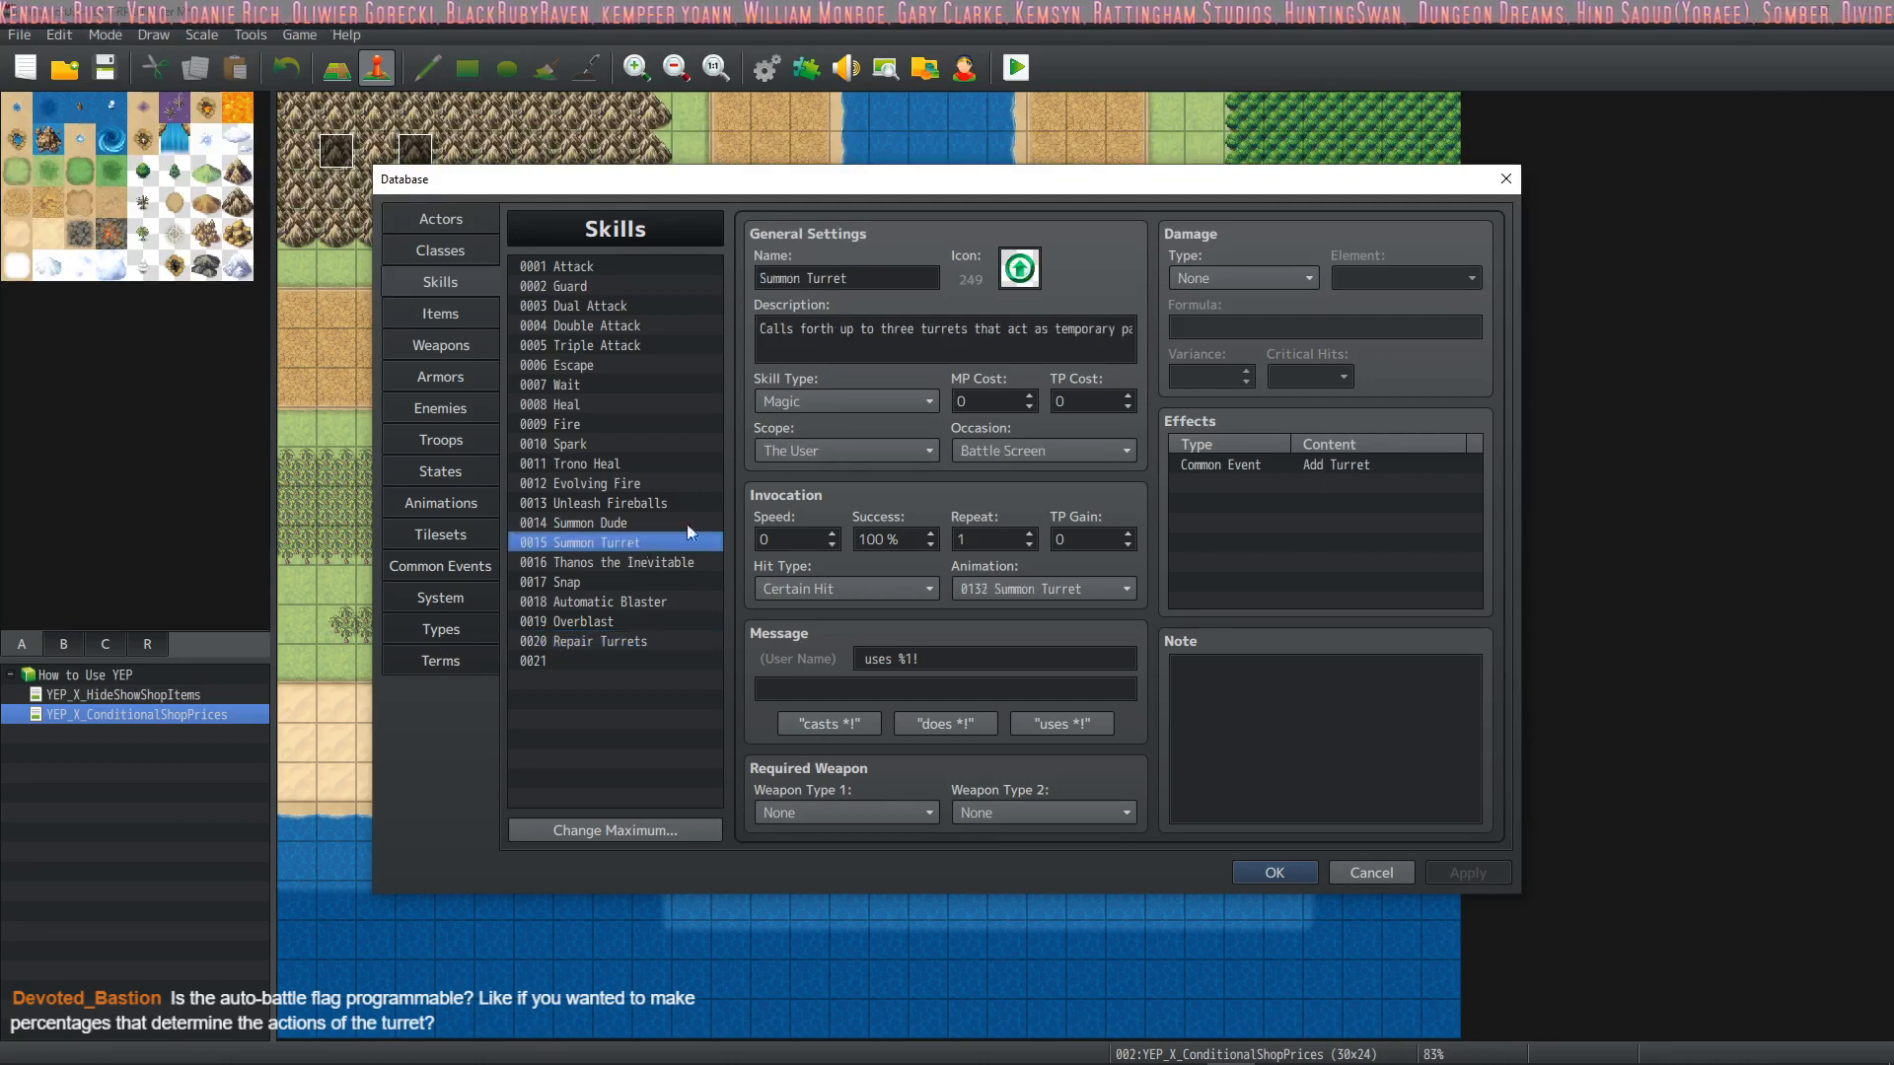
click(623, 637)
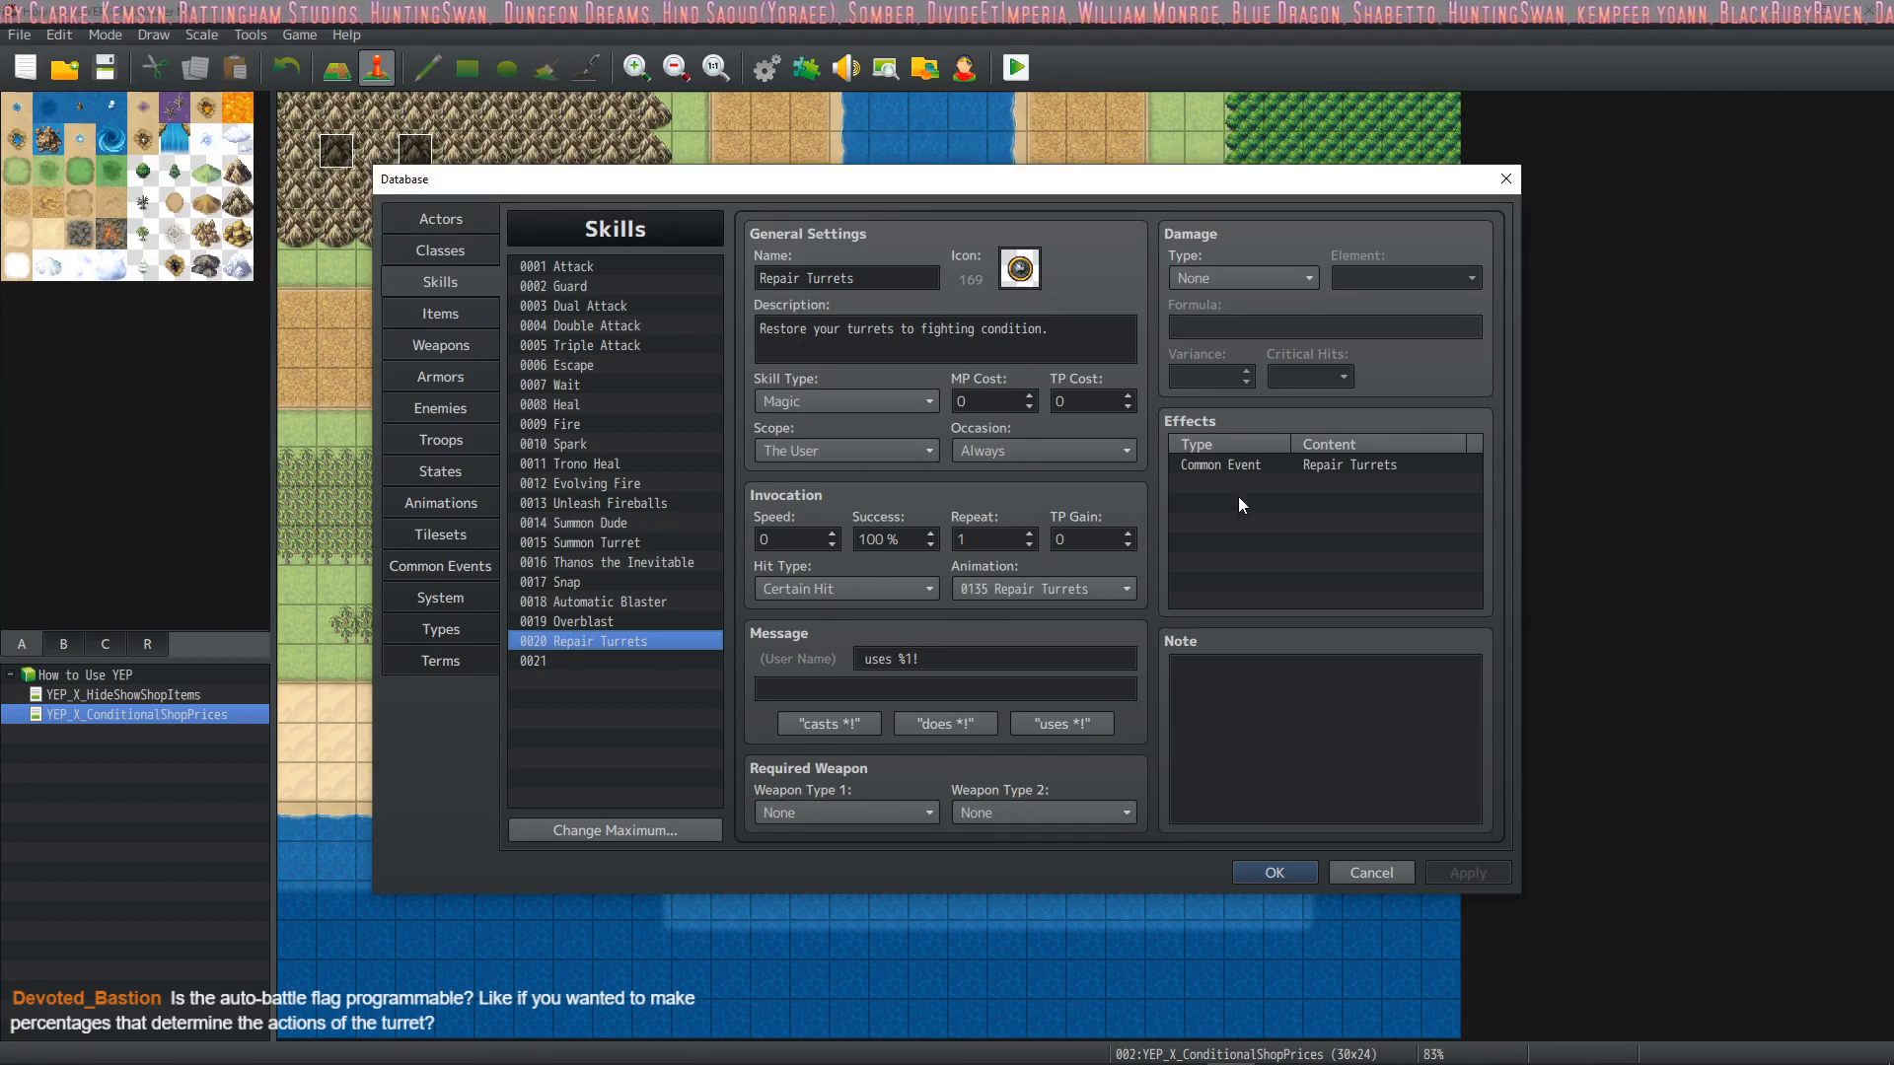
click(1233, 464)
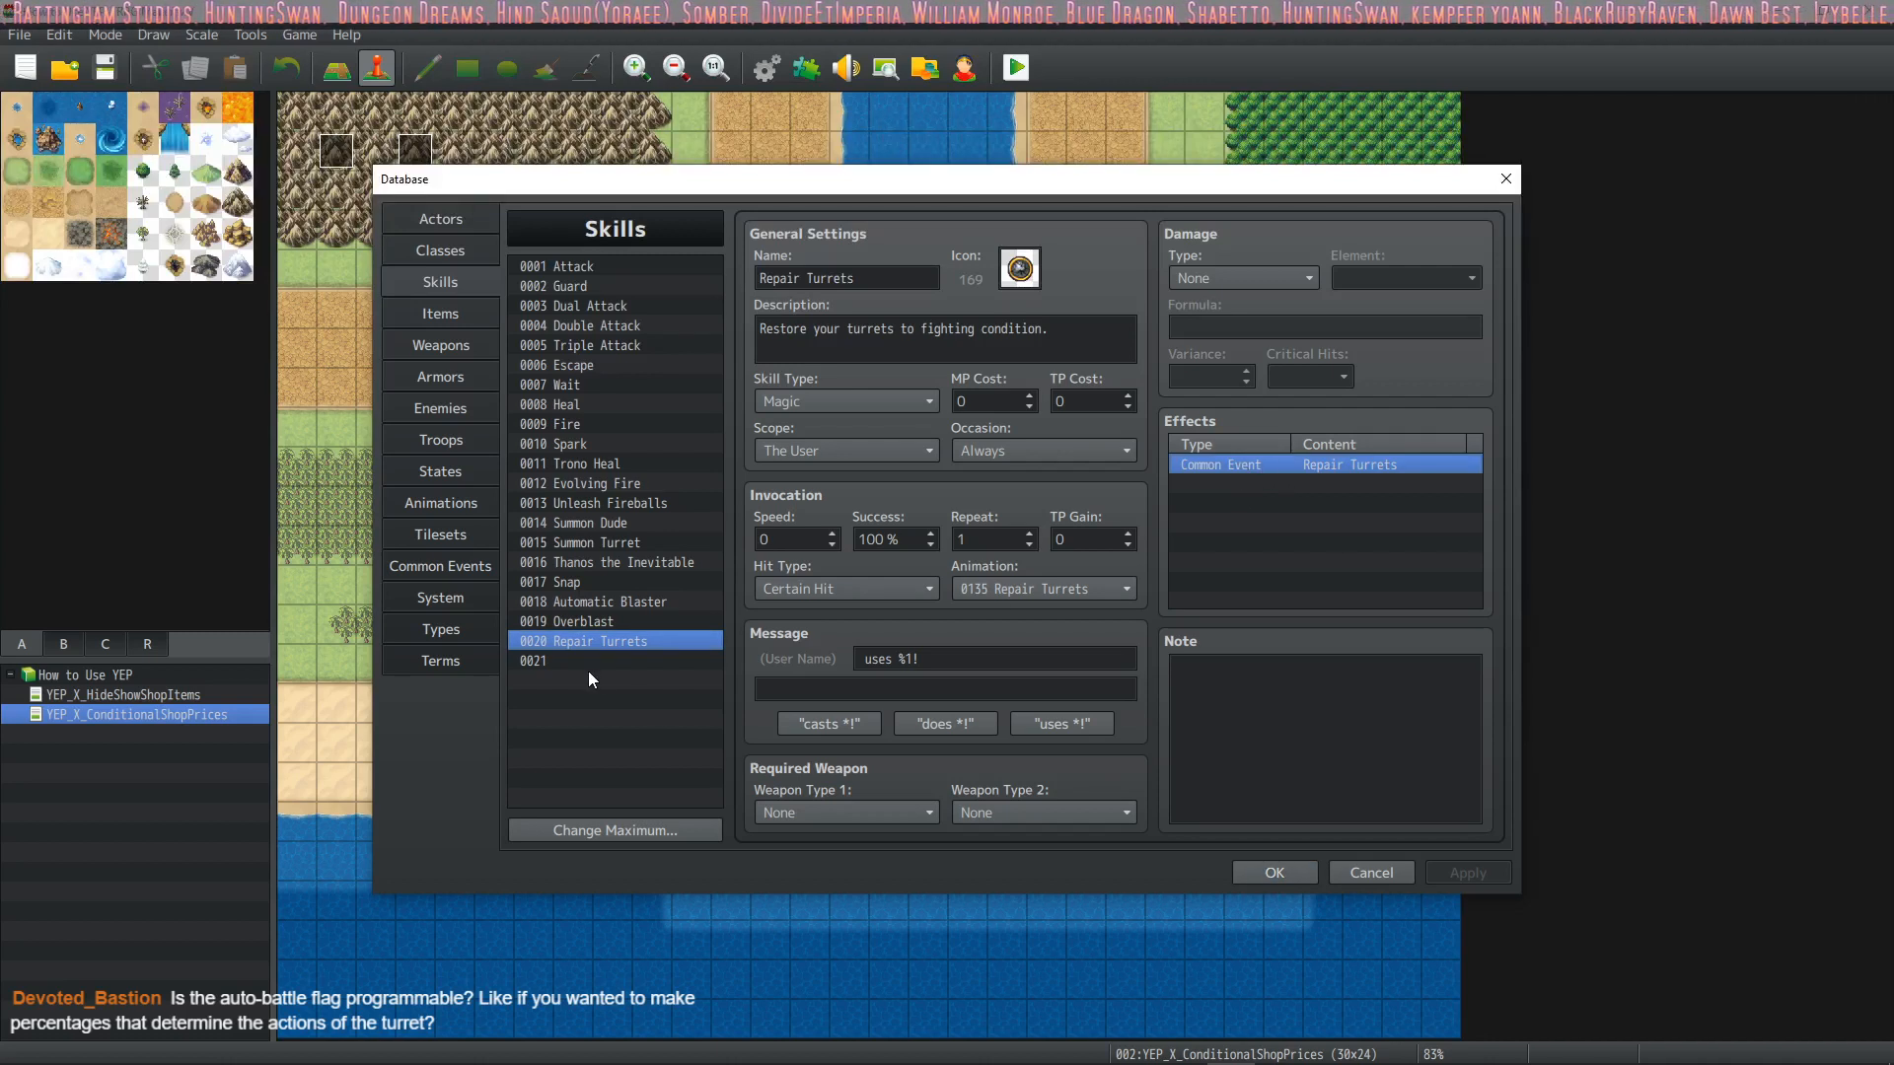
key(Down)
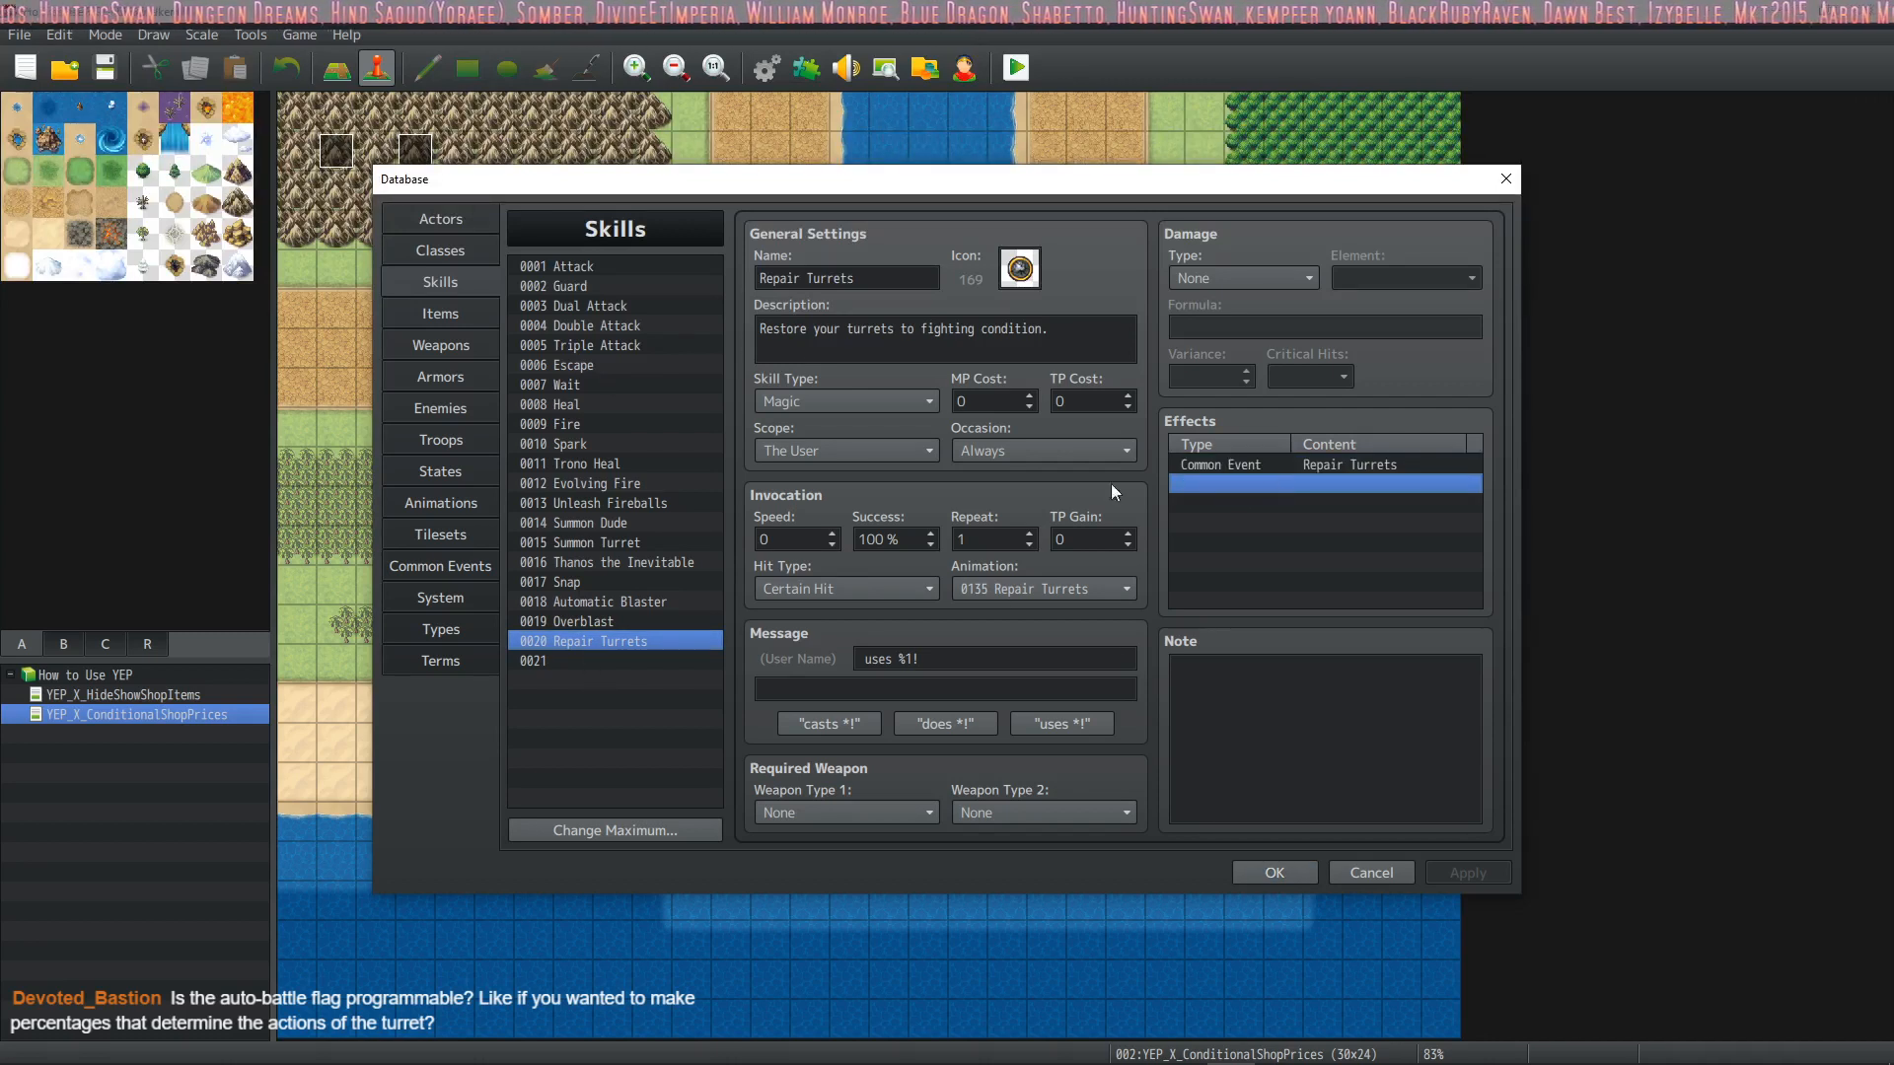
Show the Repair Turrets common event and look at the event commands available for its contents
click(440, 565)
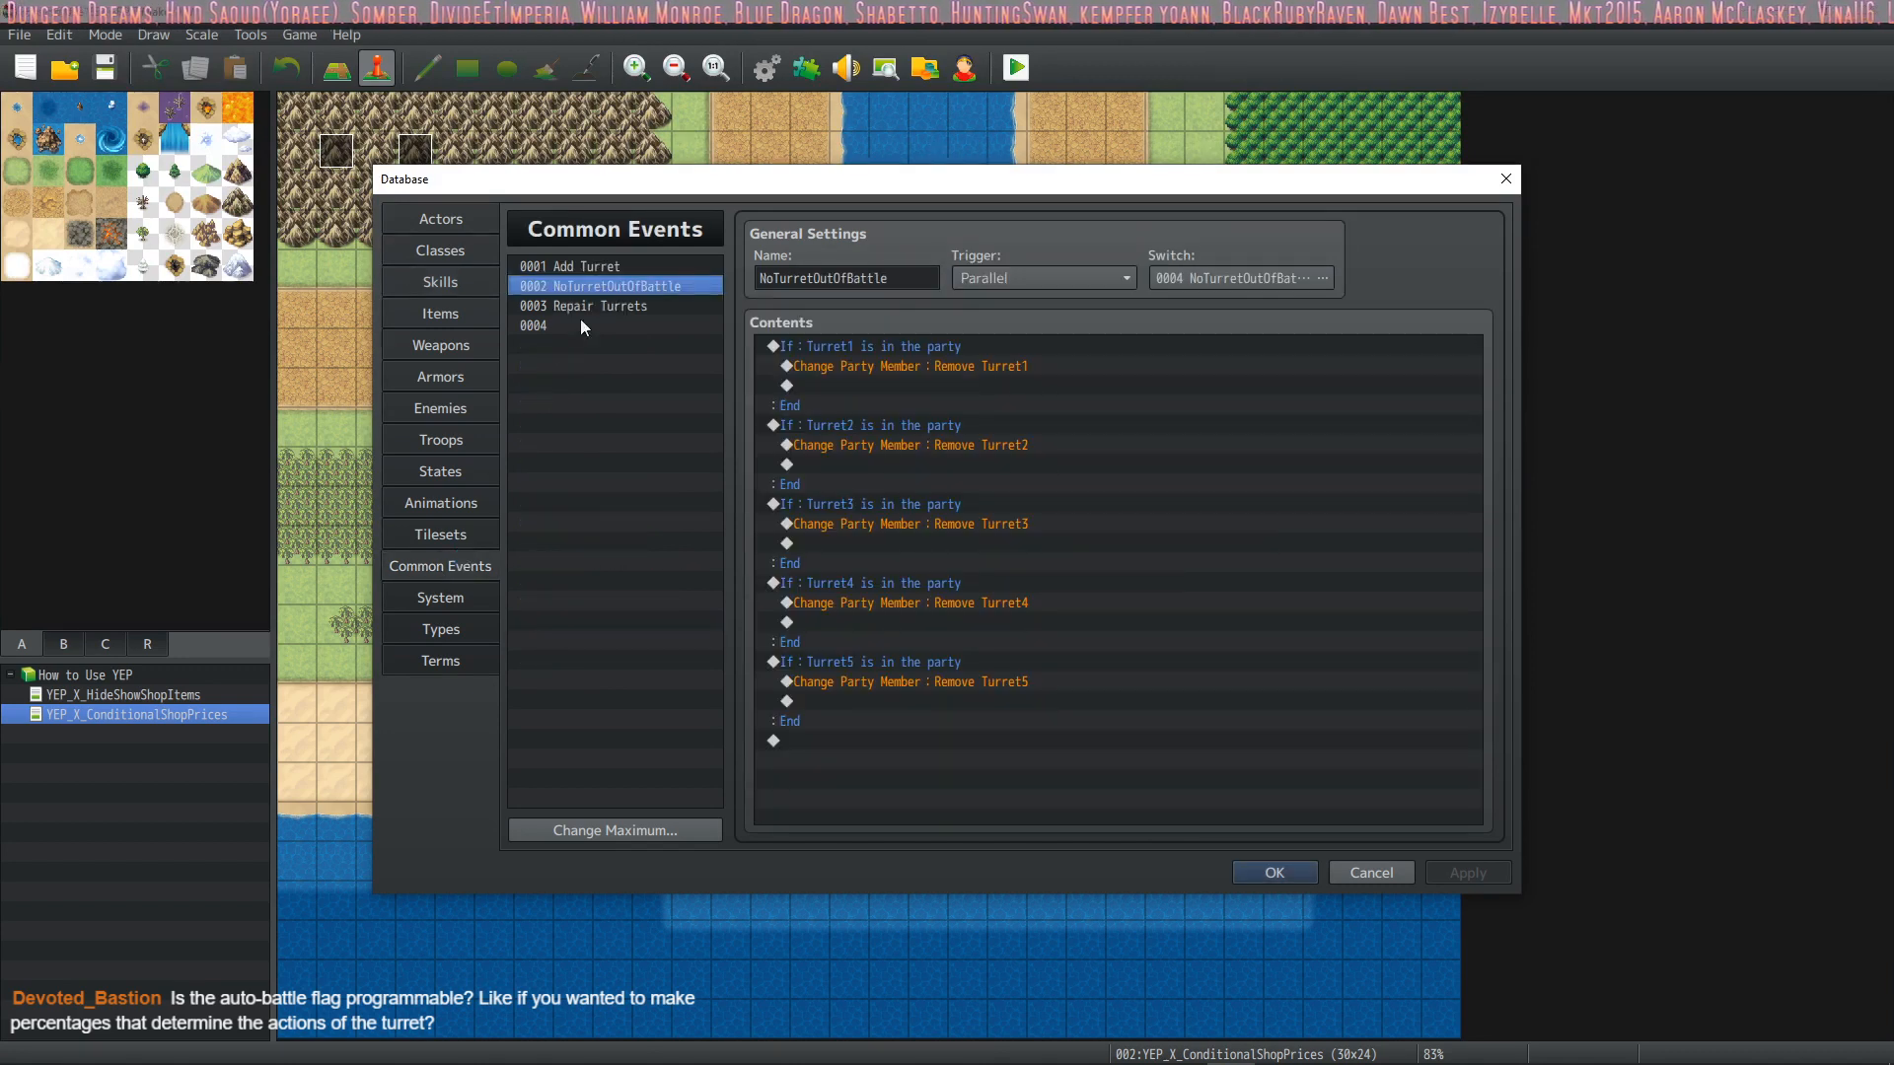
click(623, 298)
click(947, 365)
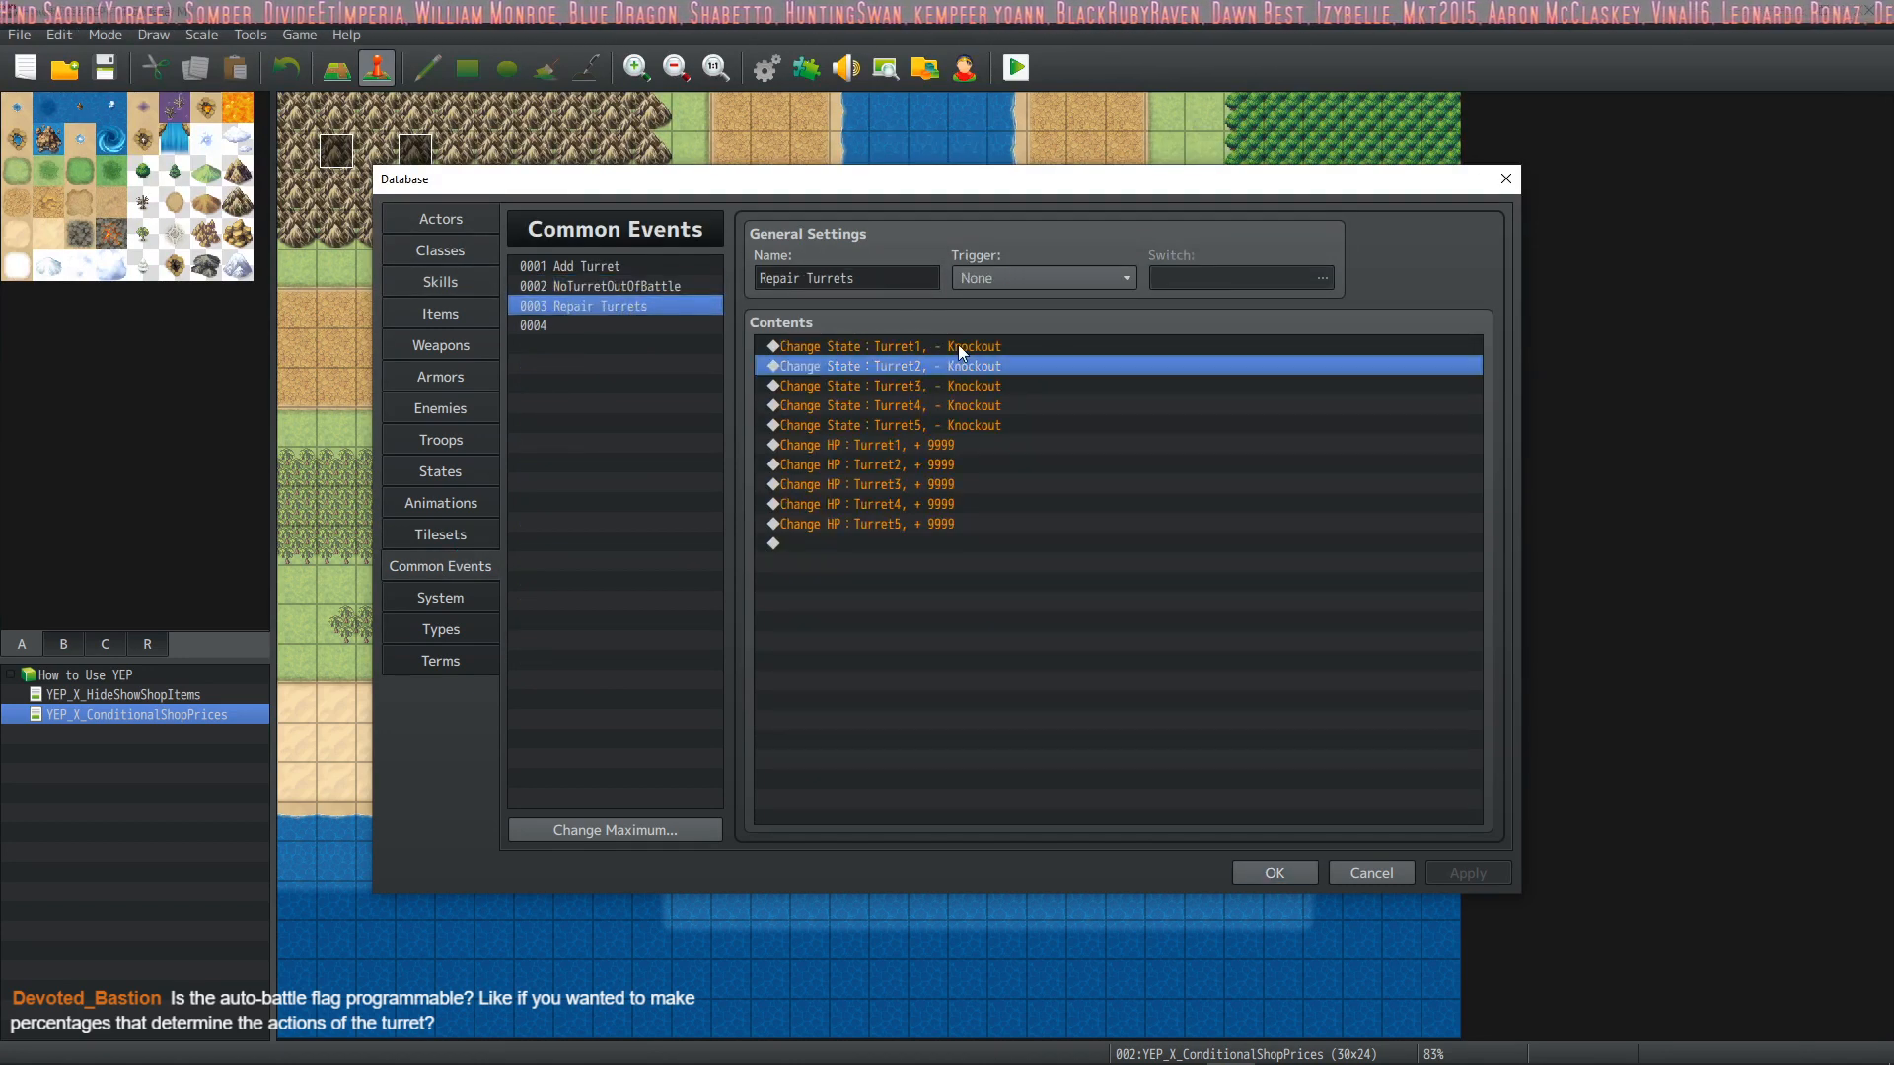
click(961, 342)
double_click(874, 543)
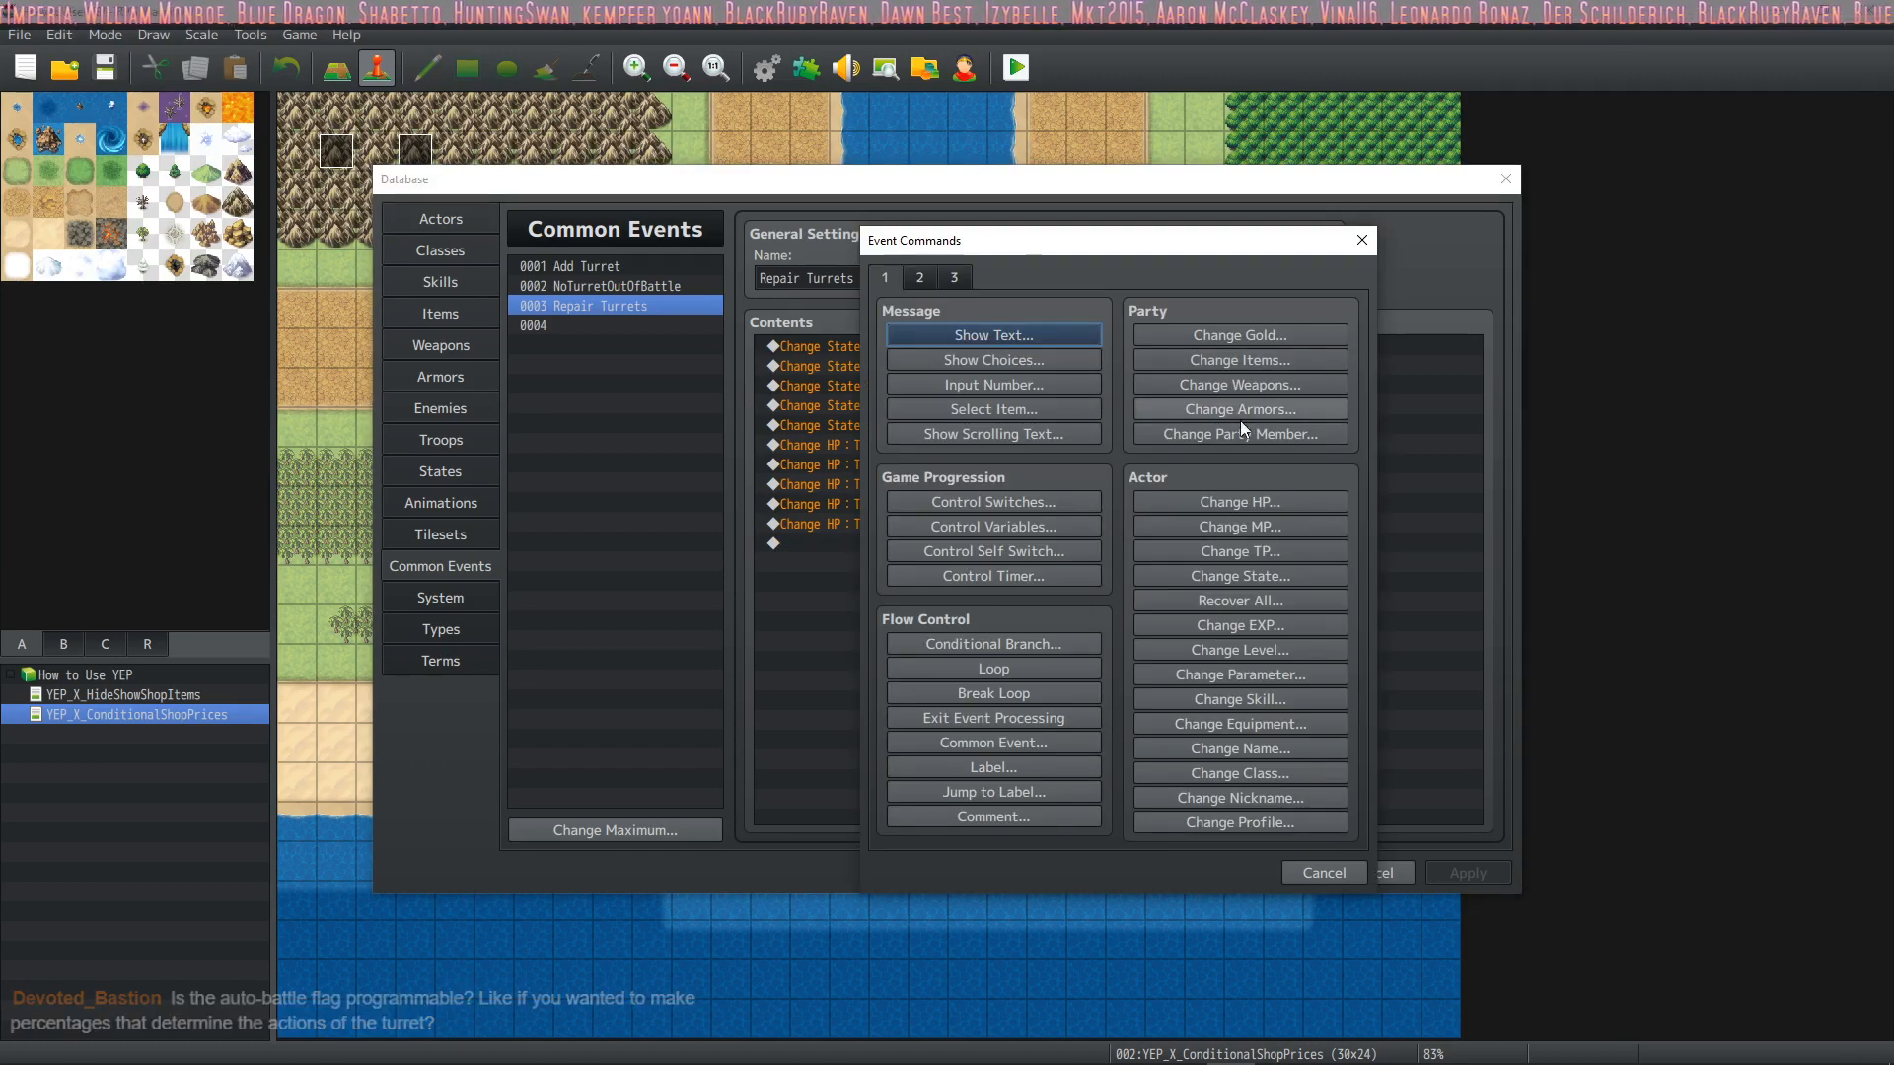
click(1324, 868)
double_click(920, 342)
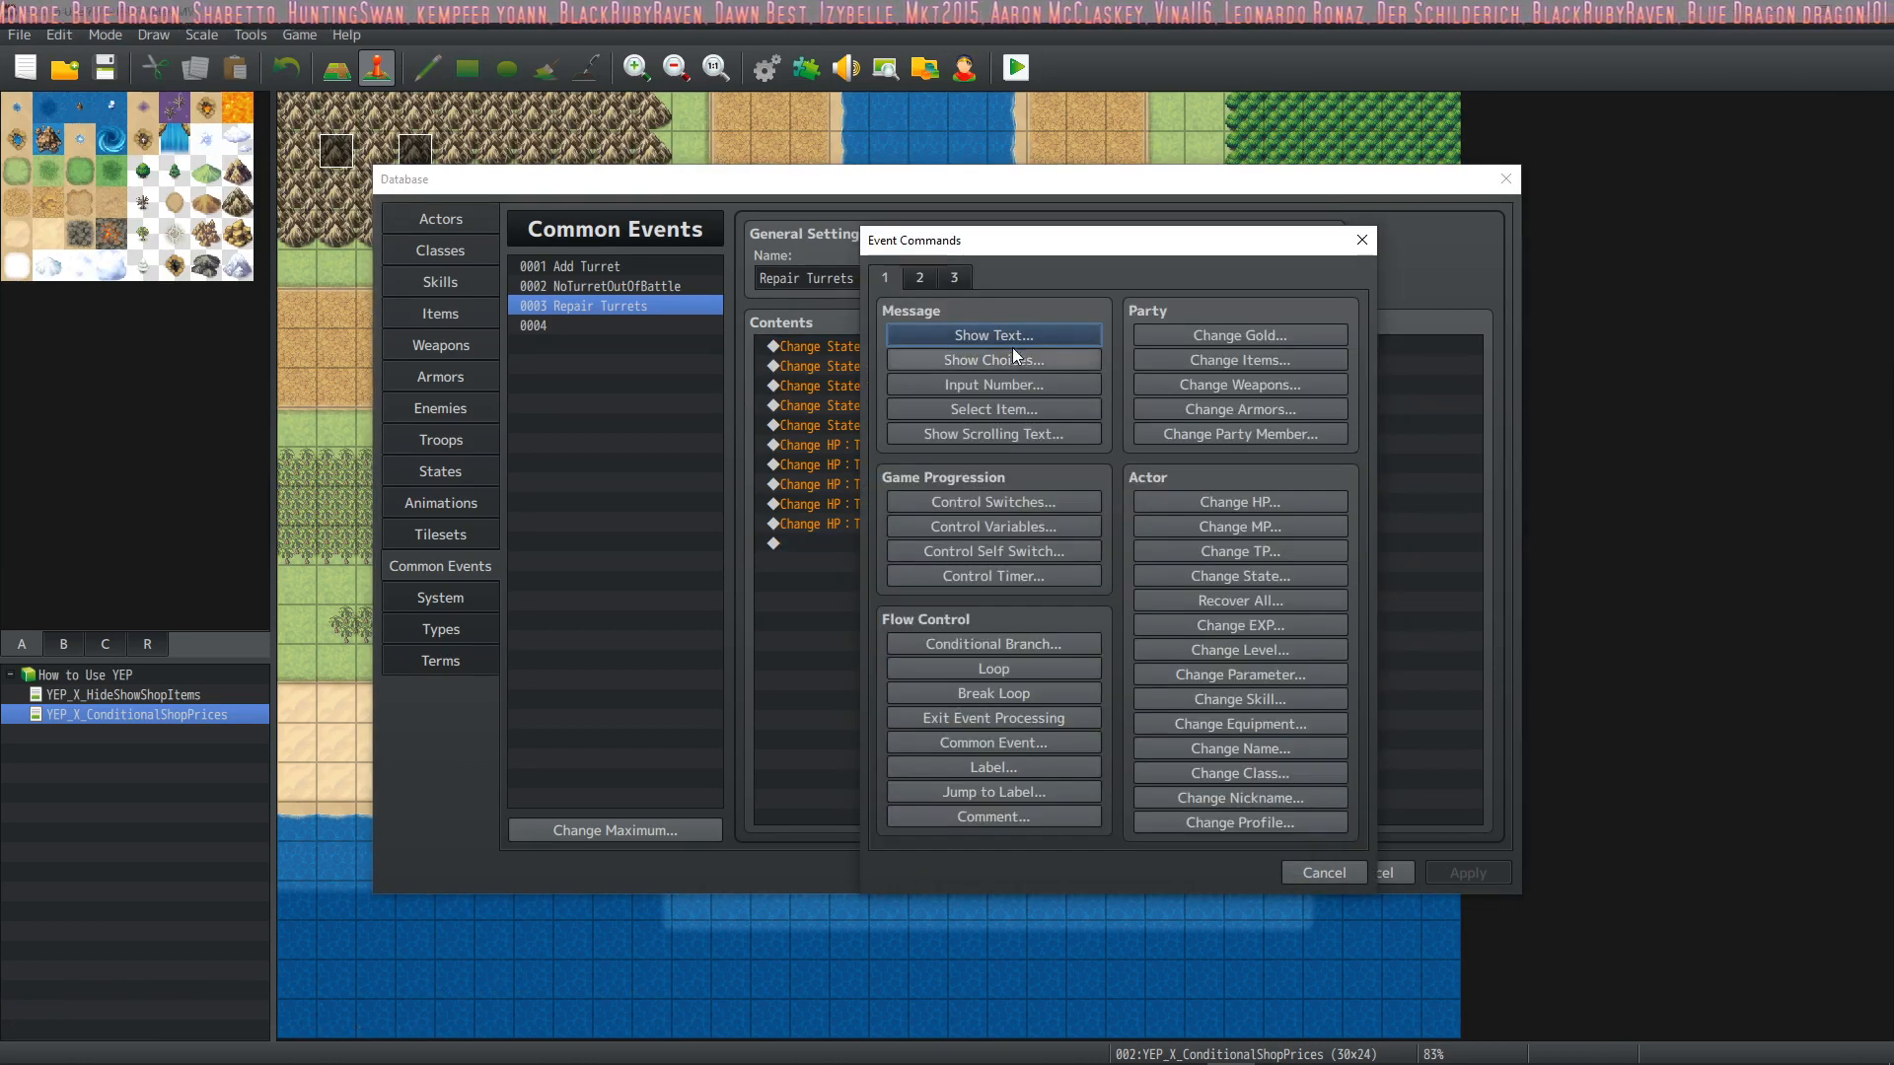
click(1294, 872)
Inspect the settings of the Change State command that removes Knockout from Turret1, and accept them as they are
key(space)
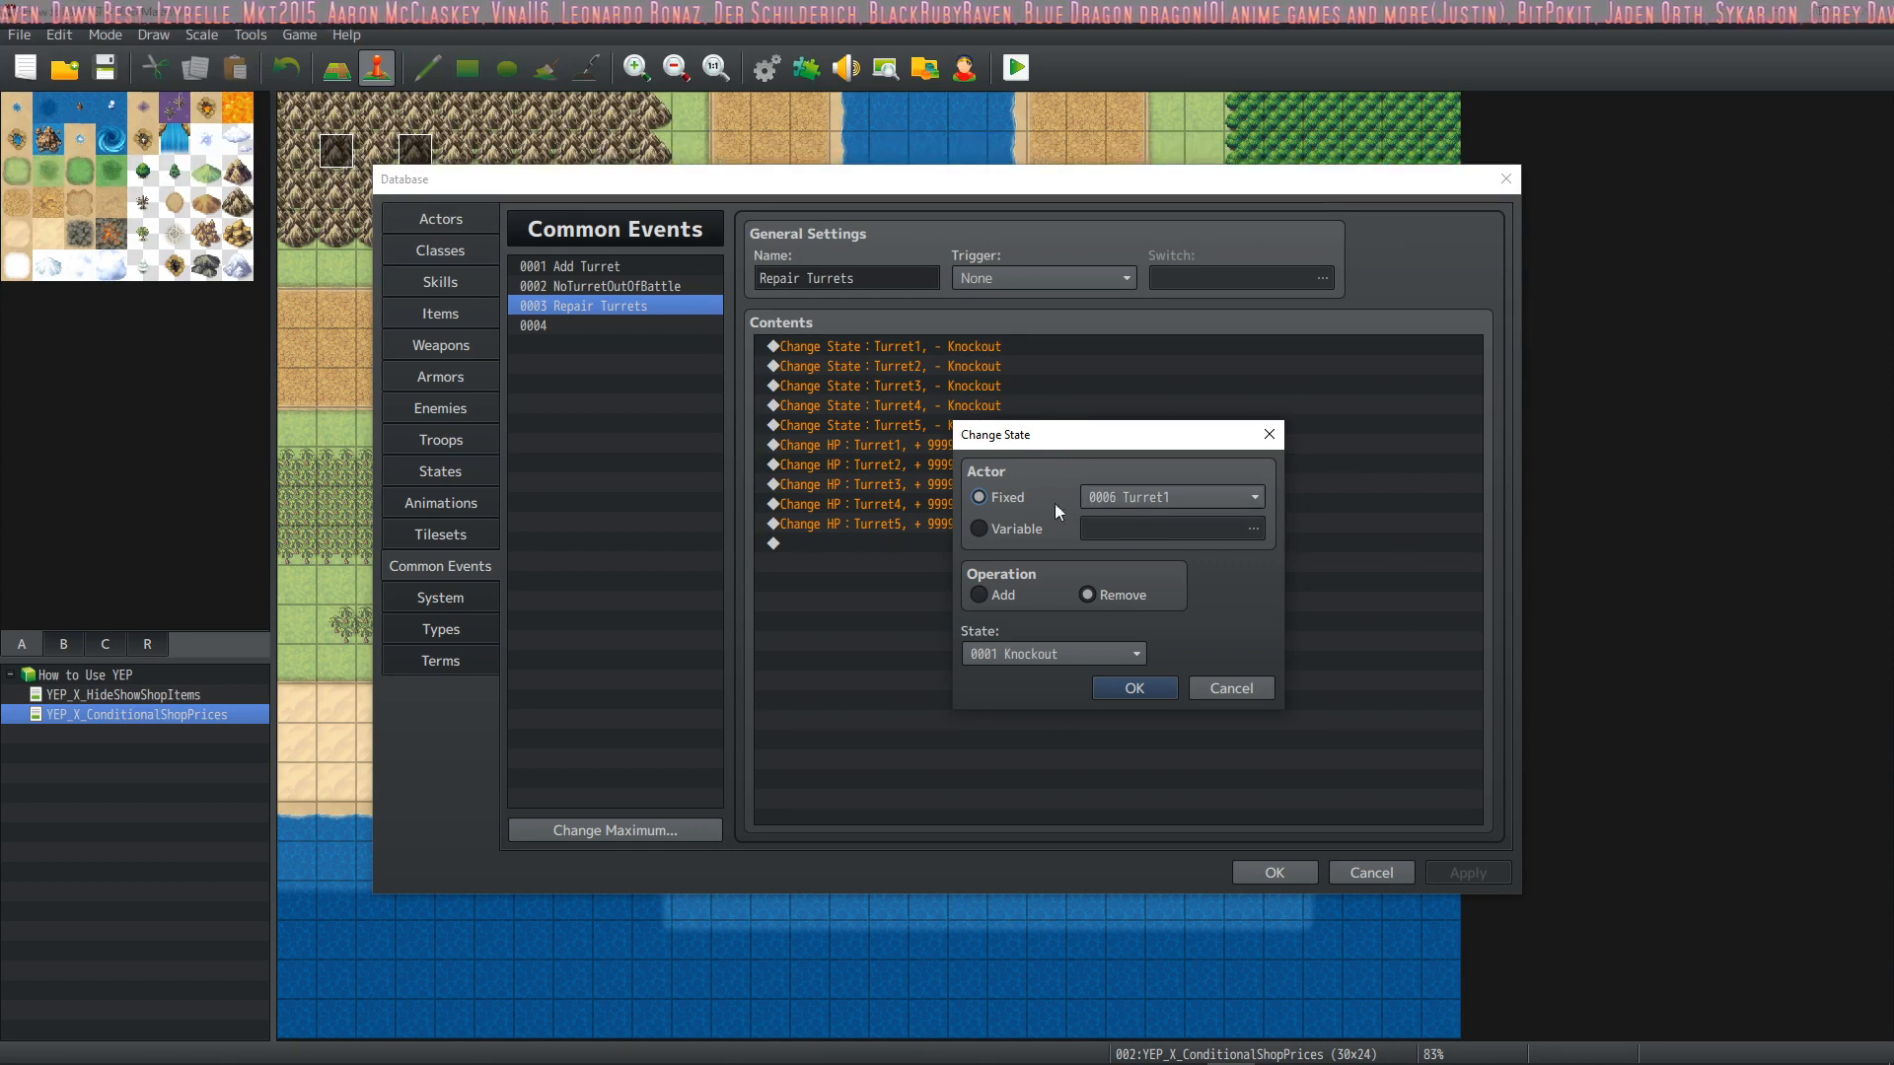
click(1134, 687)
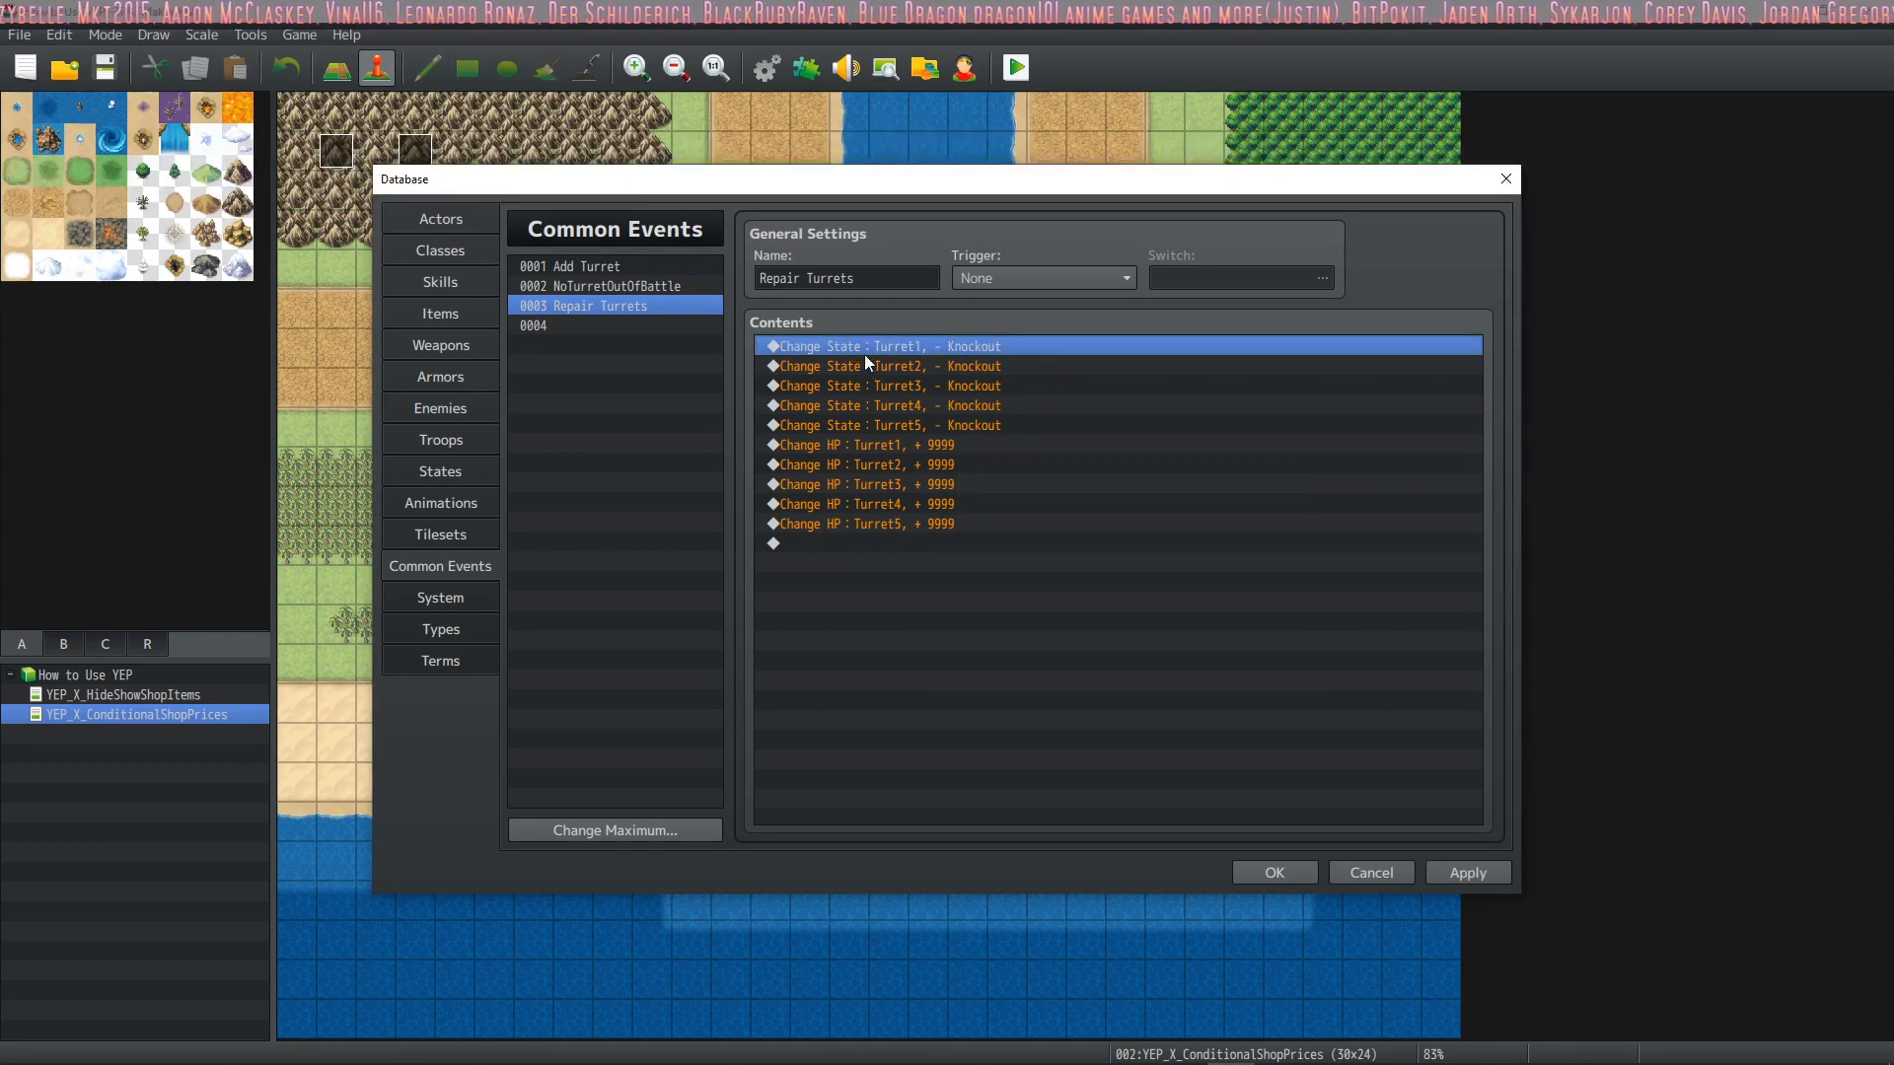
double_click(948, 345)
click(1332, 873)
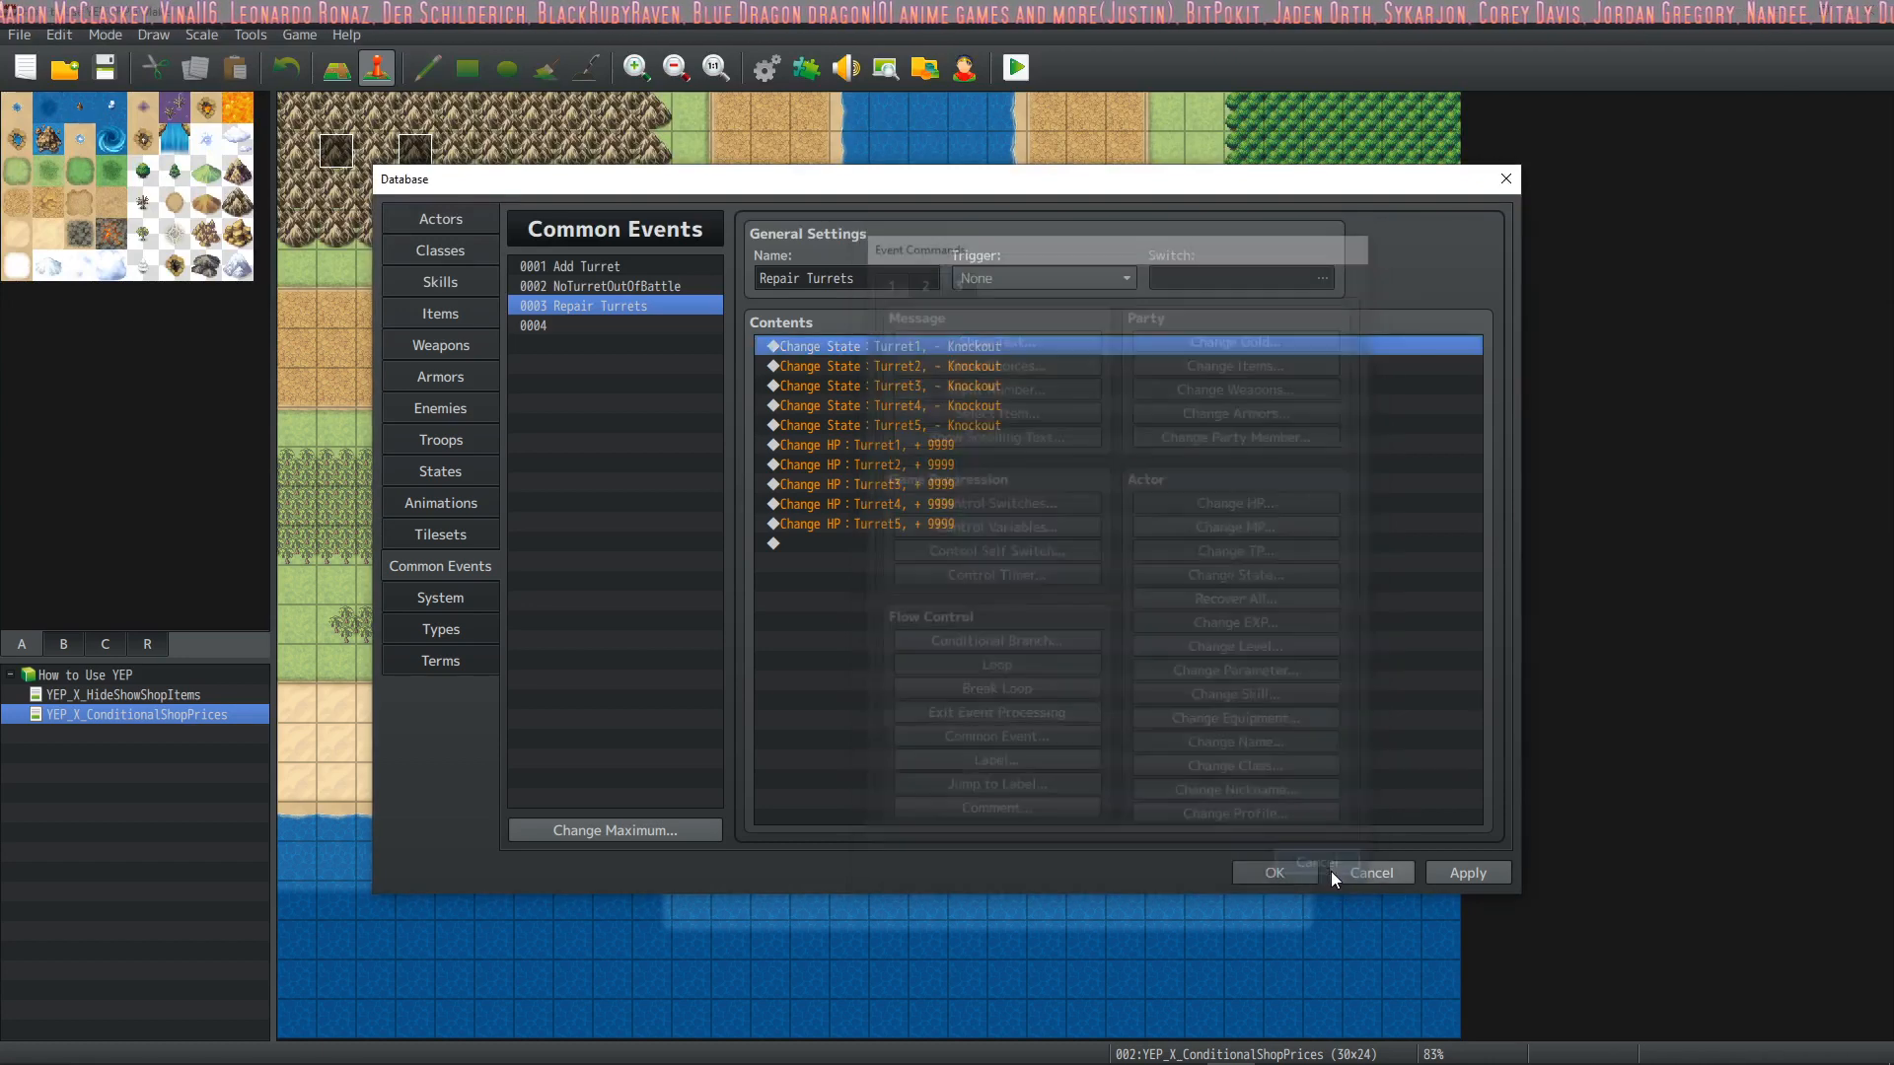
key(space)
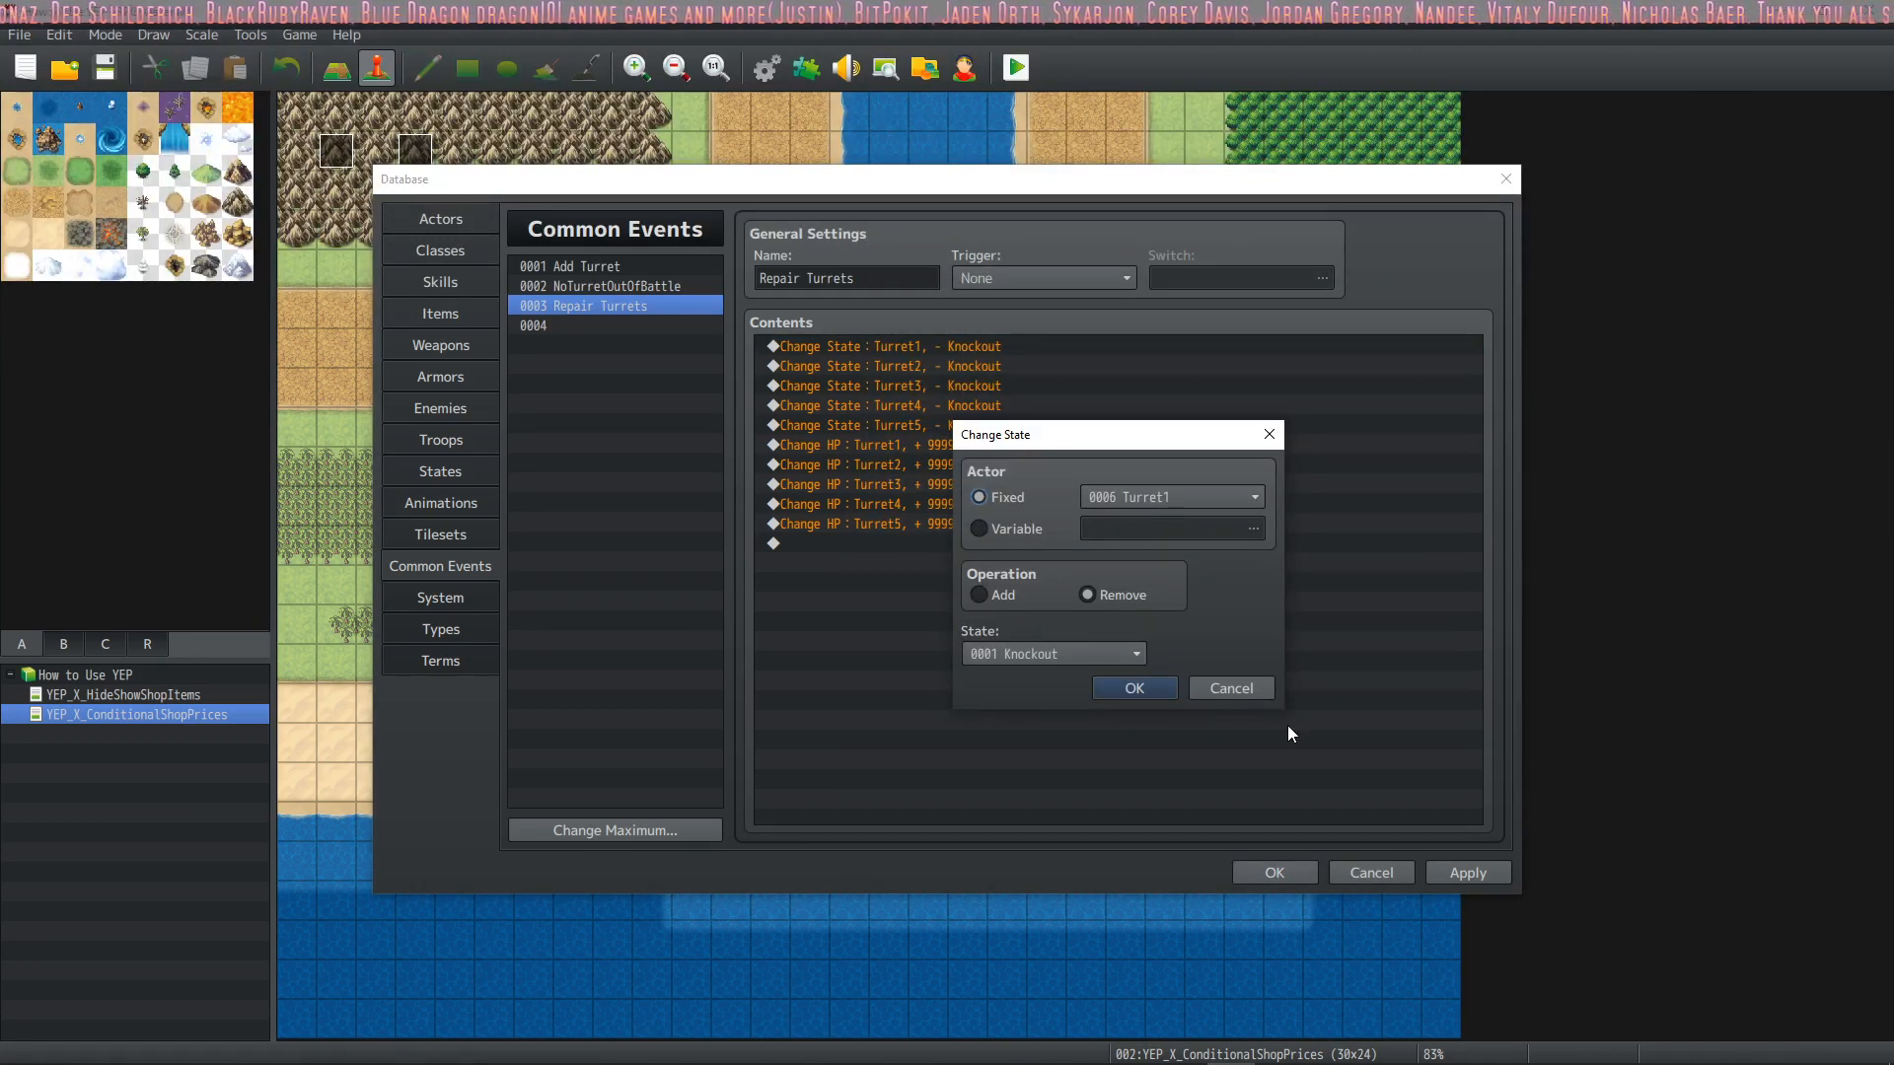
click(1246, 683)
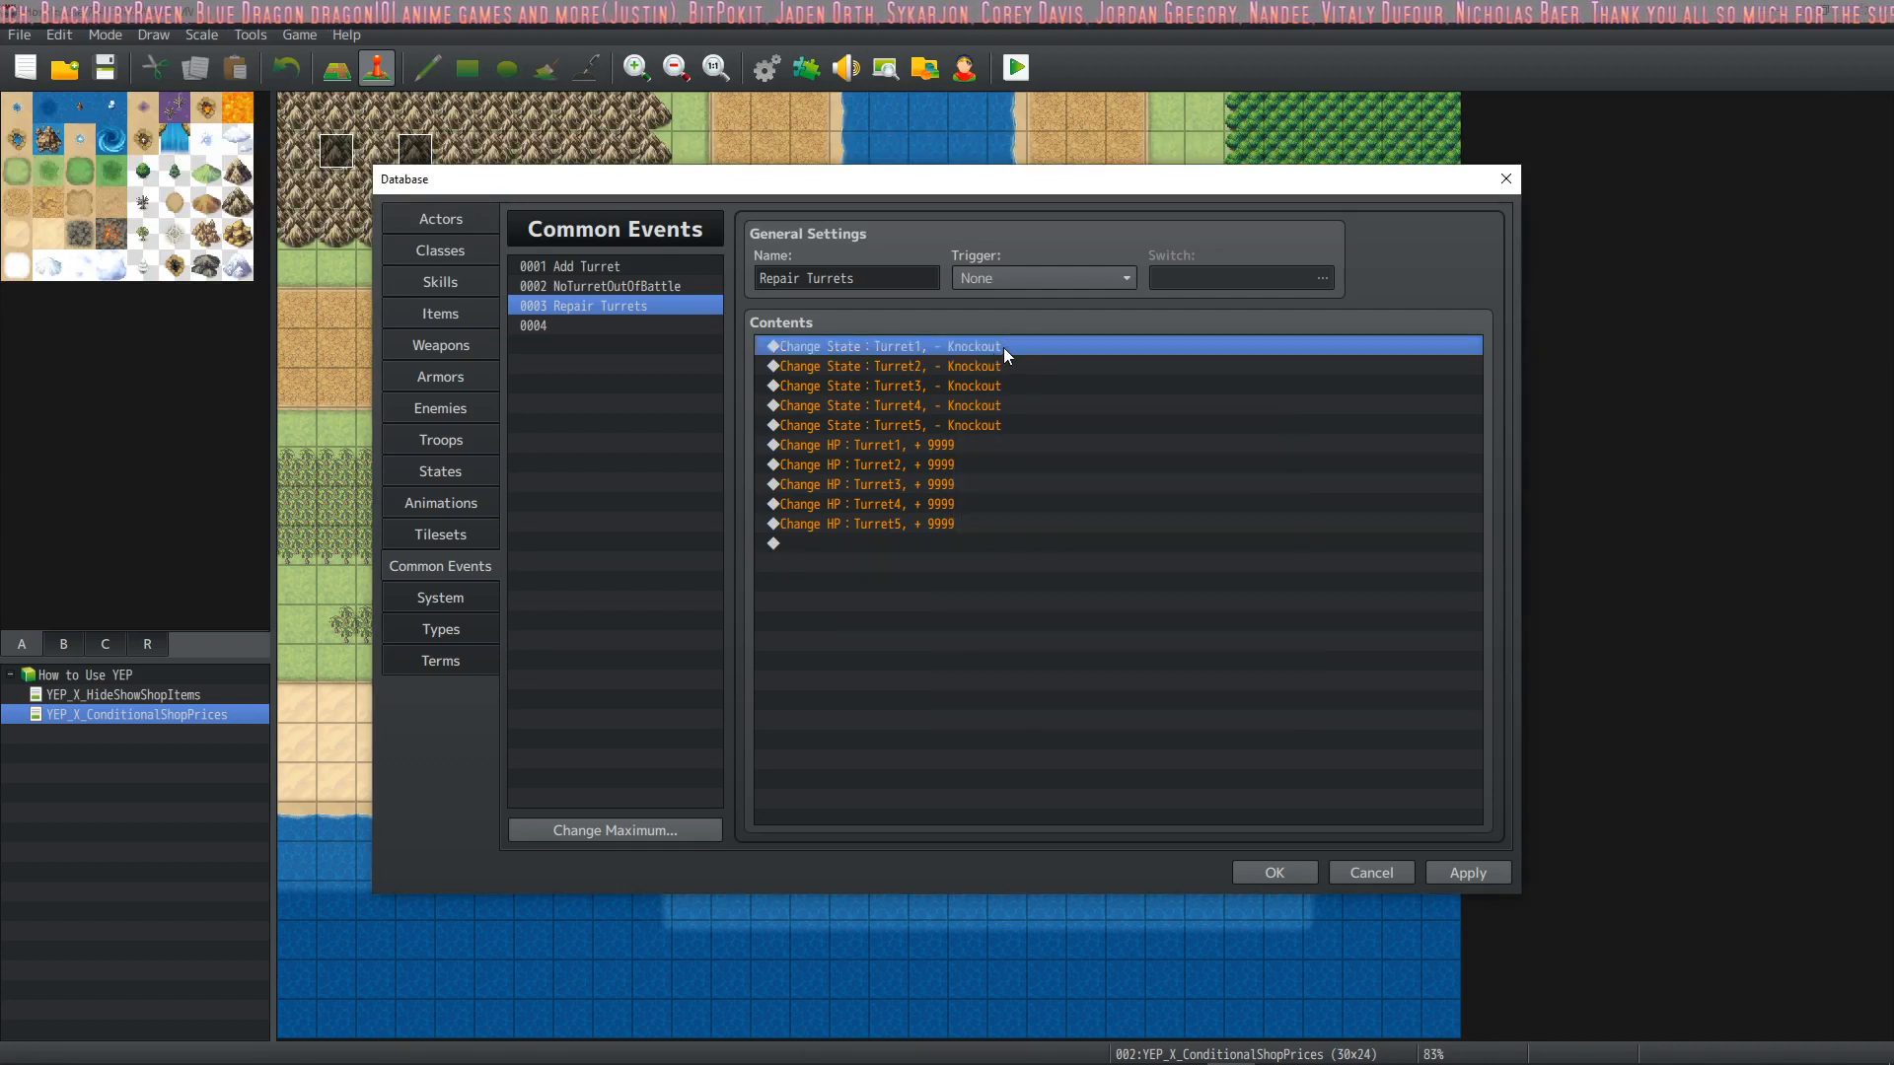
double_click(1004, 347)
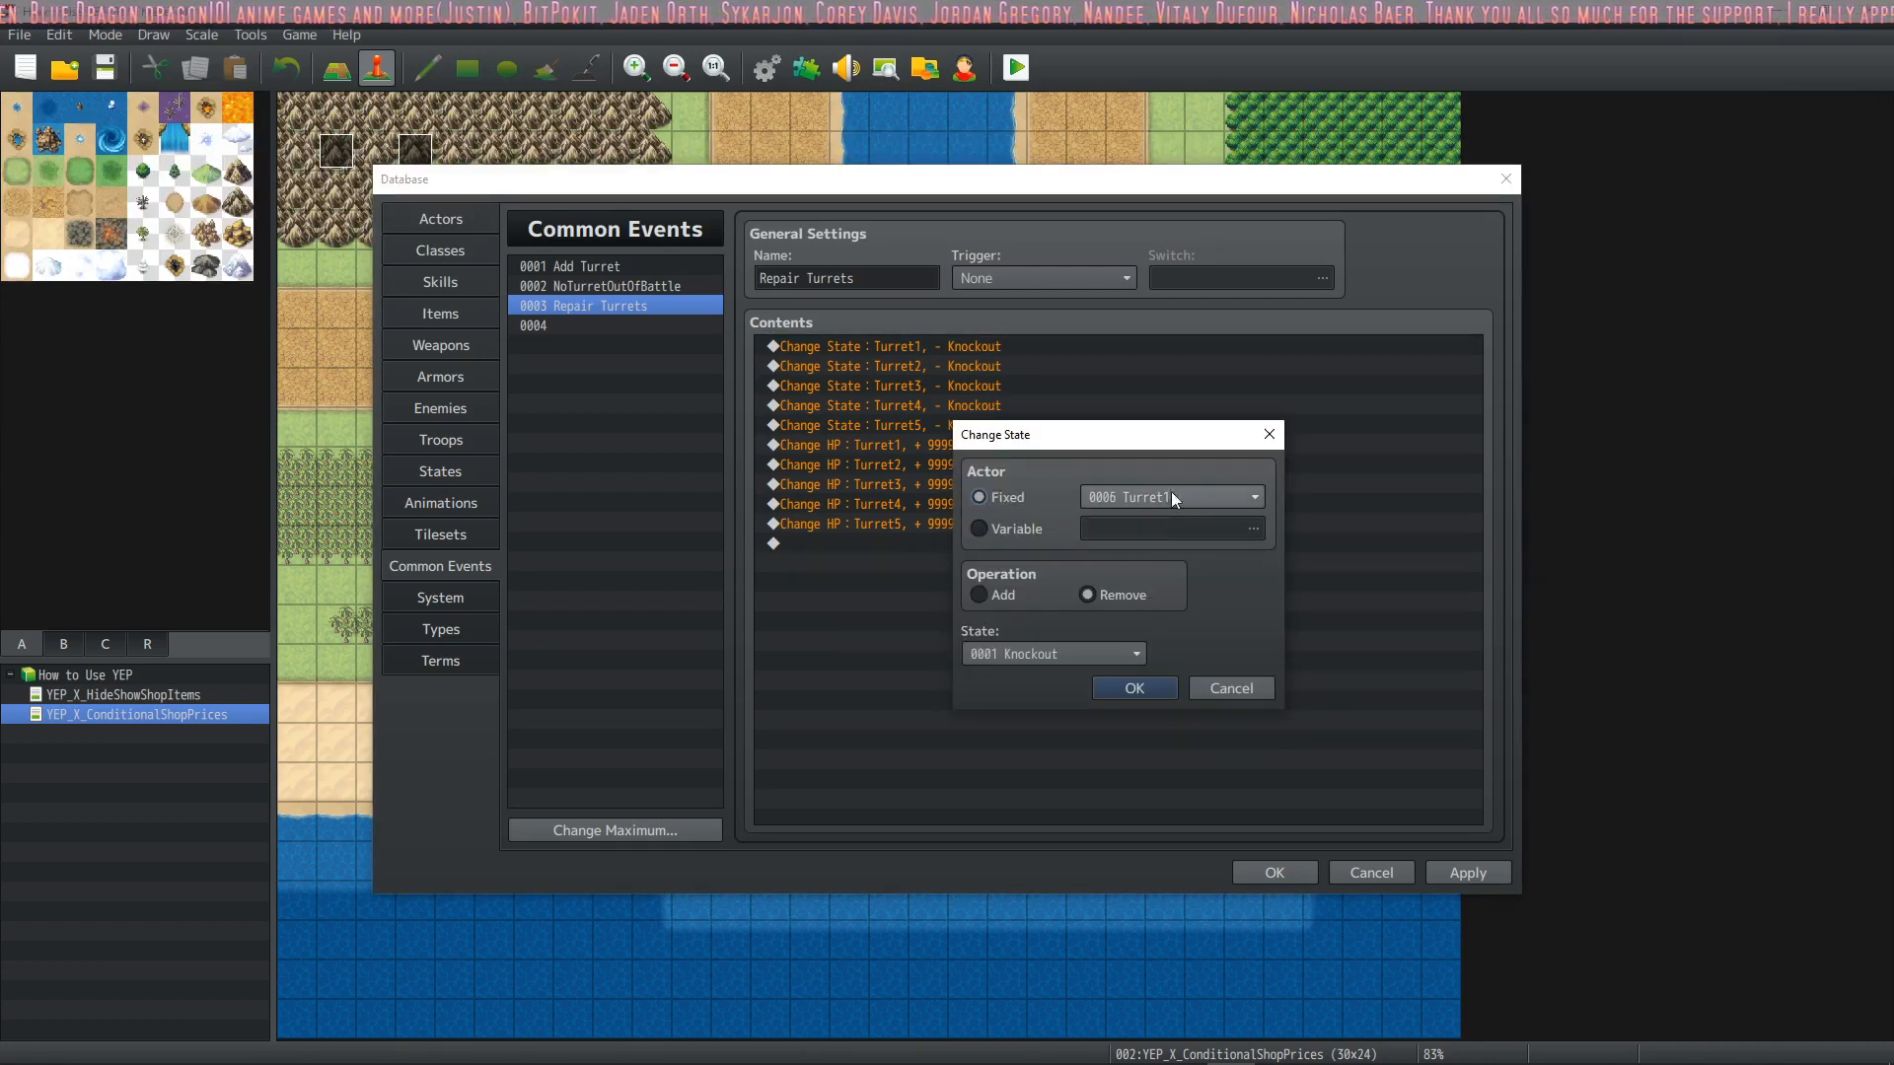
click(1152, 689)
Go through the Change State commands that remove Knockout from Turret1 through Turret5
click(996, 366)
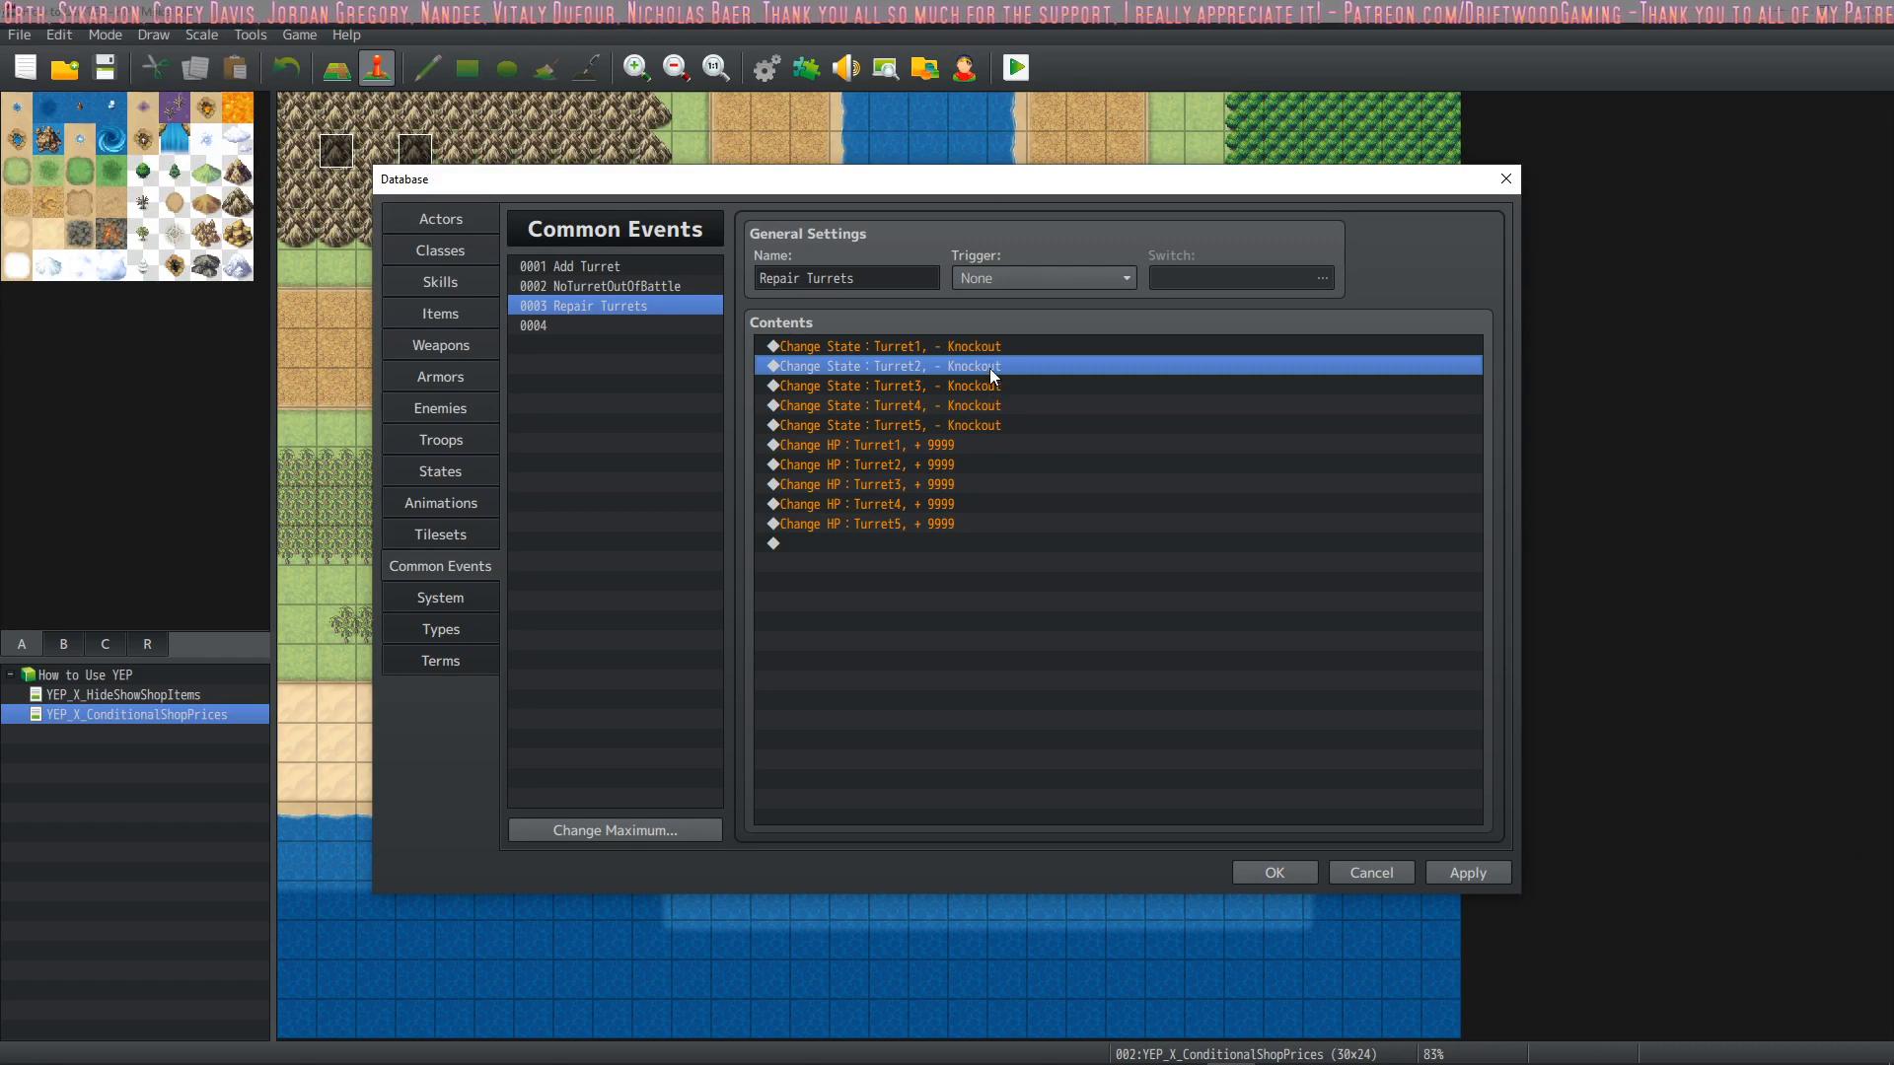
click(992, 380)
click(1004, 343)
click(990, 369)
click(992, 386)
click(990, 405)
click(991, 425)
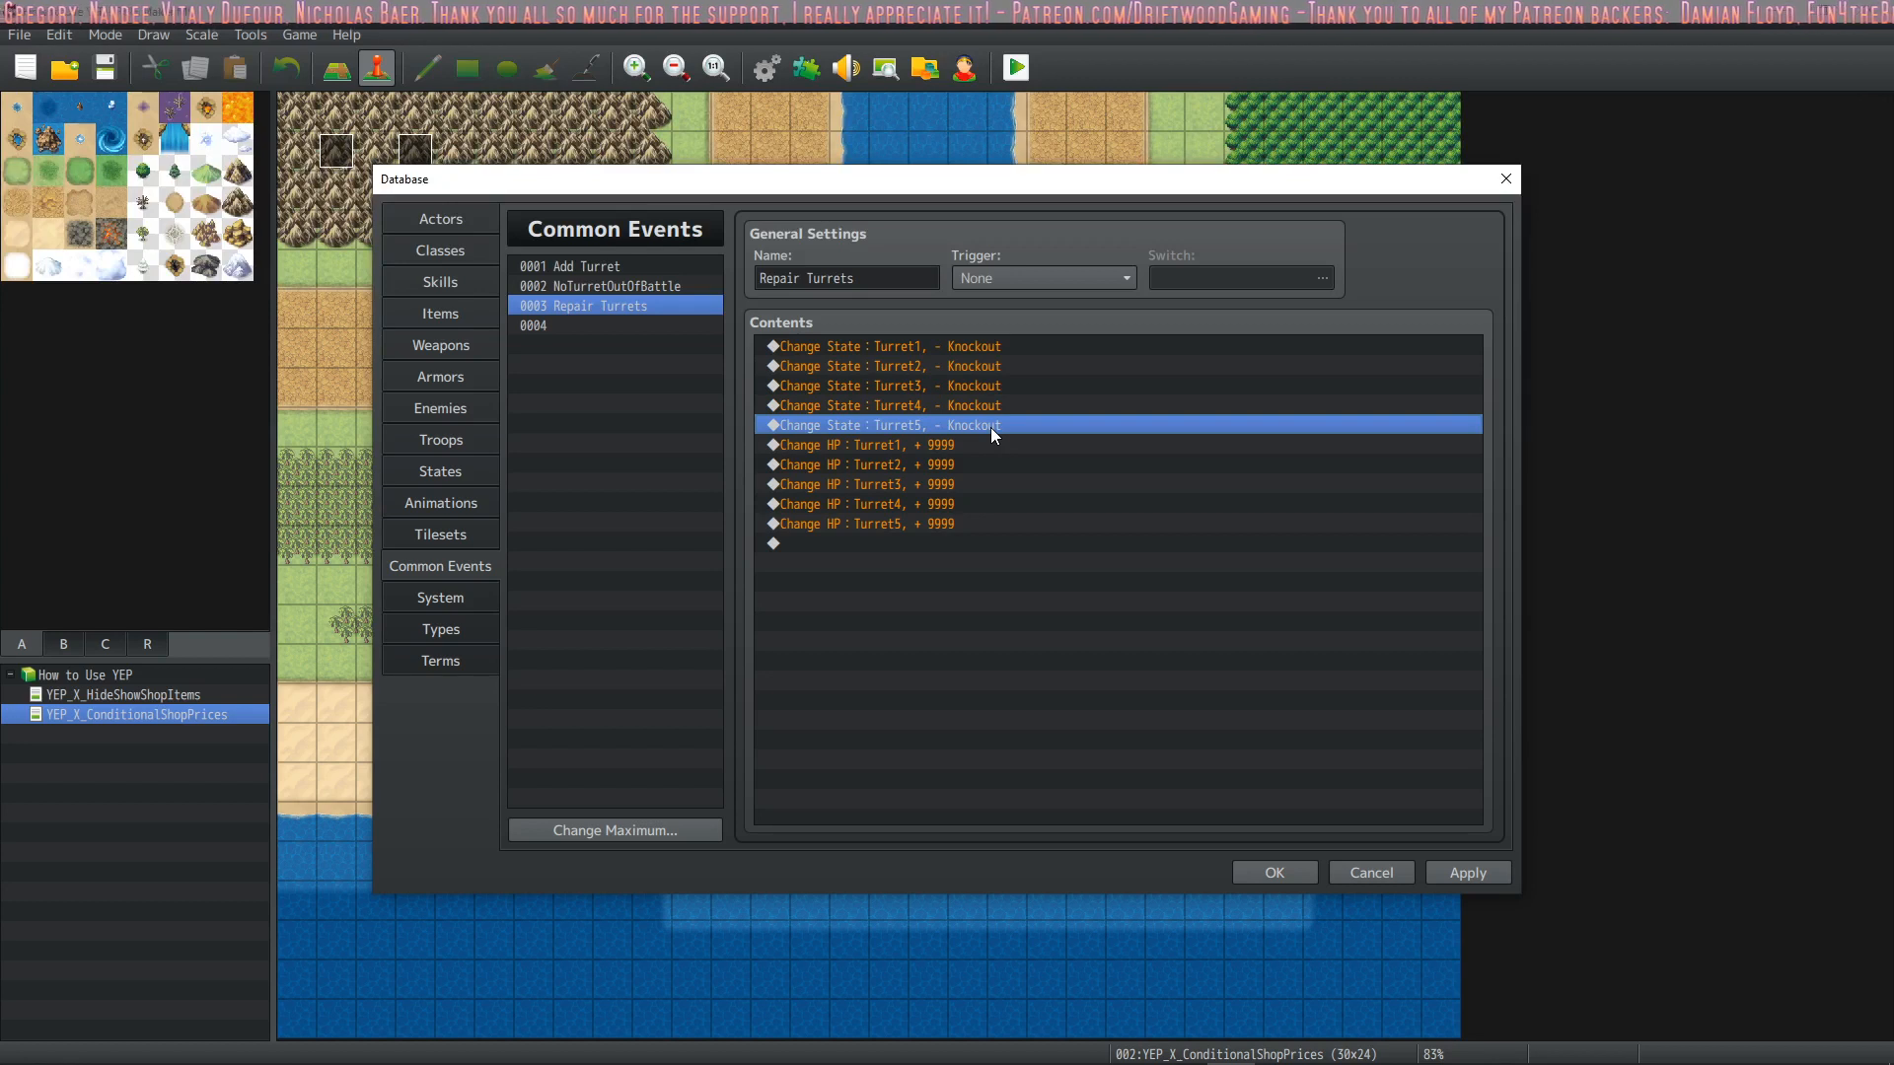
Go through the Change HP commands that give the turrets + 9999 HP, from Turret1 to Turret4
click(973, 441)
click(967, 463)
click(960, 444)
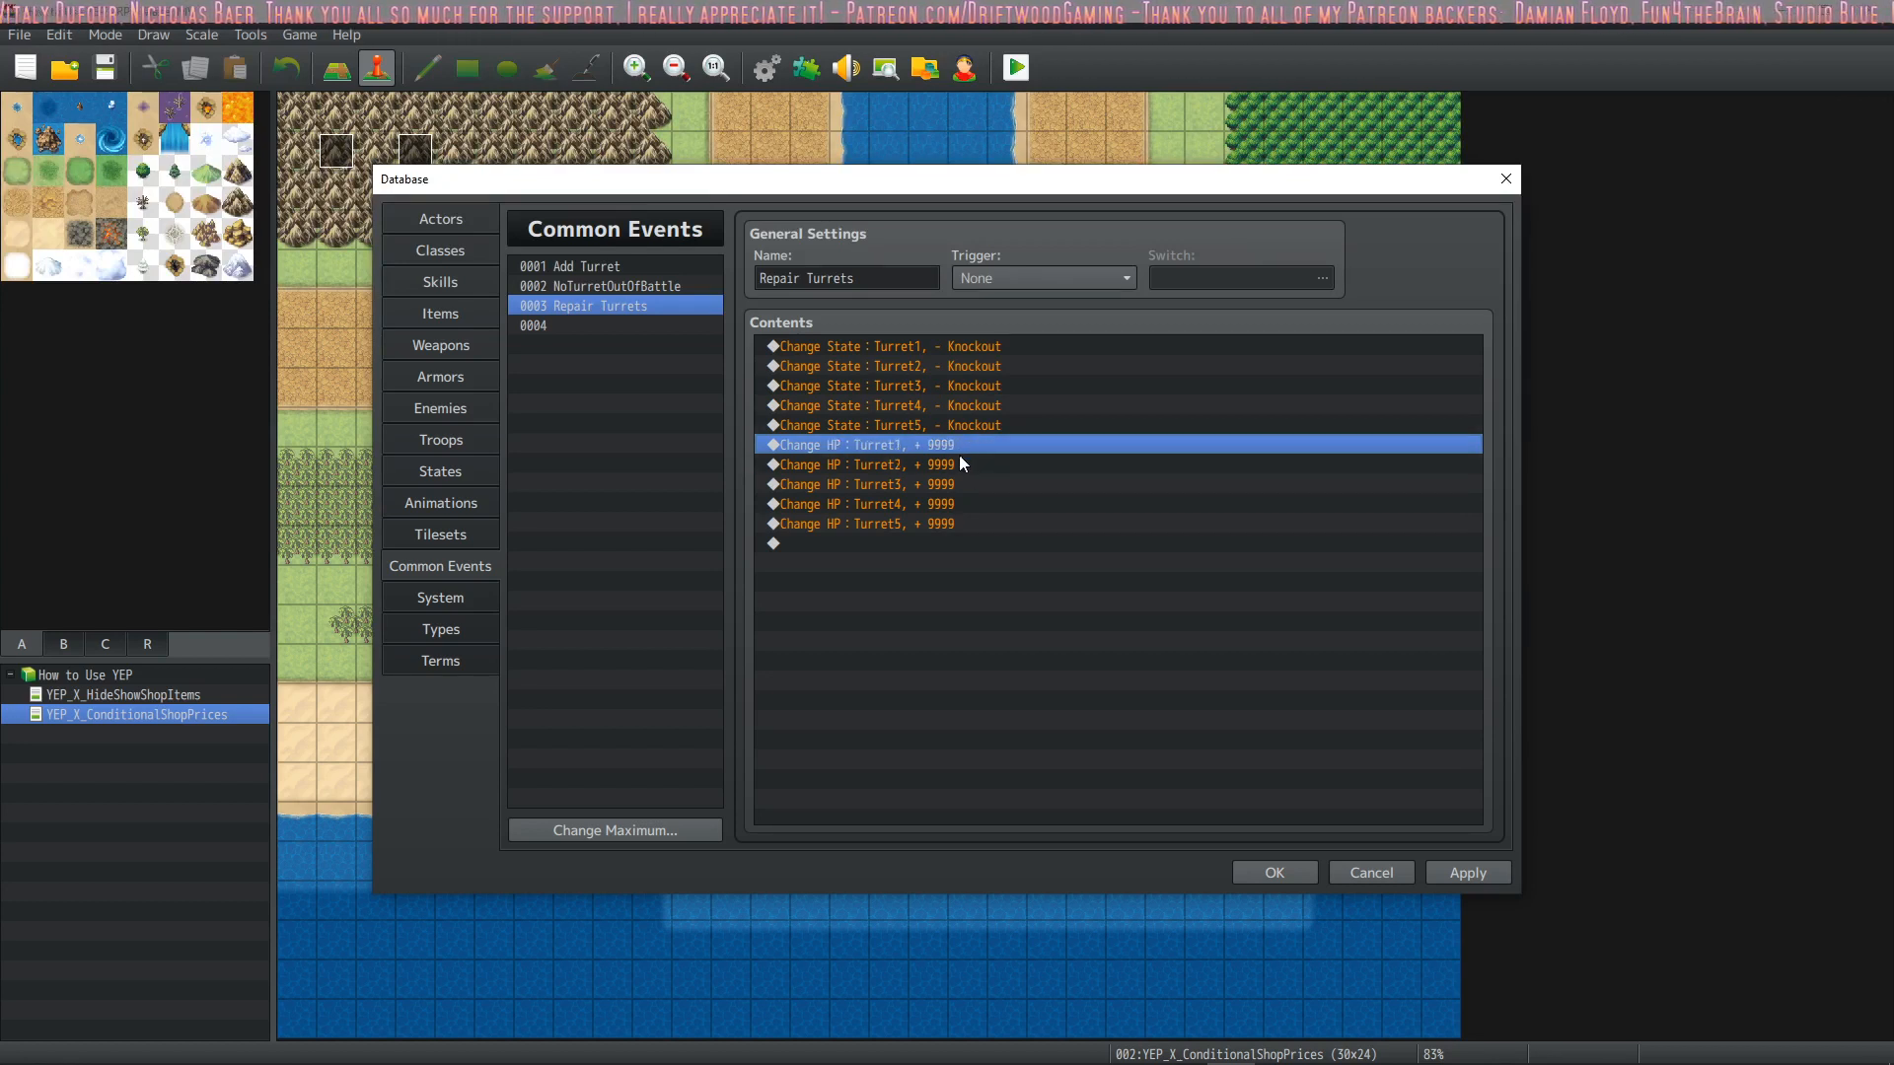
click(956, 460)
click(956, 443)
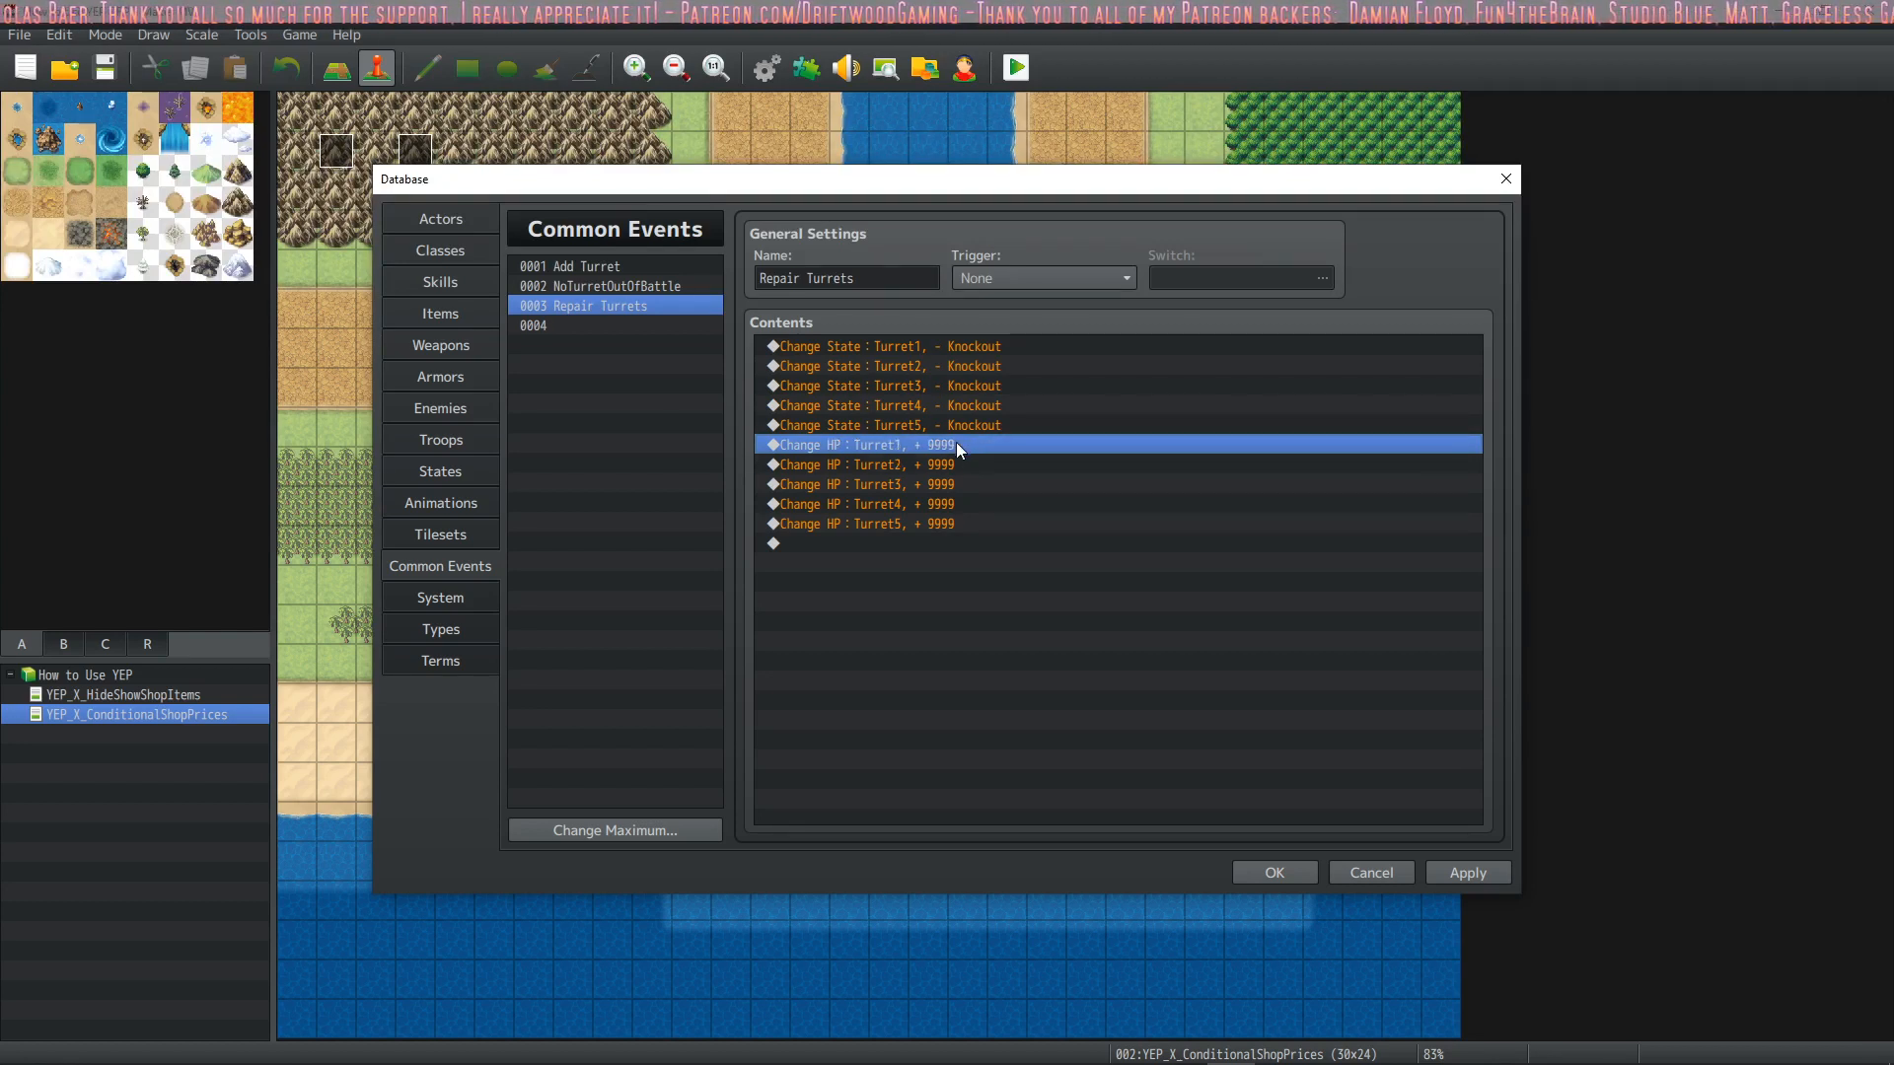
click(949, 461)
click(950, 488)
double_click(949, 509)
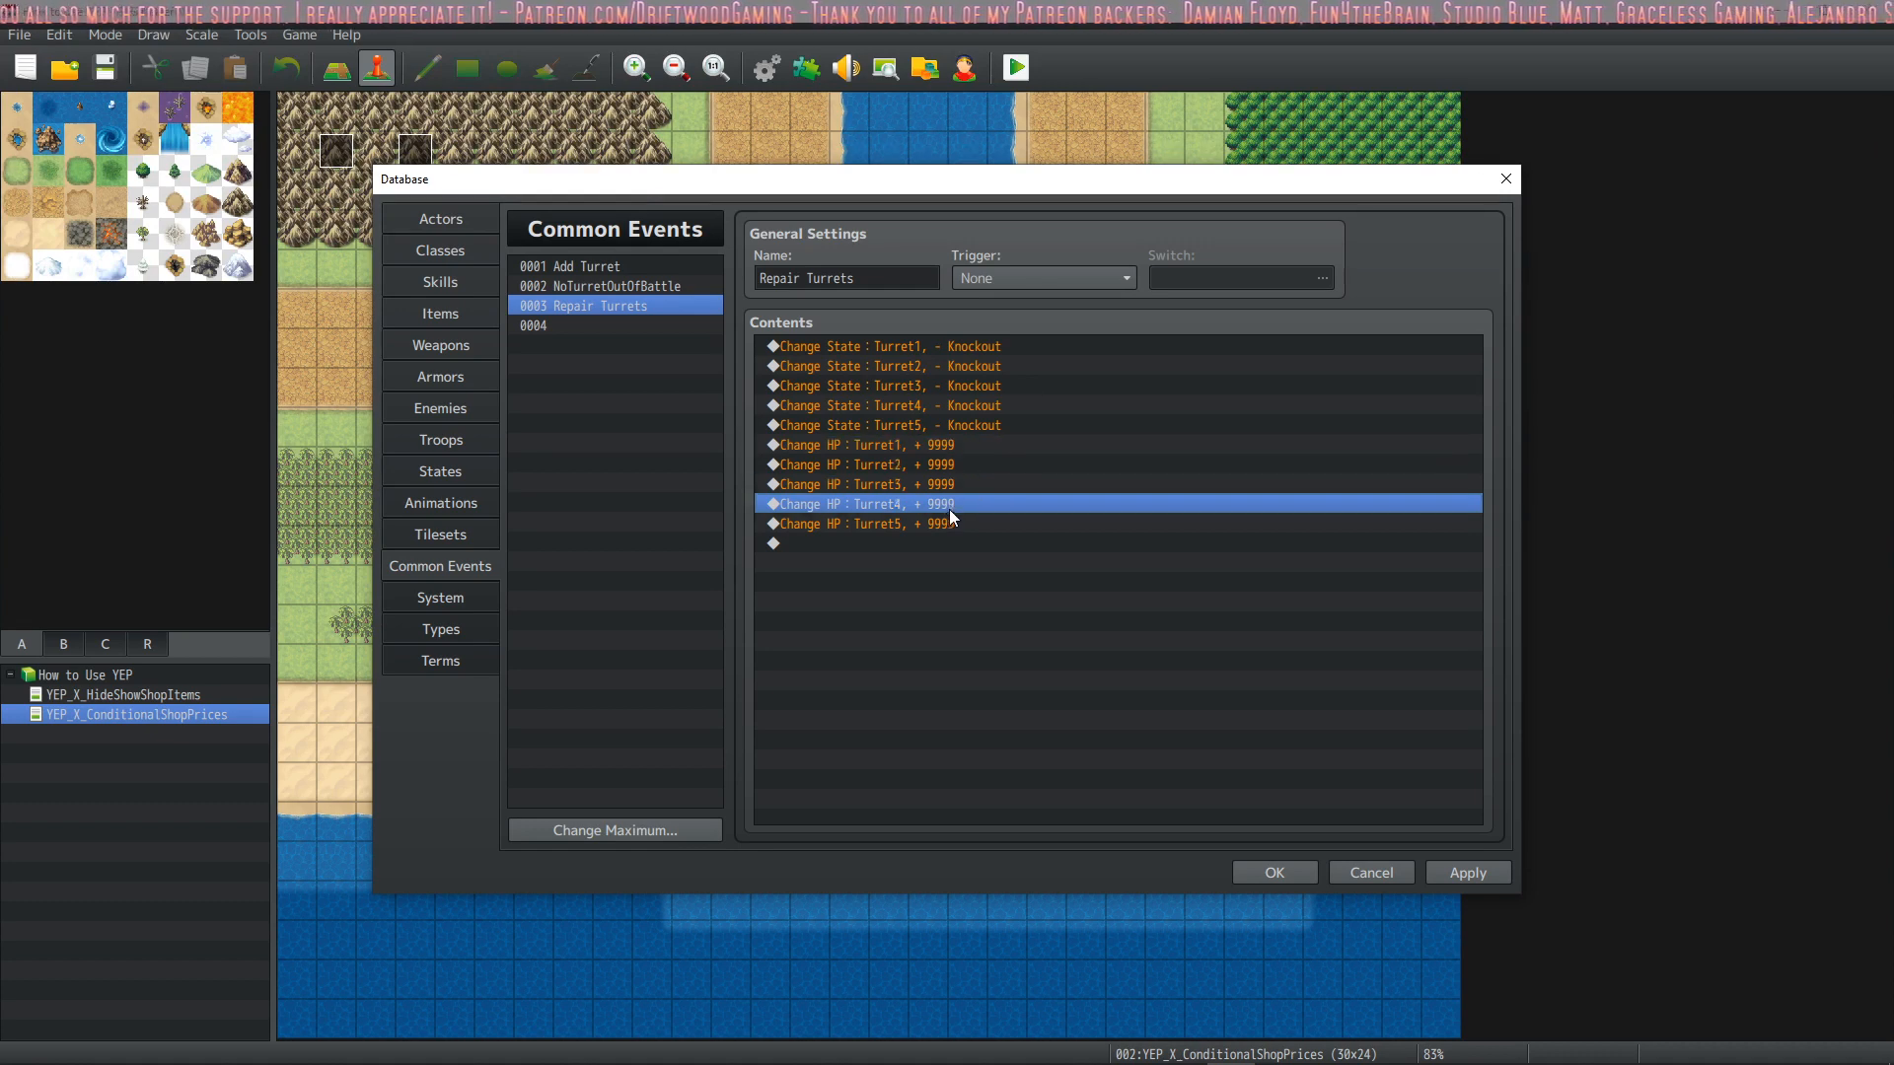
click(1294, 872)
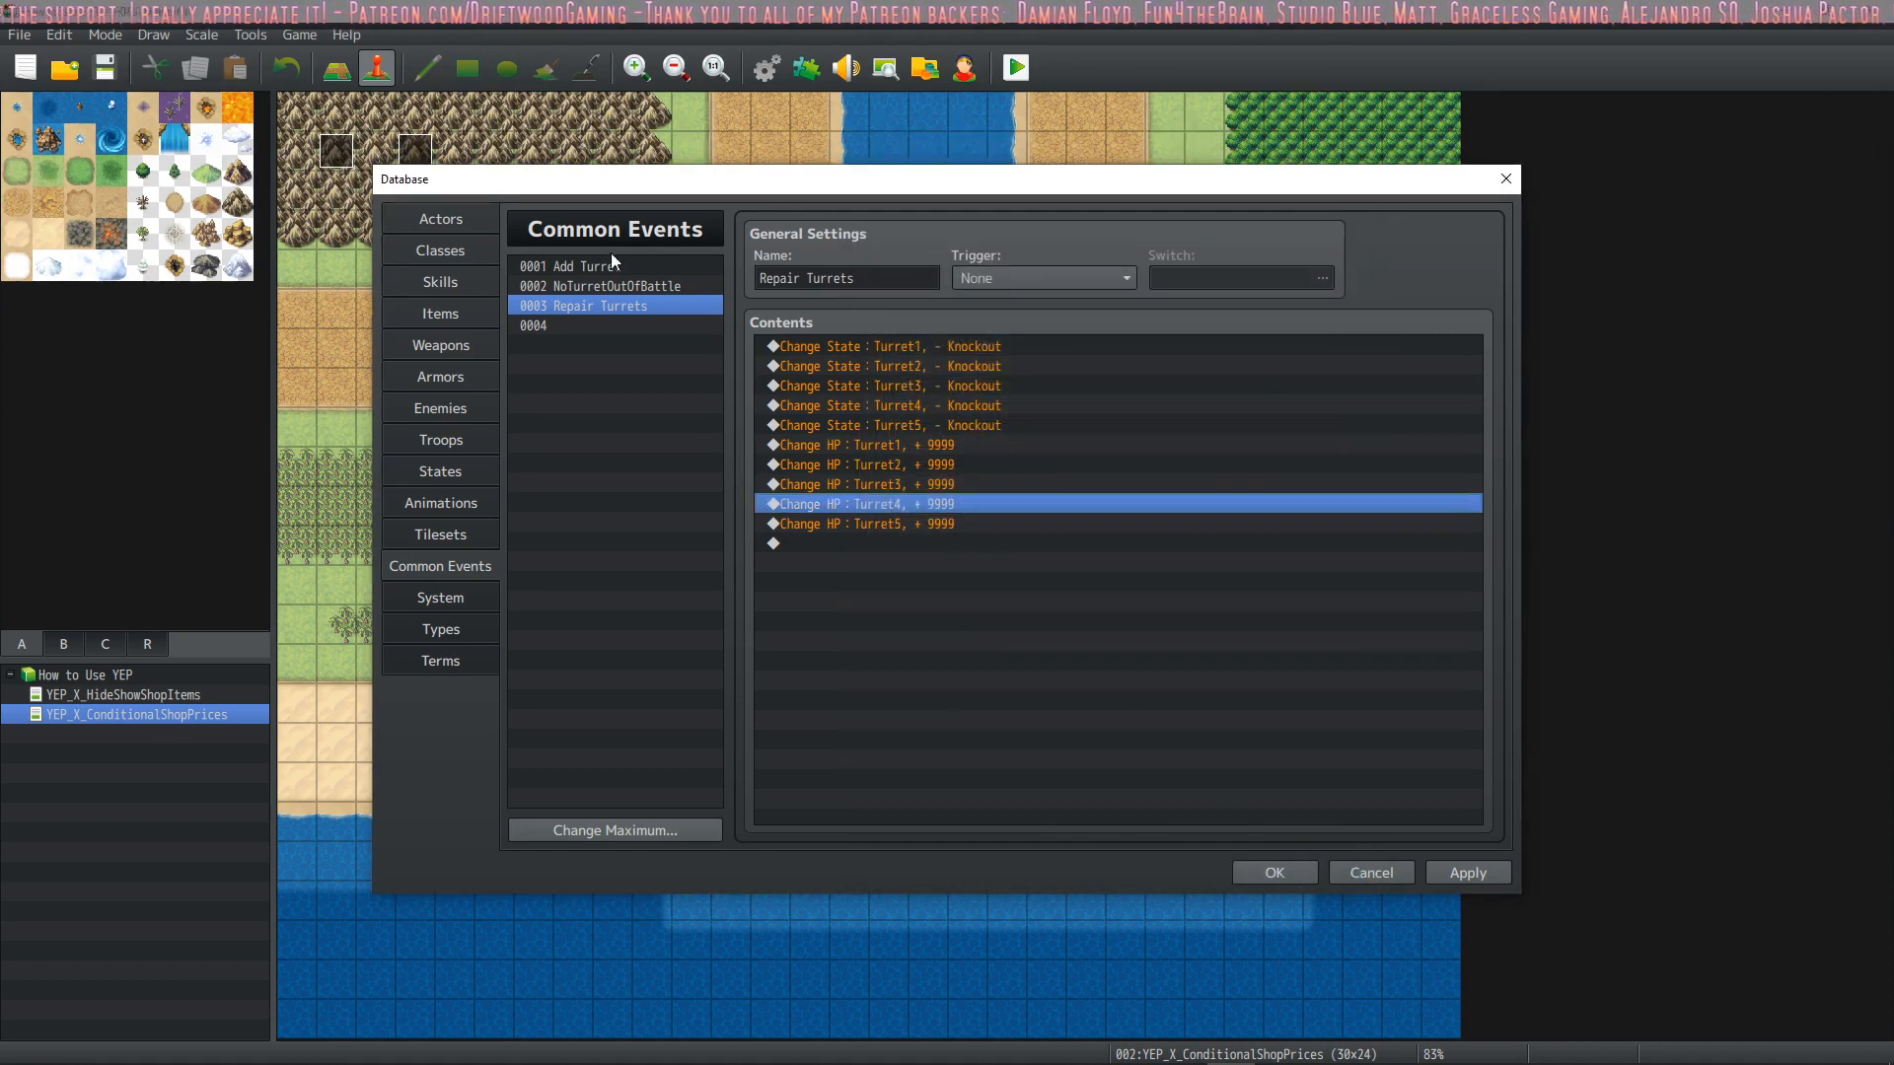
Browse the event commands for a new line at the end of the Repair Turrets common event, cancel, and apply the Database changes
click(473, 255)
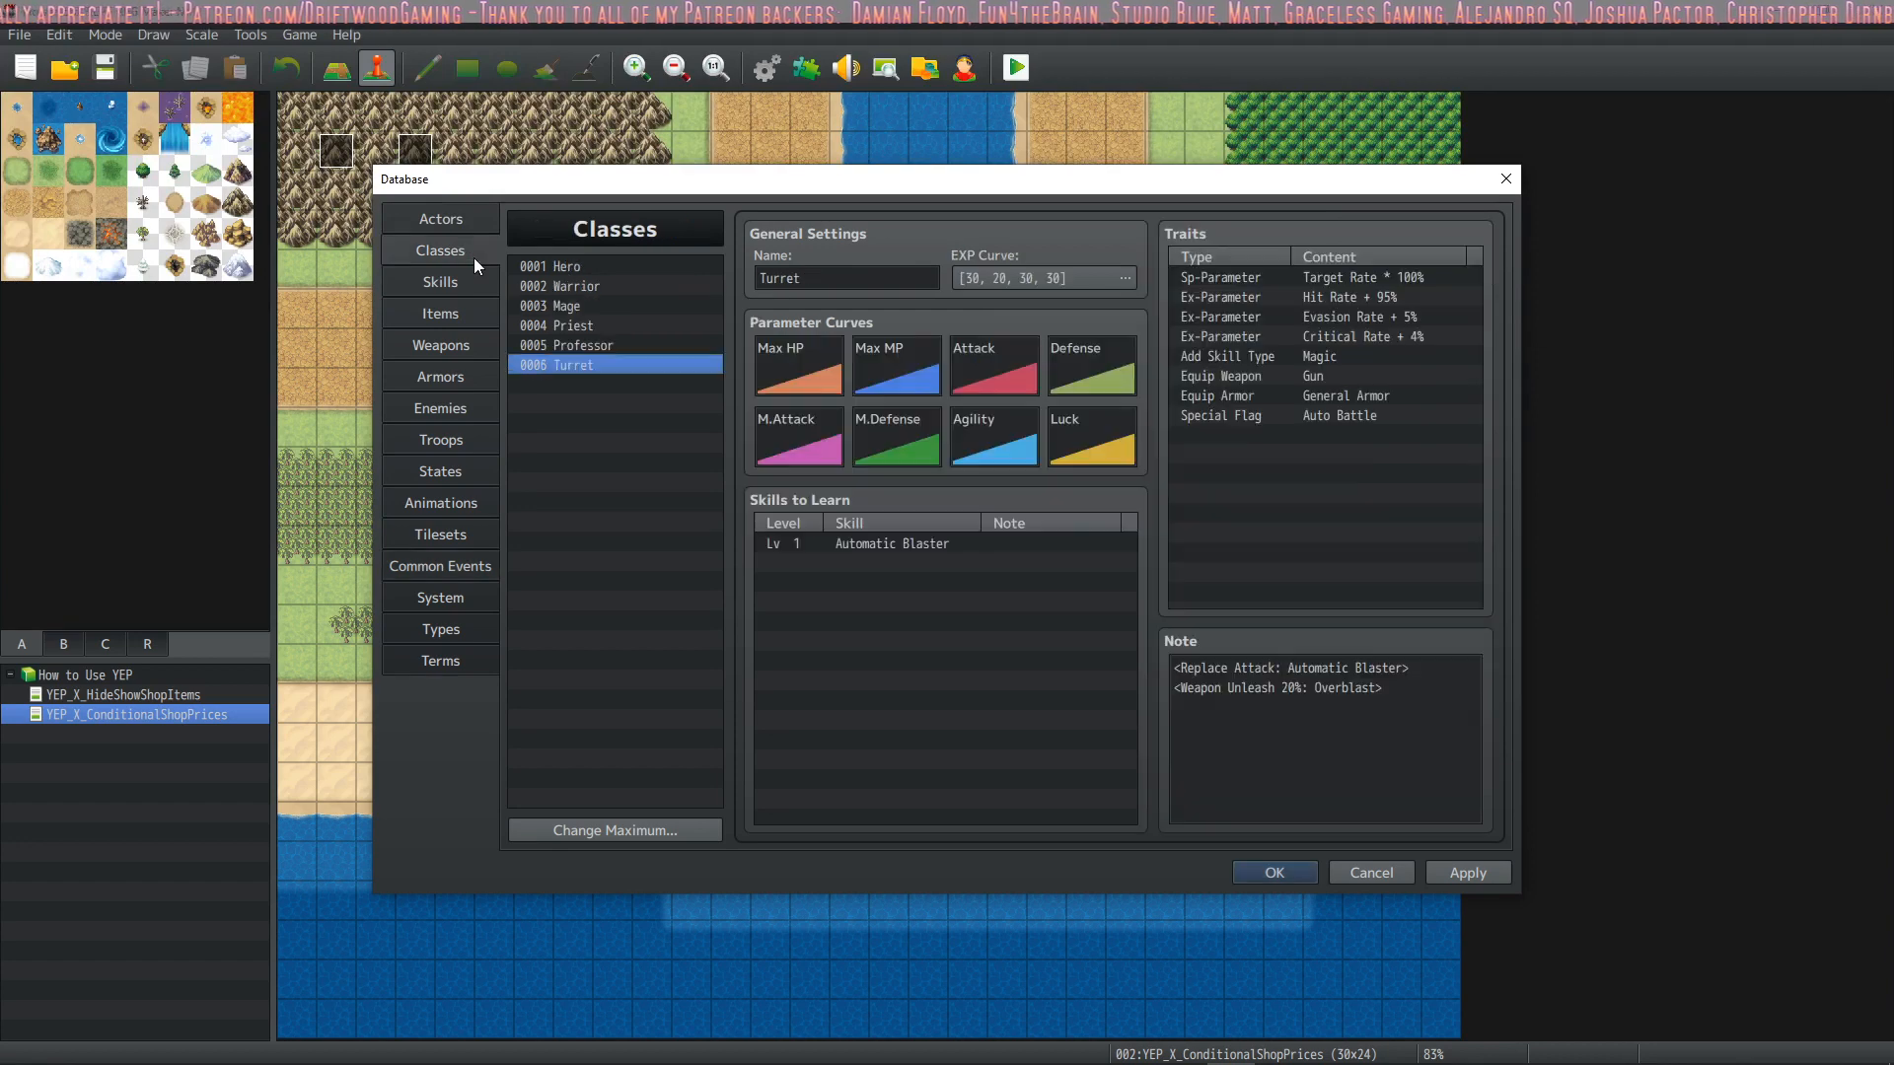
click(460, 281)
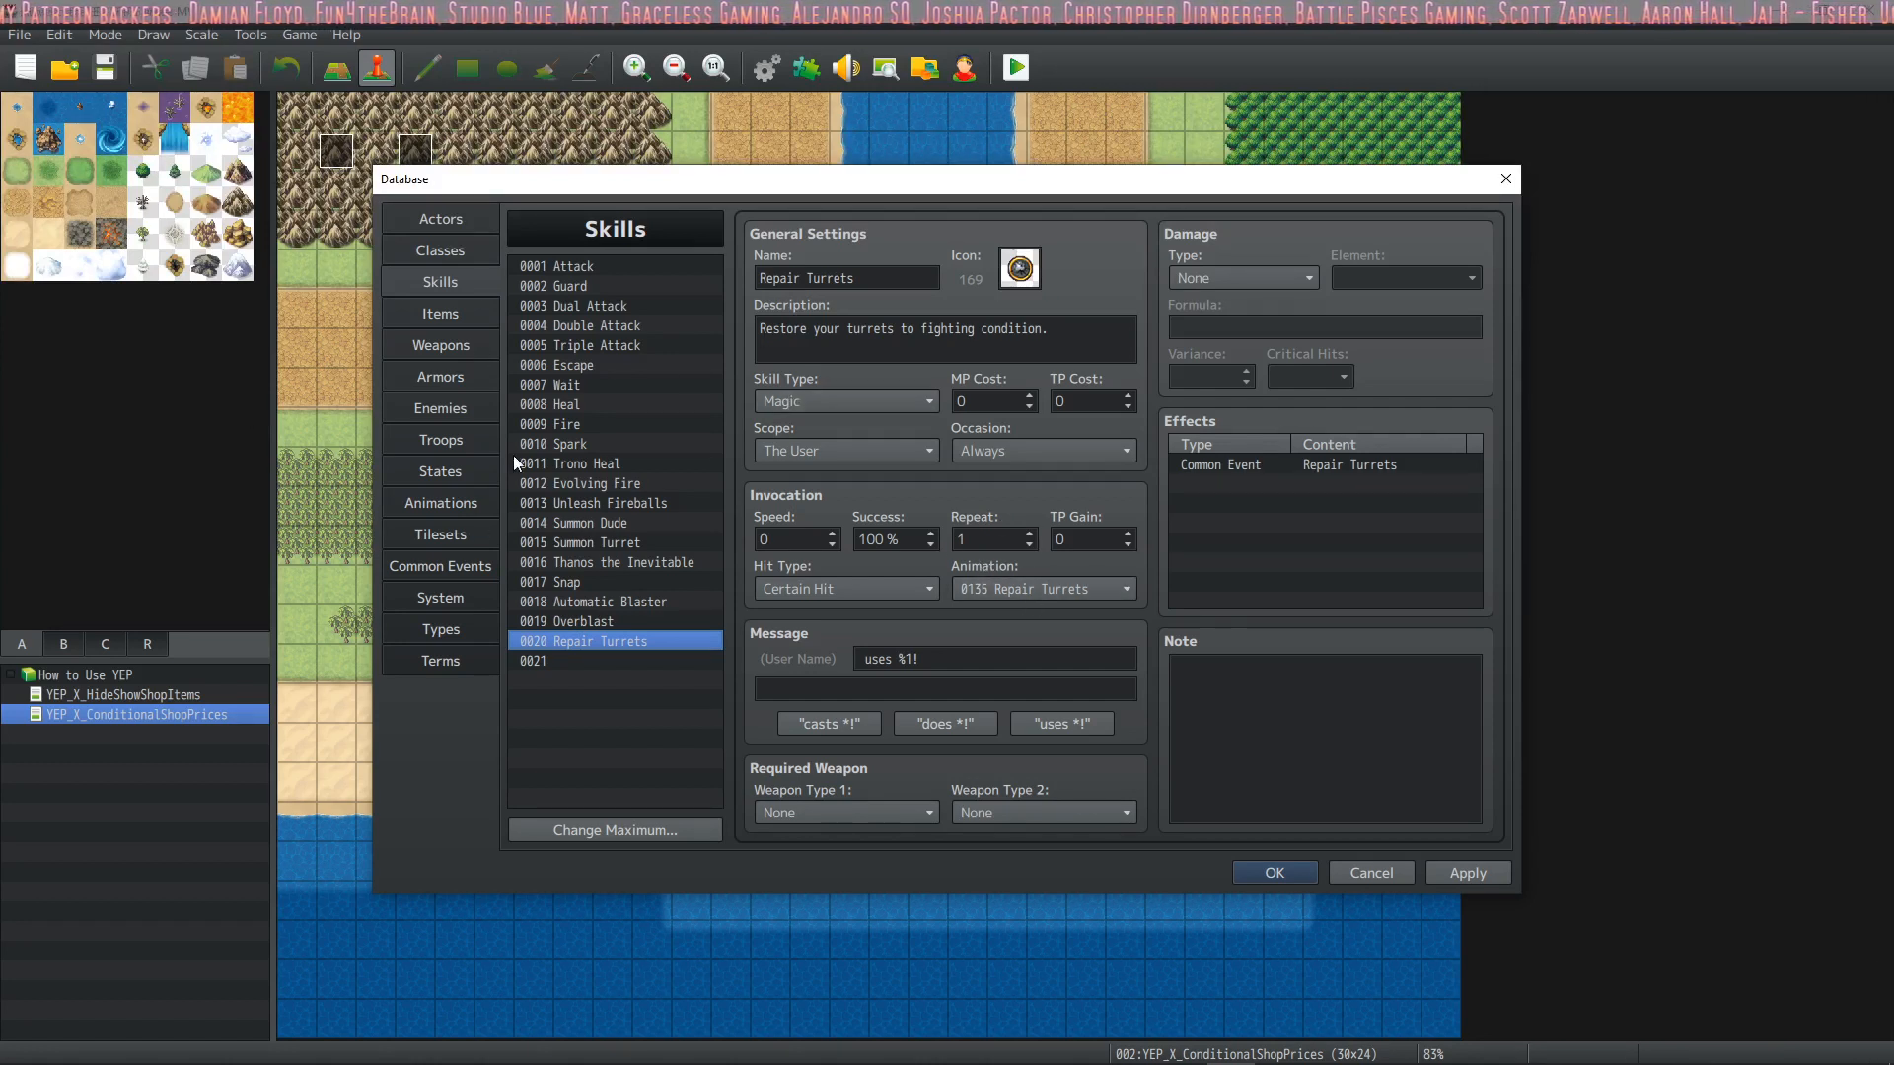
click(449, 502)
click(454, 565)
click(929, 544)
right_click(930, 546)
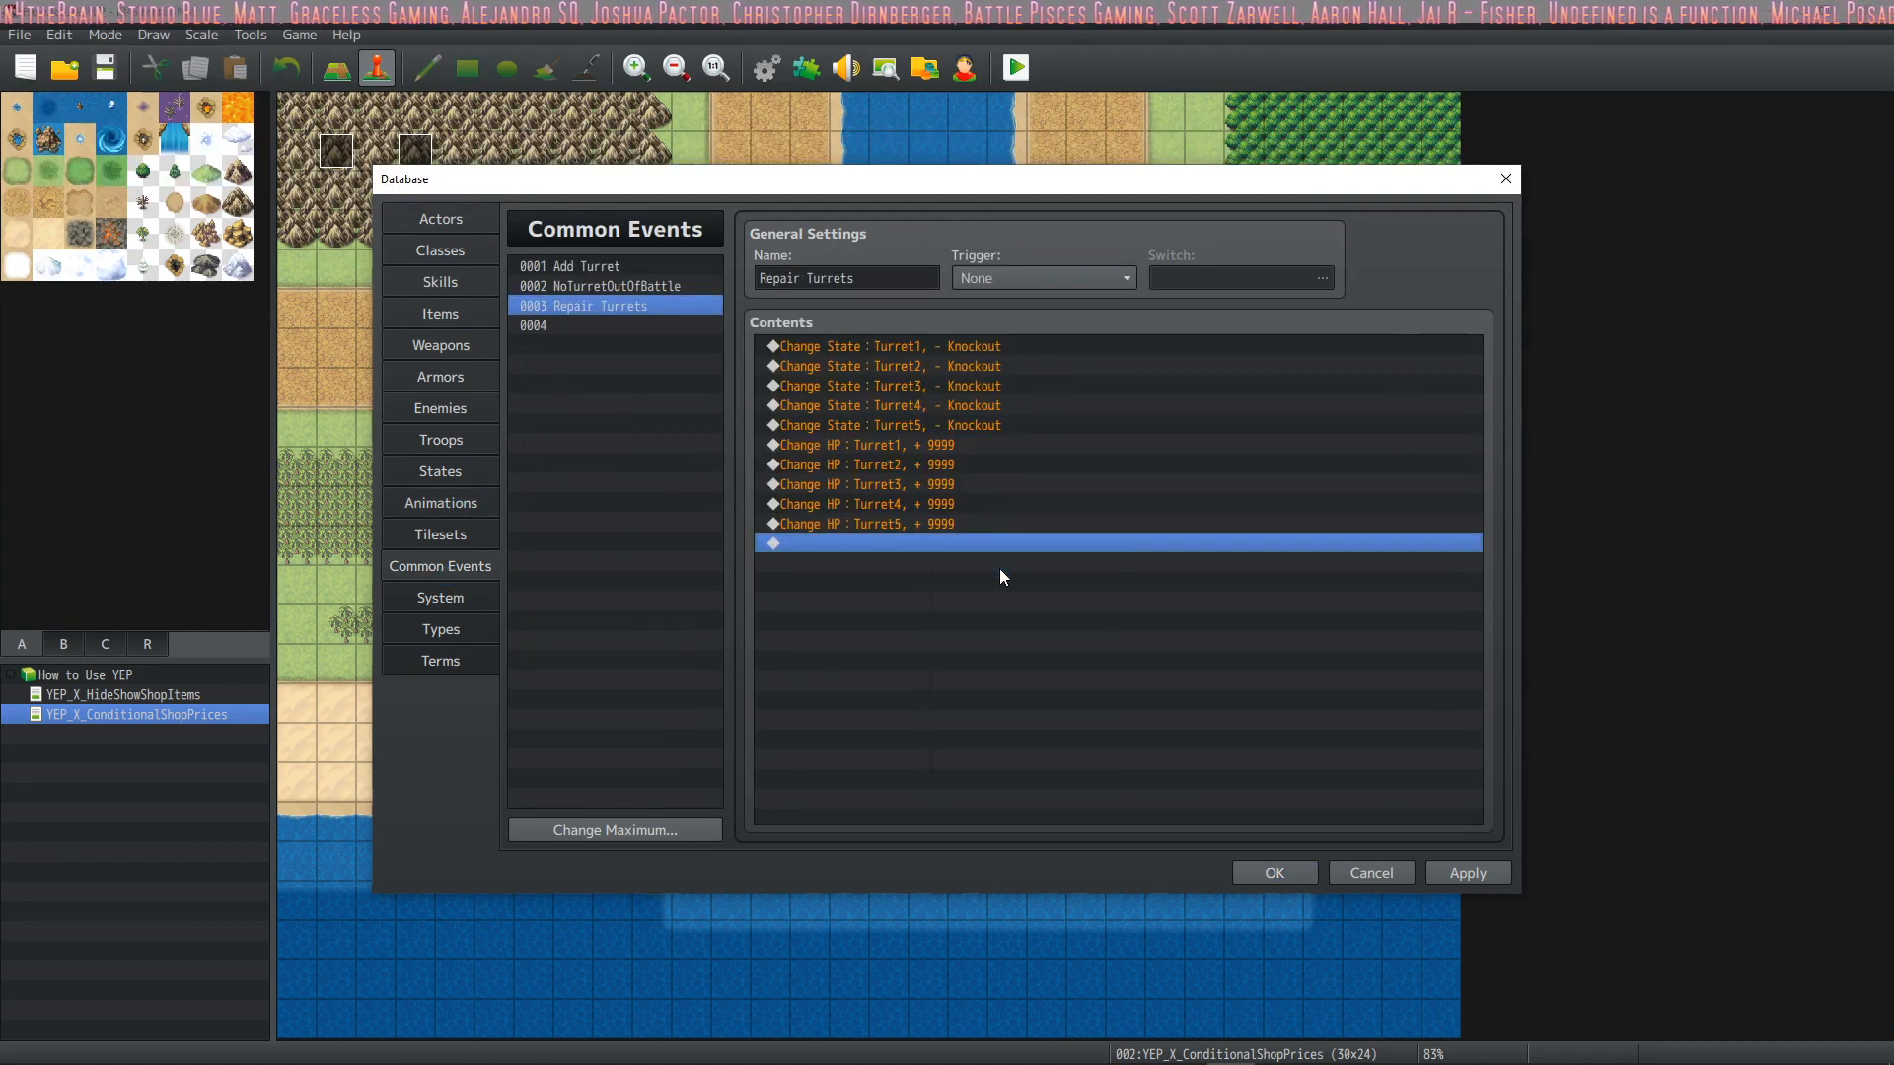
click(999, 564)
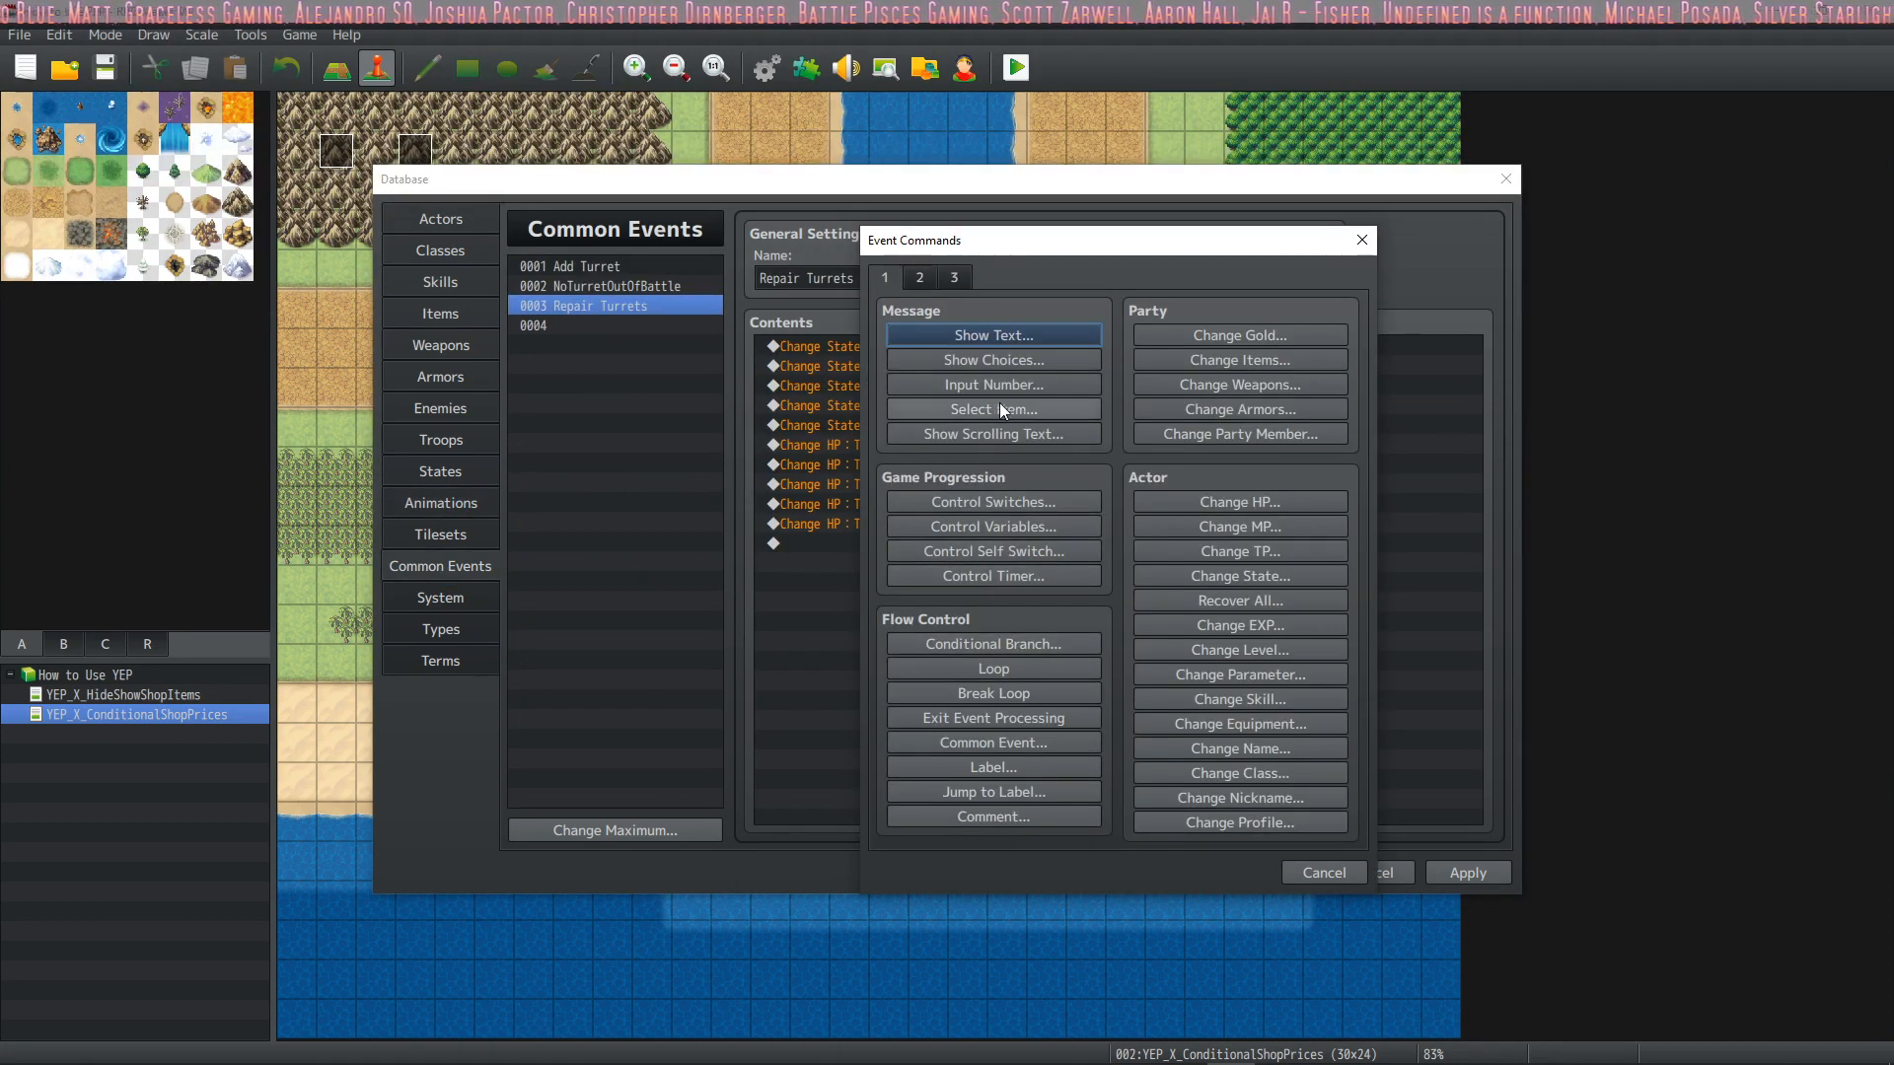
click(1322, 872)
click(1459, 866)
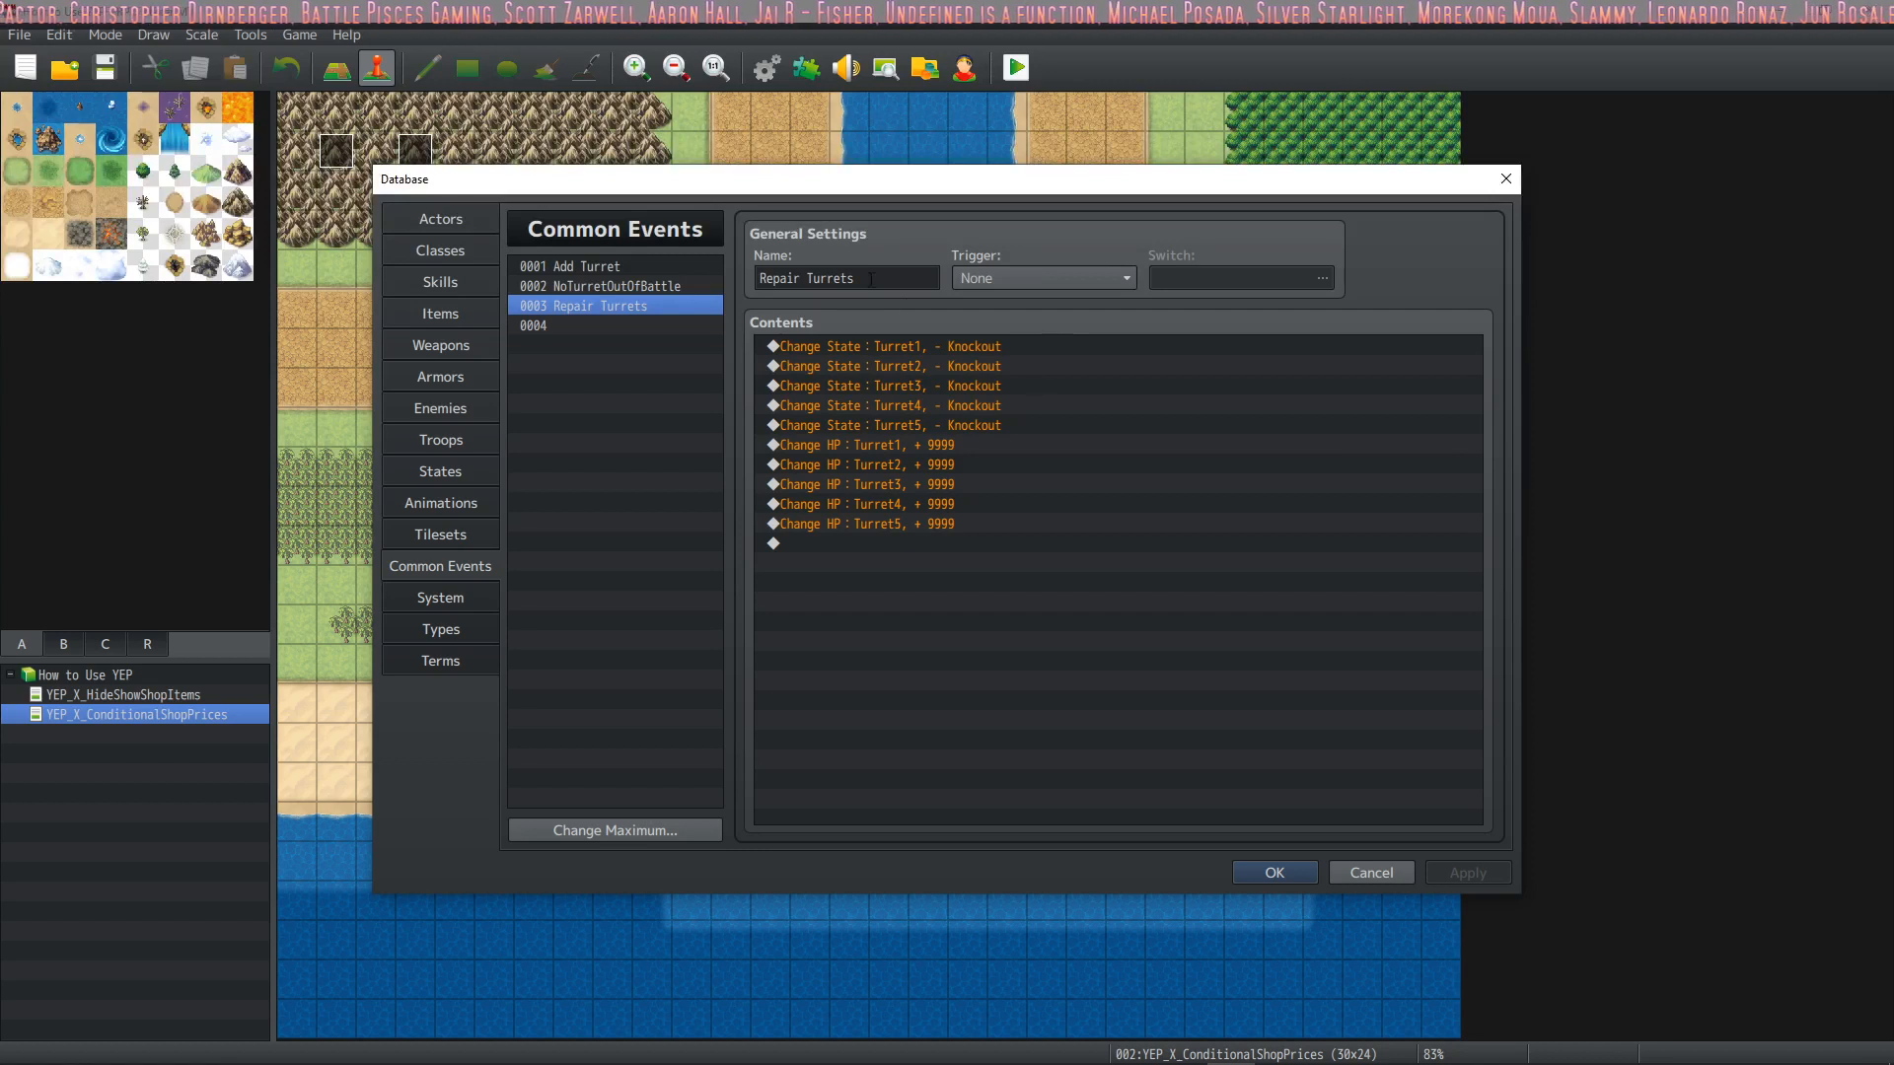
Check the Turret2 and Turret3 actors and close the Database
click(442, 220)
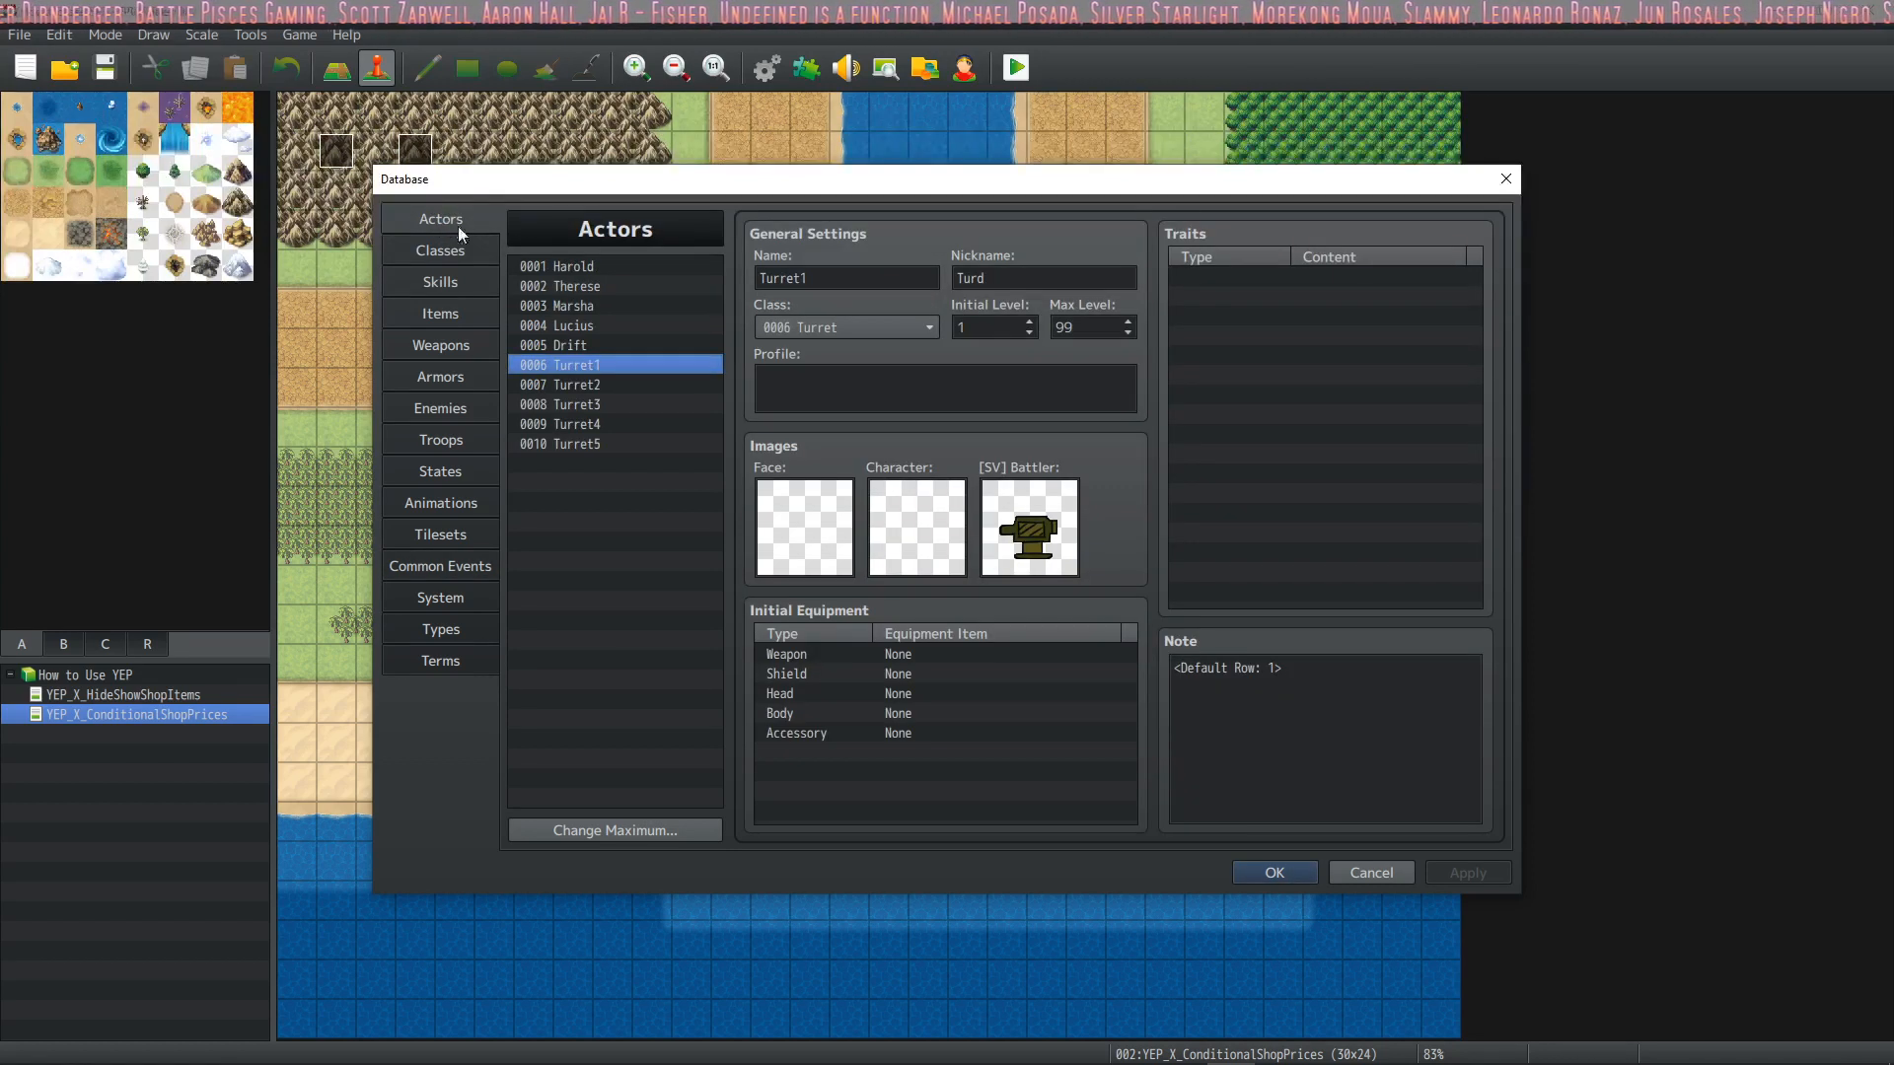
click(631, 389)
click(613, 401)
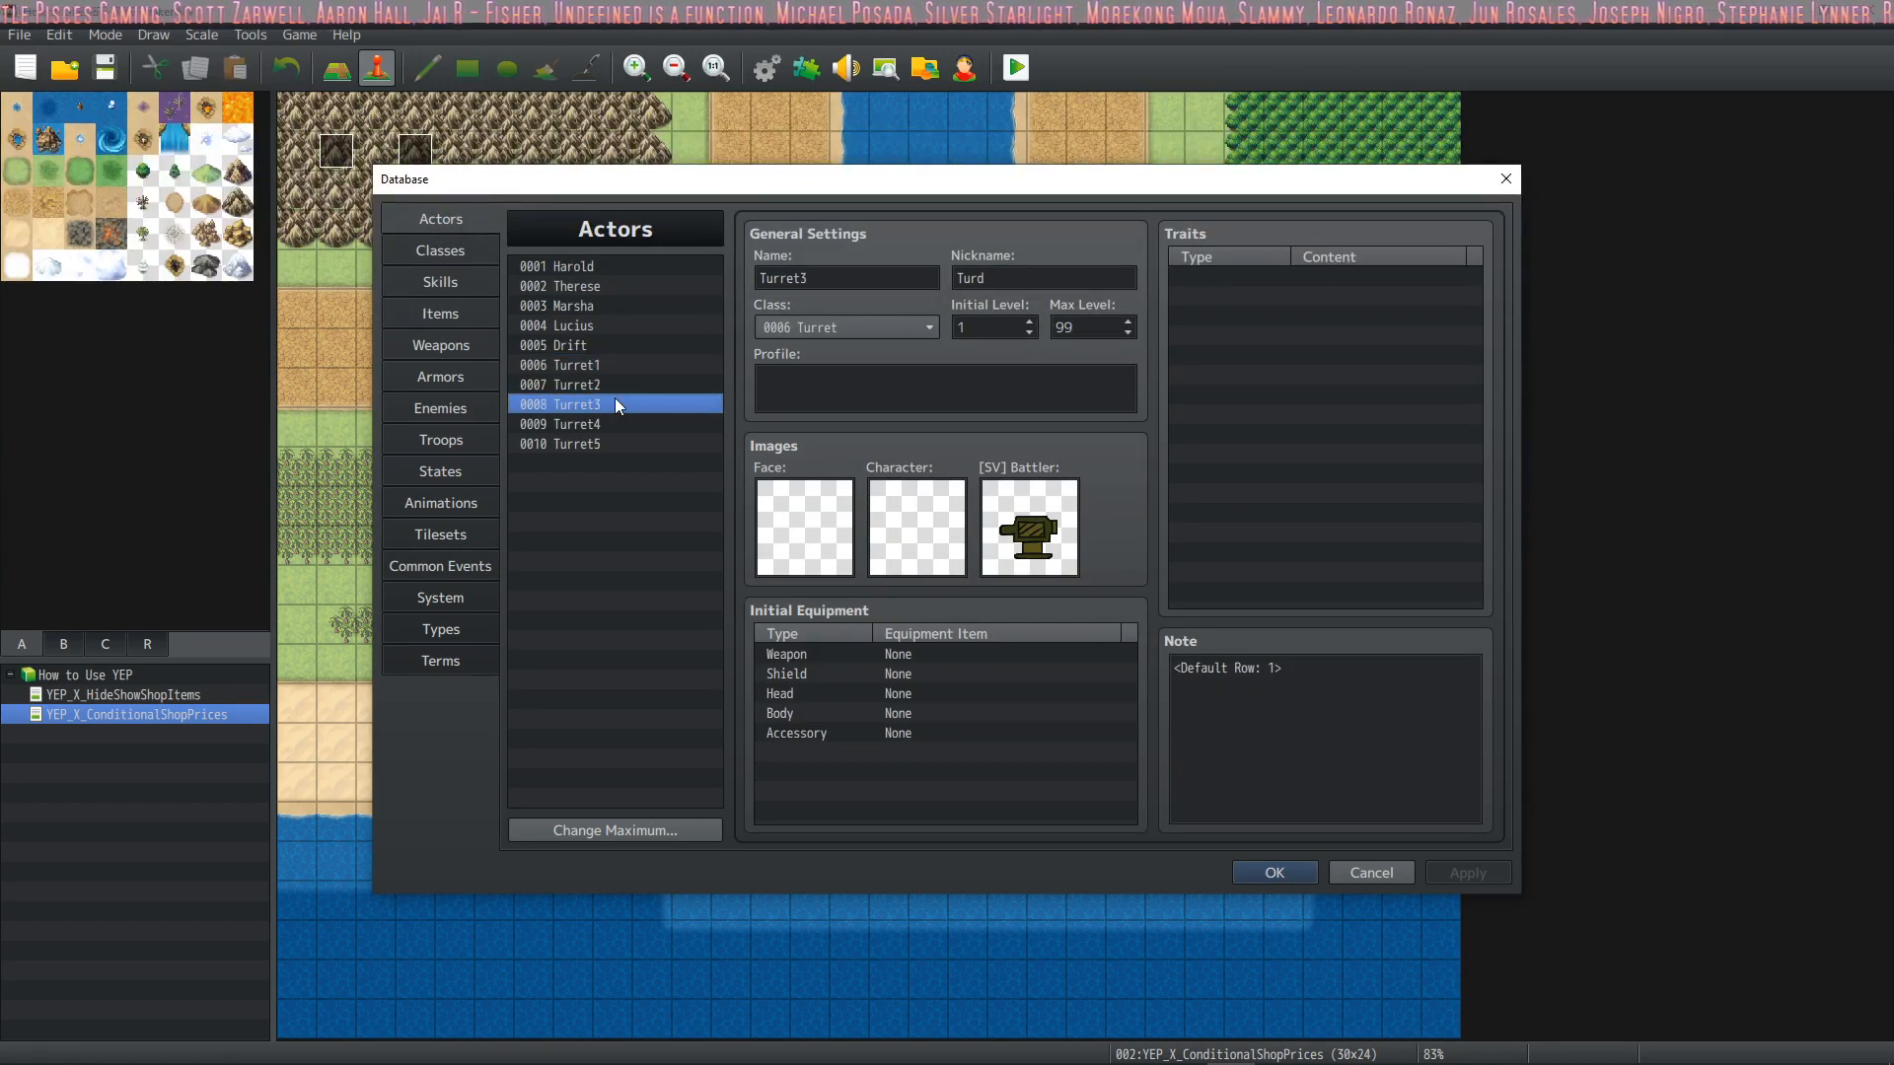
key(Escape)
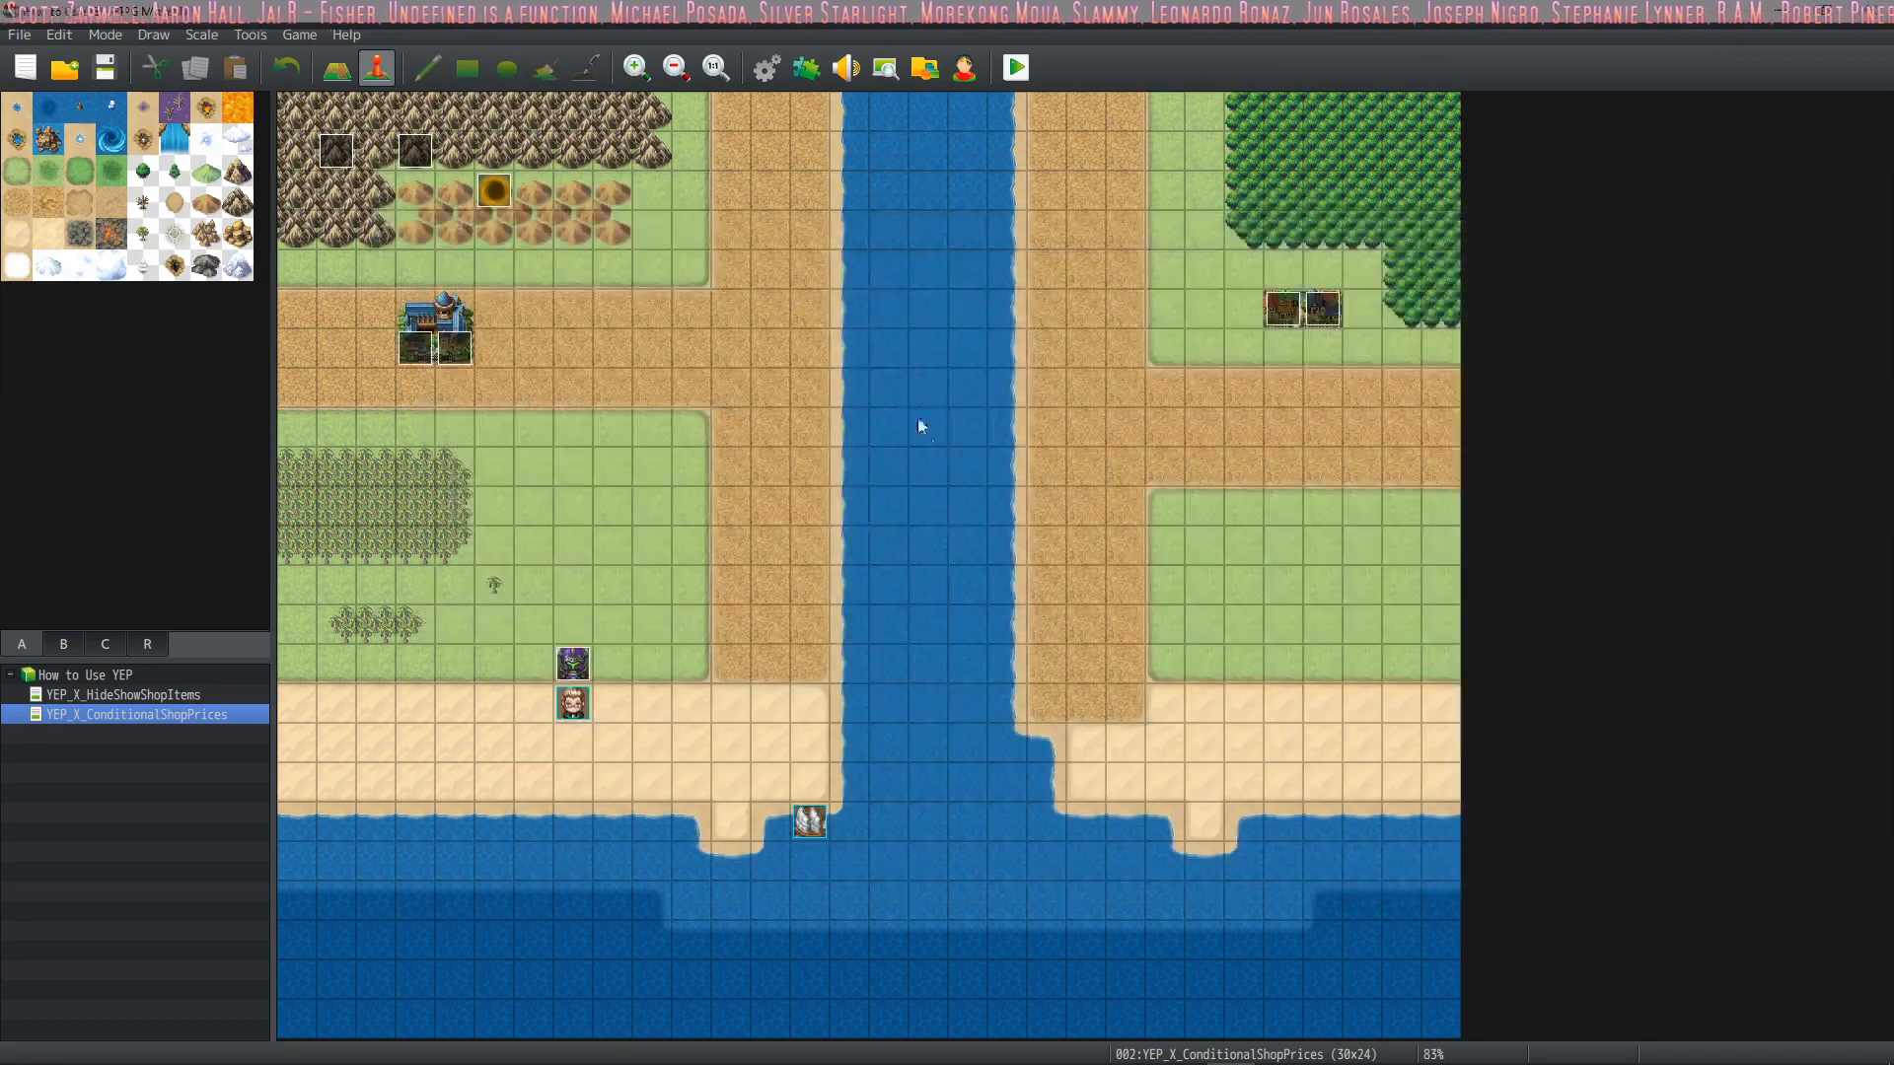
Review YEP_BattleEngineCore and the YEP_X_ActSeqPack2 and YEP_X_ActSeqPack3 entries in the plugin list, and close it
click(769, 67)
key(Escape)
click(806, 67)
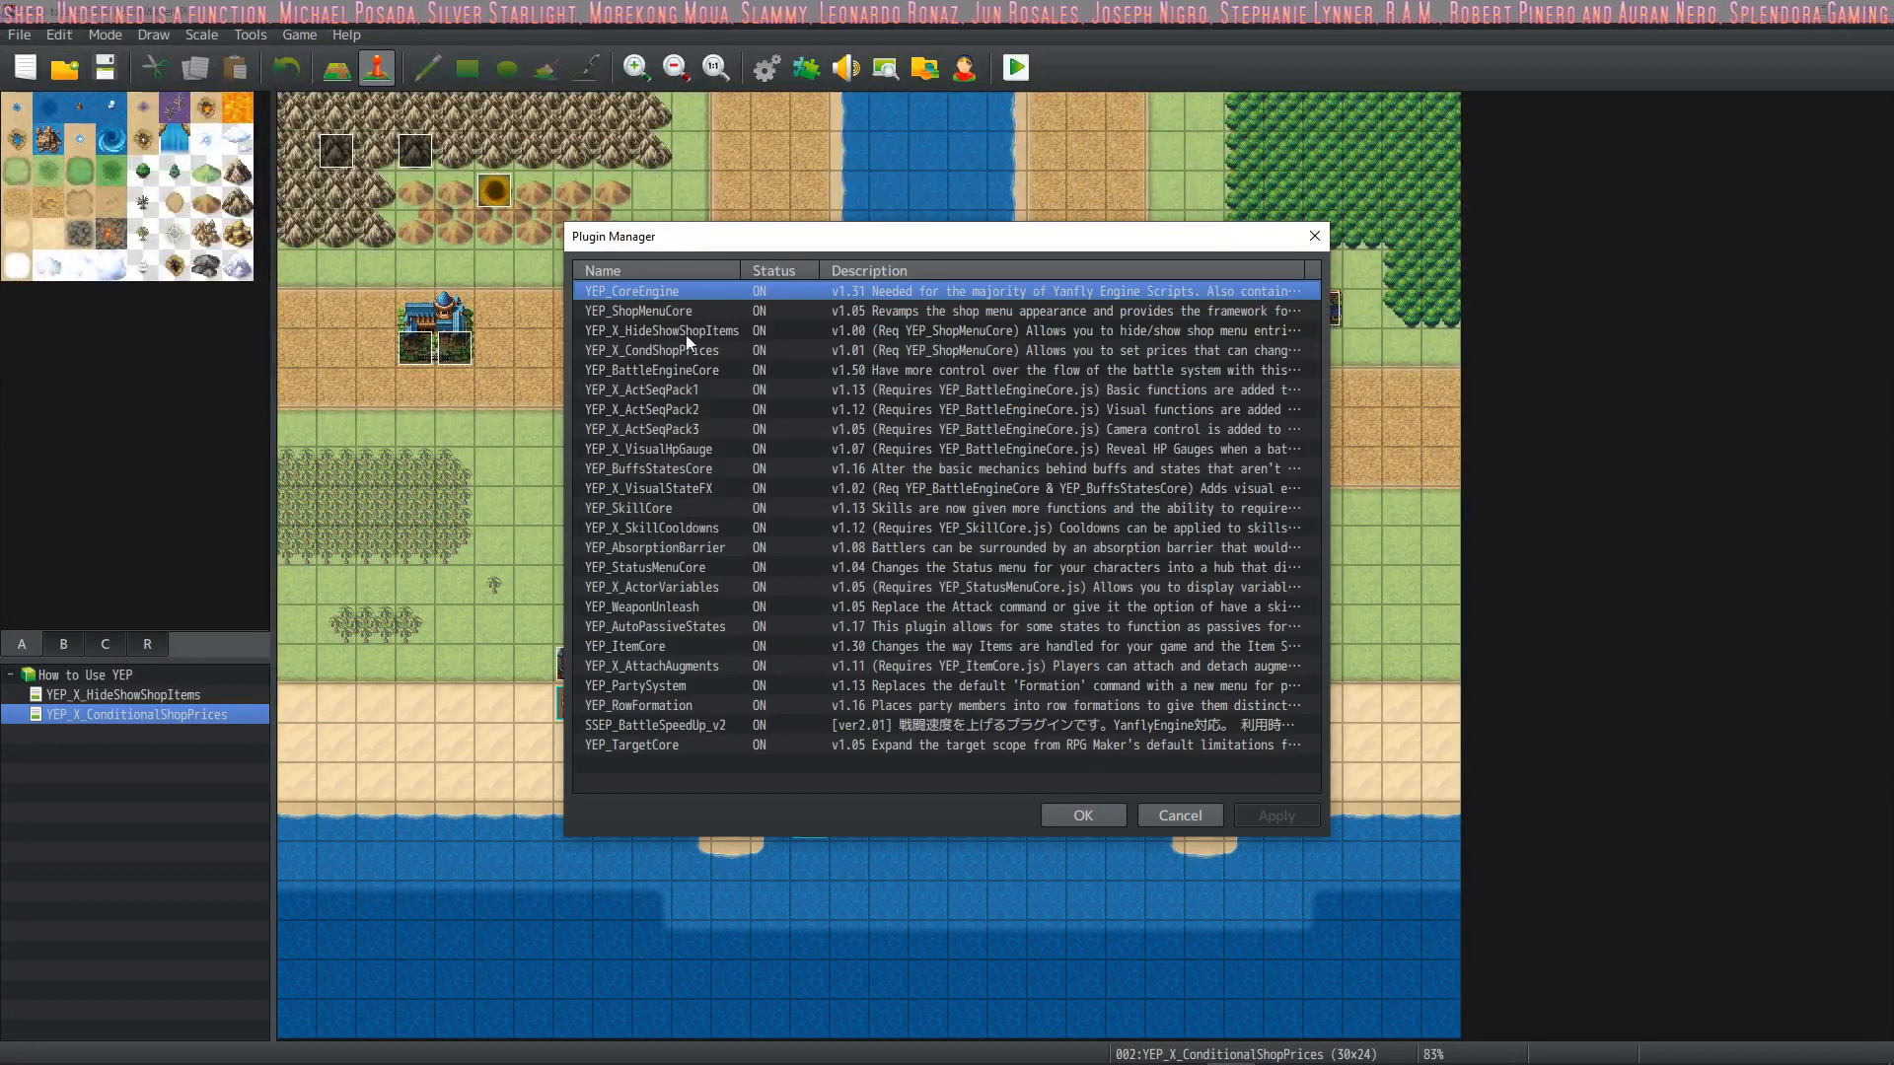
click(708, 372)
click(708, 404)
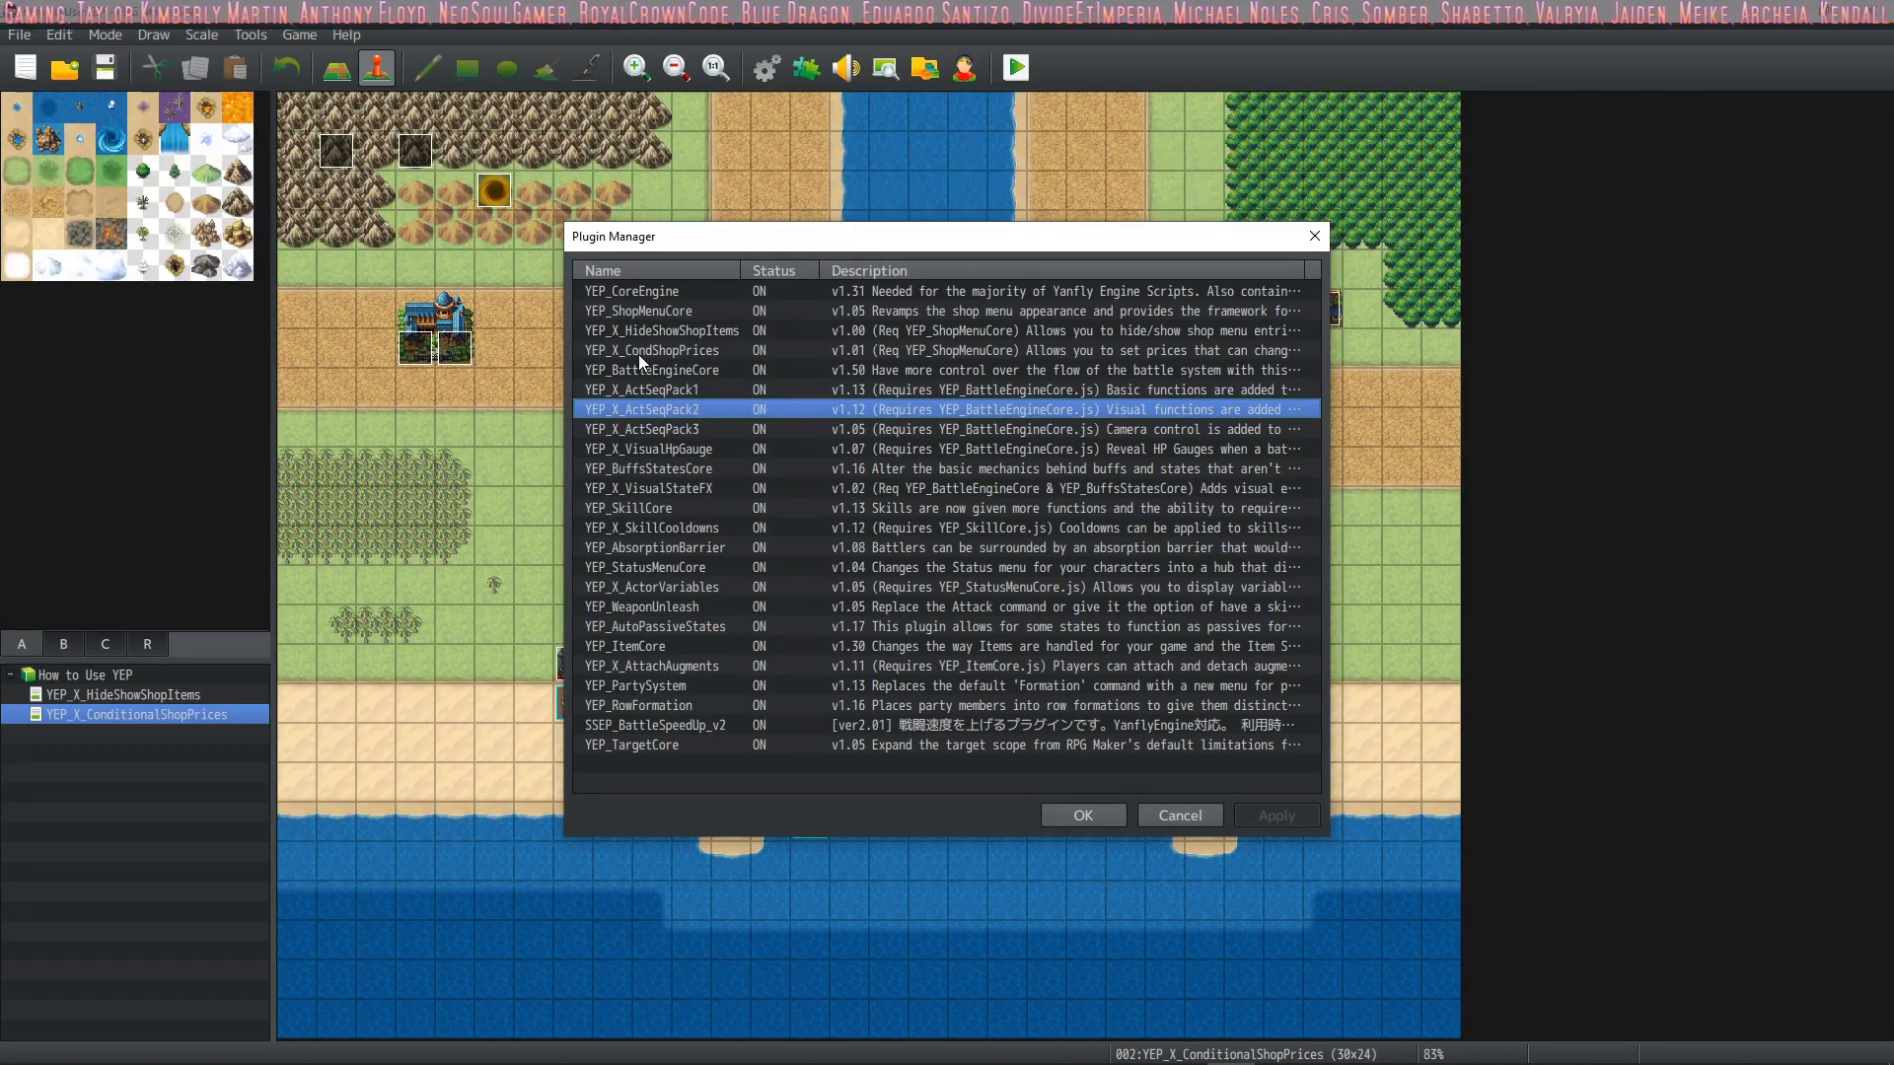
click(661, 430)
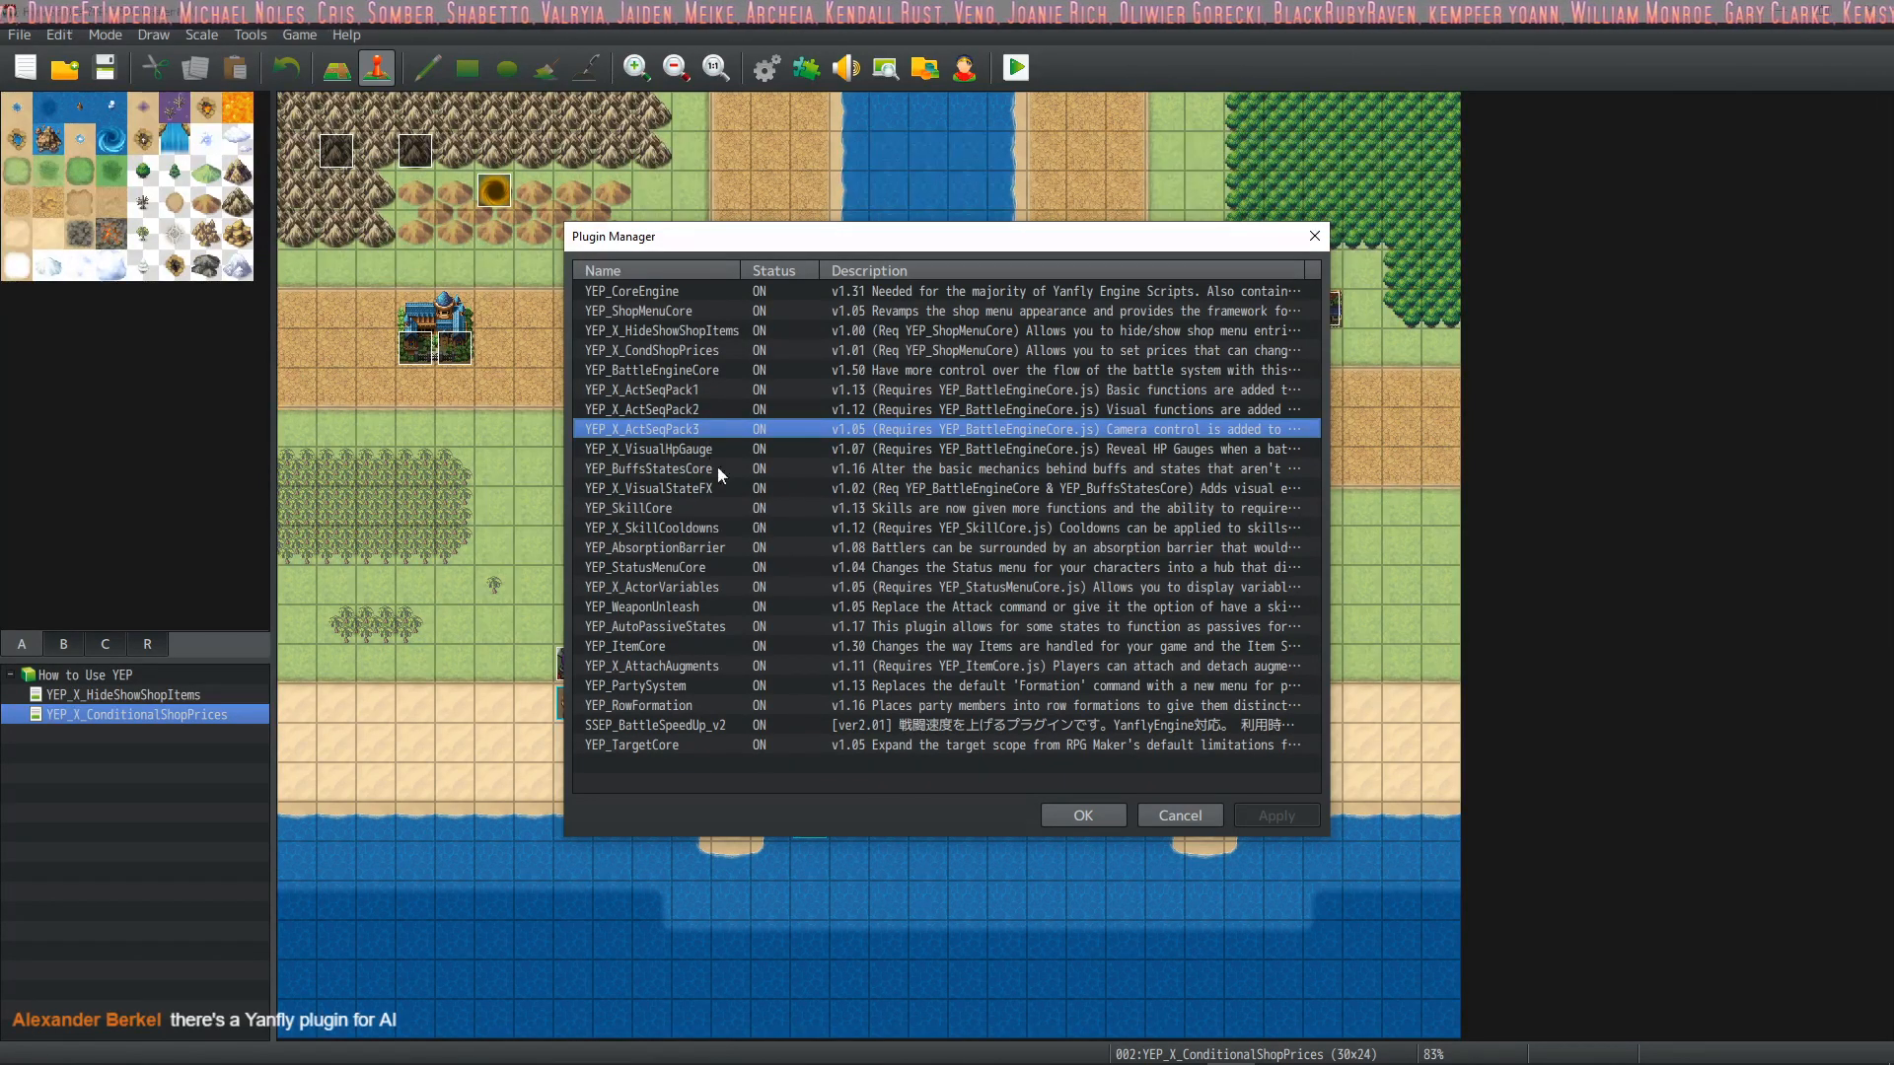
click(1084, 818)
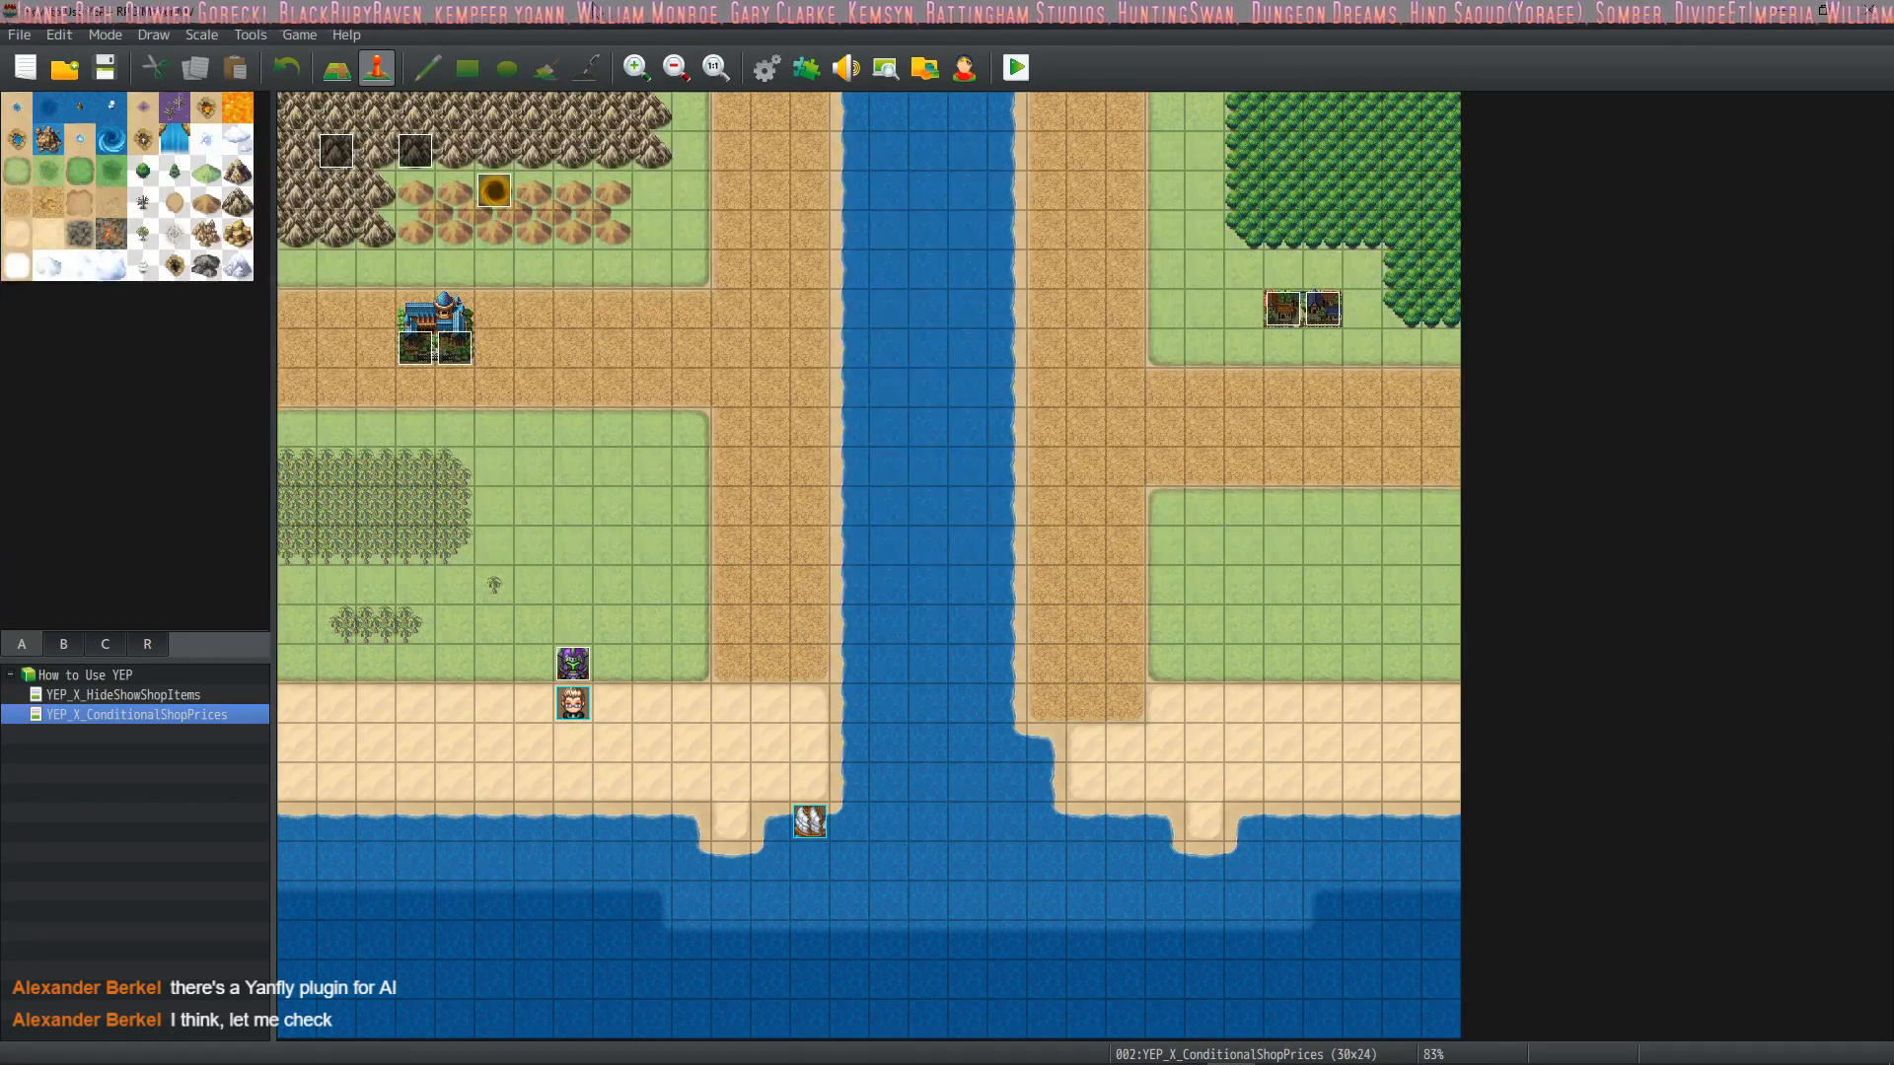
Examine the Auto Battle special flag among the Turret class's traits and close the Database
click(758, 71)
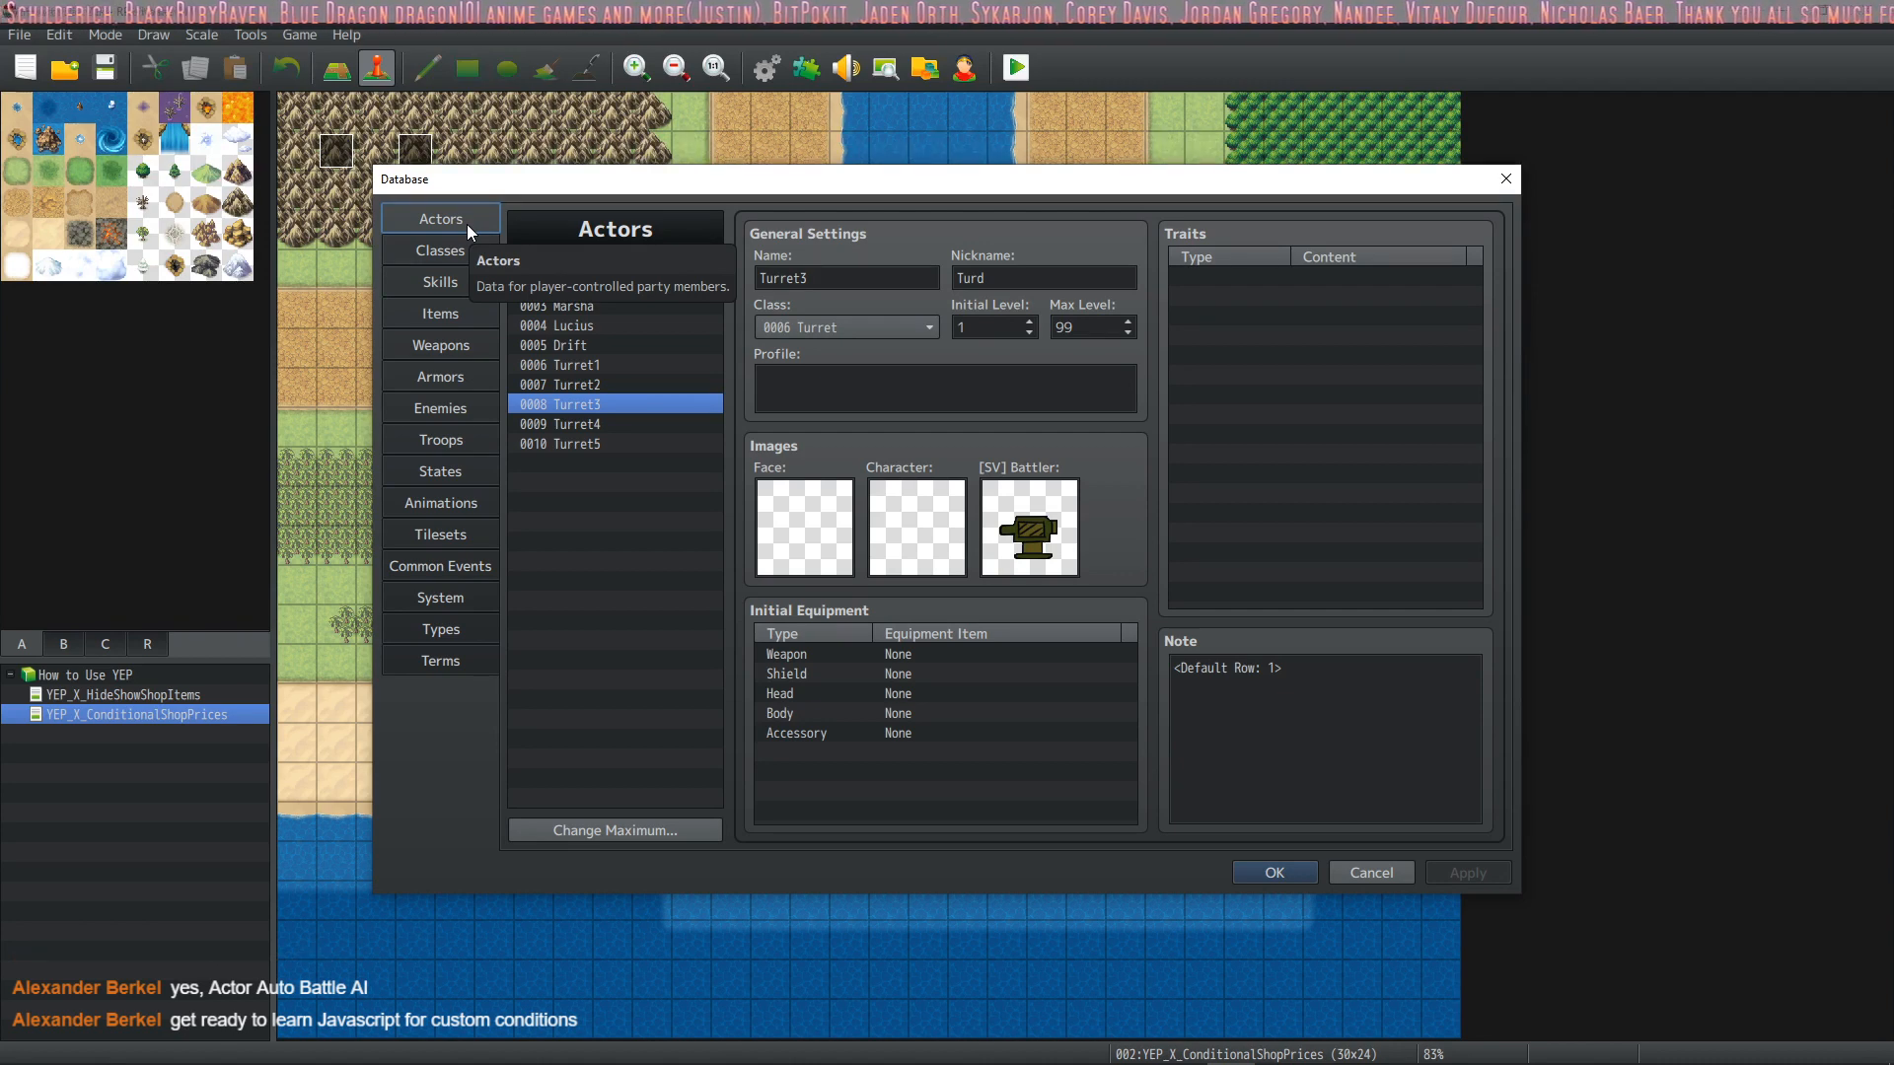
click(414, 256)
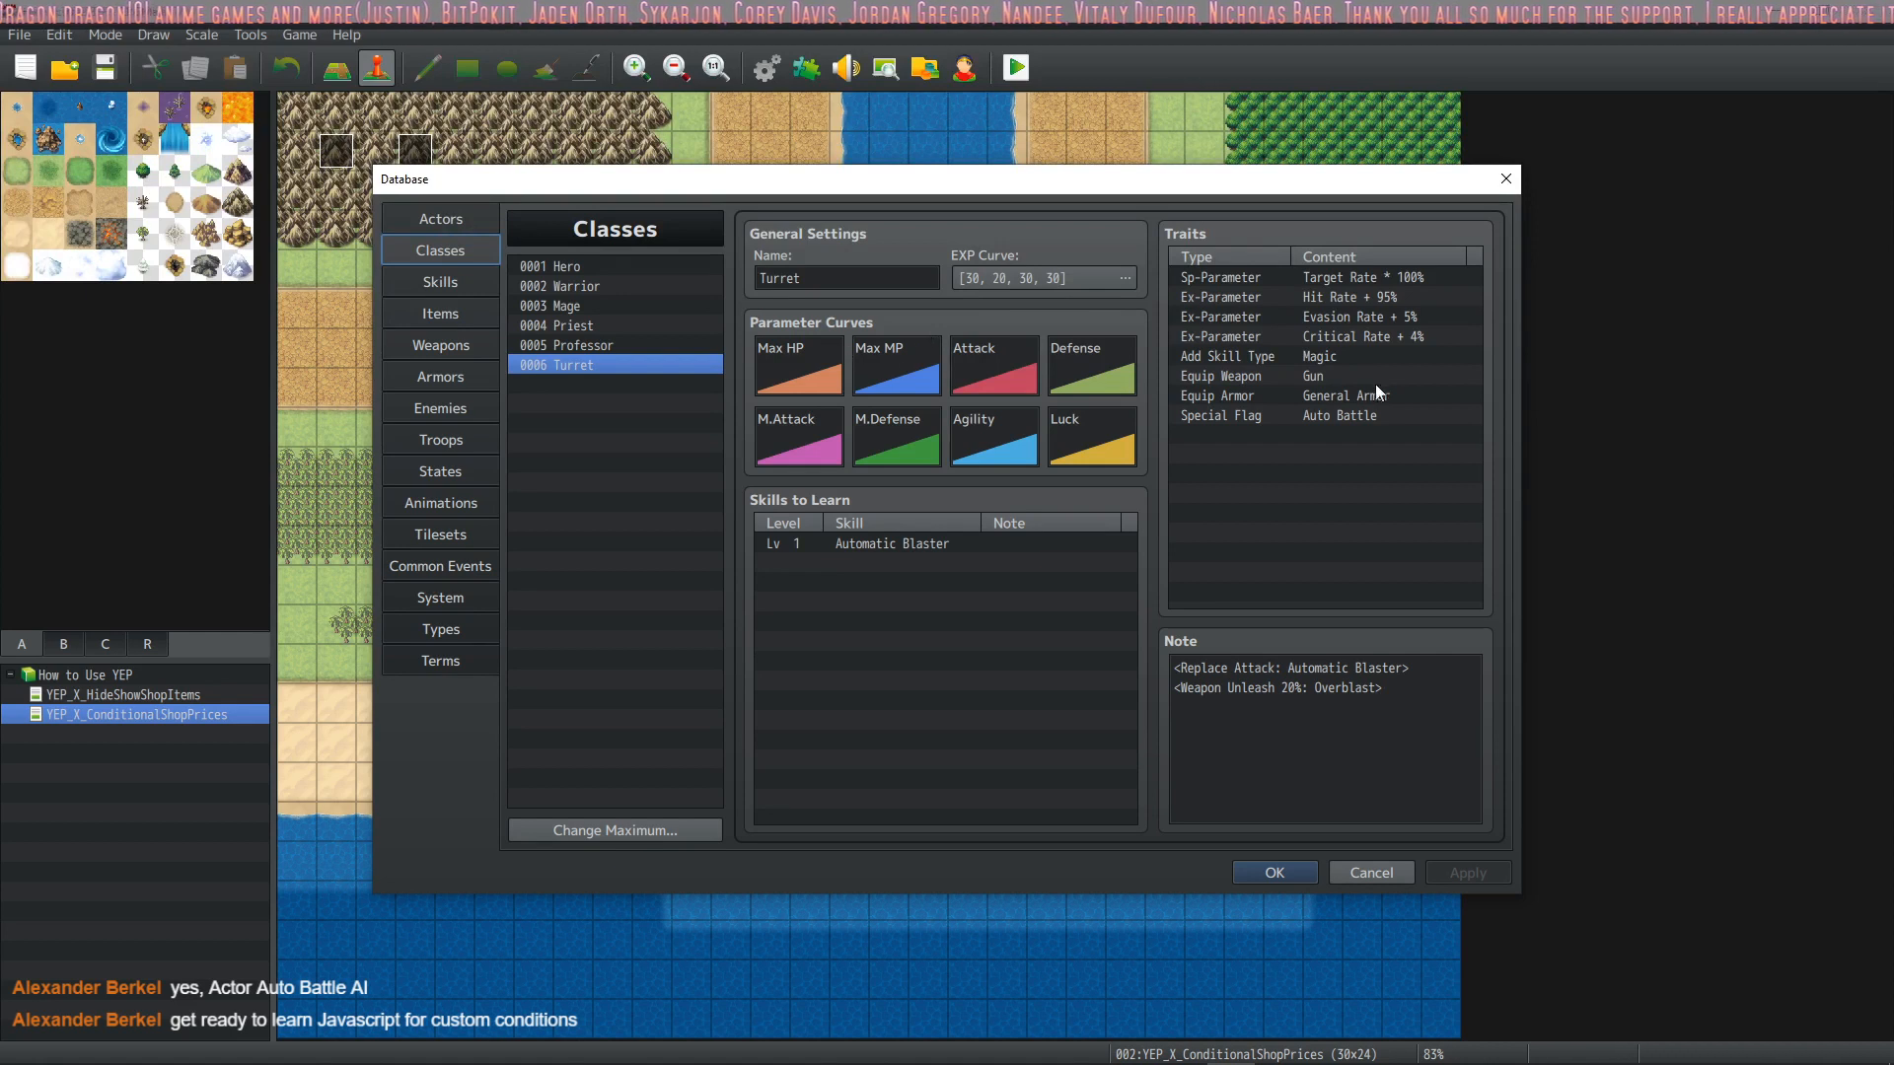
click(1322, 416)
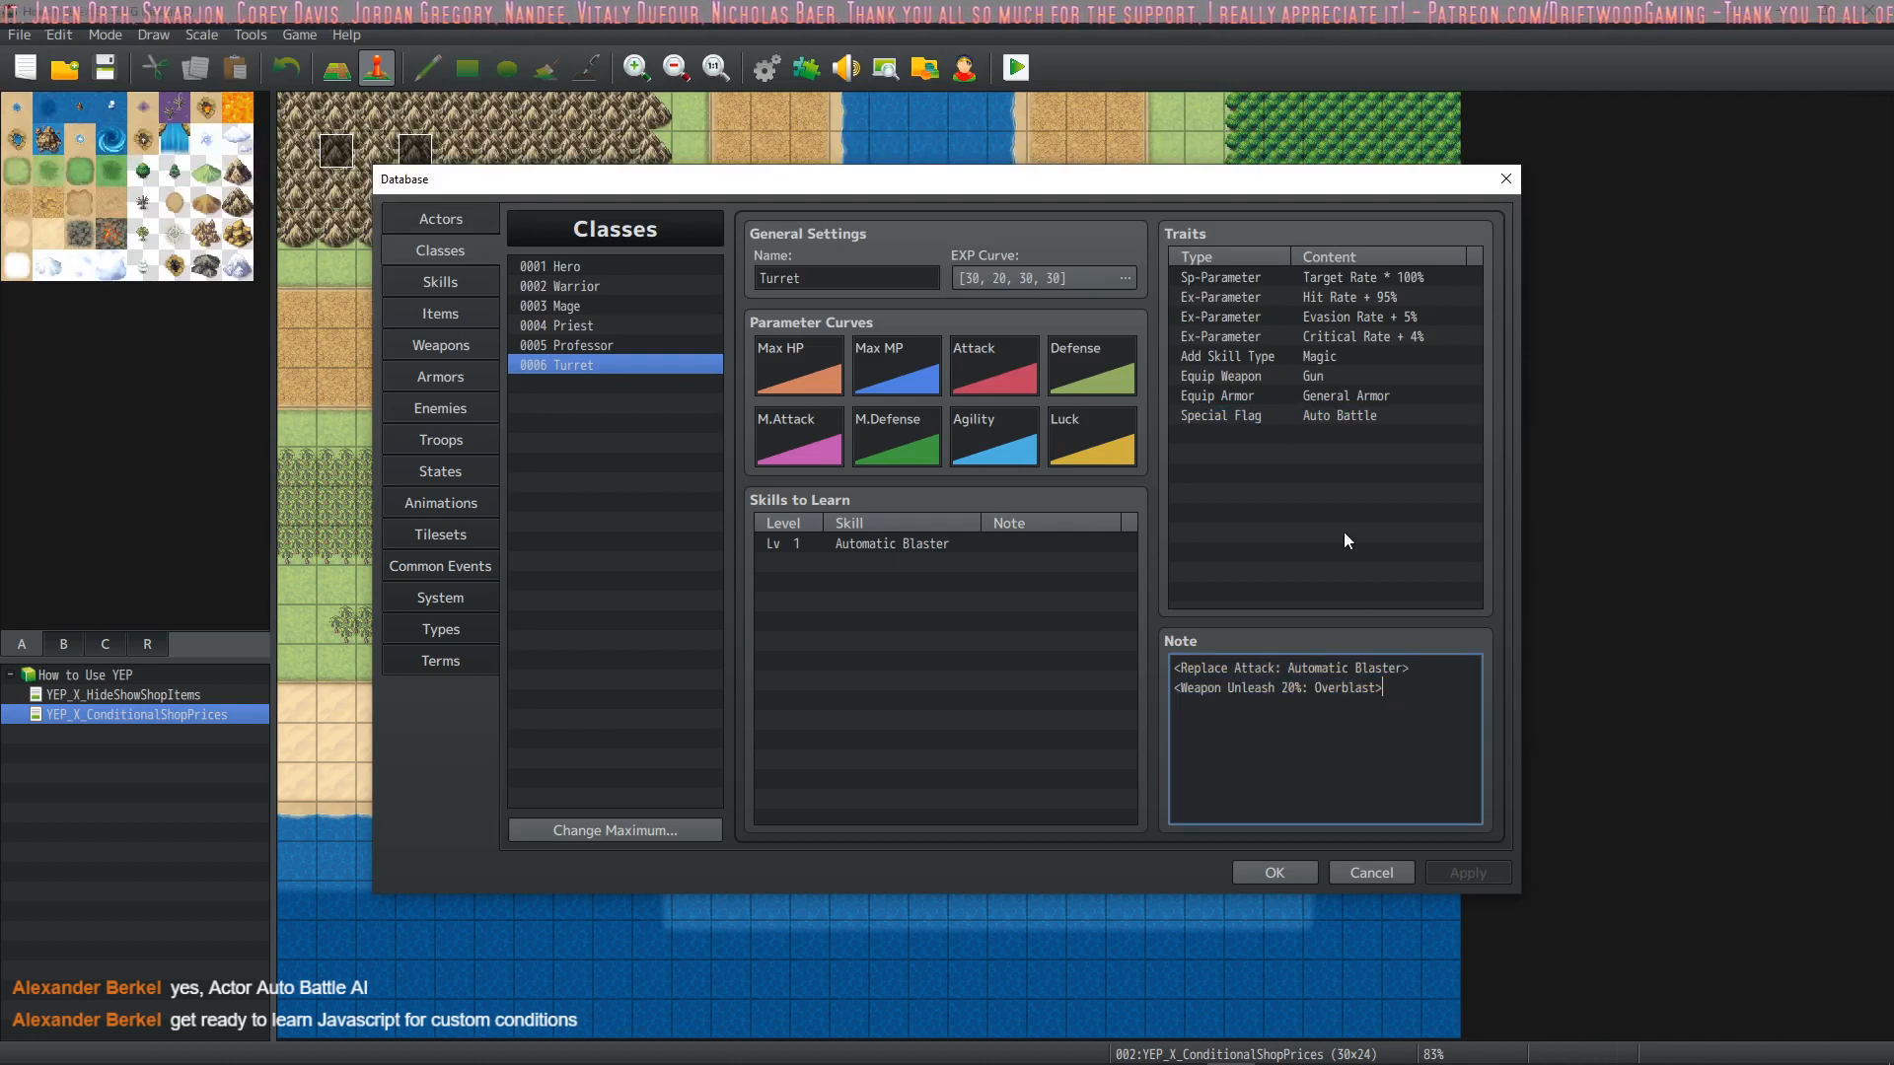
click(1312, 436)
click(1372, 423)
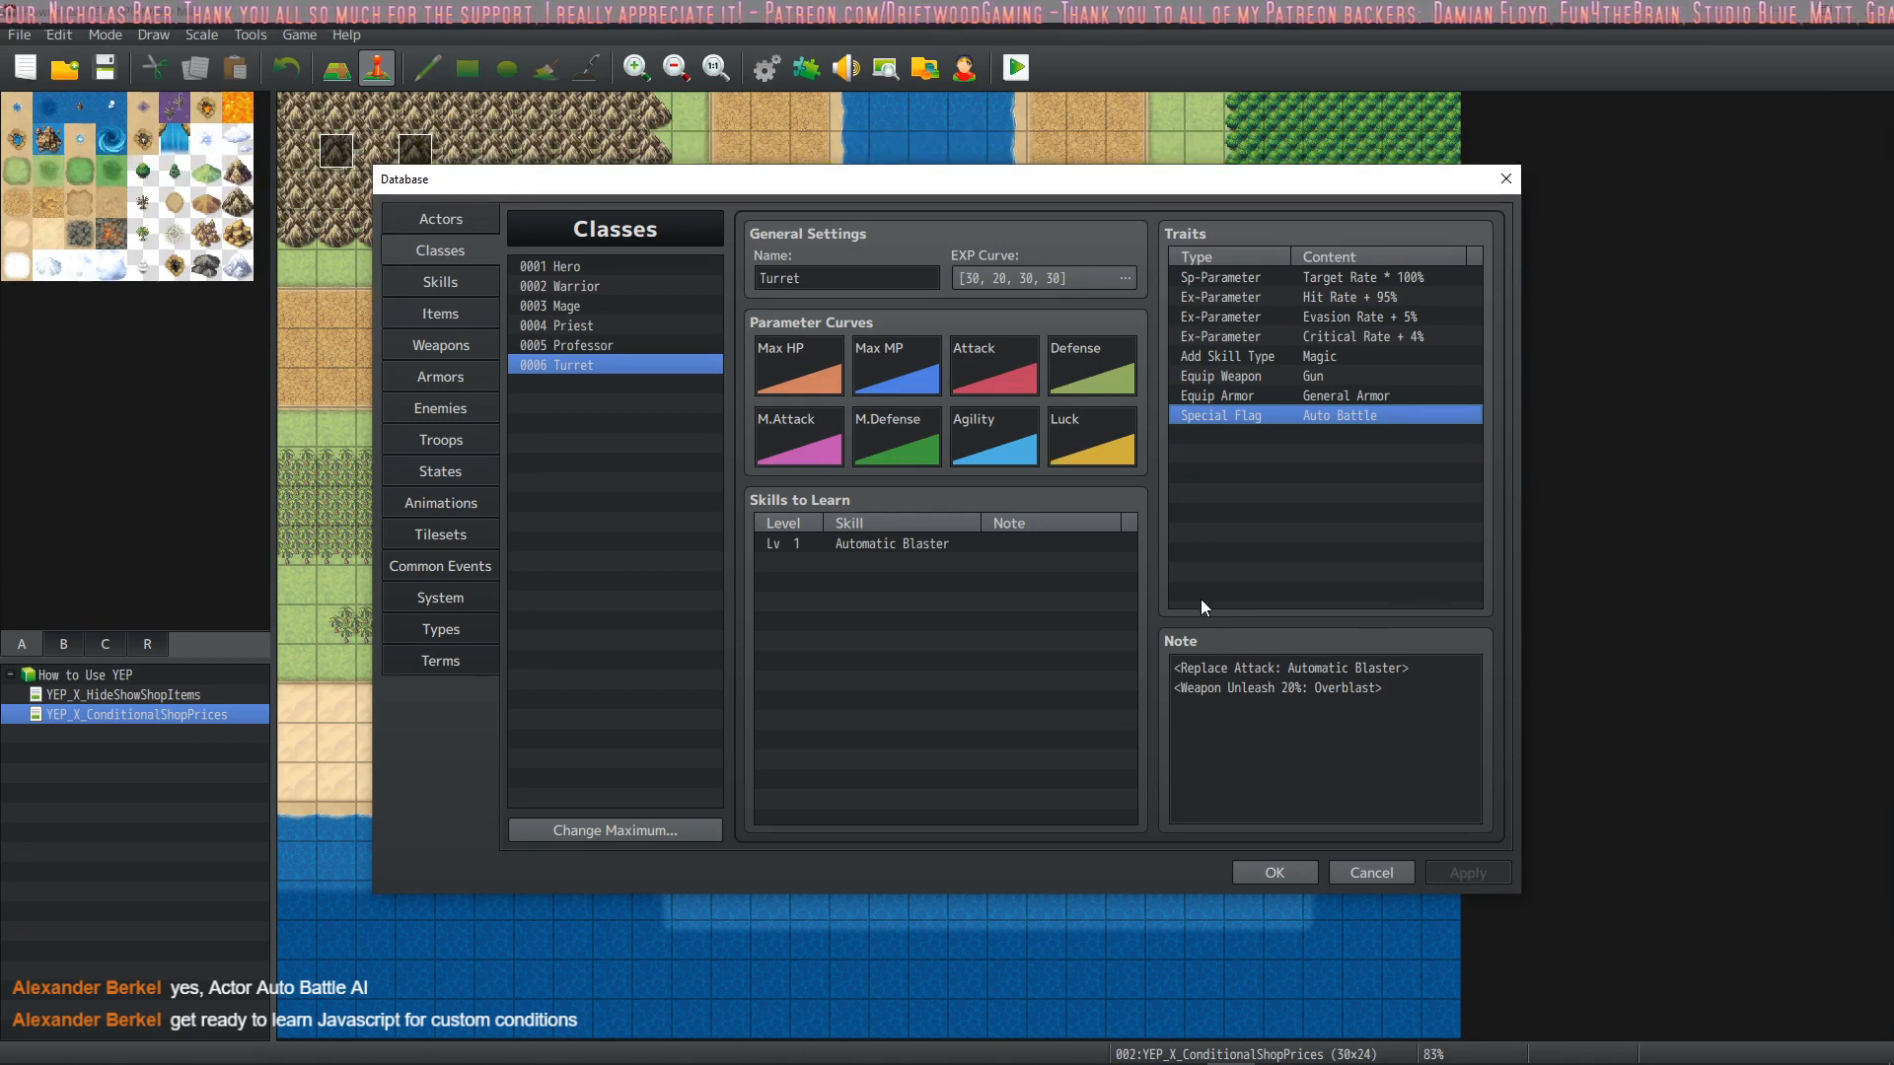
click(1277, 874)
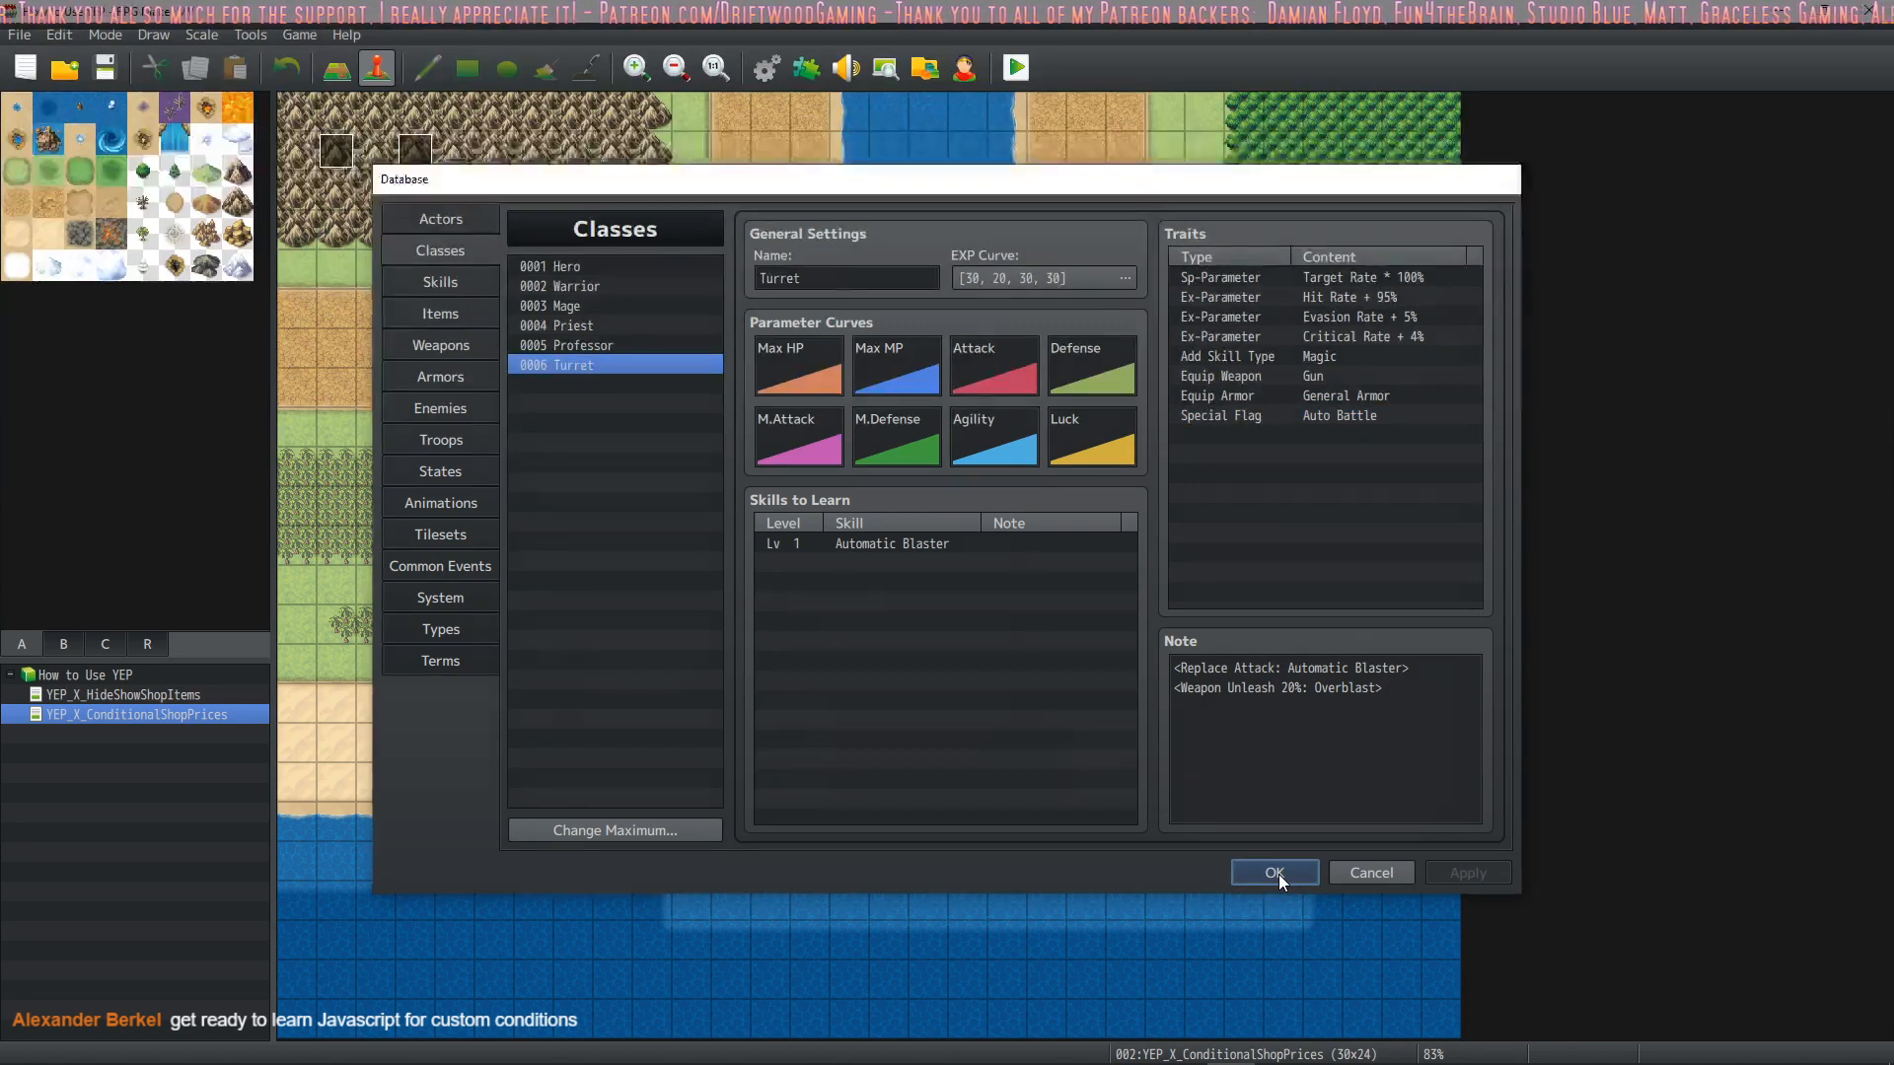
Check the plugin list, and view the Minotaur enemy's action patterns in the Database
click(805, 68)
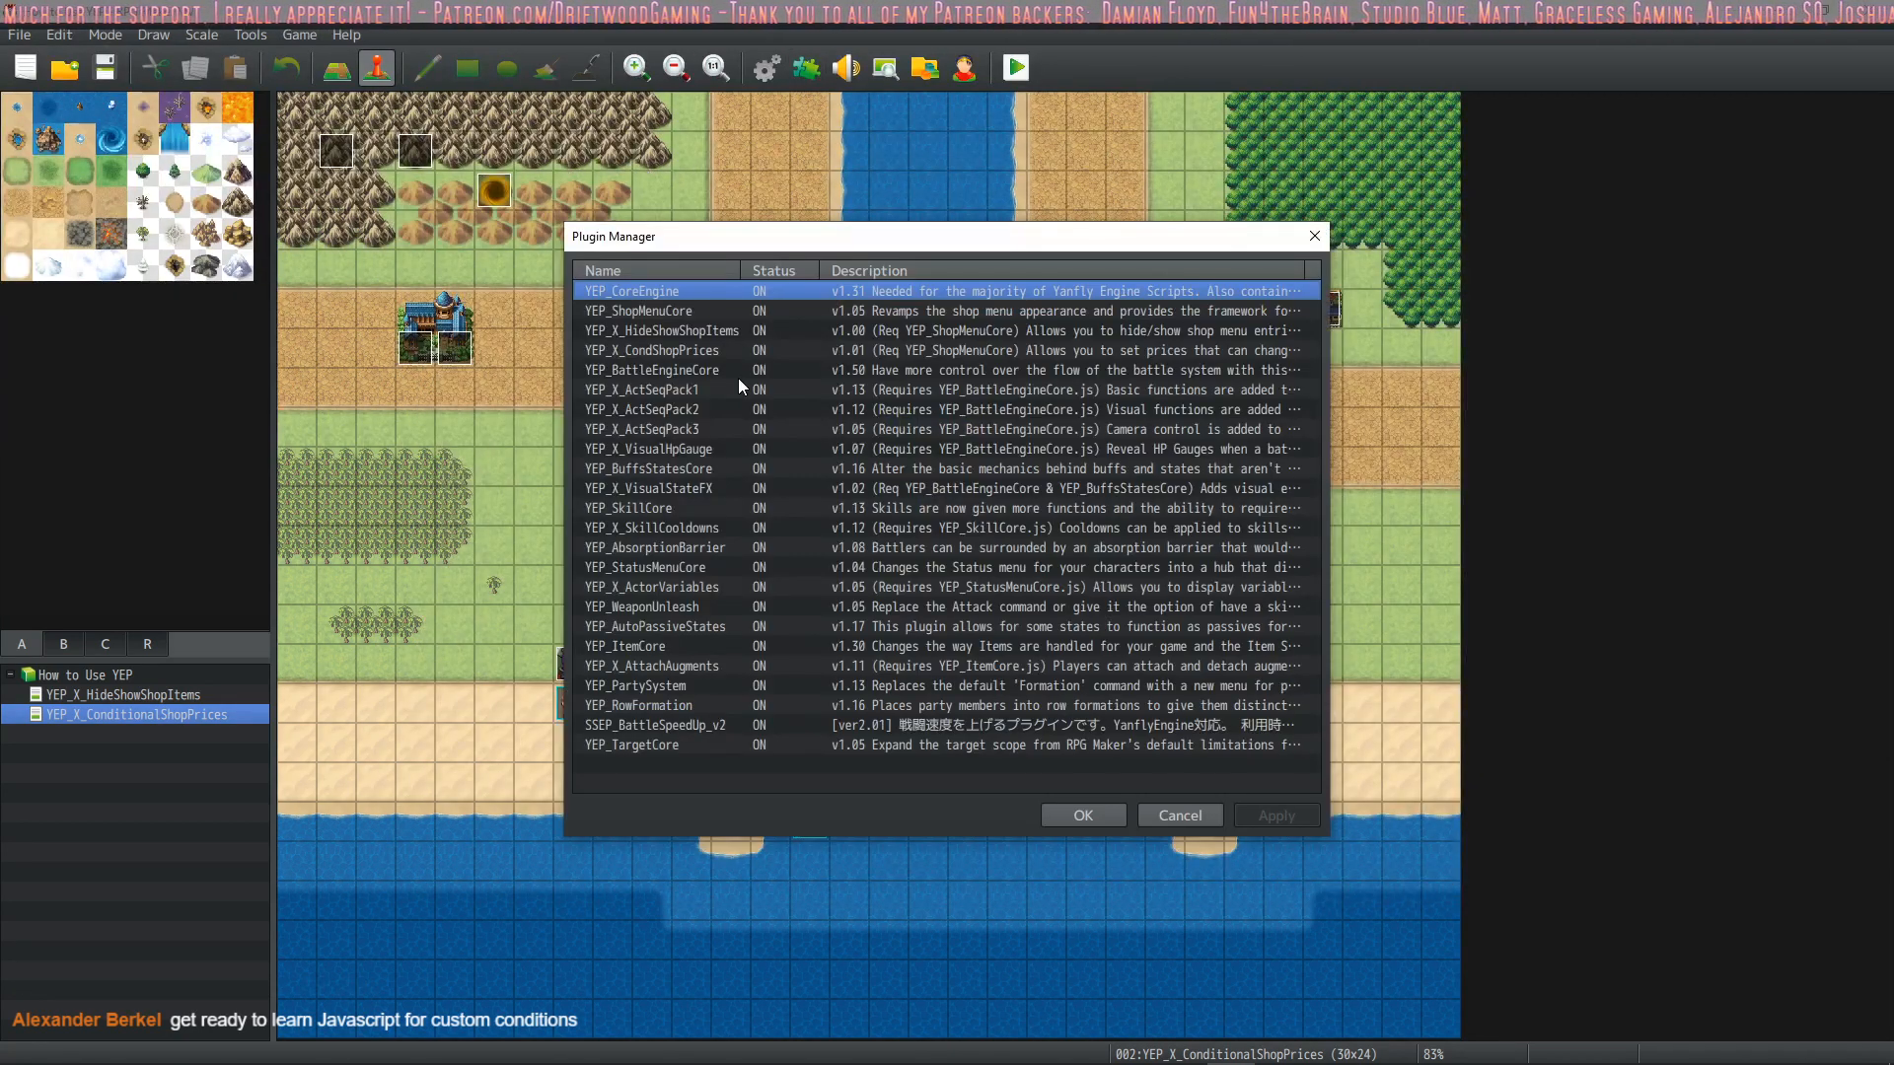
click(1086, 819)
click(771, 73)
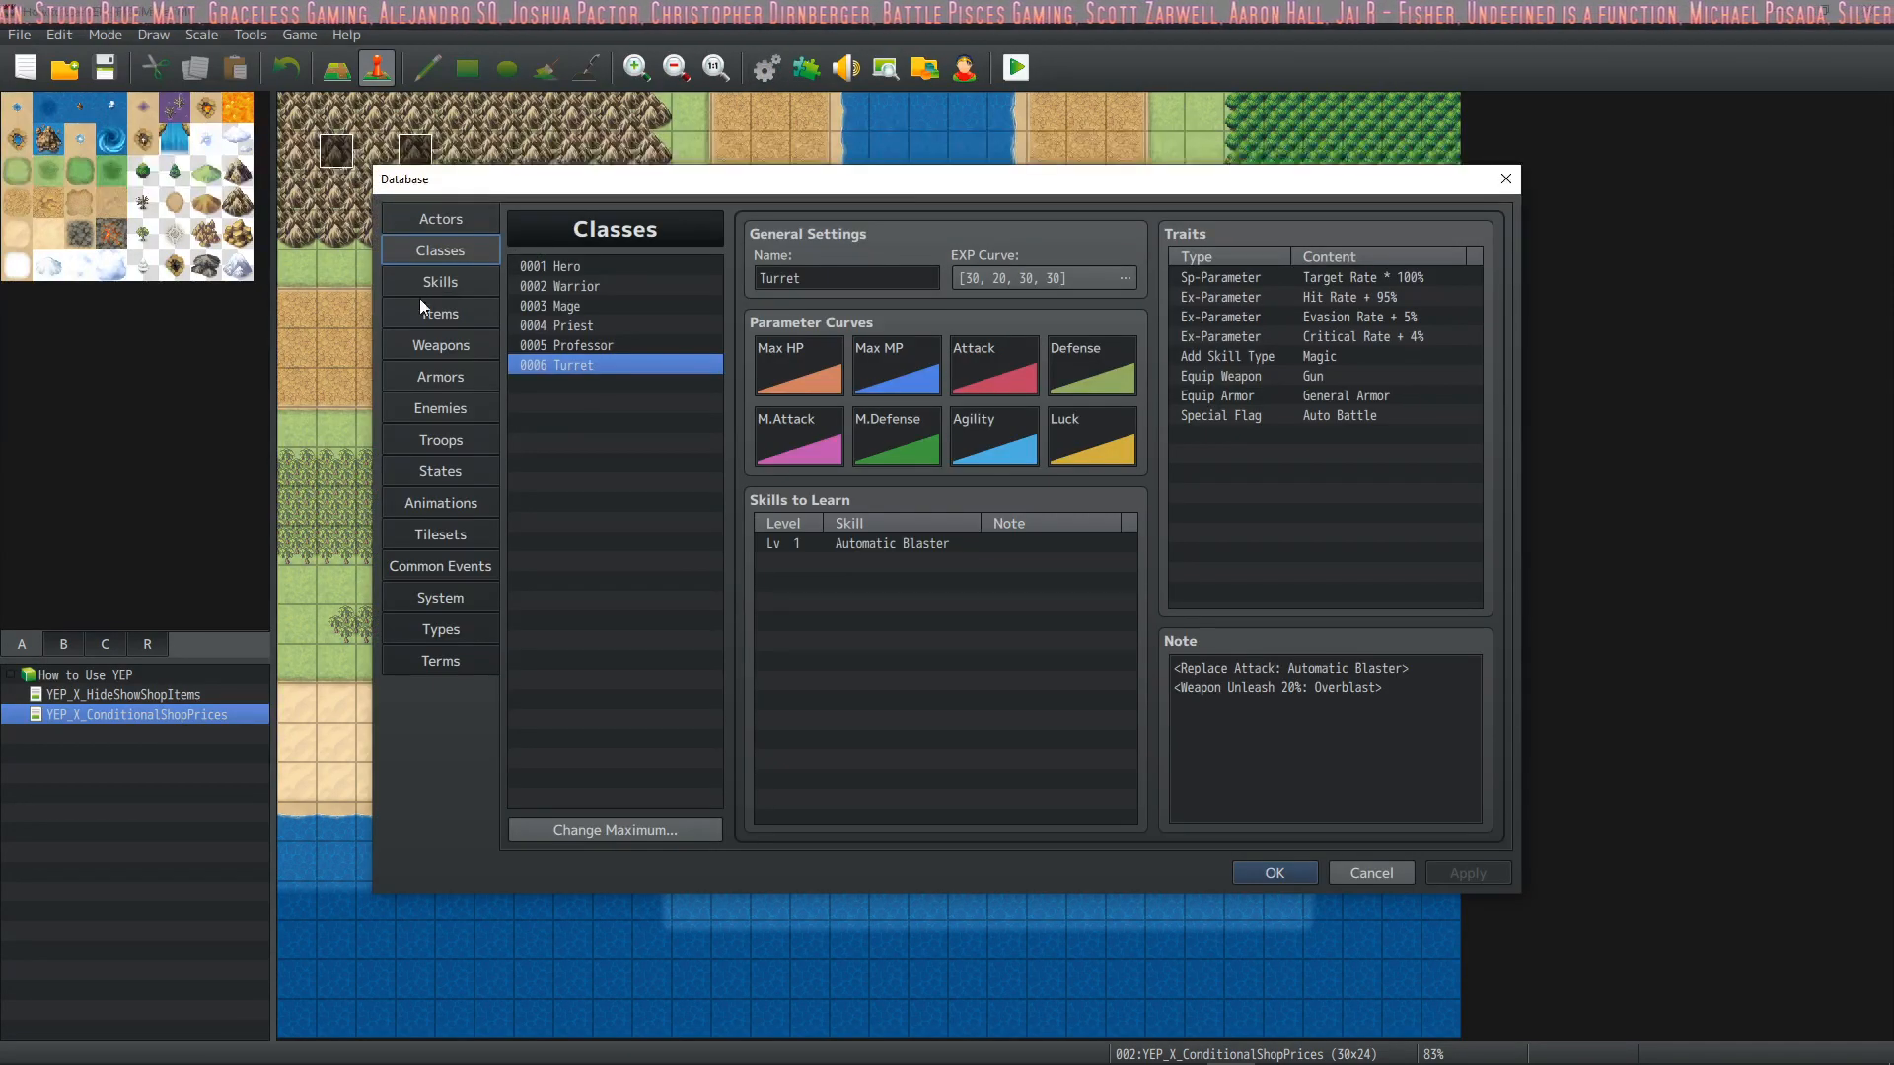
click(468, 406)
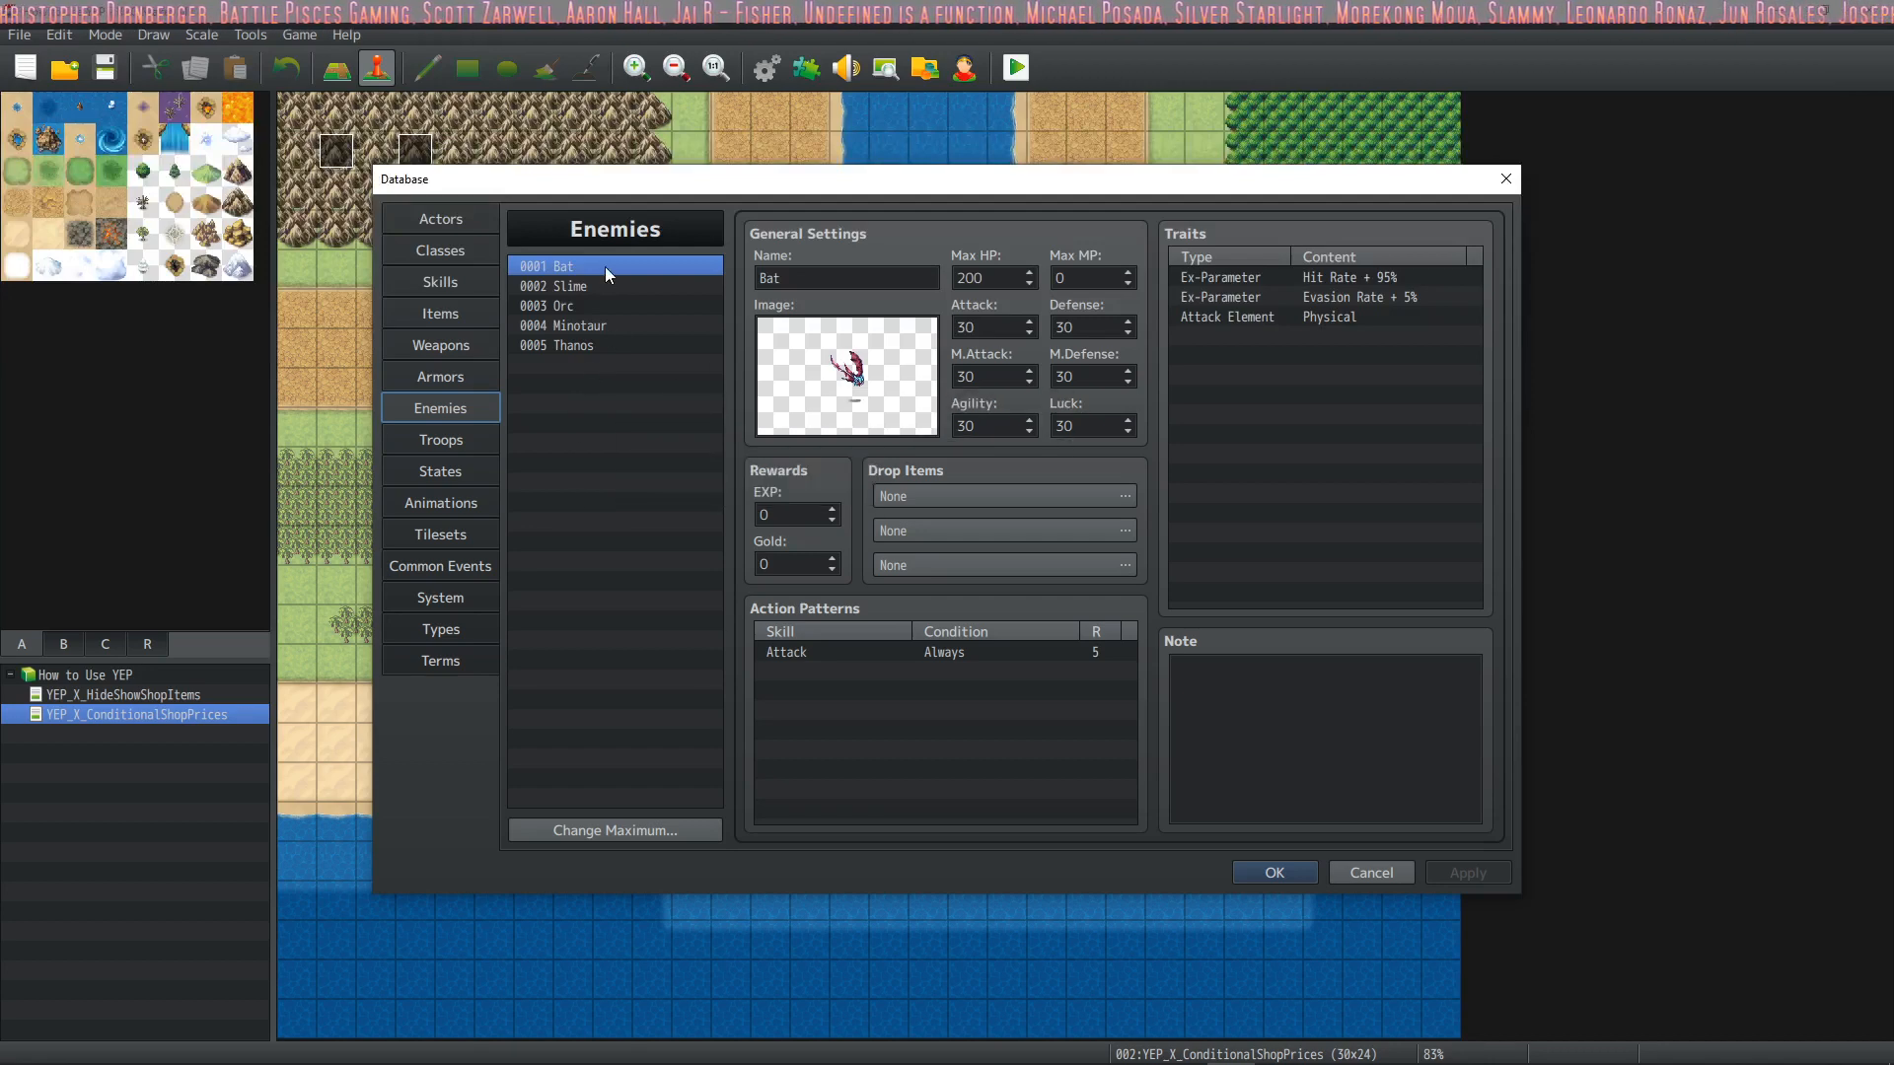
click(574, 325)
Return to the Turret class by way of the actors, point out its Auto Battle trait, and close the Database
click(460, 247)
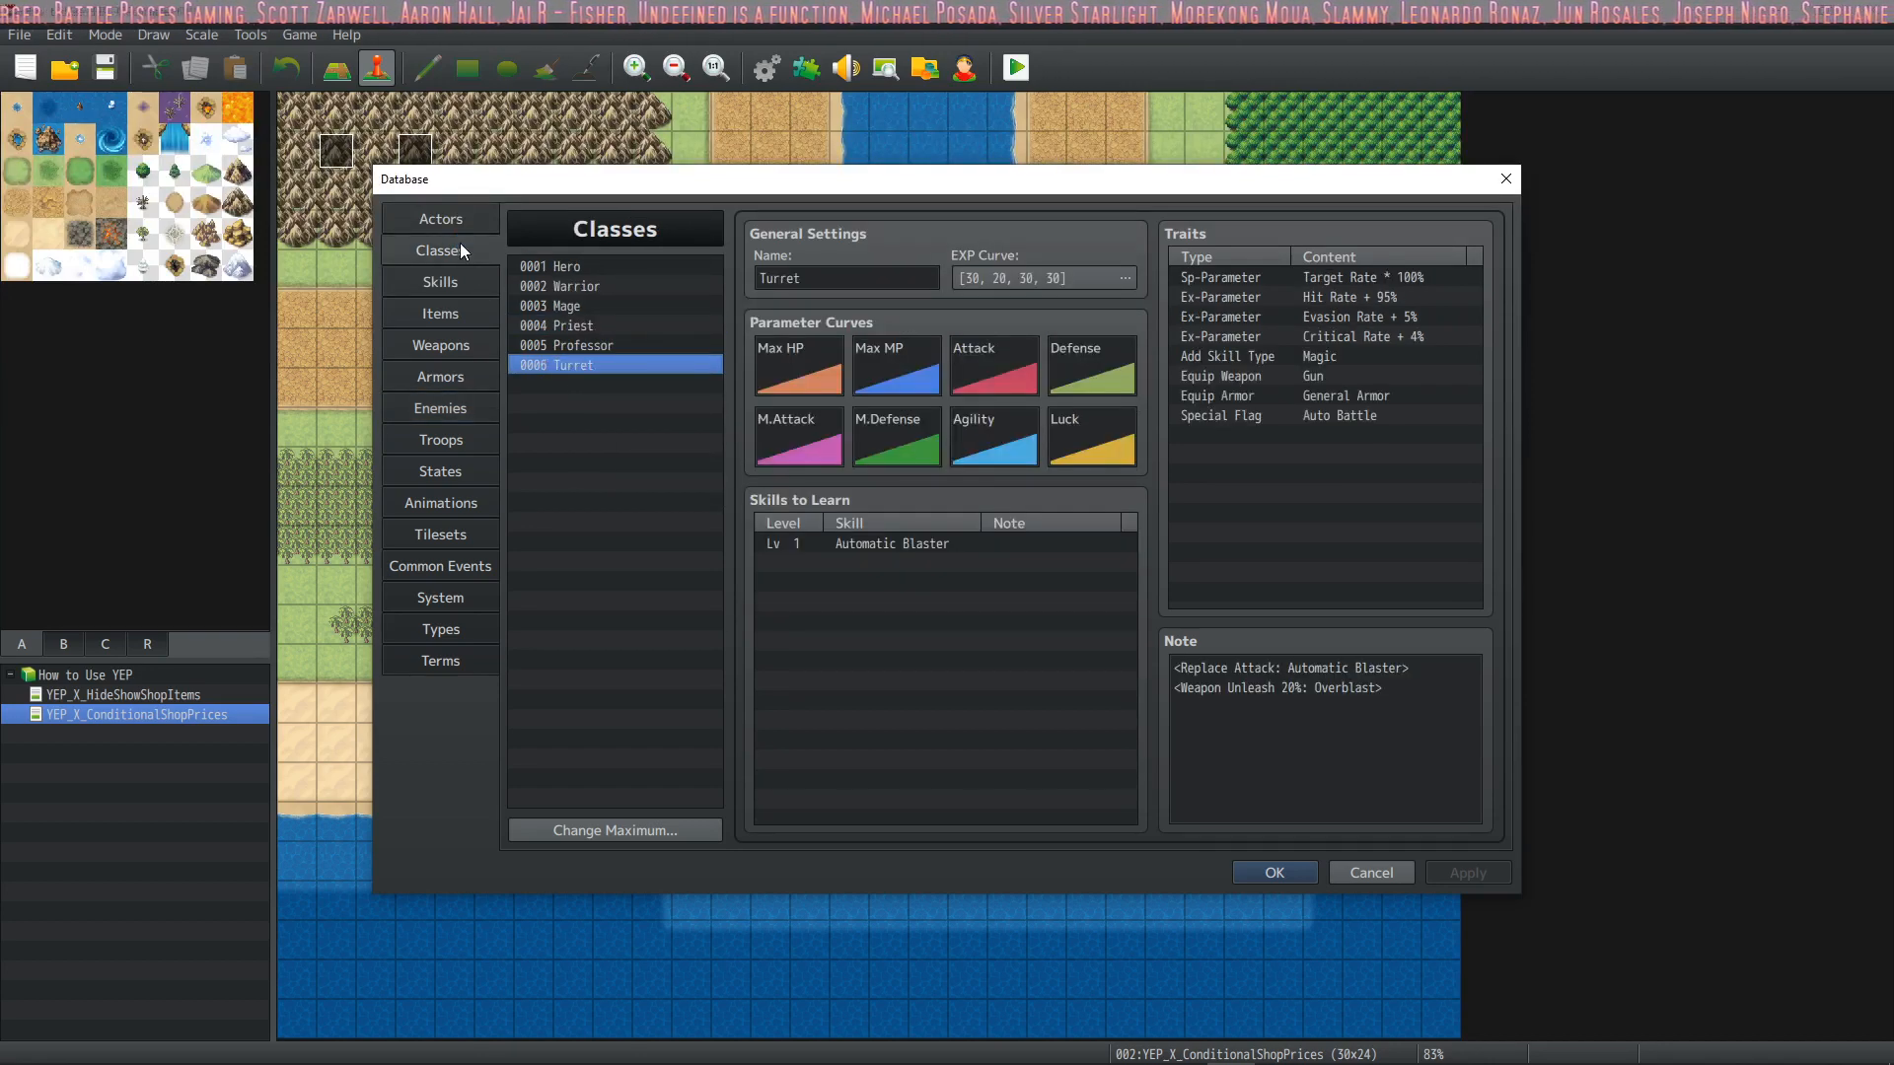
click(459, 221)
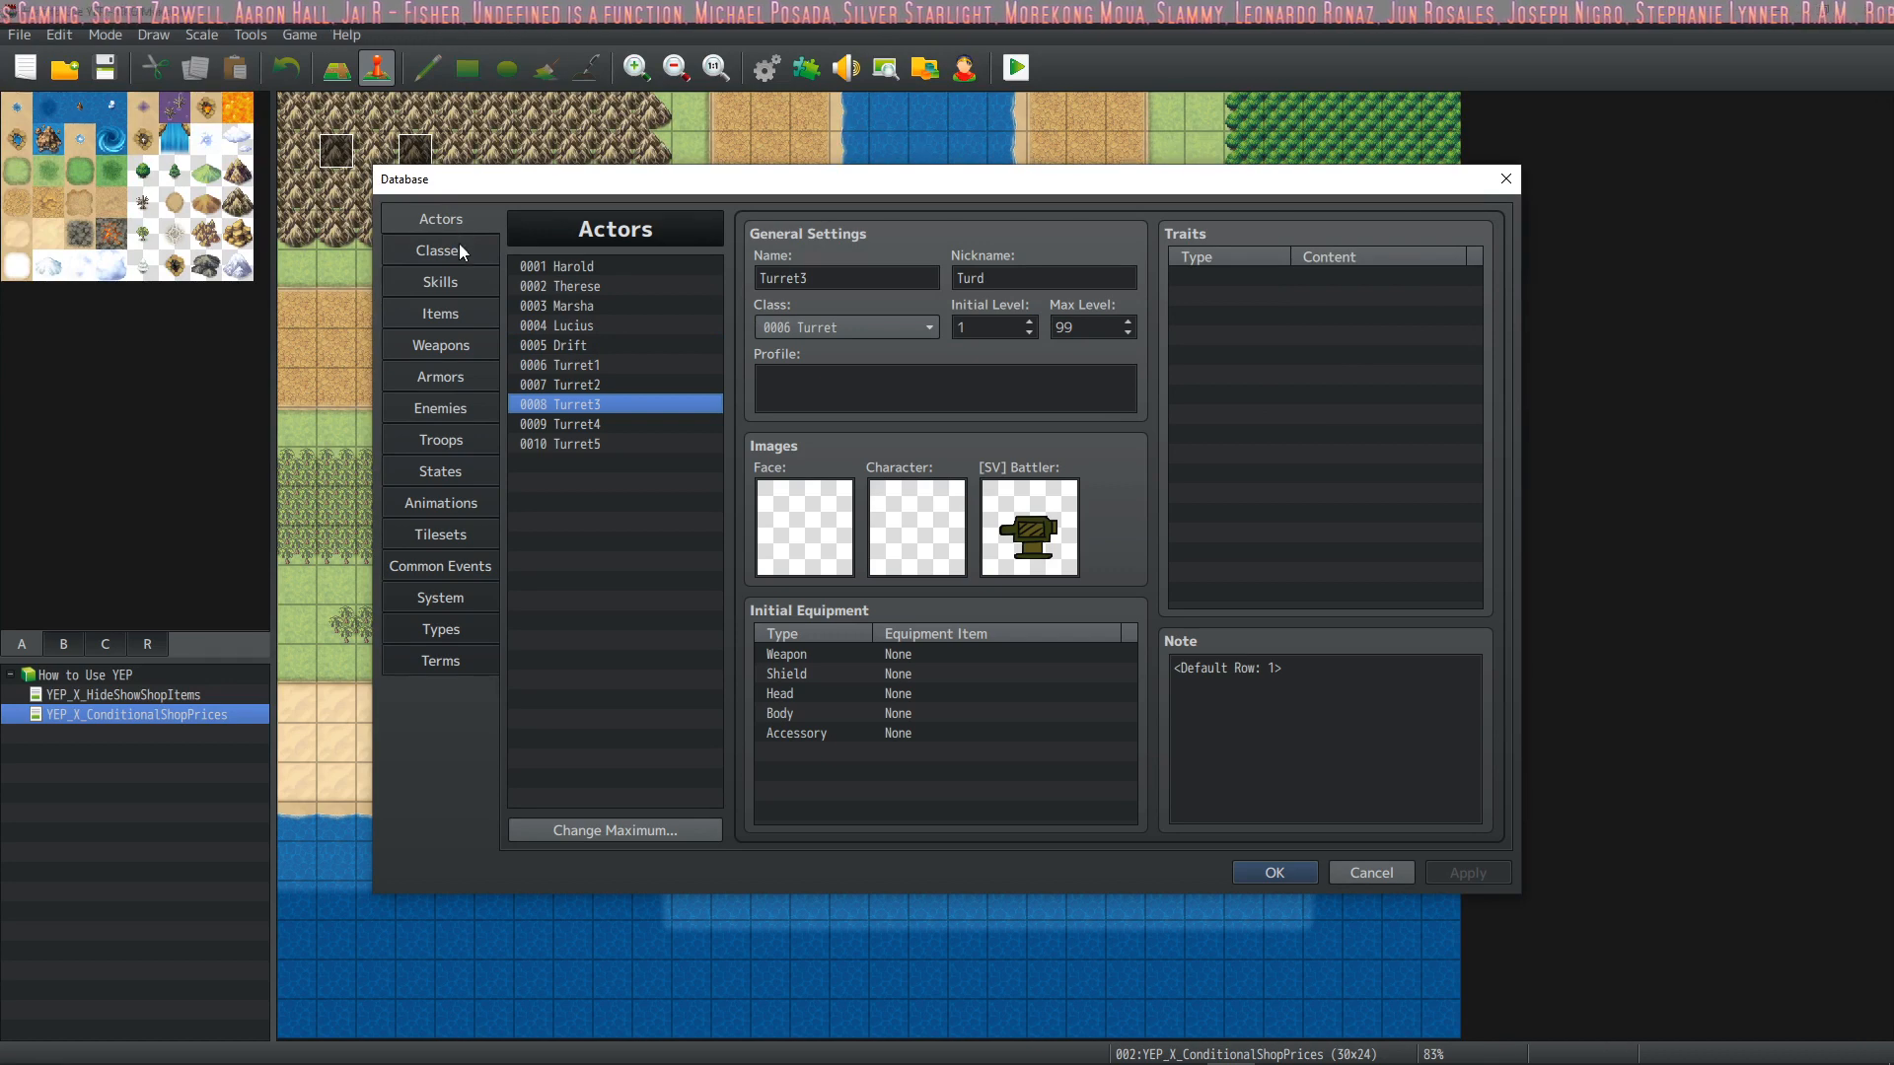
click(464, 253)
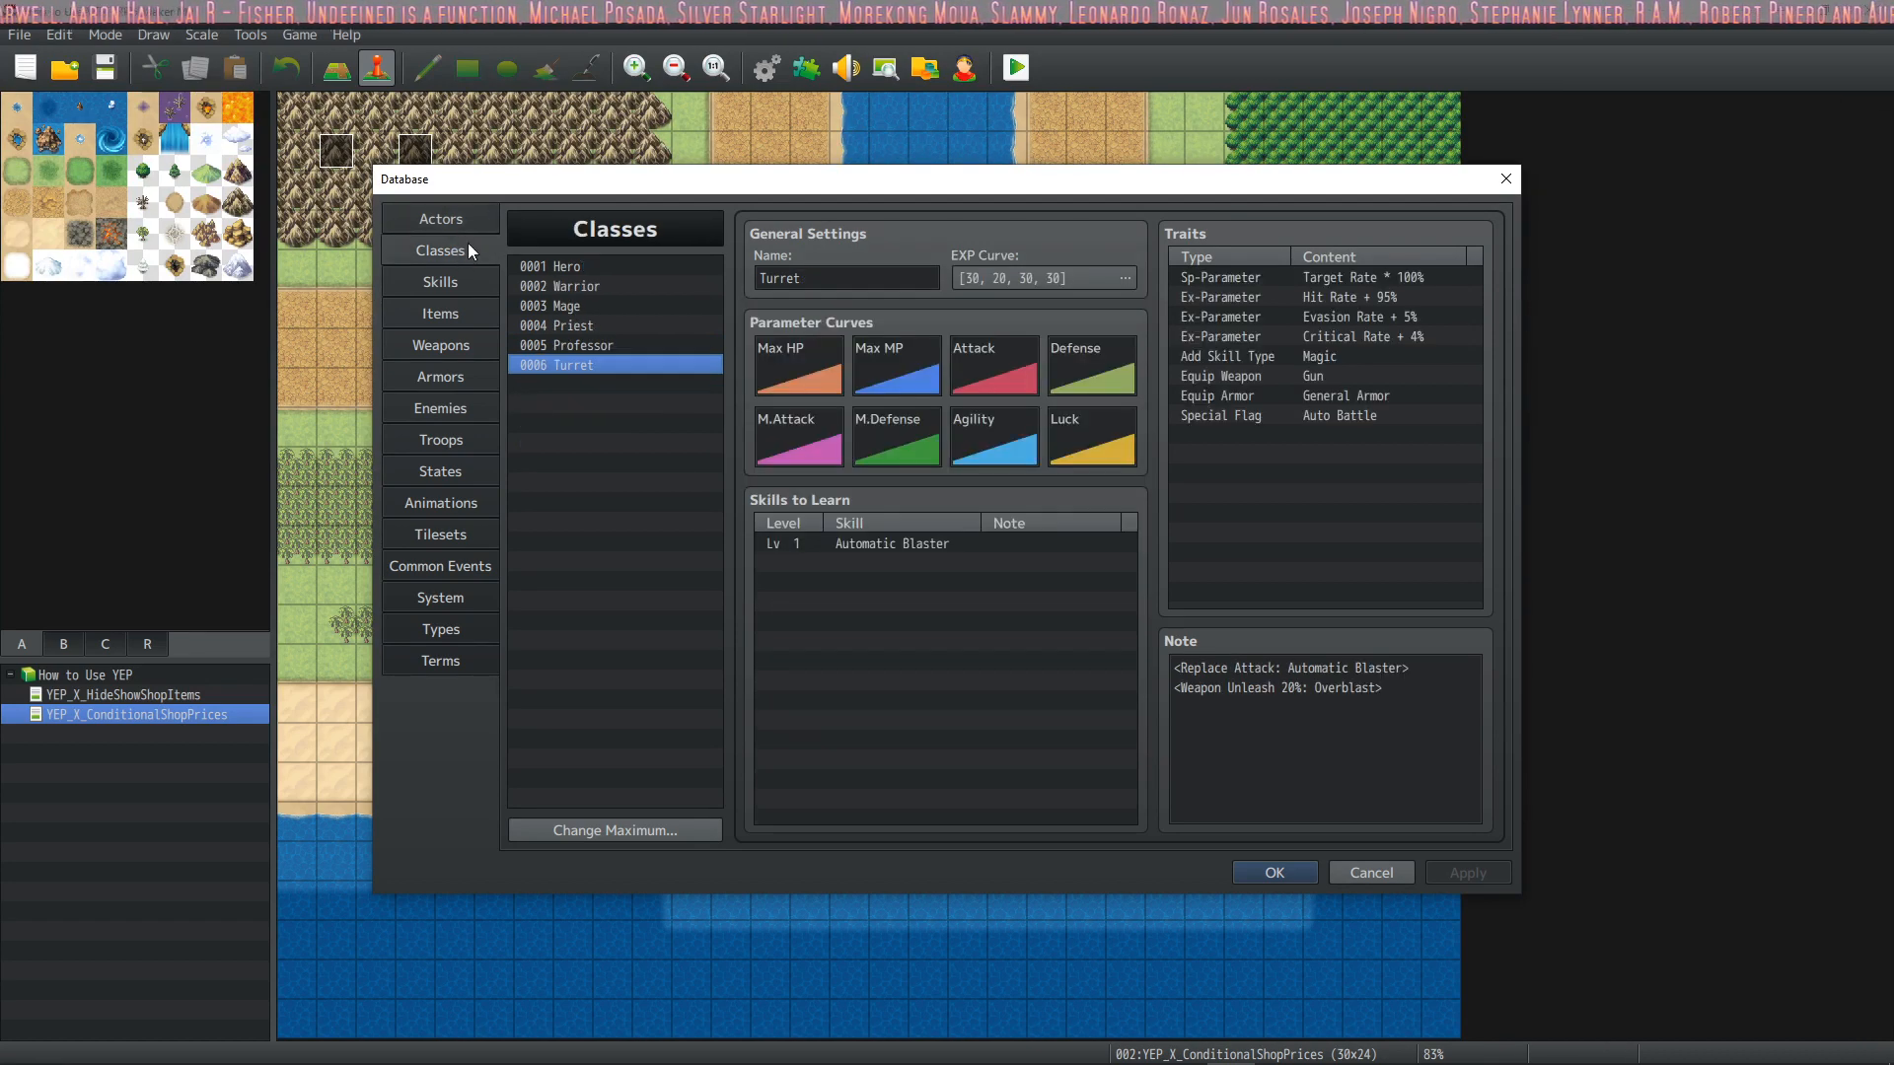
click(1353, 416)
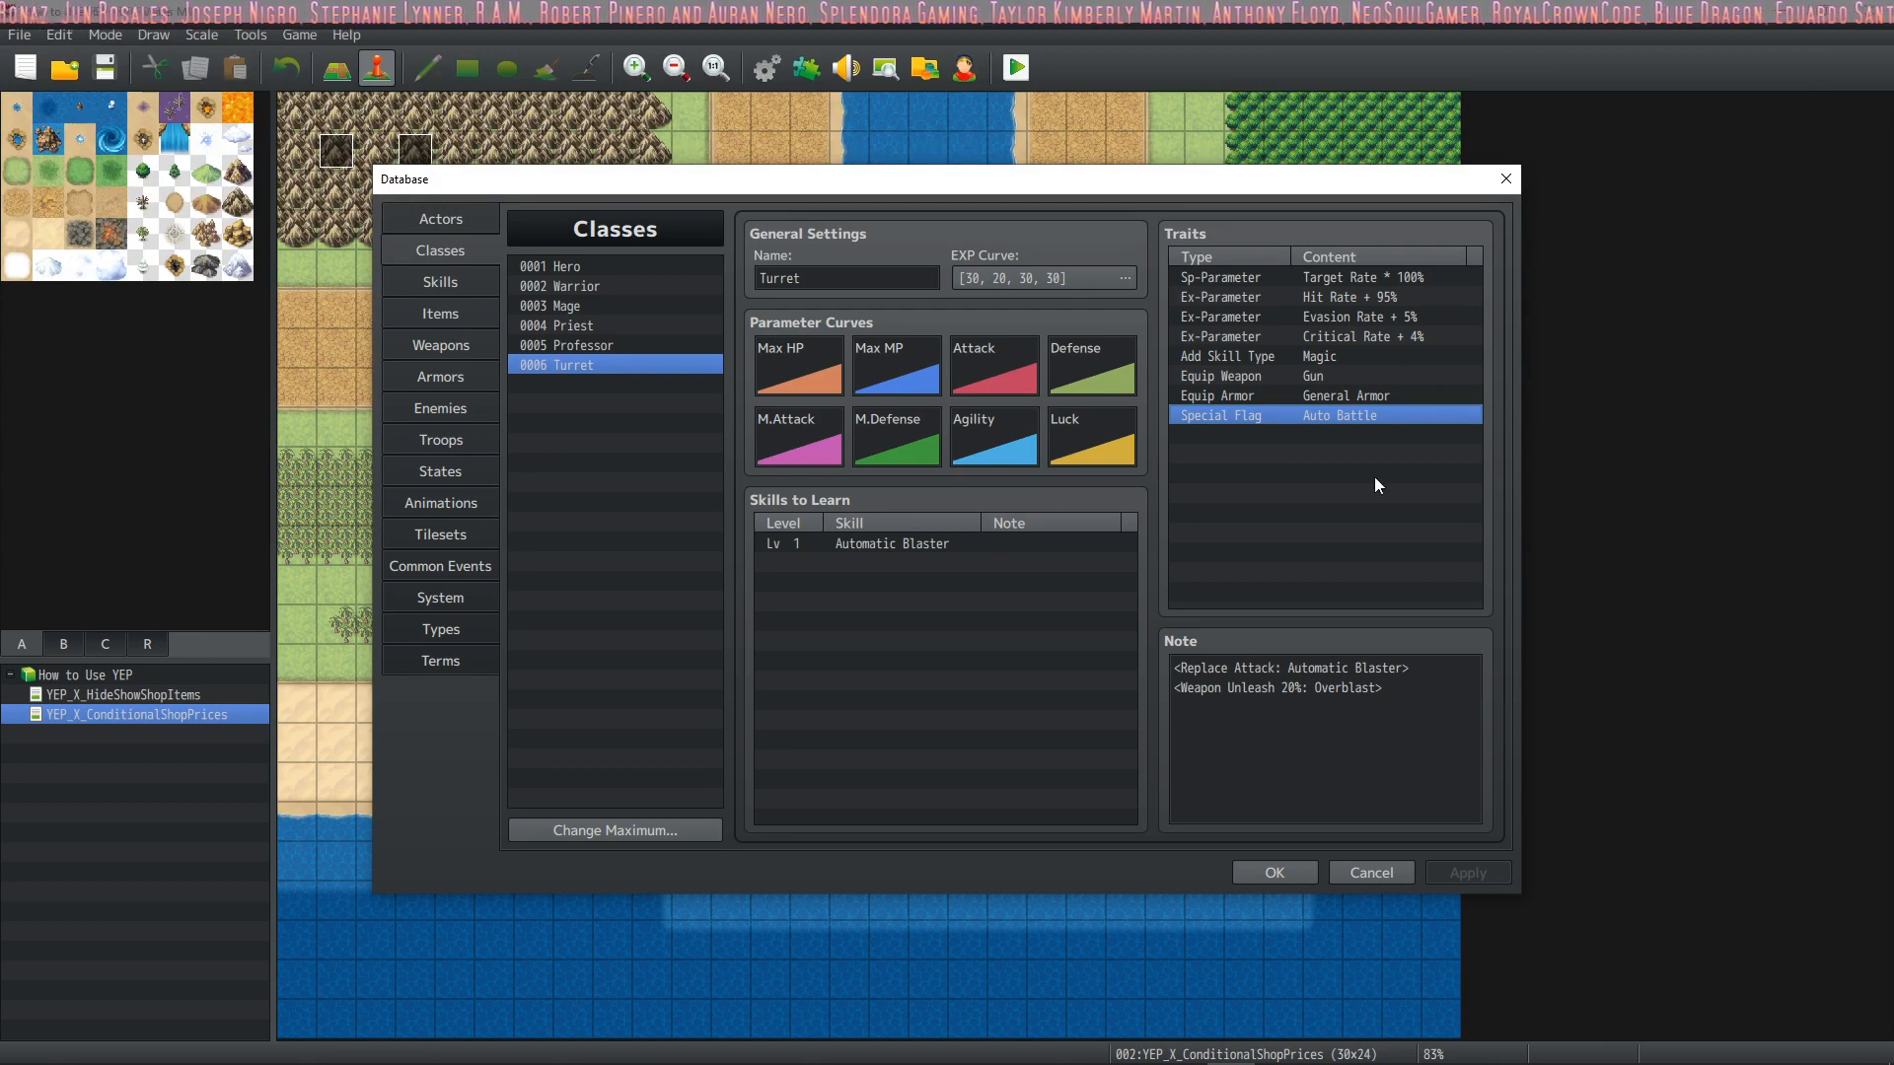
click(1276, 872)
Read the Replace Attack notetag section in the YEP_WeaponUnleash plugin's help, and close the plugin windows
click(806, 67)
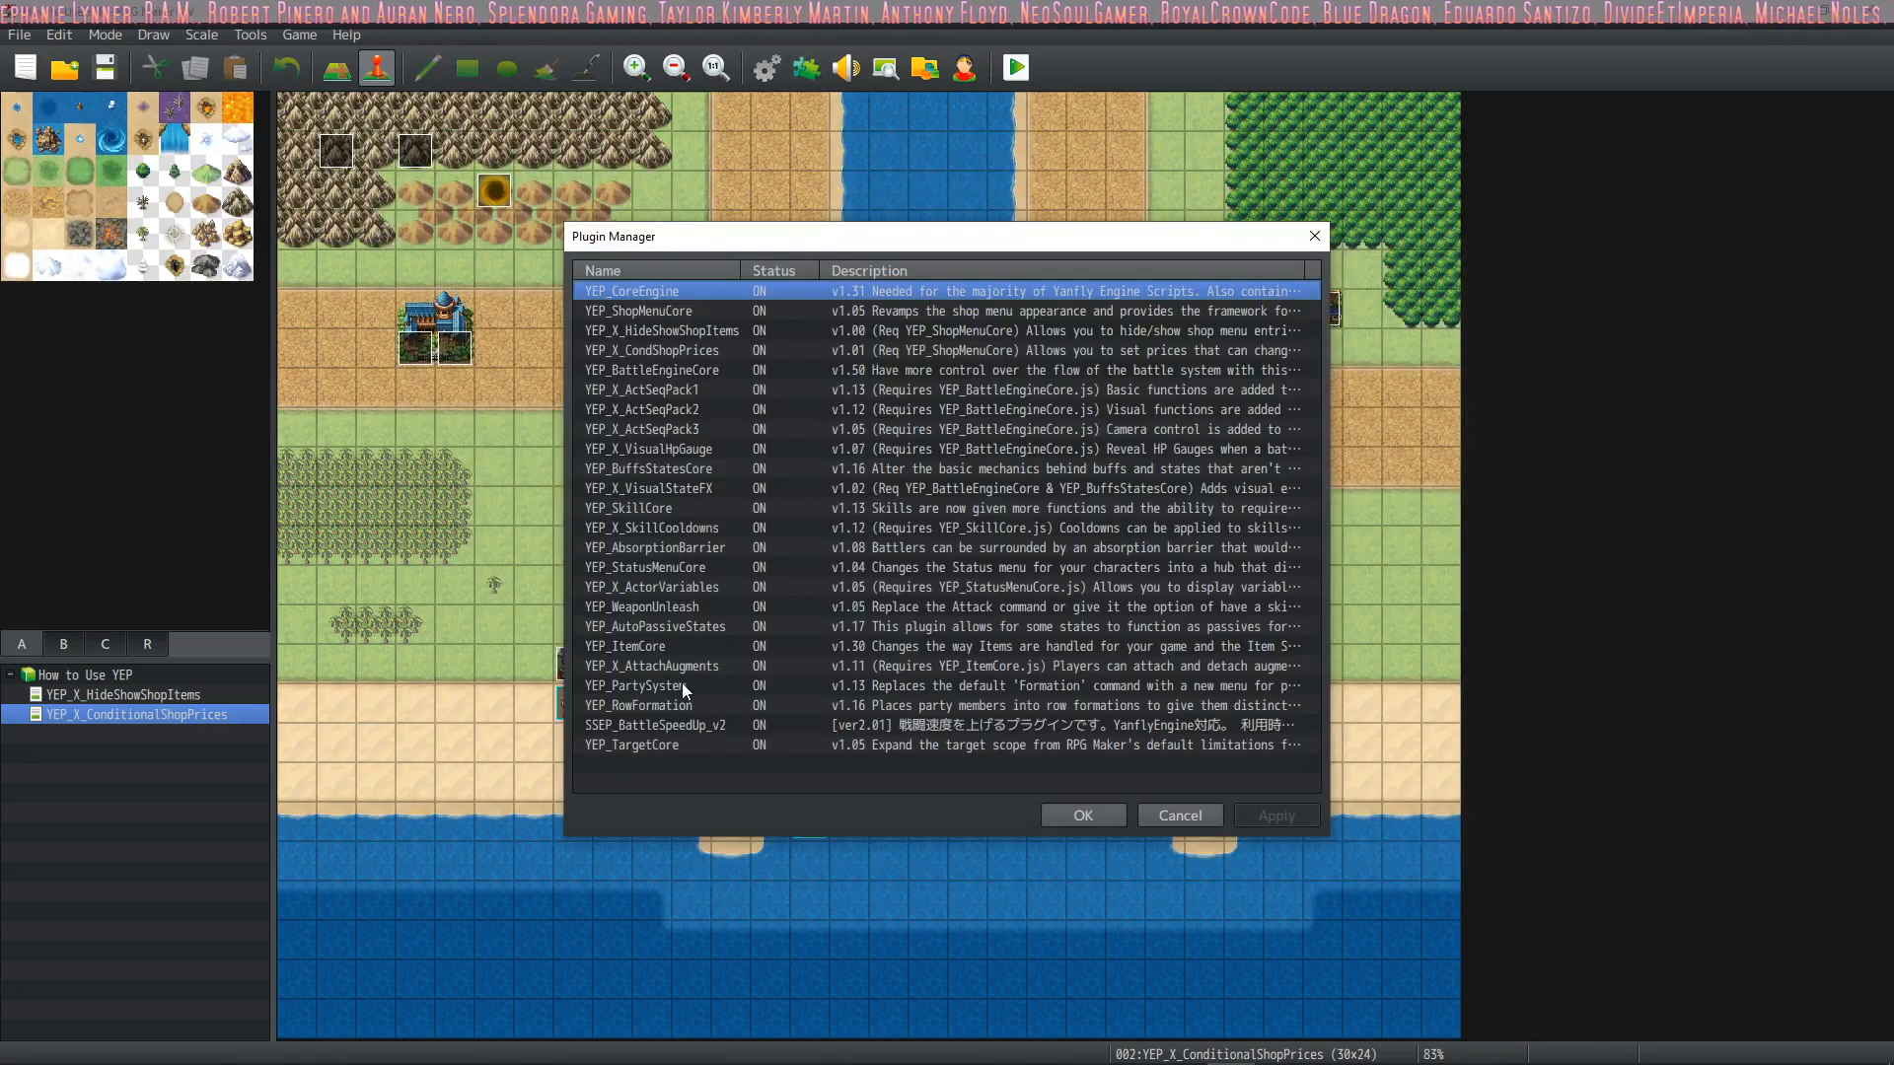
double_click(653, 607)
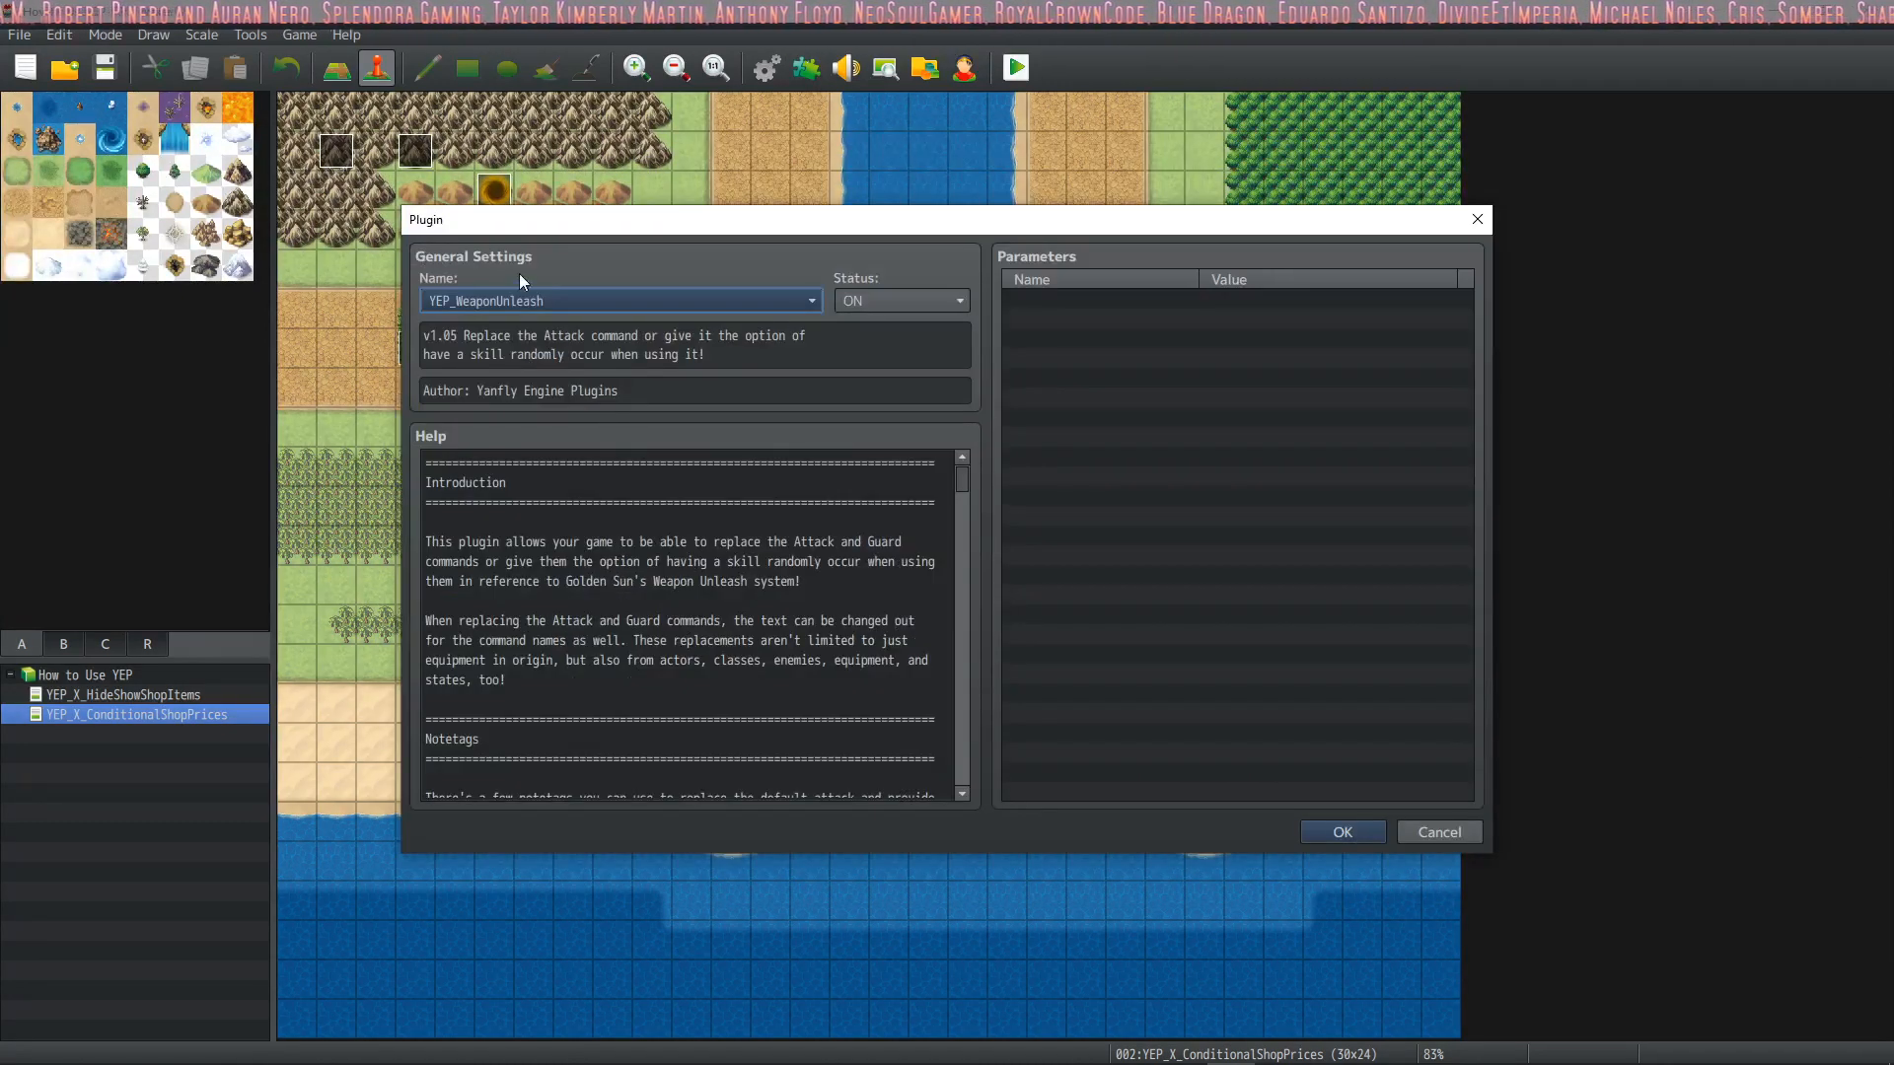
scroll(570, 555, down, 5)
scroll(570, 556, down, 1)
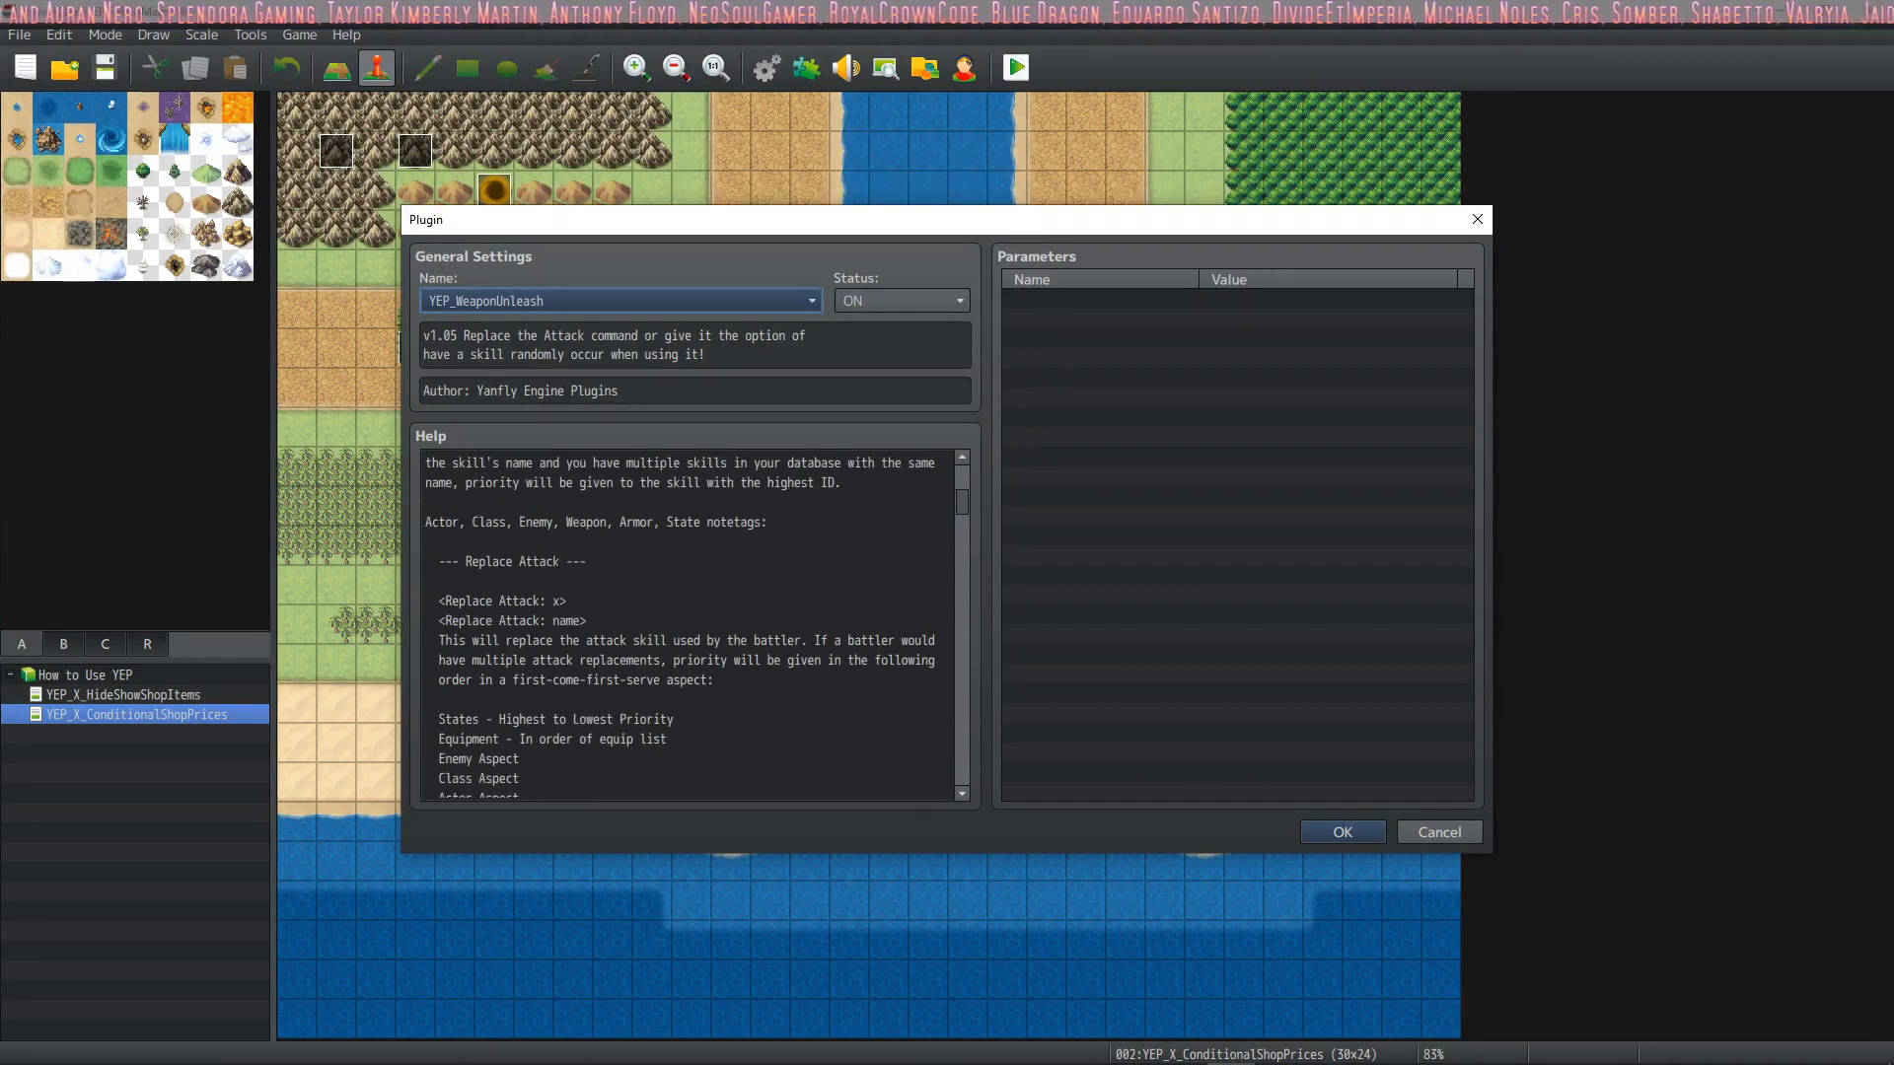
drag(432, 601, 584, 620)
click(577, 620)
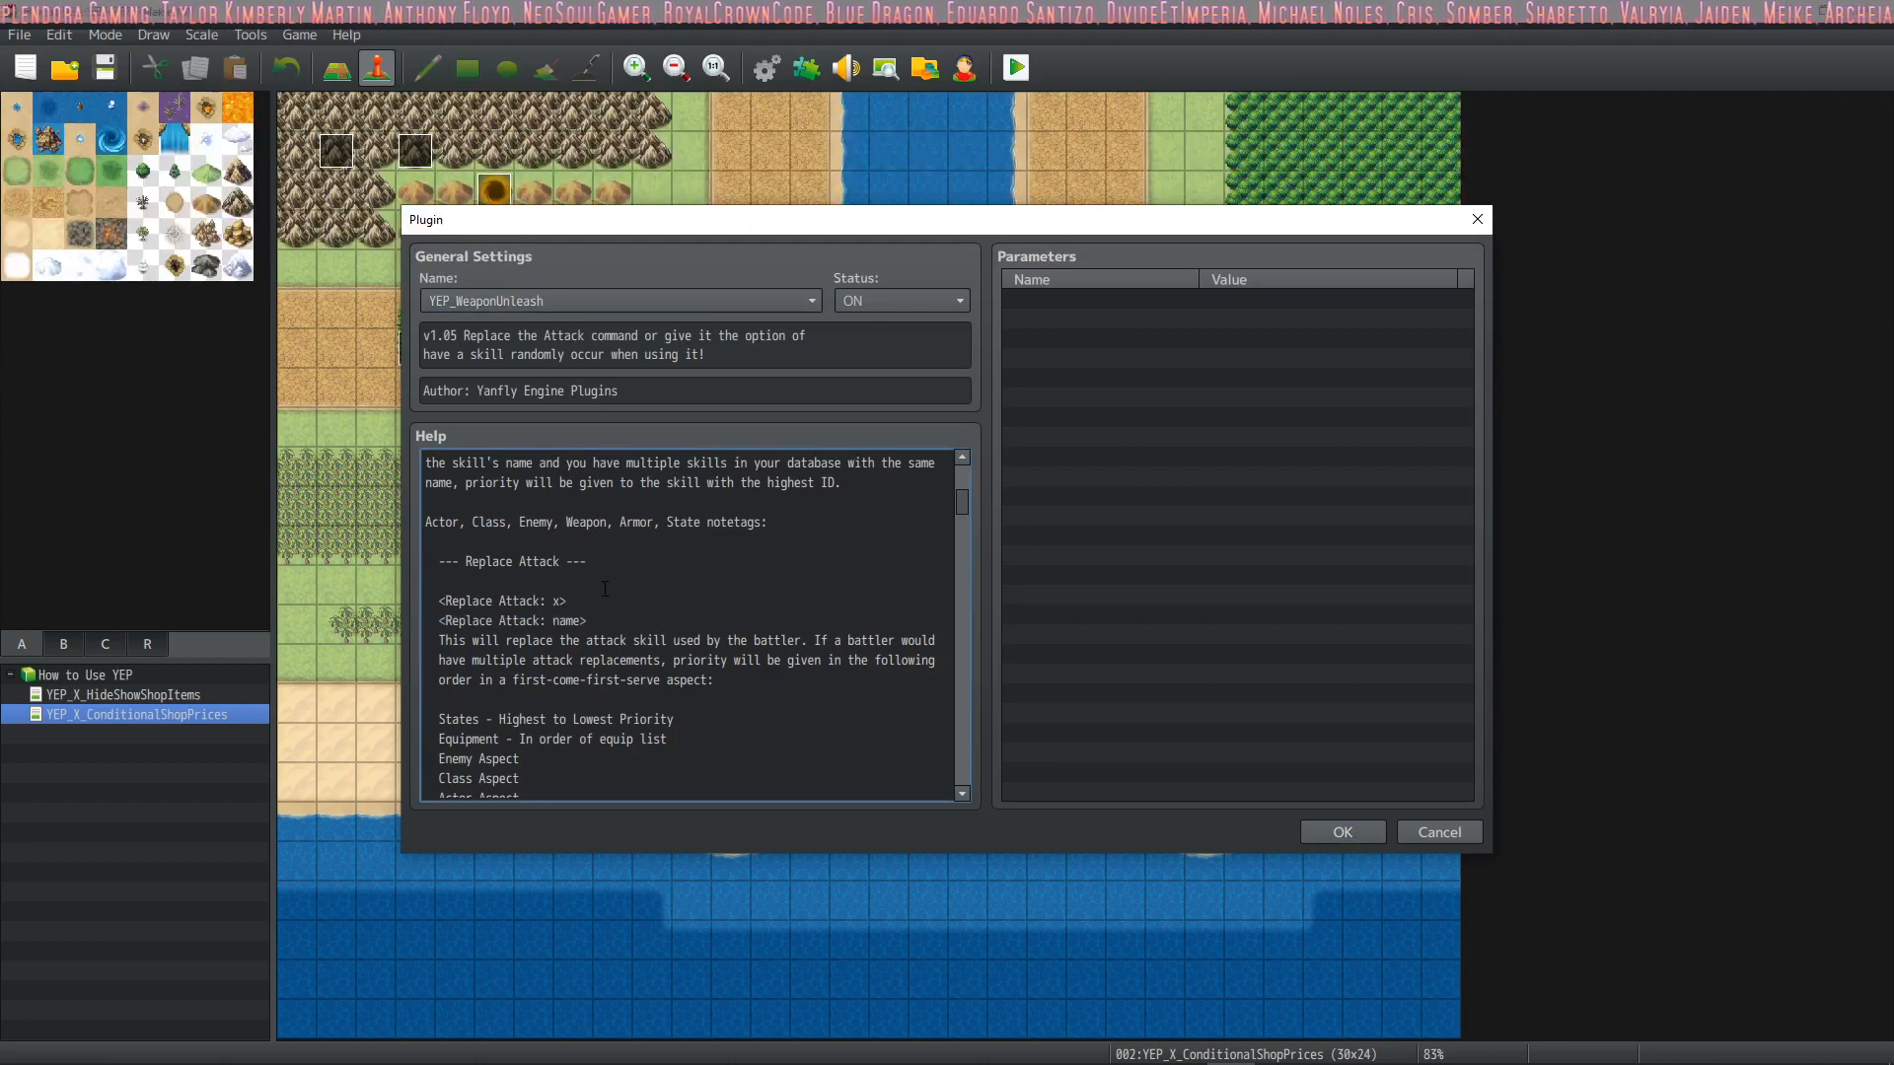
drag(432, 601, 585, 620)
drag(888, 640, 894, 641)
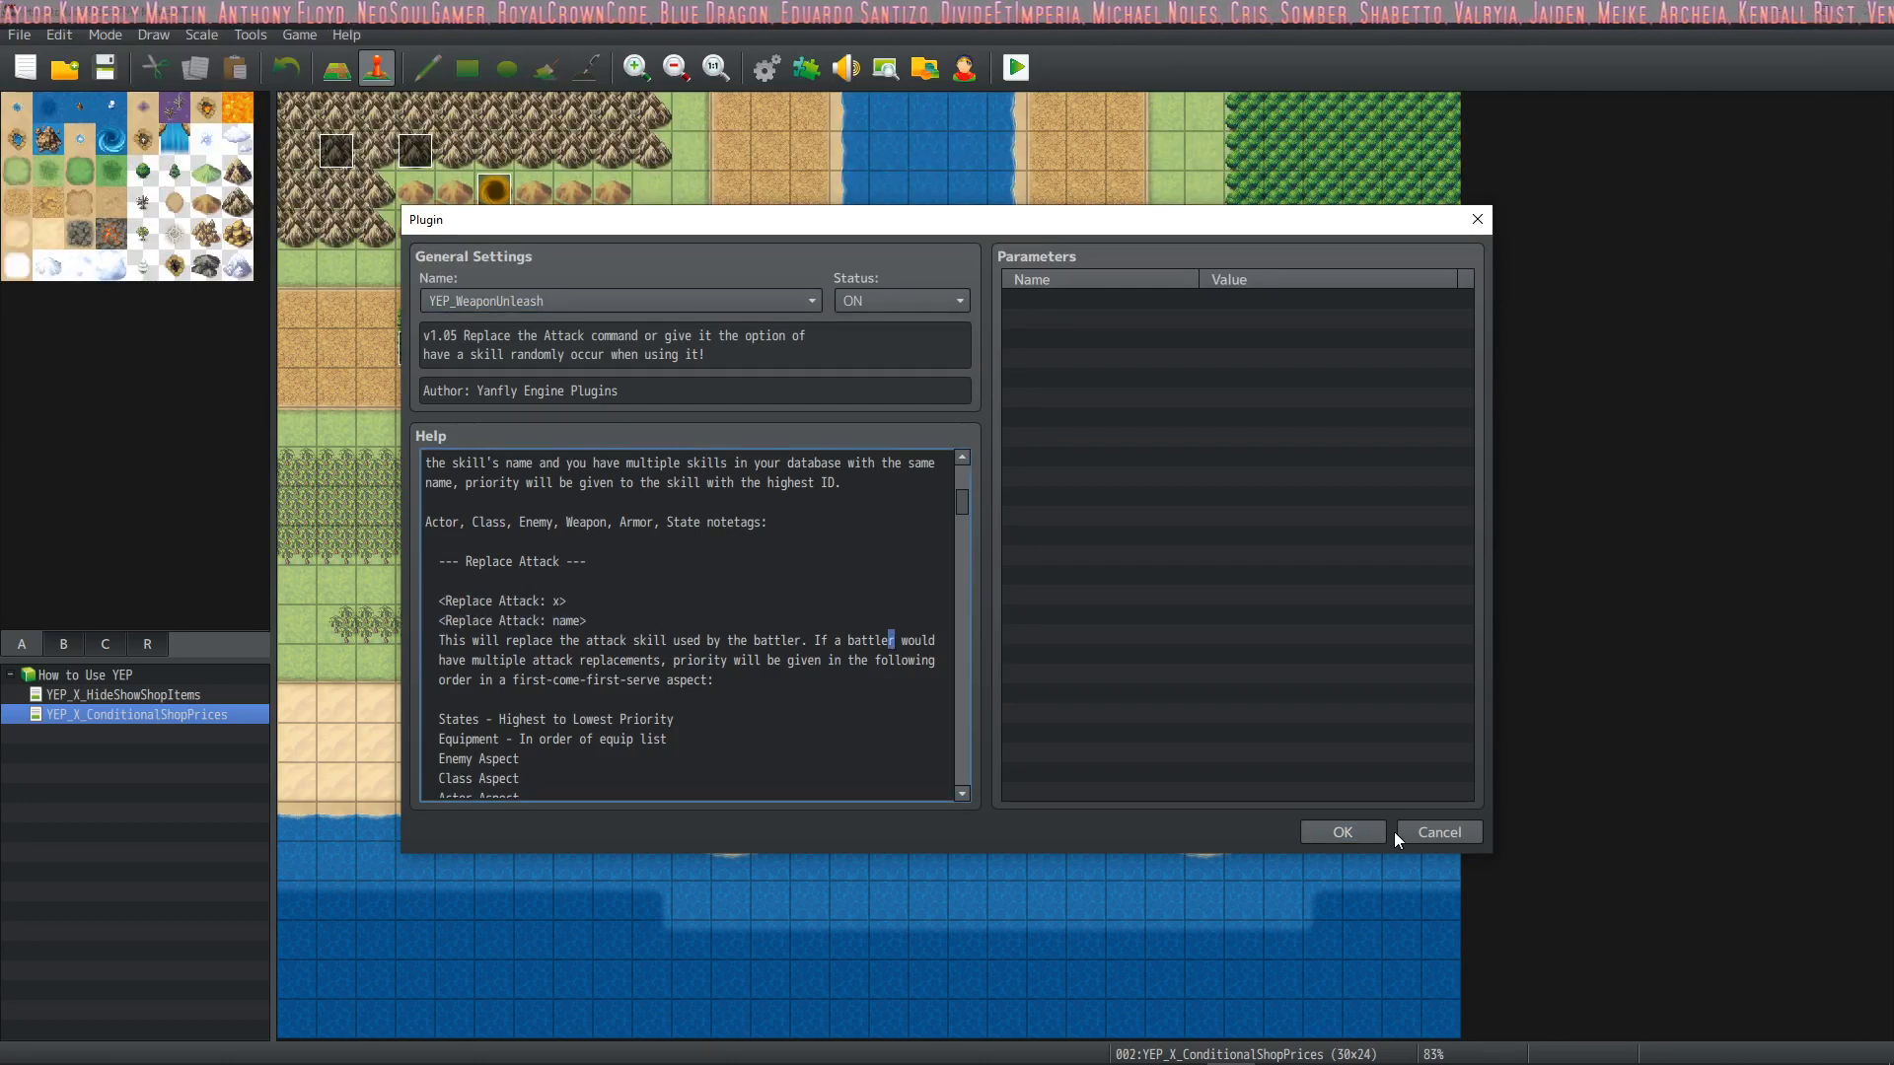
click(1343, 831)
click(1077, 817)
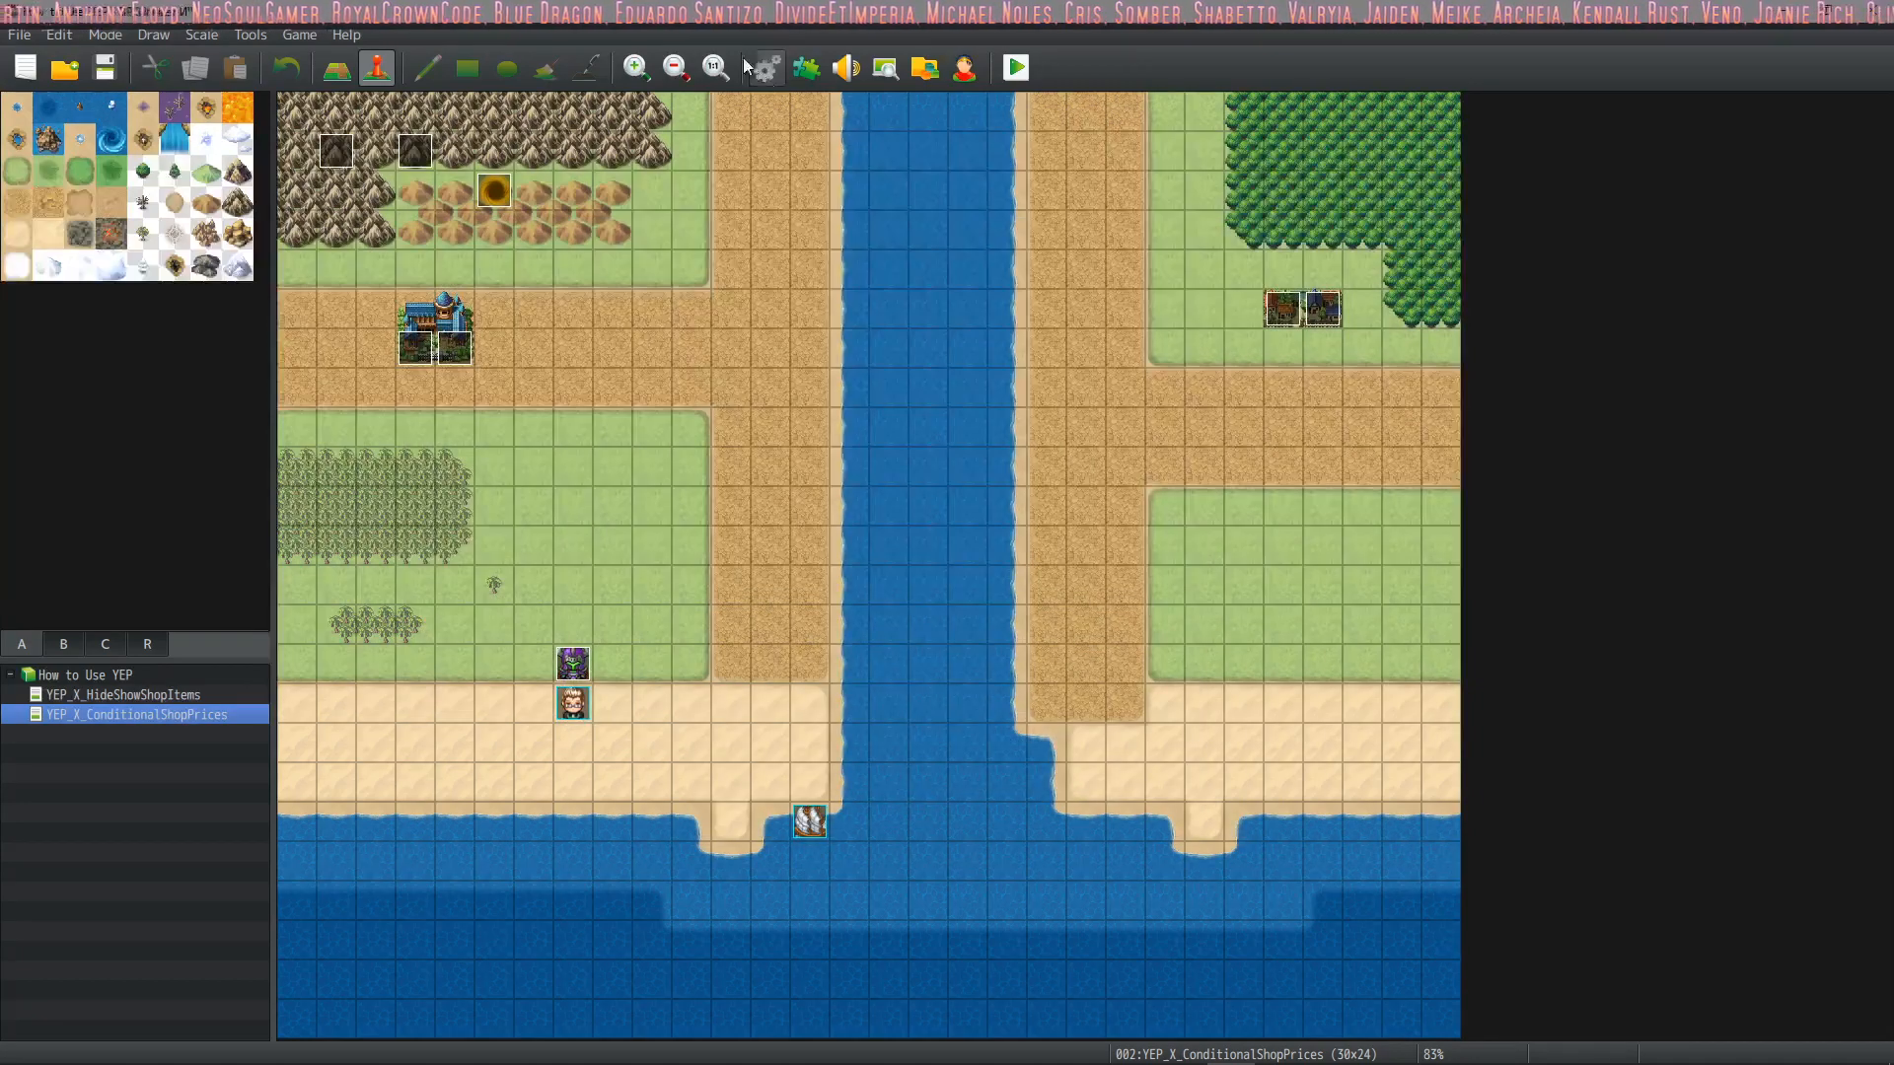
Examine the Replace Attack: Automatic Blaster notetag in the Turret class's note
click(766, 67)
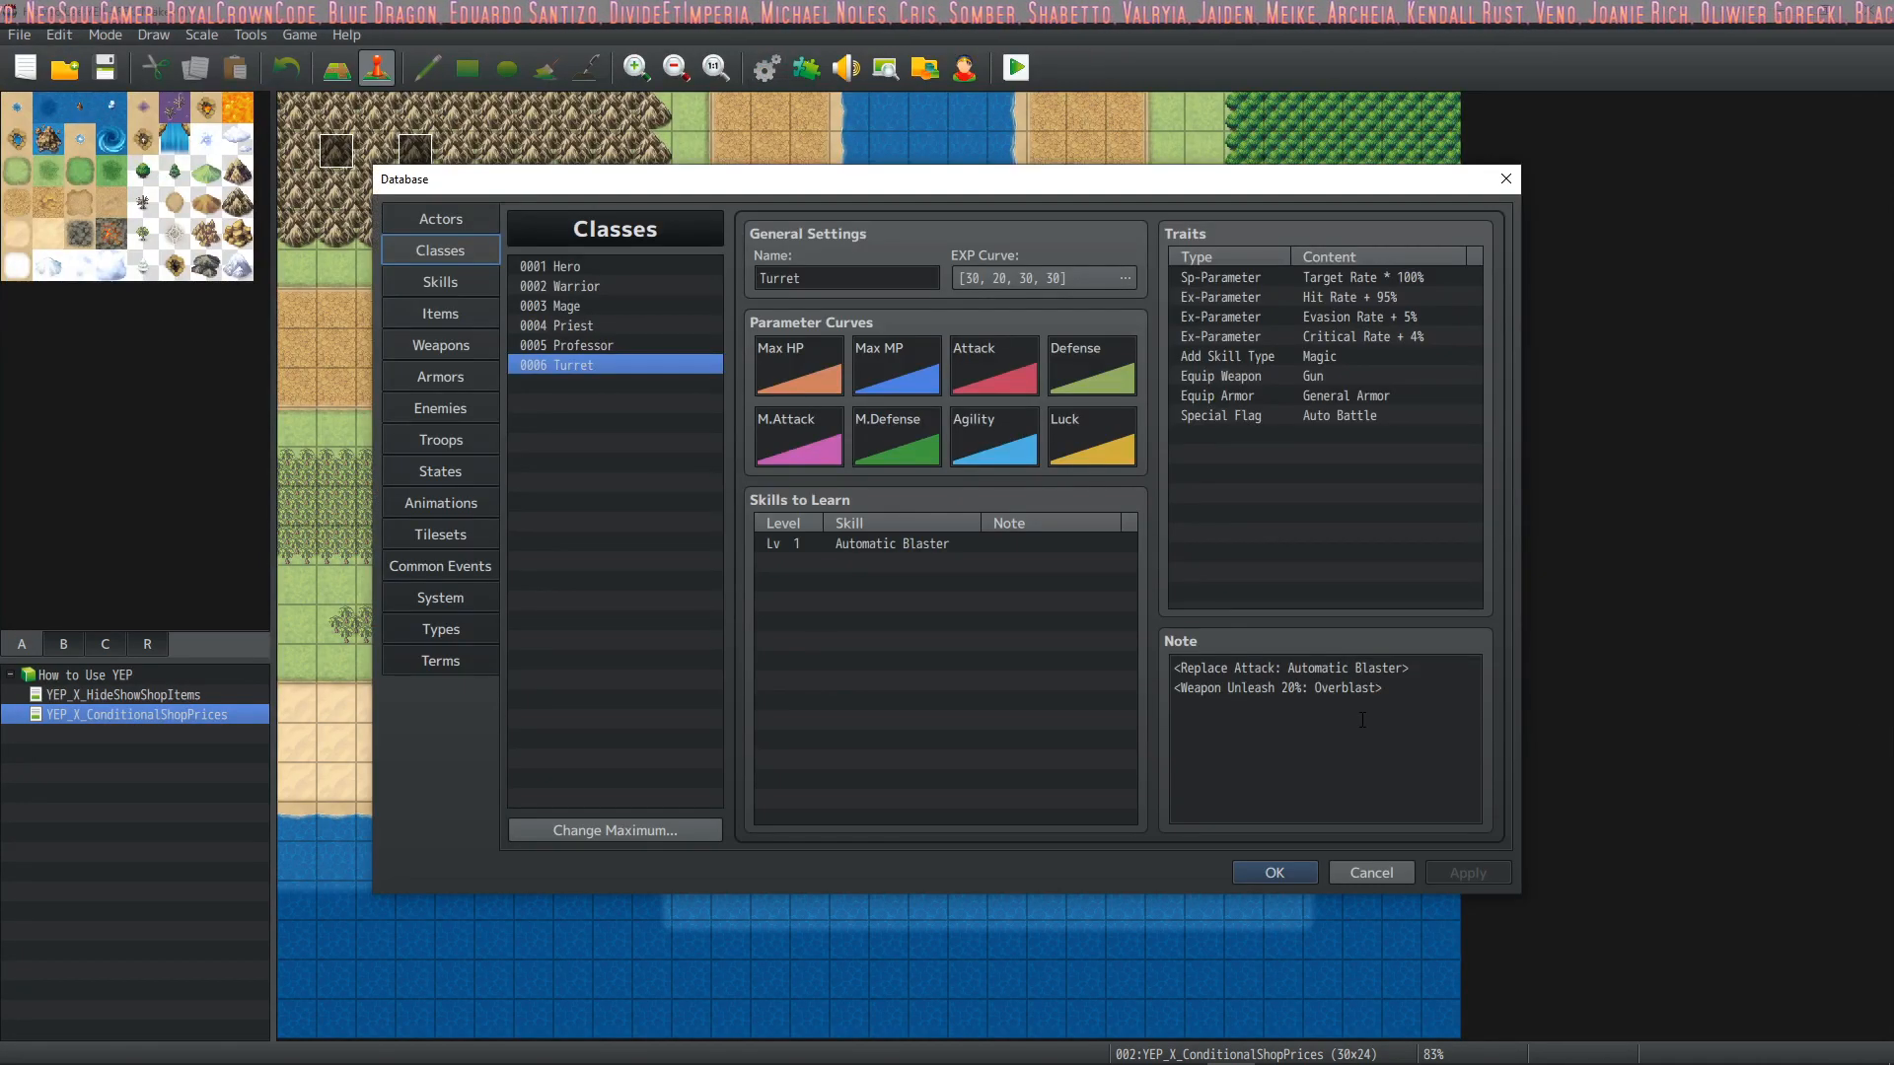
click(1403, 675)
key(ctrl+a)
drag(1403, 676, 1397, 671)
click(1410, 682)
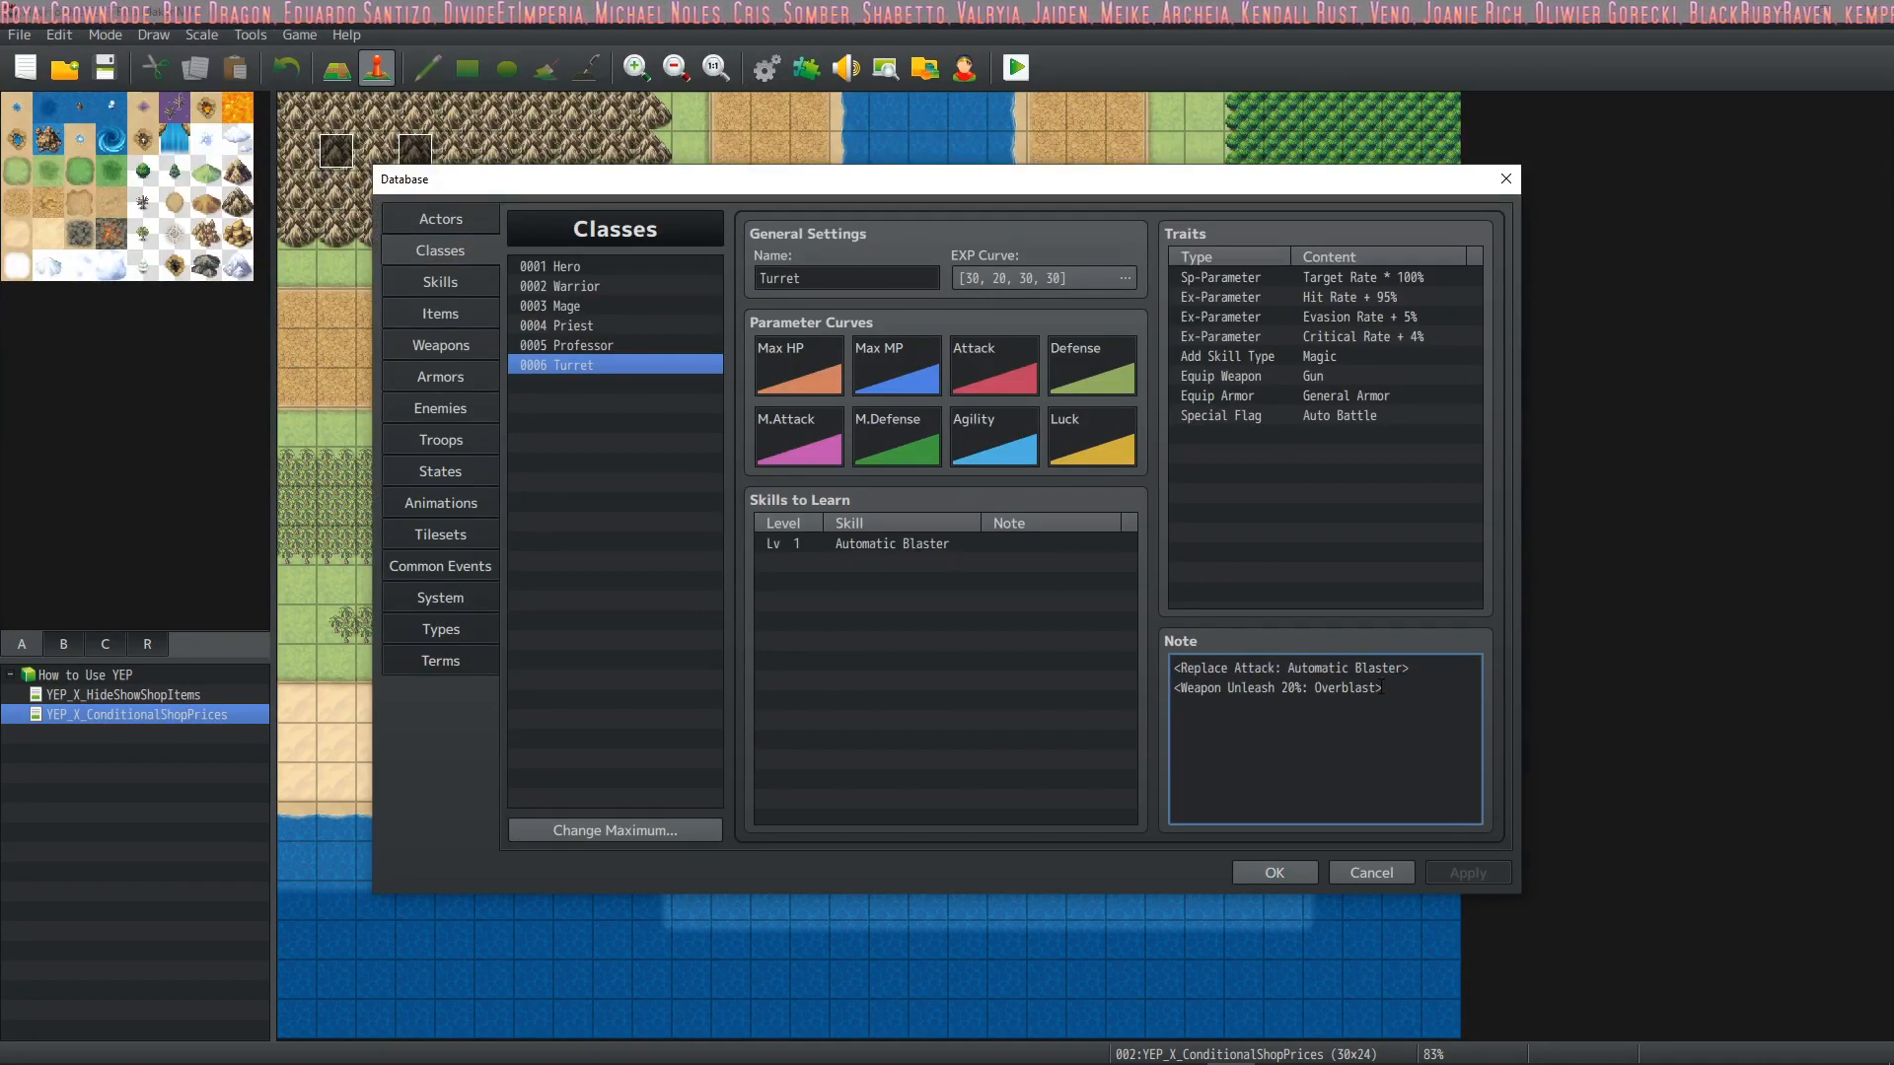
drag(1180, 669, 1402, 669)
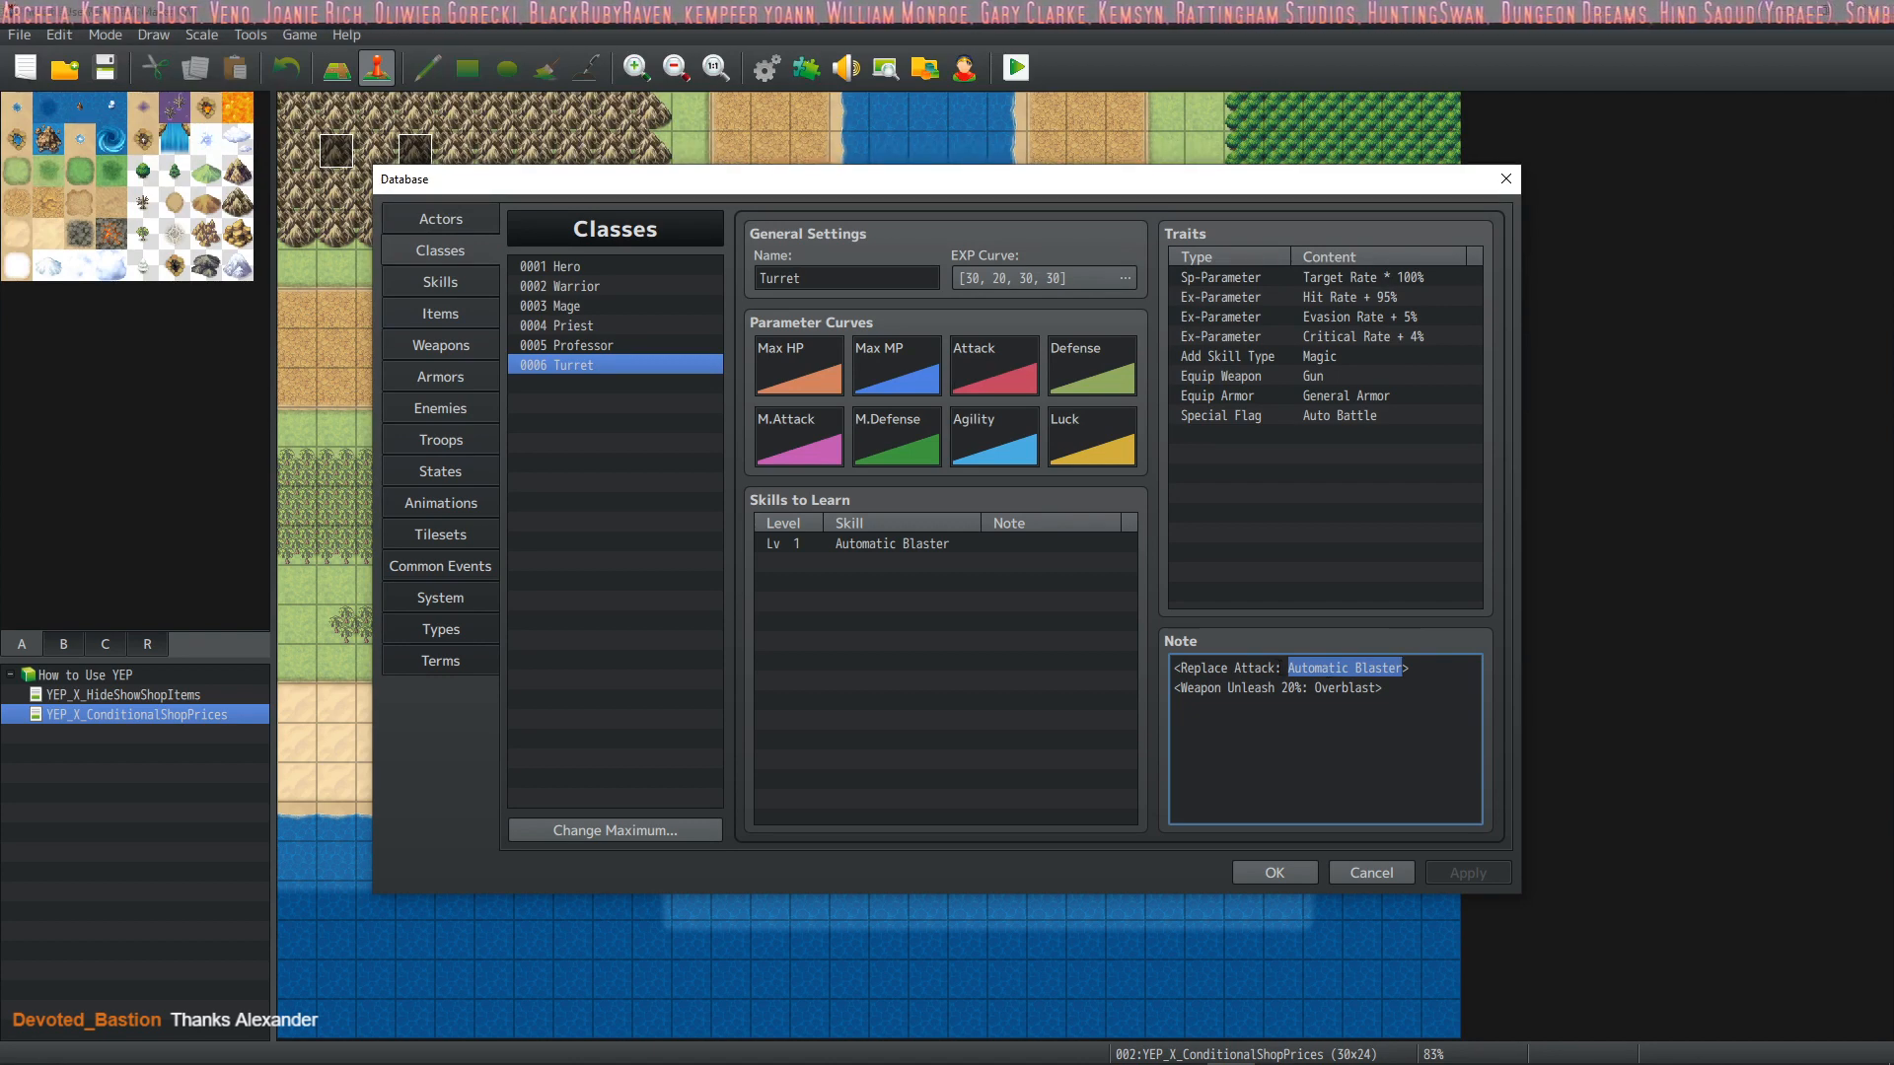
click(1299, 668)
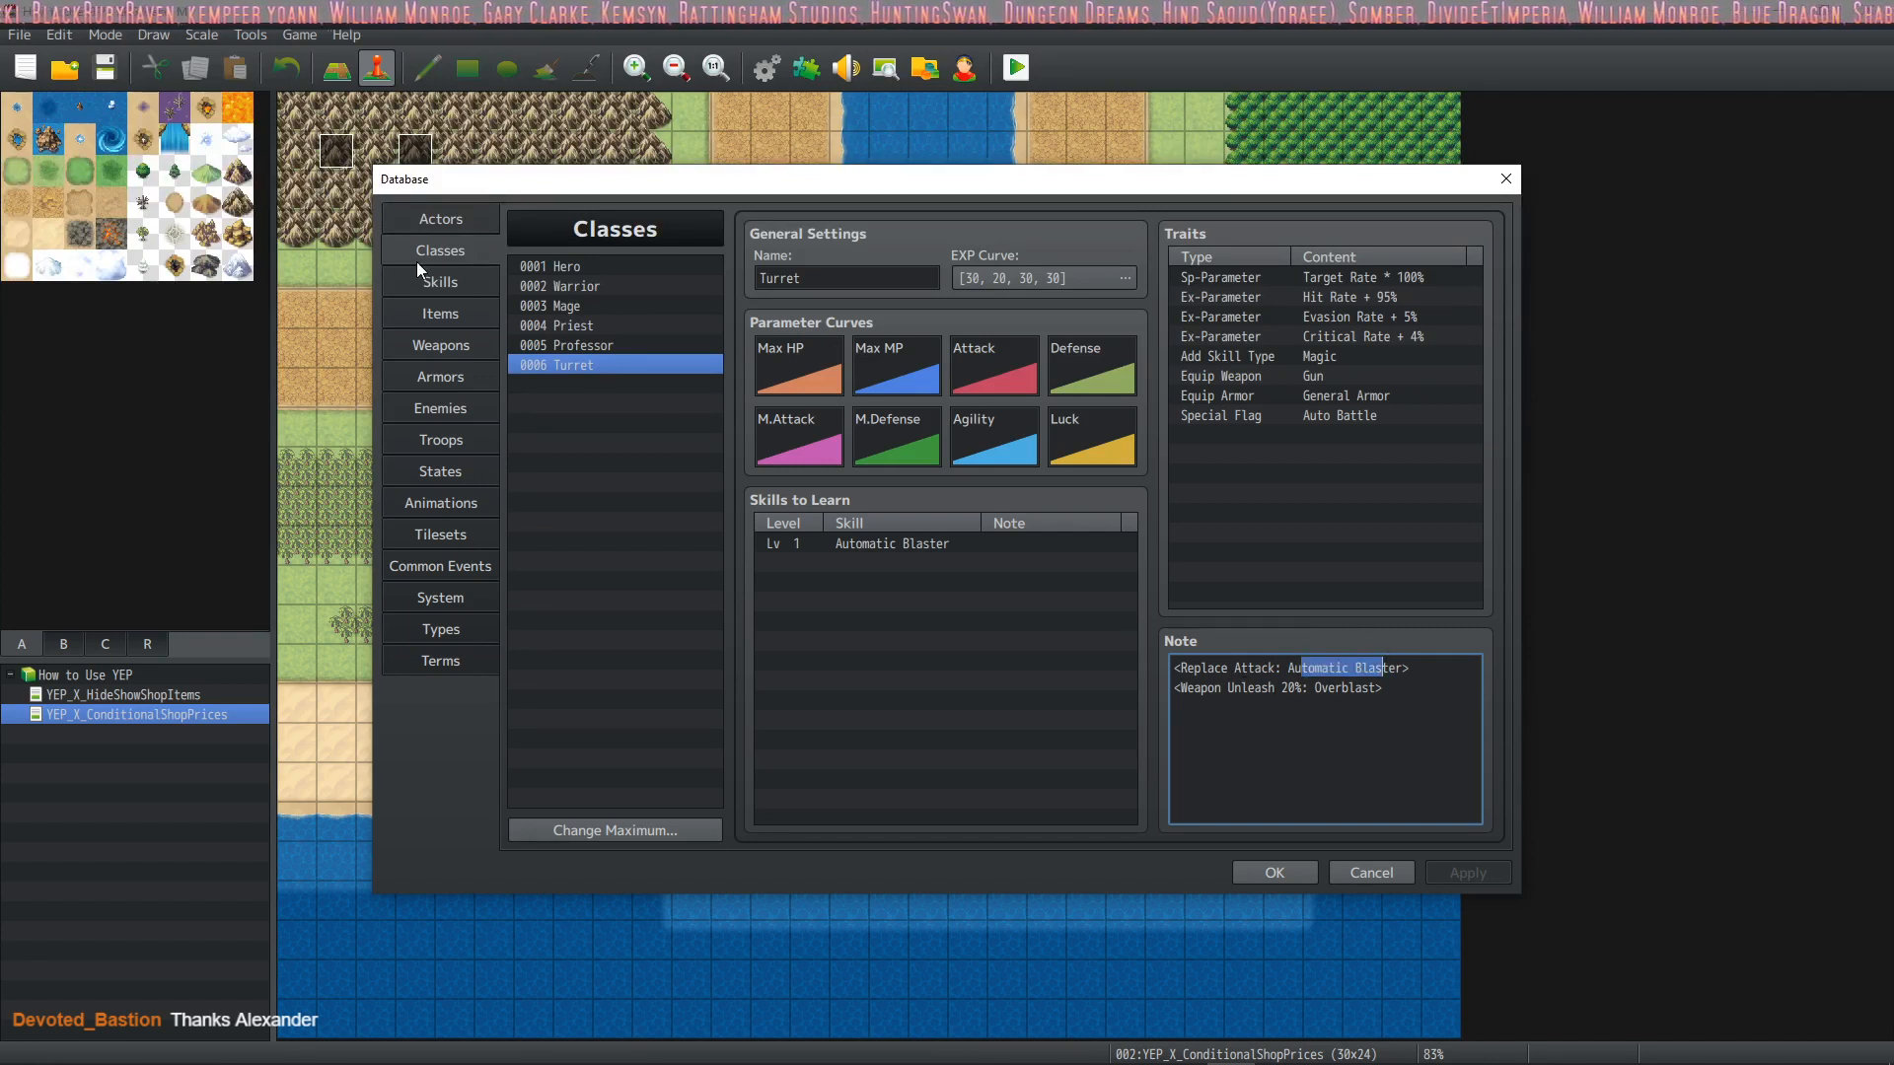
Compare the Automatic Blaster skill's settings with the Turret class's Replace Attack notetag
click(440, 283)
click(617, 603)
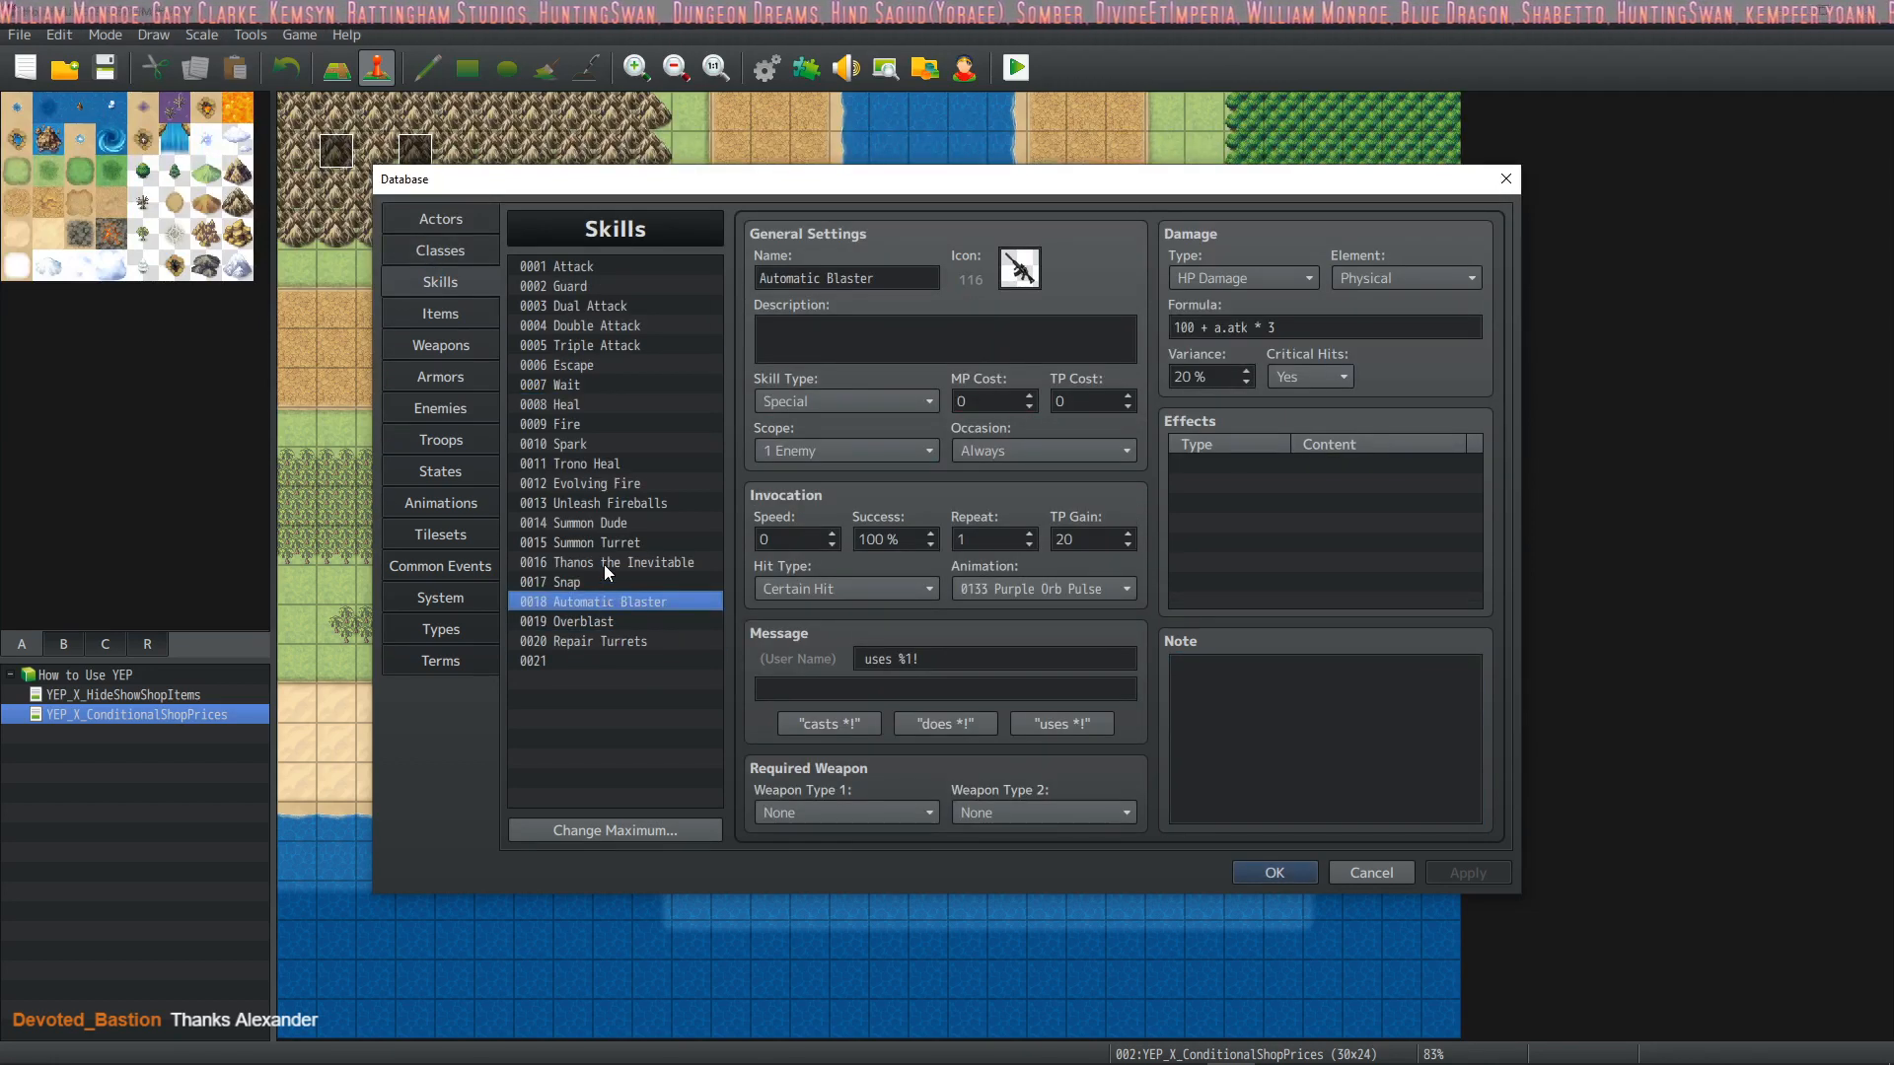
click(452, 241)
double_click(1318, 668)
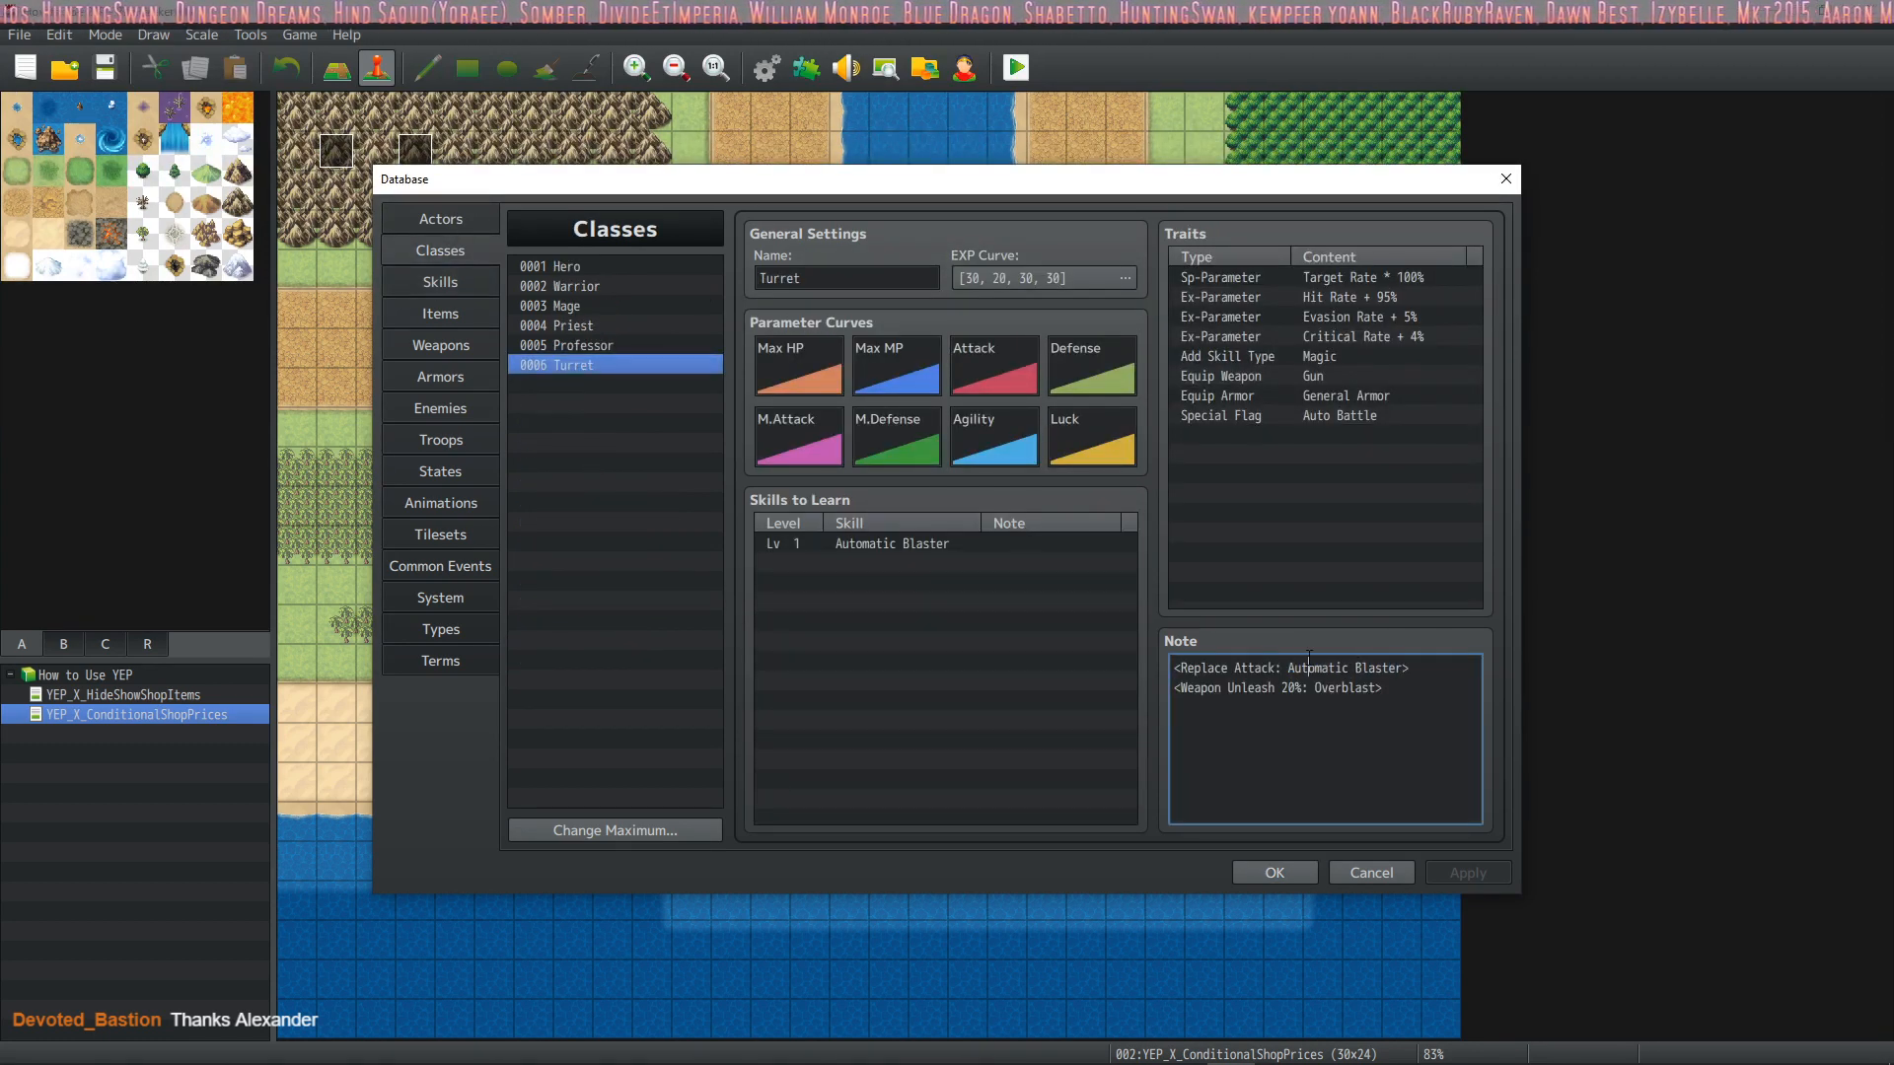
click(431, 292)
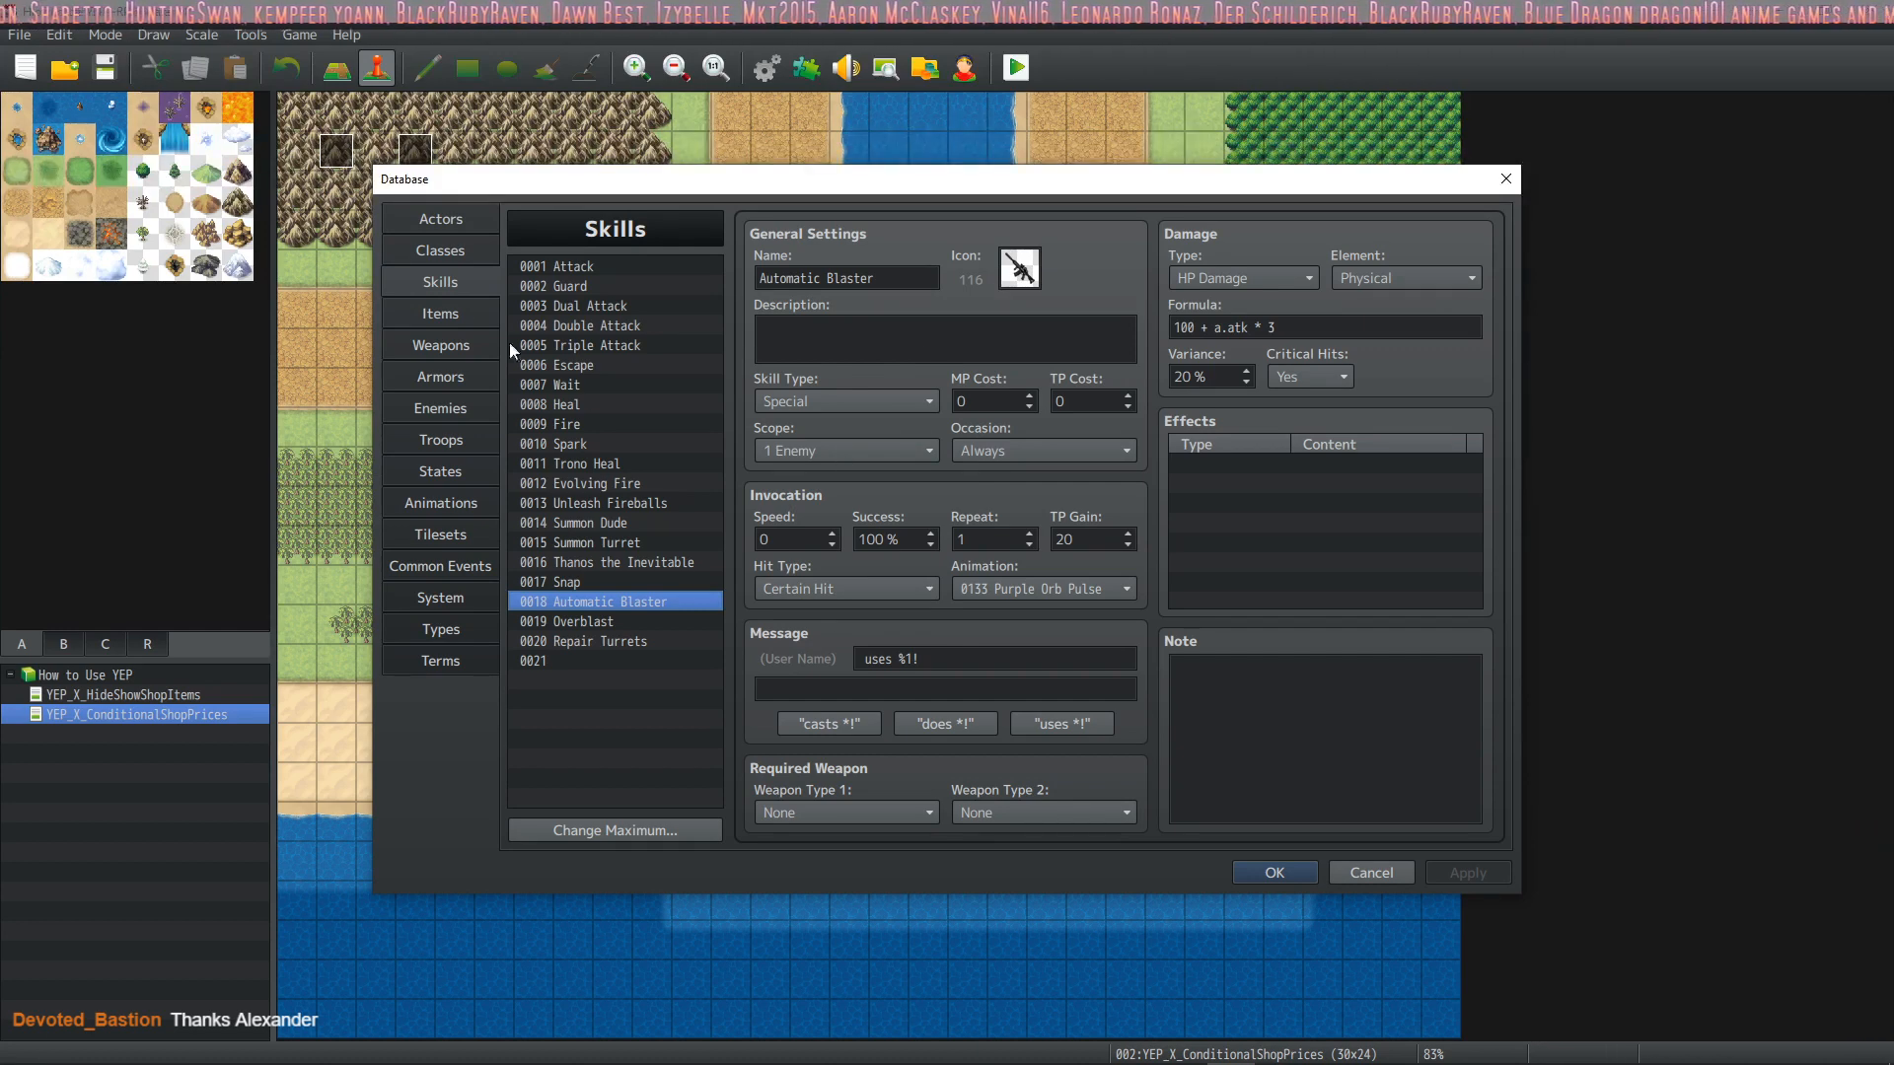
Highlight both notetags in the Turret class's note, followed by the Weapon Unleash 20%: Overblast line
click(442, 222)
click(440, 245)
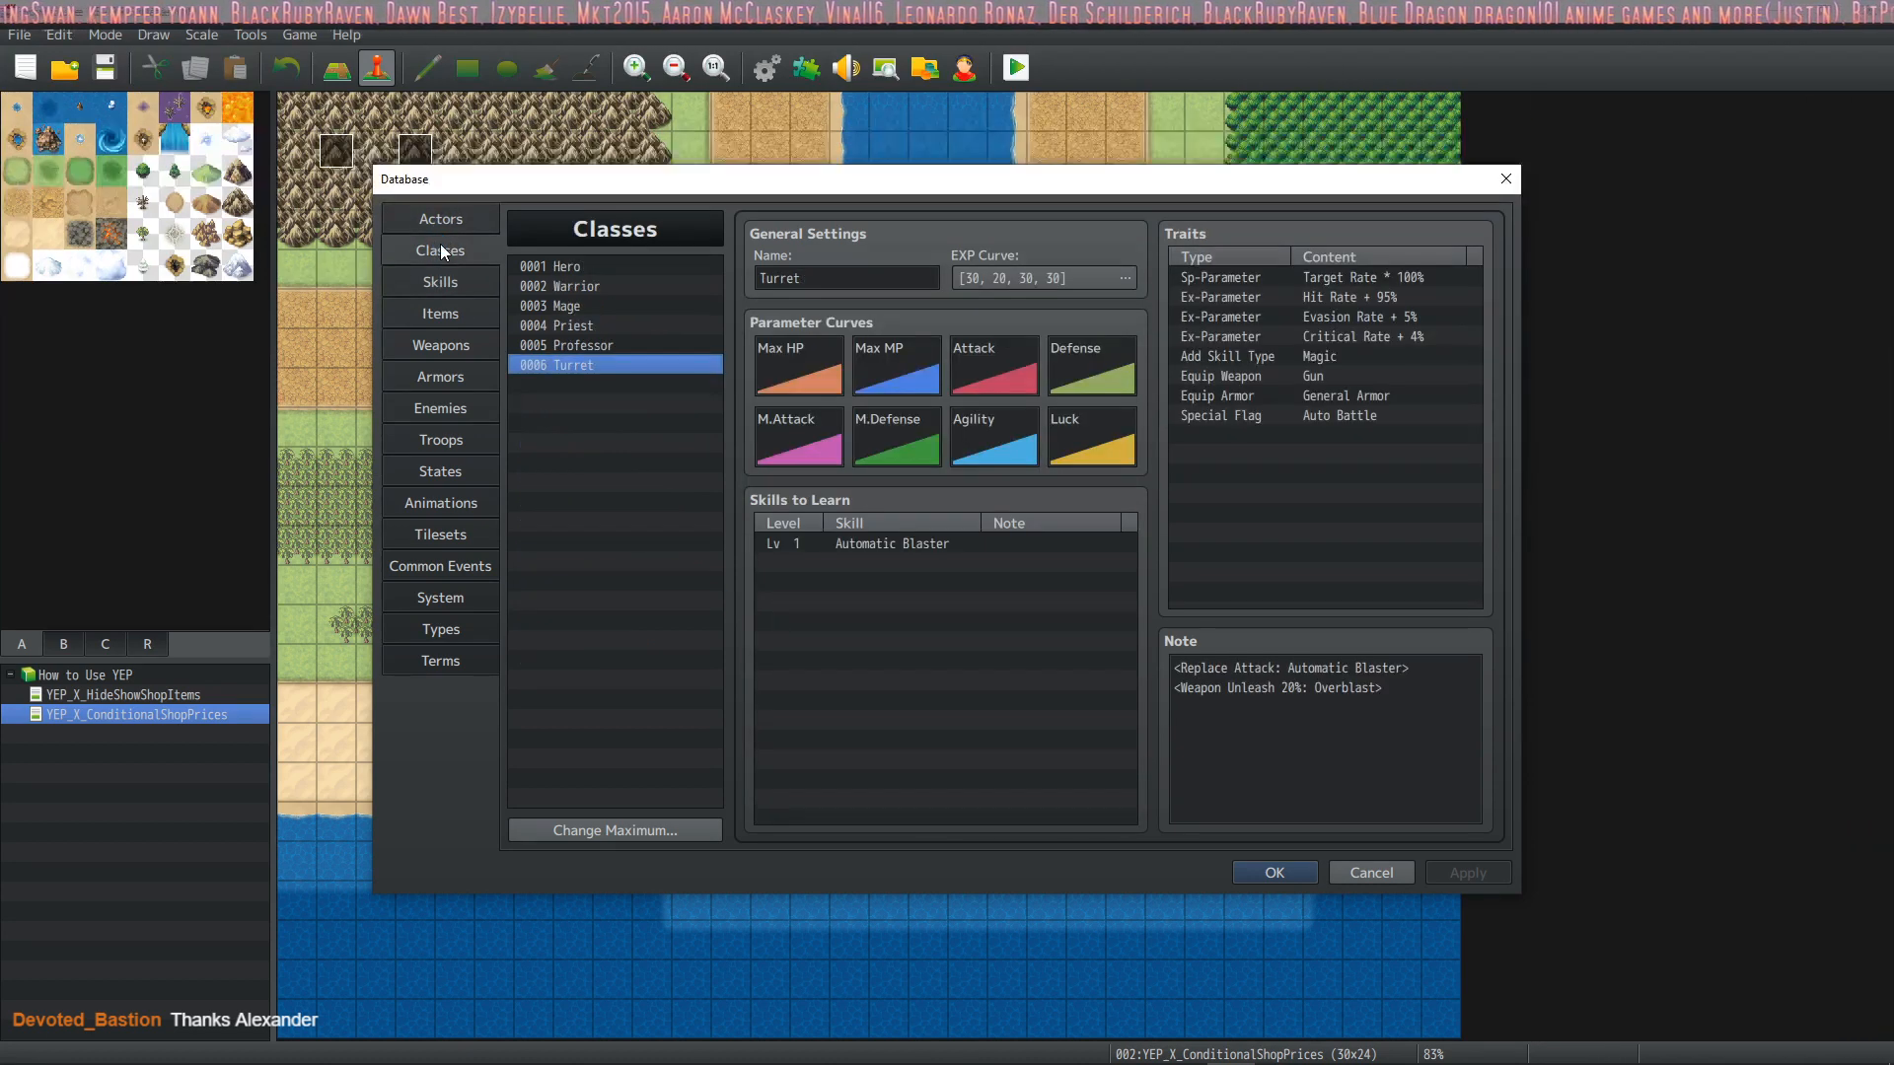
click(1351, 658)
key(ctrl+a)
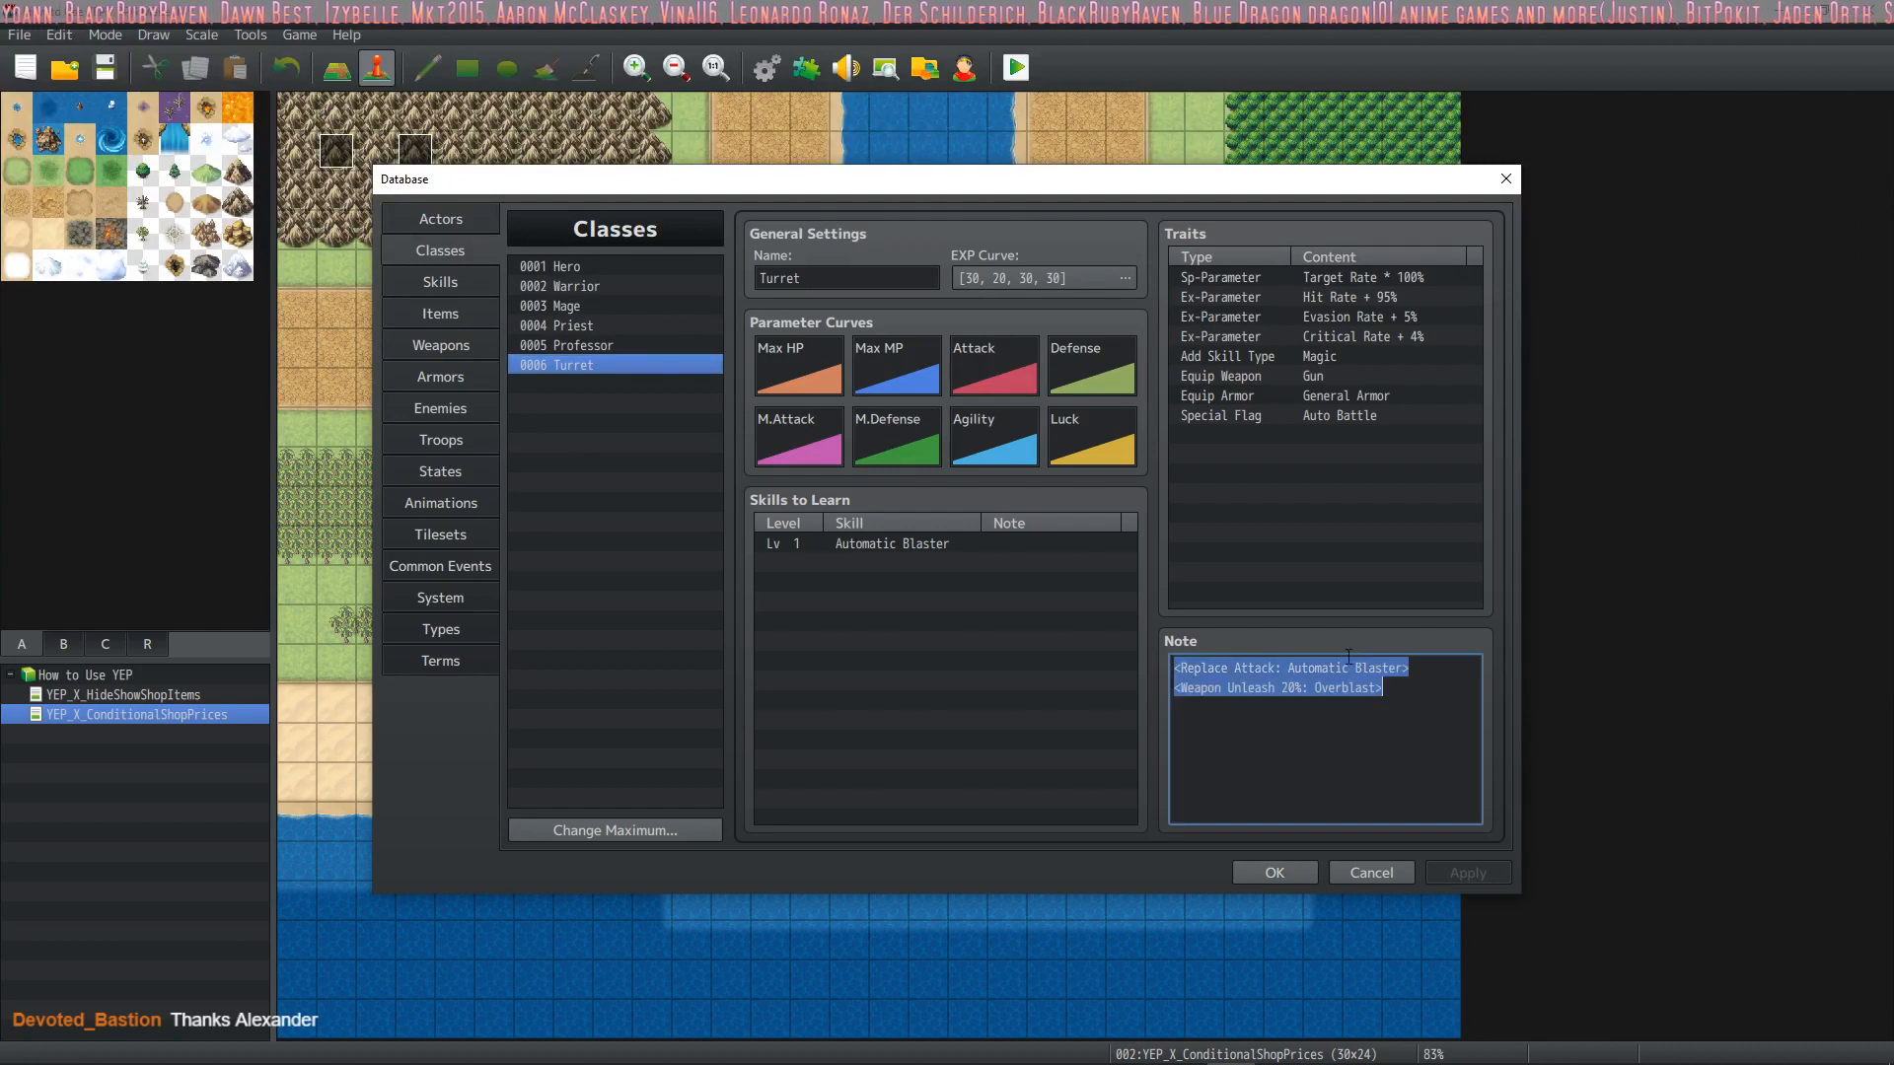
click(1427, 662)
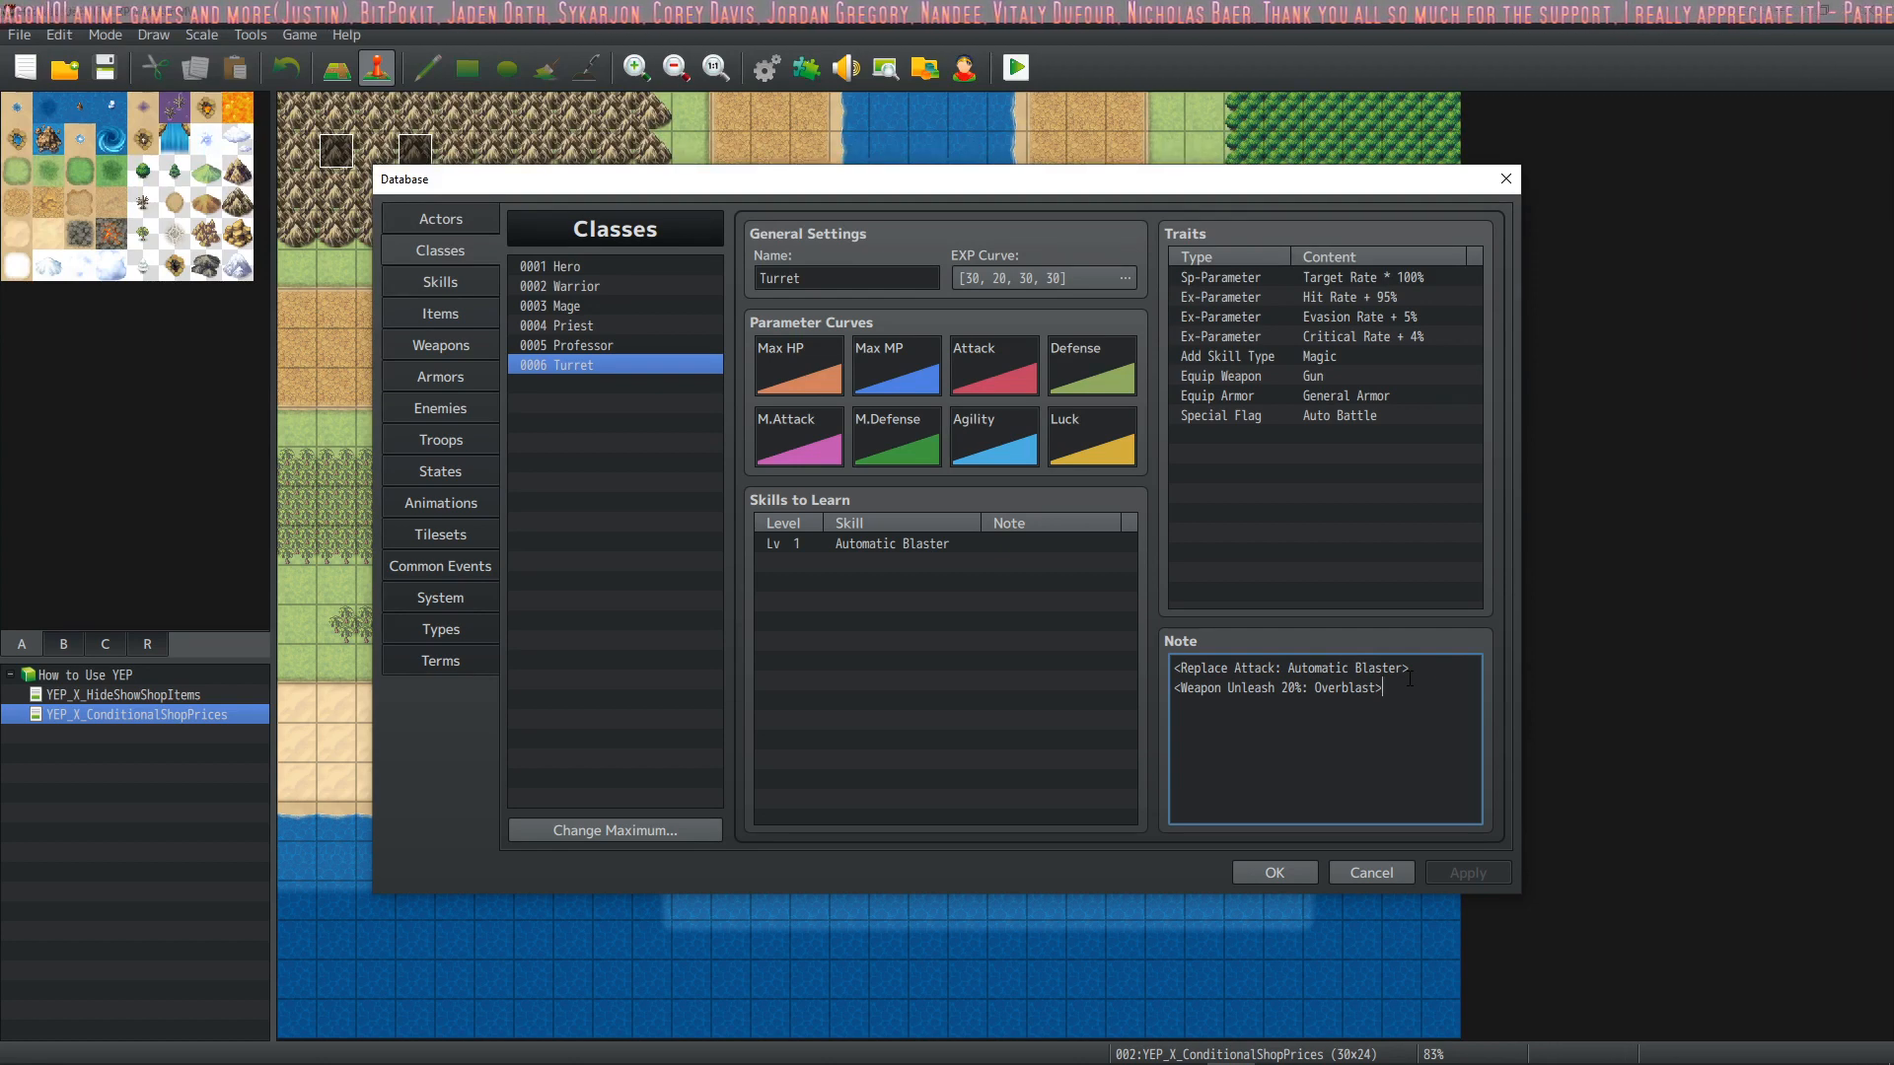
drag(1401, 688, 1221, 688)
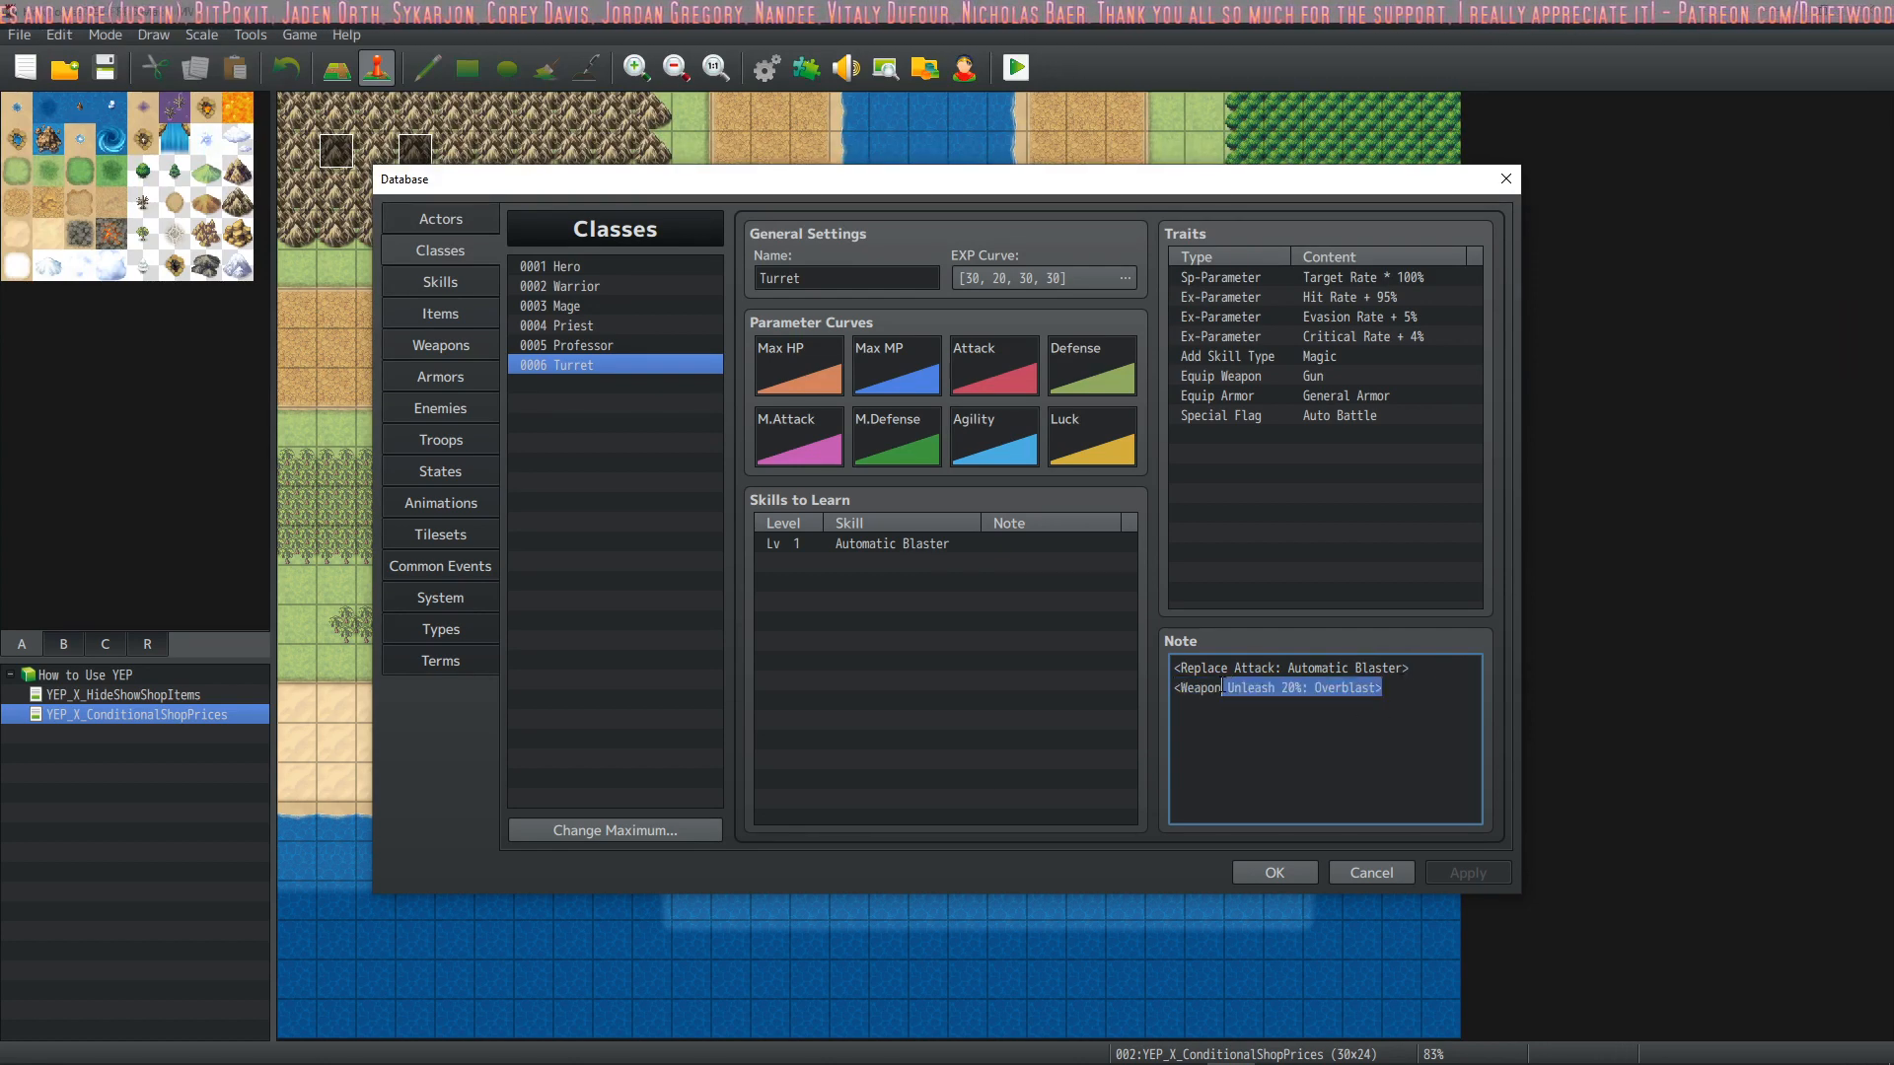
click(1220, 686)
Highlight the Replace Attack line and its Automatic Blaster skill name in the Turret class's note
drag(1408, 670, 1170, 669)
click(1294, 668)
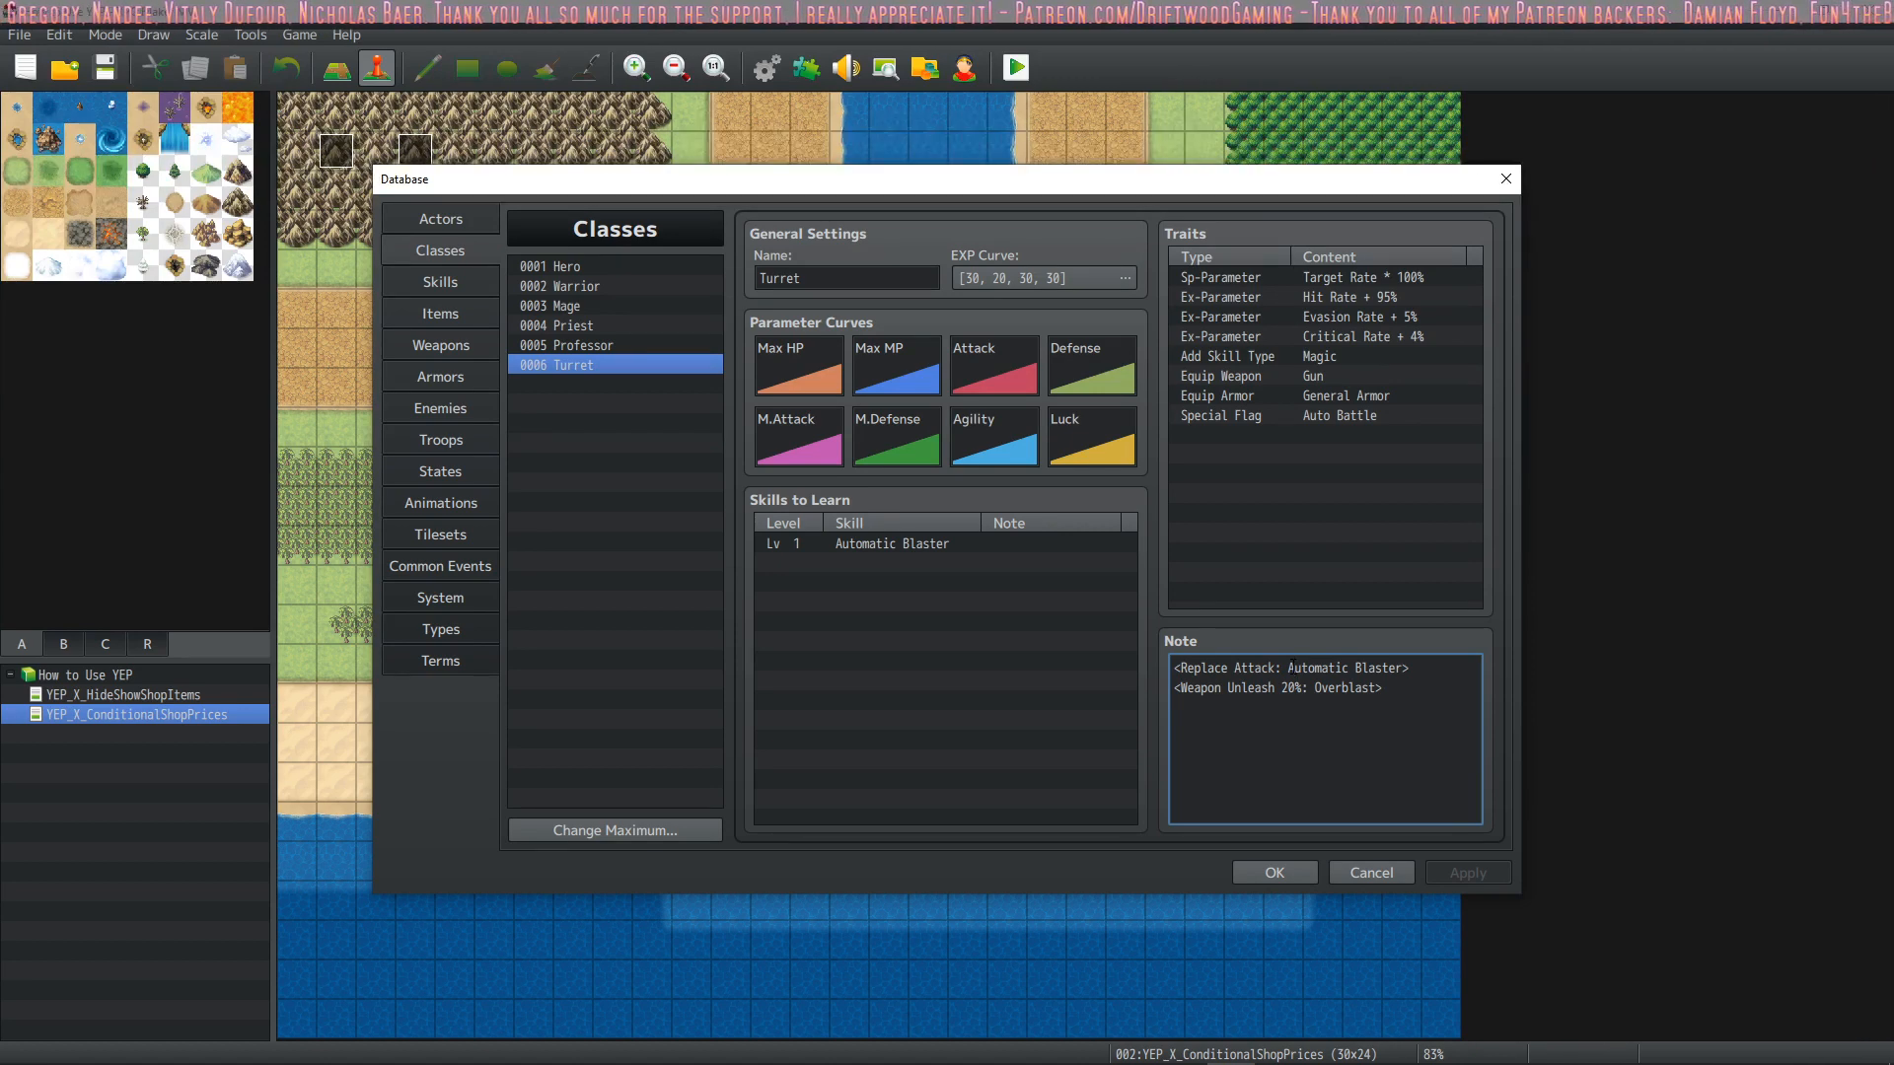
mouse_move(1321, 670)
mouse_down()
mouse_move(1394, 674)
mouse_move(1275, 688)
mouse_move(1386, 688)
mouse_move(1174, 668)
mouse_move(1391, 667)
mouse_move(1289, 668)
mouse_up()
click(1402, 698)
click(1336, 689)
click(1398, 685)
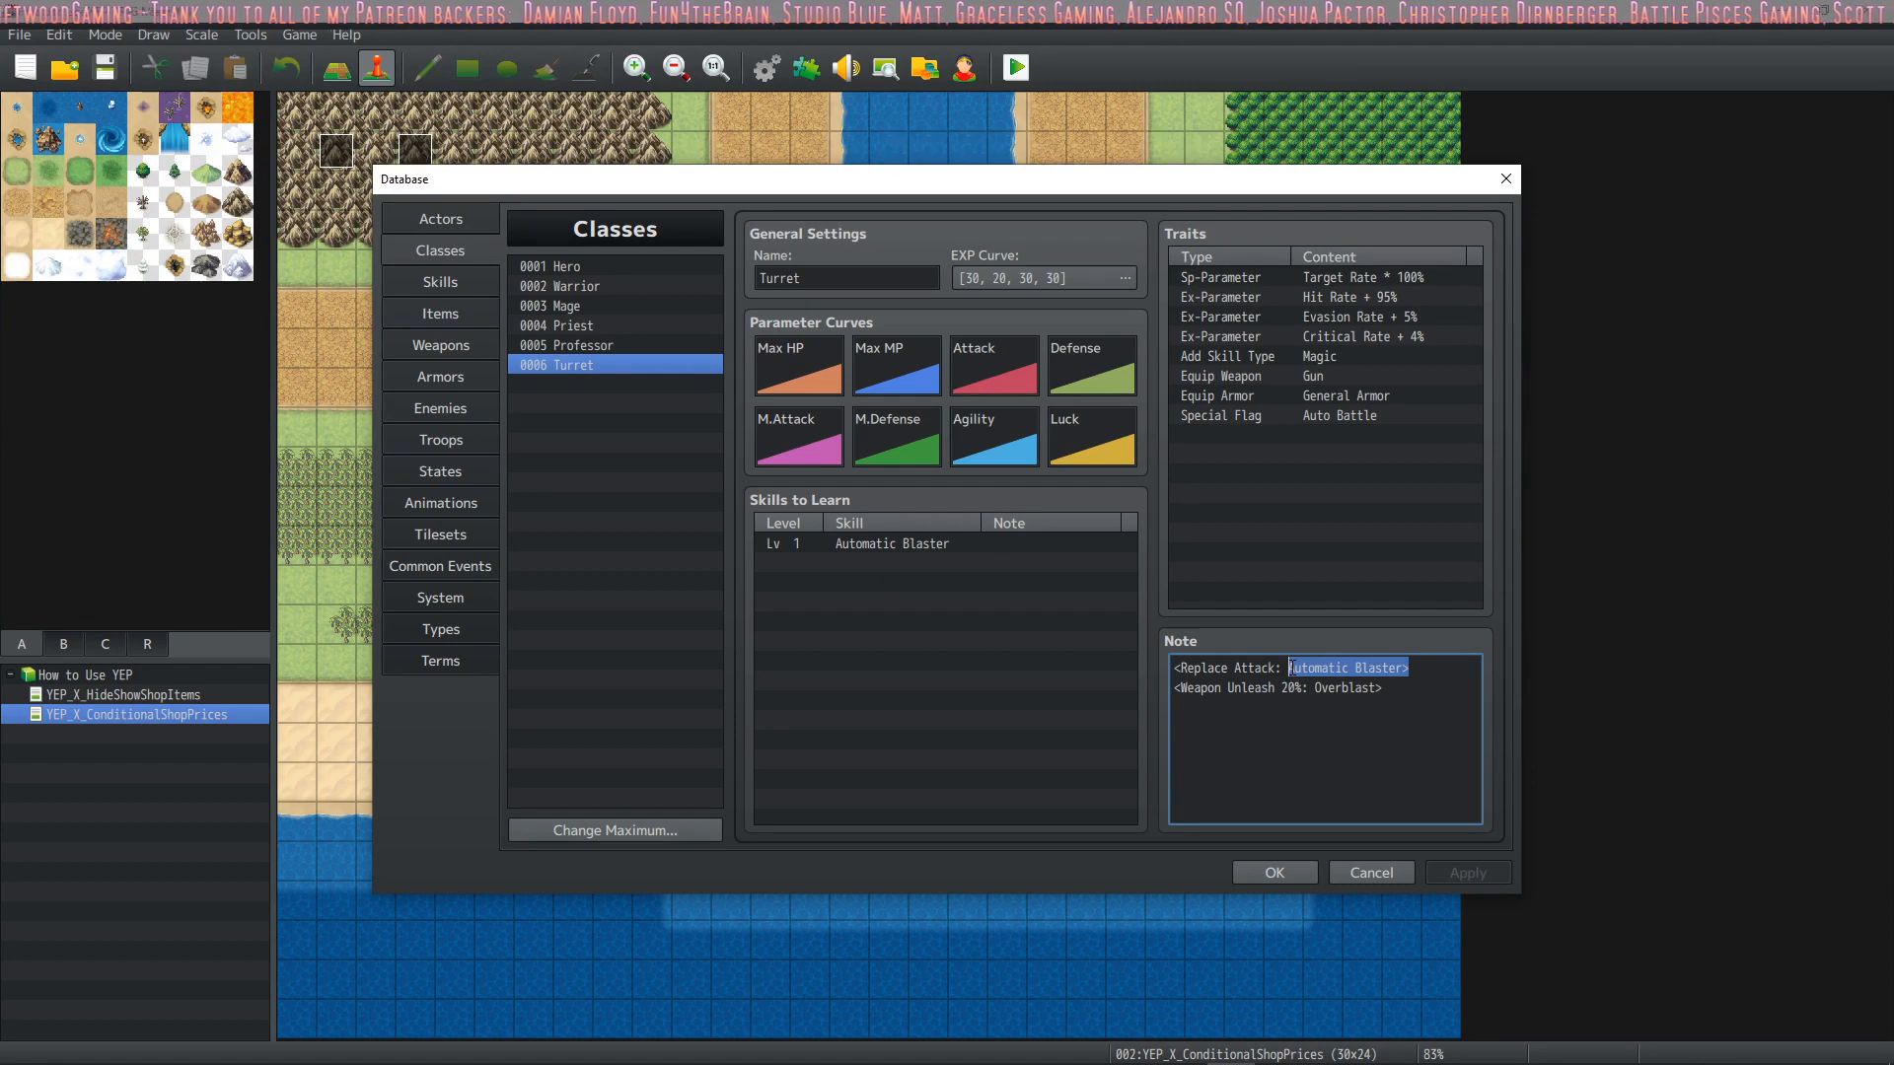
Compare the Turret class's learned skill and Equip Weapon trait with the Automatic Blaster skill's settings
click(912, 548)
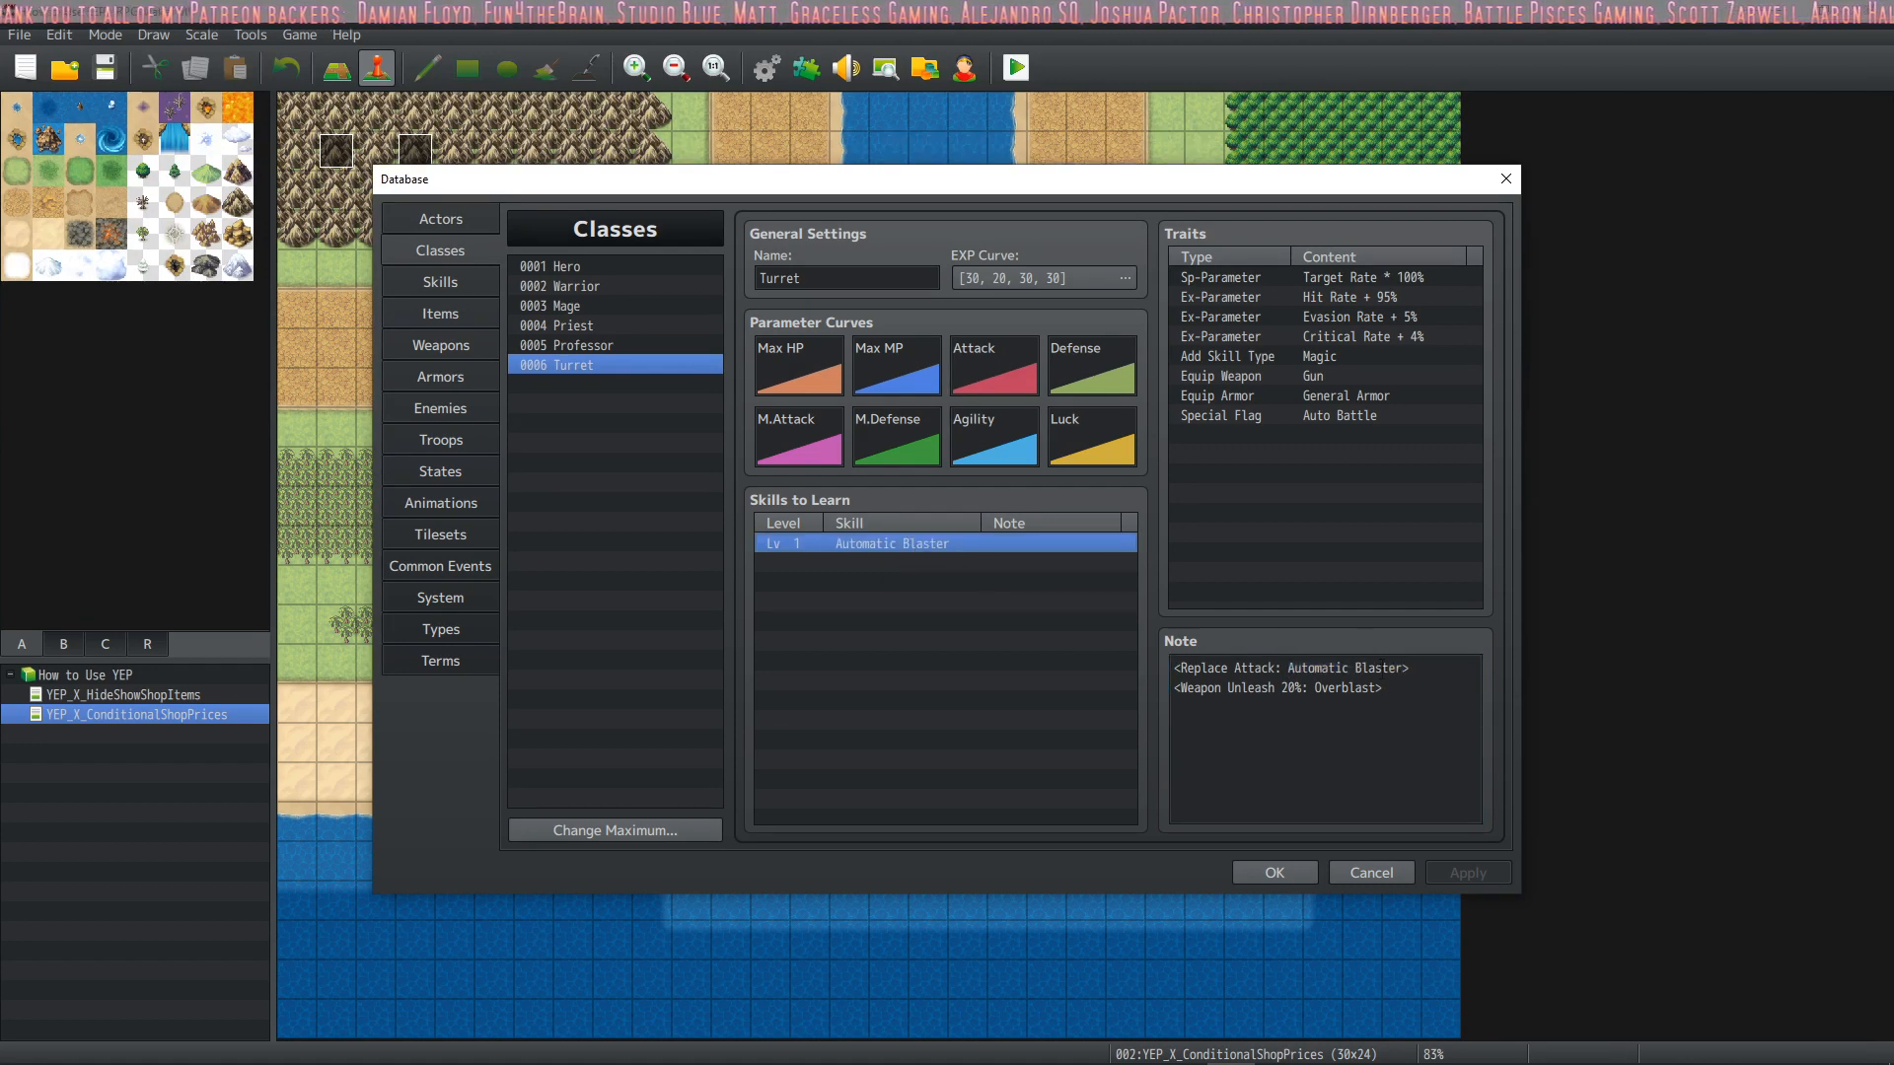
click(888, 564)
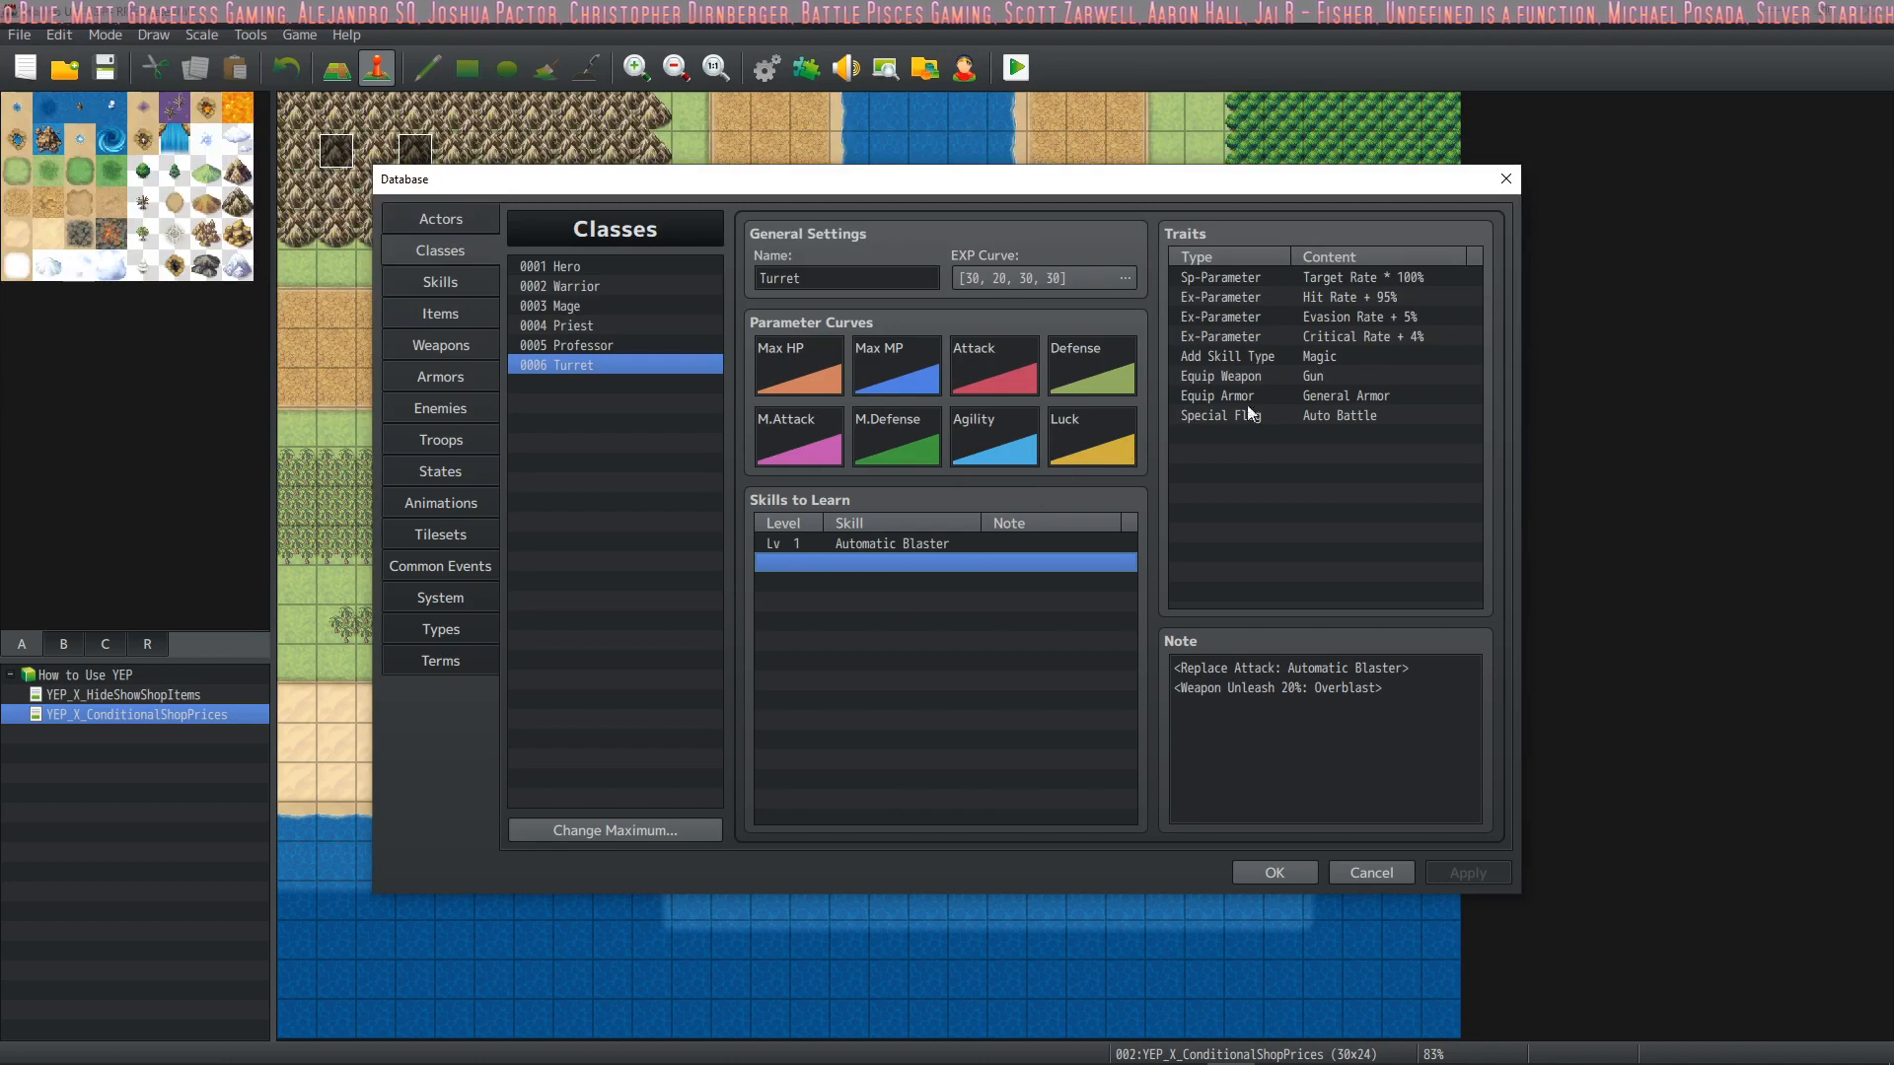
click(1285, 381)
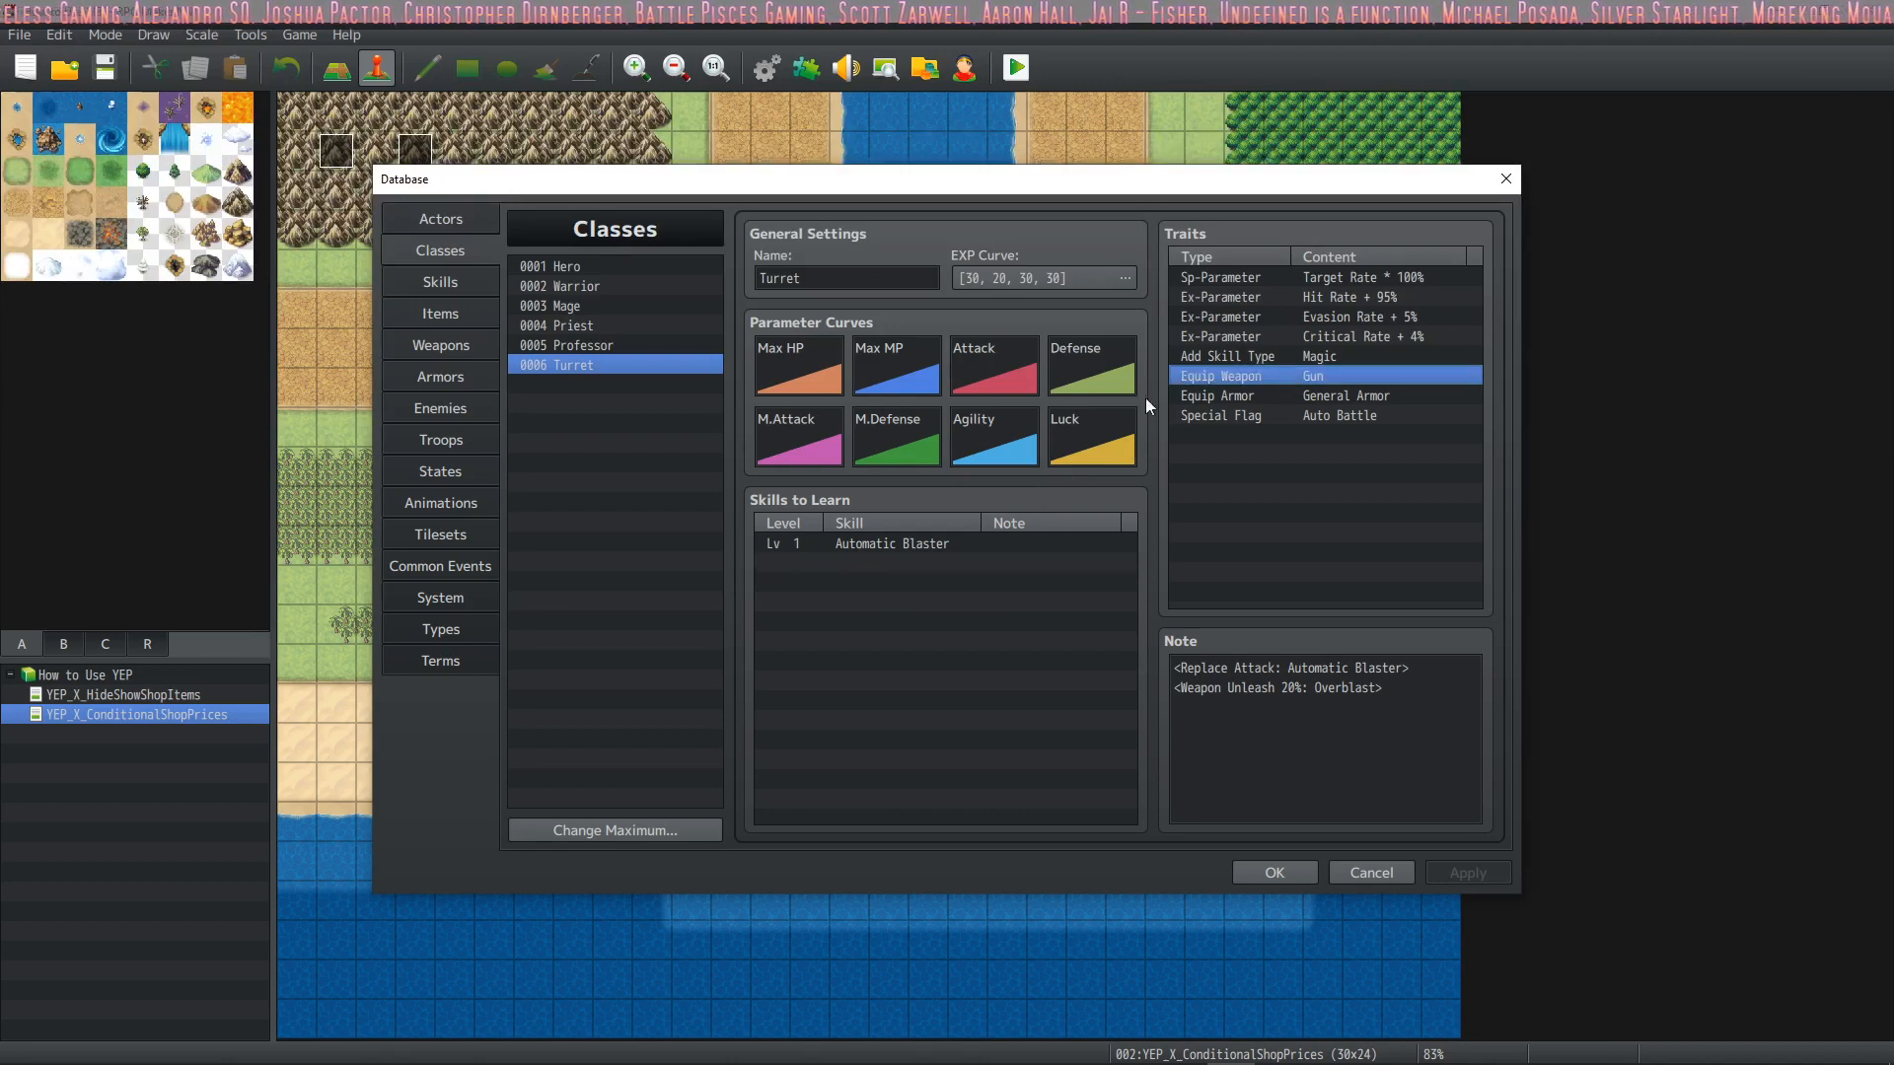
click(463, 283)
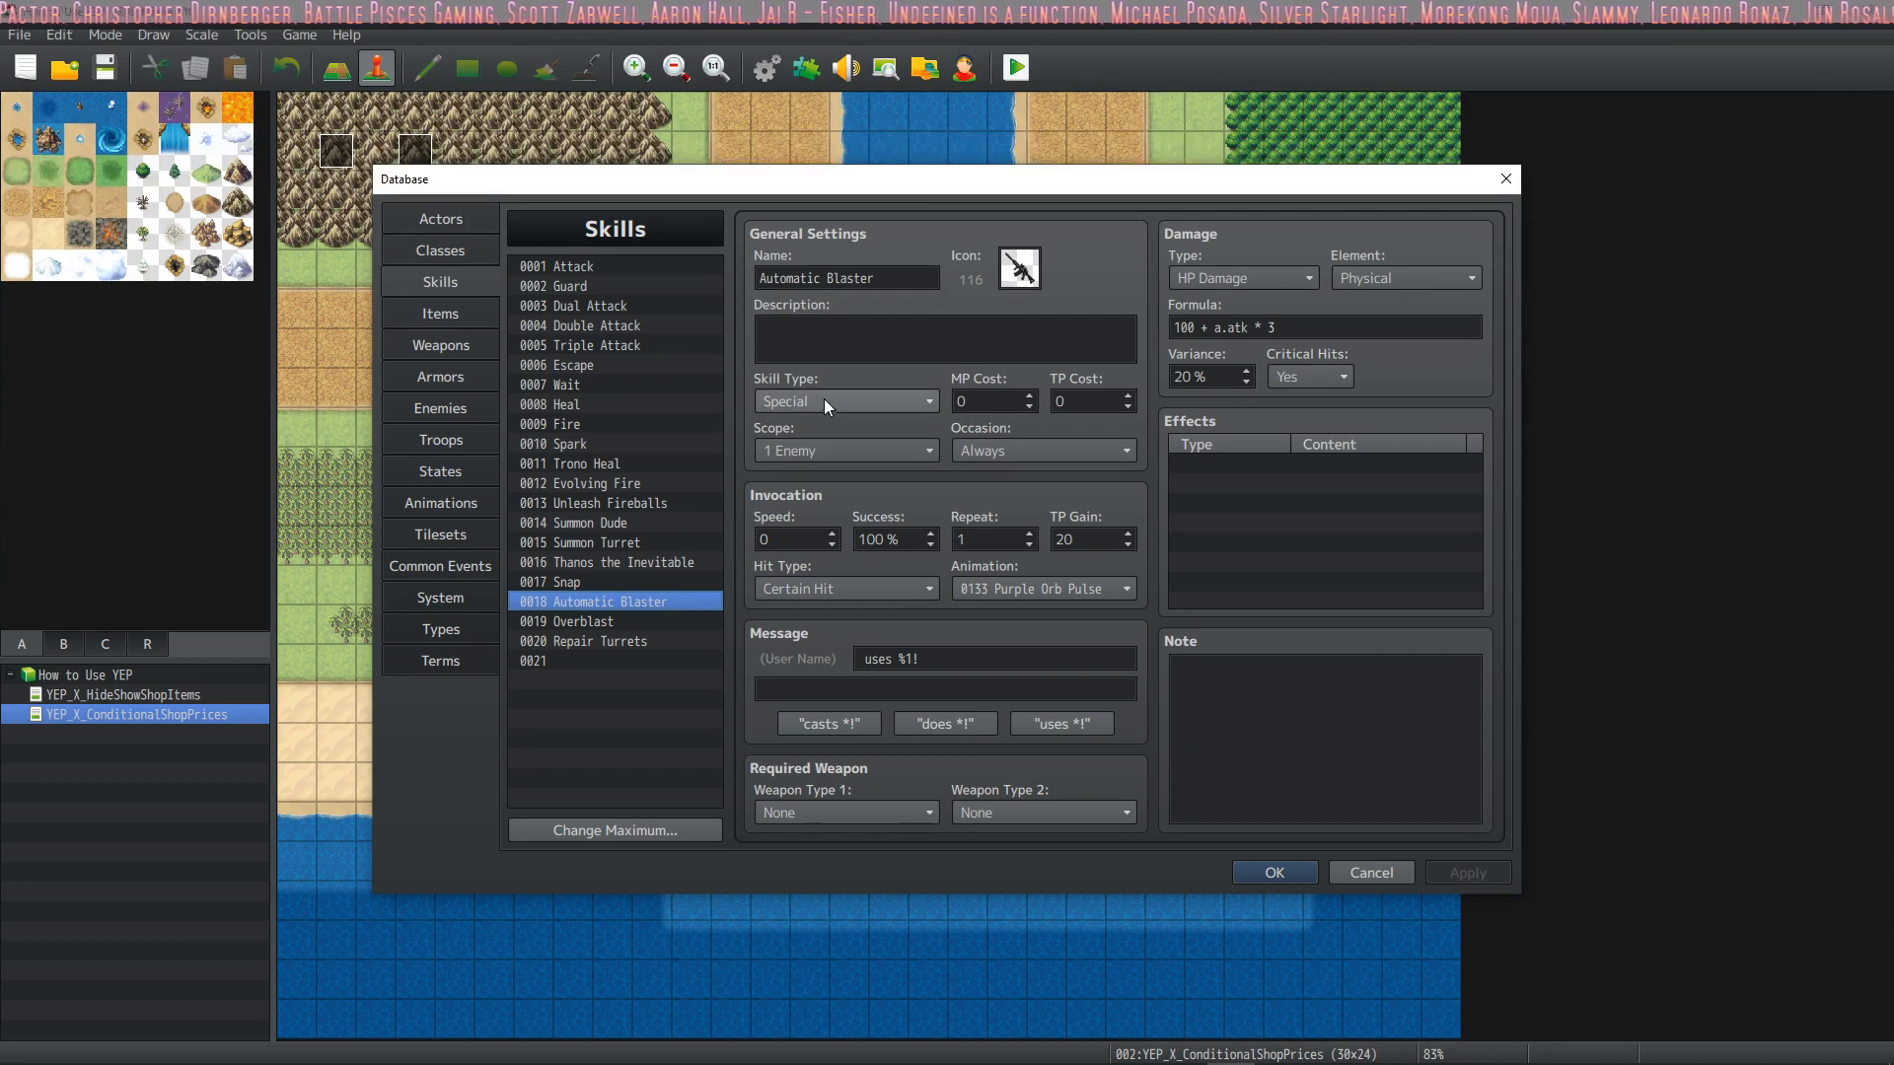
click(426, 251)
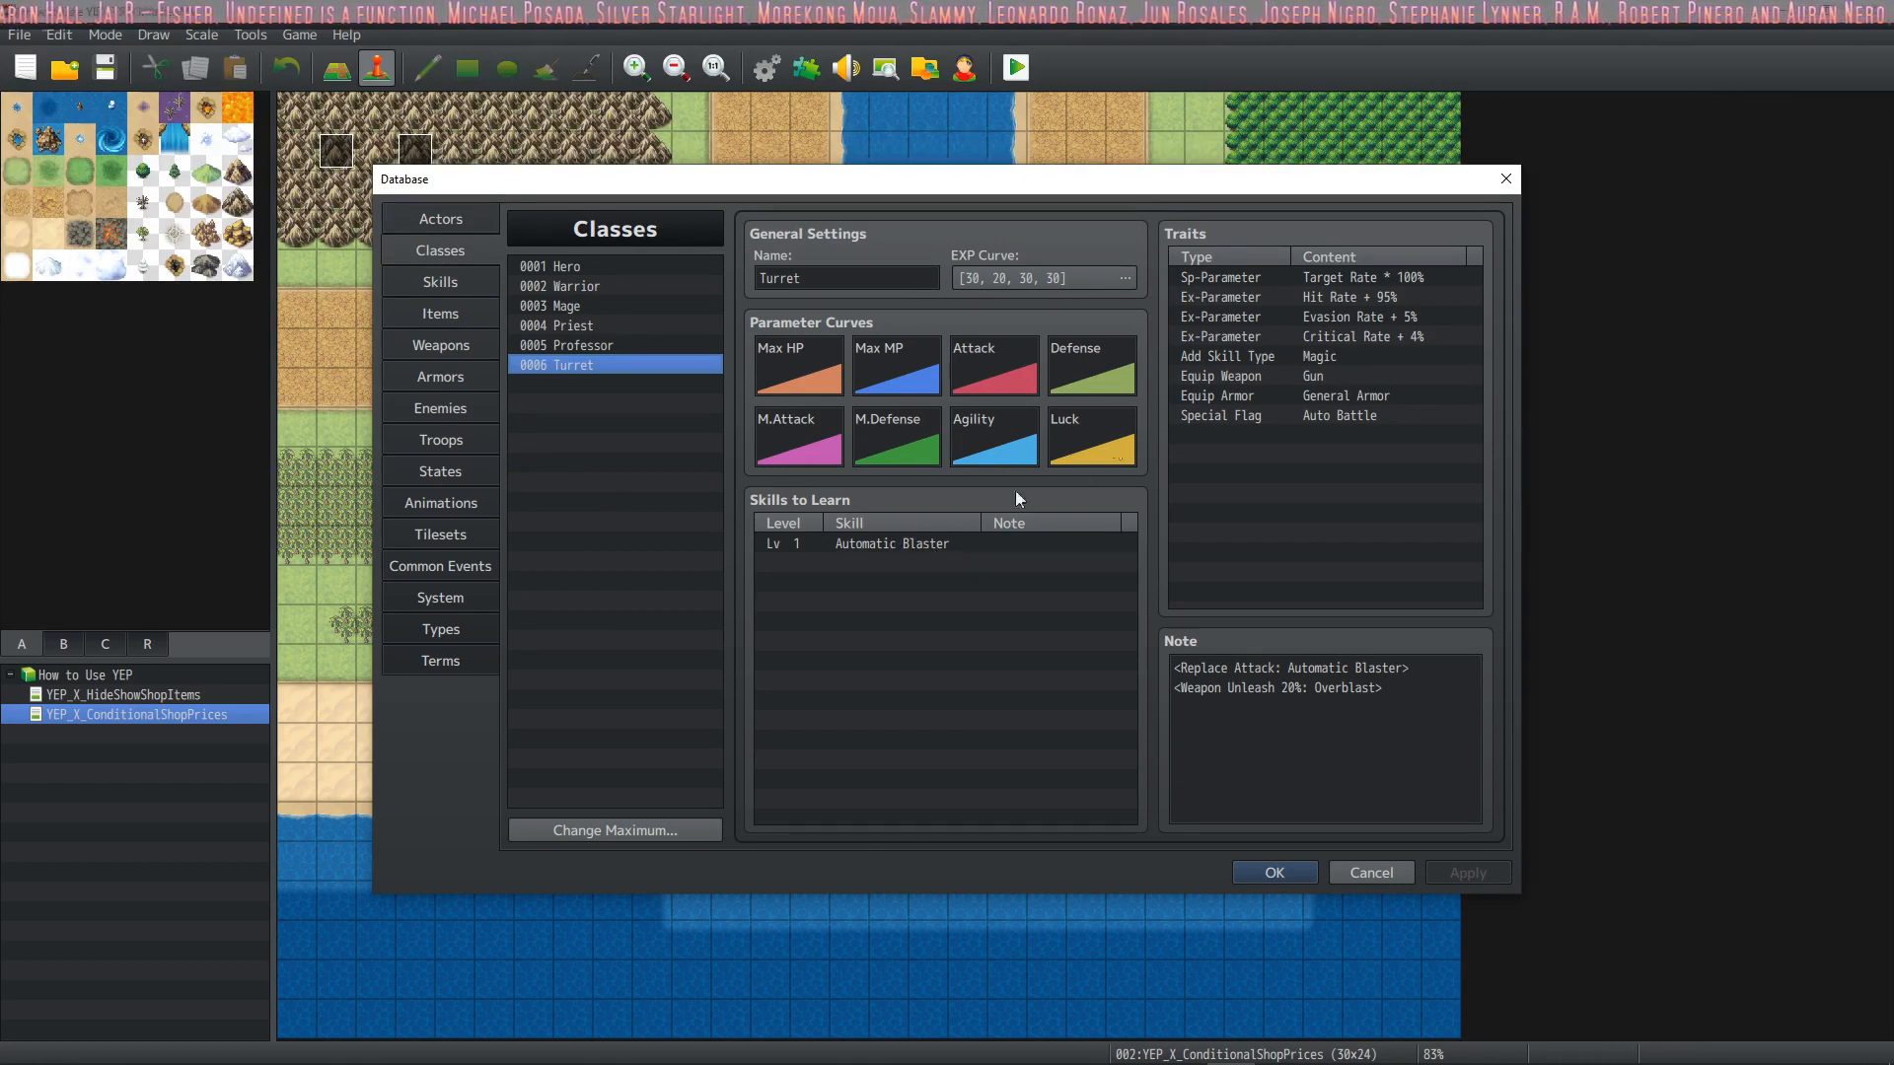
Switch the Turret class's Add Skill Type trait to Special and back to Magic
click(1338, 357)
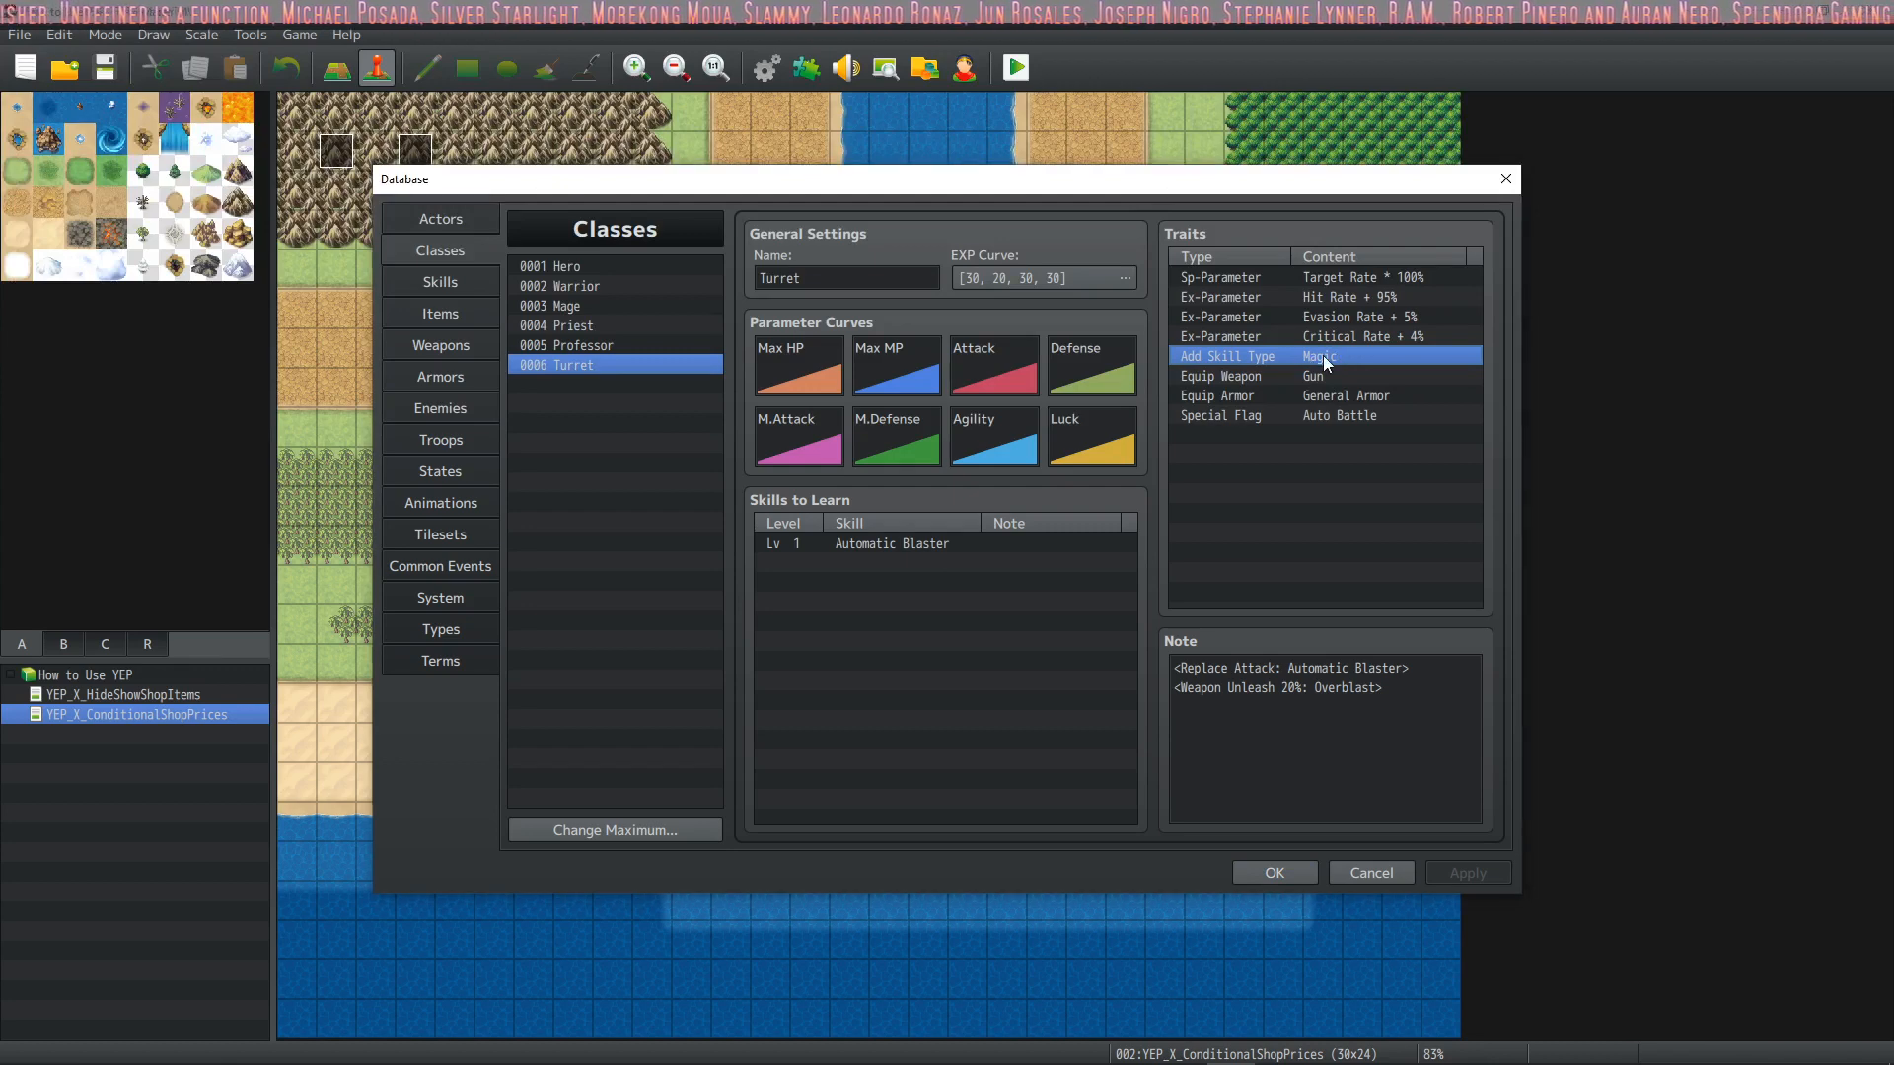
double_click(1323, 355)
click(1354, 316)
click(1340, 363)
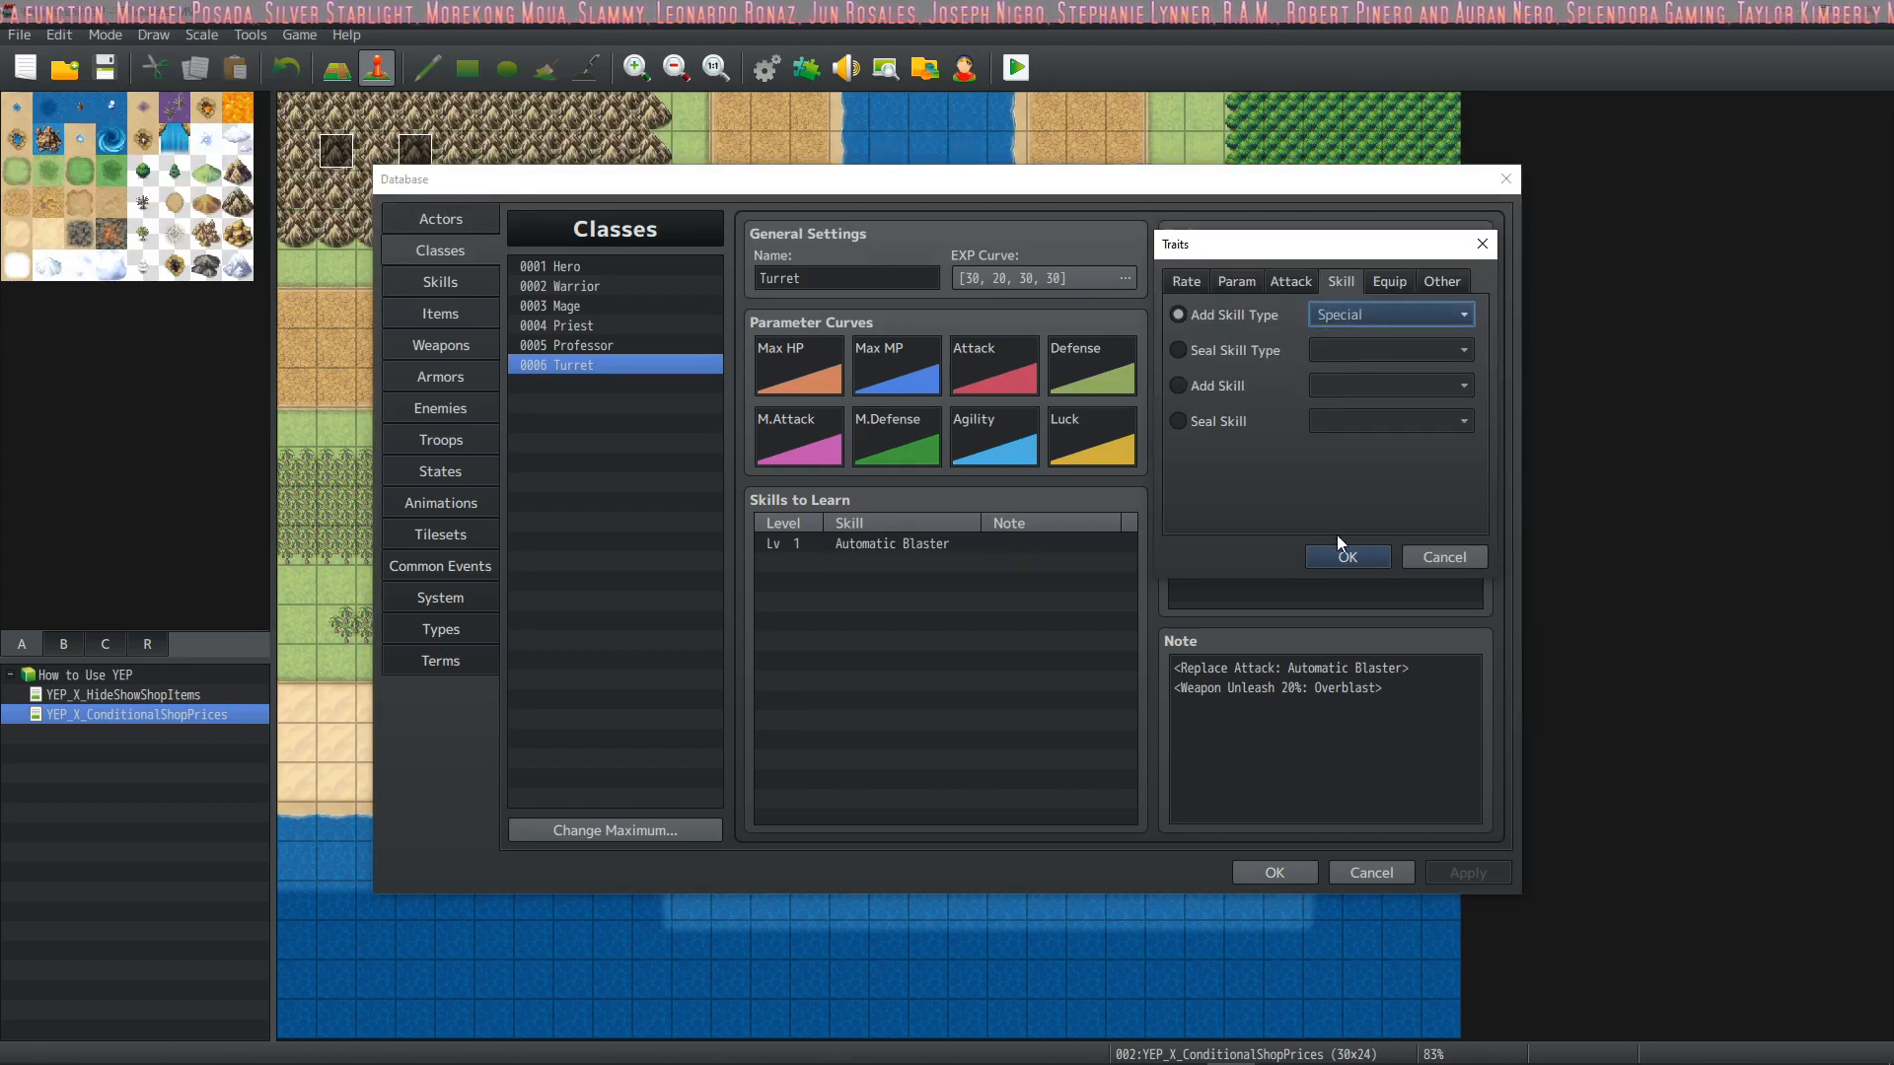
click(1346, 556)
double_click(1326, 359)
click(1344, 315)
click(1337, 337)
click(1347, 559)
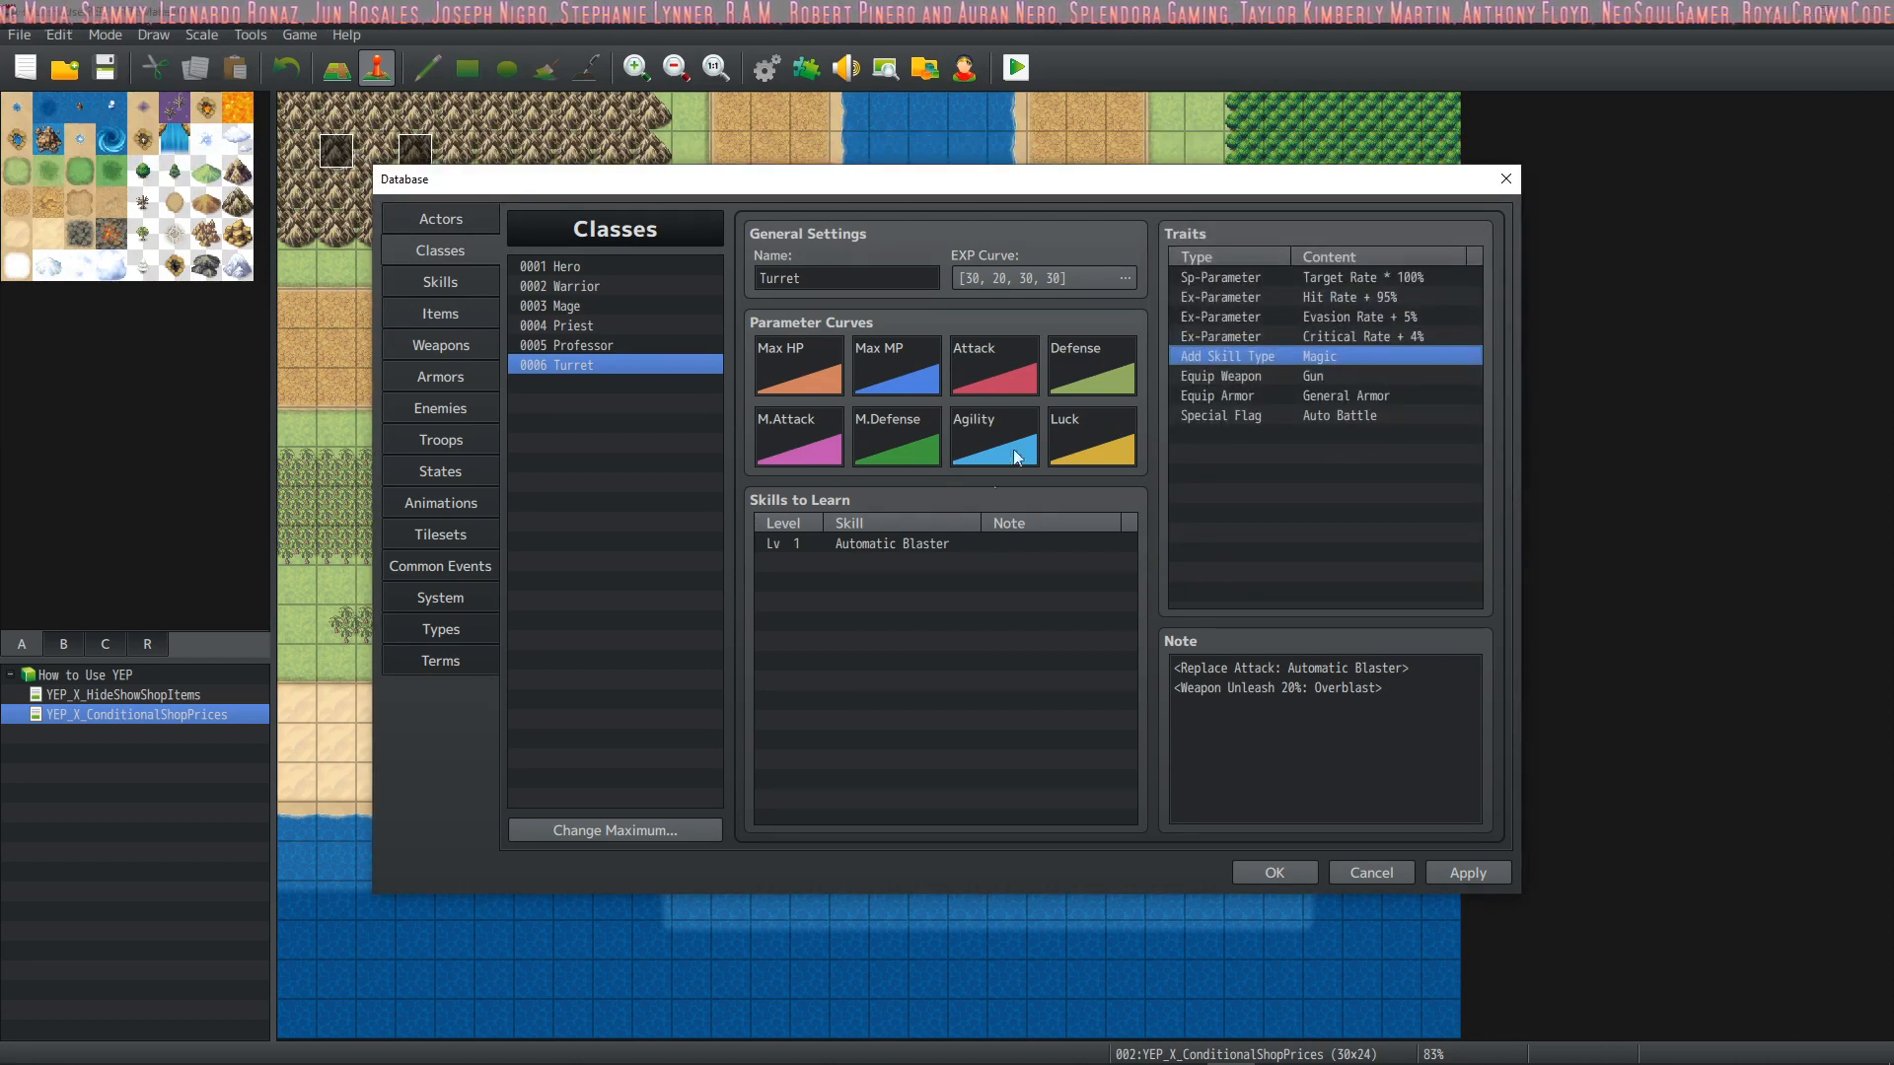
Remove Automatic Blaster from the Turret class's skills to learn
click(892, 546)
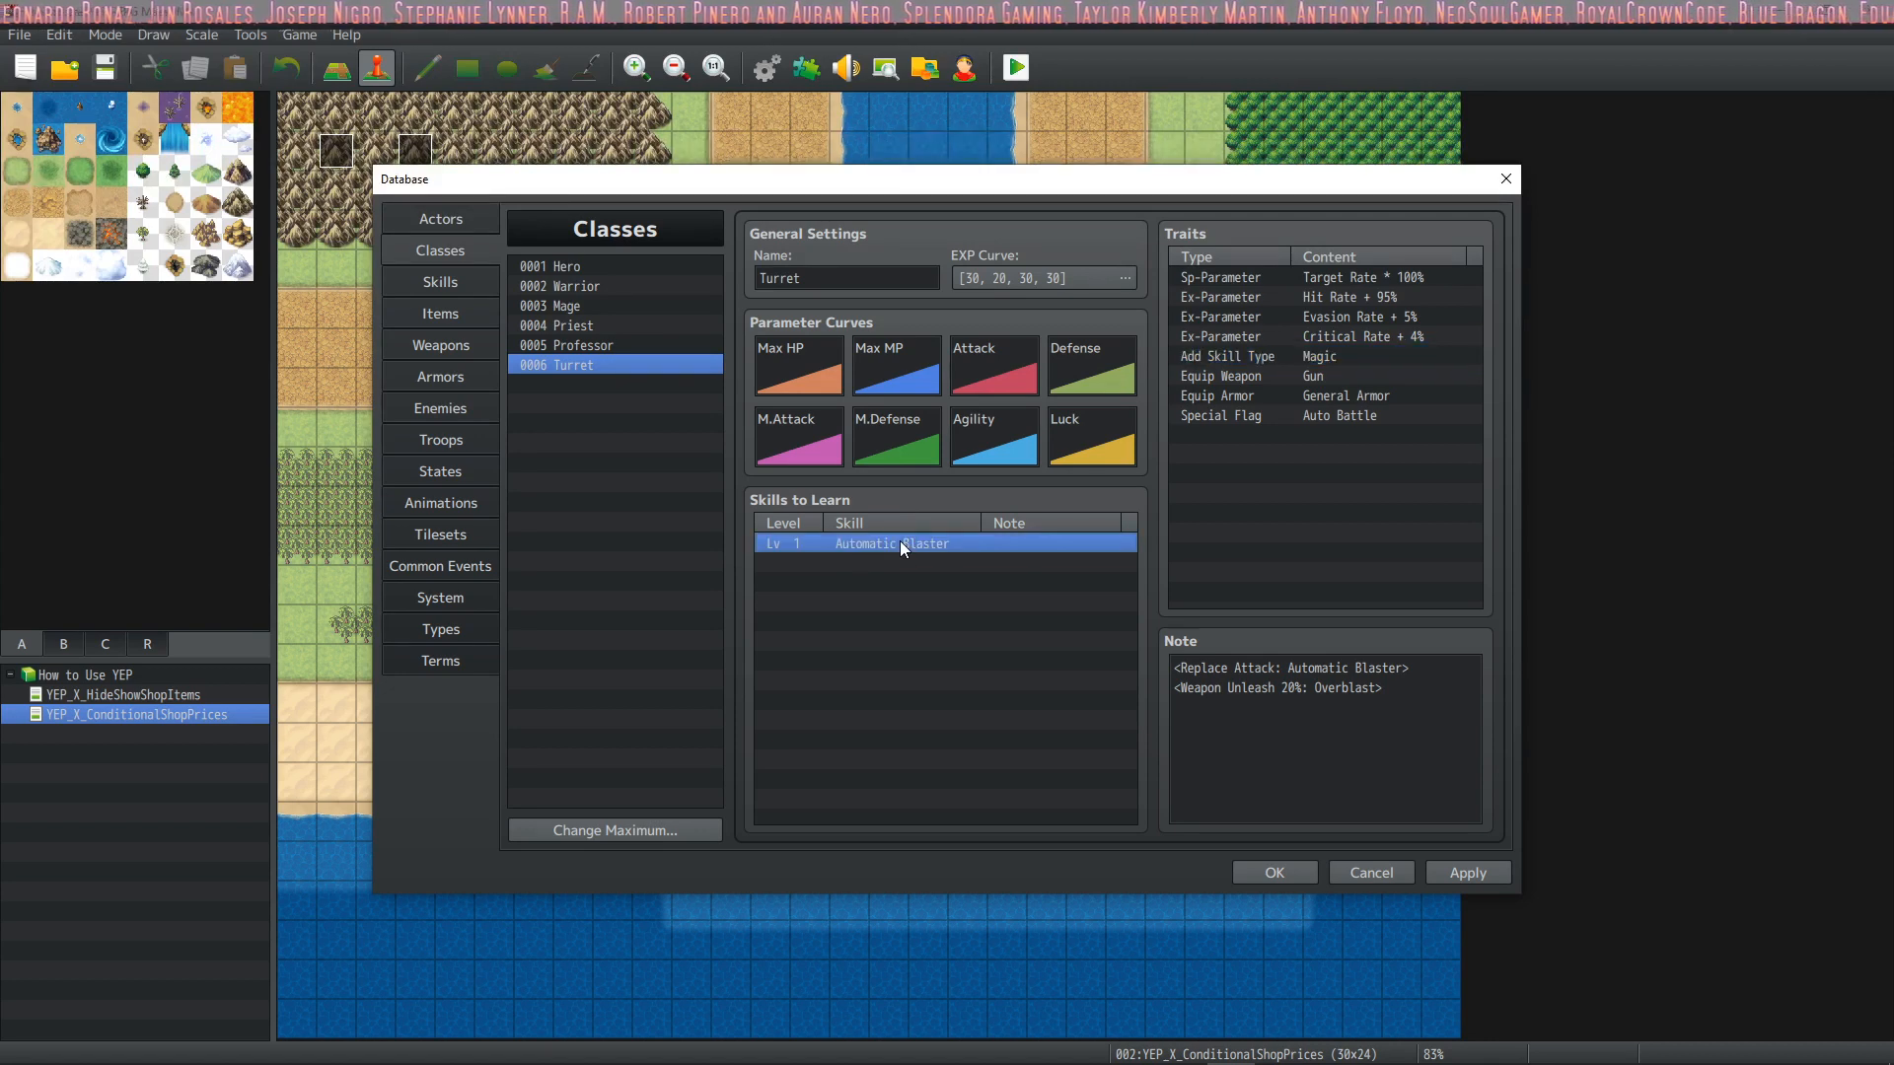
drag(1174, 668, 1416, 668)
click(1331, 668)
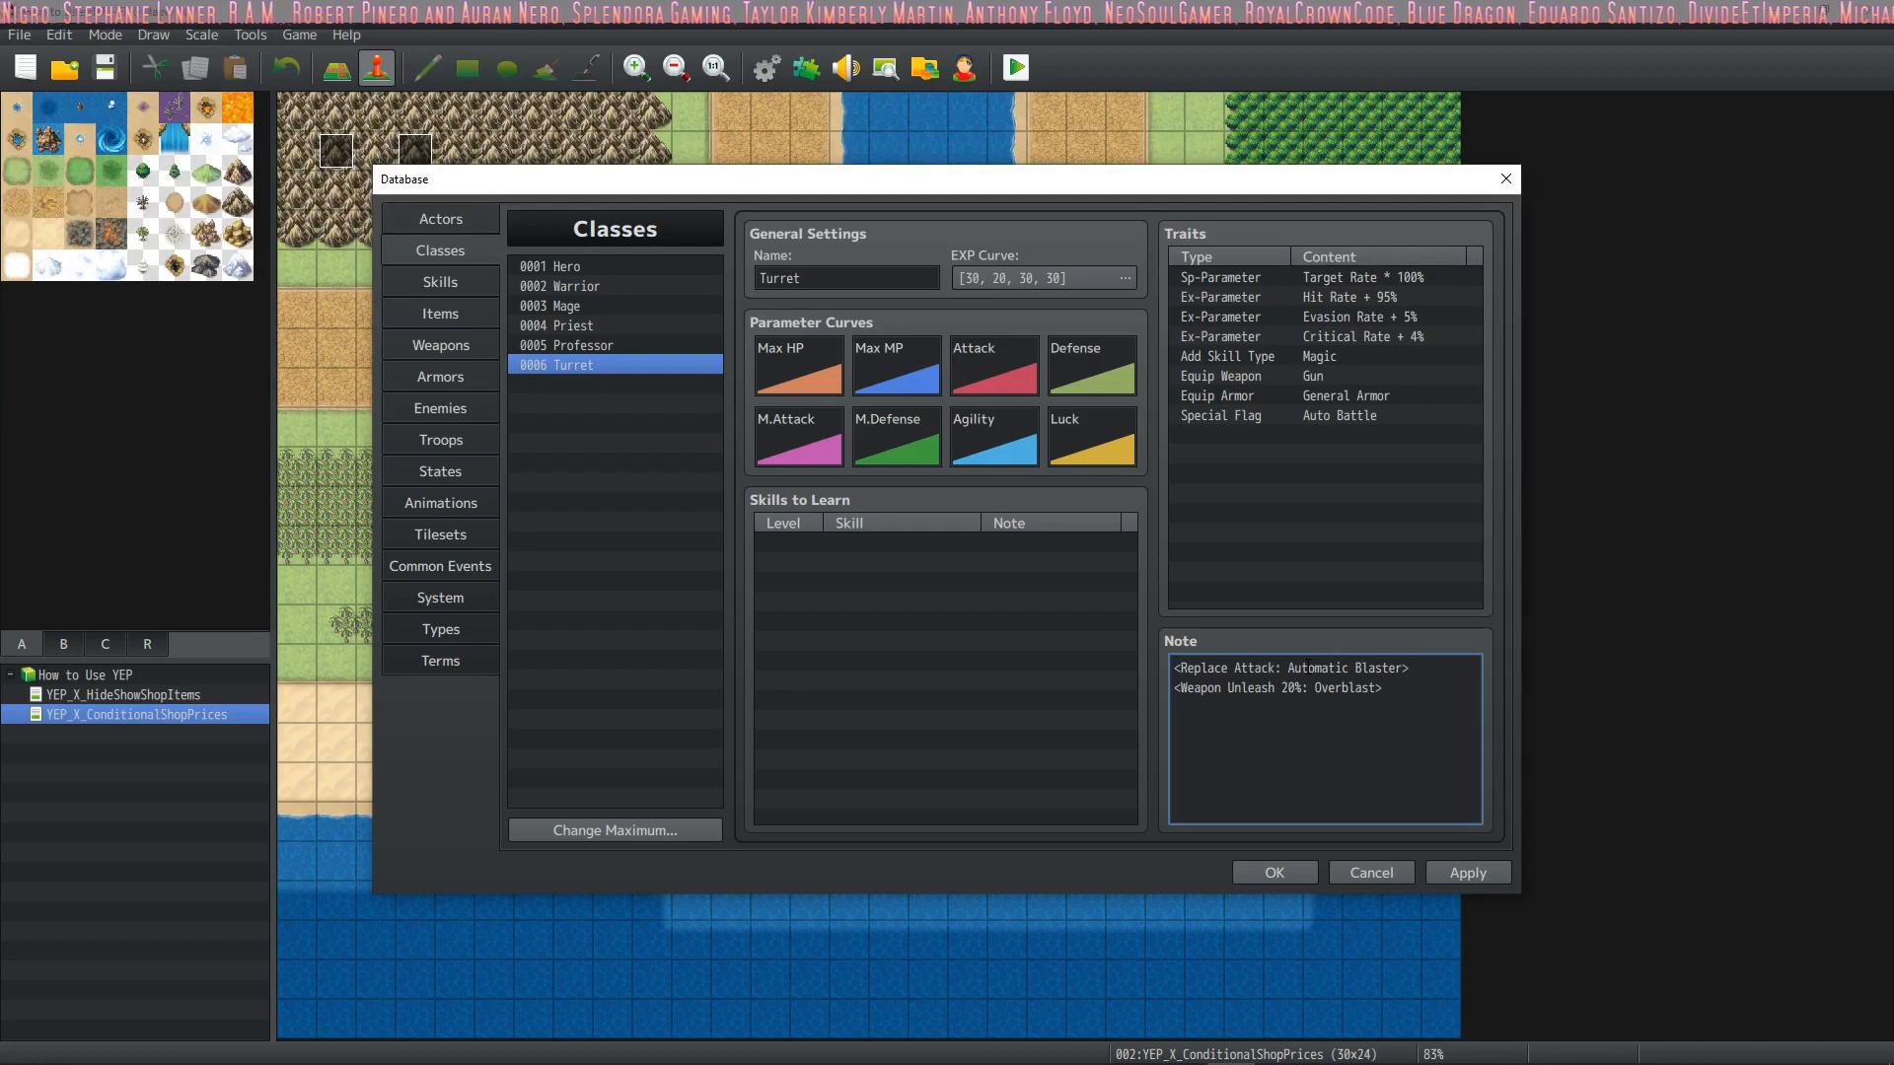
Highlight the Replace Attack and Weapon Unleash 20%: Overblast lines one at a time in the Turret class's note
drag(1290, 668, 1173, 668)
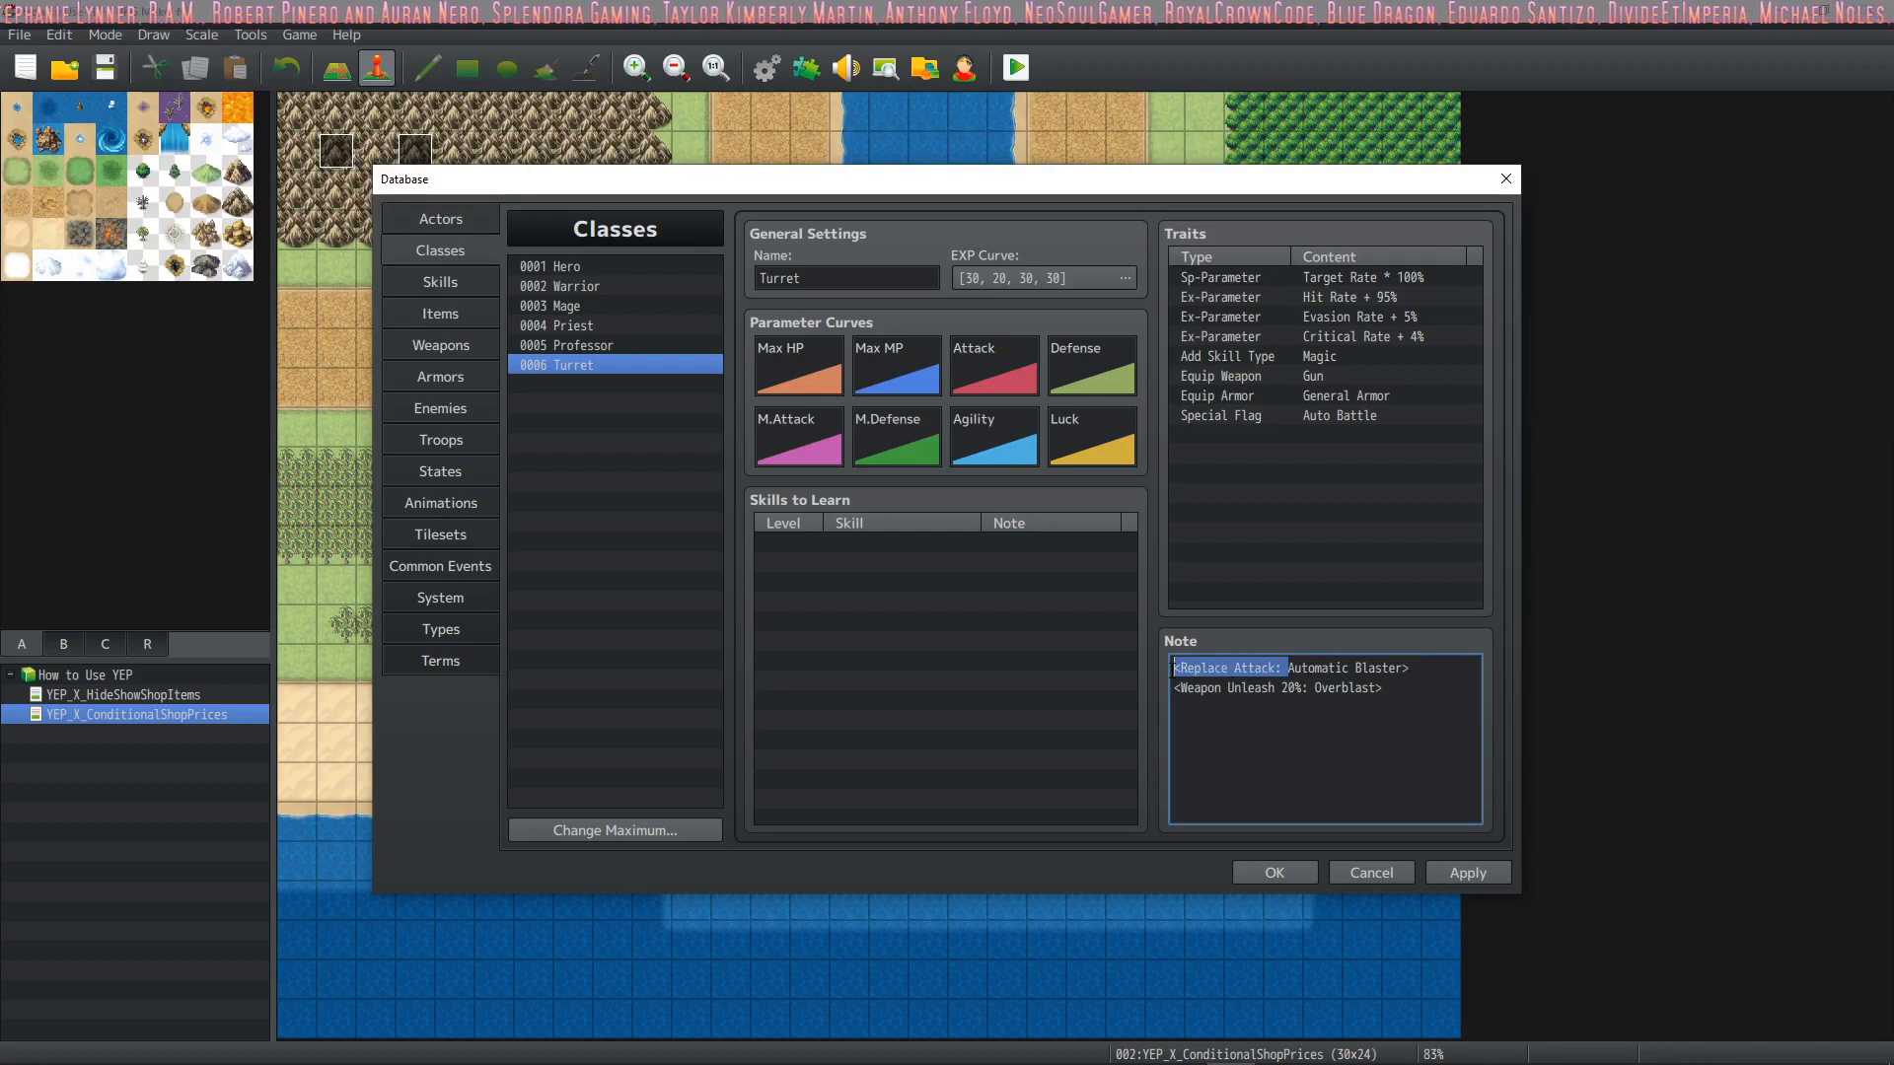
drag(1413, 682, 1182, 687)
click(1295, 667)
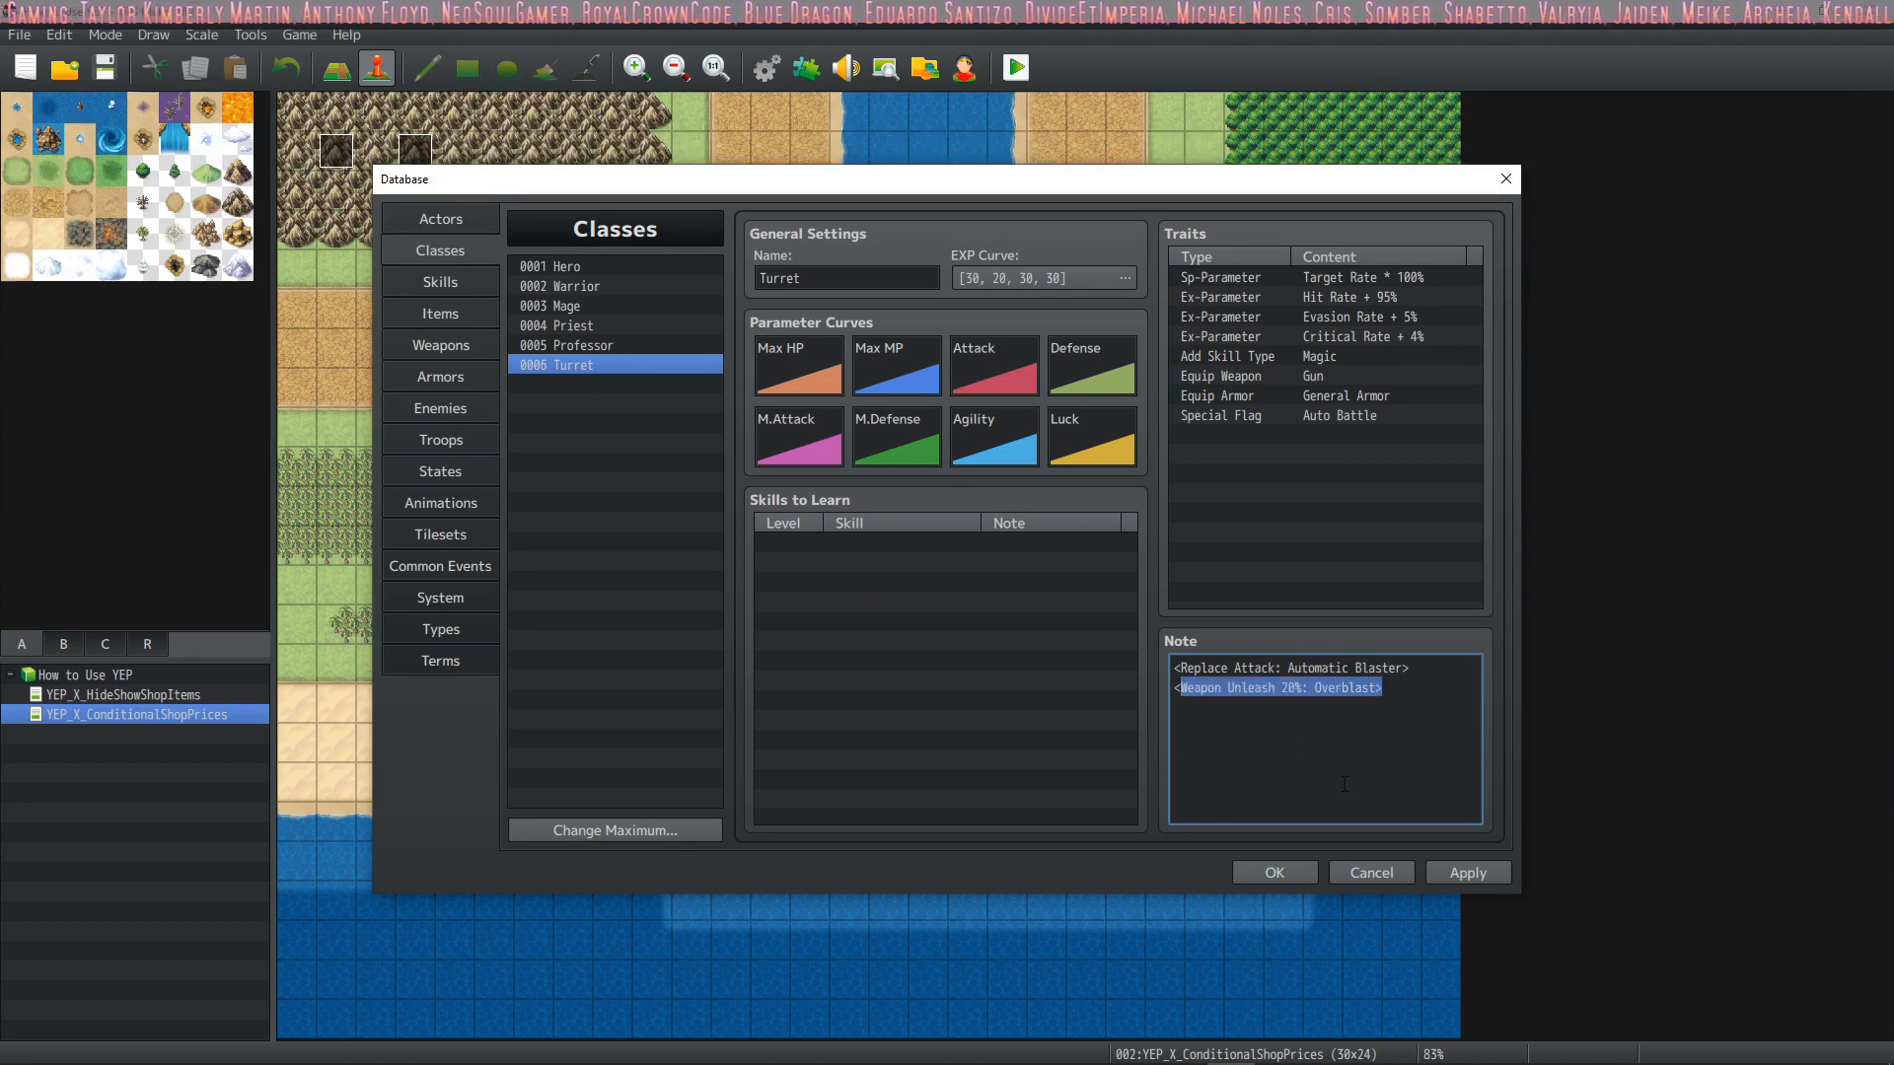
click(1324, 690)
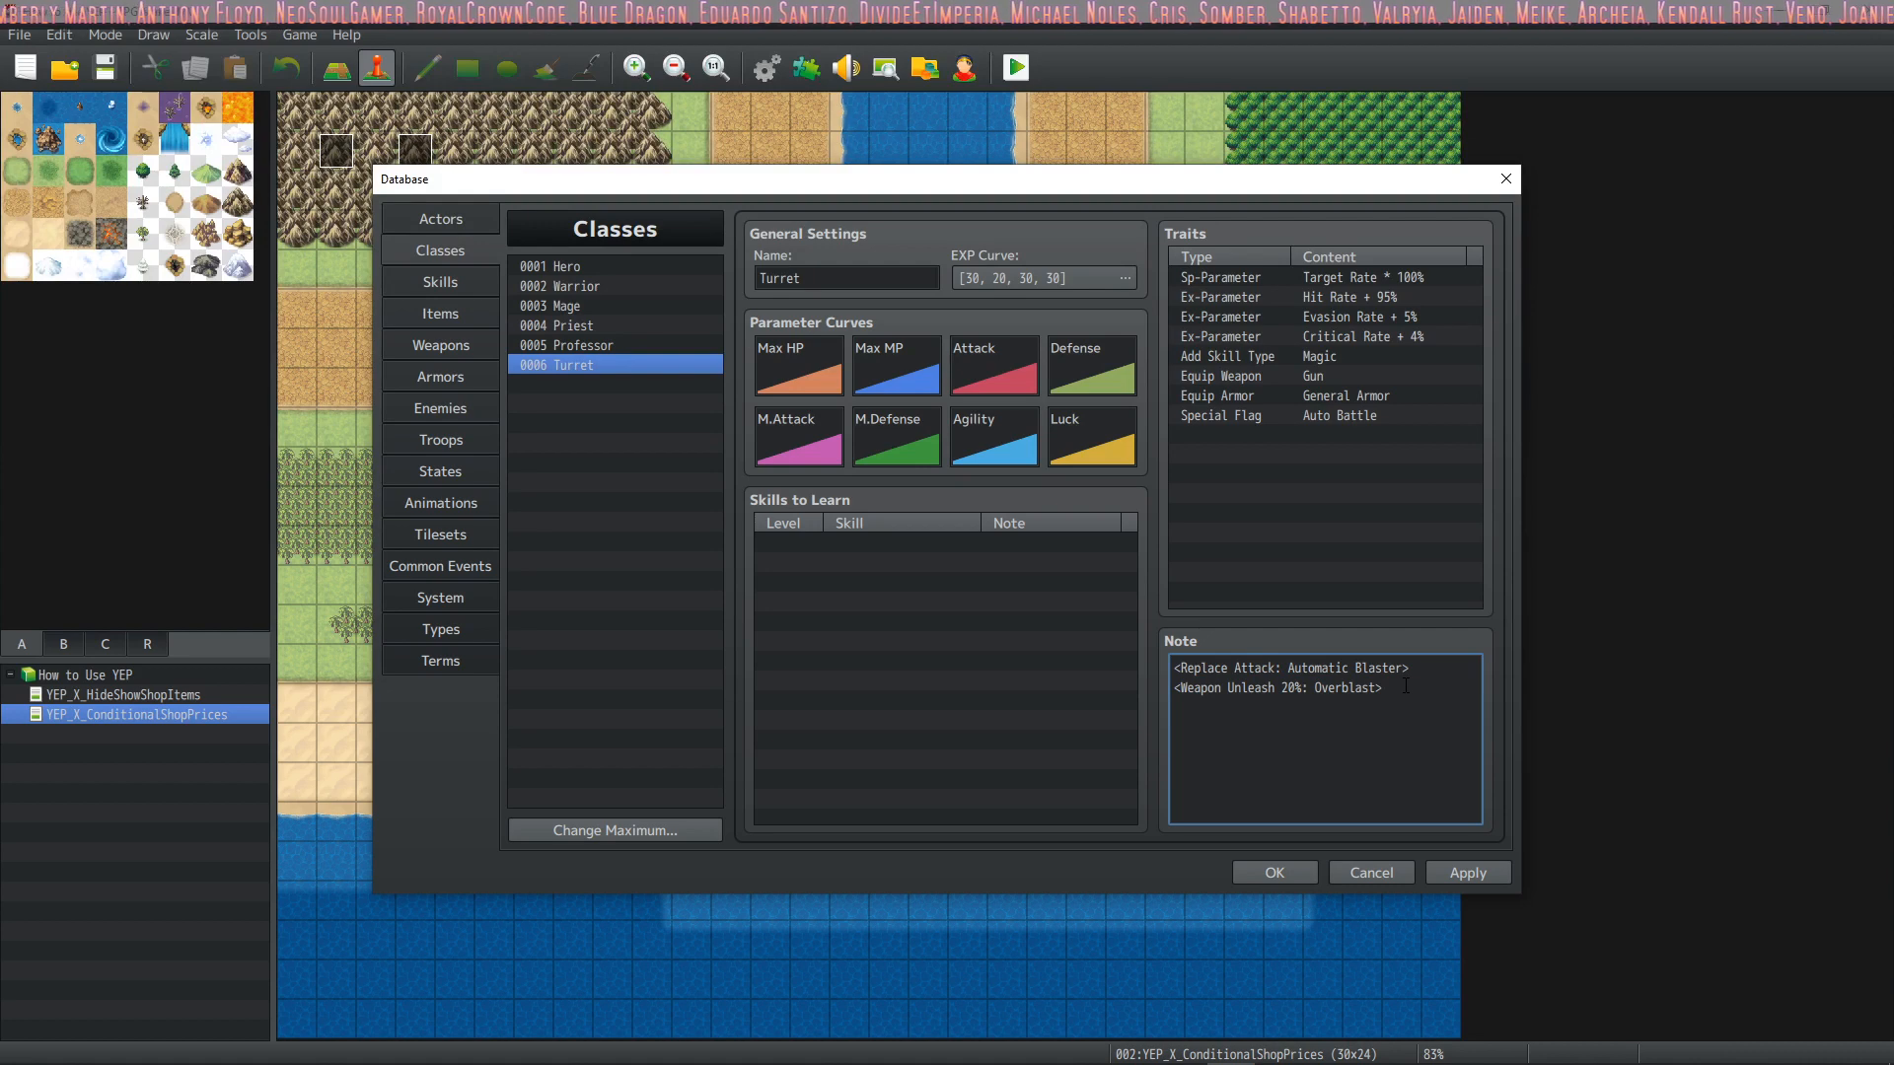
drag(1412, 669, 1162, 672)
drag(1385, 687, 1172, 692)
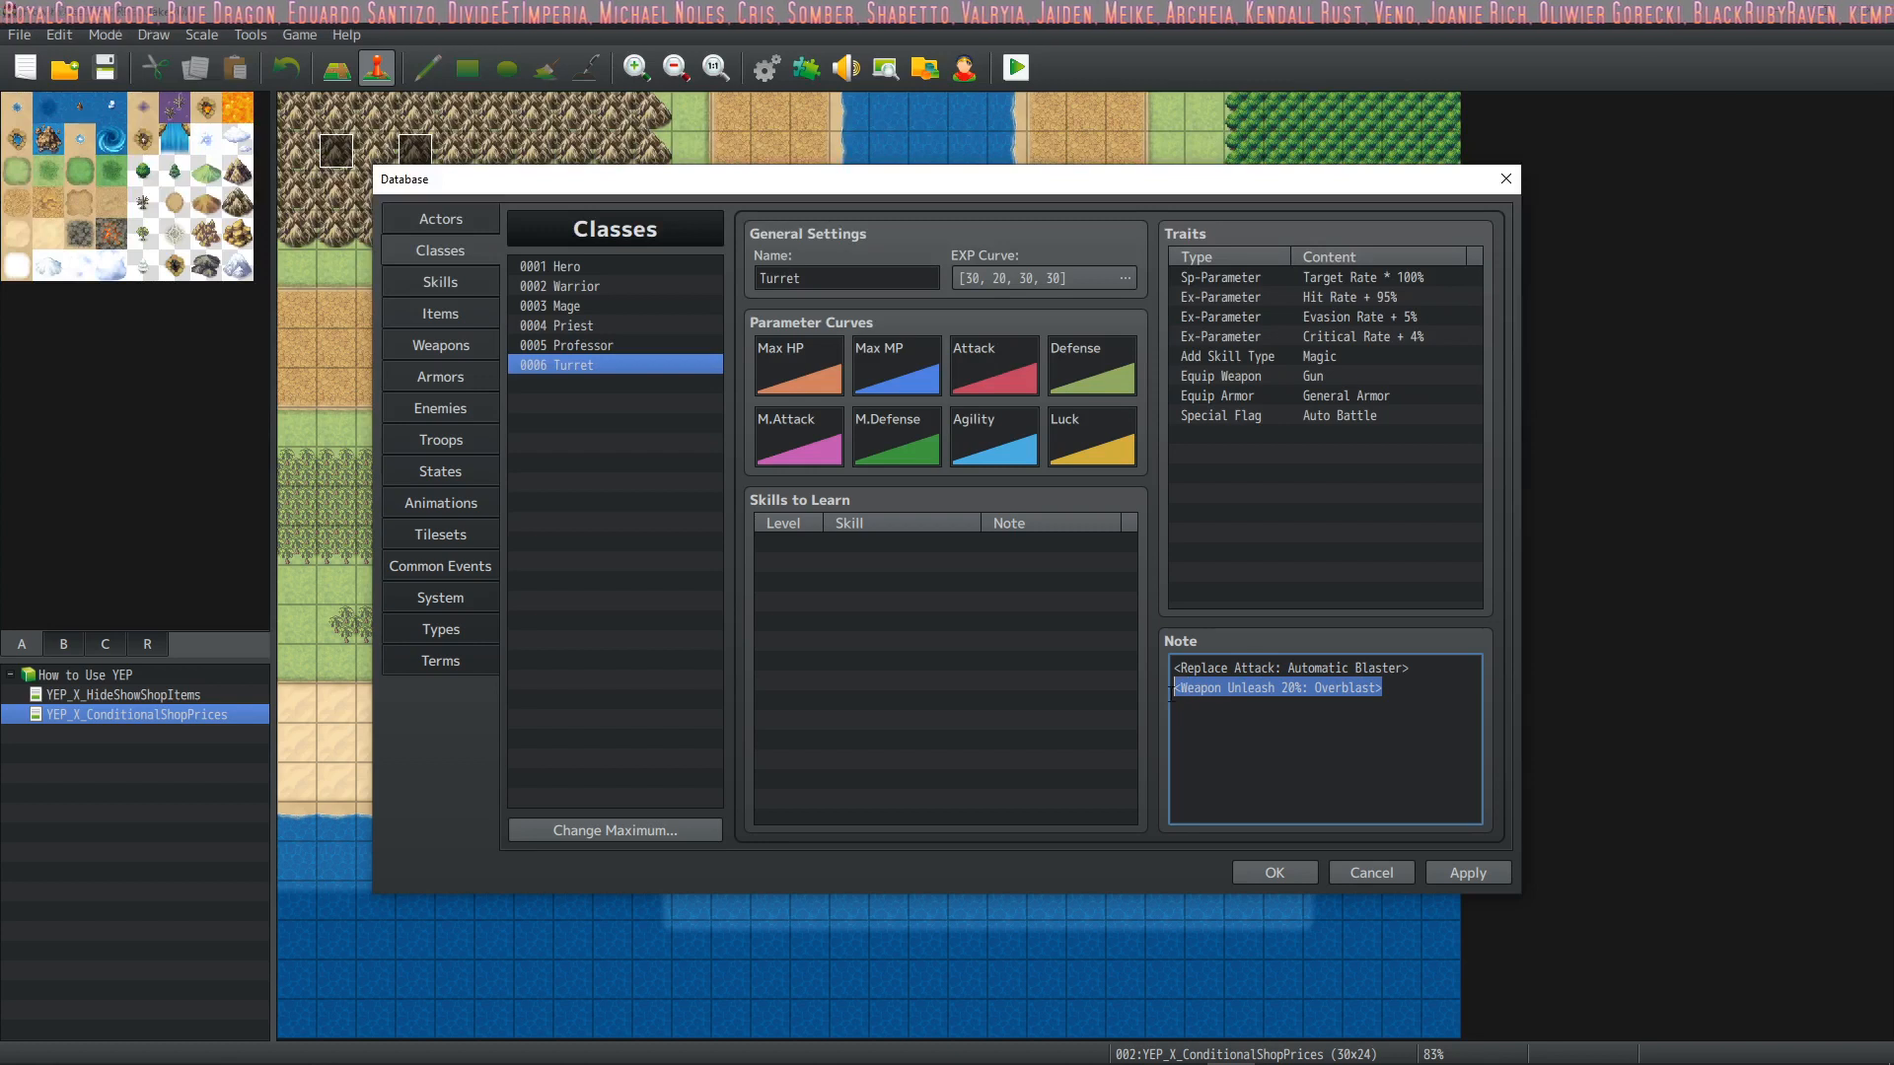
click(1290, 688)
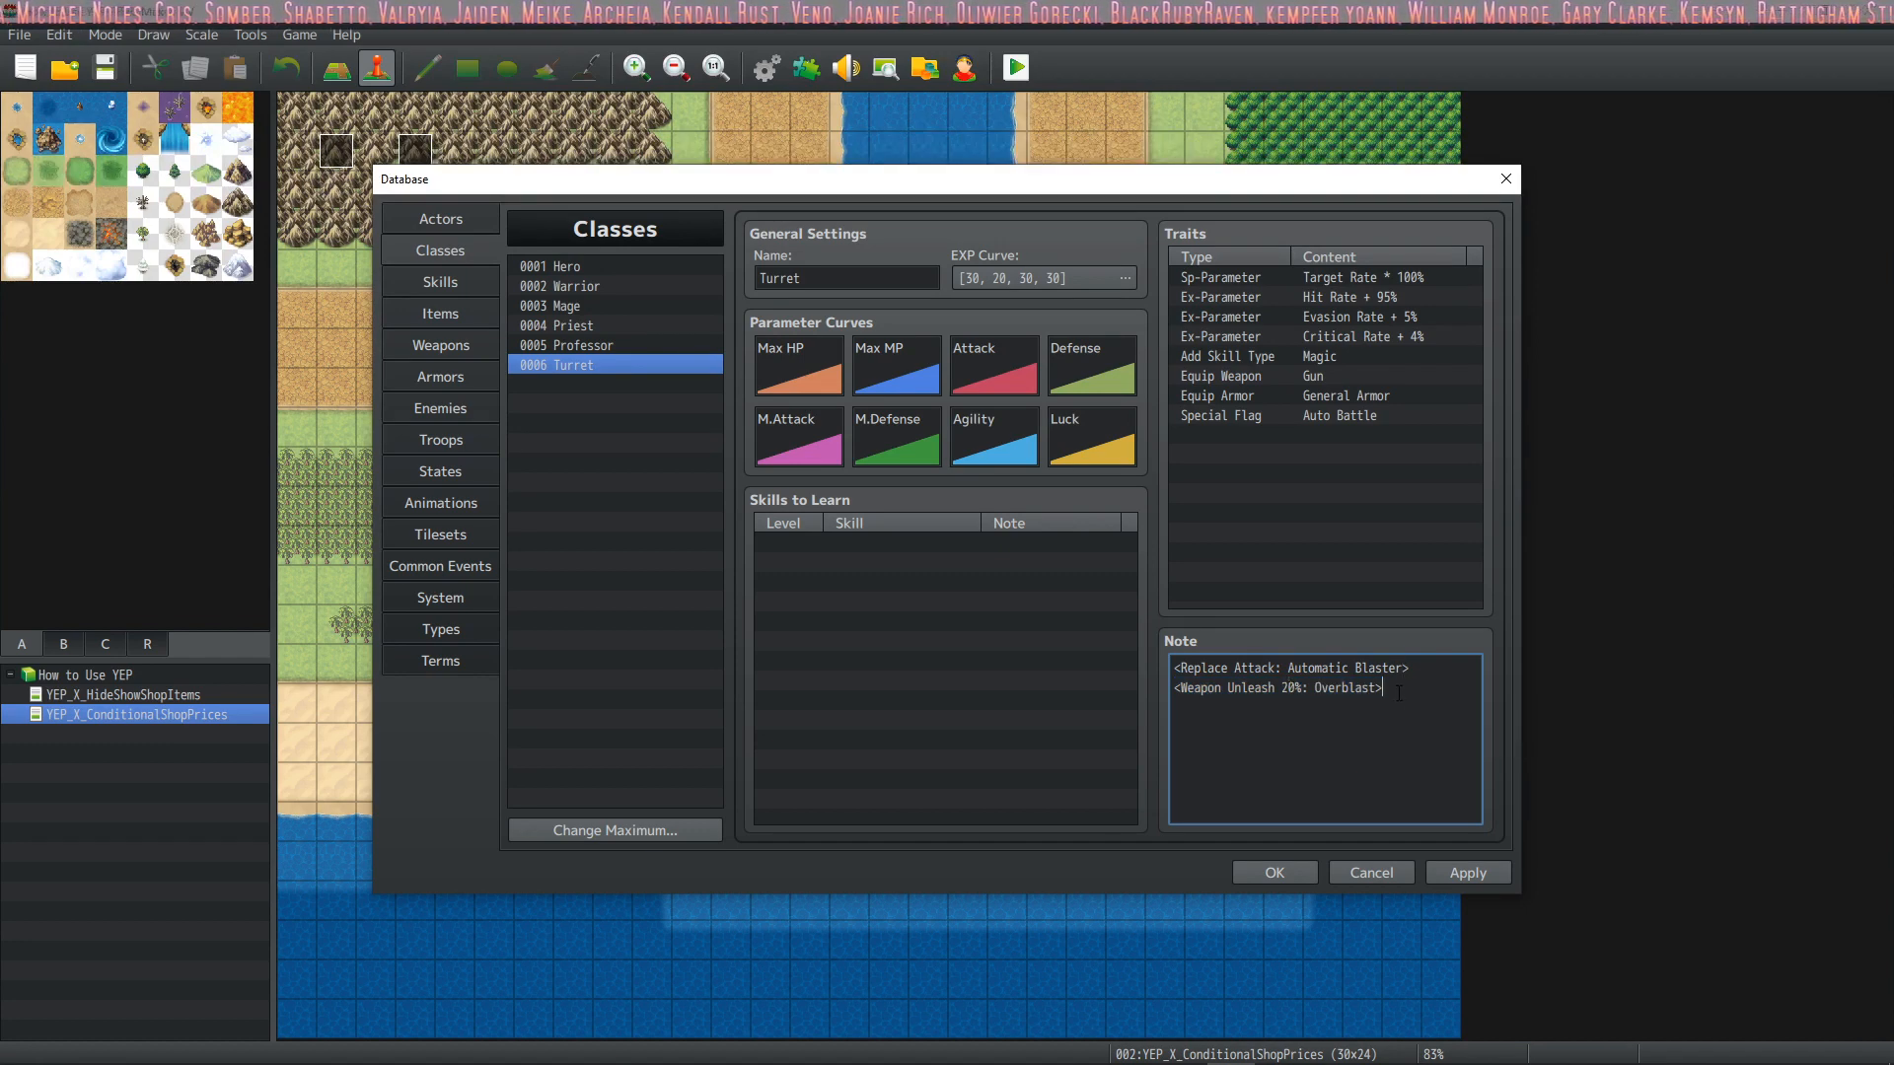
Add Automatic Blaster to the Turret class's skills to learn at level 1
double_click(943, 546)
click(972, 634)
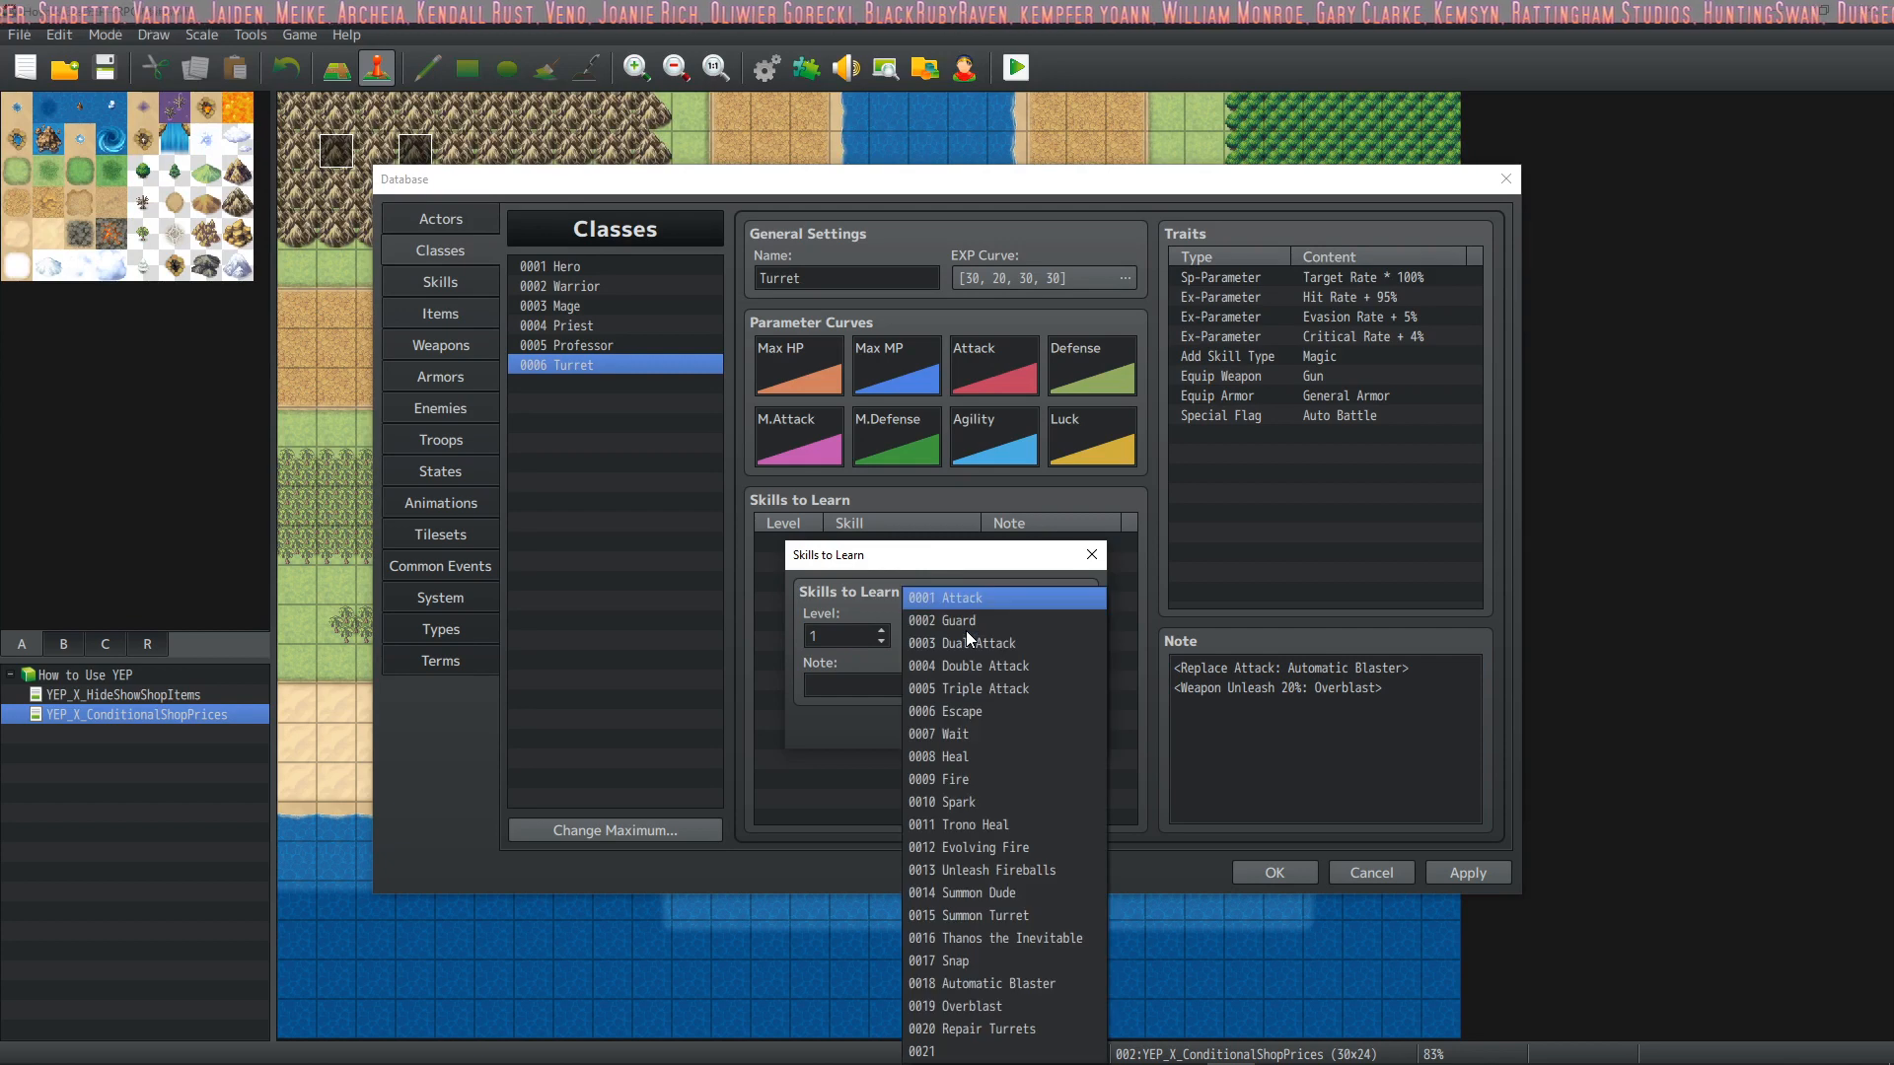
click(1030, 986)
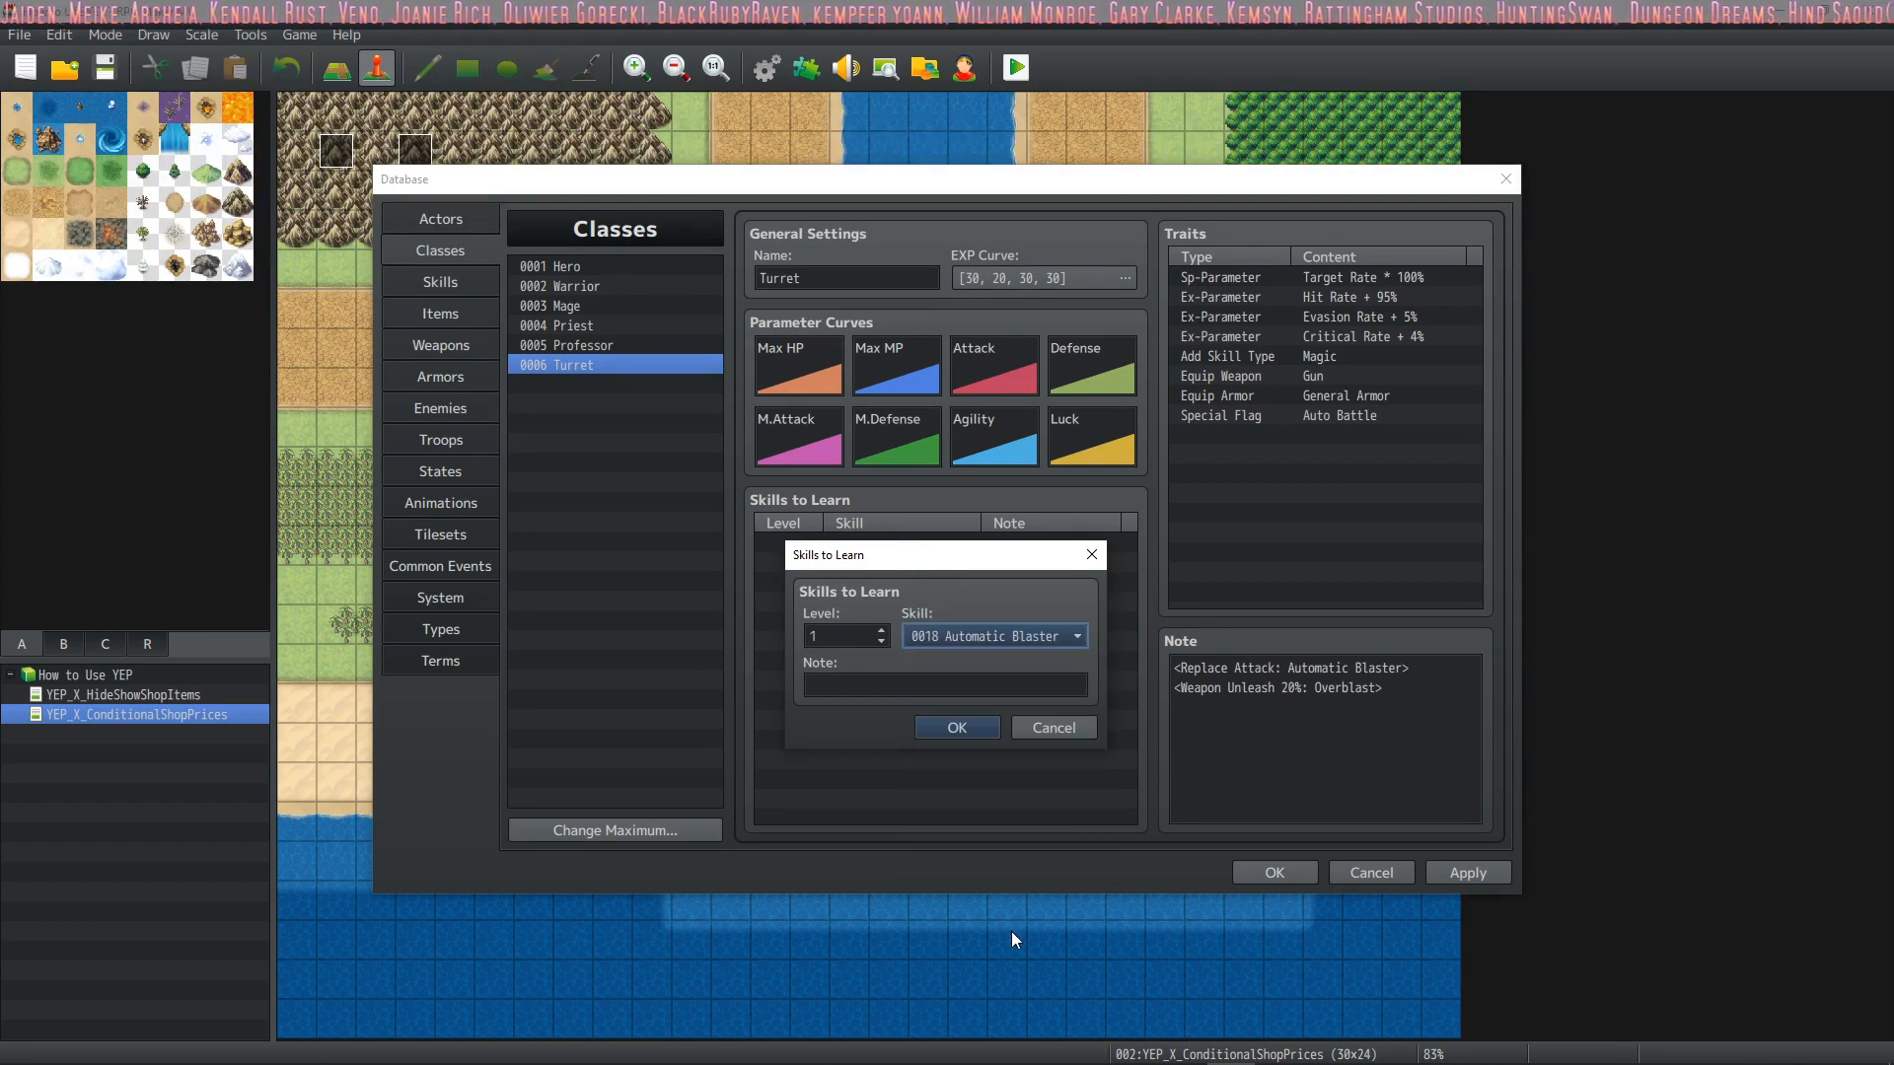
click(961, 727)
Duplicate the Turret class's Magic Add Skill Type trait and set the copy to Special
double_click(1329, 351)
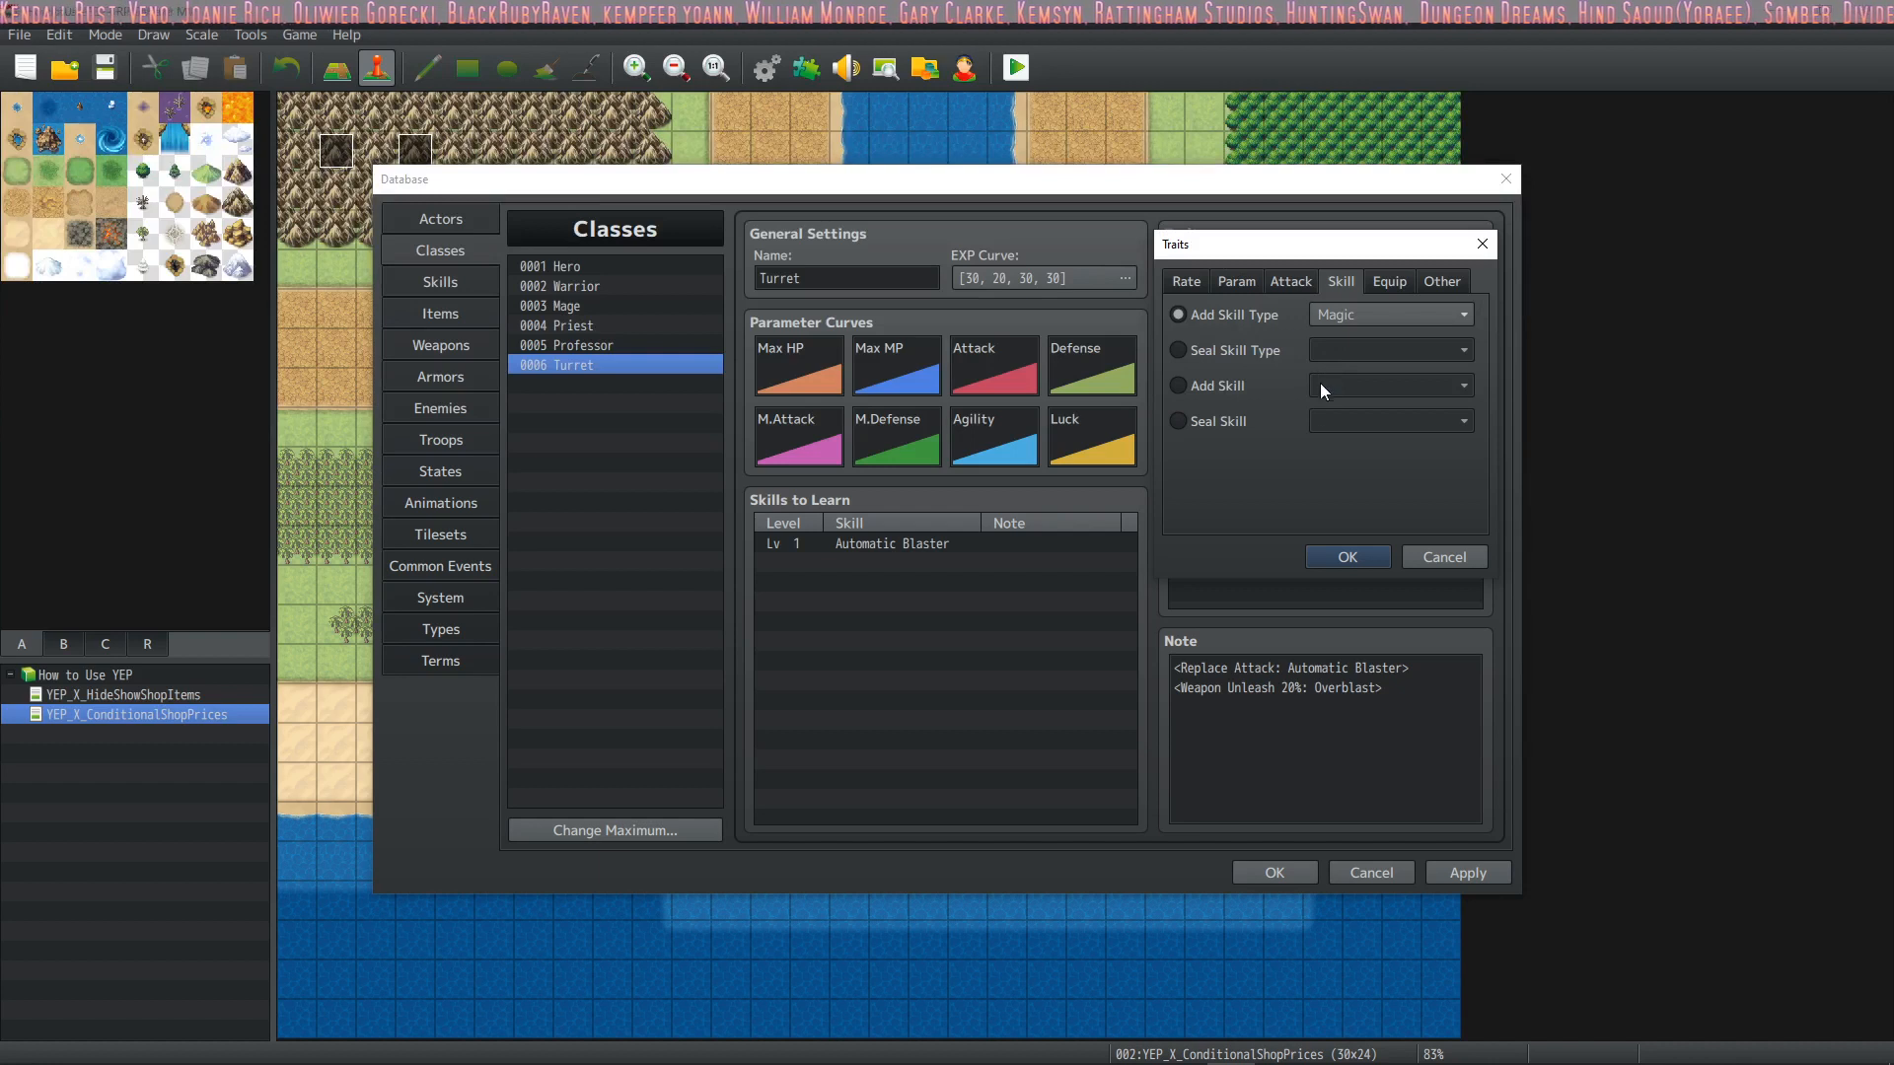
click(1416, 560)
key(ctrl+c)
key(ctrl+v)
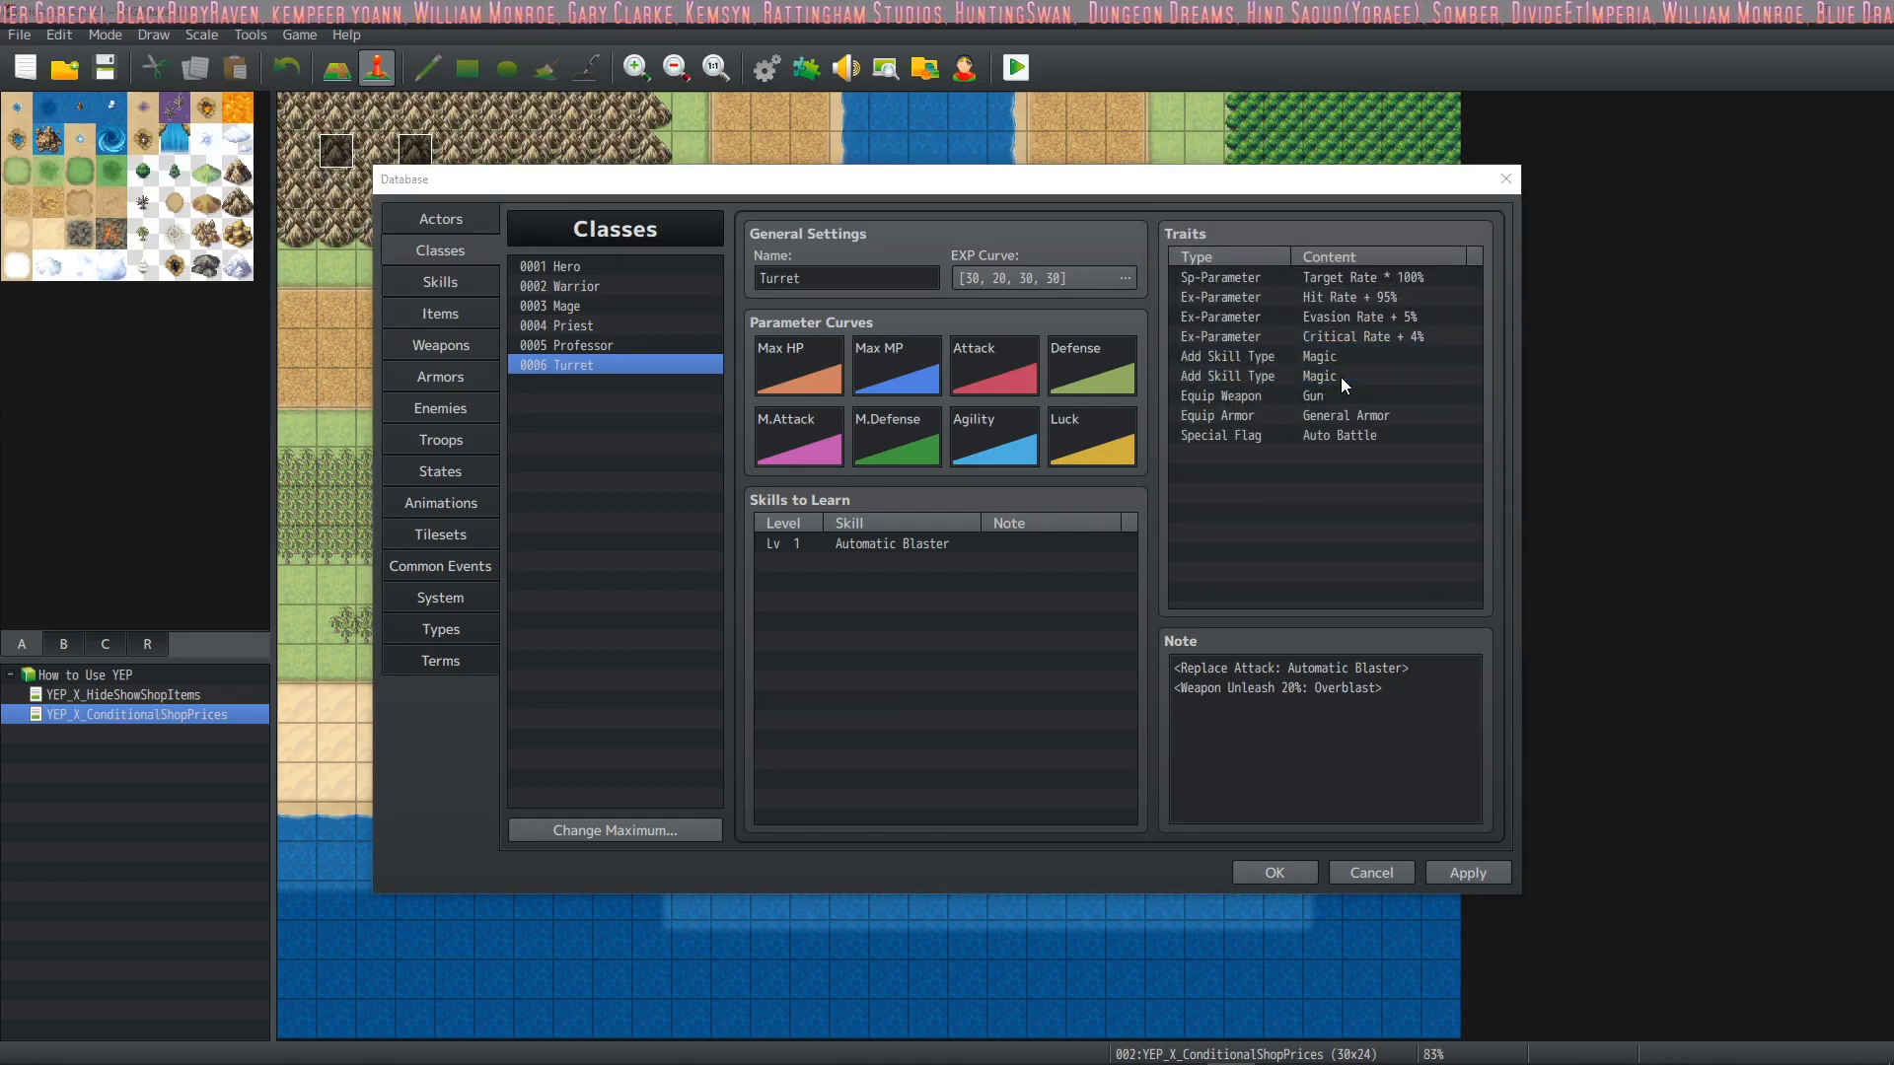
double_click(1341, 377)
click(1361, 316)
click(1359, 358)
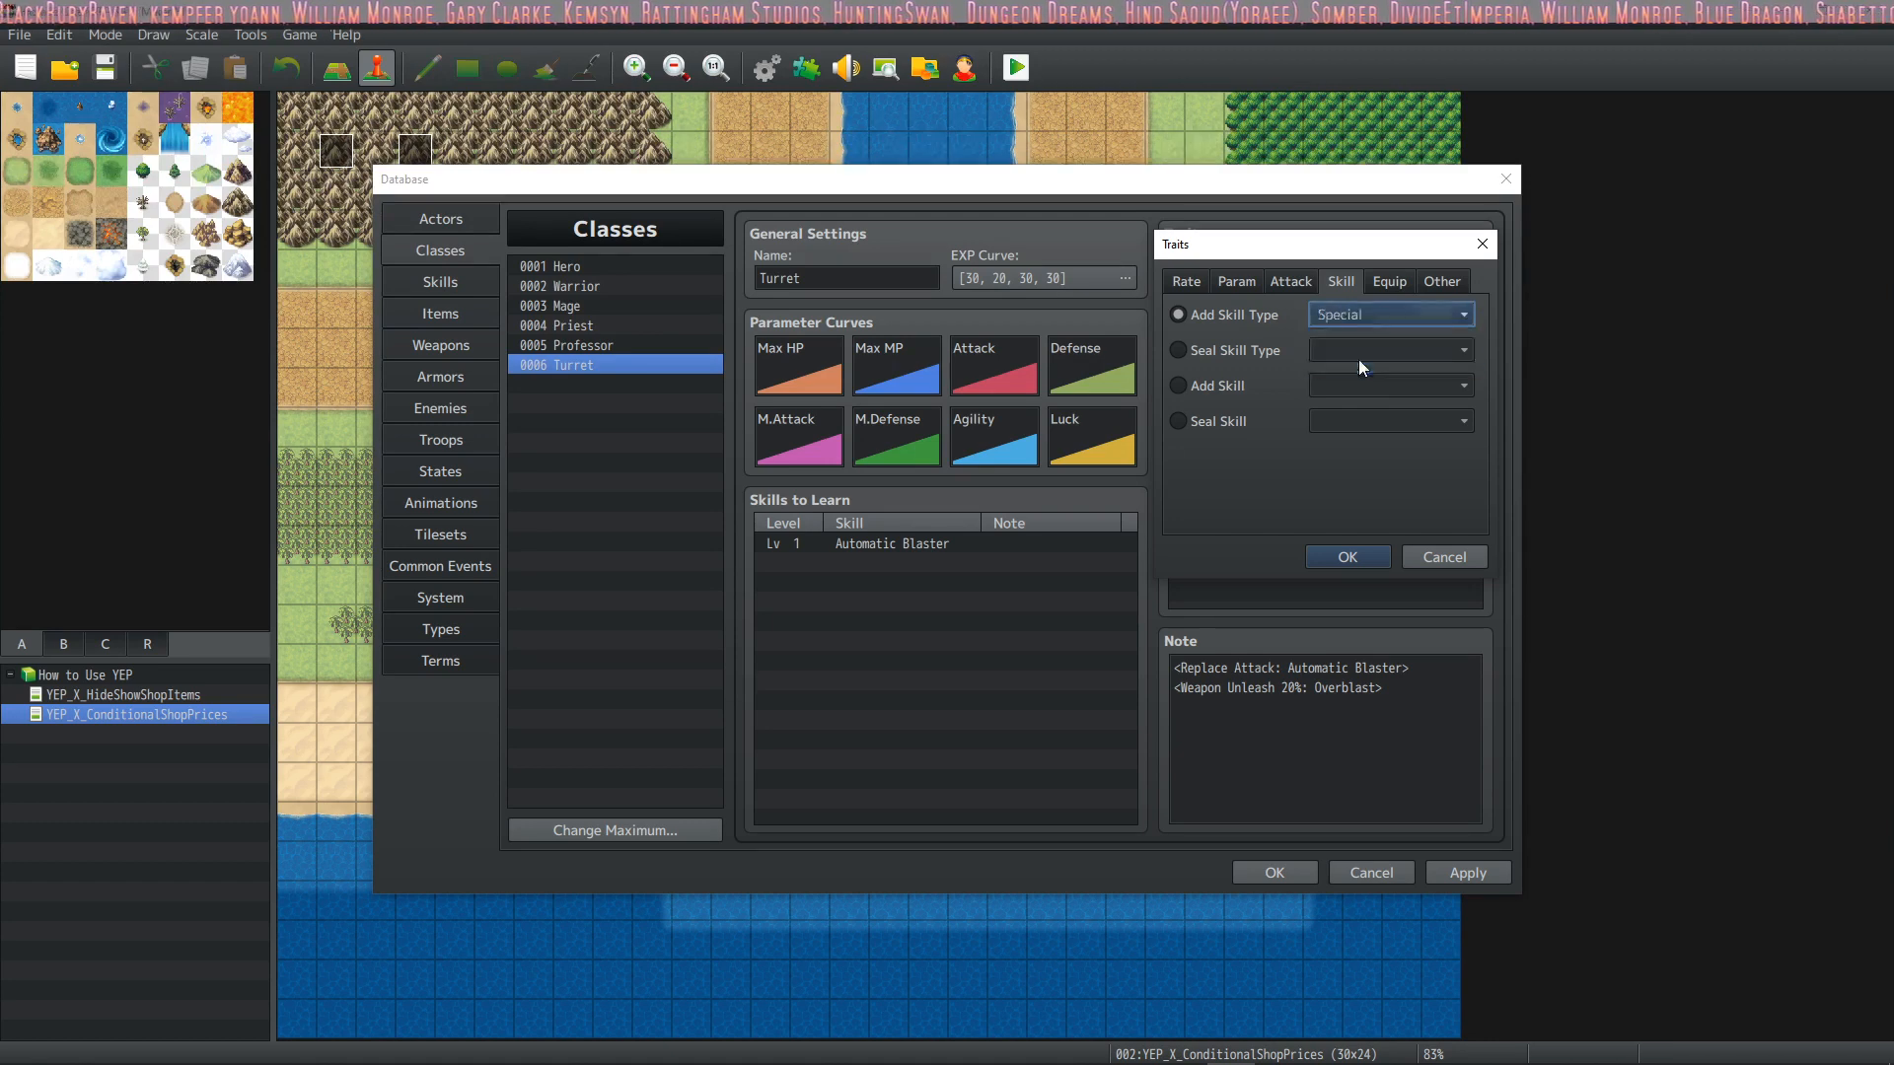
click(1351, 558)
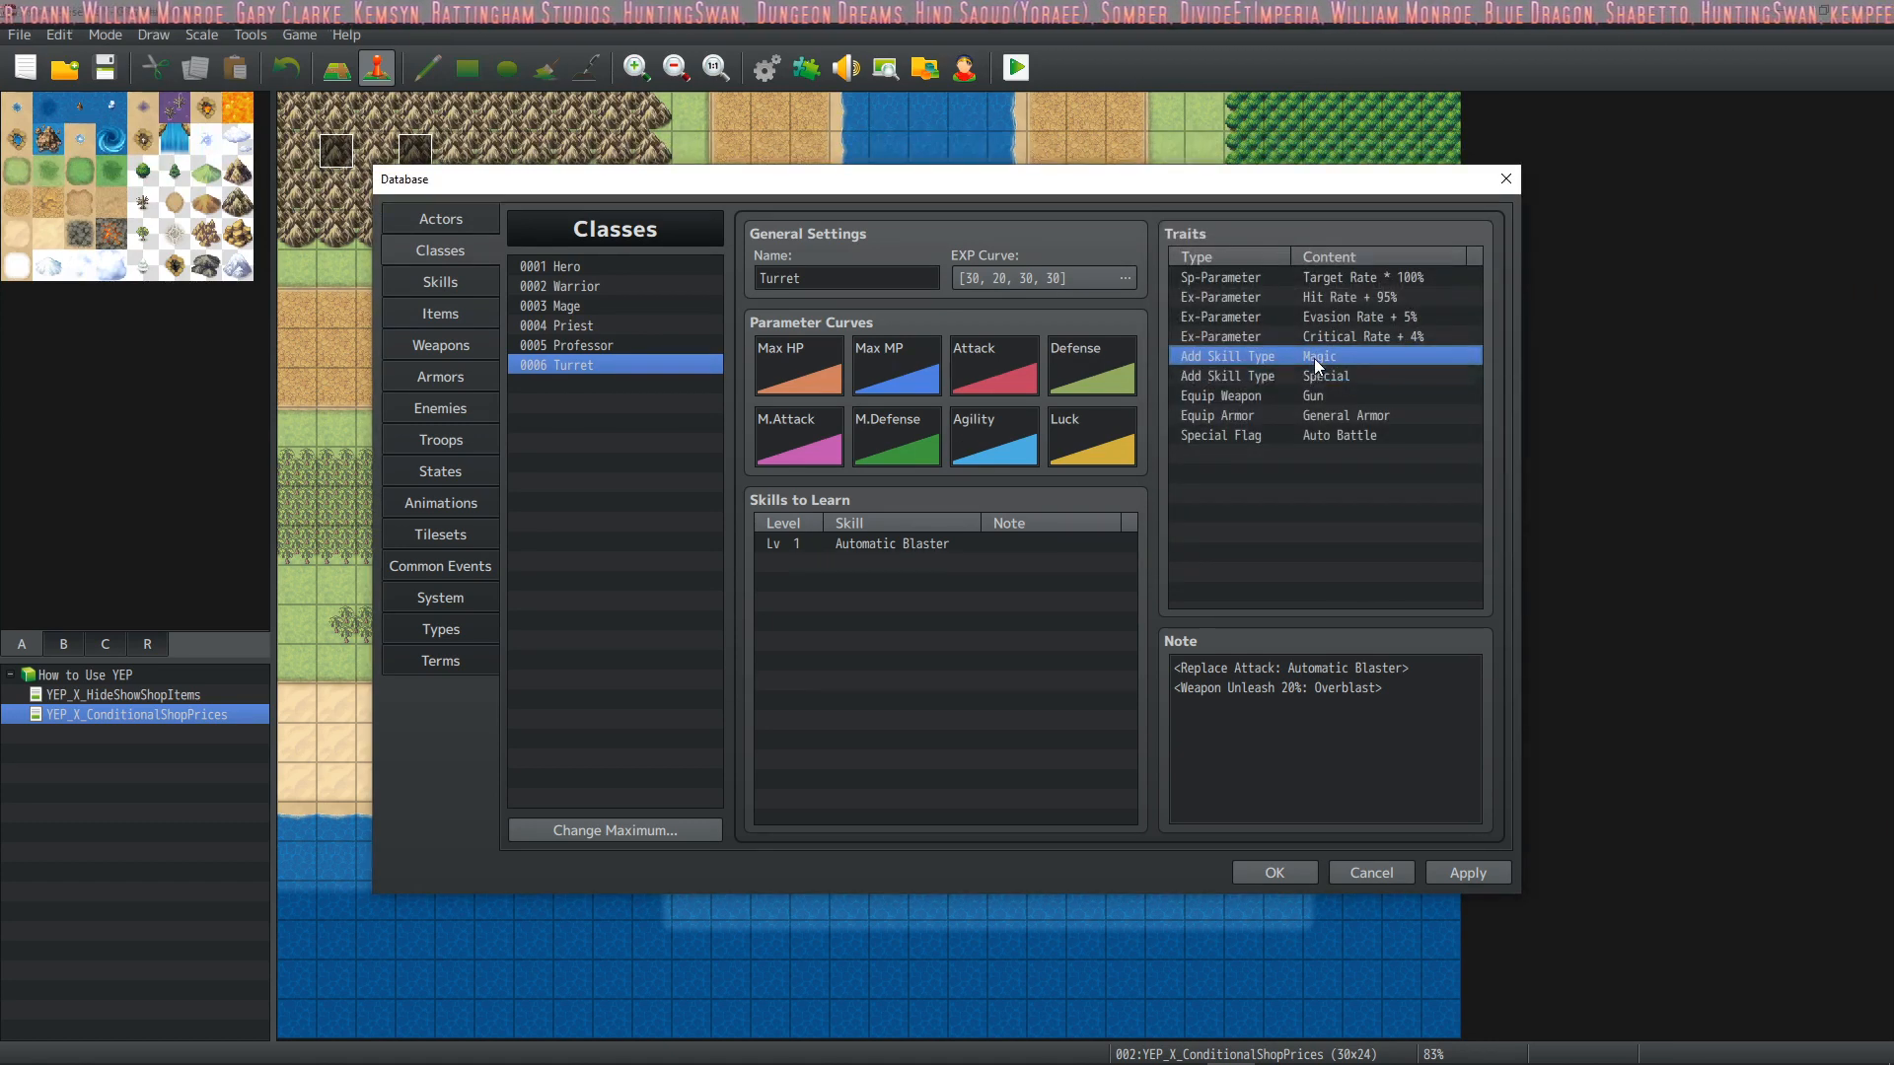
Check the Turret class's learned skill and notetags, and apply the database changes
click(955, 544)
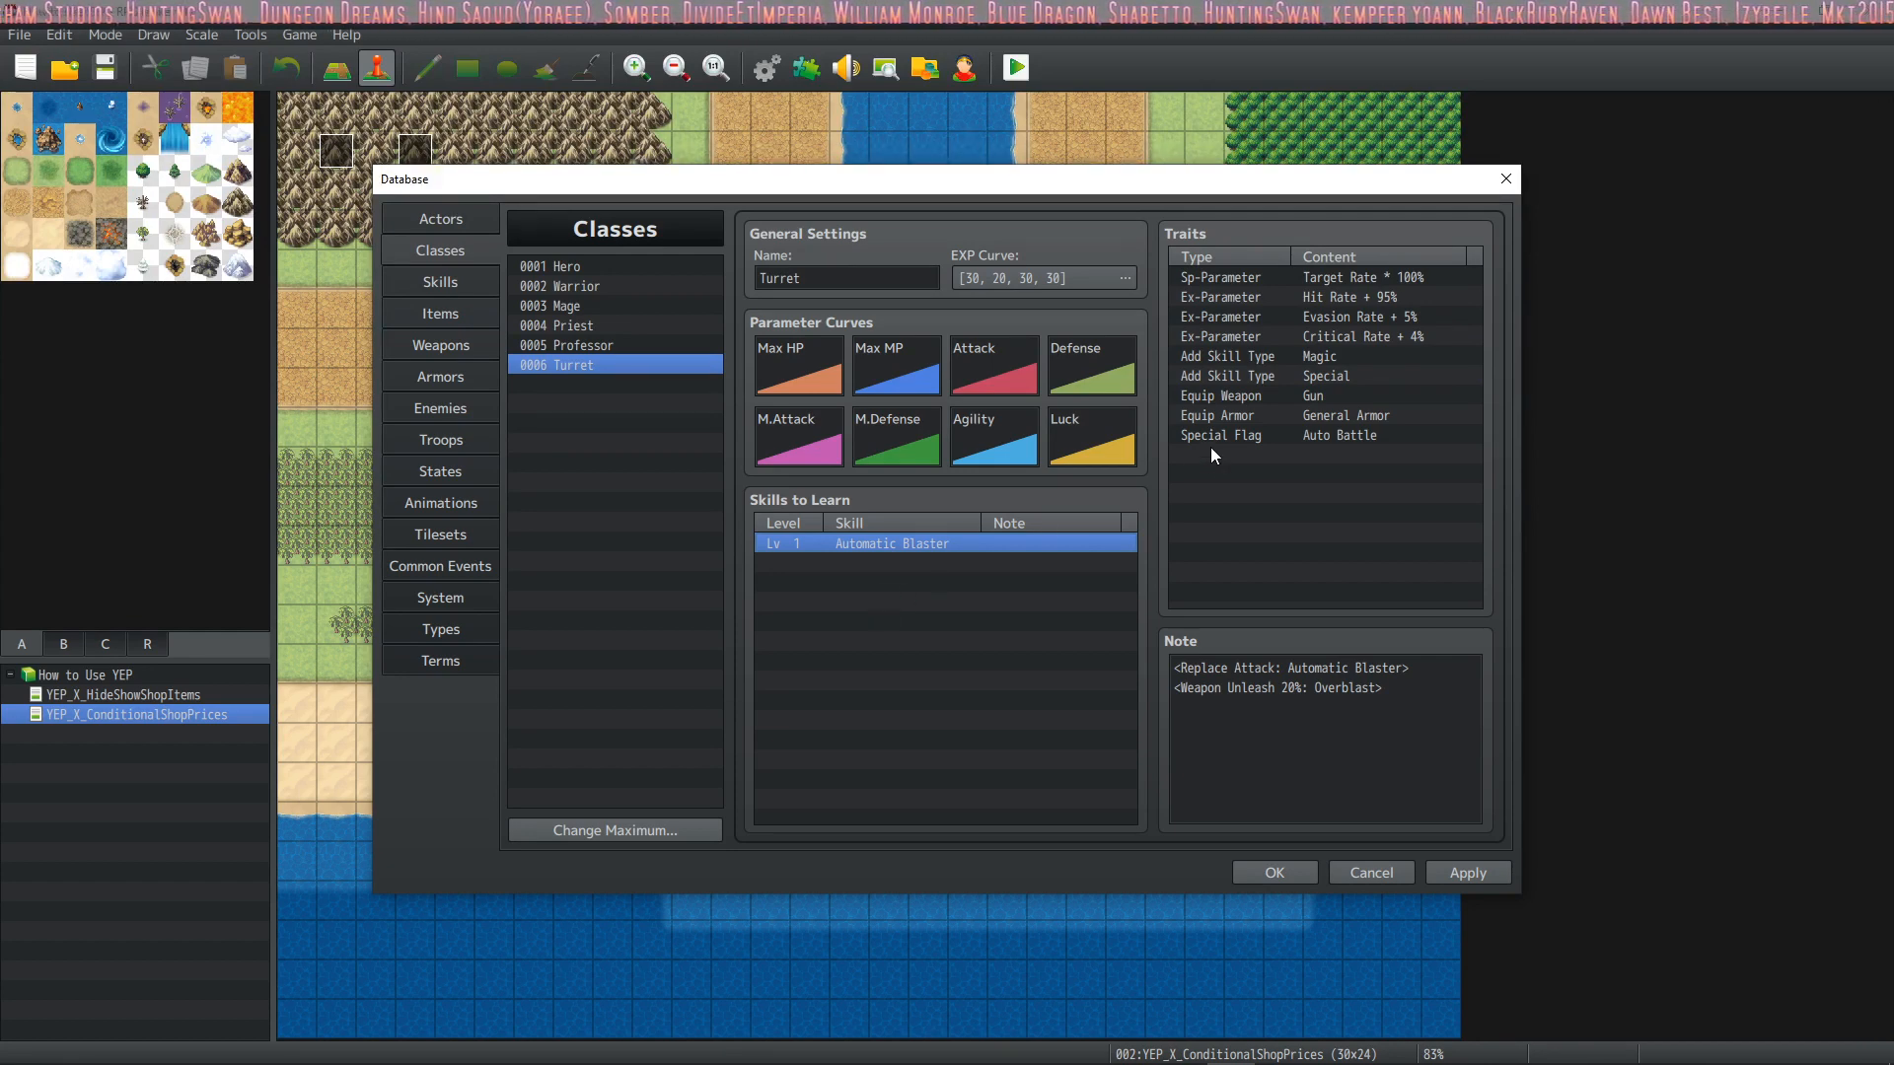
click(1359, 687)
click(1464, 872)
click(1399, 688)
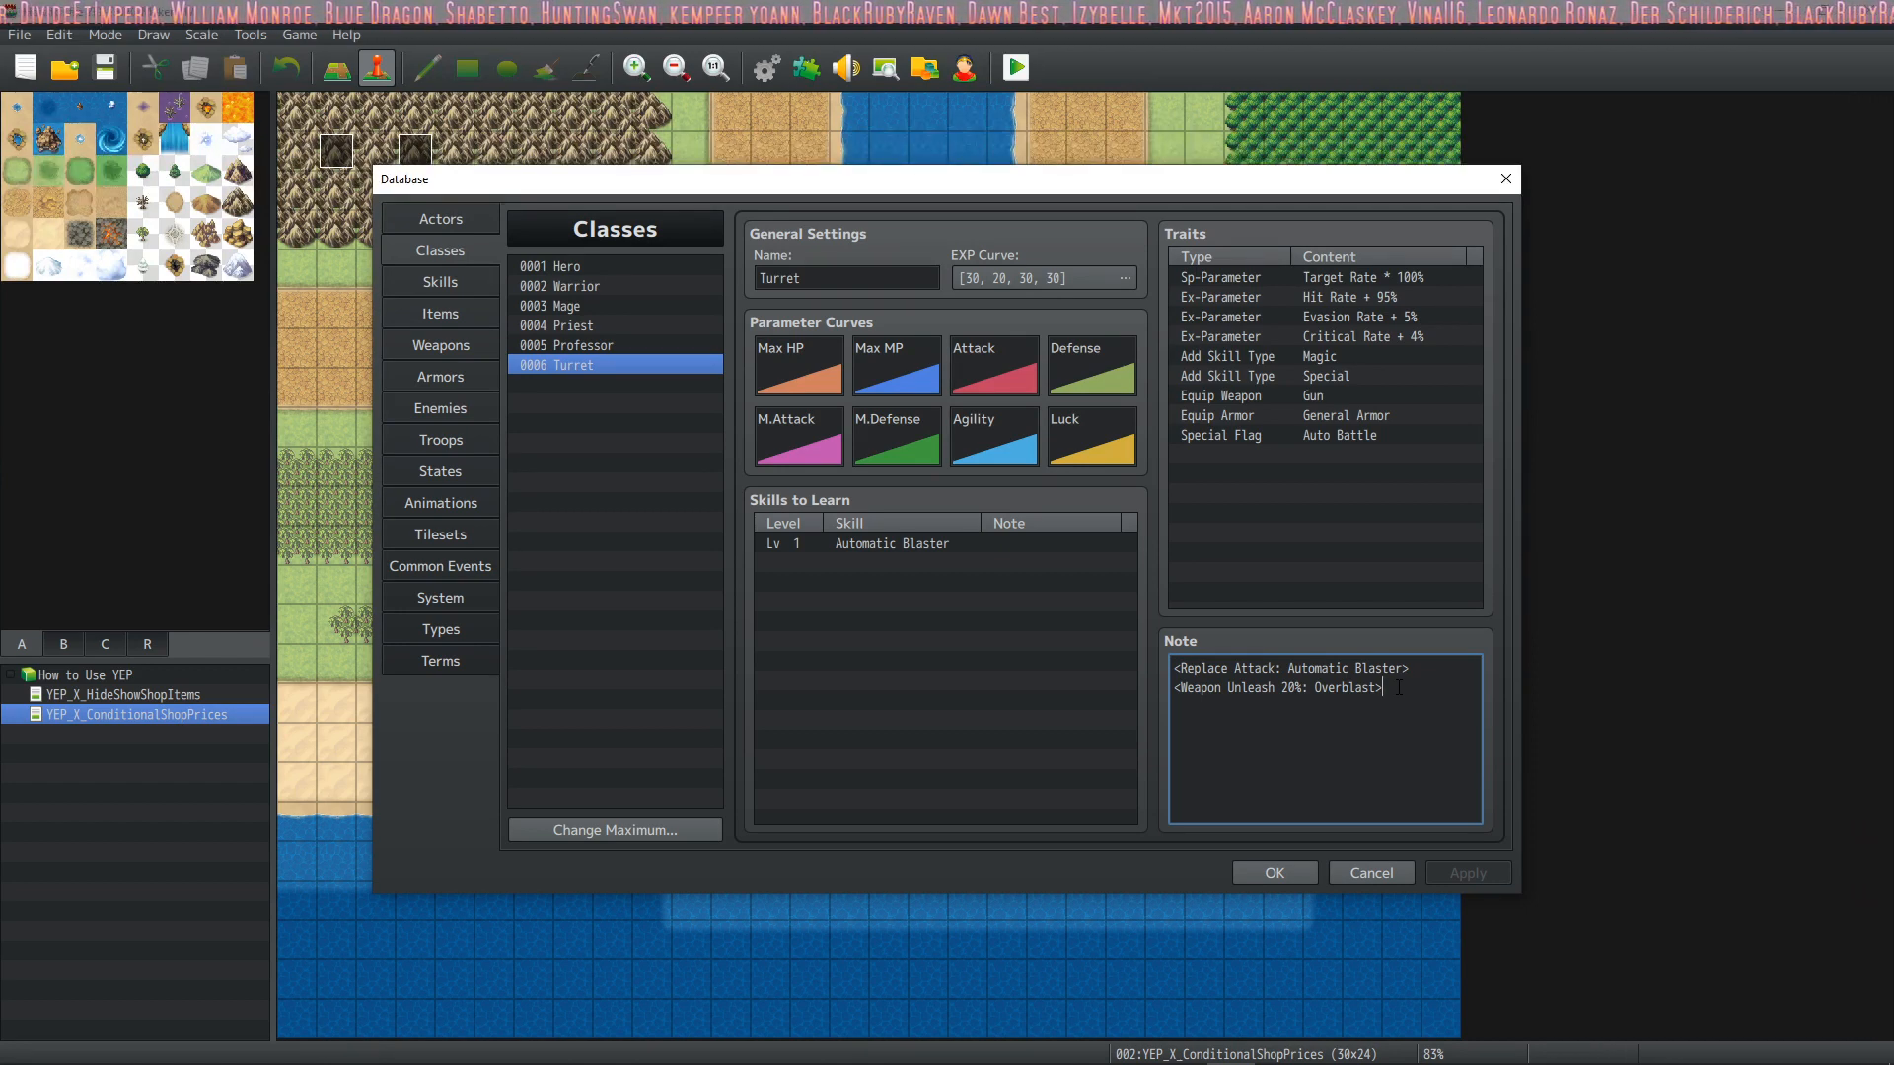
Highlight both notetags together in the Turret class's note, leaving out any new skill to learn
double_click(885, 563)
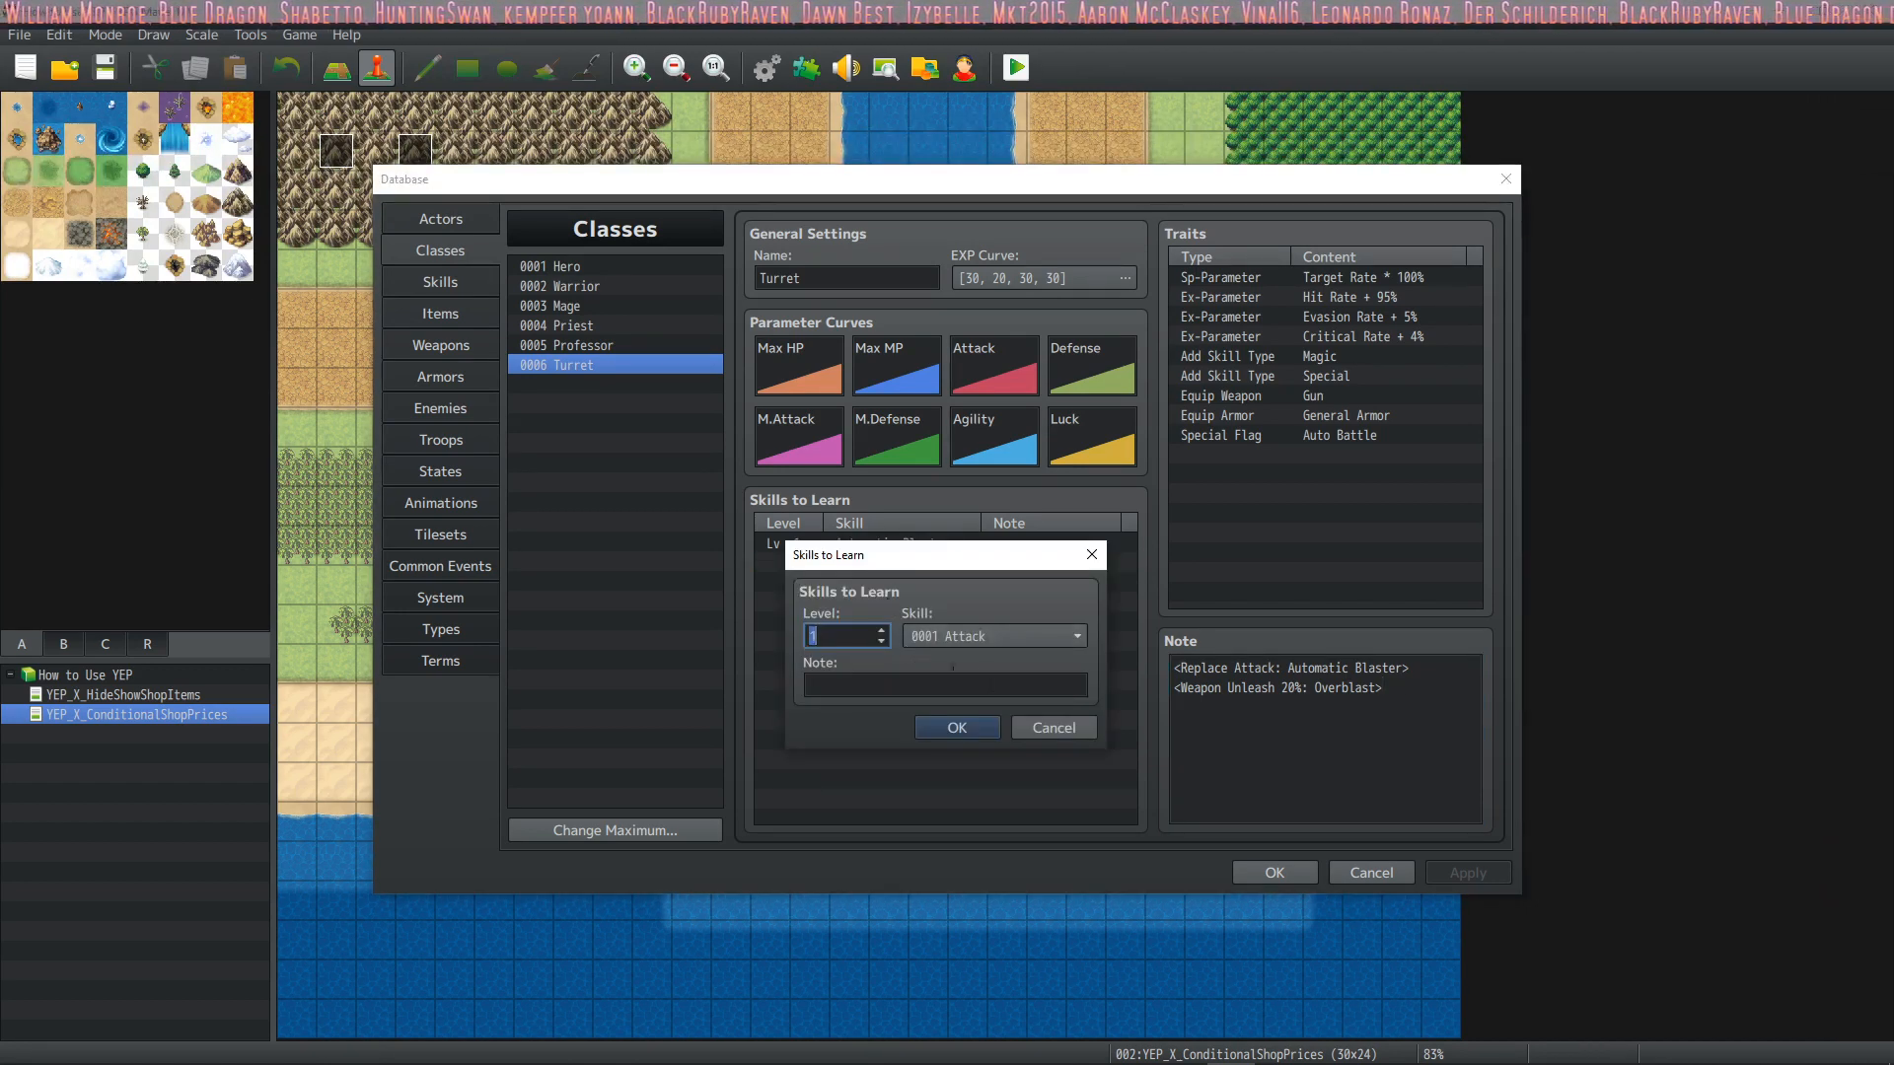
click(1021, 732)
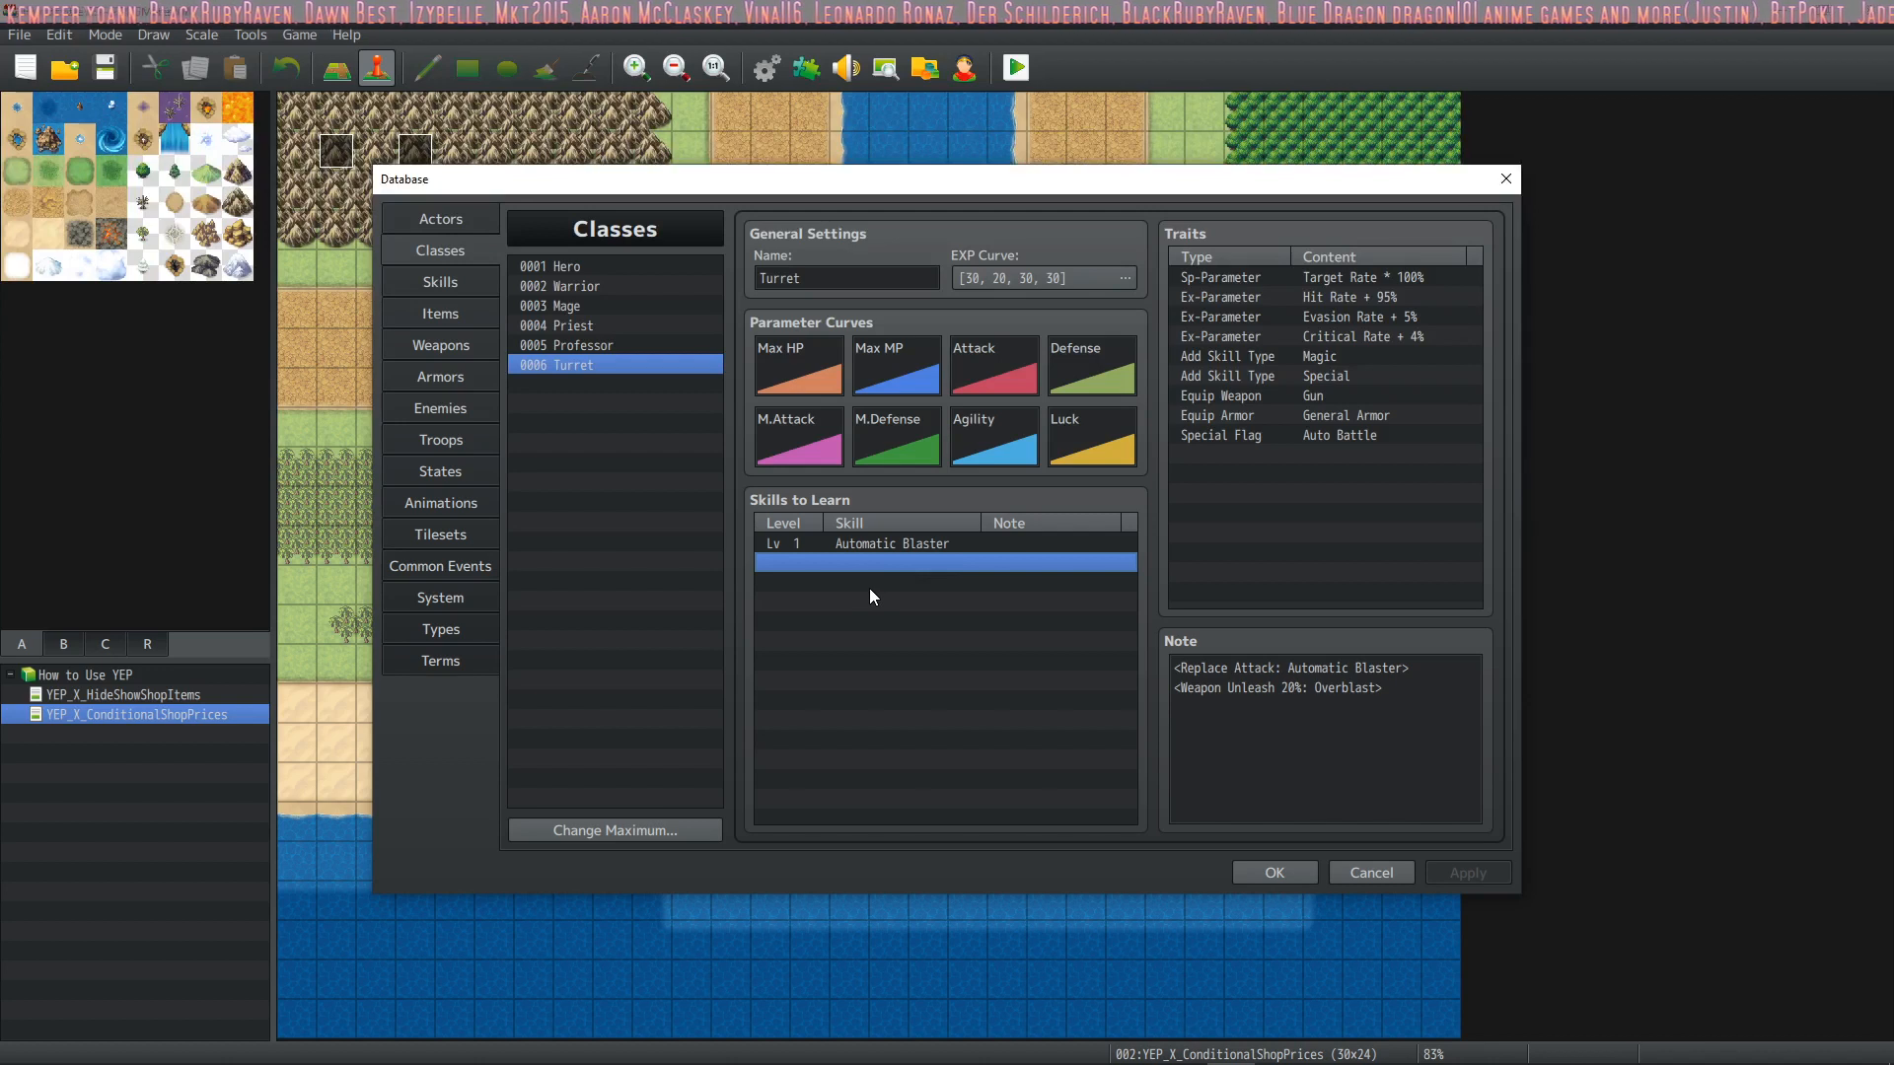
click(1430, 686)
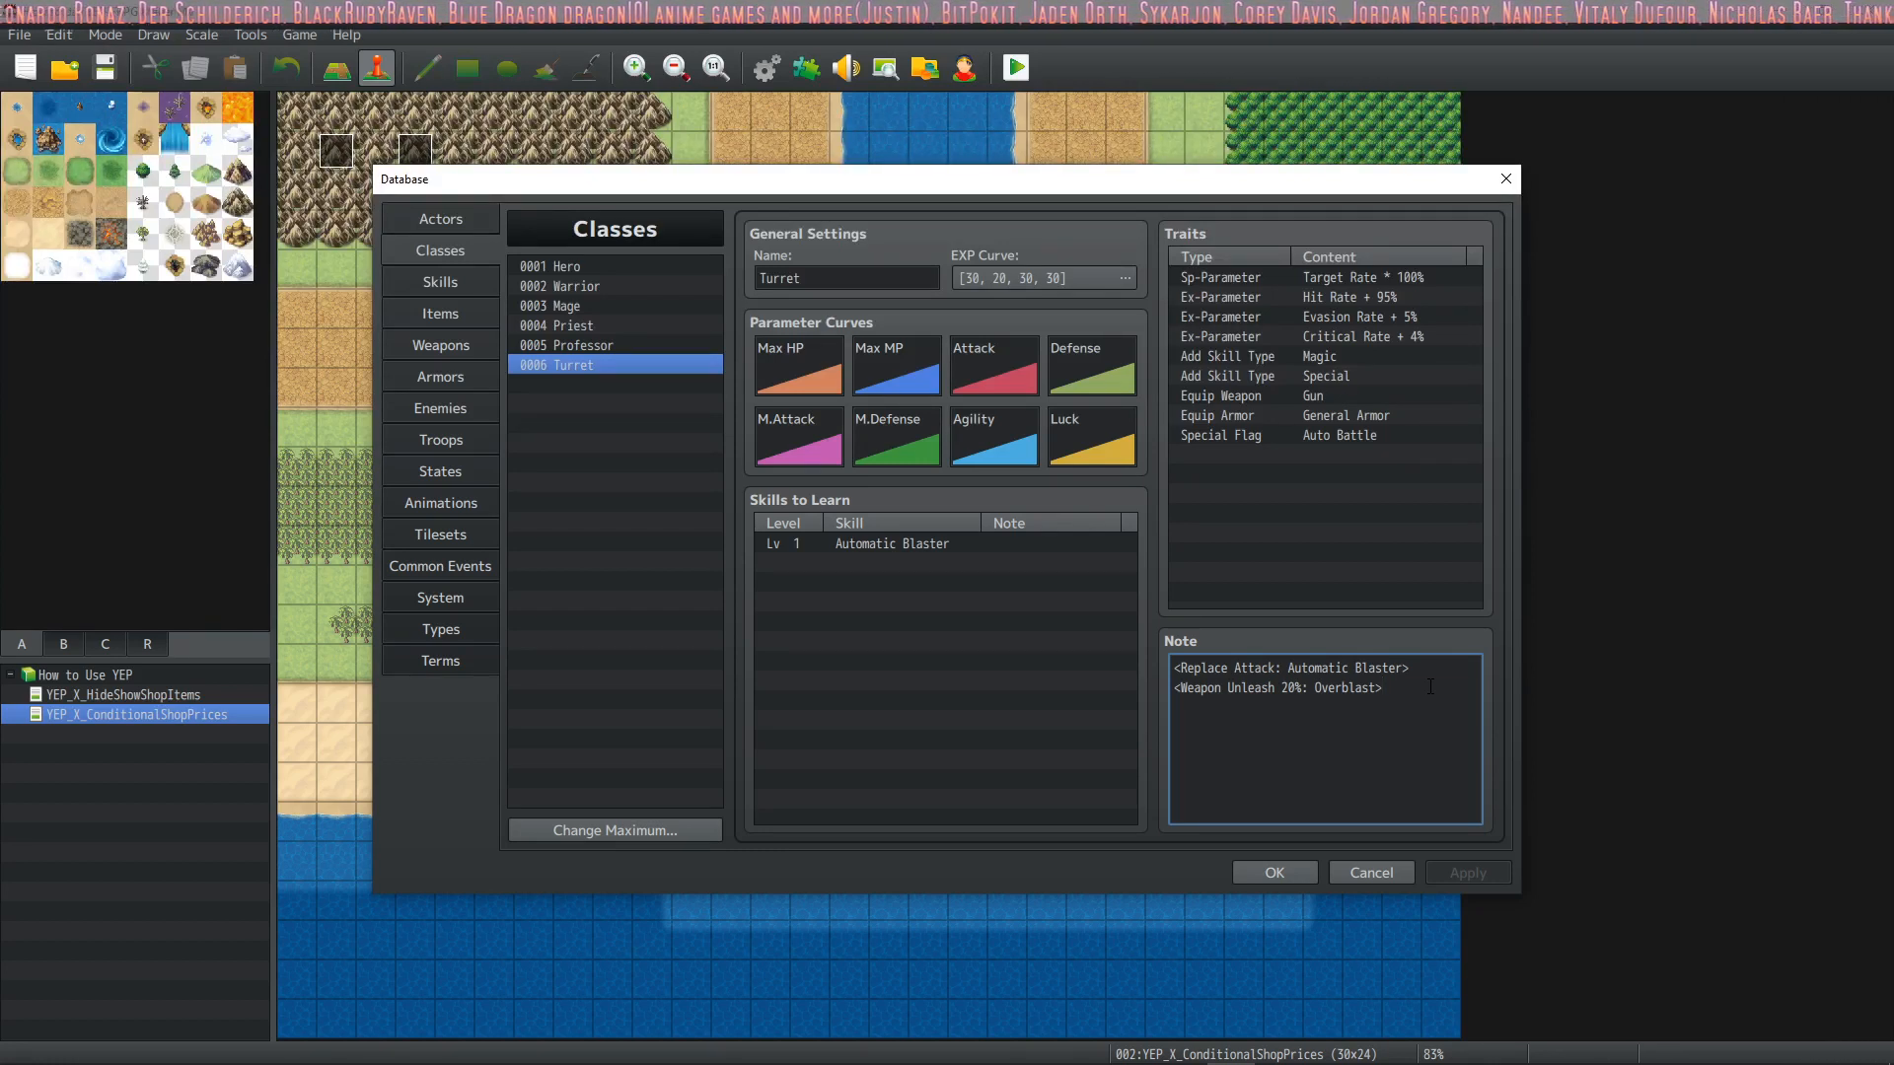
drag(1401, 684, 1180, 667)
click(1399, 687)
drag(1399, 688, 1147, 667)
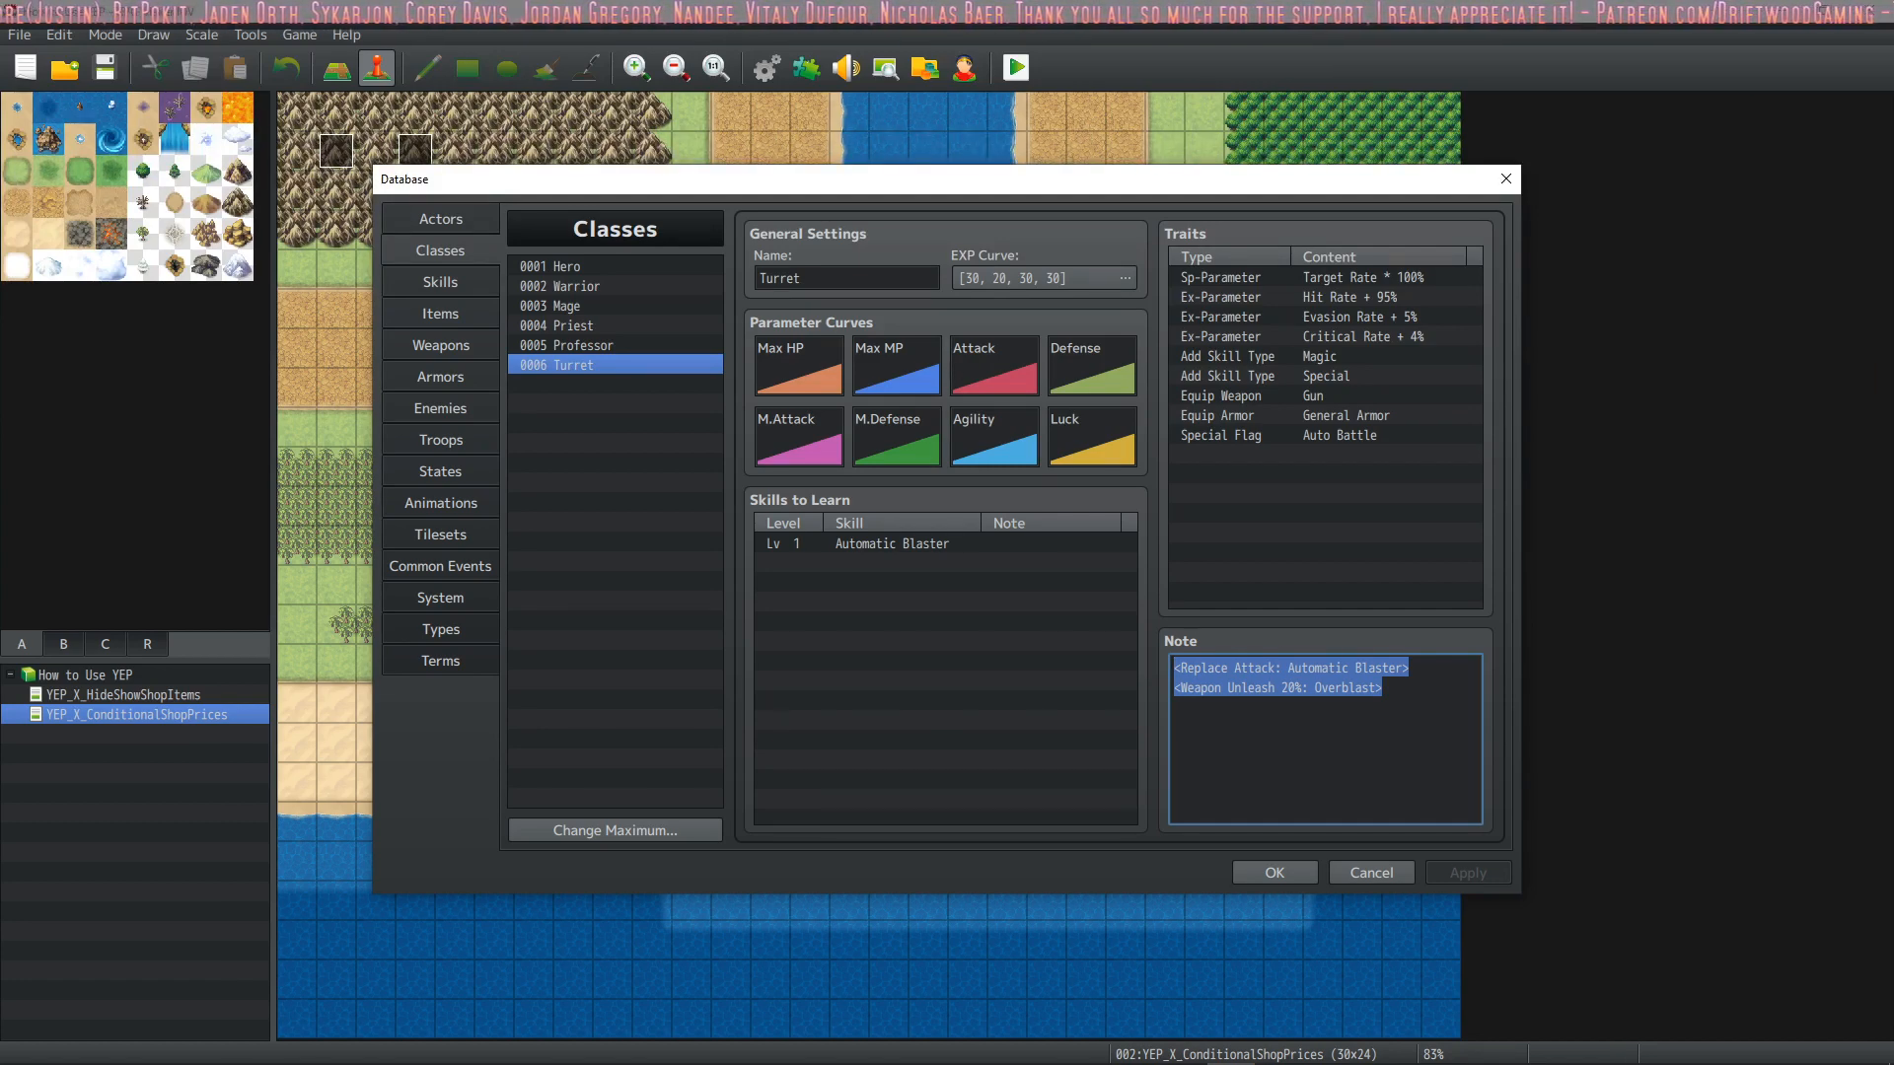
click(1406, 698)
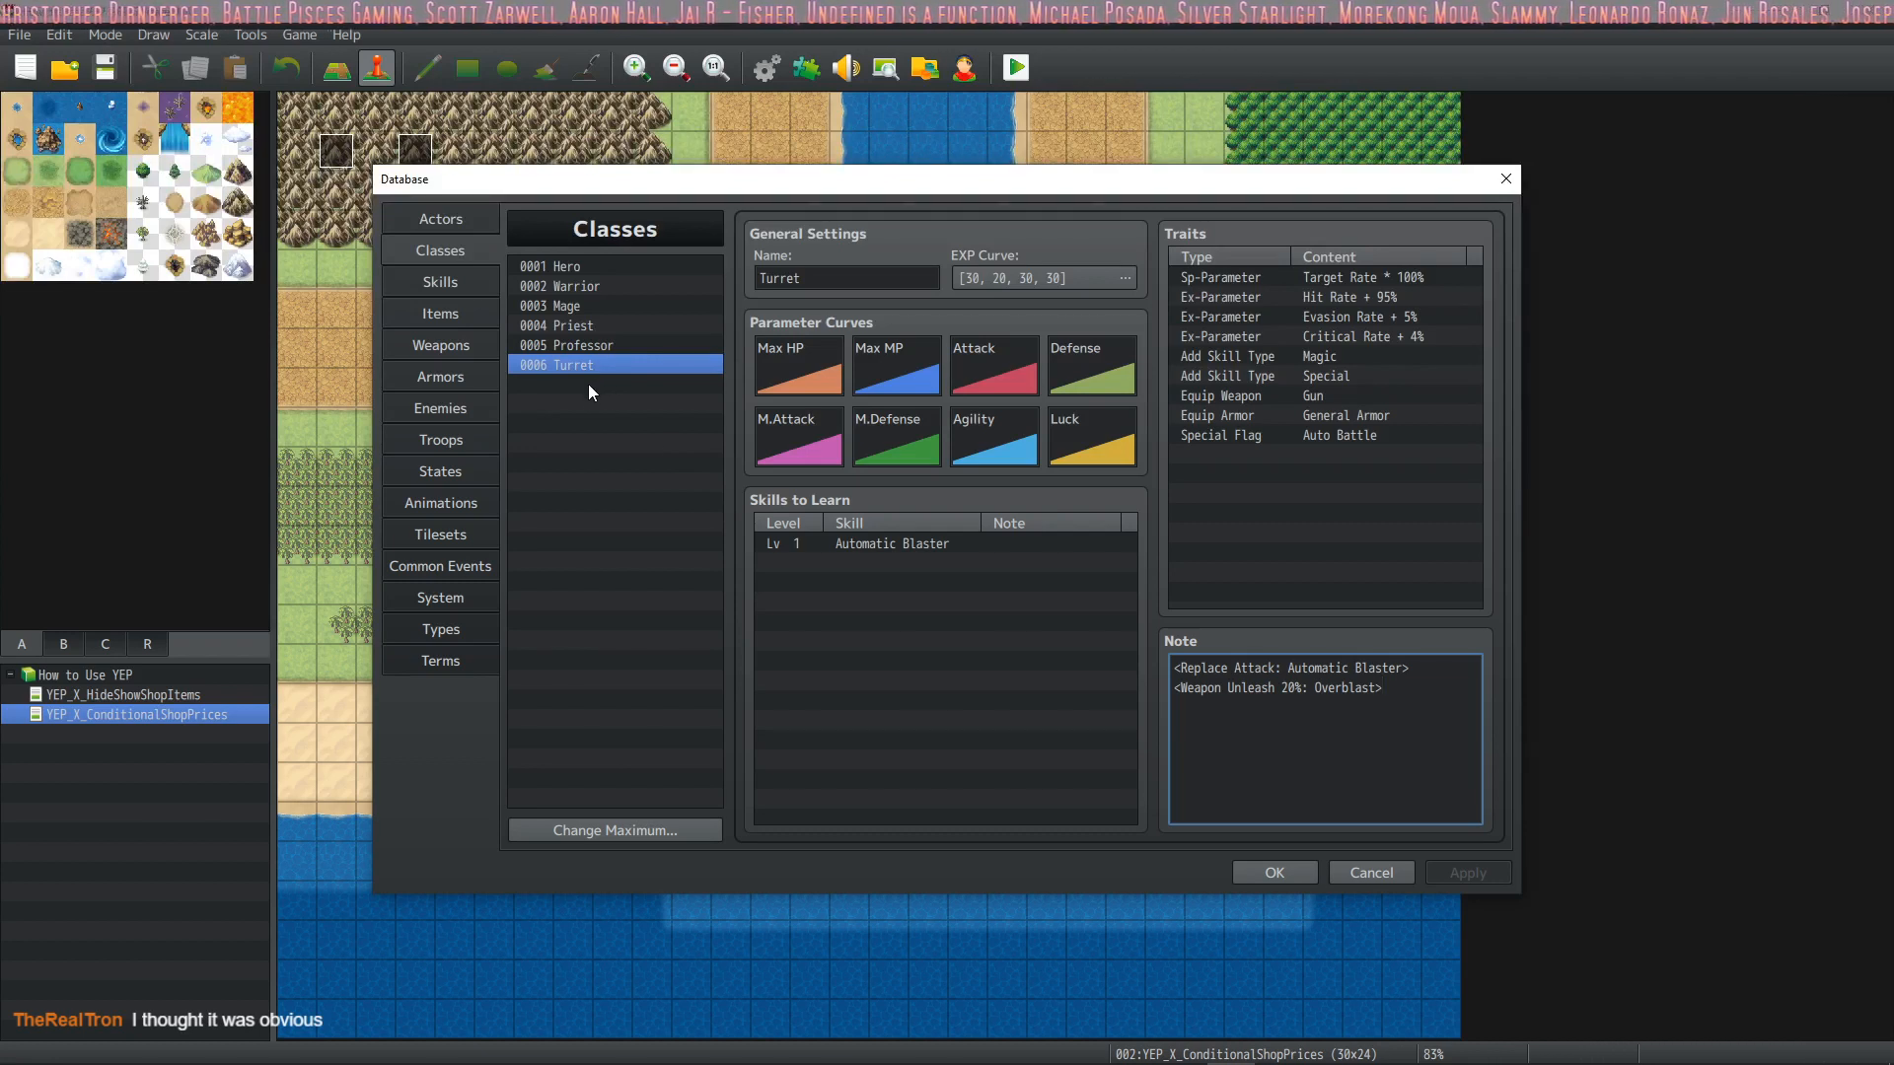
Review the Turret class's note and skills to learn alongside the Automatic Blaster skill's settings
click(930, 565)
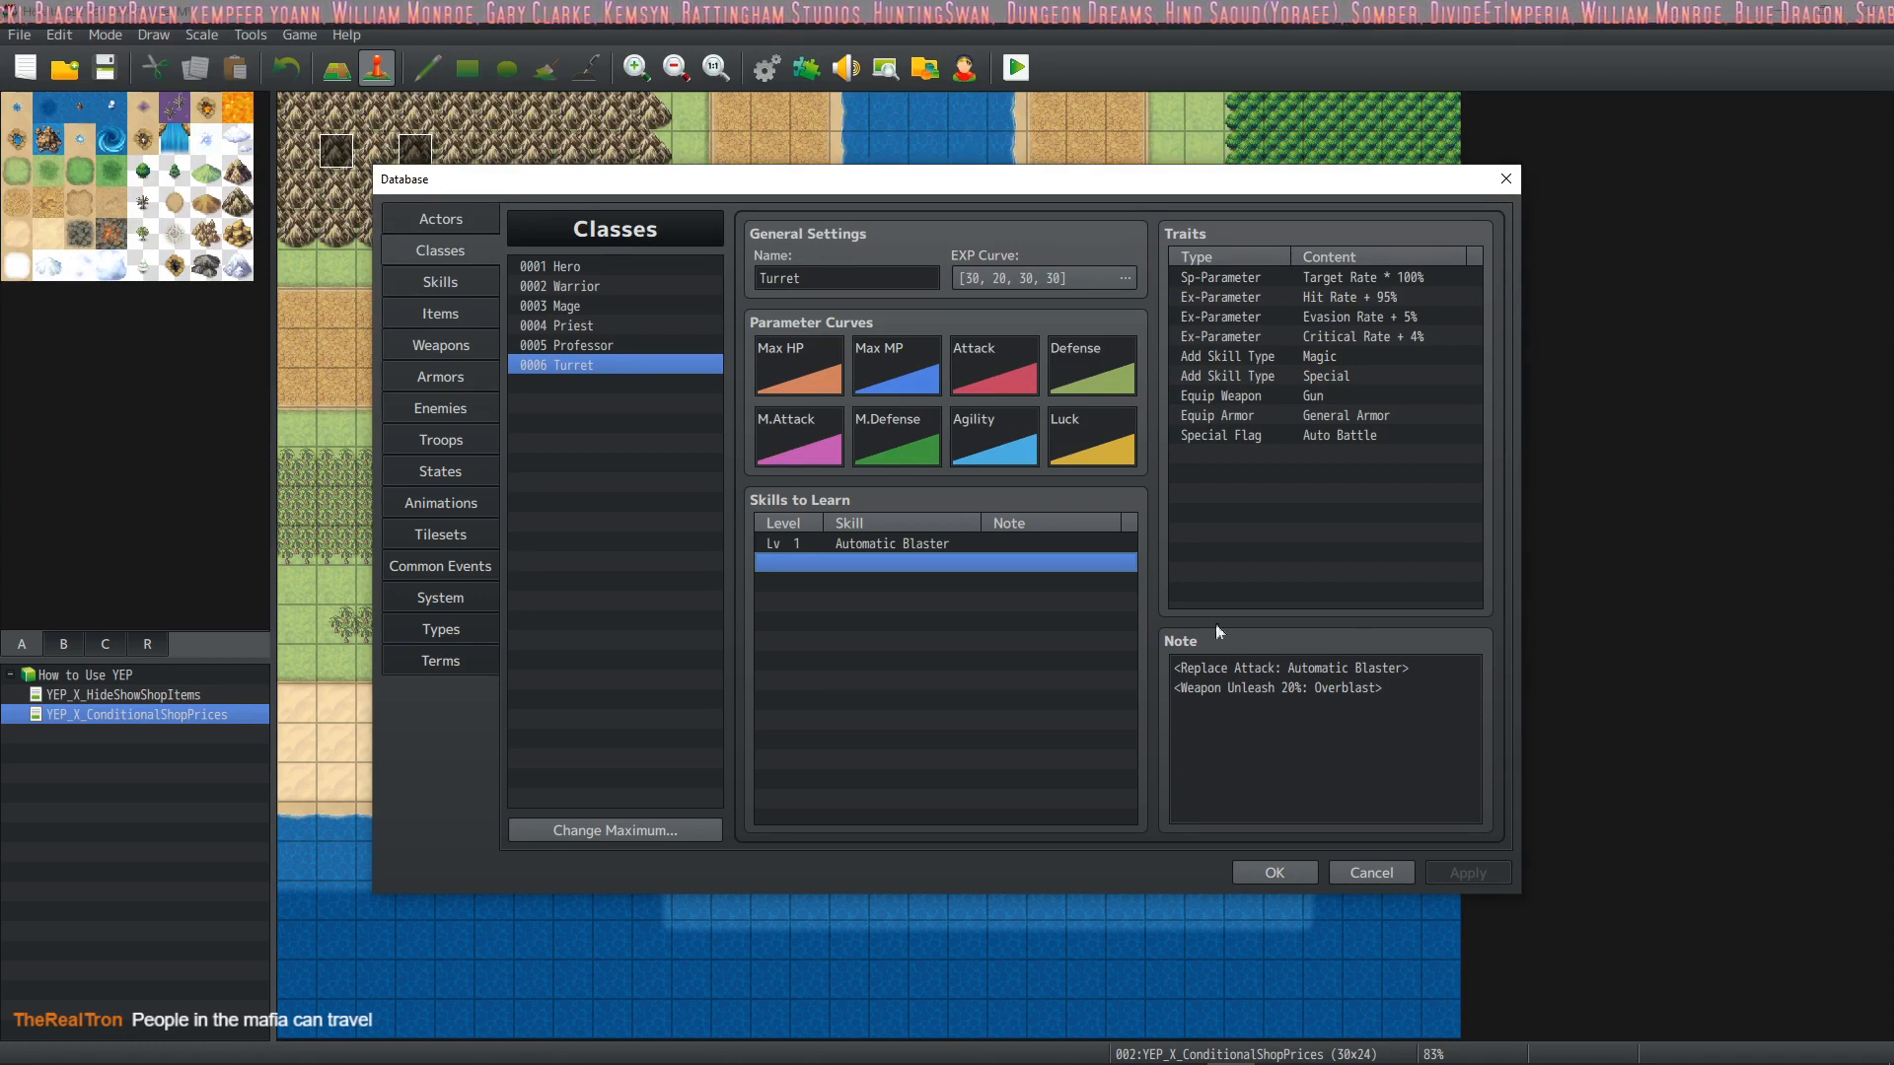
click(1427, 670)
key(ctrl+a)
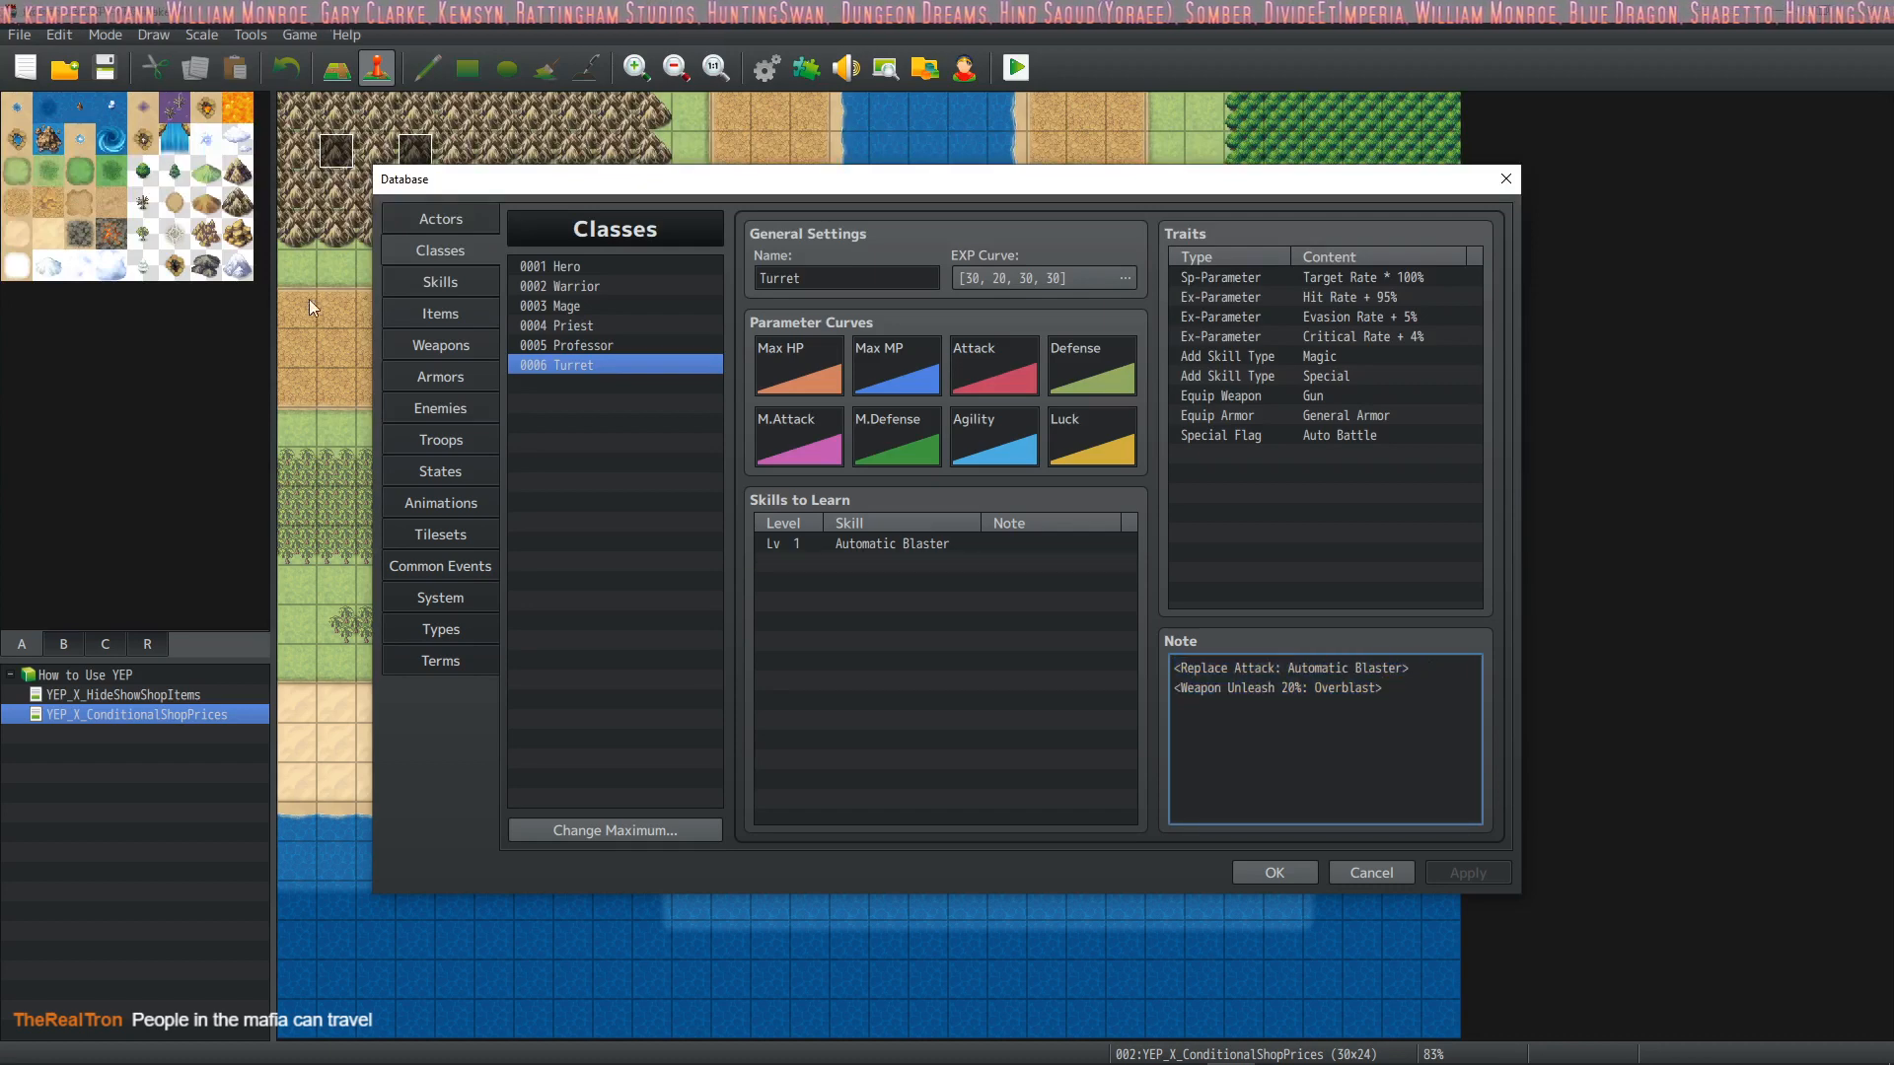
click(444, 276)
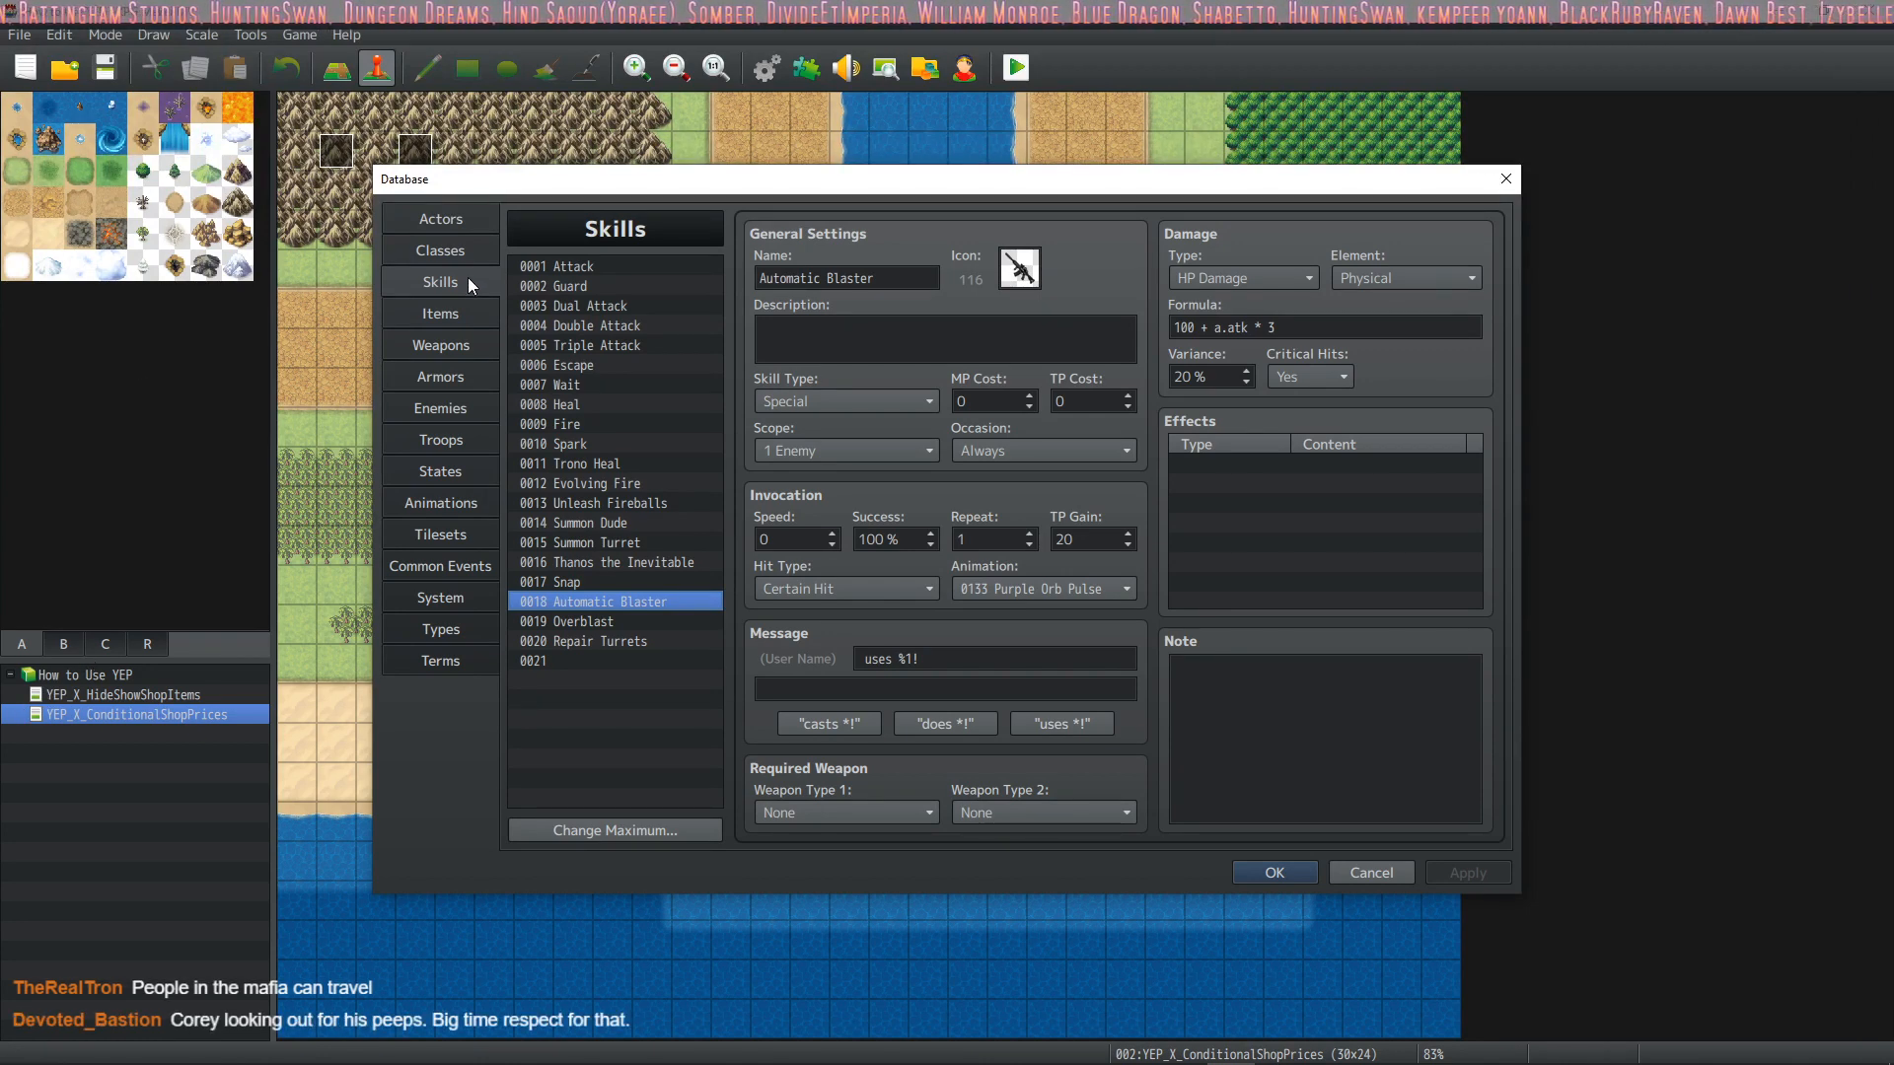
click(457, 253)
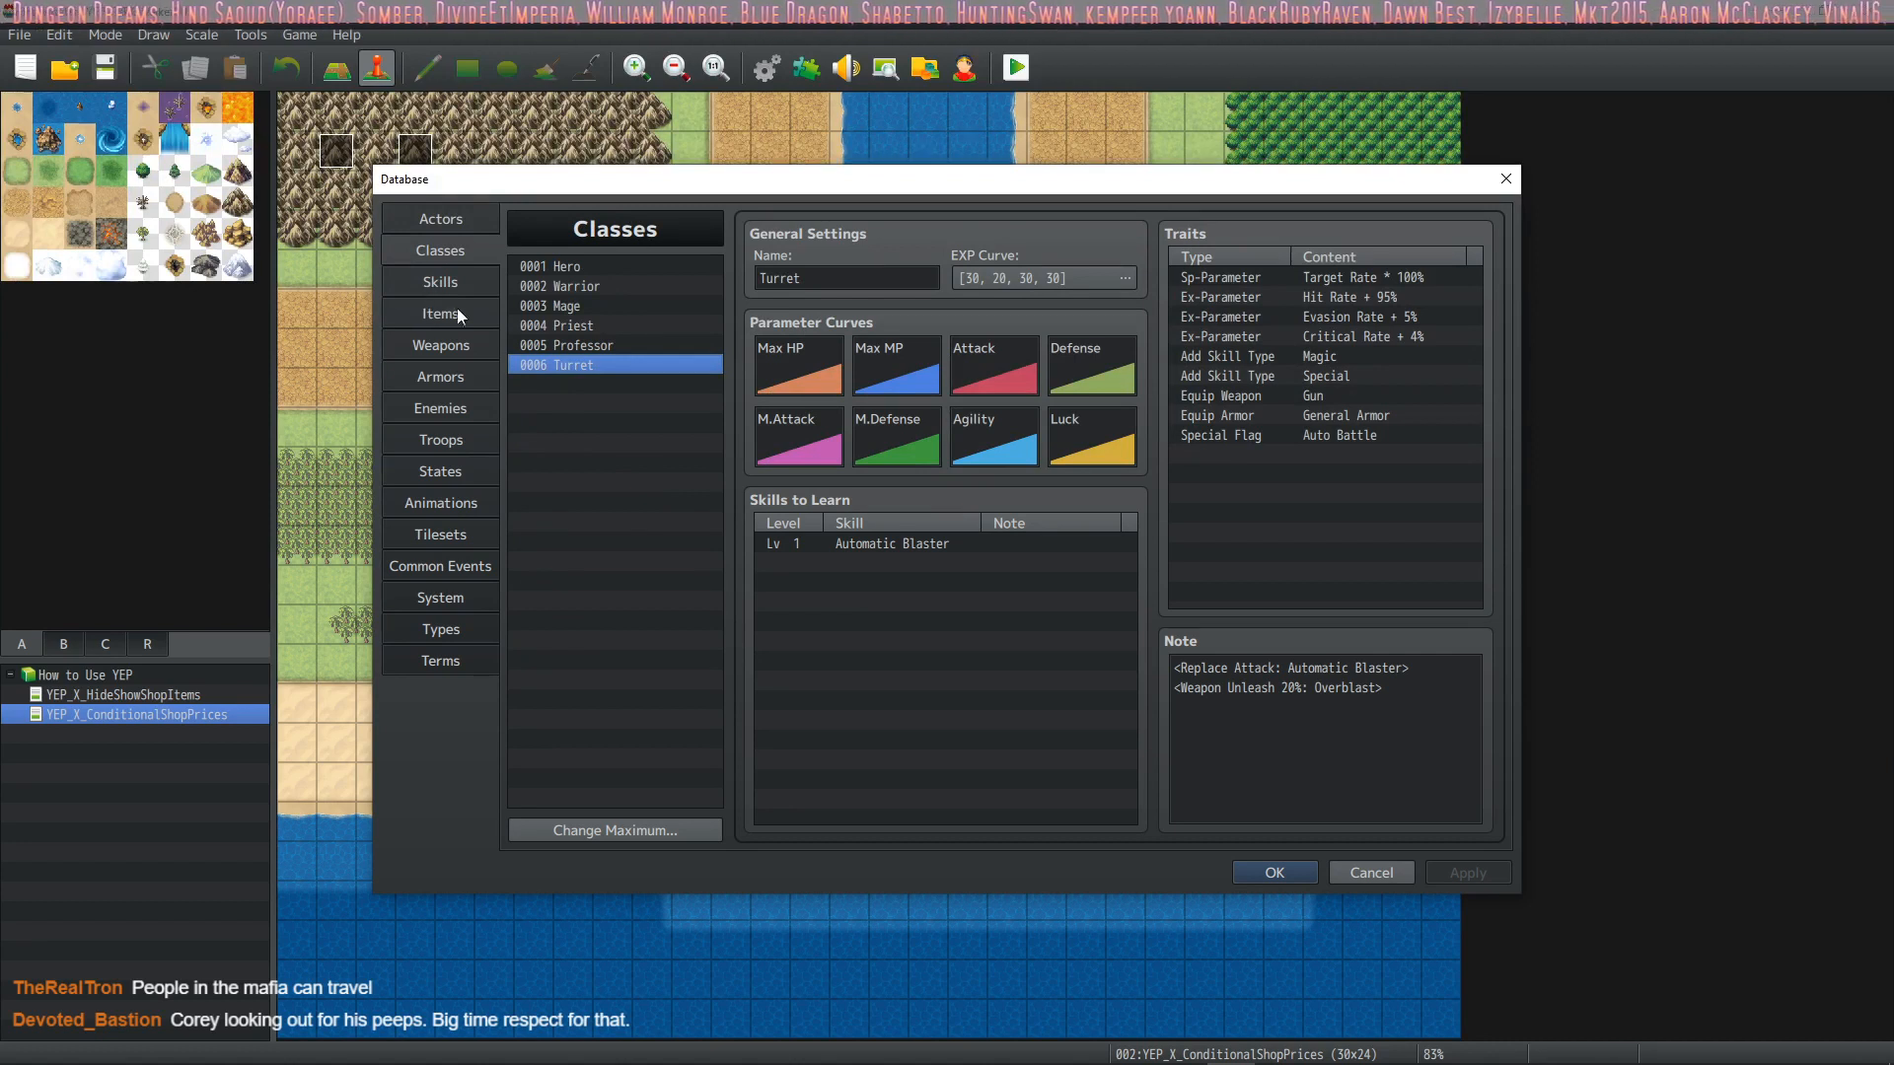
Look through the Drift and turret actors, and highlight the Turret1 actor's initial level
click(444, 223)
click(643, 386)
click(621, 343)
click(627, 323)
click(604, 342)
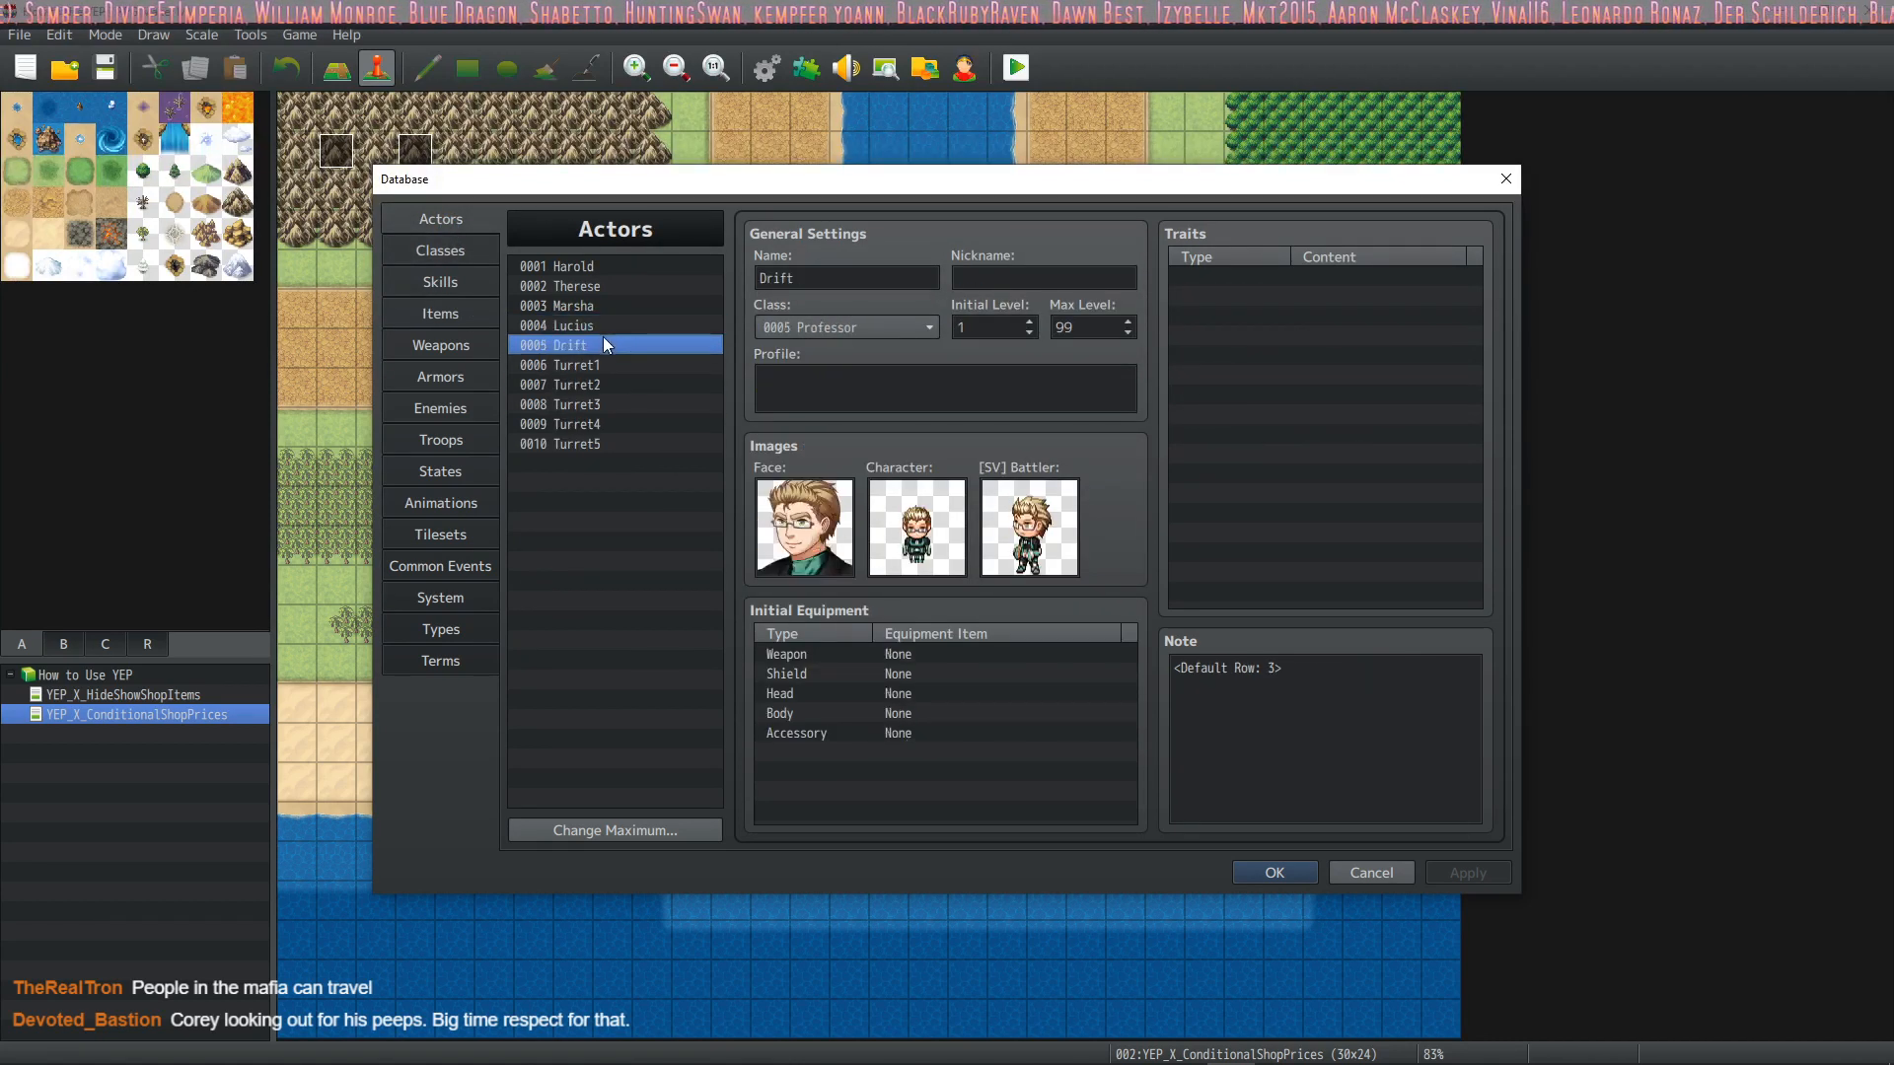
click(595, 366)
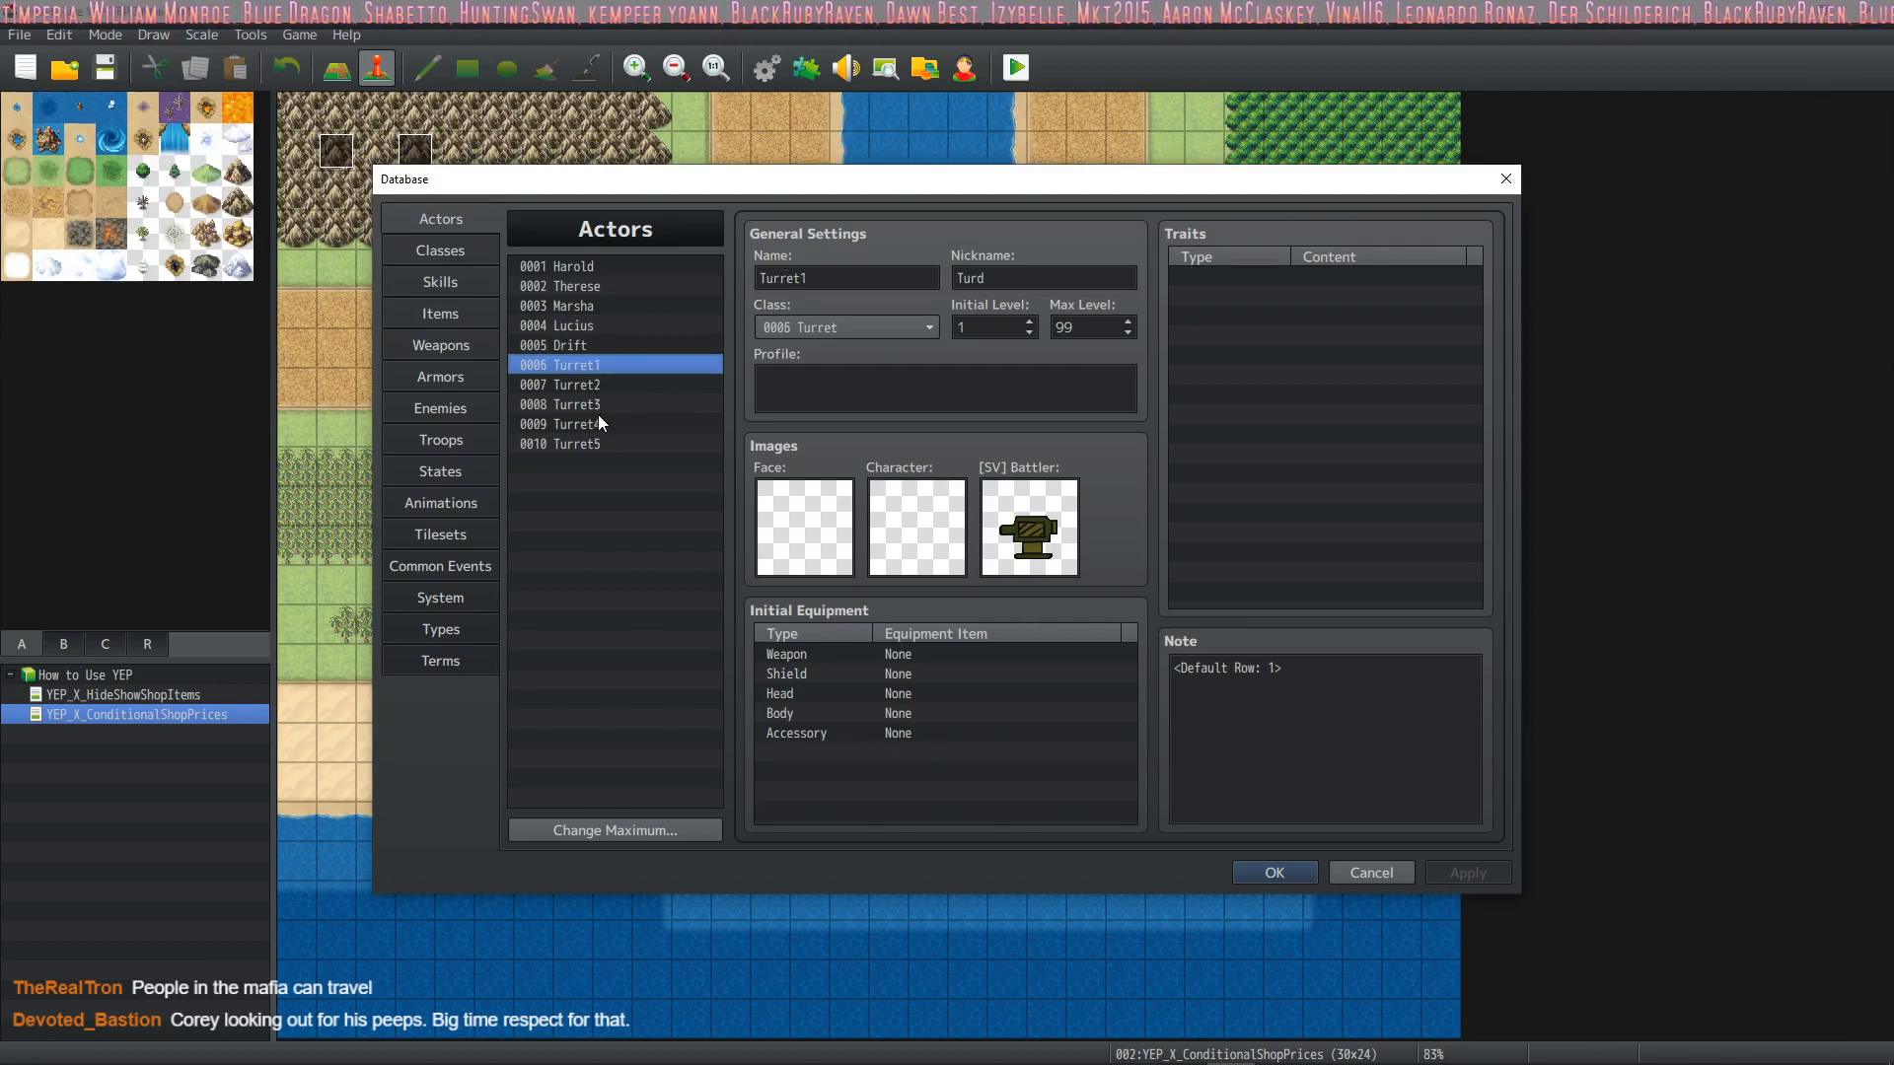
double_click(993, 327)
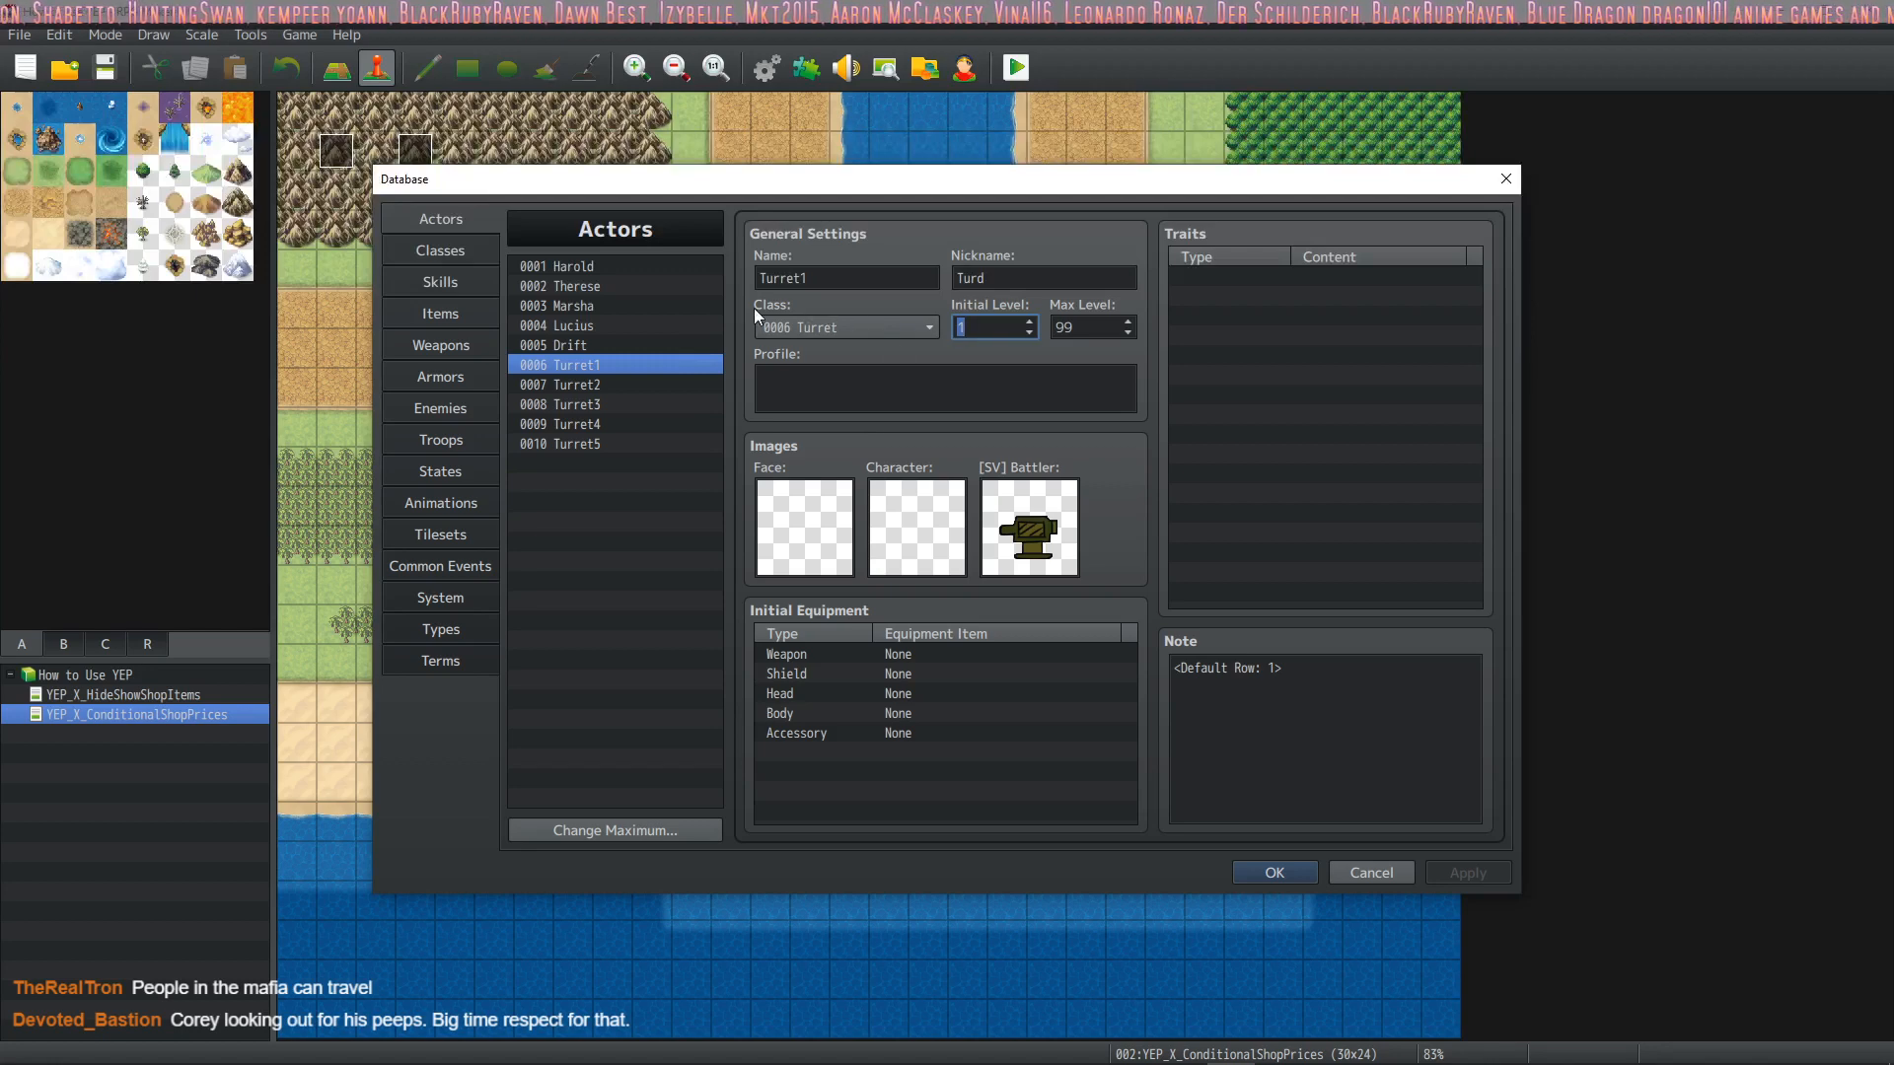
Examine the Turret class's EXP curve and parameter curves without changing them, and close the database
click(472, 251)
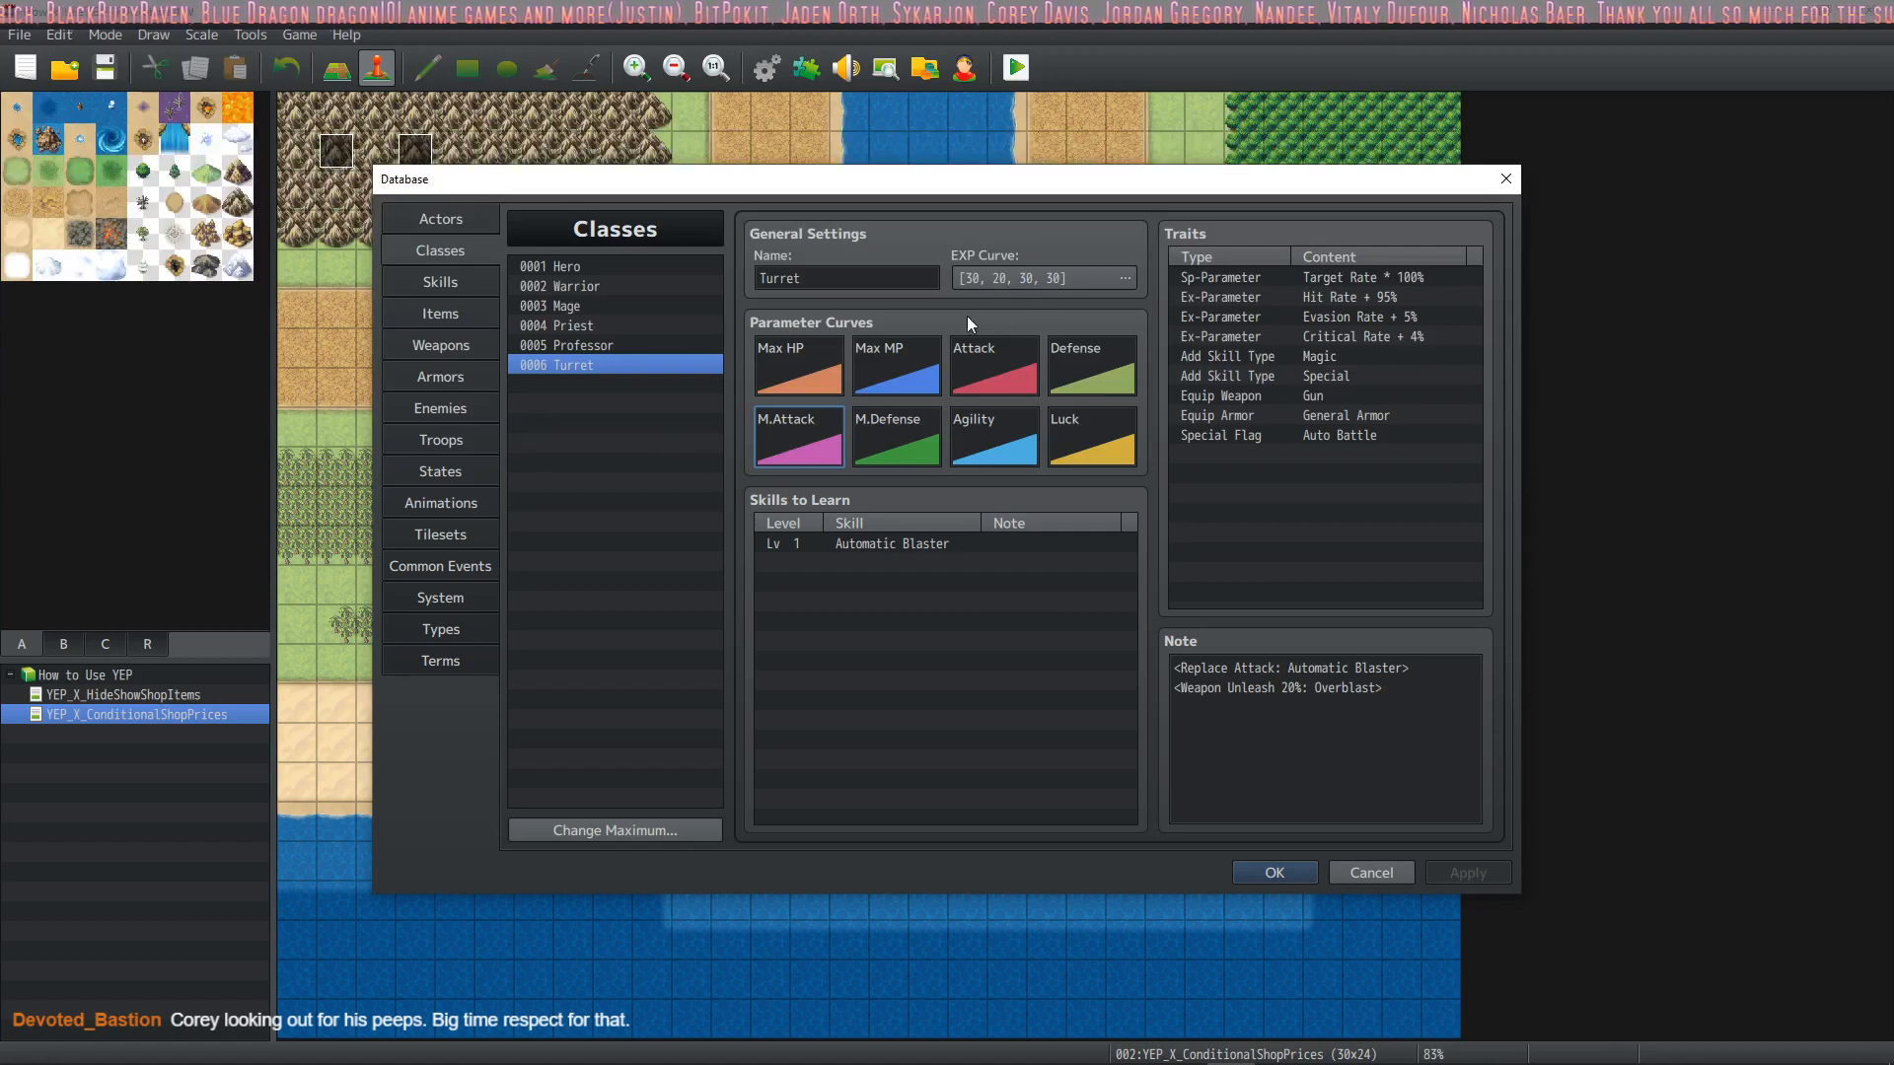
click(1126, 278)
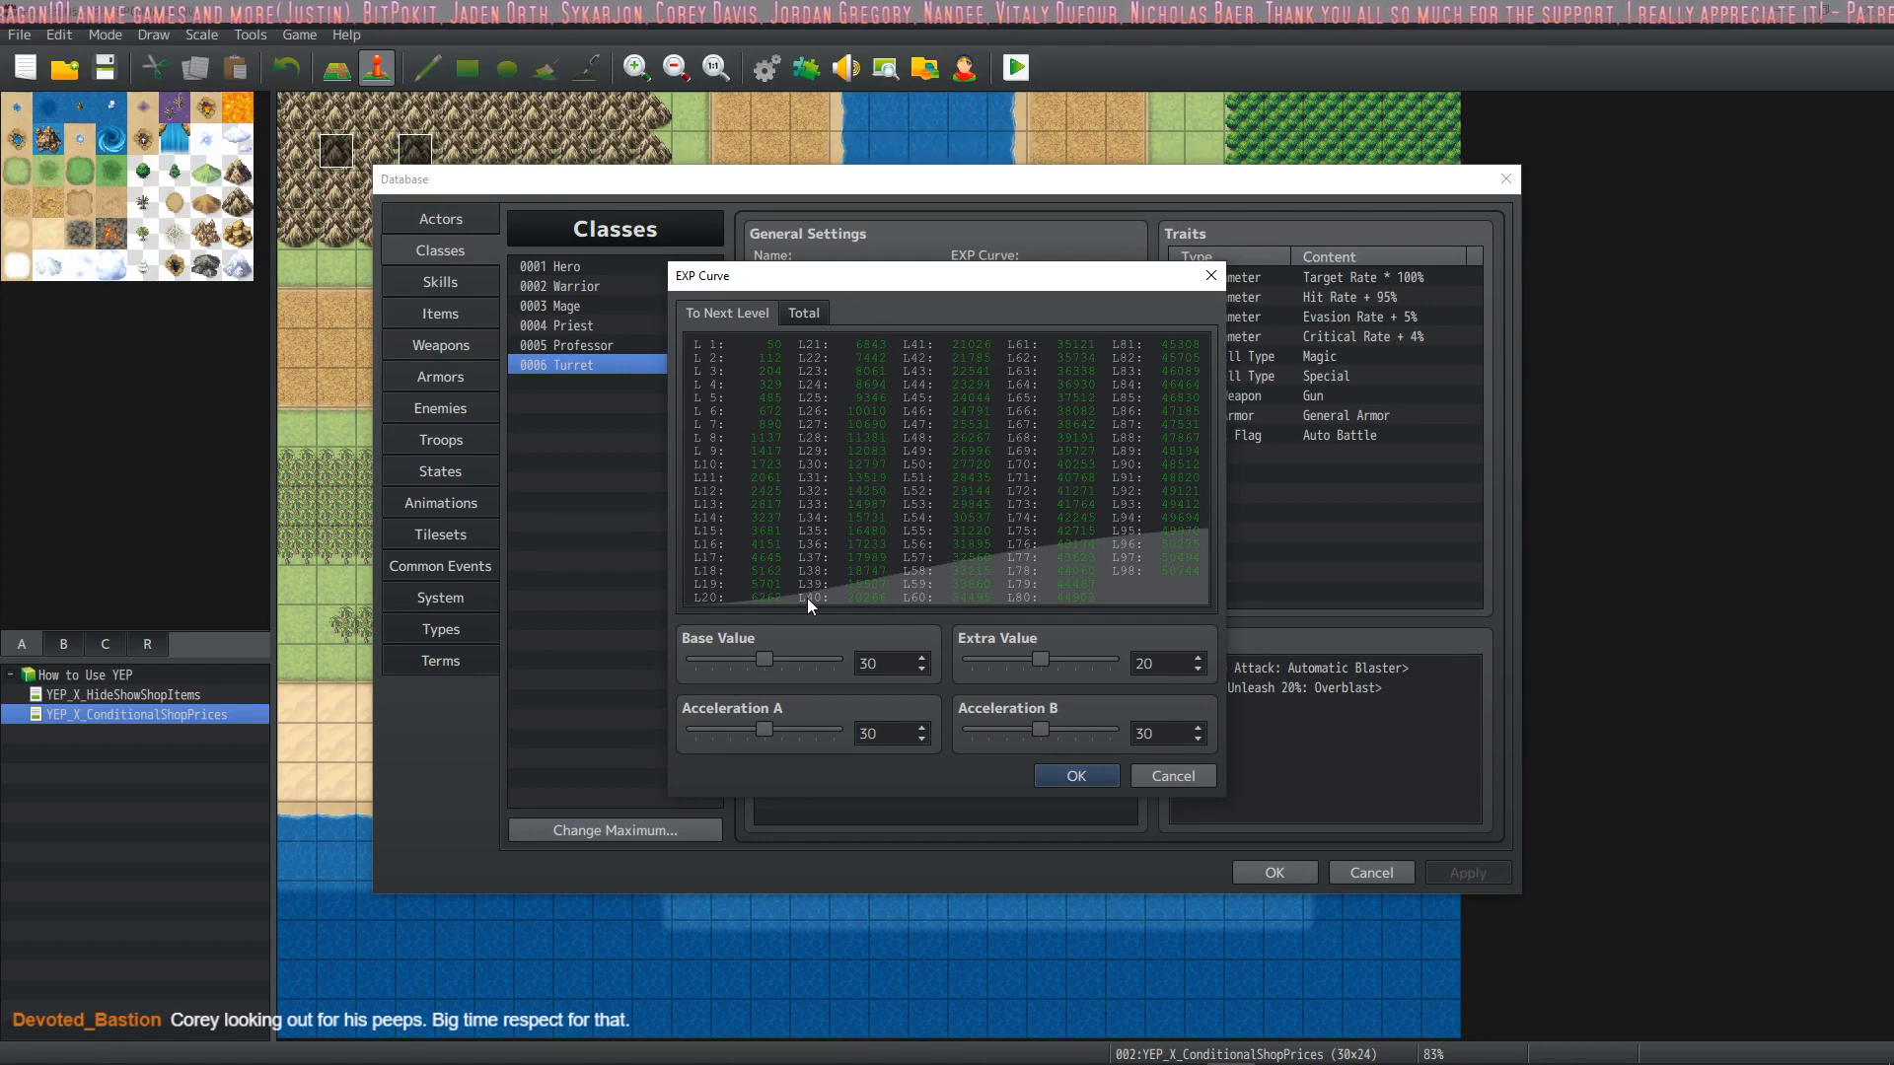
click(1172, 779)
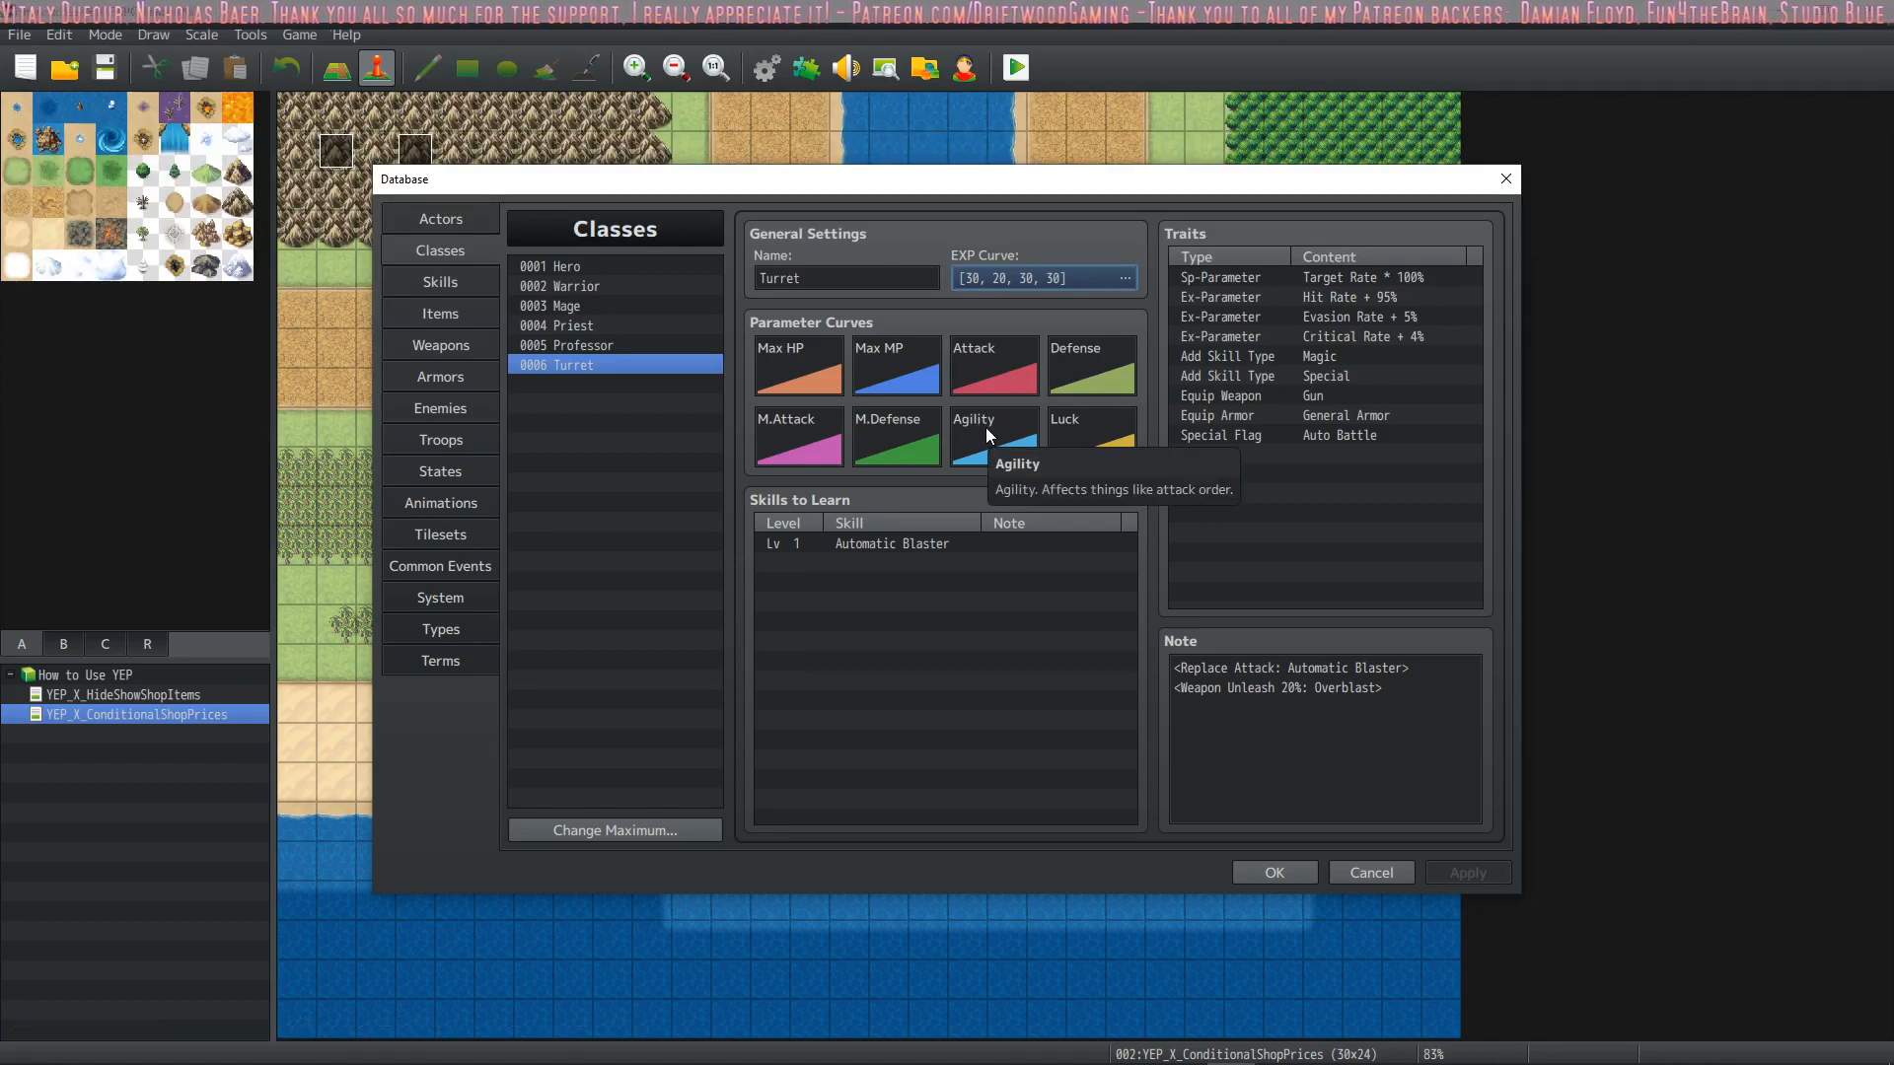
click(1274, 870)
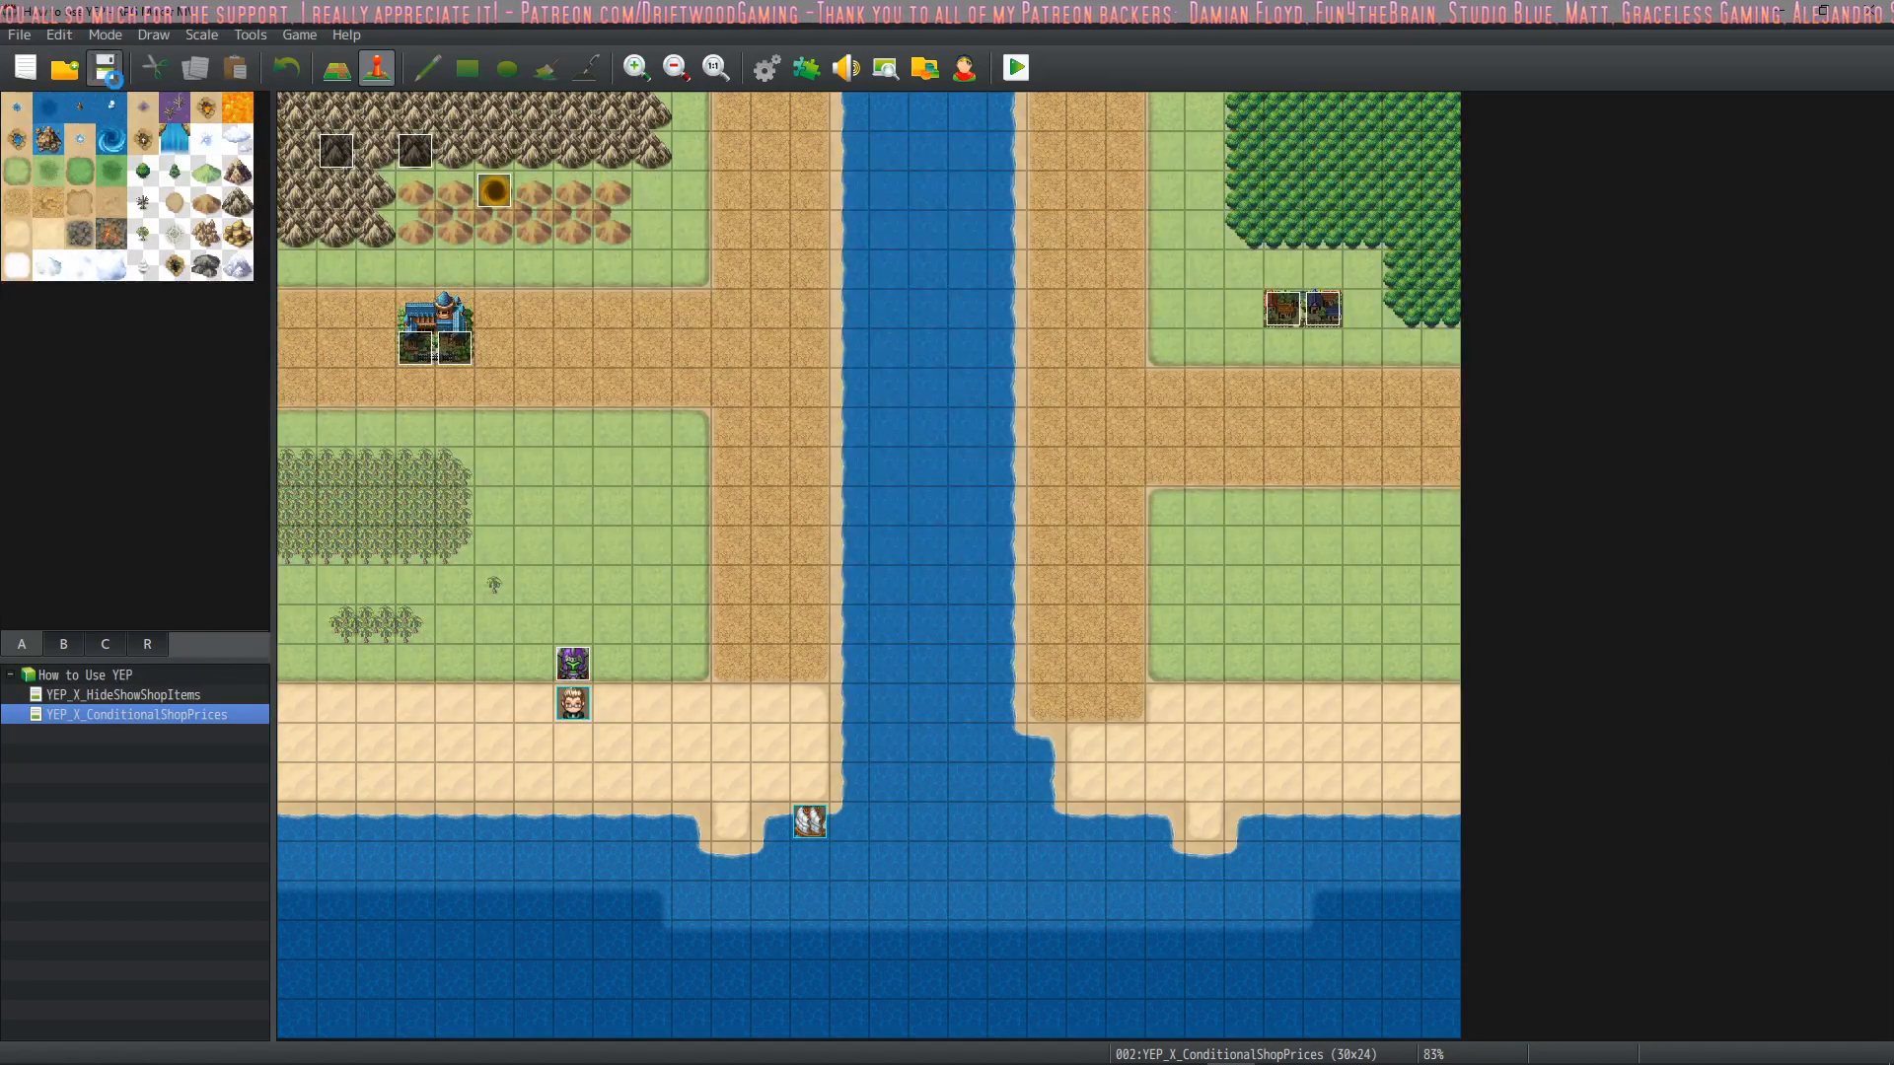
Enable EXP for Reserve Members in the database's system options
click(766, 67)
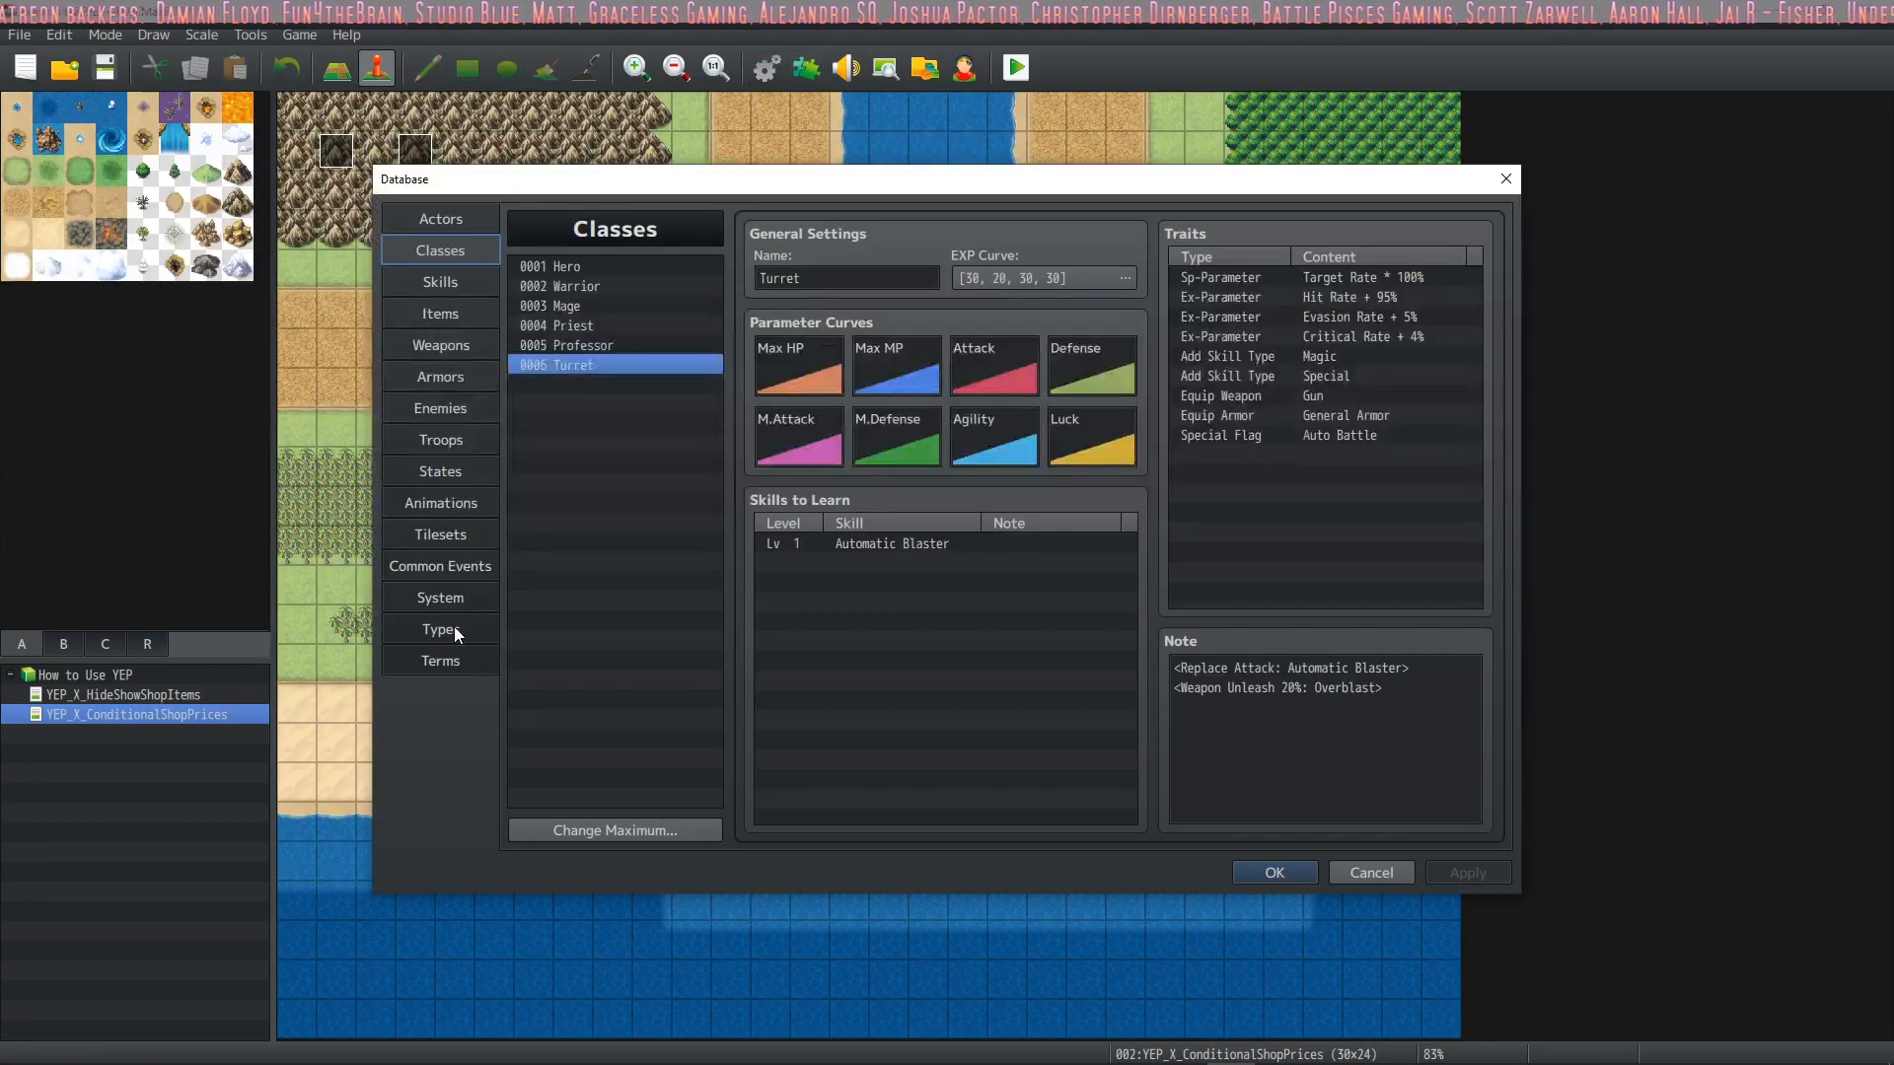
click(474, 595)
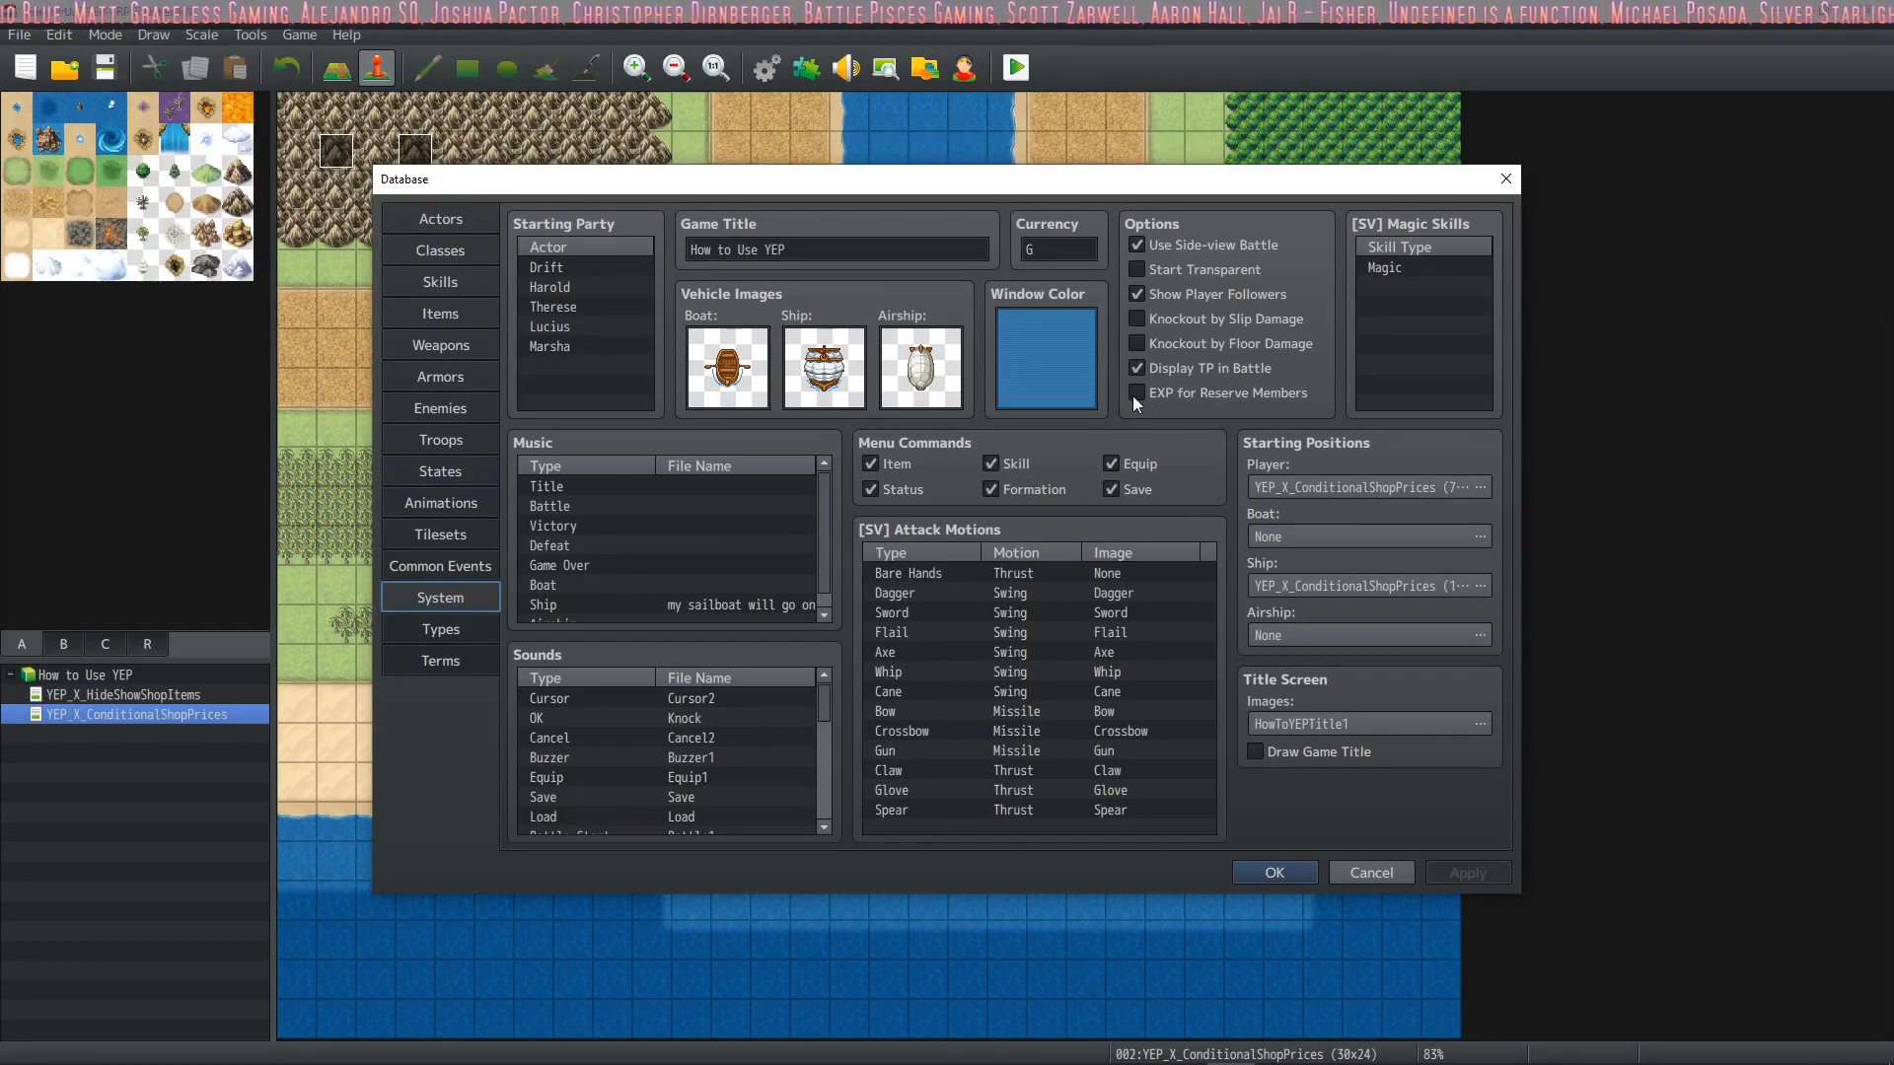
click(1228, 392)
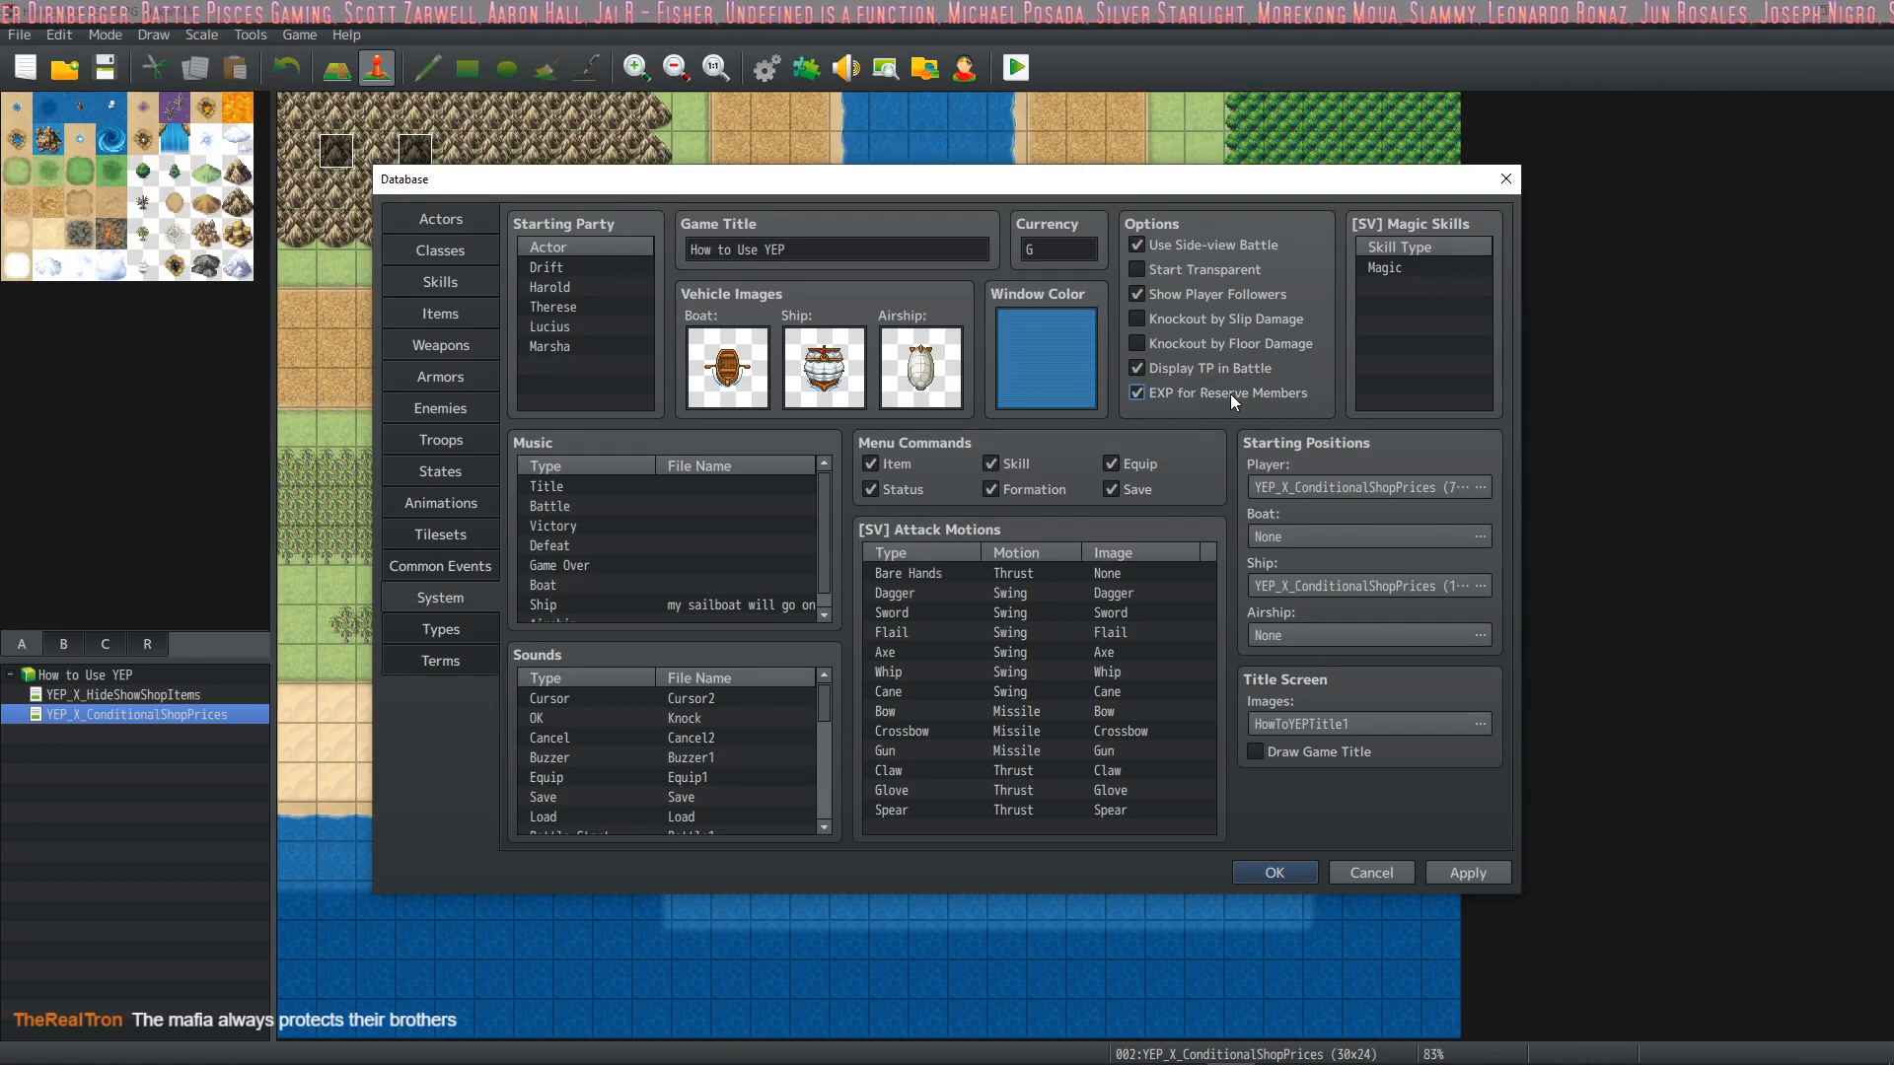
mouse_move(1221, 393)
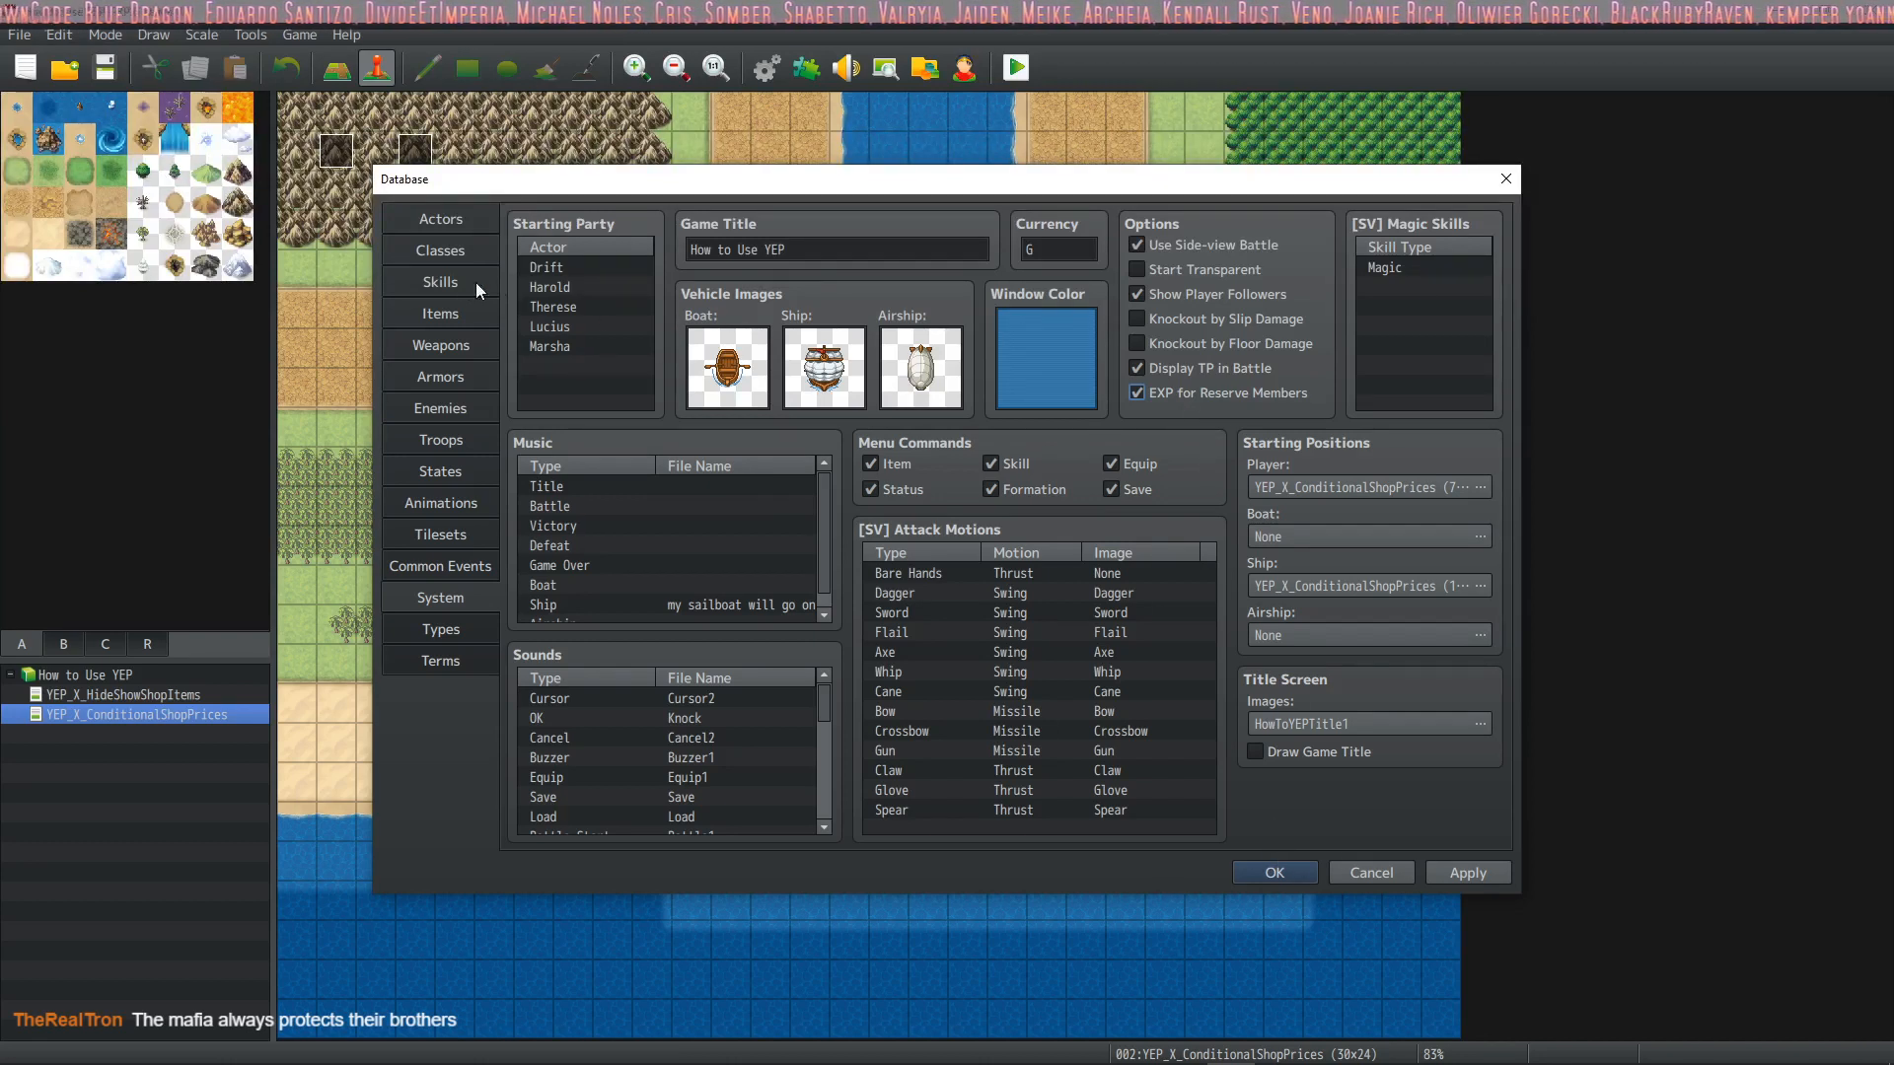
Go through the starting party's actors one by one, from Drift to Marsha
click(599, 265)
click(573, 284)
click(567, 308)
click(566, 327)
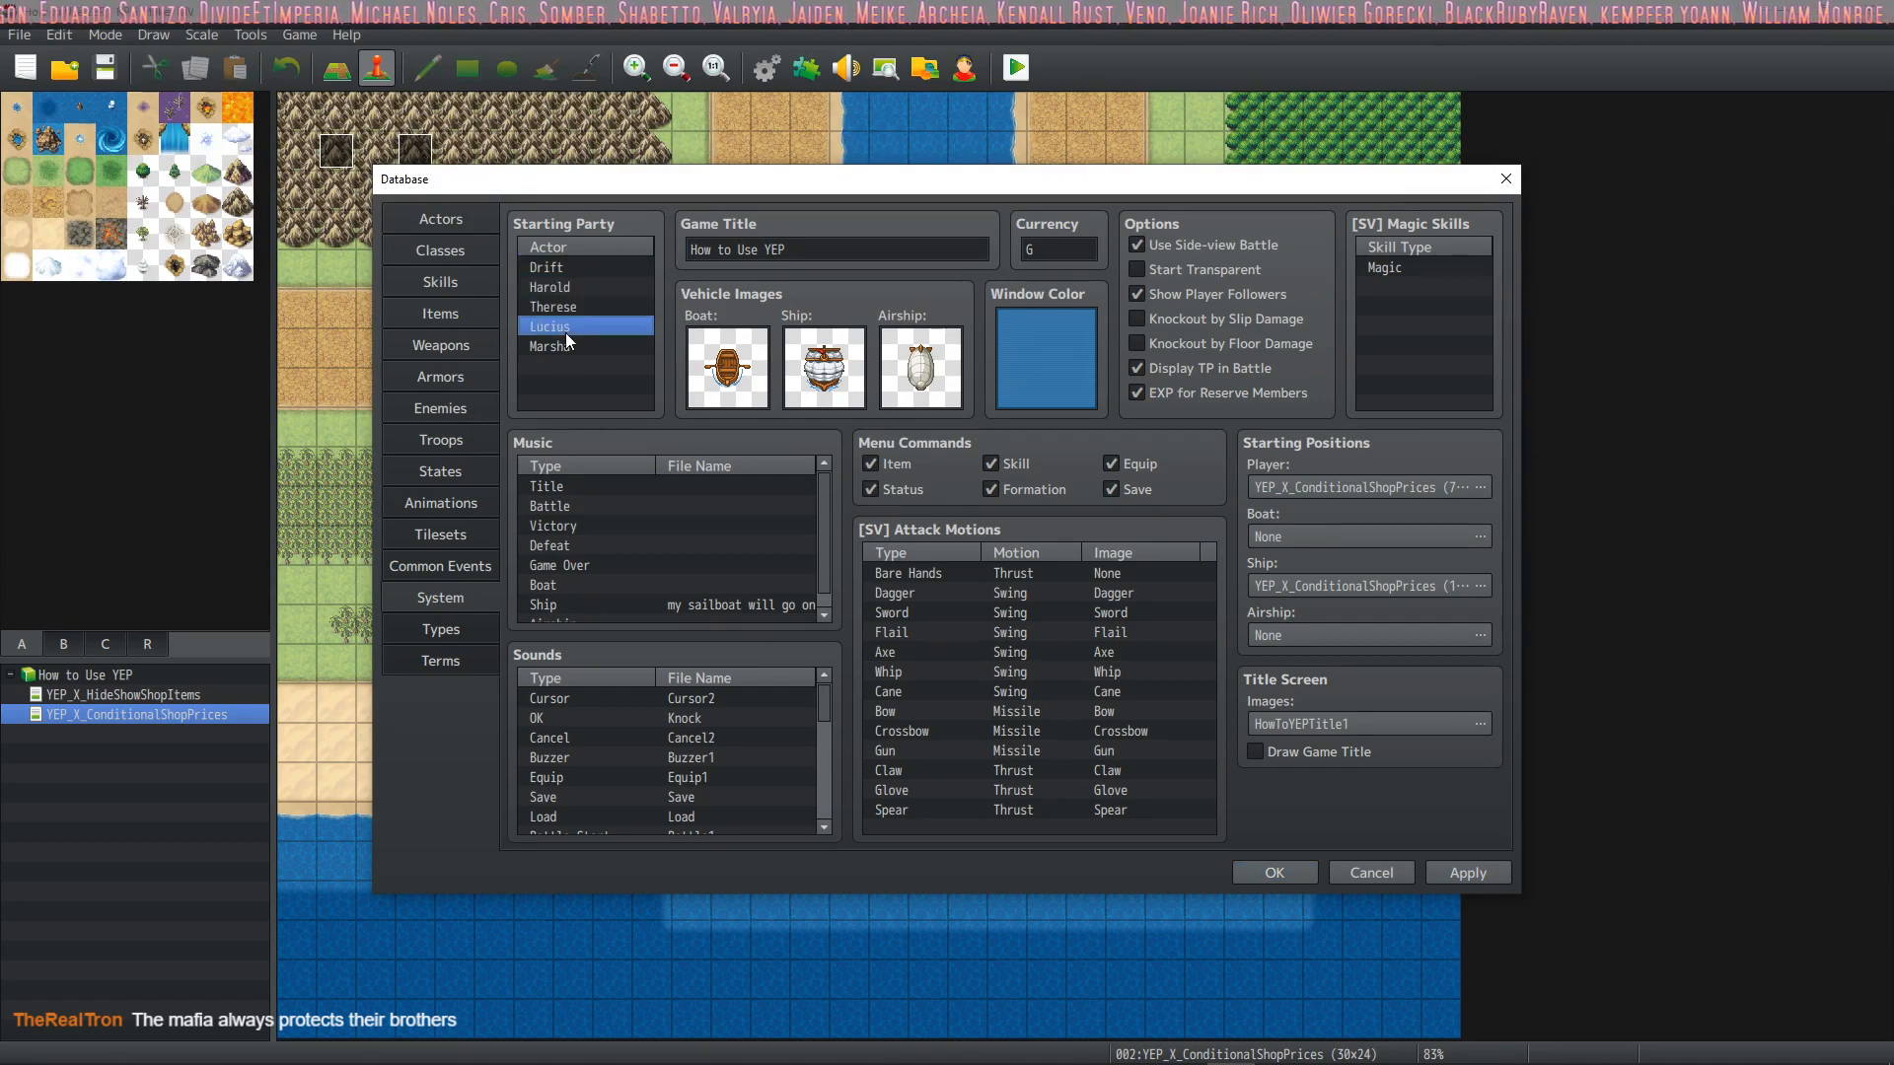
click(562, 346)
Check the Automatic Blaster skill, the Knockout state and the Bat enemy's settings, and save the database changes
click(453, 282)
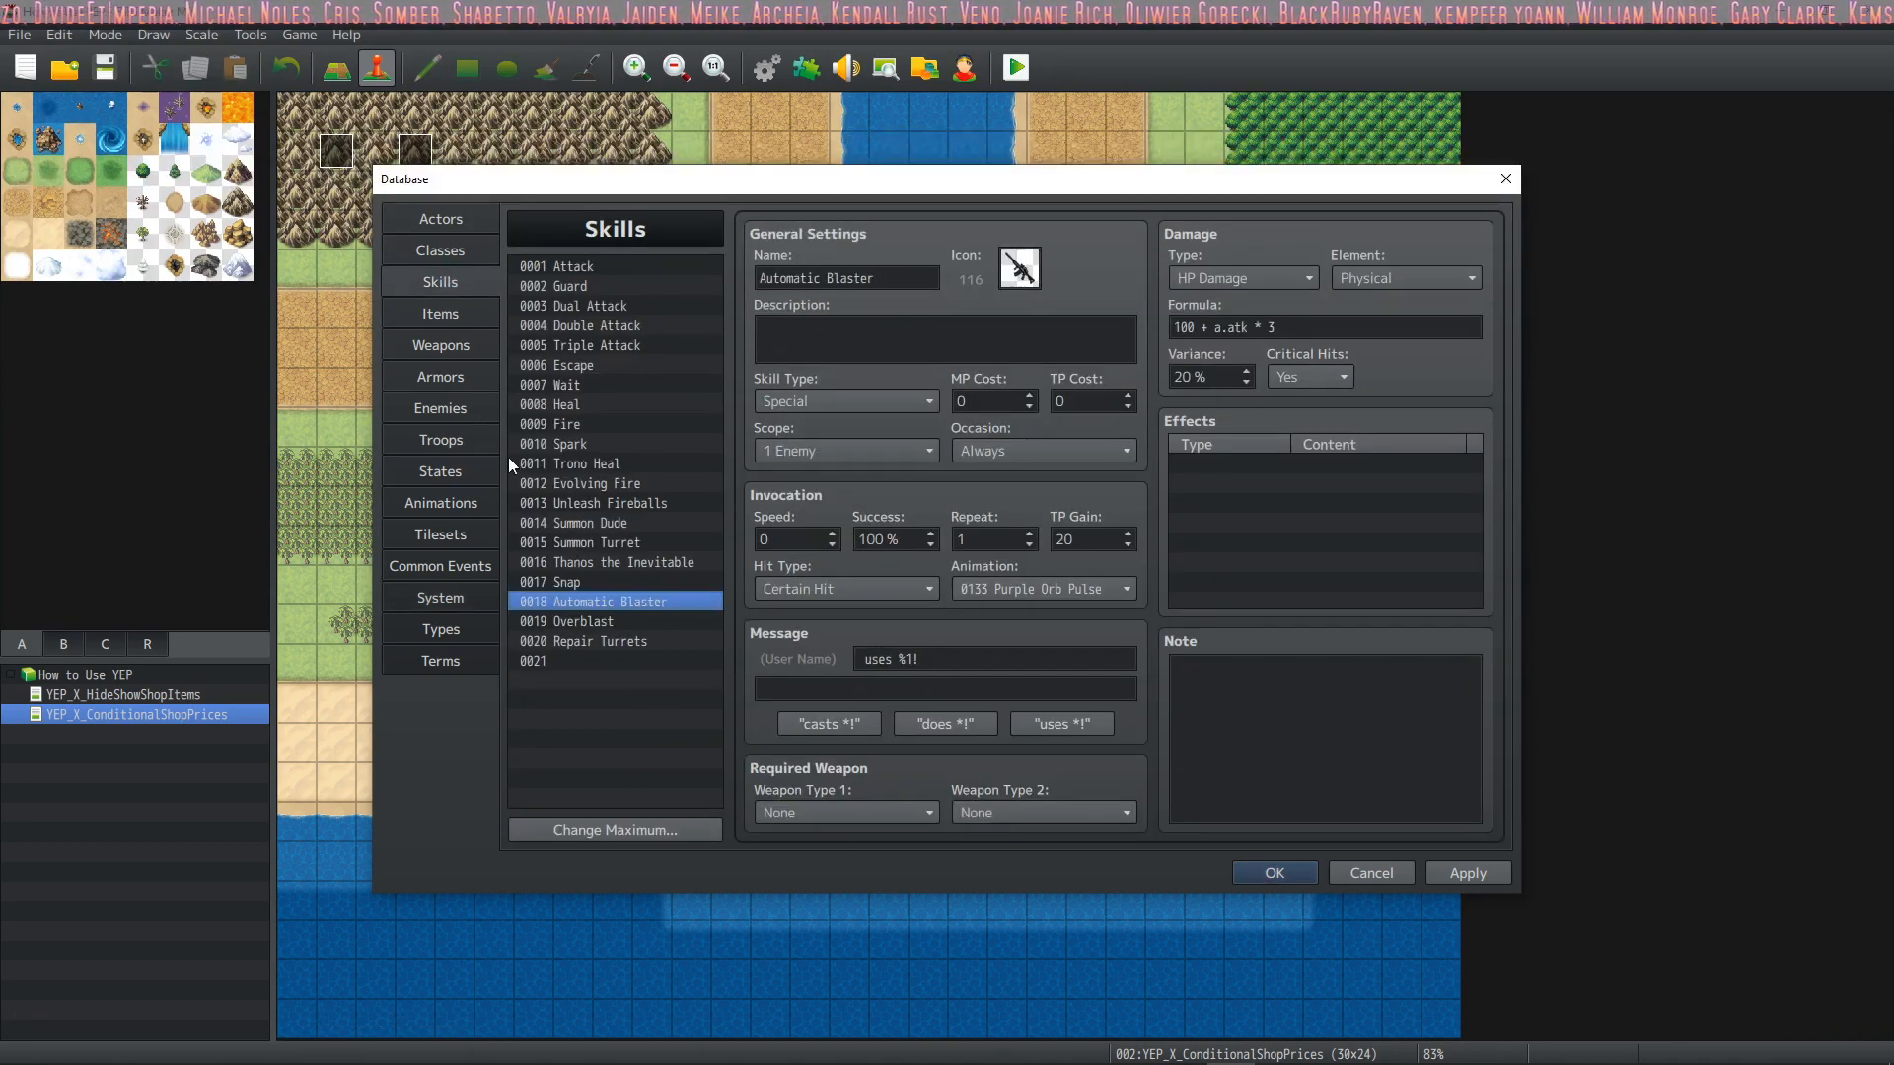
click(464, 471)
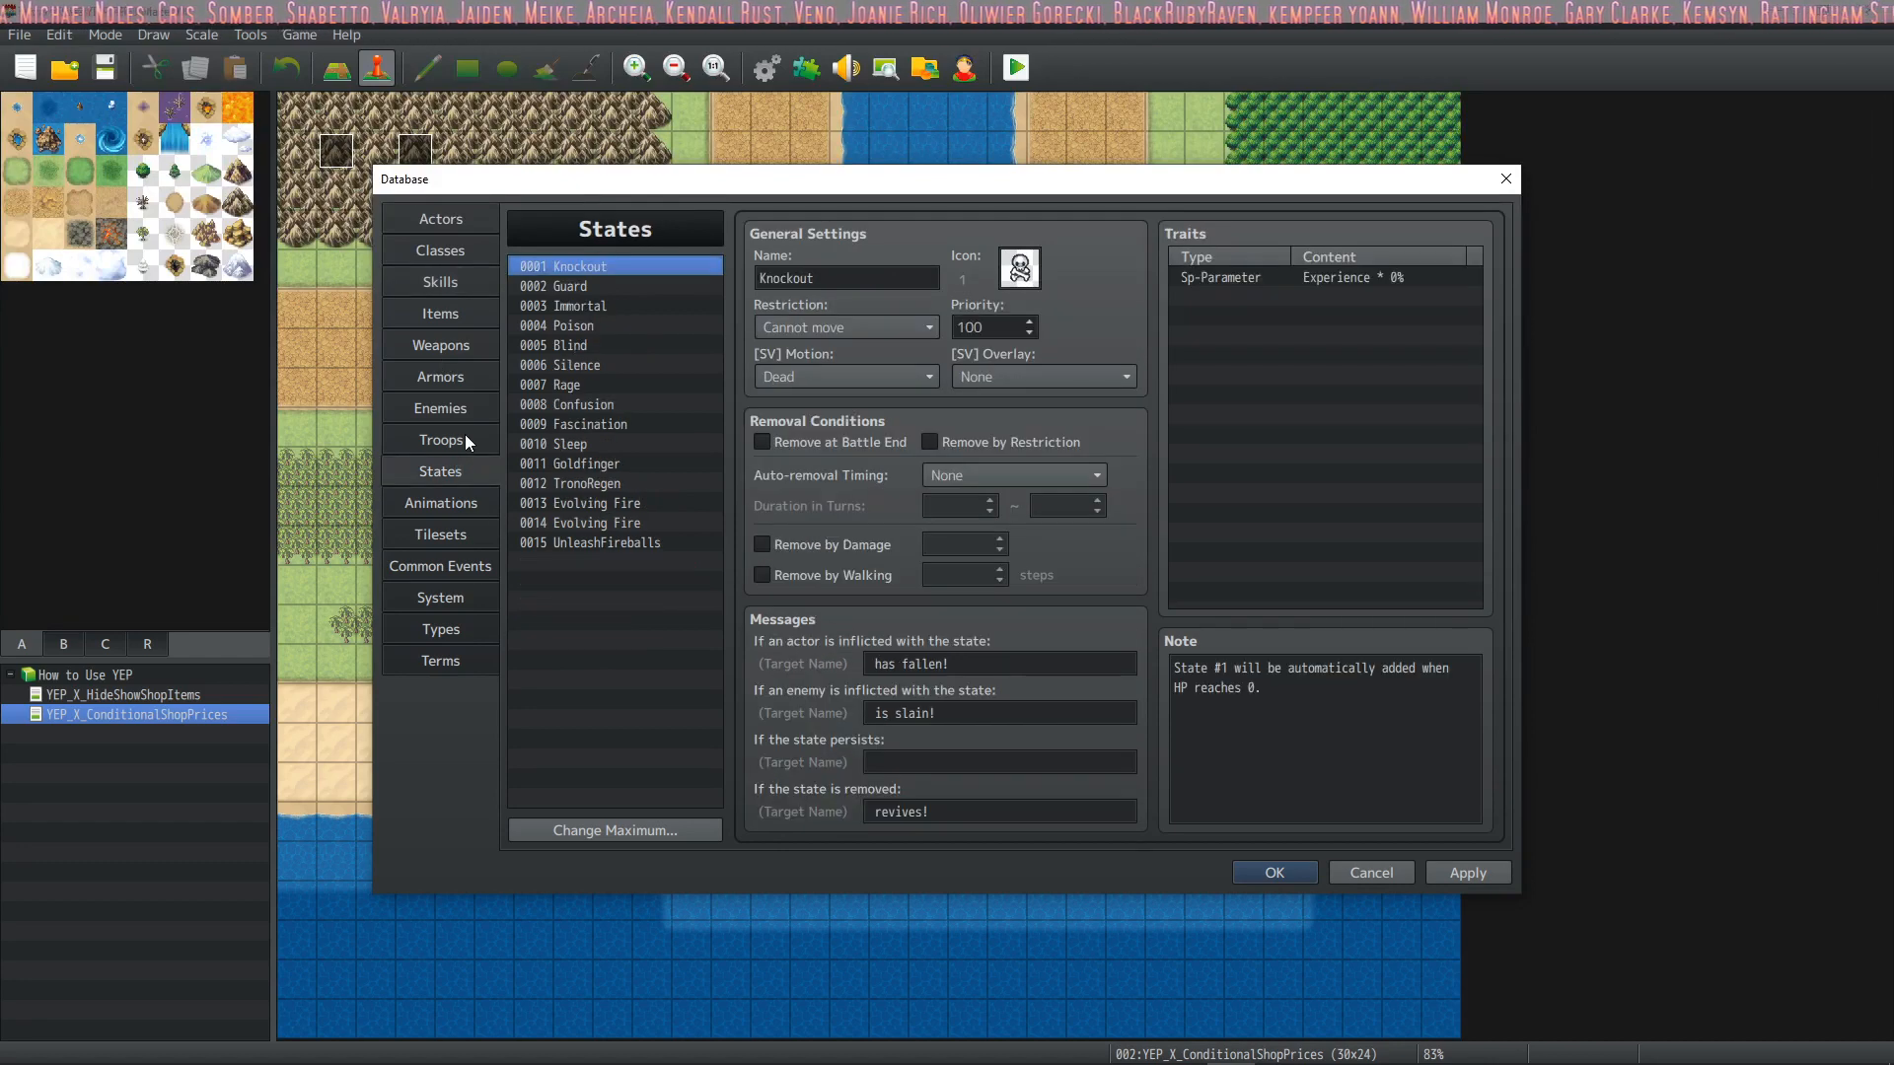
click(472, 408)
click(568, 267)
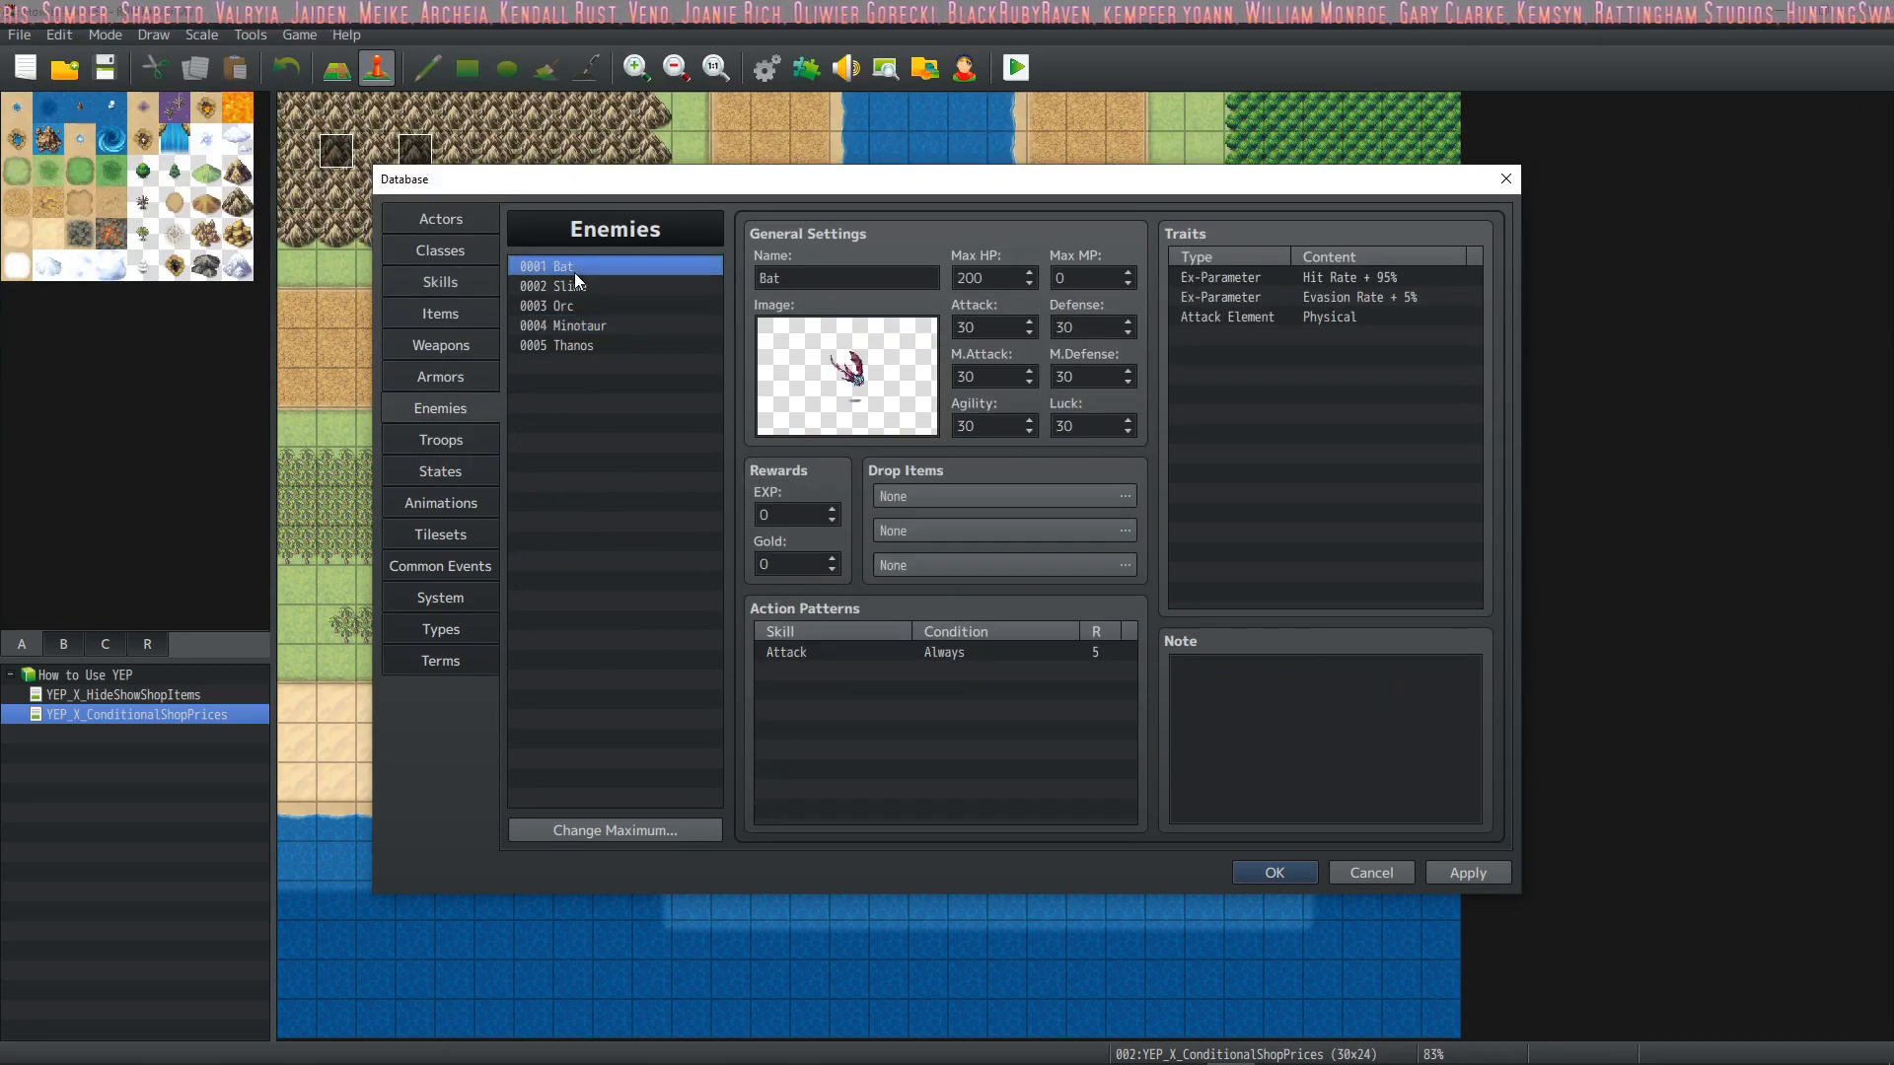
click(1275, 872)
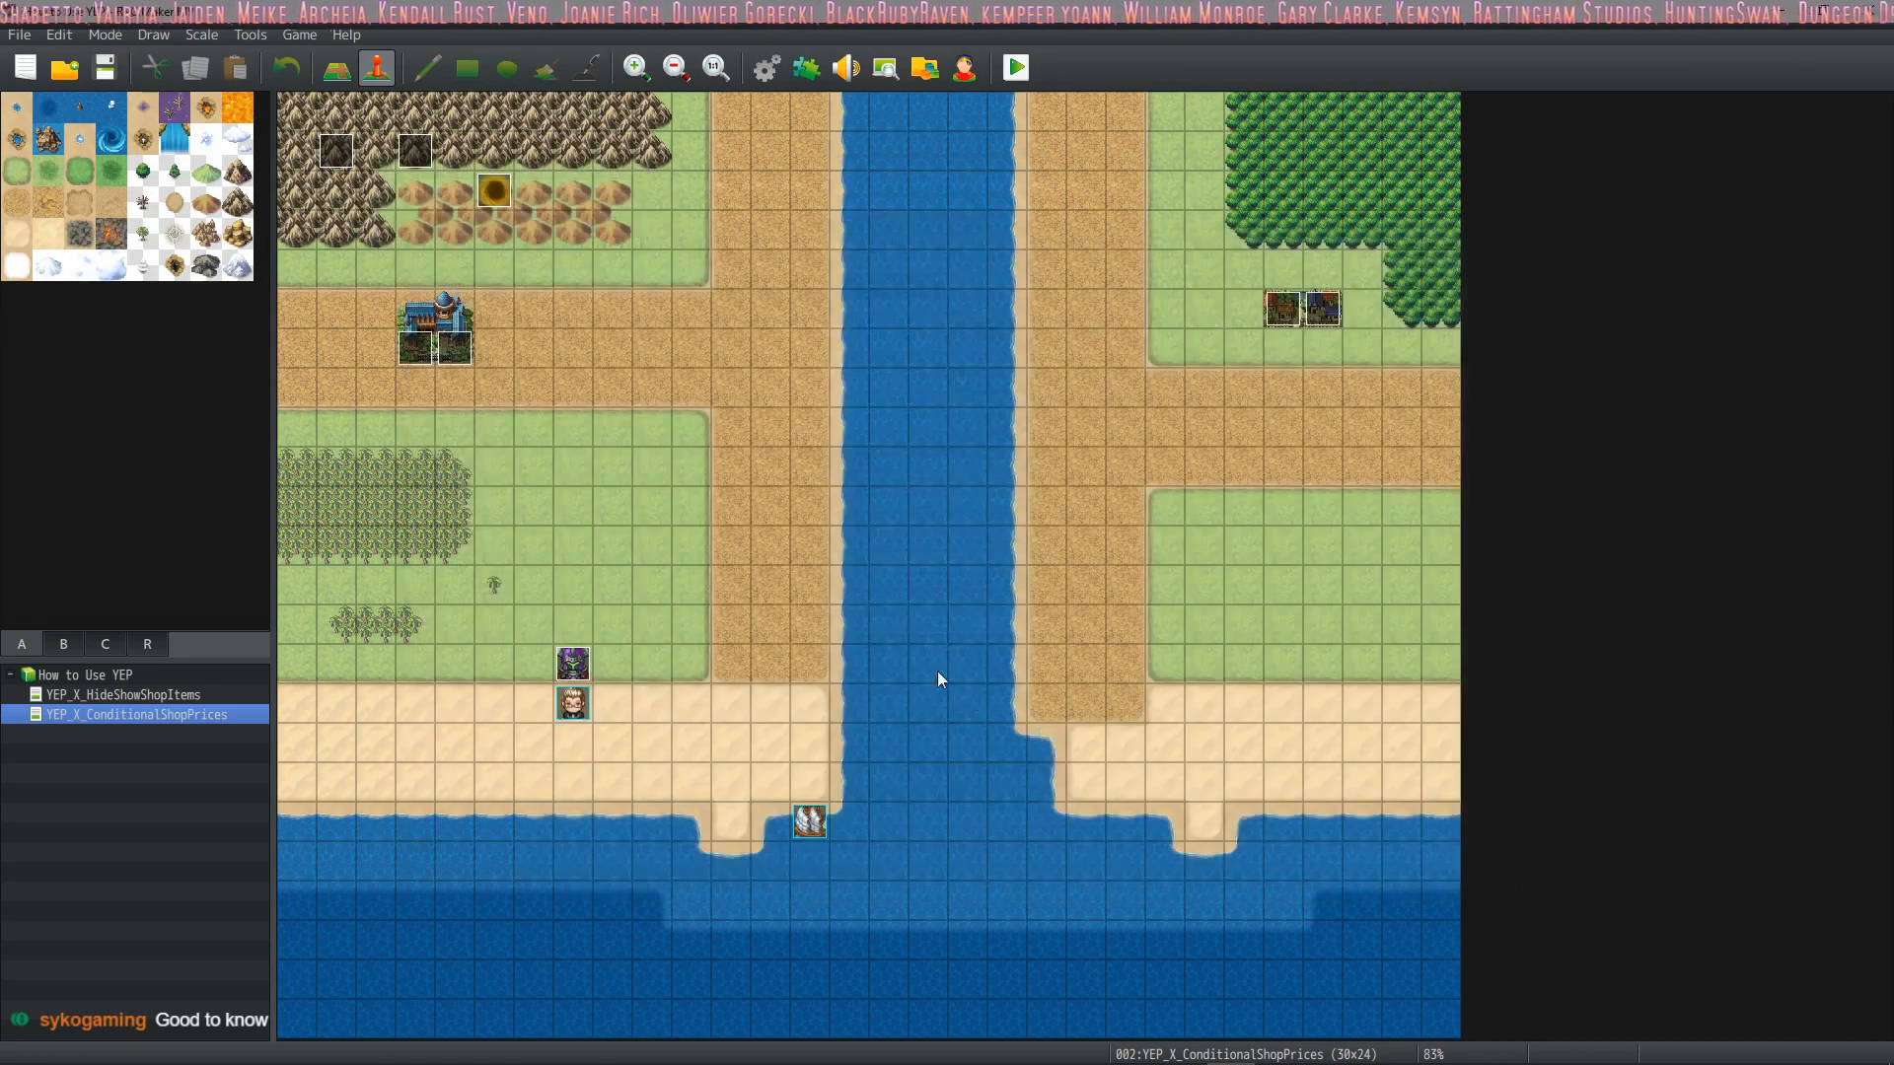
Create a map event on the grass near the purple character, using the red magic circle from the !Door2 image as its graphic
right_click(639, 682)
click(708, 704)
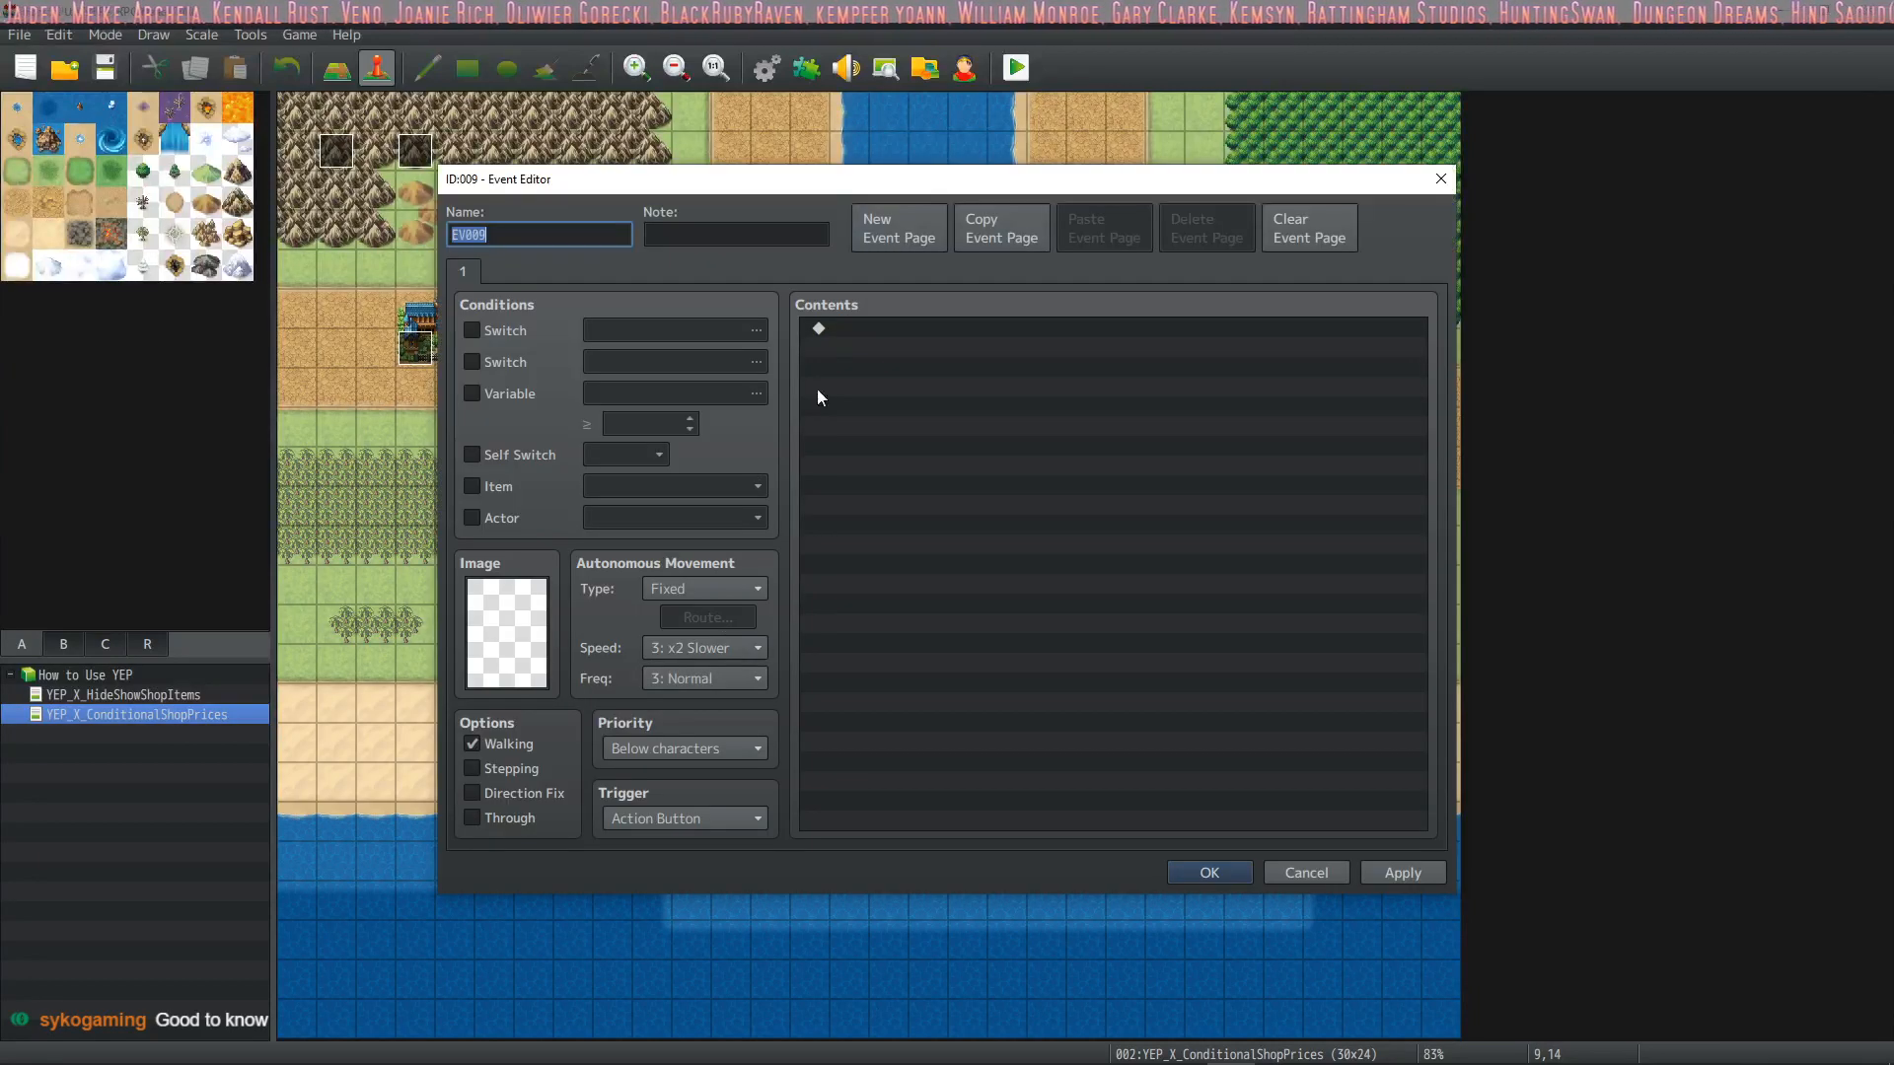
double_click(541, 603)
click(625, 559)
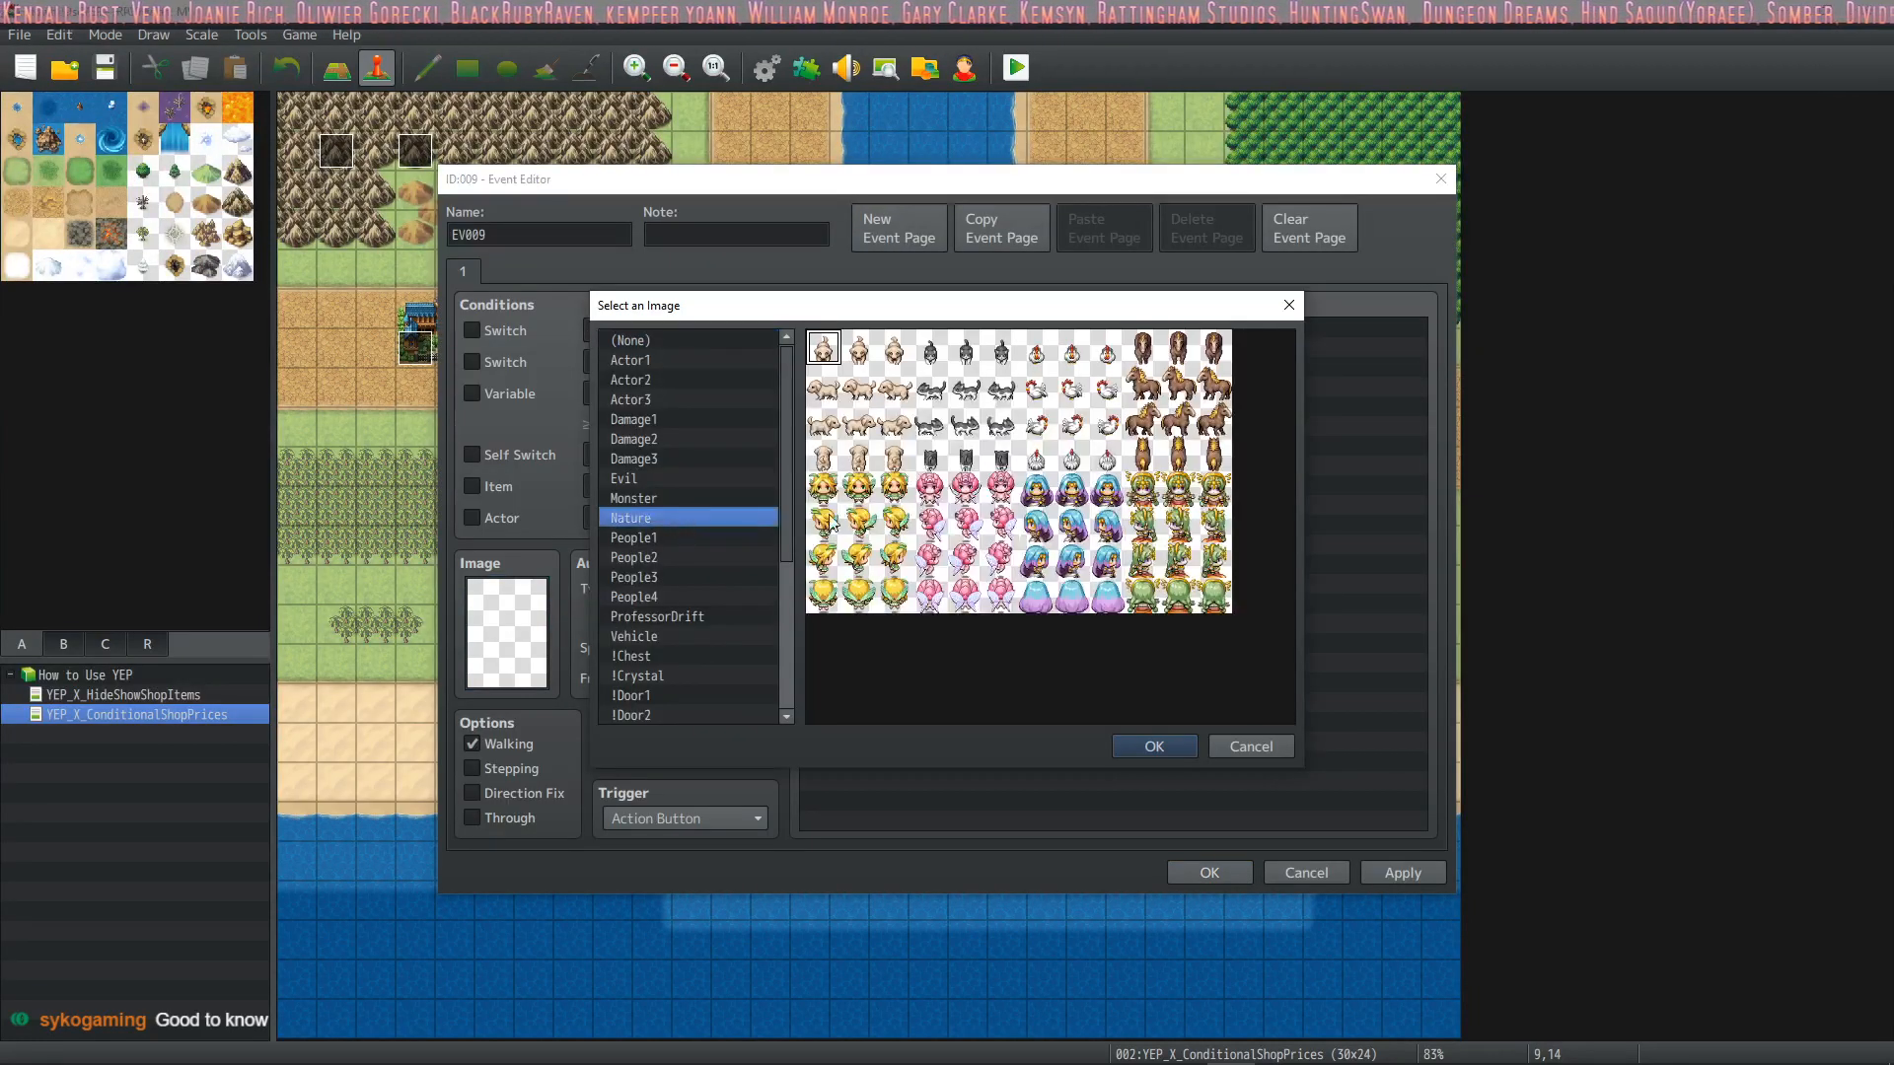
click(738, 616)
scroll(750, 602, down, 2)
click(728, 577)
scroll(728, 577, down, 1)
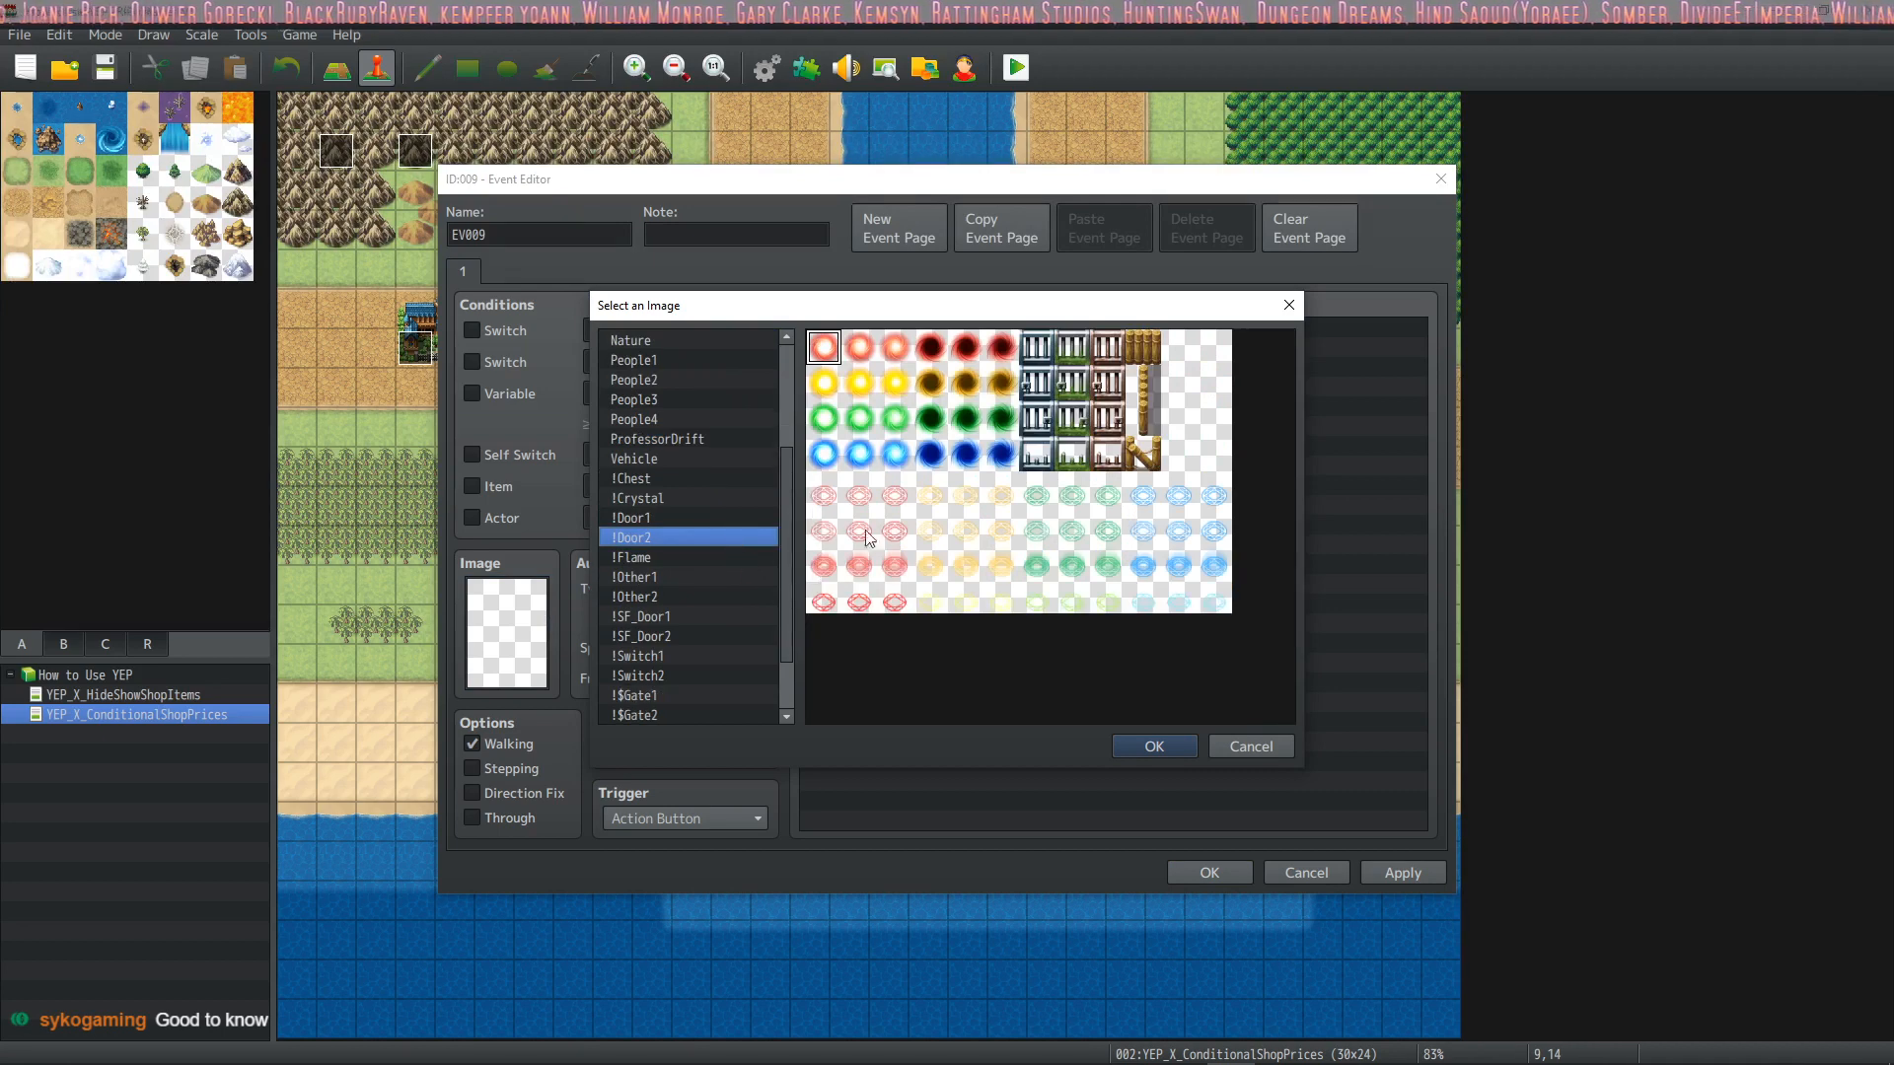
double_click(862, 493)
Add Battle Processing against the Bat*2 troop to the event with escaping and losing allowed, and save the event
double_click(884, 330)
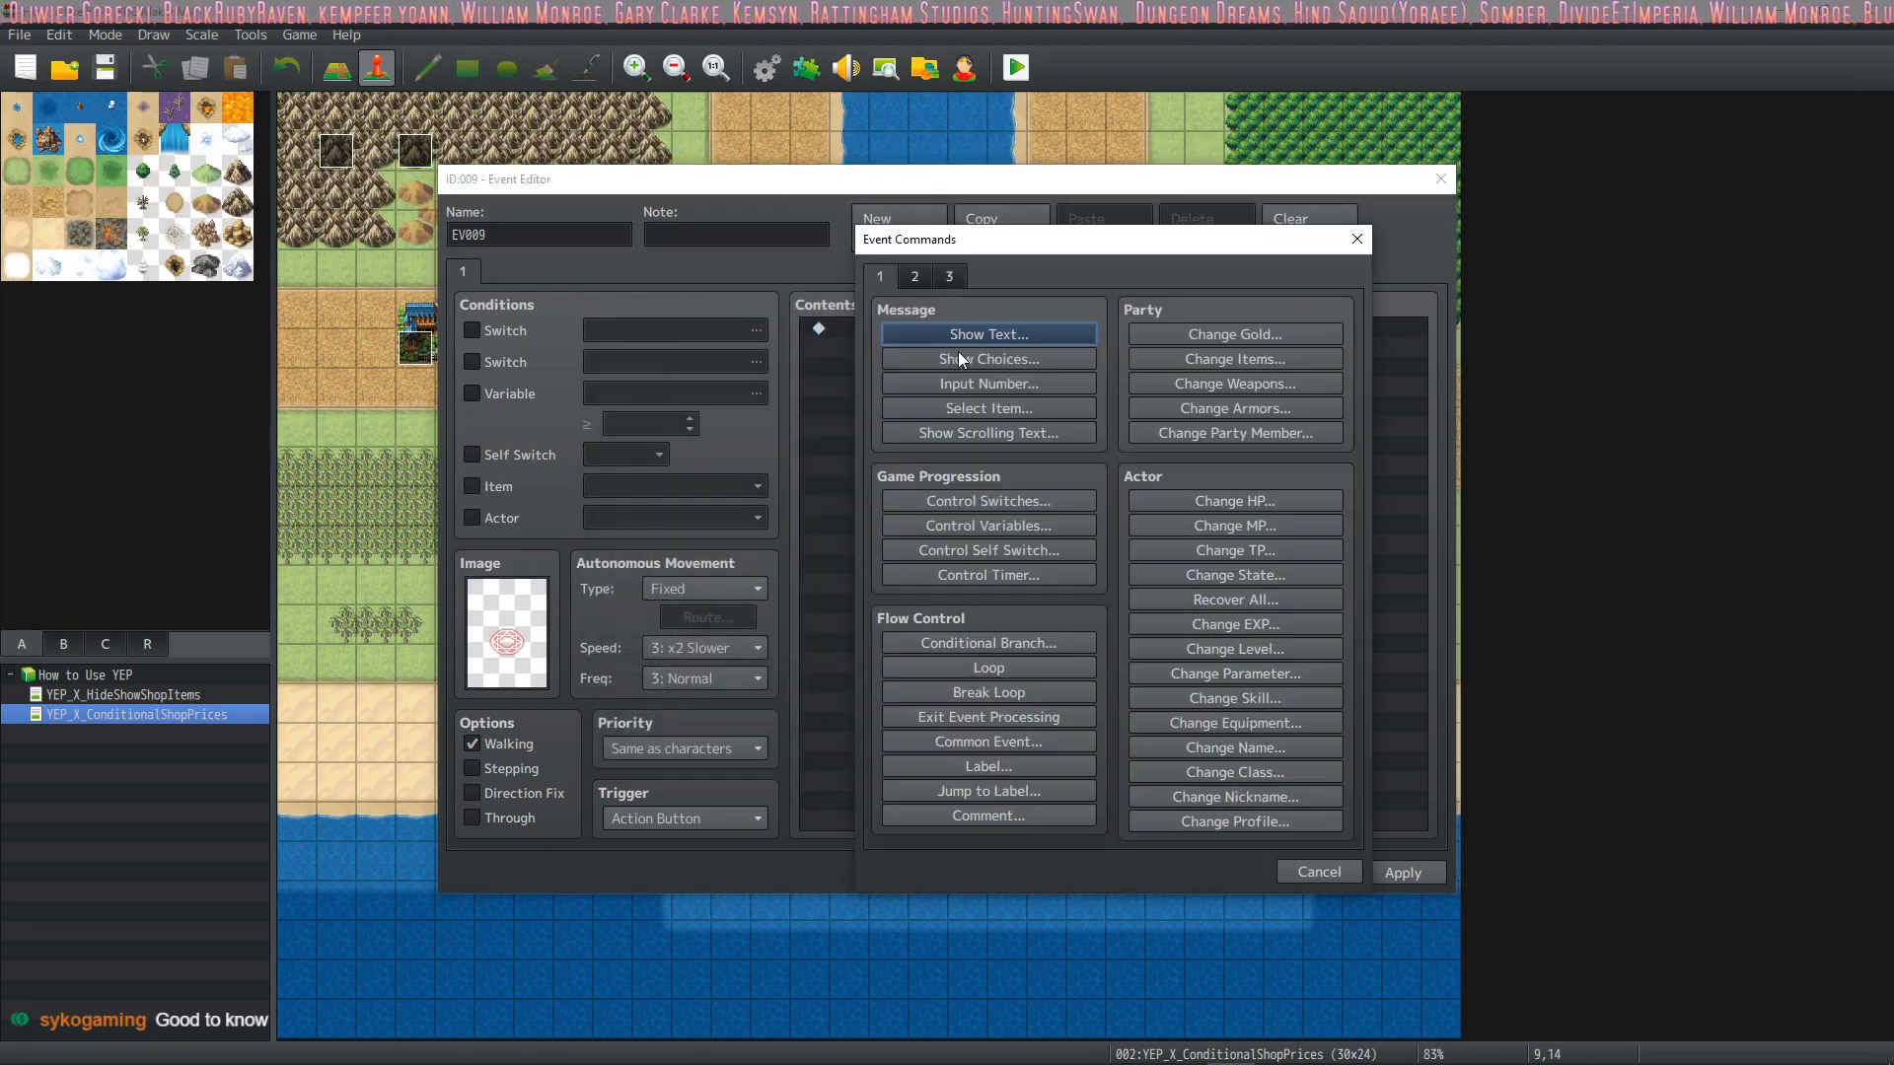
click(916, 278)
click(951, 279)
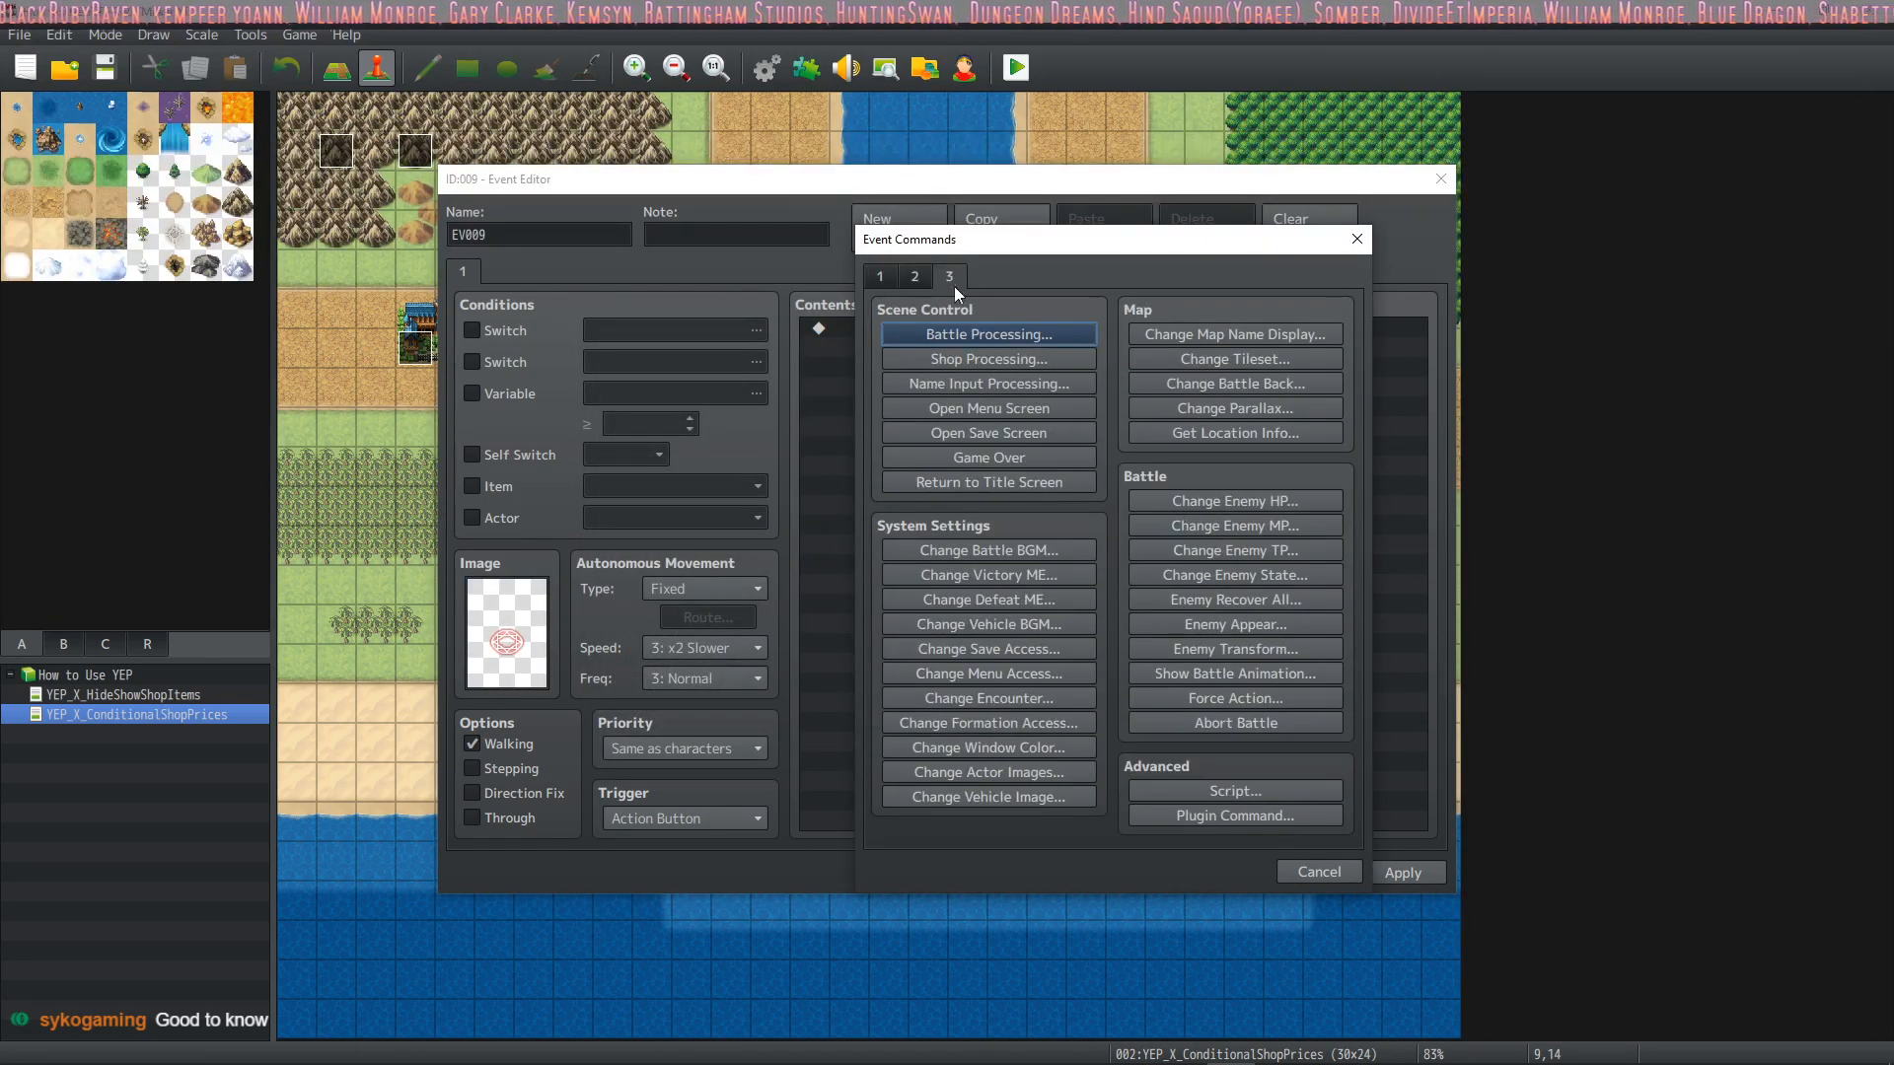
click(1006, 331)
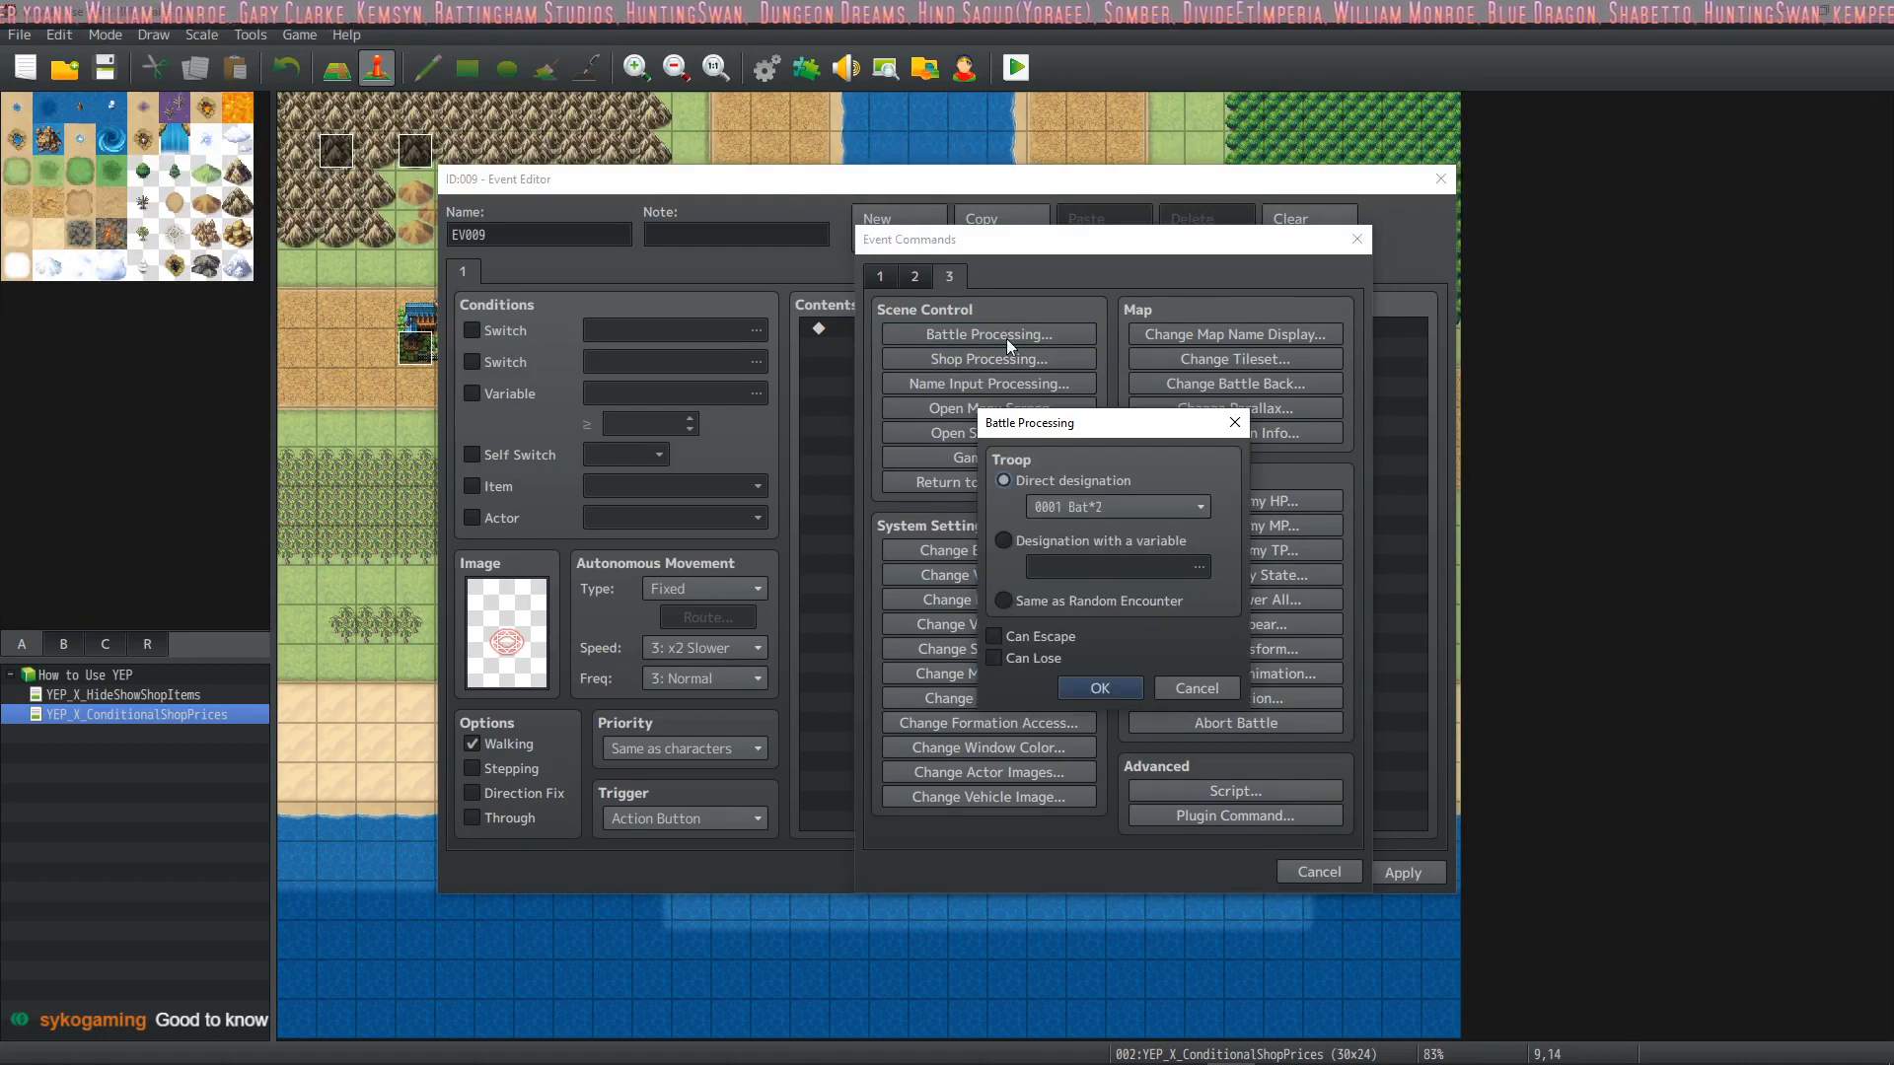
click(1155, 506)
click(1054, 636)
click(1055, 659)
click(1098, 686)
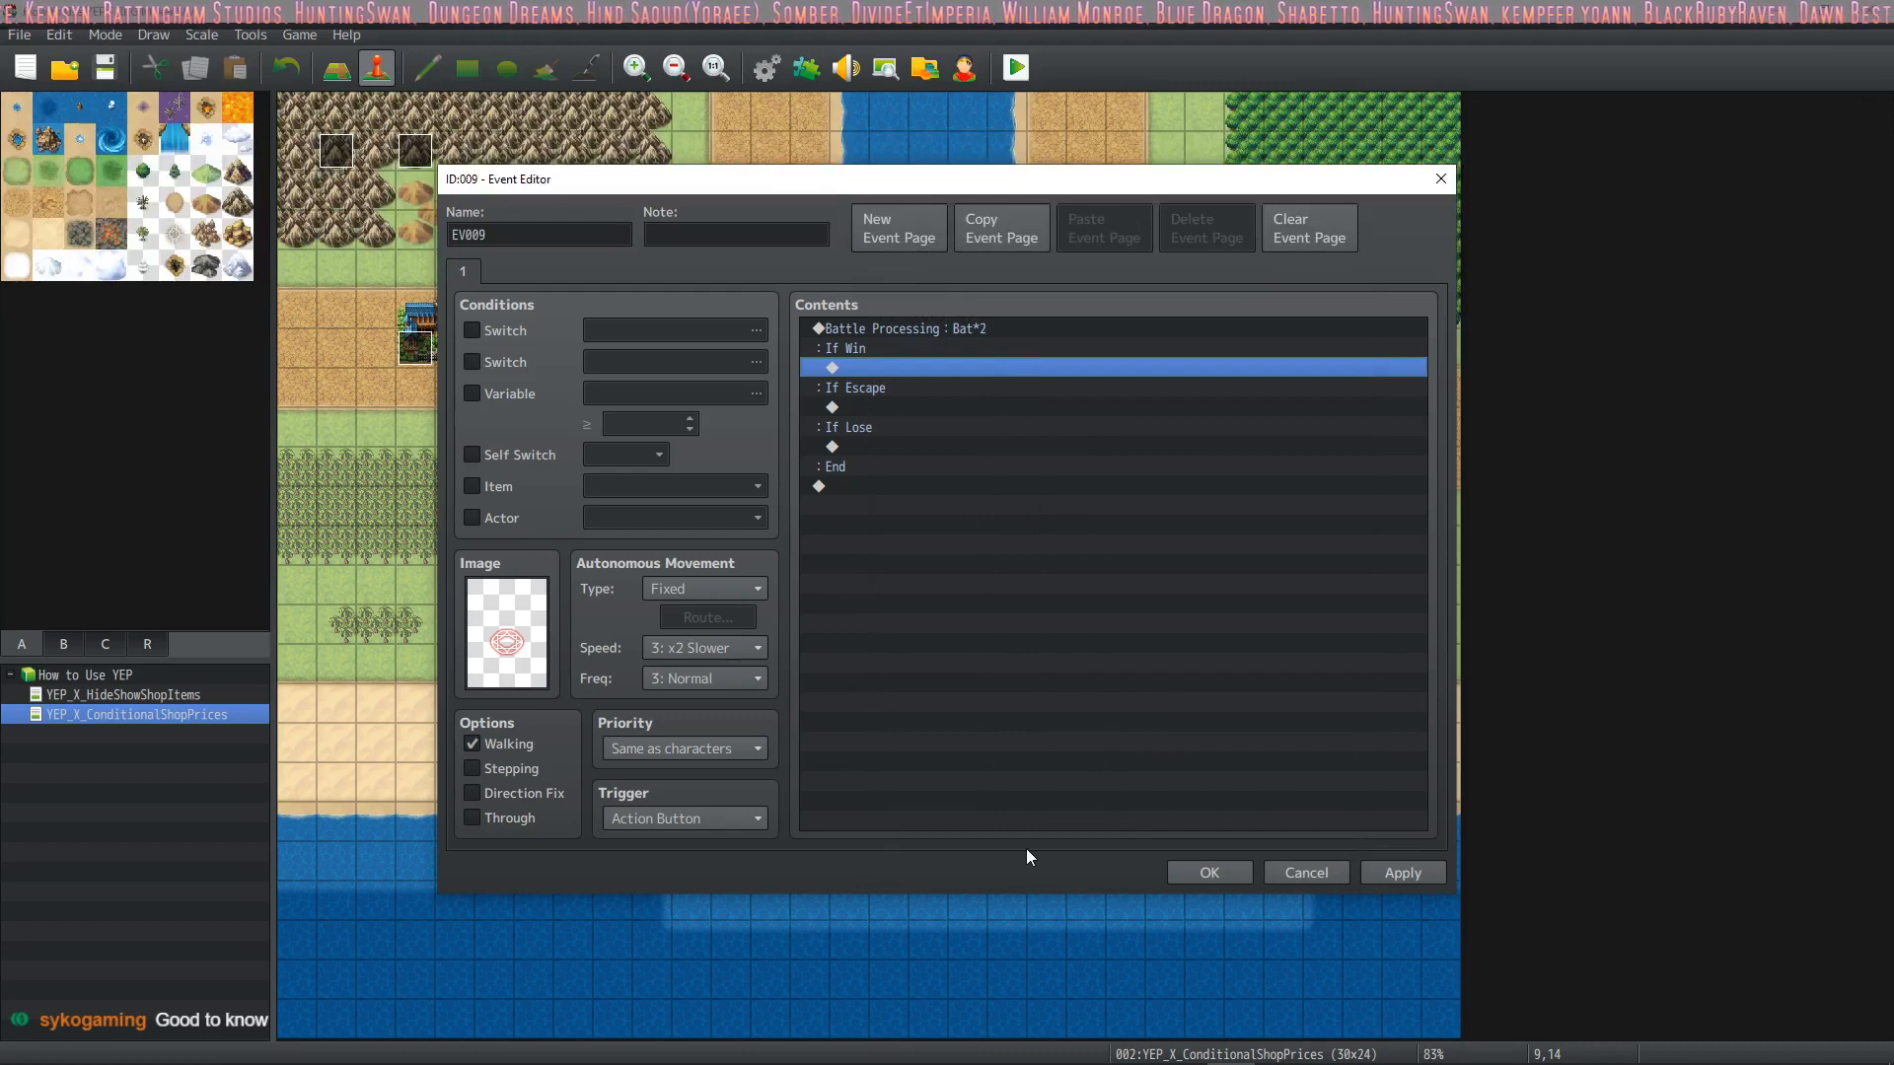
click(1211, 868)
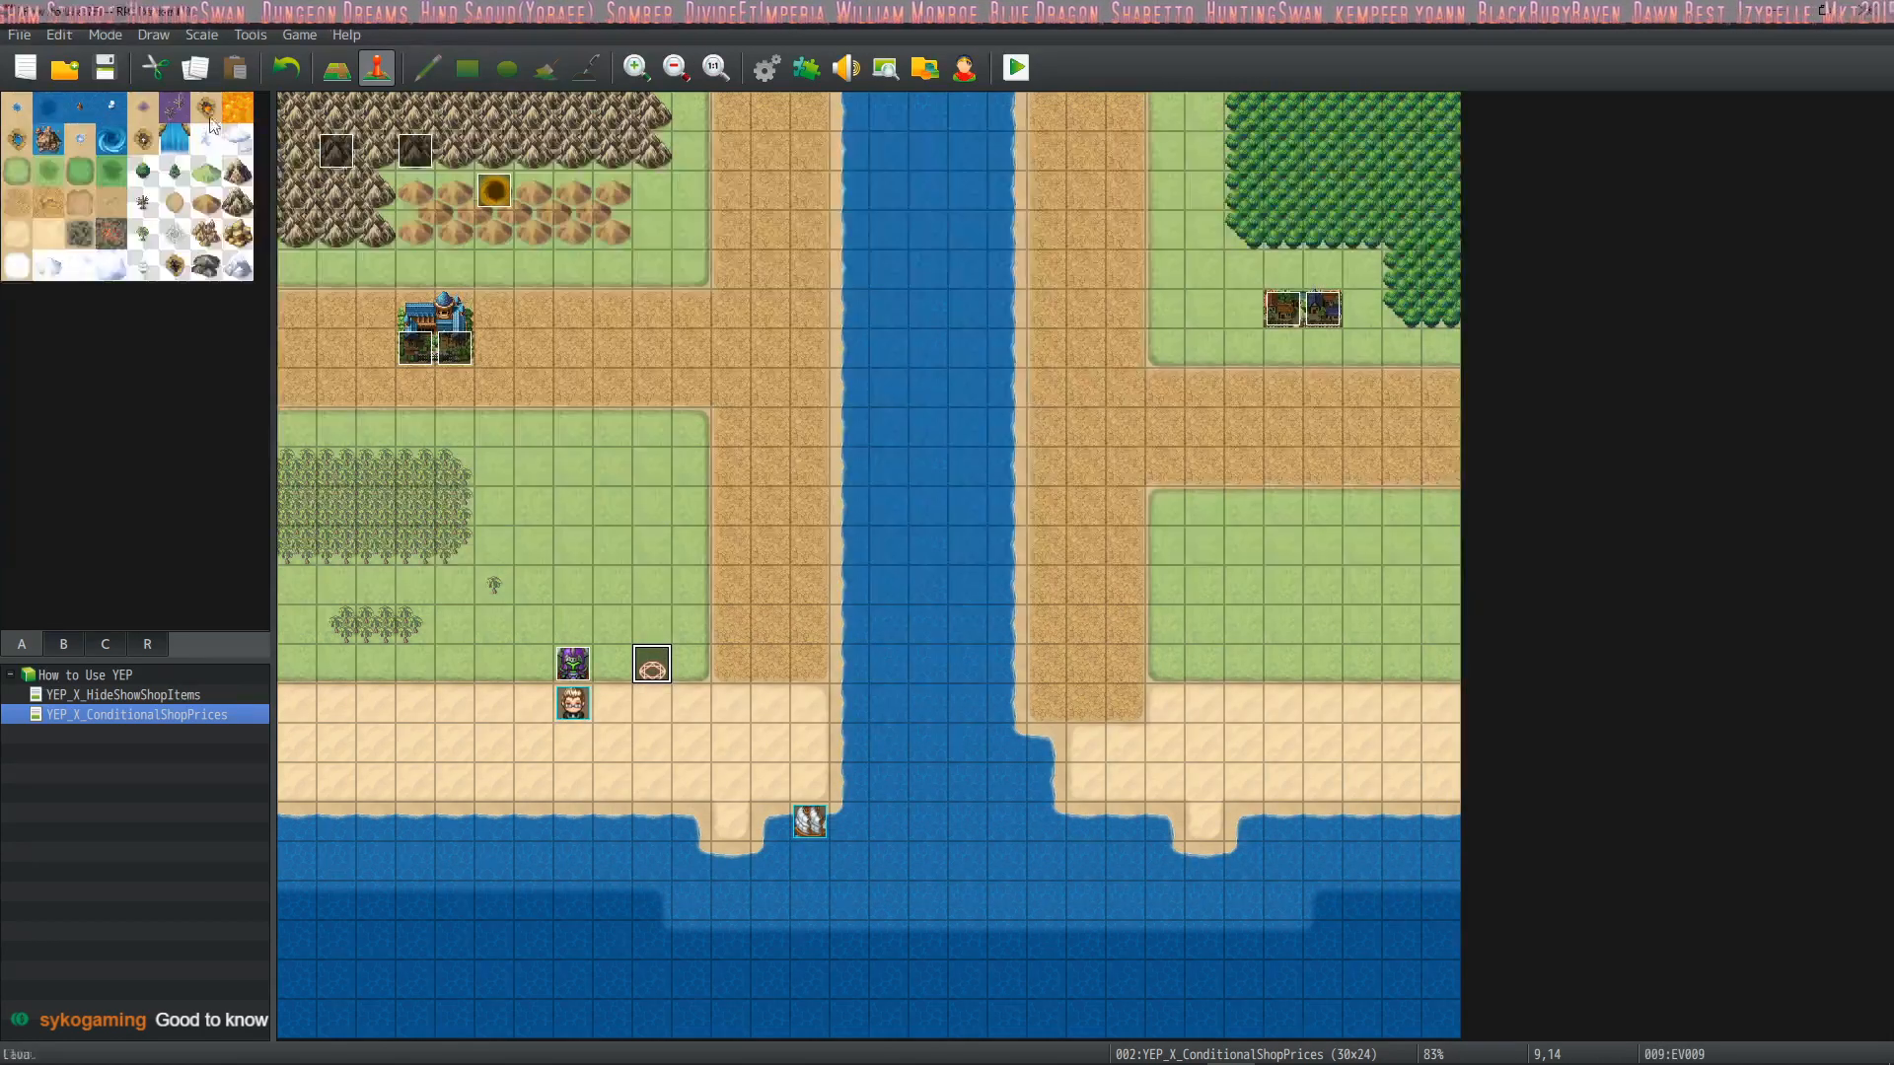
Playtest the bat battle, highlight Summon Turret in Drift's magic list, and back out without casting it
click(1017, 67)
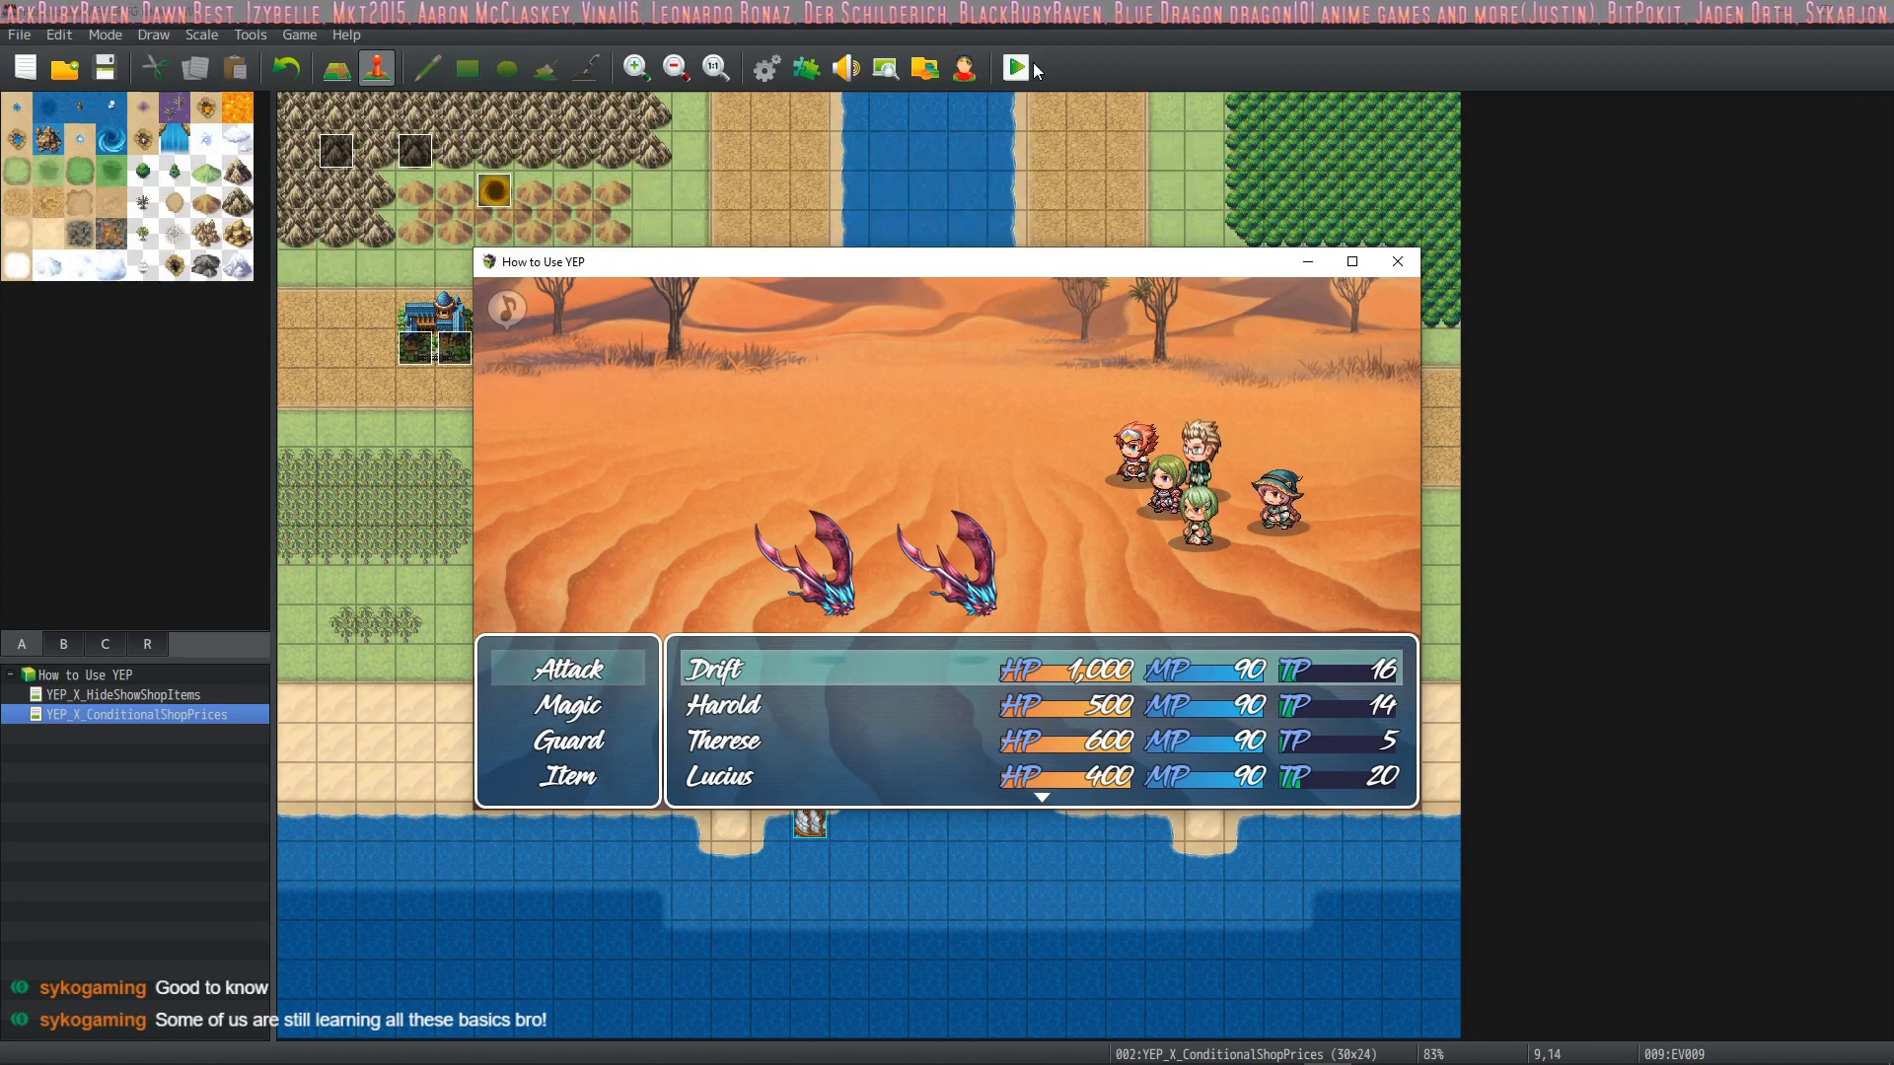
key(Down)
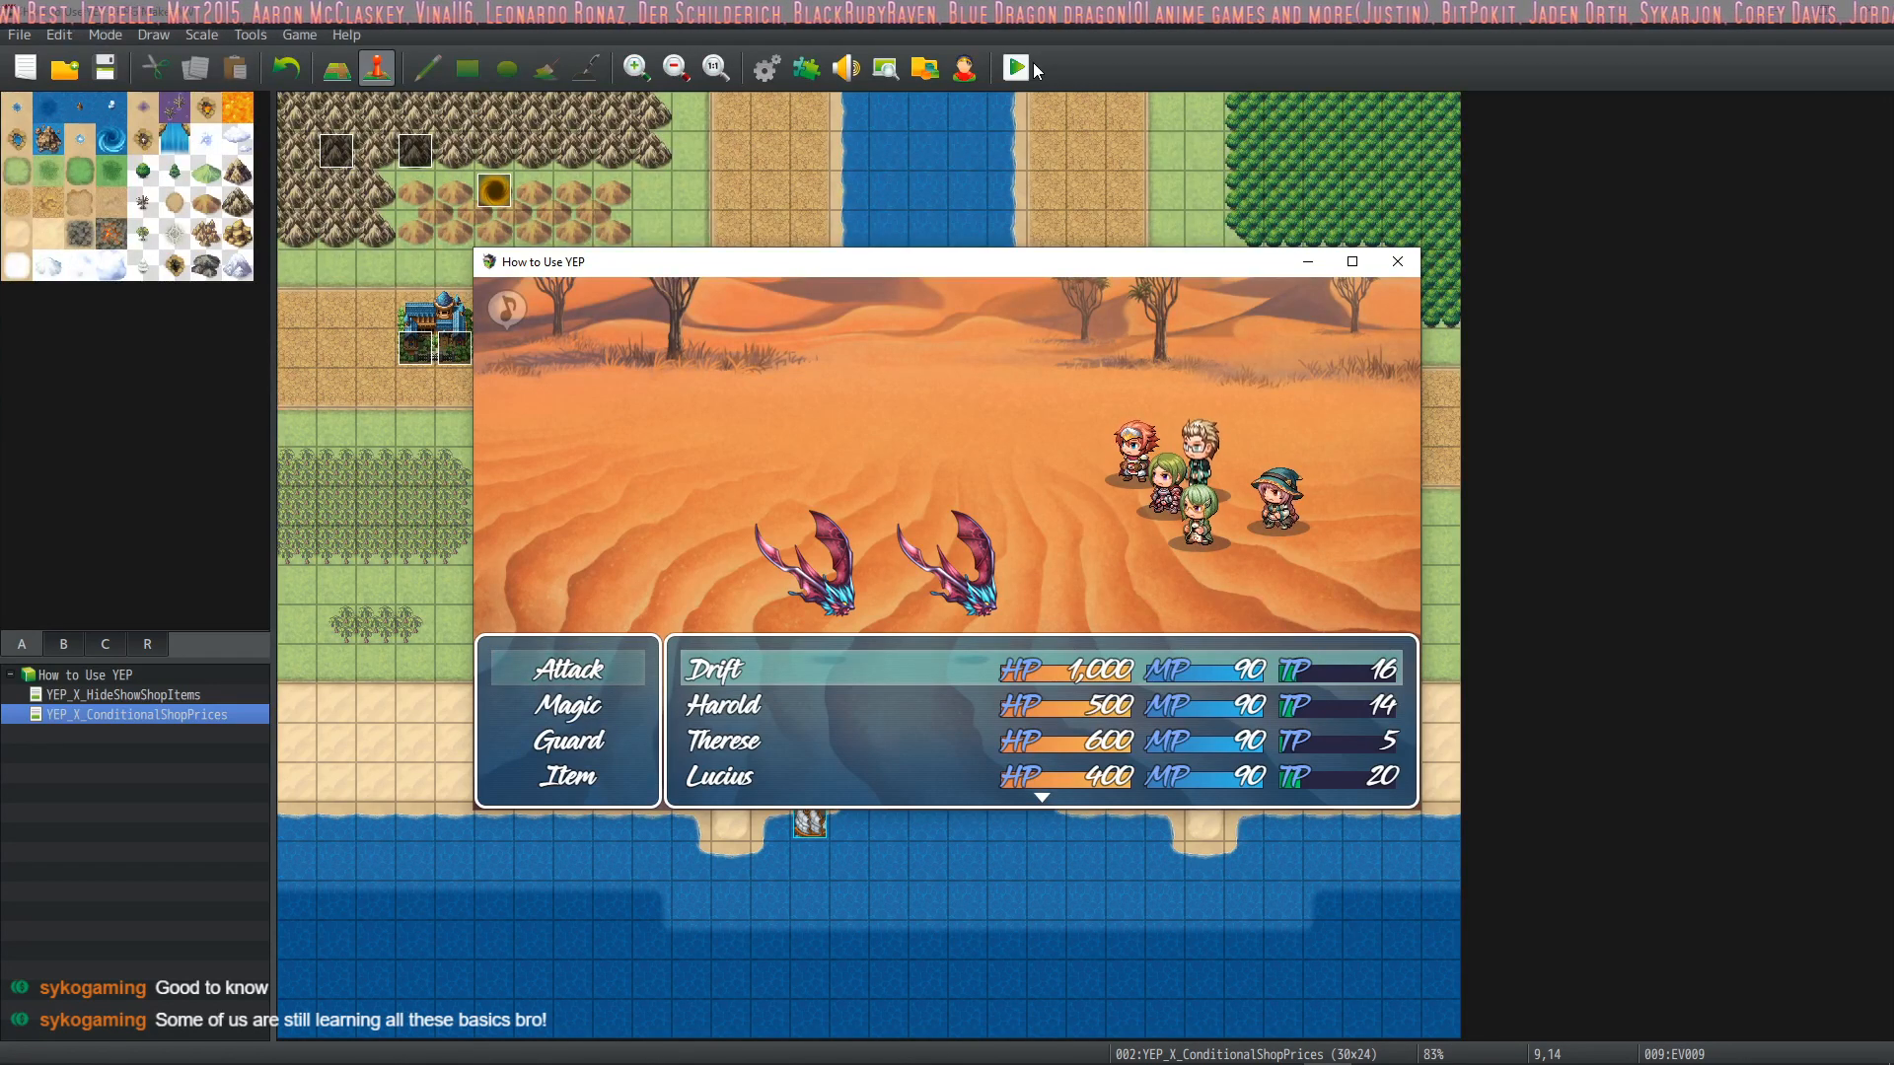
key(Return)
key(Down)
key(Right)
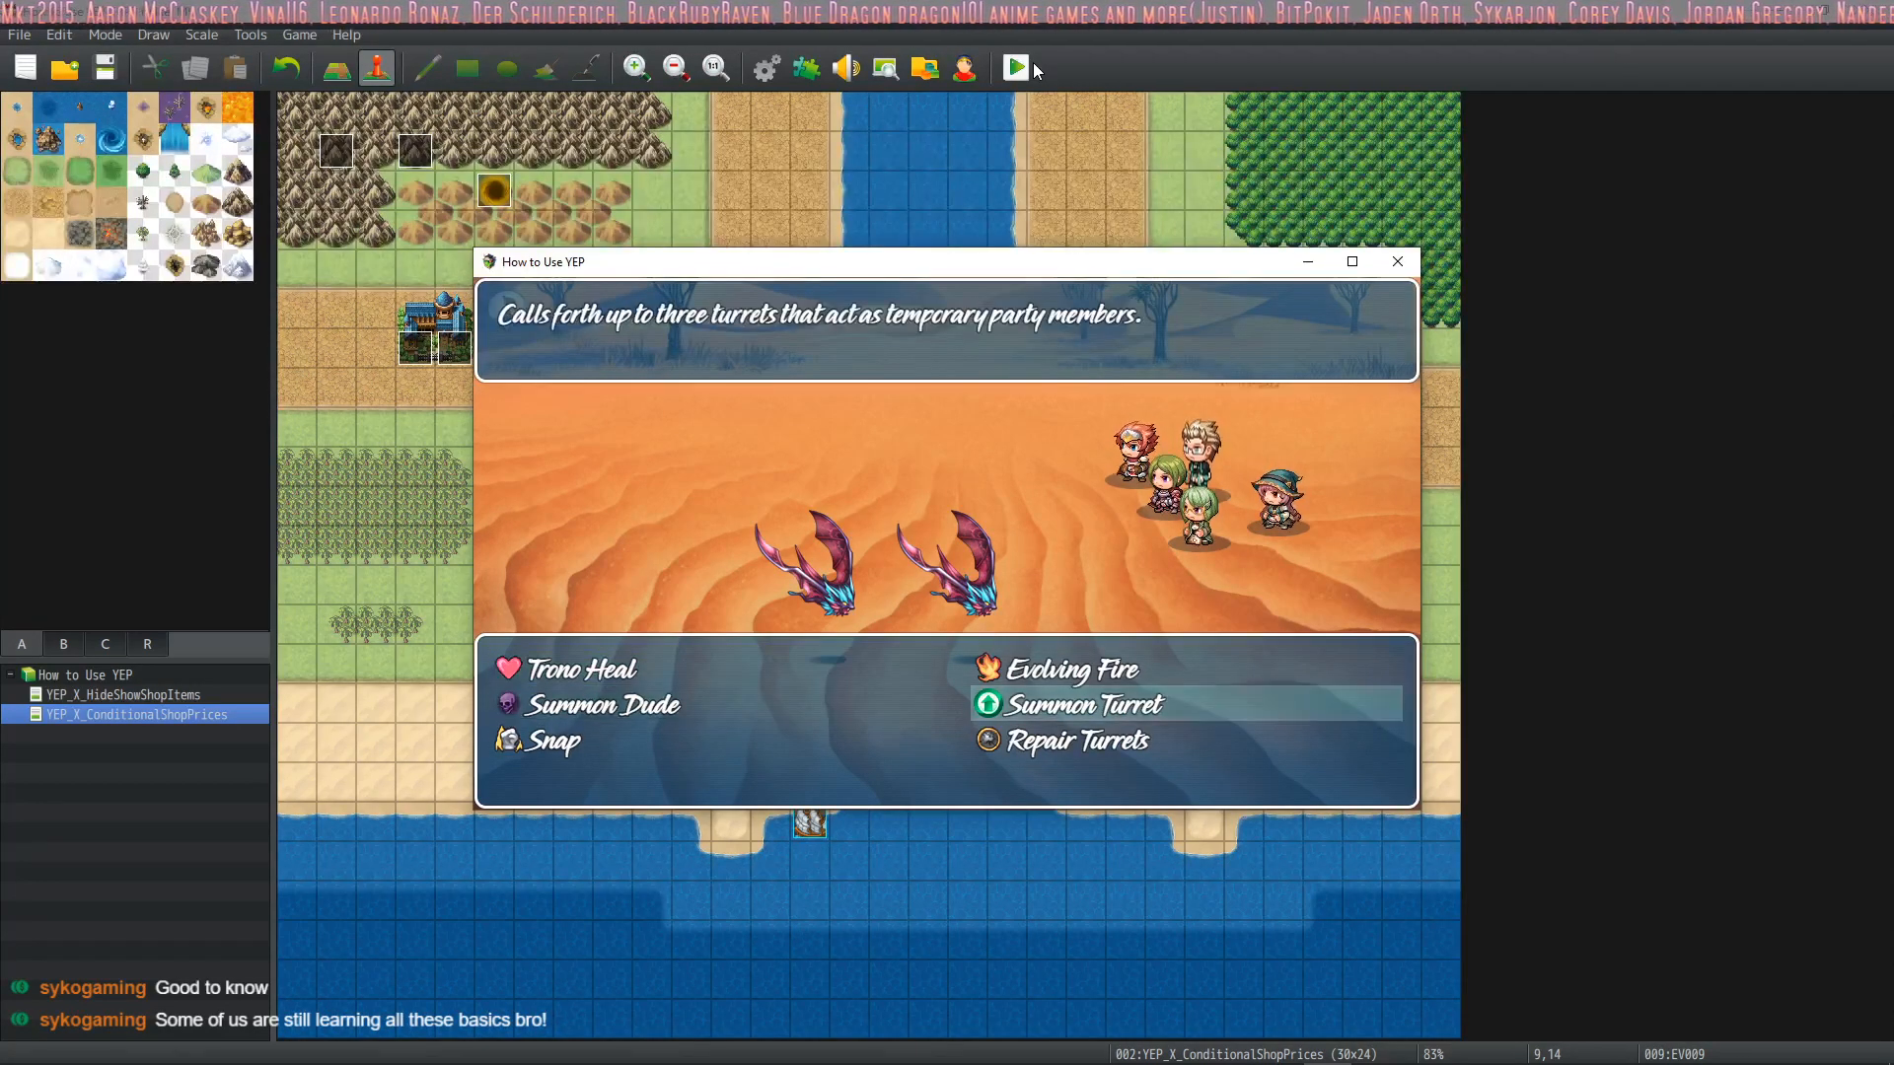
key(Escape)
key(Escape)
key(Down)
key(Escape)
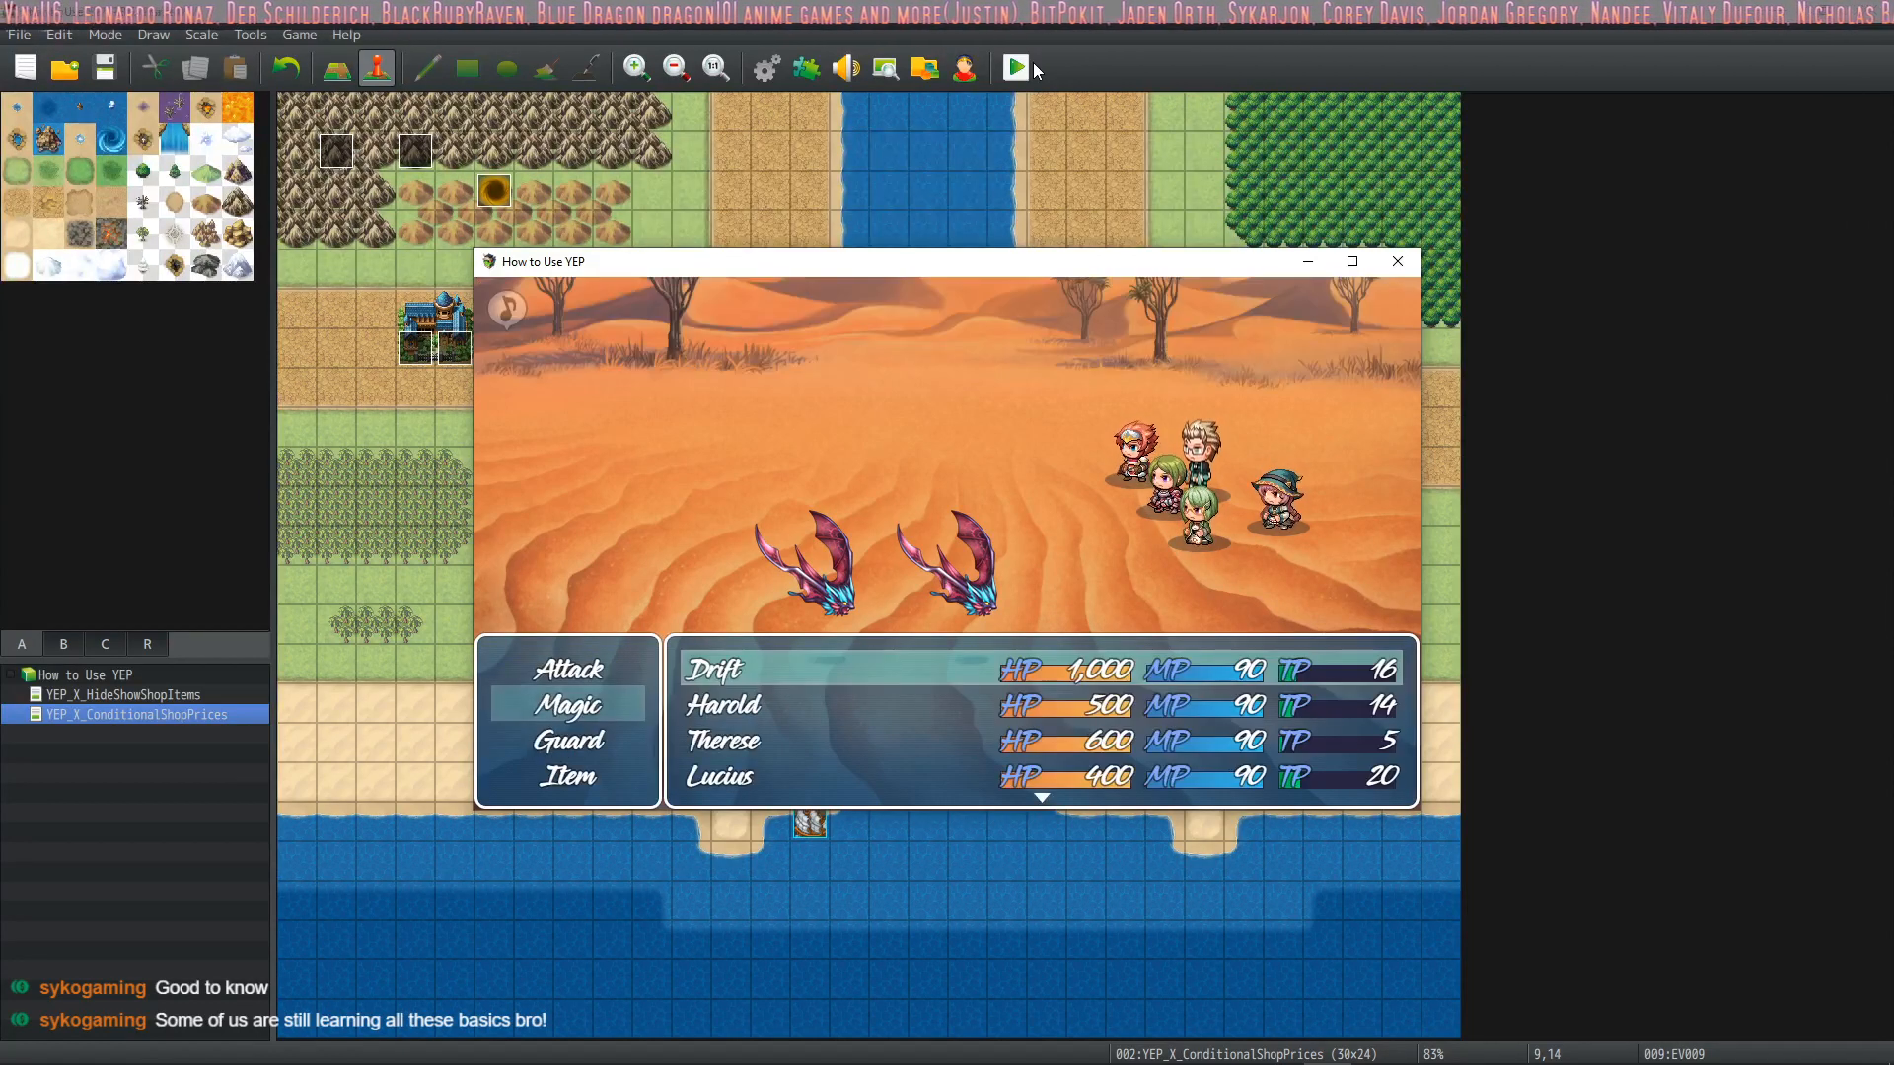
Reopen the database and look over the skills, items, Turret class, and the Turret1 and Harold actors
click(767, 69)
click(441, 296)
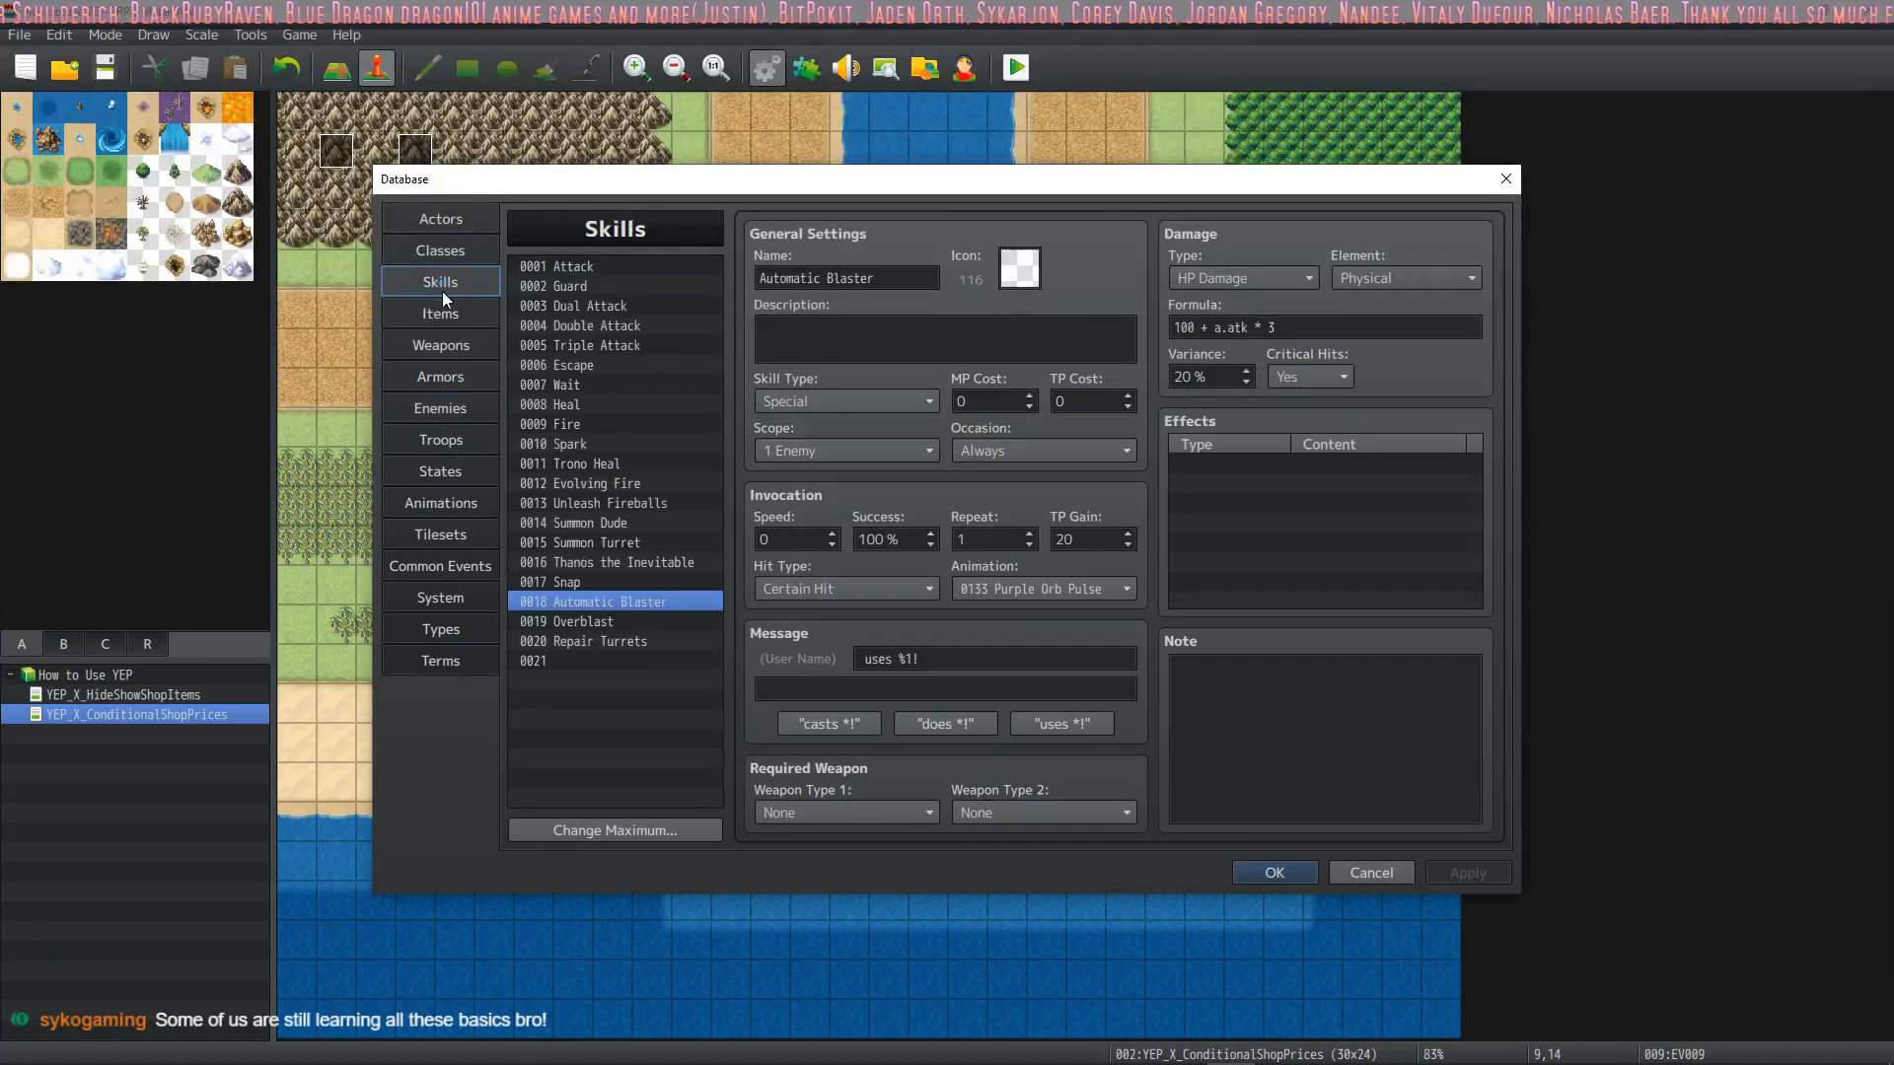
click(459, 314)
click(464, 249)
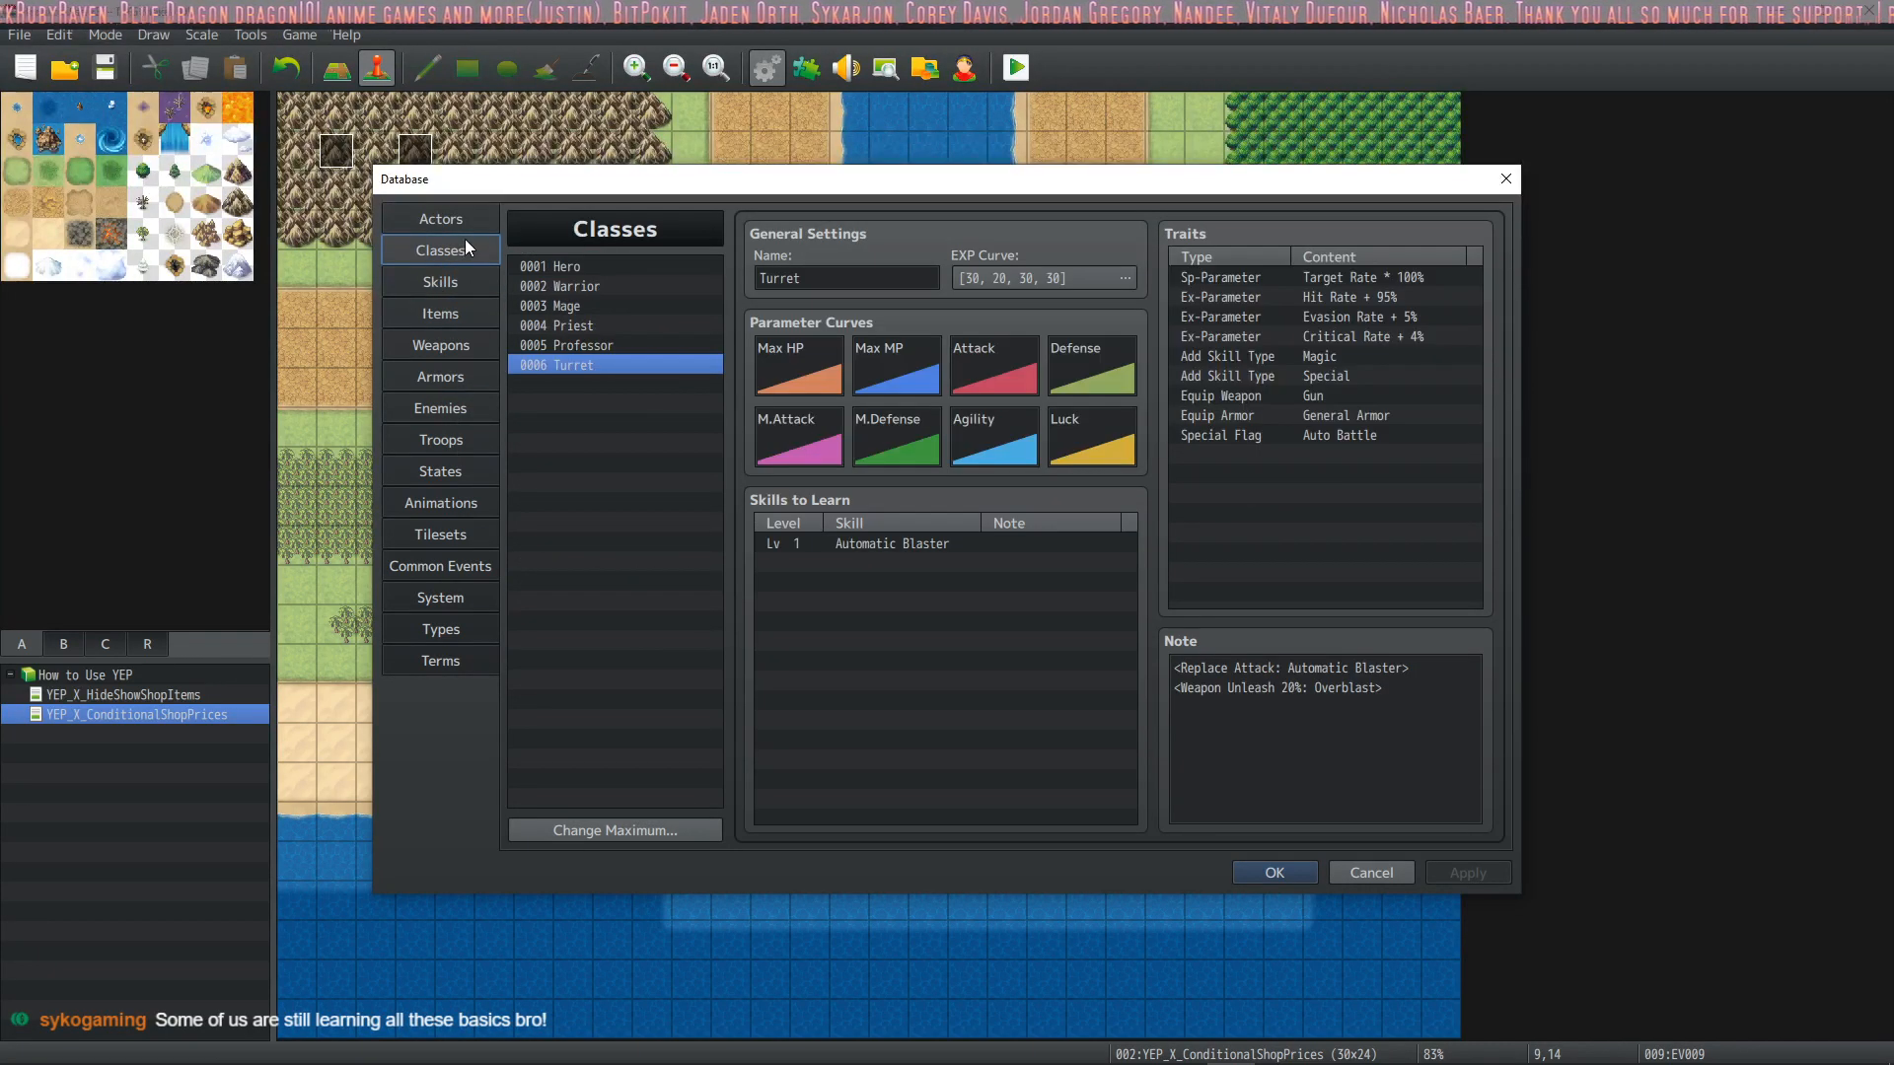
click(472, 224)
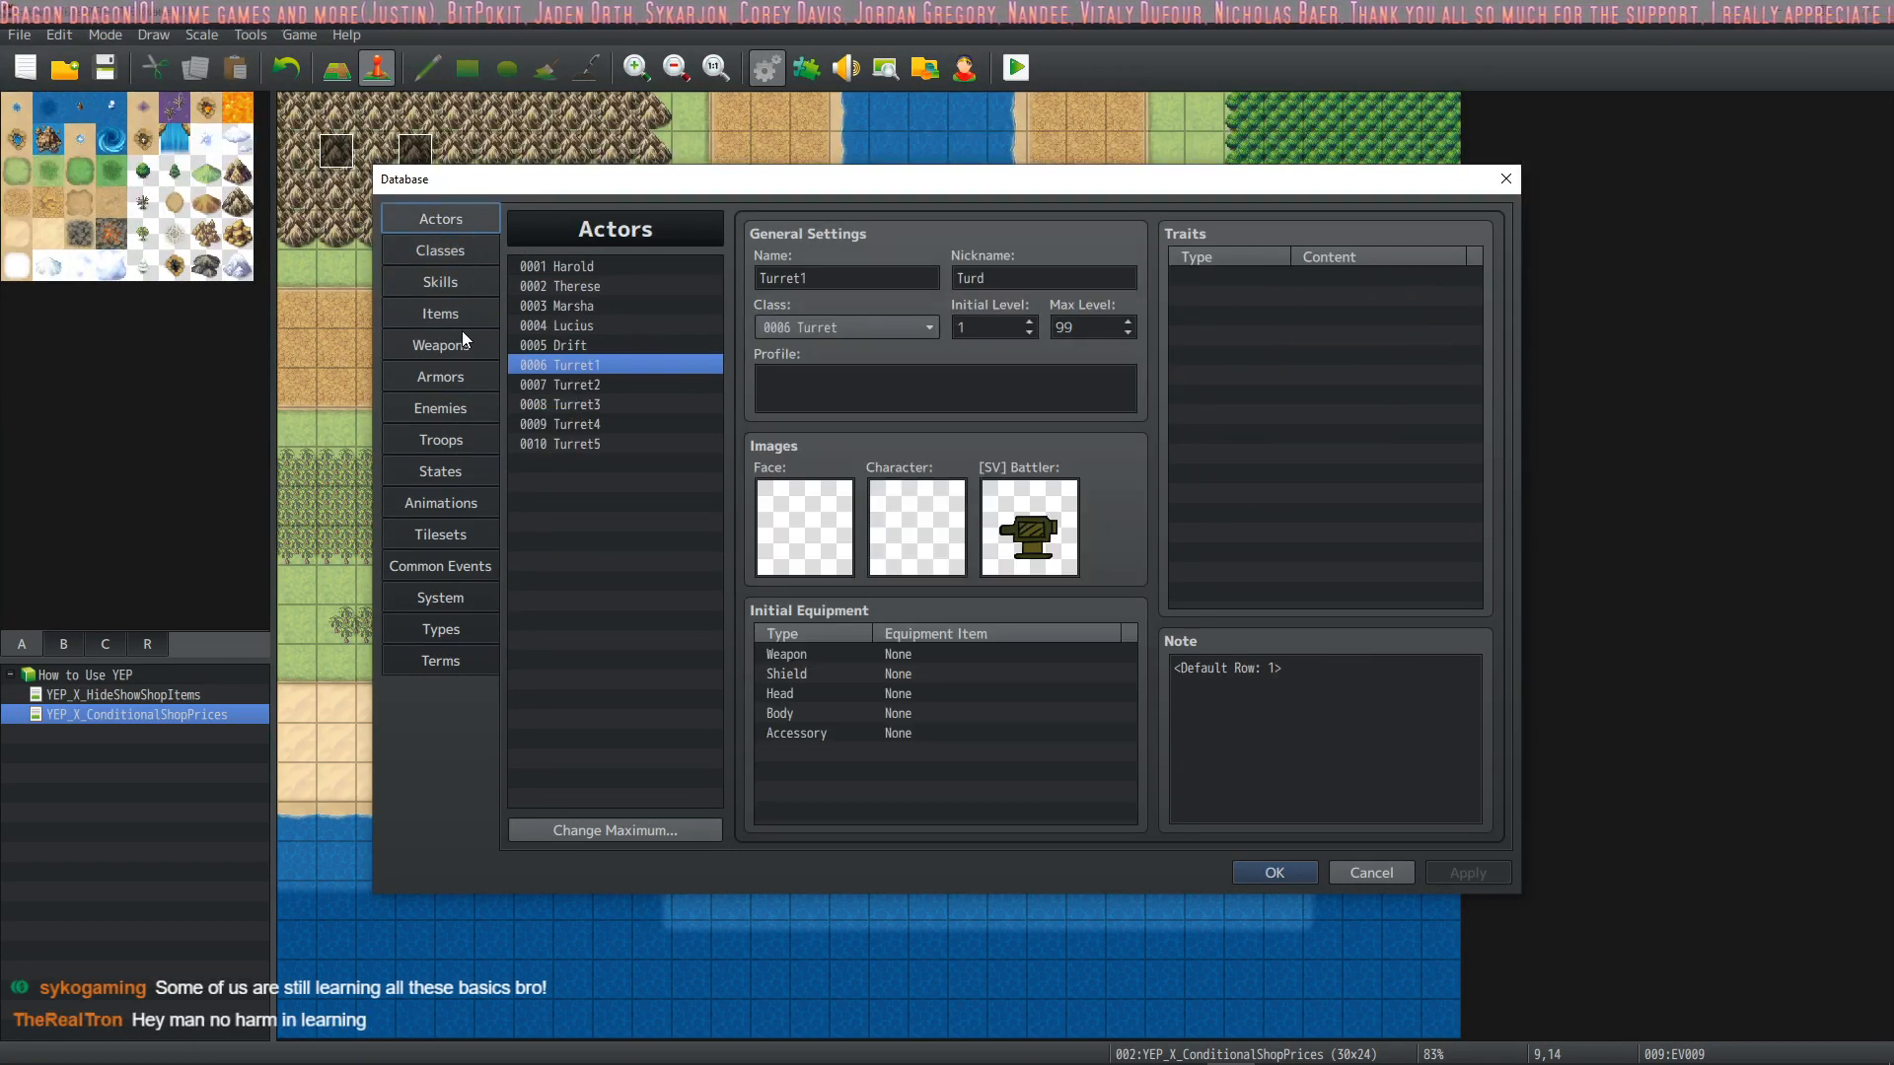
click(576, 265)
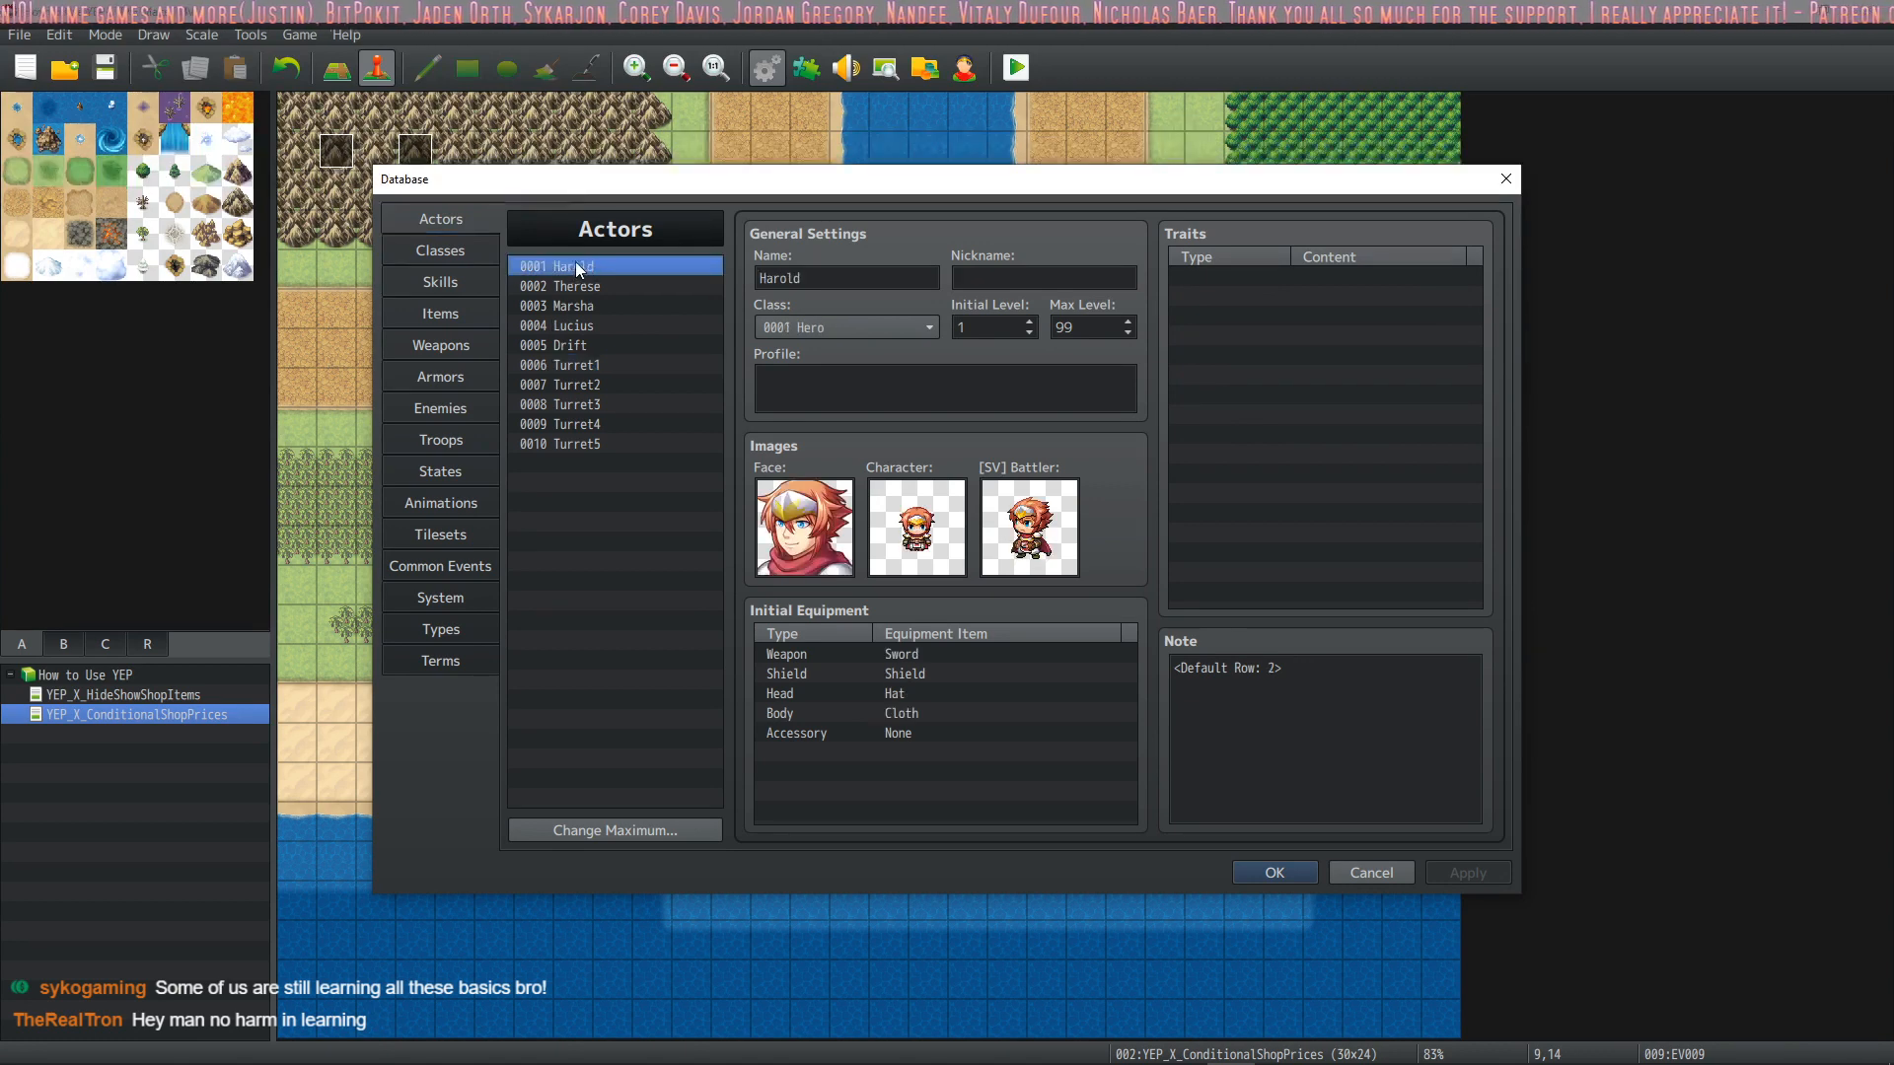
click(464, 248)
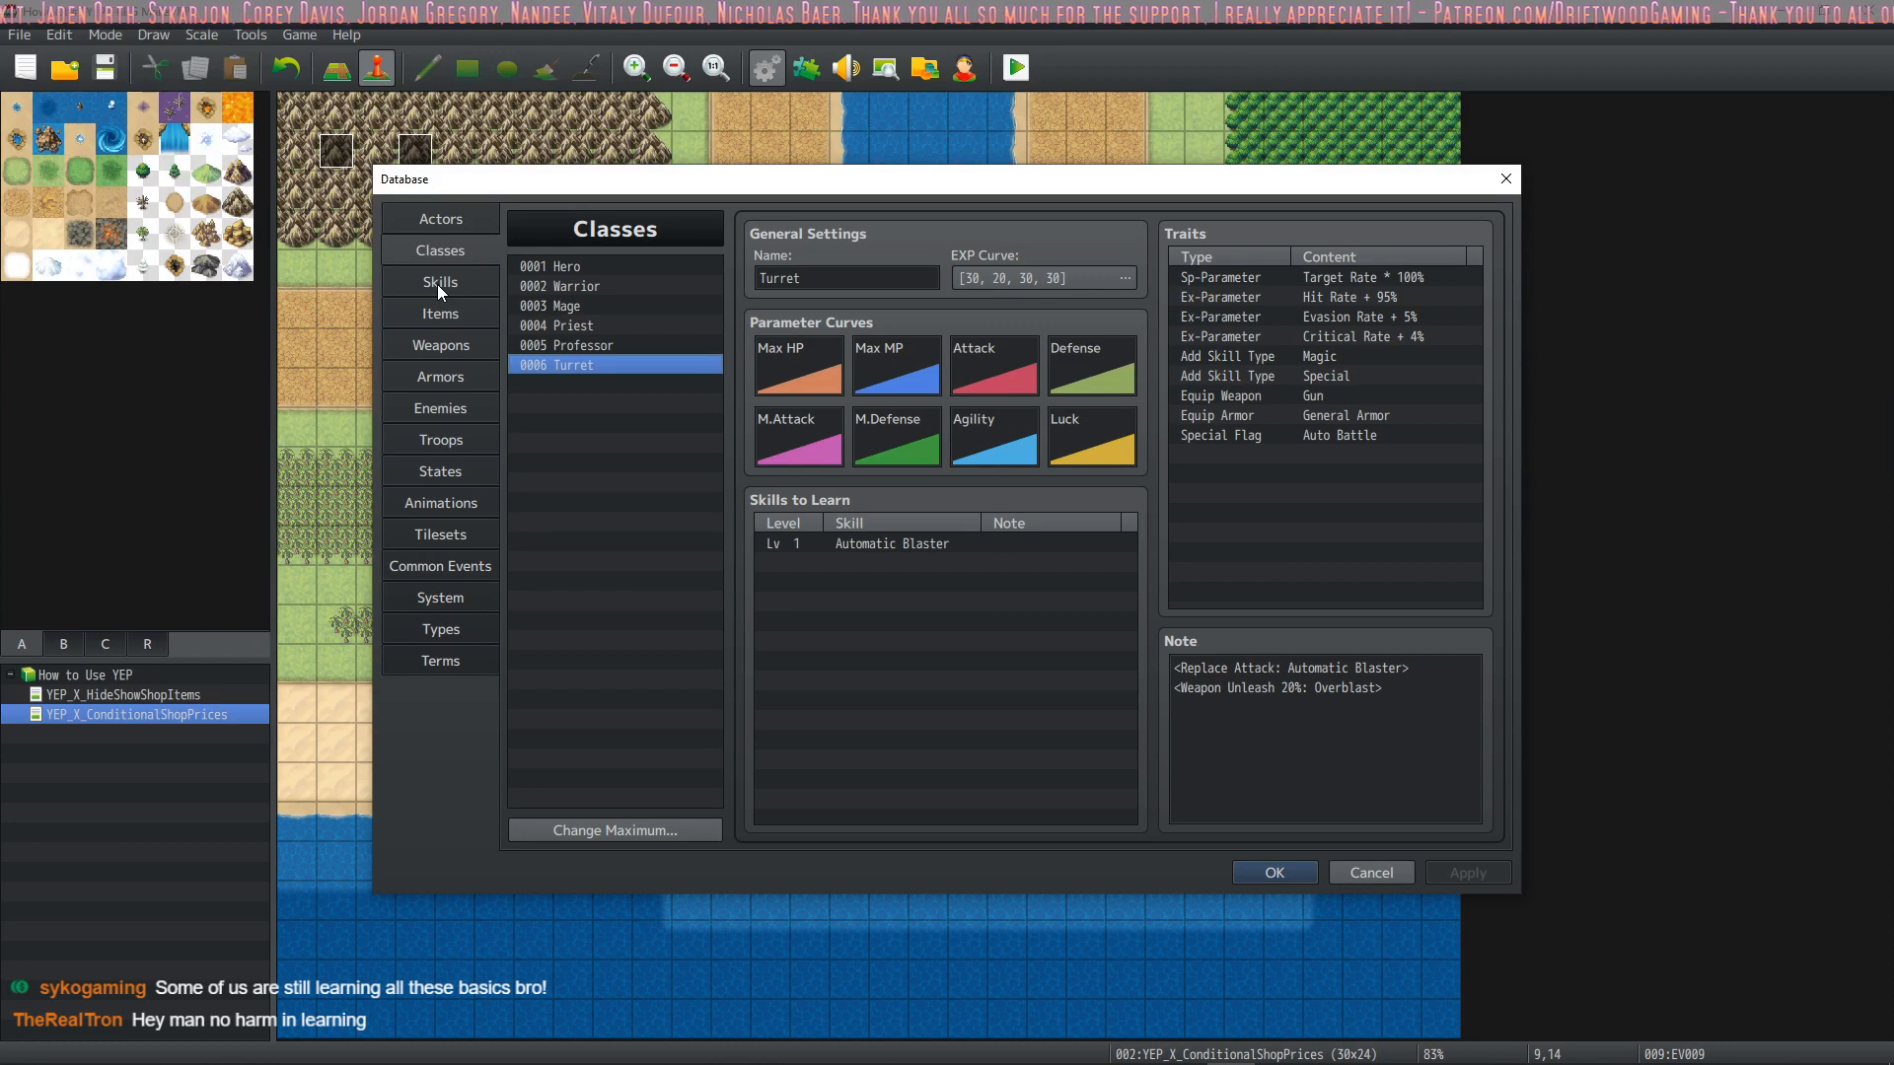
Look through the database's skills, items, weapons, armors, enemies, troops and states, ending on the Bat*2 troop
click(439, 287)
click(447, 314)
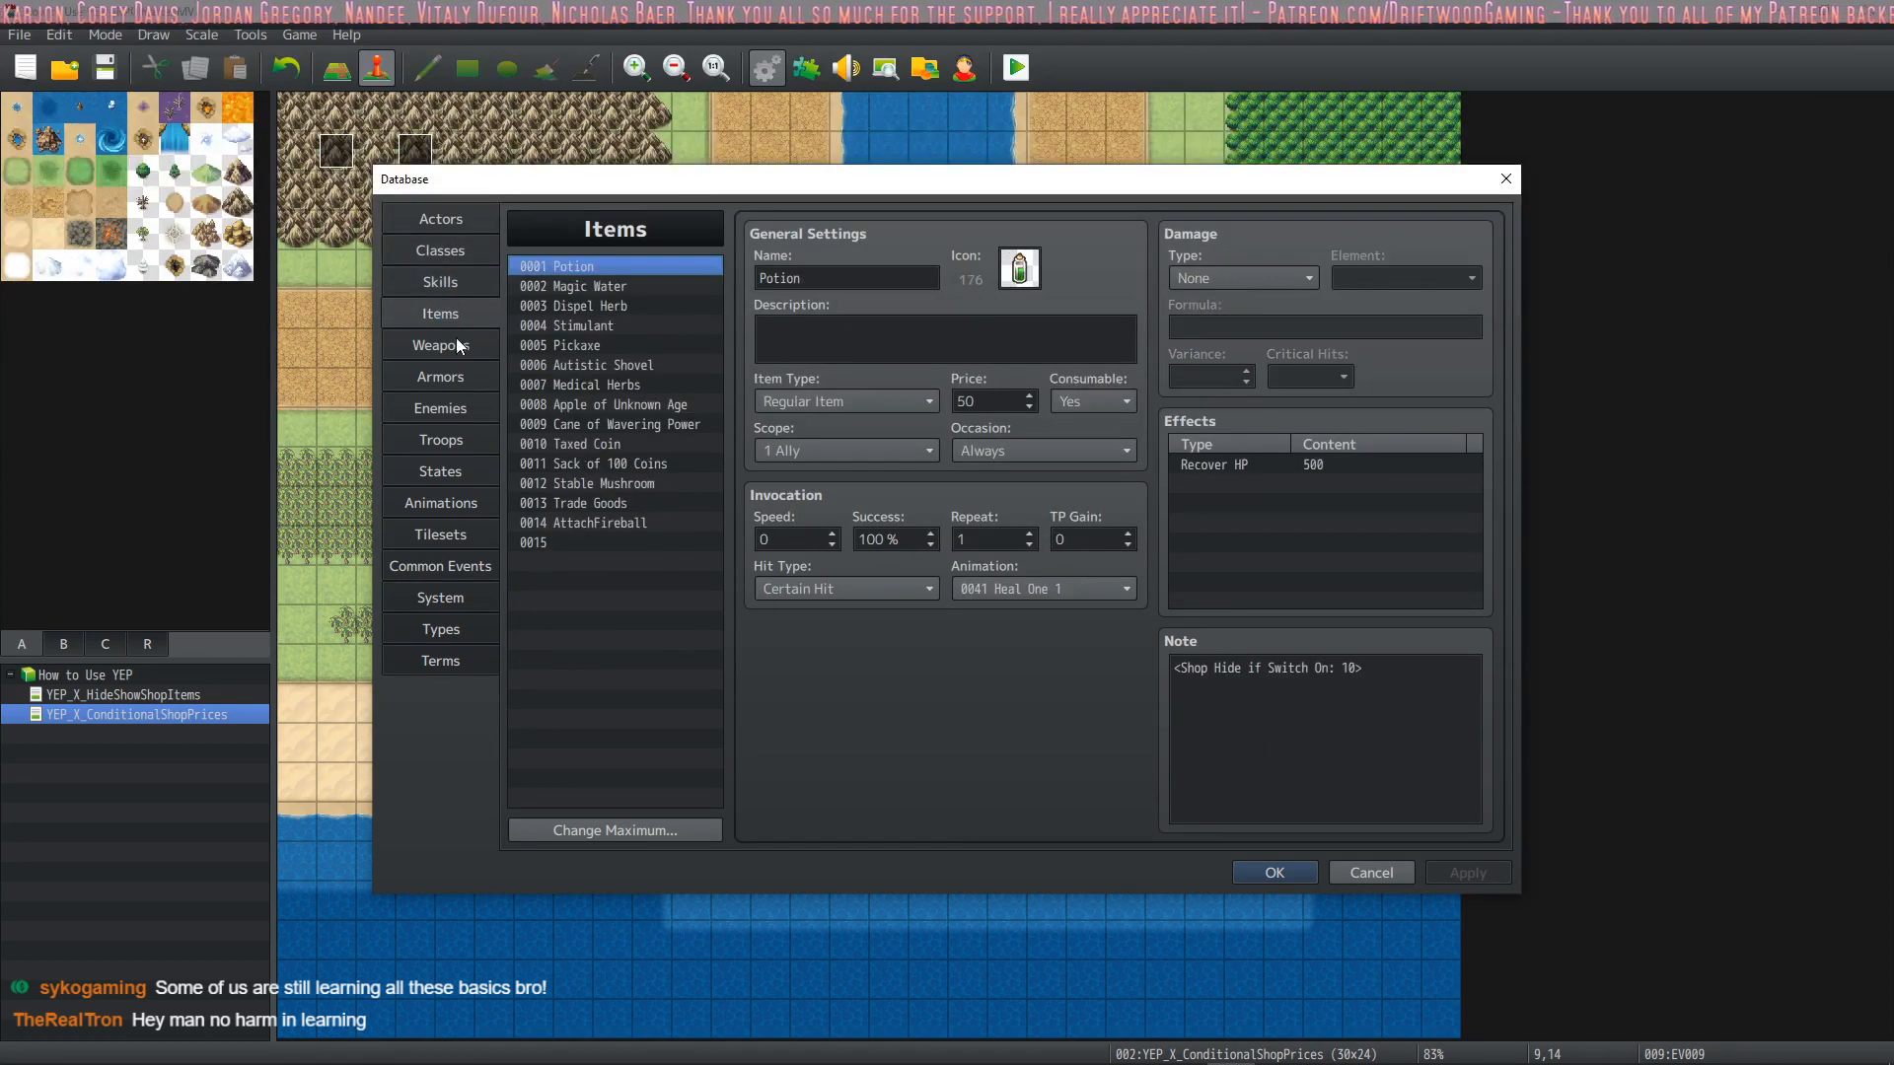
click(450, 348)
click(460, 375)
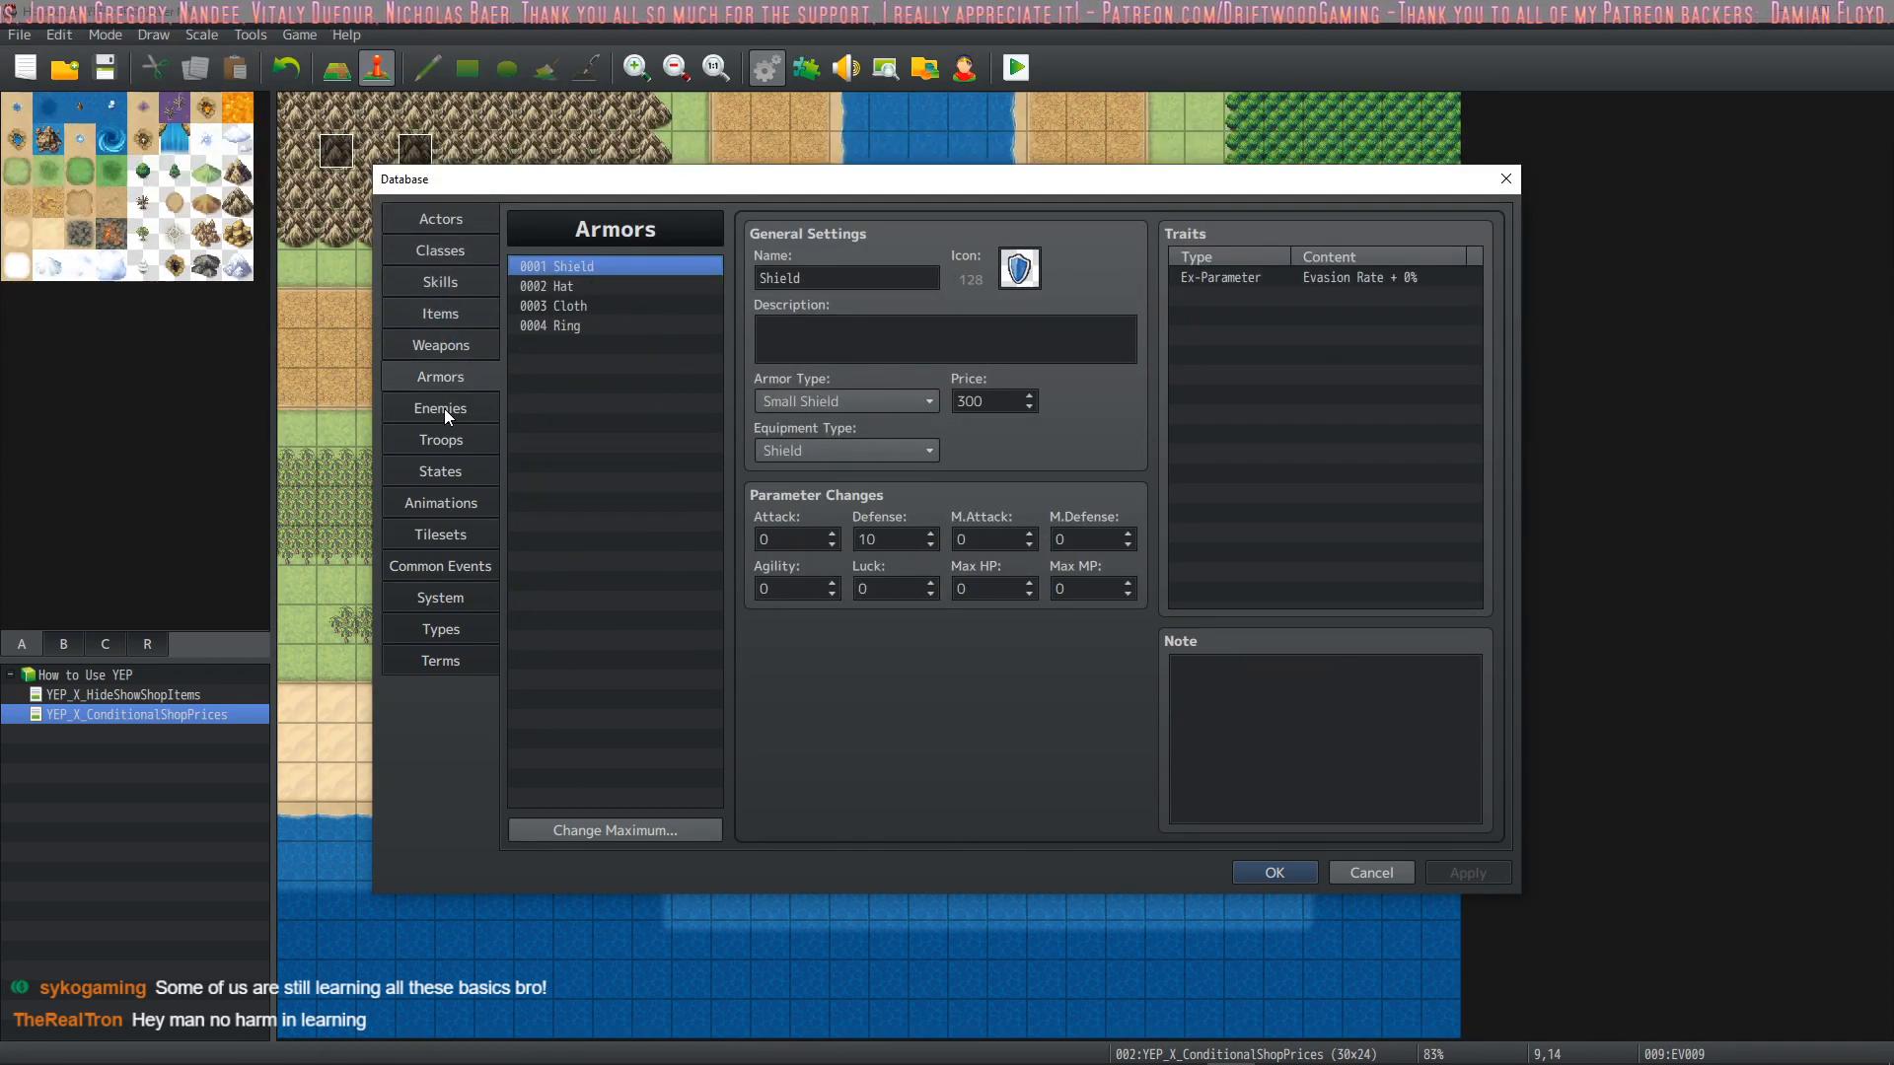
click(444, 409)
click(463, 450)
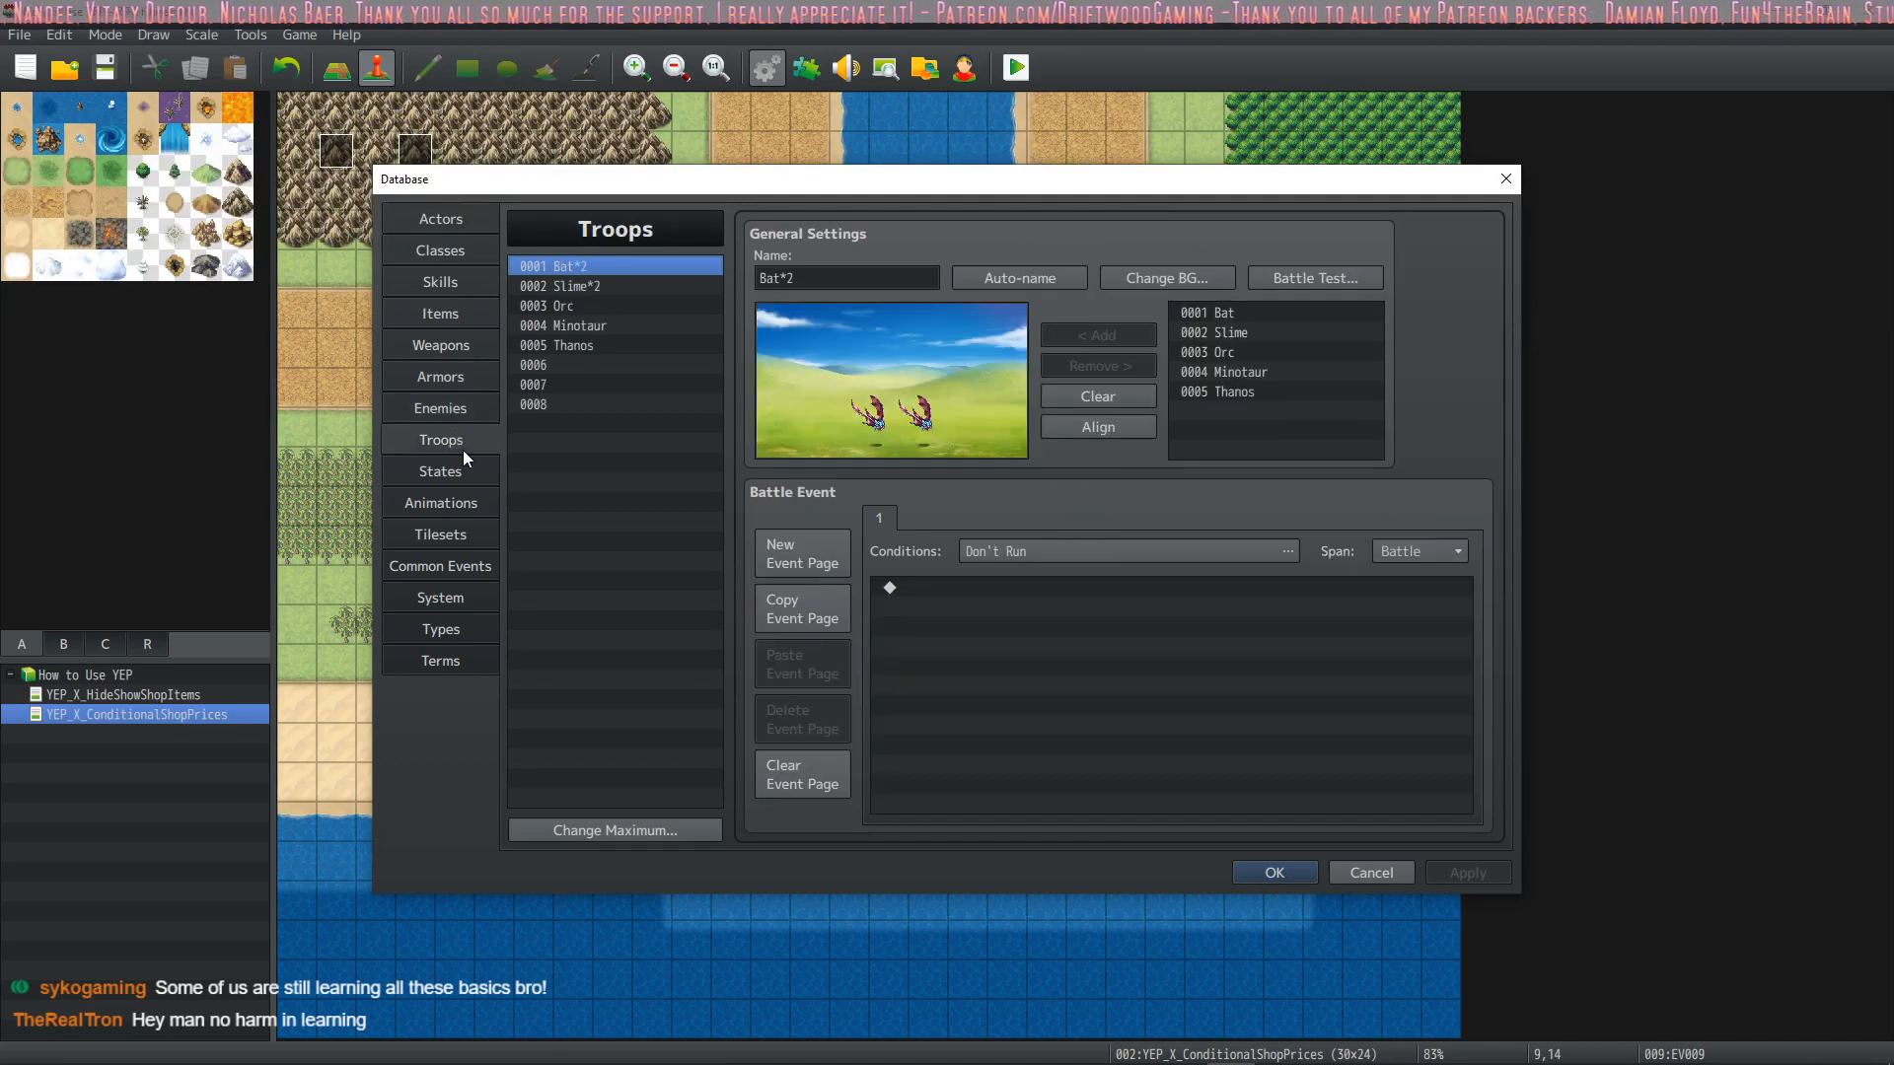
click(444, 475)
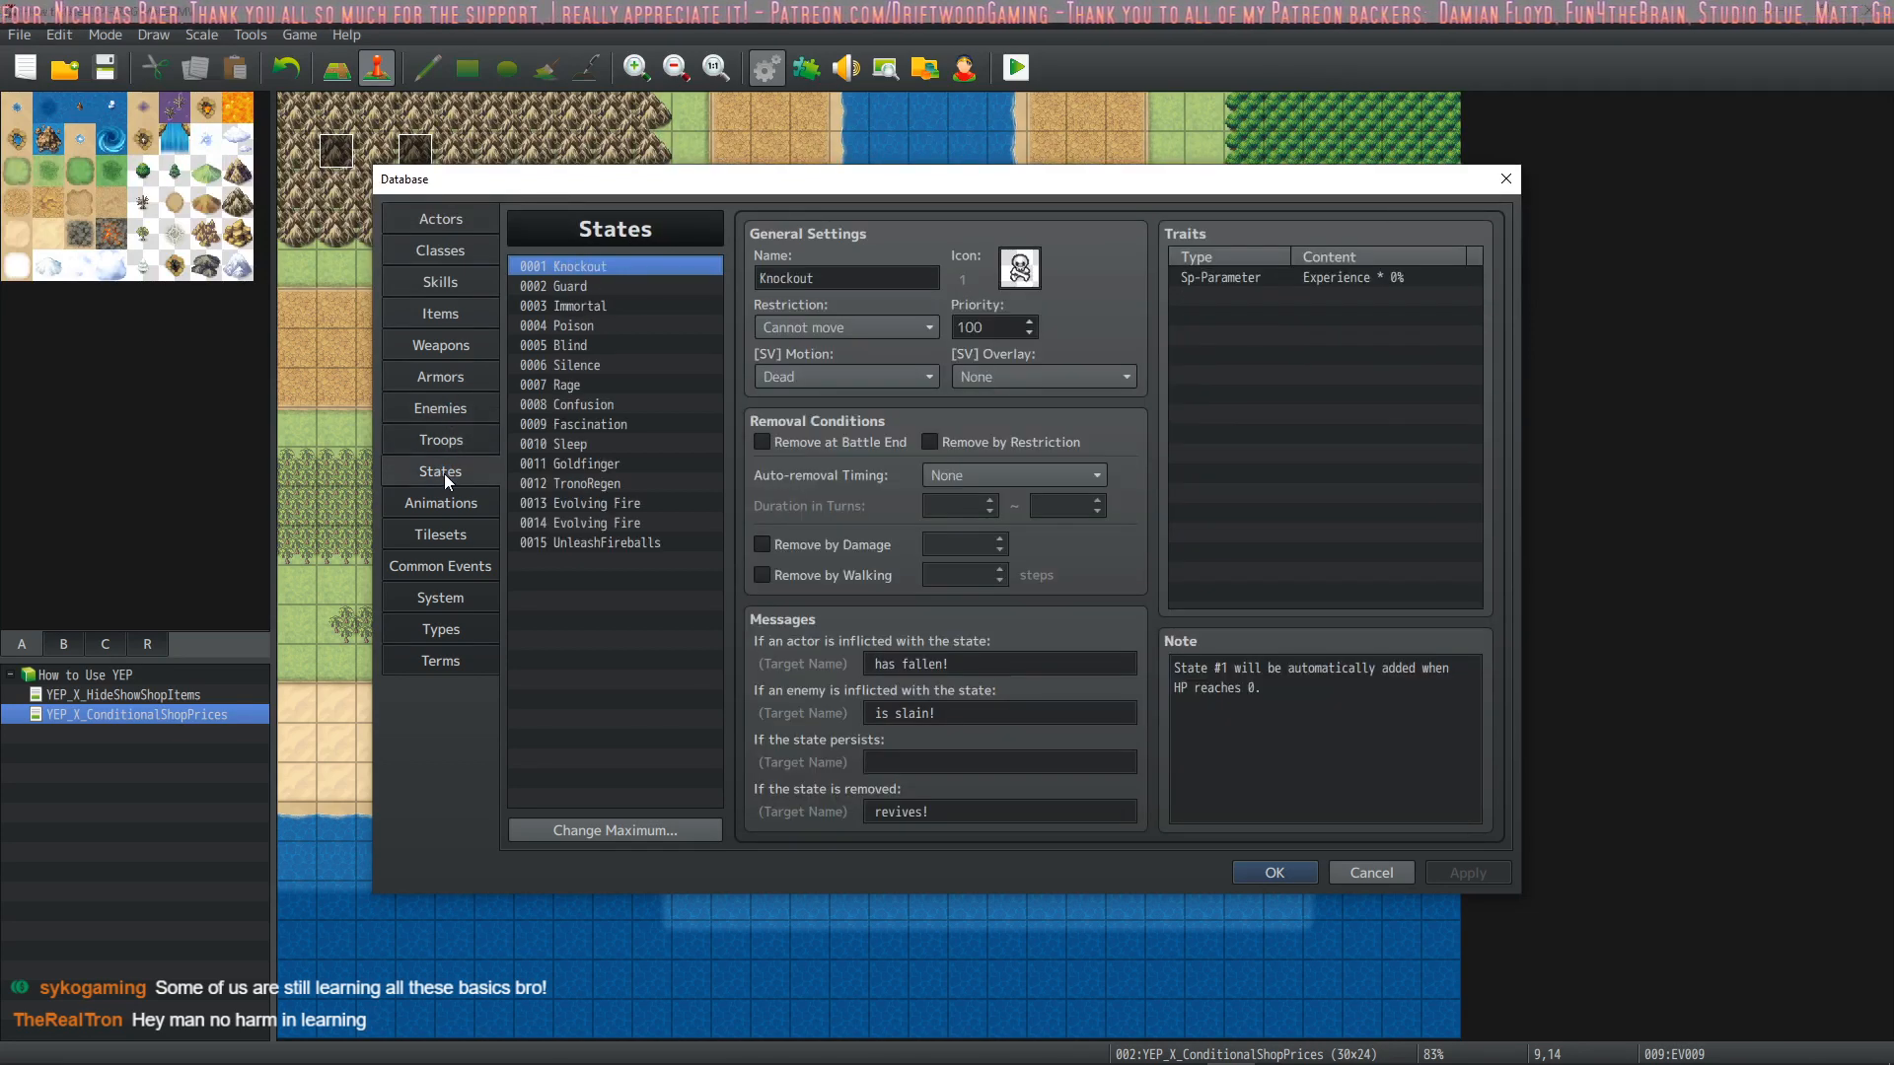
click(434, 495)
click(447, 459)
click(442, 438)
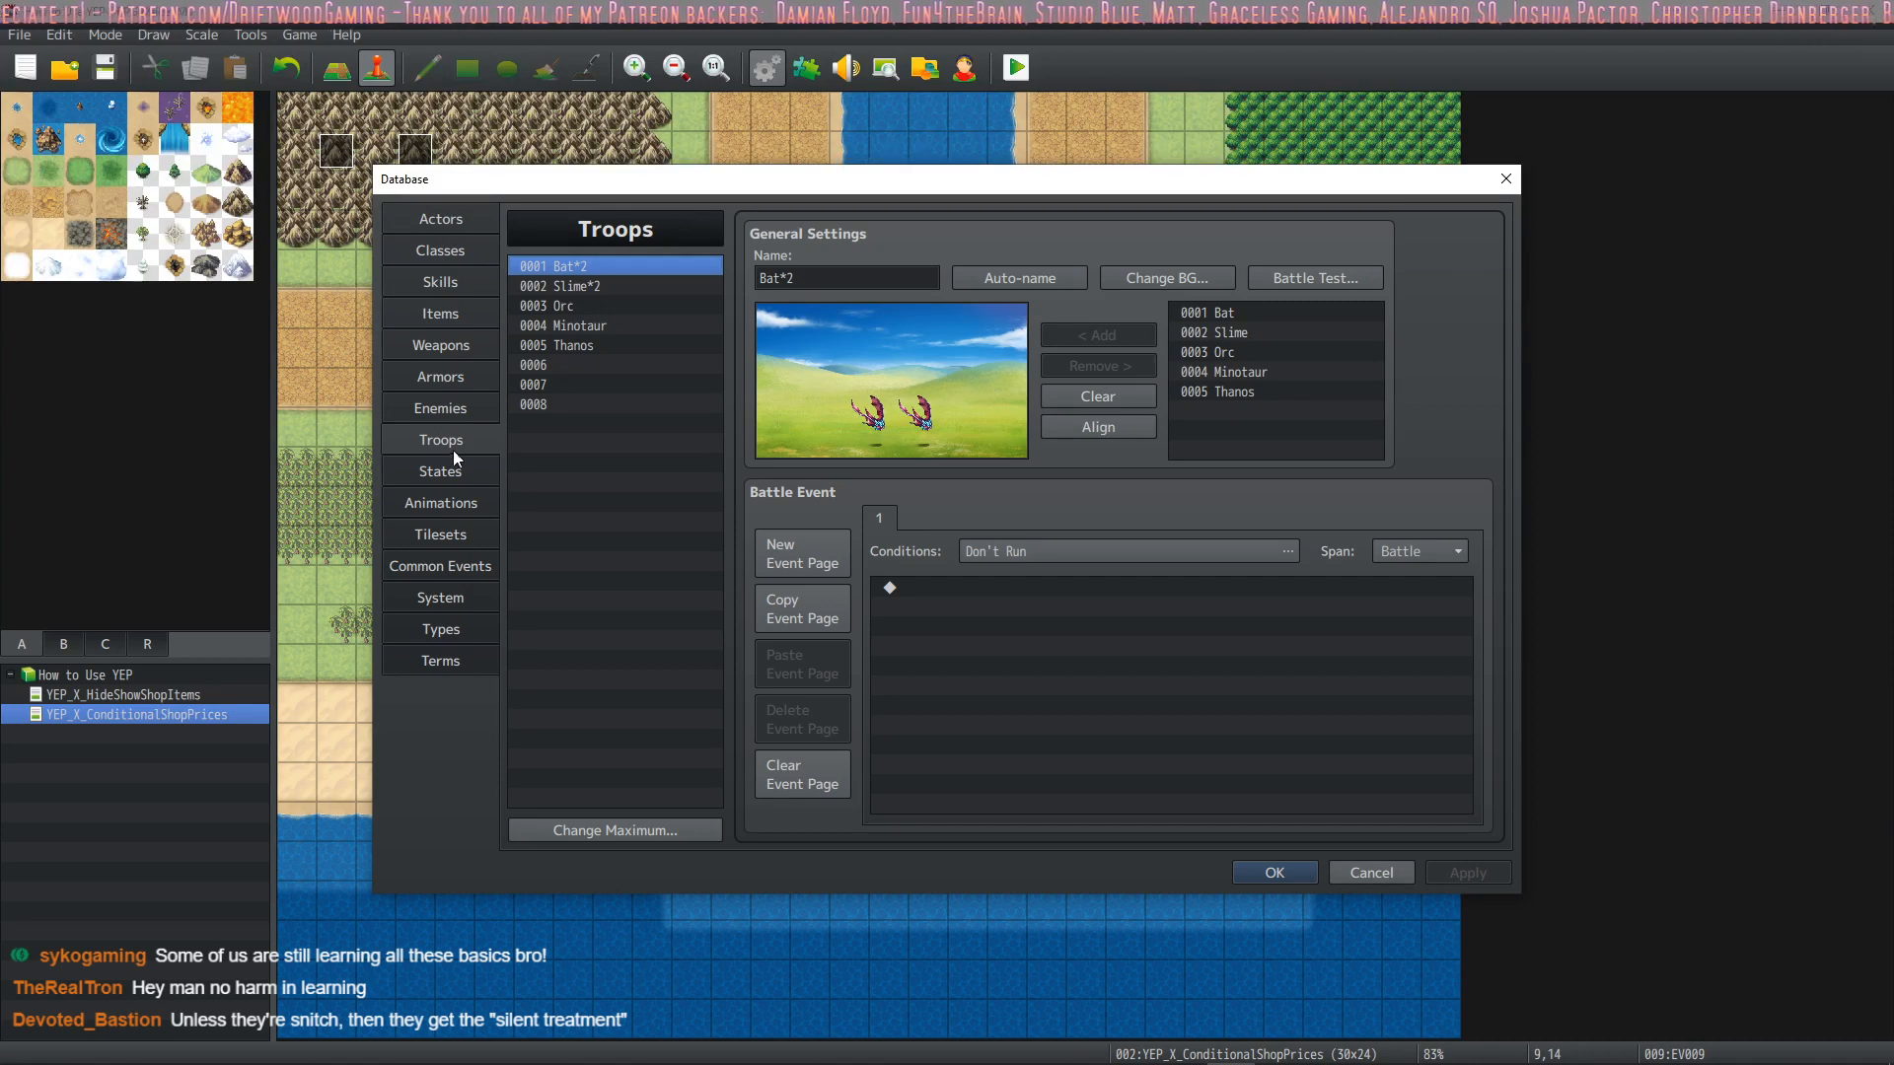
Look back through the database's enemies, armors, weapons, items, skills, classes and actors, then close the database
click(446, 415)
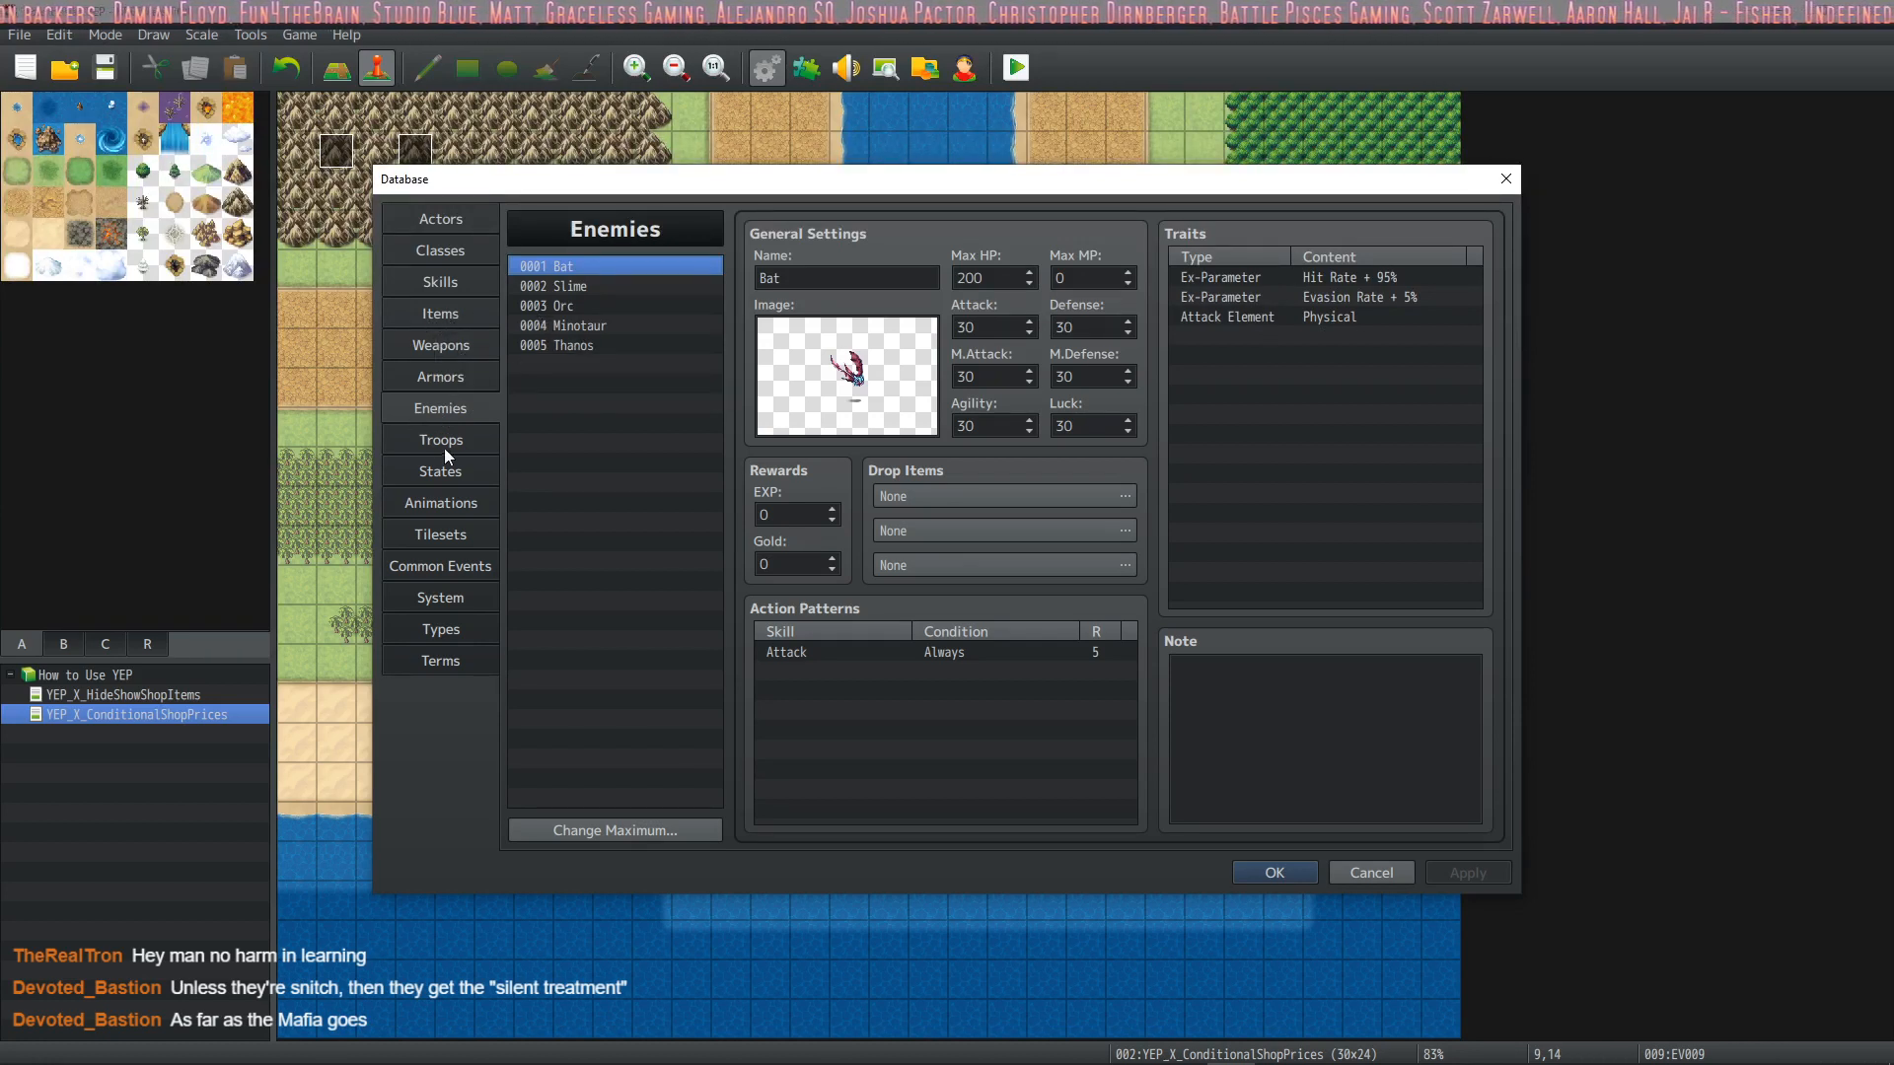
click(464, 376)
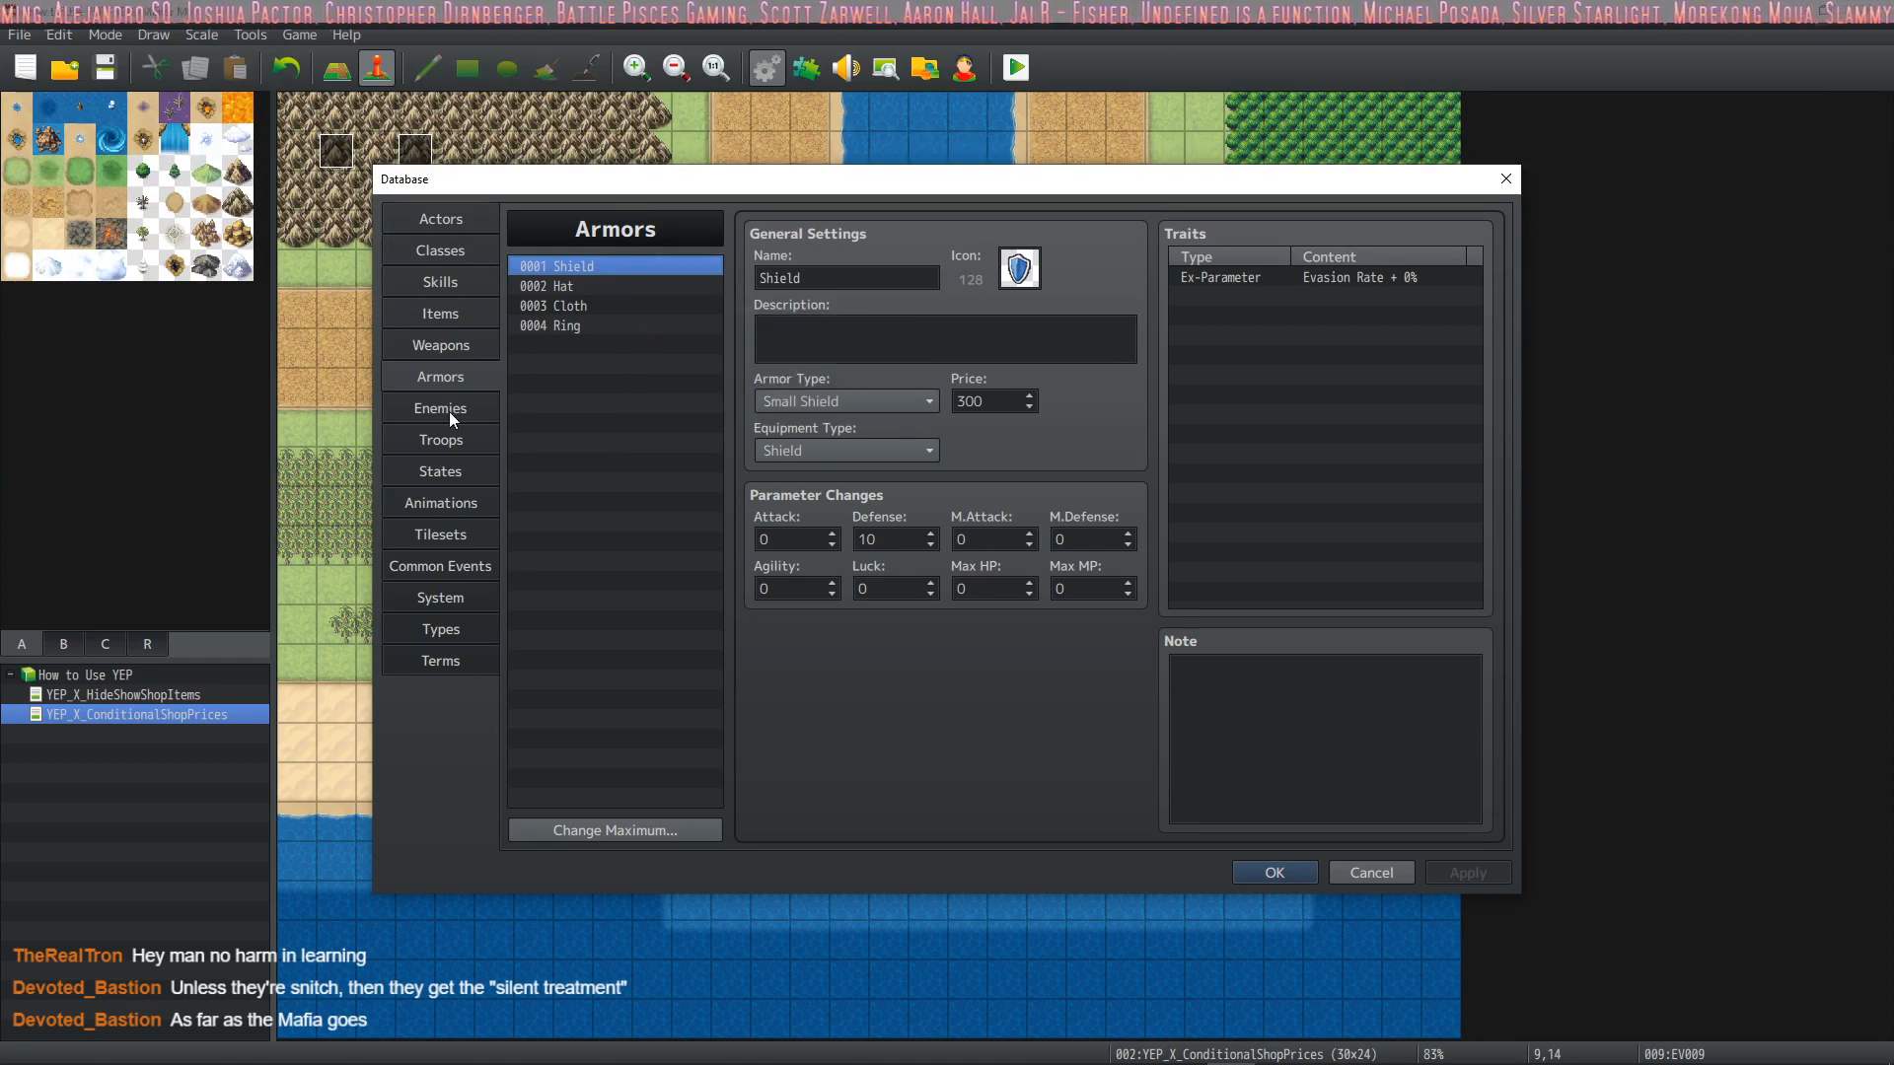
click(462, 351)
click(471, 322)
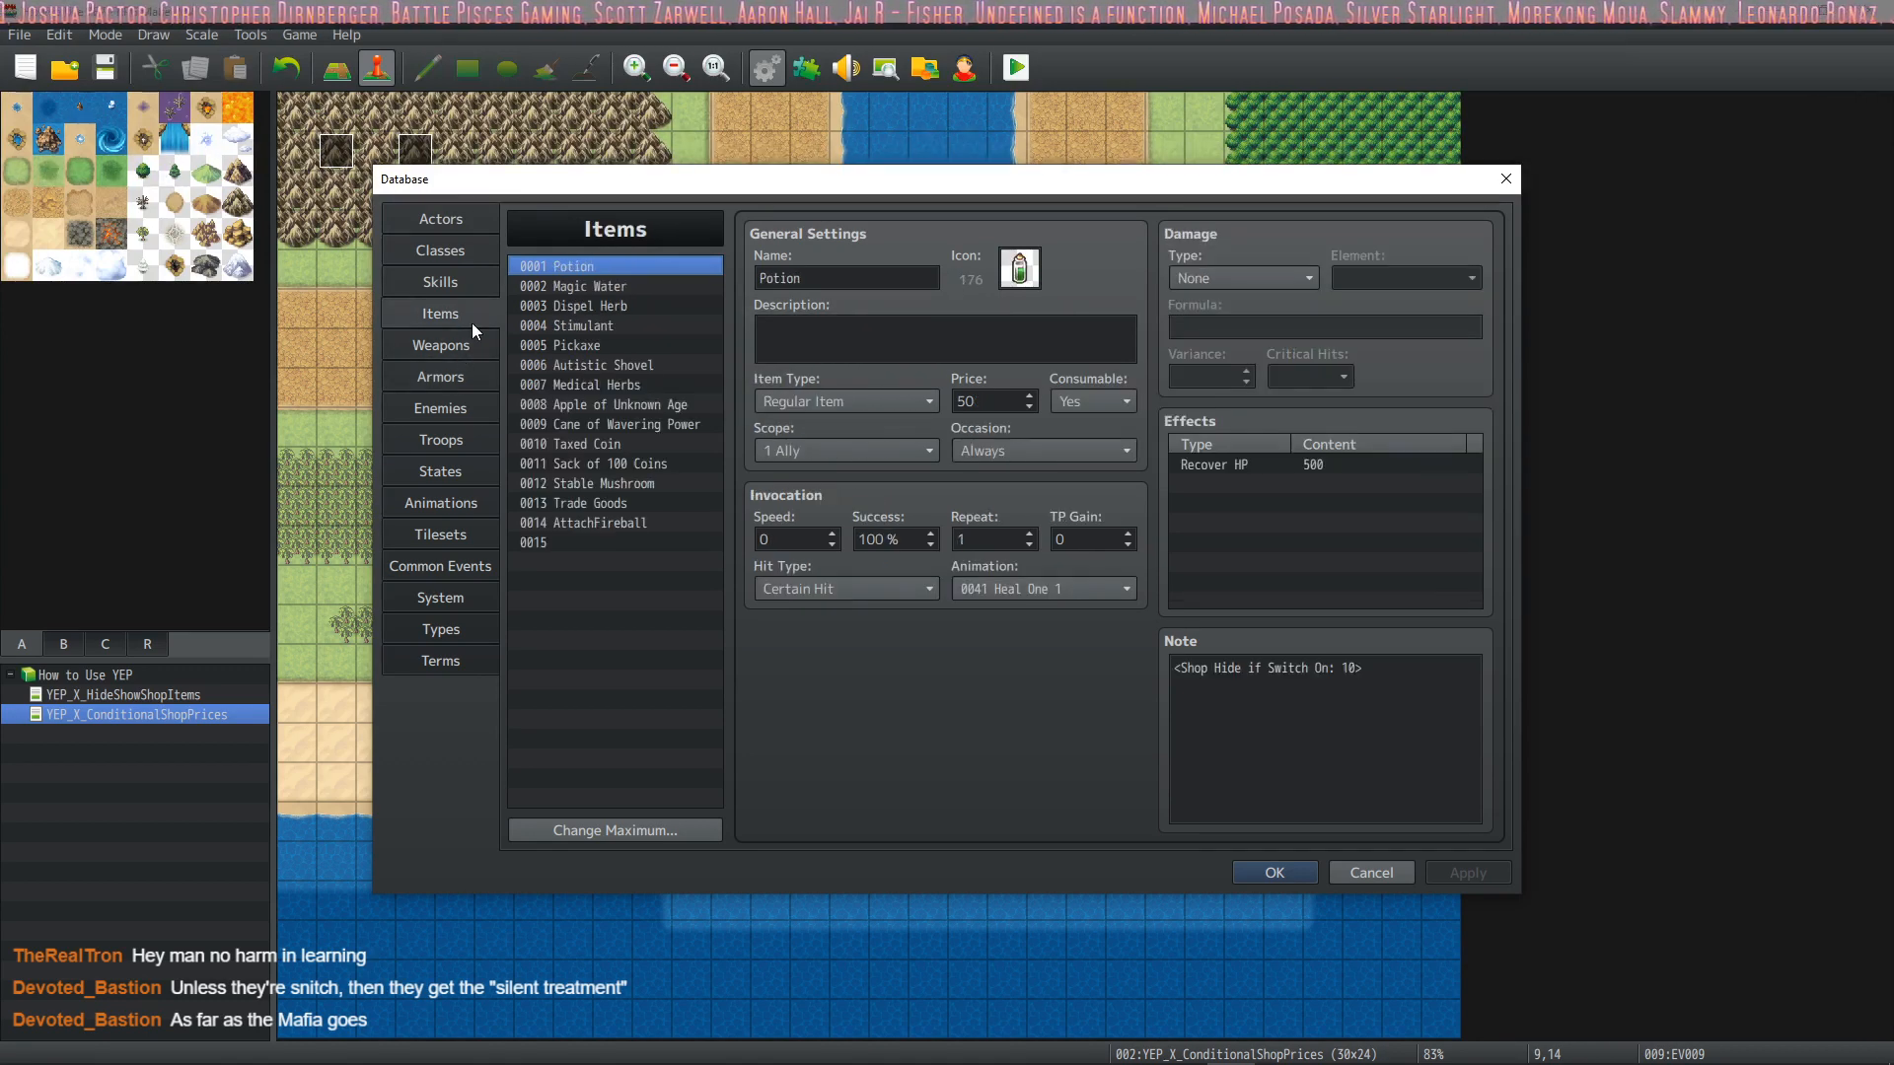
click(456, 286)
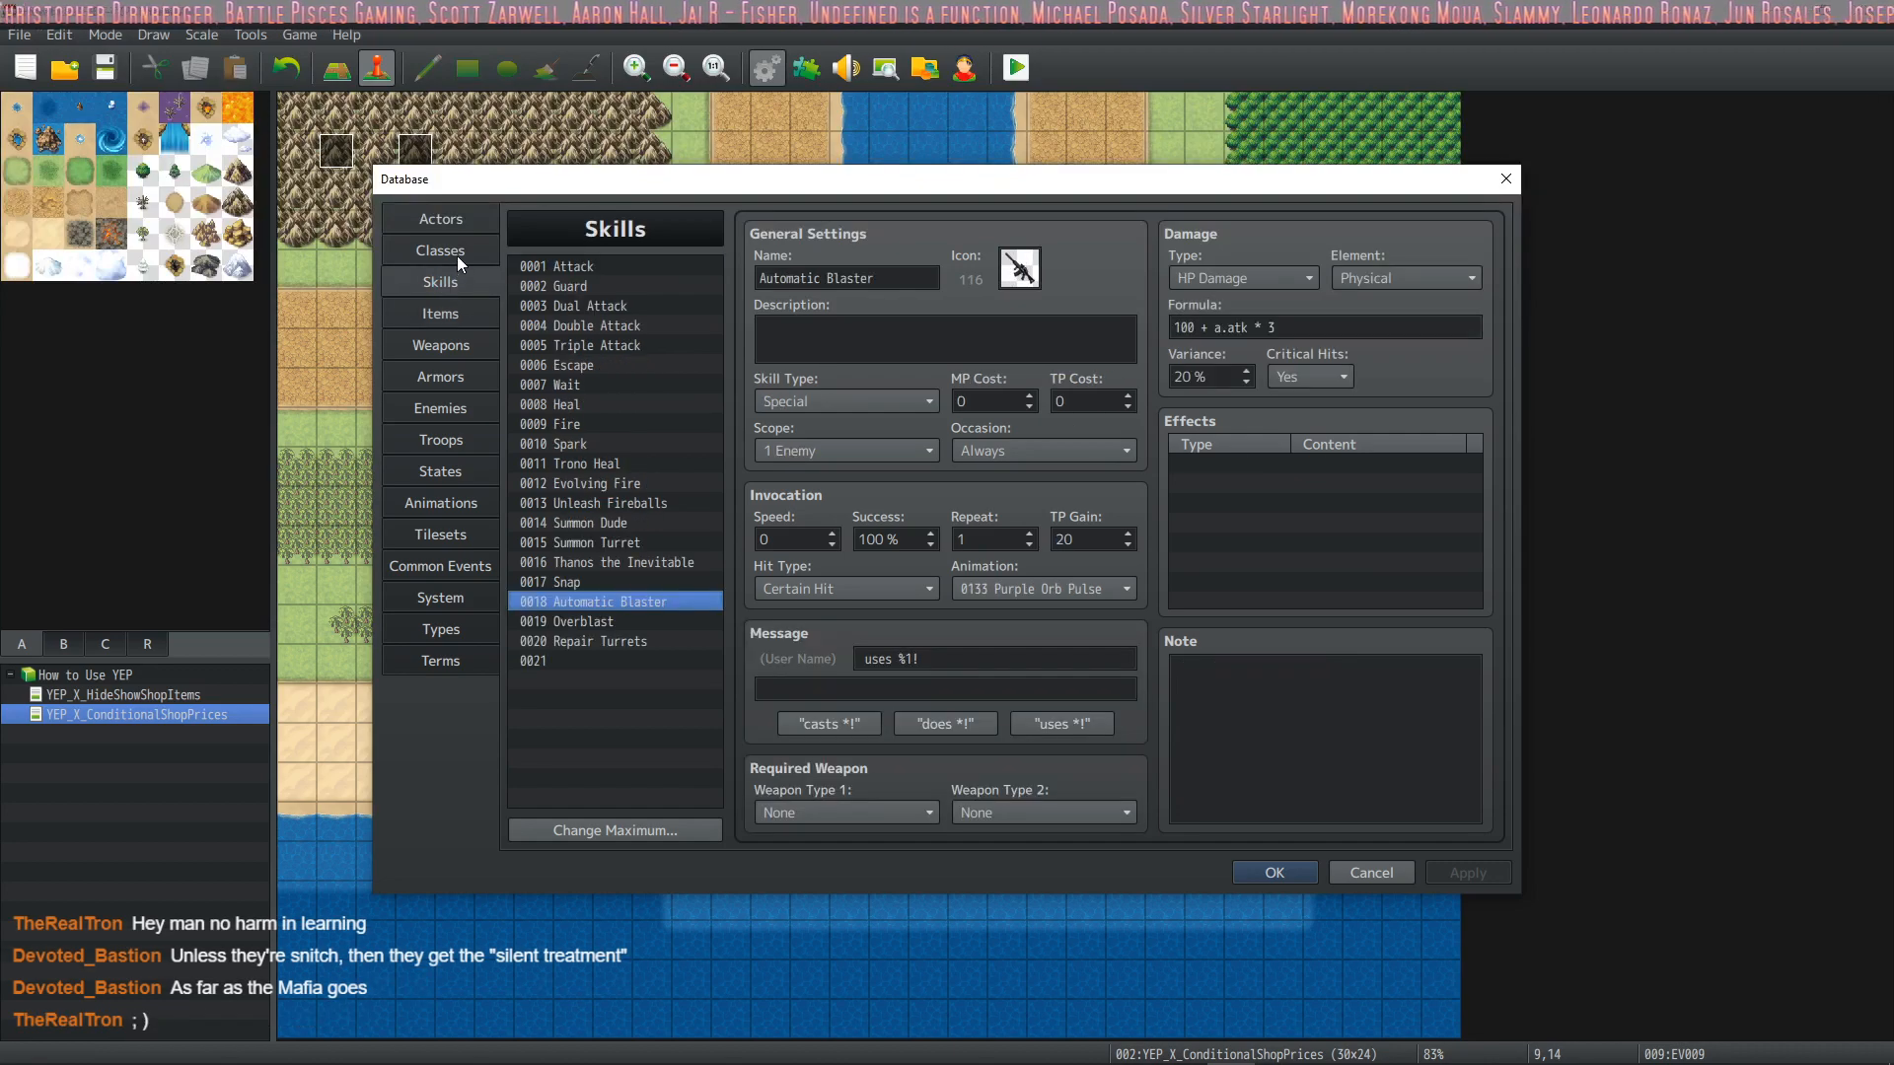
mouse_move(716, 197)
mouse_down()
mouse_move(597, 683)
mouse_move(706, 210)
mouse_up()
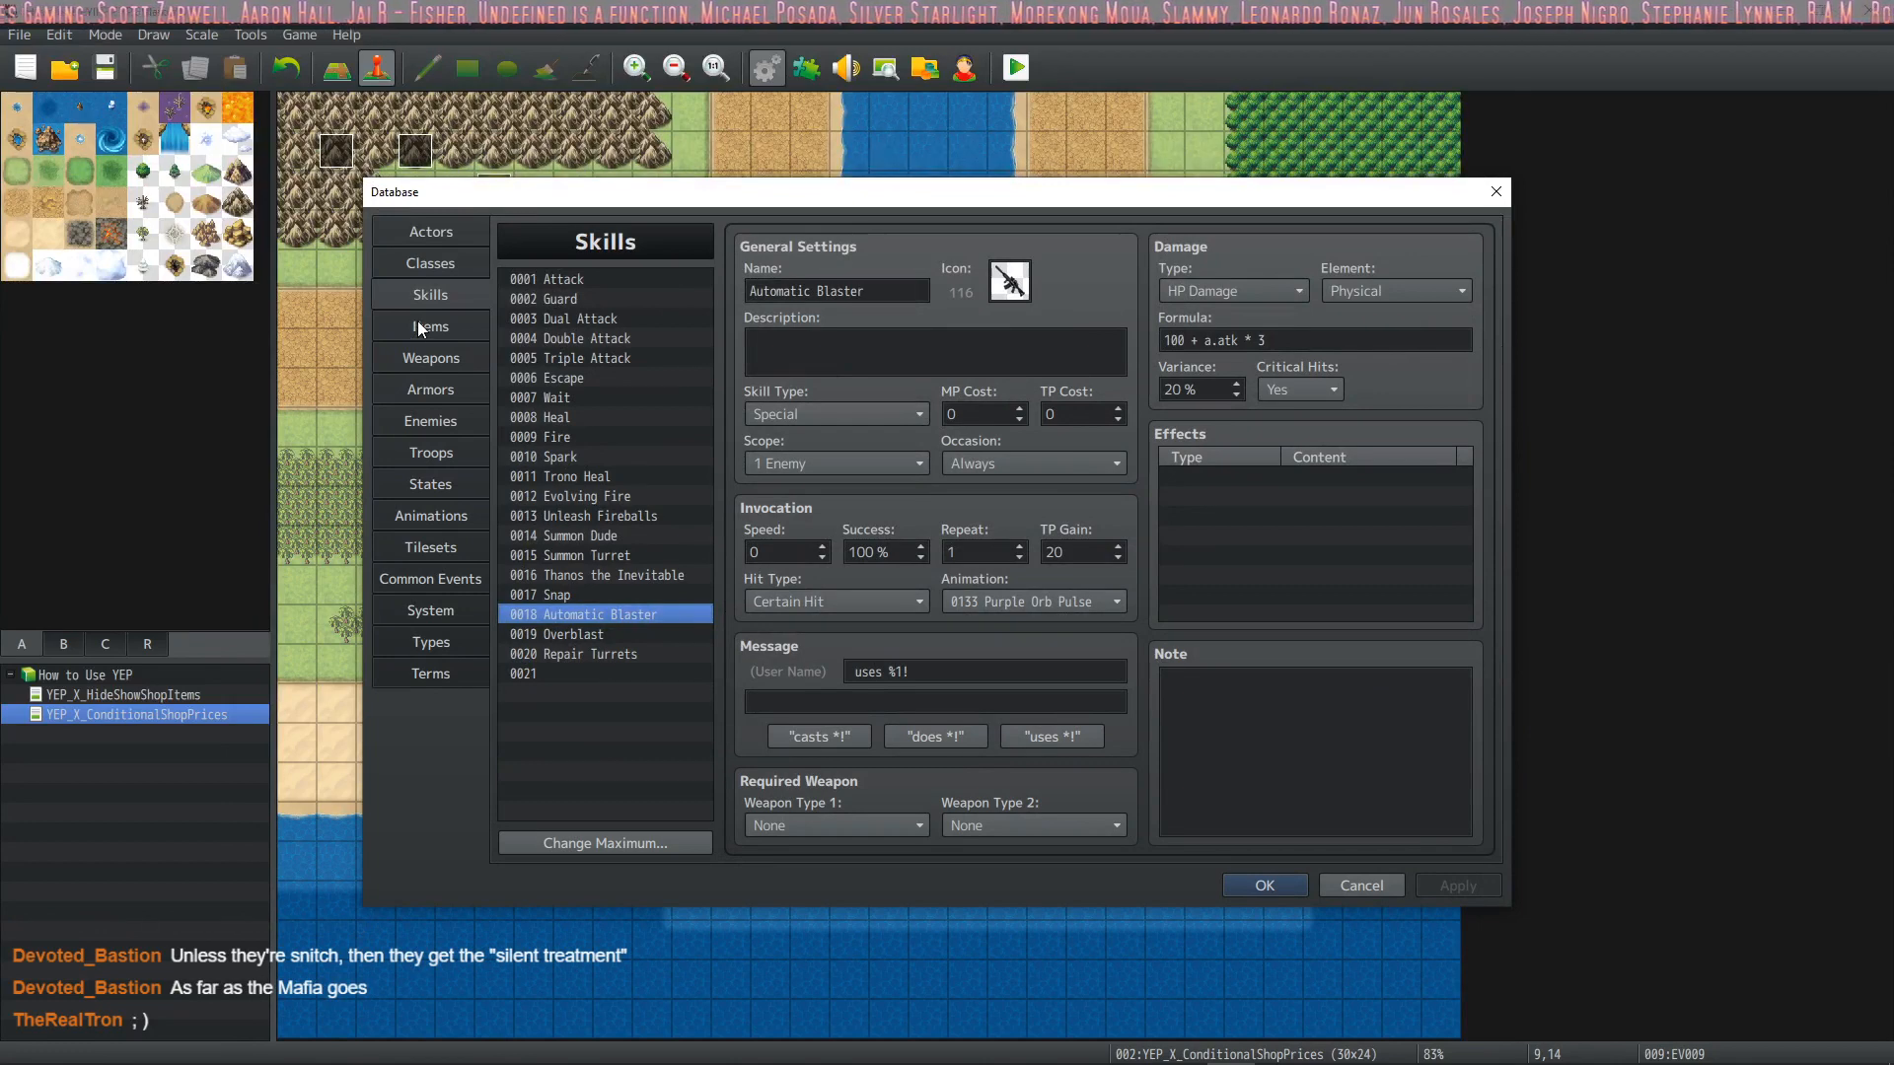
click(418, 268)
click(448, 229)
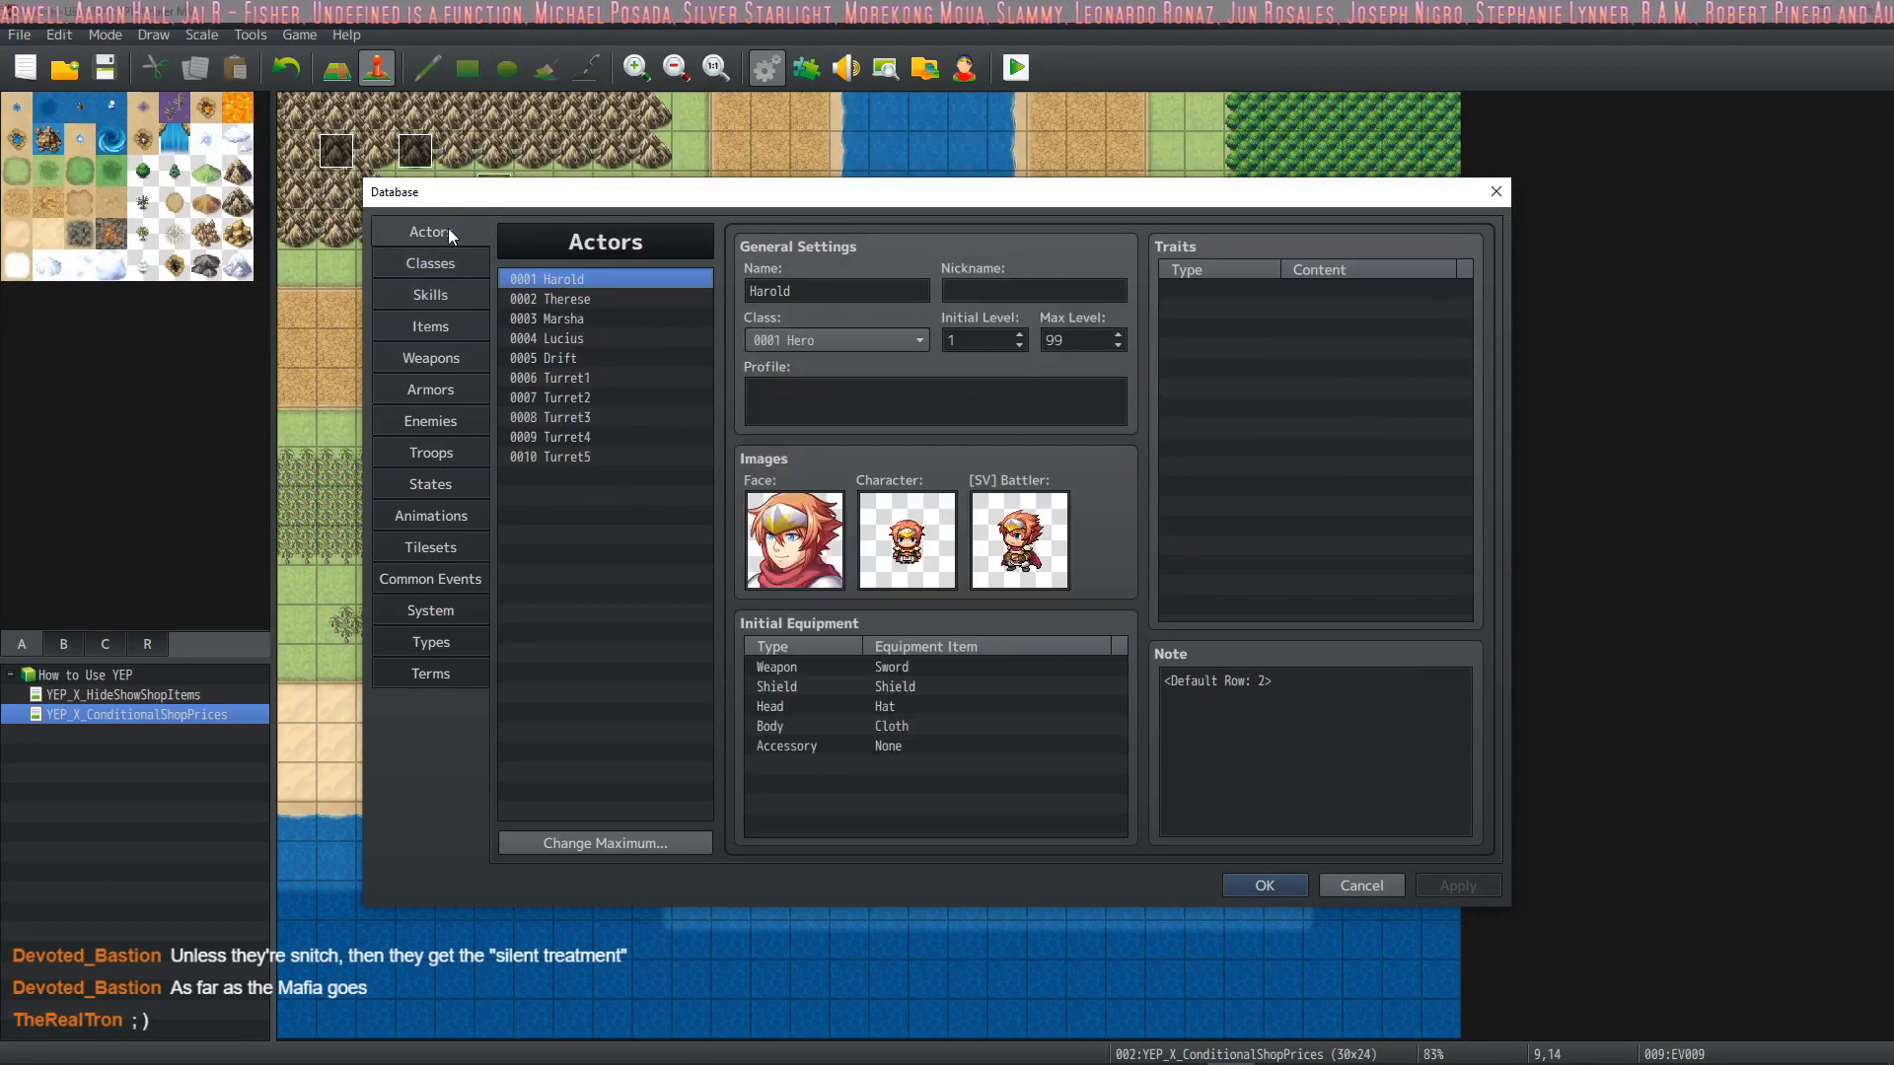
click(1258, 884)
Close the running playtest and set the Bat enemy's EXP reward to 100 in the database
key(ctrl+r)
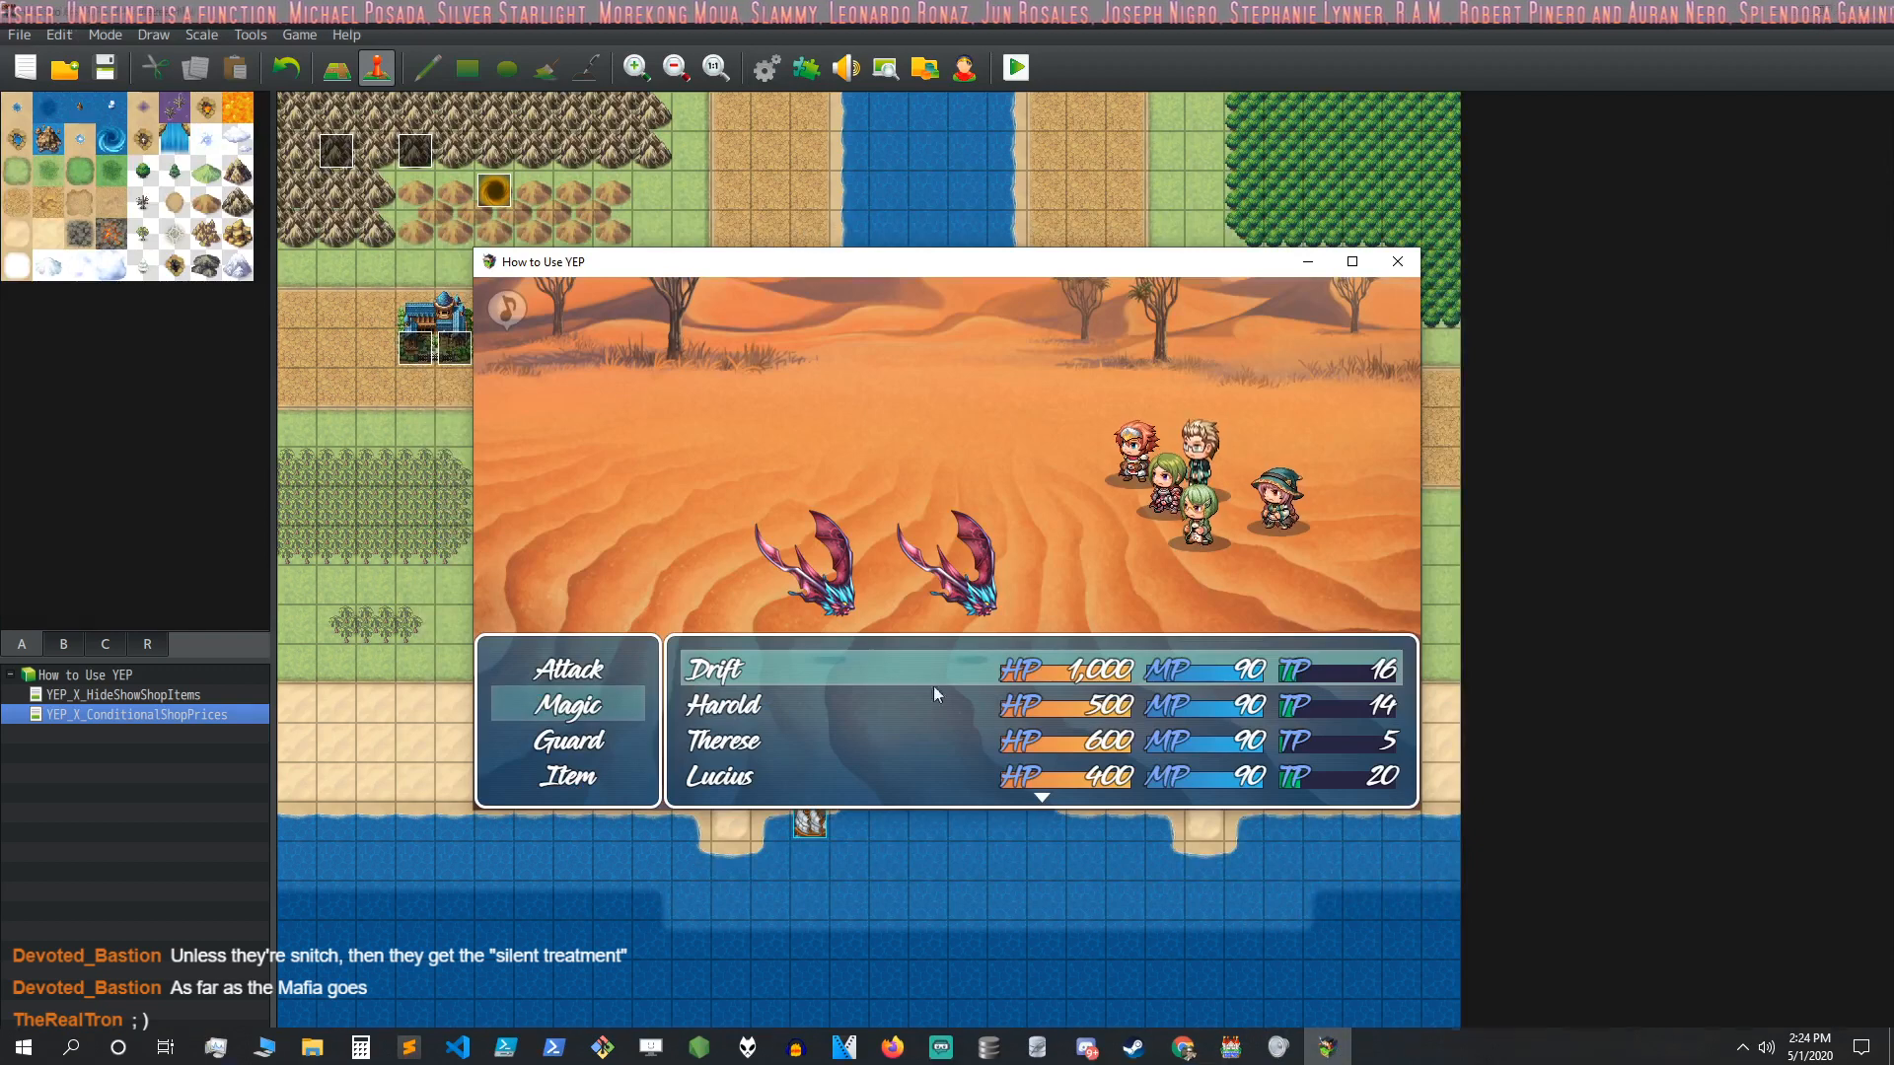
click(1397, 262)
click(768, 67)
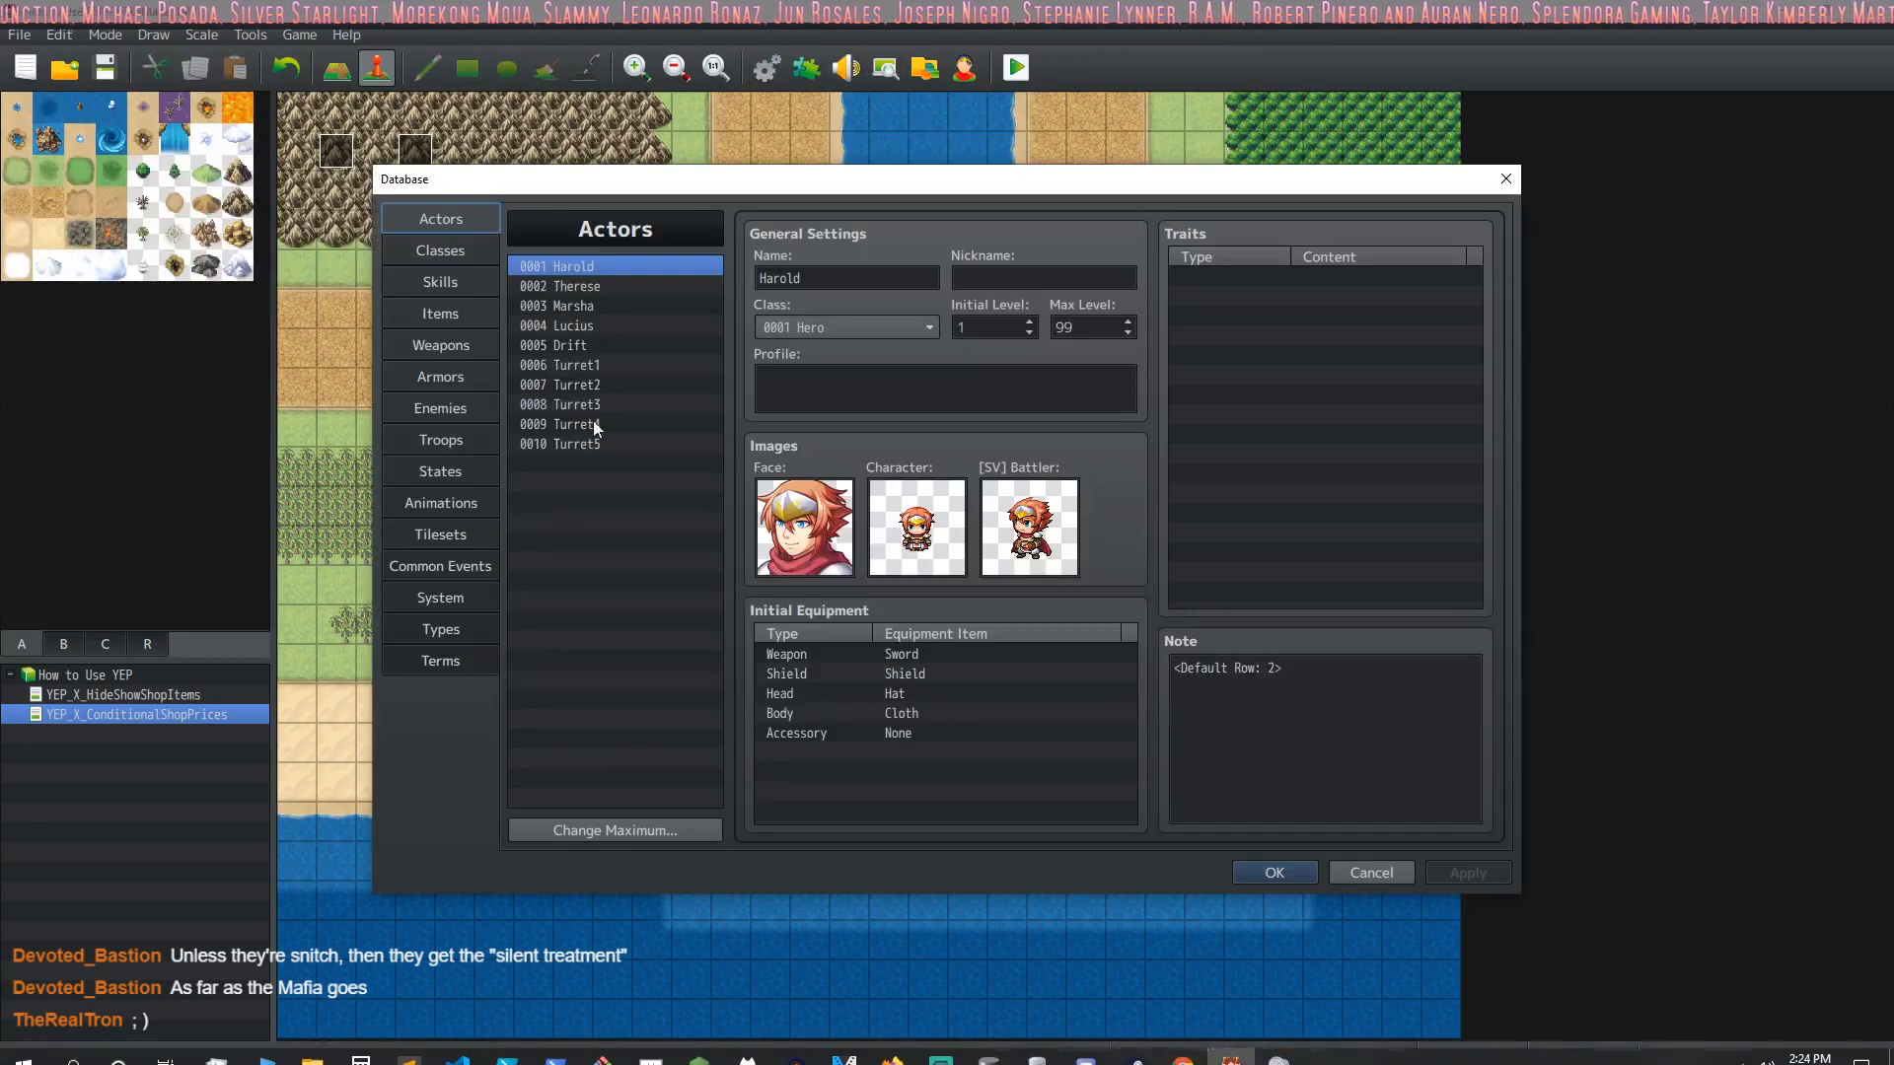
click(433, 281)
click(440, 406)
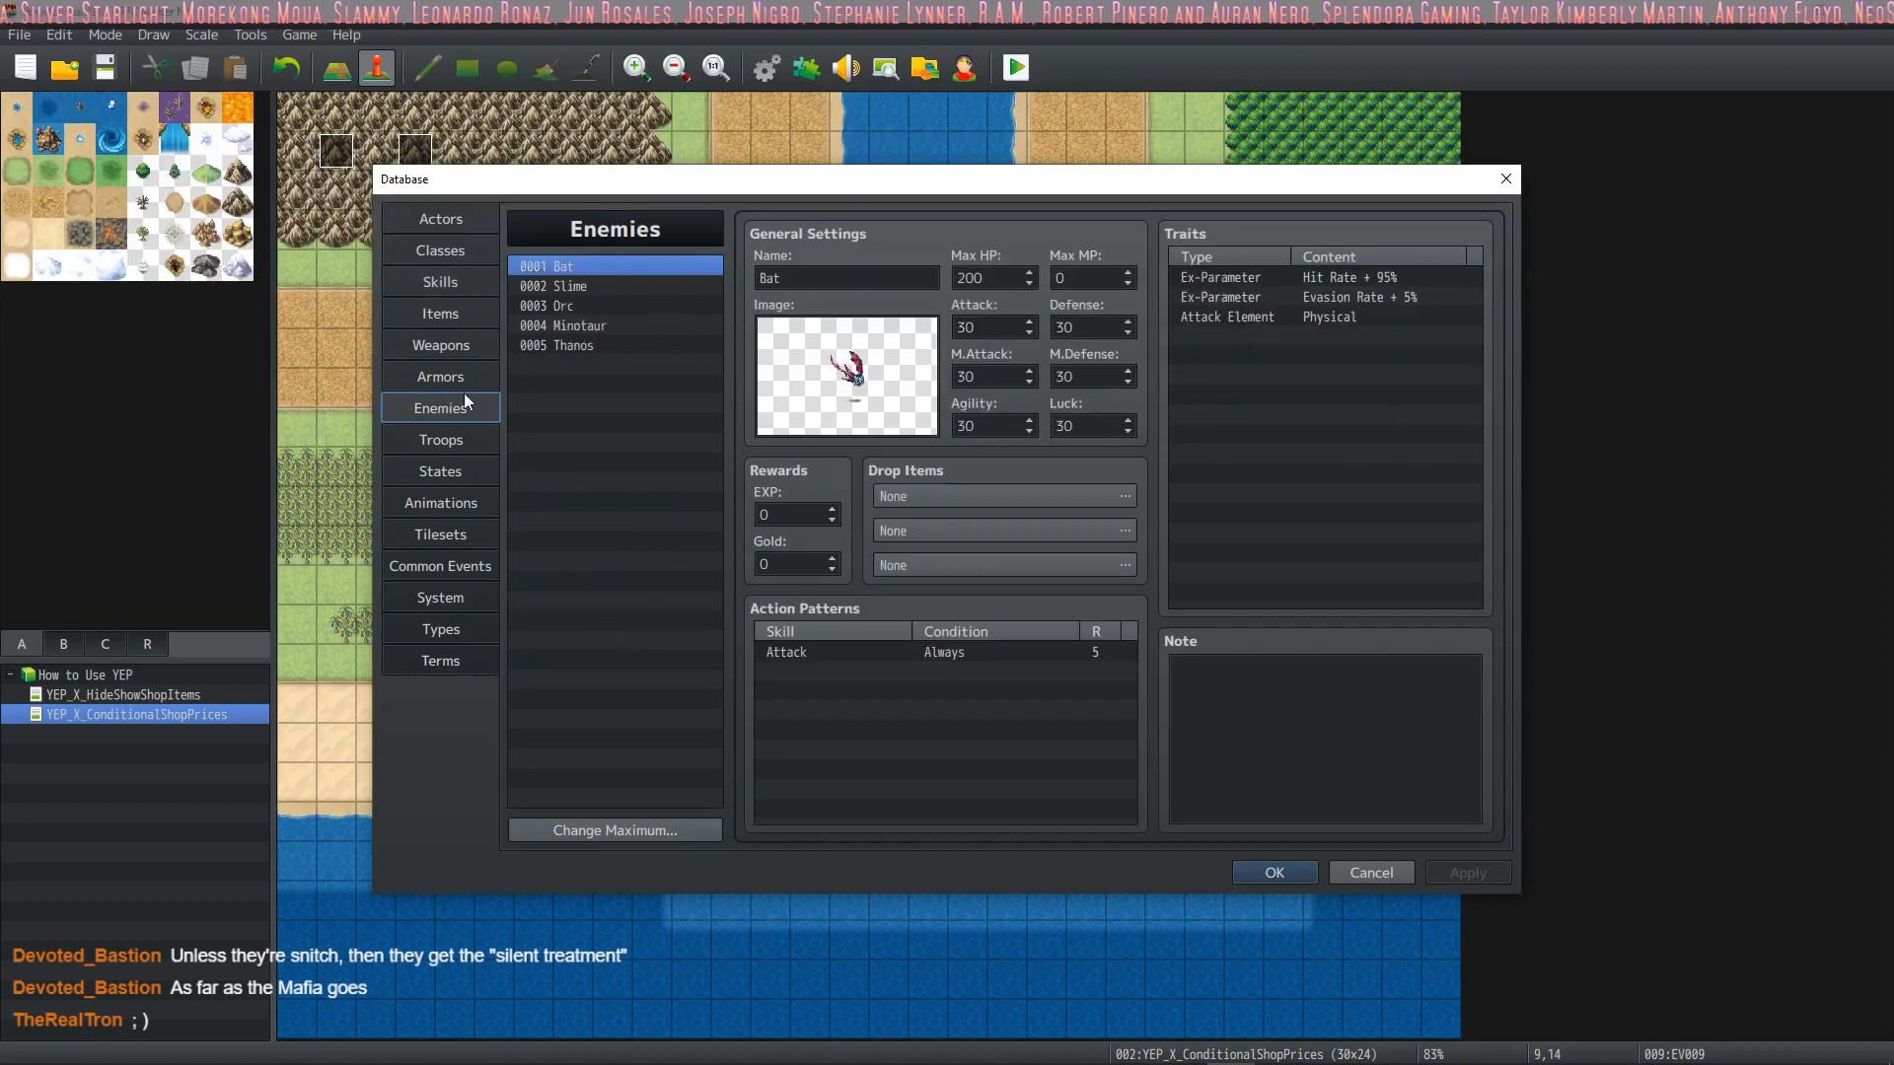
double_click(814, 512)
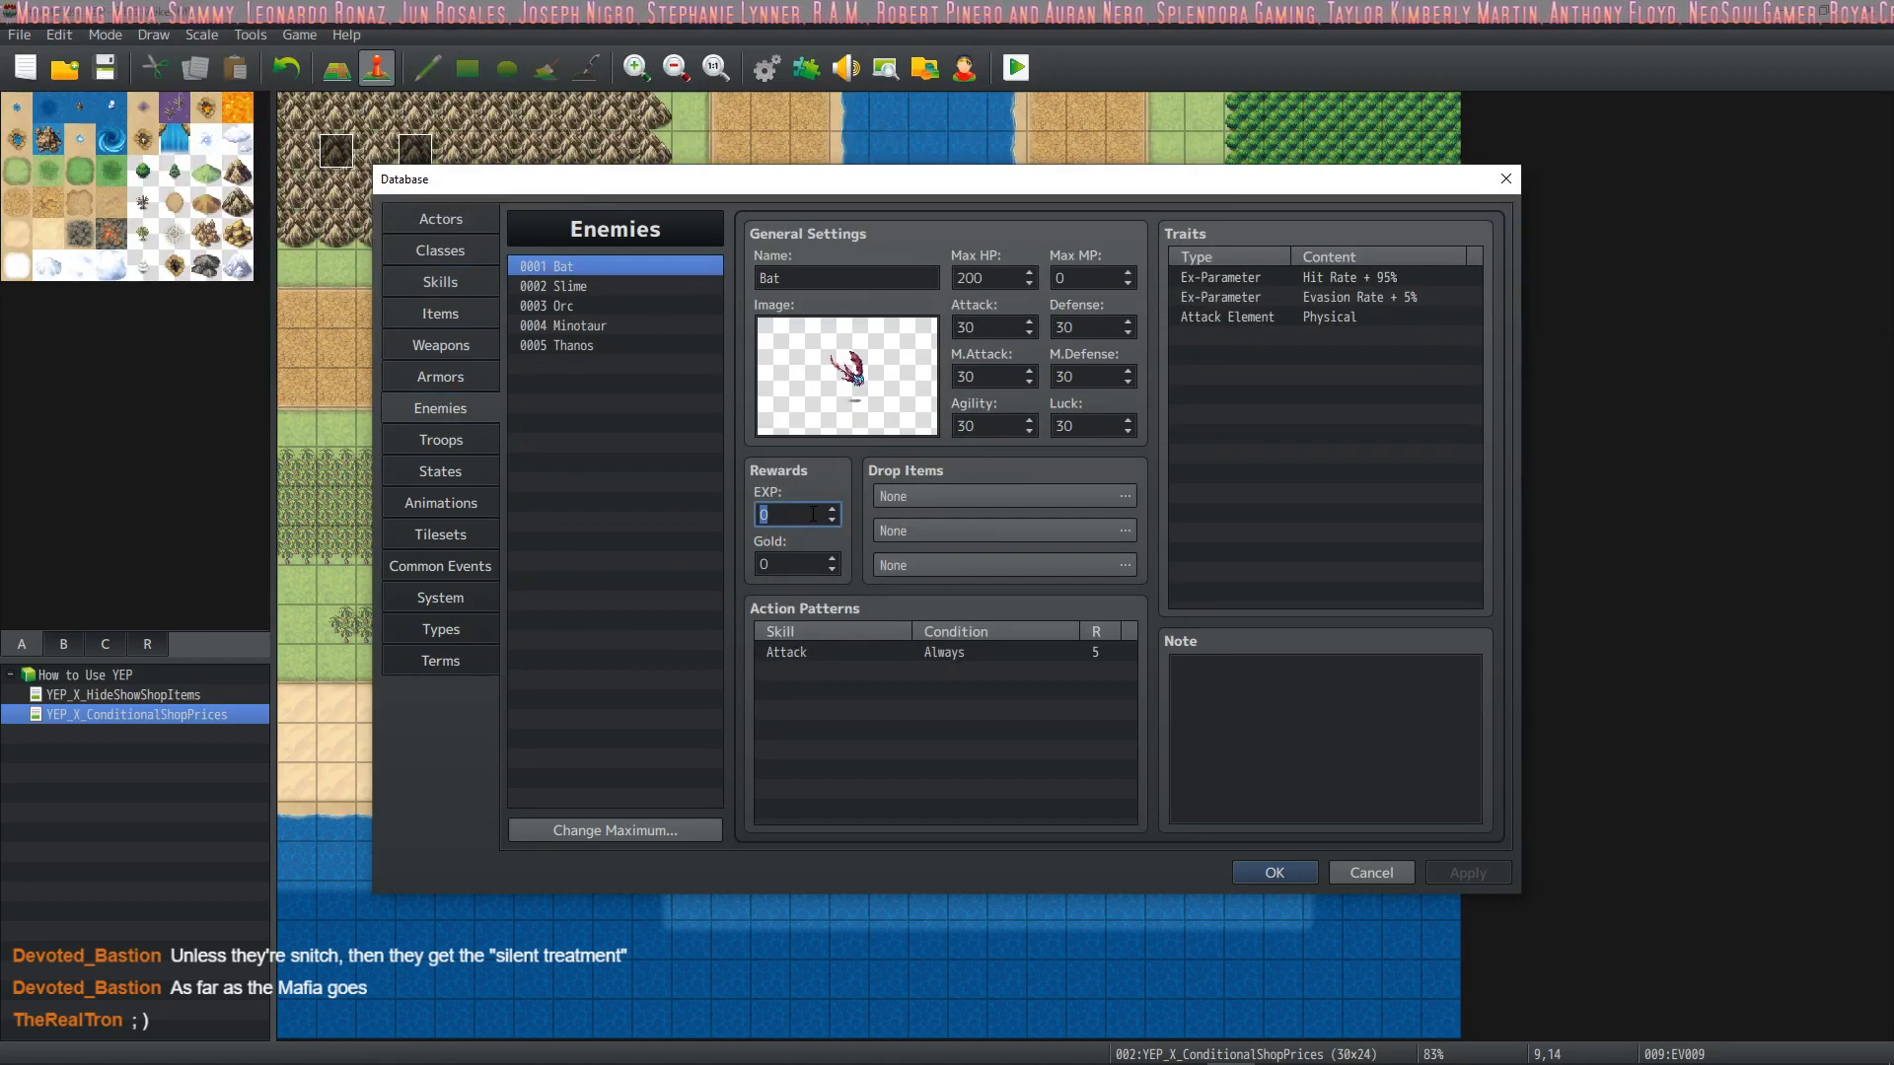
text(100)
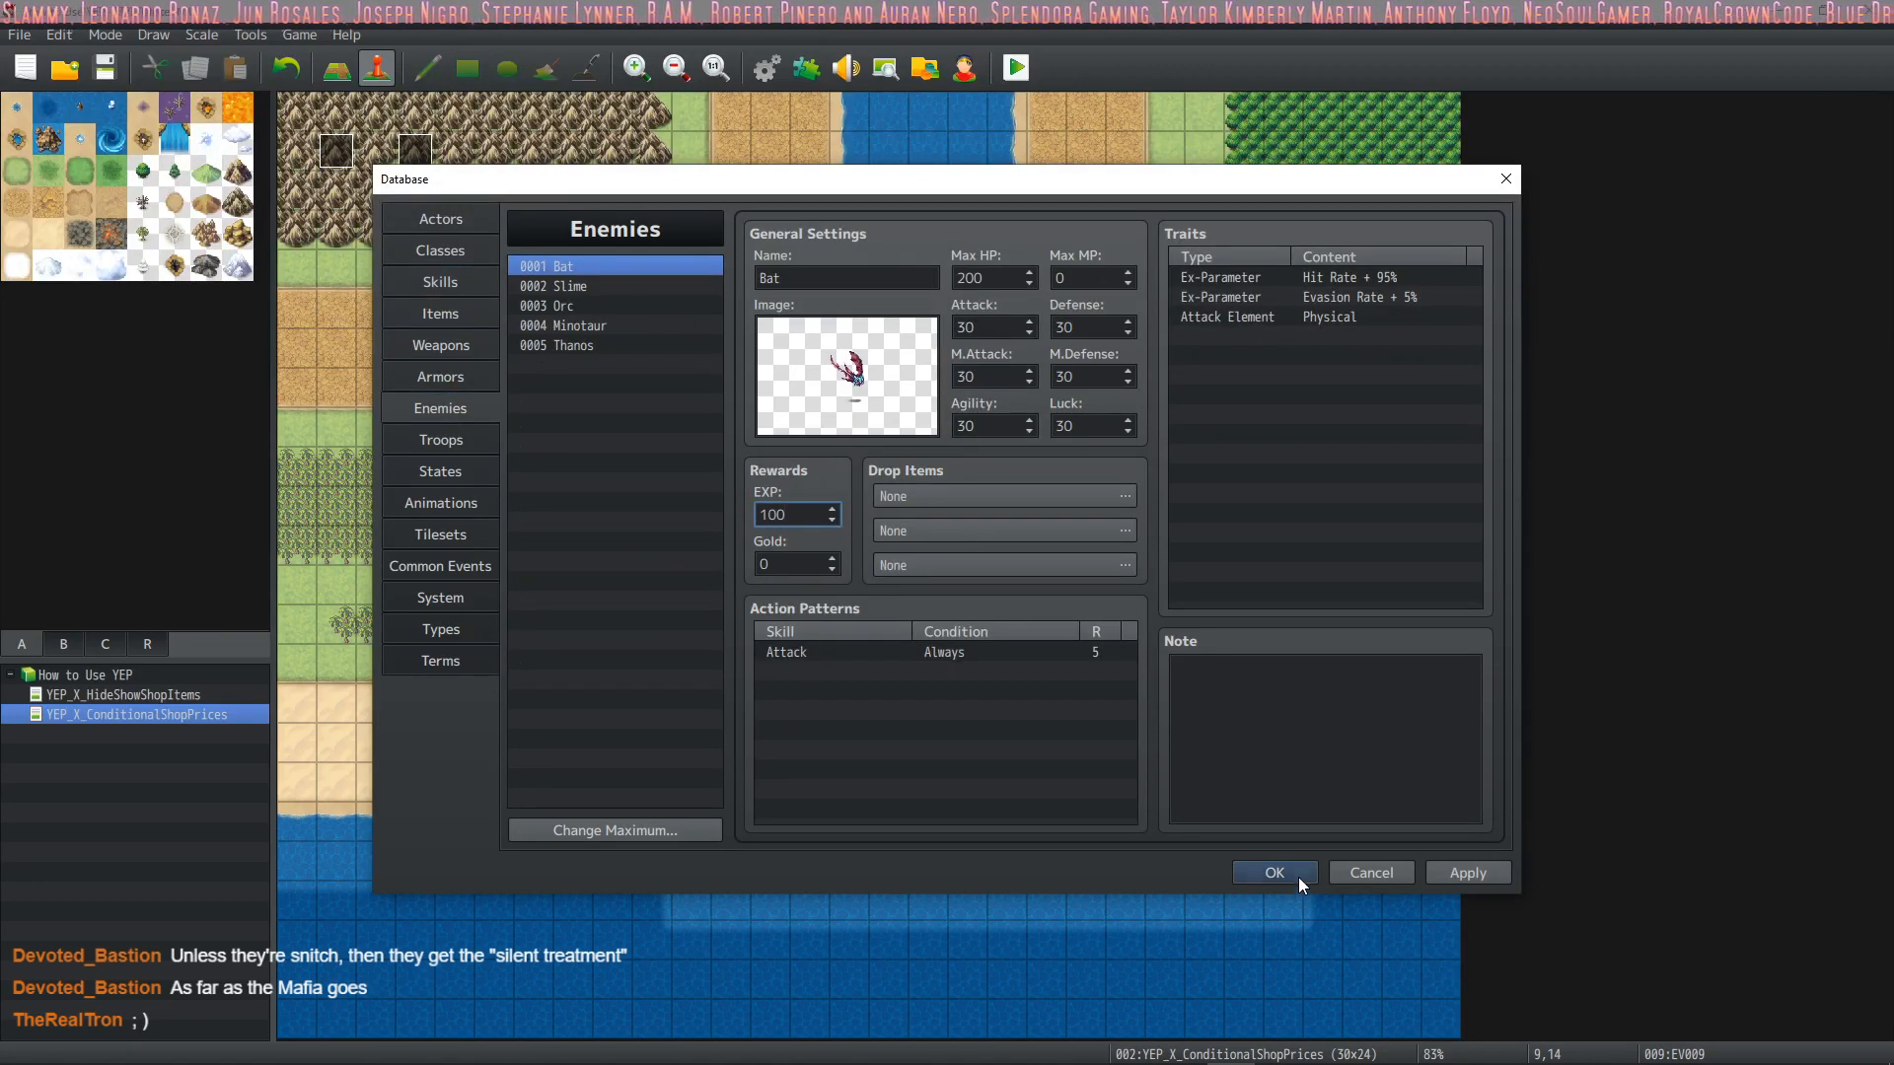
click(1274, 874)
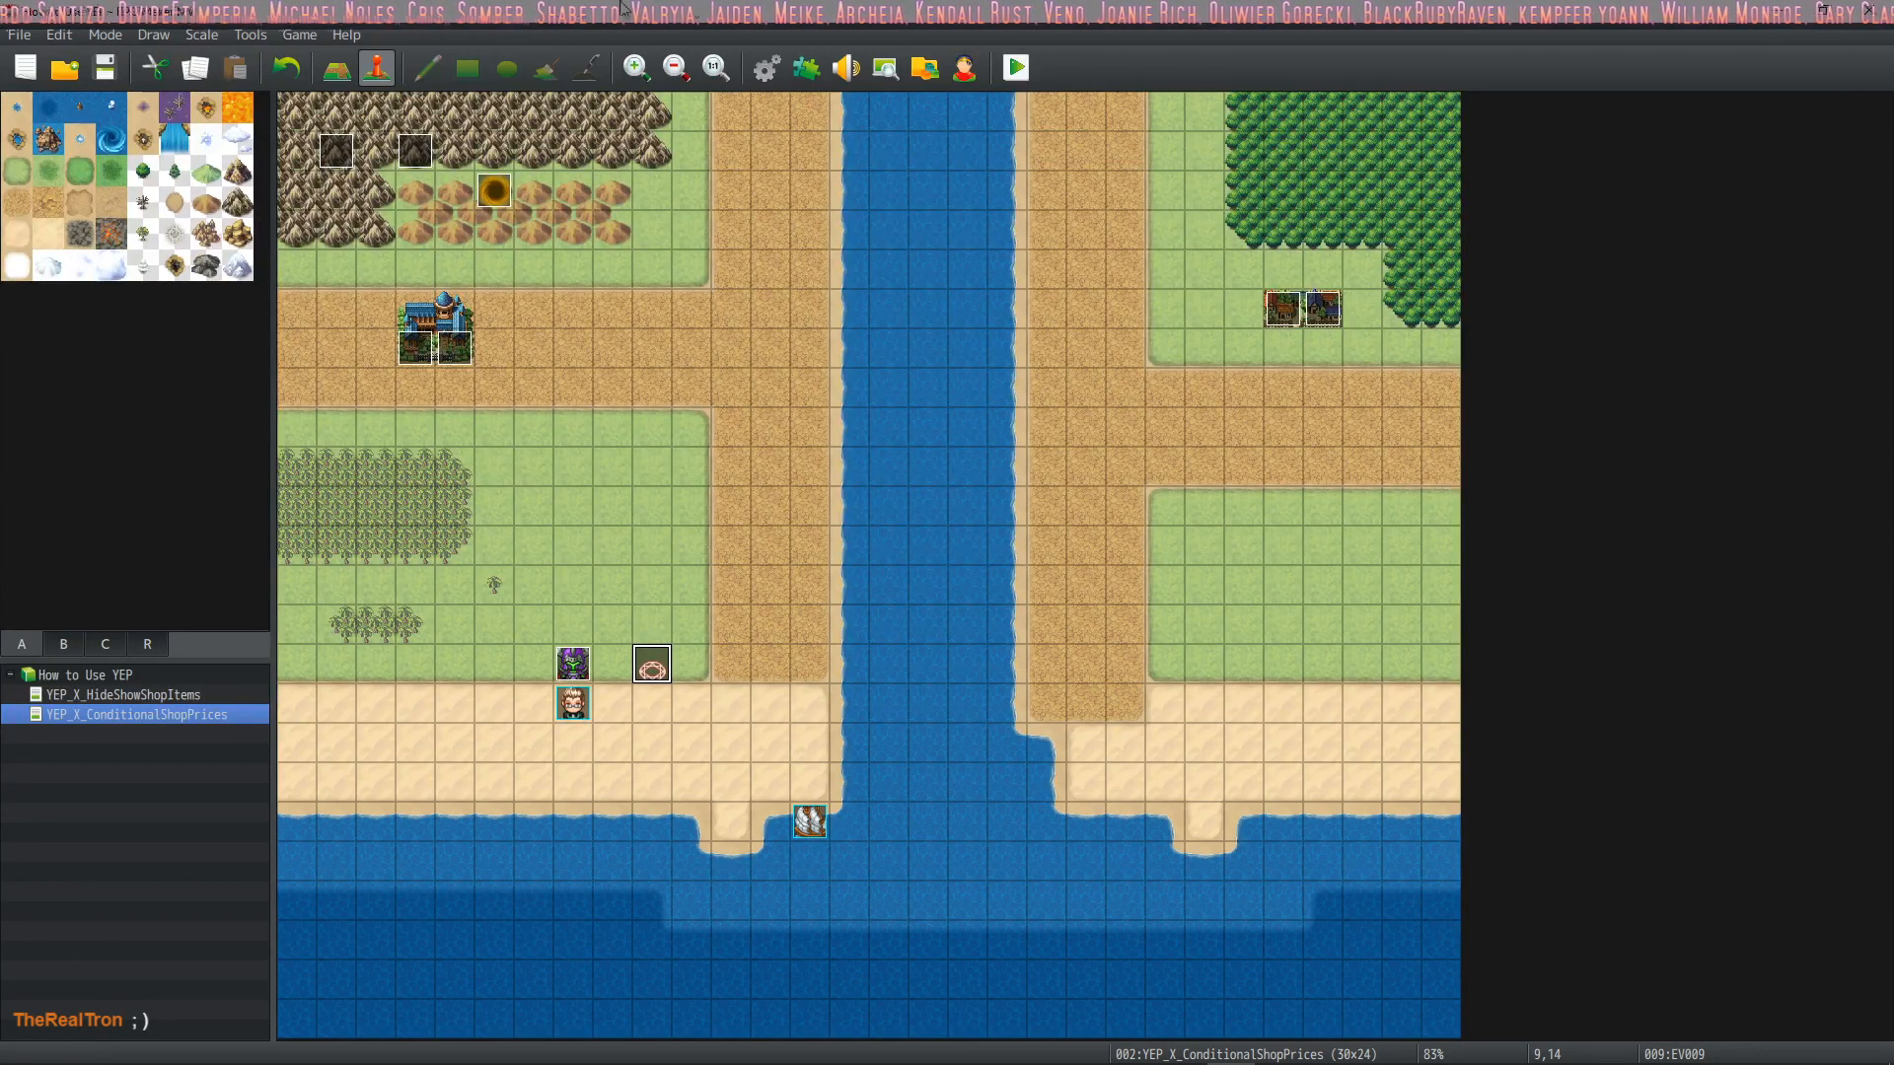
Playtest the project in a maximized window, start a new game and walk Drift onto the magic circle to trigger the bat battle
click(1021, 69)
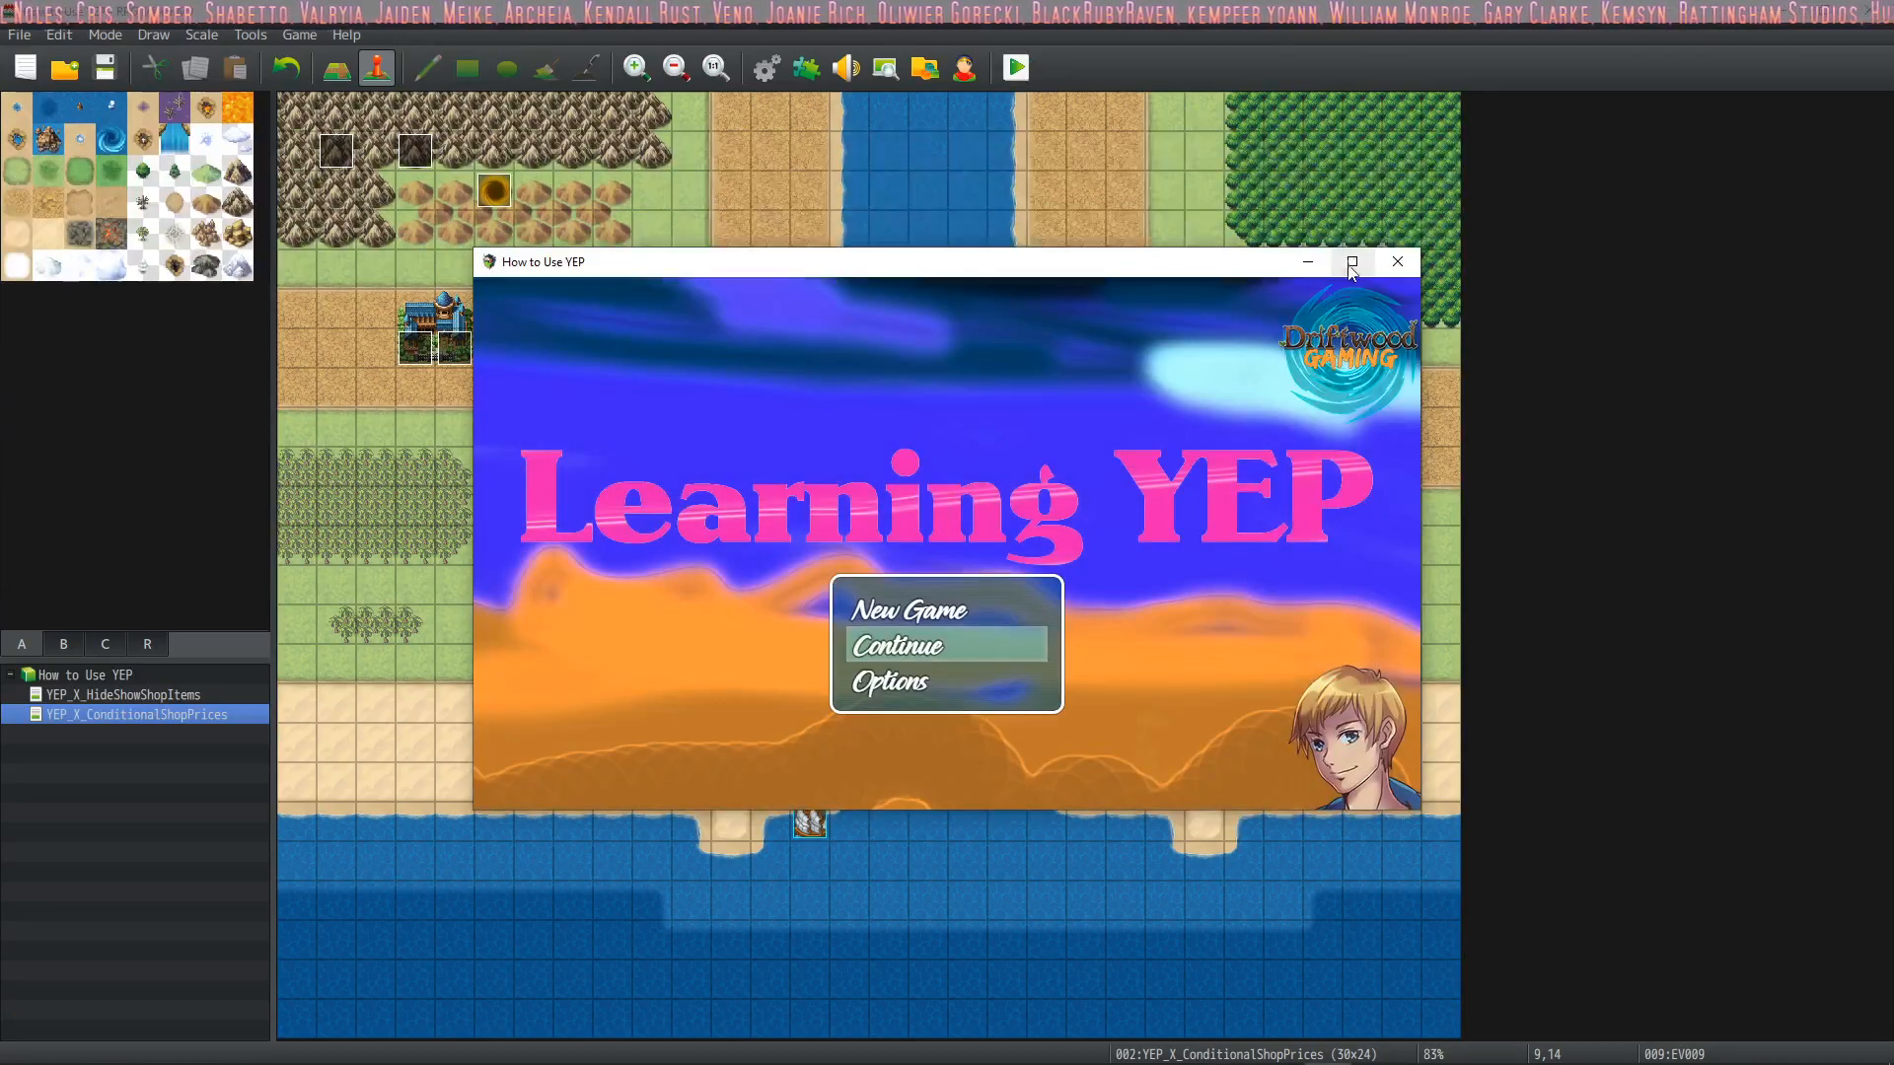
click(1362, 264)
key(Up)
key(Return)
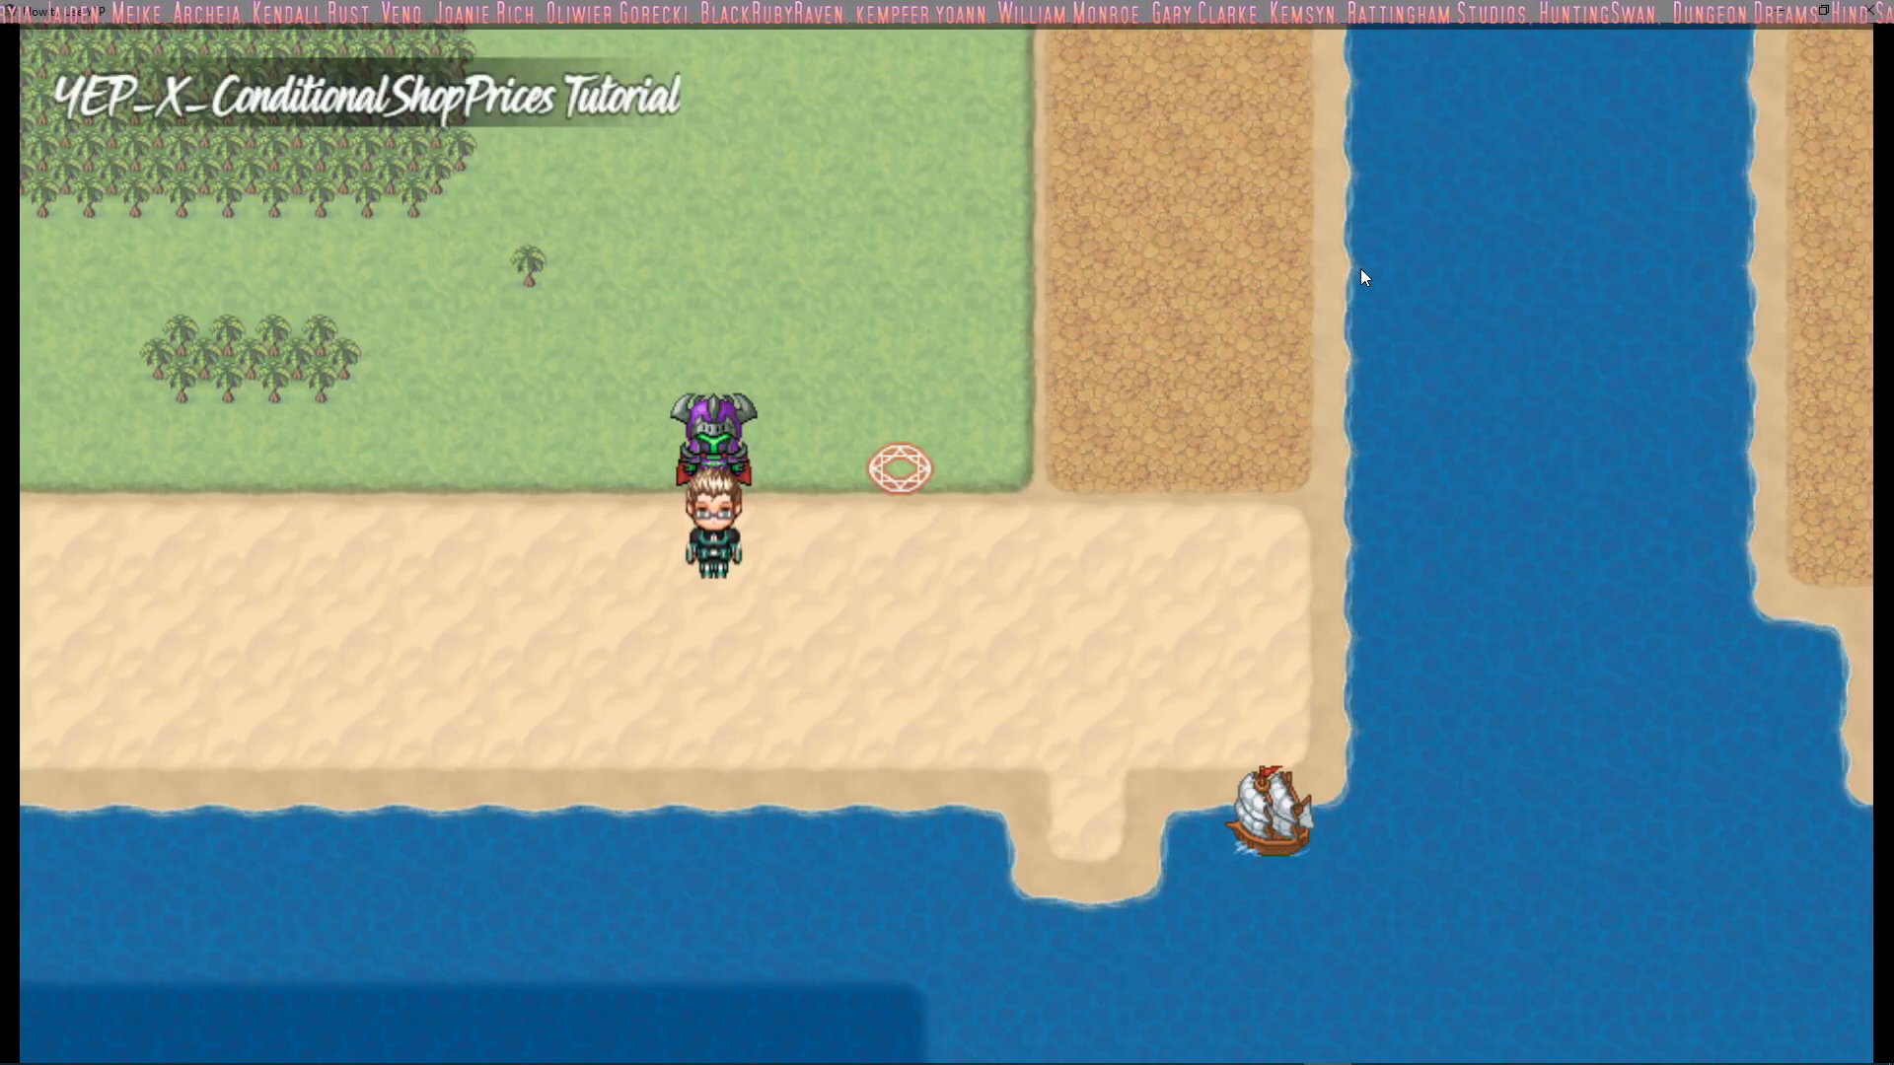
key(Right)
key(Right)
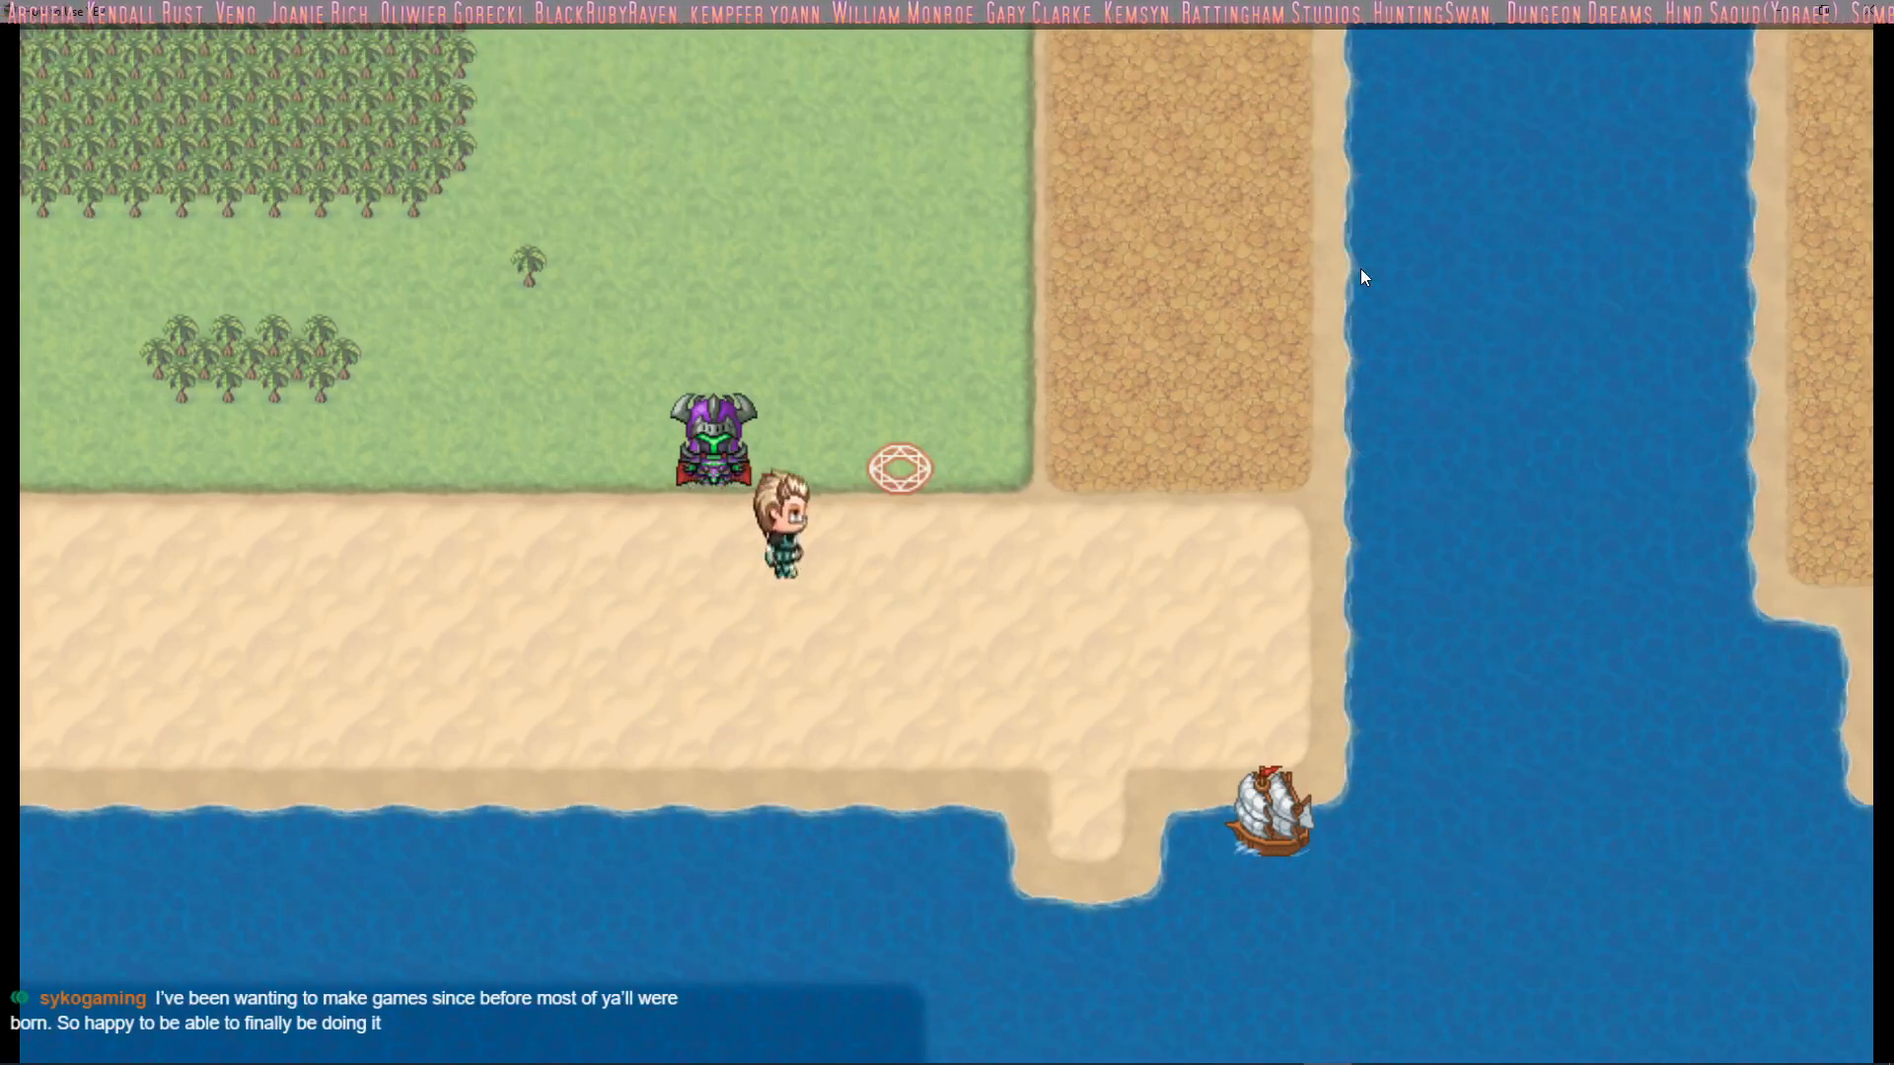
key(Up)
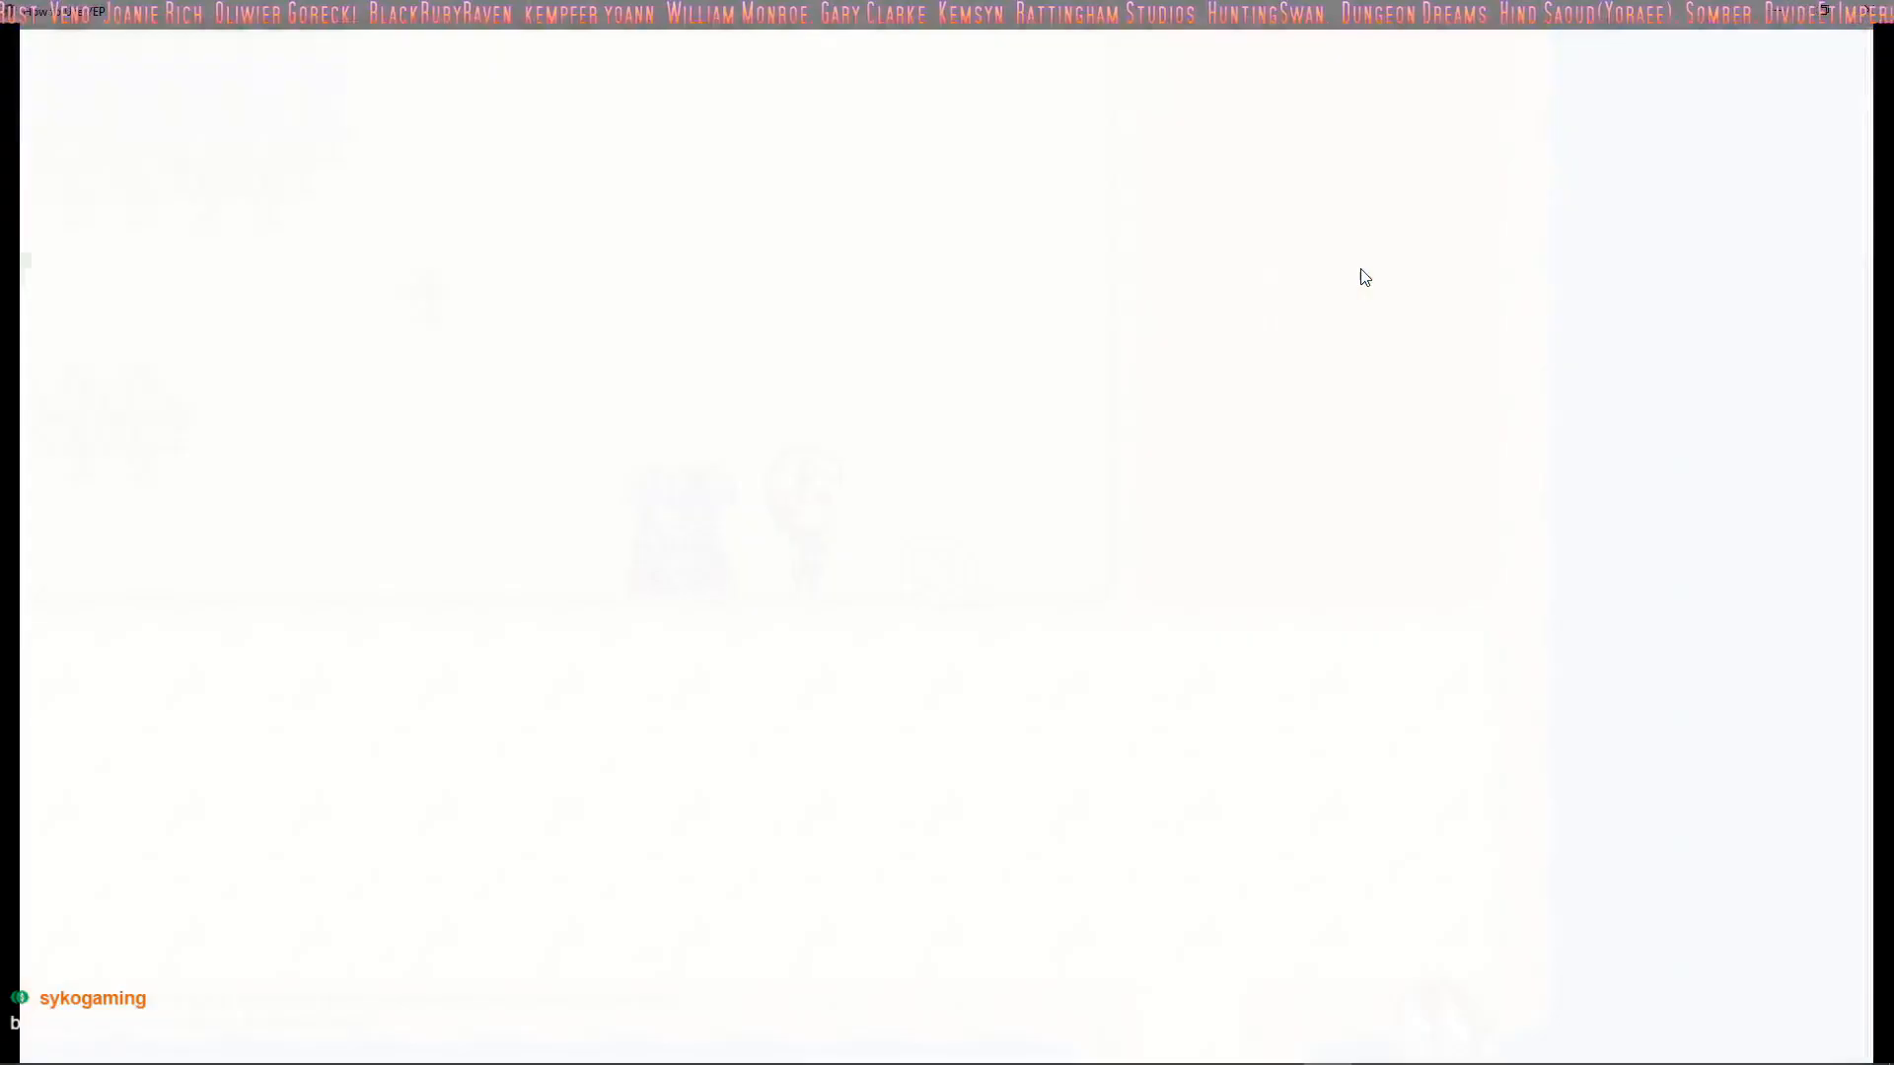
Look through Drift's magic list in battle, highlighting Repair Turrets and Summon Turret to read their descriptions
key(Down)
key(Return)
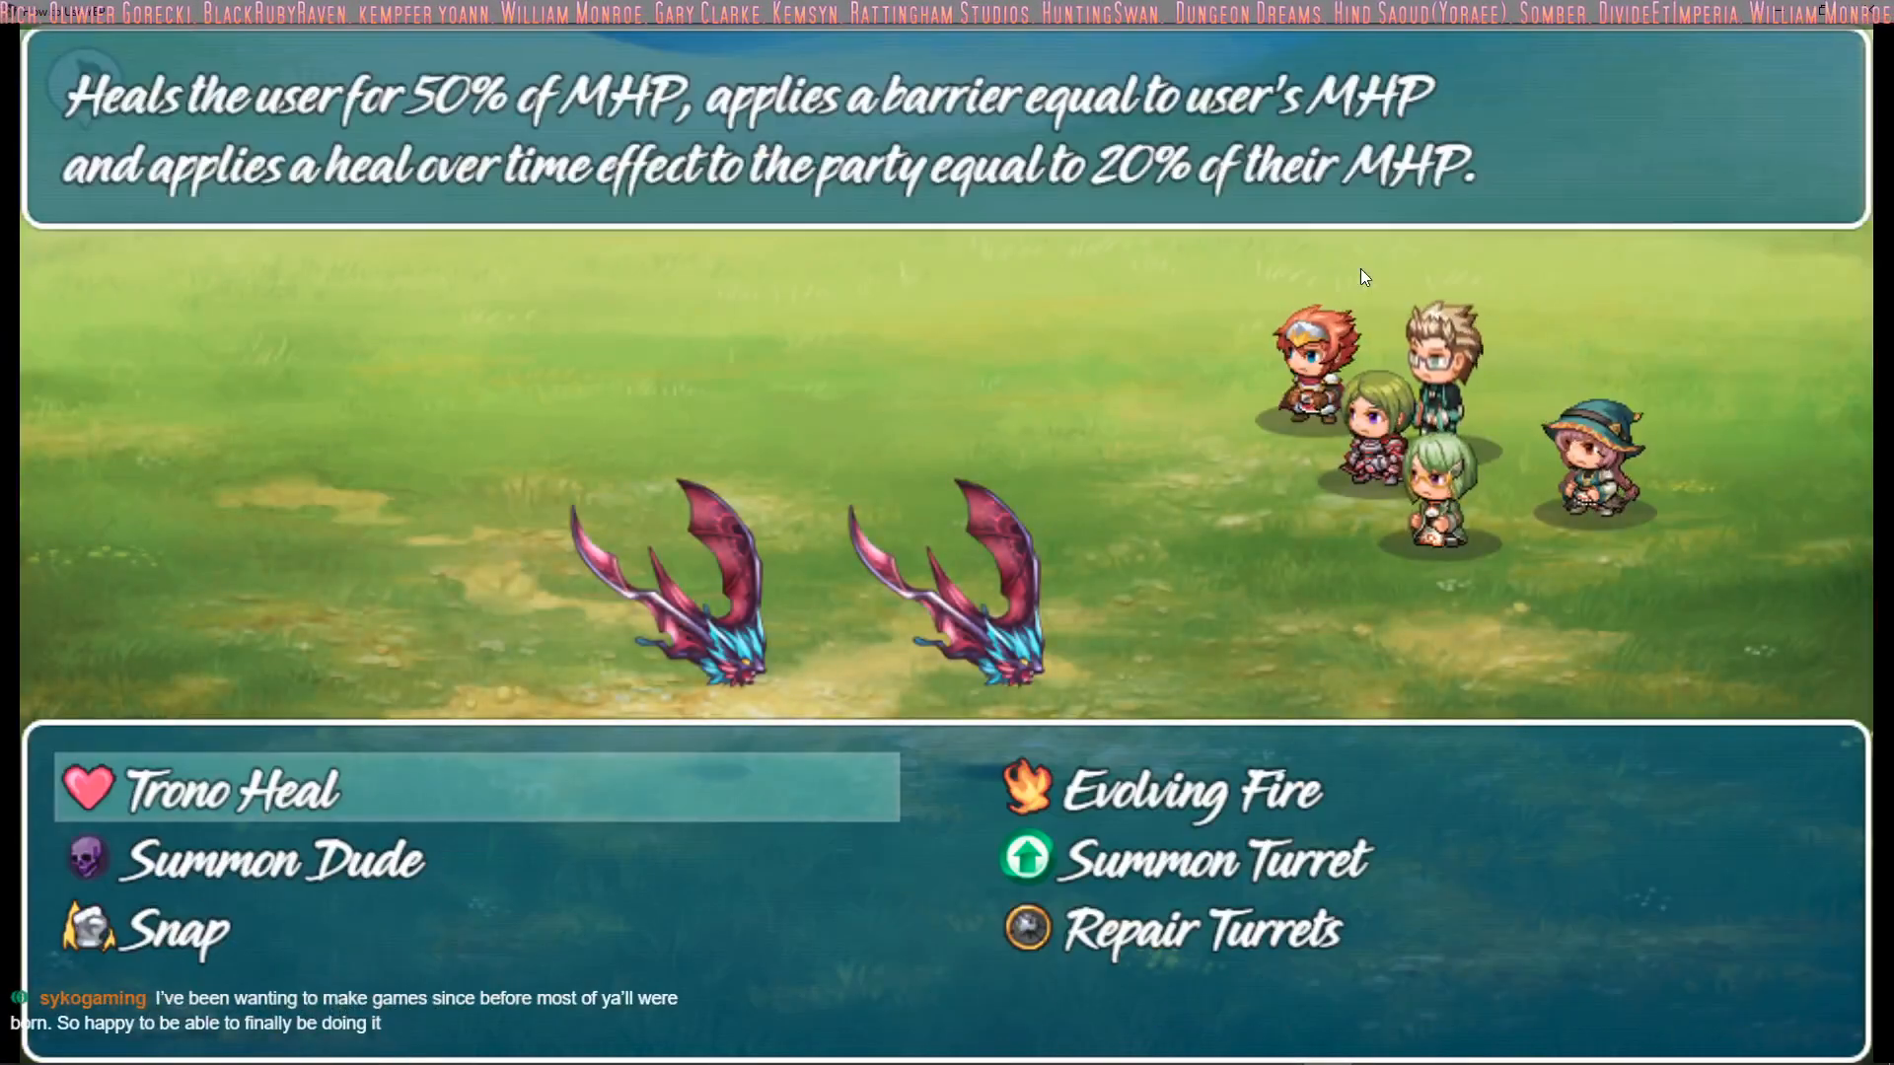
key(Down)
key(Down)
key(Right)
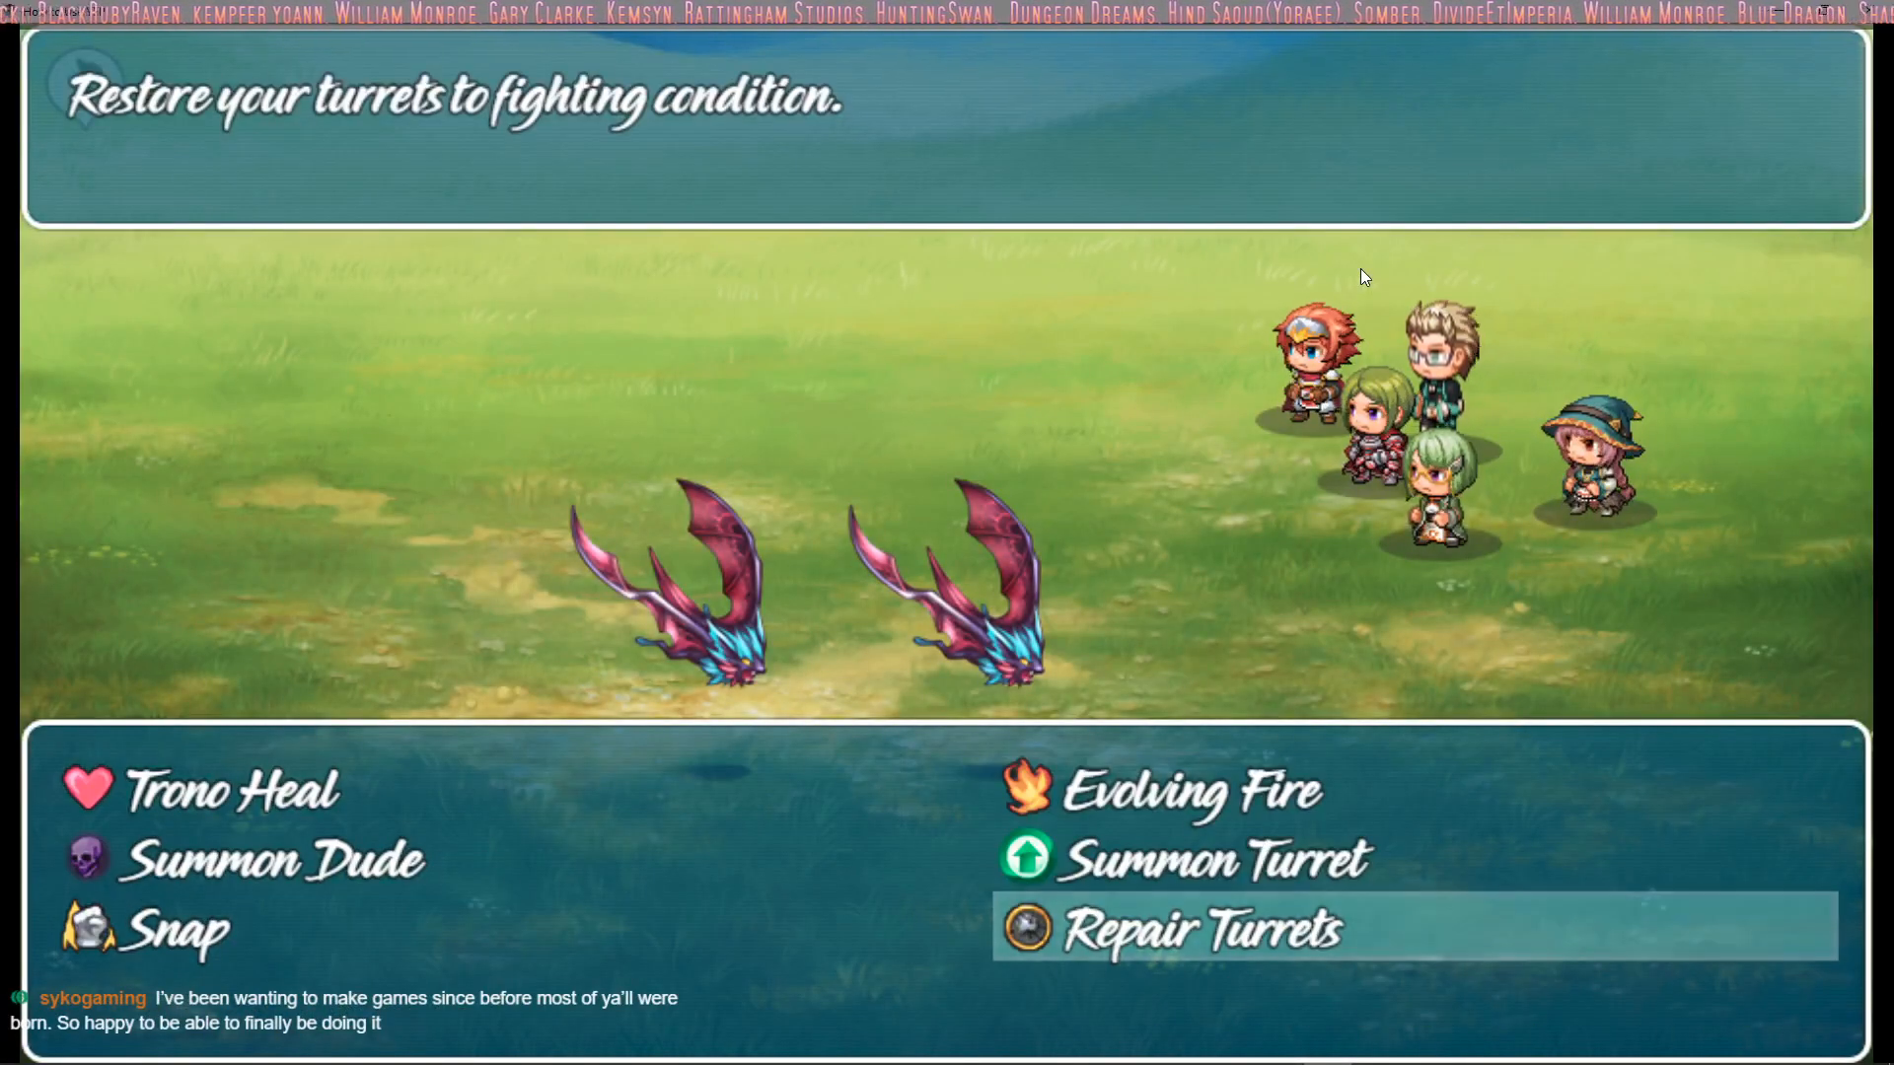
key(Up)
key(Left)
key(Right)
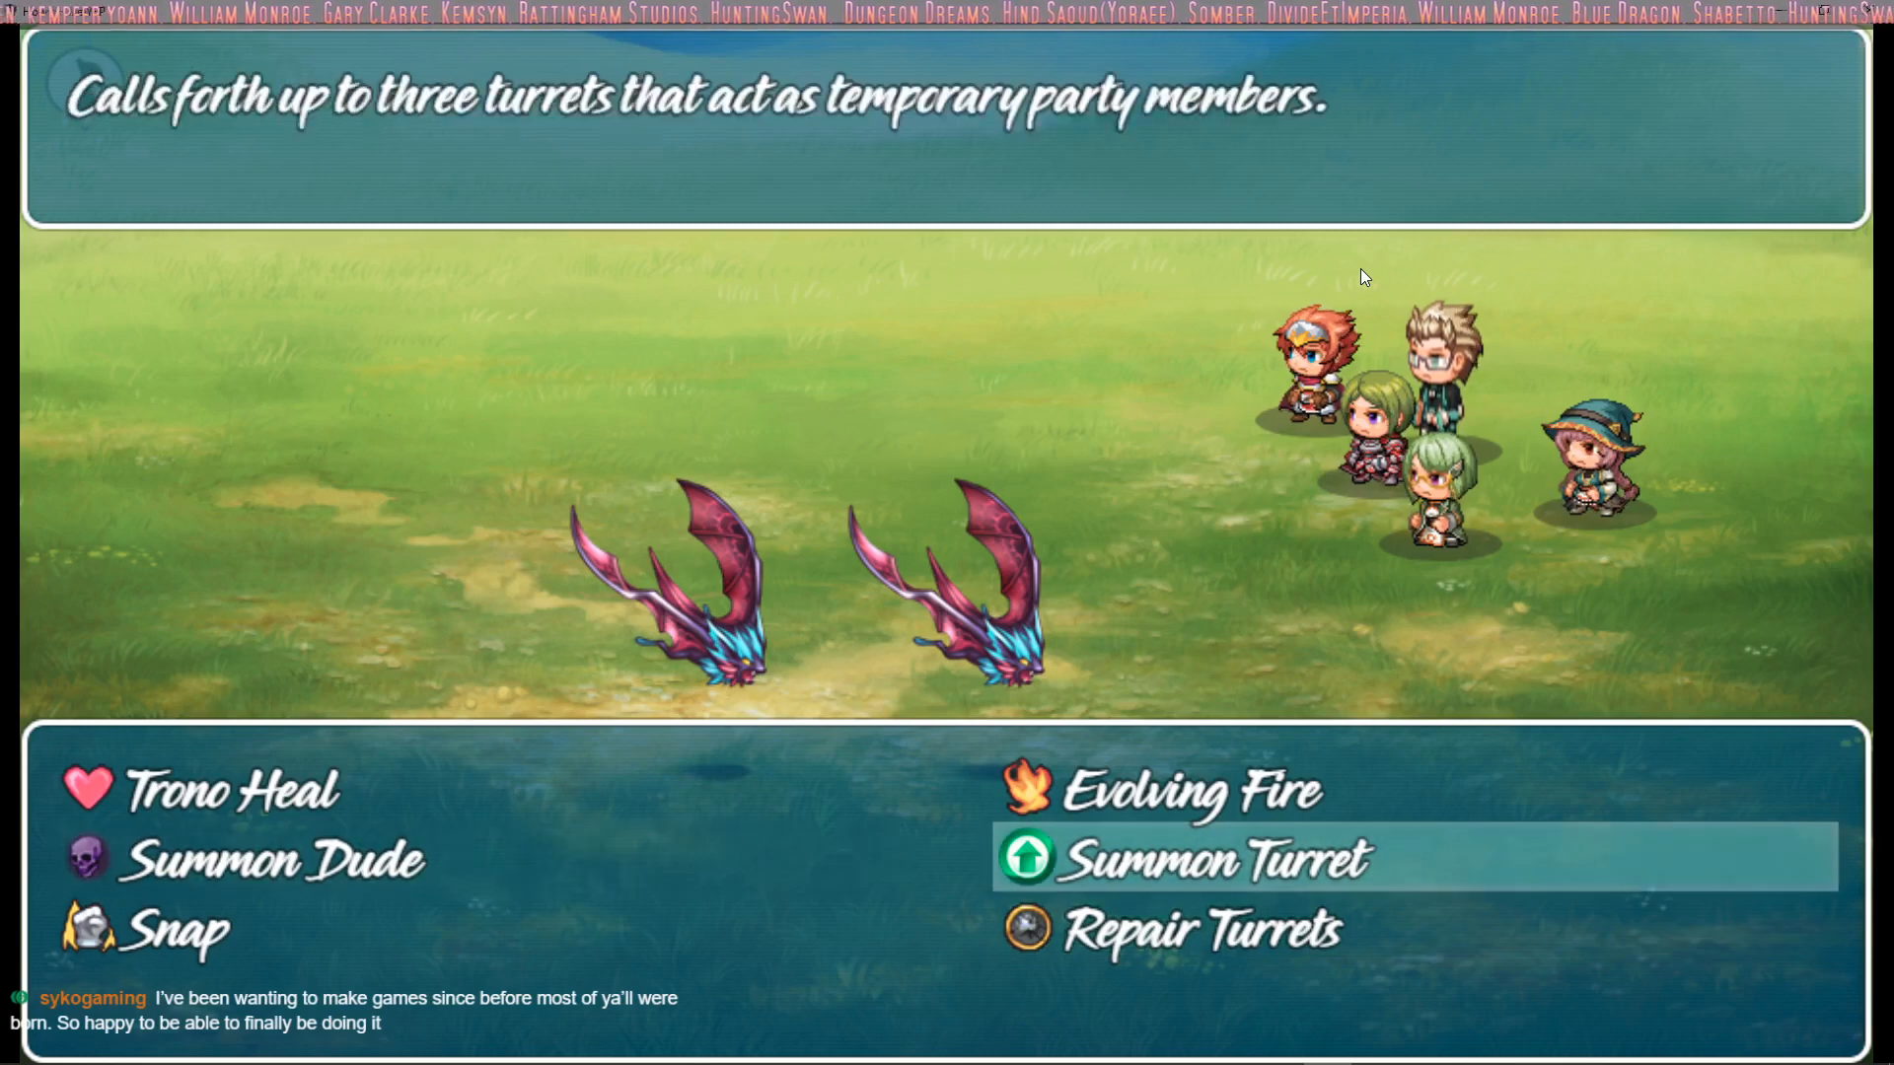
Fight the two bats with the party's basic attacks until both are defeated
key(Return)
key(Return)
key(Return)
key(Return)
key(Return)
key(Return)
key(Return)
key(Return)
key(Return)
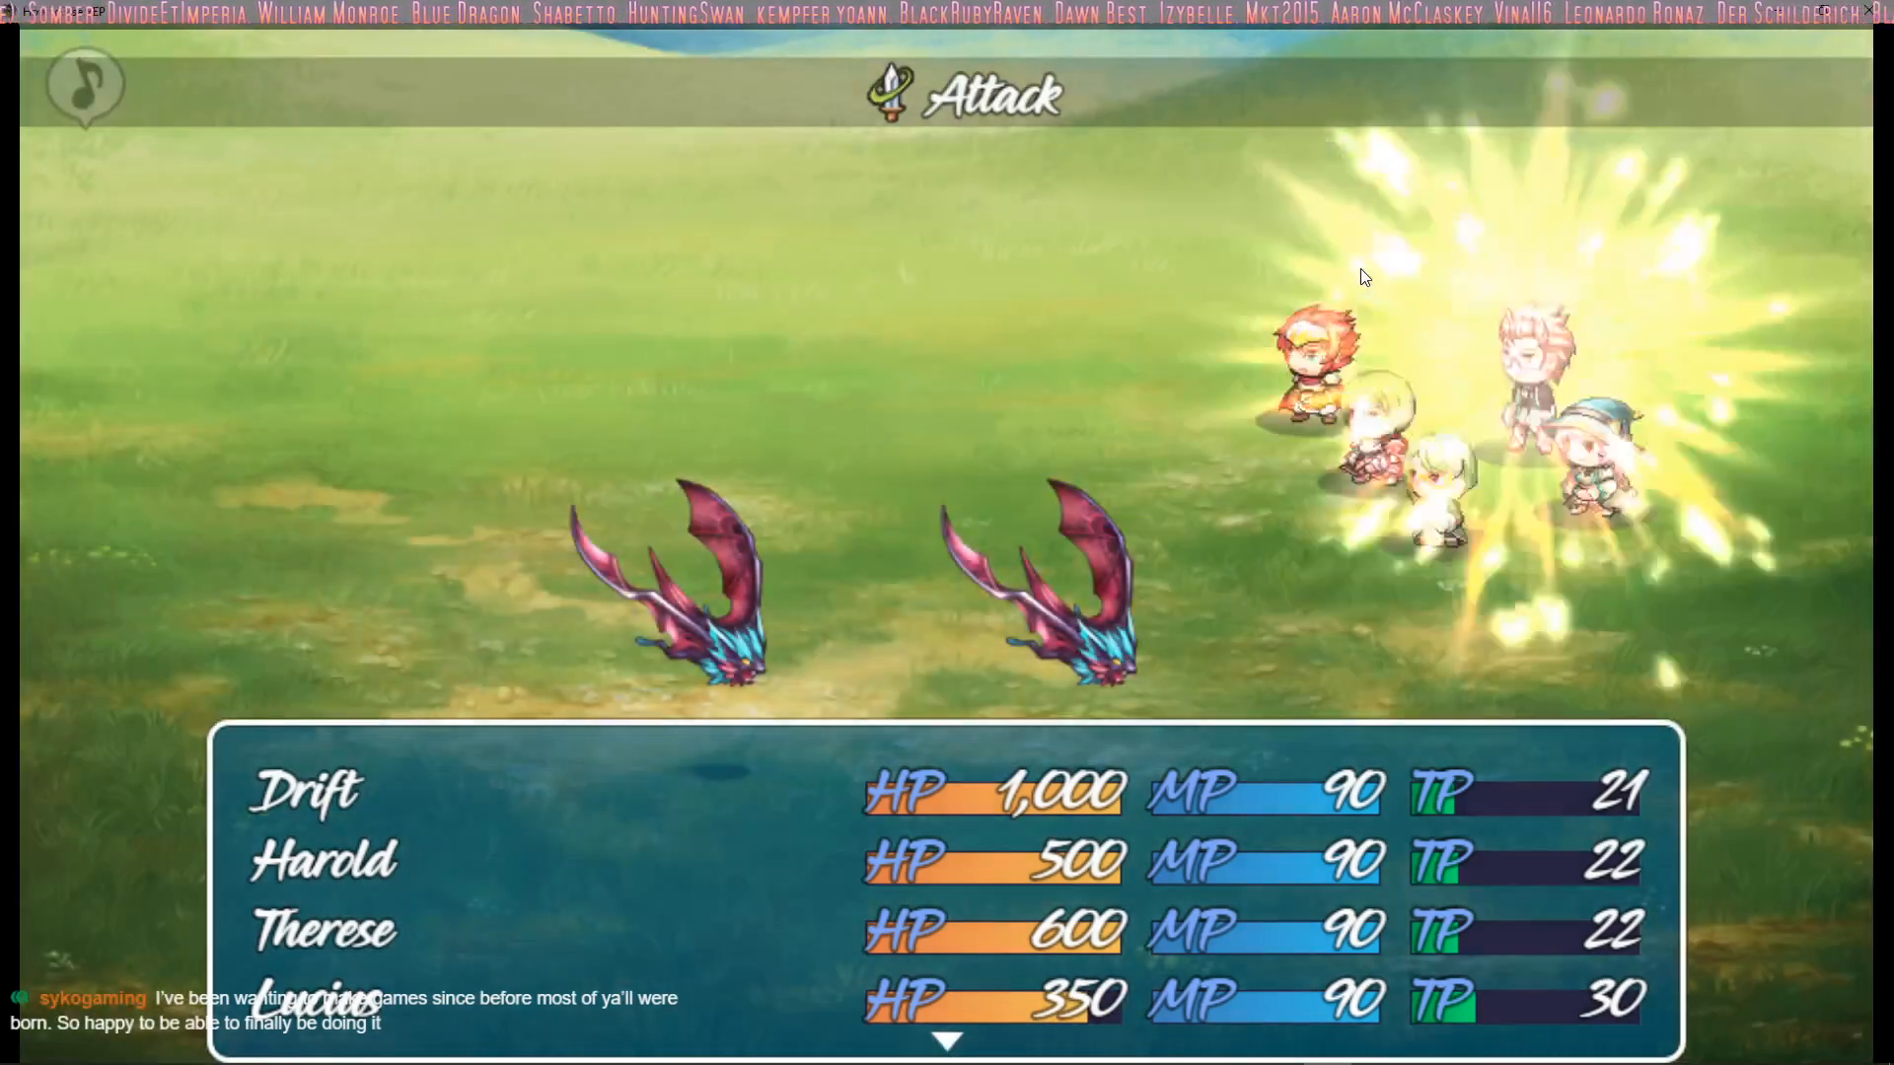
key(Return)
key(Return)
key(Return)
key(Return)
key(Return)
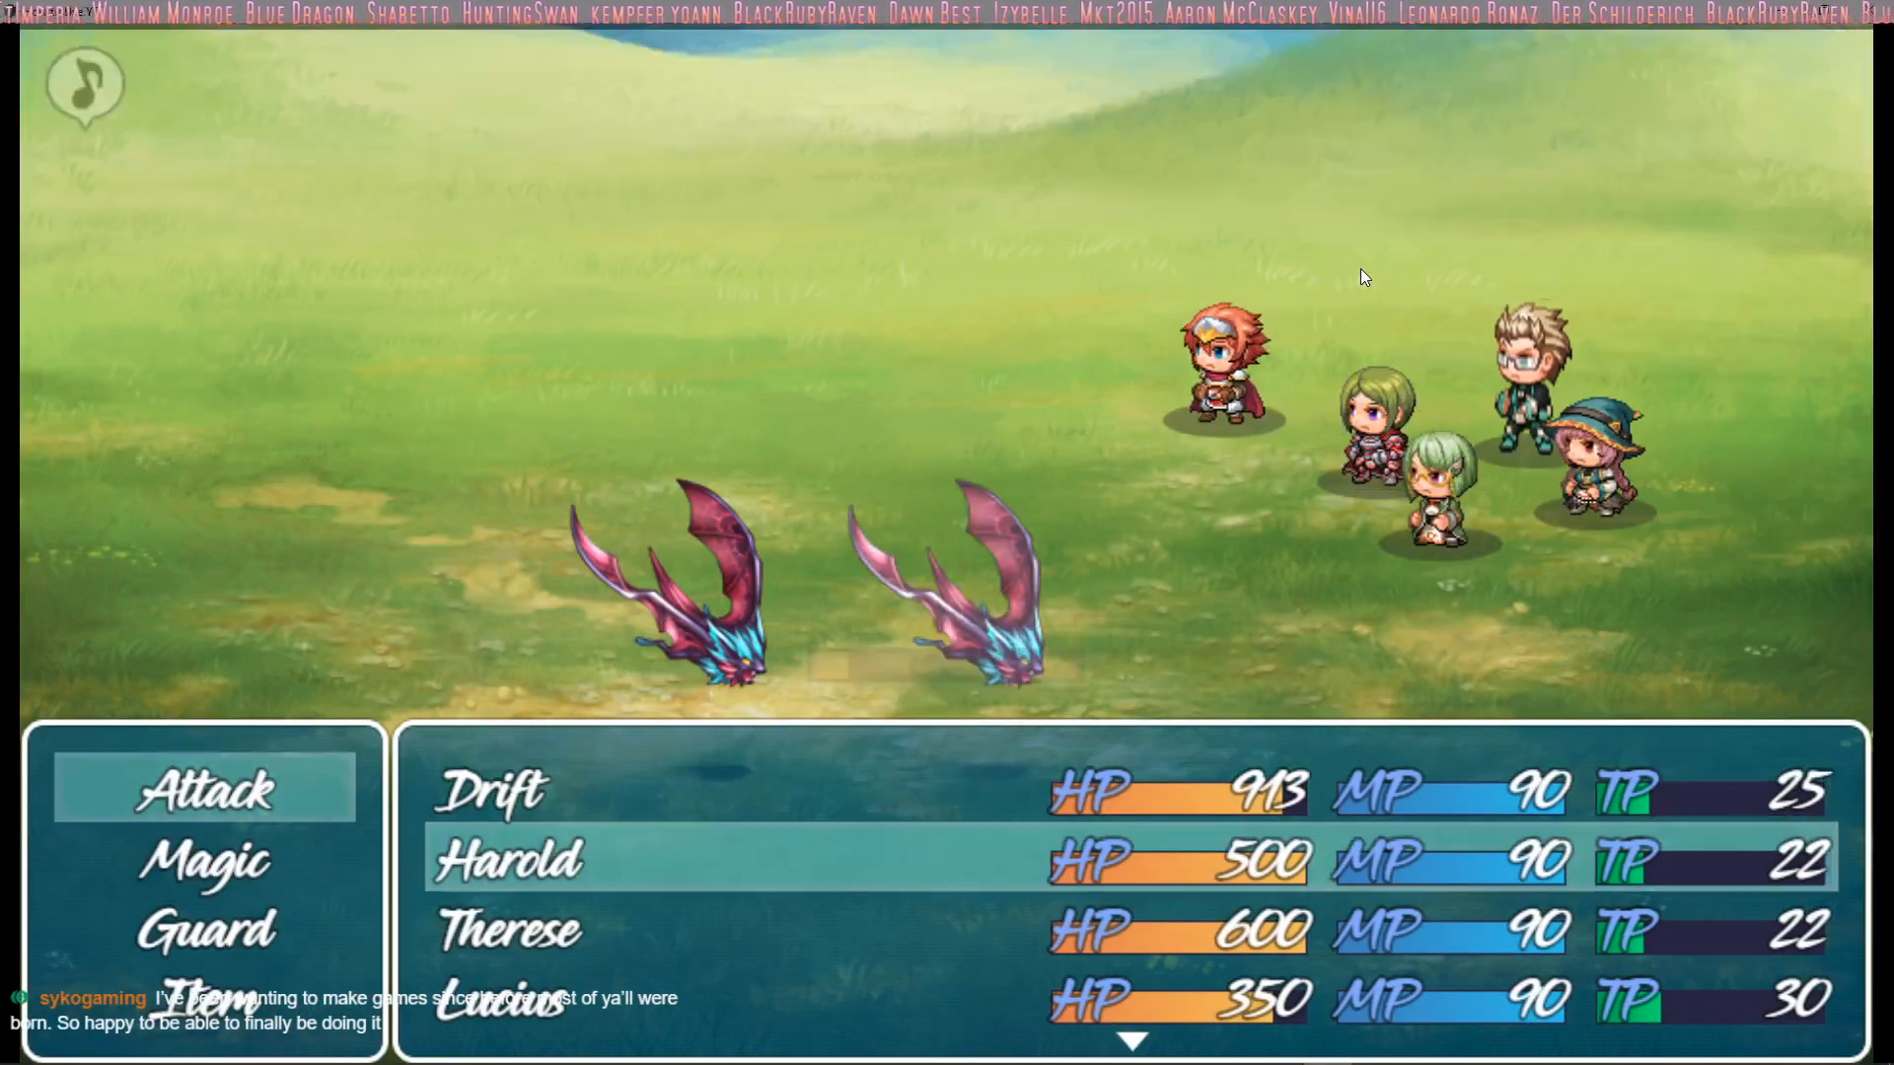
key(Return)
key(Return)
key(Return)
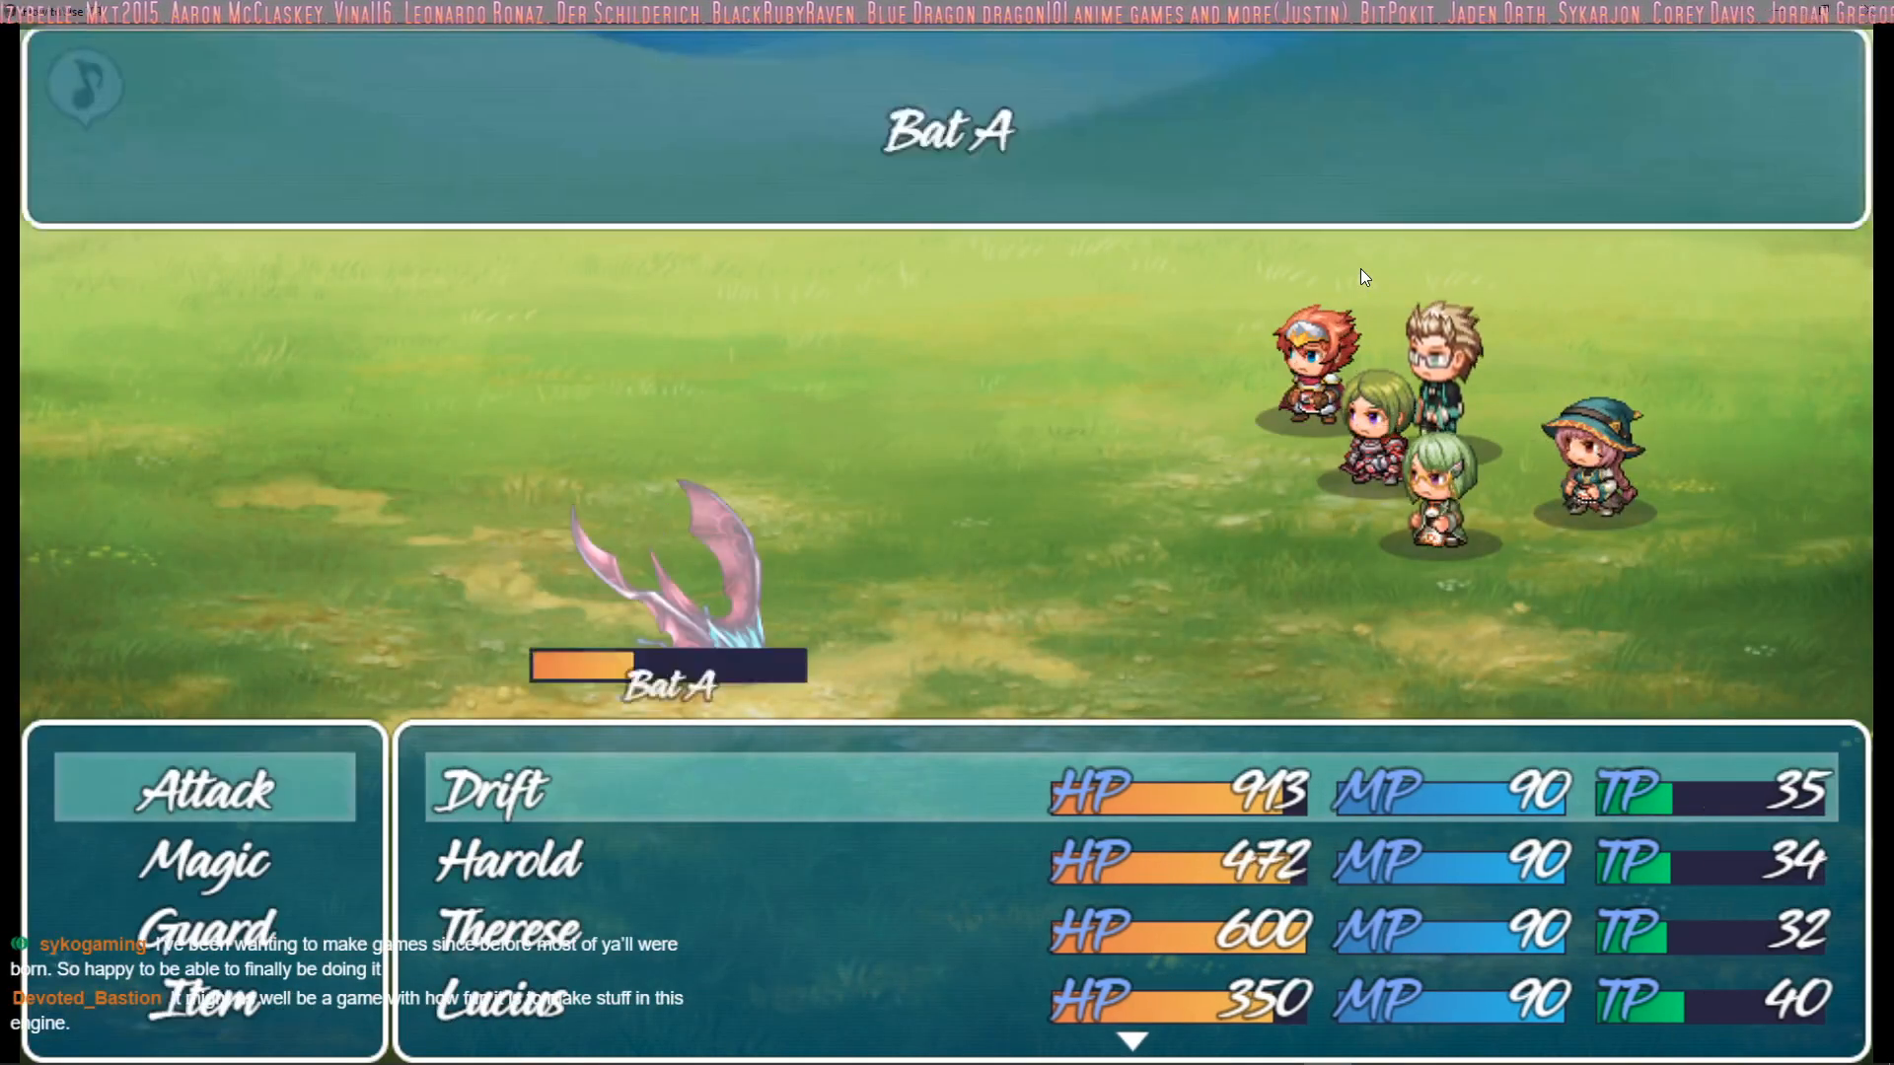
key(Return)
key(Return)
key(Return)
key(Return)
key(Return)
key(Return)
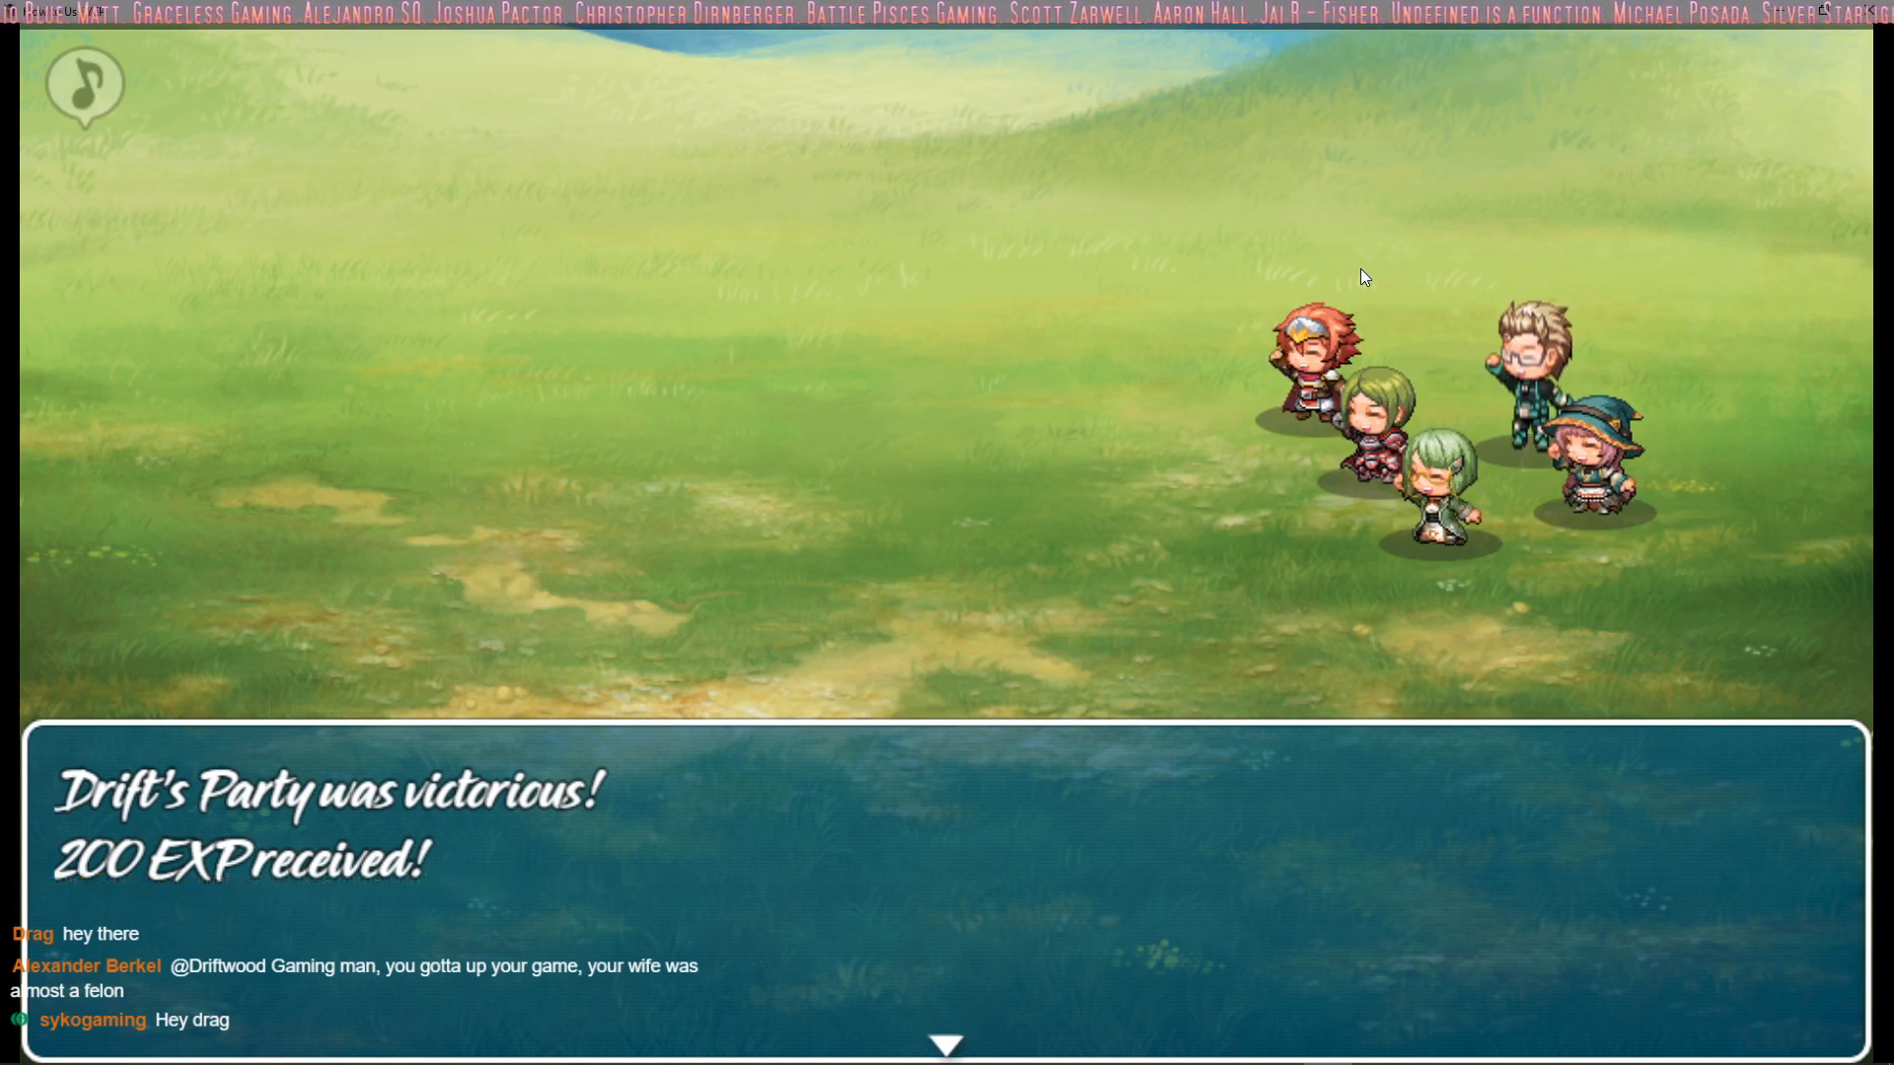
Advance through the victory, EXP and level-up messages and close the playtest
key(Return)
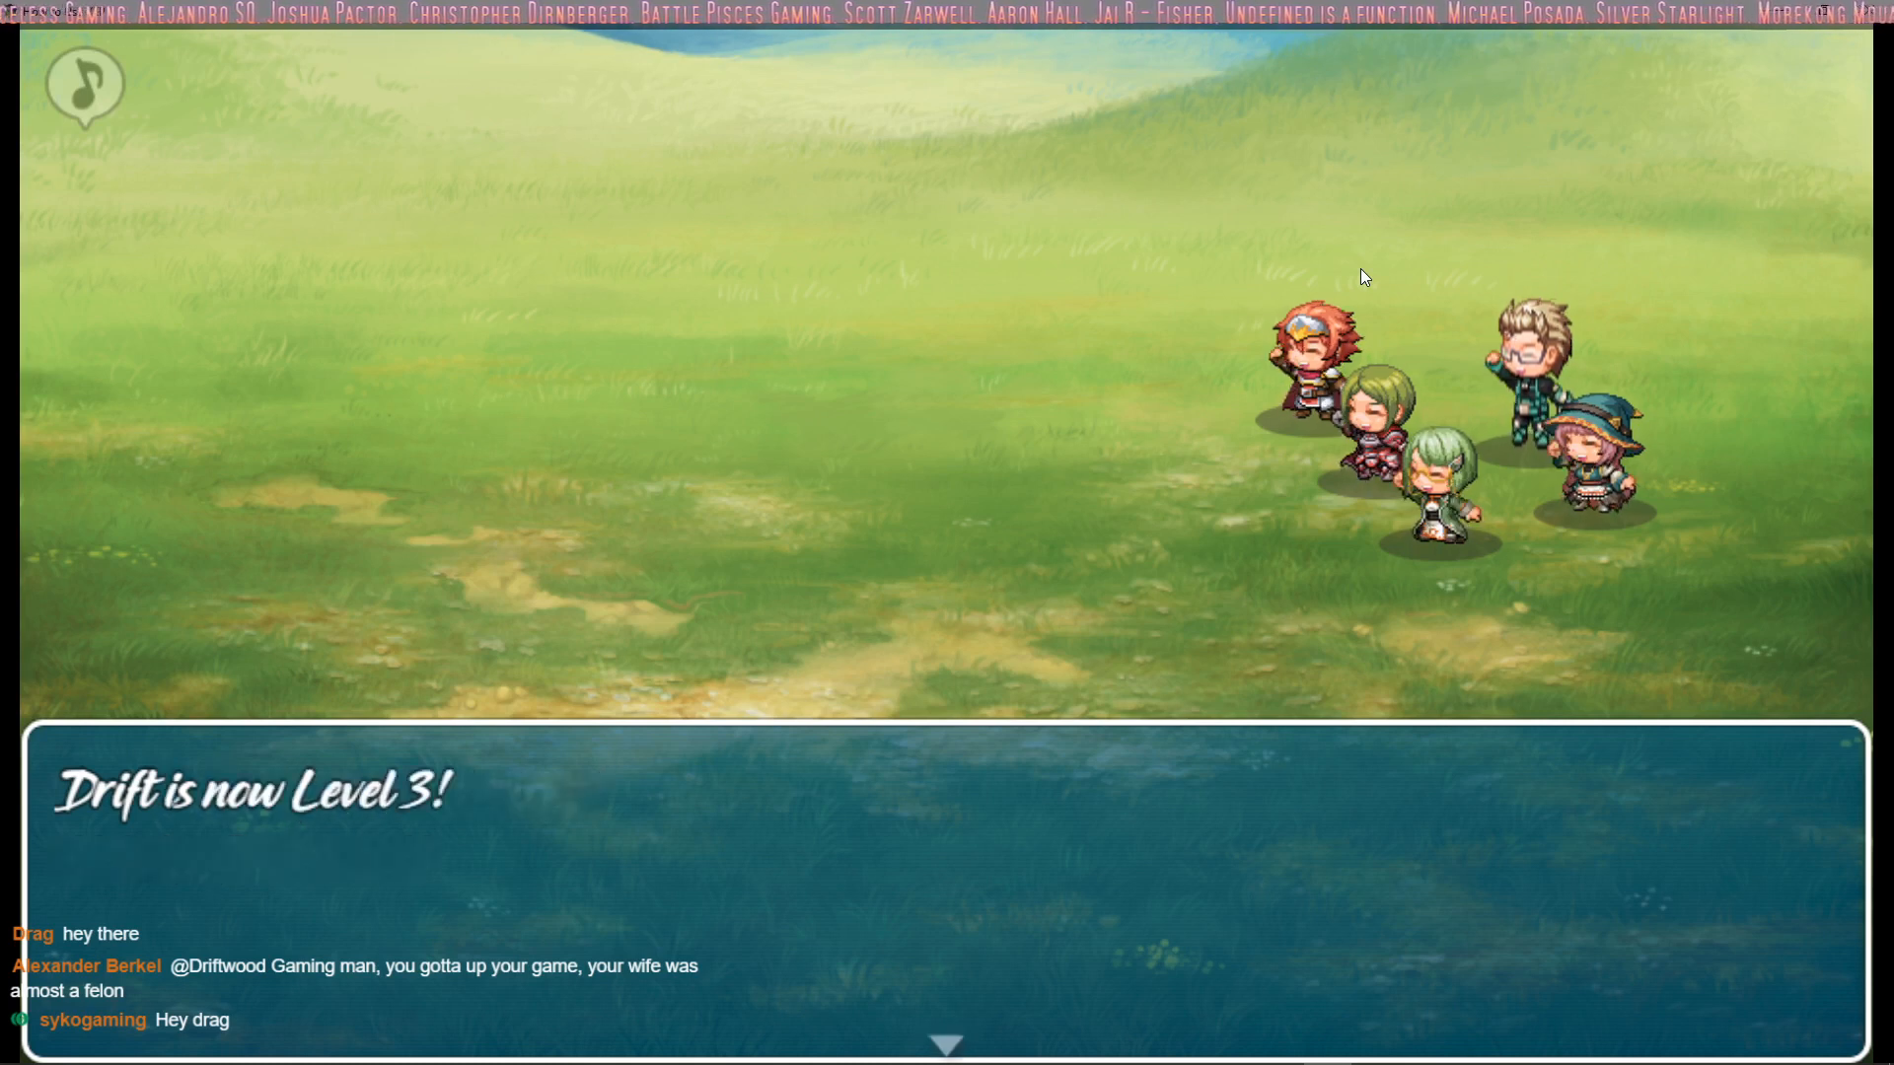
key(Return)
key(Return)
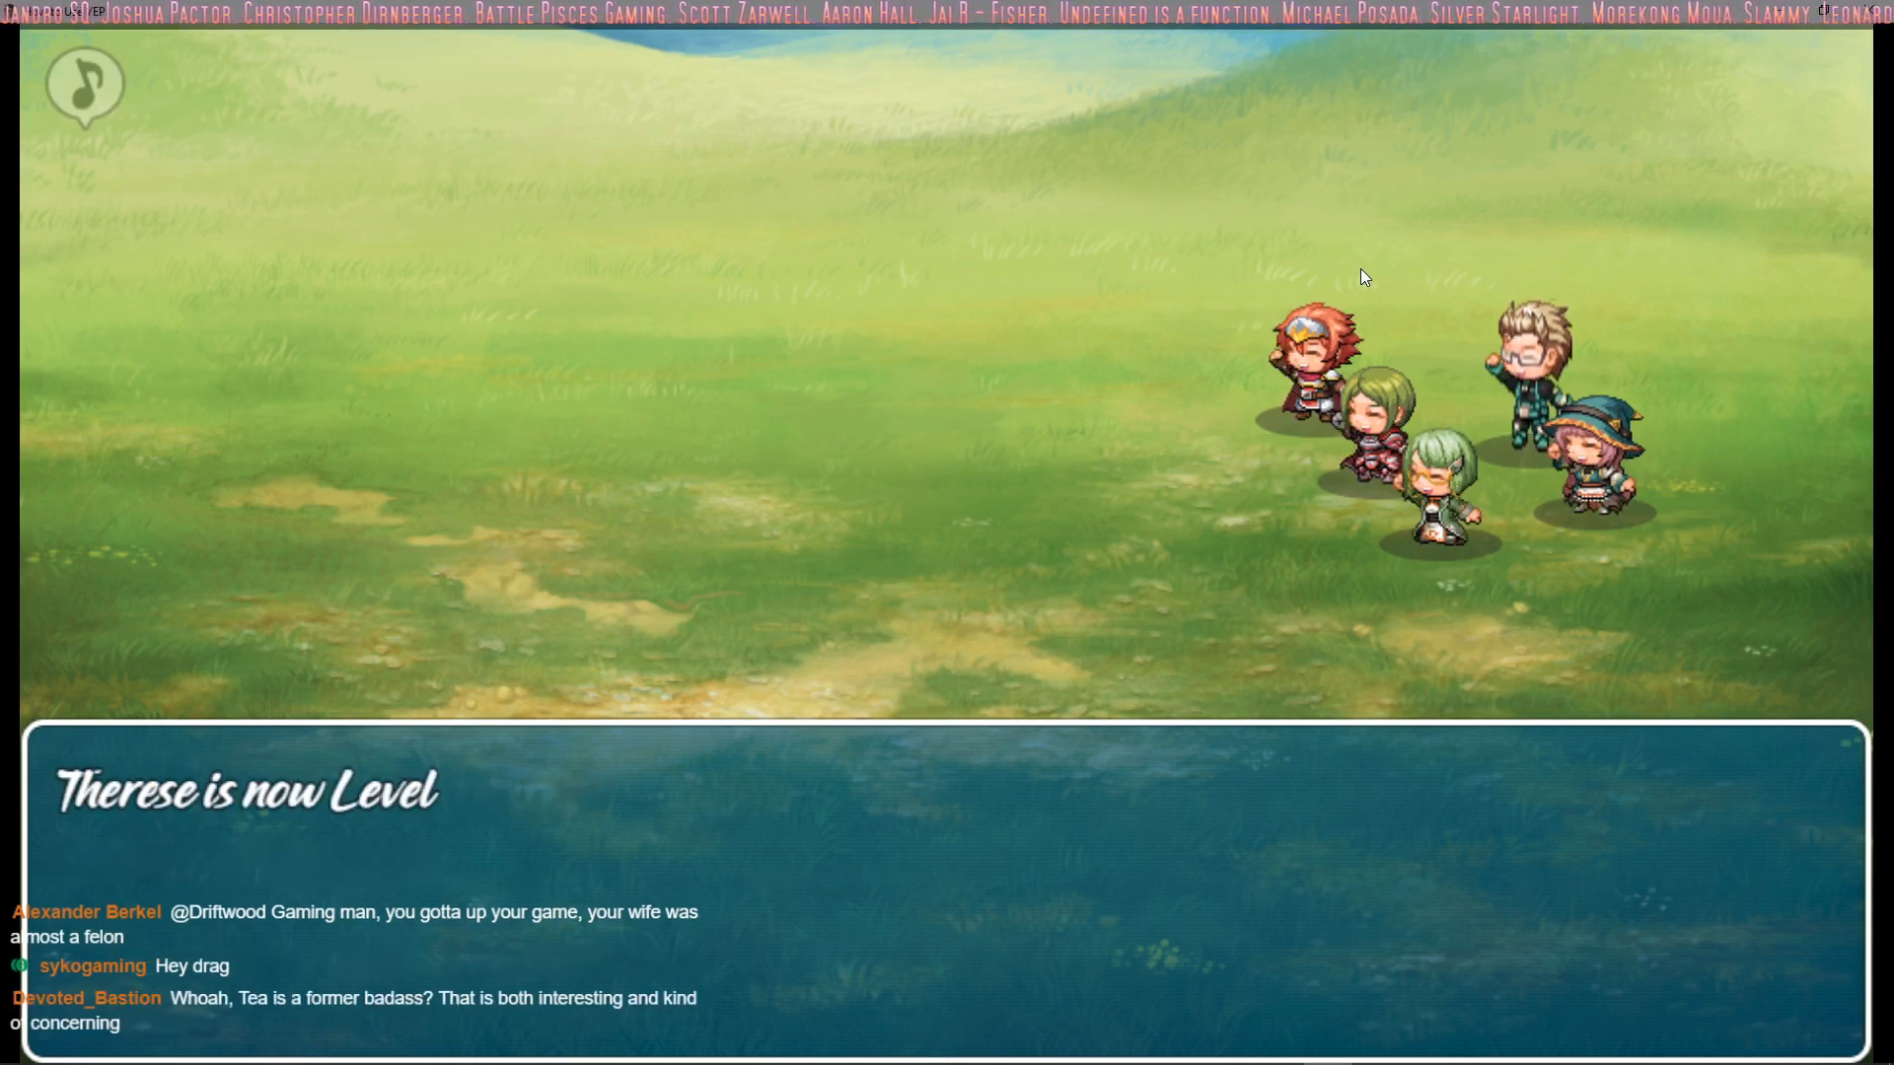
key(Return)
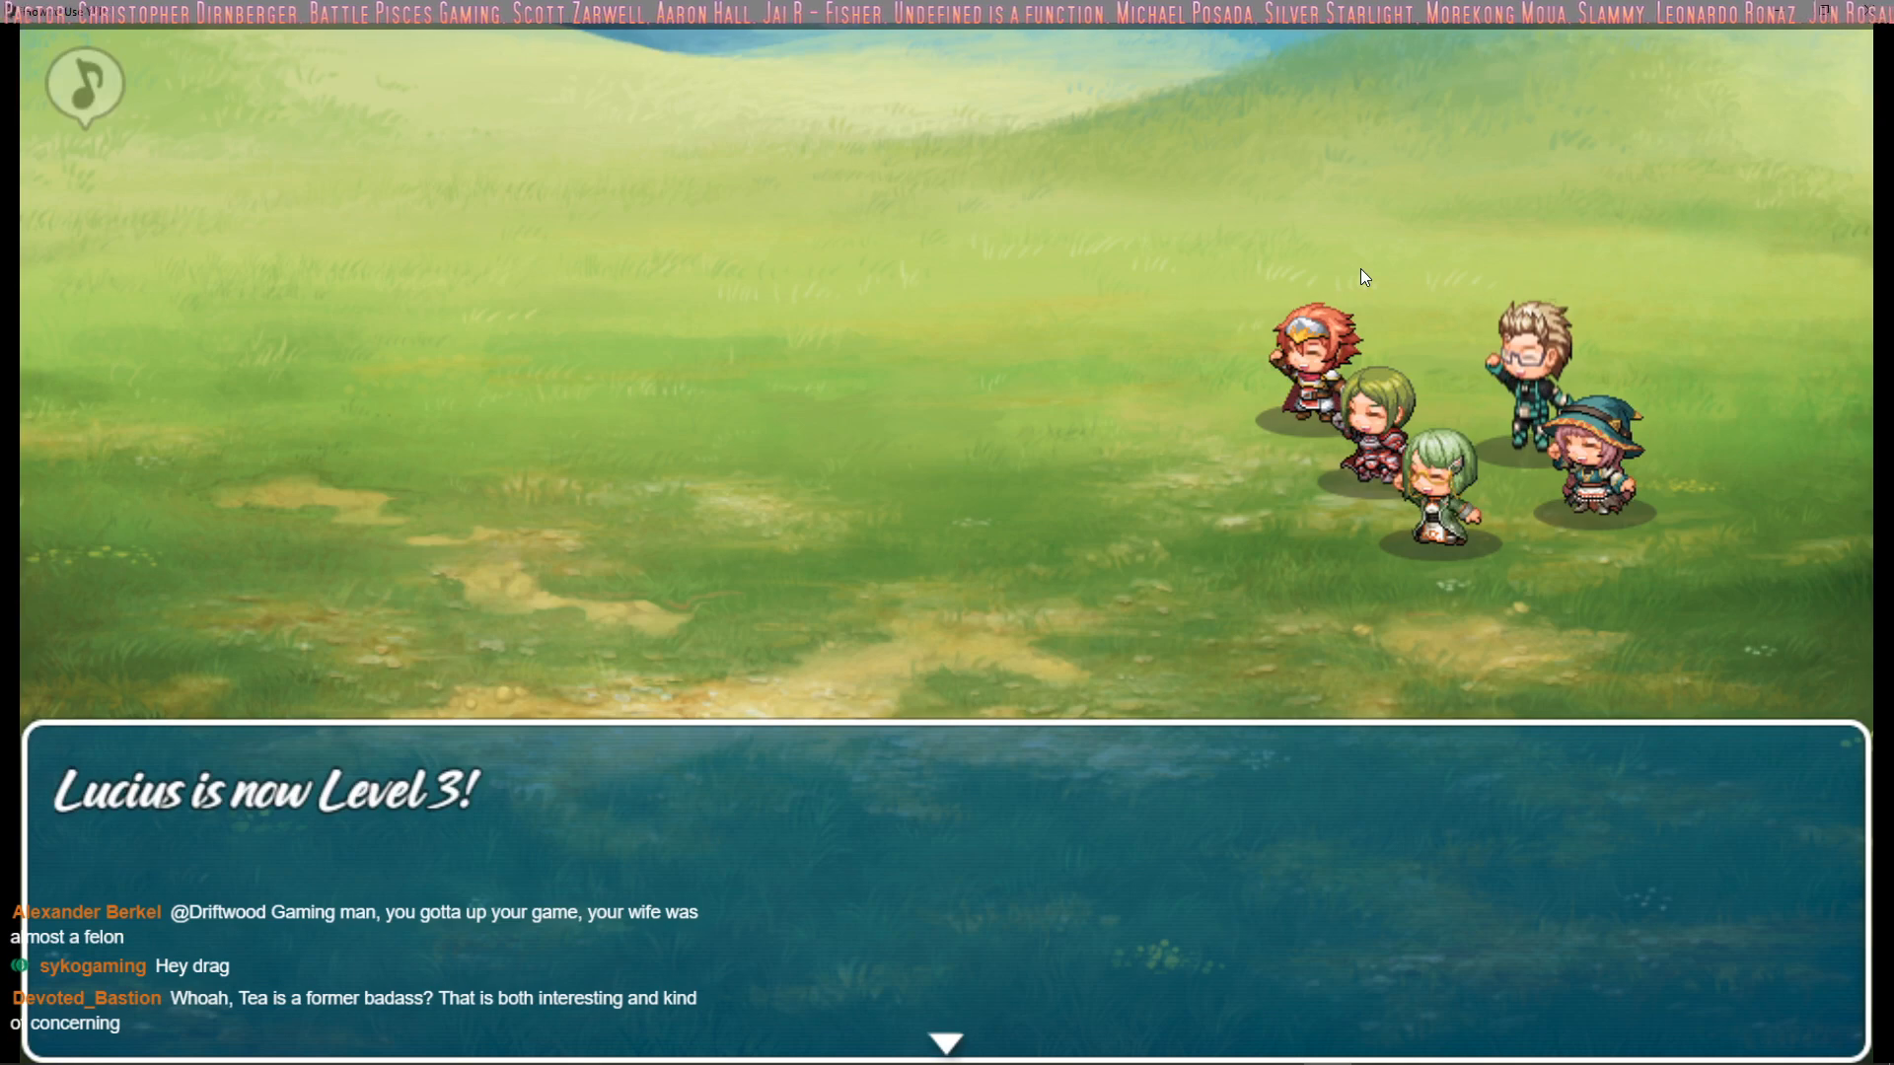
key(Return)
key(Return)
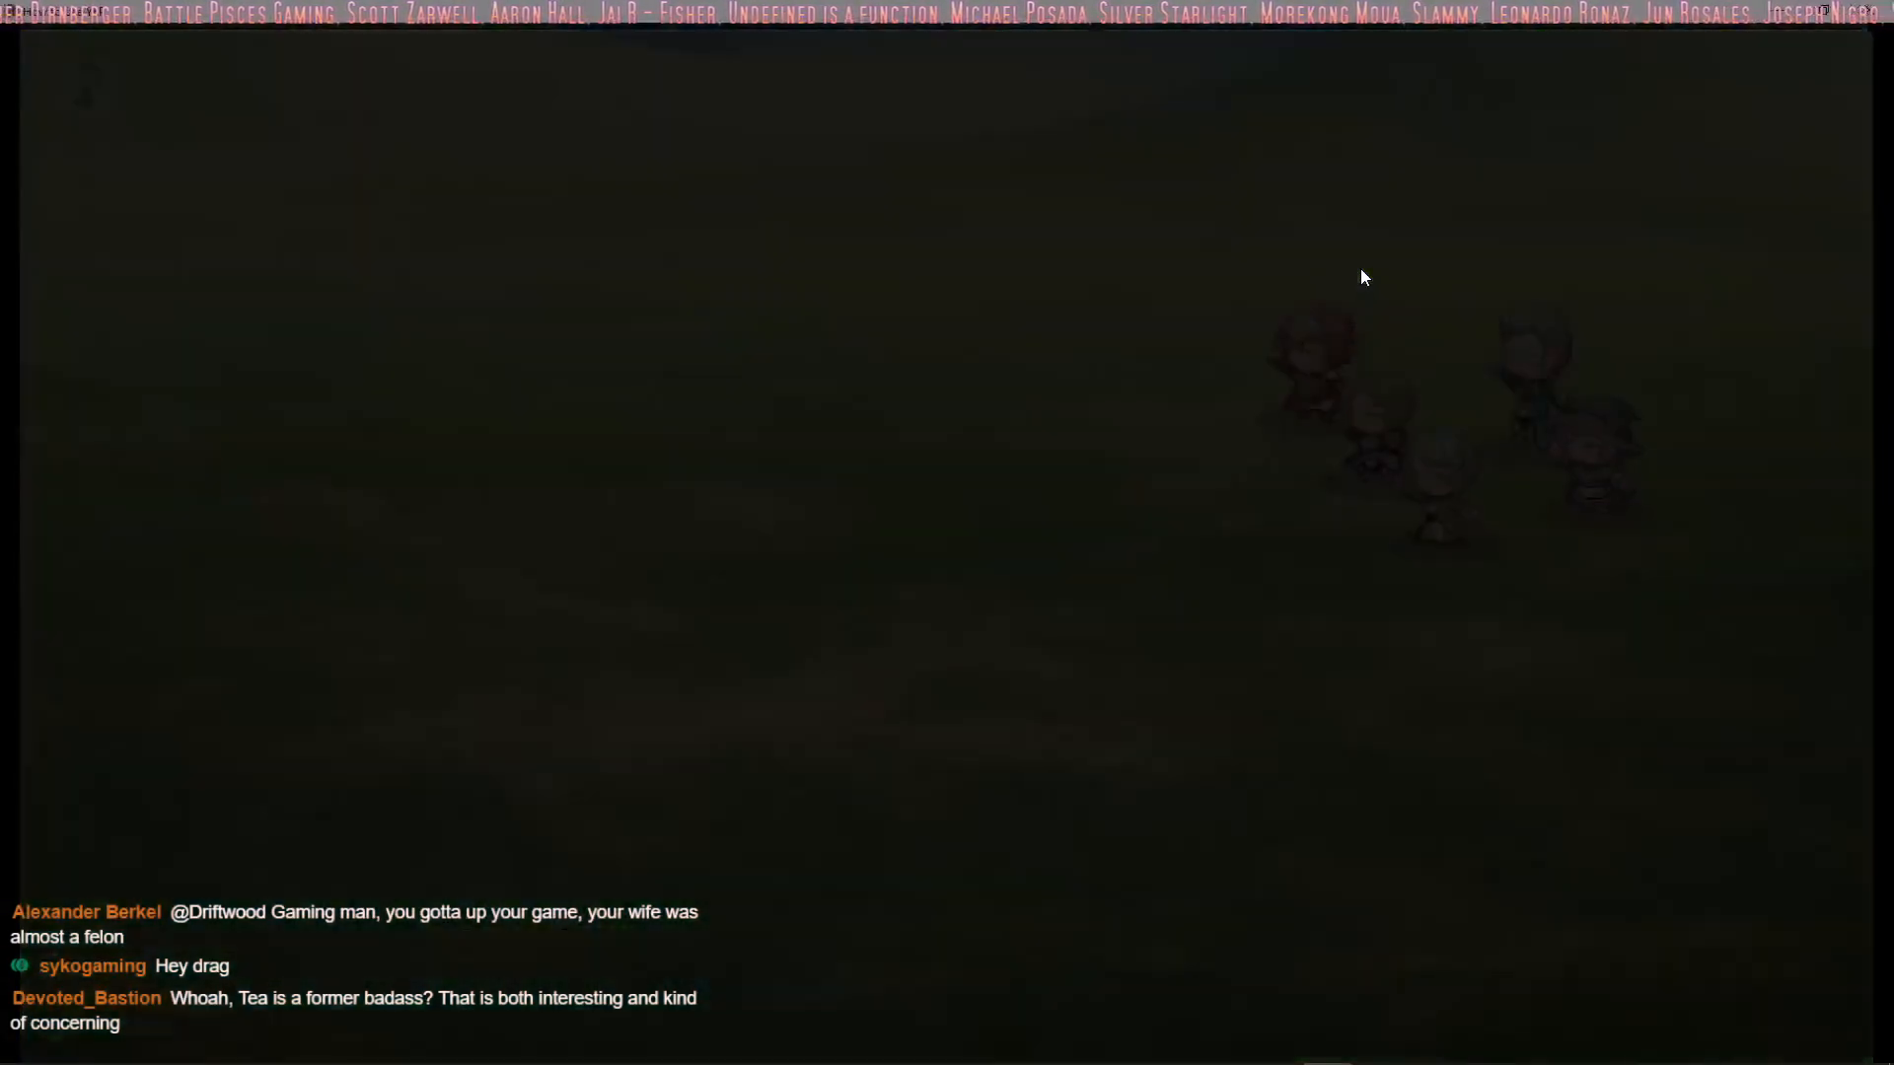
key(alt+F4)
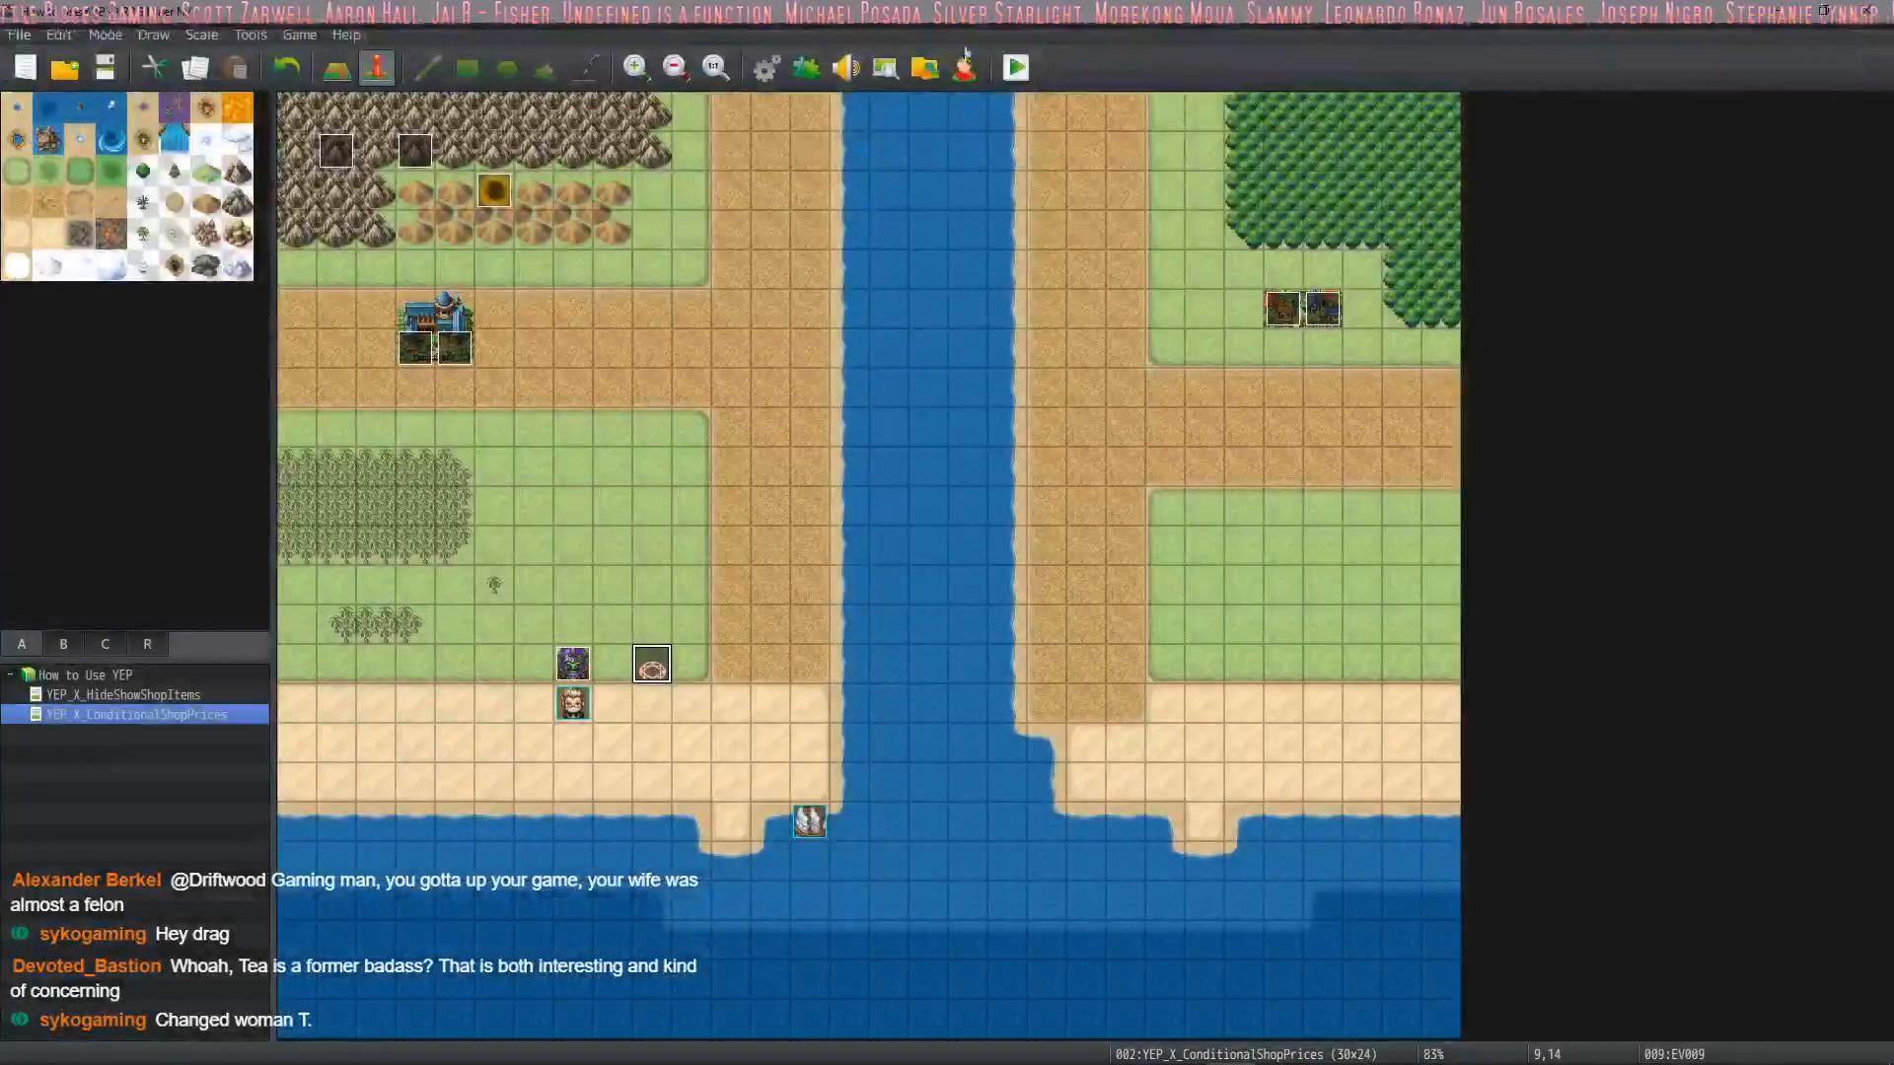
Open the database's System settings and read the description of the EXP for Reserve Members option
click(766, 66)
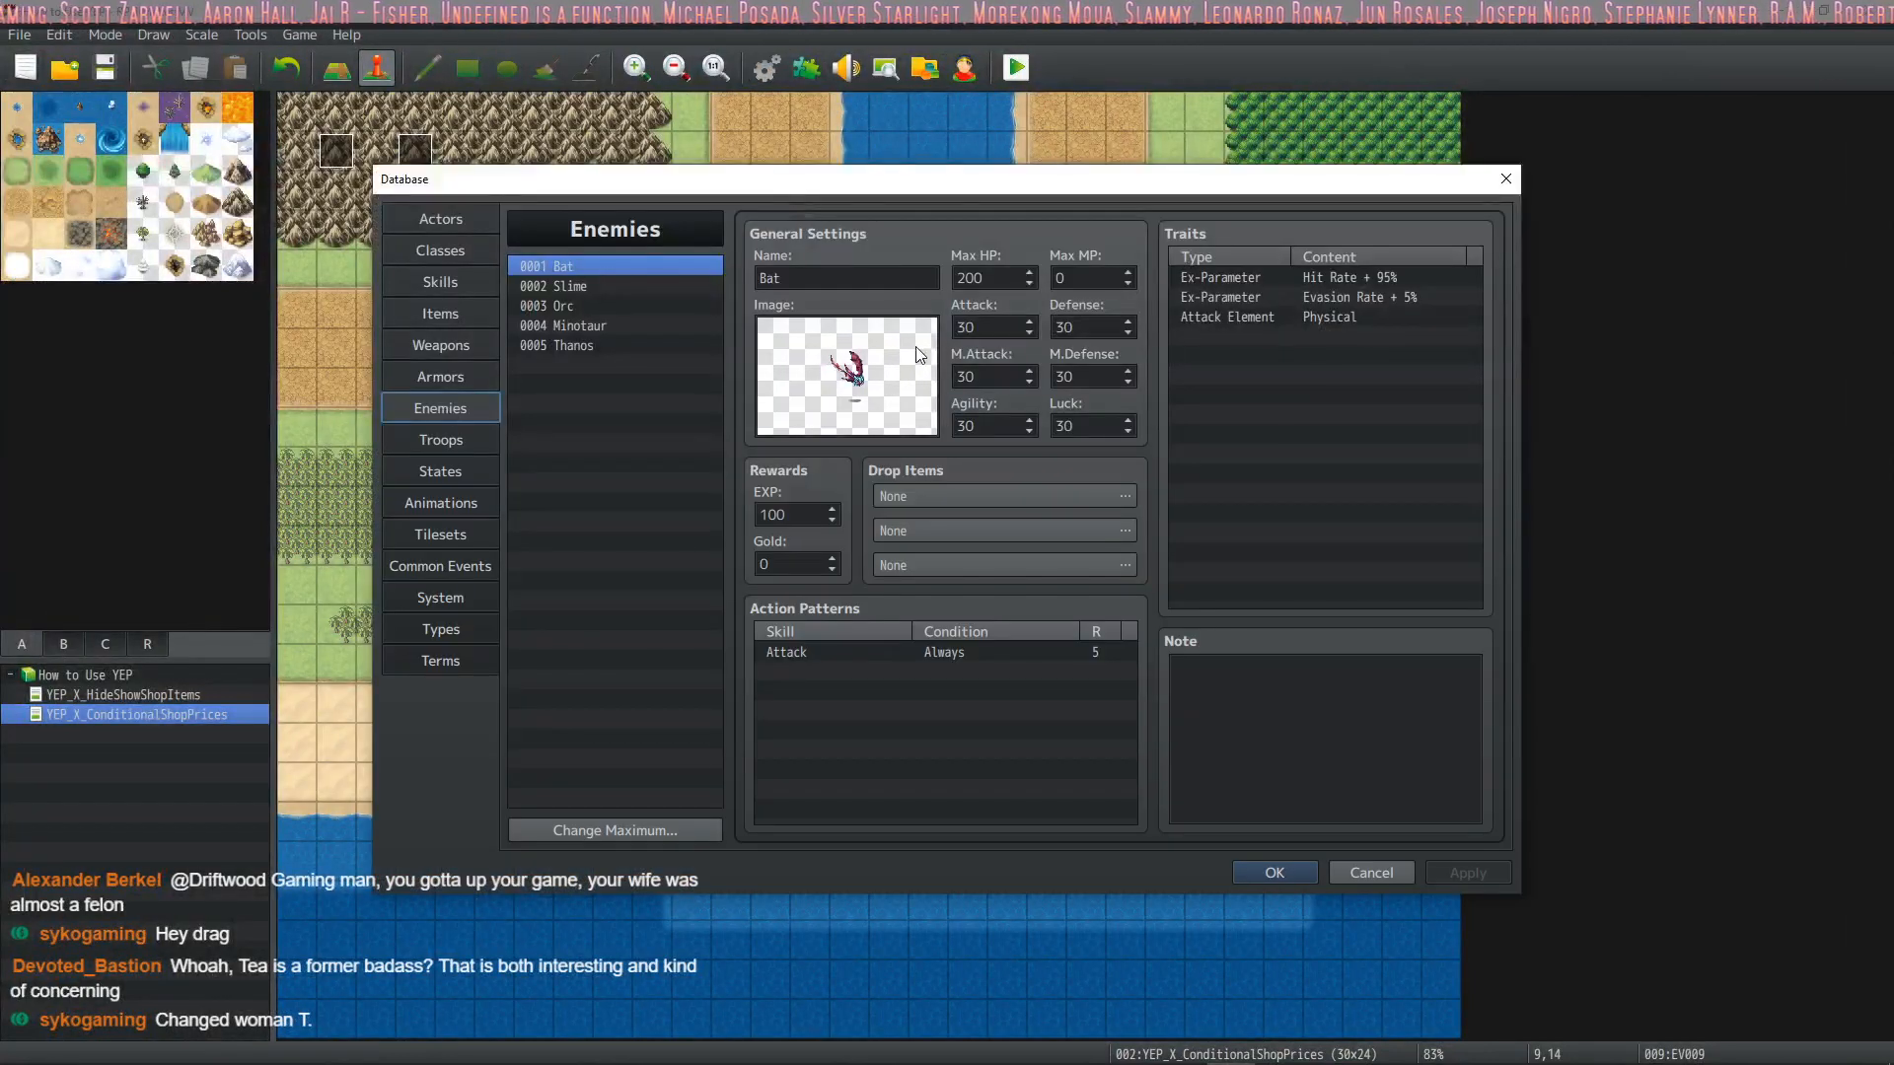
click(440, 595)
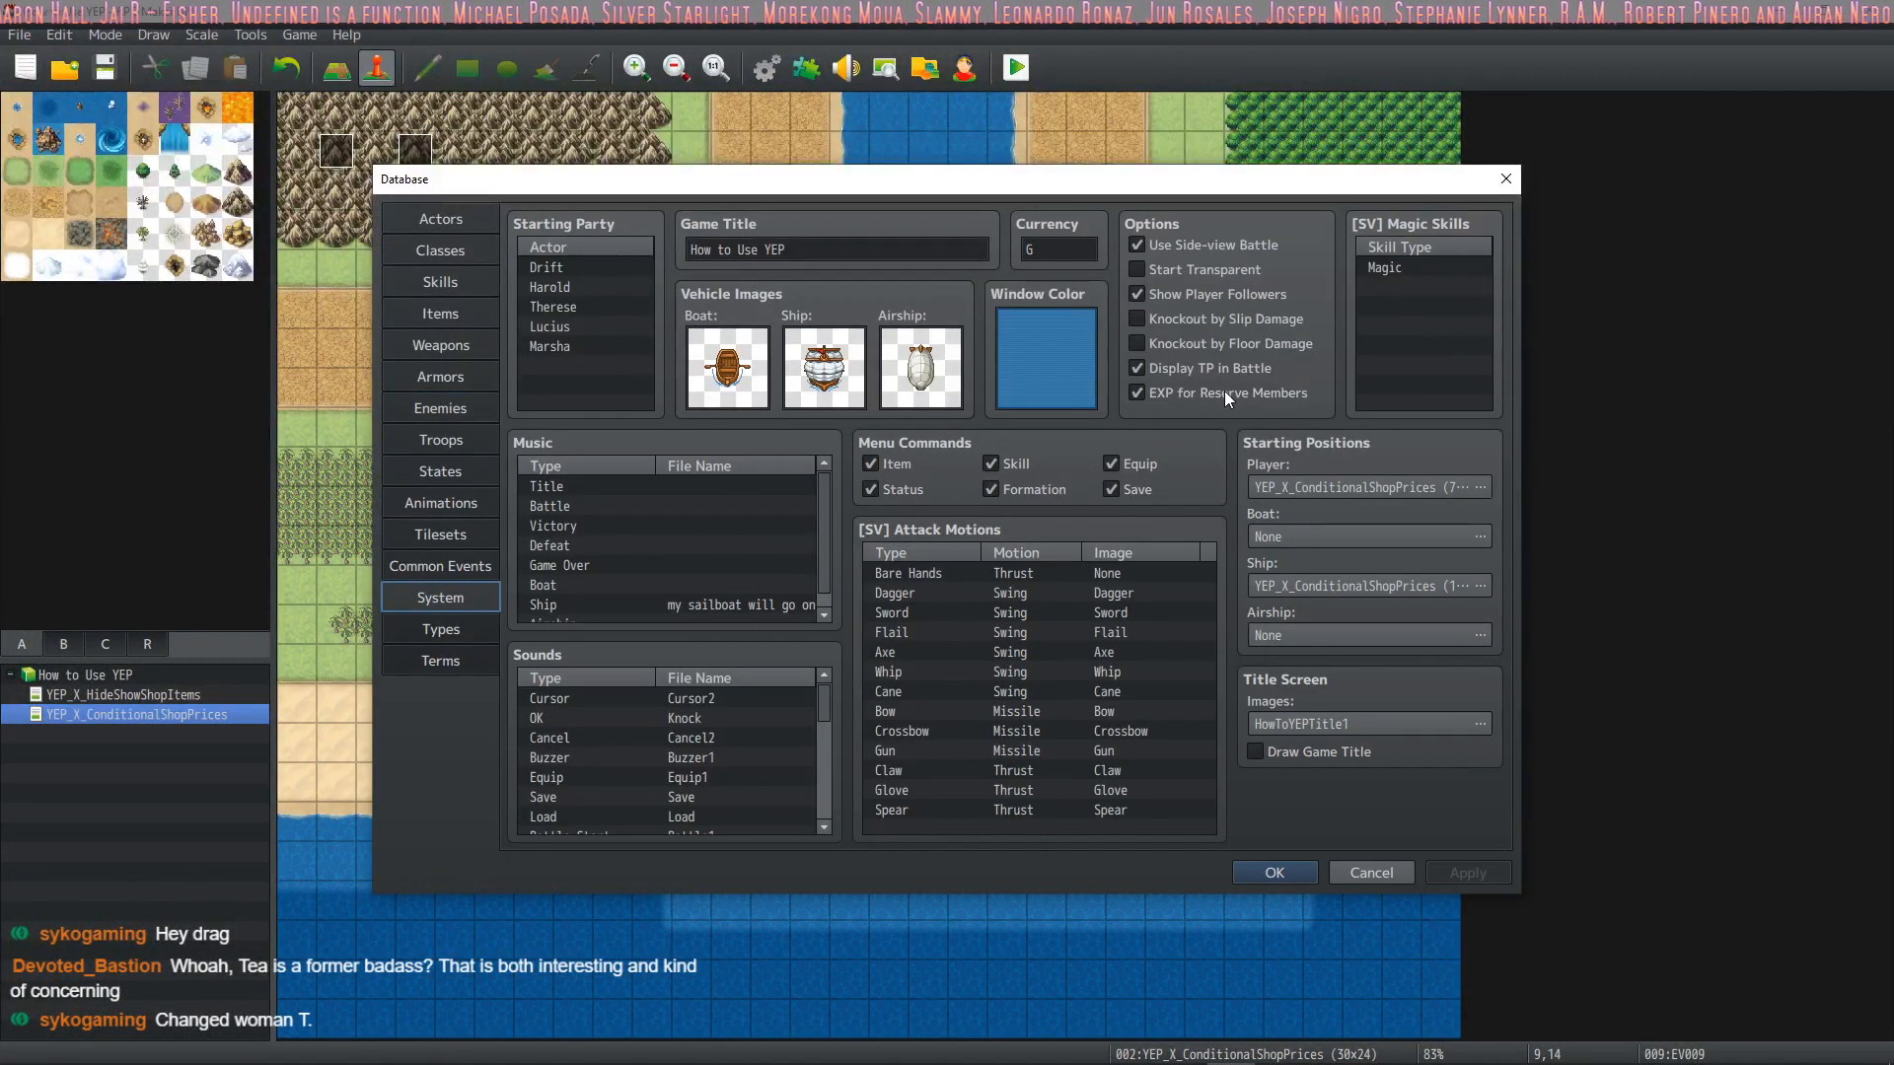
mouse_move(1224, 391)
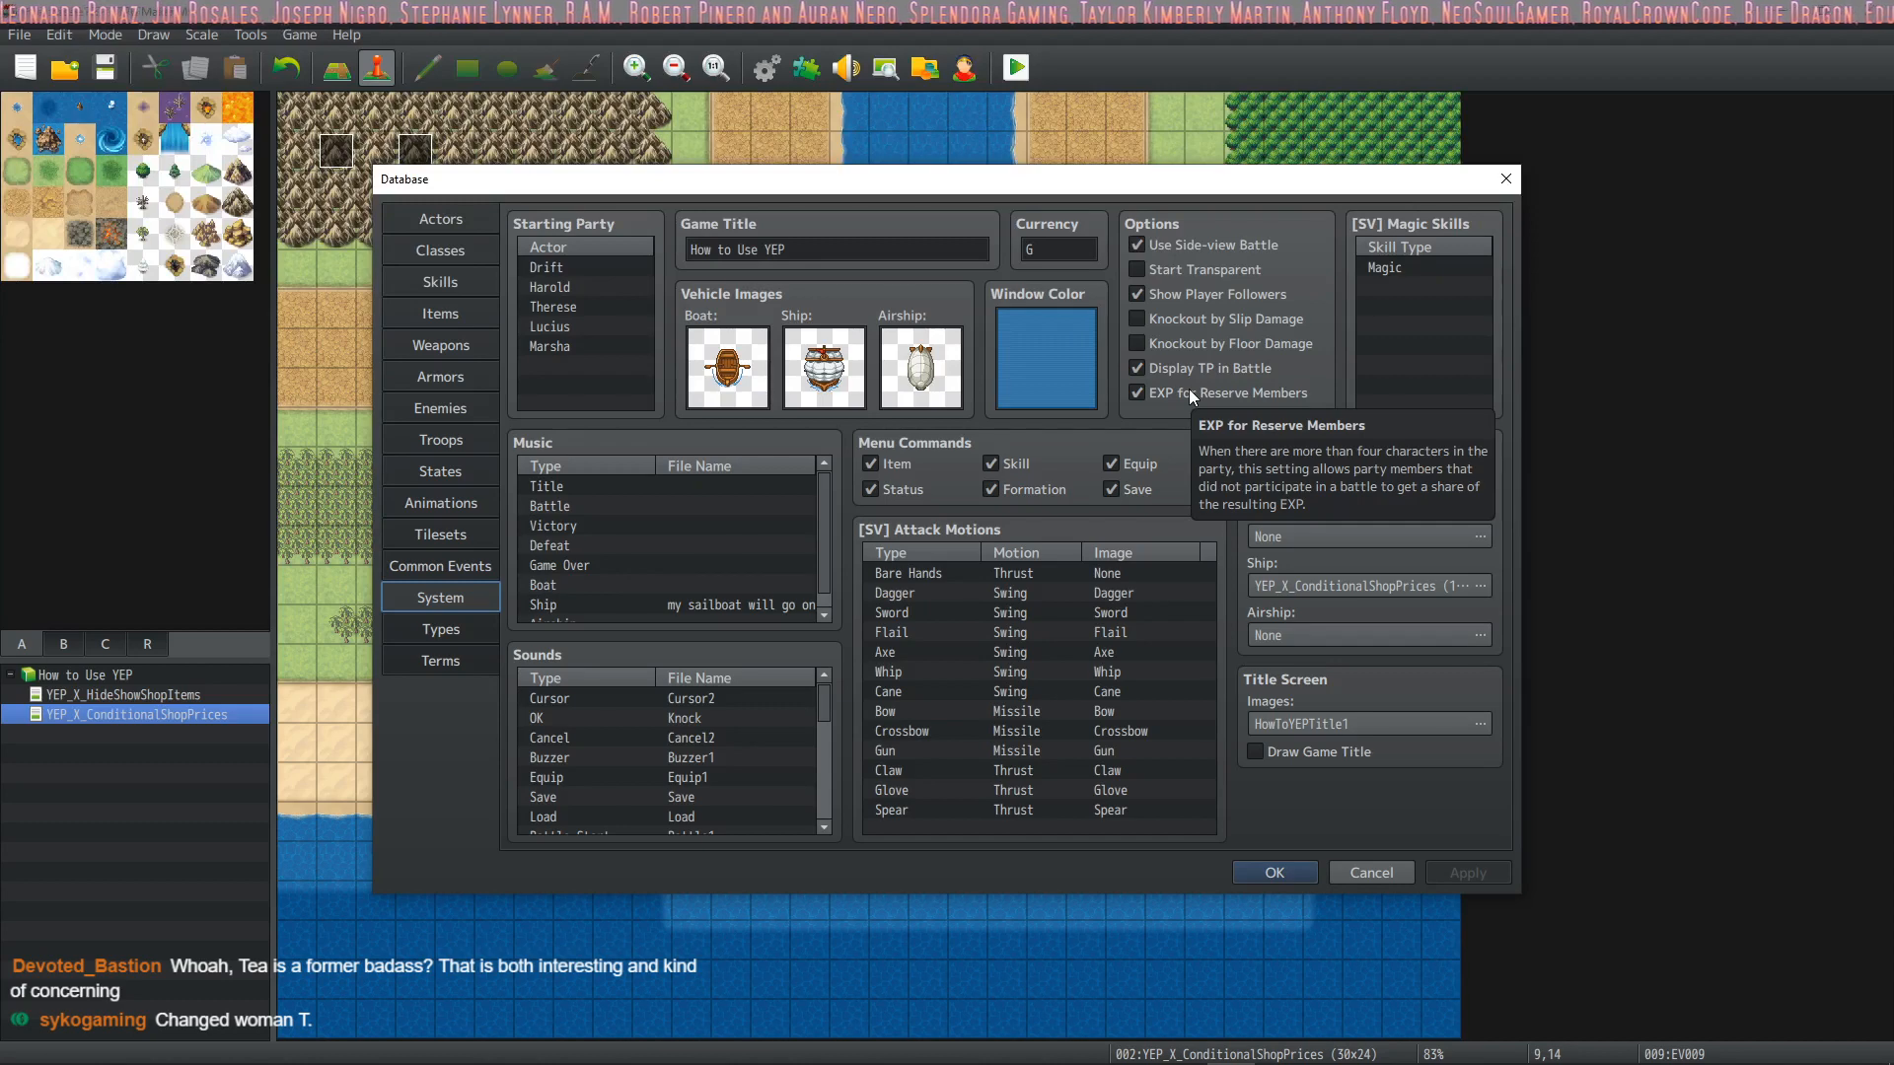
mouse_move(1101, 352)
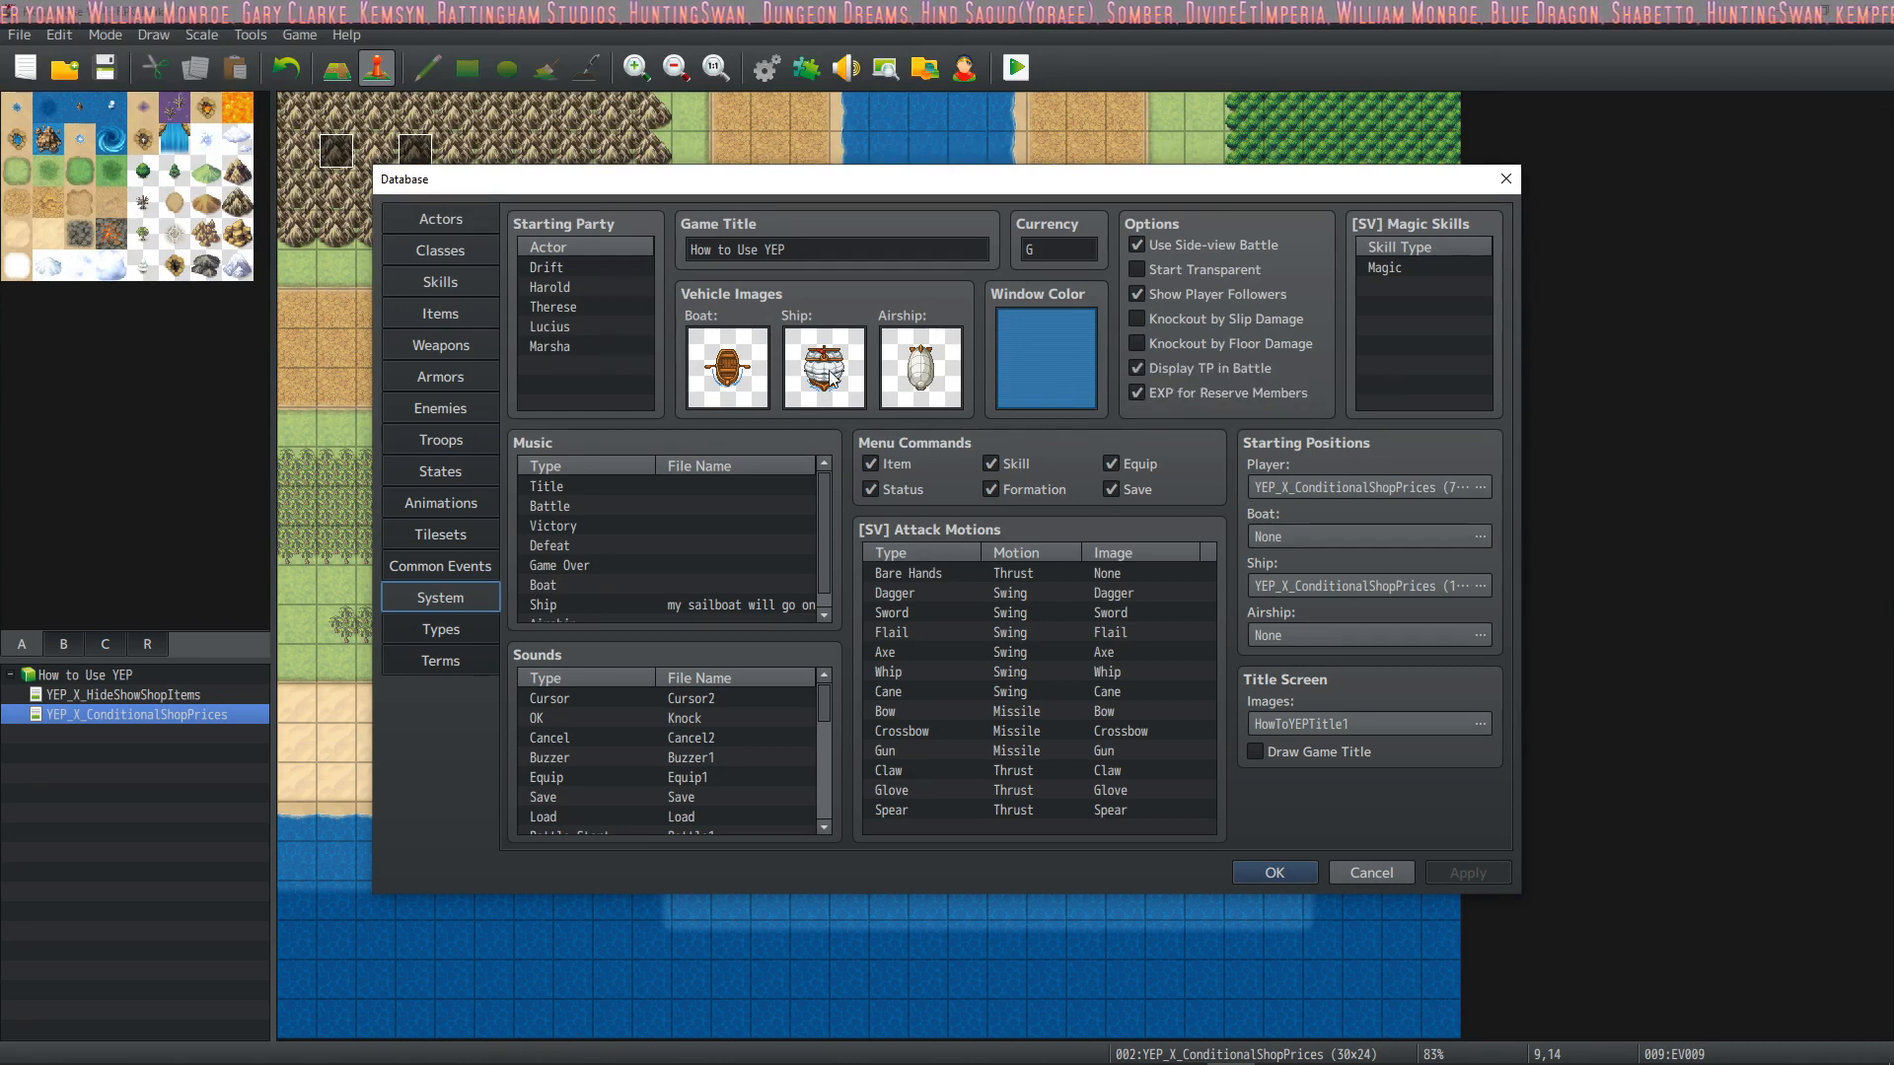
Look over the skills and the Bat enemy's EXP reward in the database, then return to the System settings
click(447, 261)
click(446, 286)
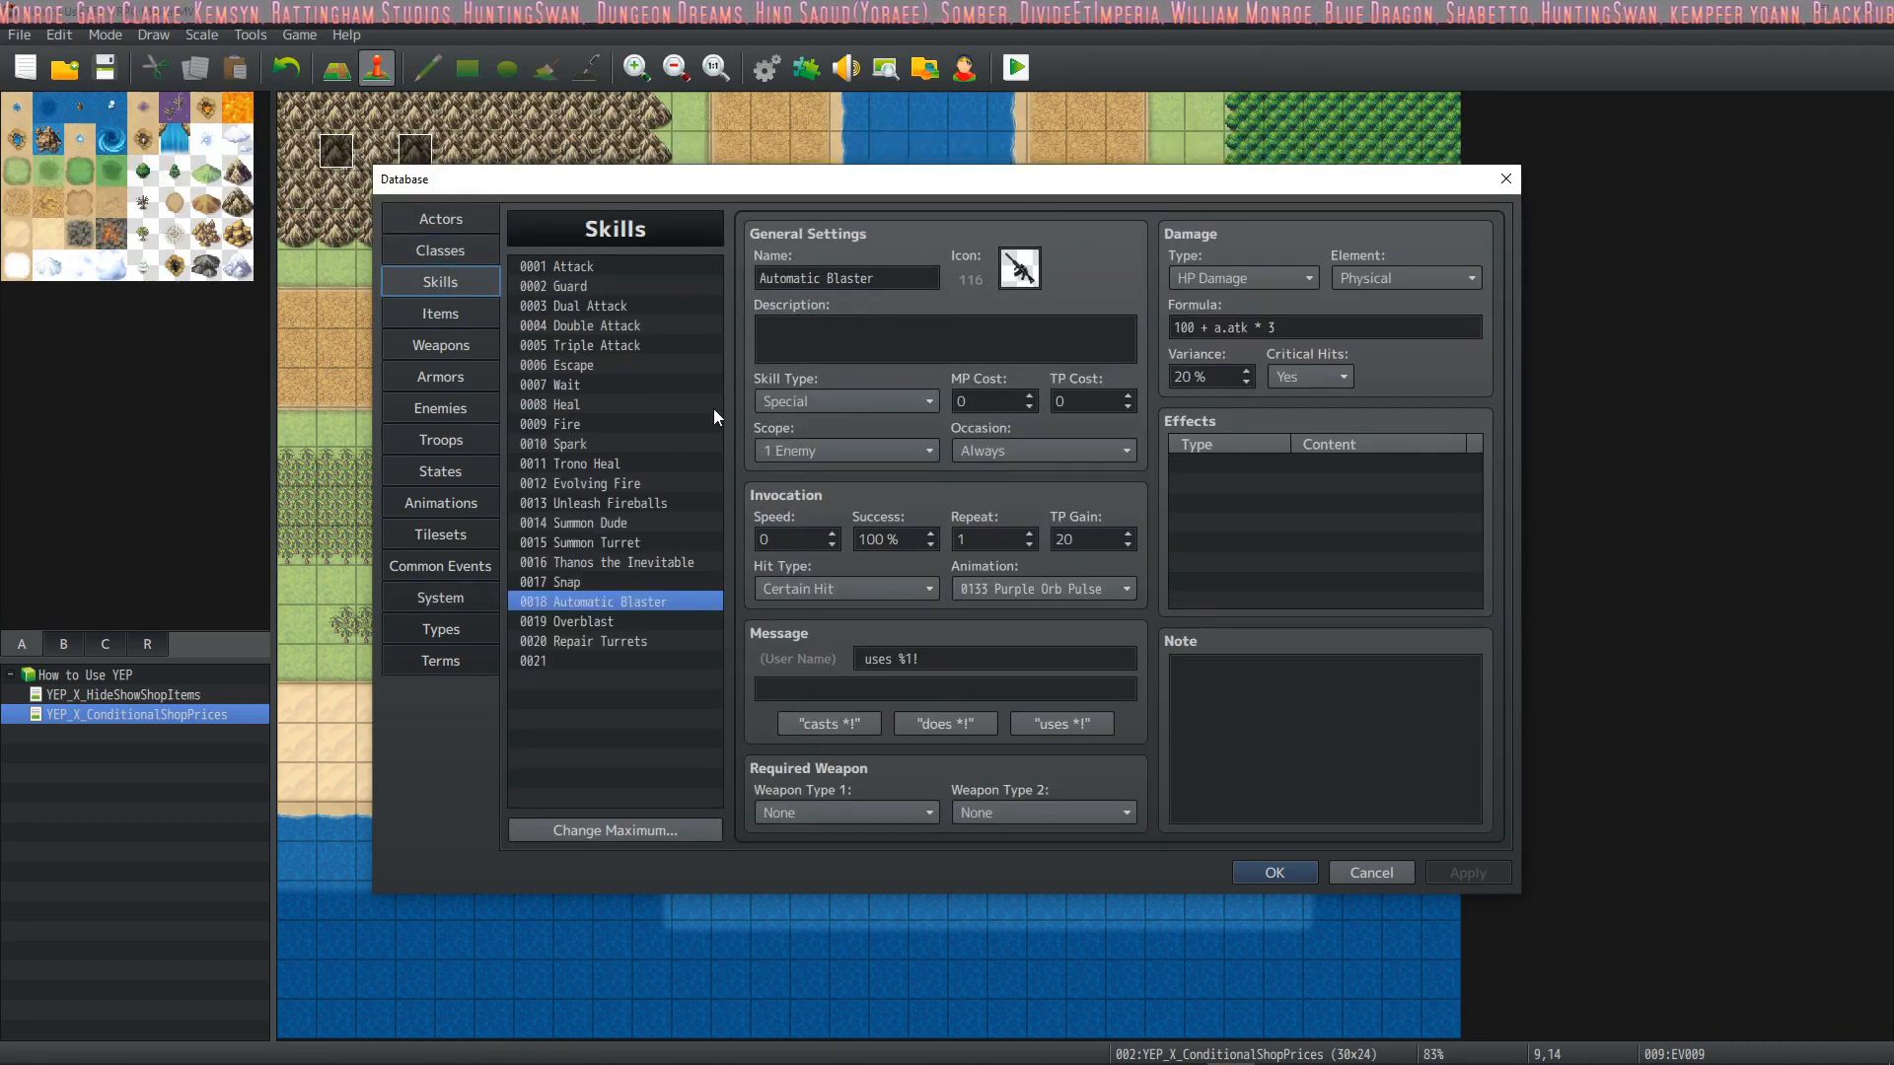
click(459, 408)
double_click(780, 515)
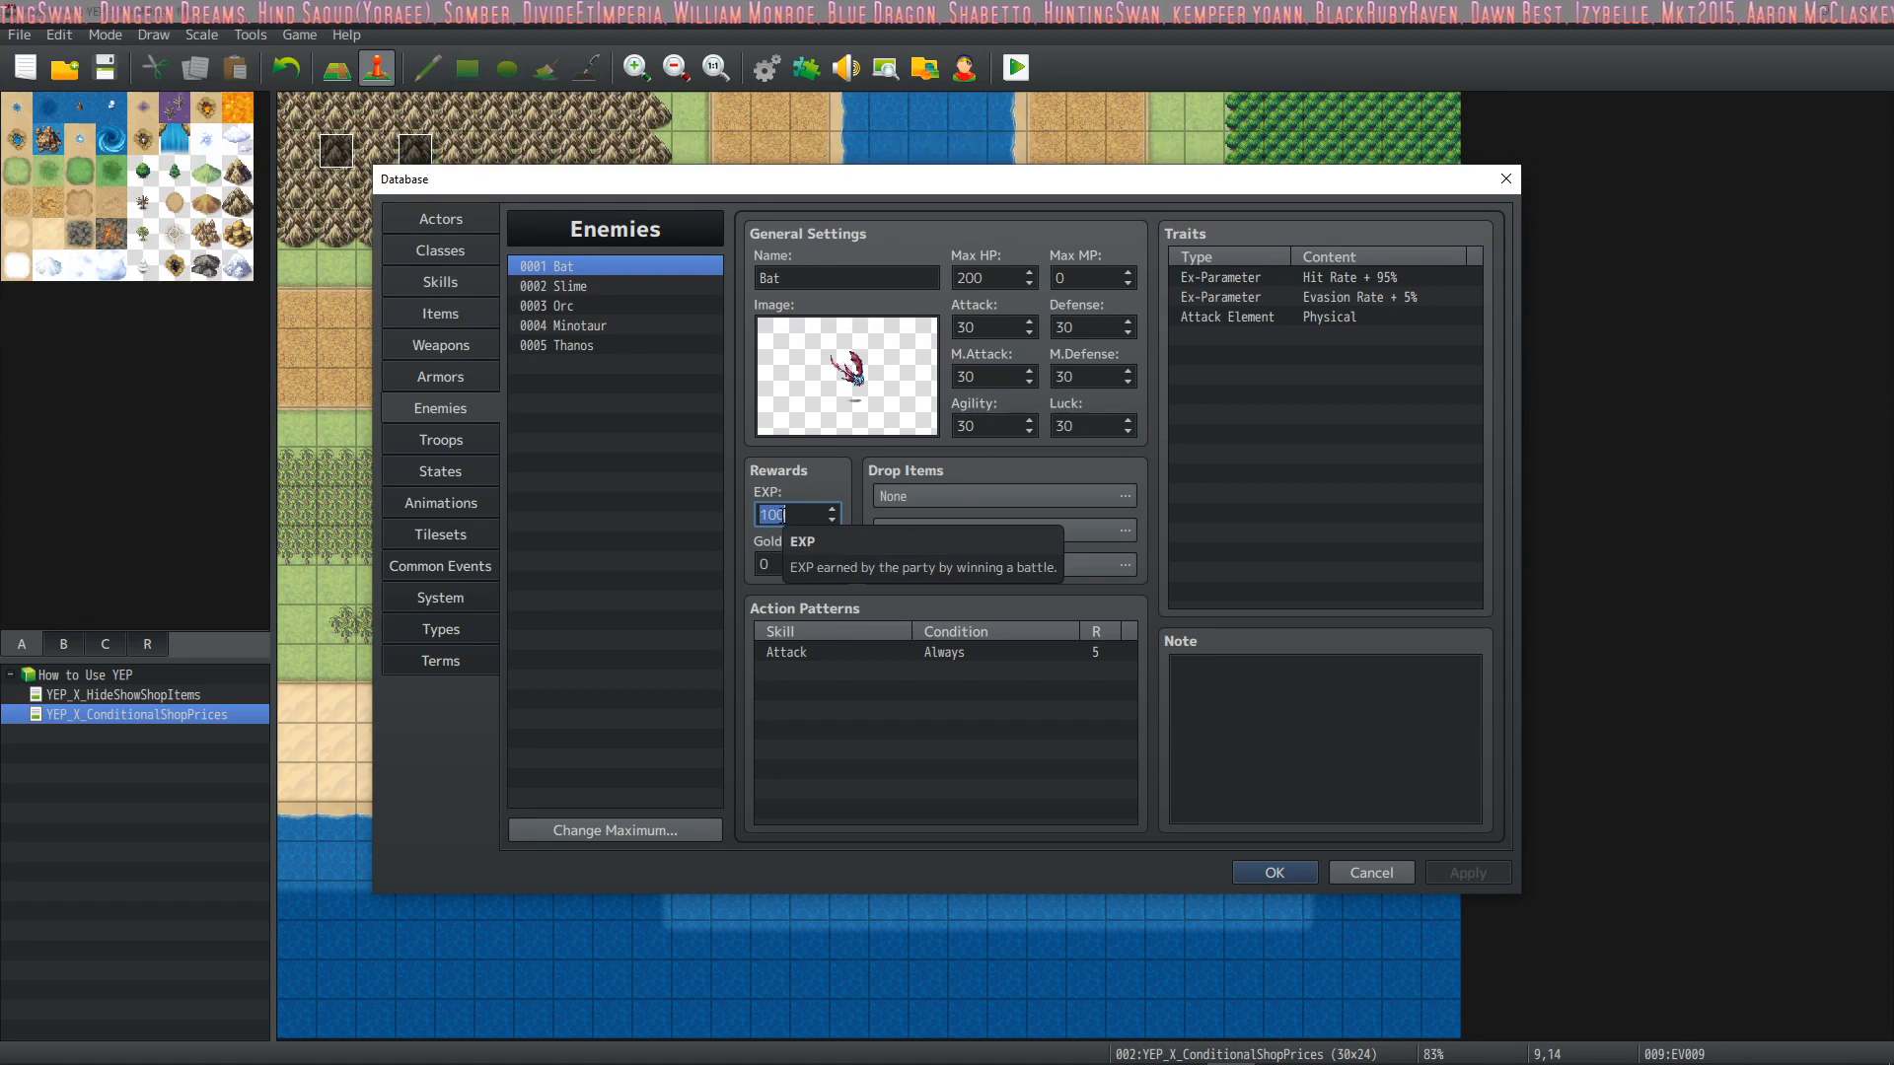
click(460, 576)
click(473, 598)
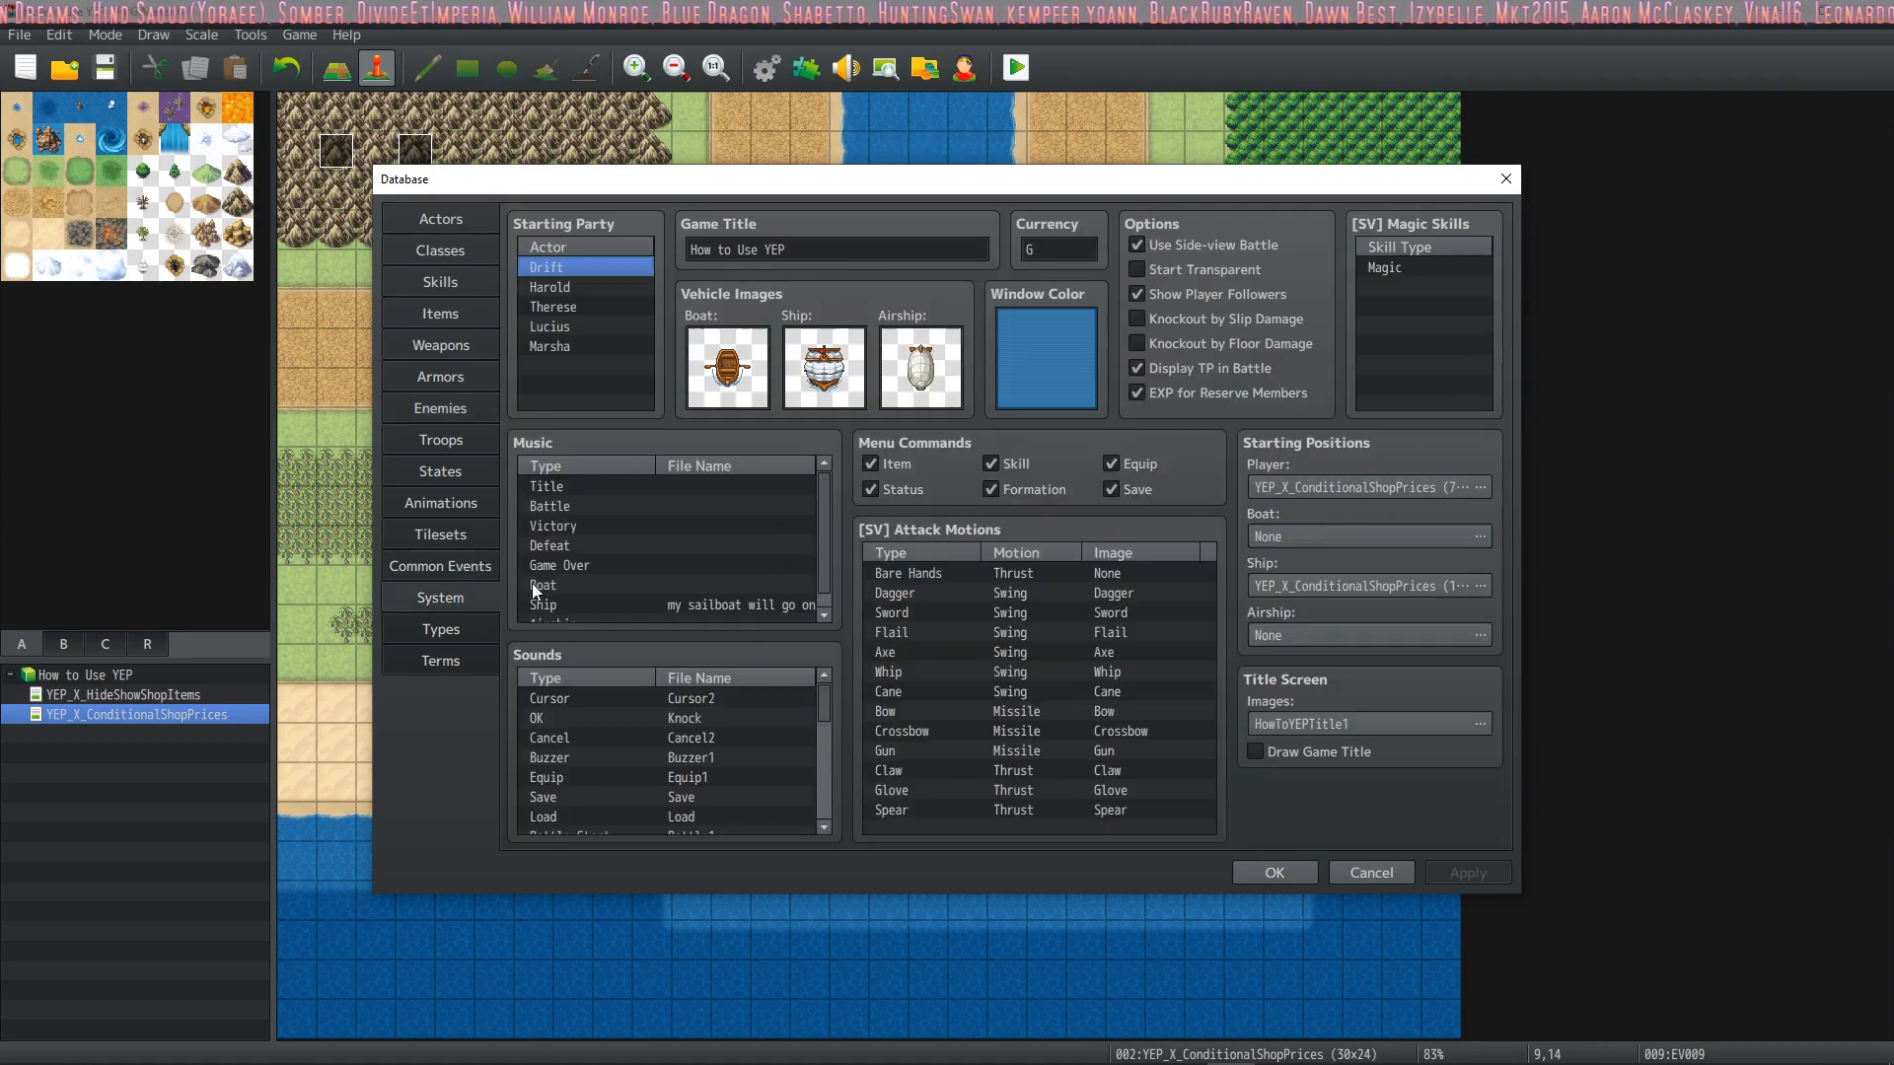
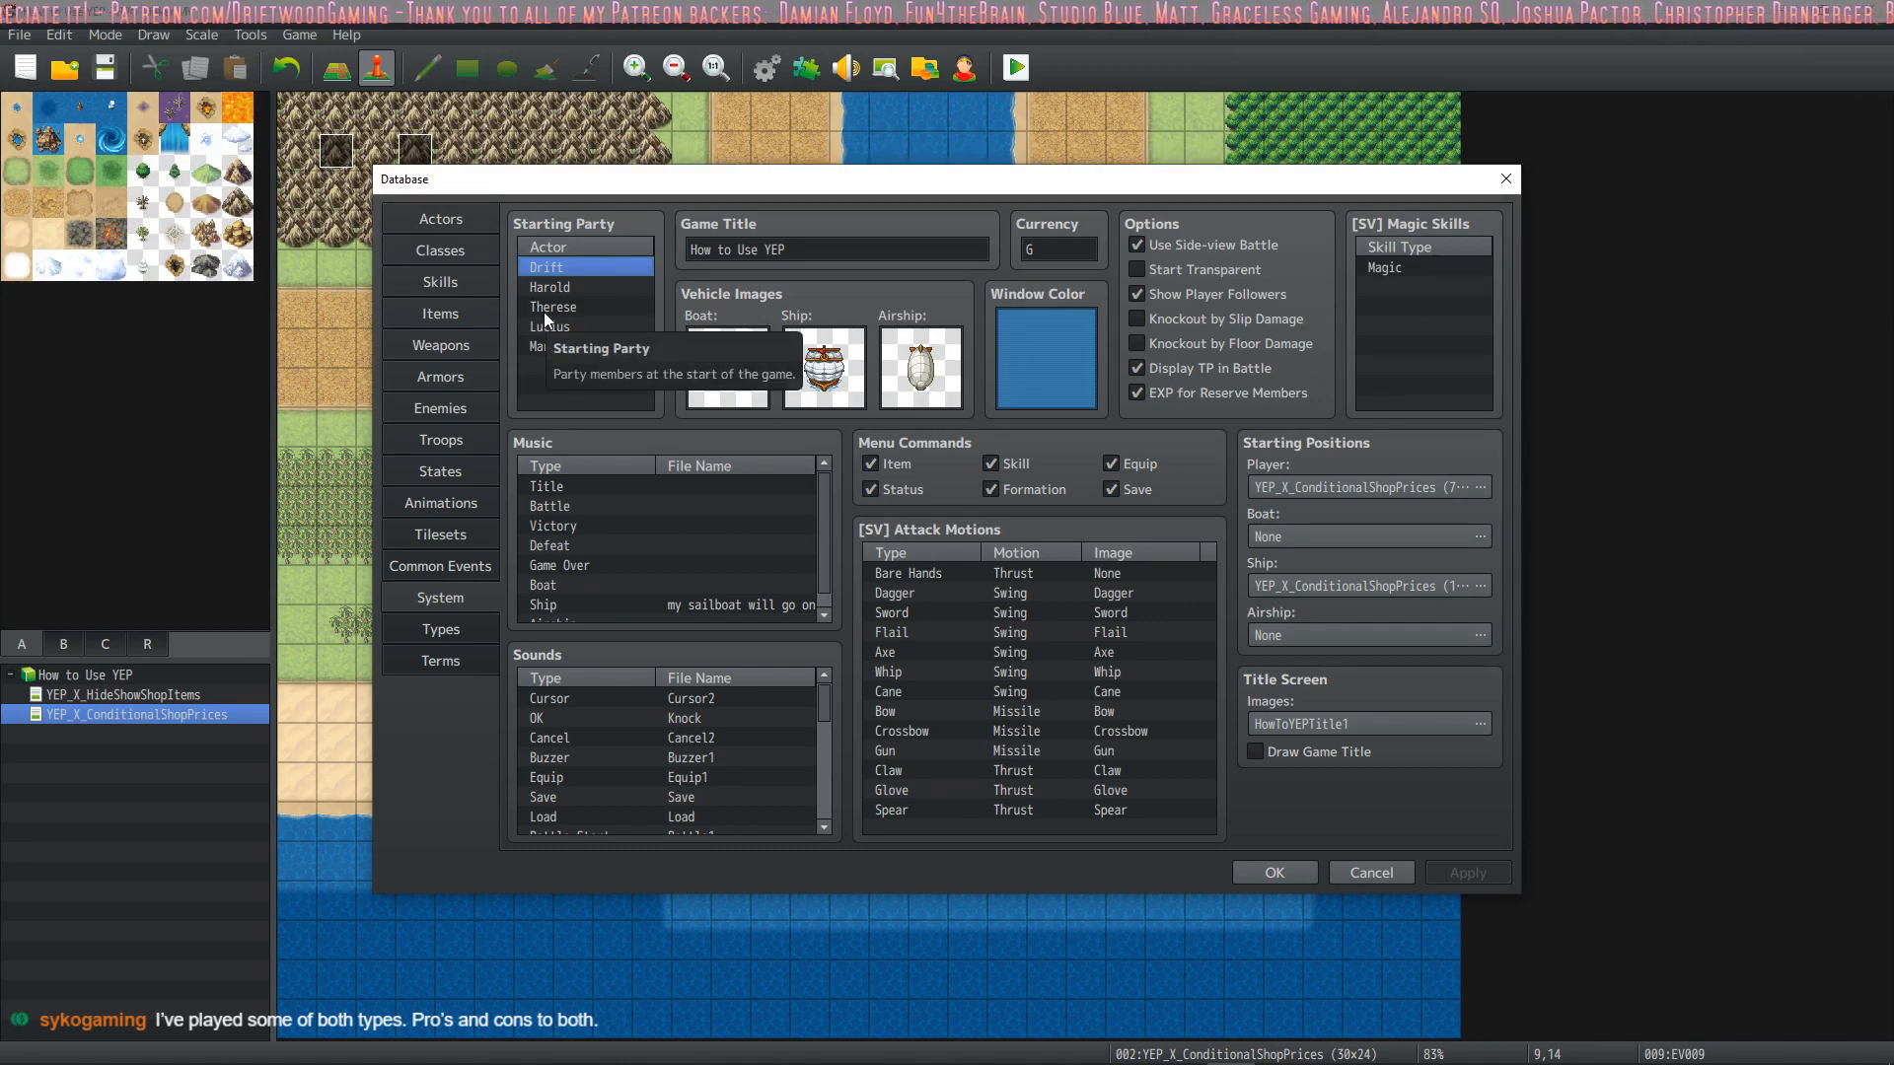
Look over the database's Actors list, comparing Harold through Drift with Turret1 through Turret5
click(454, 219)
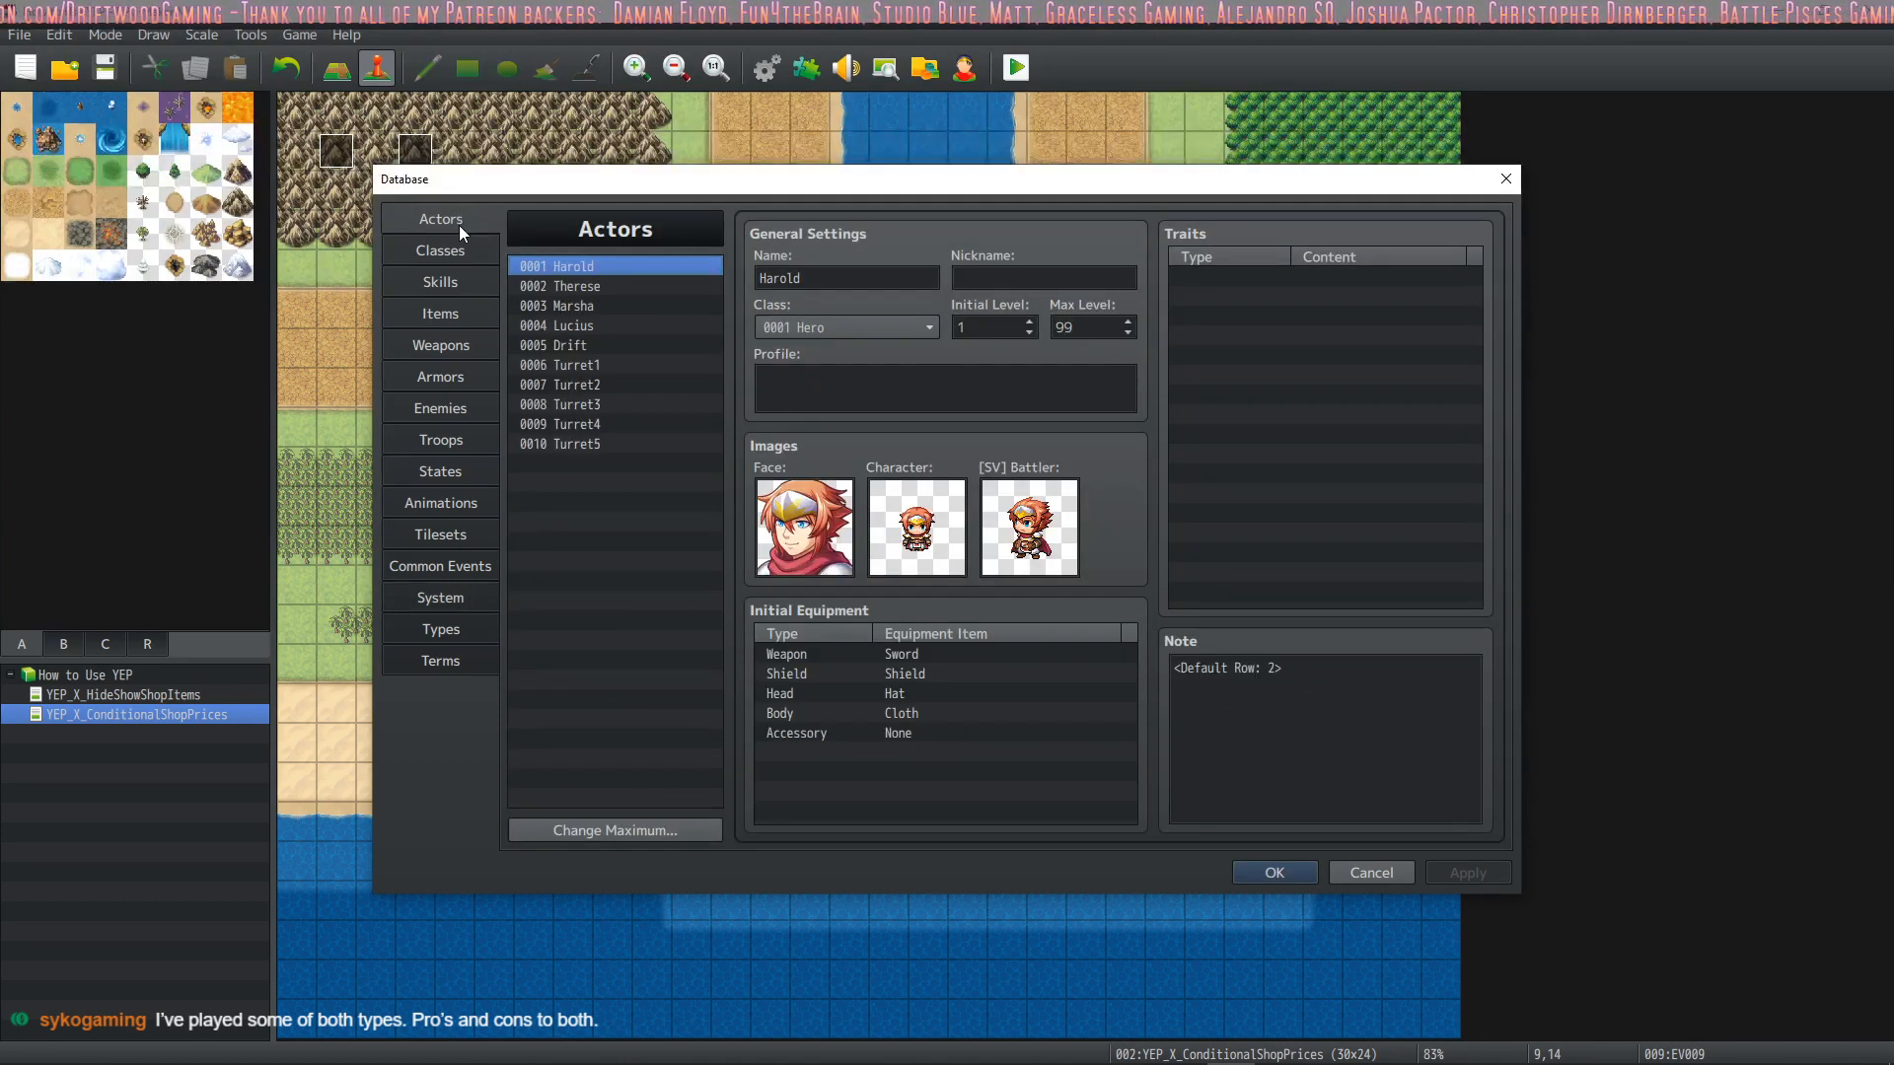
click(580, 365)
click(592, 444)
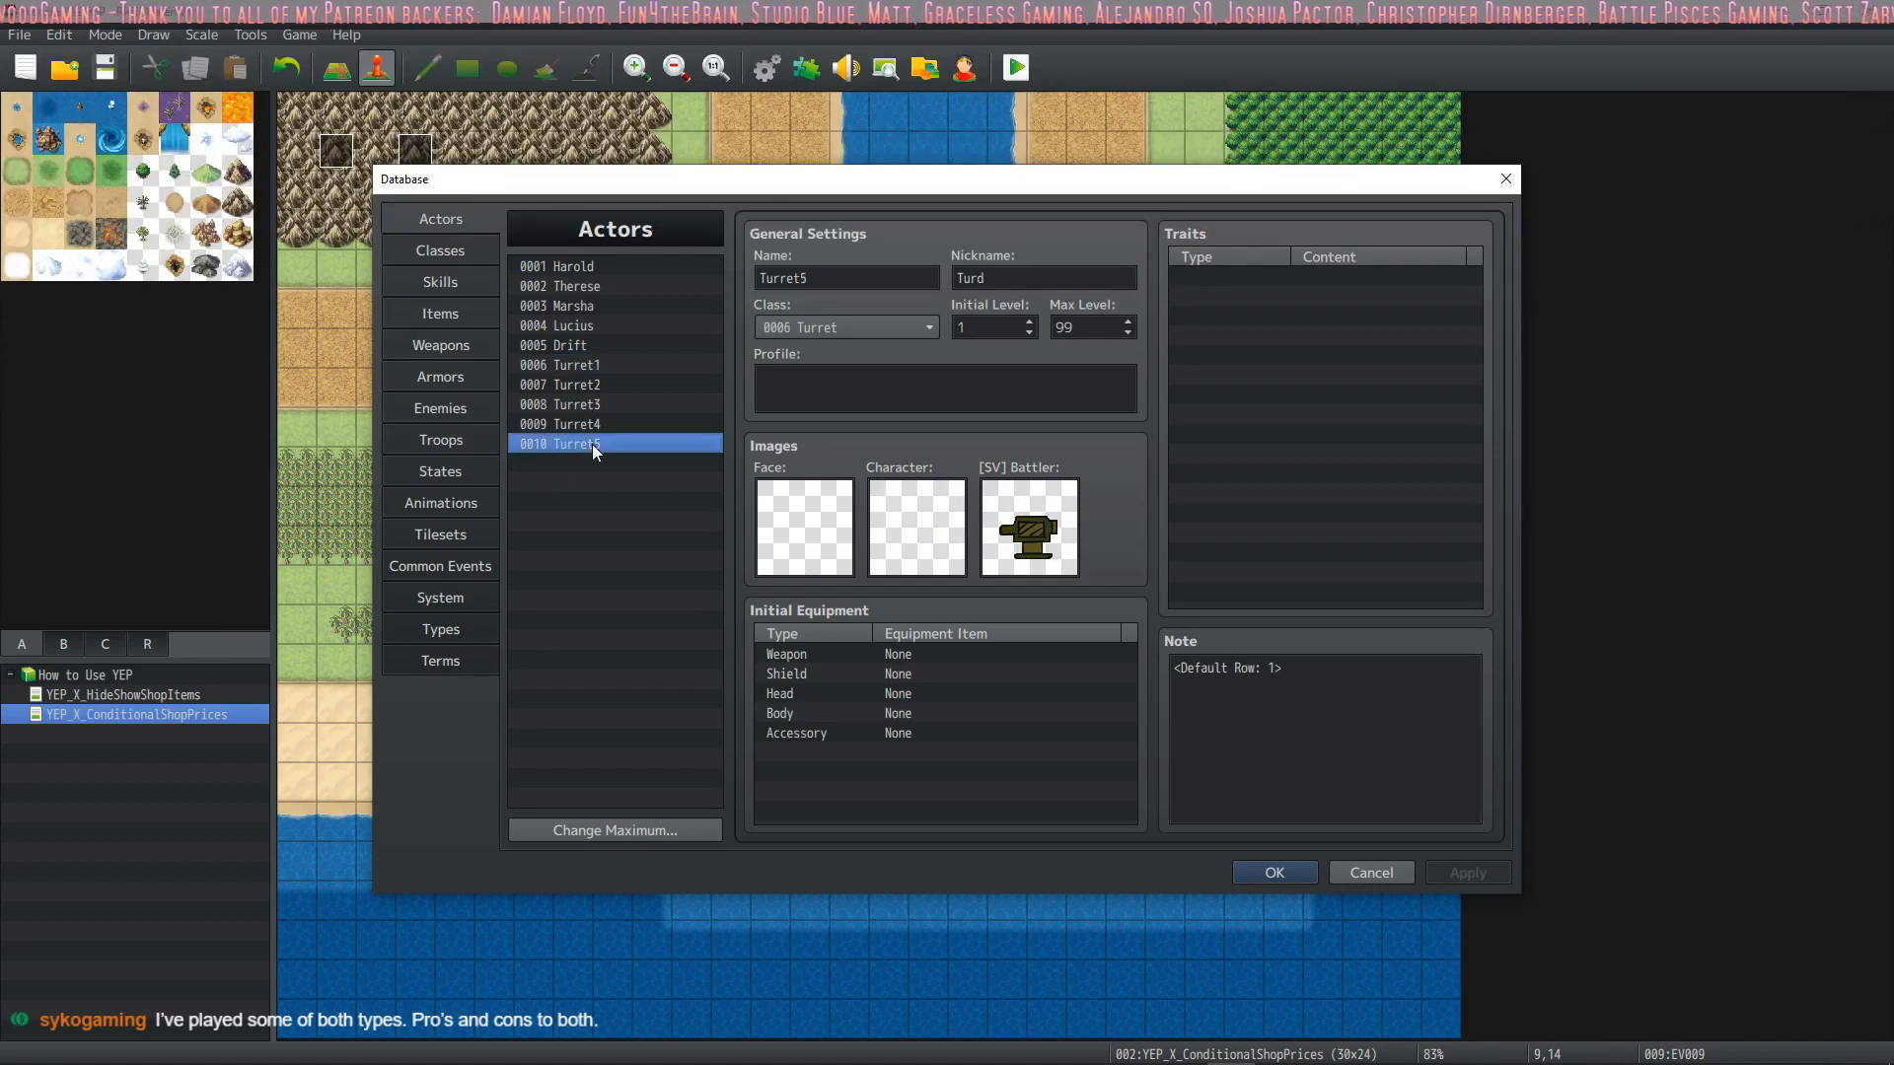
click(584, 347)
click(594, 266)
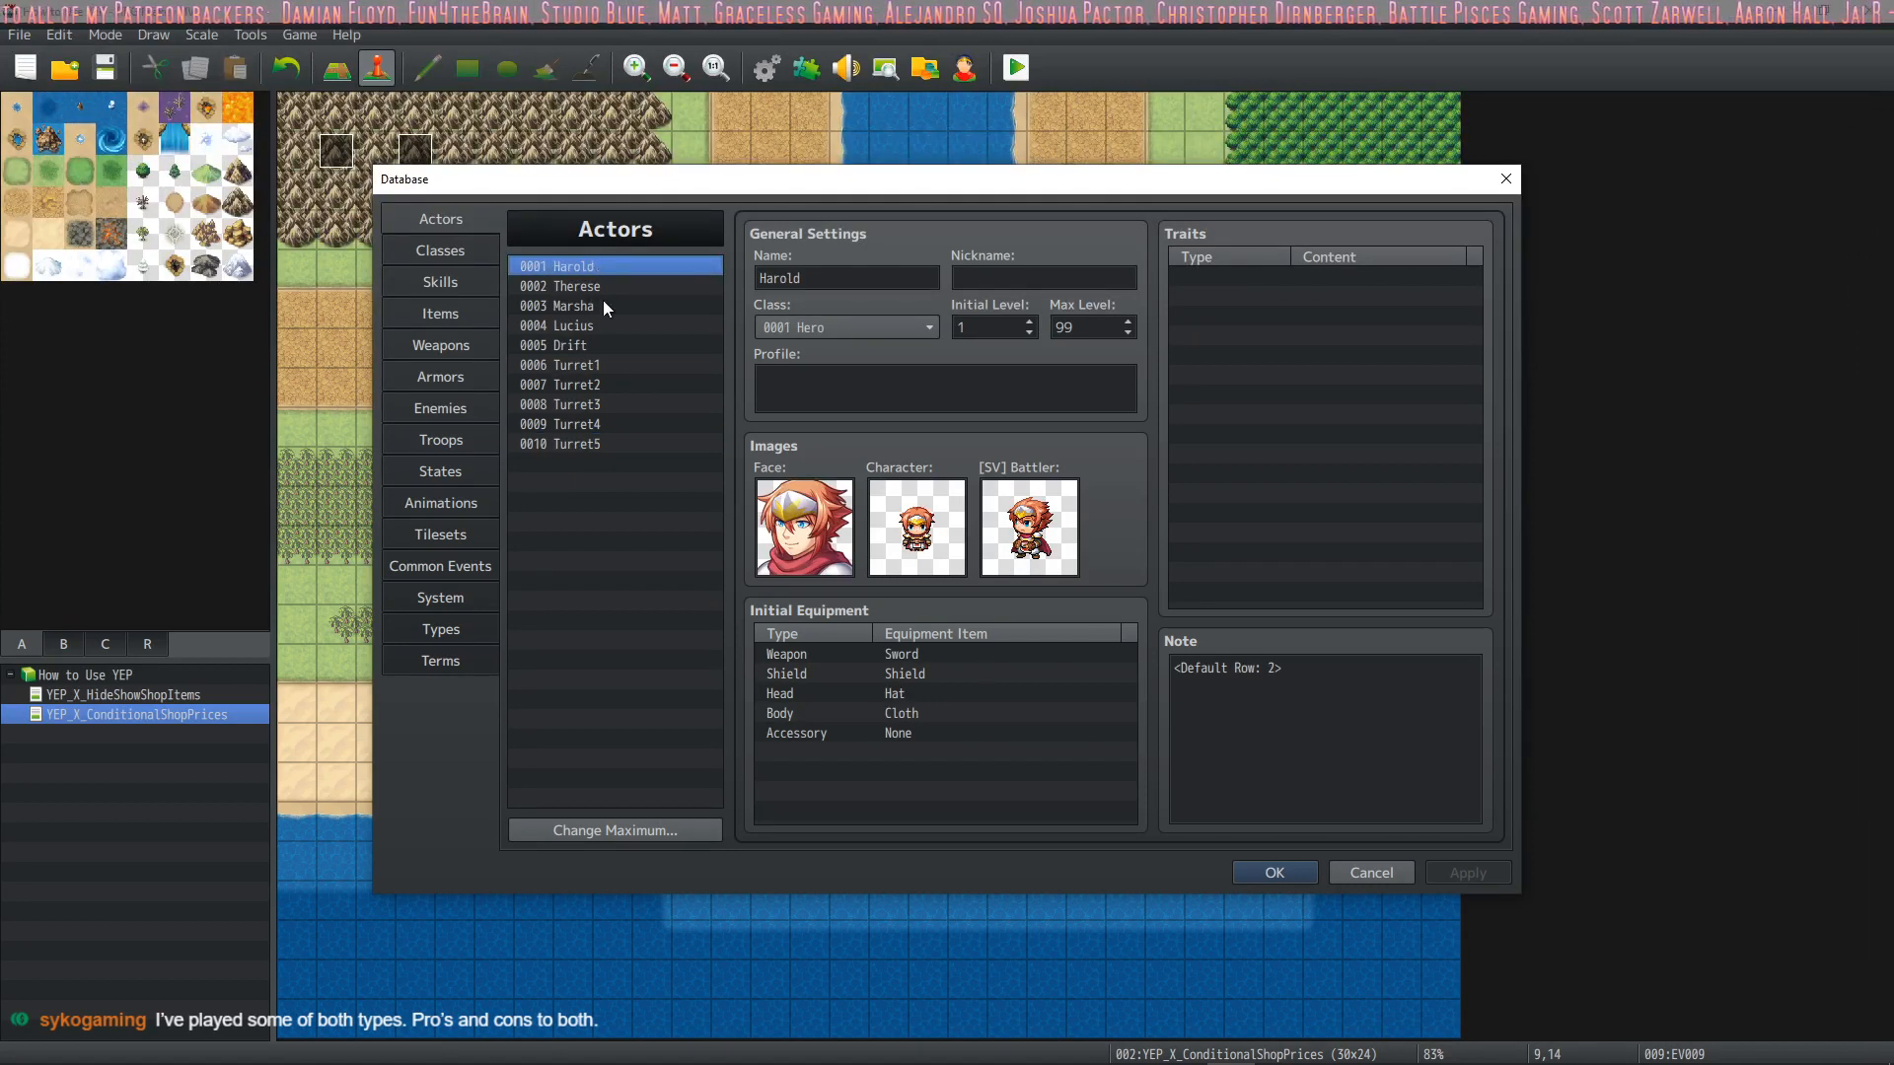
click(608, 348)
click(619, 268)
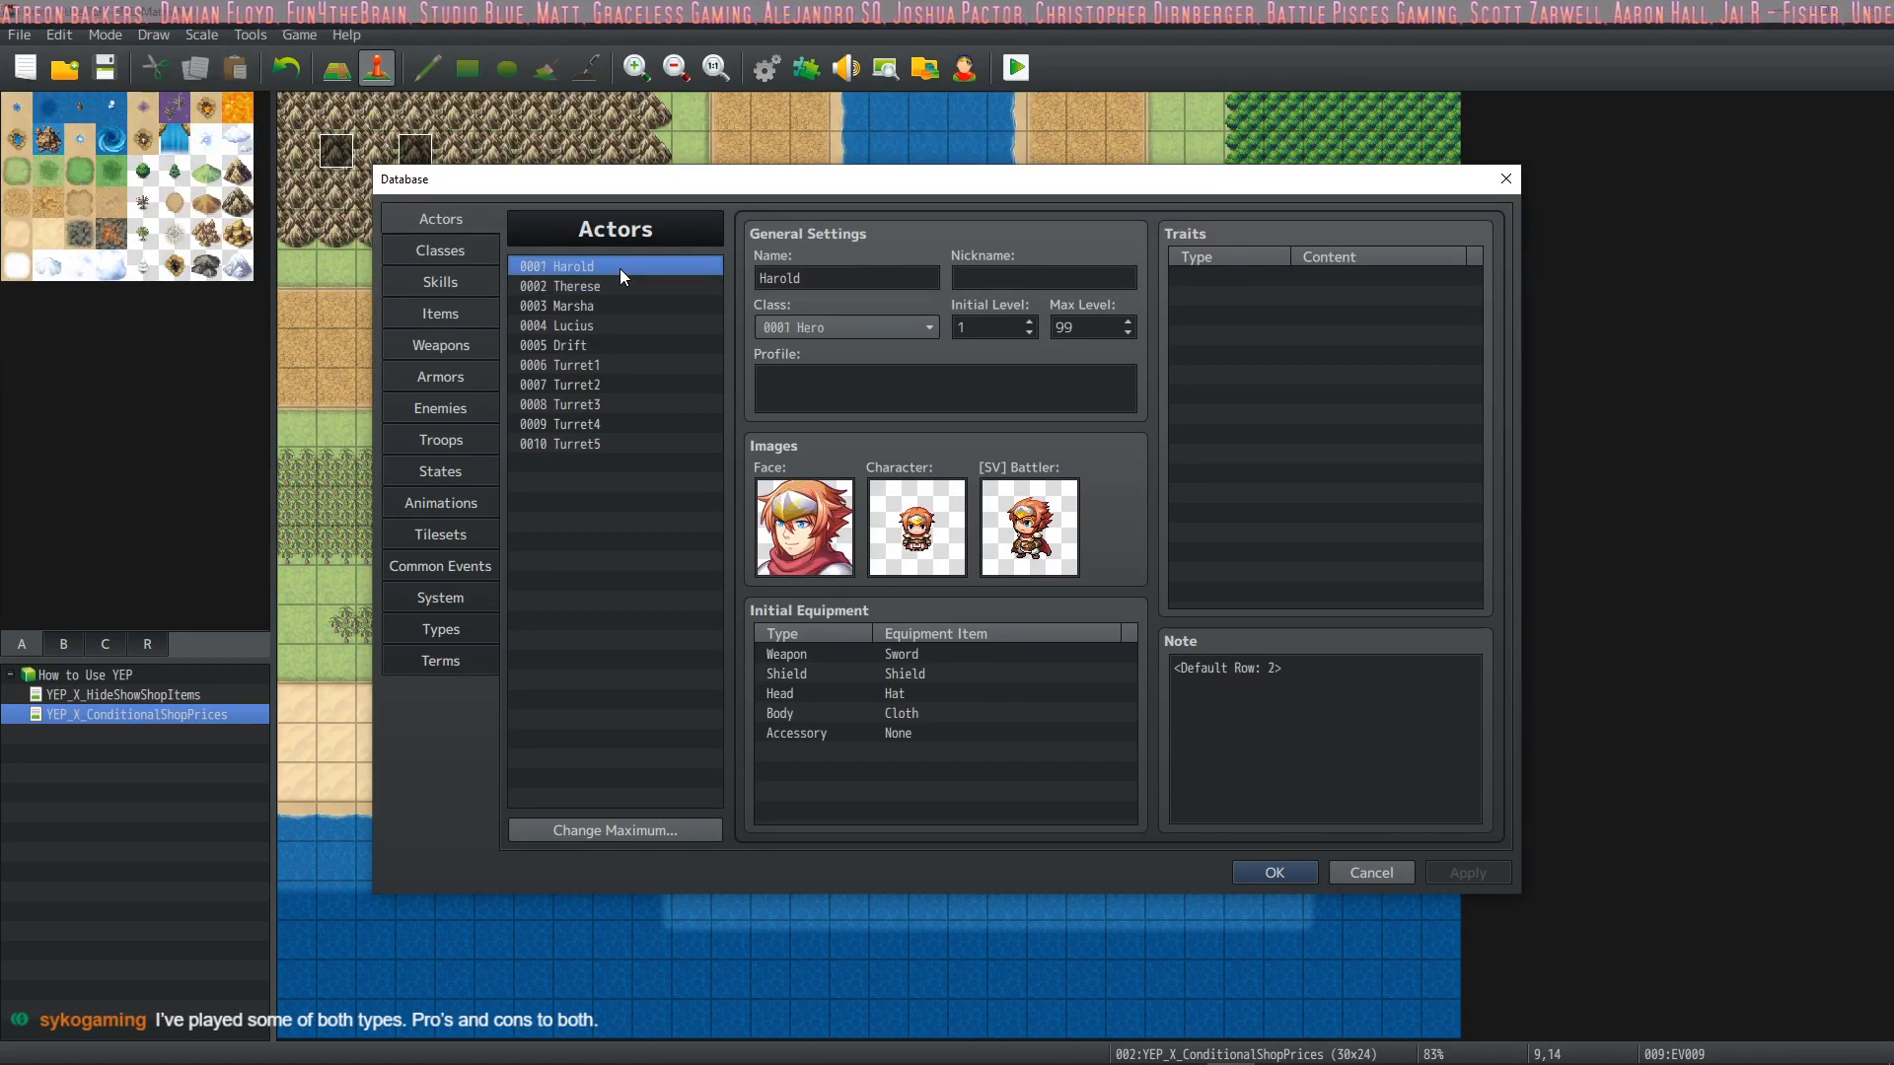
click(594, 349)
click(592, 367)
click(599, 424)
click(599, 445)
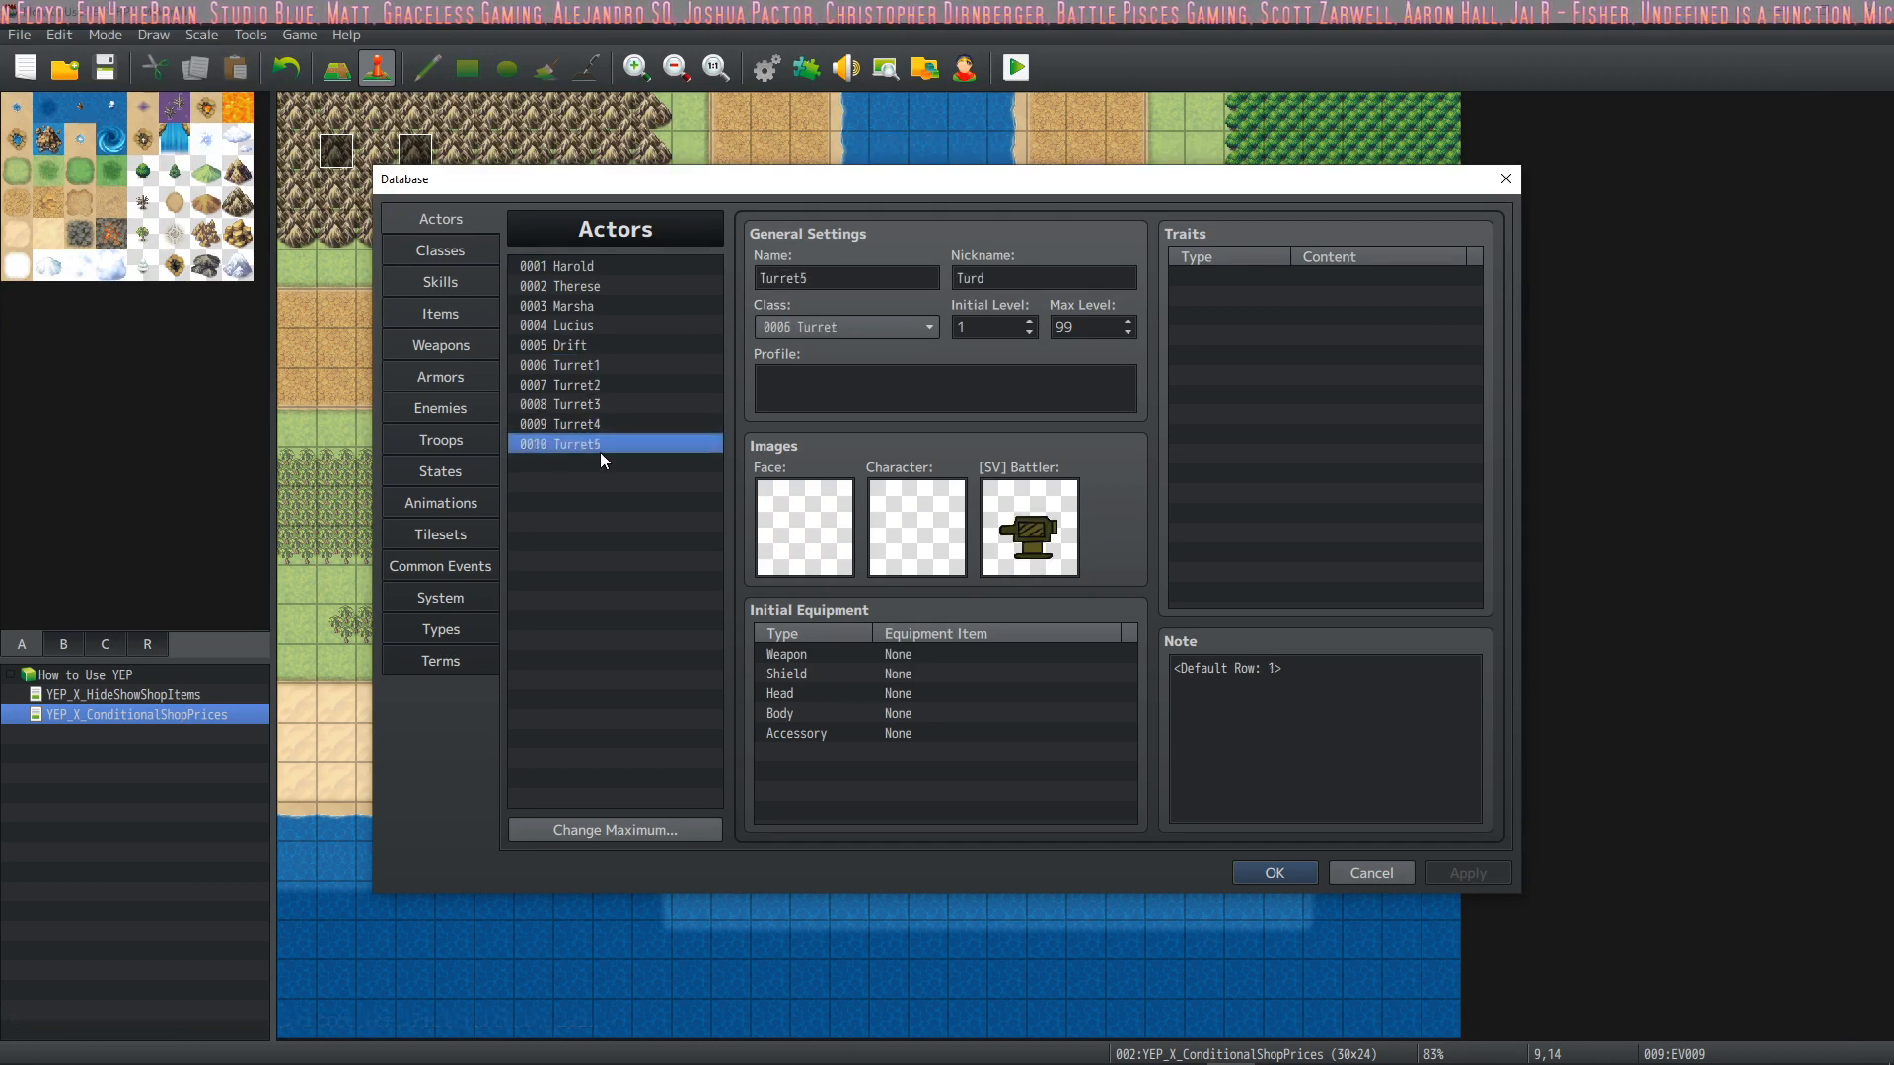
click(598, 367)
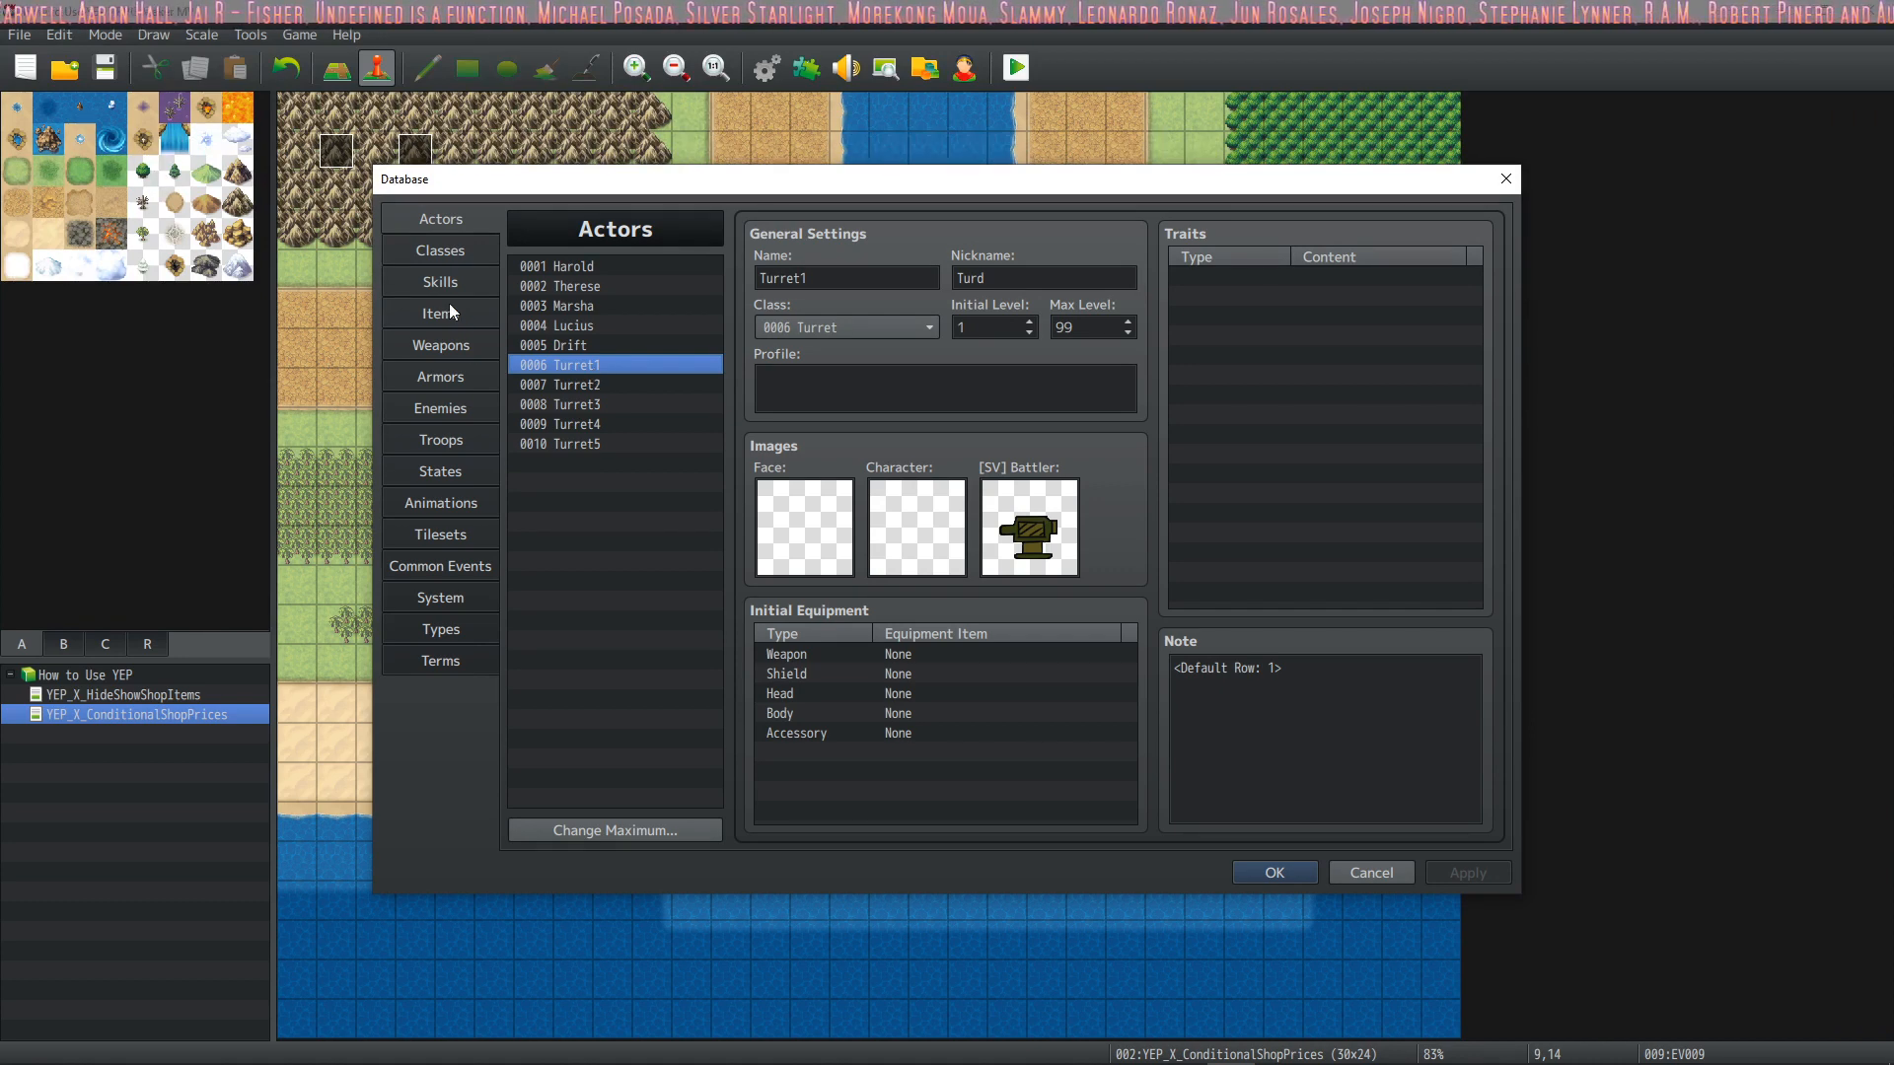
Examine the Turret class's EXP curve and notetags, then close the database
click(440, 251)
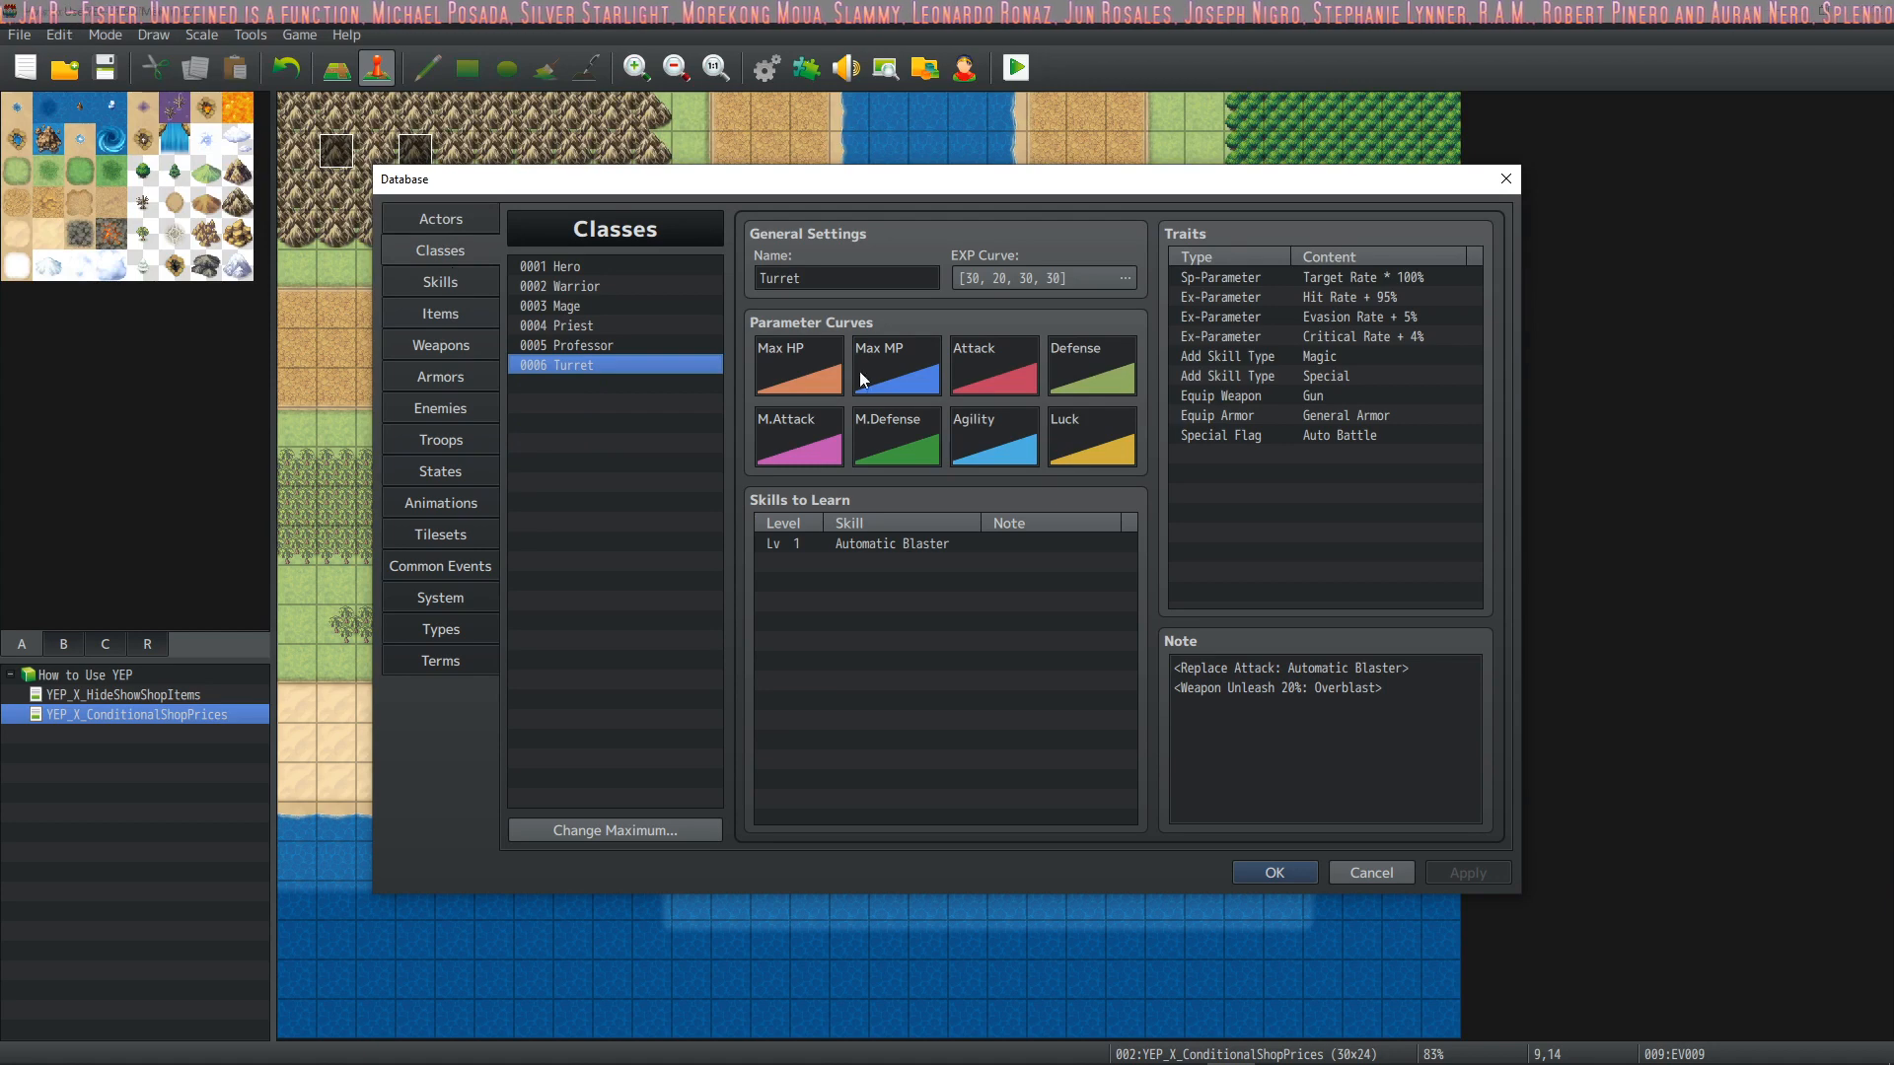
click(1078, 277)
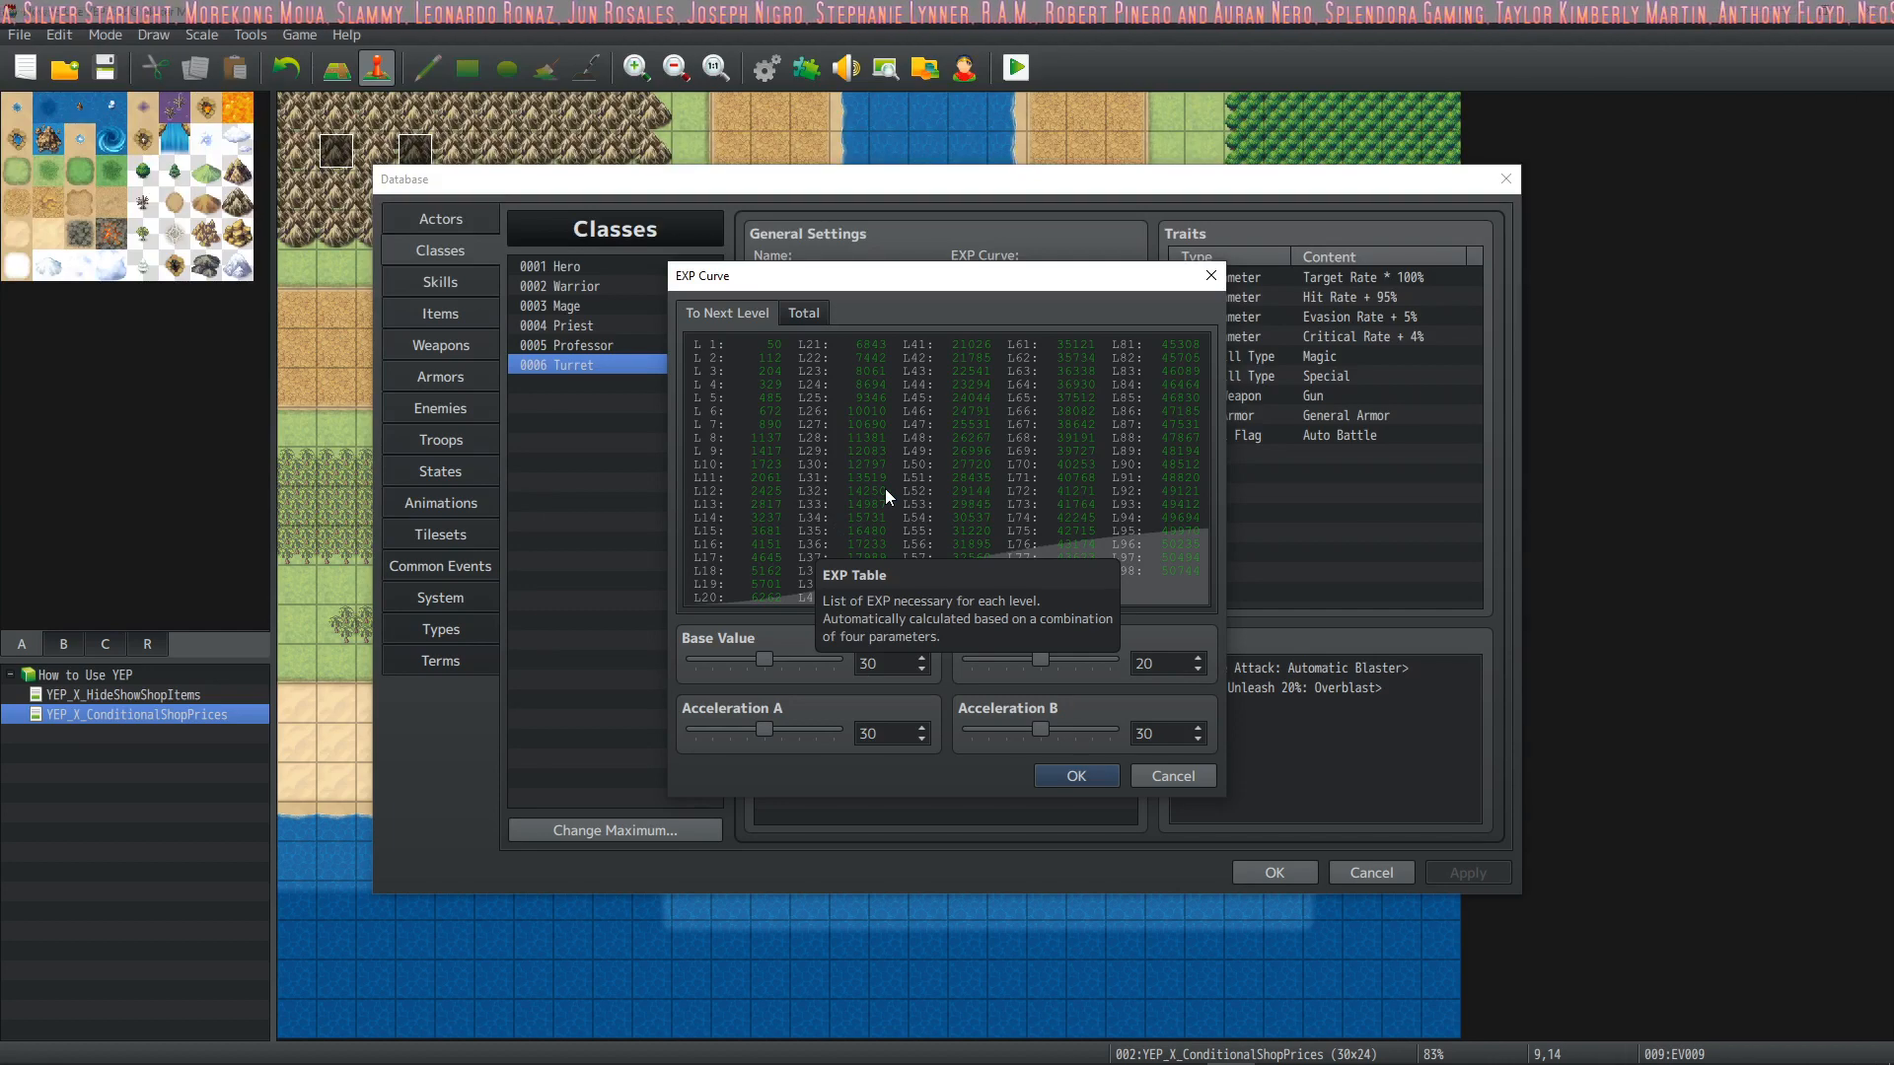
click(1066, 774)
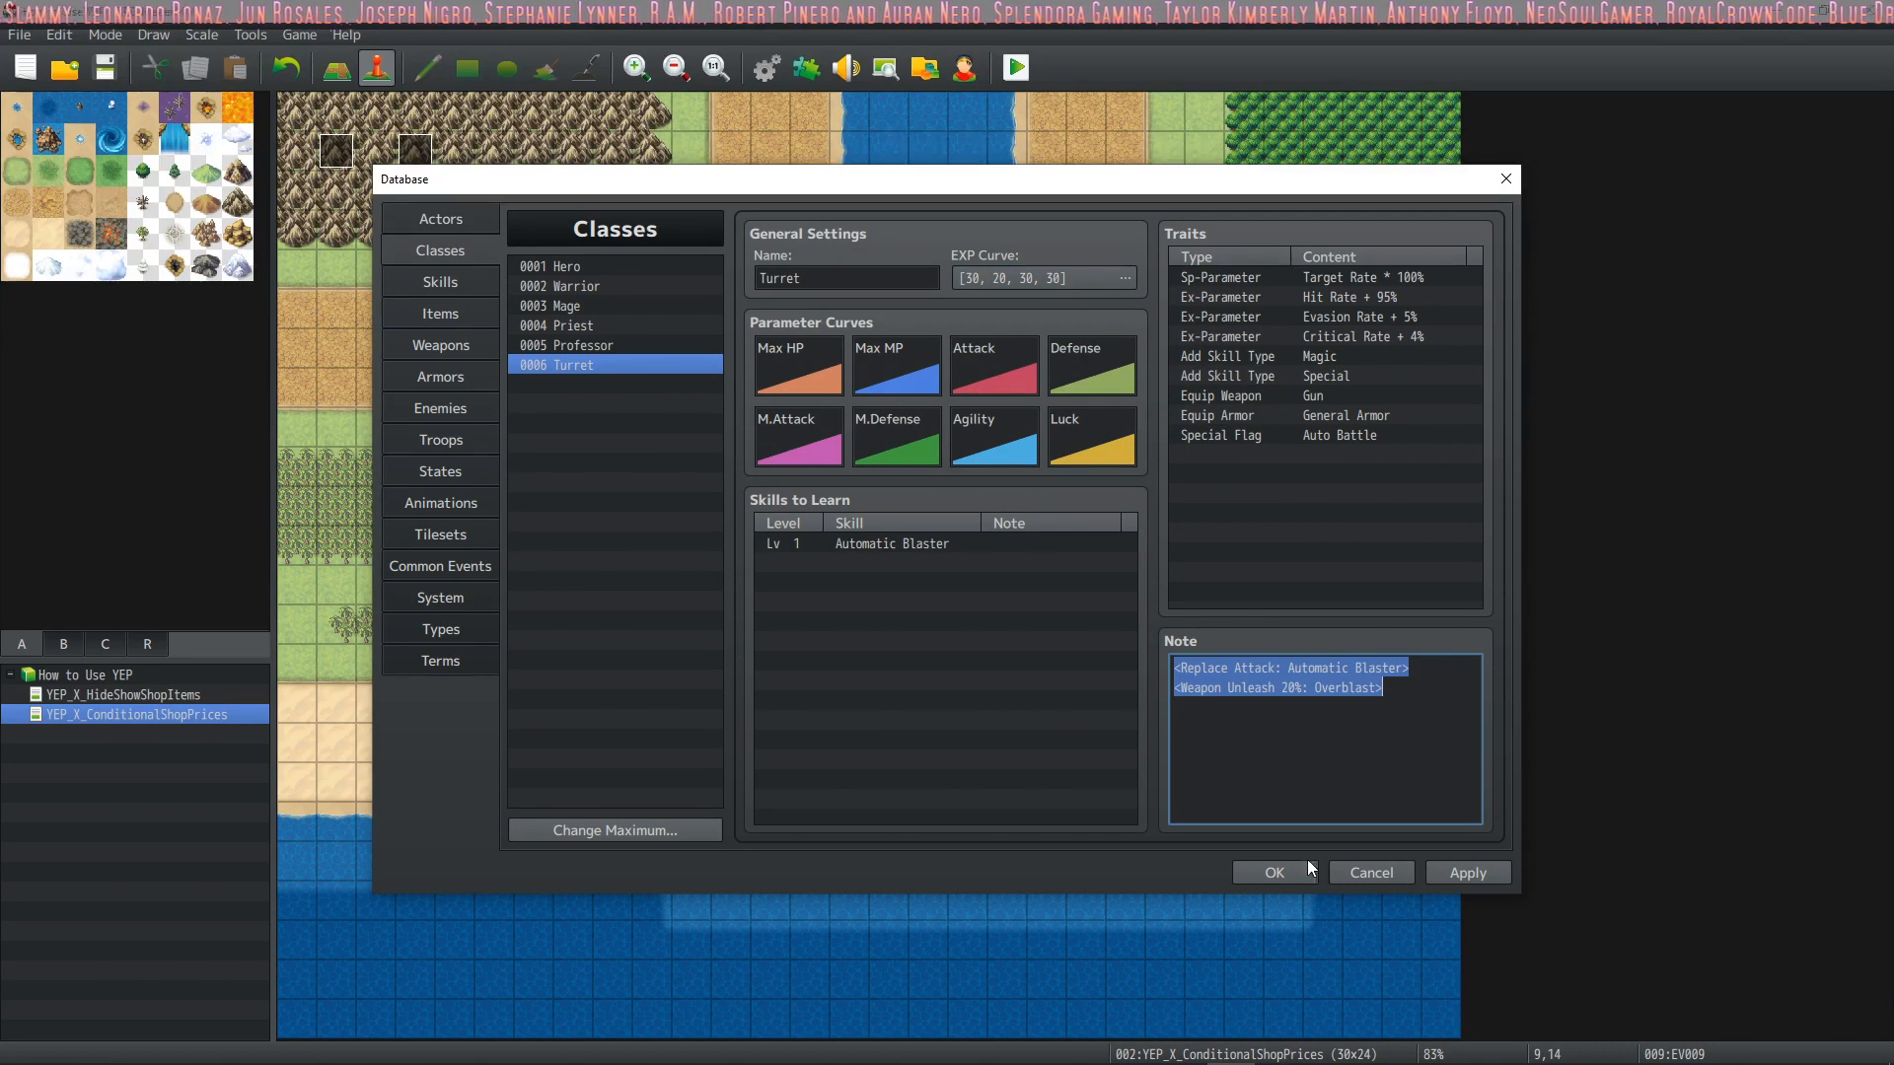
click(1277, 872)
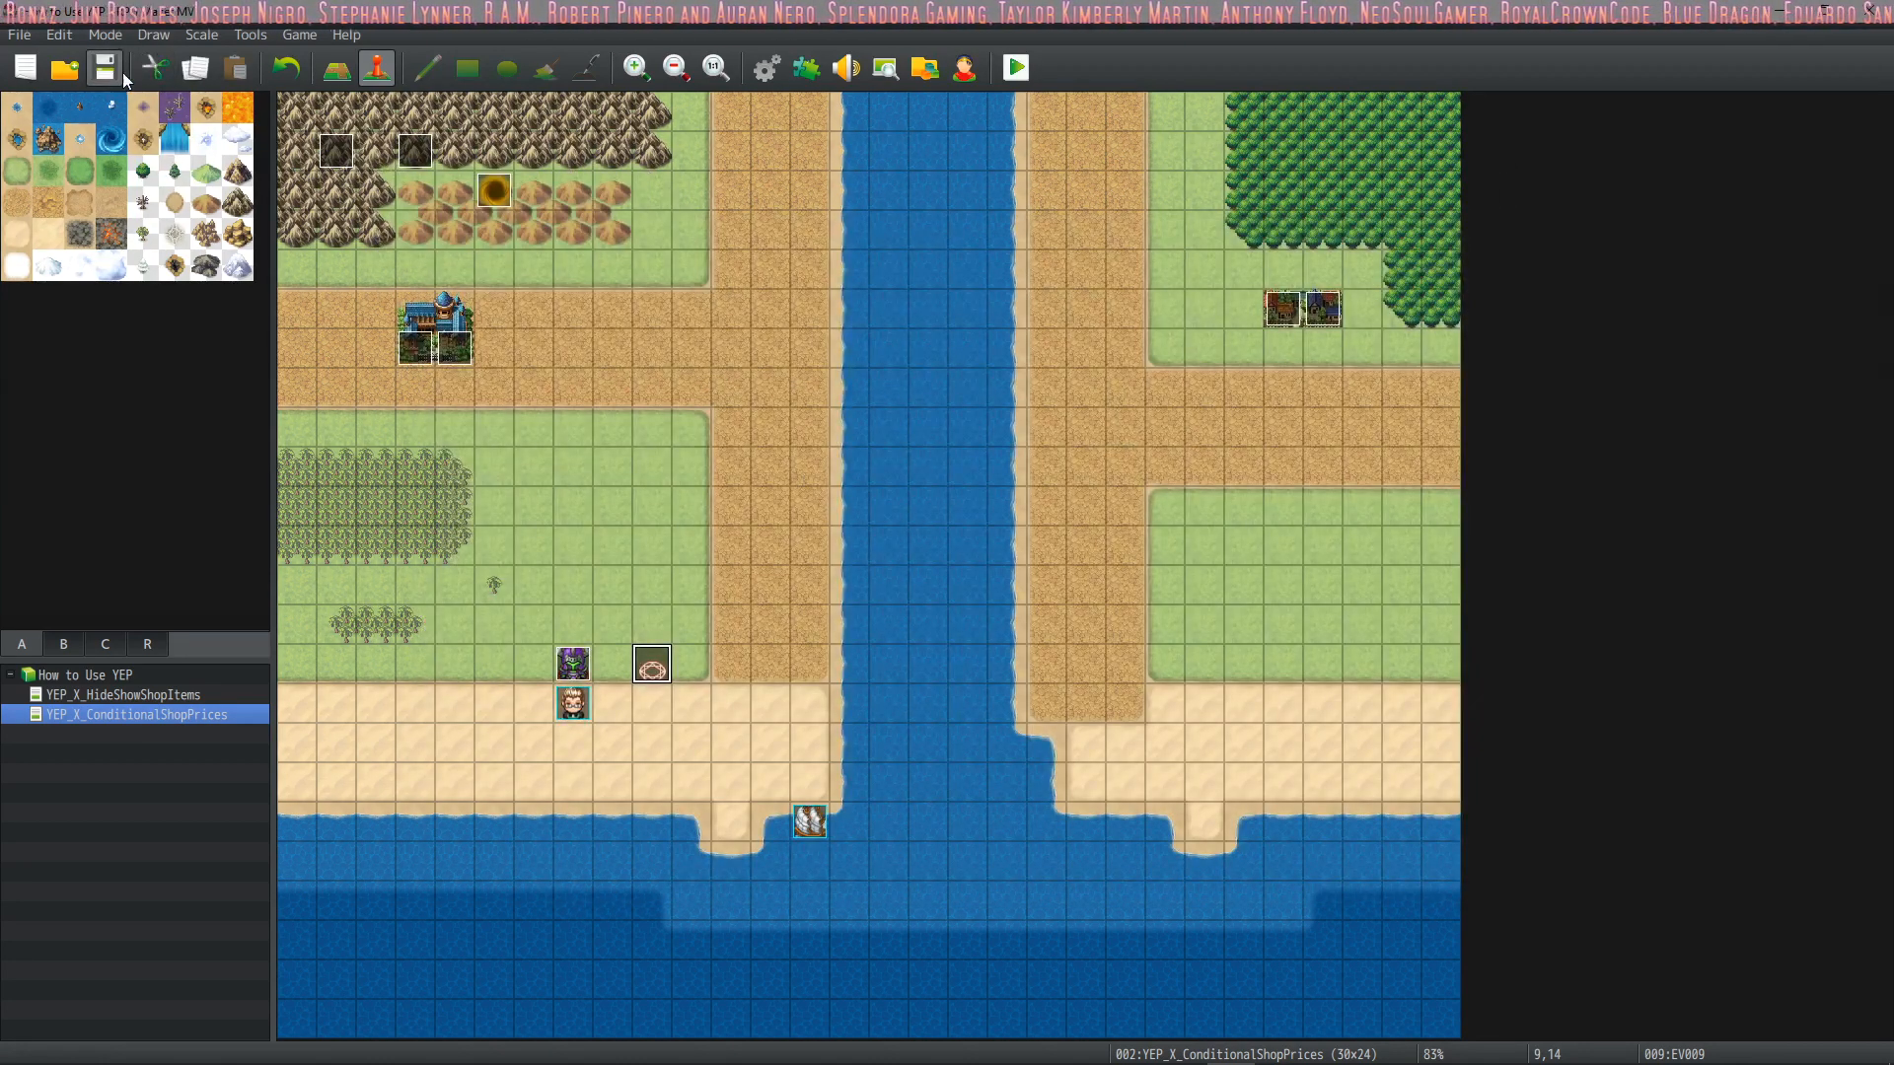
Reopen the database, check the Turret class, the Automatic Blaster skill and the Turret1 actor, then close it
click(778, 67)
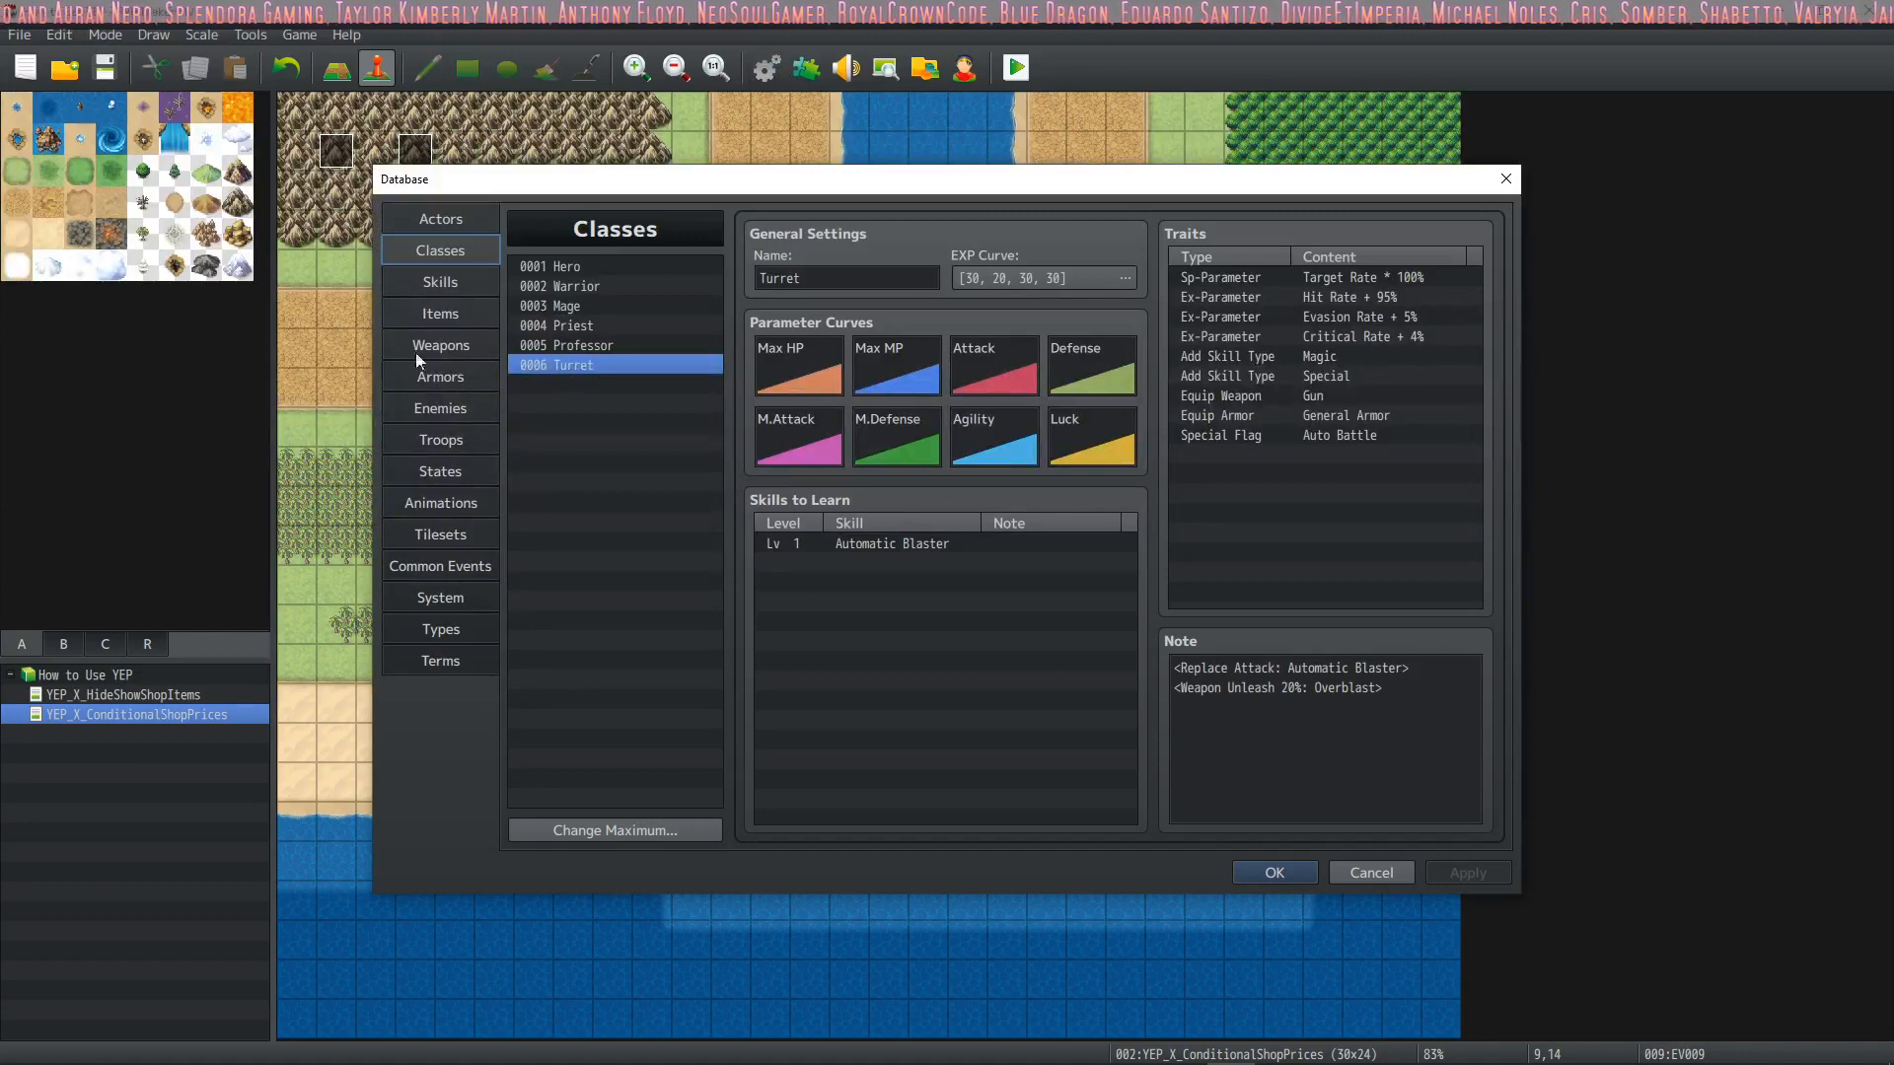
click(440, 282)
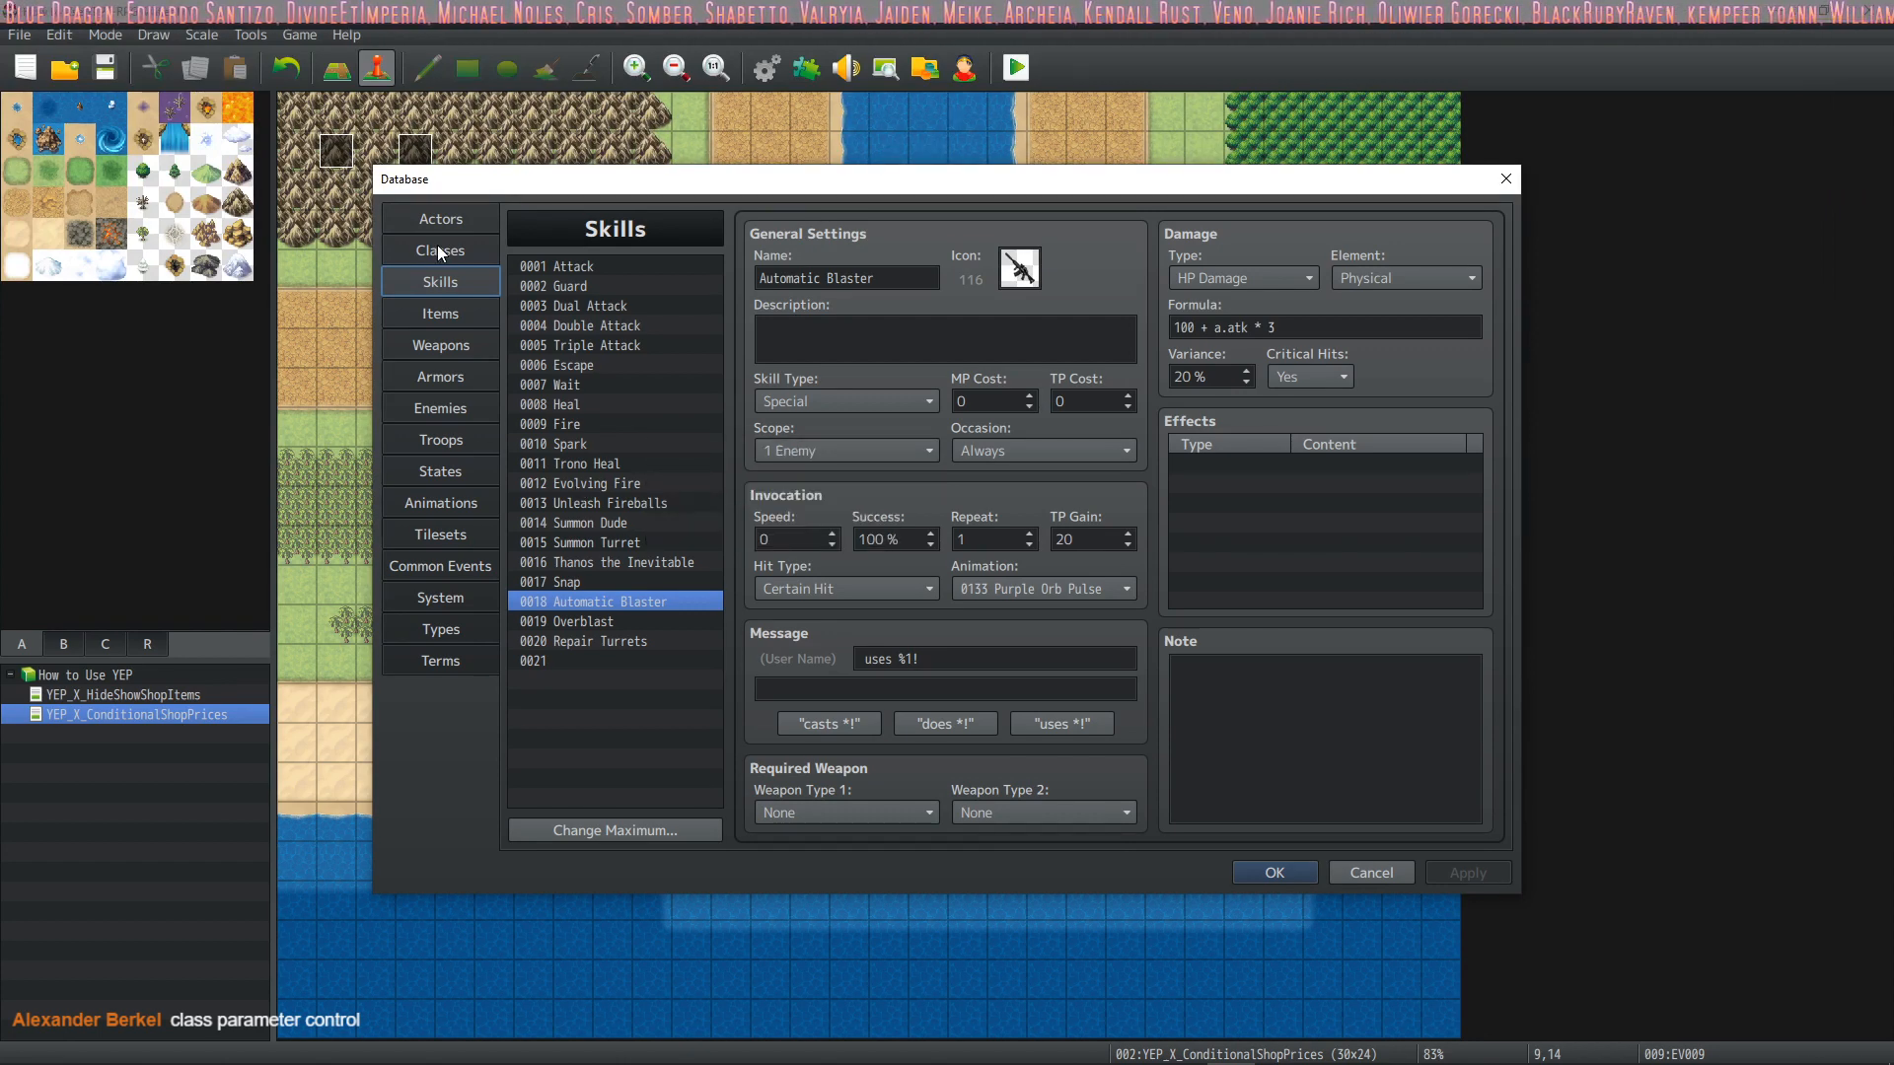
click(452, 210)
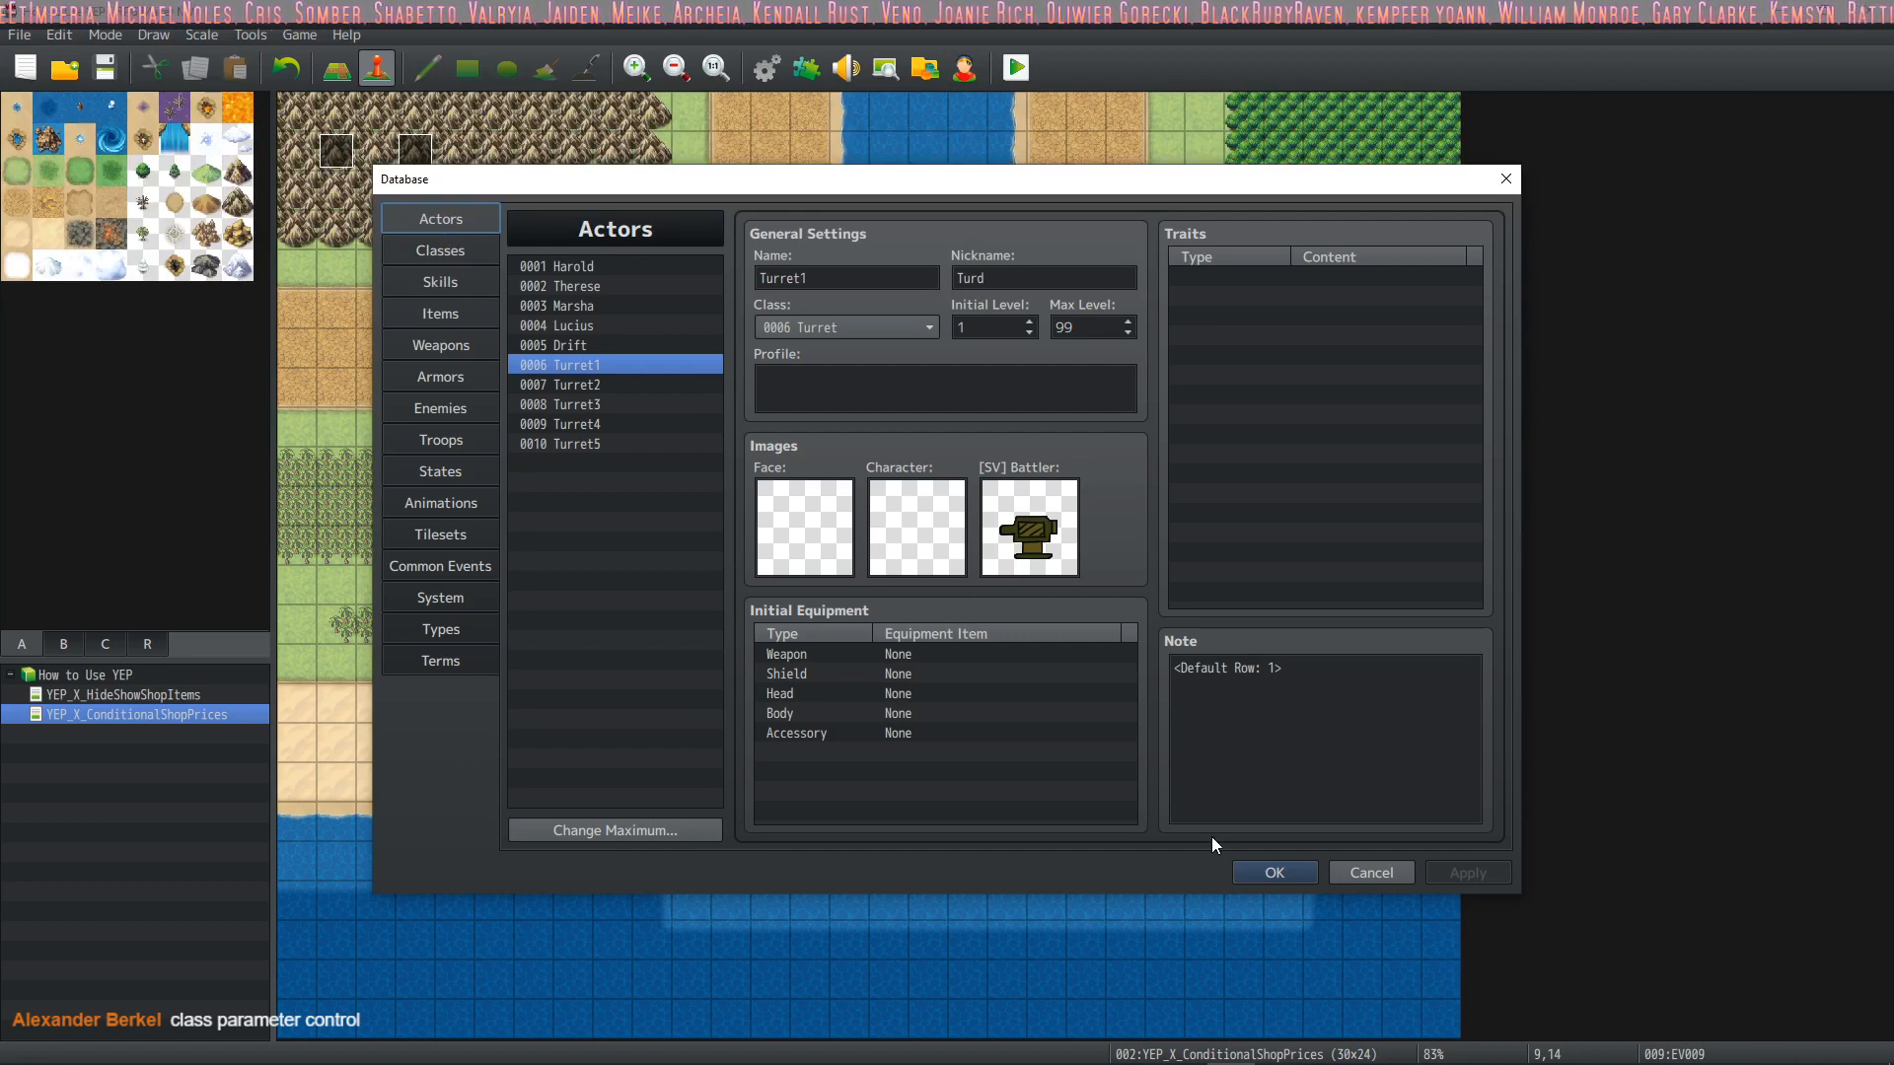
click(1273, 872)
click(766, 67)
click(1275, 872)
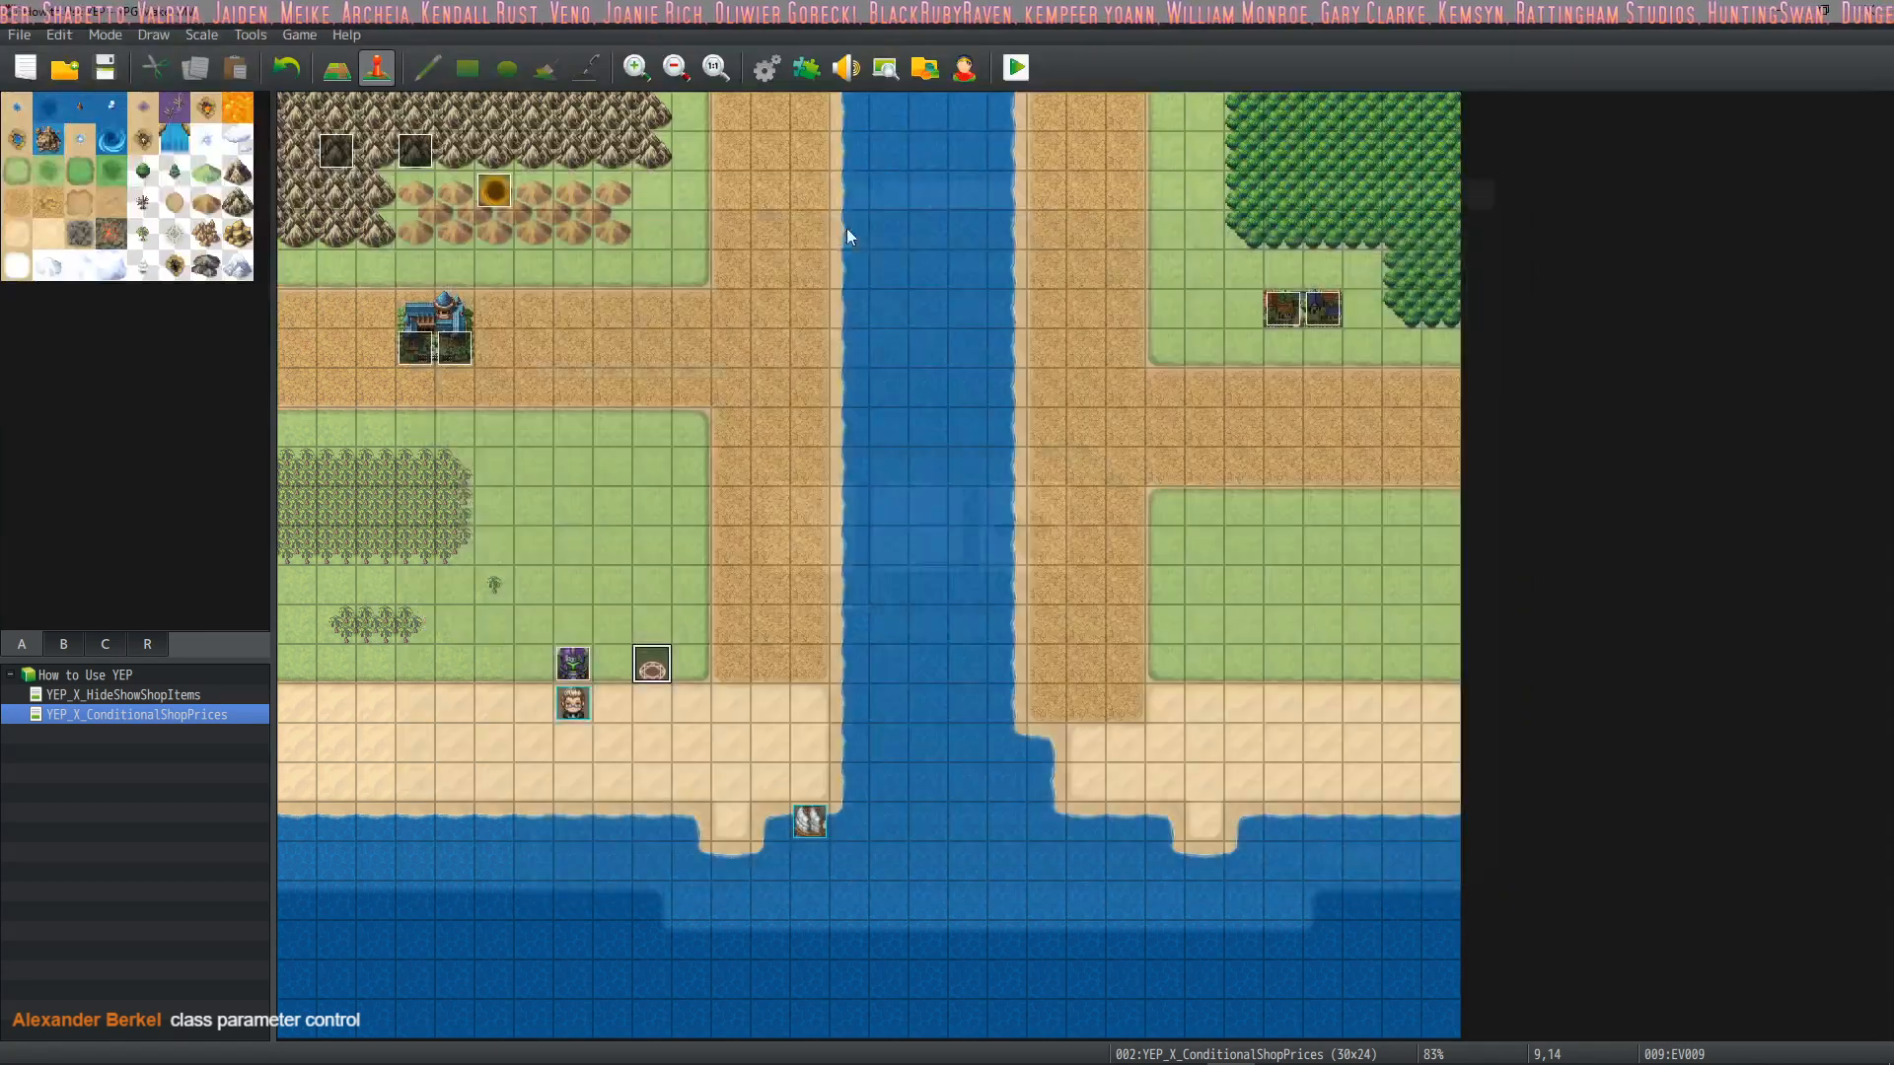
Open the YEP_CoreEngine plugin's settings and examine its Max Level parameter
click(806, 67)
double_click(683, 290)
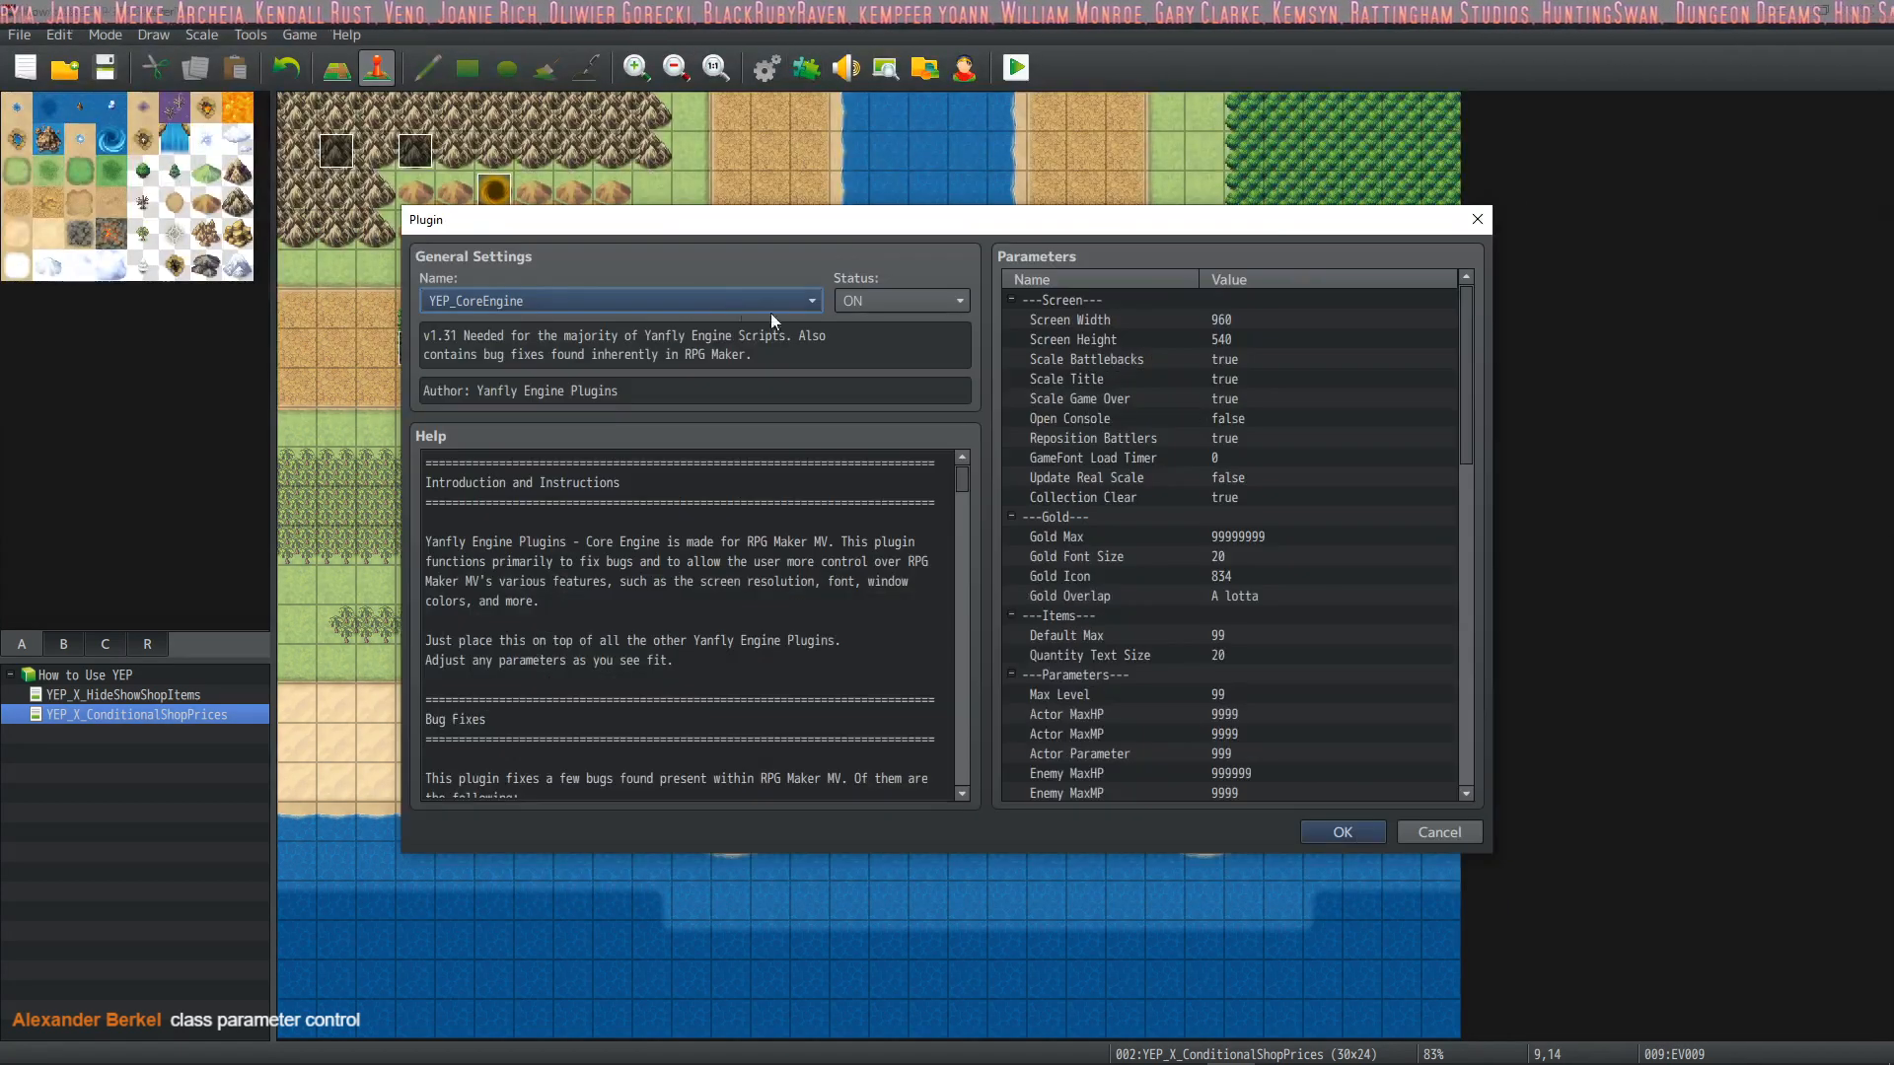
scroll(1144, 435, down, 3)
click(1121, 554)
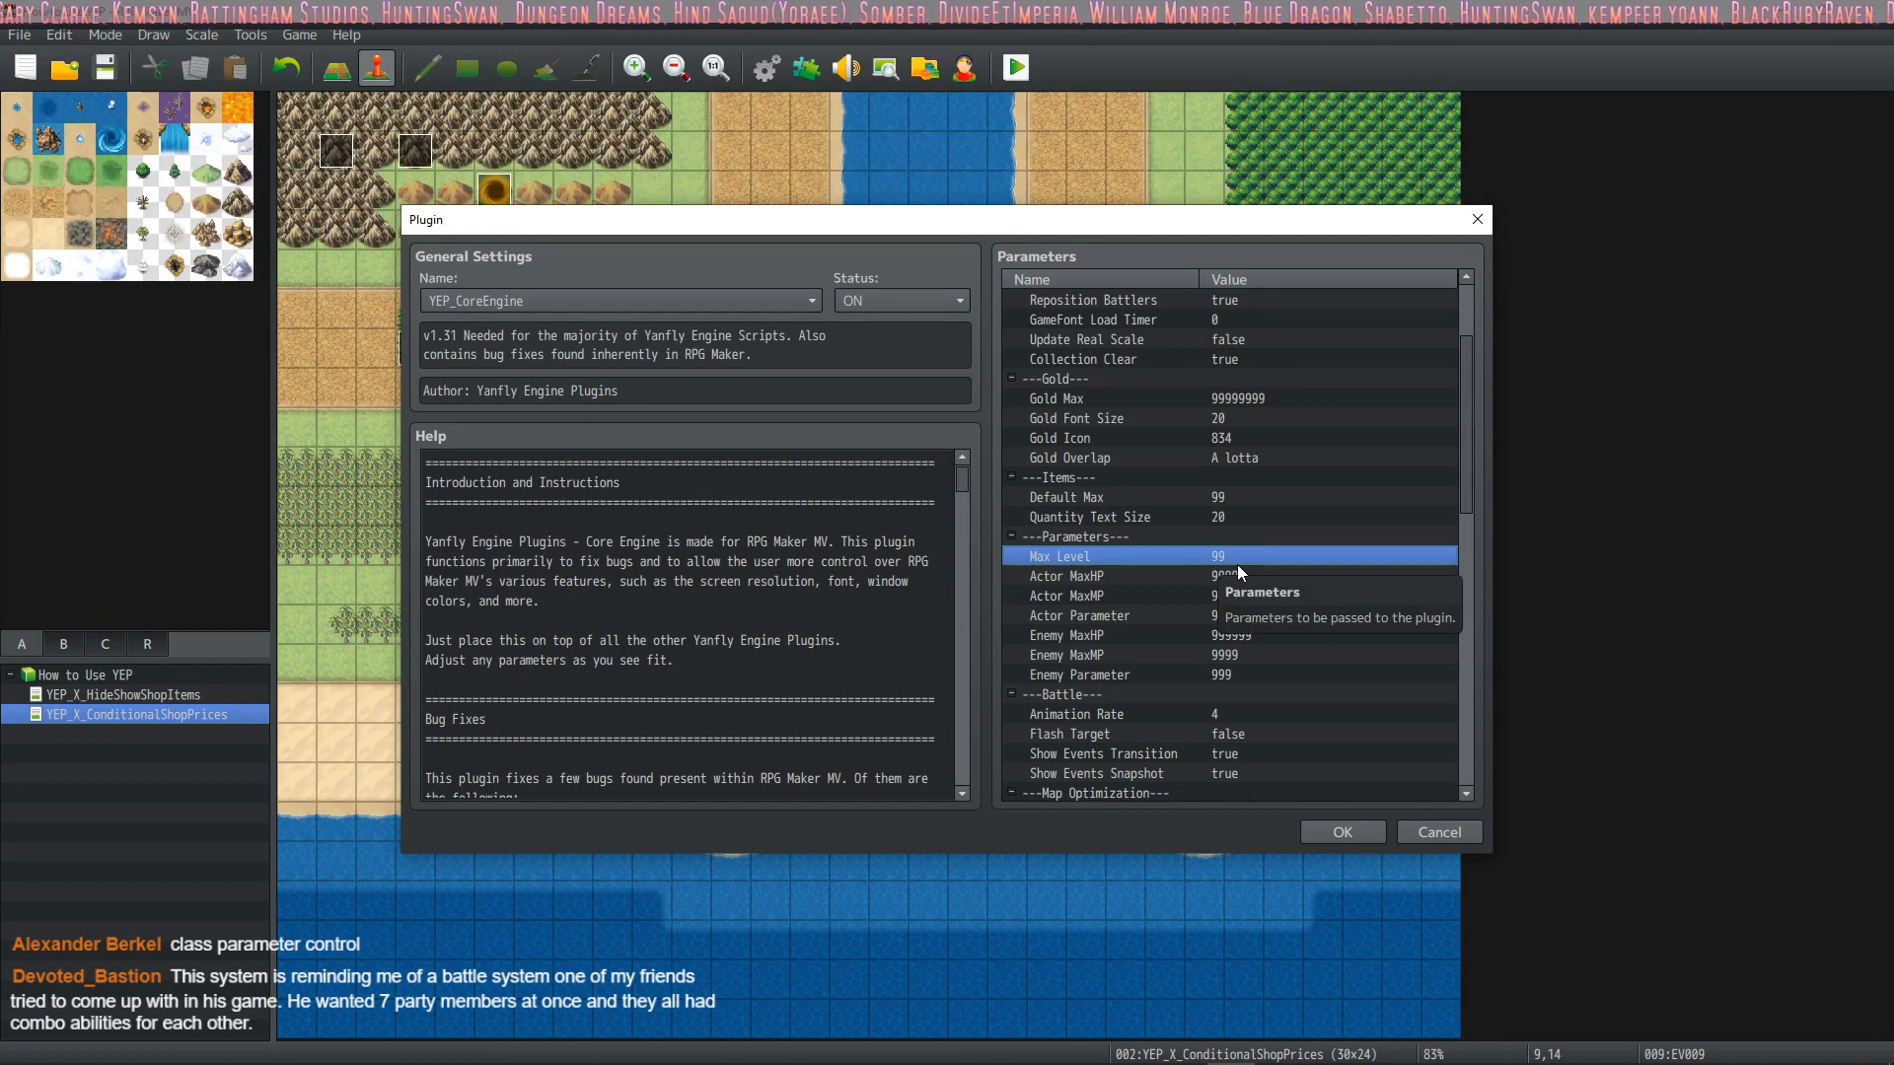
scroll(1199, 560, down, 1)
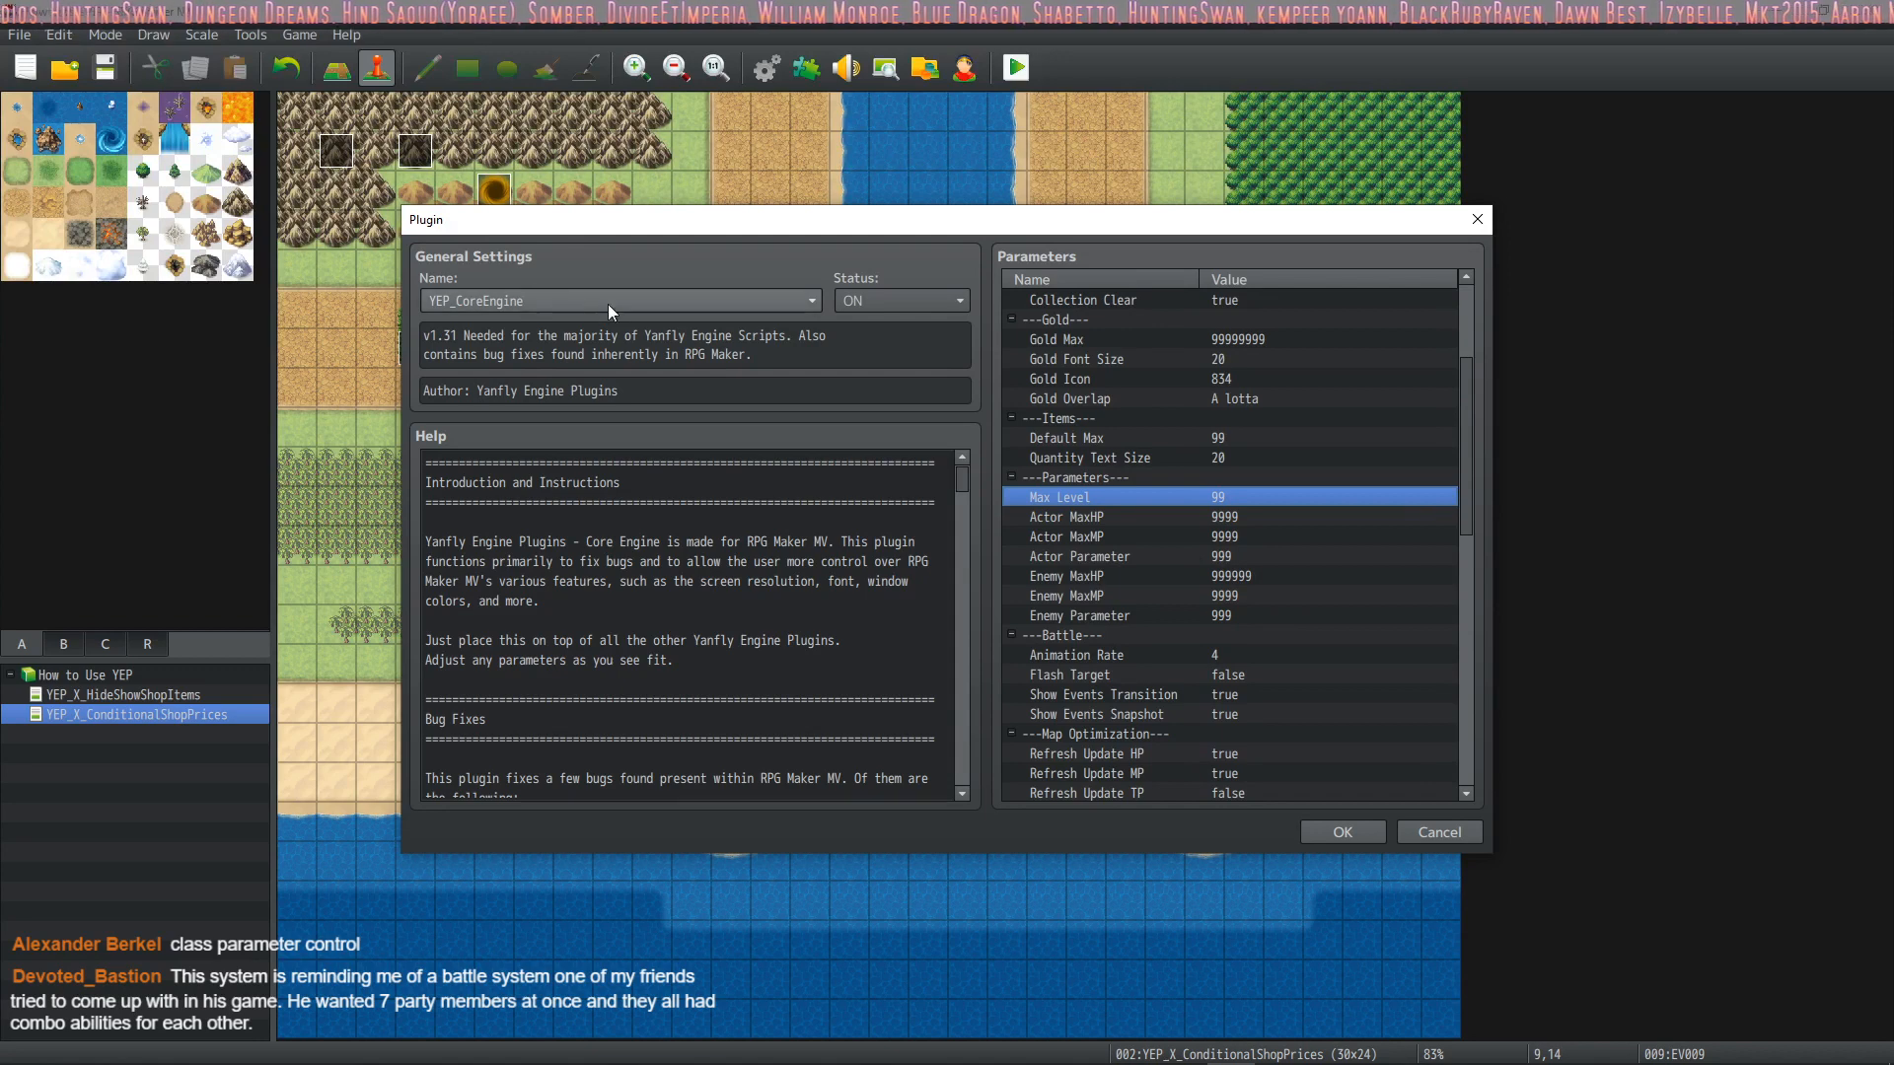
Find the actor notetag <Max Level: x> in the YEP_CoreEngine help, copy it, and close the plugin windows
scroll(652, 717, down, 4)
scroll(652, 717, down, 15)
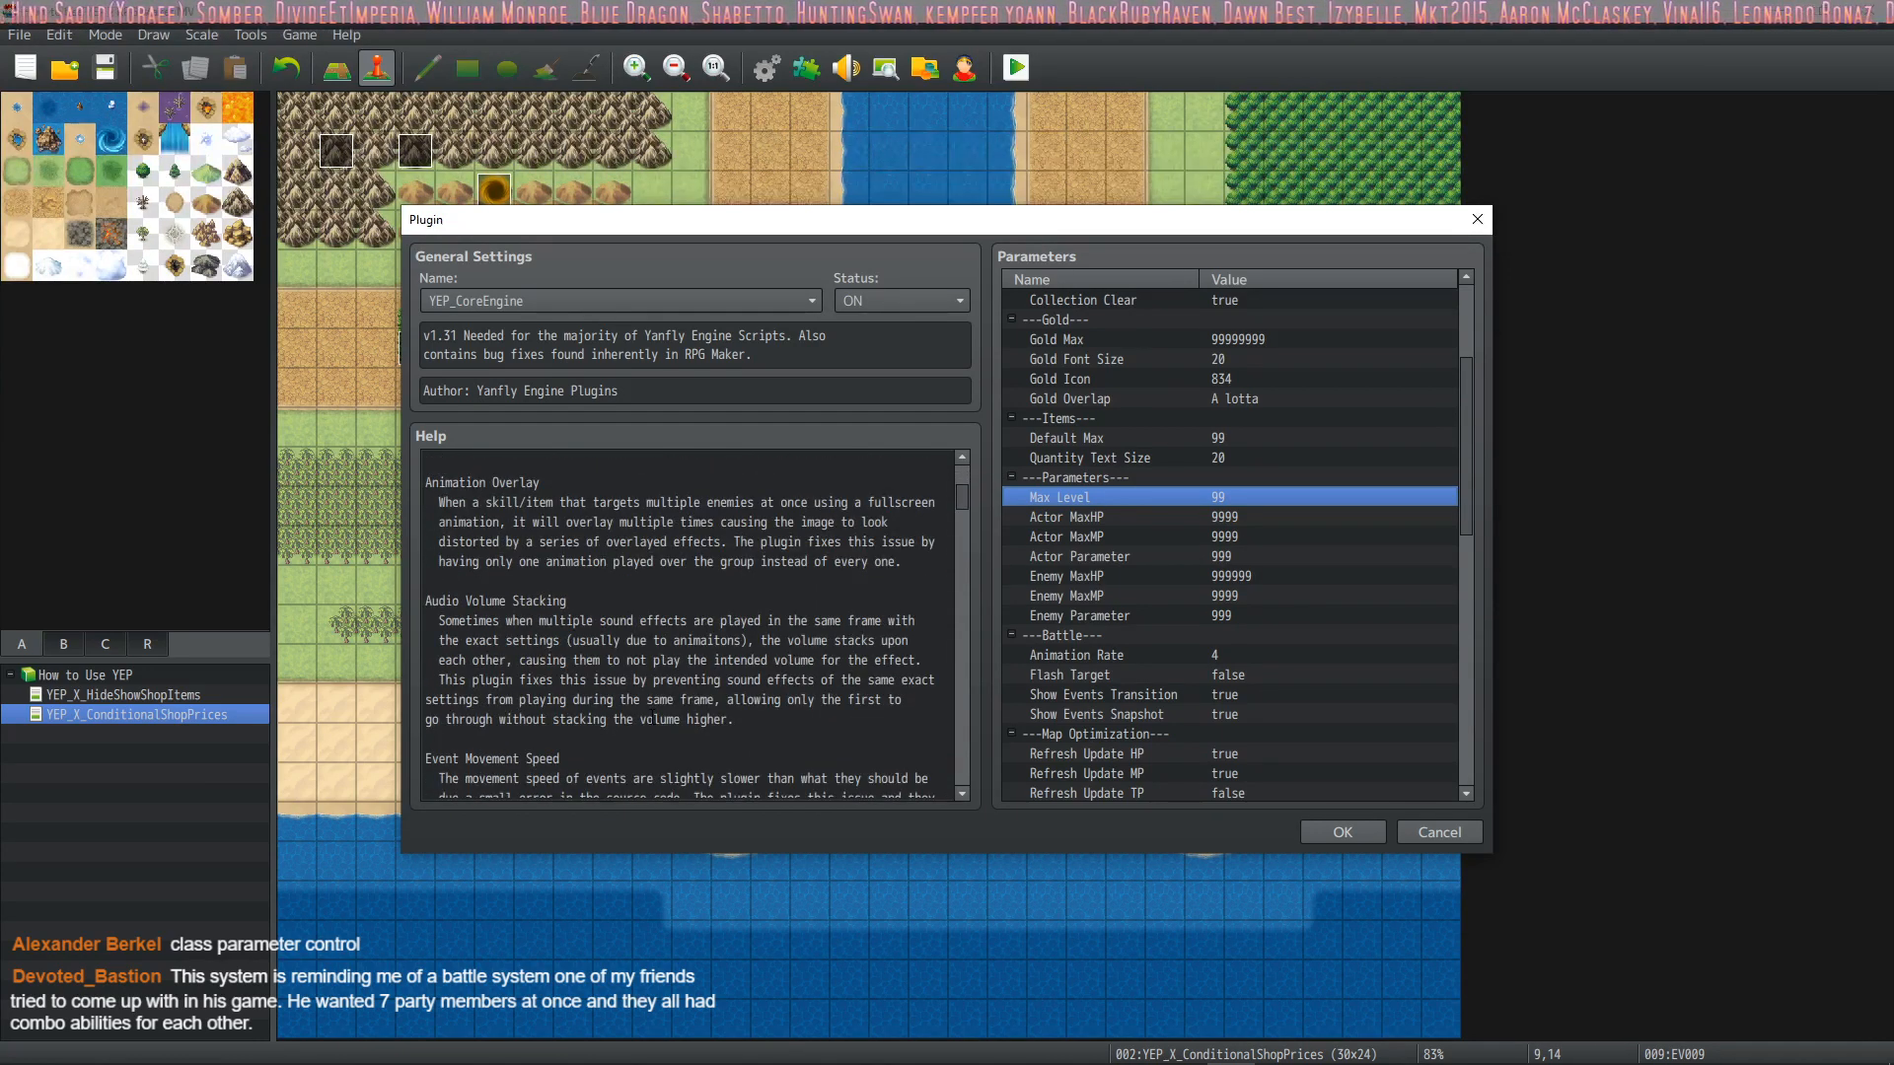
scroll(842, 624, down, 12)
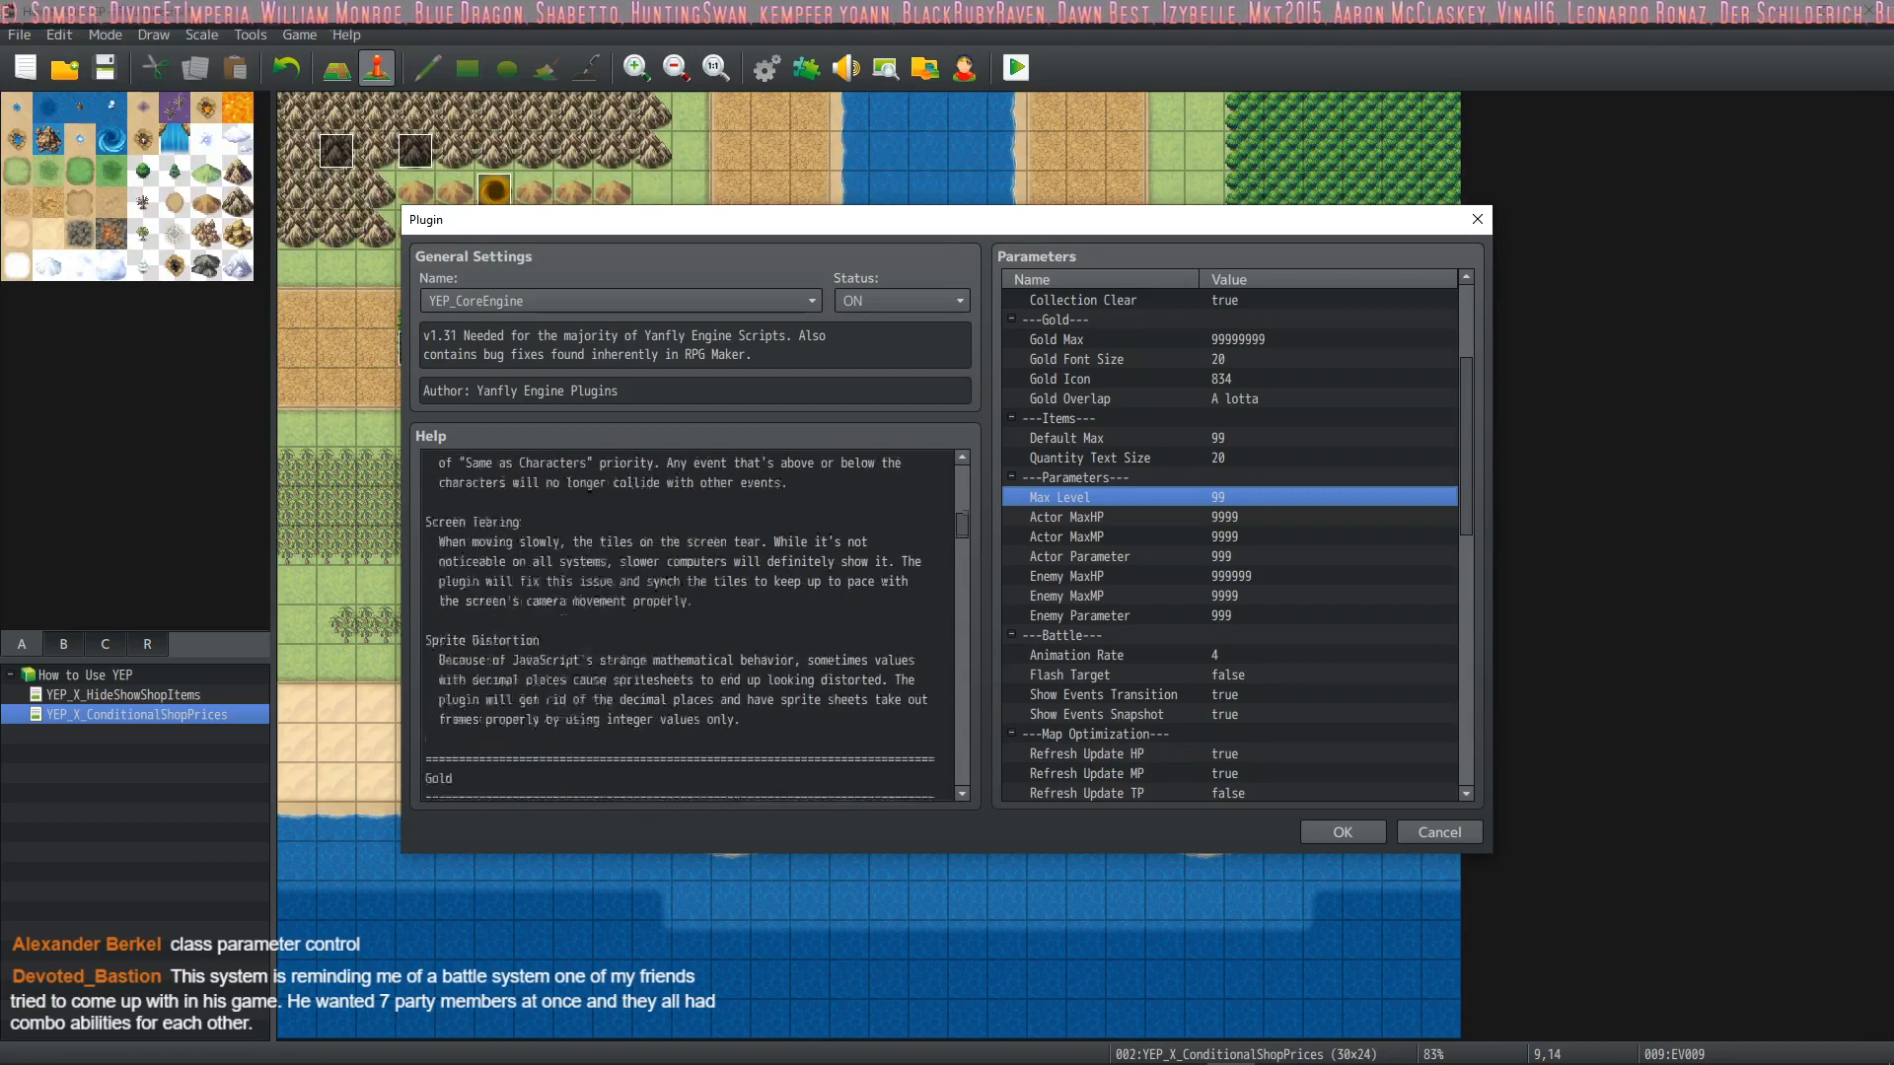
scroll(842, 623, up, 2)
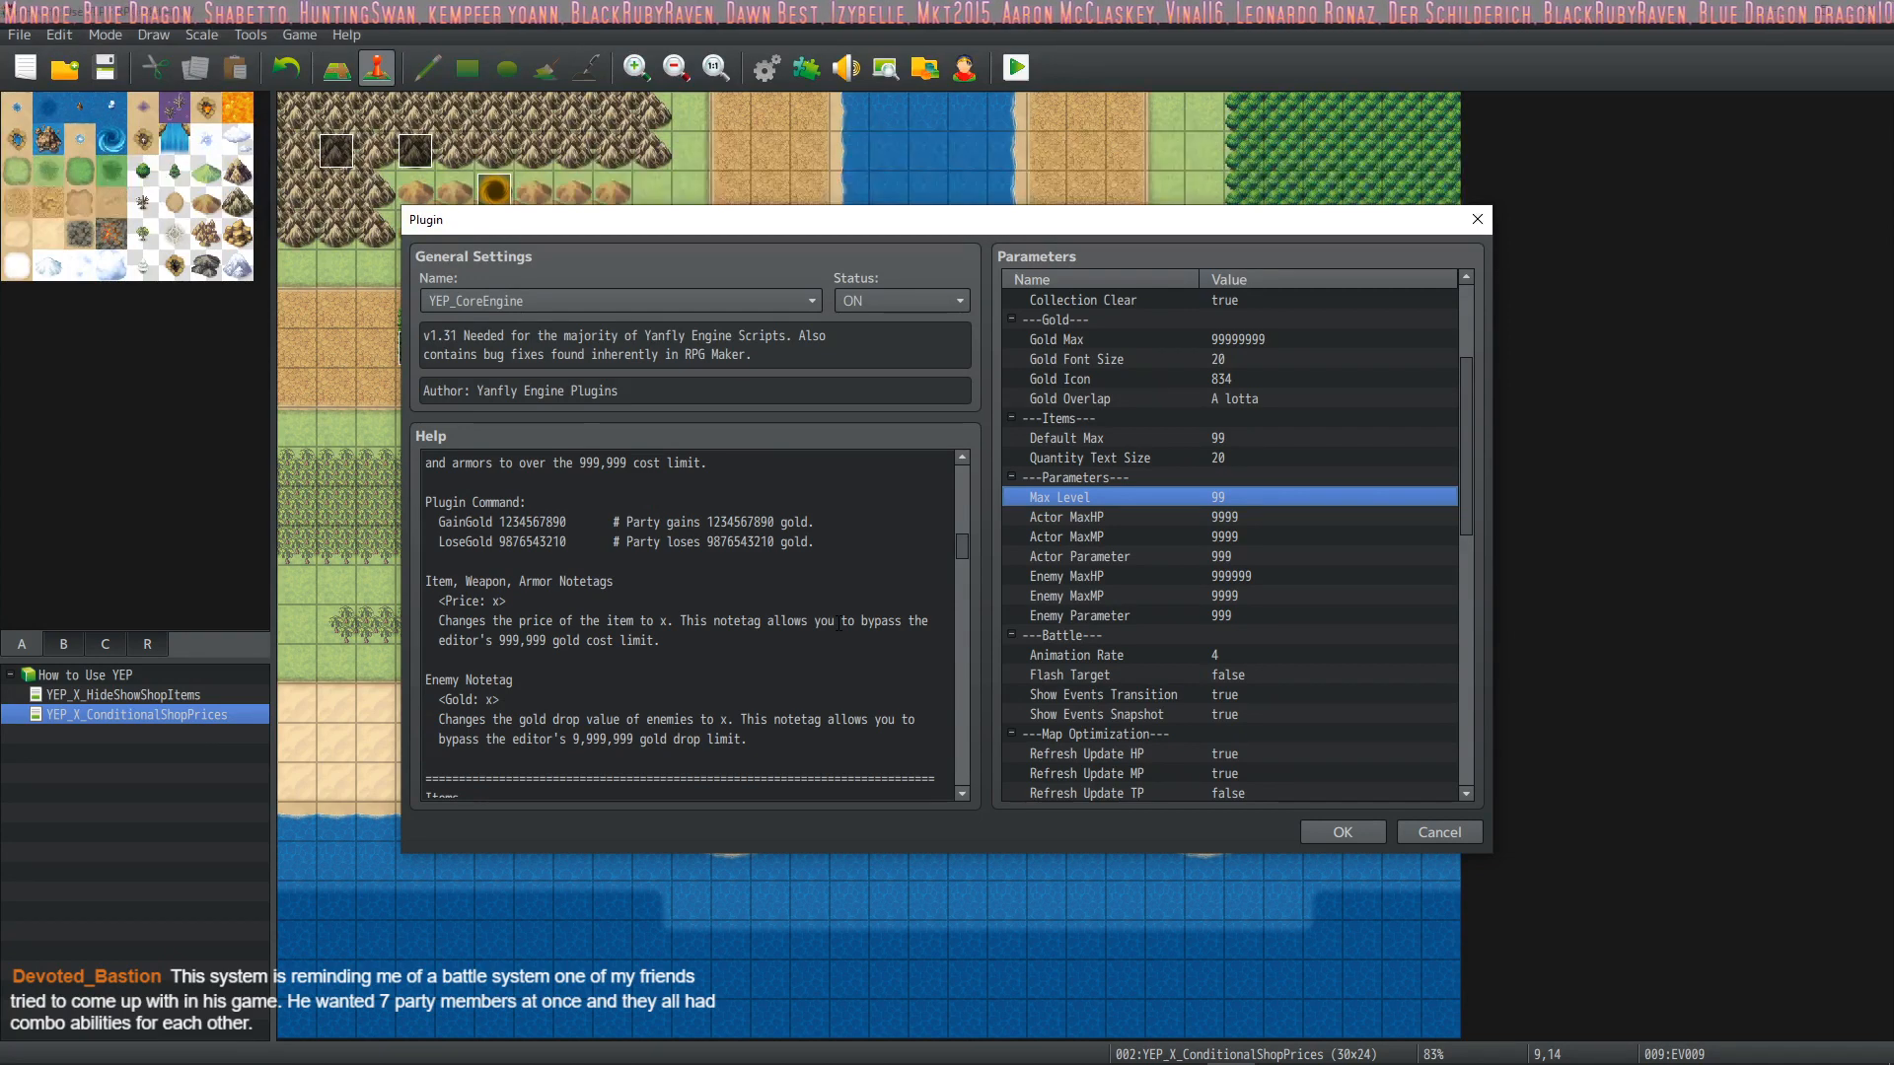
scroll(837, 623, down, 2)
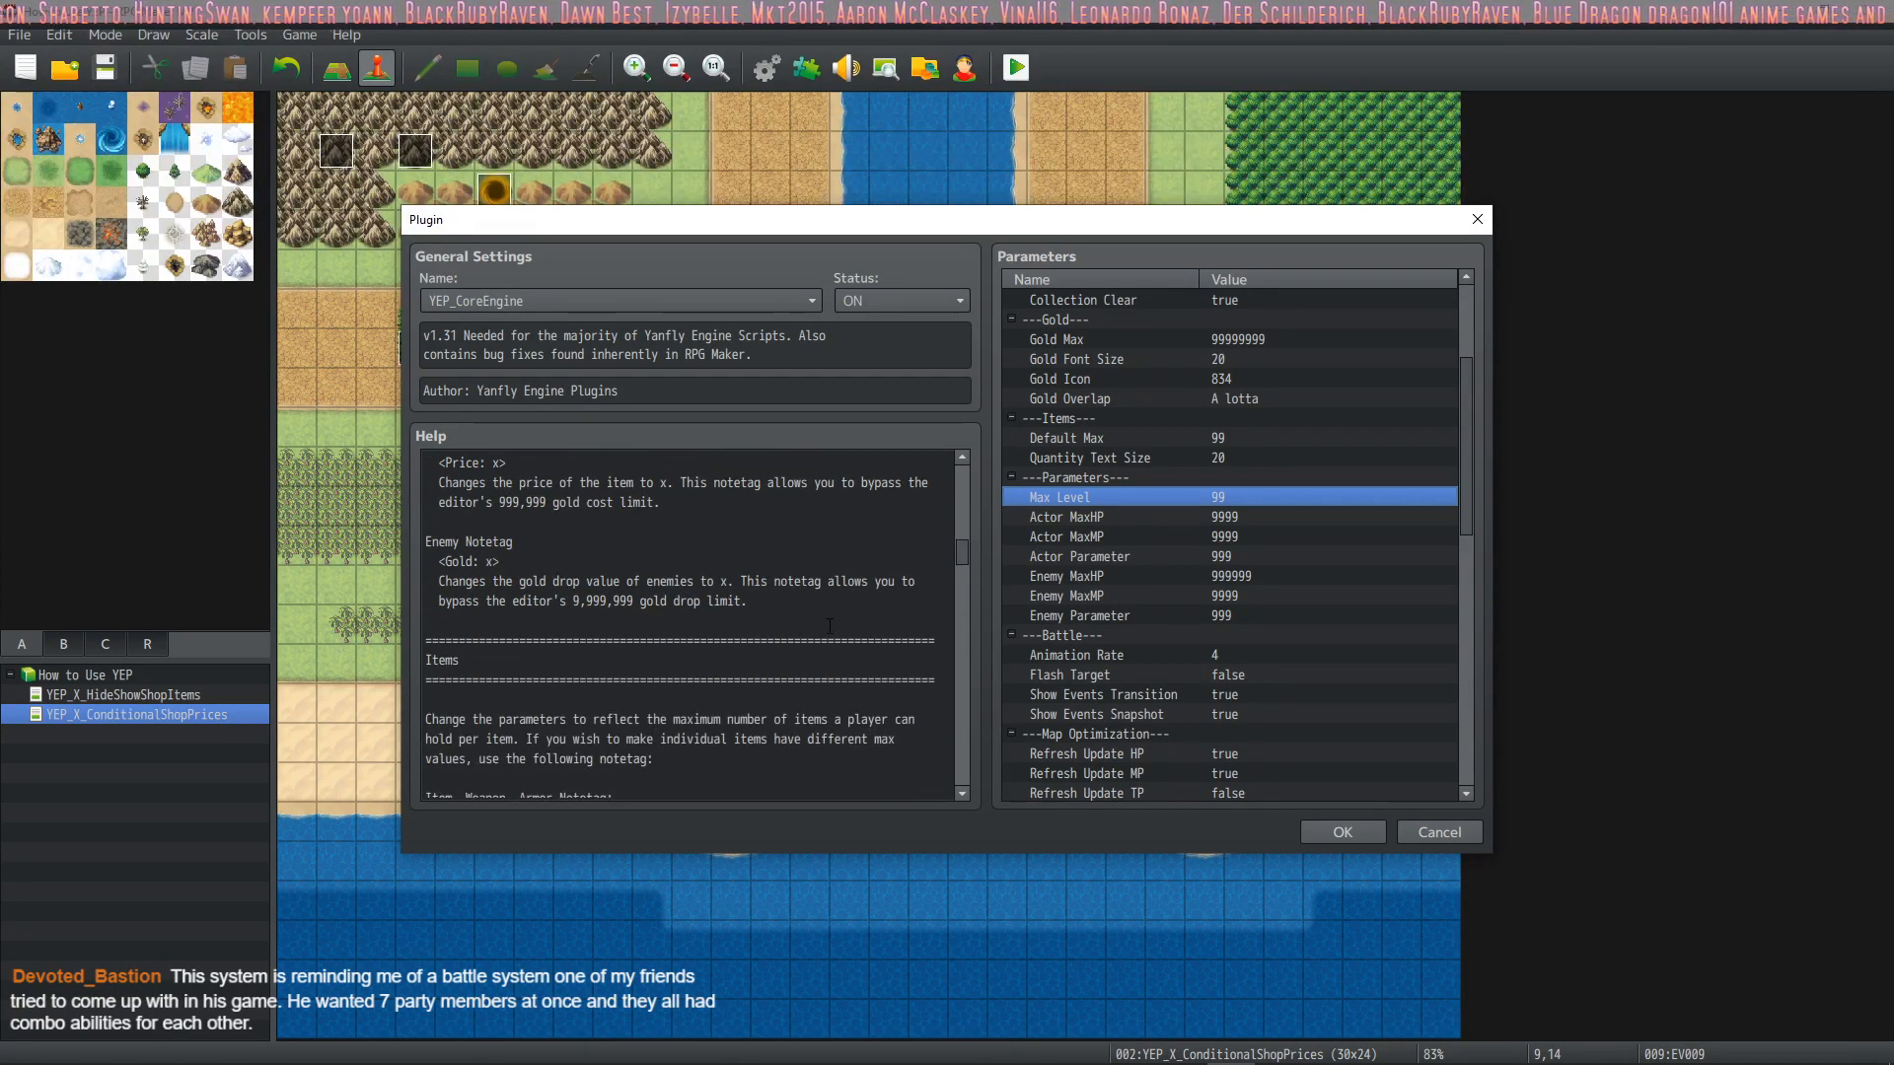
scroll(750, 671, down, 1)
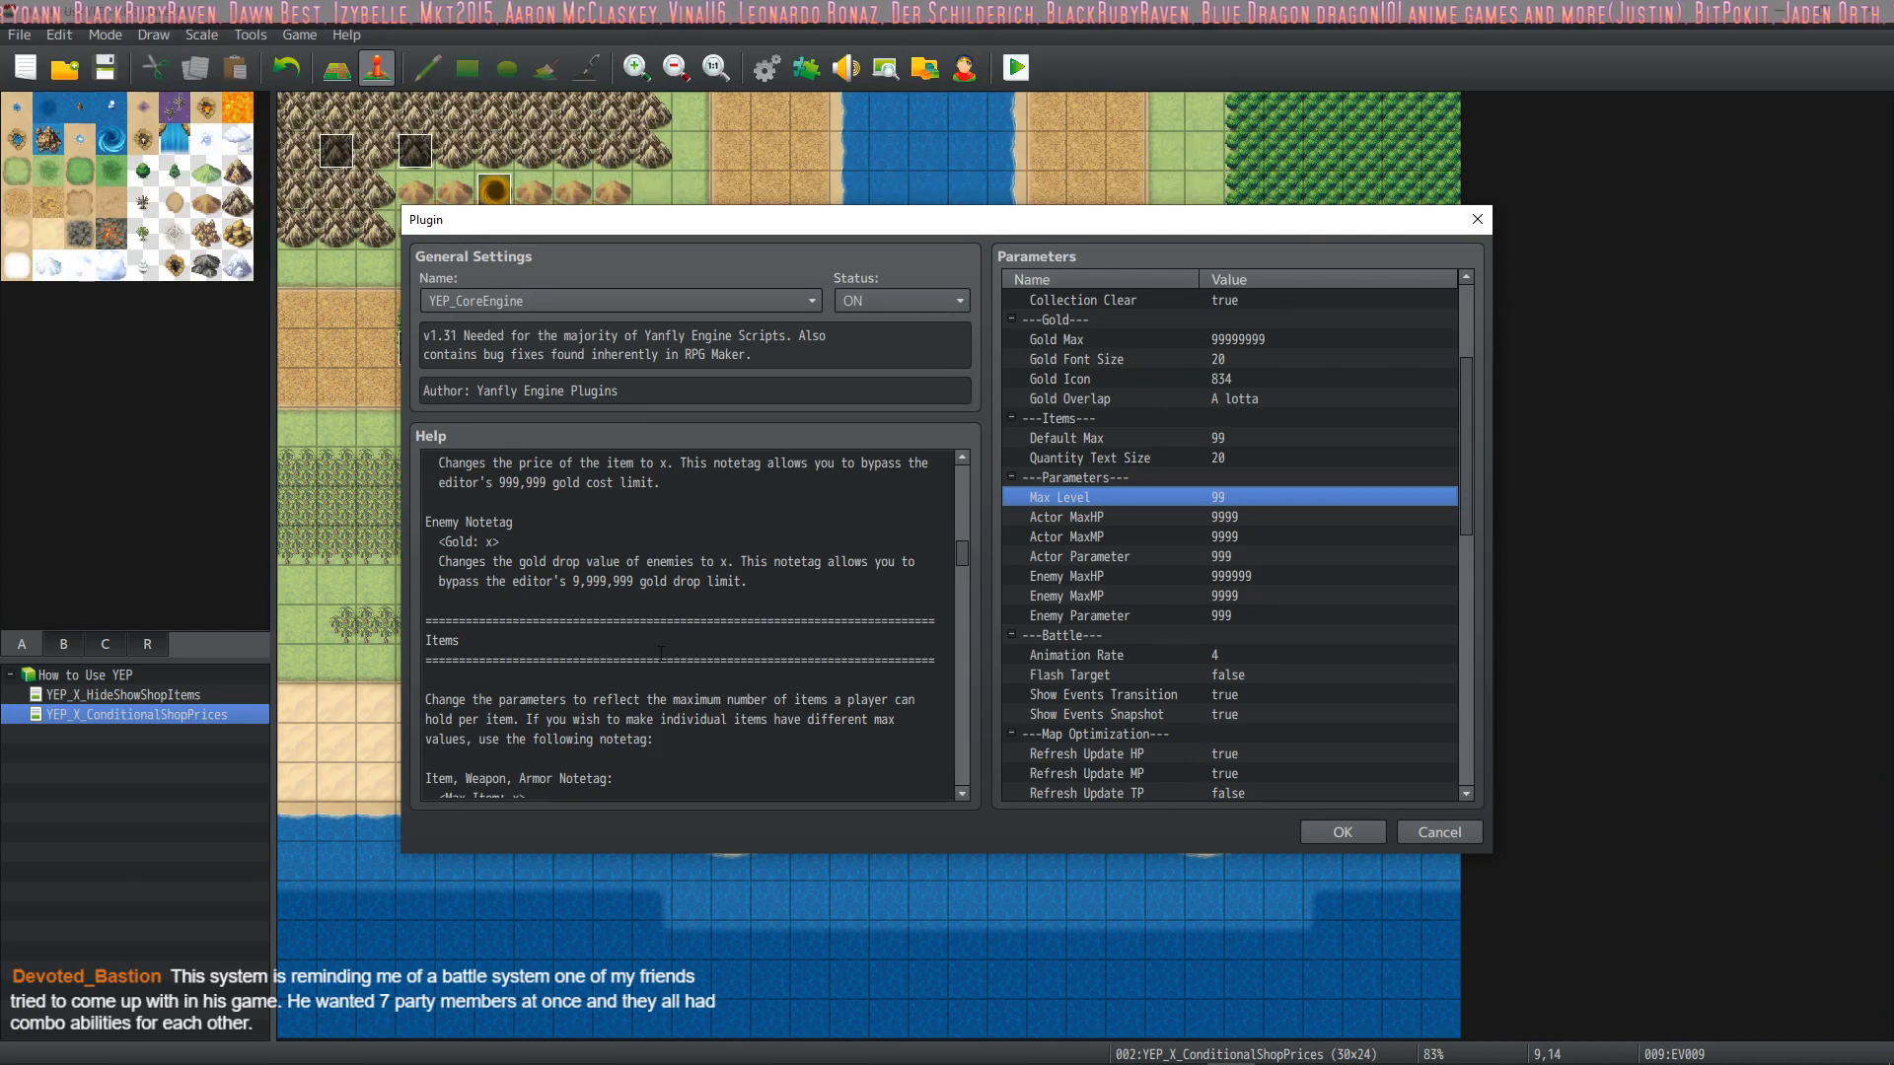
scroll(660, 652, down, 3)
scroll(552, 580, down, 4)
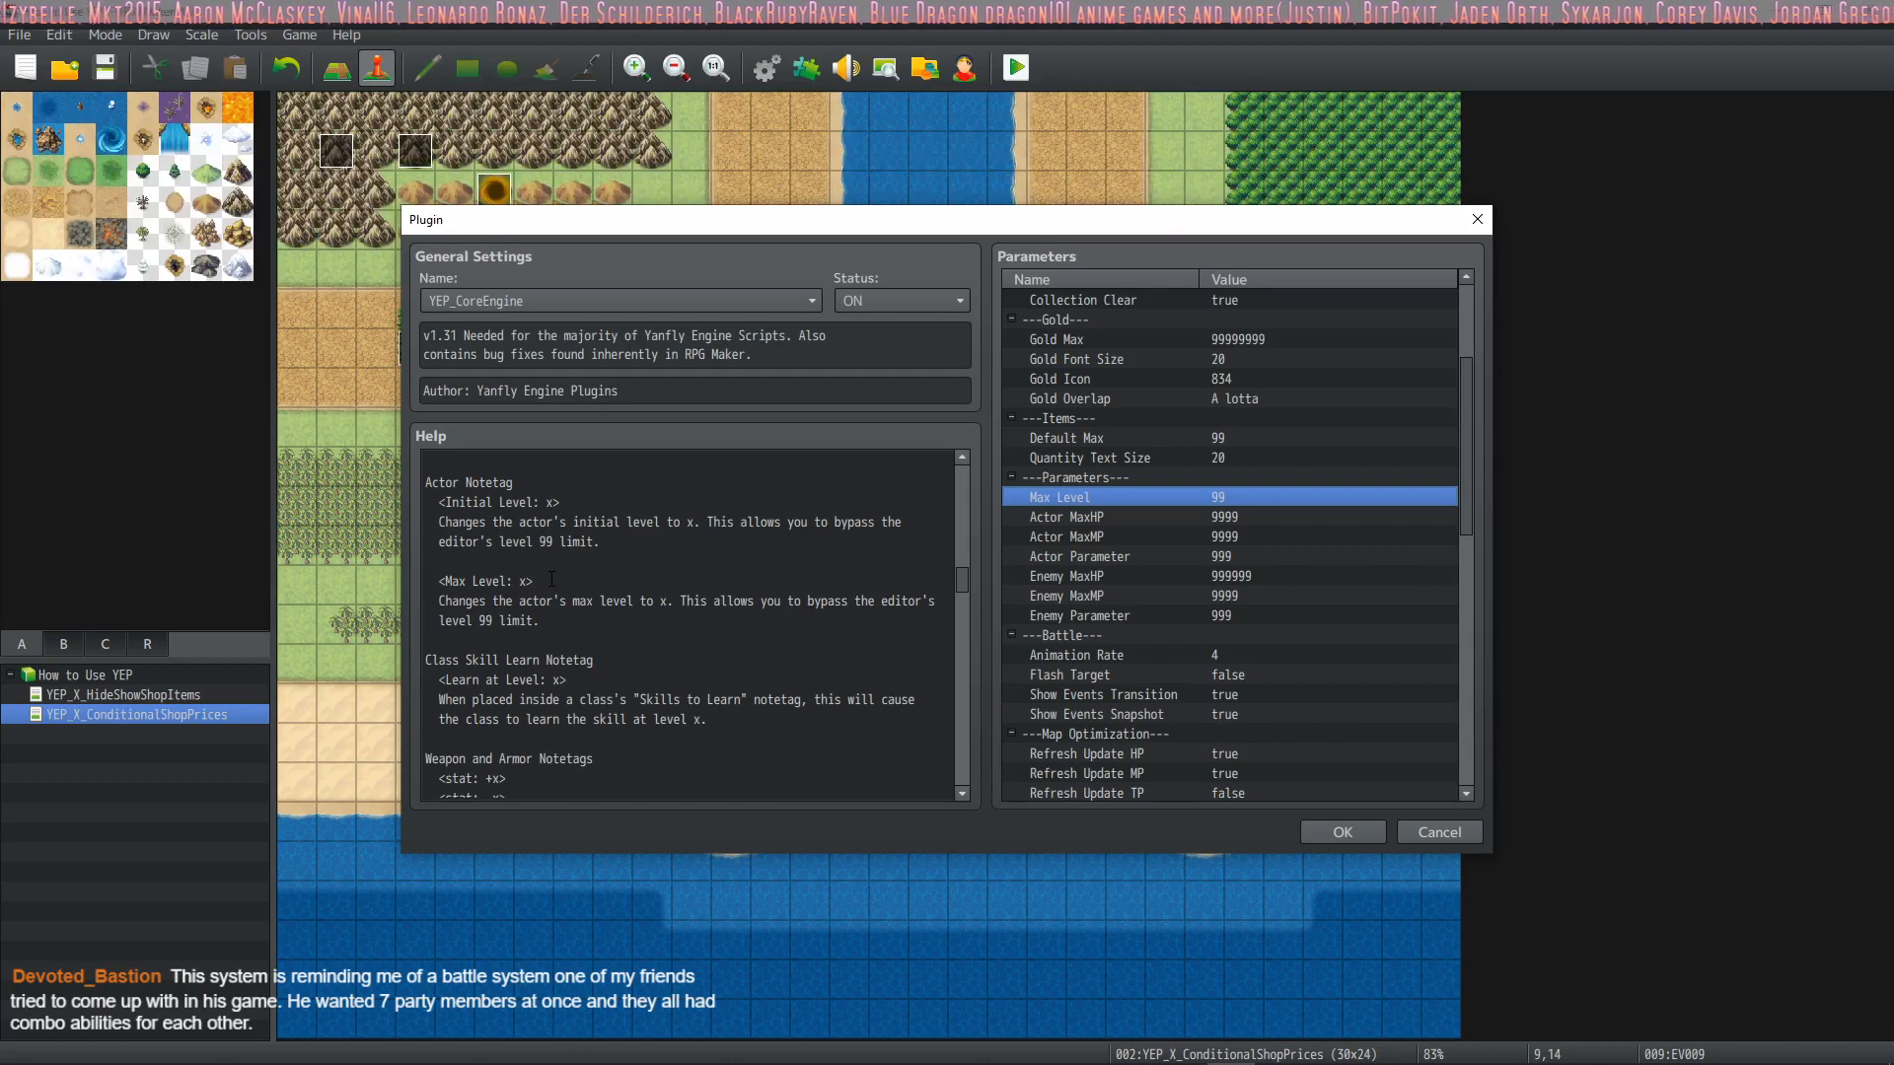
click(544, 580)
drag(543, 580, 439, 582)
key(ctrl+c)
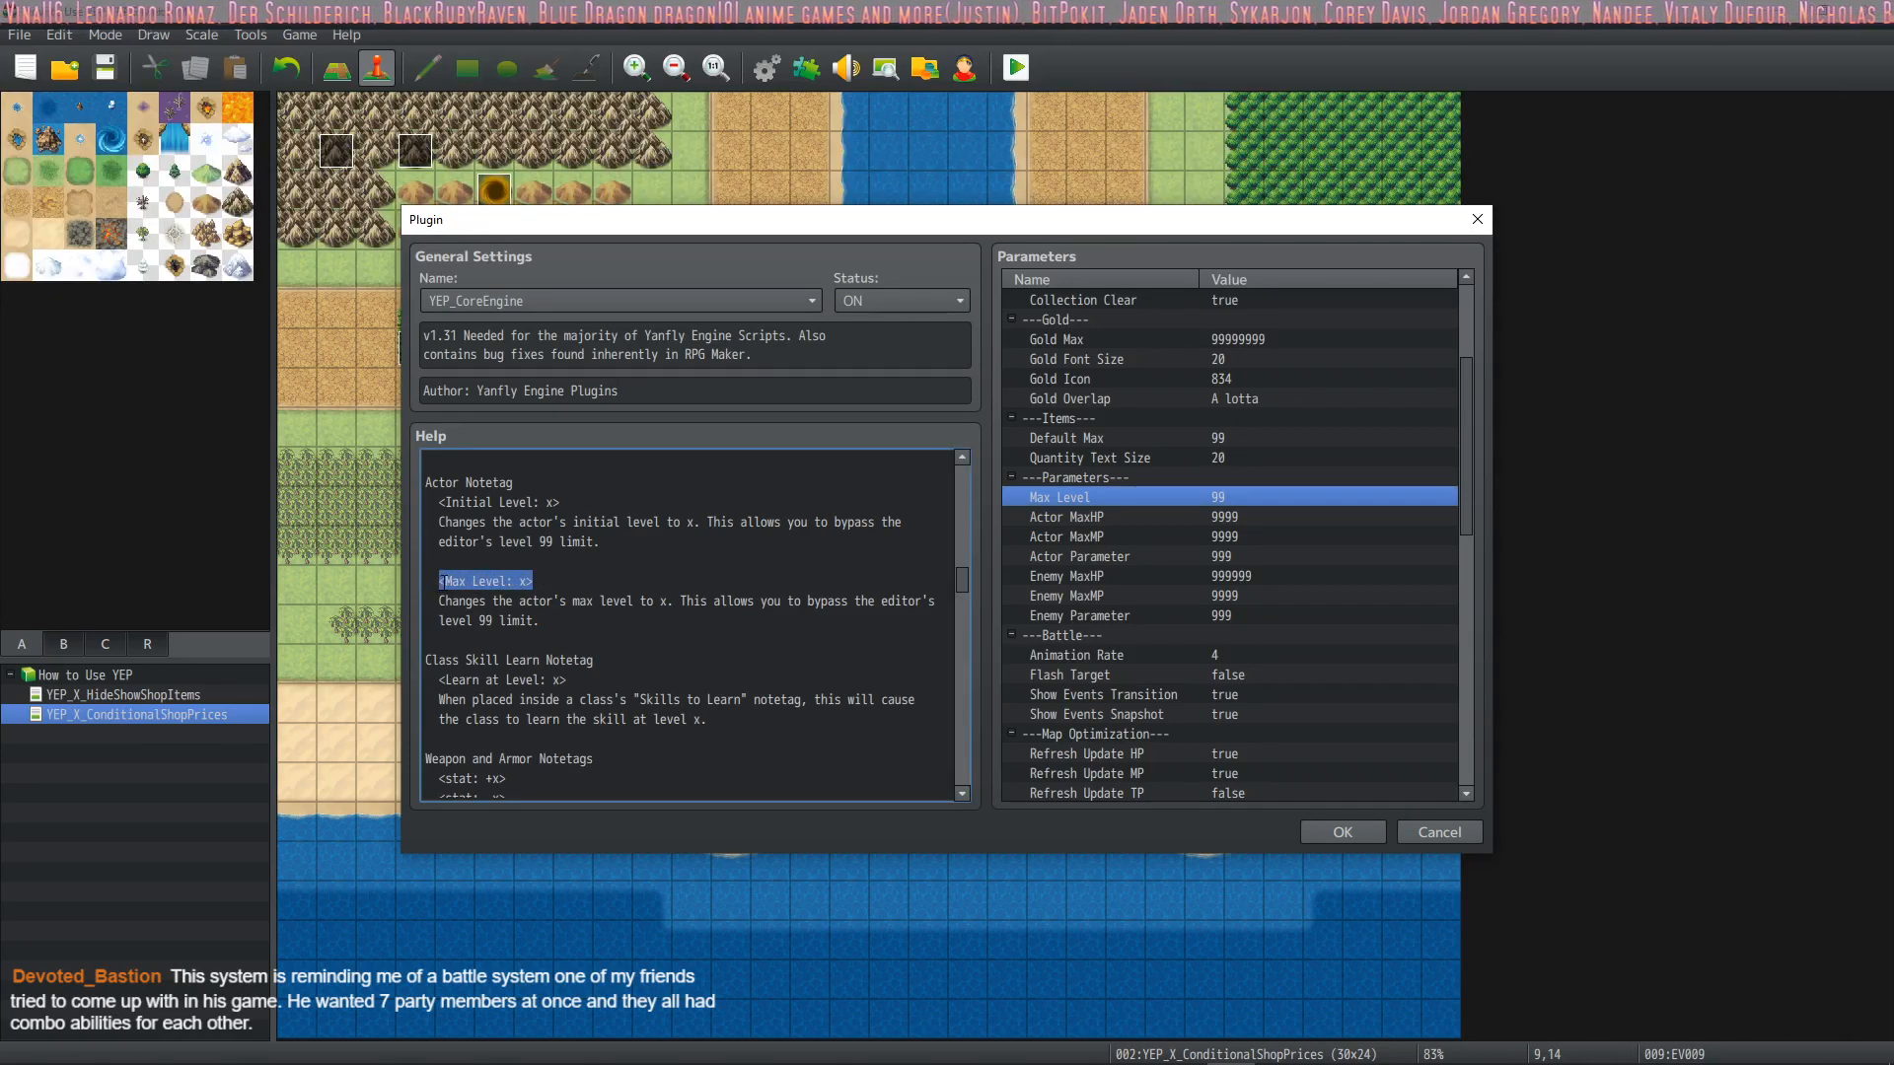
click(1318, 831)
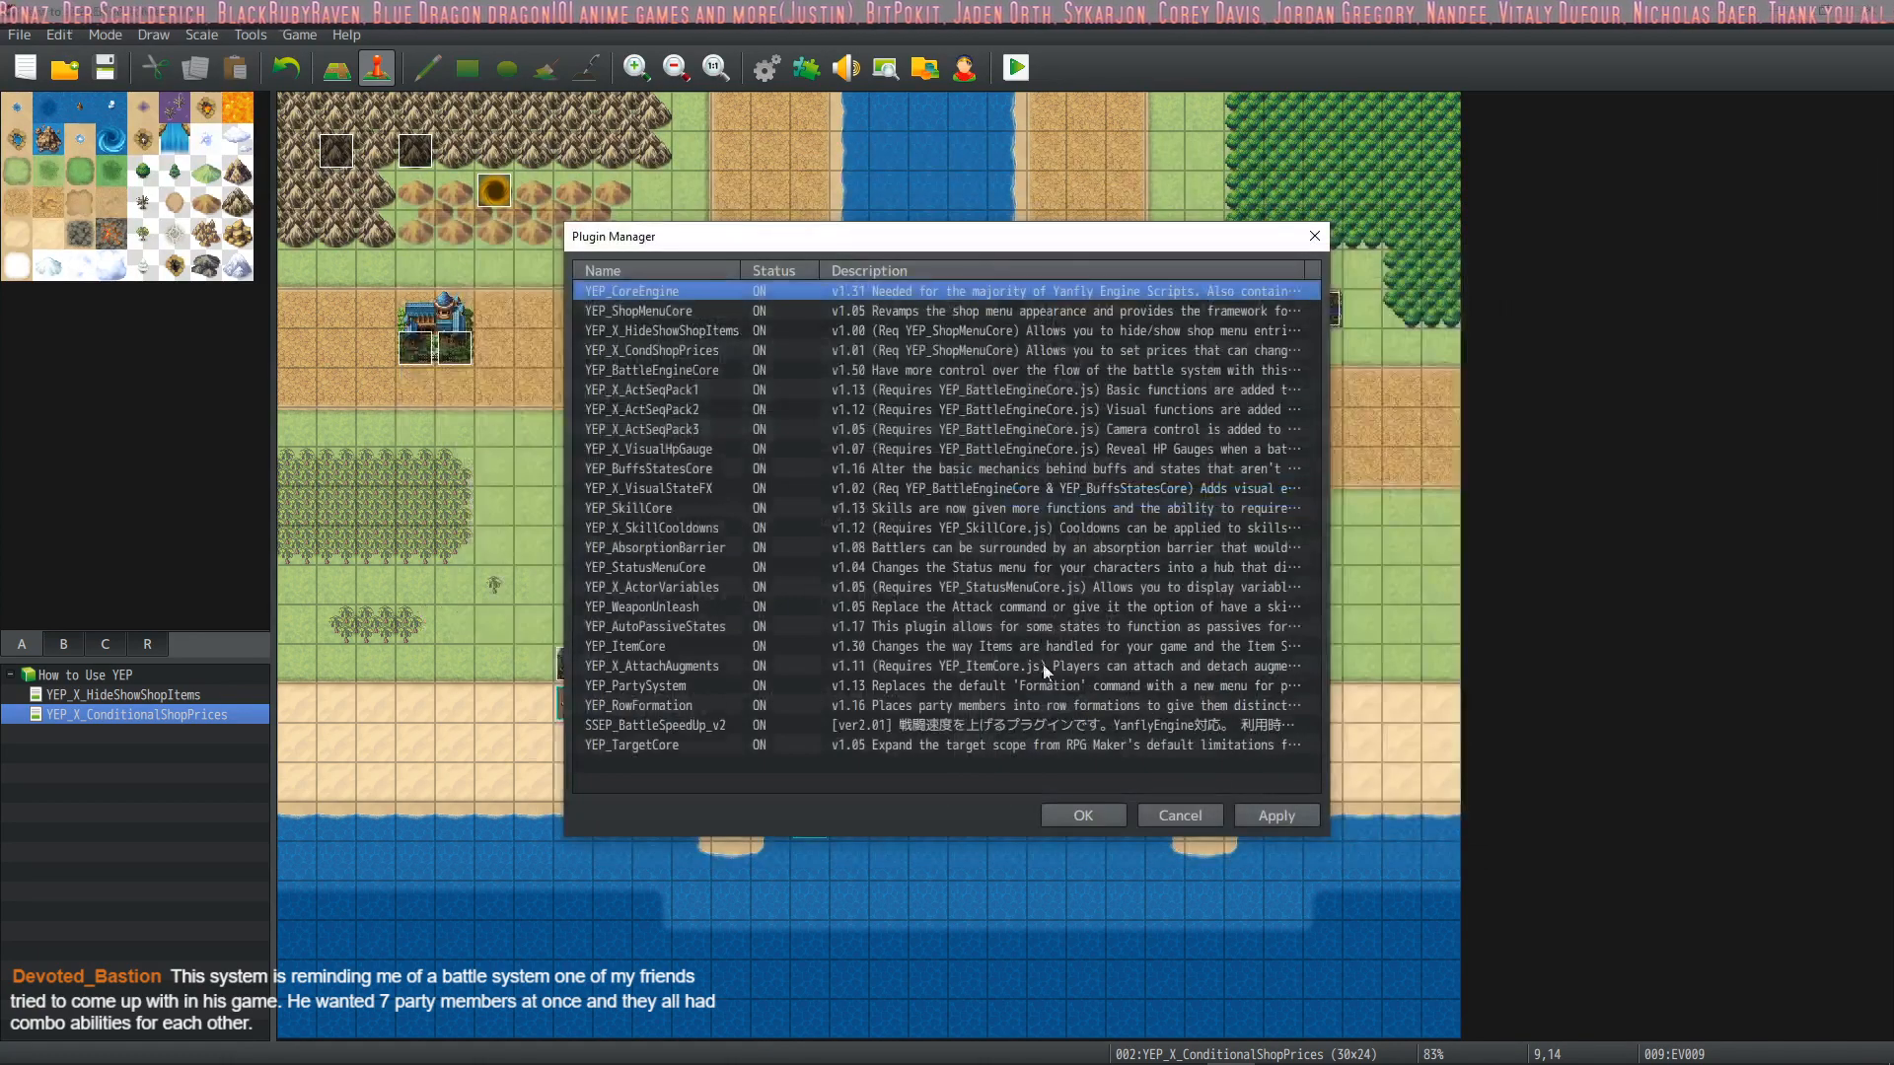
click(1068, 819)
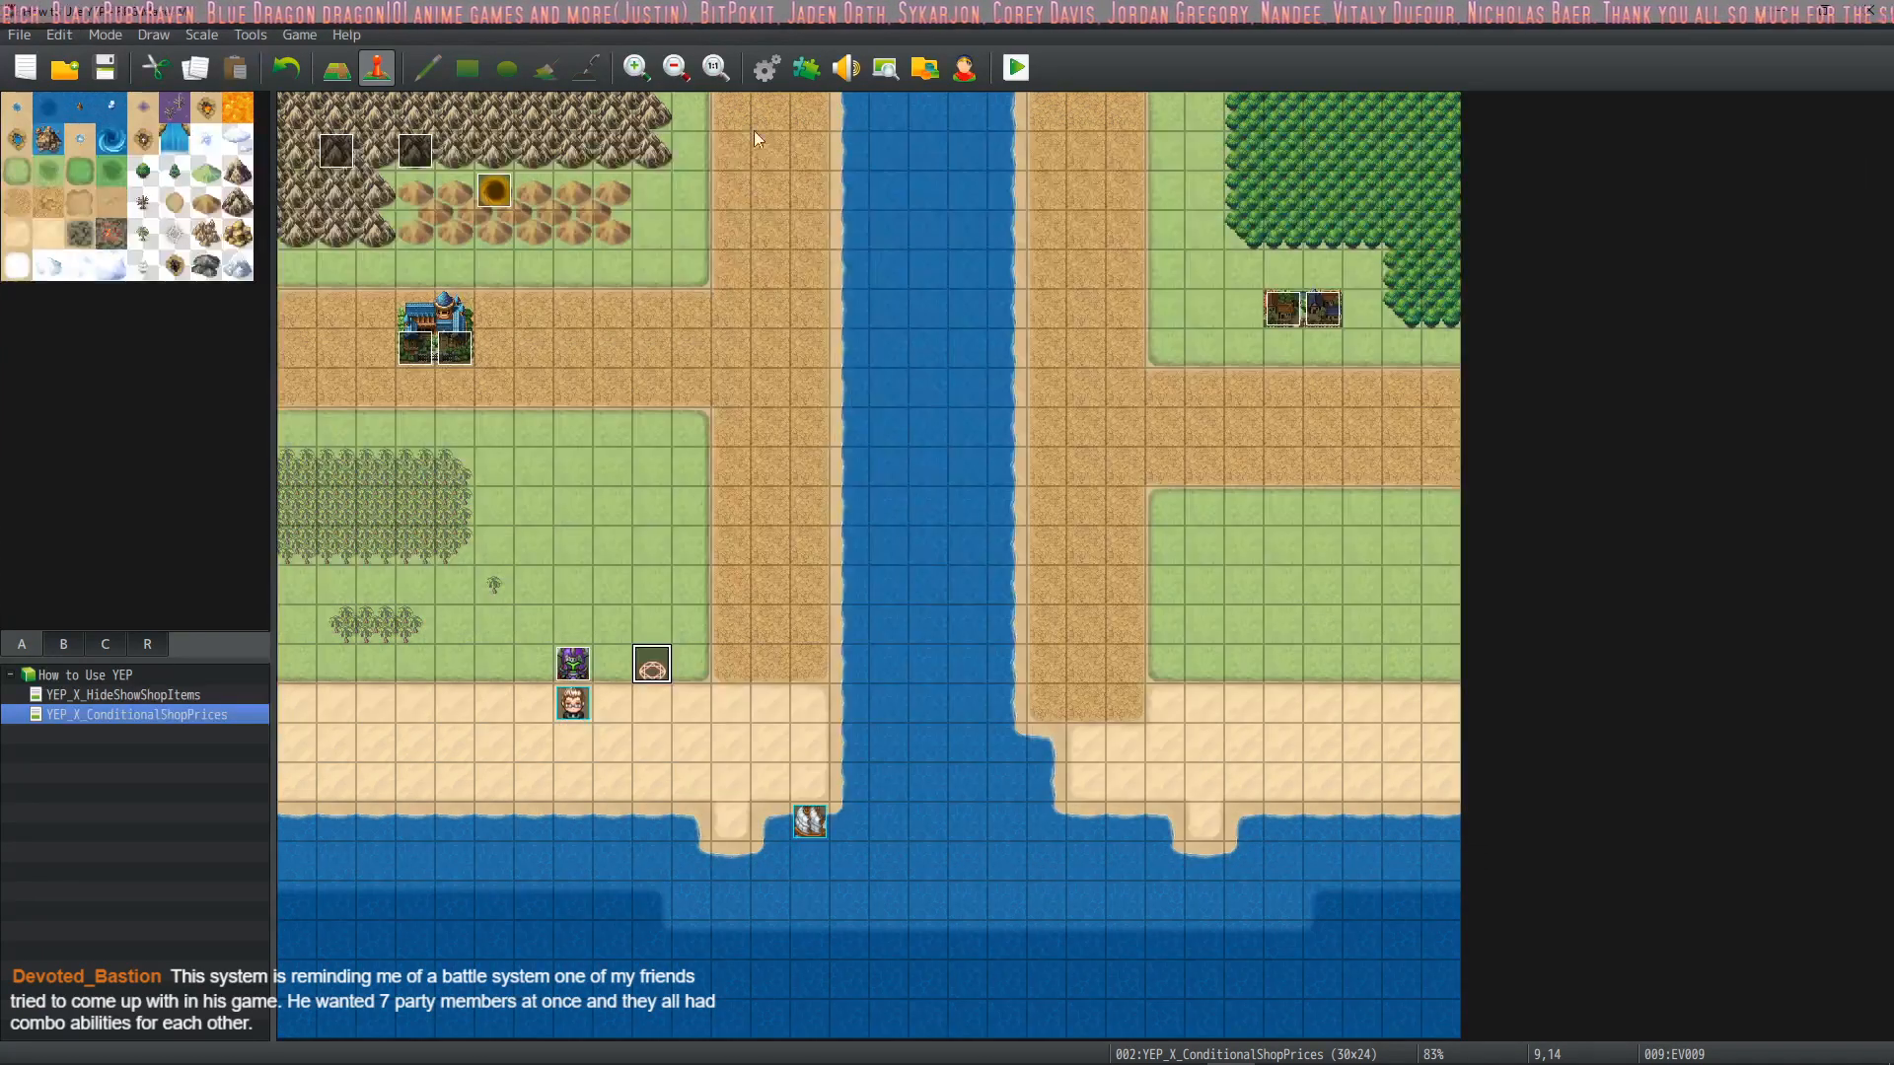
Add the notetag <Max Level: 50> to the Turret1 actor's note in the database
click(767, 67)
click(1367, 694)
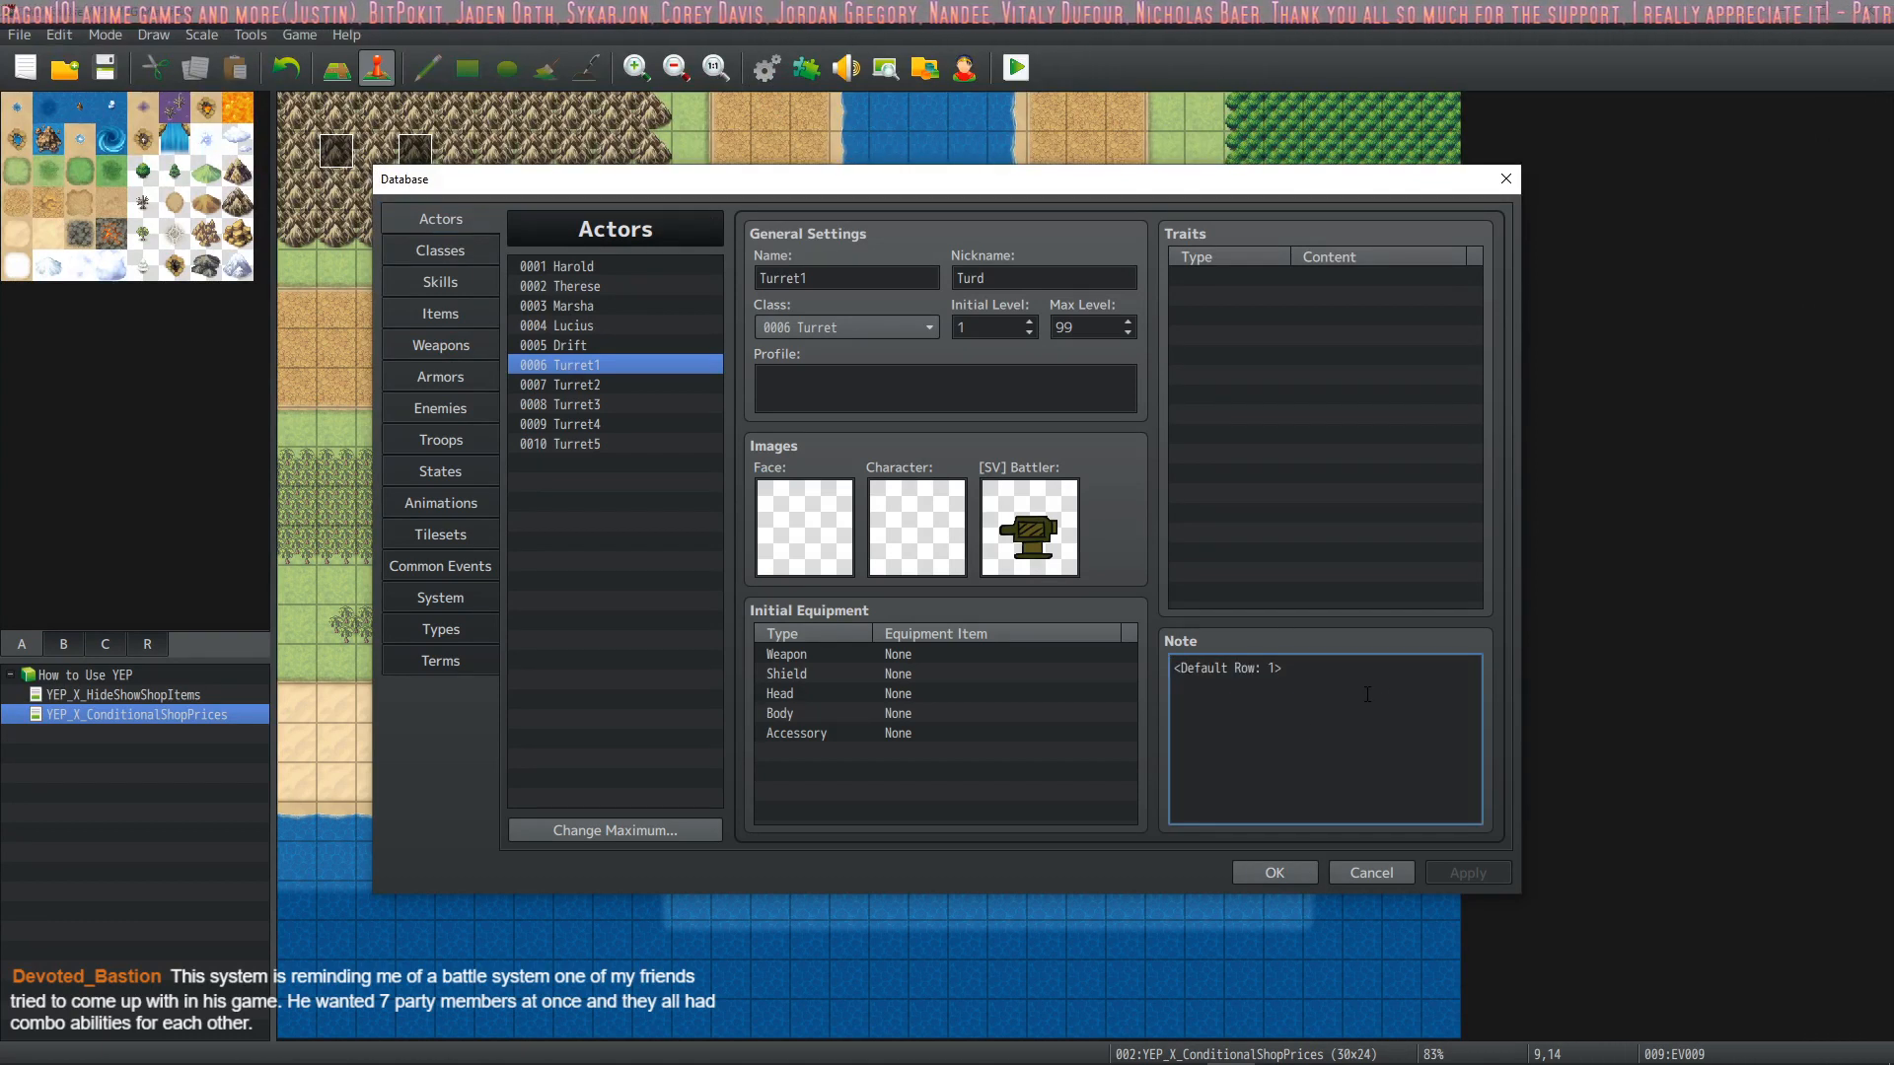
key(Return)
key(ctrl+v)
key(Left)
key(BackSpace)
text(50)
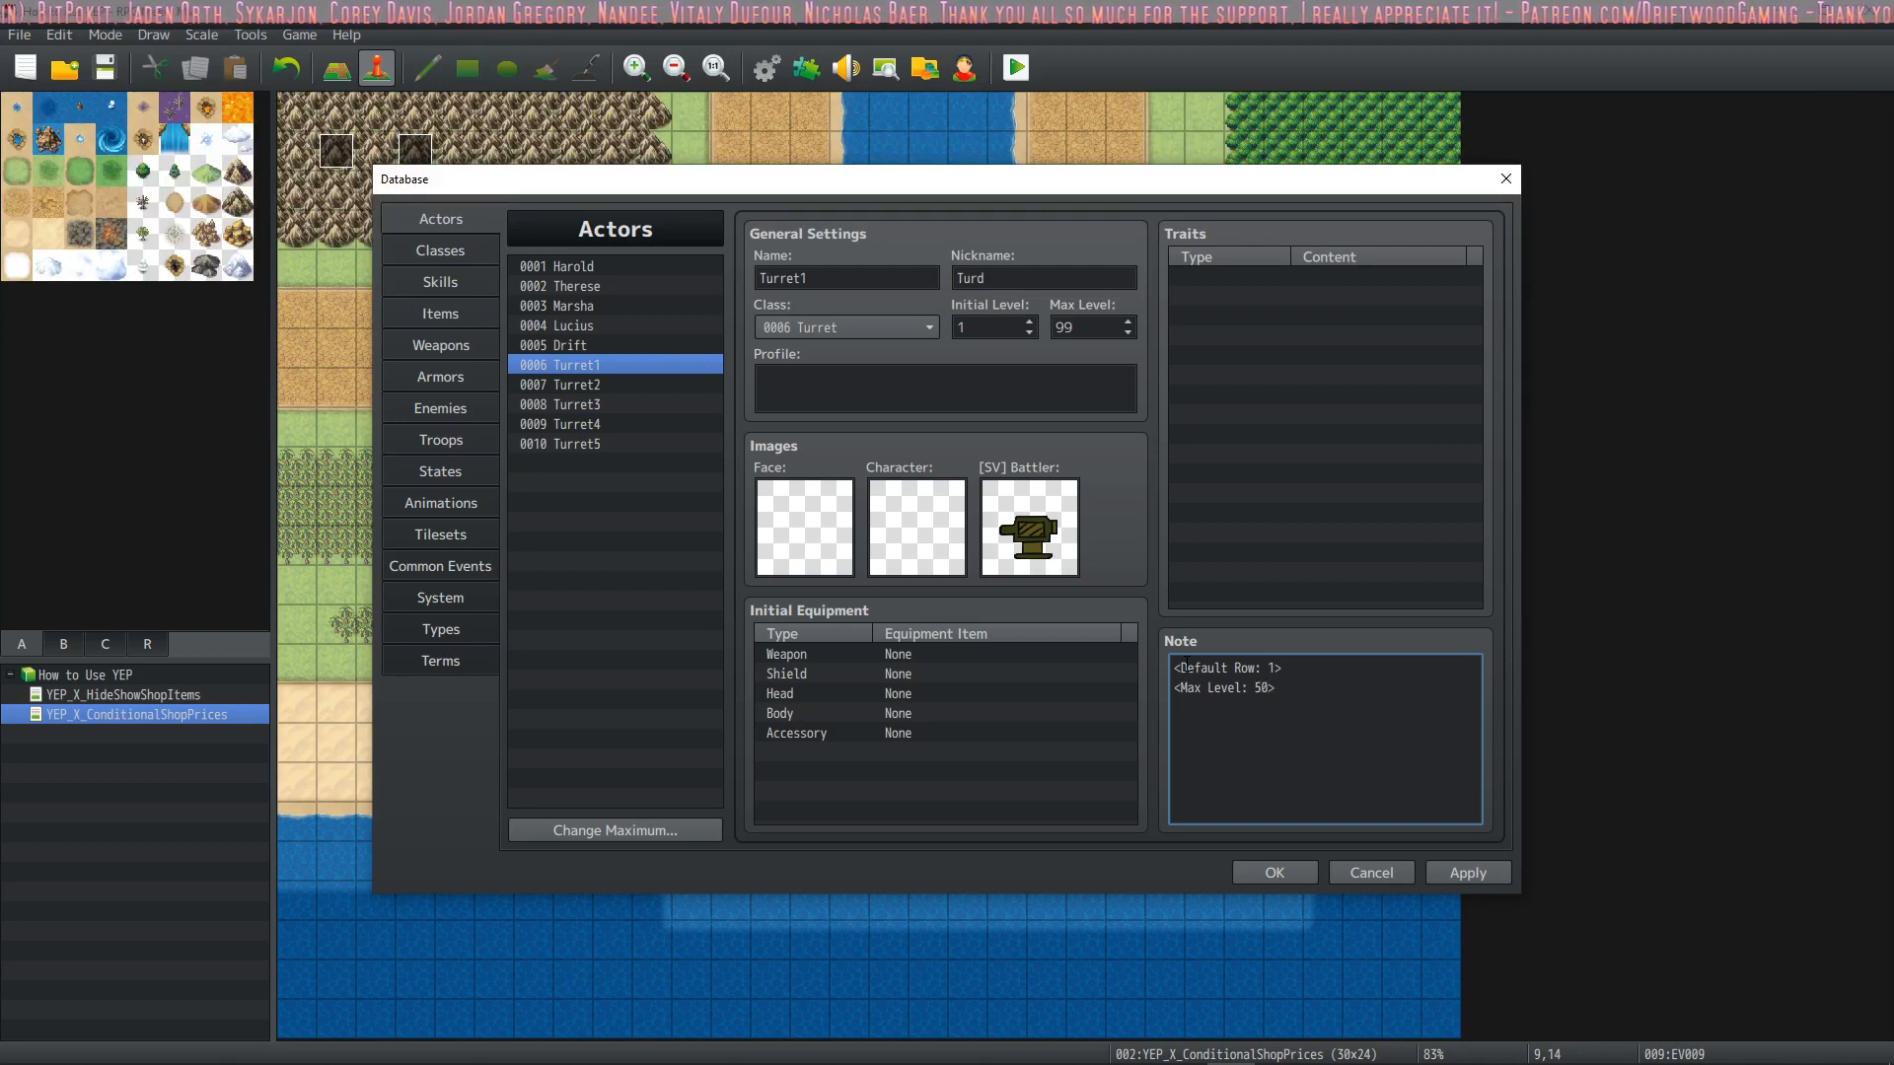
Copy Turret1's <Max Level: 50> notetag into Turret2's note
drag(1275, 687, 1160, 688)
key(ctrl+c)
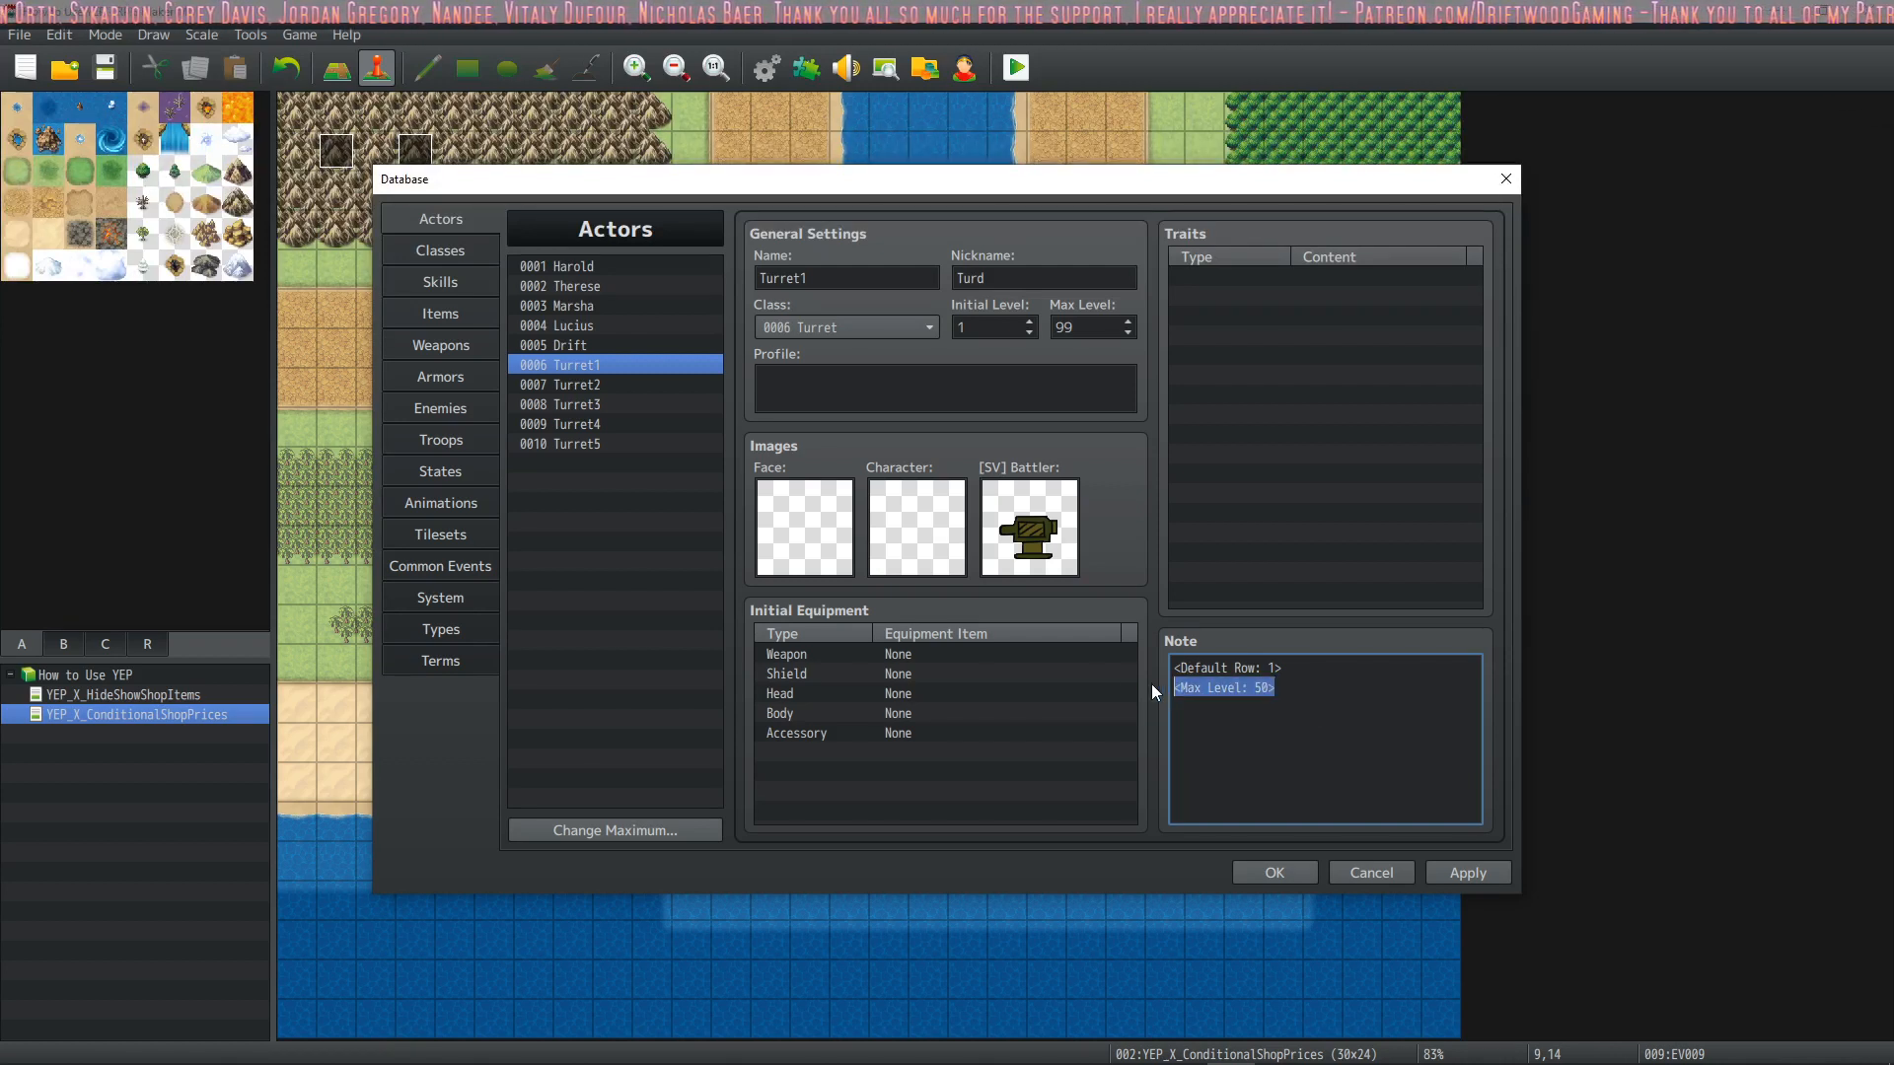
click(638, 386)
triple_click(1334, 682)
click(1334, 682)
key(Return)
key(ctrl+v)
Add the <Max Level: 50> notetag to the notes of Turret3, Turret4 and Turret5, and apply the changes
click(613, 405)
triple_click(1363, 702)
click(1362, 702)
click(618, 424)
triple_click(1285, 715)
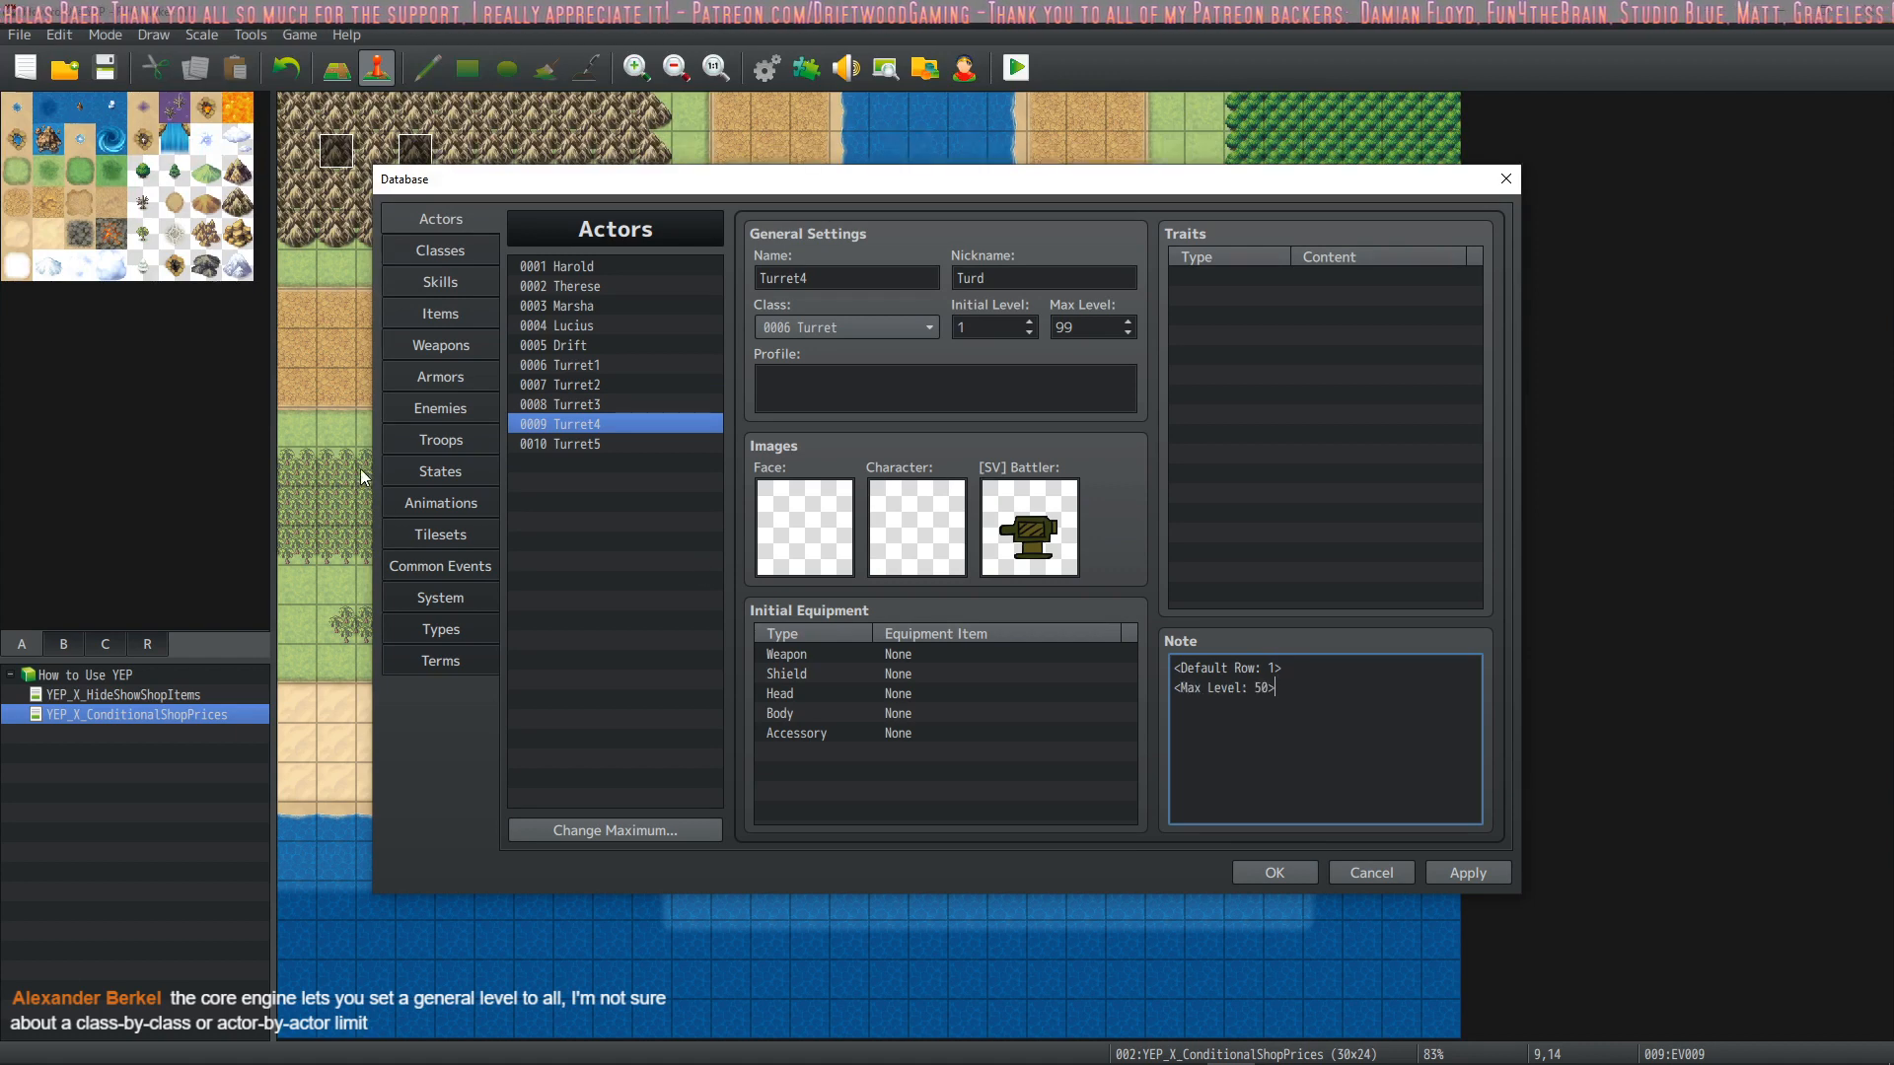
click(644, 449)
click(1434, 723)
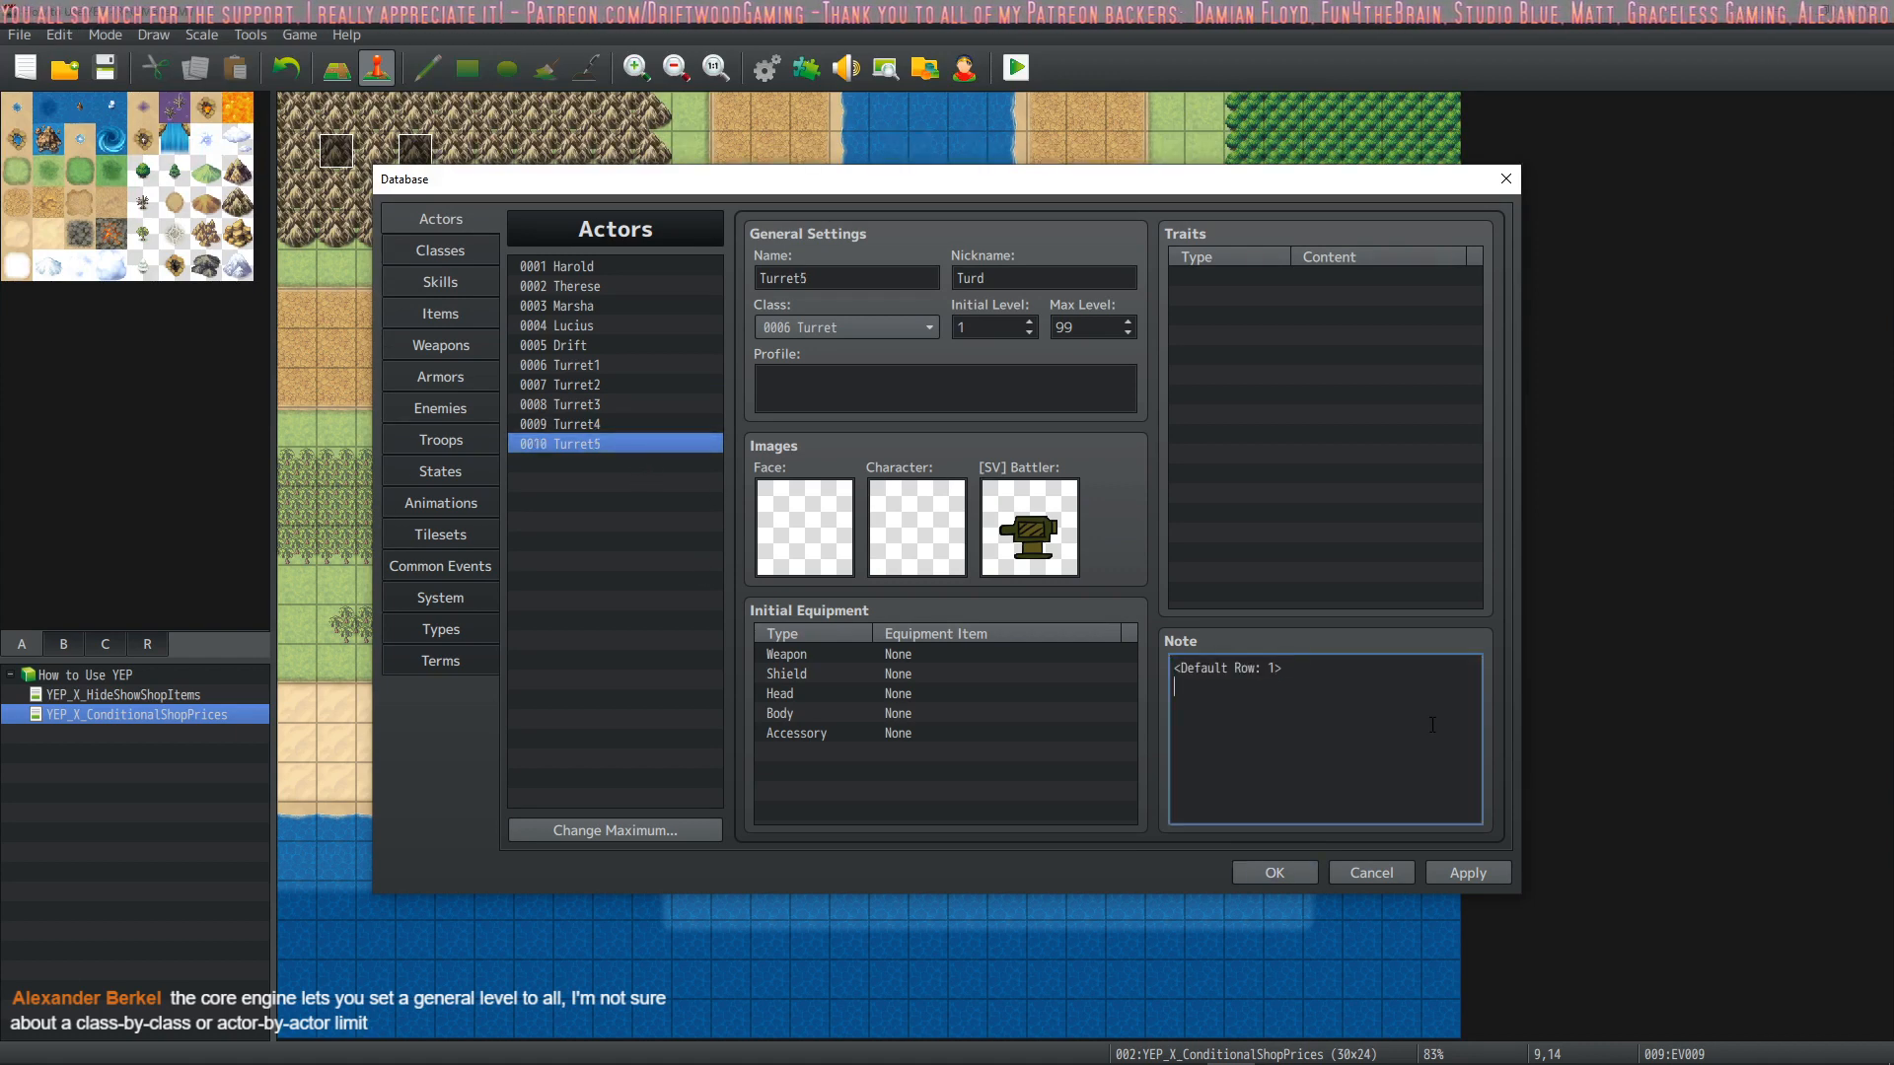
click(1468, 874)
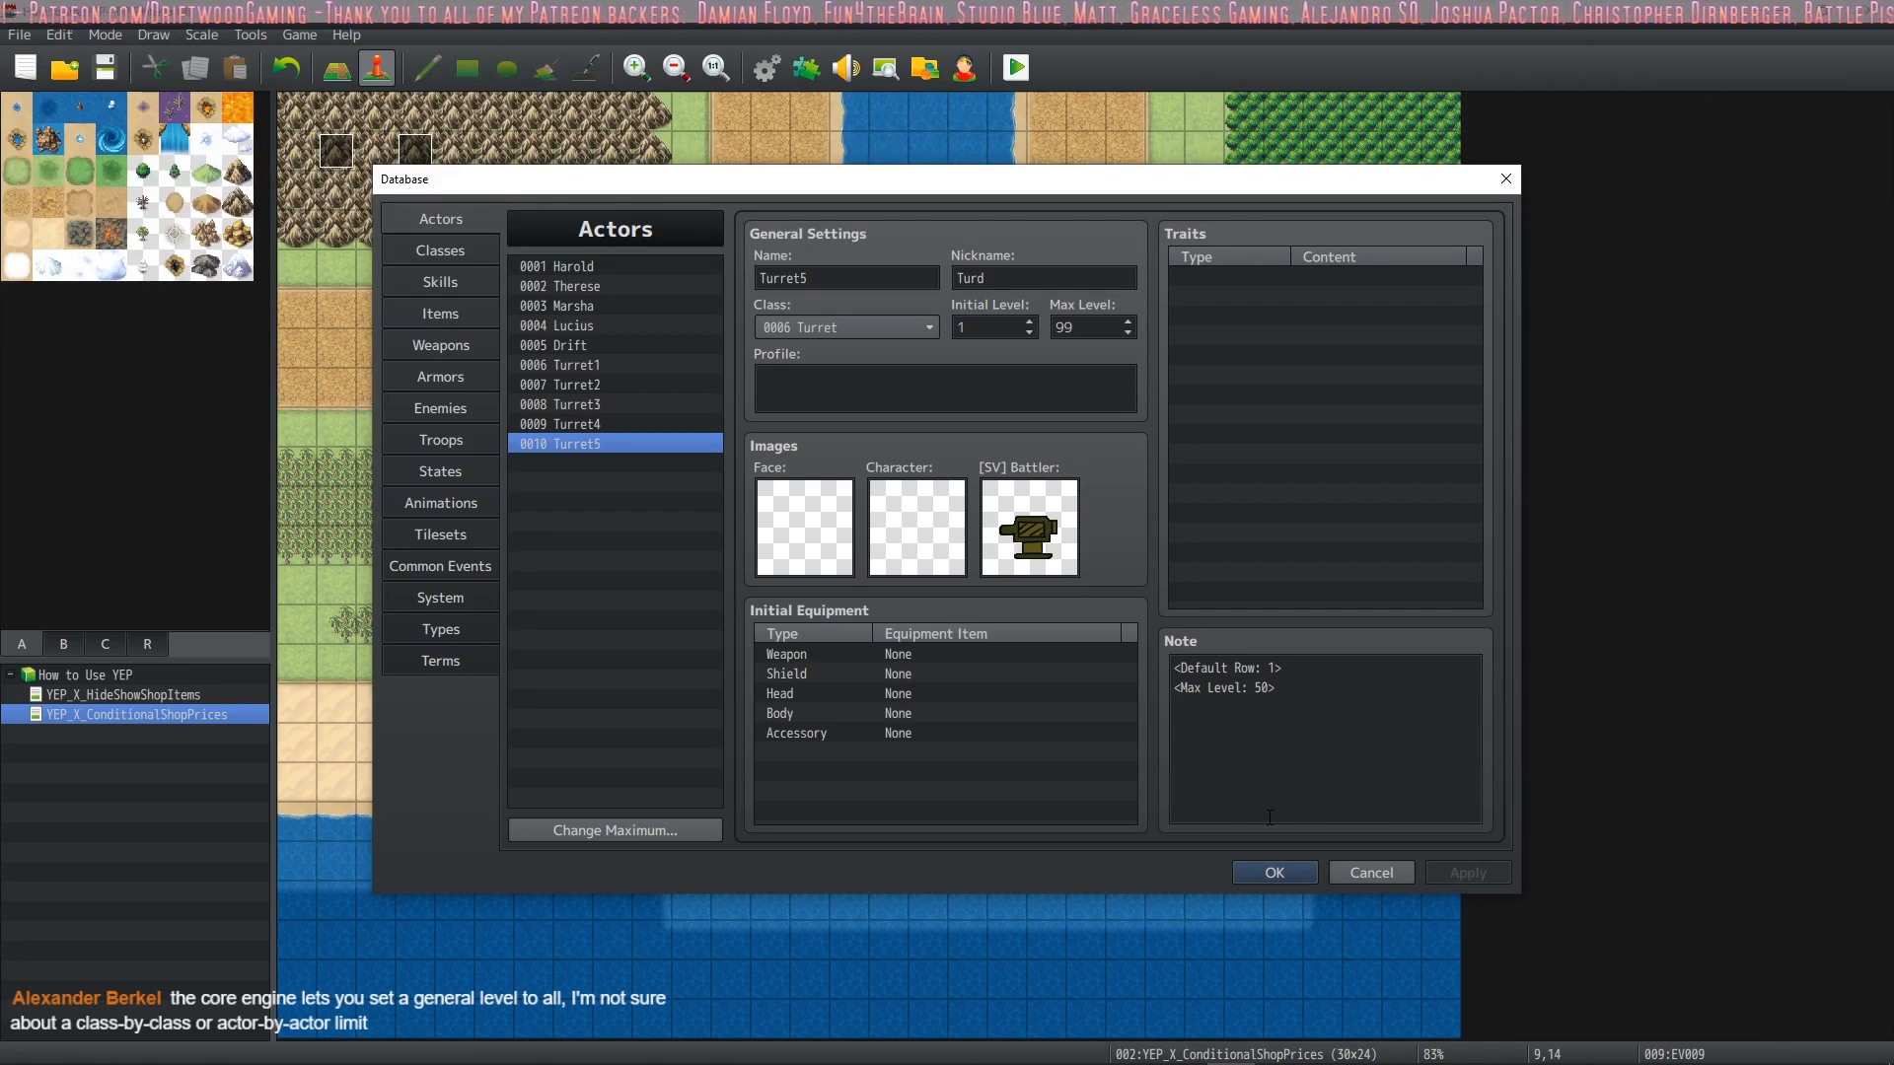
Remove the <Max Level: 50> notetag from the notes of the actors Turret5, Turret4 and Turret3
click(1306, 698)
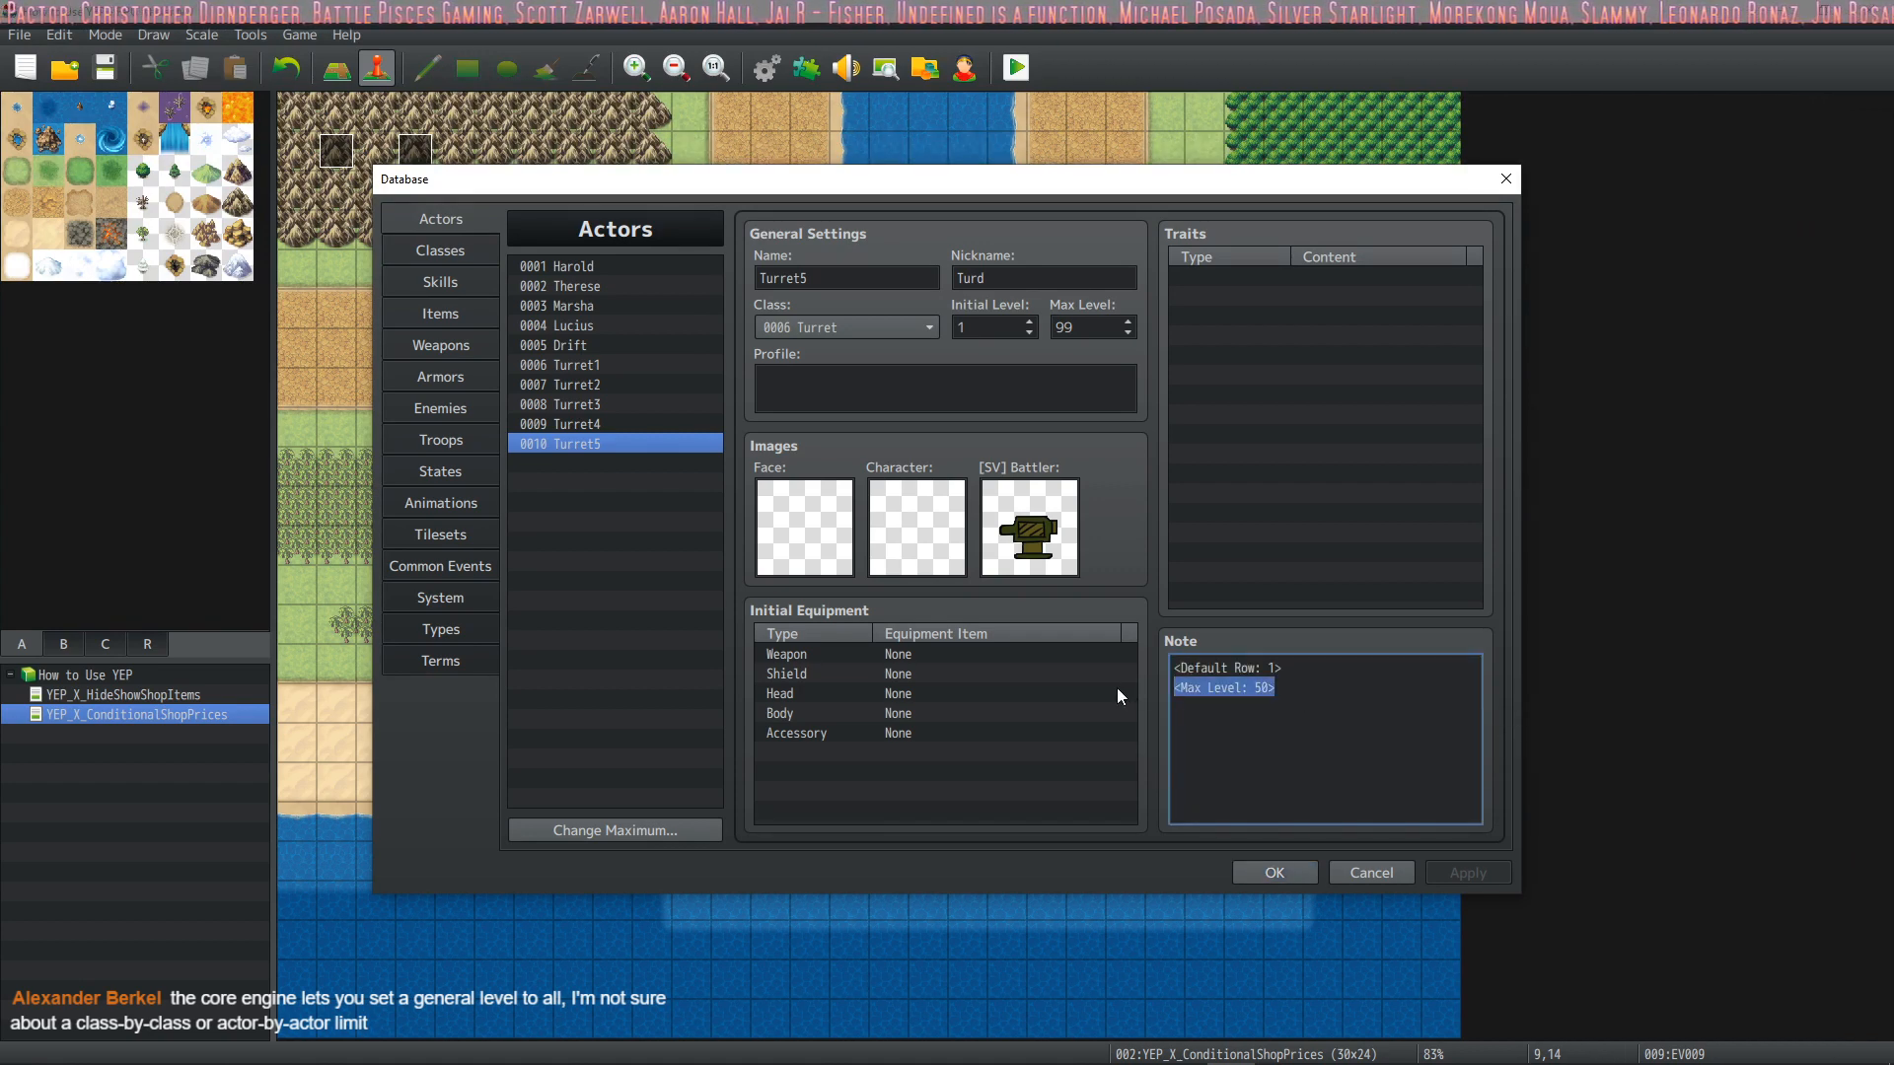
key(BackSpace)
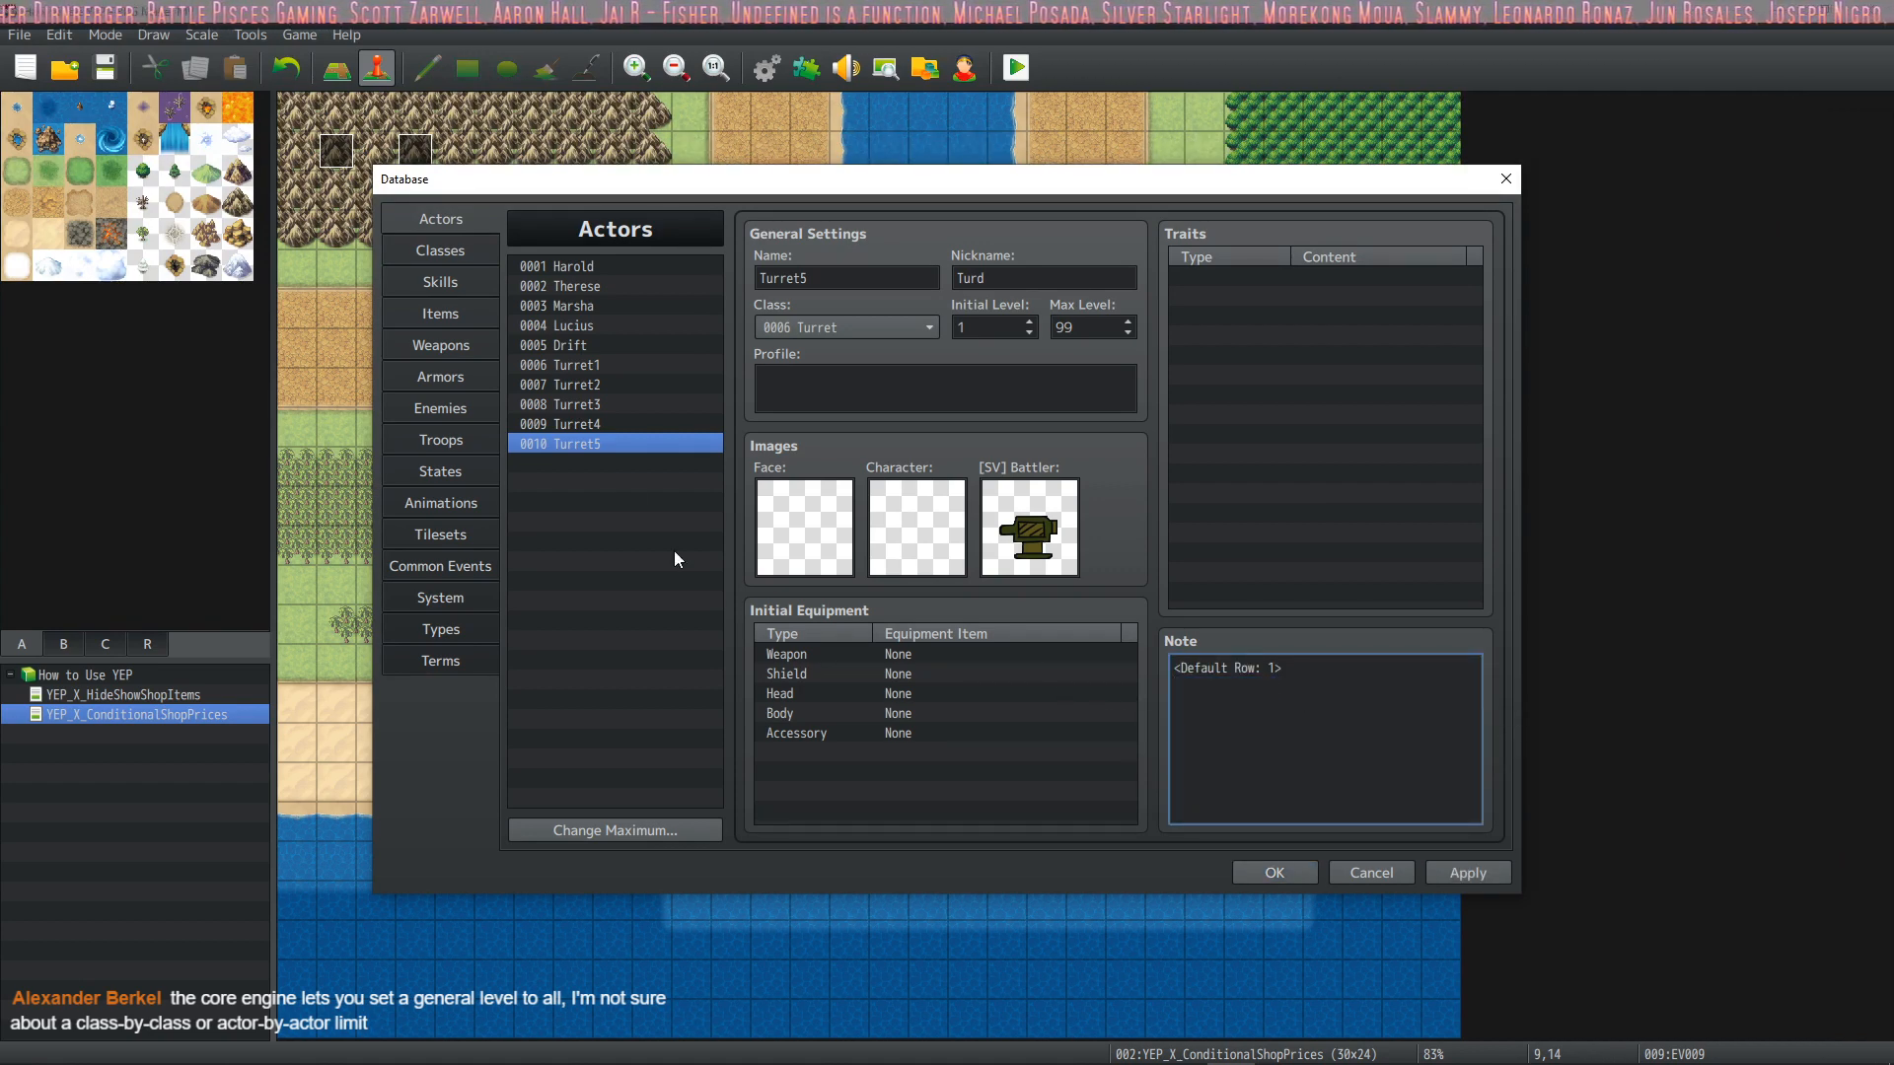
click(593, 423)
drag(1283, 688, 1151, 682)
key(BackSpace)
click(586, 405)
click(1270, 686)
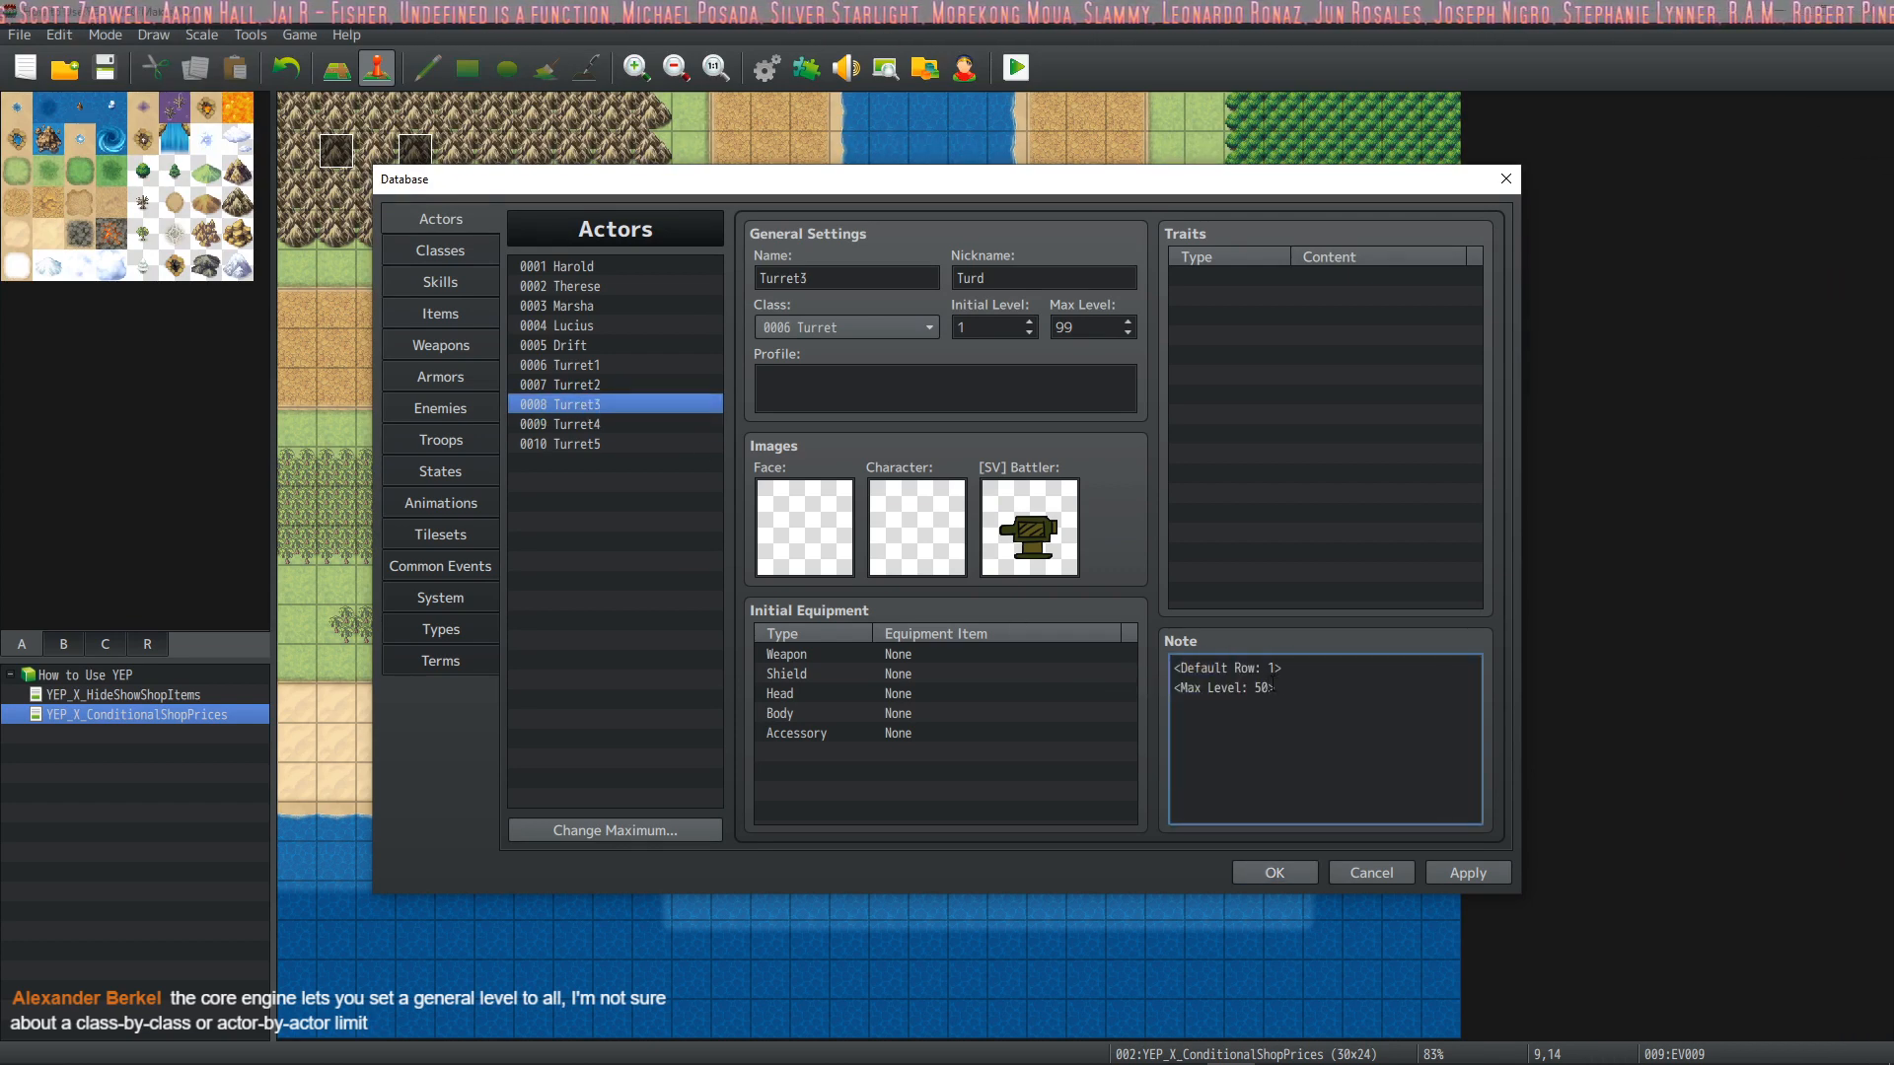
key(BackSpace)
Remove the <Max Level: 50> notetag from the notes of Turret2 and Turret1, then apply the changes and close the database
click(599, 385)
mouse_move(1170, 666)
mouse_down()
mouse_move(1286, 695)
mouse_move(1158, 682)
mouse_up()
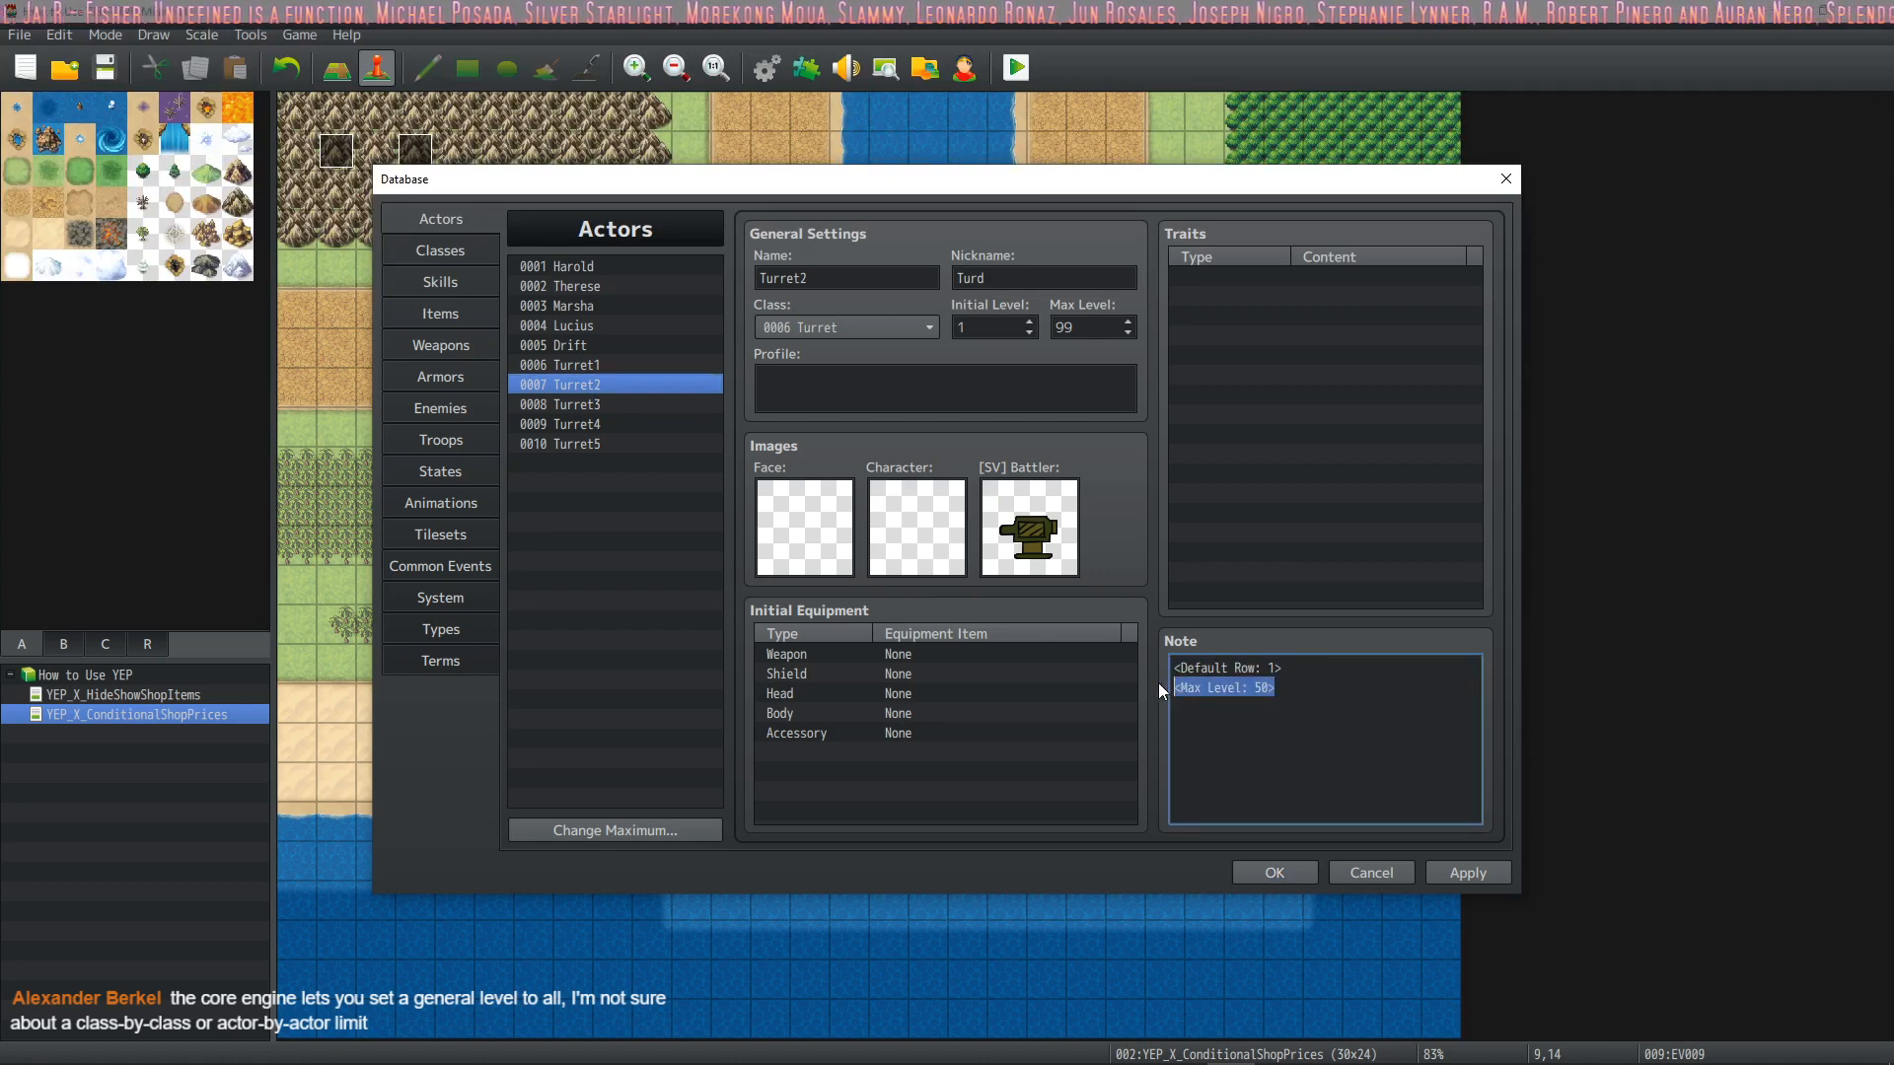
click(592, 365)
drag(1283, 688, 1116, 694)
key(BackSpace)
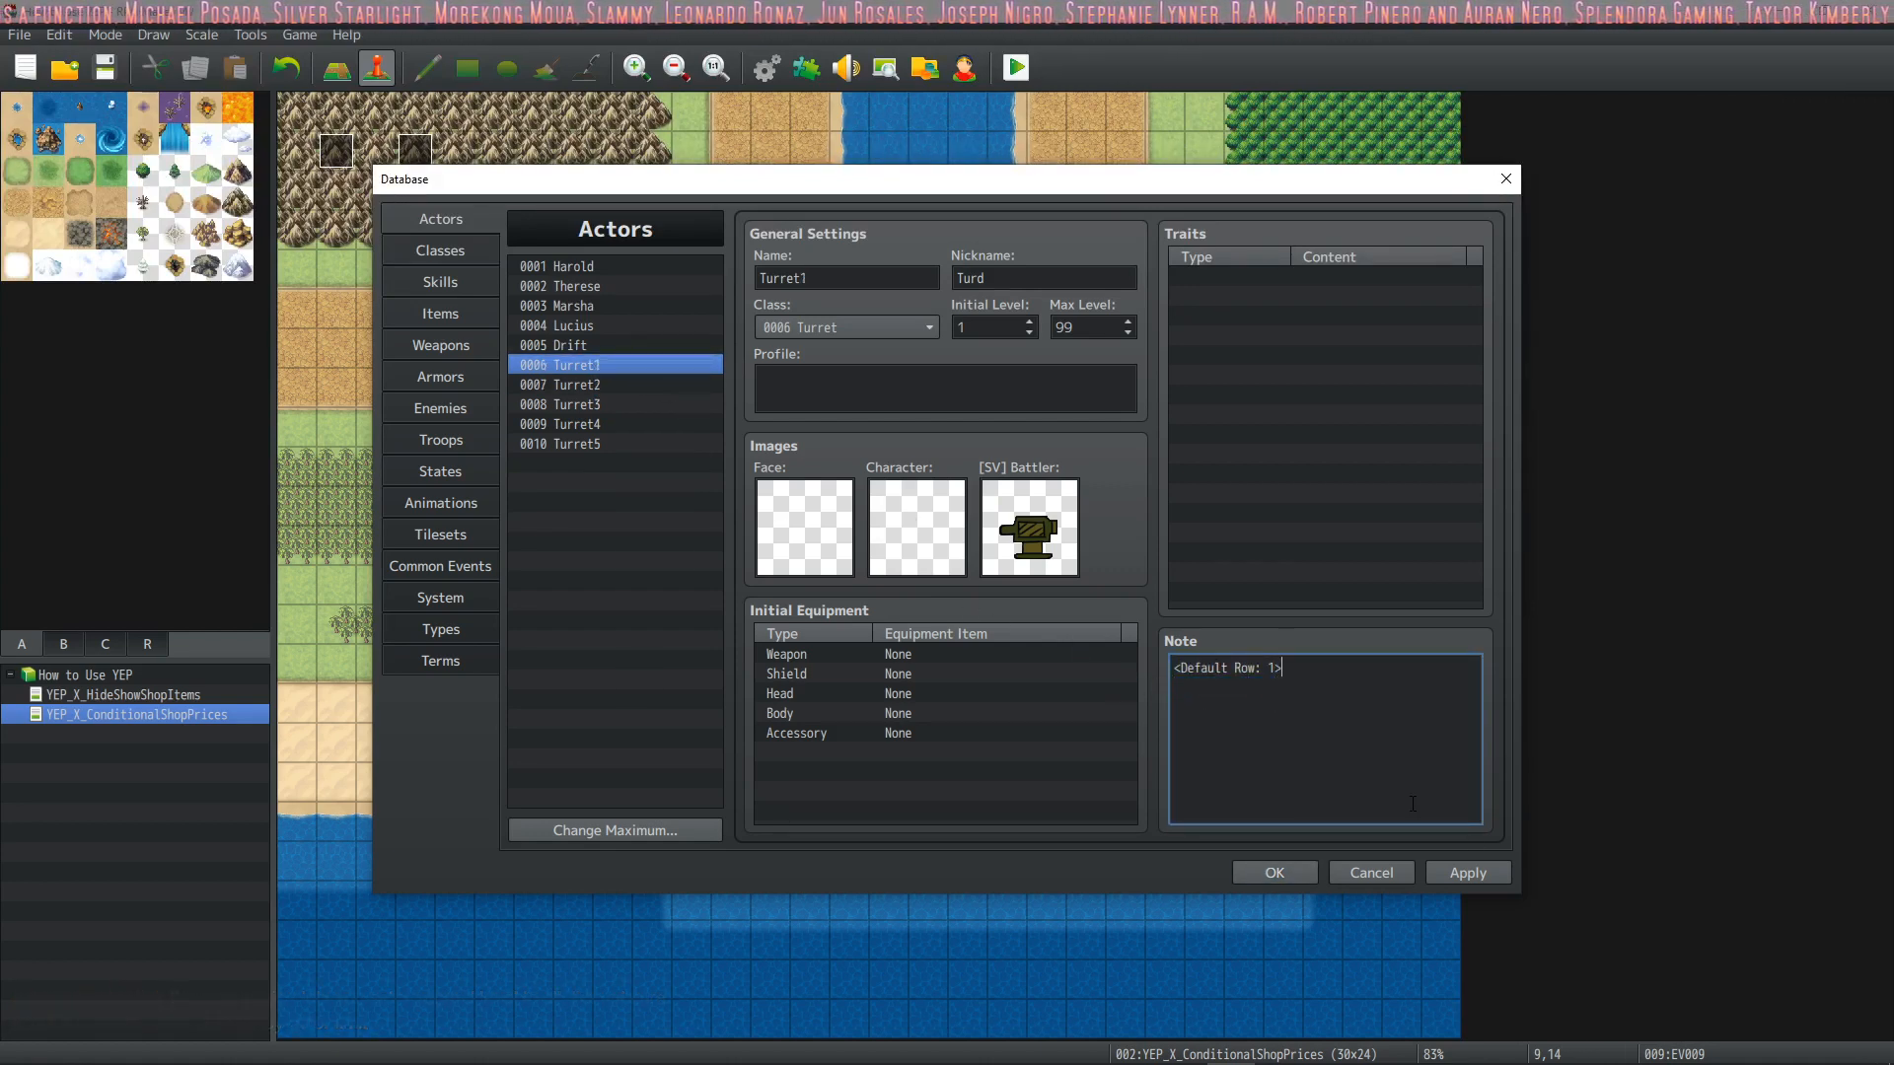
click(1472, 872)
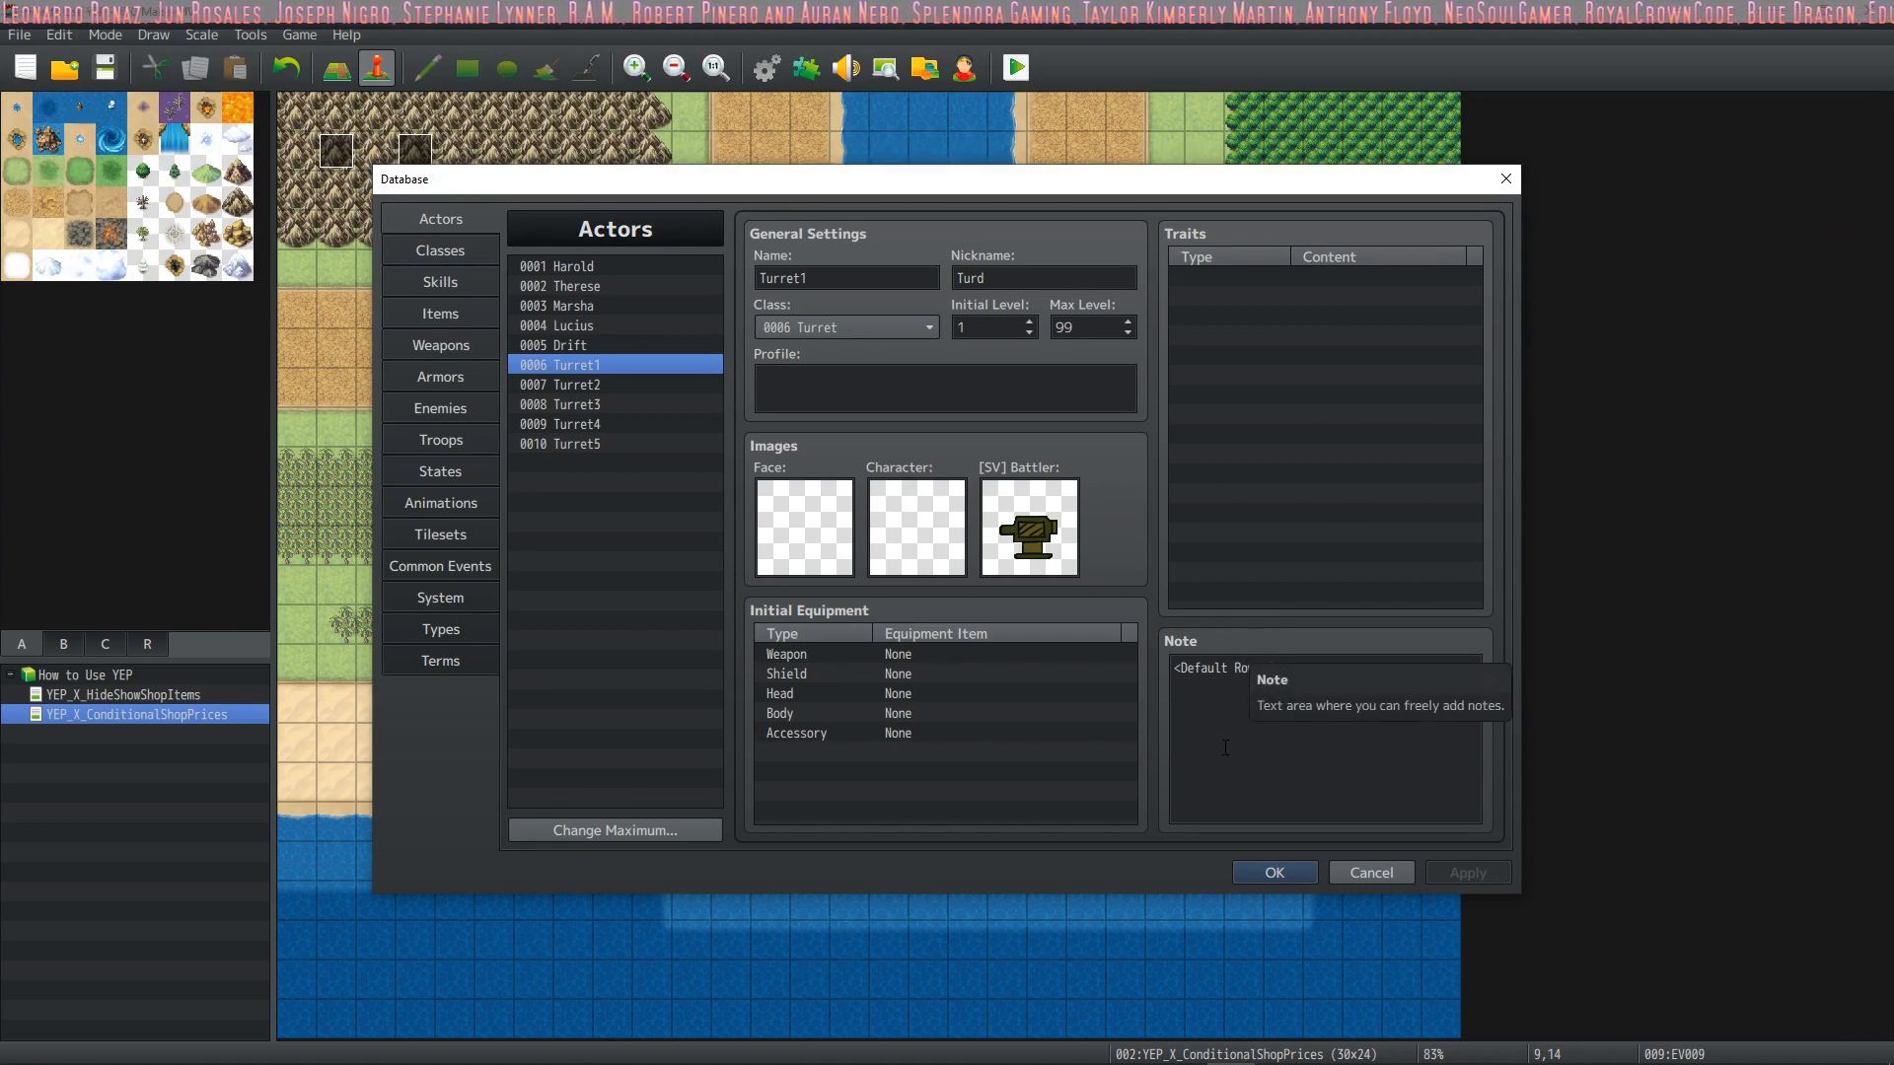
click(1269, 868)
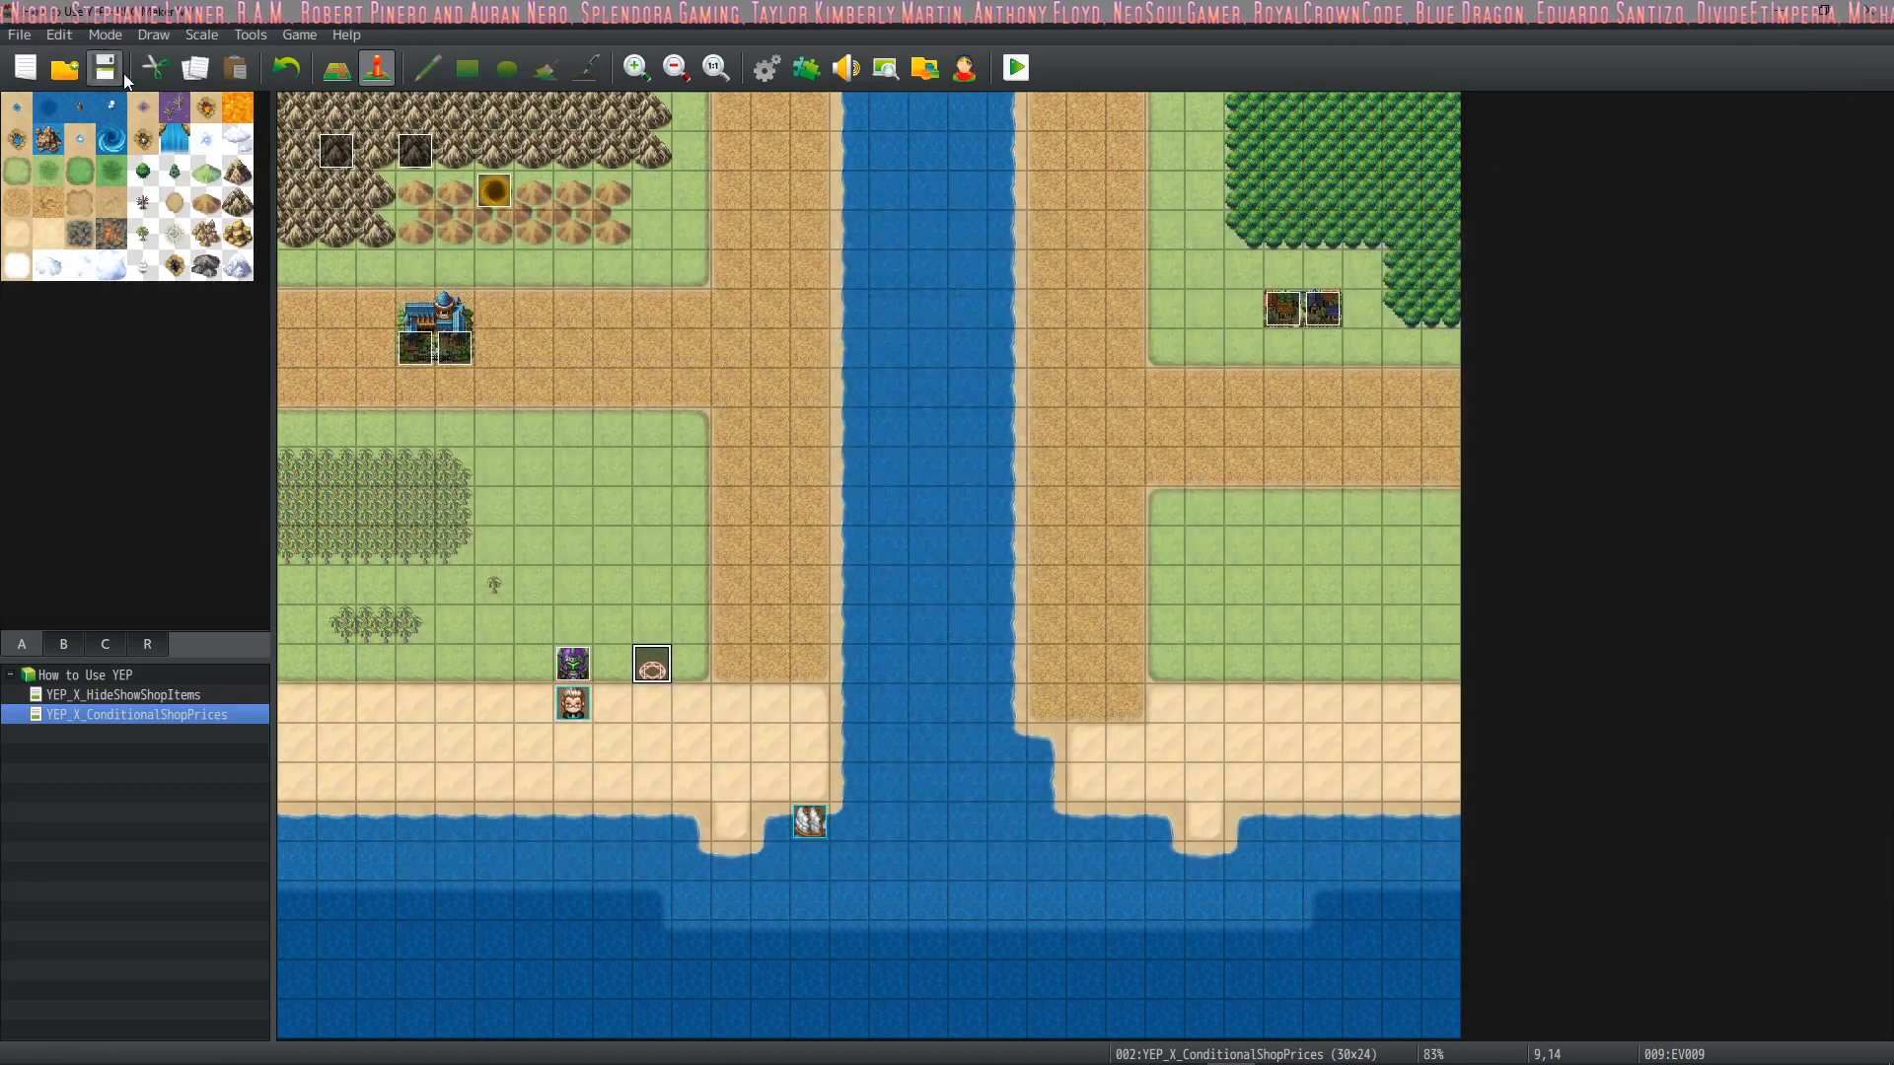
Review the project's installed plugin list in the Plugin Manager, then close it
click(804, 67)
click(720, 646)
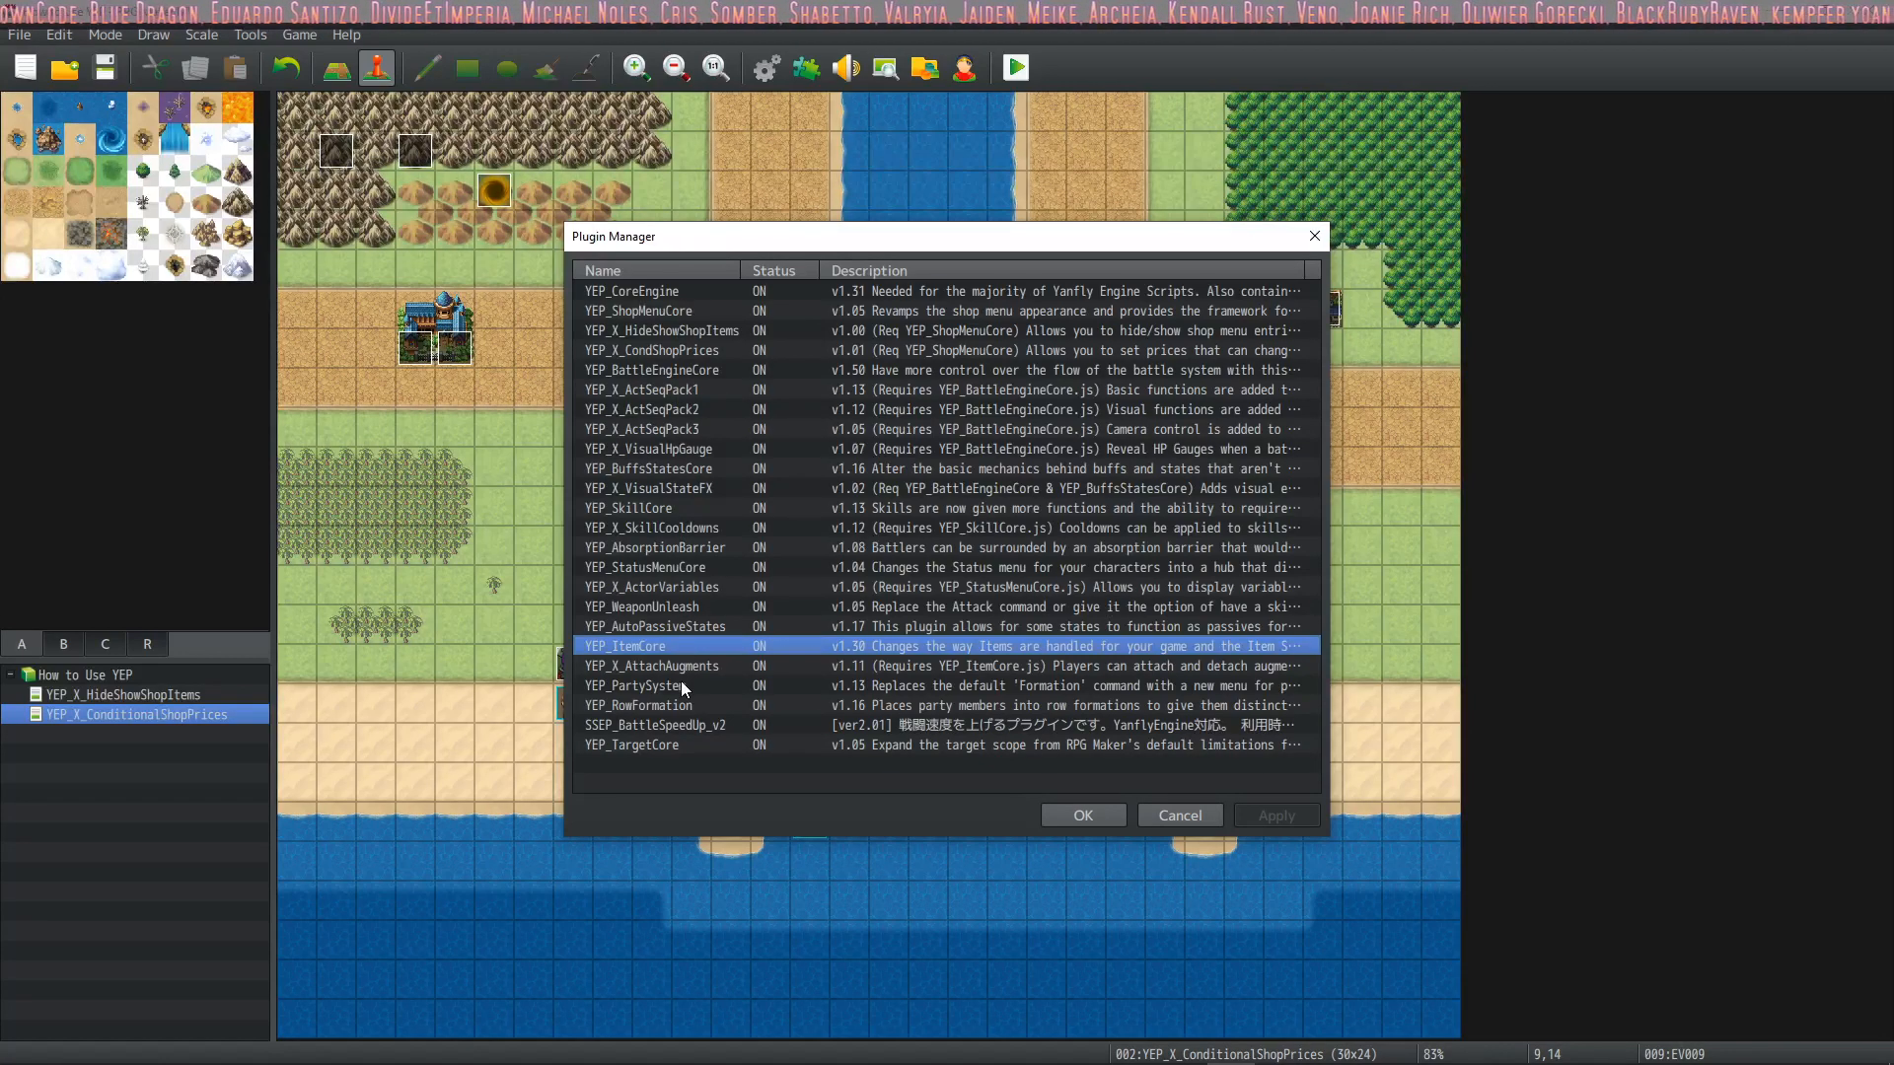
click(1084, 815)
Open the project's game folder in File Explorer and go to the _YEP_FullCollection folder inside the MV folder
click(301, 34)
click(328, 84)
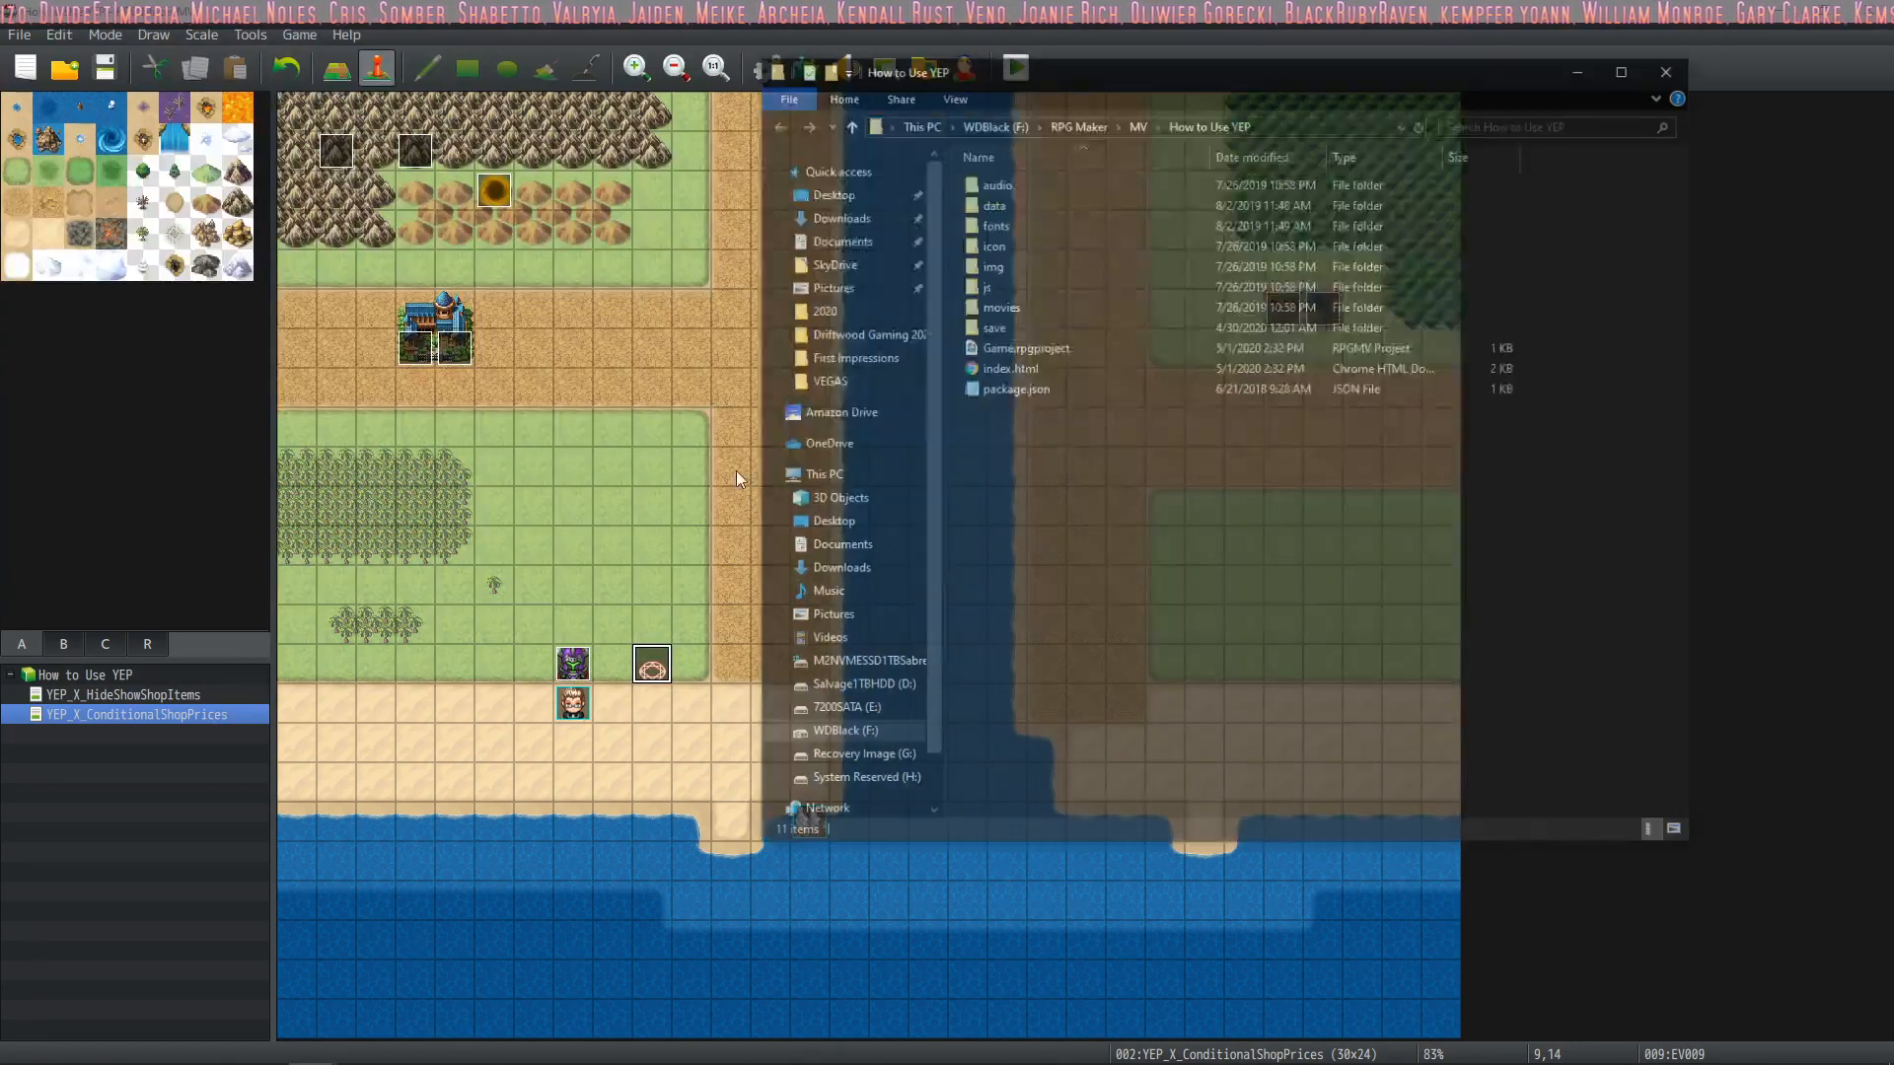
click(1138, 122)
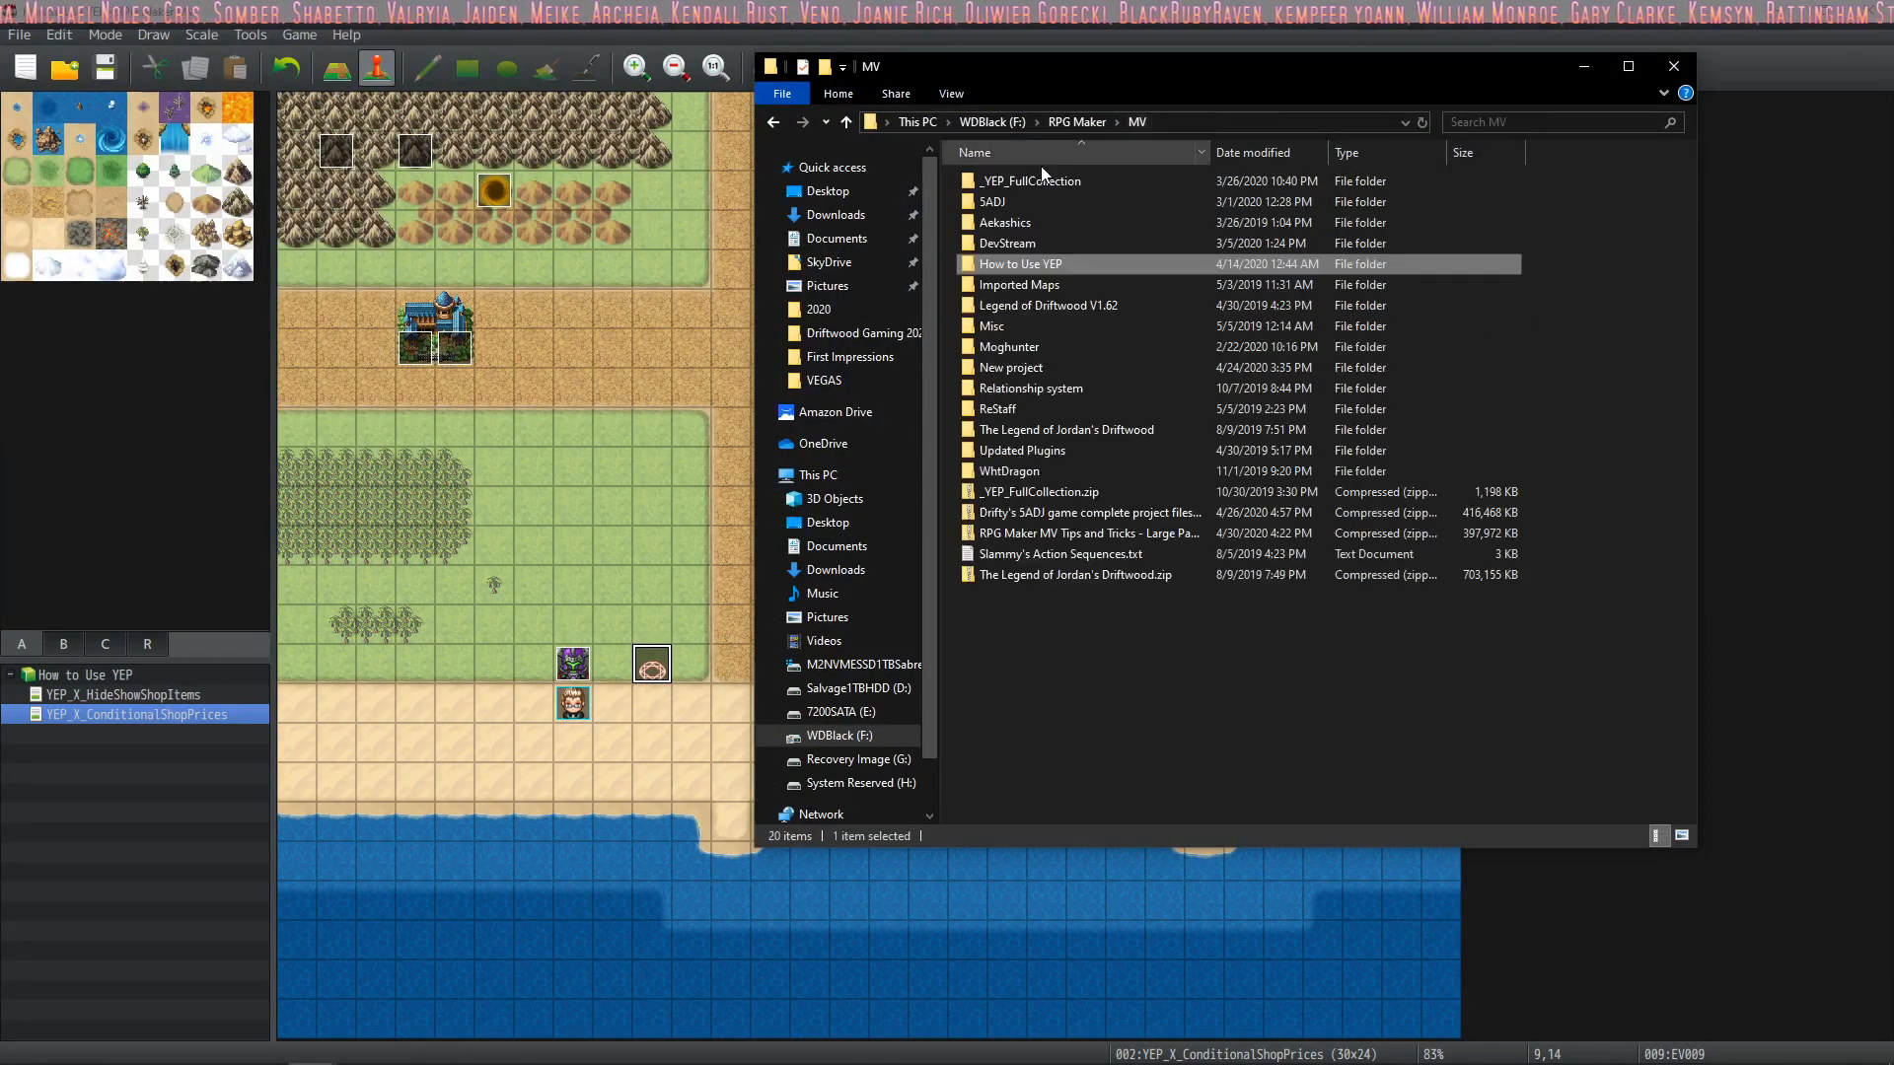
double_click(1056, 183)
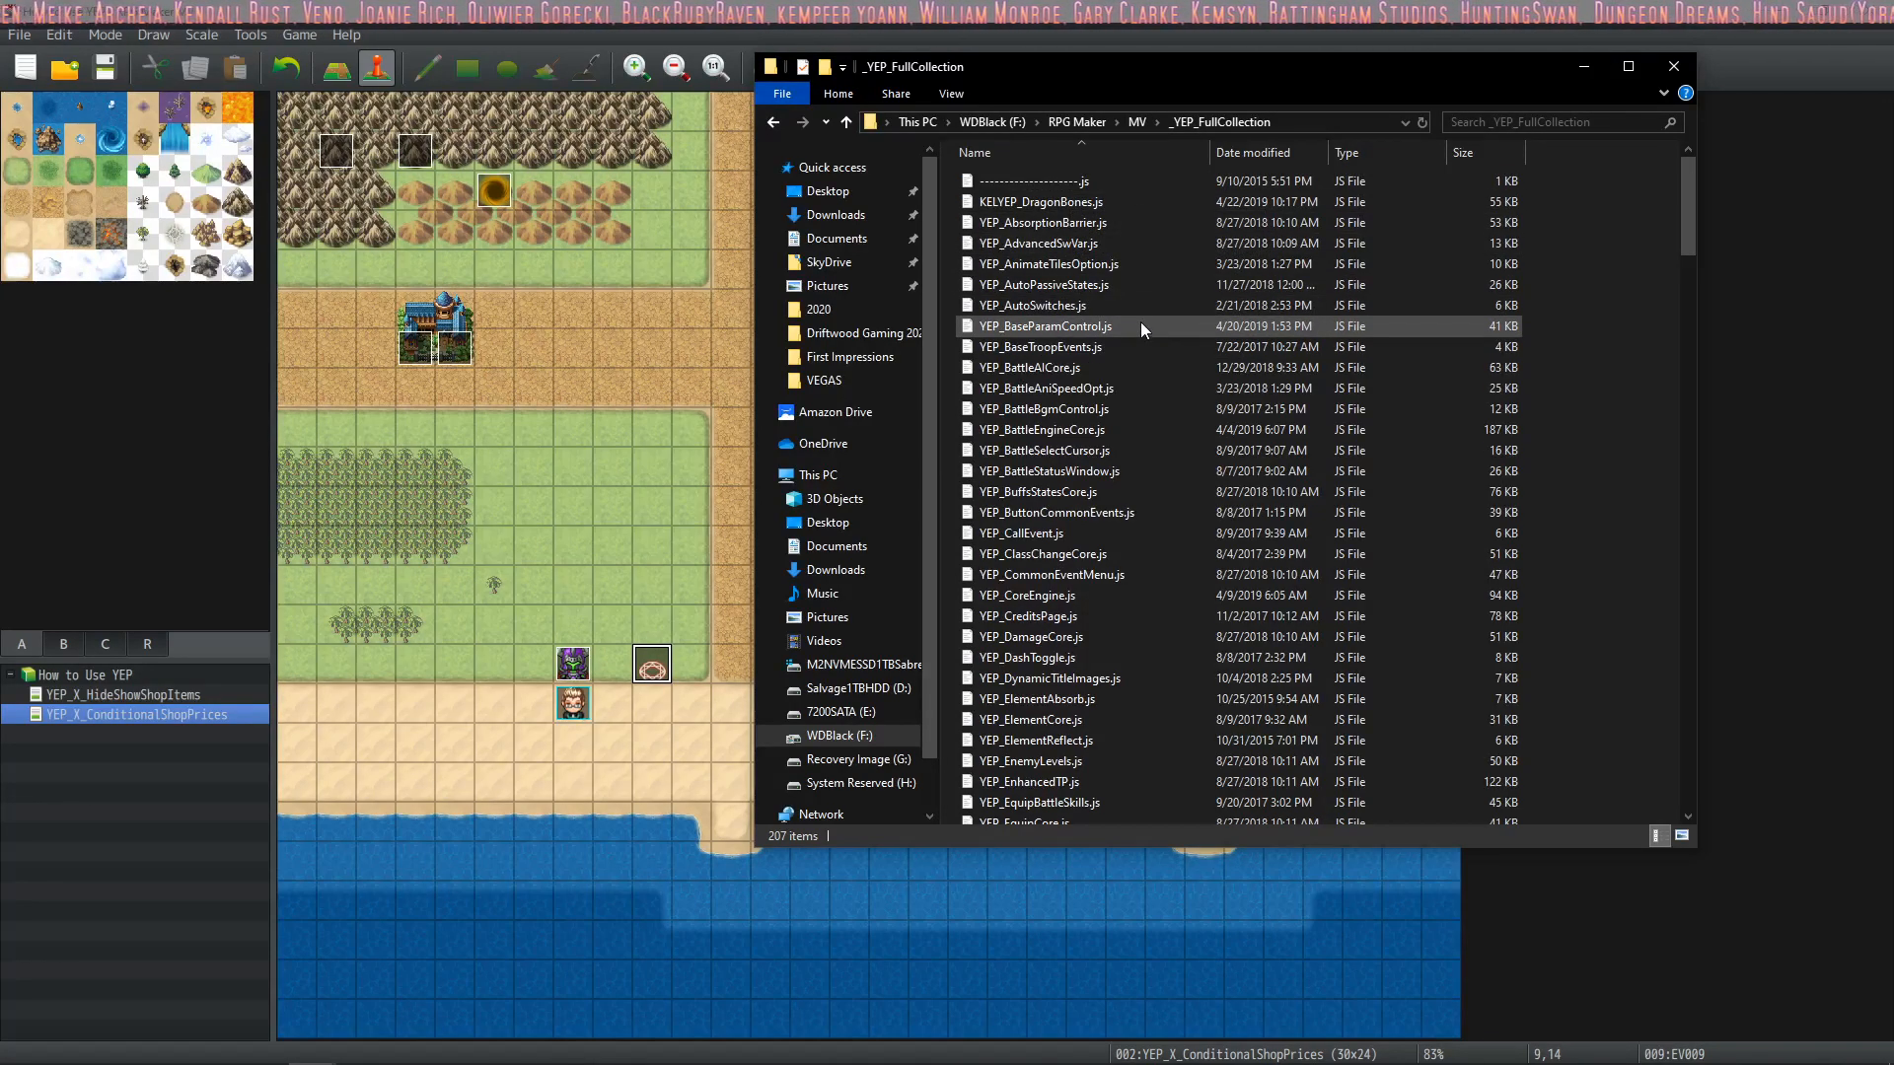
Look through the plugin files in the _YEP_FullCollection folder down to the YEP_Z plugins
scroll(1104, 434, down, 2)
scroll(1105, 442, down, 2)
scroll(1109, 369, down, 2)
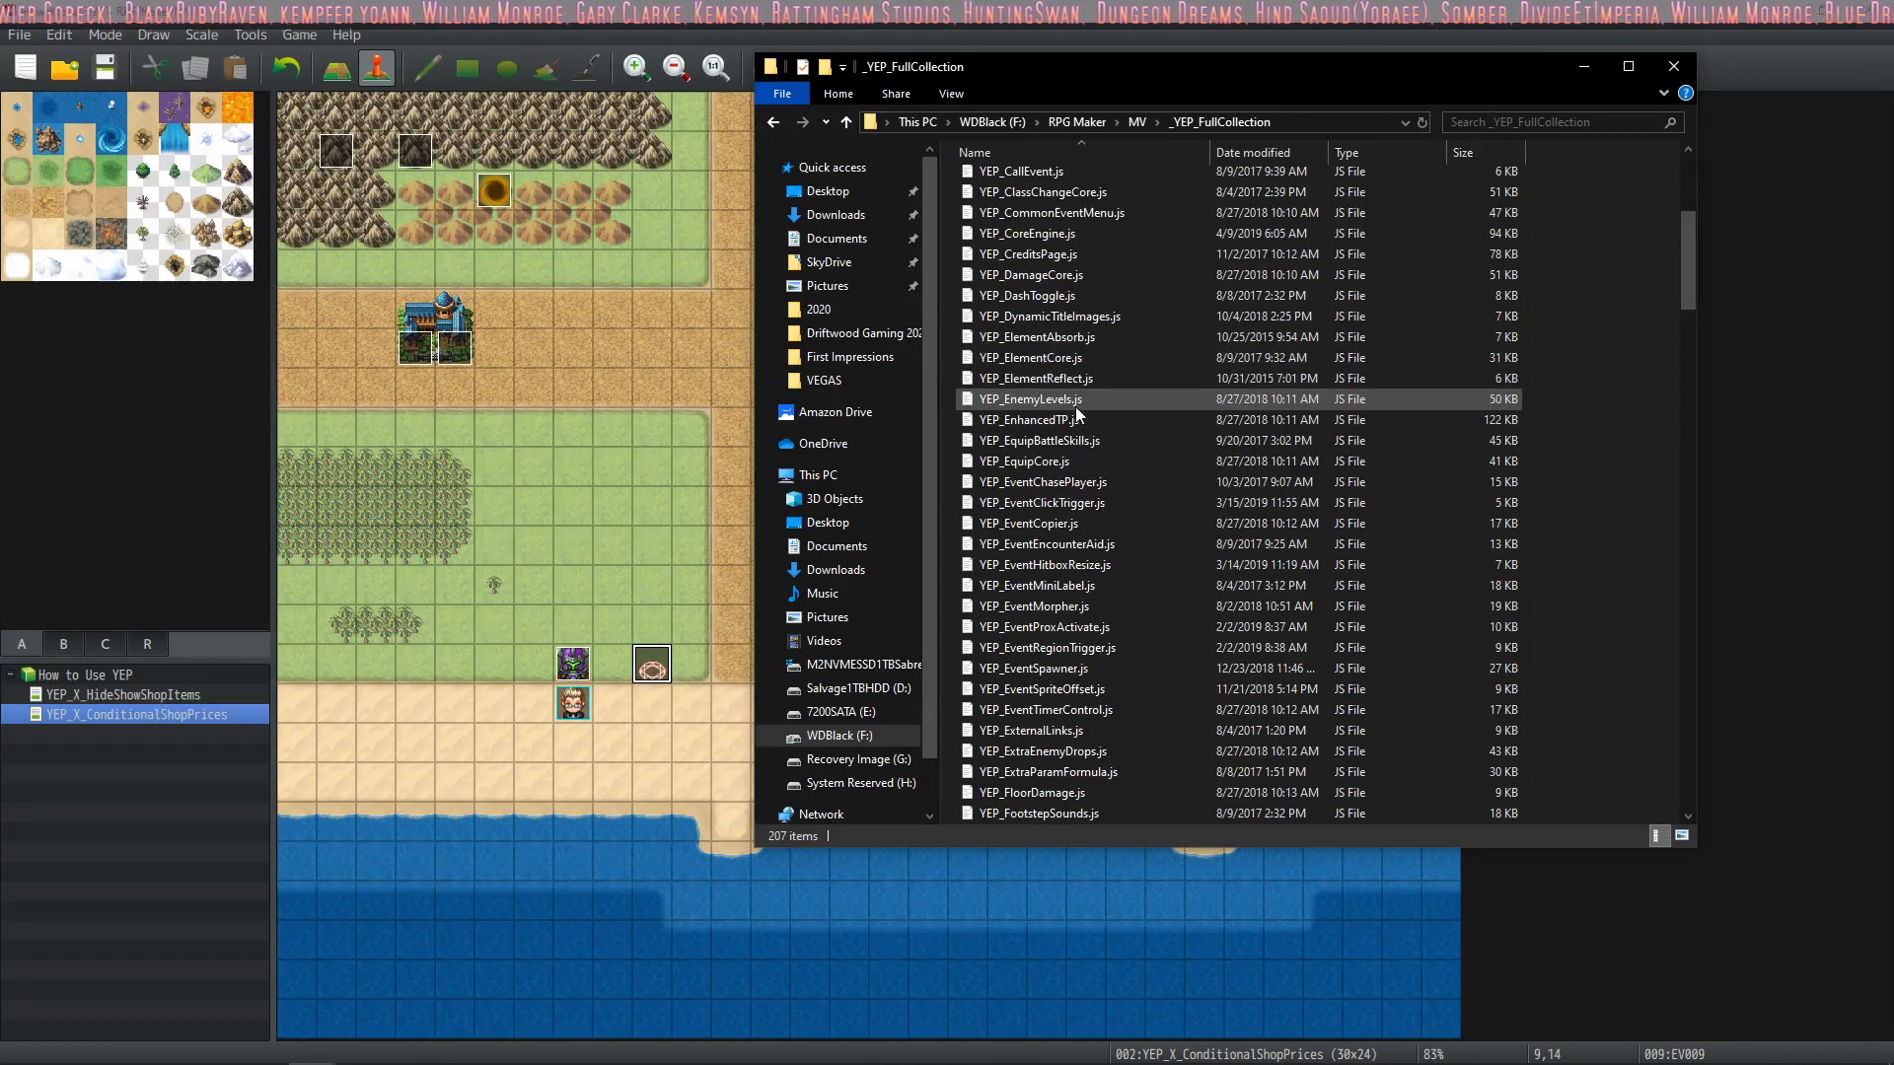
scroll(1080, 484, down, 3)
scroll(1079, 501, down, 5)
scroll(1069, 424, down, 2)
scroll(1069, 416, down, 3)
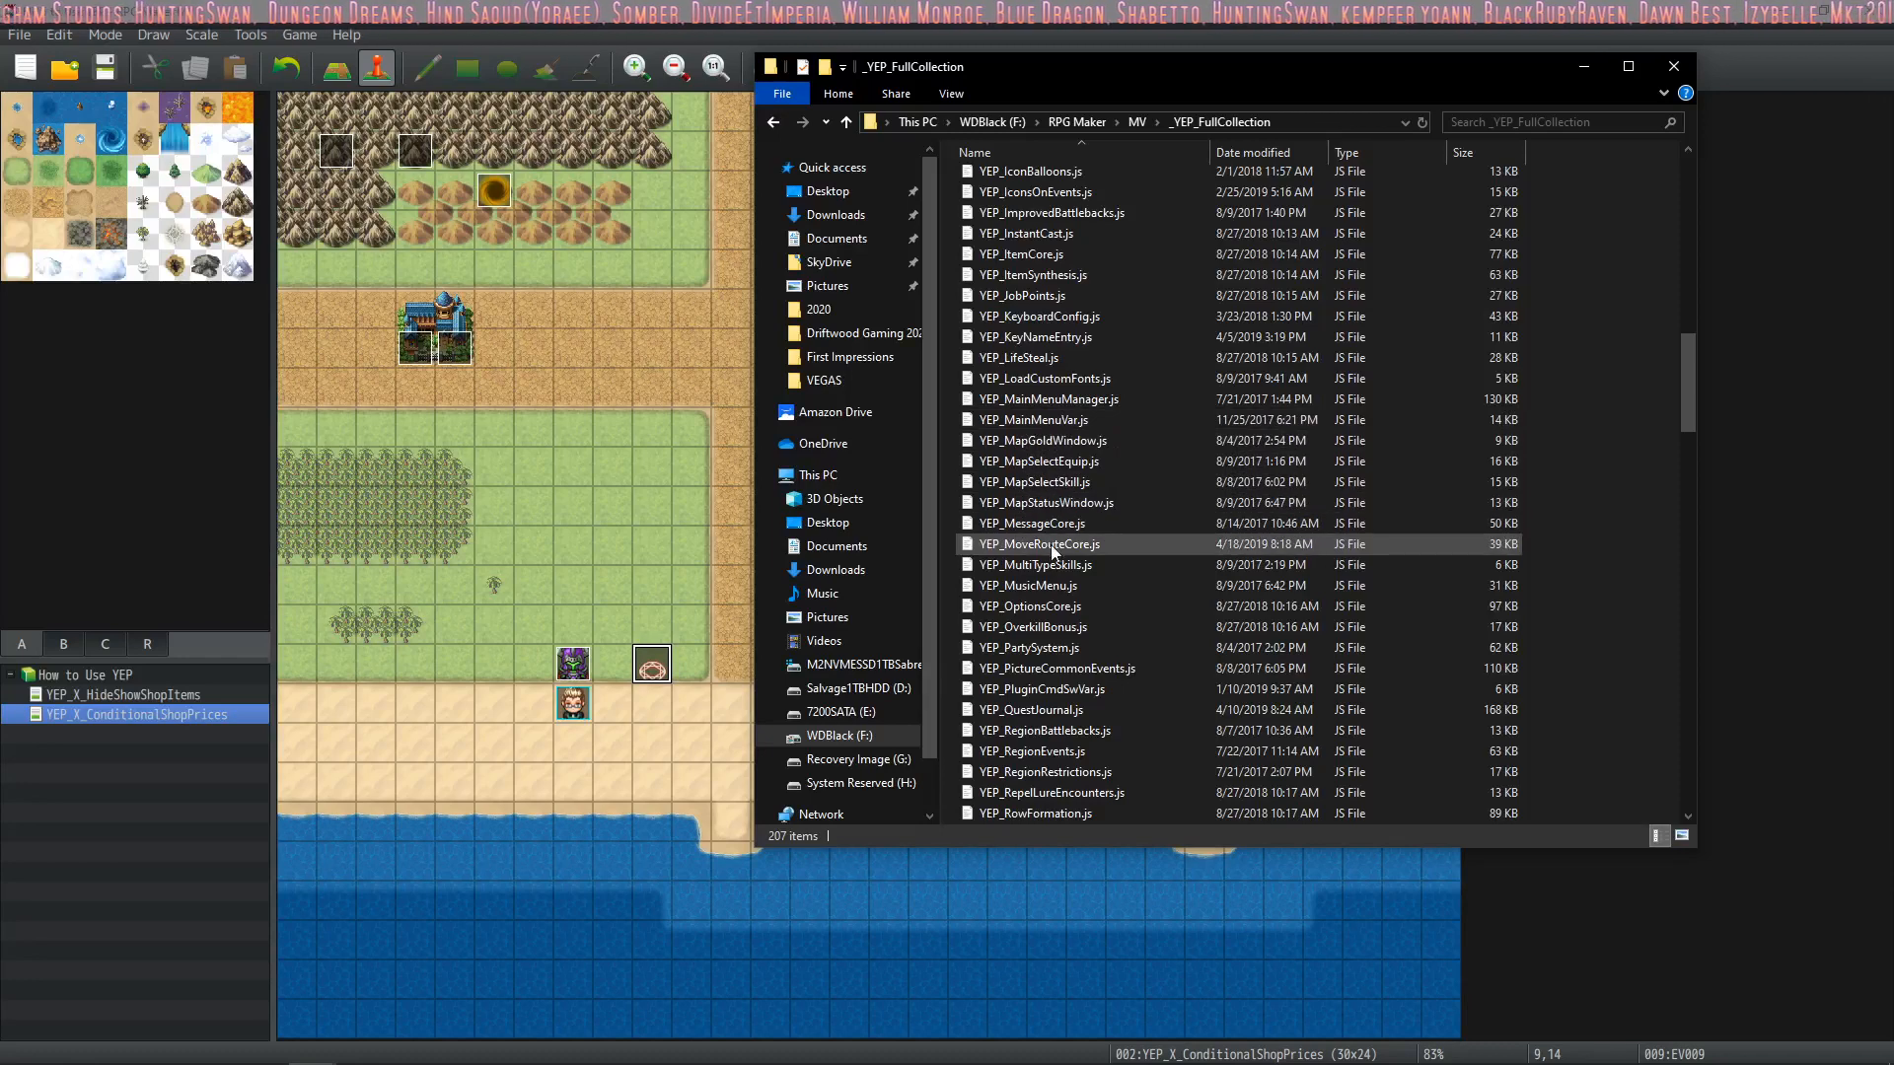
scroll(1051, 566, down, 1)
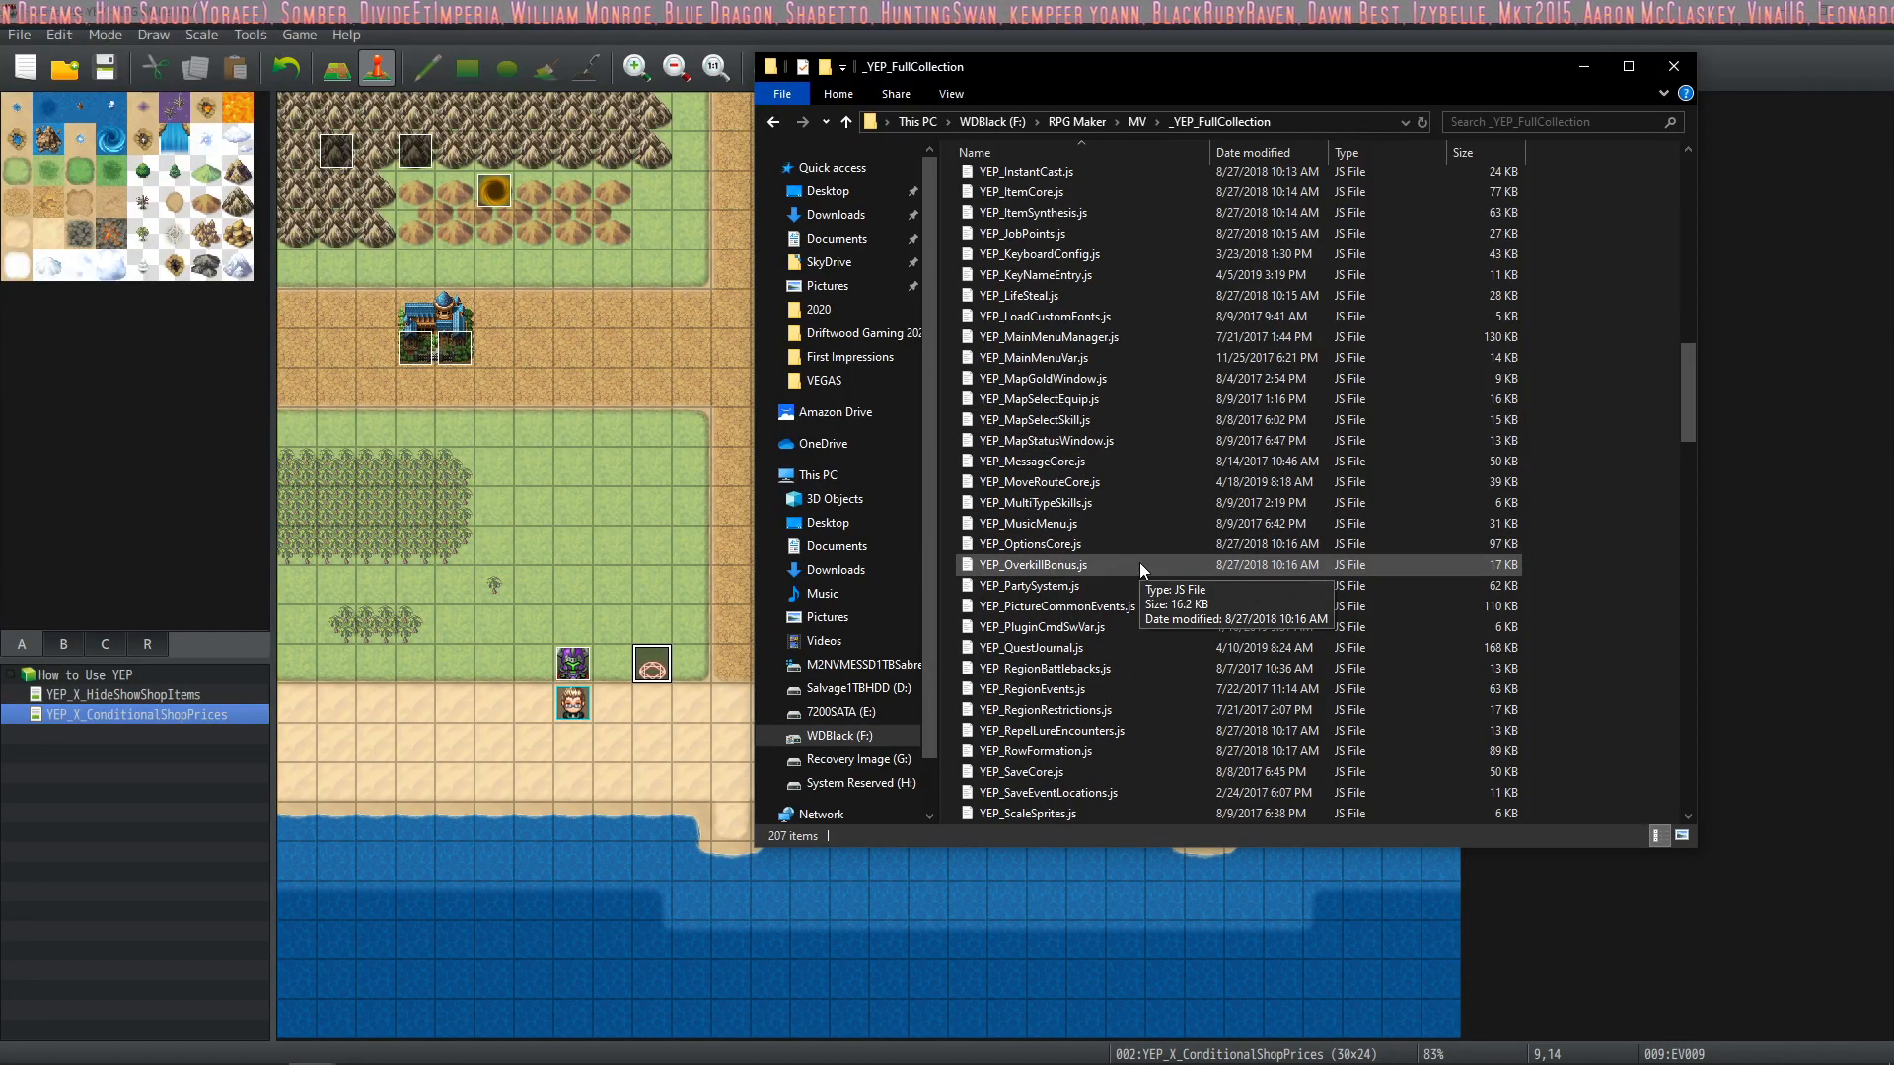
scroll(1140, 567, down, 3)
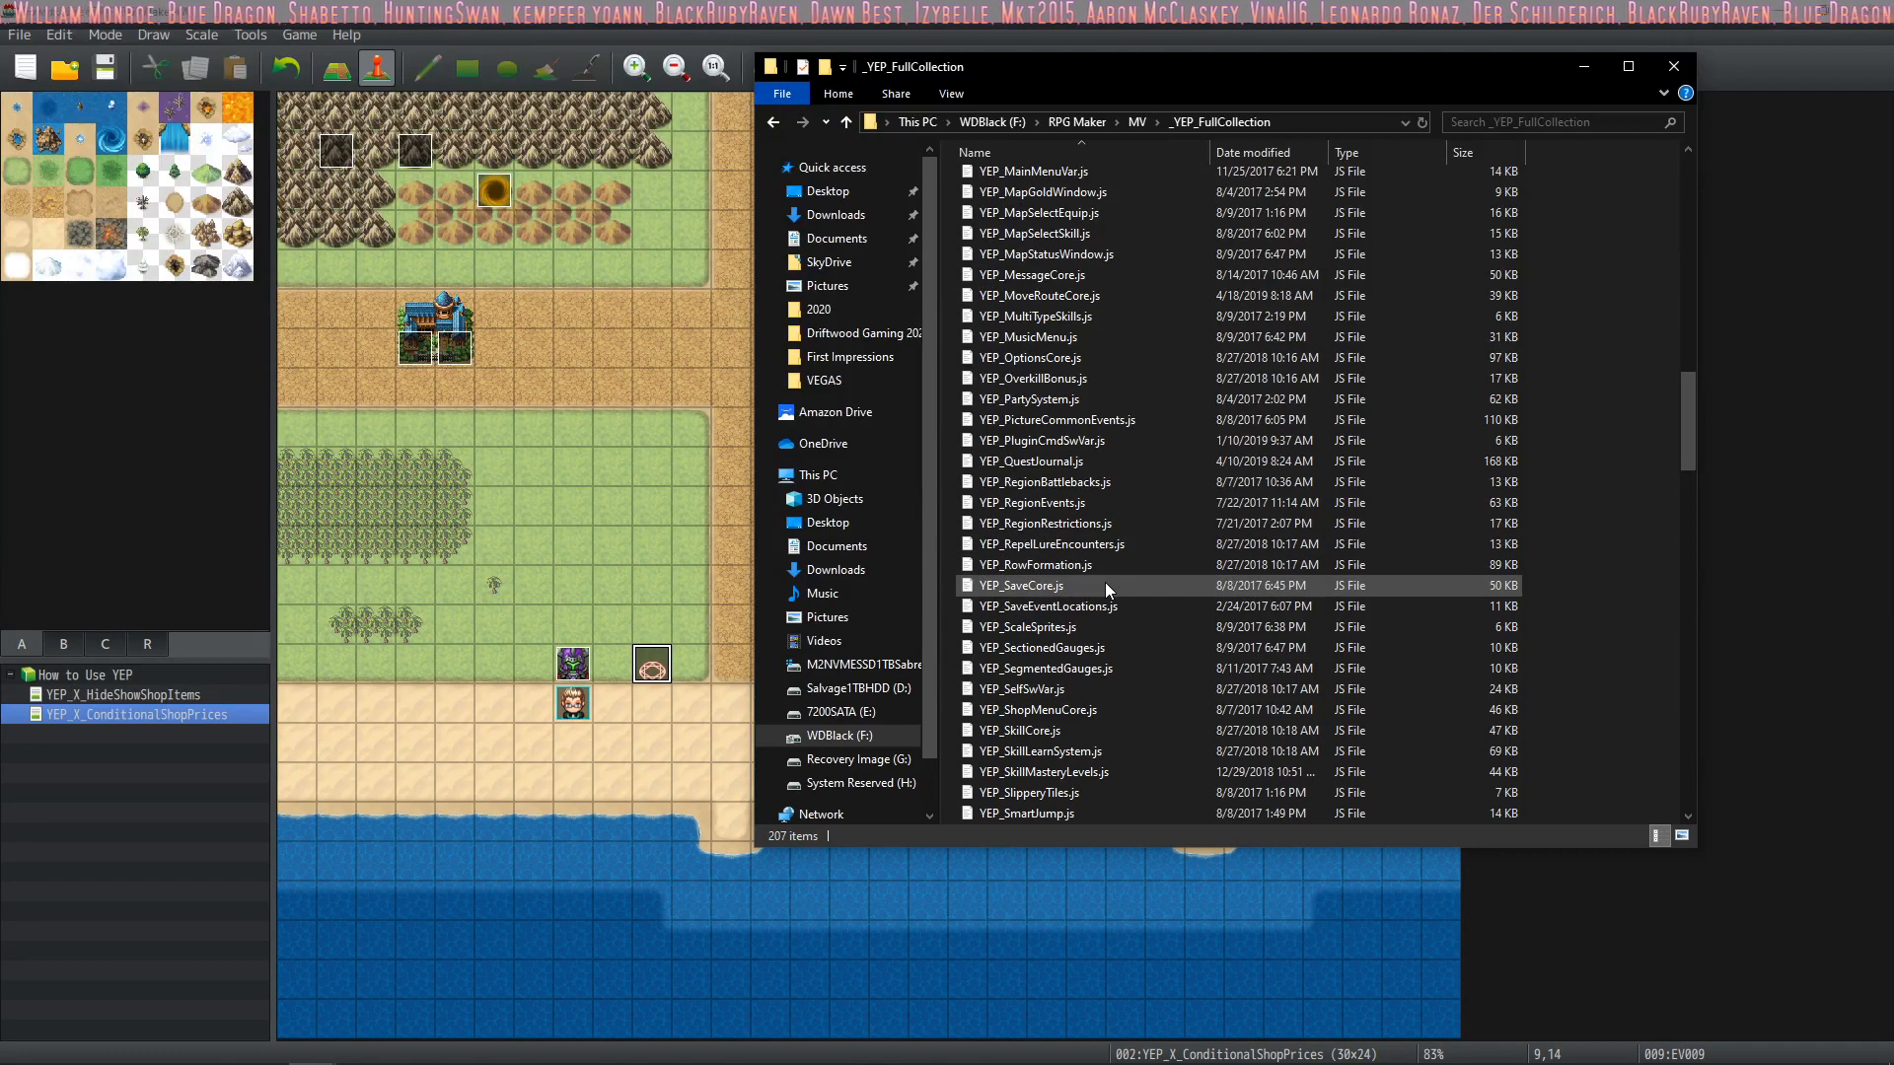
scroll(1105, 585, down, 2)
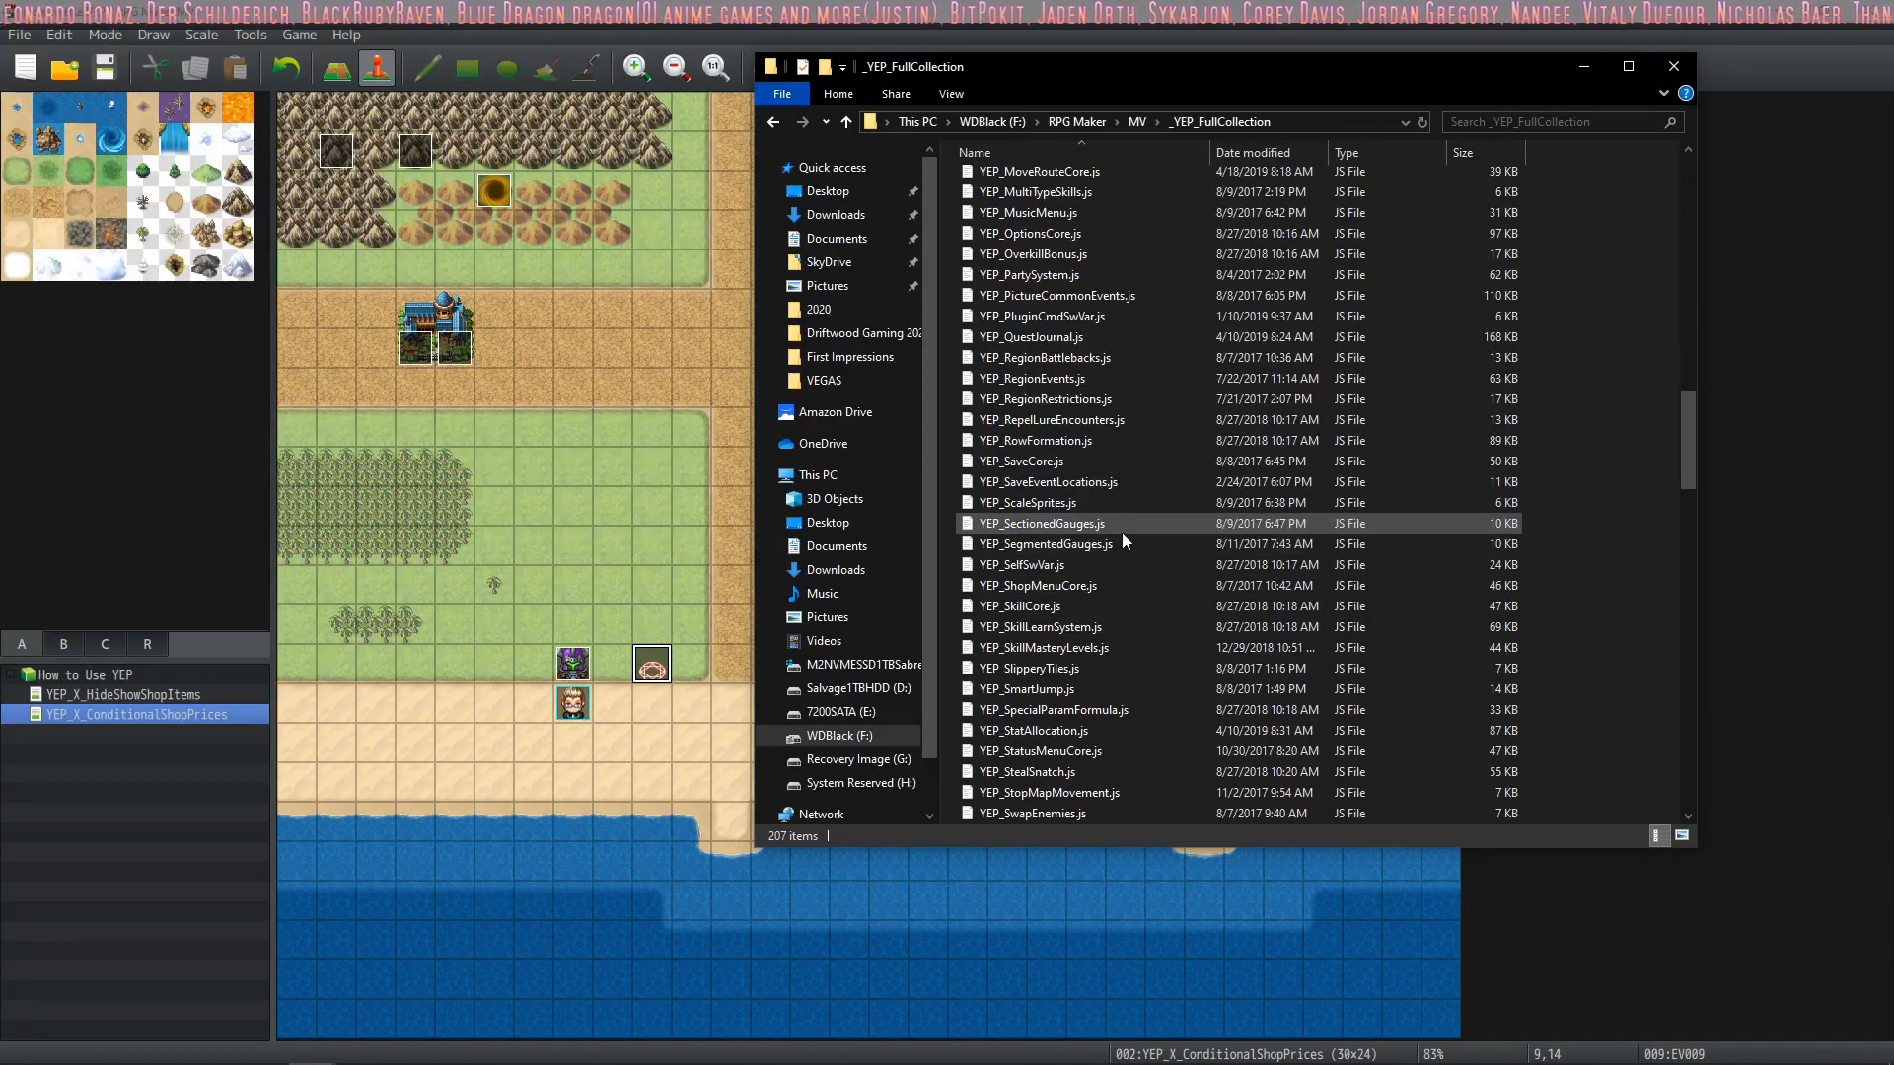
scroll(1122, 534, down, 2)
scroll(1122, 532, down, 2)
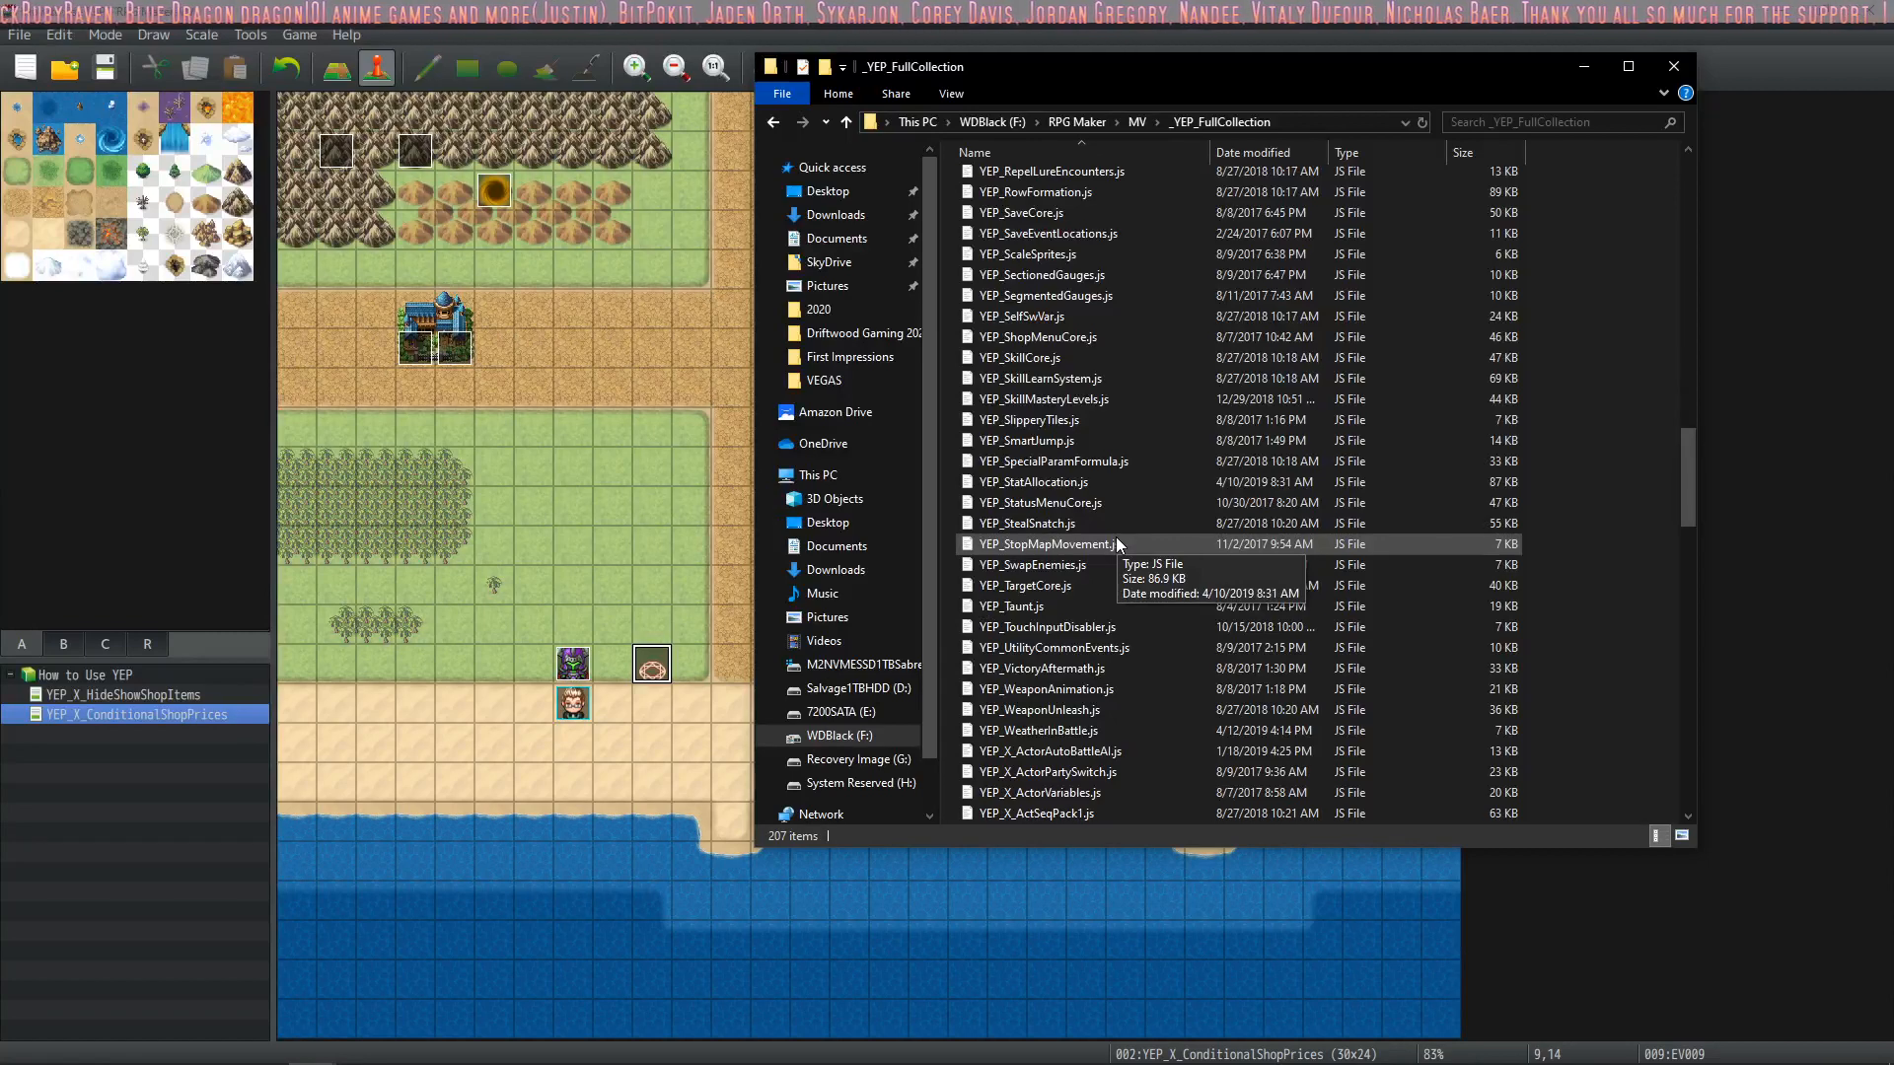
scroll(1116, 539, down, 2)
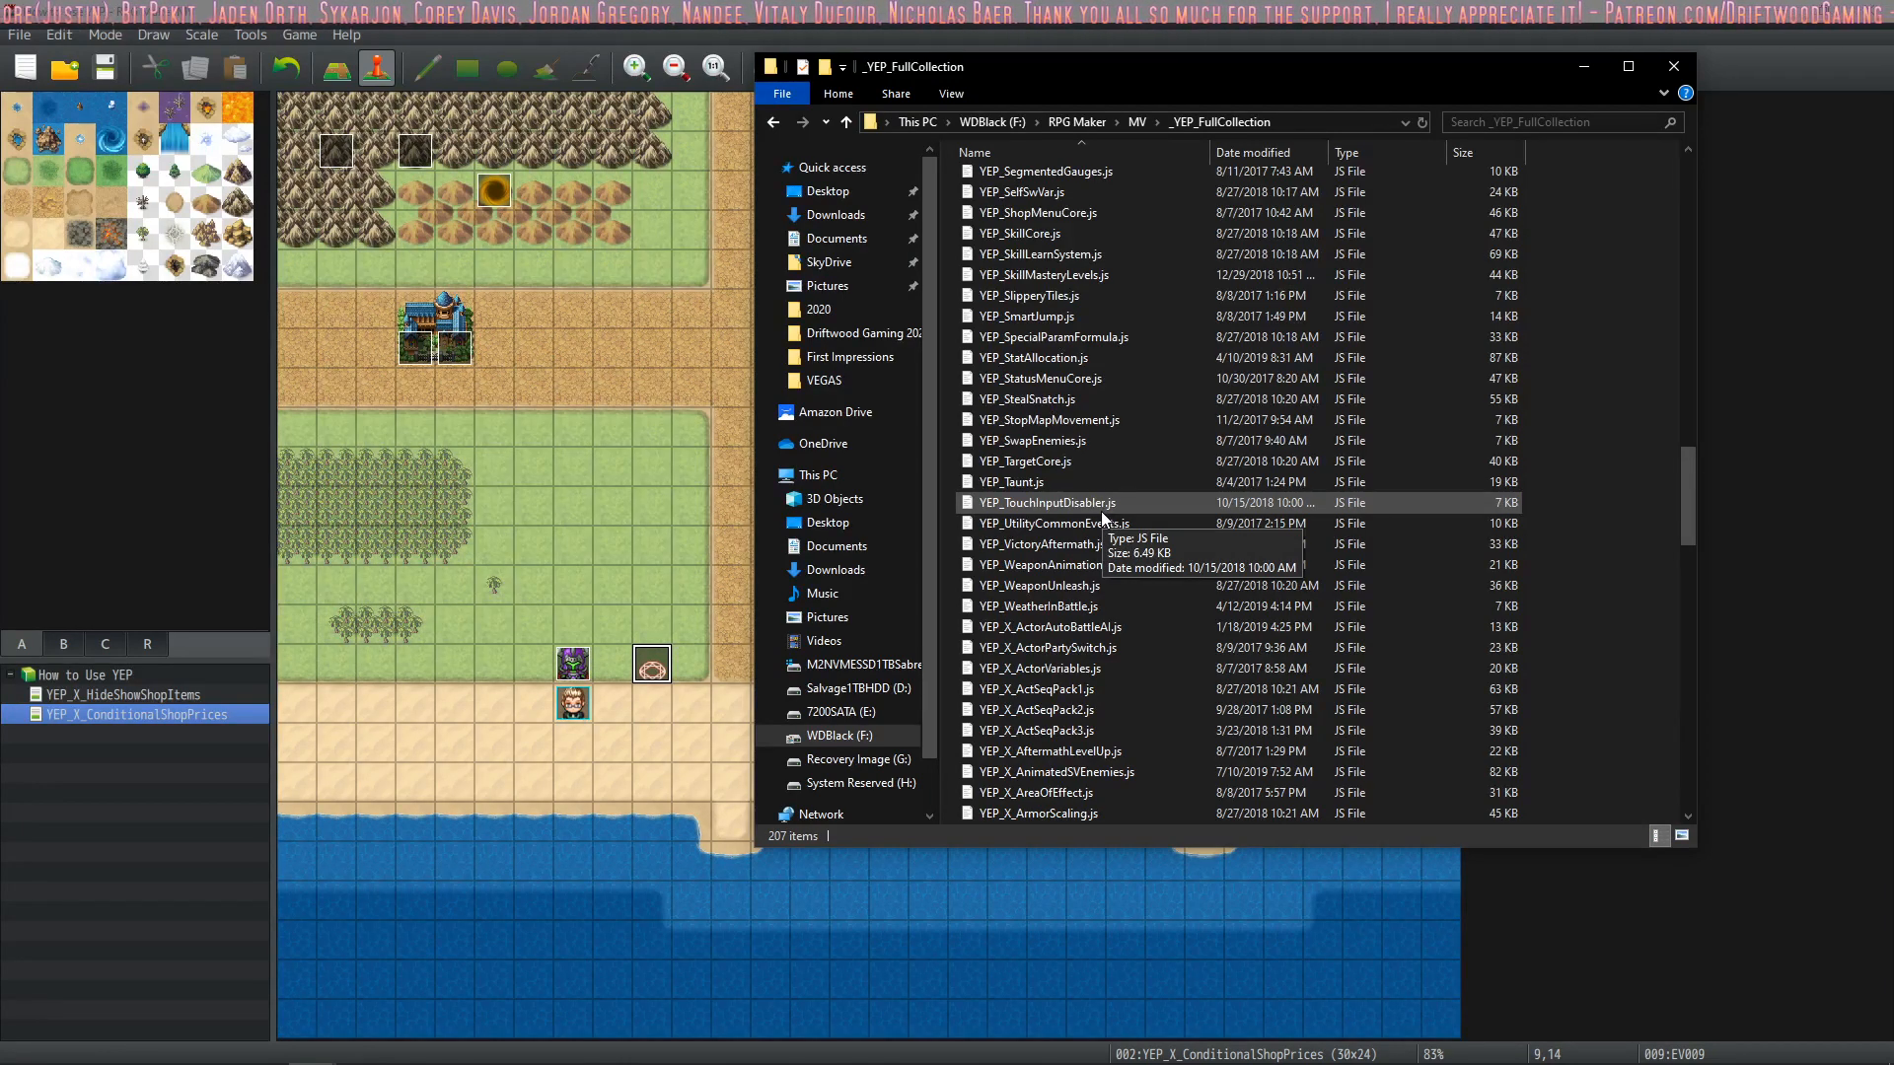
scroll(1100, 509, down, 1)
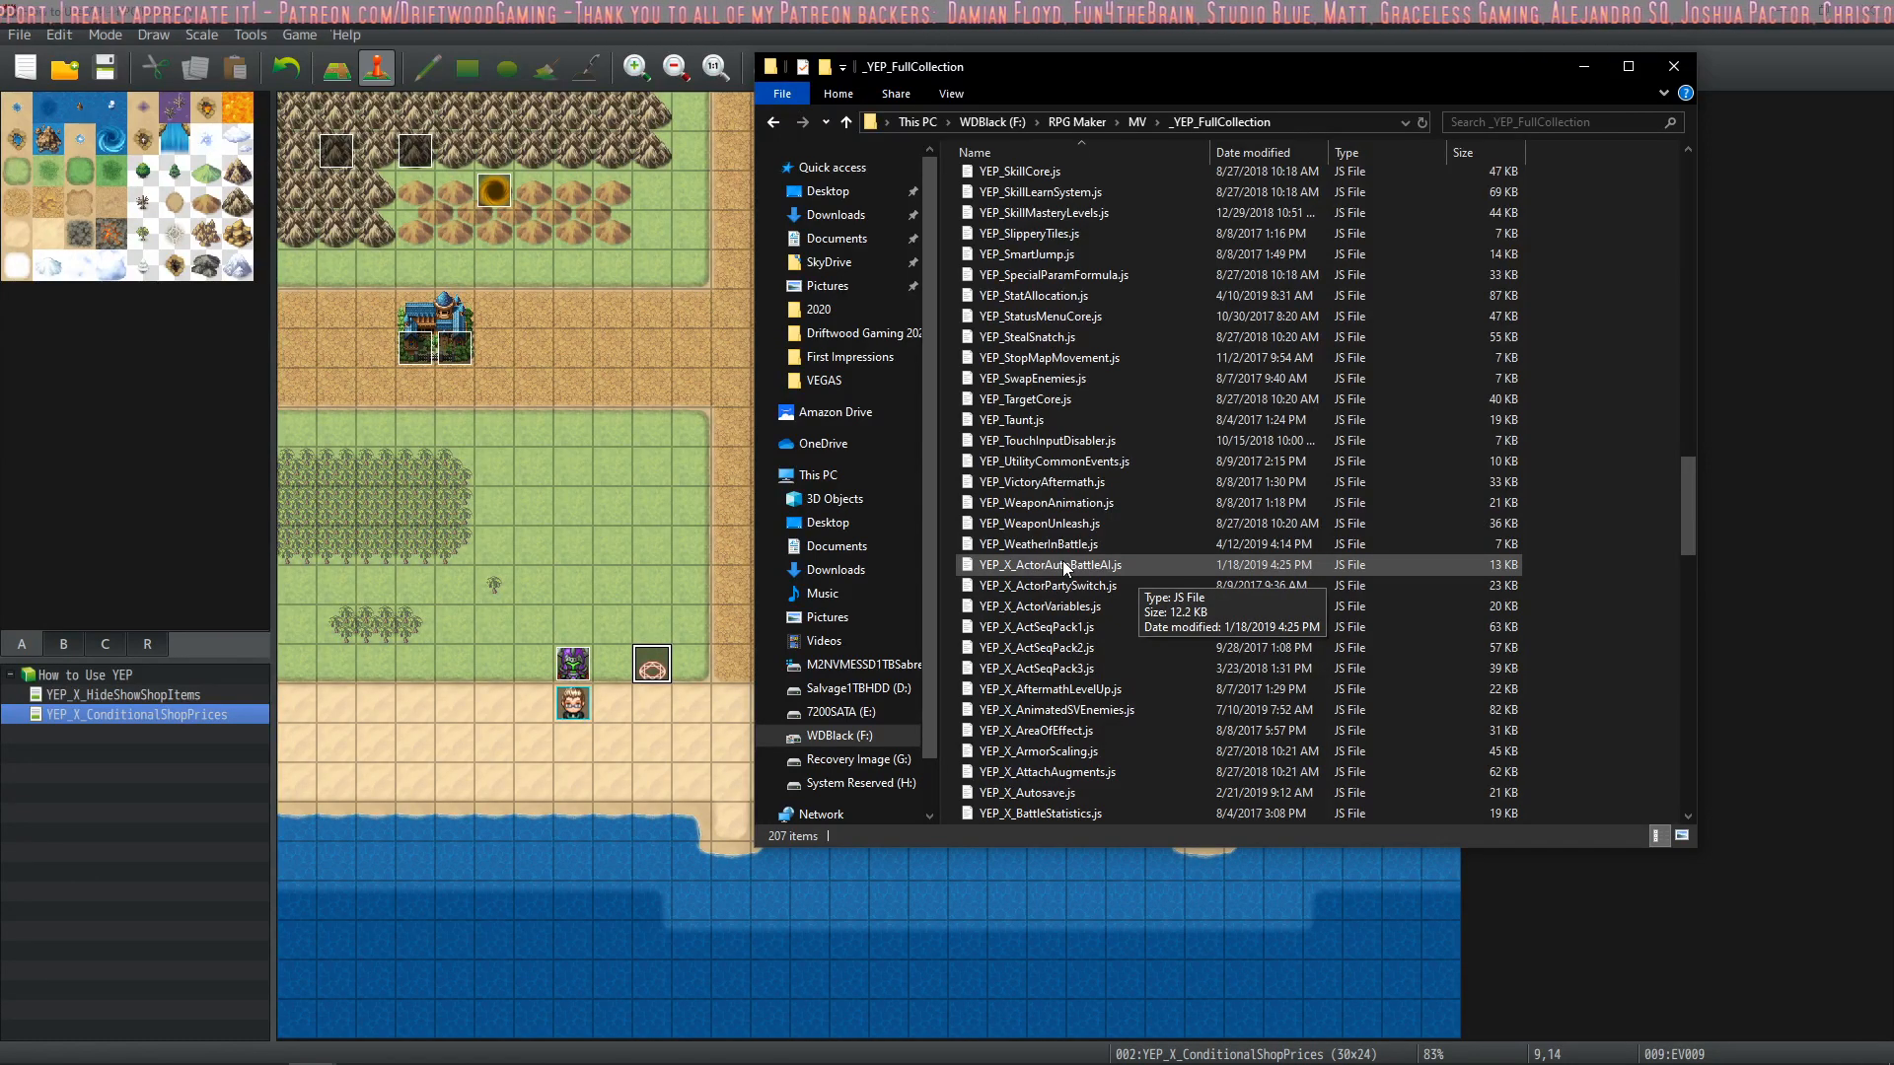
scroll(1062, 560, down, 3)
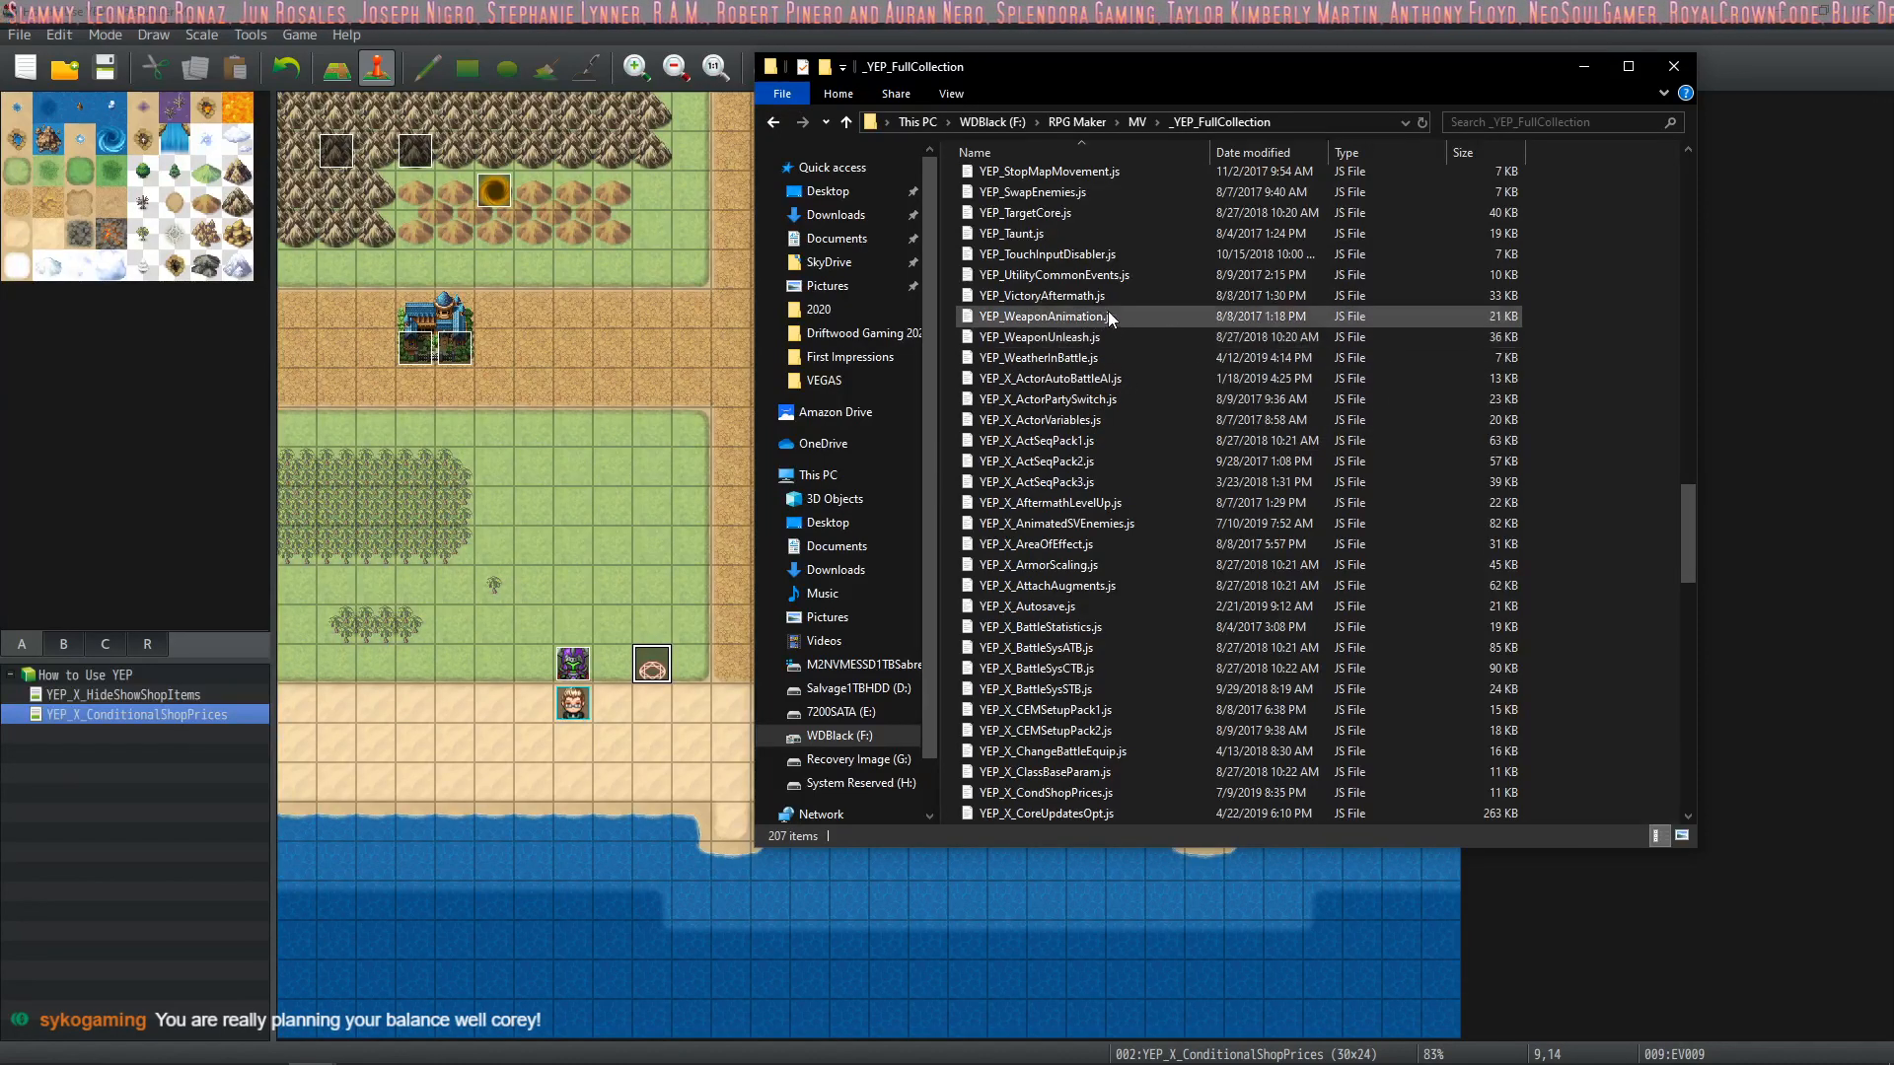
scroll(1095, 505, down, 1)
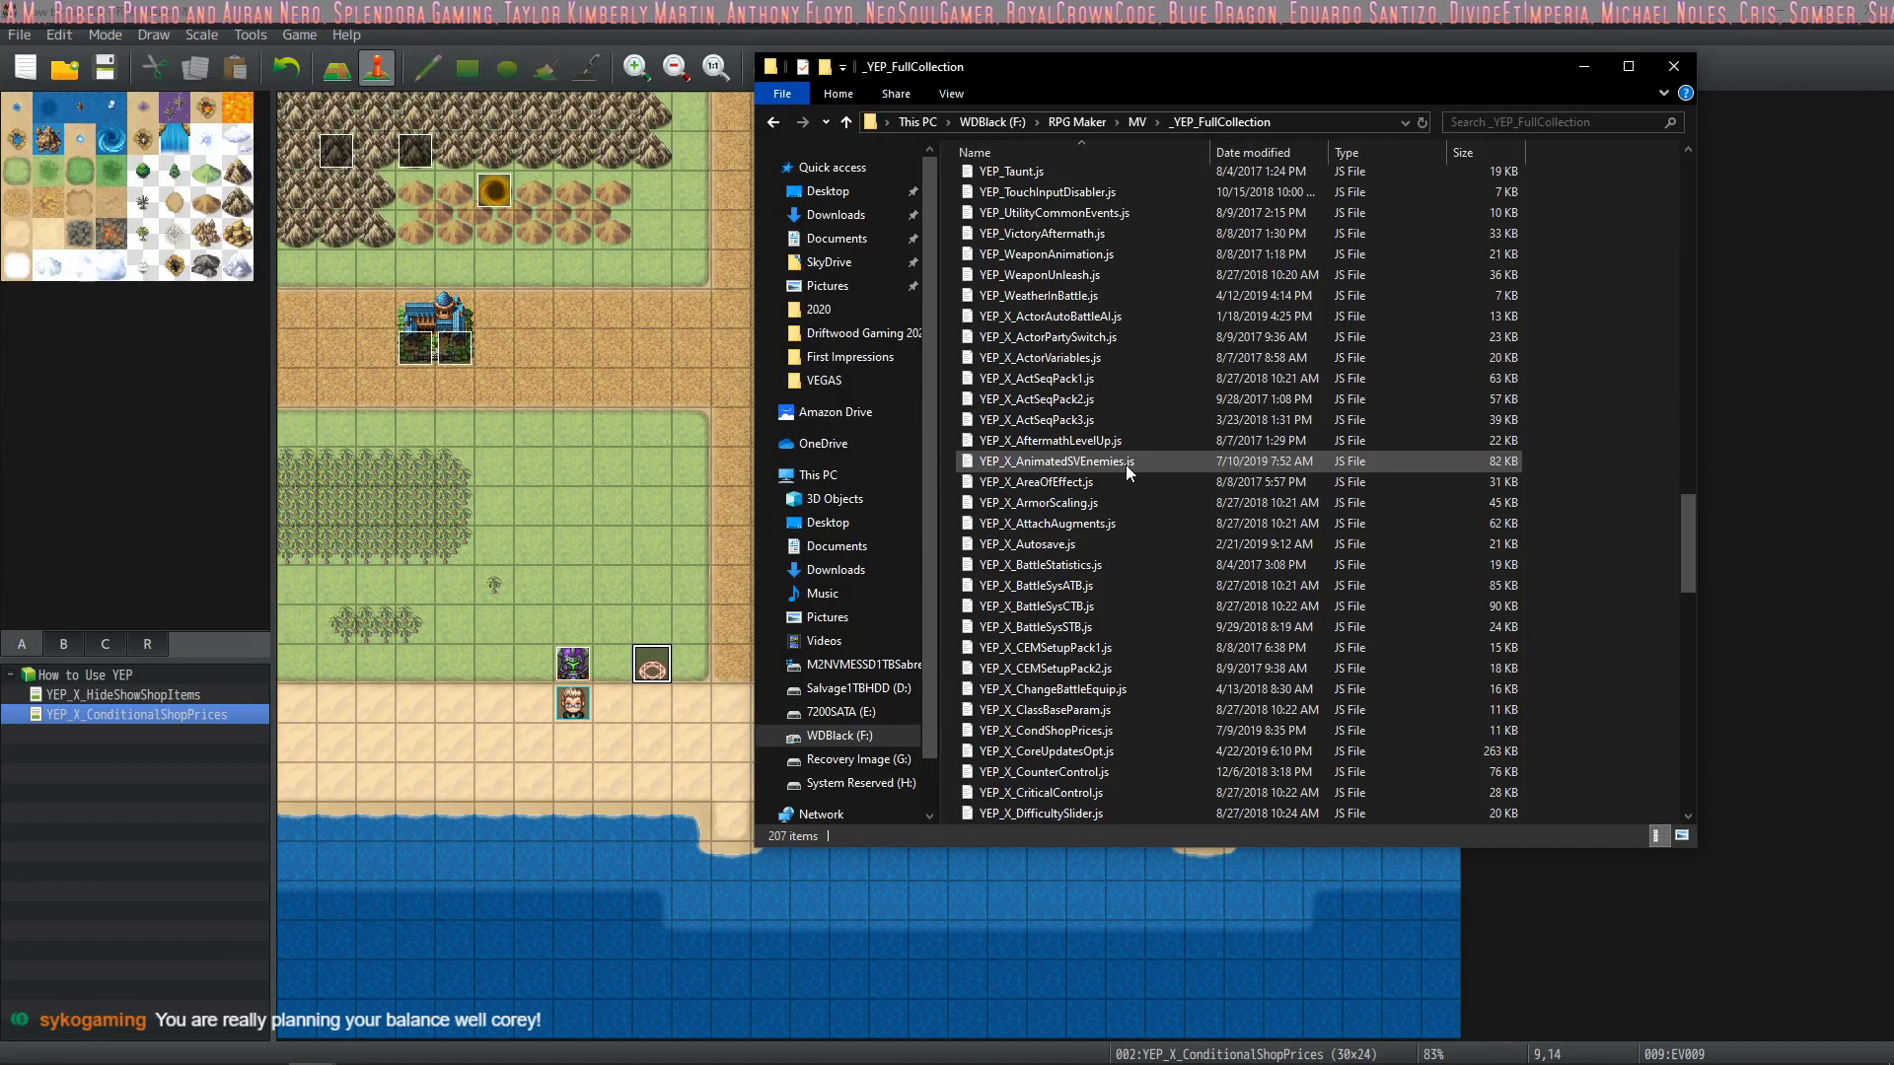
scroll(1122, 507, down, 1)
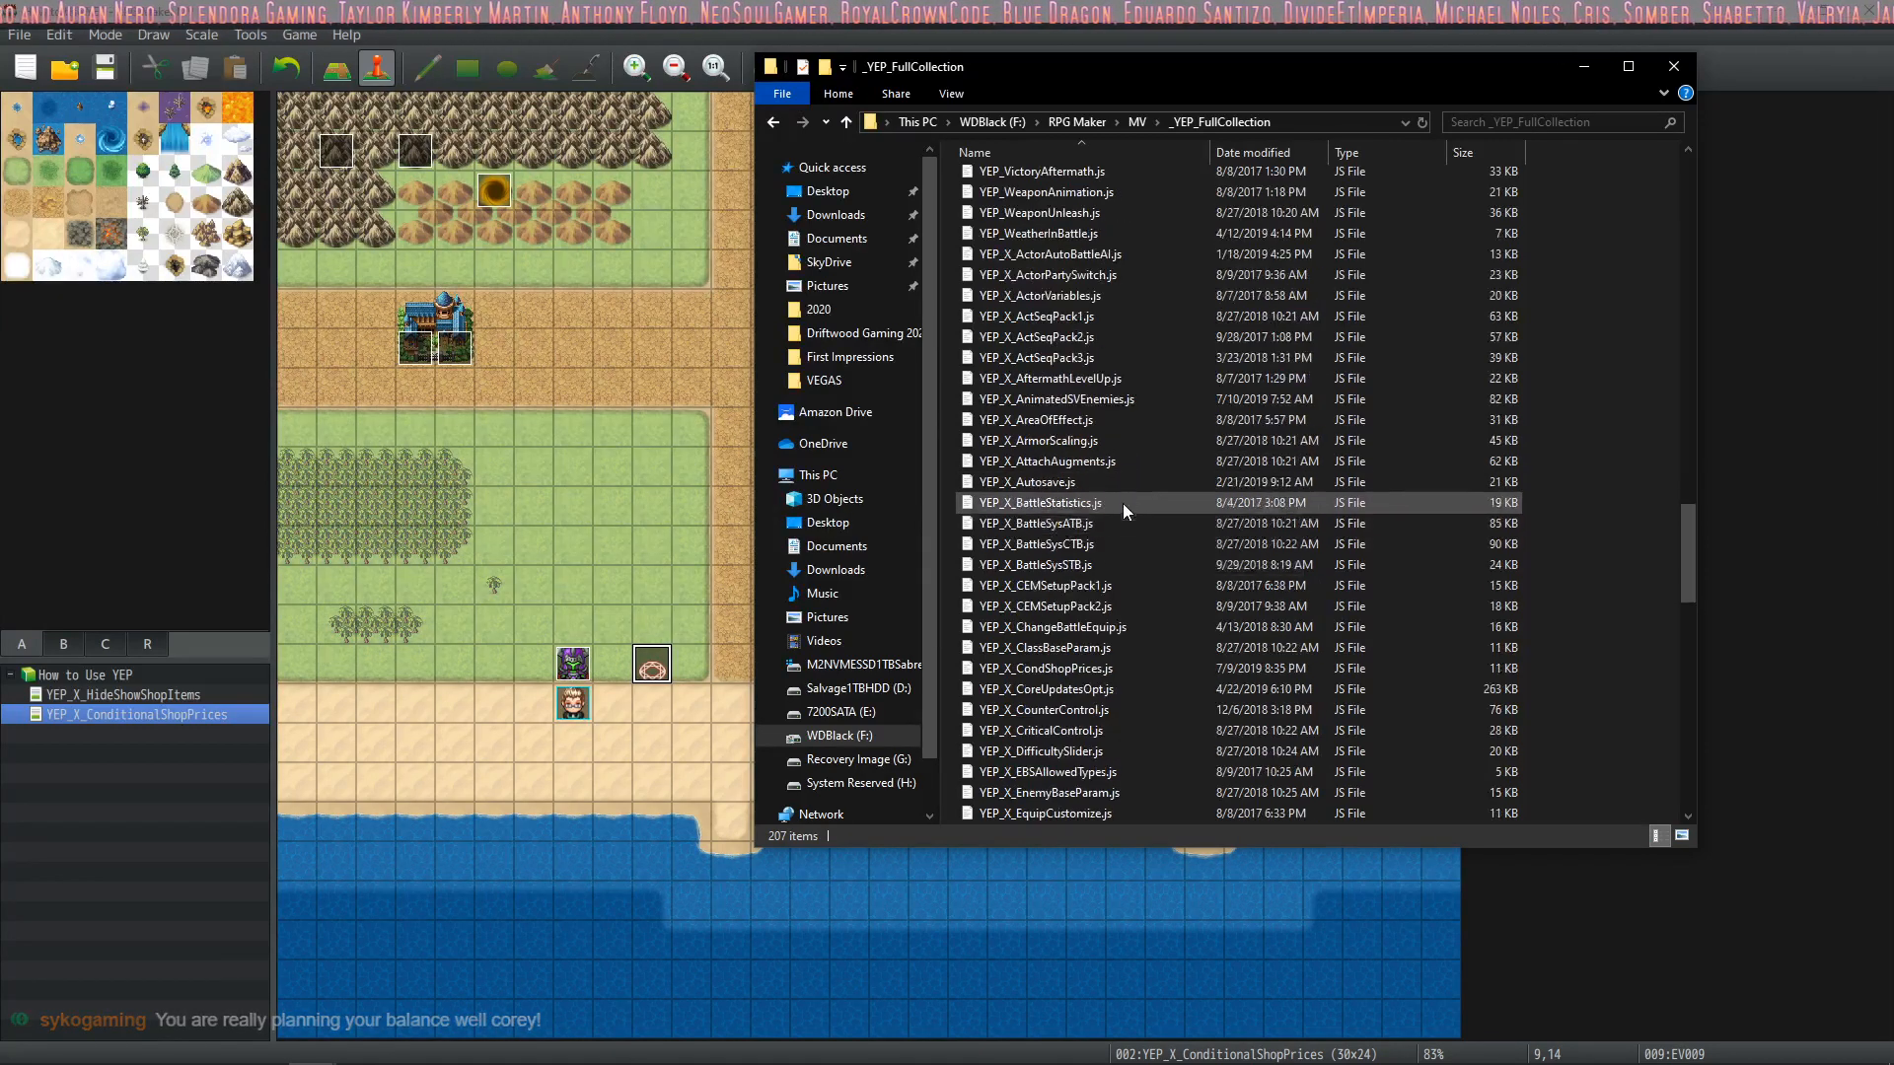
scroll(1124, 504, down, 2)
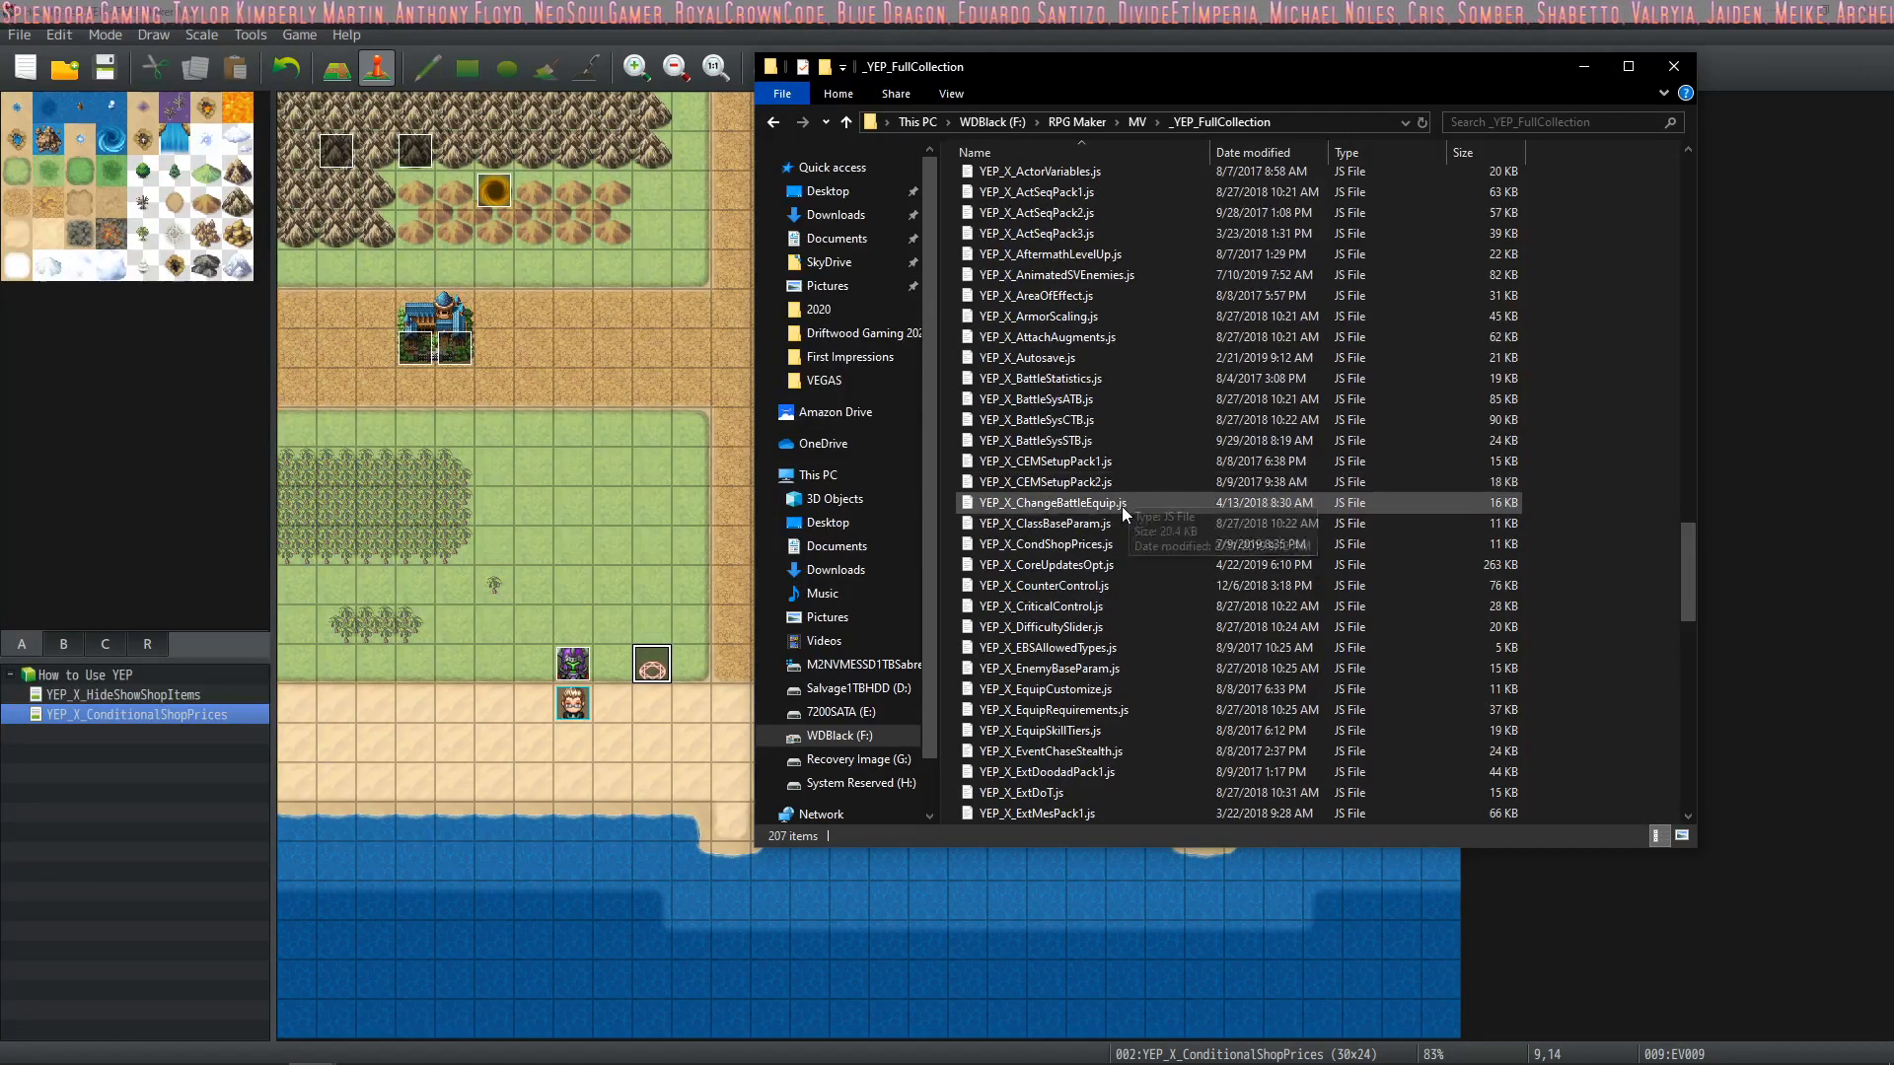
scroll(1121, 505, down, 1)
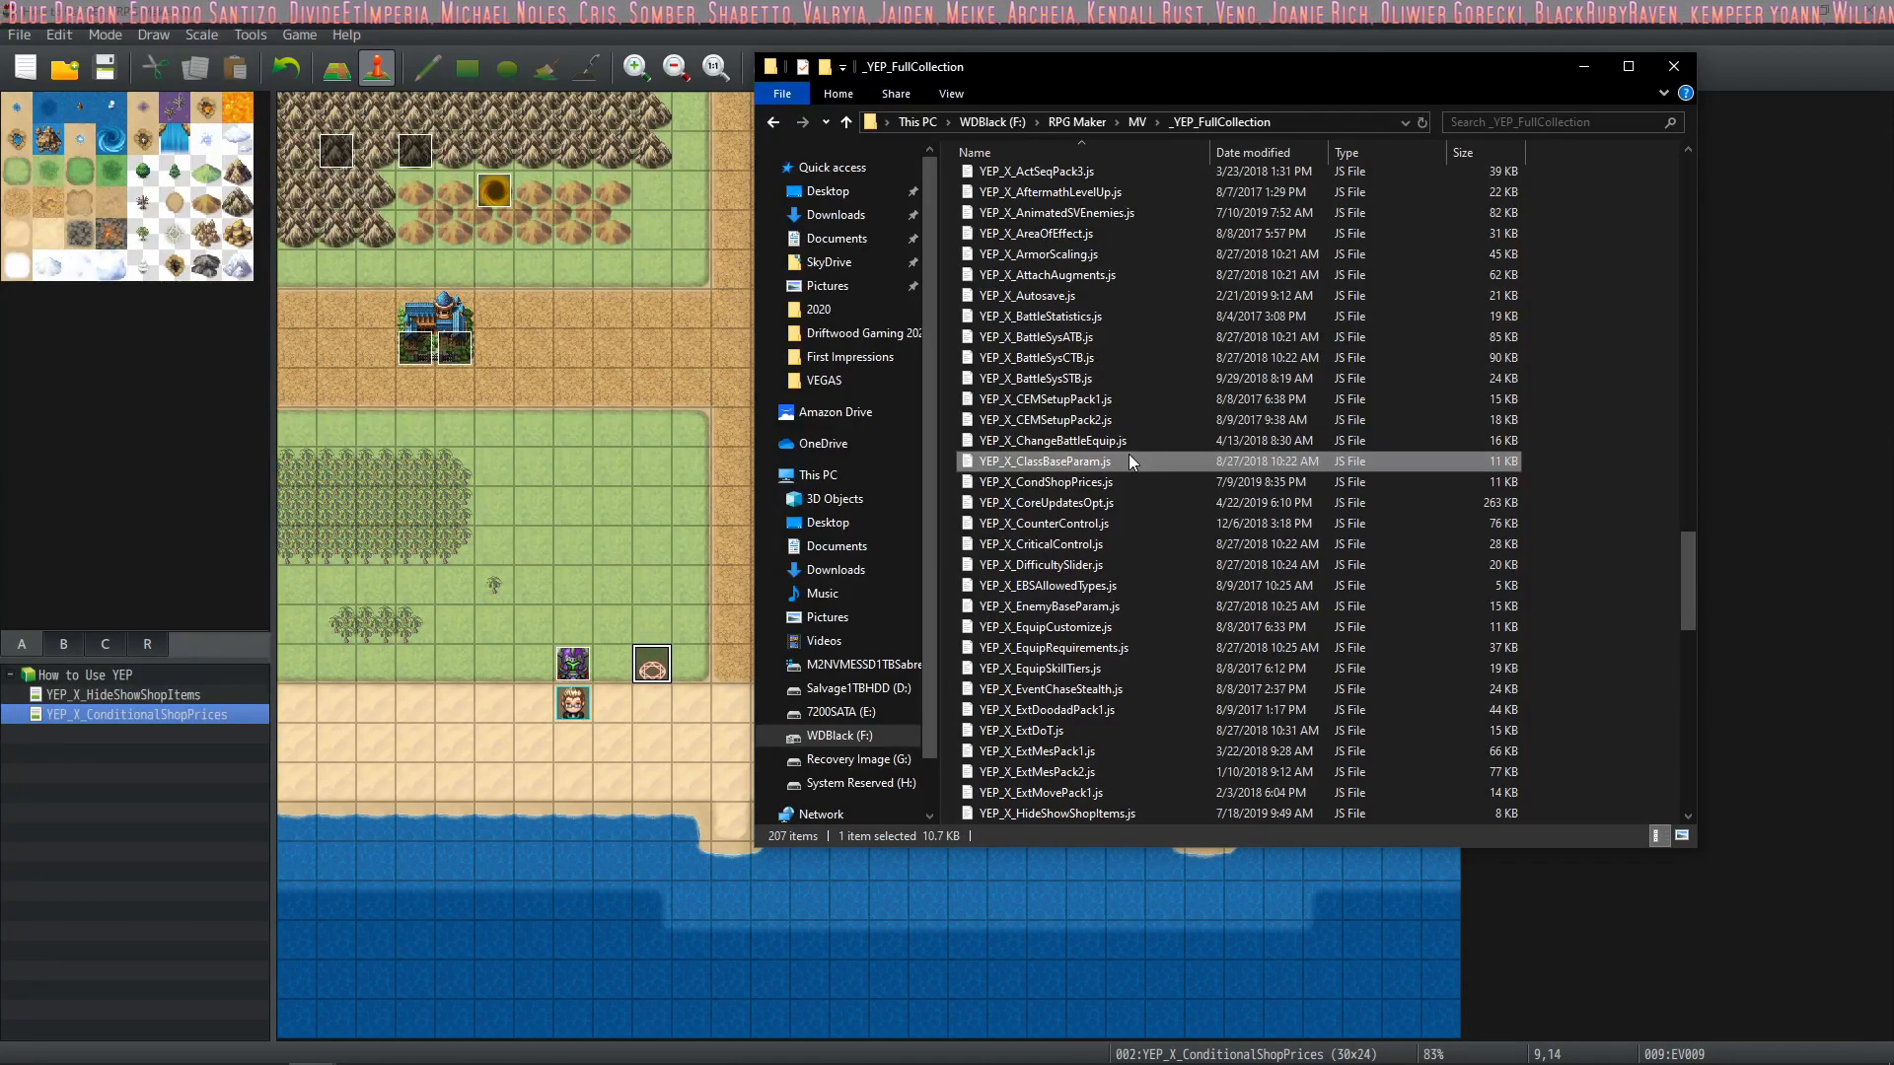
scroll(1123, 489, down, 1)
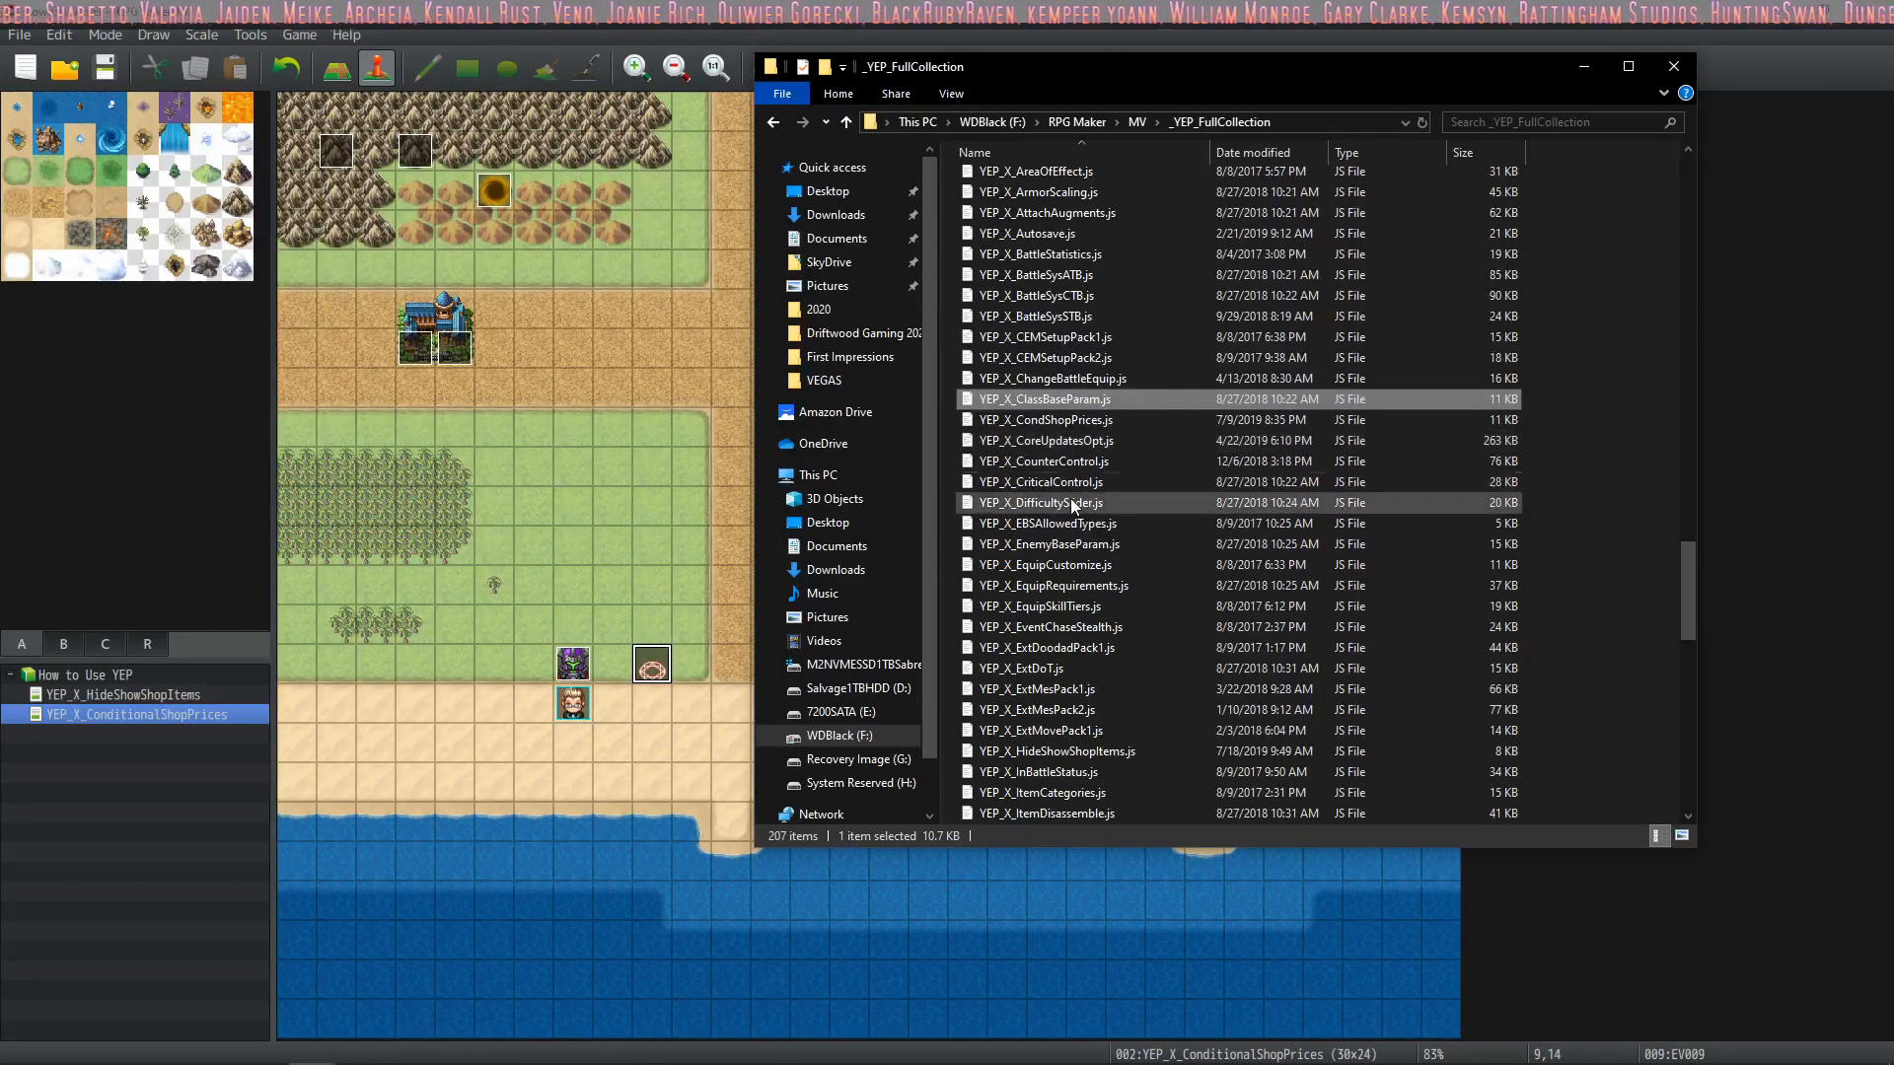
scroll(1111, 485, down, 1)
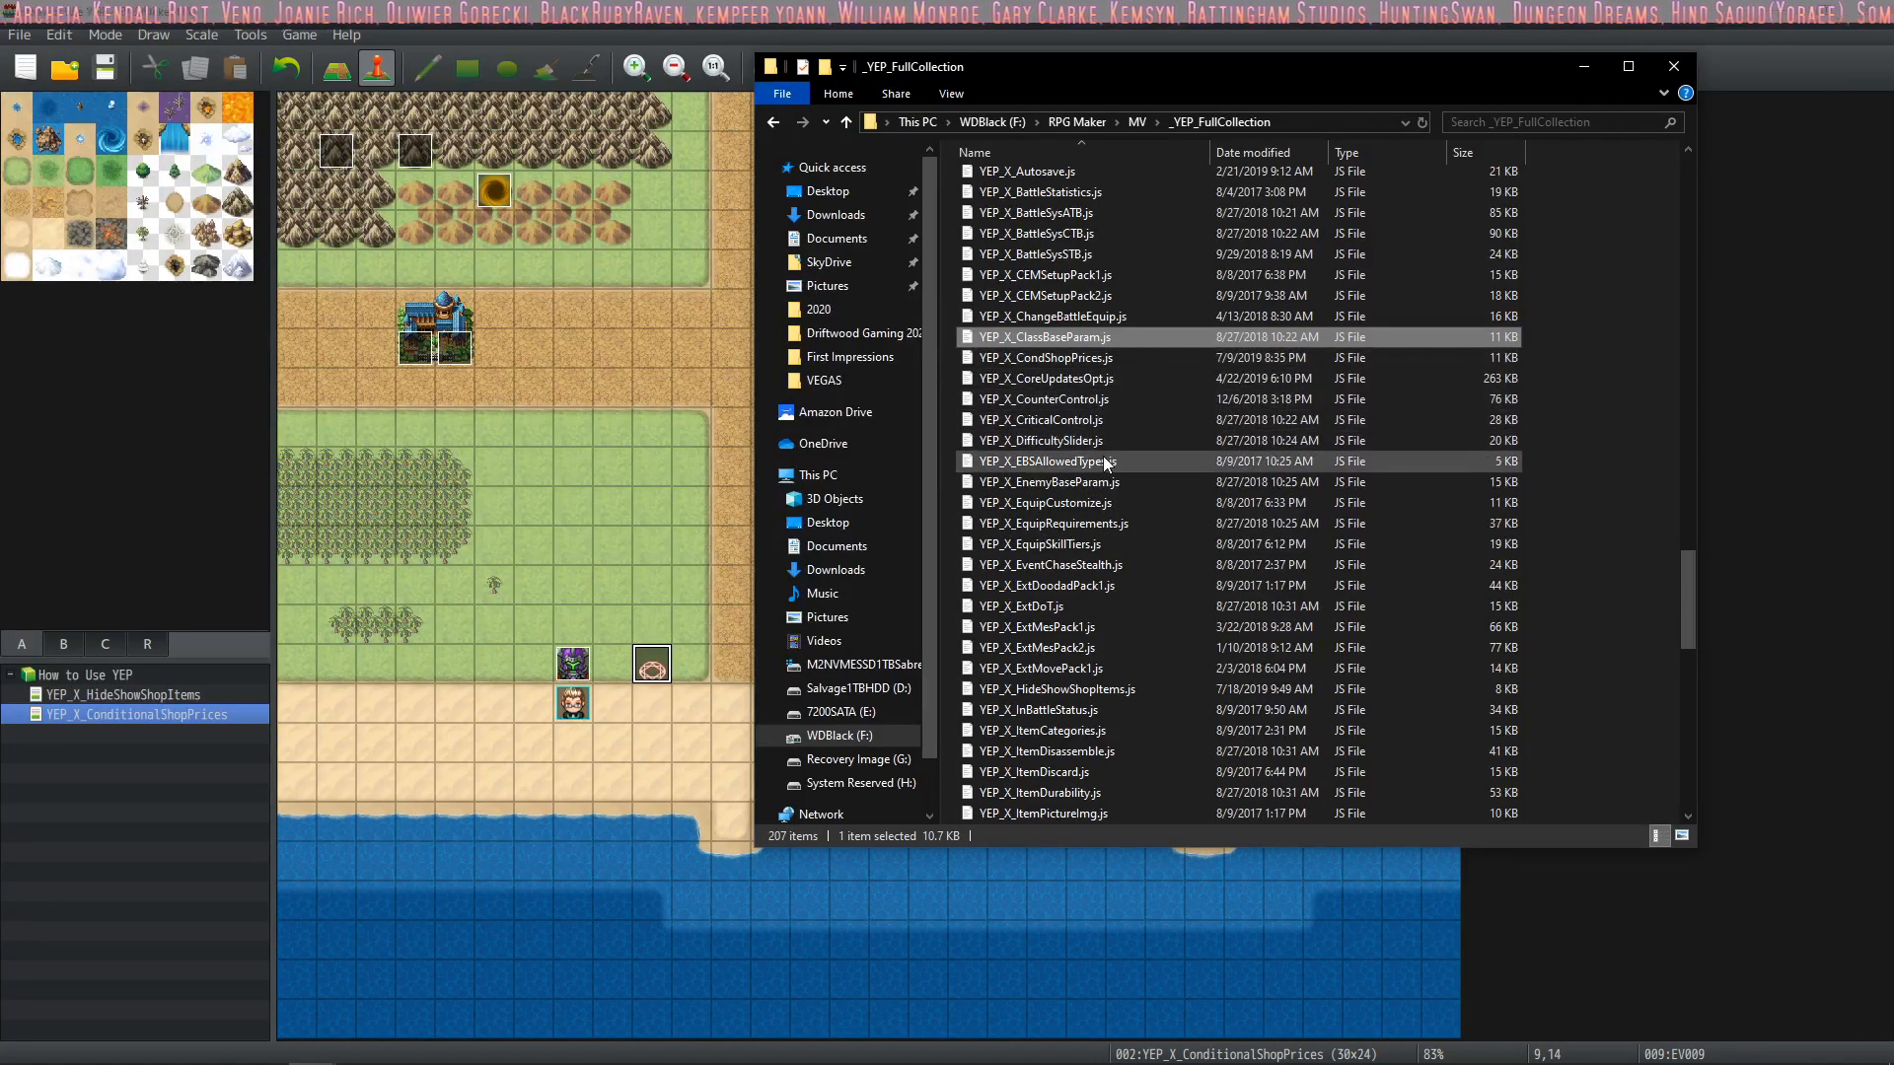
scroll(1103, 455, down, 1)
scroll(1118, 397, down, 1)
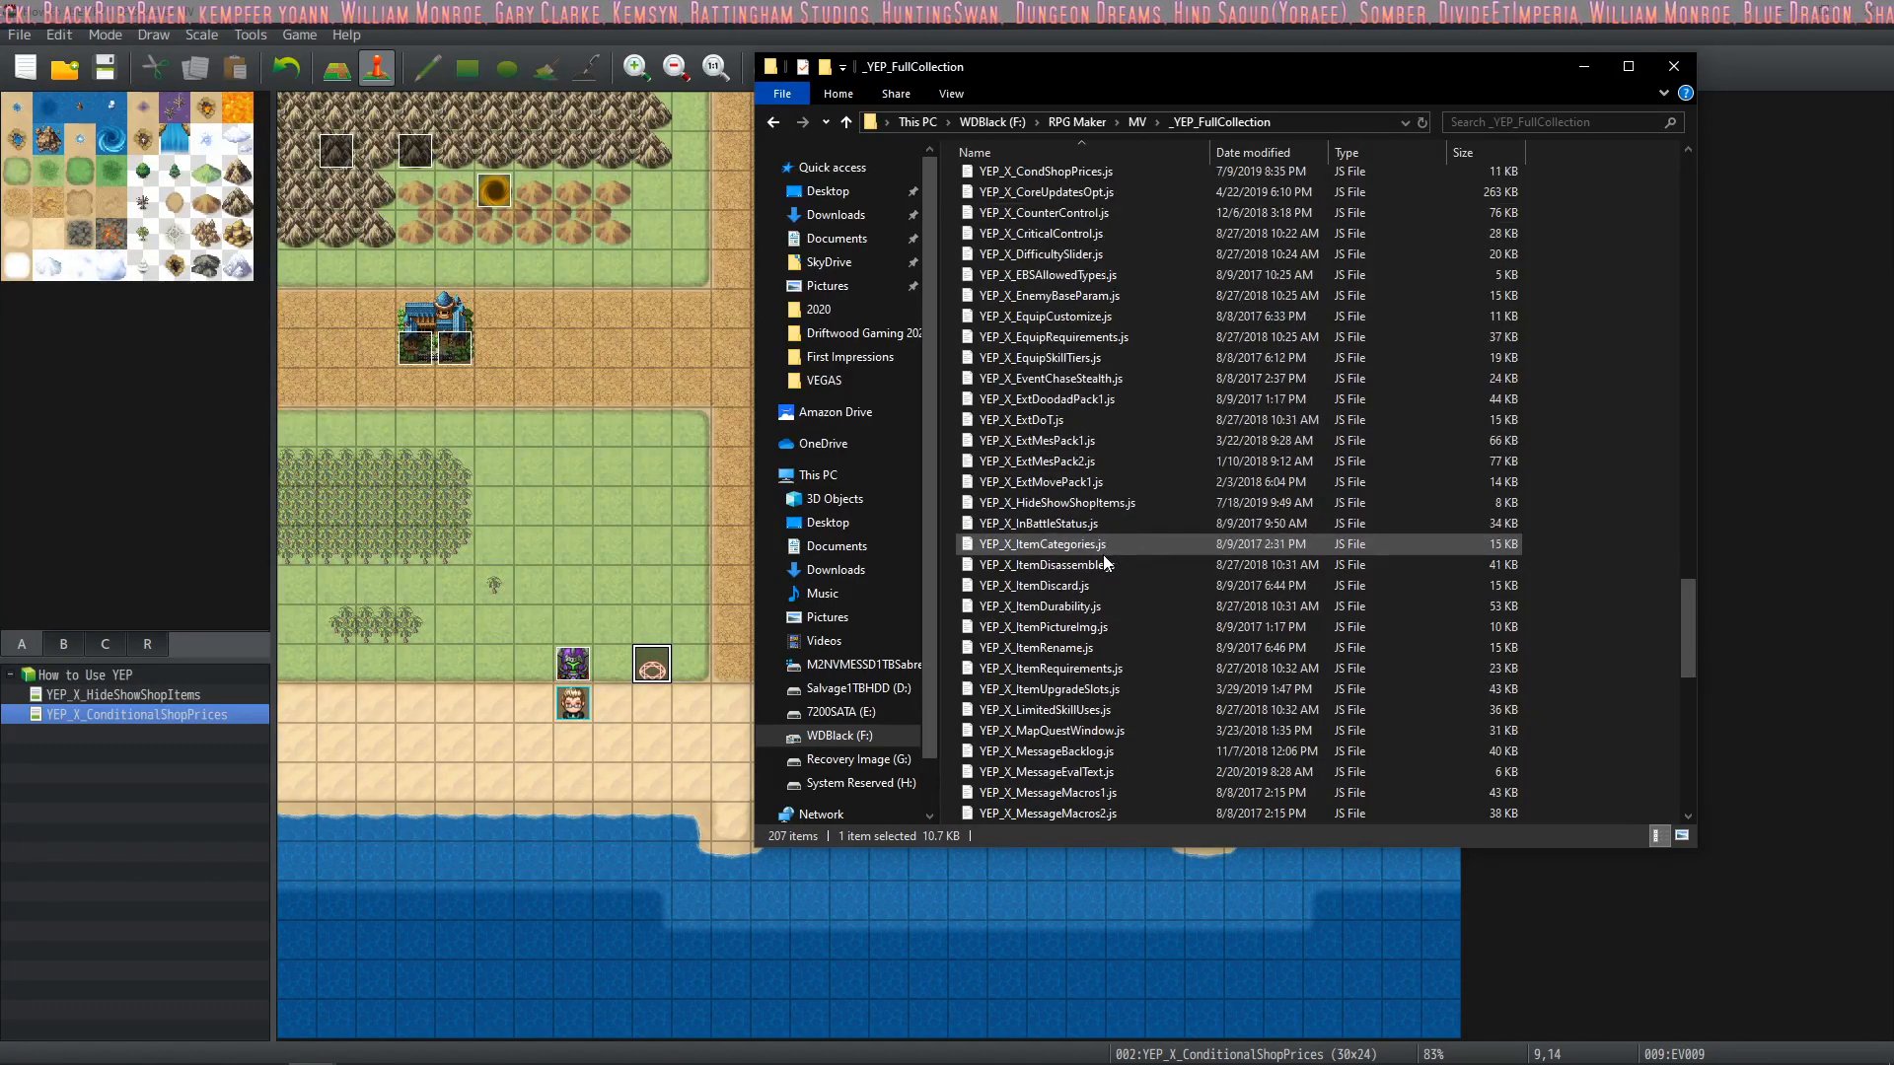
scroll(1103, 548, down, 2)
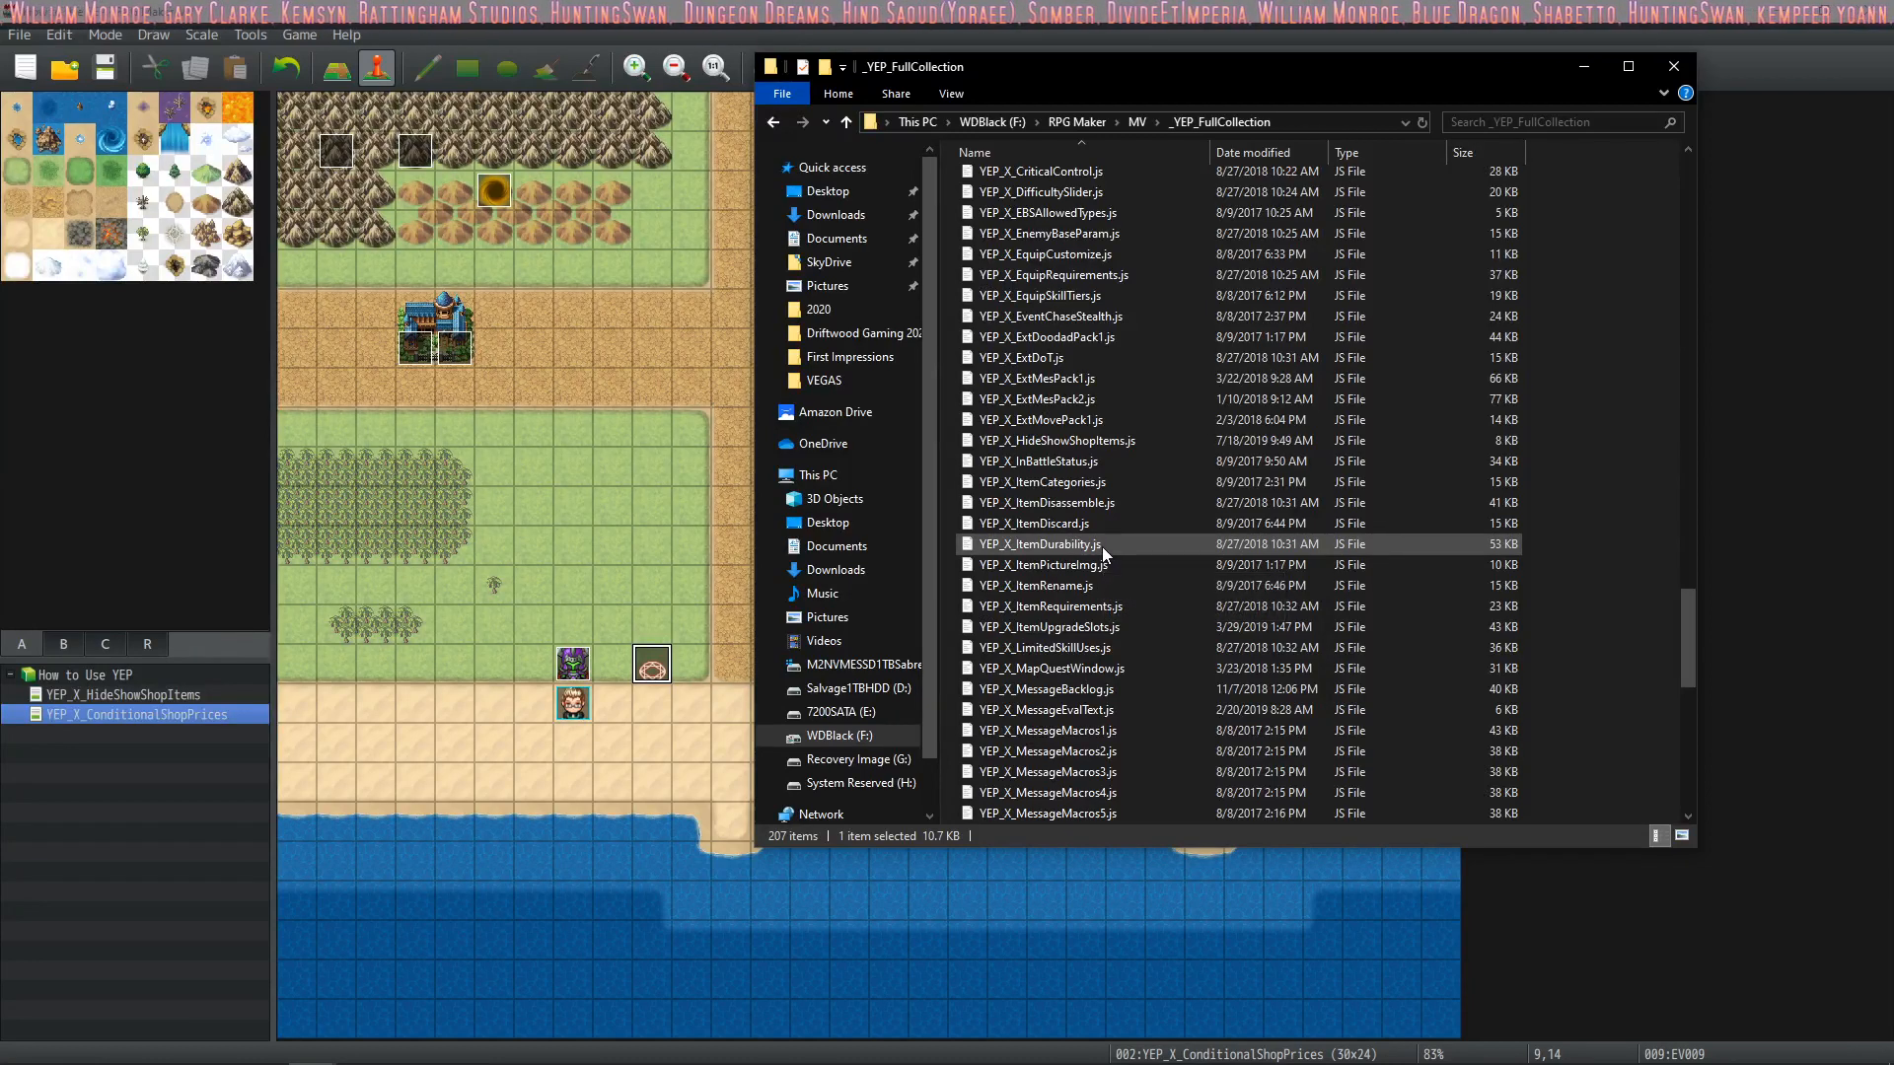
scroll(1102, 547, down, 6)
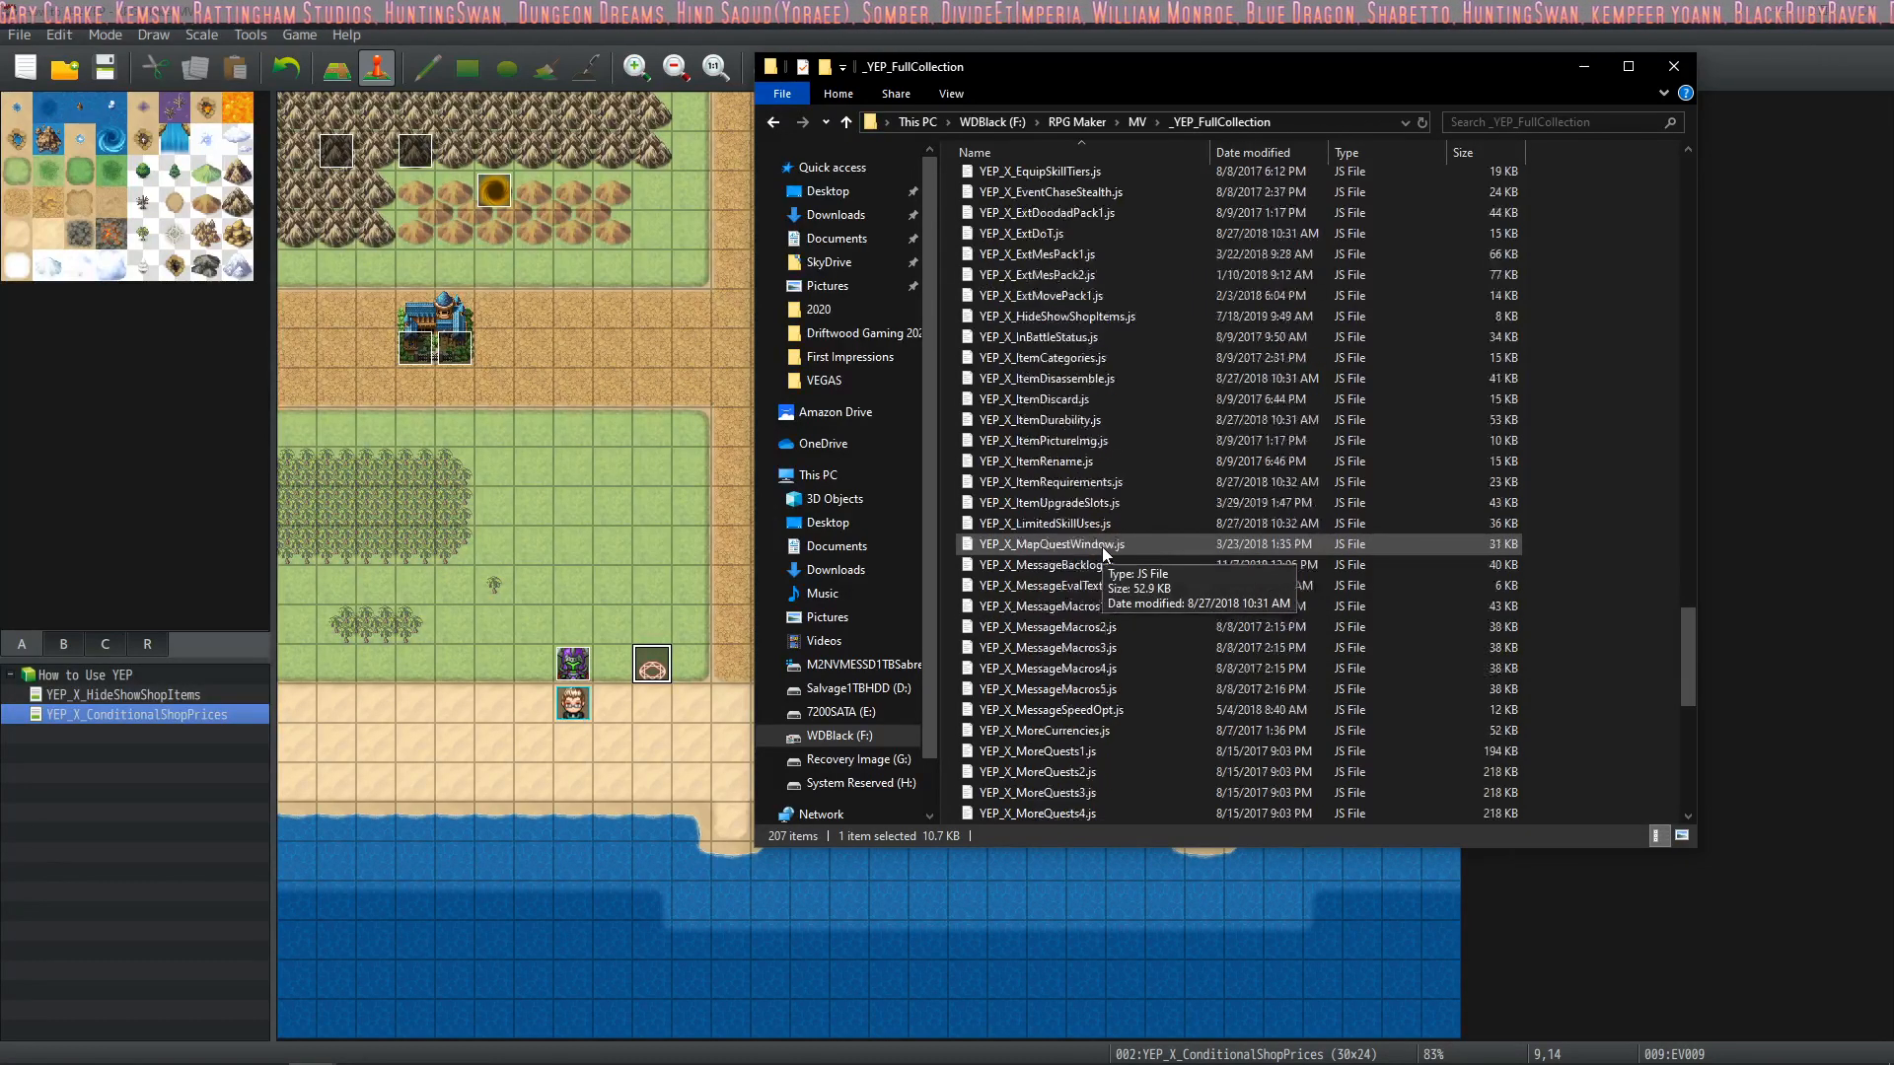
scroll(1103, 547, down, 5)
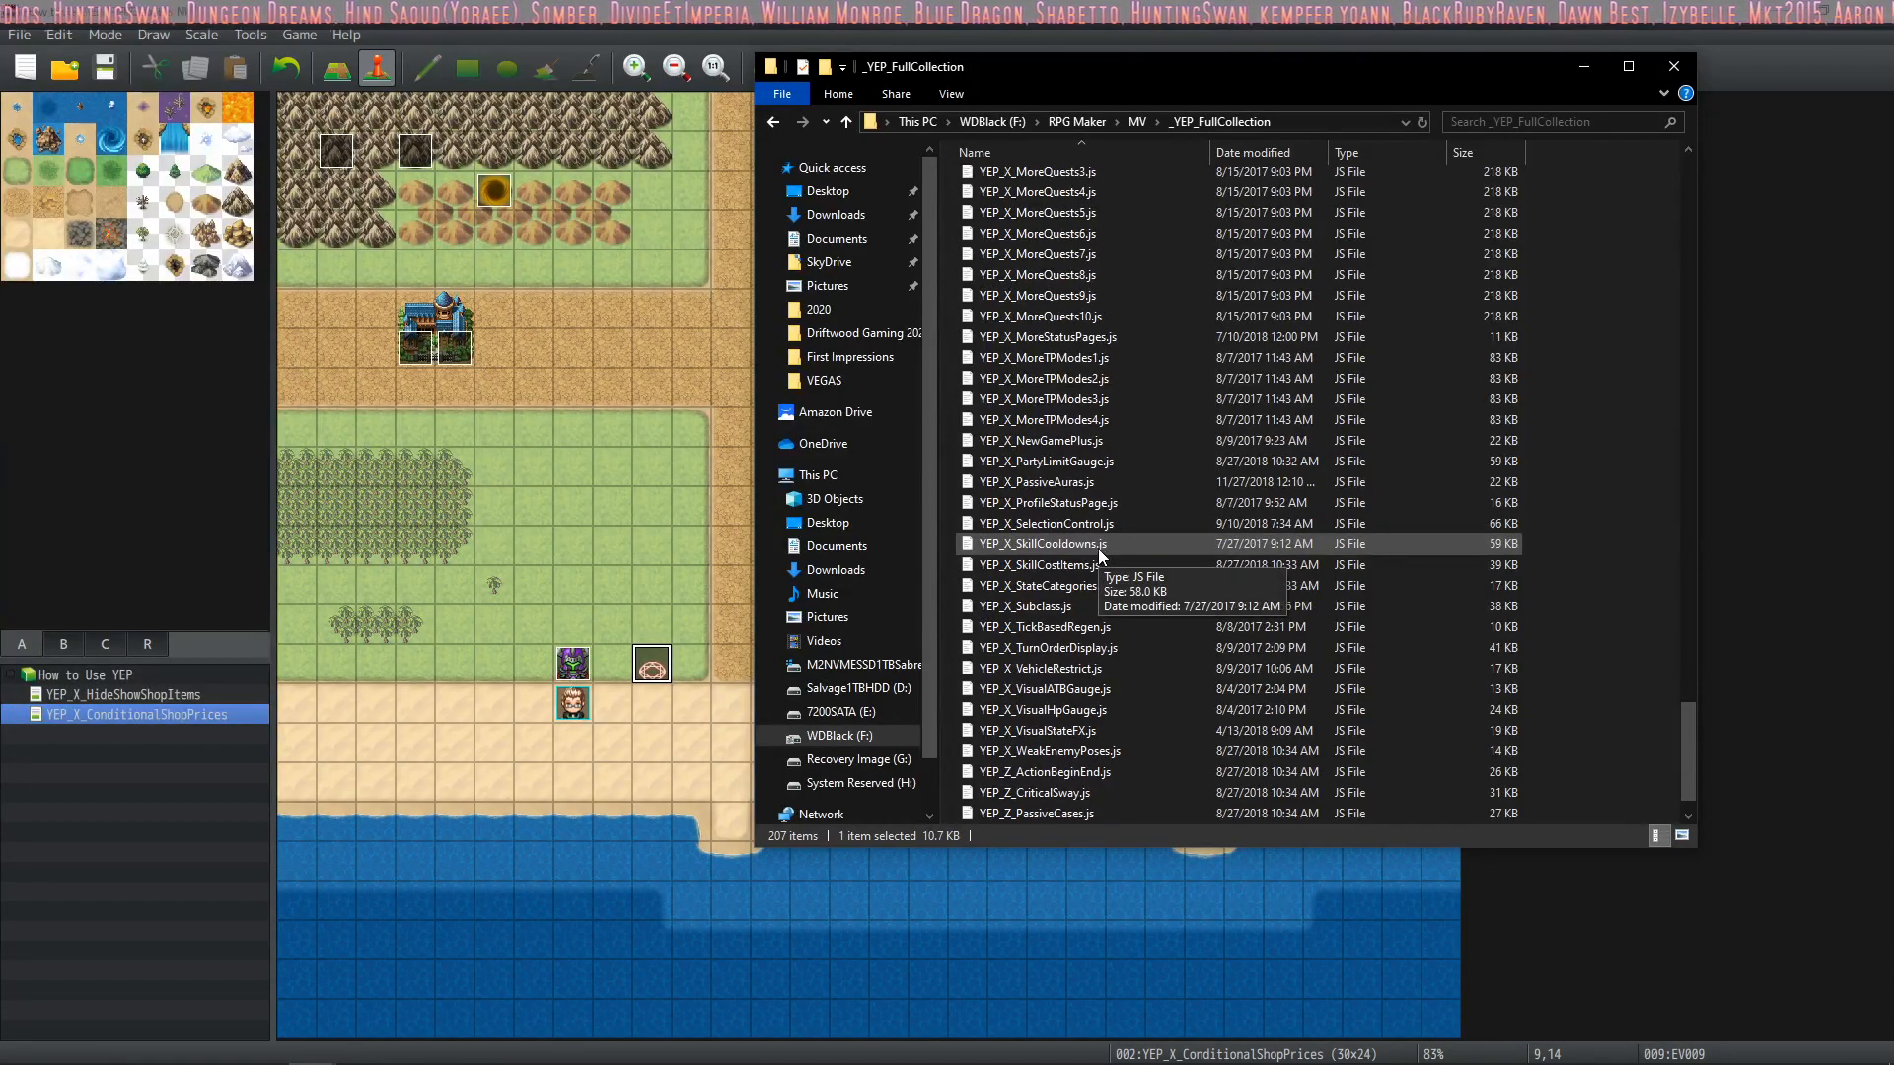
scroll(1097, 549, down, 1)
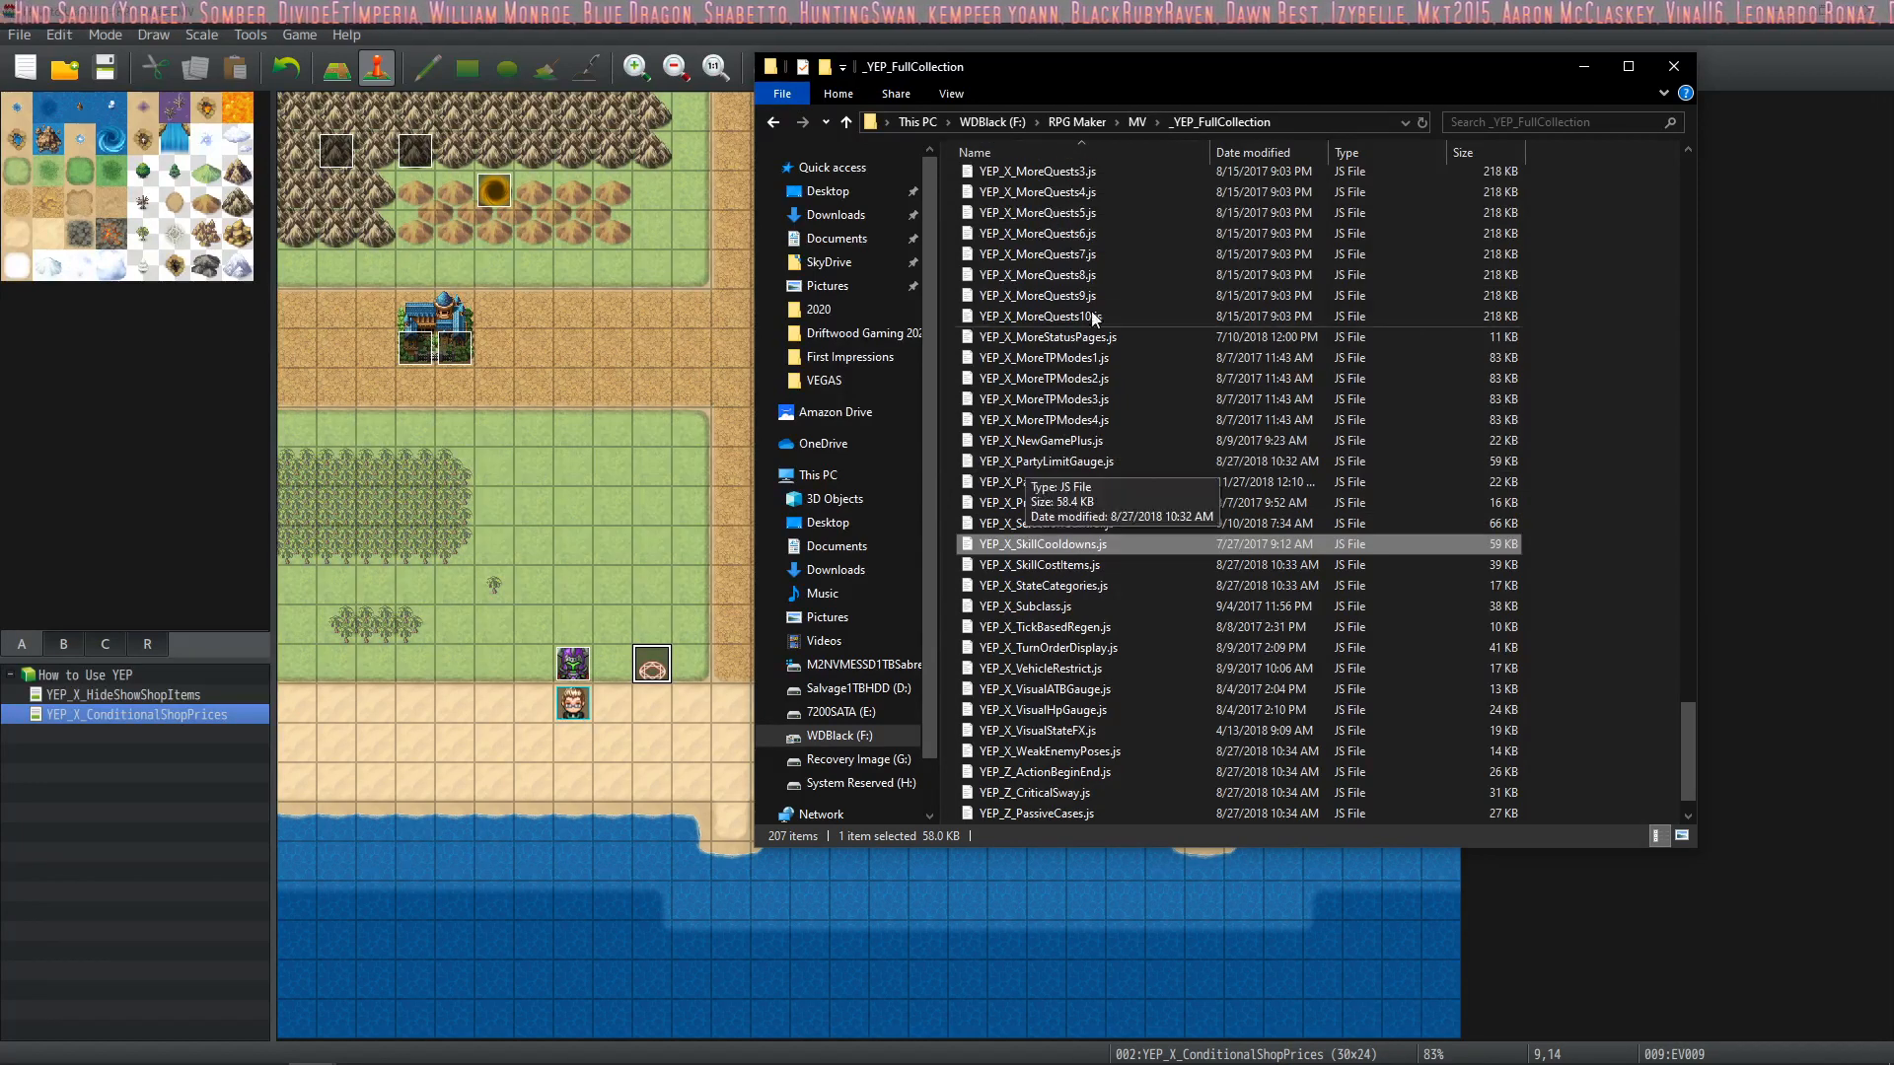
Go to the js\plugins folder of the How to Use YEP project and look through its plugin files
click(1135, 124)
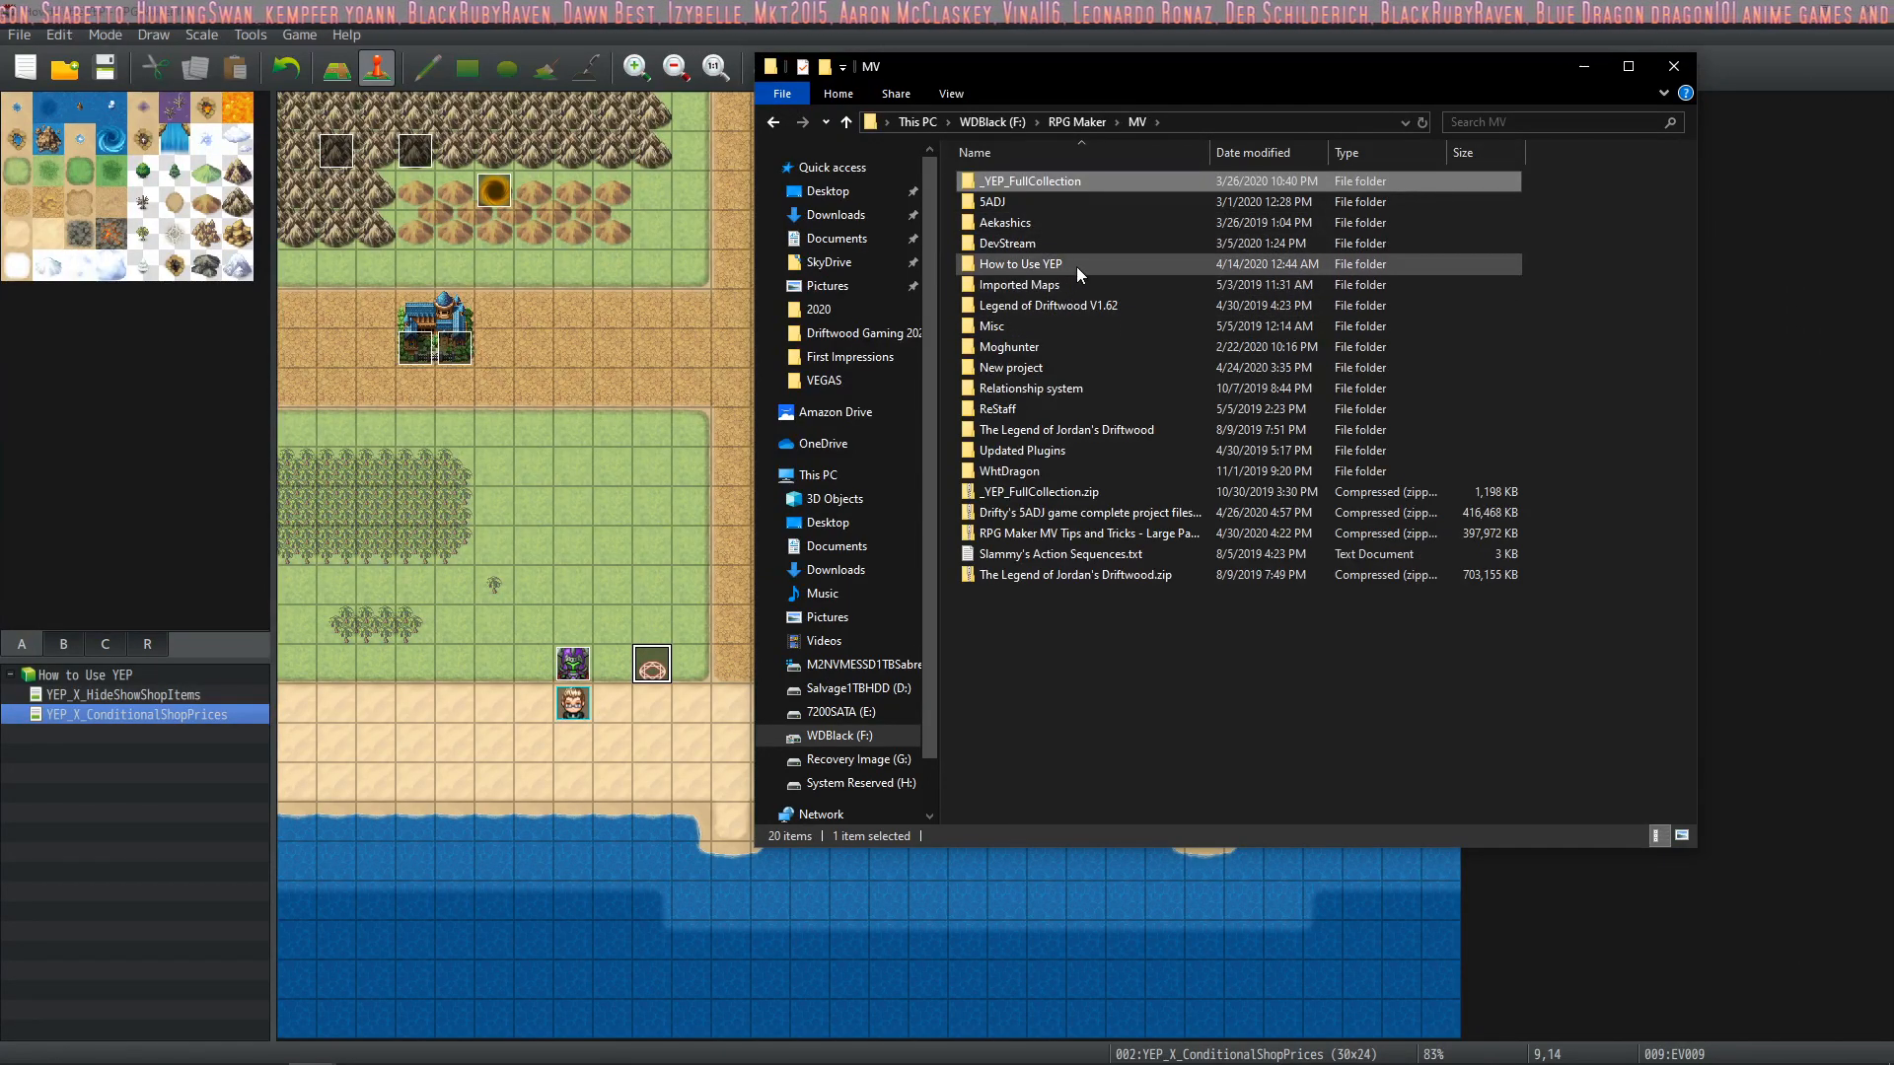
double_click(1058, 263)
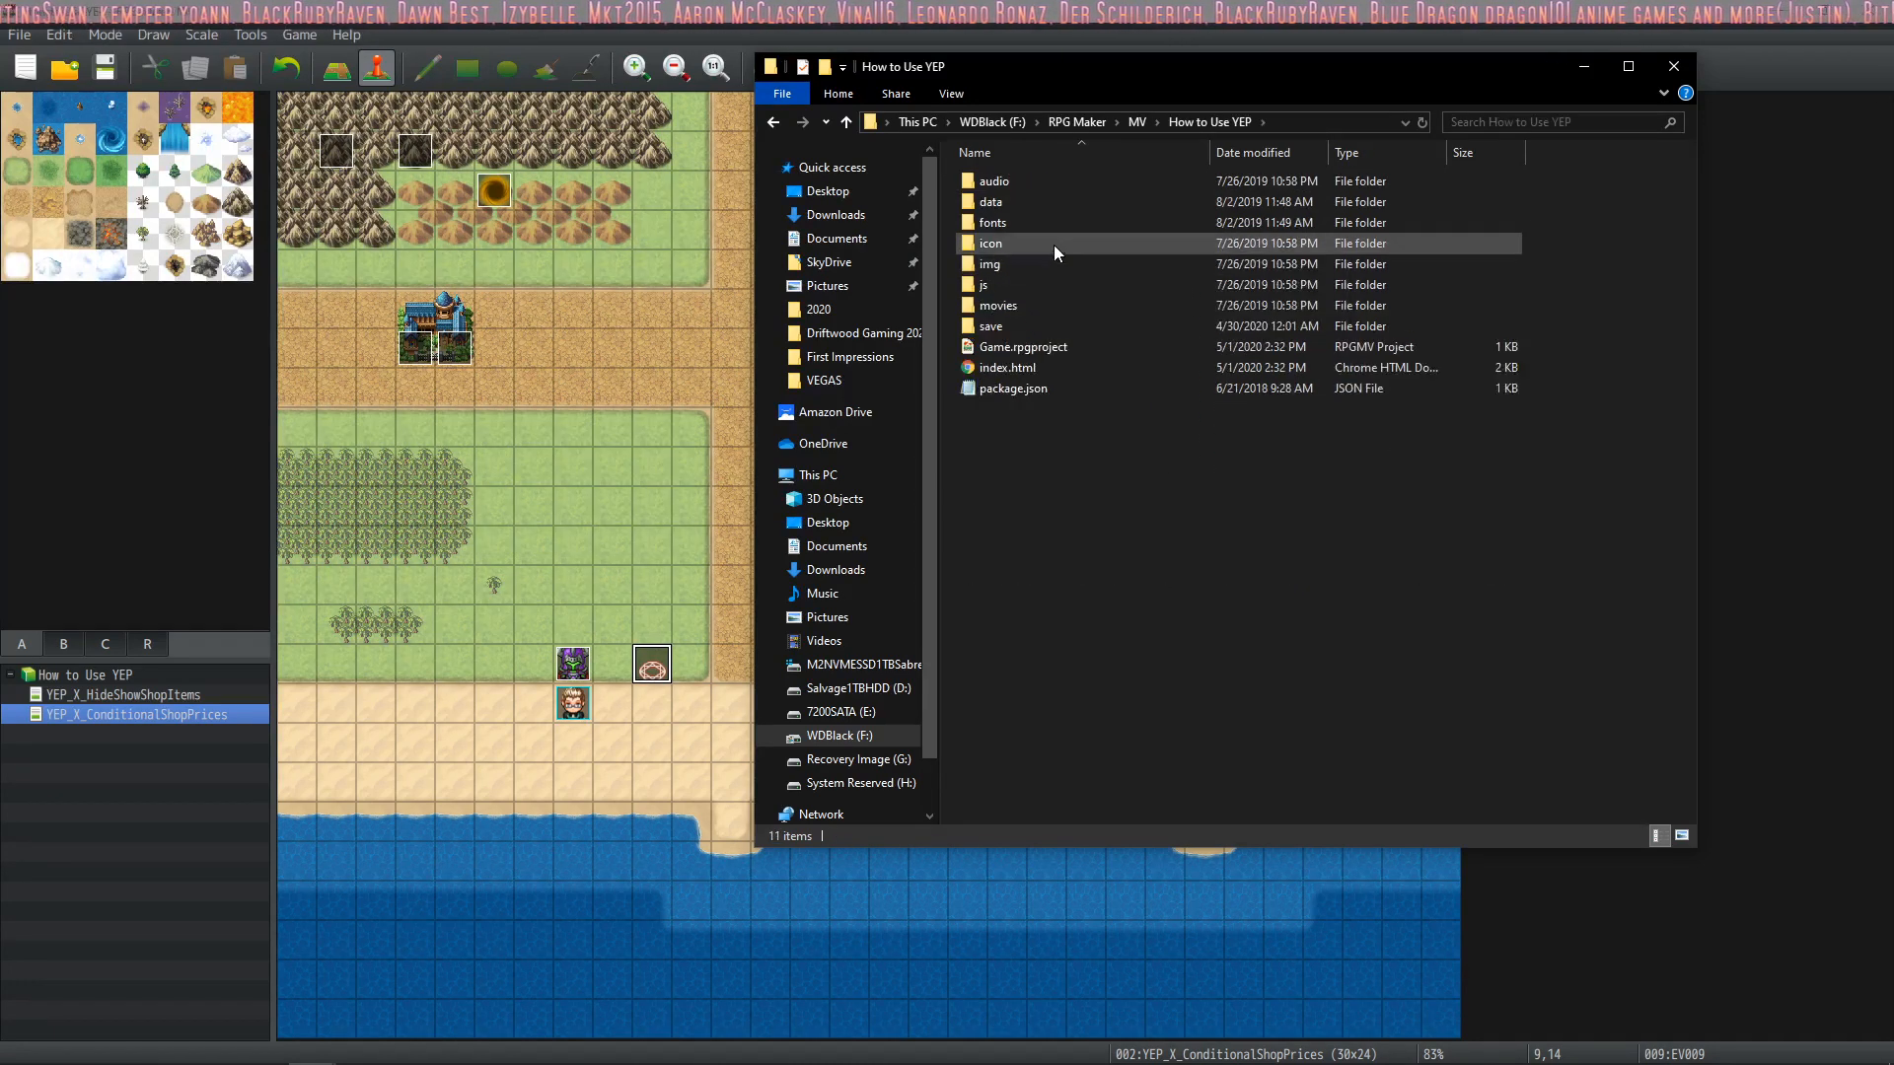
double_click(1016, 284)
double_click(1036, 204)
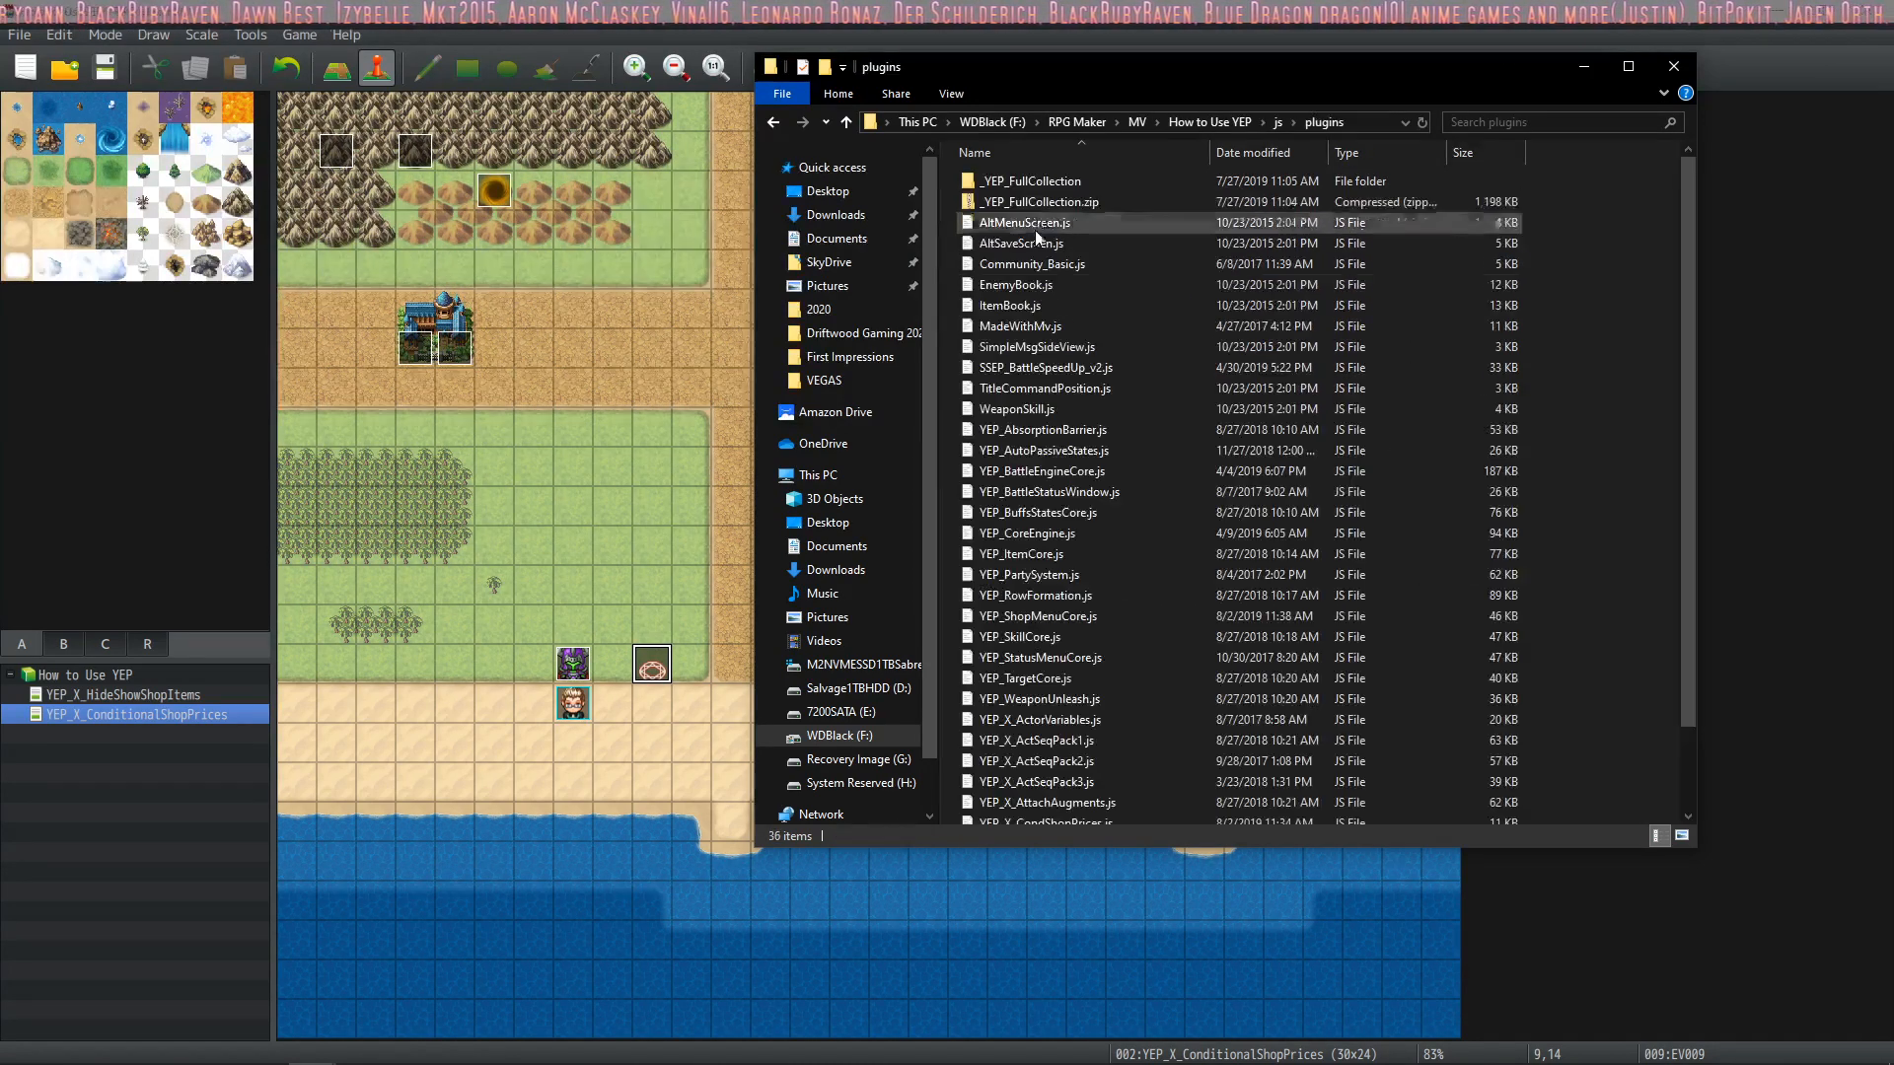
scroll(1249, 335, down, 2)
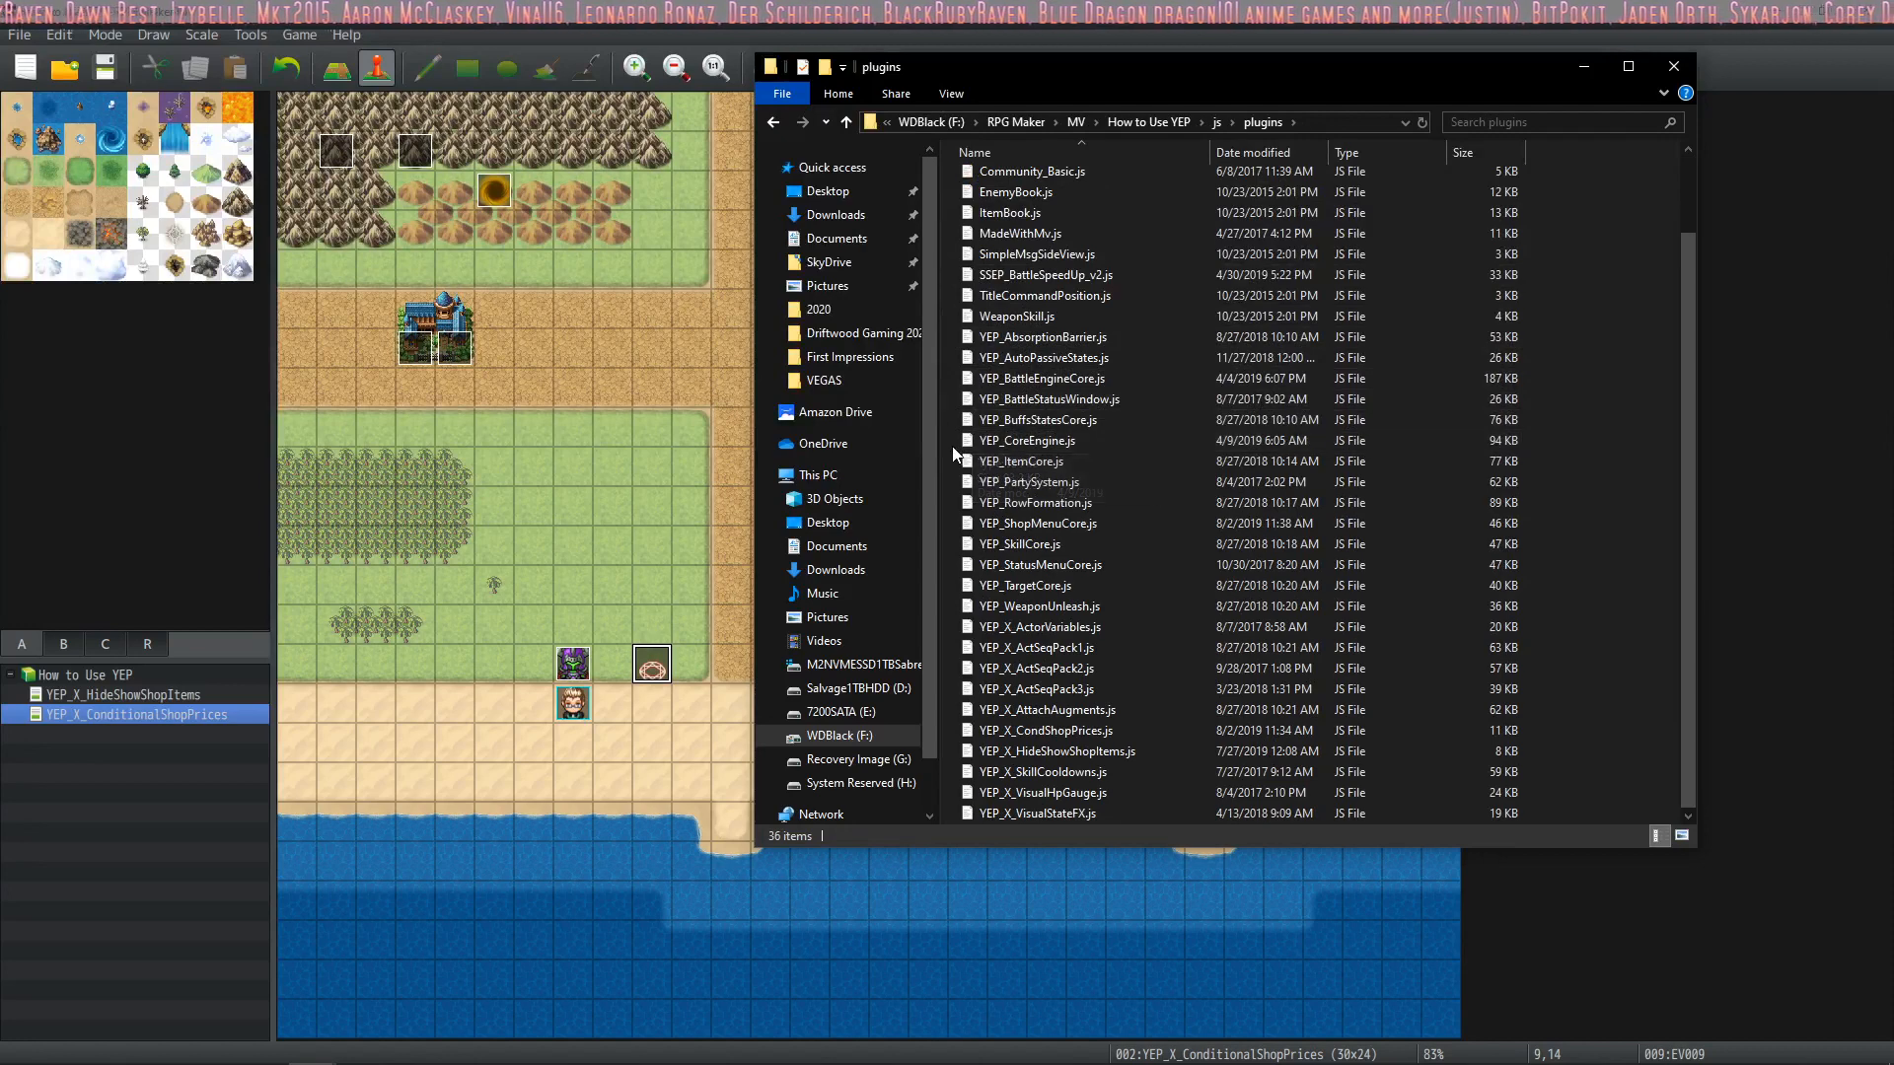
Paste YEP_X_SkillCooldowns.js from the _YEP_FullCollection folder into the project's plugins folder, replacing the existing file, and close File Explorer
key(ctrl+v)
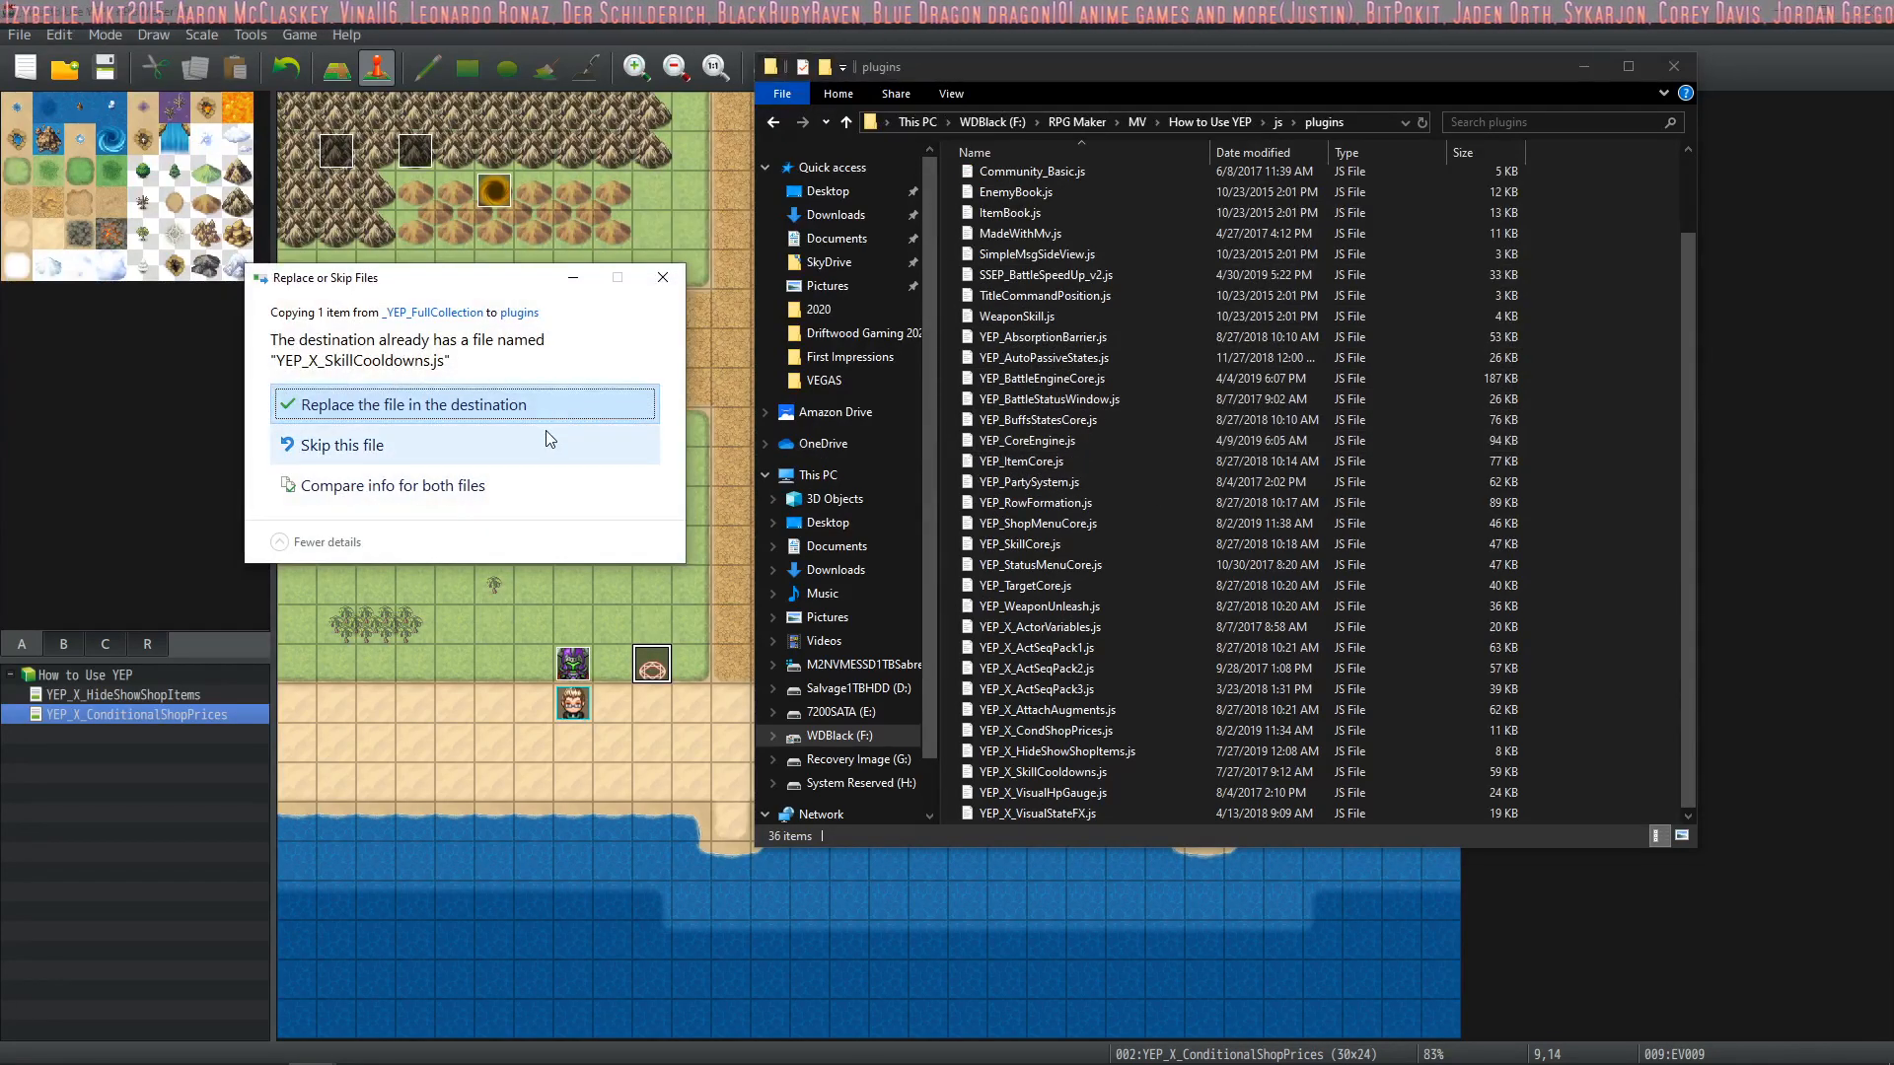
click(472, 405)
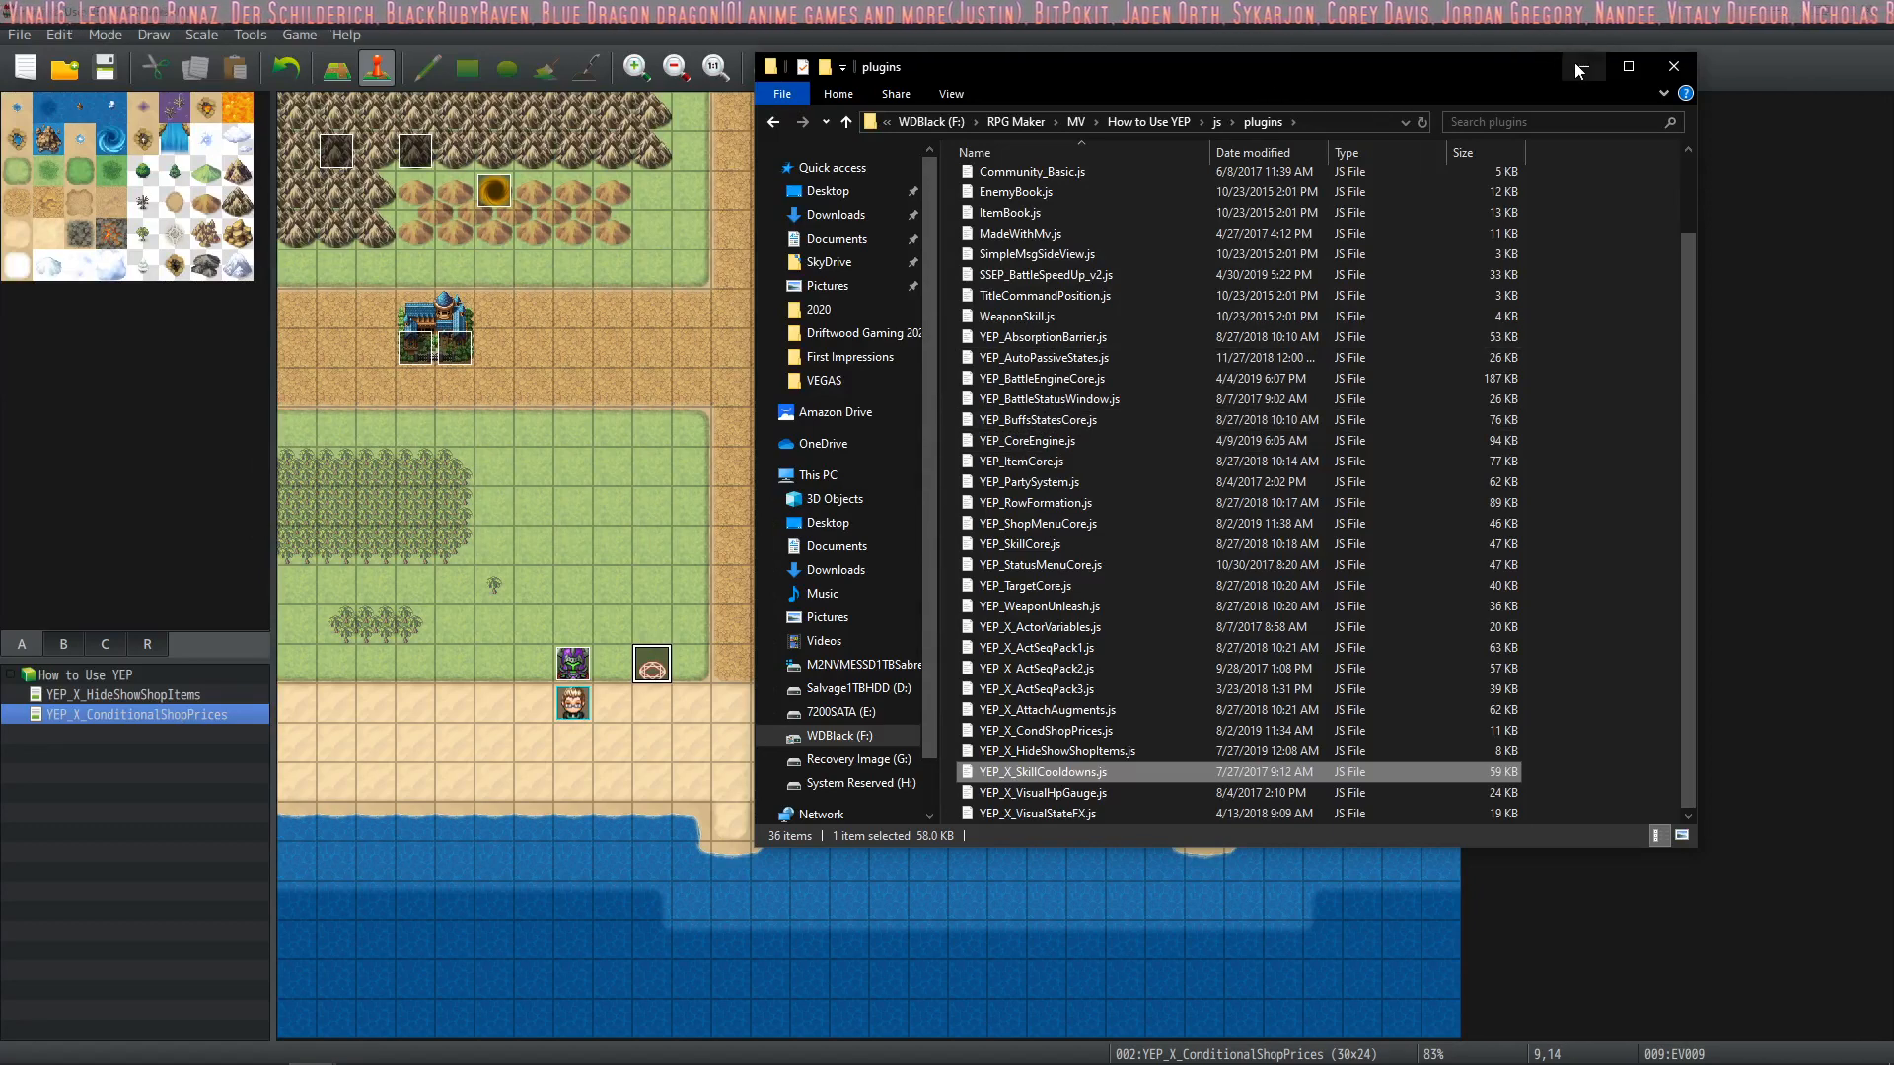
click(1674, 67)
Go through the plugin list in the Plugin Manager and open the settings of YEP_X_SkillCooldowns
click(807, 78)
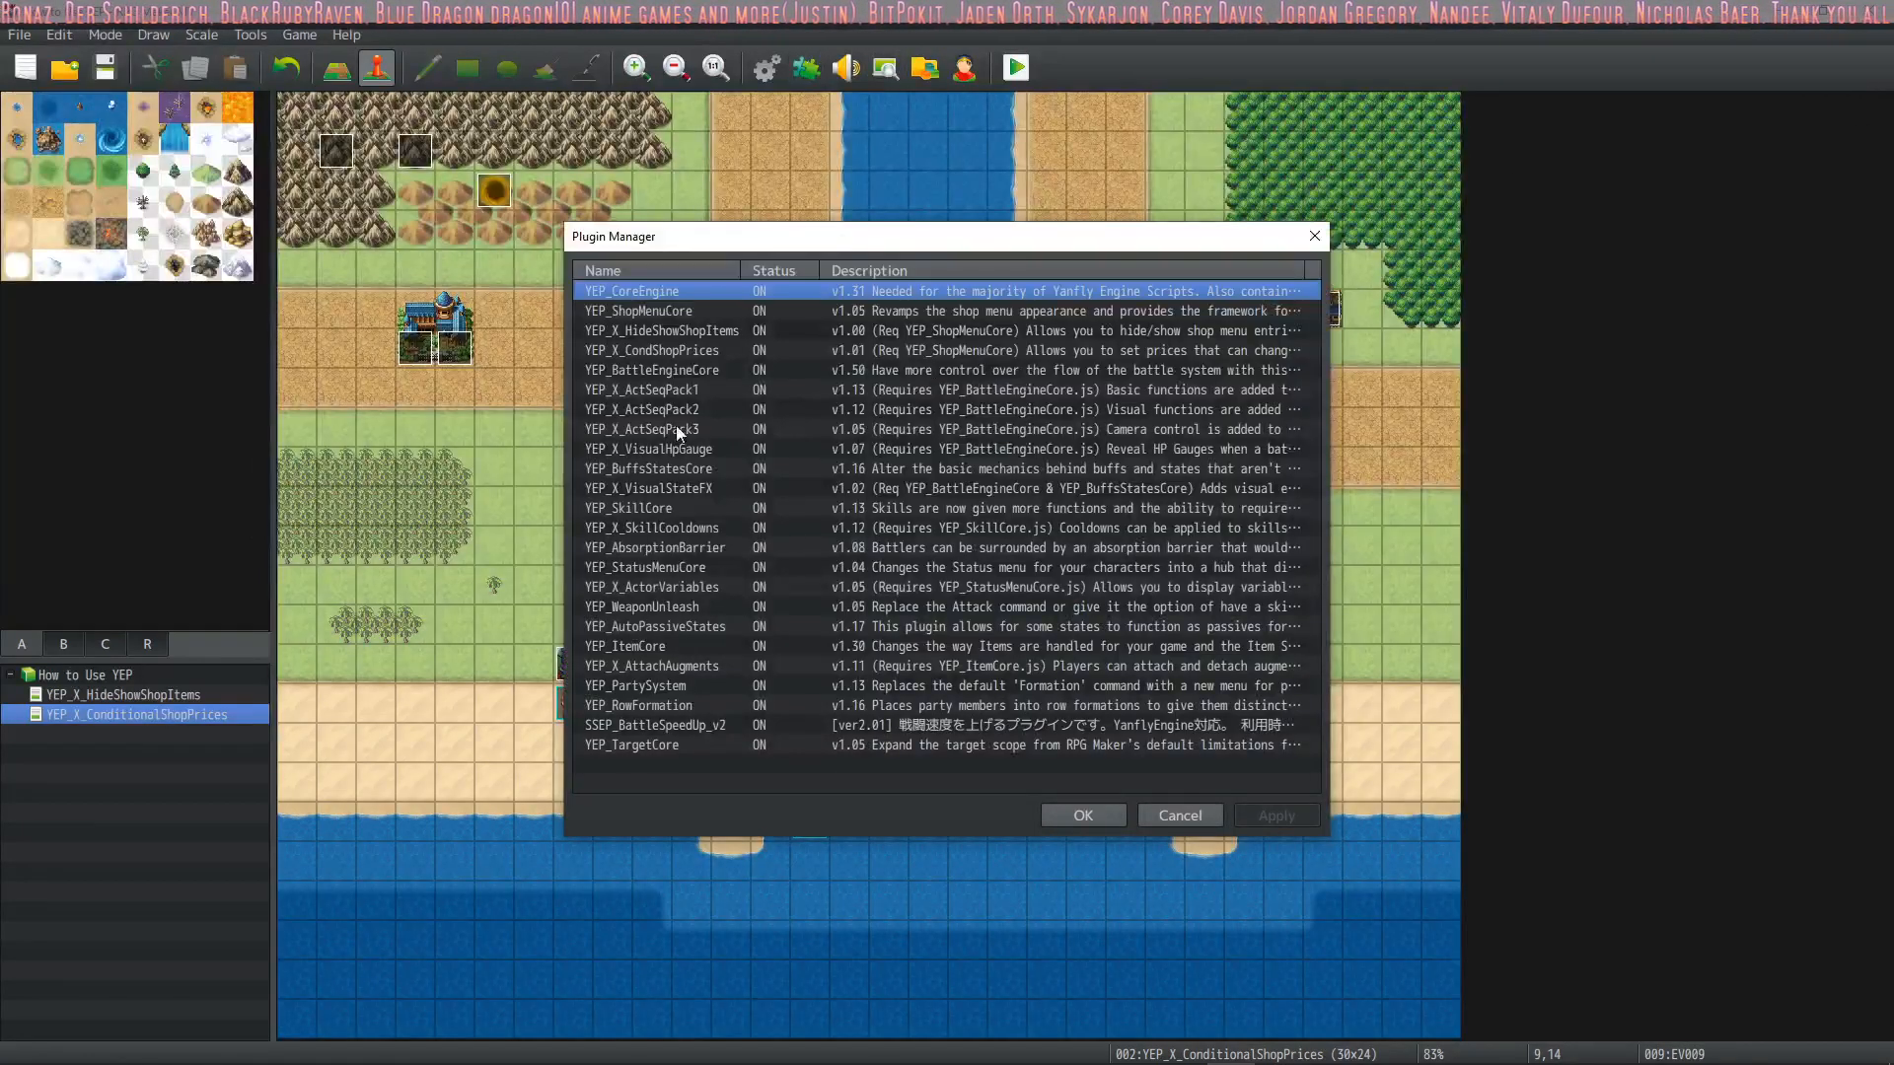
click(676, 314)
click(689, 335)
click(706, 350)
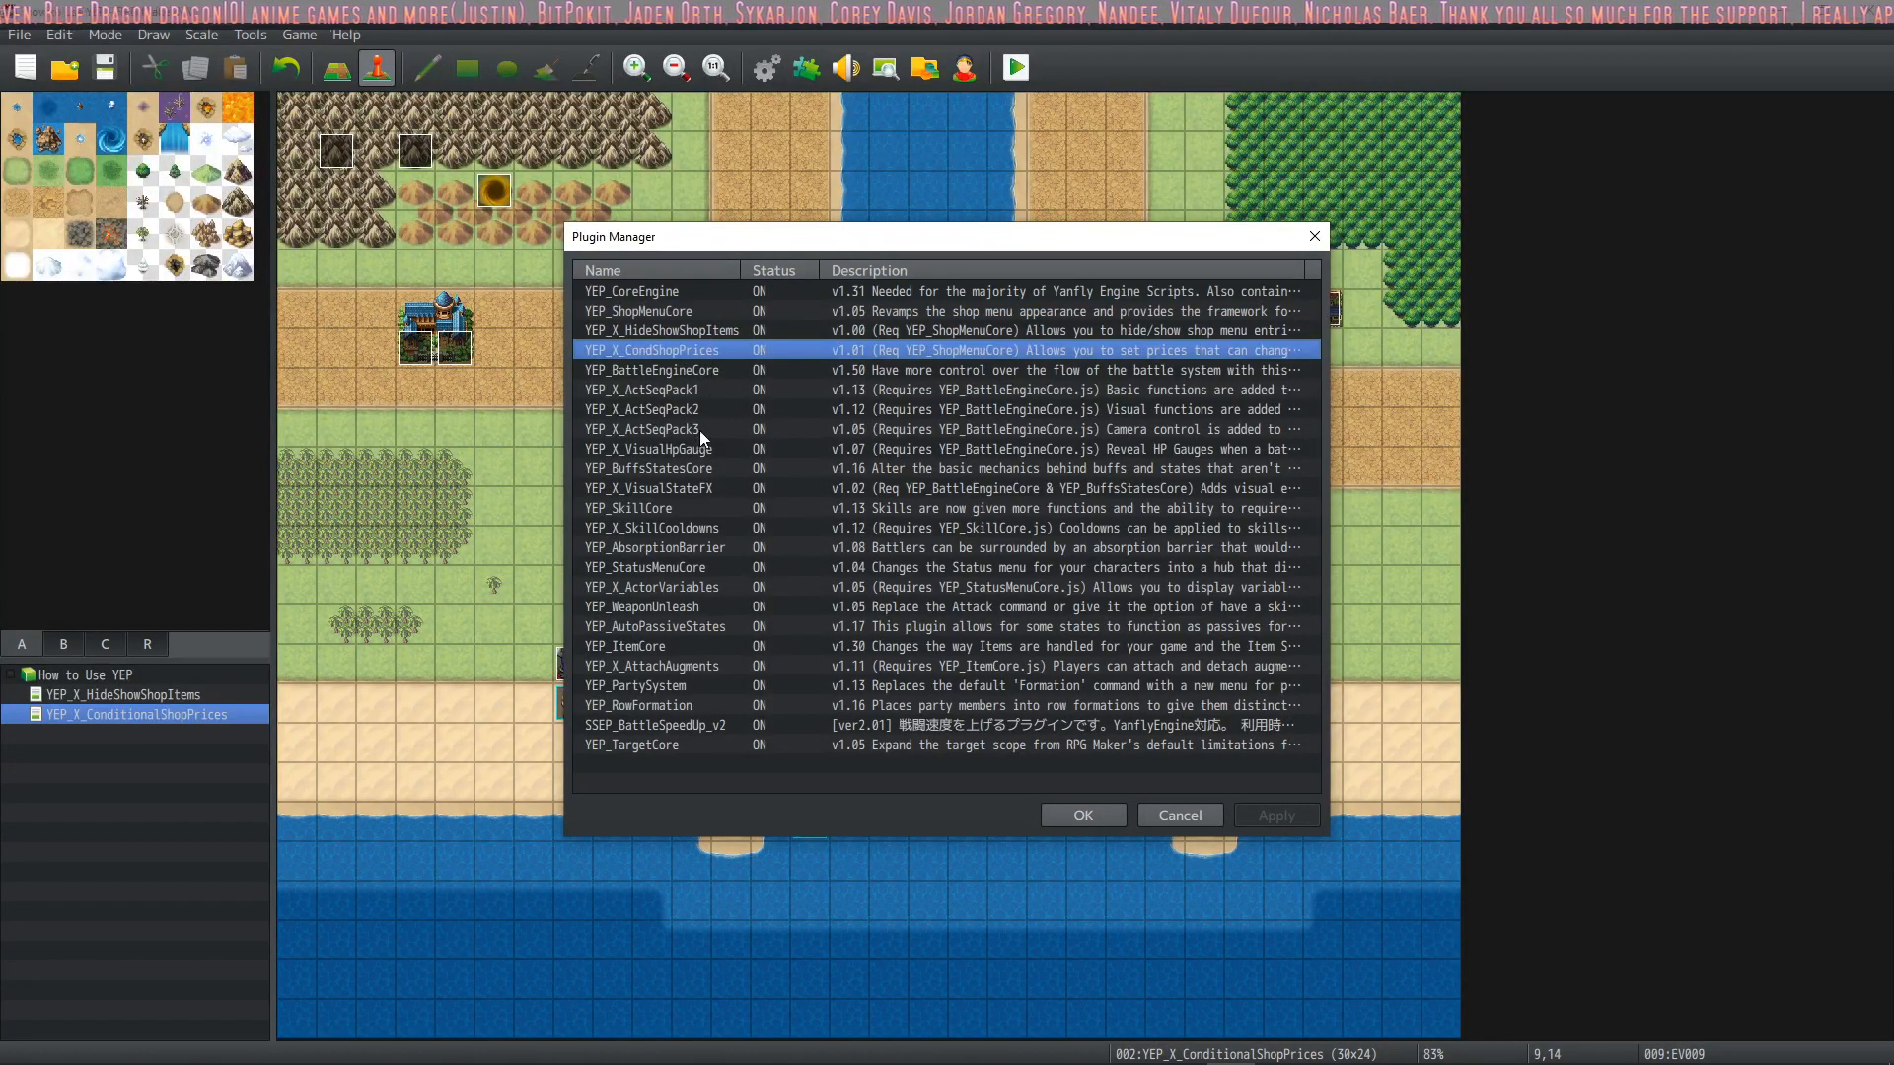
click(686, 529)
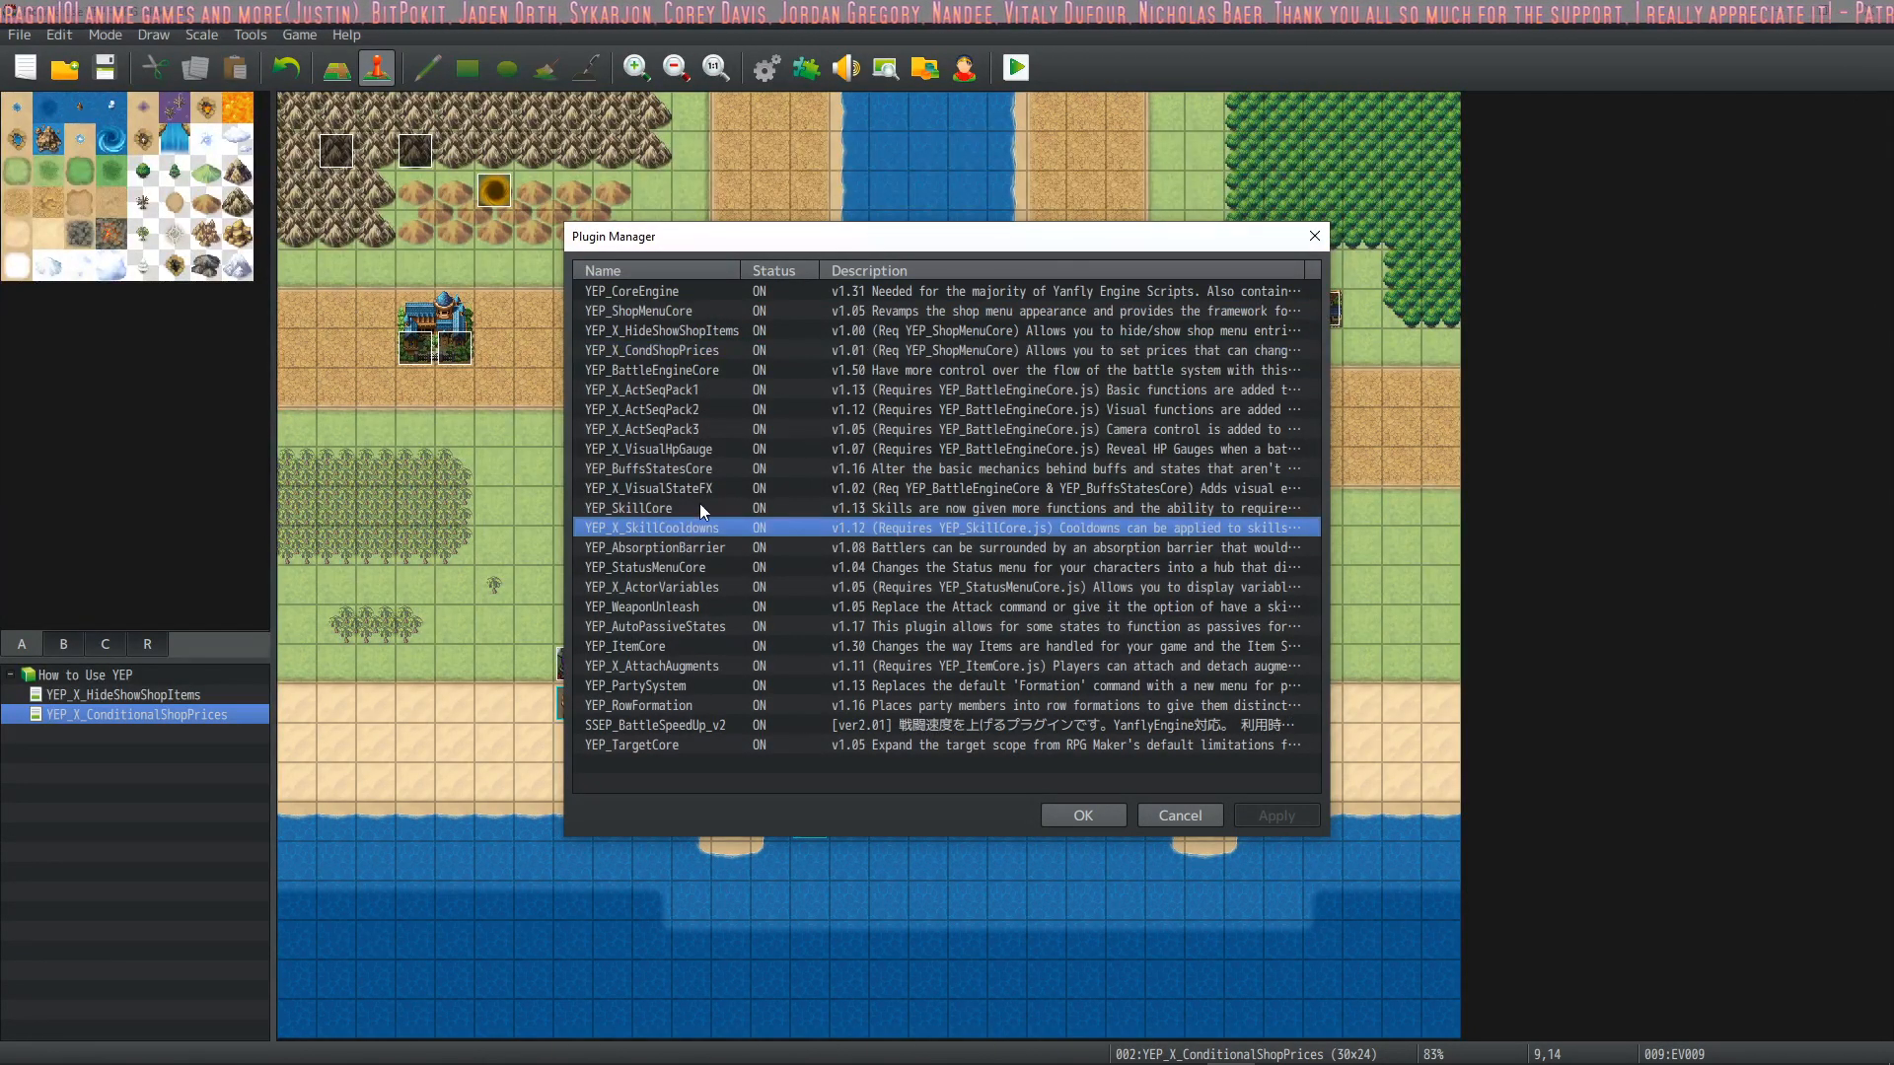
click(696, 508)
double_click(703, 527)
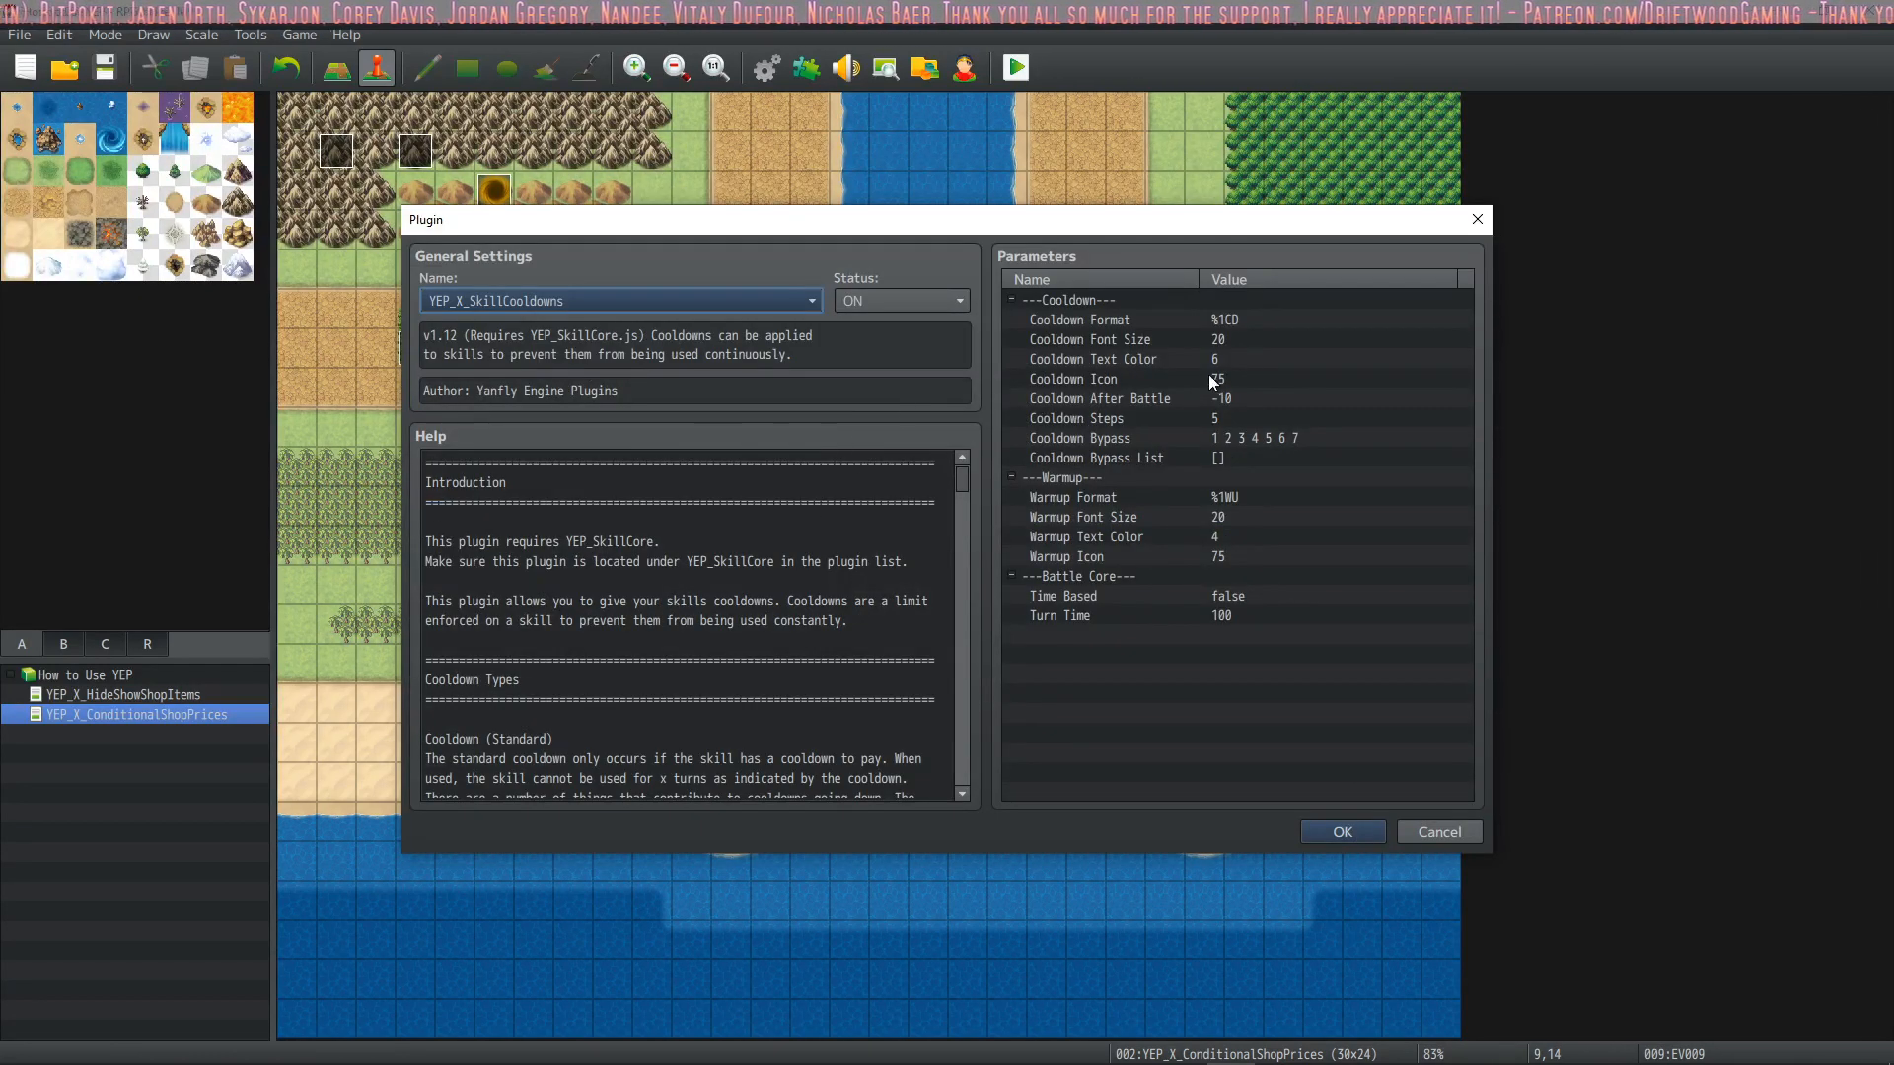
Read the plugin's help down to Skill Notetags, copy the <Cooldown: x> notetag, and close the plugin windows
scroll(634, 522, down, 2)
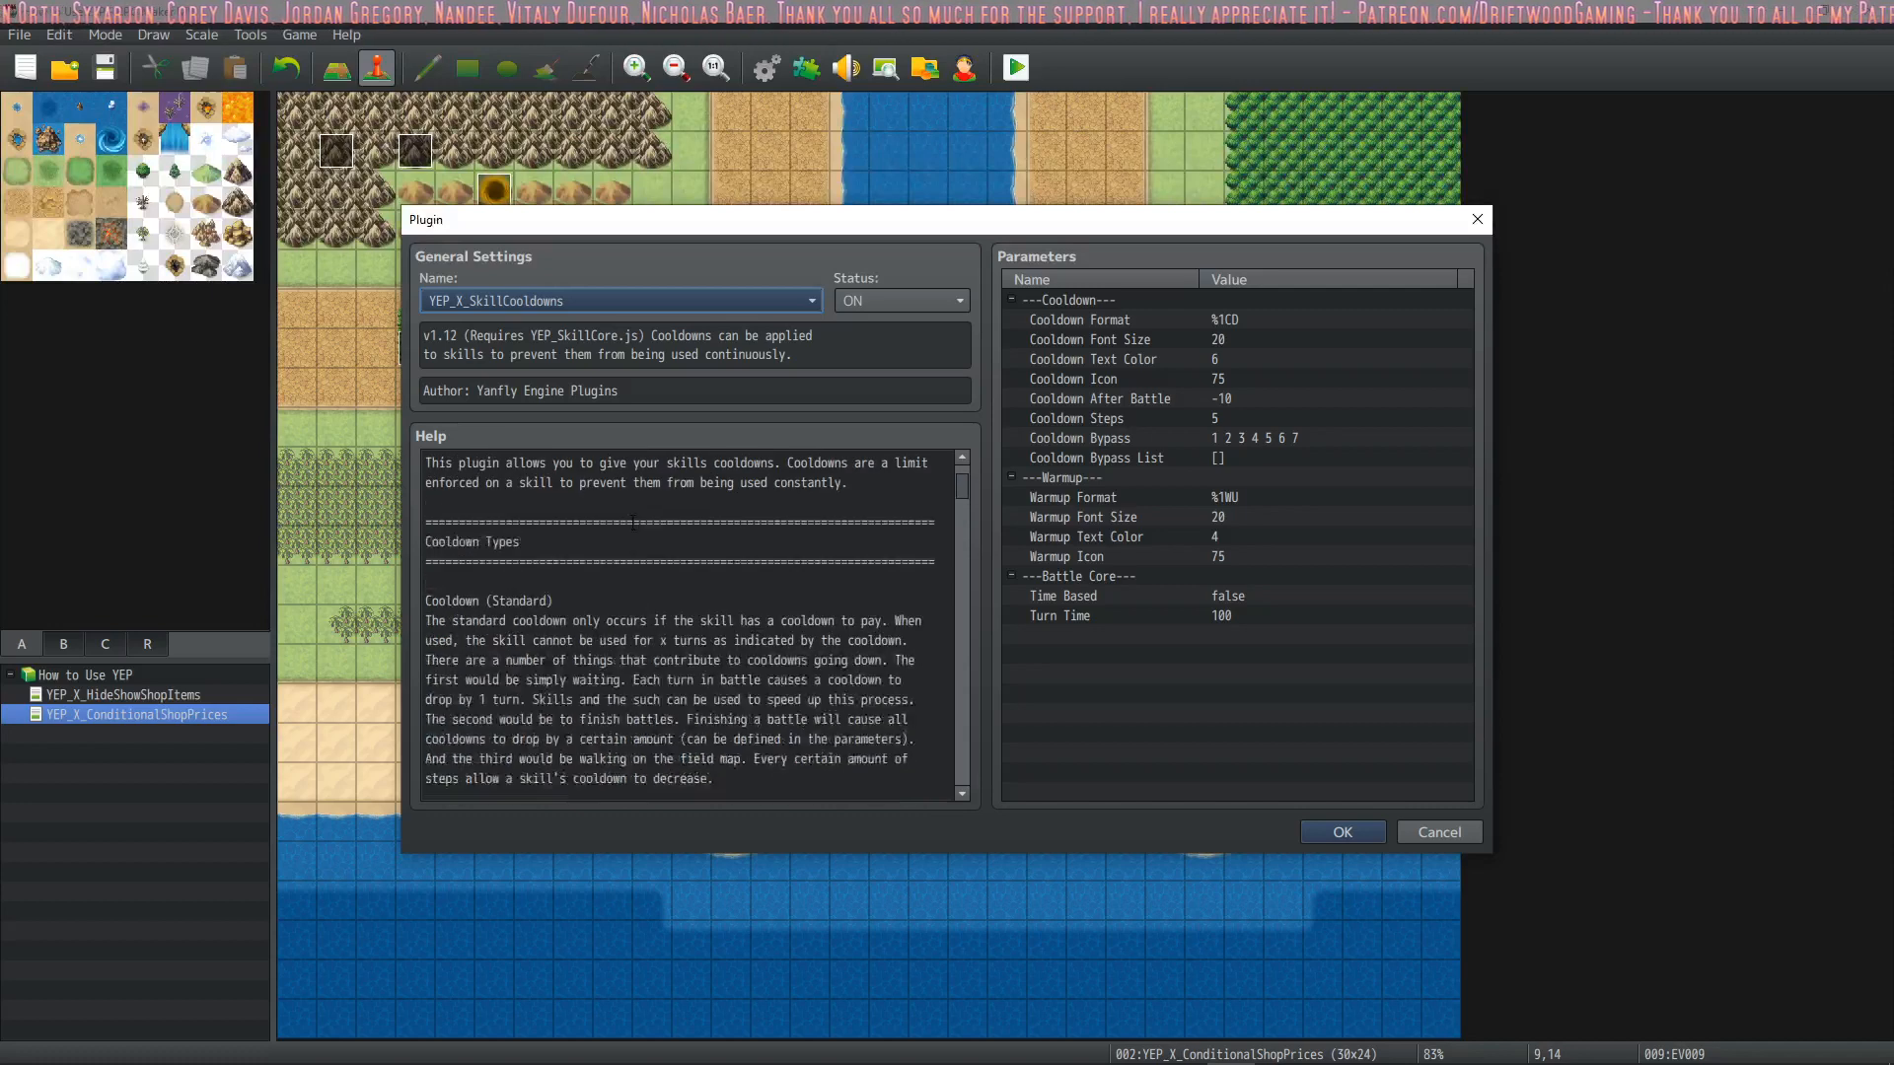
scroll(634, 522, up, 2)
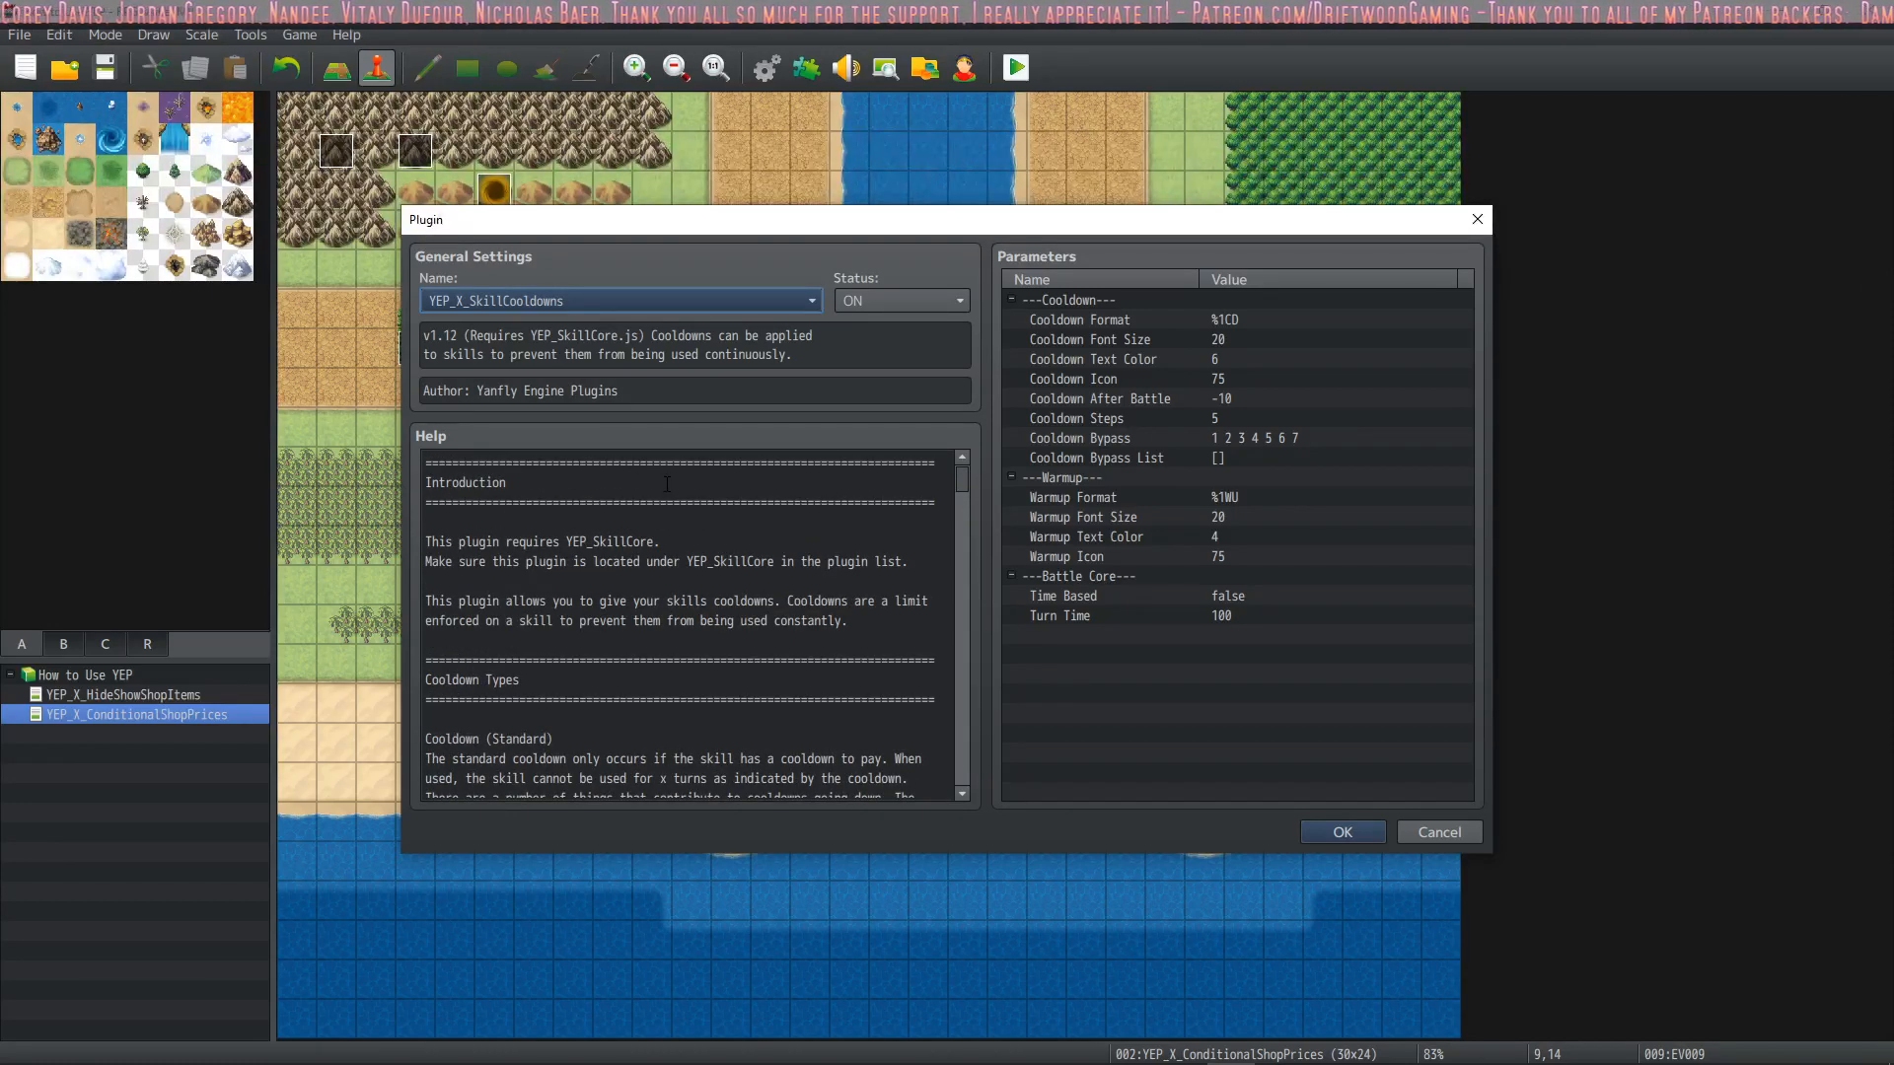
scroll(661, 487, down, 10)
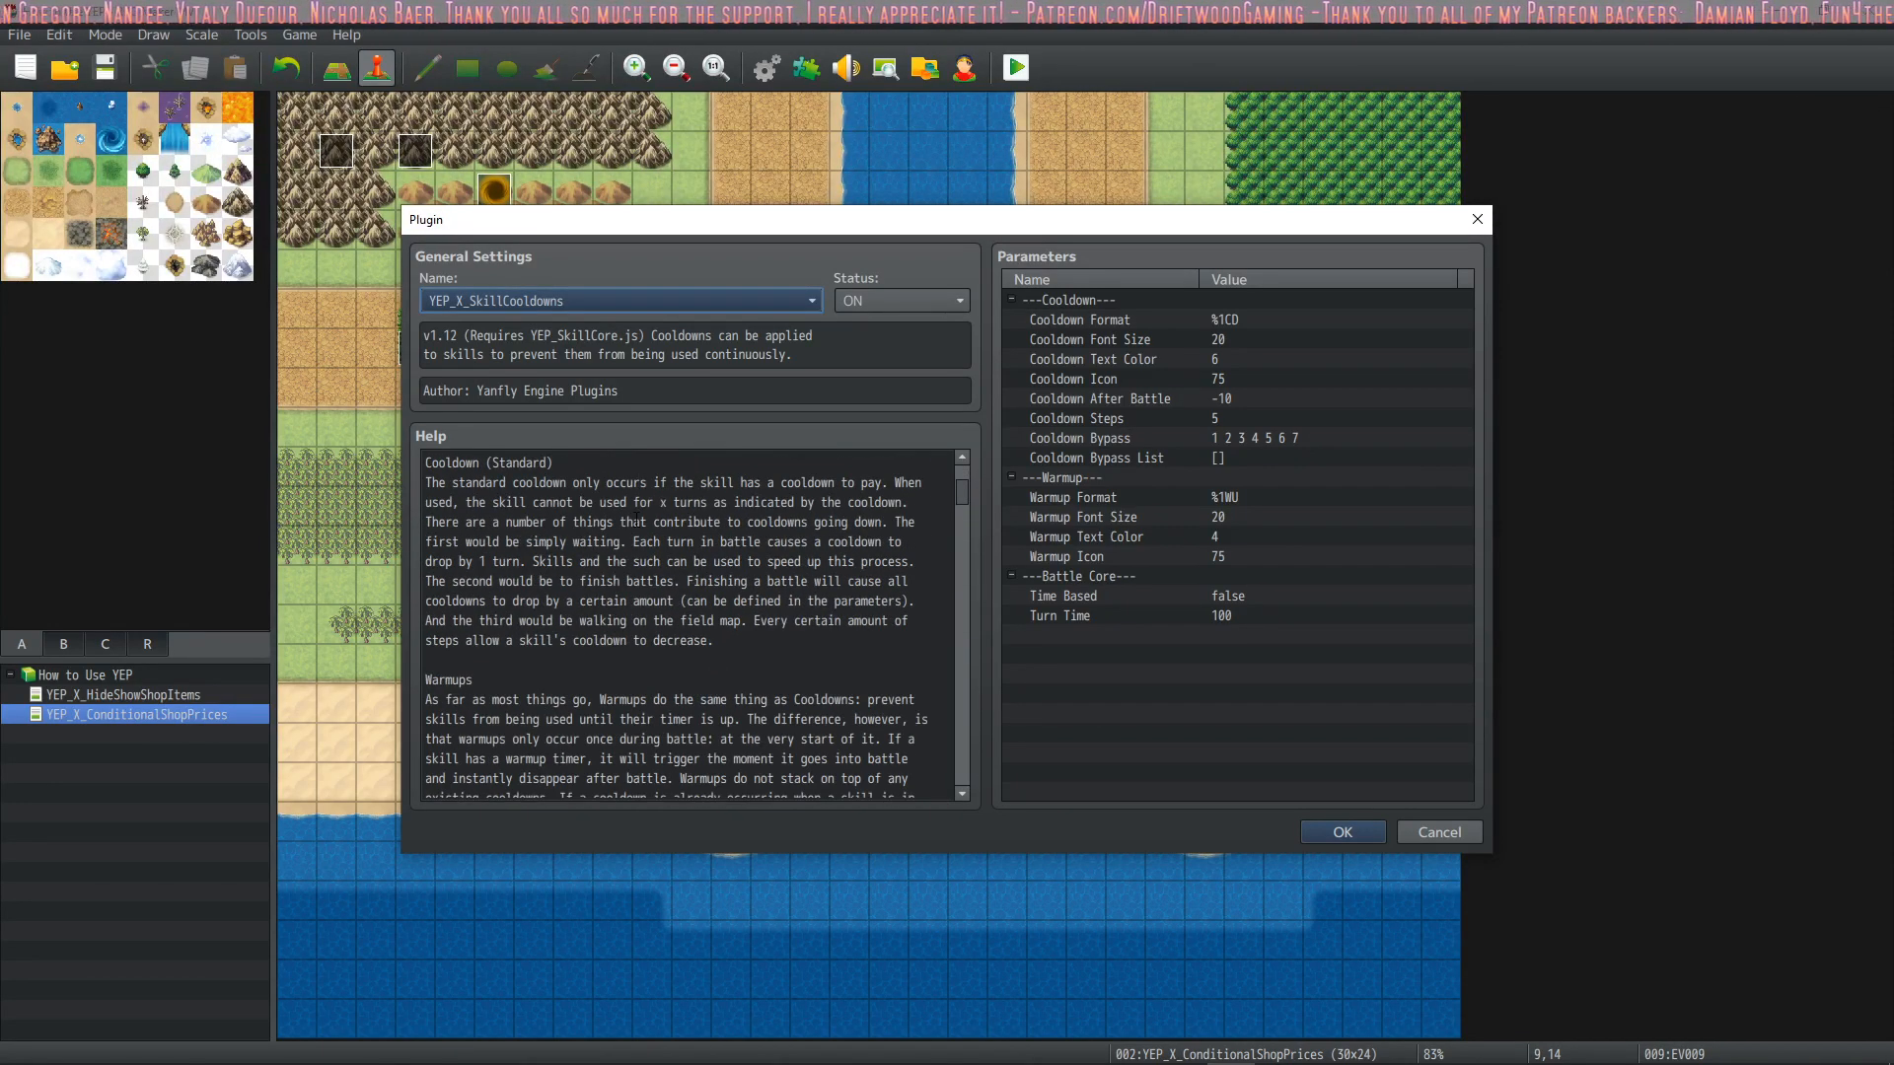
scroll(626, 526, down, 9)
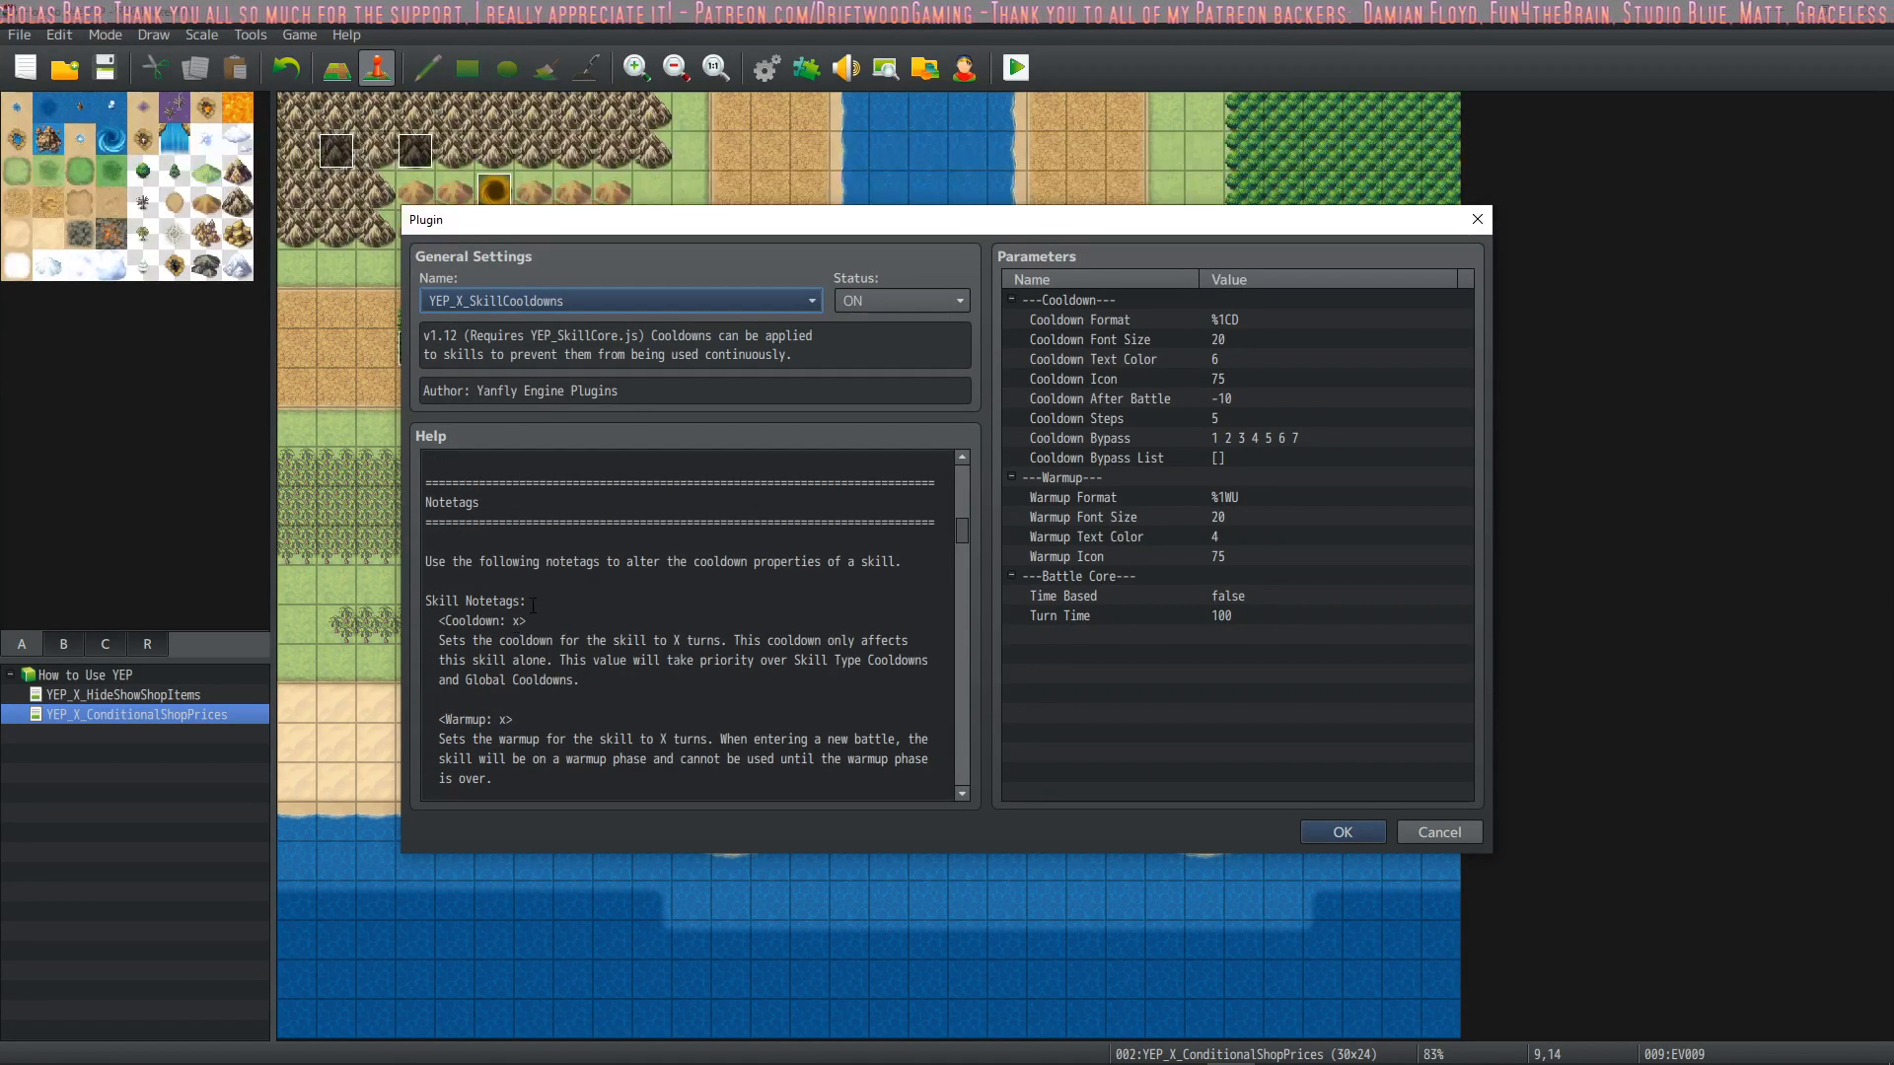
click(528, 618)
drag(528, 618, 442, 617)
key(ctrl+c)
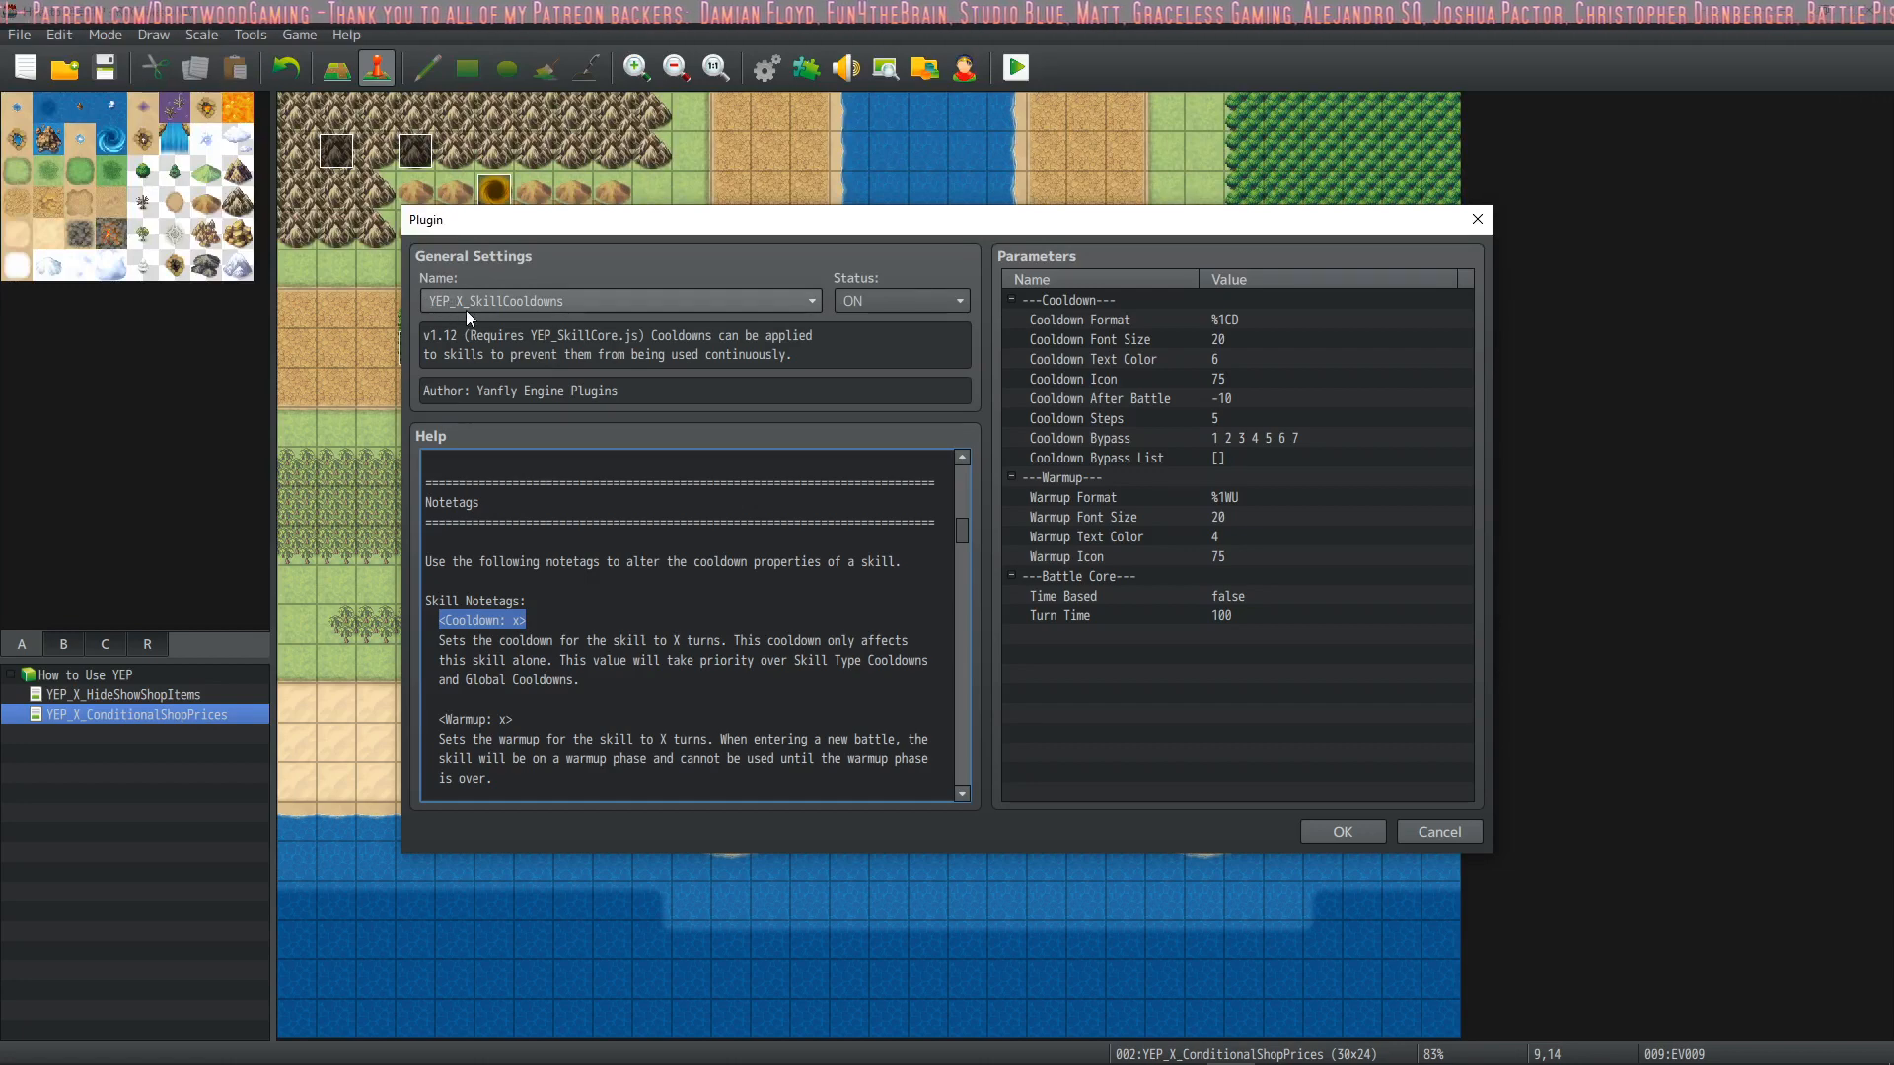
click(1343, 832)
click(1049, 825)
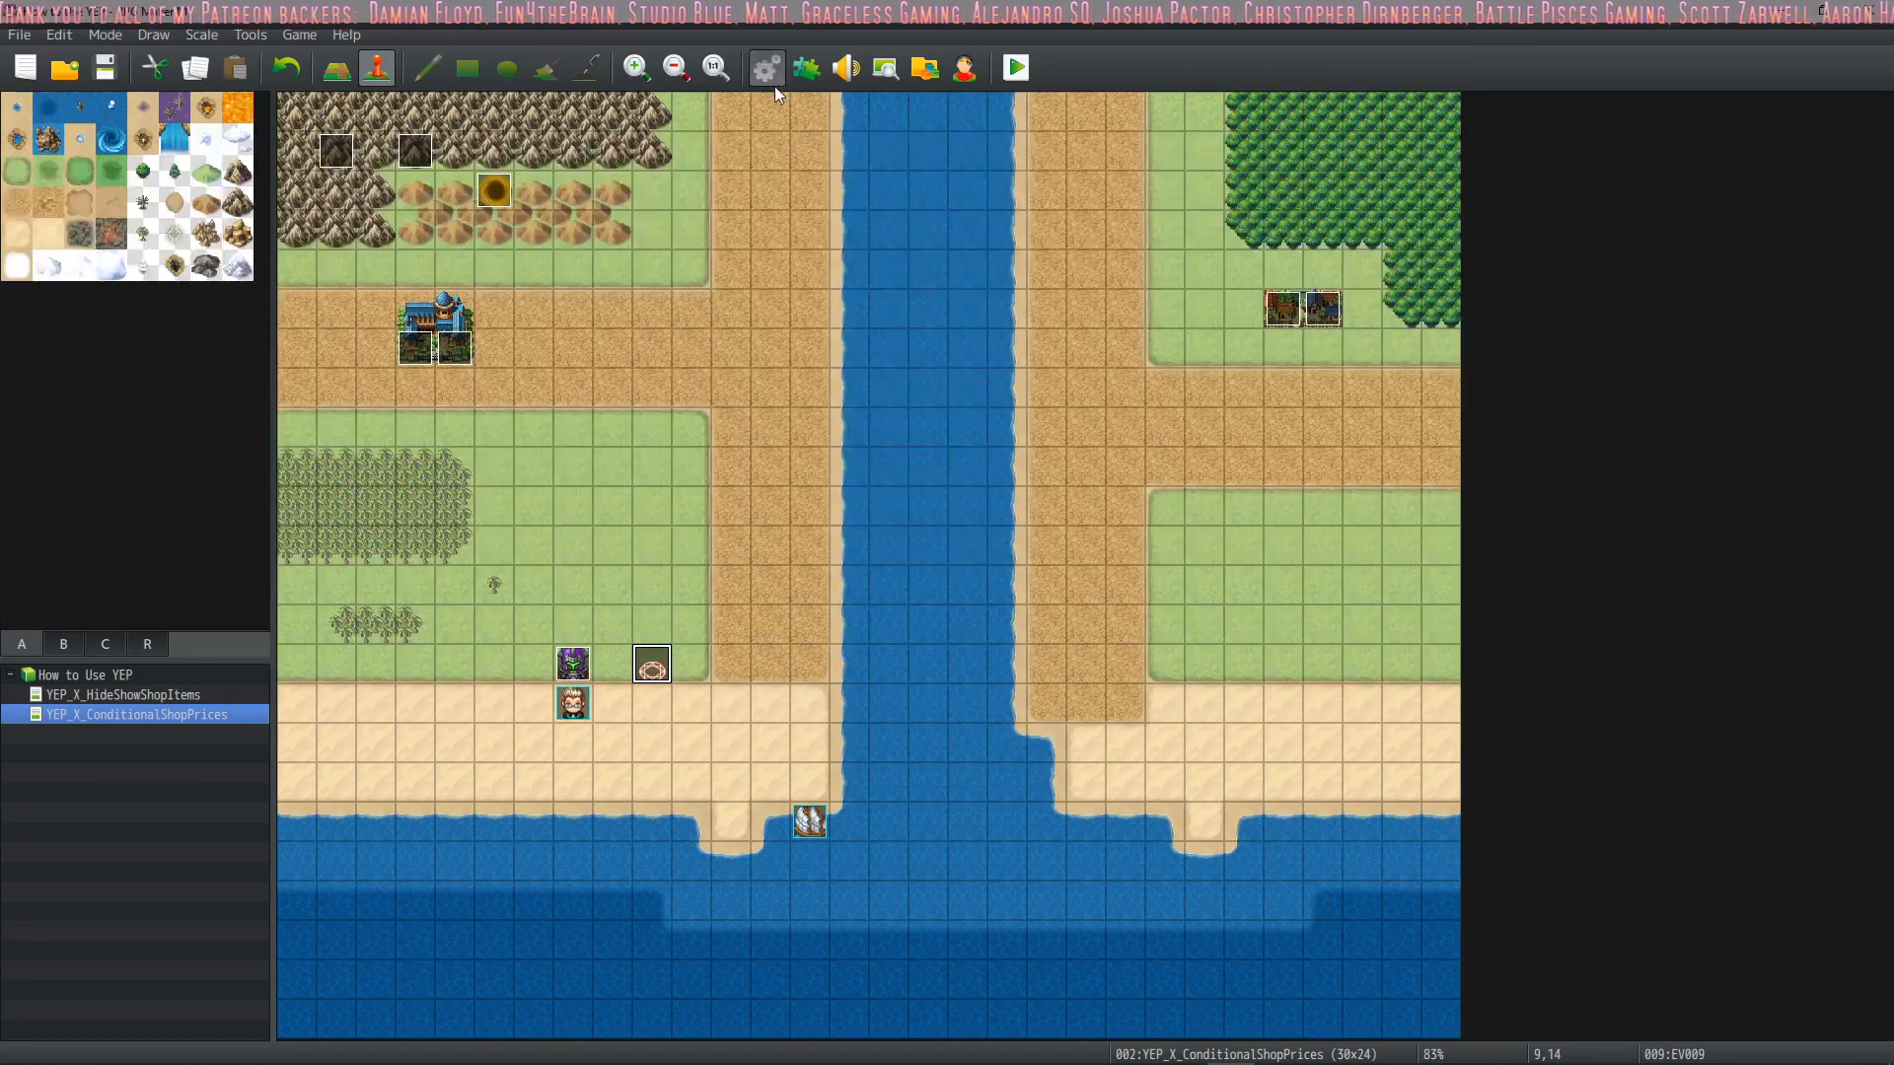
Add the notetag <Cooldown: 3> to the Summon Turret skill's note in the database
click(771, 79)
click(426, 281)
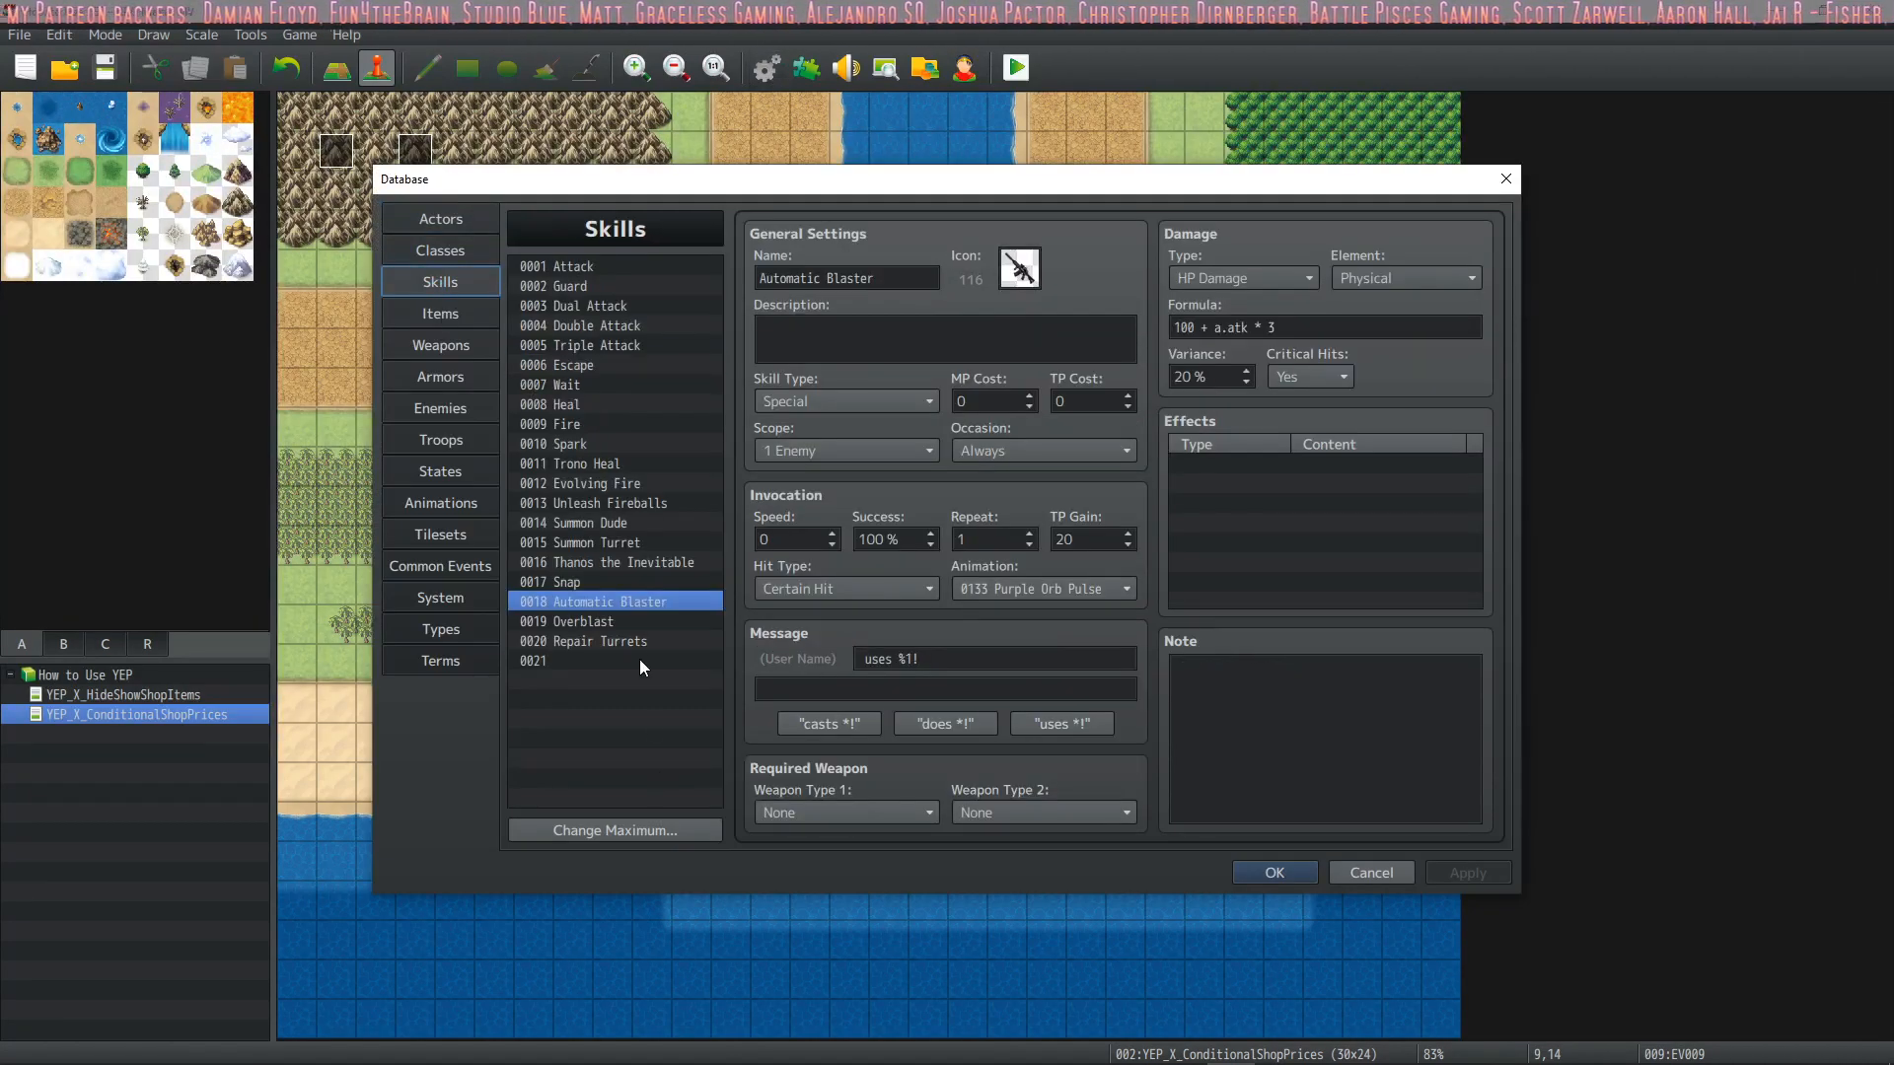
click(643, 545)
click(1274, 667)
key(ctrl+v)
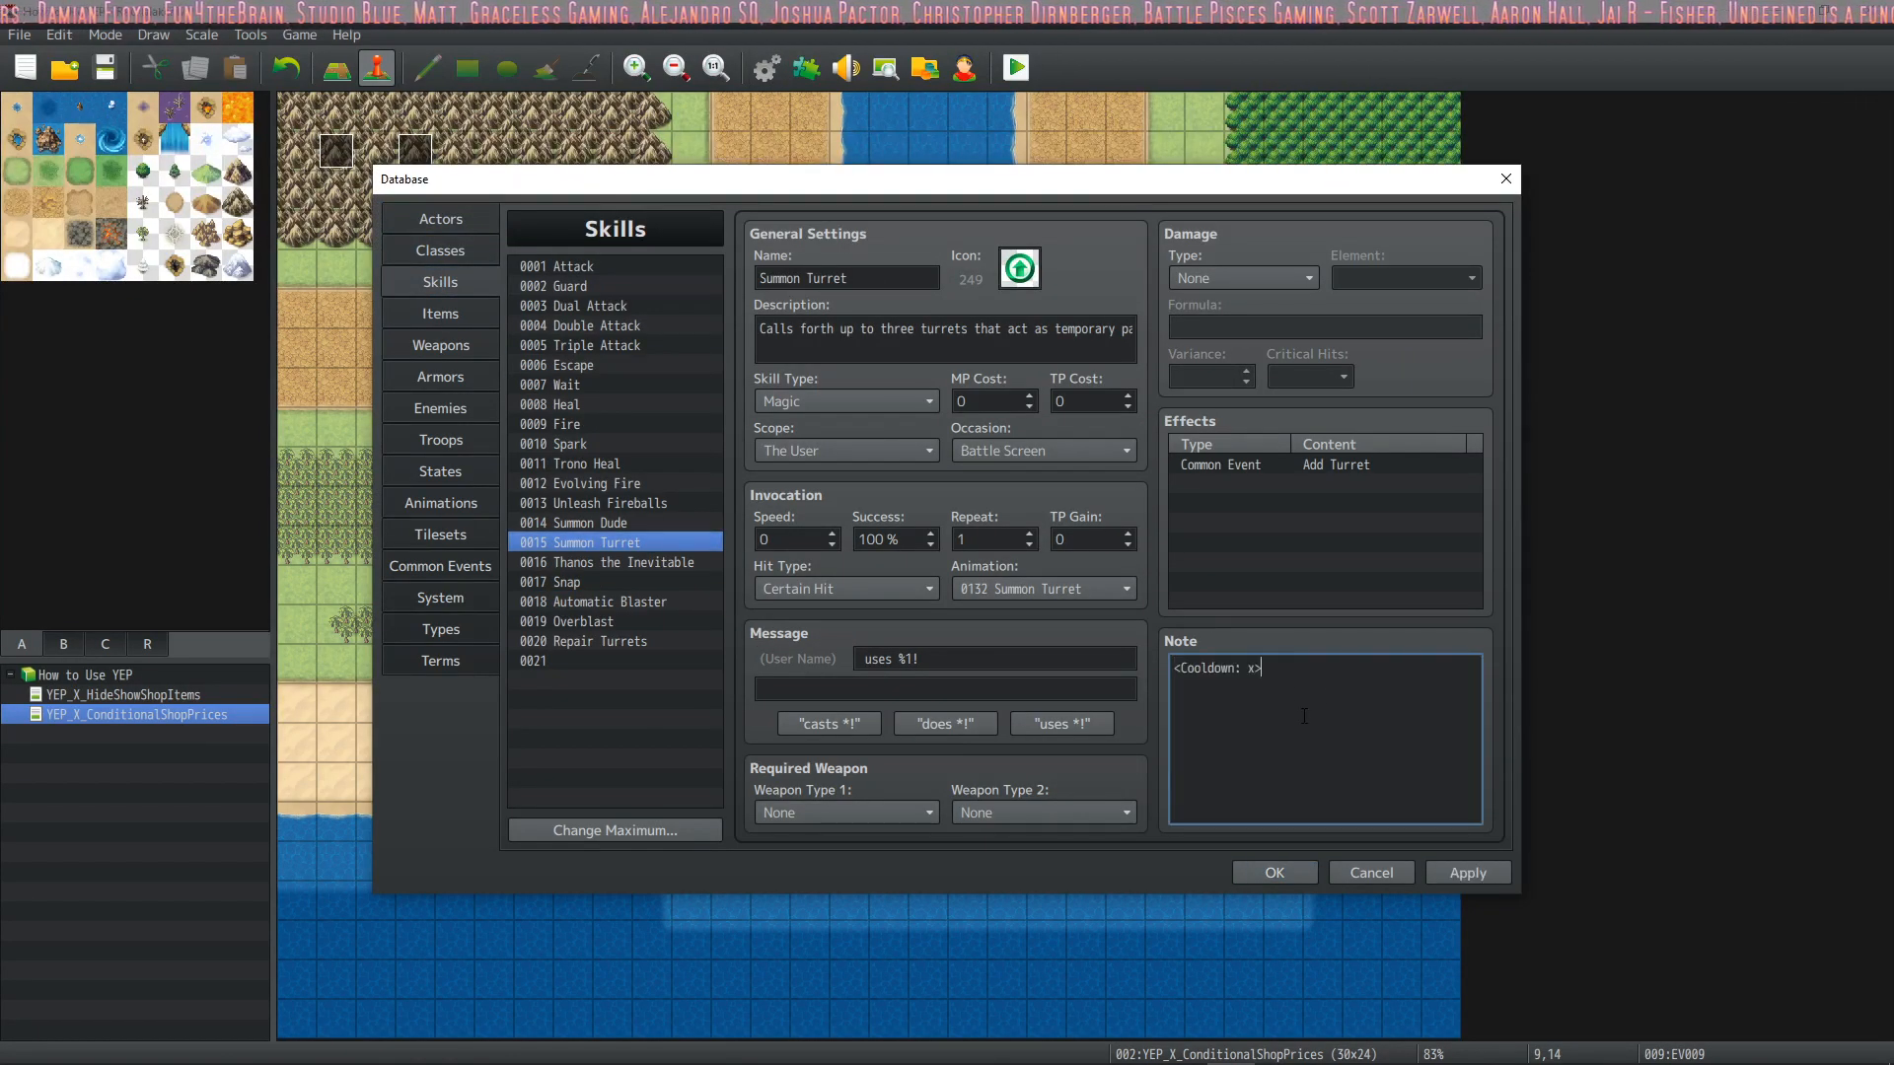
key(Left)
key(BackSpace)
text(3)
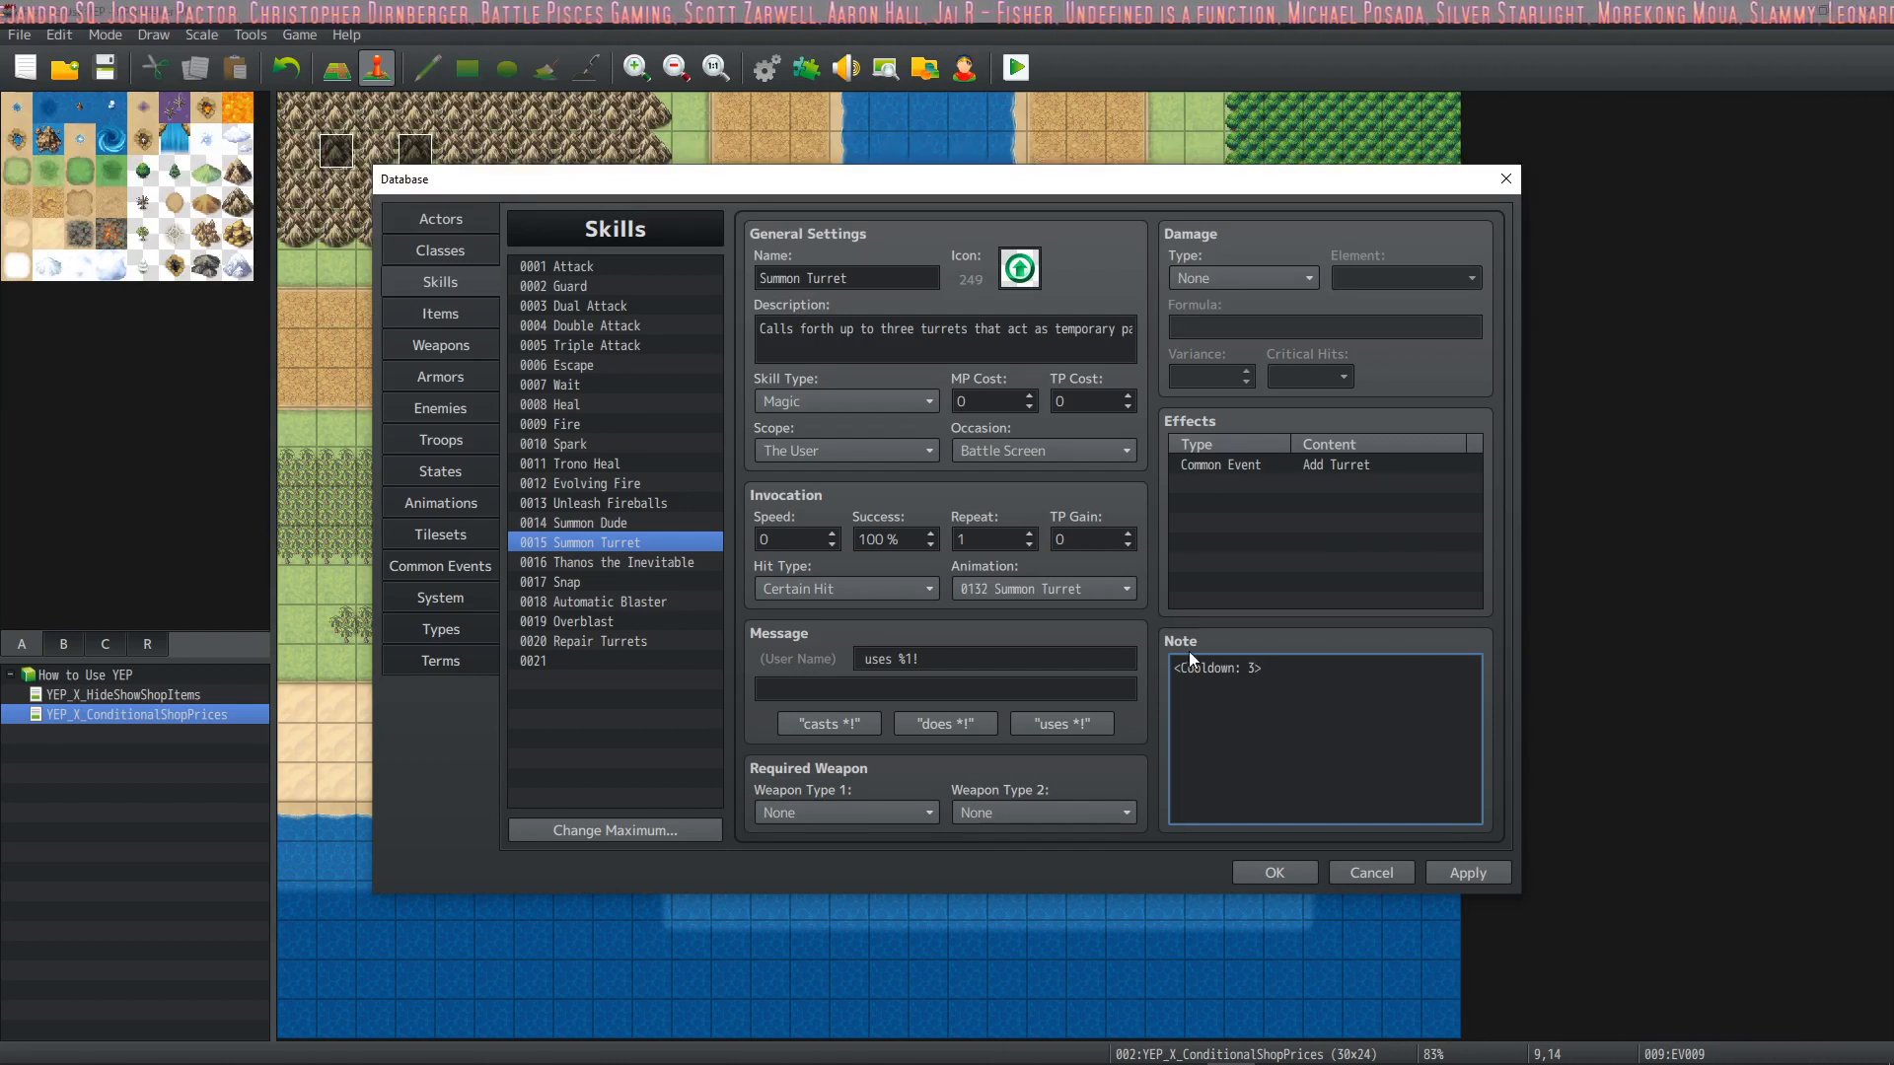
Give the Repair Turrets skill the notetag <Cooldown: 3> and apply the database changes
click(651, 642)
click(1231, 690)
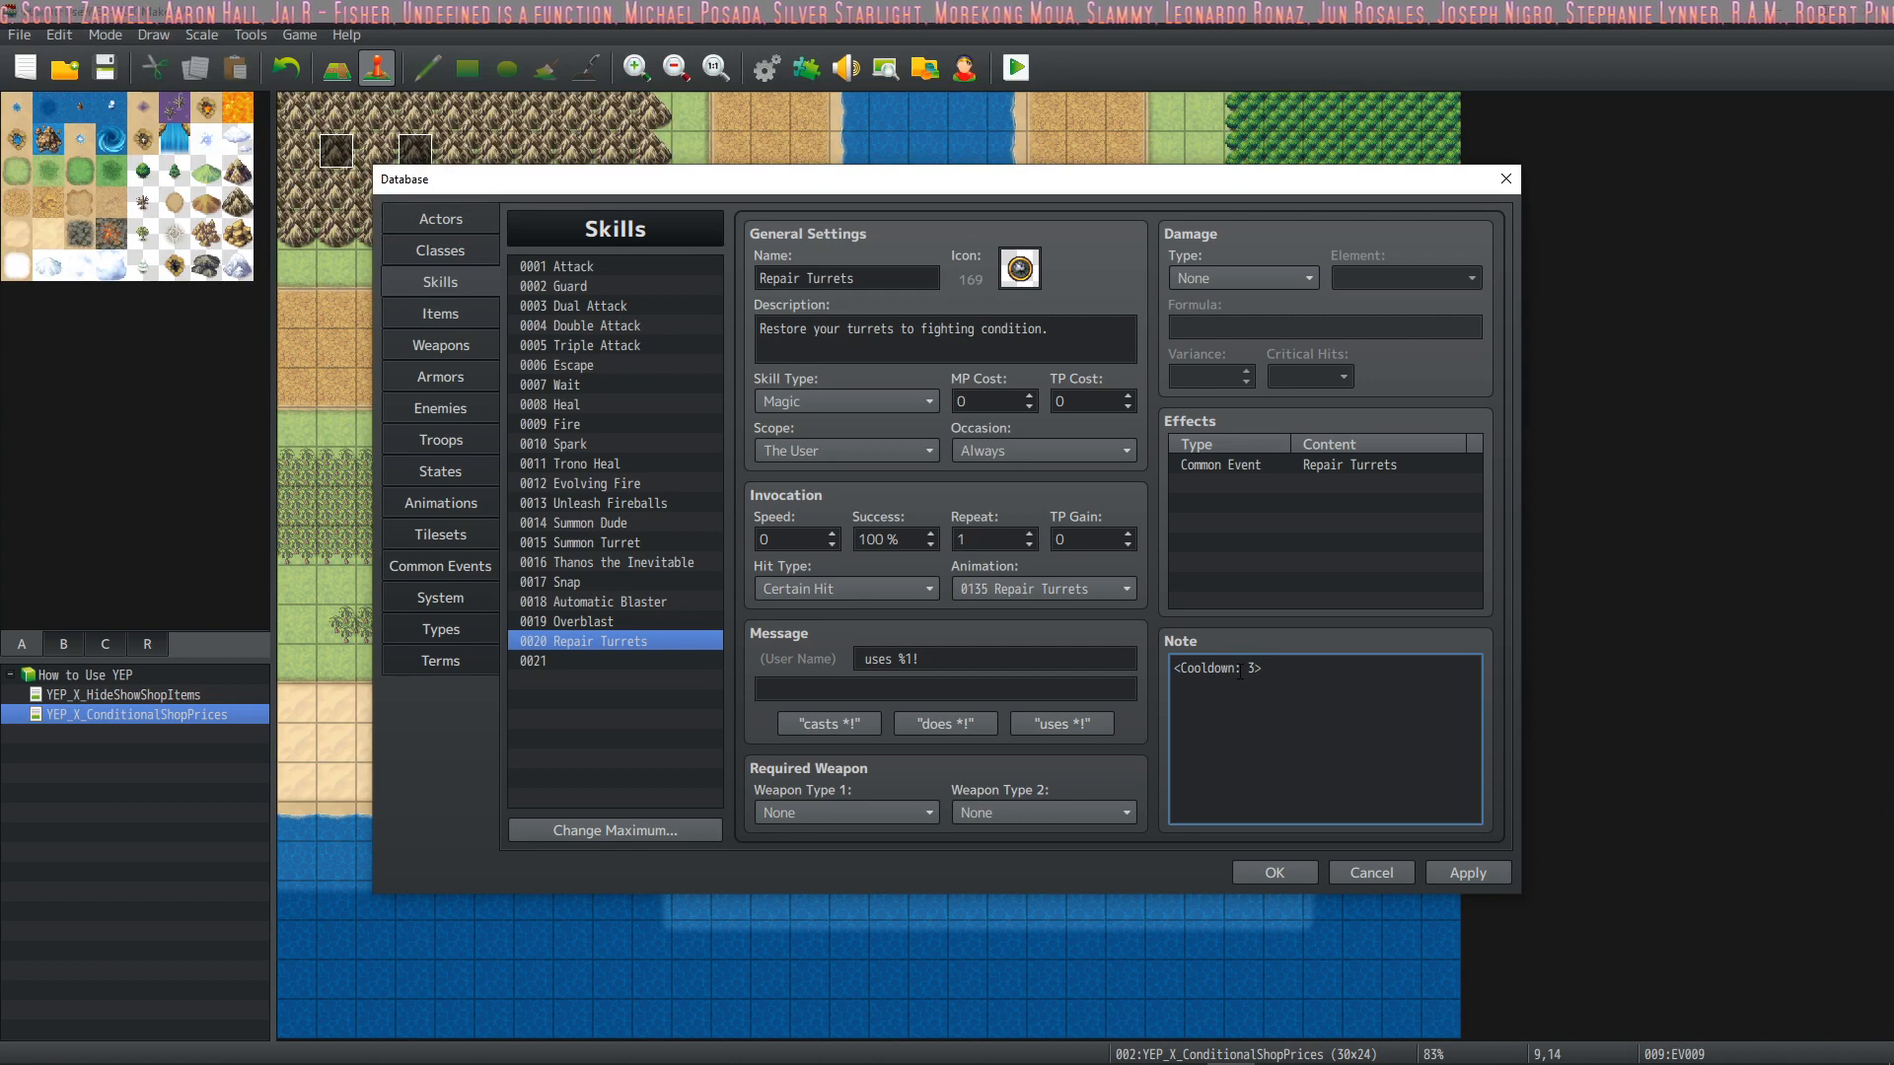
click(1480, 873)
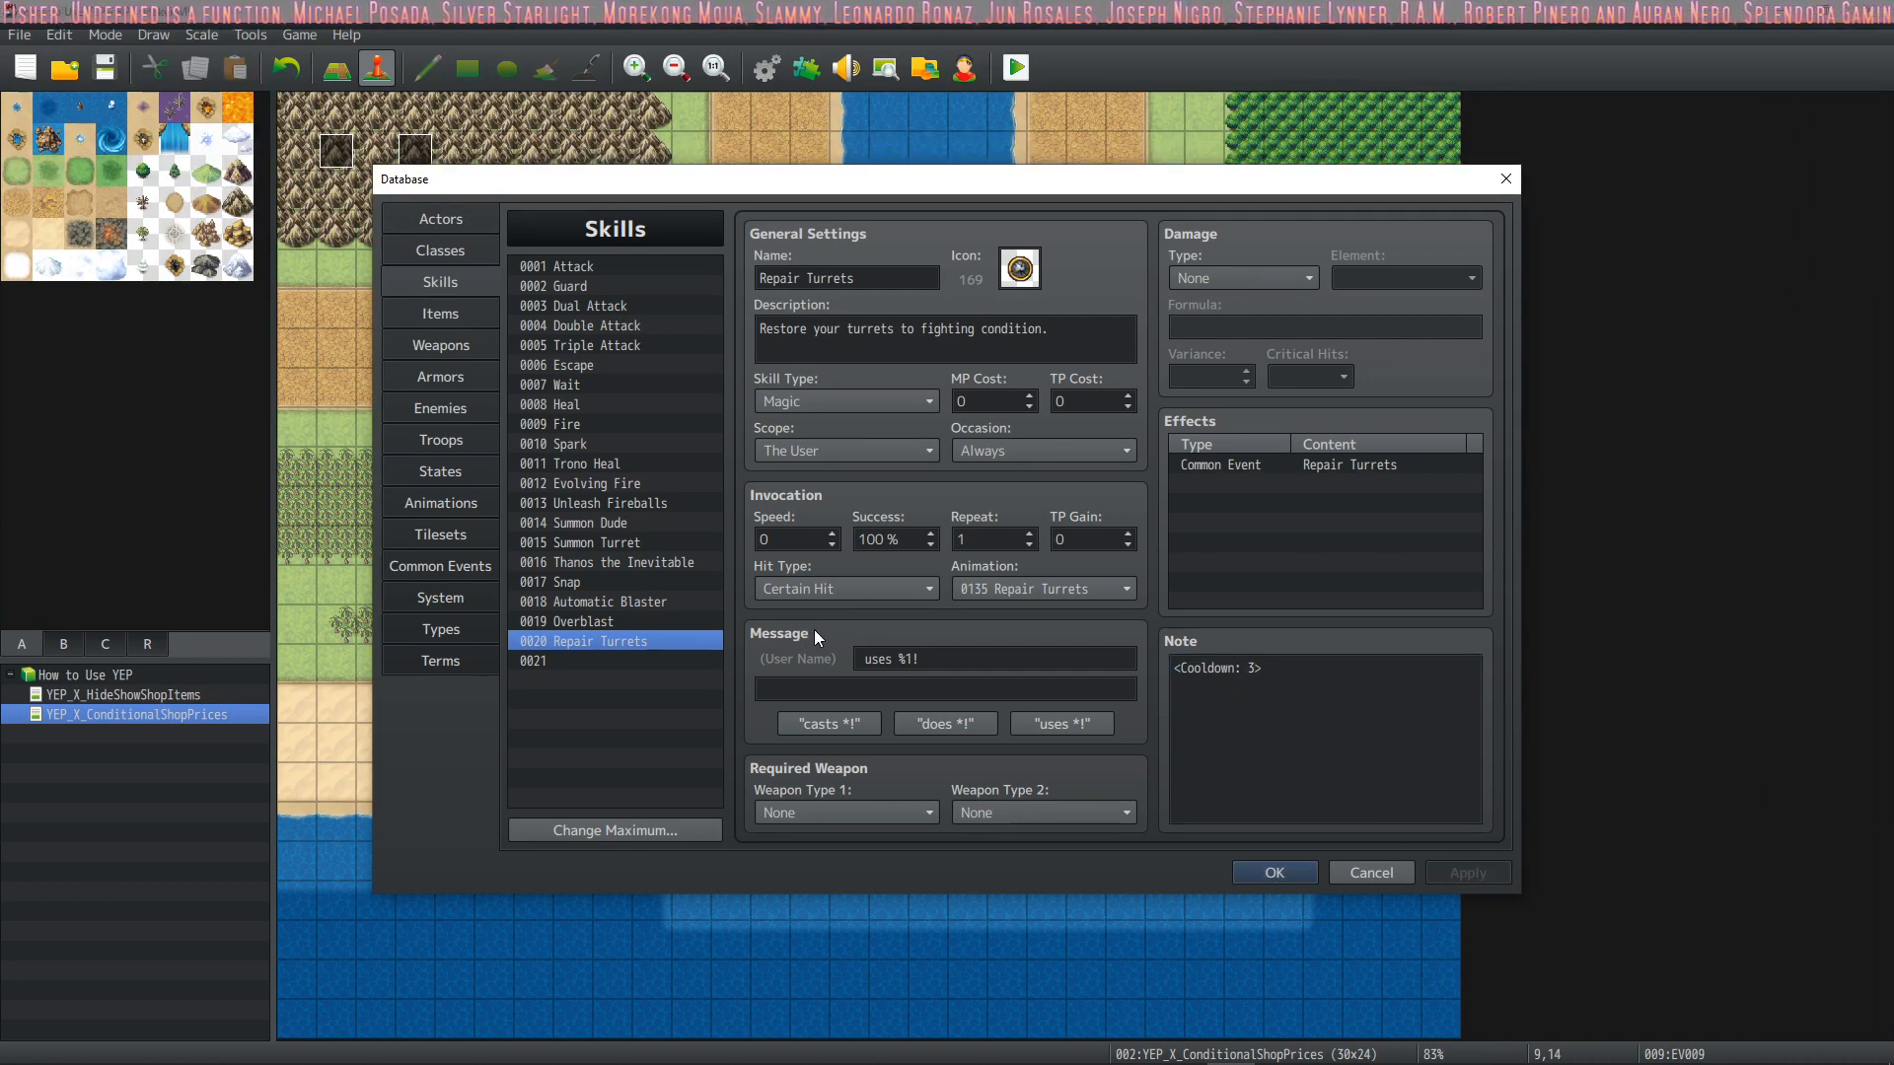
Look at the Automatic Blaster and Summon Turret skills, then examine the party-member branches of the Add Turret common event
mouse_move(814, 629)
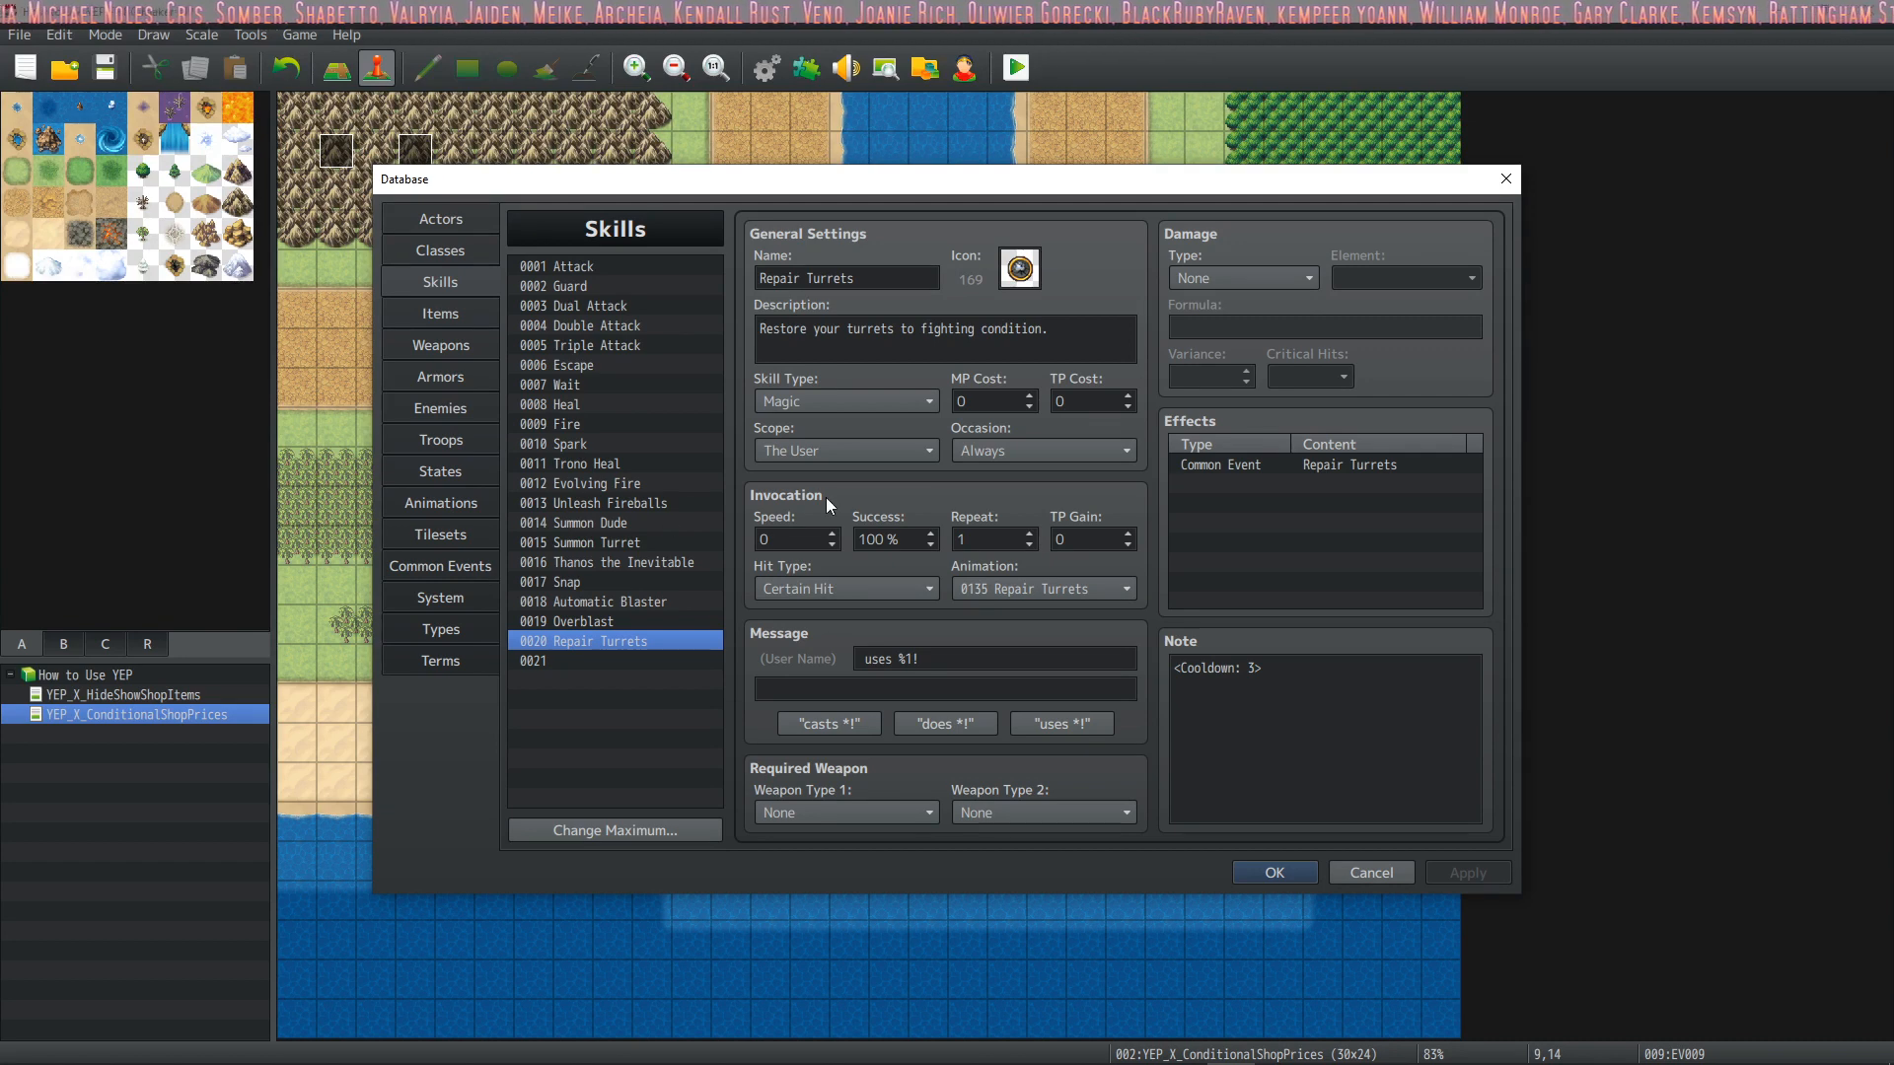
click(616, 599)
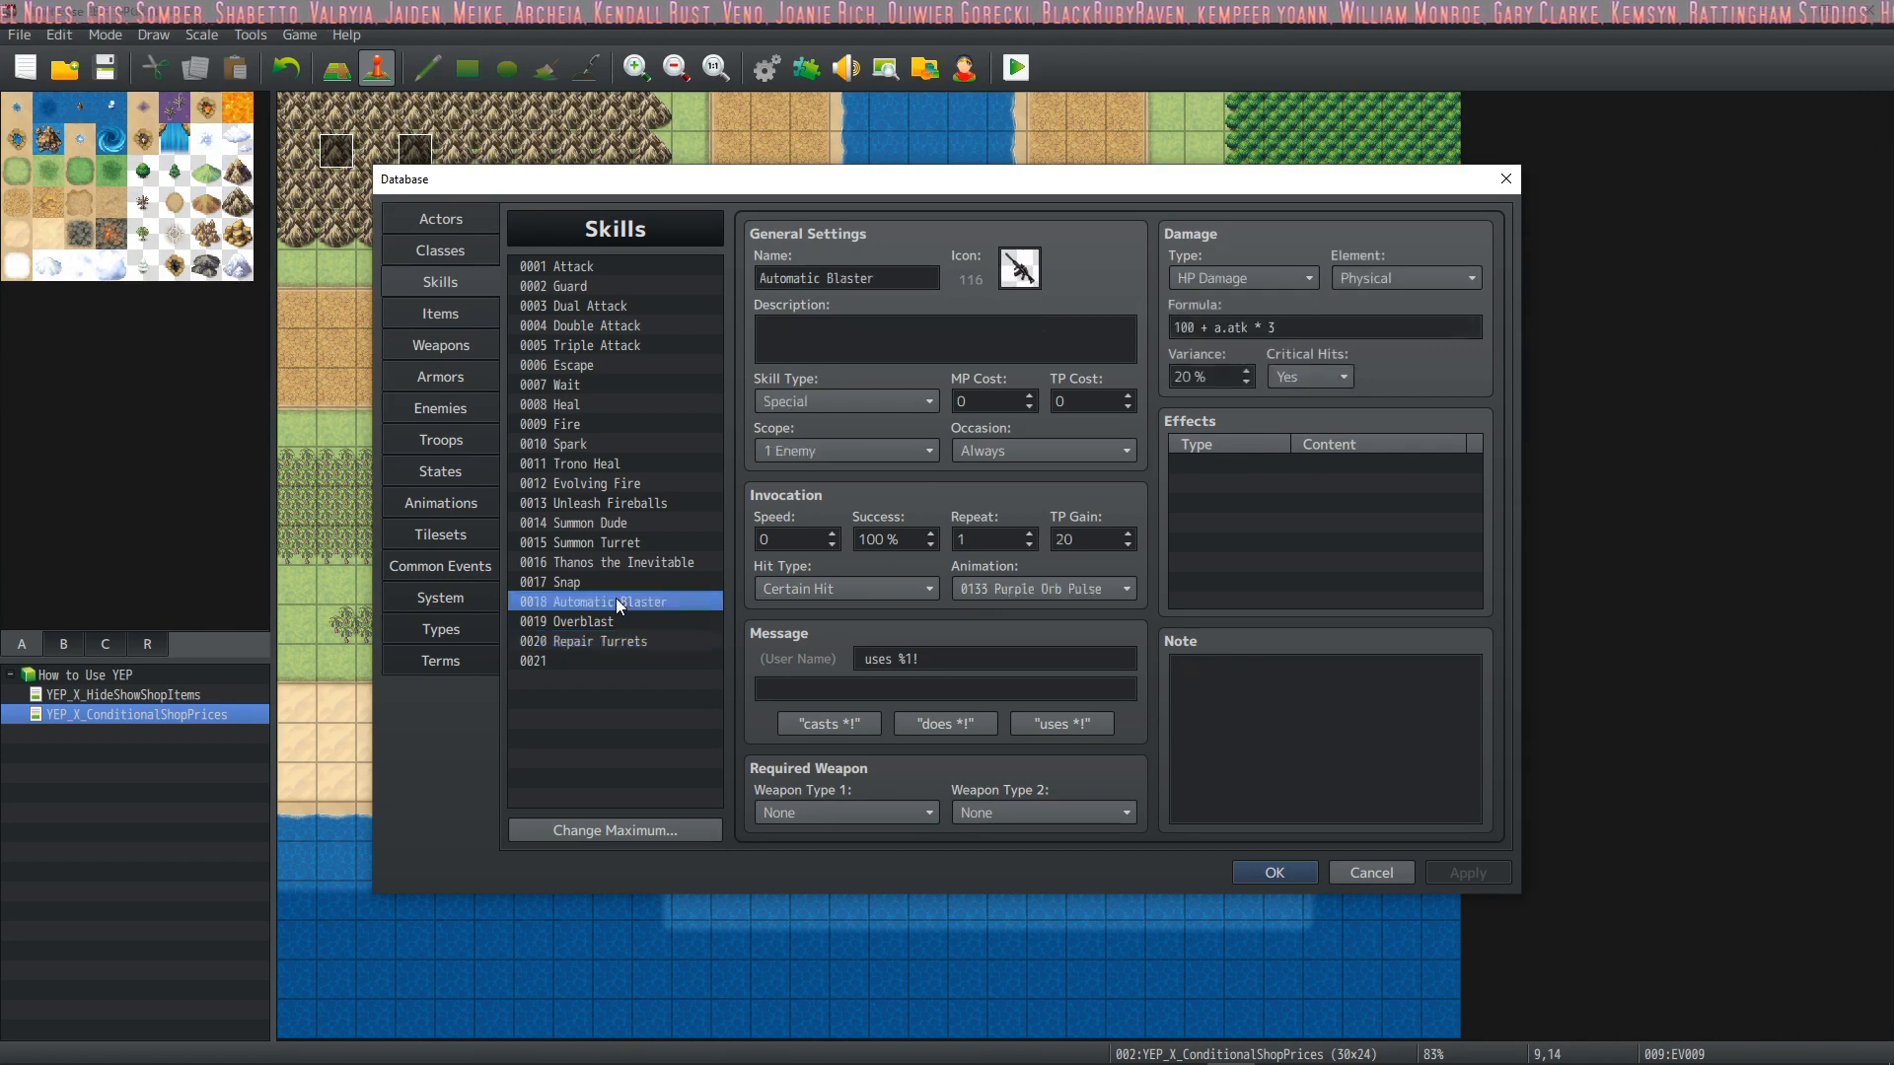
click(647, 541)
click(461, 565)
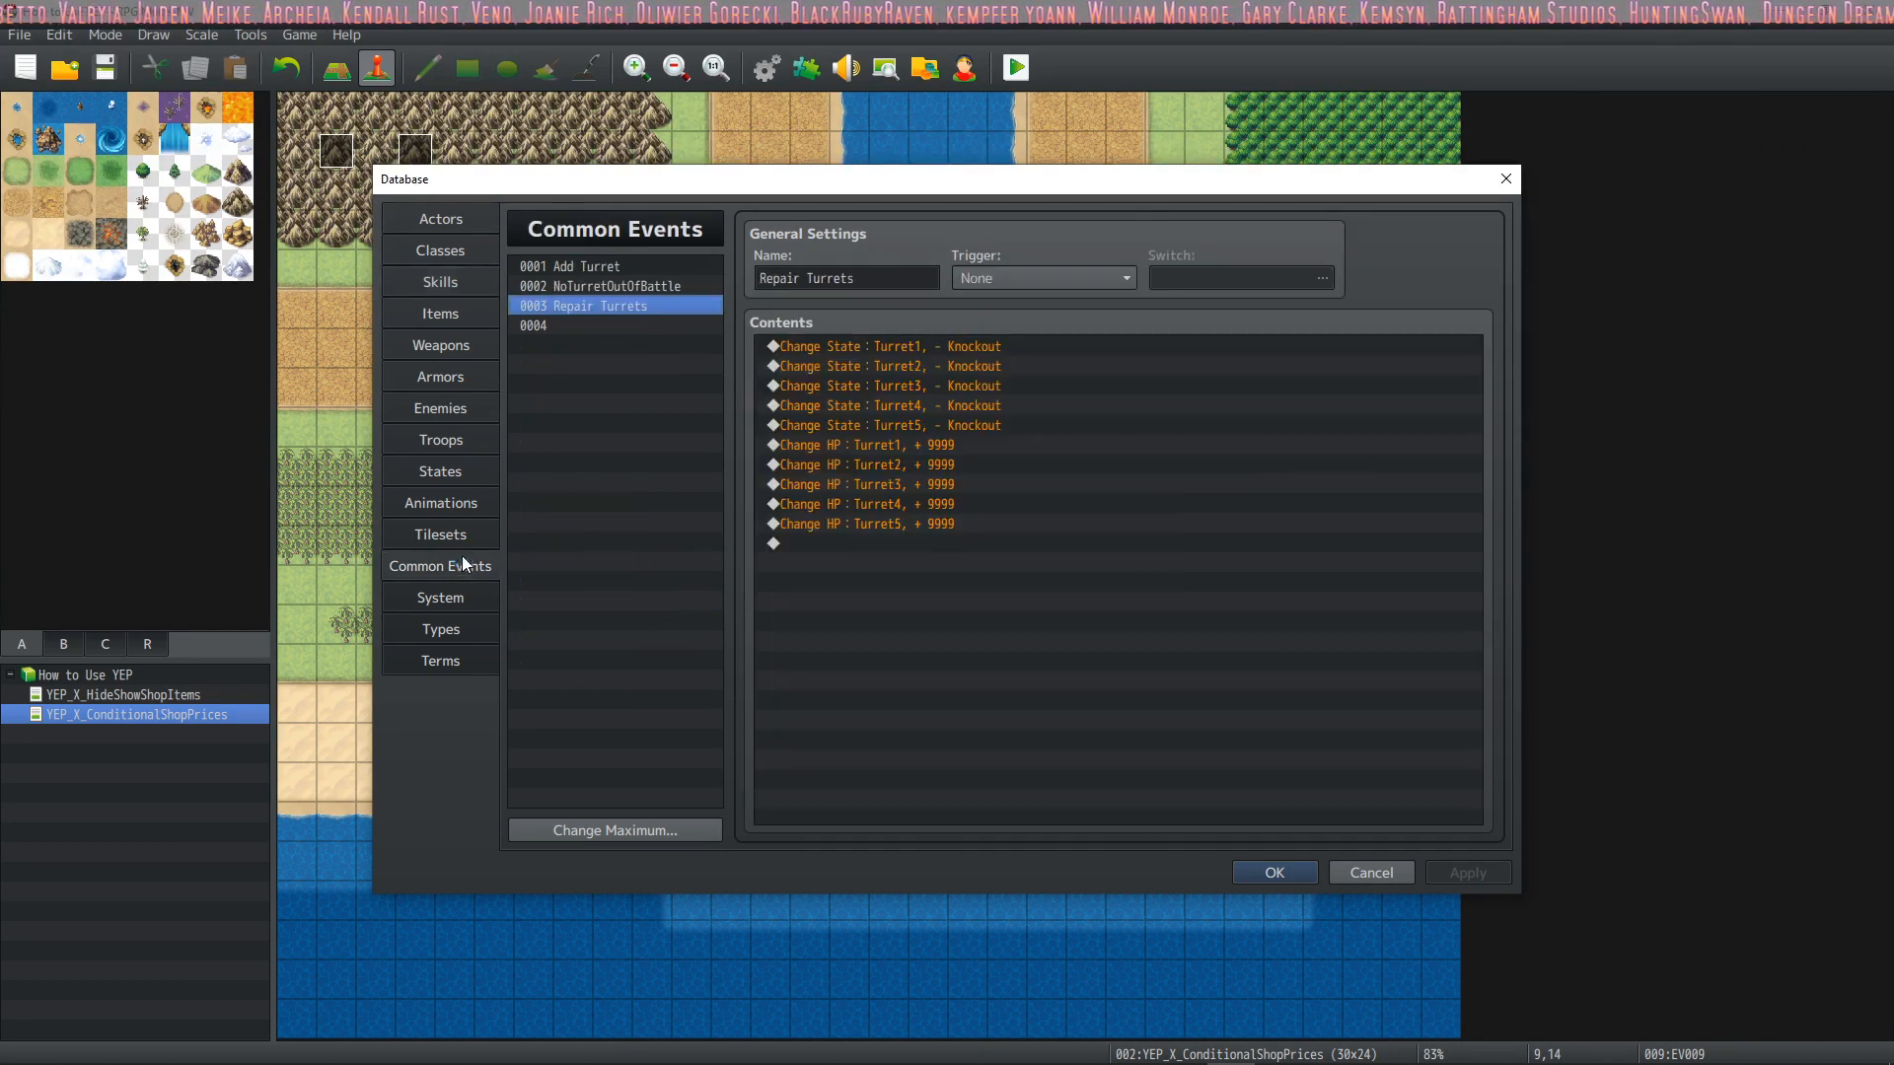
click(604, 267)
click(943, 346)
click(937, 404)
click(935, 445)
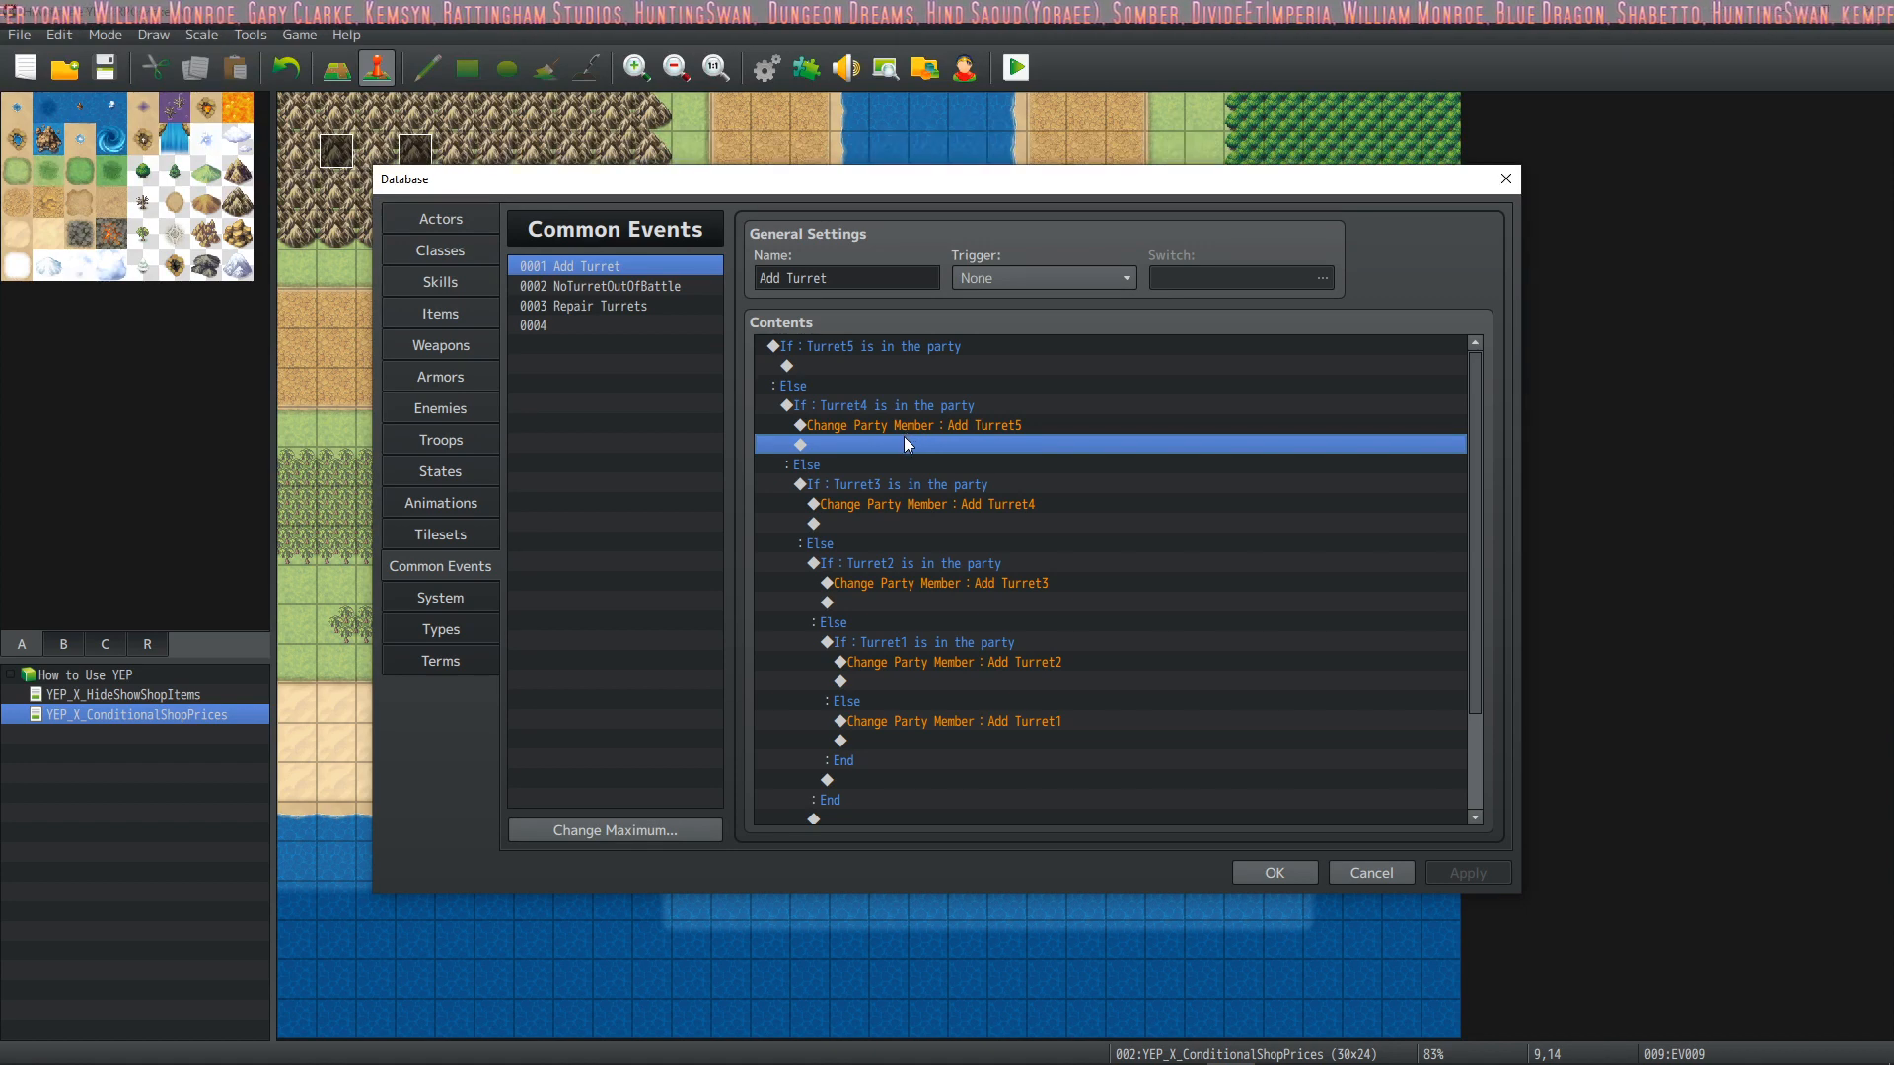
Insert a Change State command below Add Turret5 in the Add Turret event that adds Knockout to Turret1
right_click(868, 445)
click(941, 455)
click(916, 279)
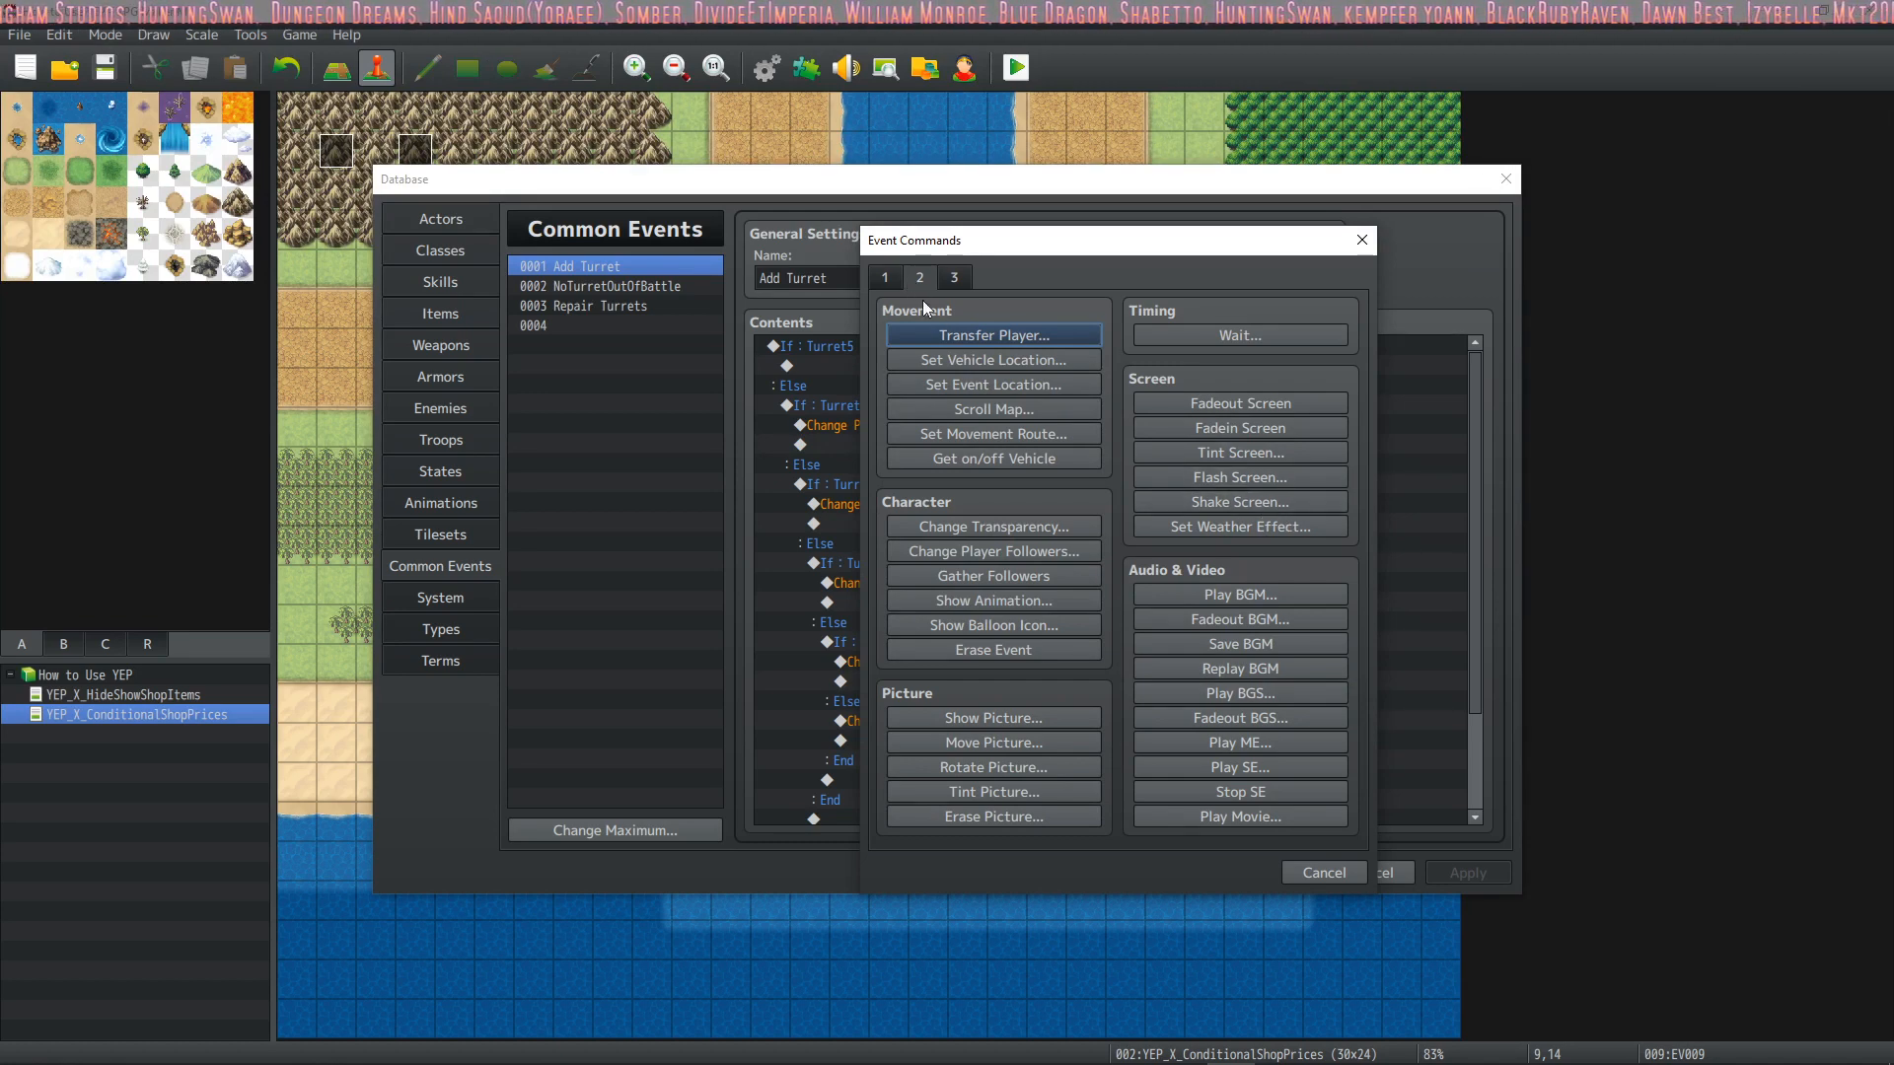
click(889, 283)
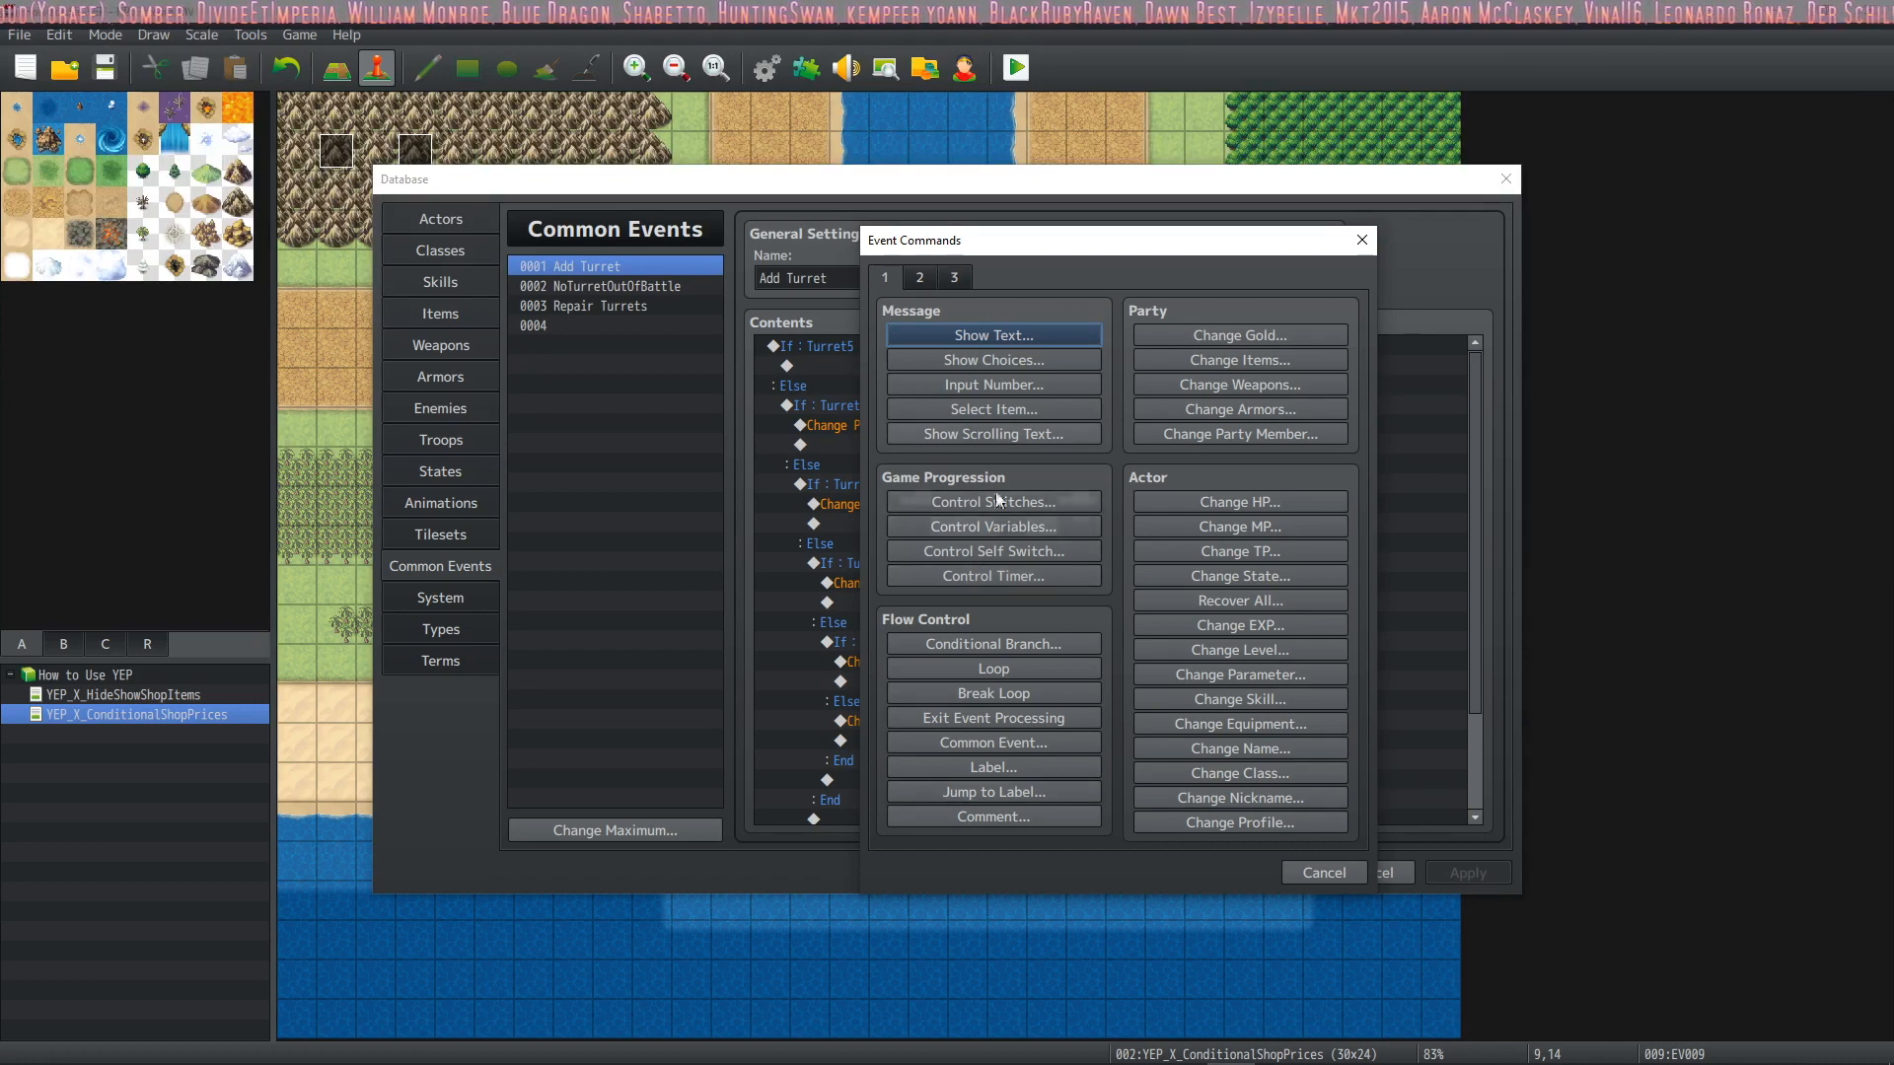
click(917, 277)
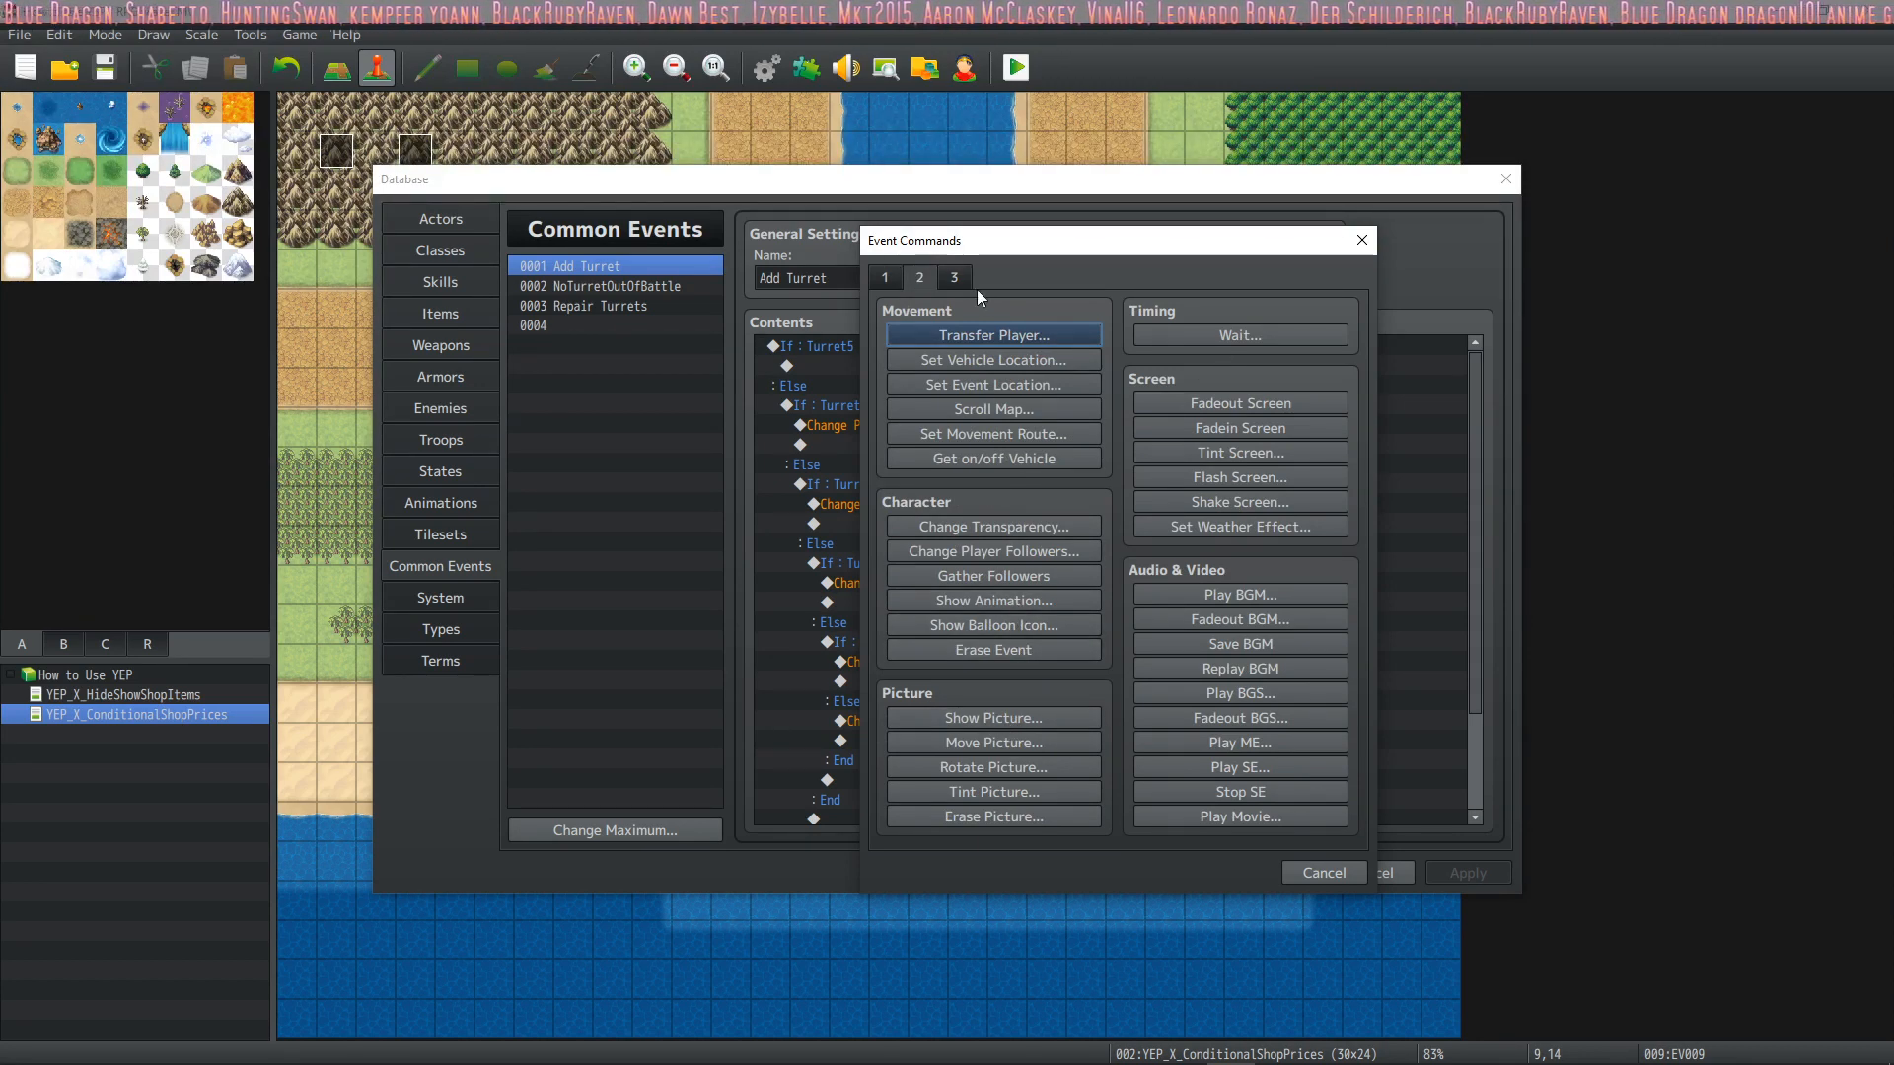
click(953, 277)
click(885, 280)
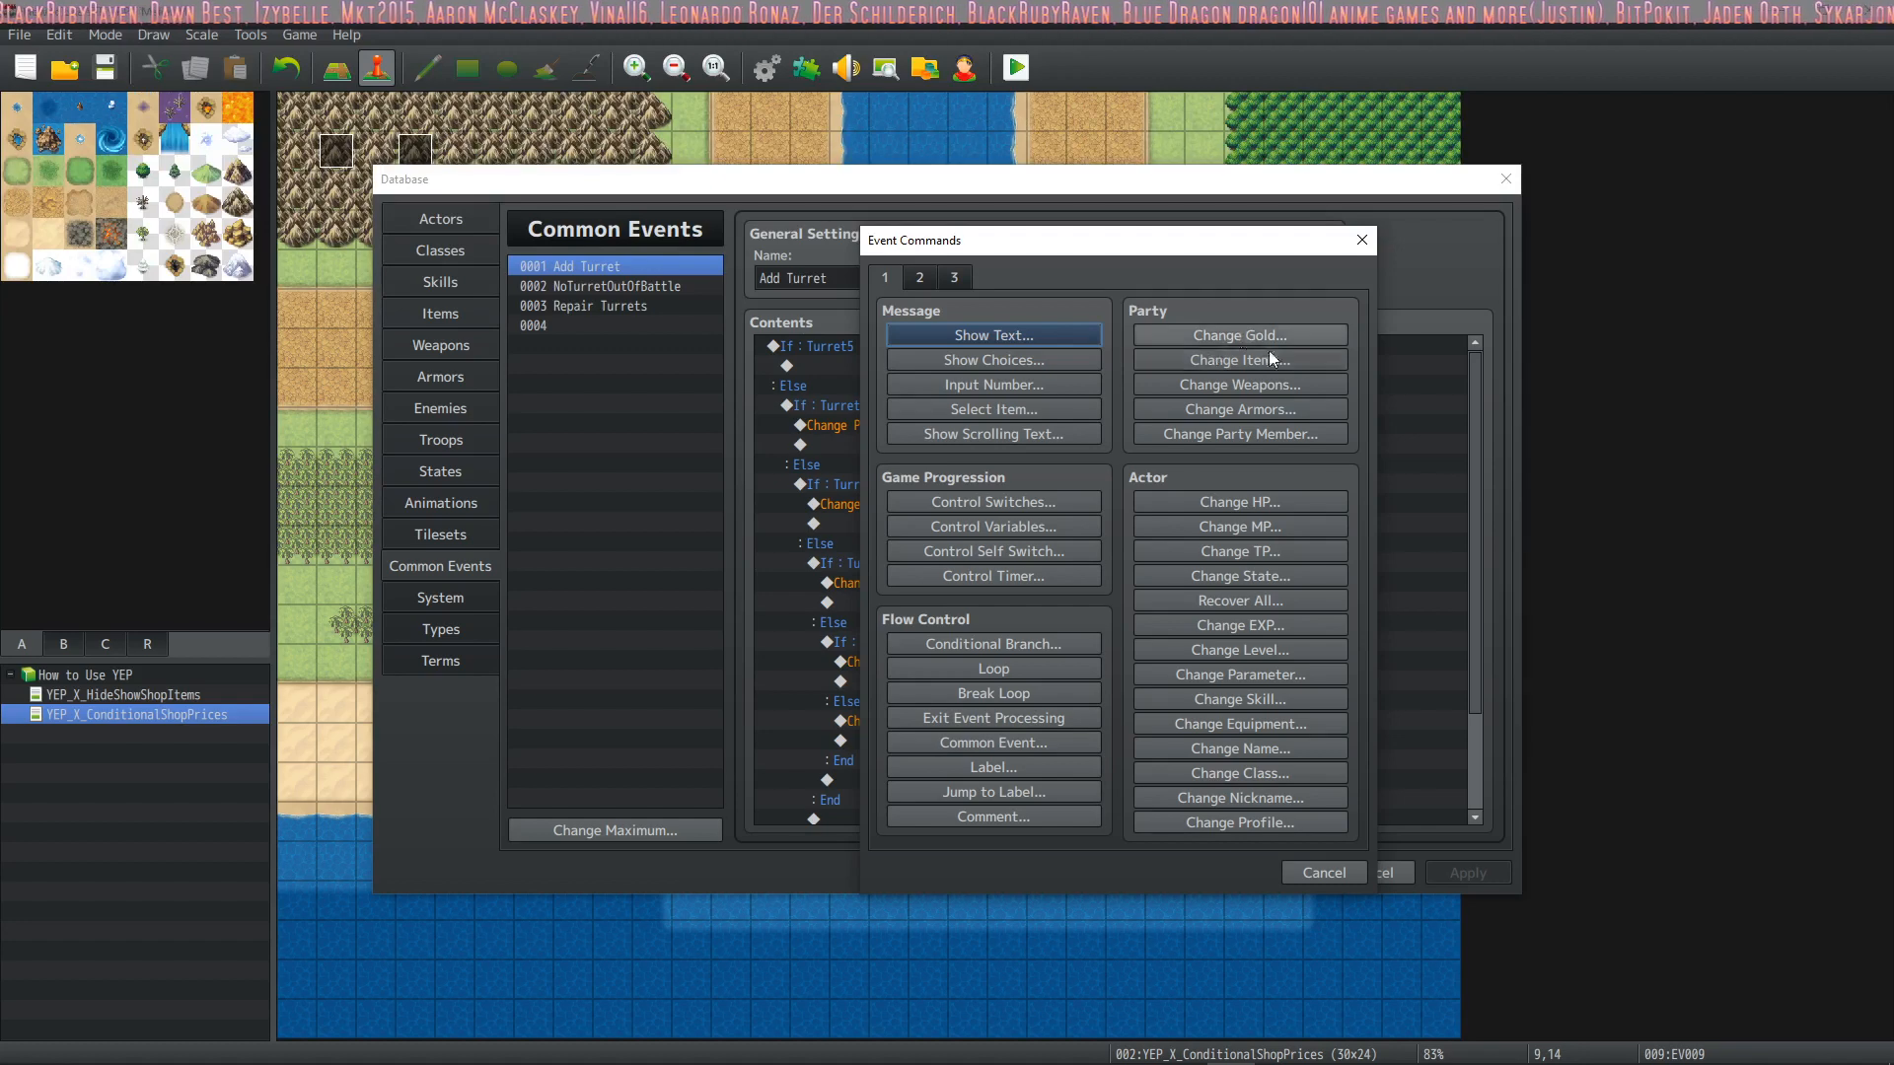
click(1267, 574)
click(1198, 483)
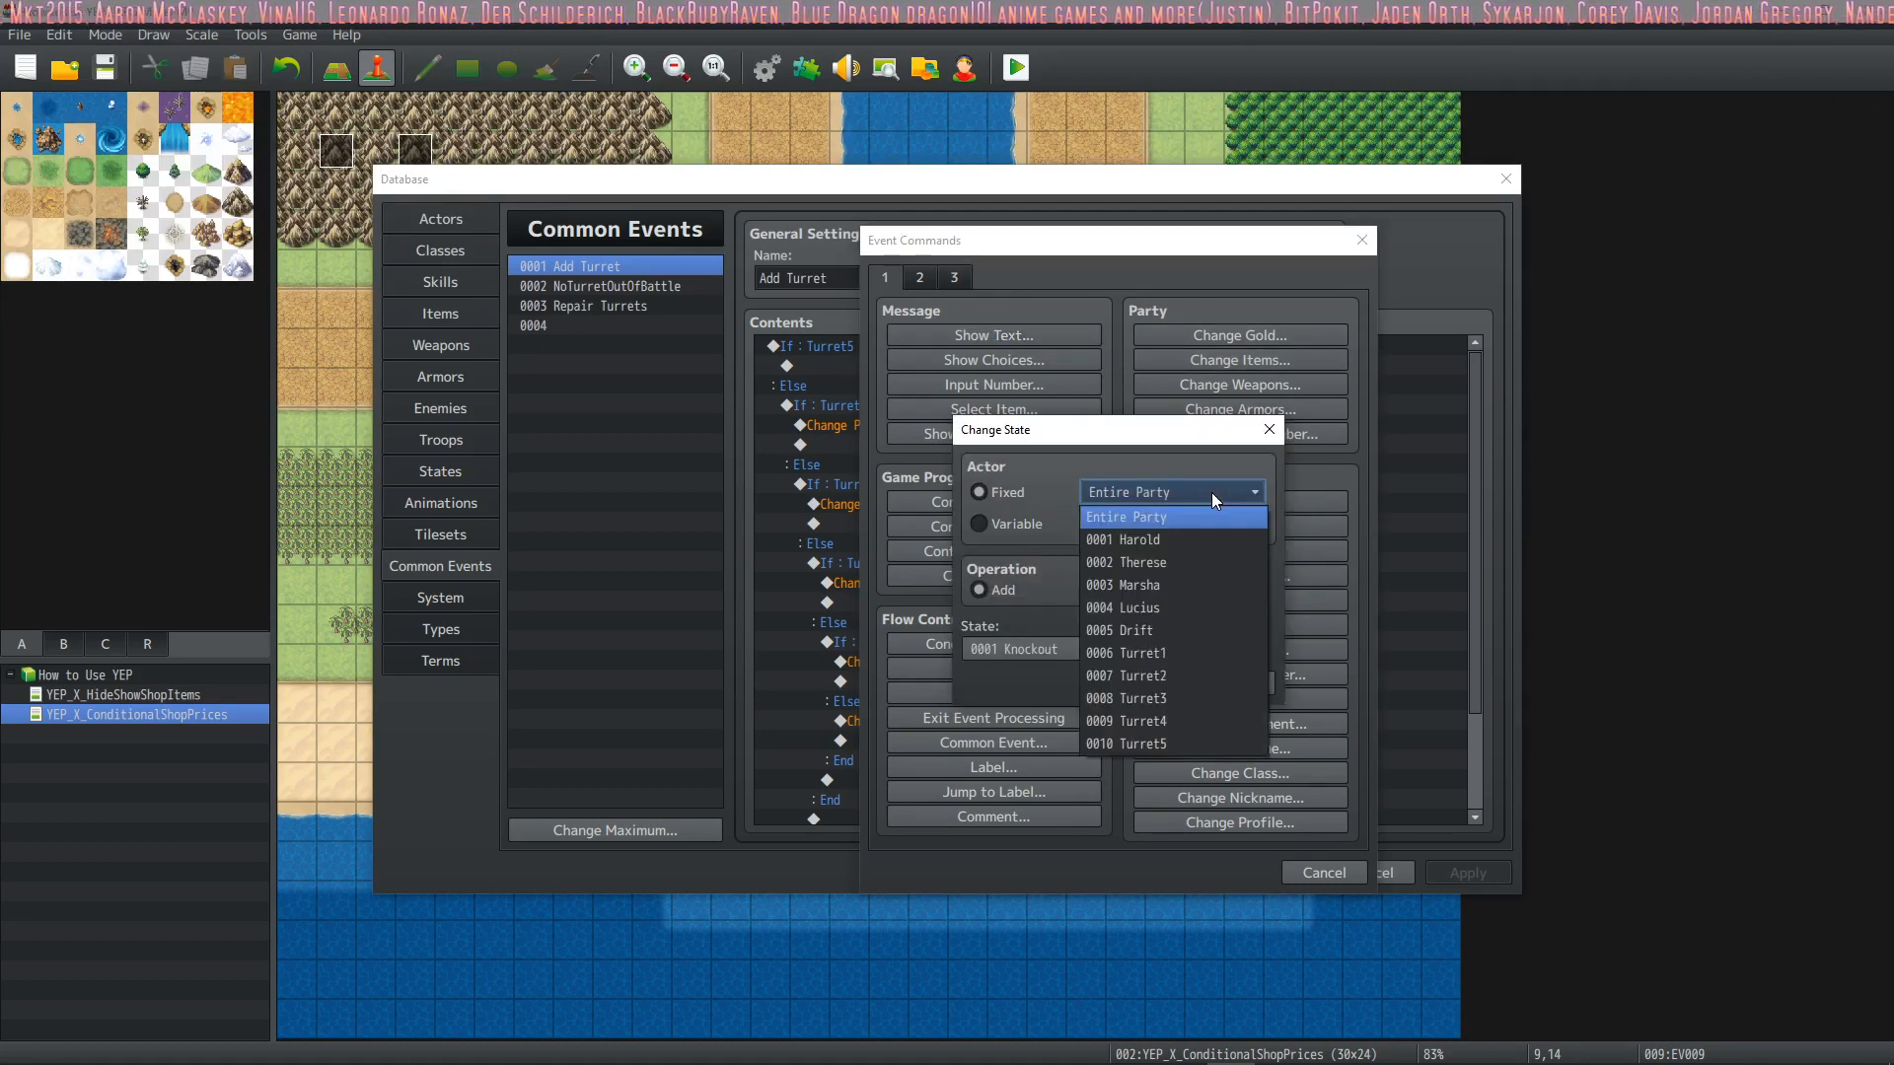
click(1156, 653)
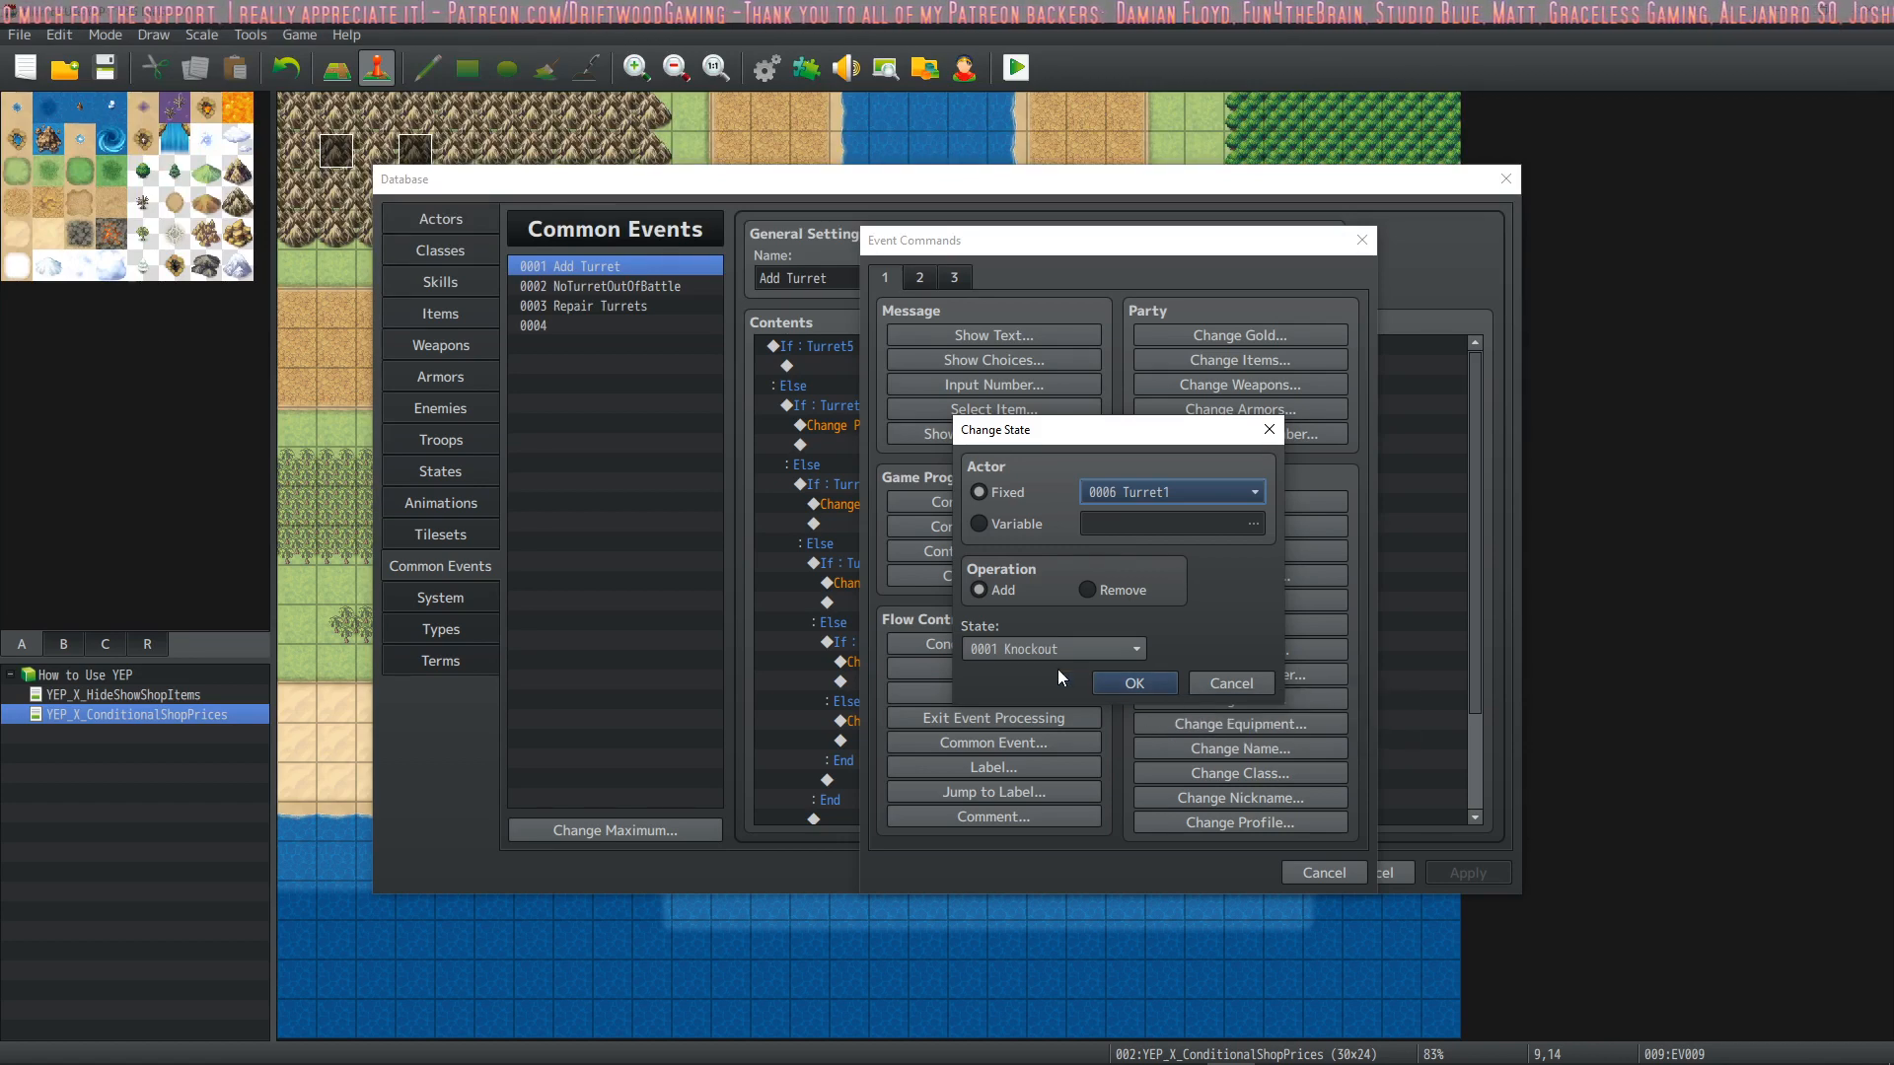
click(1147, 677)
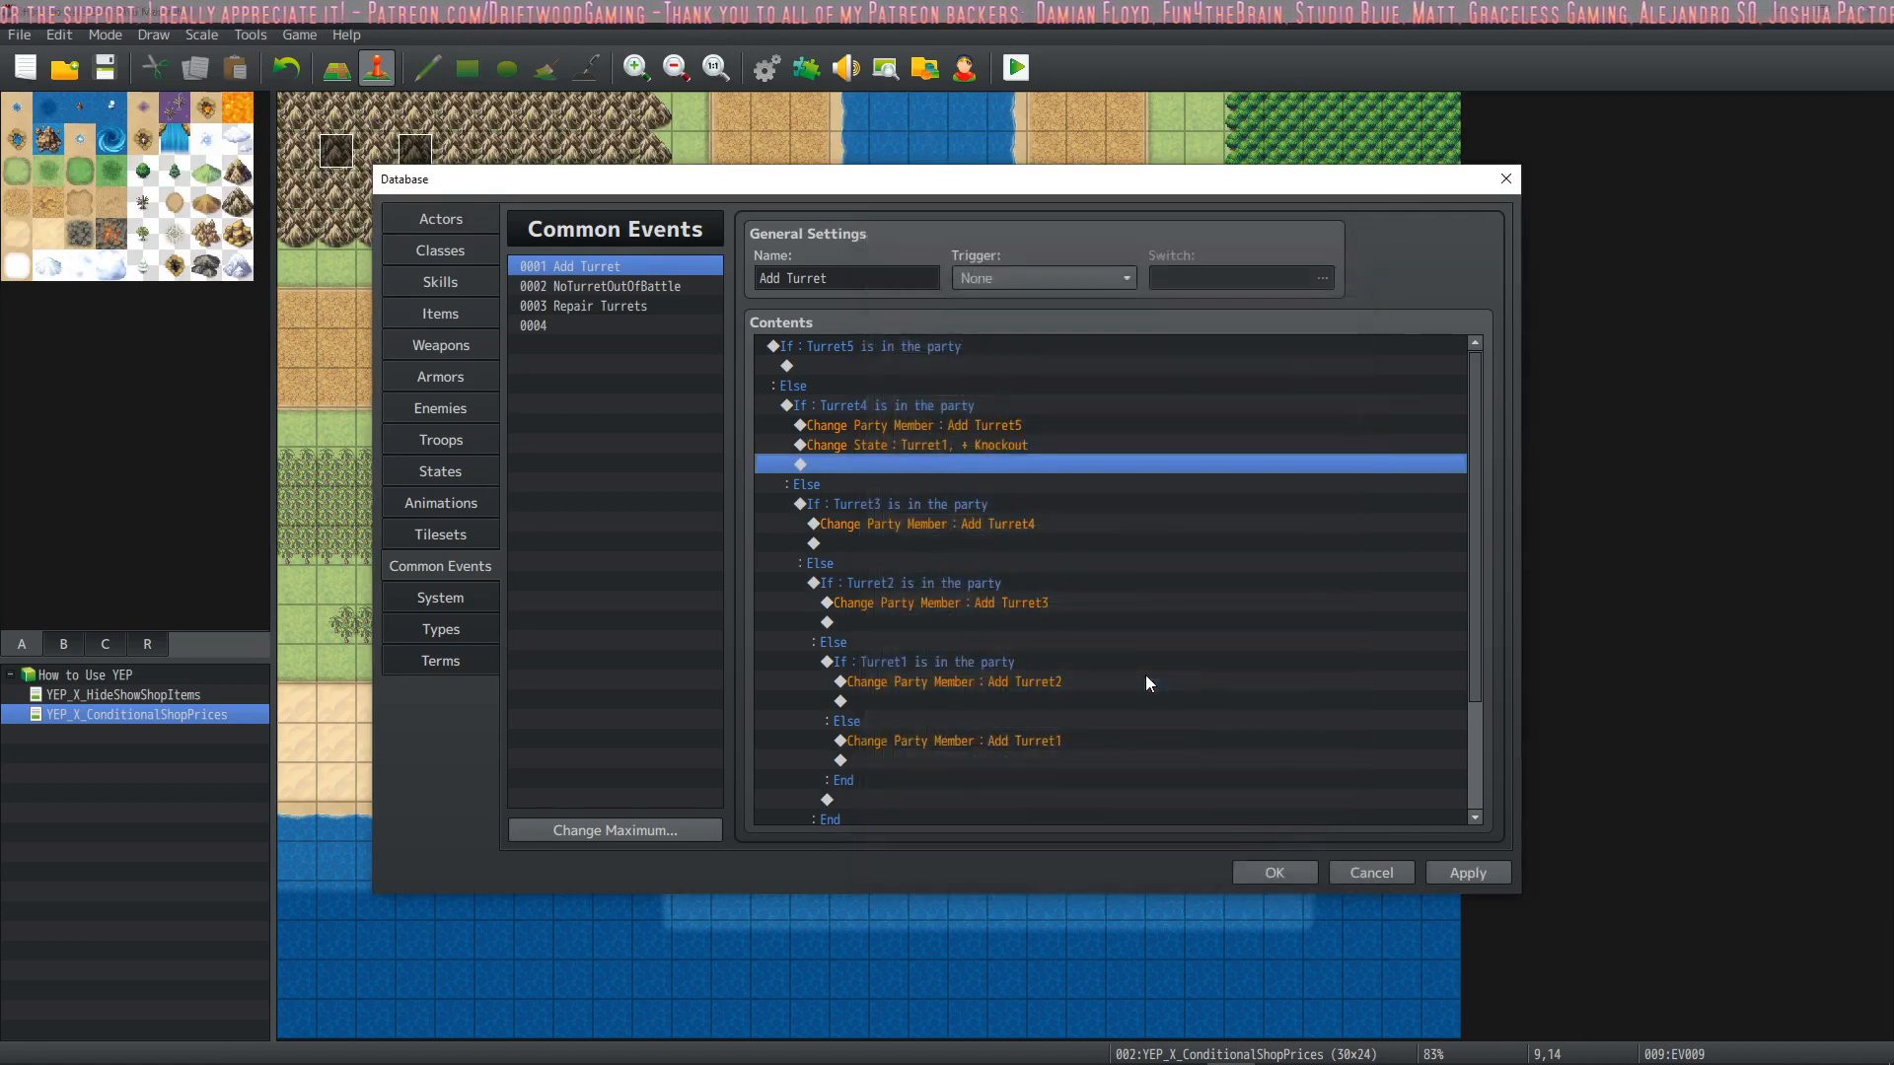
Copy the Turret1 Knockout command below Add Turret4 and try retargeting the copy to Turret2
click(989, 445)
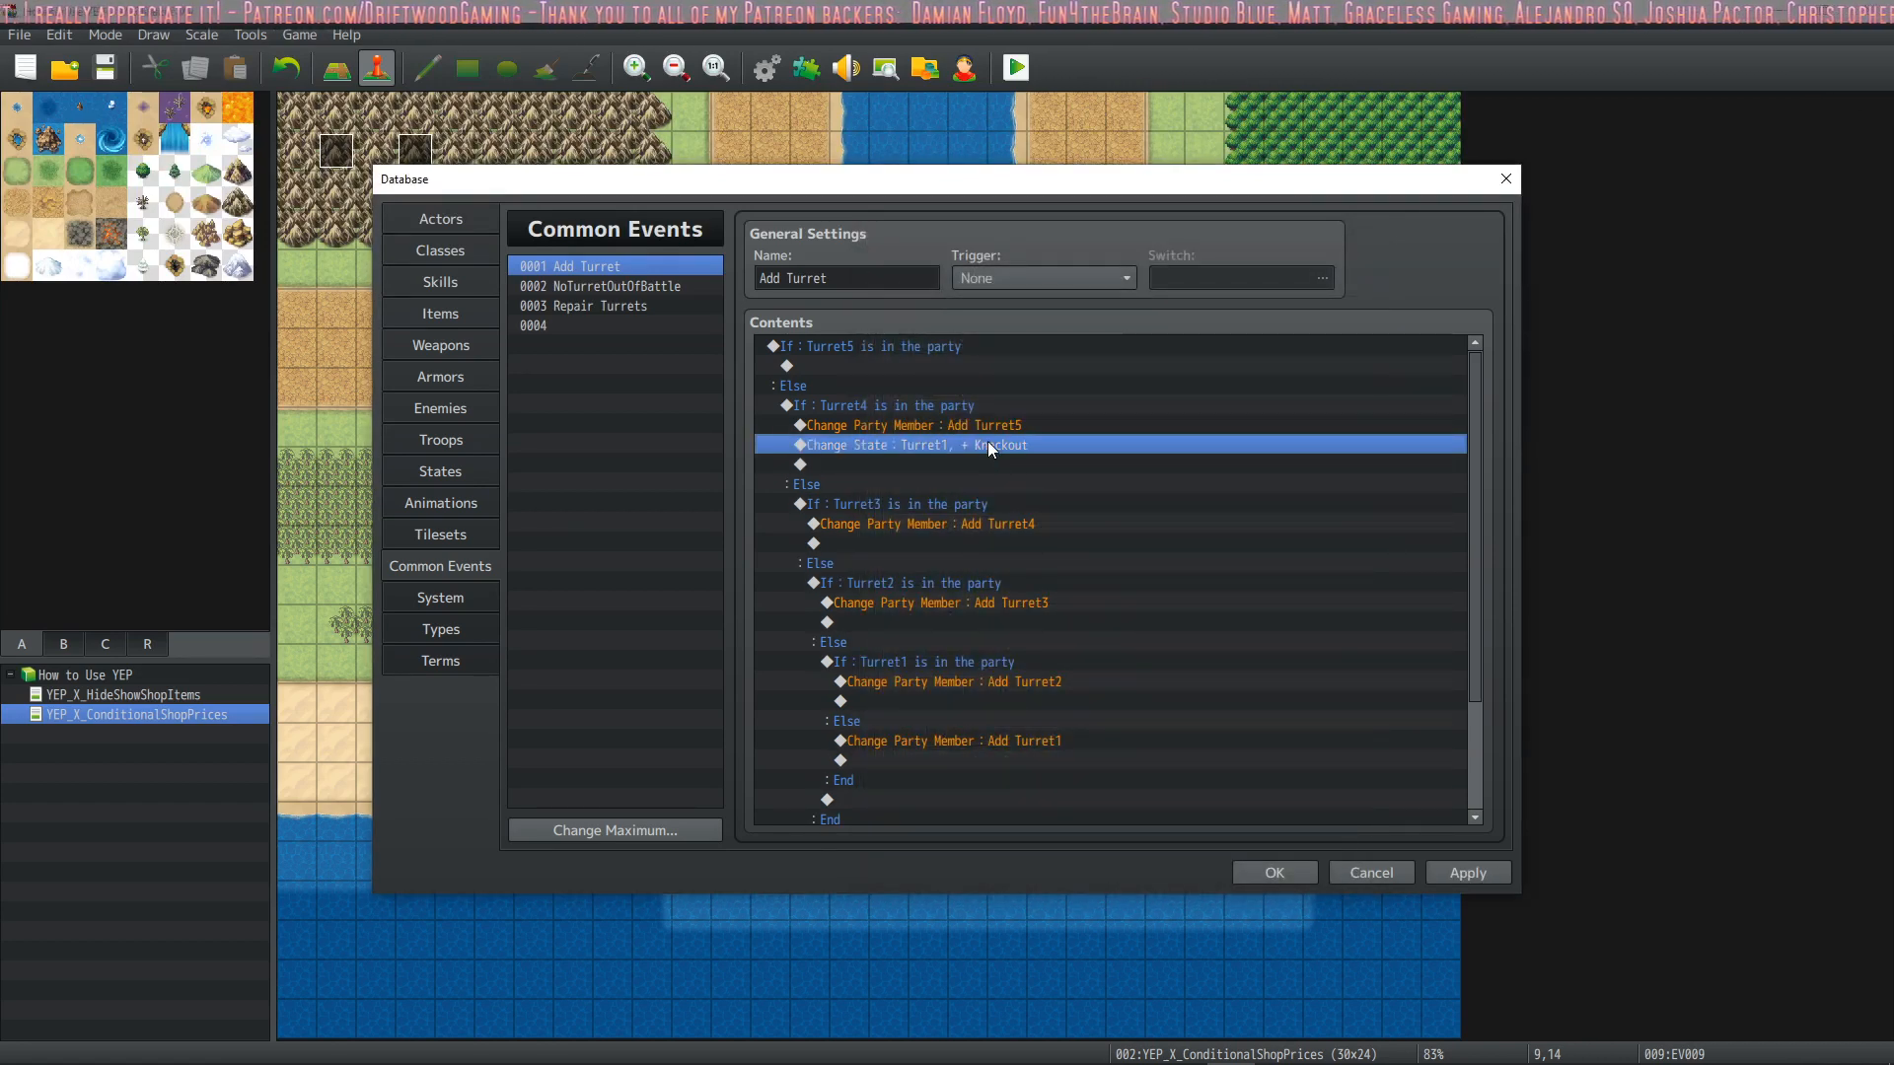
click(961, 548)
key(ctrl+v)
double_click(983, 547)
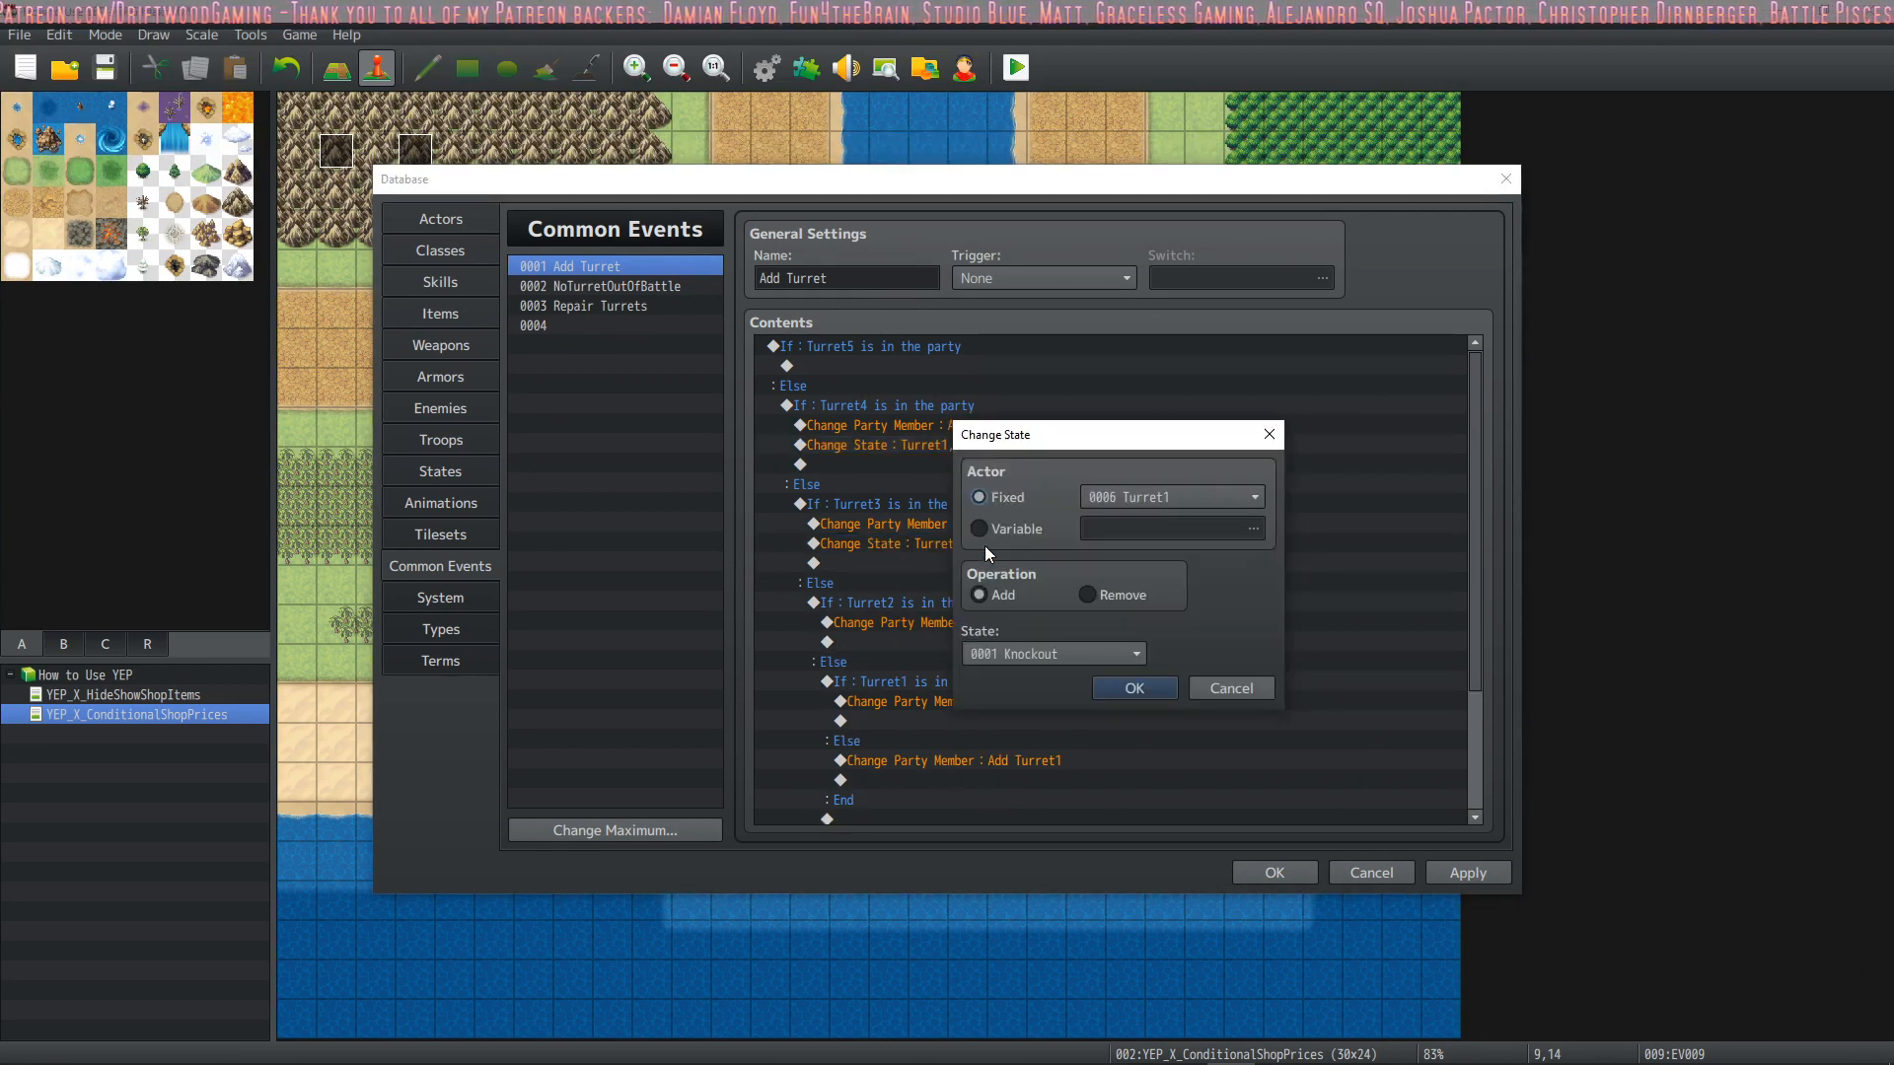
click(1222, 496)
click(1170, 678)
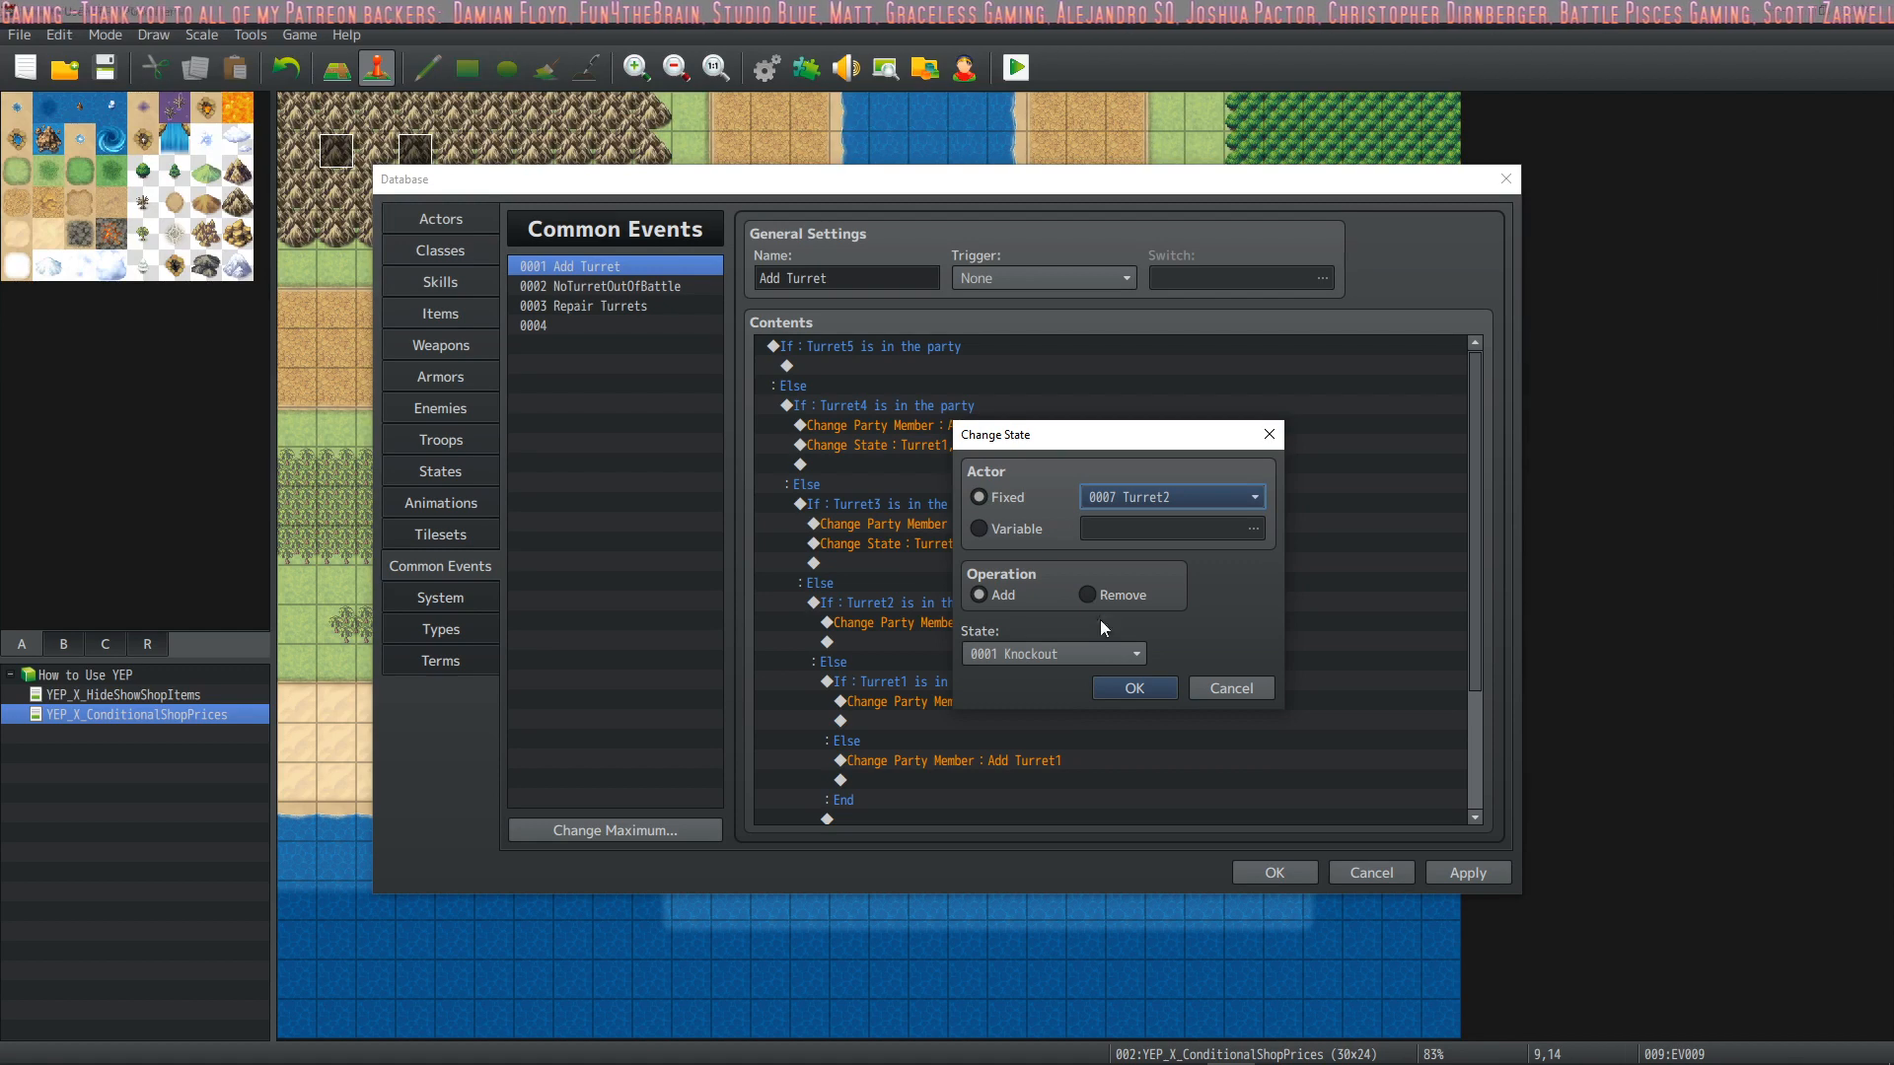
click(1247, 694)
Delete the Turret1 Knockout commands below Add Turret5 and Add Turret4 in the Add Turret common event
click(1022, 445)
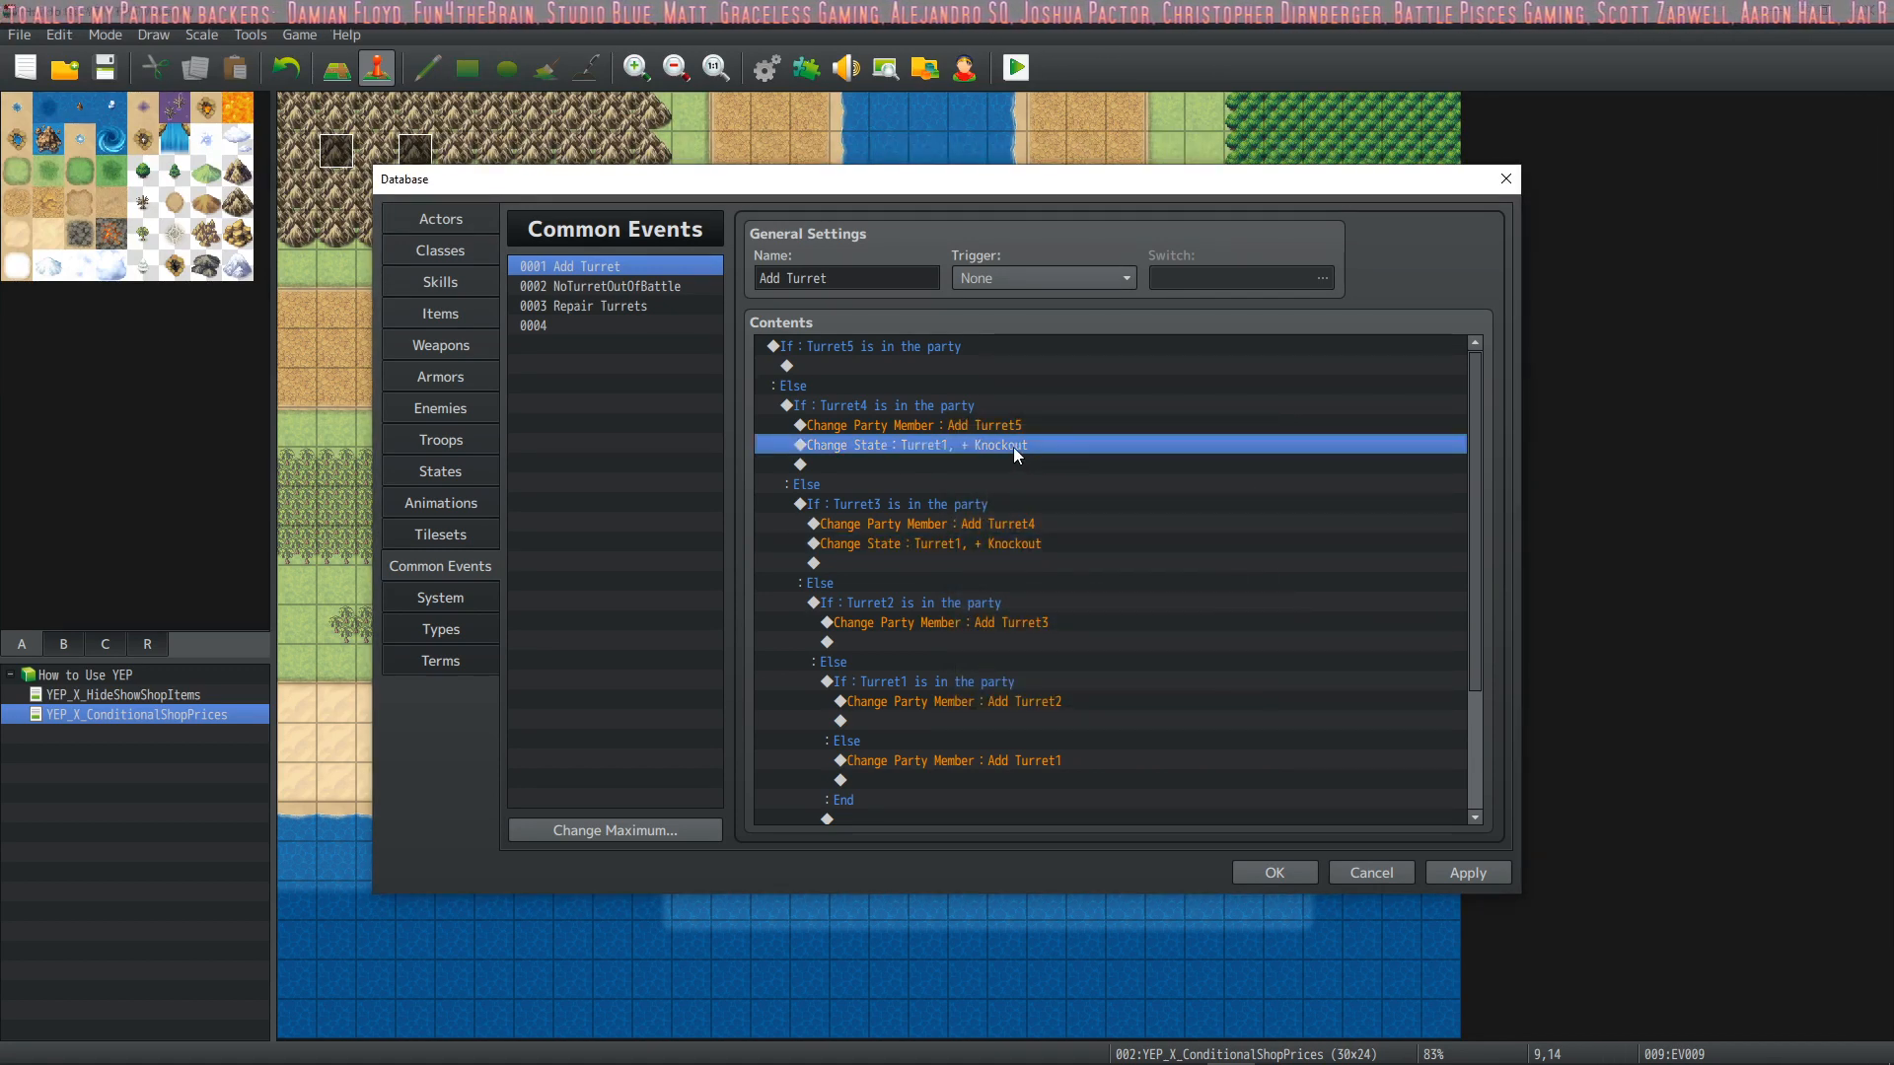
right_click(1004, 452)
click(1055, 490)
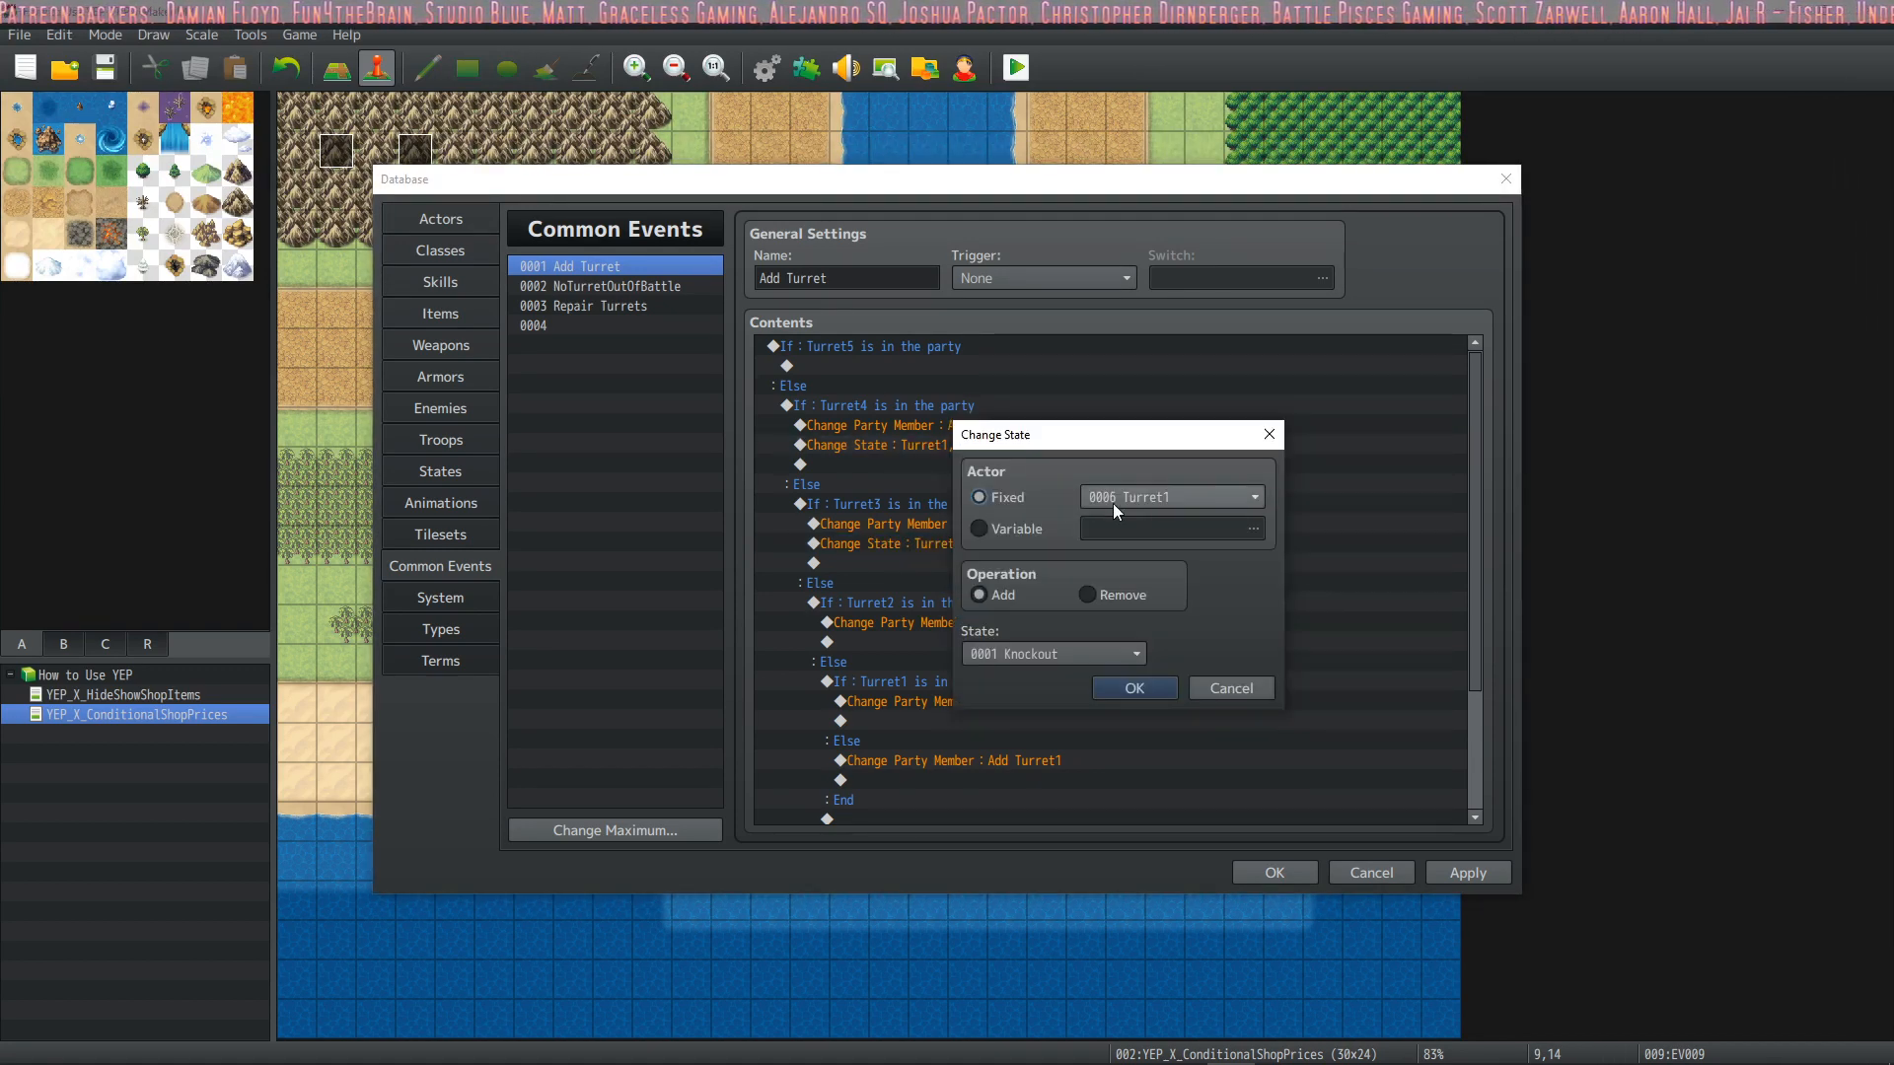
click(1247, 688)
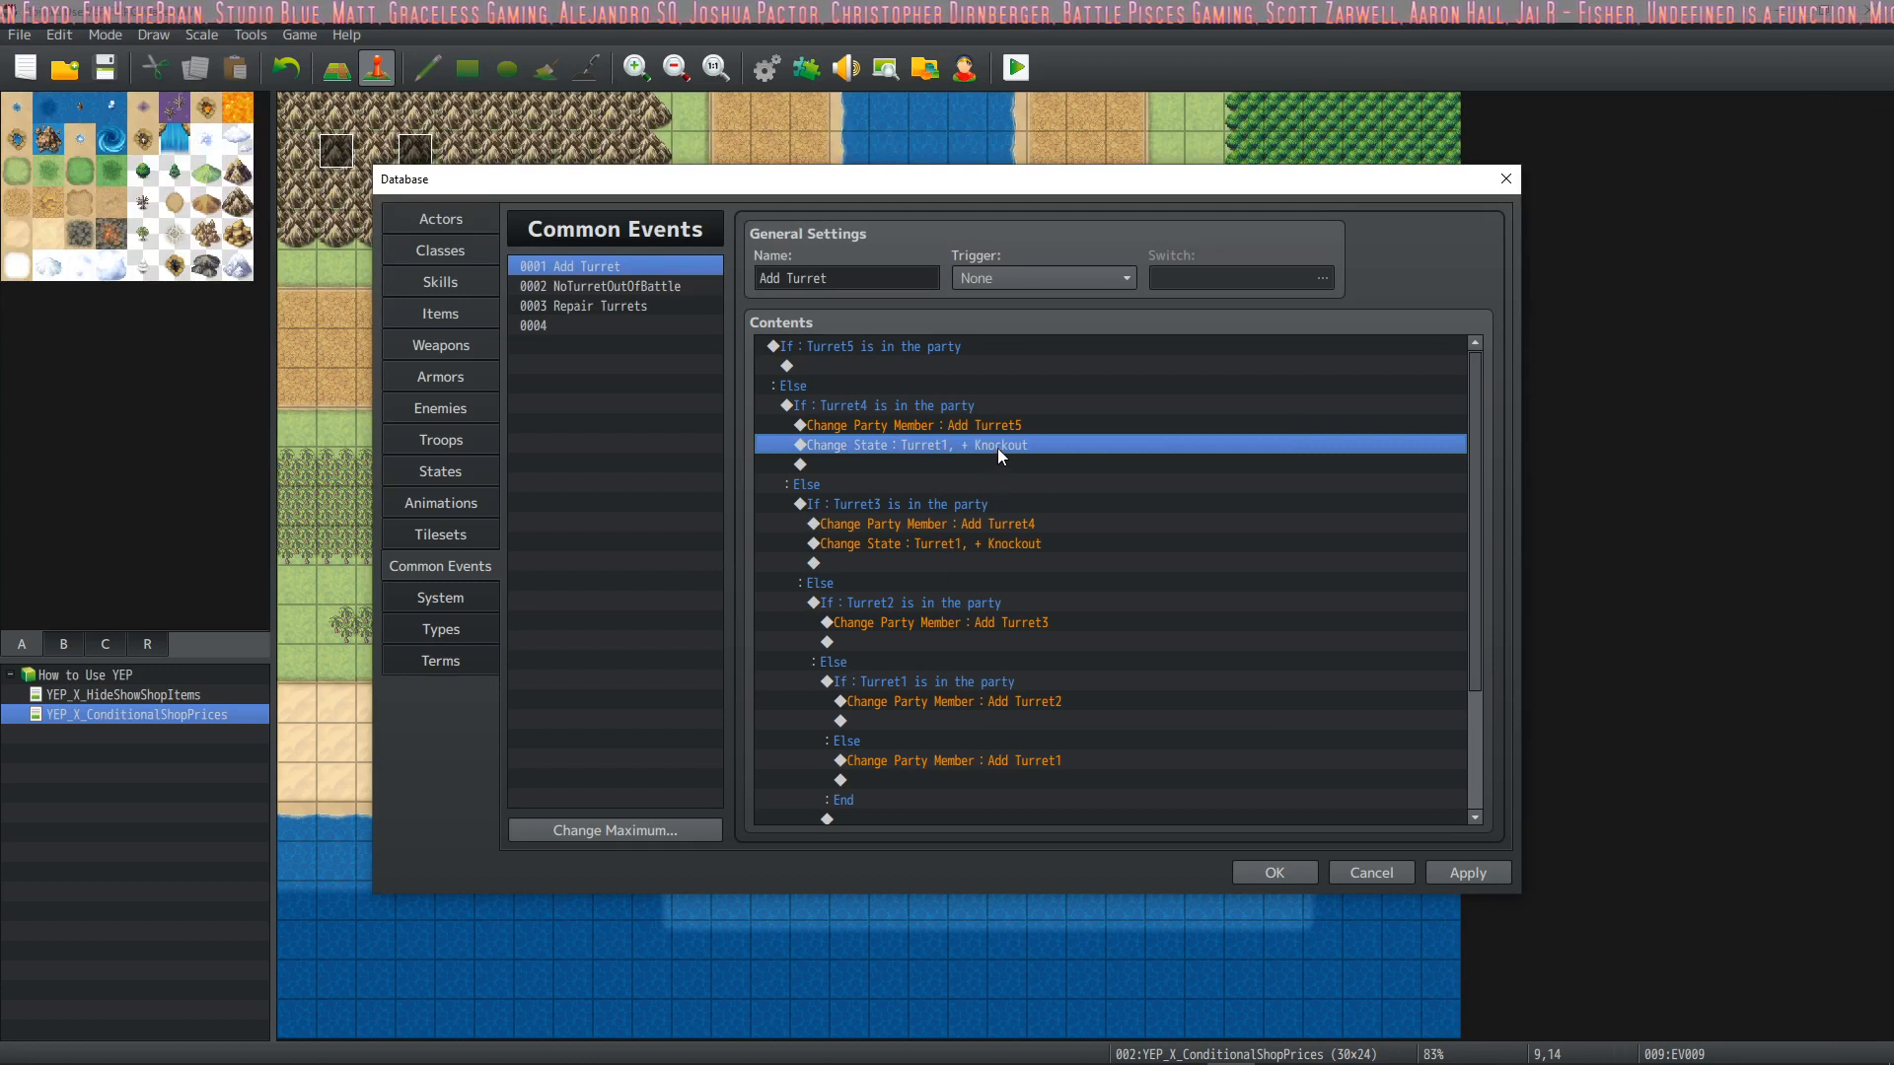
key(Delete)
click(1002, 524)
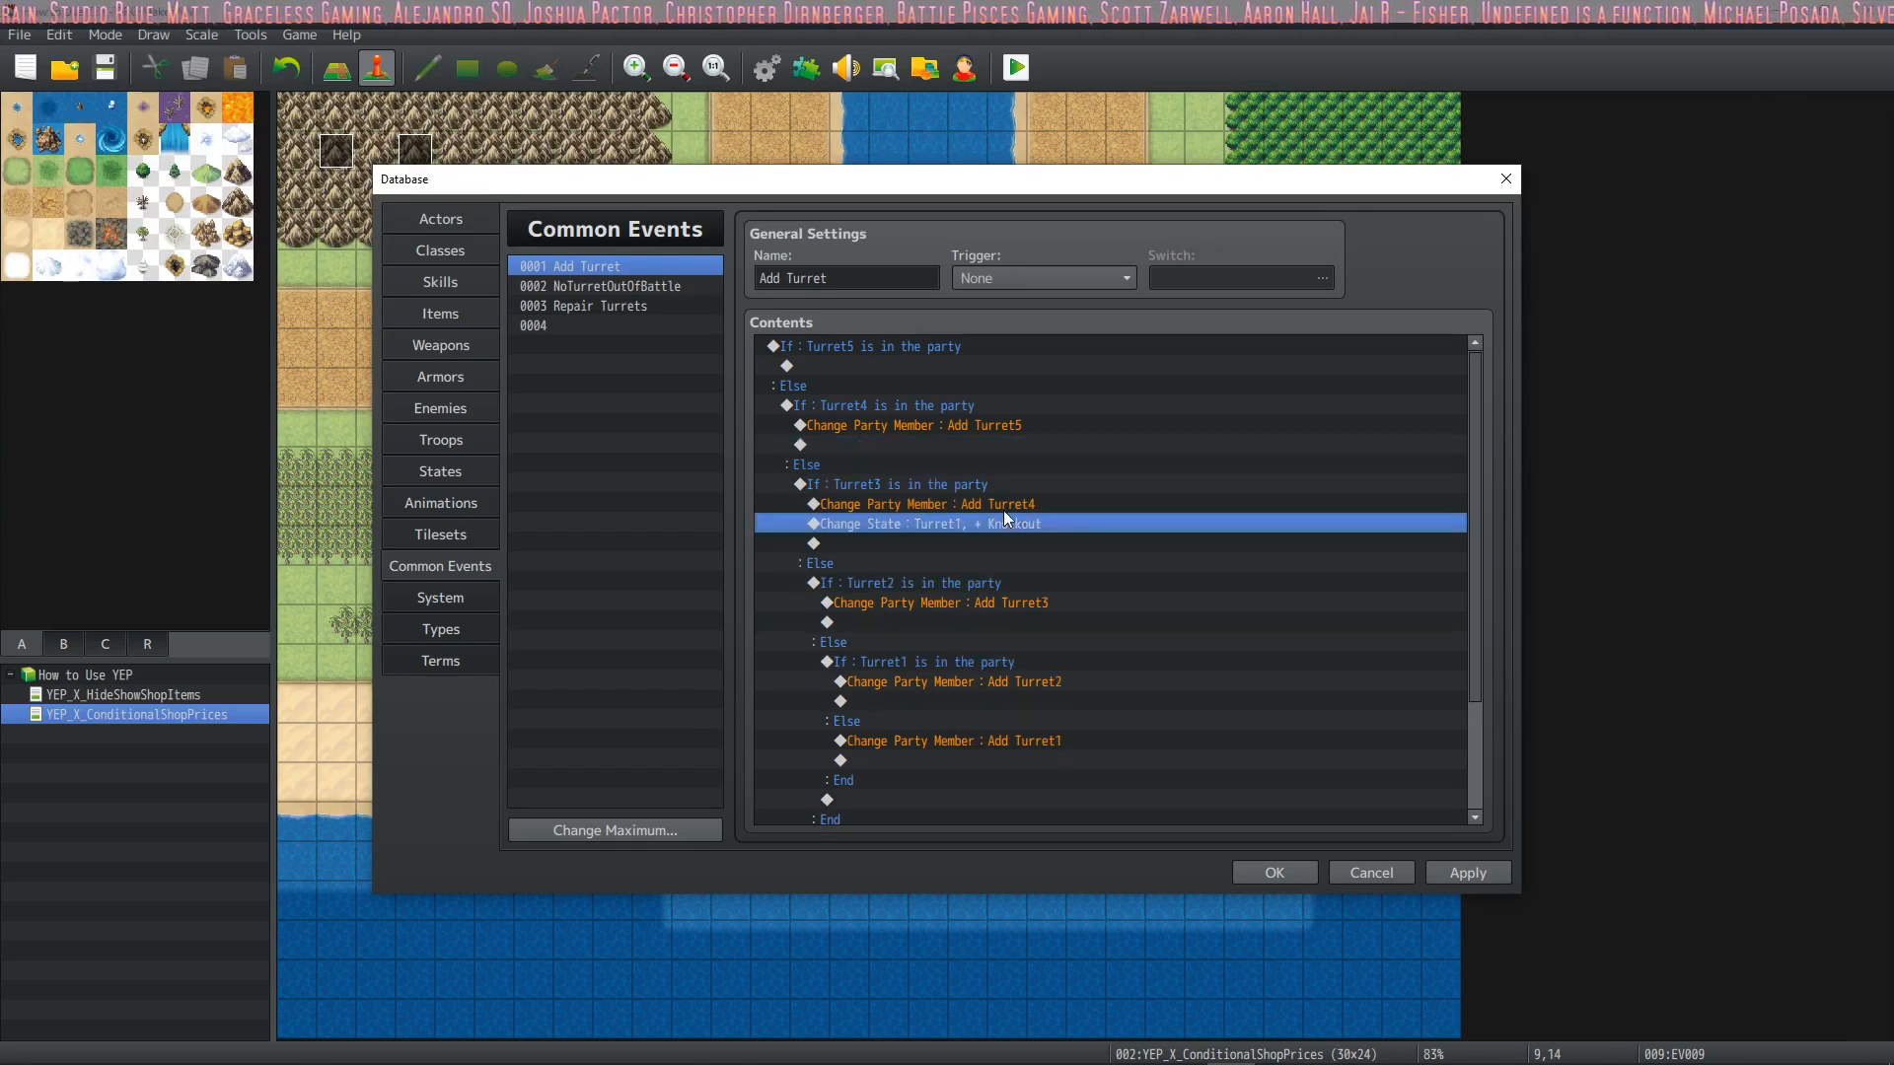
key(Delete)
Insert a Change State command below Add Turret5 that adds UnleashFireballs to Turret1, and apply the database changes
click(979, 427)
click(973, 440)
right_click(973, 440)
click(1004, 452)
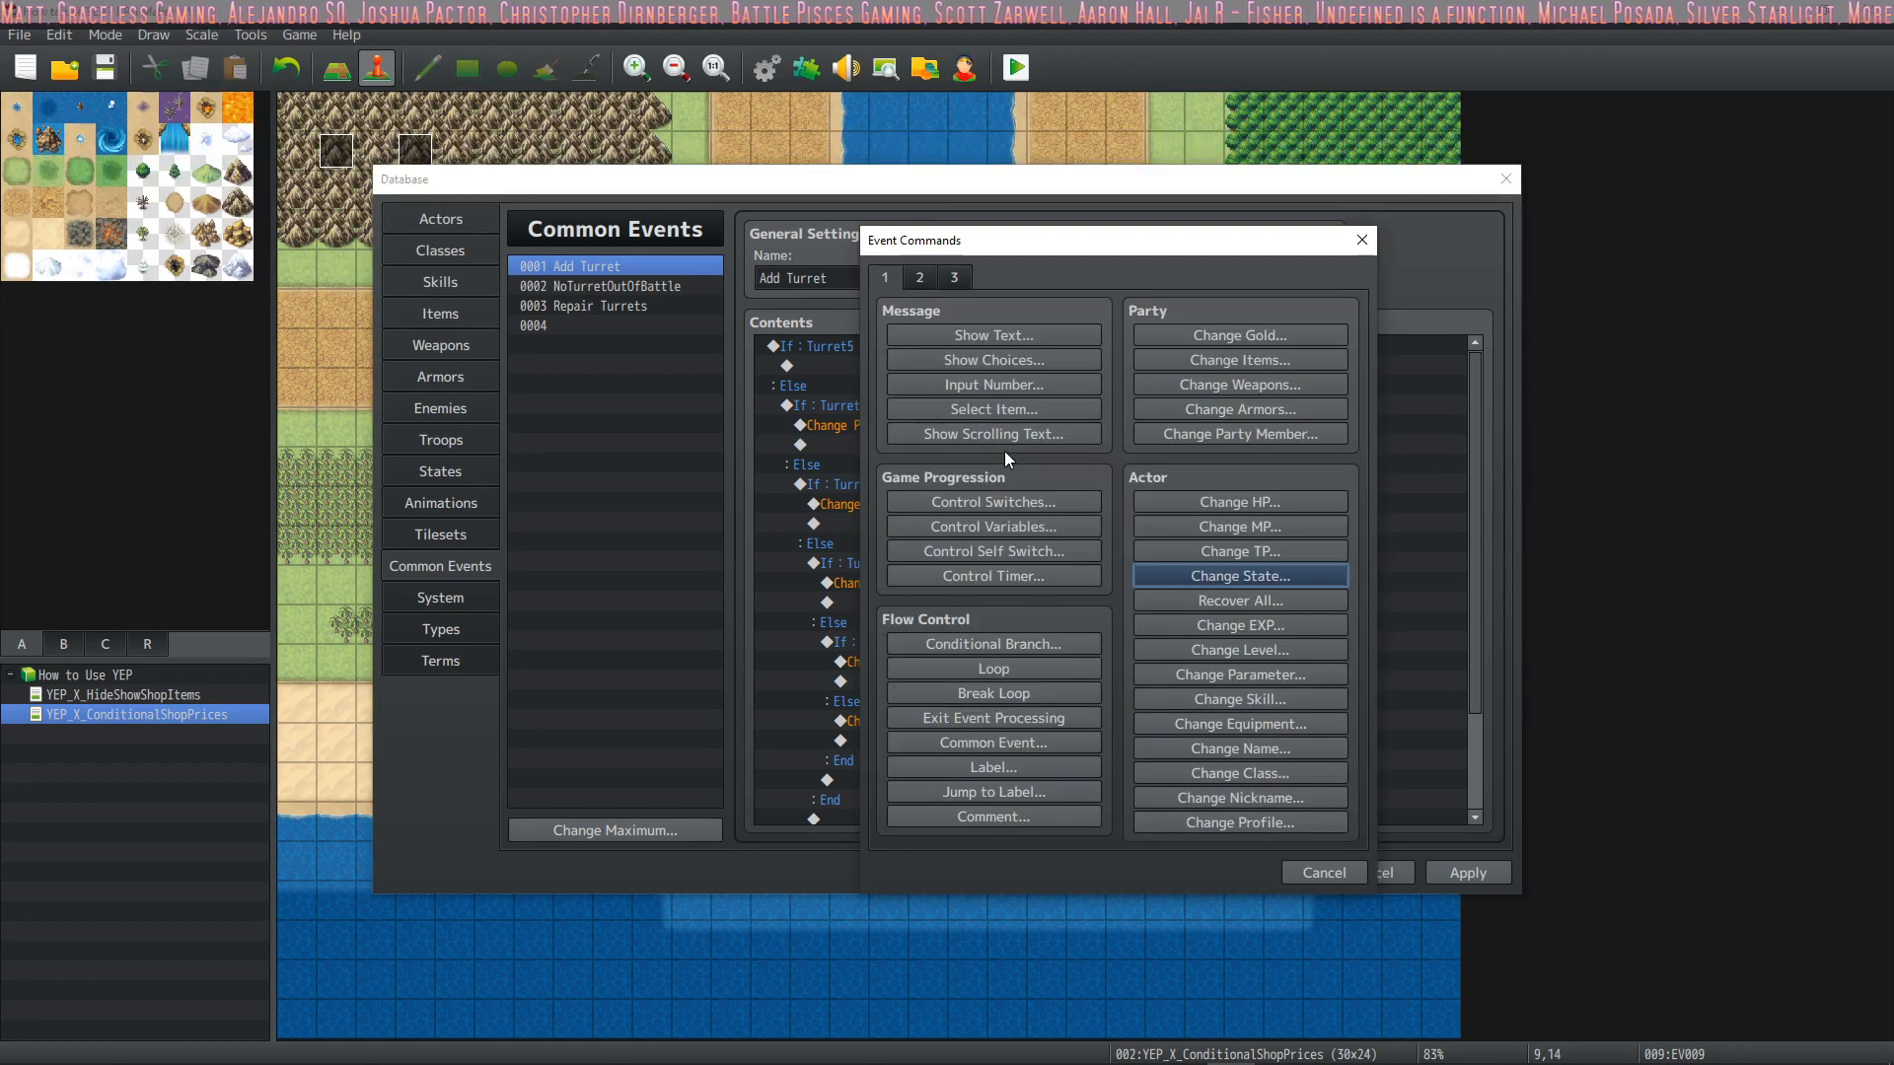
click(1275, 576)
click(1186, 492)
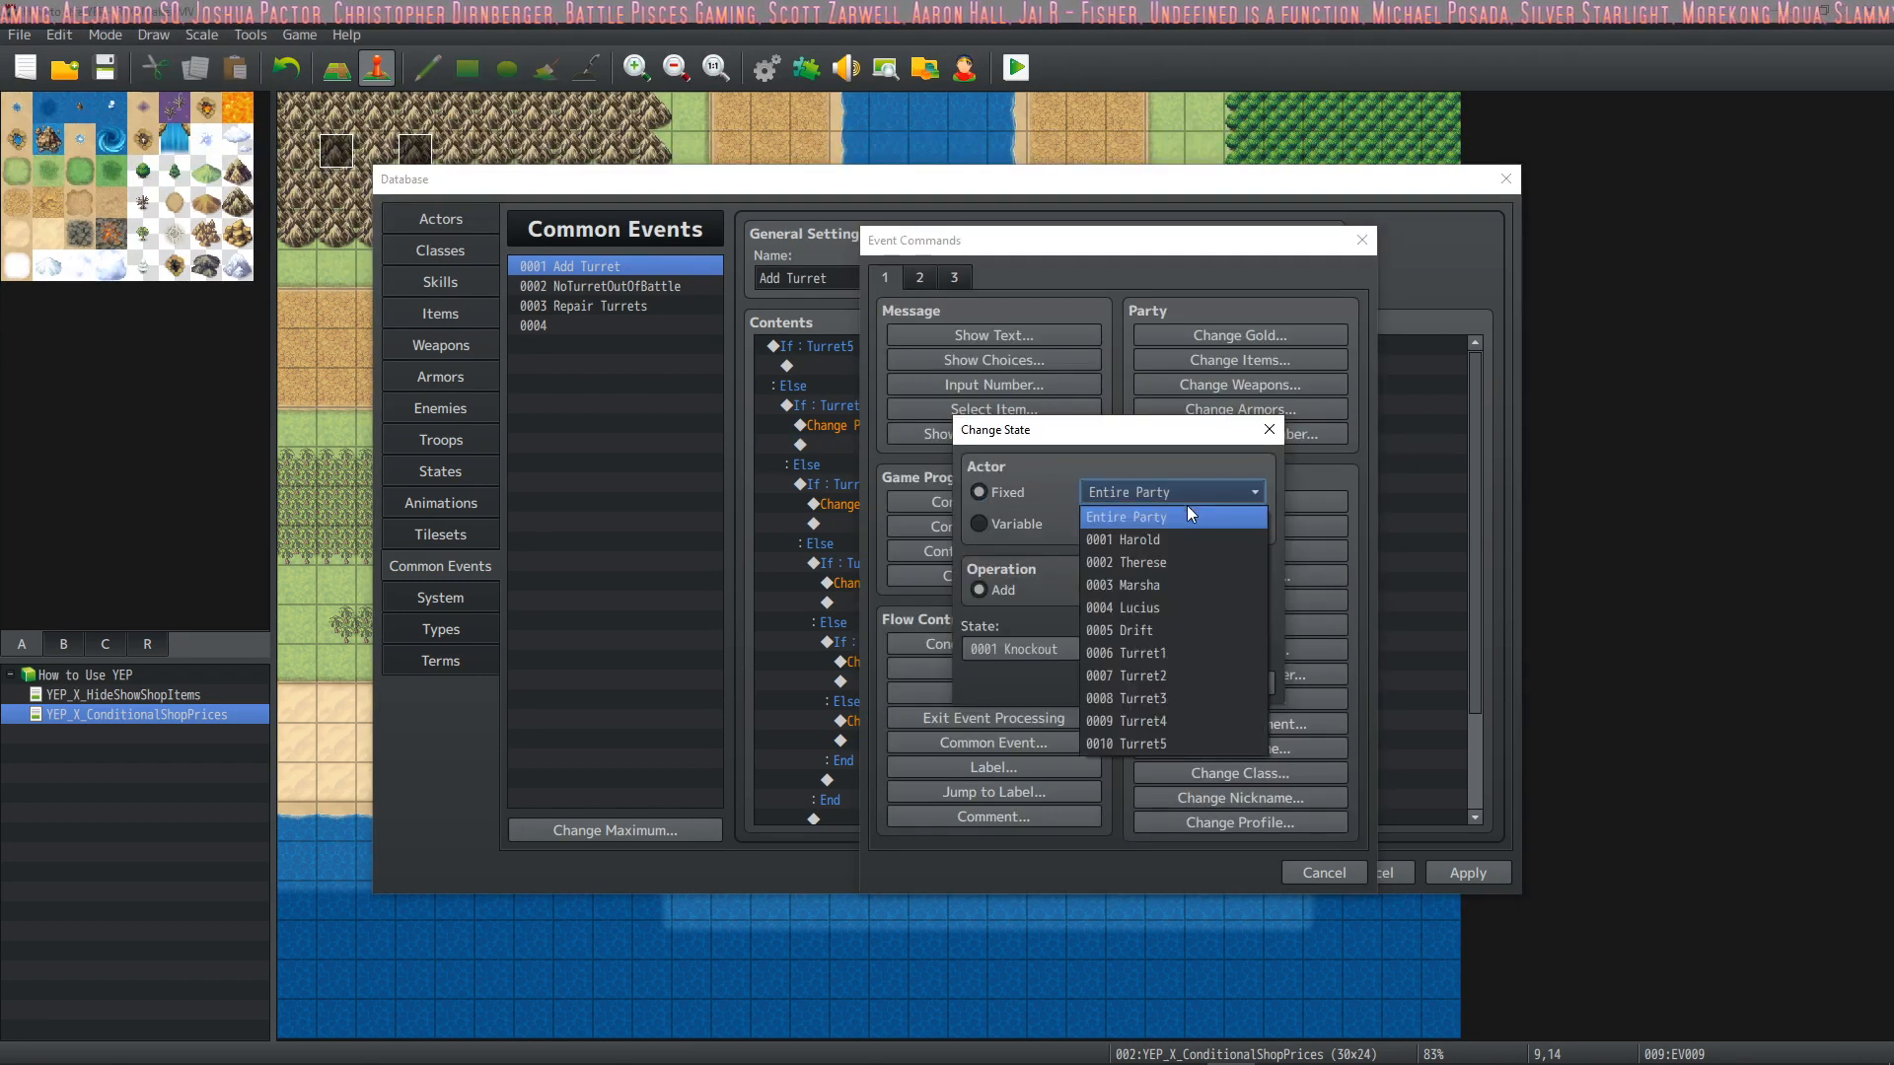
click(1163, 652)
click(1068, 648)
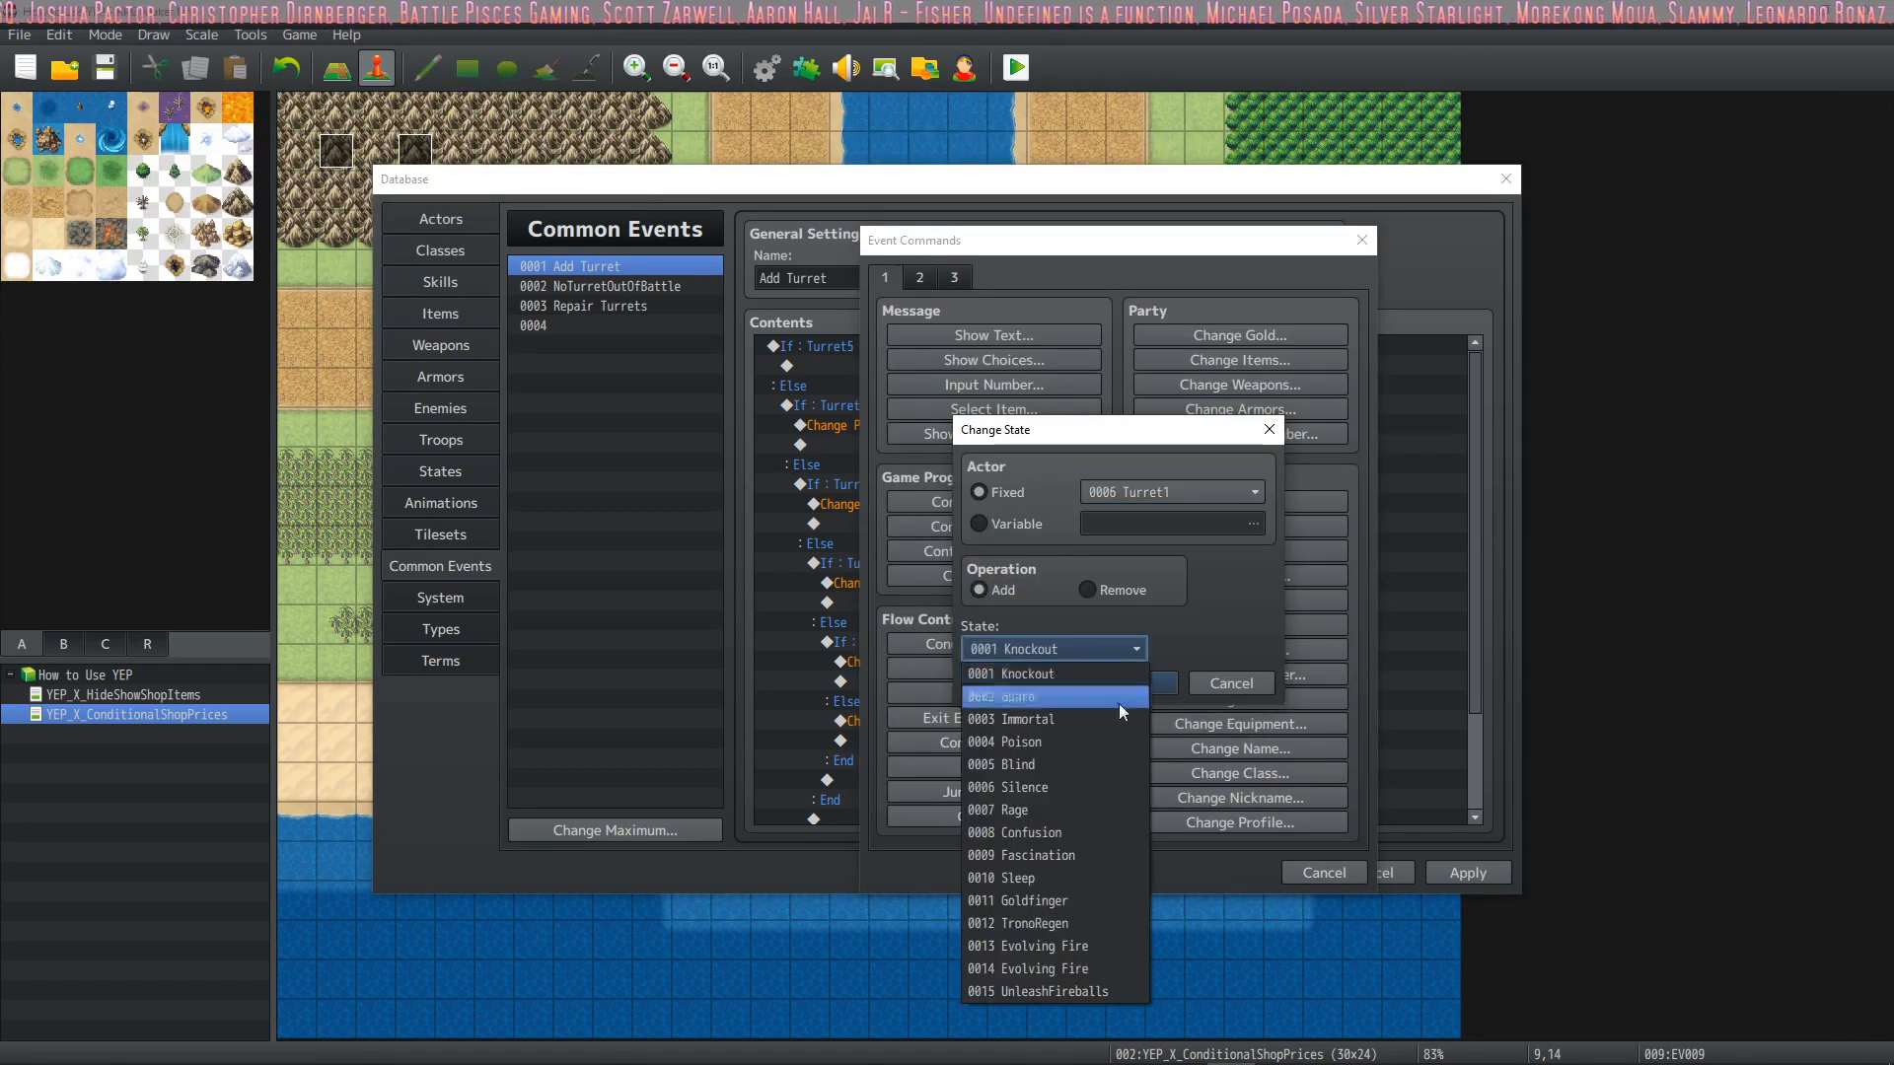
click(1044, 994)
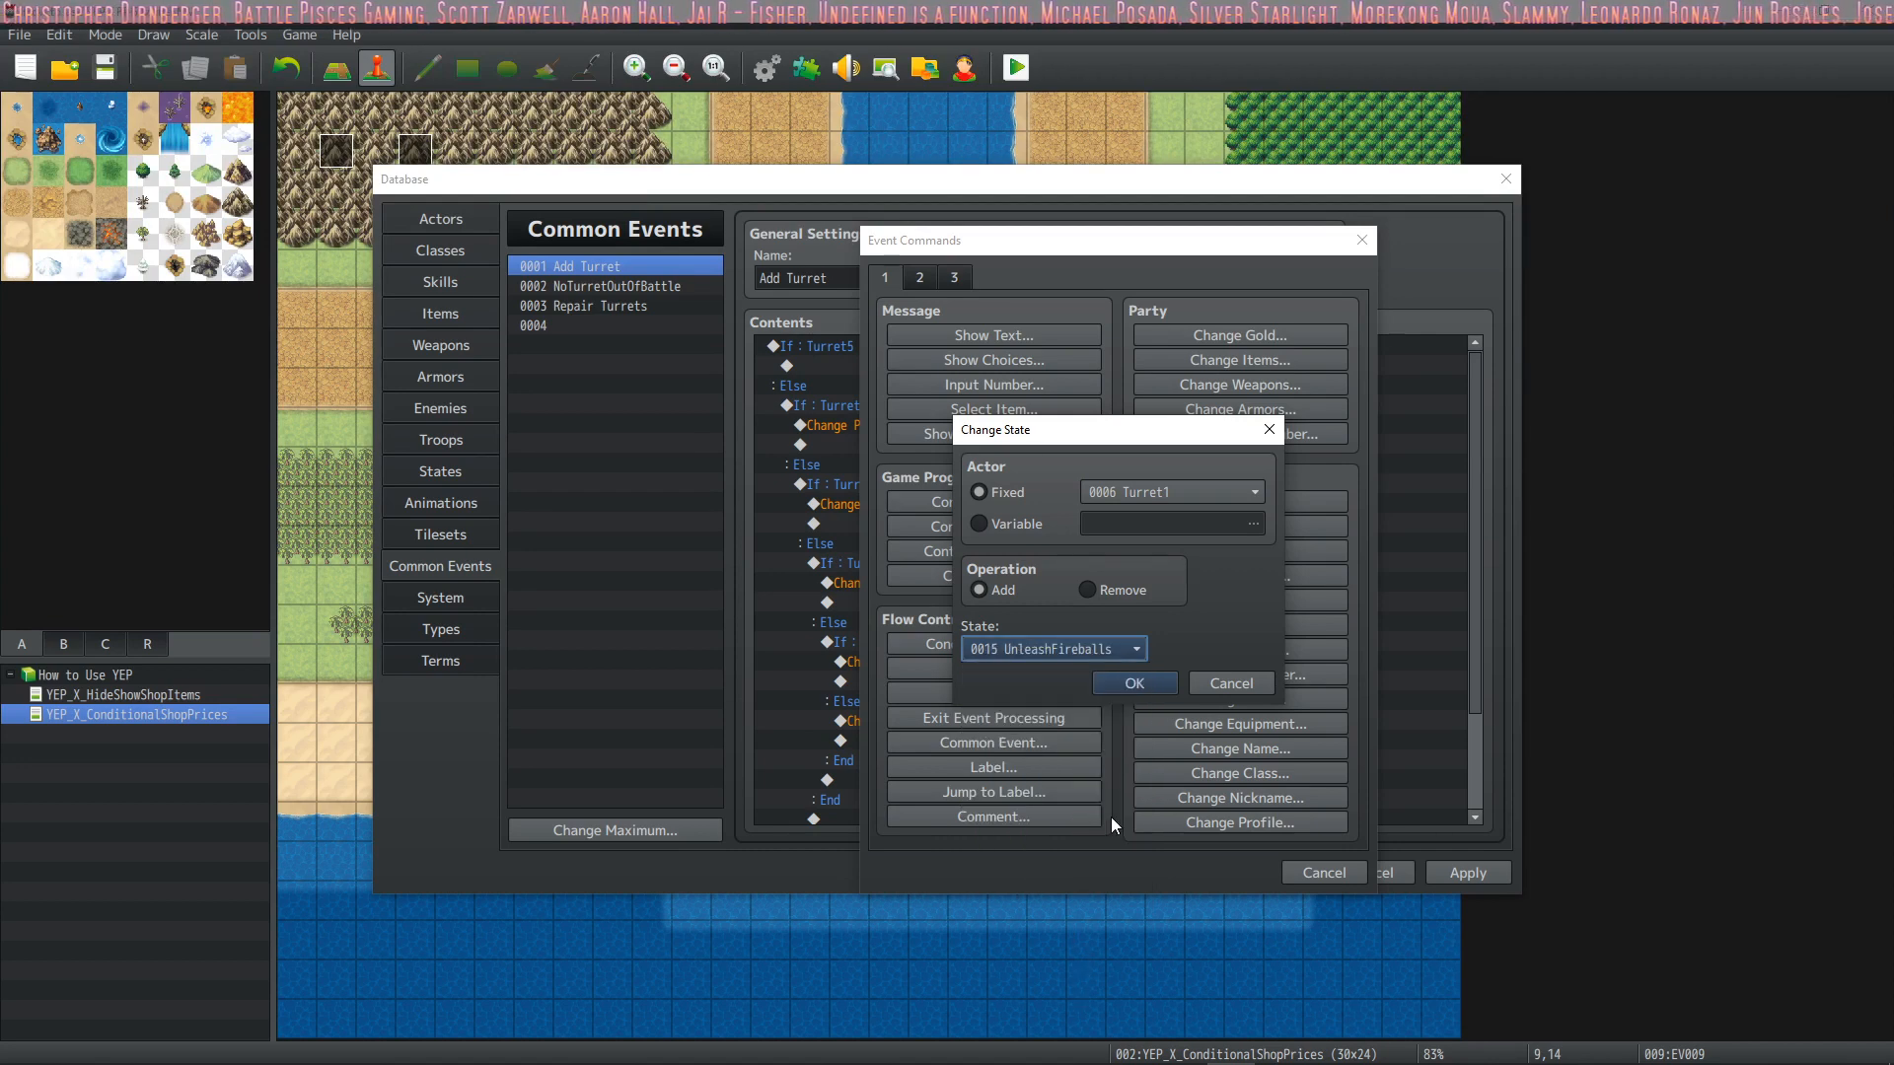
click(1127, 683)
click(1462, 873)
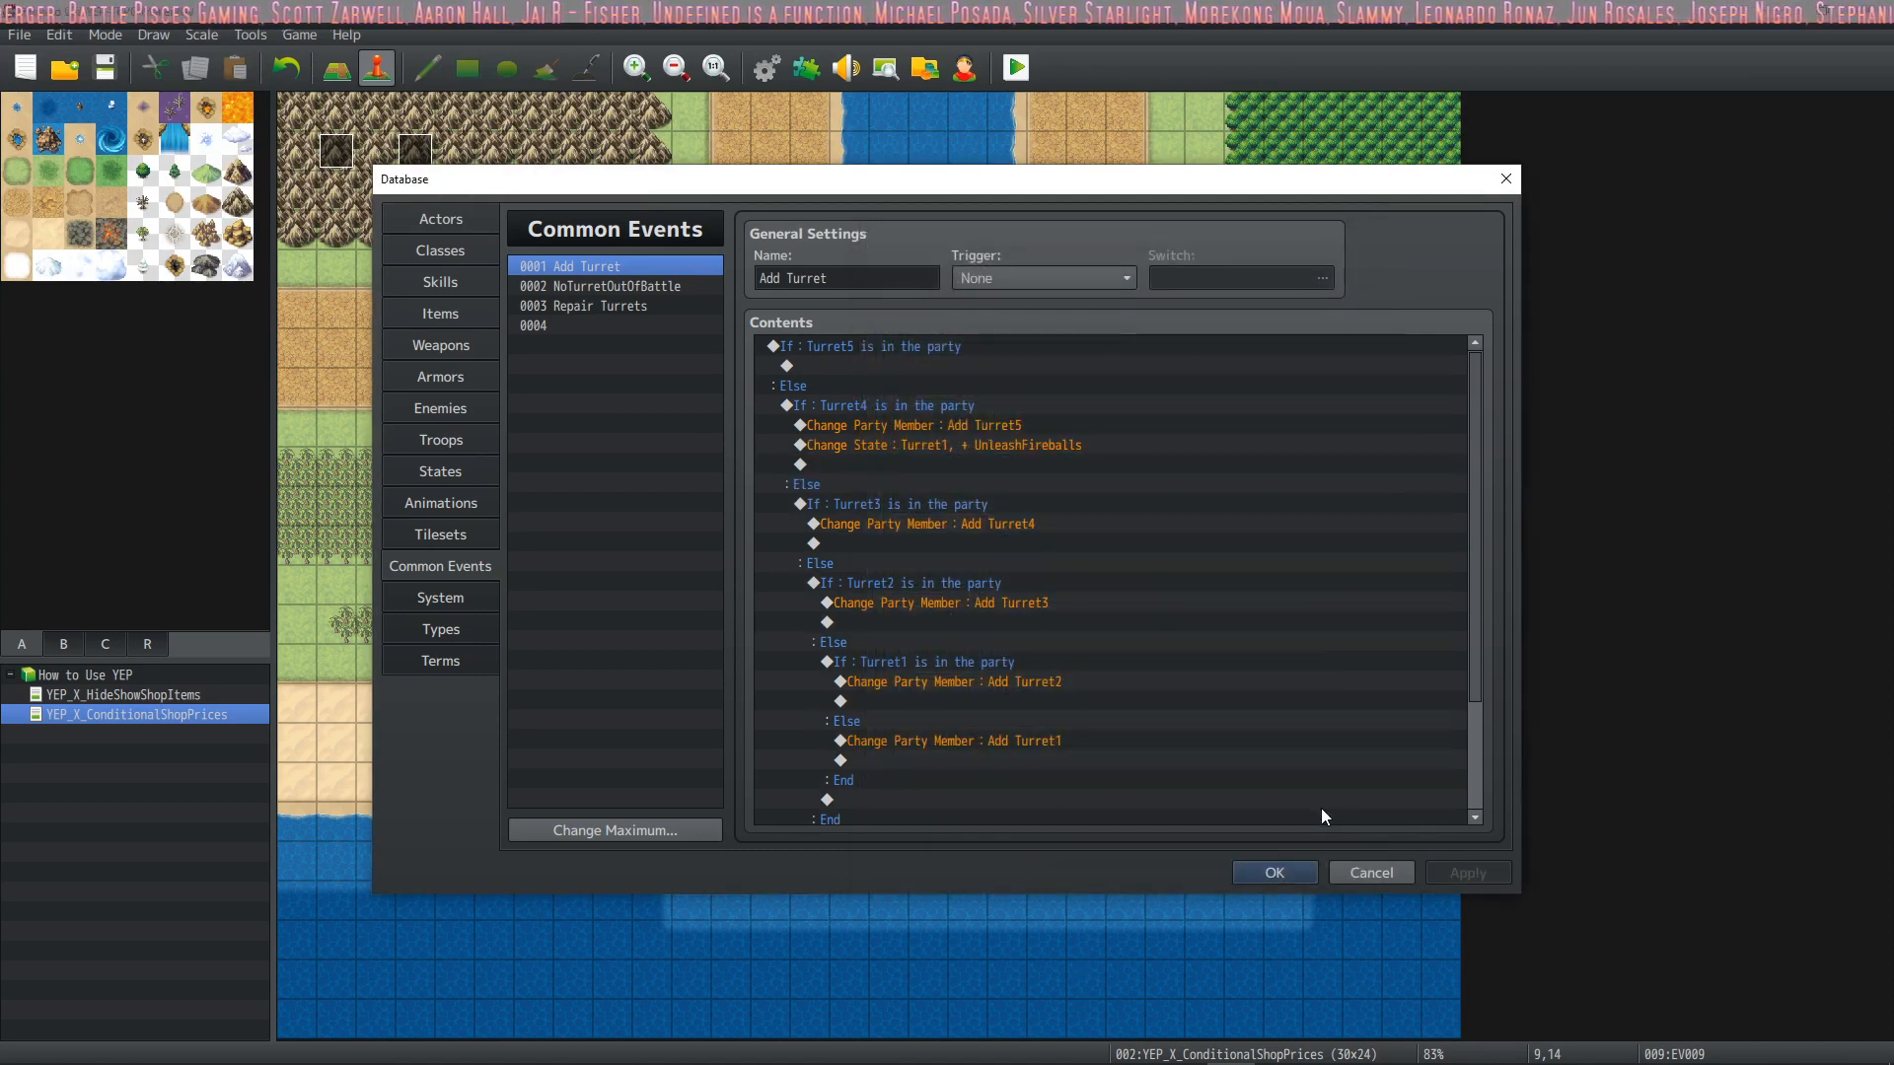
Raise the maximum number of states in the database to 20
click(455, 470)
click(611, 830)
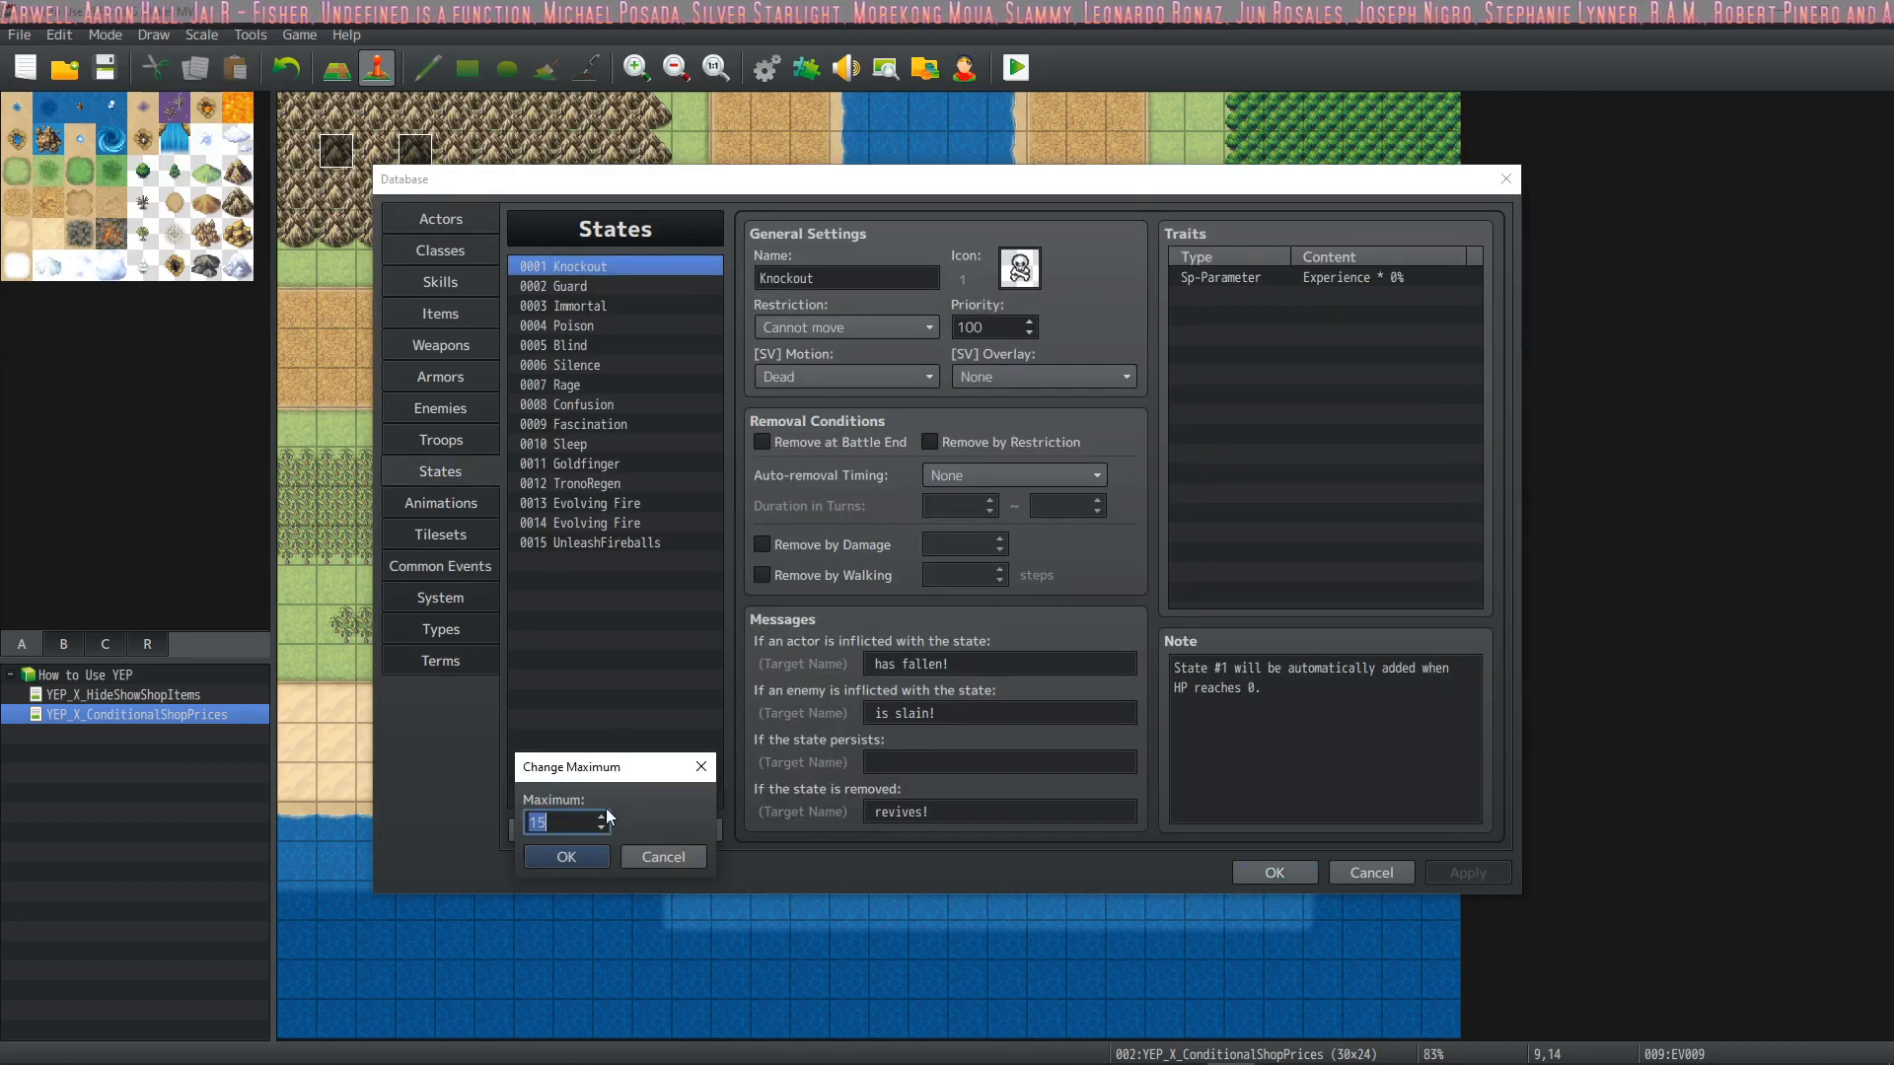
text(20)
click(578, 855)
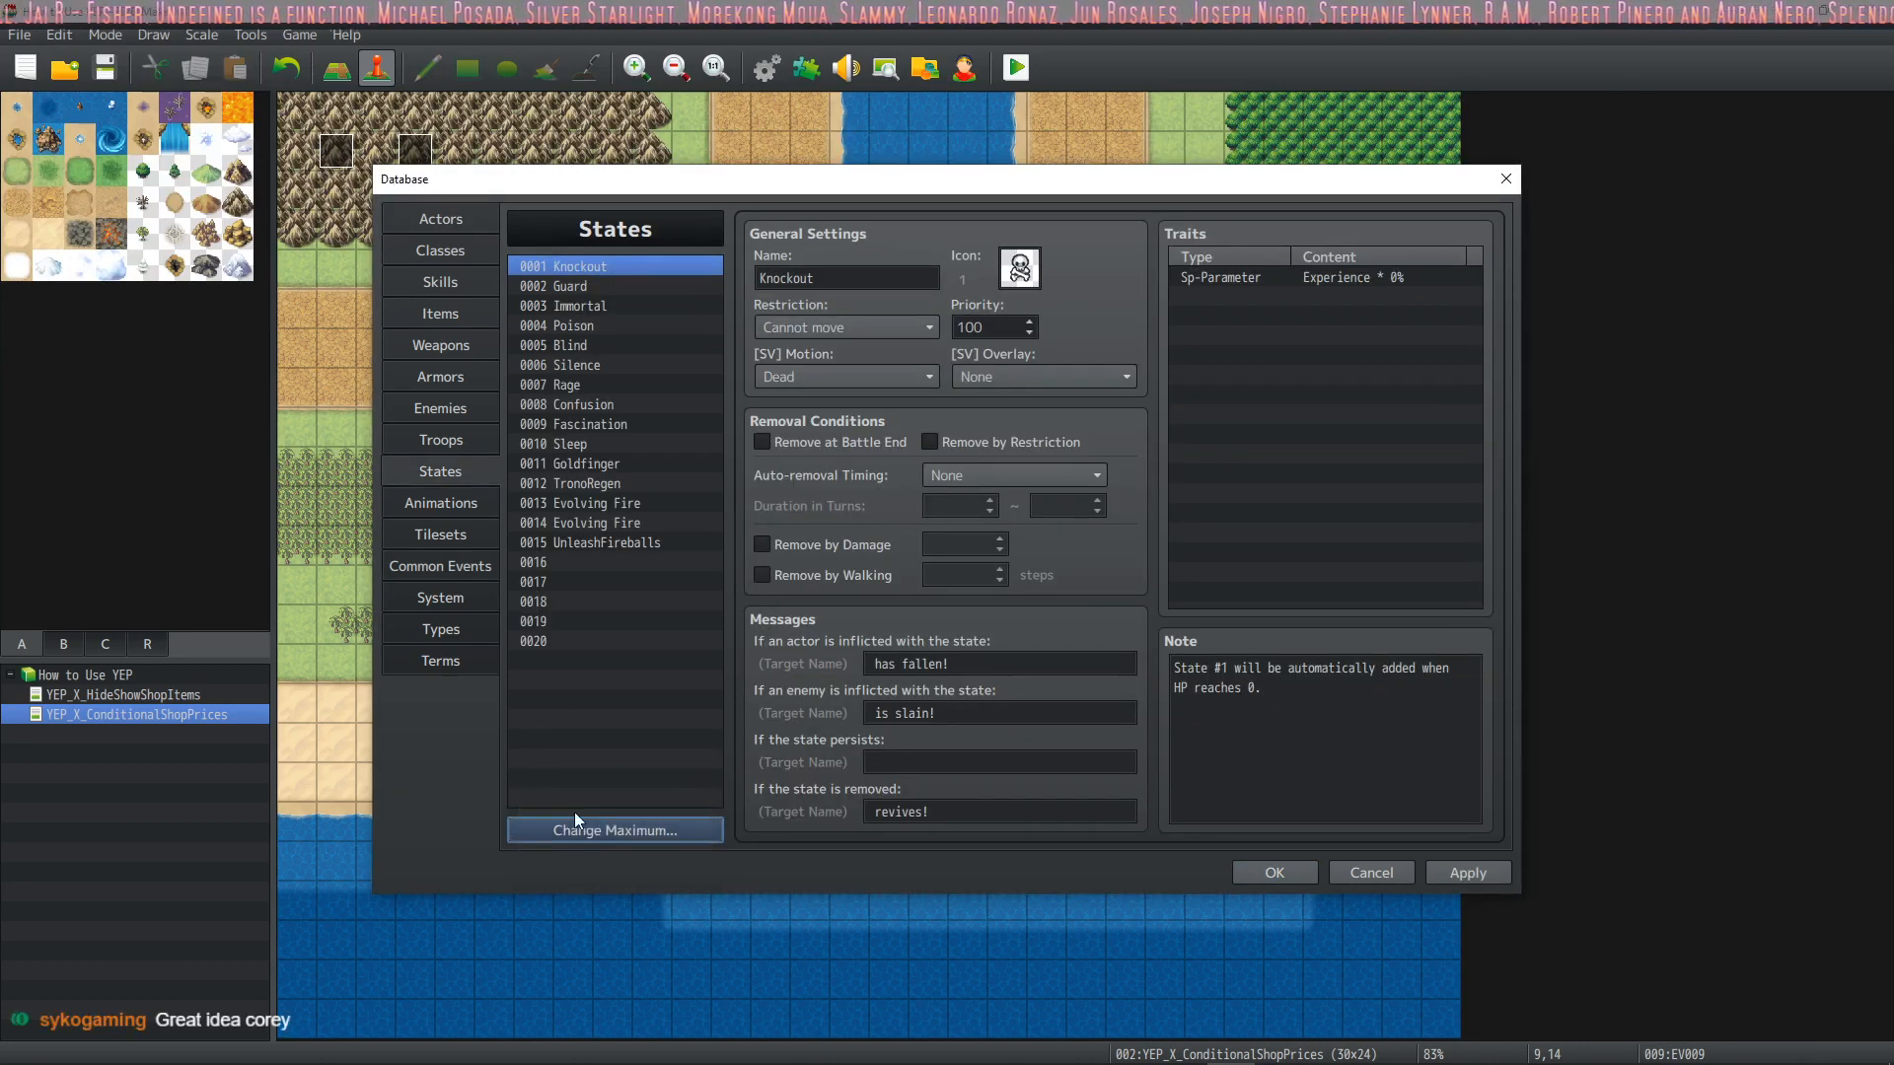
Give the empty state 0016 the white round icon number 1624
click(586, 560)
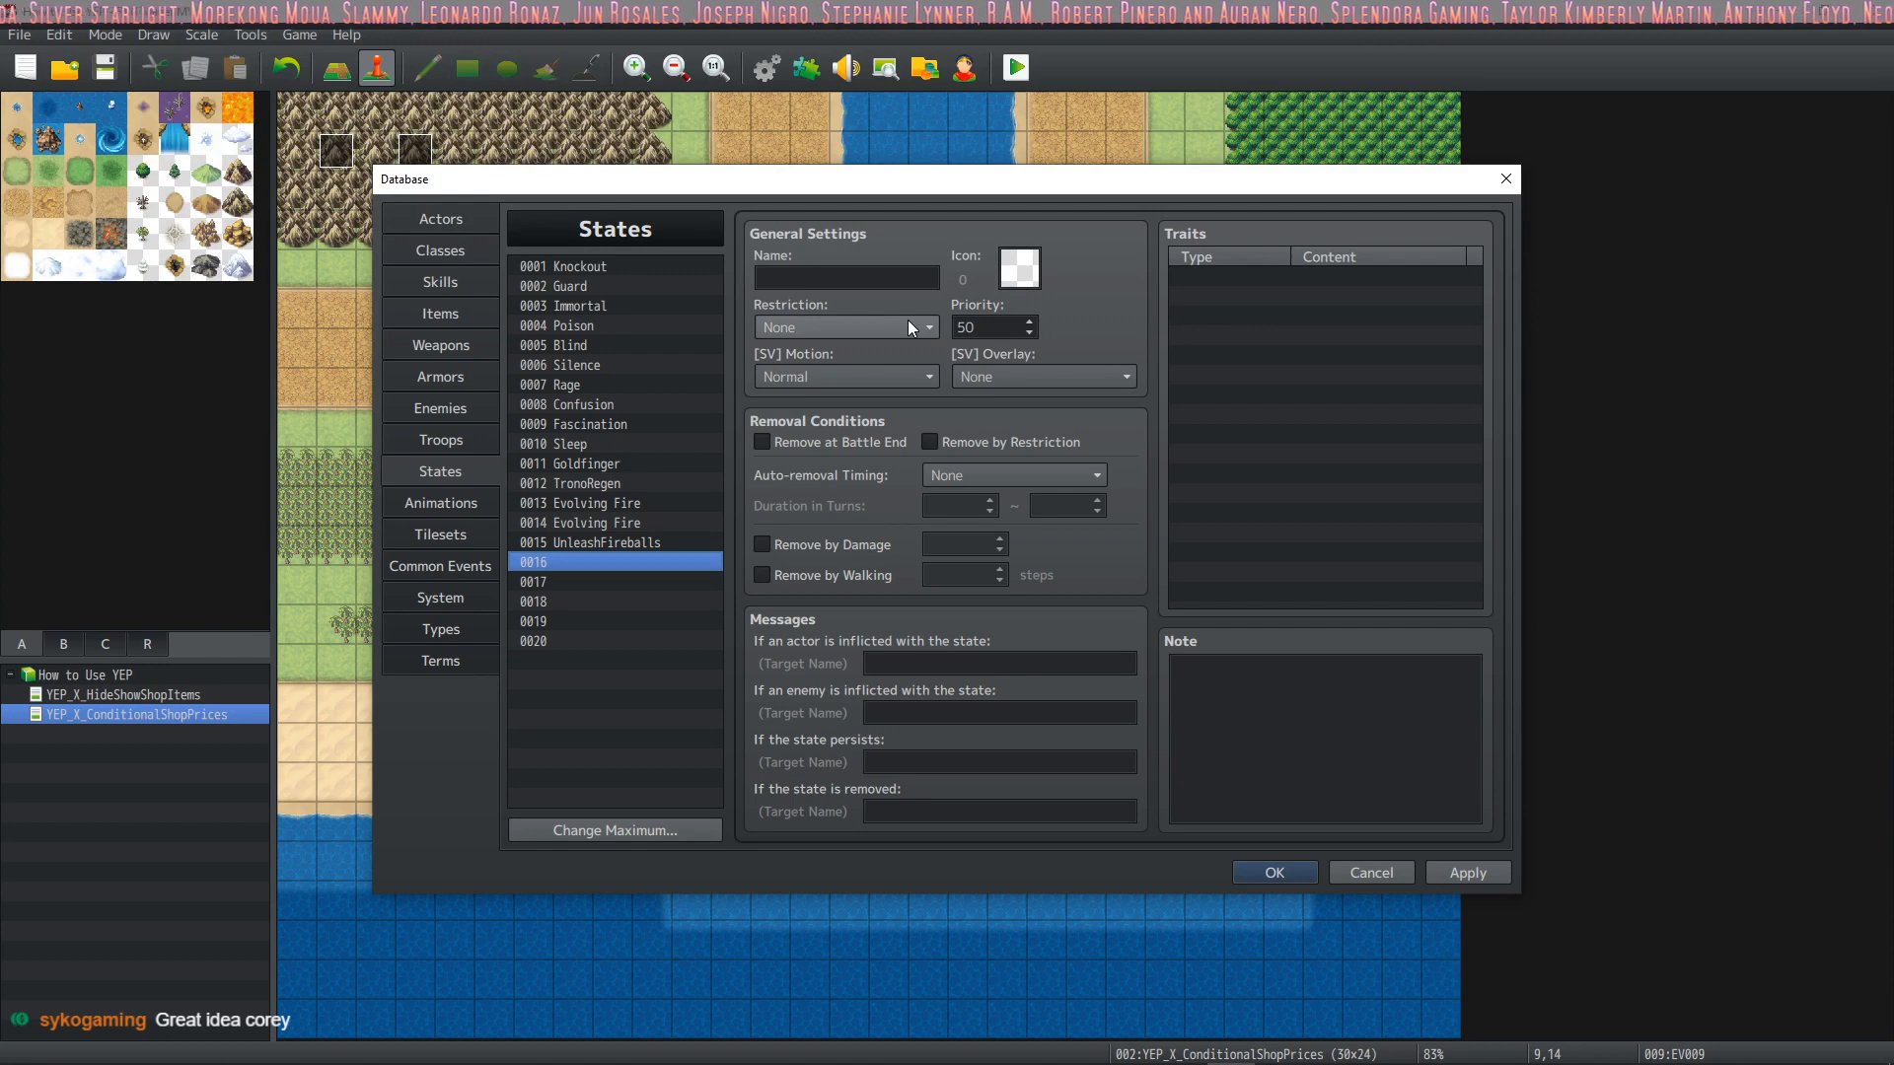
click(1026, 276)
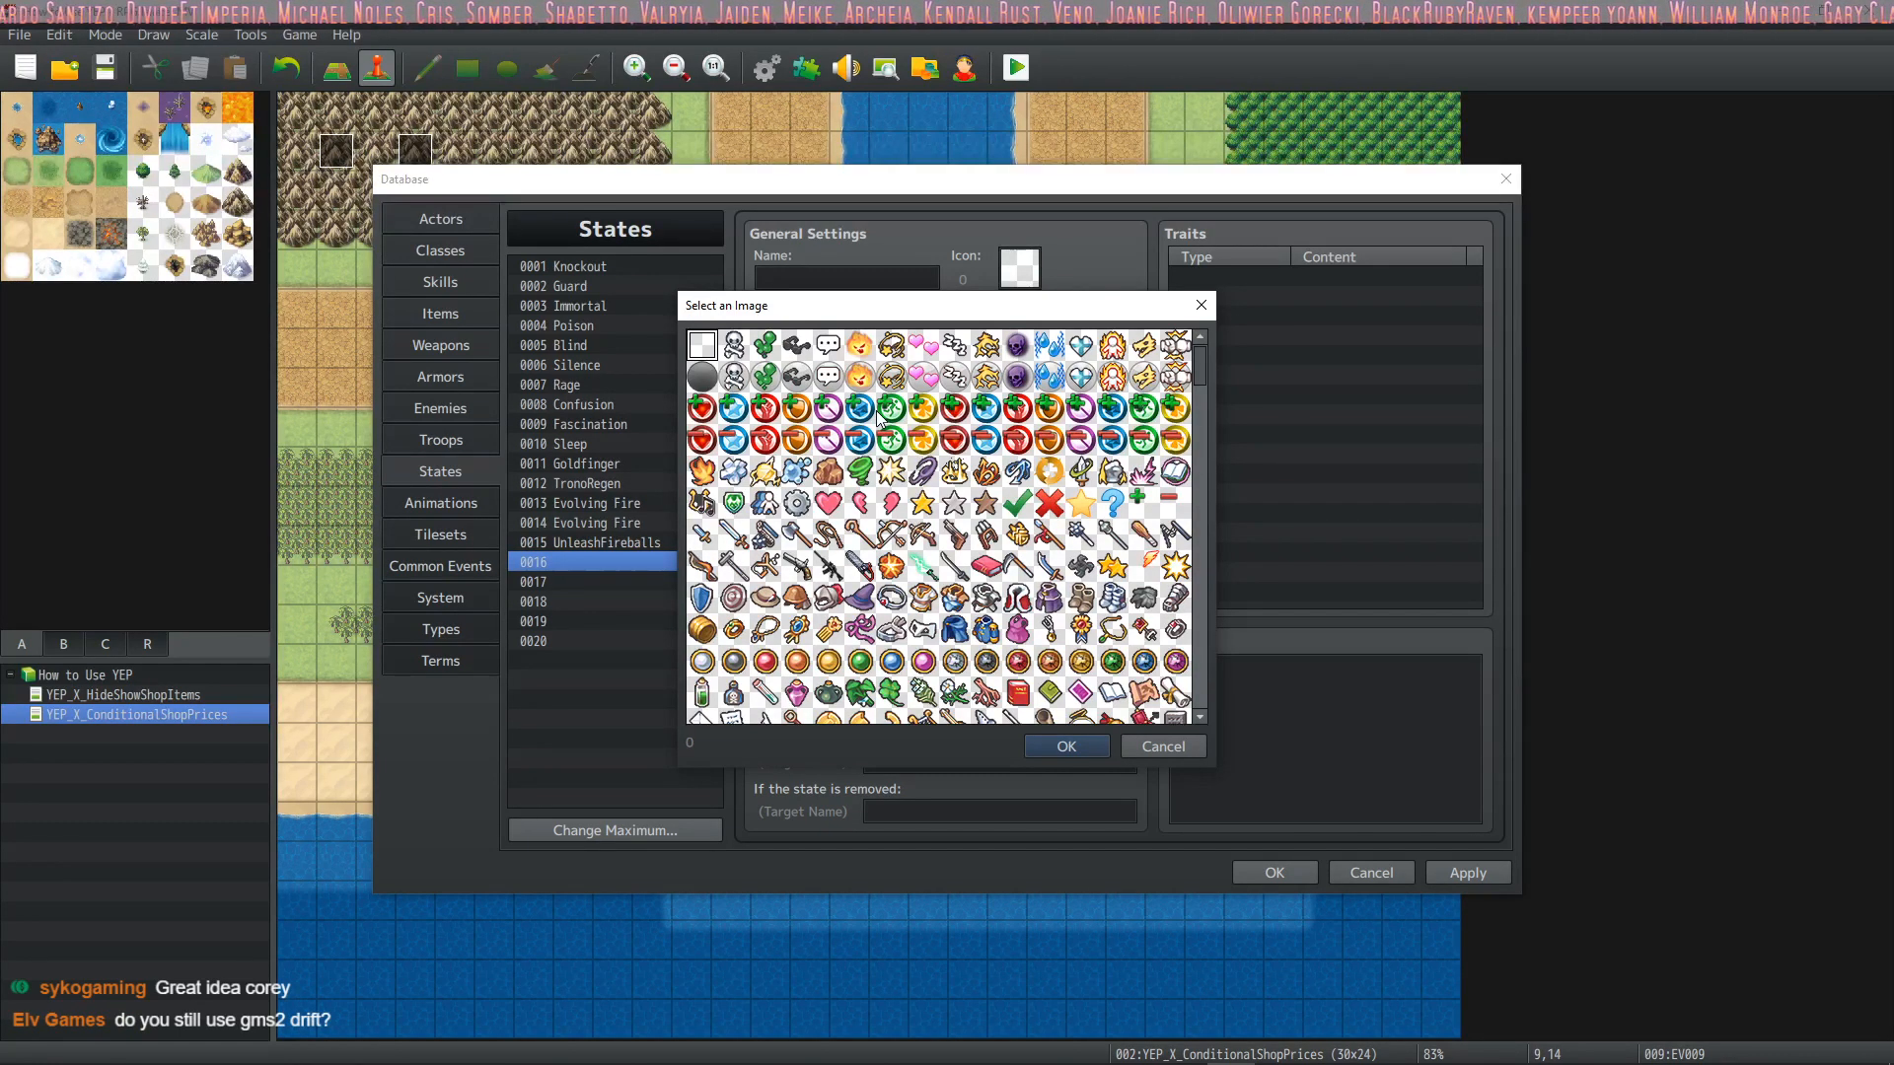
click(1018, 504)
click(1051, 503)
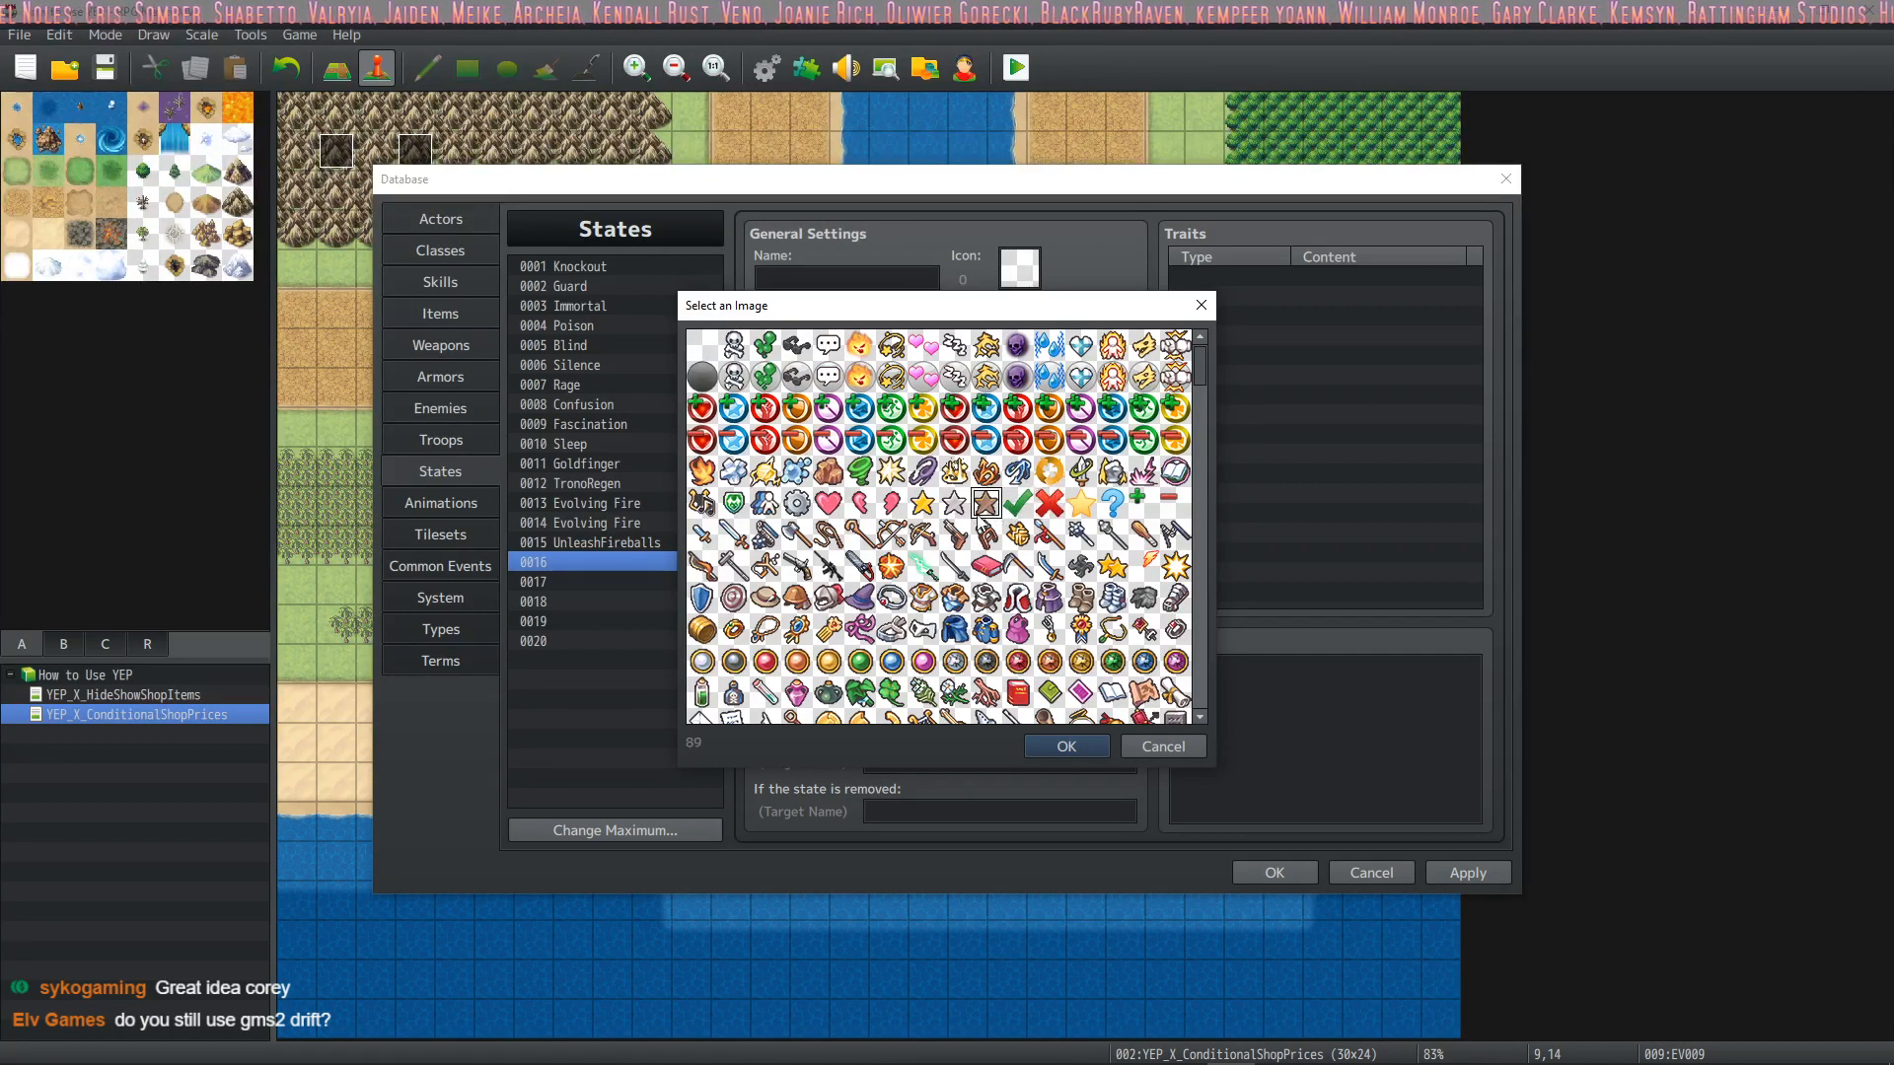
click(922, 503)
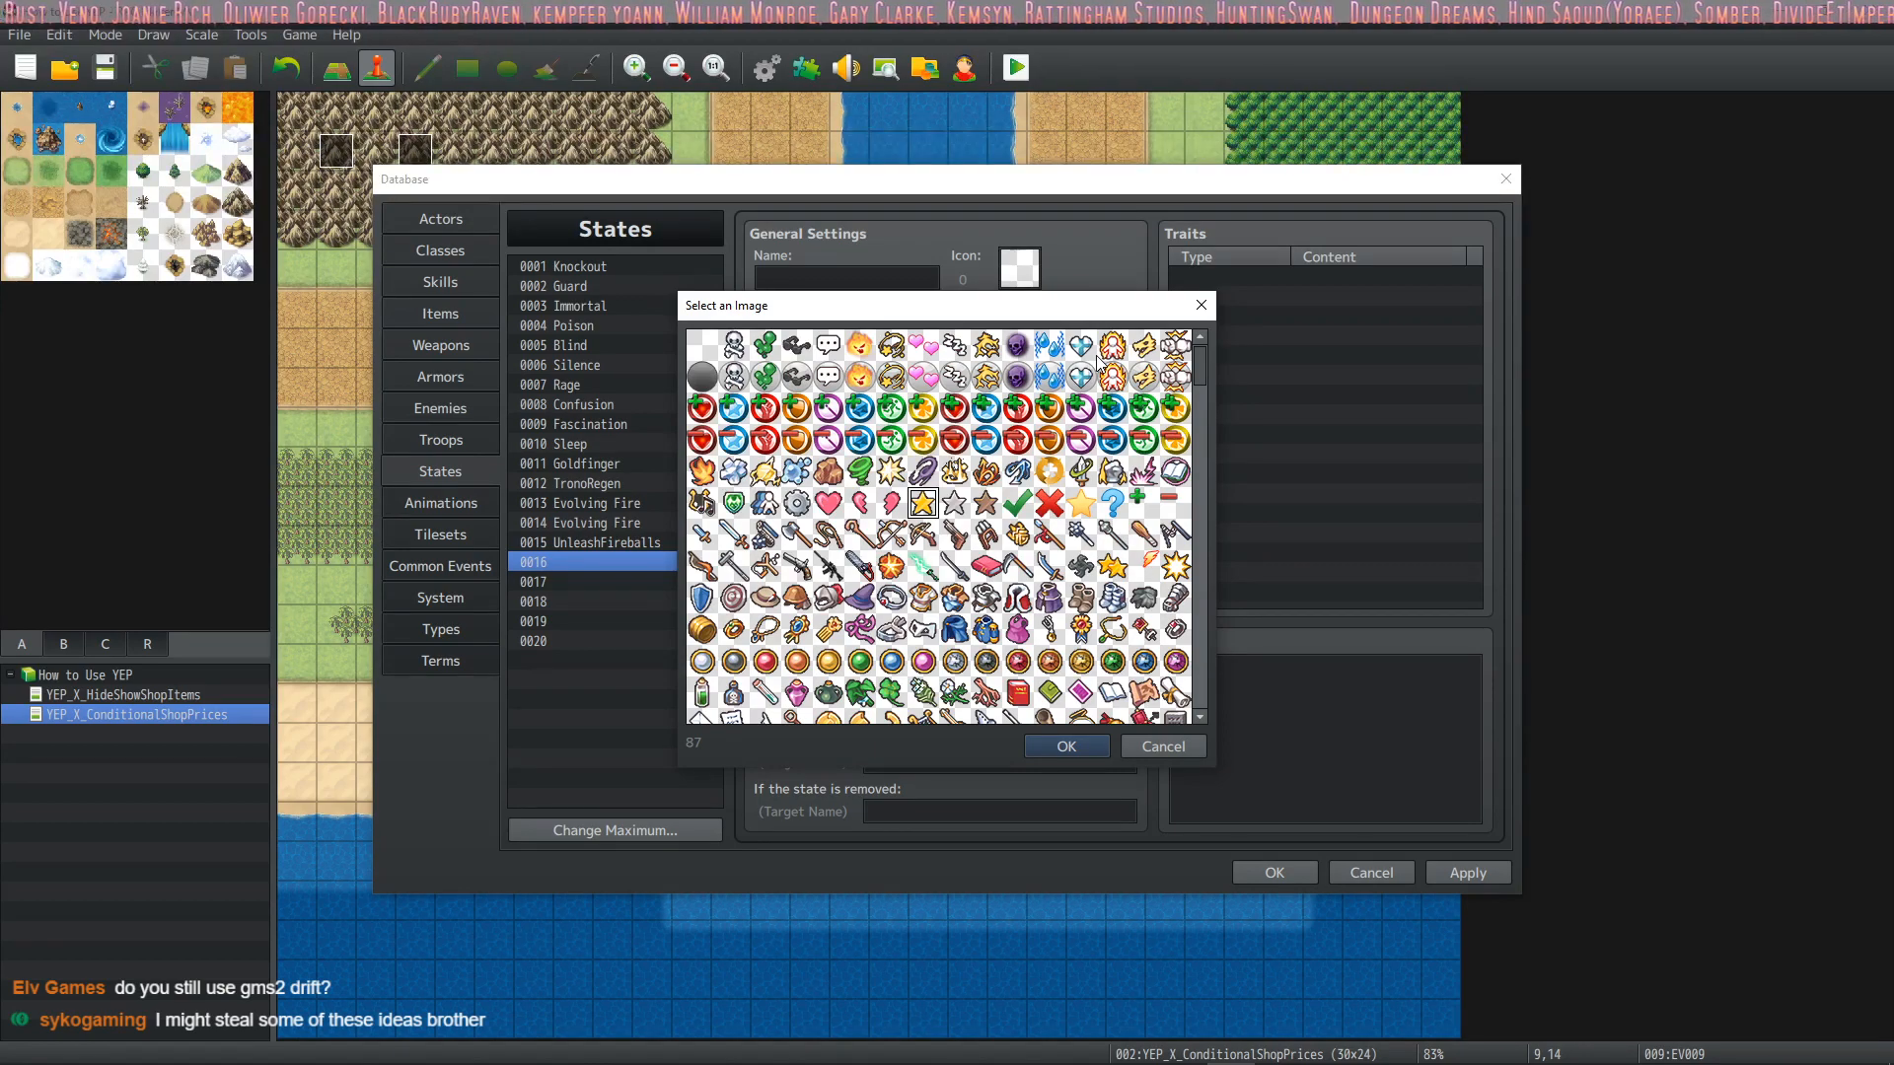
scroll(1098, 363, down, 10)
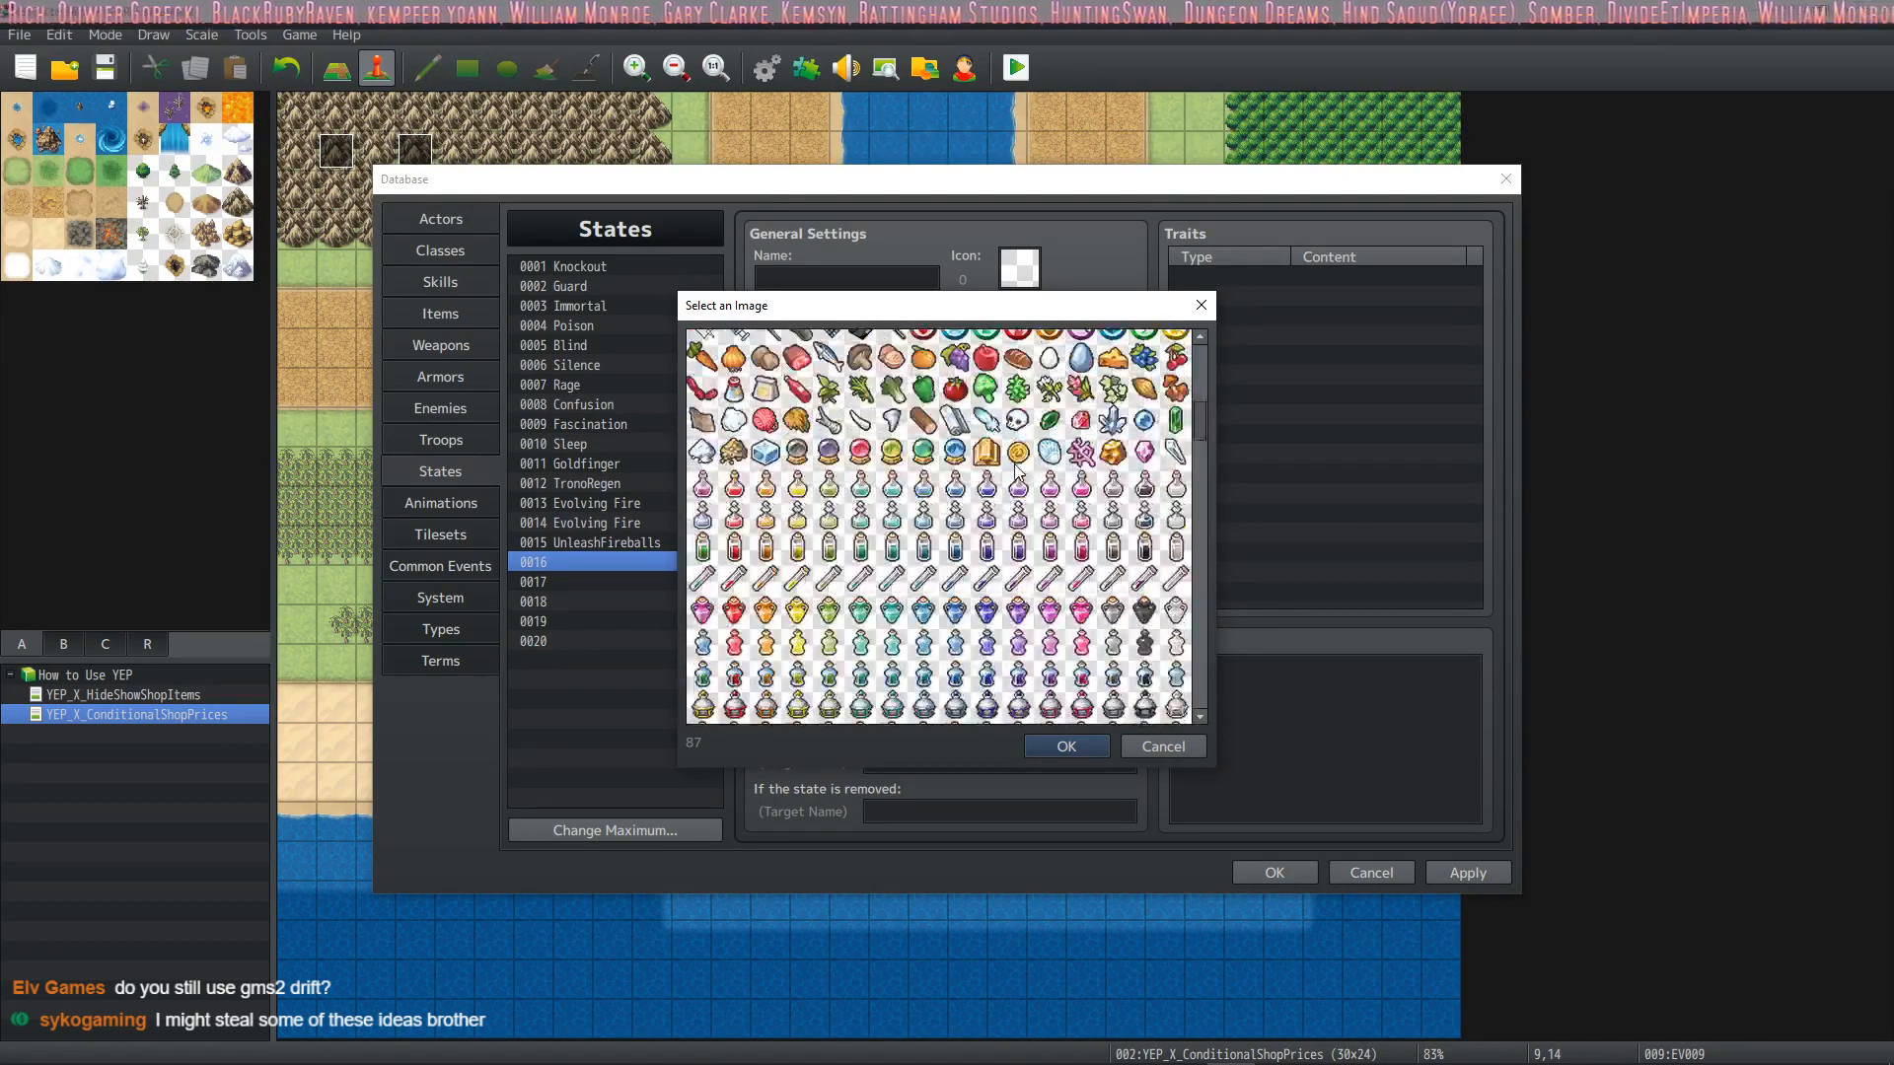
scroll(1019, 474, down, 10)
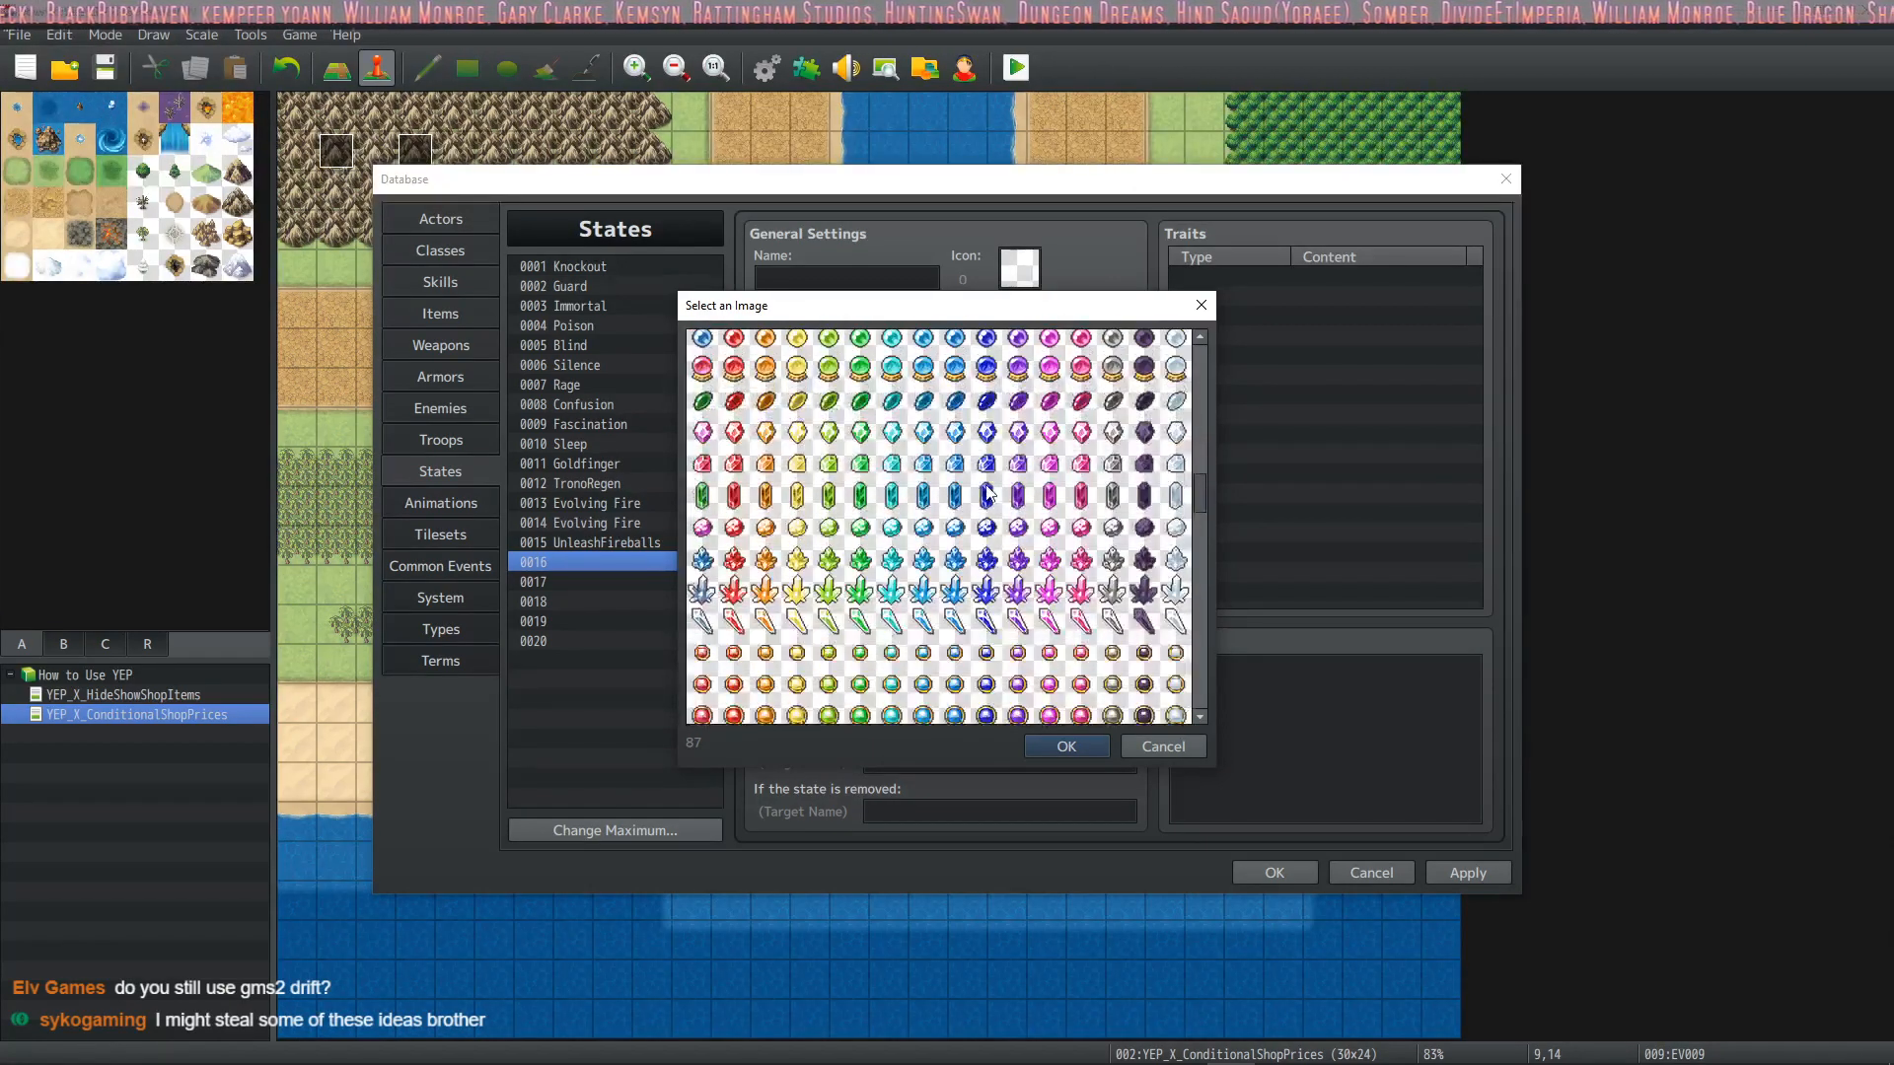
scroll(988, 490, up, 3)
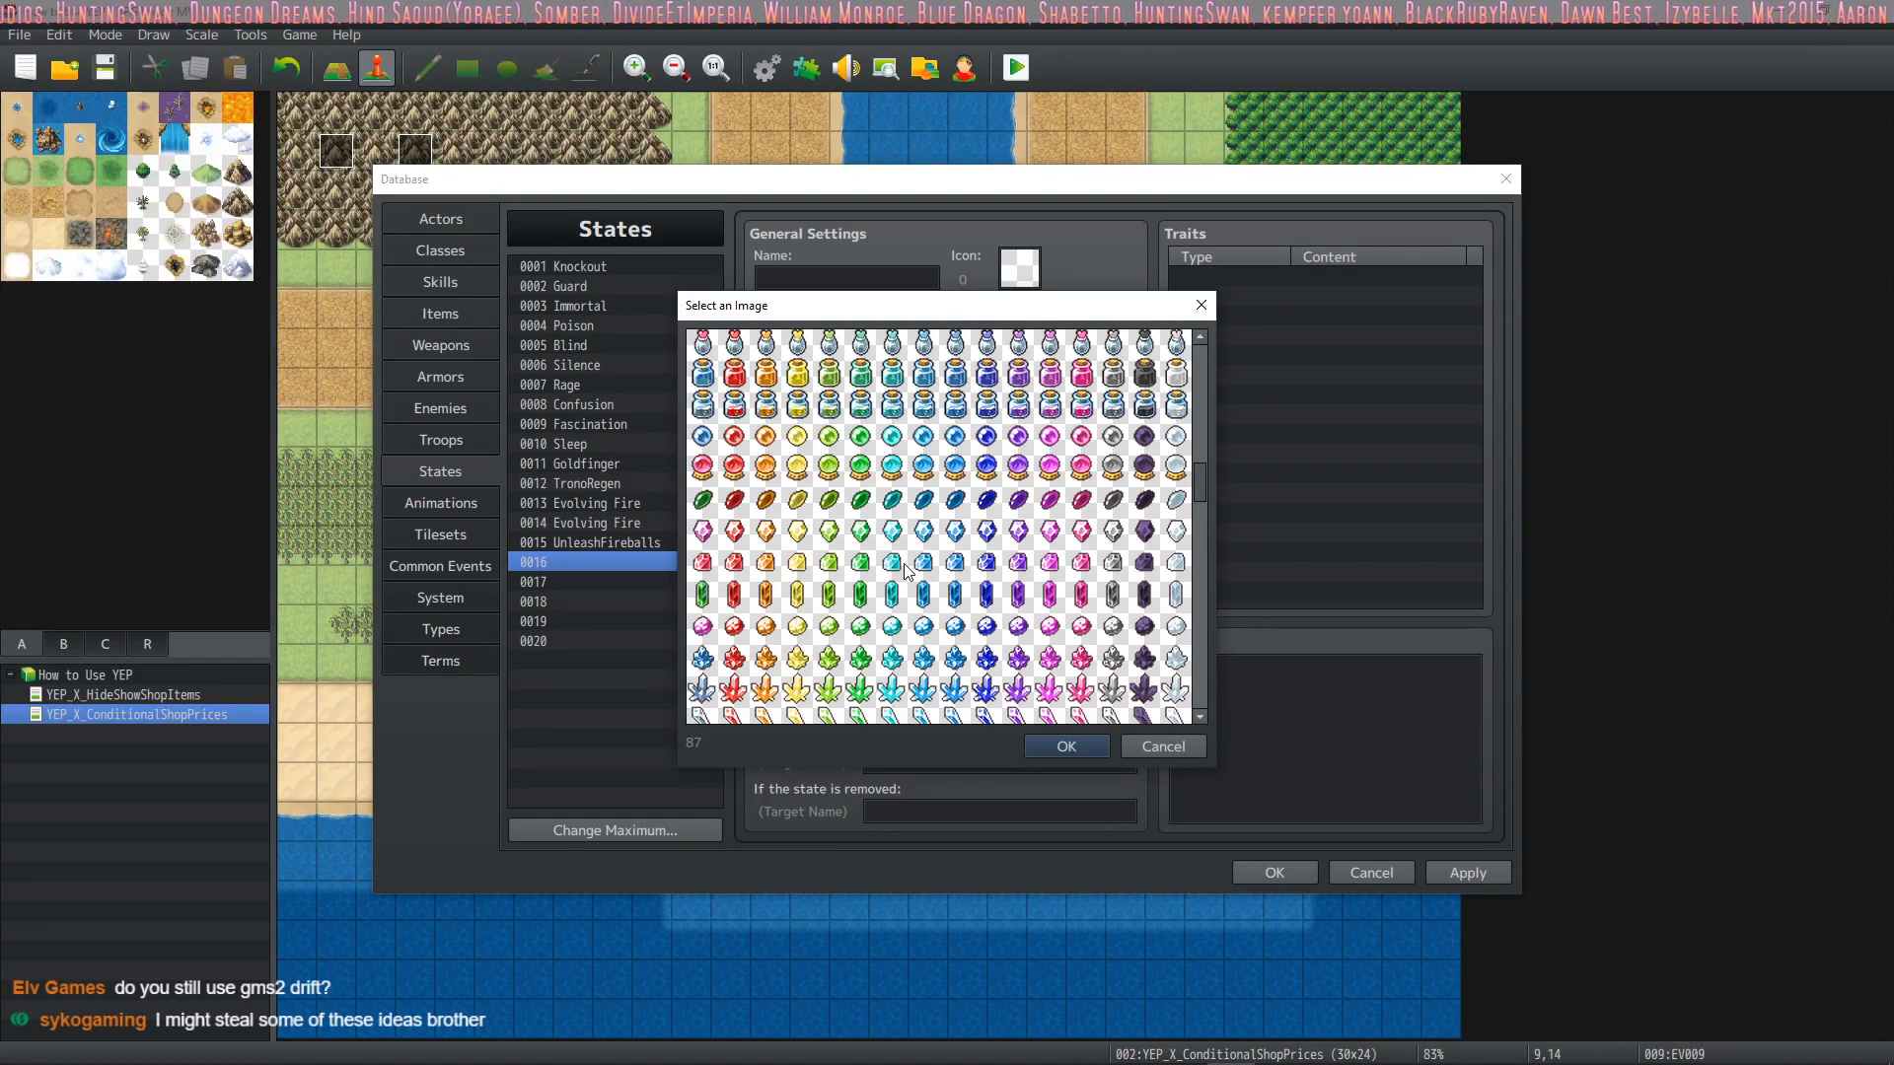
scroll(906, 570, down, 2)
scroll(917, 570, down, 6)
scroll(944, 569, down, 3)
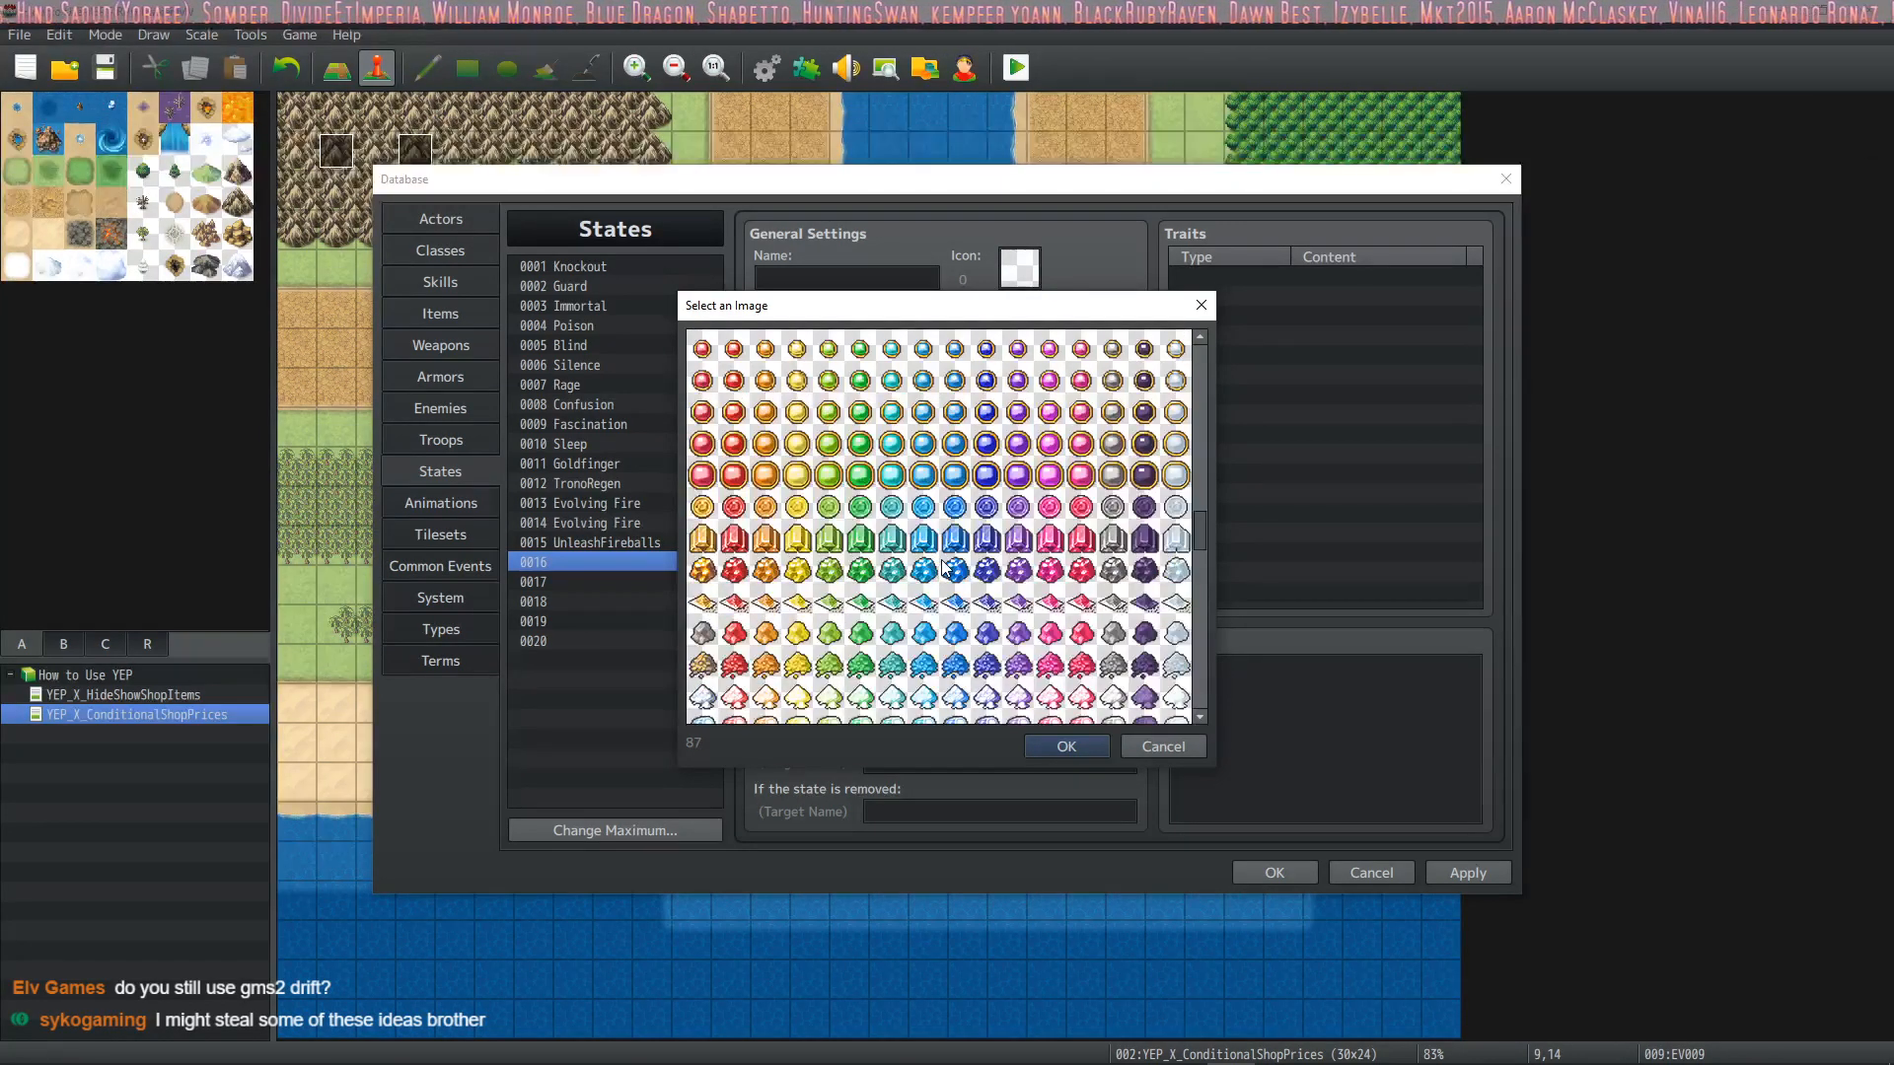
scroll(804, 502, down, 8)
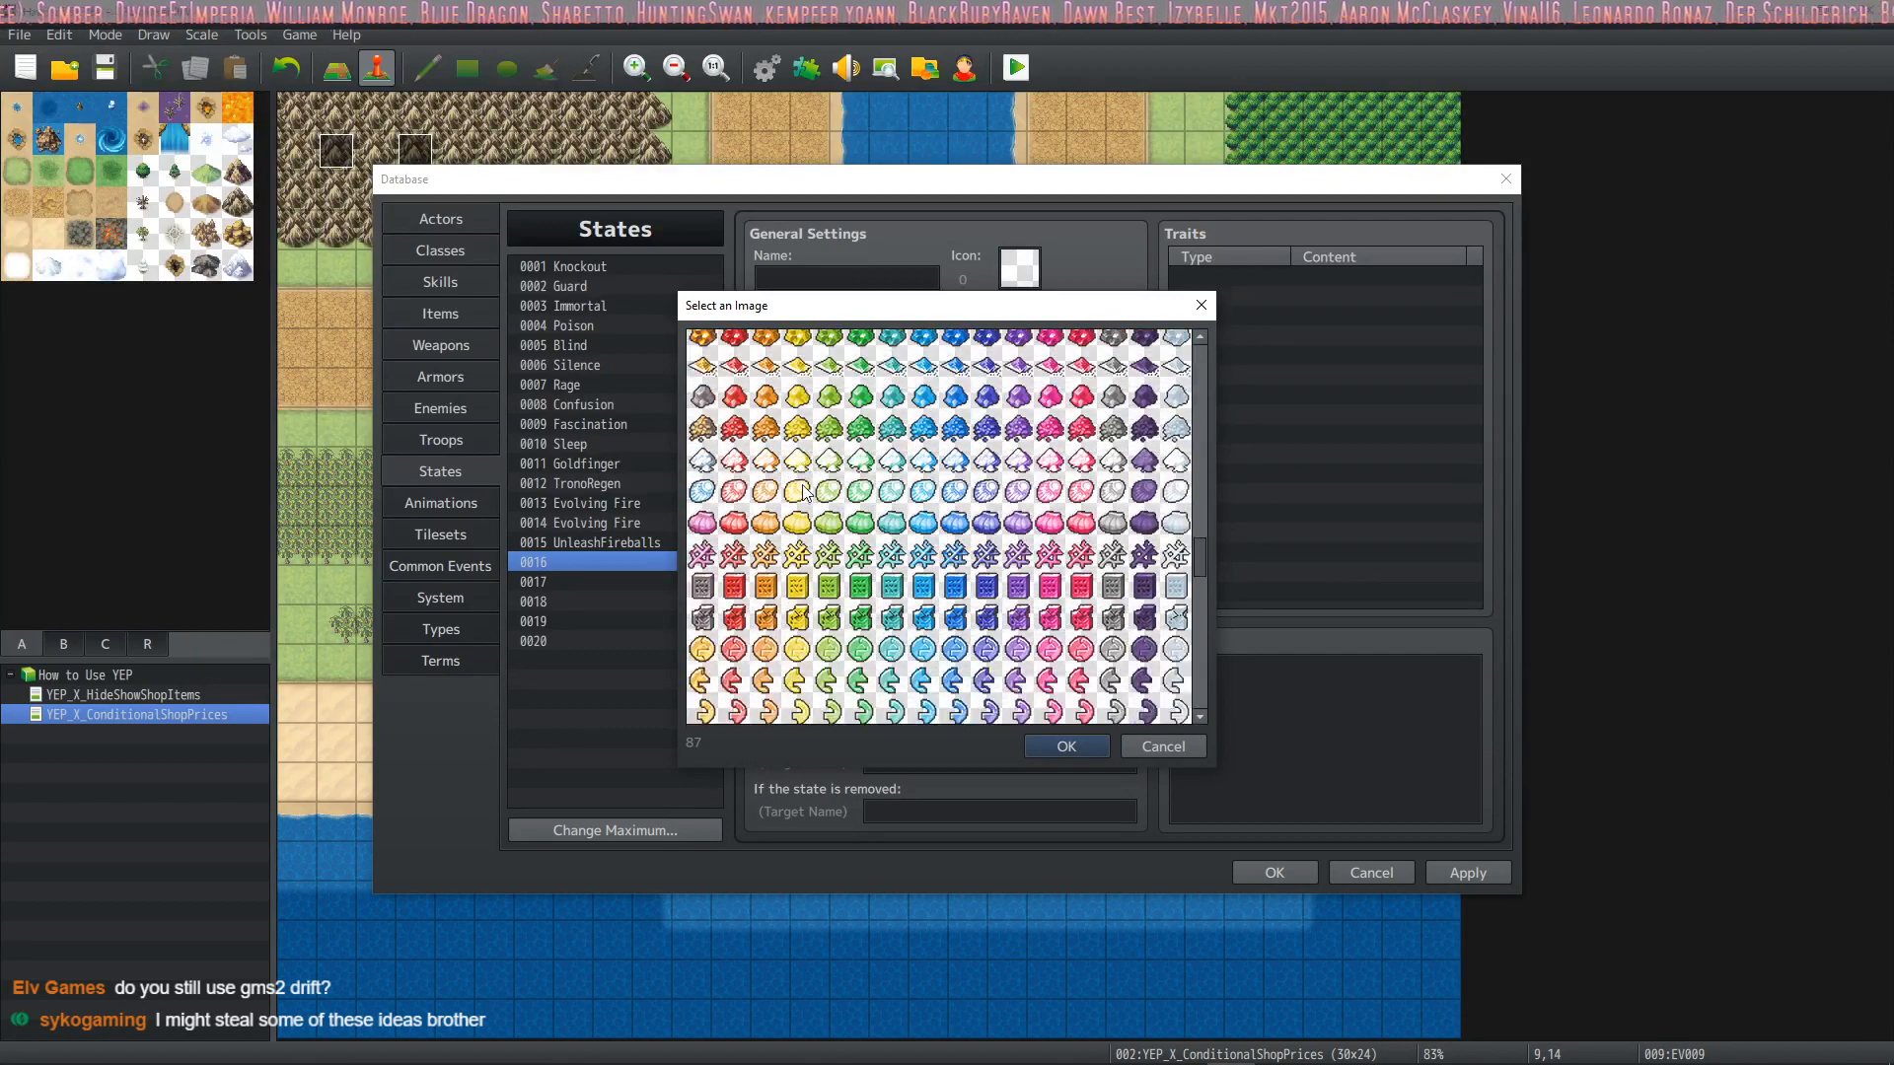
scroll(804, 501, down, 4)
scroll(815, 490, down, 10)
scroll(846, 558, down, 10)
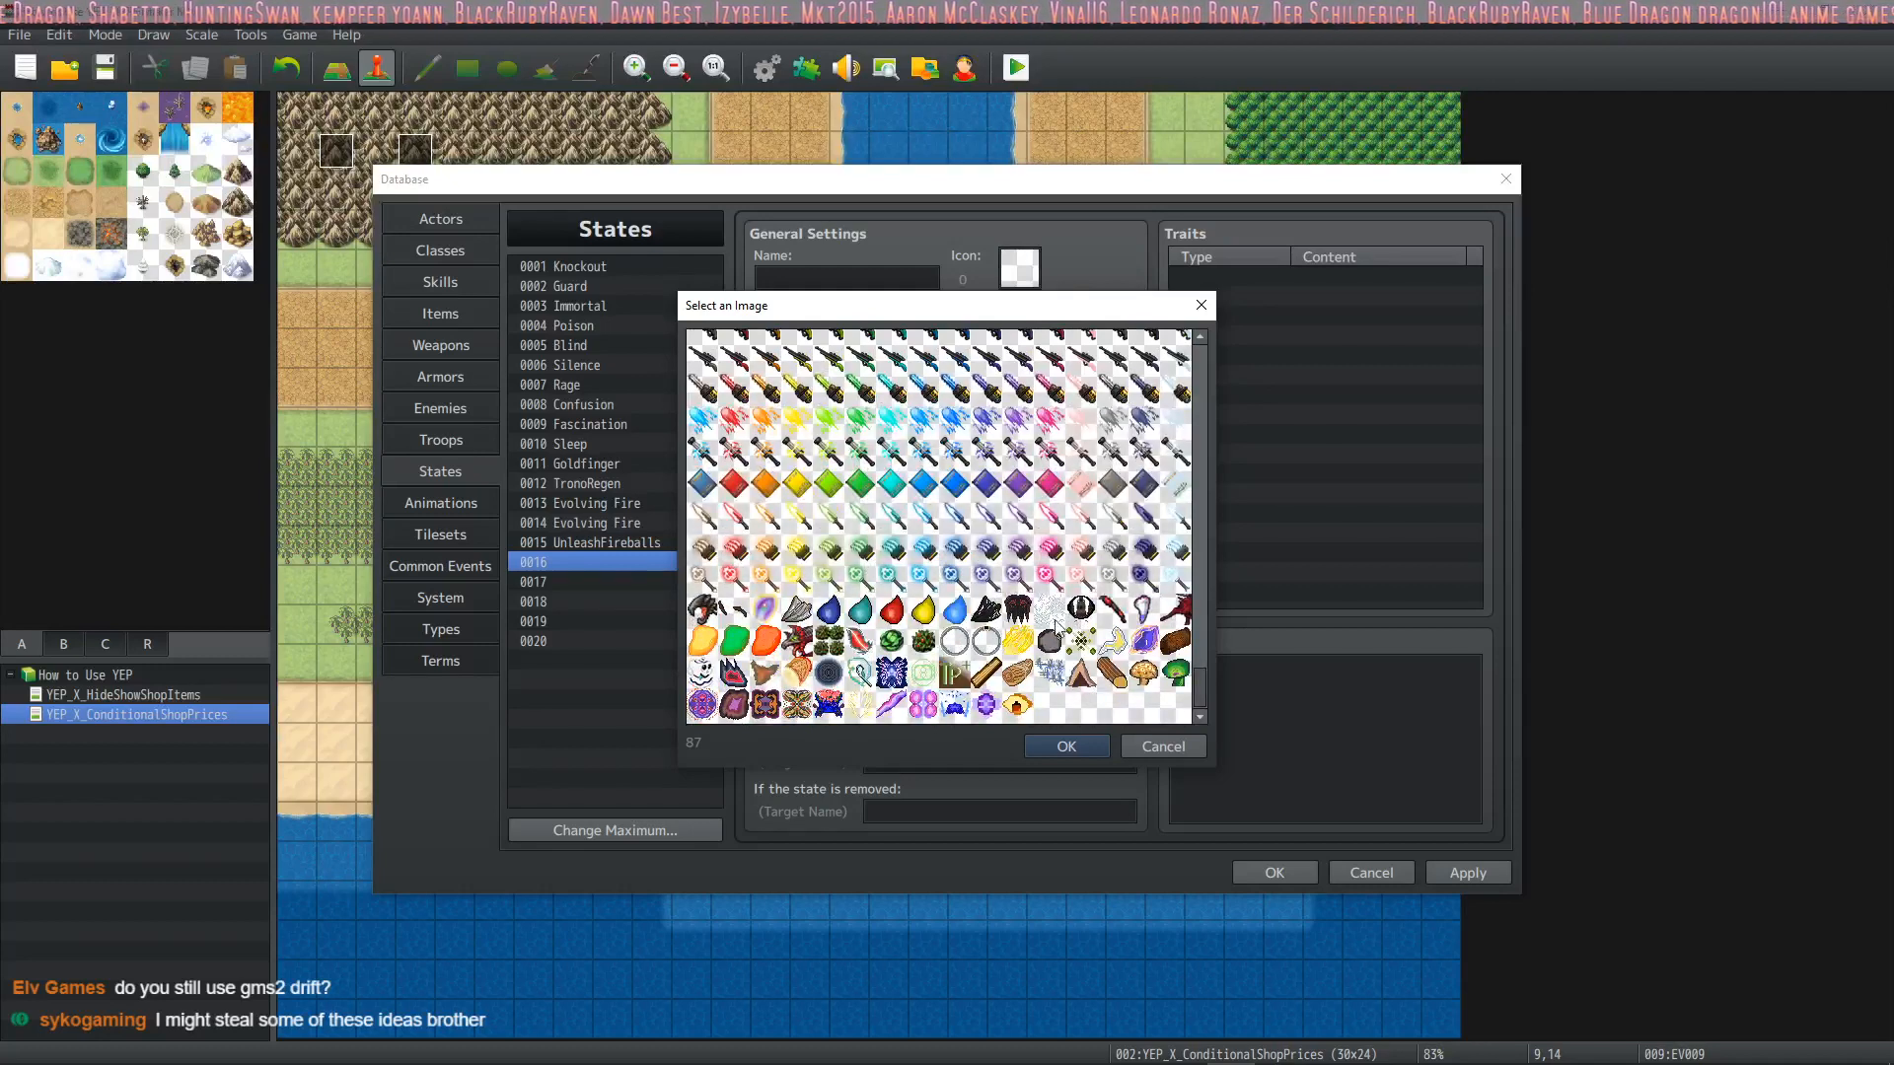
double_click(954, 640)
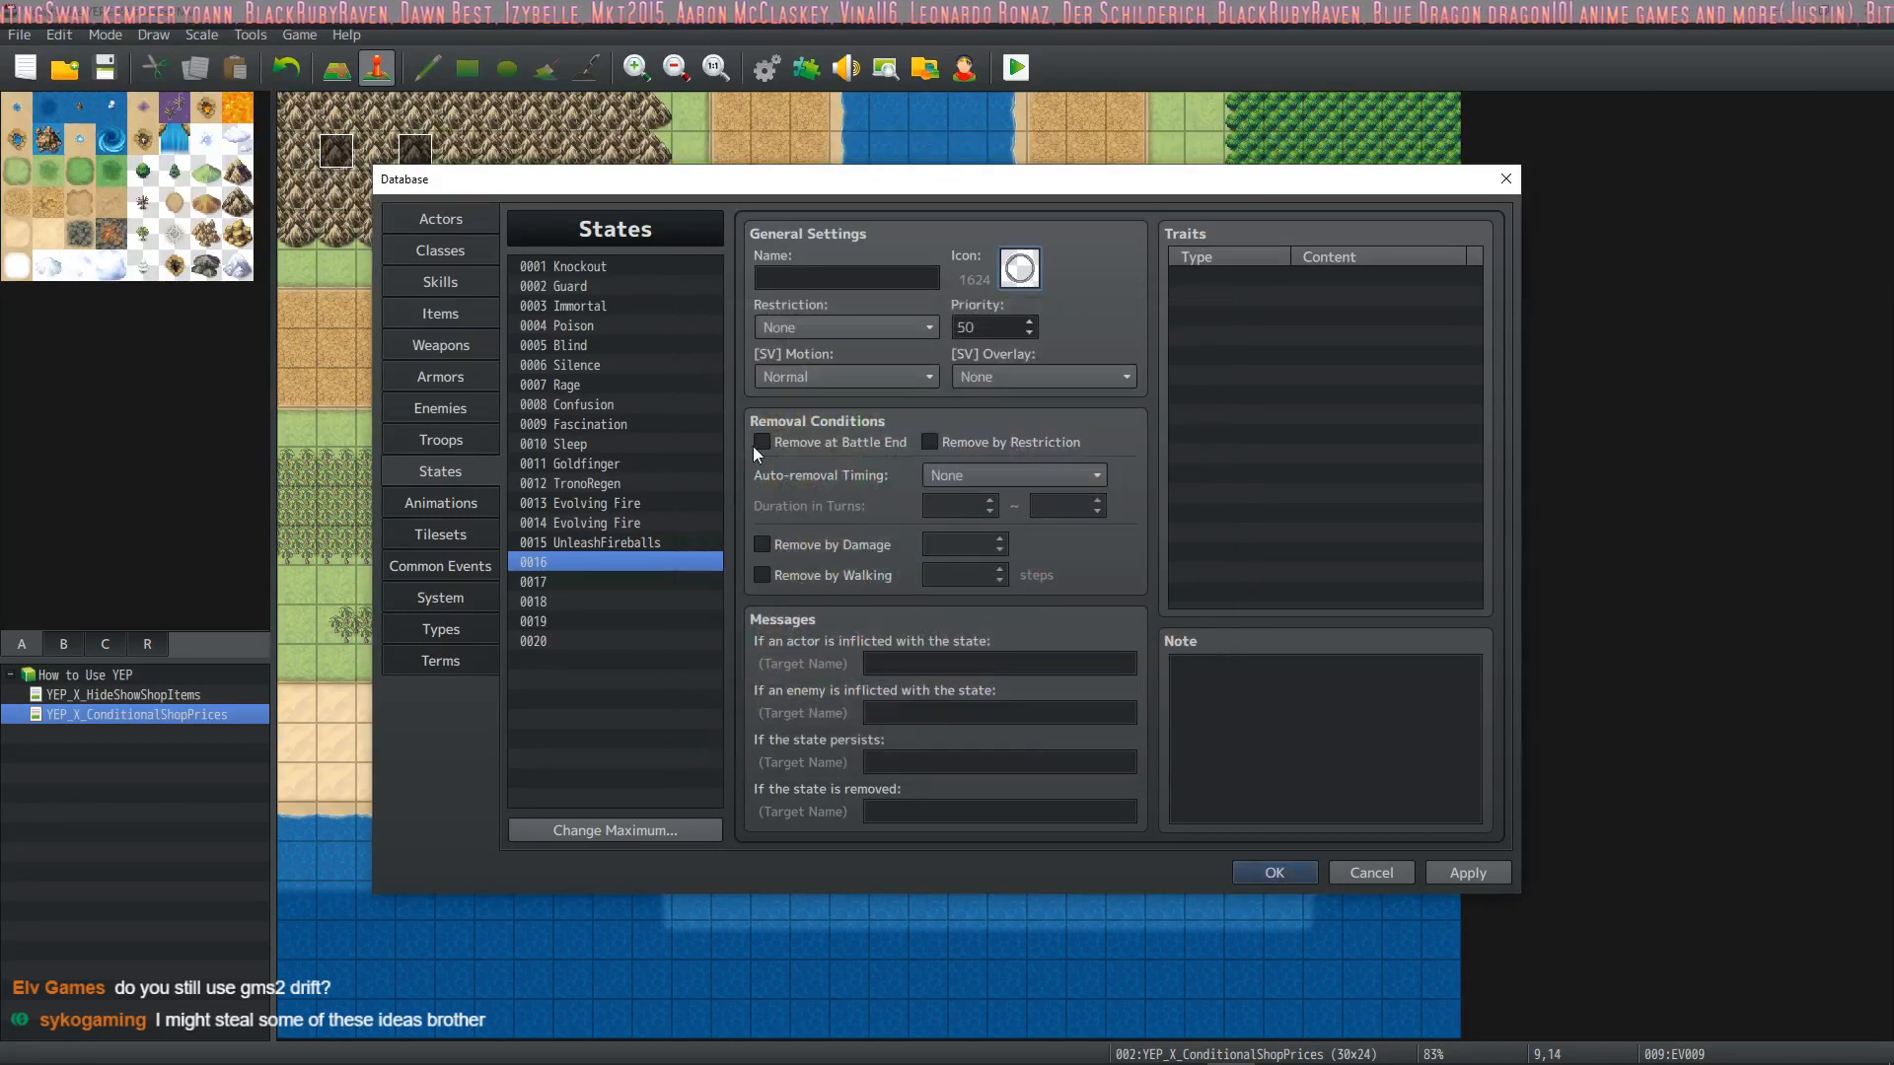
Name state 0016 Summoned
click(855, 274)
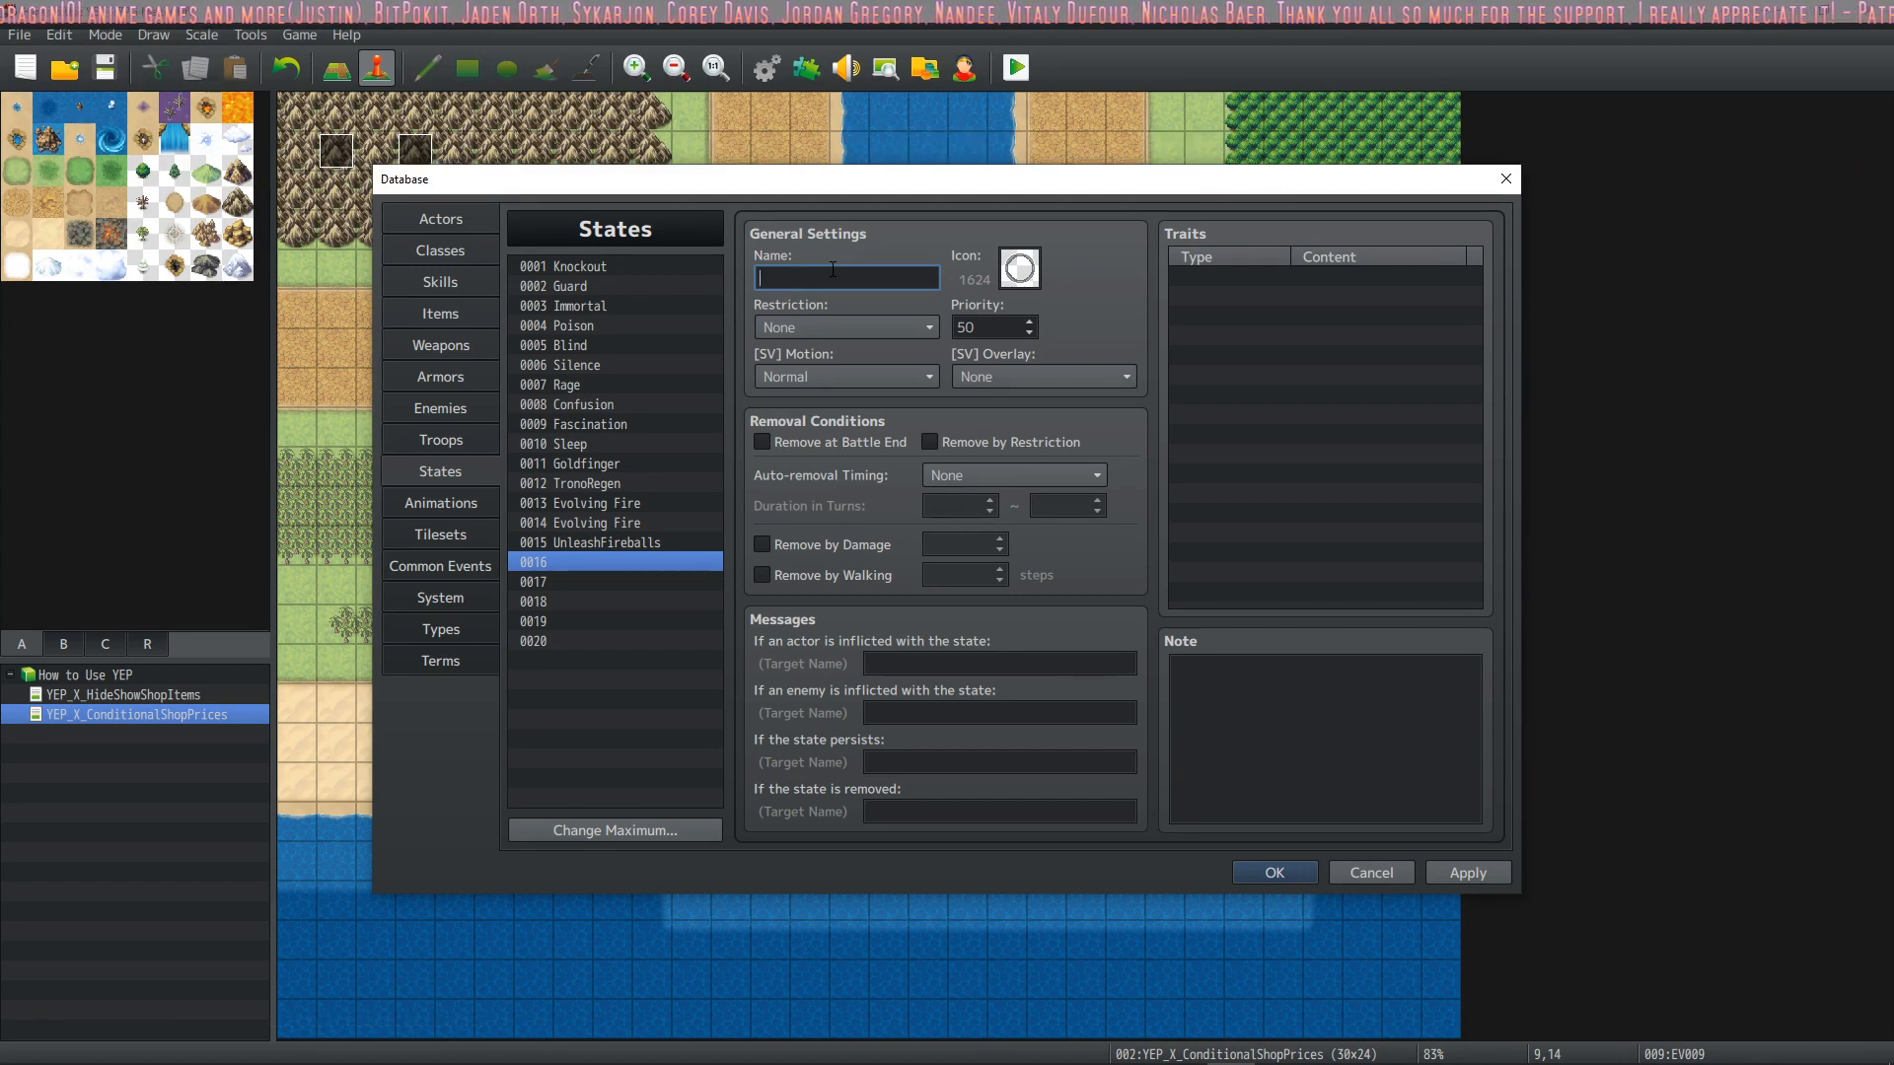
text(Summoned)
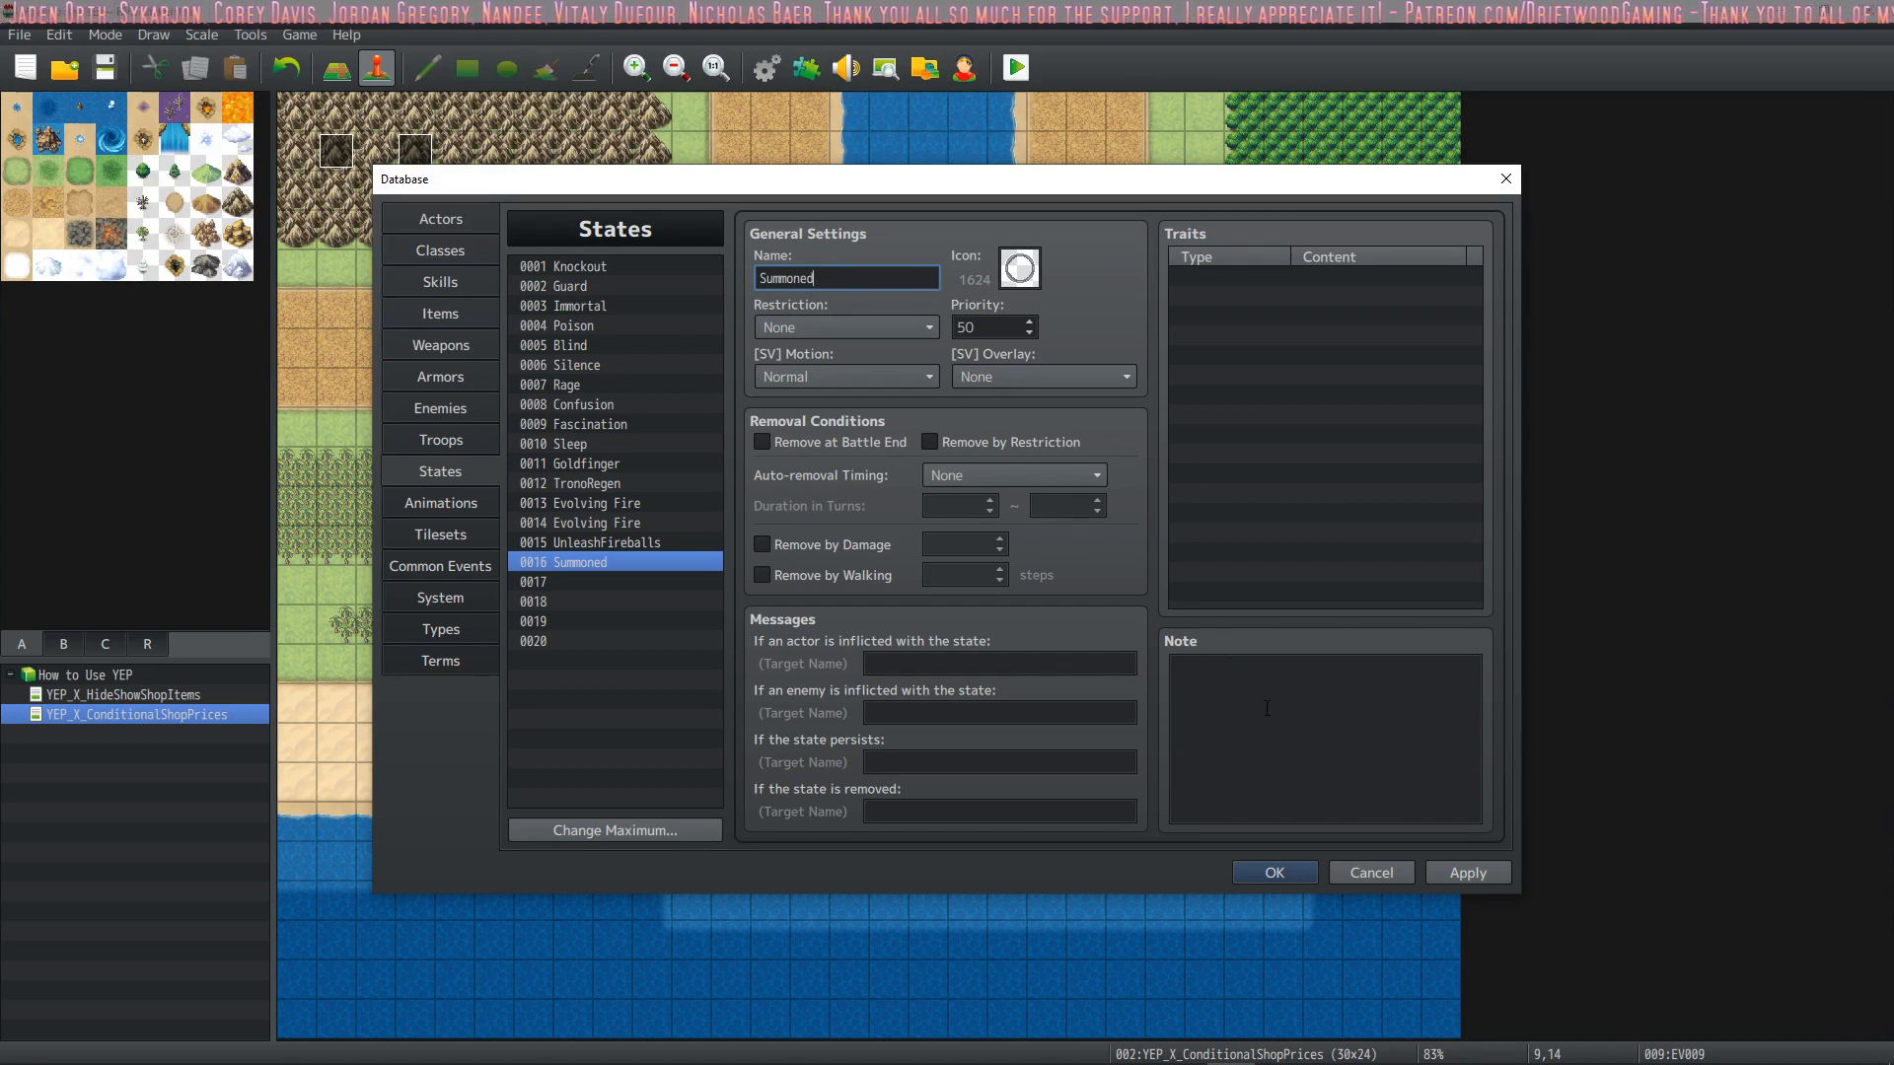
click(1266, 708)
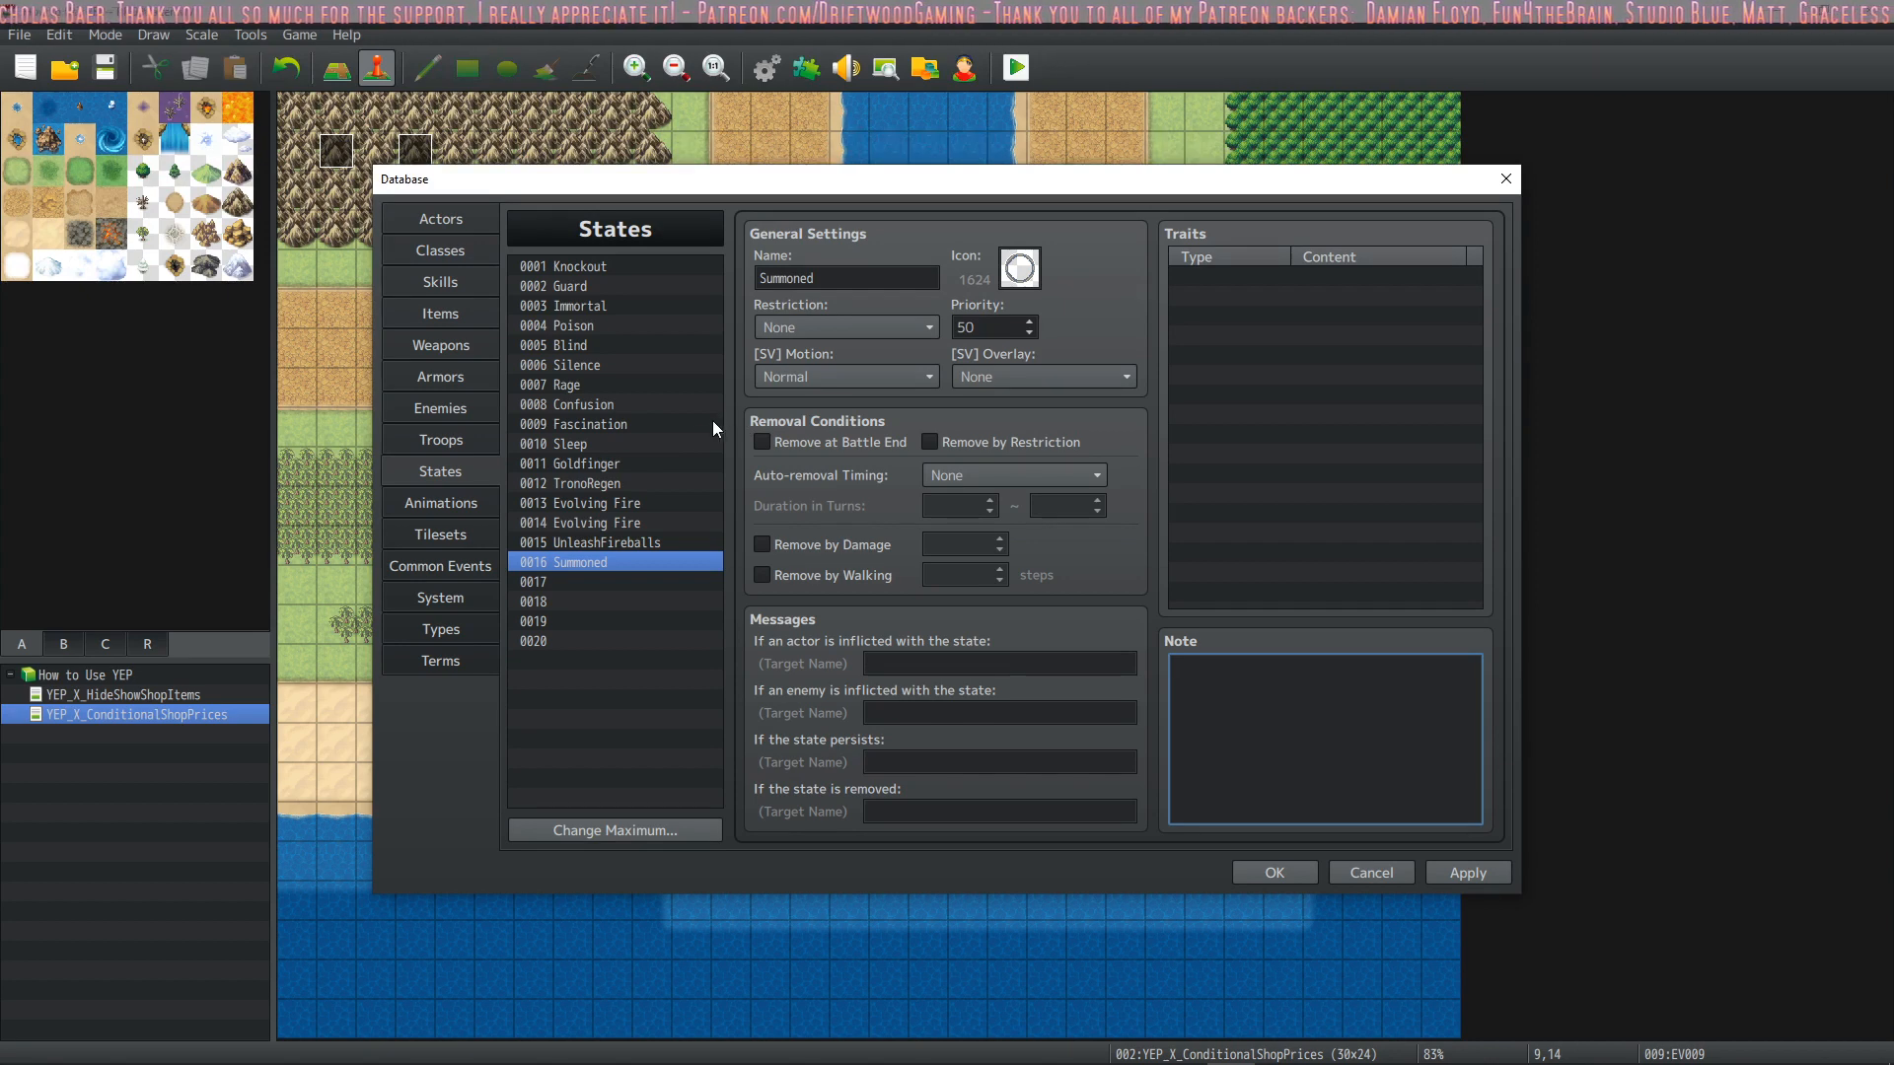
Make the Summoned state end with battle and auto-remove at Turn End after 3 to 3 turns, and apply the changes
click(823, 440)
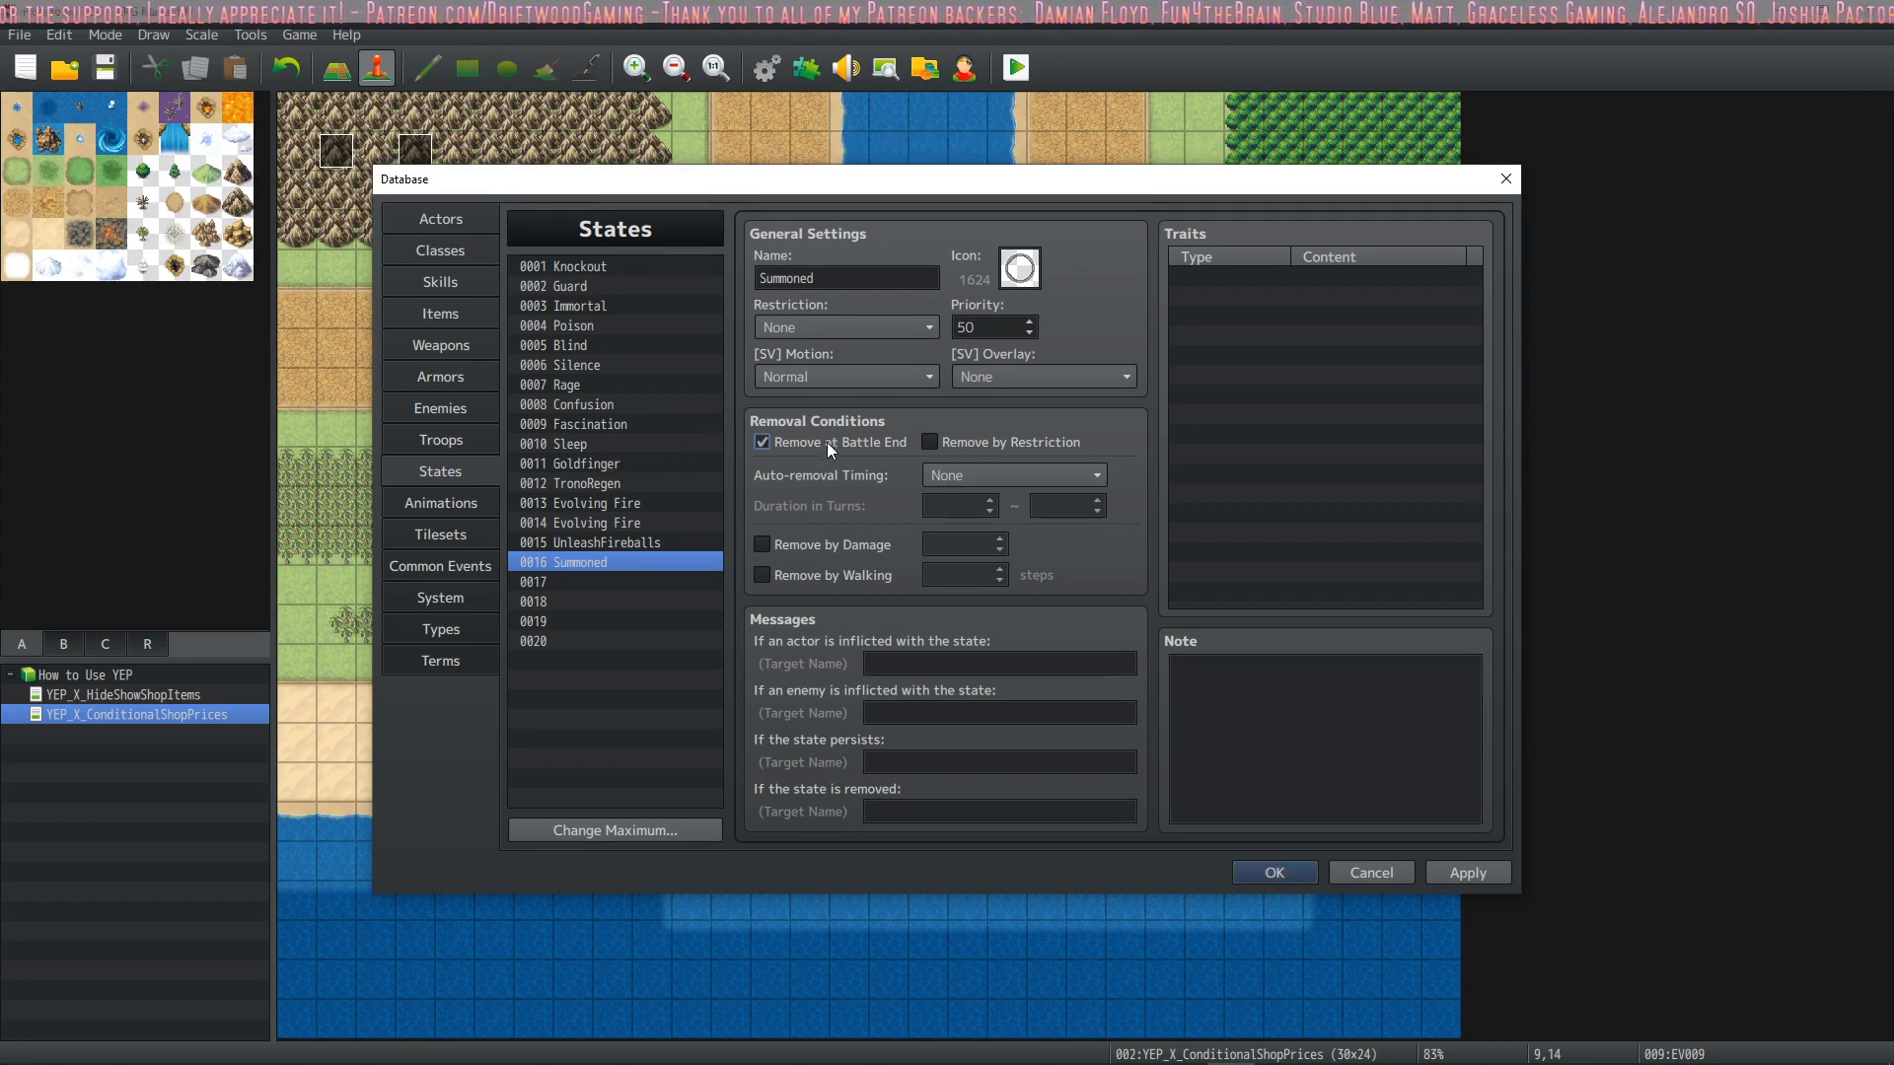
click(983, 471)
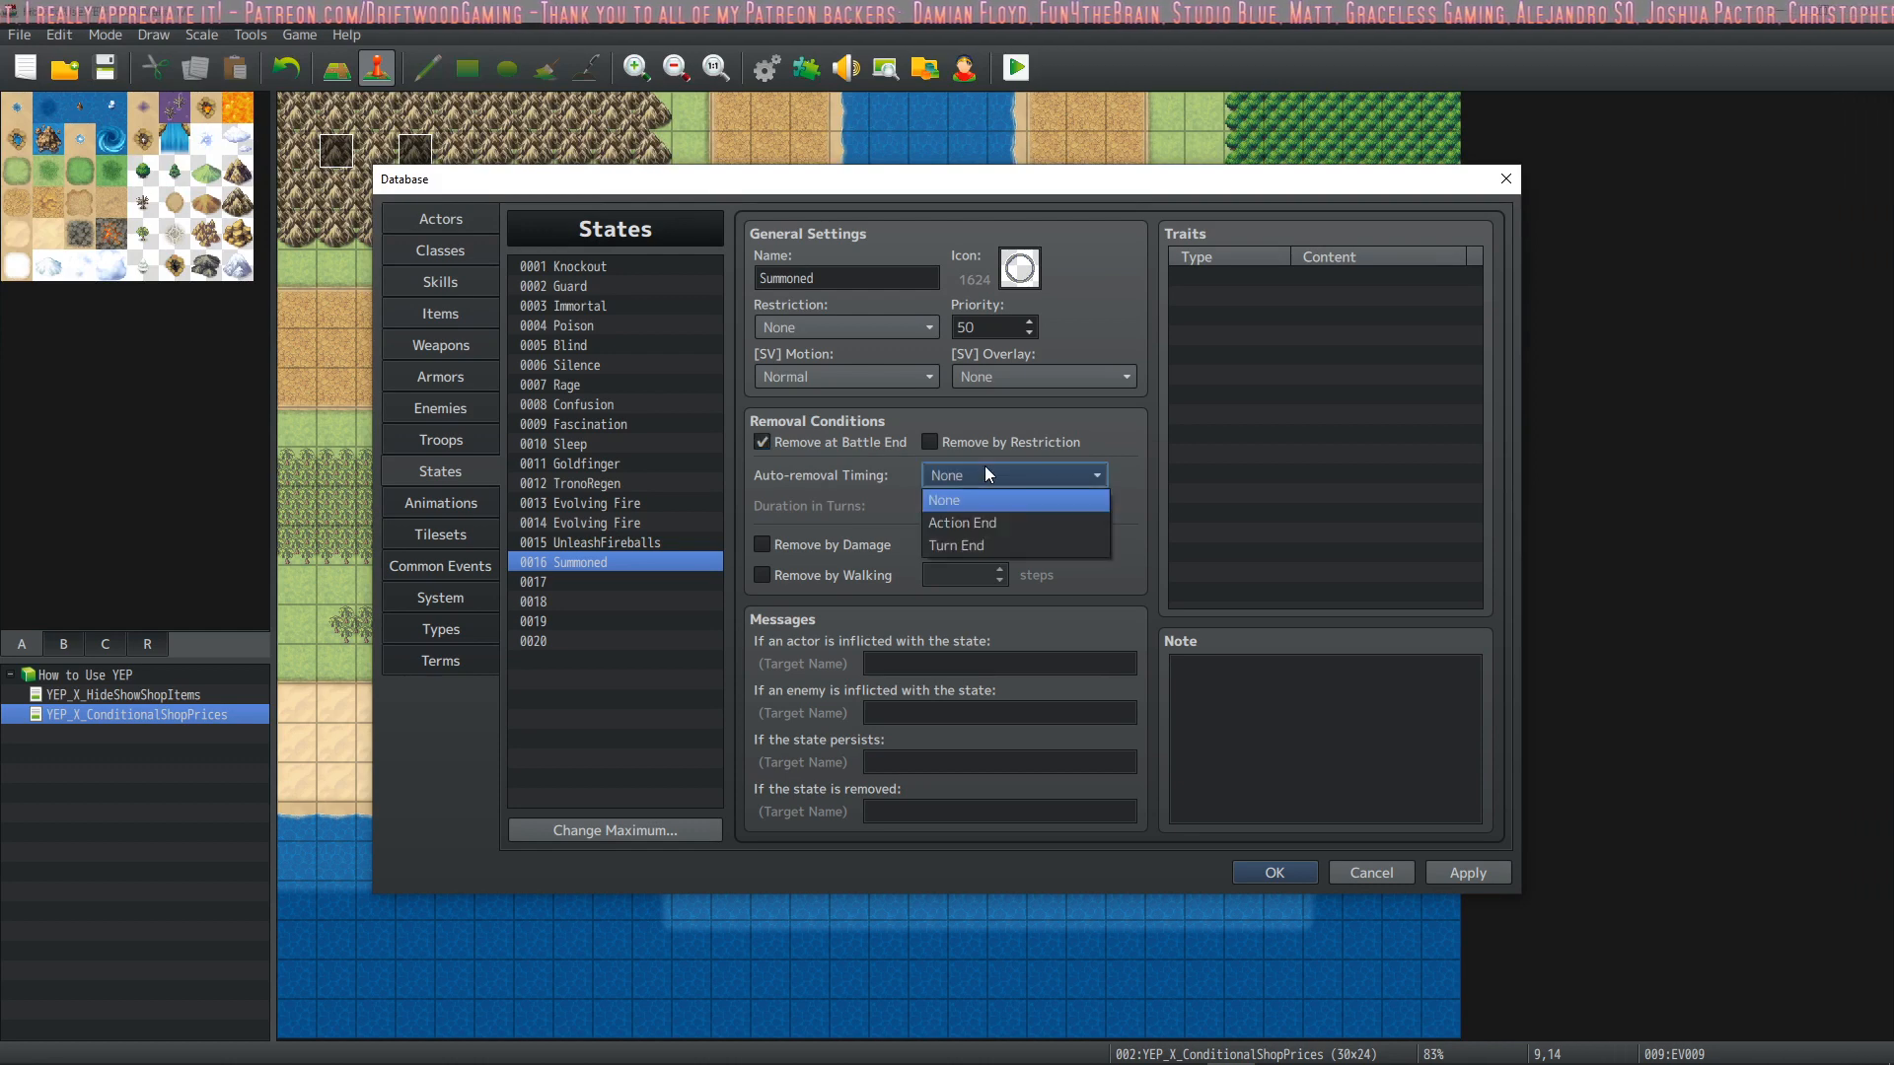
click(968, 545)
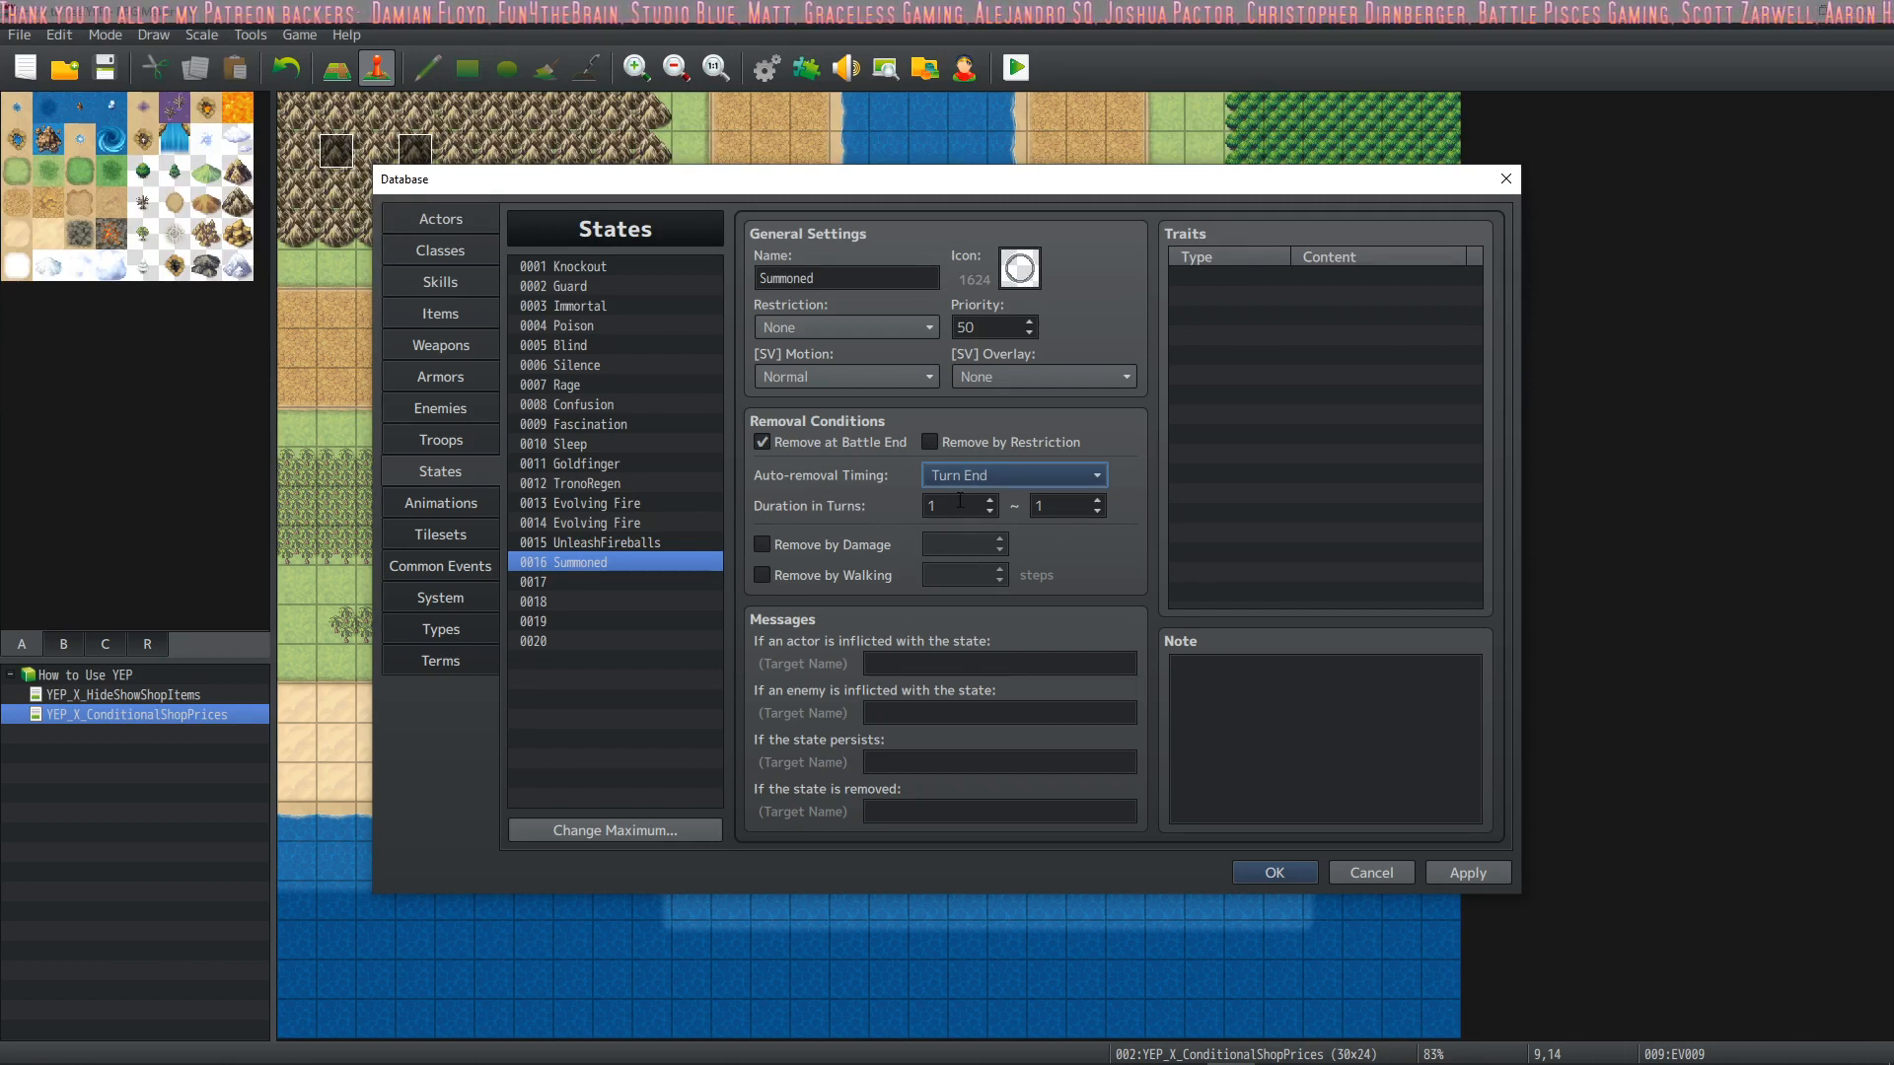
double_click(957, 501)
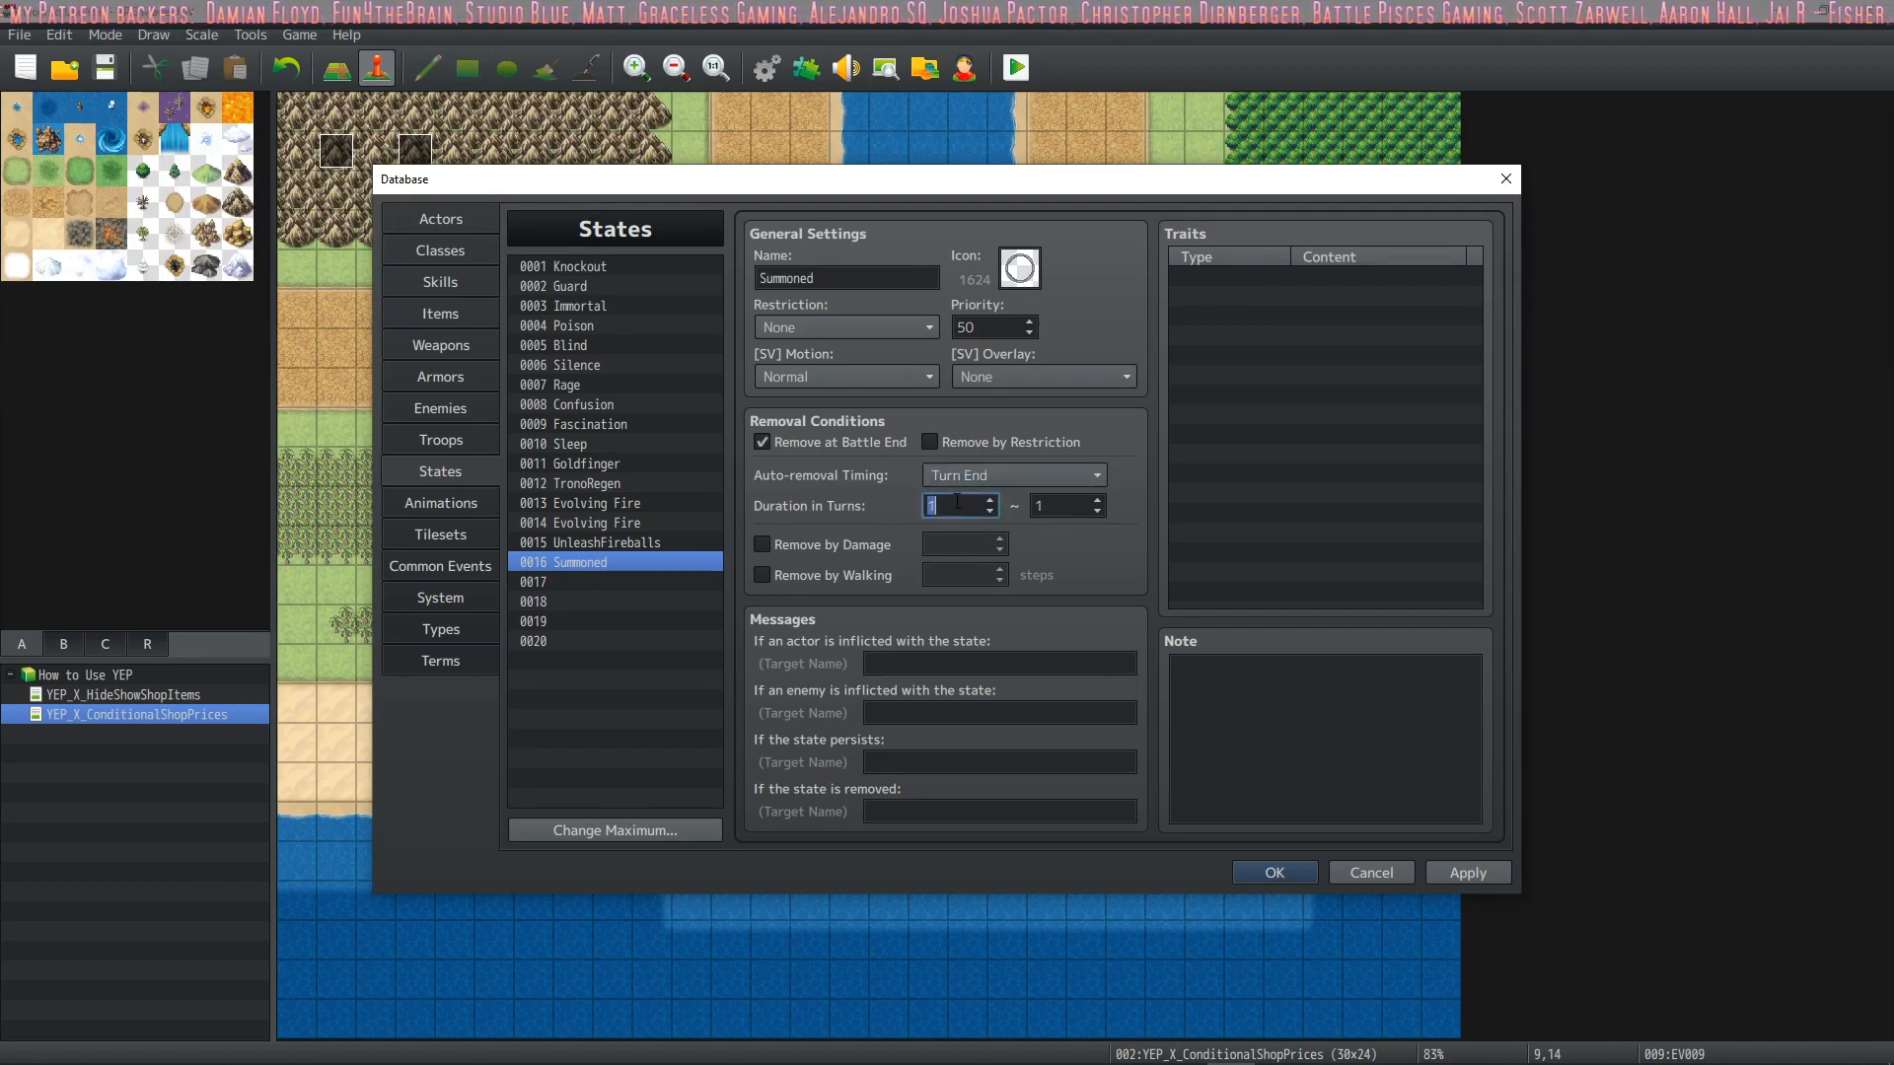
text(3)
key(Tab)
text(3)
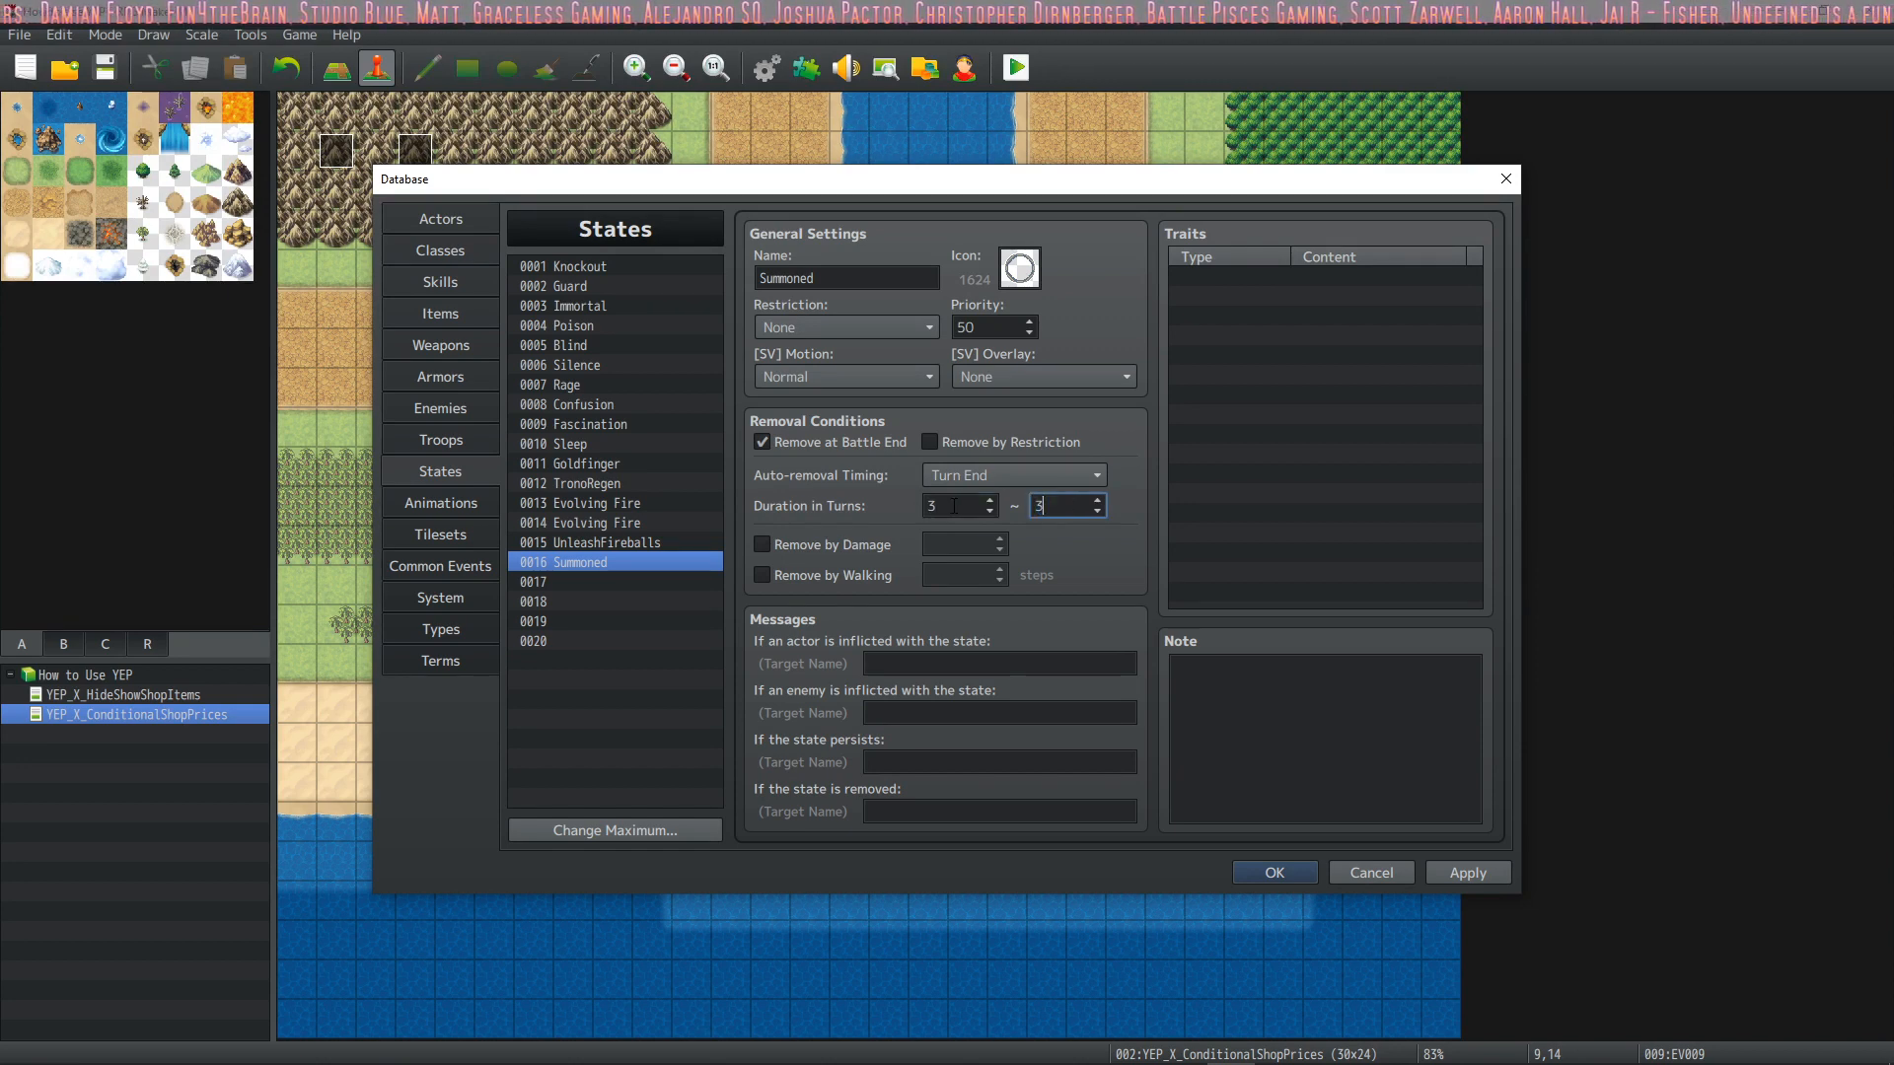
click(1466, 872)
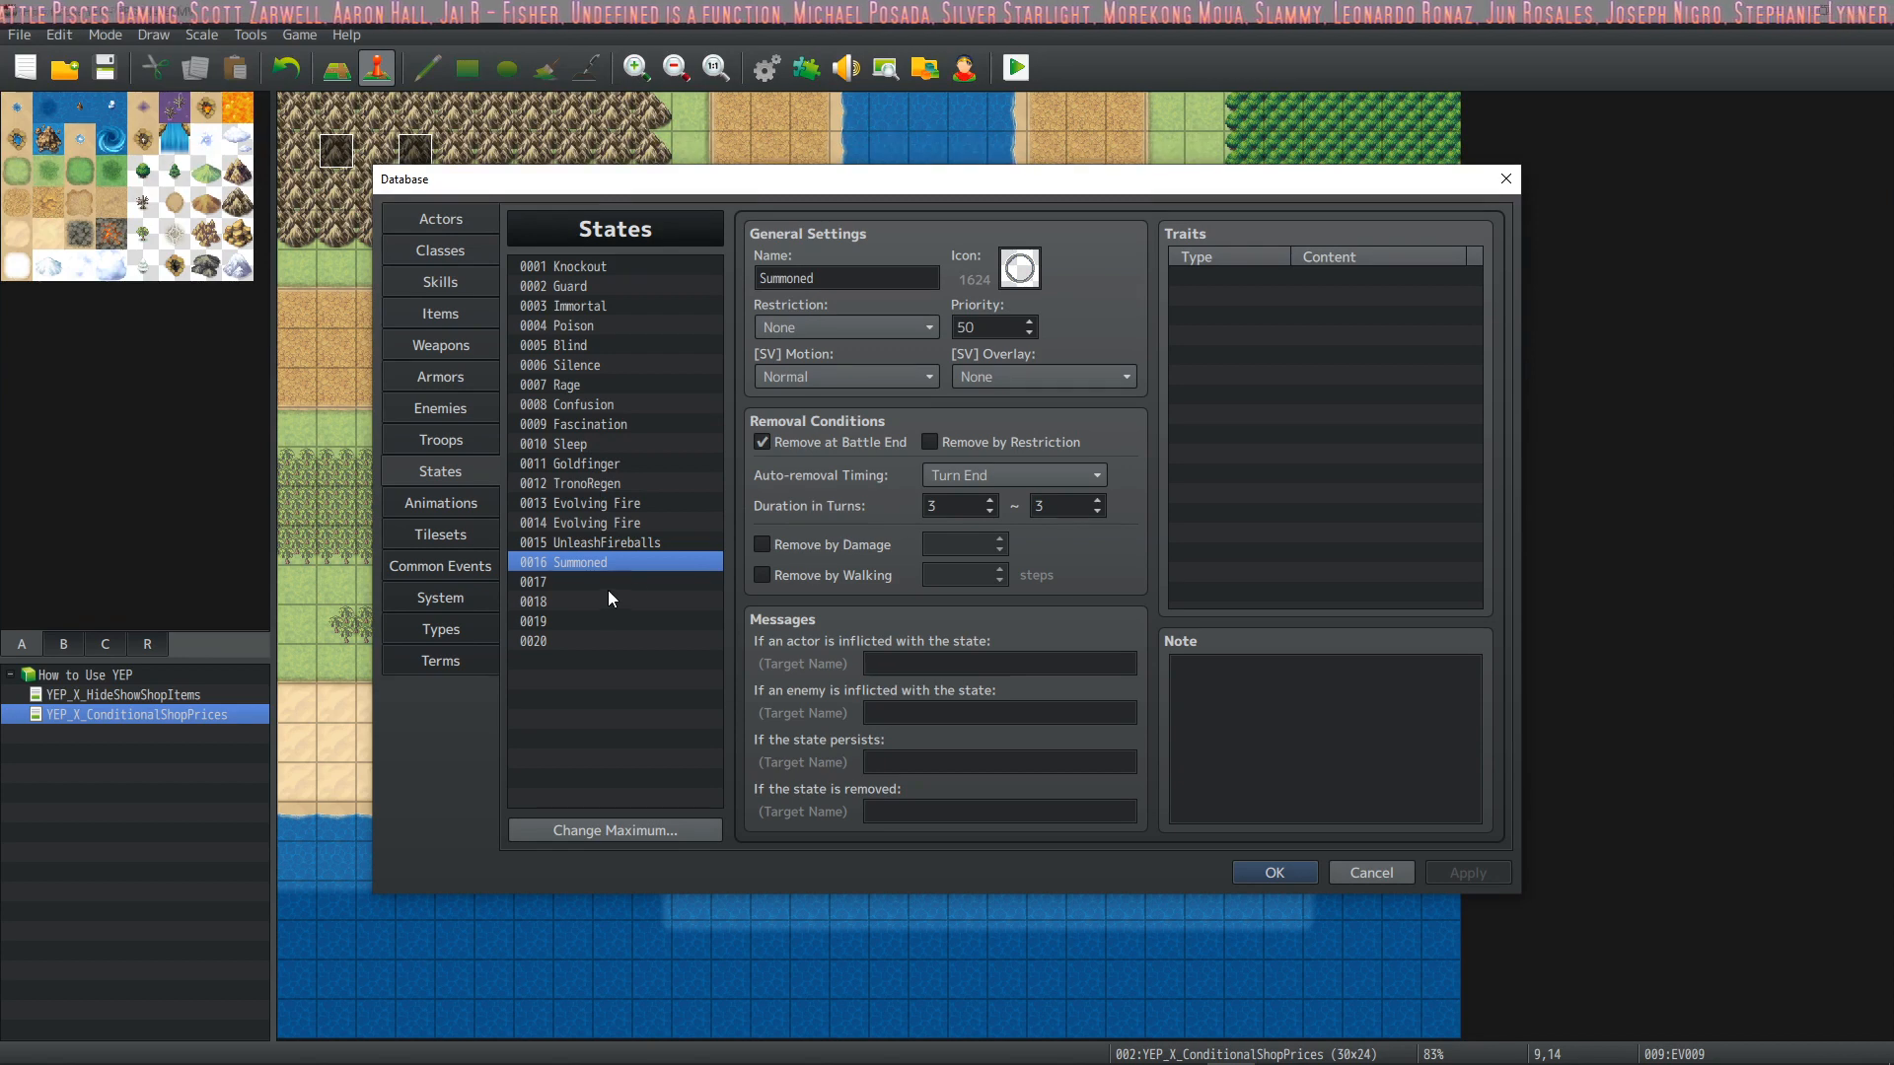
Compare the settings and note of the UnleashFireballs state with those of the Summoned state
click(637, 545)
click(622, 564)
click(630, 578)
click(642, 562)
click(666, 543)
click(655, 564)
click(664, 545)
click(663, 562)
click(662, 544)
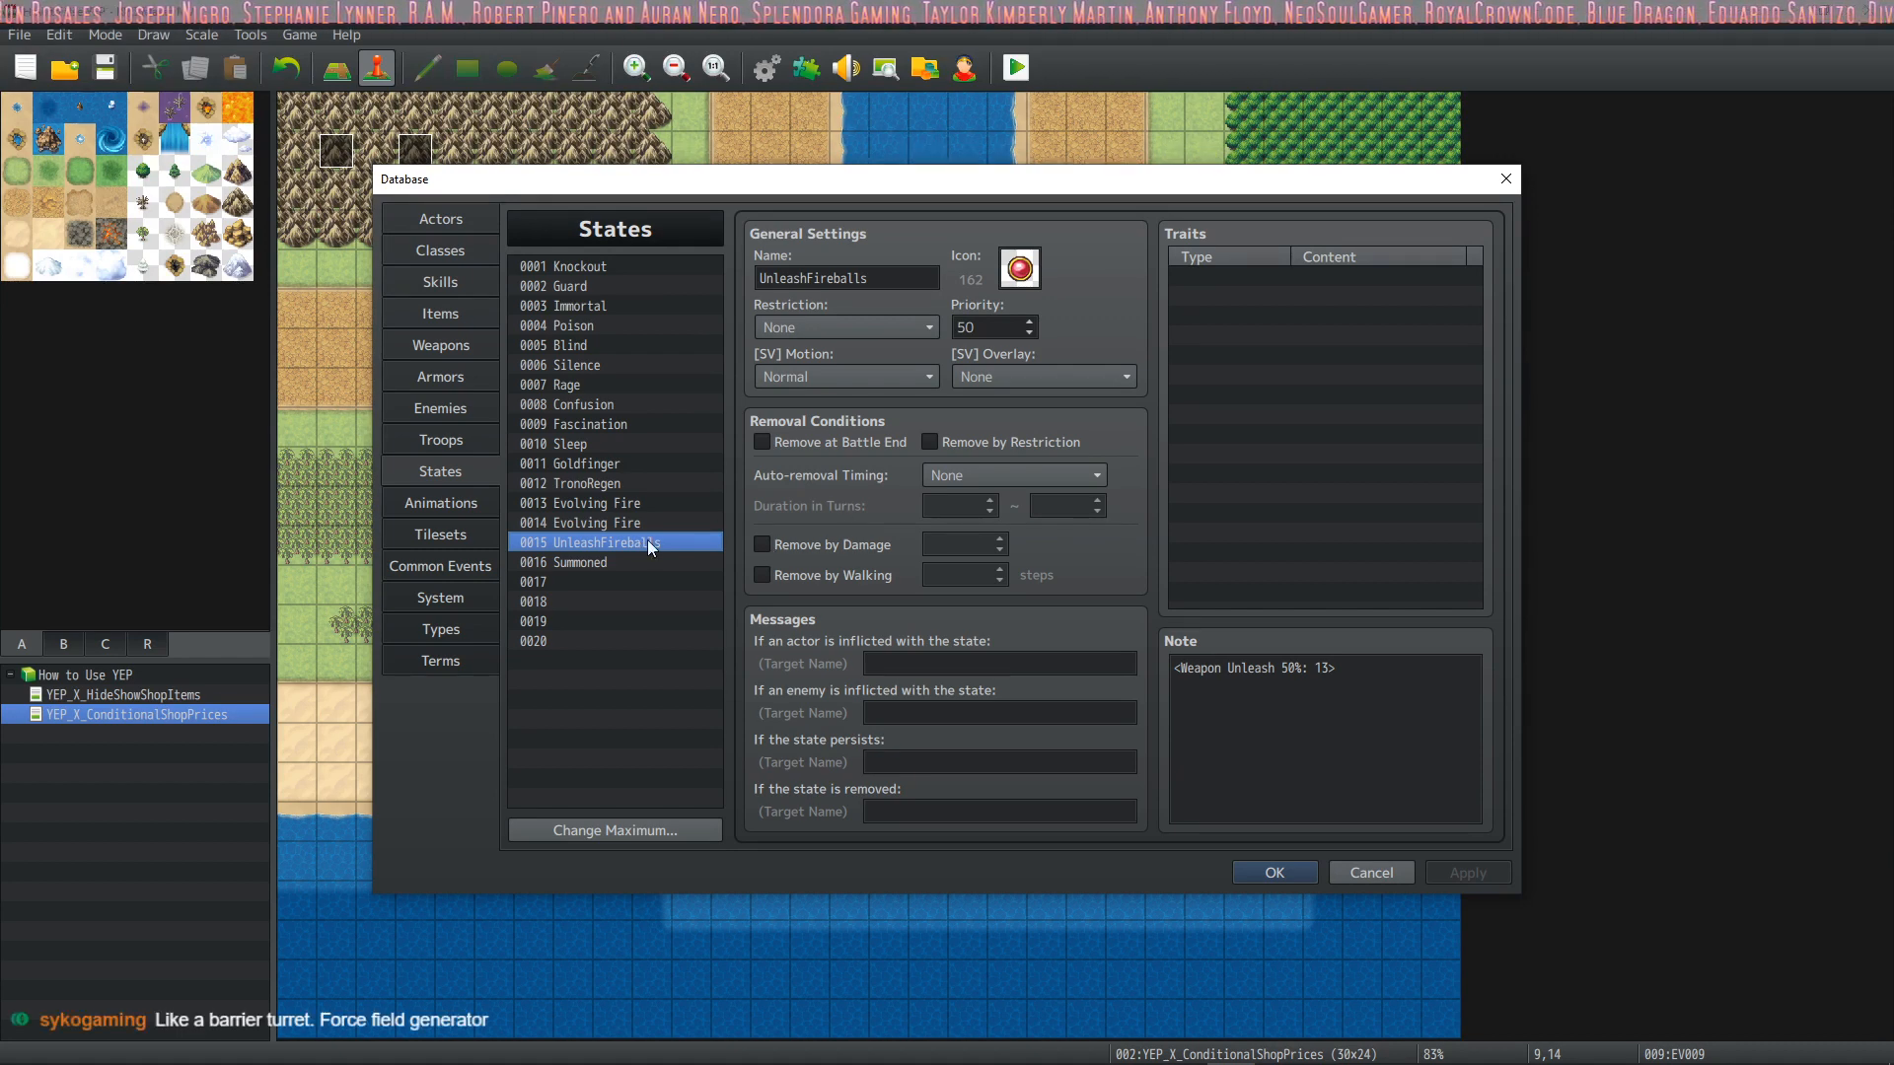
click(592, 565)
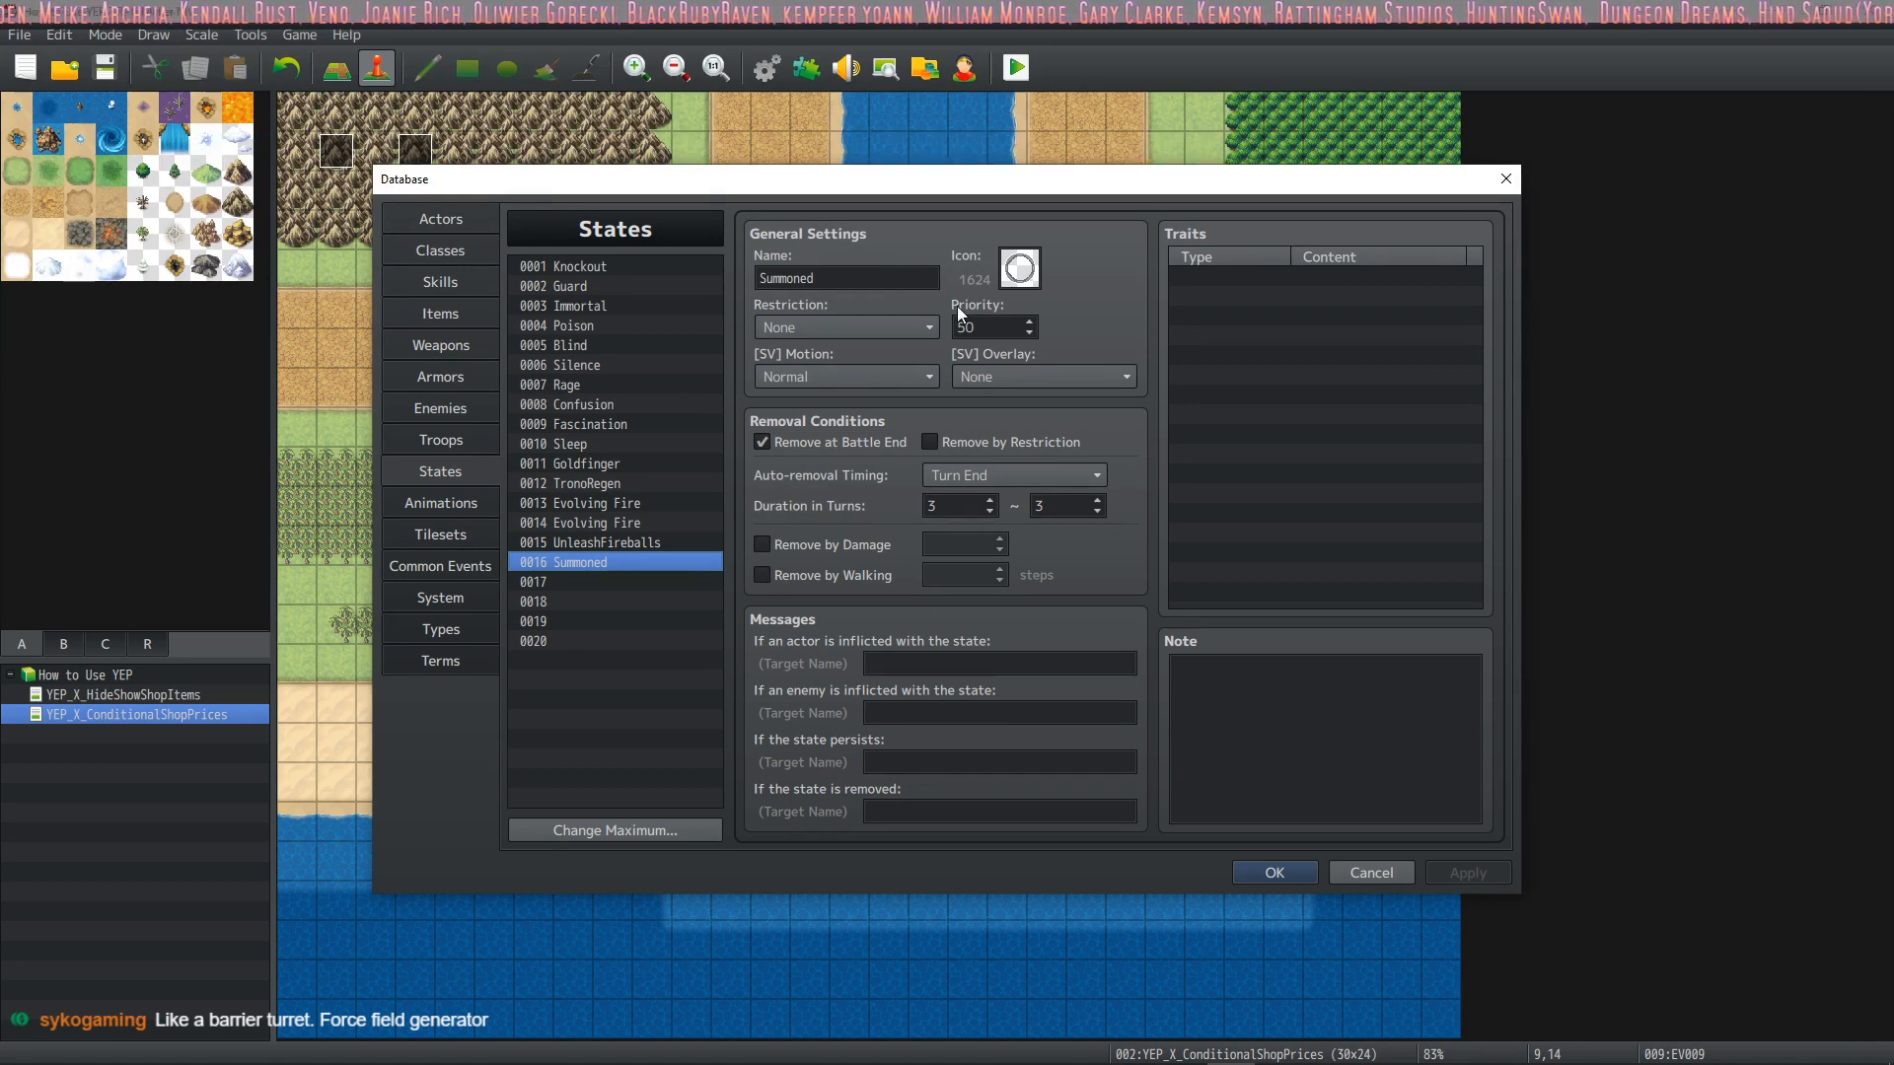
click(1253, 719)
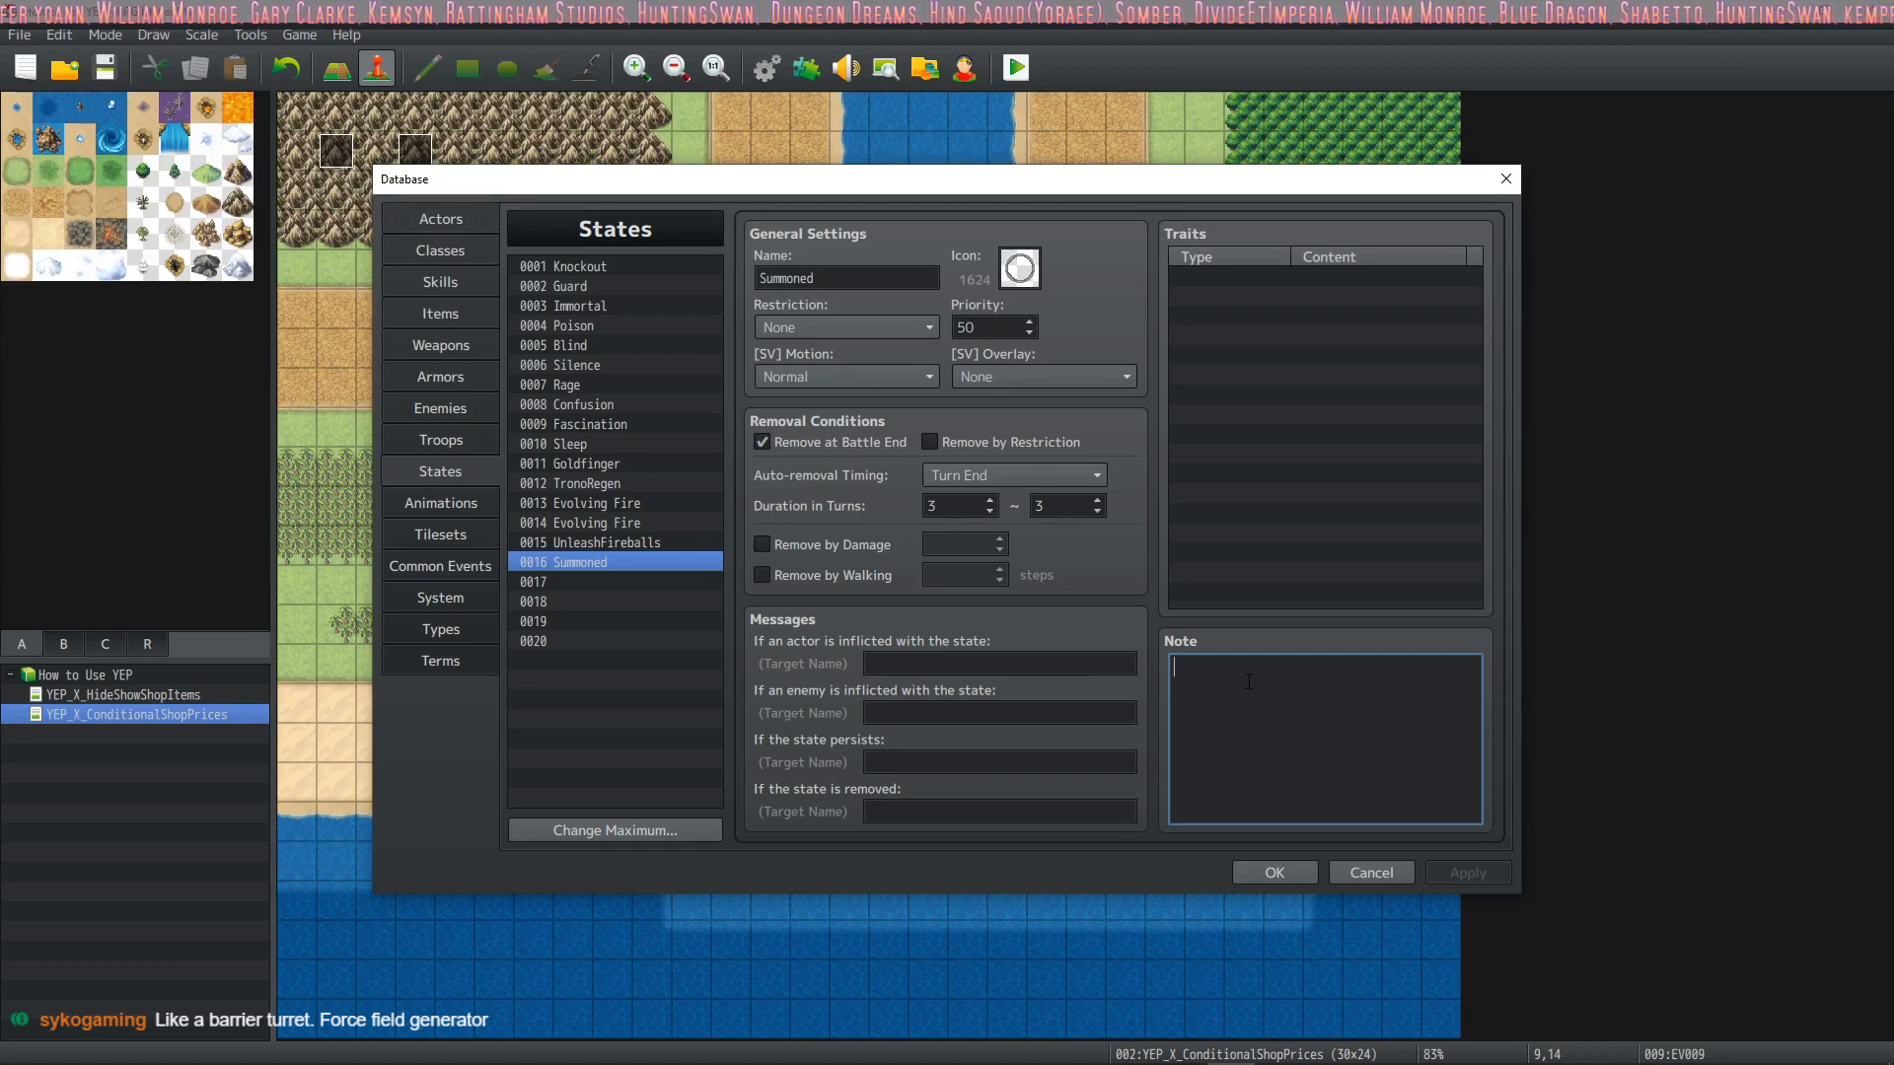
click(665, 547)
click(579, 559)
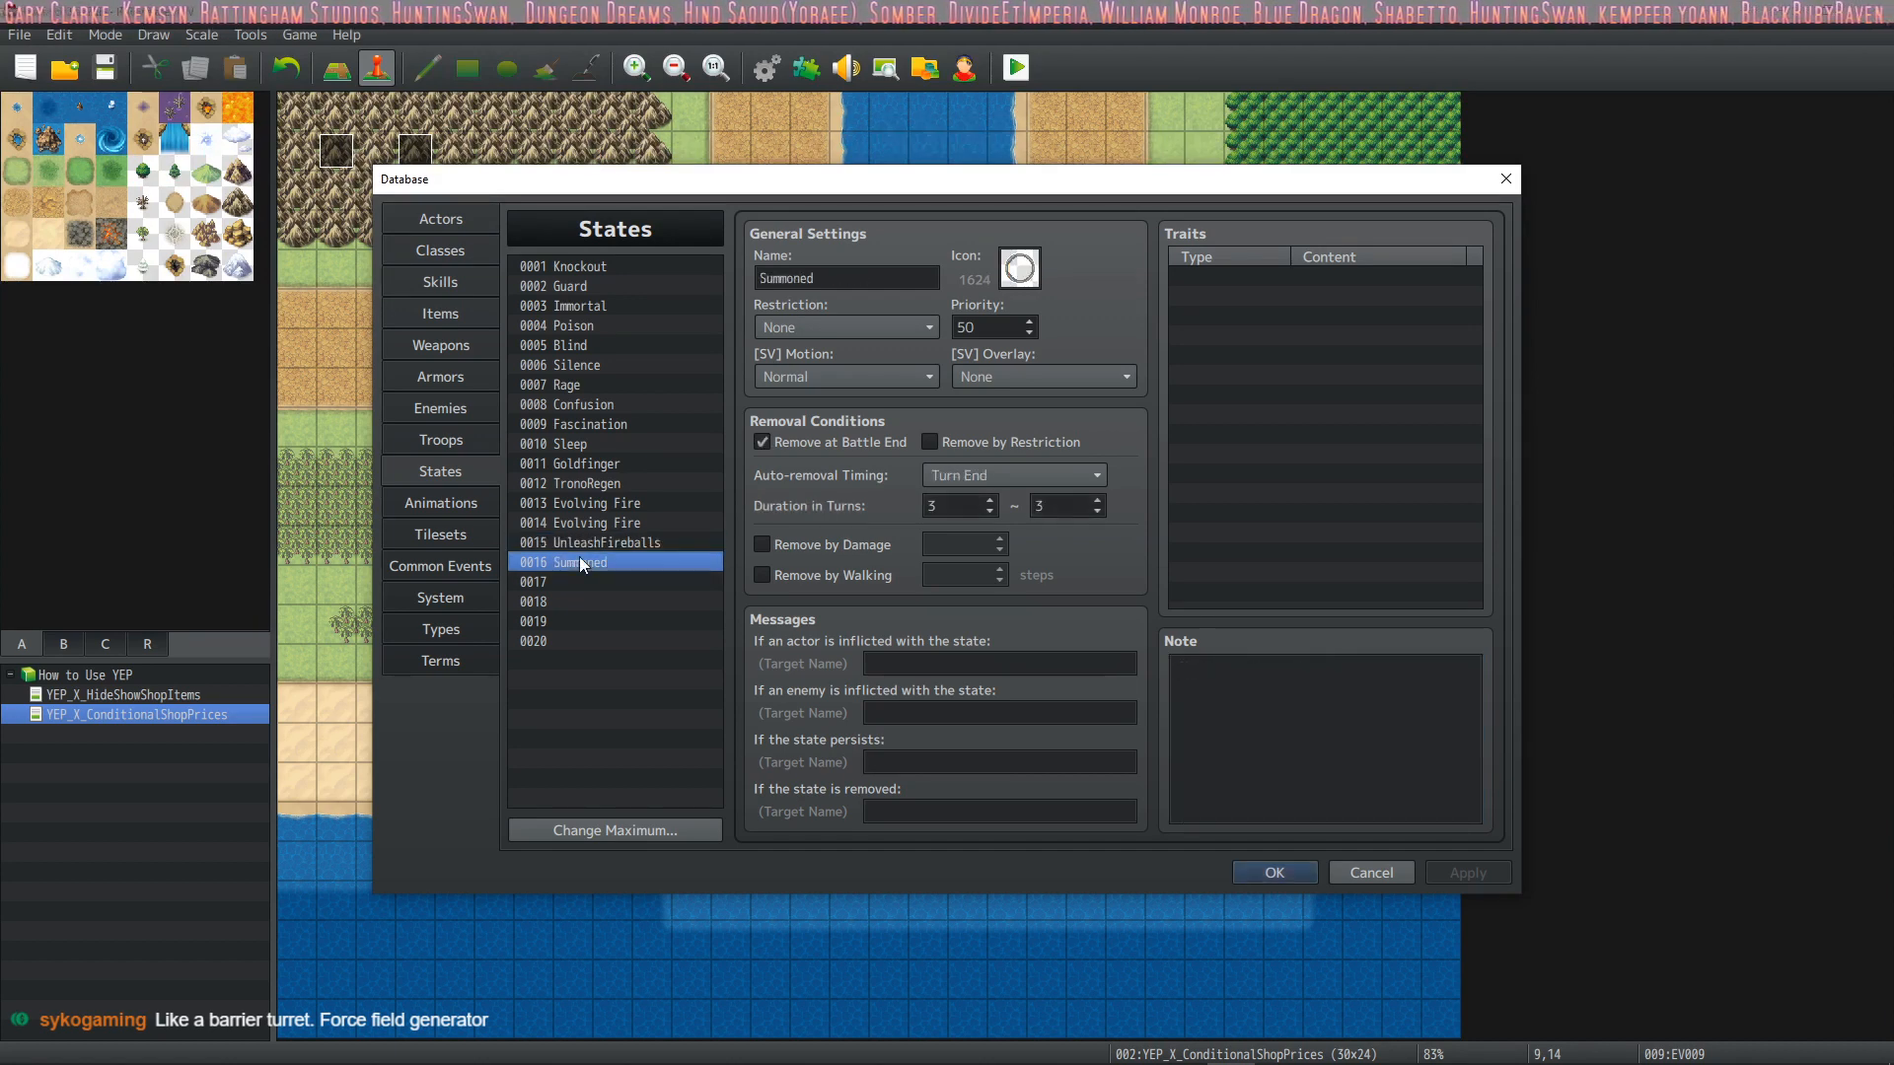
Look up the state timing notetags, including the custom remove and leave effects, in the YEP_BuffsStatesCore plugin help
double_click(1305, 276)
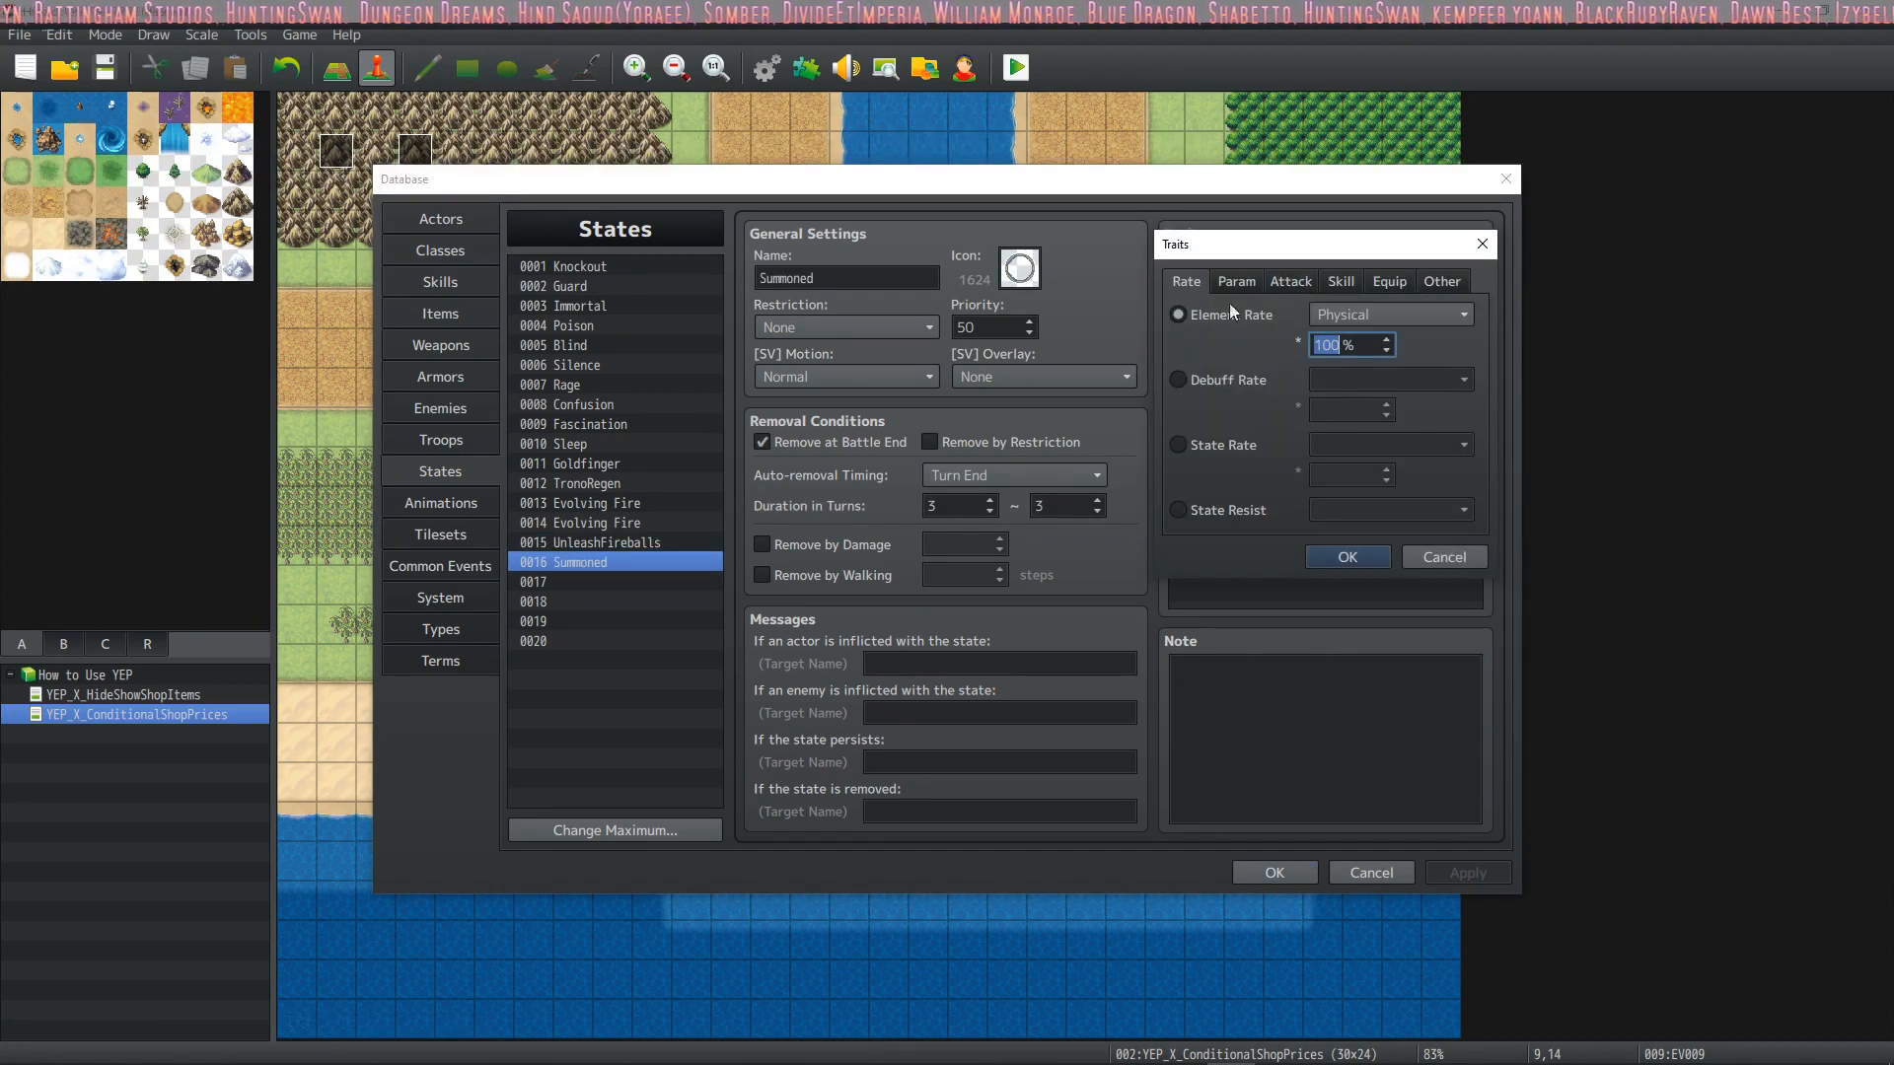
click(1445, 557)
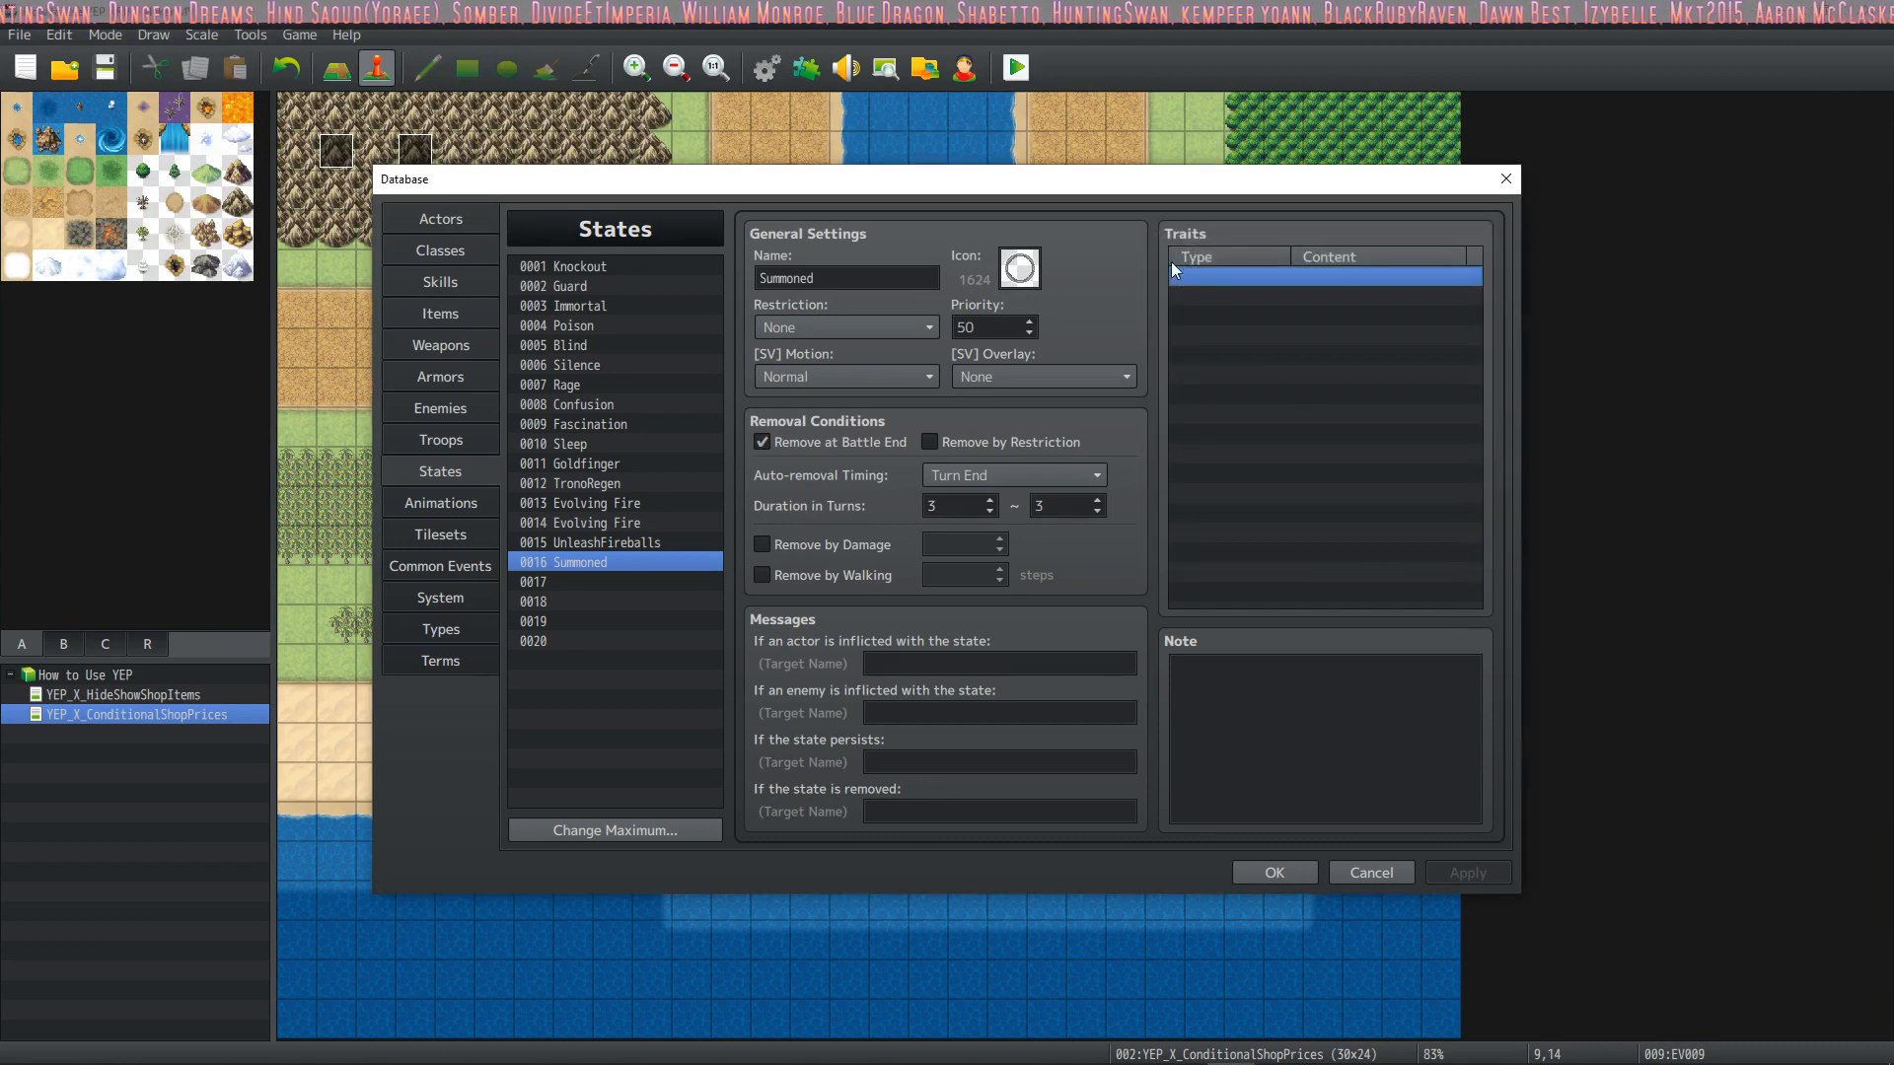
click(1258, 681)
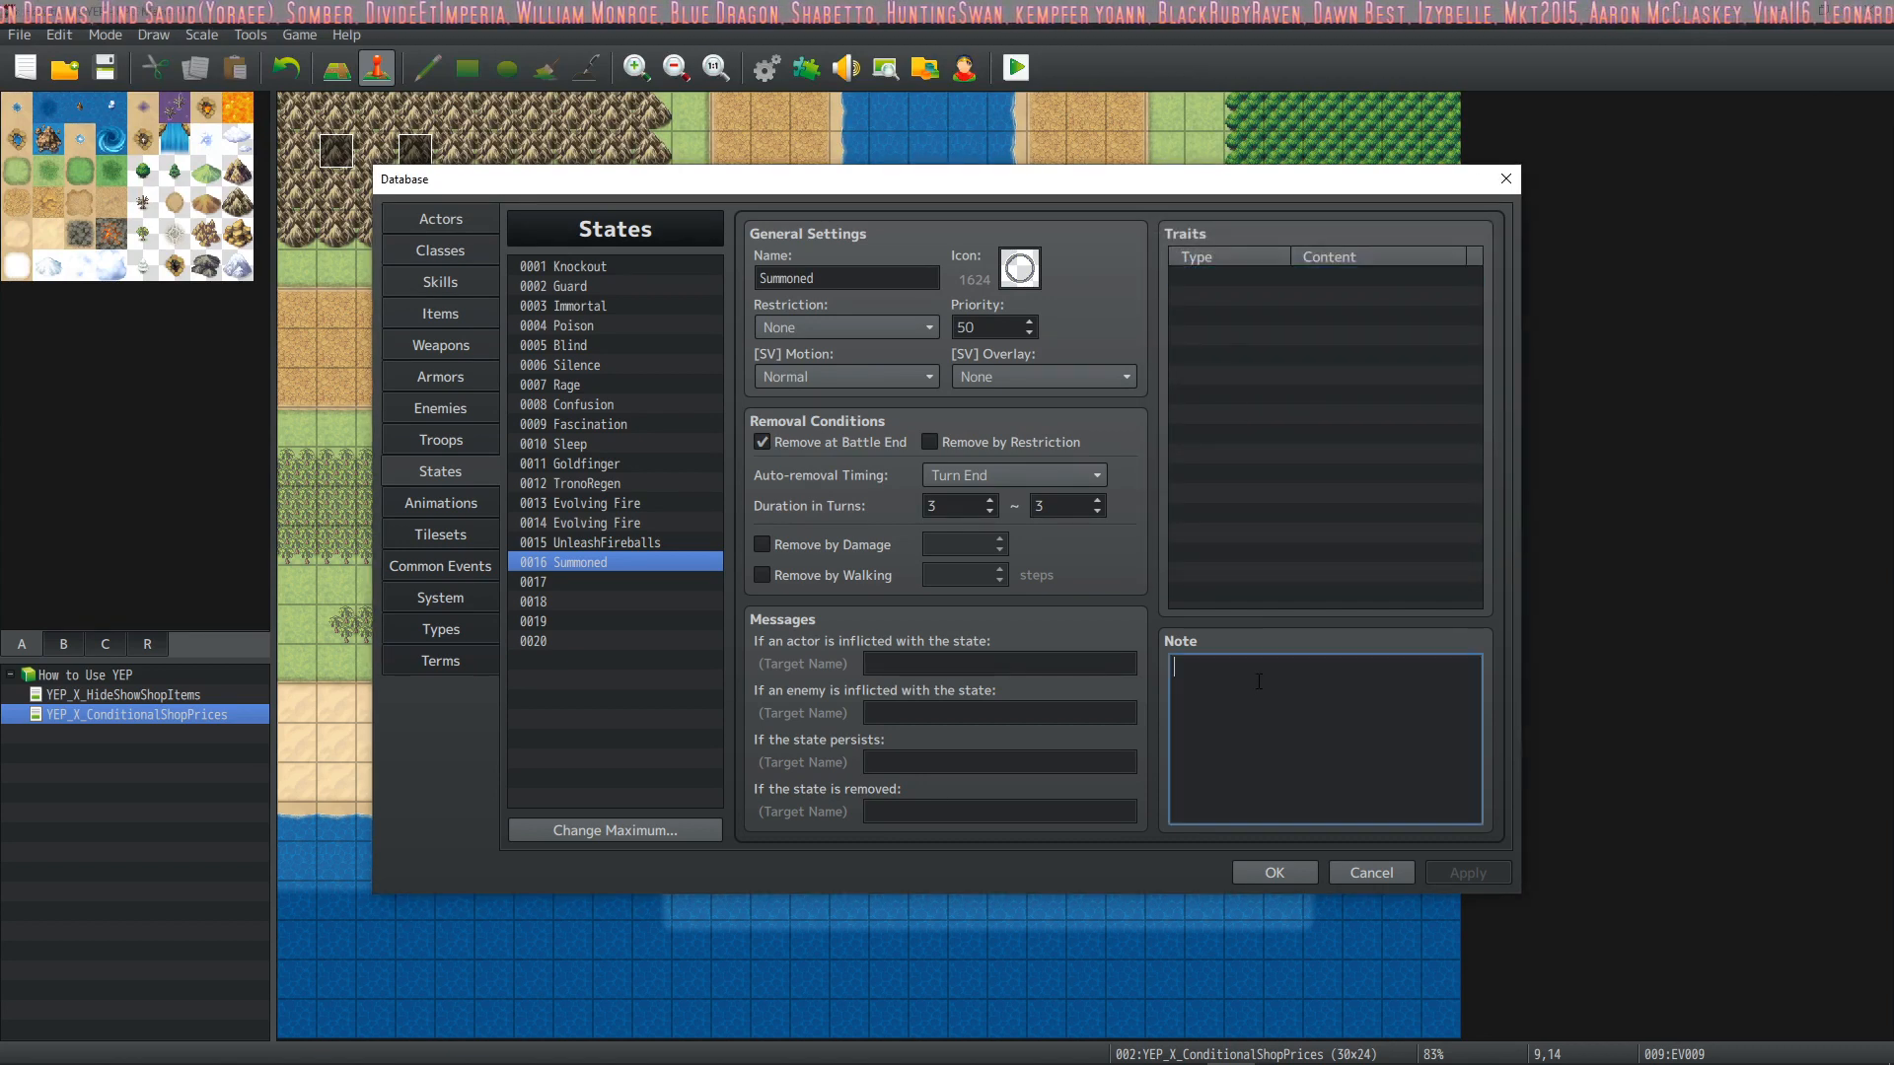
right_click(1252, 678)
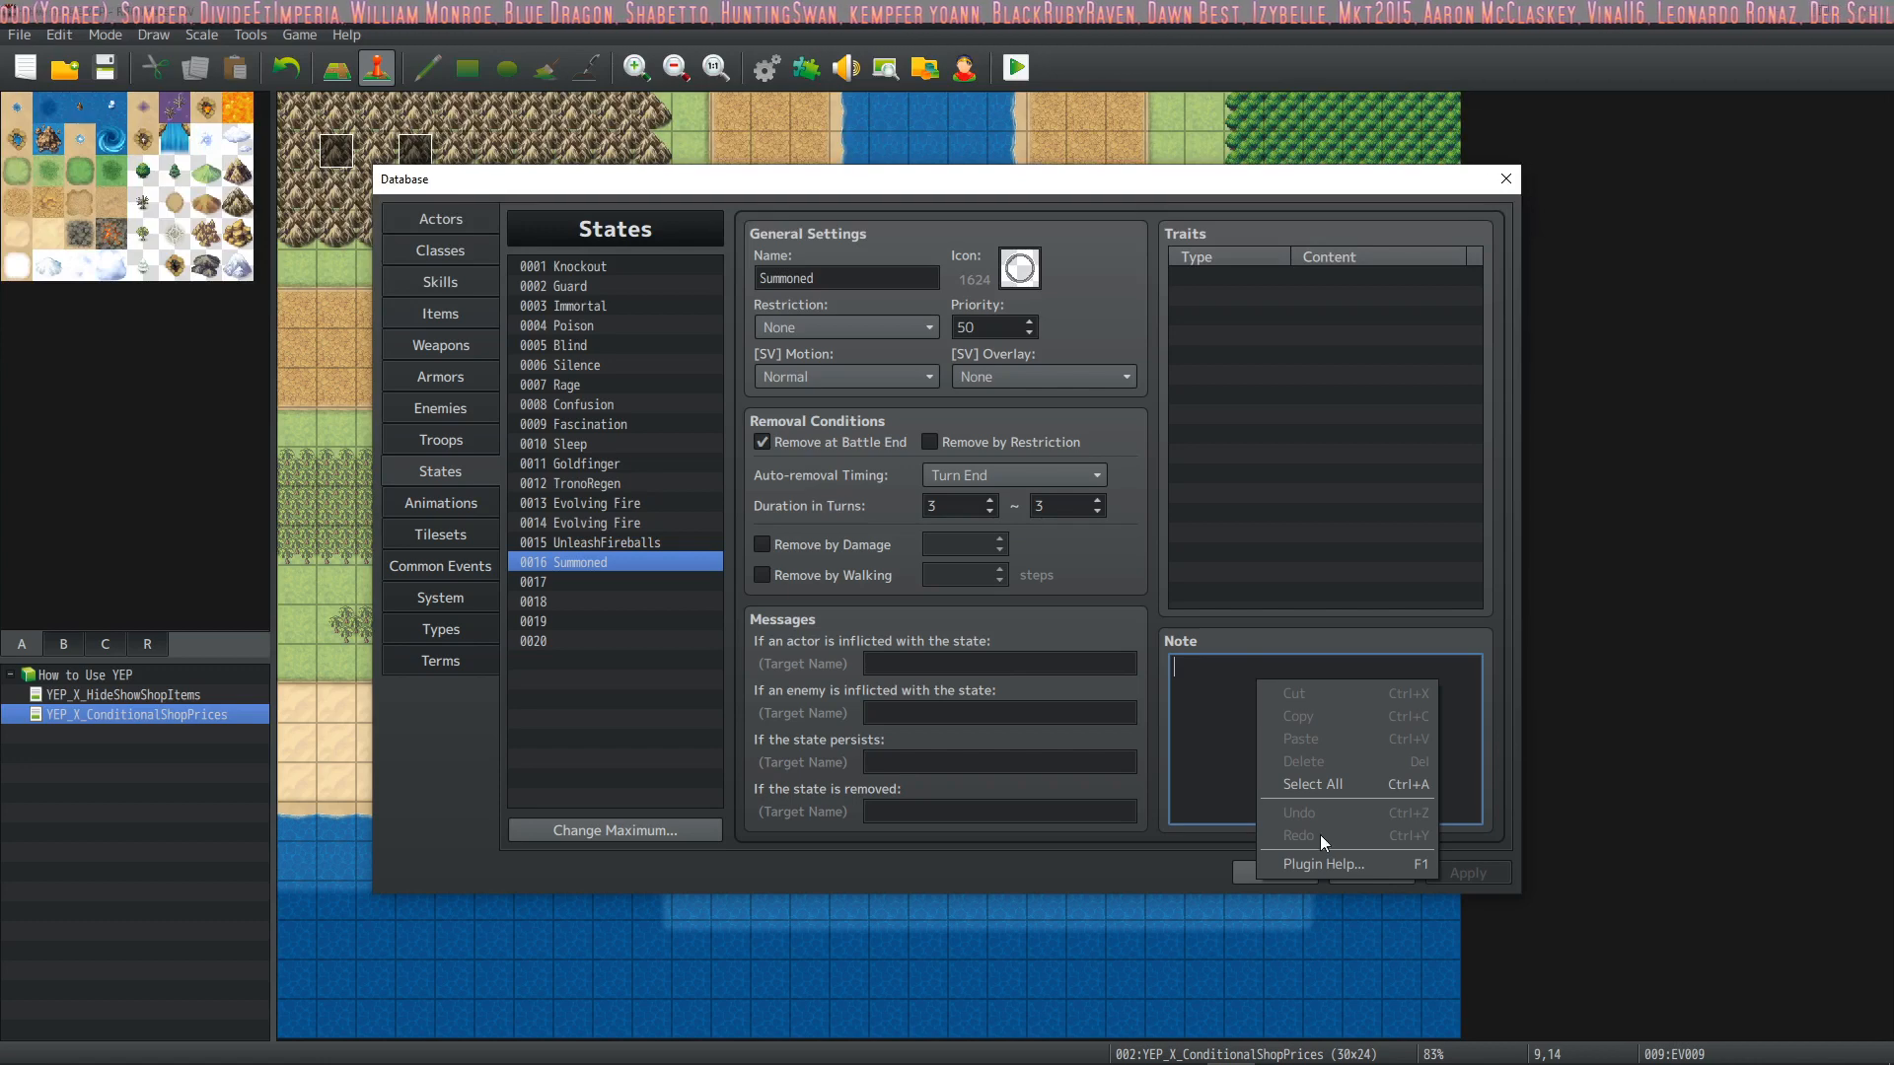
click(1330, 876)
scroll(637, 653, down, 2)
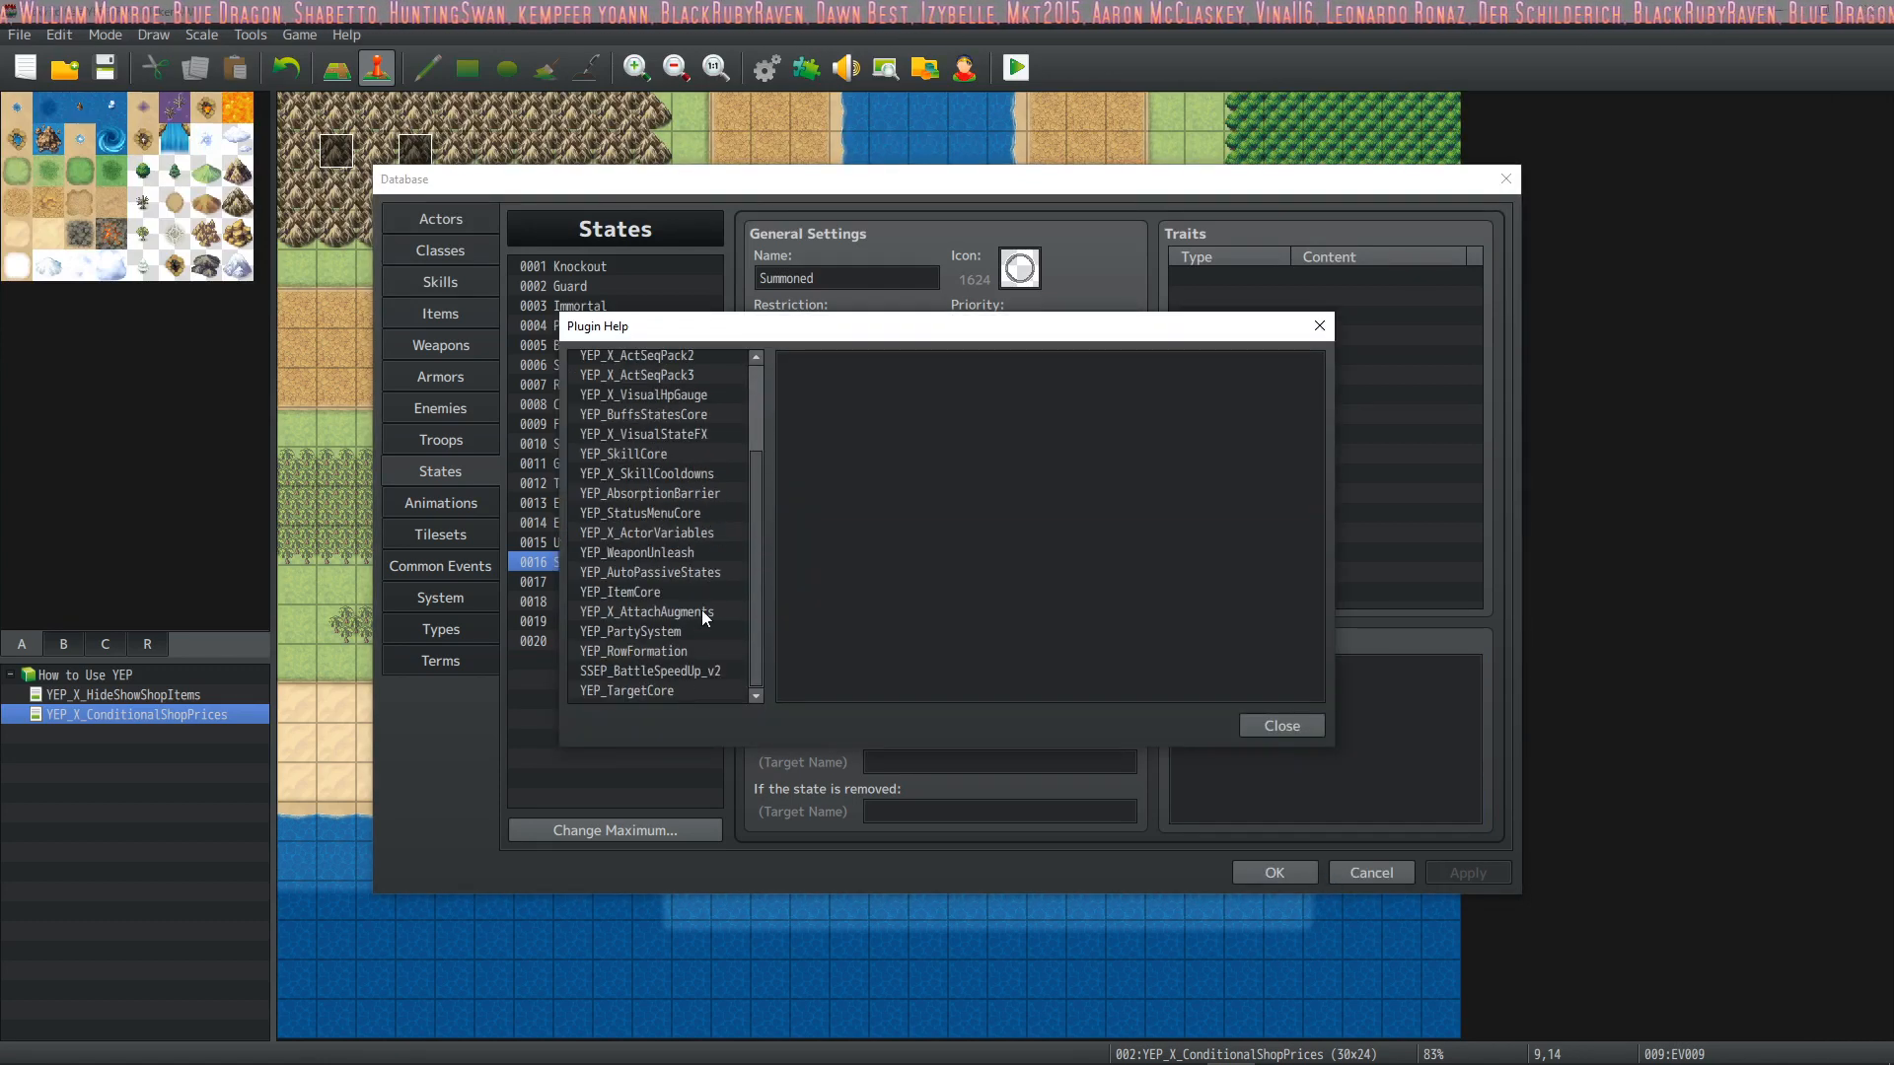
click(683, 416)
scroll(1007, 552, down, 8)
scroll(1005, 563, down, 4)
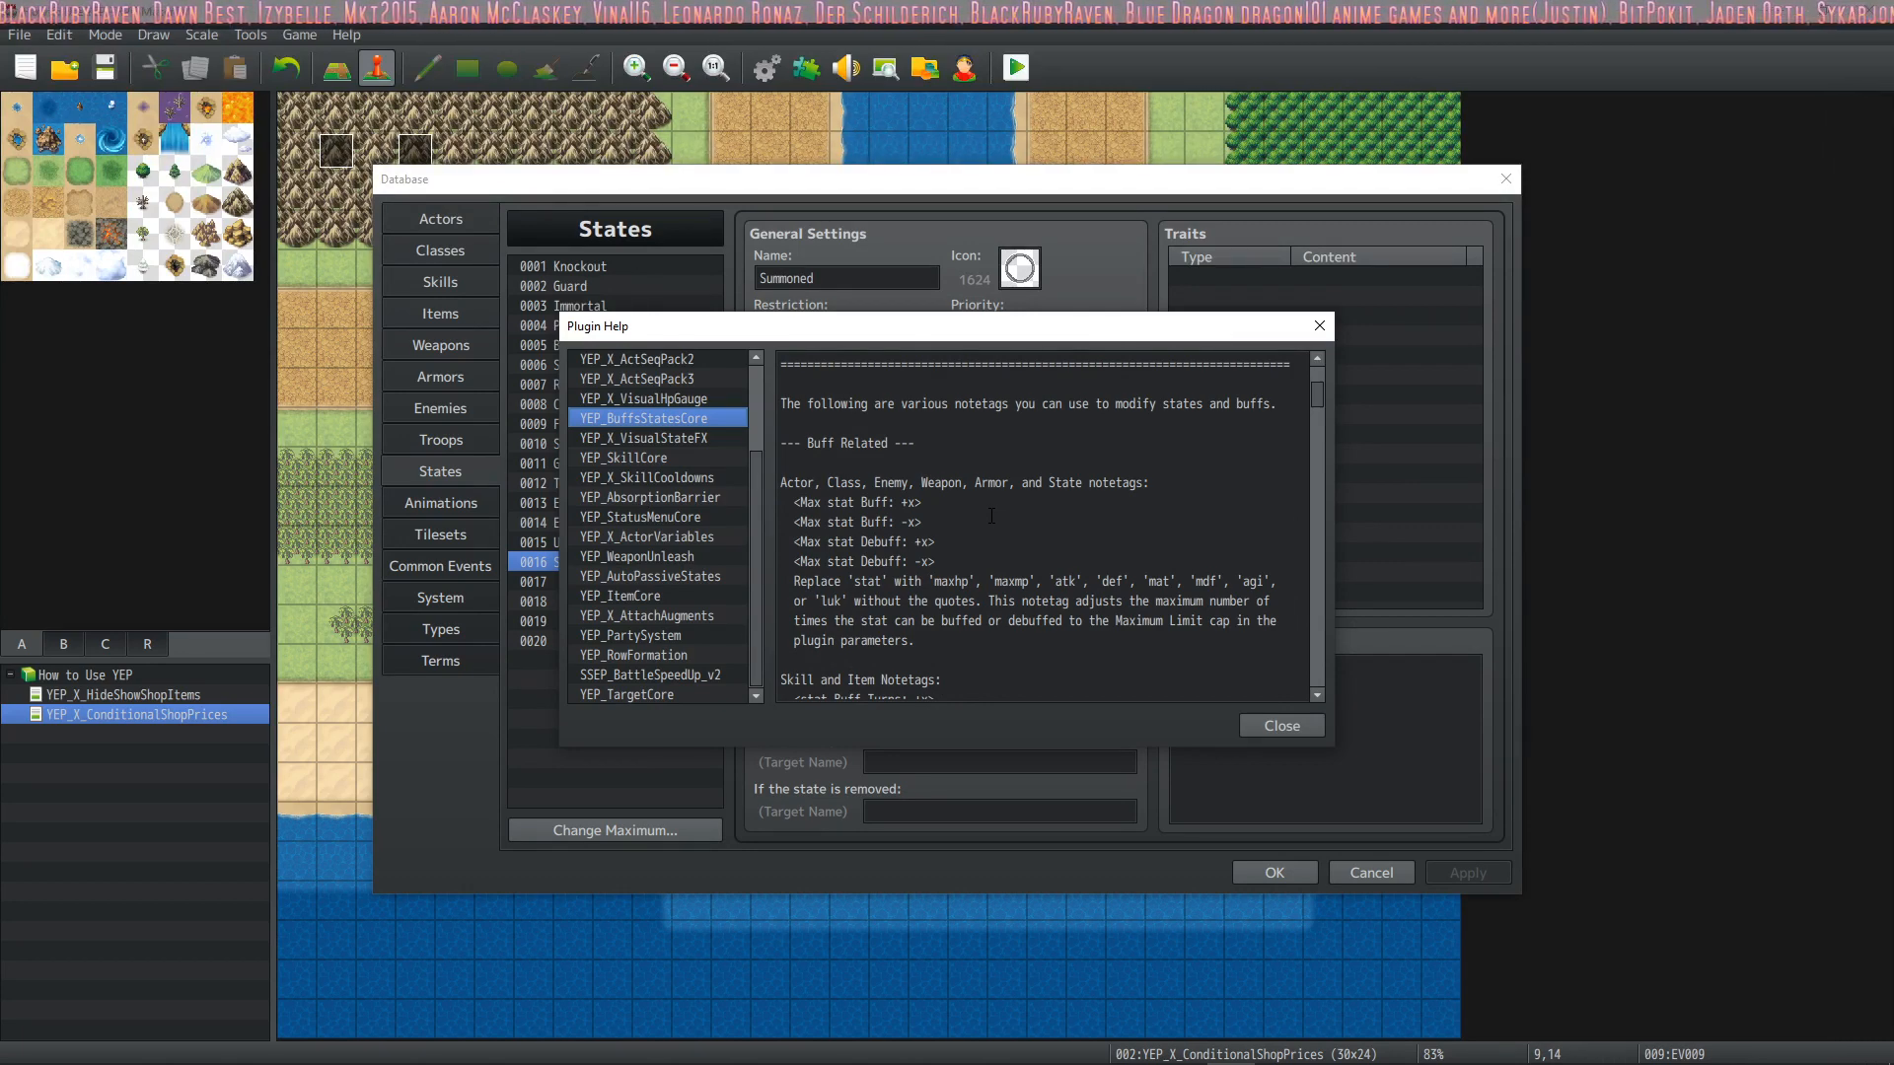
scroll(968, 493, down, 2)
click(861, 421)
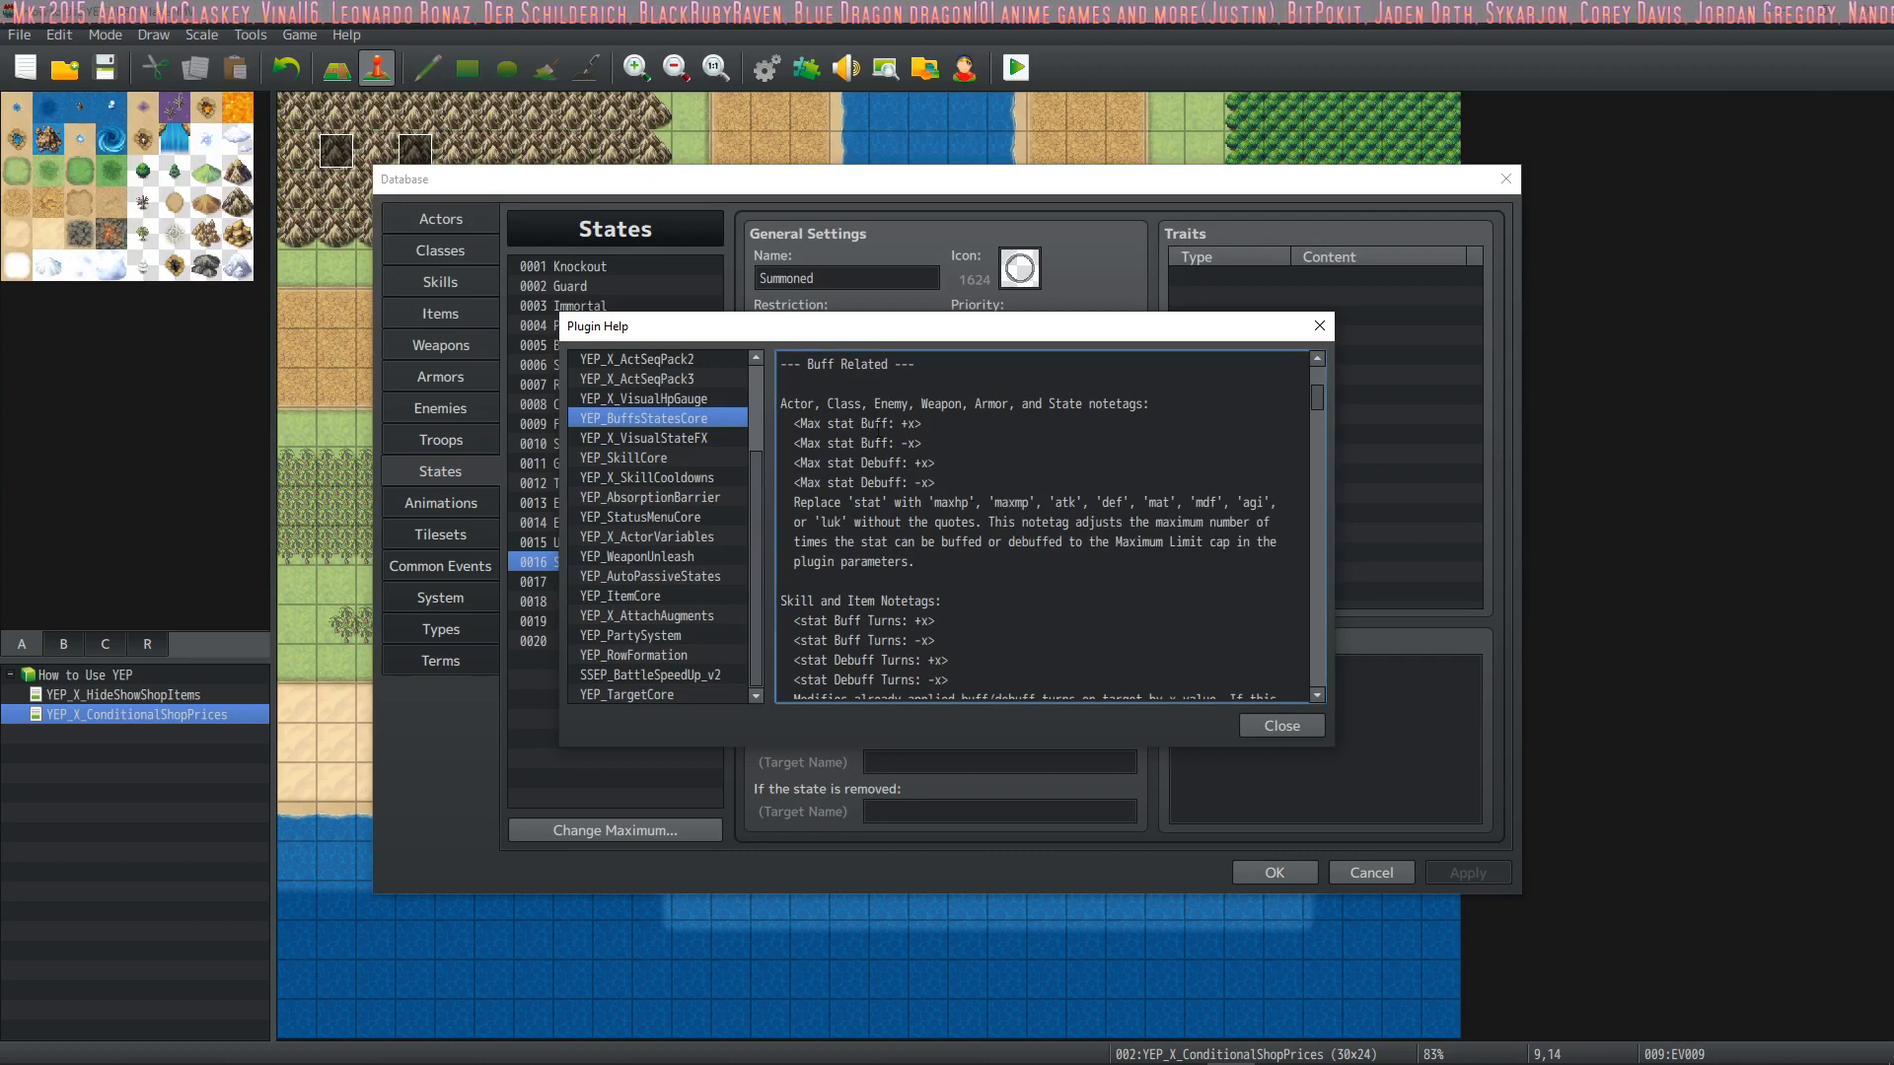
scroll(824, 431, up, 1)
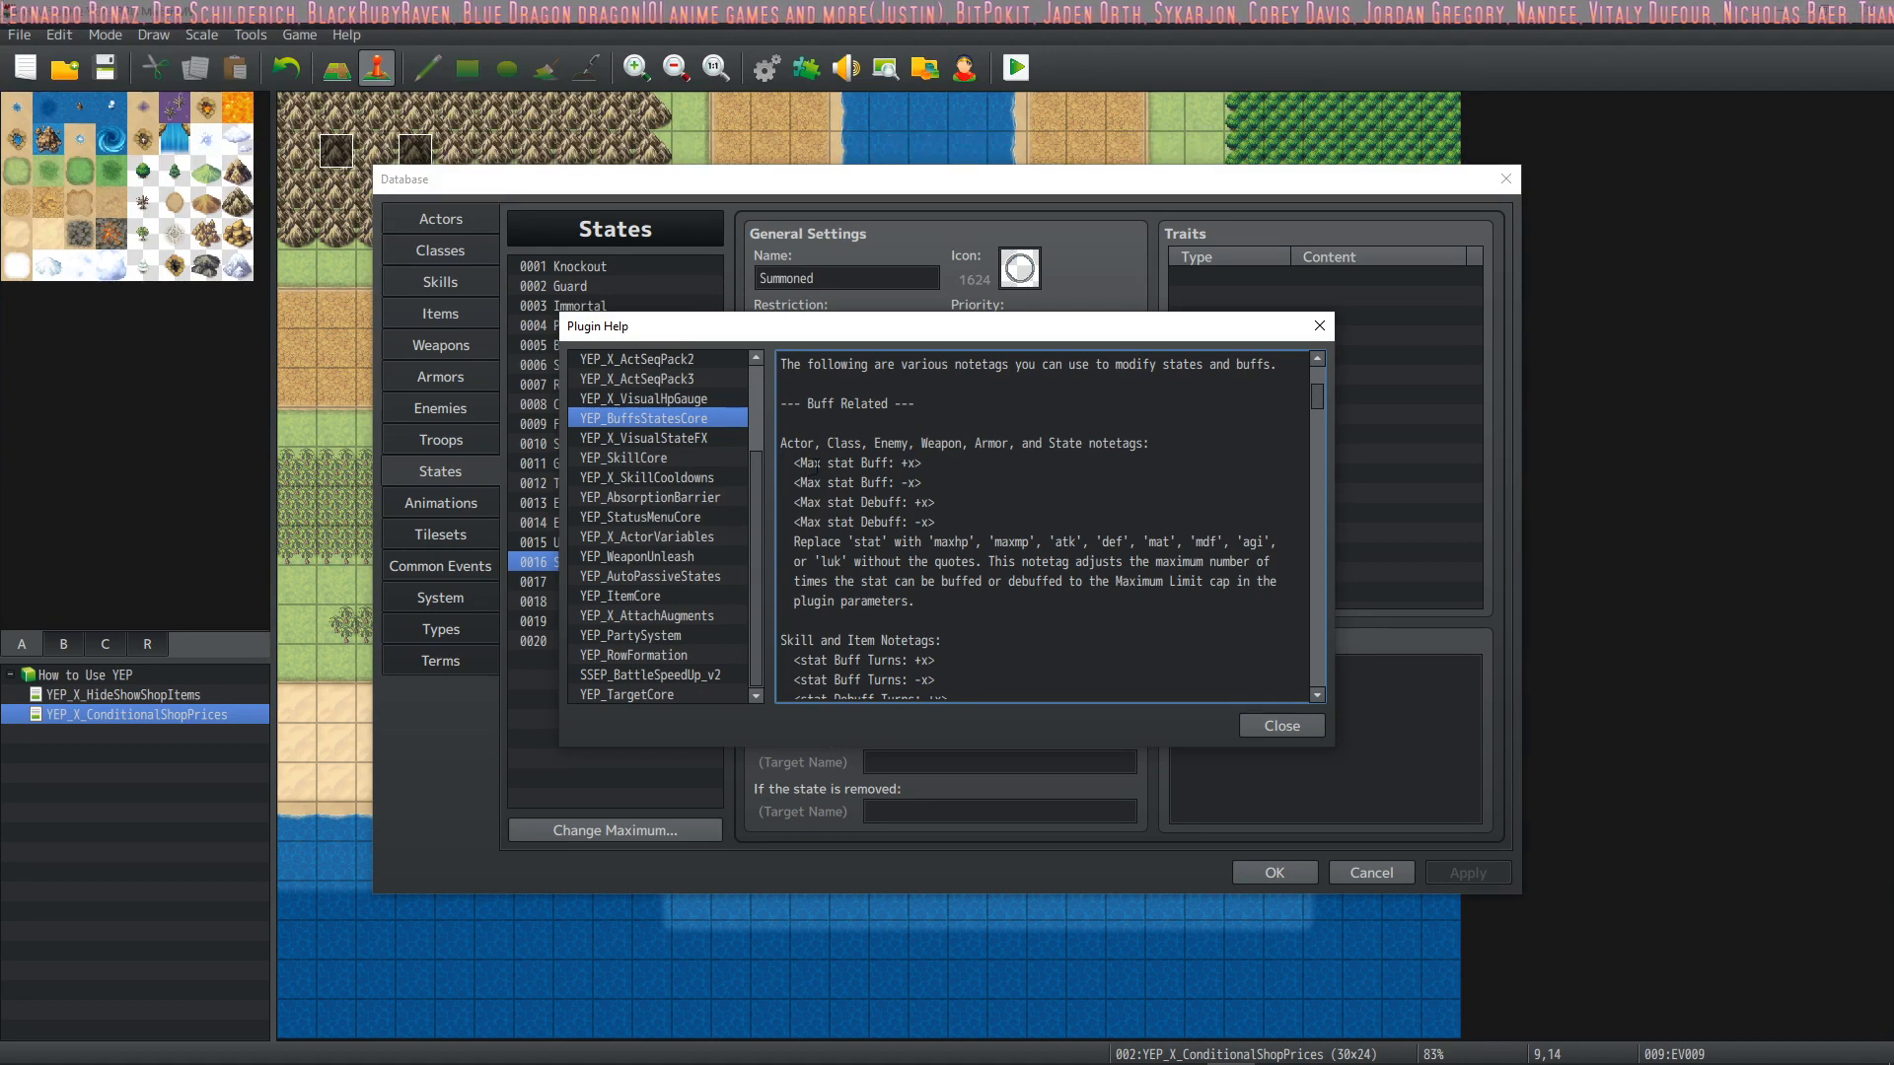
scroll(817, 463, down, 10)
scroll(829, 480, down, 10)
scroll(827, 478, down, 10)
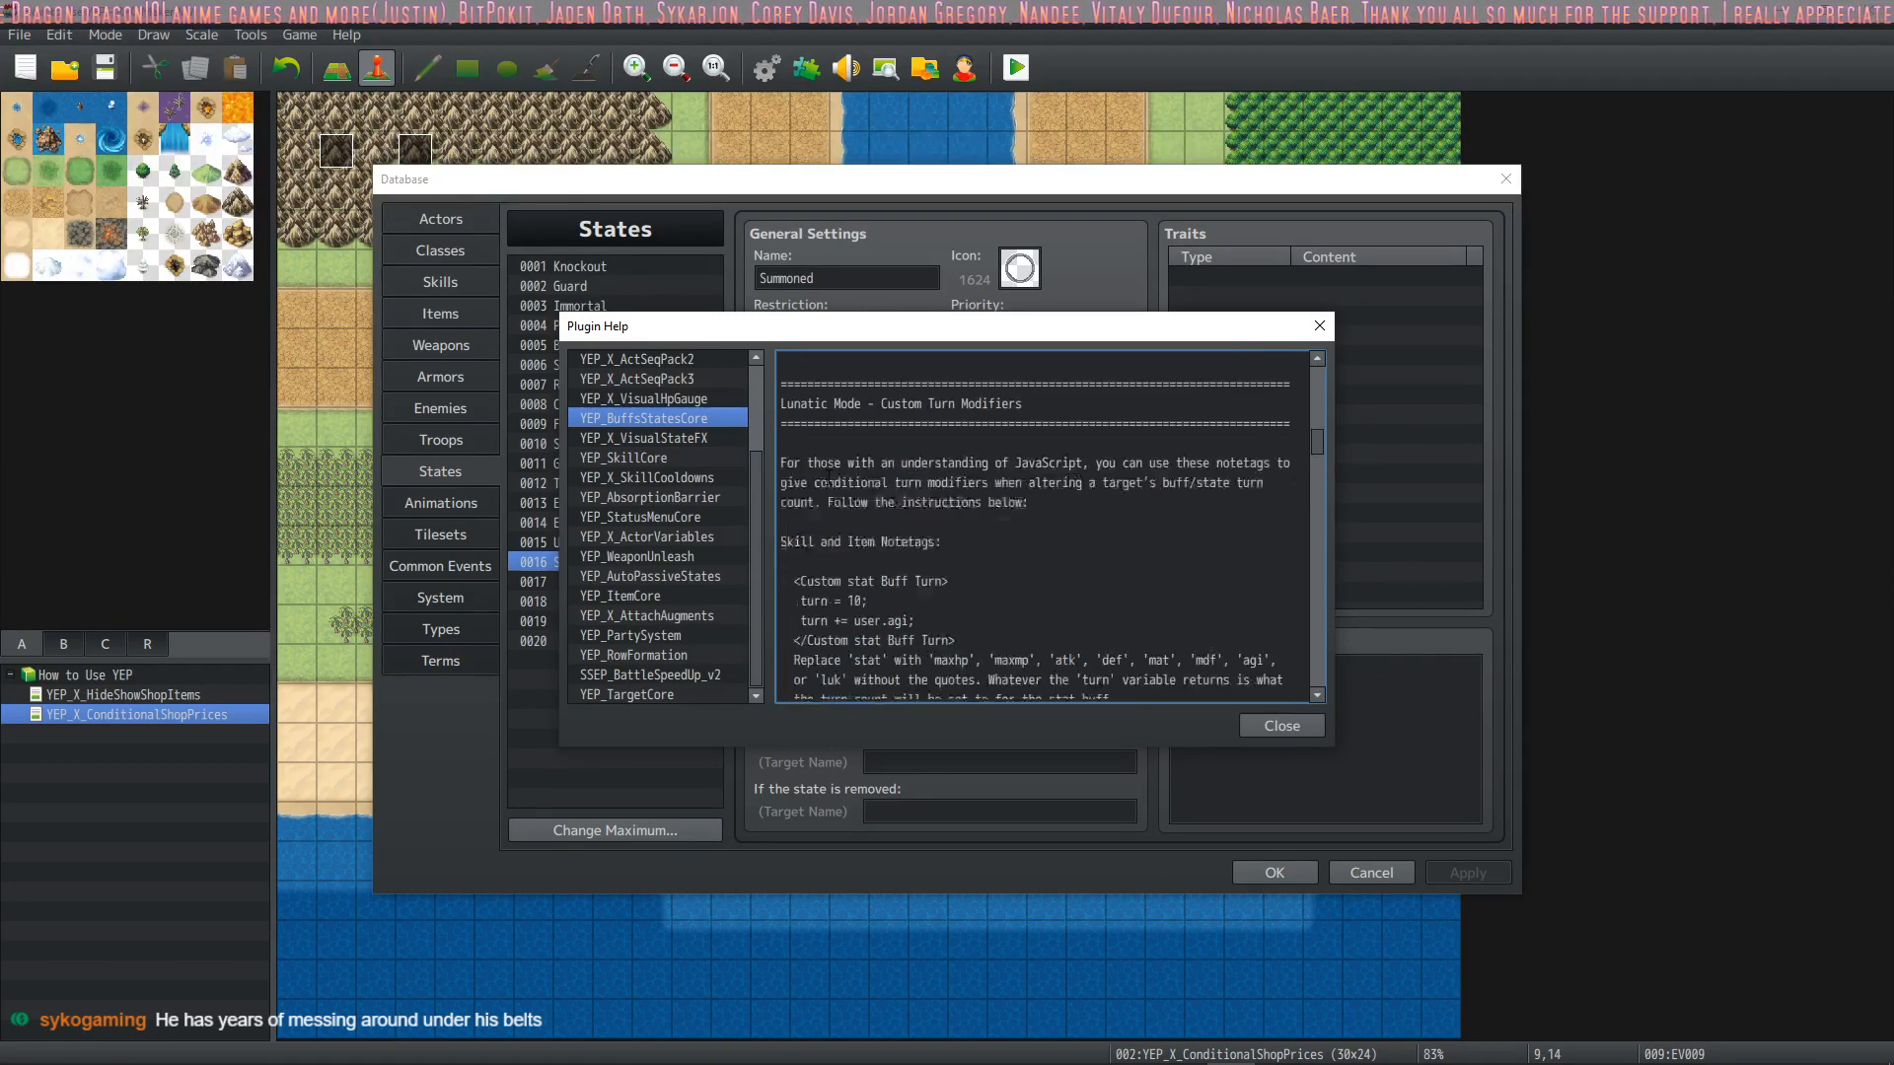
scroll(829, 483, down, 2)
scroll(829, 481, down, 10)
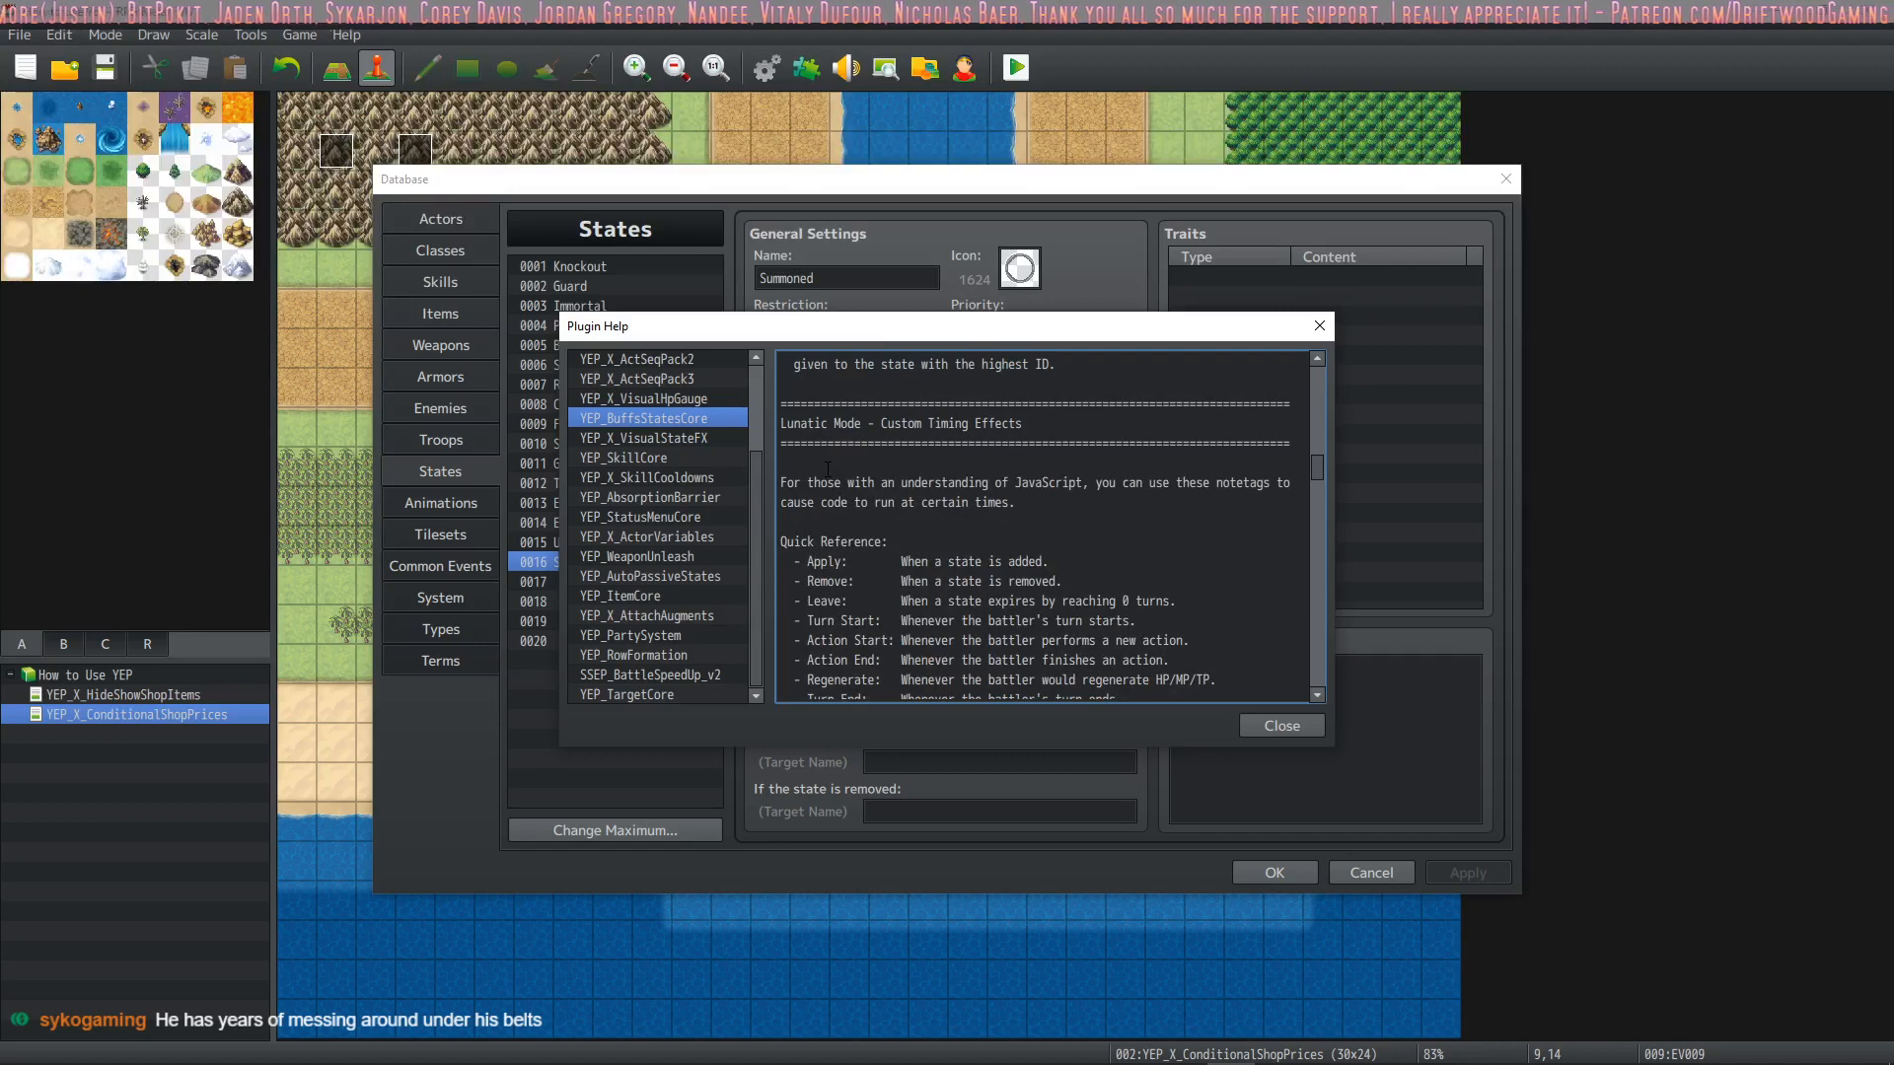
scroll(827, 468, down, 10)
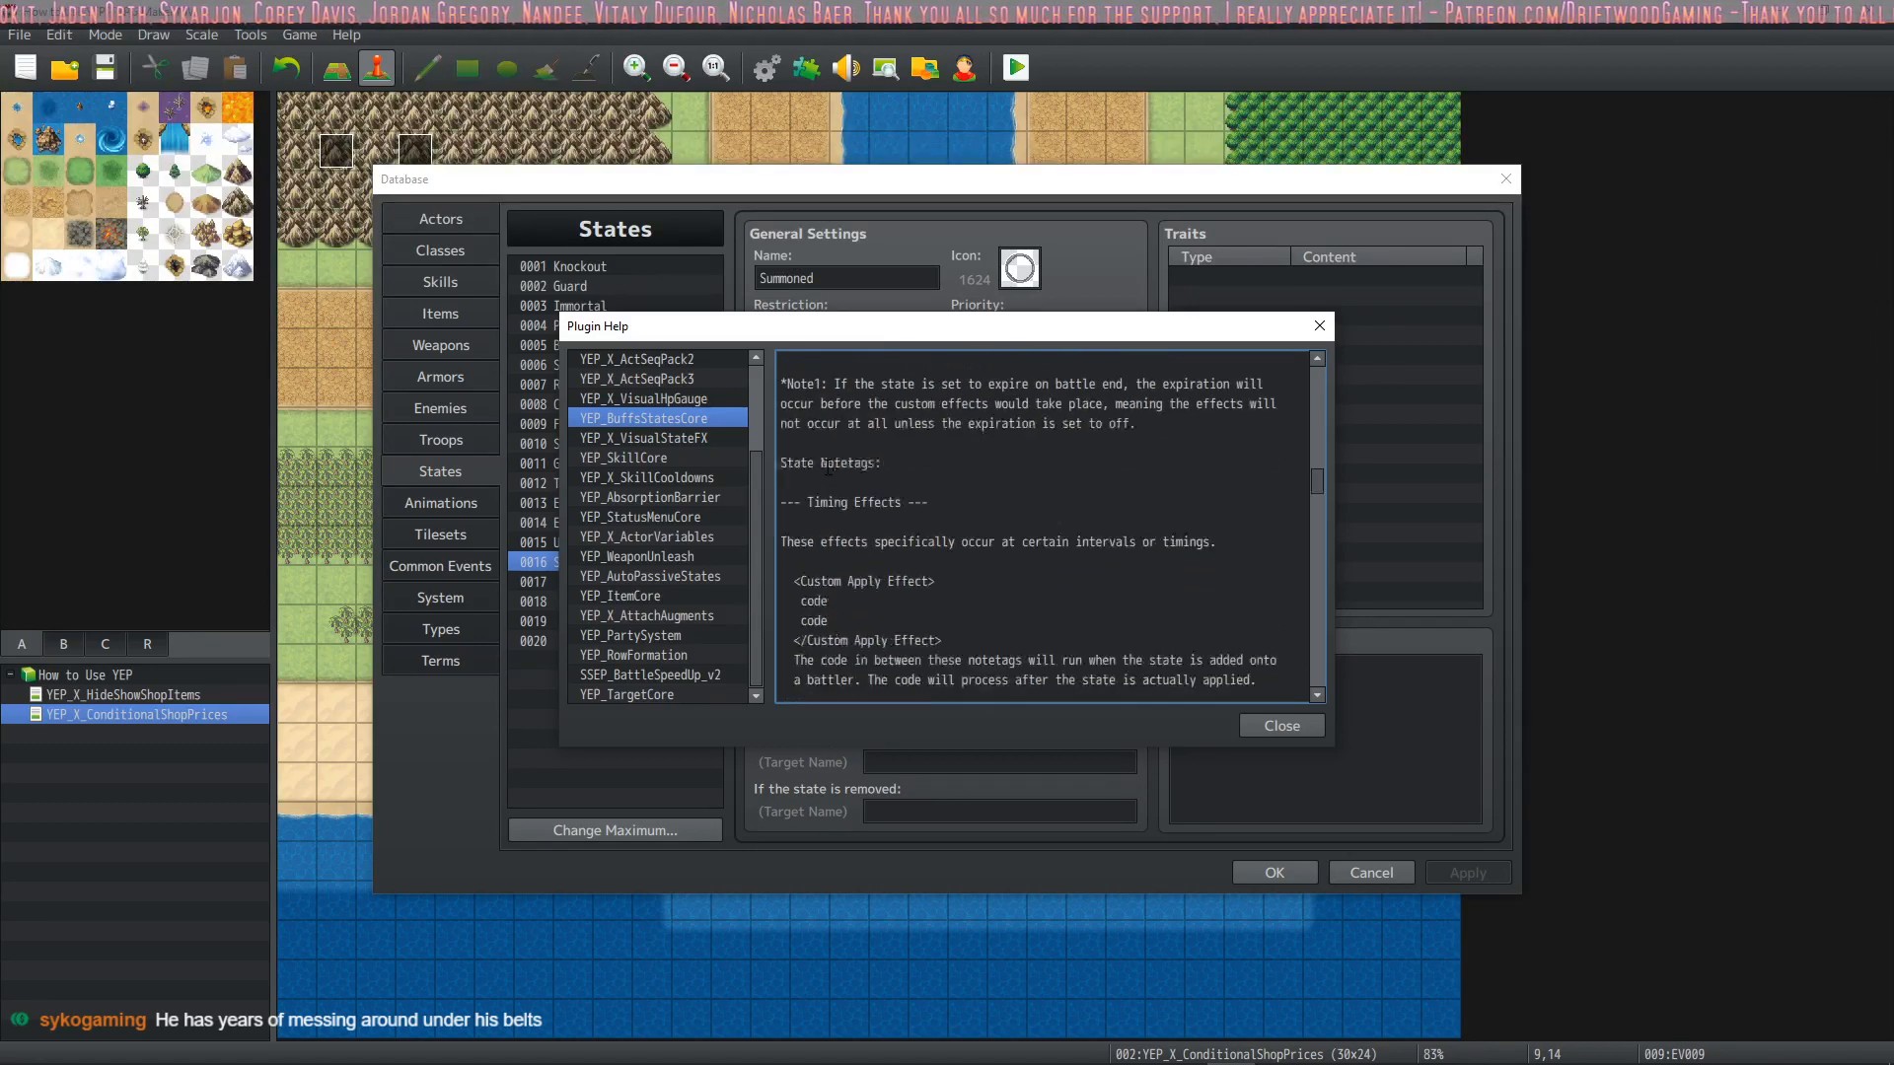
scroll(827, 468, down, 5)
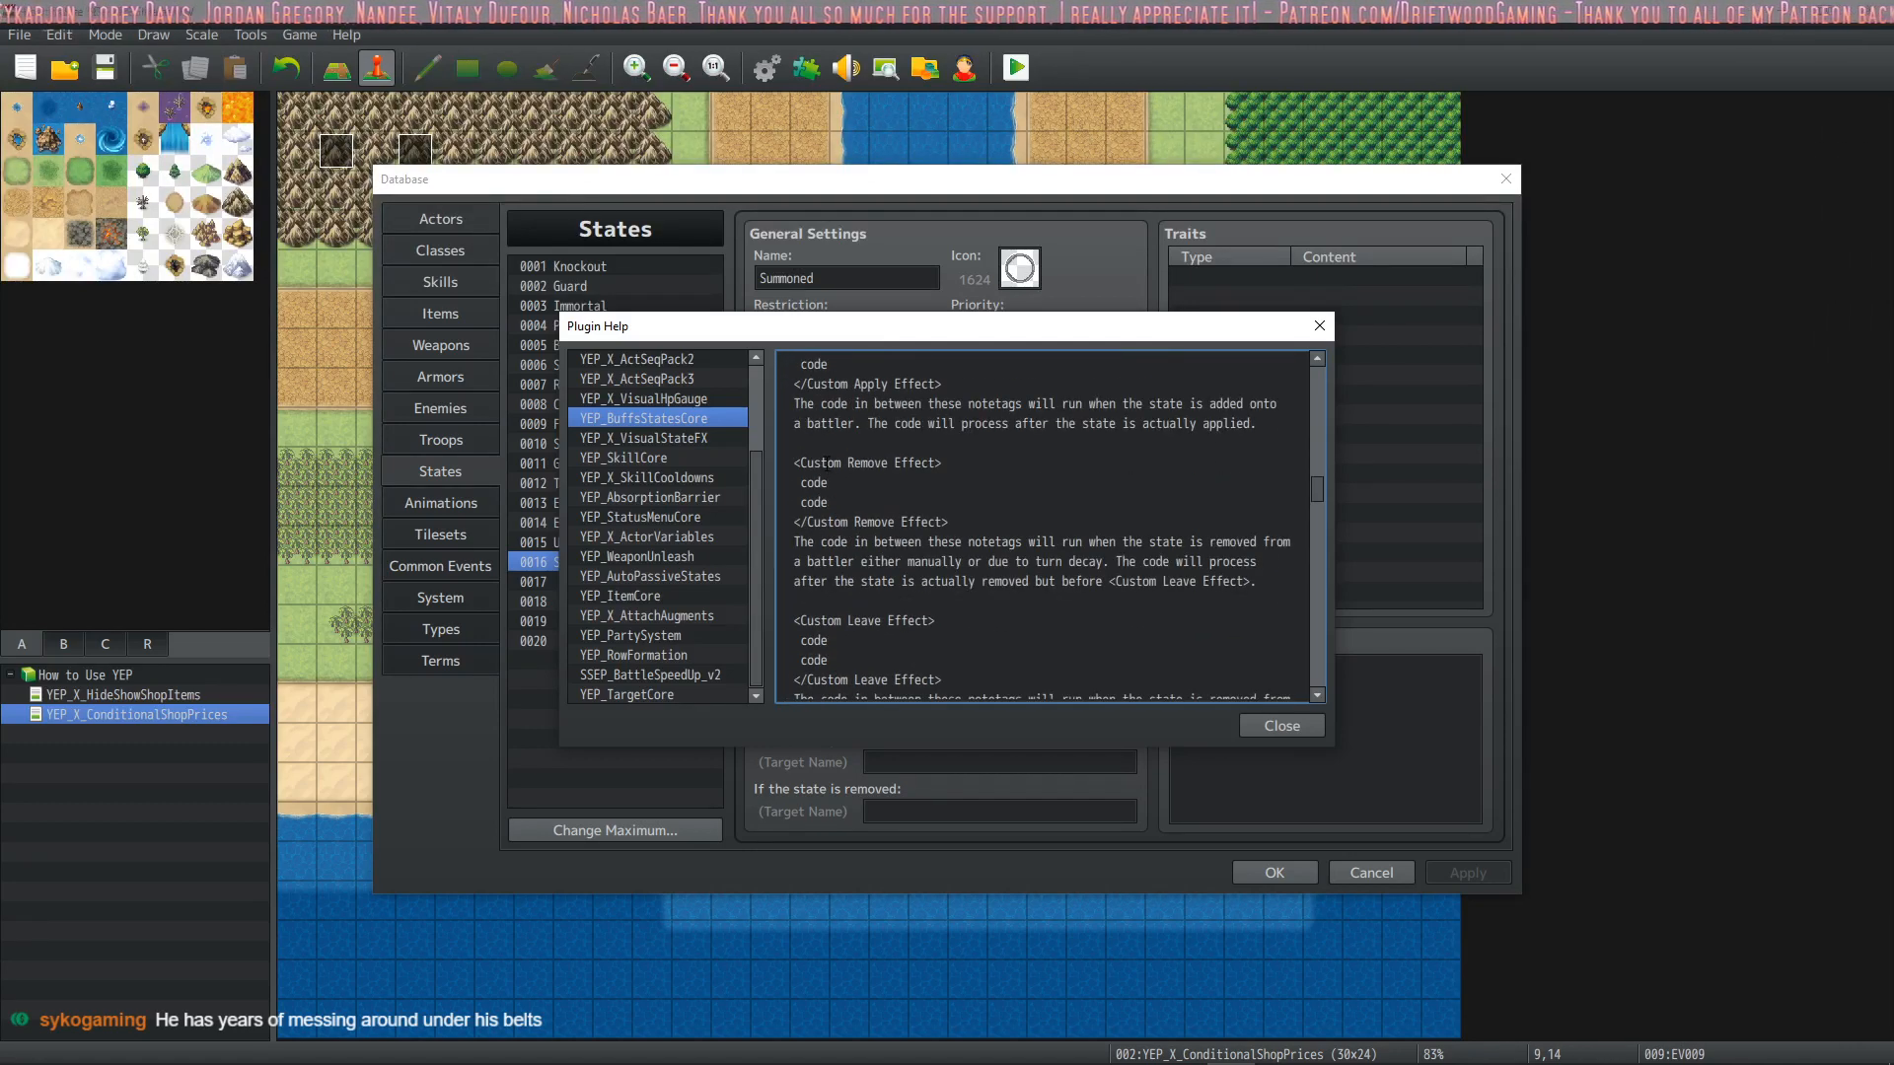
scroll(824, 534, down, 2)
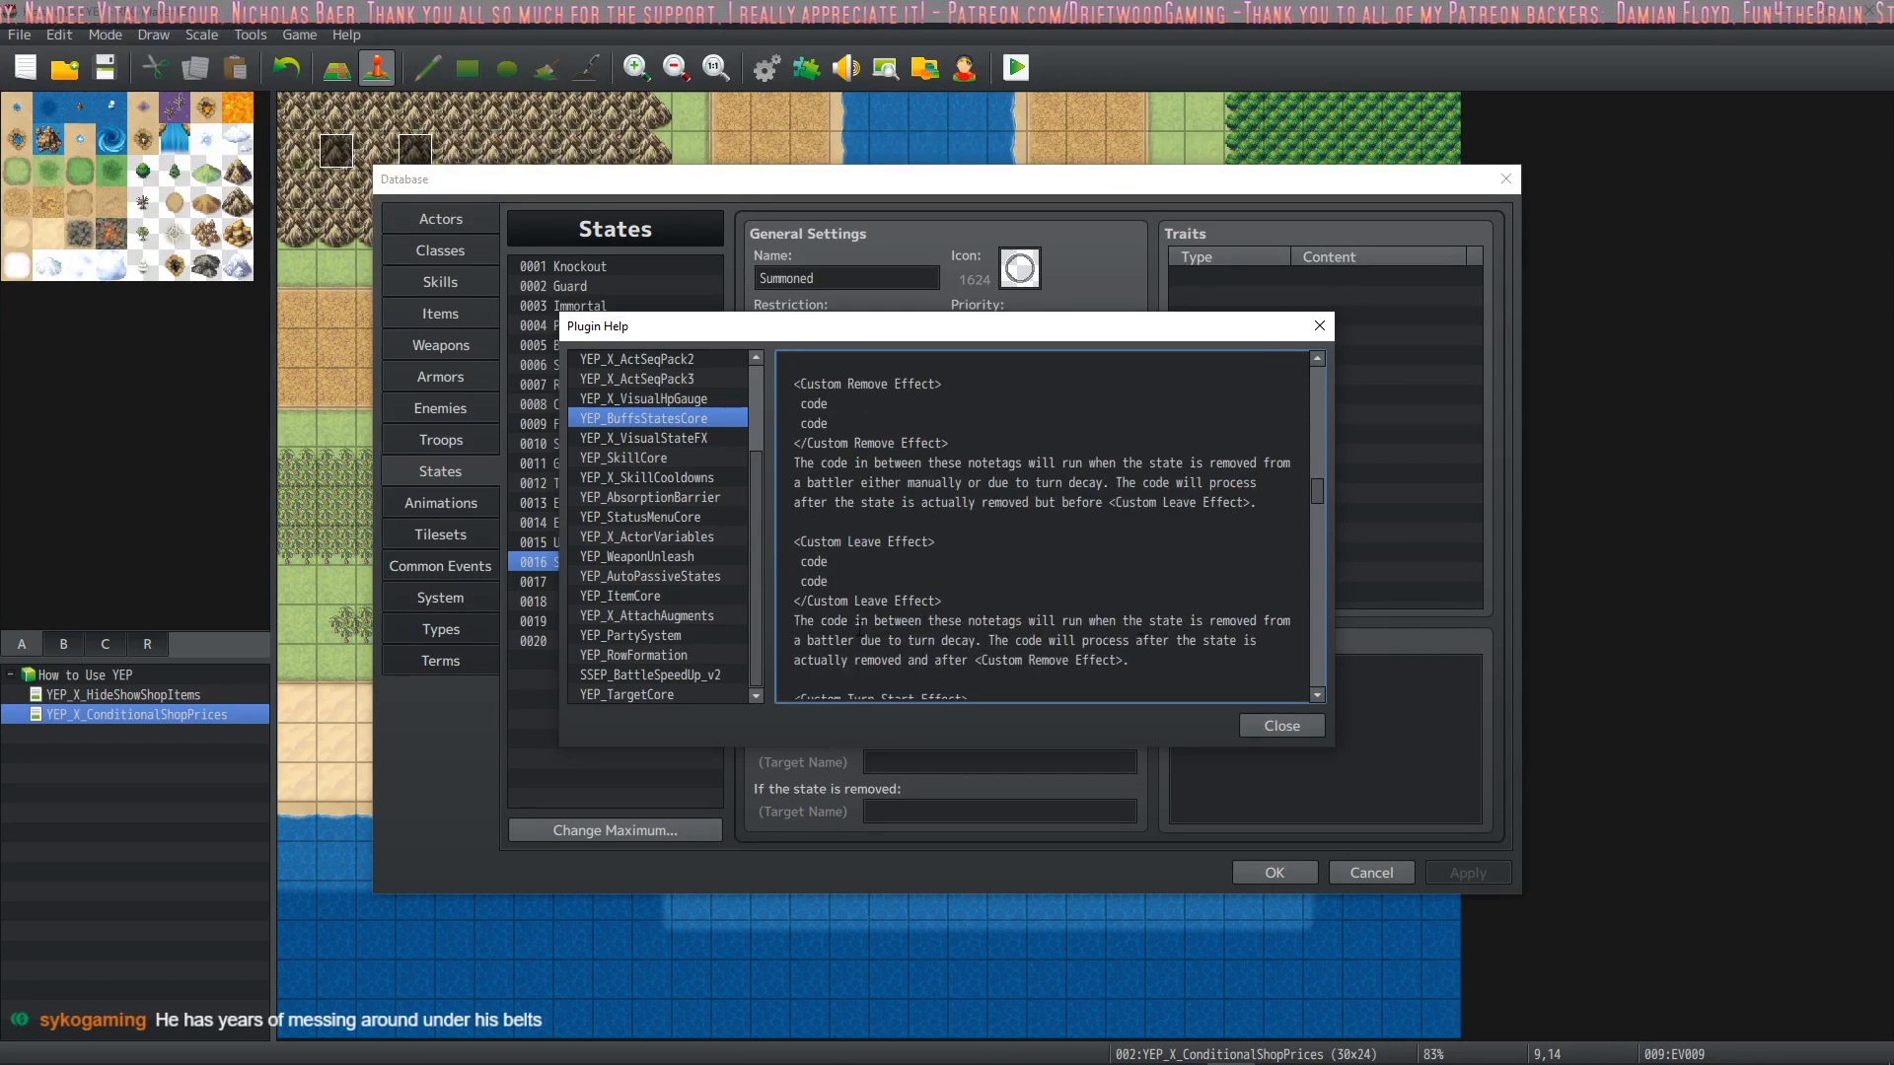
Copy the Custom Leave Effect notetag block from the YEP_BuffsStatesCore help and close the help
drag(797, 536, 950, 600)
key(ctrl+c)
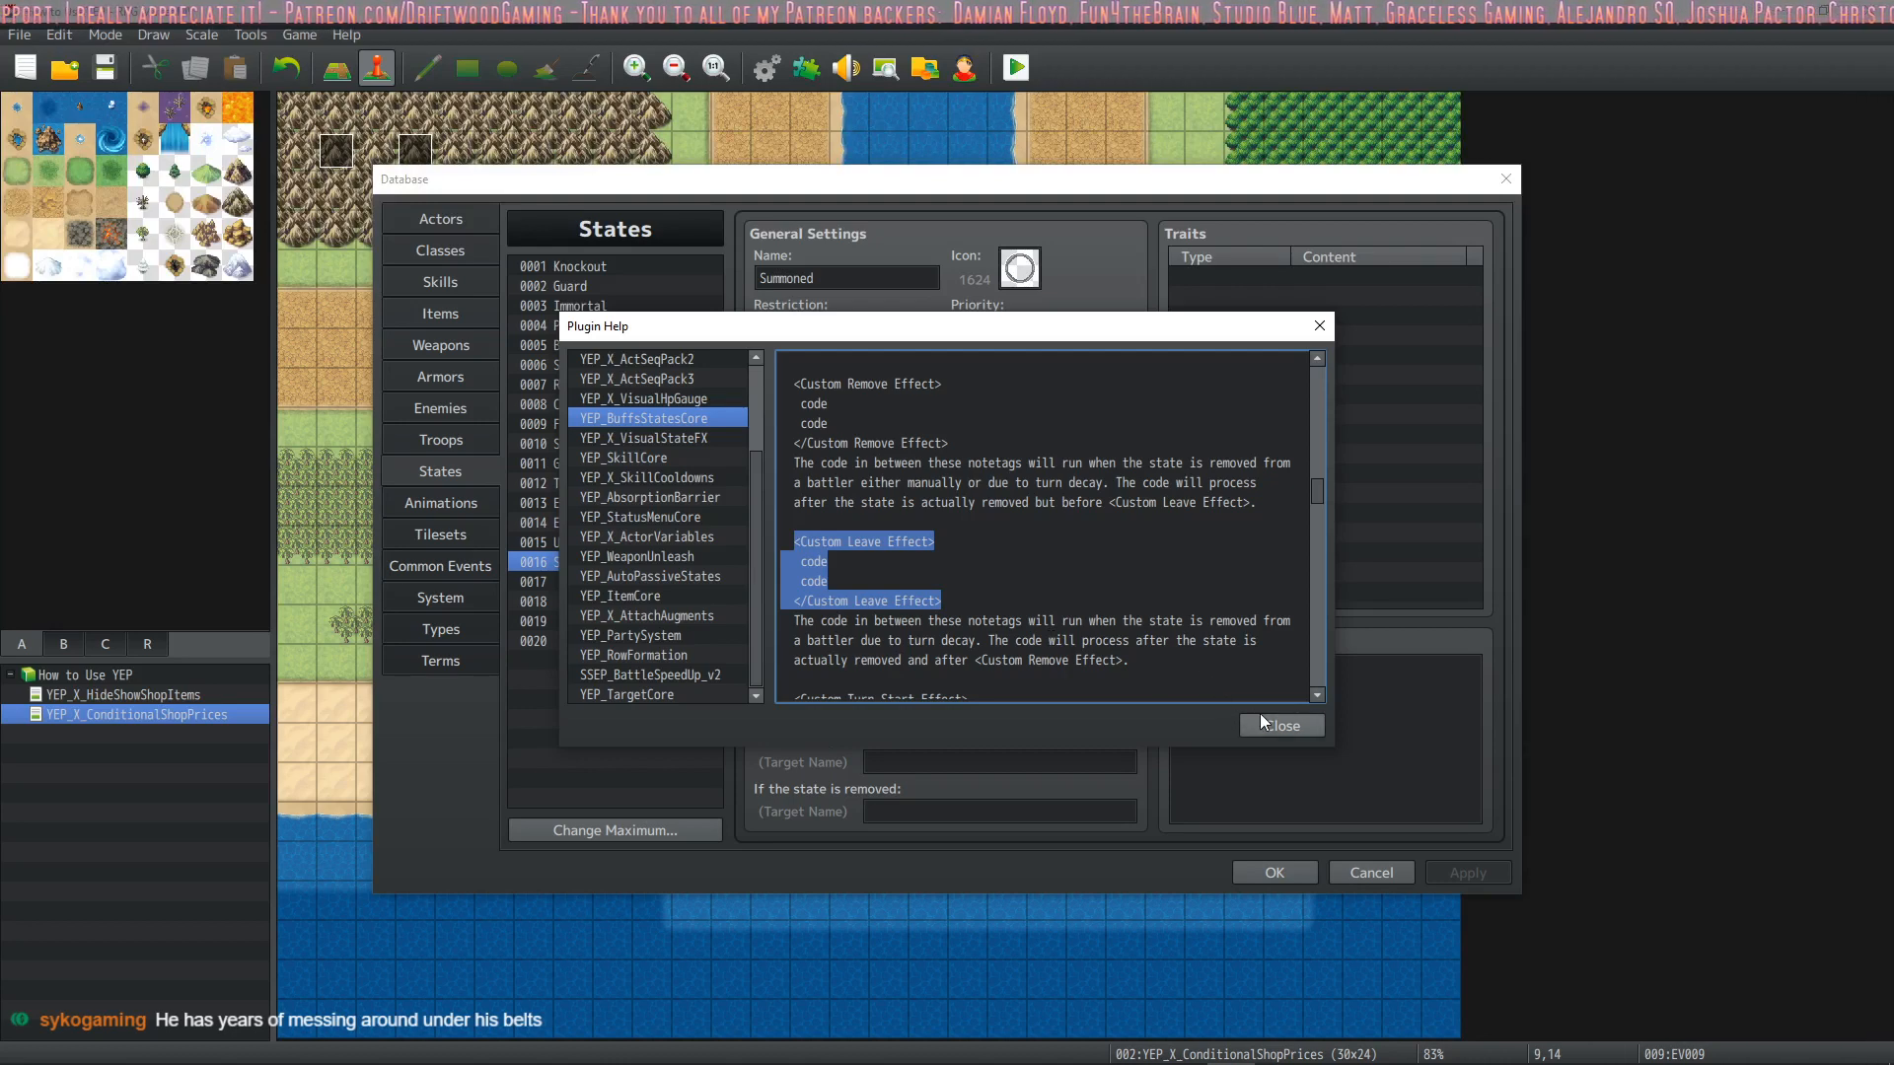
scroll(1195, 594, down, 3)
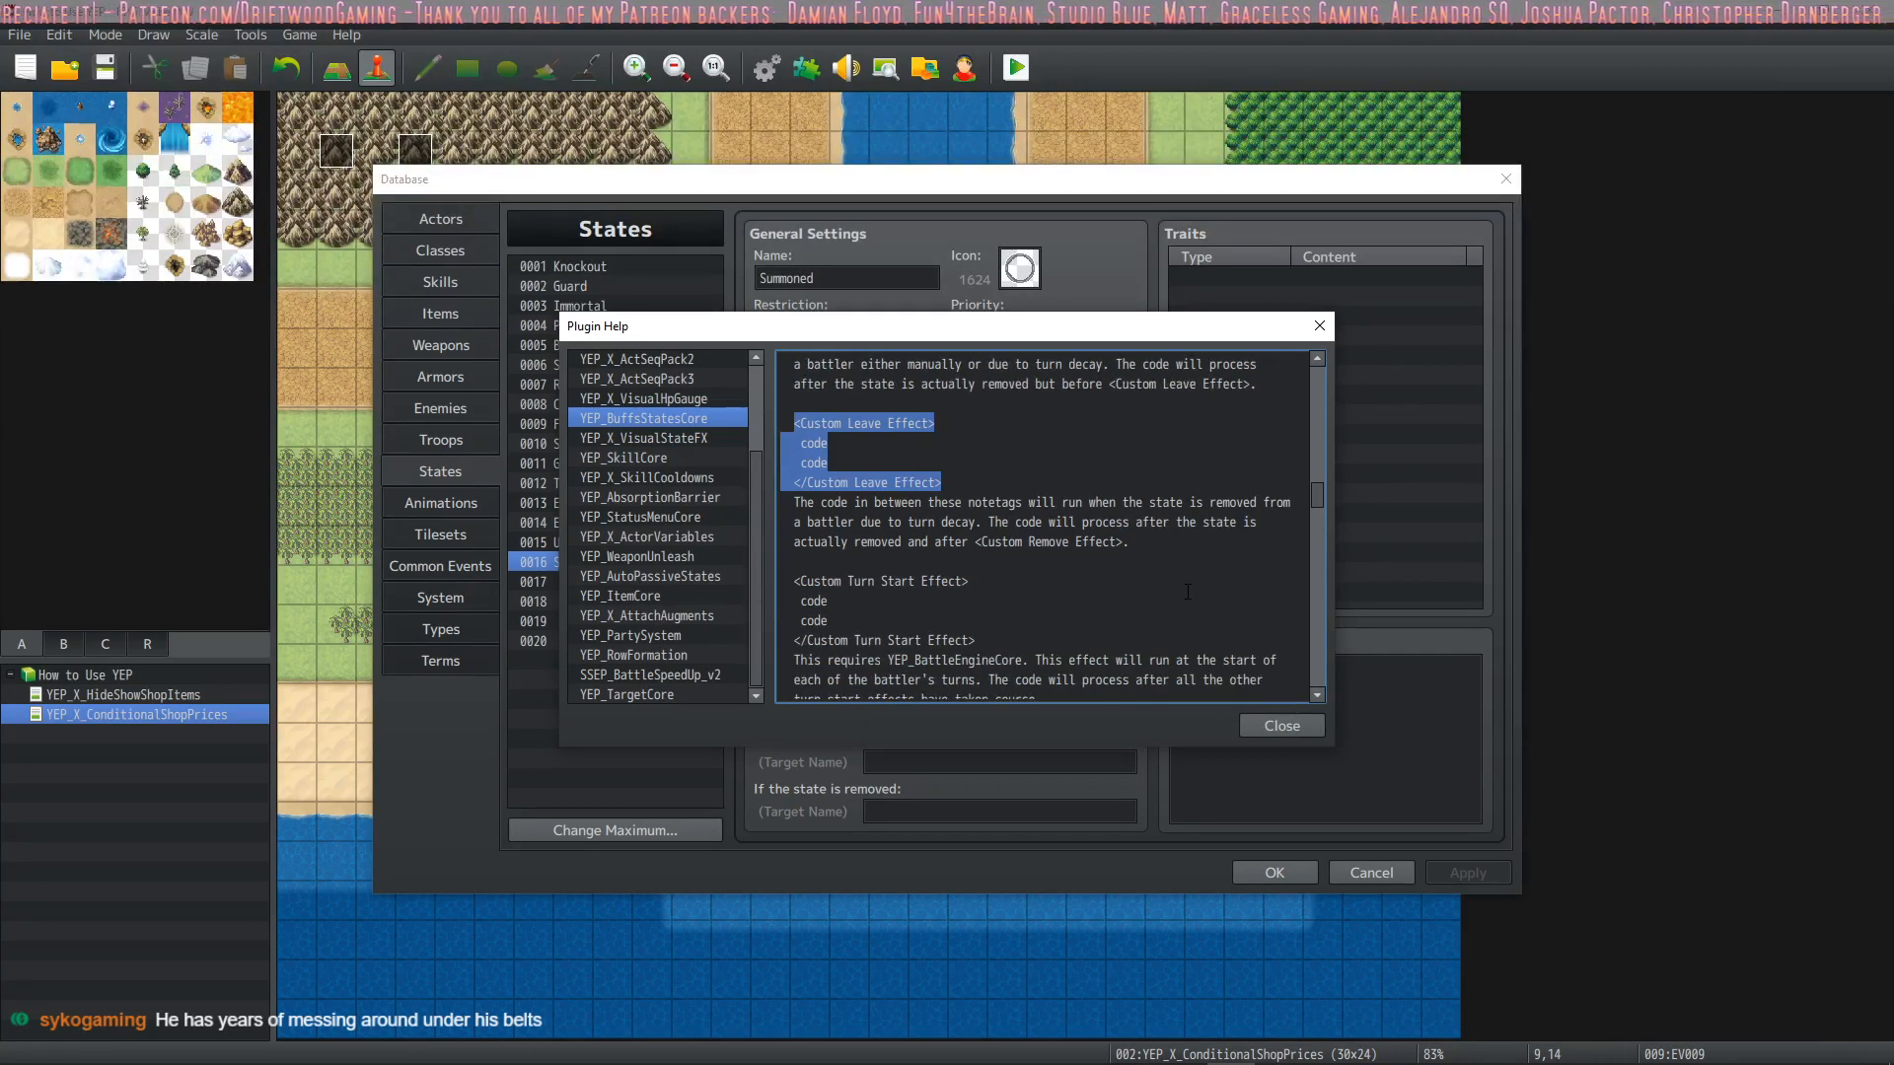
scroll(1177, 600, down, 1)
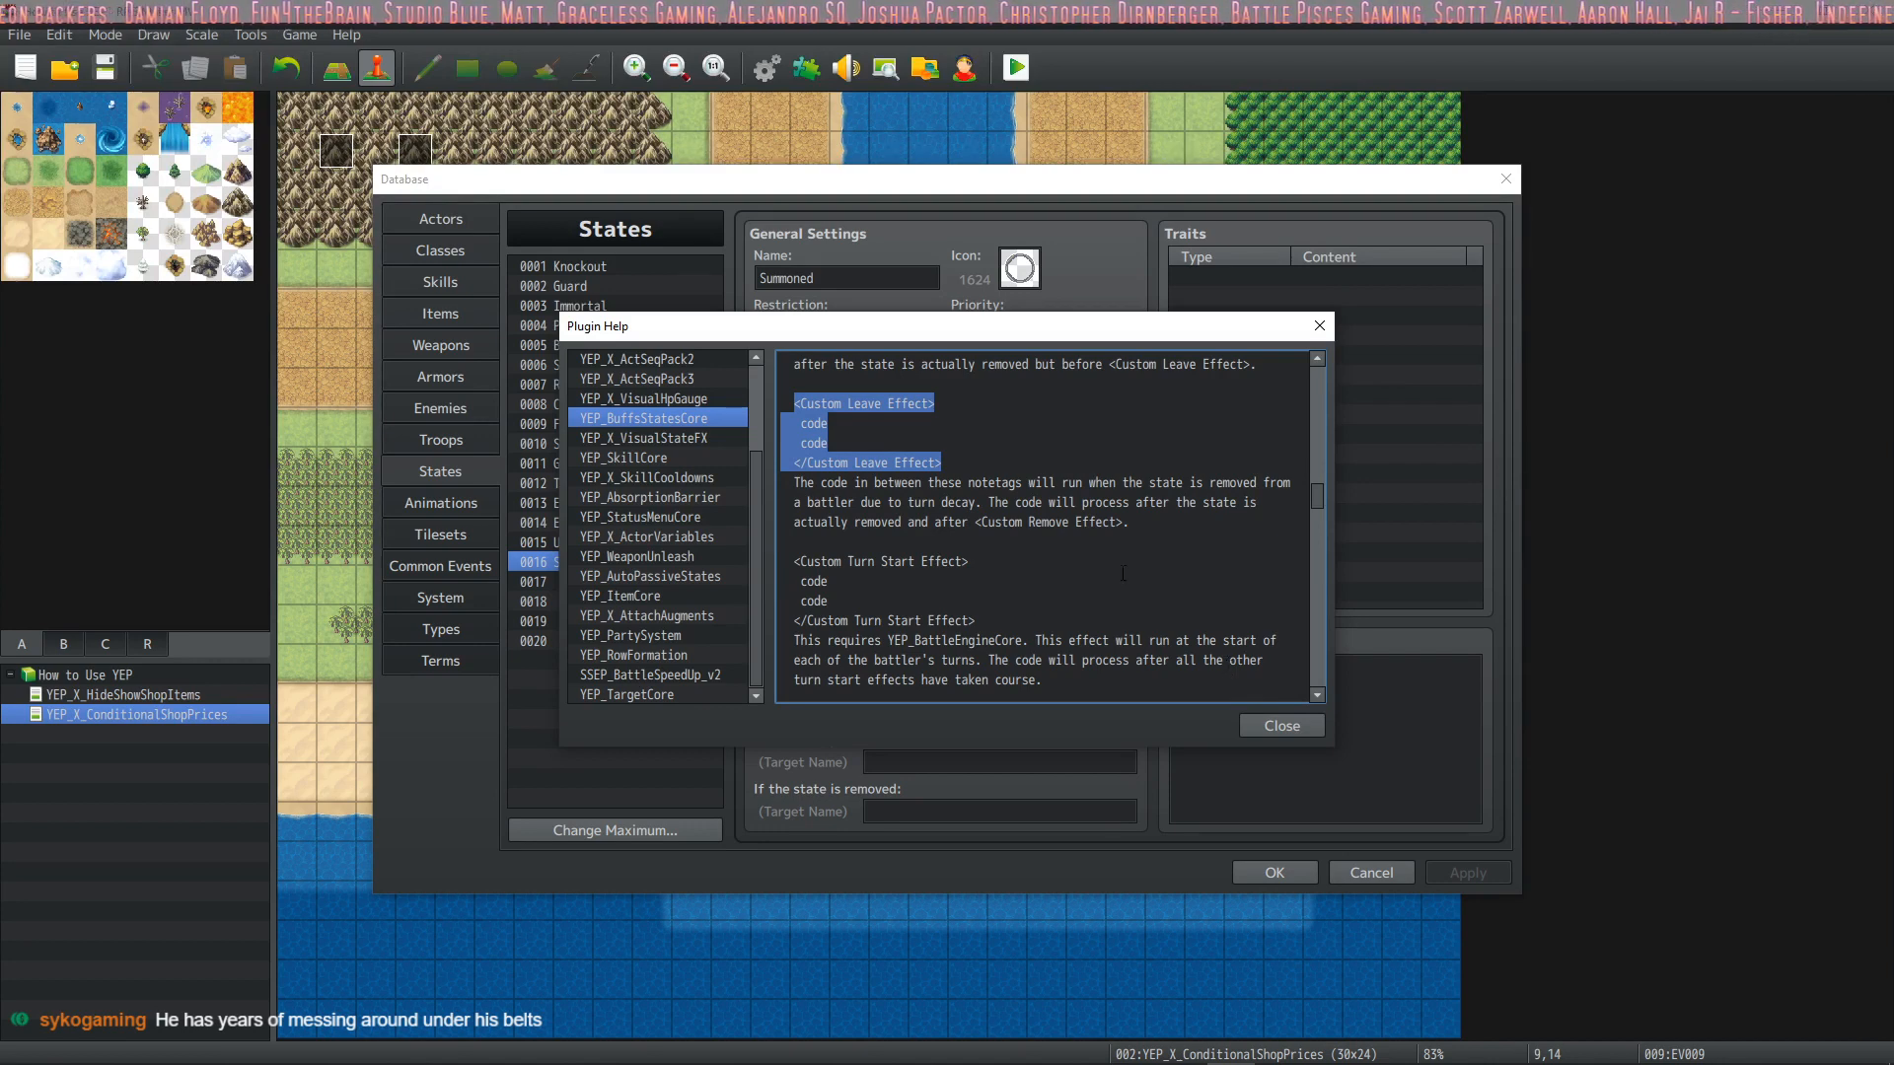
right_click(811, 441)
click(862, 465)
click(1310, 731)
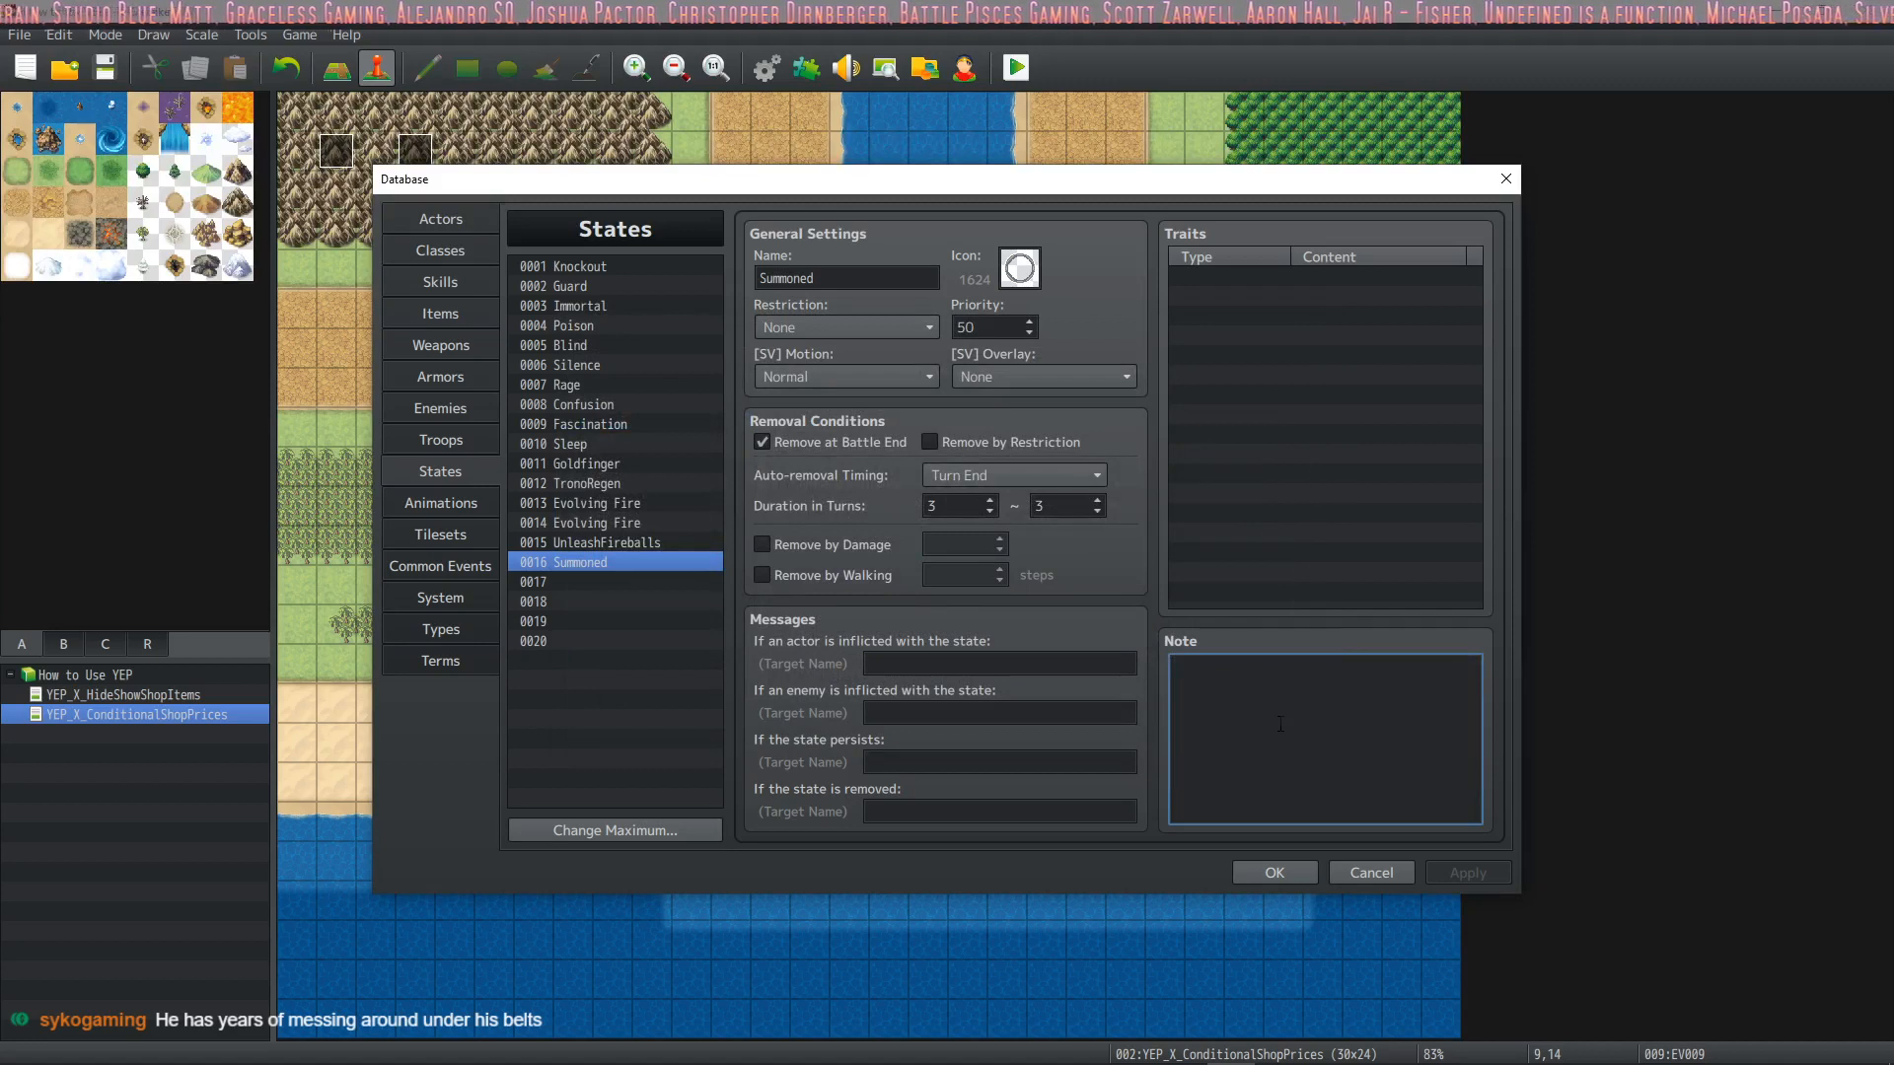
Paste the Custom Leave Effect notetag into the Summoned state's note, trim its extra indentation and apply the changes
key(ctrl+v)
key(BackSpace)
key(BackSpace)
click(1189, 708)
key(BackSpace)
key(BackSpace)
key(Down)
key(Delete)
key(Delete)
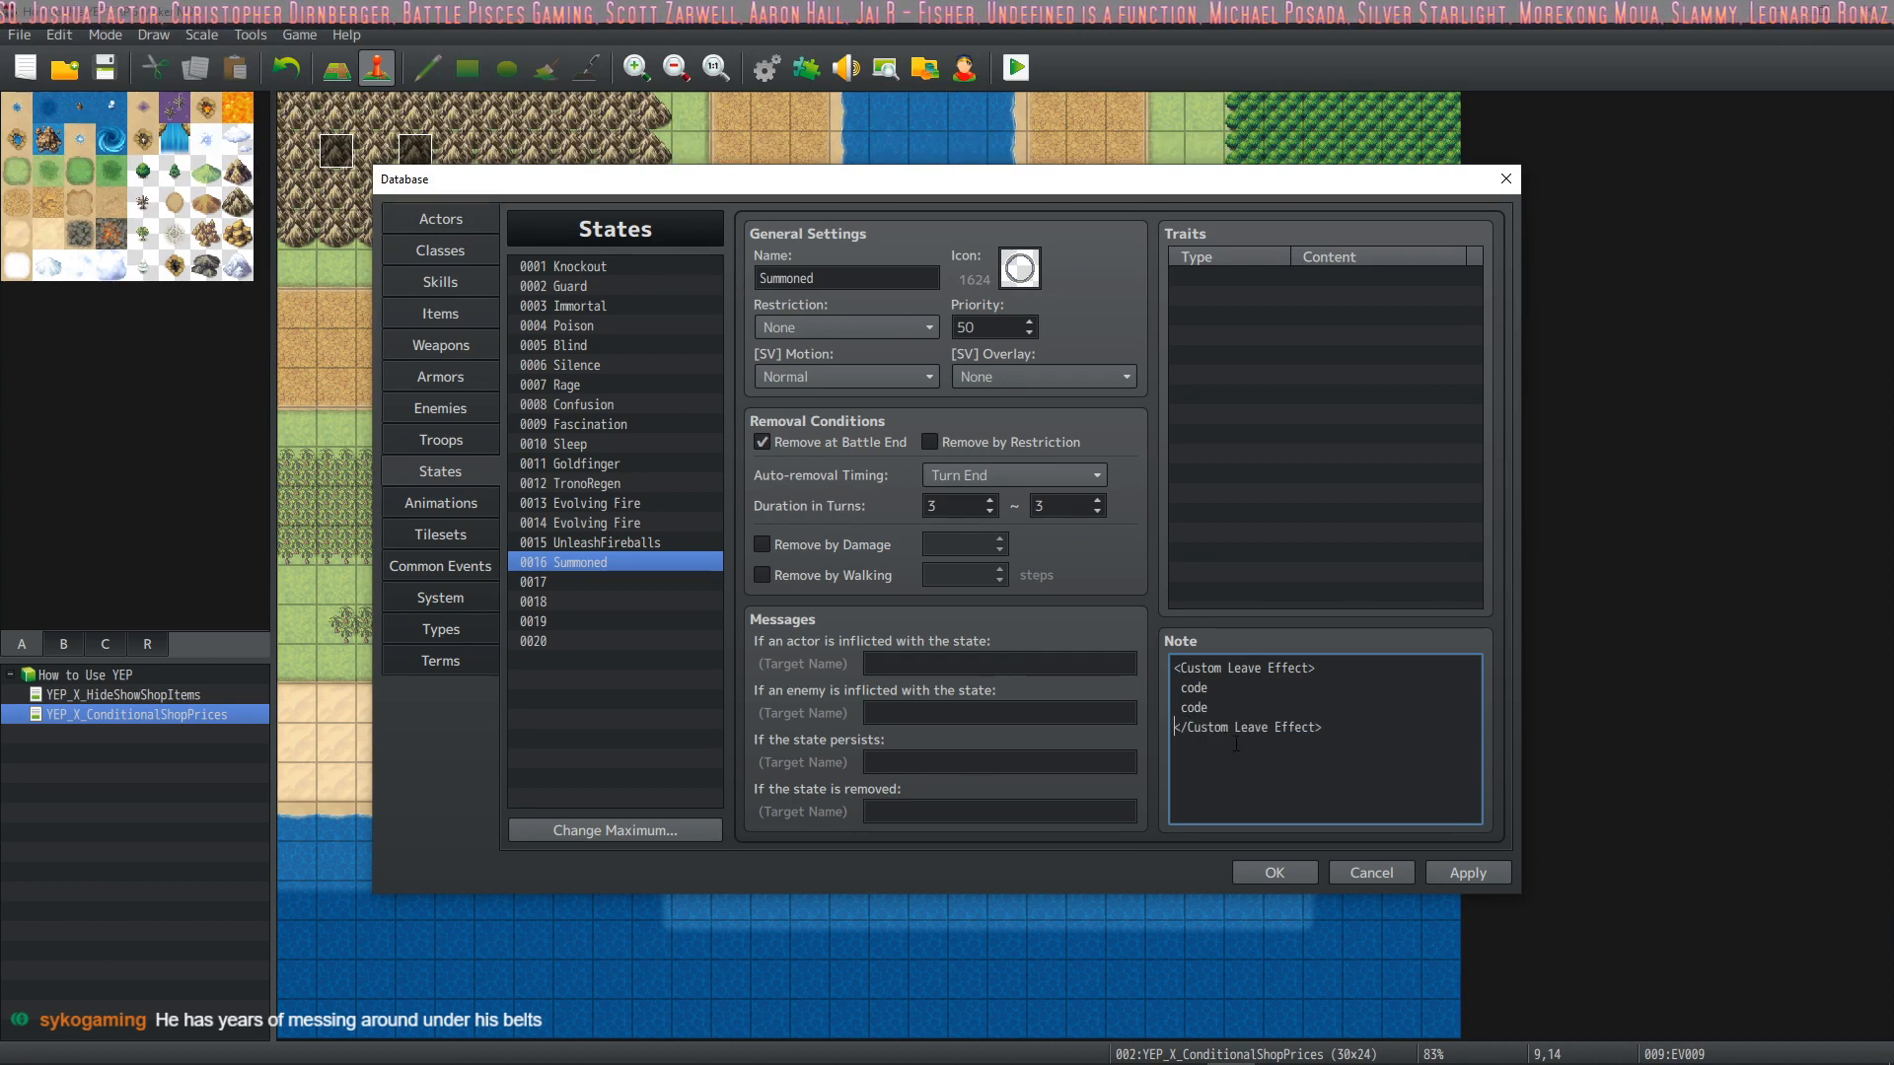
click(1456, 864)
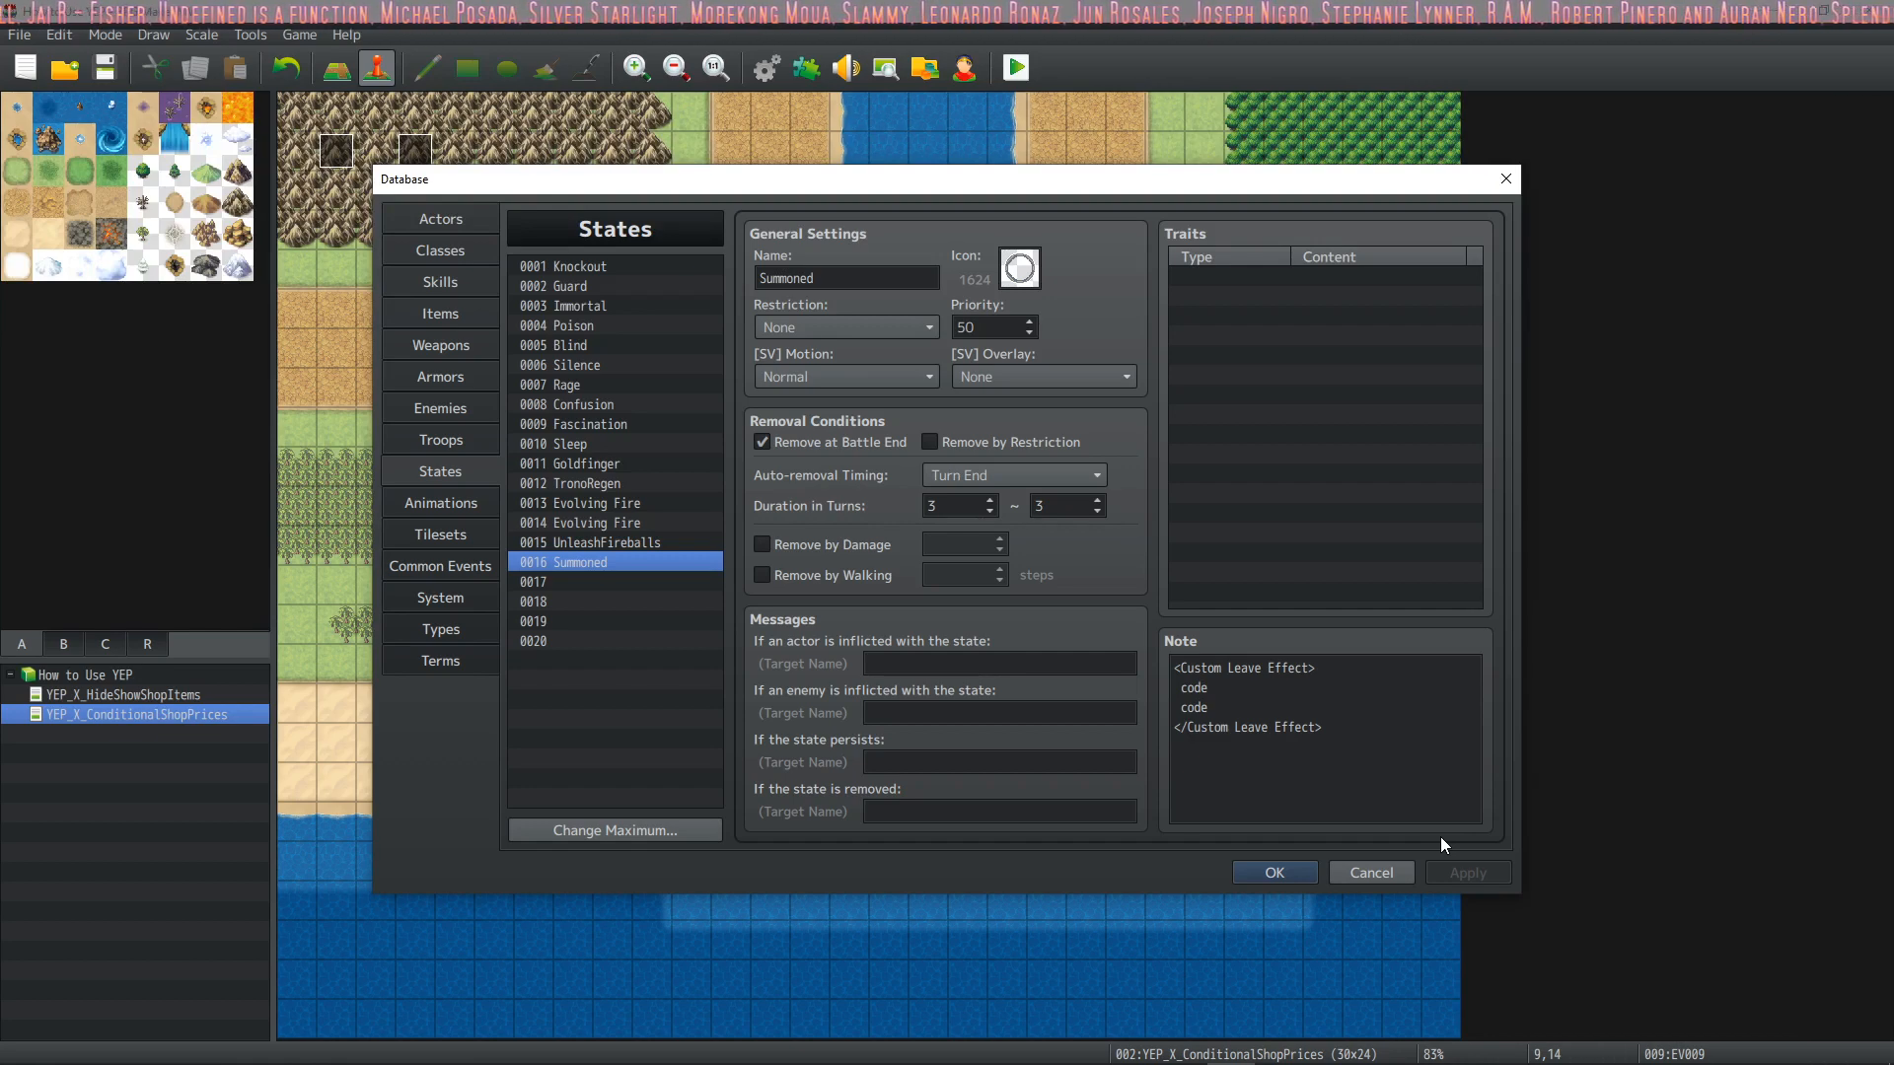
Remove both placeholder code lines between the Custom Leave Effect tags, leaving an empty line, and apply the changes
click(1238, 704)
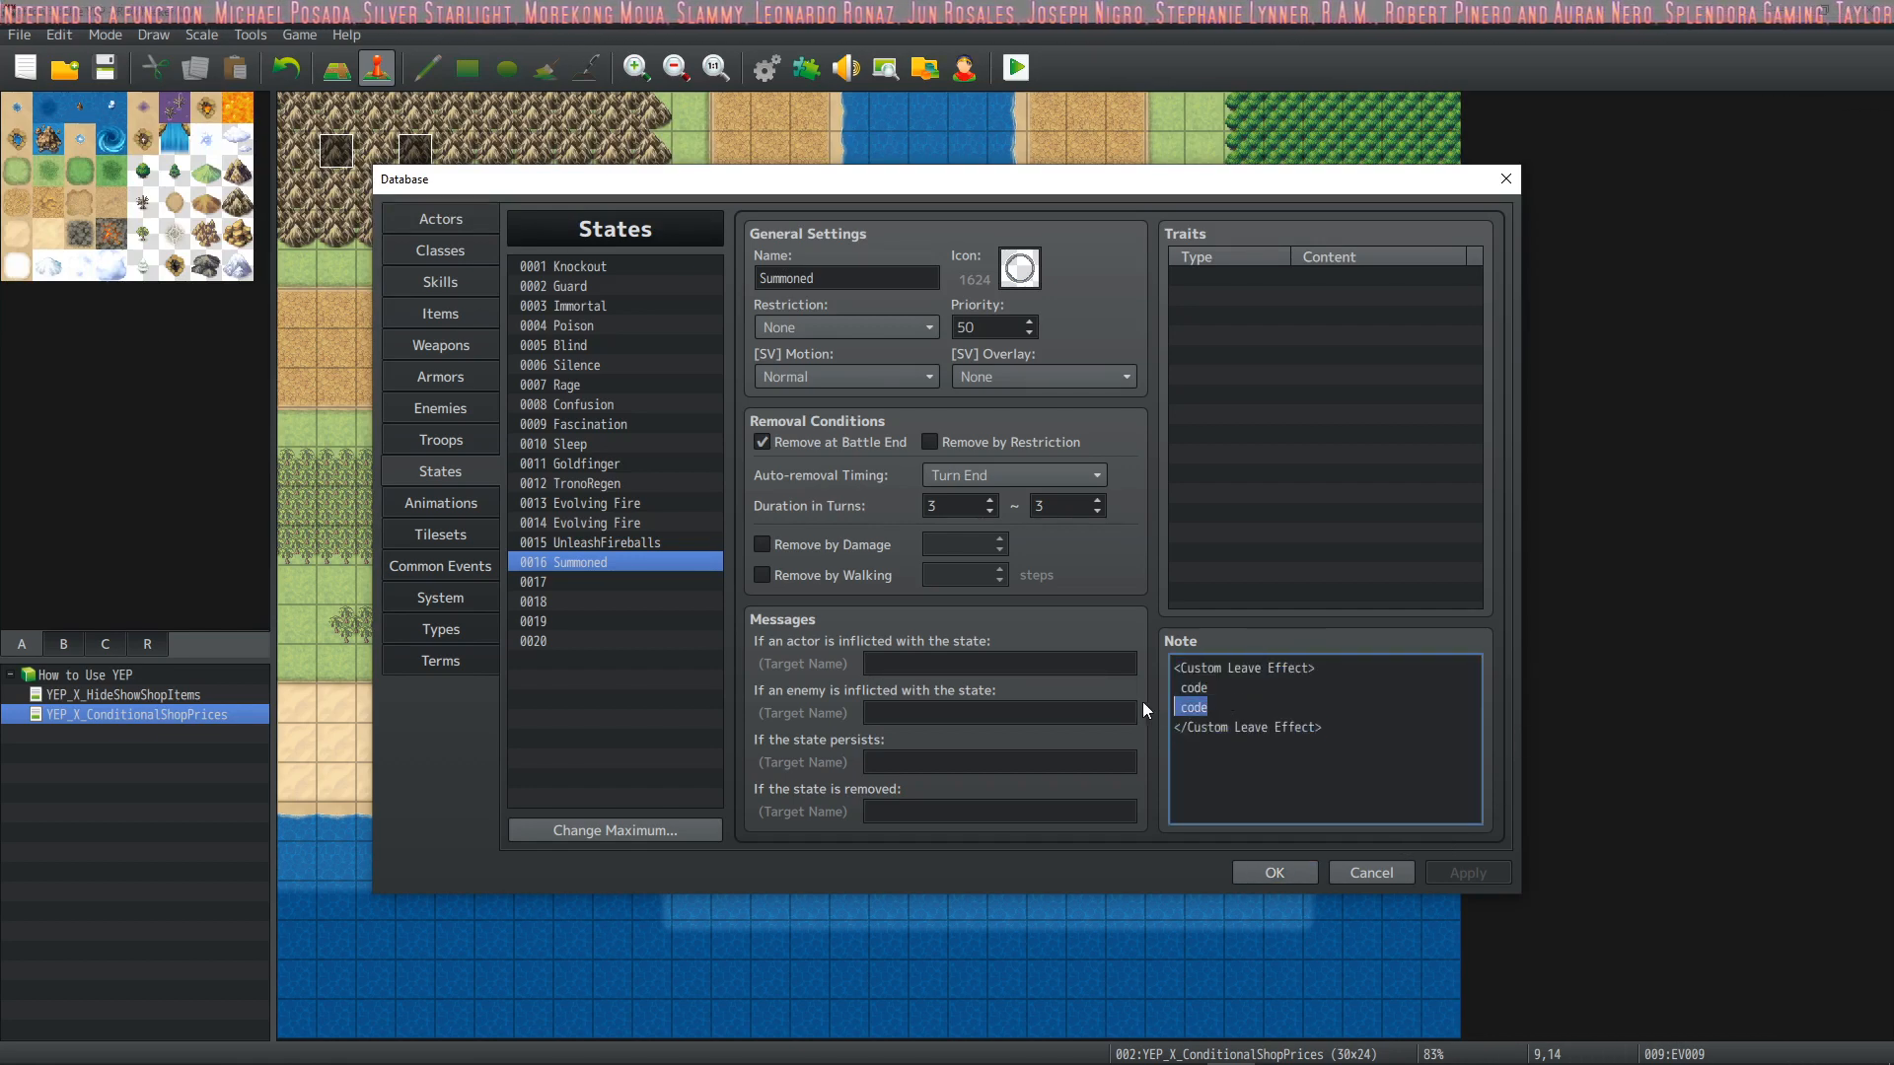
key(BackSpace)
key(BackSpace)
drag(1206, 687, 1174, 688)
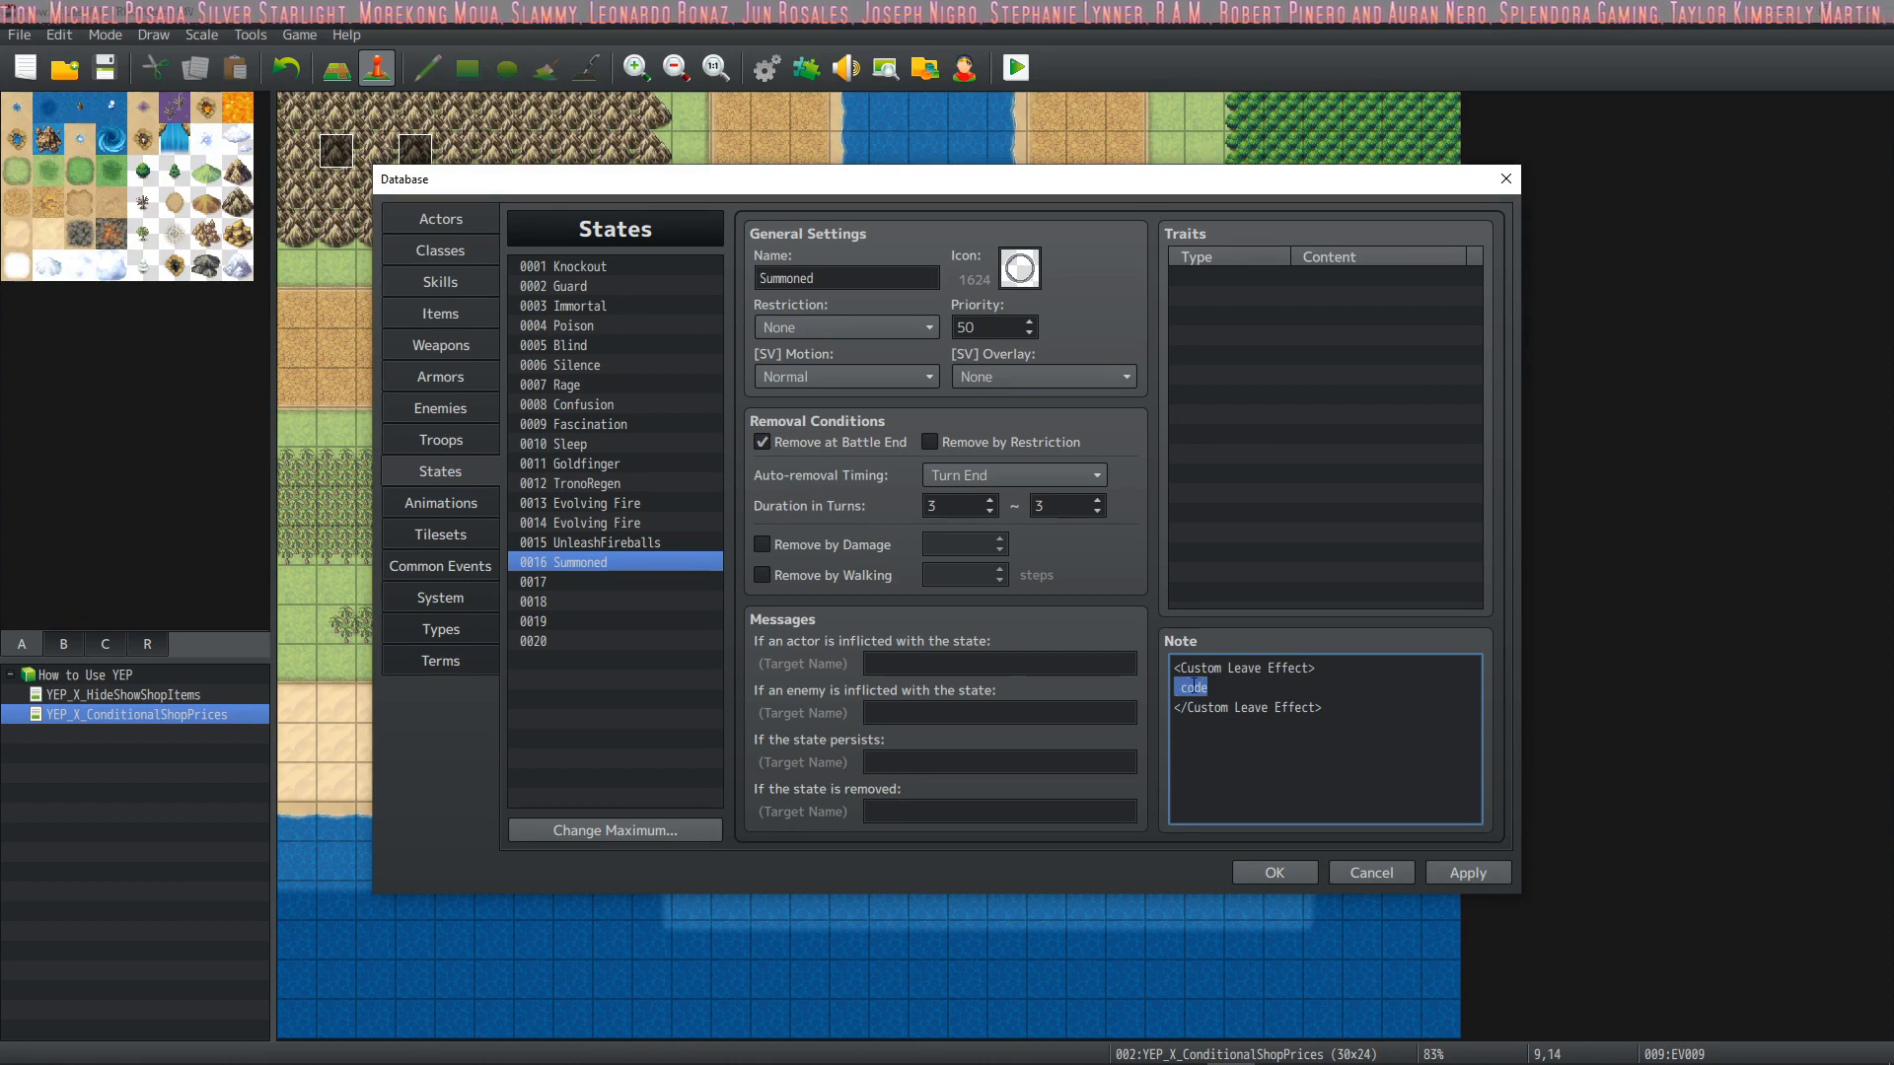
key(BackSpace)
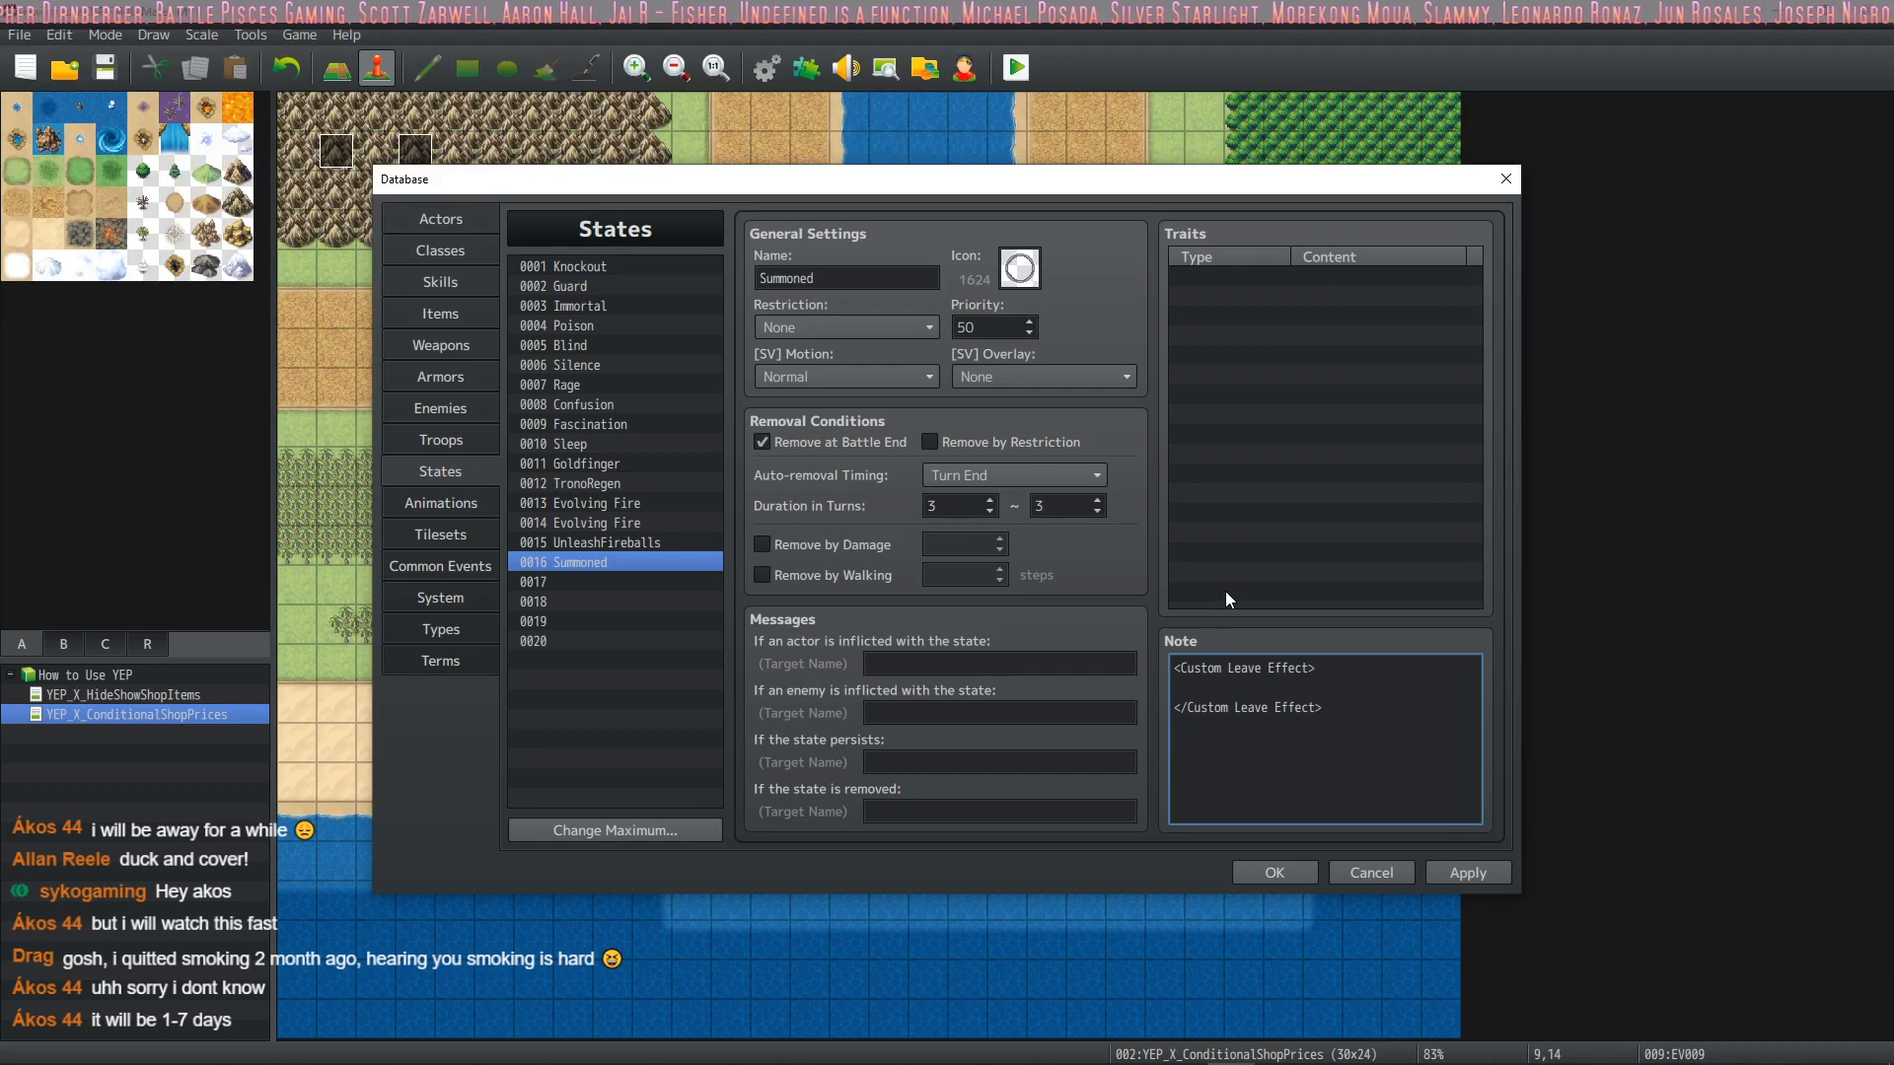
click(1472, 874)
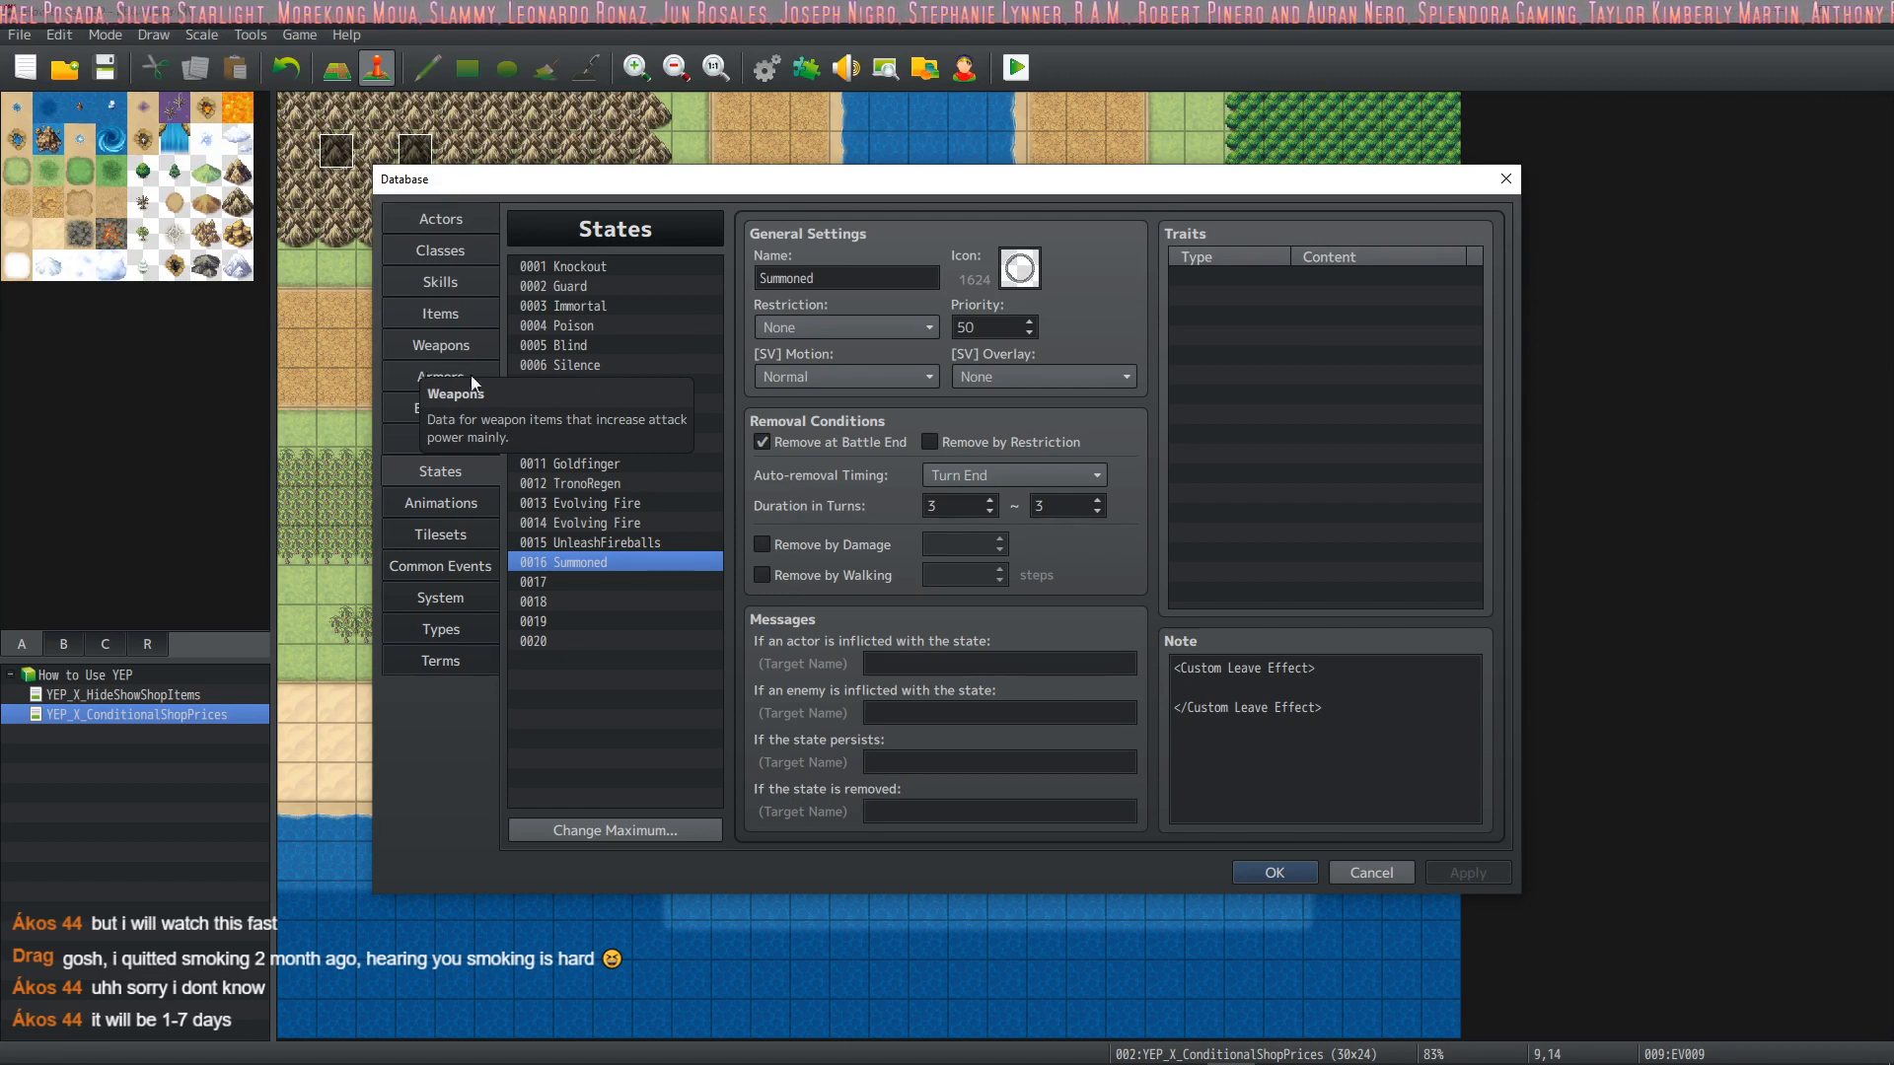
click(1244, 688)
click(1244, 688)
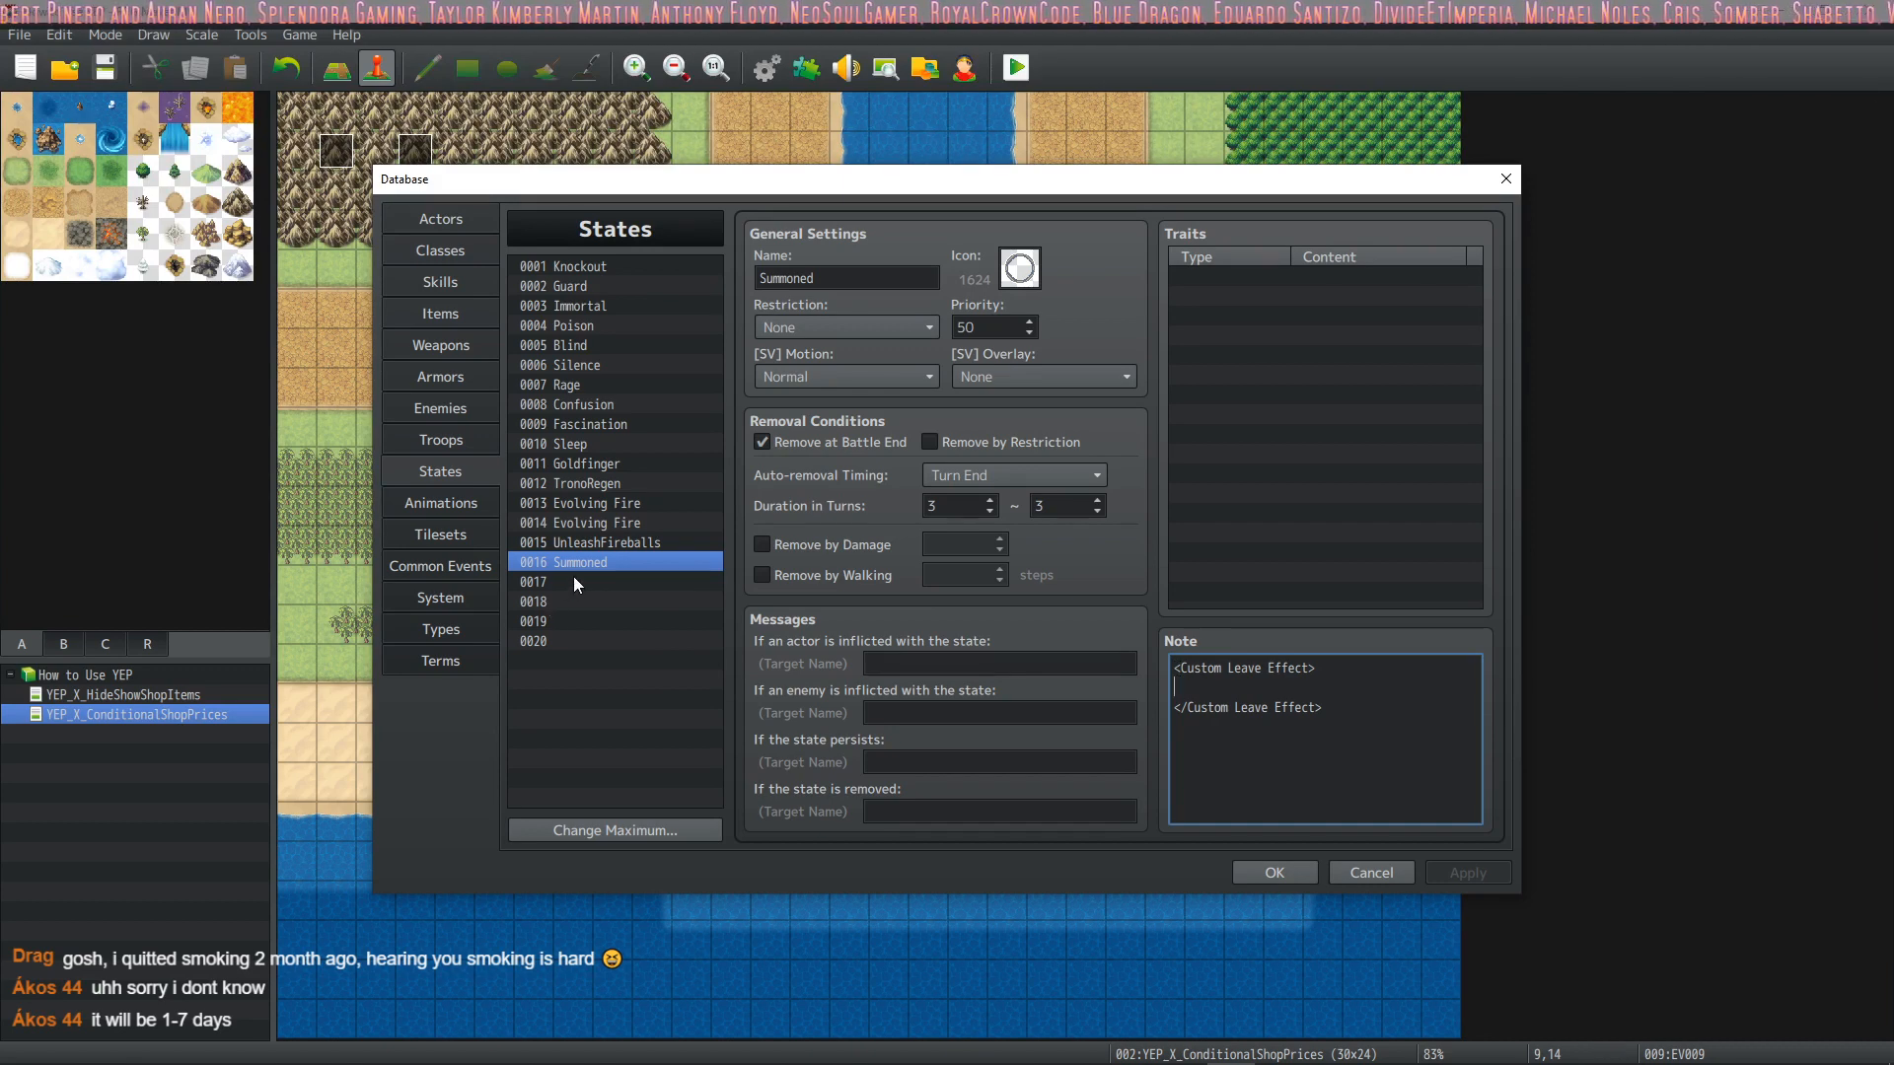
click(611, 581)
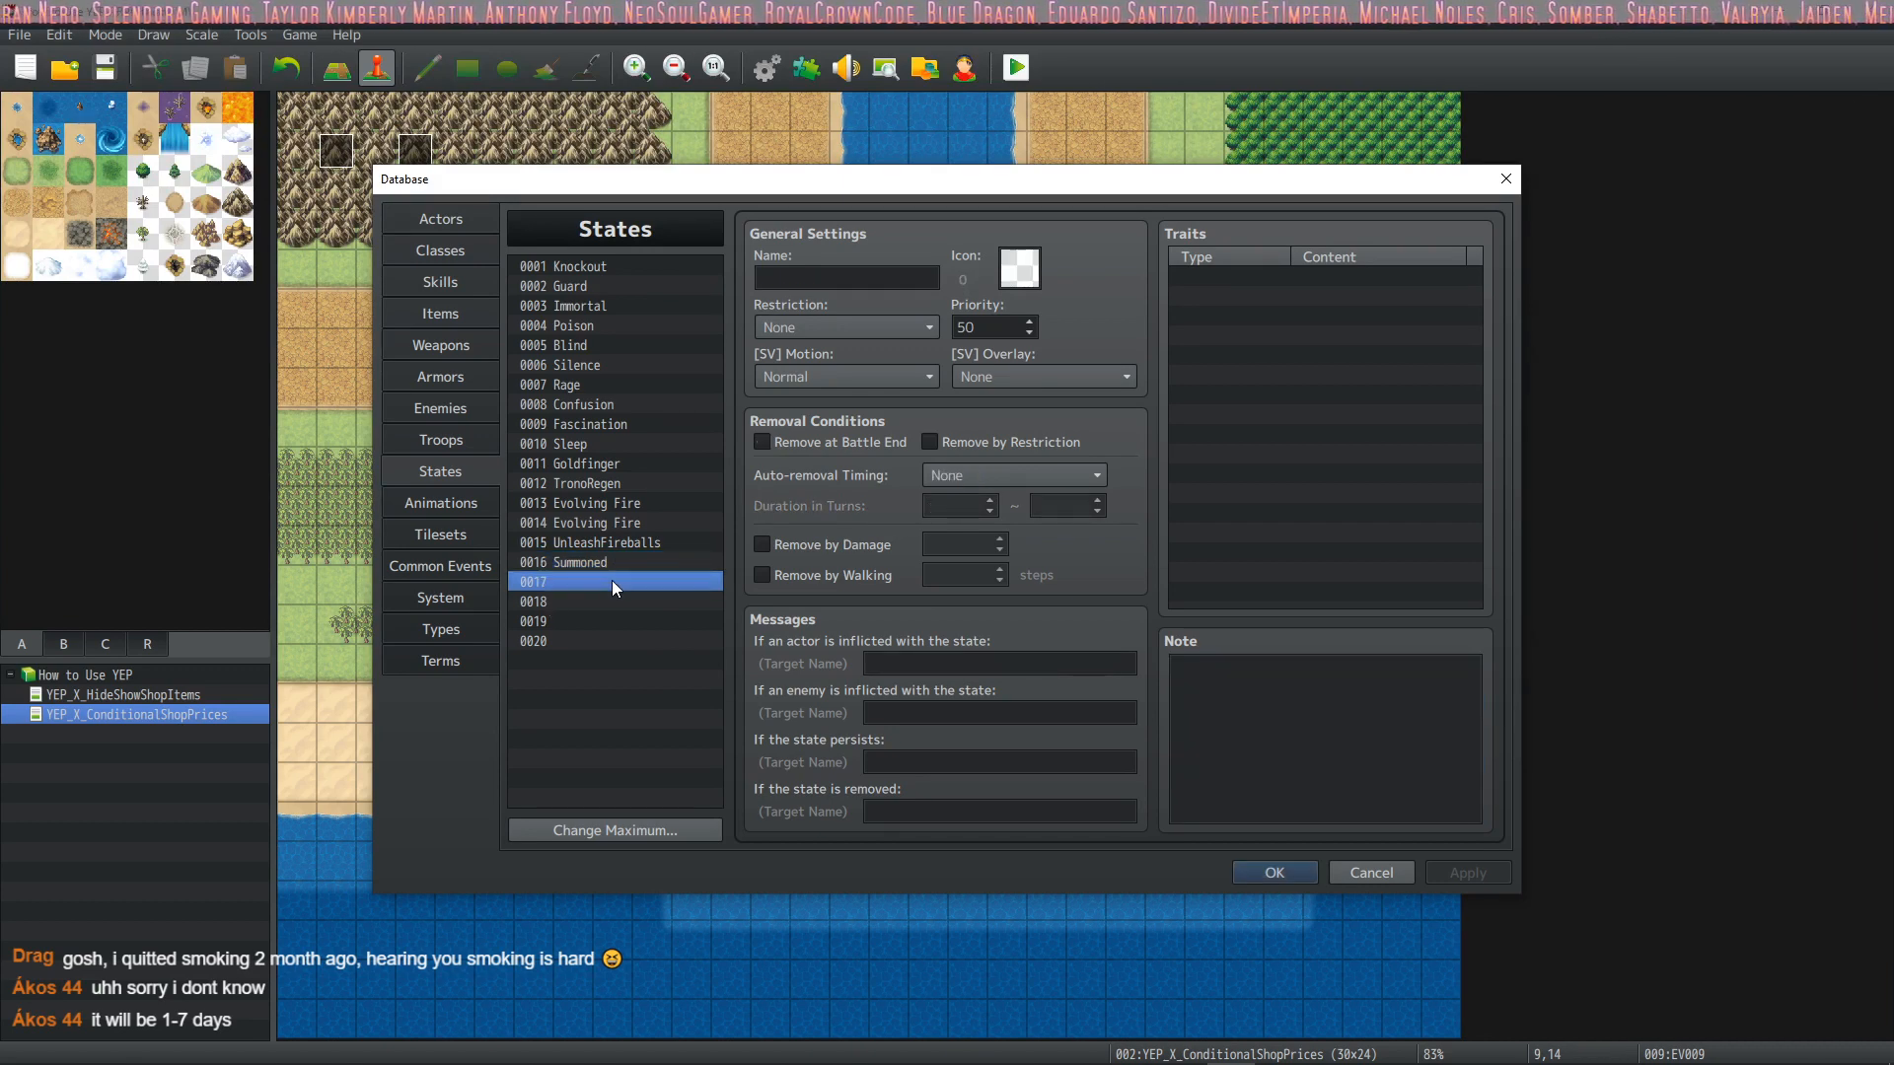
click(605, 565)
Review the Turret1 actor and the Turret class, including the class's attack replacement and weapon unleash notetags
click(448, 230)
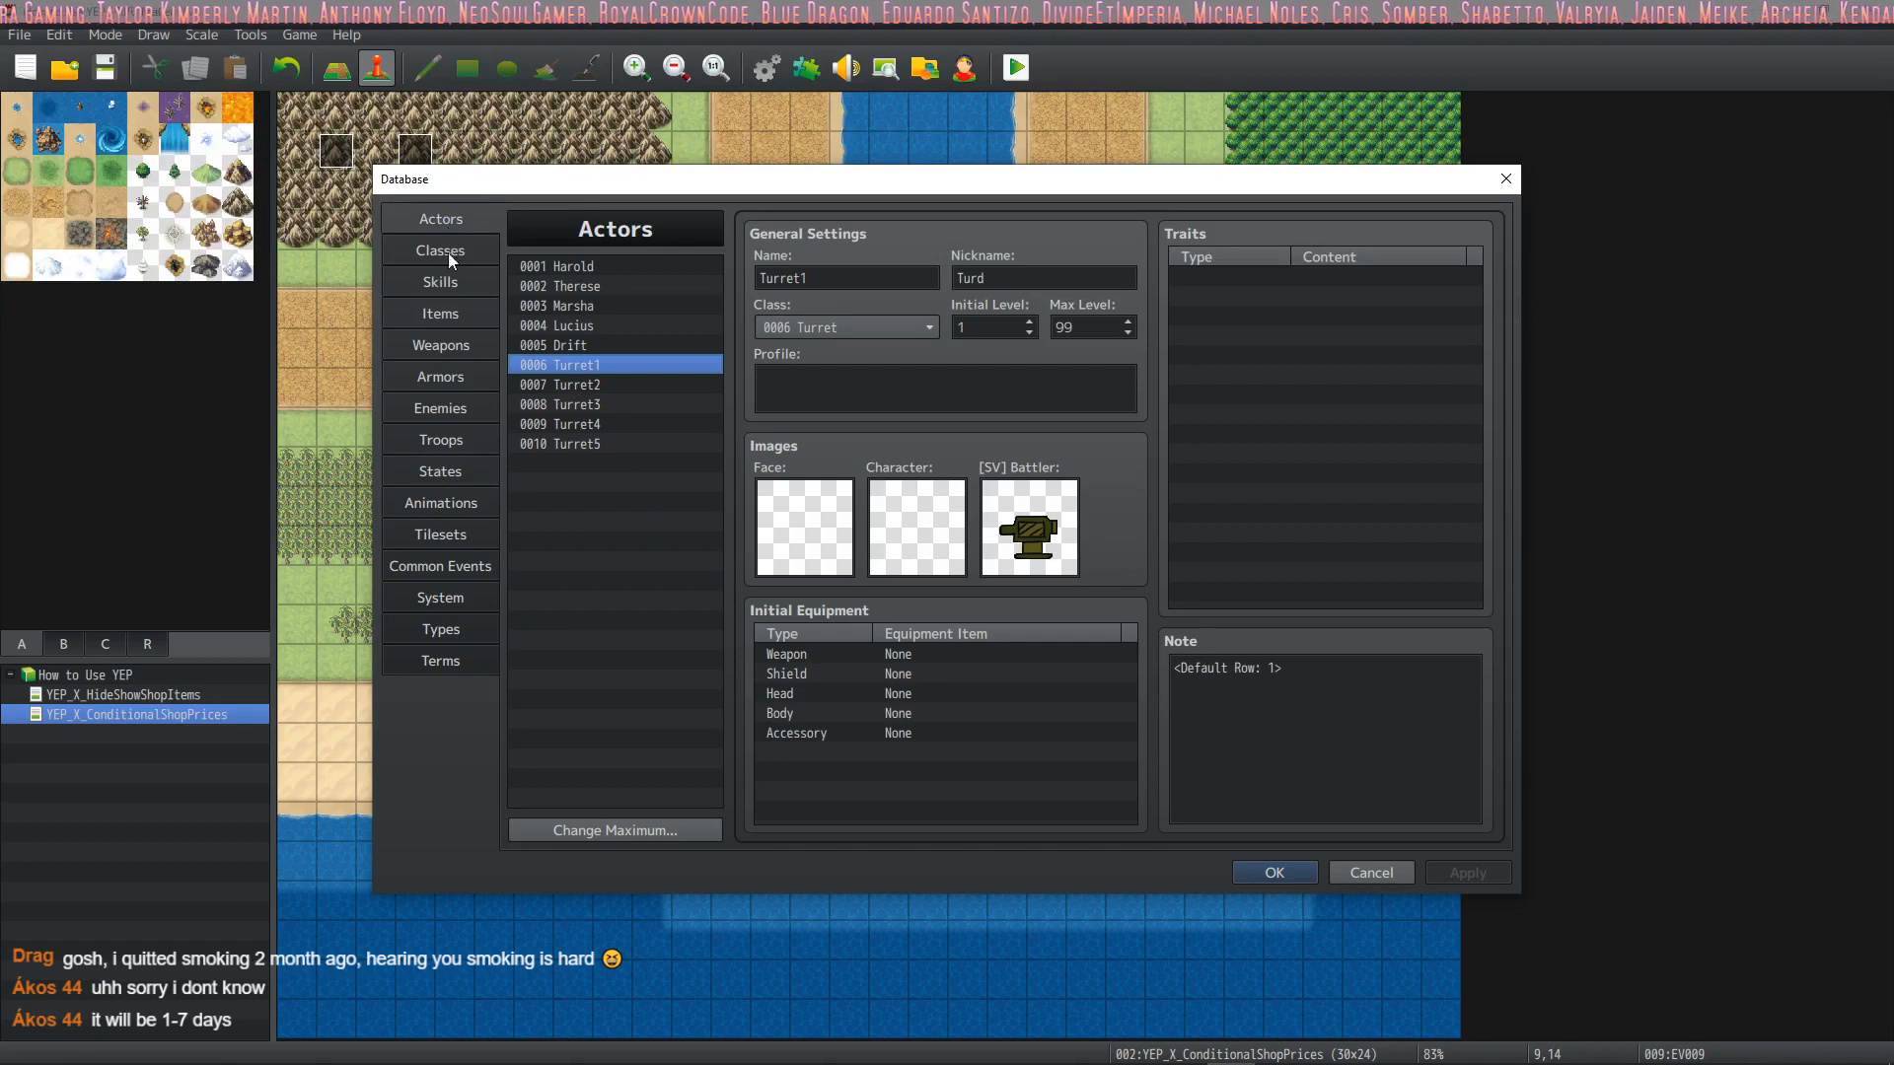
click(448, 252)
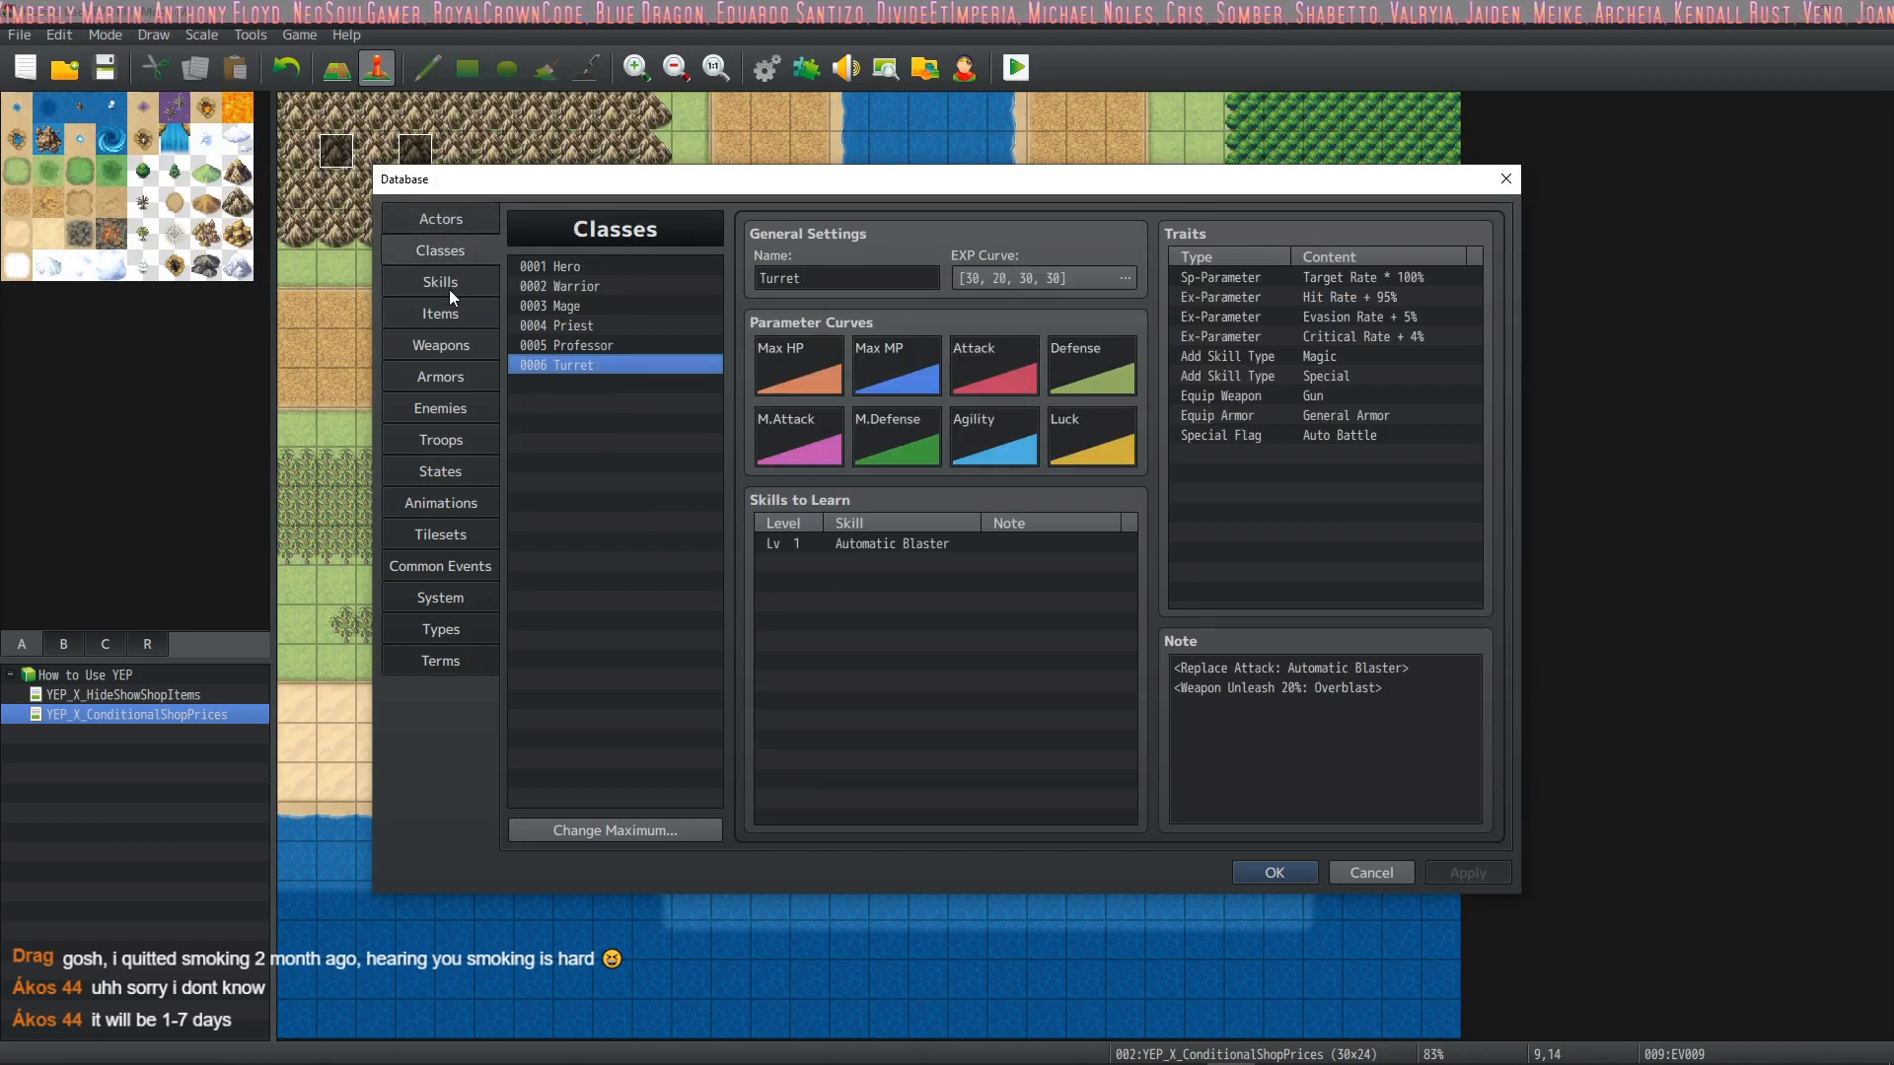
click(450, 284)
click(452, 257)
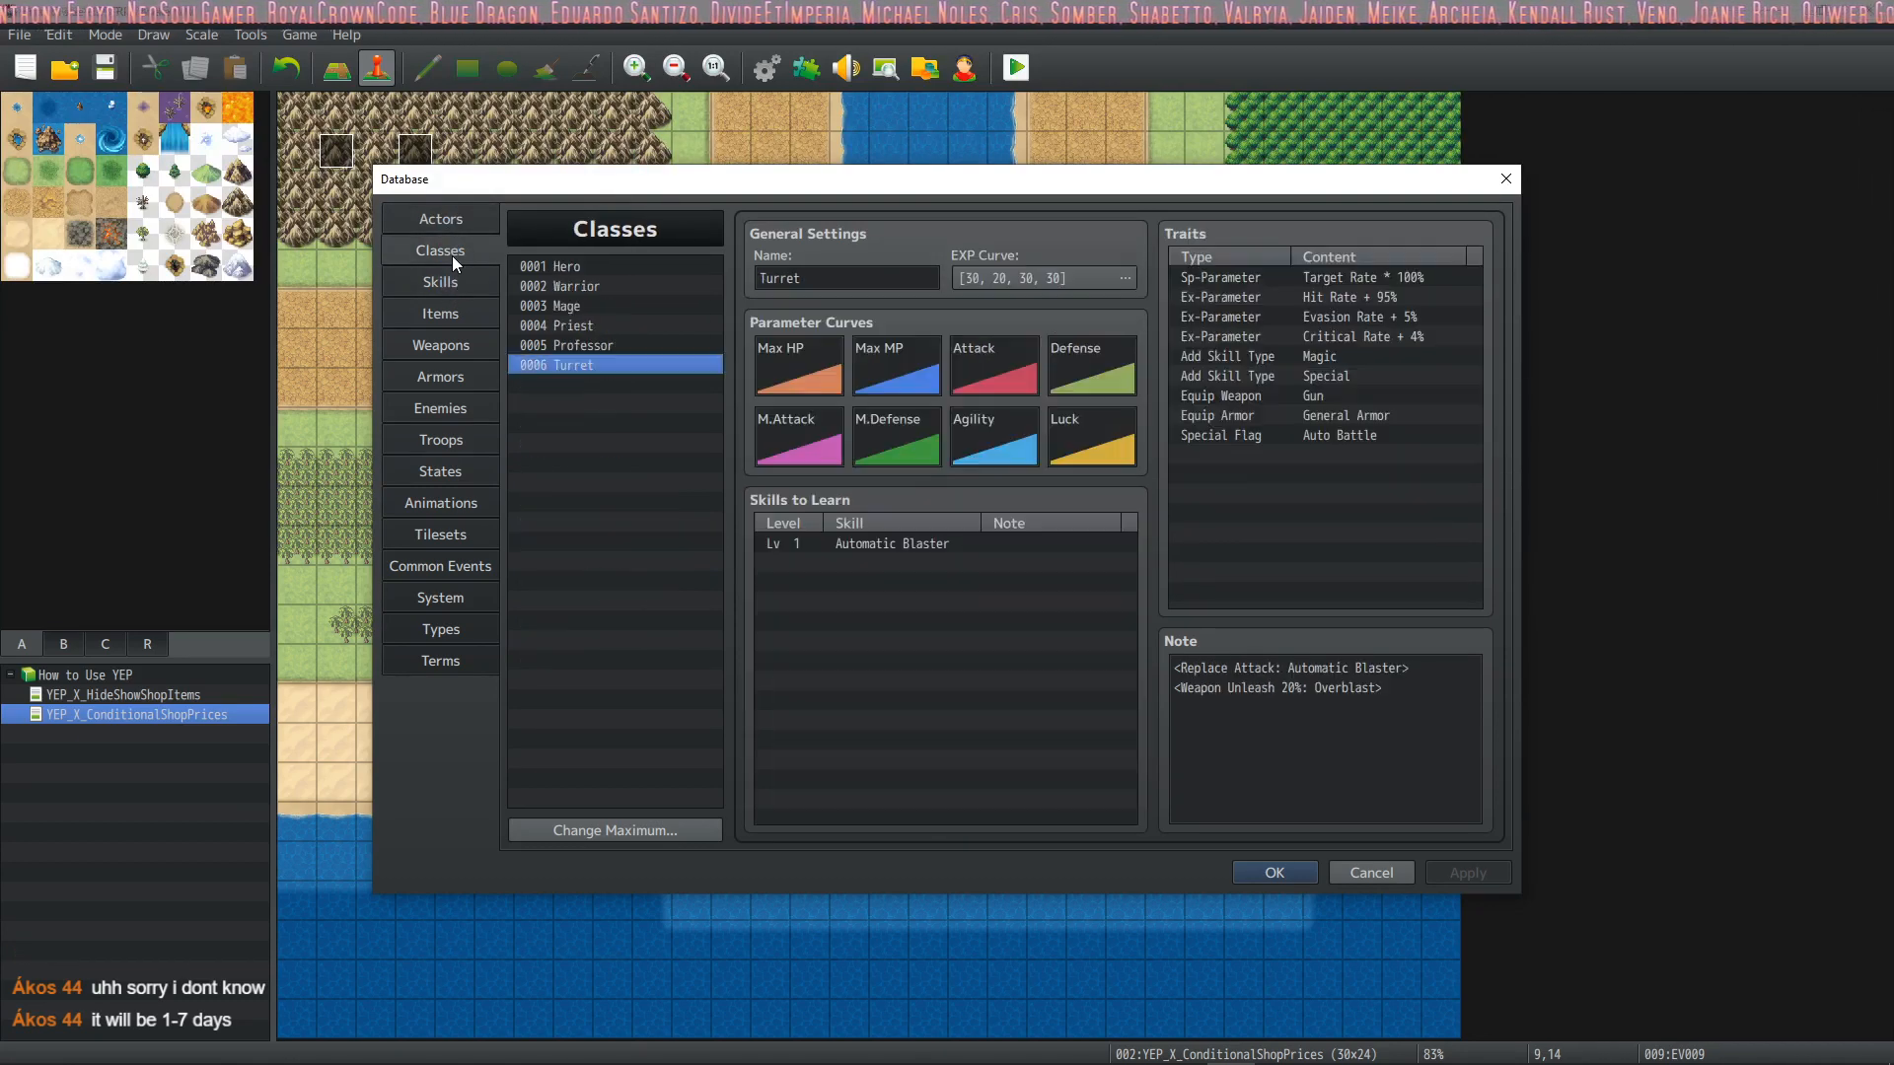
click(1319, 676)
click(1323, 681)
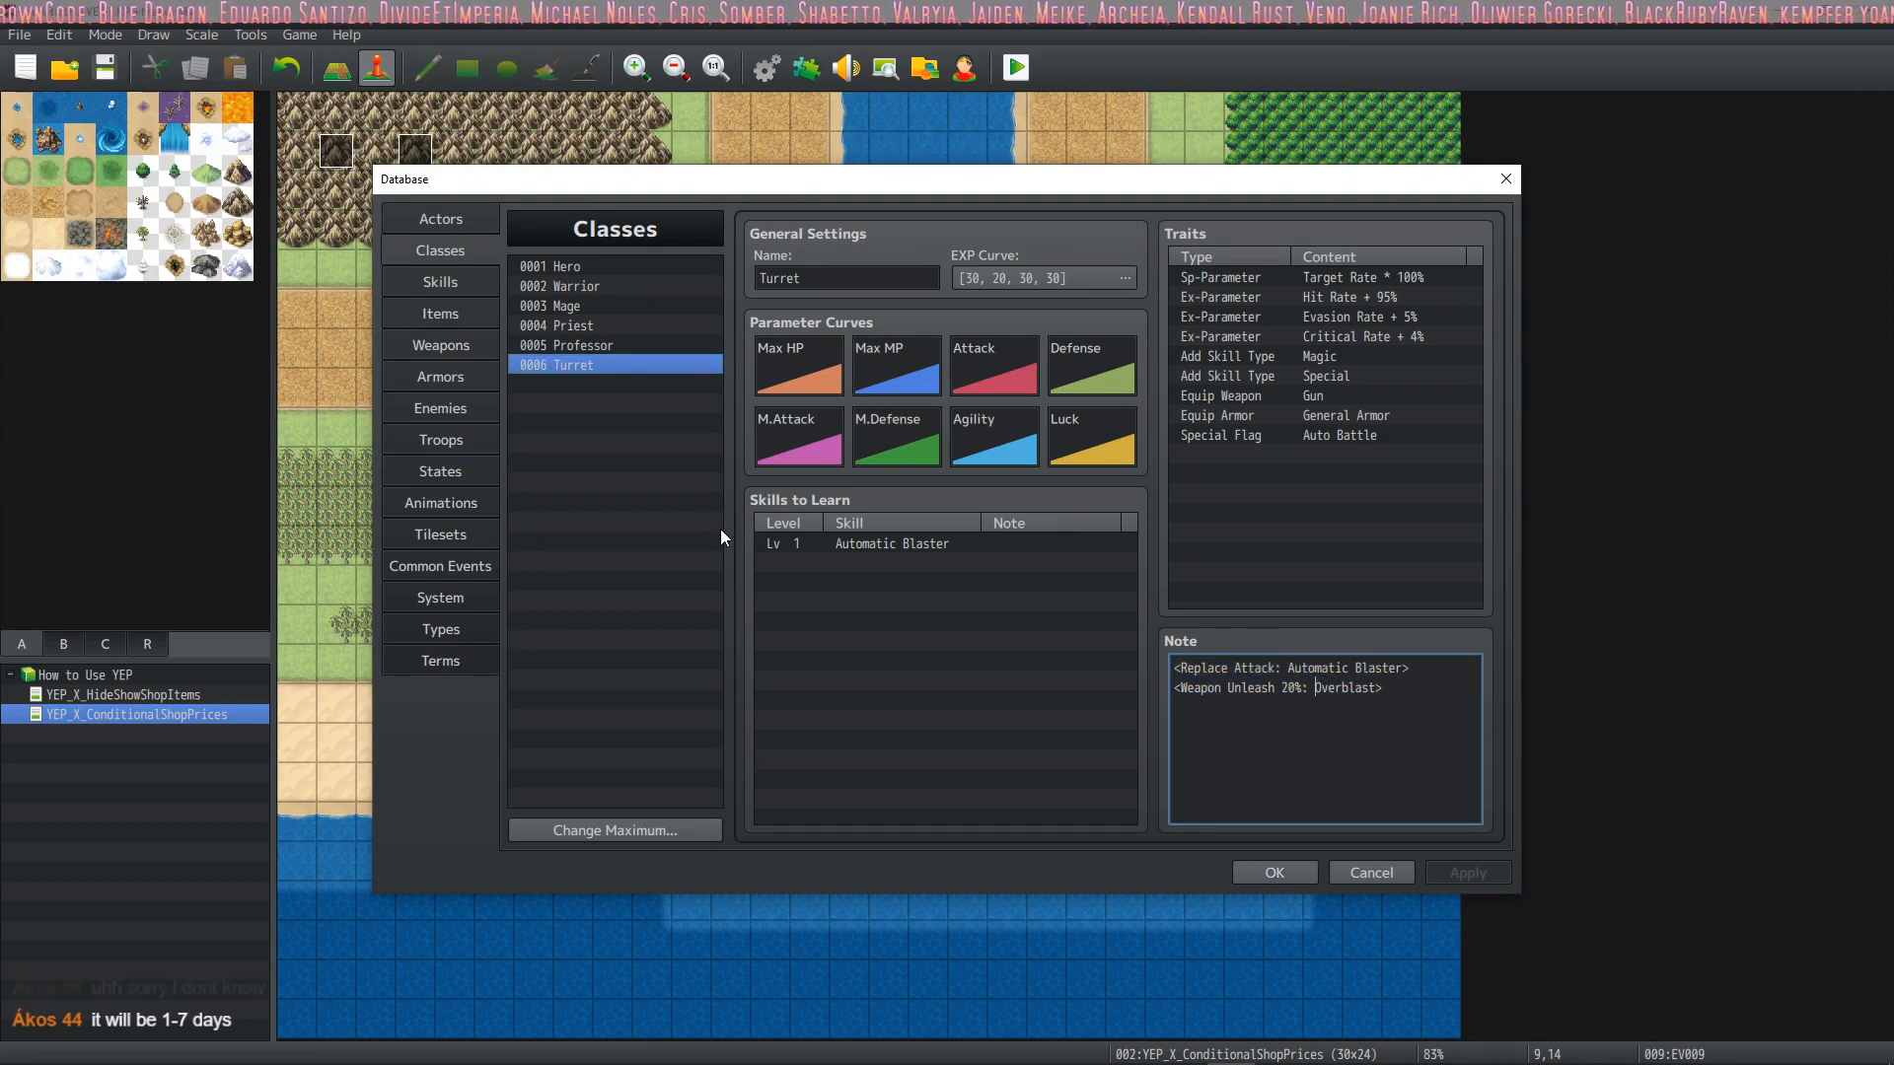
Browse the turret-related skills and compare the settings of Automatic Blaster and Overblast
click(450, 281)
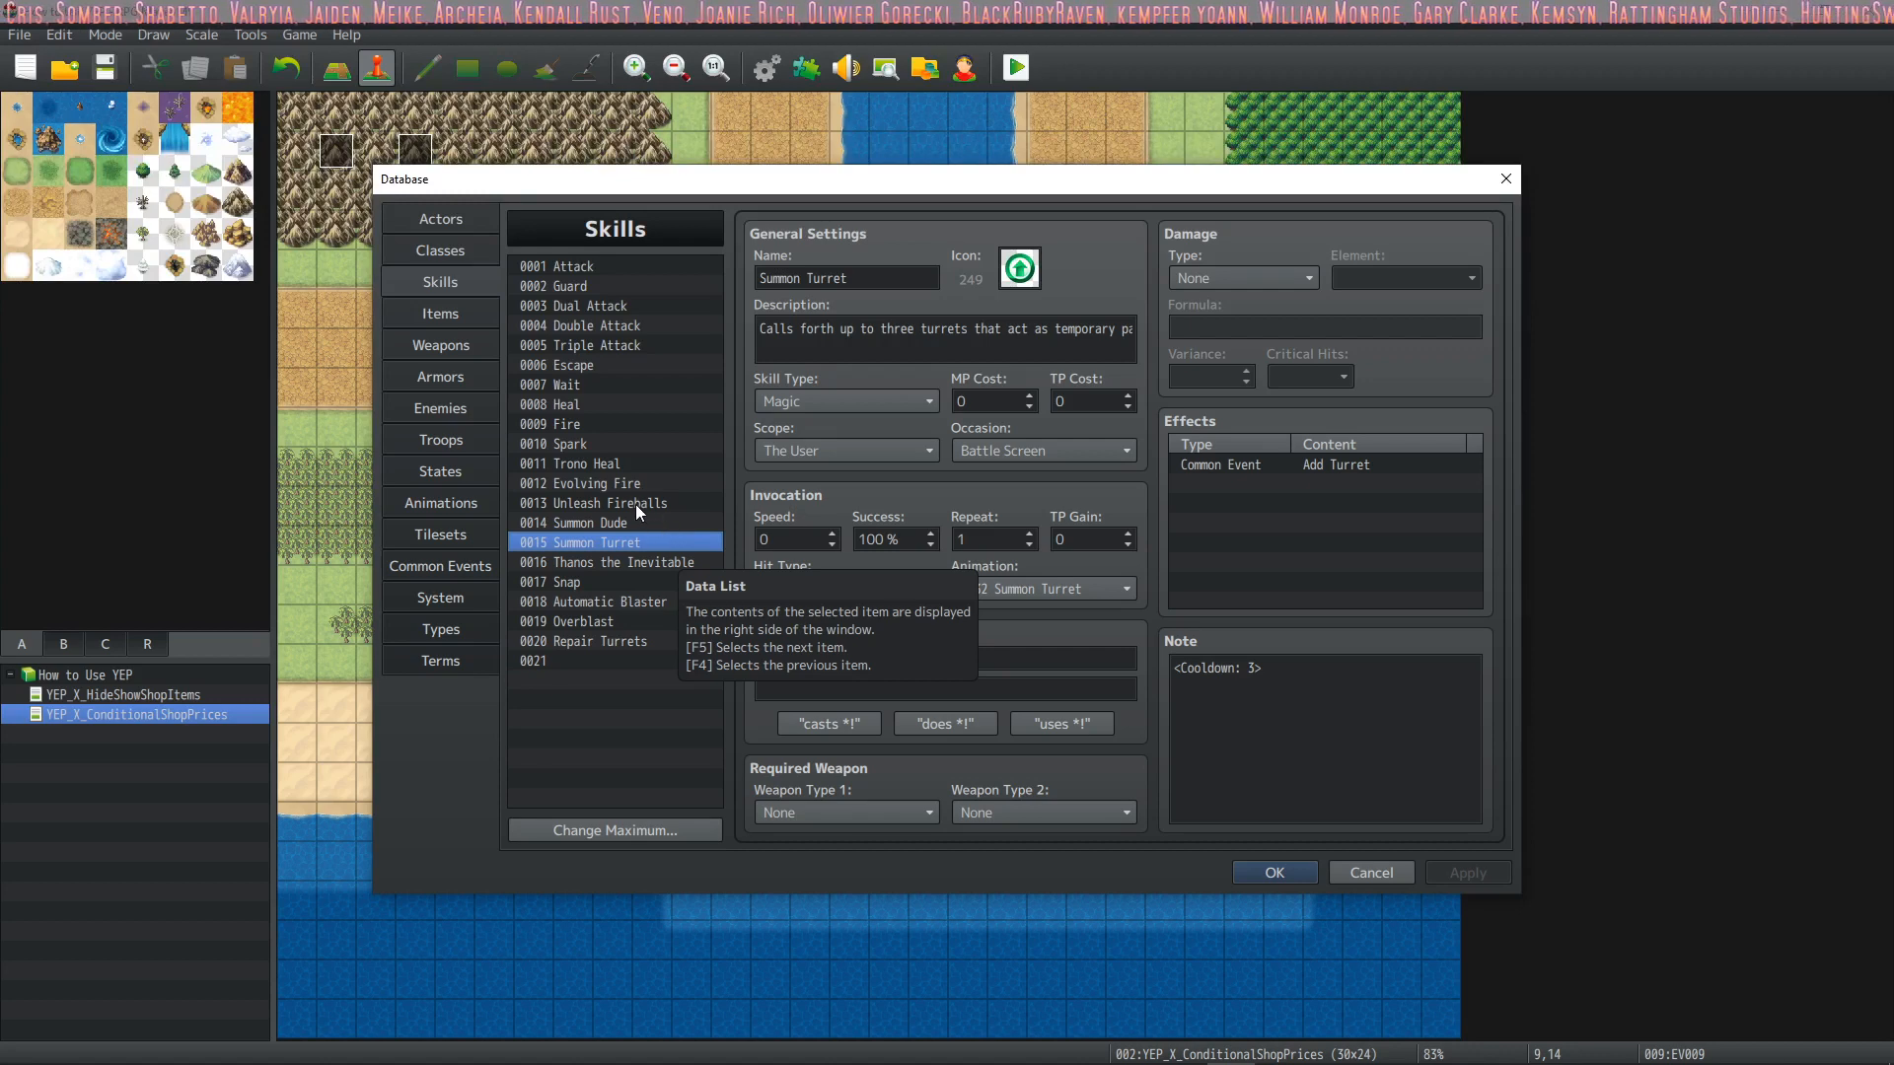
click(630, 562)
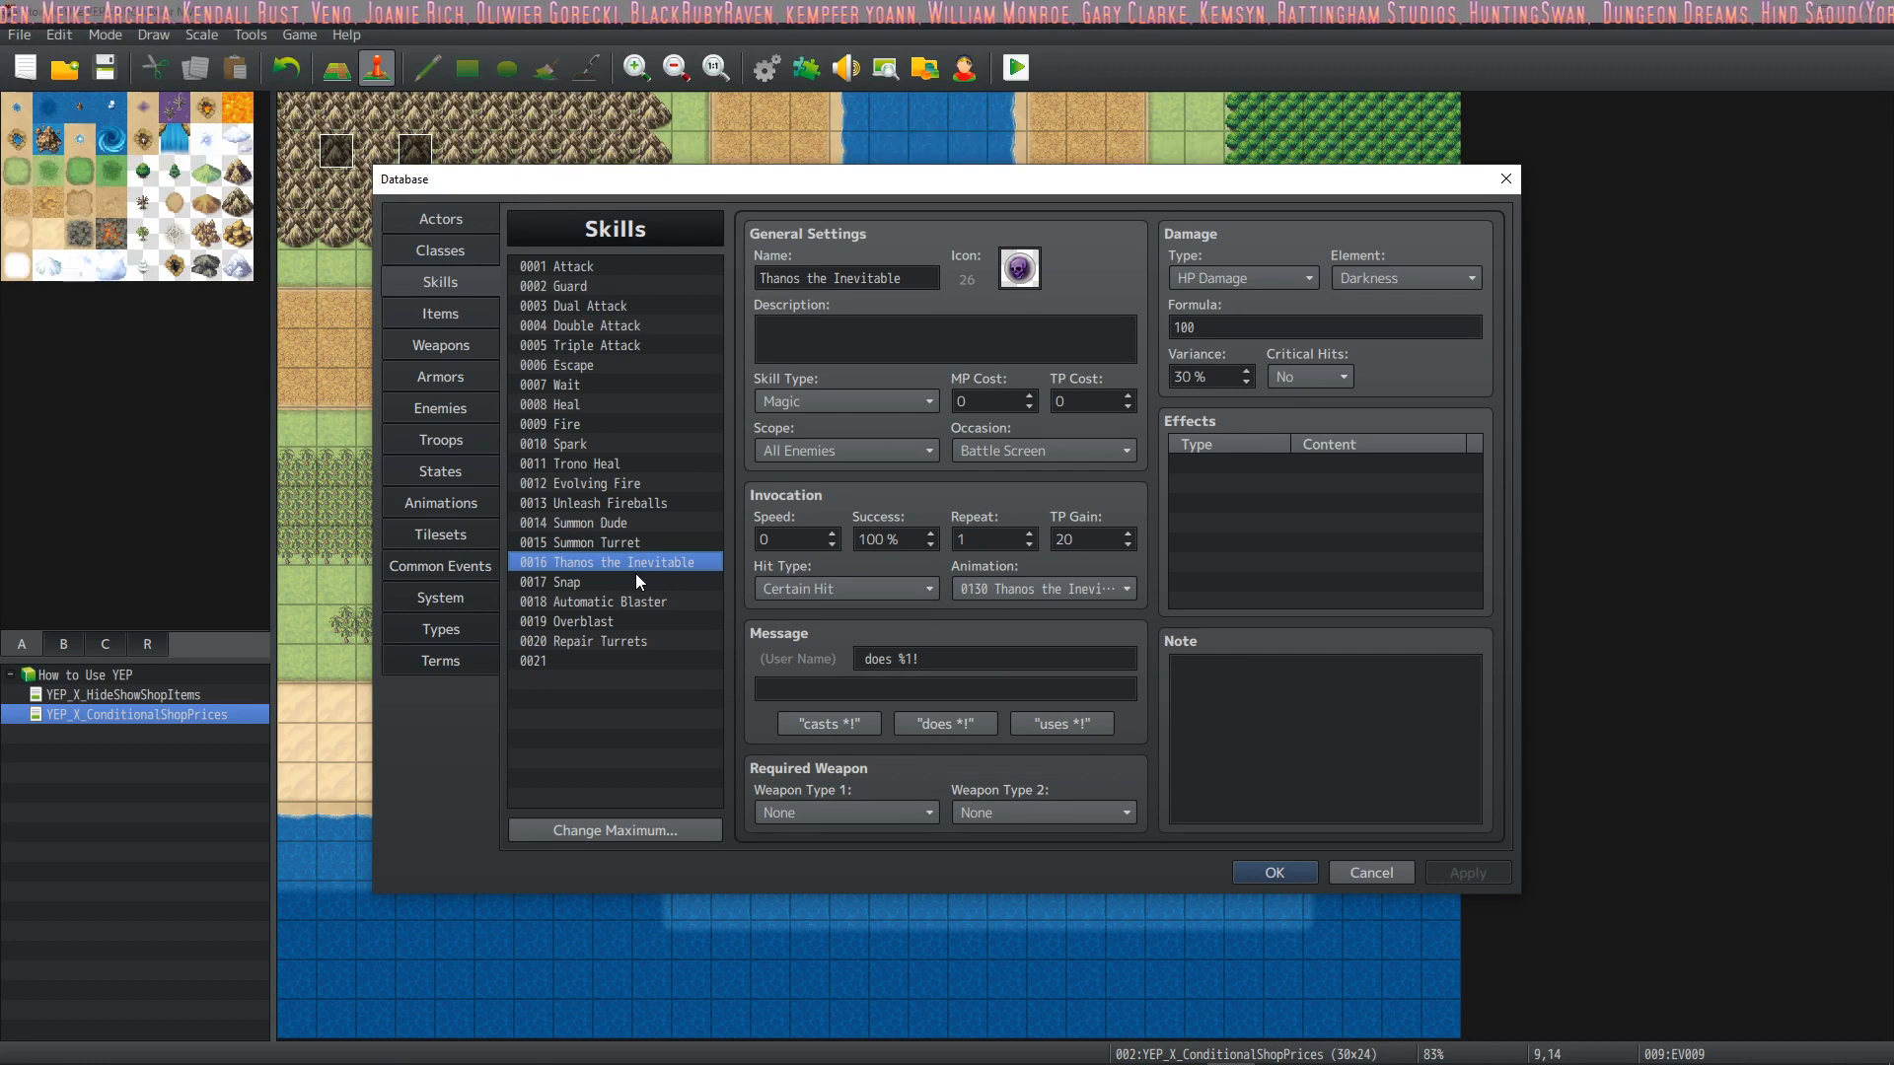
click(636, 582)
click(613, 639)
click(637, 621)
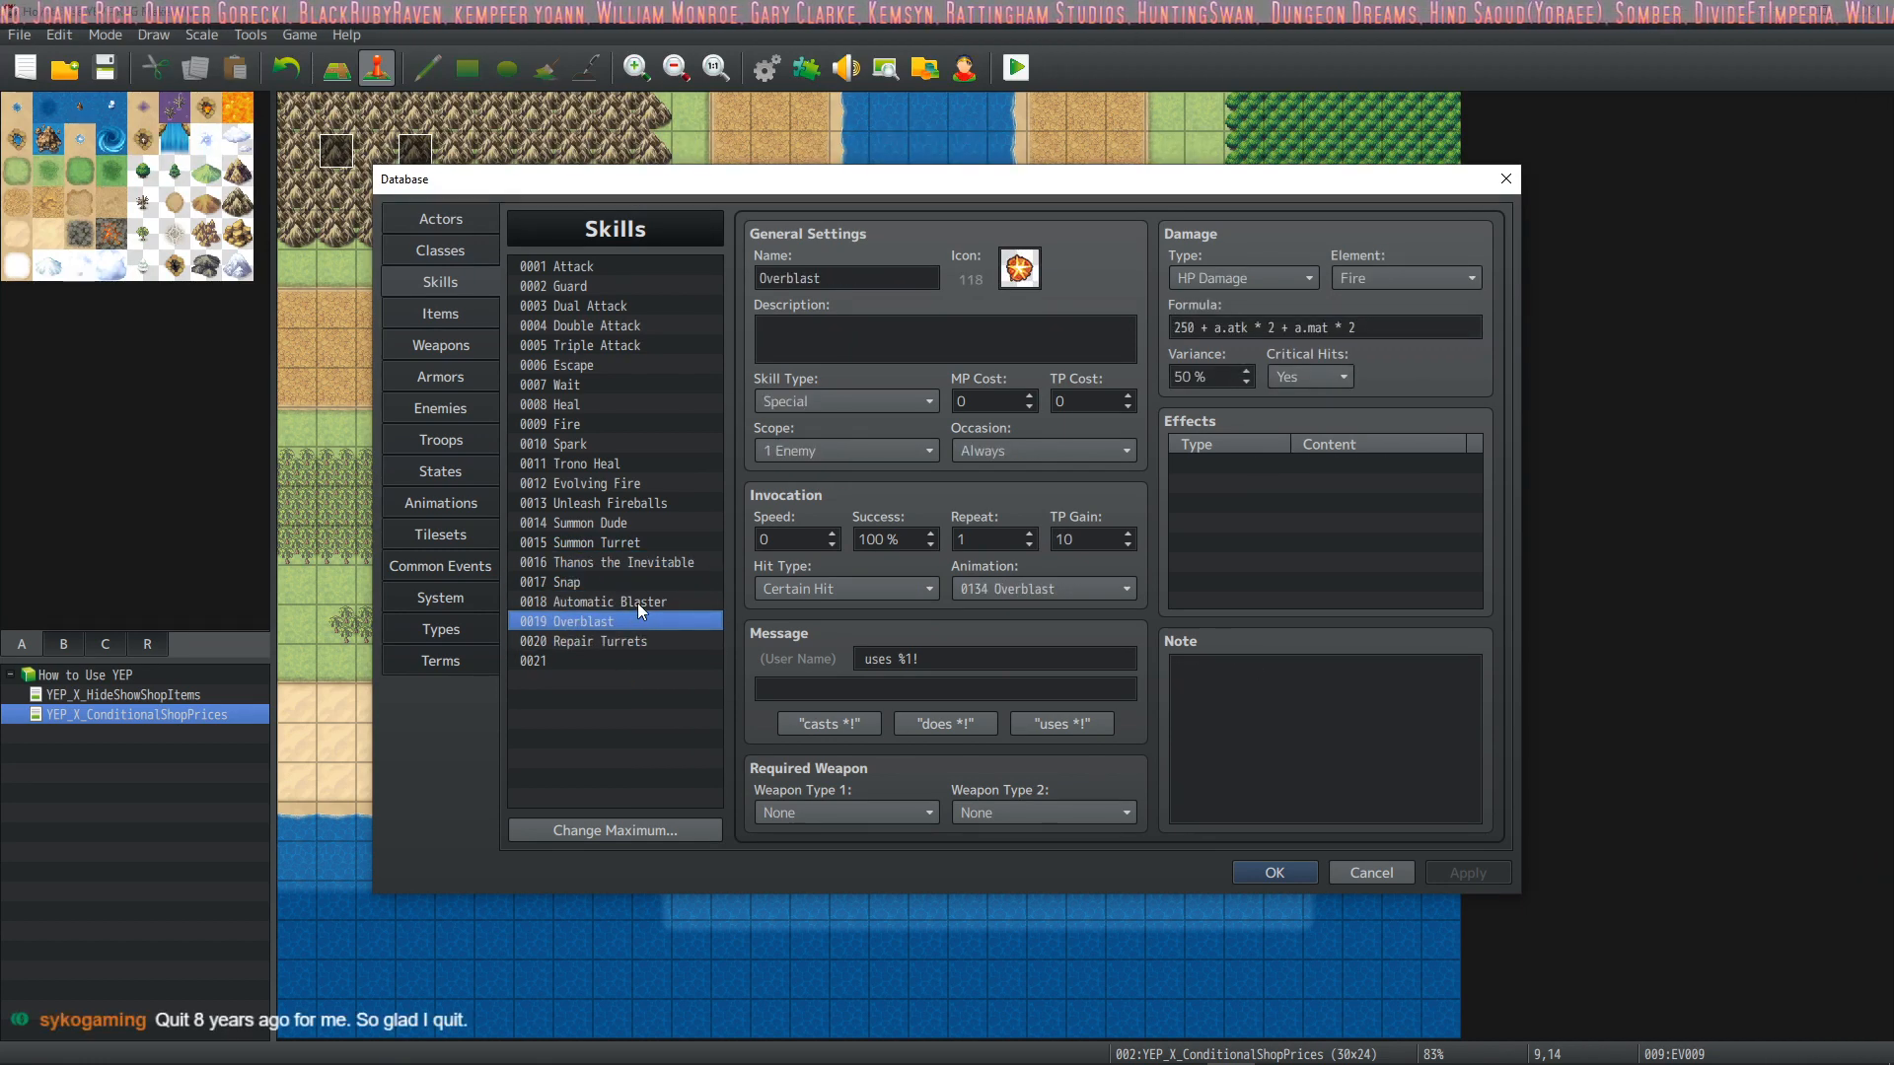
click(637, 604)
click(627, 623)
click(629, 600)
click(625, 619)
Set the Automatic Blaster skill's occasion to Battle Screen and select the Overblast skill
click(635, 601)
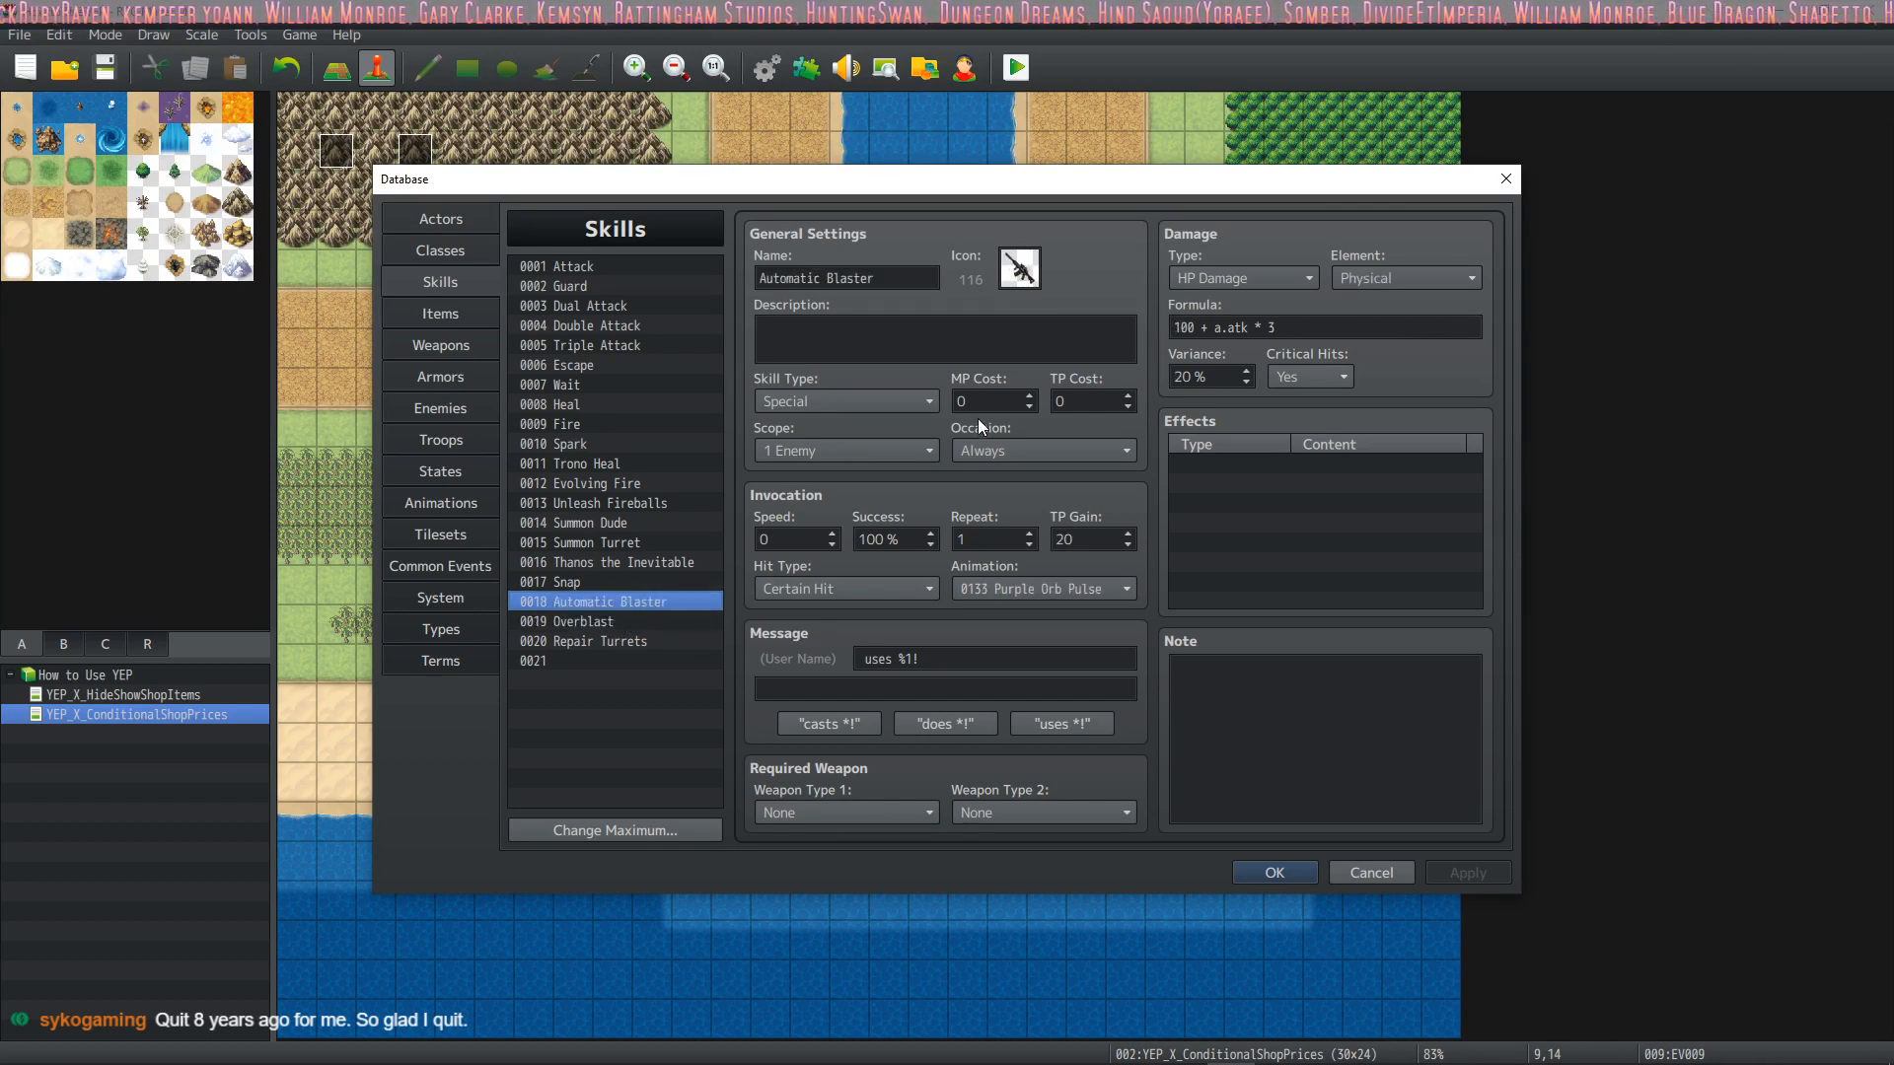
click(1018, 453)
click(1003, 505)
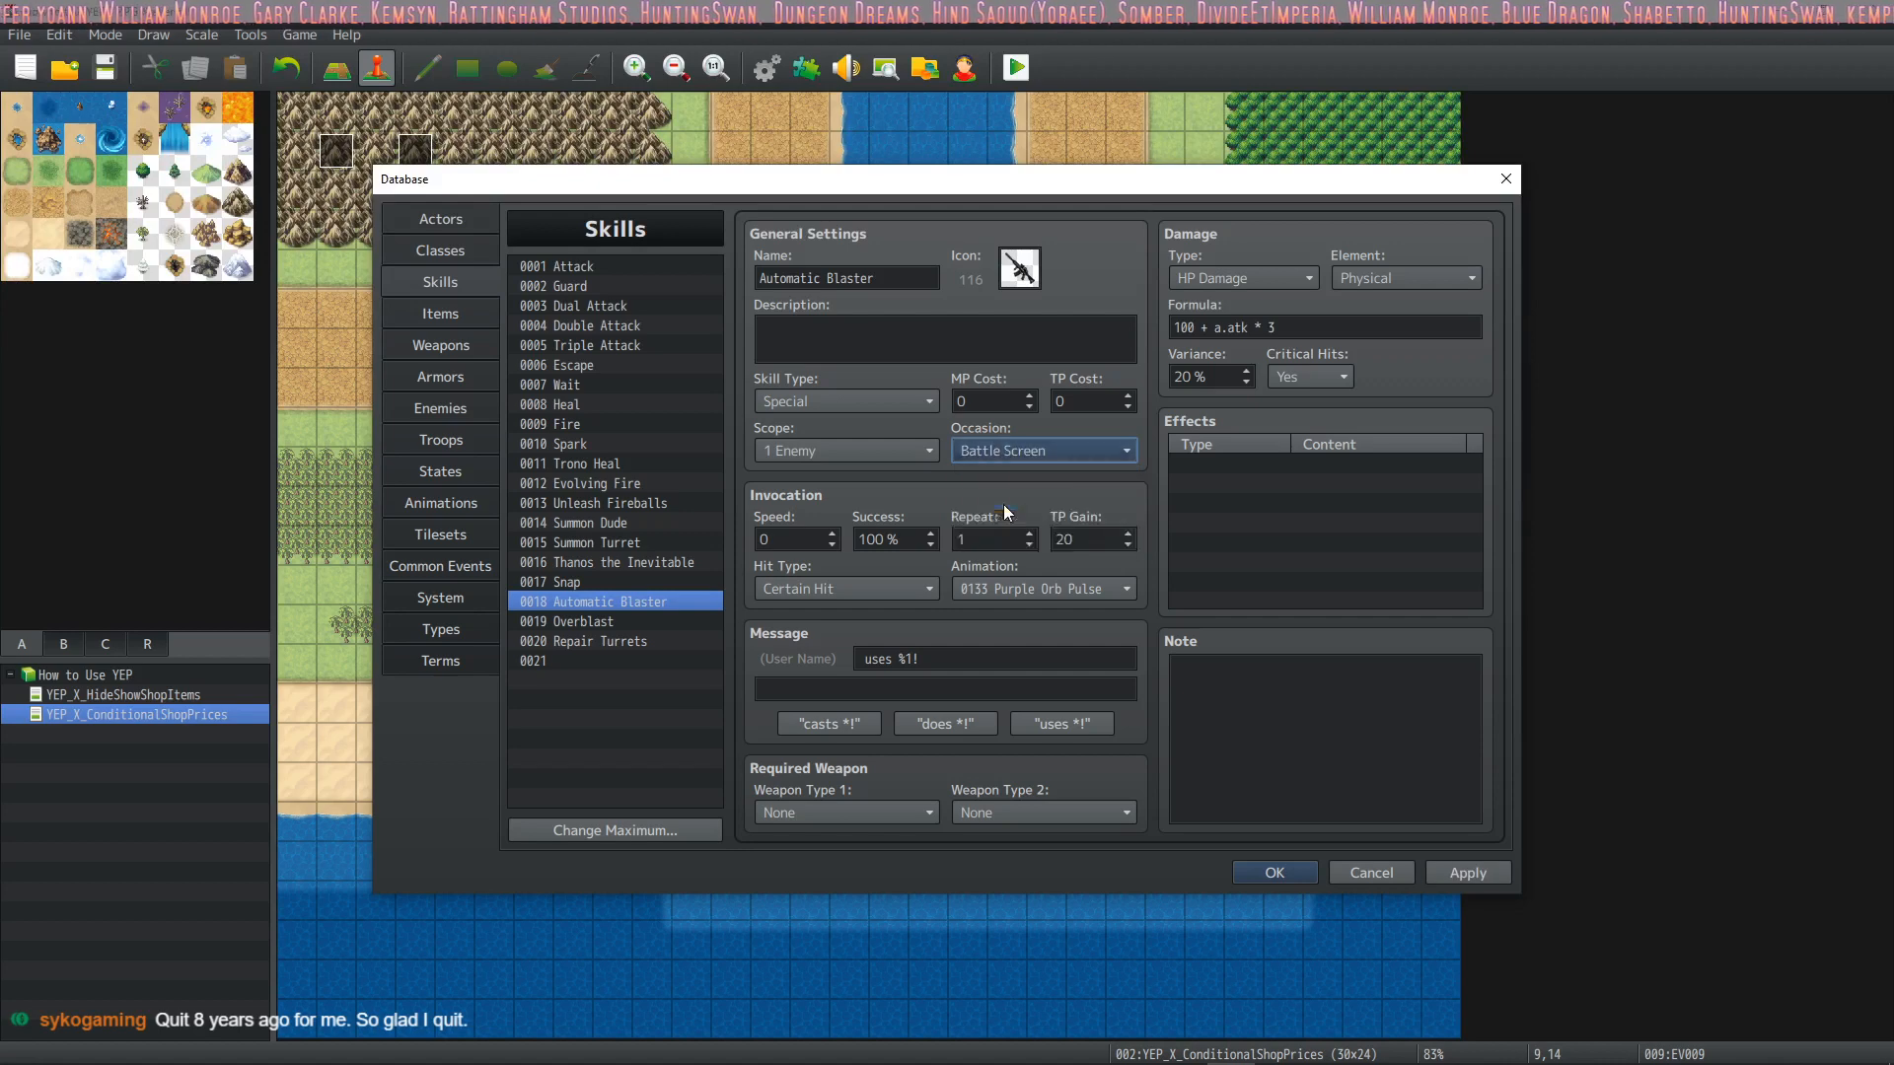
click(637, 622)
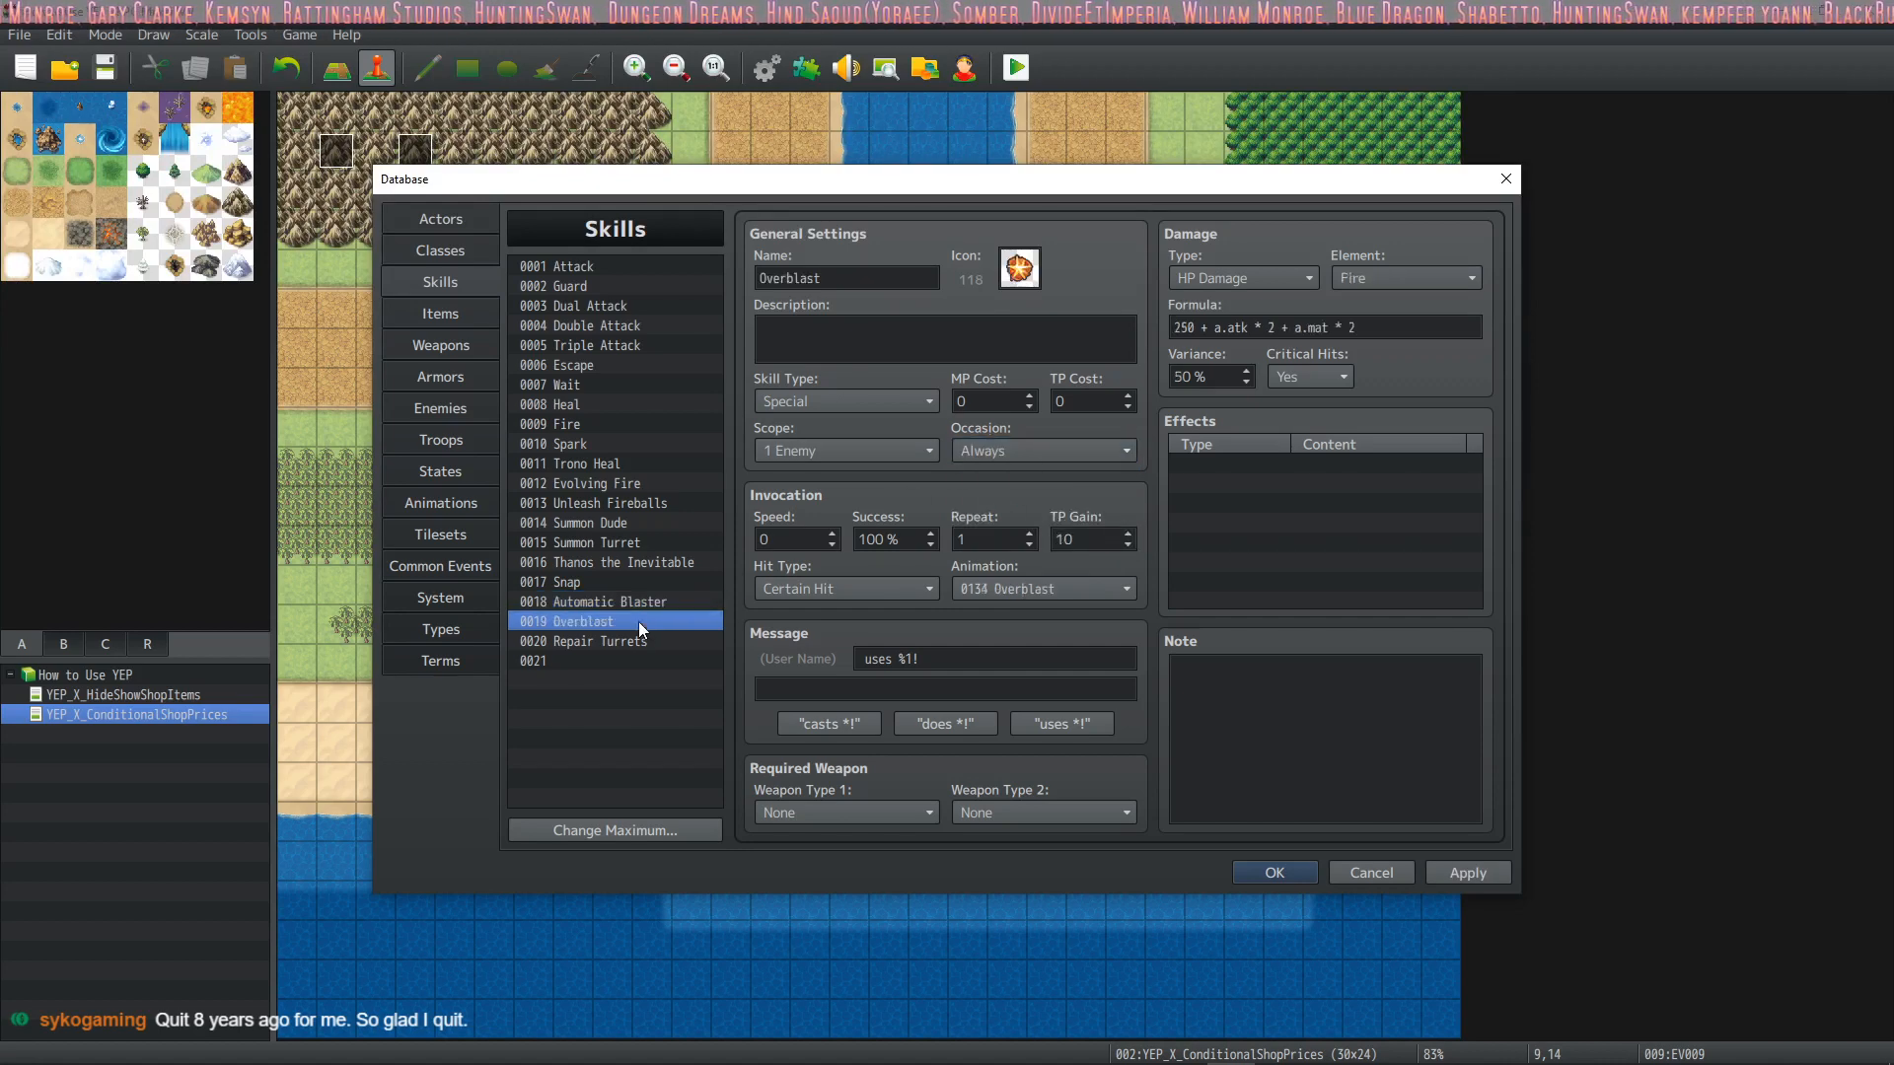
Set the Overblast skill's occasion to Battle Screen and check it against Automatic Blaster
click(1028, 448)
click(1016, 488)
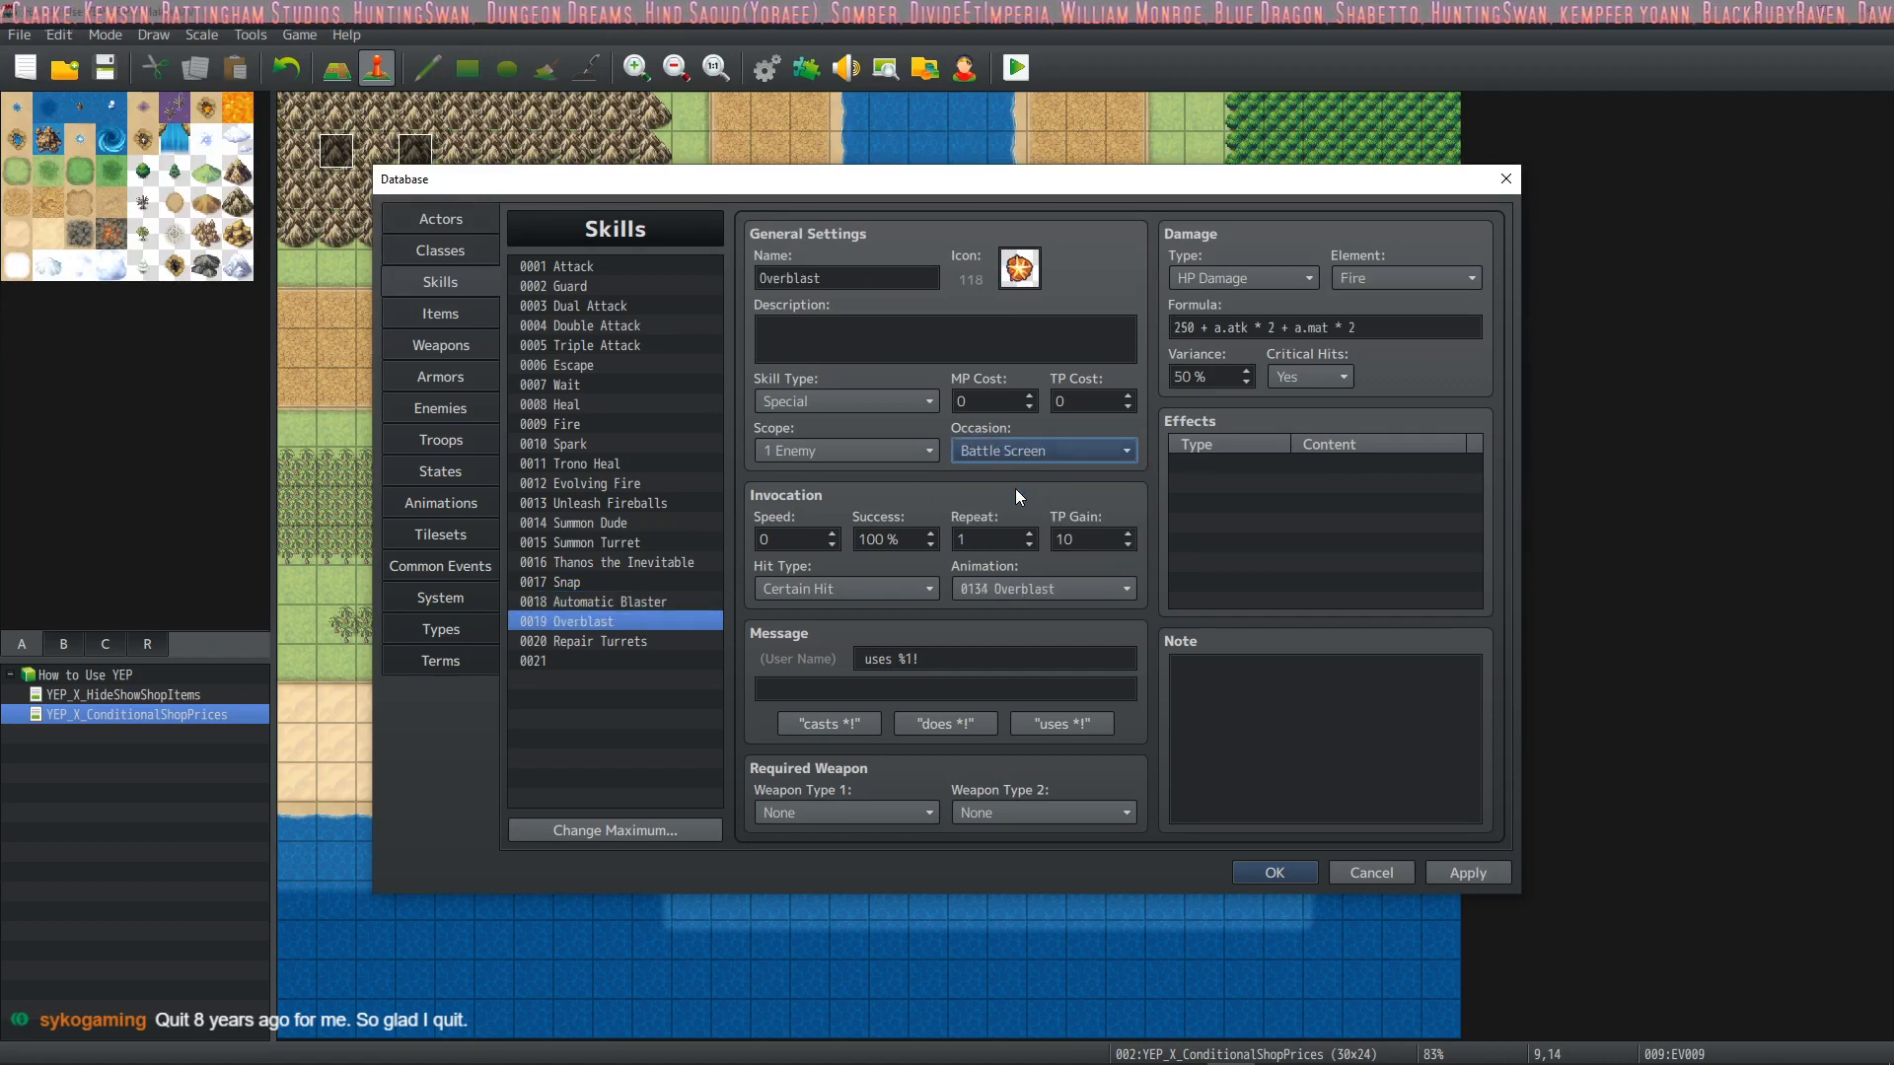
click(645, 600)
click(643, 619)
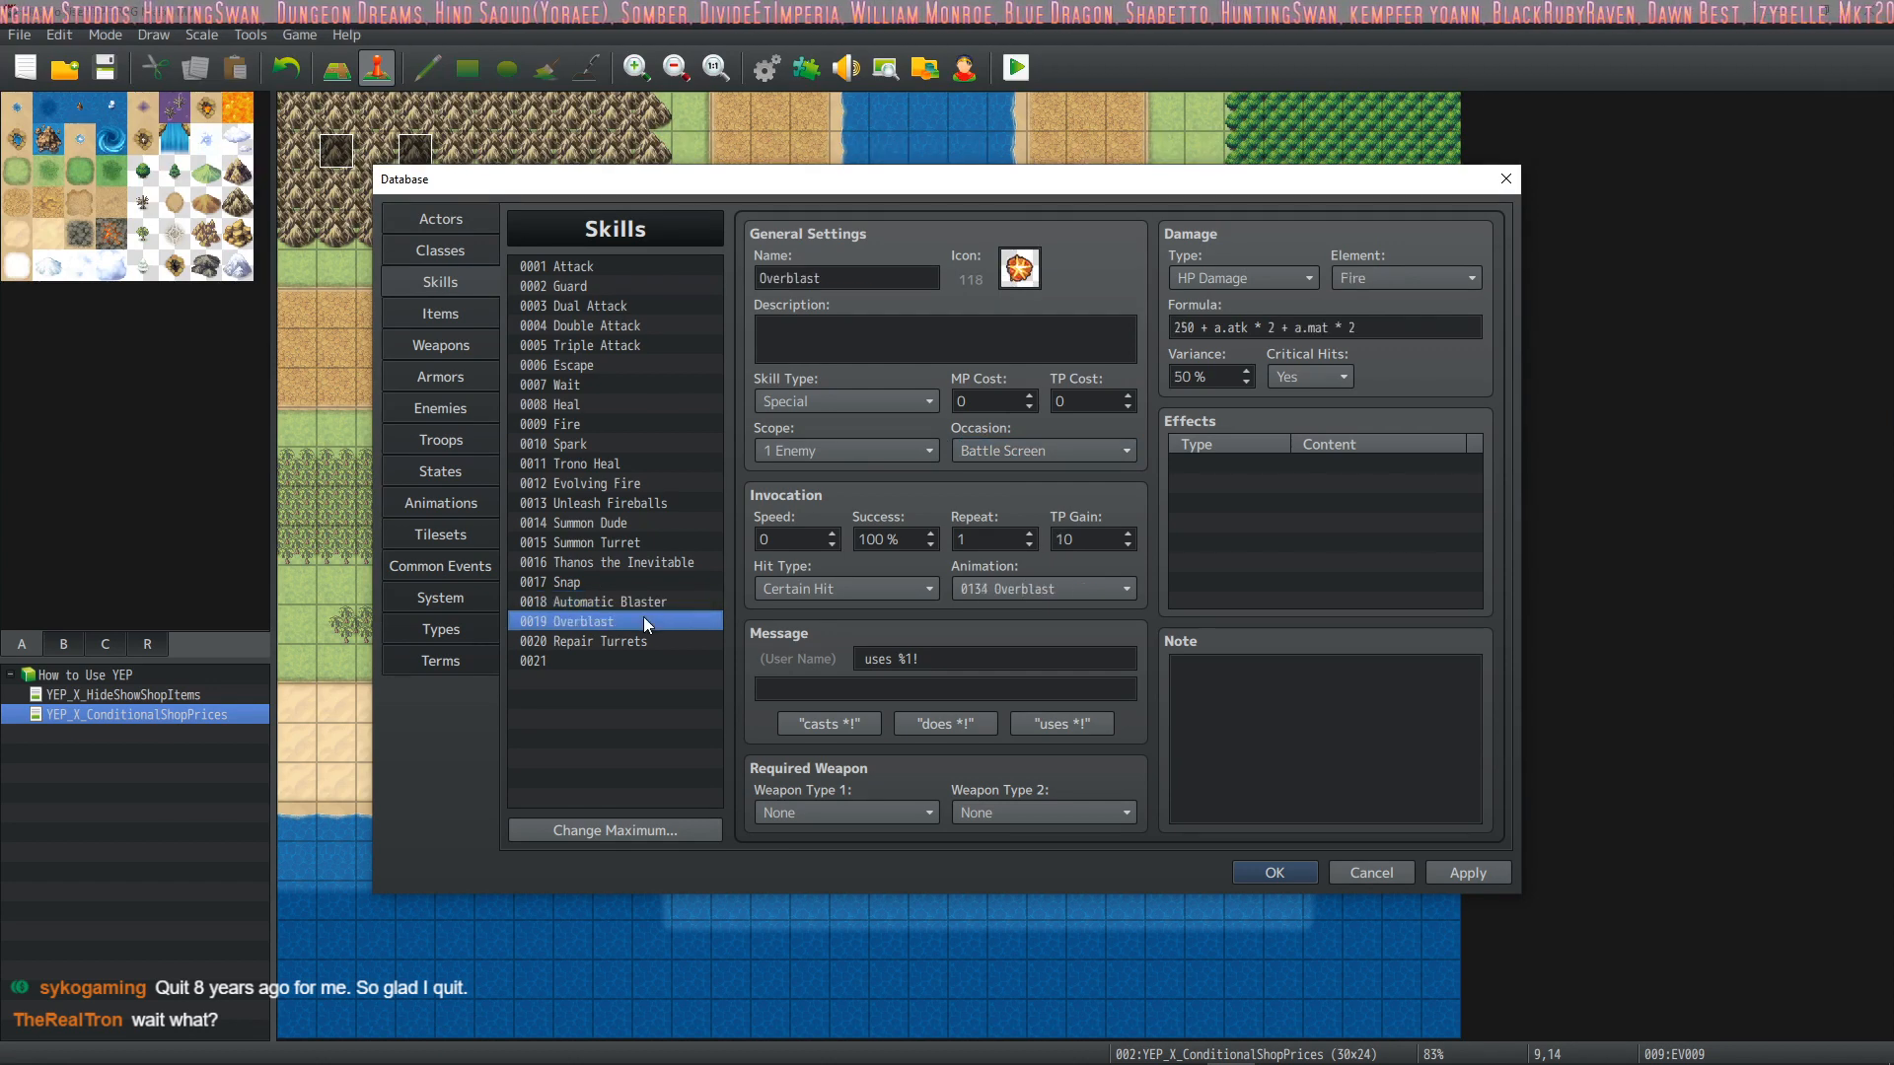
Compare the TP gain, damage formula and animation settings of the Automatic Blaster and Overblast skills
click(654, 597)
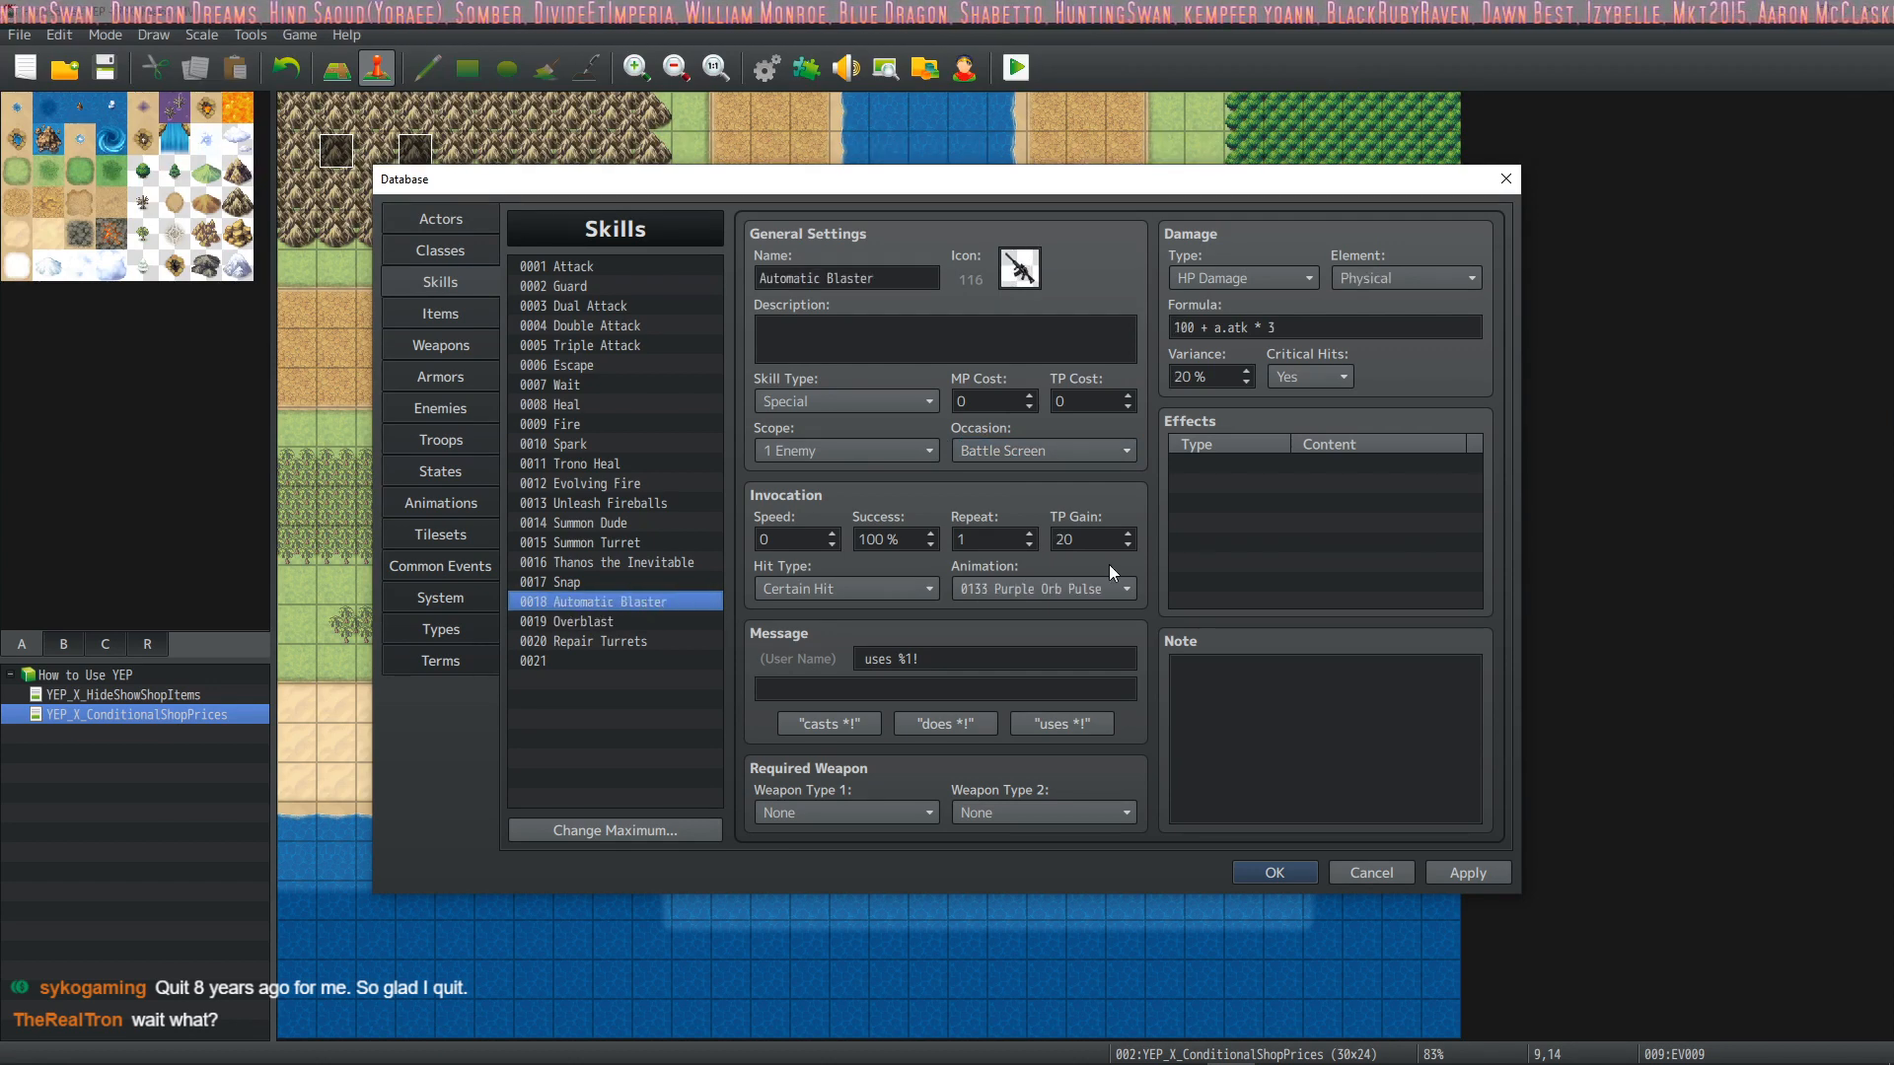
double_click(1076, 539)
click(639, 615)
click(655, 604)
click(655, 620)
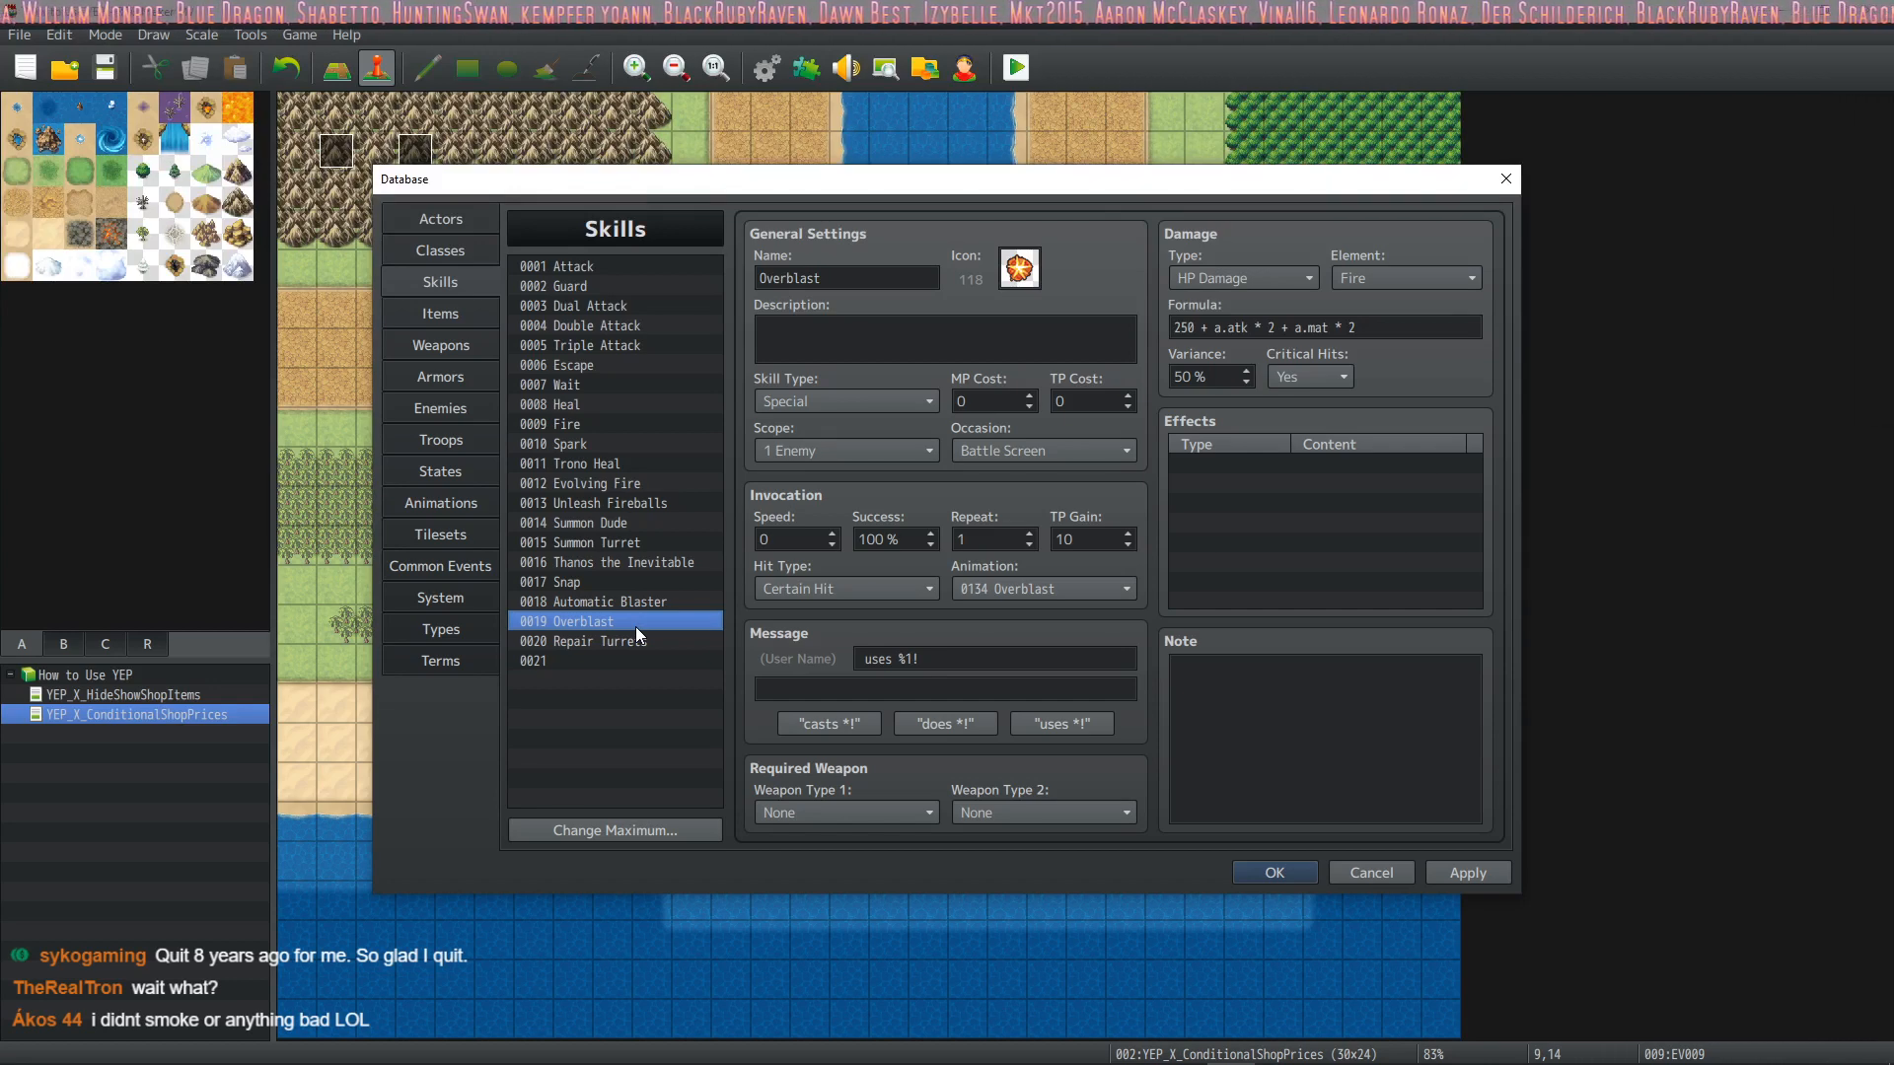
click(655, 604)
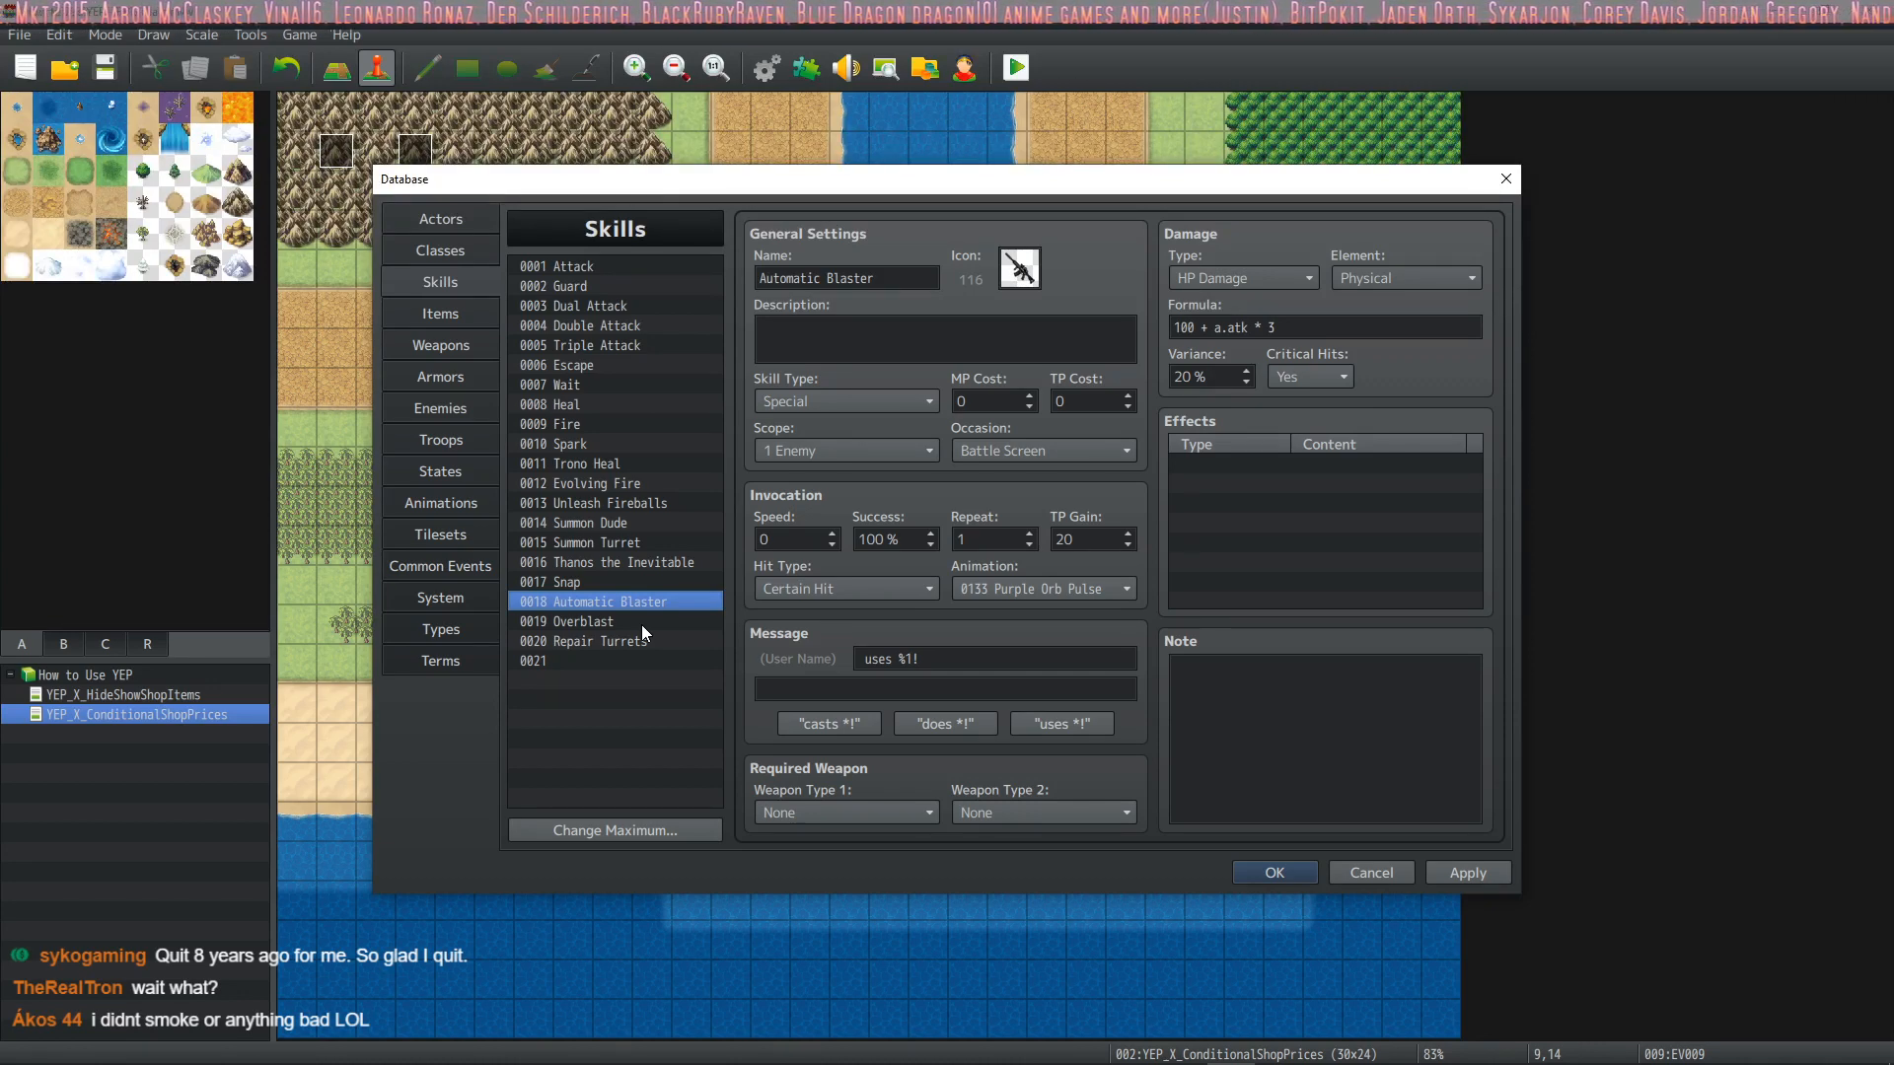
click(610, 621)
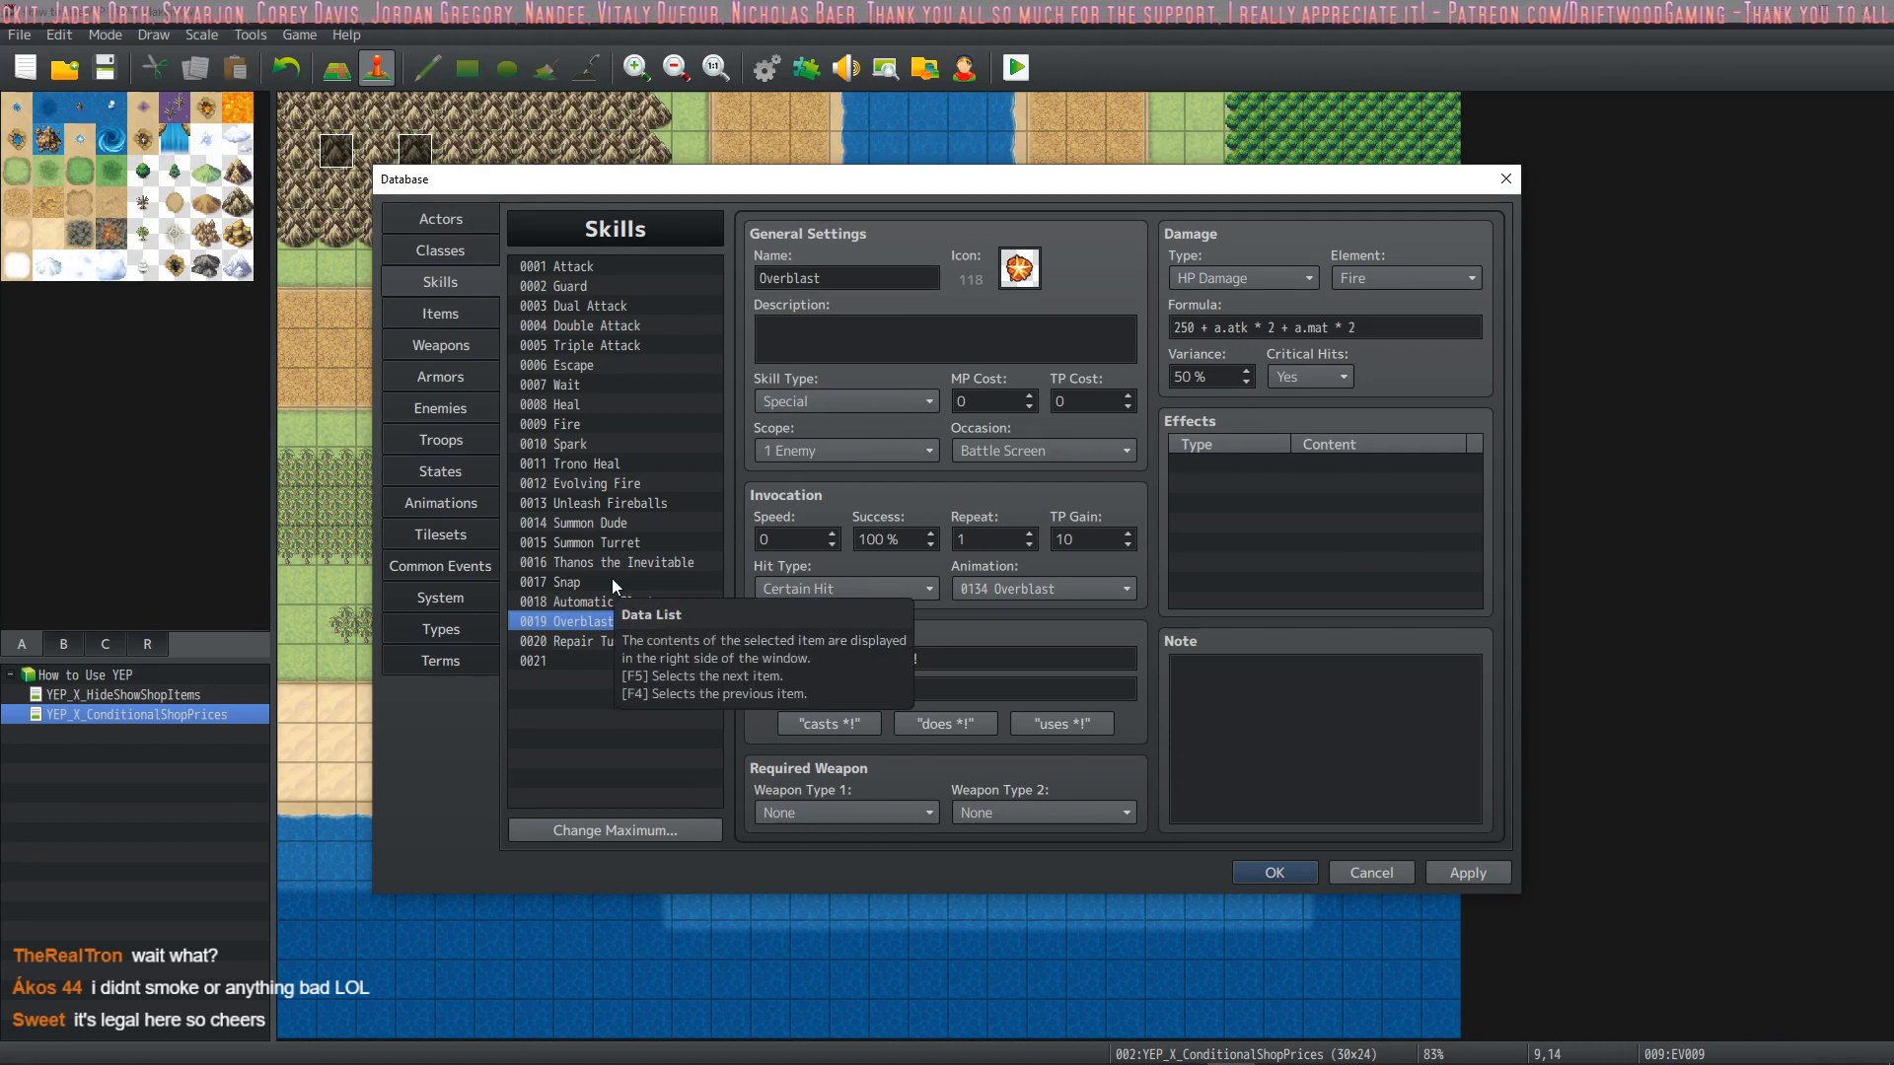
click(588, 603)
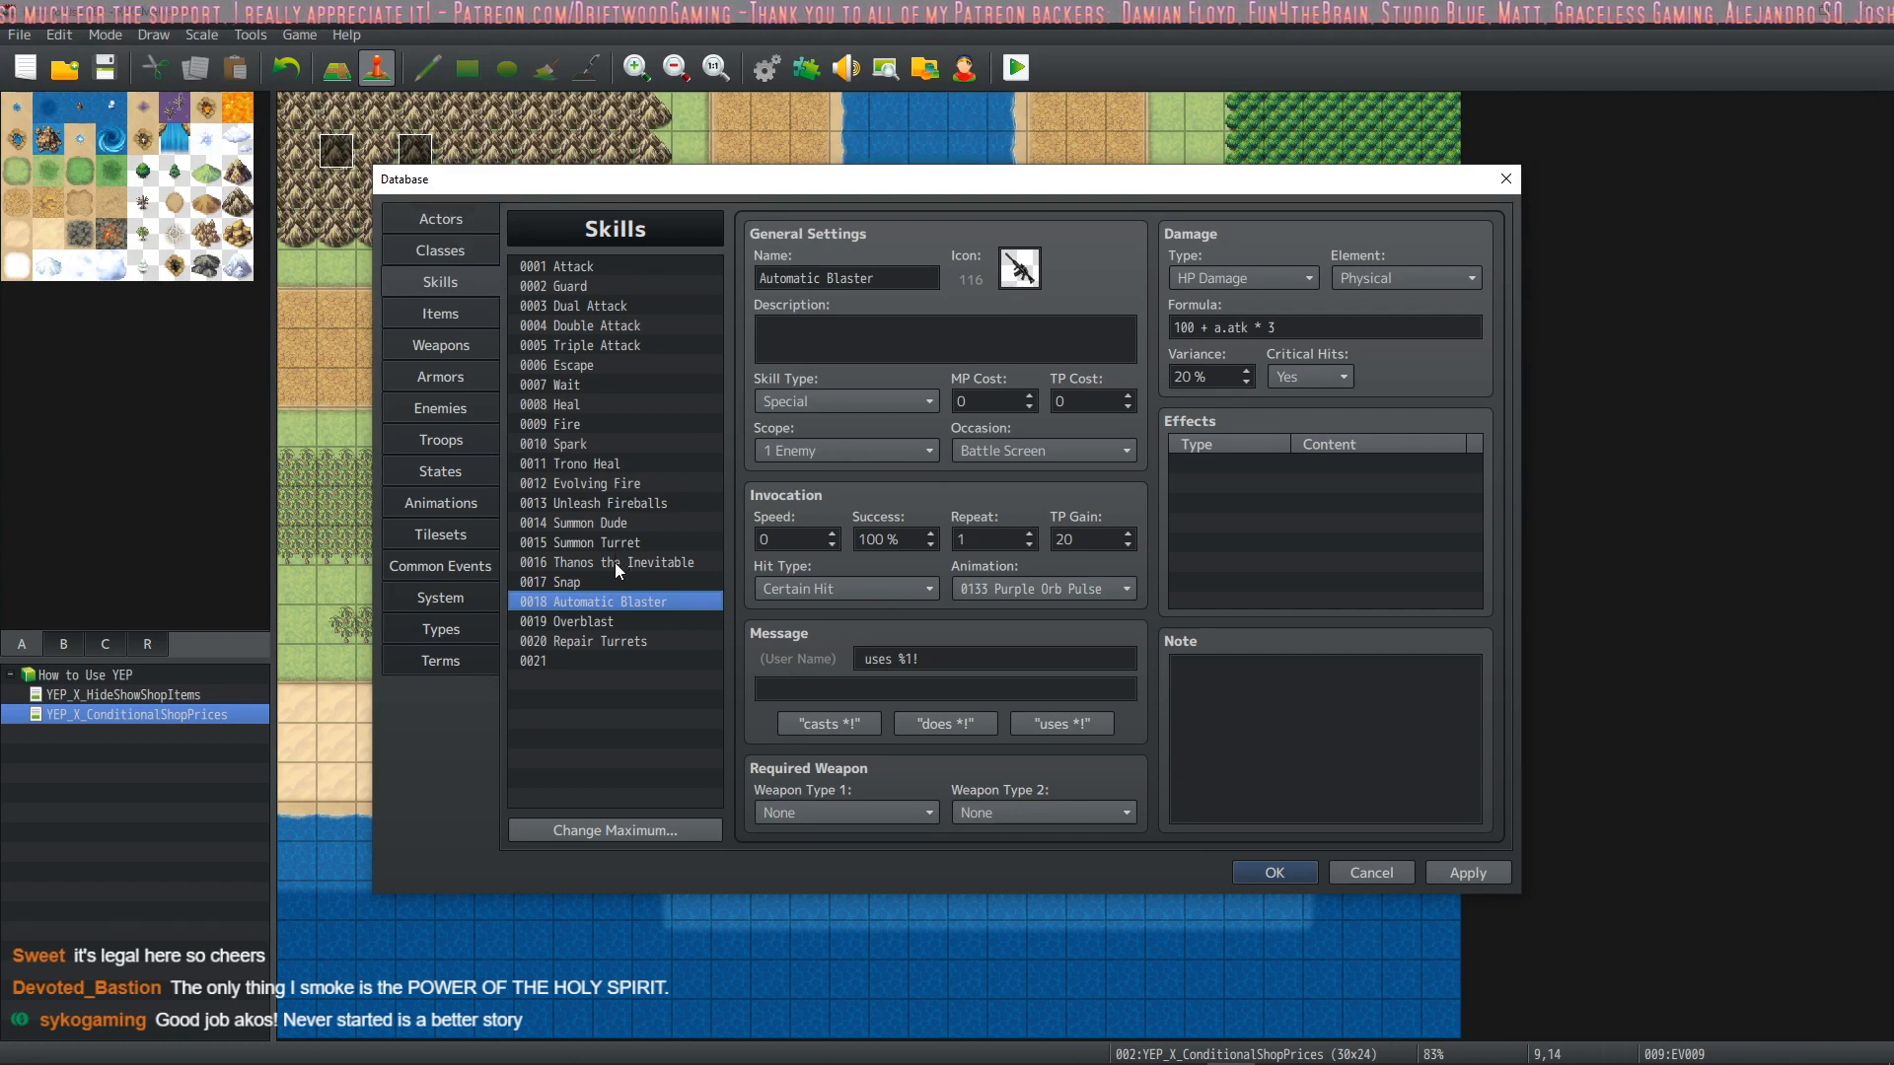
Change the cooldown notetag of the Summon Turret skill to 5
click(677, 543)
click(1258, 686)
key(BackSpace)
text(5>)
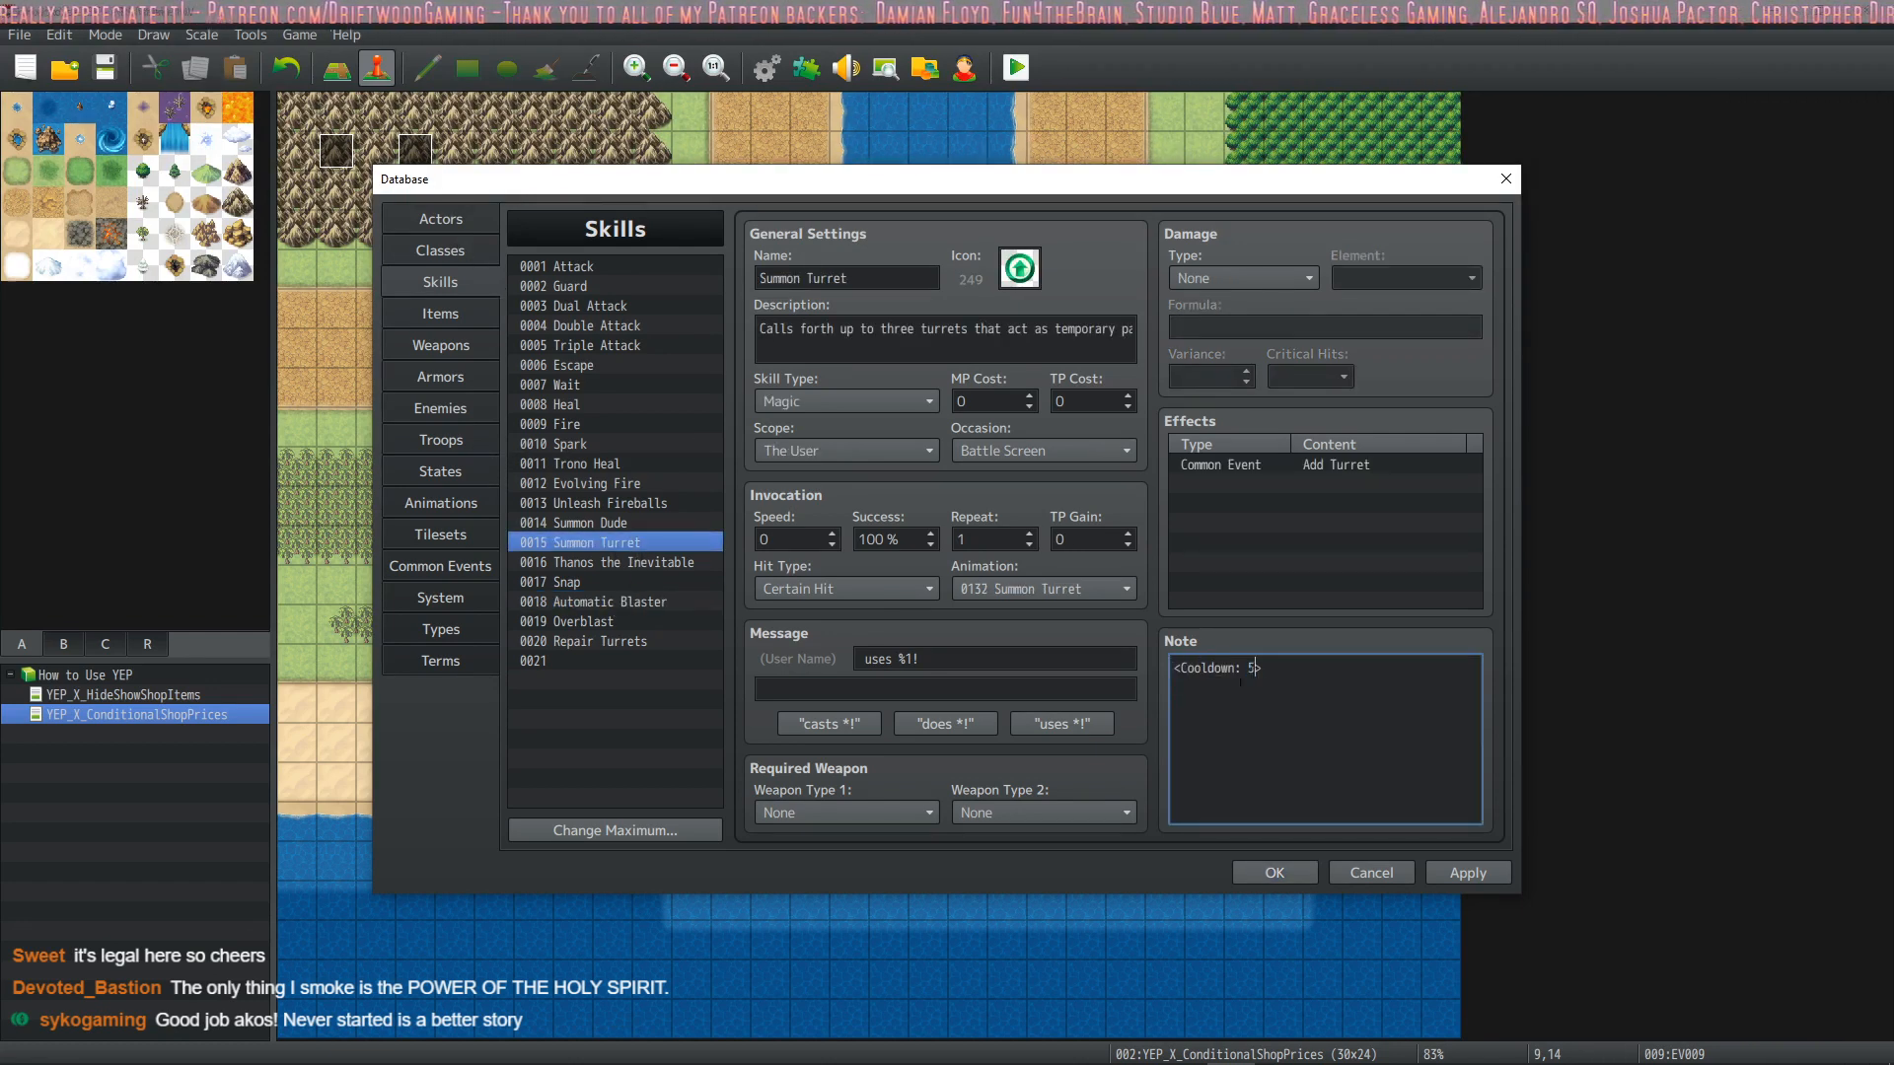
Change the cooldown notetag of the Repair Turrets skill to 5 and apply the changes
click(651, 639)
double_click(1252, 669)
text(5)
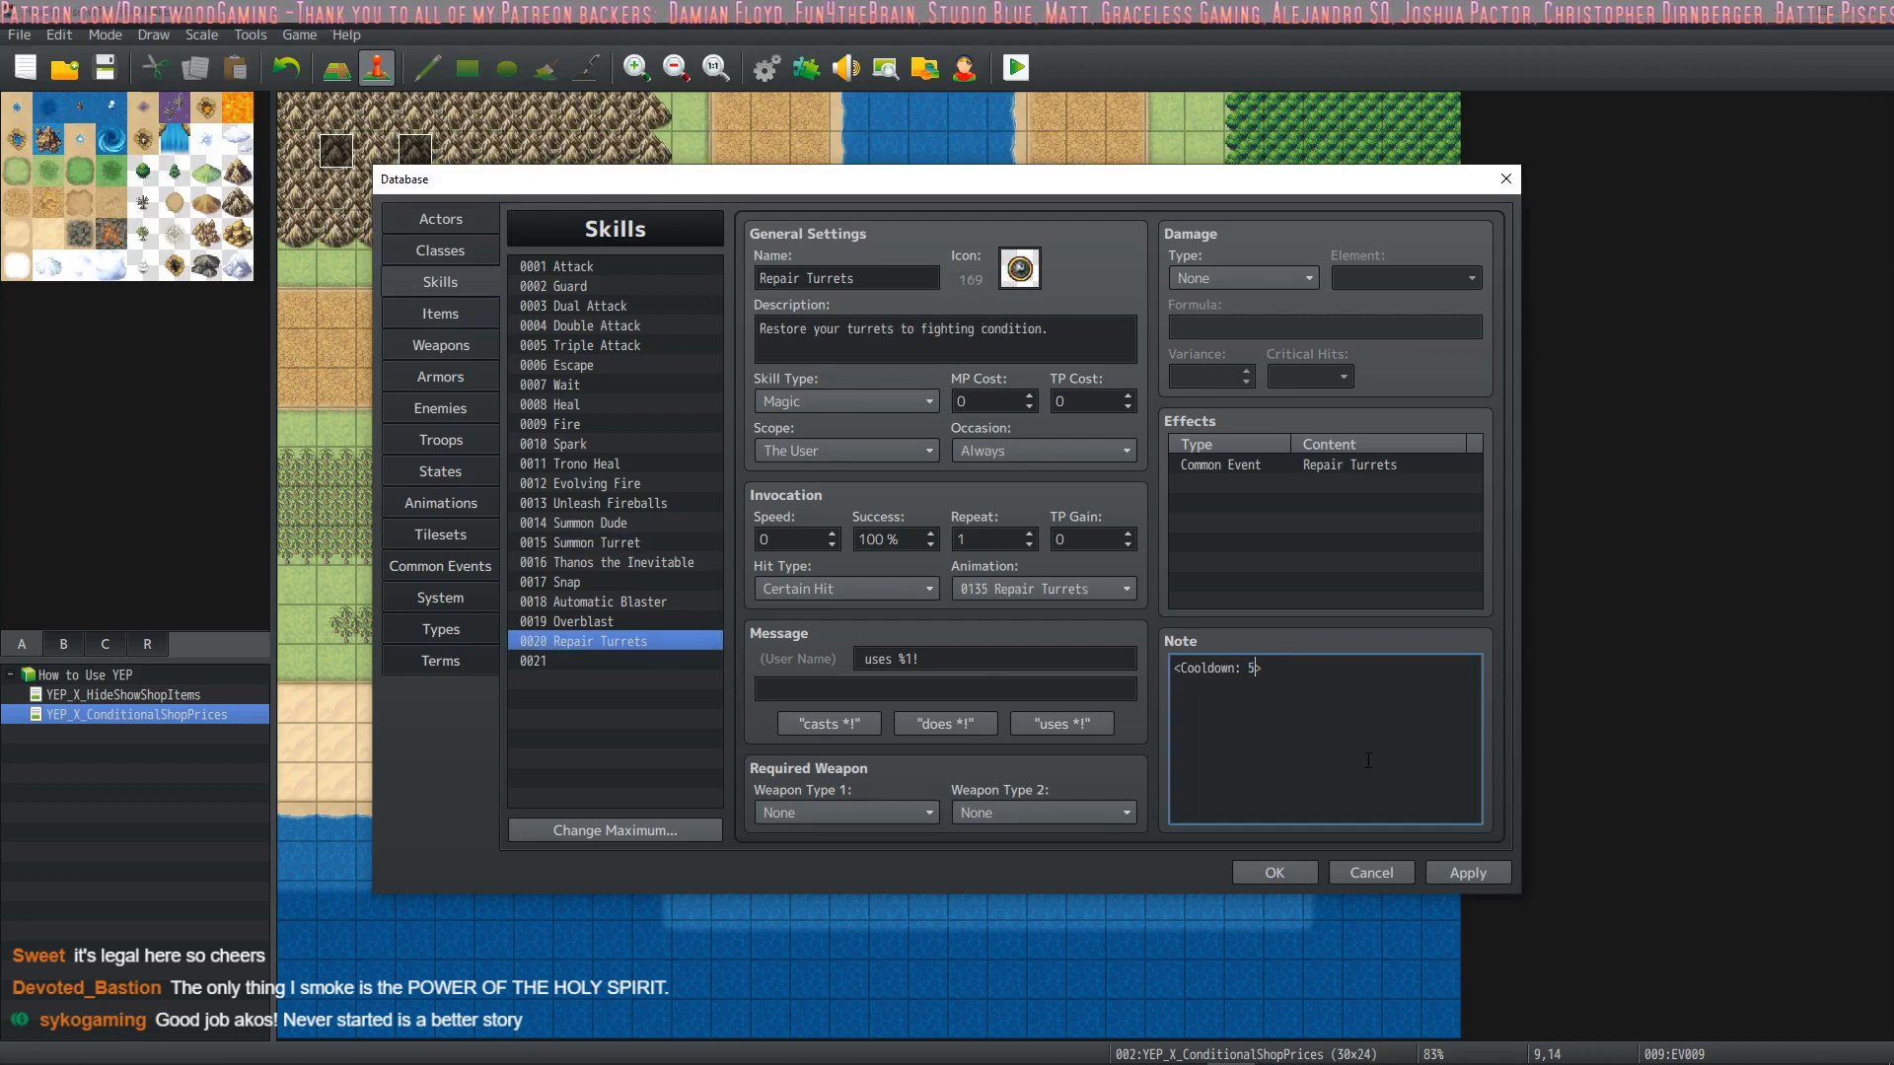
click(1504, 875)
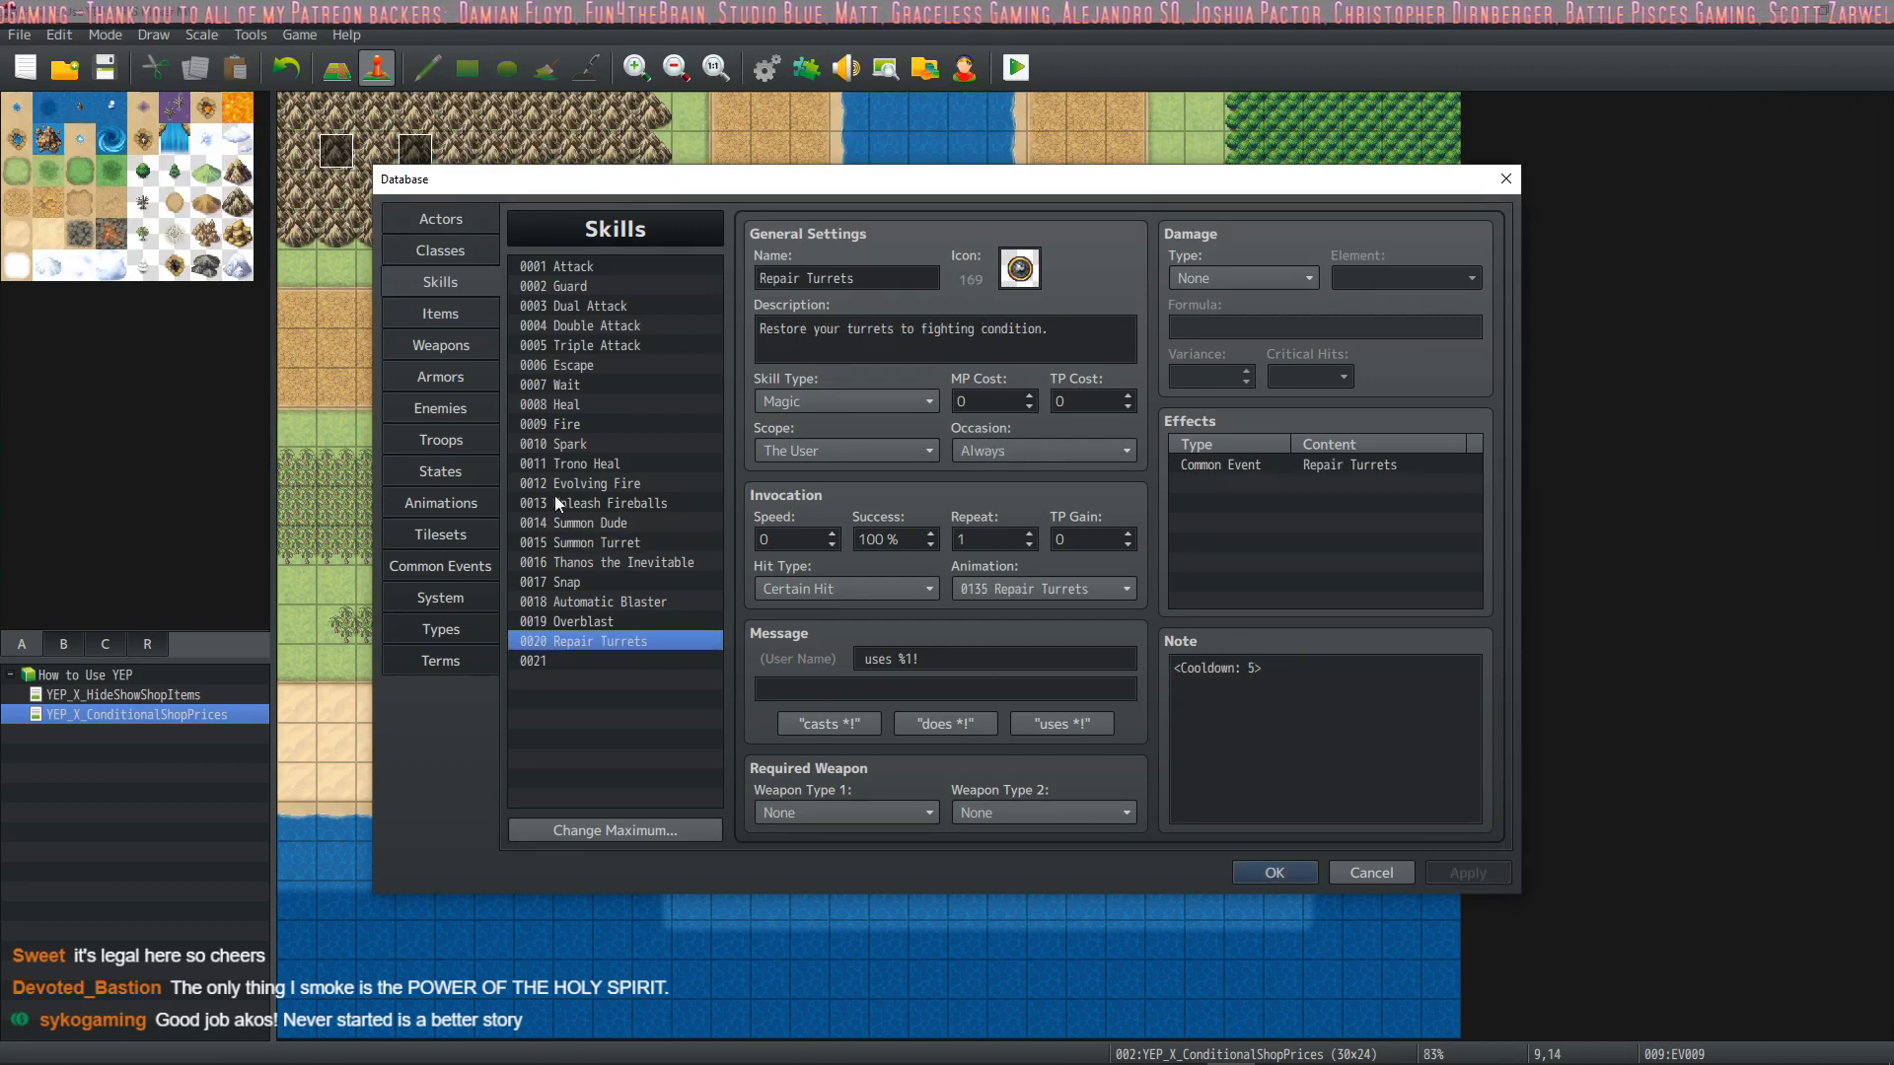
In the Add Turret common event, switch the state change under the Turret4 condition to add 0016 Summoned, and apply it
click(467, 568)
click(1028, 446)
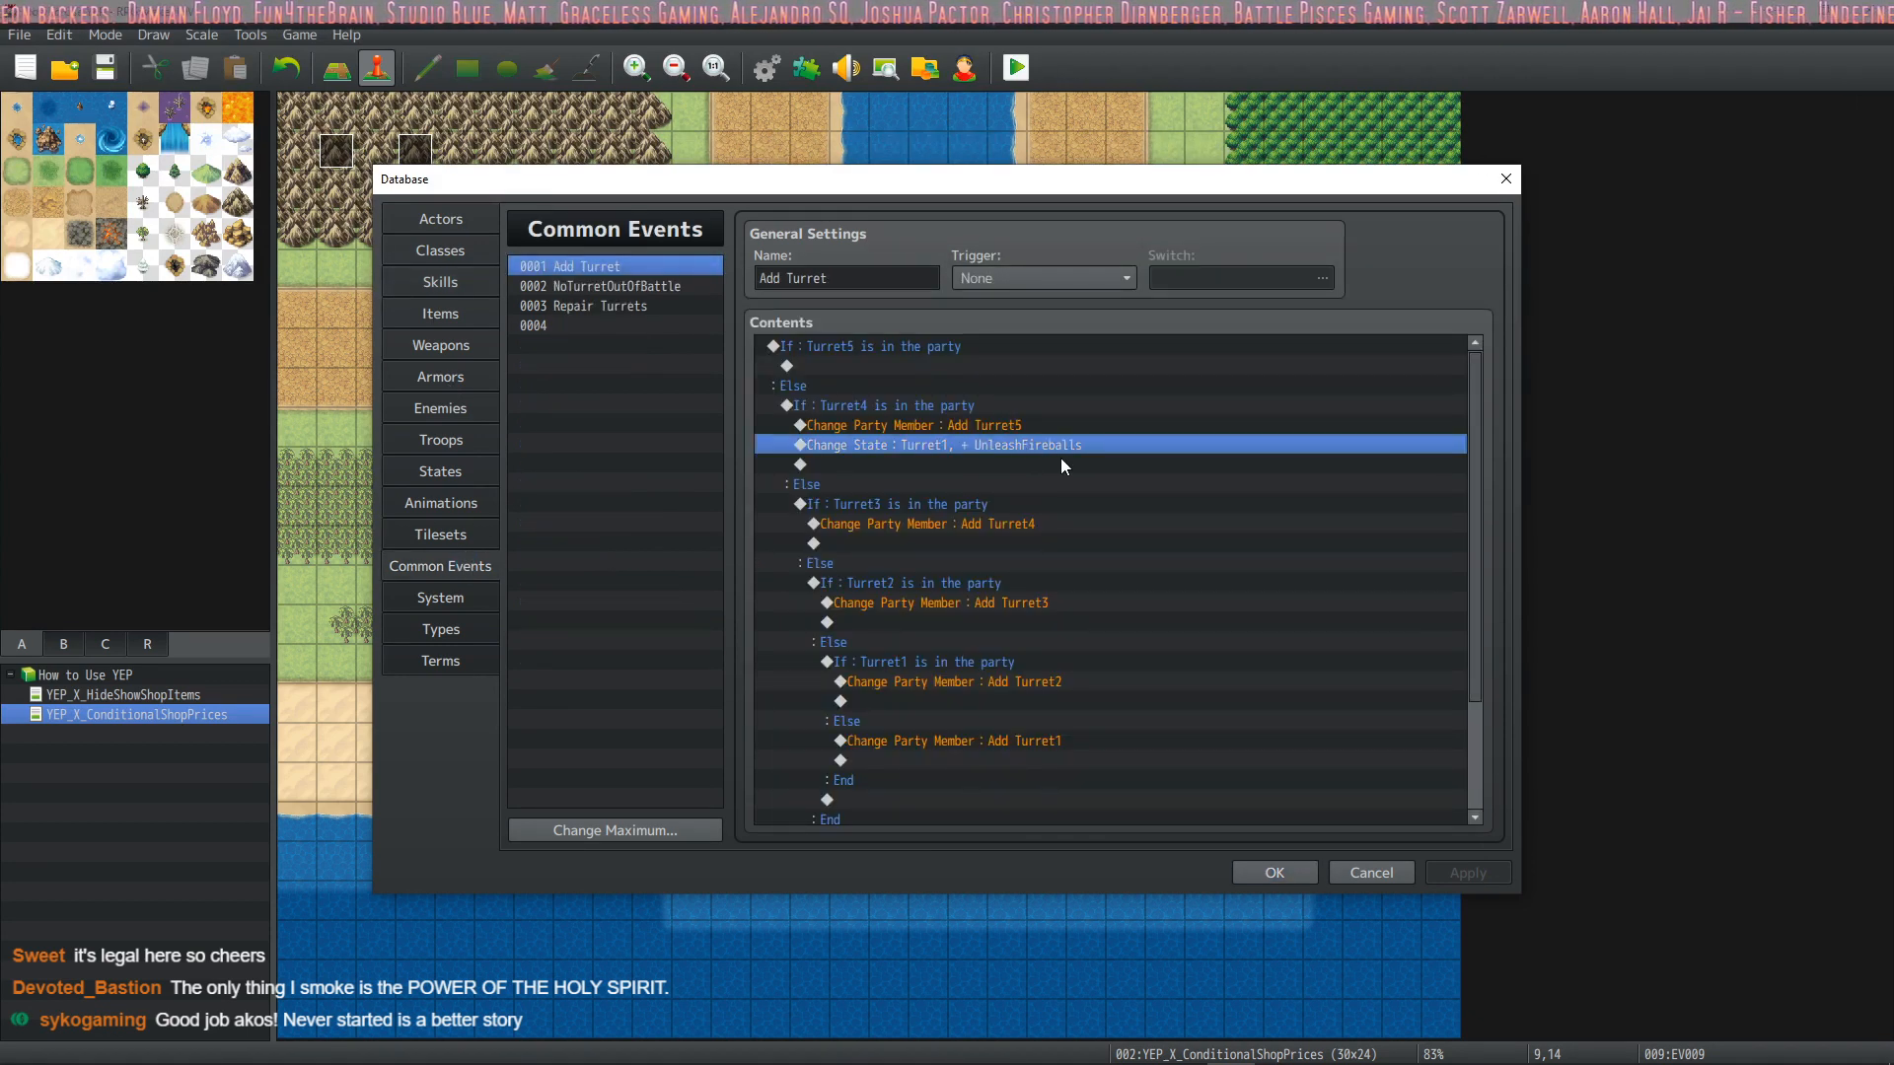
double_click(1043, 446)
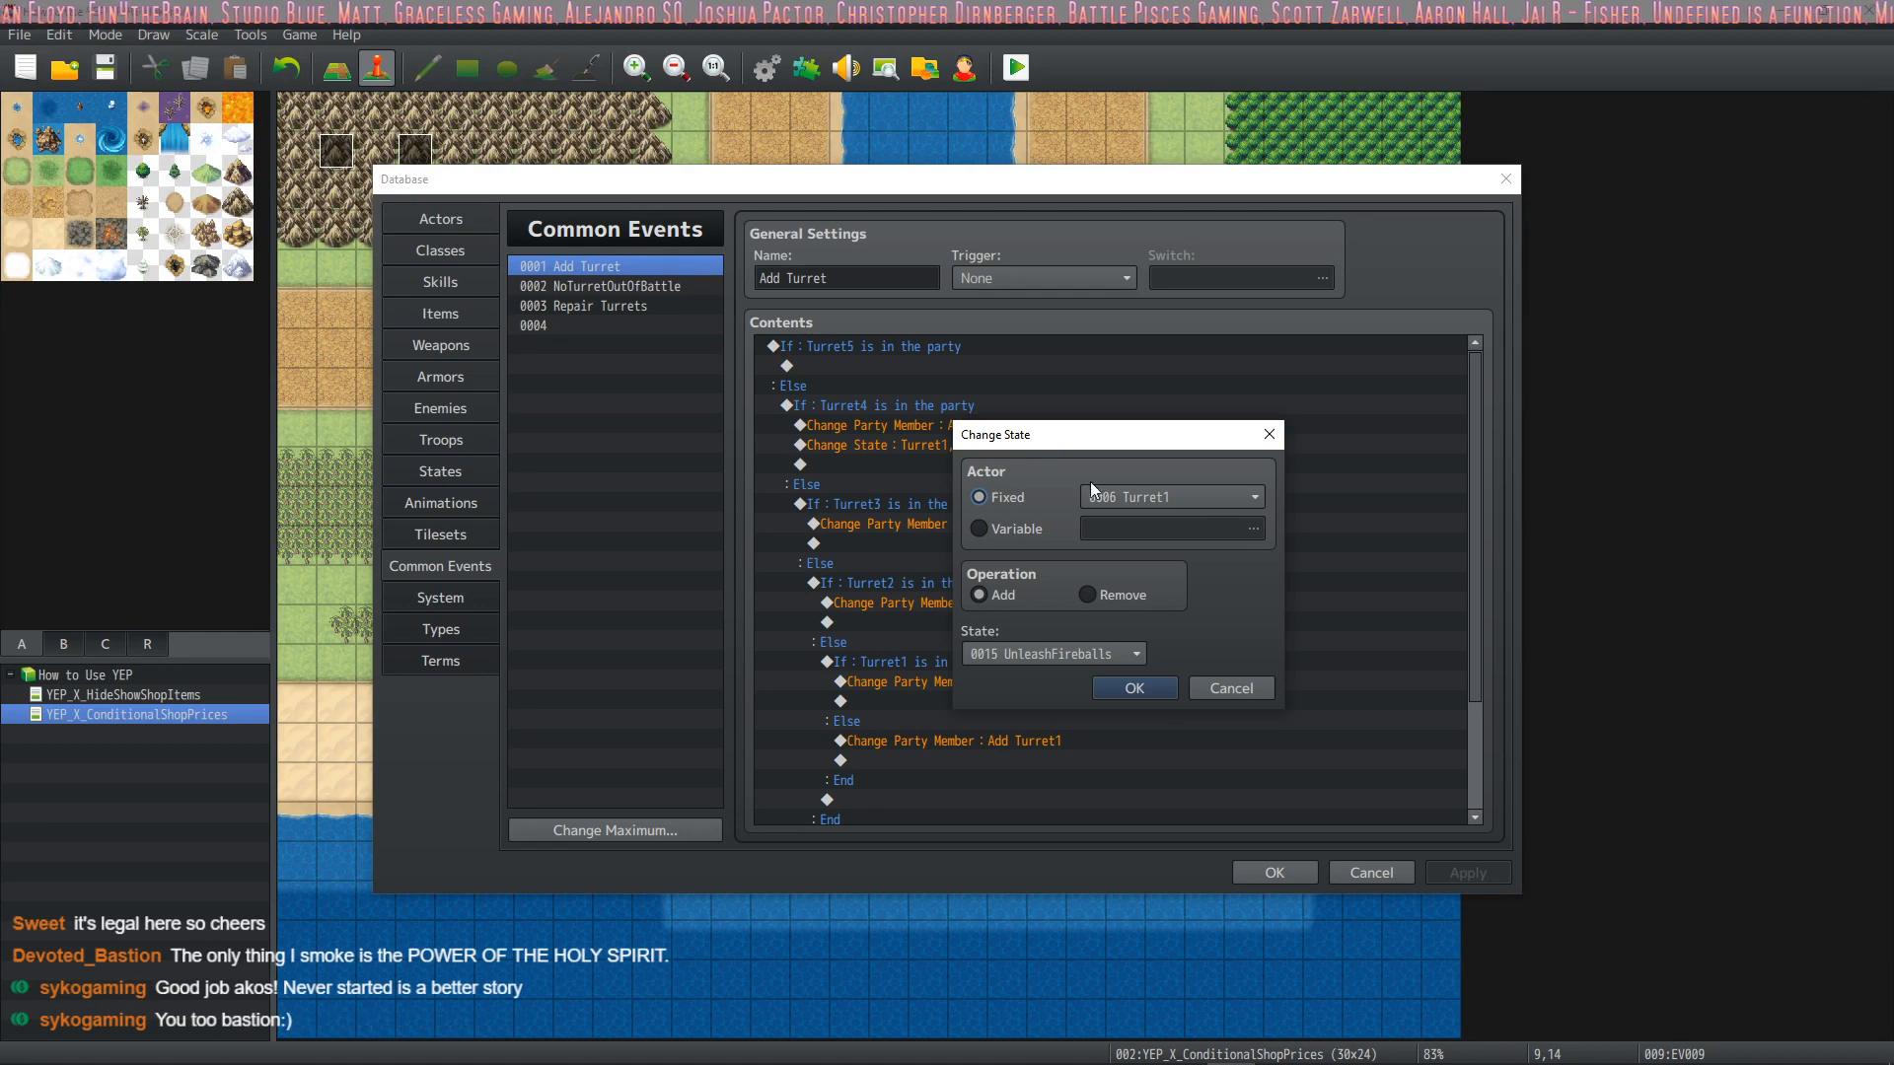
click(1122, 655)
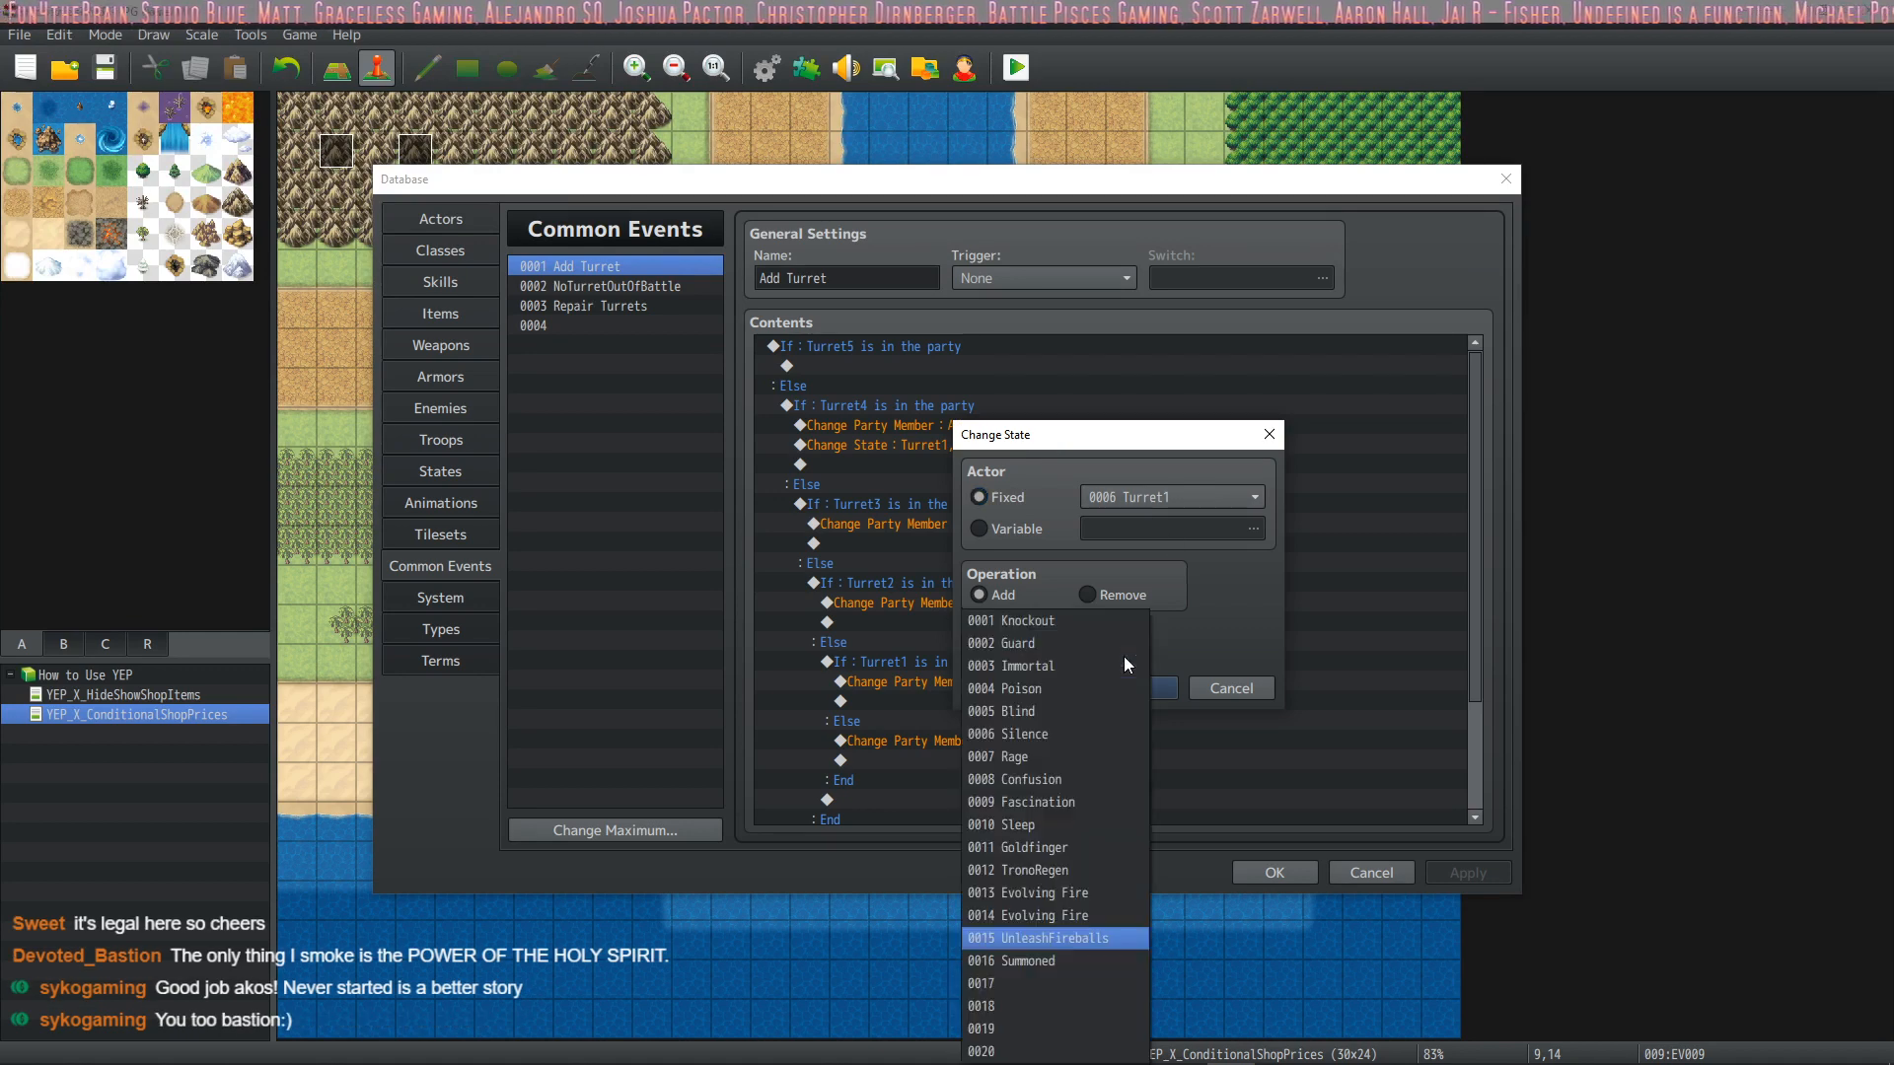
click(1038, 957)
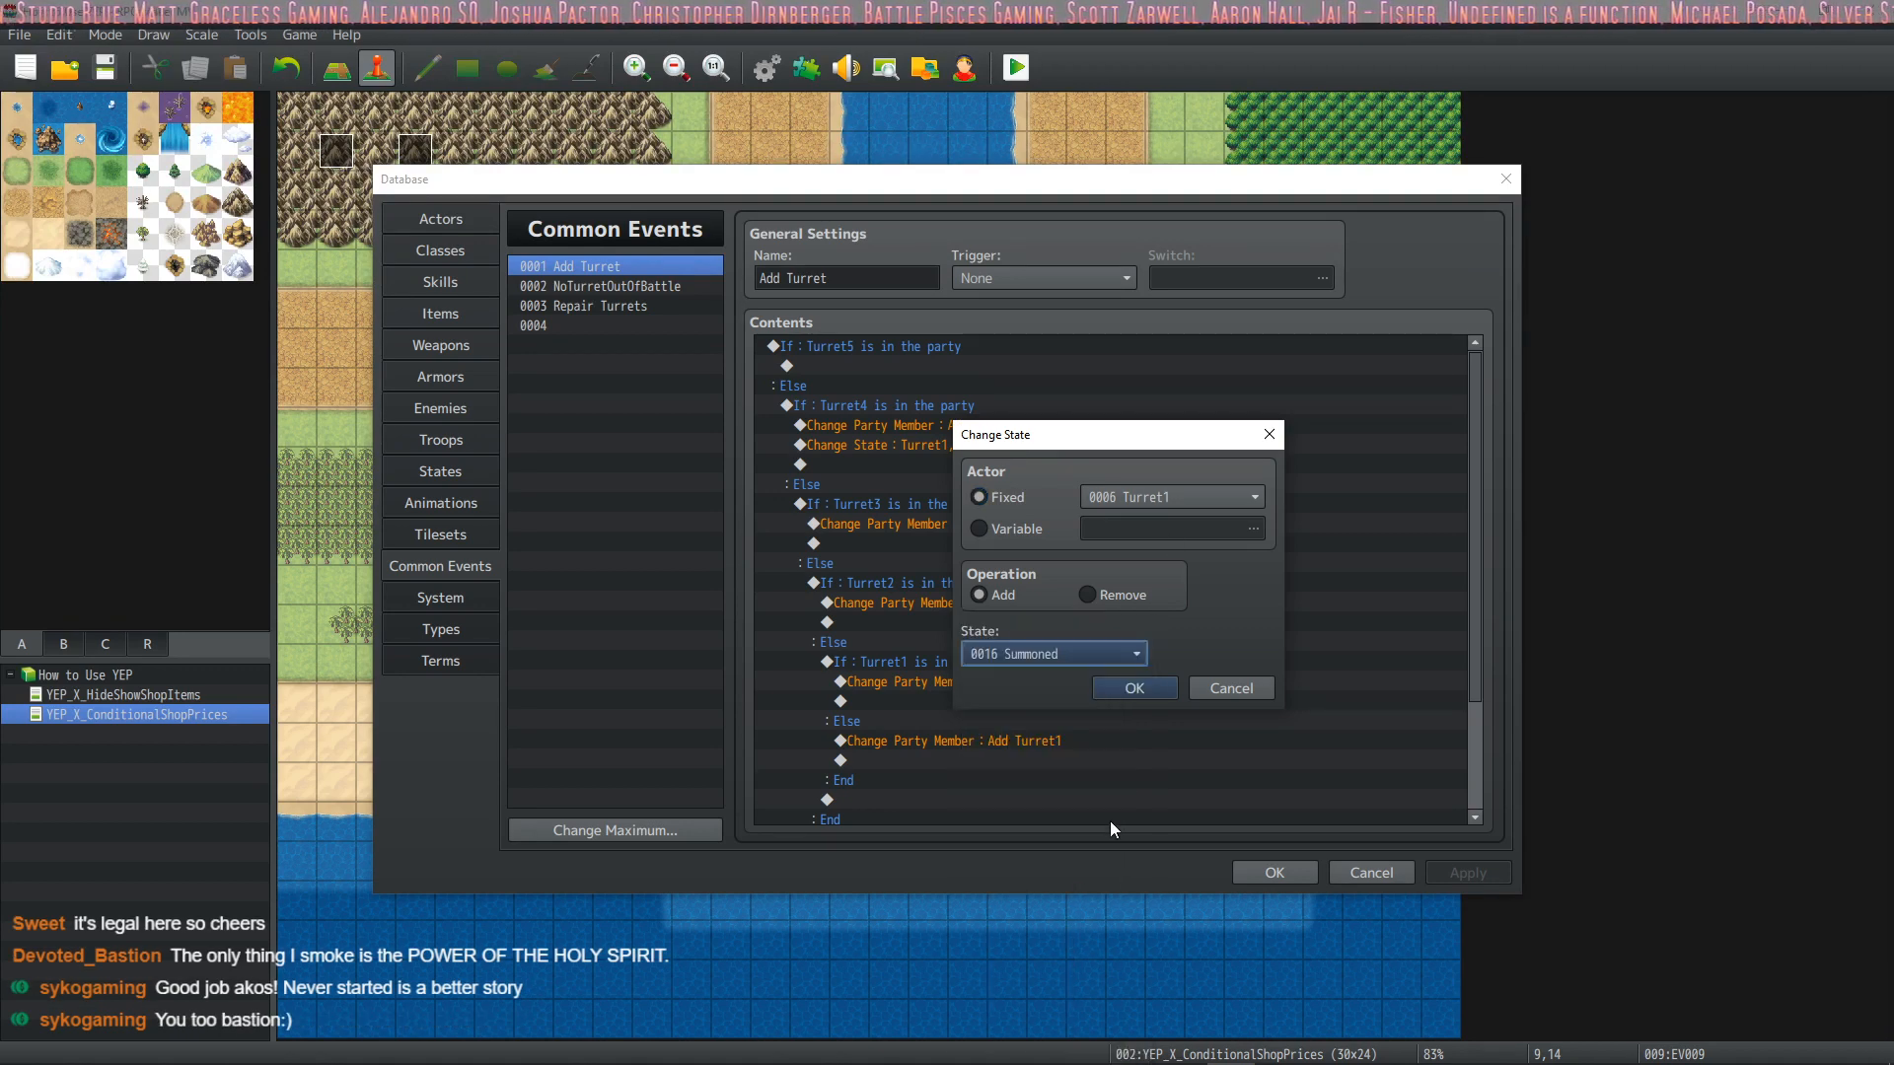
click(1133, 683)
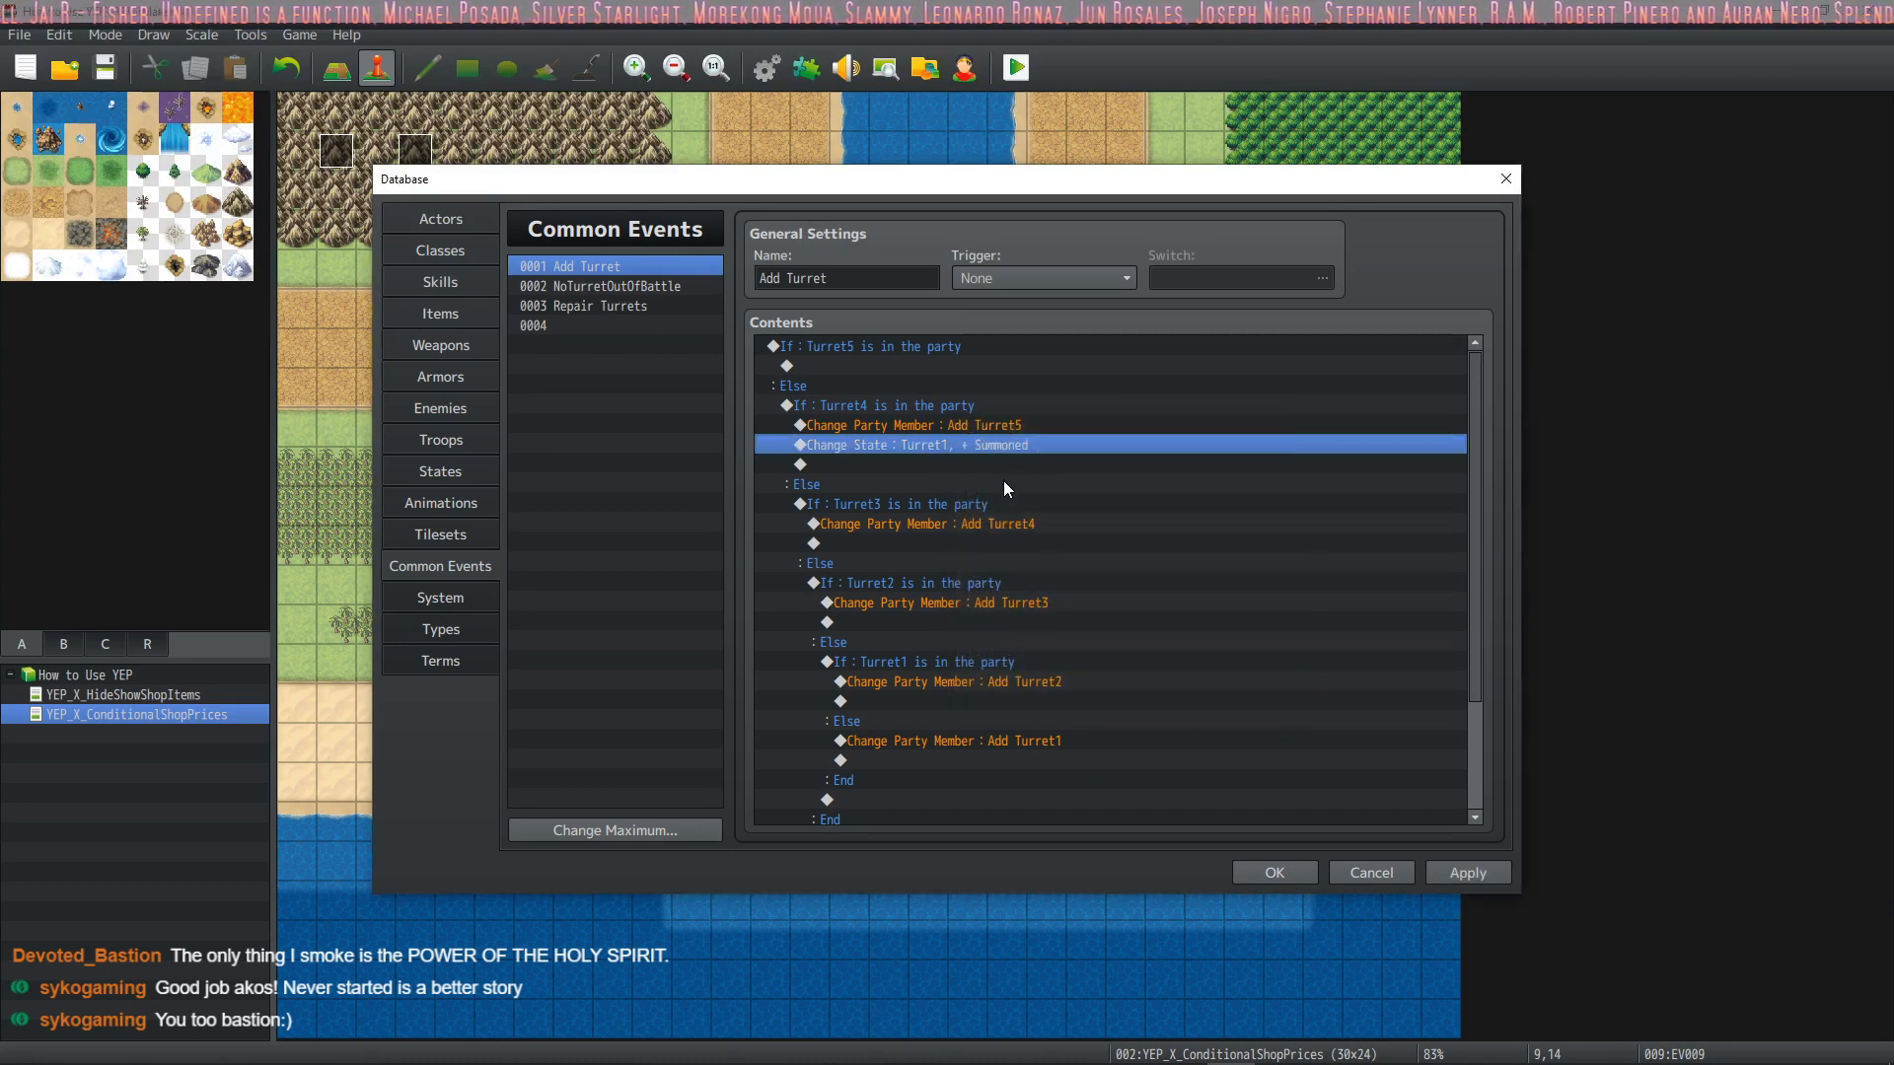
click(1468, 874)
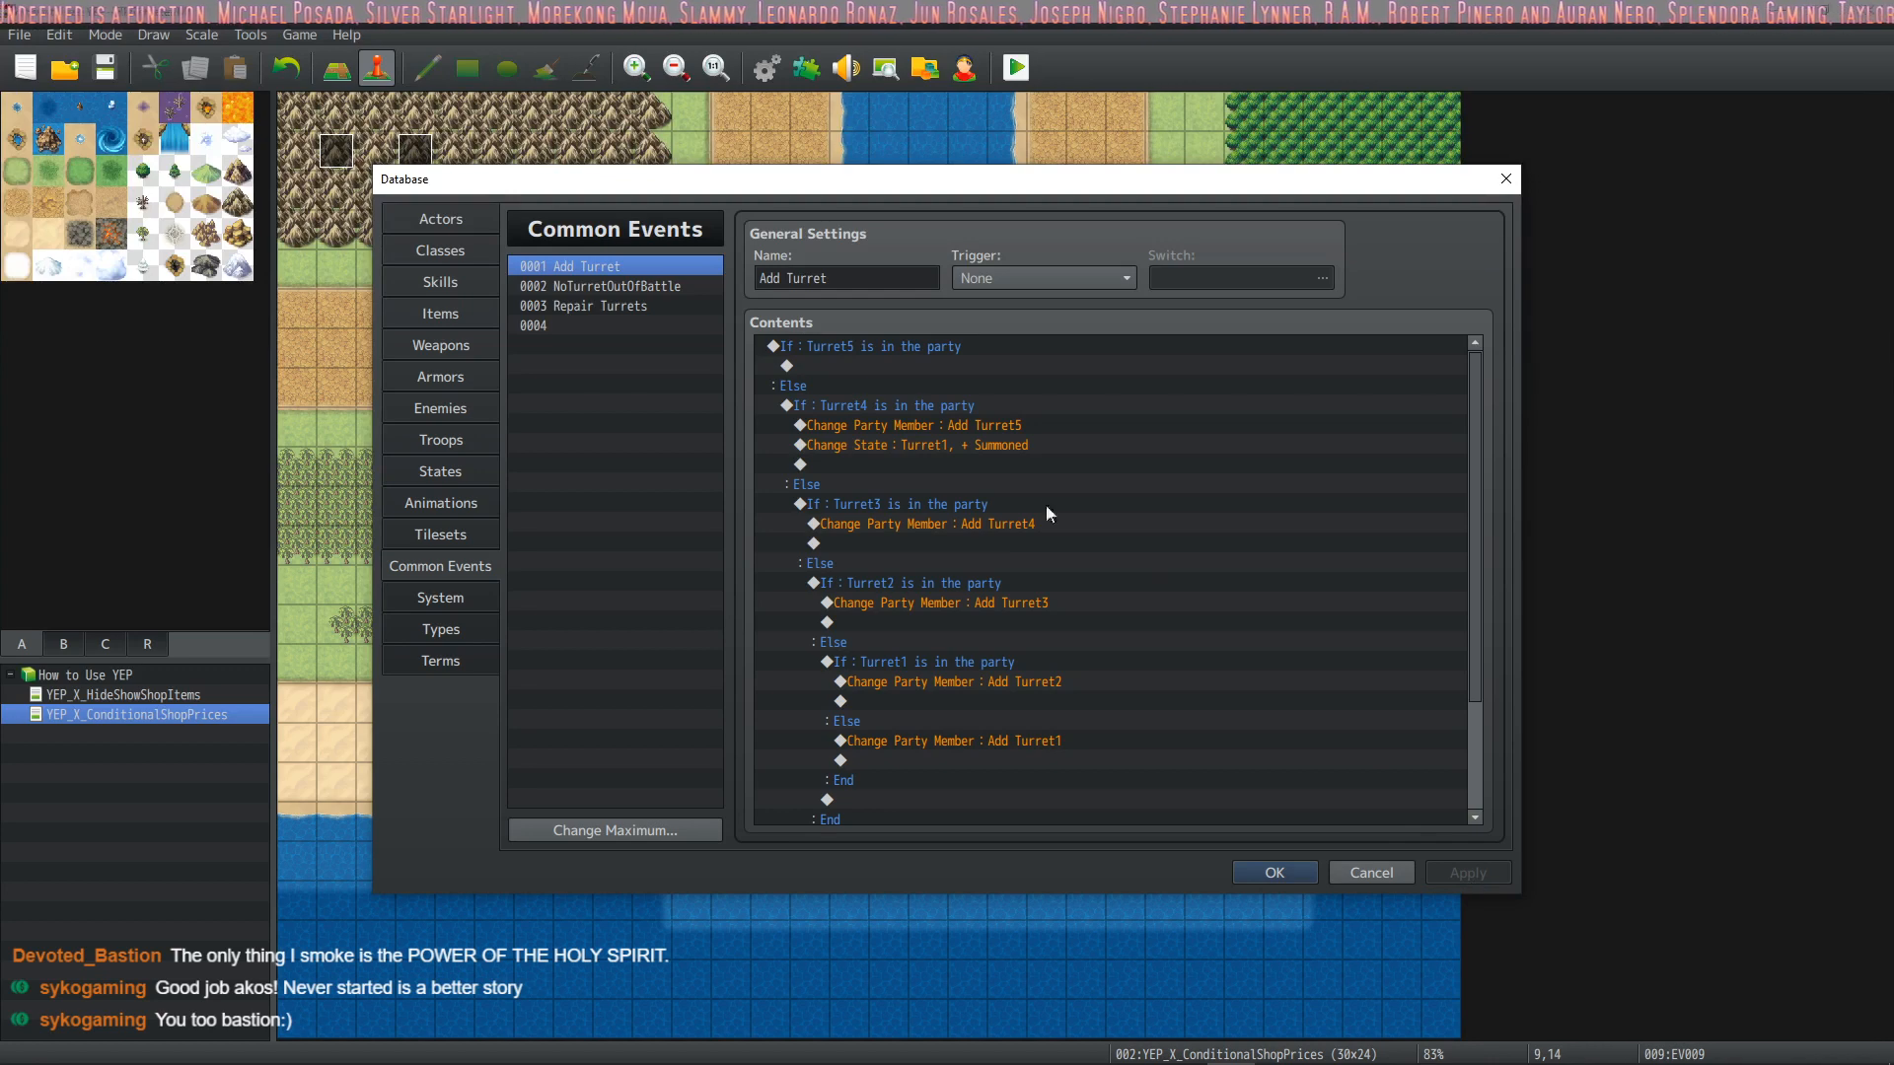
Copy the Summoned state change below the Add Turret4 command and set the copy's actor to Turret2
click(966, 447)
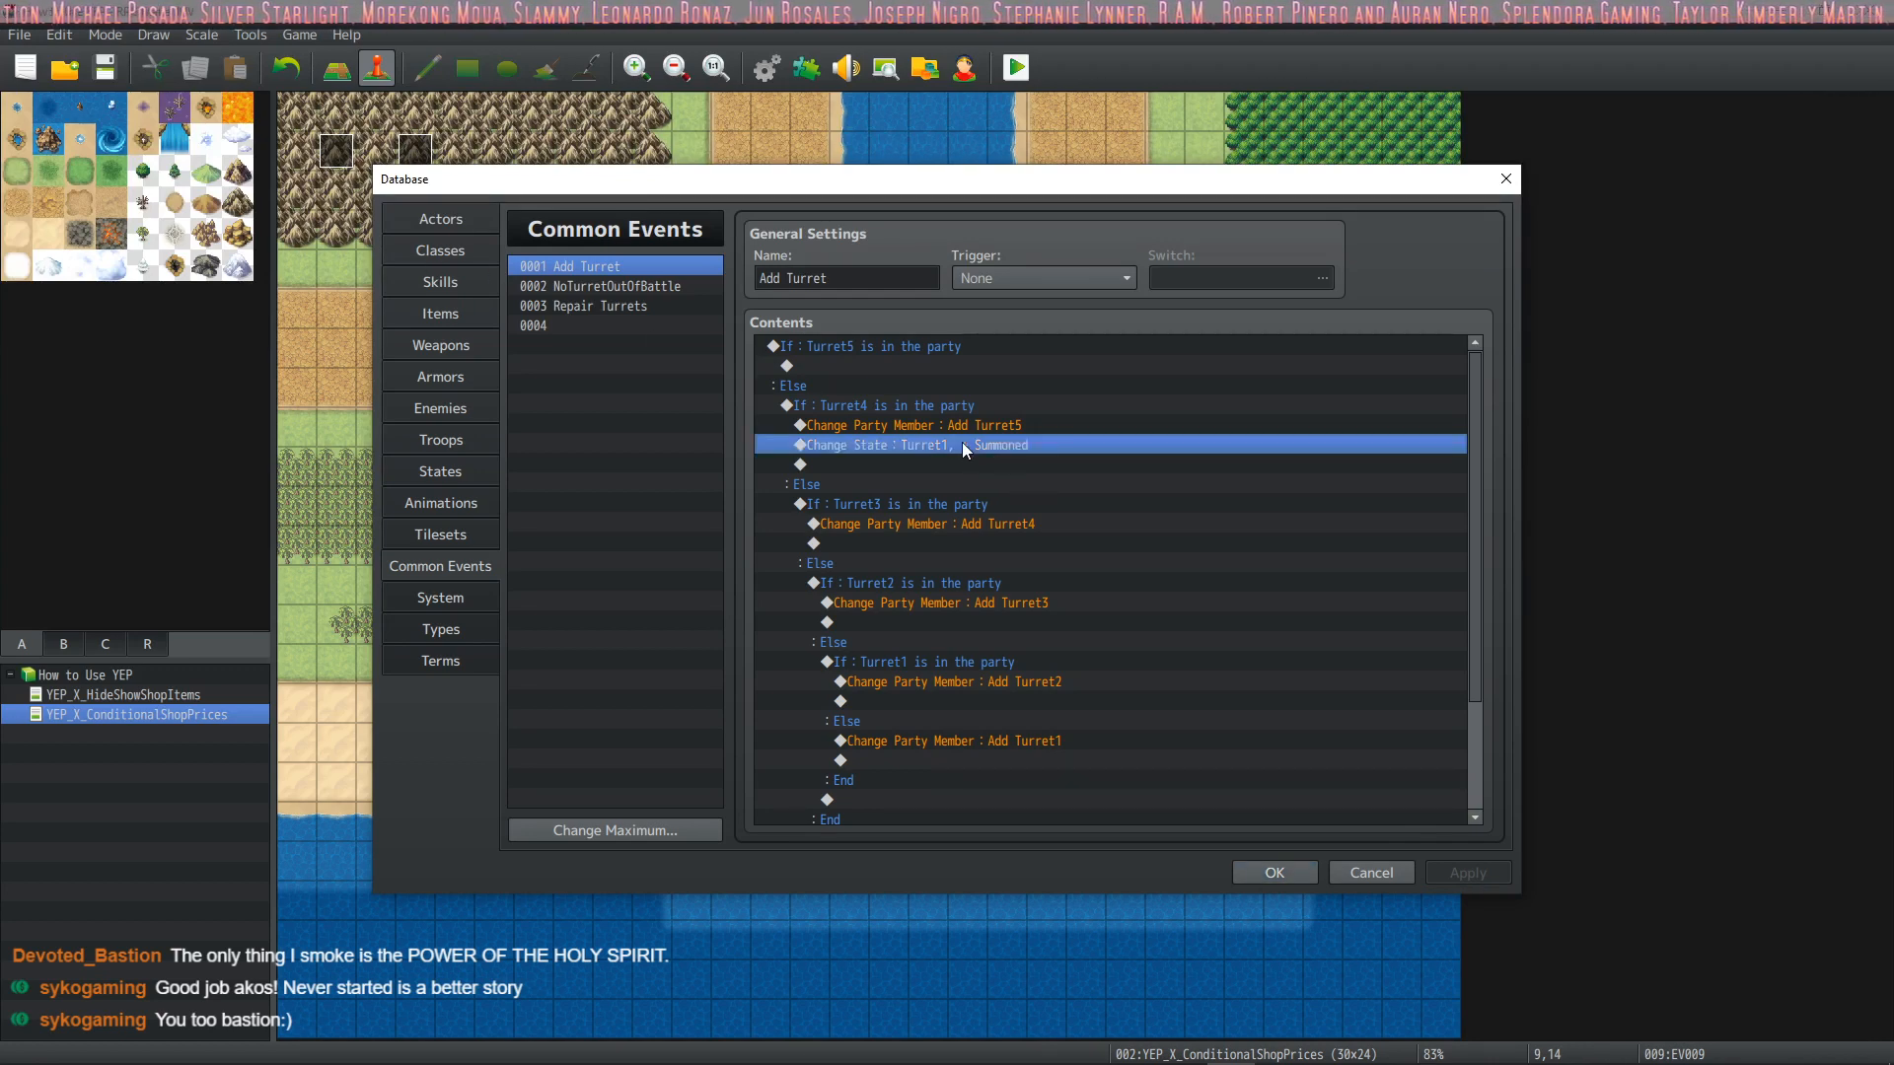
click(967, 542)
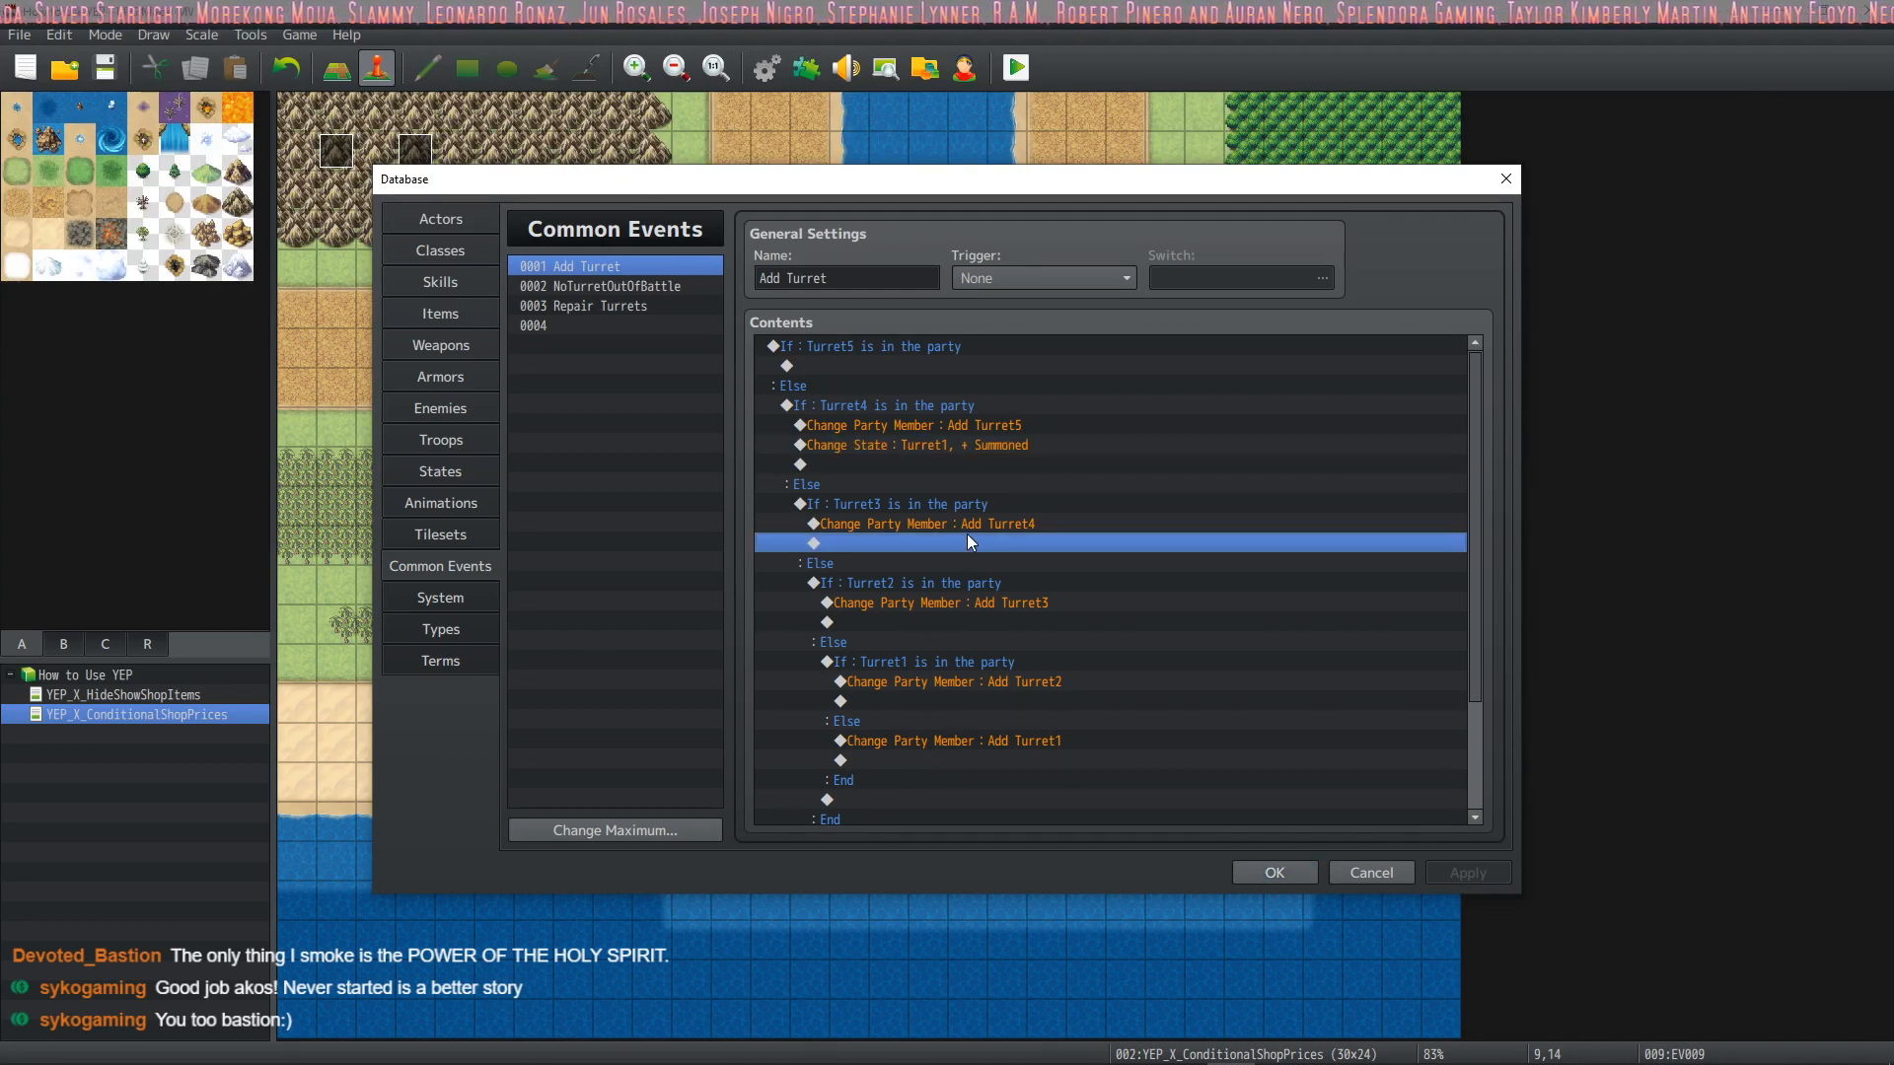
key(ctrl+v)
double_click(984, 543)
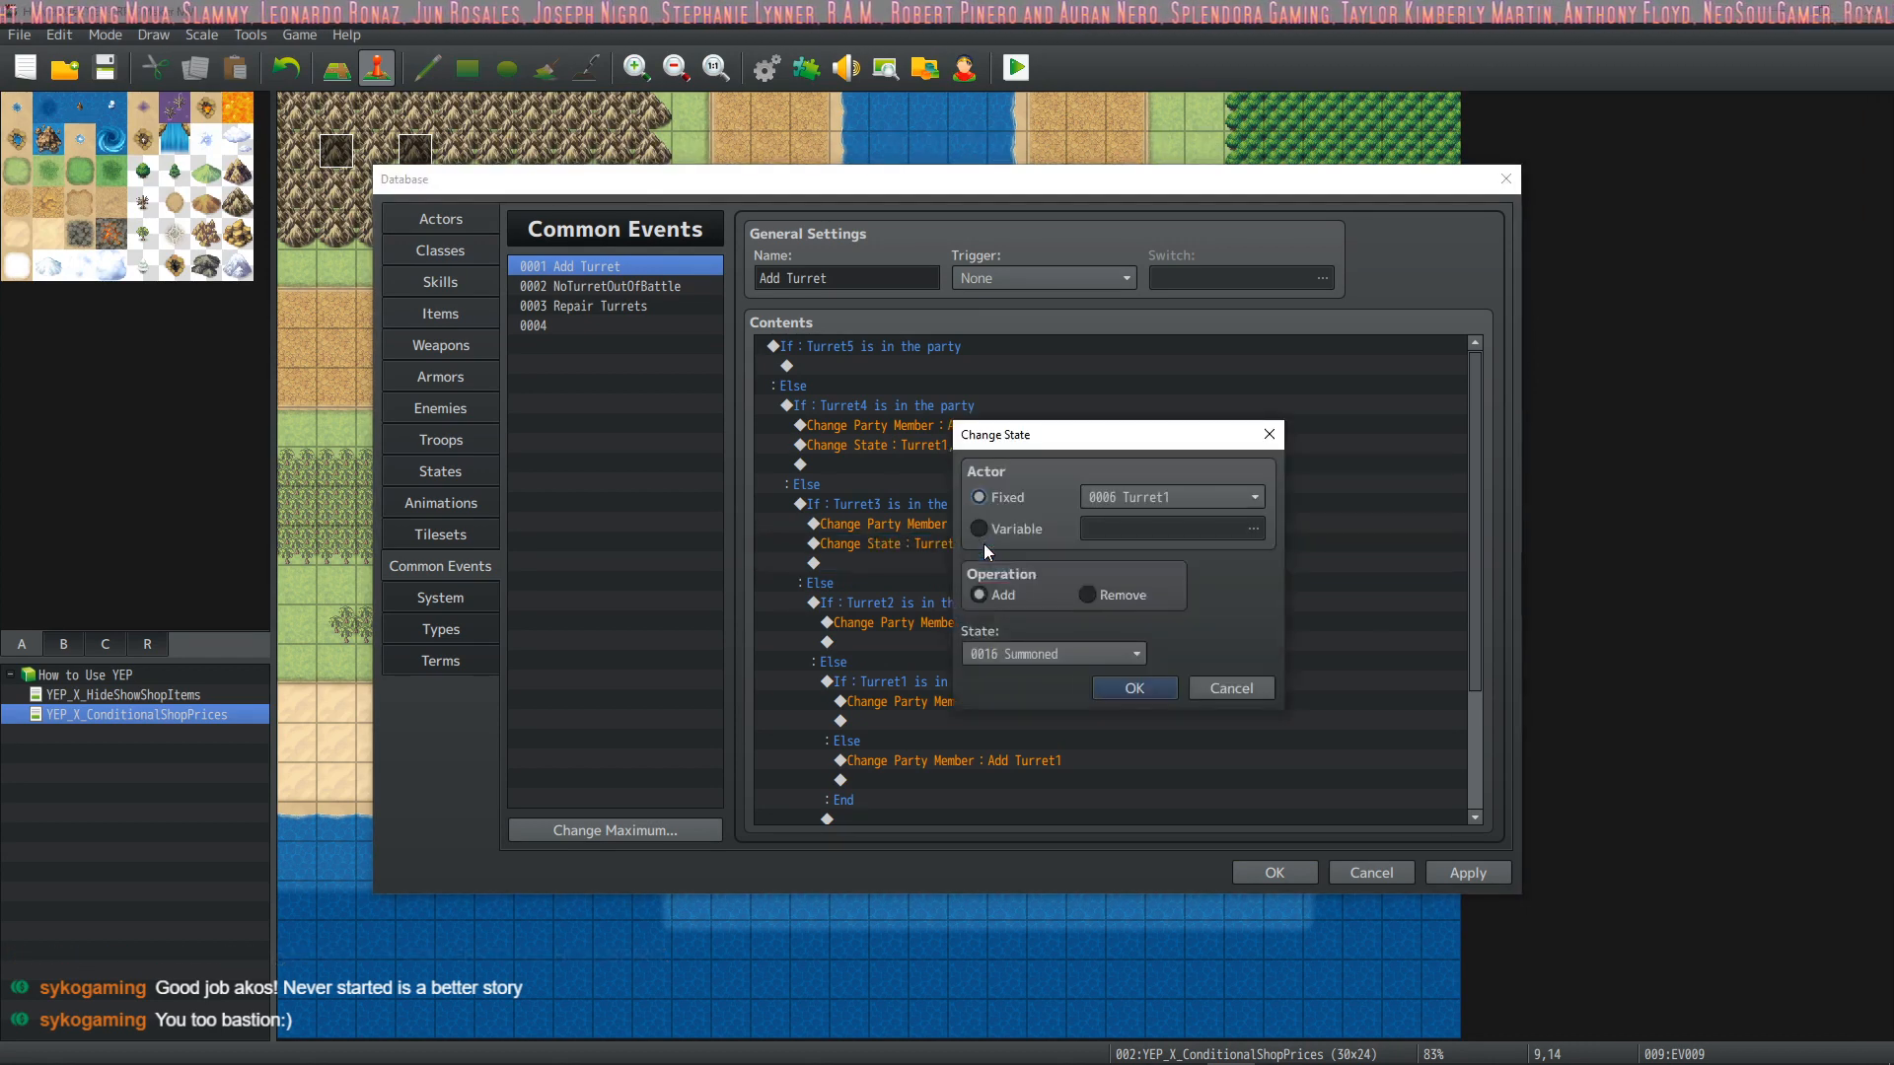
click(1205, 490)
click(1152, 681)
click(1134, 692)
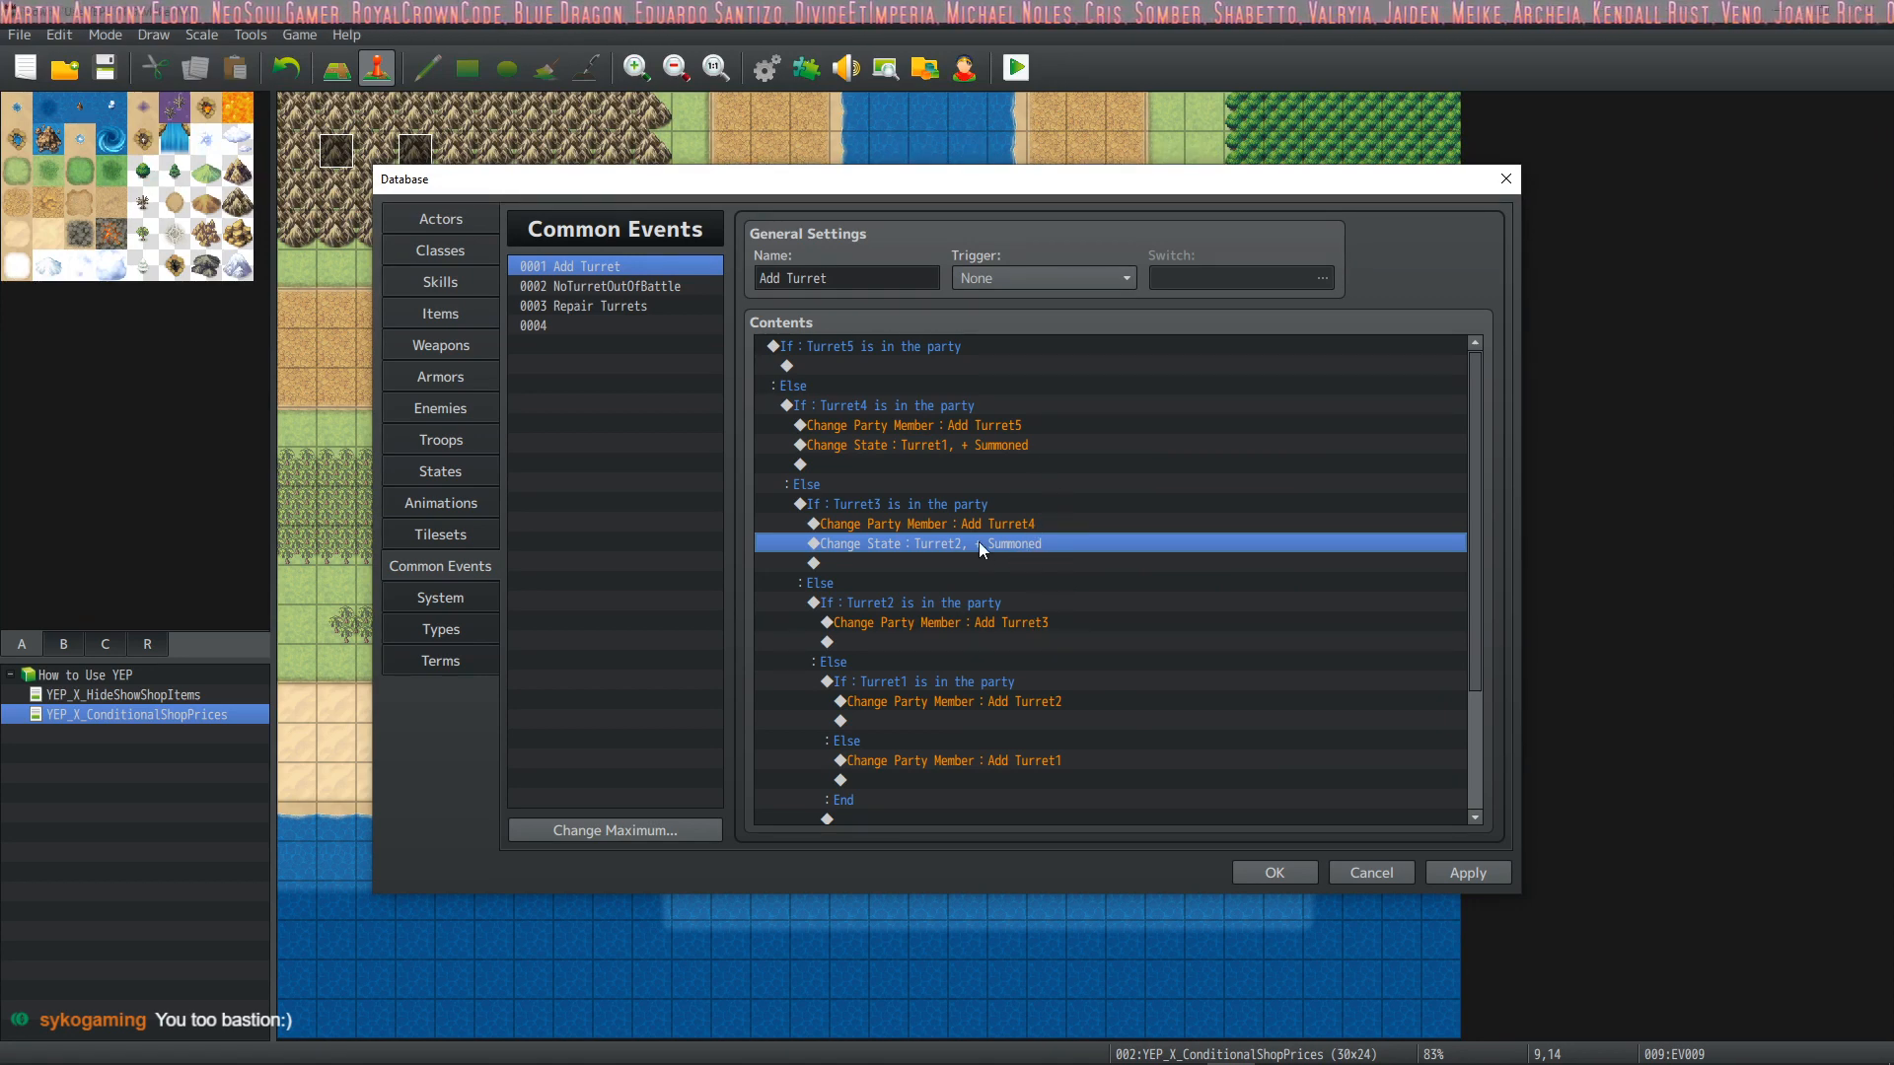
Paste a copy of the Turret2 Summoned state change below the Add Turret3 command and apply the changes
click(1016, 639)
text(Change State : Turret2, + Summoned)
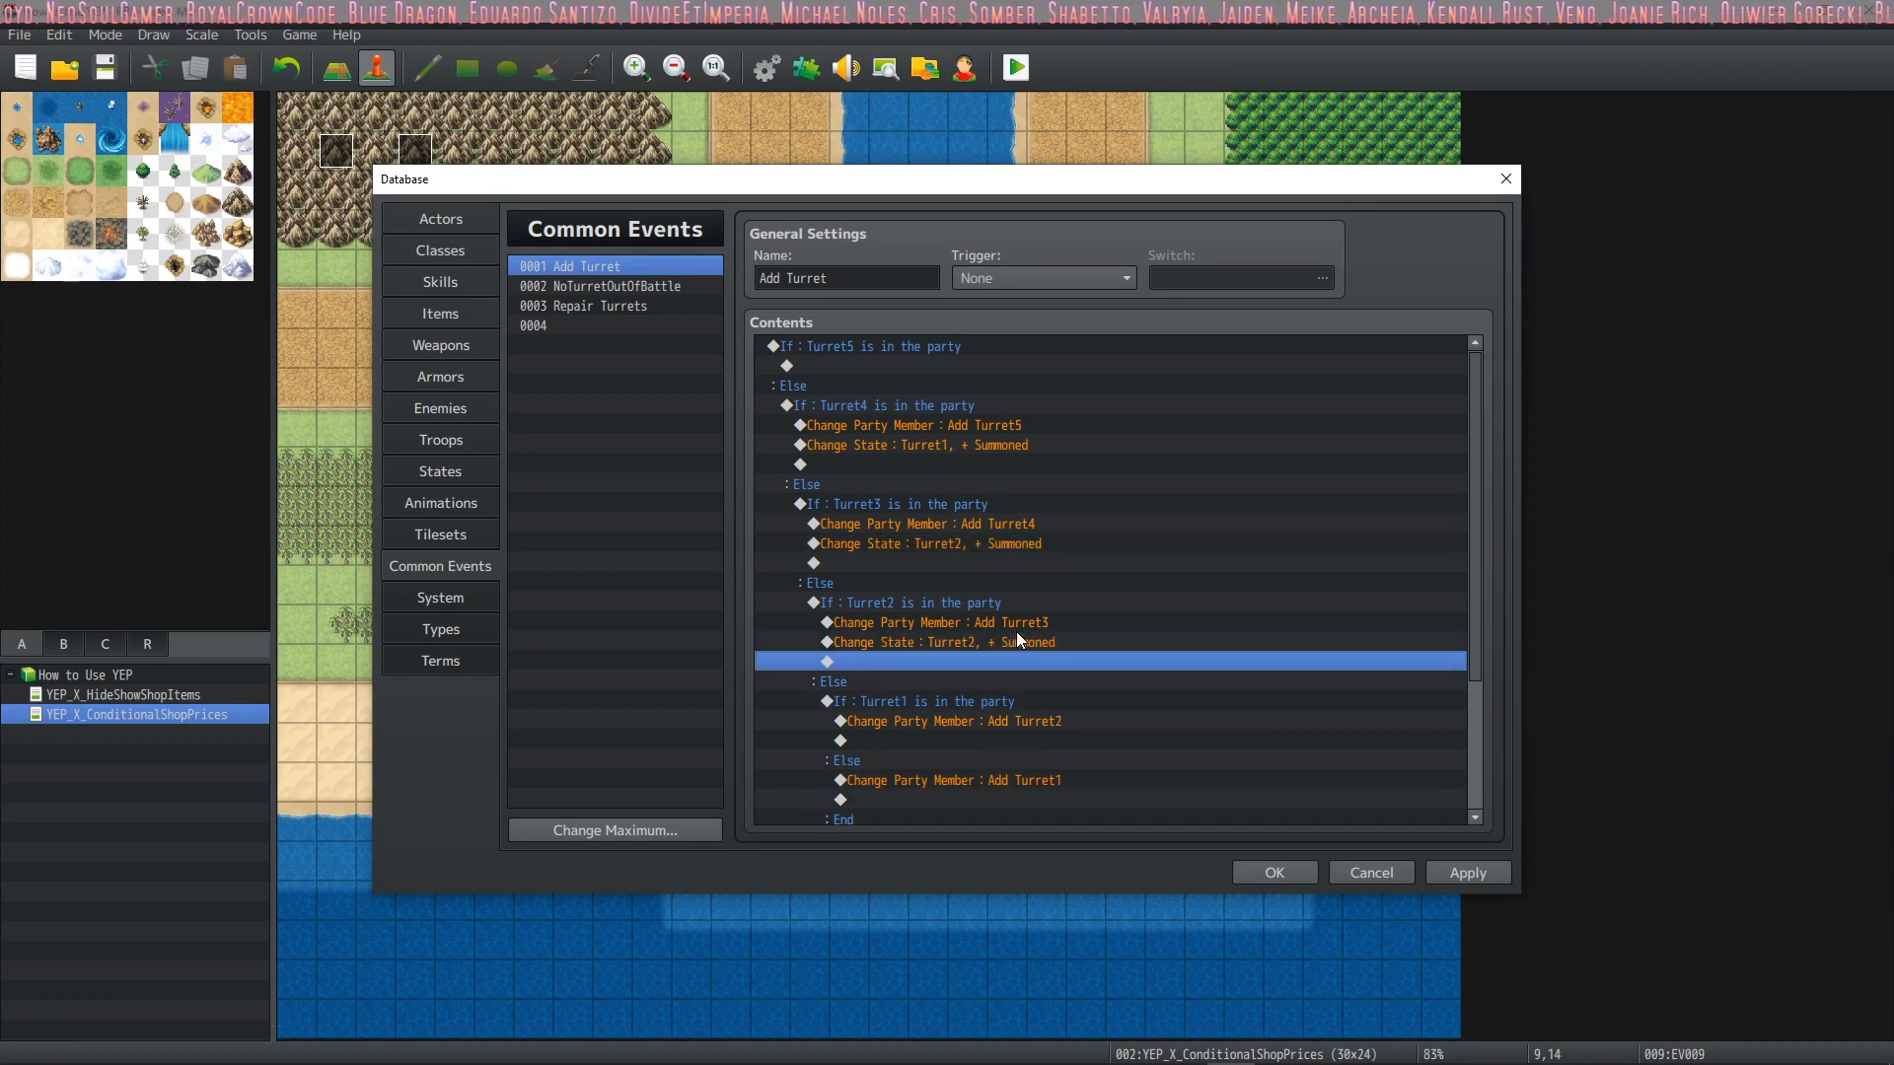
scroll(1038, 467, down, 3)
scroll(1033, 509, up, 3)
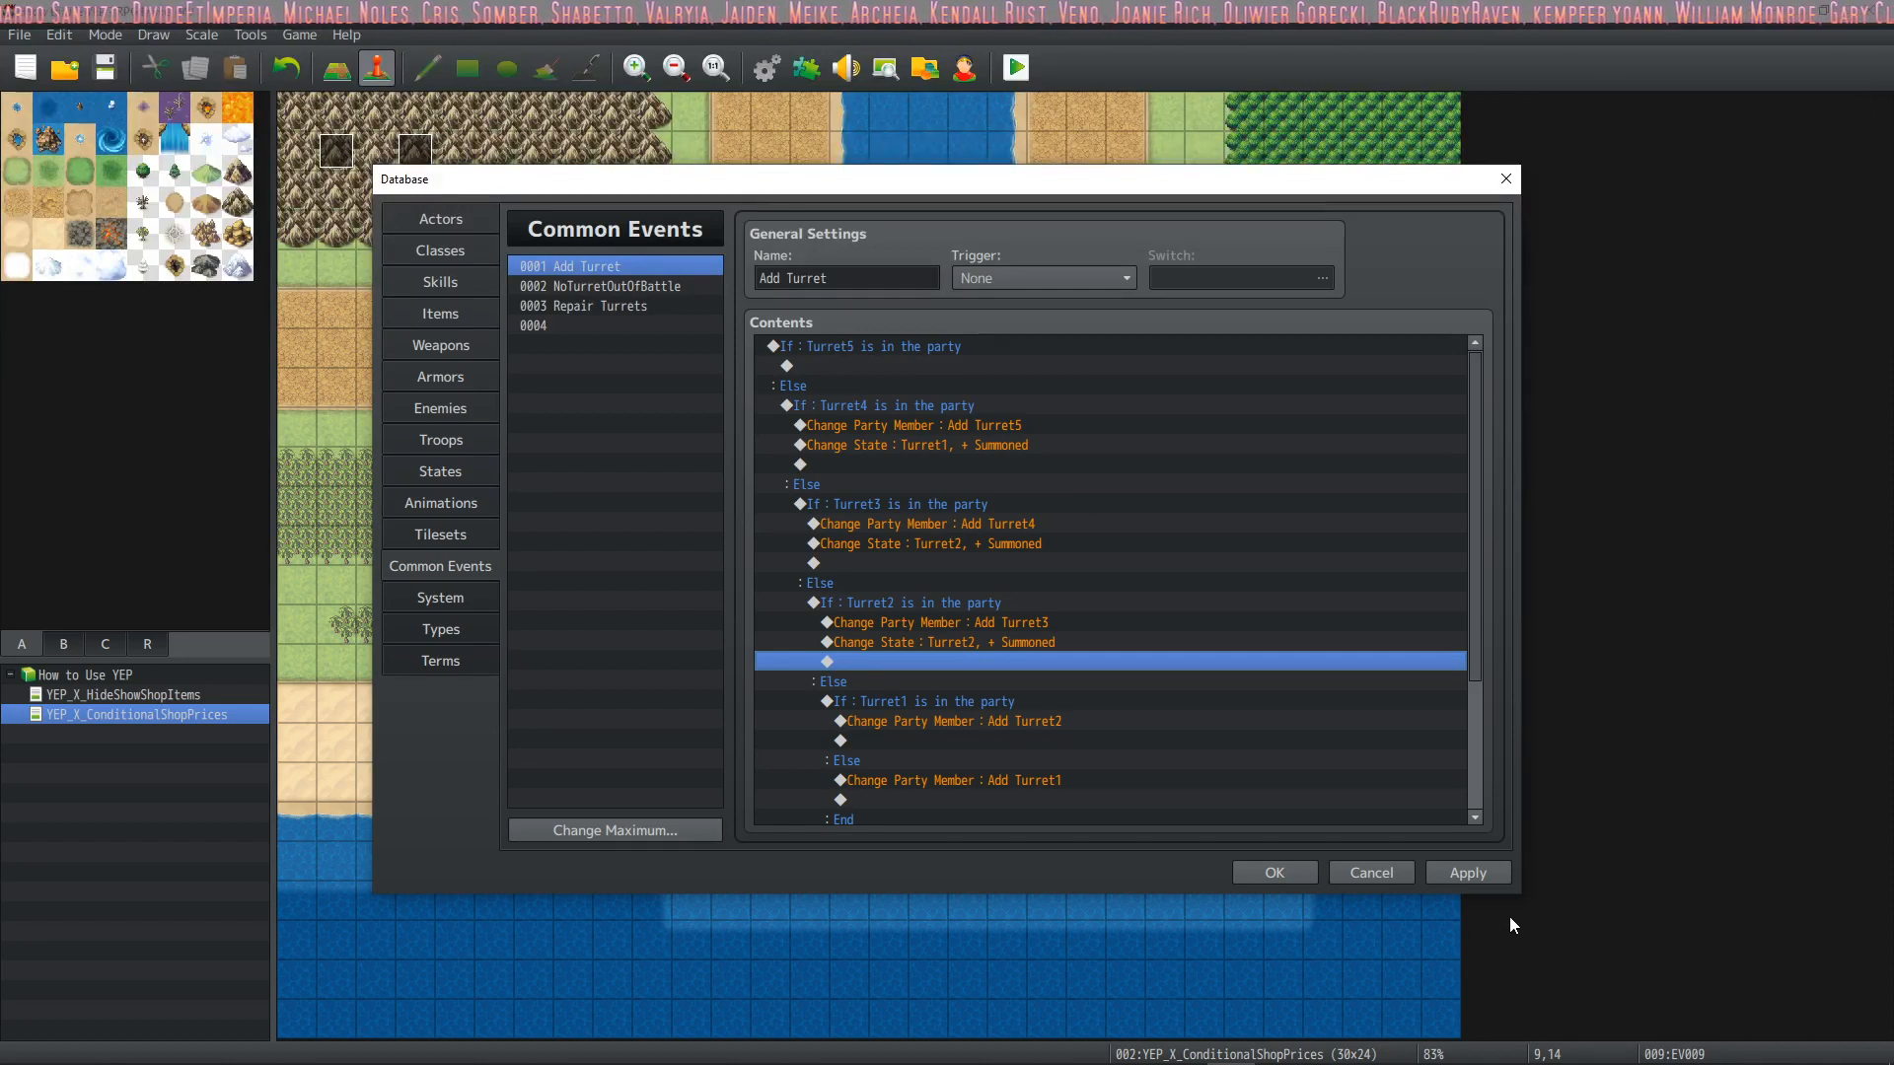
click(1480, 873)
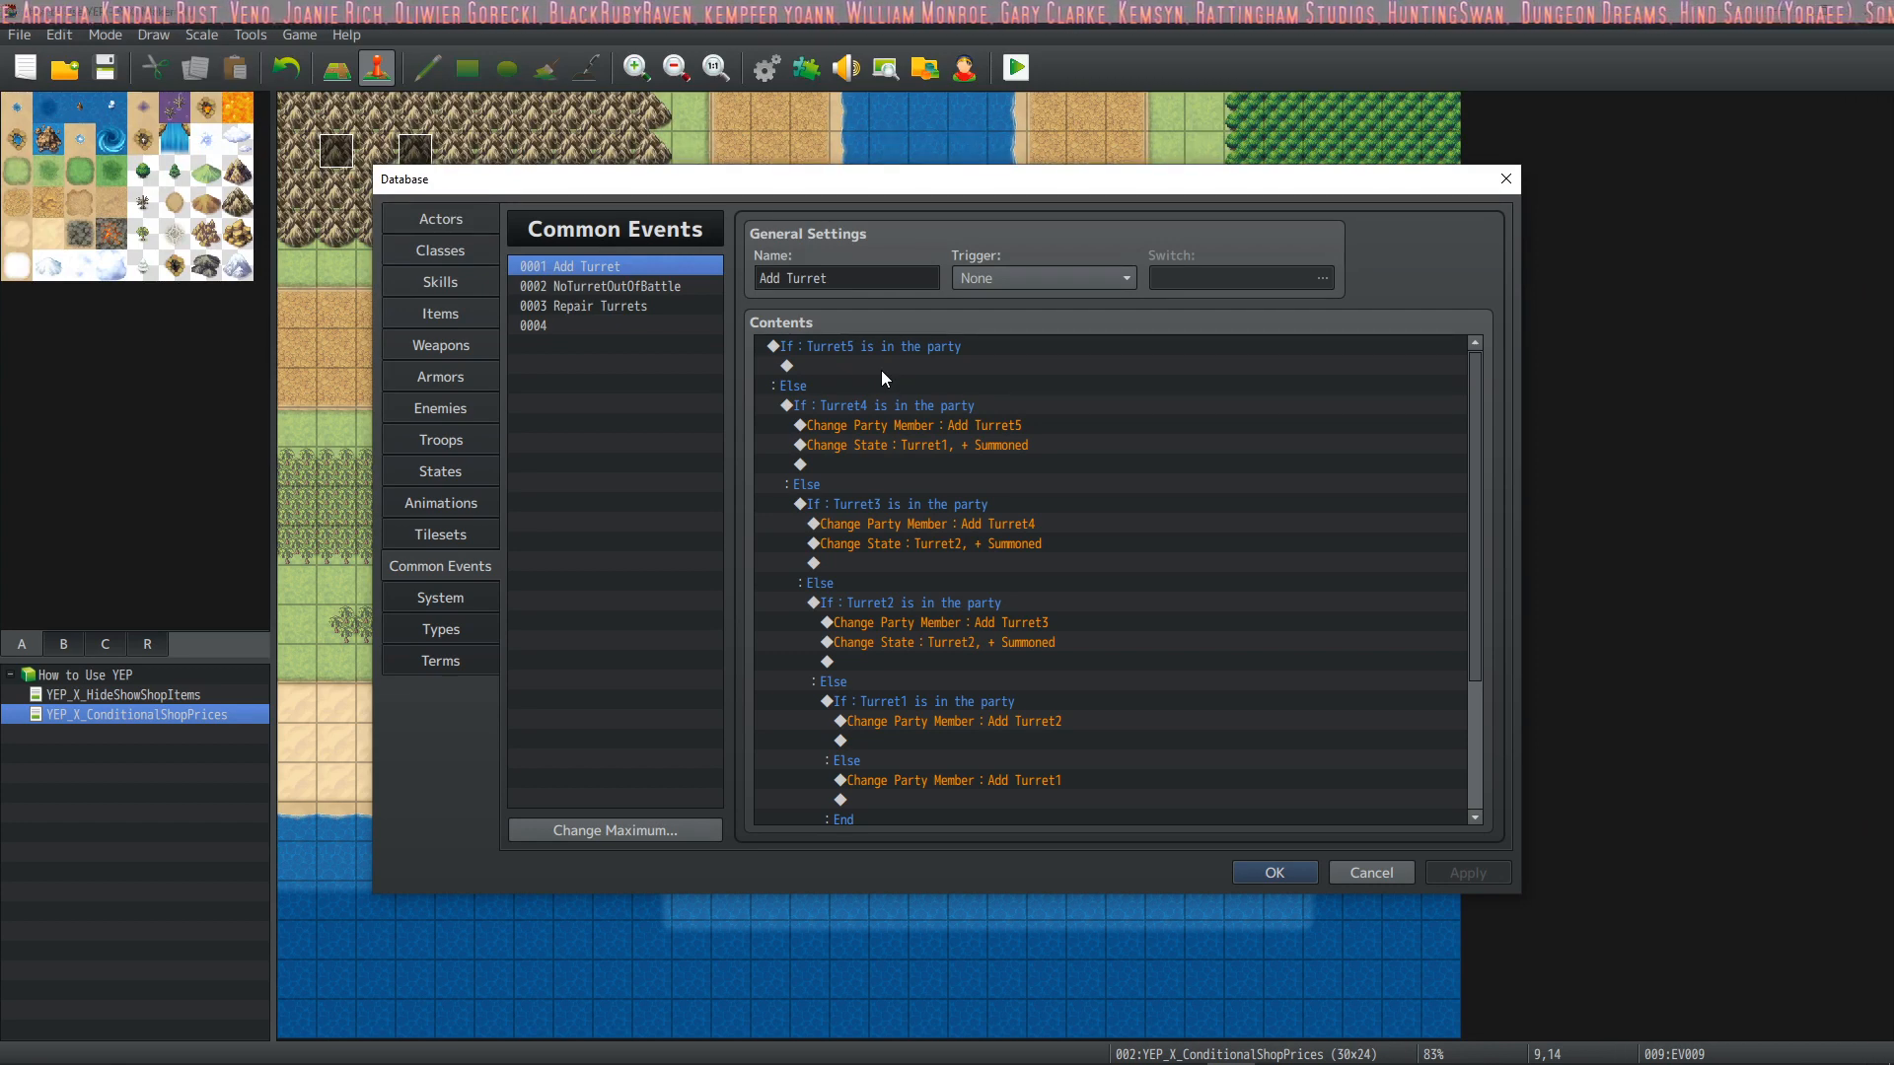
Set the actor of the Summoned state change below the Add Turret5 command to Turret5
scroll(998, 408, down, 2)
scroll(1018, 416, up, 2)
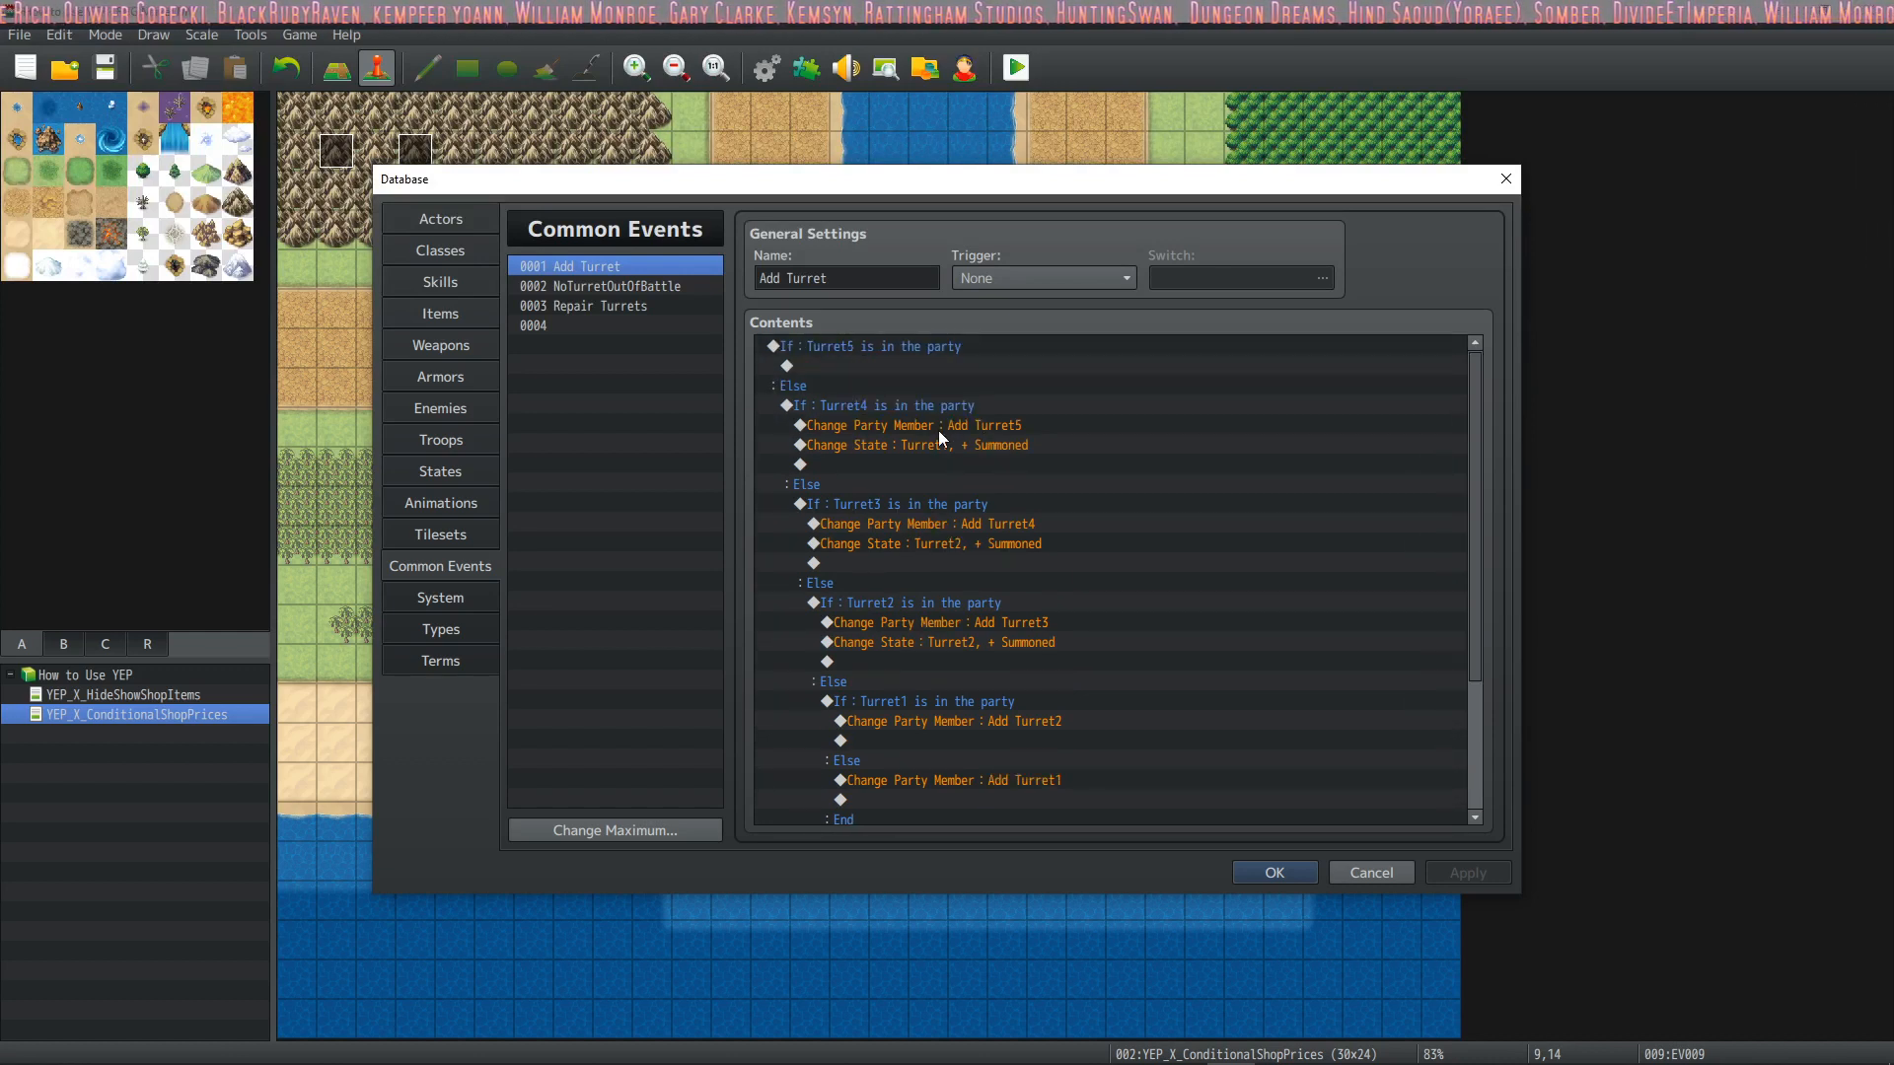
click(978, 448)
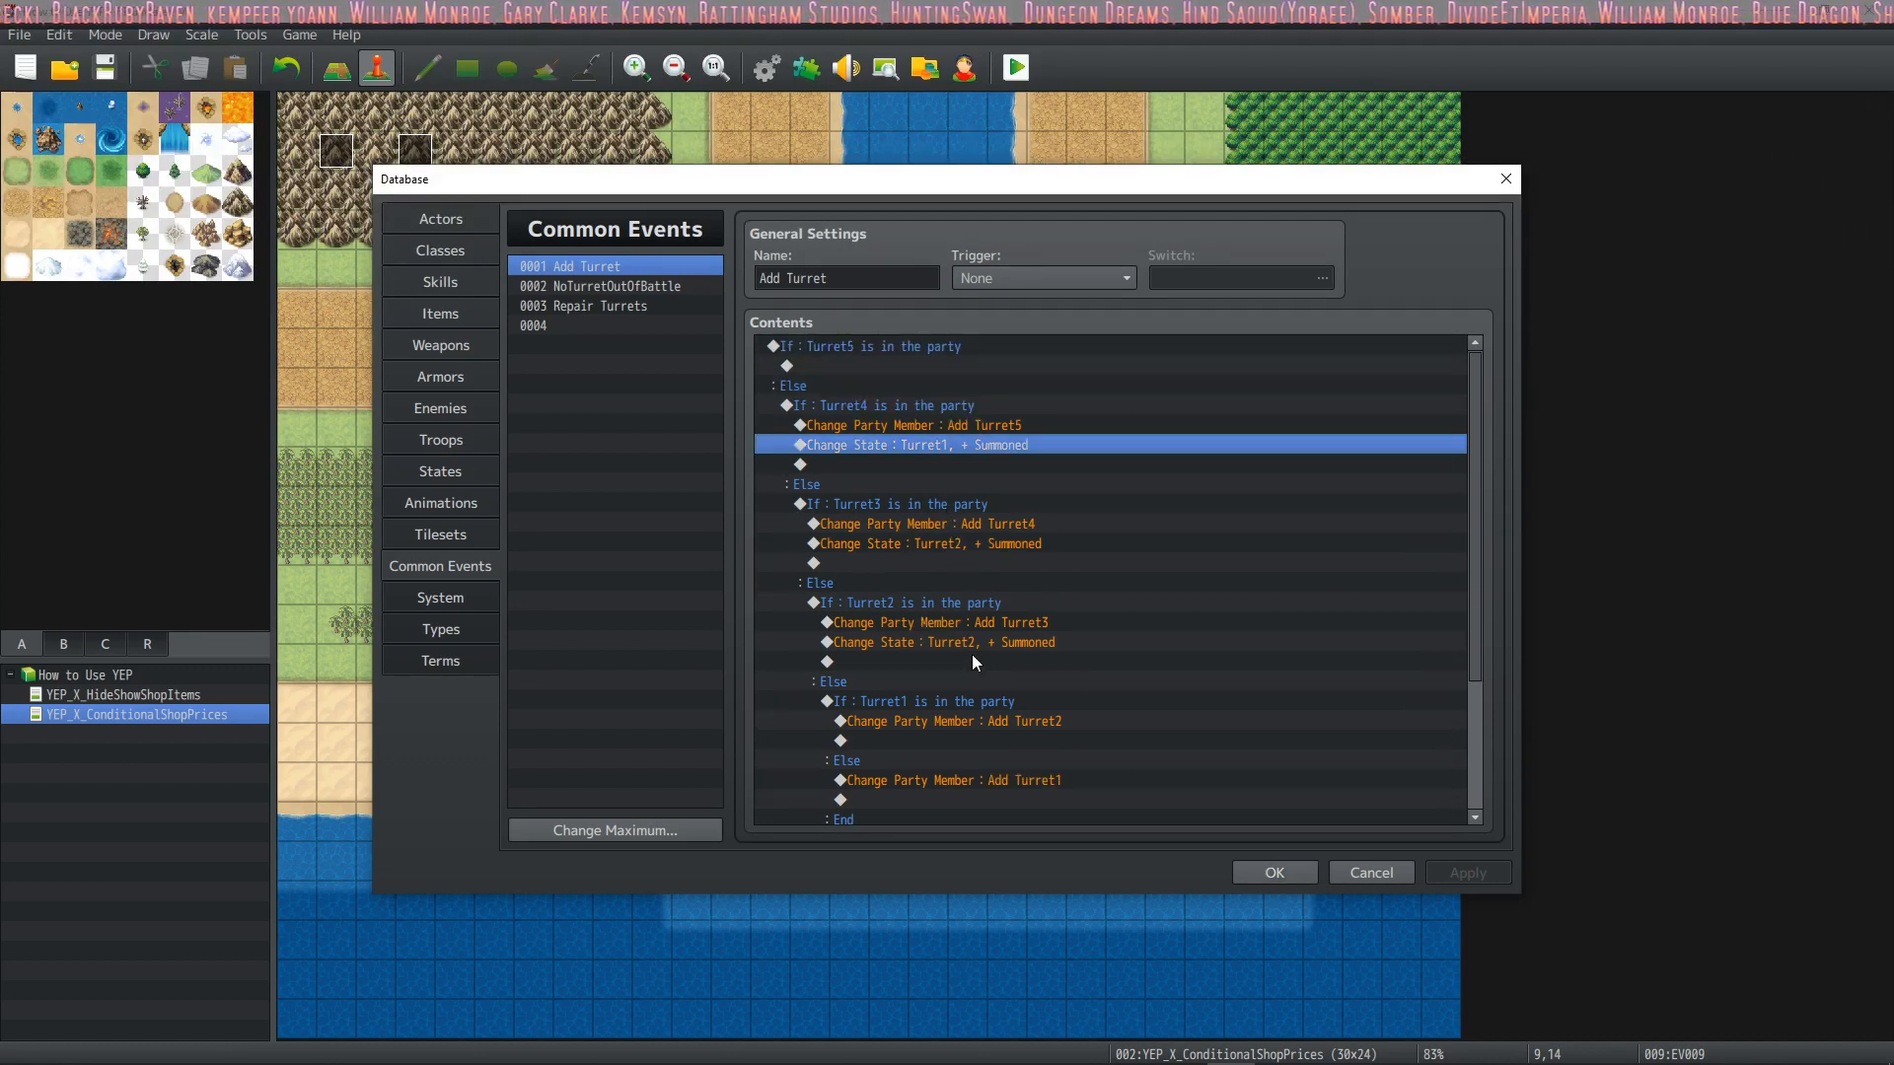
click(998, 544)
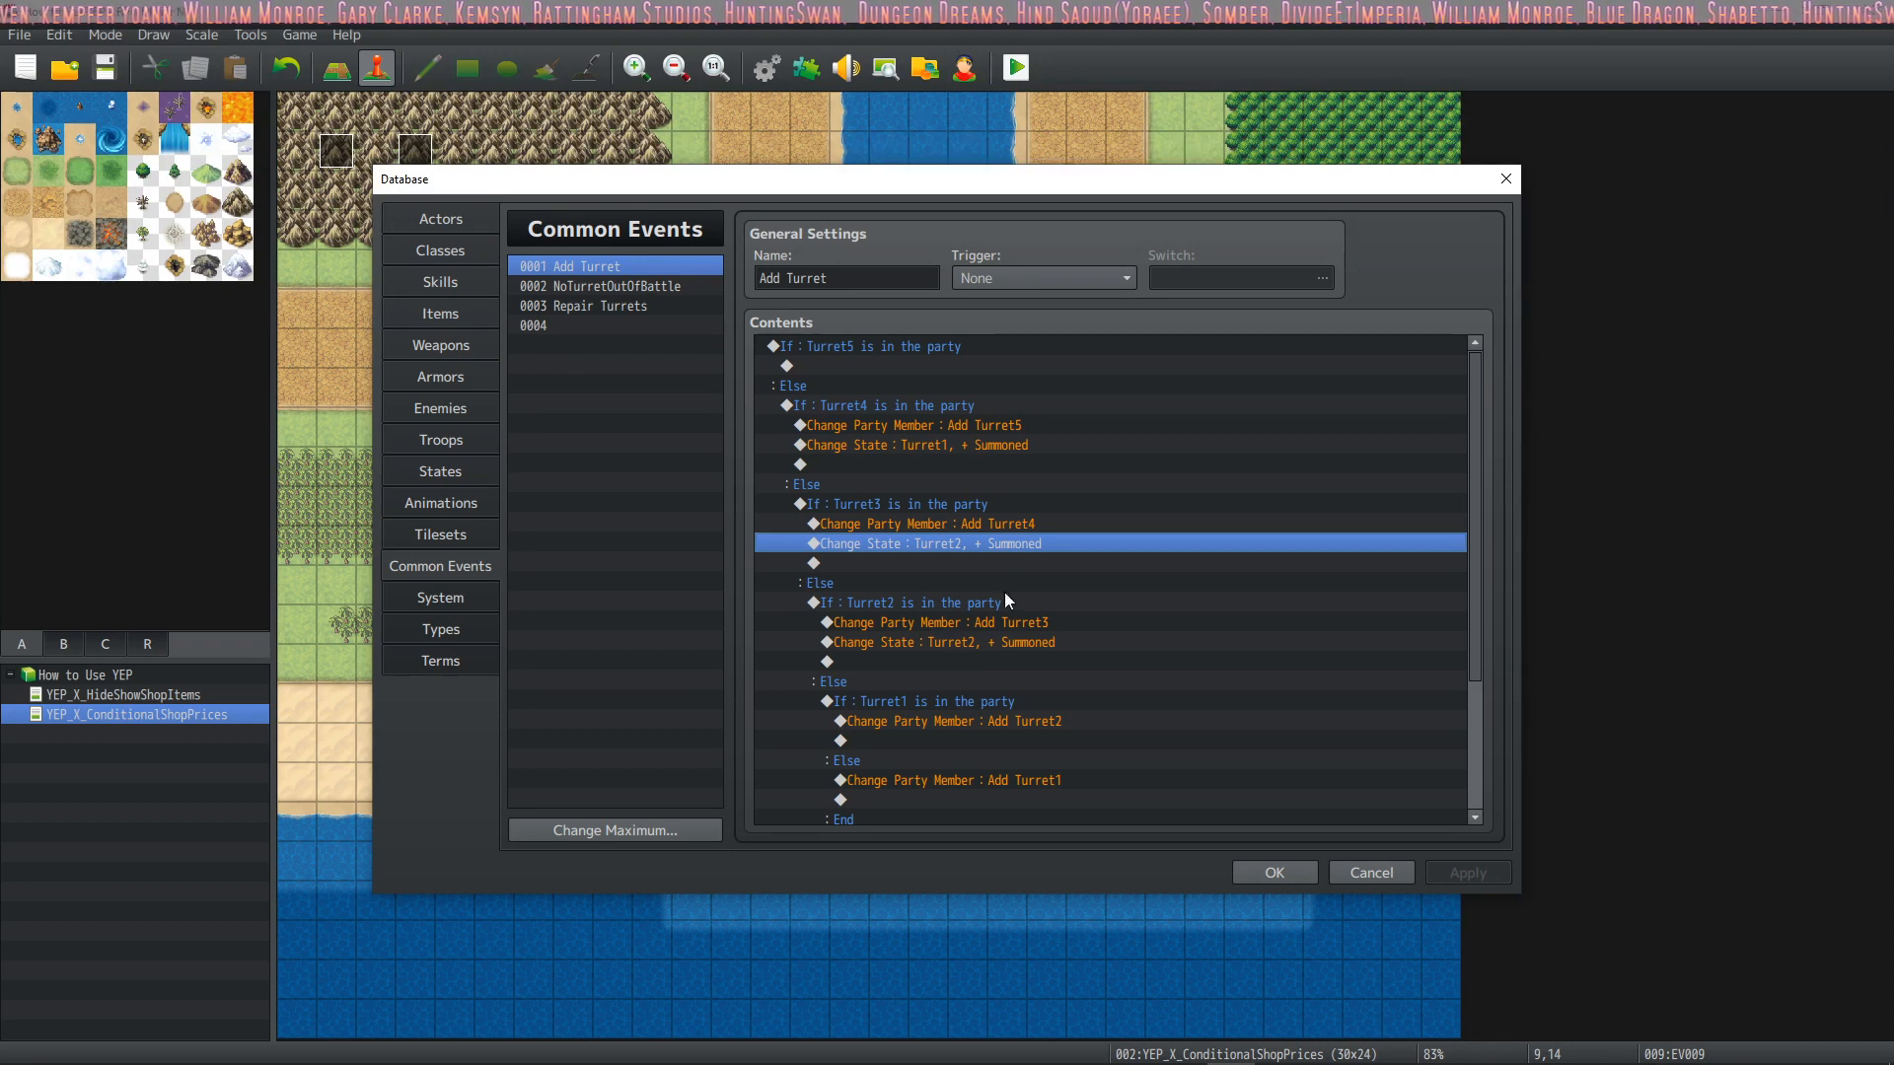
double_click(973, 450)
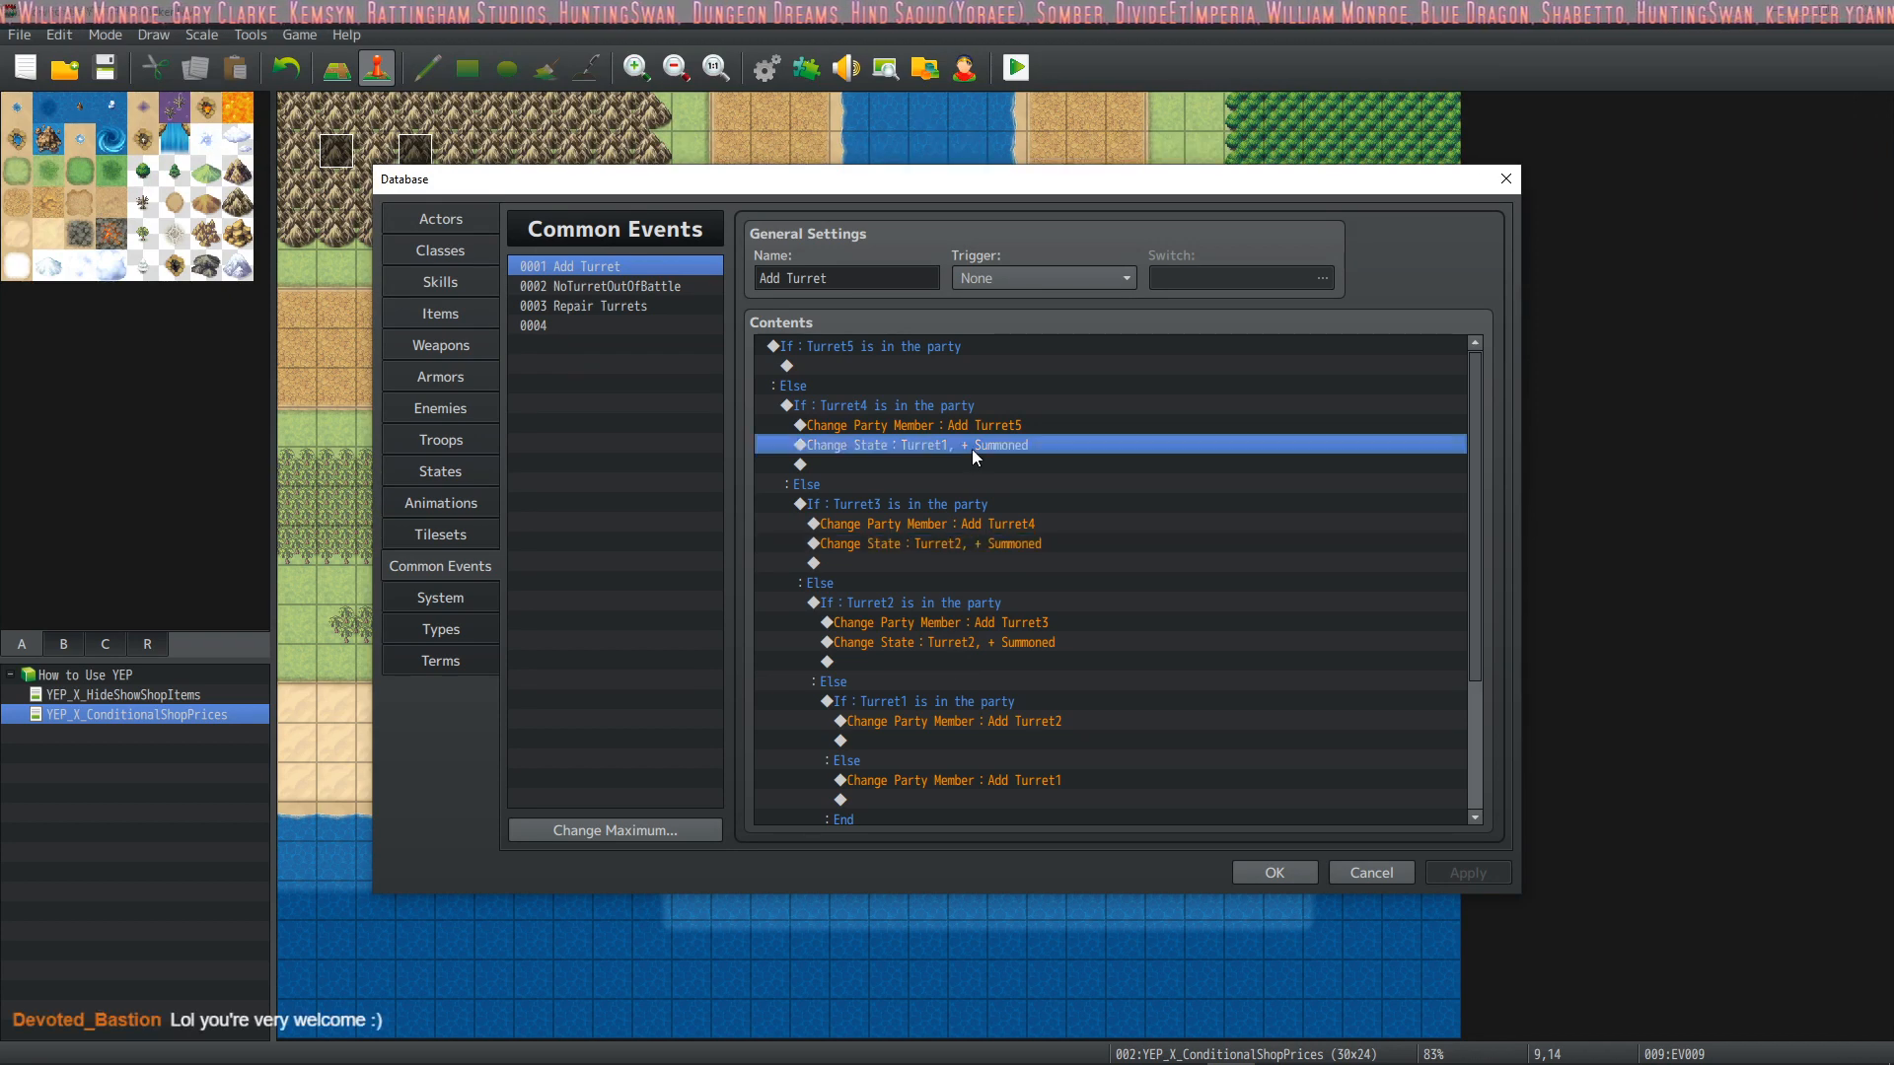
click(1311, 860)
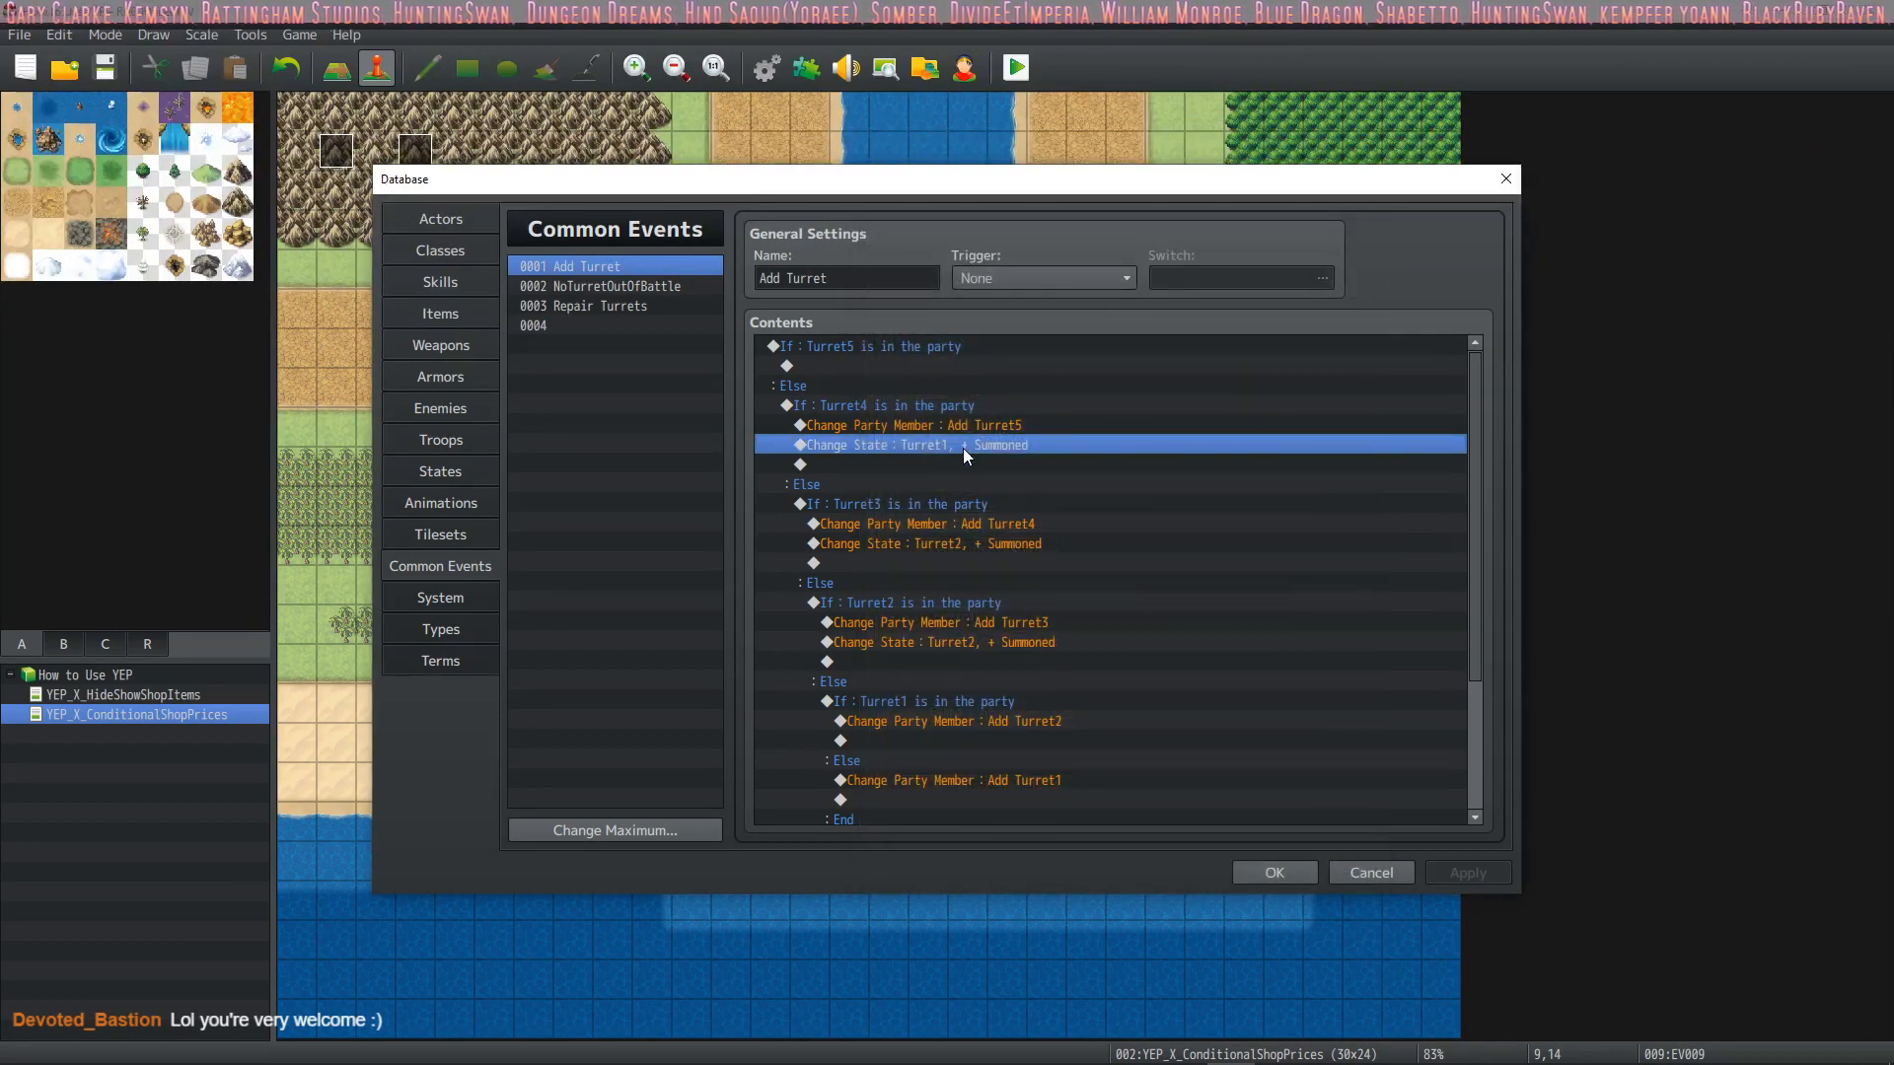
double_click(963, 445)
click(1185, 499)
click(1162, 753)
click(1149, 689)
Set the actor of the Summoned state change below the Add Turret4 command to Turret4
double_click(987, 547)
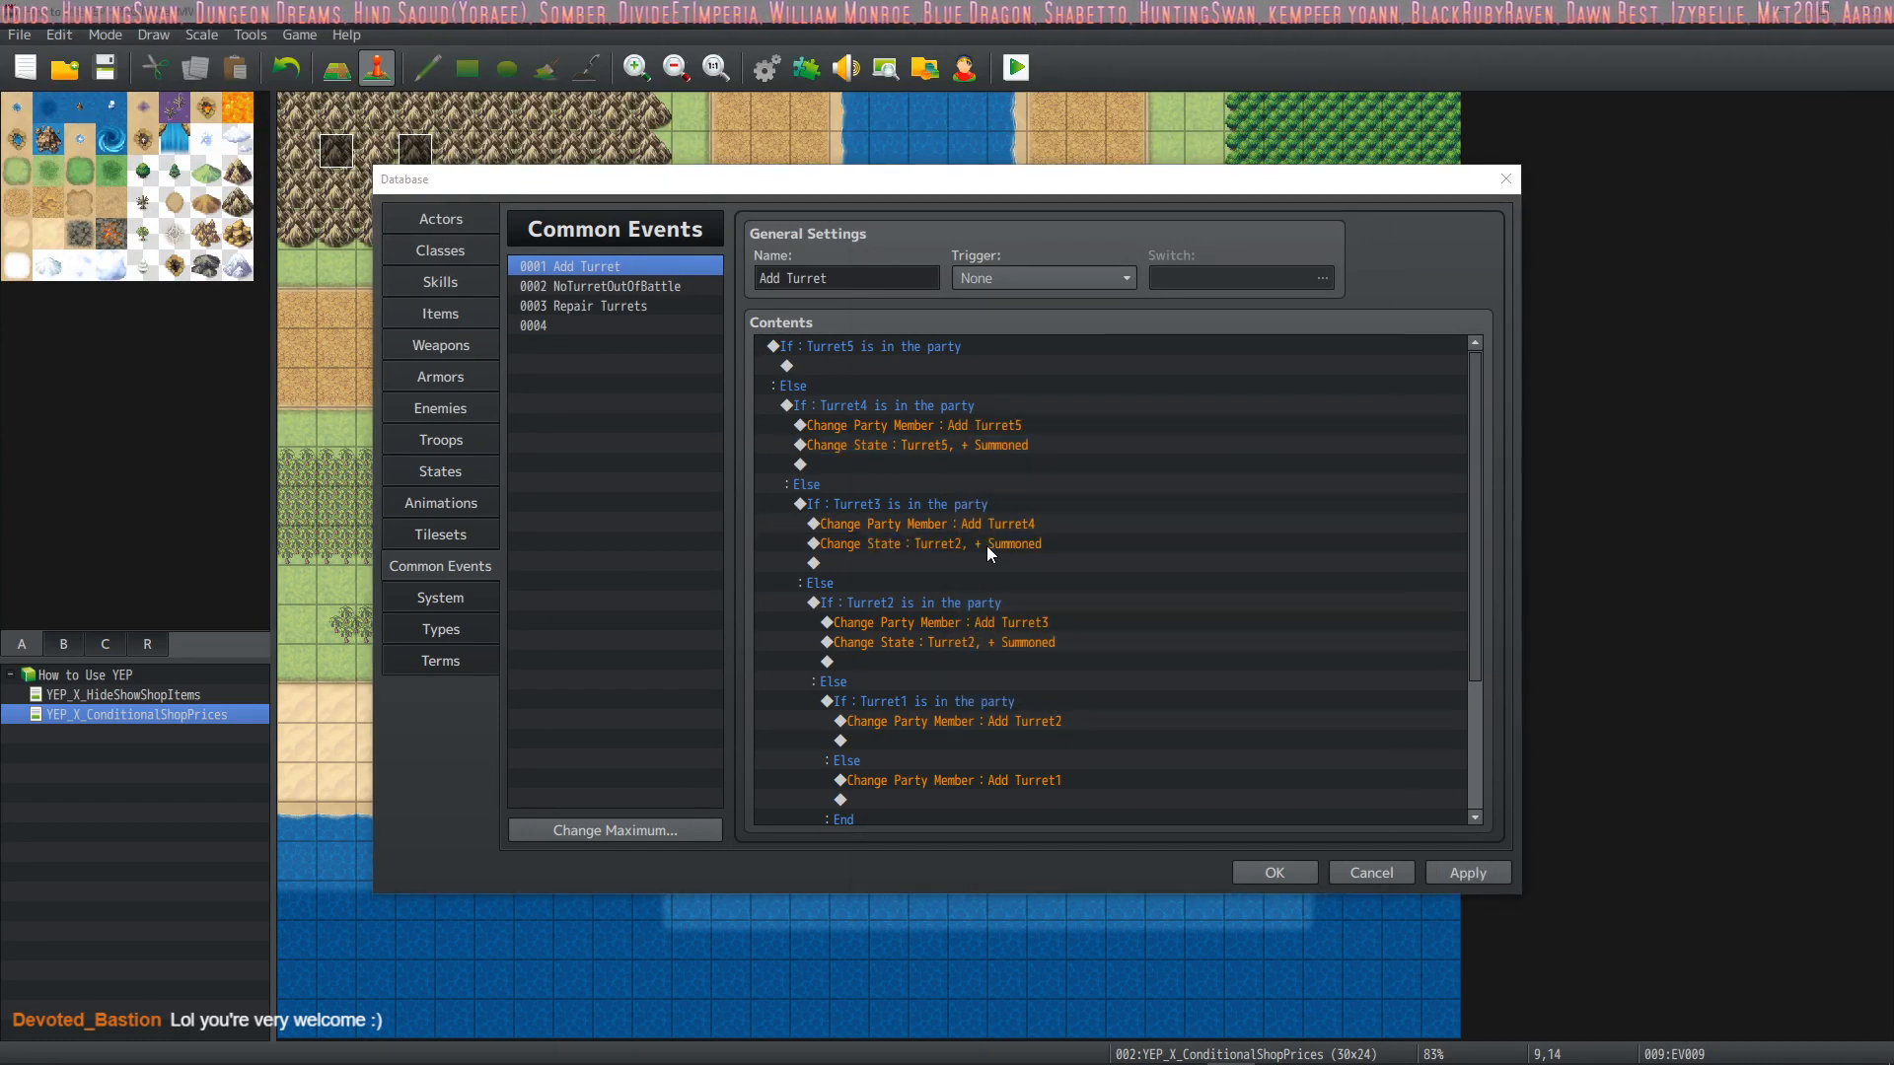
click(1307, 864)
key(space)
click(1184, 500)
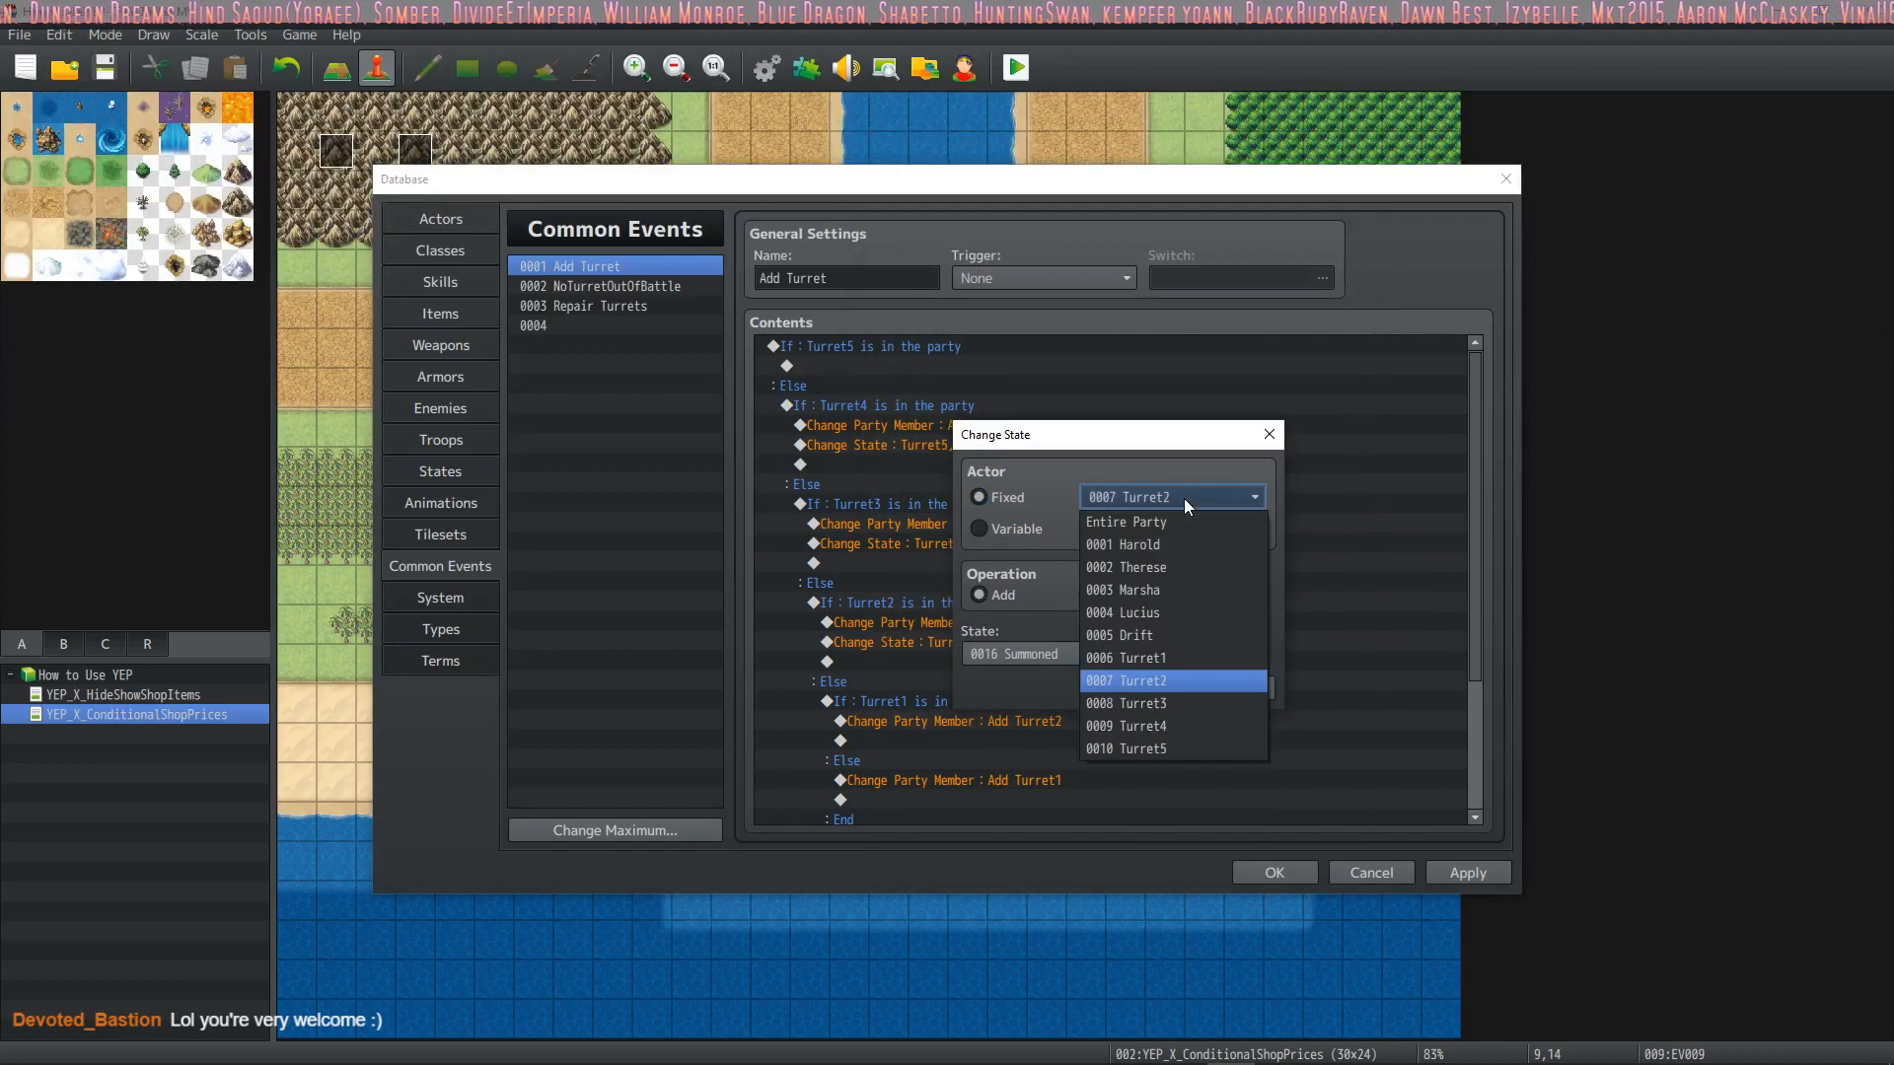
click(1144, 728)
click(1146, 691)
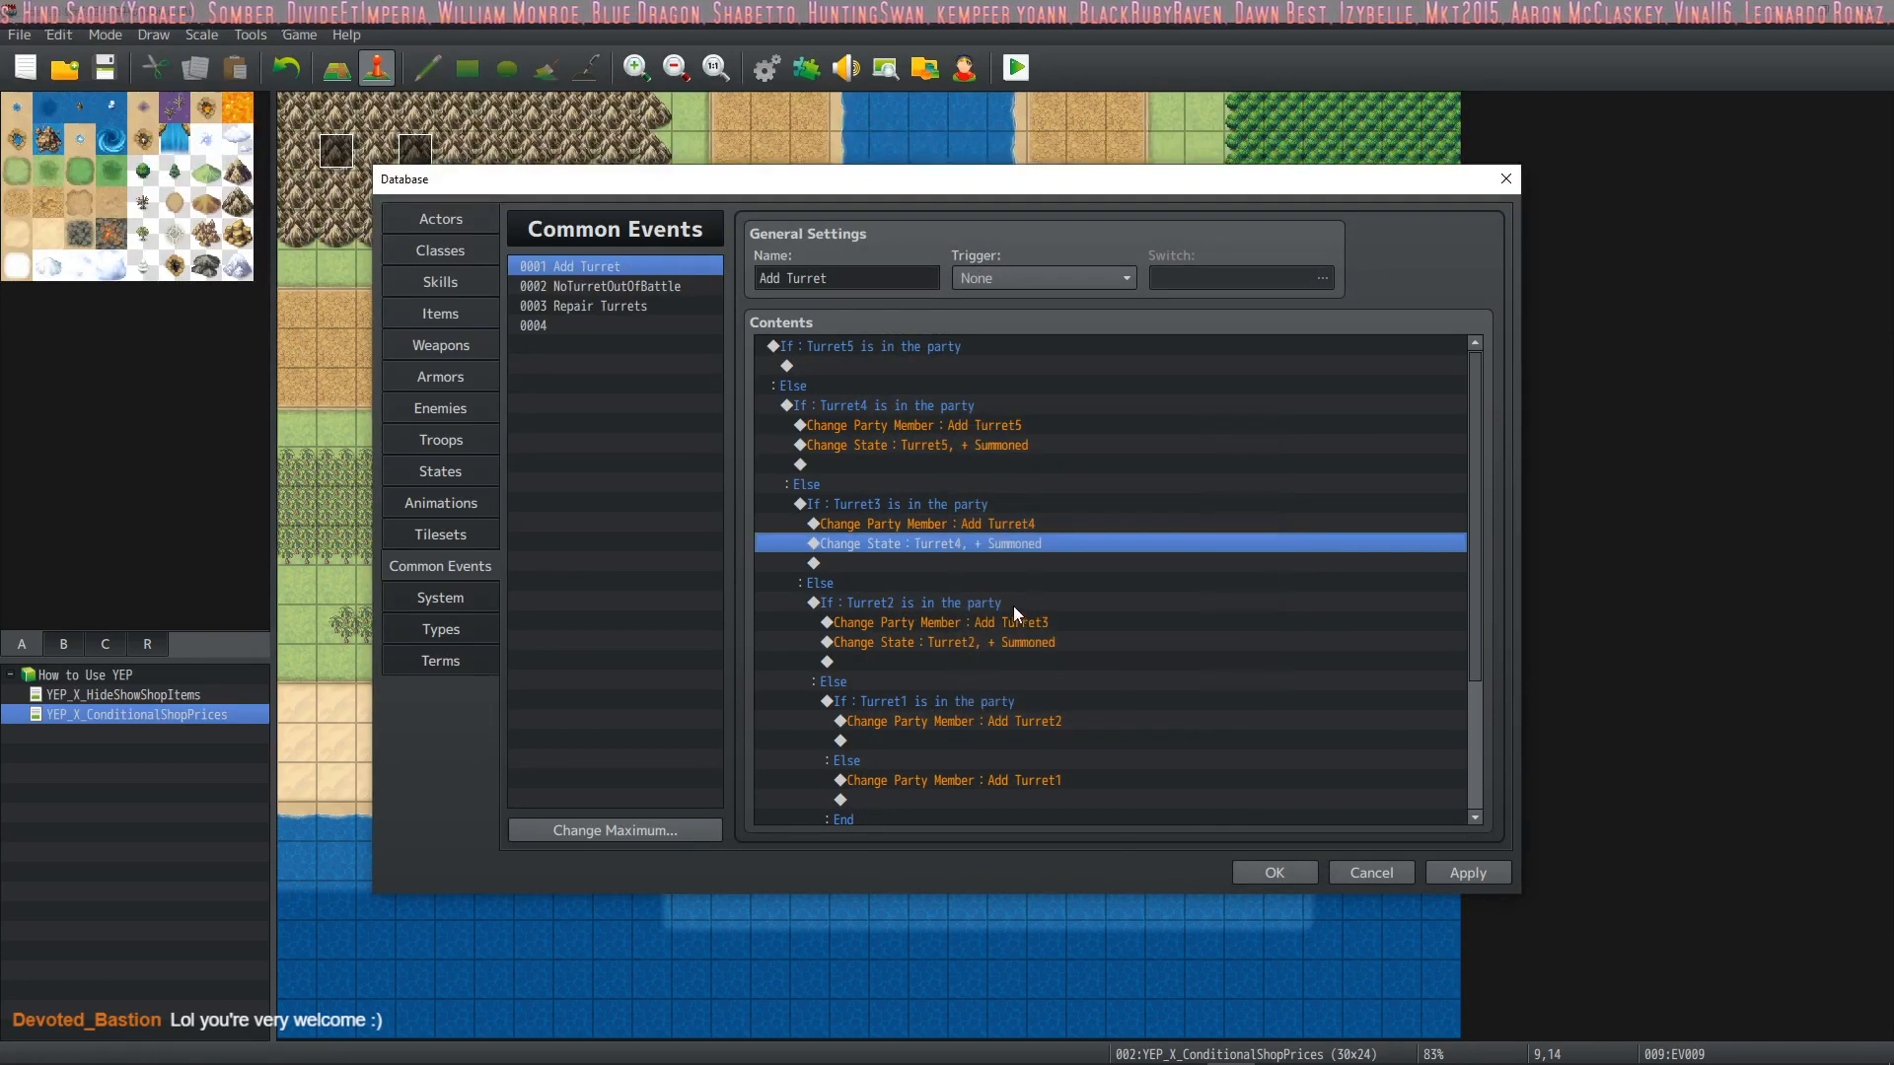
Set the actor of the Summoned state change below the Add Turret3 command to Turret3
double_click(1003, 642)
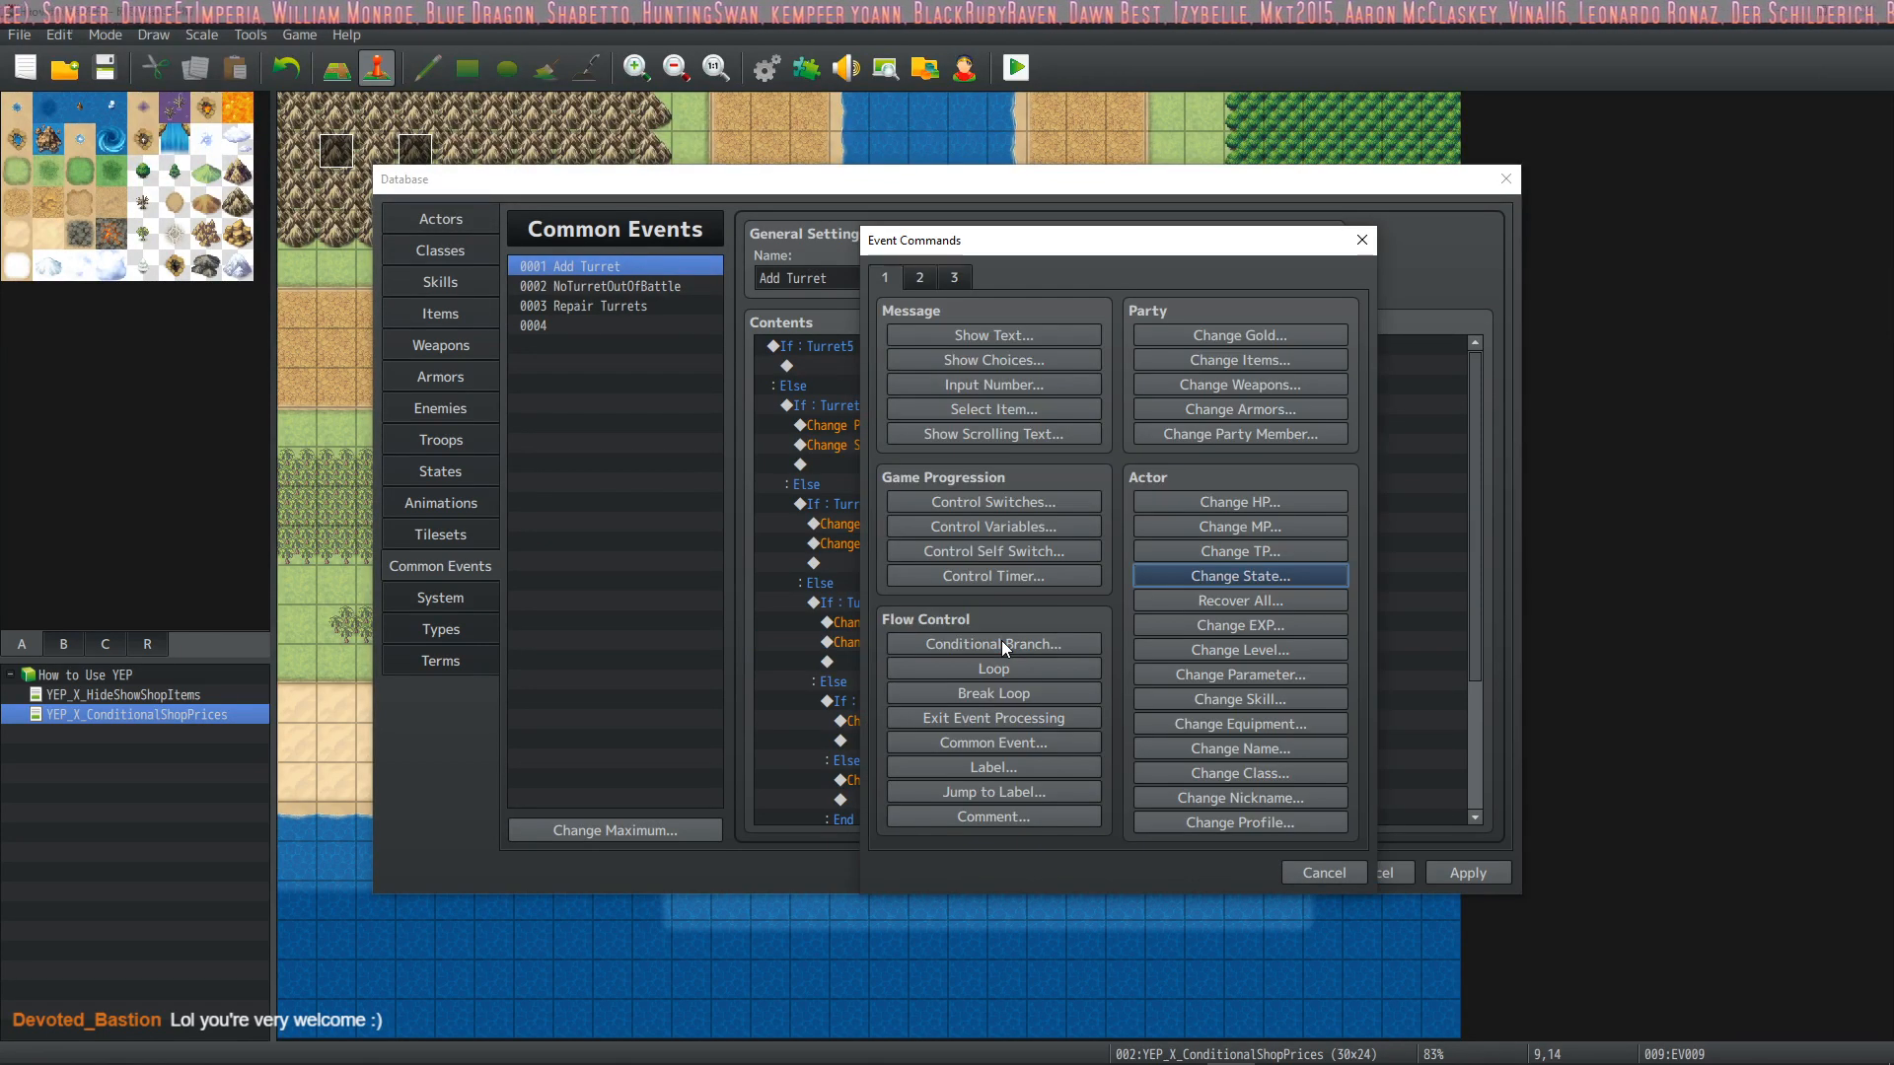
click(1323, 873)
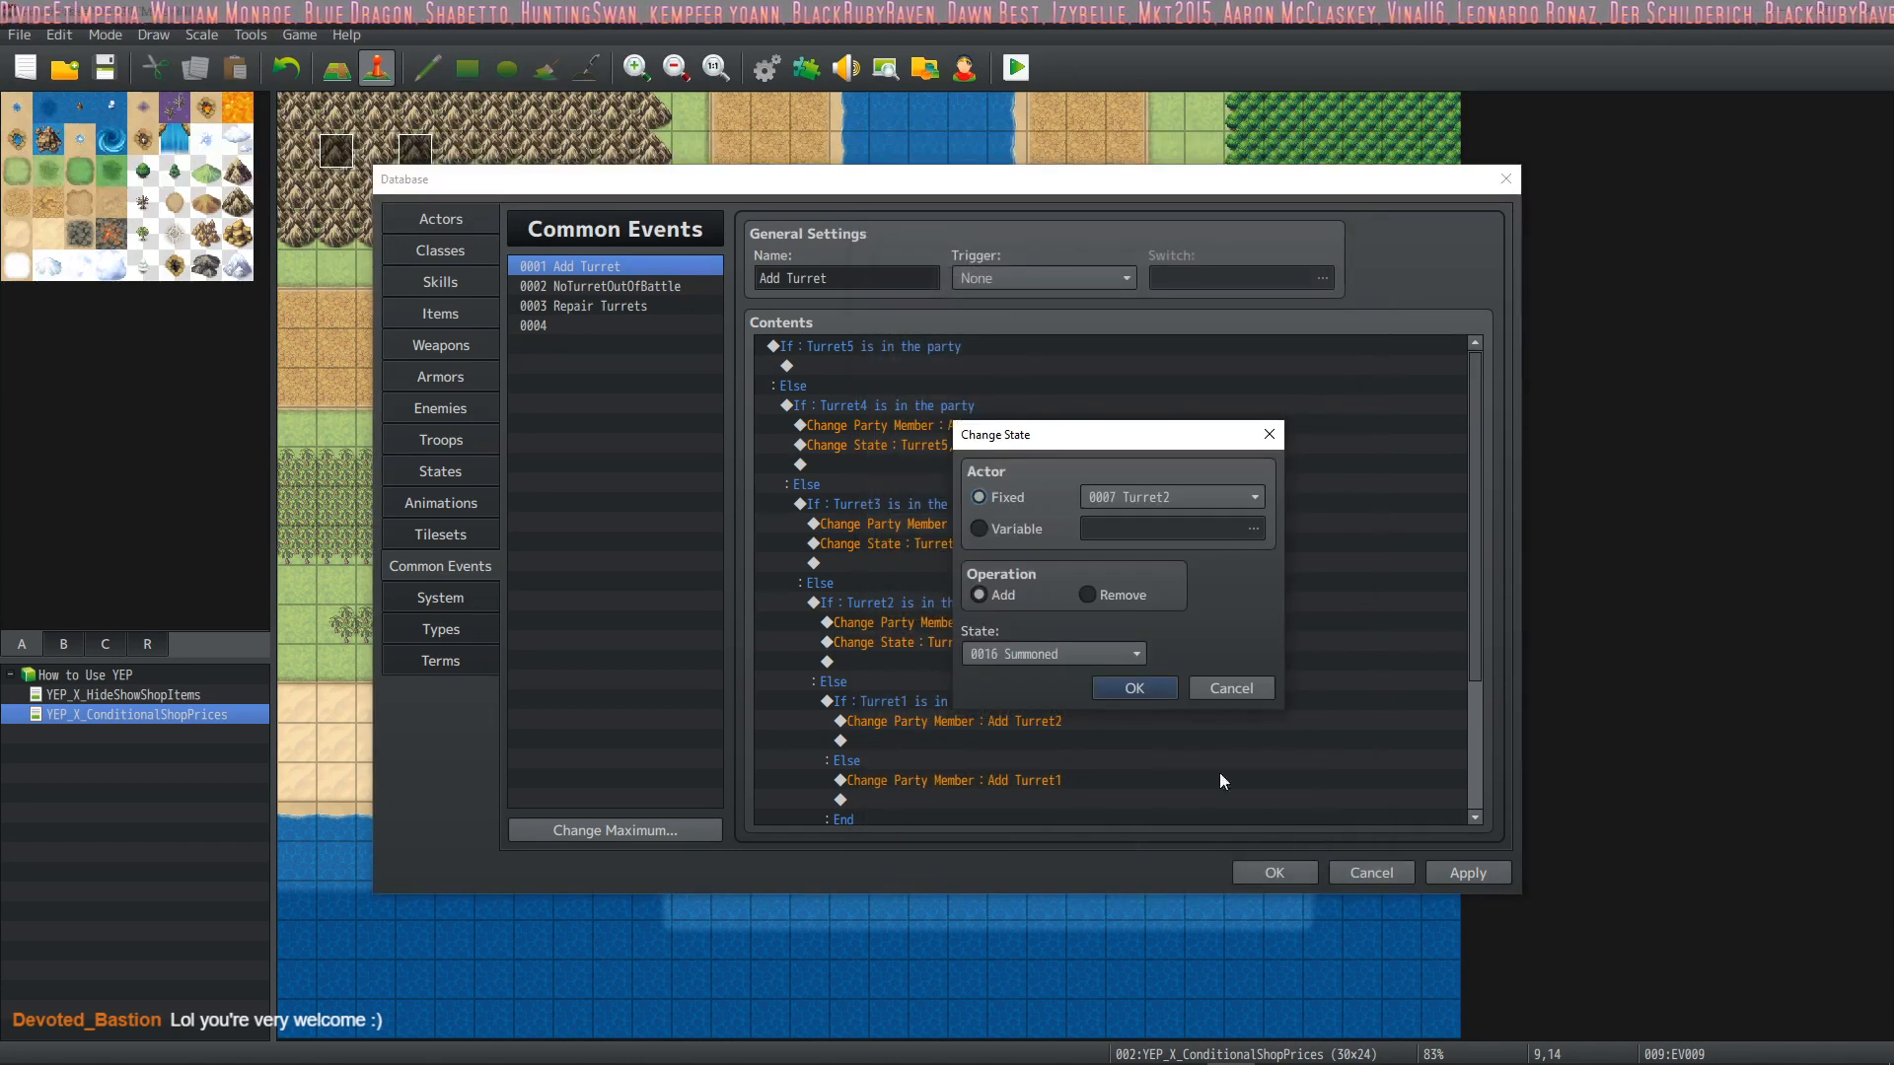
click(1206, 499)
click(1145, 703)
click(1151, 693)
Paste the Summoned state change below the Add Turret2 command and set its actor to Turret2
scroll(1091, 657, down, 1)
click(1040, 583)
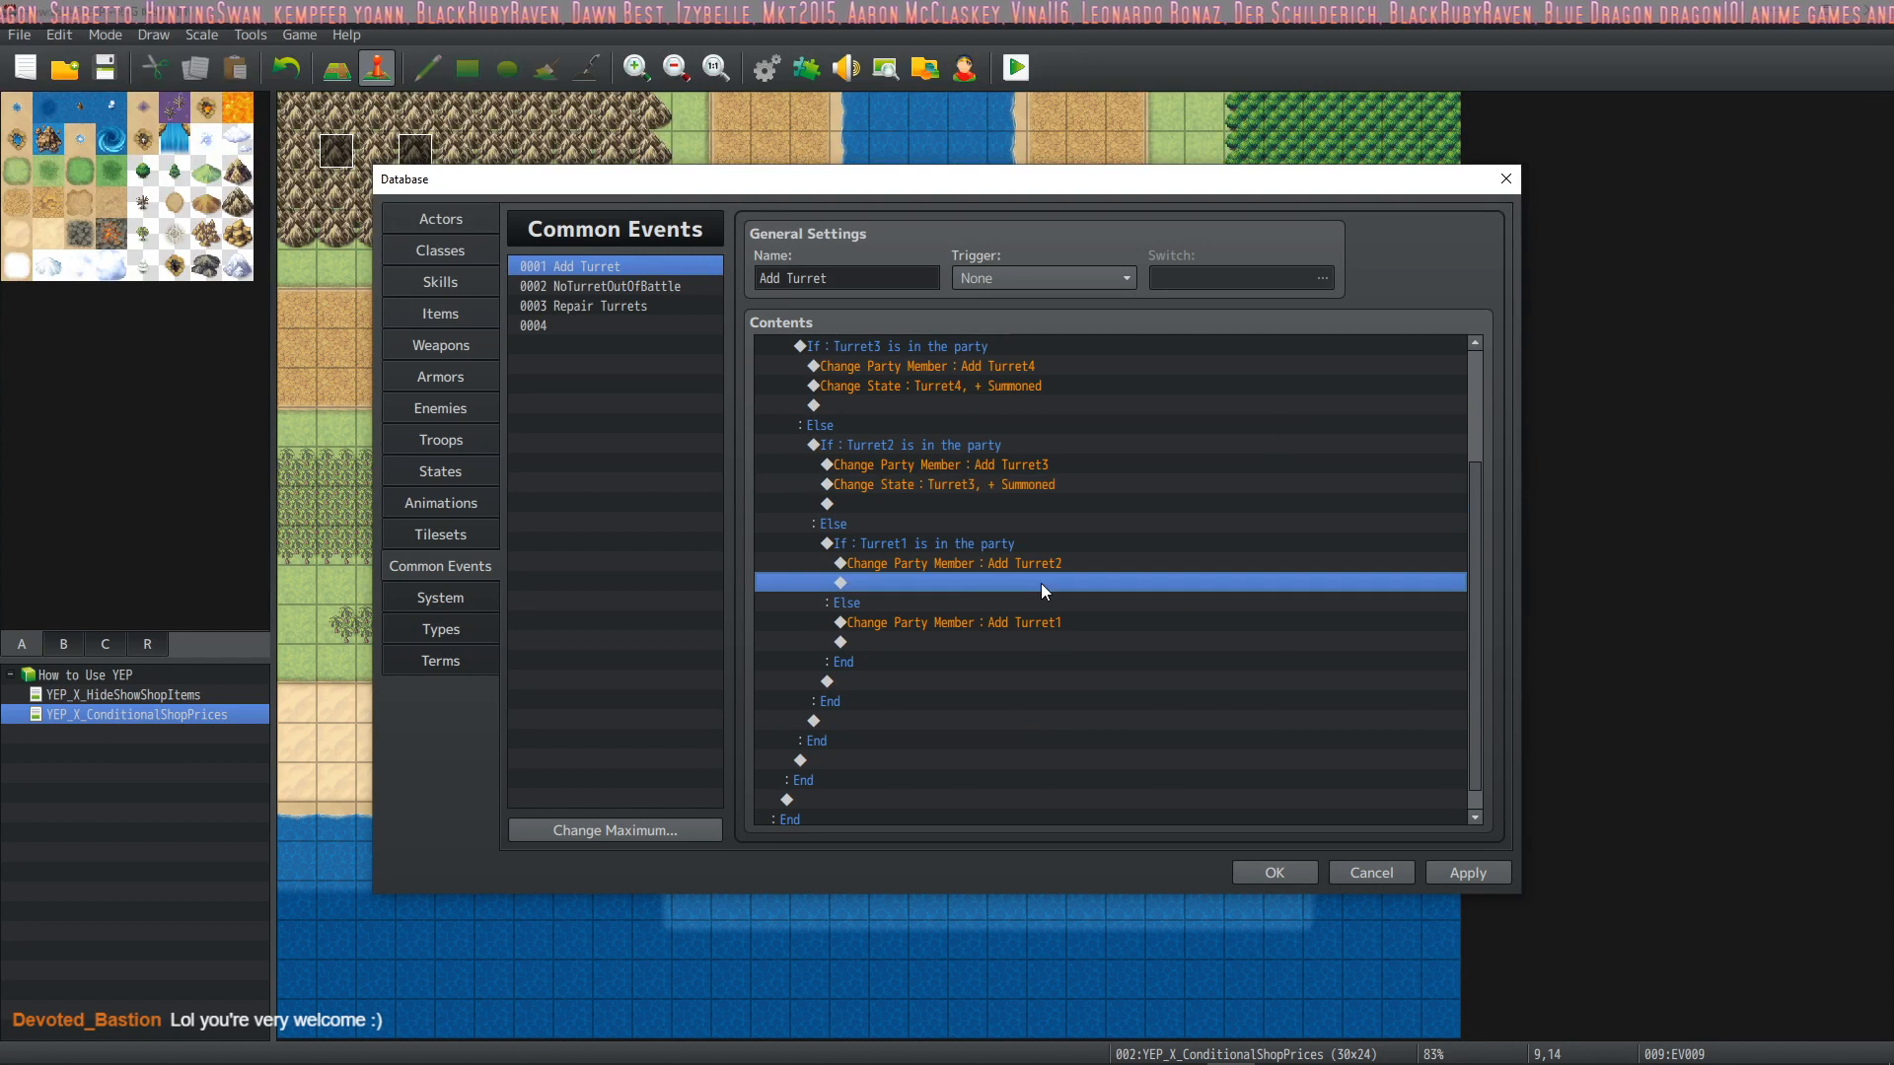
key(ctrl+v)
double_click(1040, 583)
scroll(1233, 499, up, 1)
click(1233, 500)
click(1131, 677)
click(1135, 688)
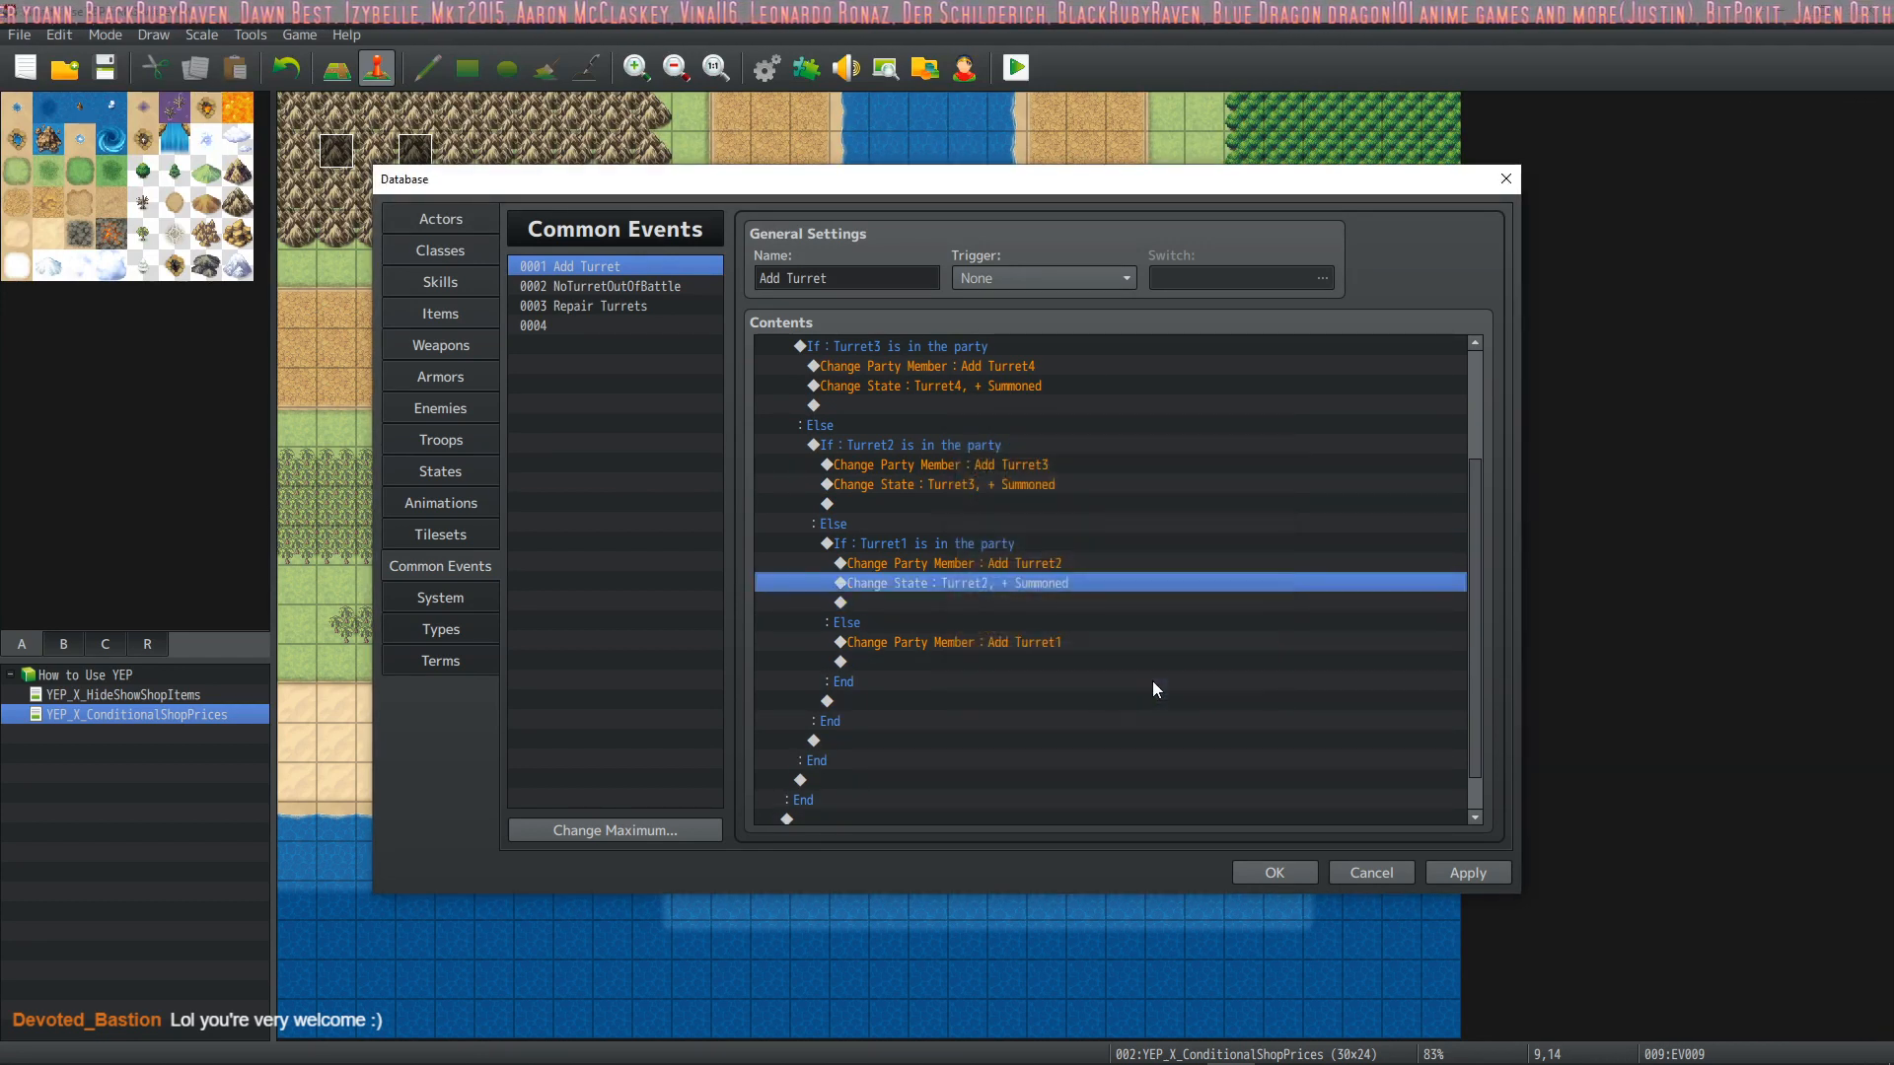
Paste the Summoned state change below the Add Turret1 command, set its actor to Turret1, and save the database changes
click(1003, 663)
key(ctrl+v)
double_click(1004, 661)
click(1172, 497)
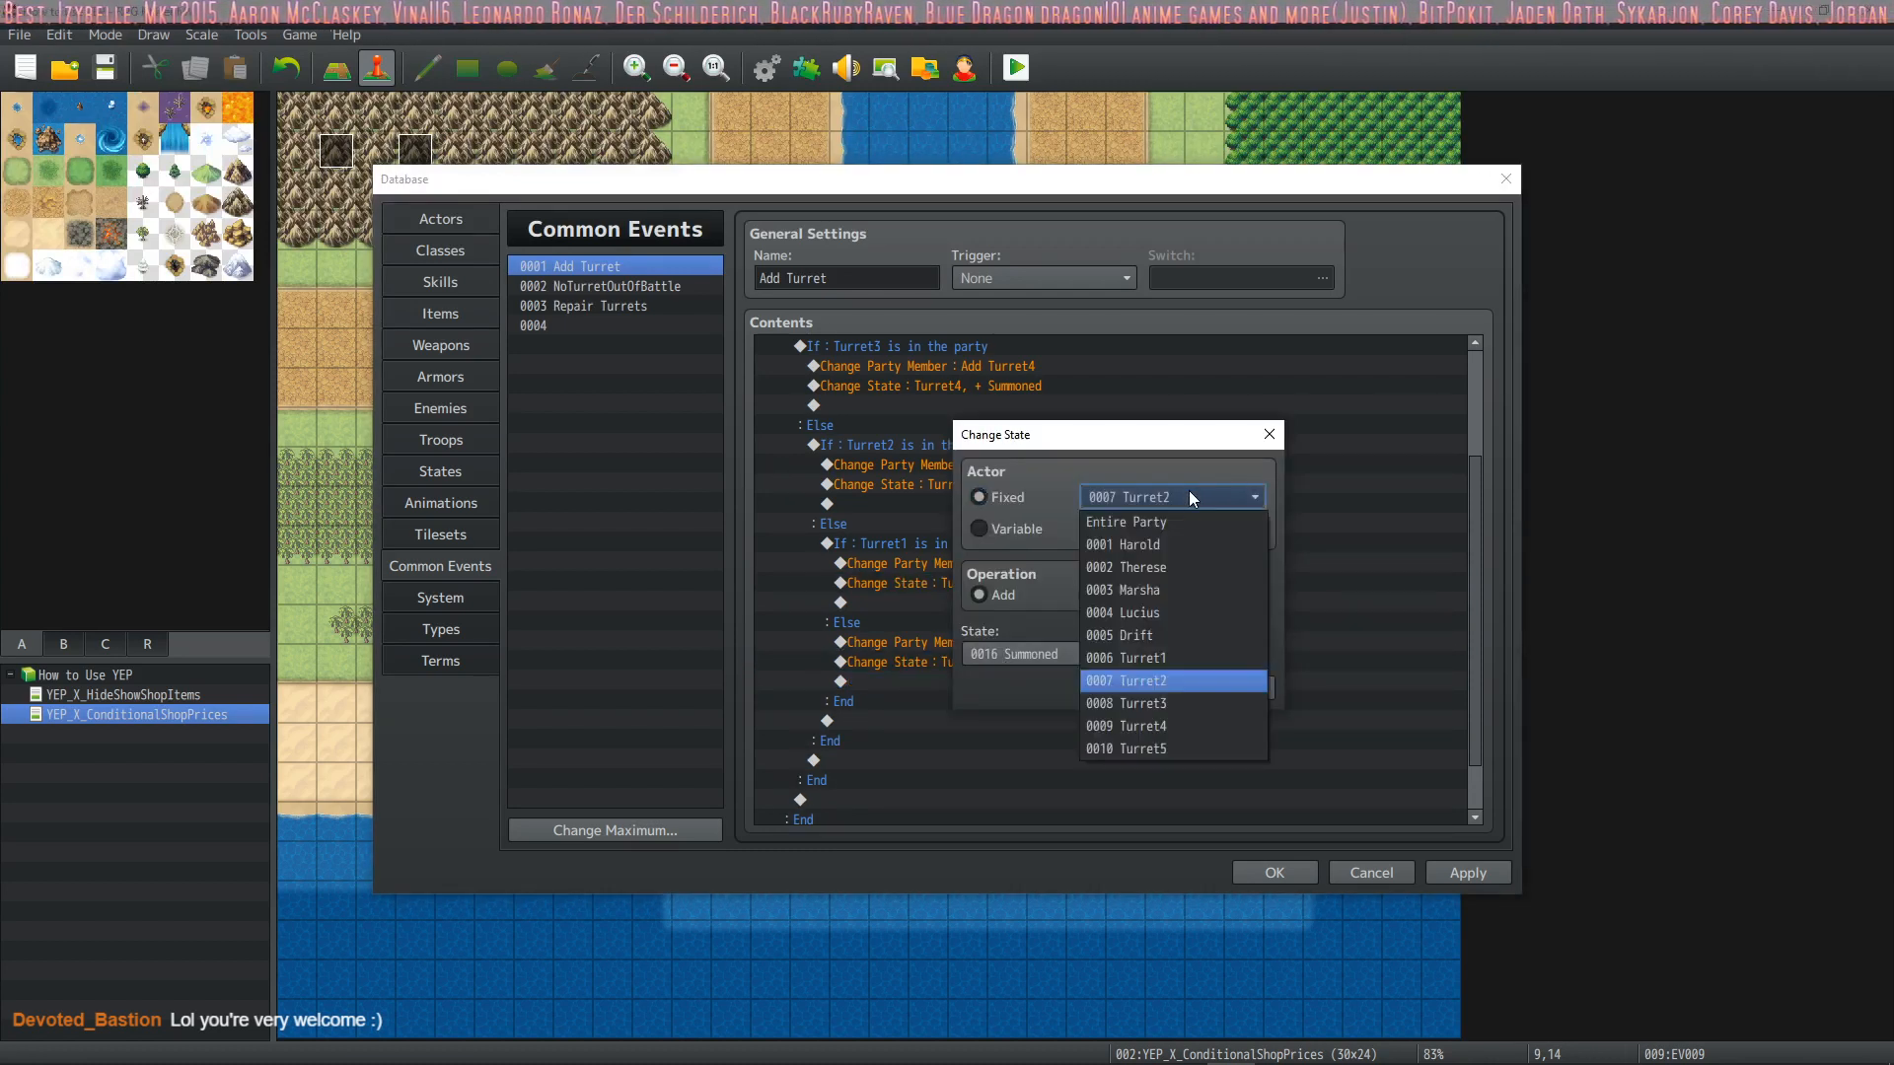
click(1146, 655)
click(1127, 689)
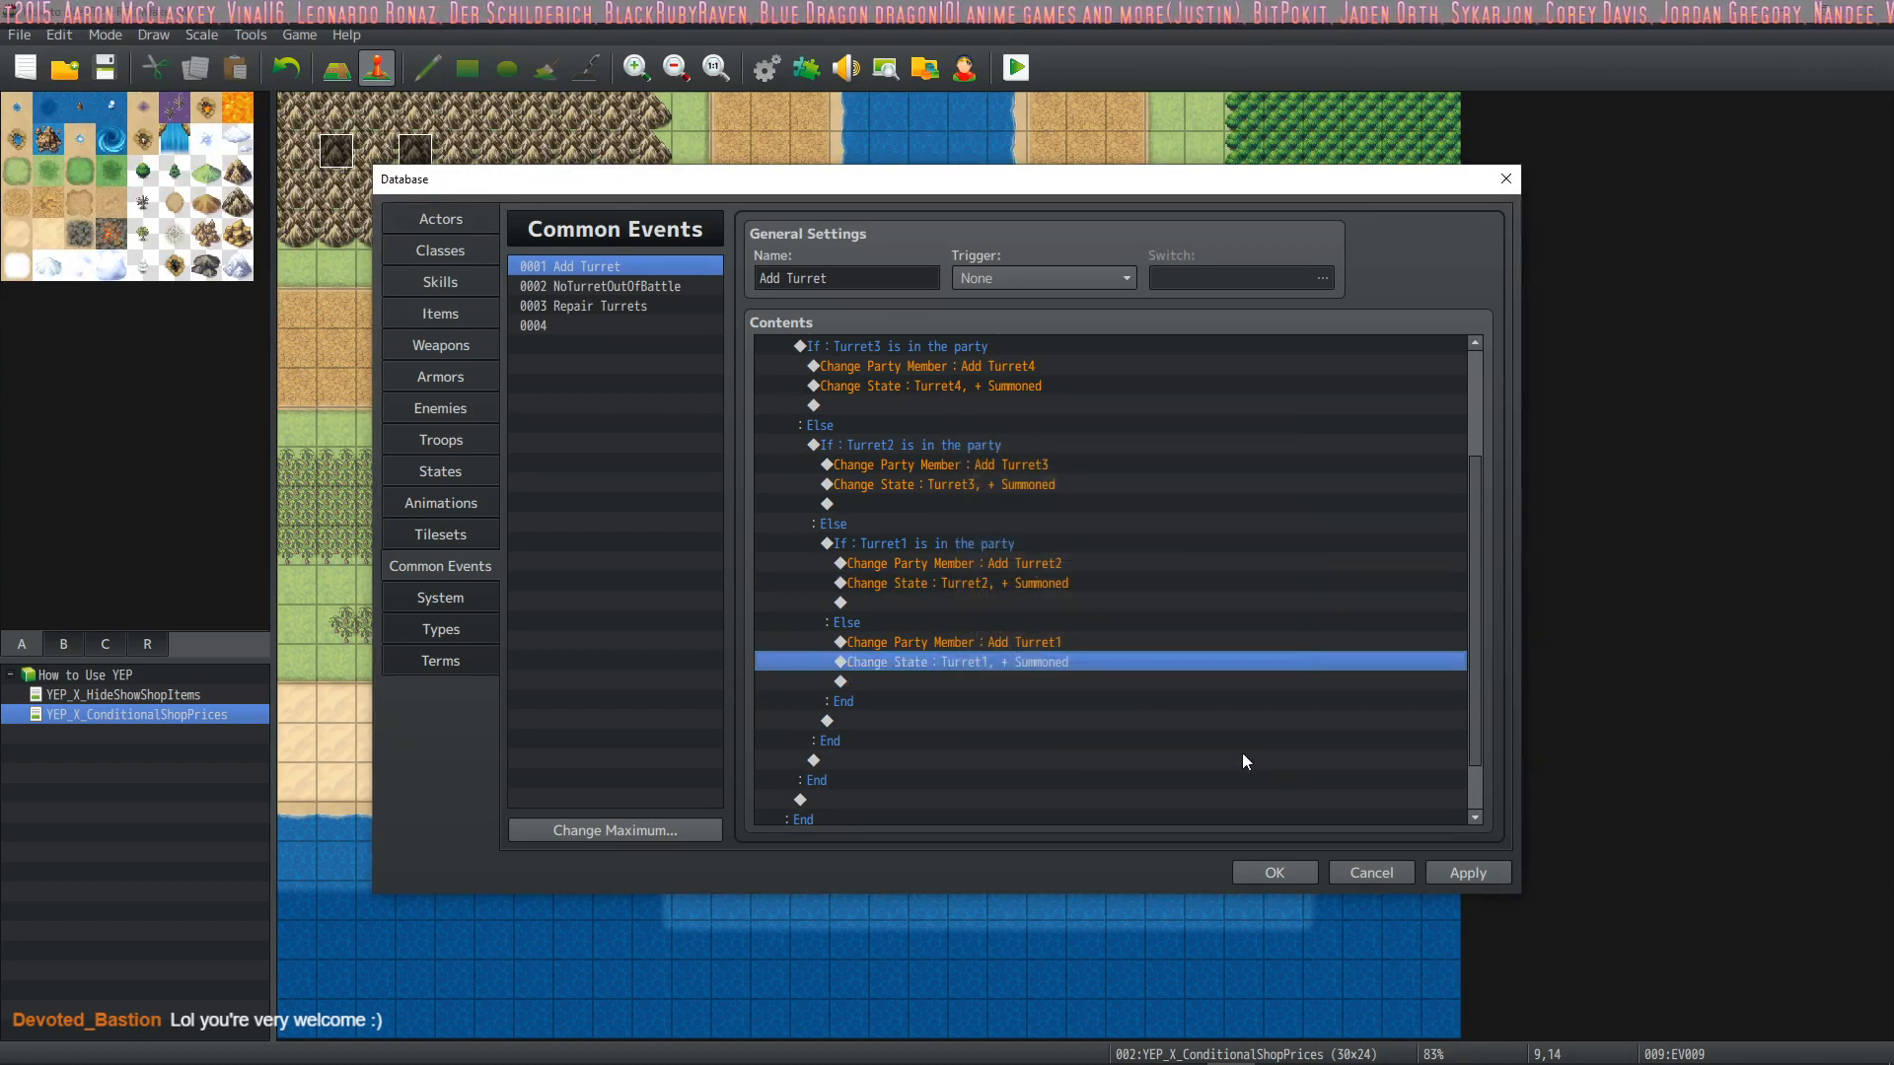
click(1468, 873)
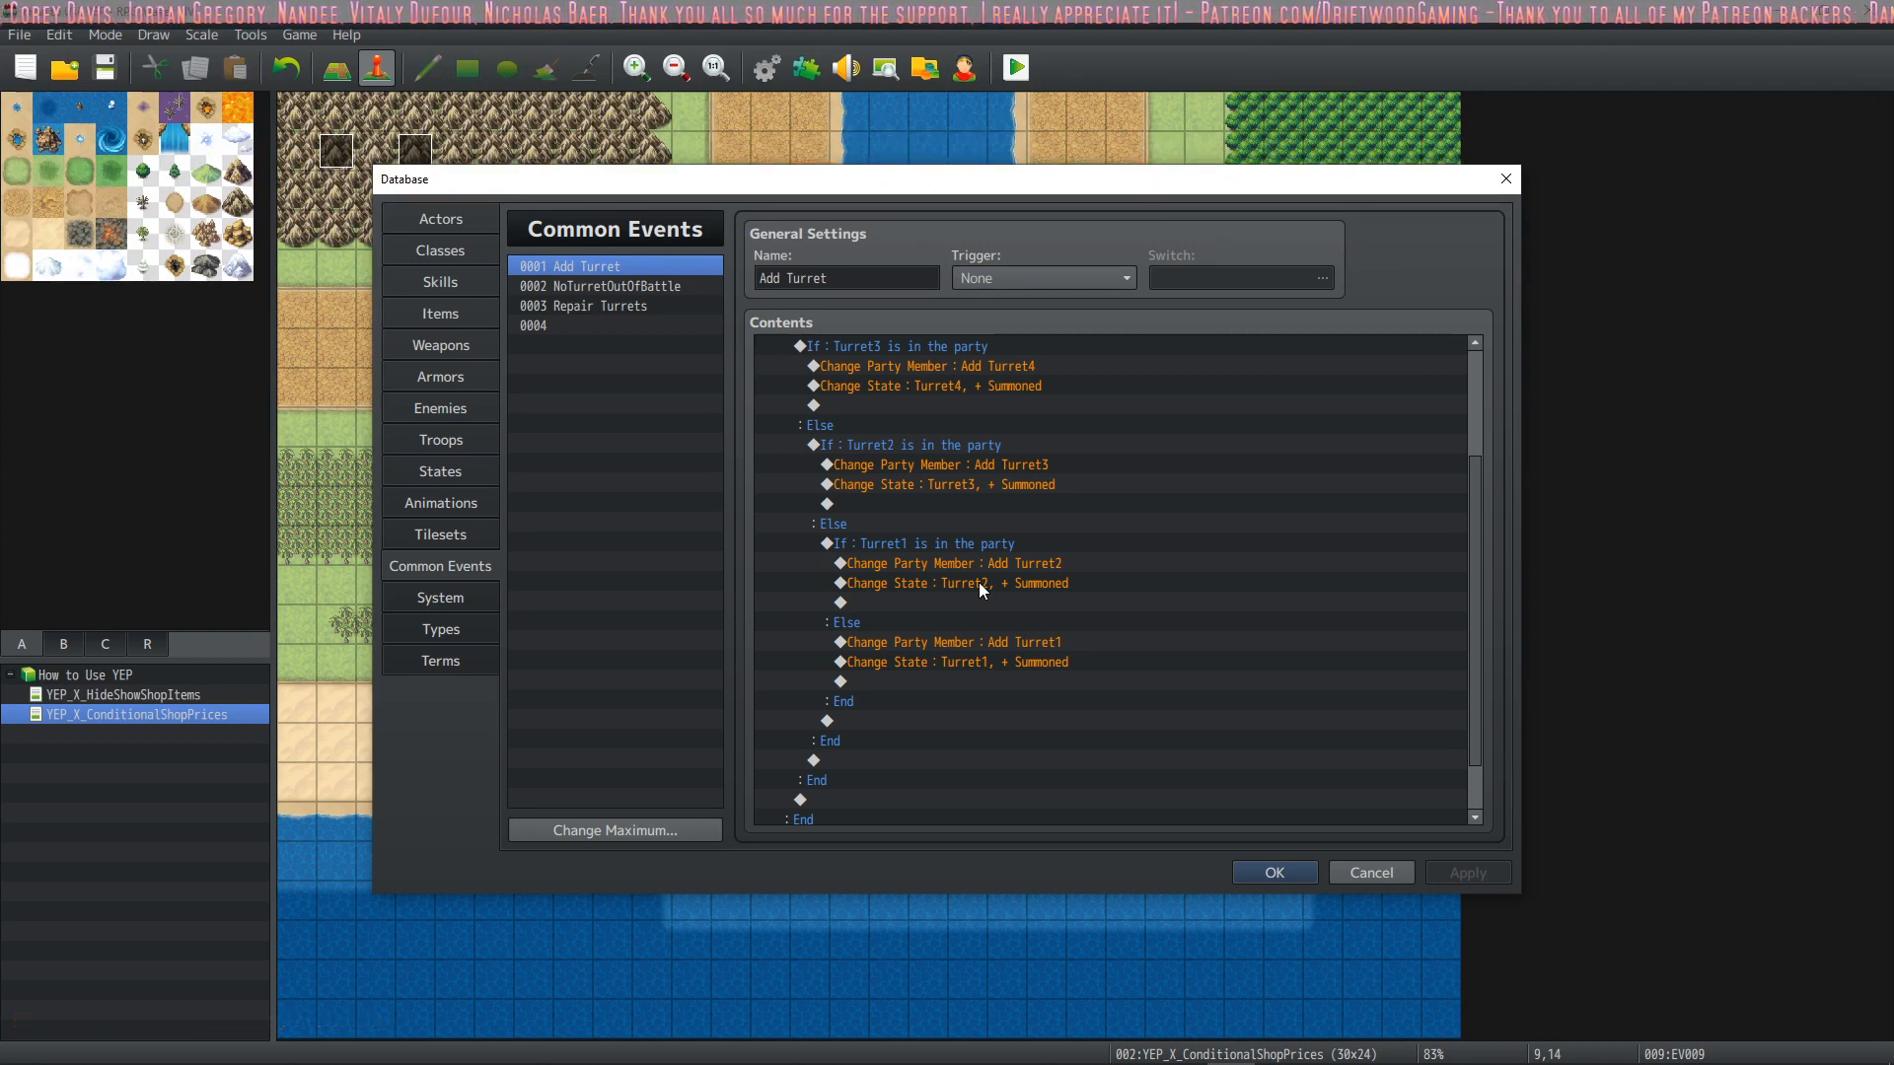
scroll(981, 597, up, 1)
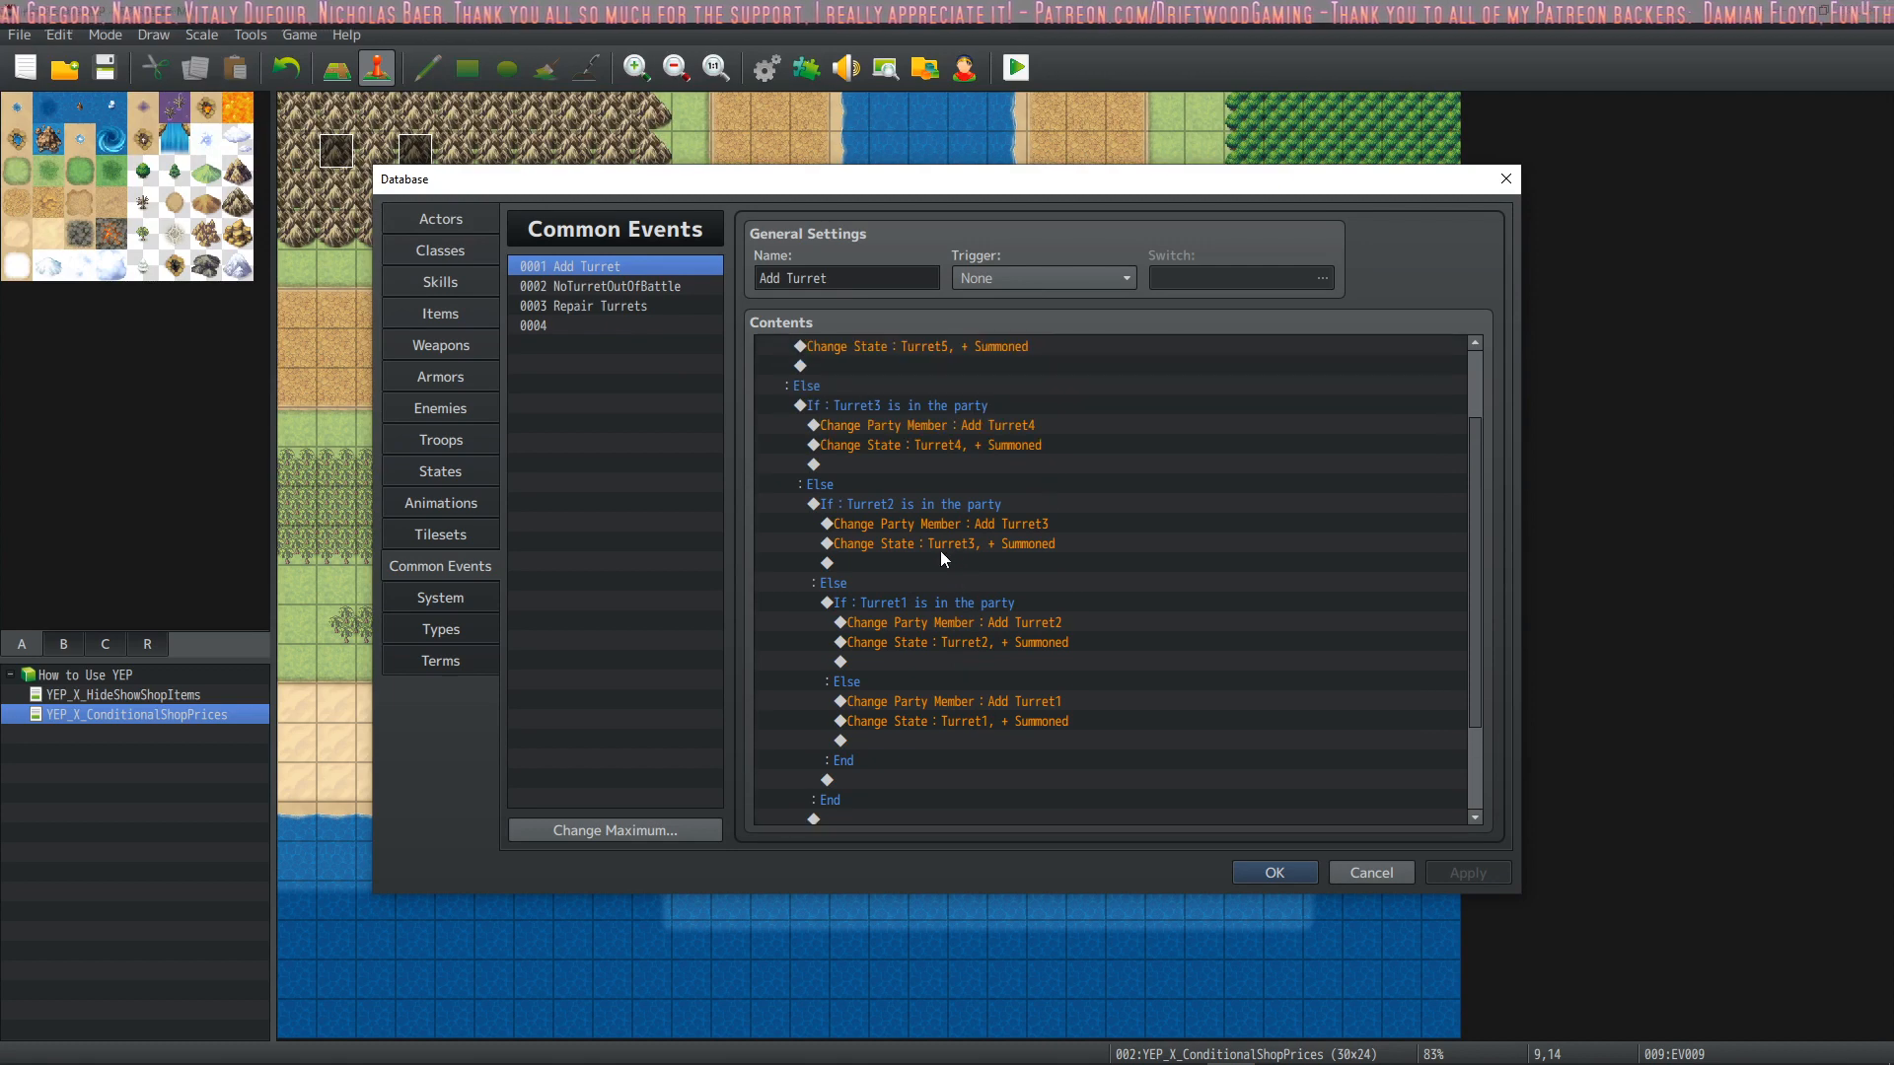
scroll(935, 570, up, 1)
scroll(933, 562, up, 2)
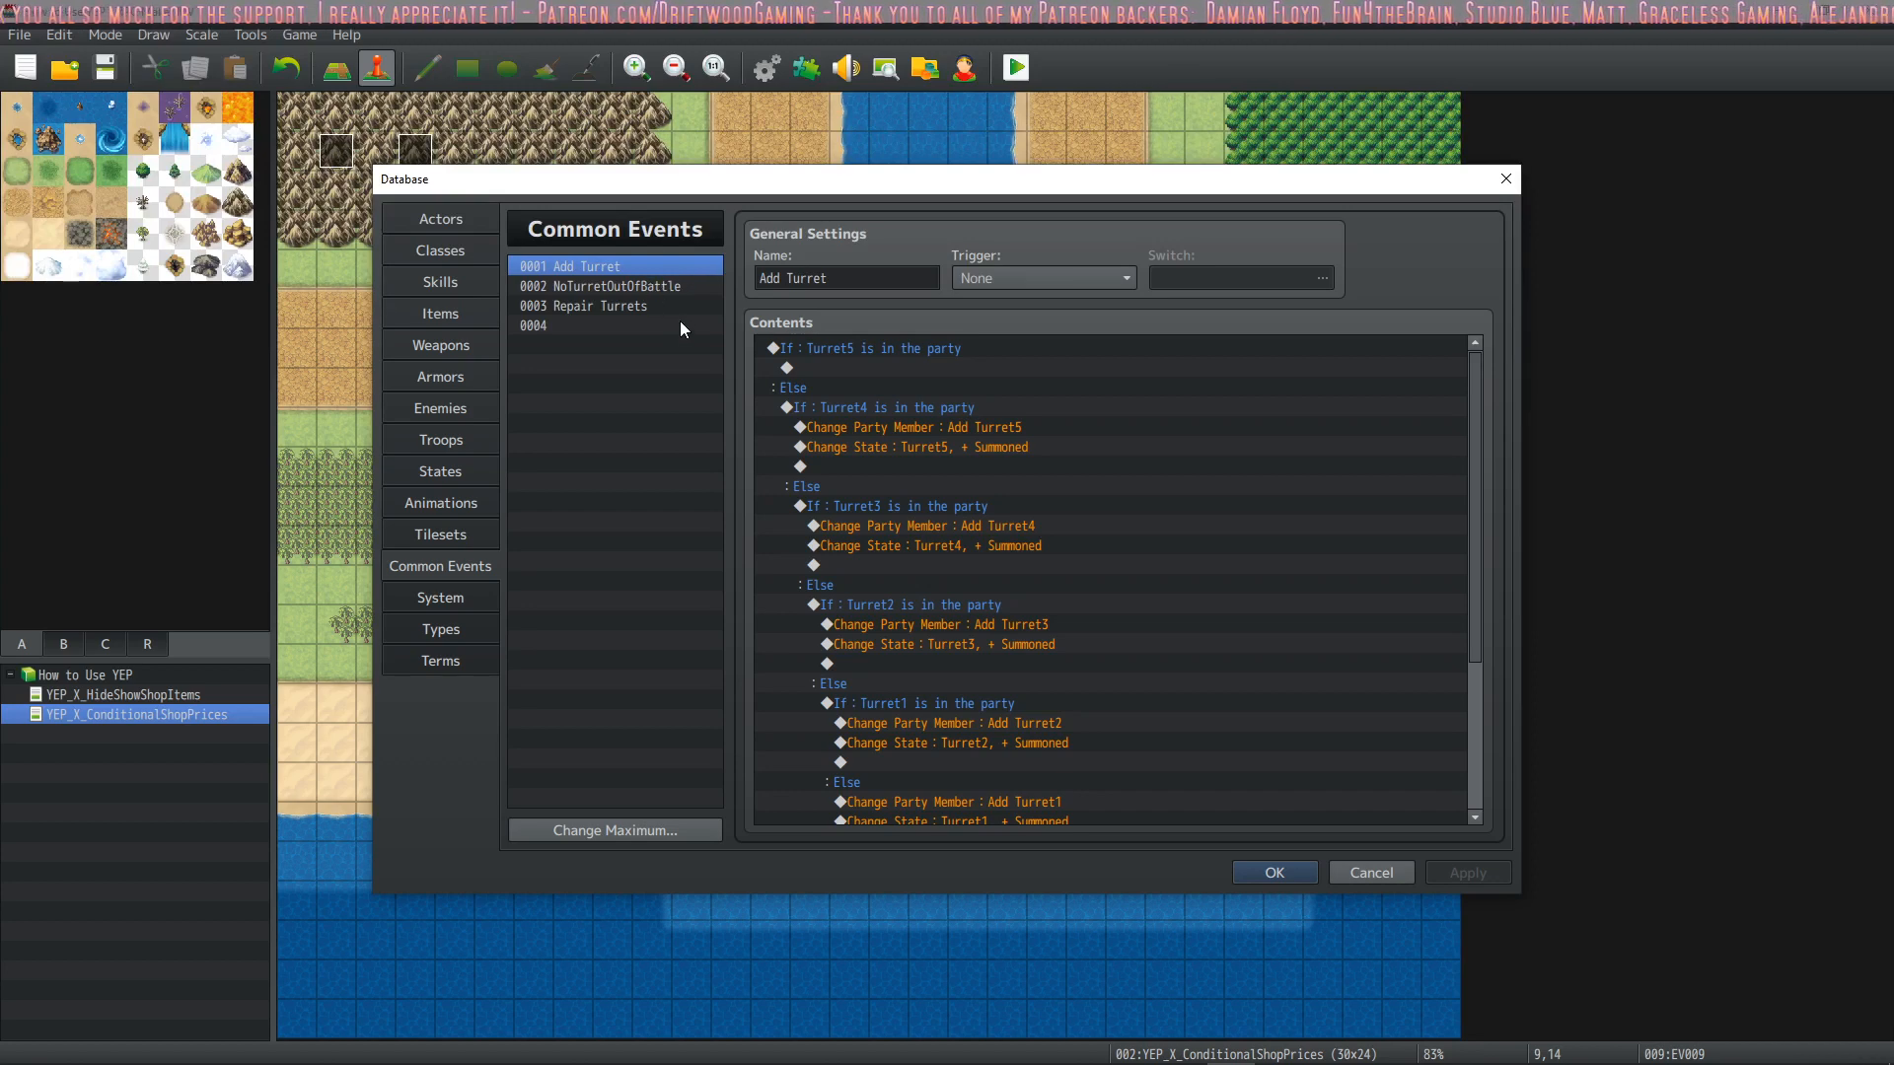
click(1272, 873)
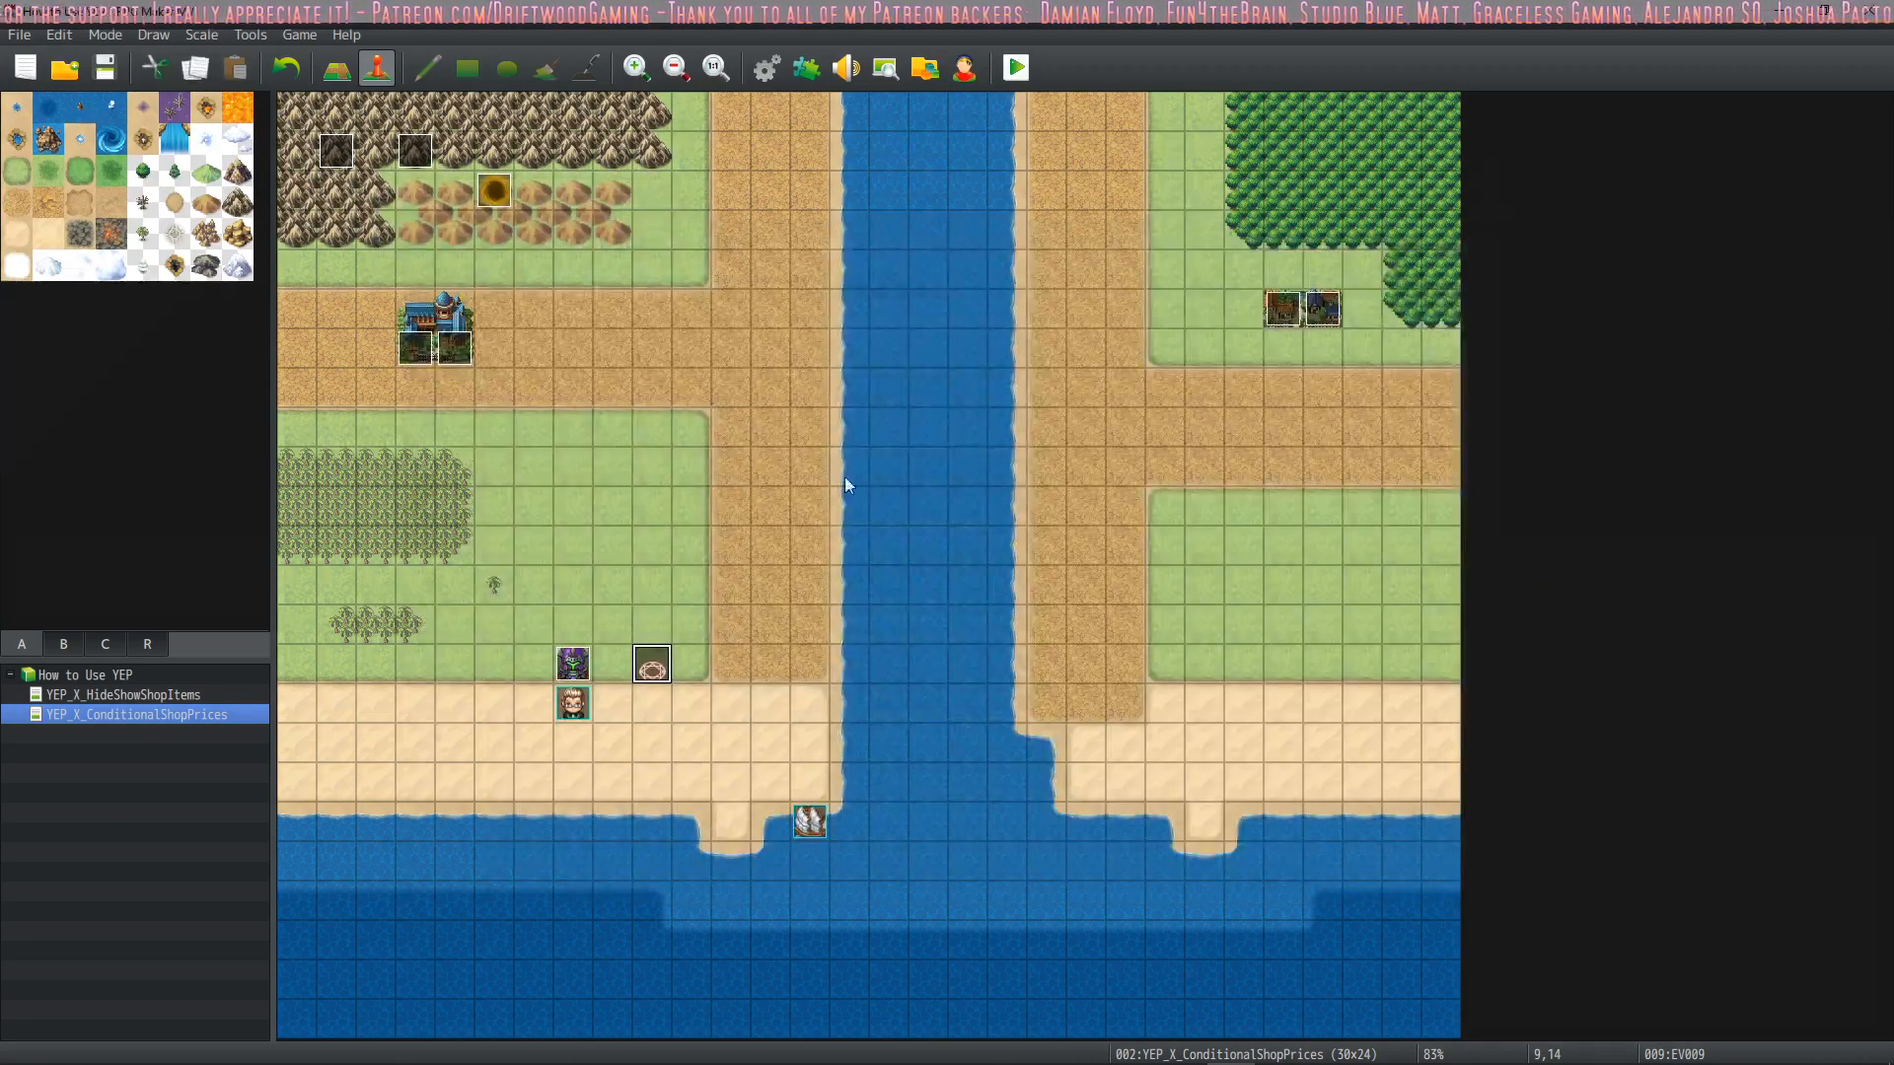
Examine the YEP_PartySystem plugin's parameters, particularly the Max Battle Members setting
click(805, 71)
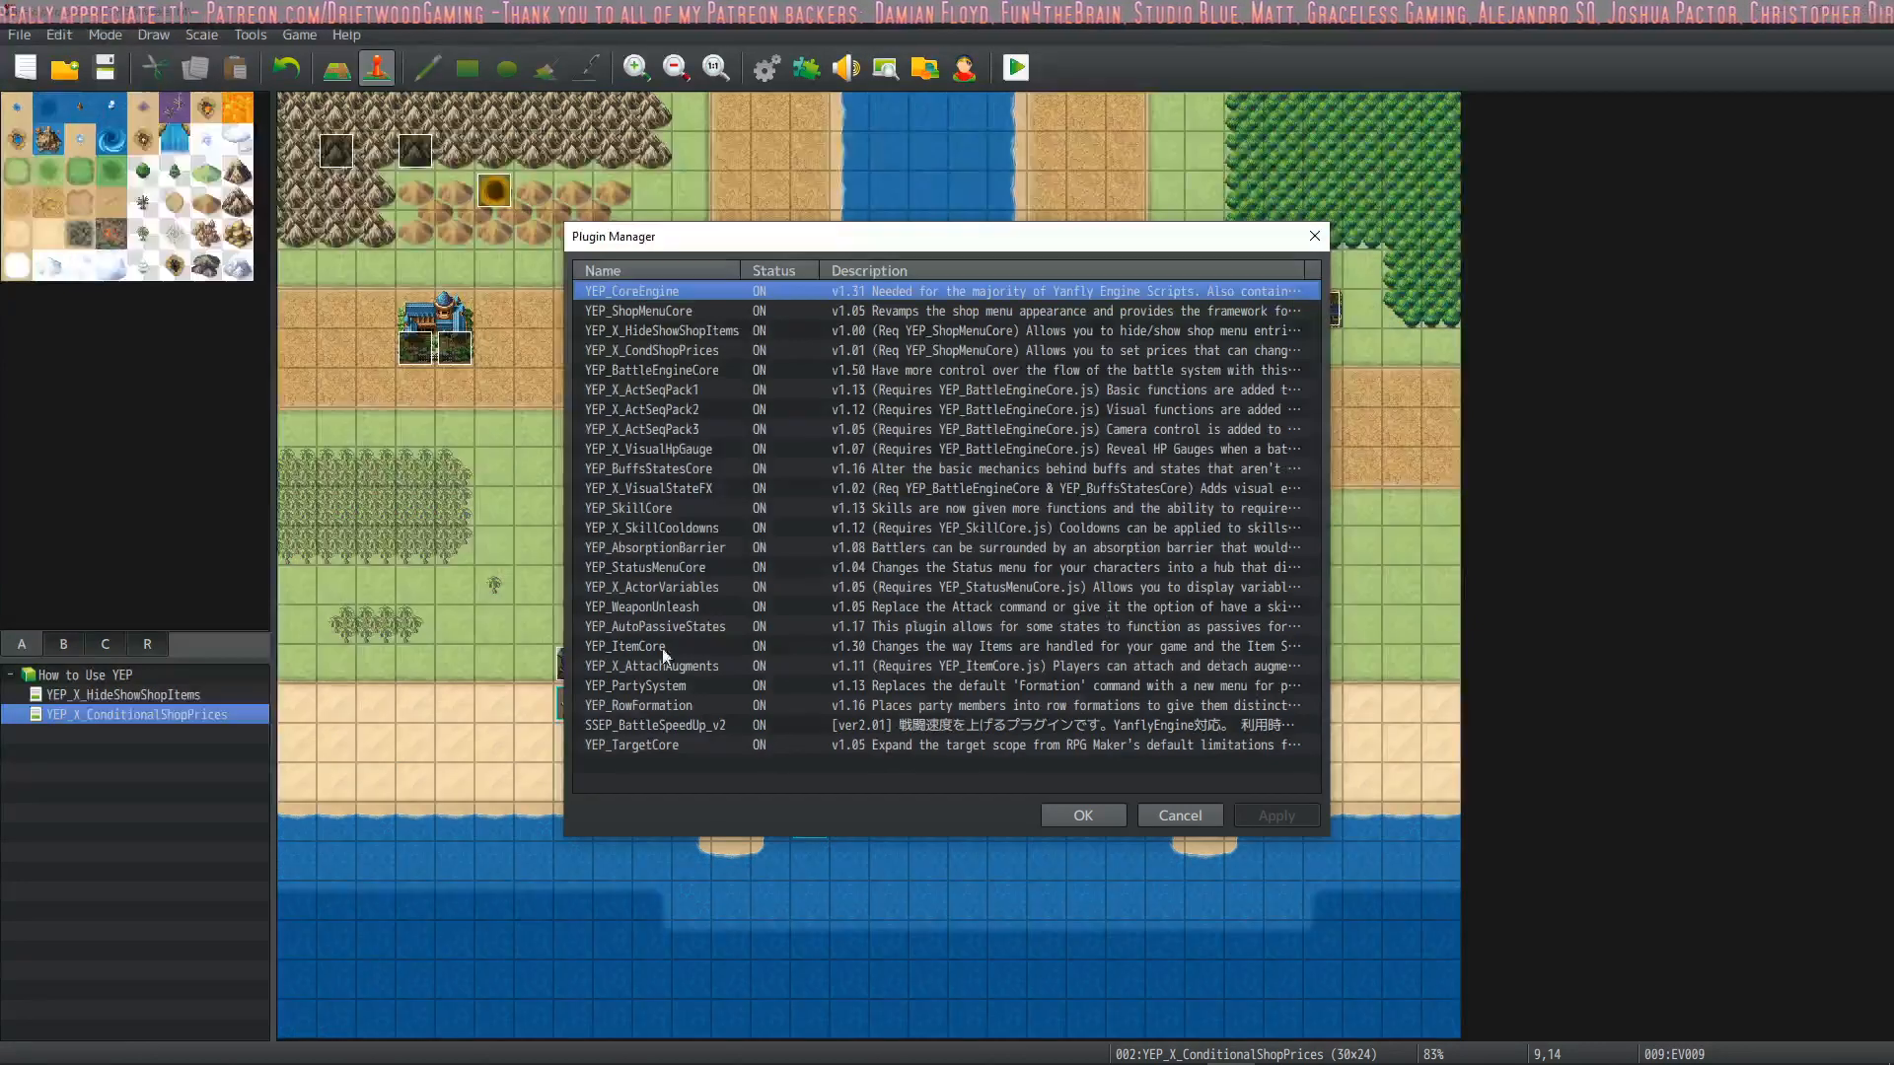
double_click(678, 689)
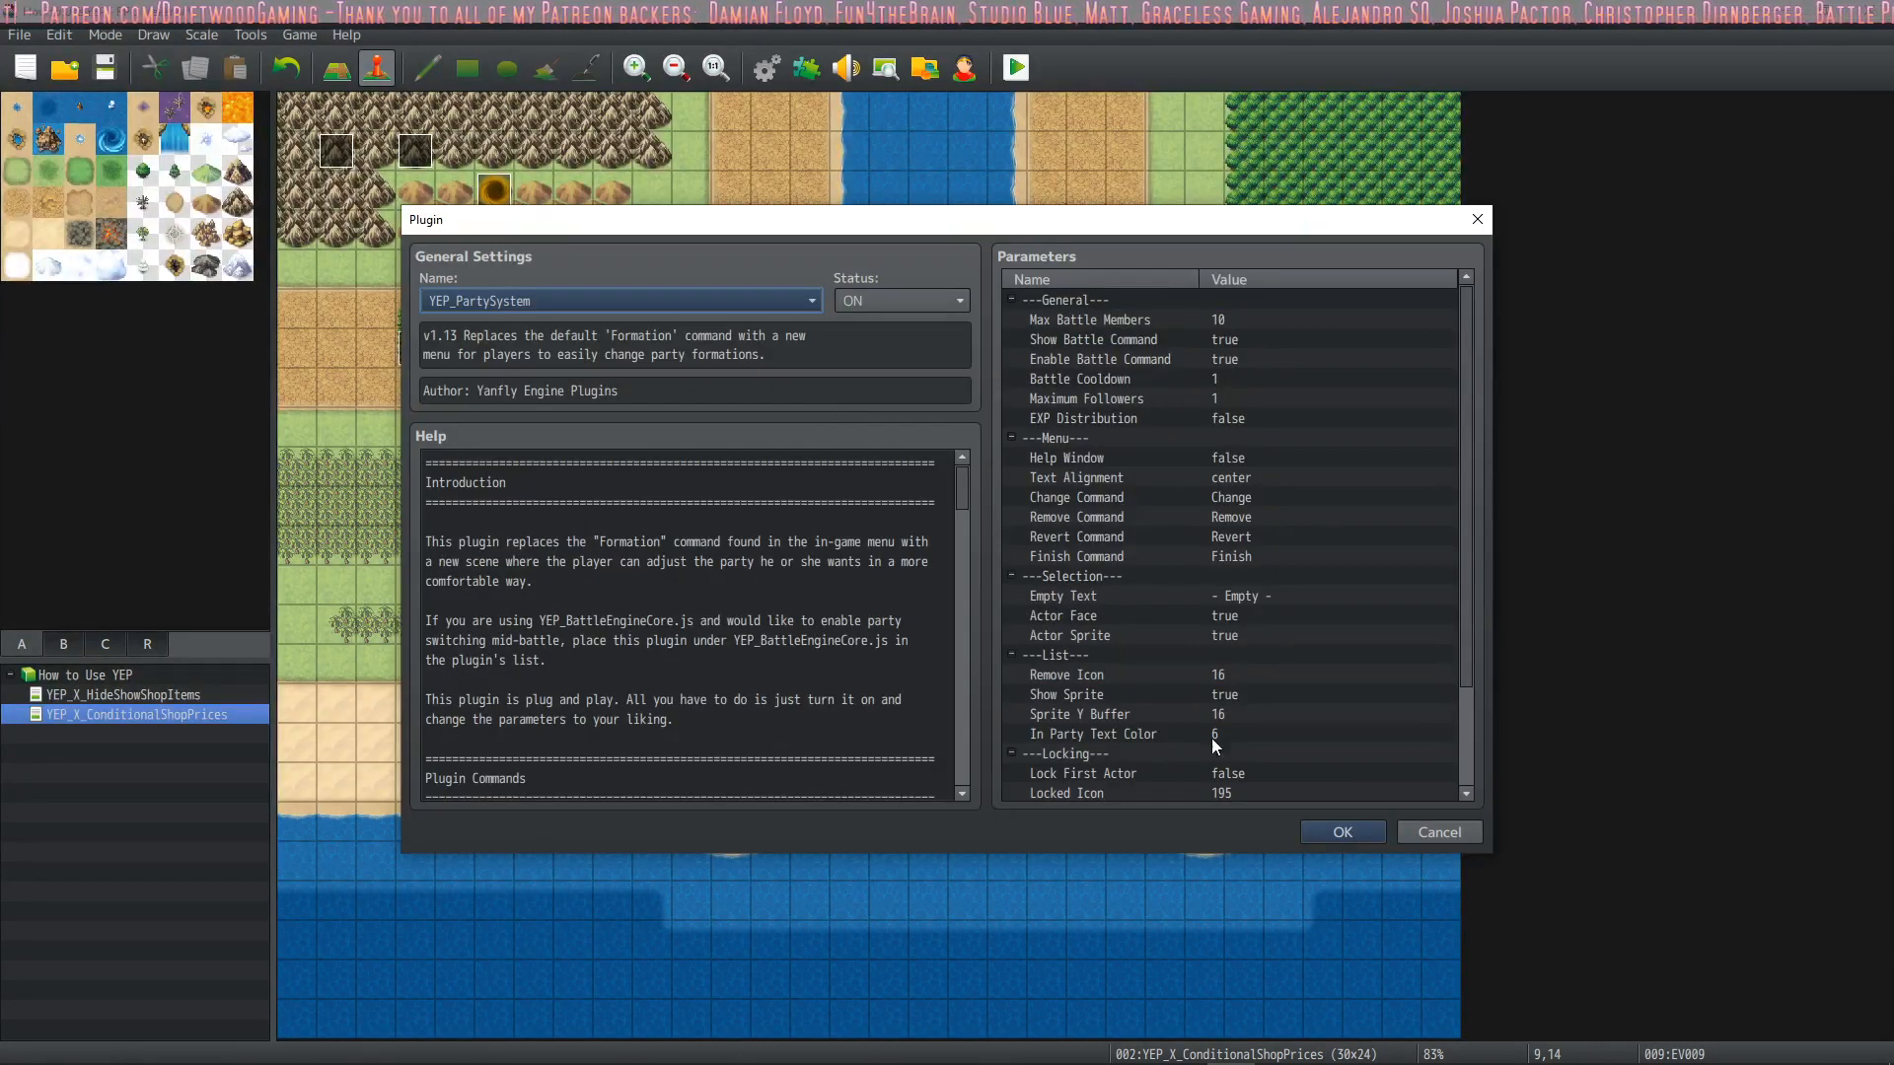
click(1334, 829)
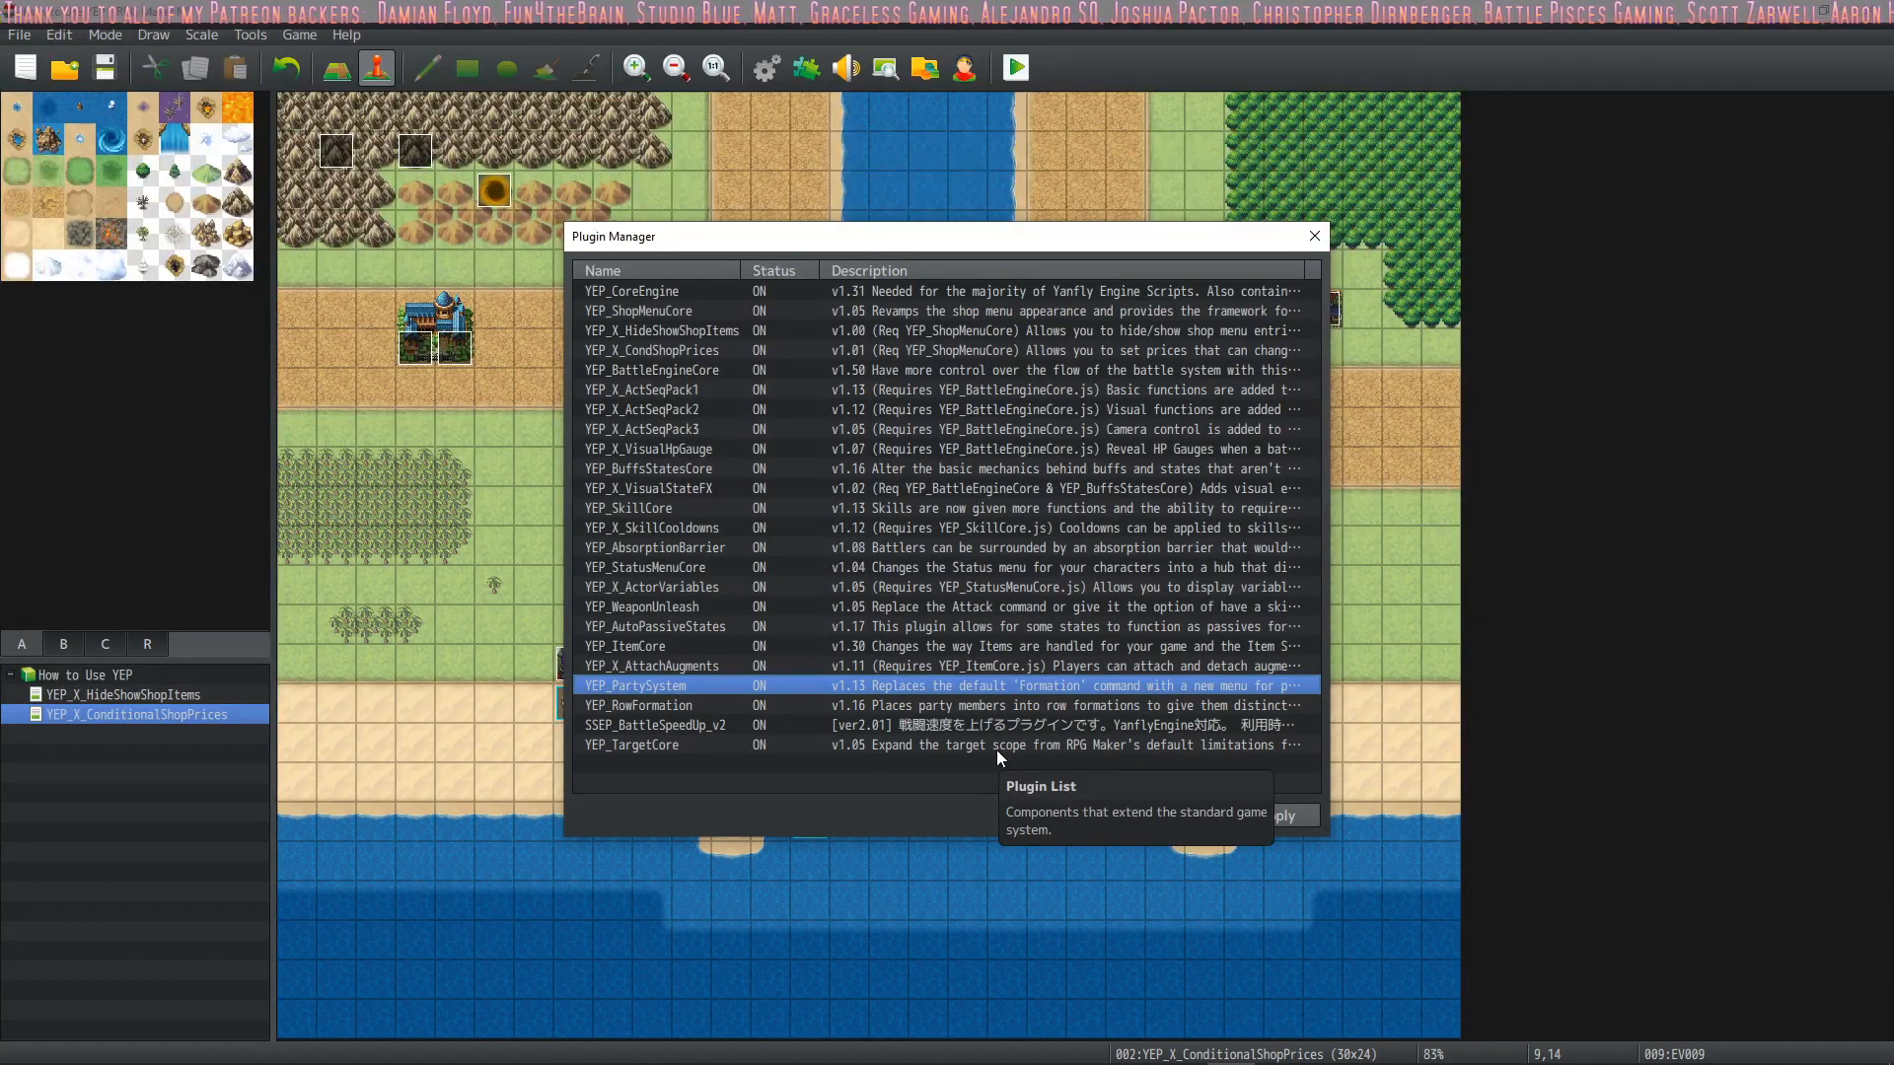
double_click(707, 684)
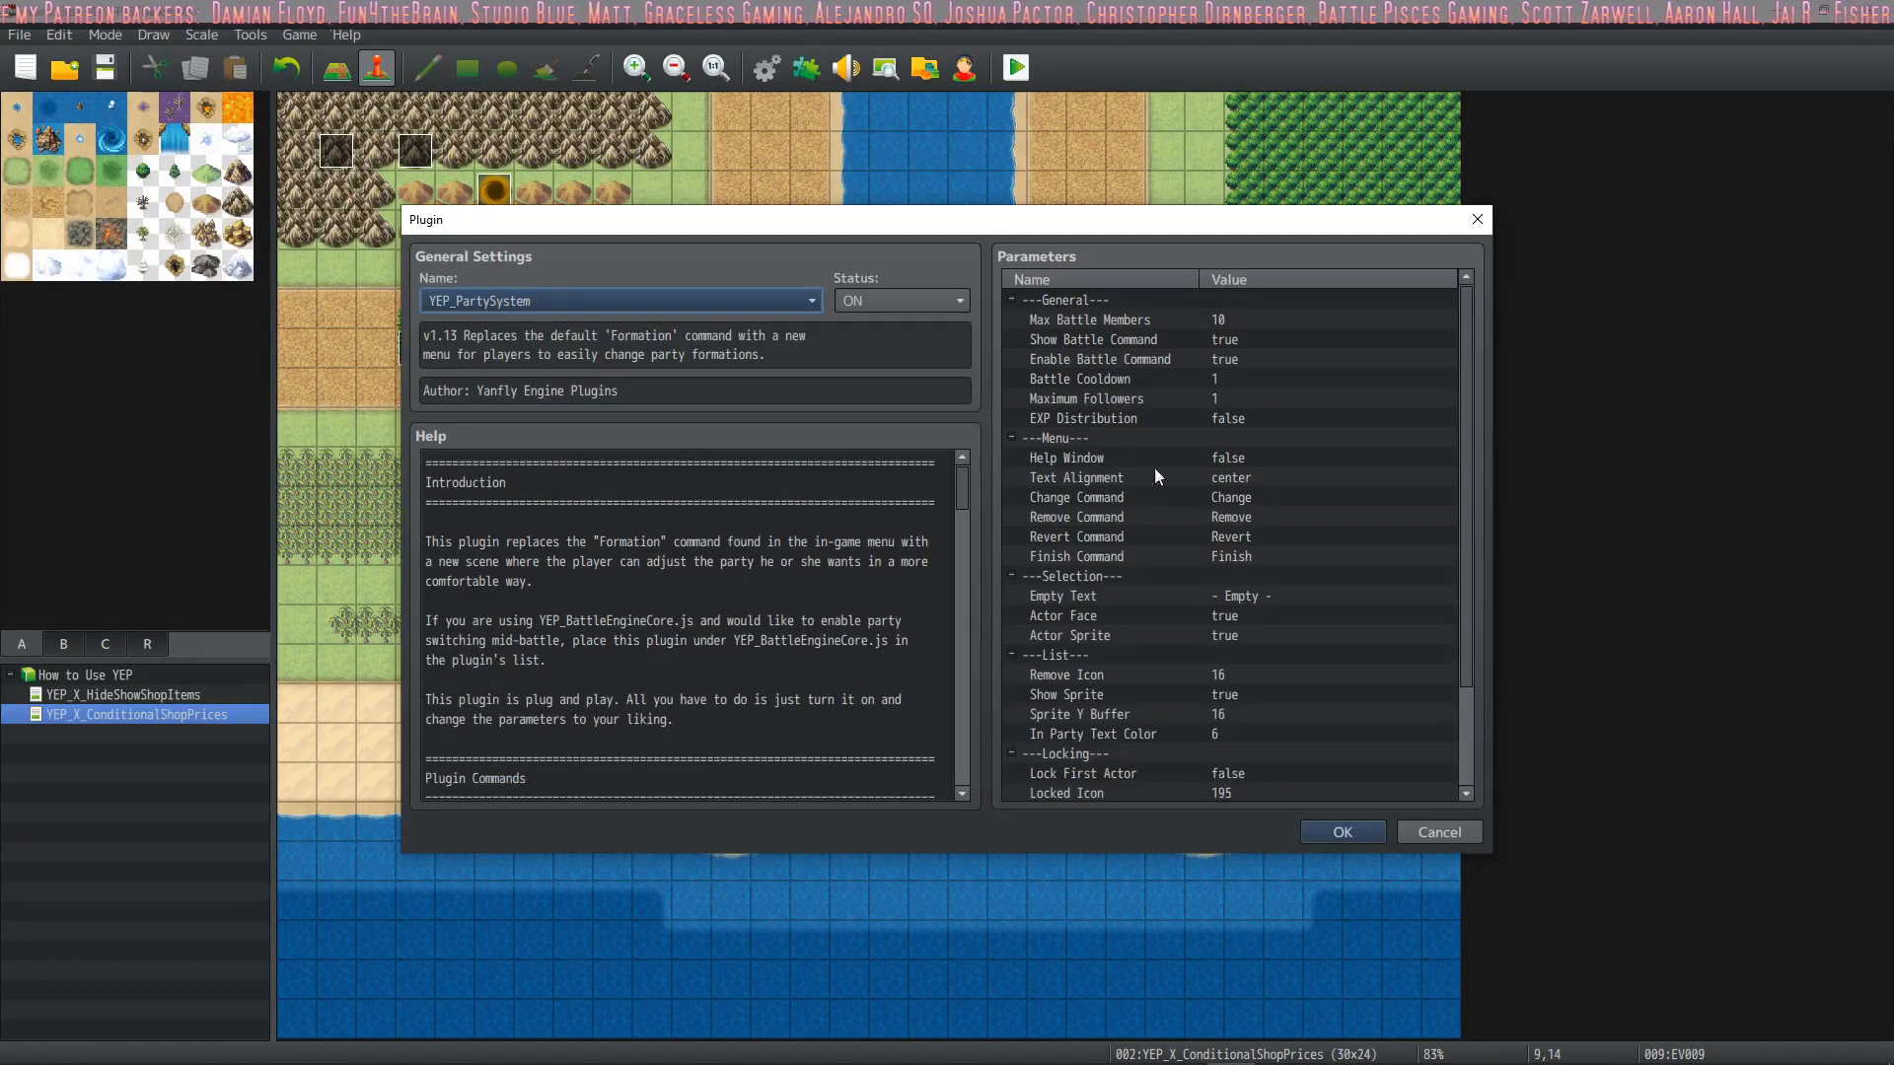
double_click(1150, 322)
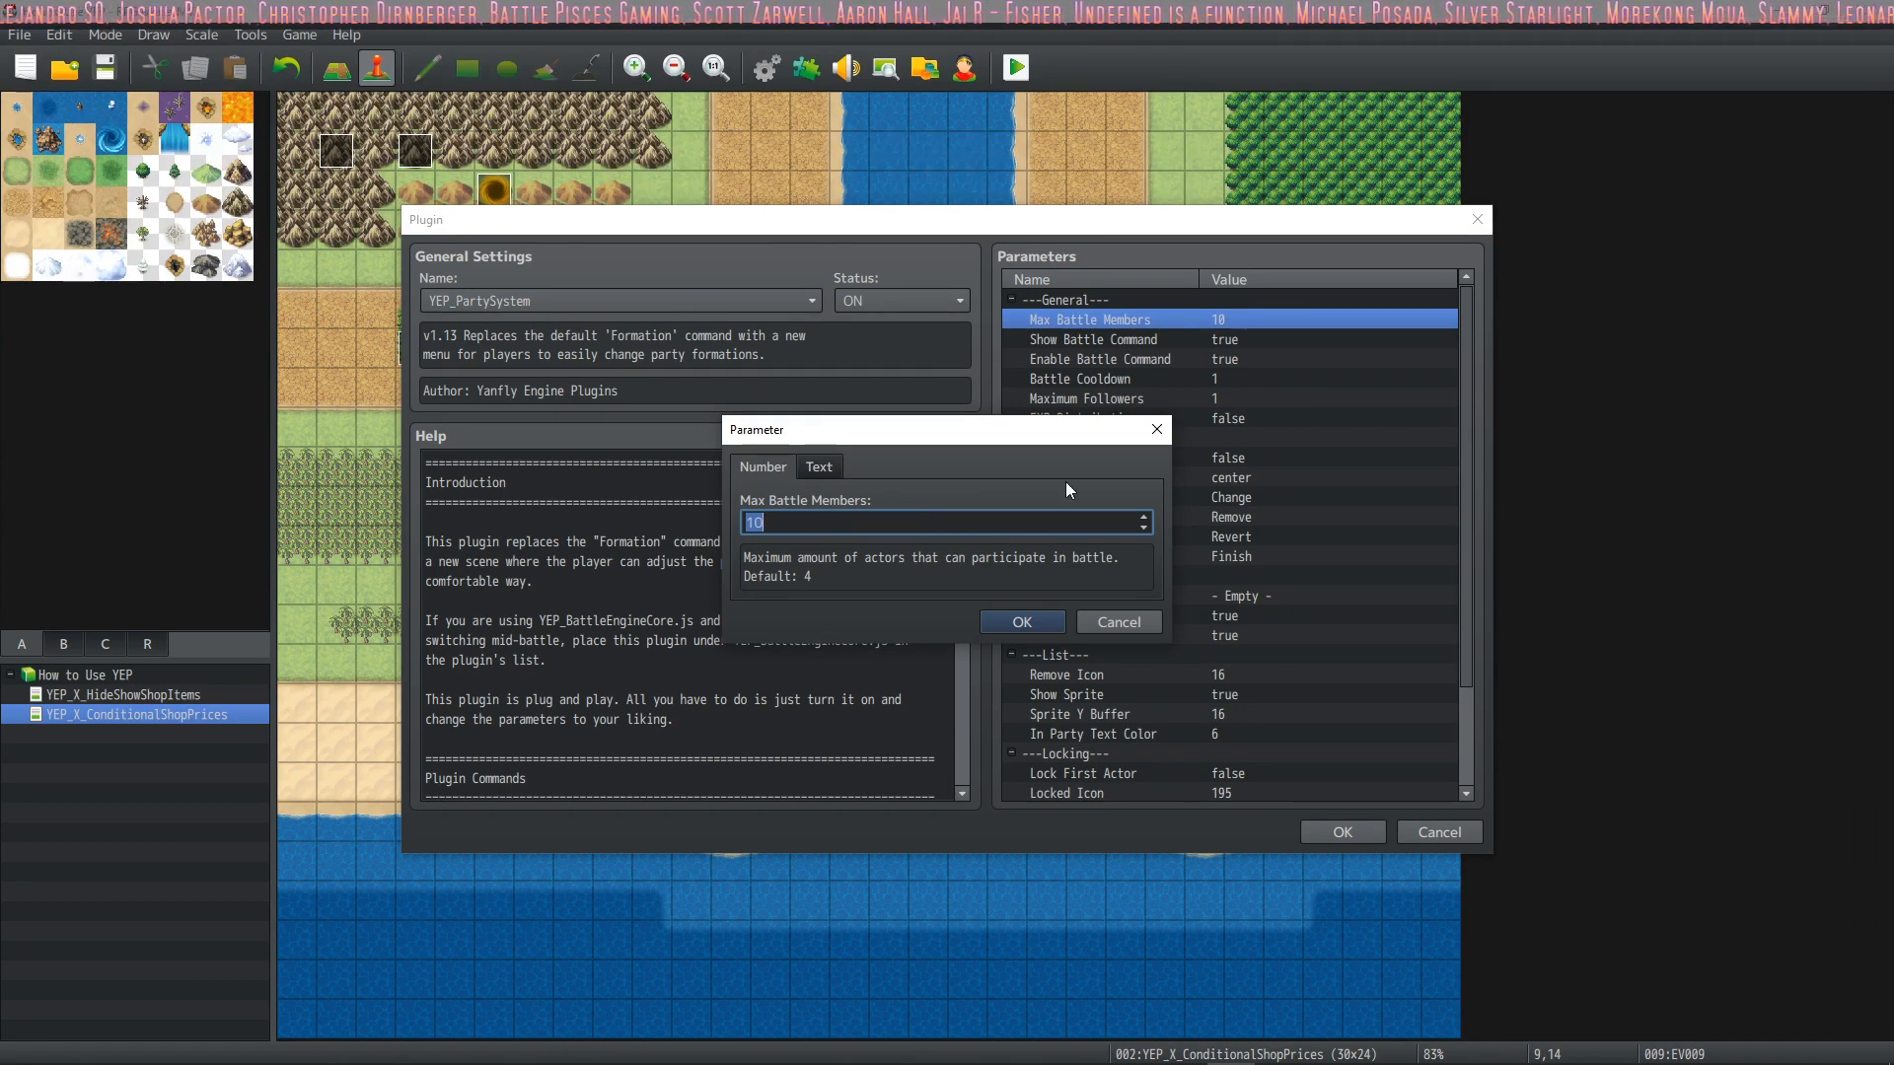
click(1010, 621)
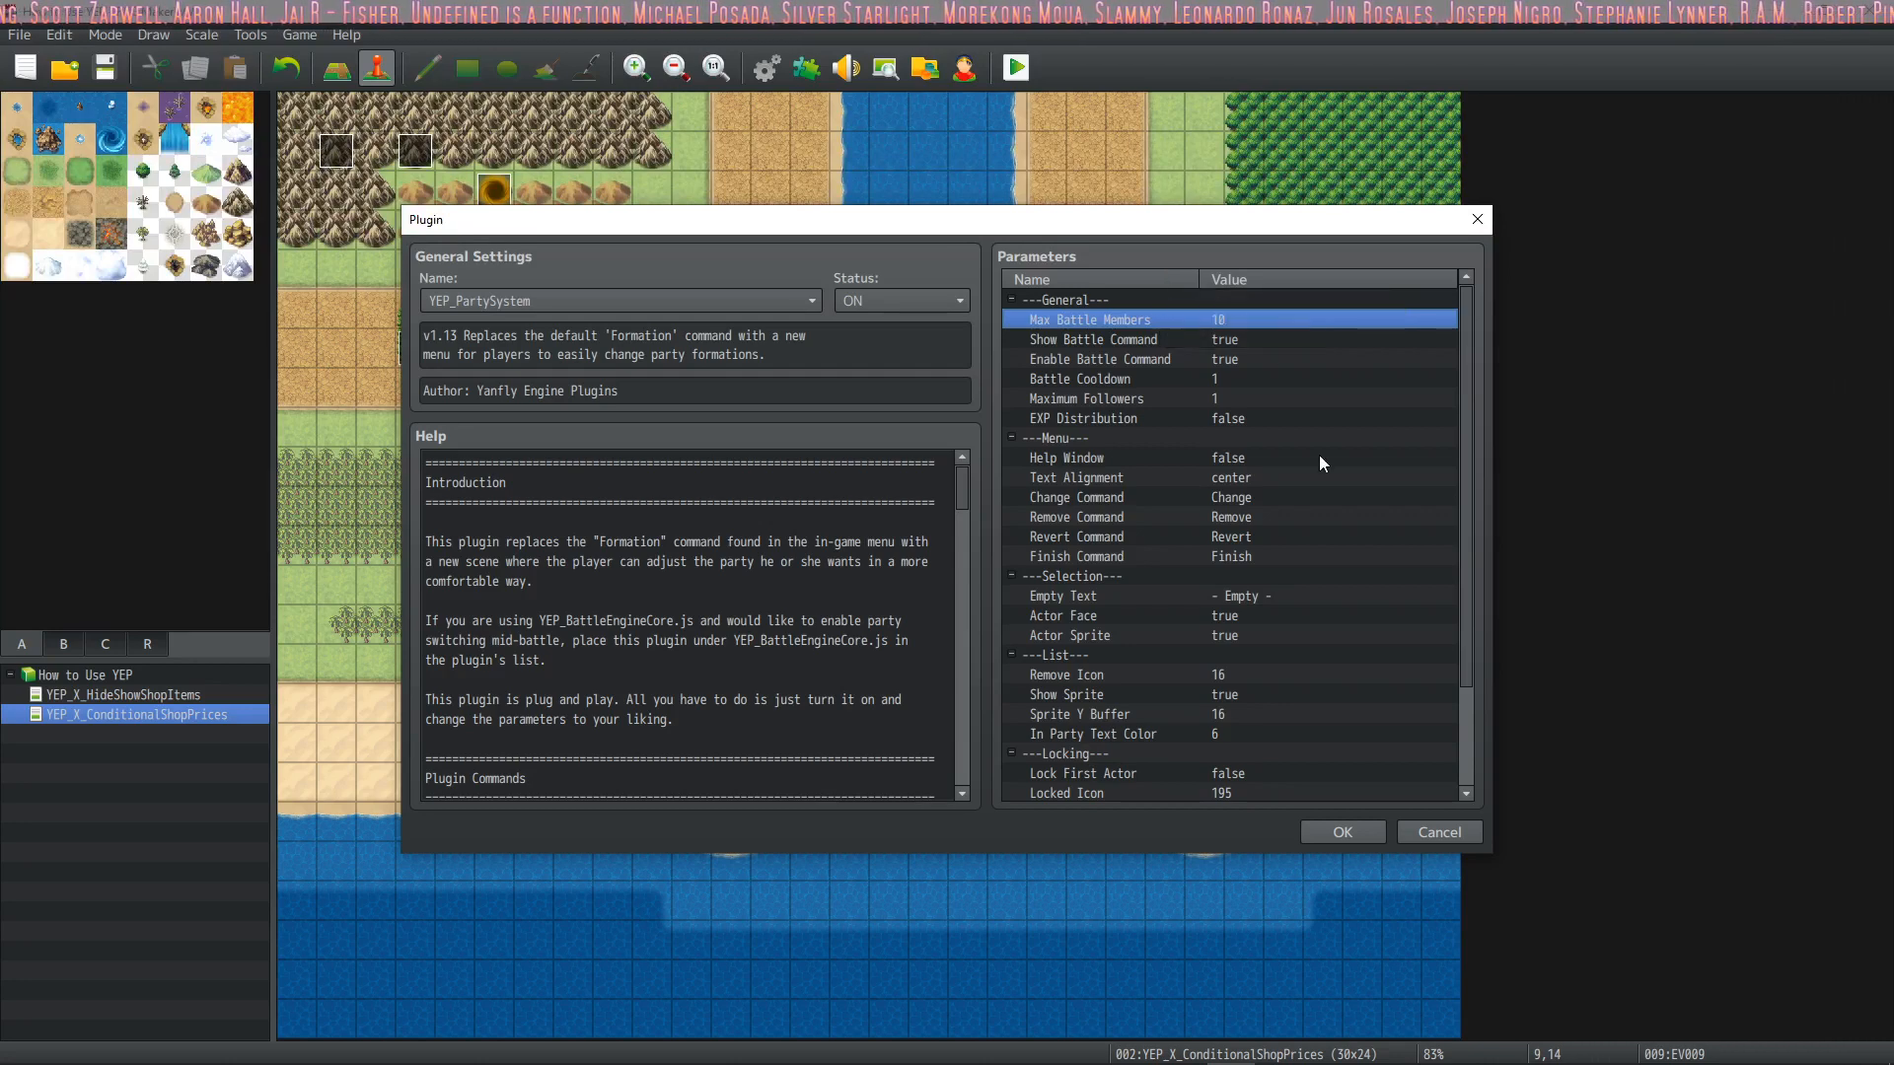
click(1334, 828)
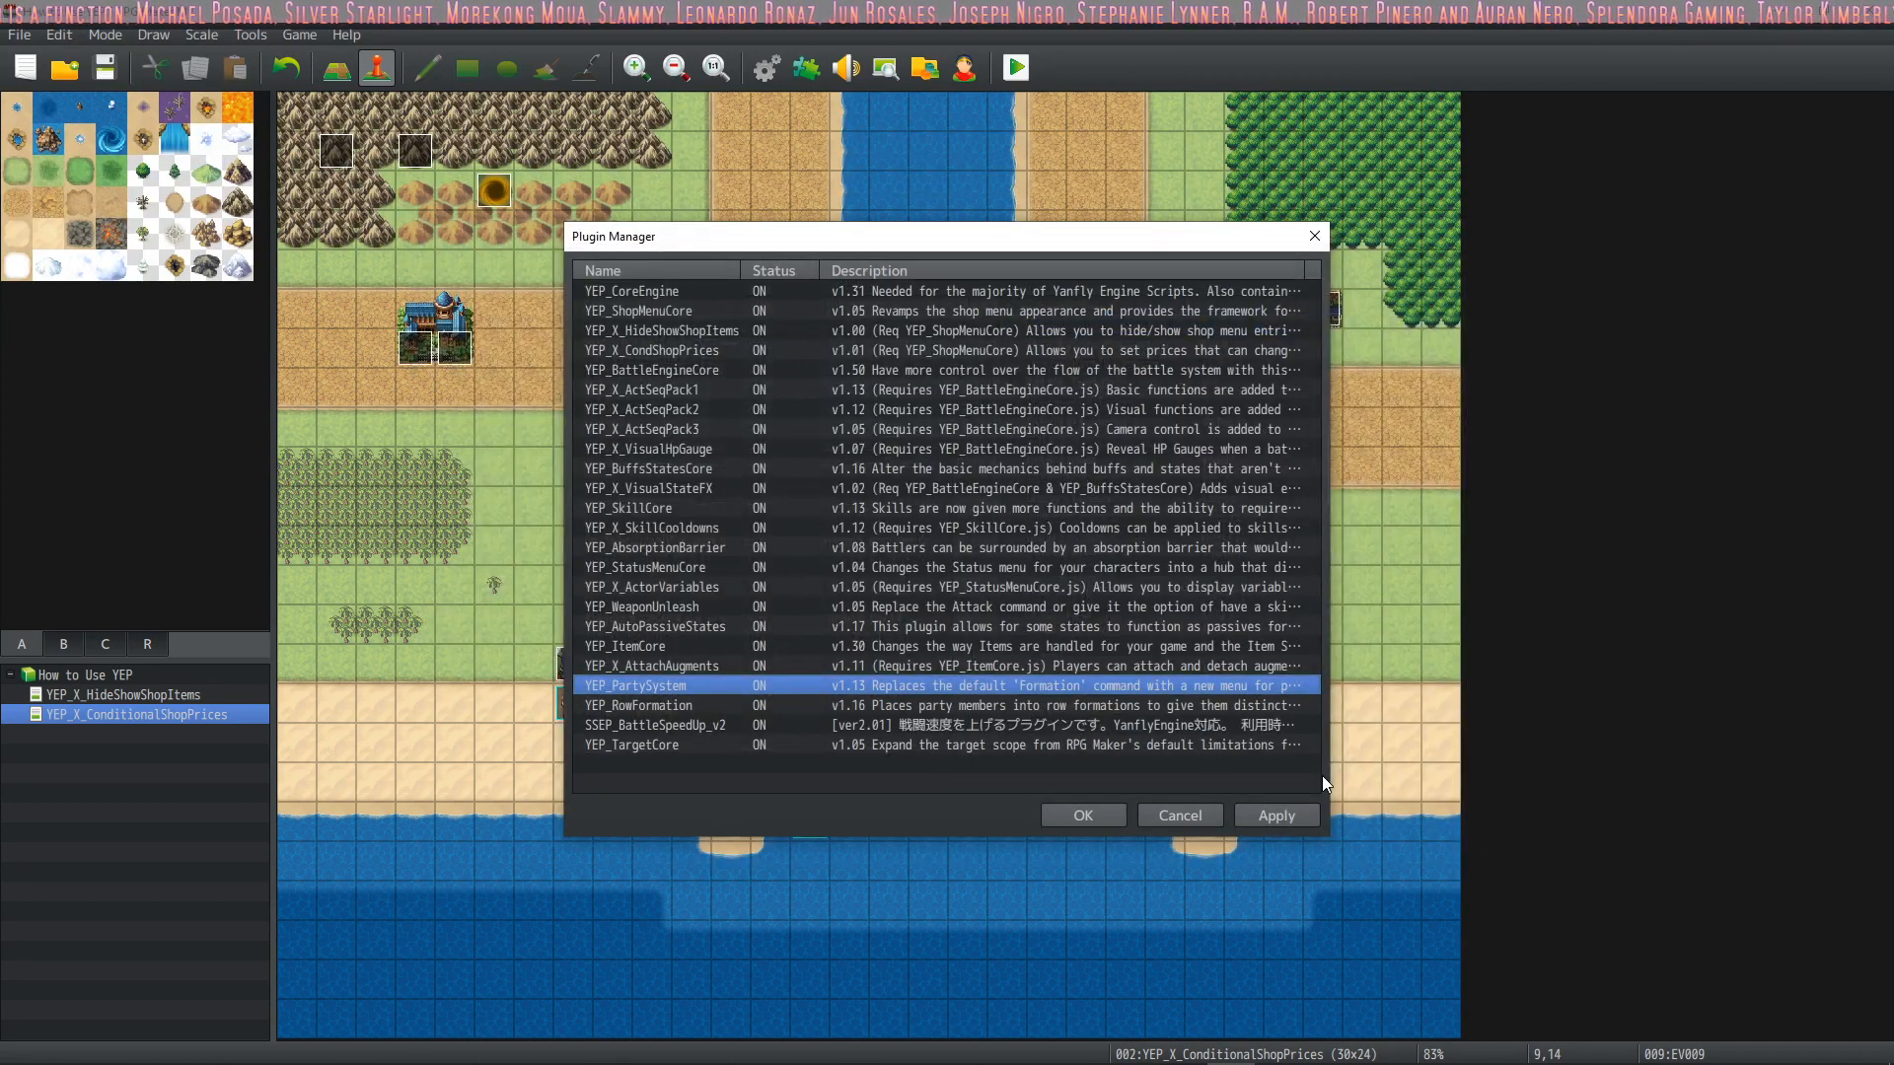
double_click(688, 684)
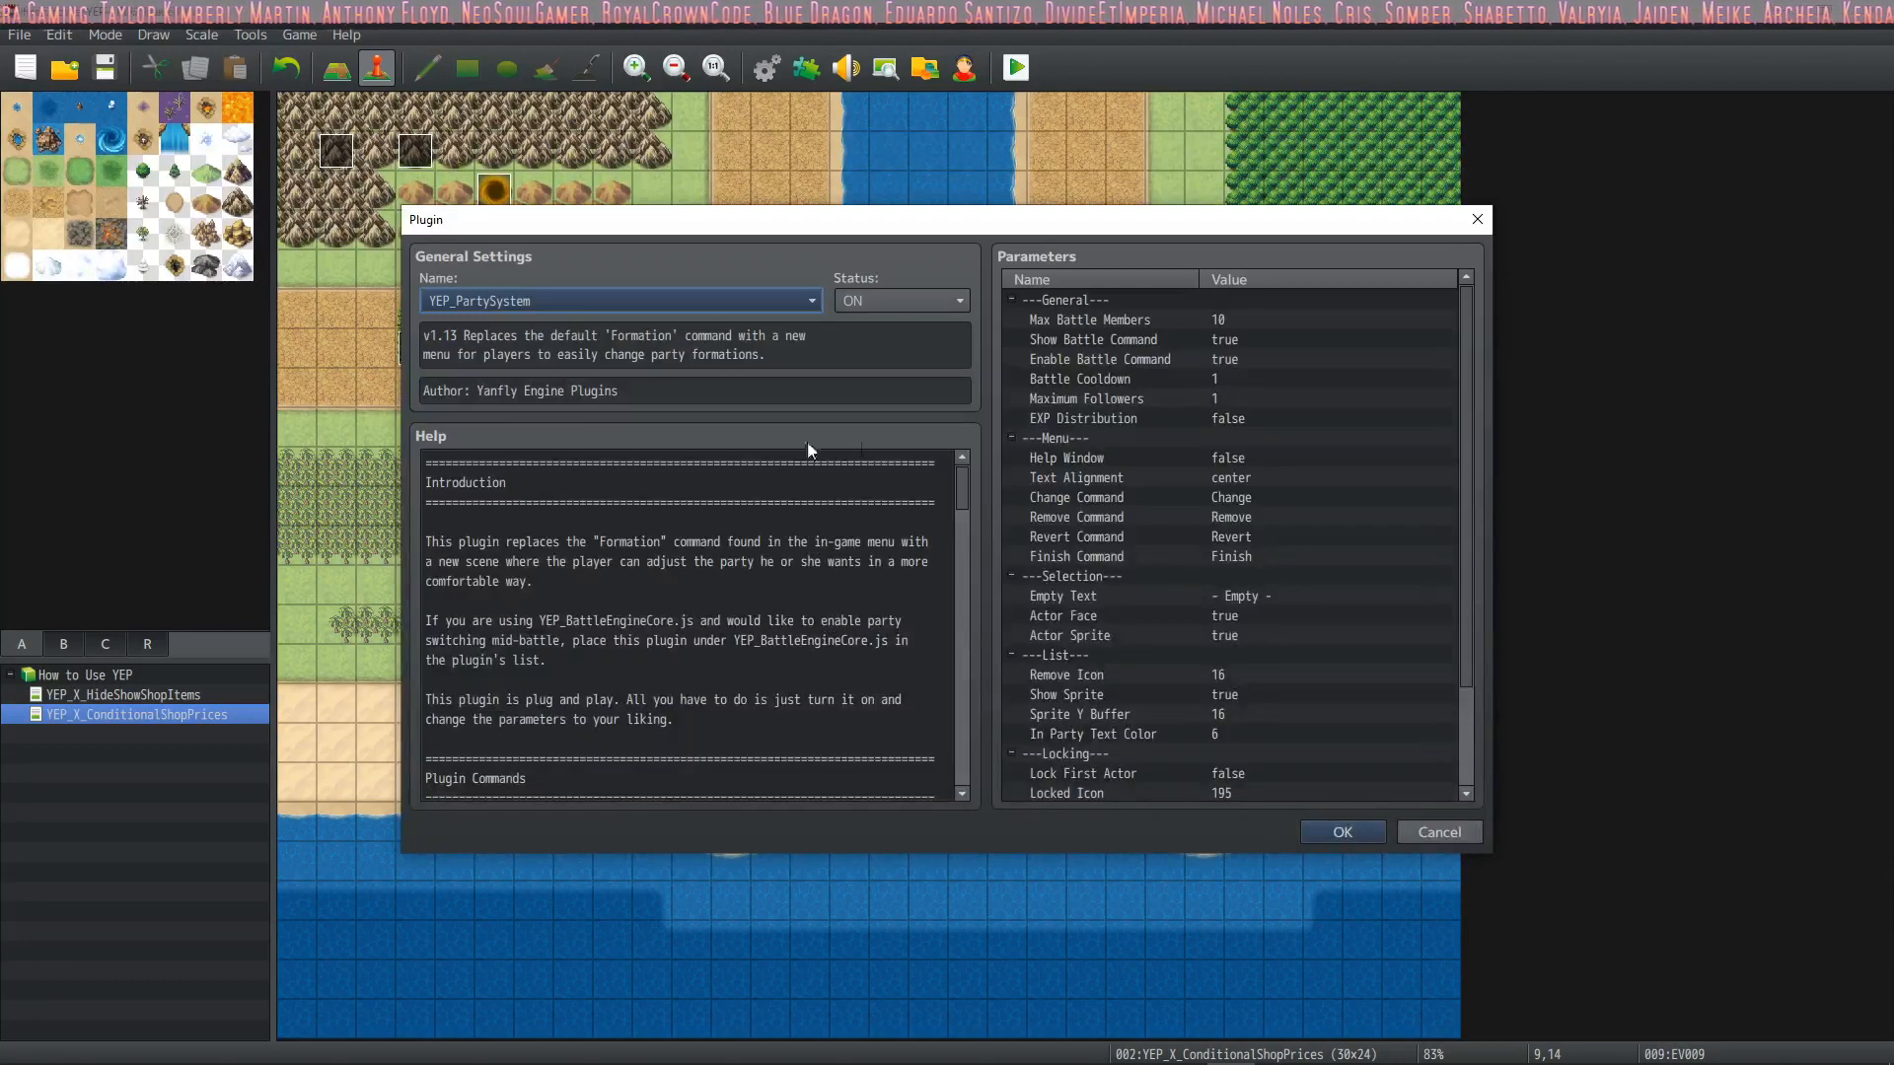
click(1343, 832)
Examine the YEP_RowFormation plugin's general and default parameters, including Maximum Rows, Battle Cooldown and Default Row
double_click(659, 703)
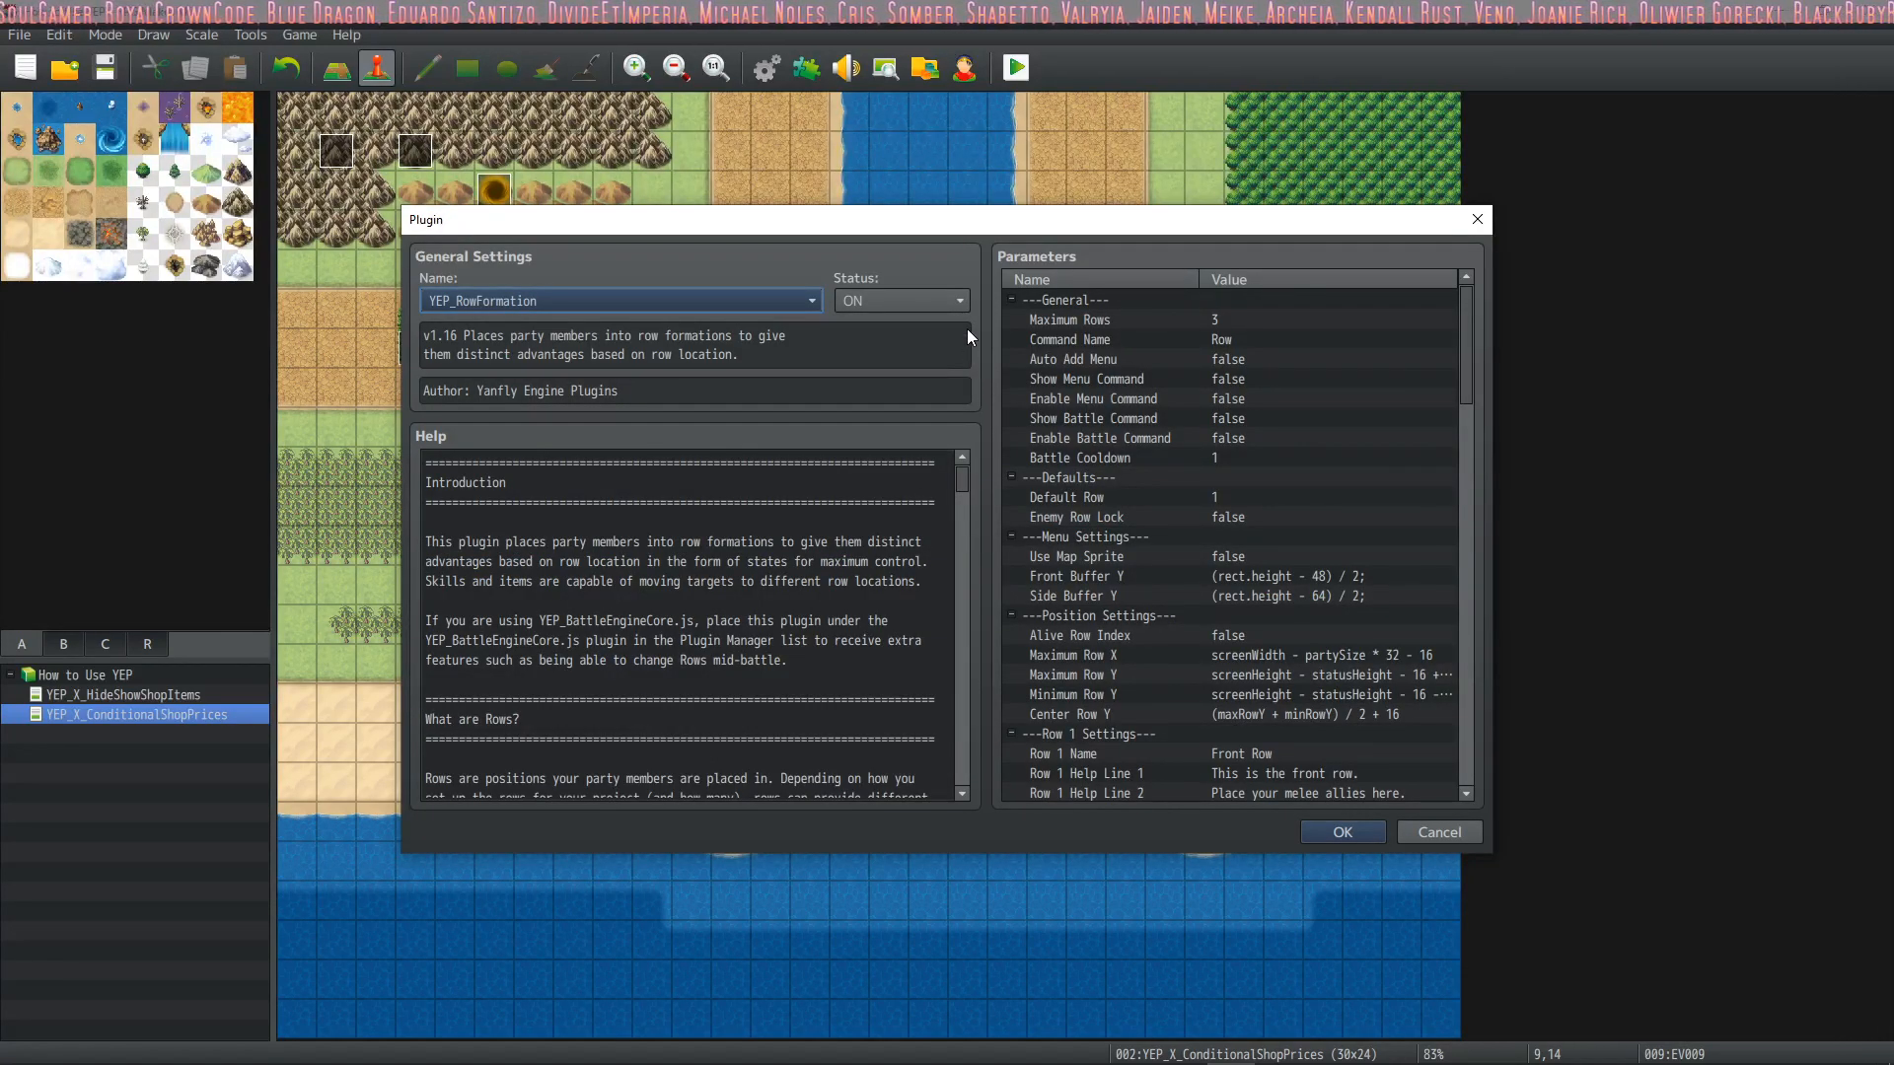
click(1110, 321)
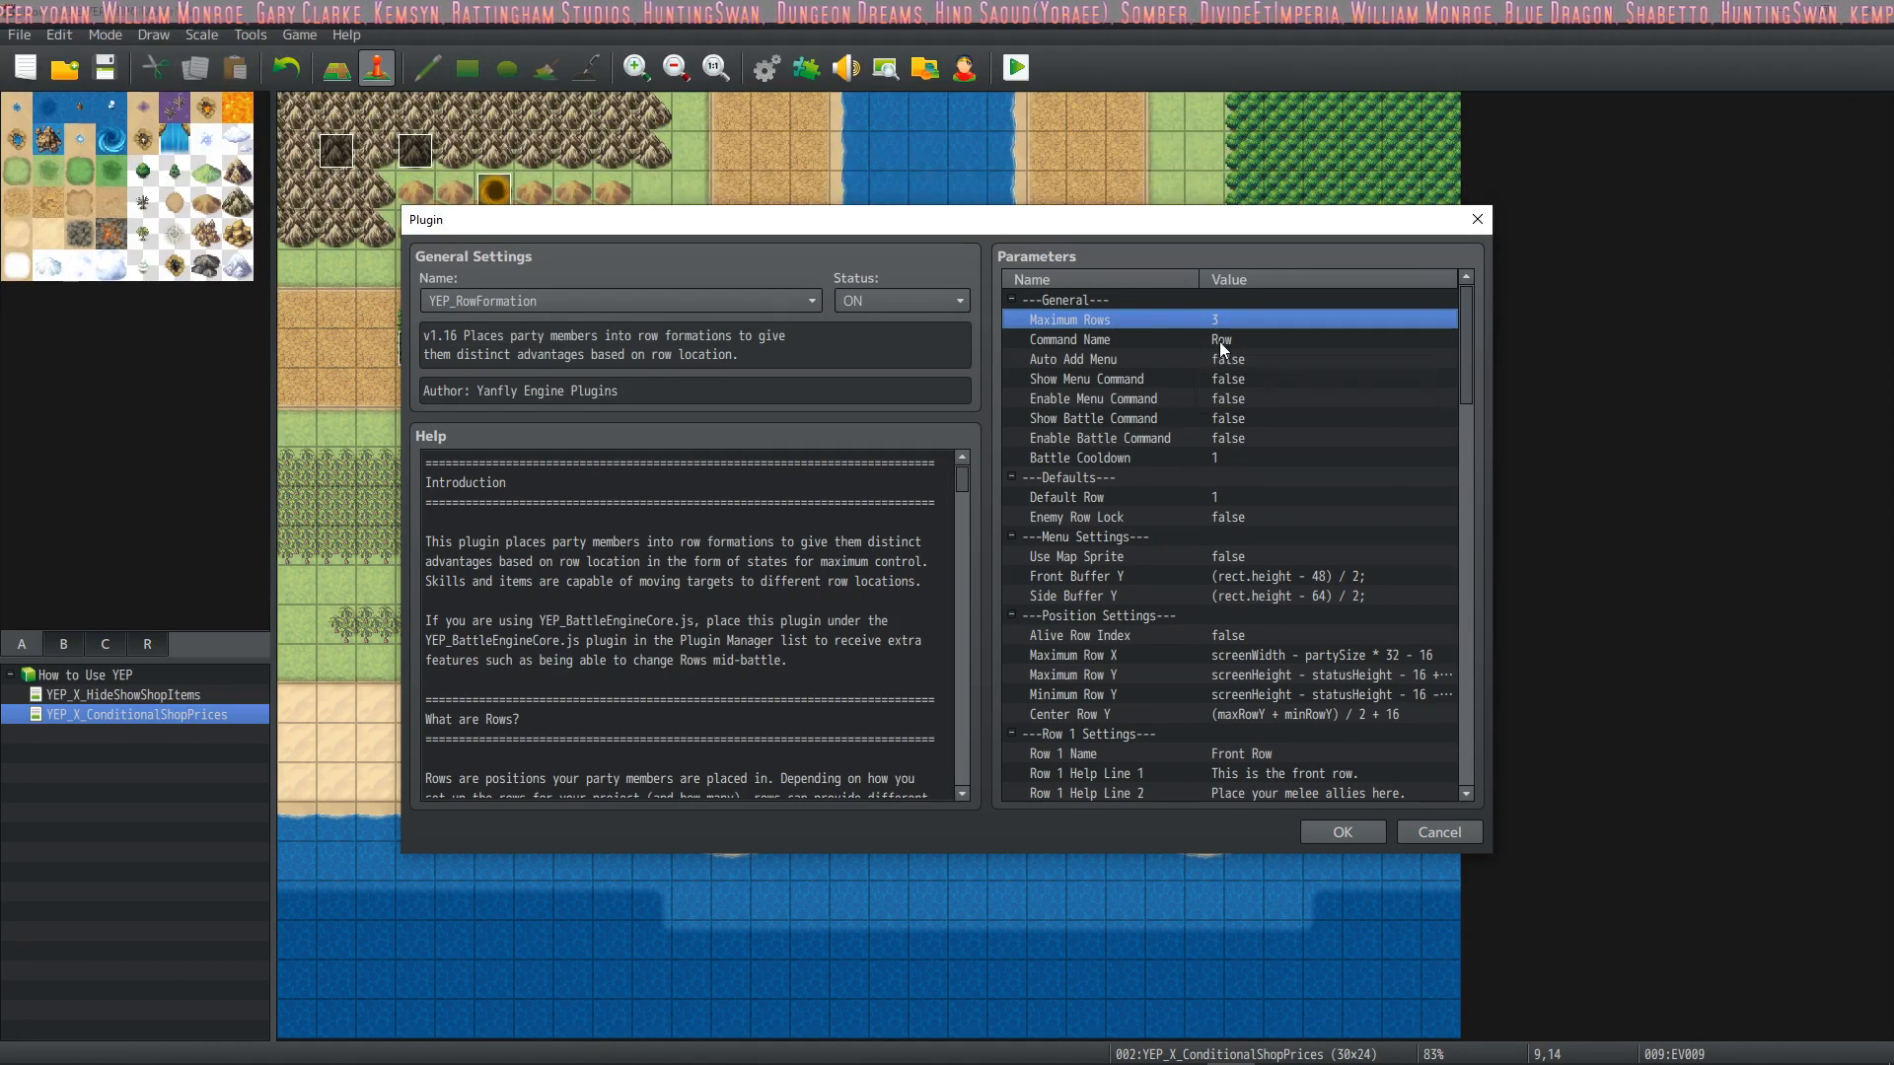
click(1219, 456)
click(1224, 497)
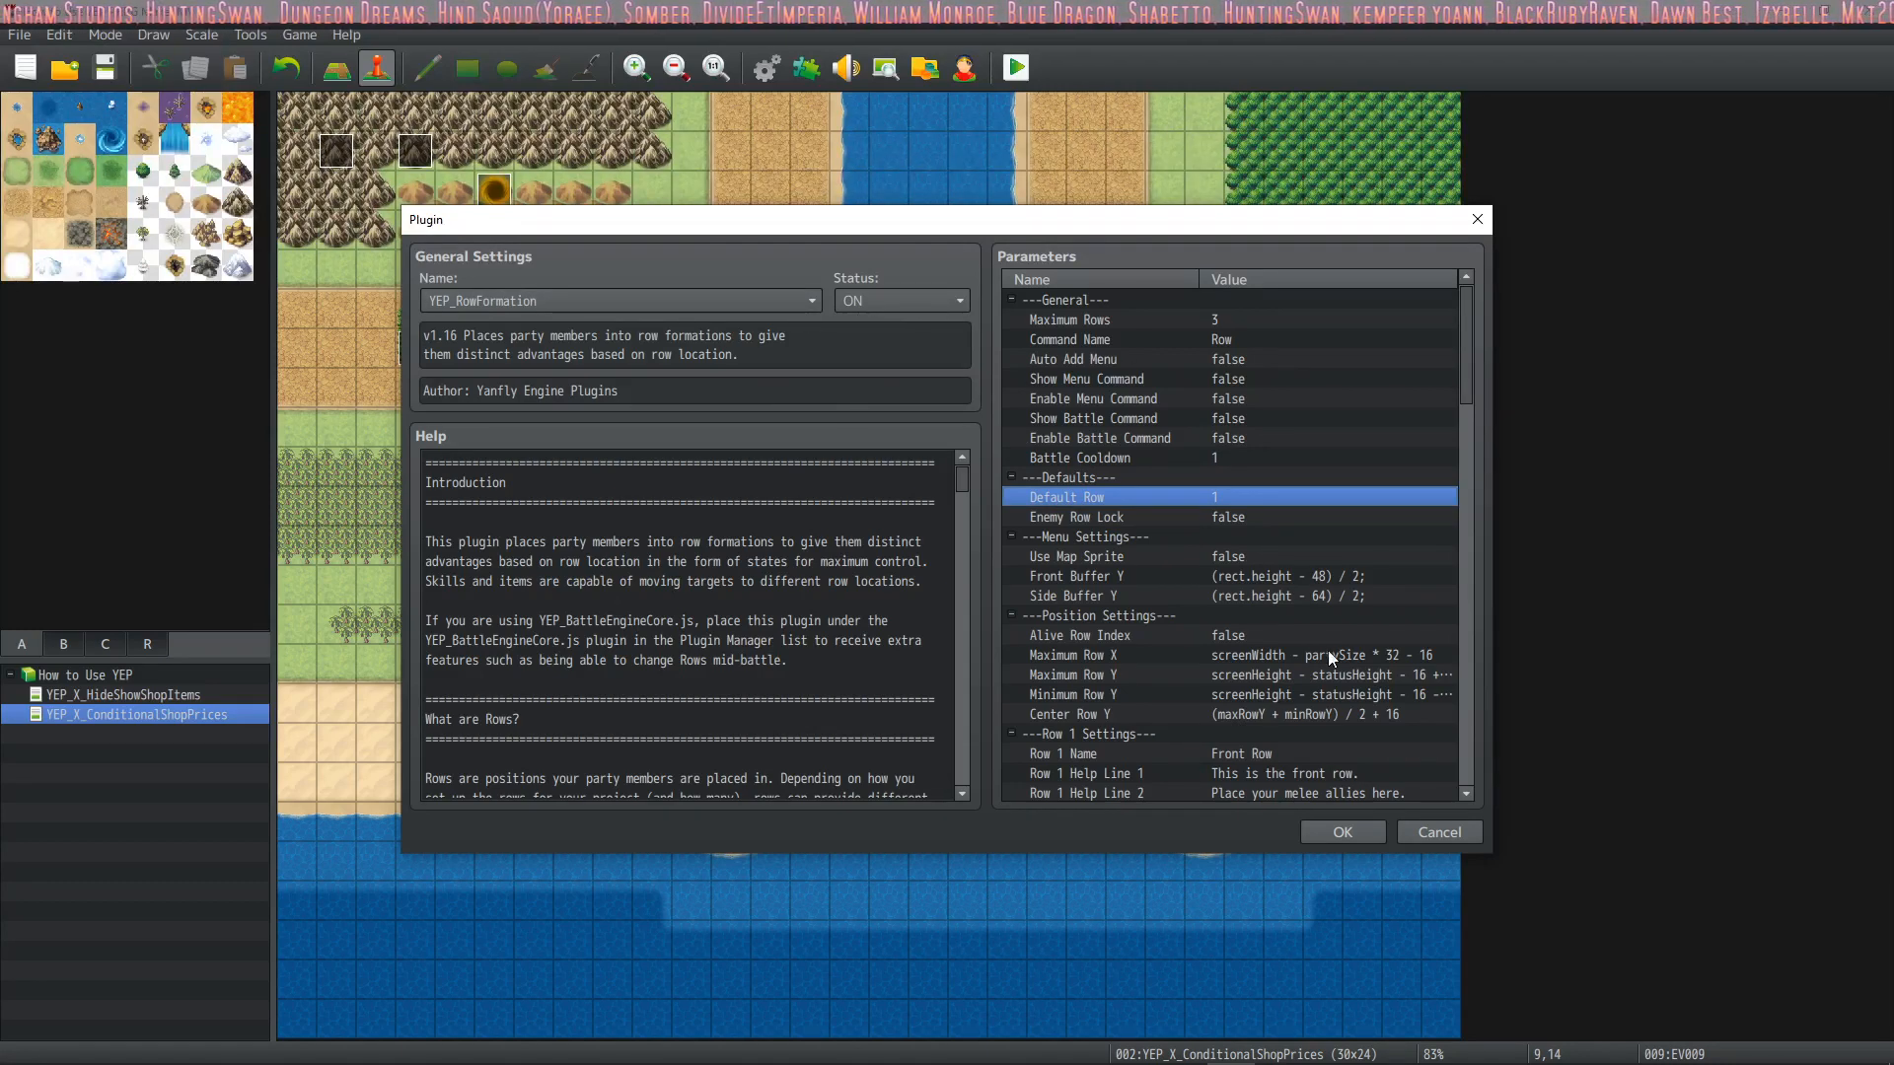
click(1340, 836)
Recheck the Max Battle Members parameter of the YEP_PartySystem plugin
double_click(839, 686)
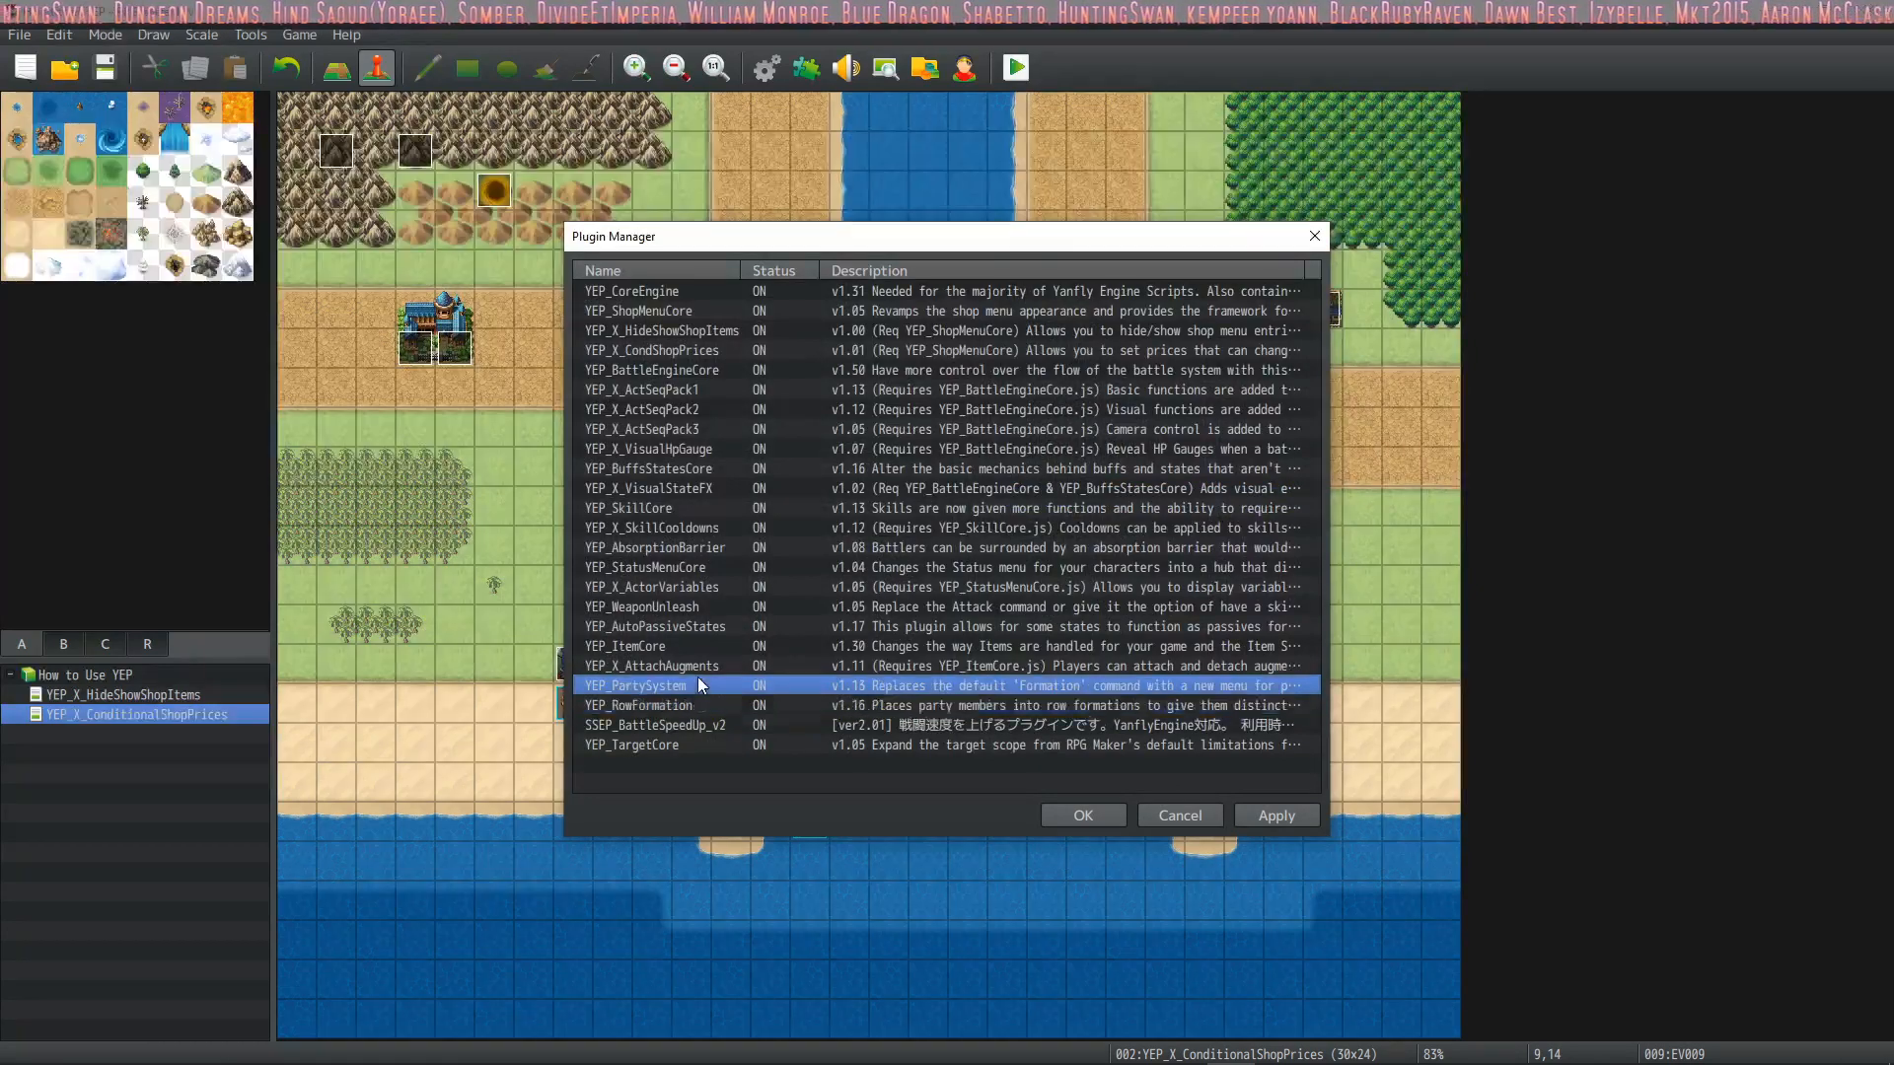
click(1154, 319)
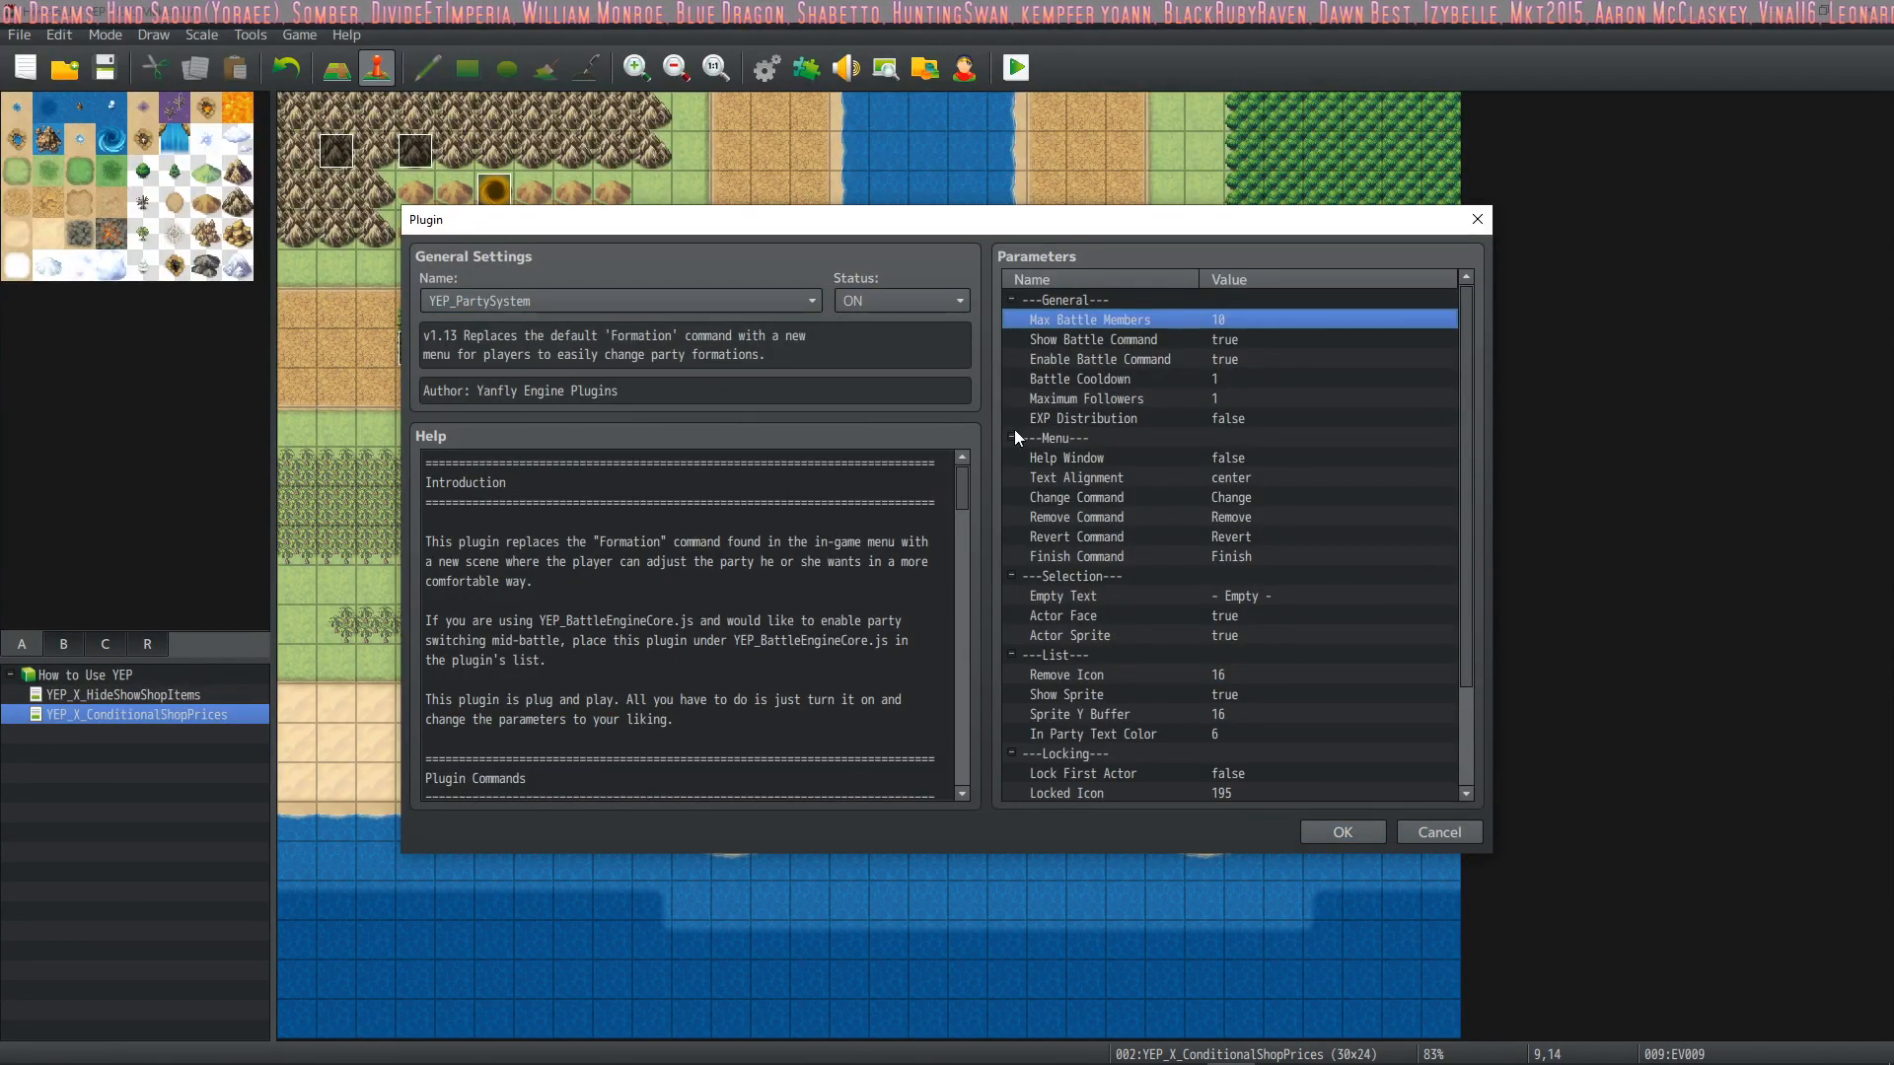
click(1332, 833)
Read the YEP_RowFormation help on the Default Row notetags for actors and enemies, and close the Plugin Manager
click(694, 705)
double_click(695, 706)
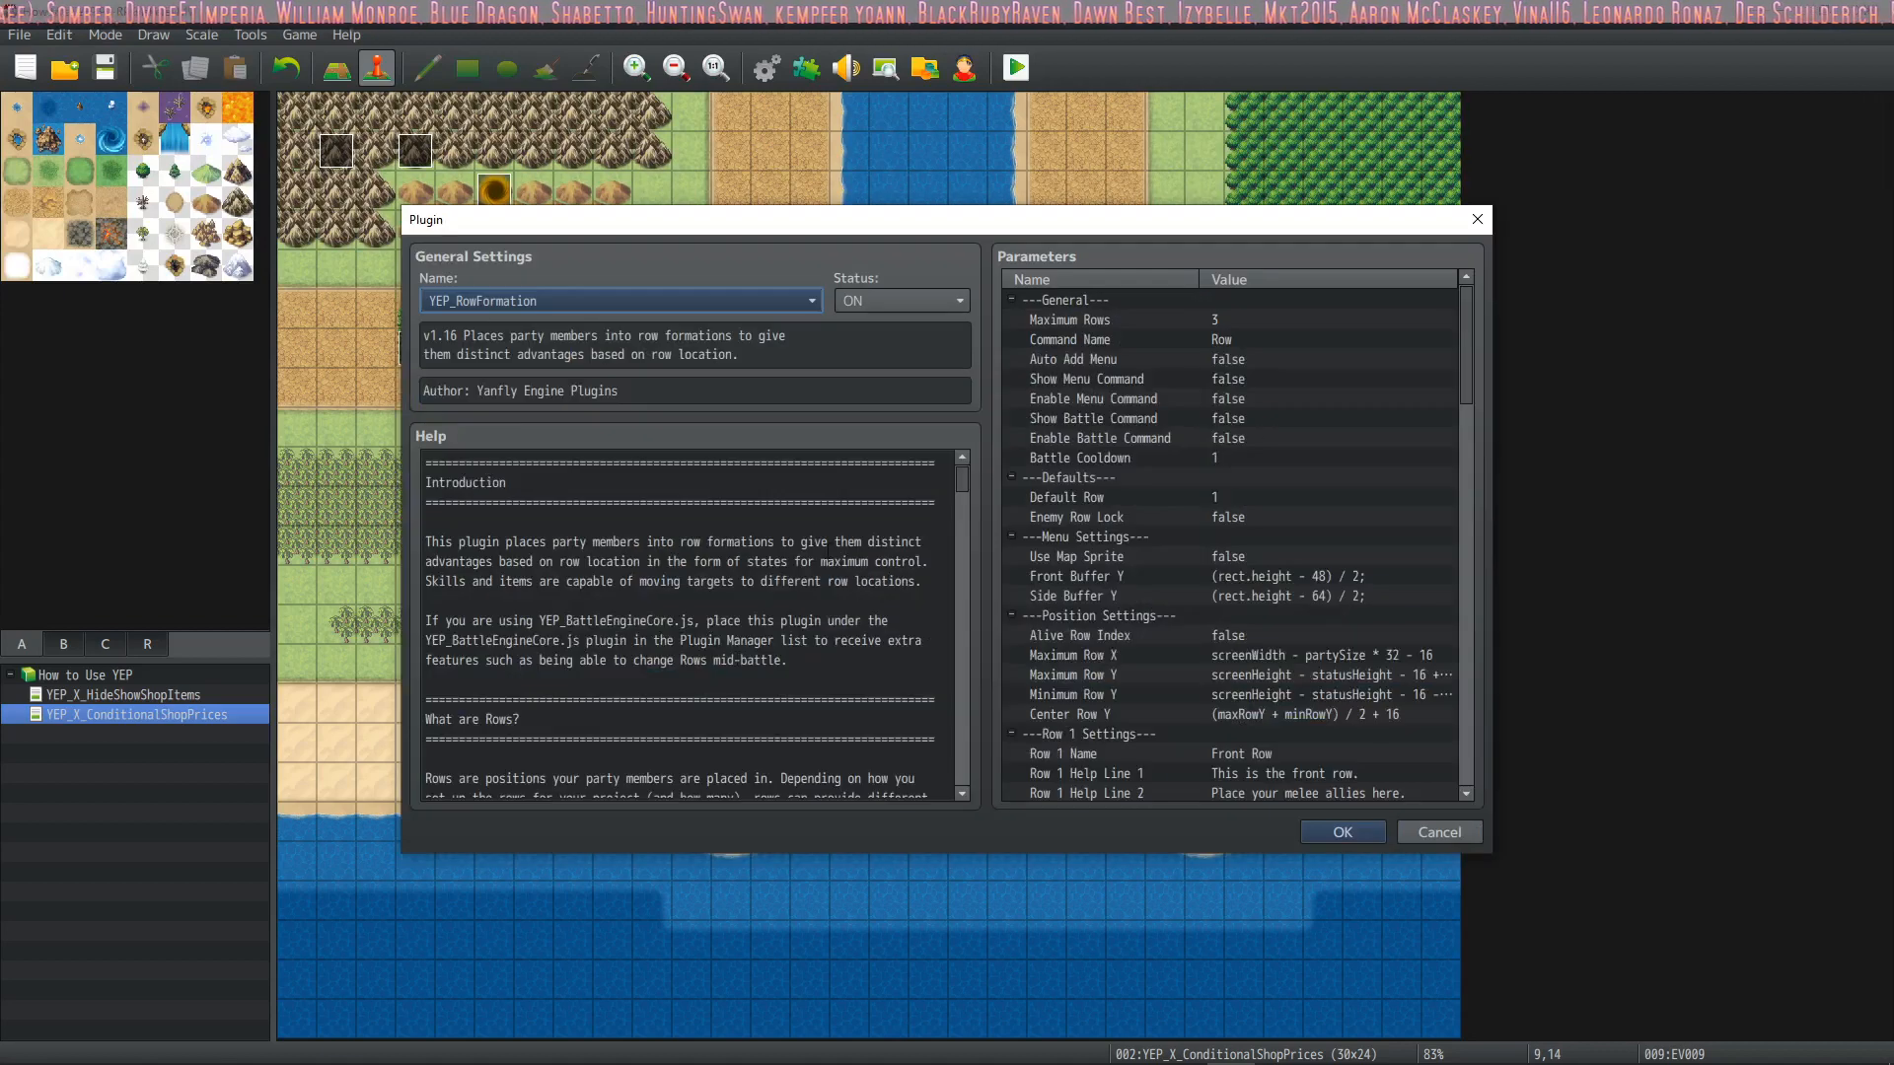
click(1150, 318)
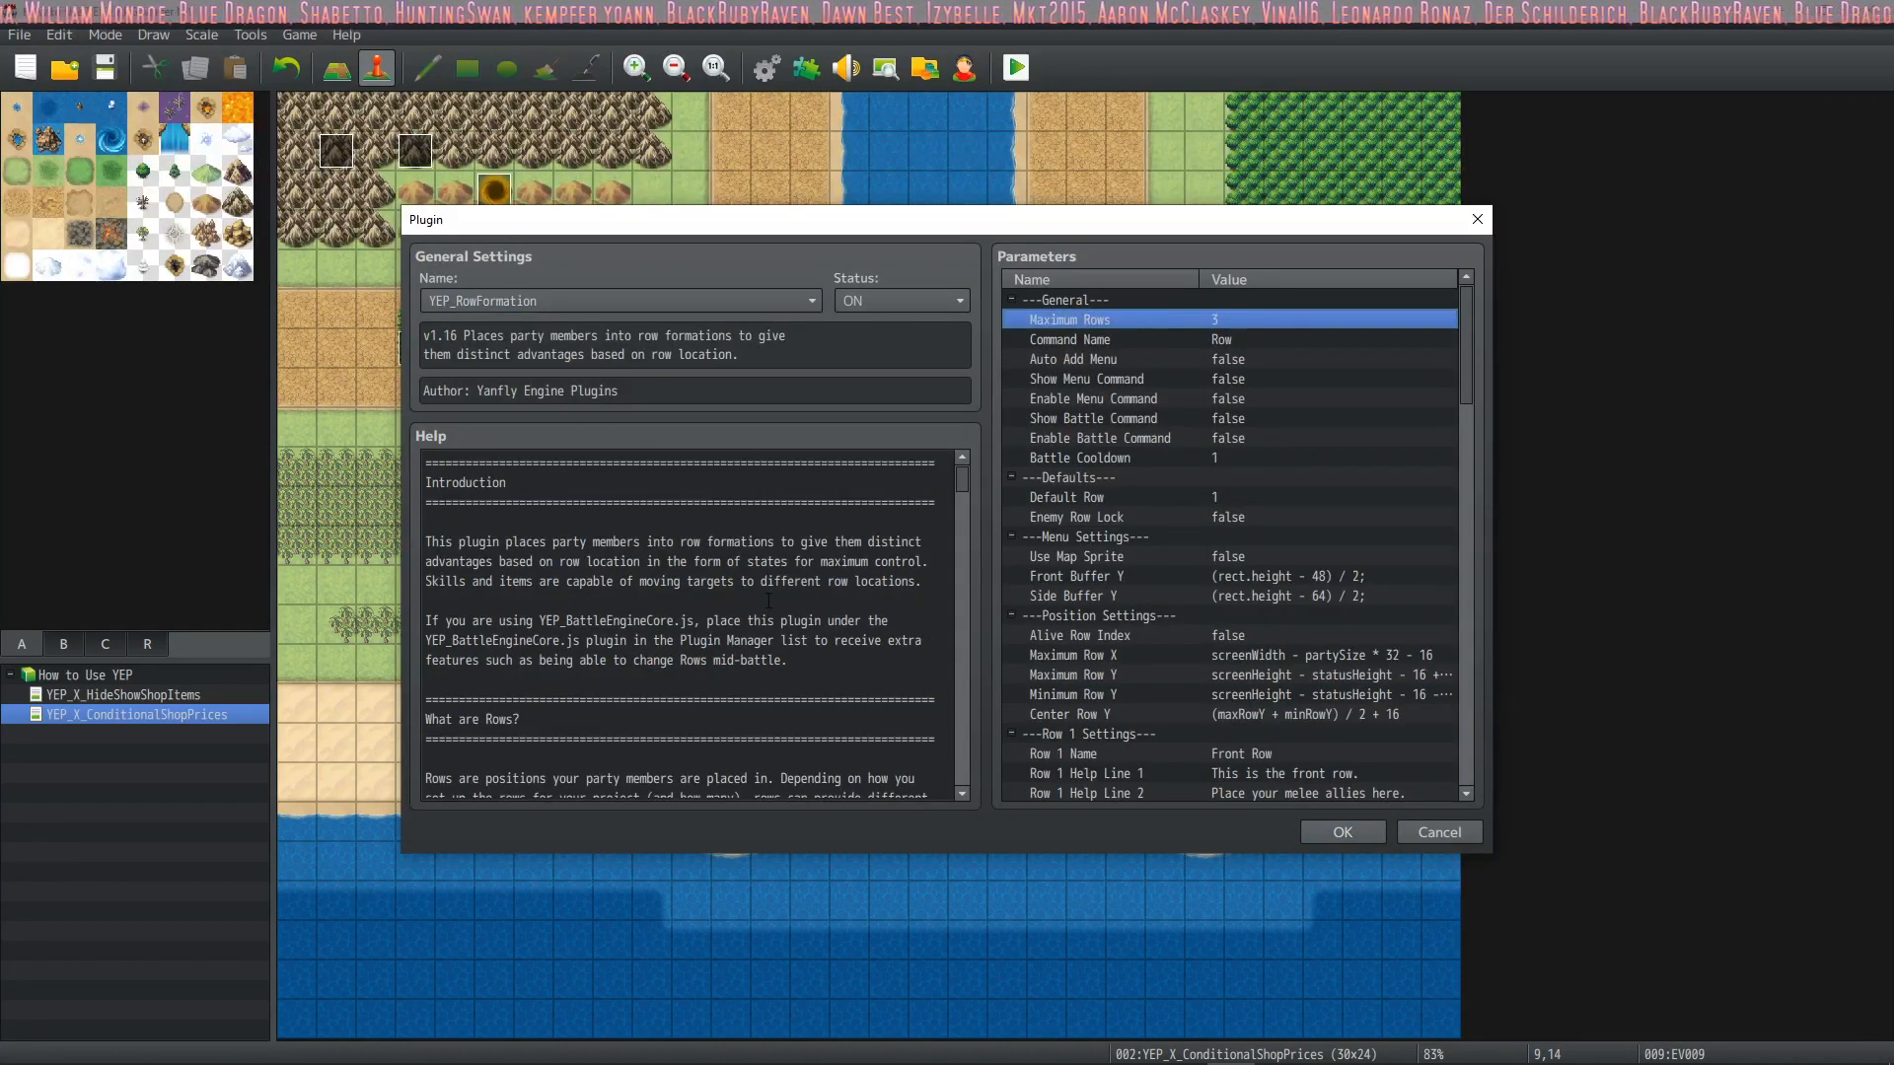
scroll(680, 626, down, 10)
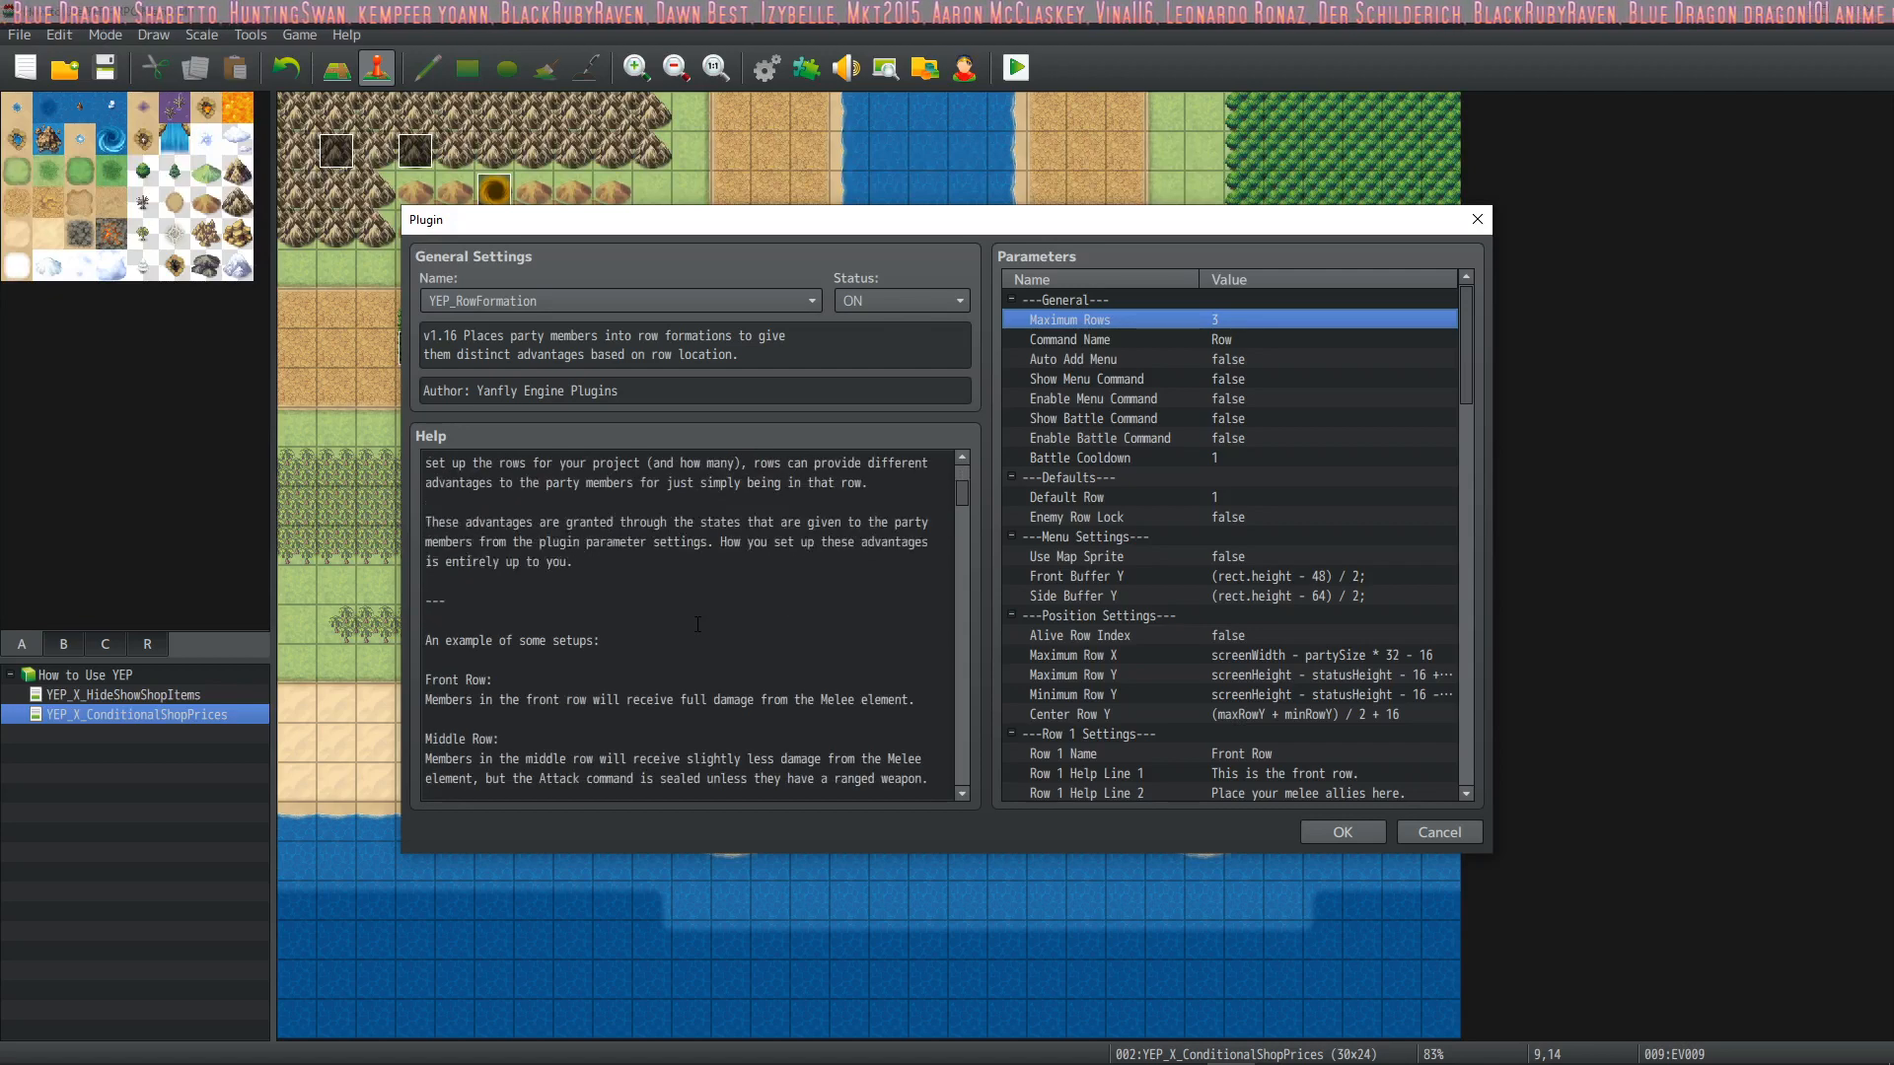
scroll(548, 520, down, 6)
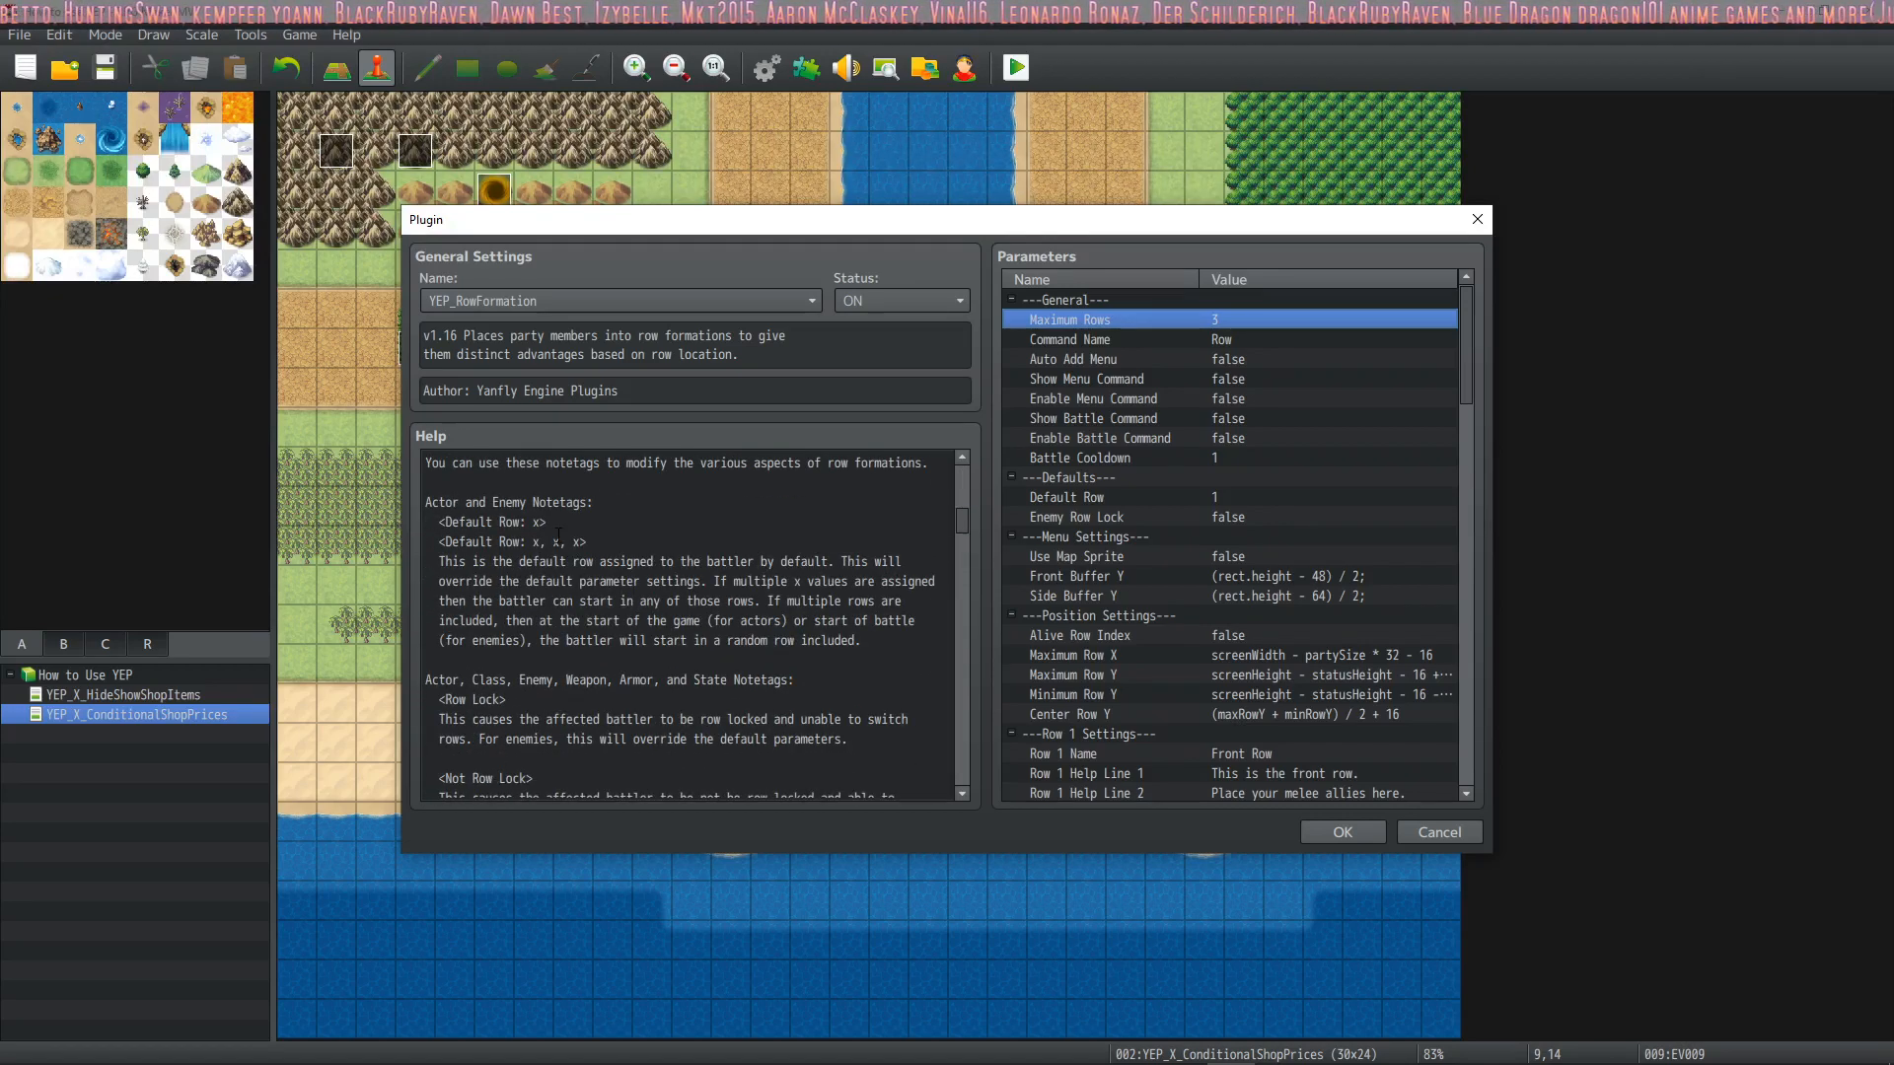
mouse_move(548, 521)
mouse_down()
mouse_move(440, 522)
mouse_move(427, 503)
mouse_move(539, 503)
mouse_up()
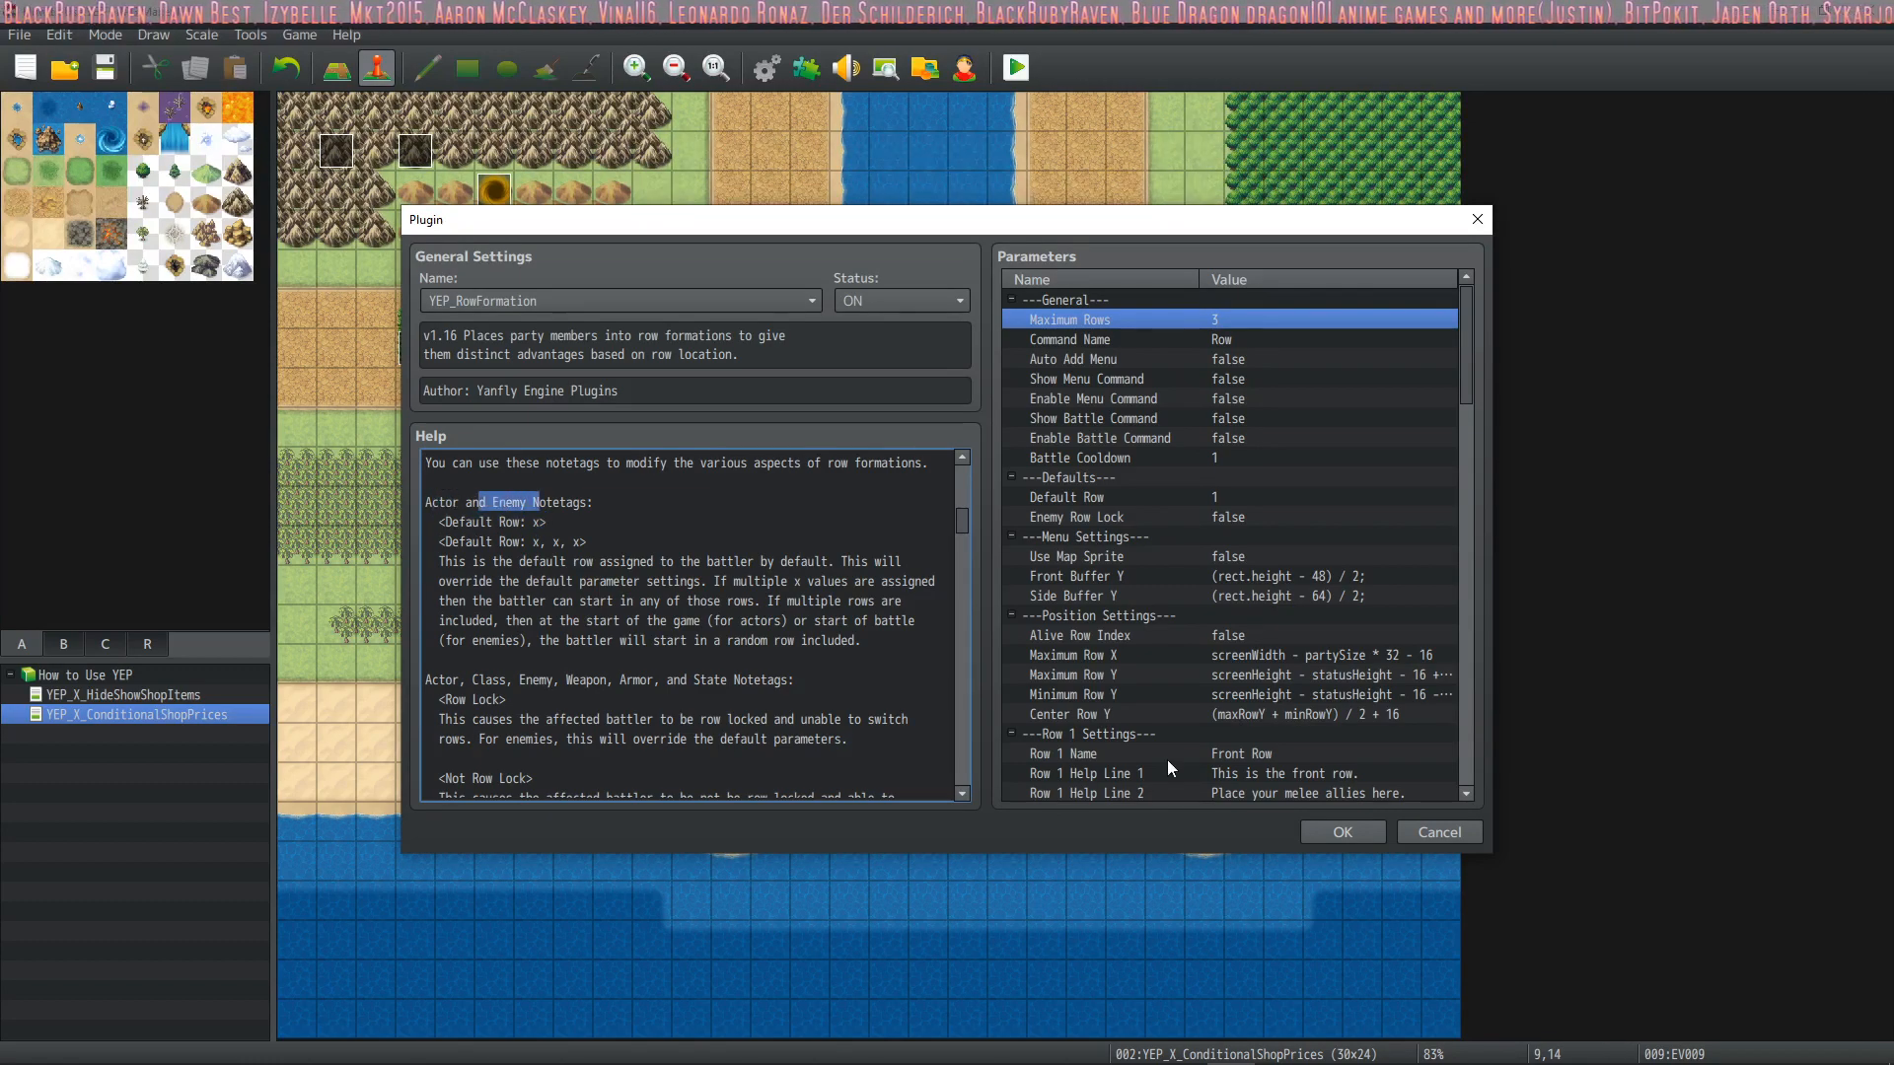
click(1323, 825)
click(1090, 813)
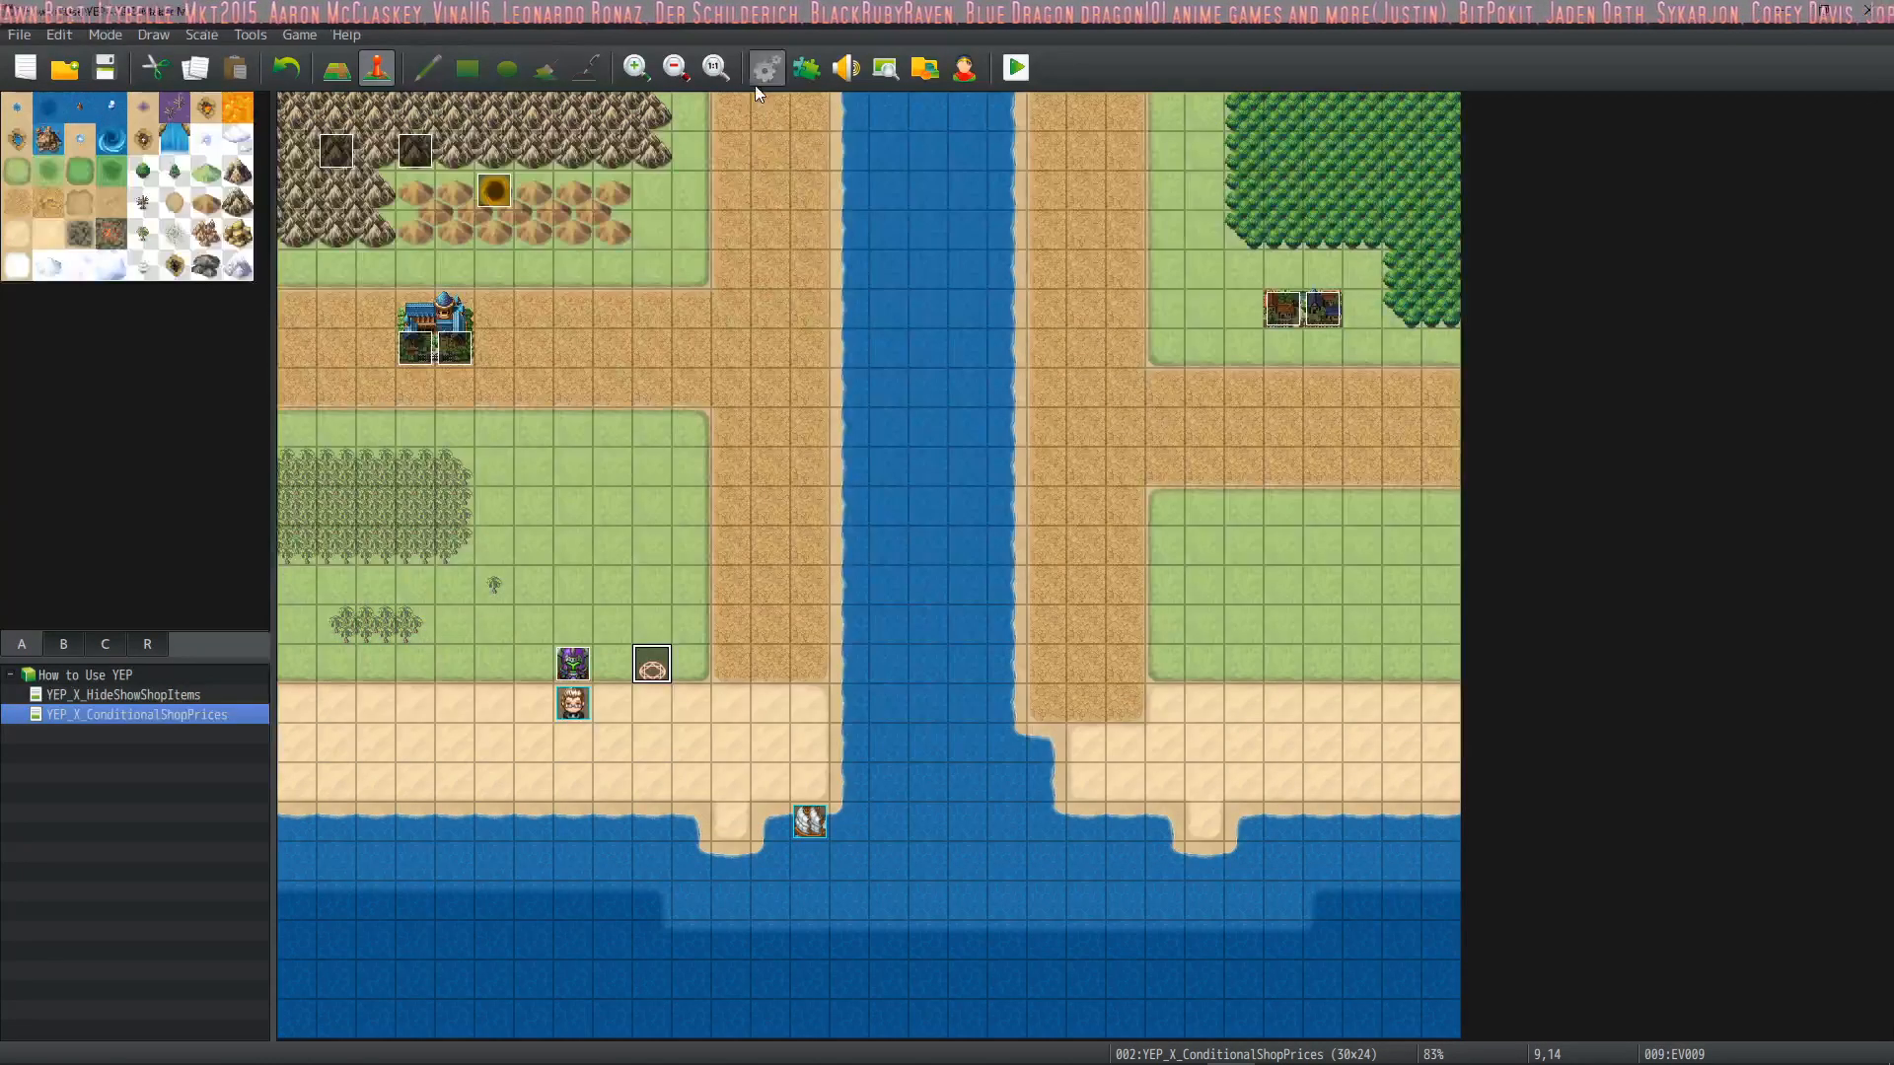
Check the Default Row notetags in the database notes of Turret1 and the non-turret actors
click(769, 77)
click(444, 221)
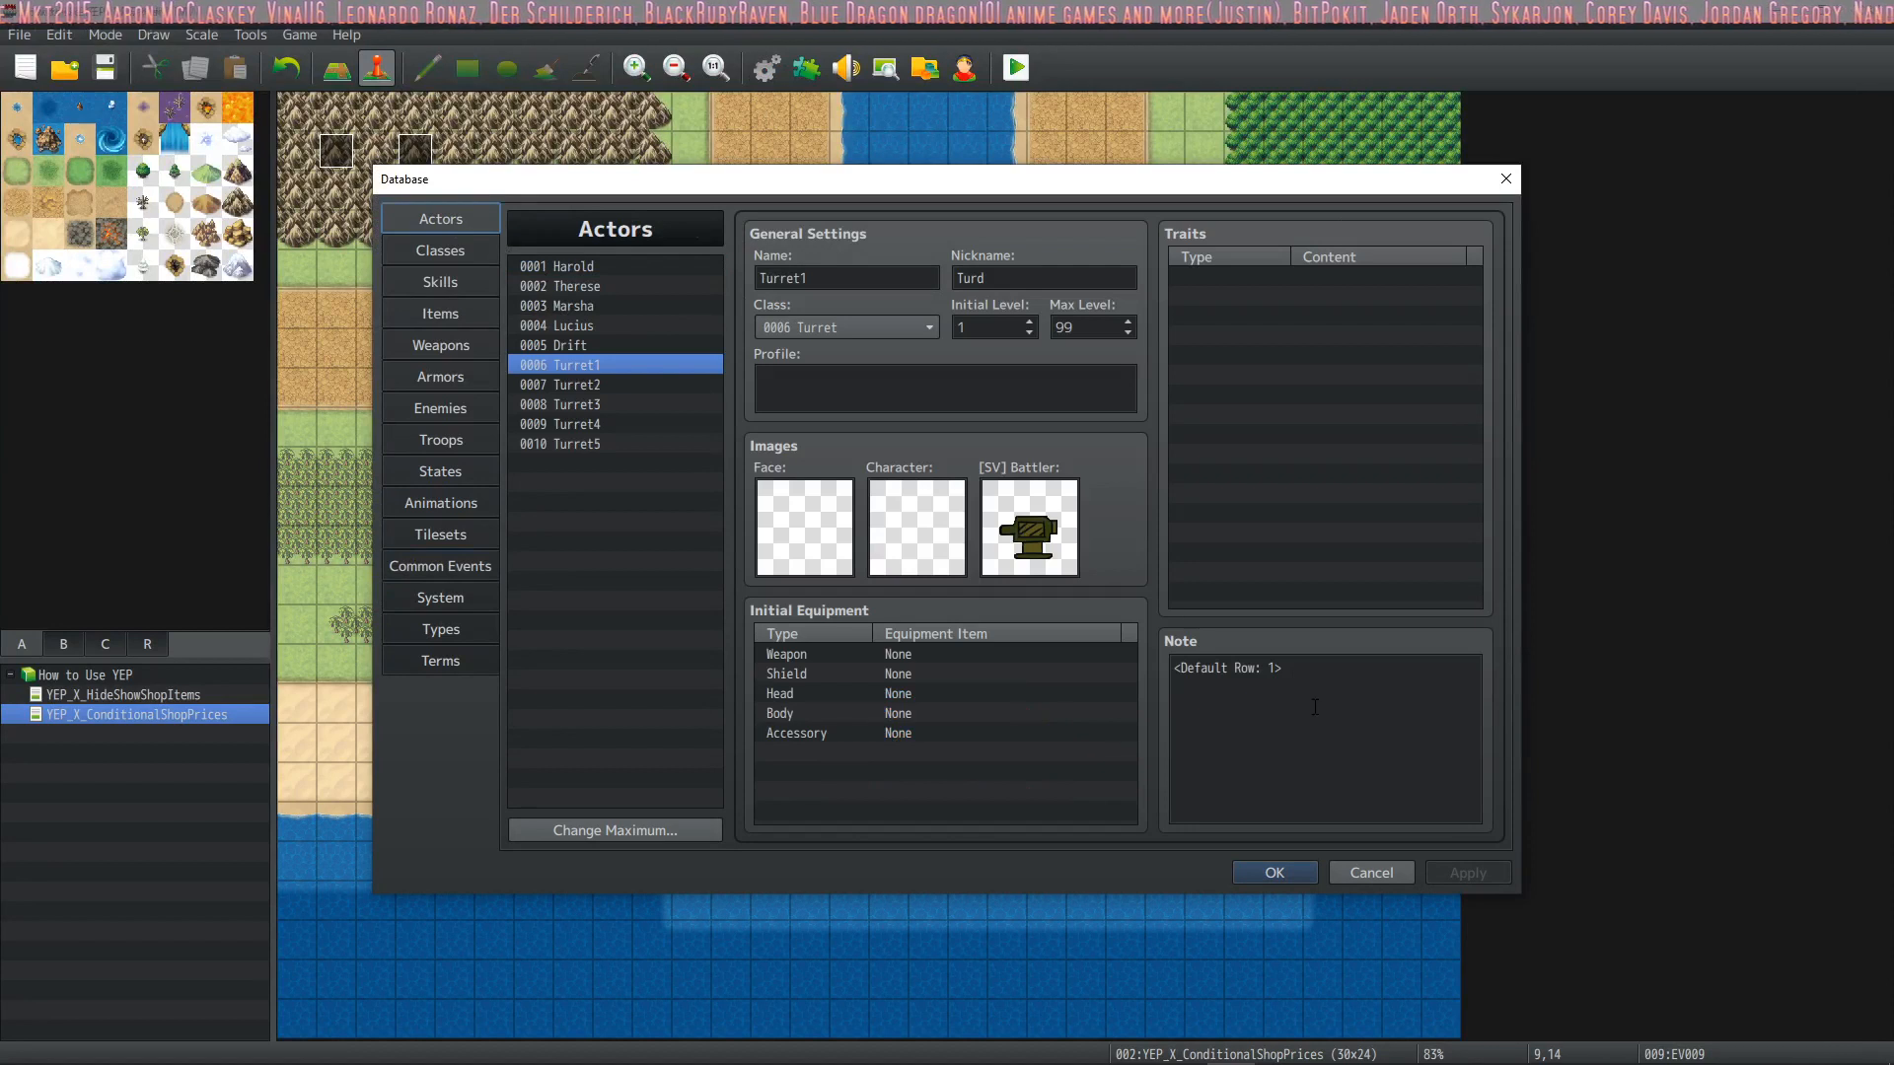
drag(1323, 681, 1172, 671)
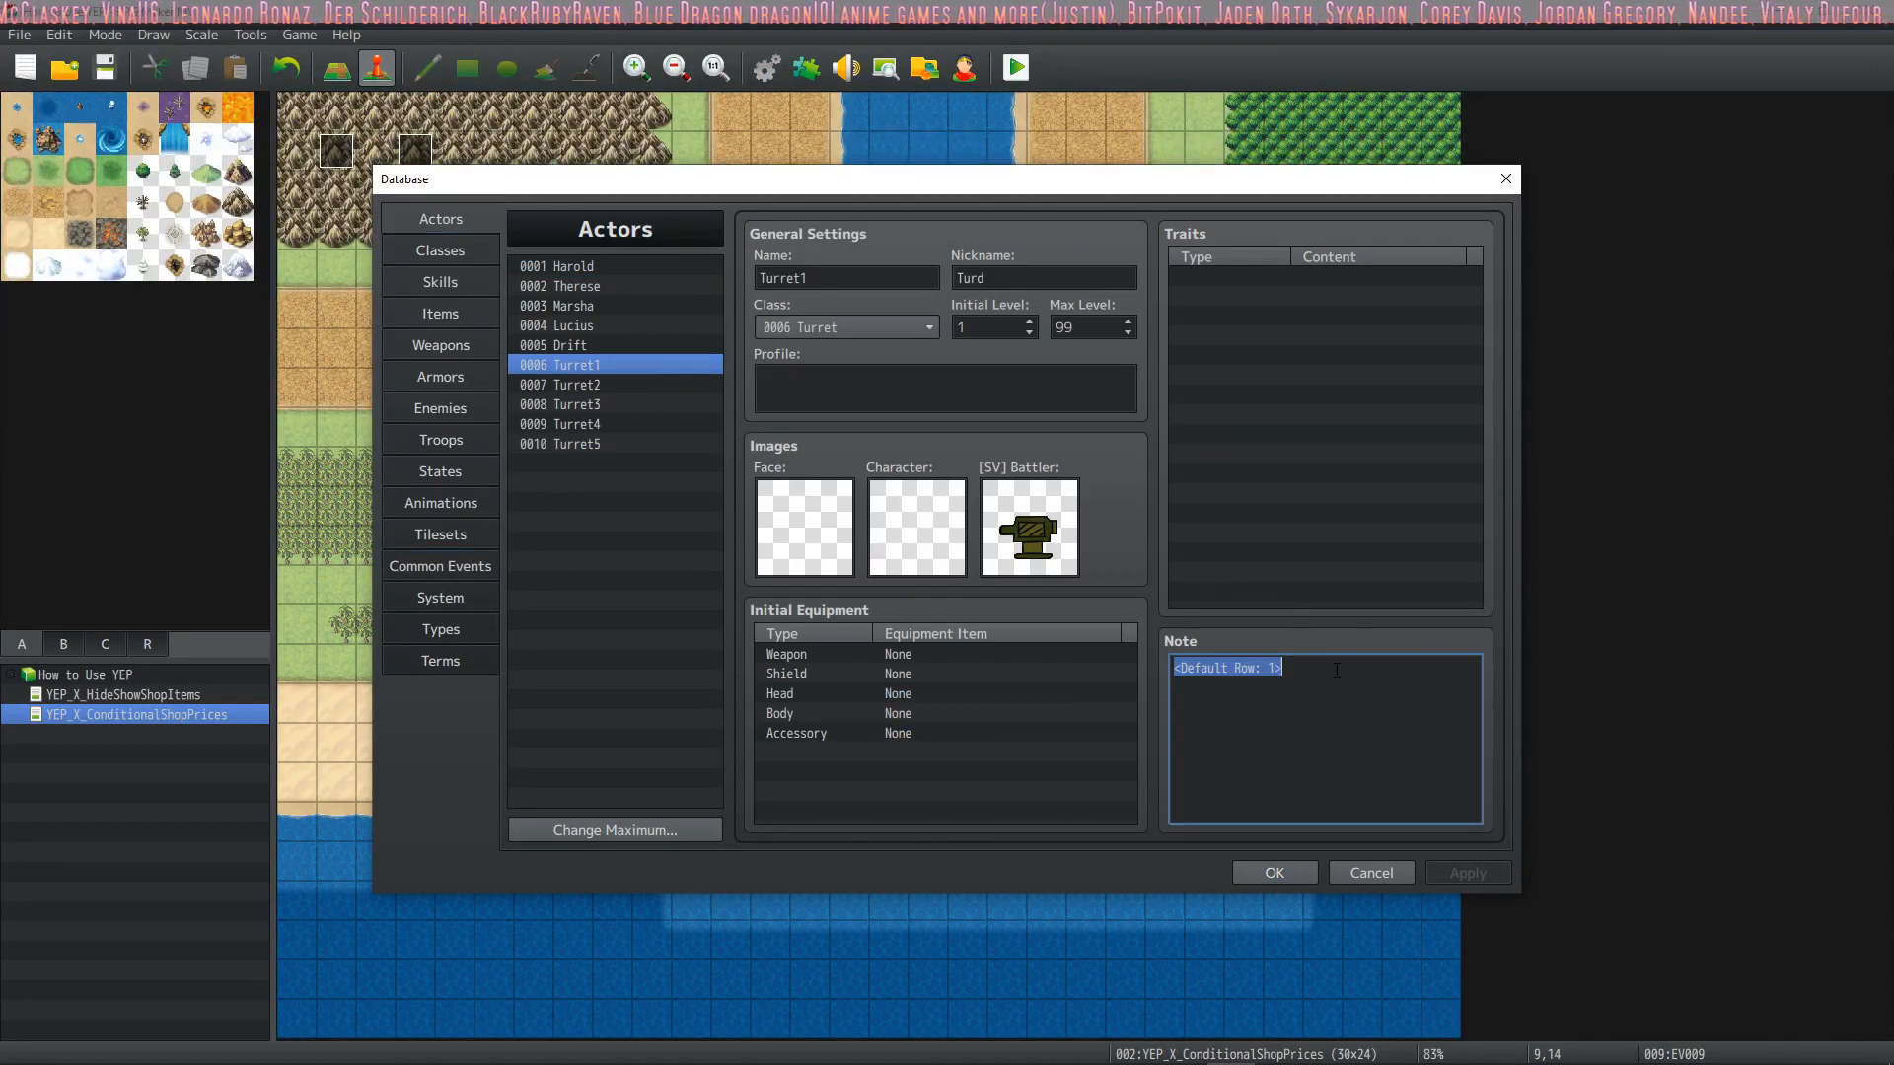
click(642, 292)
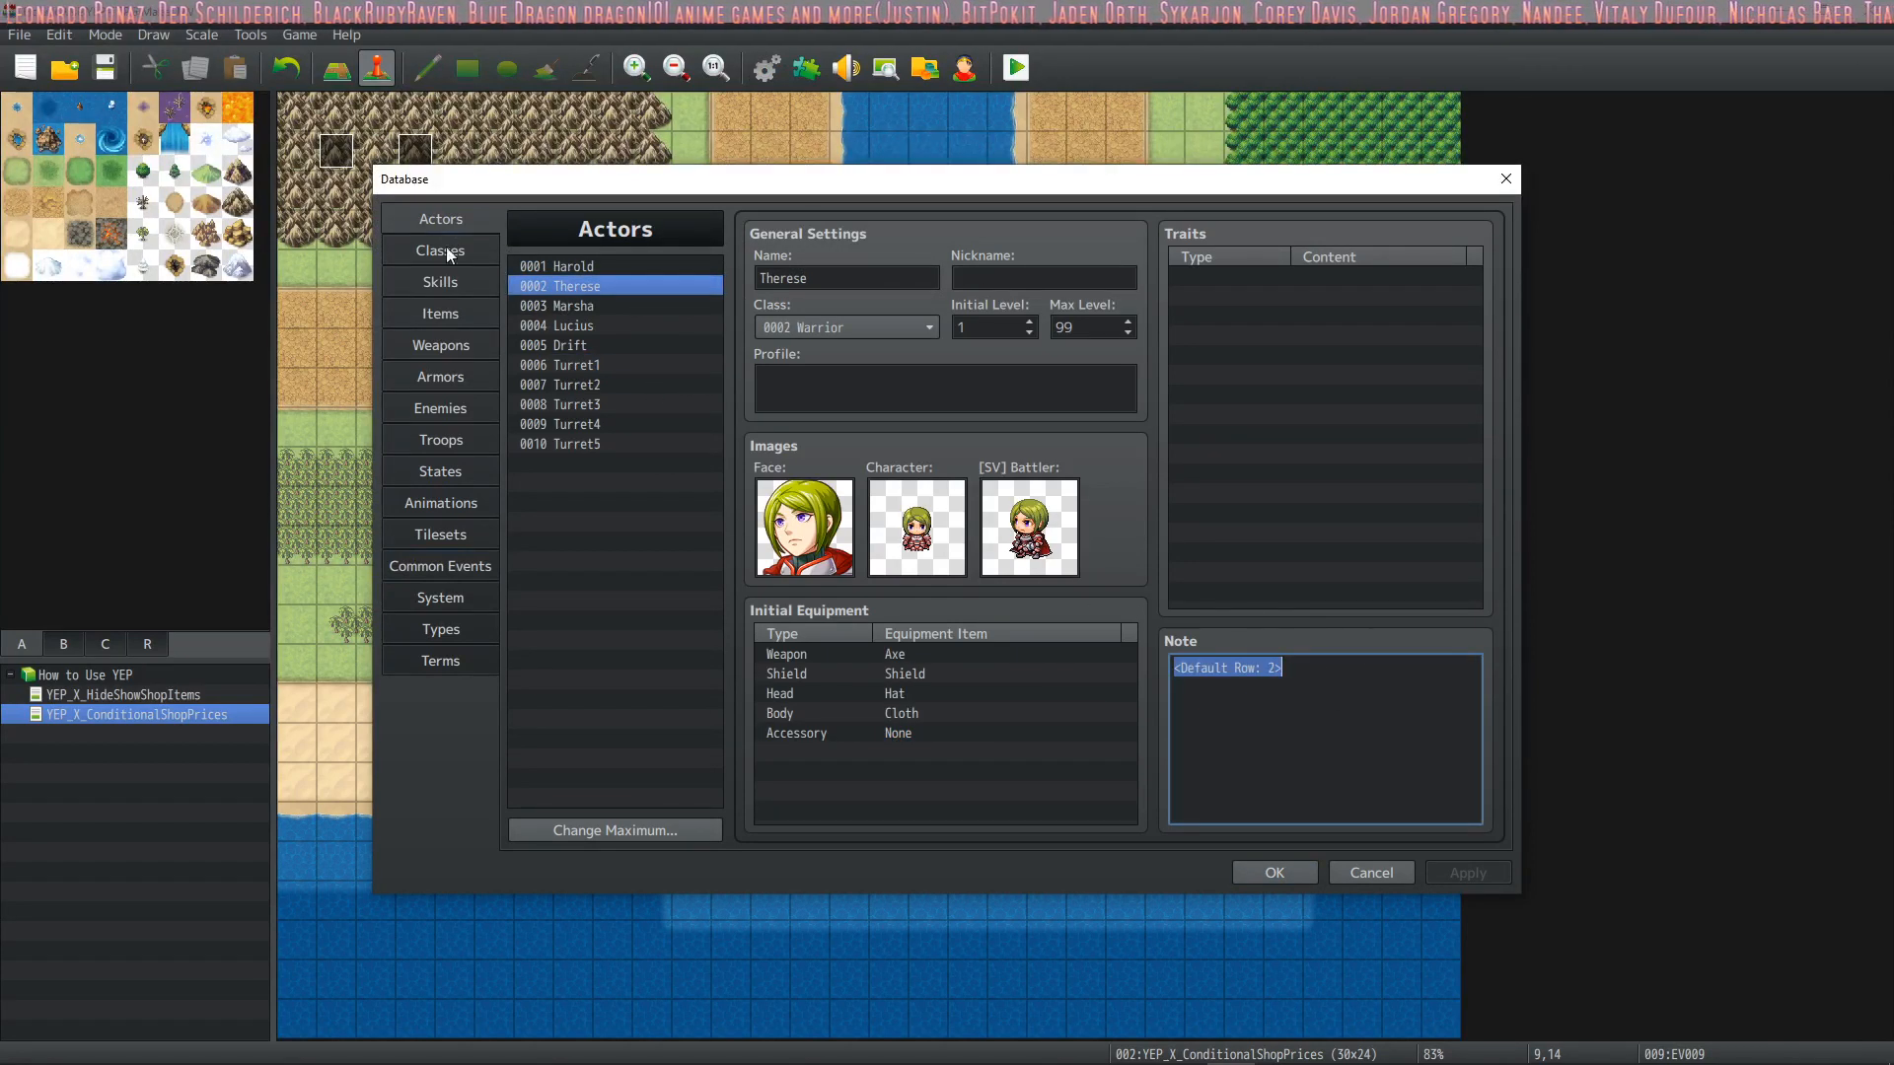
click(588, 264)
click(1302, 681)
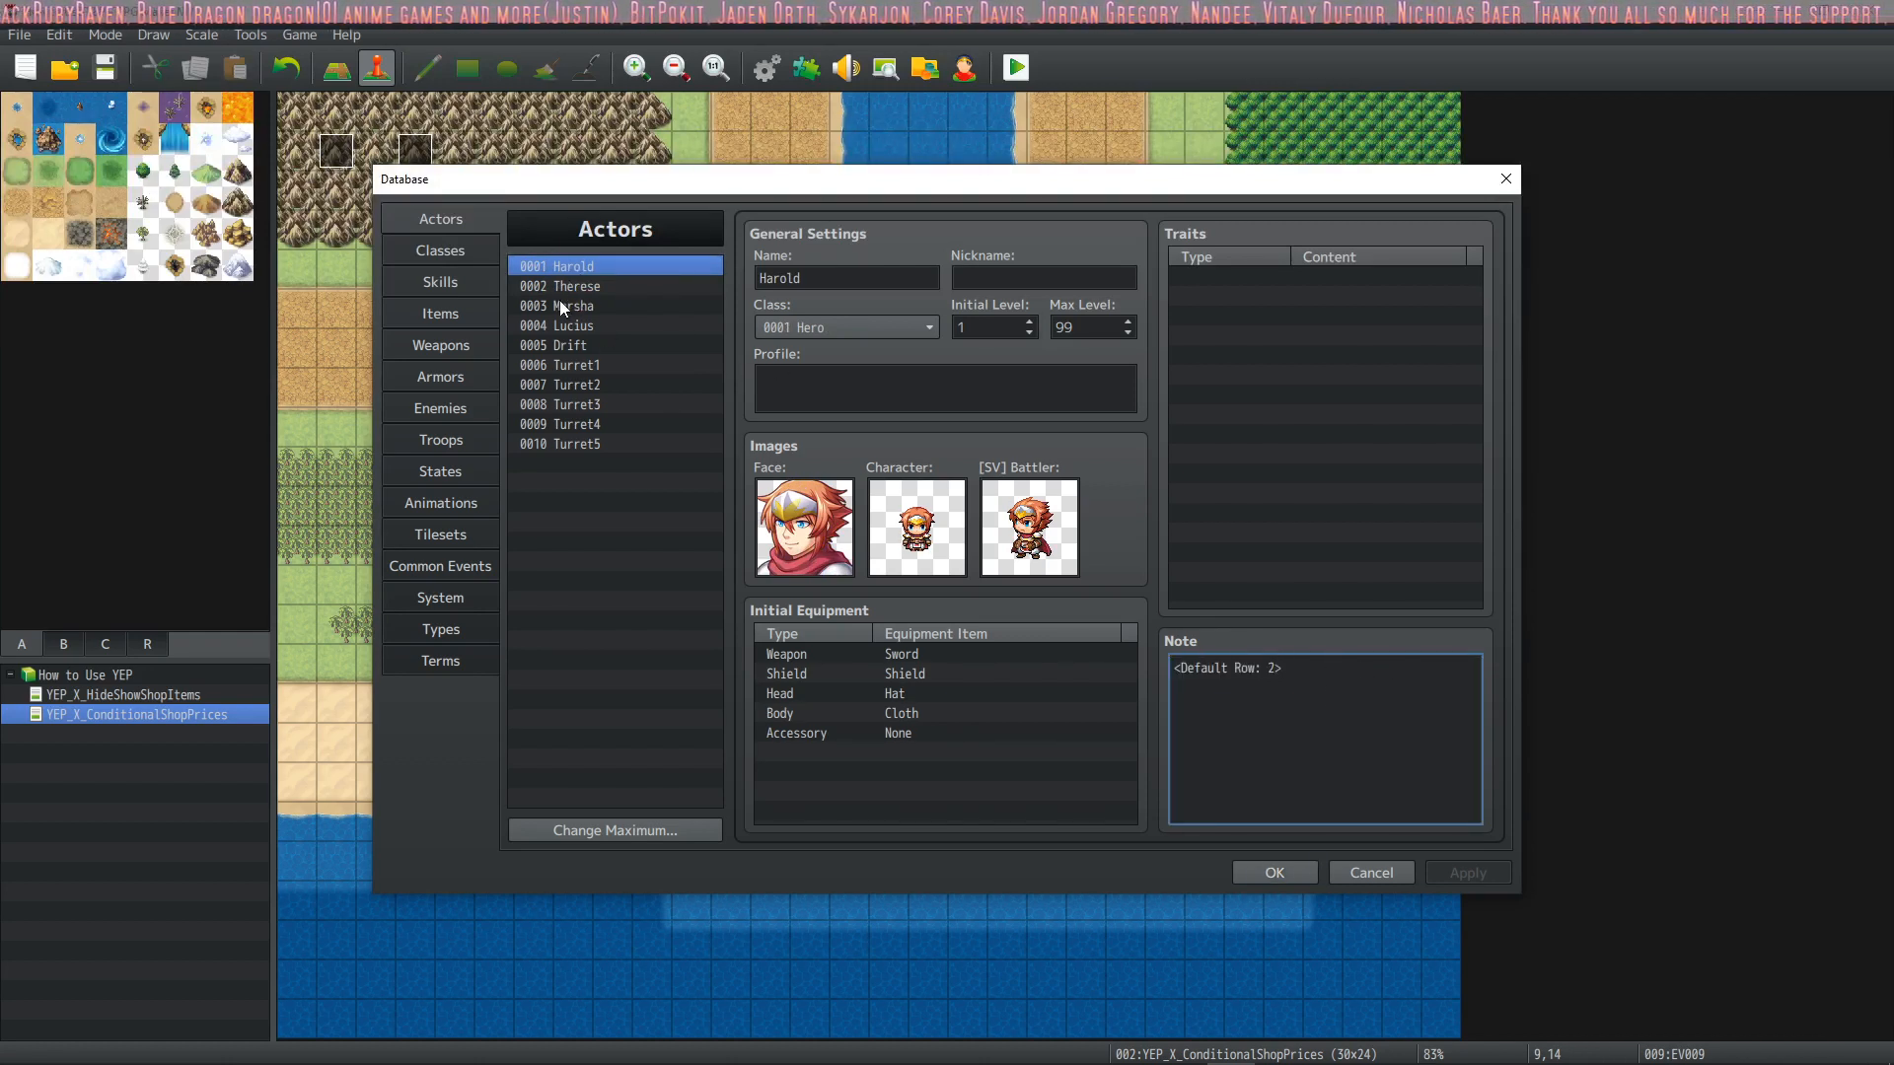
click(596, 288)
click(610, 325)
click(613, 342)
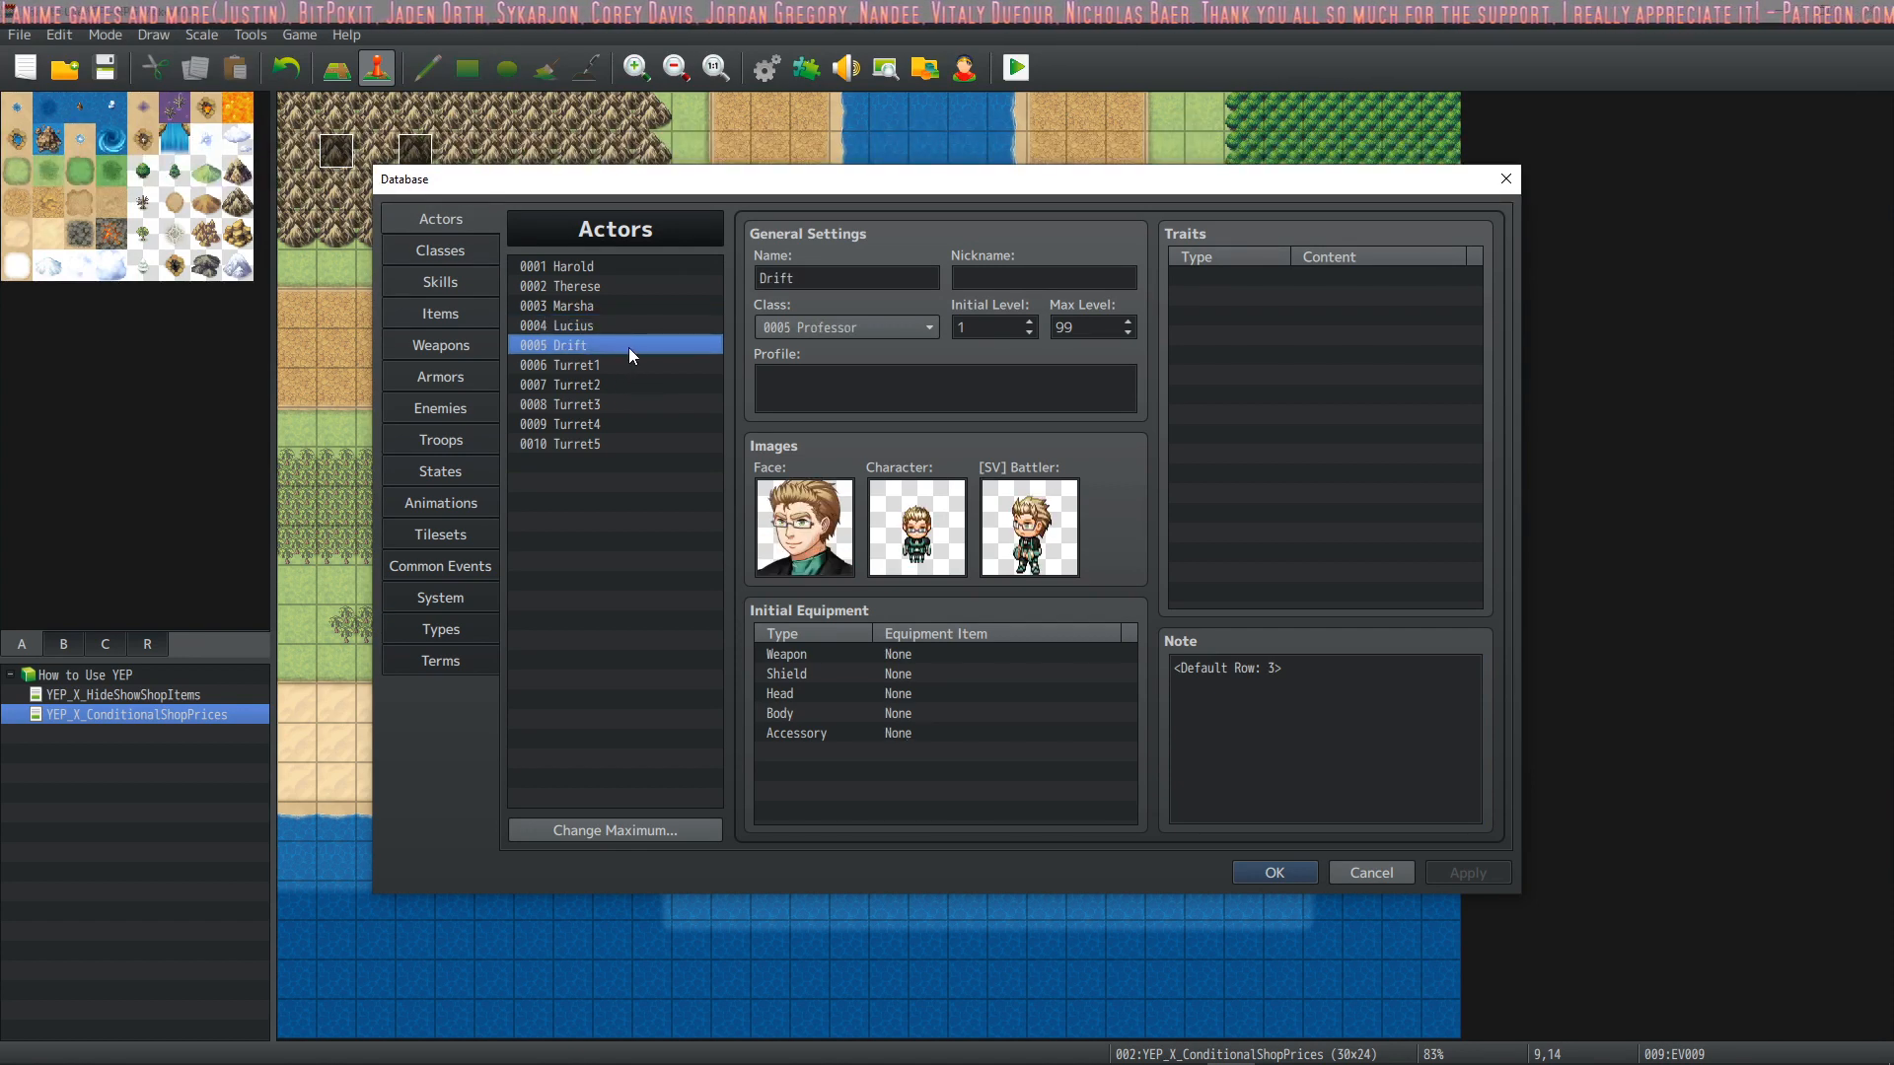
Compare the Default Row notetags of actors Turret1 through Turret5 and close the database
click(631, 364)
click(637, 391)
click(637, 407)
click(624, 422)
click(624, 441)
click(631, 424)
click(634, 405)
click(633, 384)
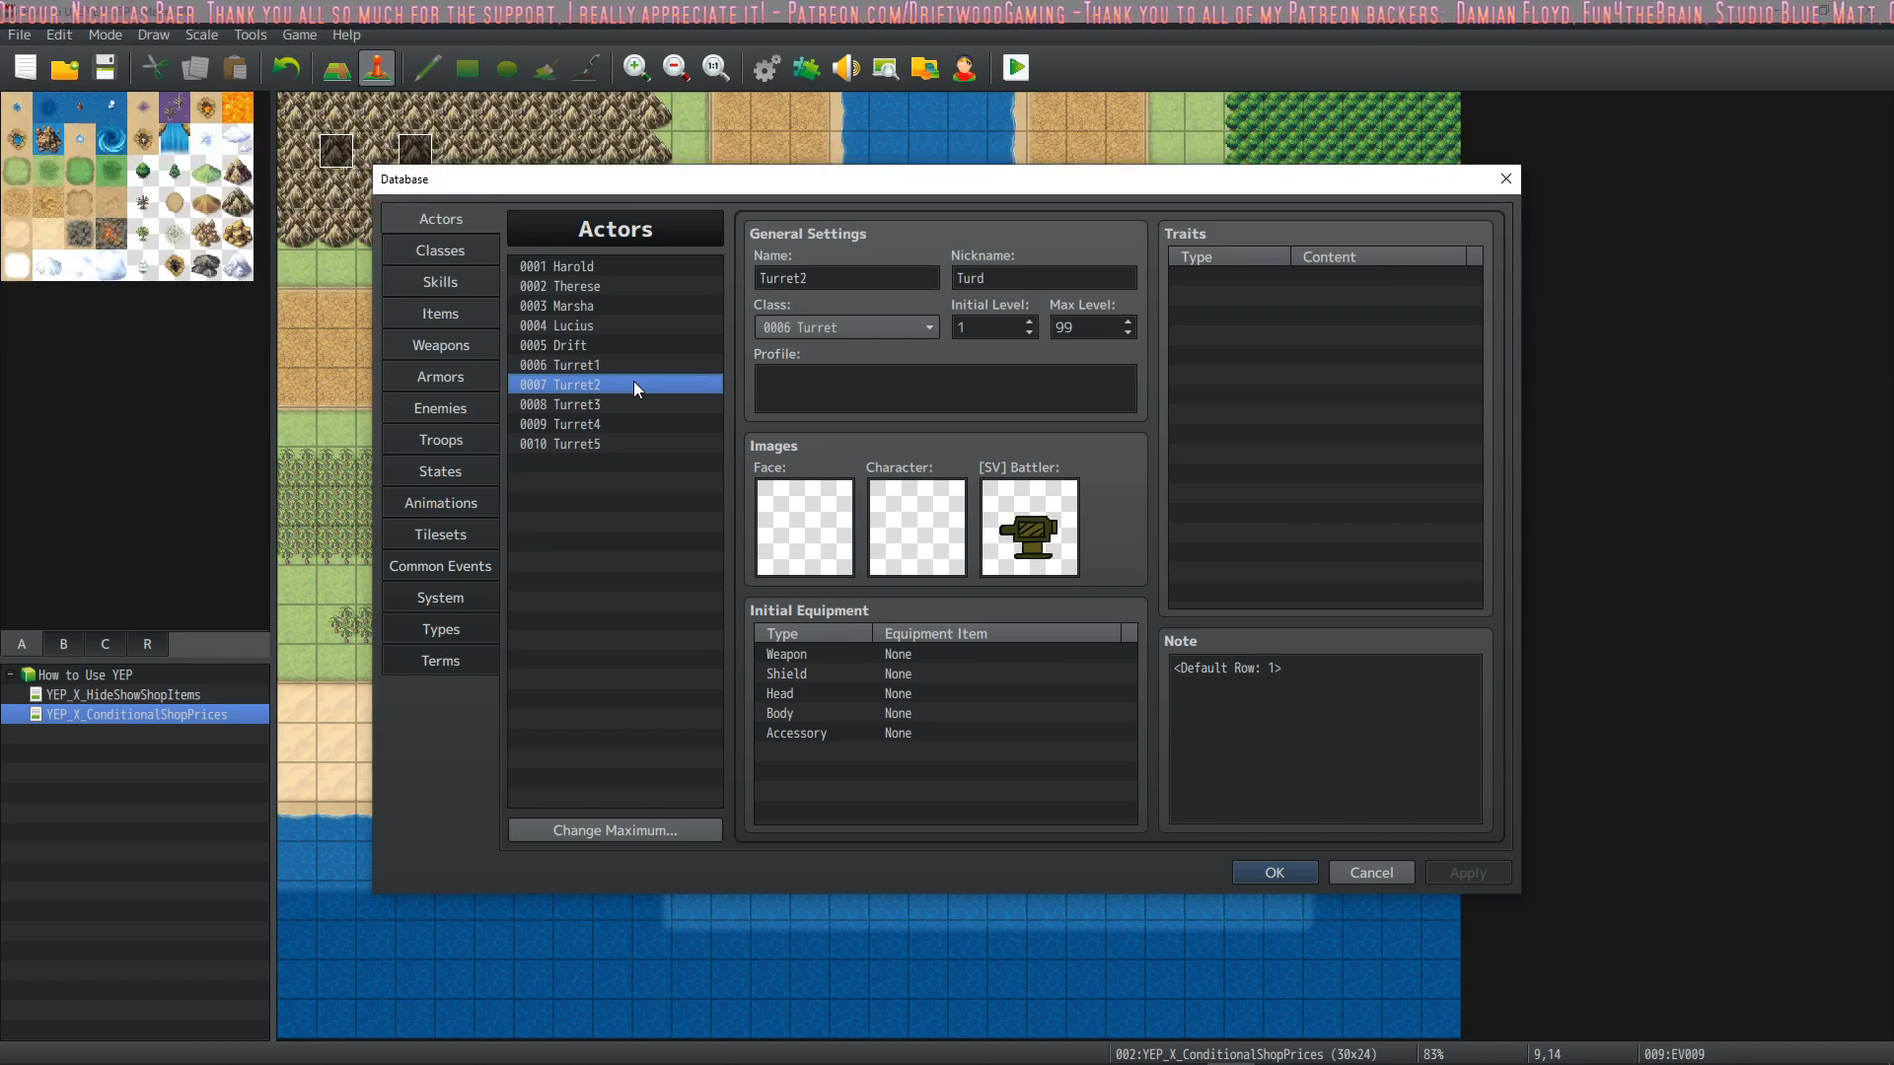
click(1263, 874)
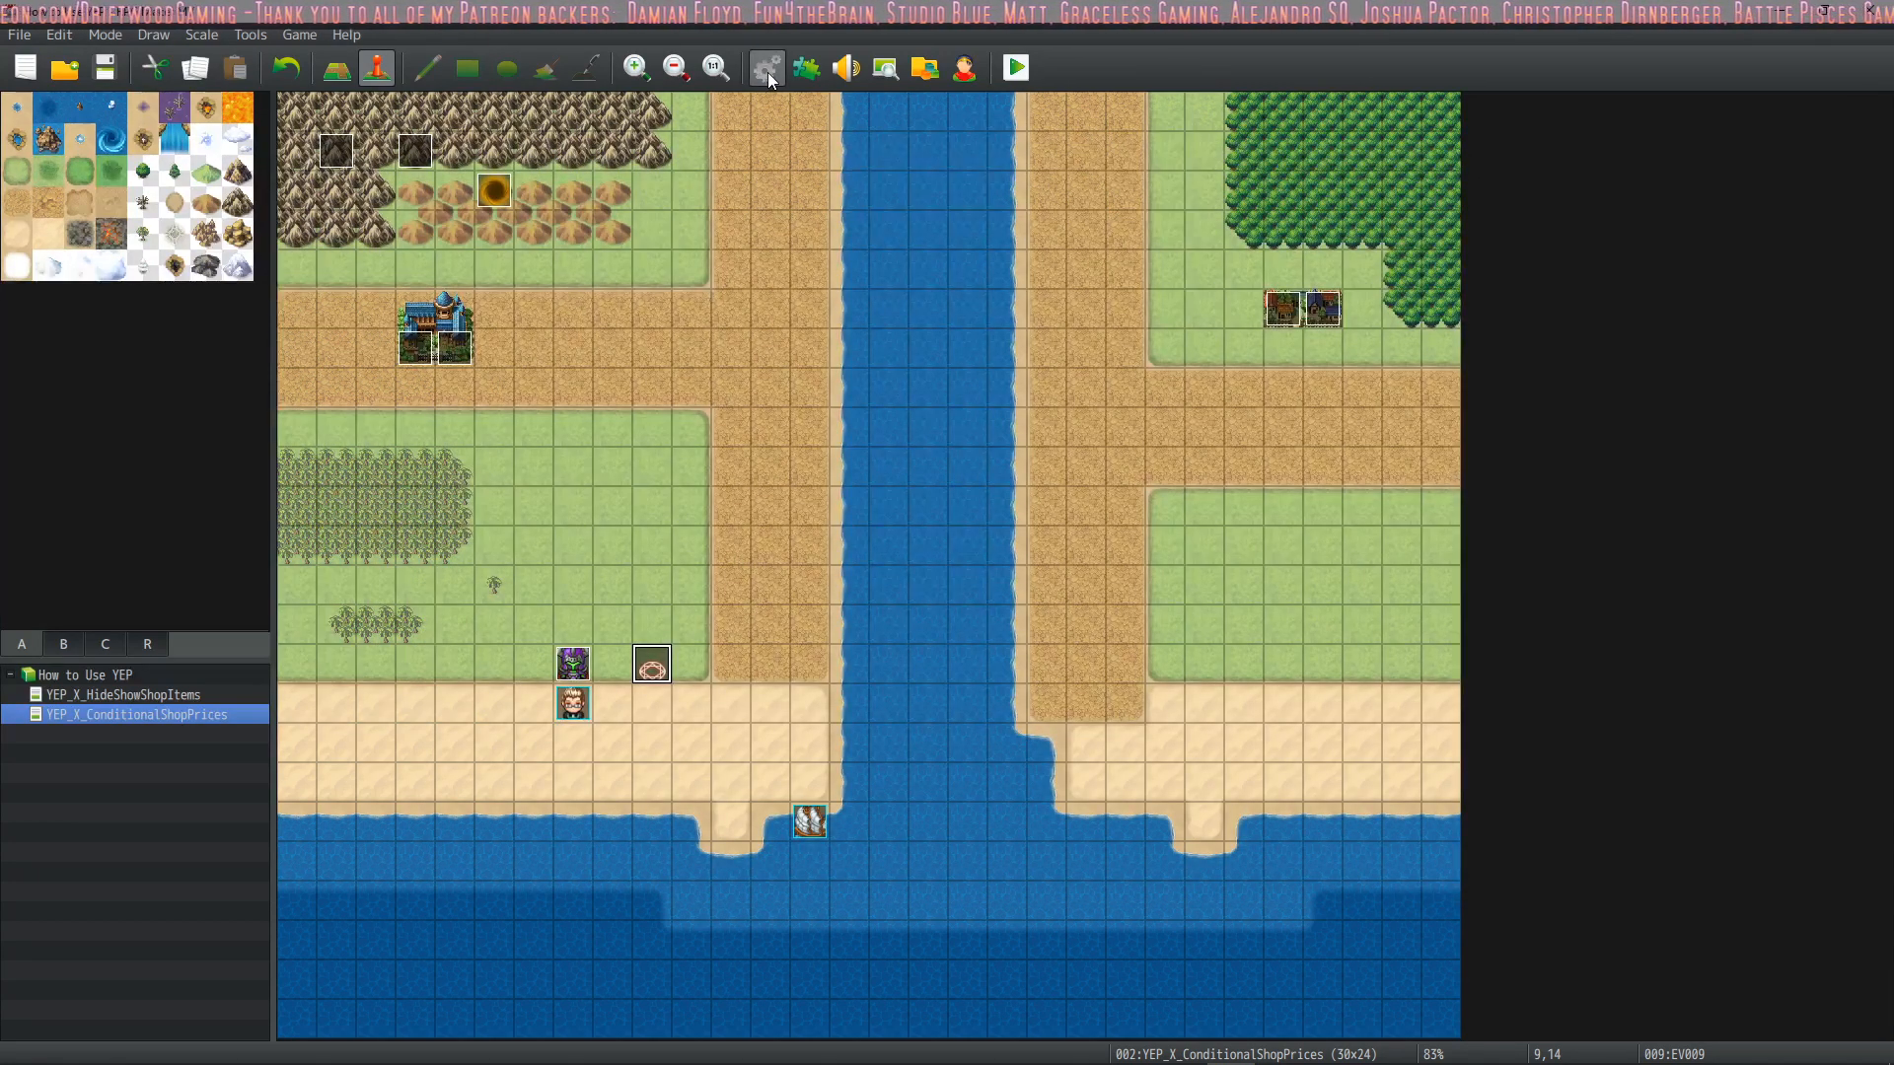
Open the Plugin Manager
click(807, 69)
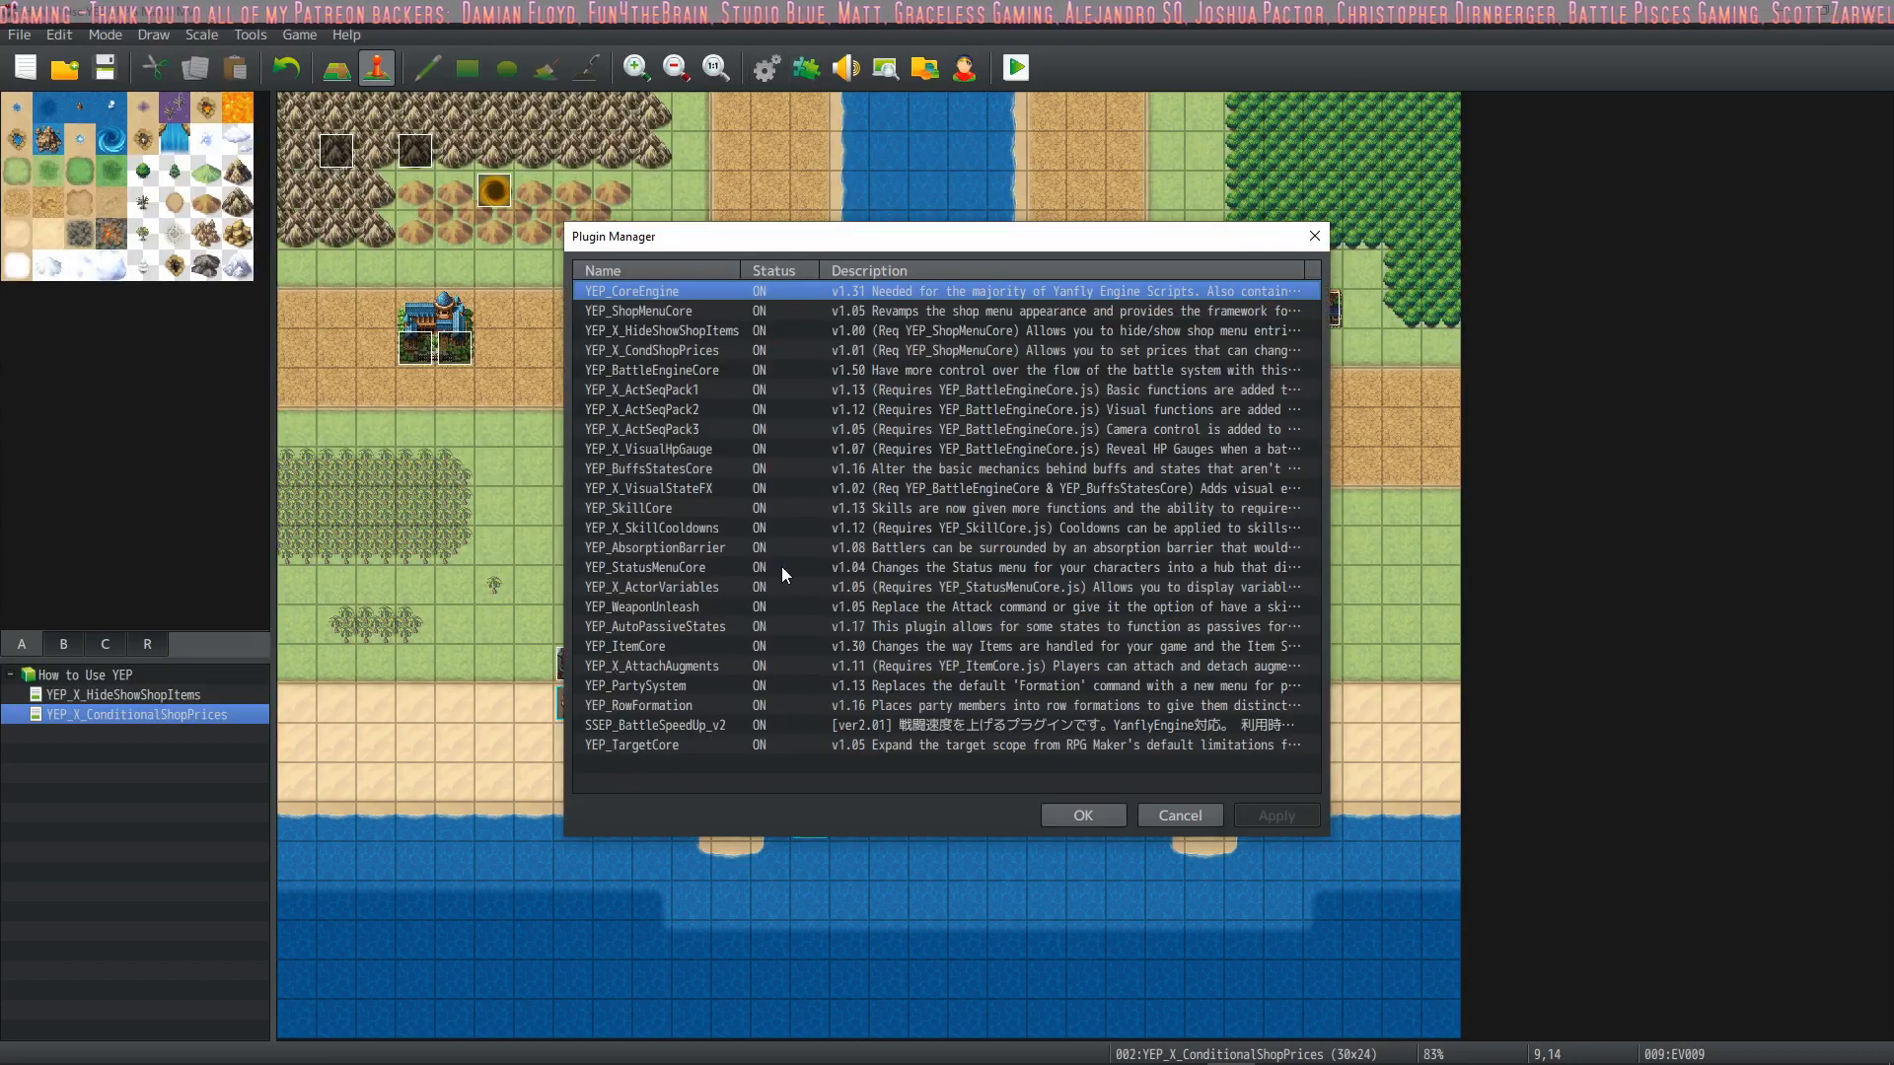
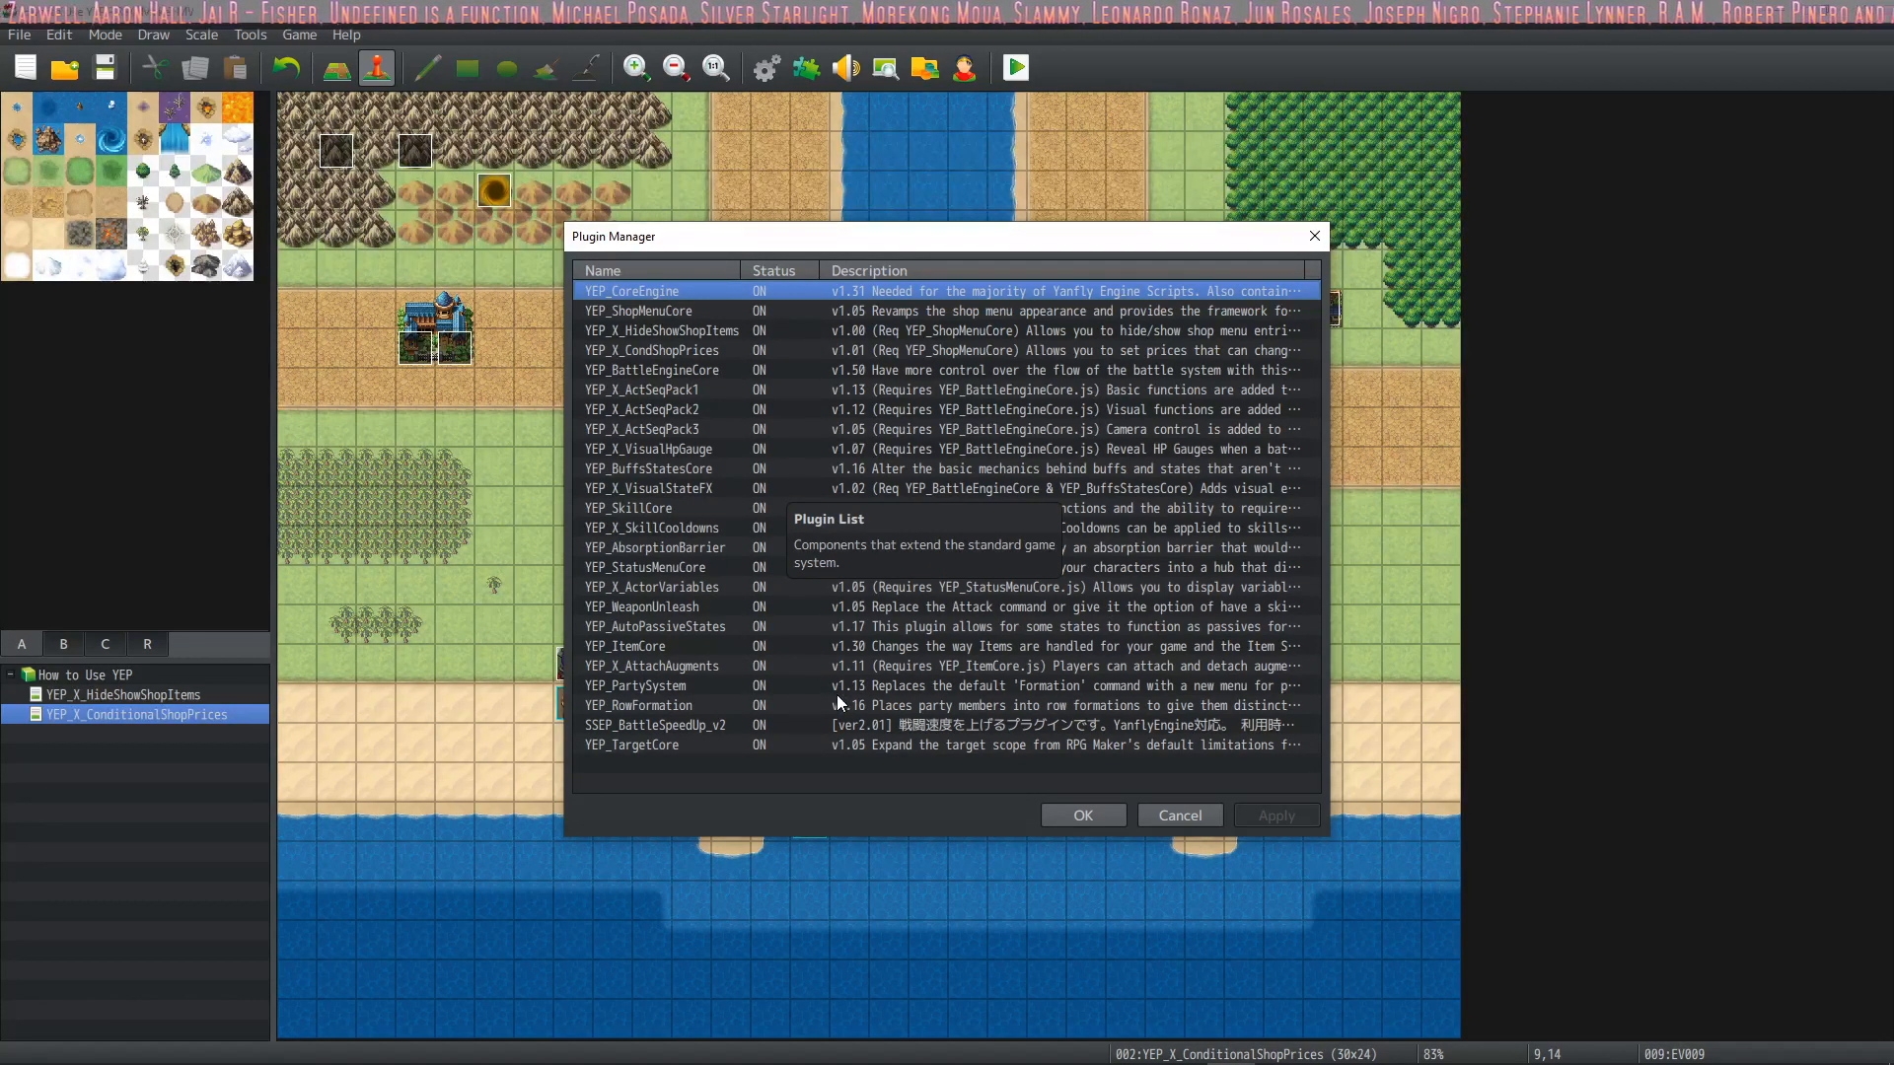
Open the YEP_RowFormation settings and look through its general, position and per-row parameters
double_click(874, 707)
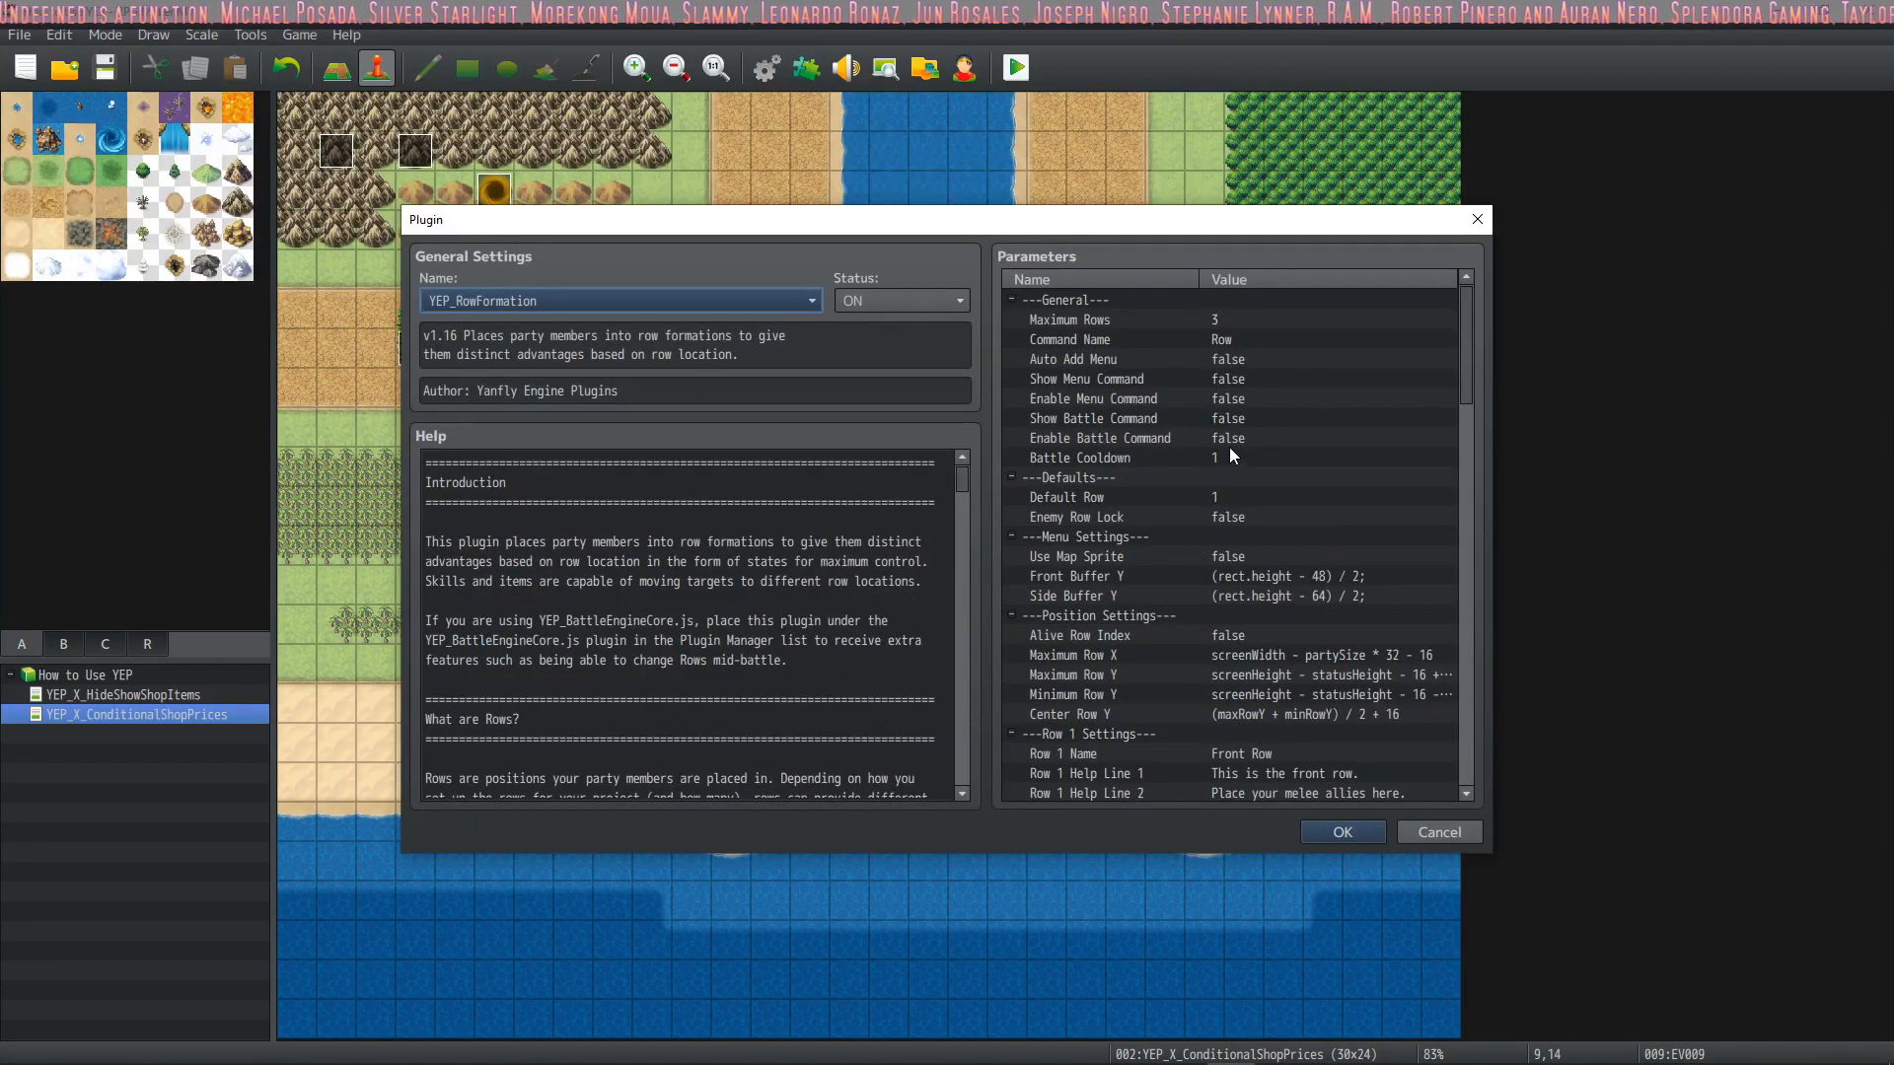
scroll(1229, 452, down, 7)
scroll(1225, 460, down, 14)
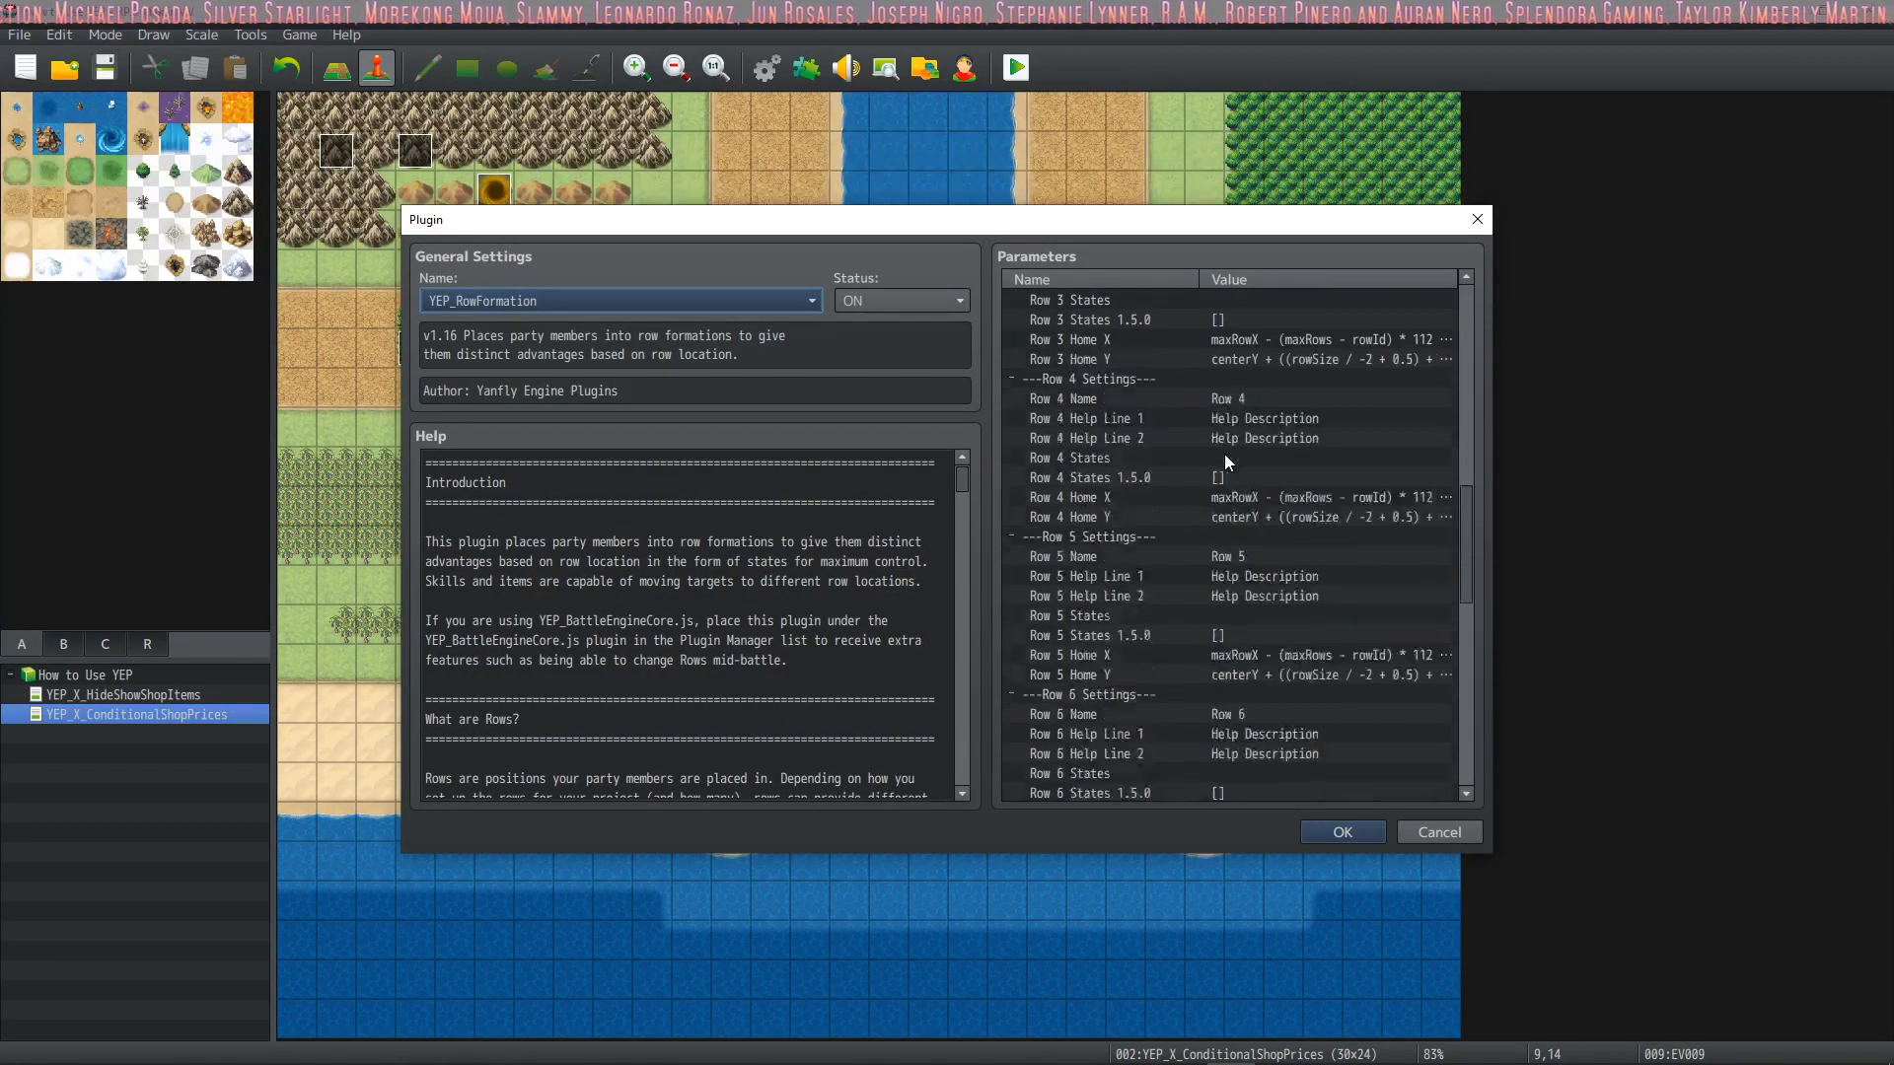
scroll(1226, 460, down, 6)
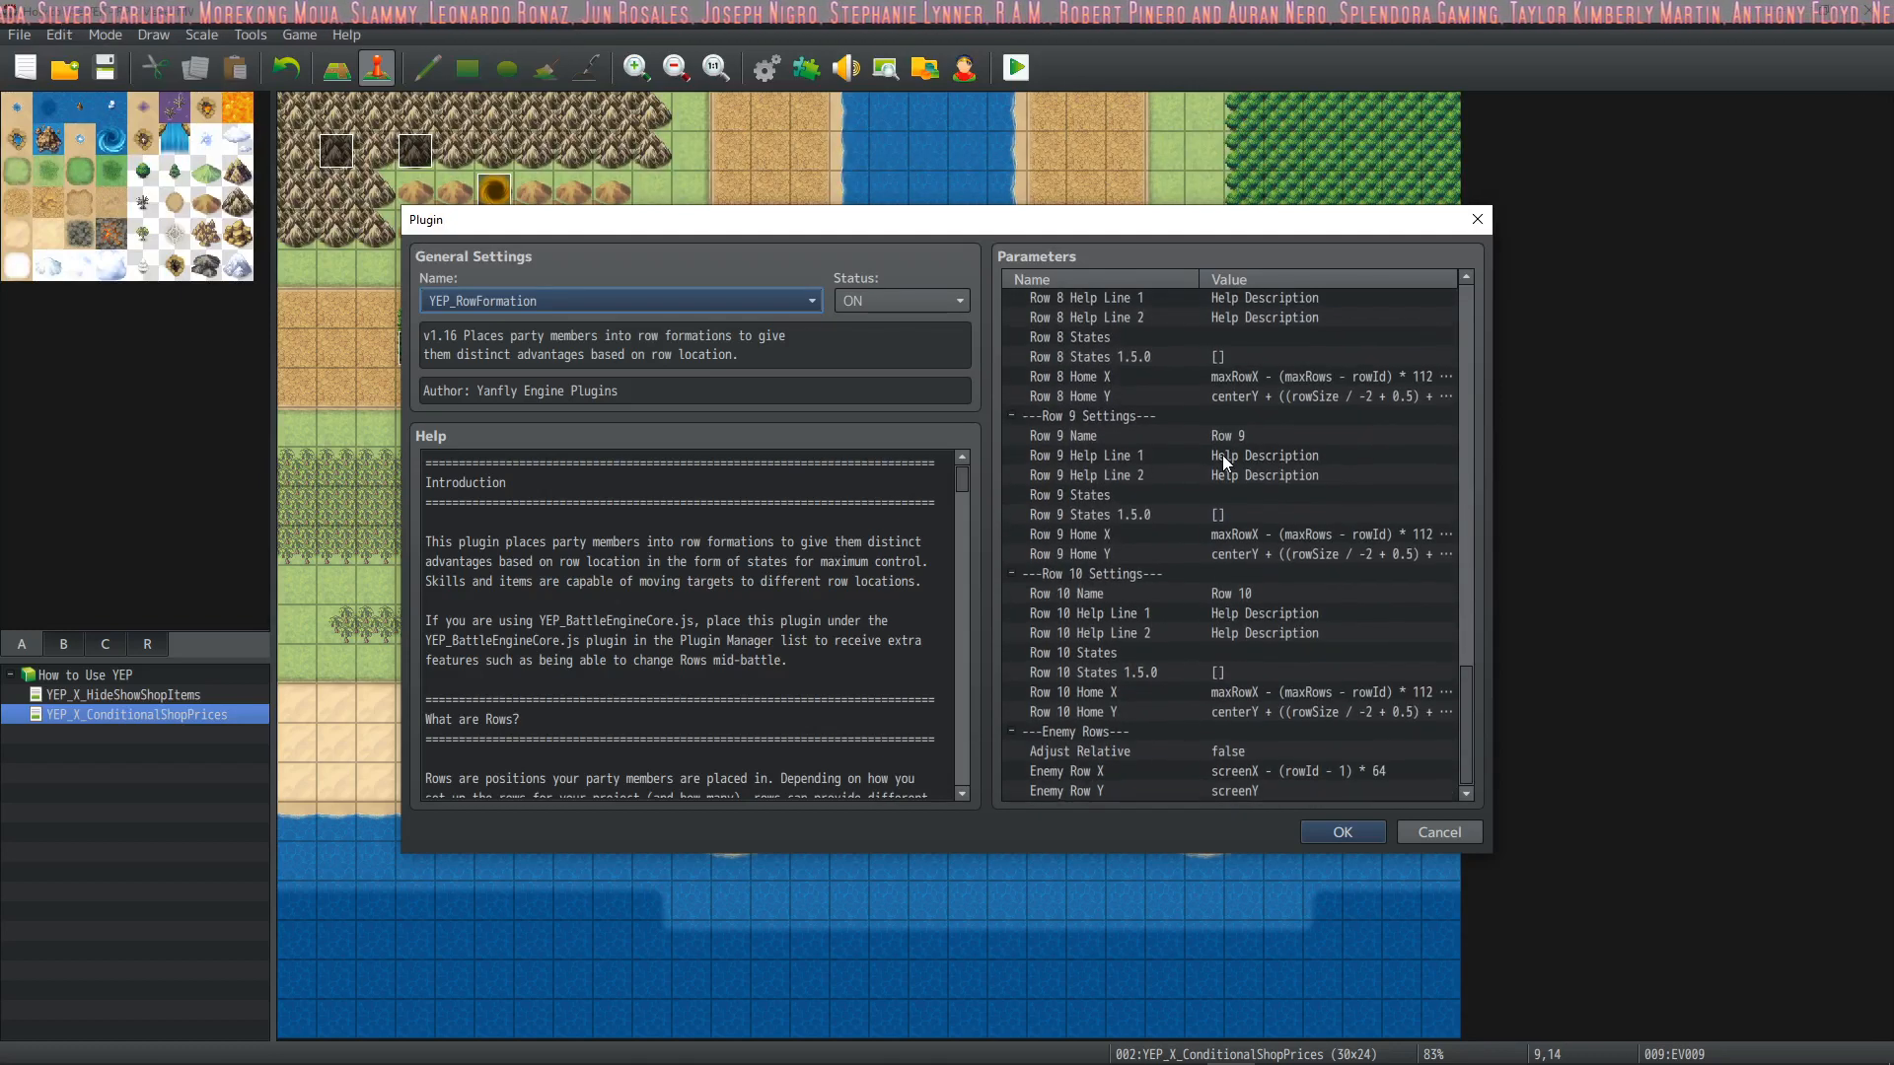
scroll(1224, 460, up, 5)
scroll(1221, 449, up, 17)
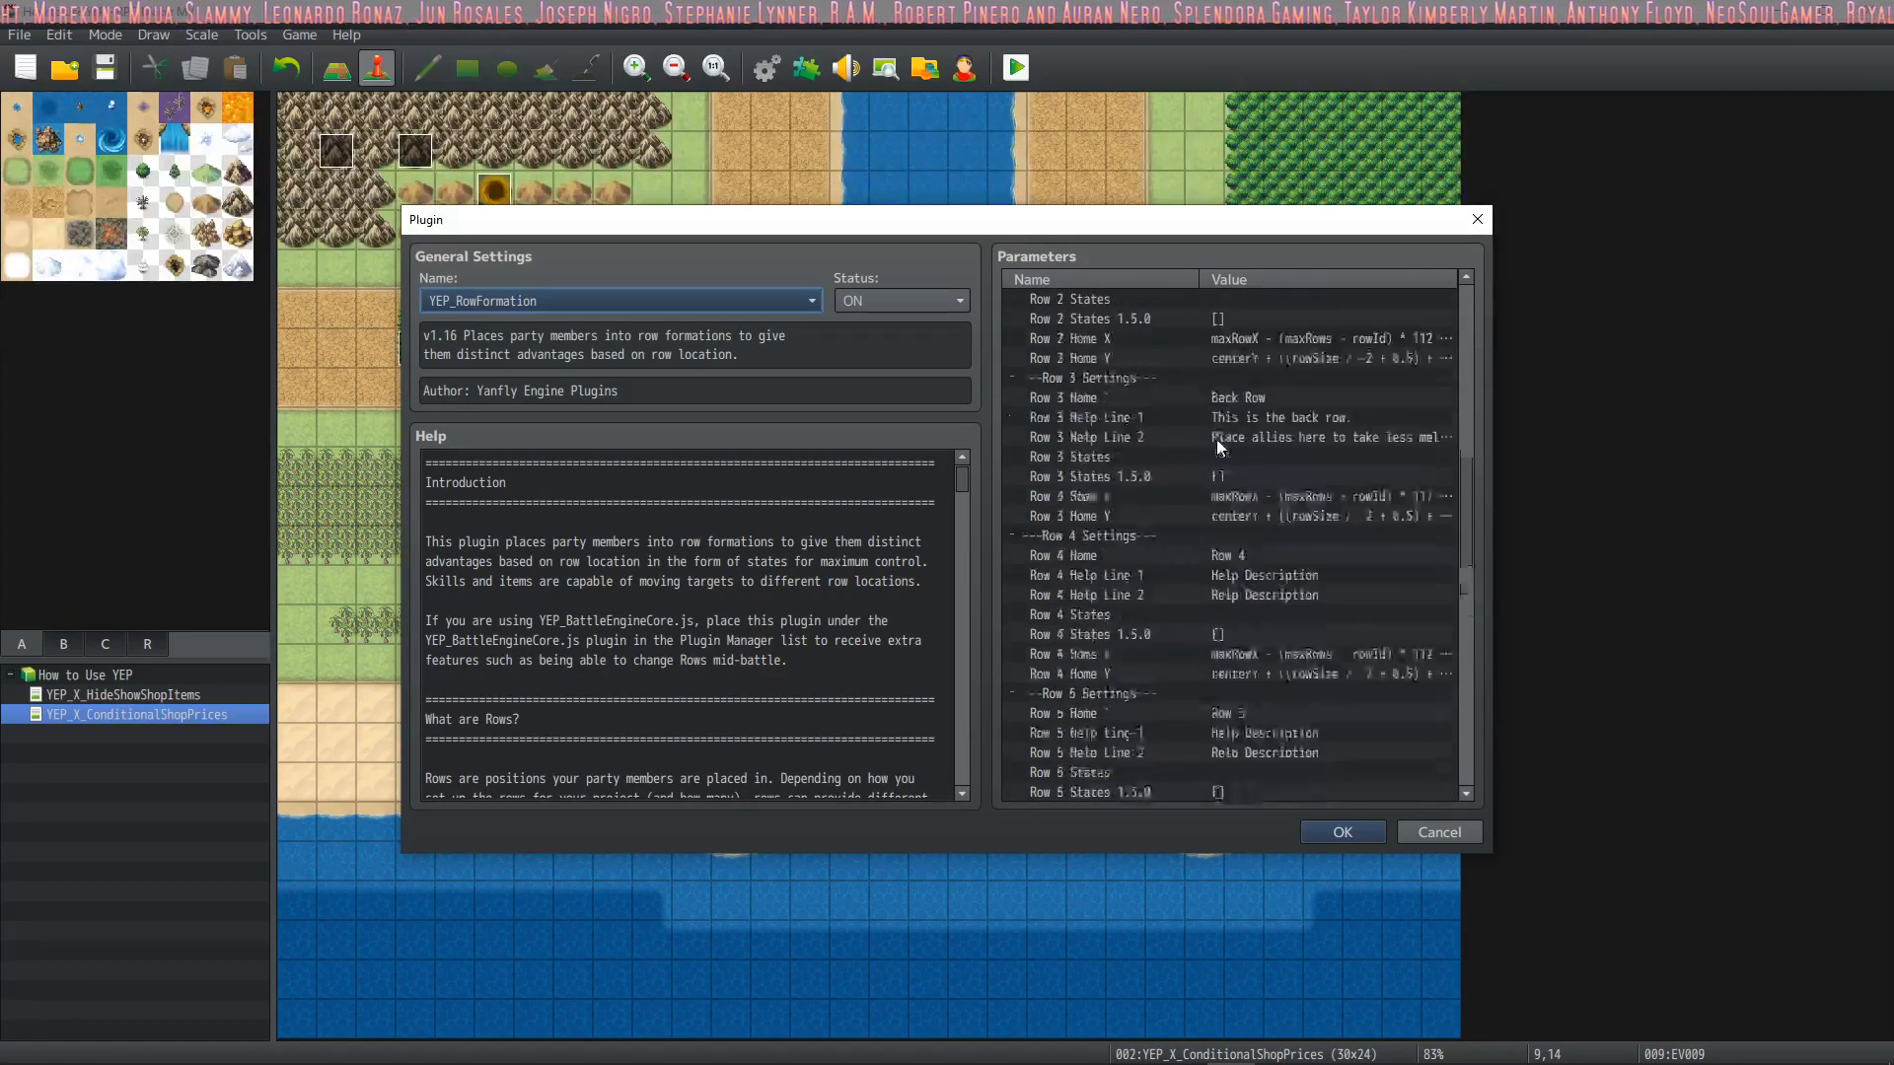
scroll(1215, 437, up, 4)
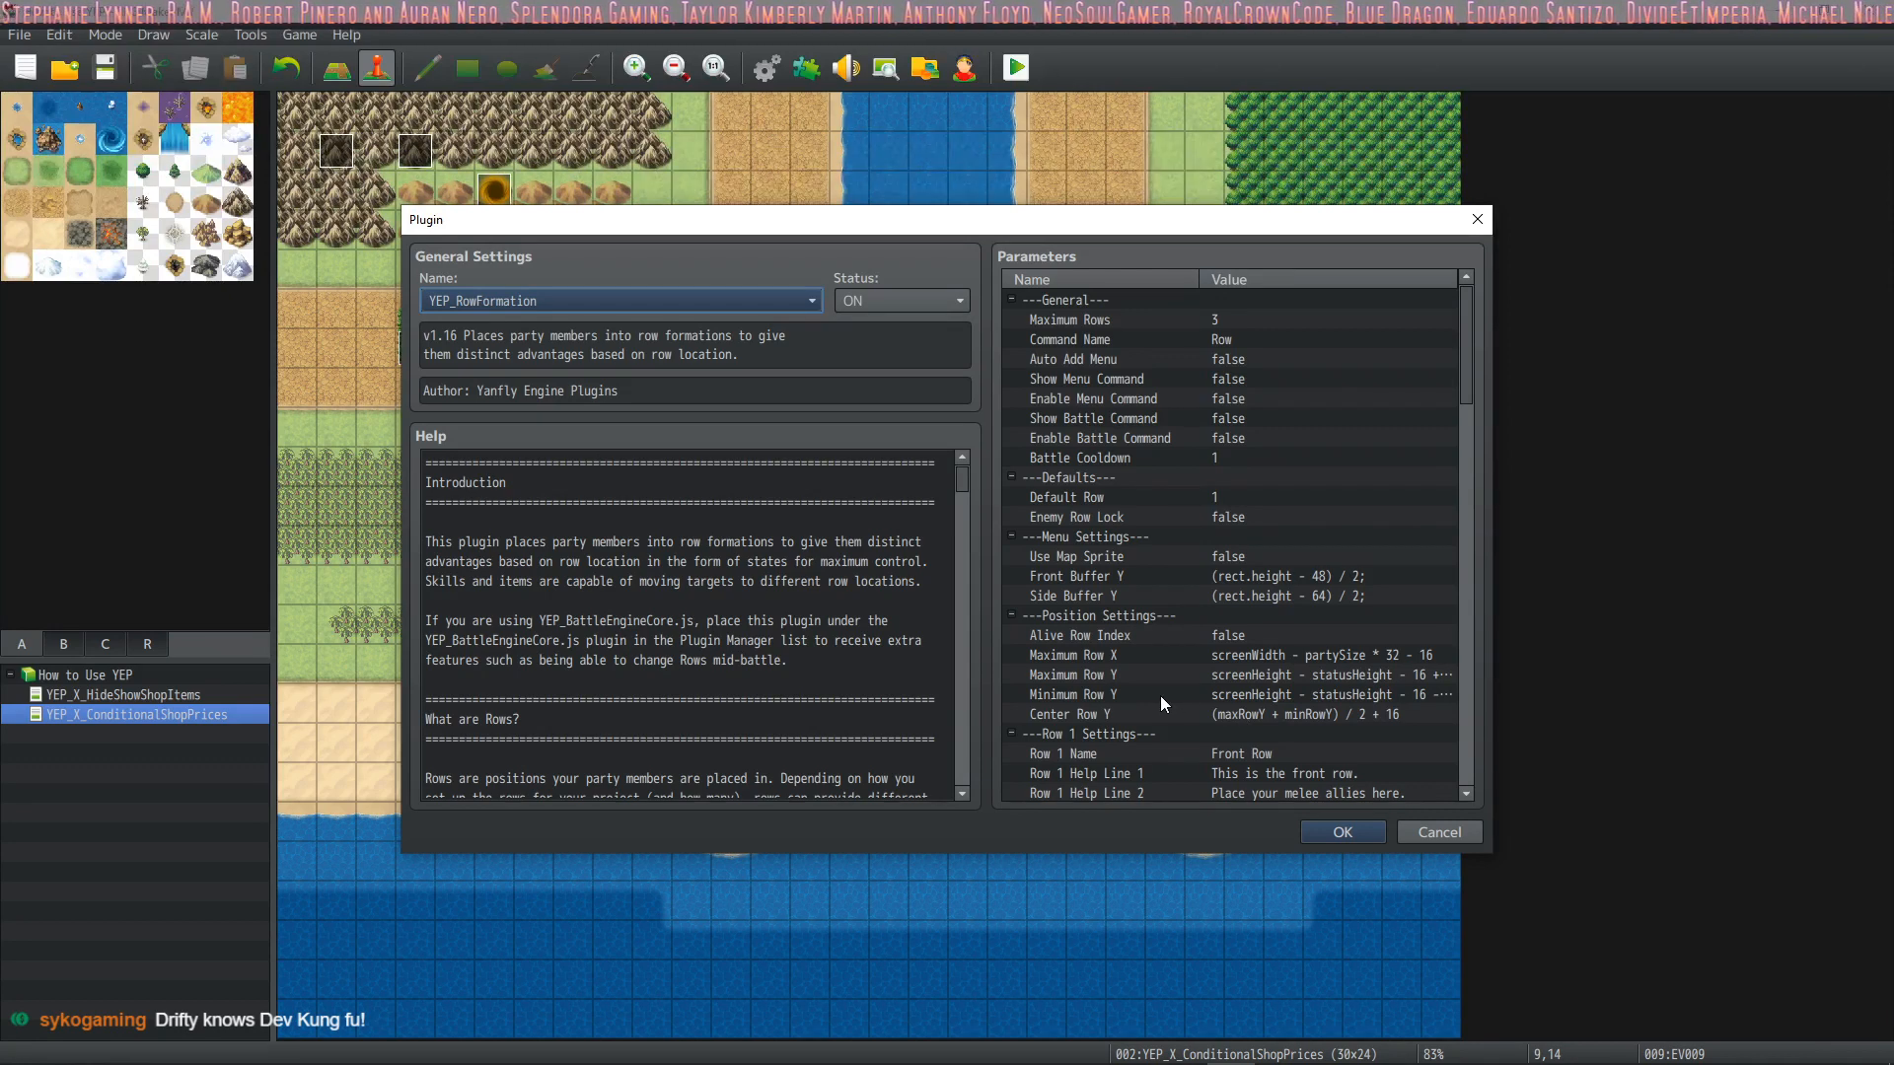
Inspect the full Maximum Row Y and Minimum Row Y formulas in the position settings
click(1087, 675)
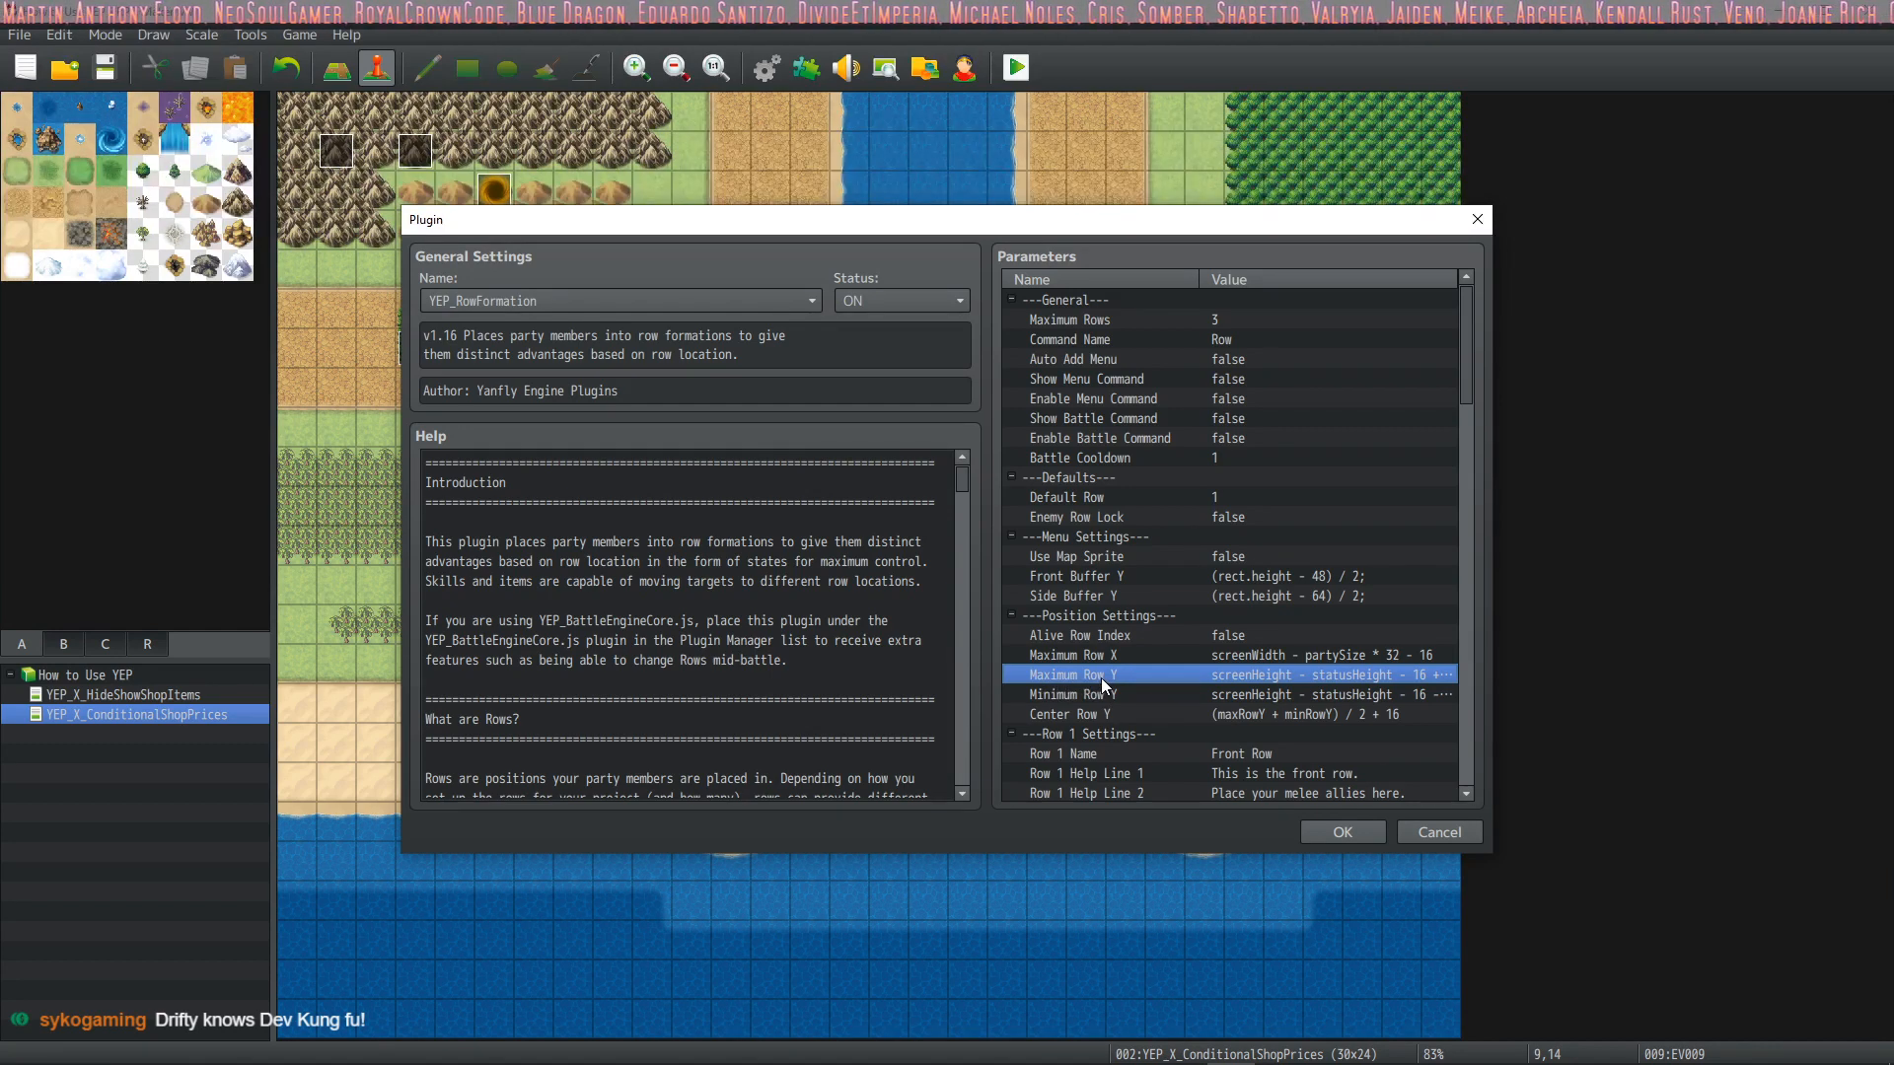
double_click(1128, 673)
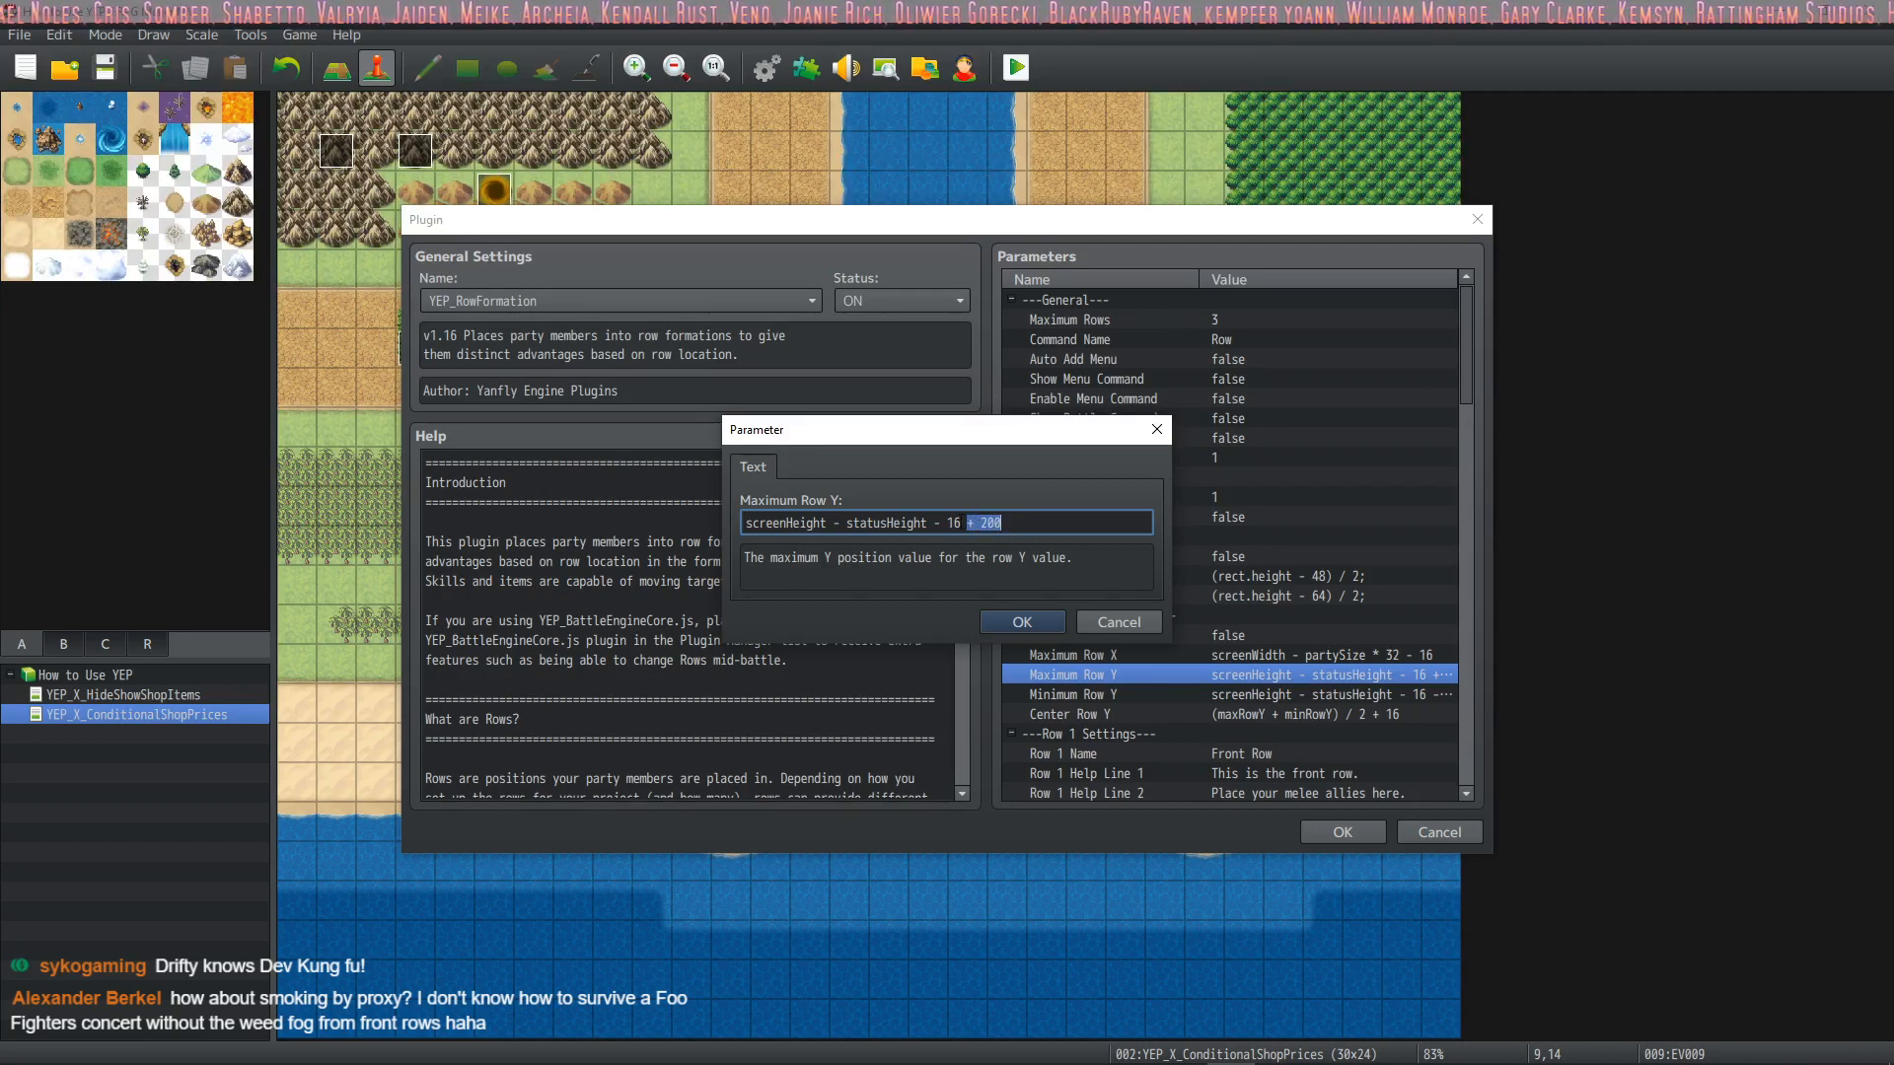
click(1022, 622)
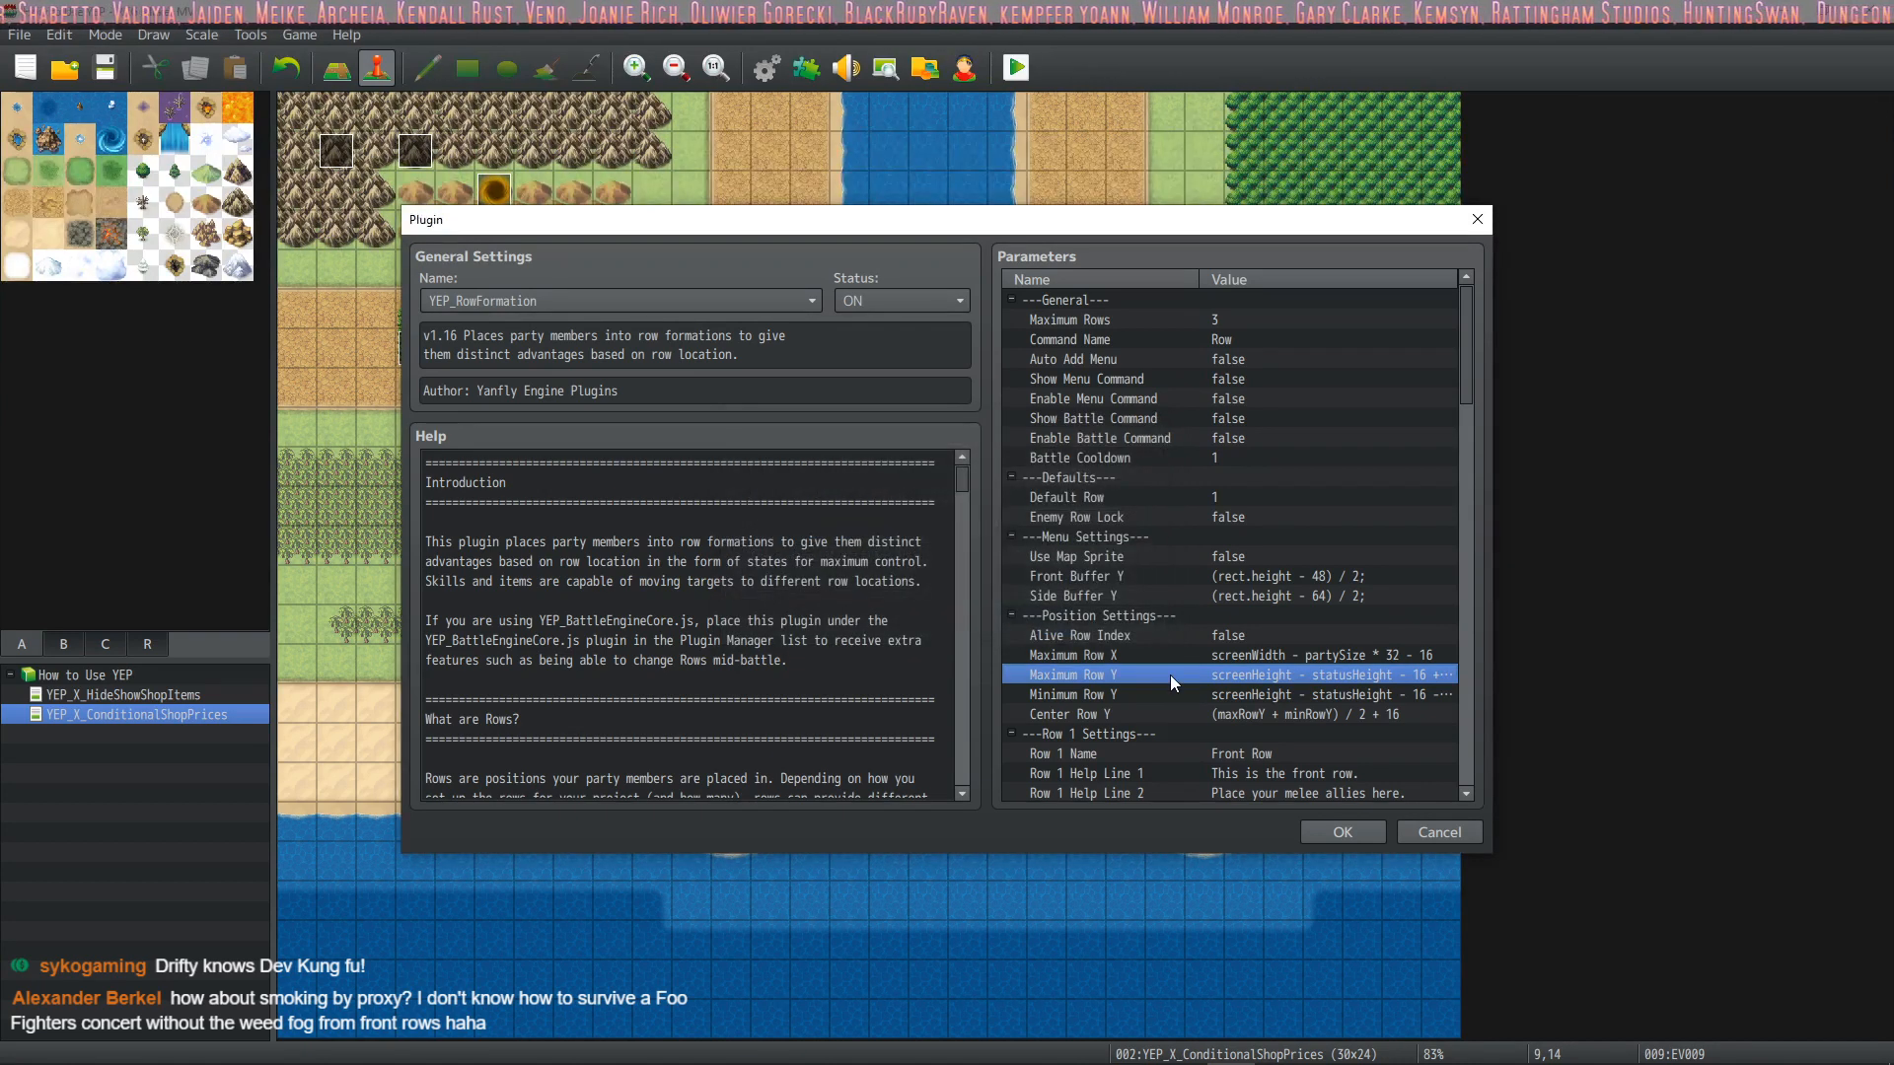
double_click(1111, 694)
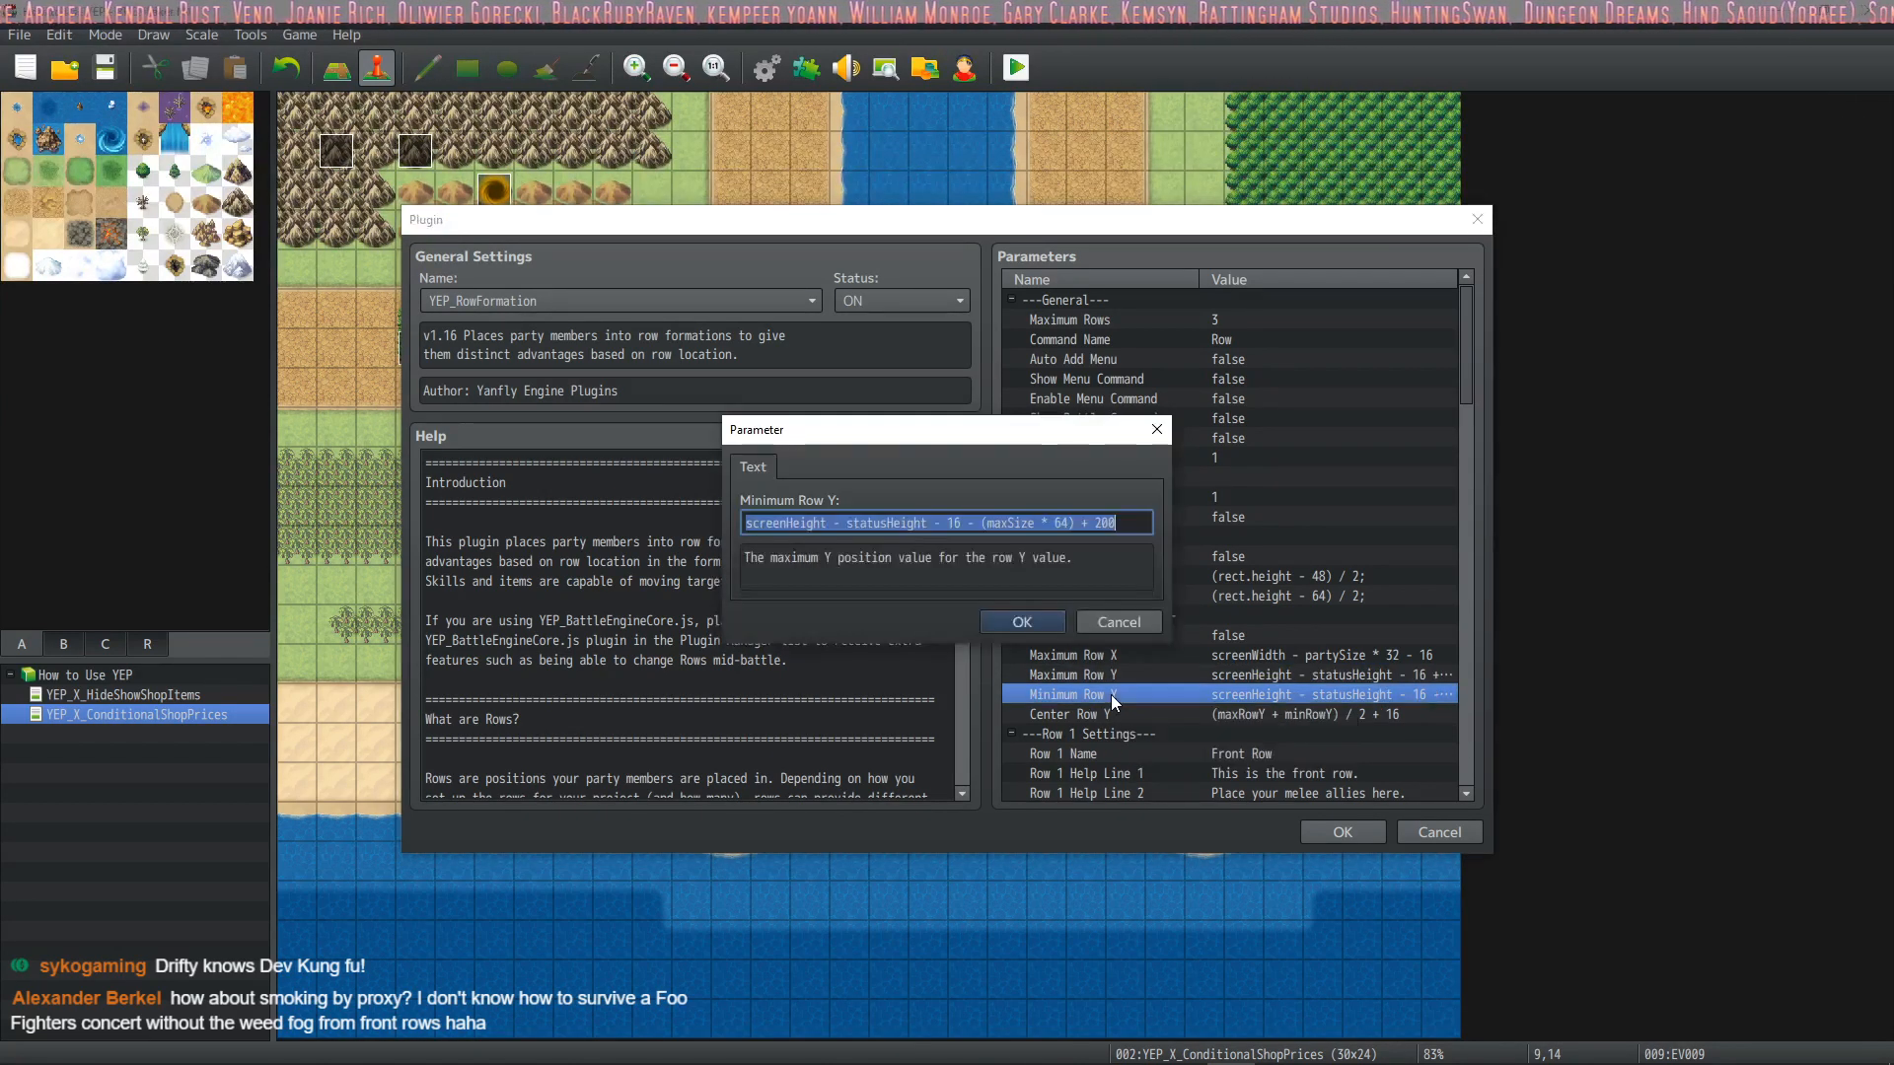
click(1048, 623)
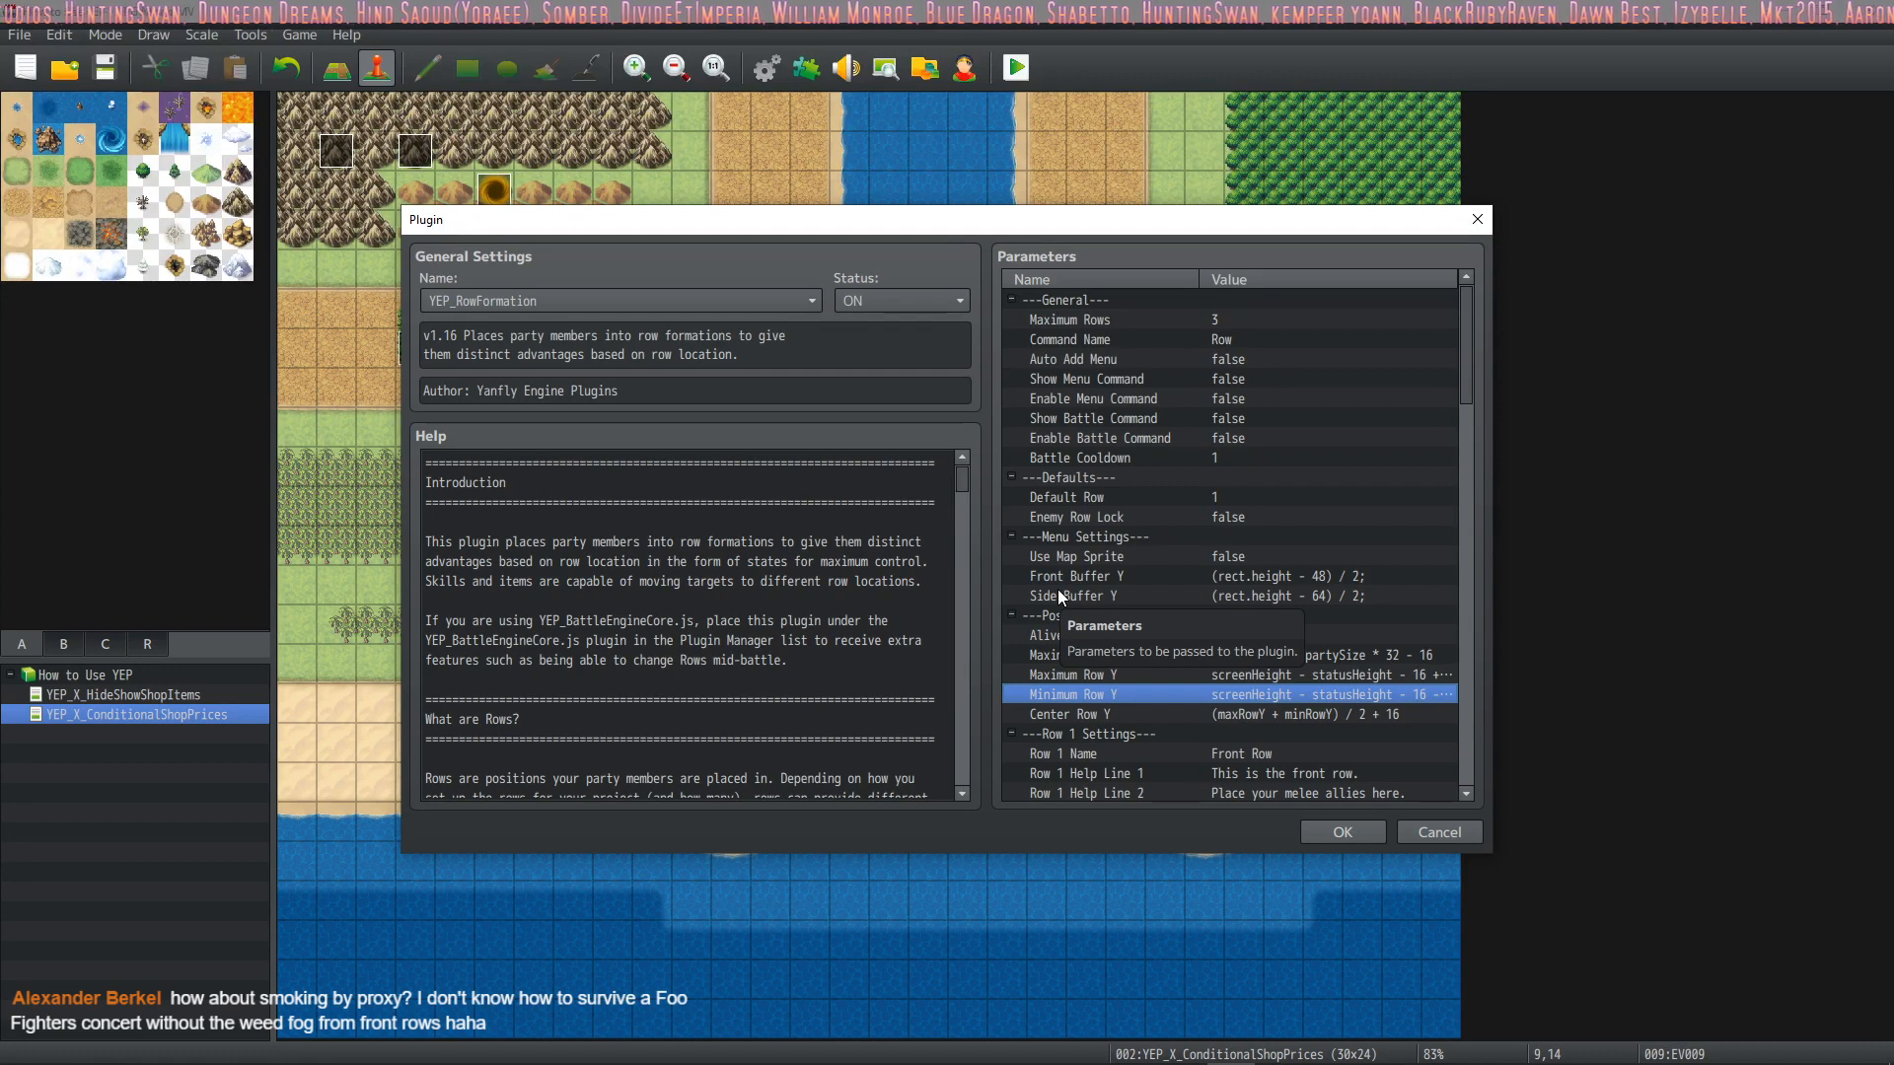
Remove the + 200 offset so Minimum Row Y reads screenHeight - statusHeight - 16 - (maxSize * 64)
double_click(1322, 691)
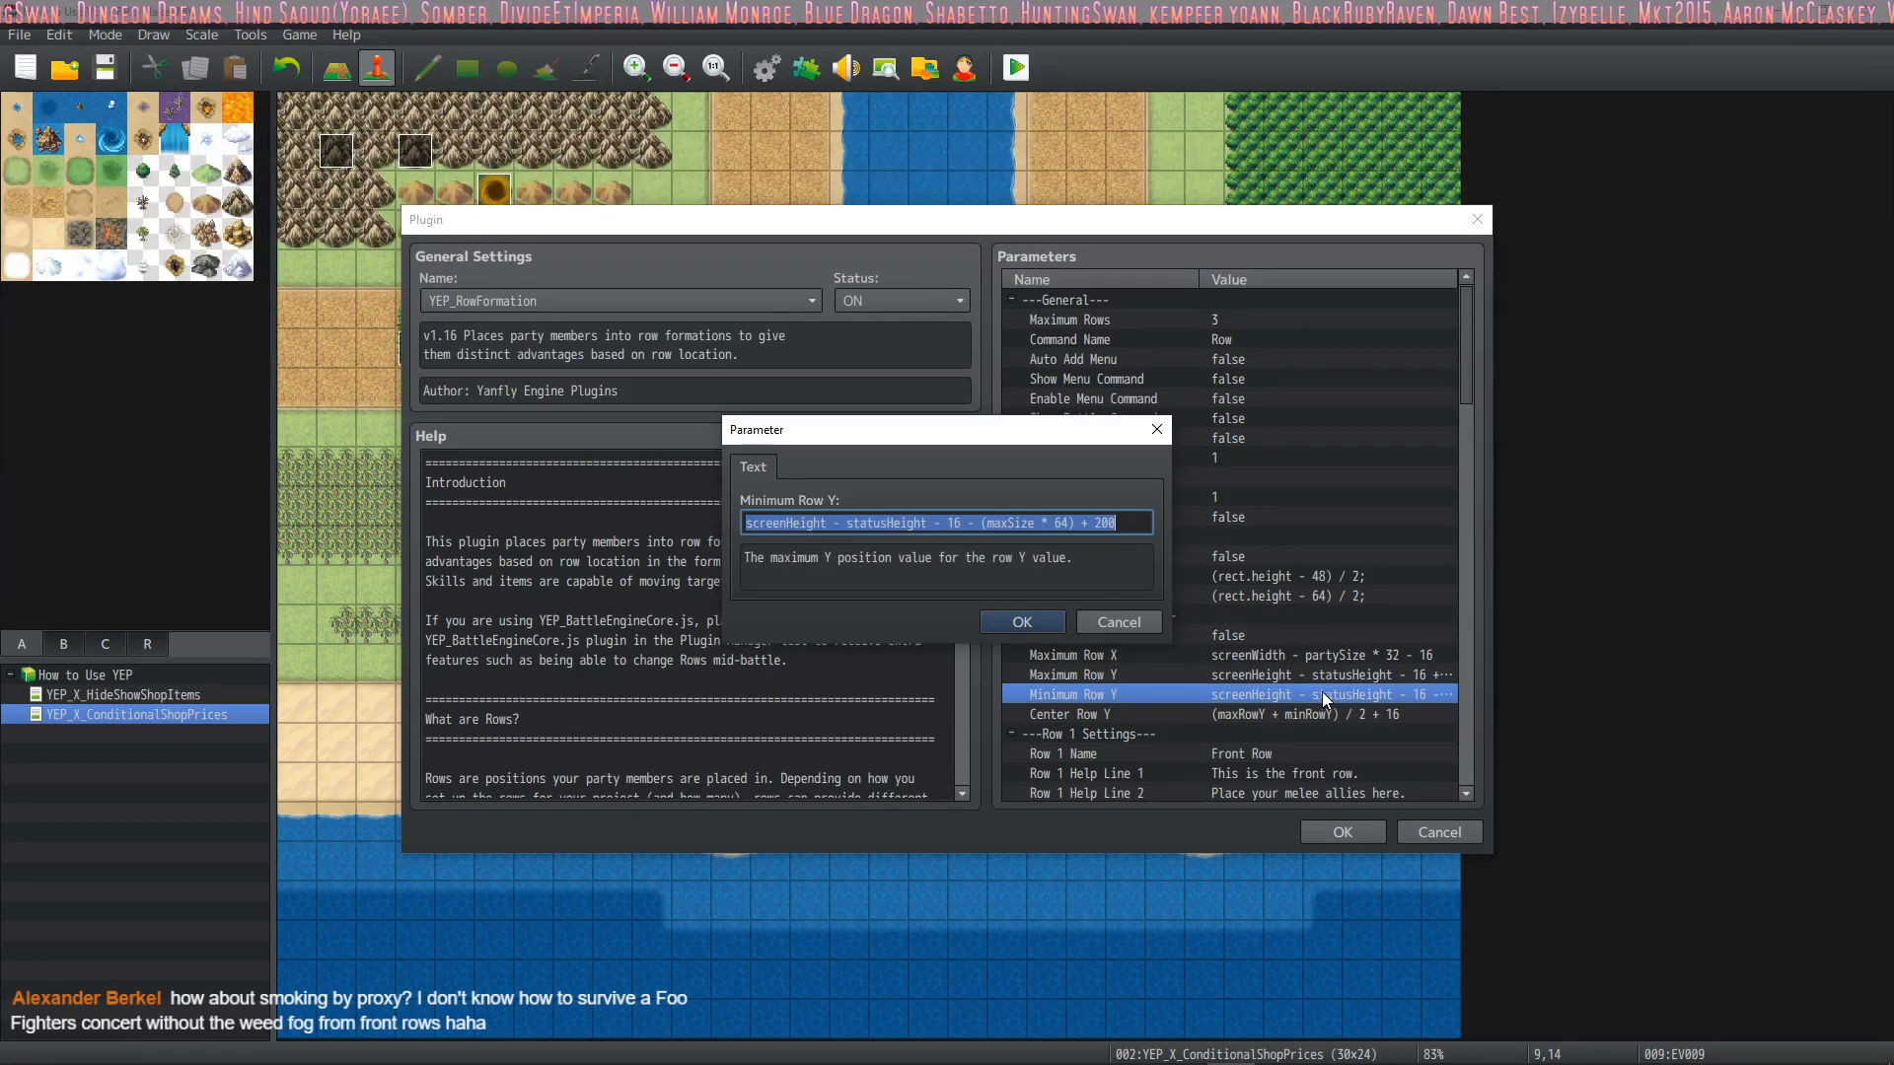
click(1121, 522)
key(BackSpace)
key(BackSpace)
key(BackSpace)
key(BackSpace)
key(BackSpace)
key(BackSpace)
click(1030, 625)
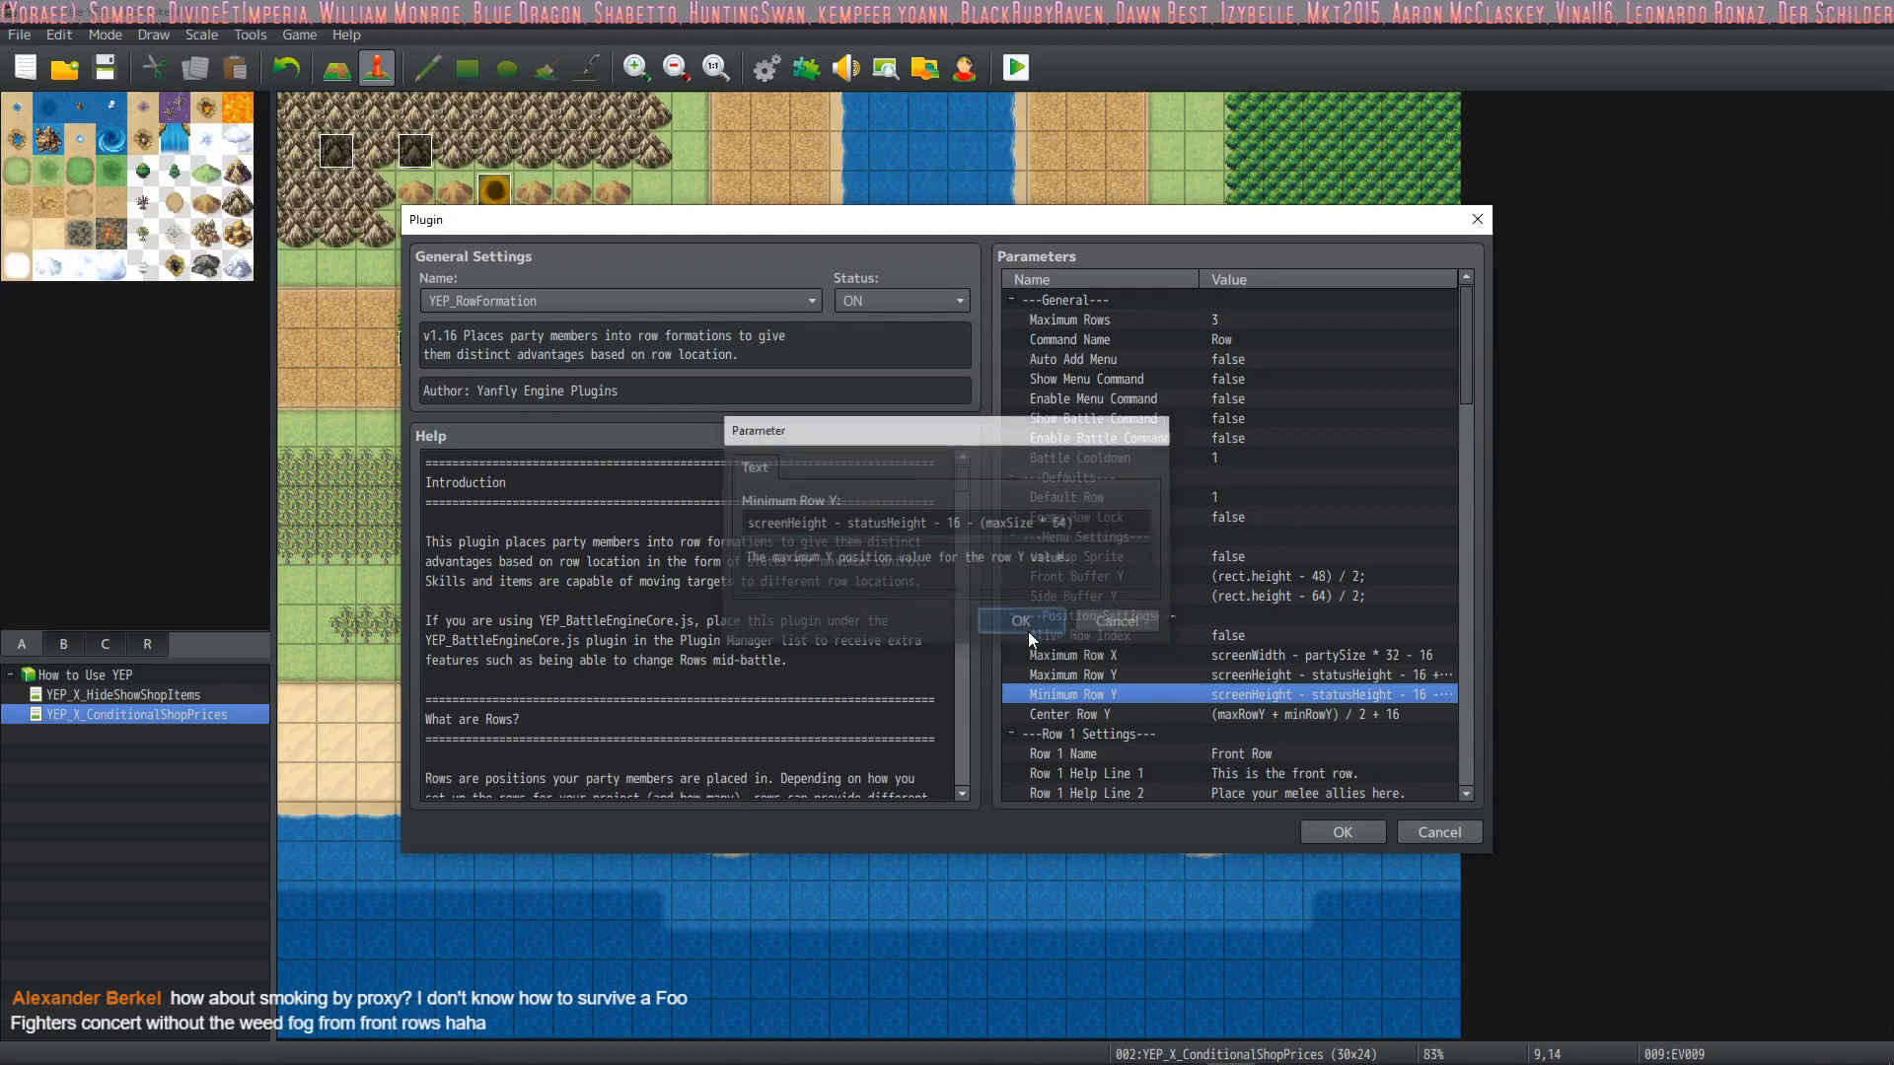
Shorten the Maximum Row Y formula to screenHeight - statusHeight - 16 and confirm the plugin changes
double_click(1364, 675)
click(1083, 530)
key(BackSpace)
key(BackSpace)
key(BackSpace)
key(BackSpace)
key(BackSpace)
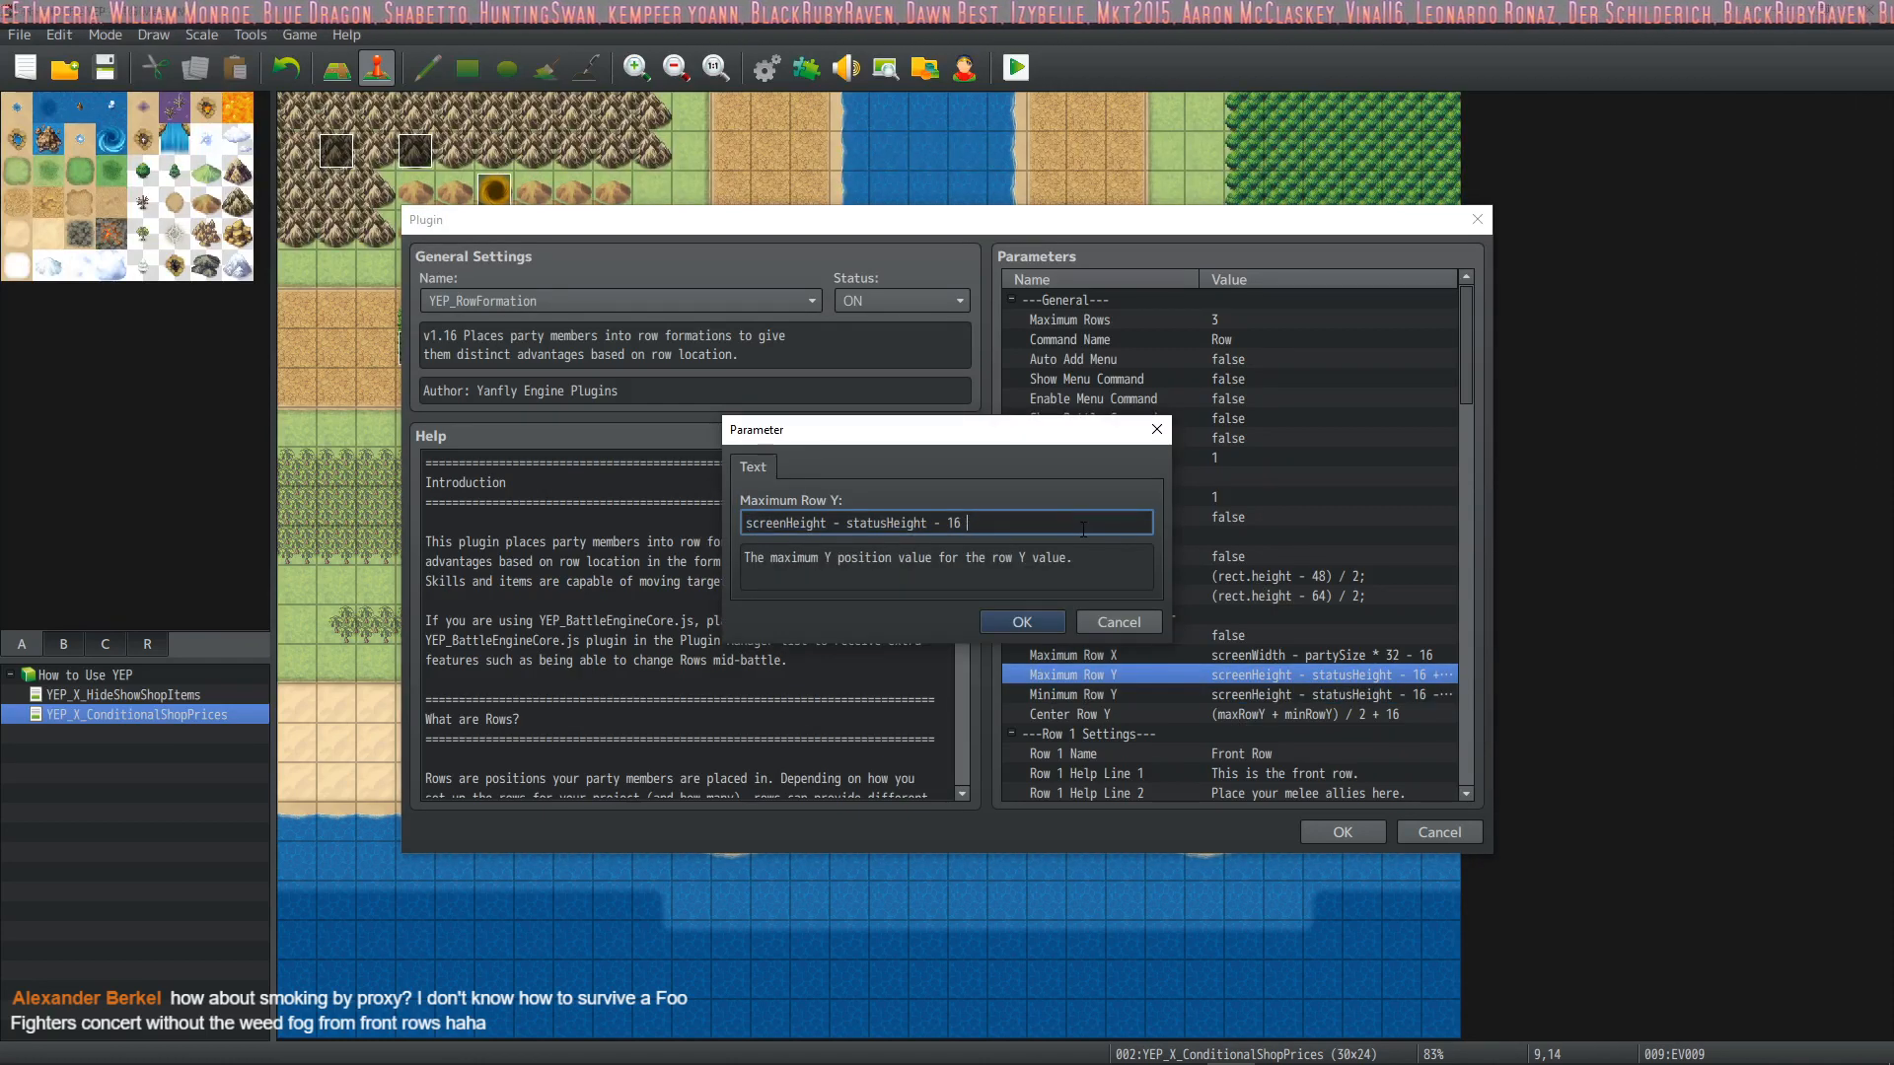
click(1022, 621)
click(1343, 832)
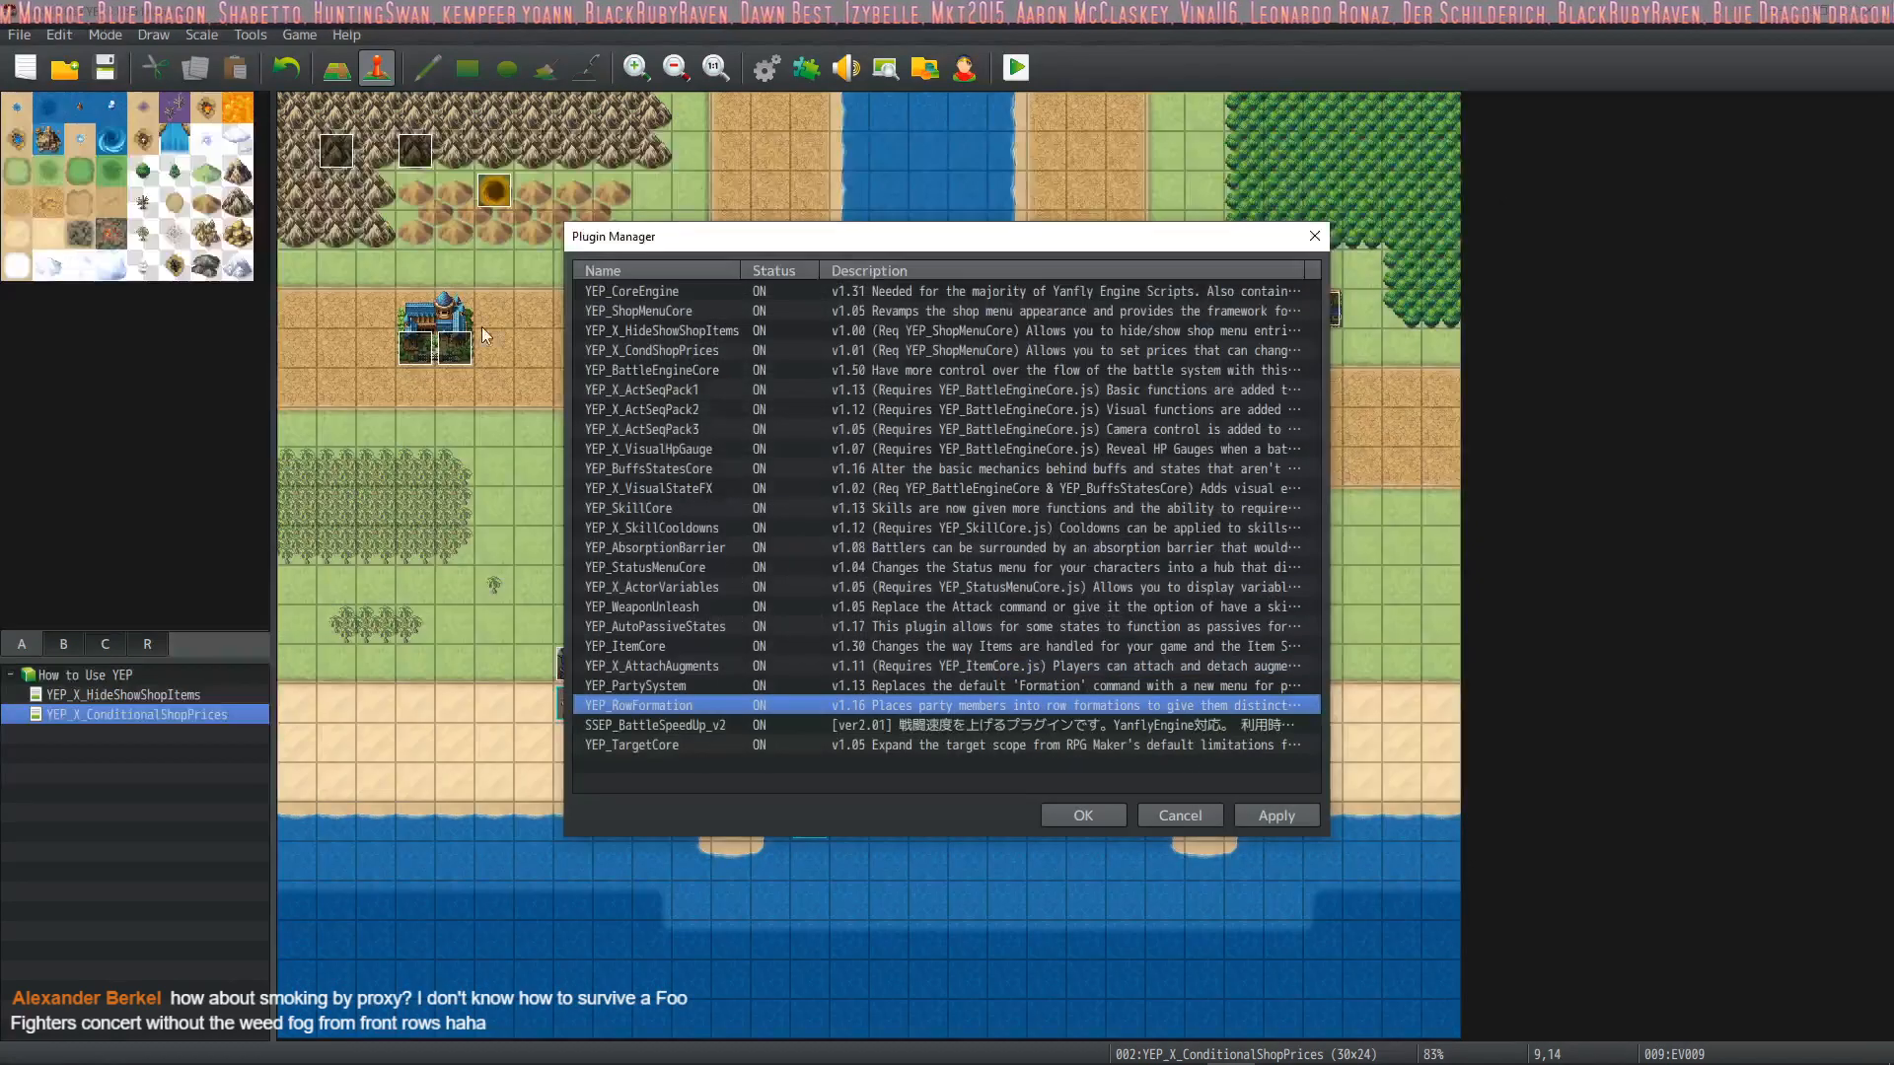
click(1084, 815)
Save the project, playtest a new game to check the party's battle positions in an enlarged window, and close the playtest
key(ctrl+s)
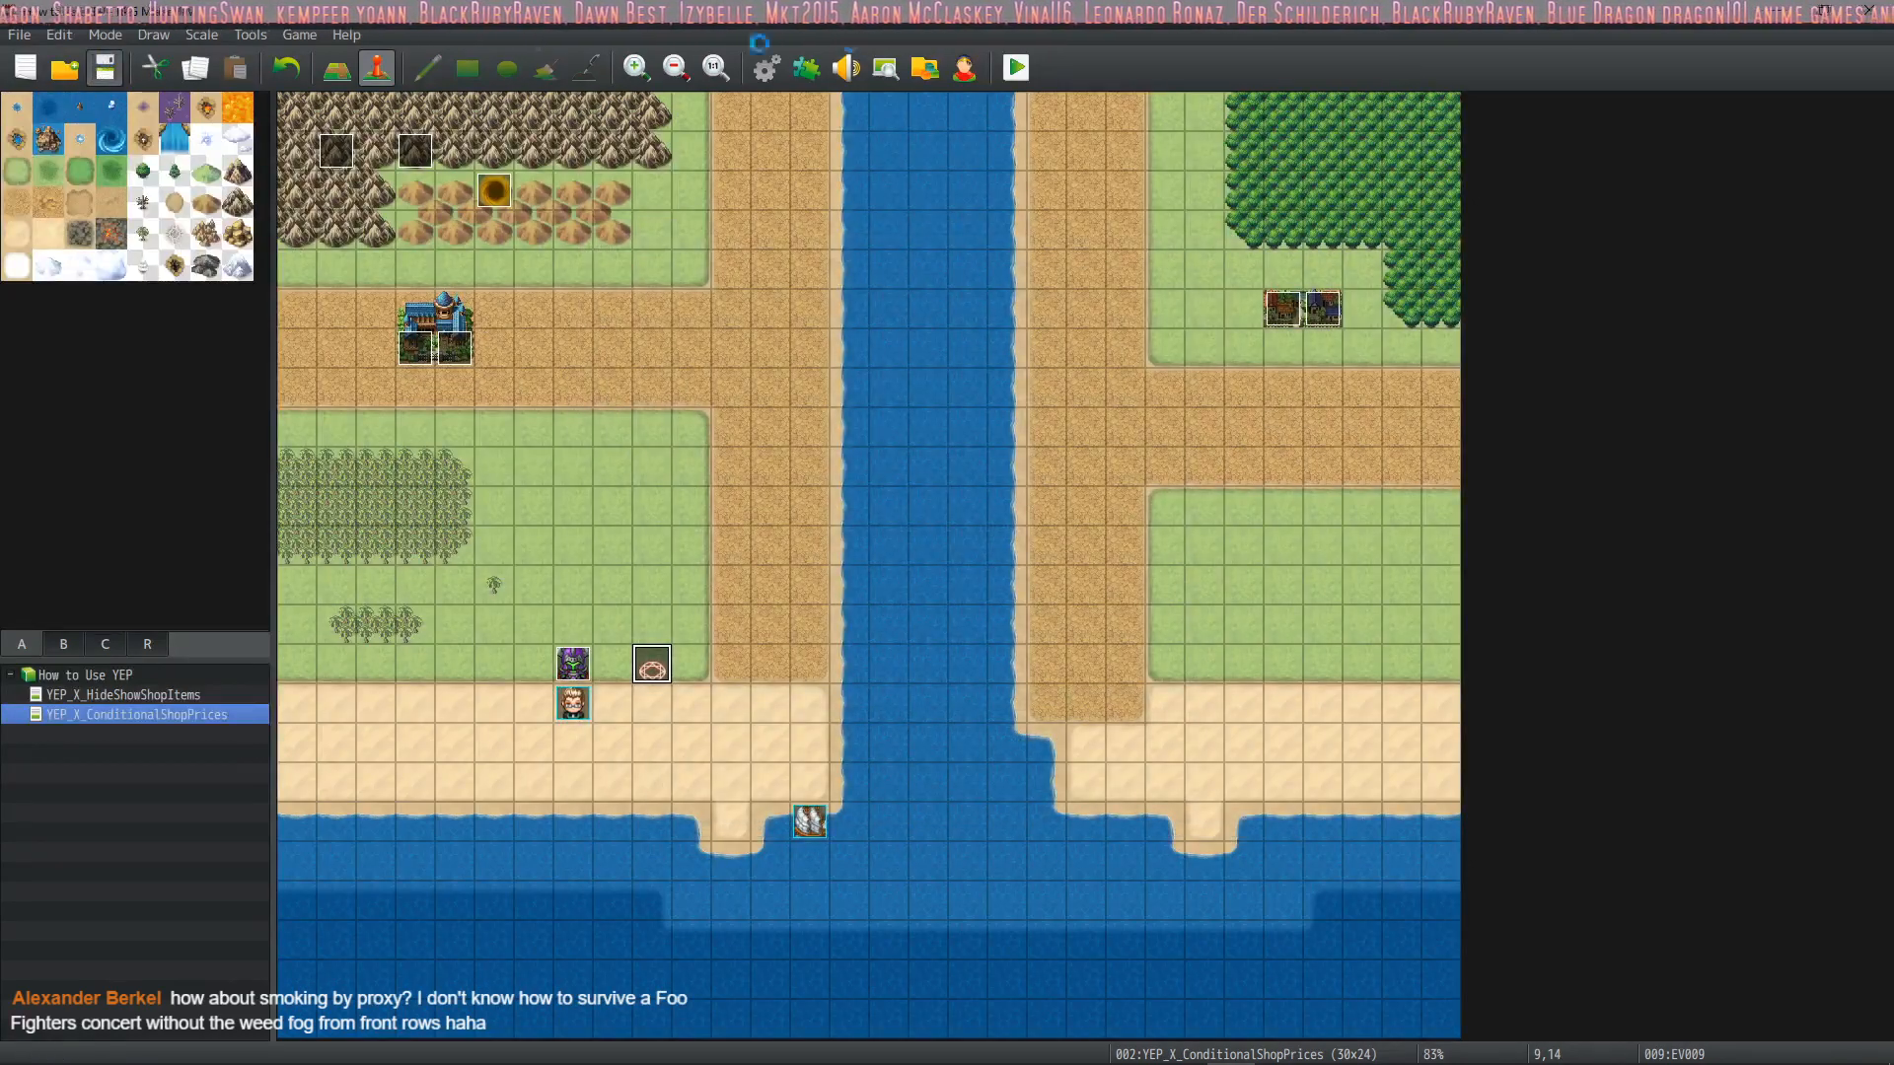
click(1018, 67)
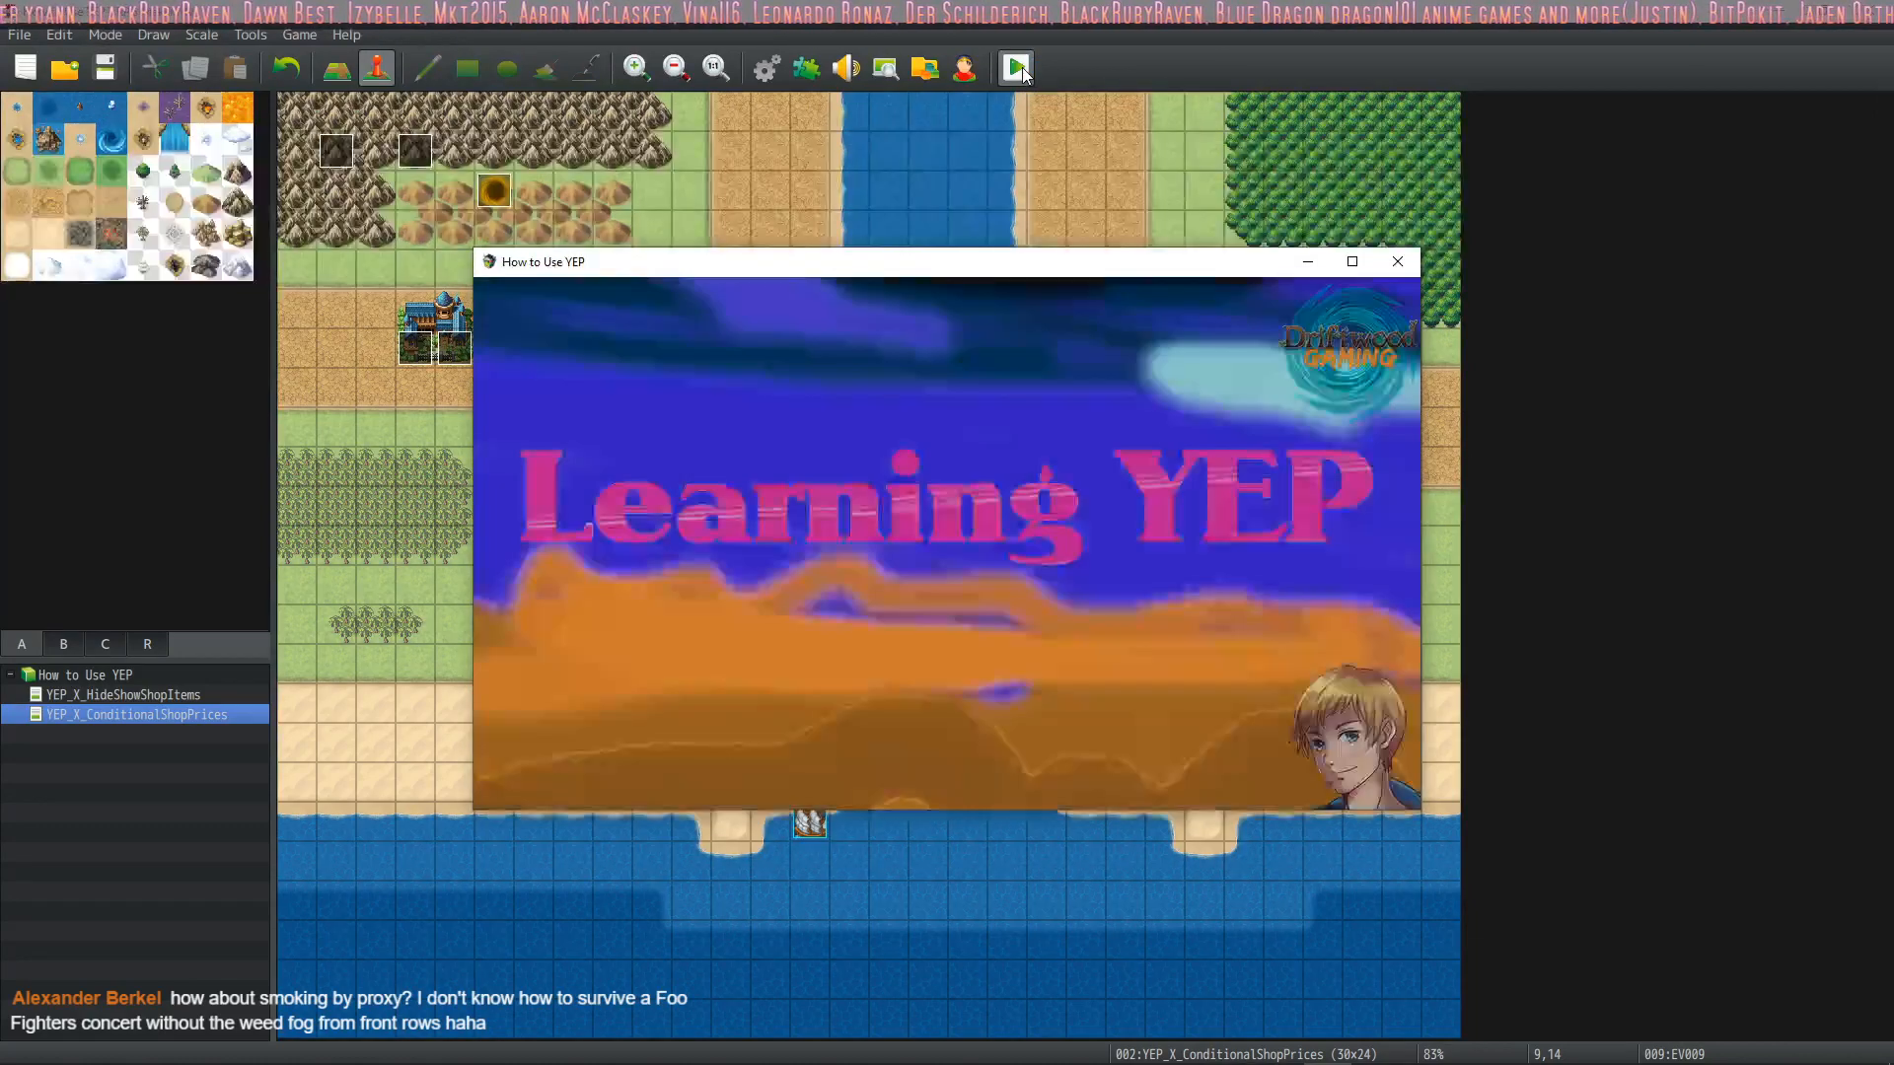
key(Up)
key(Return)
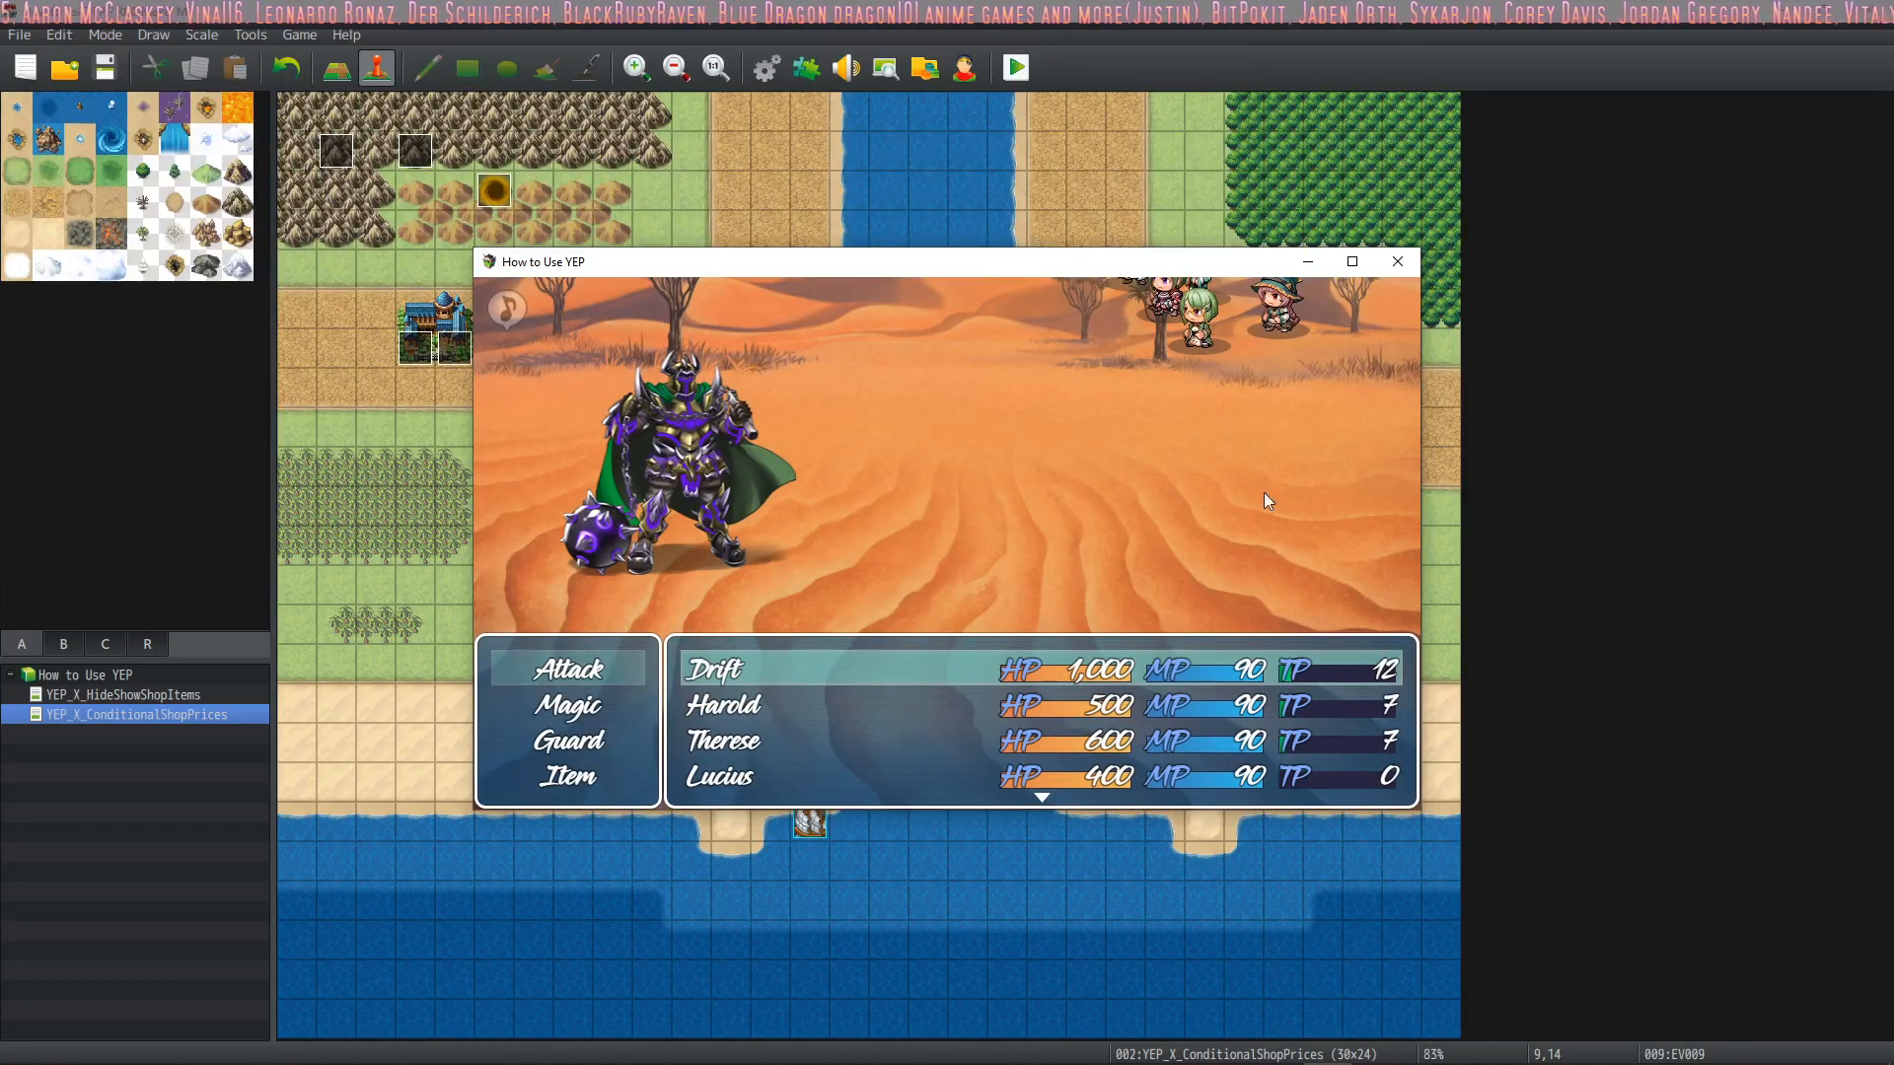
click(1353, 262)
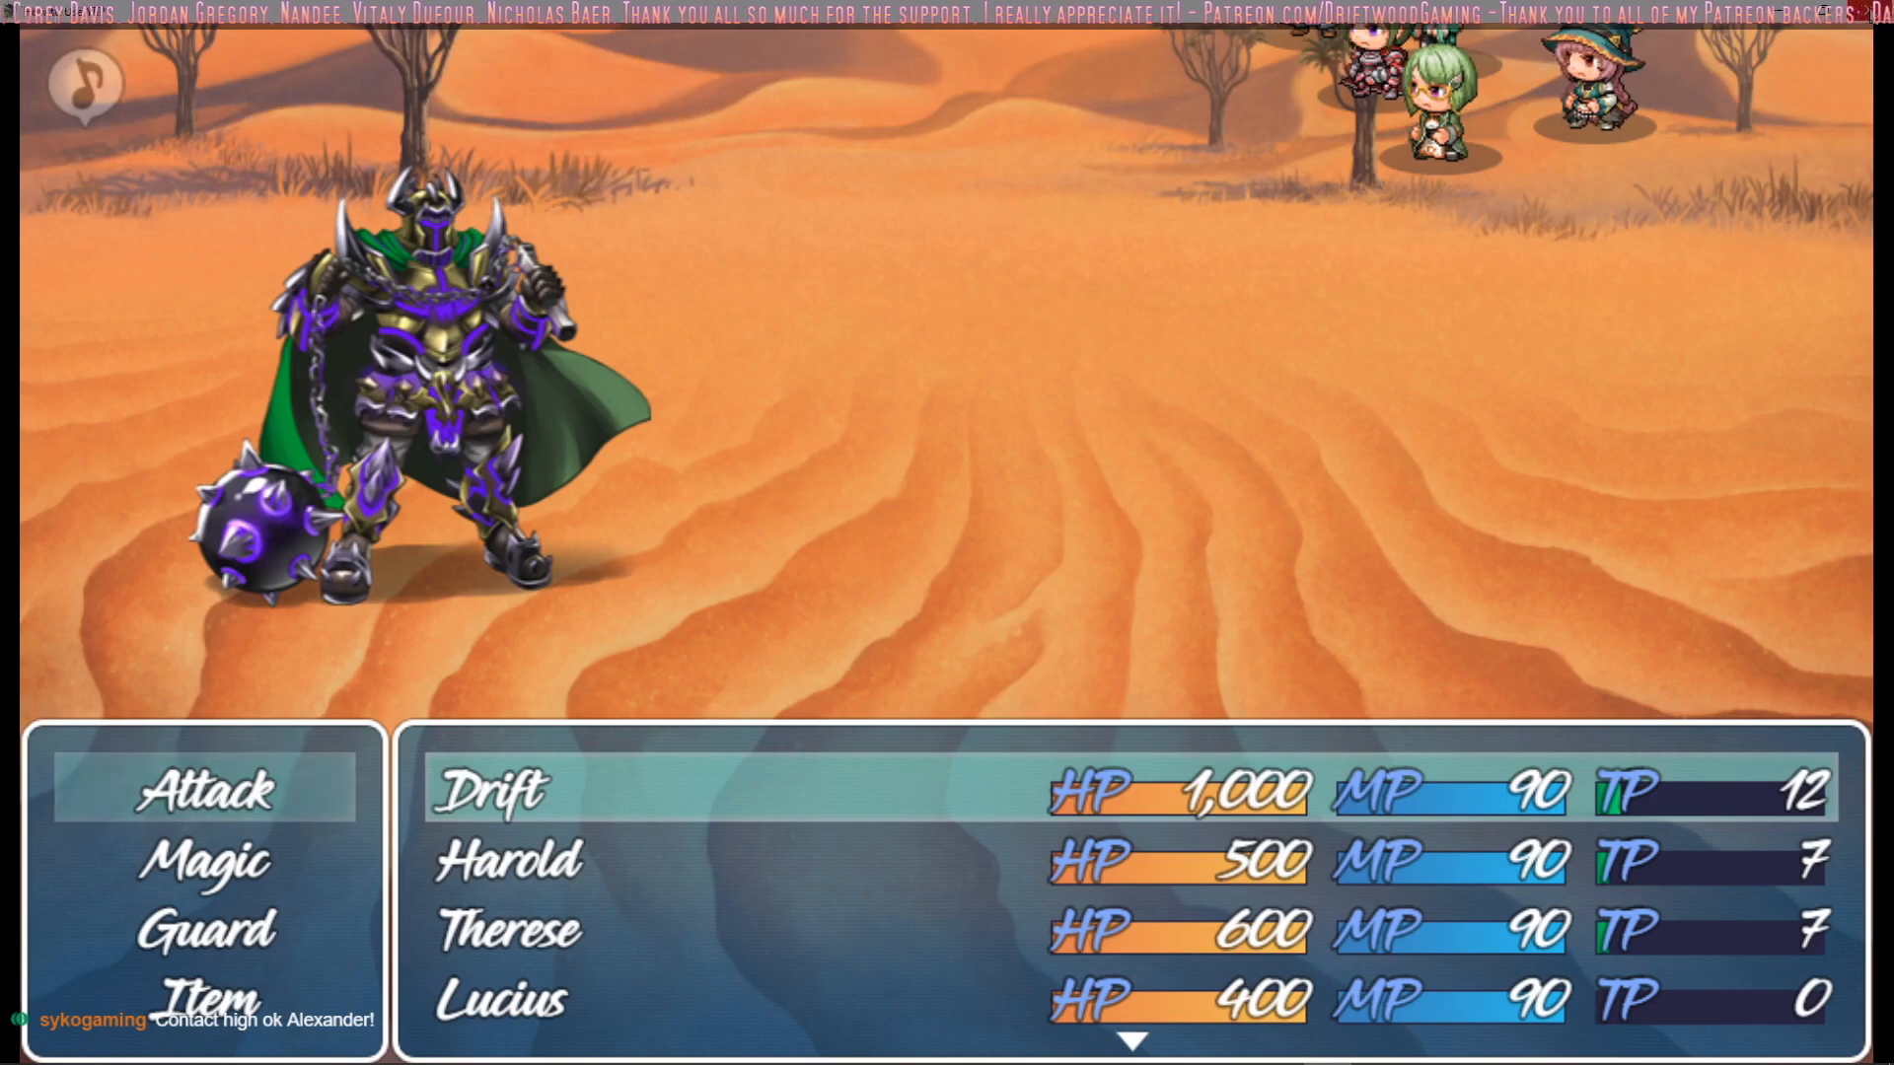
click(1867, 13)
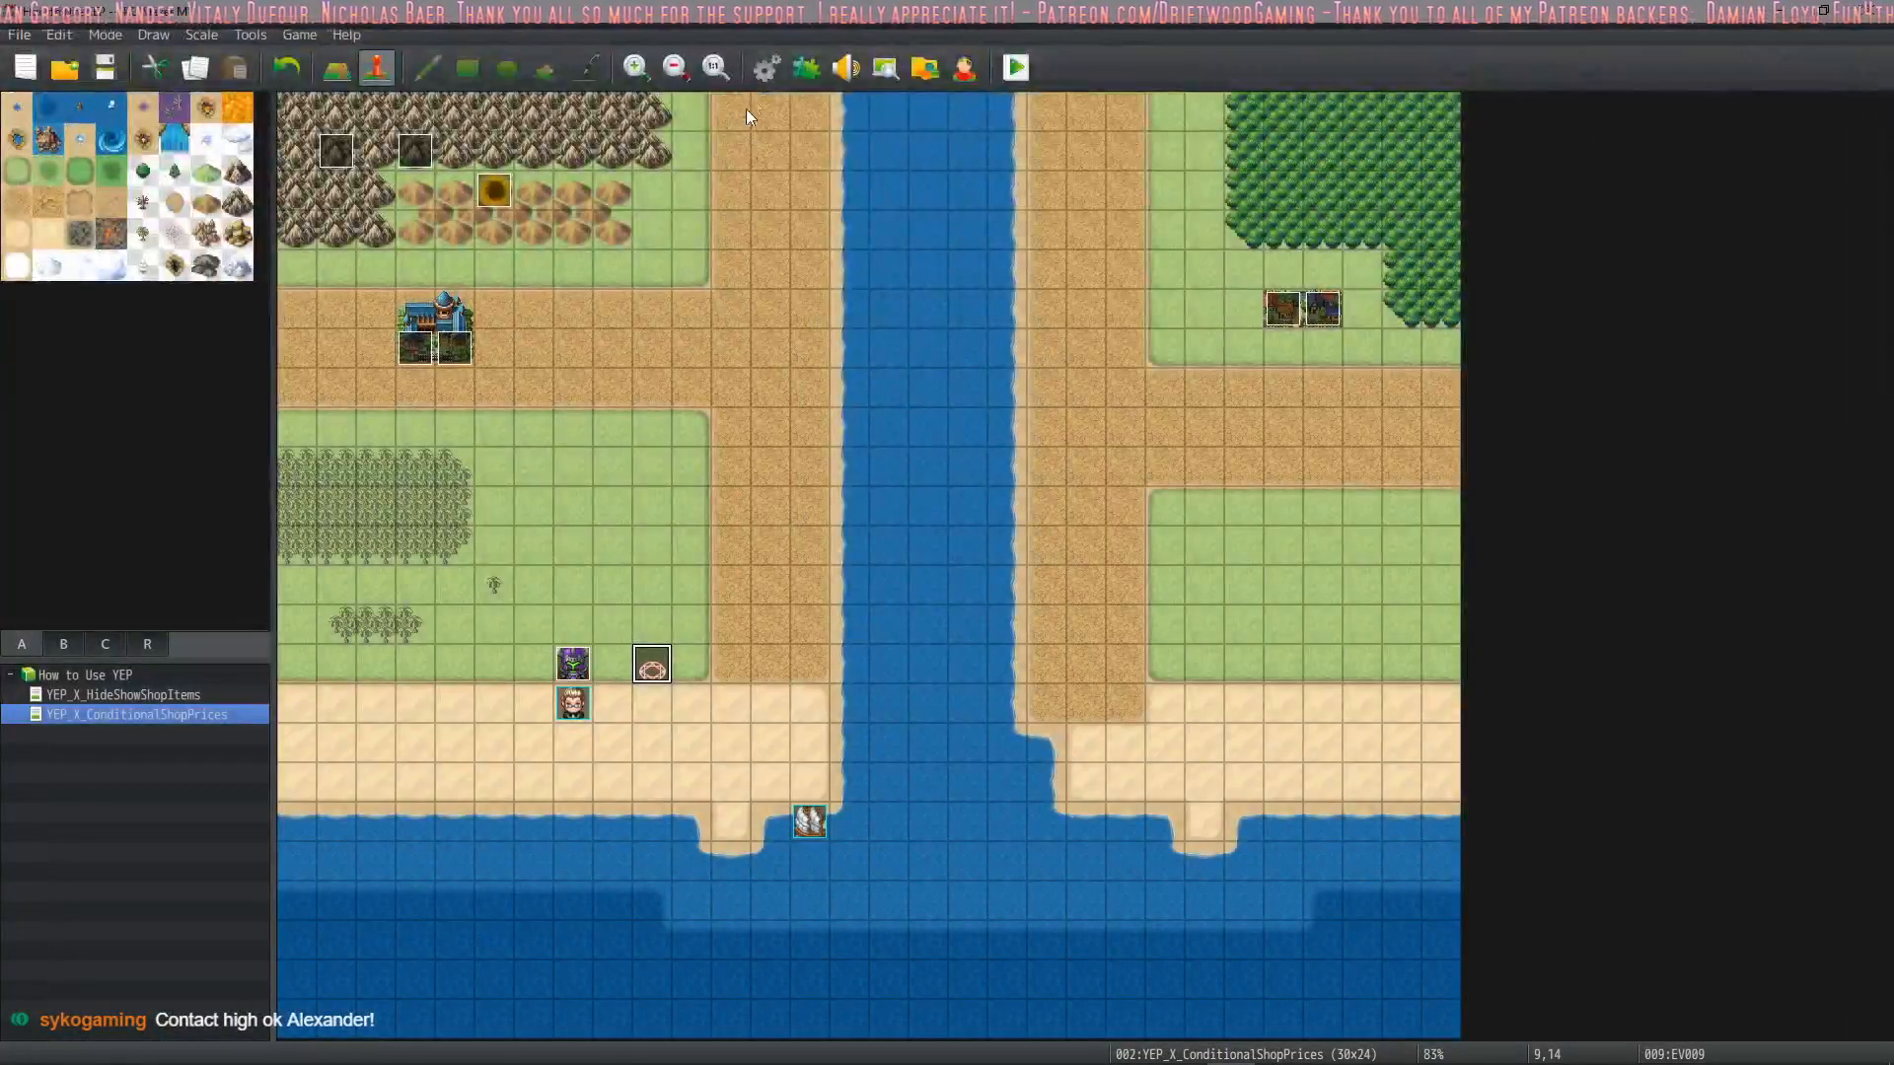
Reopen the YEP_RowFormation settings from the Plugin Manager and check the Maximum Rows and Default Row parameters
click(806, 70)
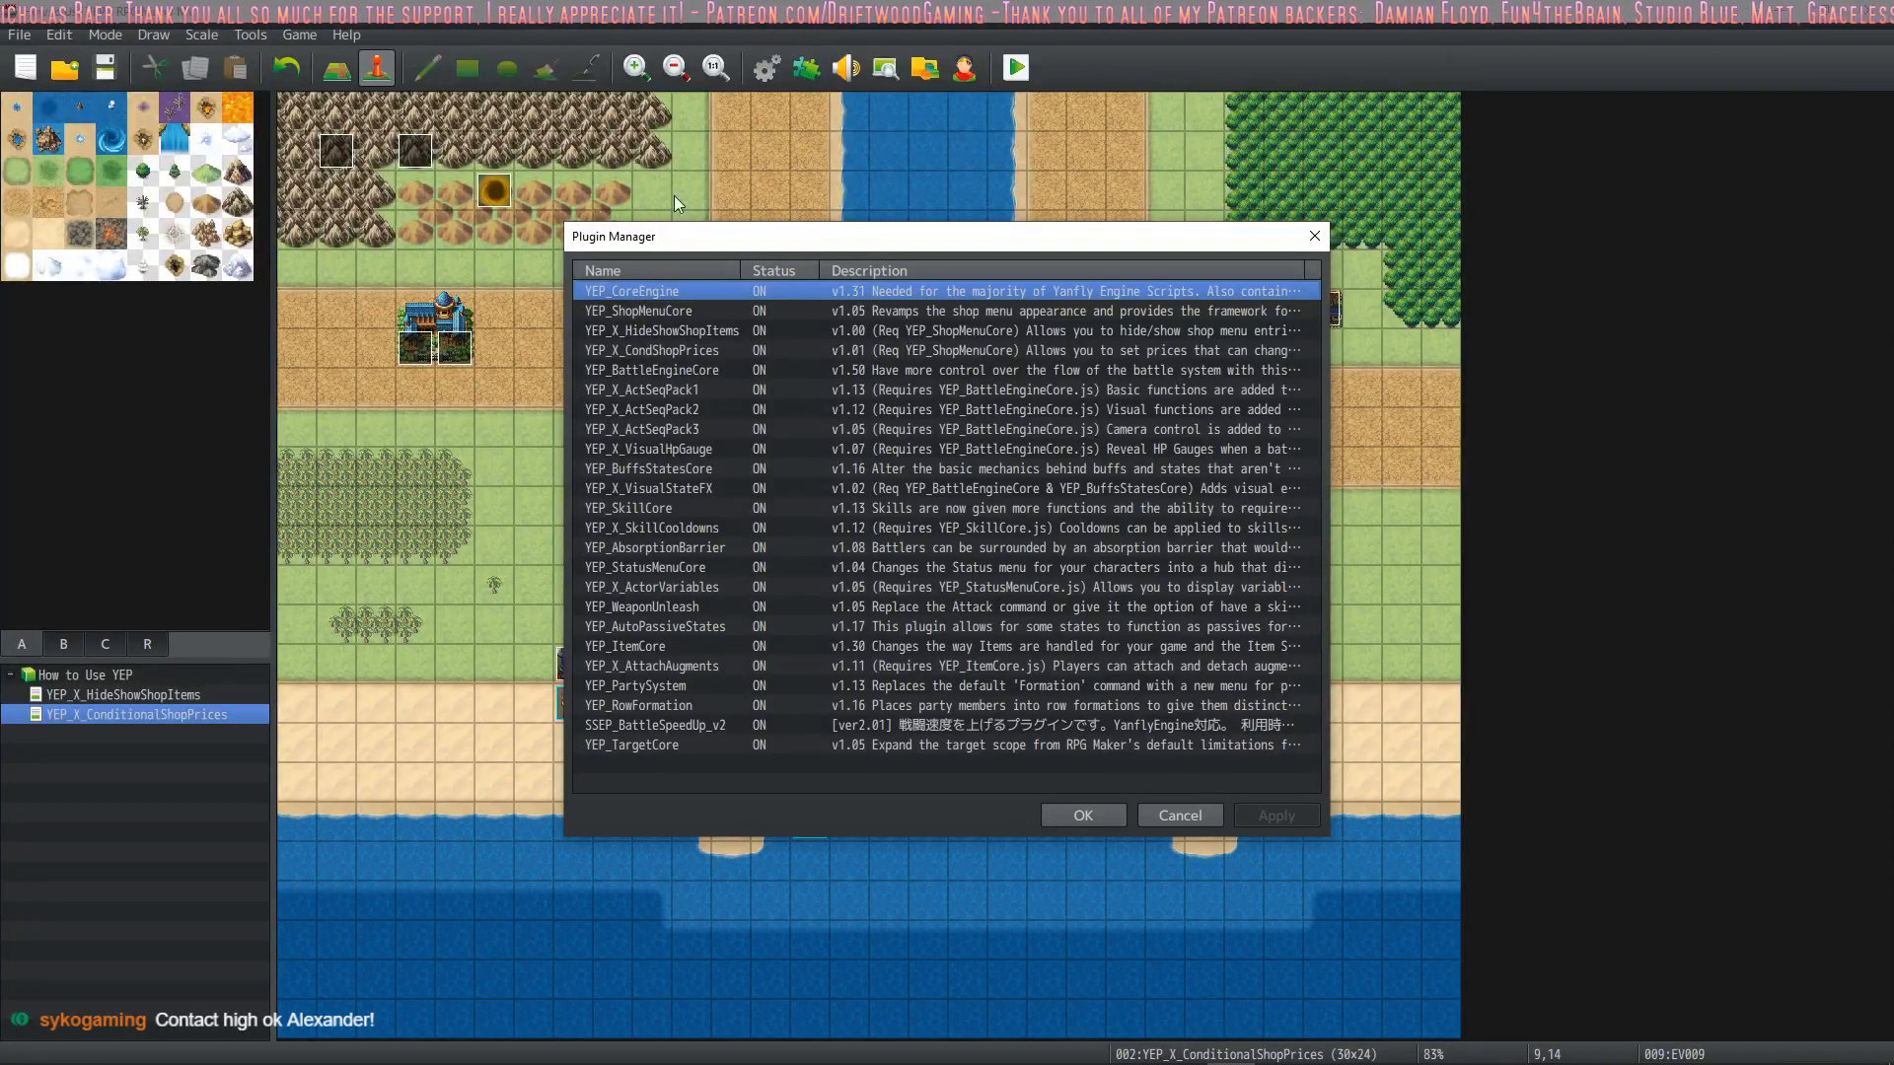
double_click(671, 707)
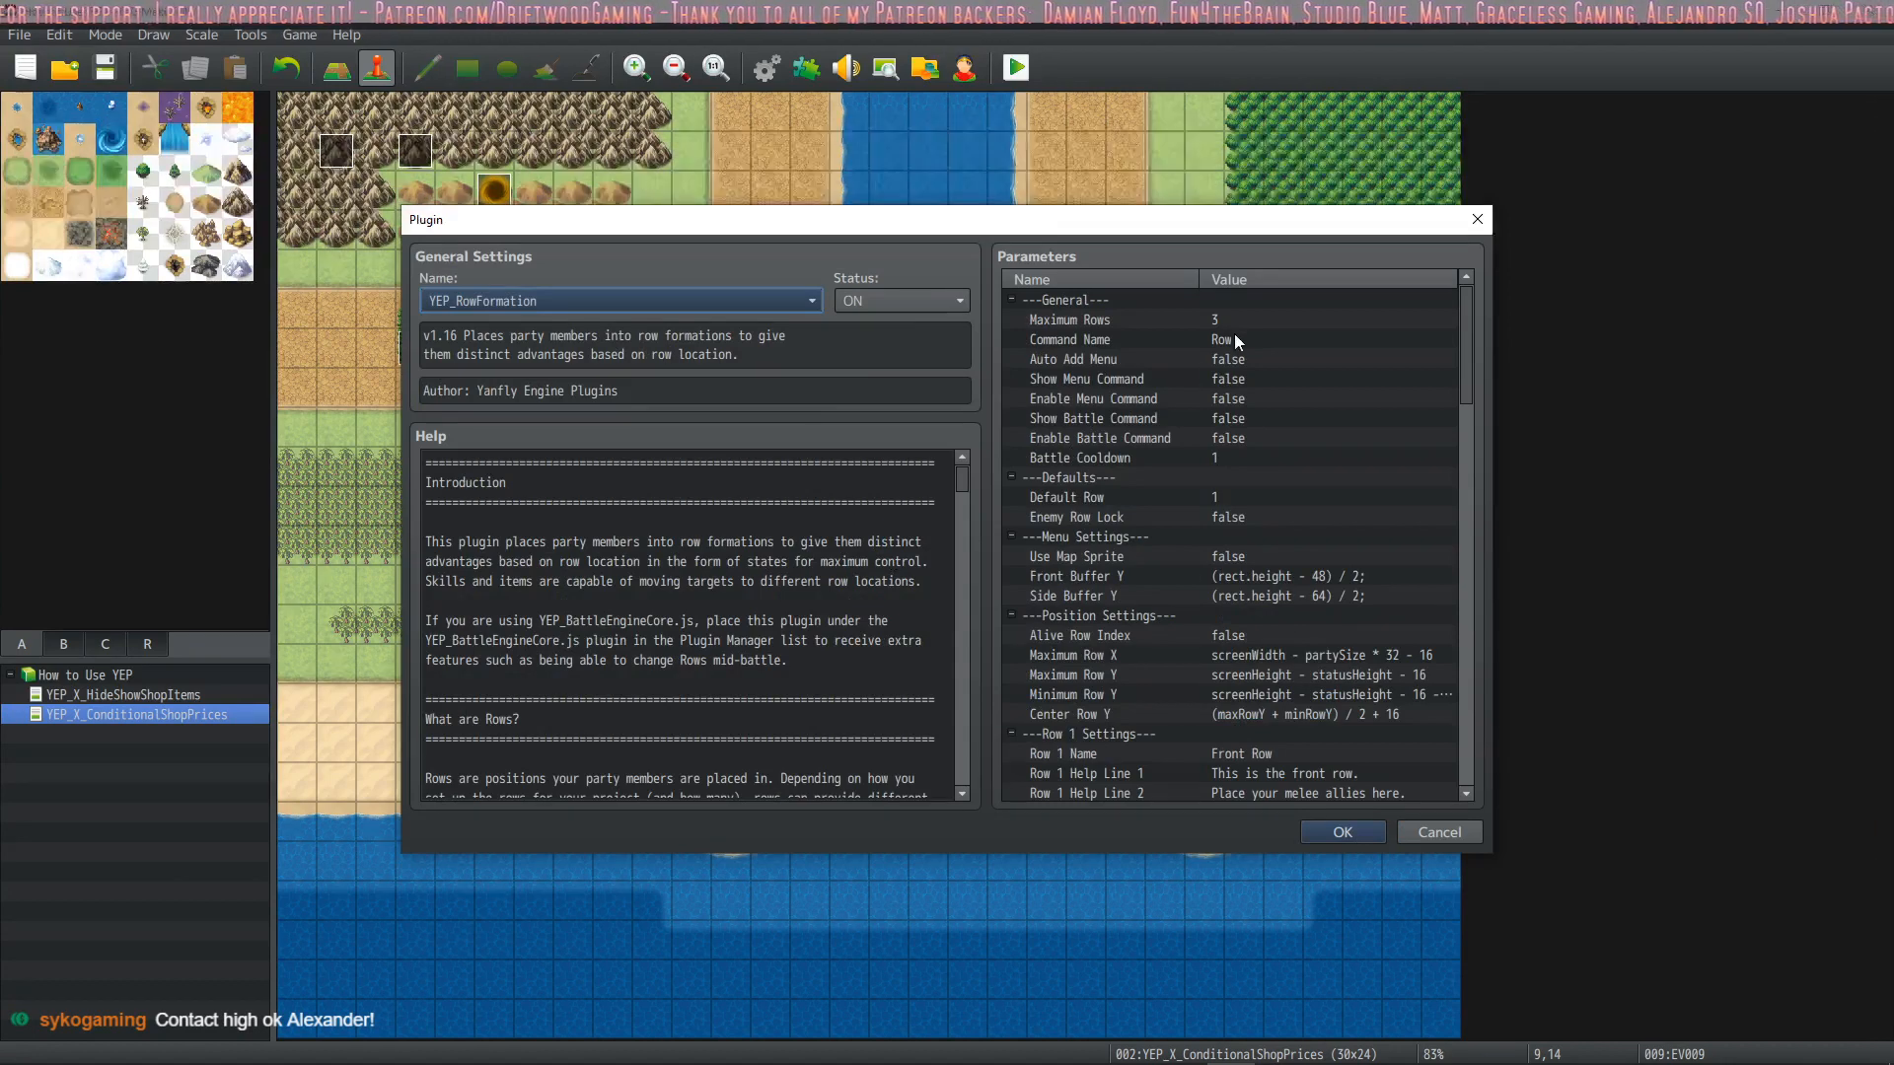
click(1216, 318)
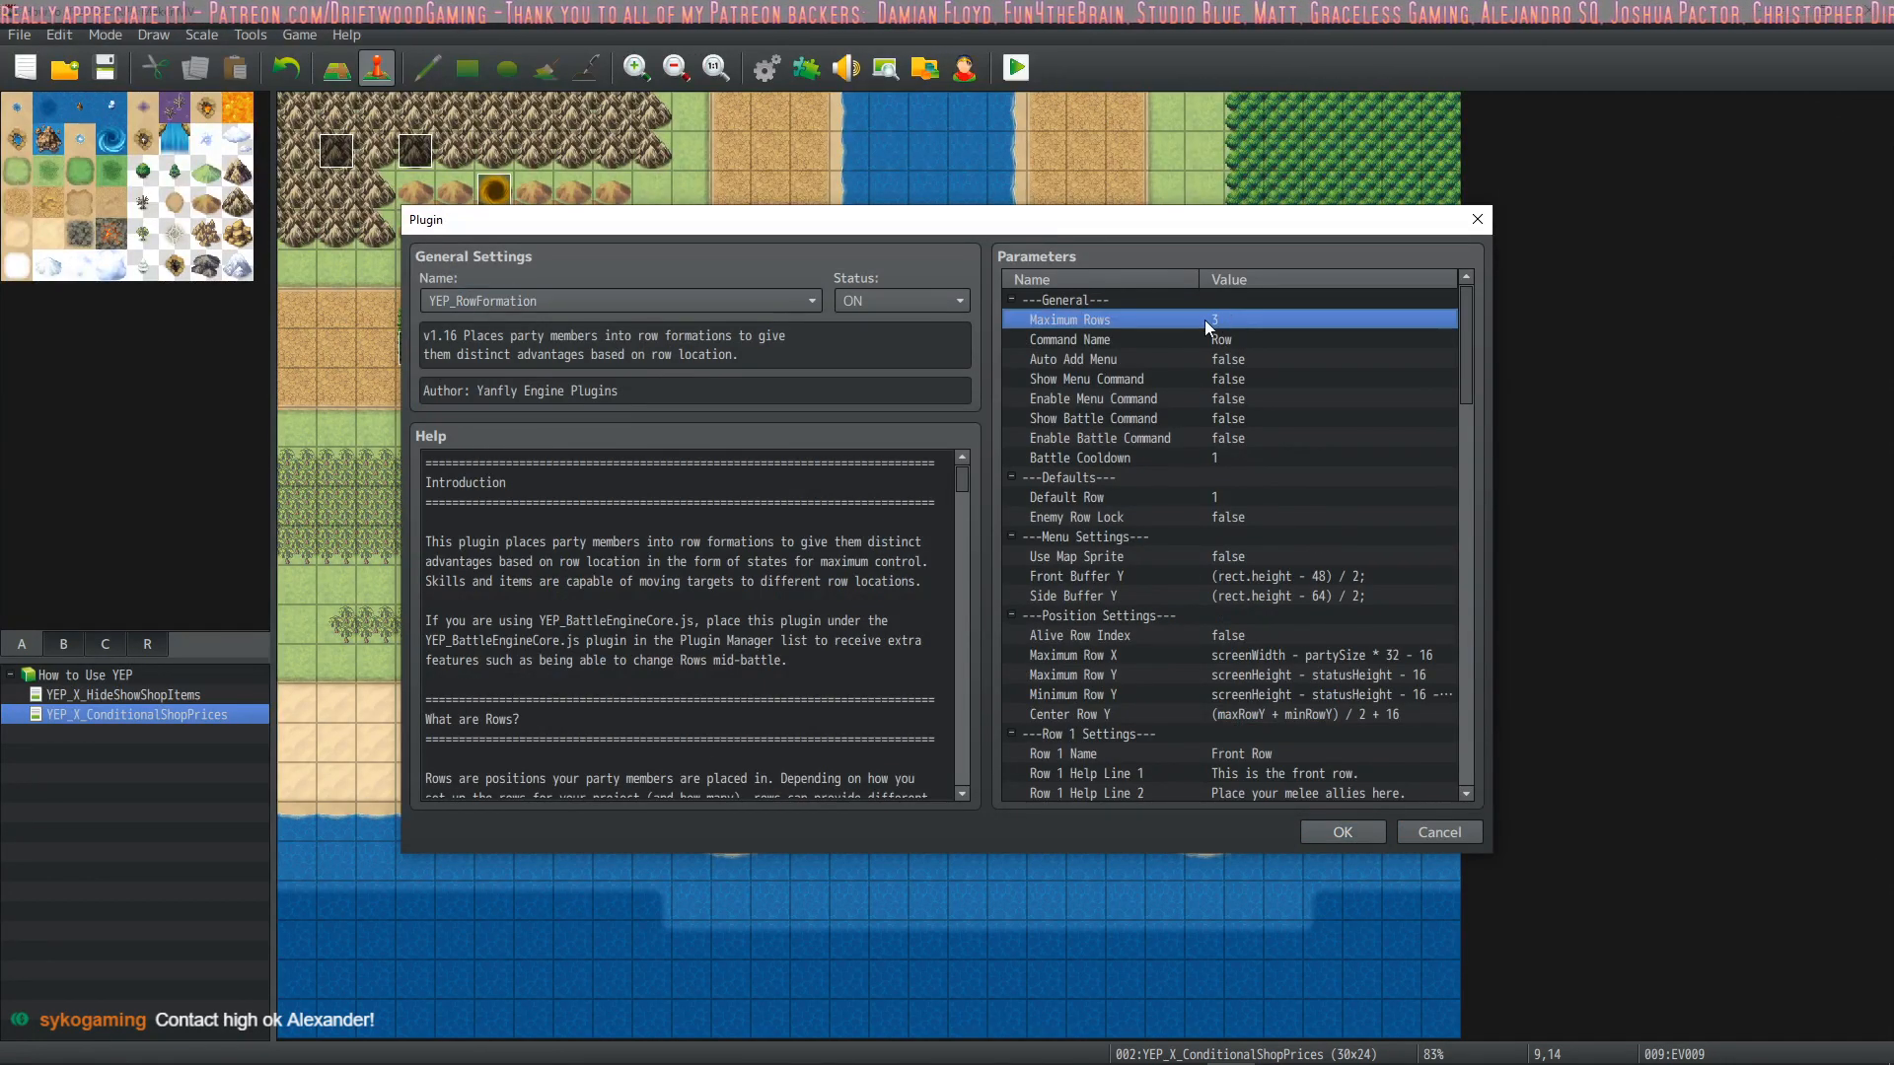
click(1228, 498)
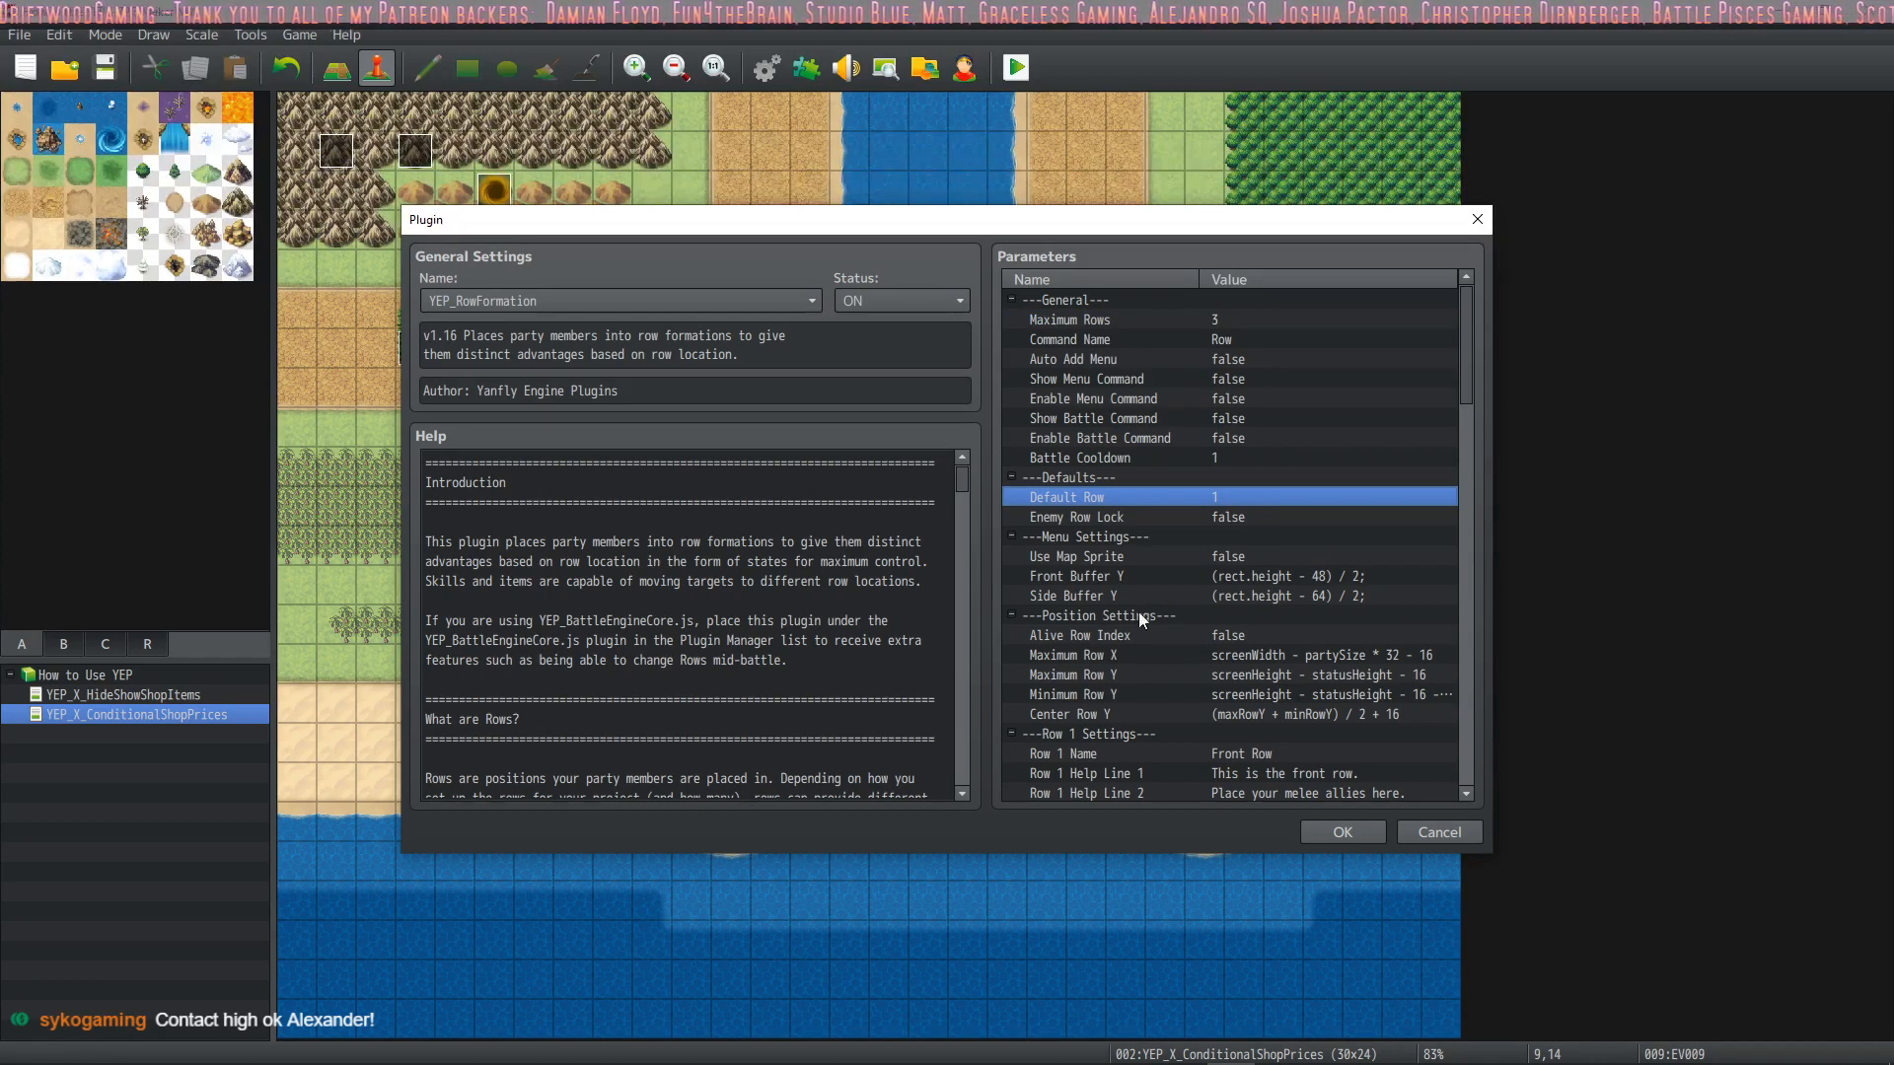
Set Maximum Row Y to screenHeight - statusHeight - 16 + 200
double_click(1121, 675)
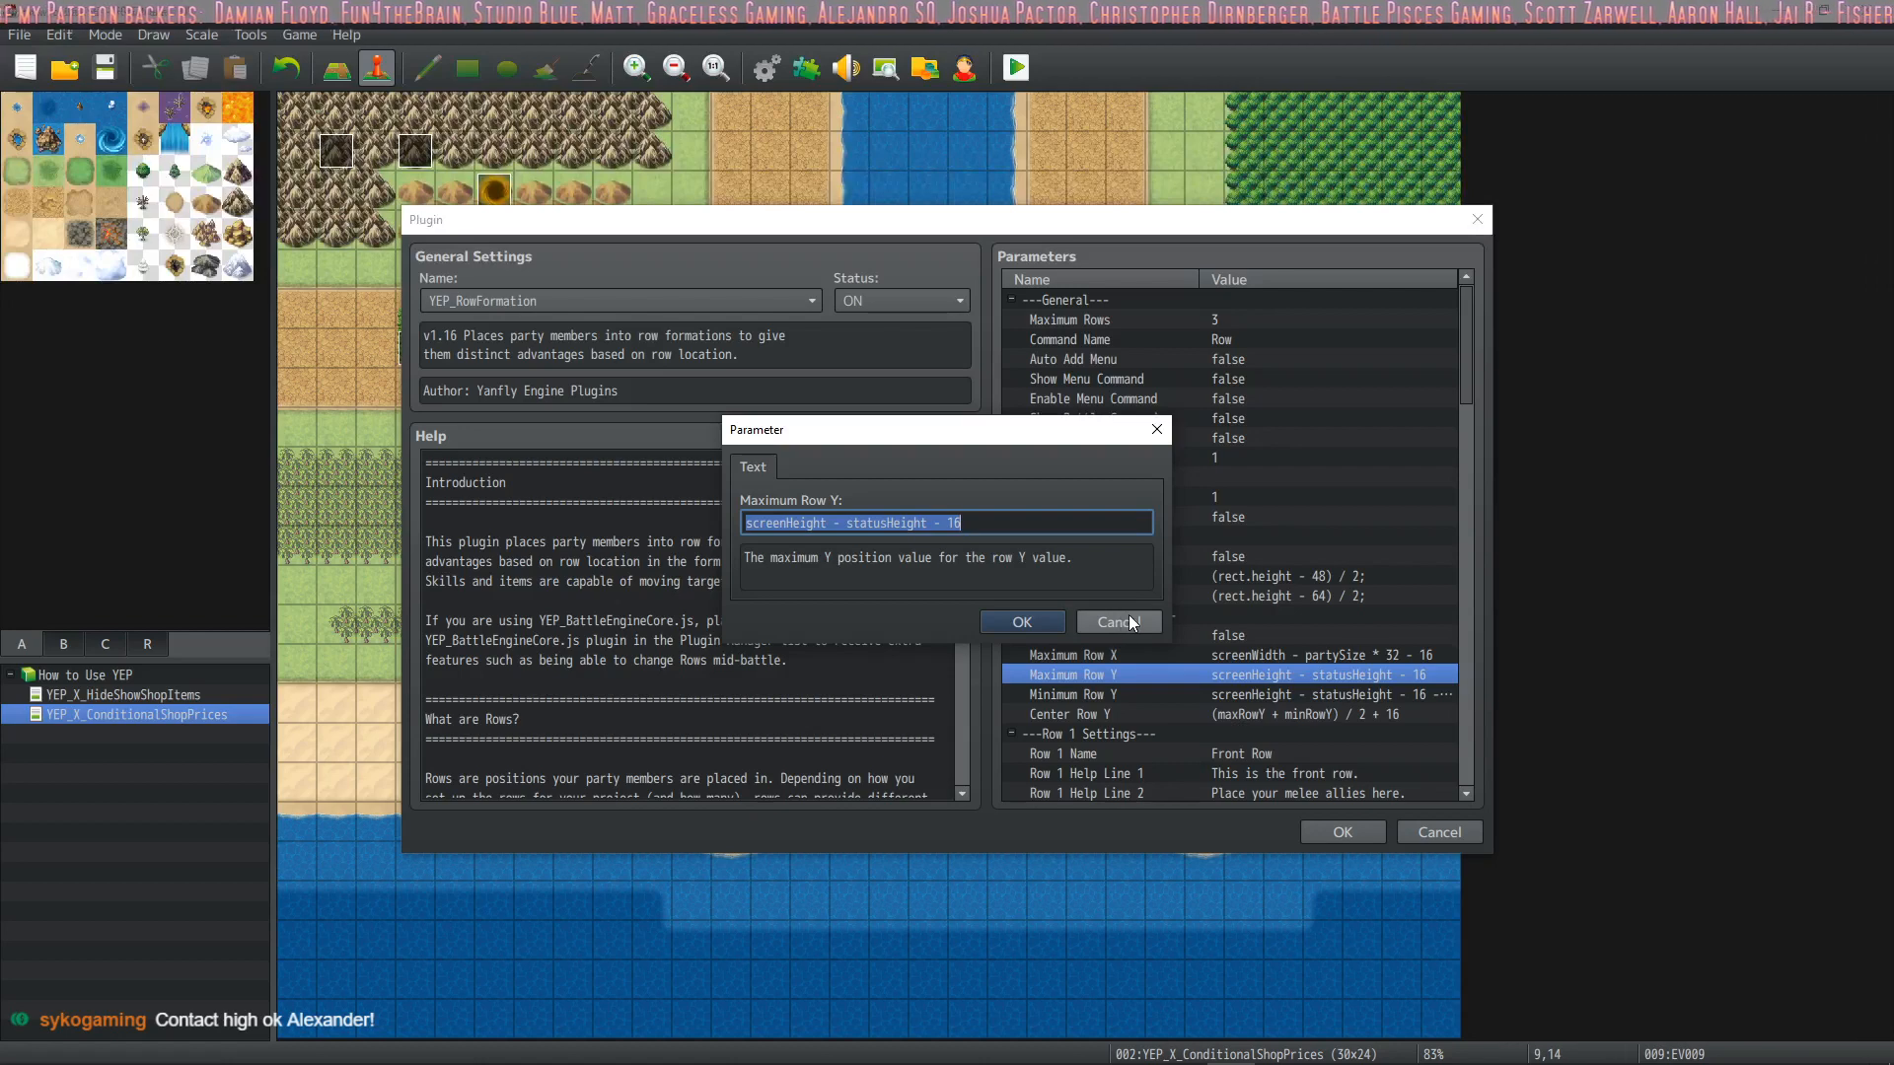
click(1050, 525)
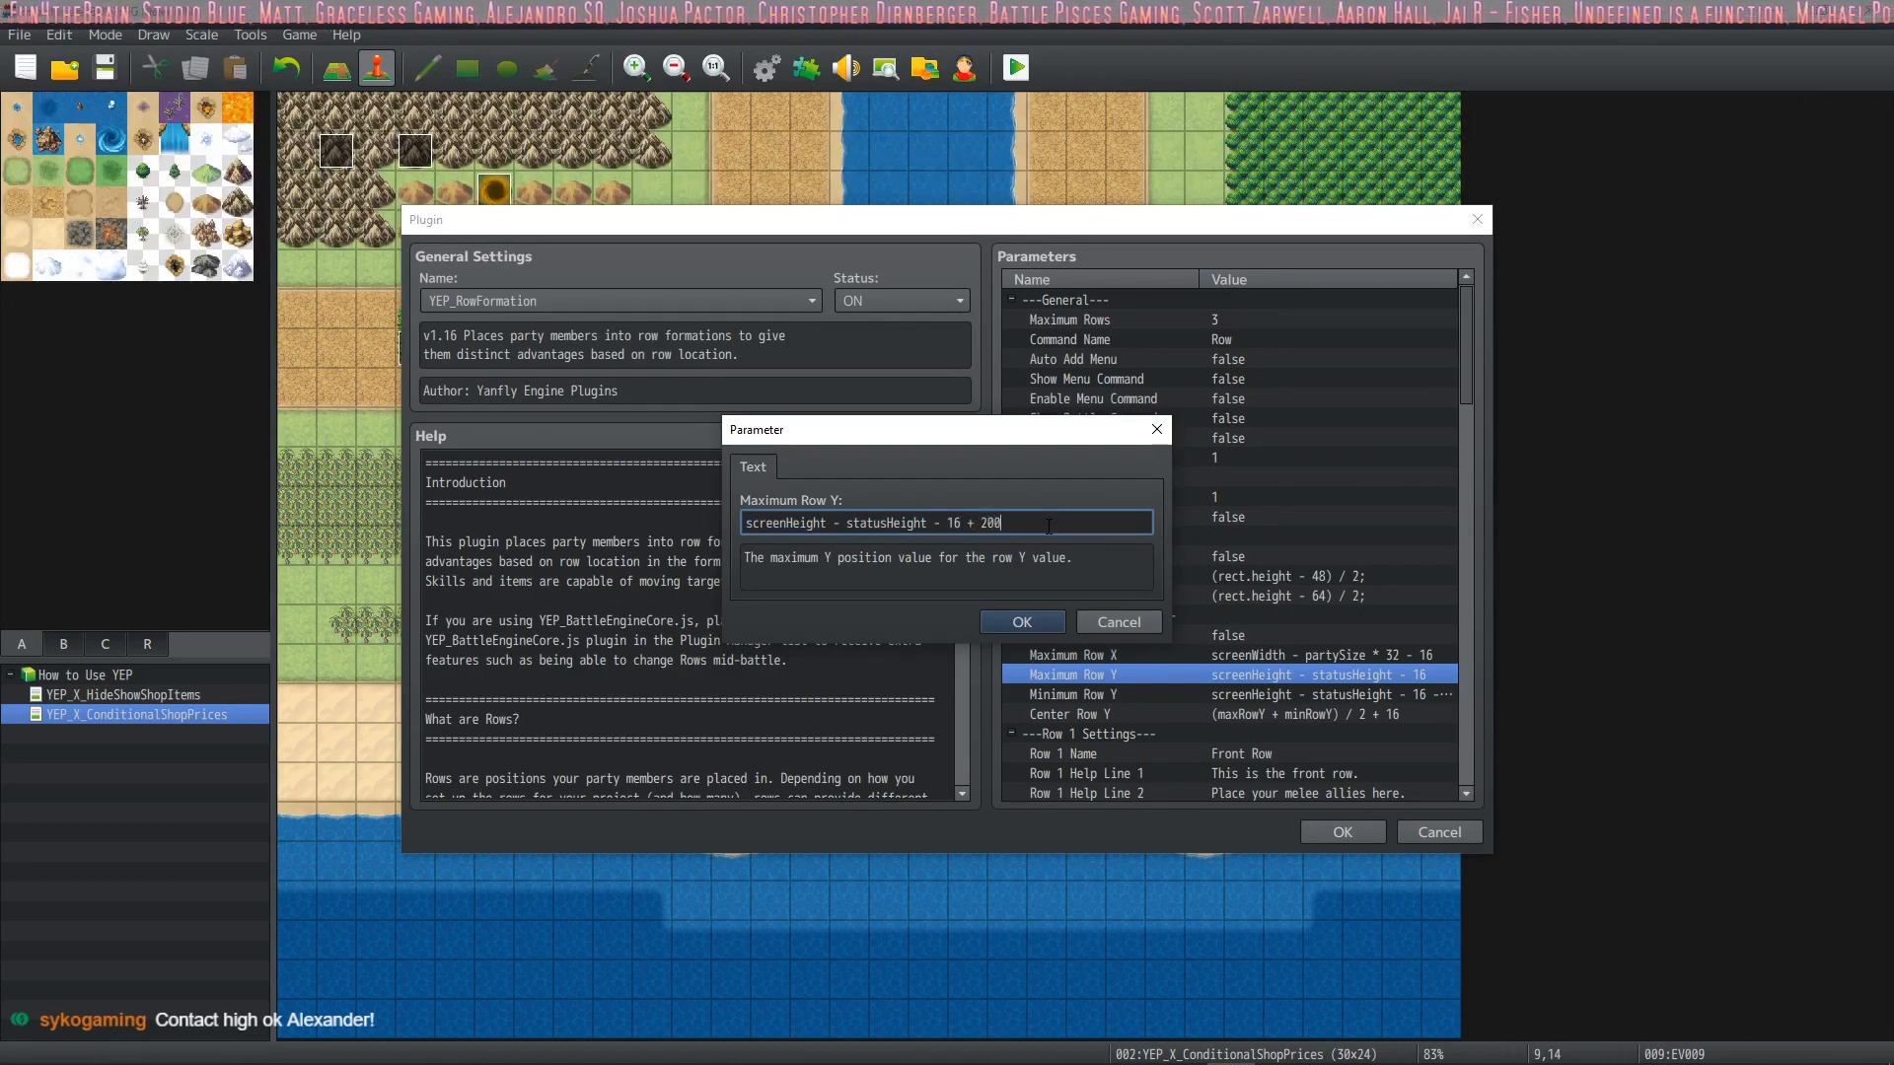
click(1036, 621)
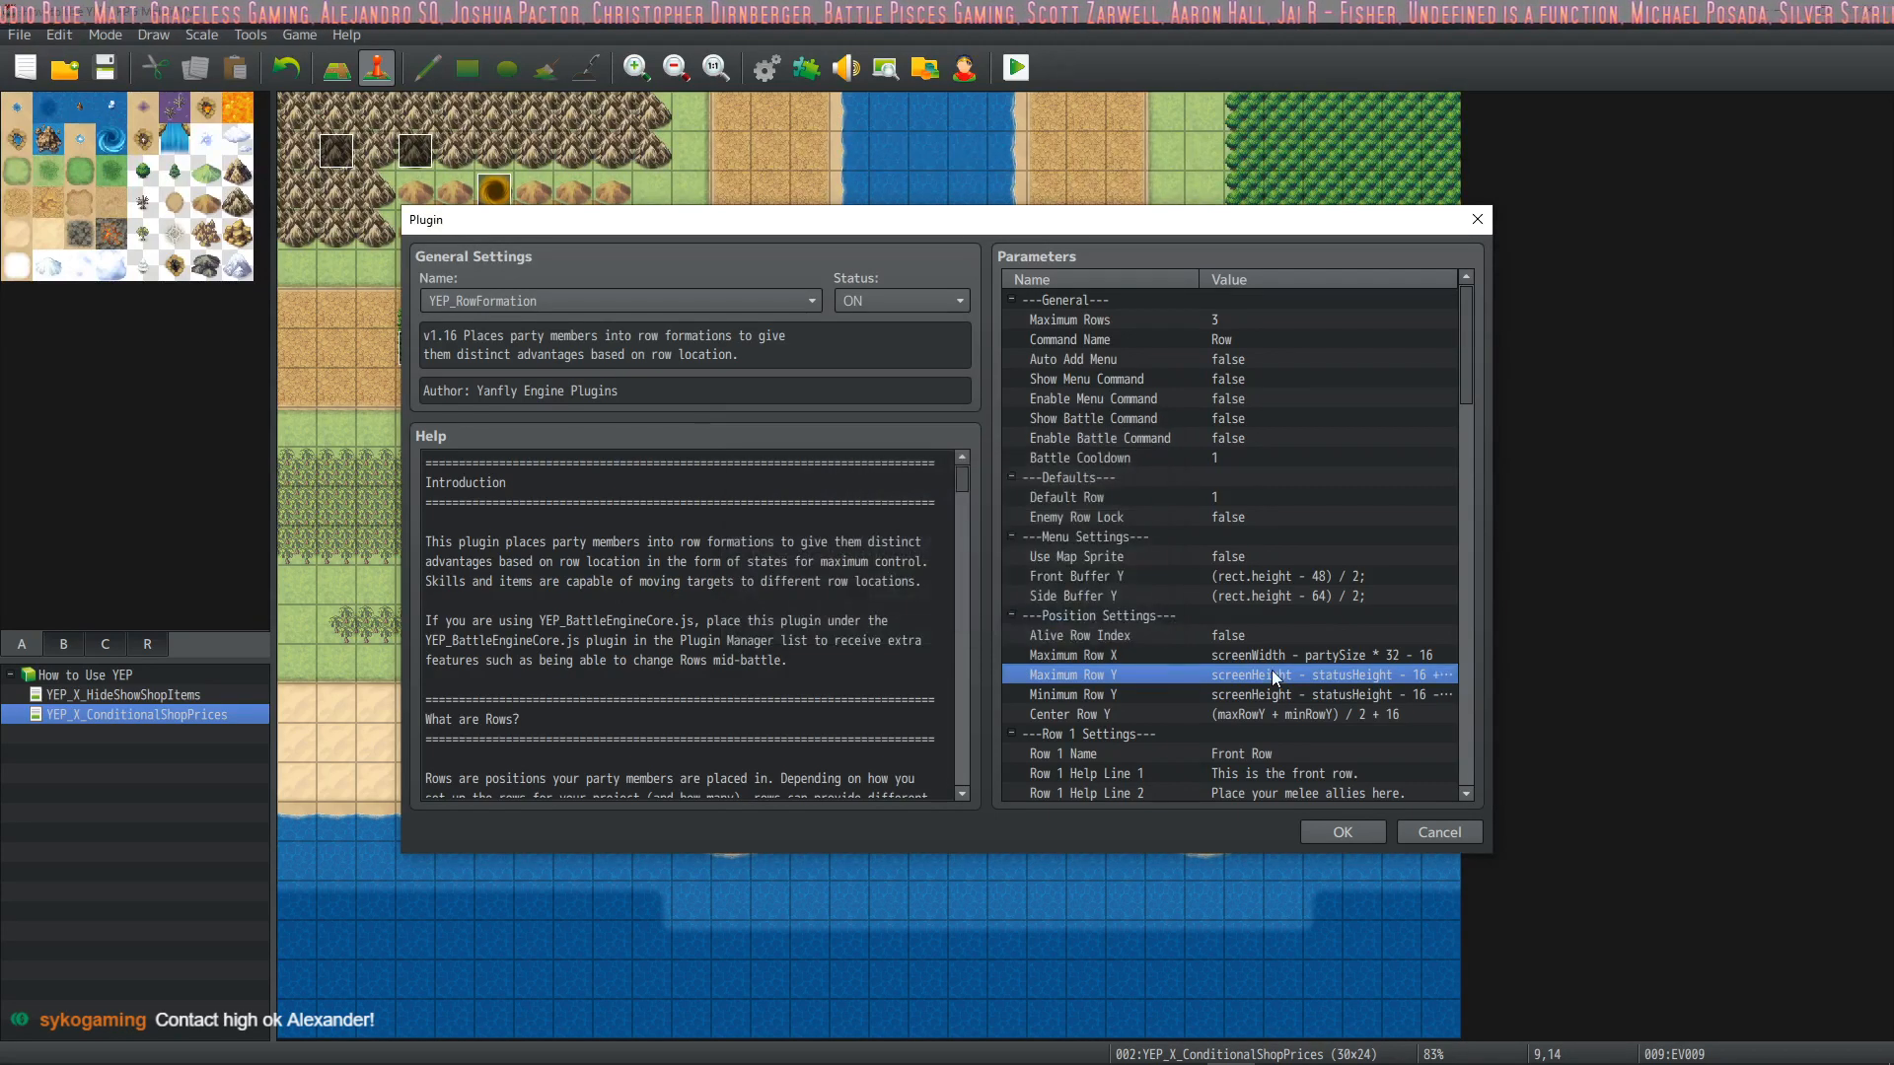
click(1292, 694)
Set Maximum Row Y to screenHeight - statusHeight - 16 + 300
double_click(1298, 676)
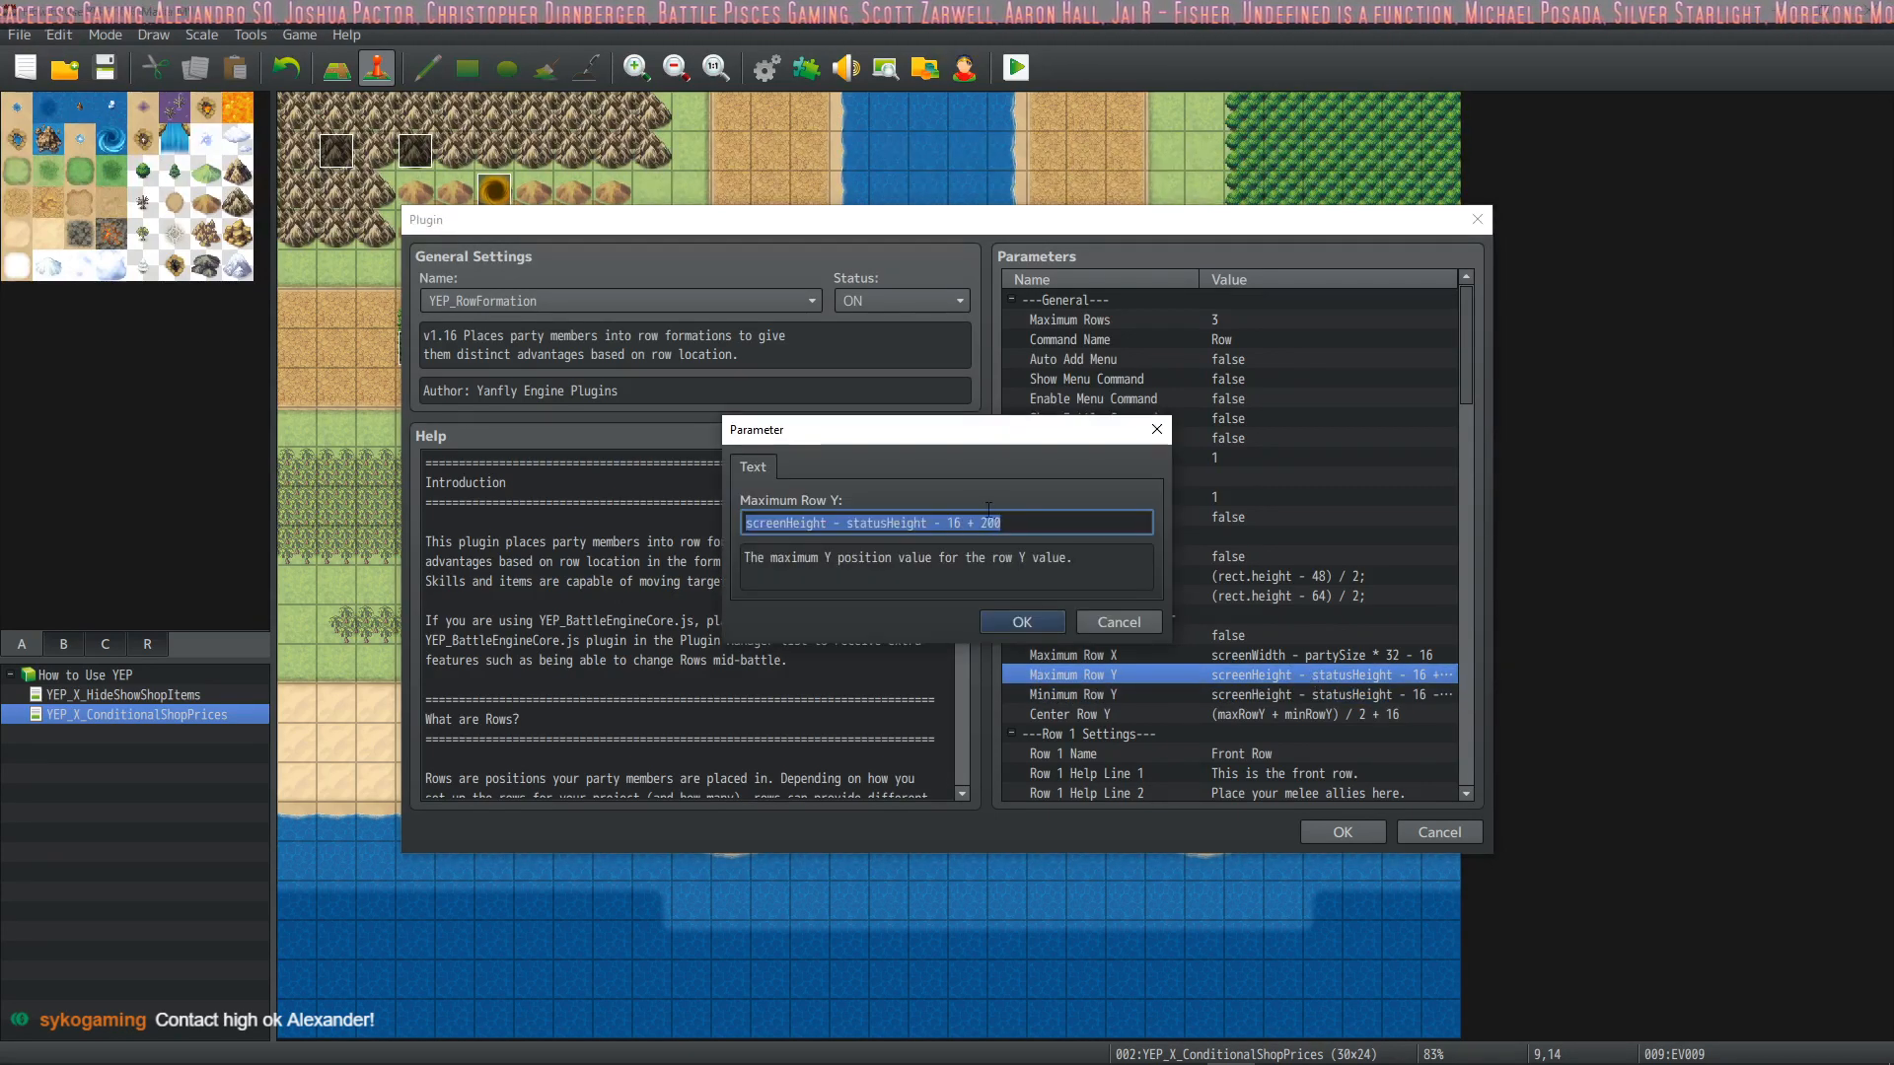
click(987, 523)
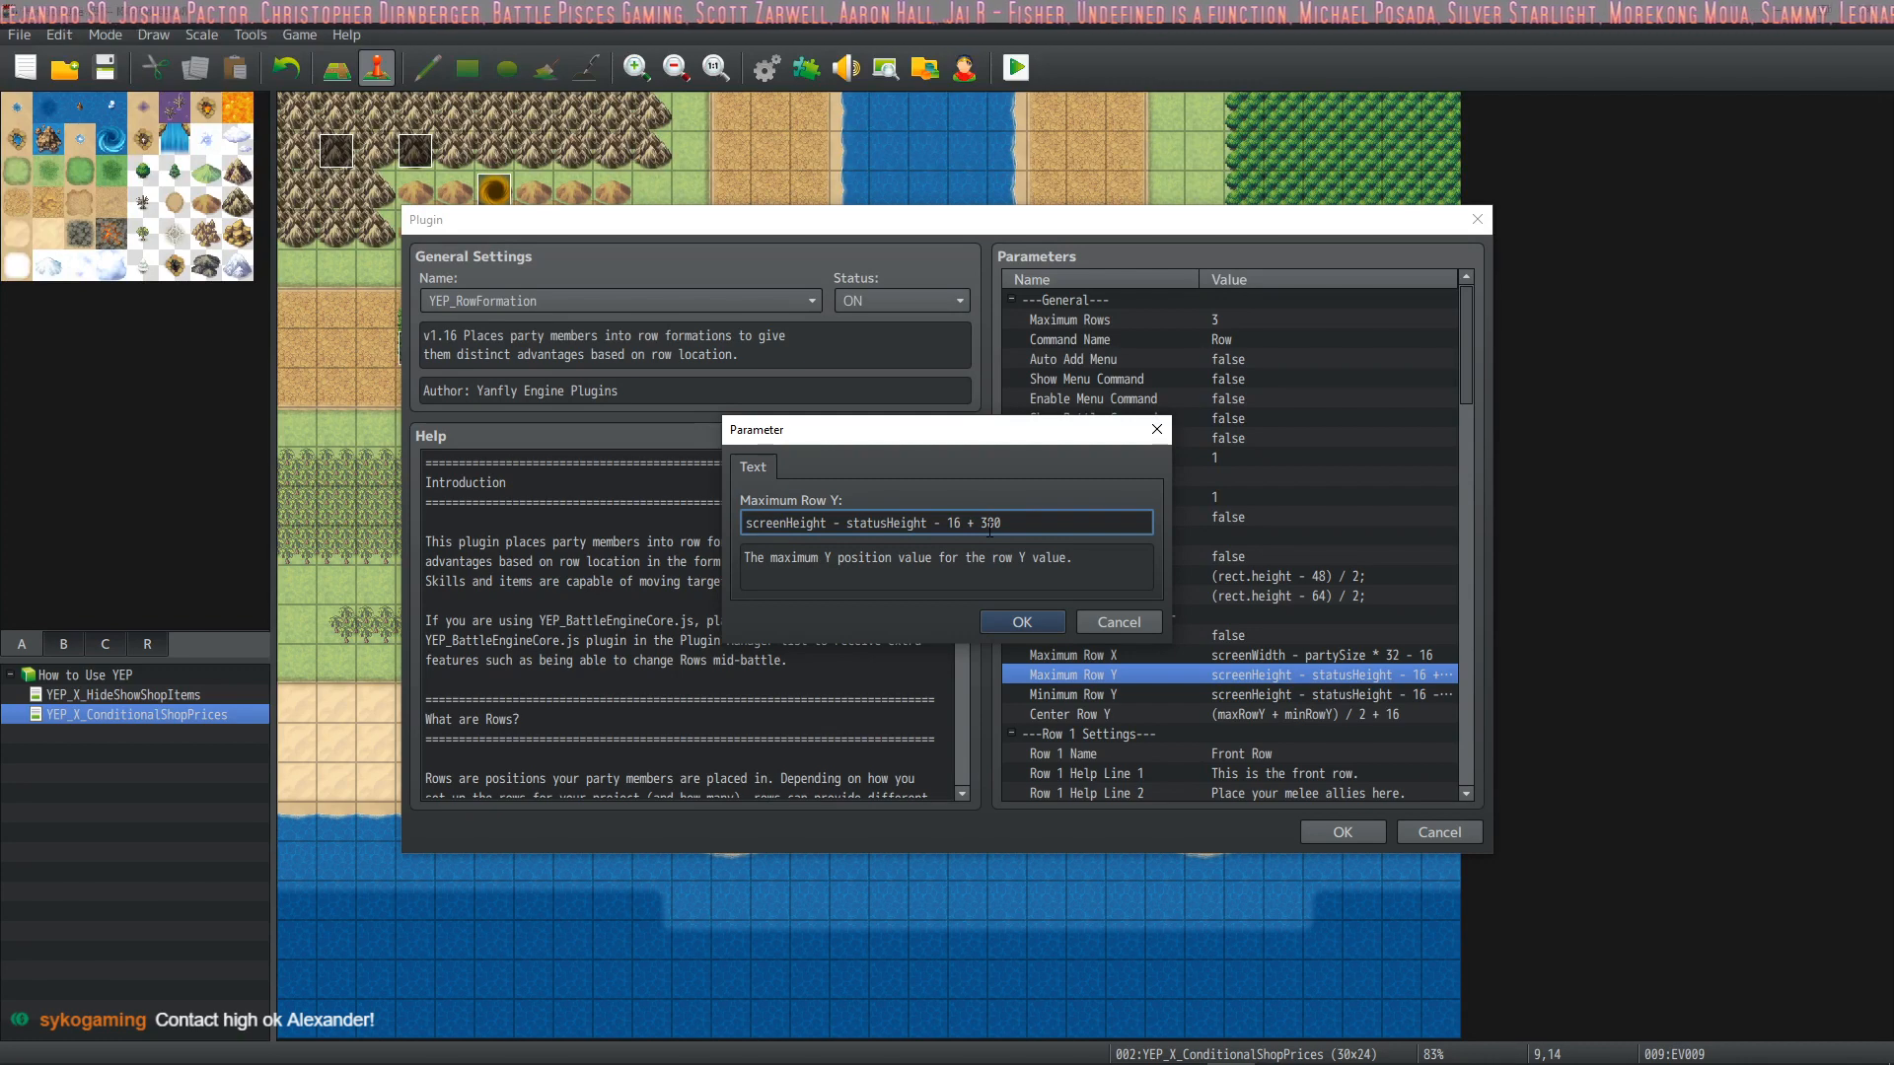
click(1034, 619)
Set Minimum Row Y to screenHeight - statusHeight - 16 - (maxSize * 64) + 300, confirm the plugin settings and close the Plugin Manager
click(1259, 695)
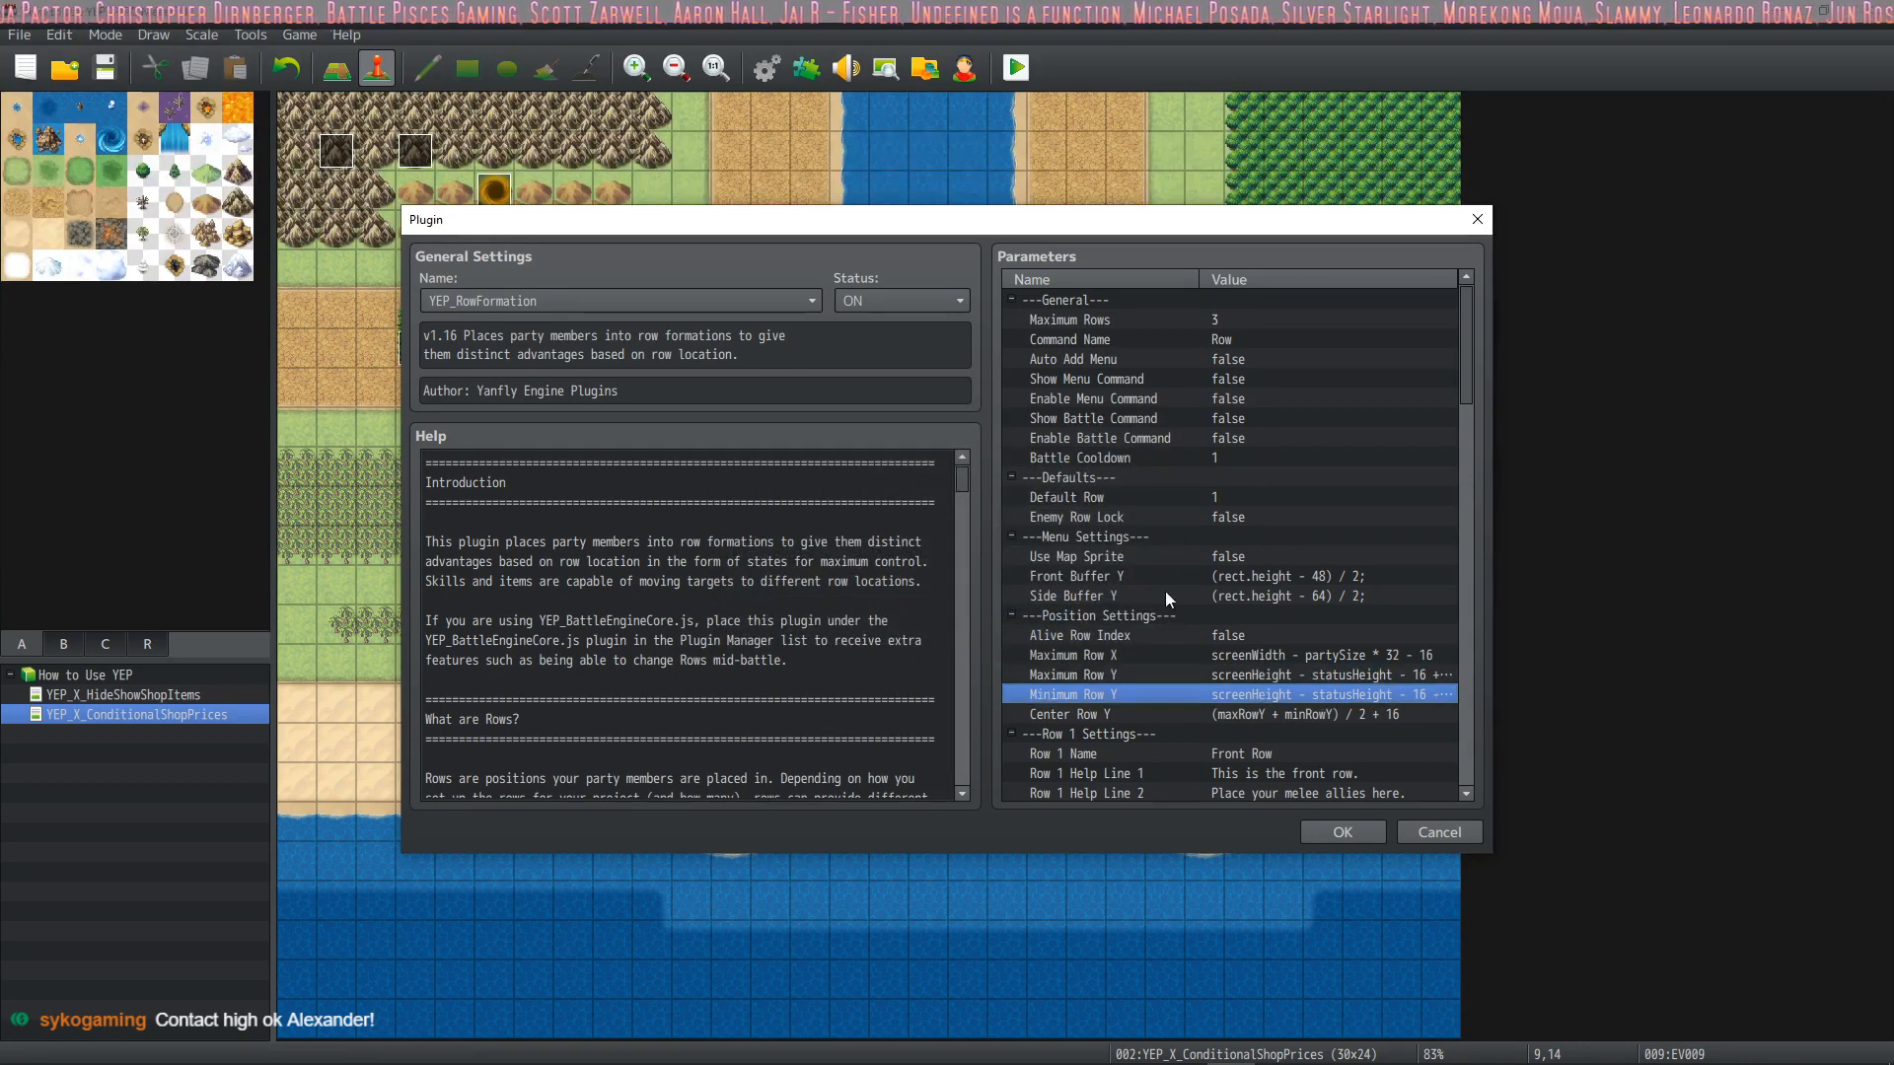
double_click(1208, 692)
click(1104, 525)
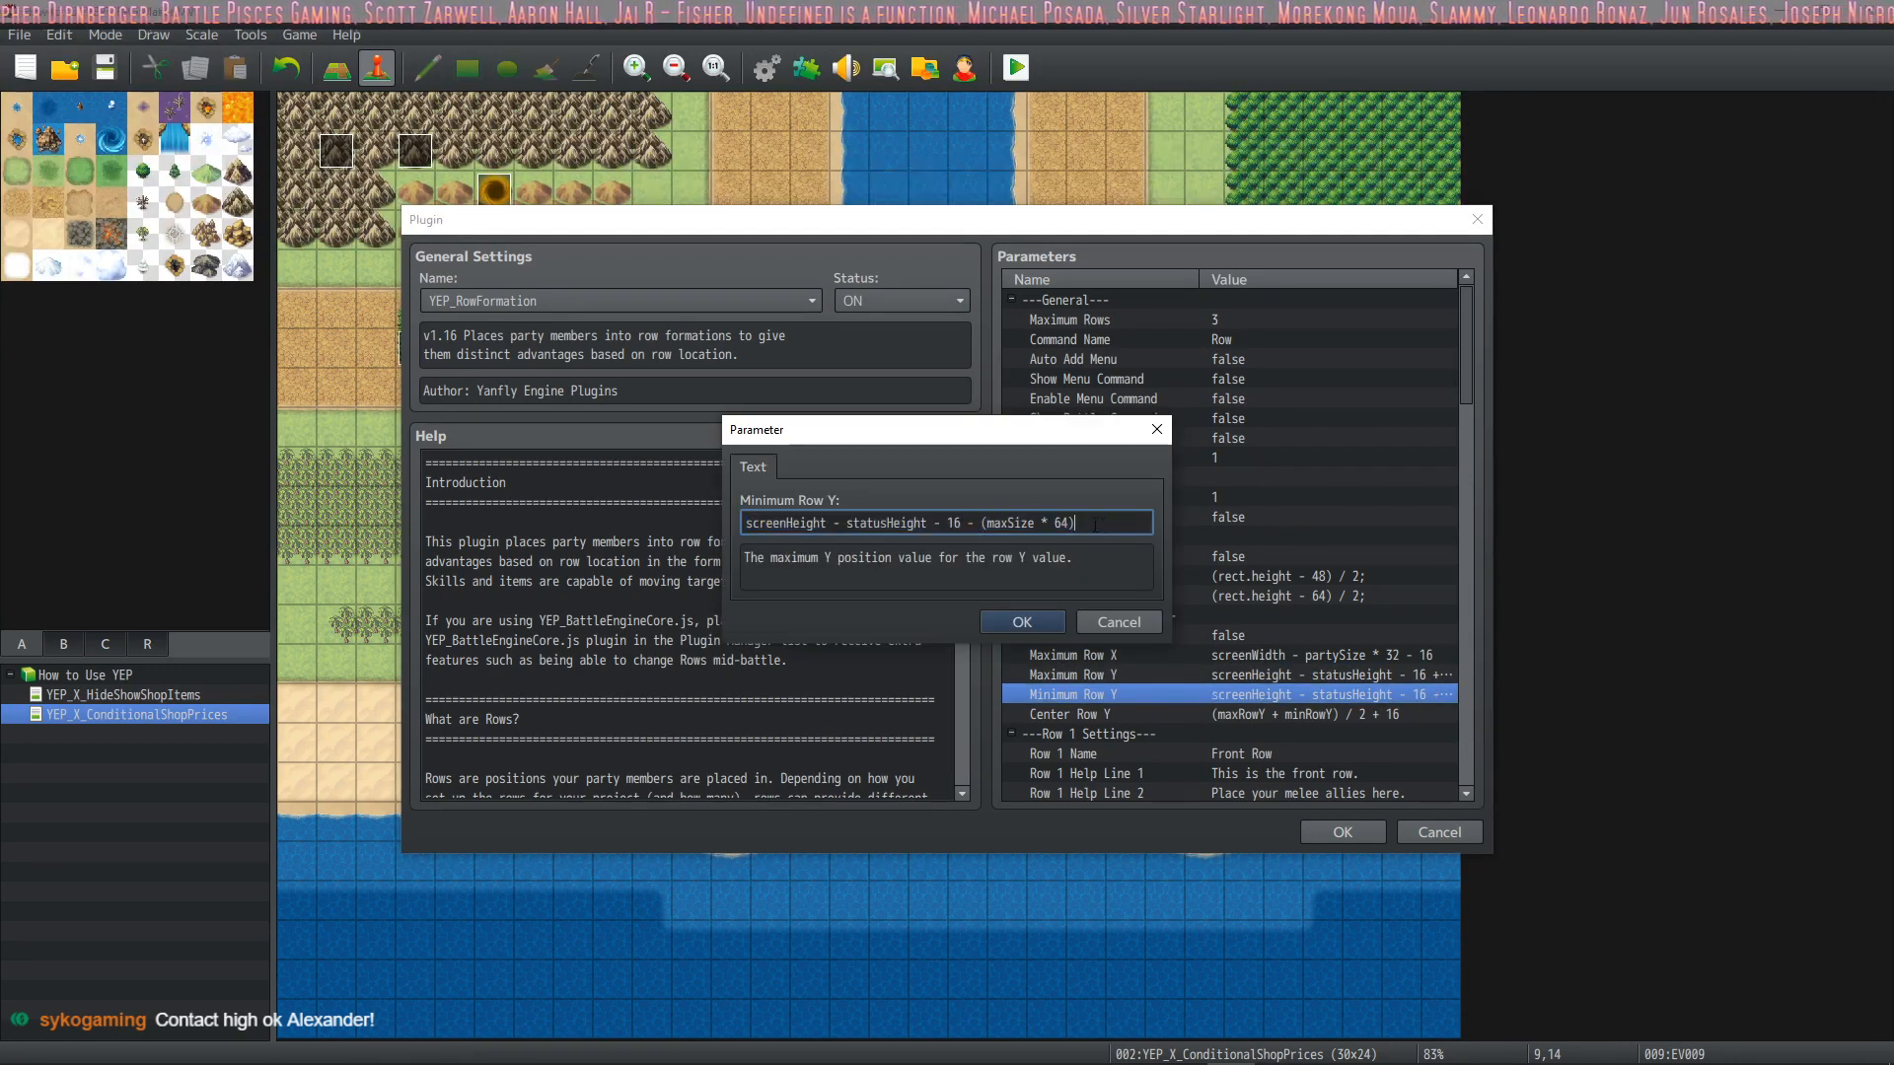
text(300)
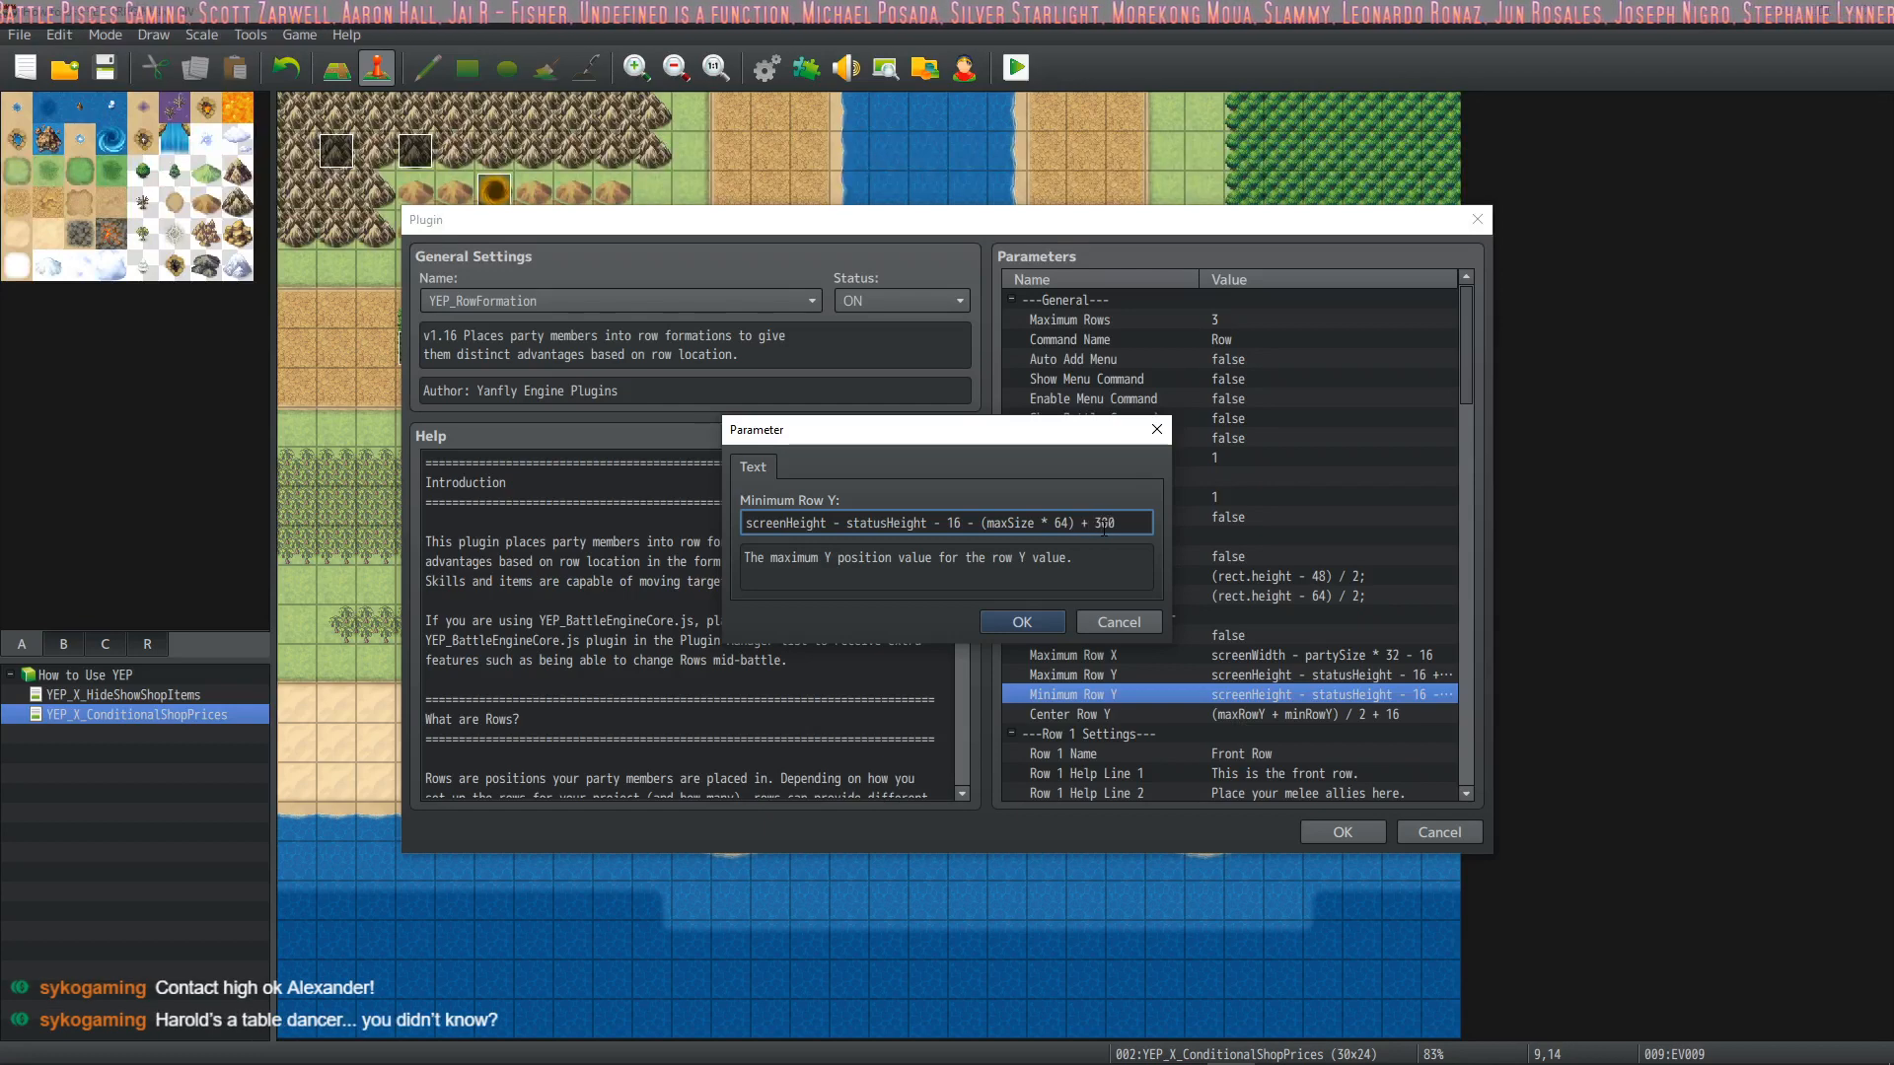
click(1031, 619)
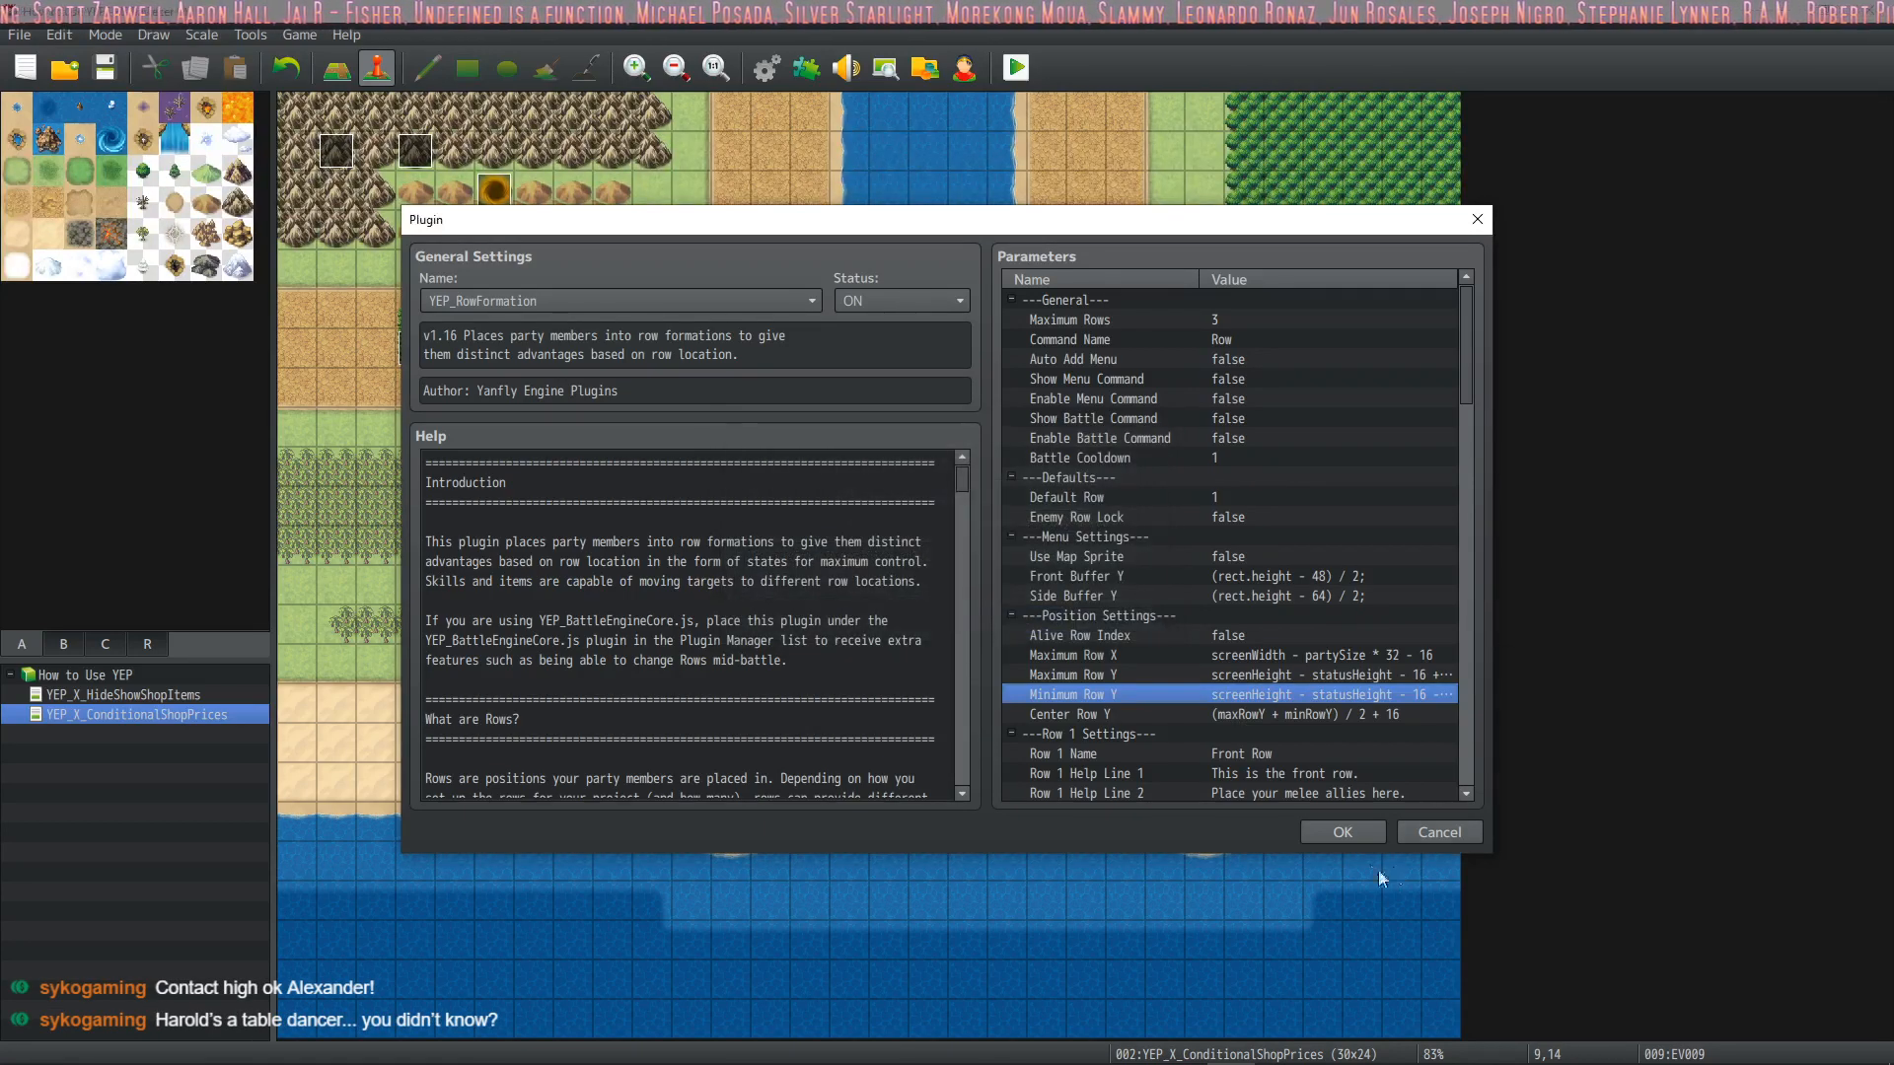
click(1367, 834)
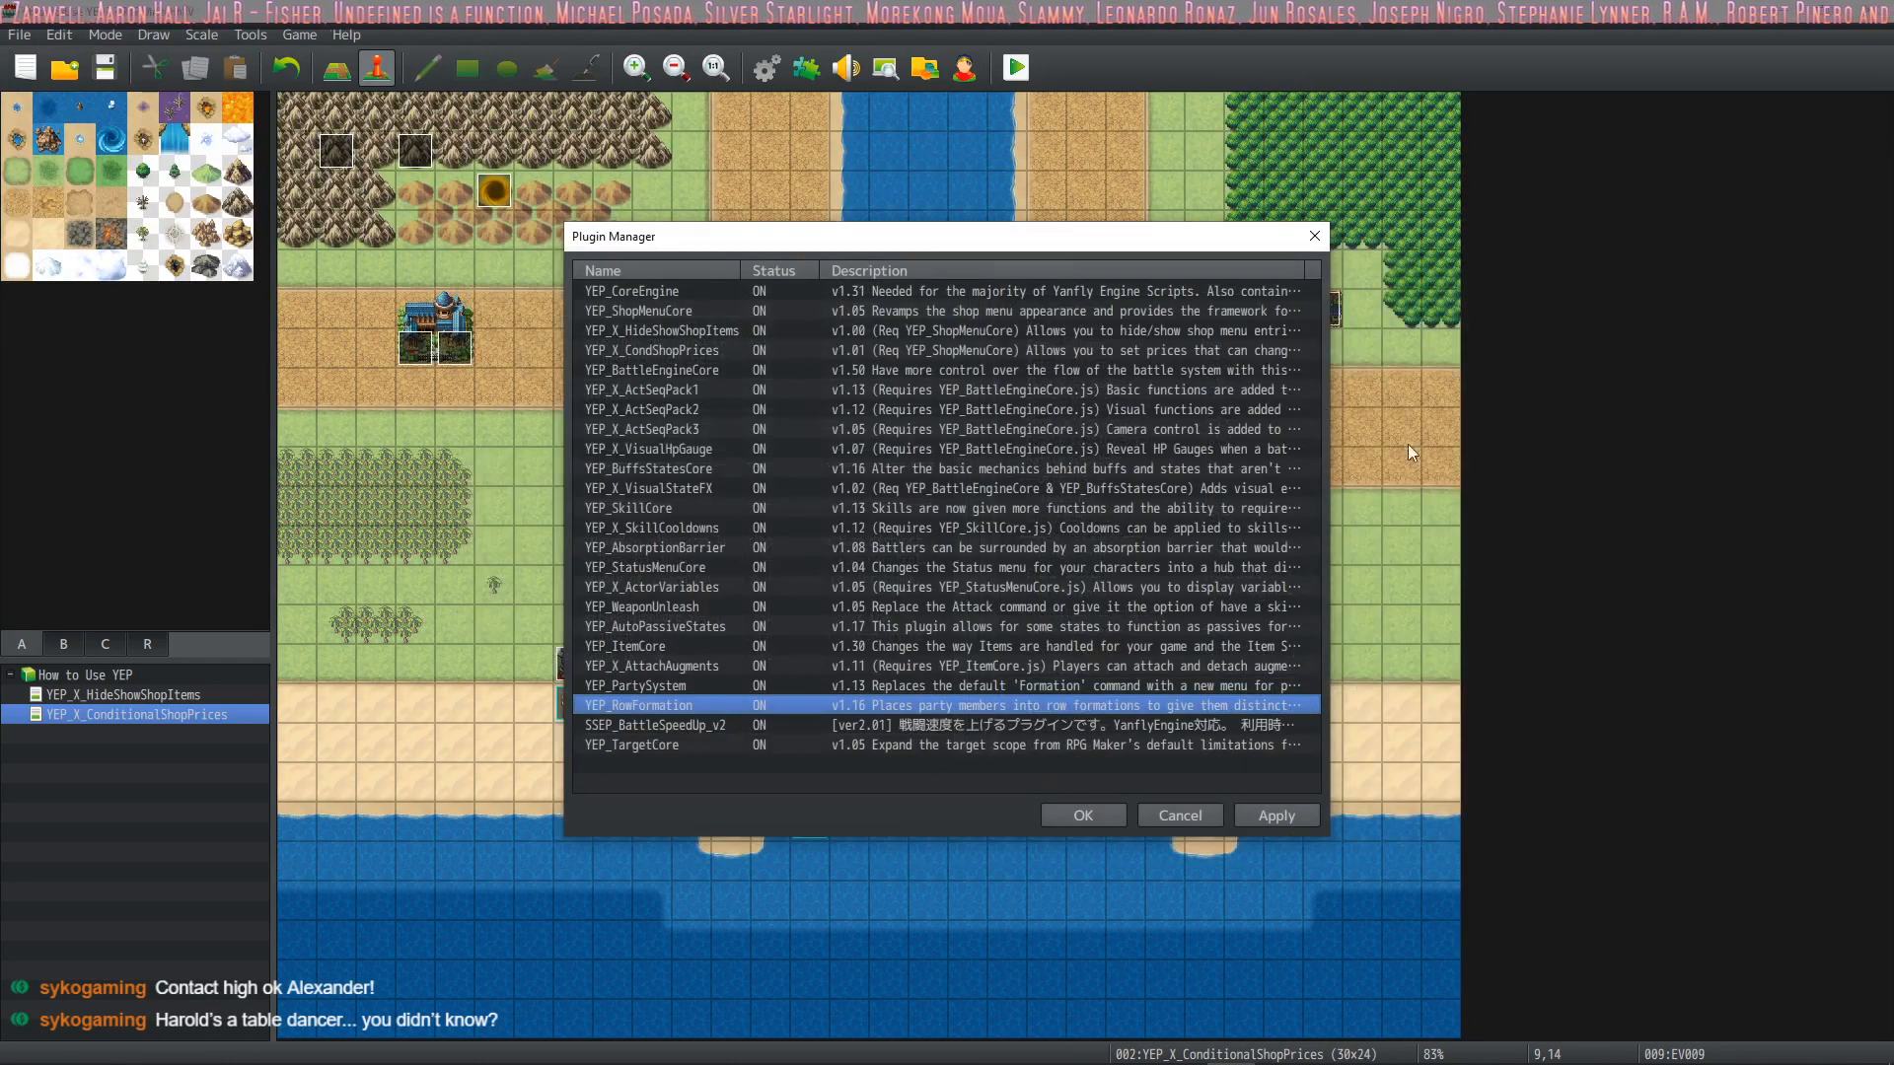
click(1110, 817)
Playtest a new game to check the party's placement in battle, and close the game window
click(1014, 69)
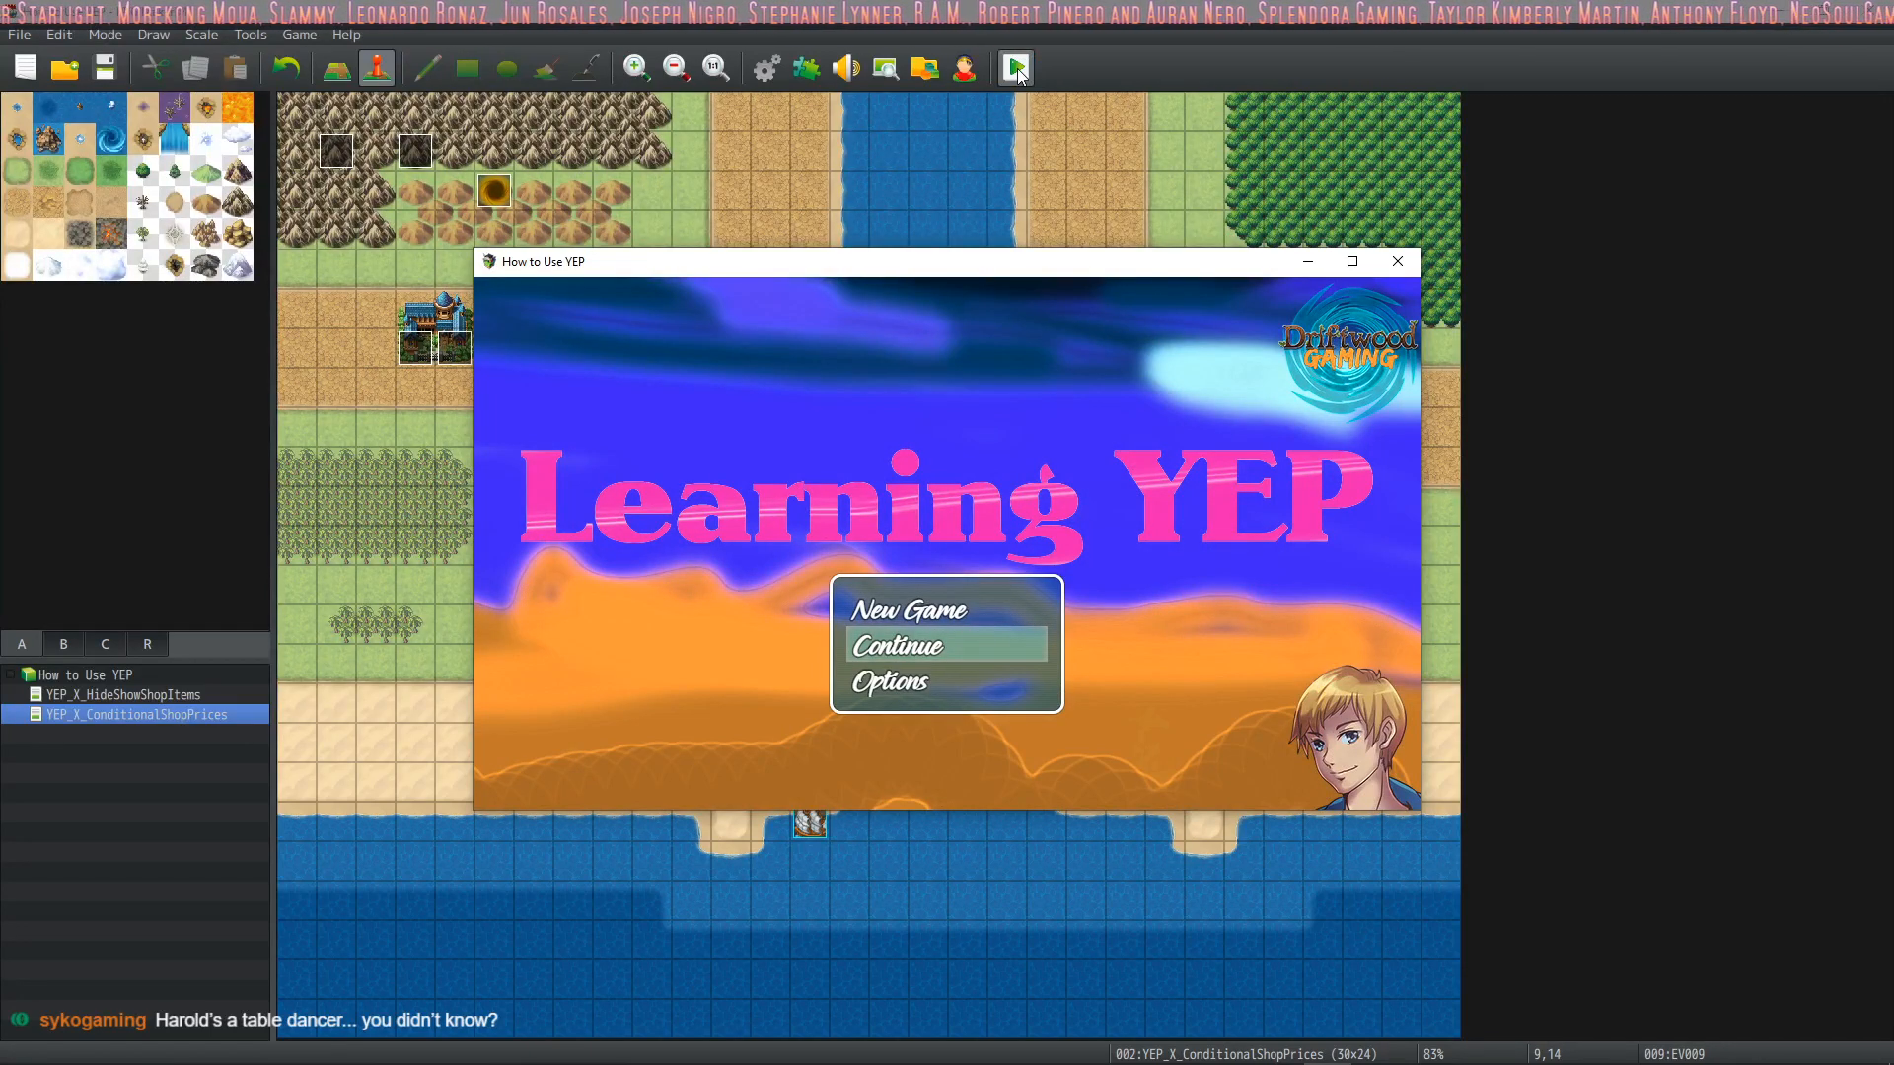
key(Up)
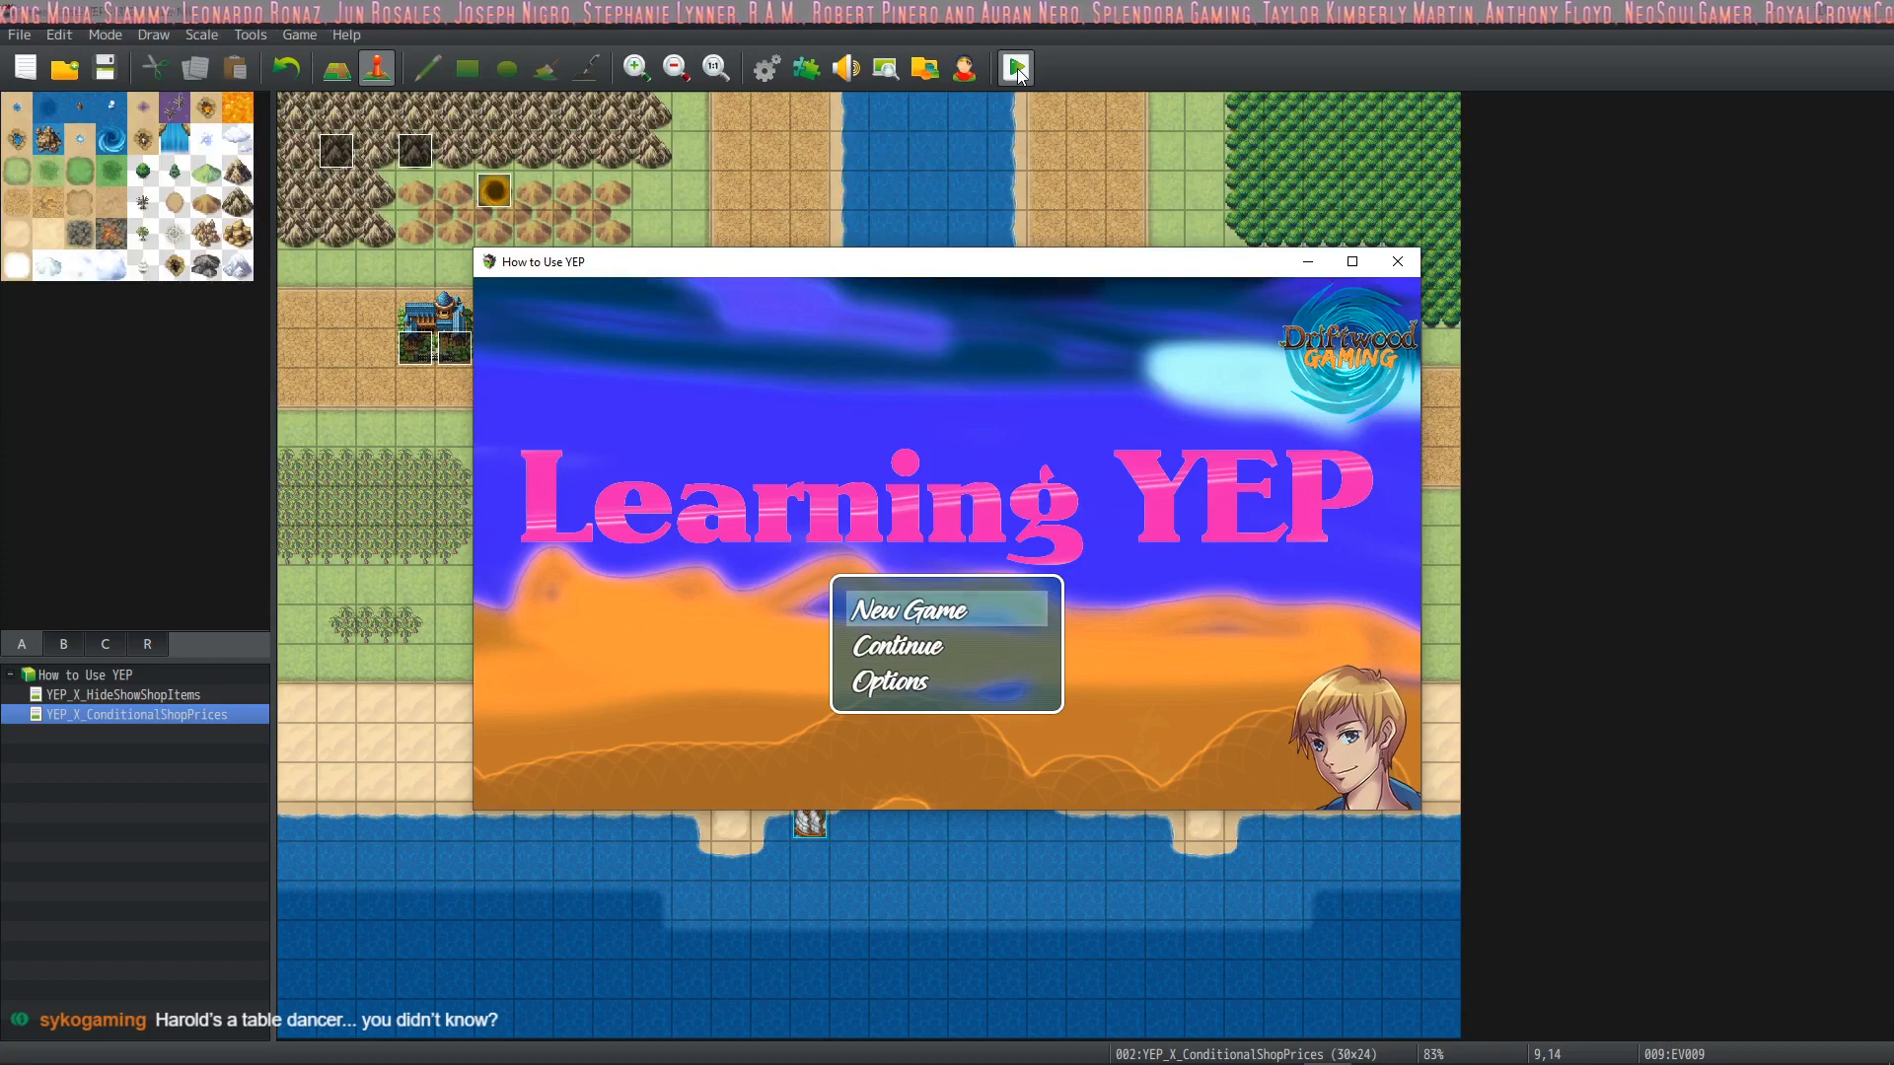
key(Return)
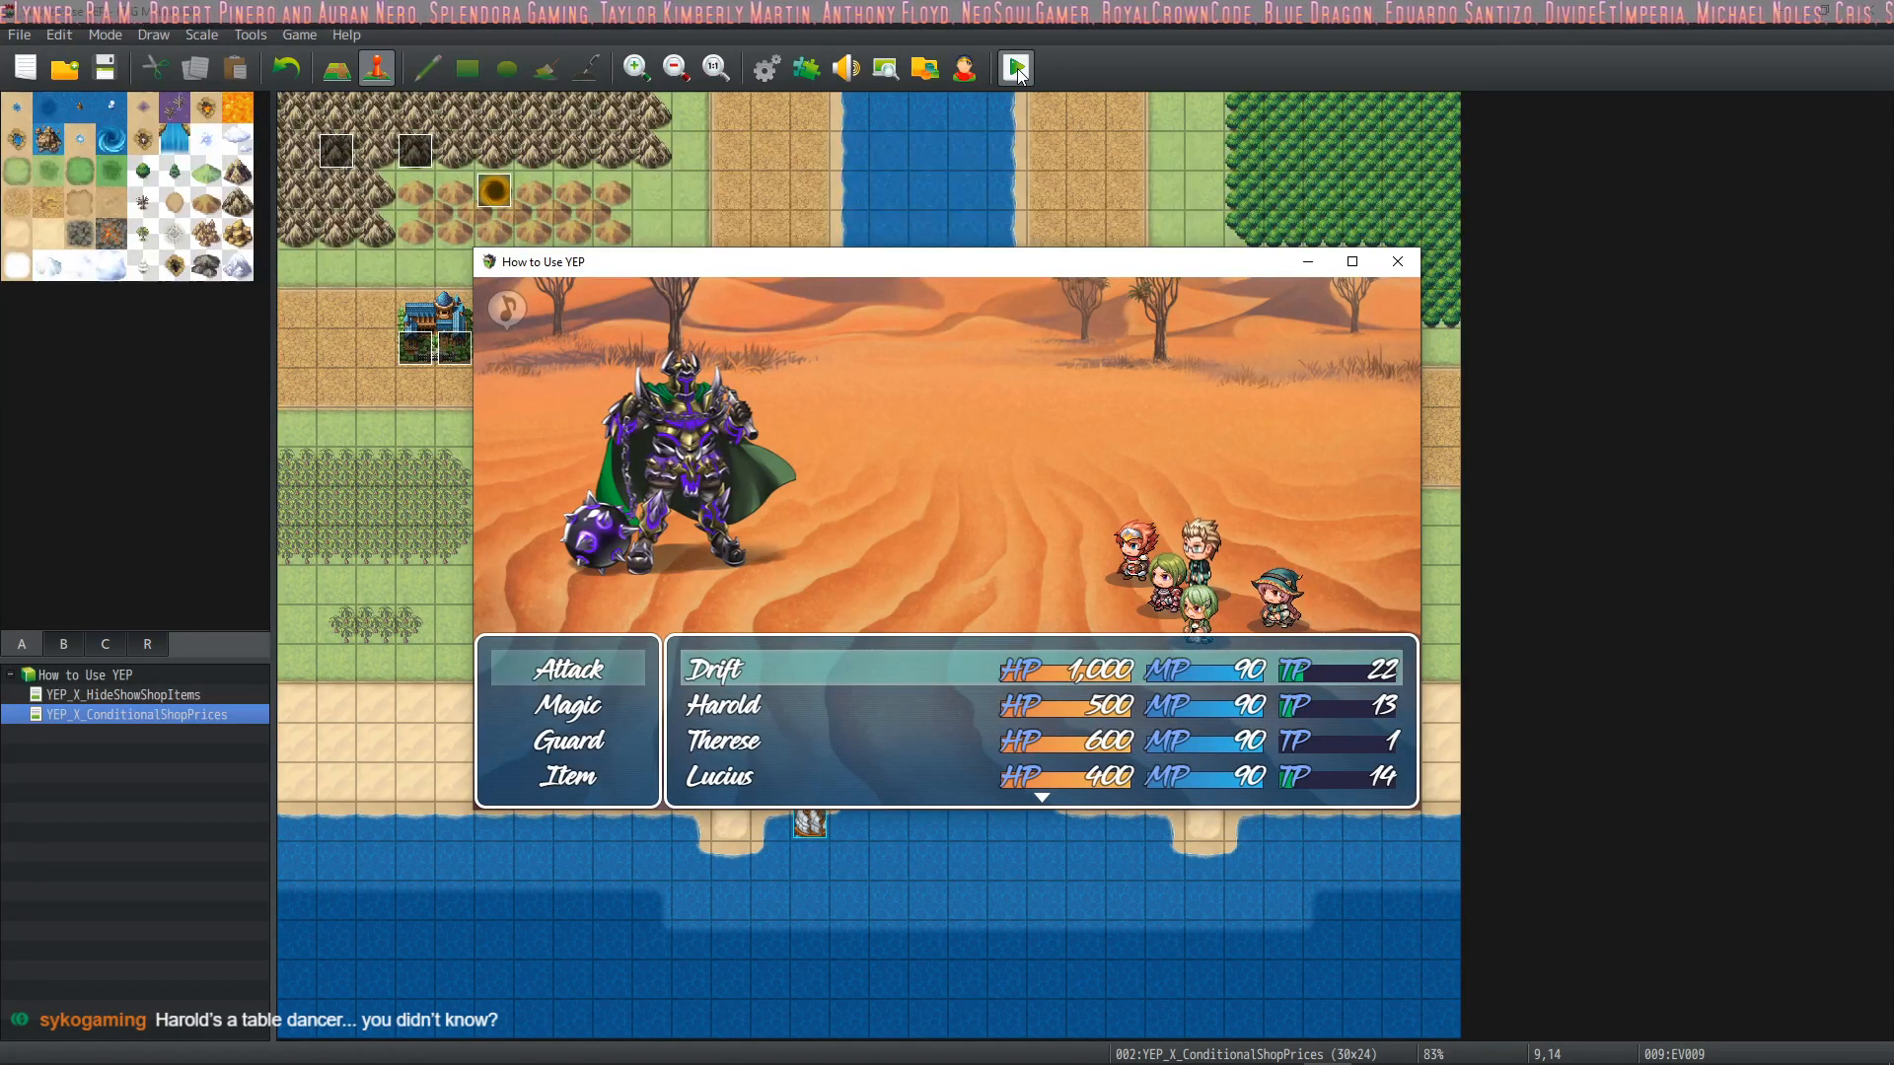
click(1401, 262)
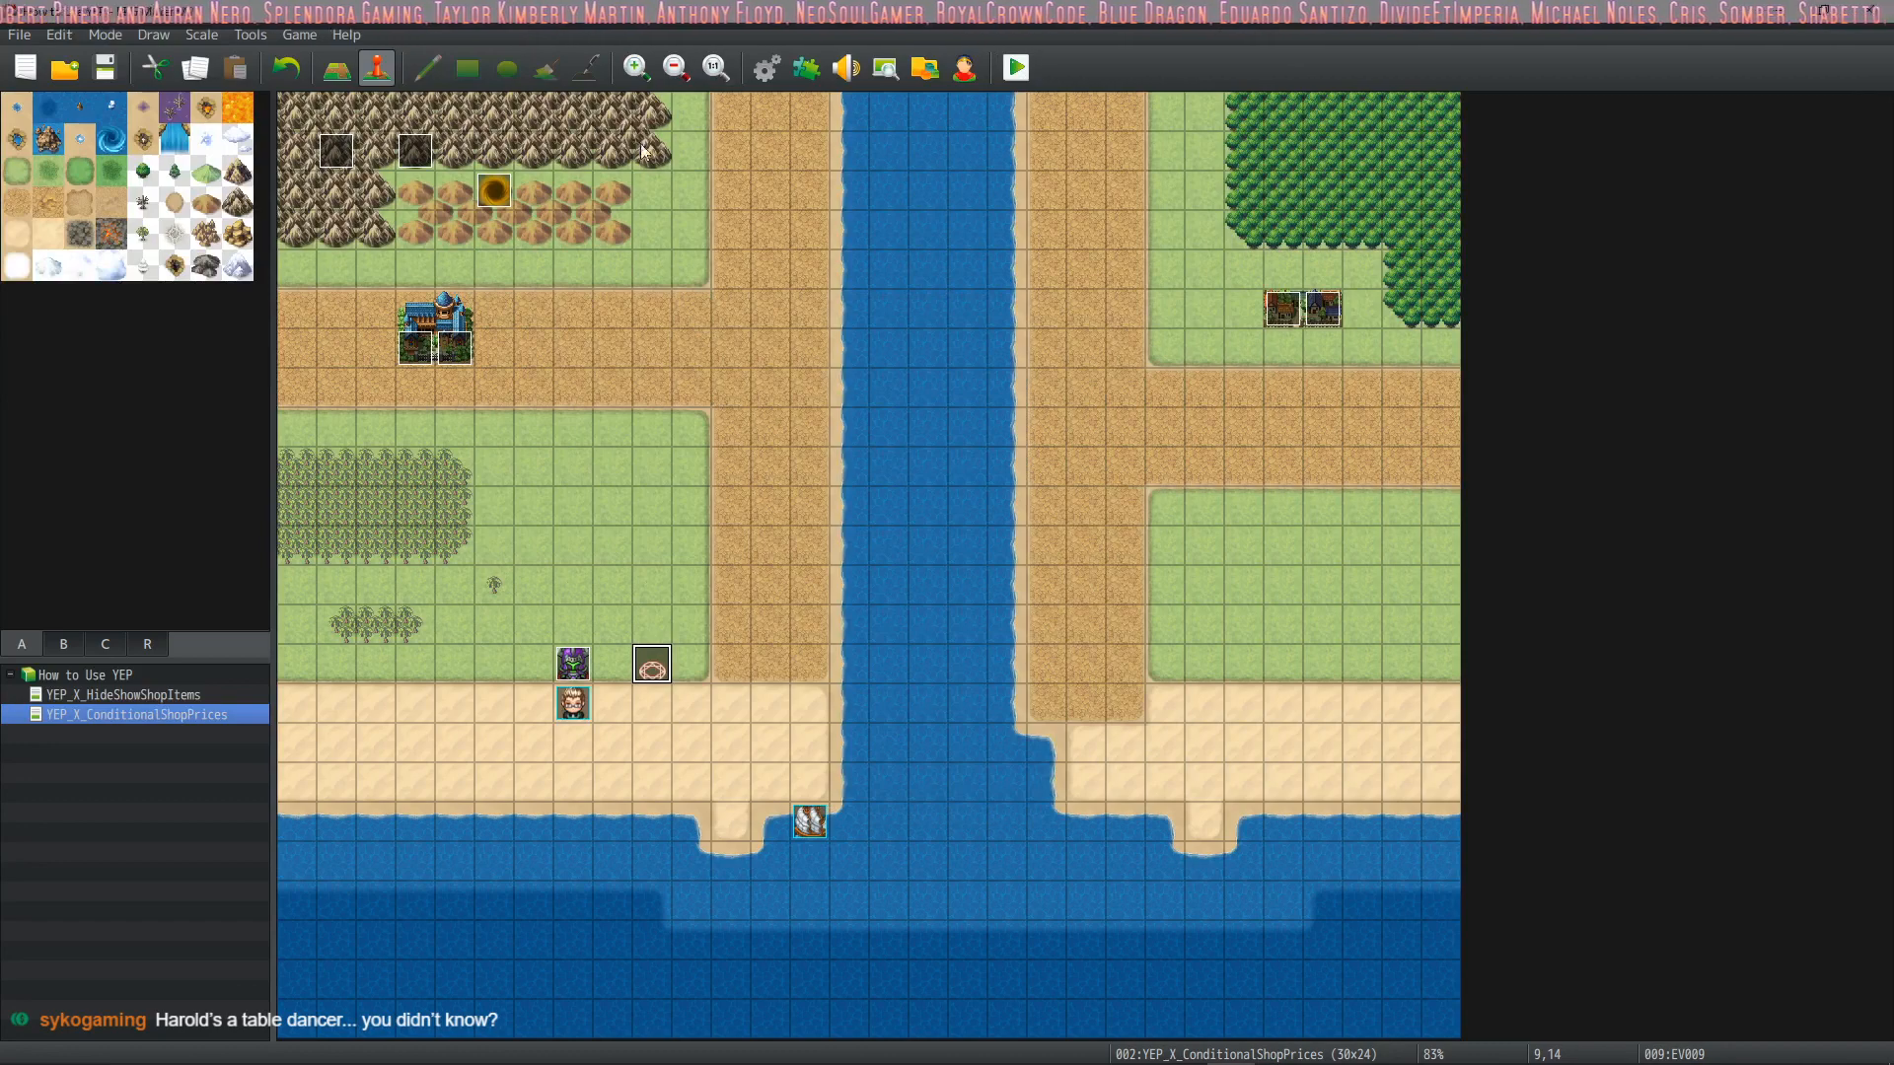
Reopen the YEP_RowFormation plugin settings and set Maximum Row Y to screenHeight - statusHeight - 16 + 200
click(768, 67)
click(1287, 860)
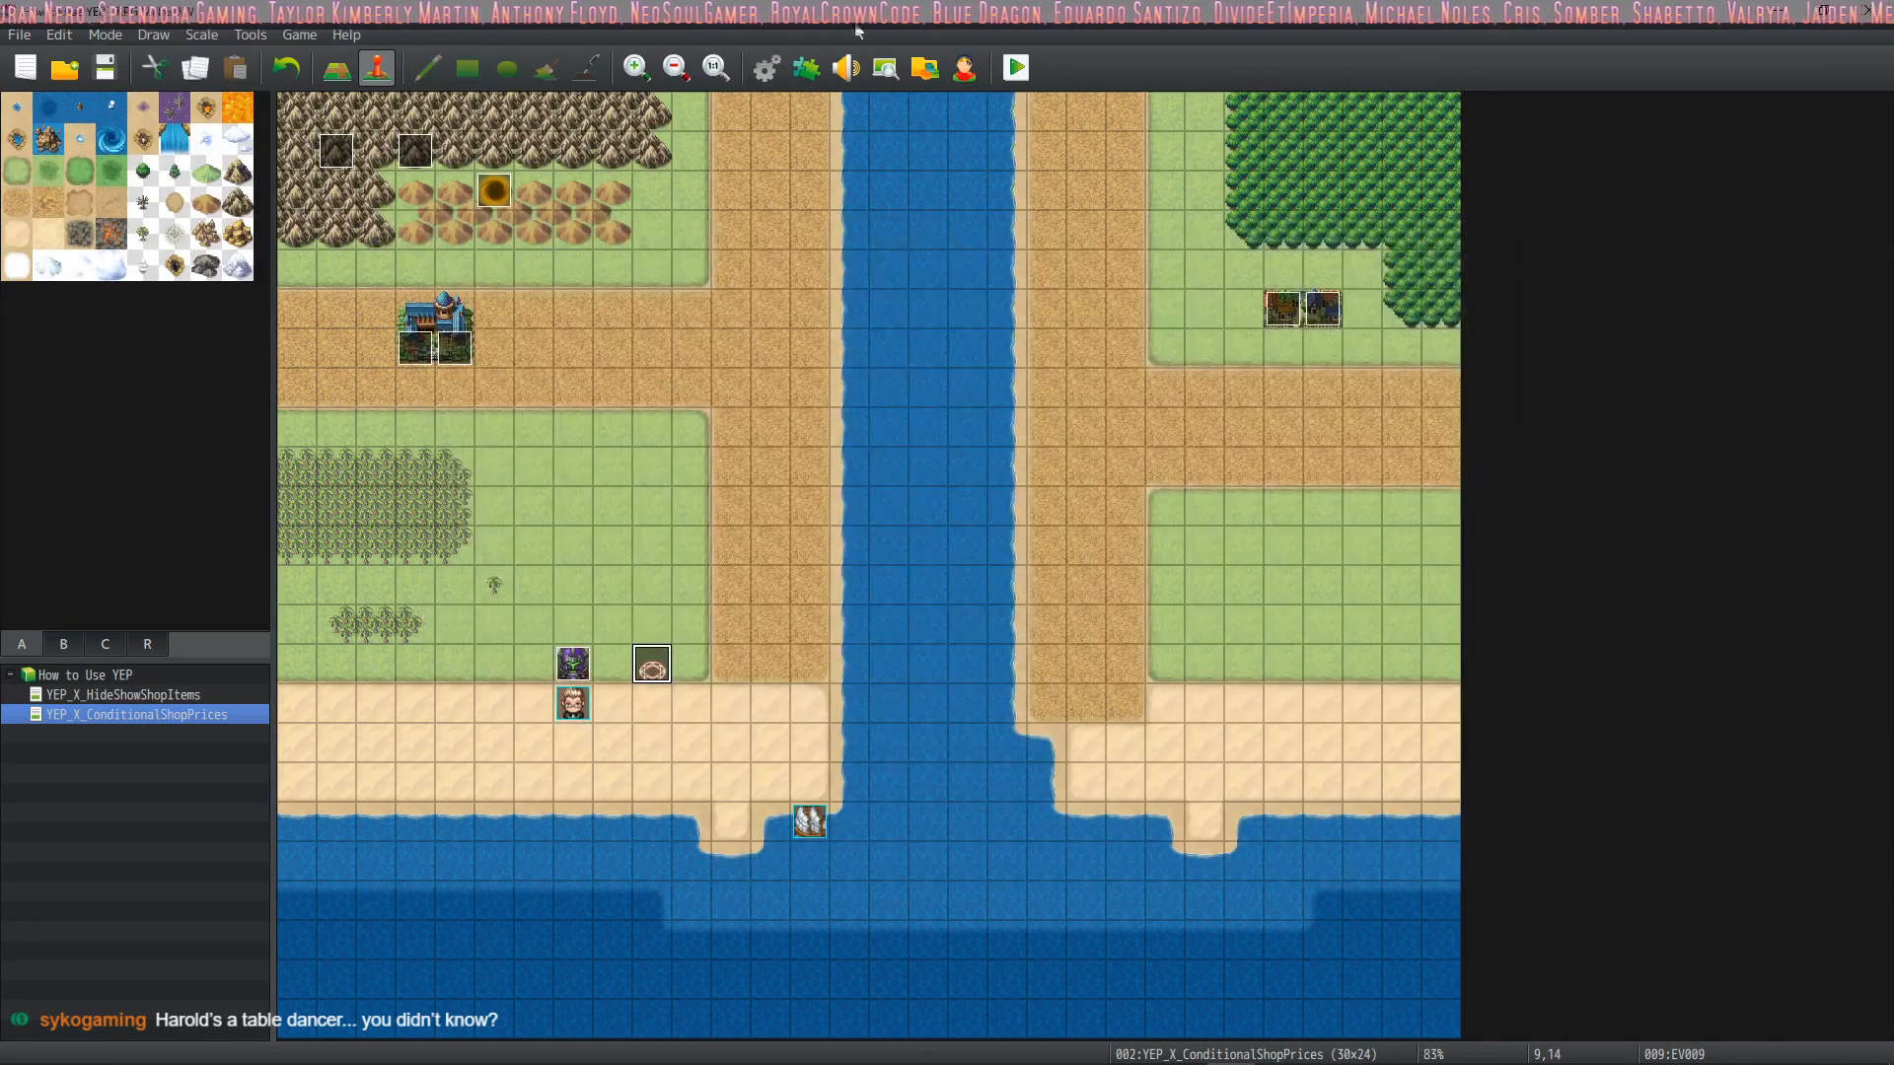
click(807, 67)
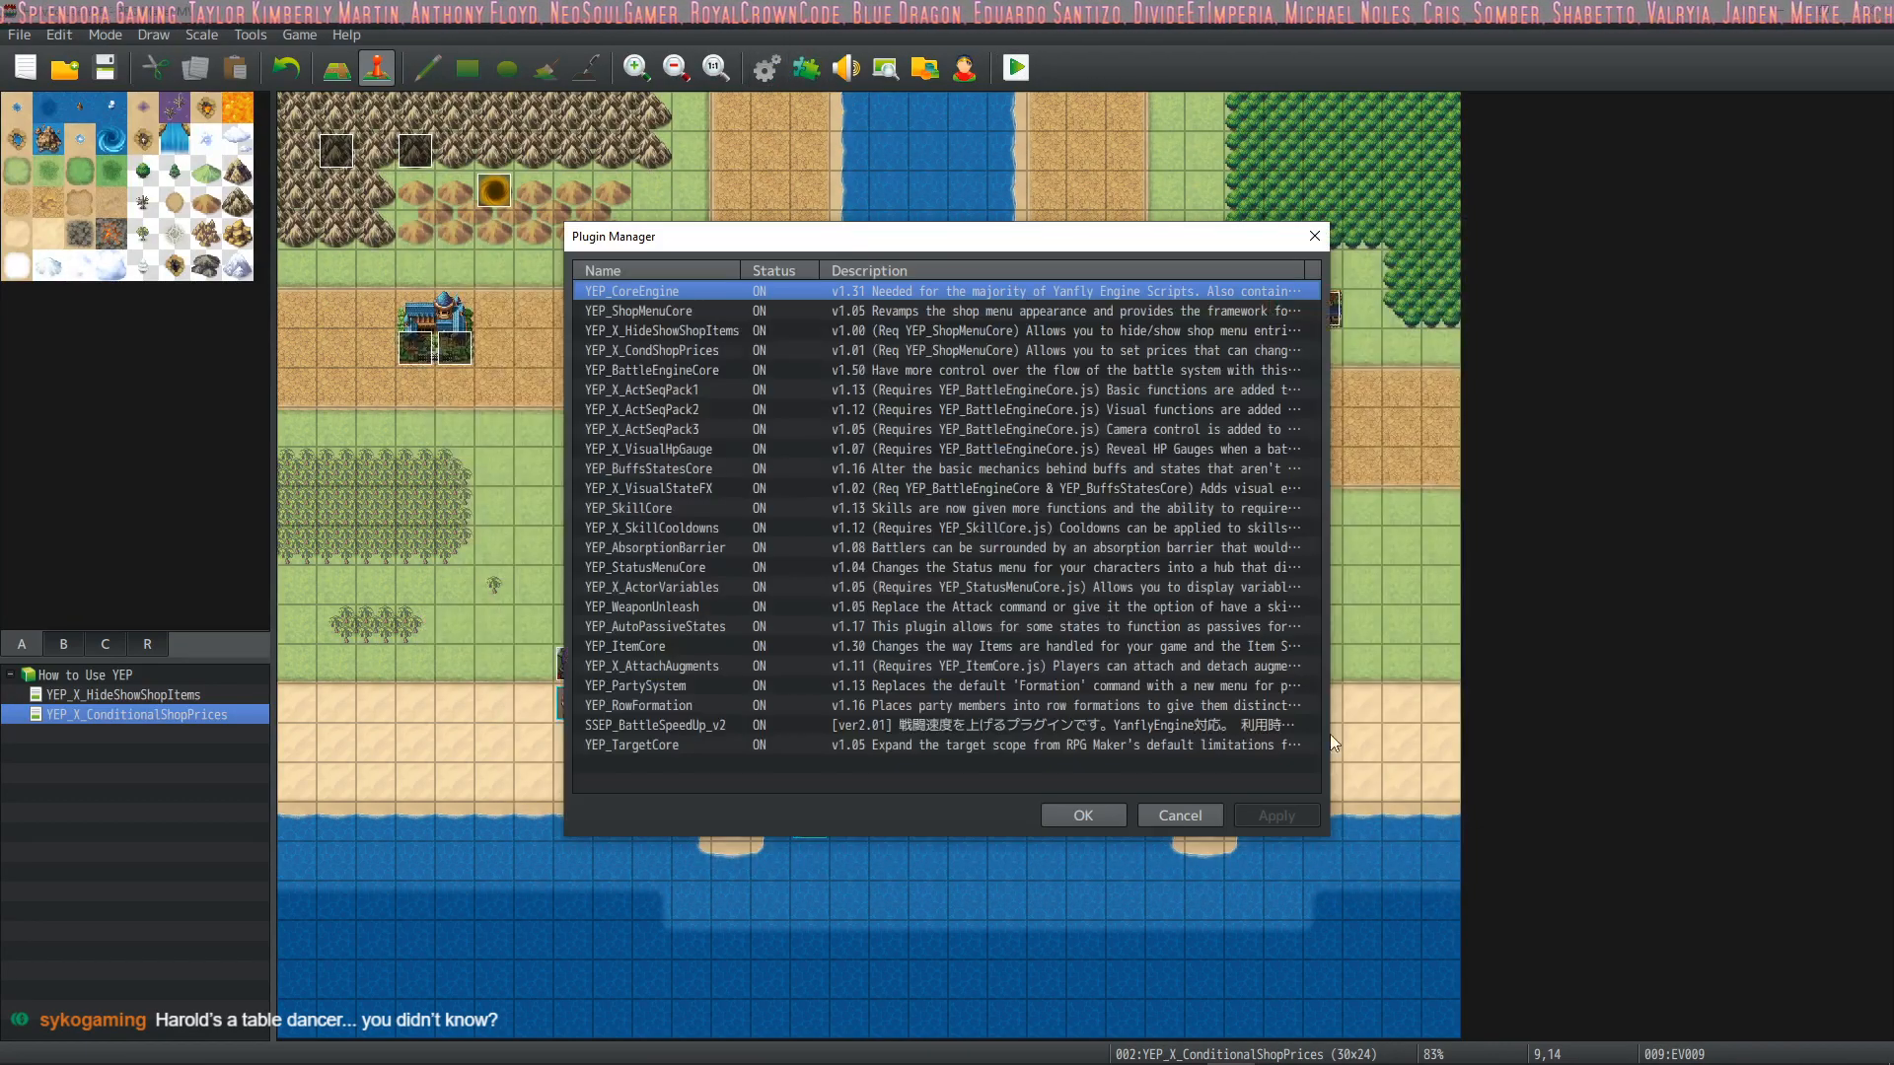
double_click(722, 707)
click(1259, 653)
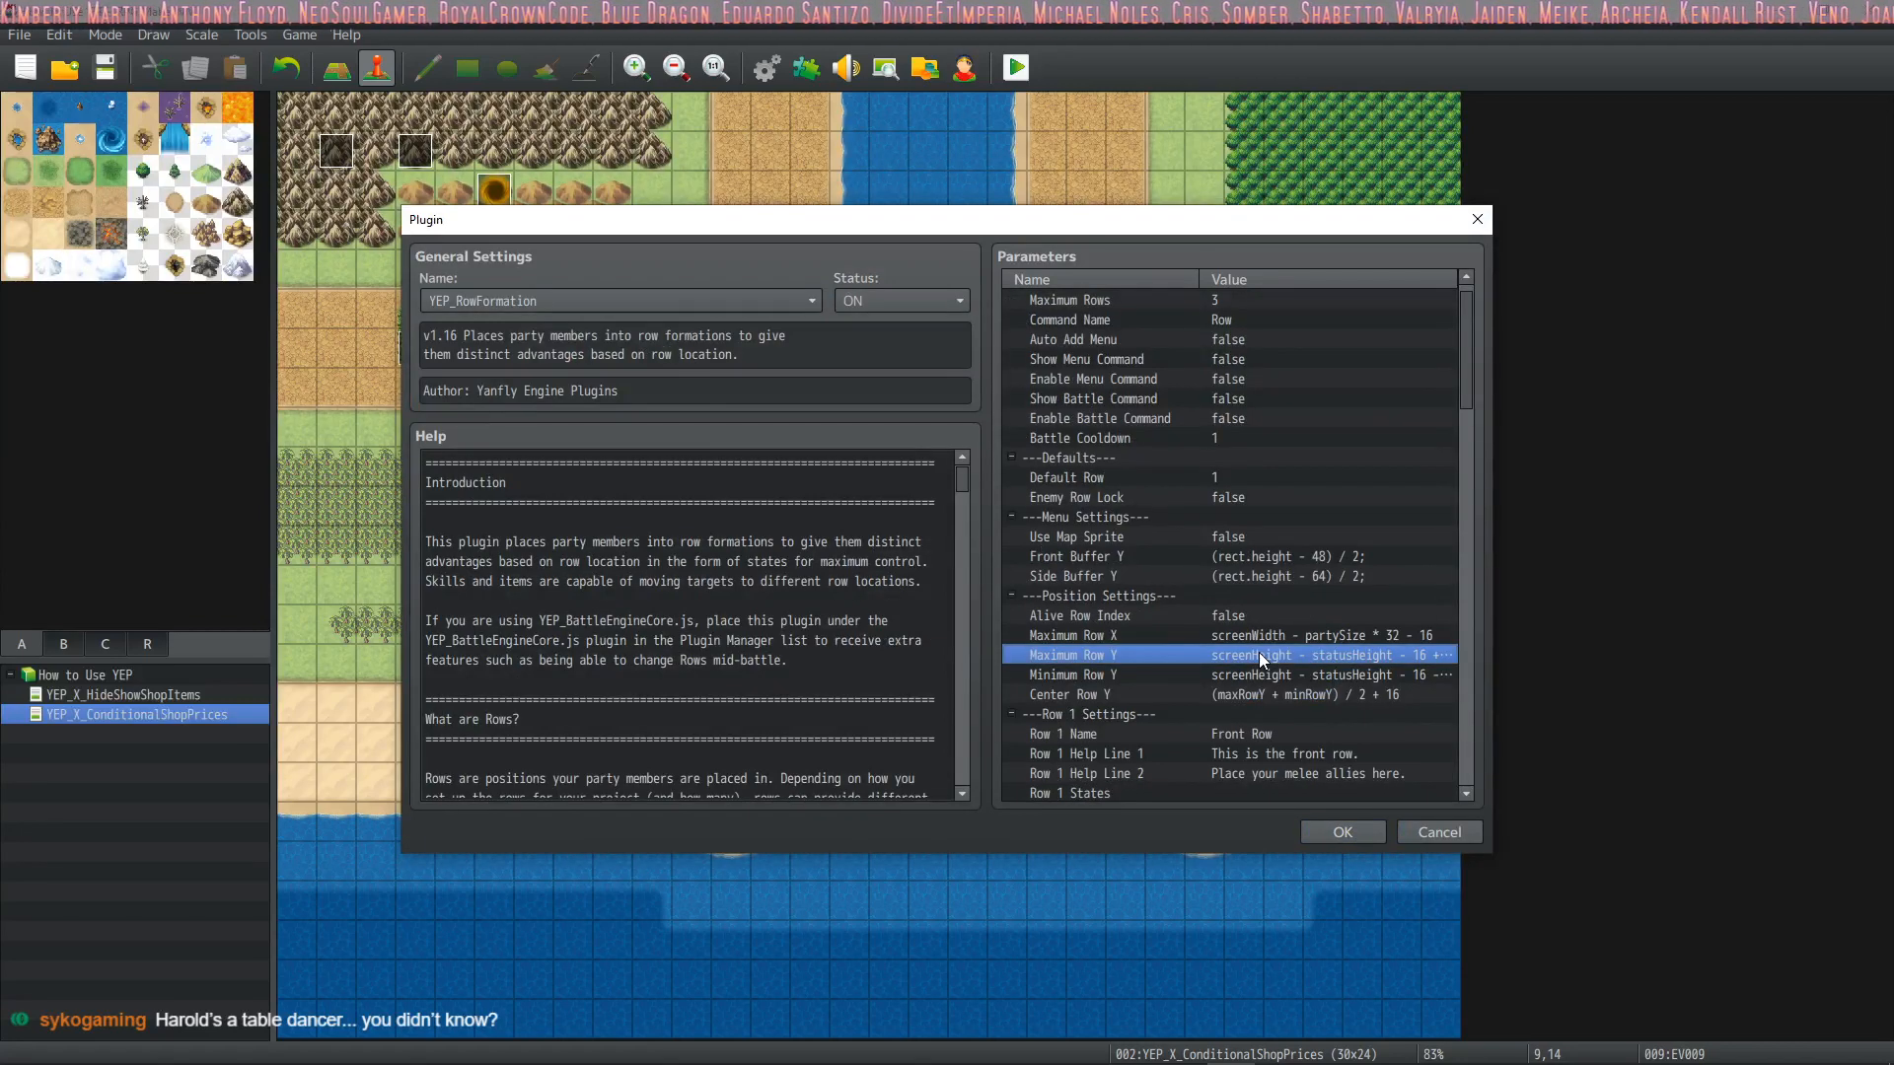
double_click(1259, 654)
click(1035, 521)
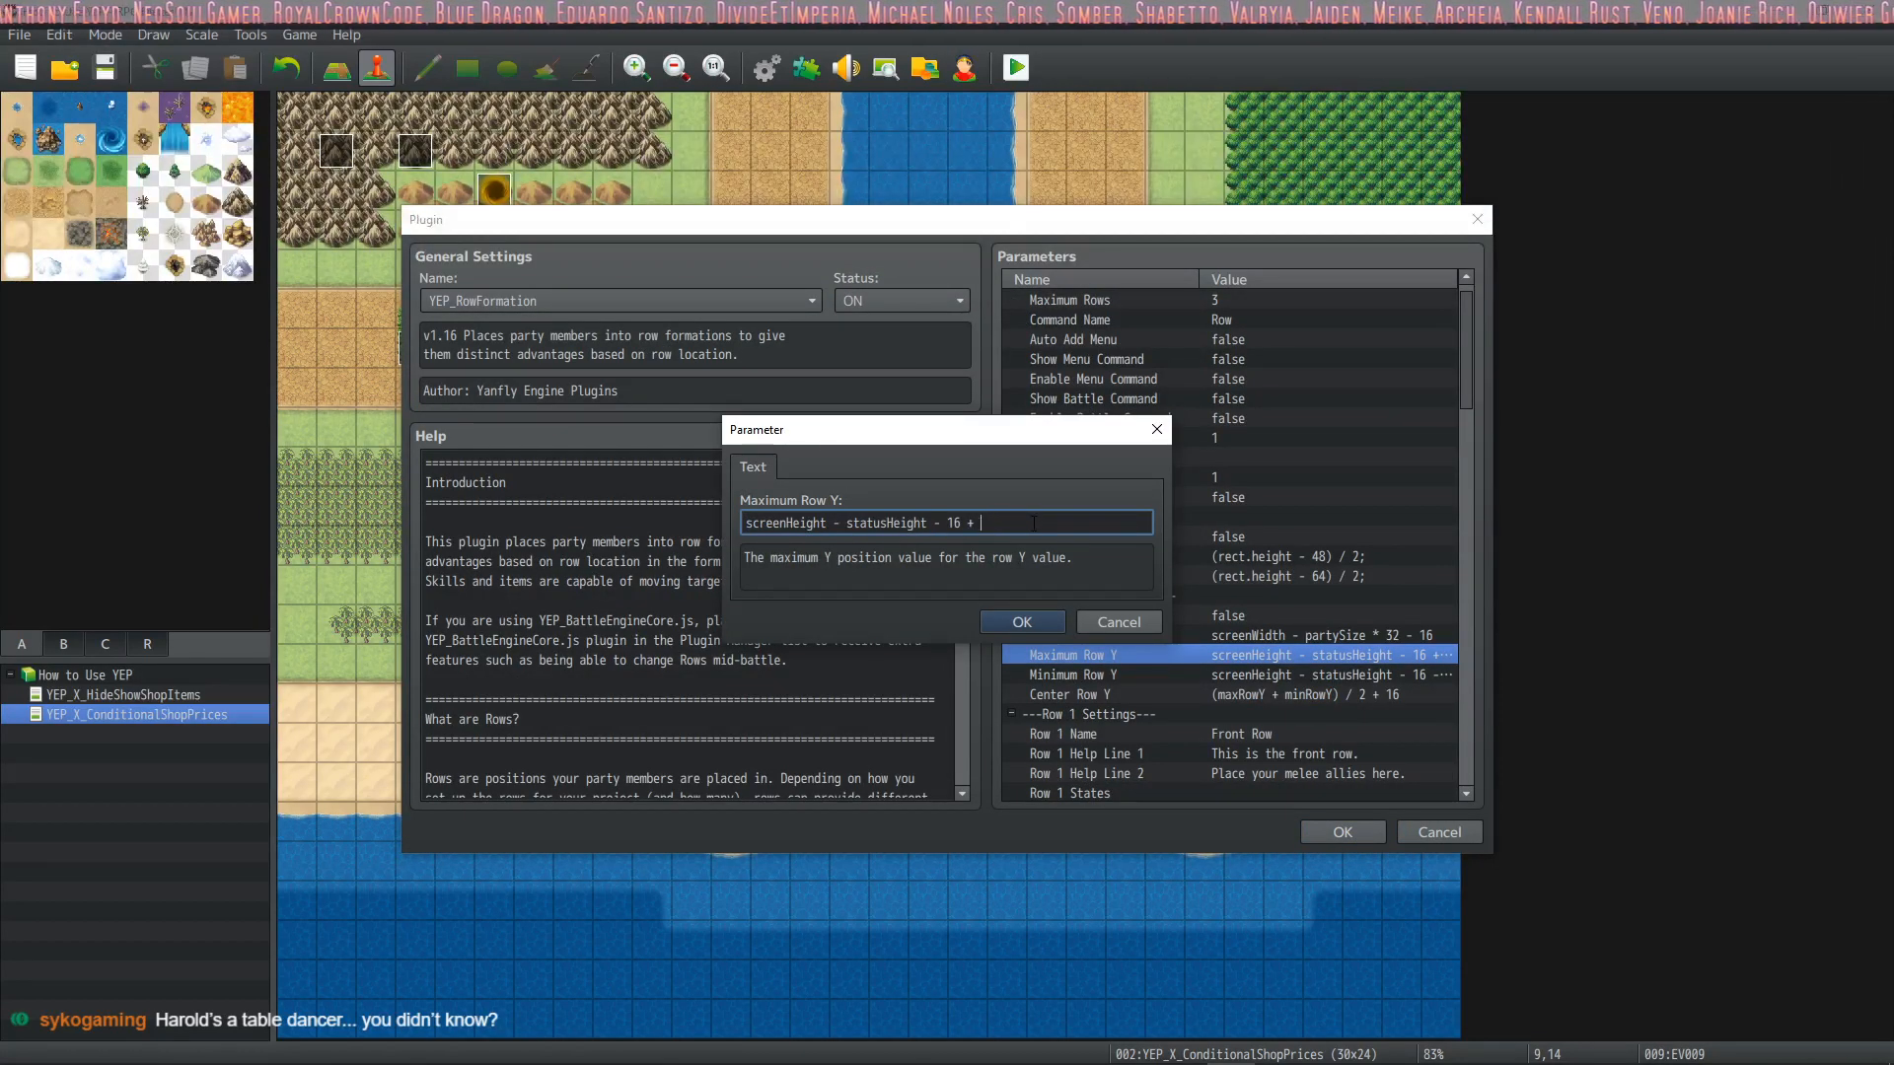
text(200)
click(1022, 622)
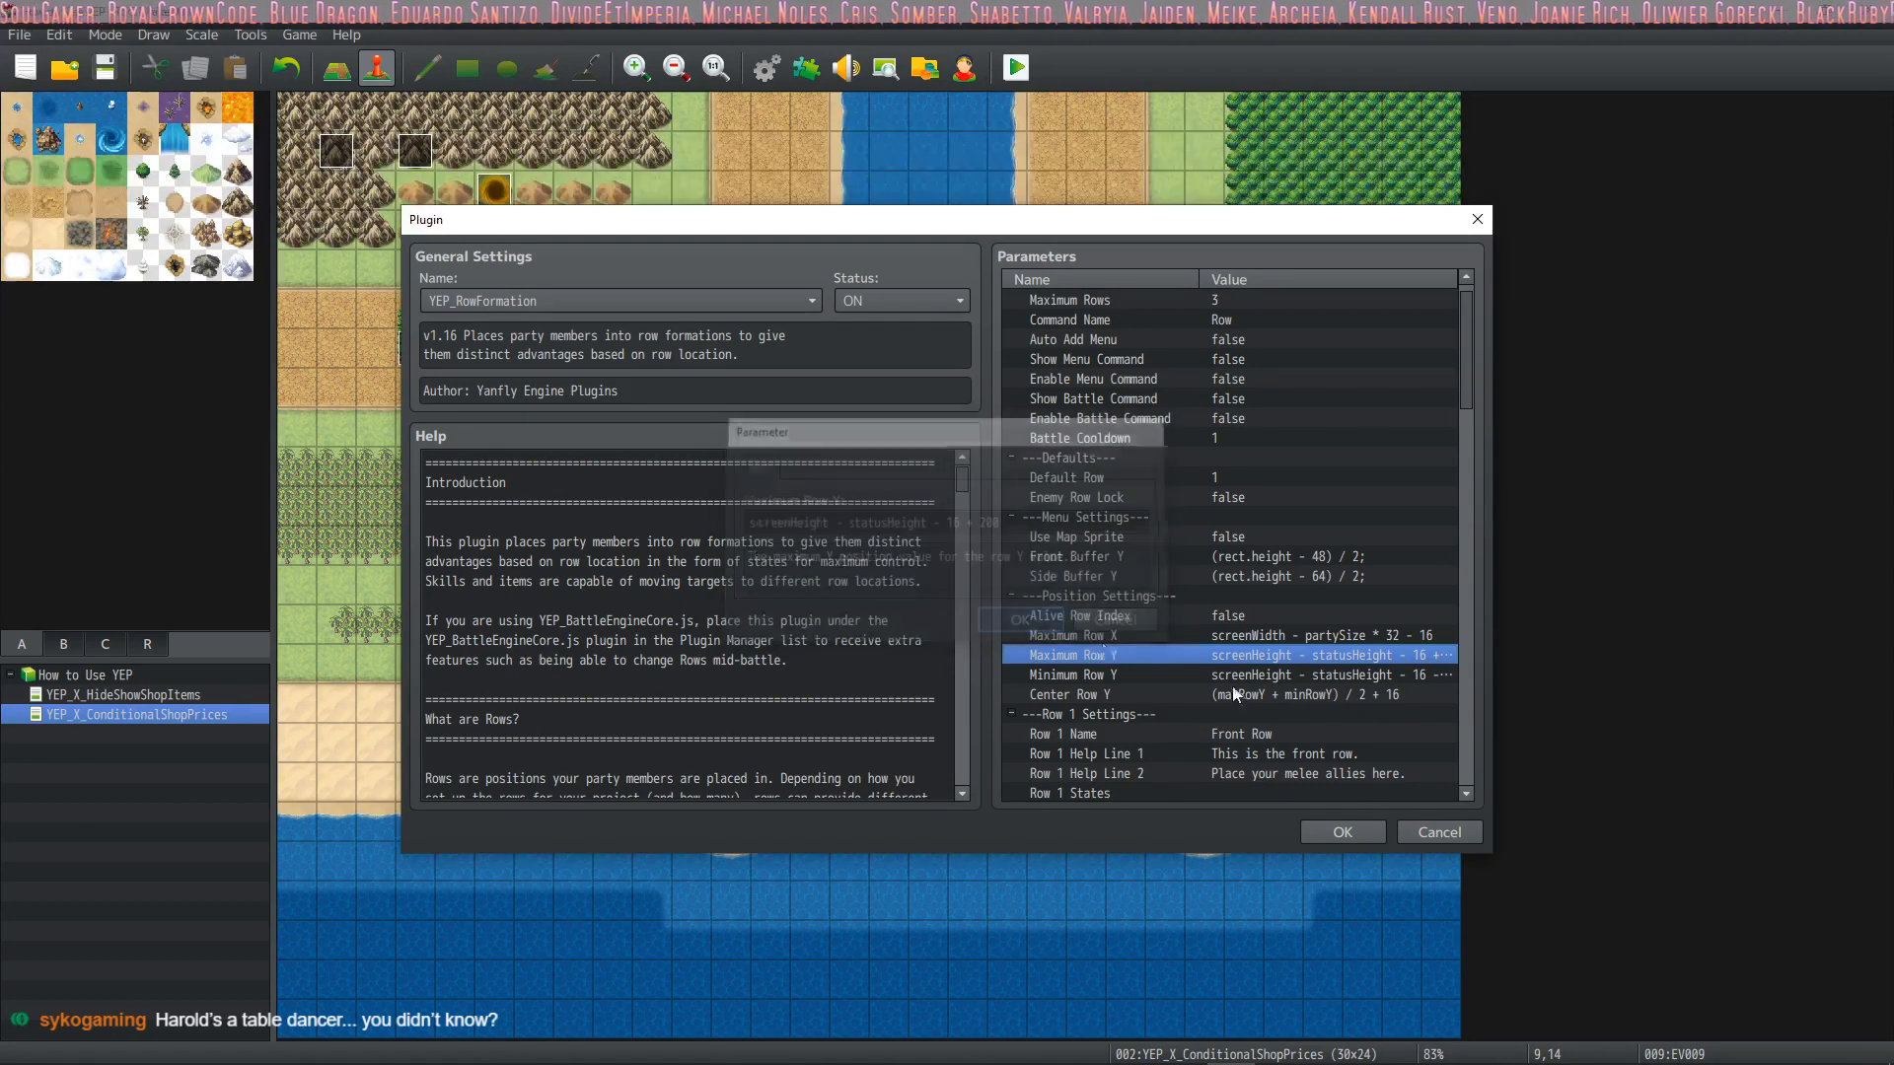
Change the final offset in the Minimum Row Y formula, confirm the plugin settings and close the Plugin Manager
click(1385, 675)
double_click(1358, 675)
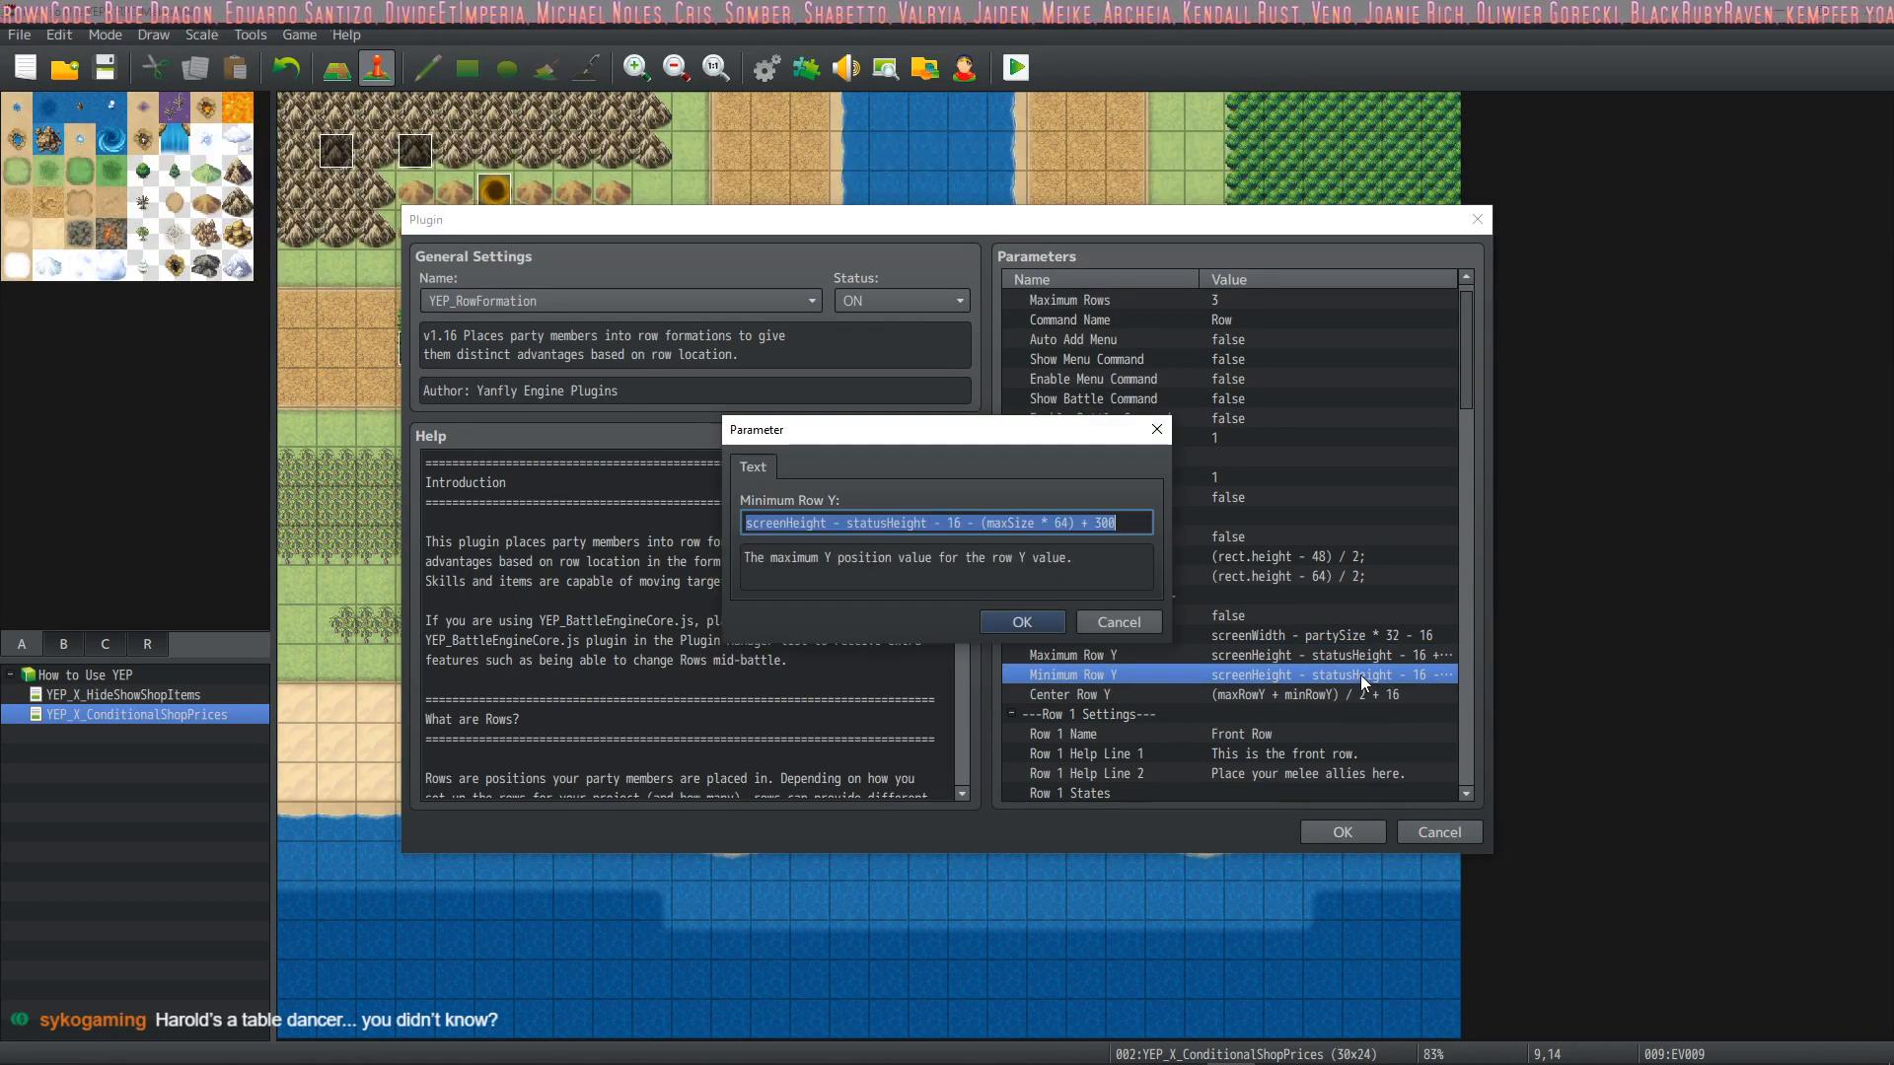
click(1098, 523)
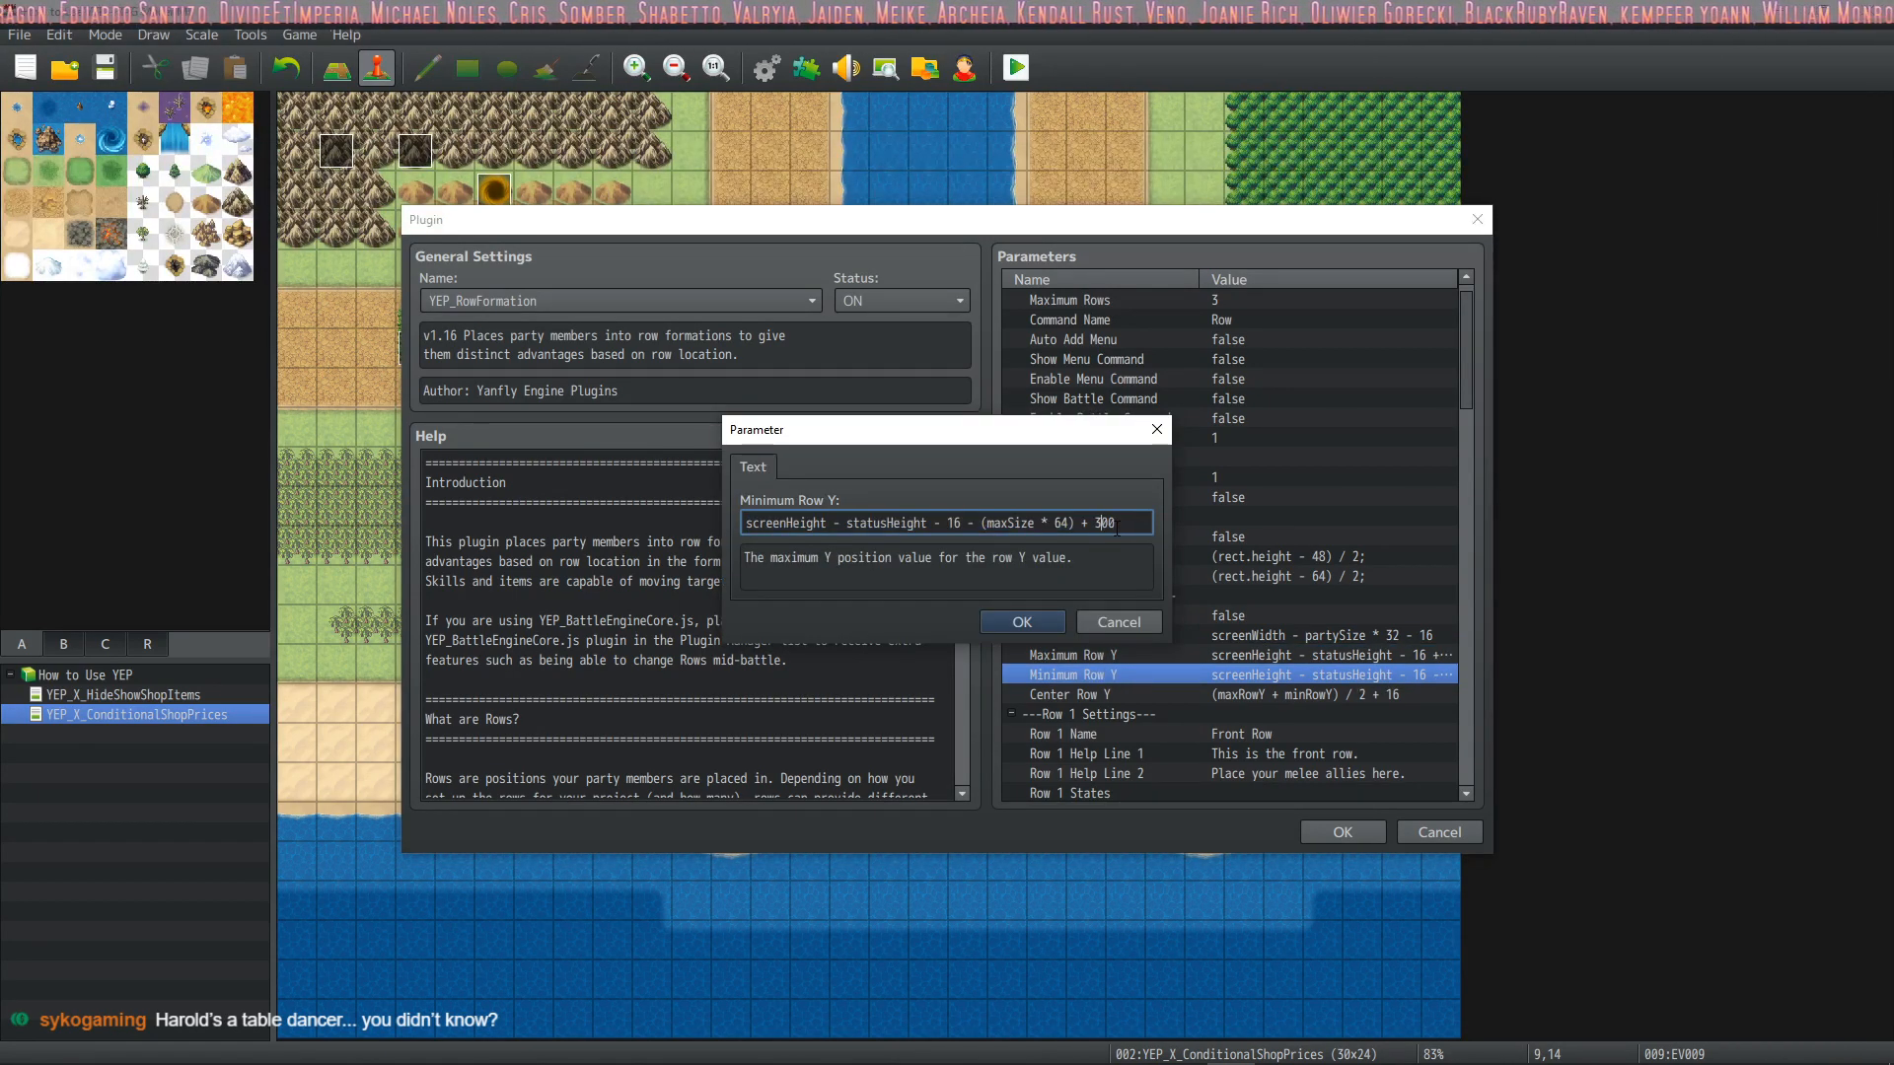
click(1022, 620)
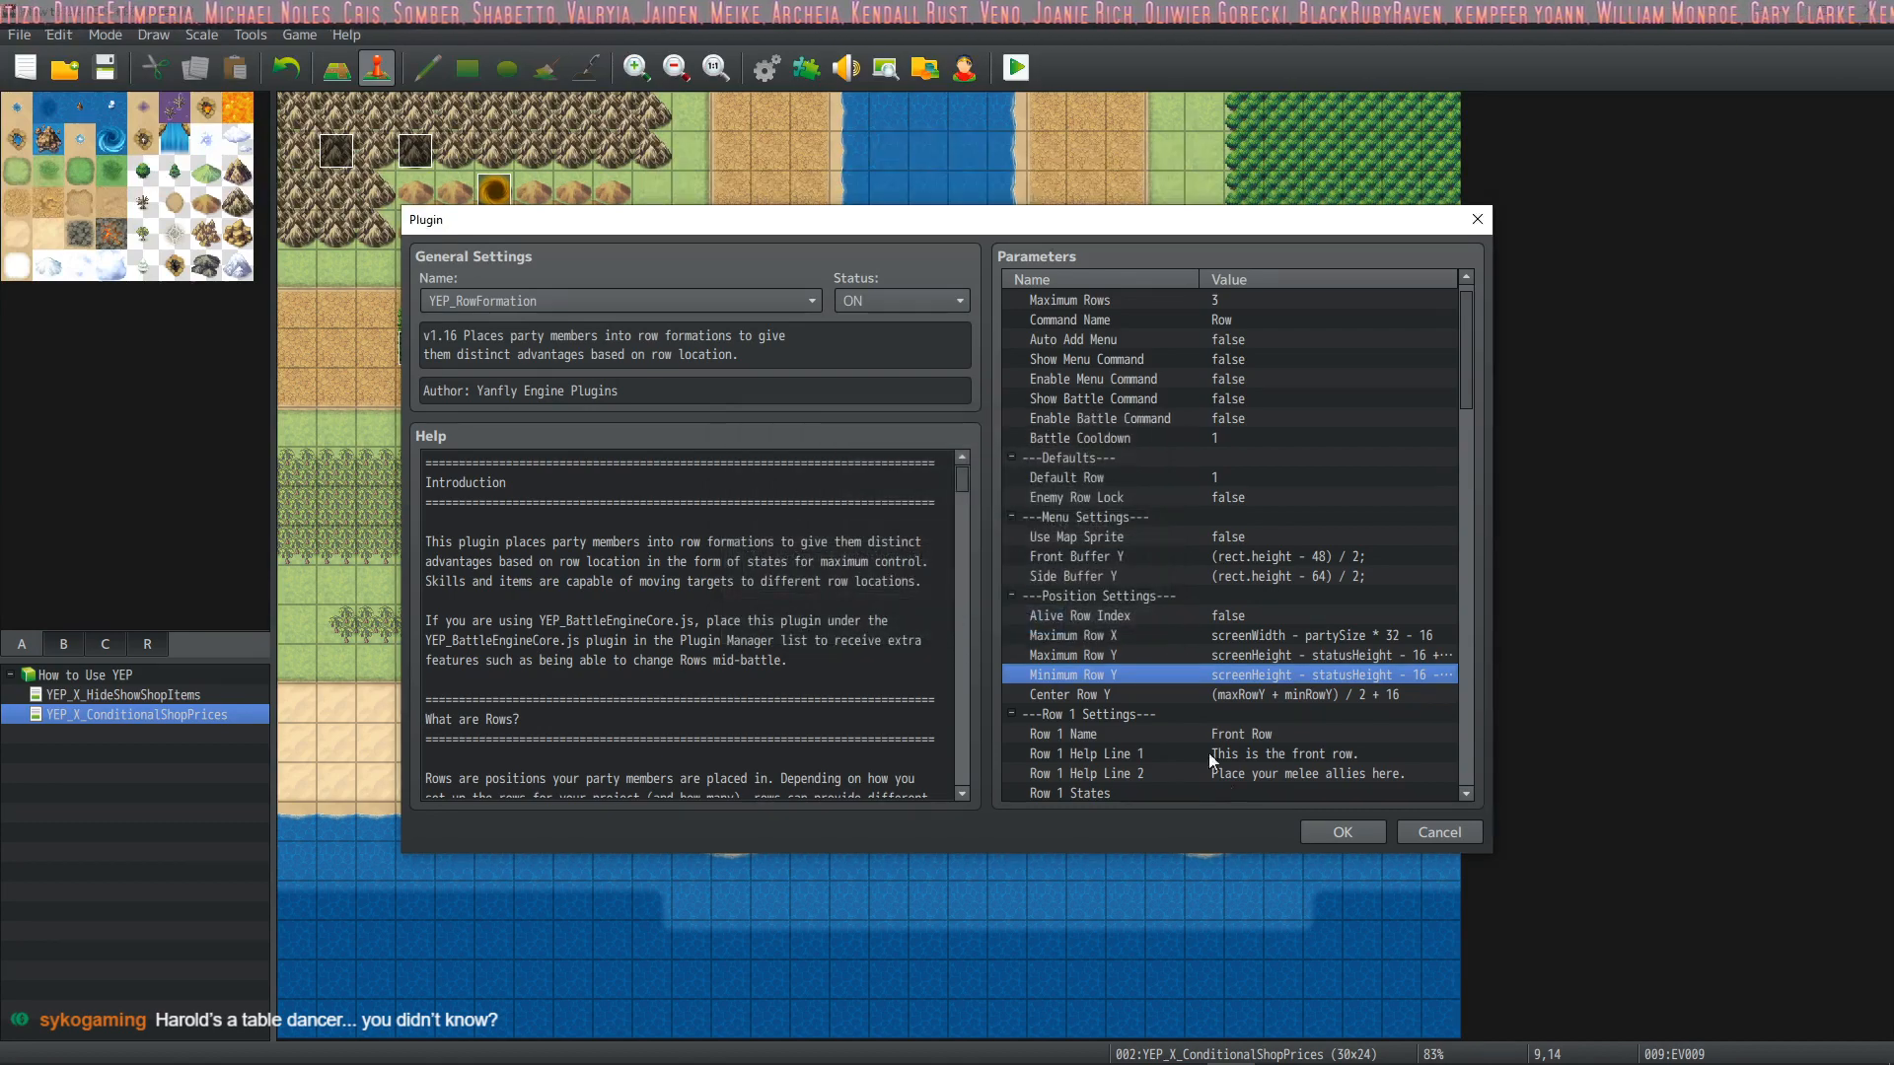
click(1341, 834)
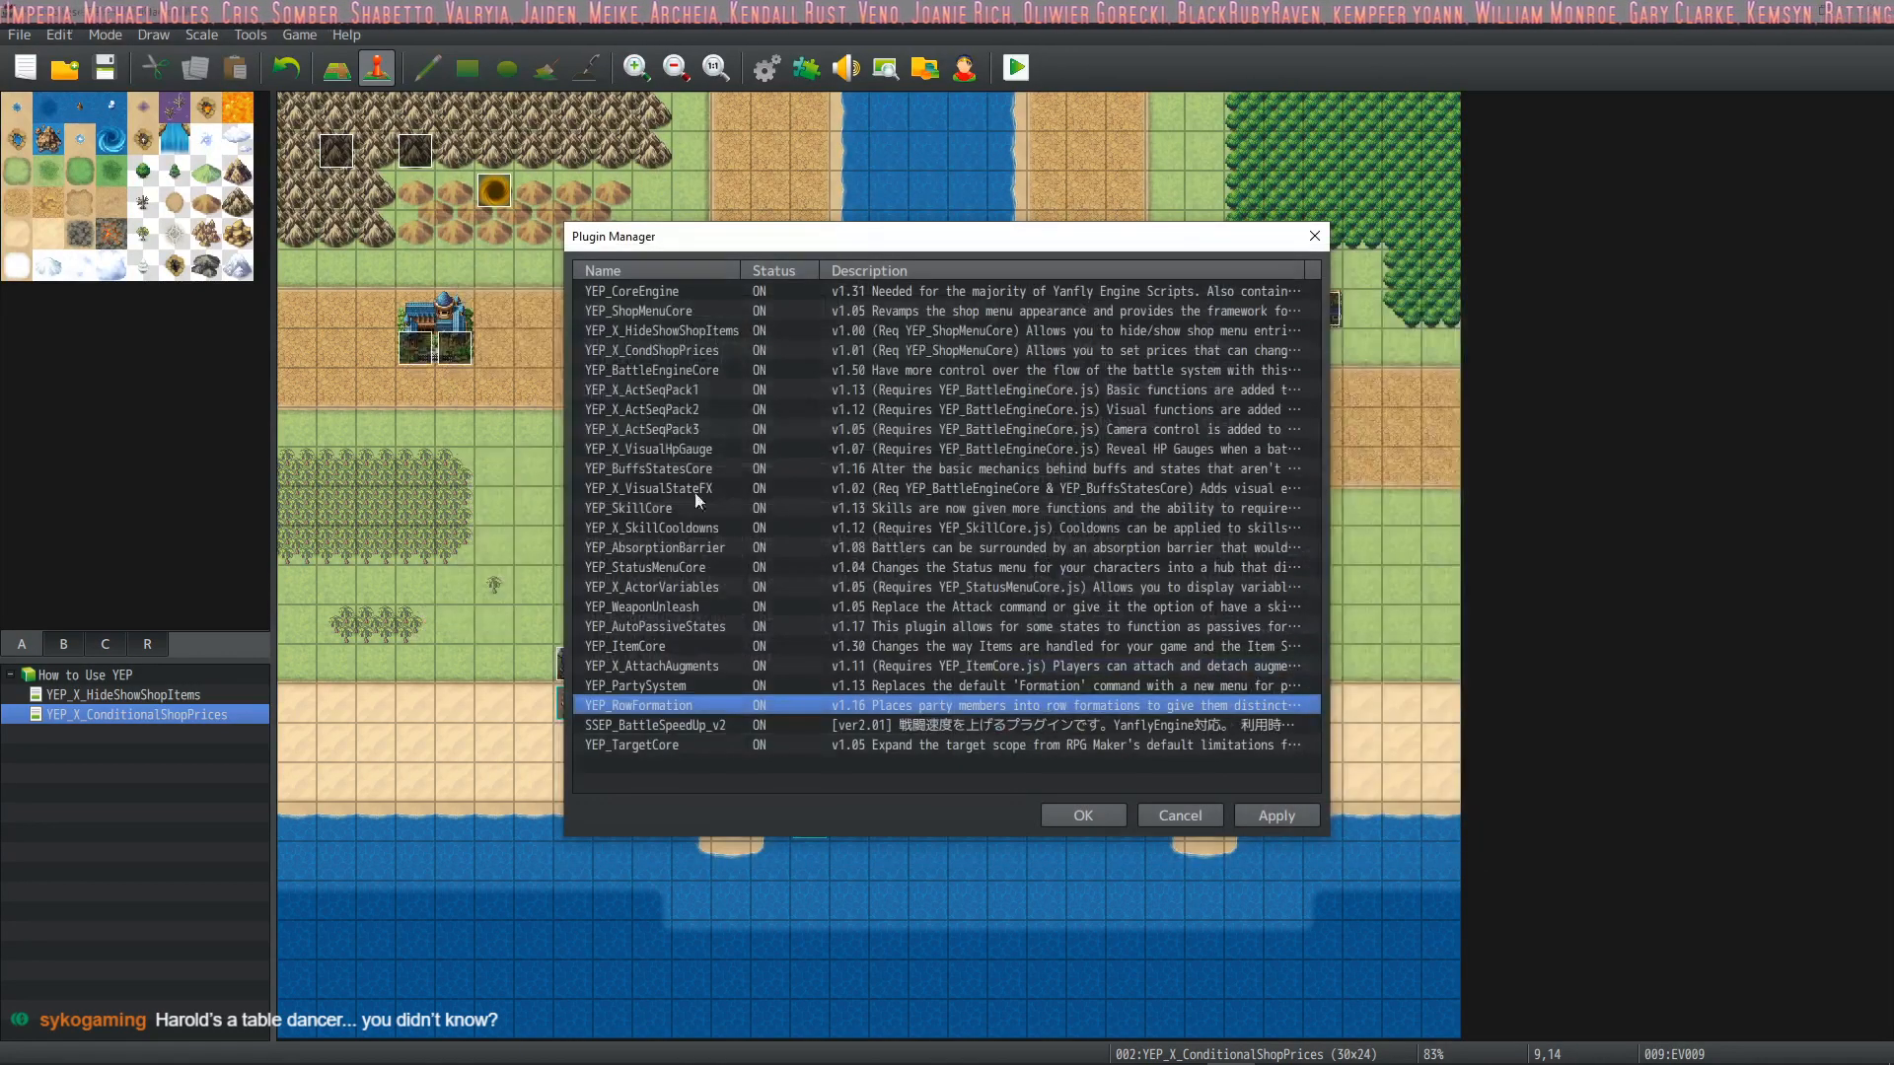
click(1083, 817)
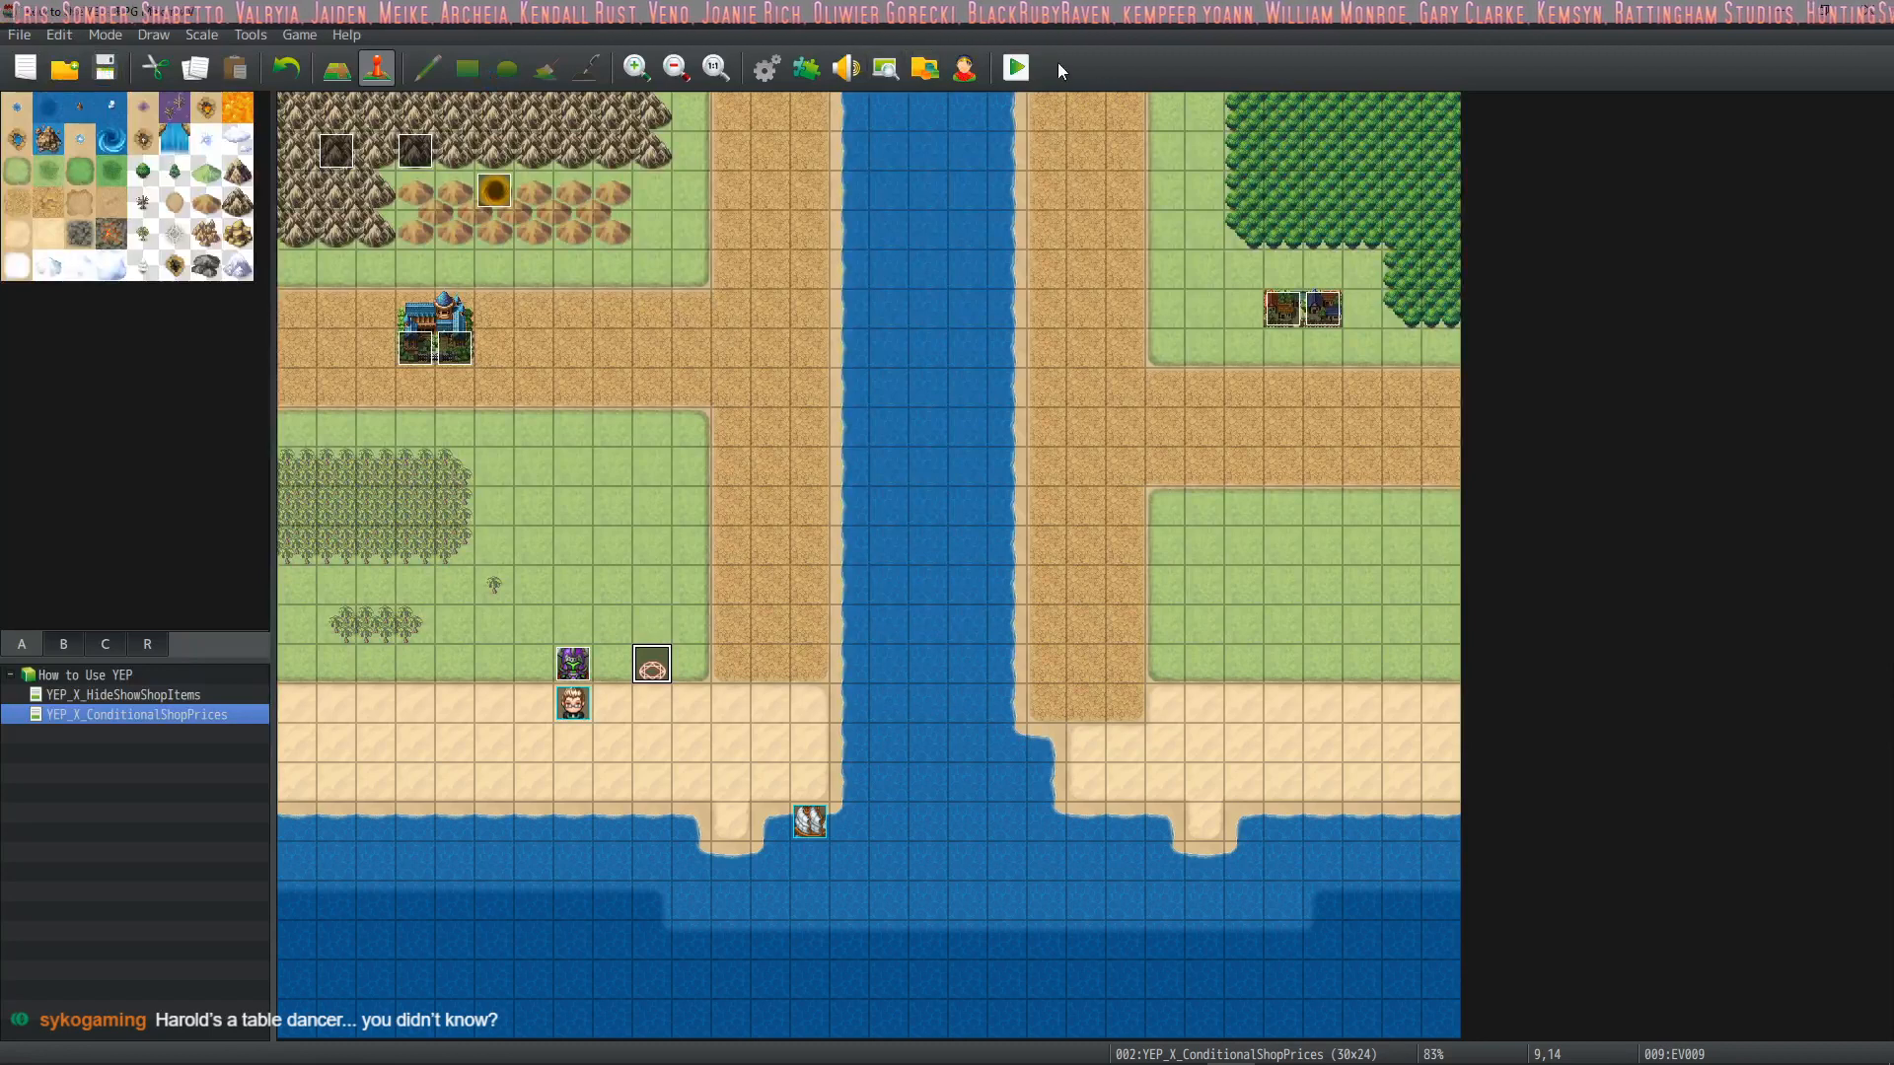
Playtest a new game in a maximized window and look up Summon Turret among Drift's magic in battle
click(1016, 67)
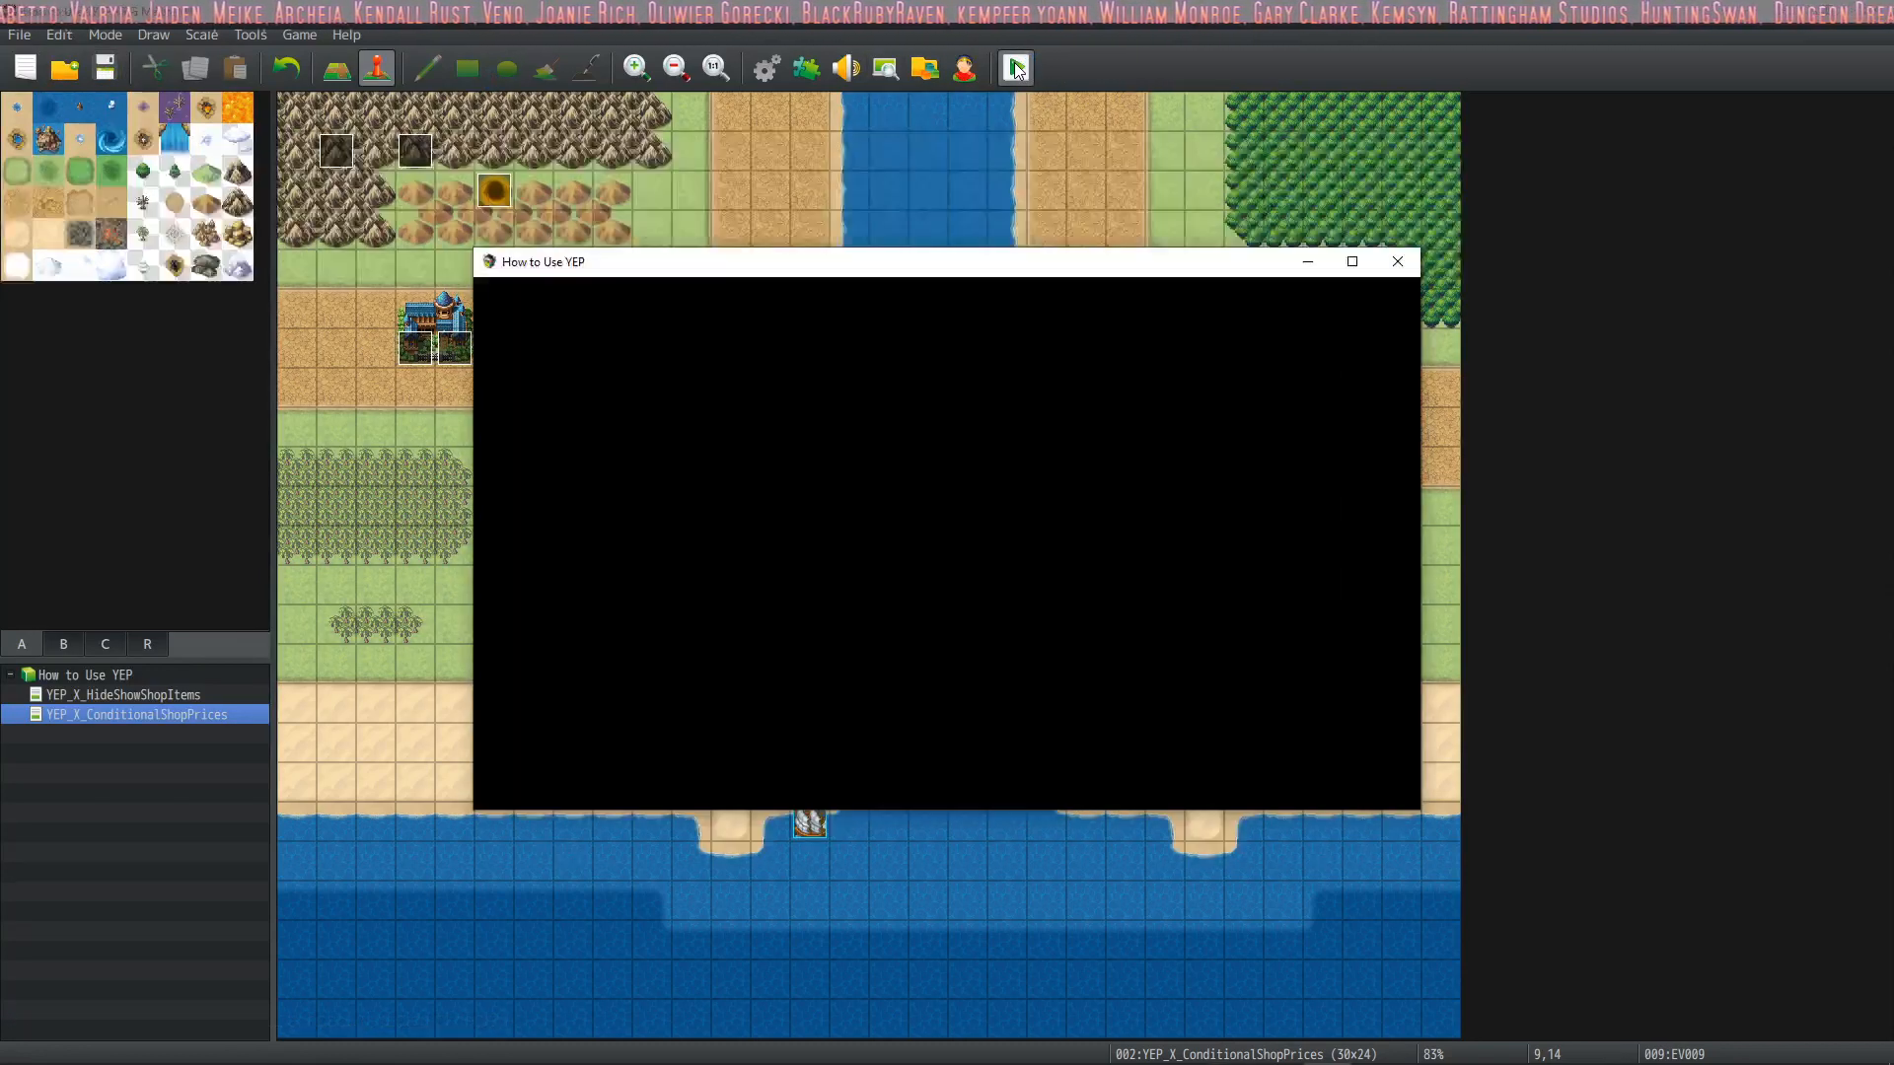
click(1352, 262)
key(Up)
key(Return)
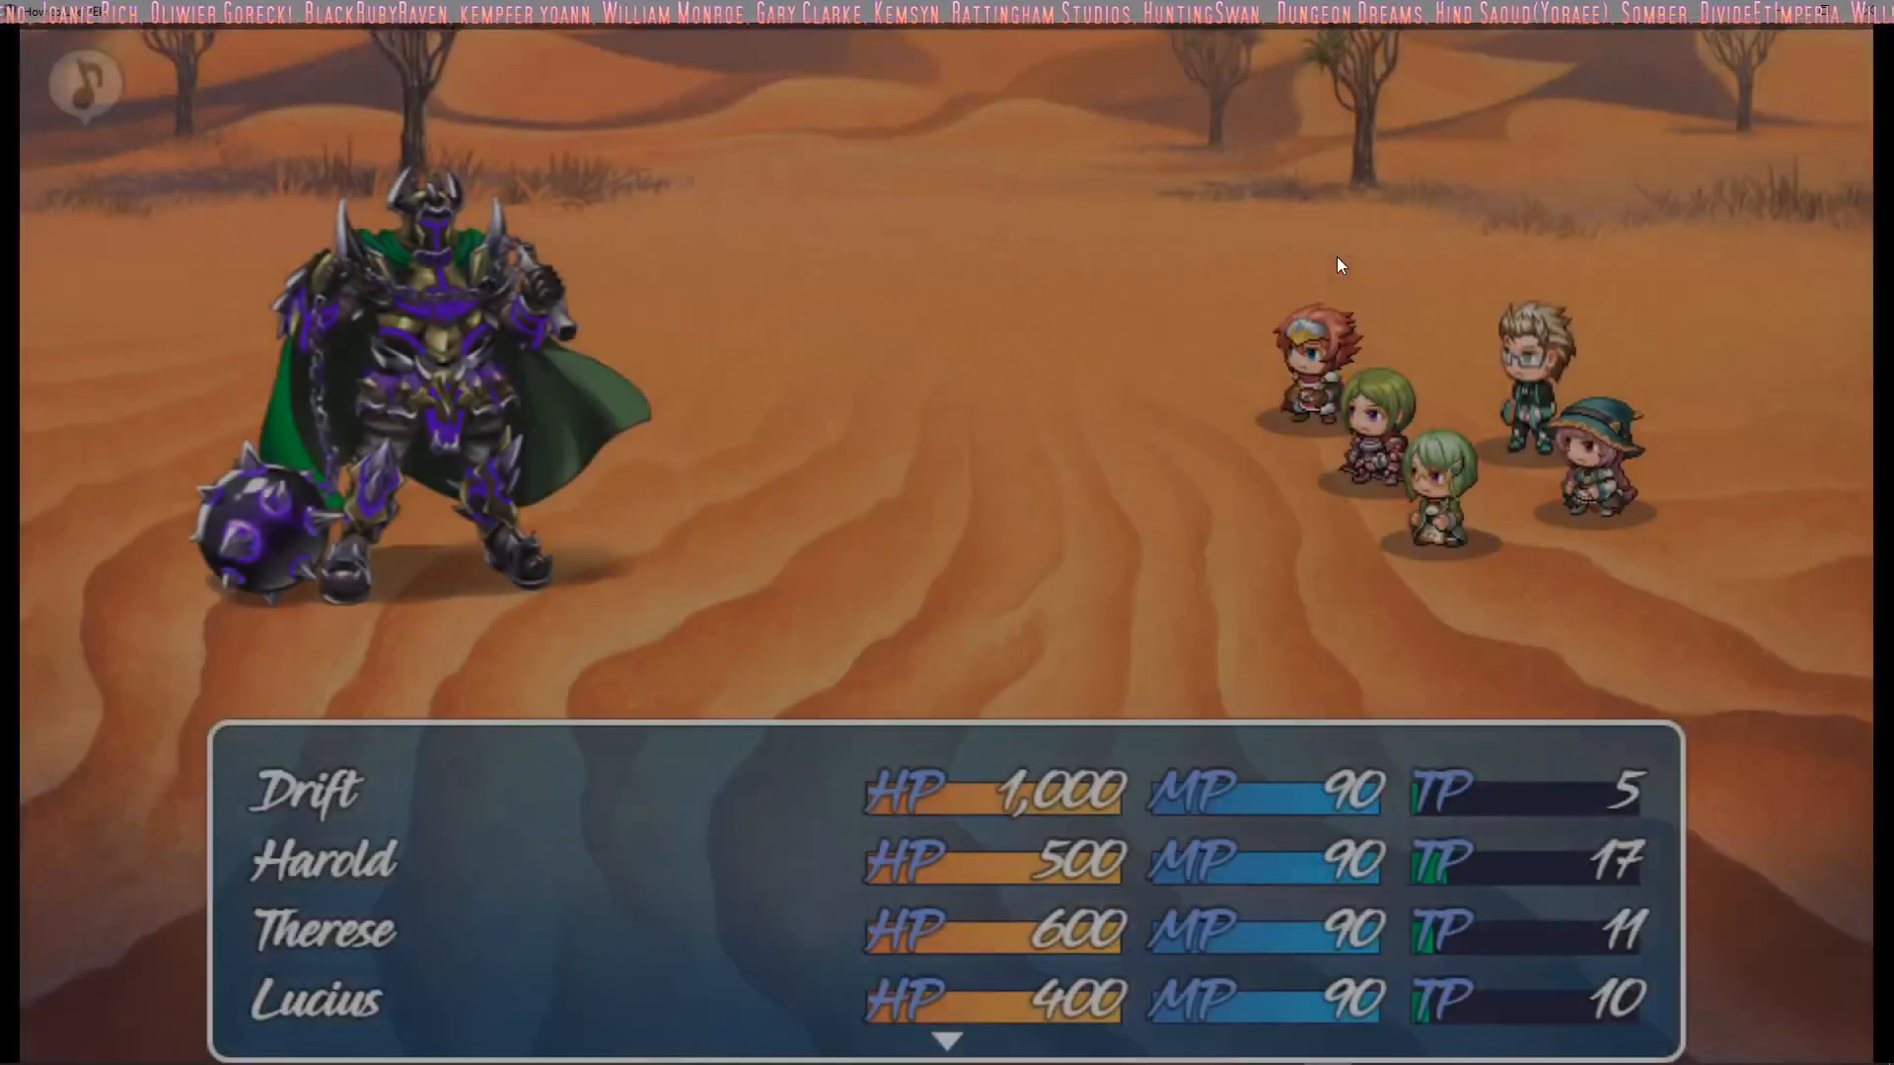
key(Down)
key(Return)
key(Down)
key(Right)
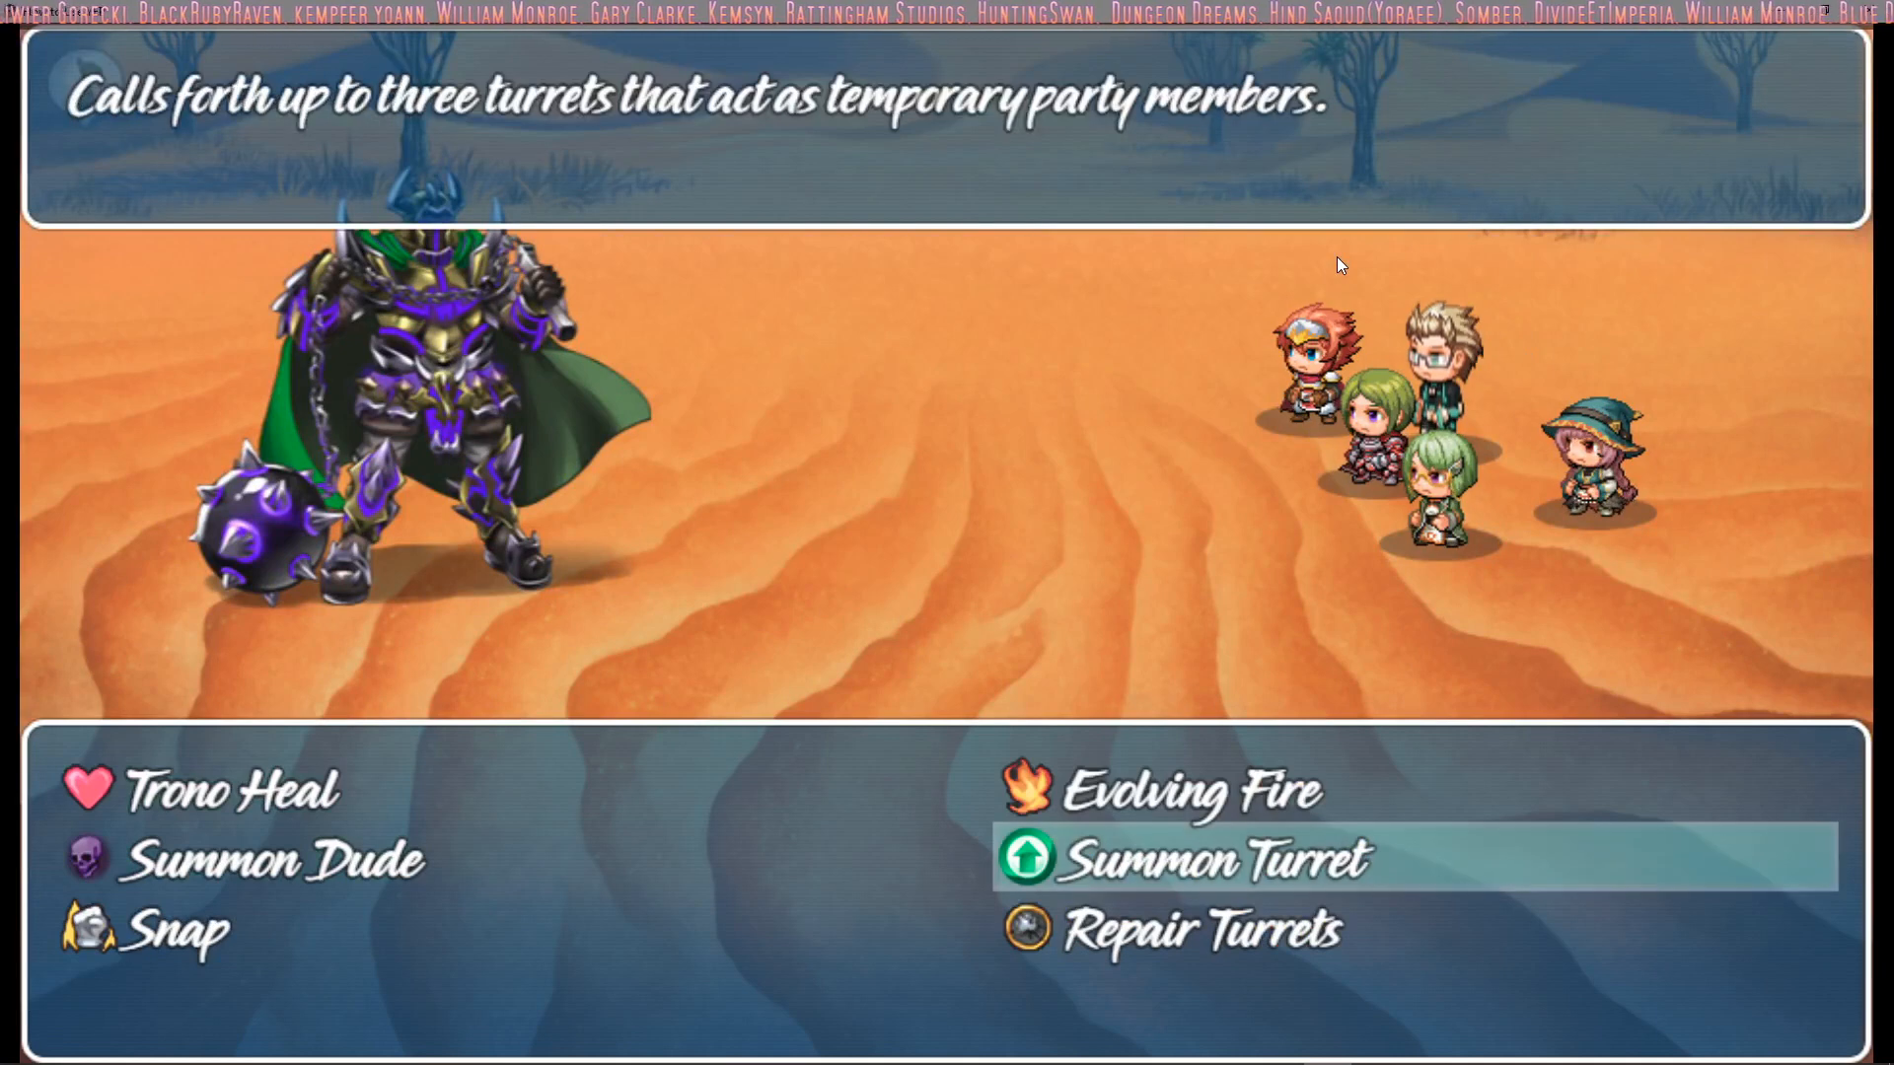
key(Escape)
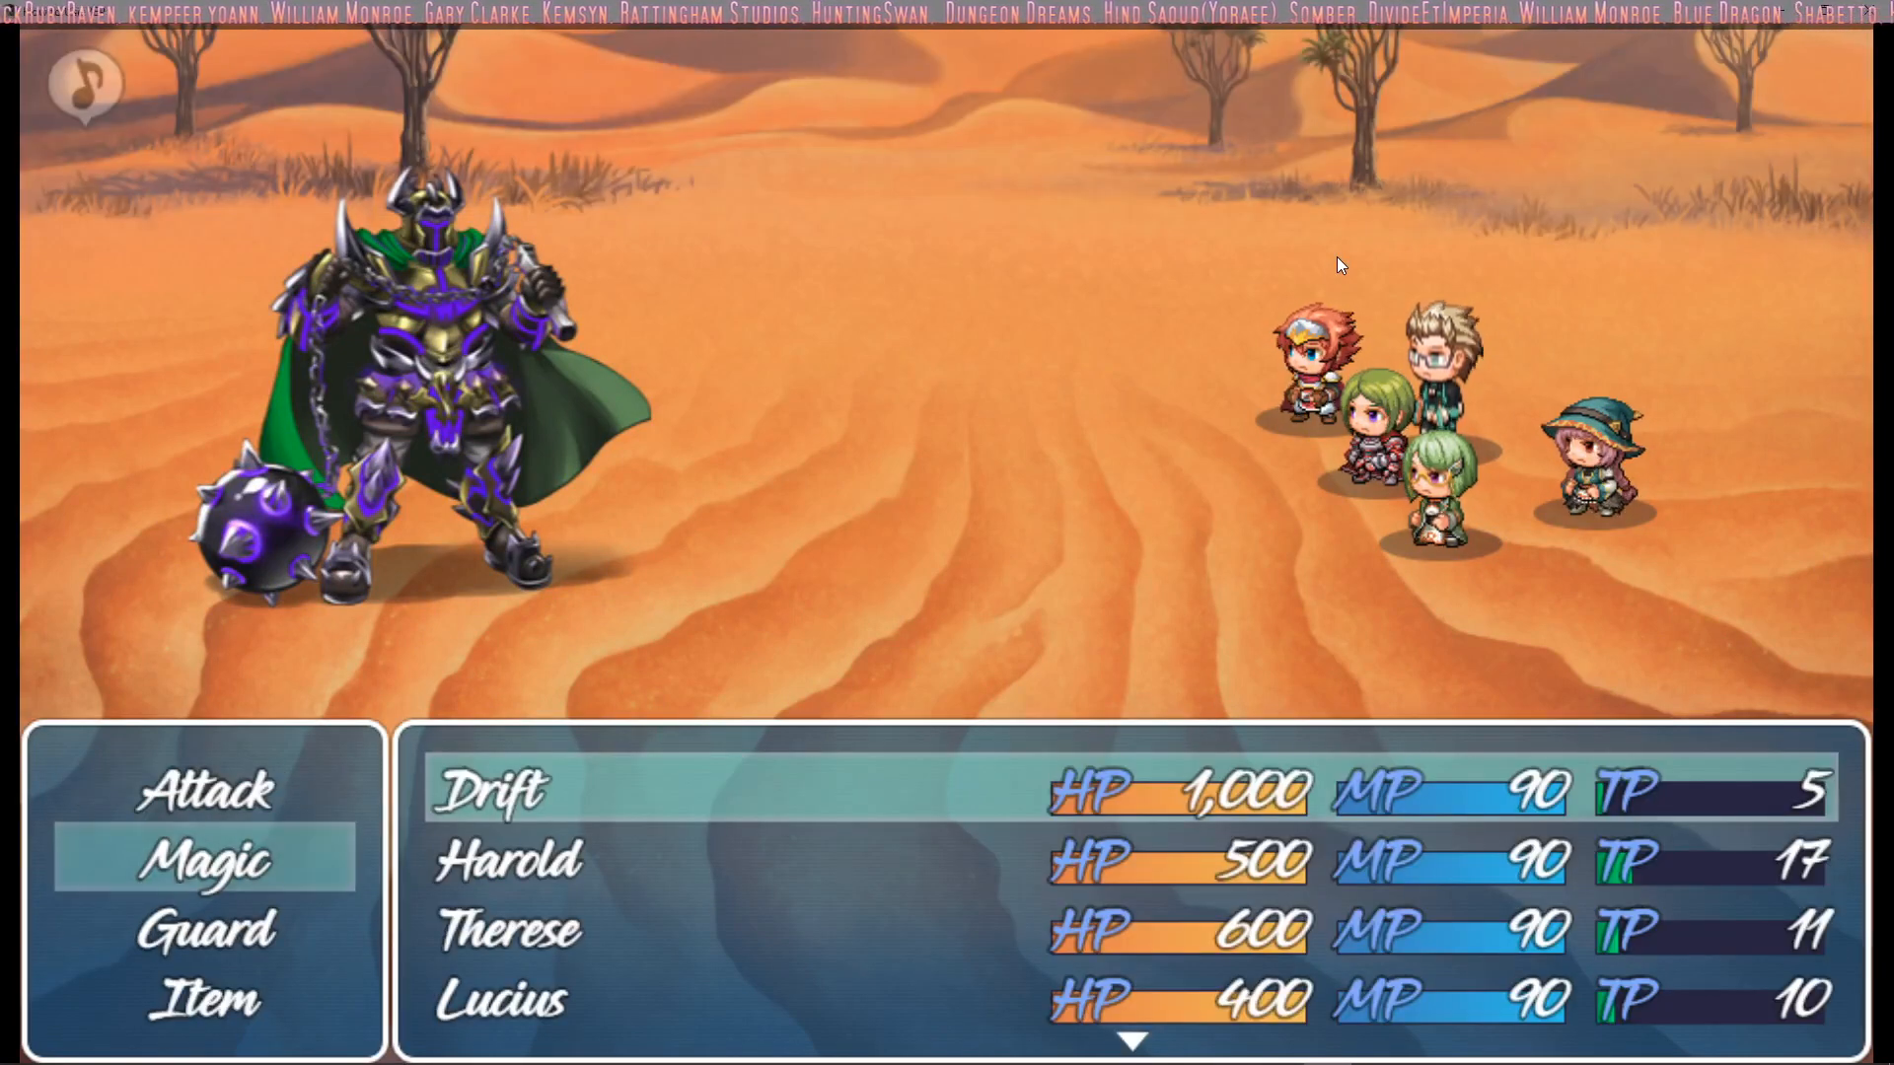
Check the Repair Turrets description in Drift's magic list and have Drift cast Summon Turret on the user
key(Down)
key(Up)
key(Return)
key(Right)
key(Down)
key(Down)
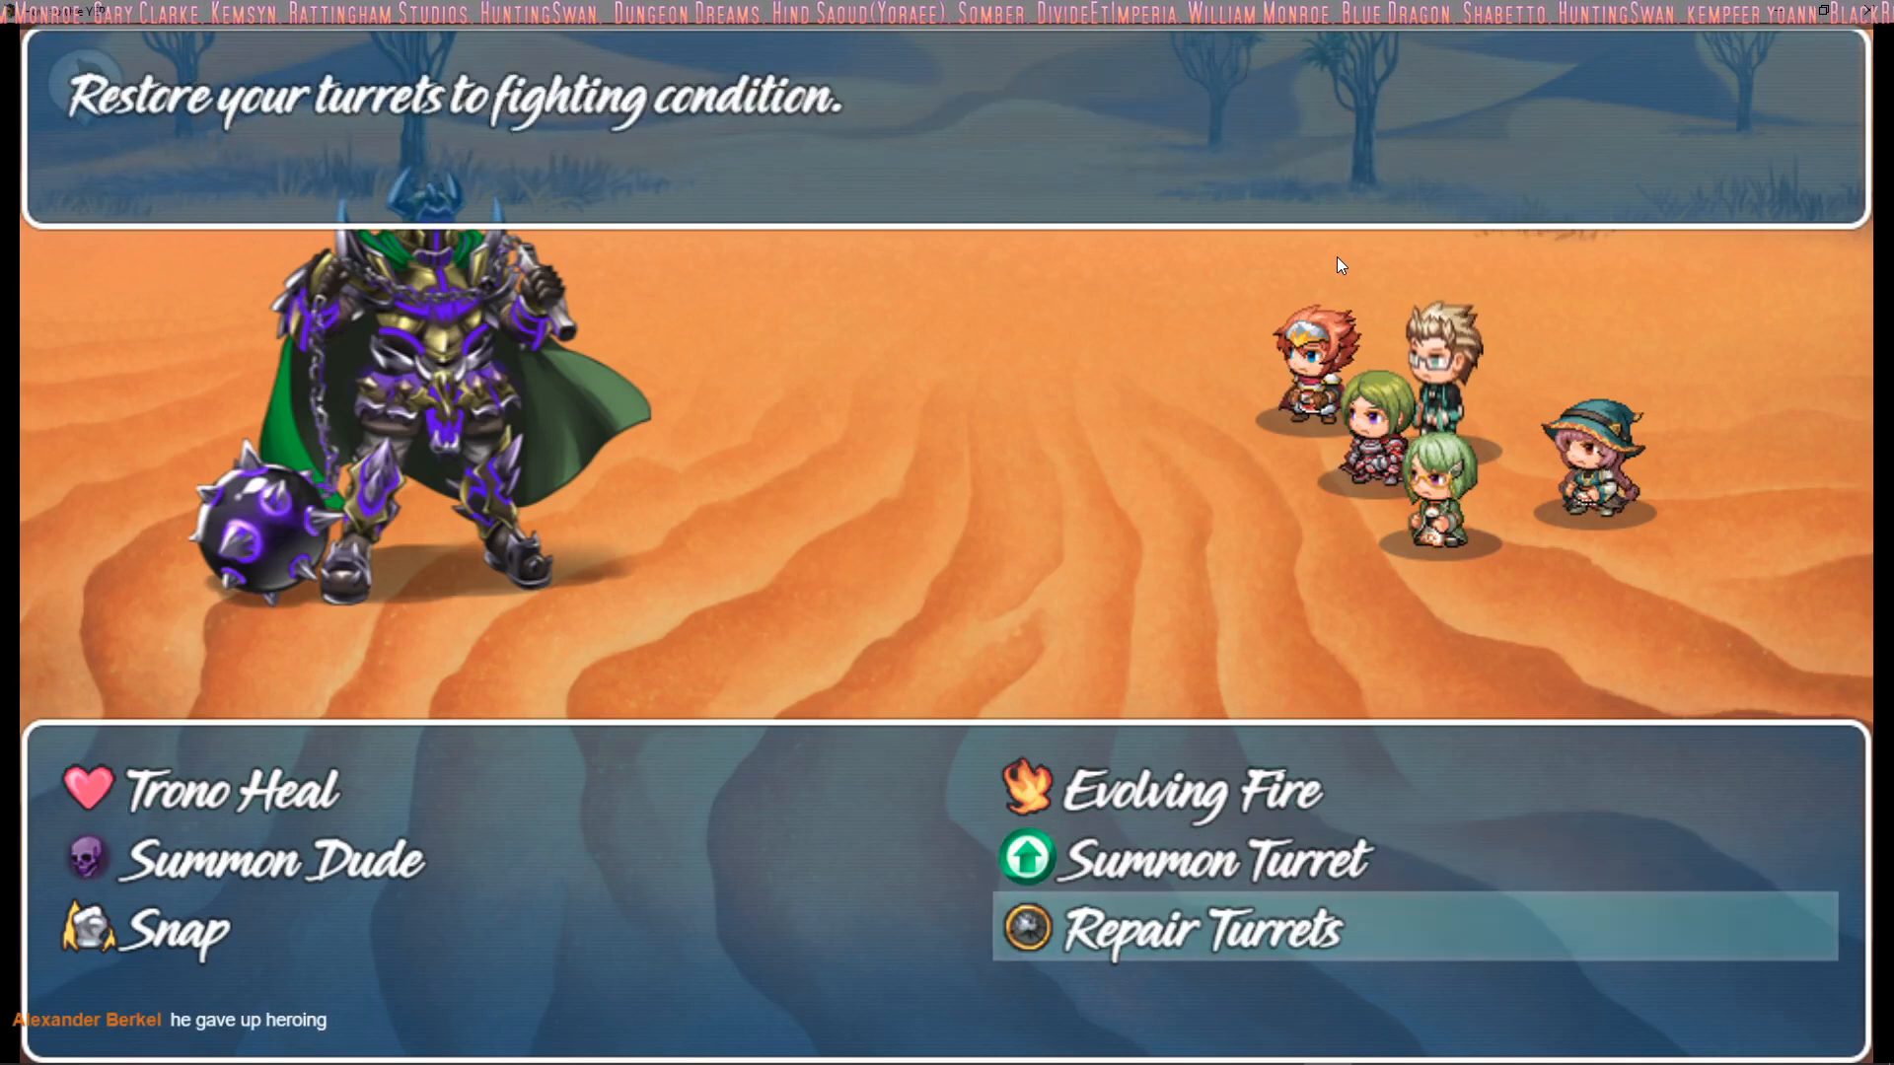
key(Left)
key(Up)
key(Right)
key(Return)
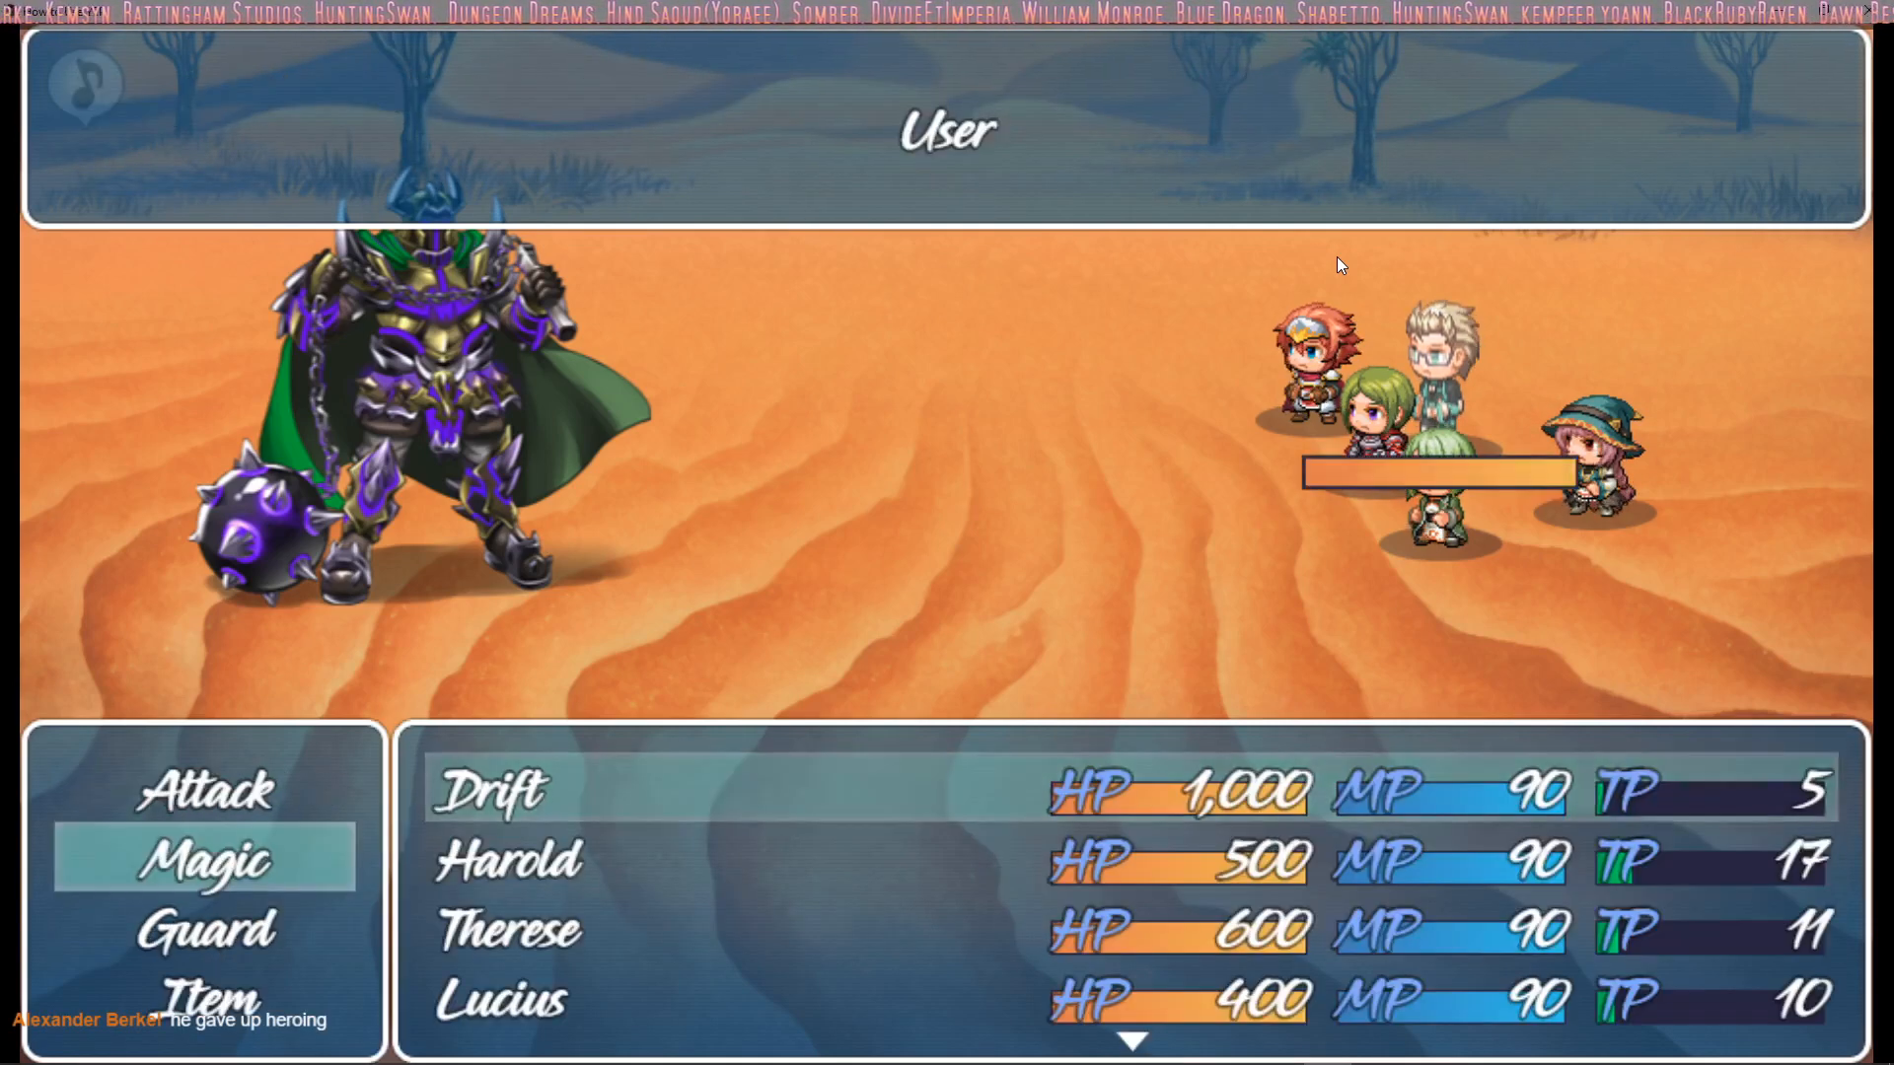
key(Return)
Have Harold cast Summon Turret on the user
key(Return)
key(Right)
key(Down)
key(Return)
Choose Summon Turret for the remaining party members and let the battle turn play out
key(Return)
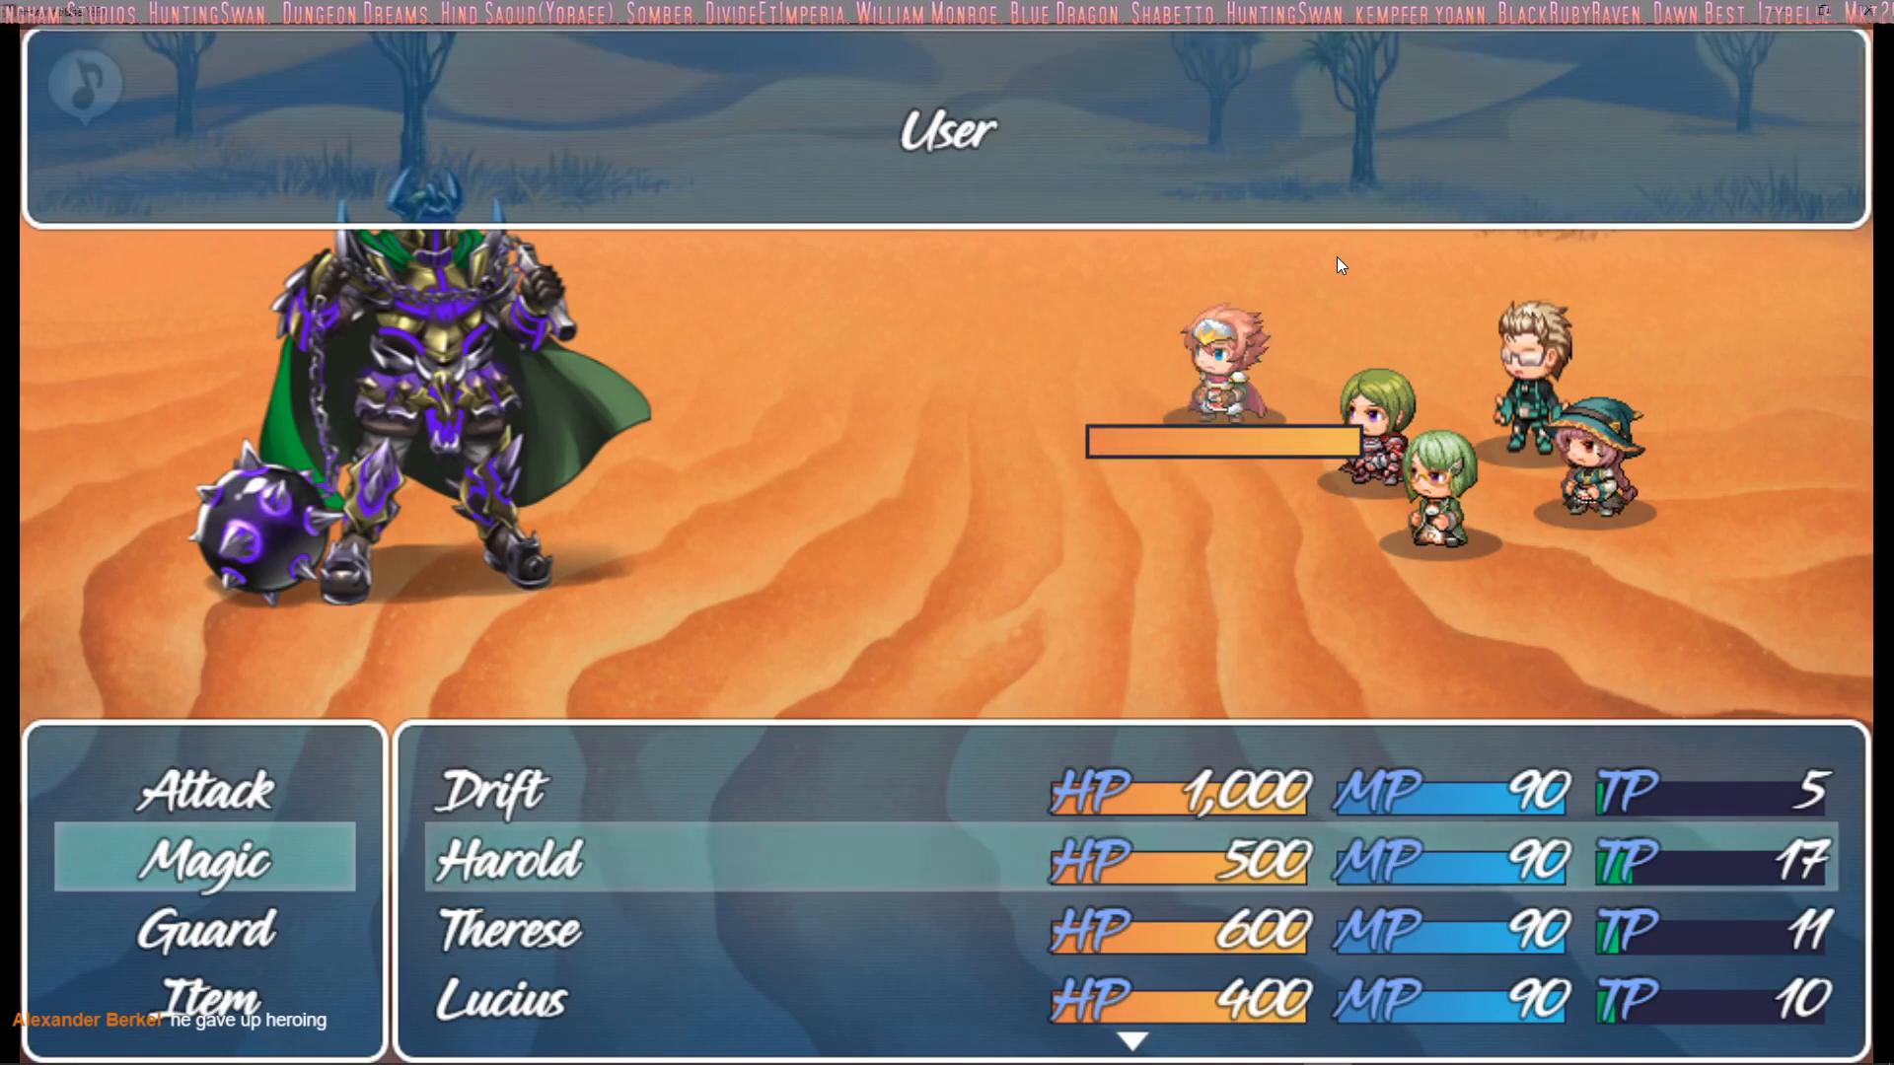
key(Return)
key(Right)
key(Right)
key(Return)
key(Return)
key(Down)
key(Return)
key(Return)
key(Return)
key(Down)
key(Return)
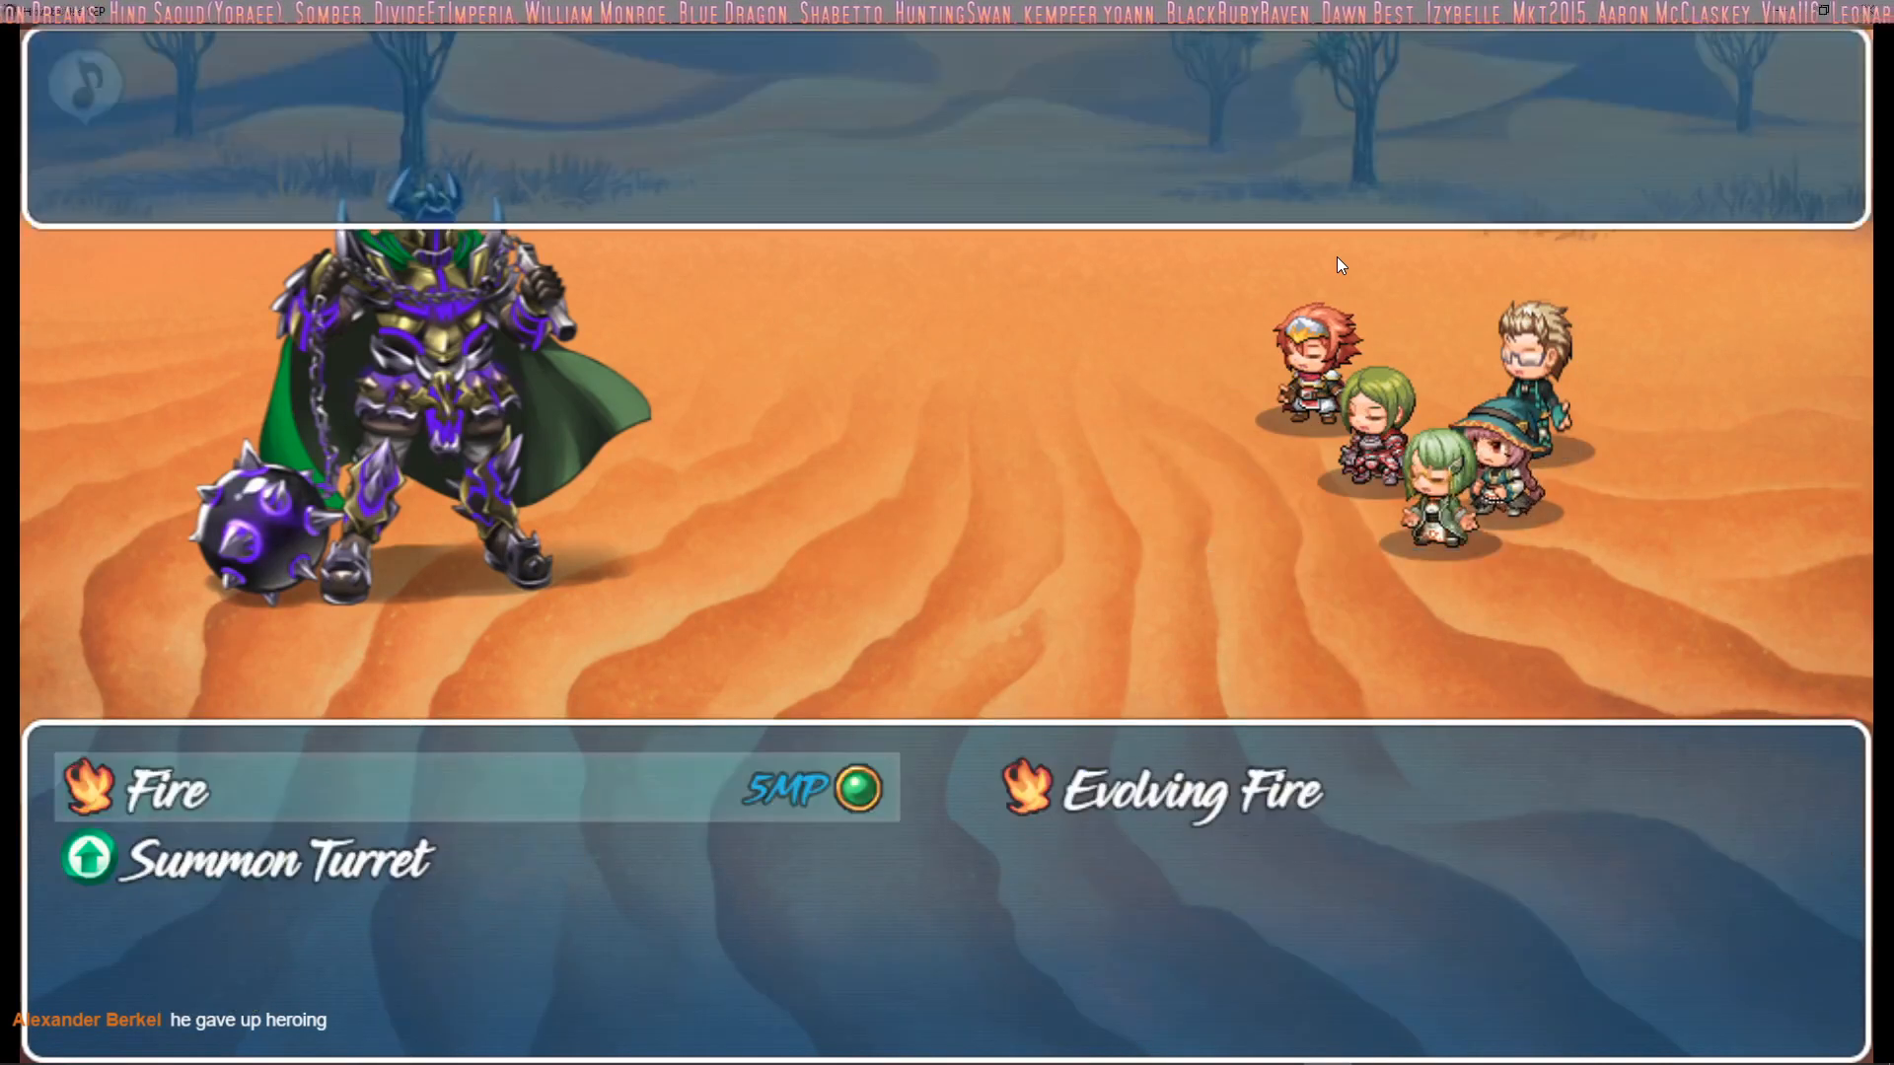
key(Down)
key(Return)
key(Return)
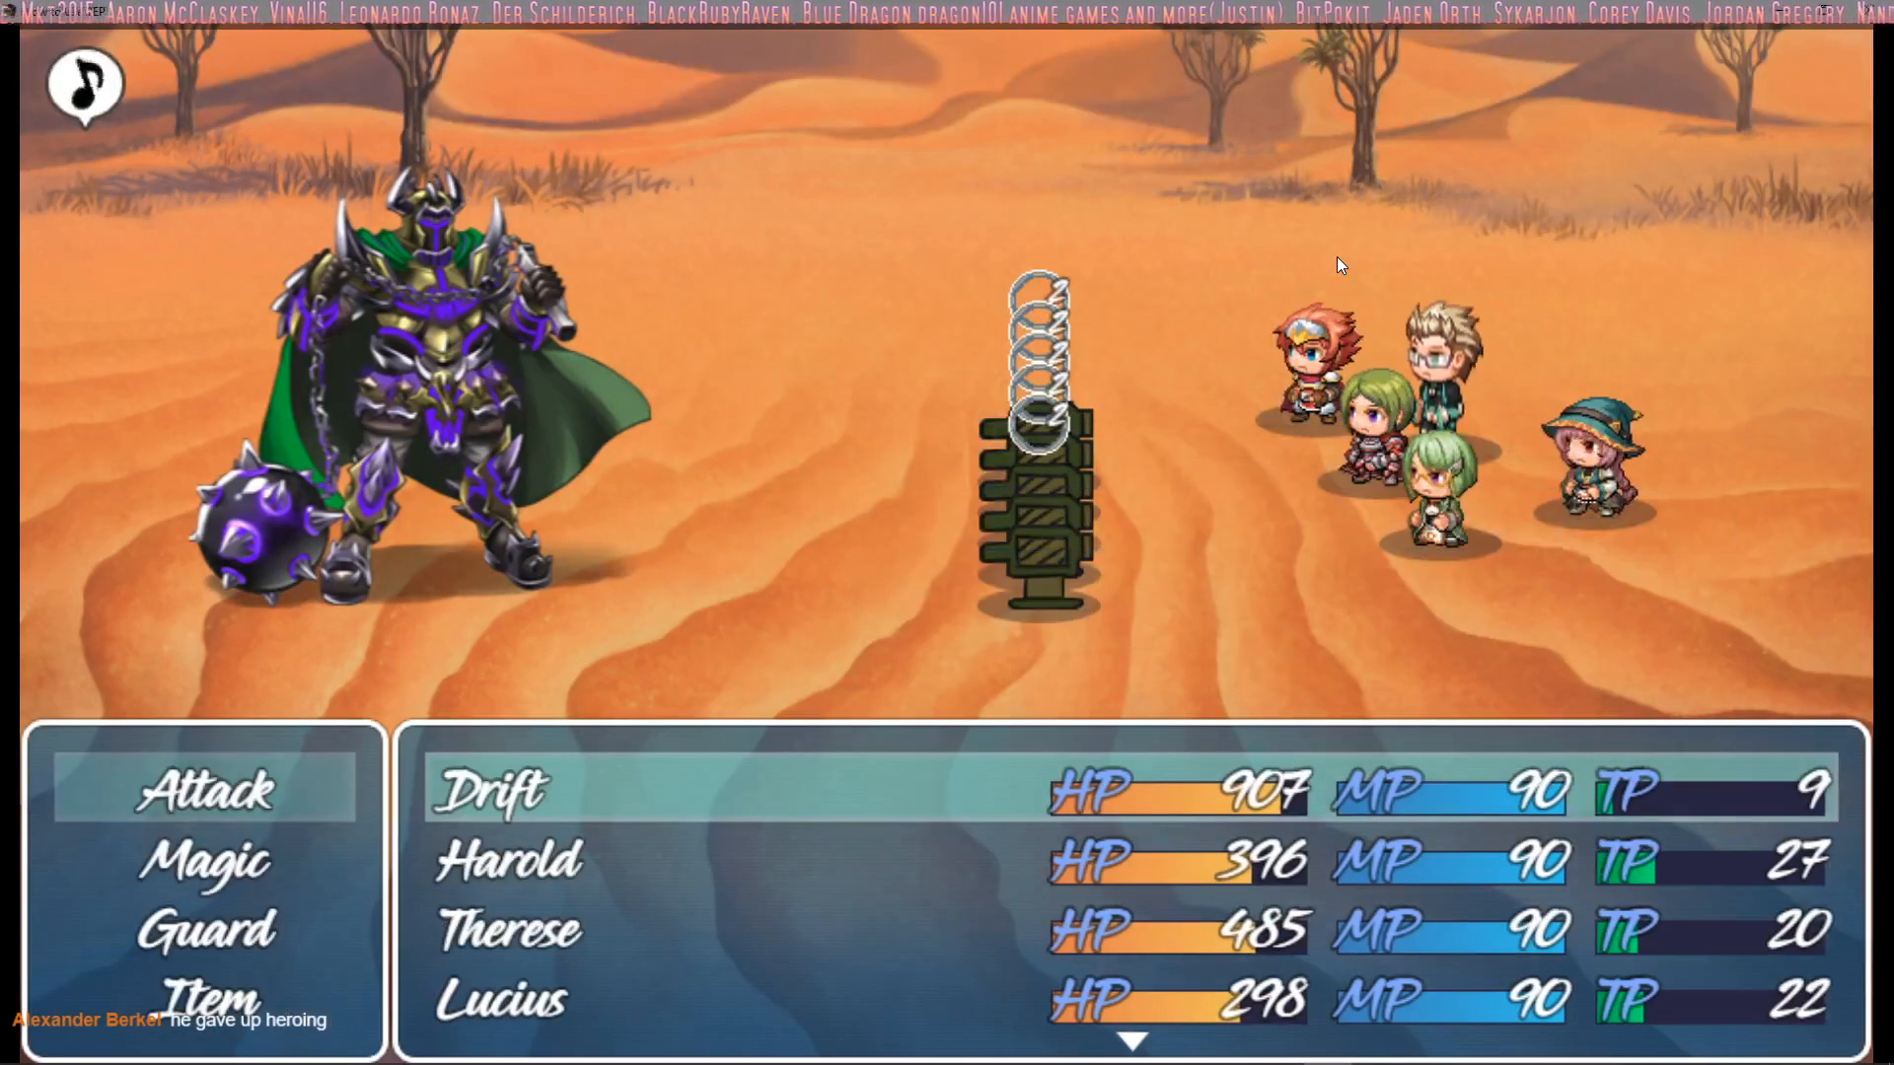
Choose Repair Turrets from Drift's magic for the new battle turn
key(Down)
key(Return)
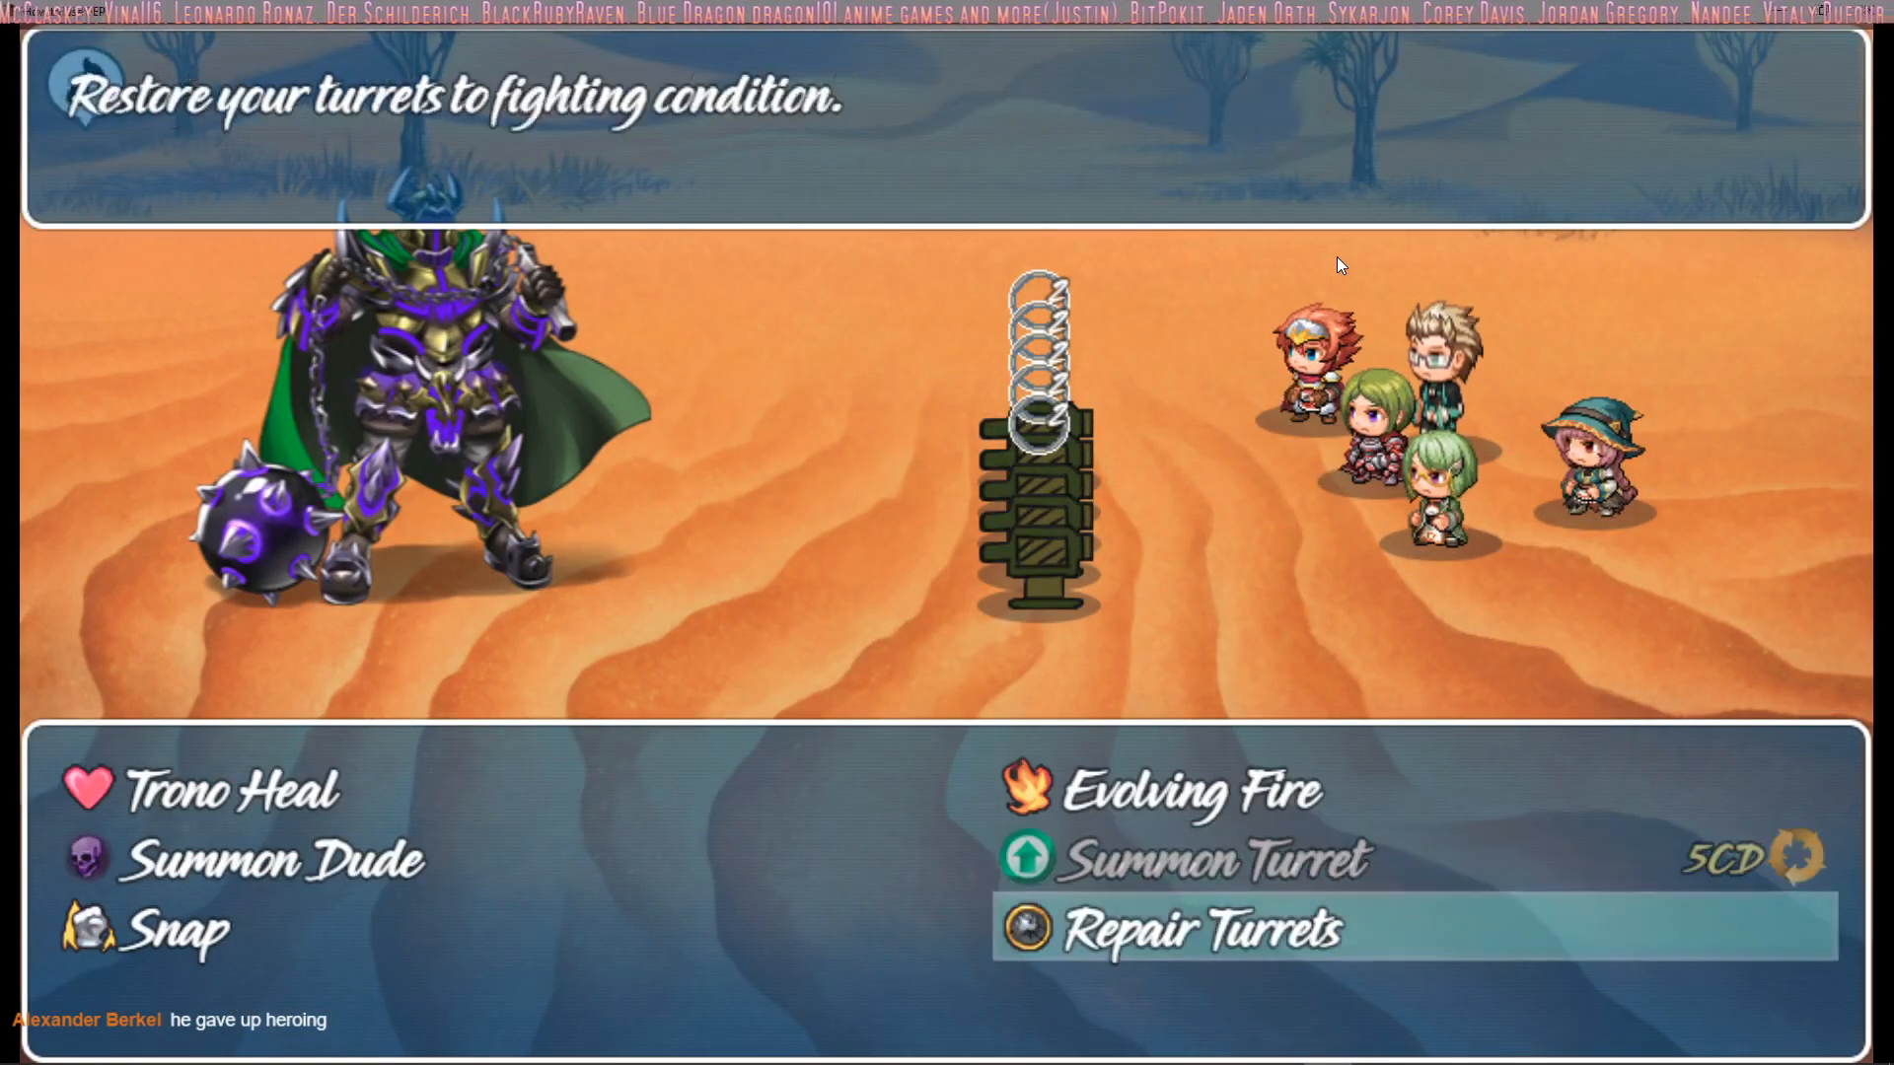
key(Down)
key(Return)
key(Return)
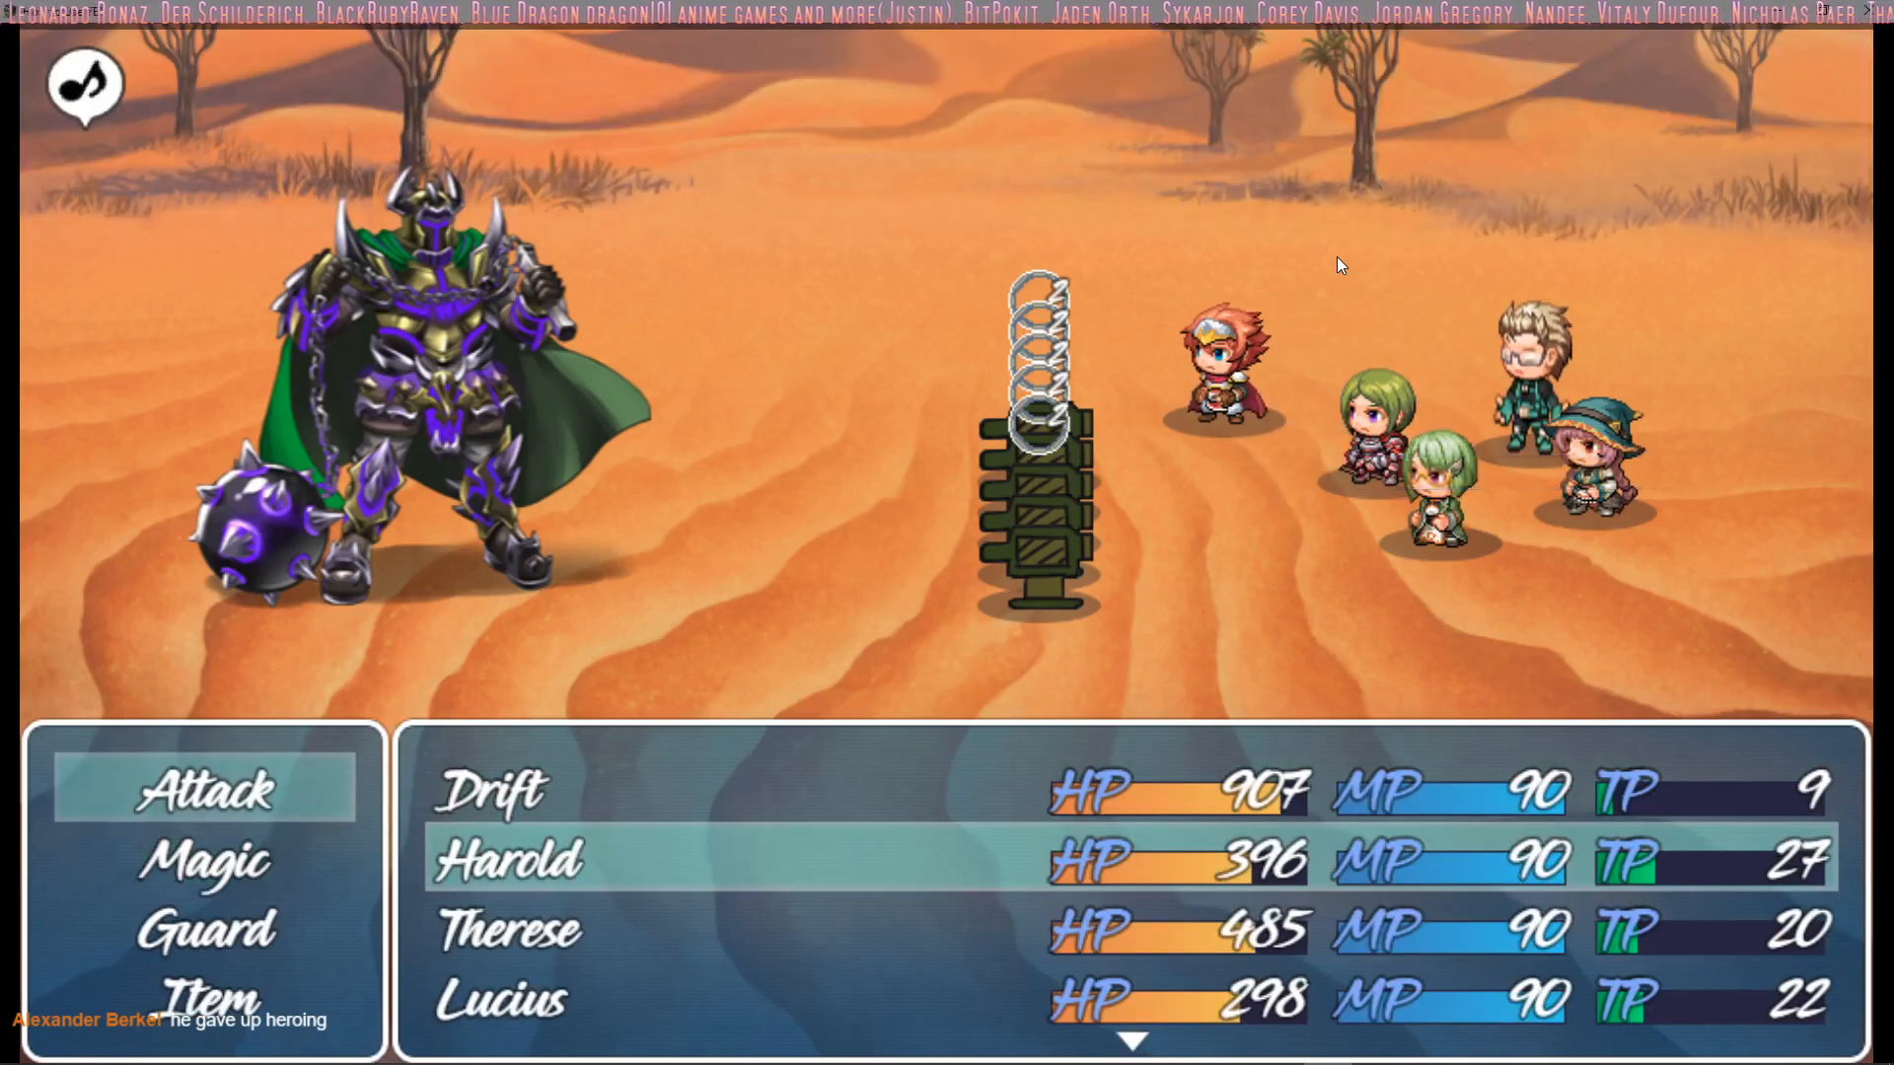
Look through Harold's magic list, including the Trono Heal description, and end the playtest
key(Down)
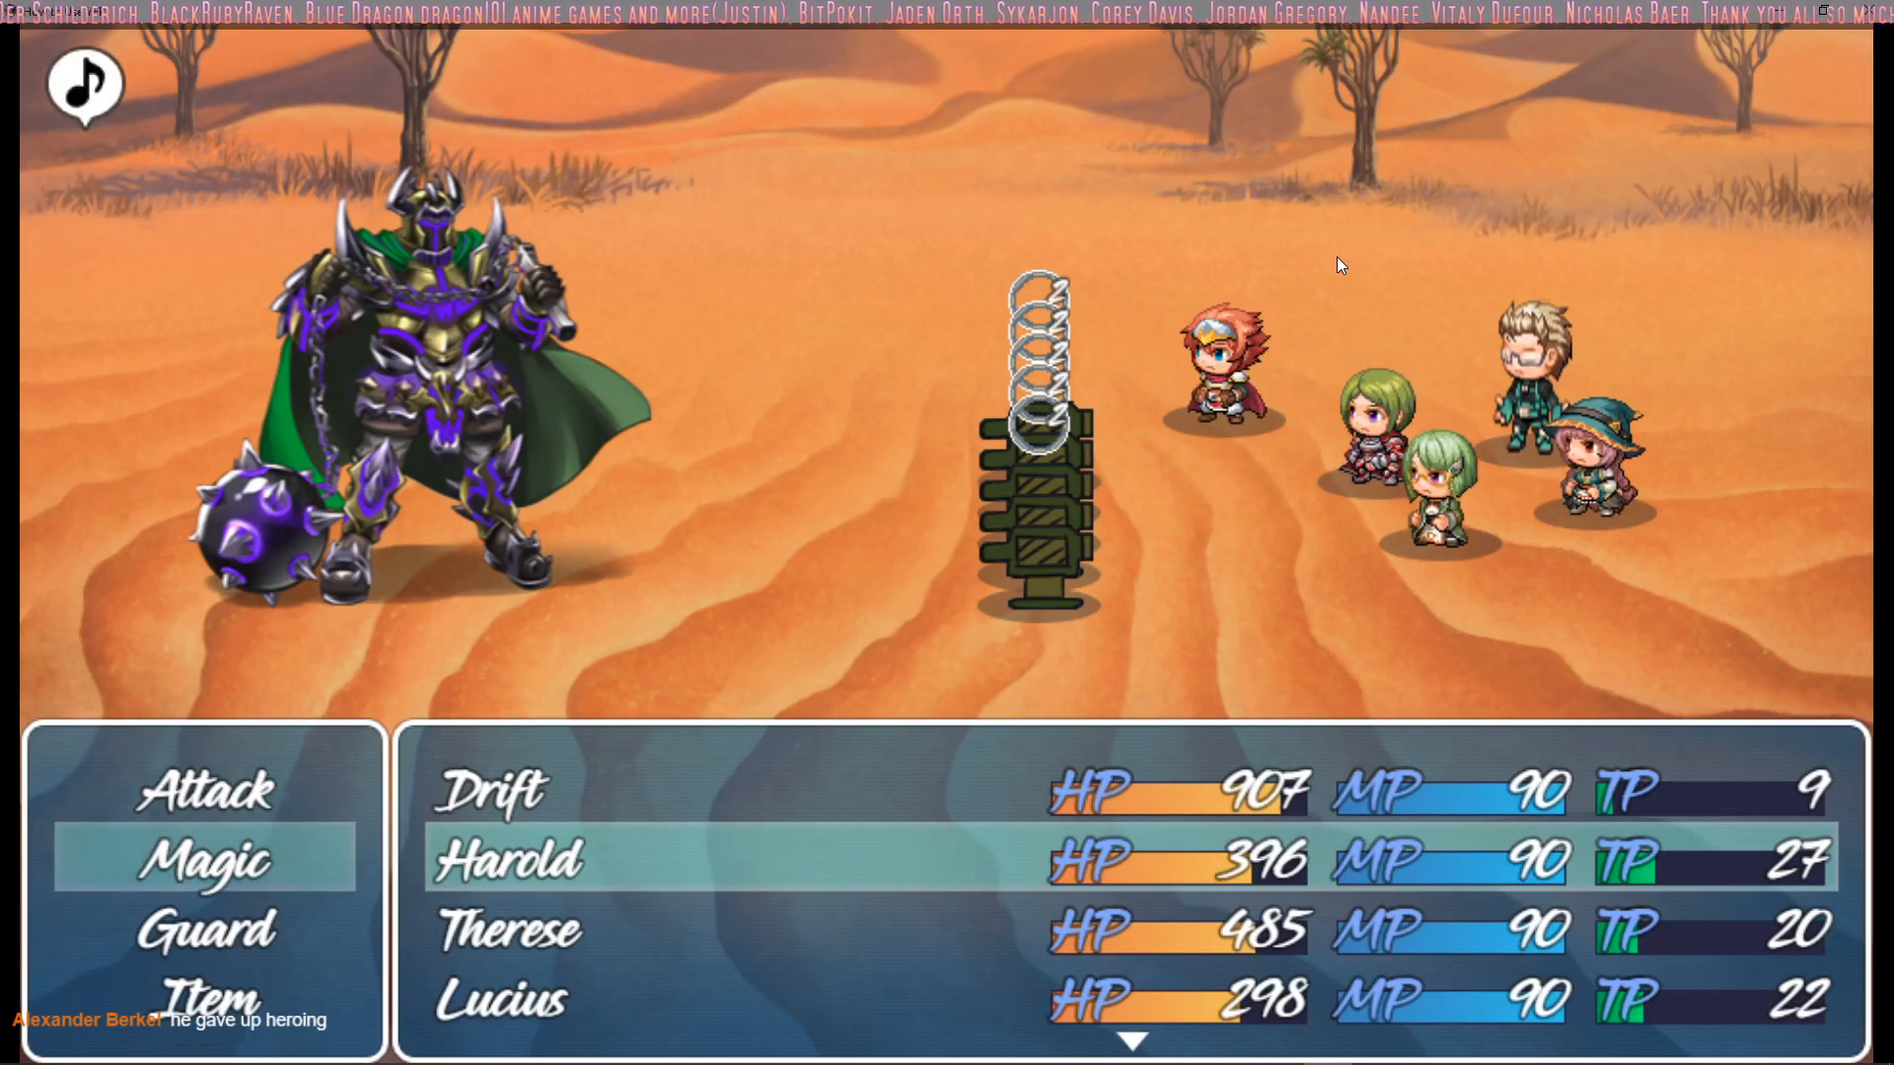
key(Return)
key(Up)
key(Escape)
key(Return)
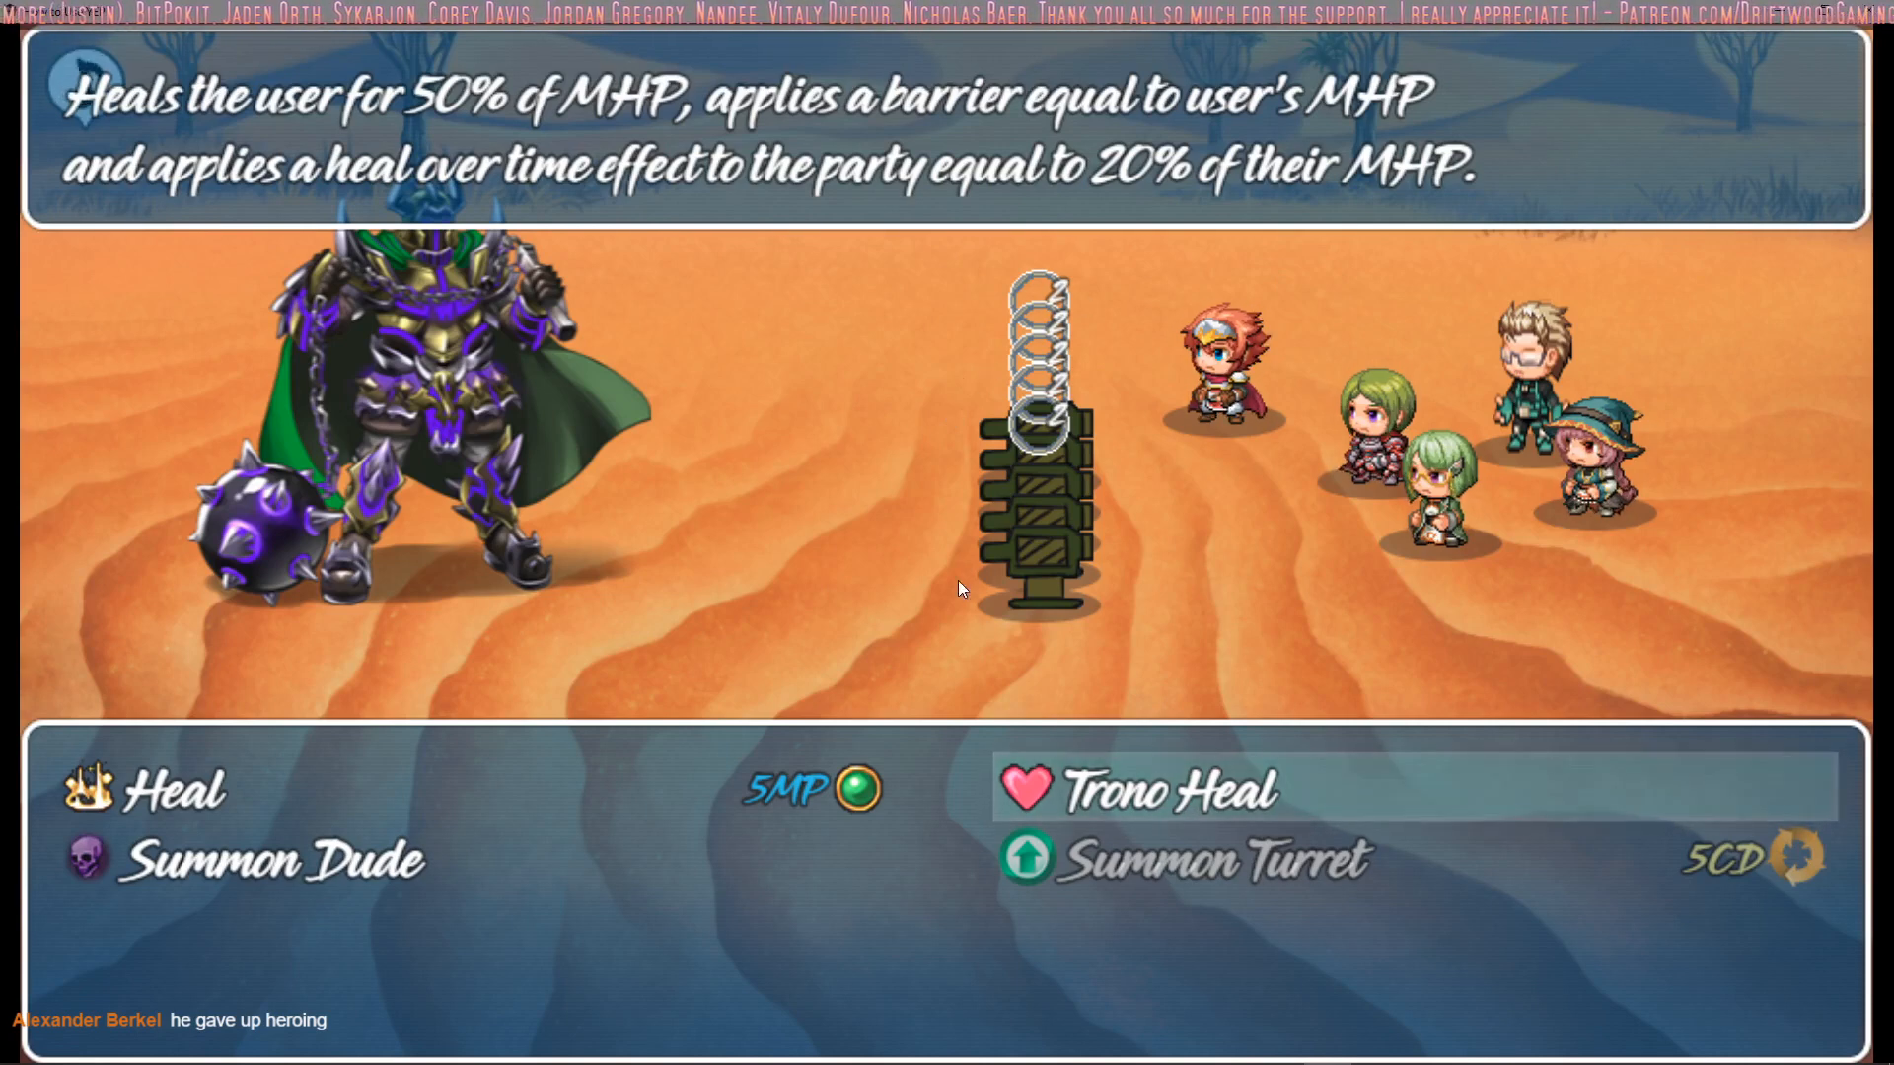
key(Escape)
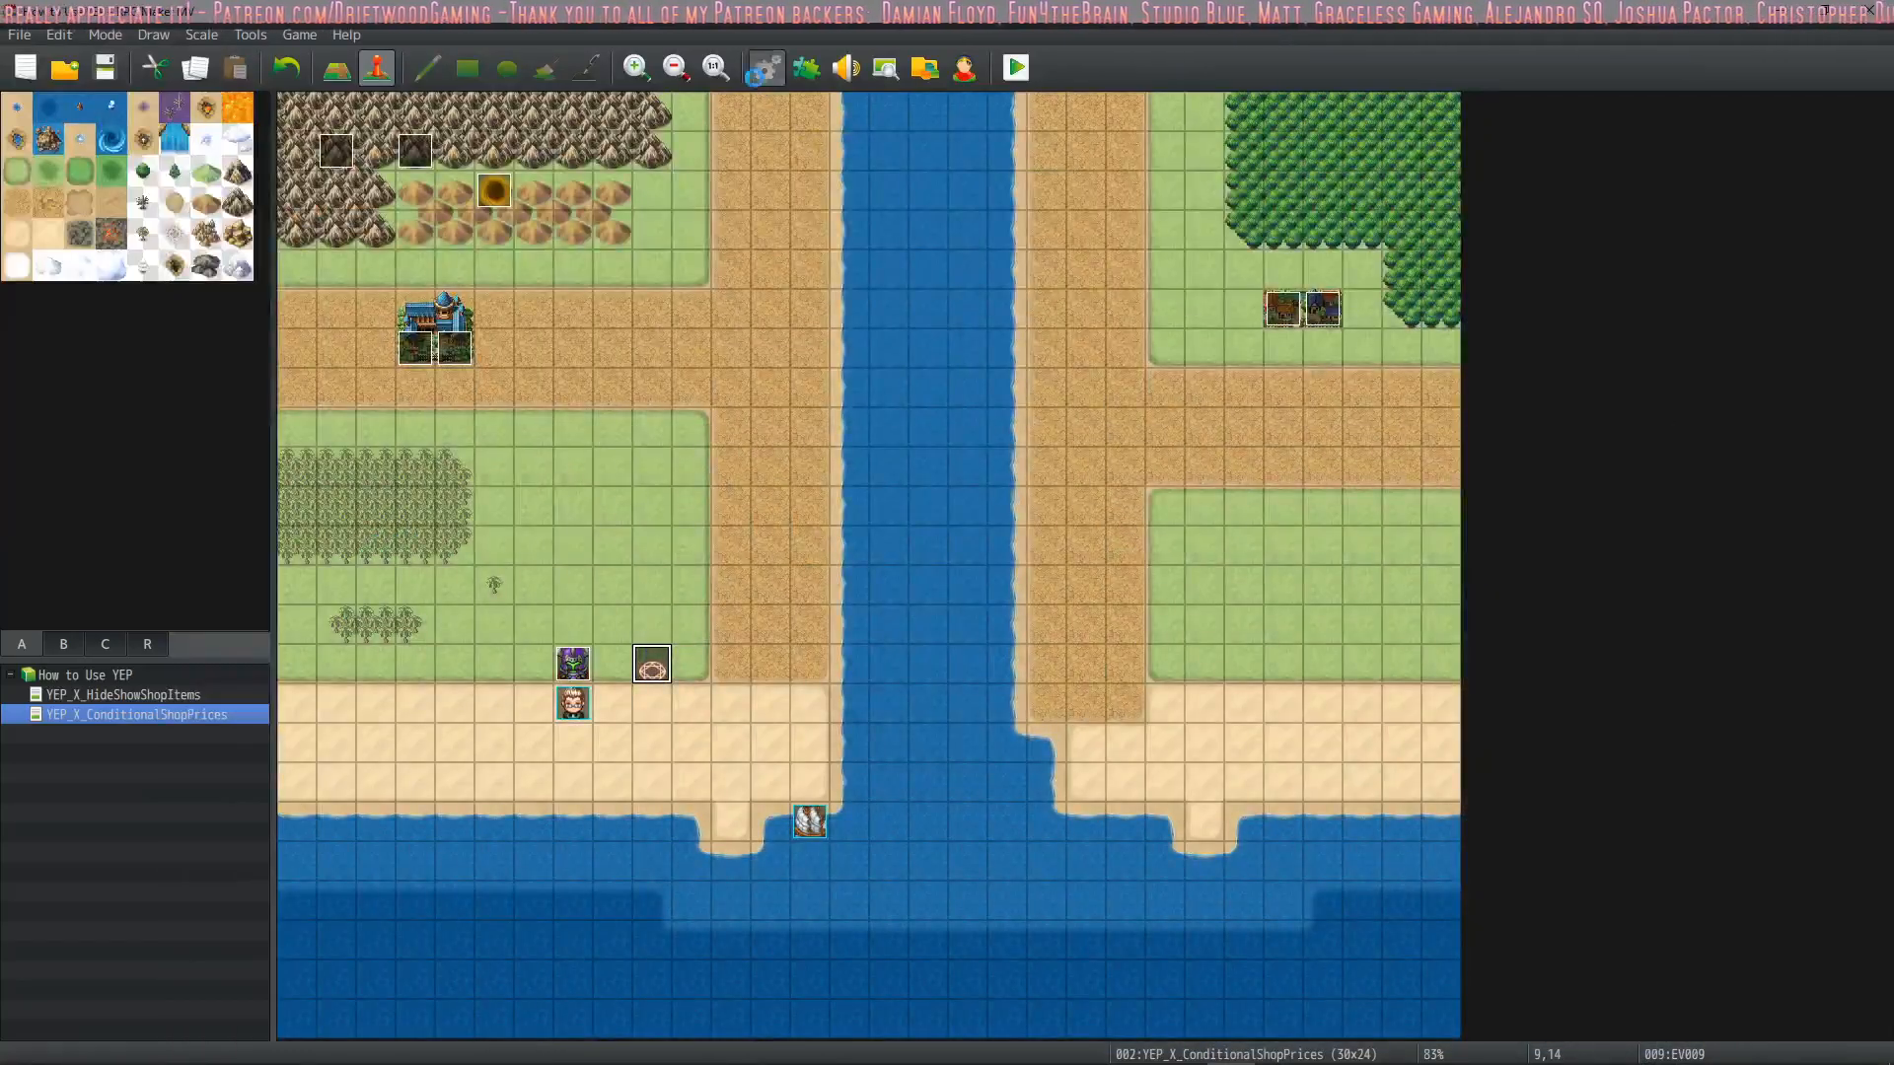
Set the Summoned state's icon to the blank icon 0 in the database and confirm the changes
click(759, 69)
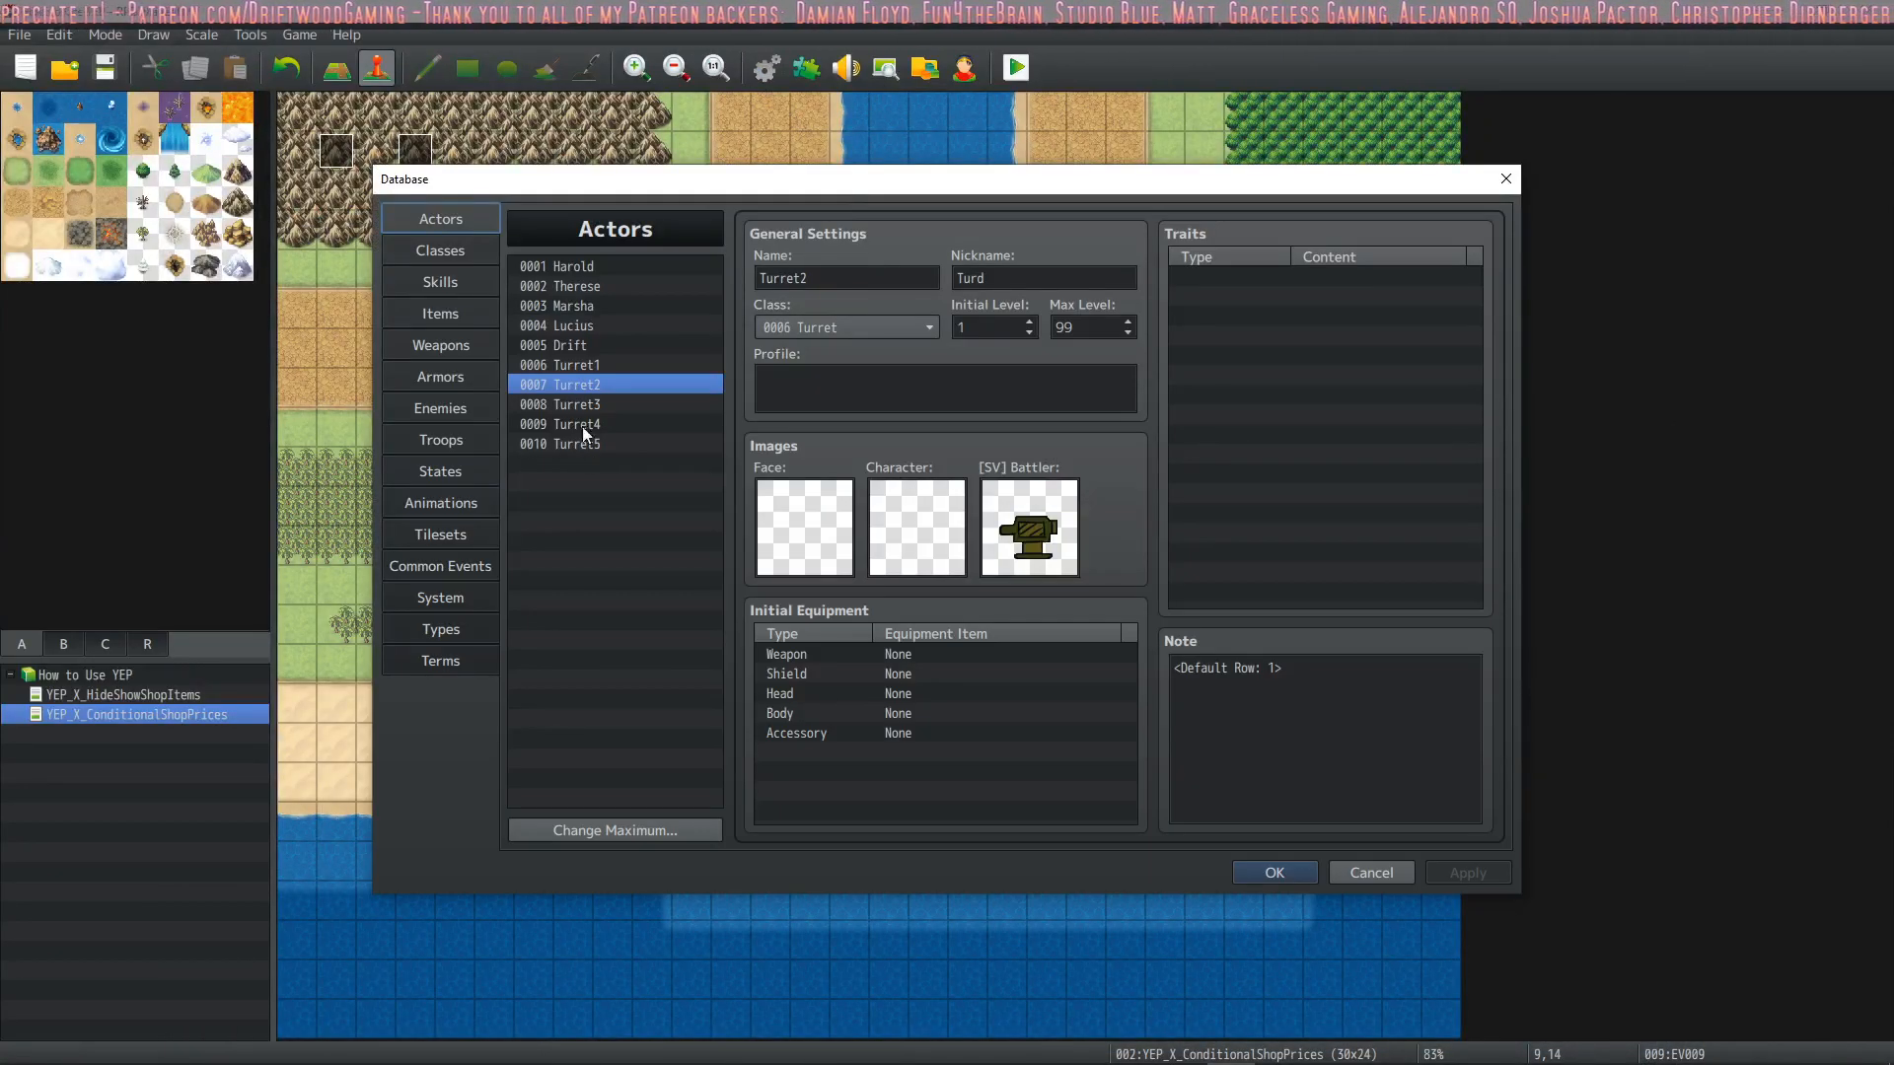
click(440, 472)
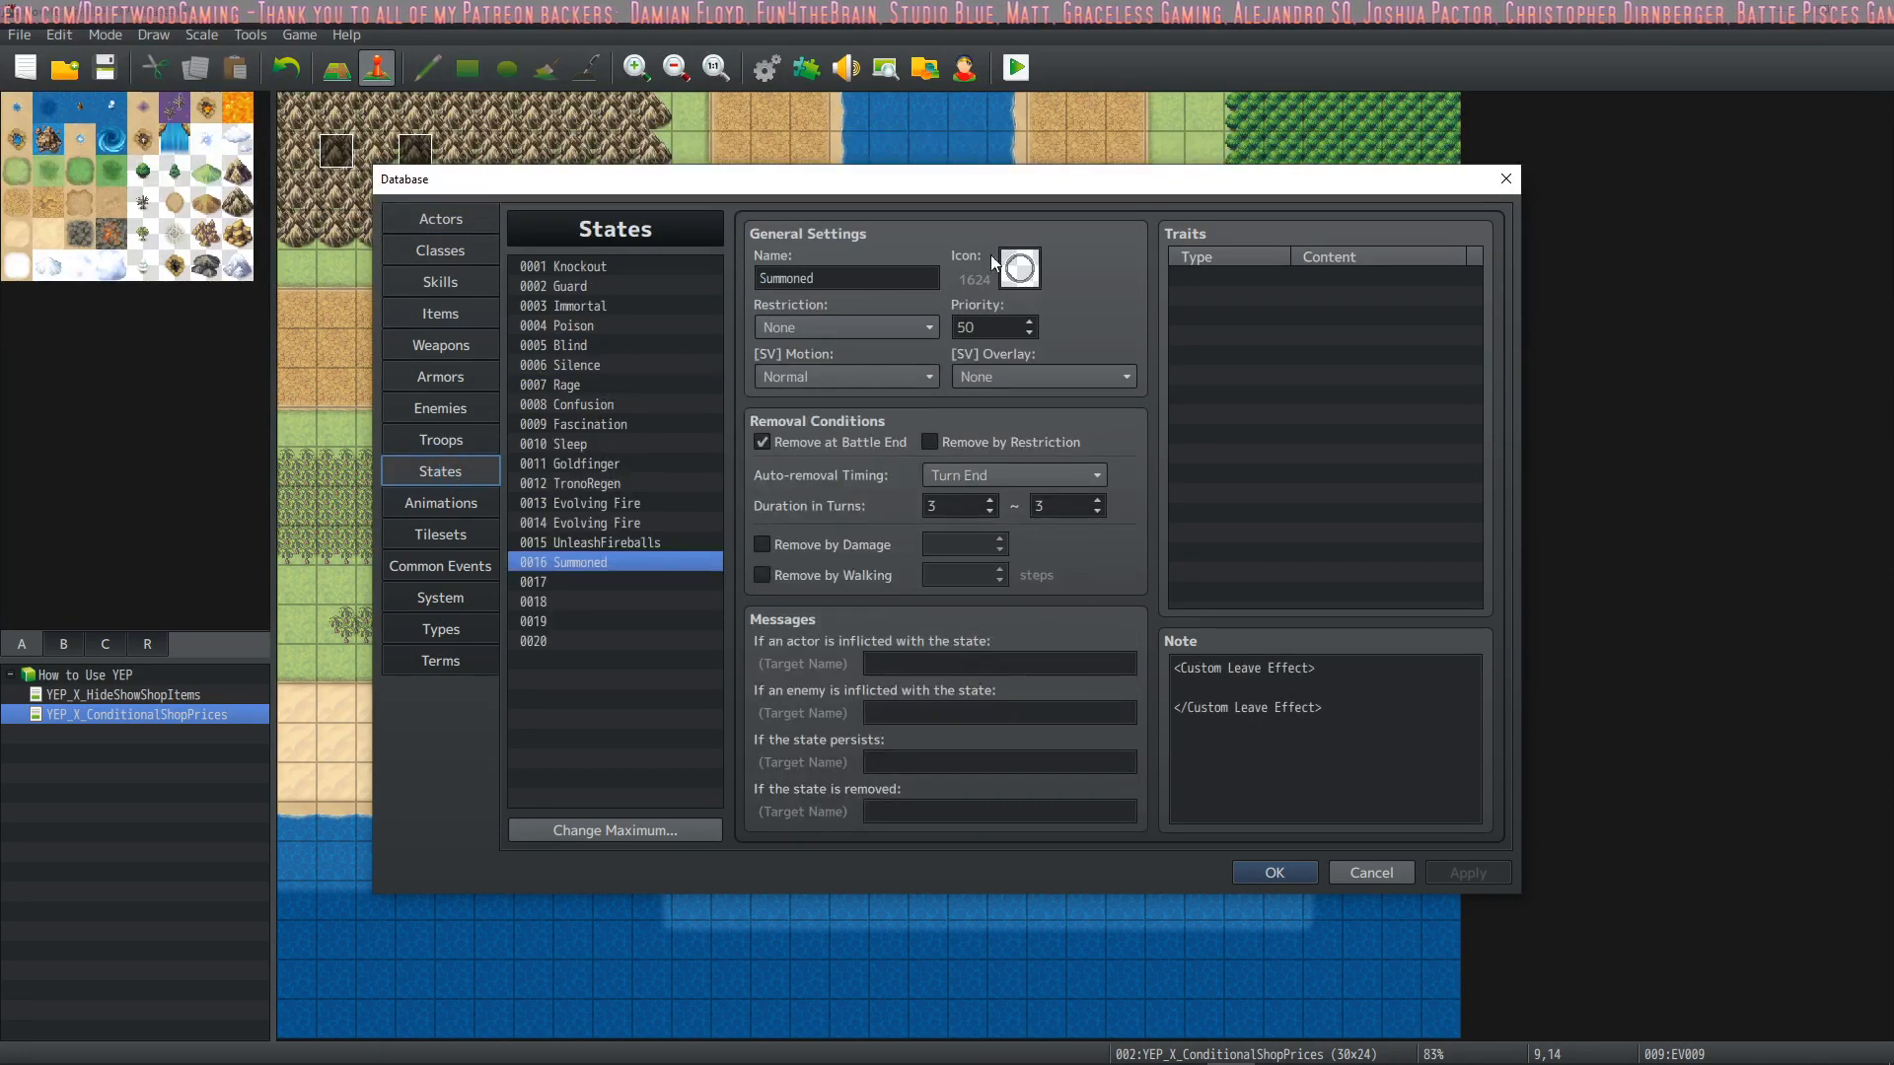
double_click(1023, 267)
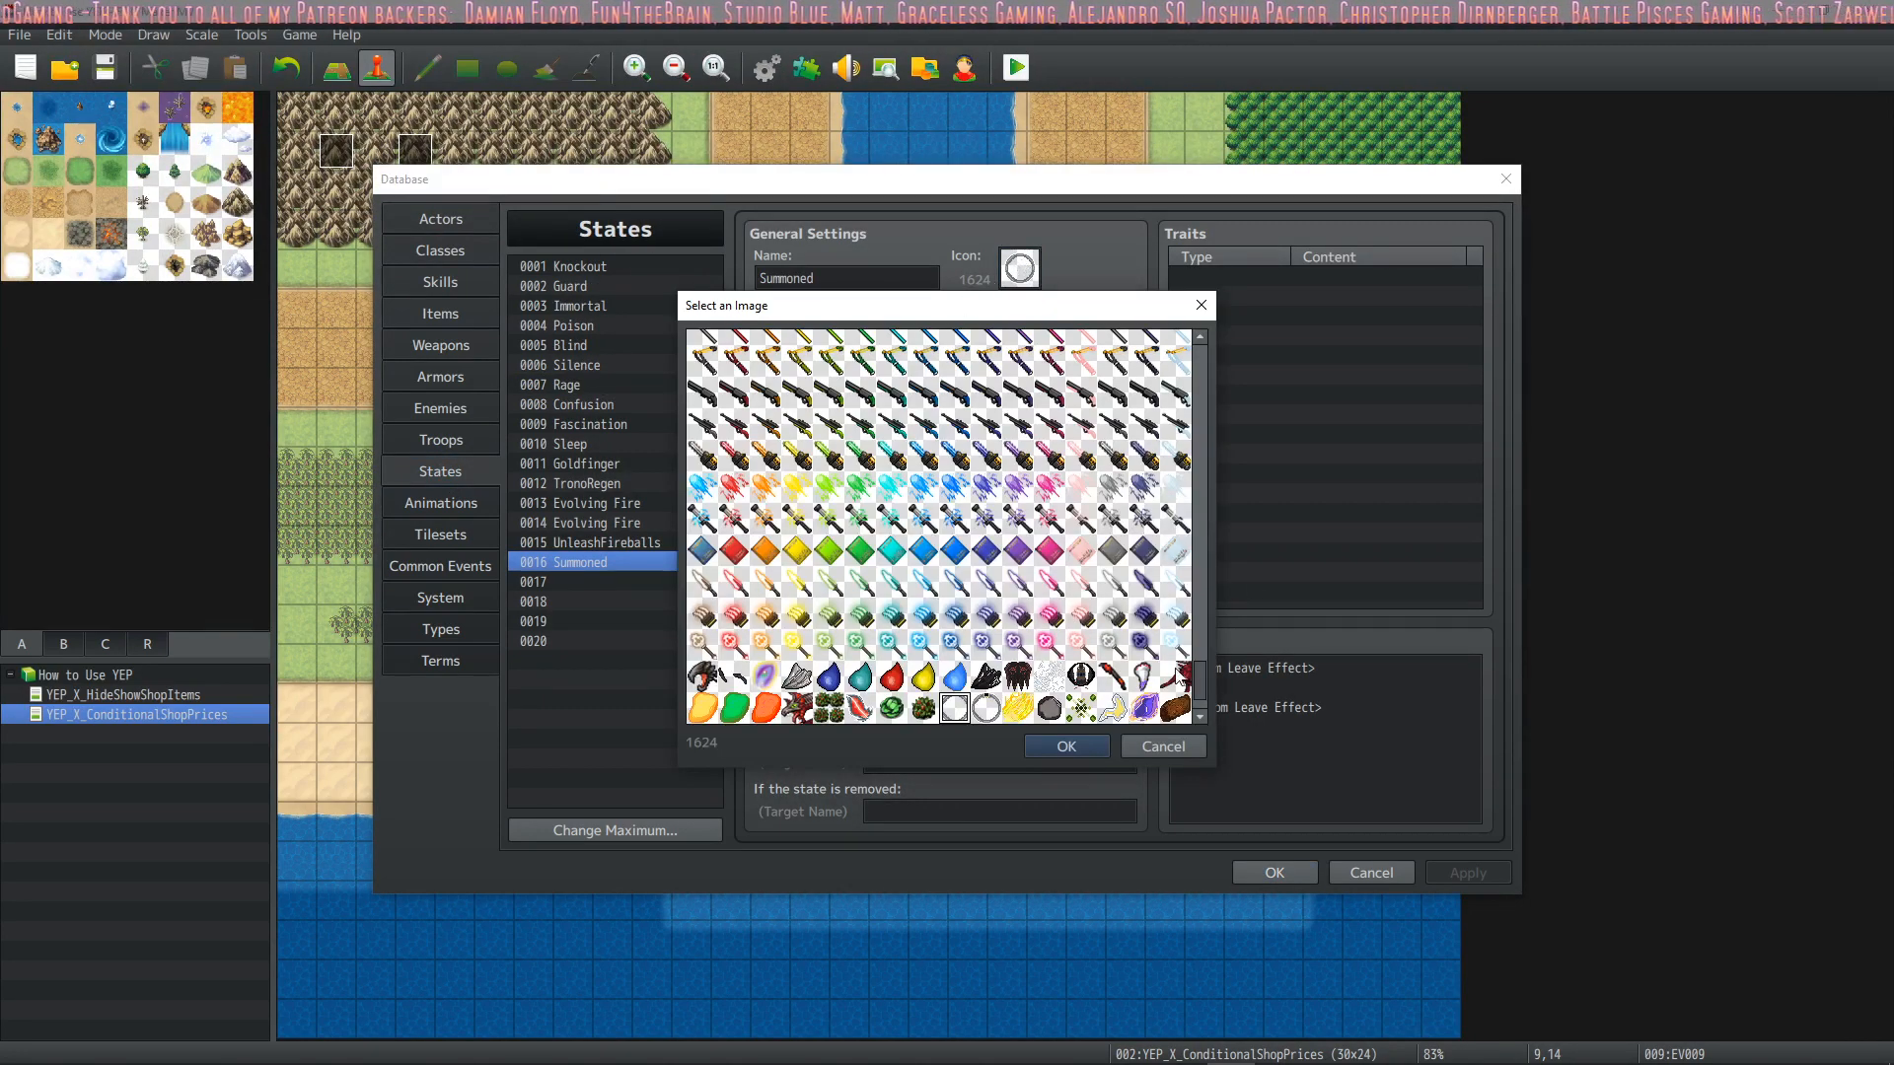
drag(1197, 683, 1198, 342)
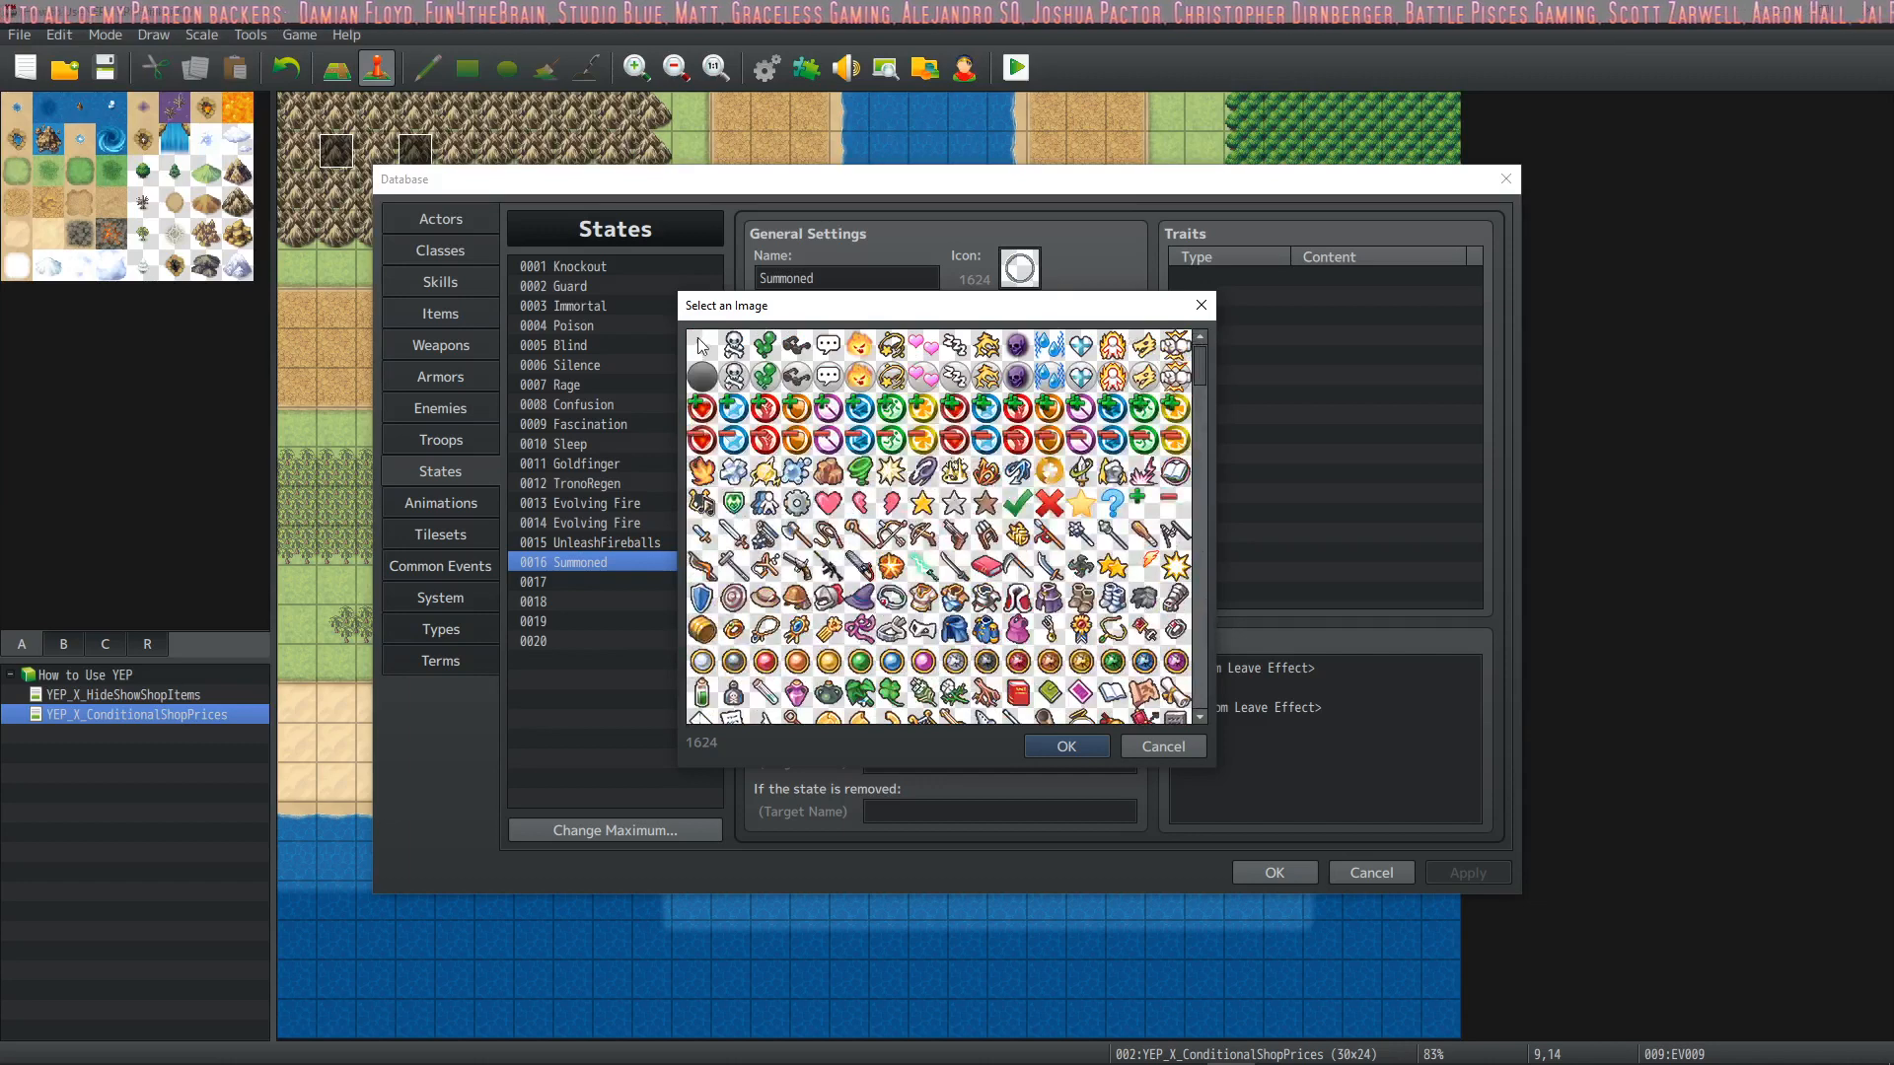
click(1079, 742)
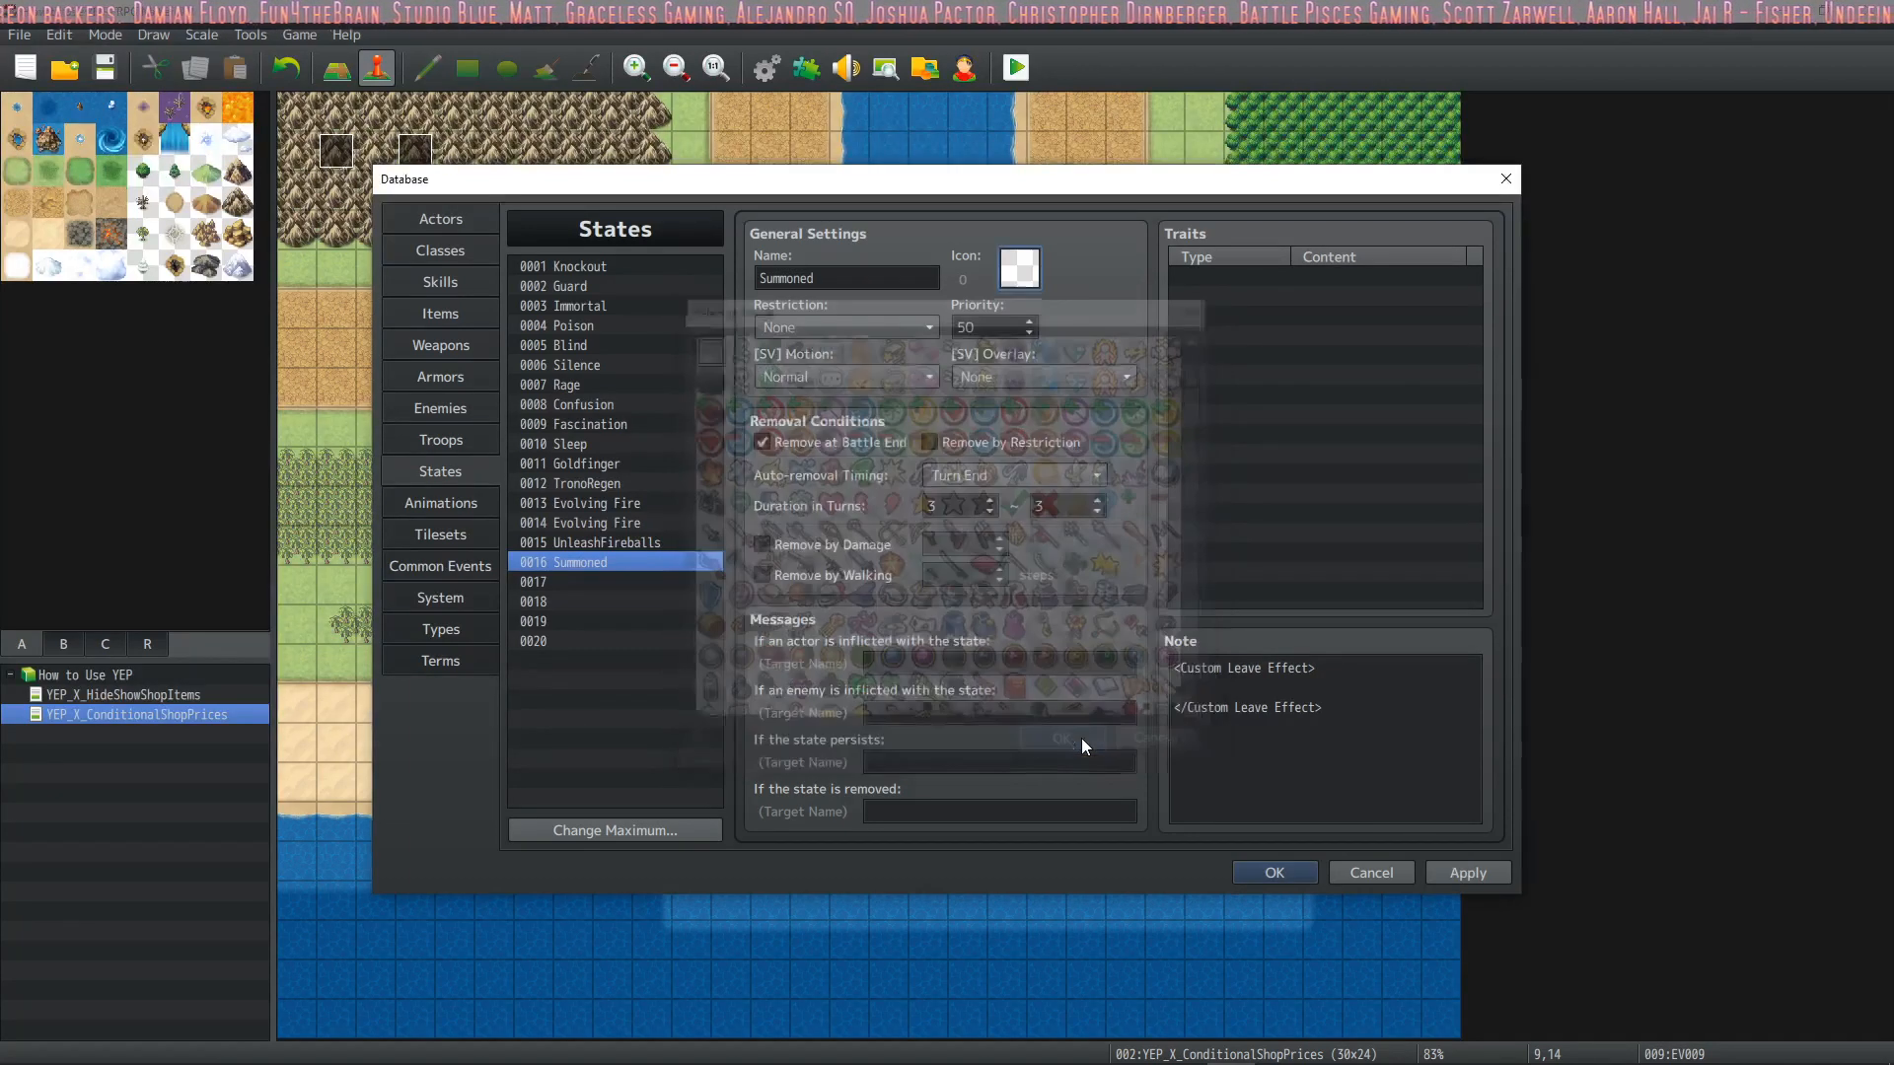
click(1275, 873)
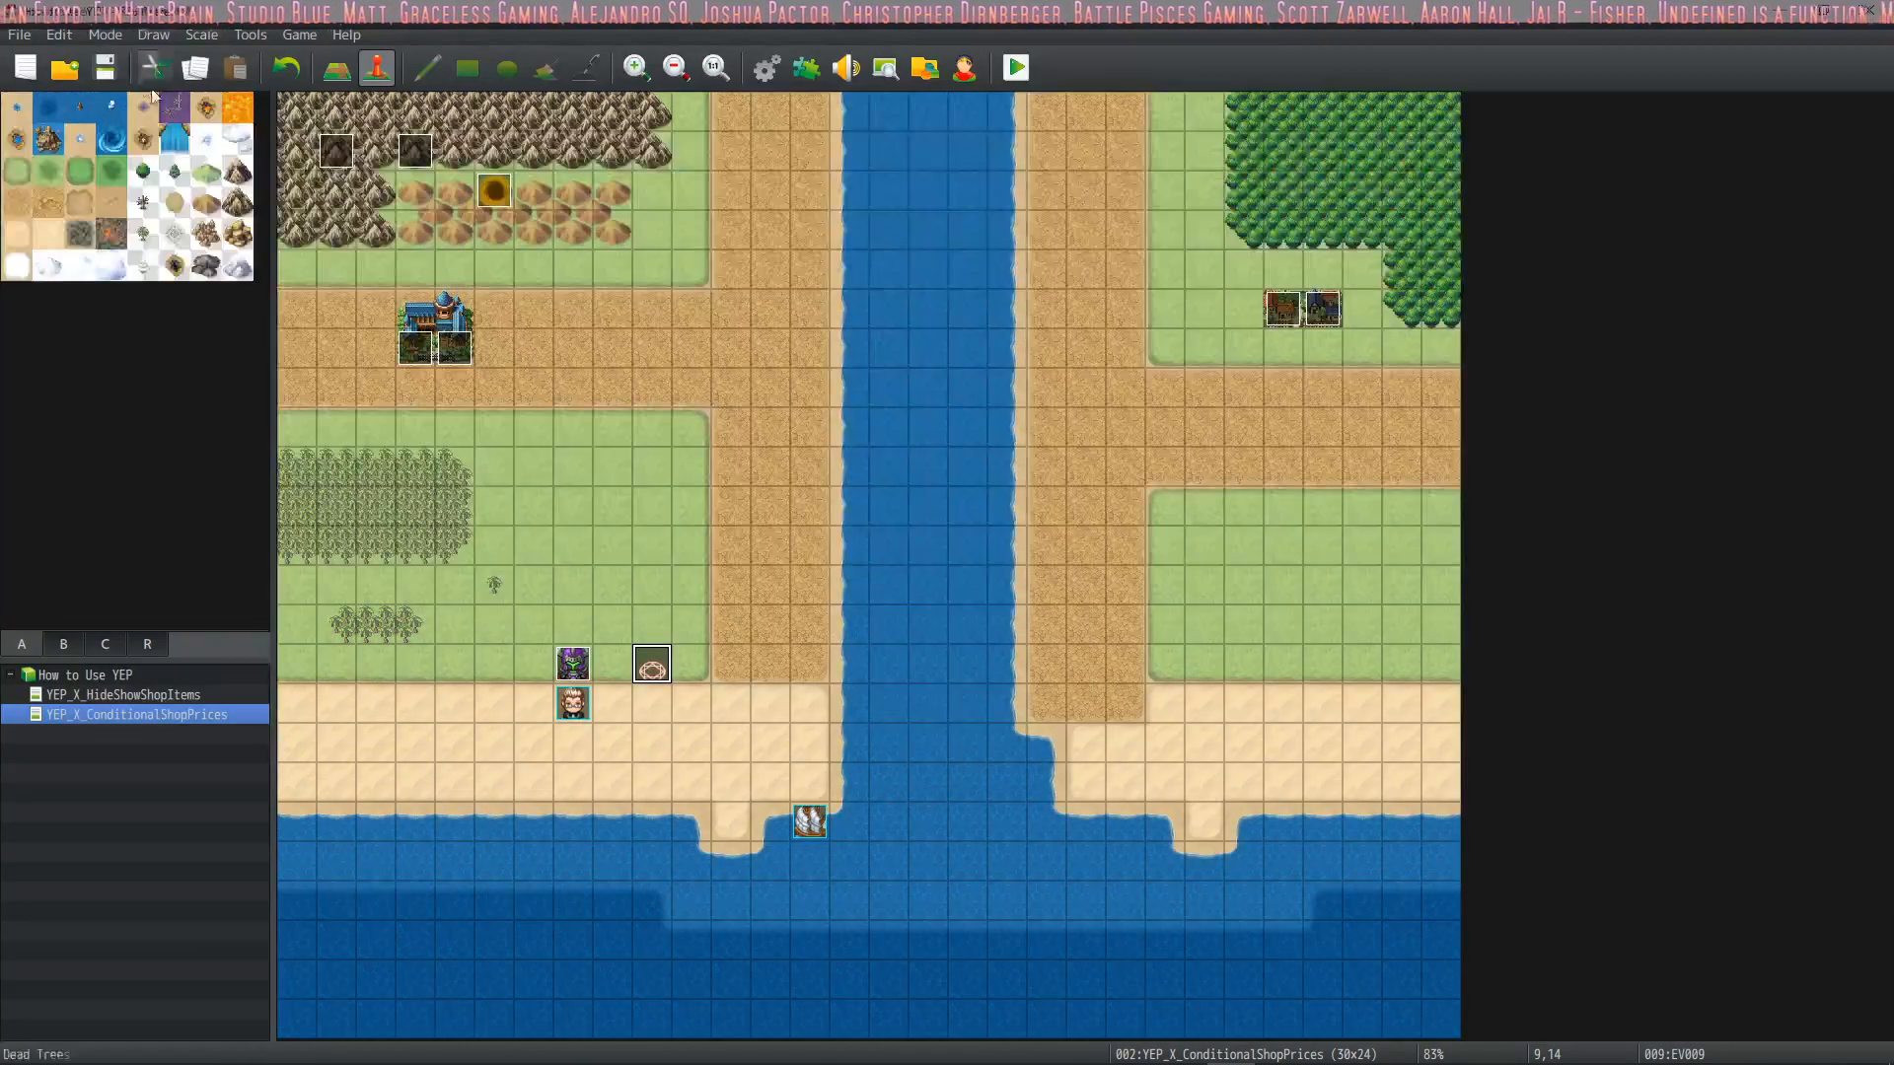
Start a playtest, enter the Thanos battle and choose Summon Turret from Drift's magic
click(1019, 69)
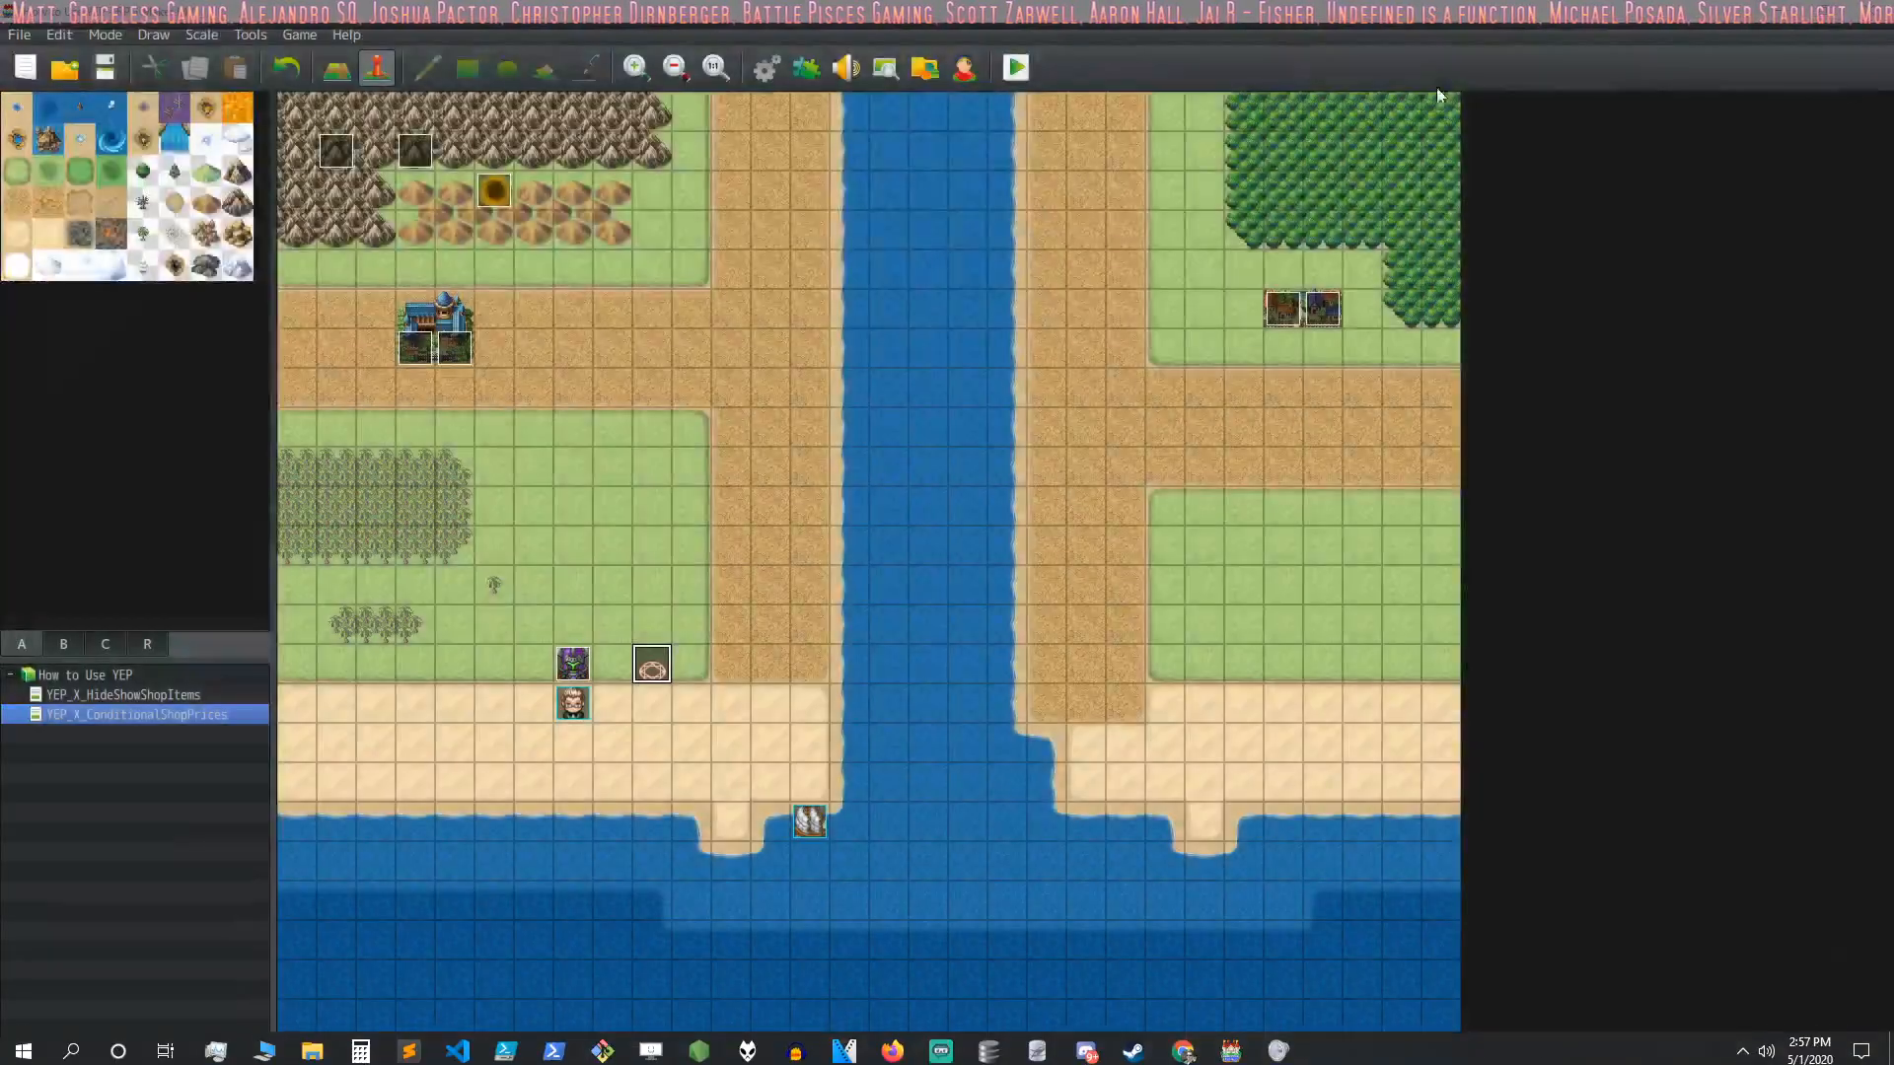
click(1019, 67)
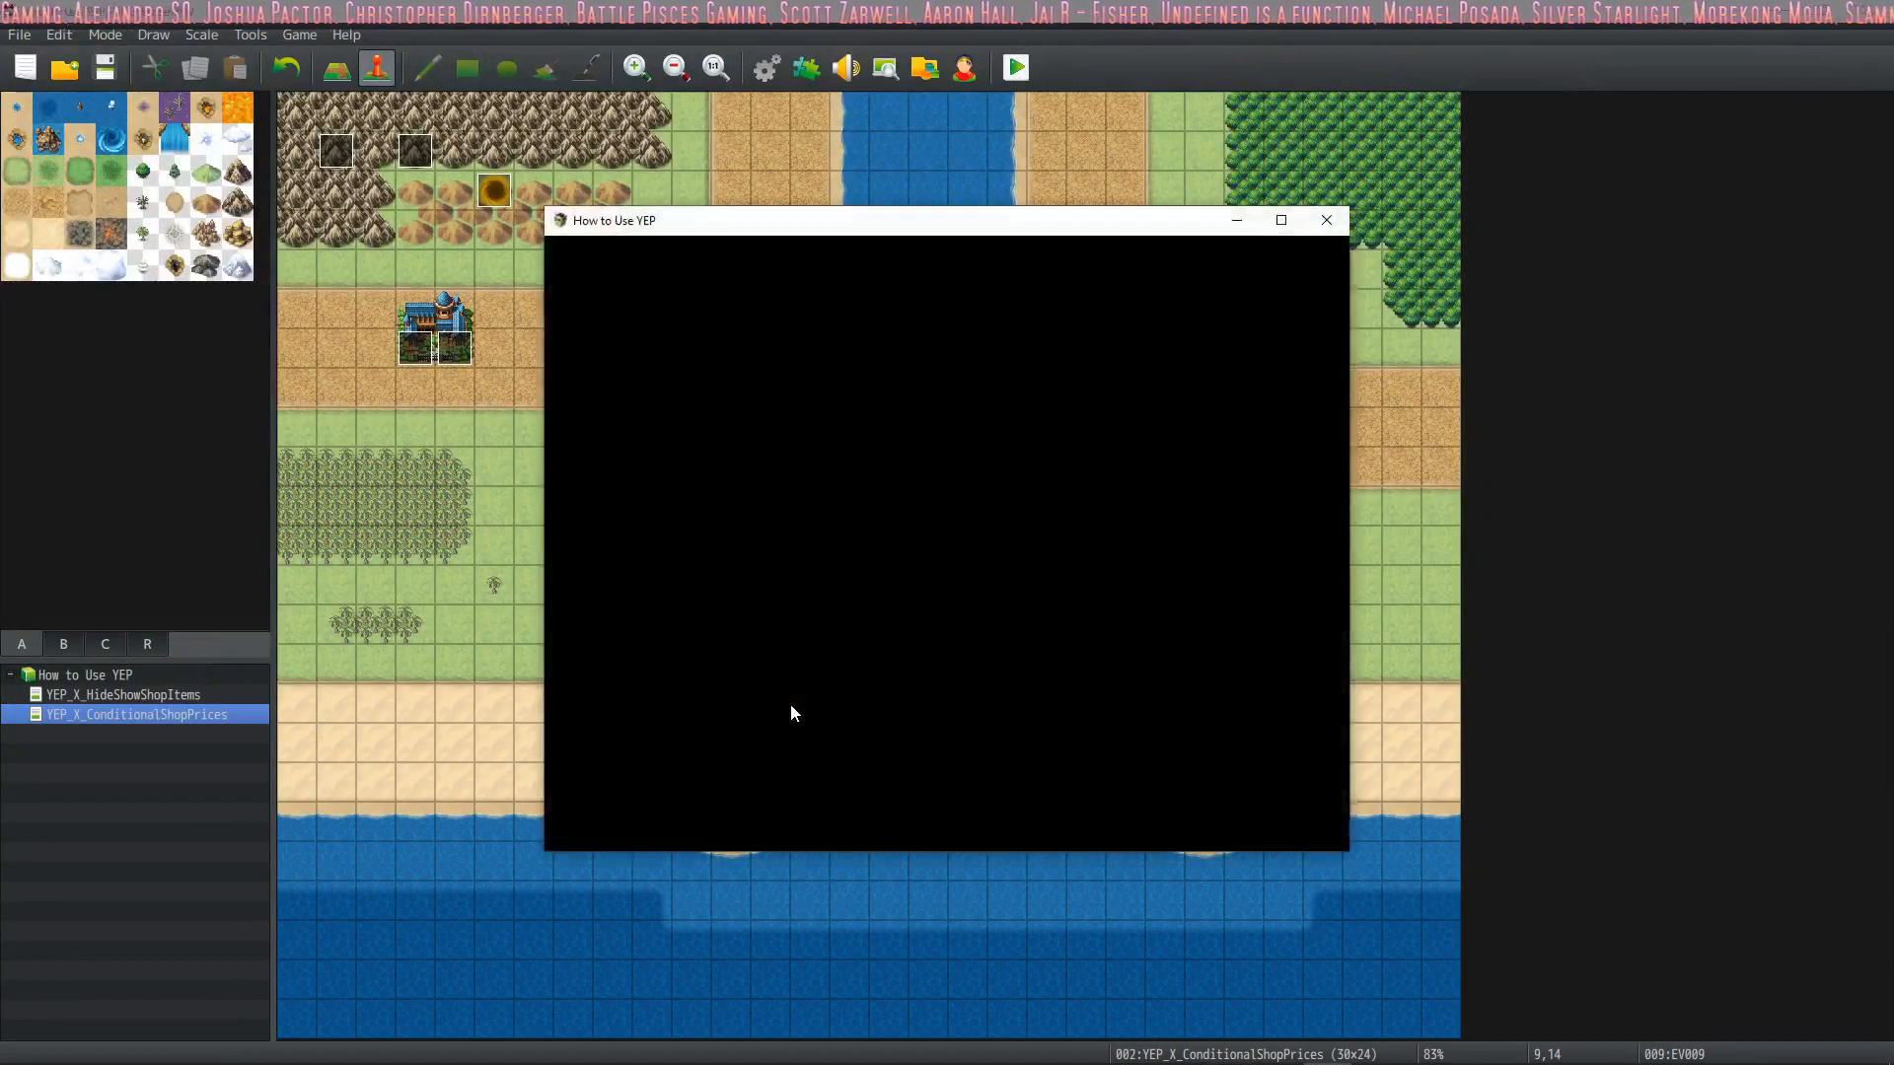
click(1348, 263)
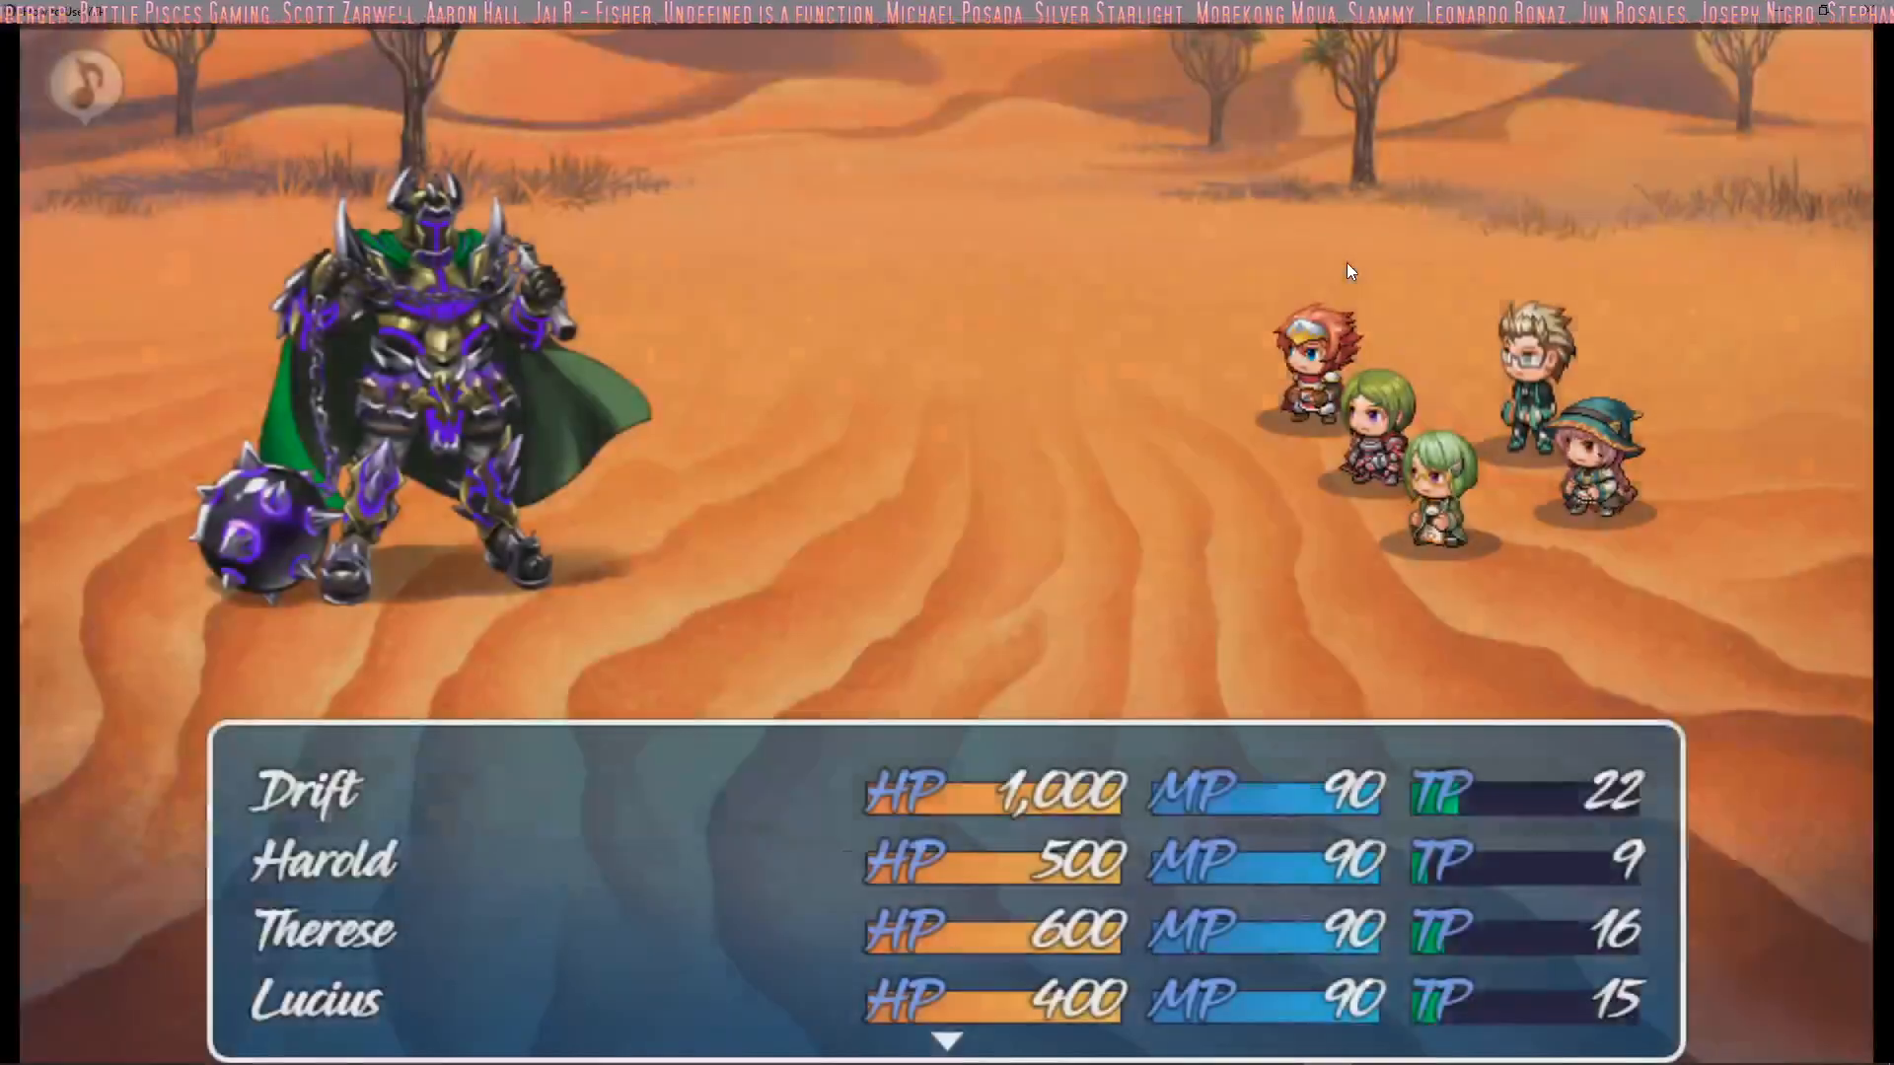
key(Down)
key(Return)
key(Down)
key(Right)
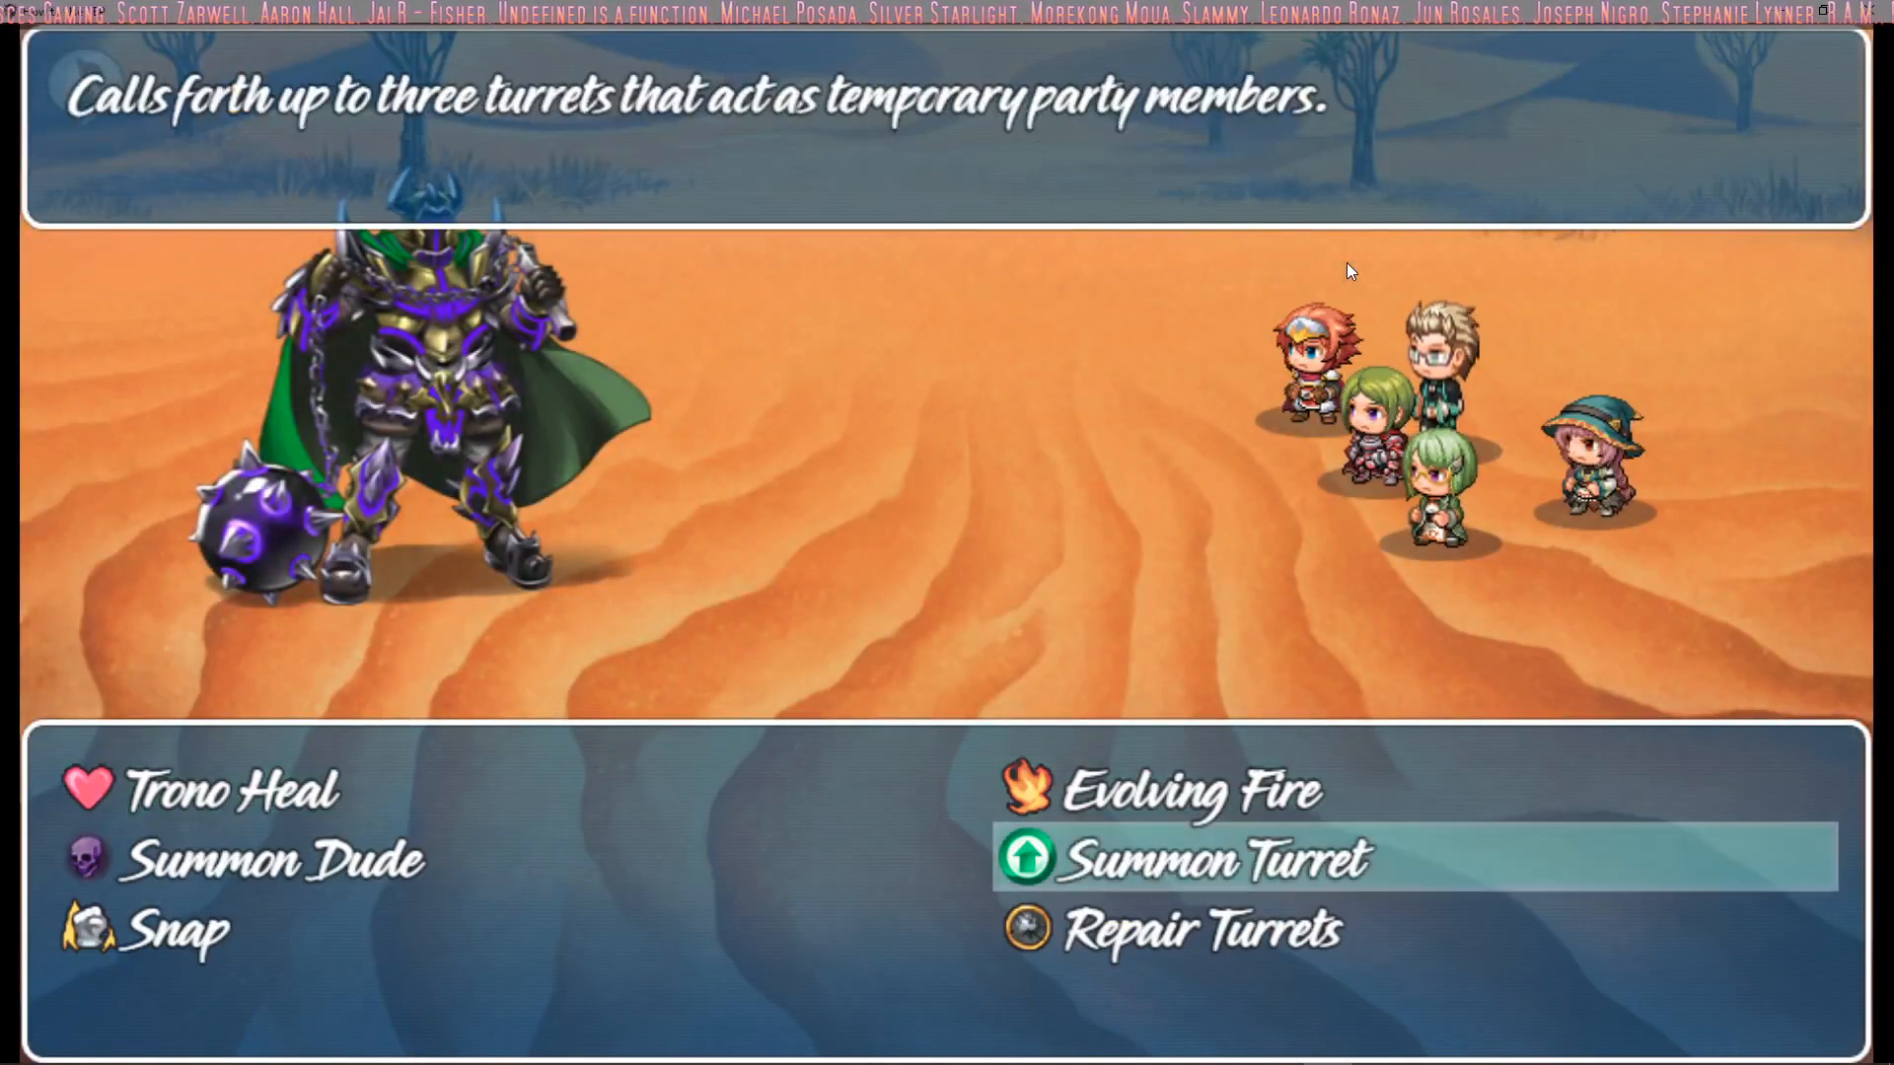
key(Return)
Choose Summon Turret from the magic of Harold and Therese
key(Return)
key(Return)
key(Down)
key(Right)
key(Return)
key(Return)
key(Down)
key(Return)
key(Down)
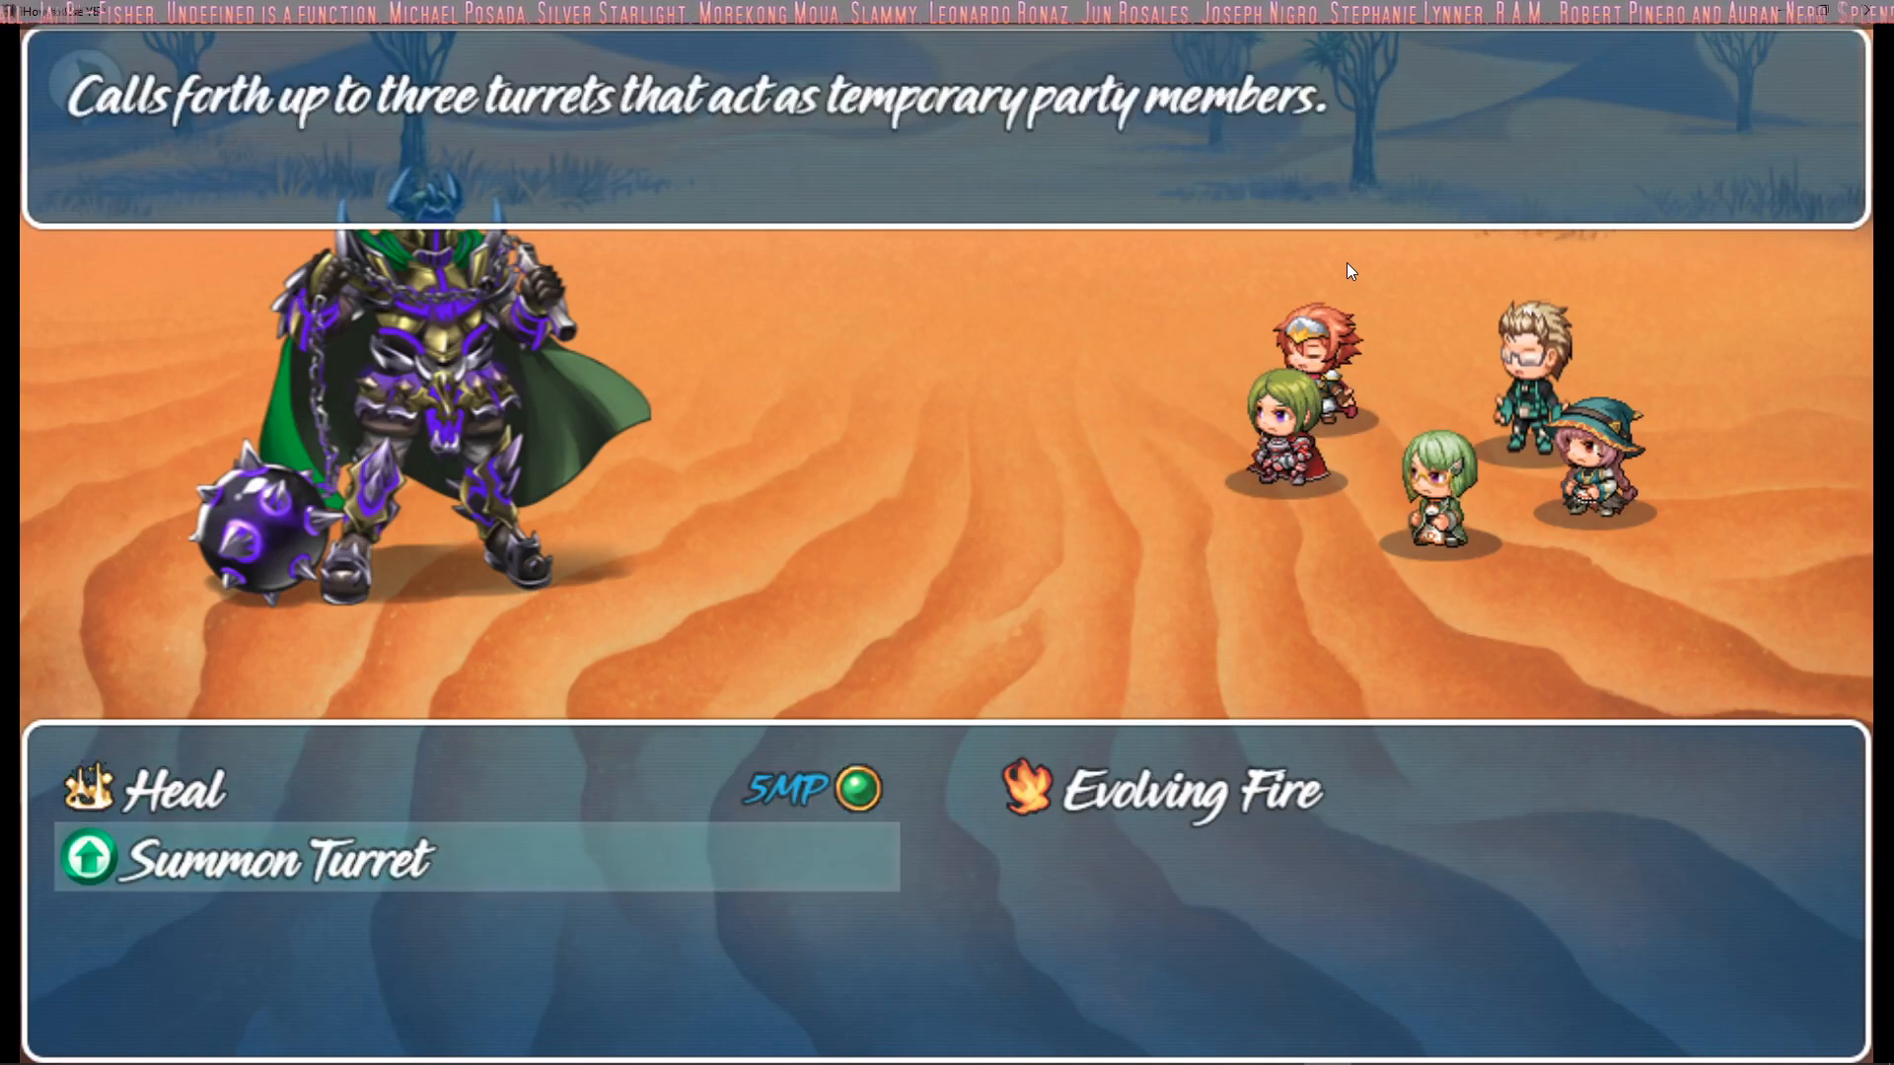
Choose Summon Turret for Lucius and Marsha and let the battle turn play out
key(Return)
key(Return)
key(Down)
key(Return)
key(Down)
key(Return)
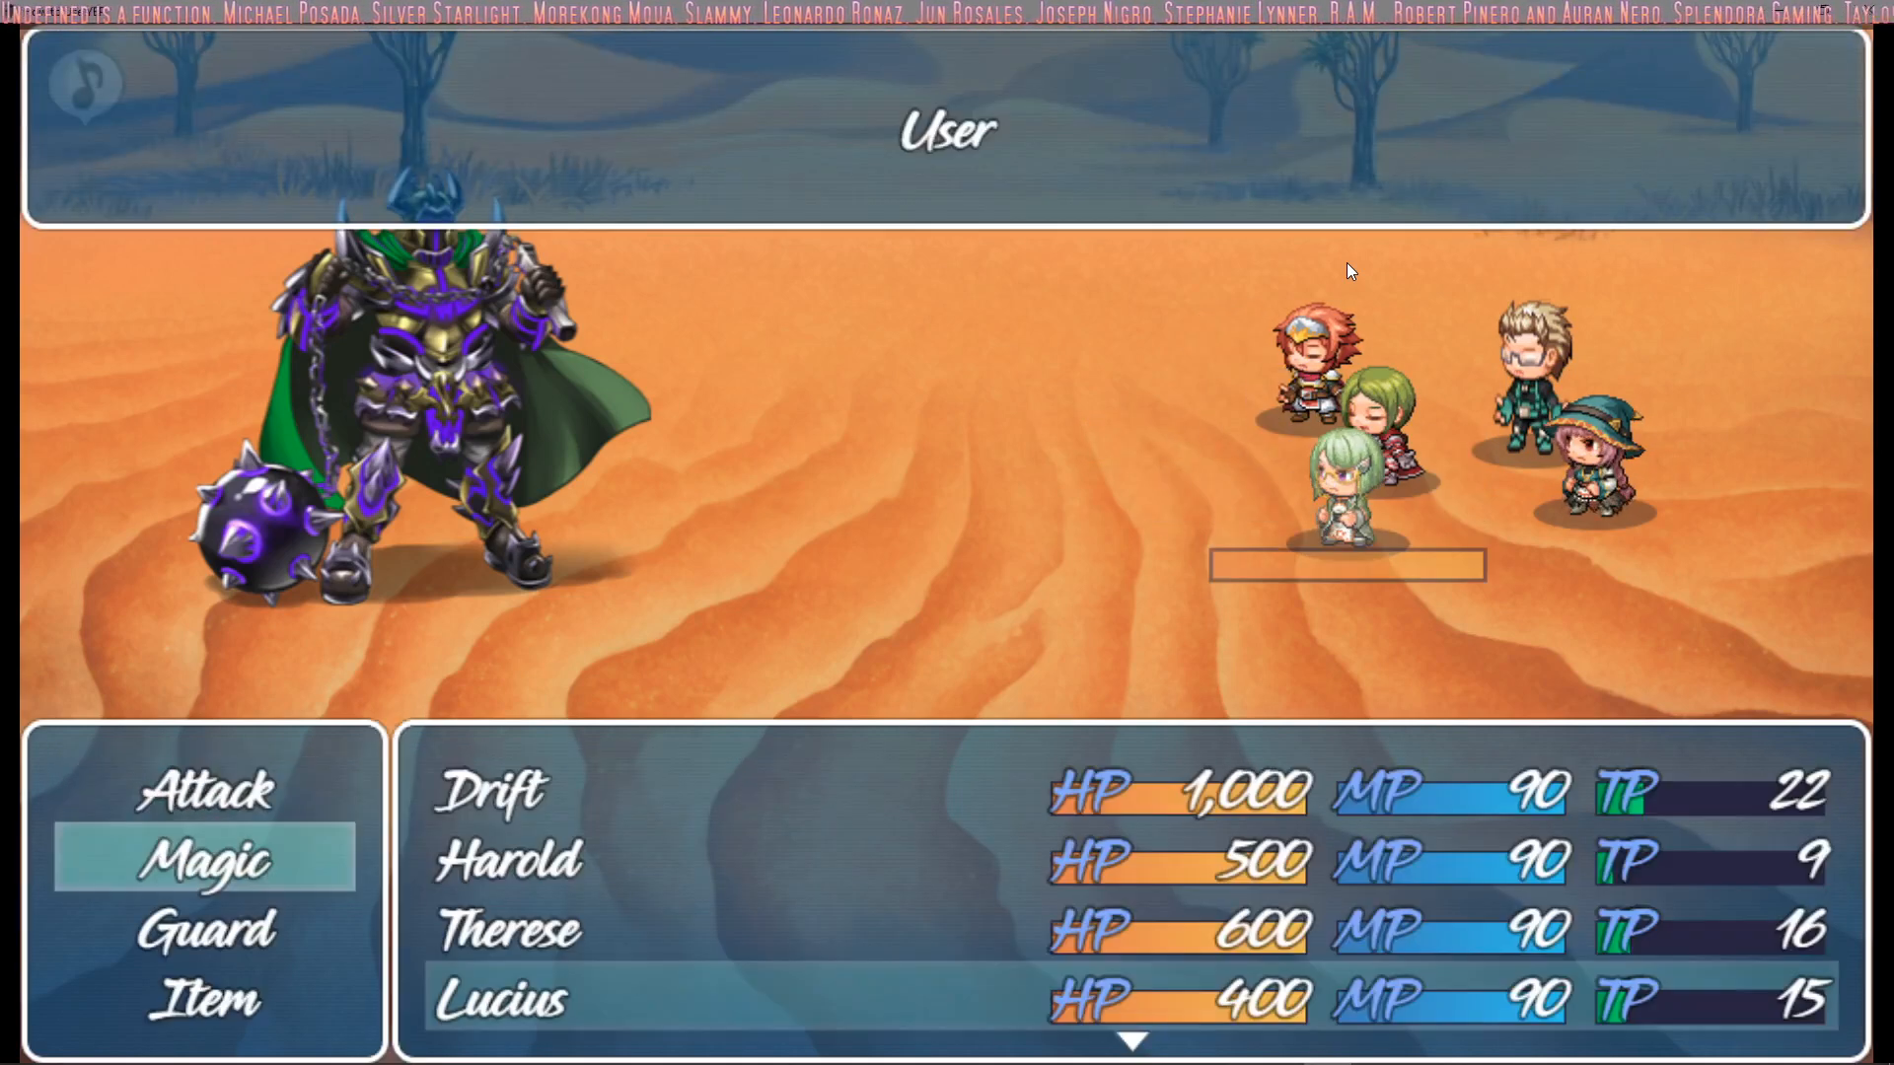
key(Return)
key(Down)
key(Return)
key(Down)
key(Return)
key(Return)
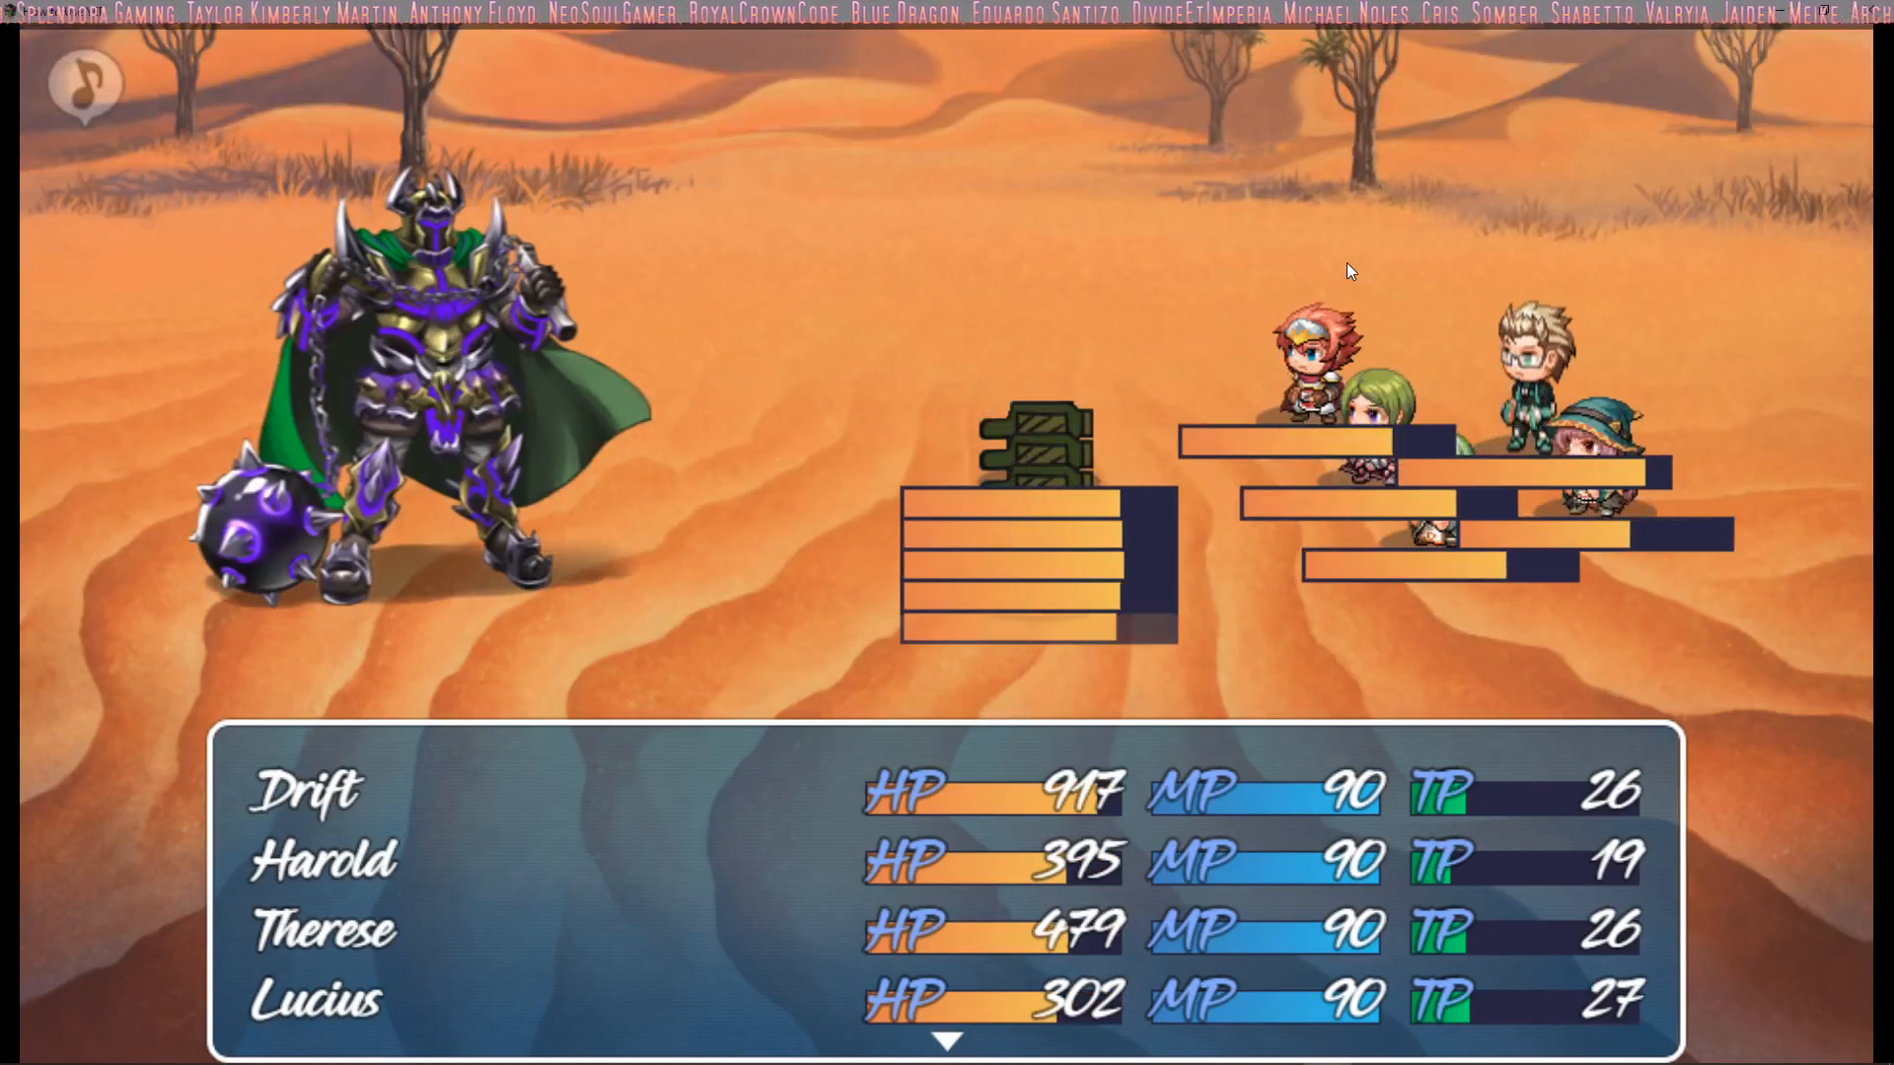
Begin the new battle turn, back out of Drift's attack and check the Summon Dude entry in Drift's magic list
key(Return)
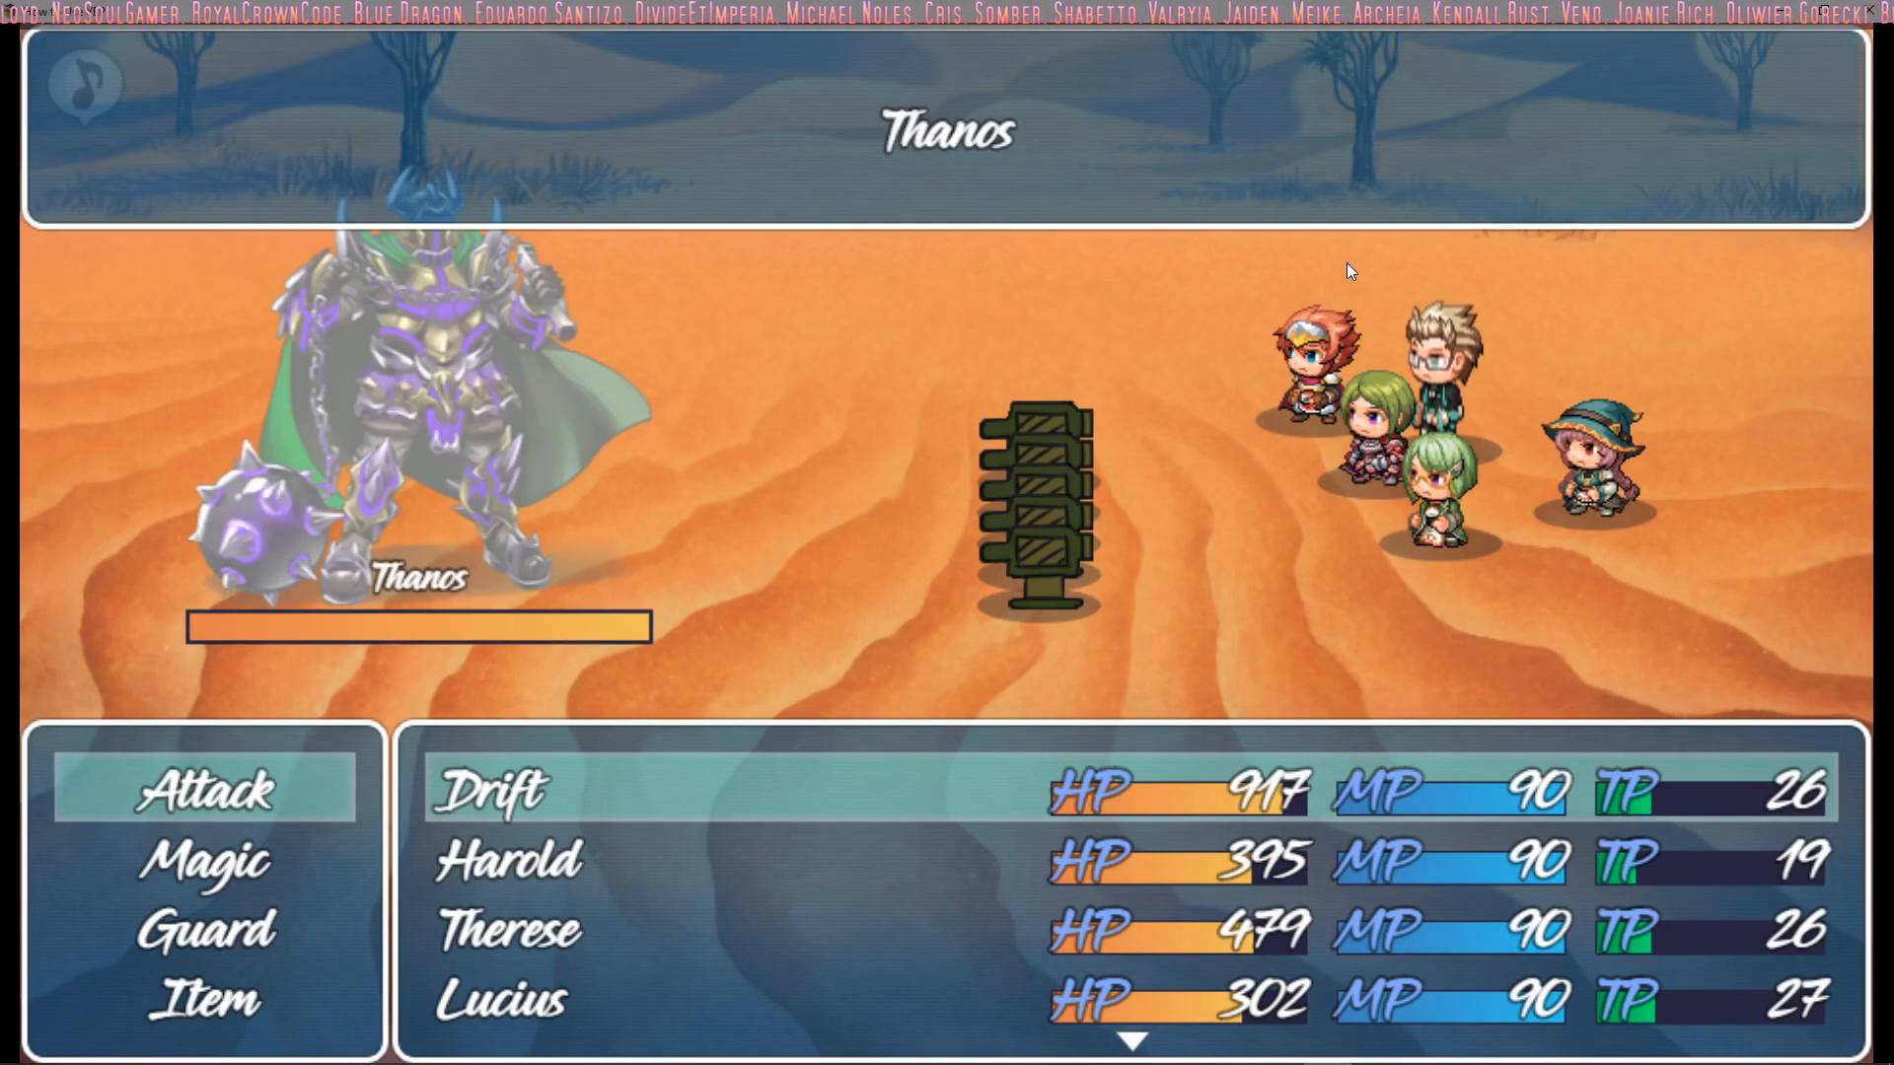
key(Escape)
key(Down)
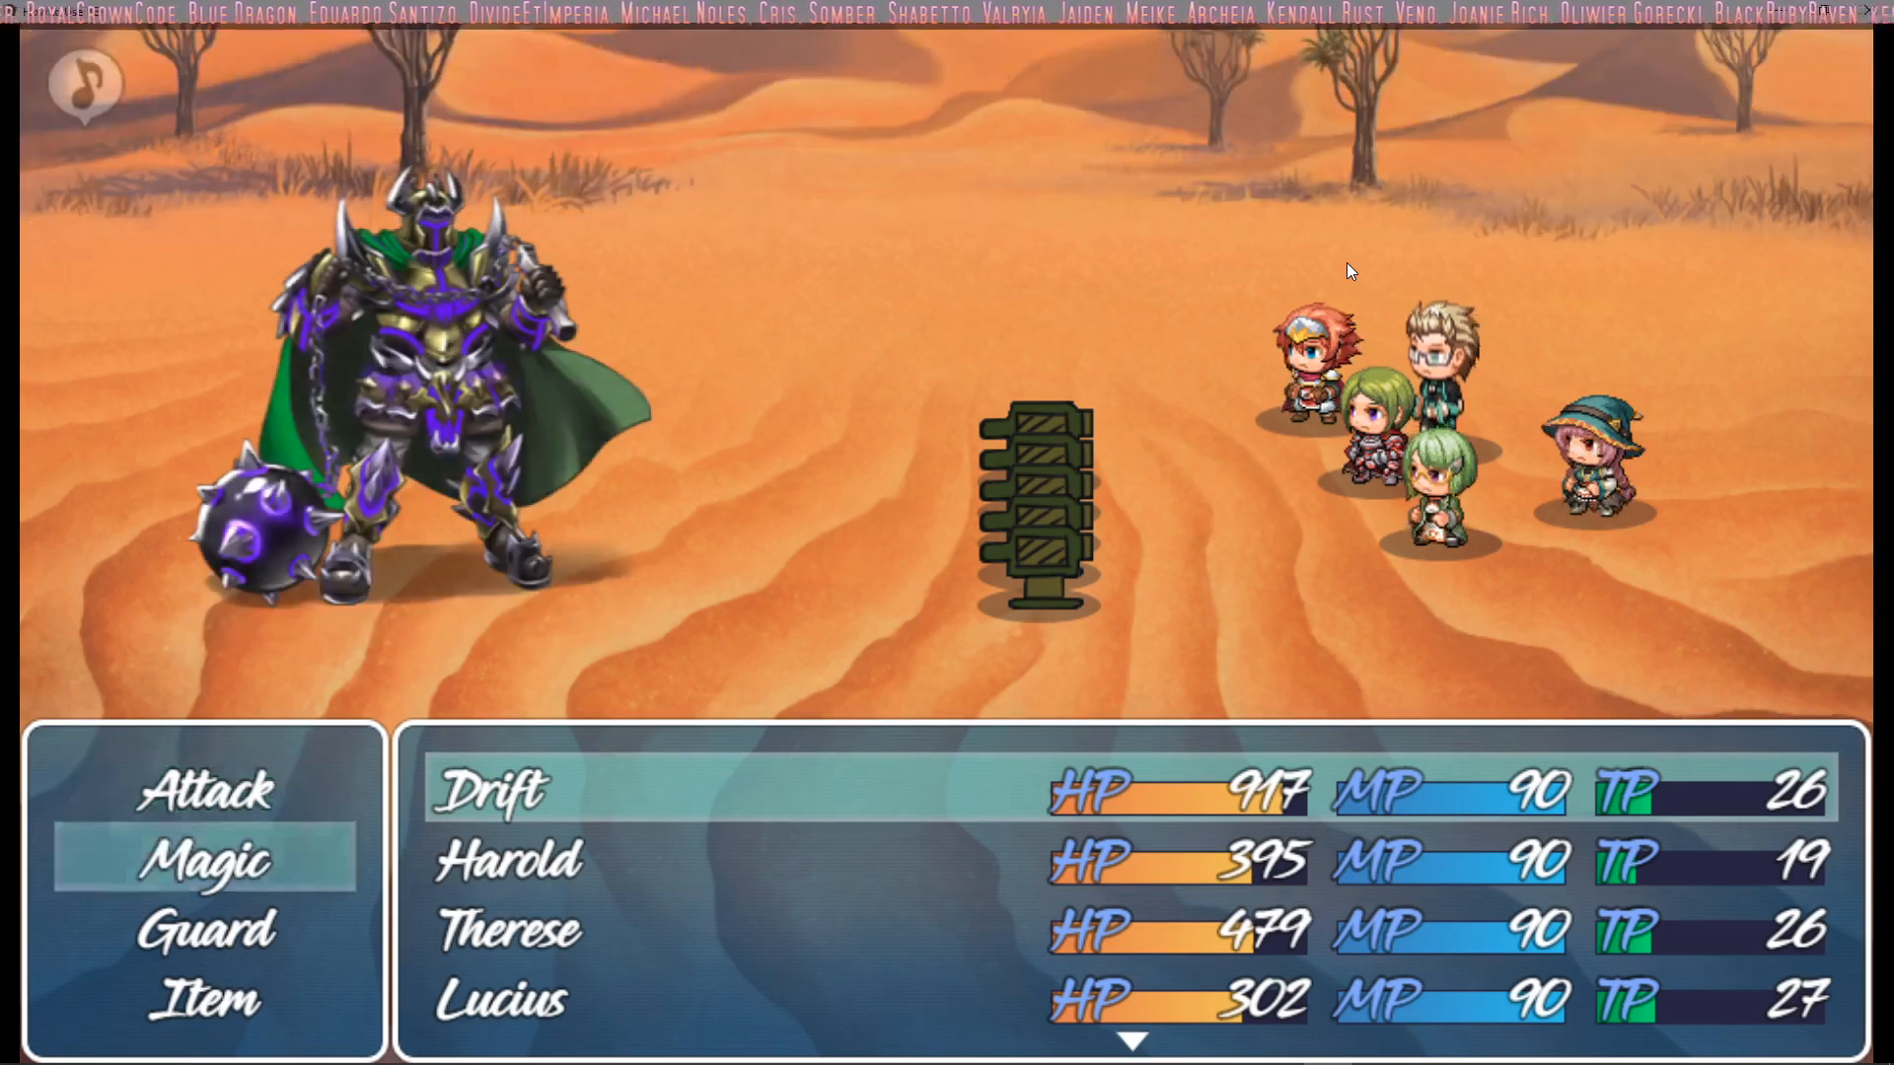
key(Return)
key(Down)
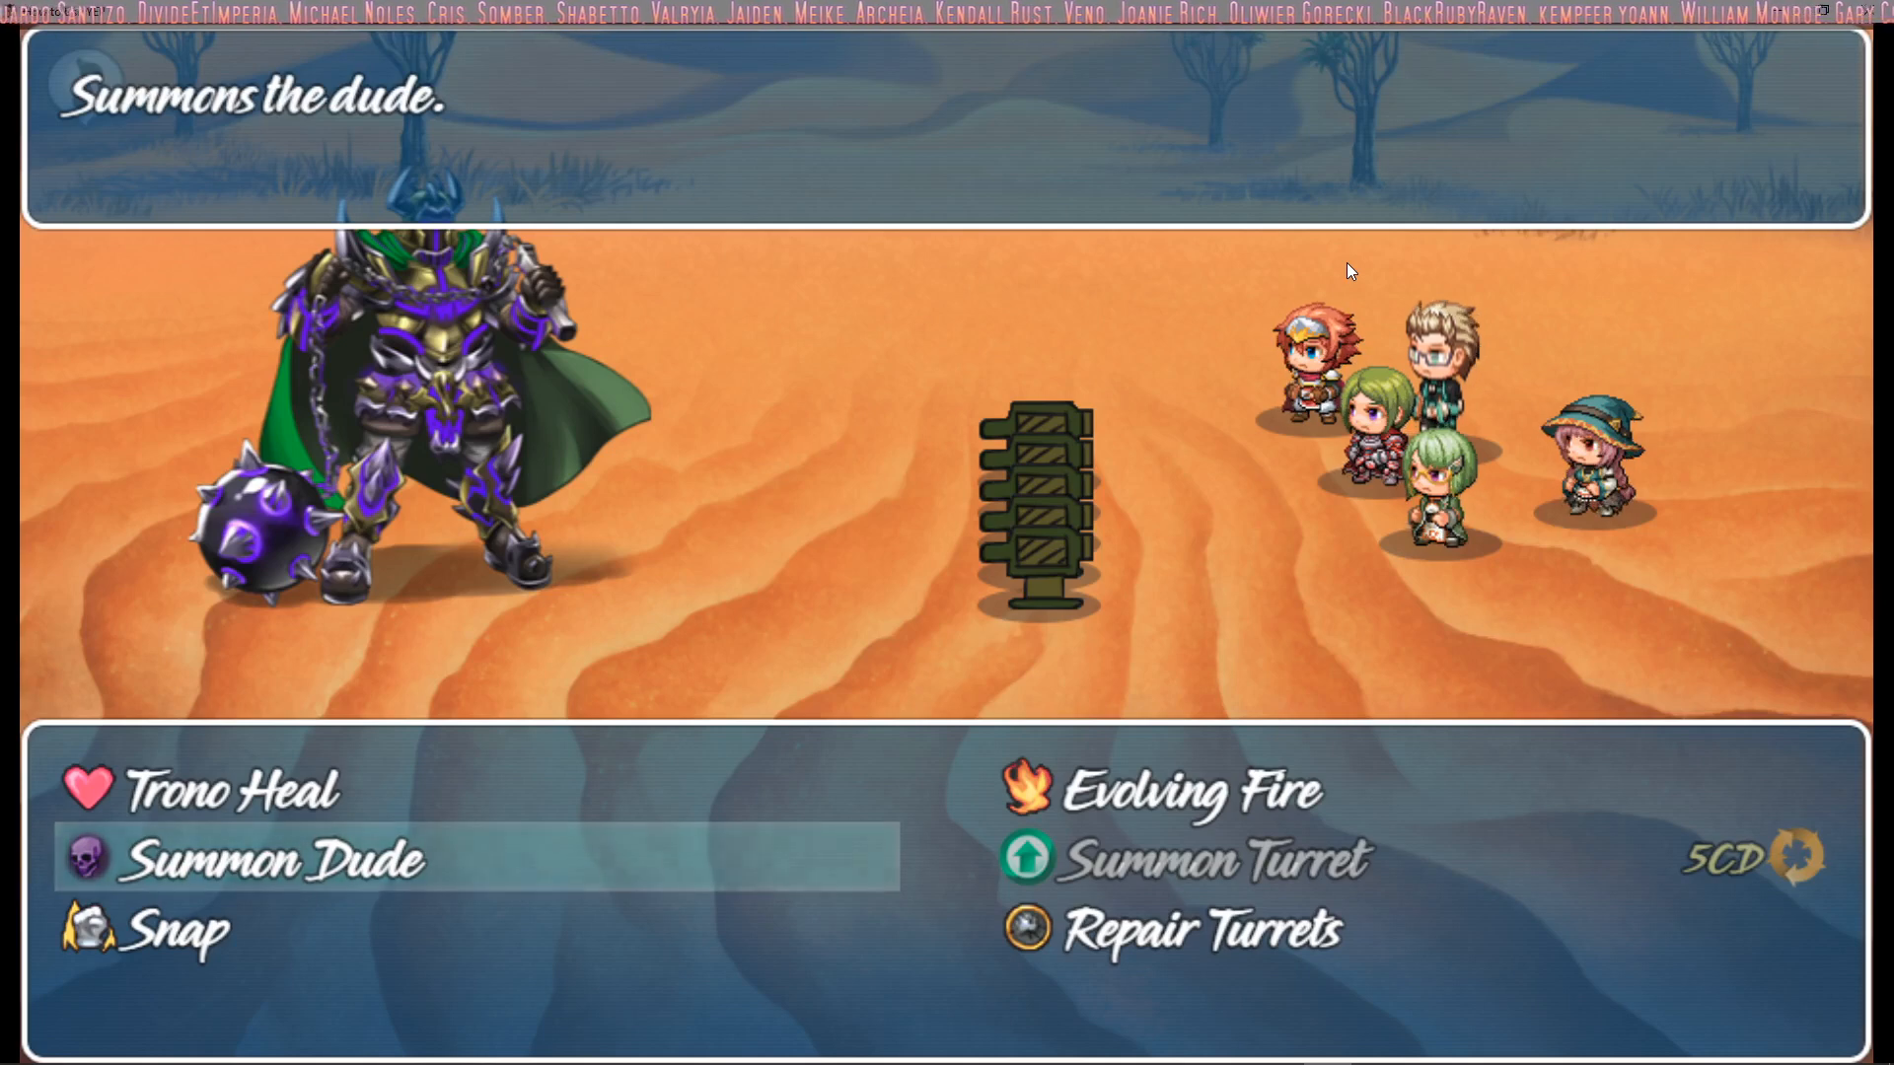
key(Escape)
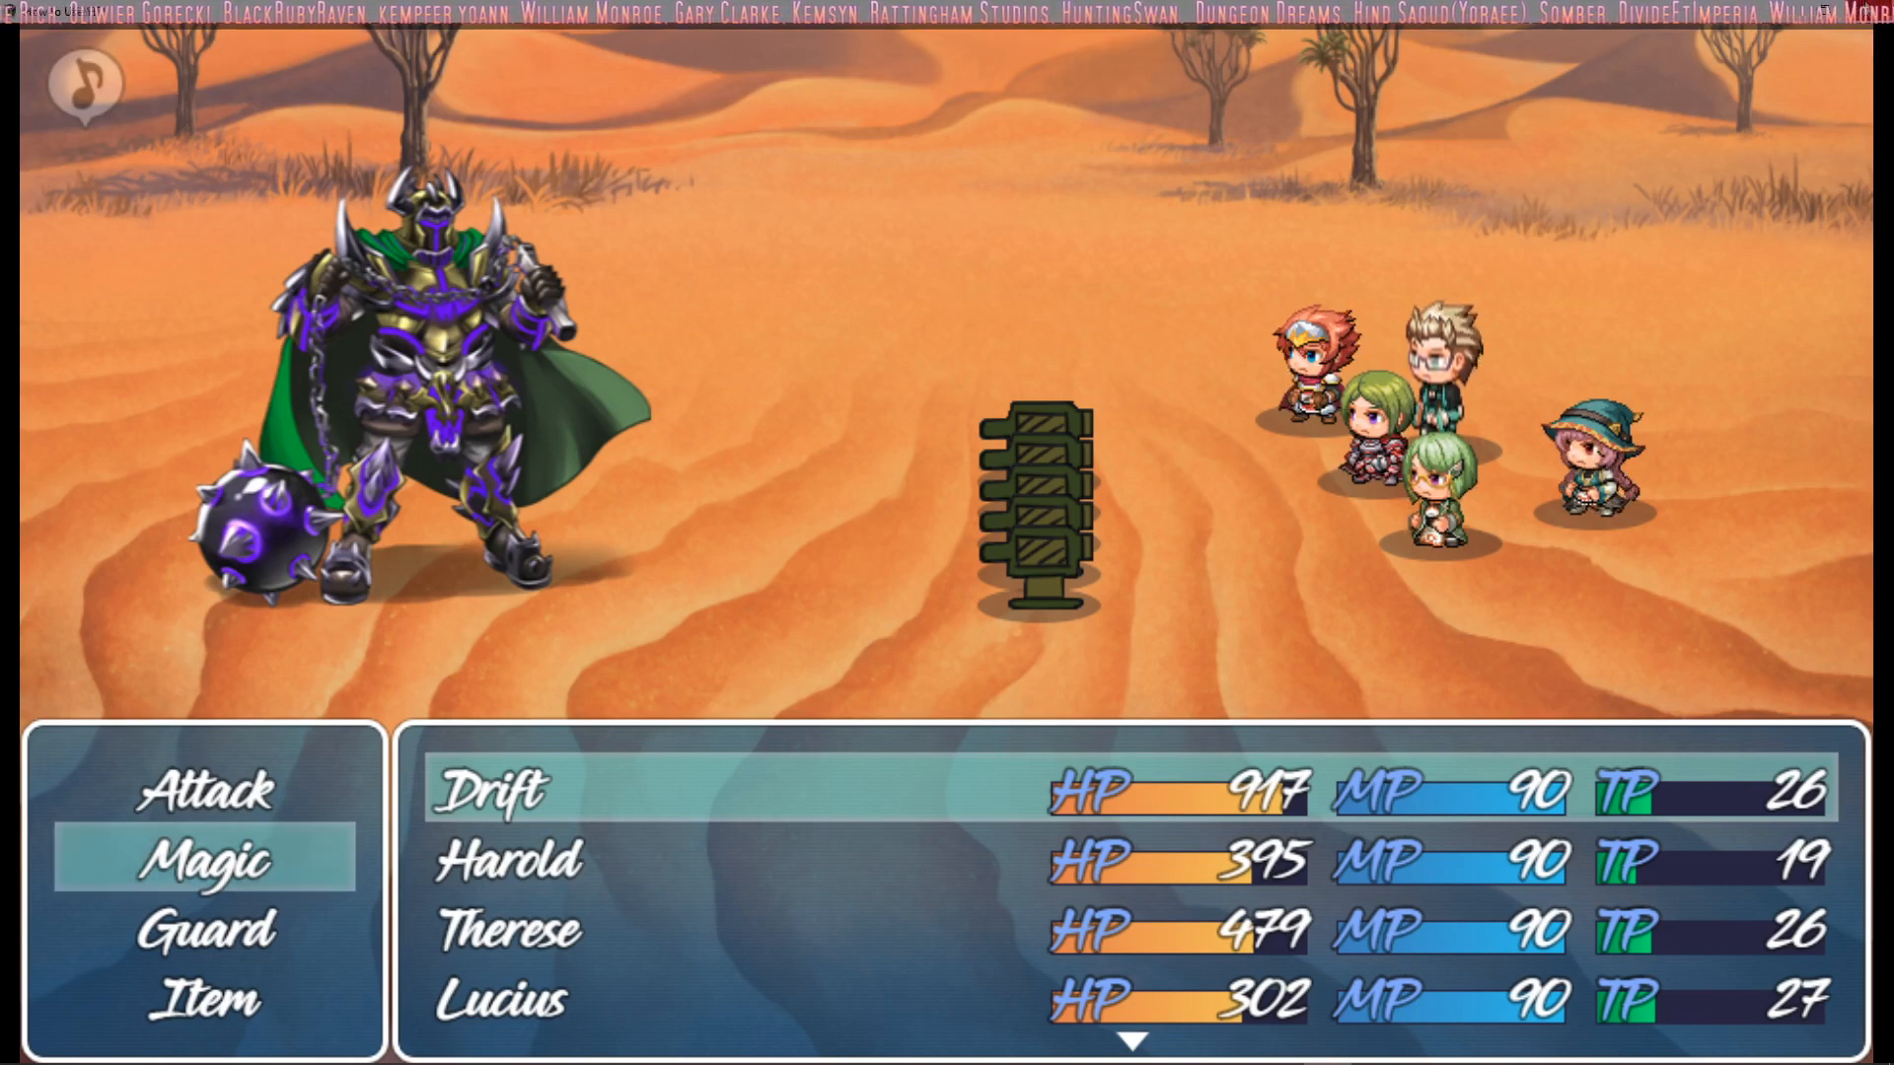
Compare the Summon Turret and Repair Turrets entries in Drift's magic list and read their descriptions
key(Return)
key(Down)
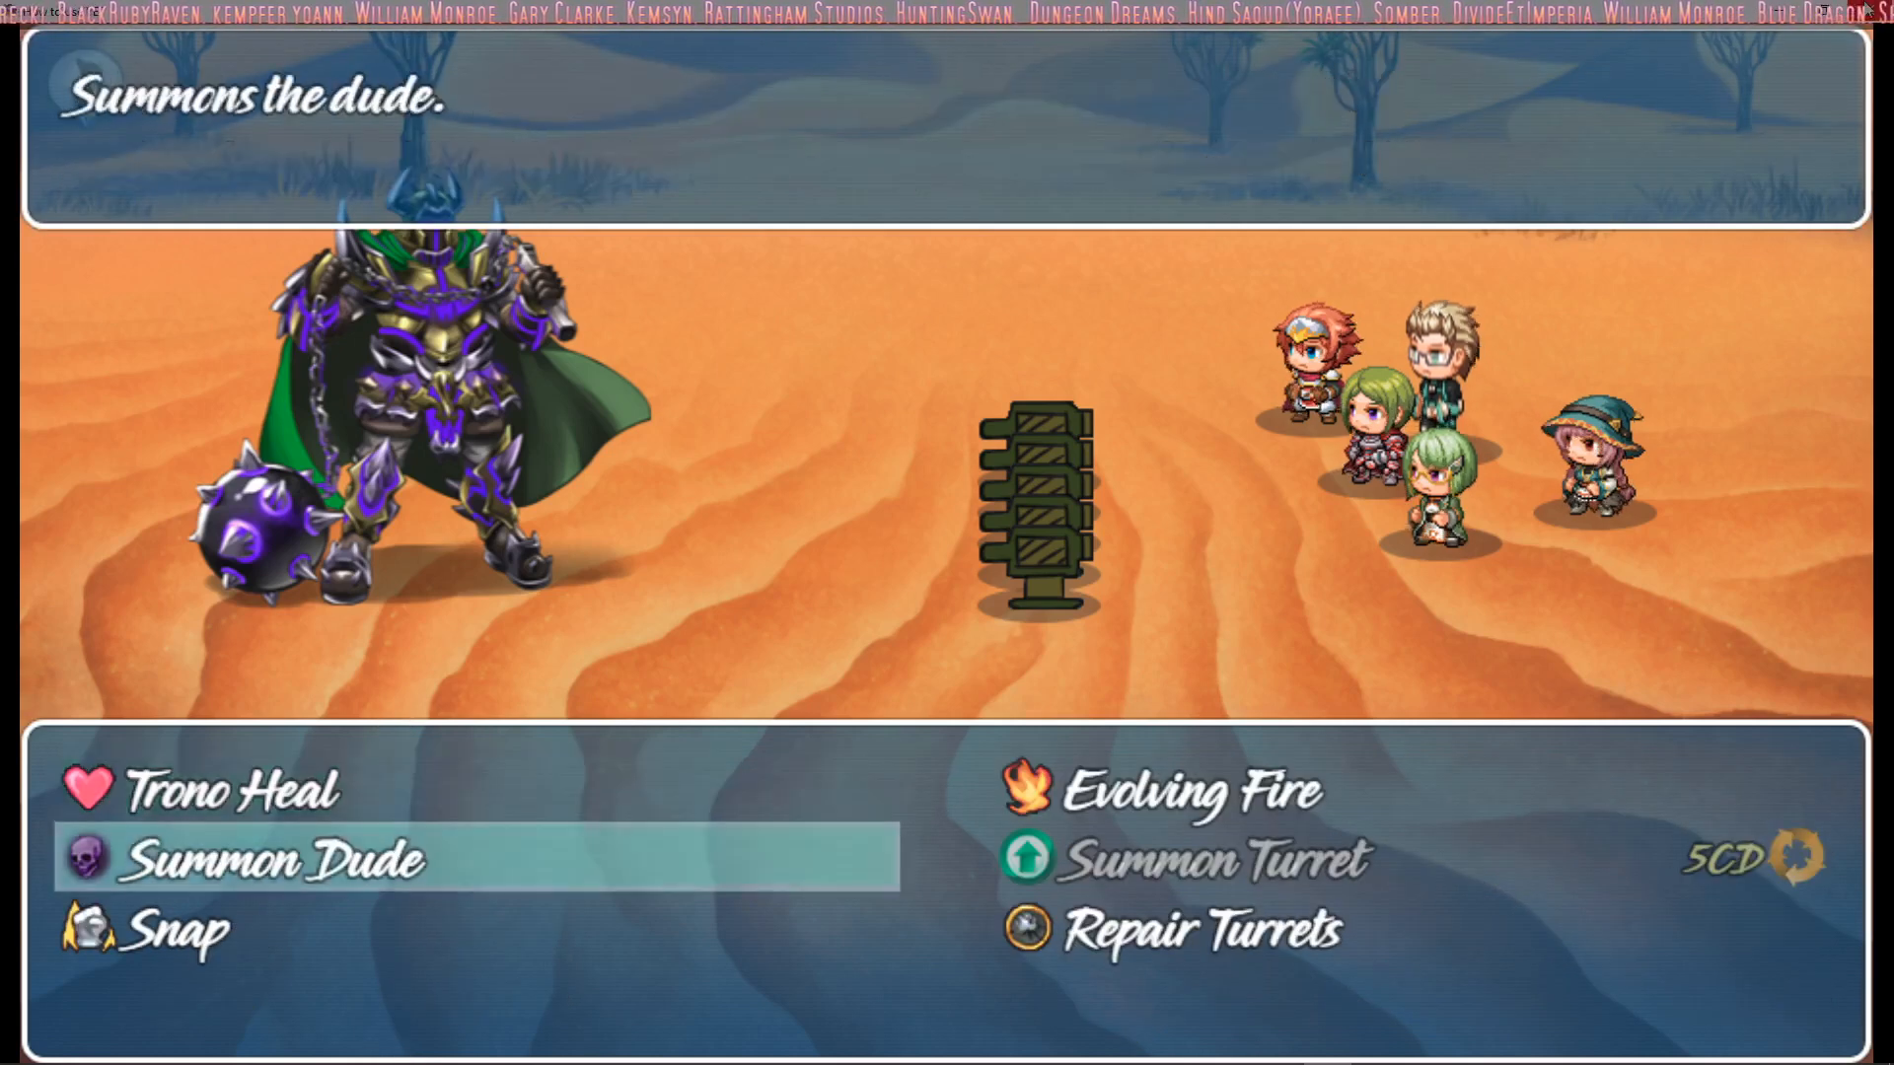
key(Down)
key(Right)
key(Up)
key(Down)
key(Left)
key(Right)
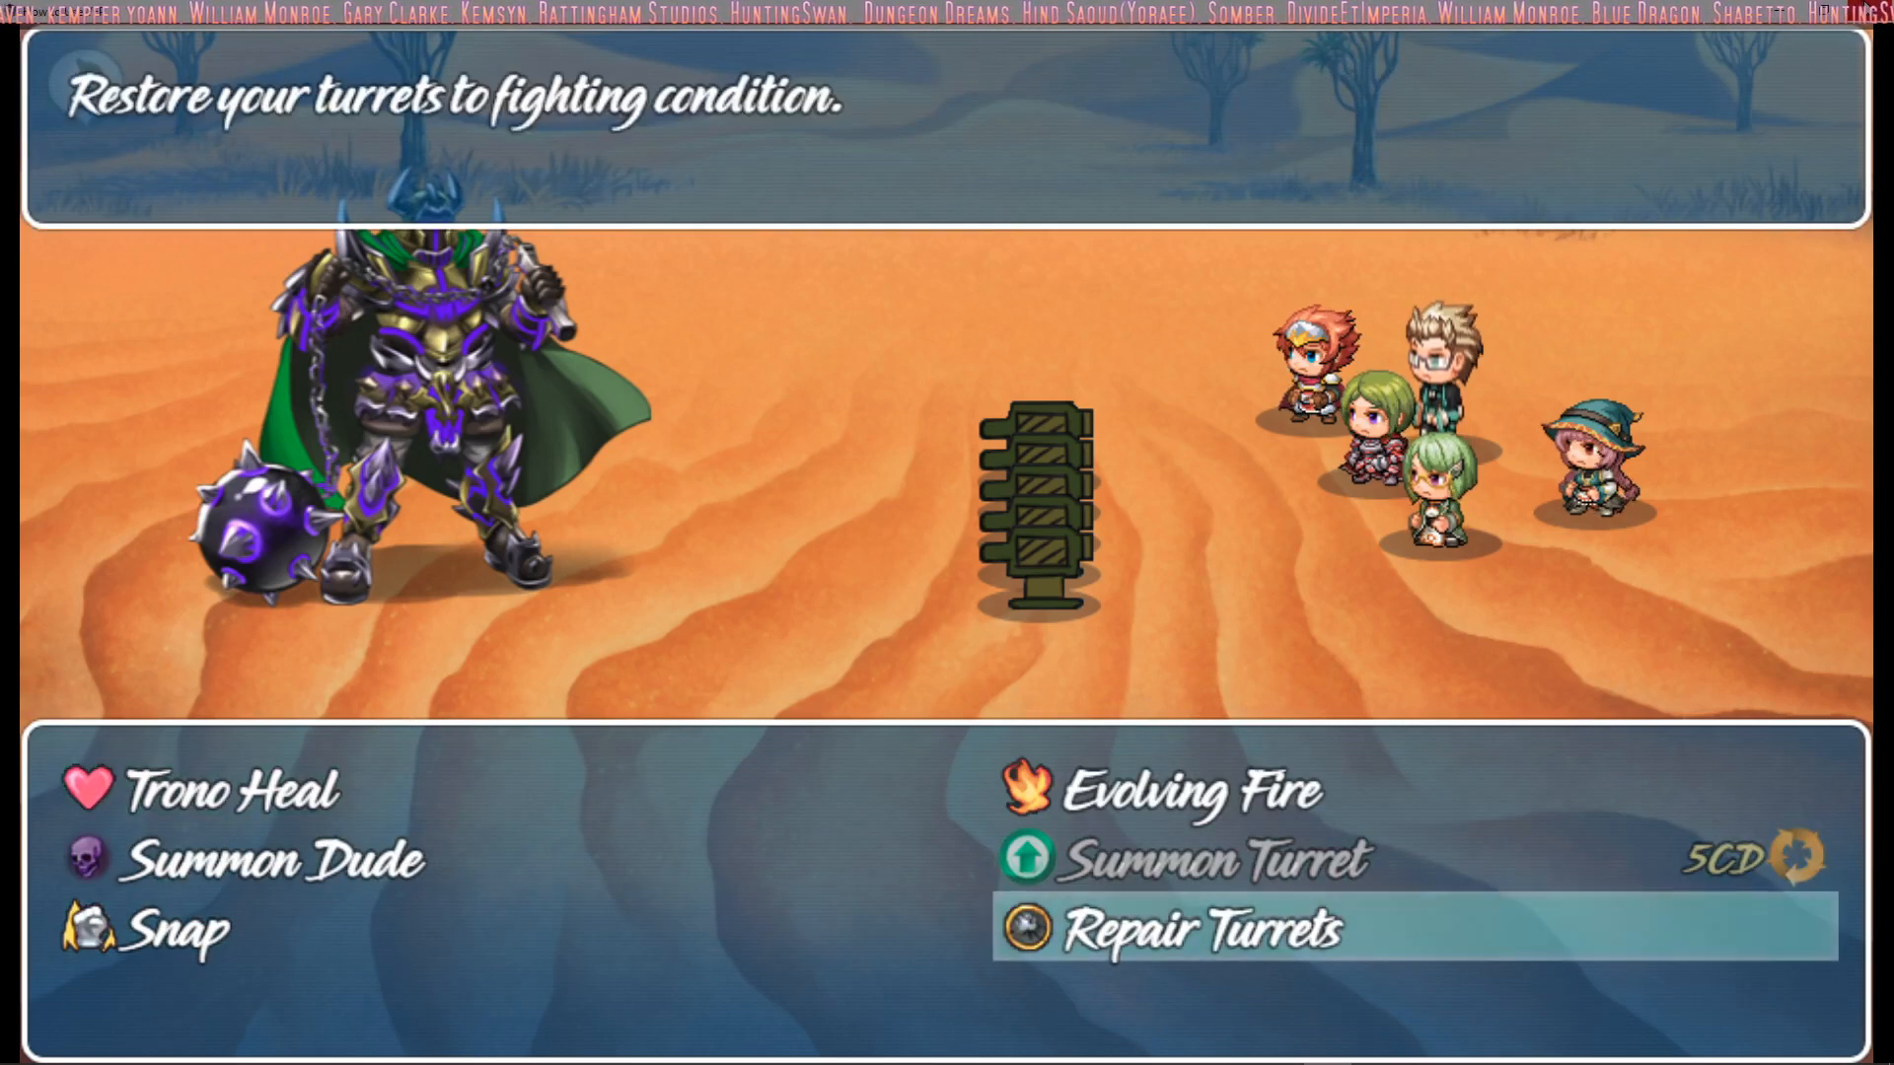
key(Up)
key(Down)
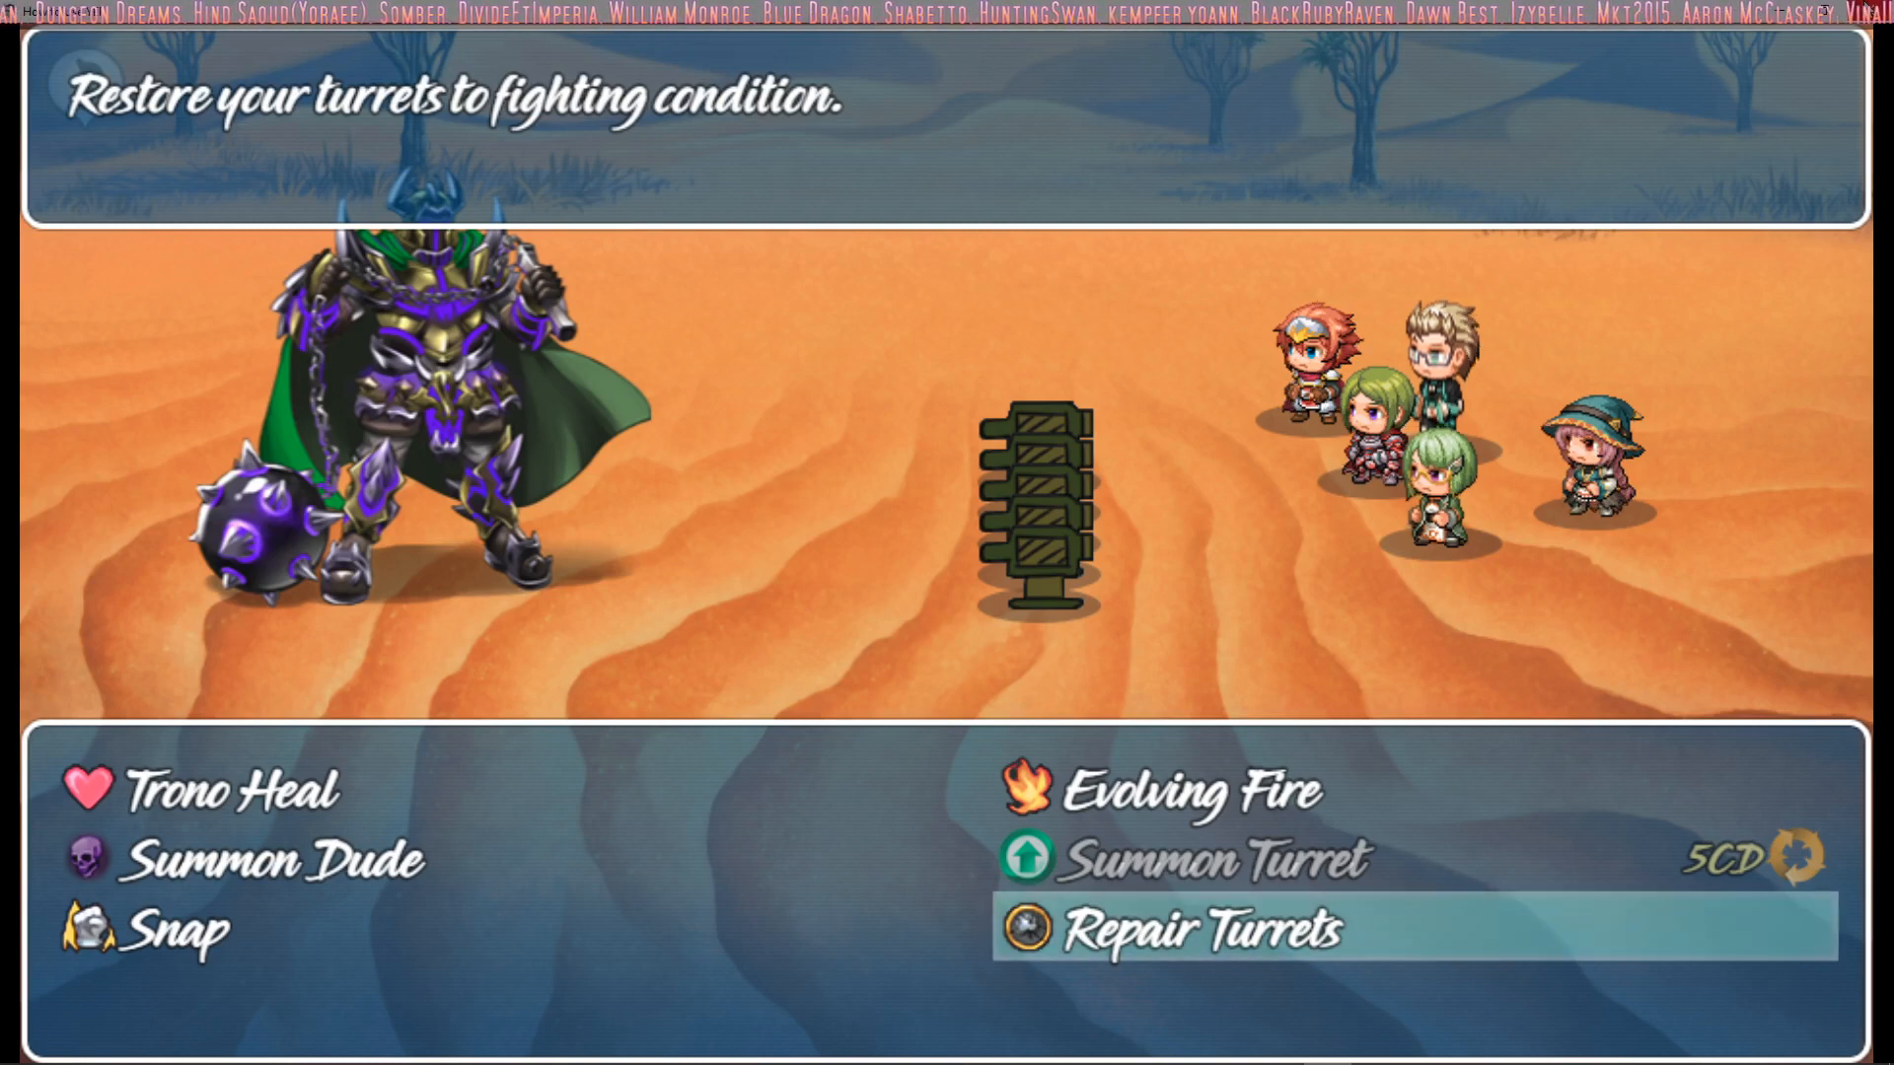
Choose Snap from Drift's magic and pick a magic skill for Harold
key(Left)
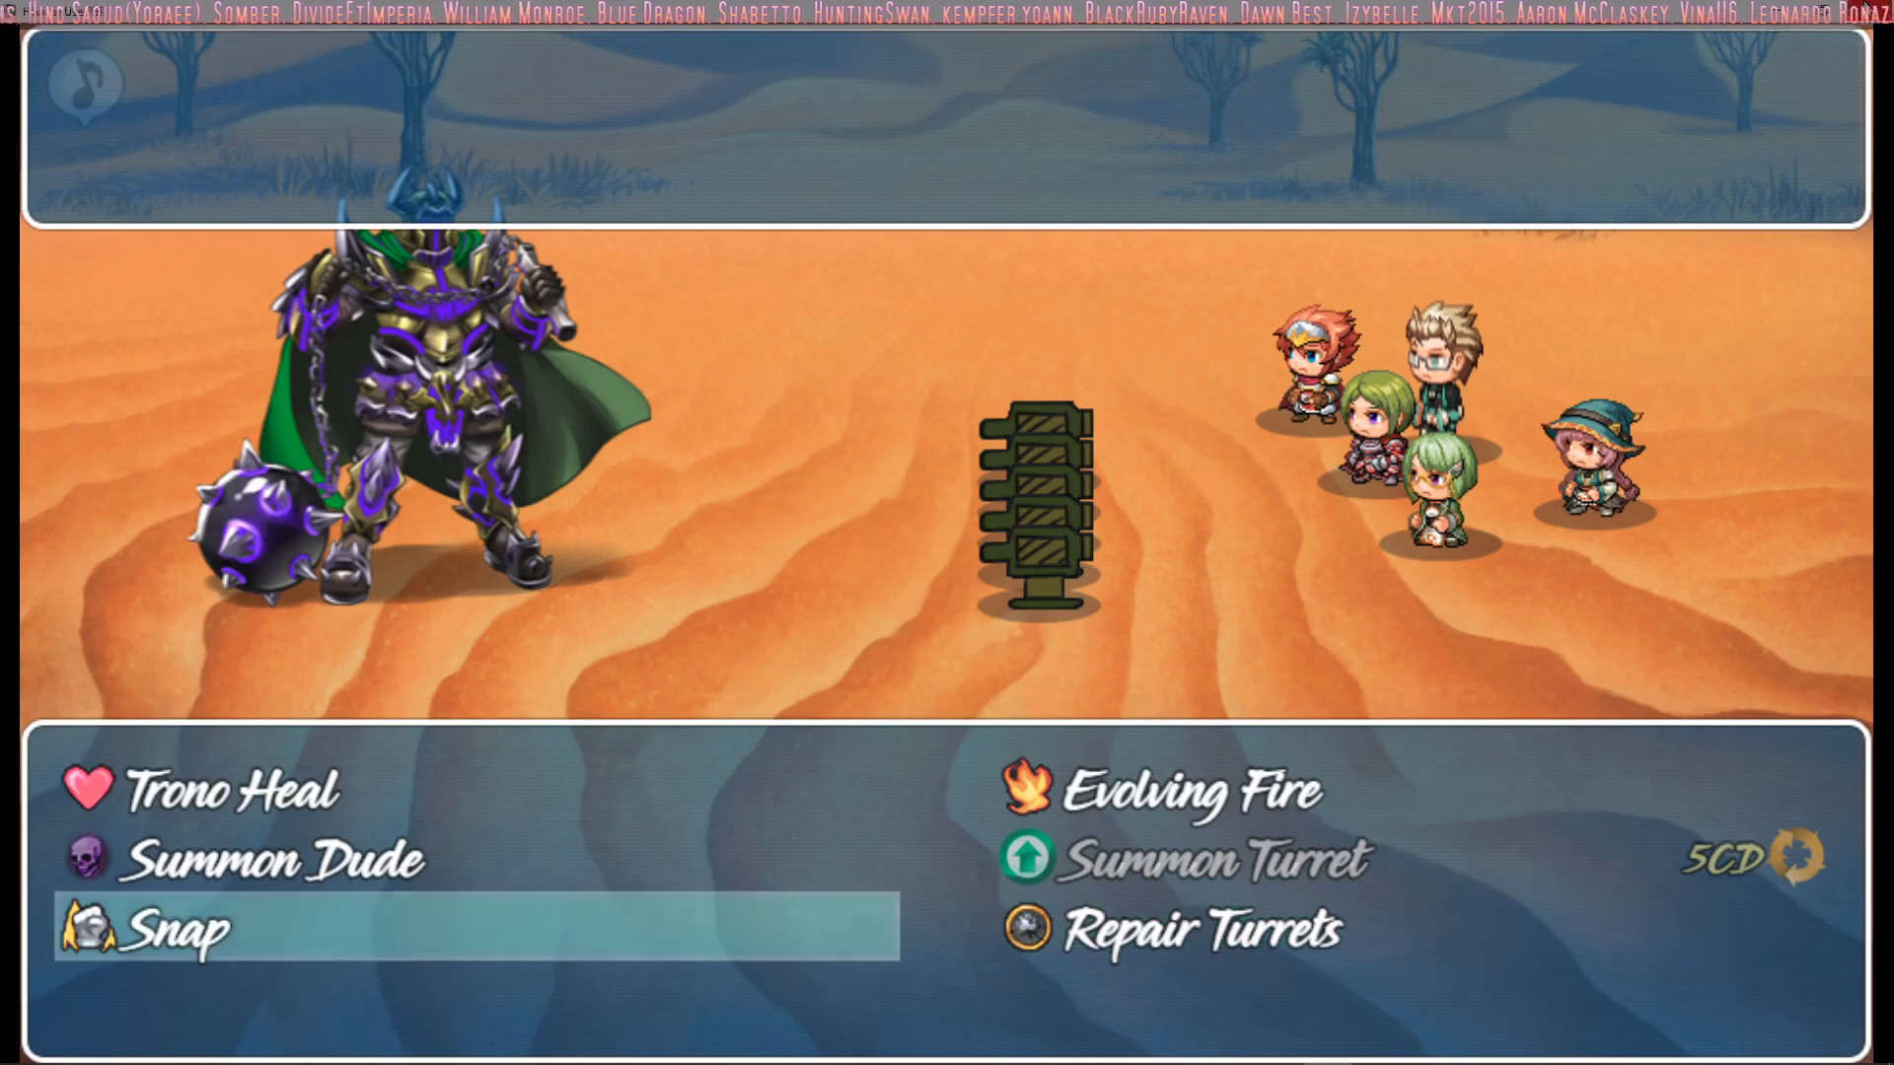
key(Return)
key(Return)
key(Down)
key(Return)
key(Up)
key(Left)
Choose Evolving Fire from Therese's magic and target Thanos
key(Return)
key(Down)
key(Return)
key(Up)
key(Right)
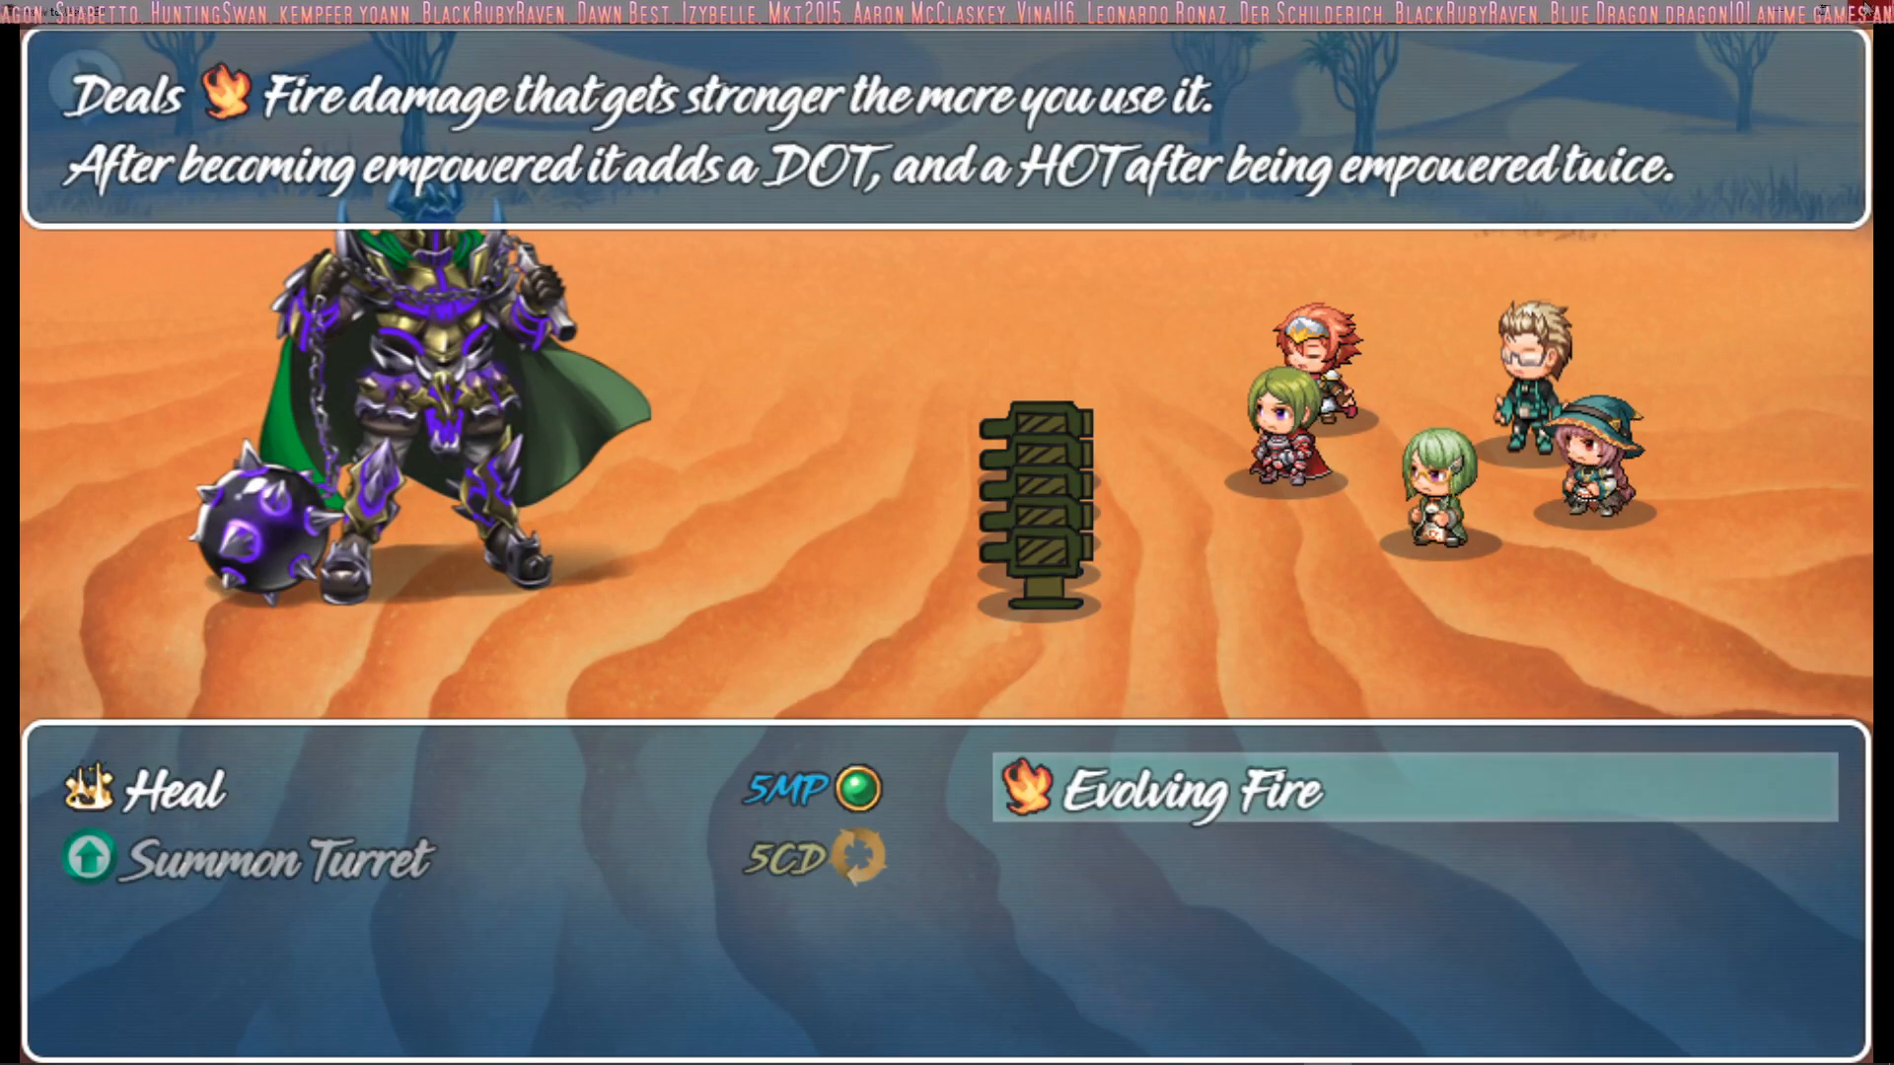
key(Return)
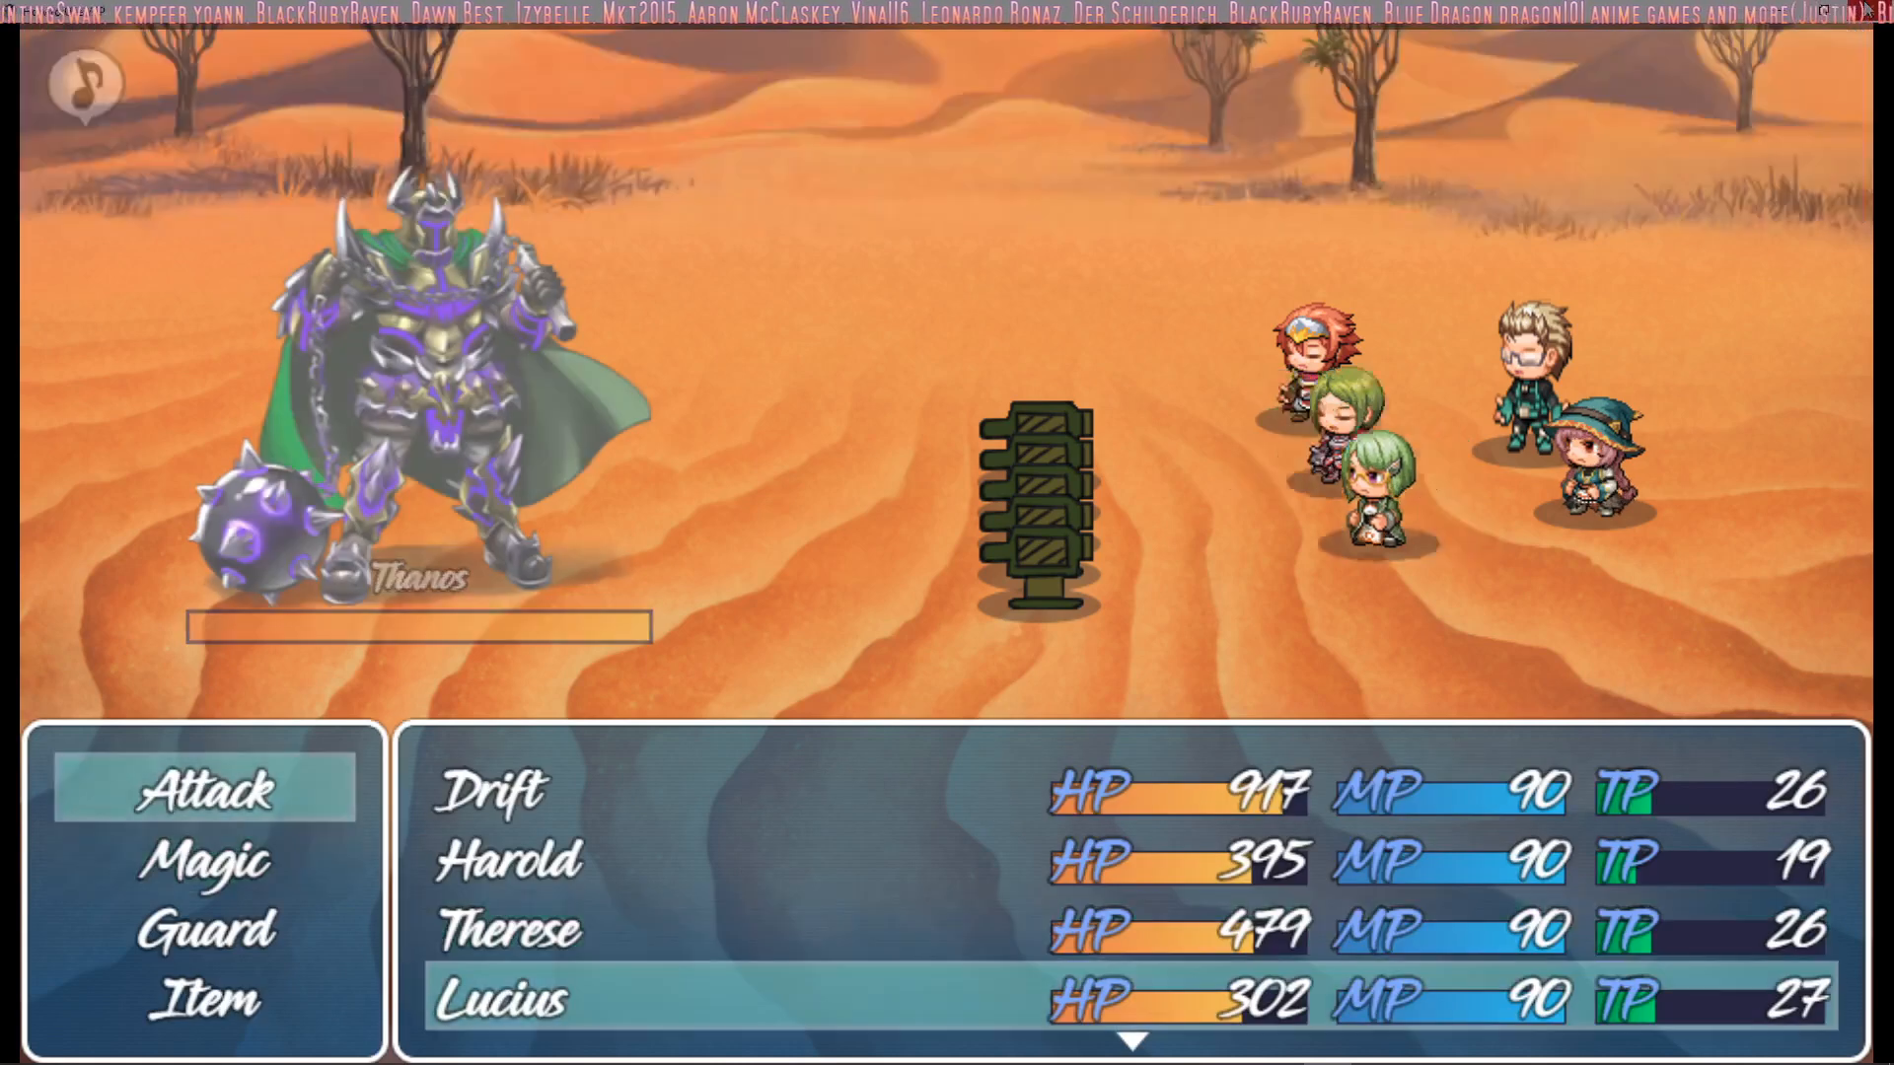
Pick magic for Lucius and Marsha, play the battle out to its end and close the playtest
key(Down)
key(Return)
key(Return)
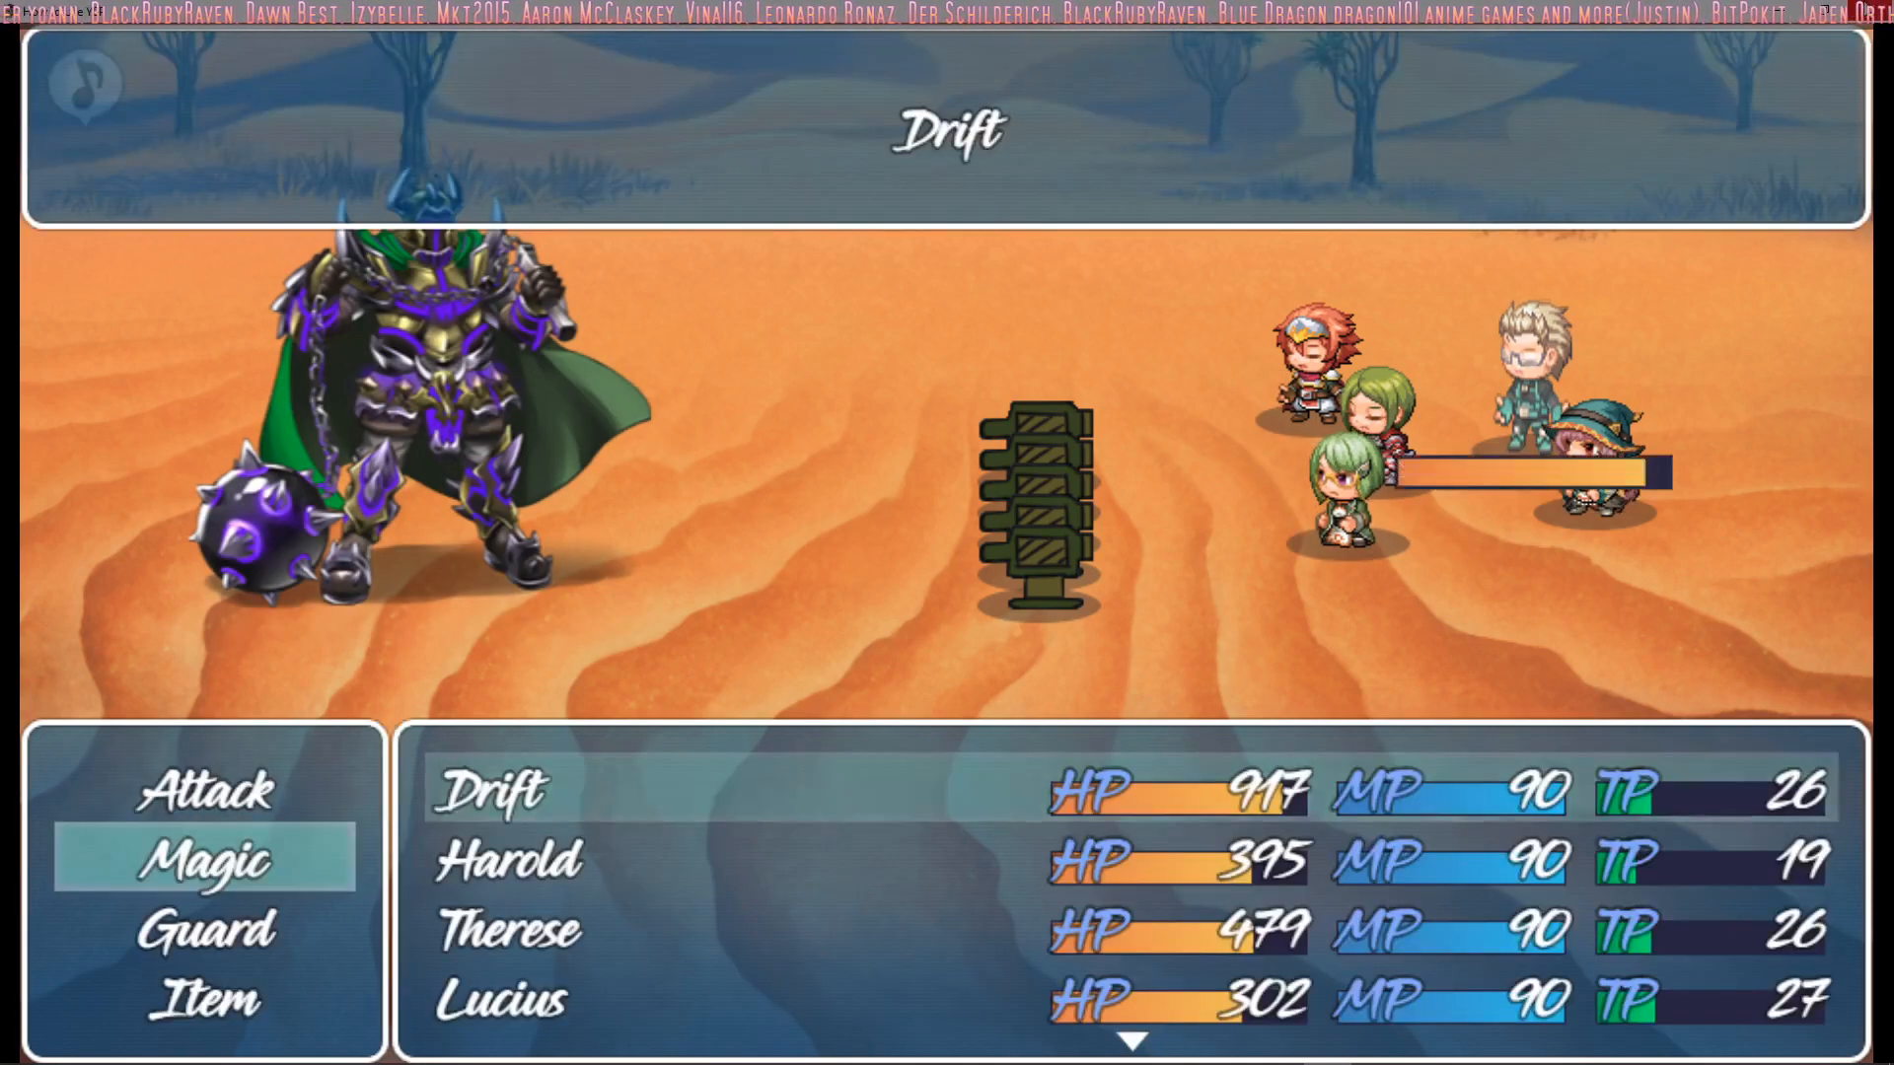
key(Down)
key(Return)
key(Down)
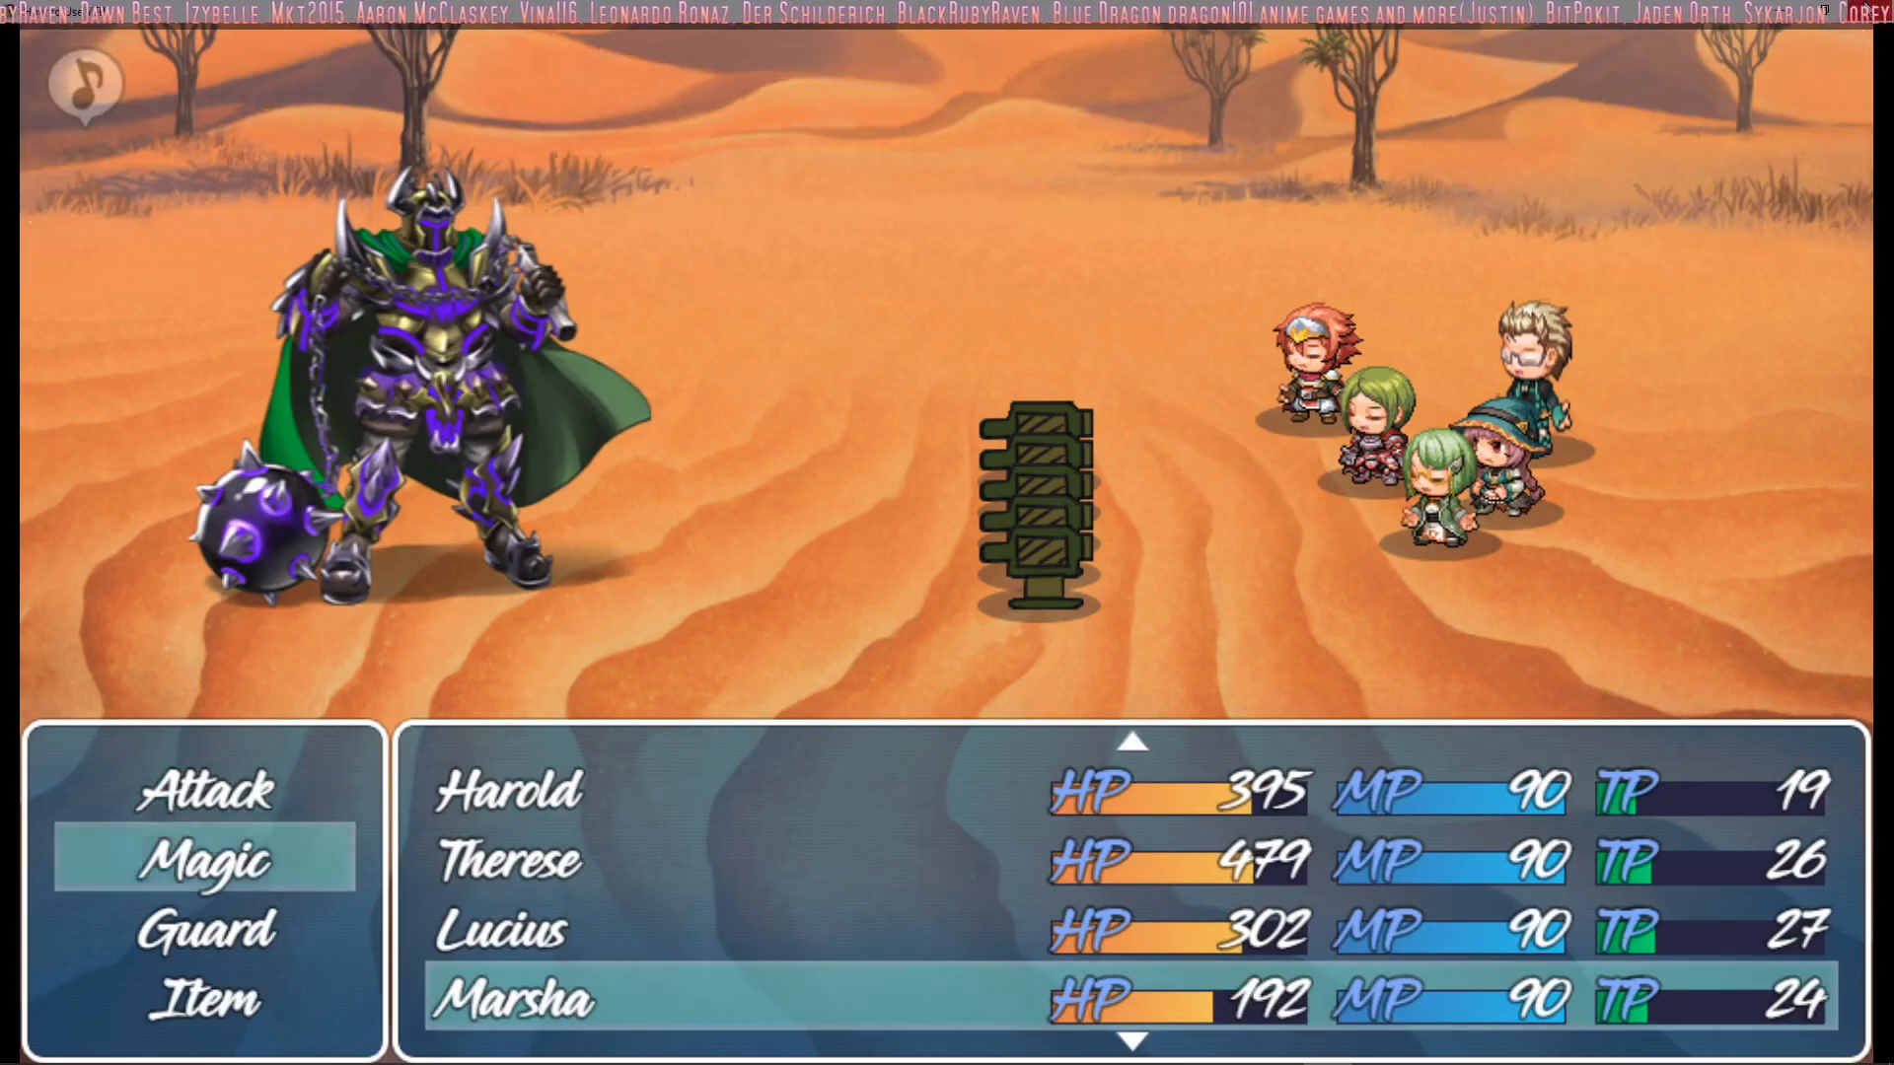
key(Return)
key(Left)
key(Return)
key(Return)
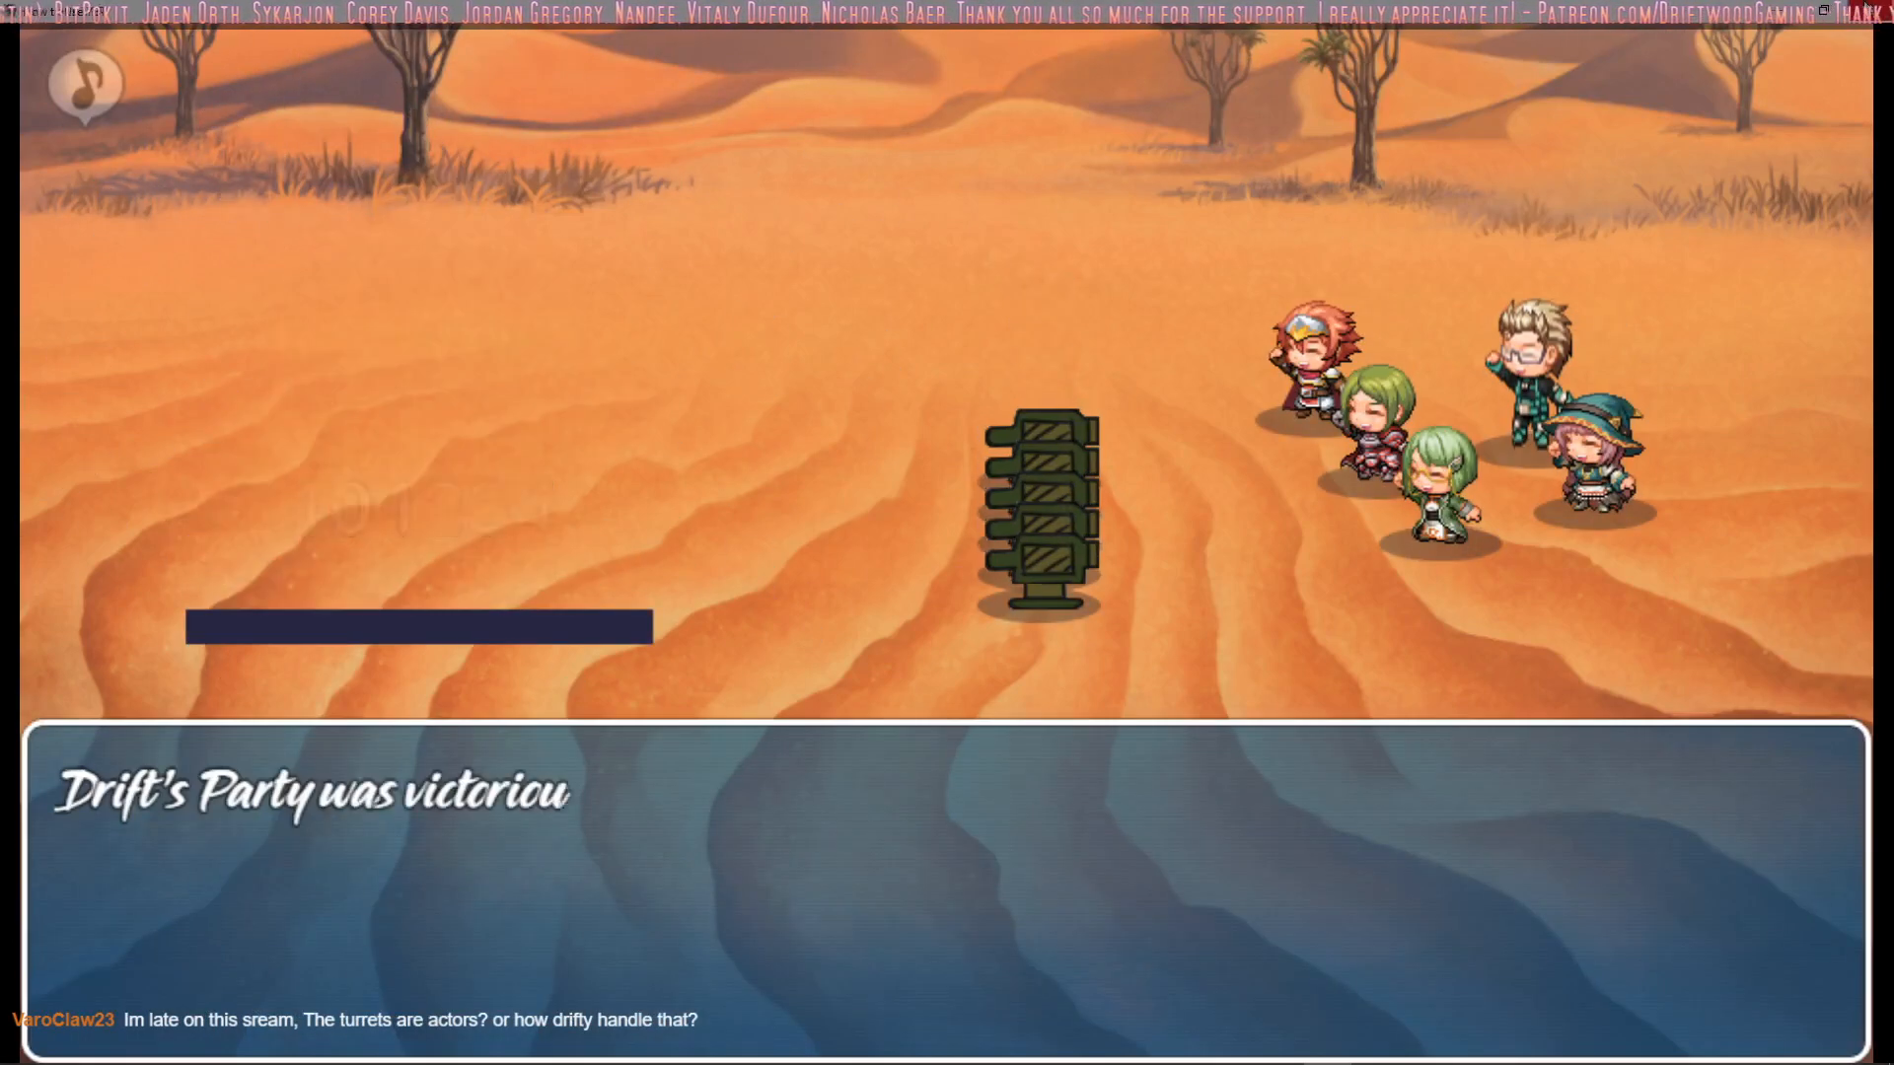
key(Return)
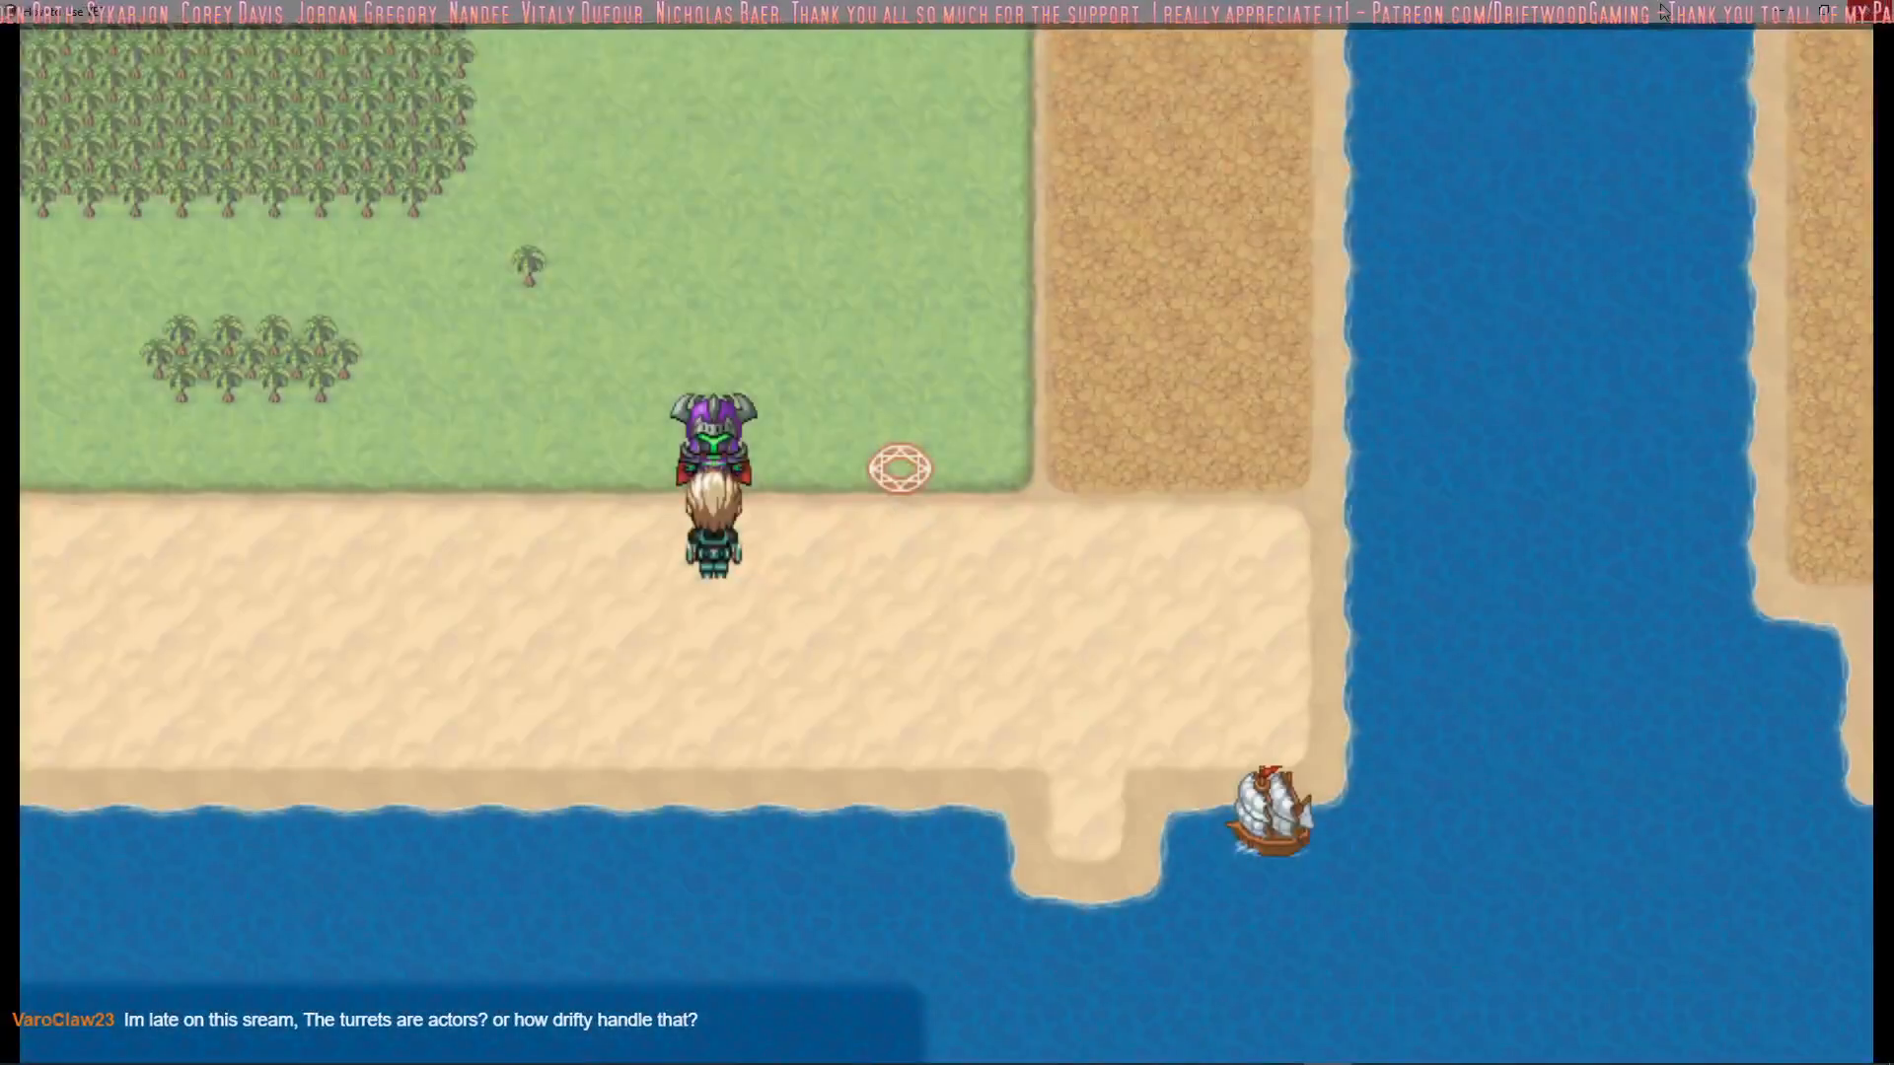
click(1872, 10)
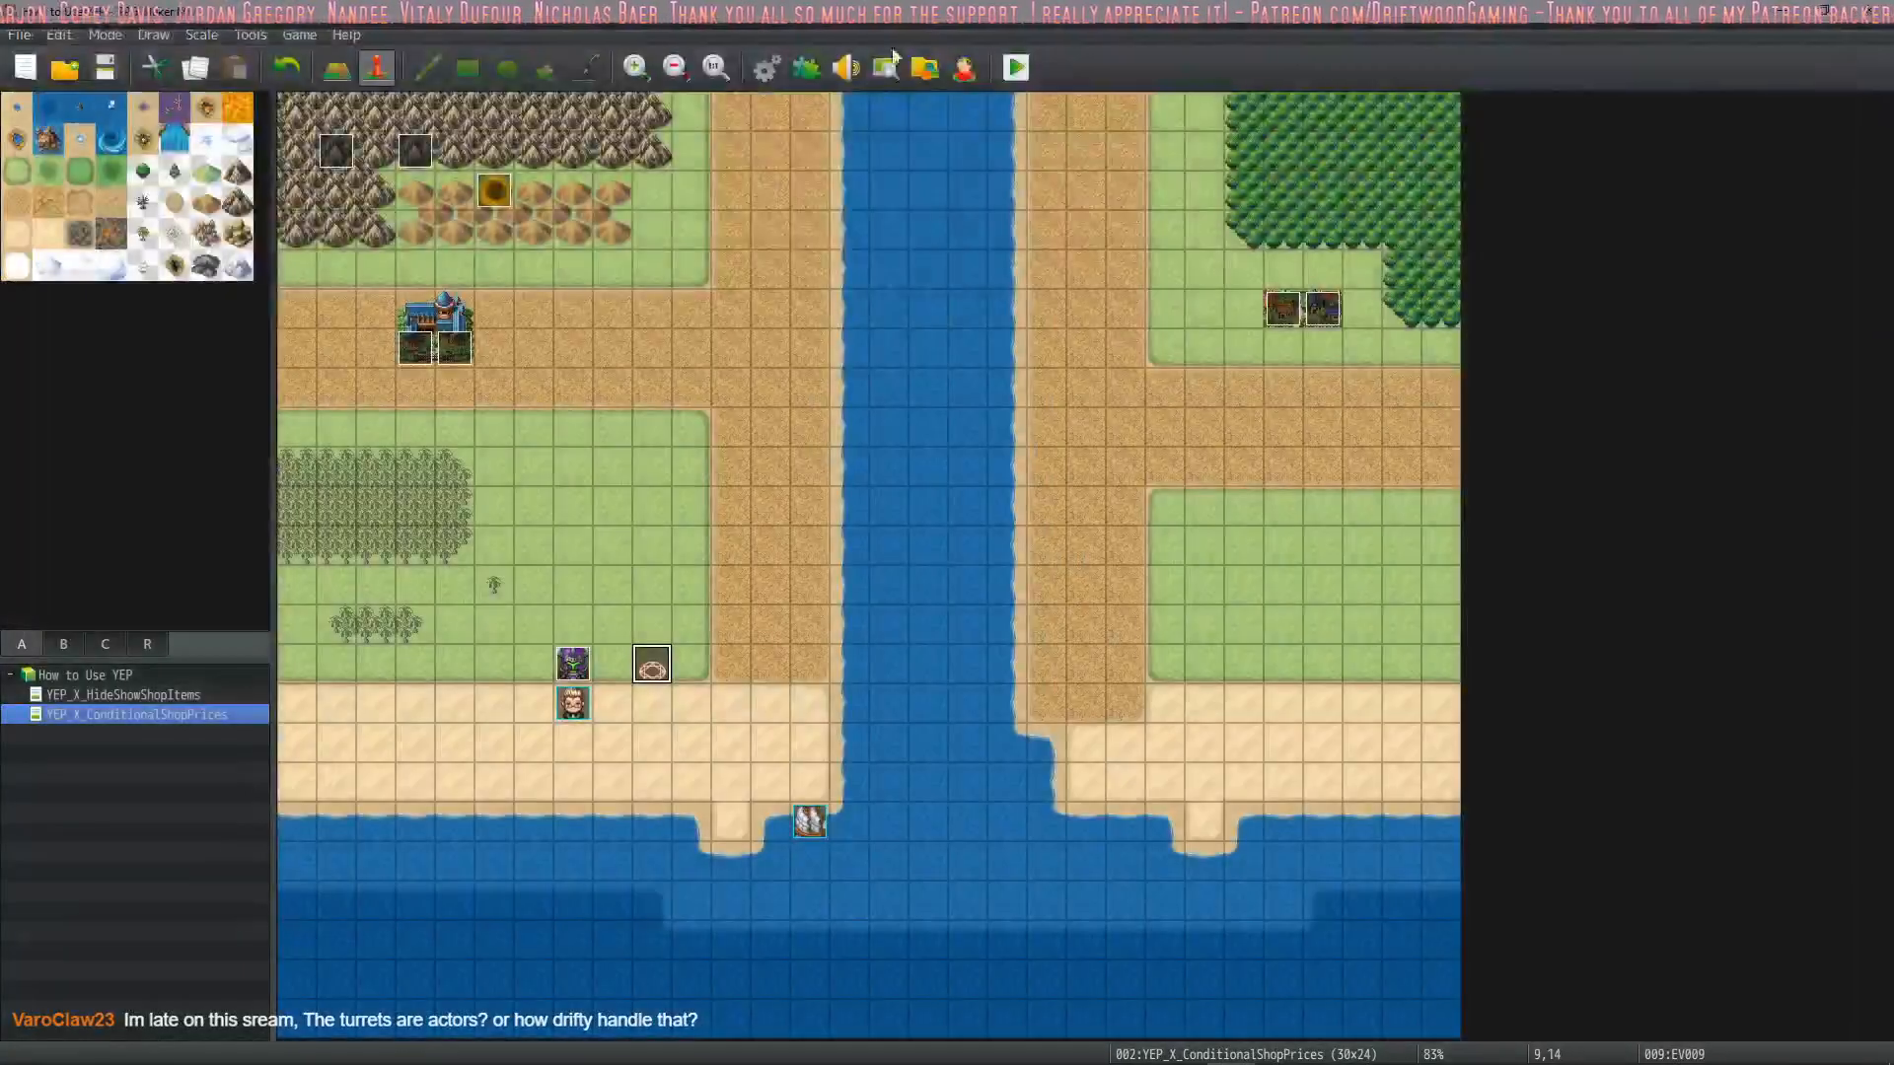
Review the Summoned state's settings and Custom Leave Effect note in the database, then close the database
click(768, 68)
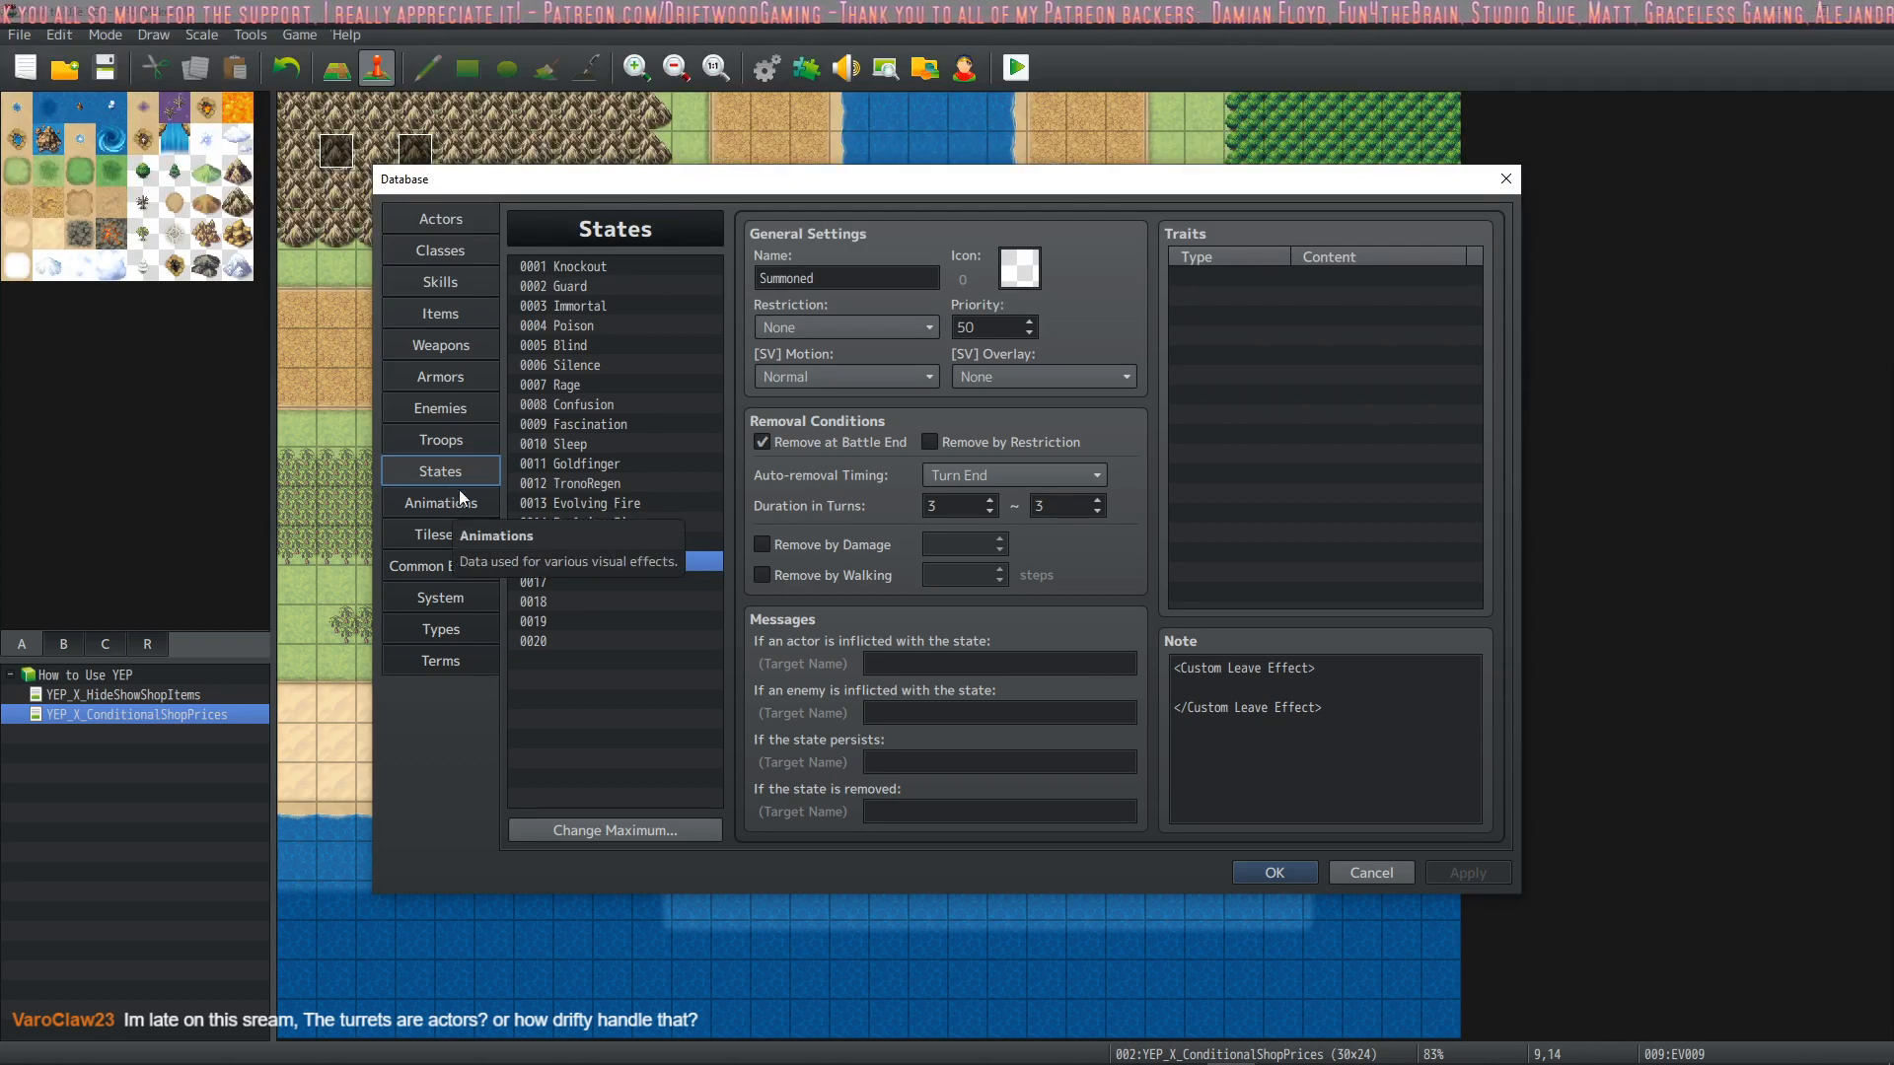
click(1344, 695)
key(ctrl+a)
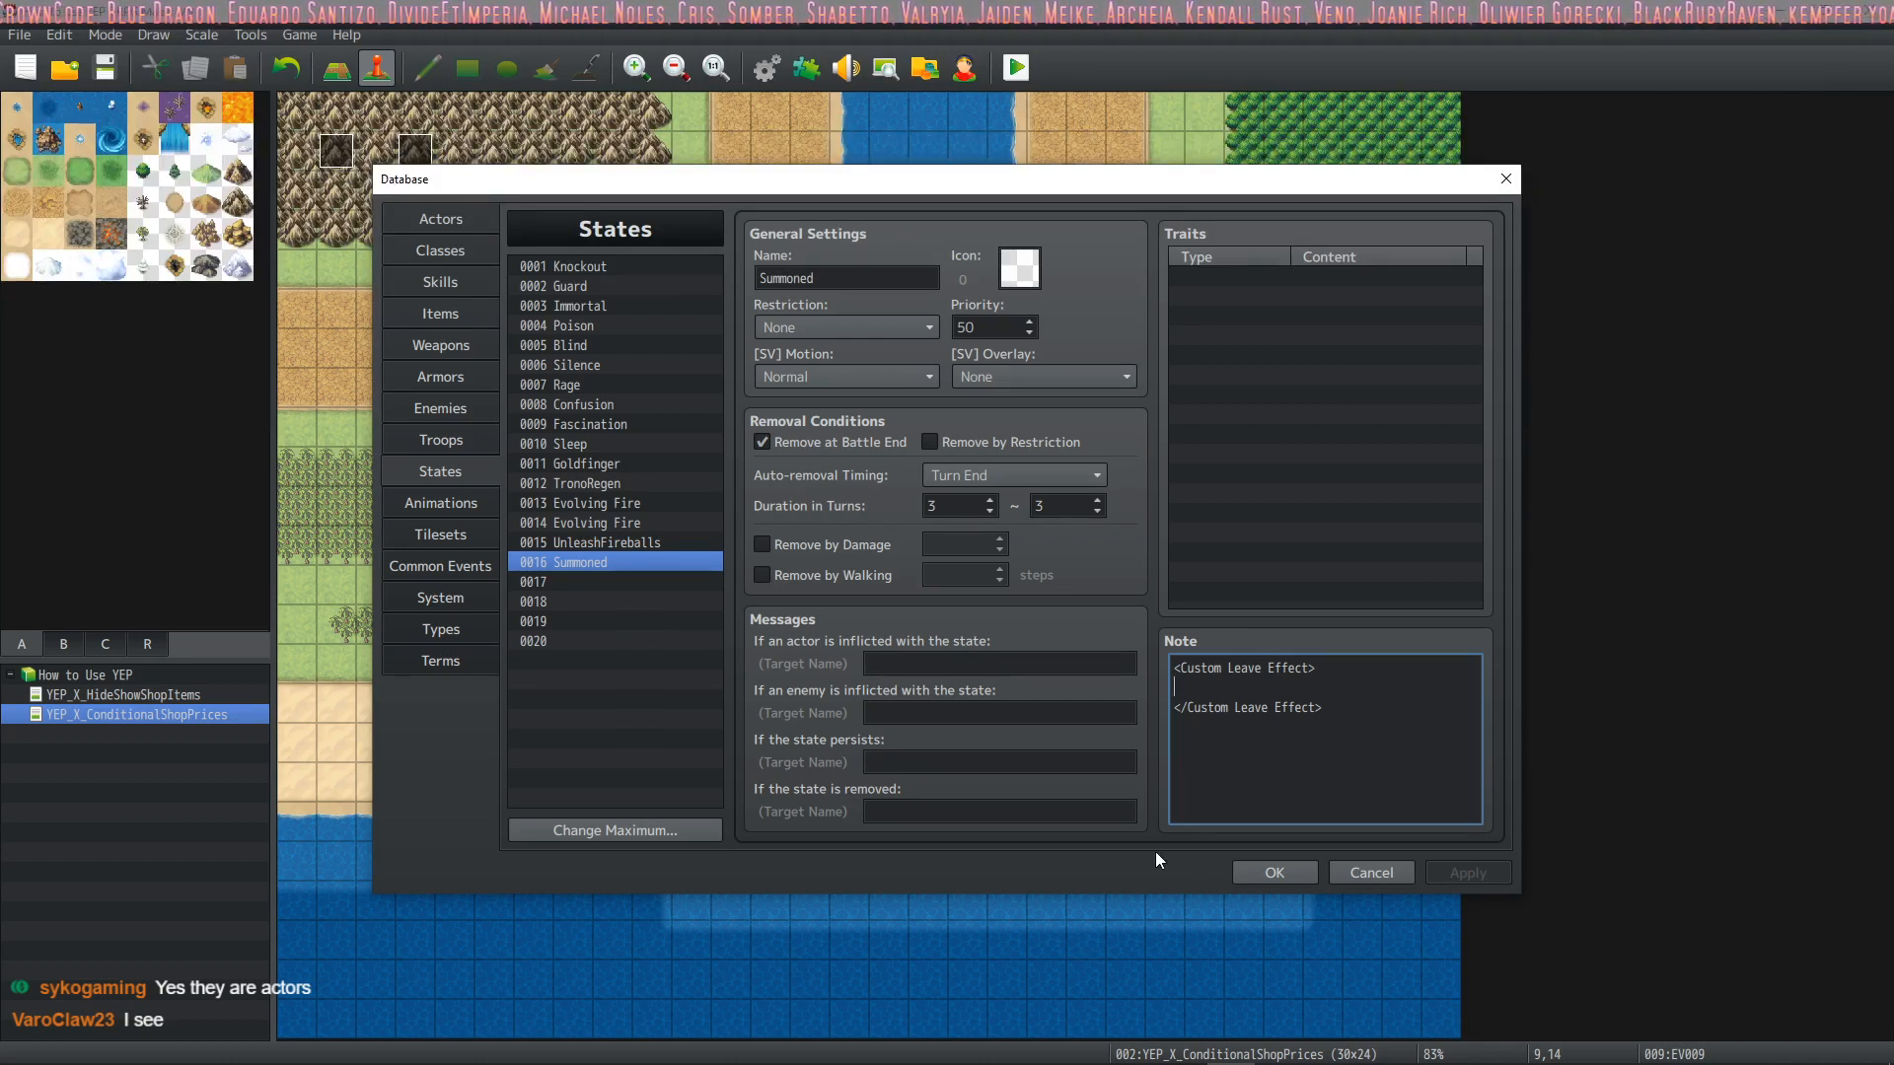
click(1275, 872)
Examine the Enemy Icons, buff and state parameters of the YEP_BuffsStatesCore plugin
key(F10)
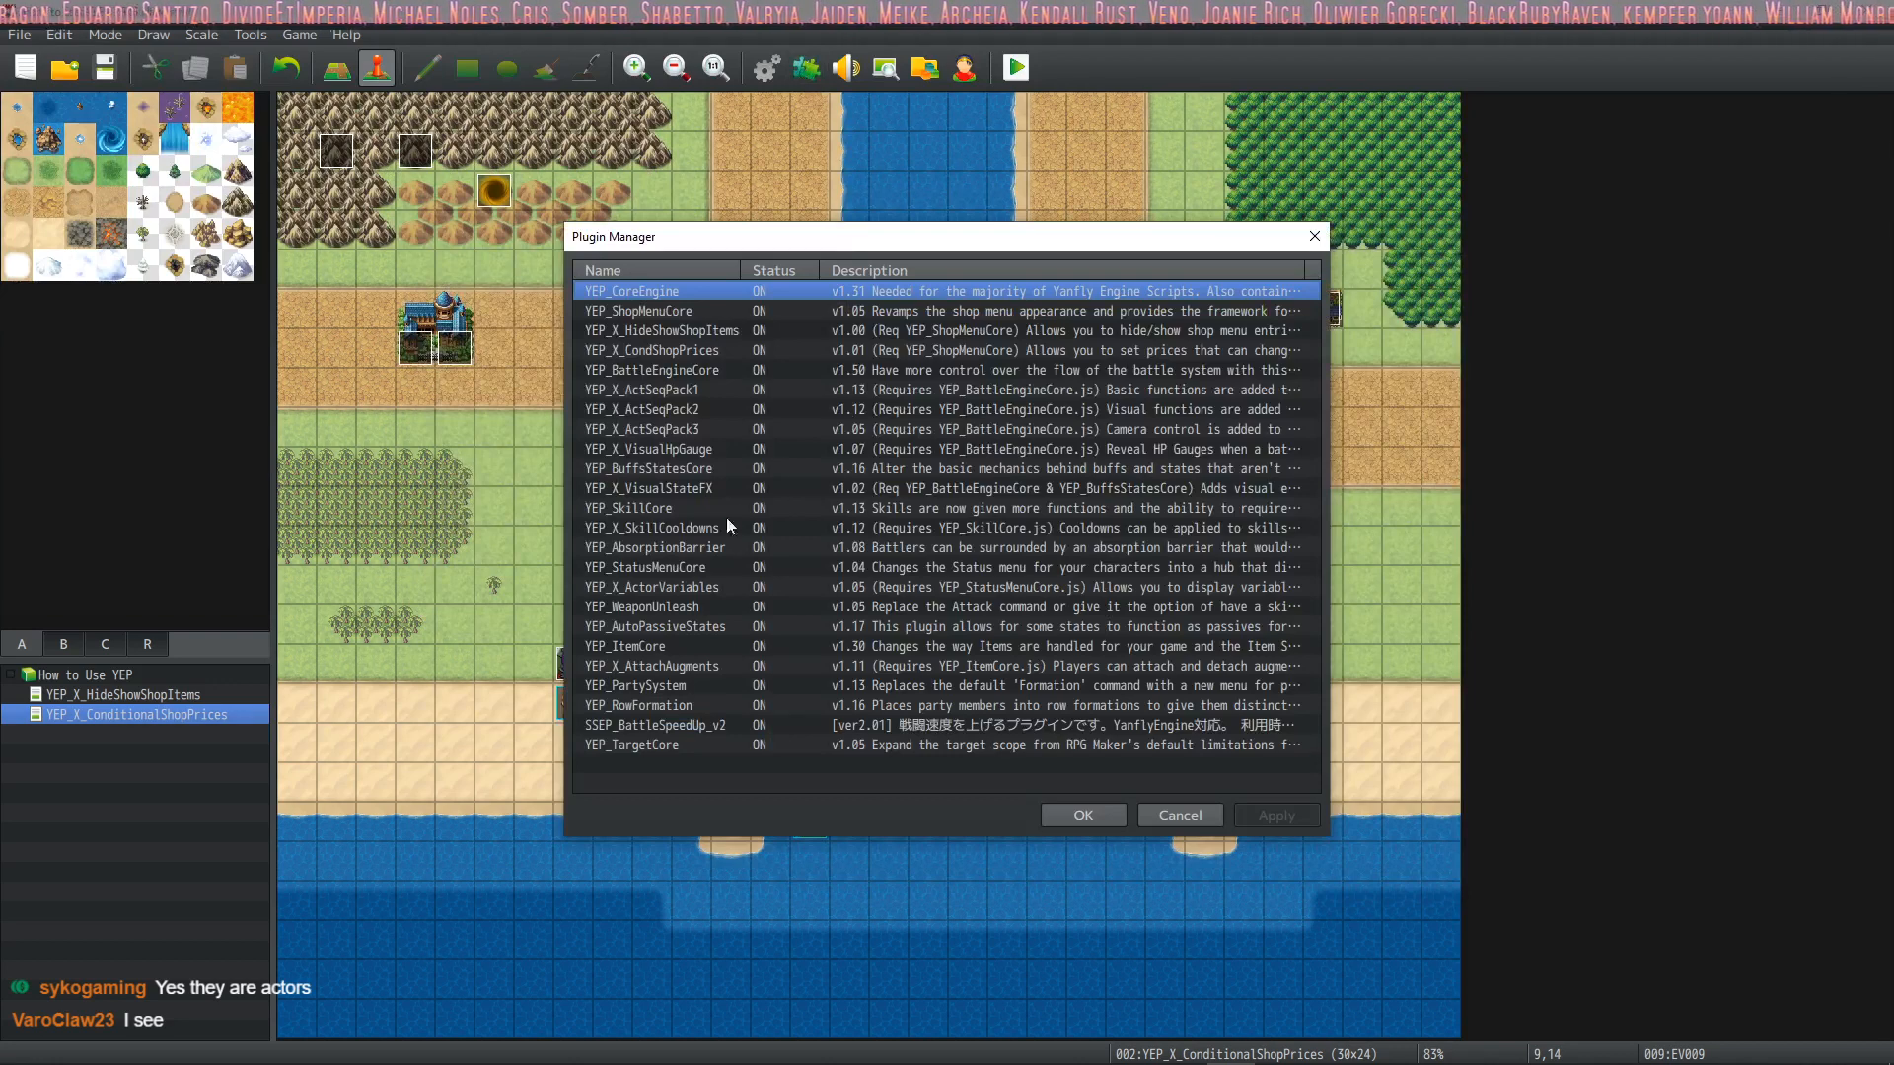
click(708, 626)
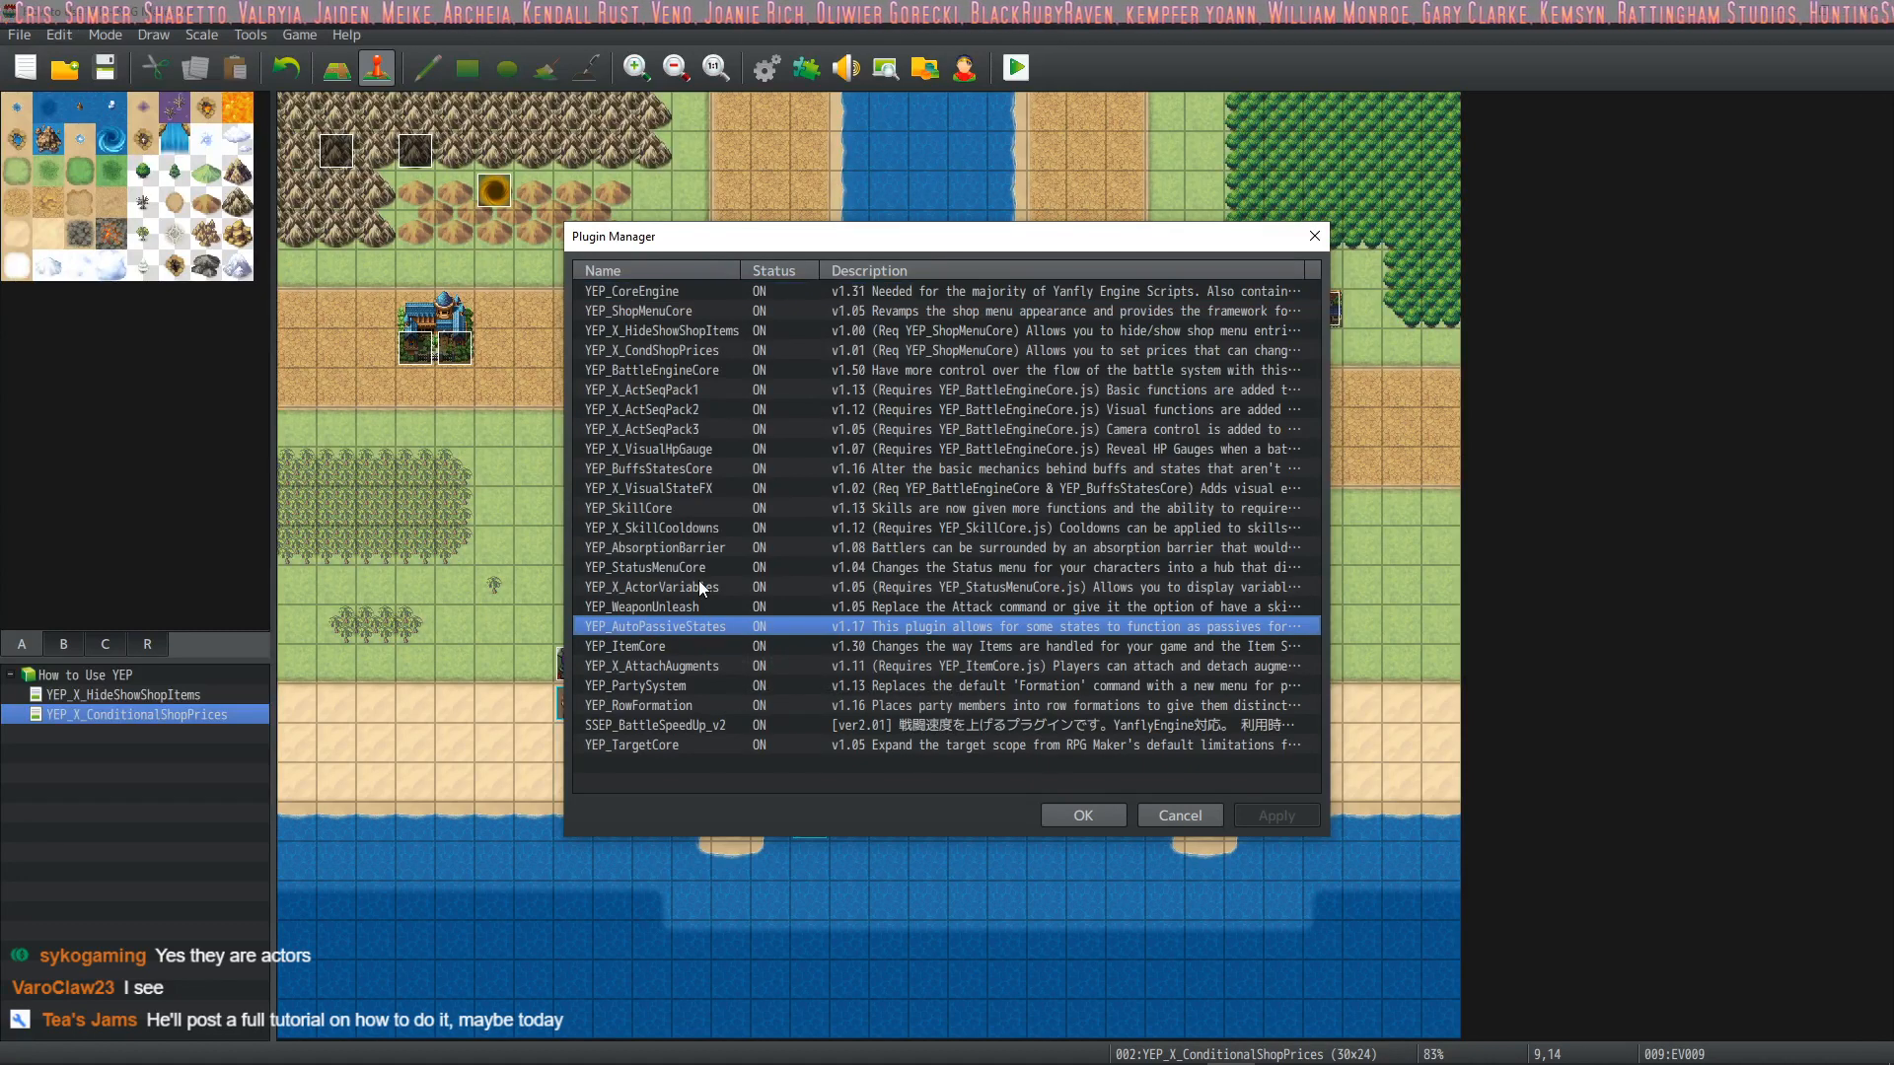
double_click(708, 466)
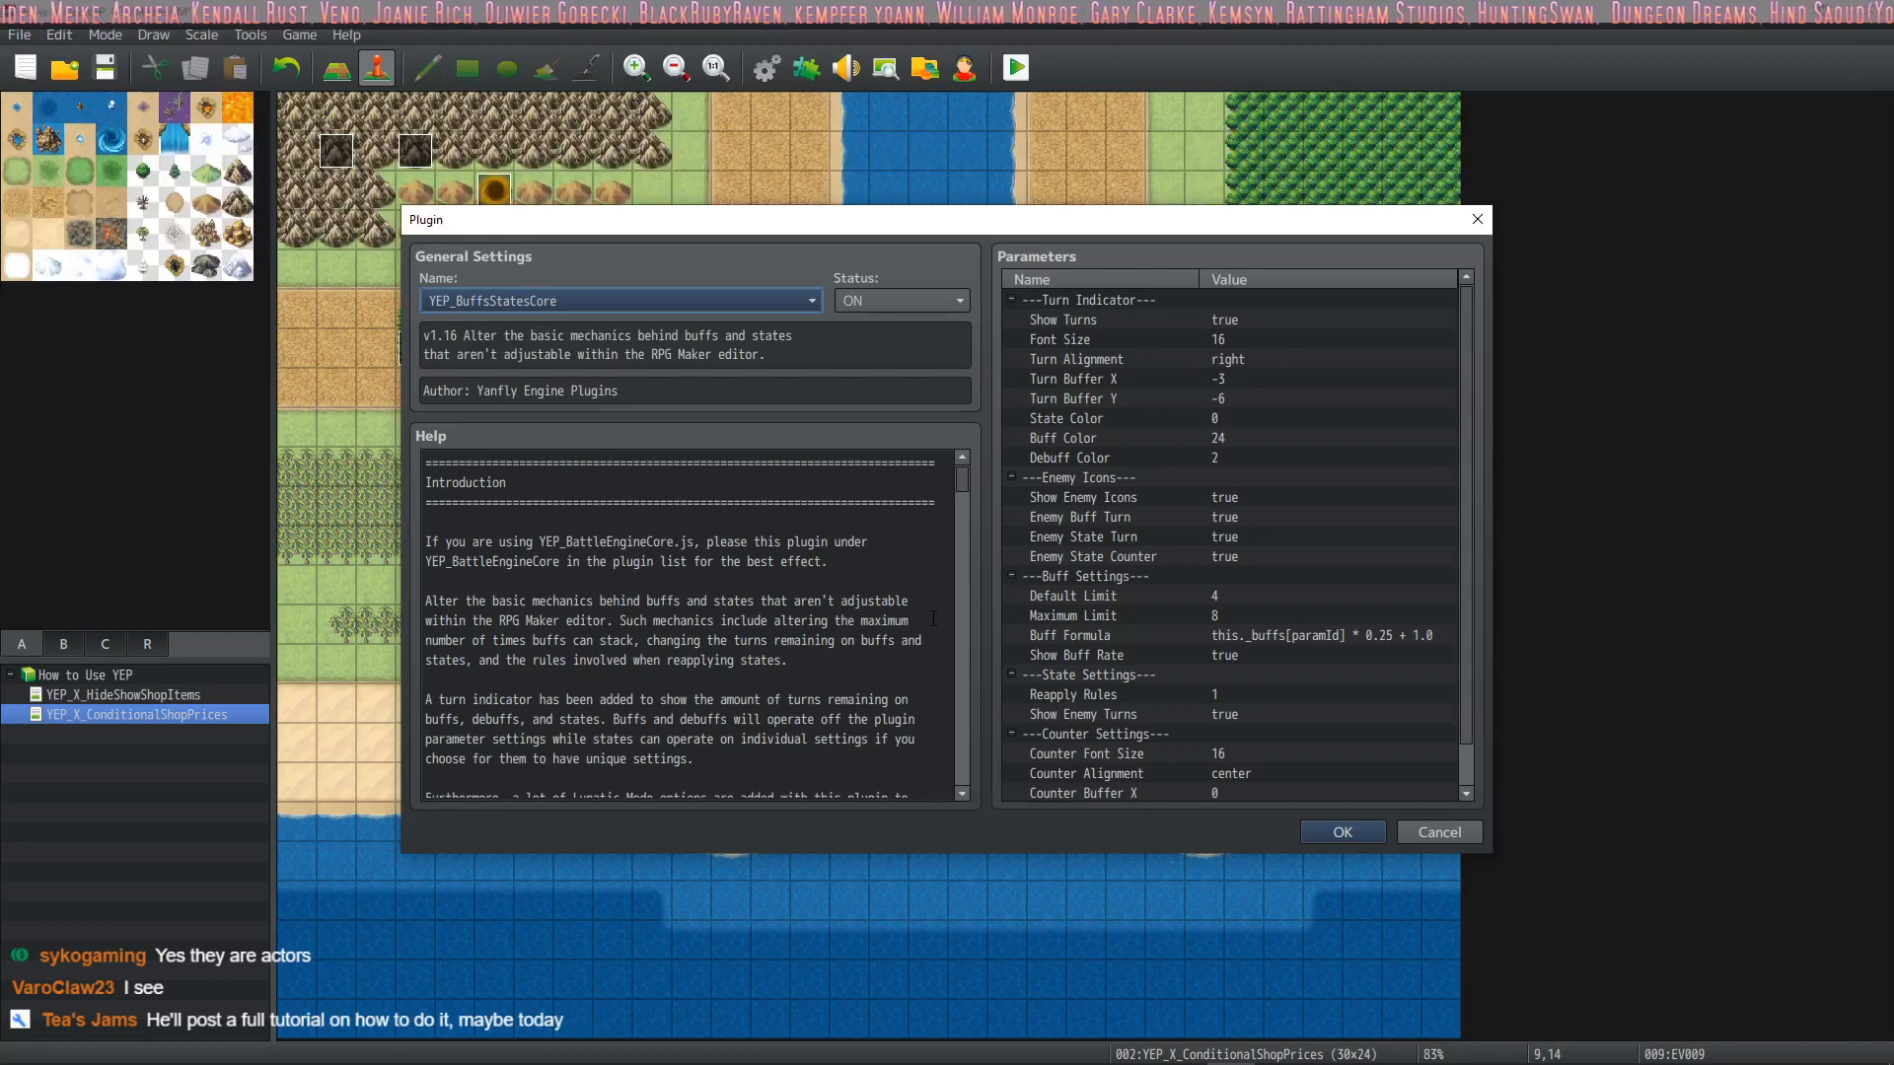
click(1103, 497)
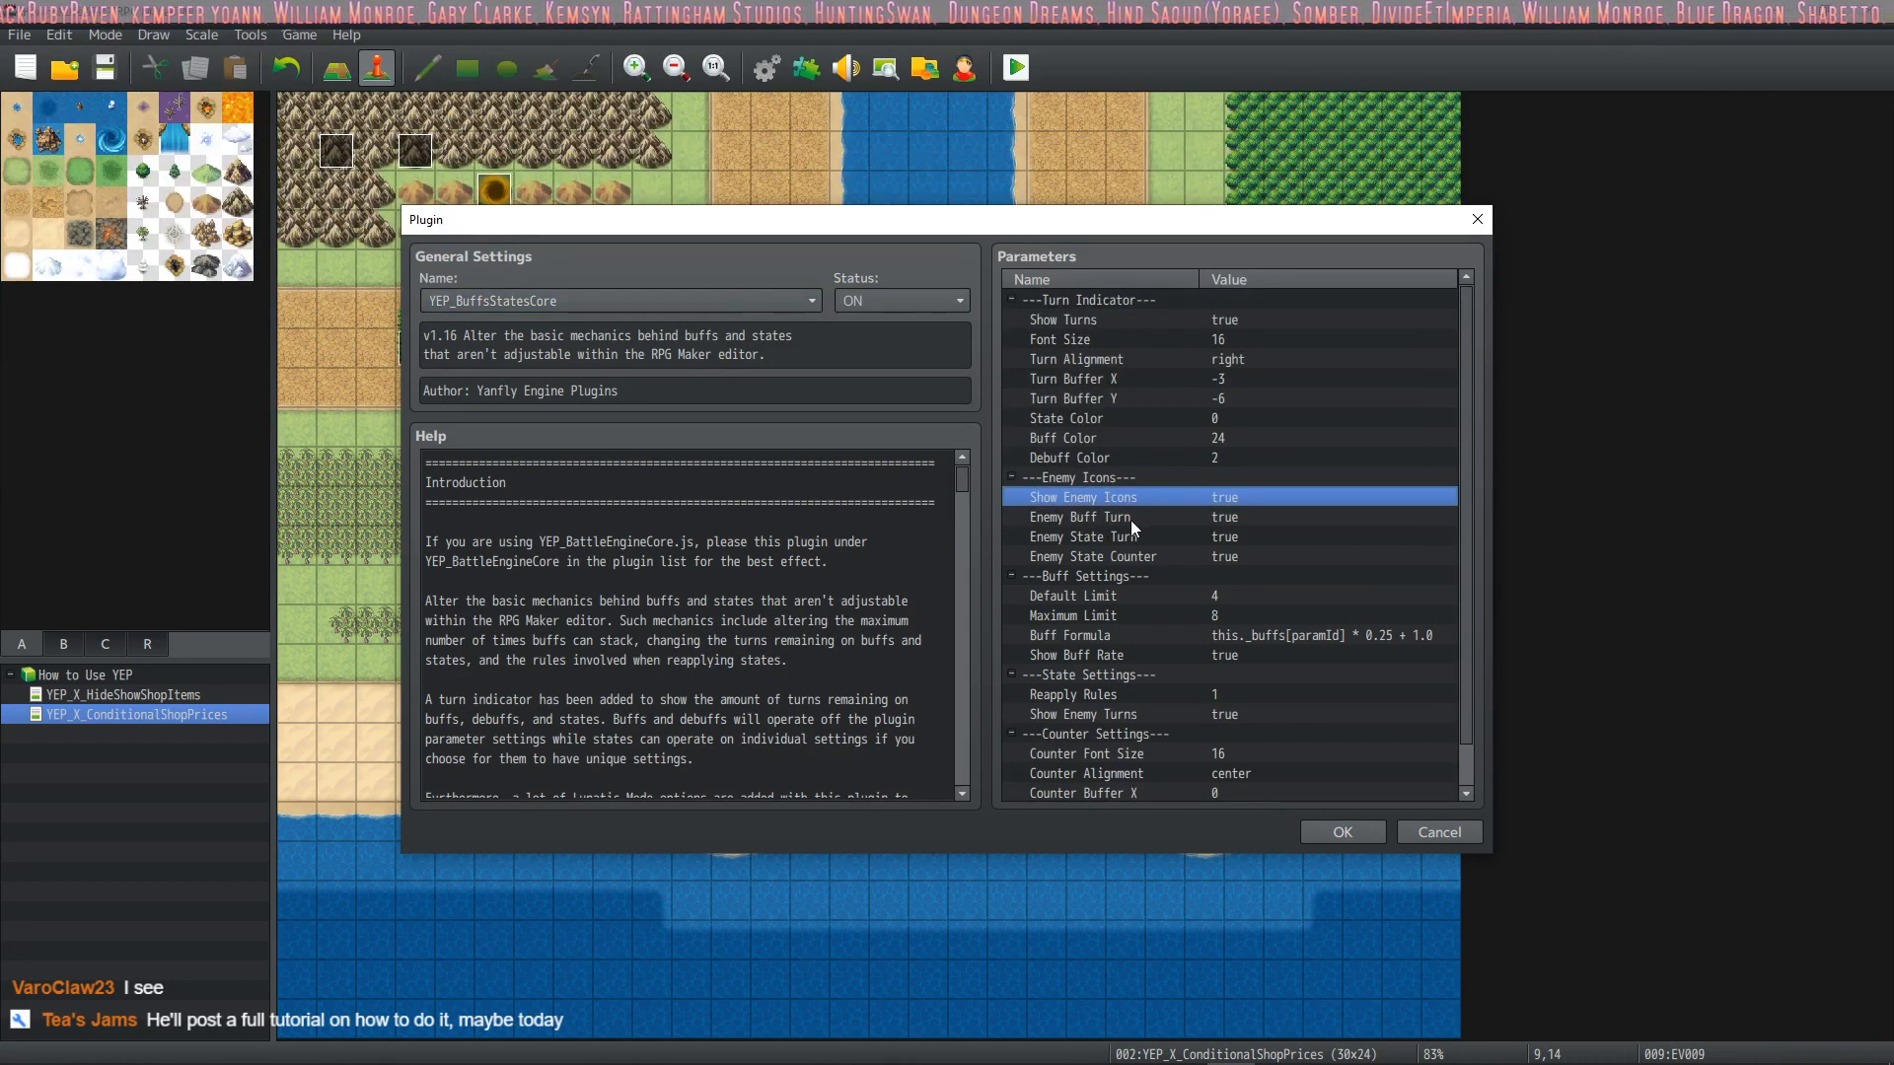
click(1131, 518)
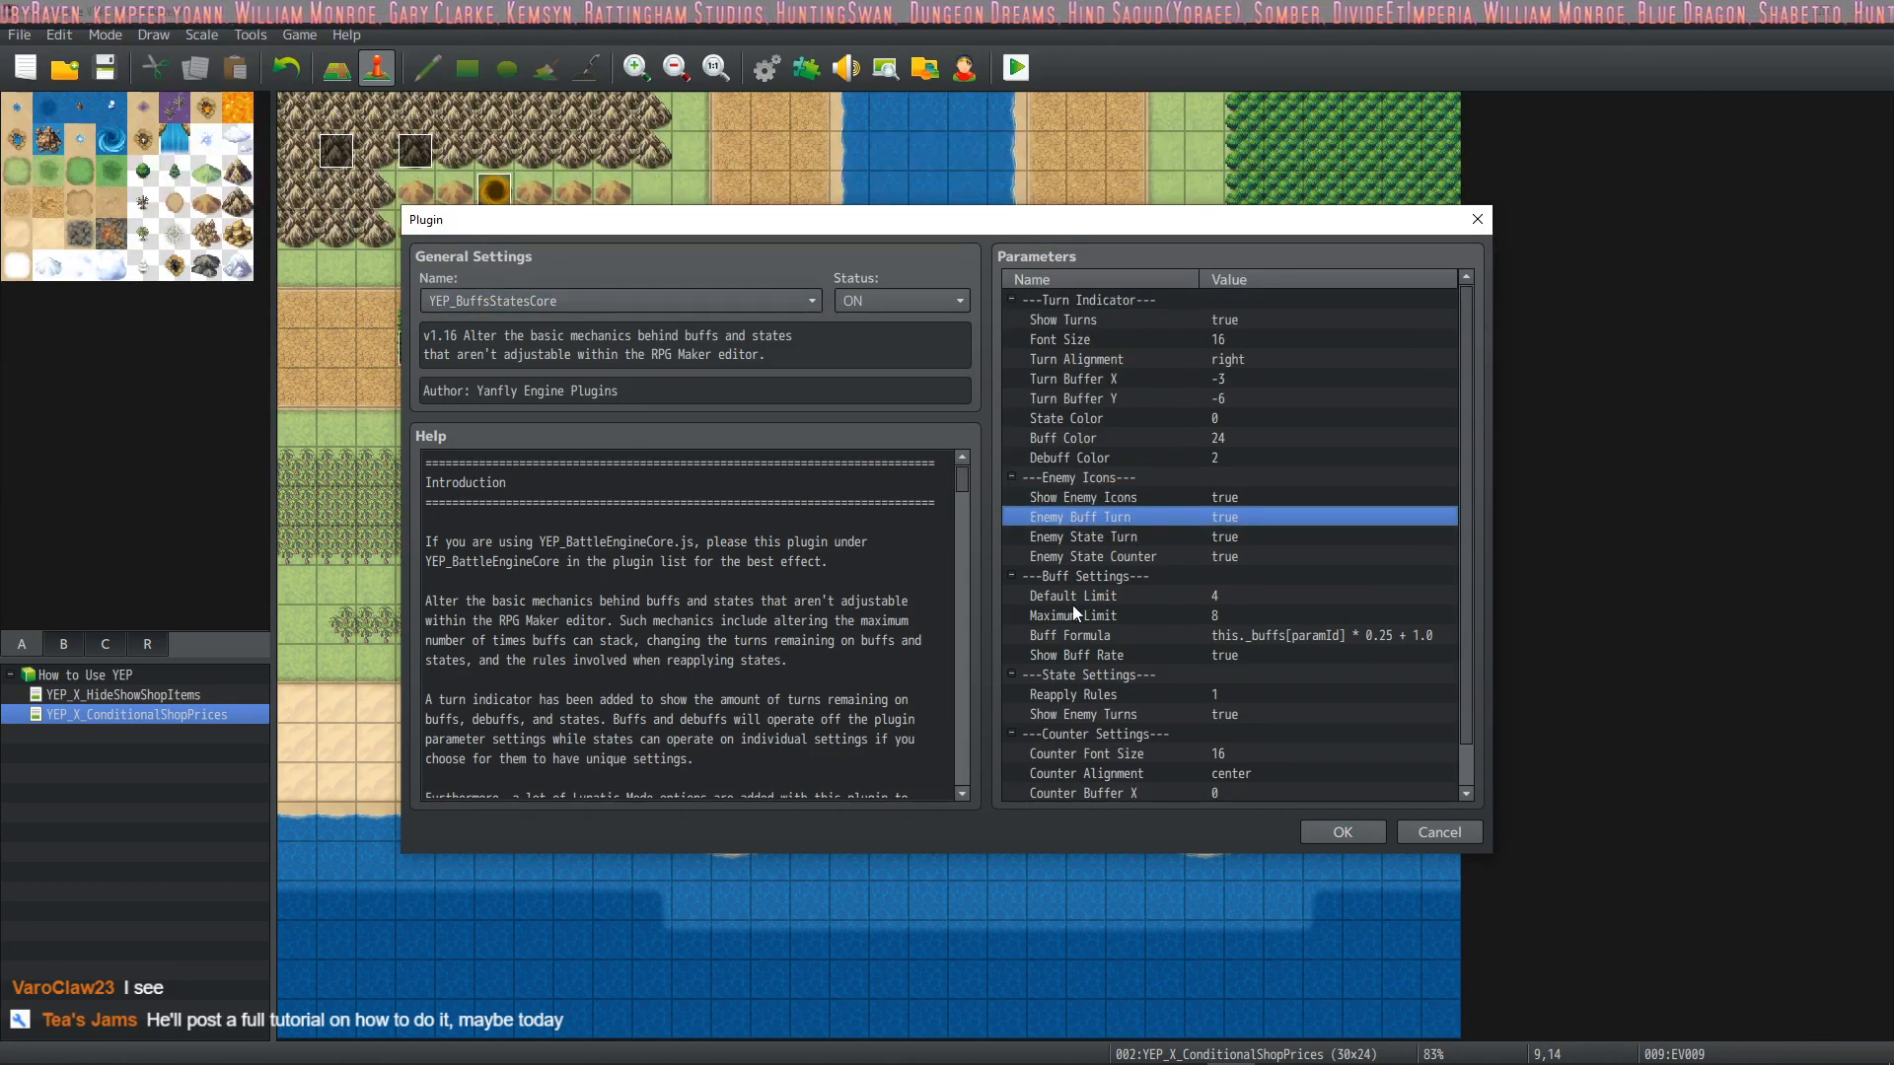
click(1132, 537)
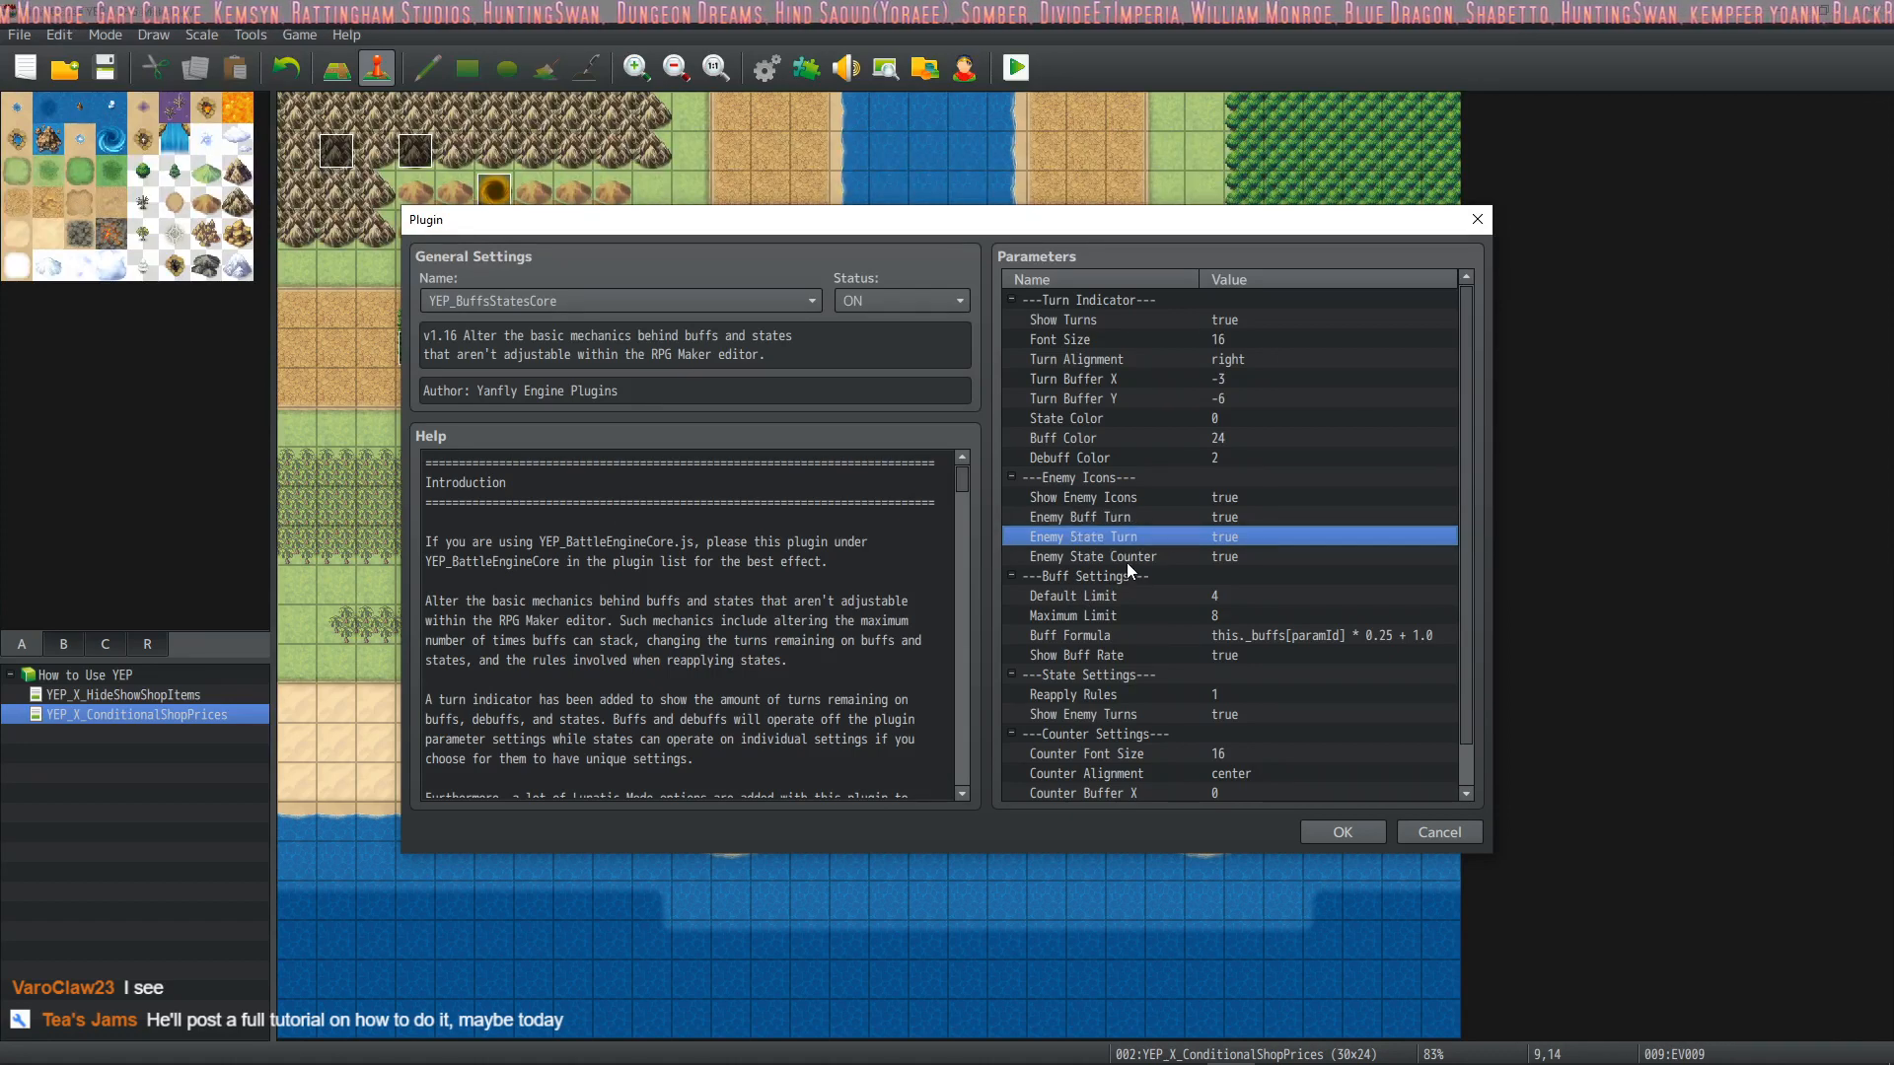
click(1127, 558)
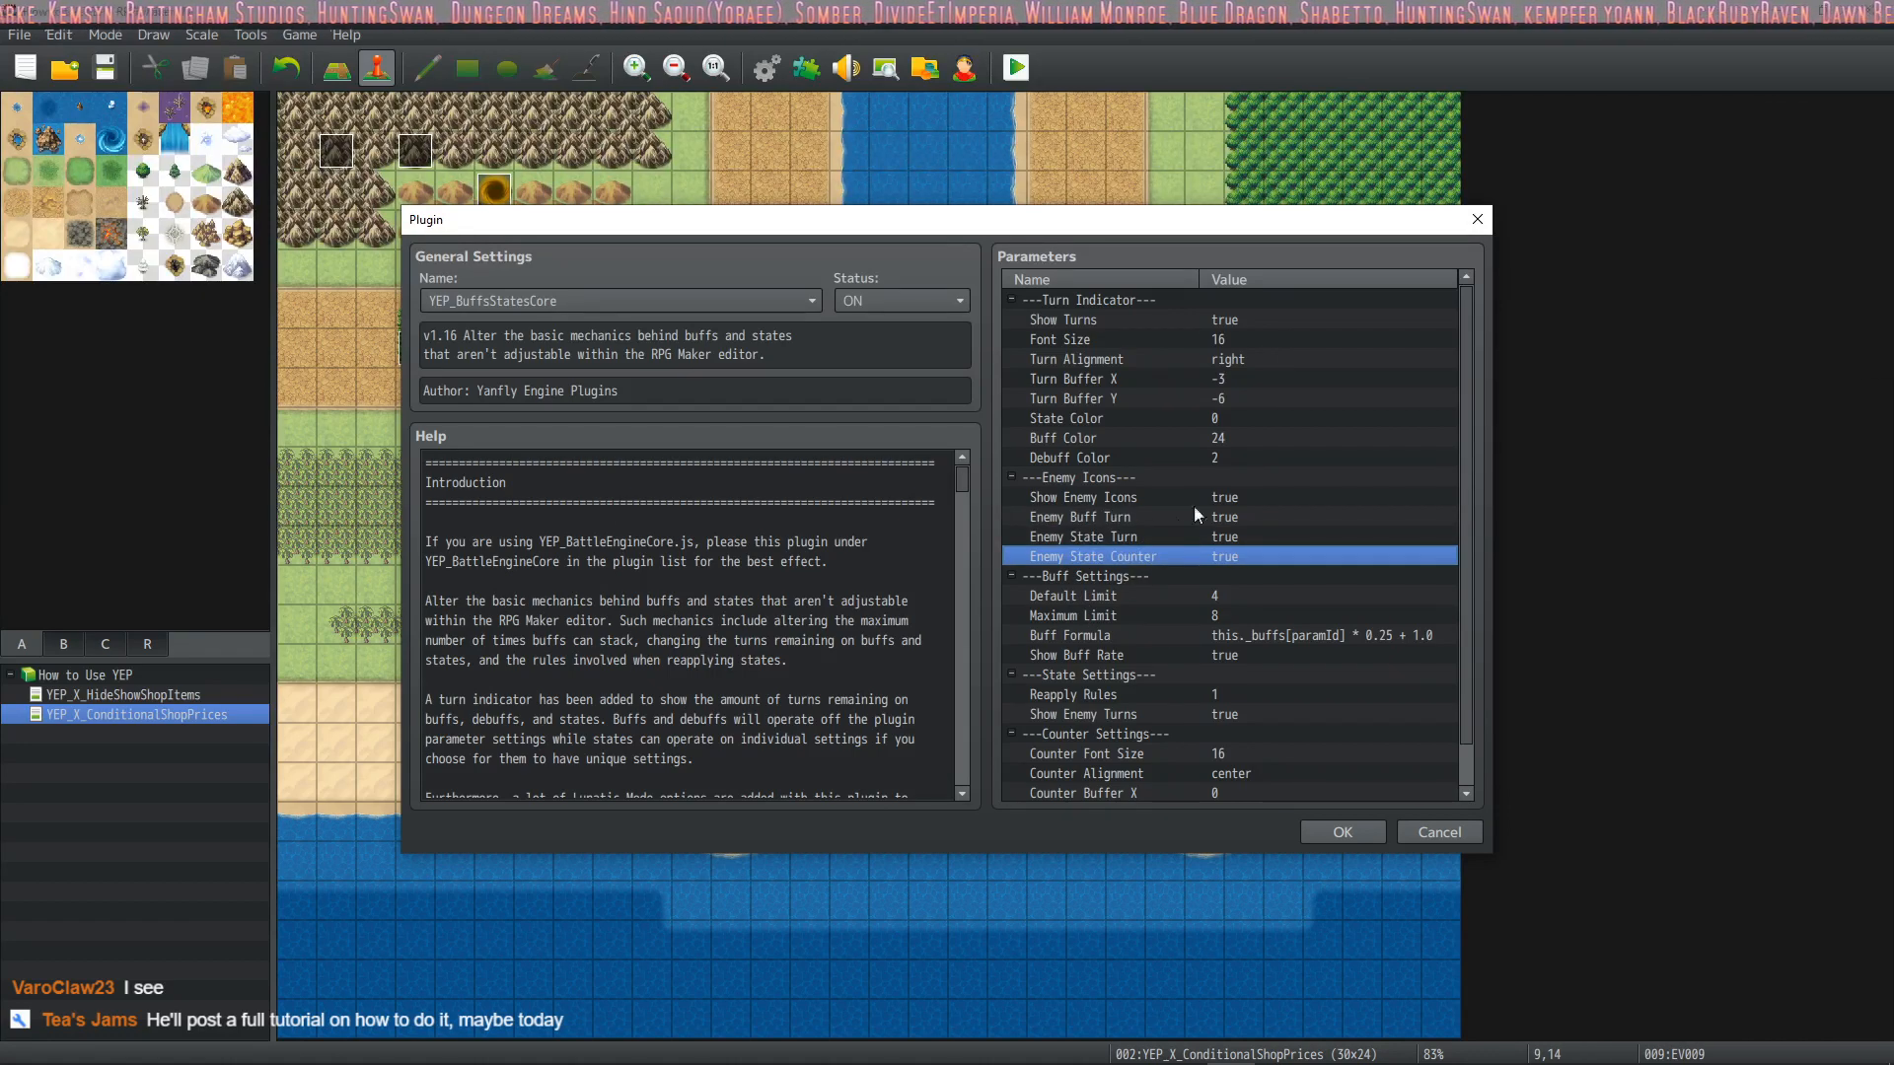
scroll(1131, 643, down, 2)
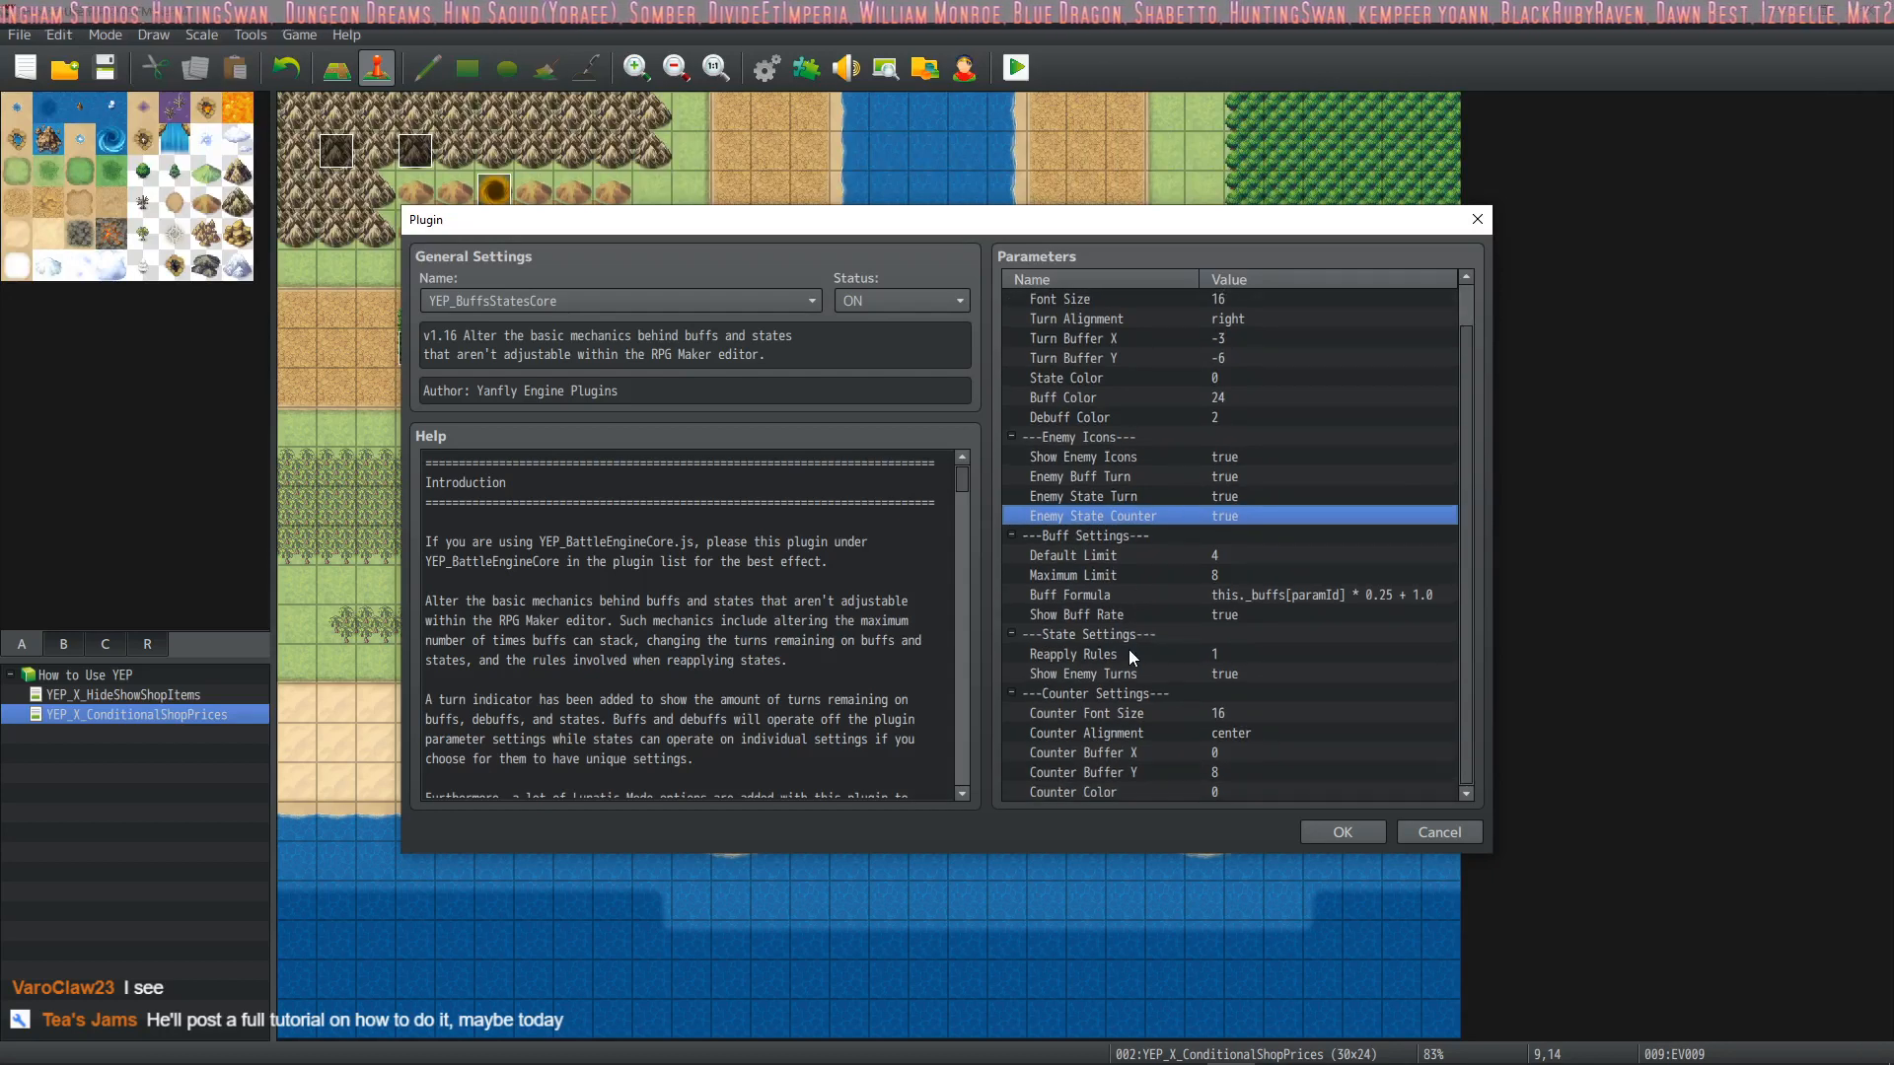
Examine the Show and Hide options of the Show Enemy Icons parameter, keeping it on Show
click(1122, 458)
double_click(1149, 459)
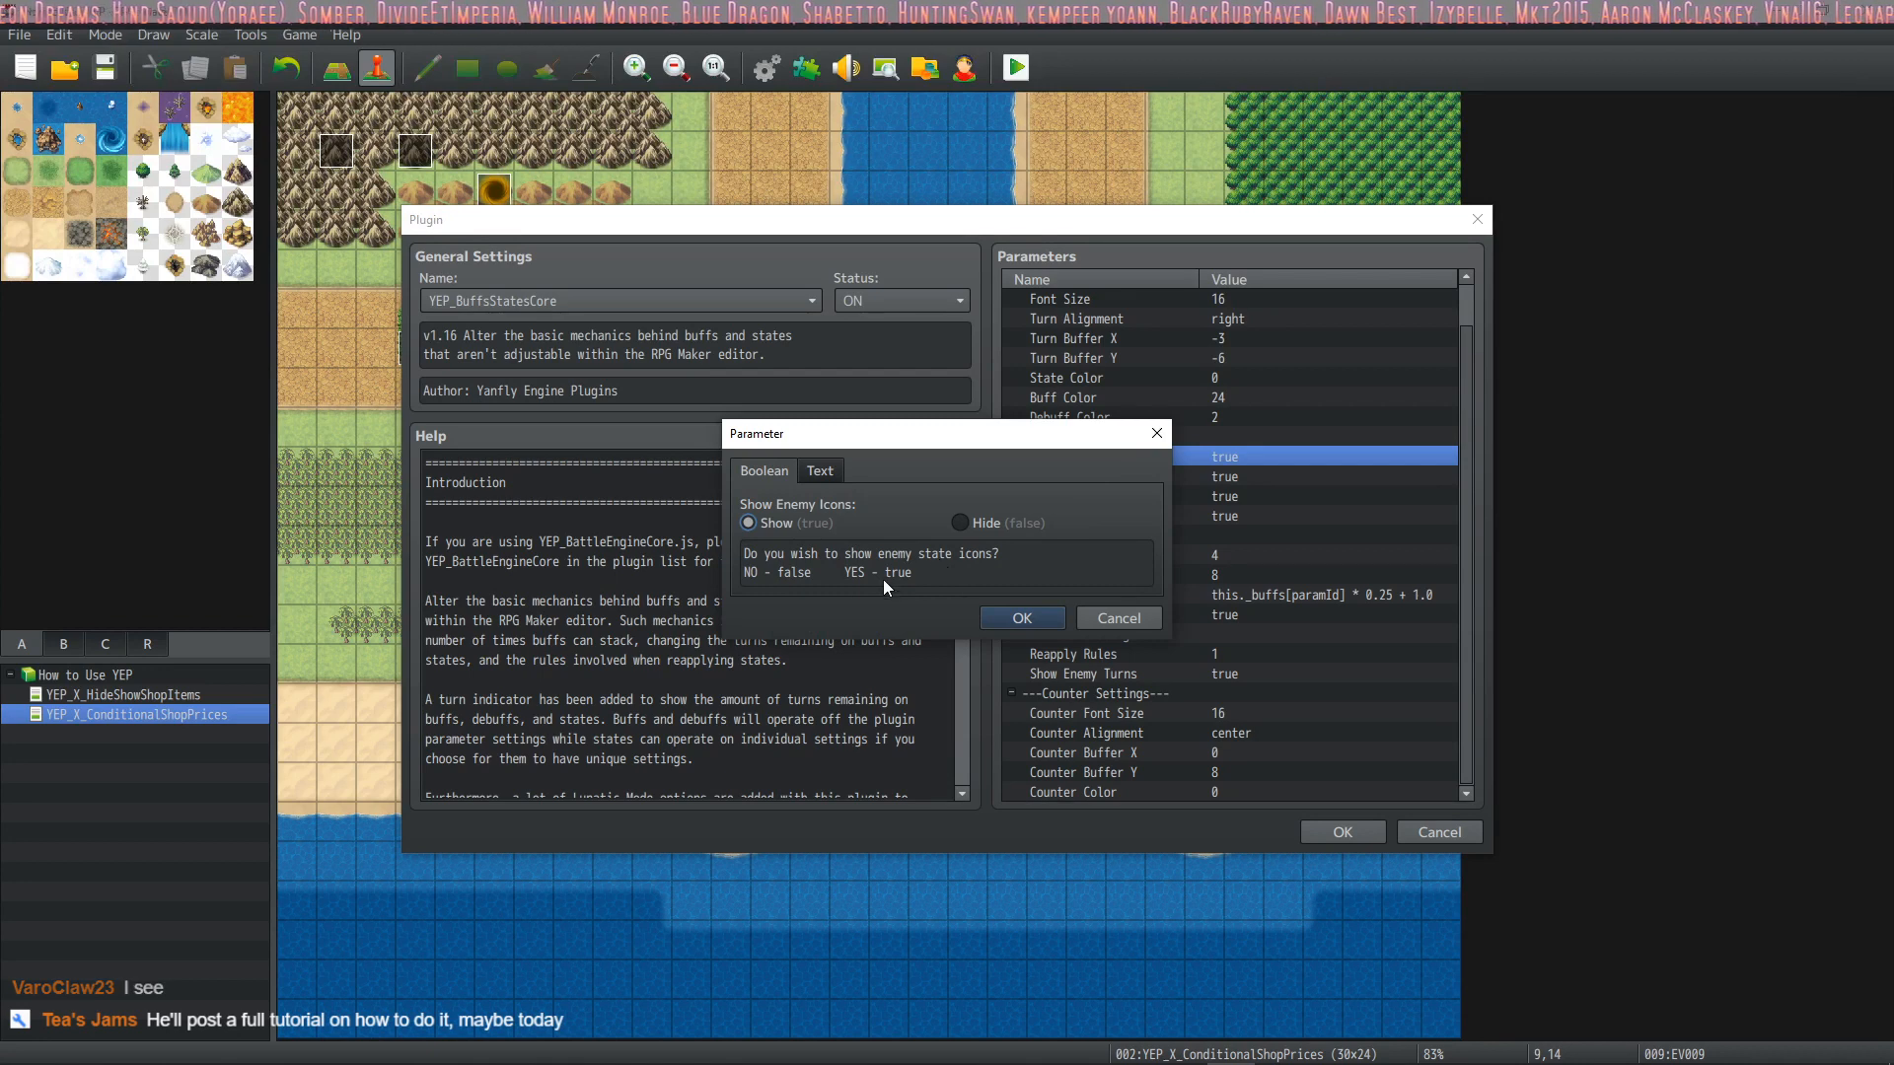
click(964, 522)
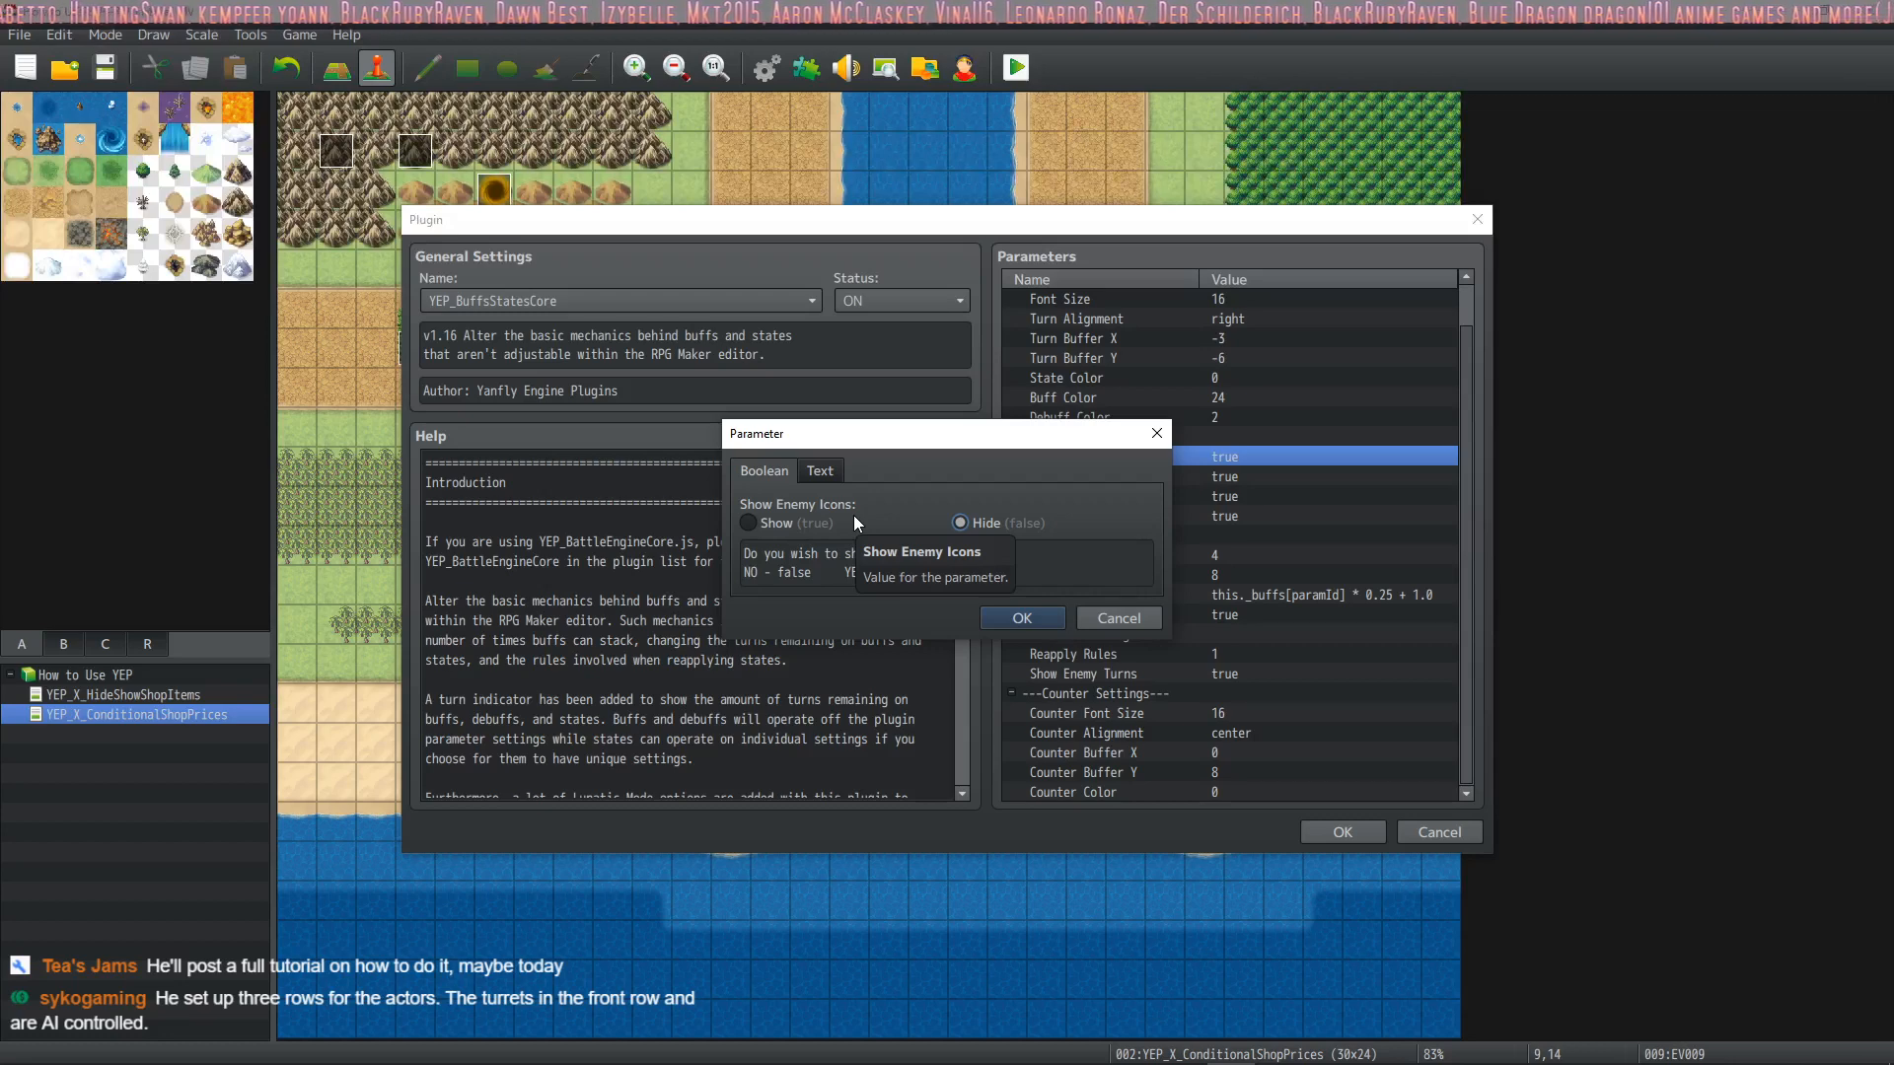
click(827, 518)
click(958, 519)
click(827, 524)
click(977, 516)
click(812, 525)
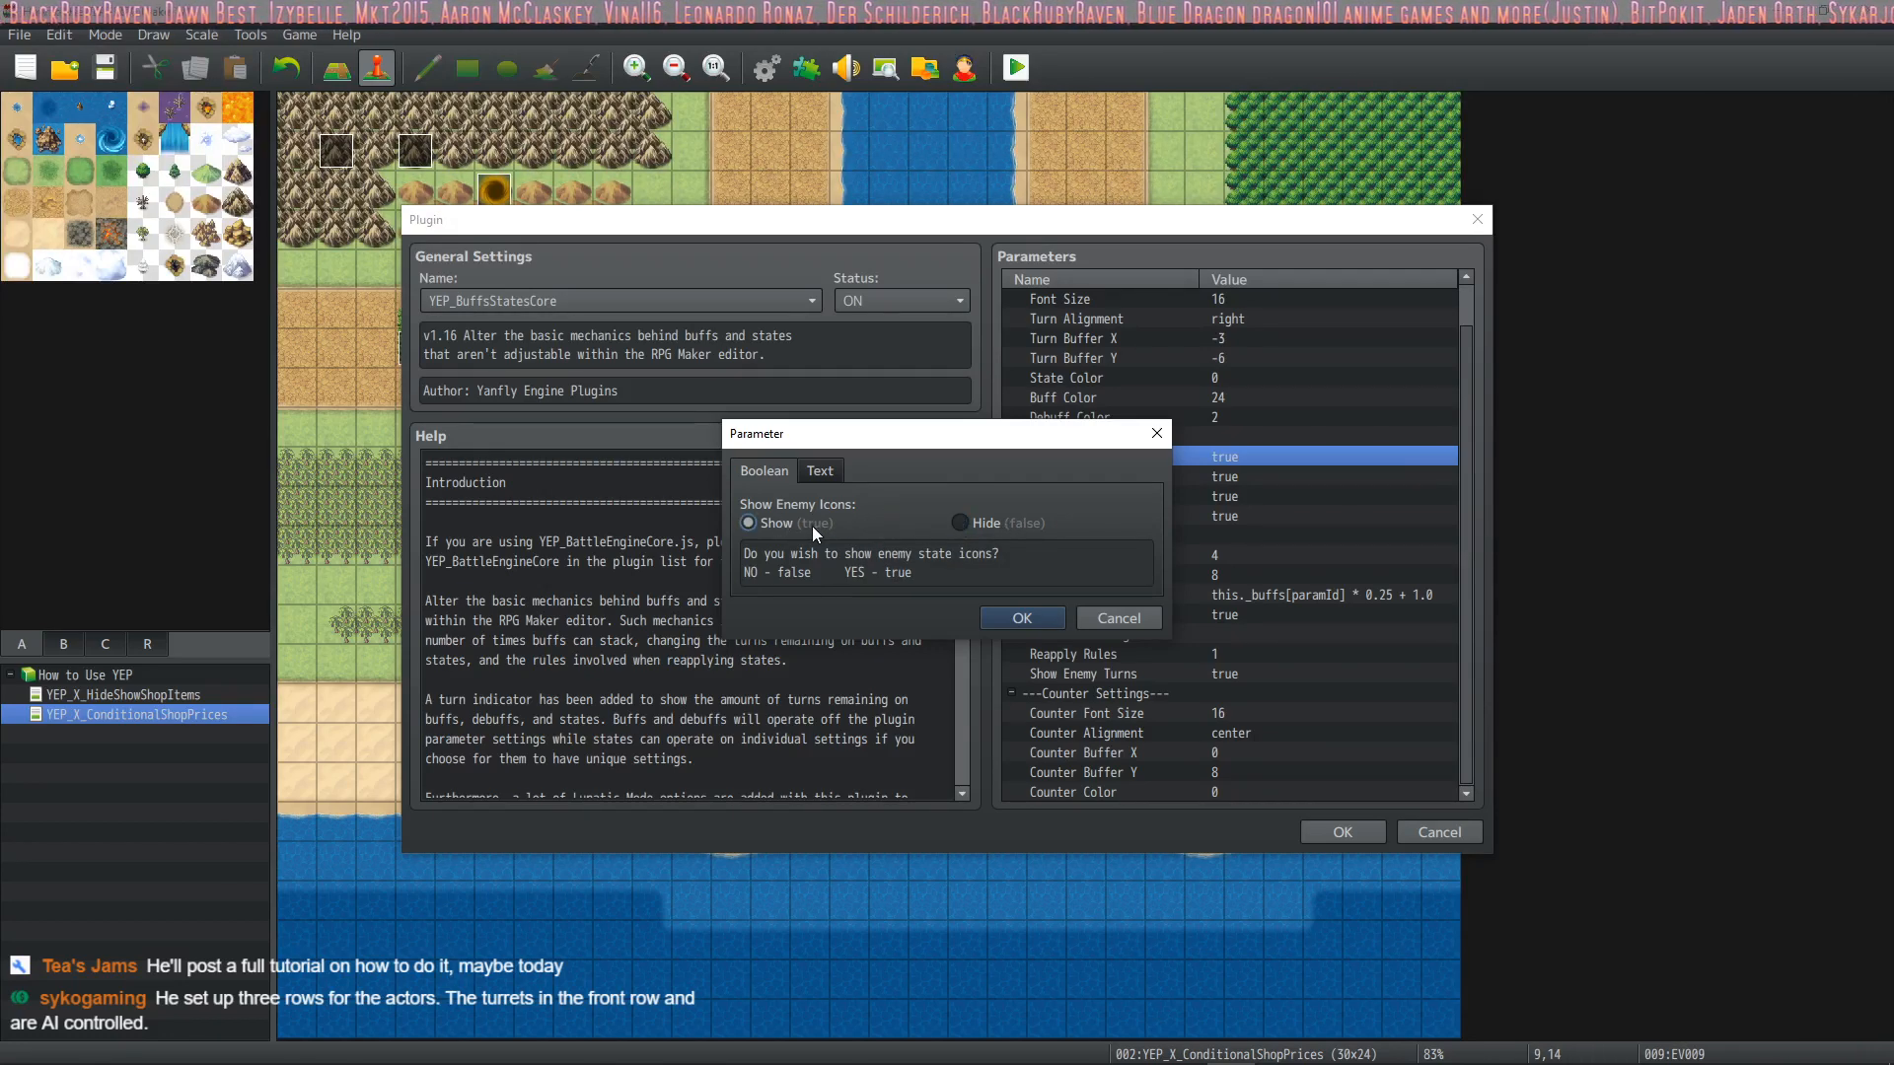
click(1021, 618)
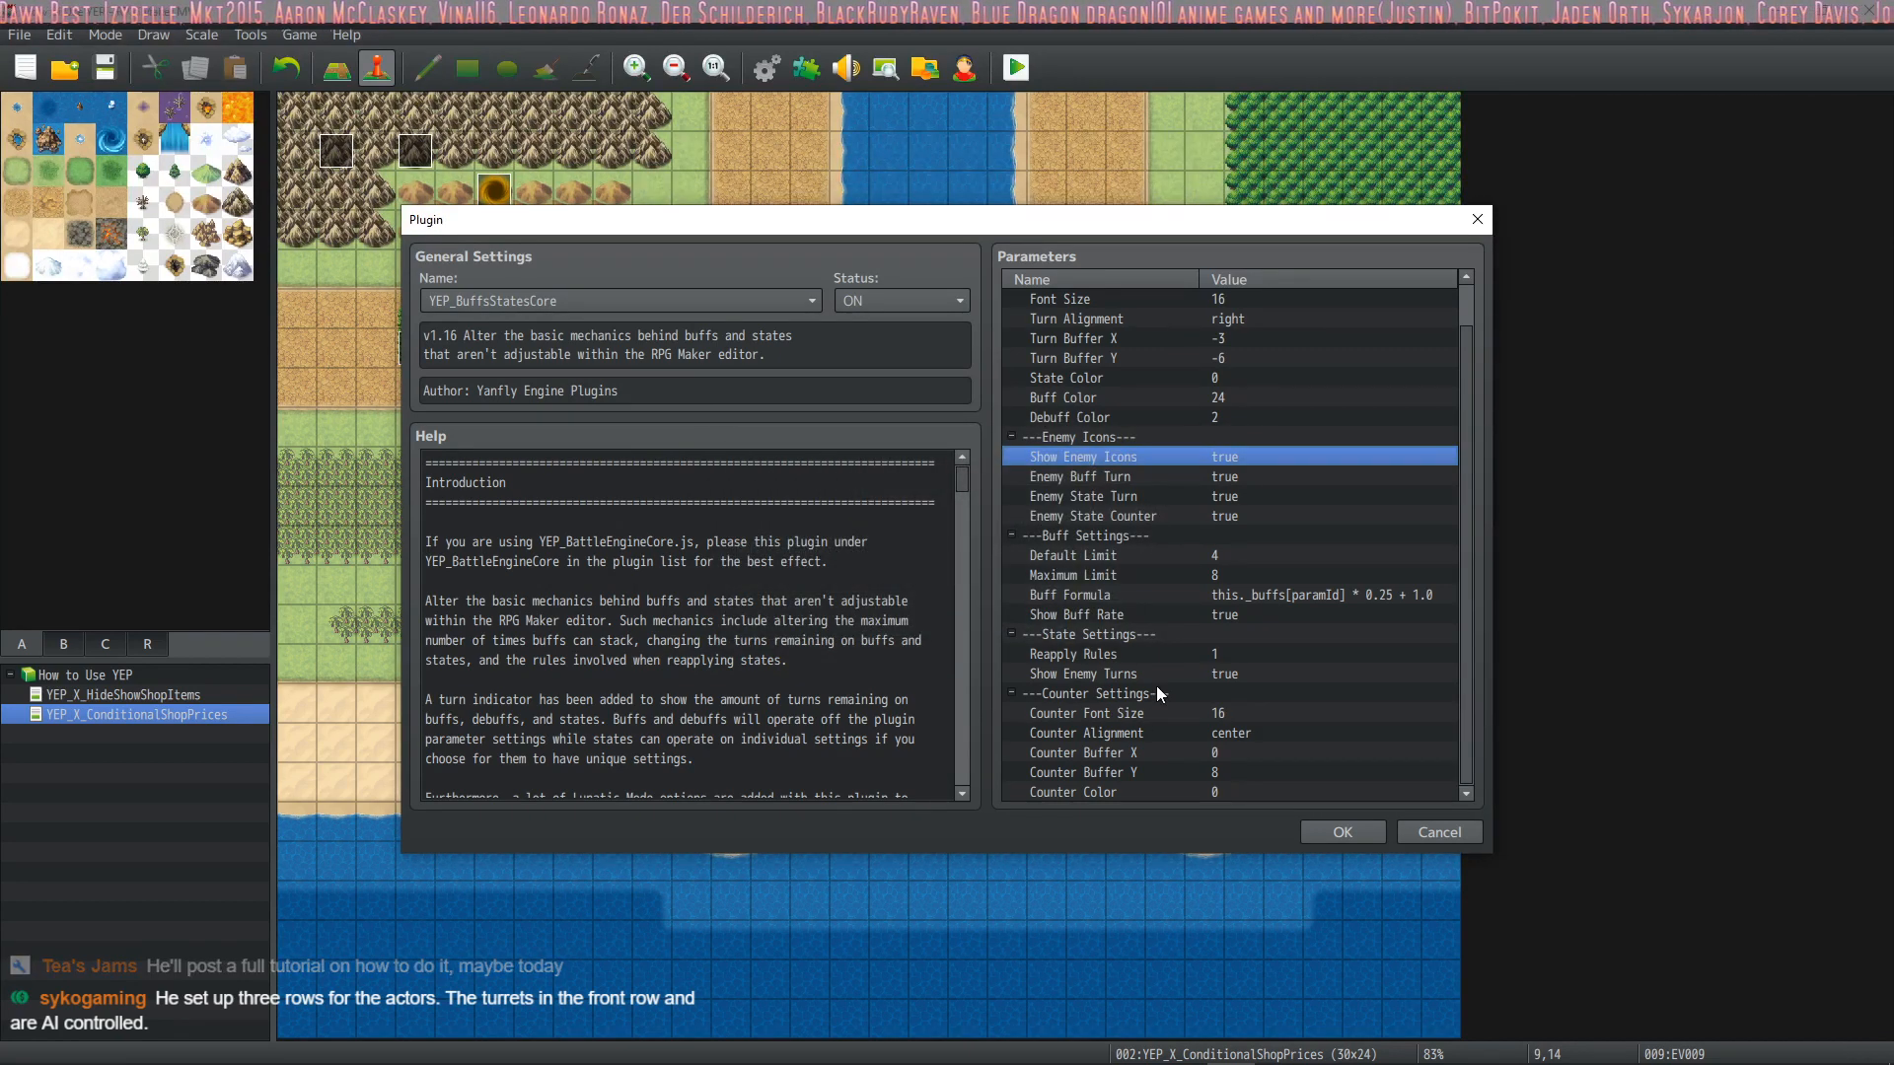
Check the Counter Font Size and Counter Color parameters, then close the YEP_BuffsStatesCore settings
click(1111, 715)
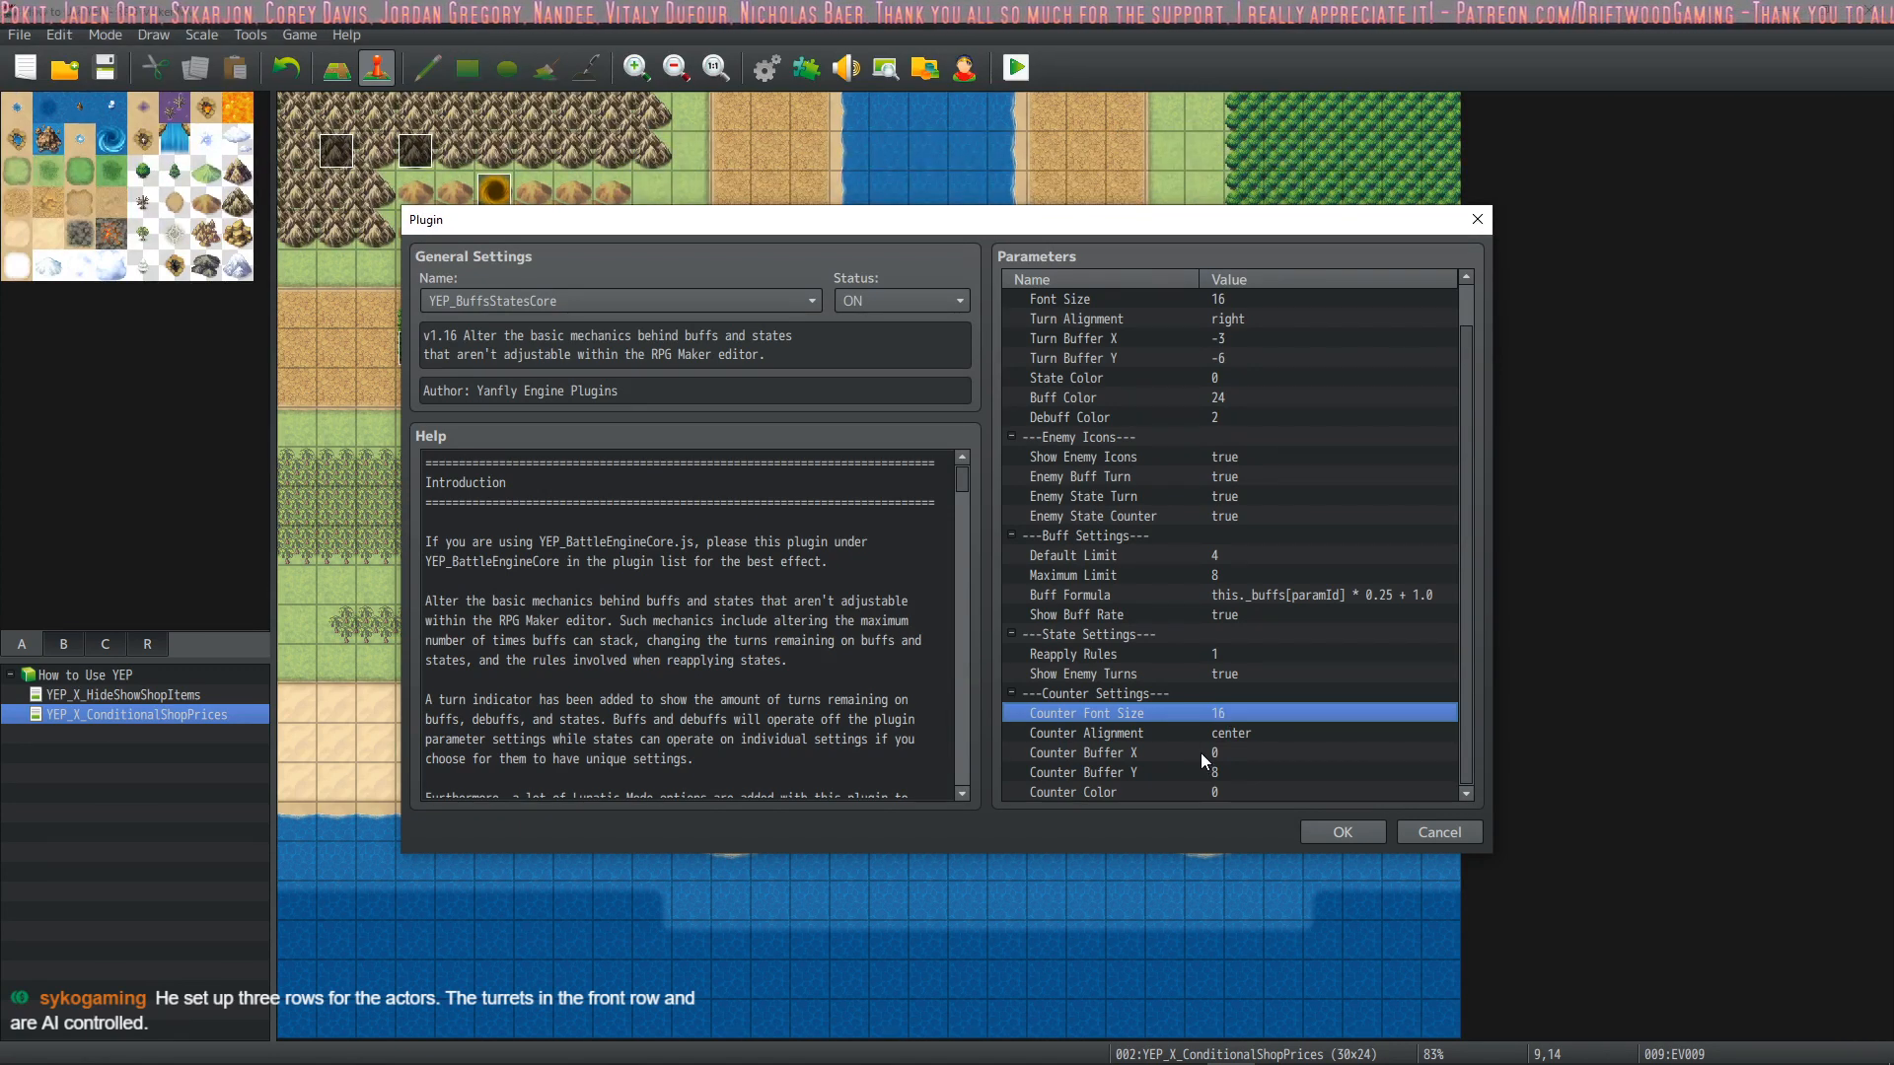
double_click(1164, 791)
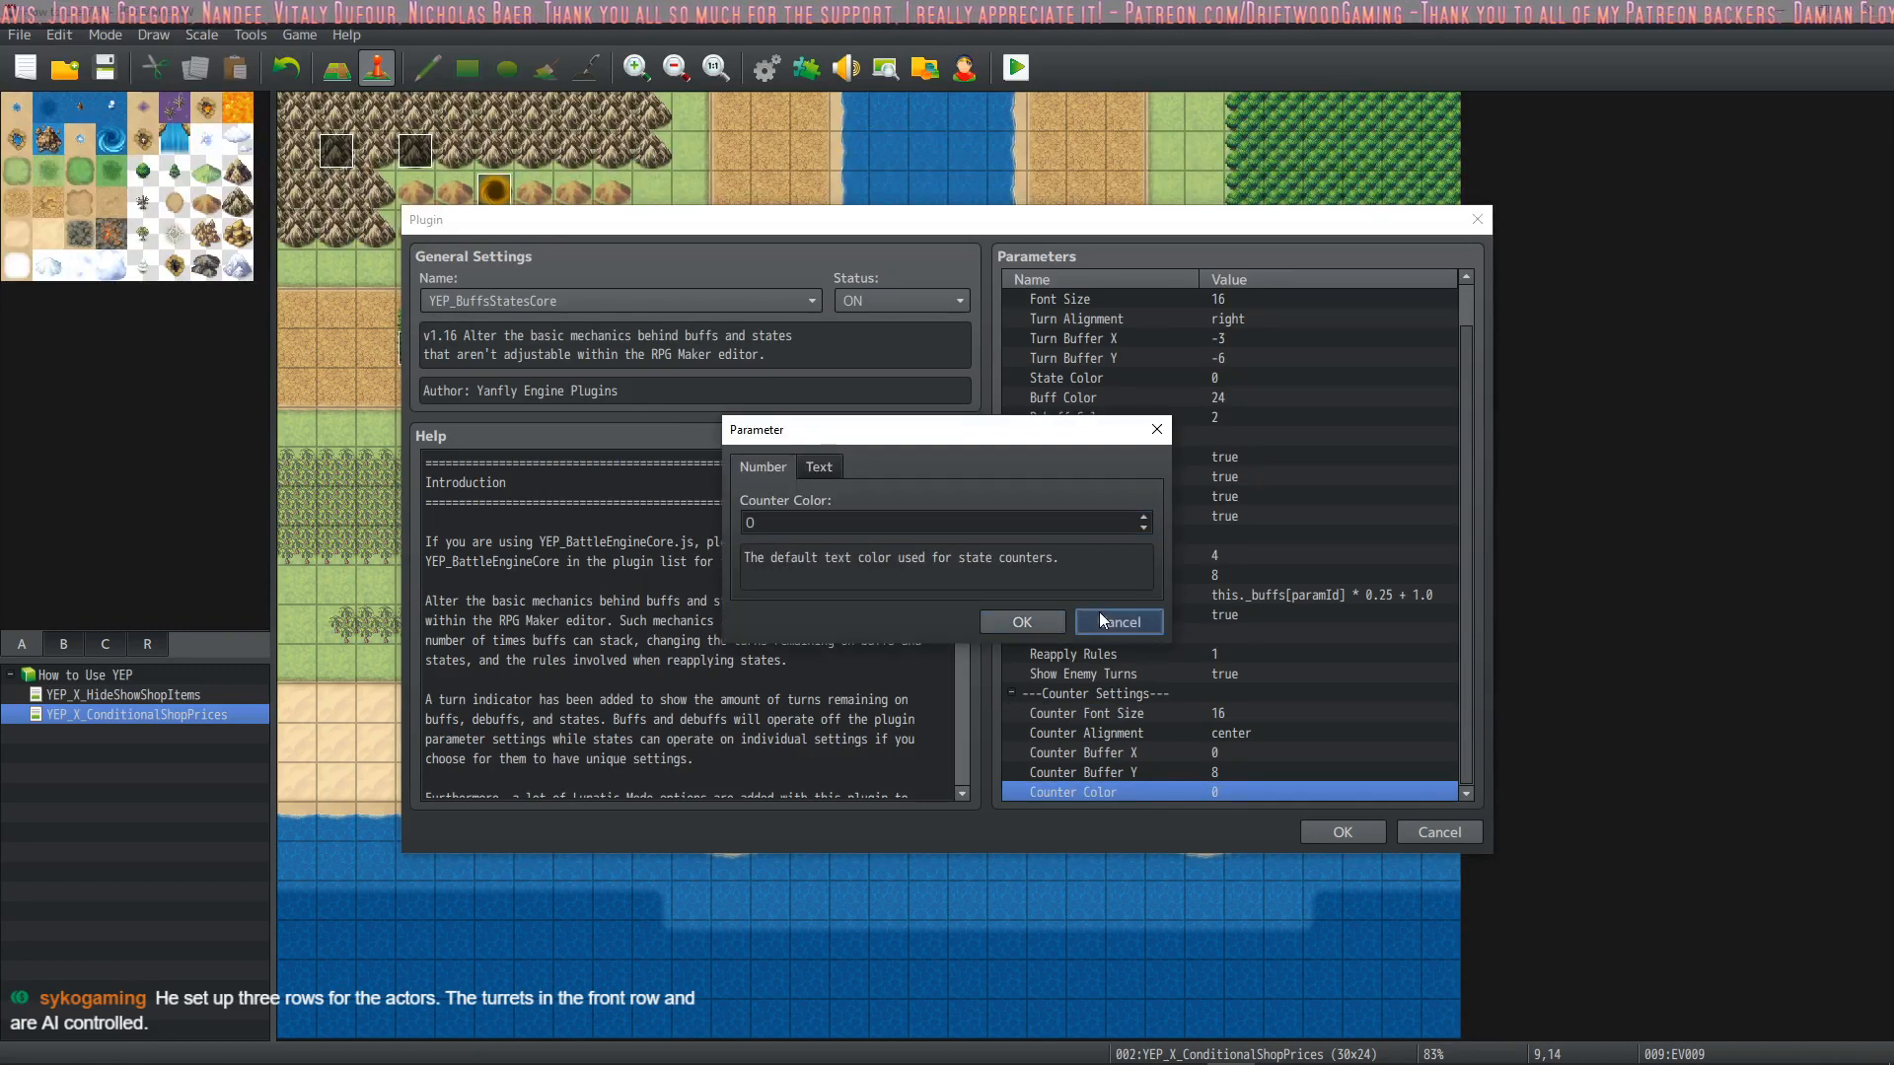
click(1099, 611)
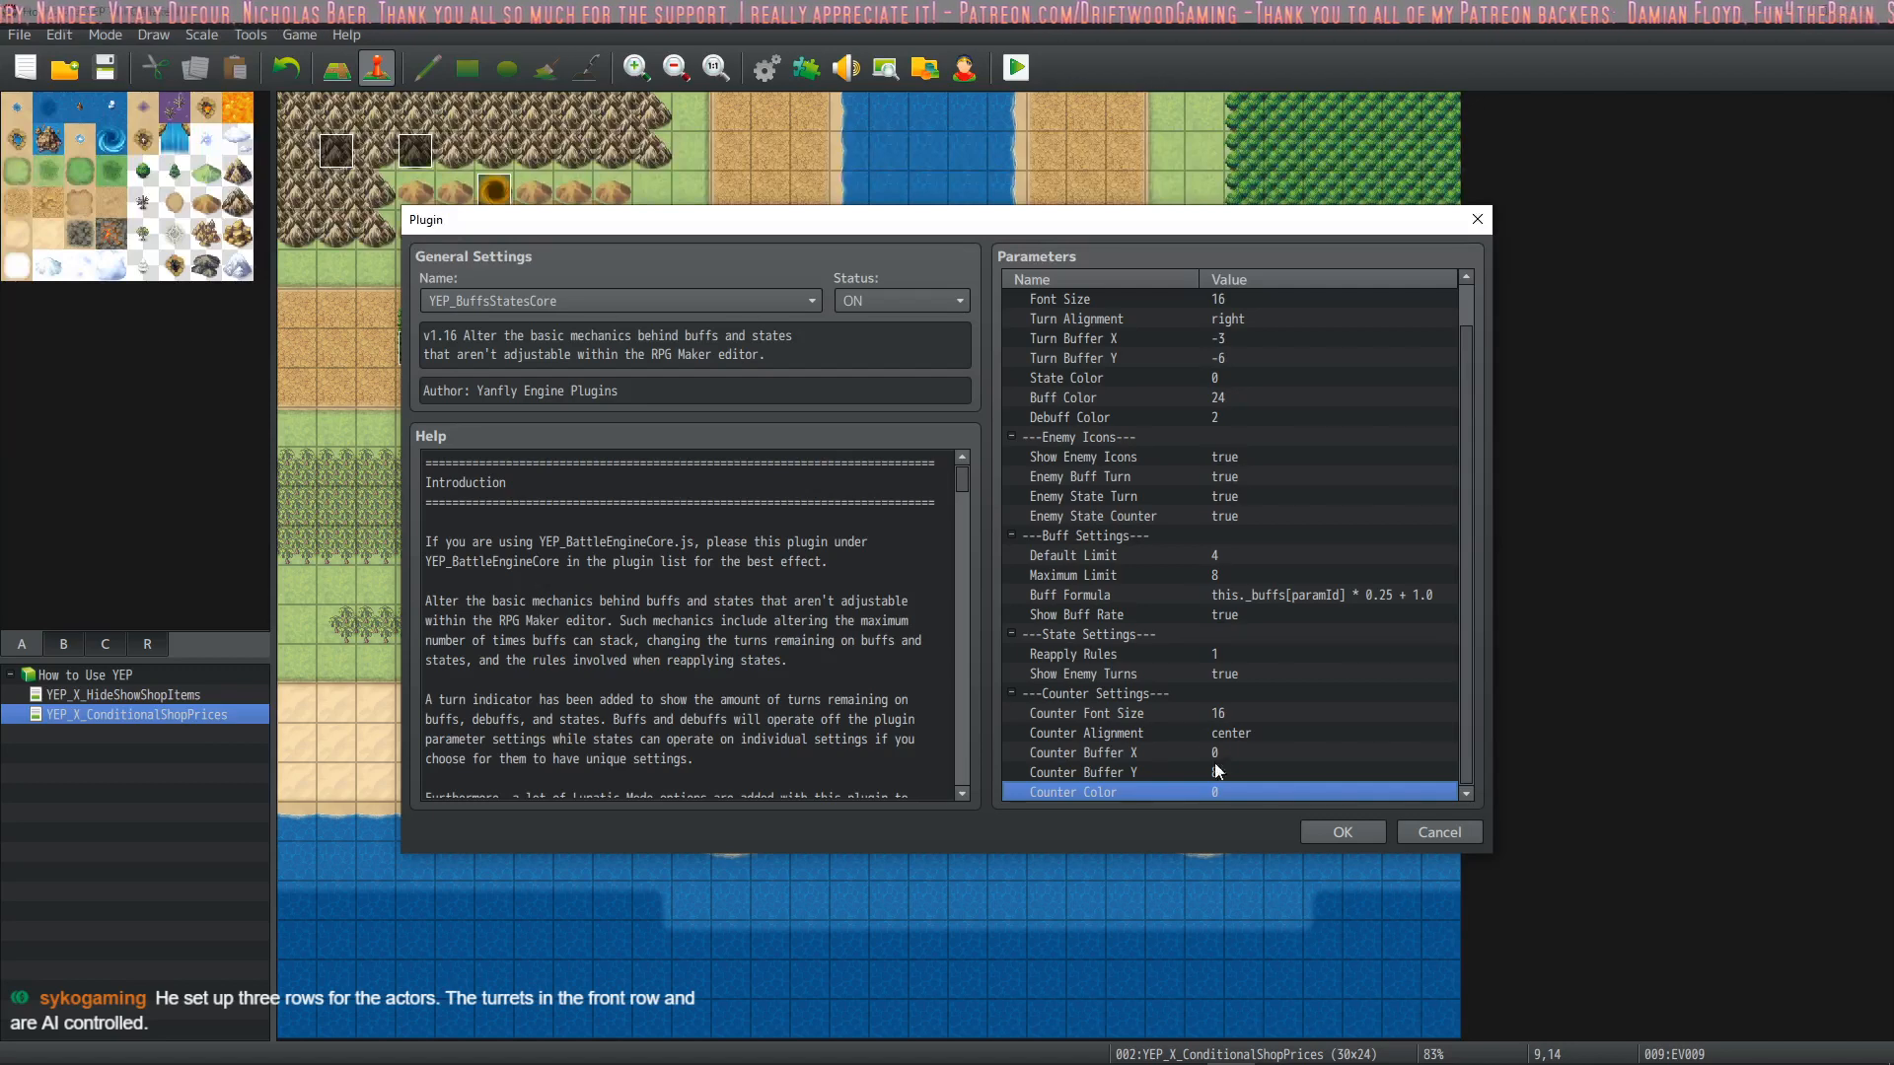
click(1346, 833)
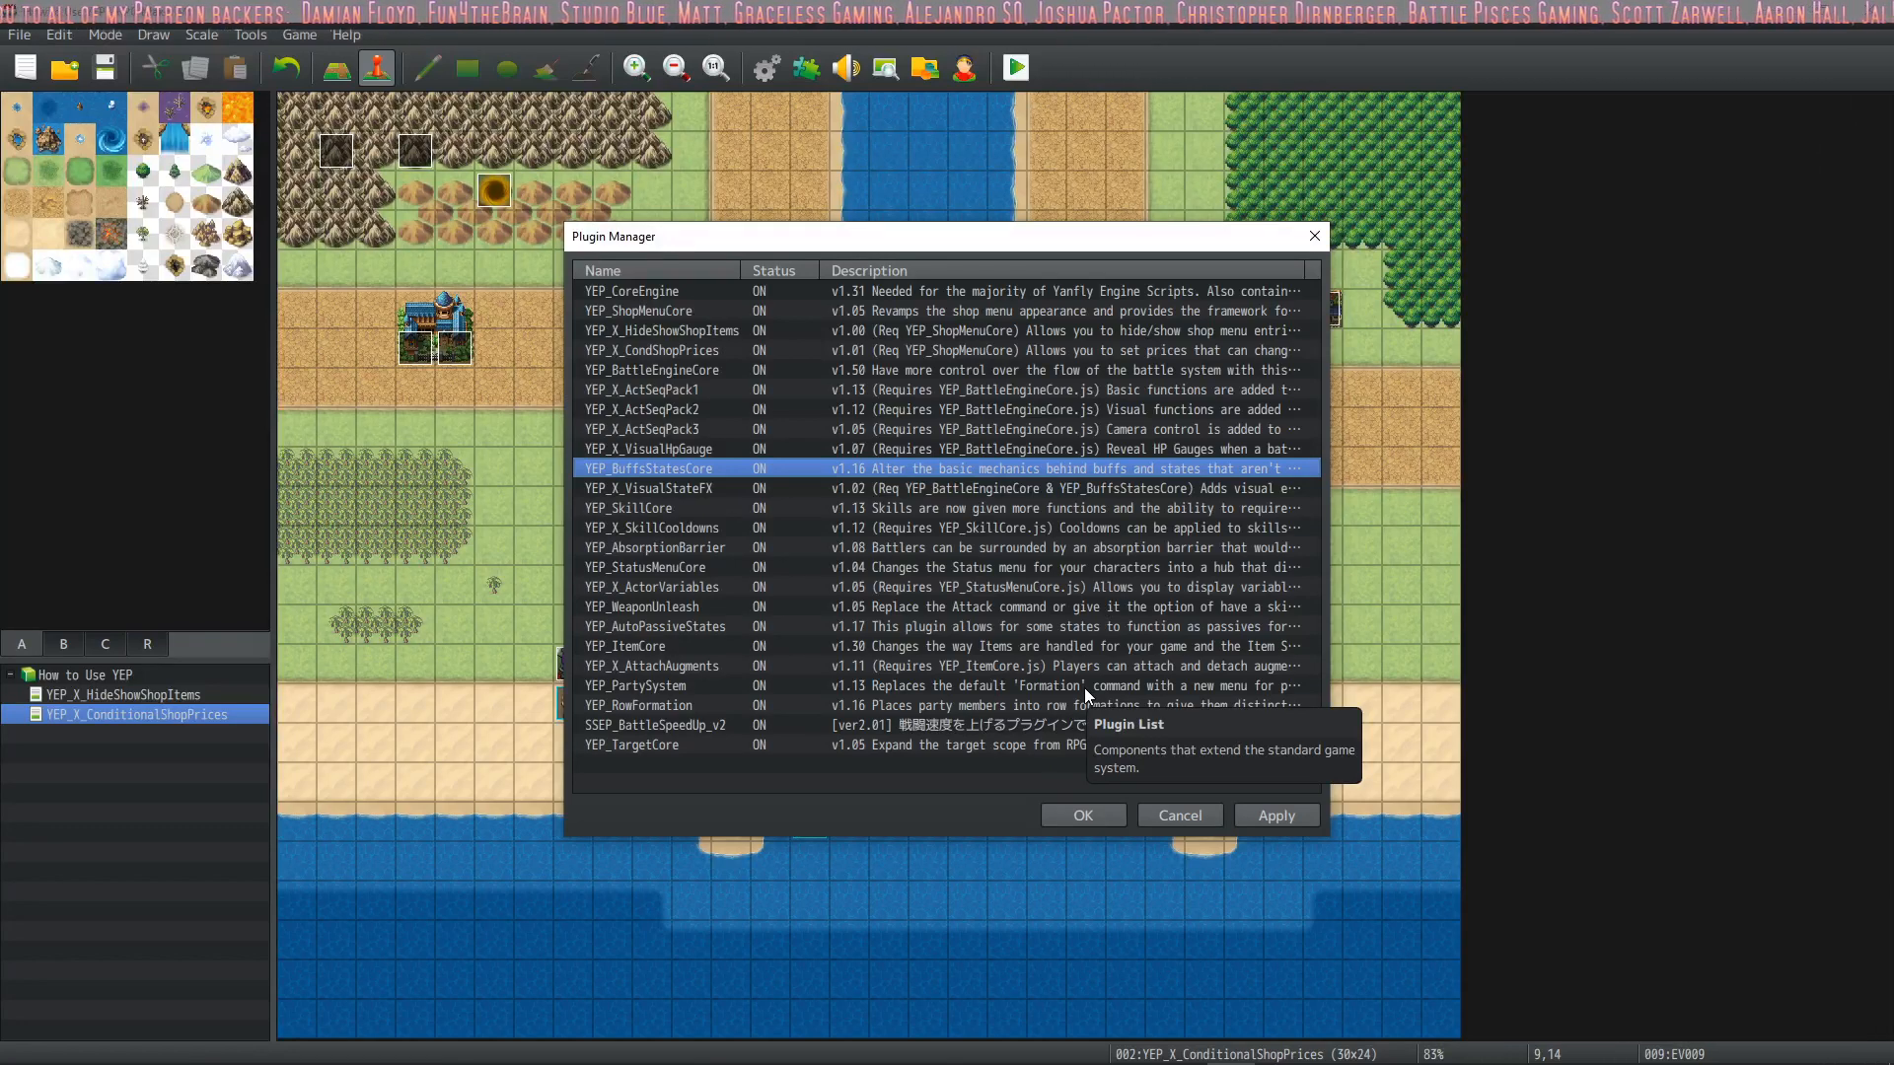
Look through the plugin list from YEP_X_VisualStateFX down to YEP_TargetCore, then close the Plugin Manager
click(889, 490)
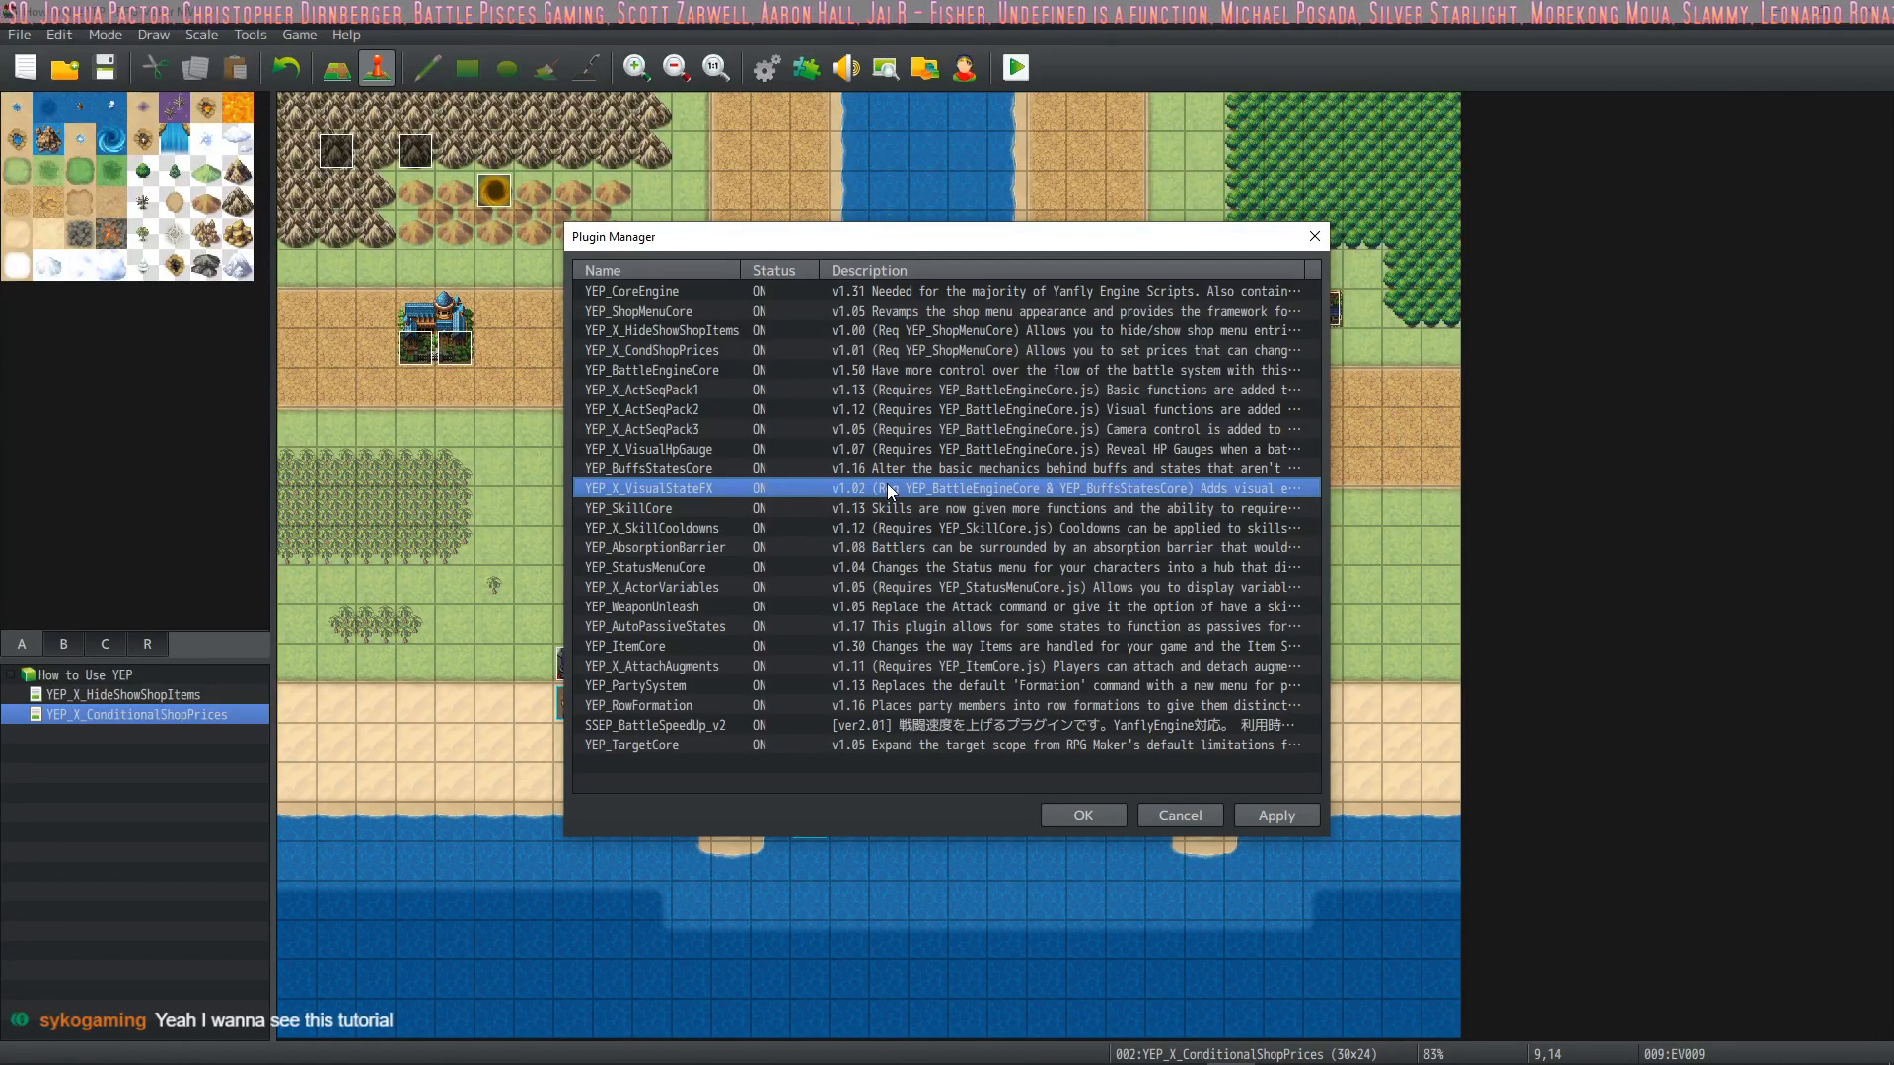
click(754, 508)
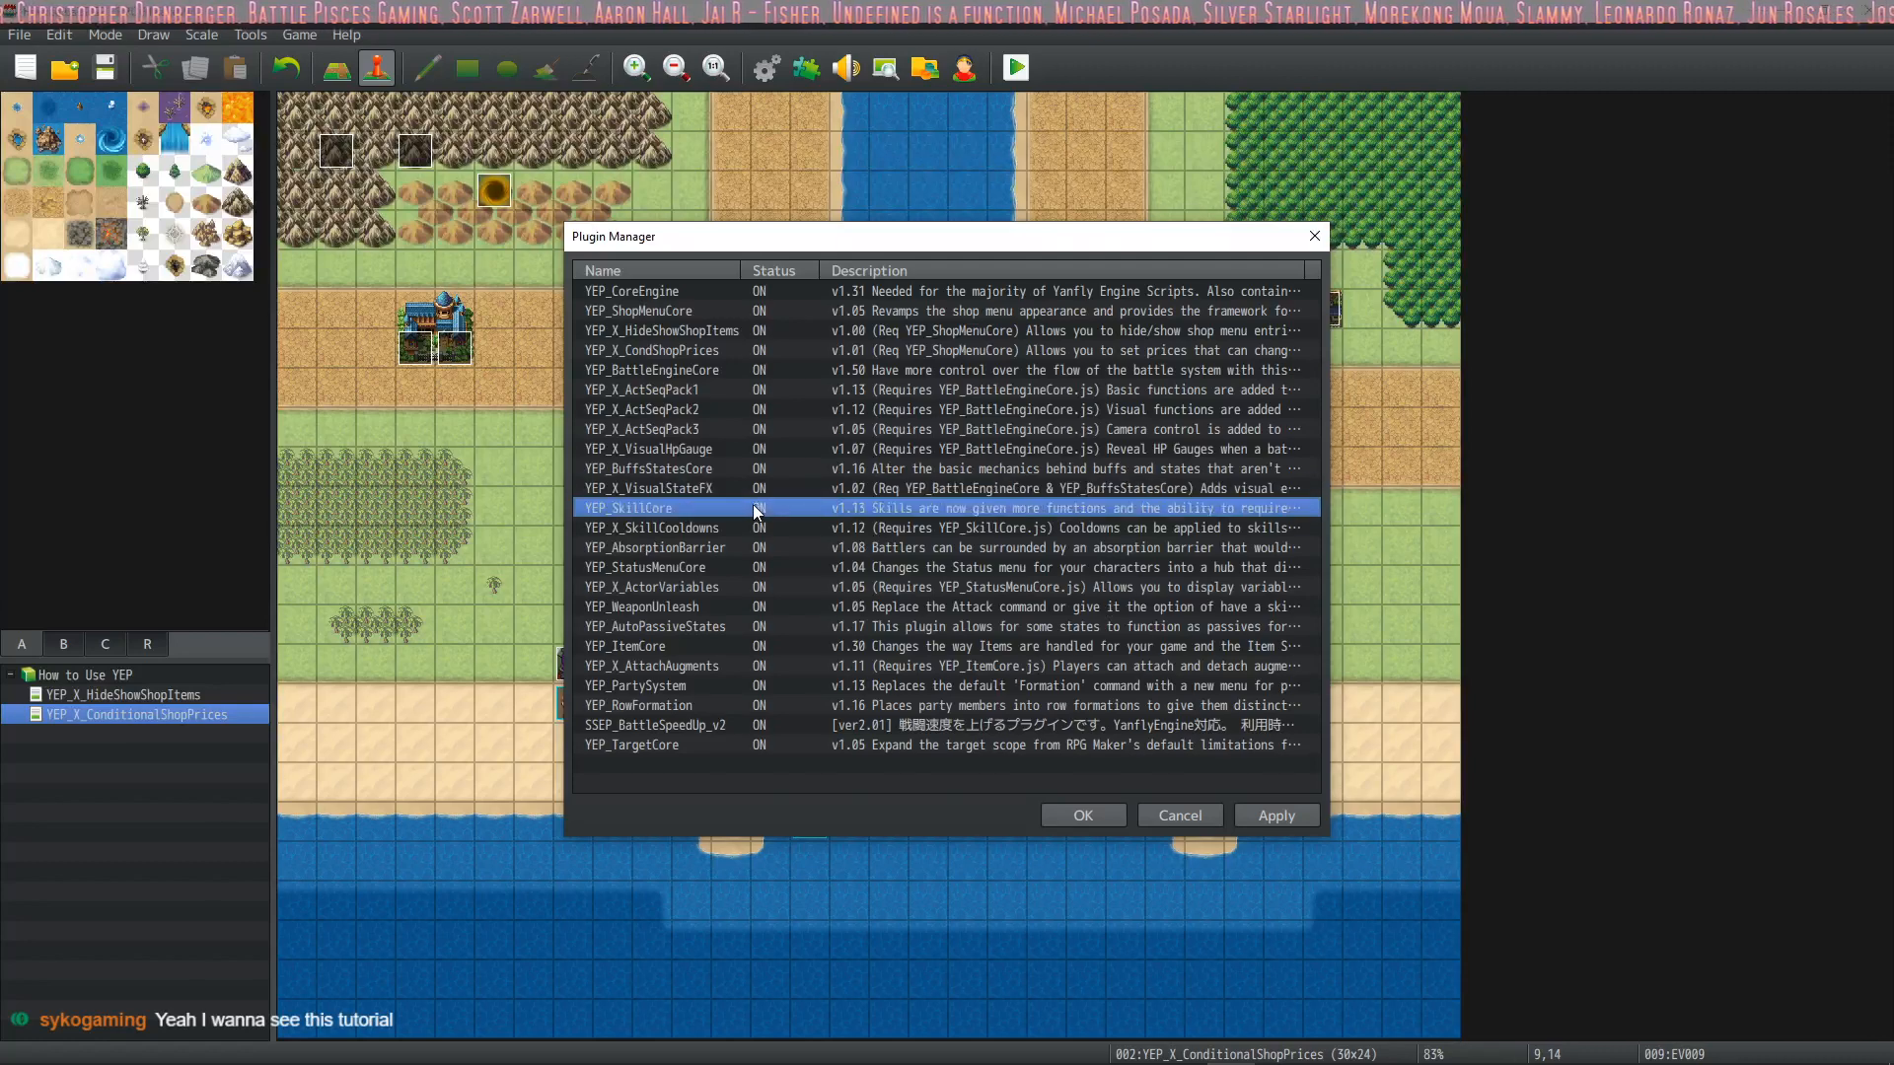
click(811, 728)
click(802, 742)
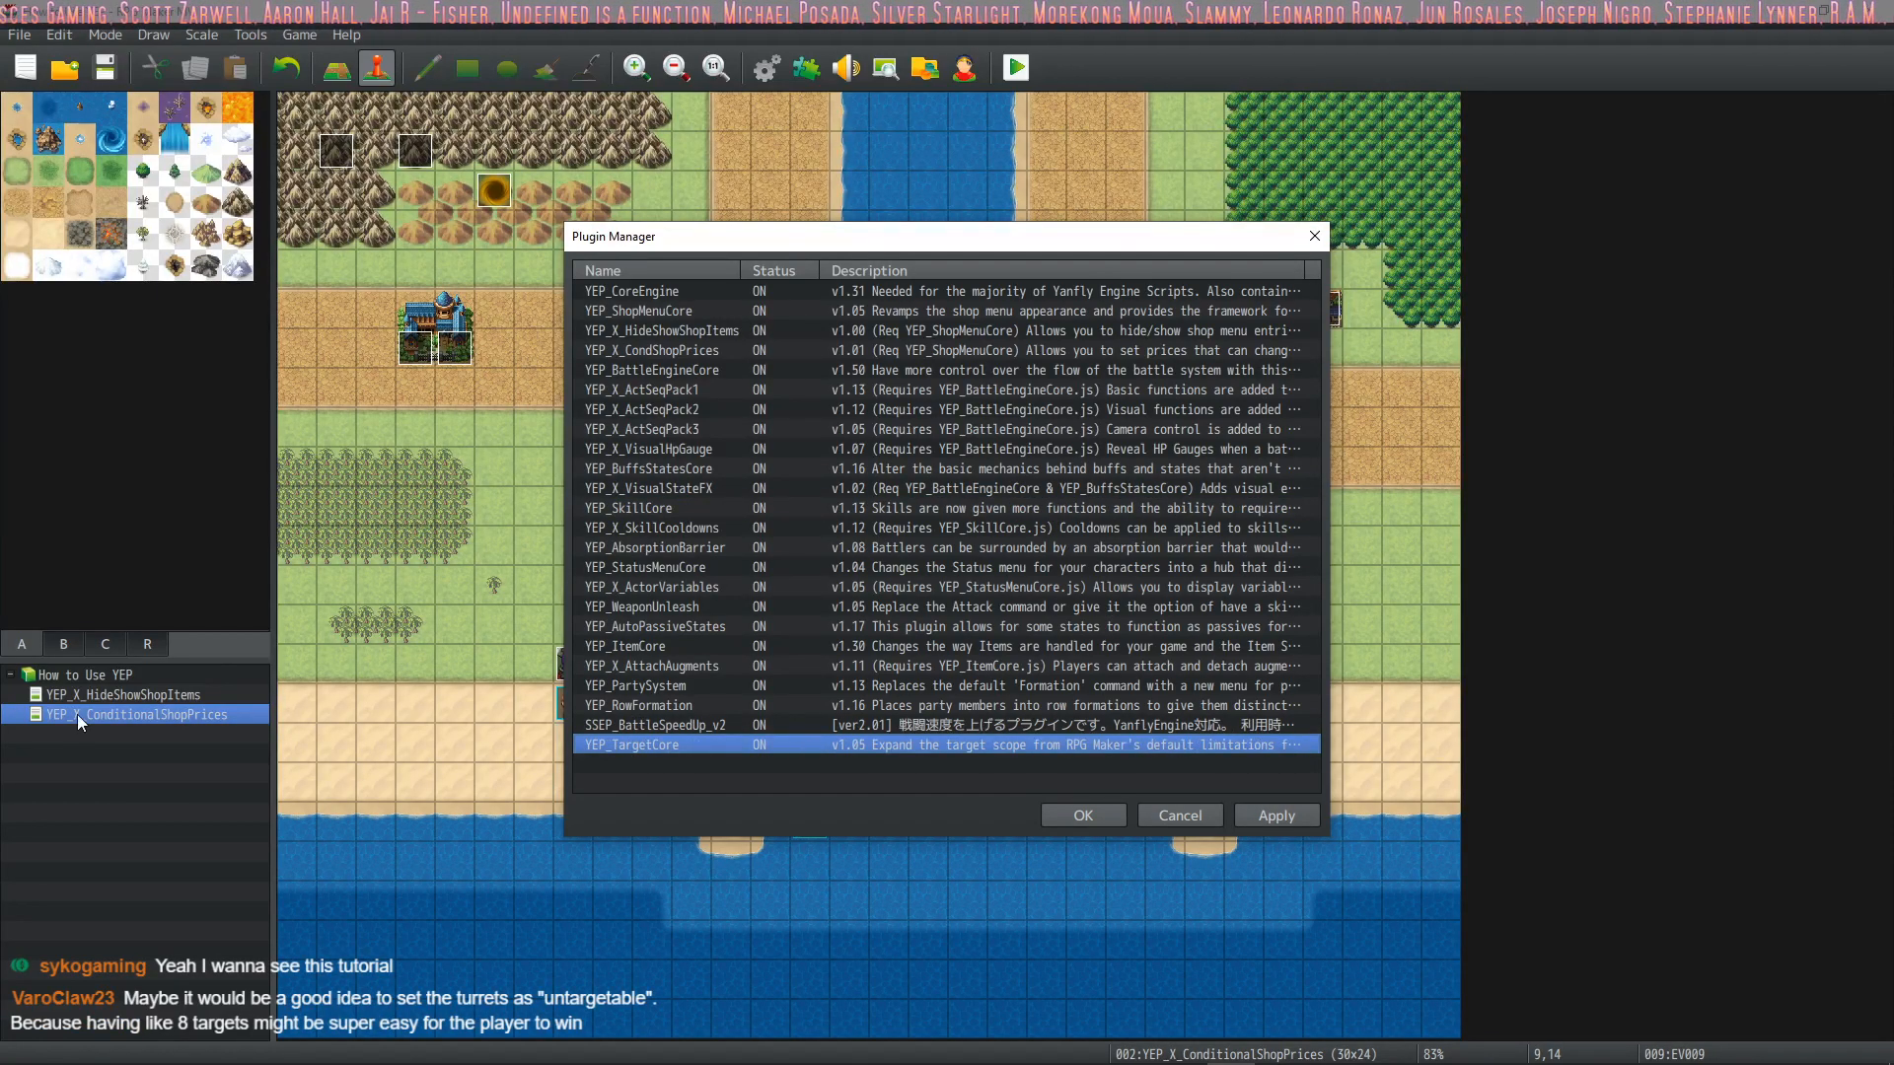
click(1083, 816)
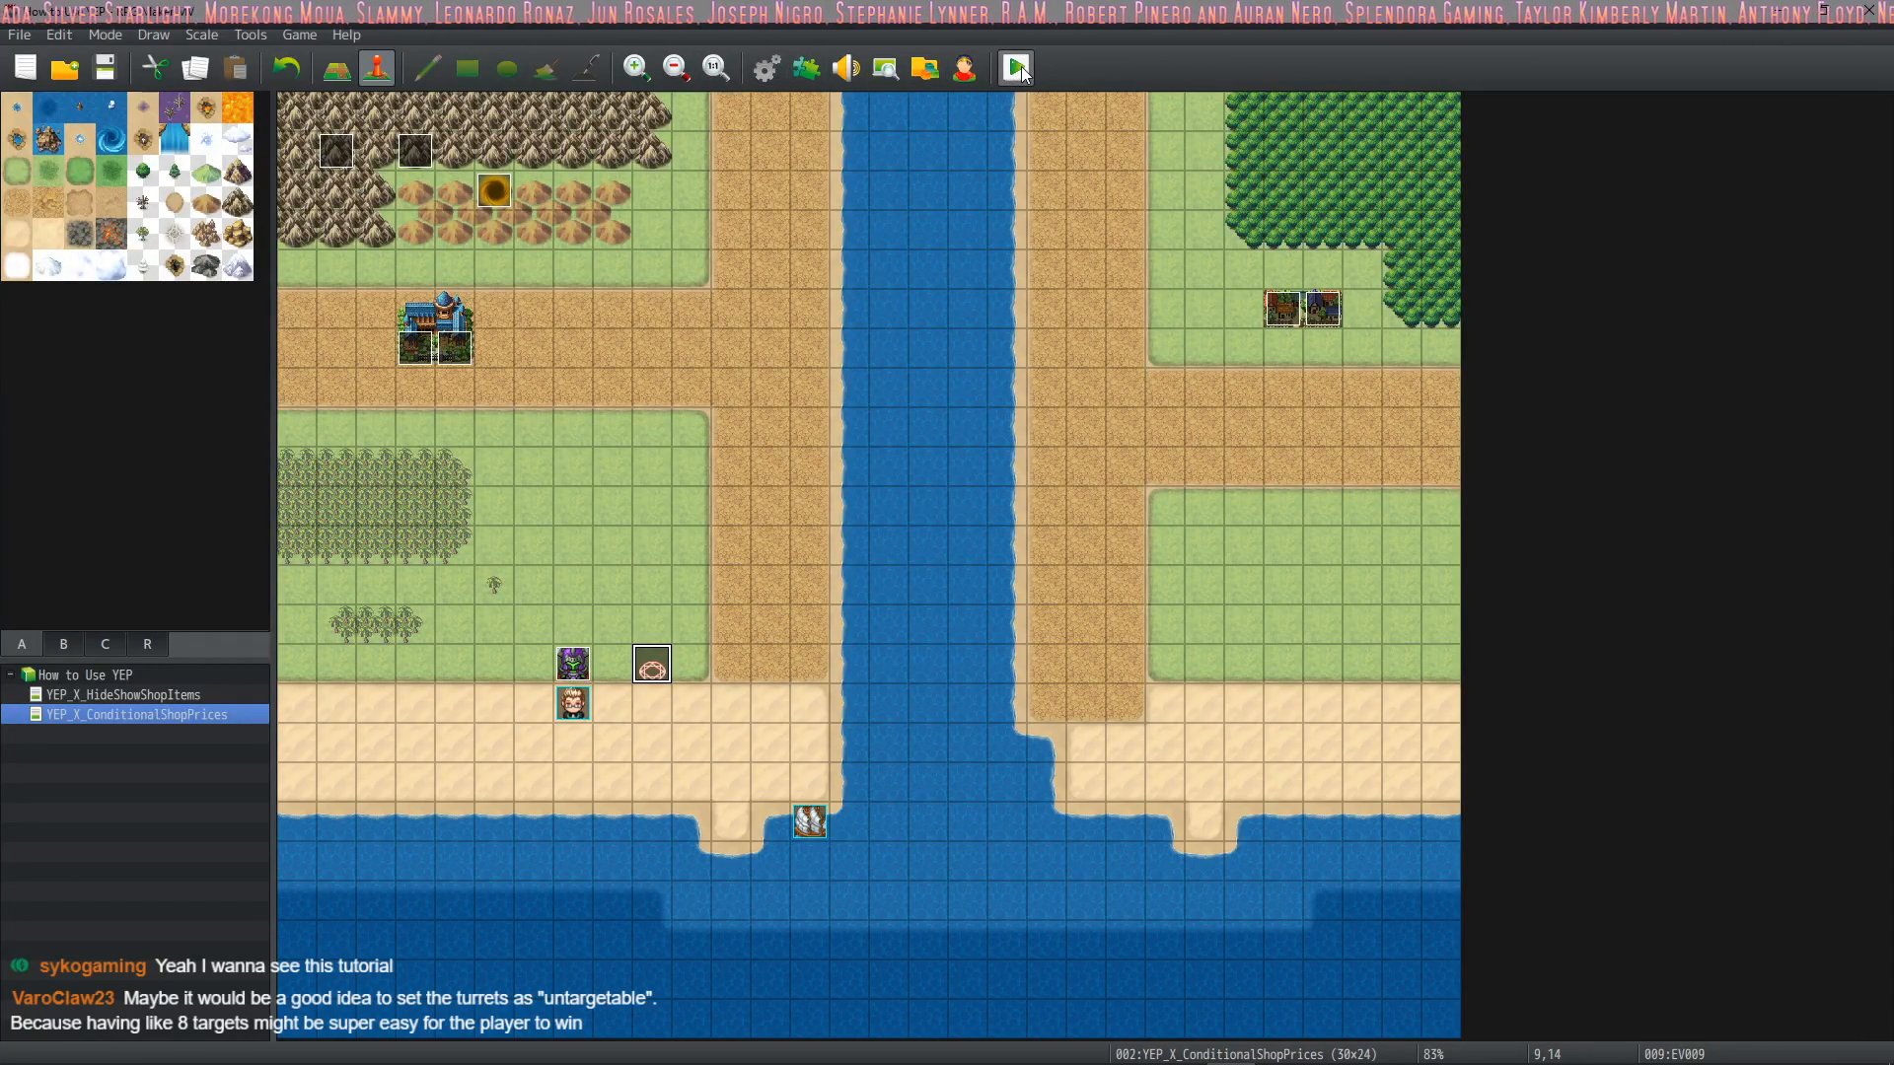
Review the Summoned state and the Items list in the database, then close the database
click(770, 61)
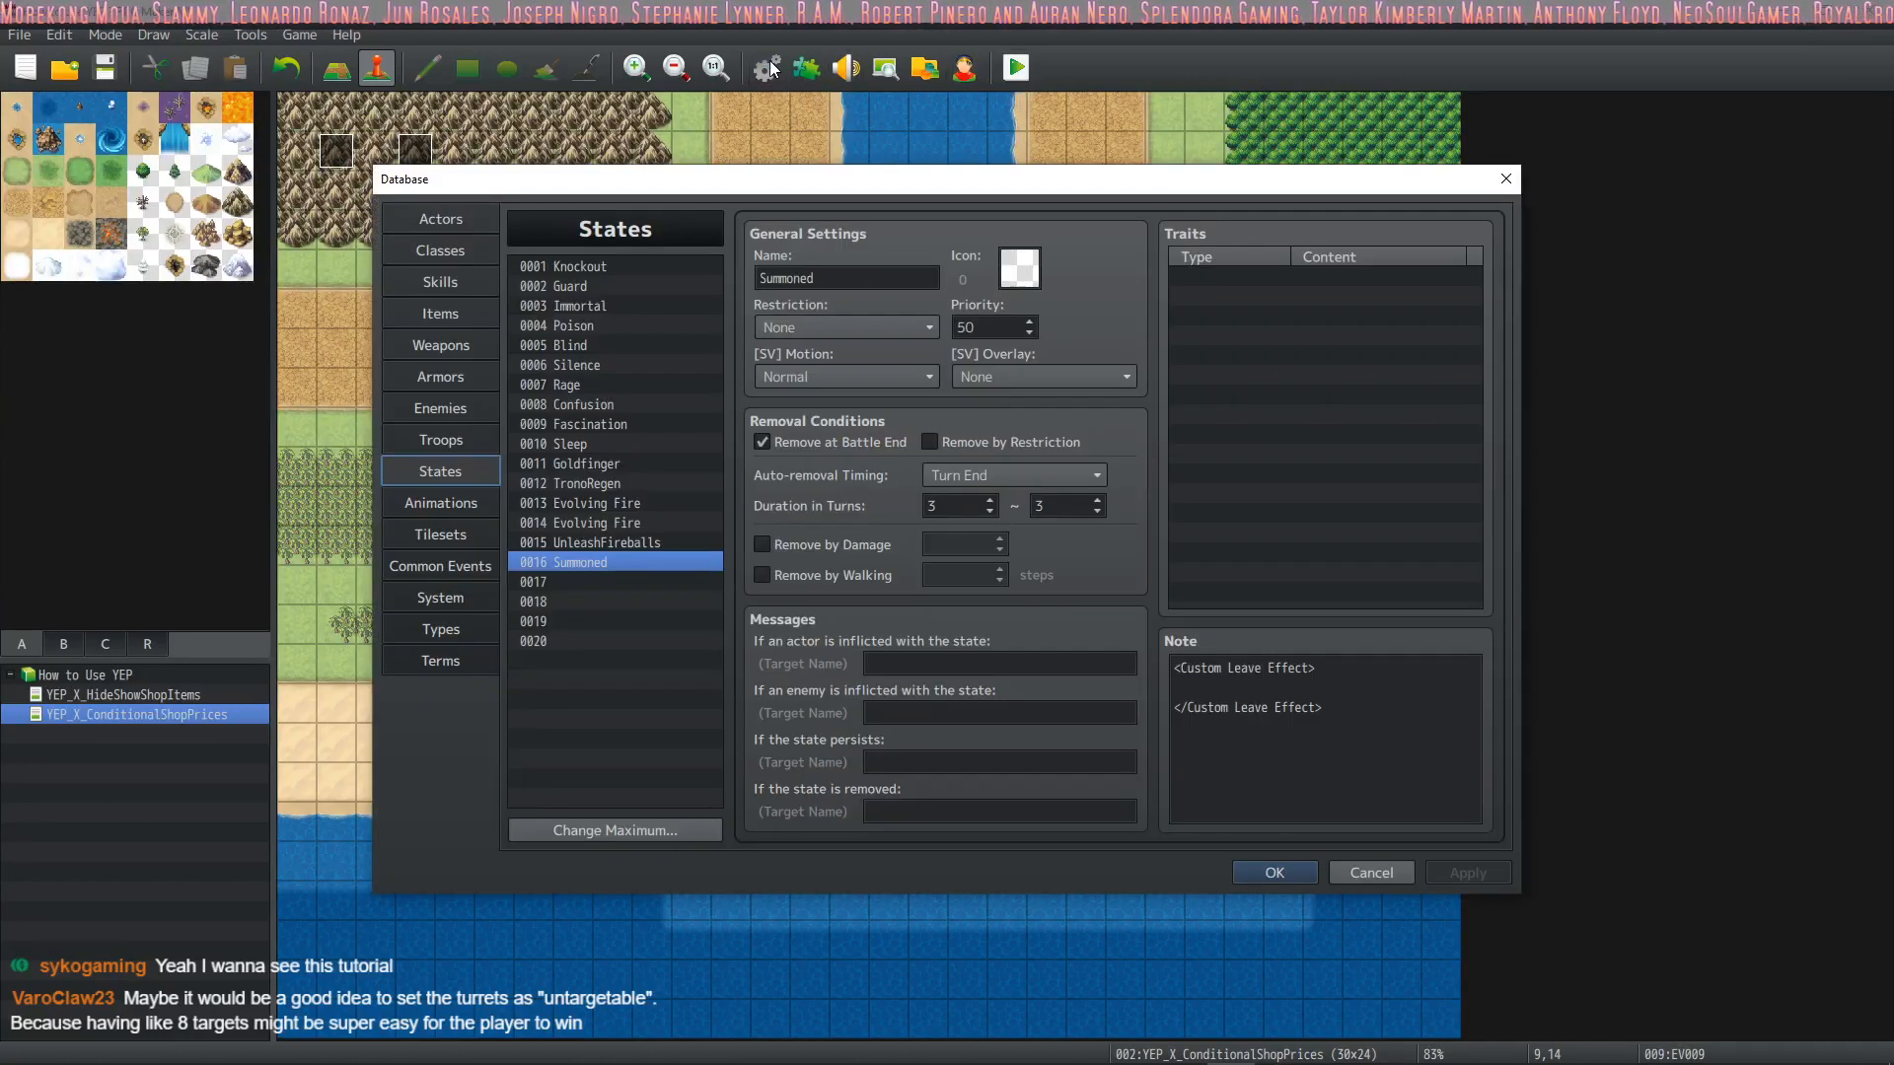
click(1298, 873)
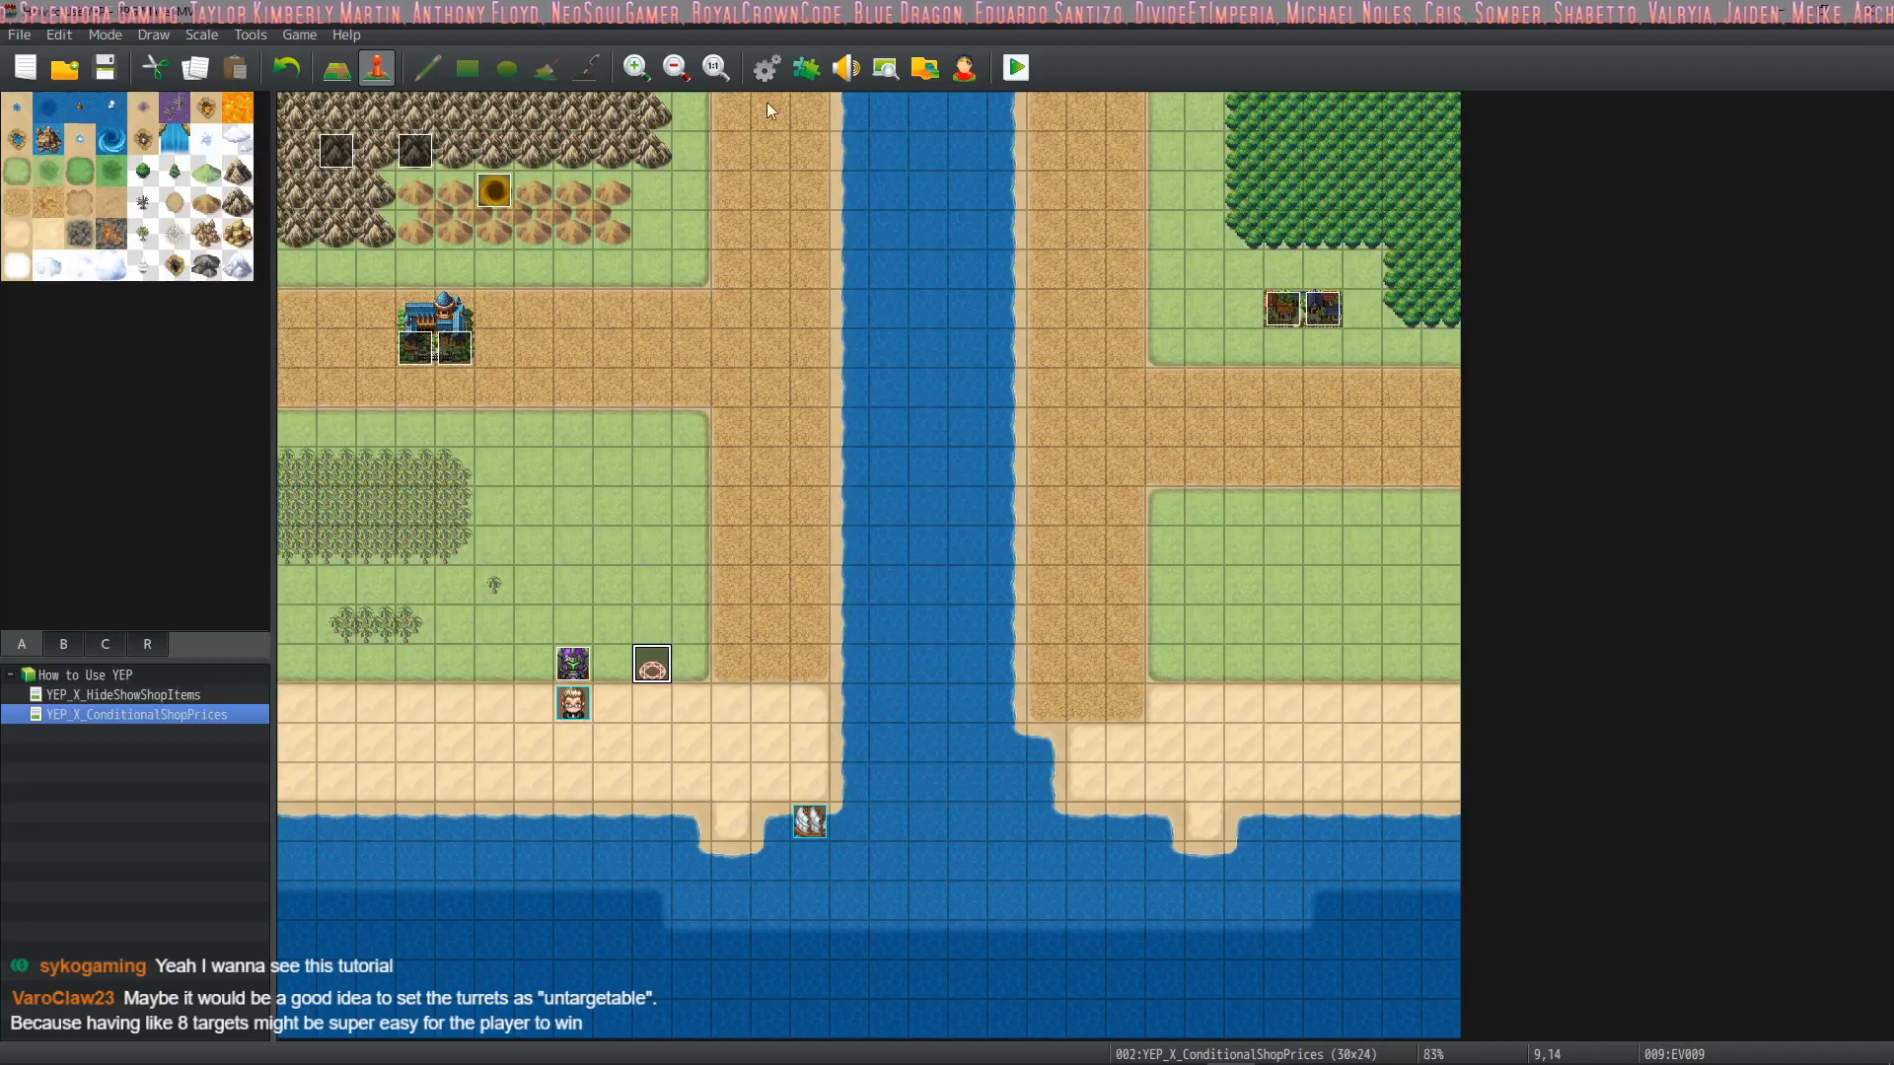
click(766, 67)
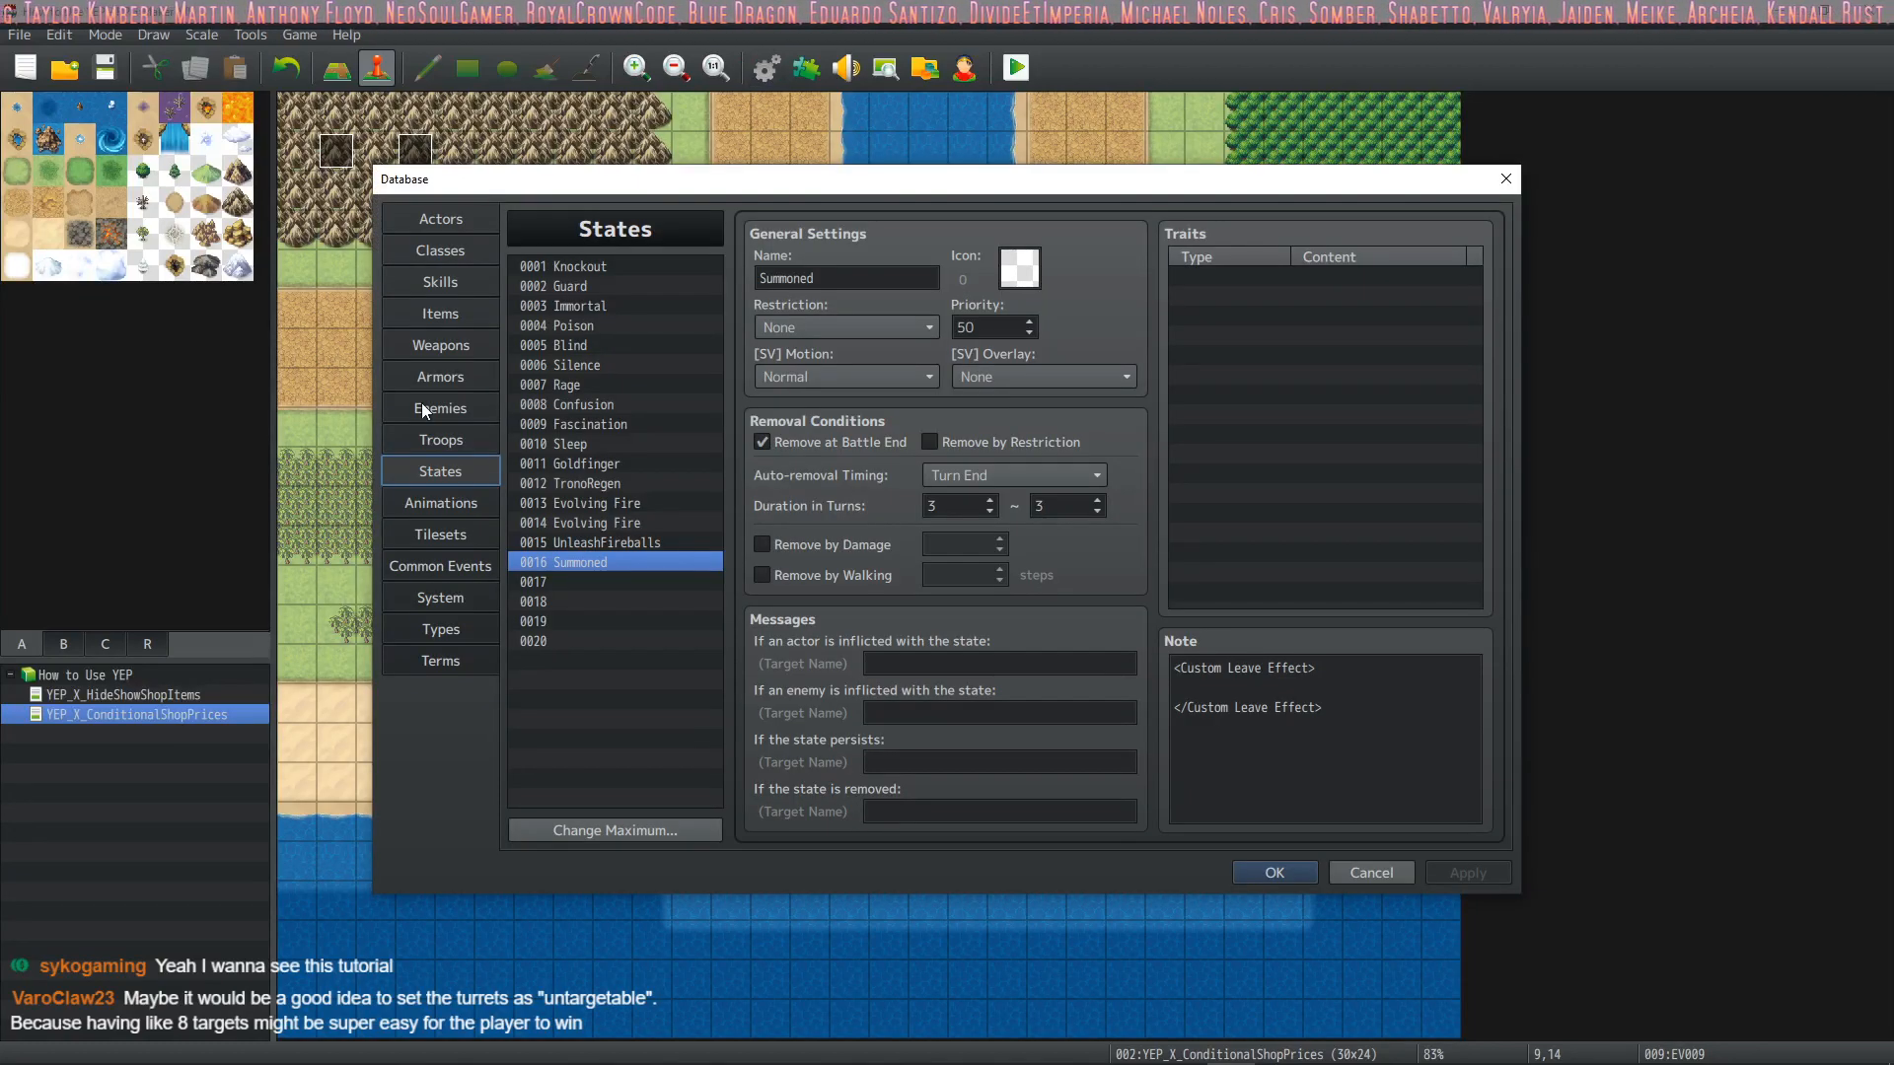
click(438, 305)
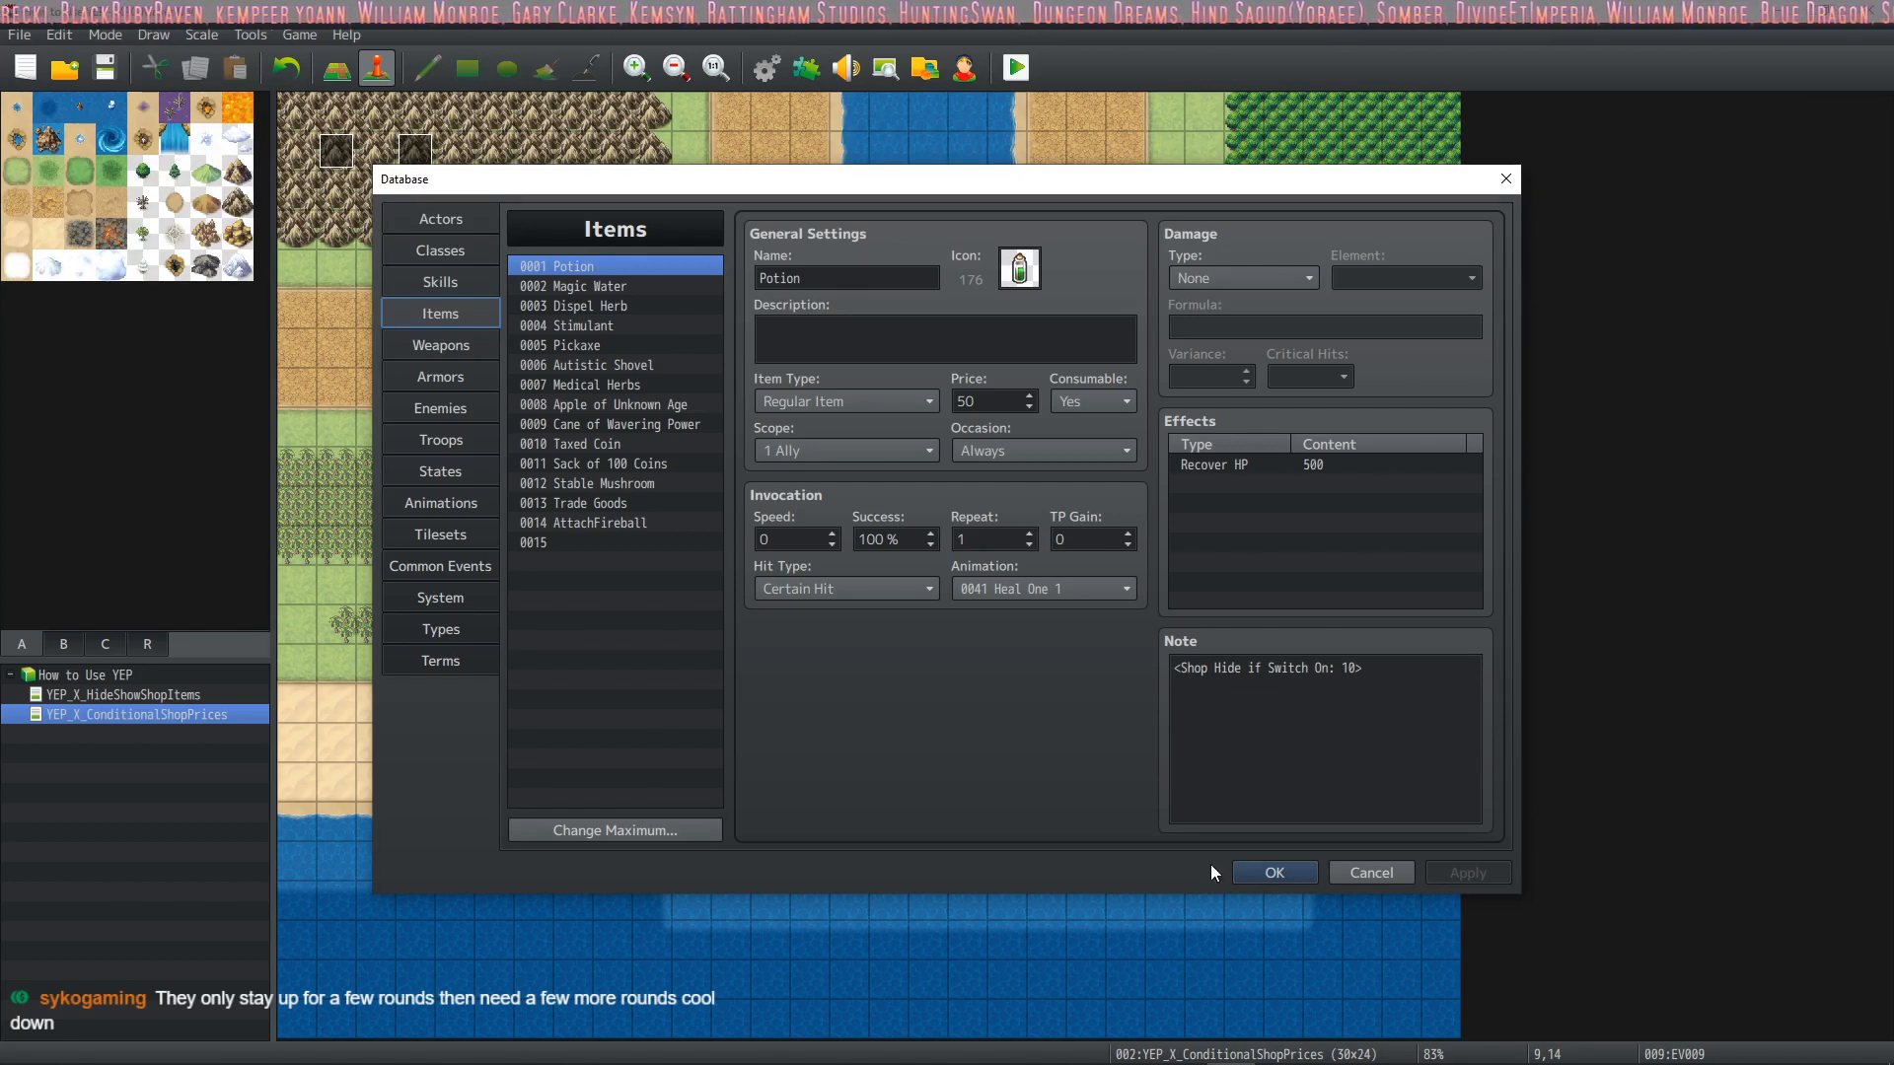
click(1282, 873)
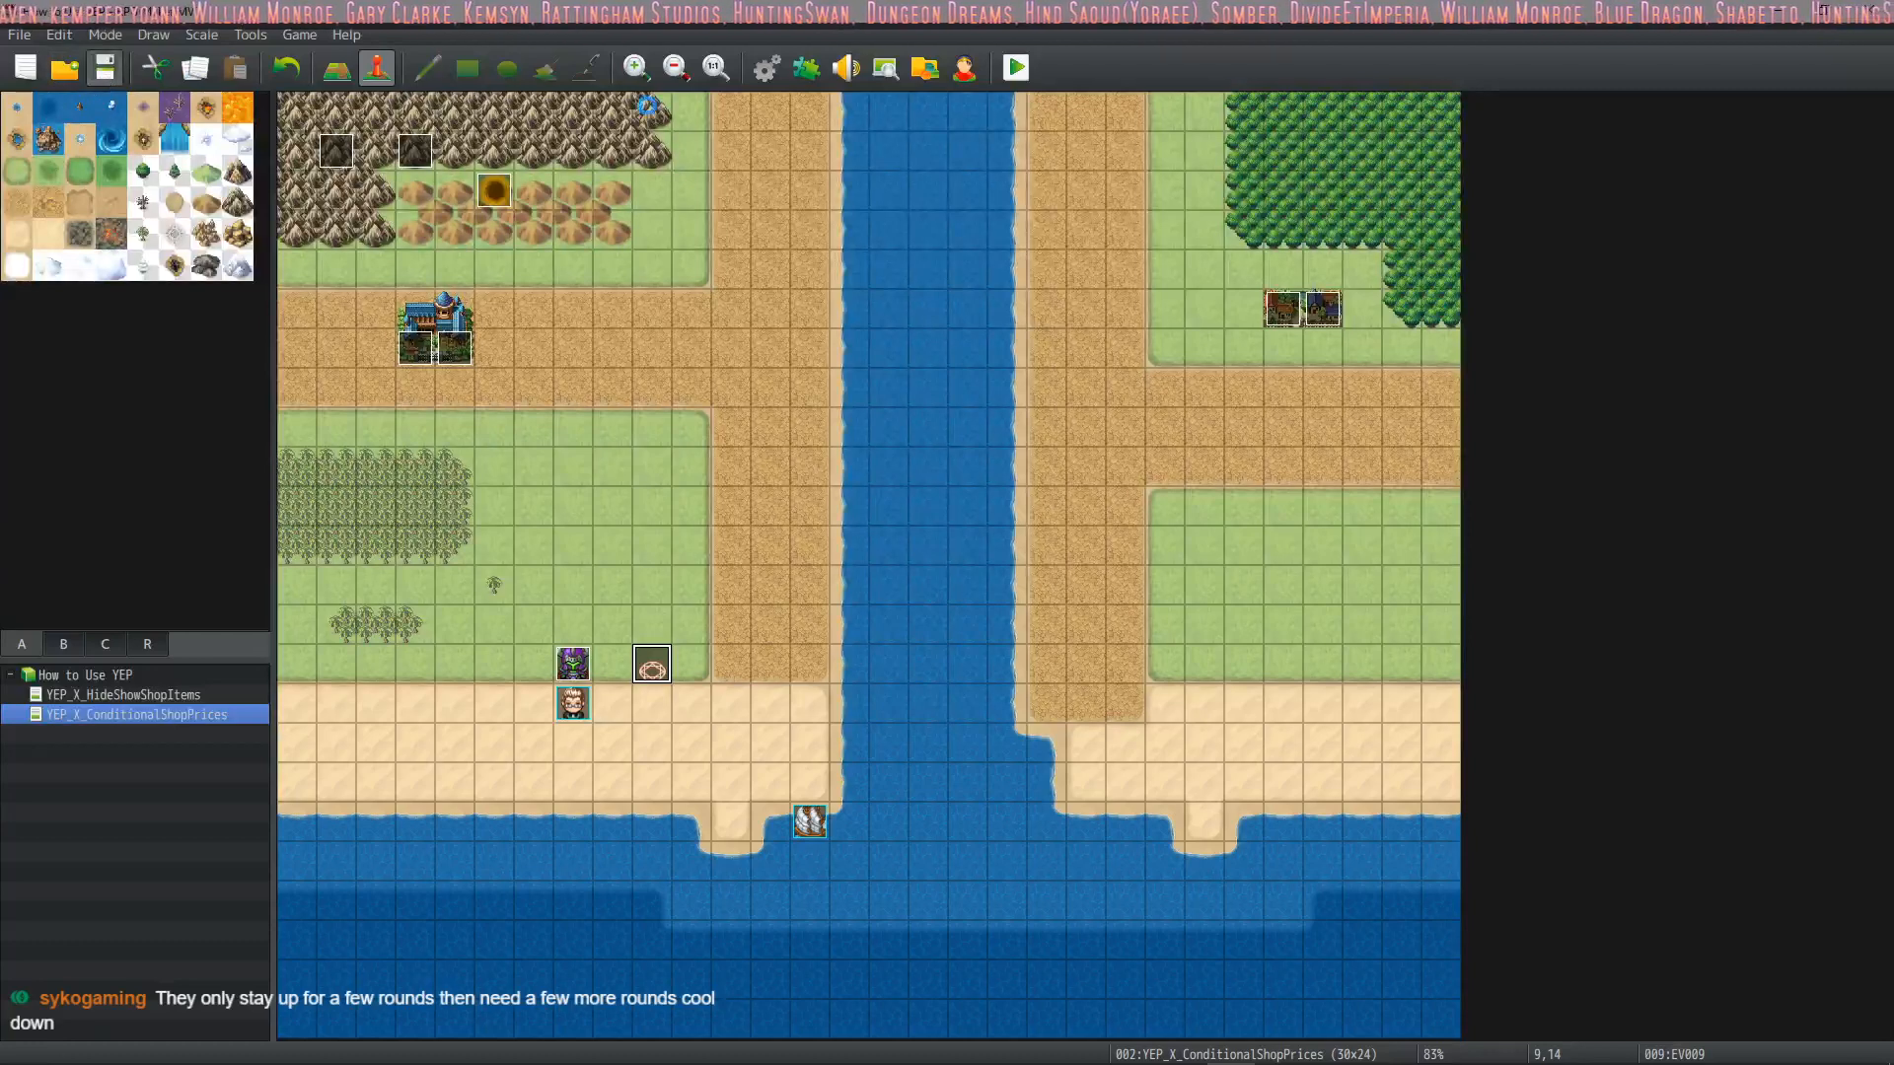
Start a playtest, enter the battle against Thanos and open Drift's magic list
click(1017, 67)
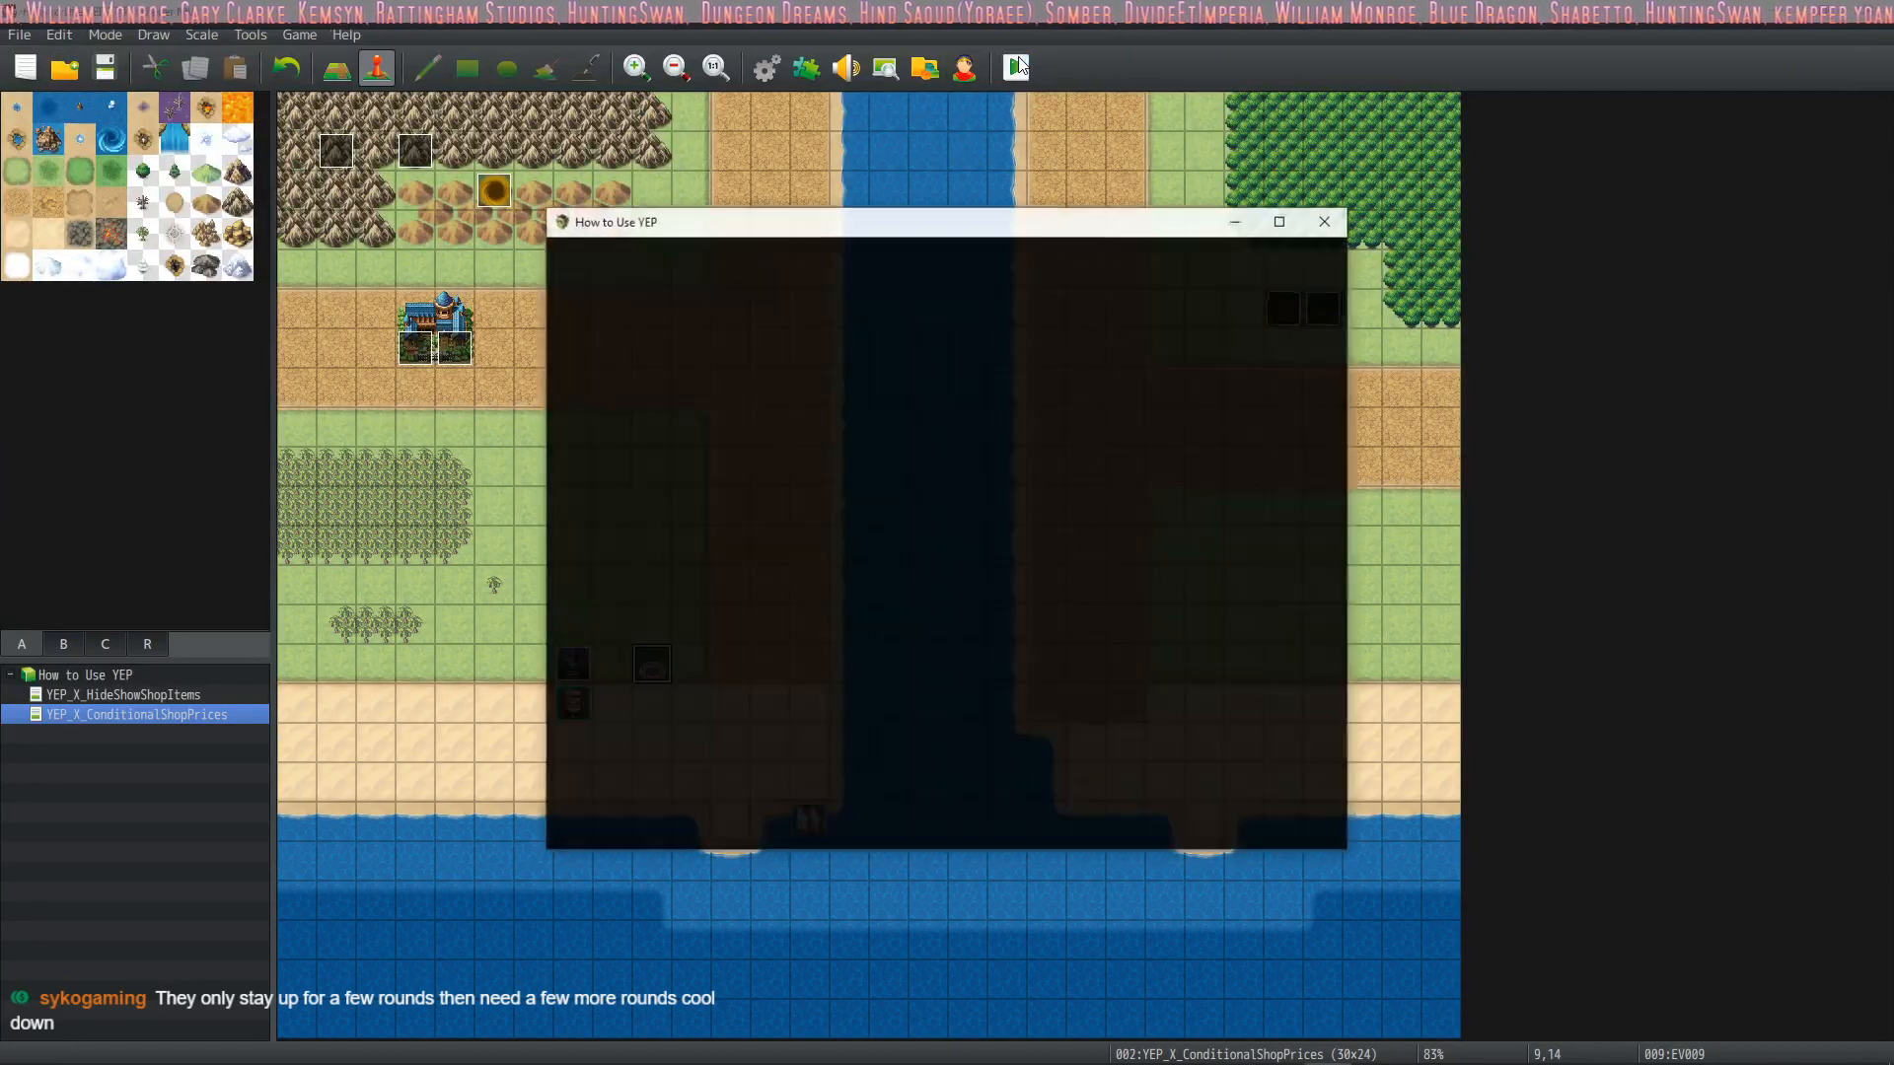
key(Return)
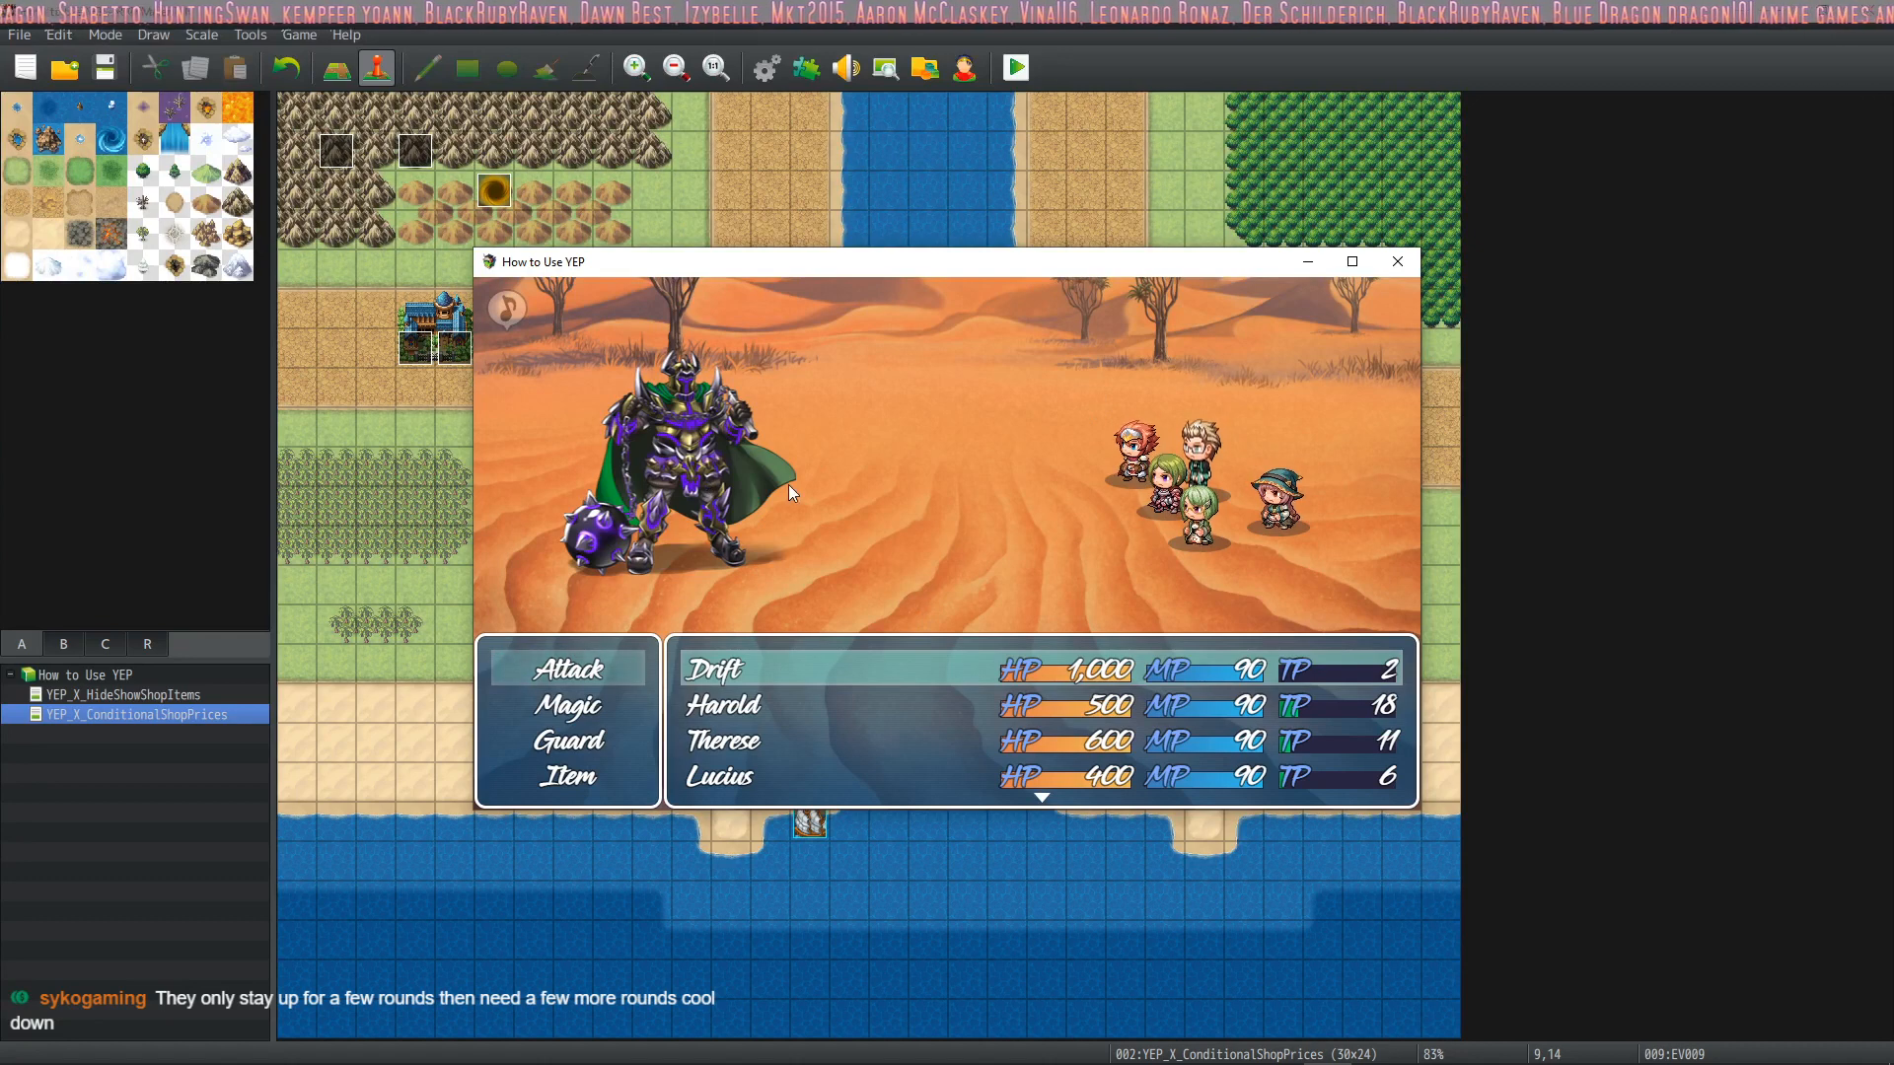
key(Return)
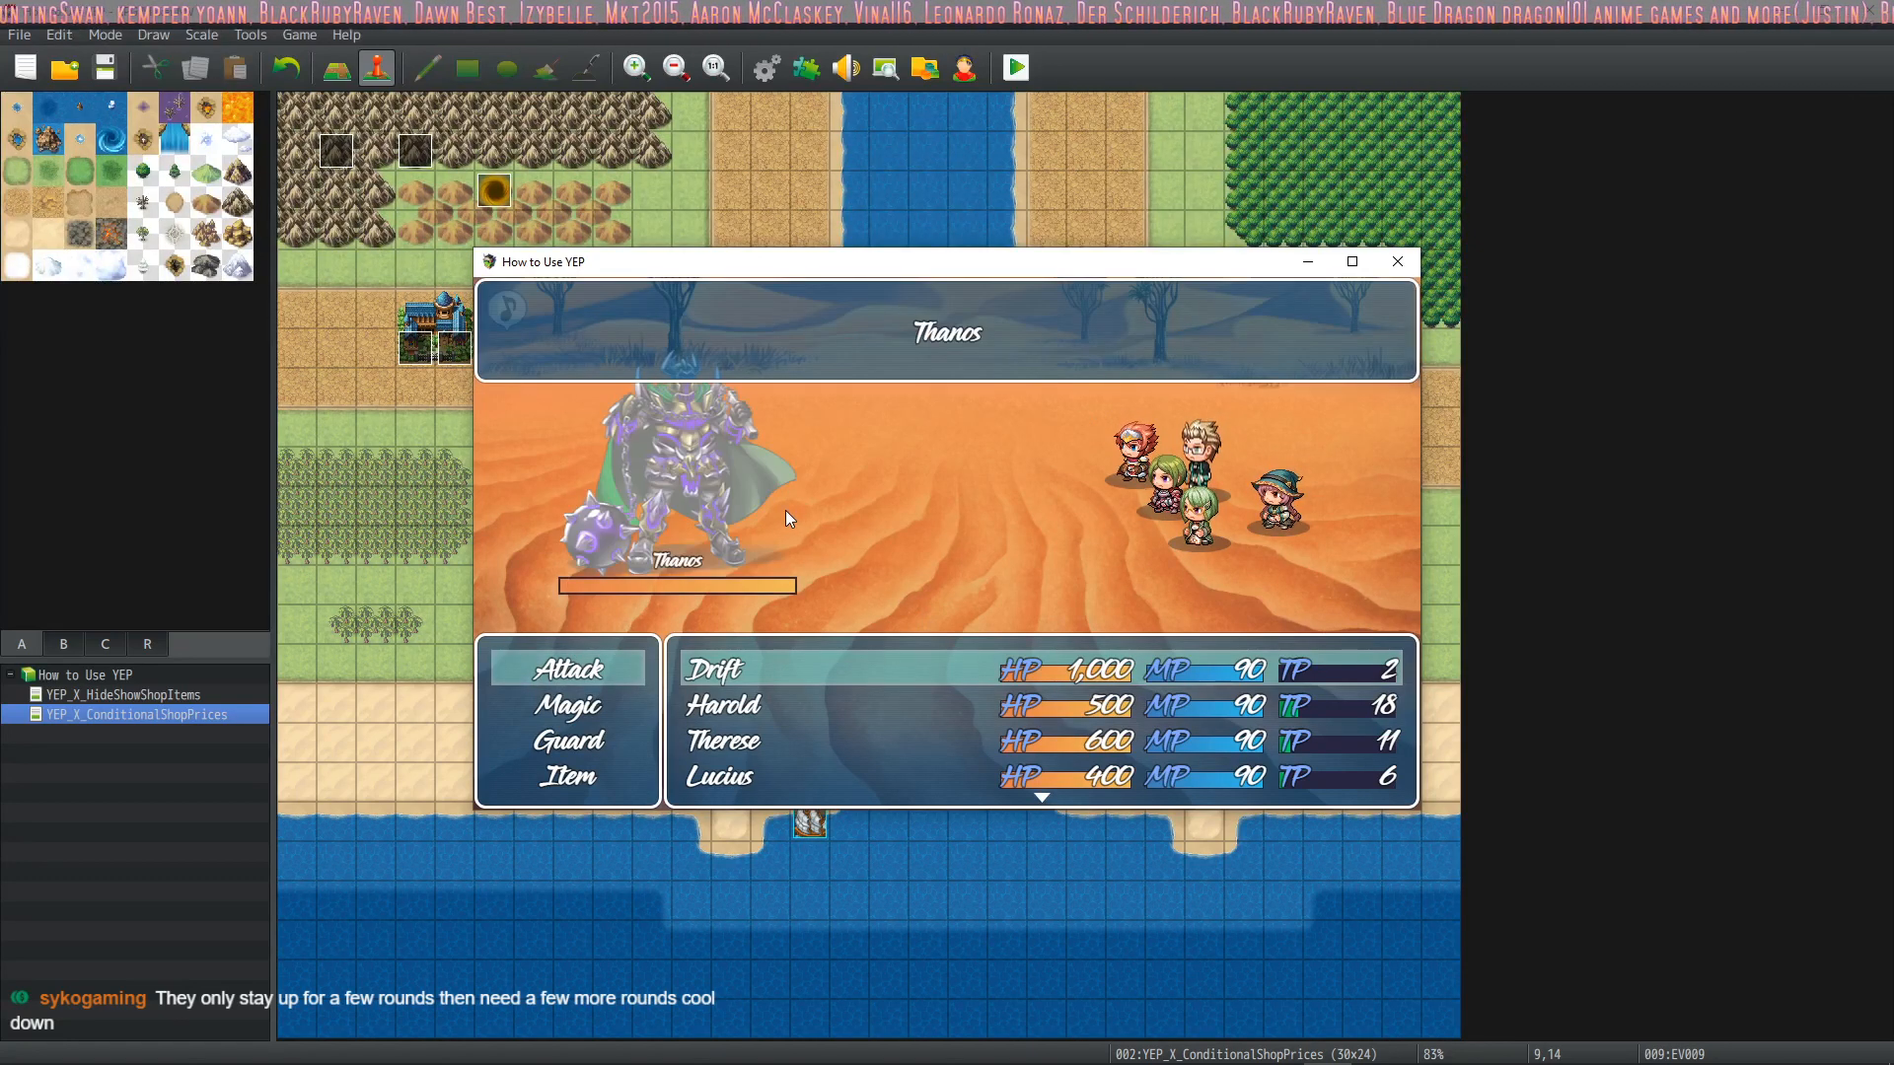
key(Escape)
key(Down)
key(Return)
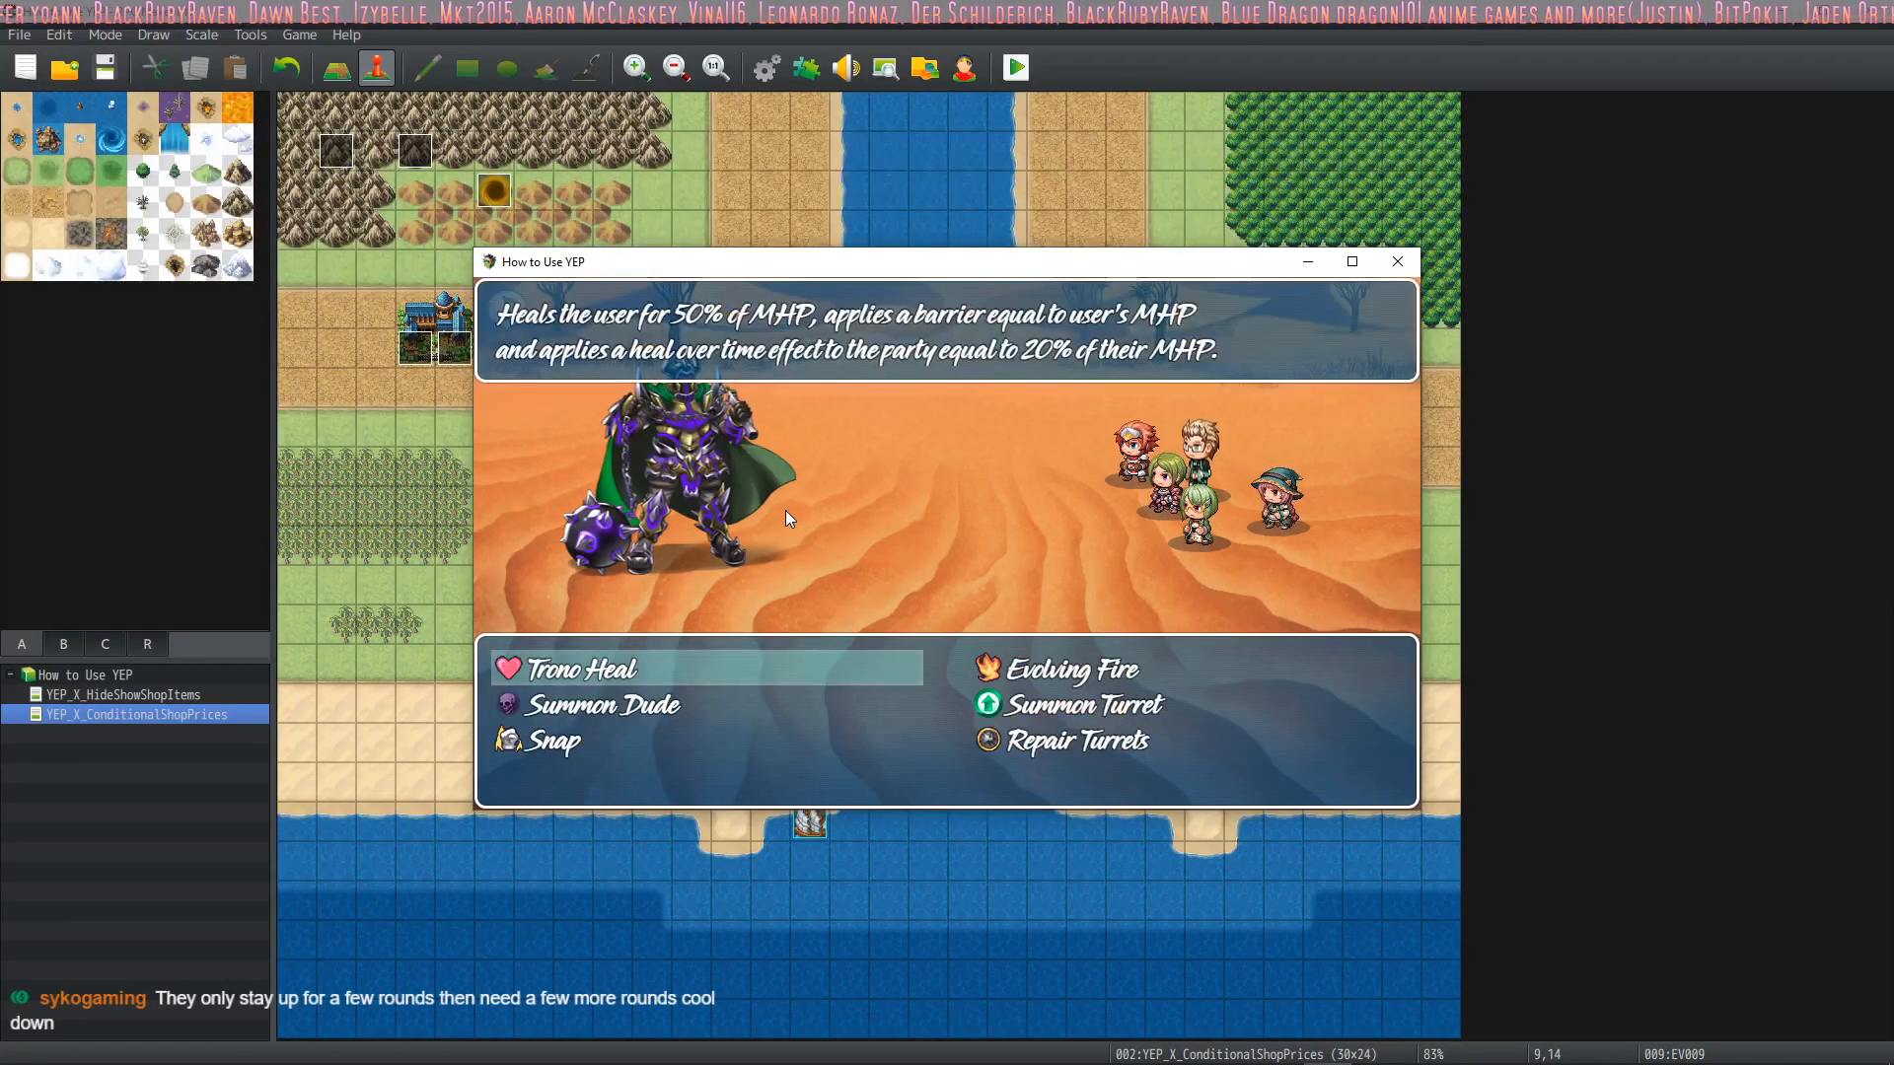
Choose a skill from Drift's magic, then pick magic for Harold
key(Down)
key(Right)
key(Left)
key(Down)
key(Up)
key(Return)
key(Return)
key(Down)
key(Return)
key(Down)
key(Return)
key(Return)
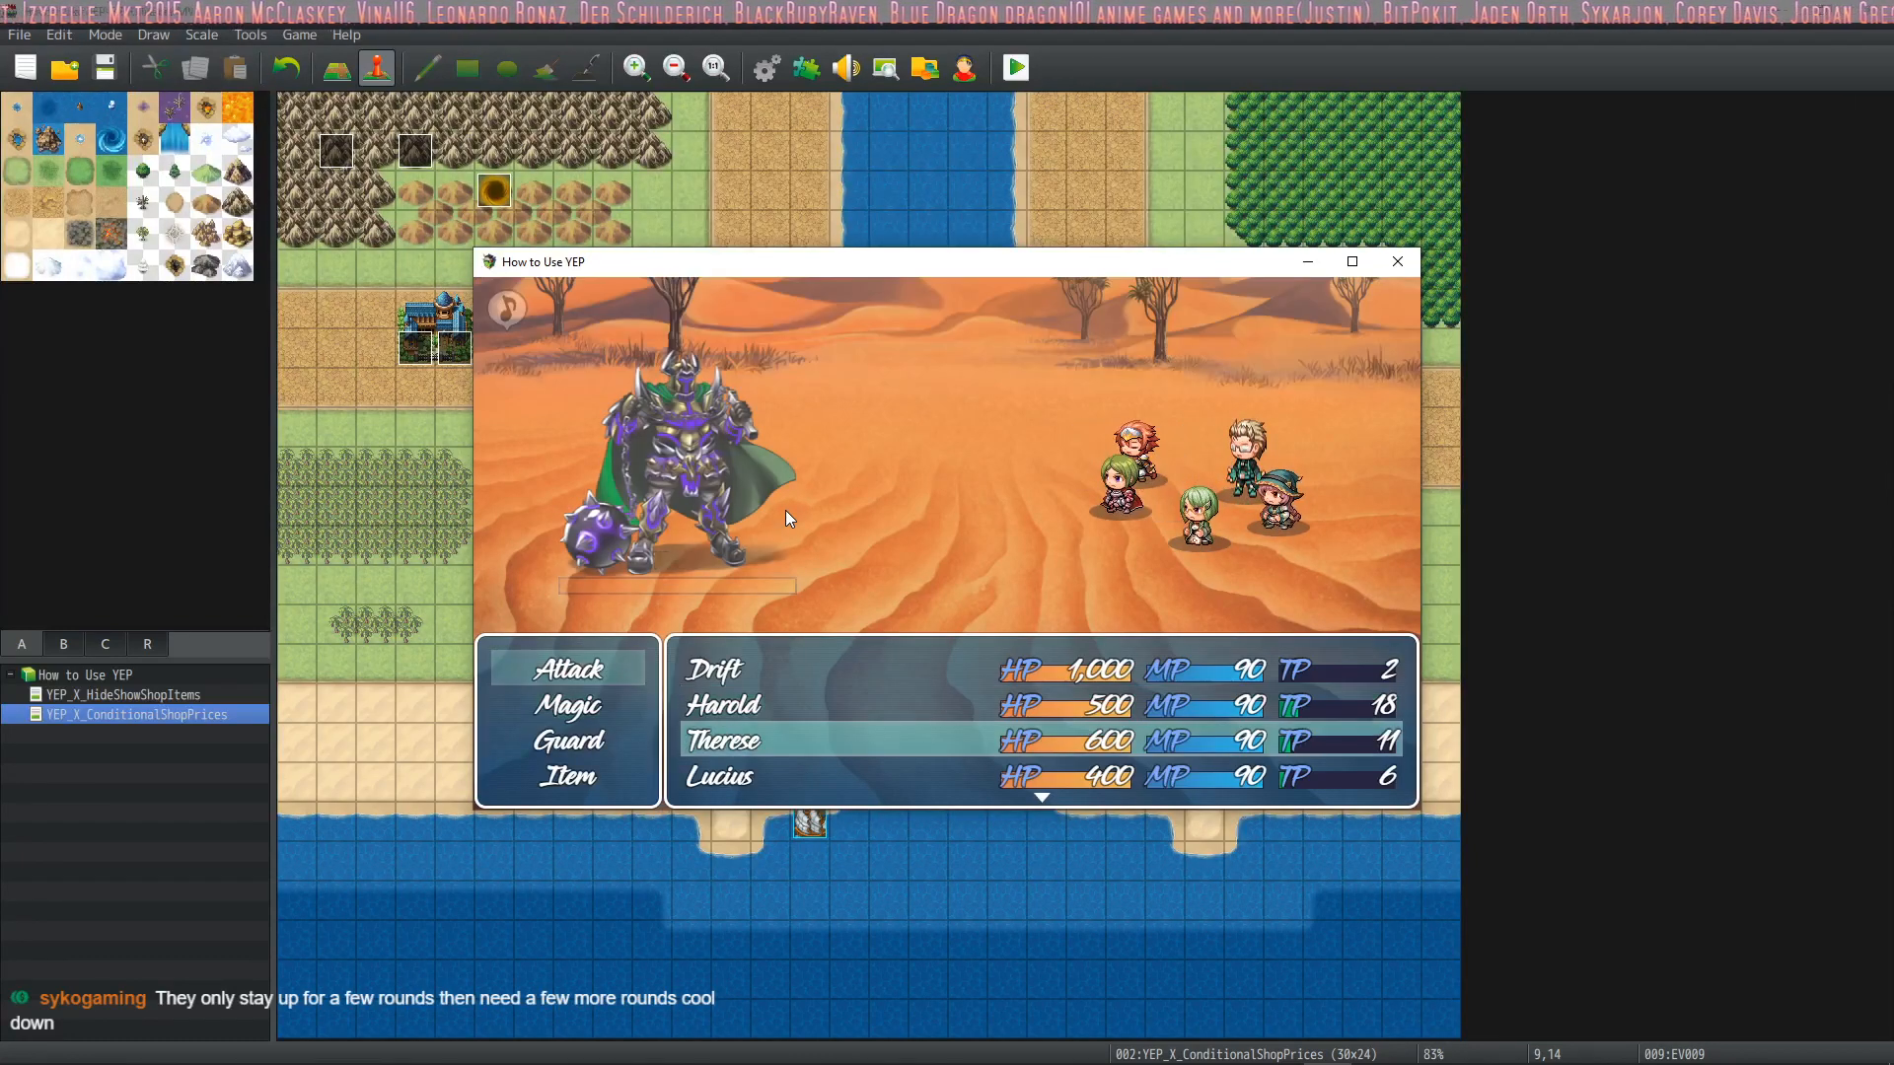
Give attack commands from Therese onward and play the battle out until it returns to the map
key(Return)
key(Return)
key(Return)
key(Return)
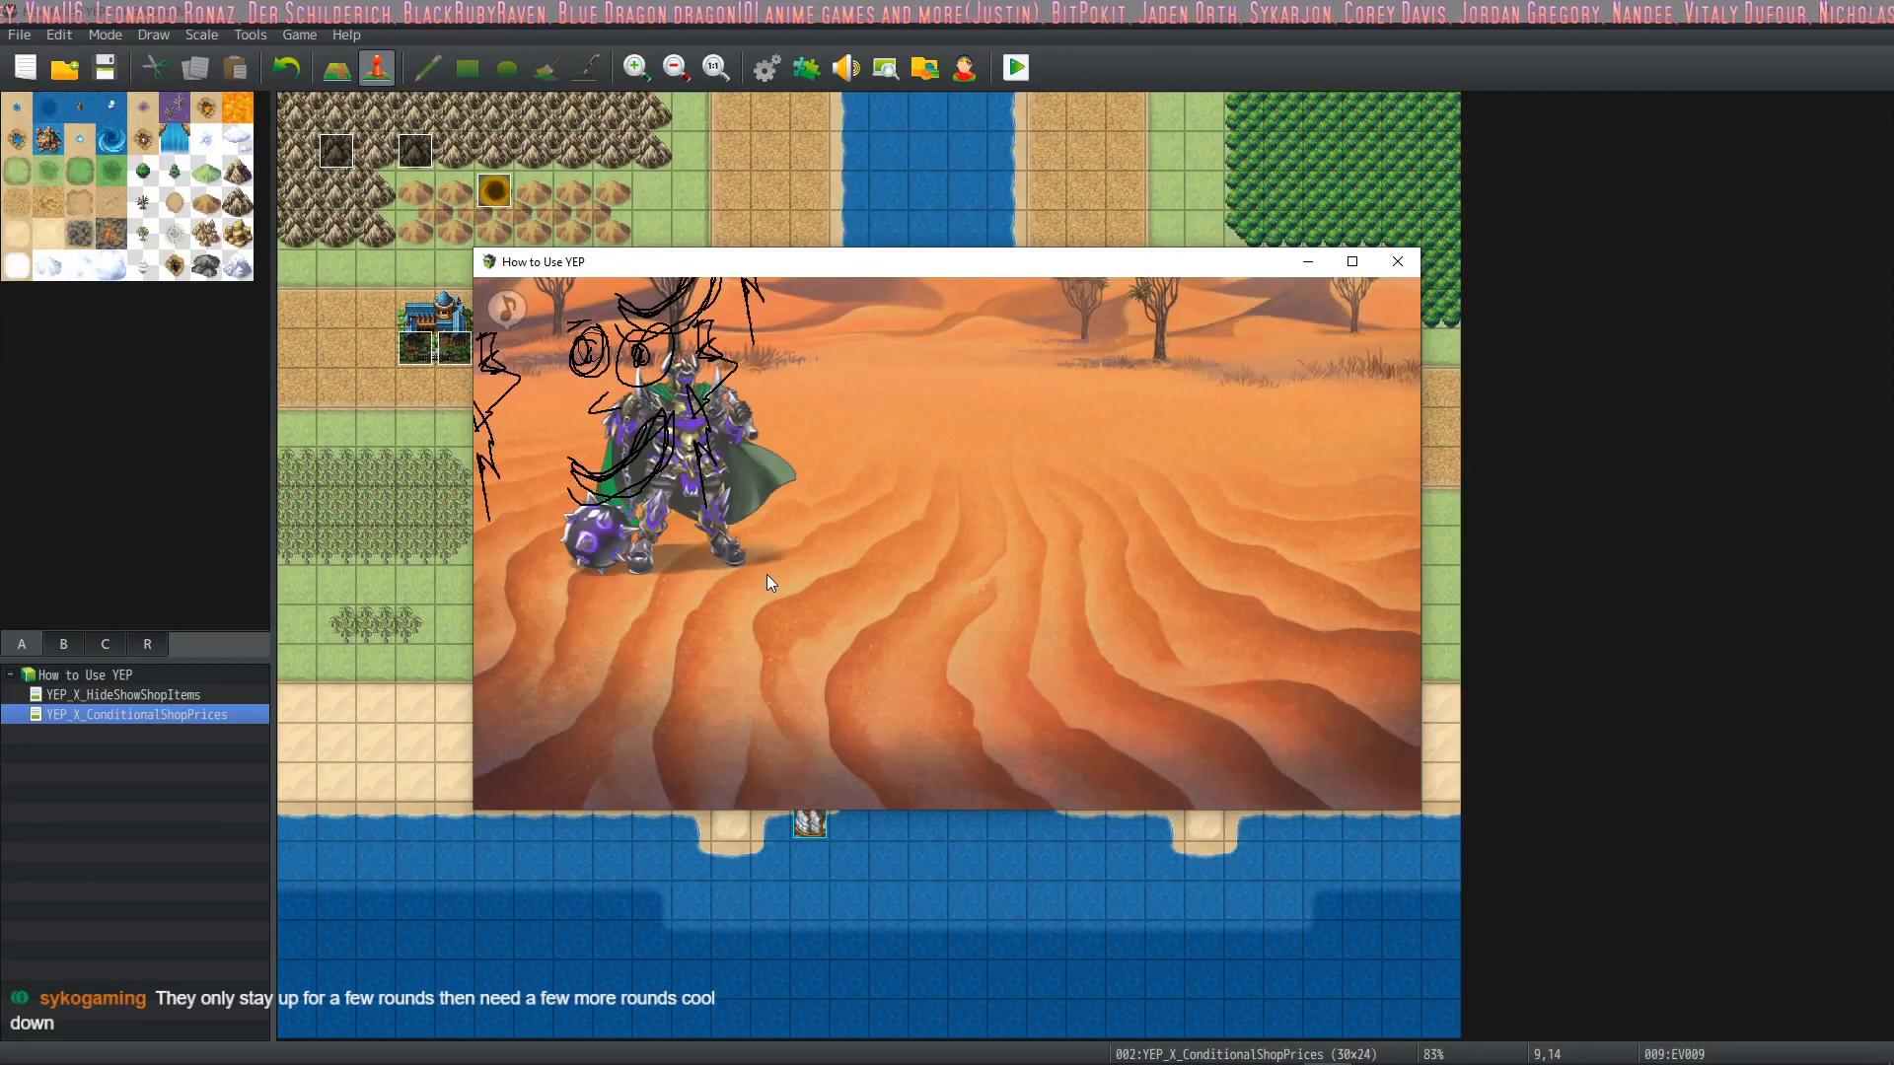
key(Return)
Start the Thanos battle again, give Drift's command and have Harold use magic on Drift
key(Return)
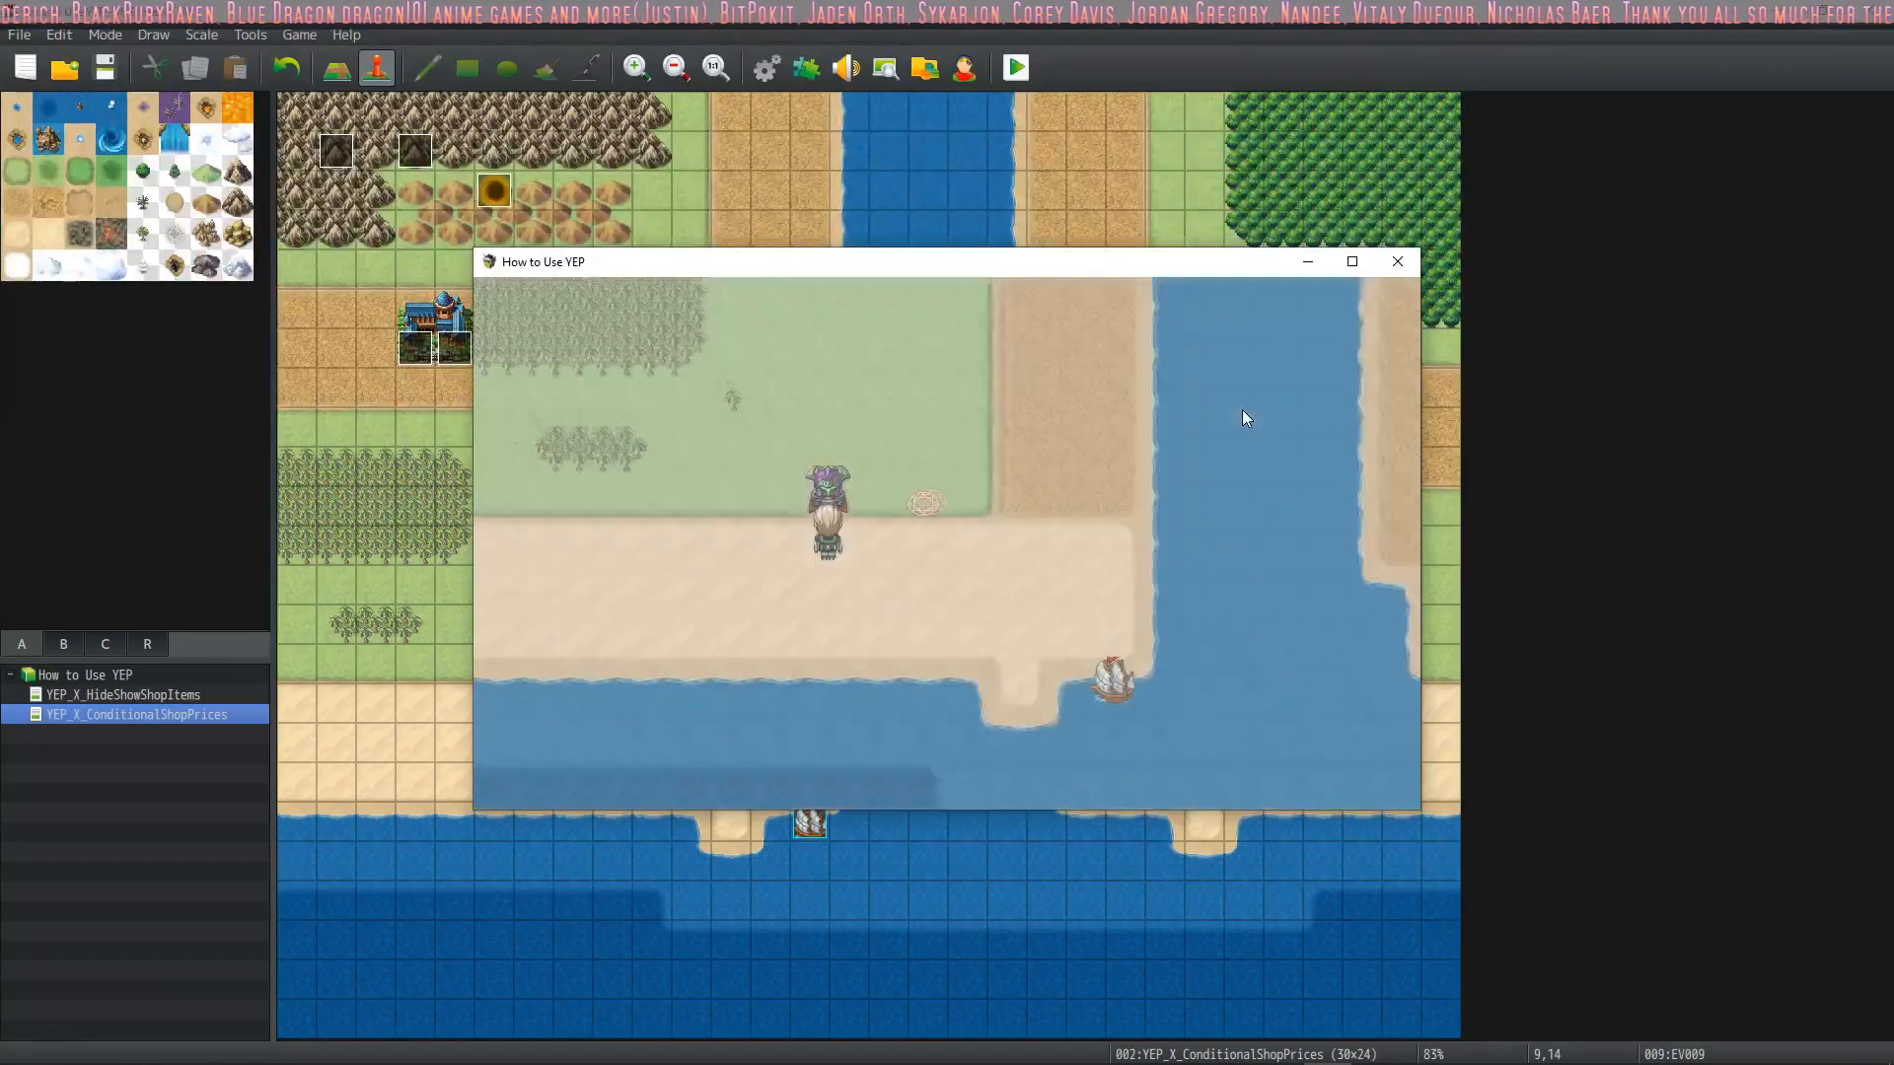
key(Return)
key(Right)
key(Escape)
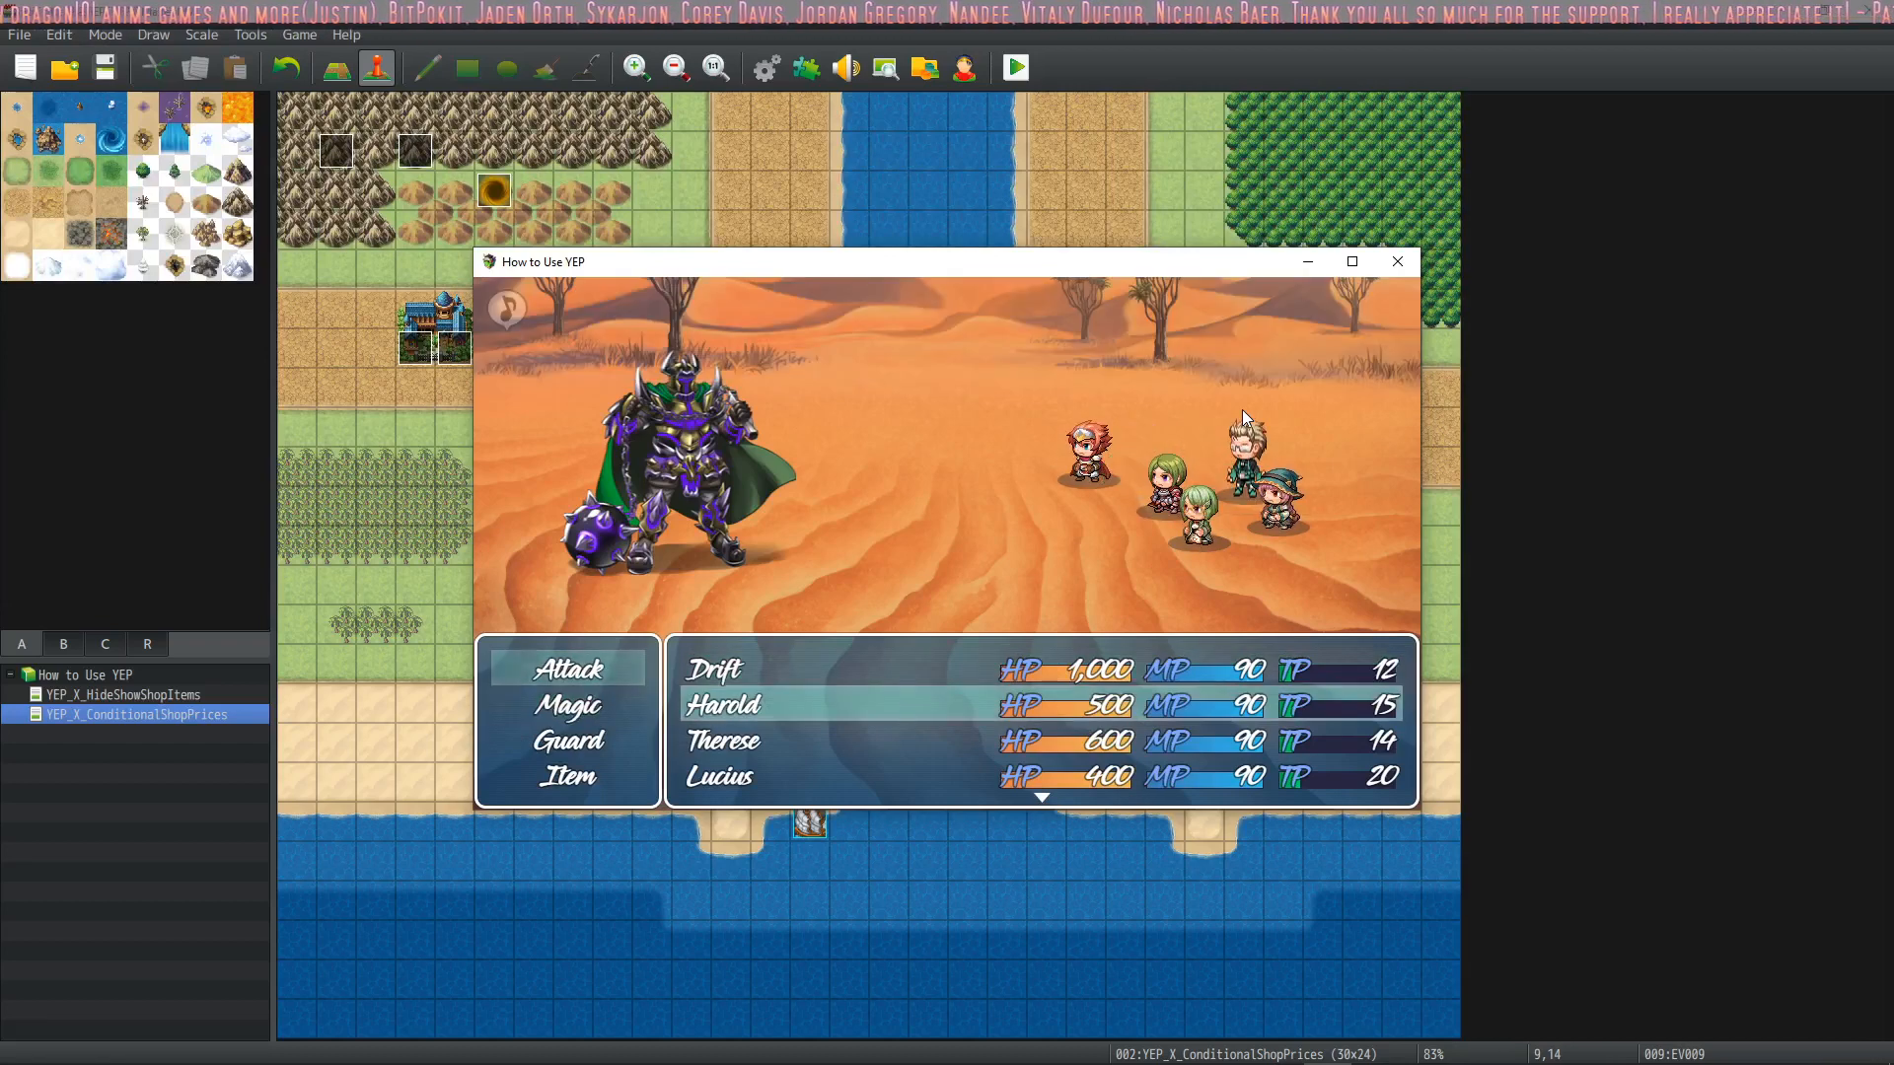
key(Return)
key(Right)
key(Up)
key(Return)
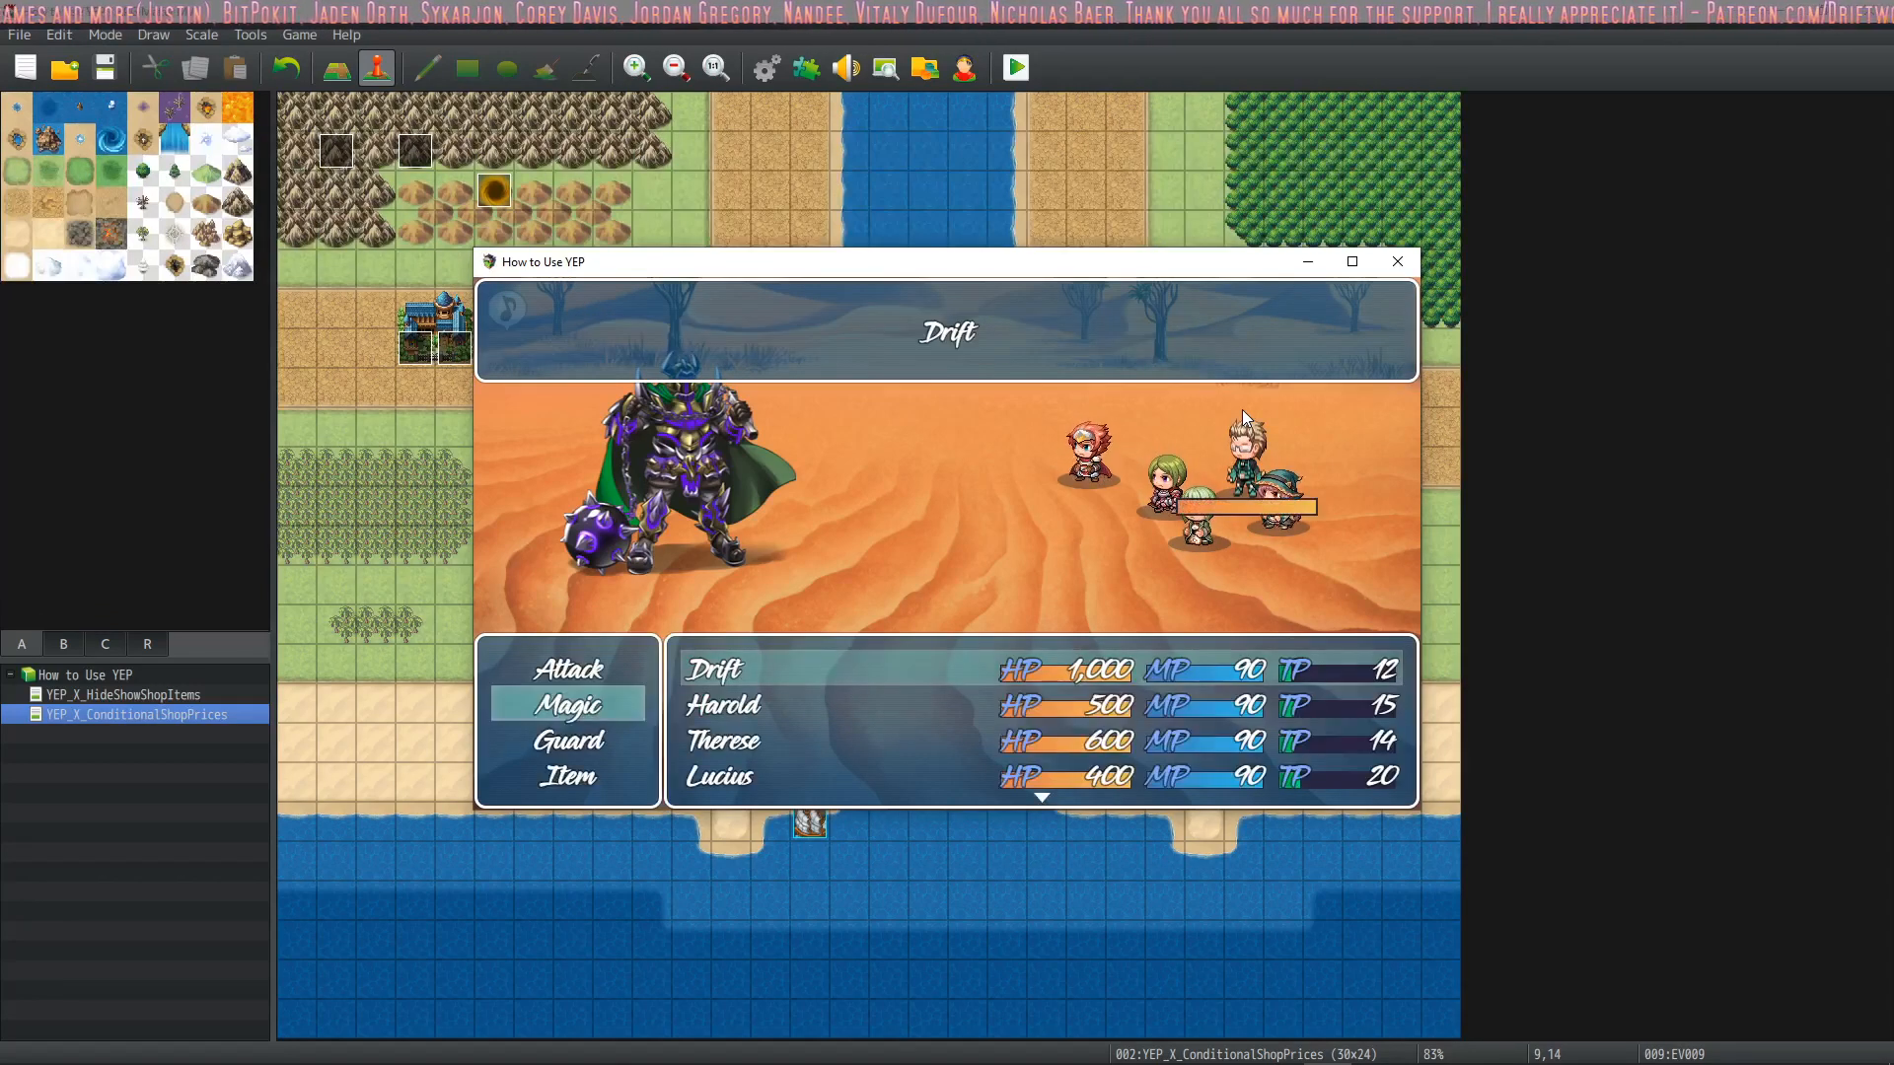
key(Return)
Go through Therese's and Lucius's magic lists and target Drift with Lucius's spell
key(Down)
key(Return)
key(Down)
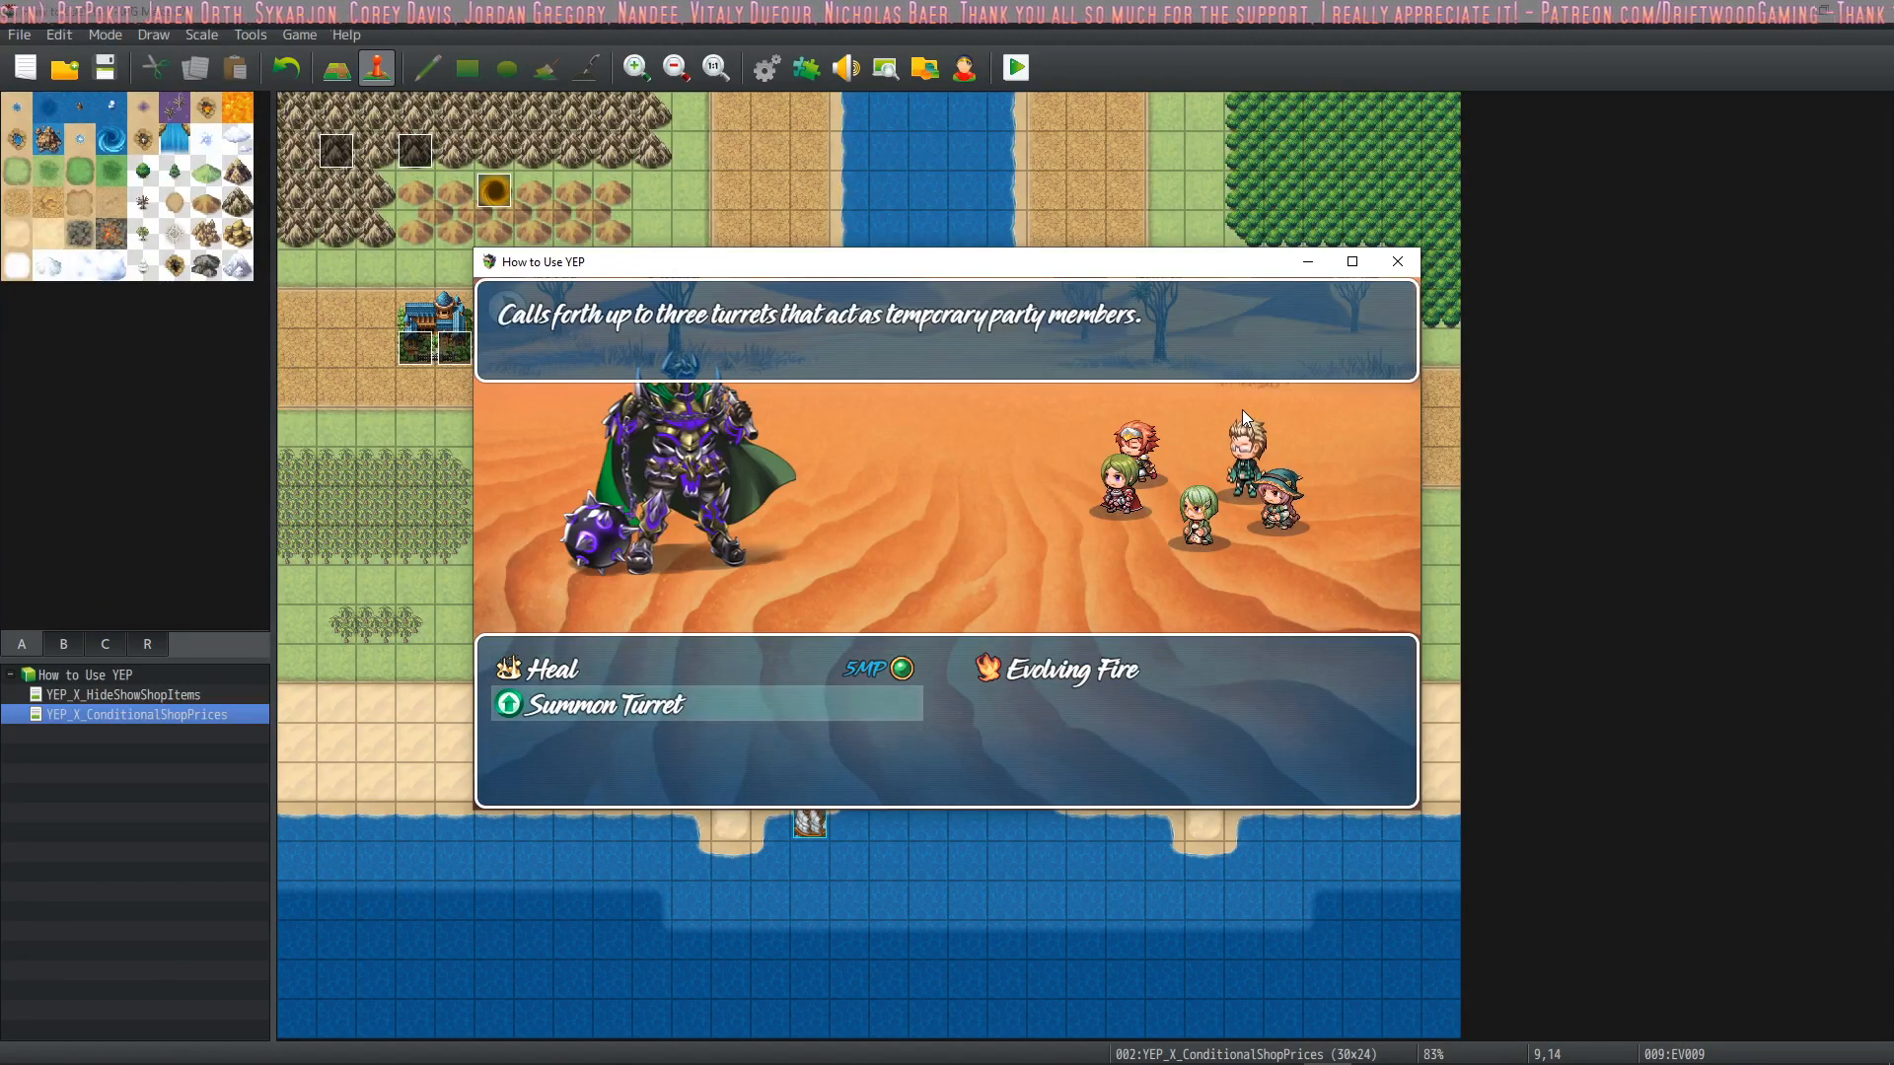
key(Escape)
key(Escape)
key(Down)
key(Return)
key(Right)
key(Left)
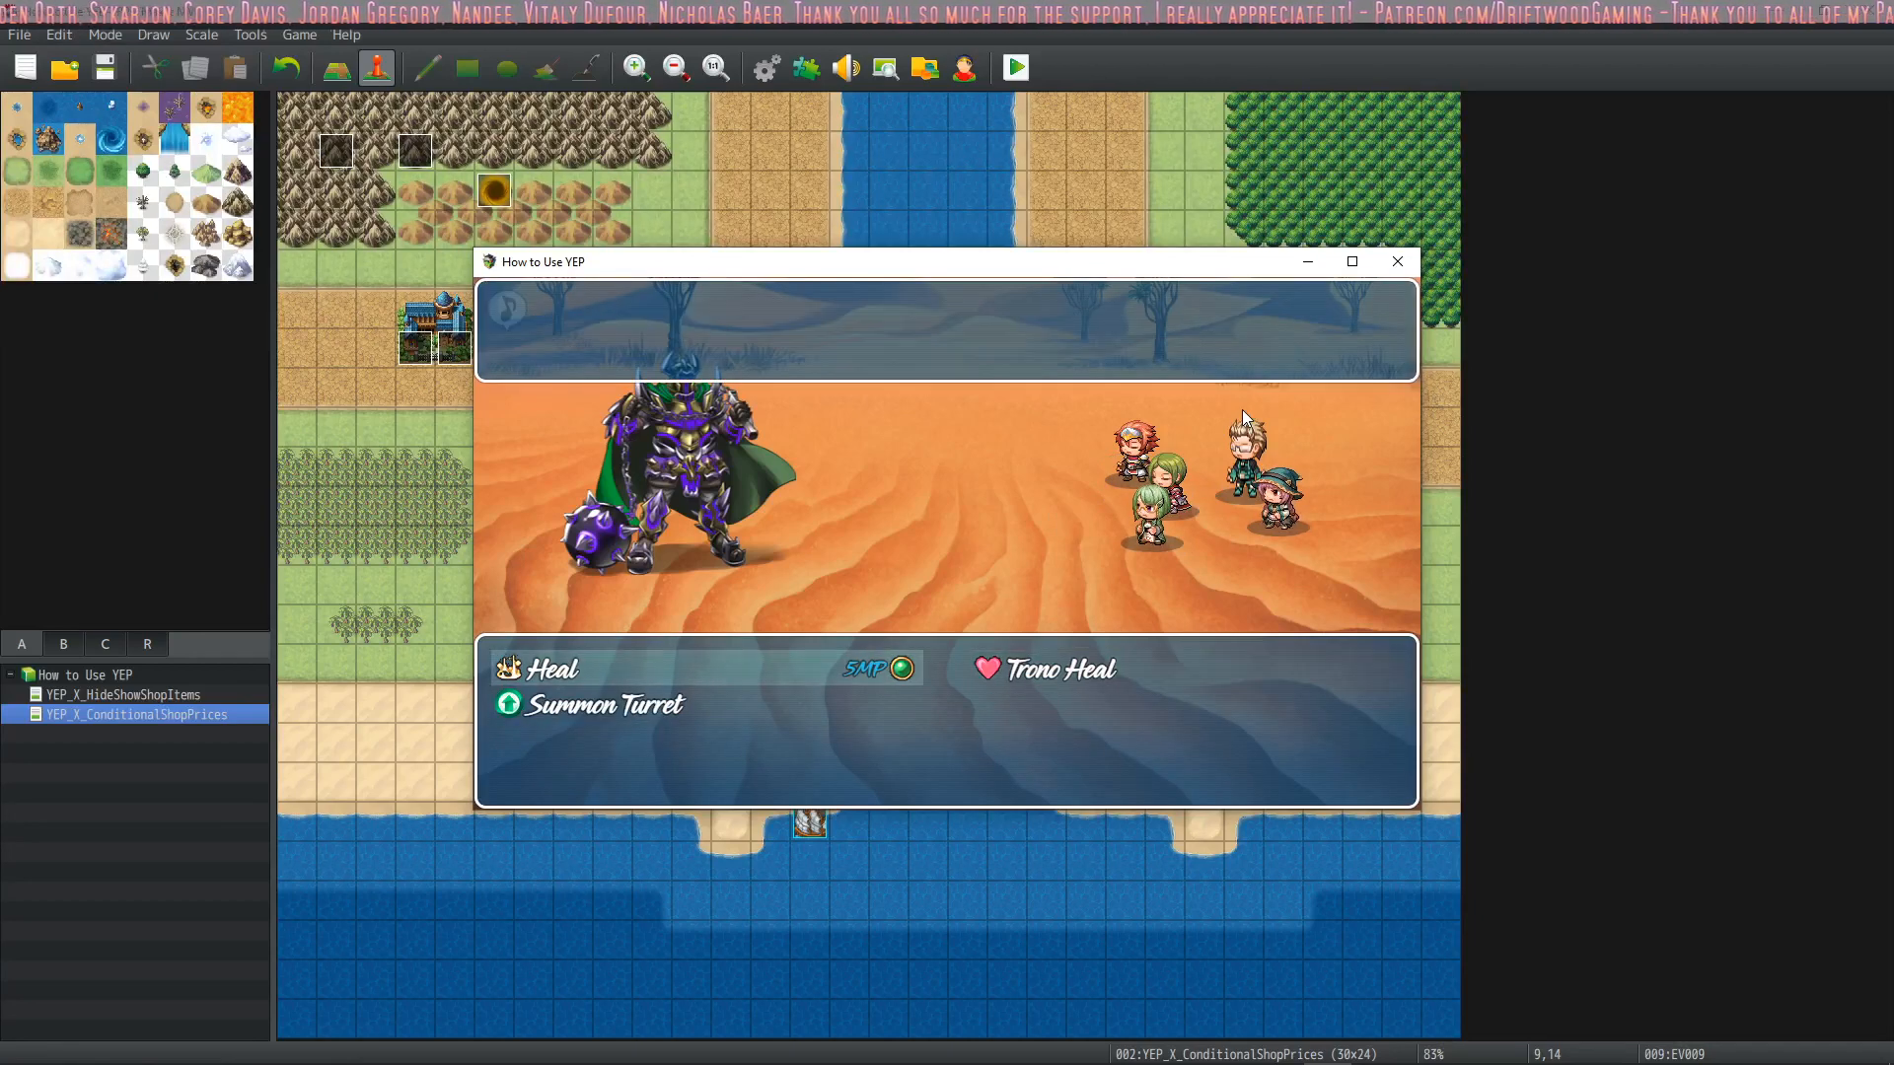
key(Right)
key(Return)
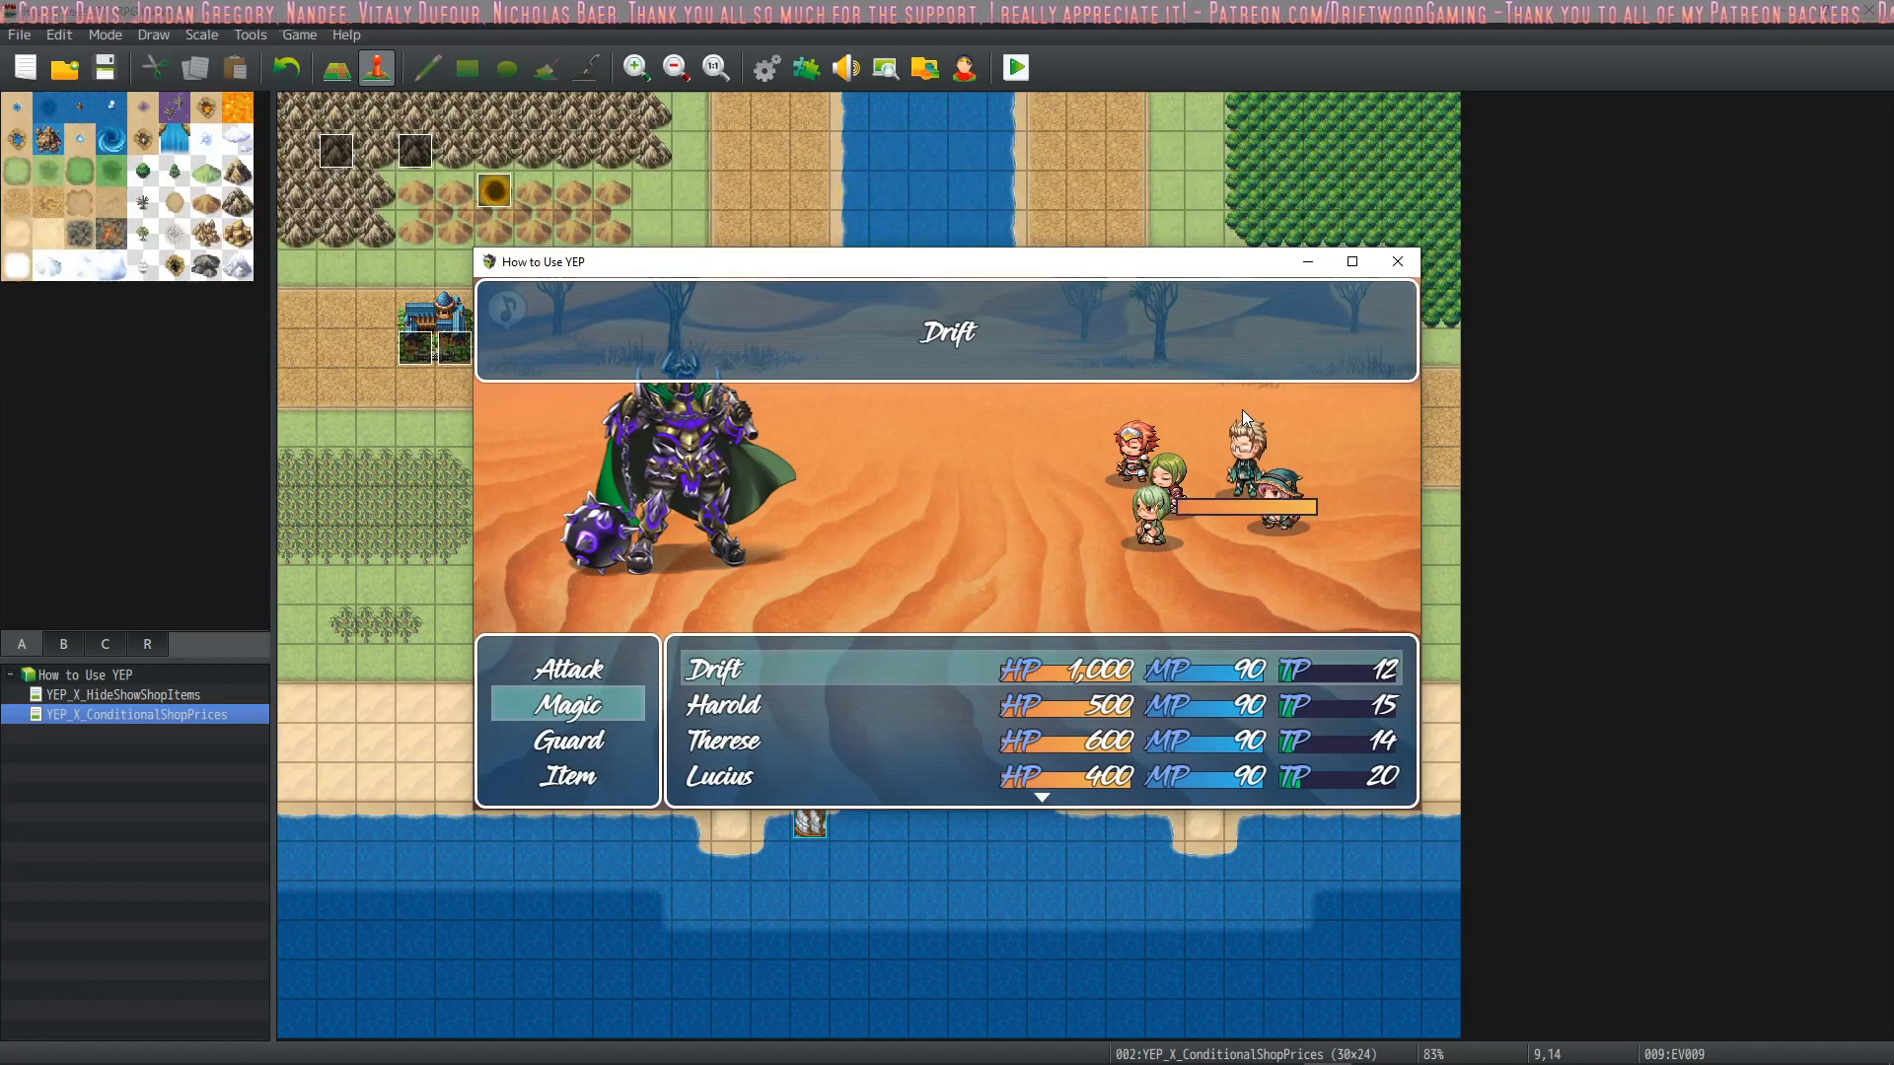
key(Return)
Choose a spell from Marsha's magic and play the round out
key(Down)
key(Return)
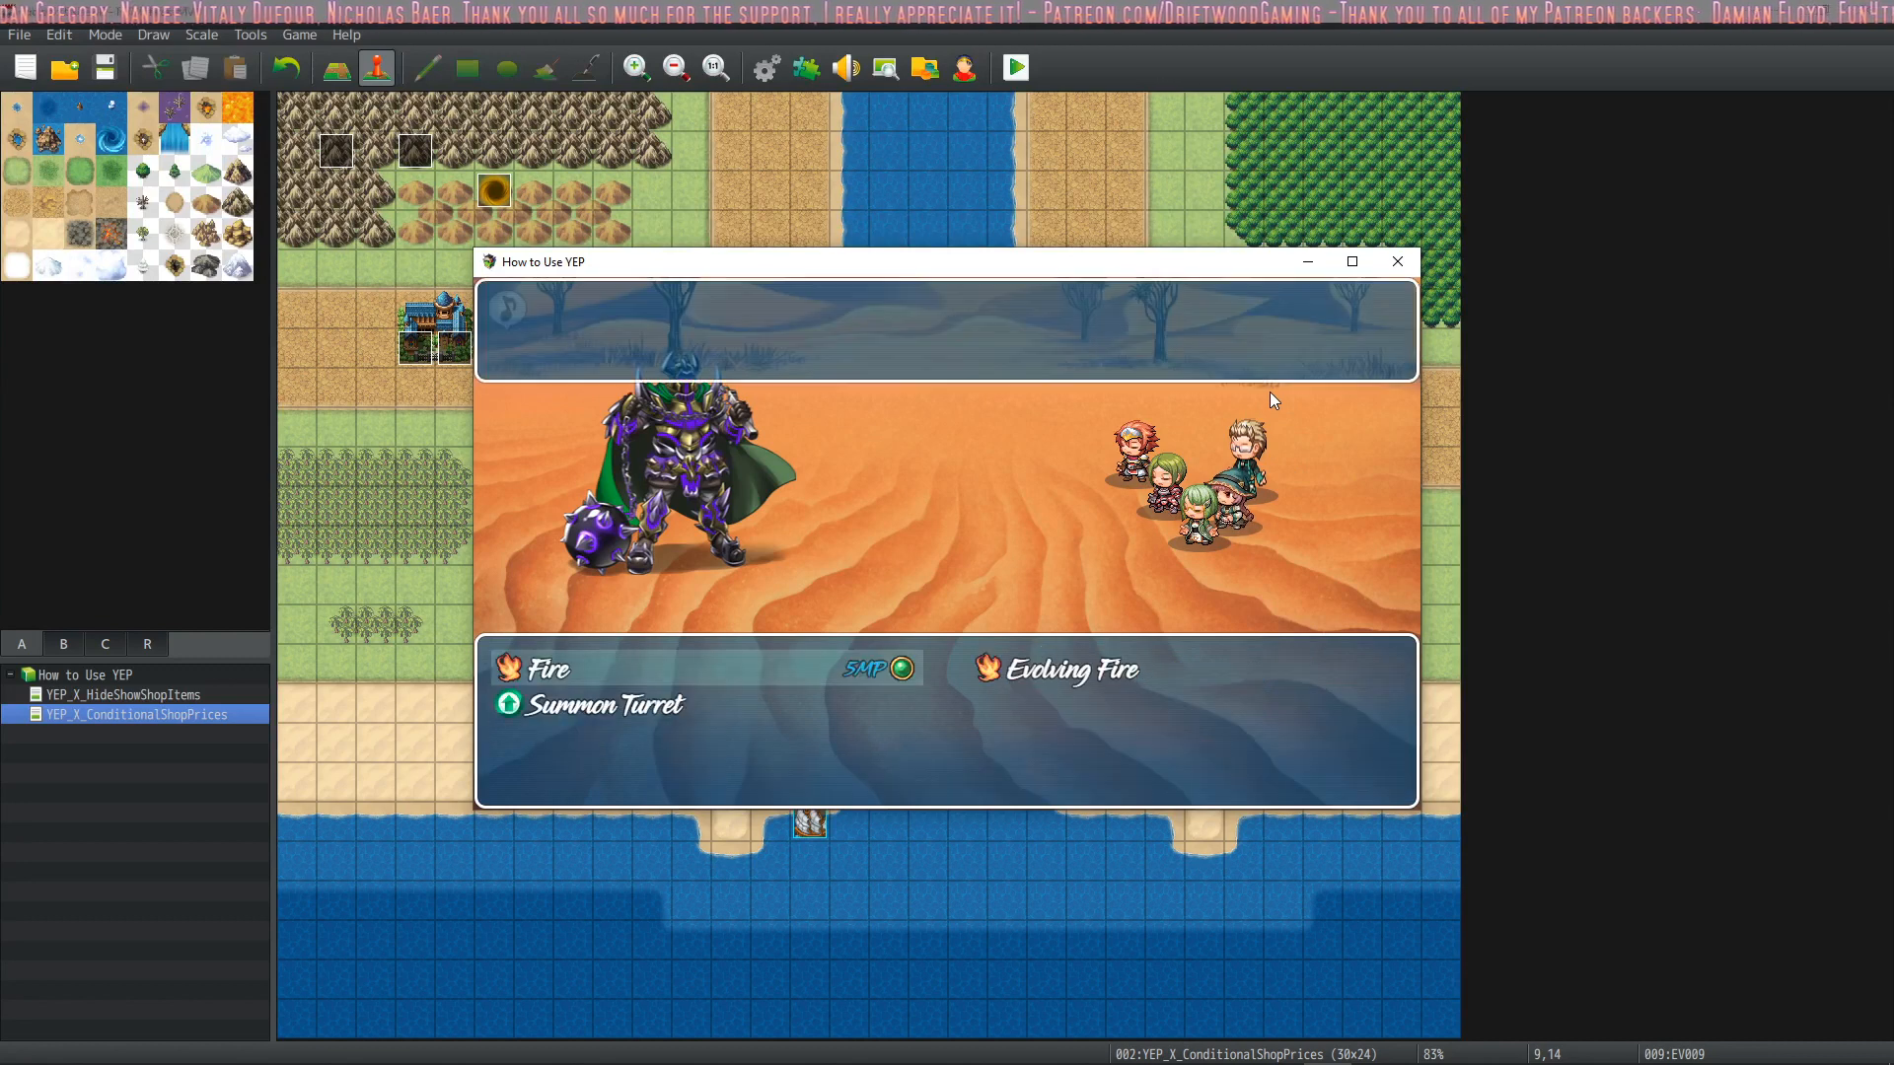
key(Up)
key(Return)
key(Return)
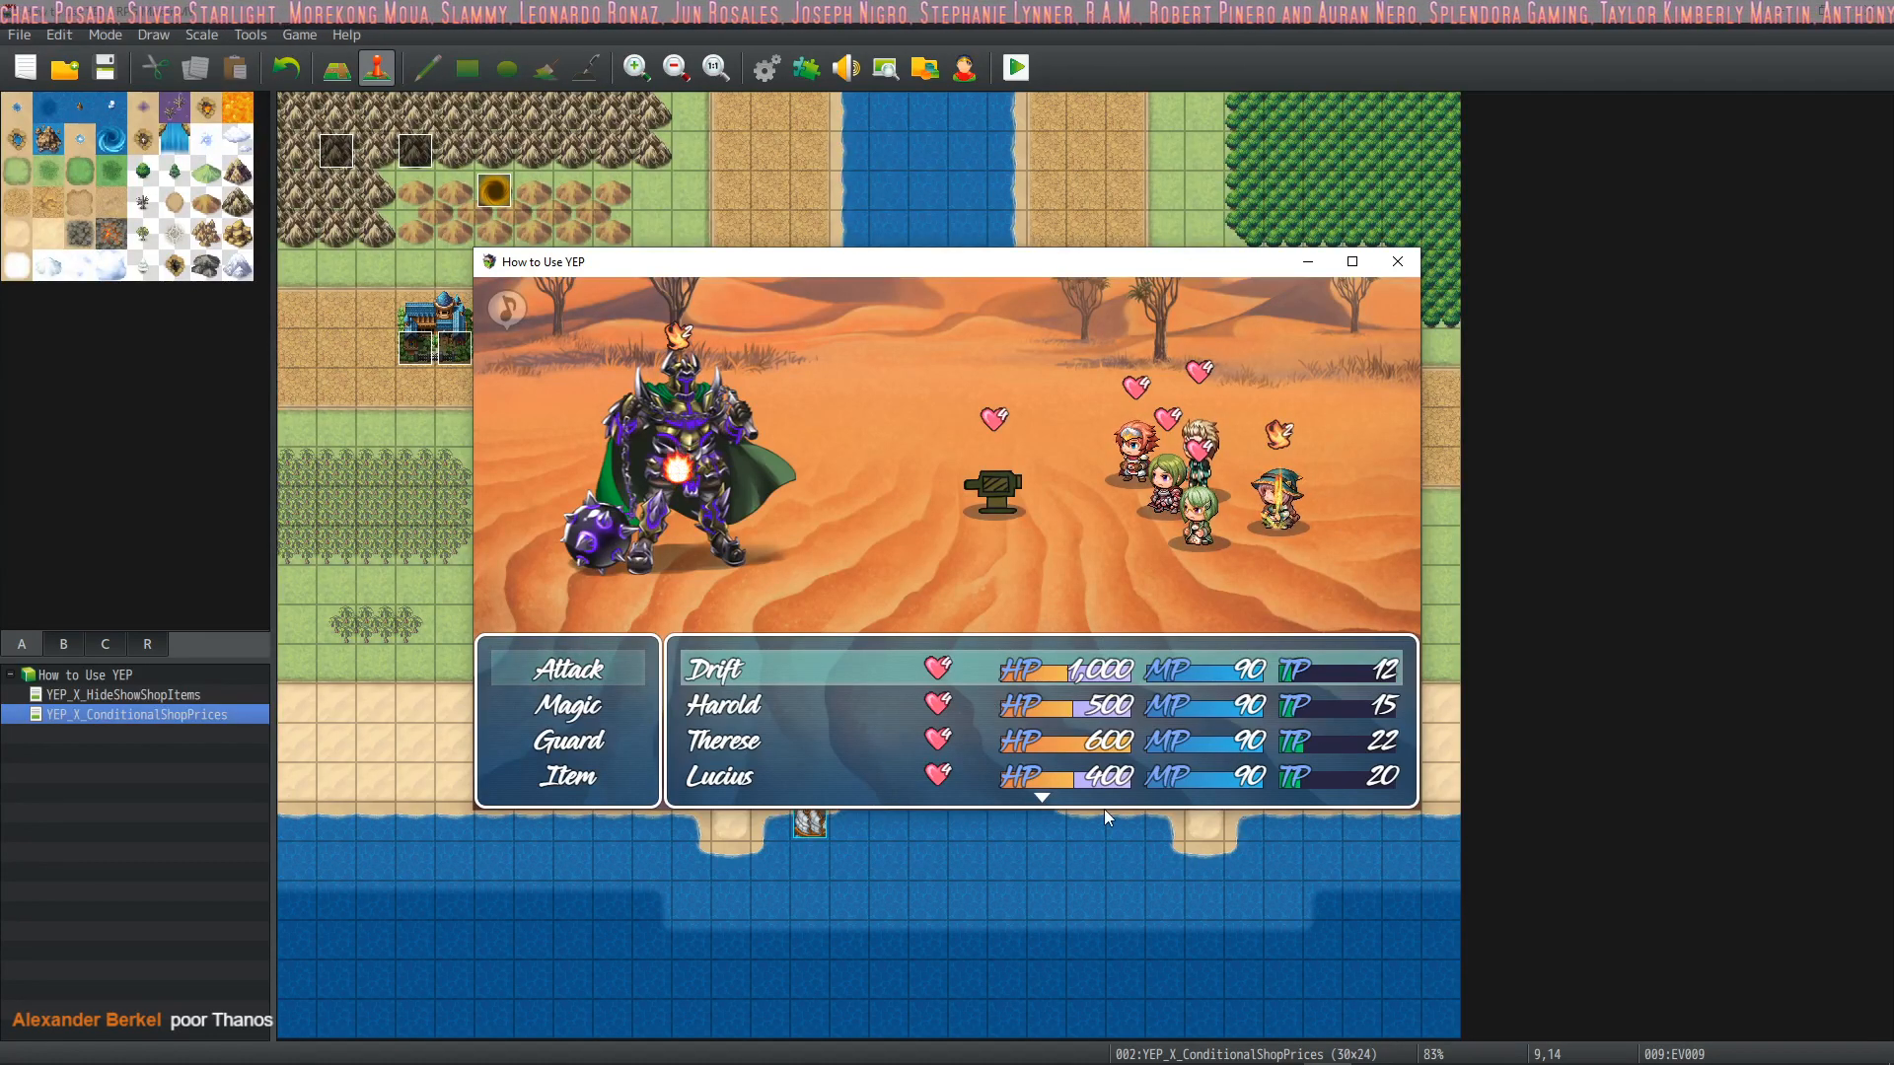
Give attack commands to Drift, Harold and the following party members in the new round
key(Return)
key(Return)
key(Return)
key(Return)
key(Return)
key(Return)
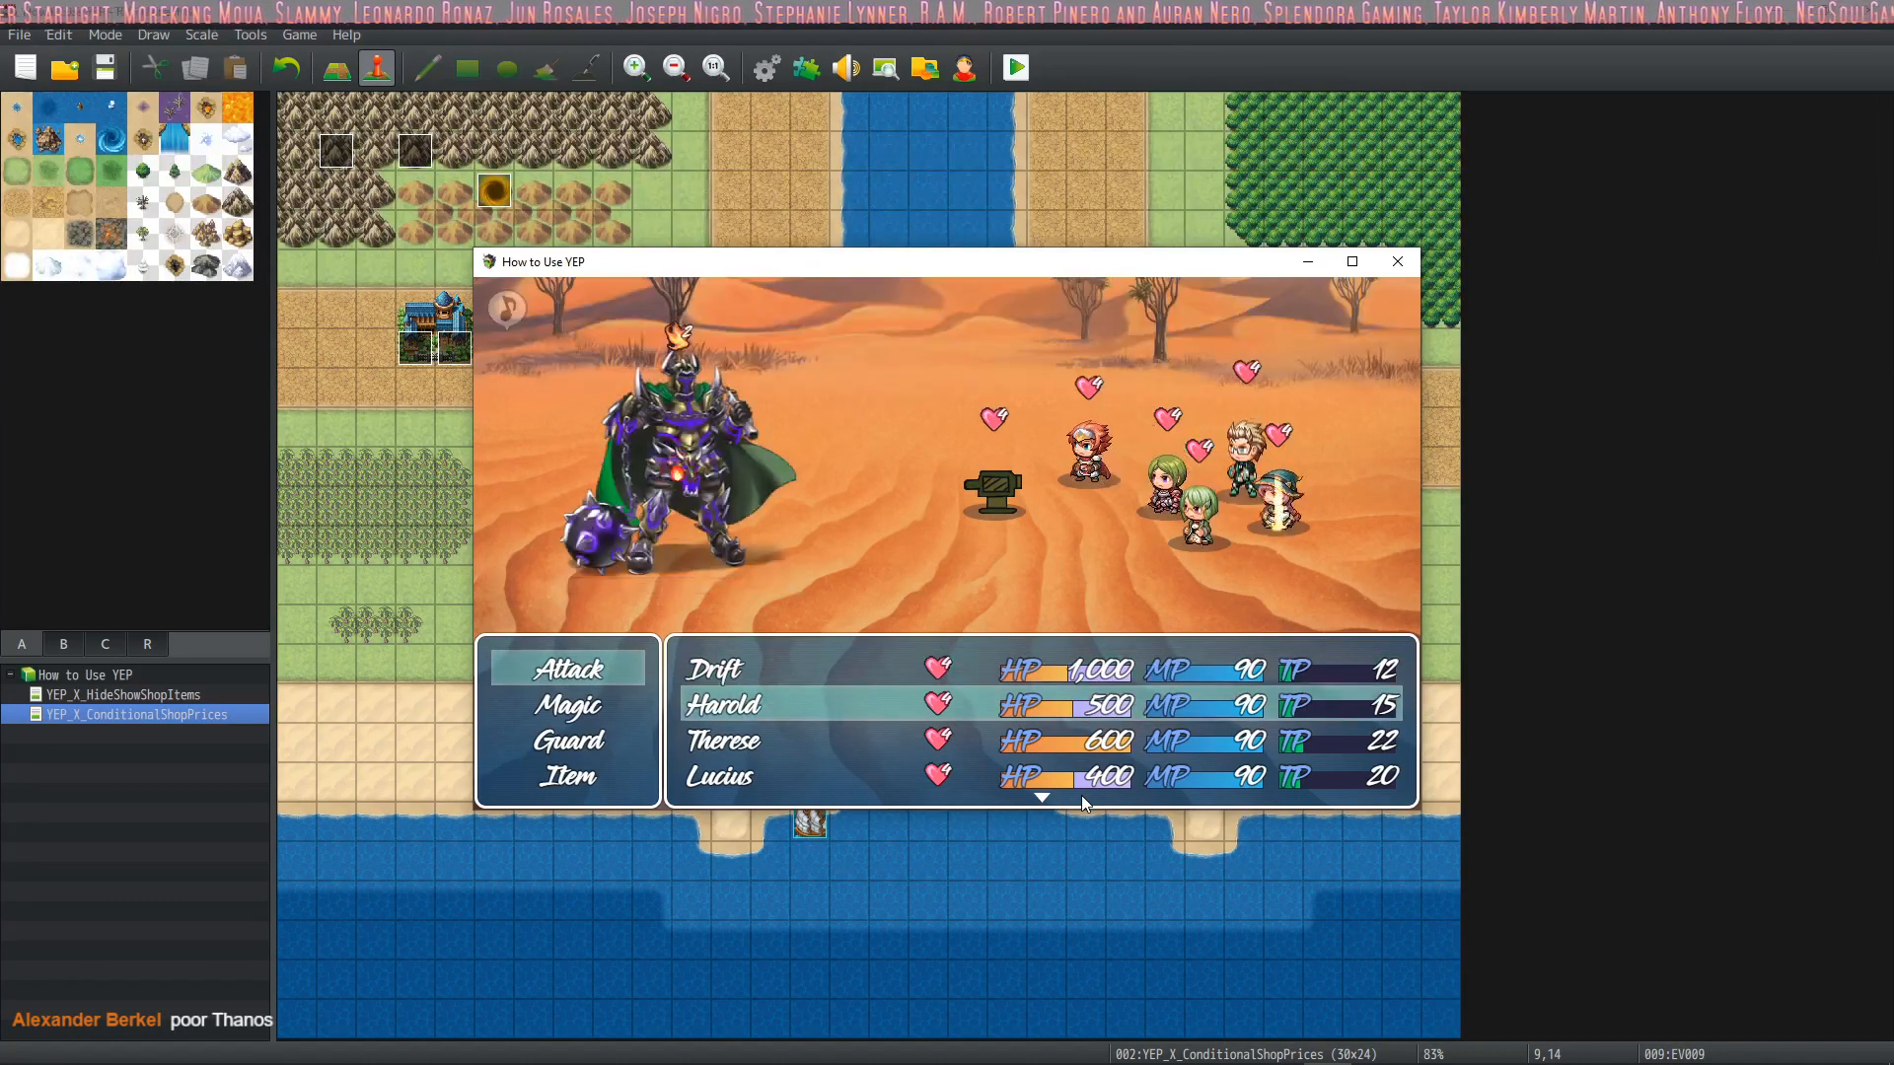
key(Return)
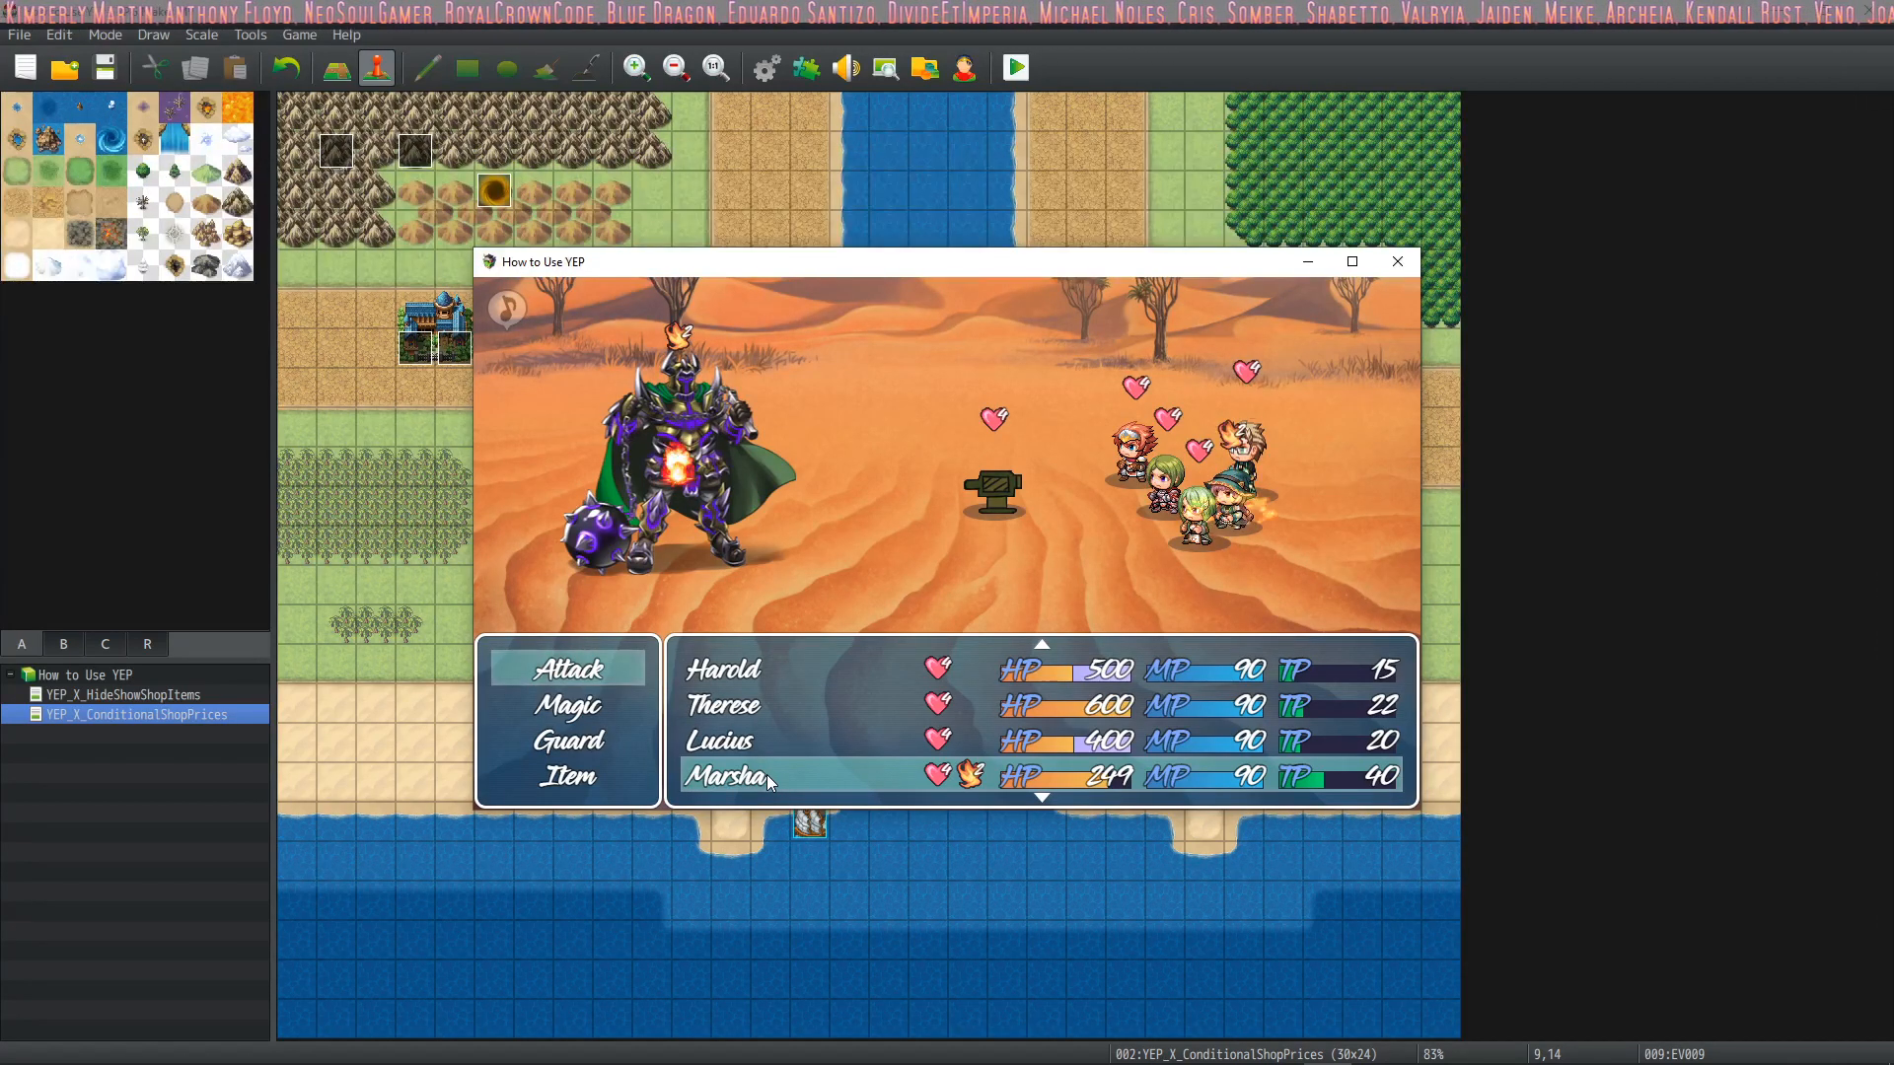
Close the playtest and open the Skills list in the database
click(1398, 261)
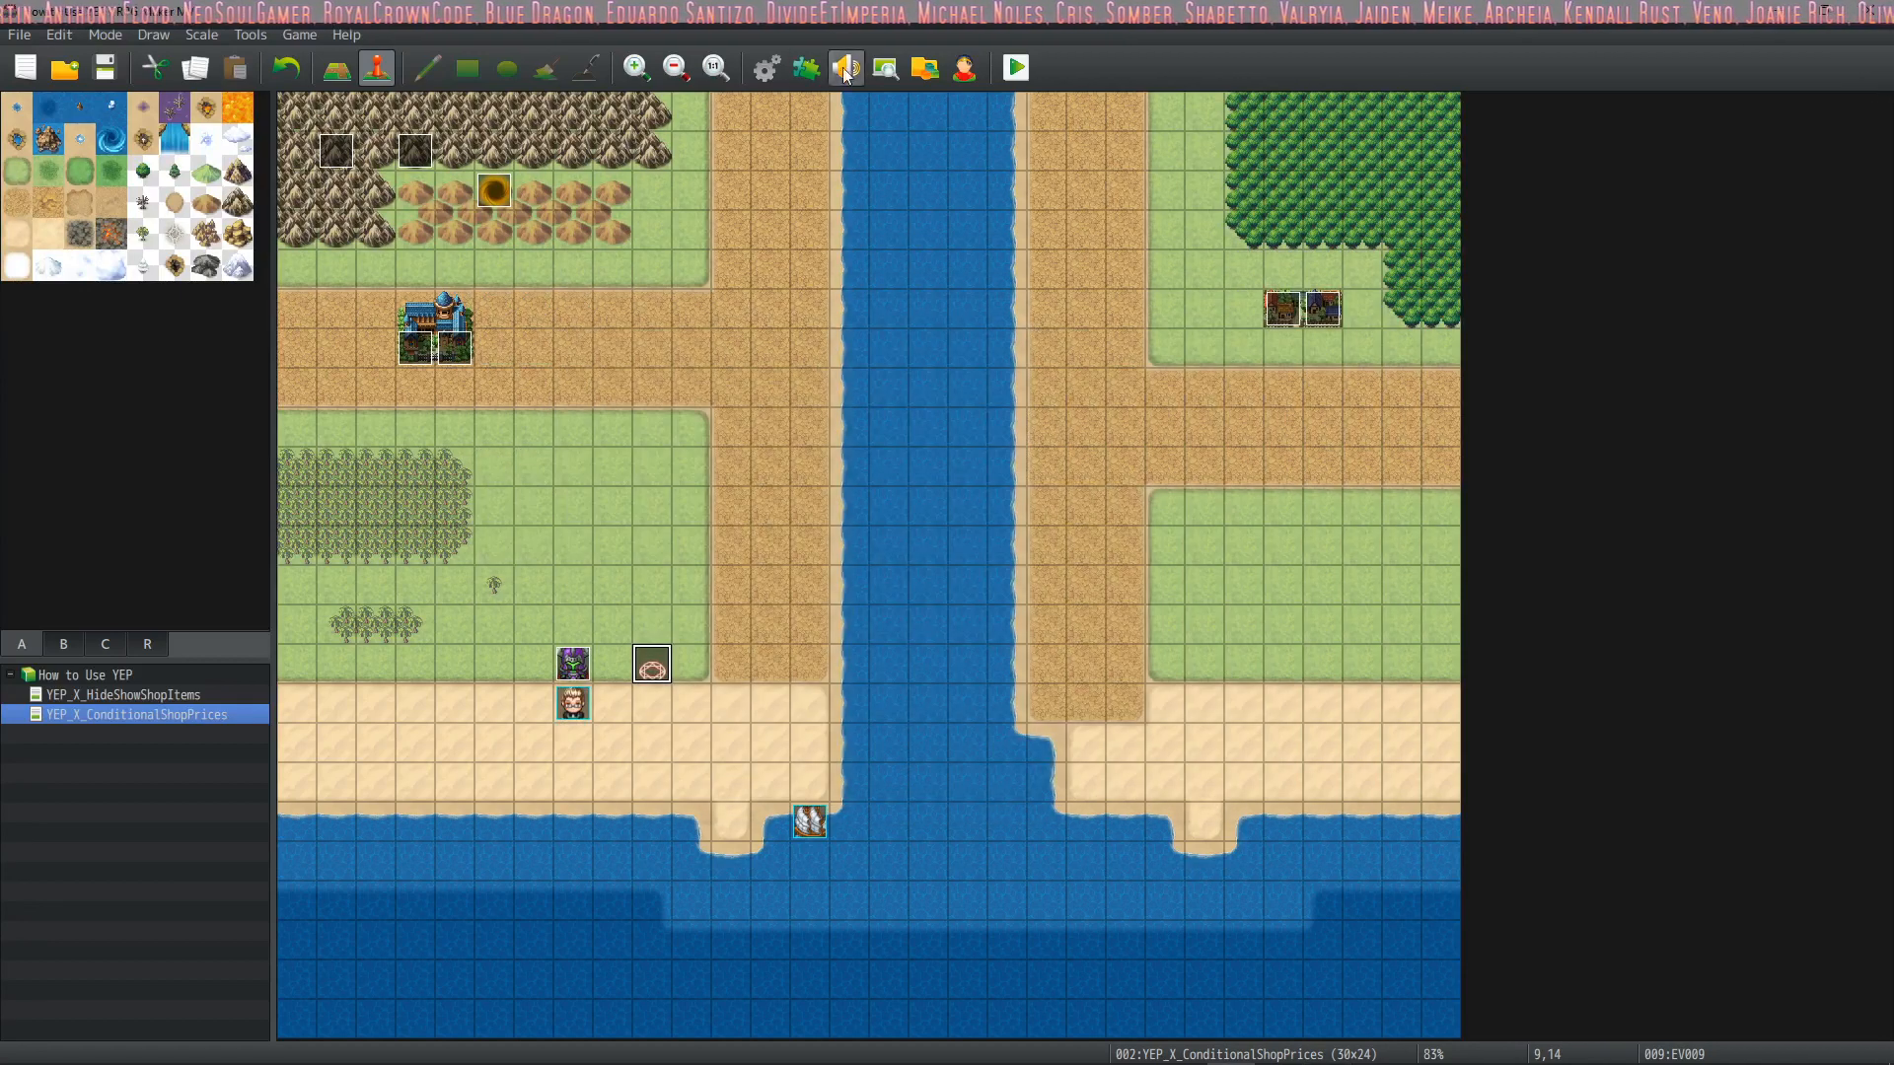
click(768, 67)
click(456, 286)
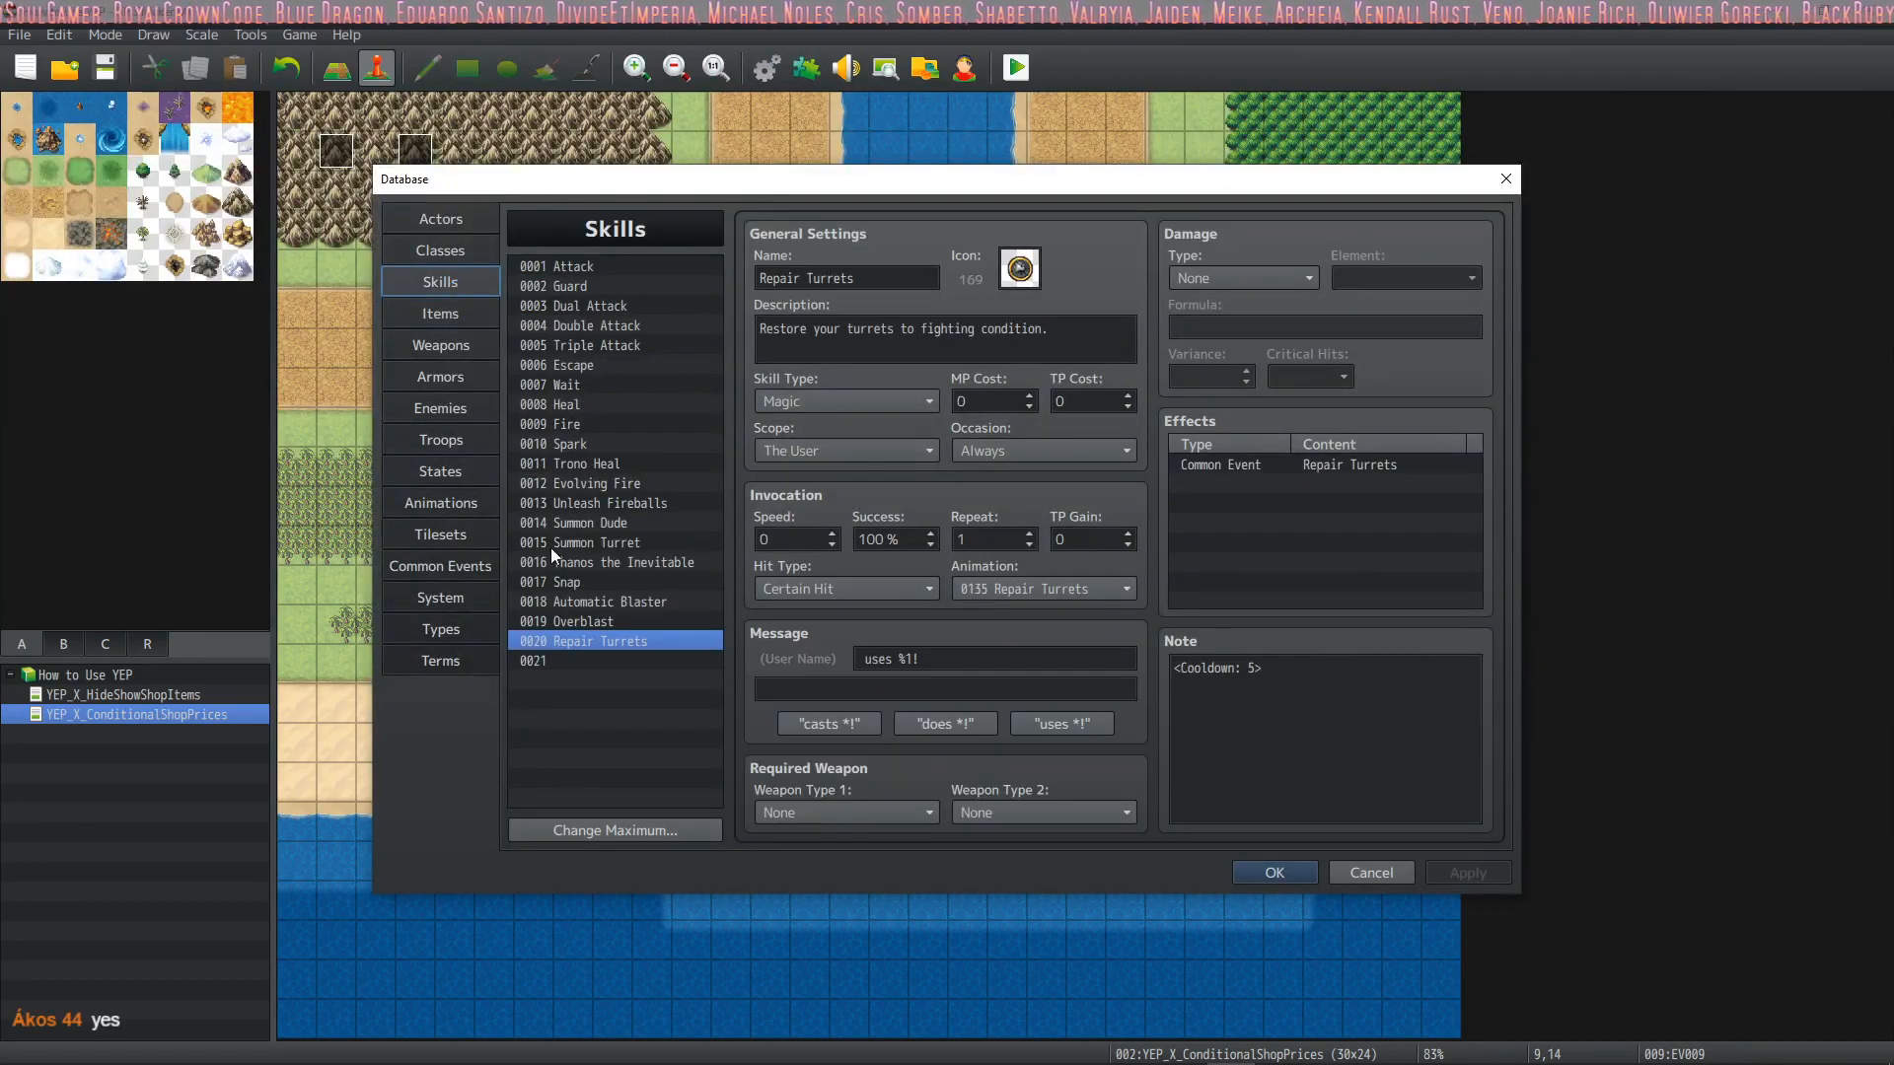
Select empty skill slot 0021 and assign it icon 55
click(572, 662)
click(1020, 268)
double_click(923, 441)
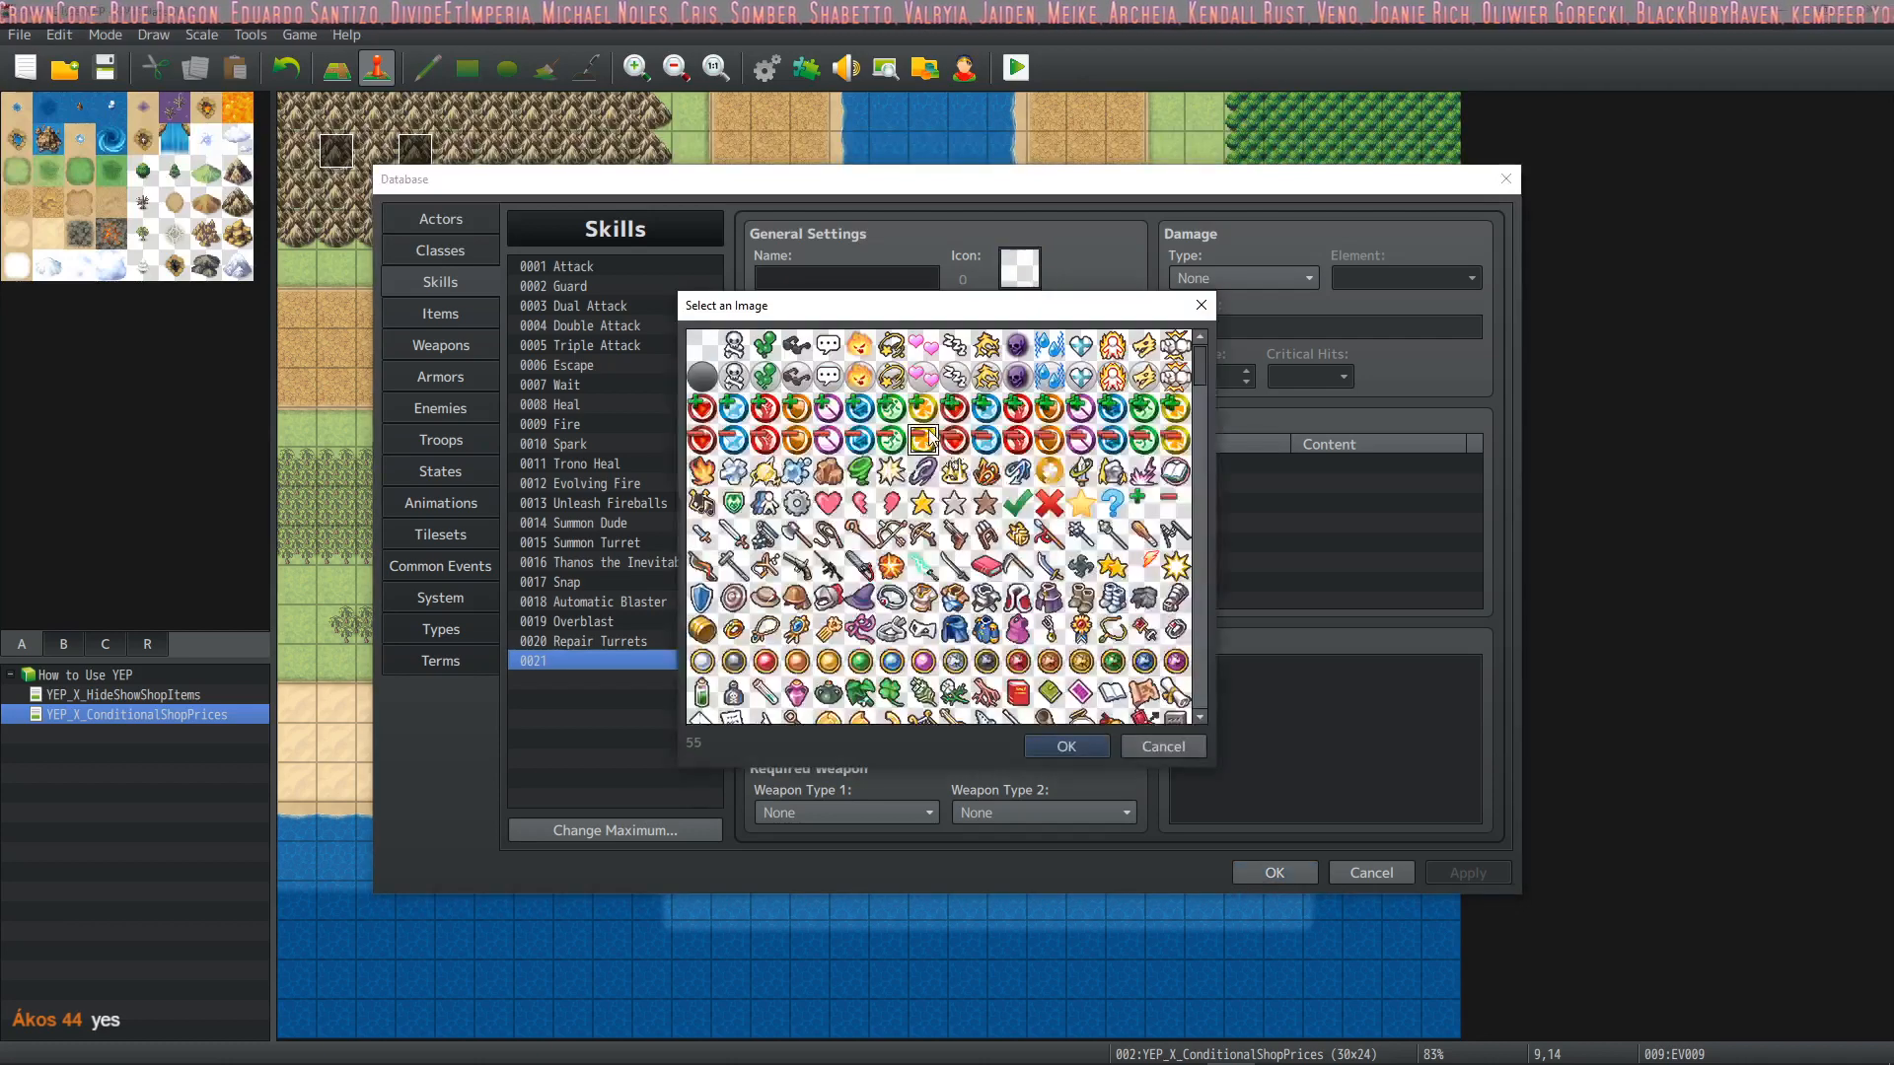
Add an effect to skill 0021 that applies the Poison state at 100%
double_click(1247, 464)
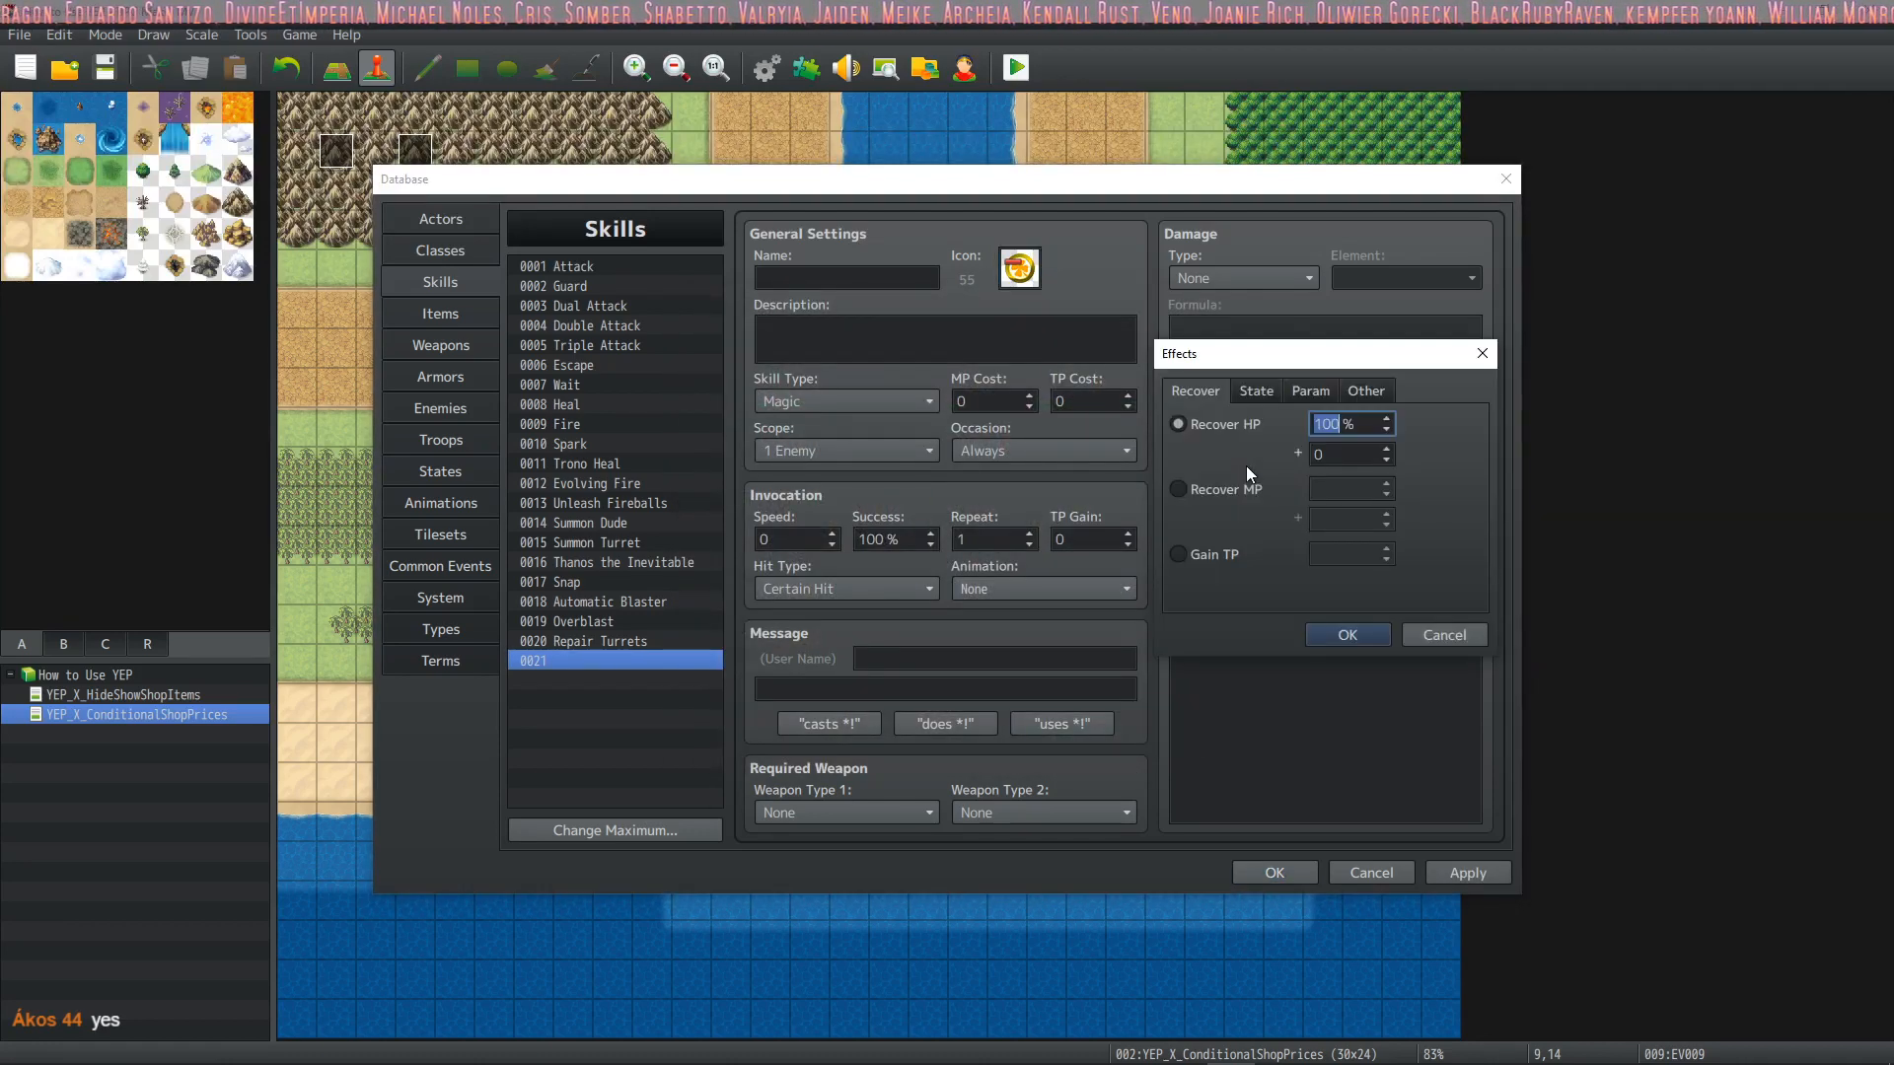
click(1248, 393)
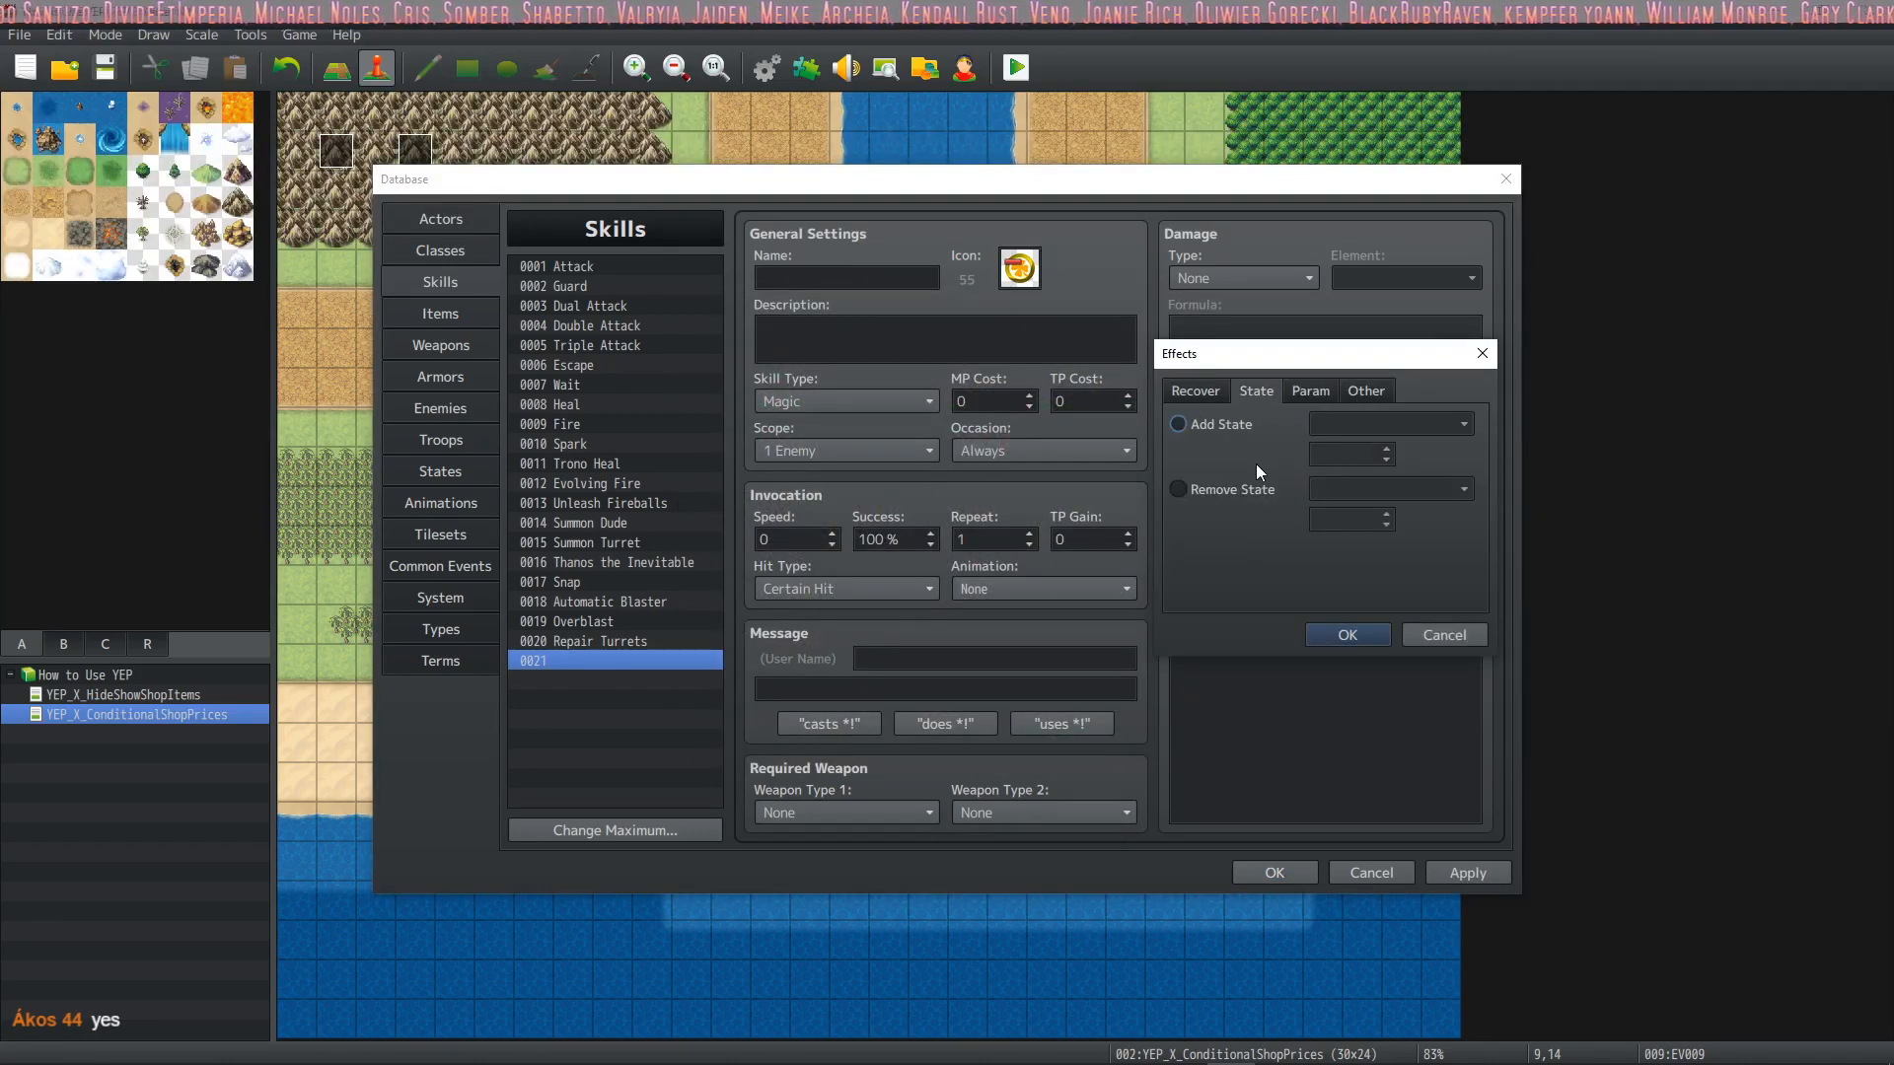
click(1342, 424)
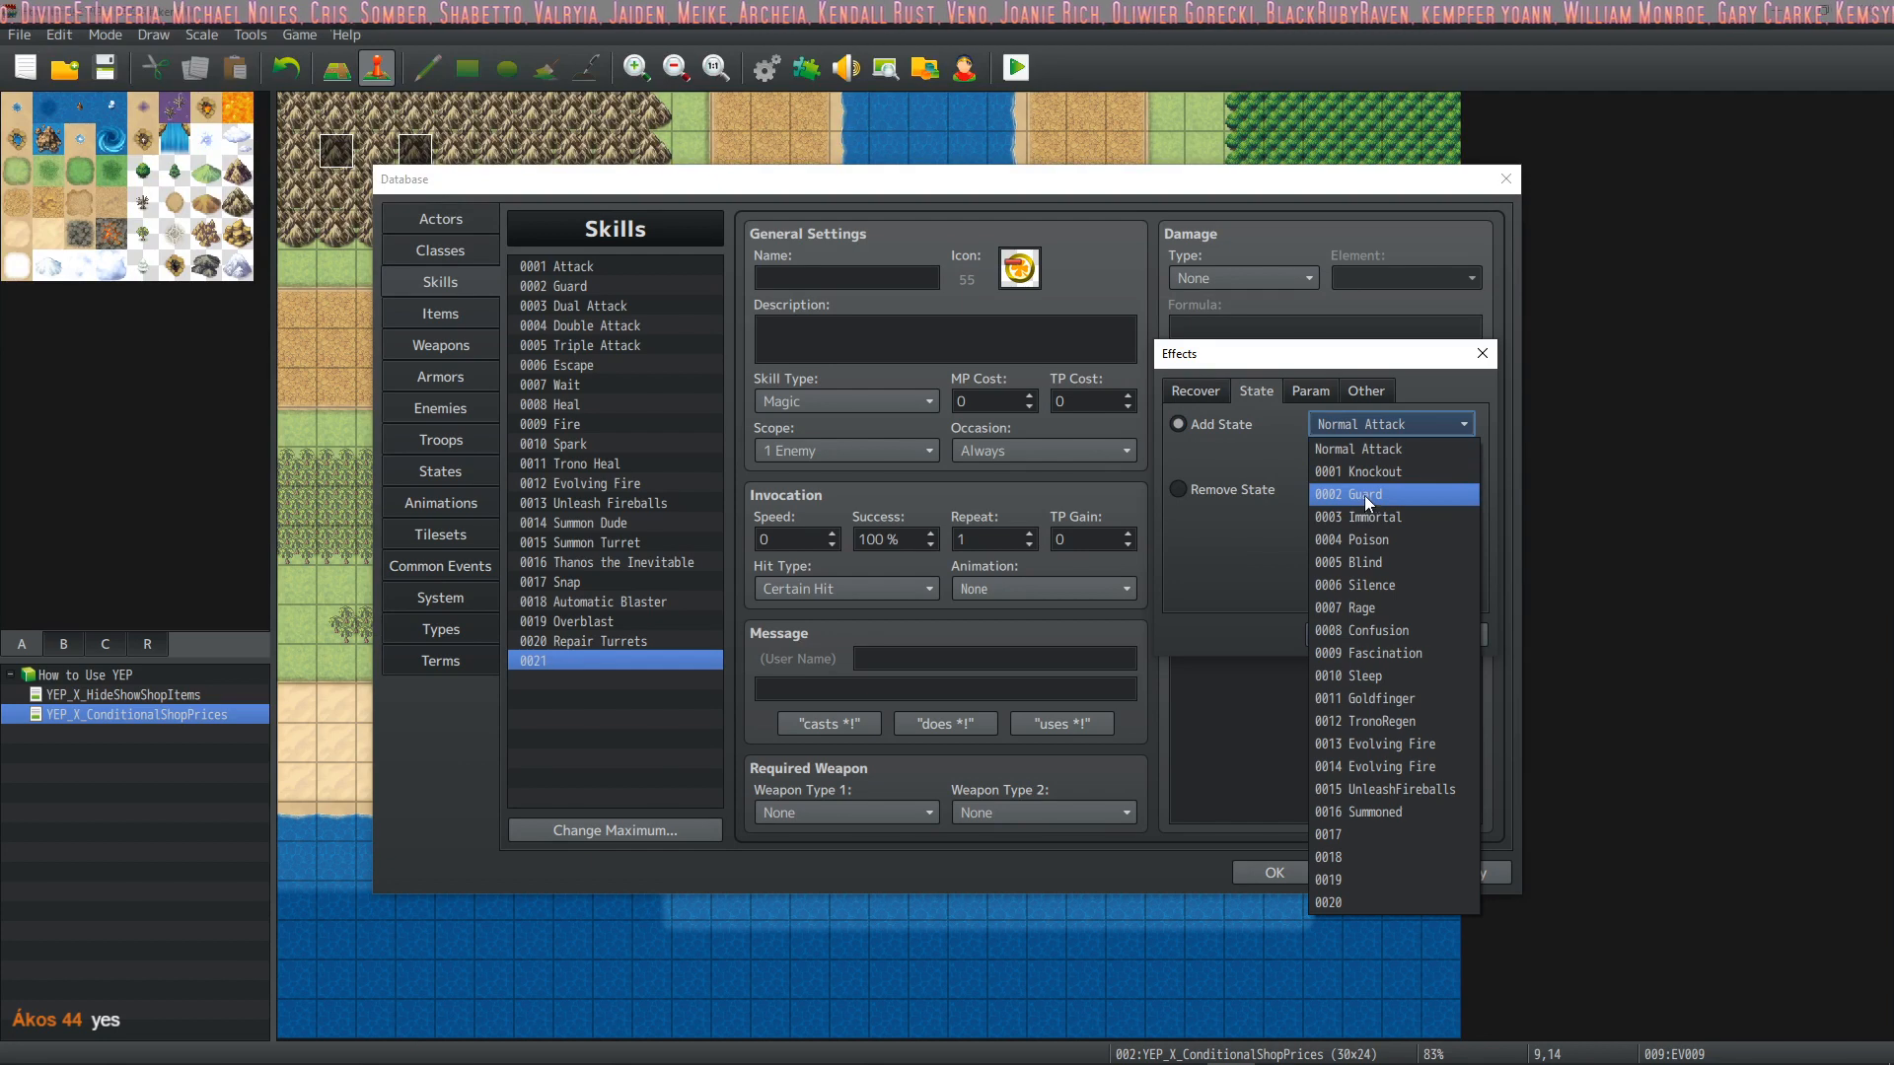
click(1387, 540)
click(1347, 634)
Add two more Add State effects to skill 0021, Blind at 100% and Silence at 100%
click(1293, 469)
double_click(1286, 478)
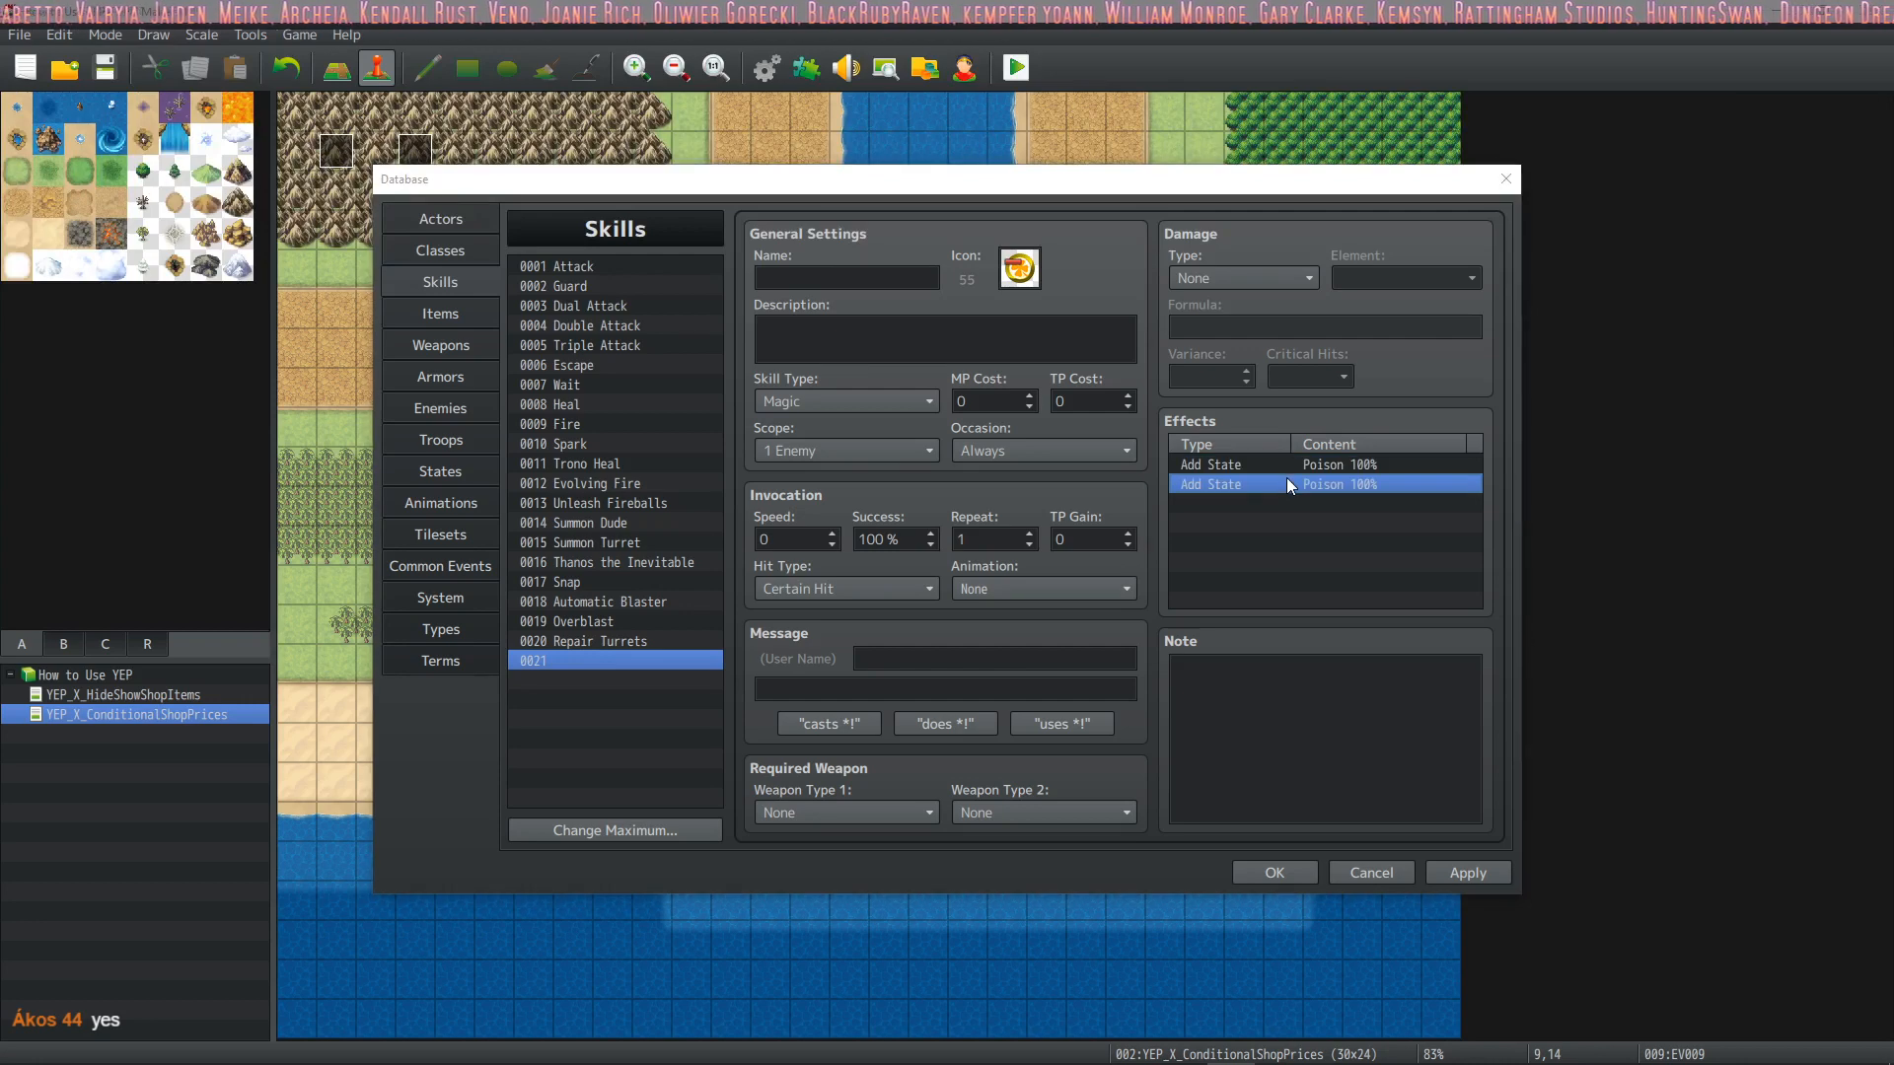
click(1377, 426)
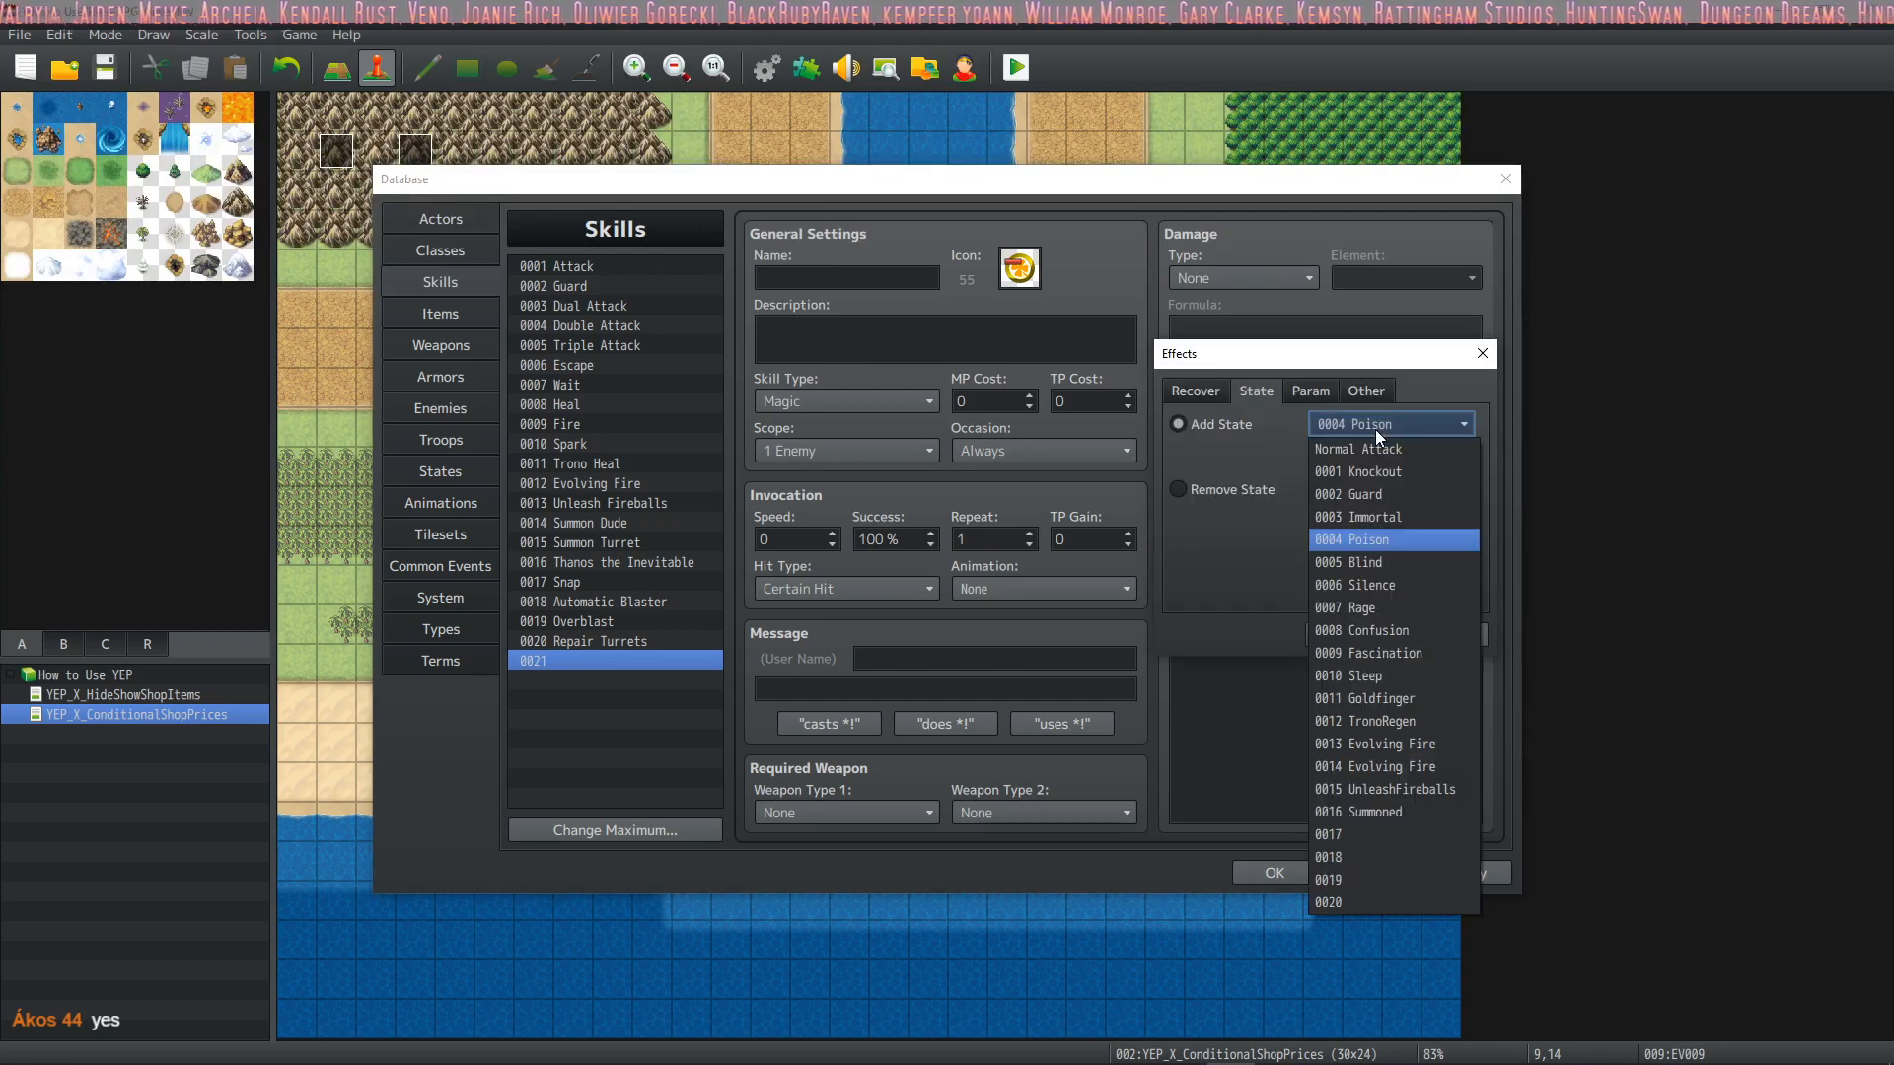
click(1377, 563)
click(1332, 633)
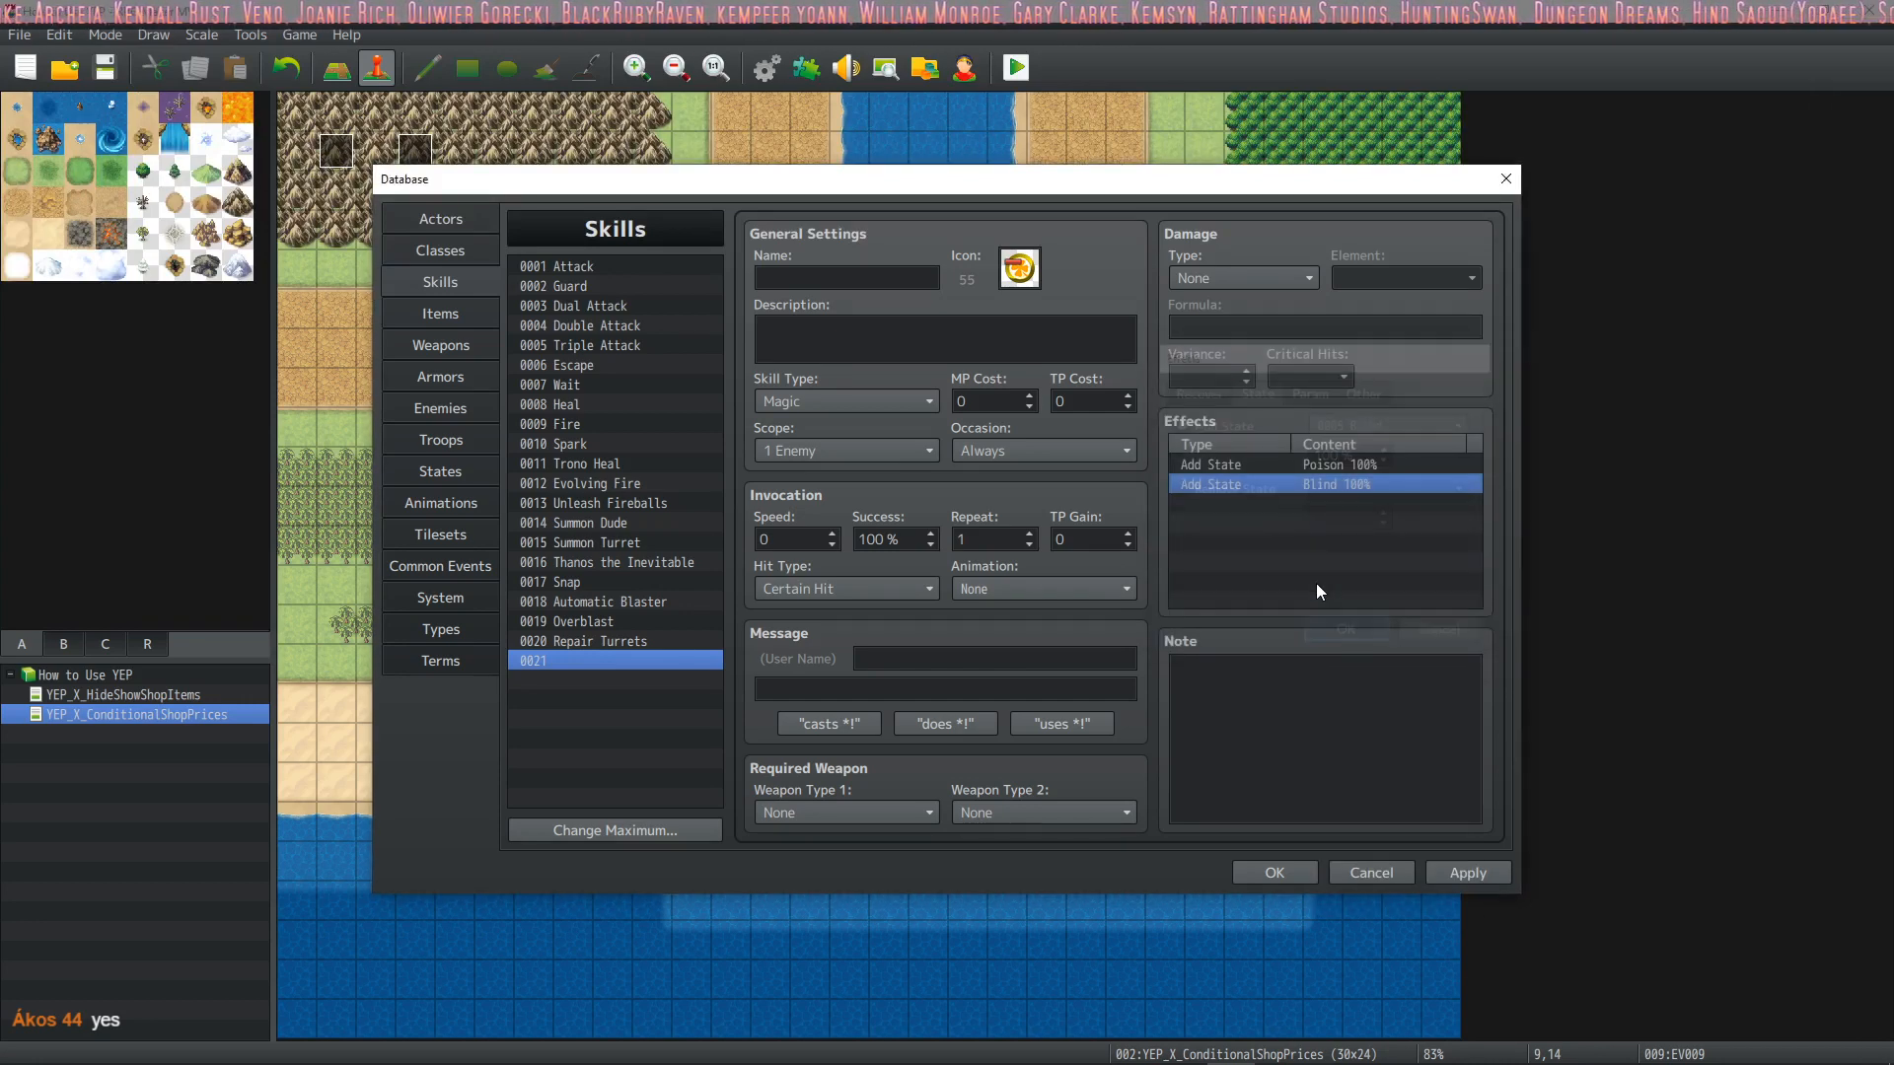
click(1294, 500)
double_click(1300, 501)
click(1383, 427)
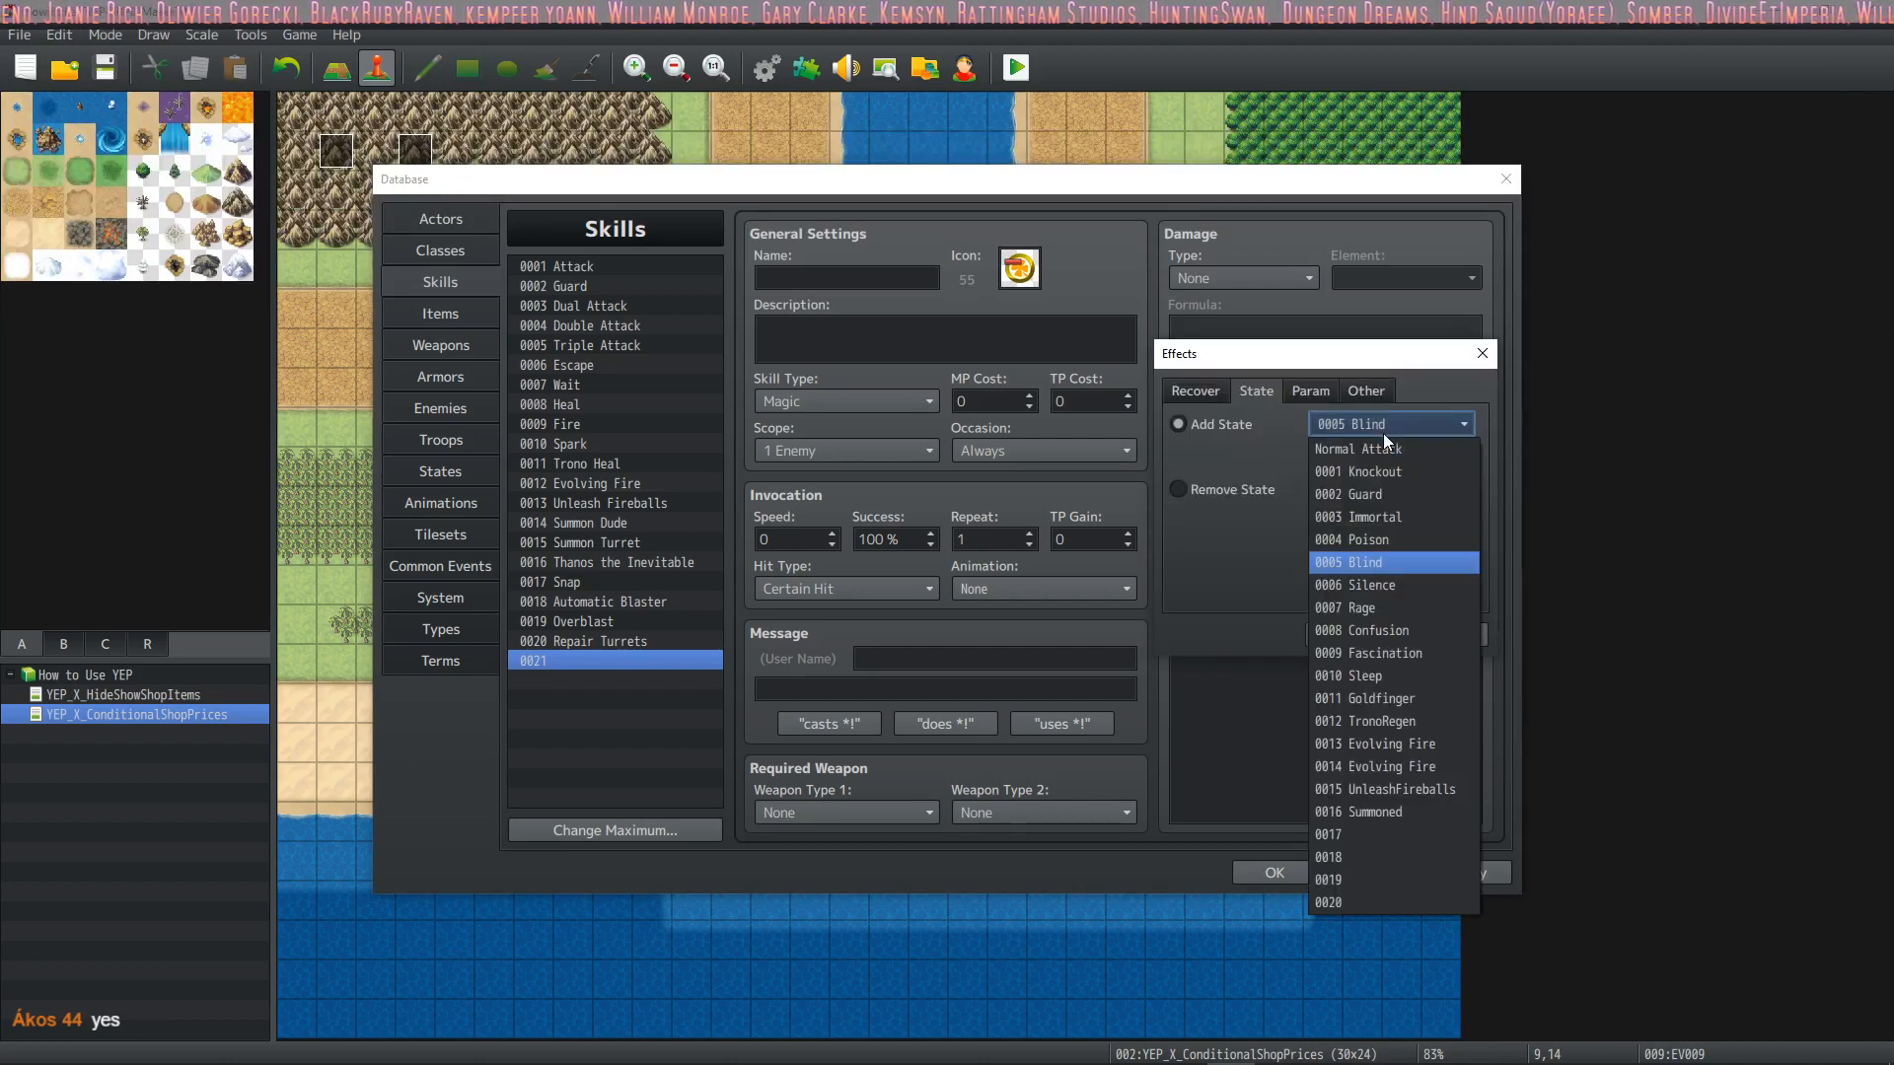
click(1377, 585)
click(1332, 630)
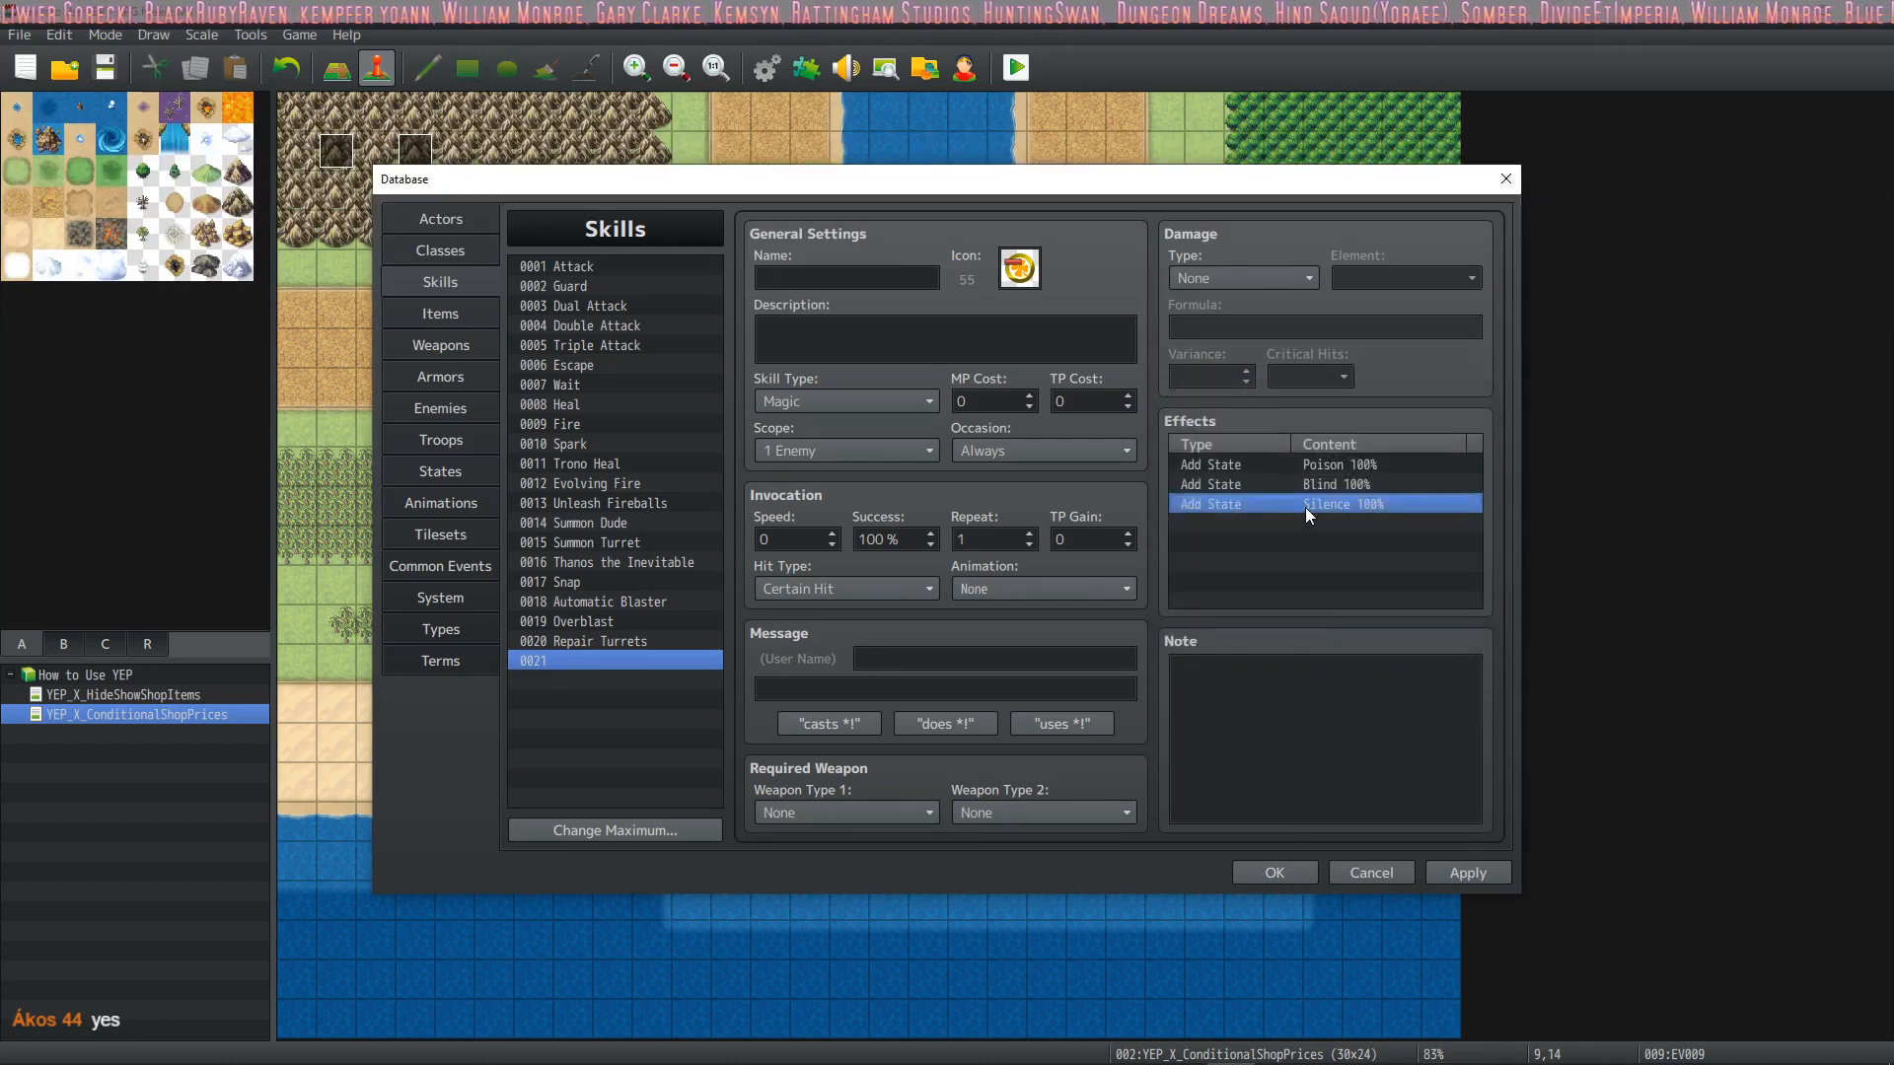
Add further Add State effects for Rage at 100% and Confusion at 100%
click(1294, 520)
double_click(1301, 523)
click(1382, 426)
click(1354, 562)
click(1347, 634)
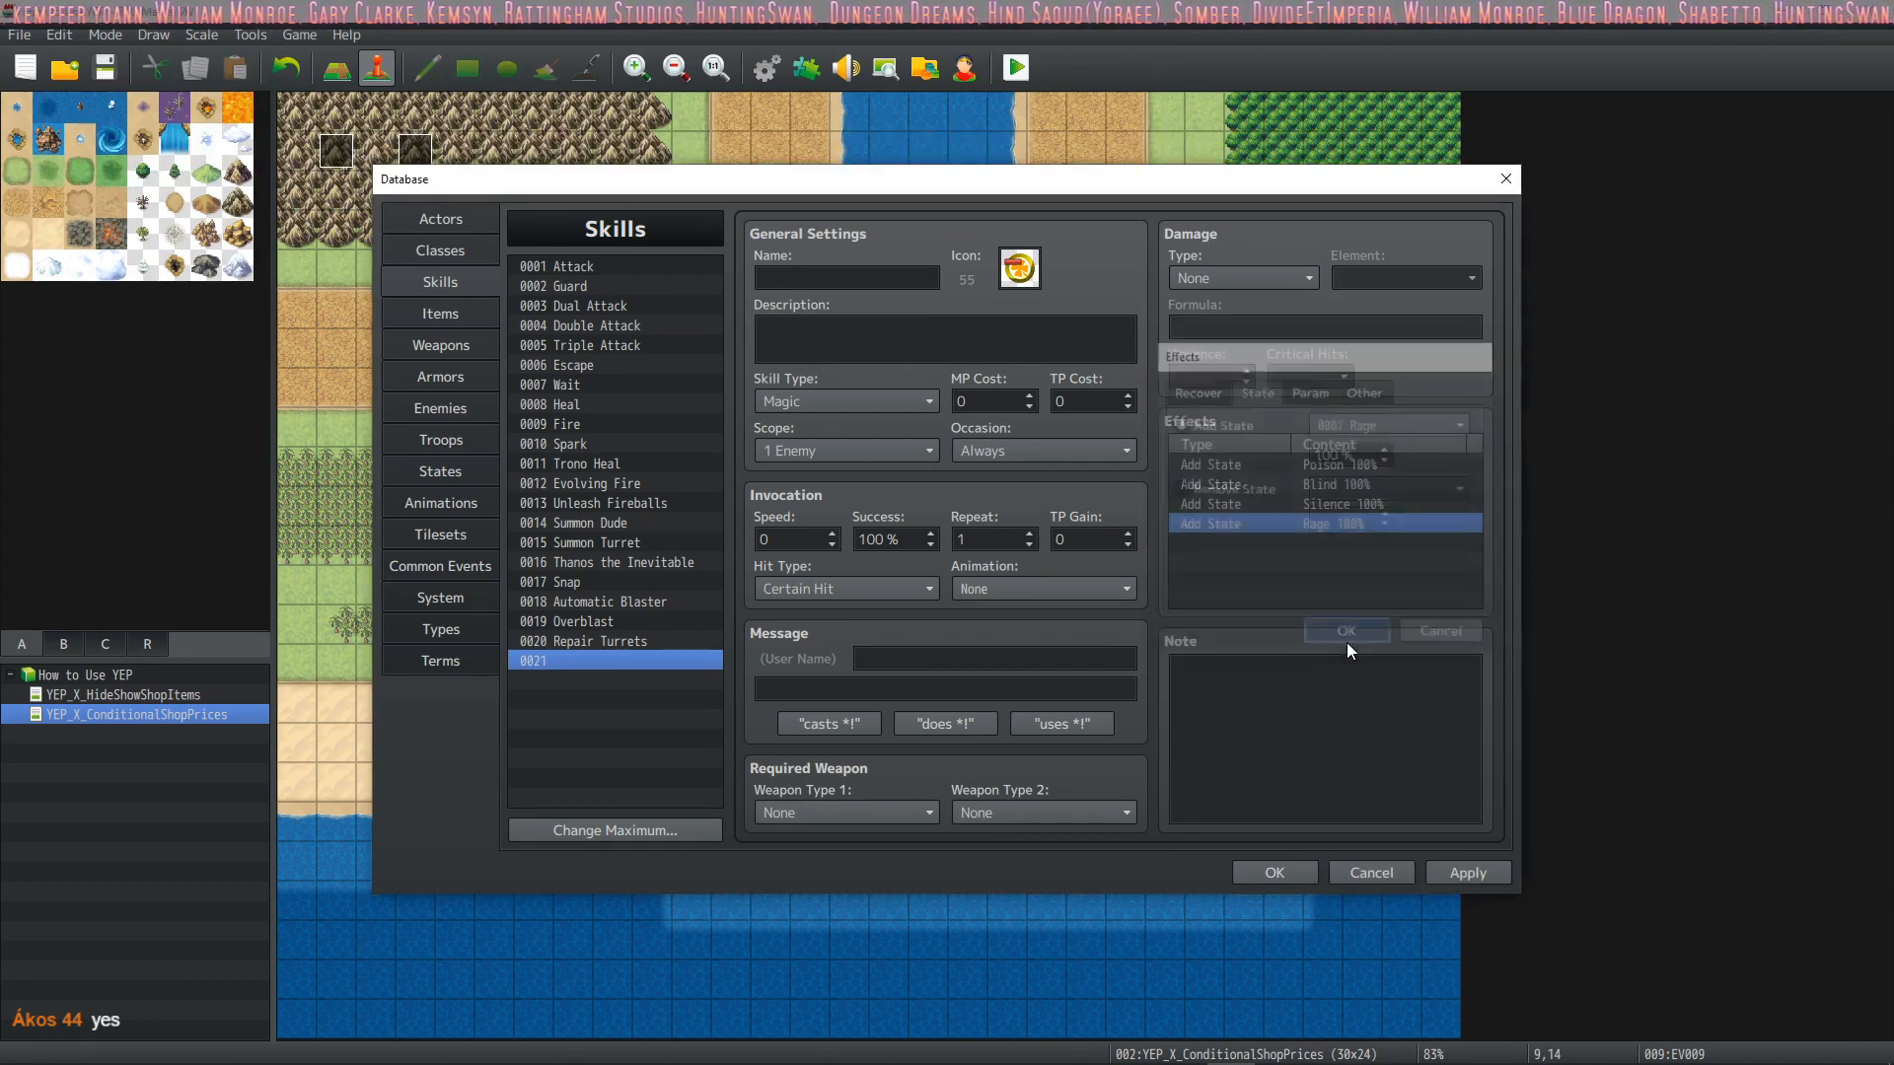
click(1322, 543)
double_click(1323, 544)
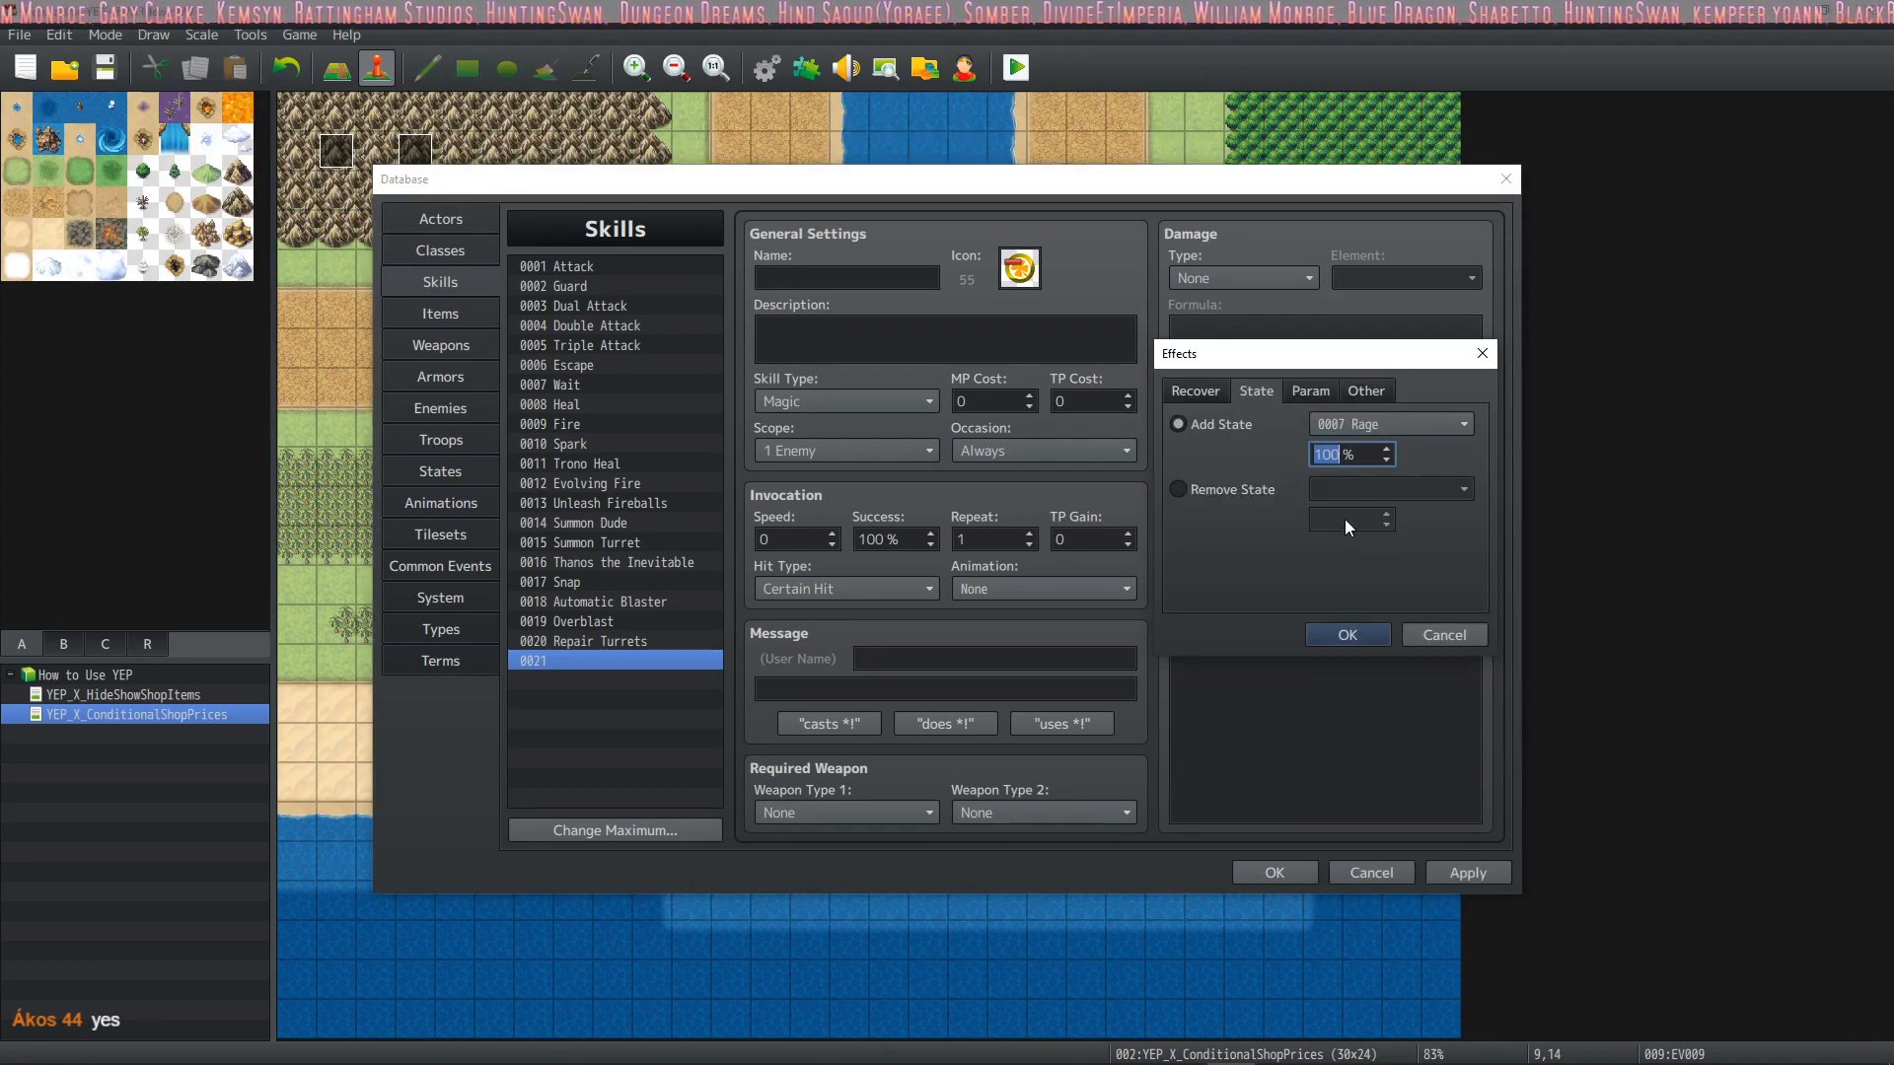
click(1388, 426)
click(1351, 632)
click(1347, 634)
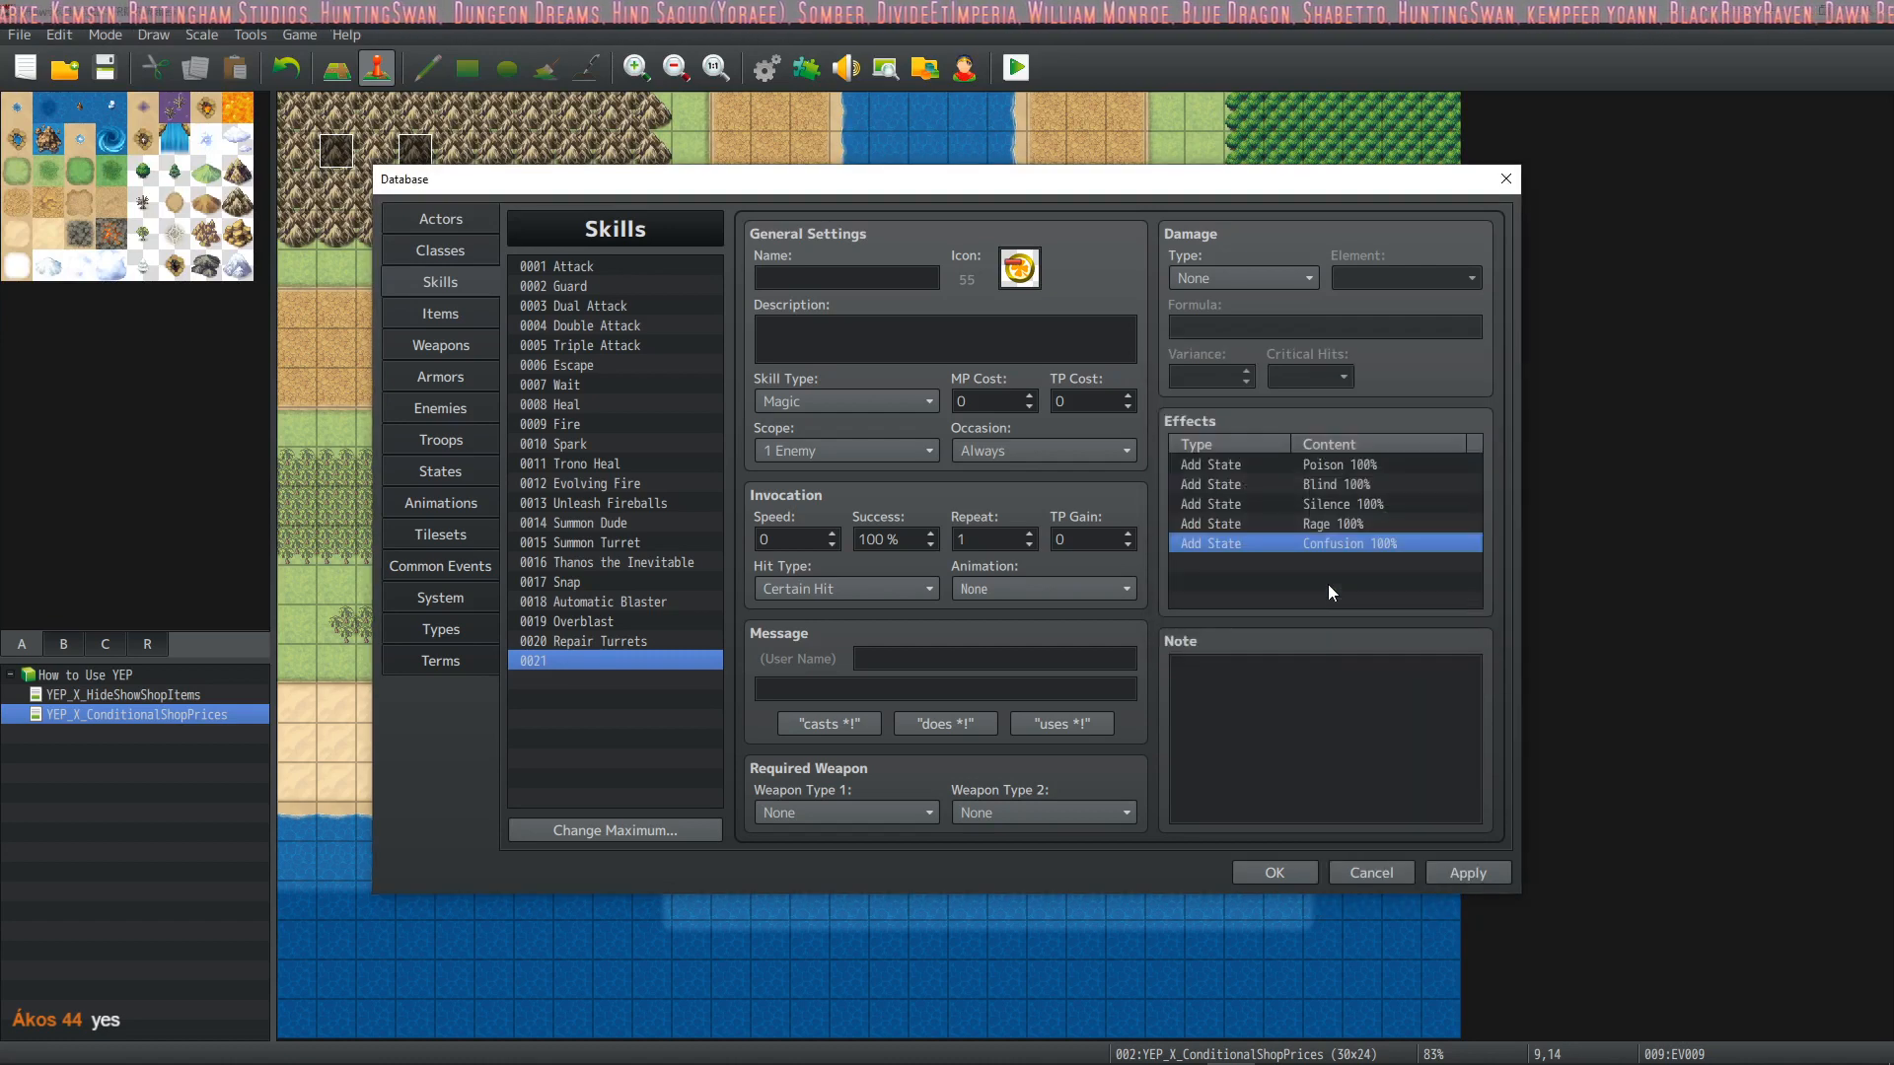
Add an Add State effect for Fascination at 101%
click(1316, 559)
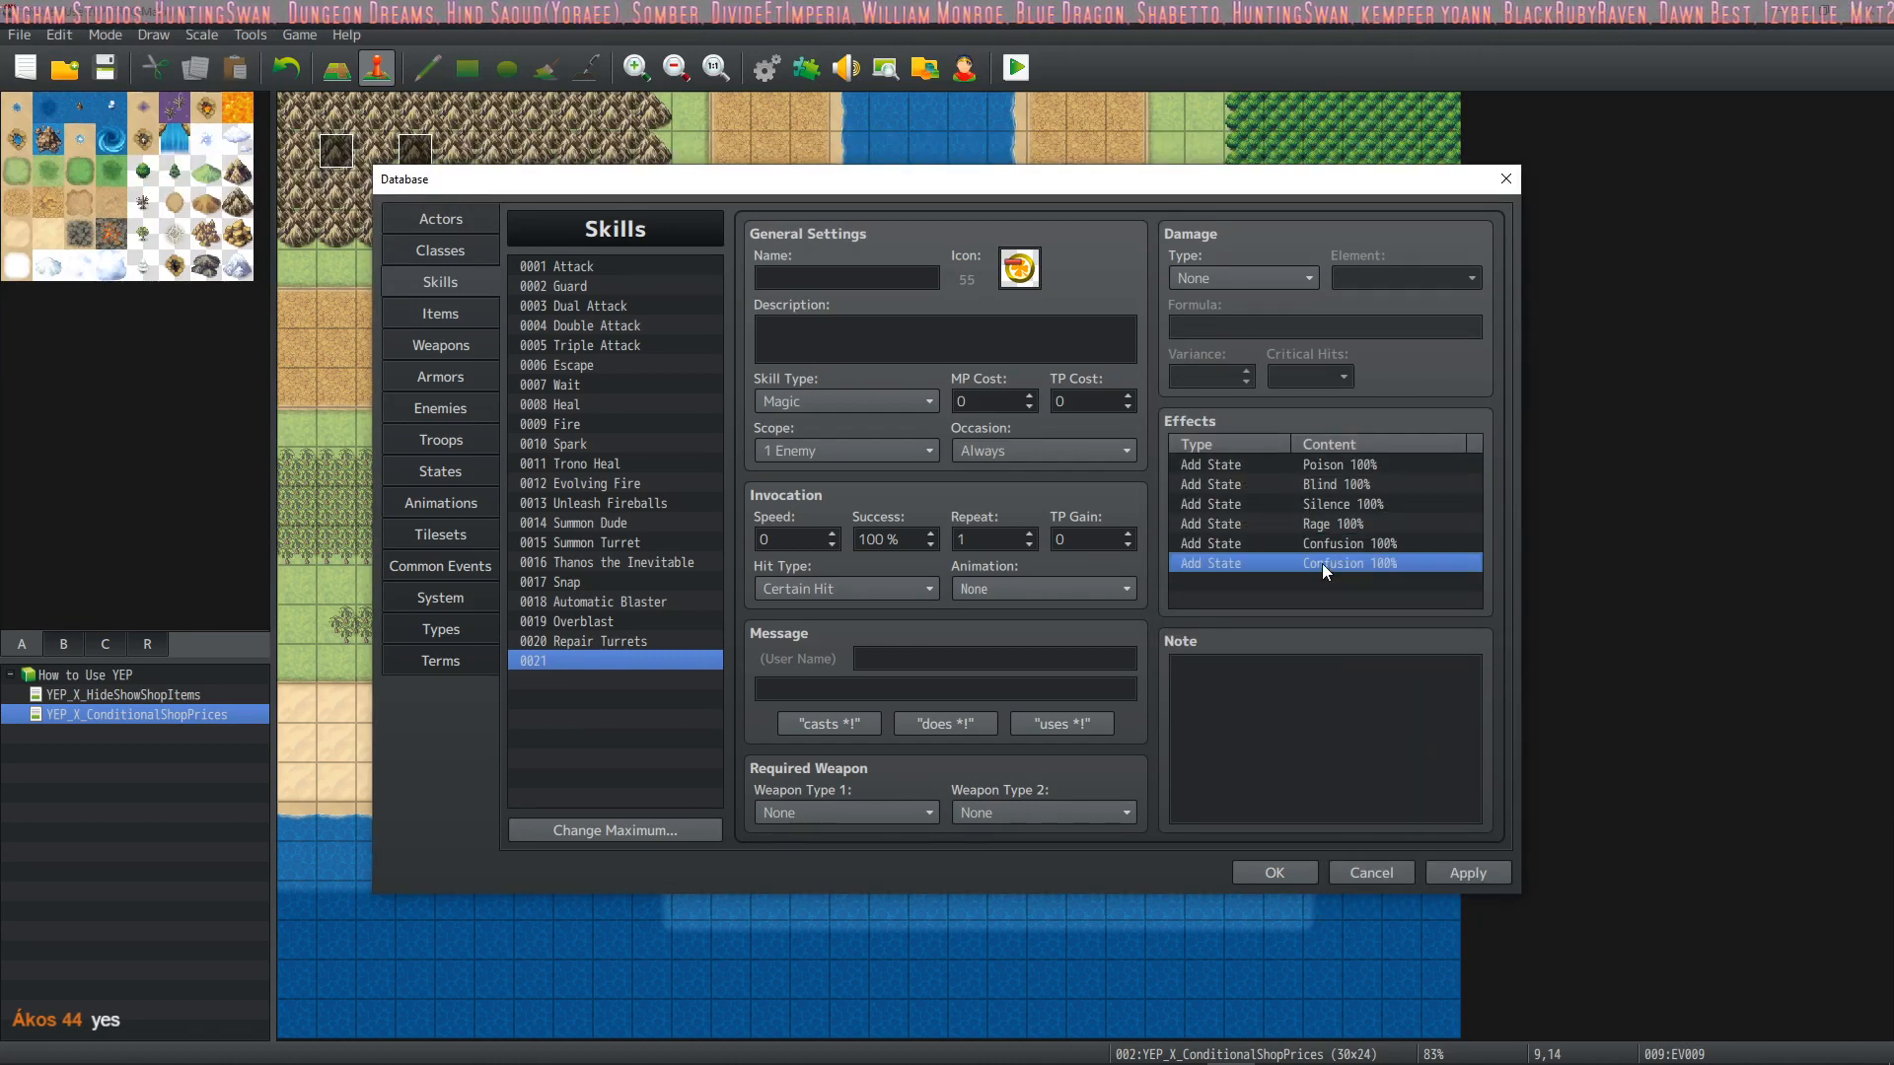
double_click(1322, 565)
text(101)
click(1396, 426)
click(1365, 654)
click(1348, 635)
Add the Sleep and Goldfinger states to the effects list, each at 101%
click(1310, 580)
key(ctrl+v)
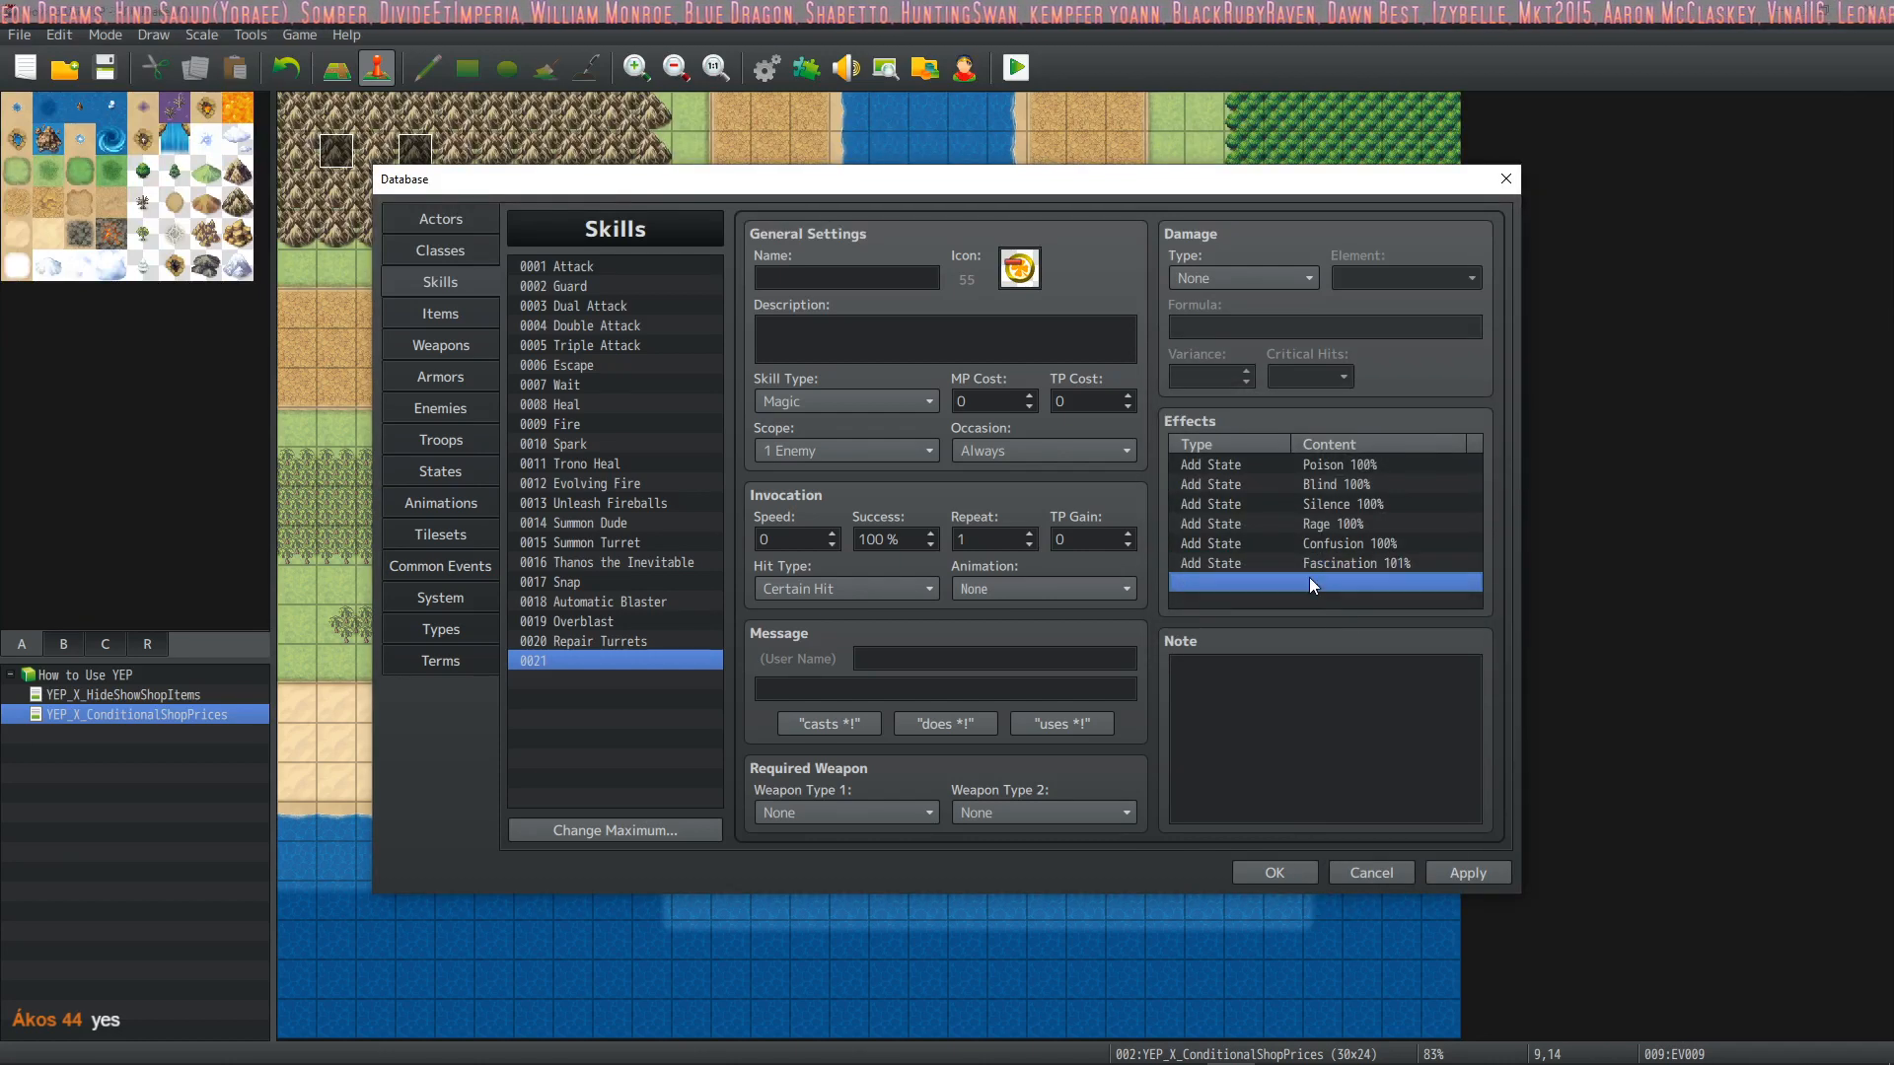
double_click(1310, 582)
click(1391, 424)
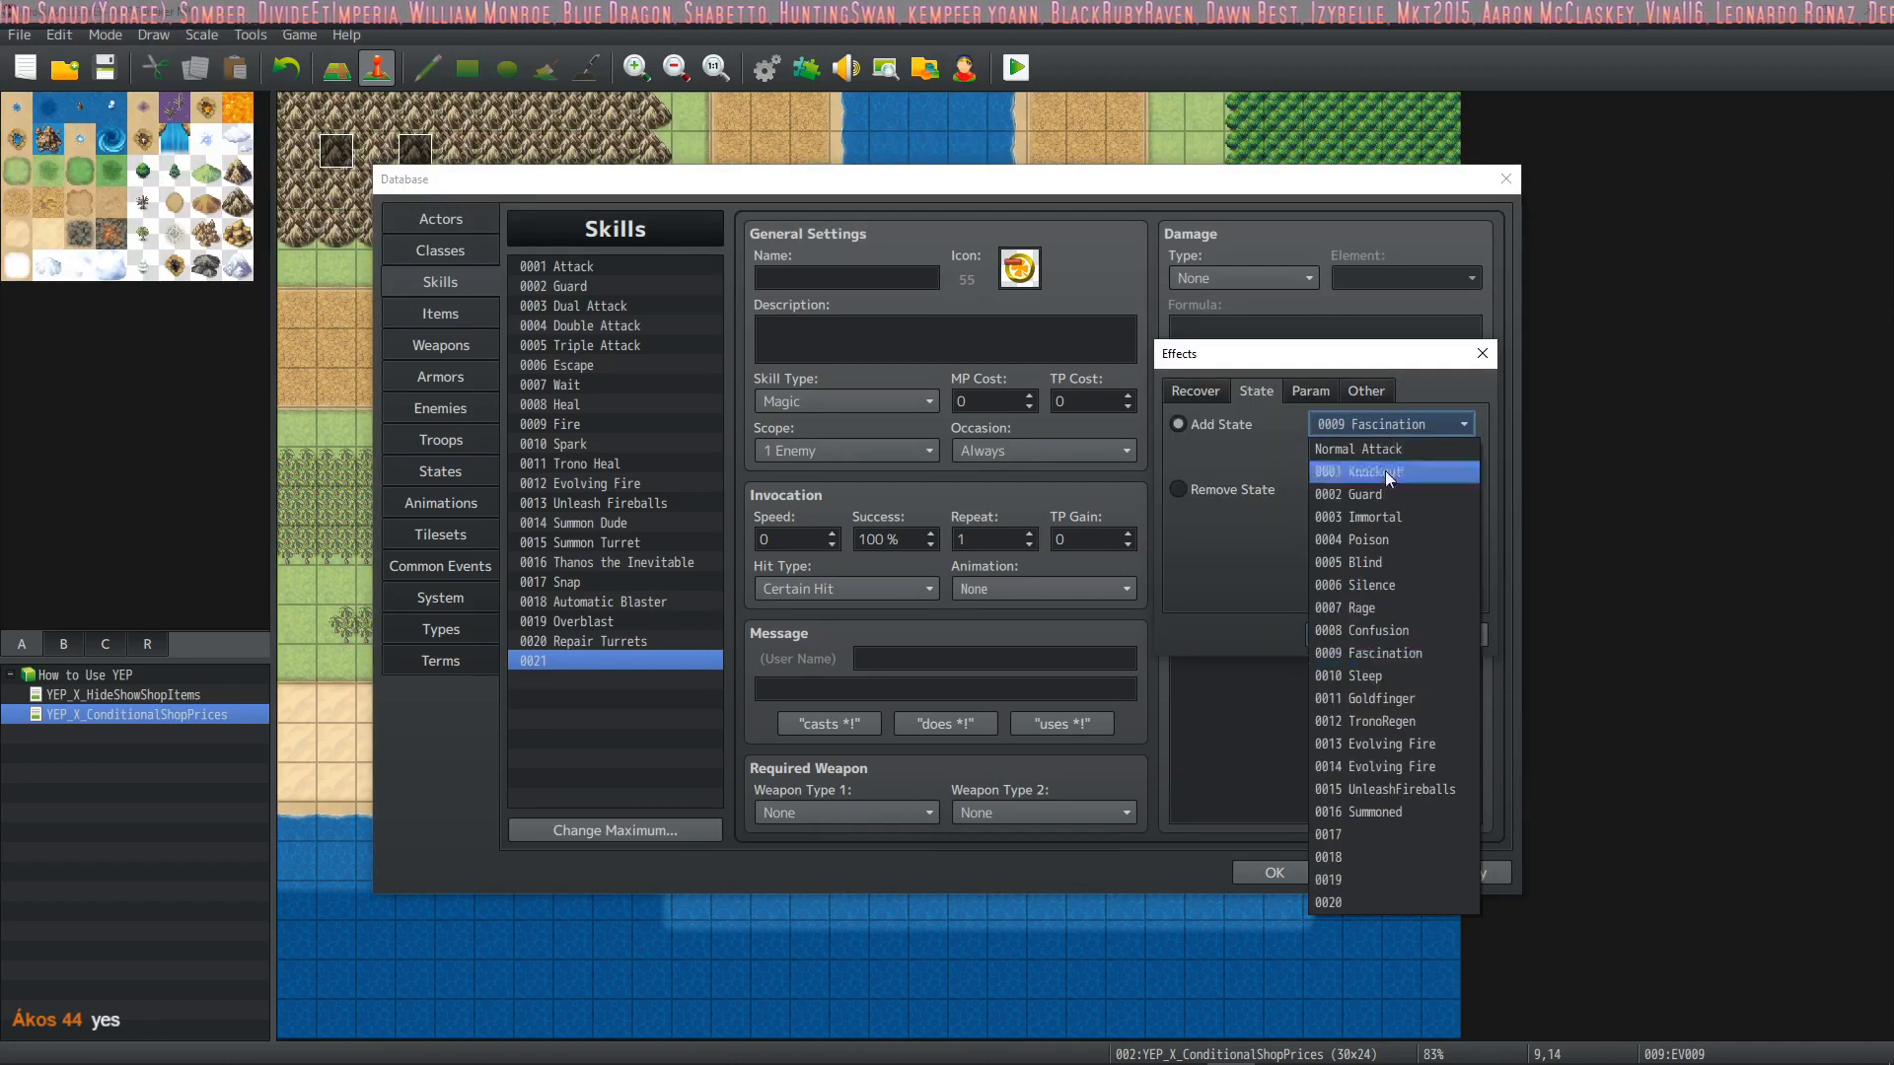
click(1369, 677)
click(1338, 632)
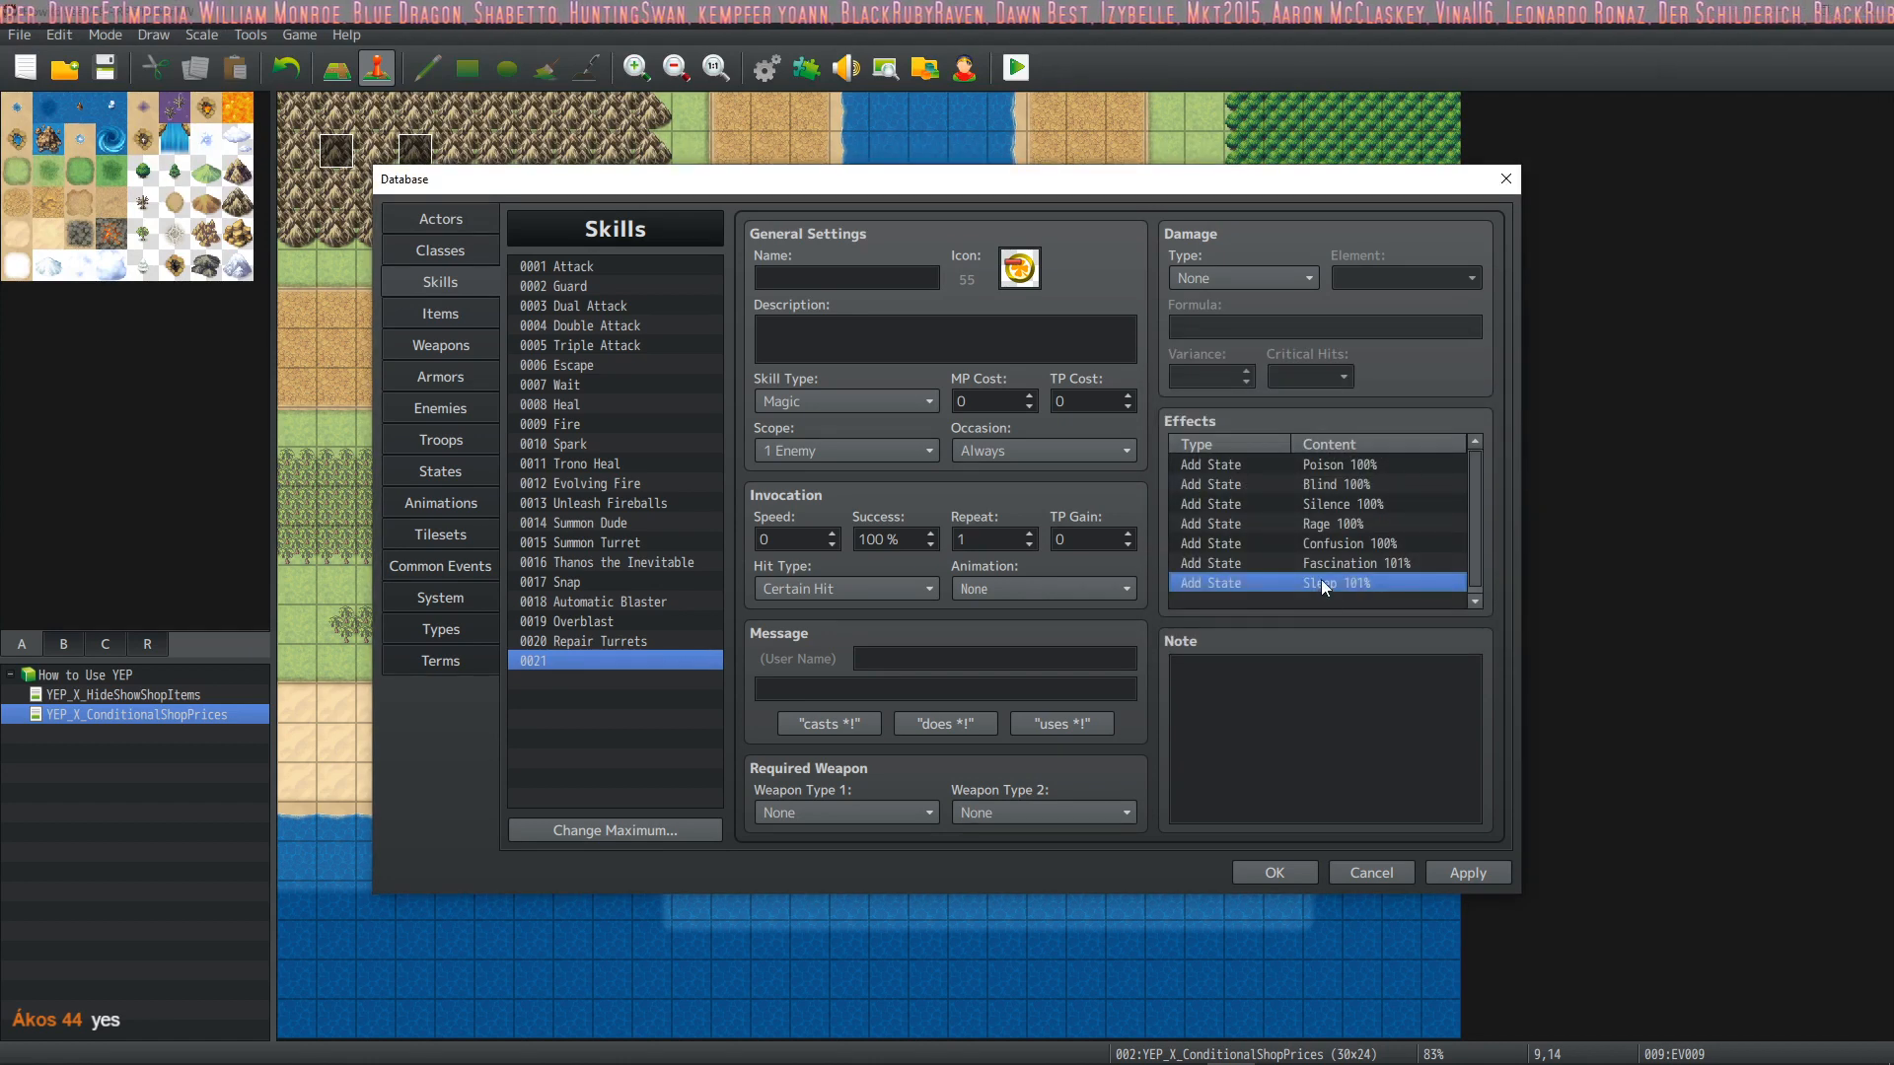
double_click(1316, 596)
click(1381, 424)
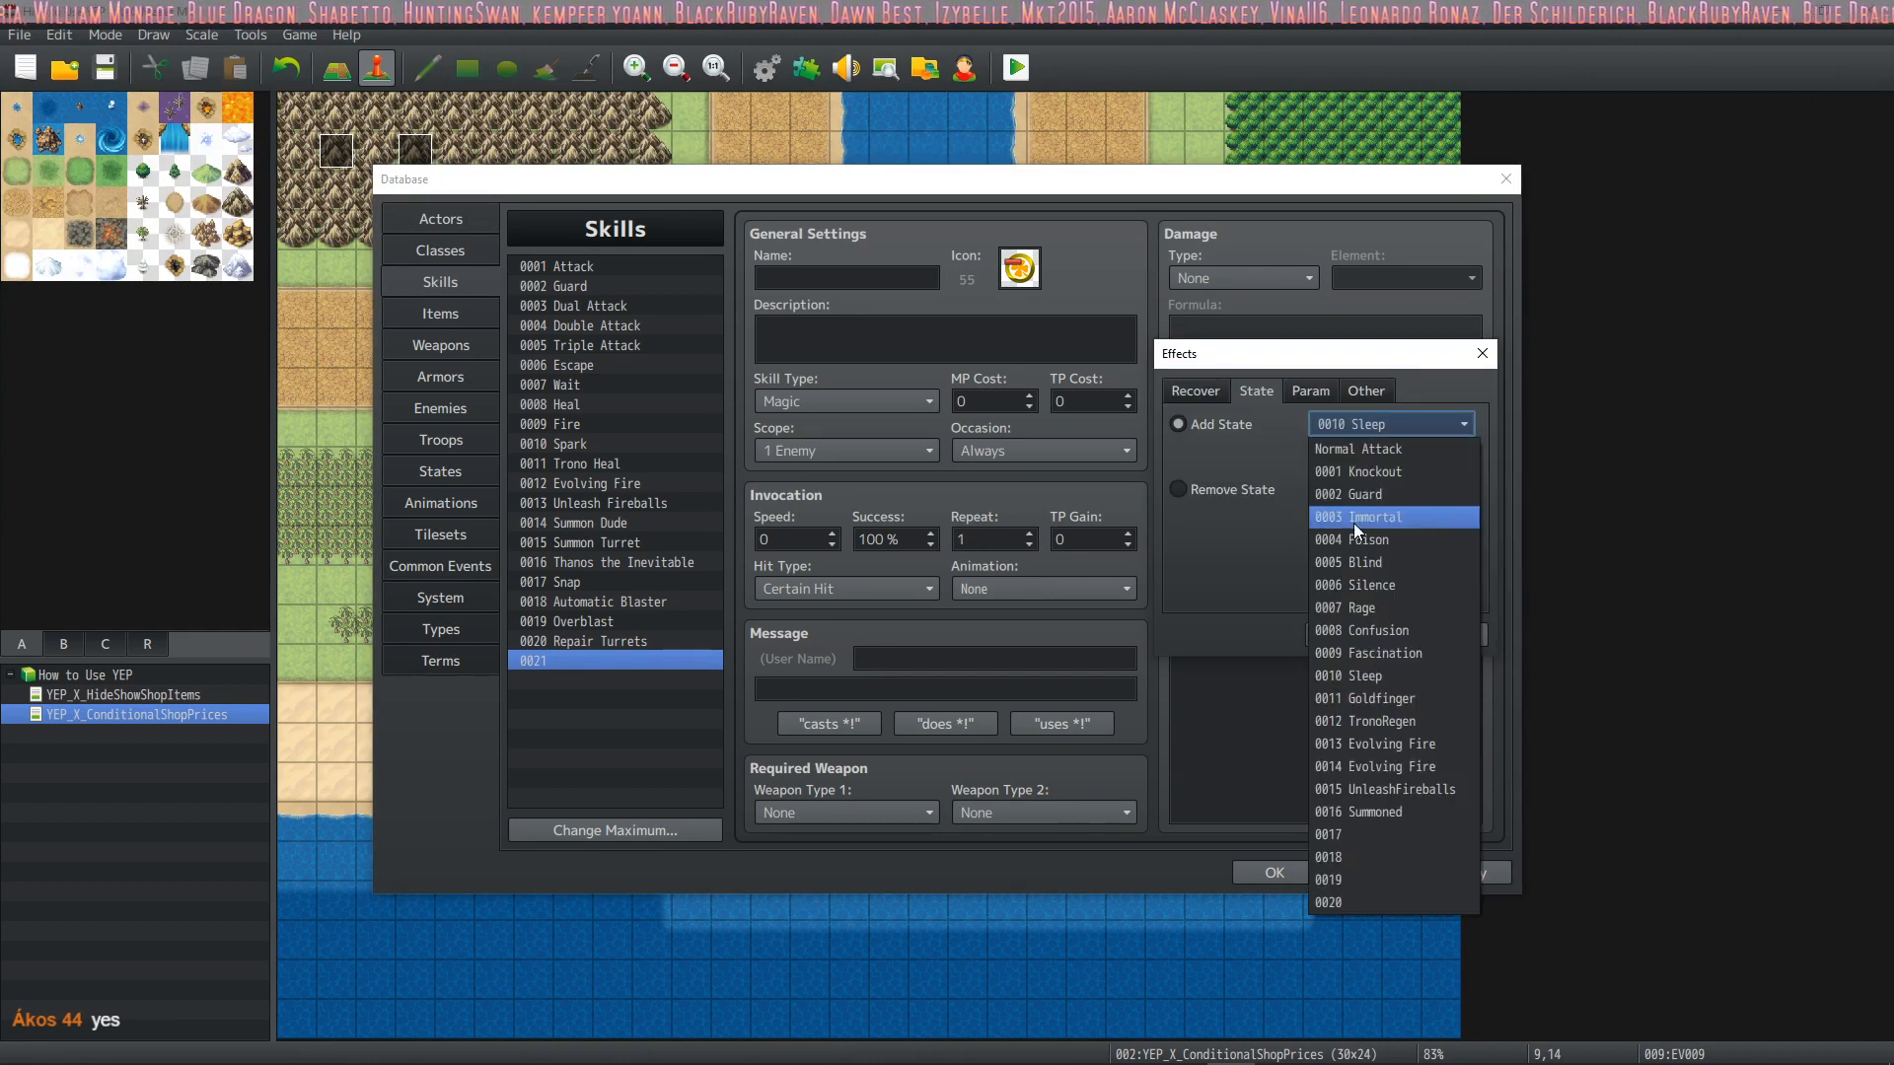
click(1365, 703)
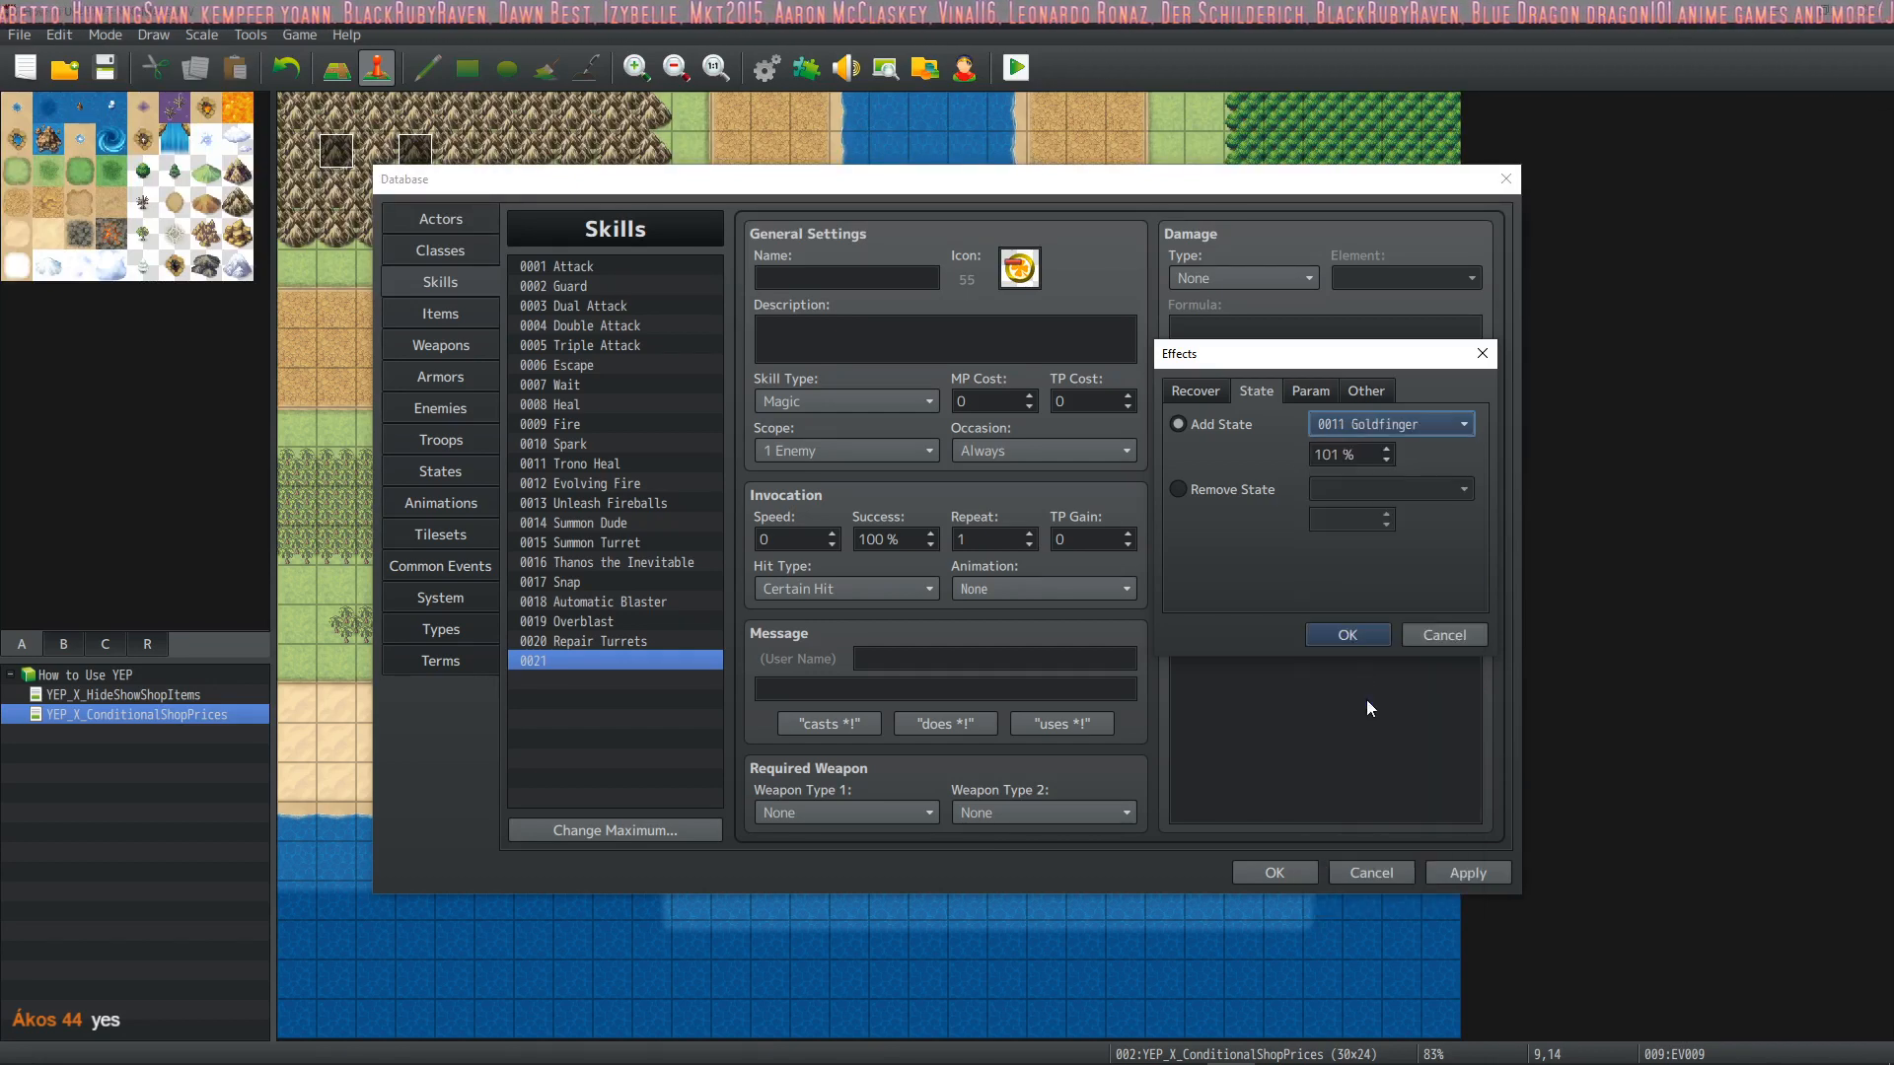
click(1353, 634)
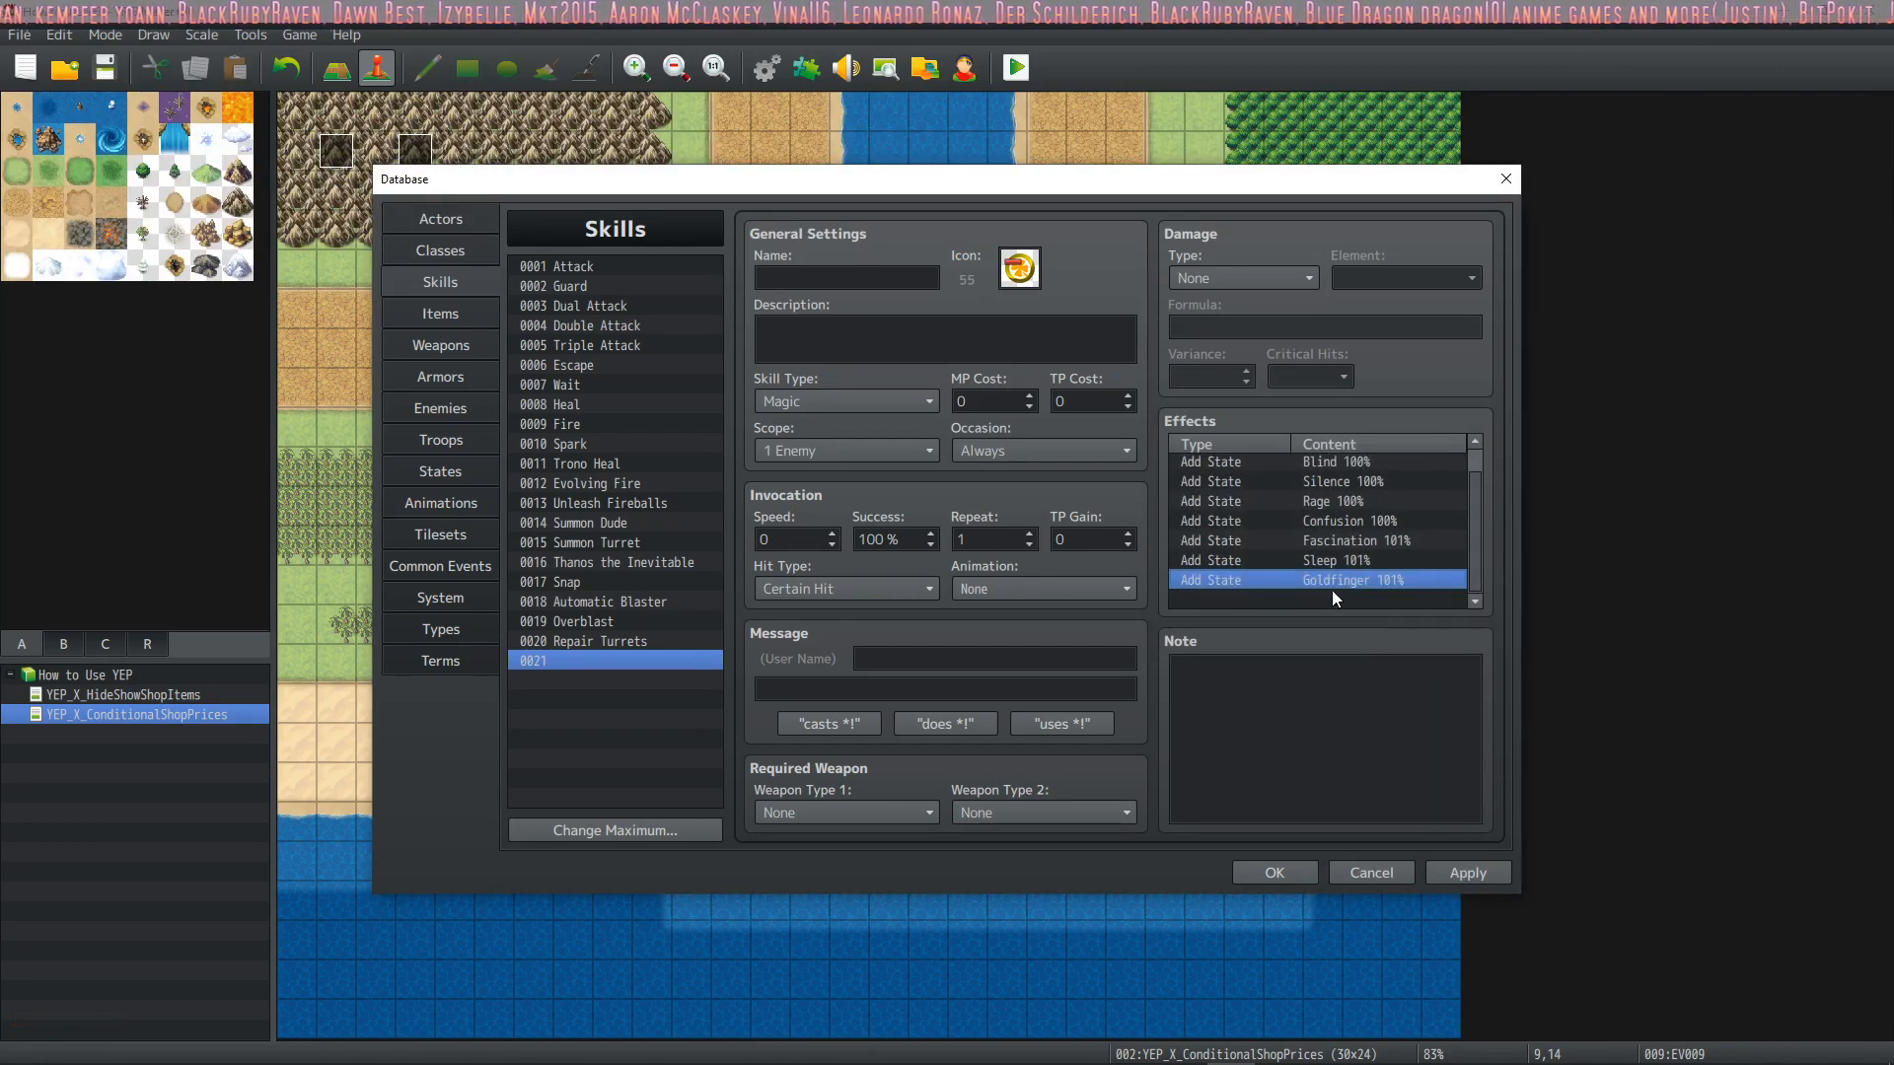
click(1332, 593)
key(ctrl+v)
double_click(1331, 593)
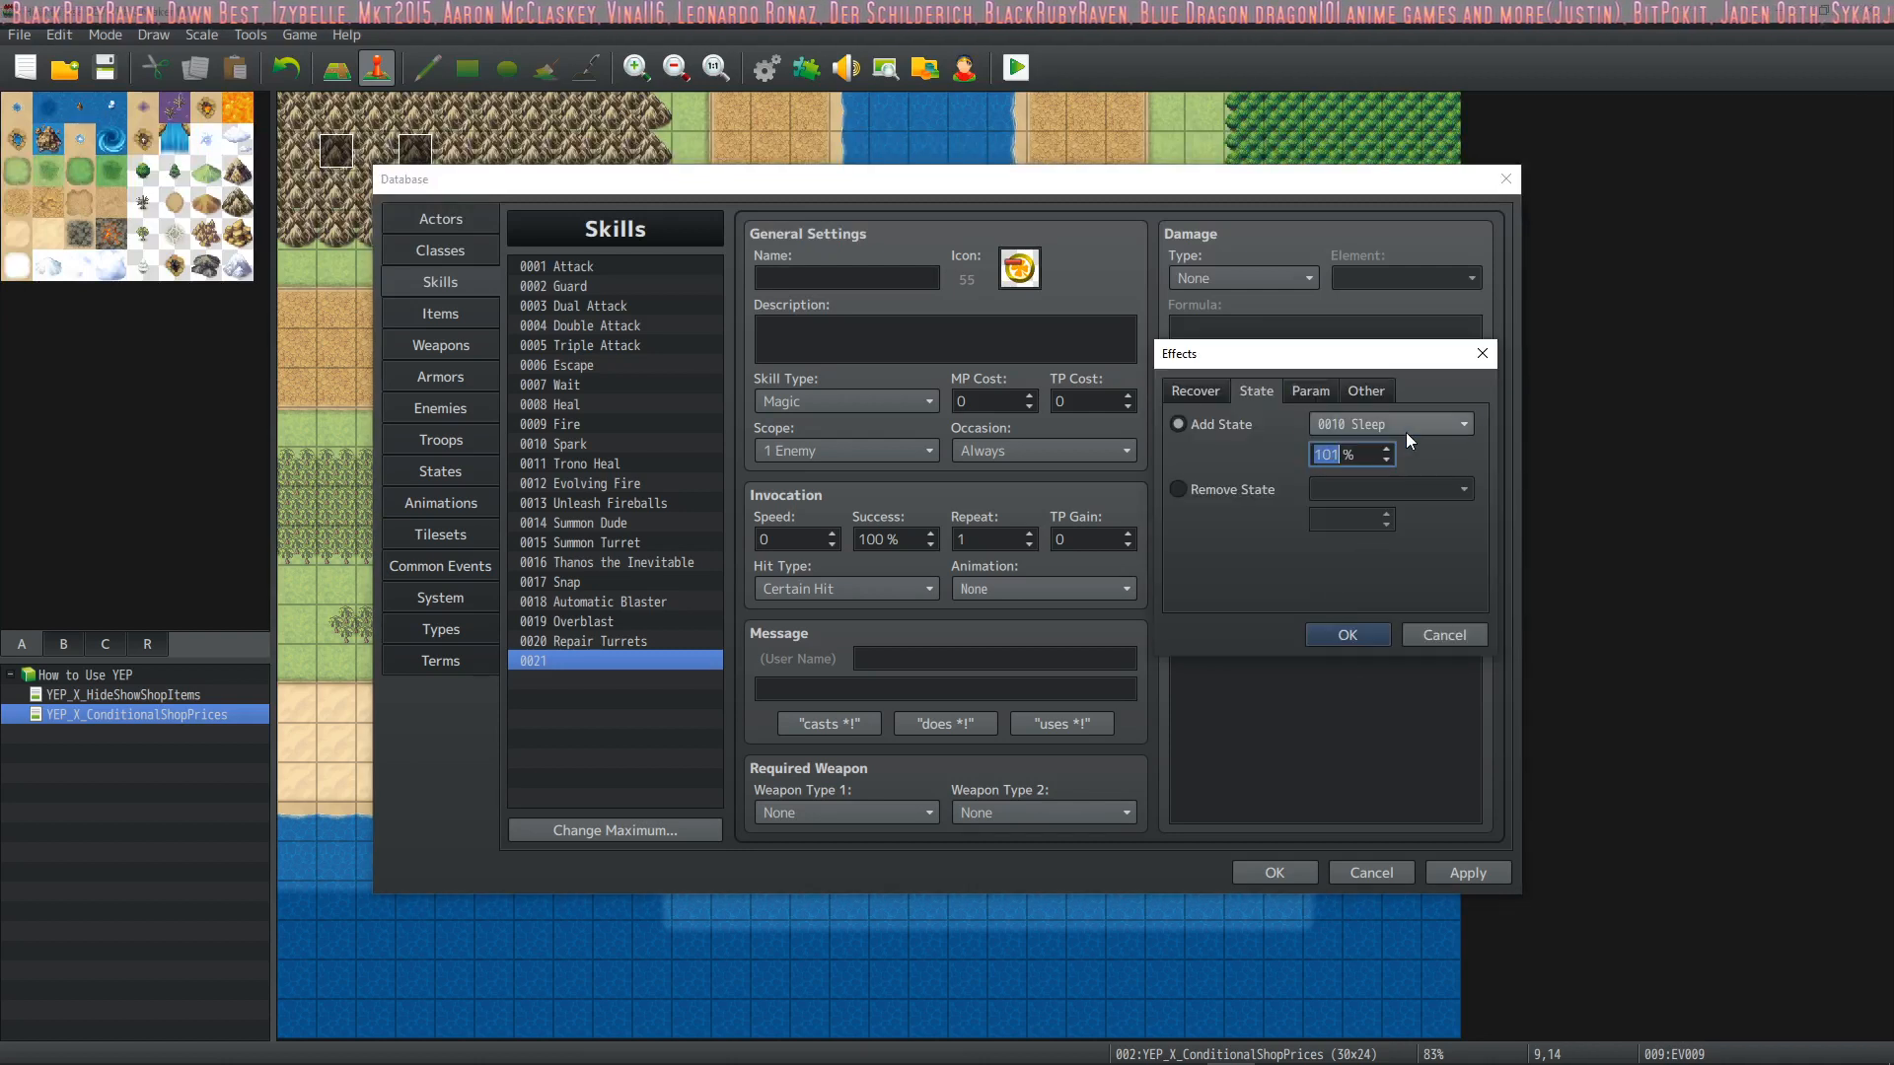
click(1405, 428)
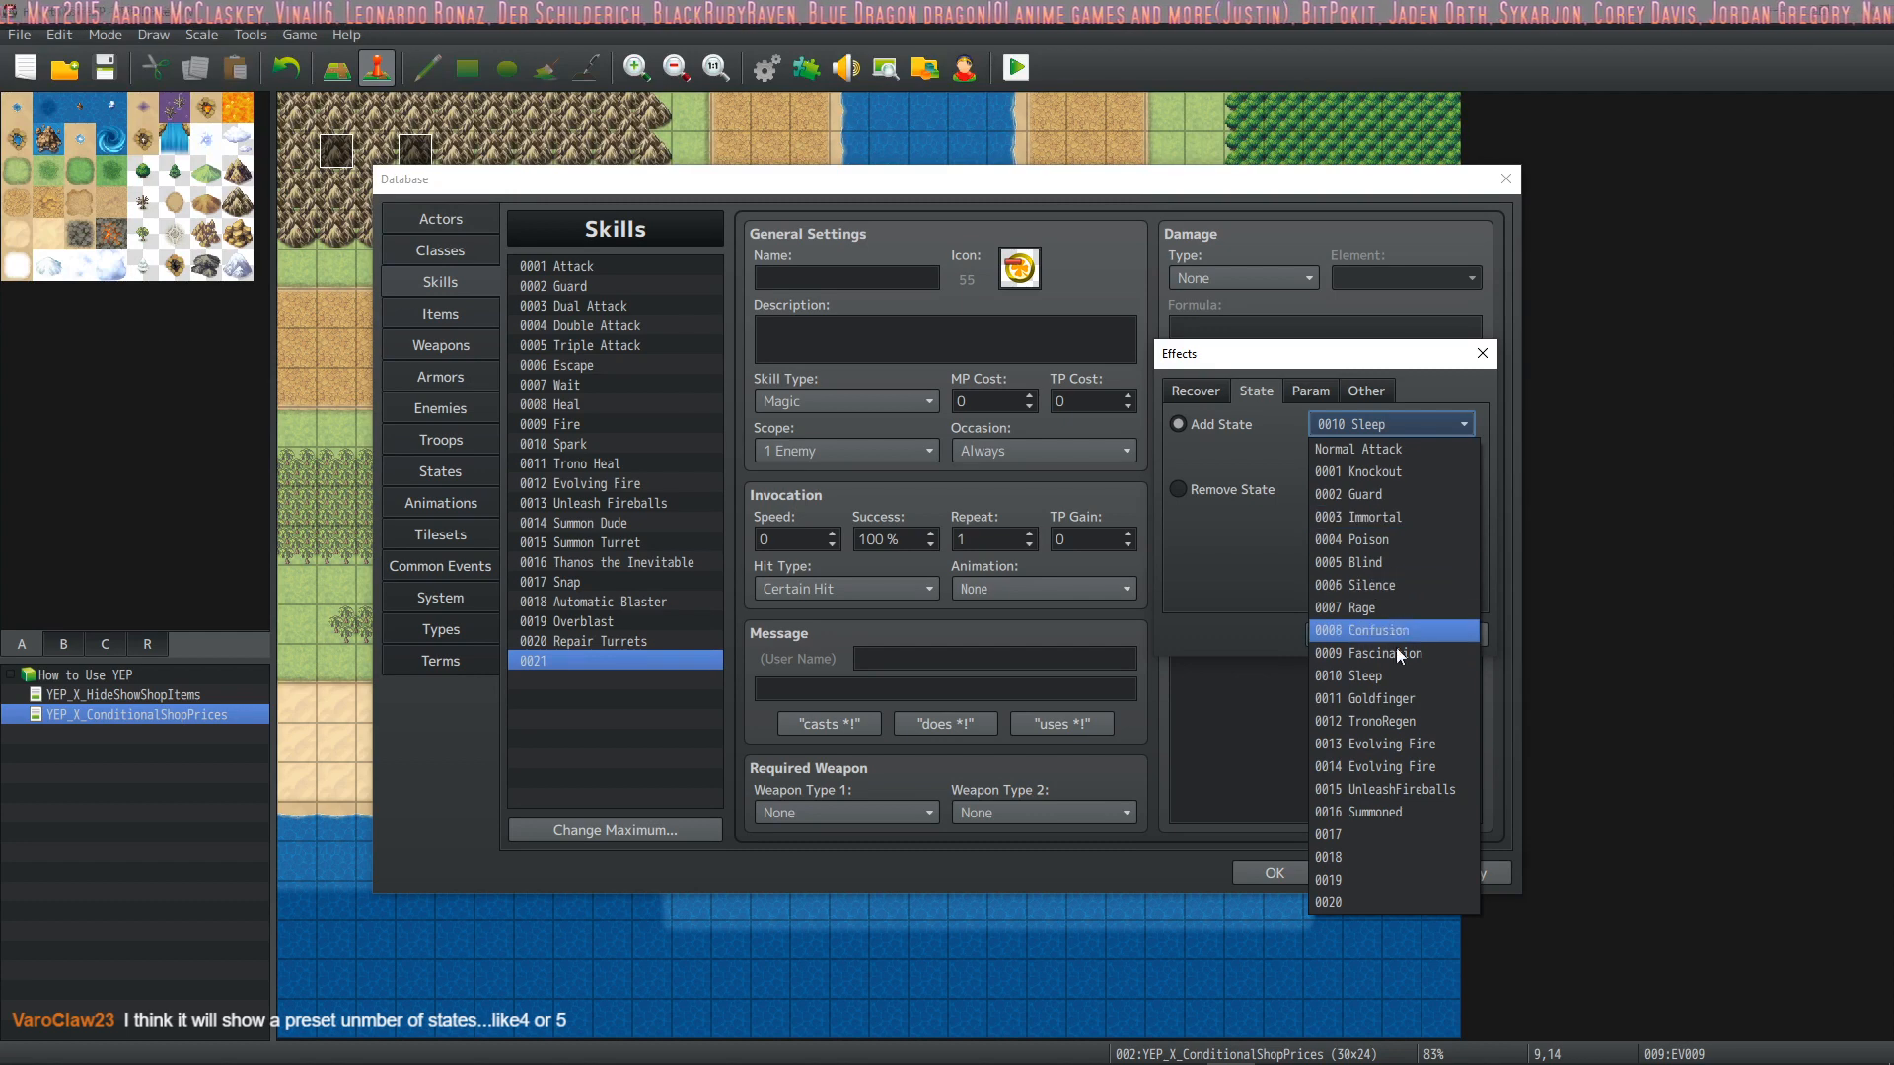
click(1395, 540)
click(1440, 630)
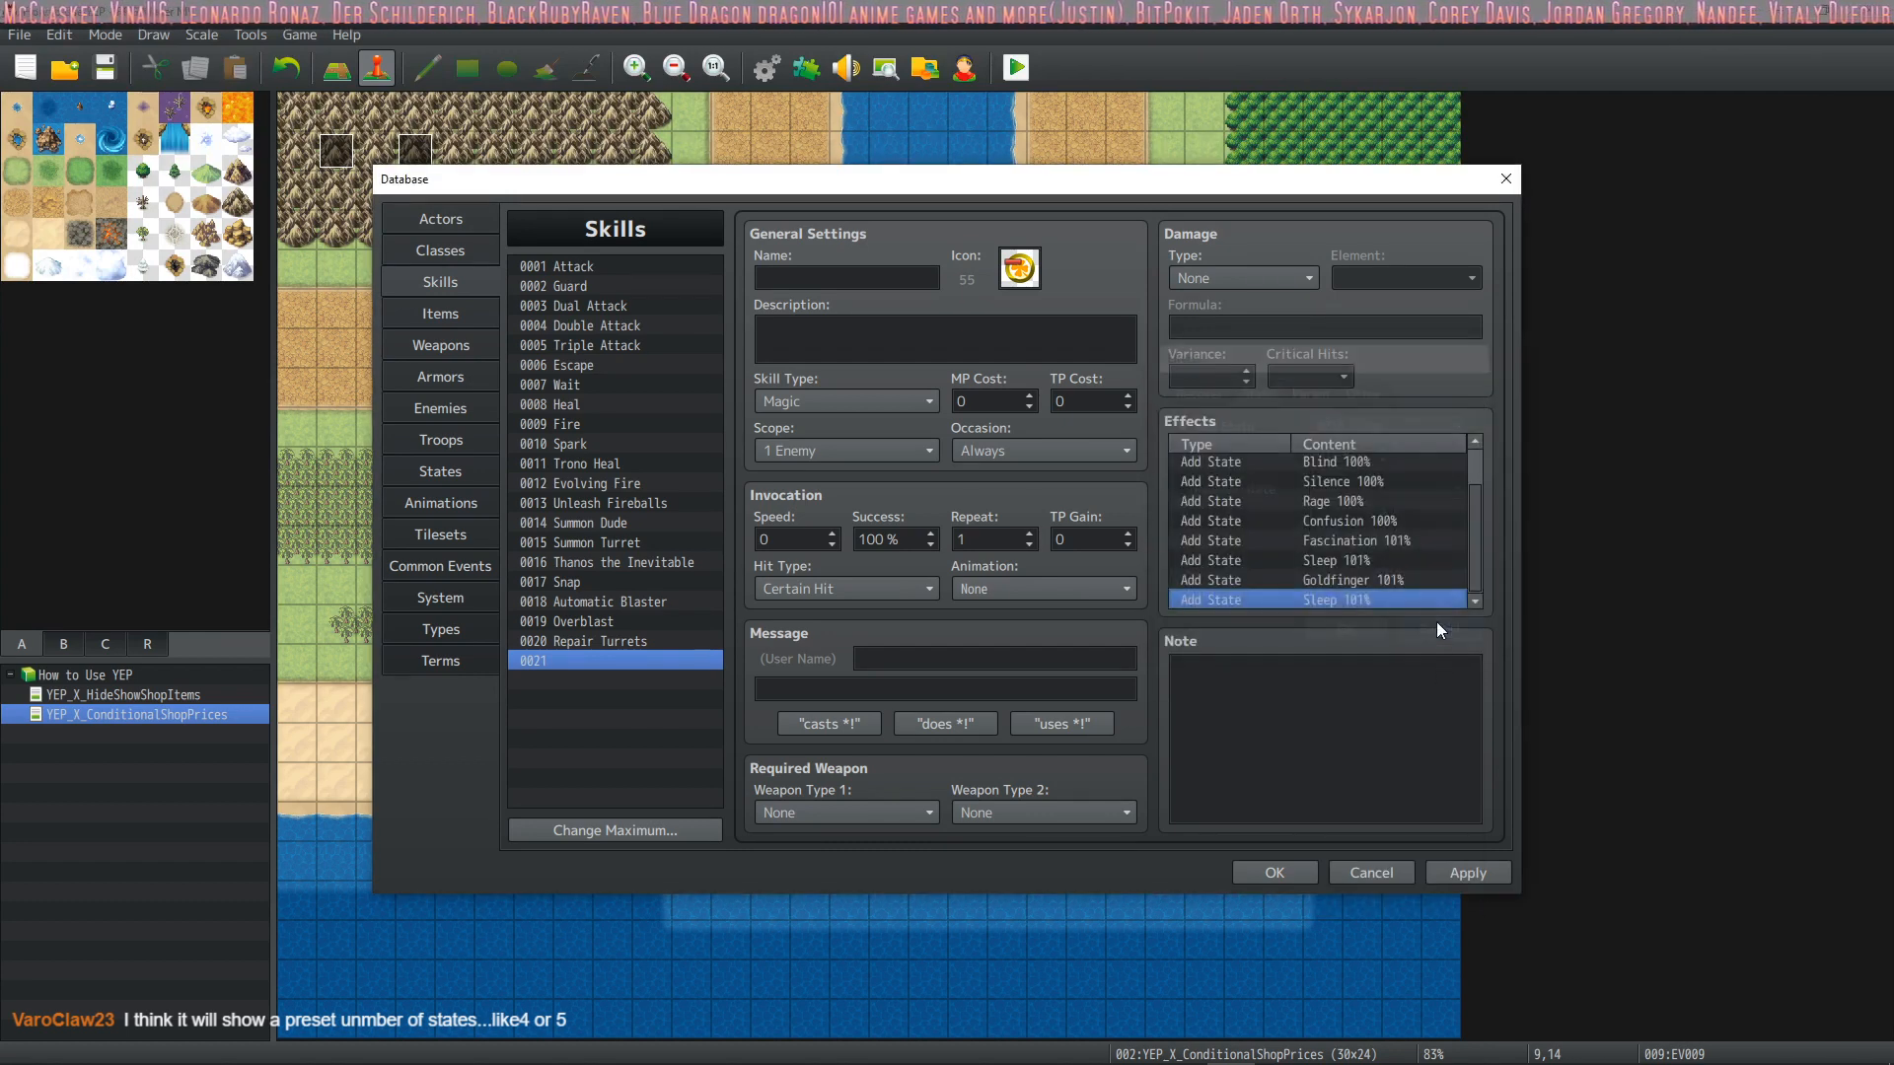
Set the Sleep, Fascination and Goldfinger effects to 100% and apply the database changes
scroll(1366, 558, up, 1)
click(1352, 583)
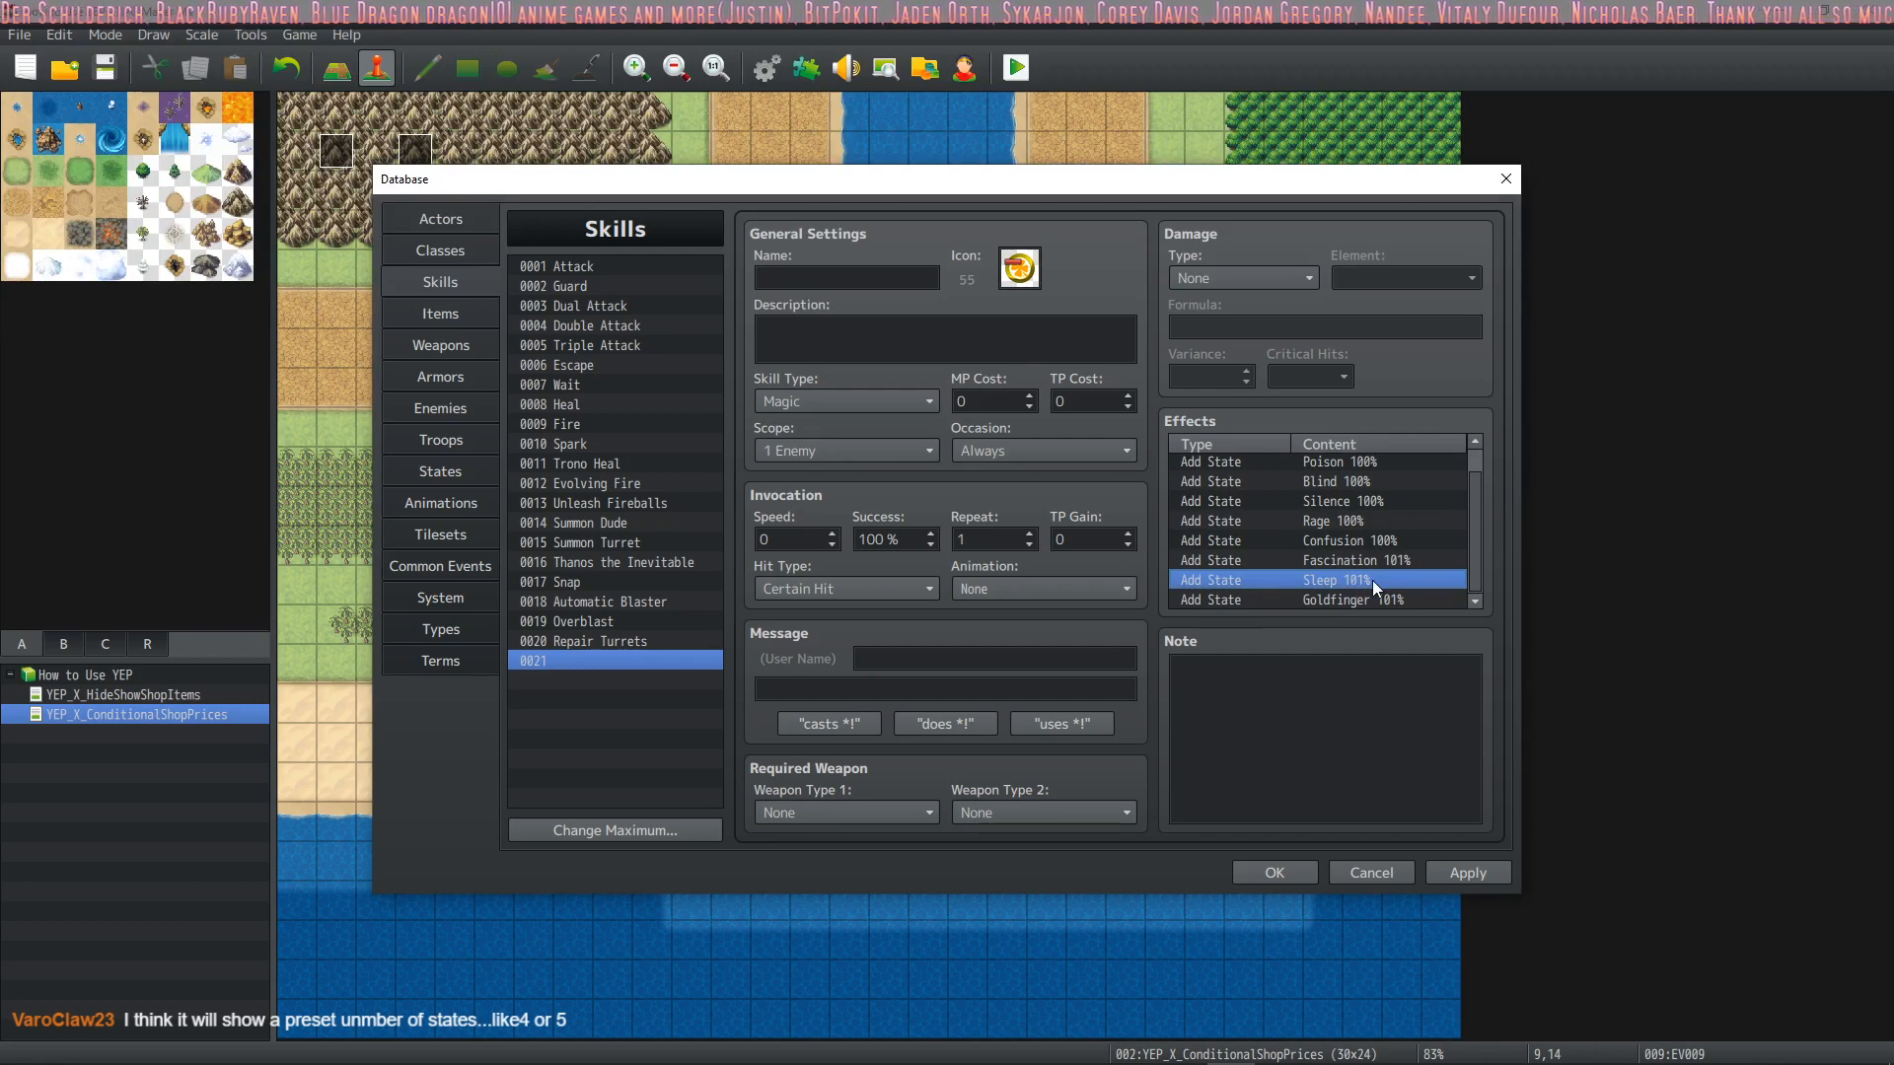
double_click(1352, 580)
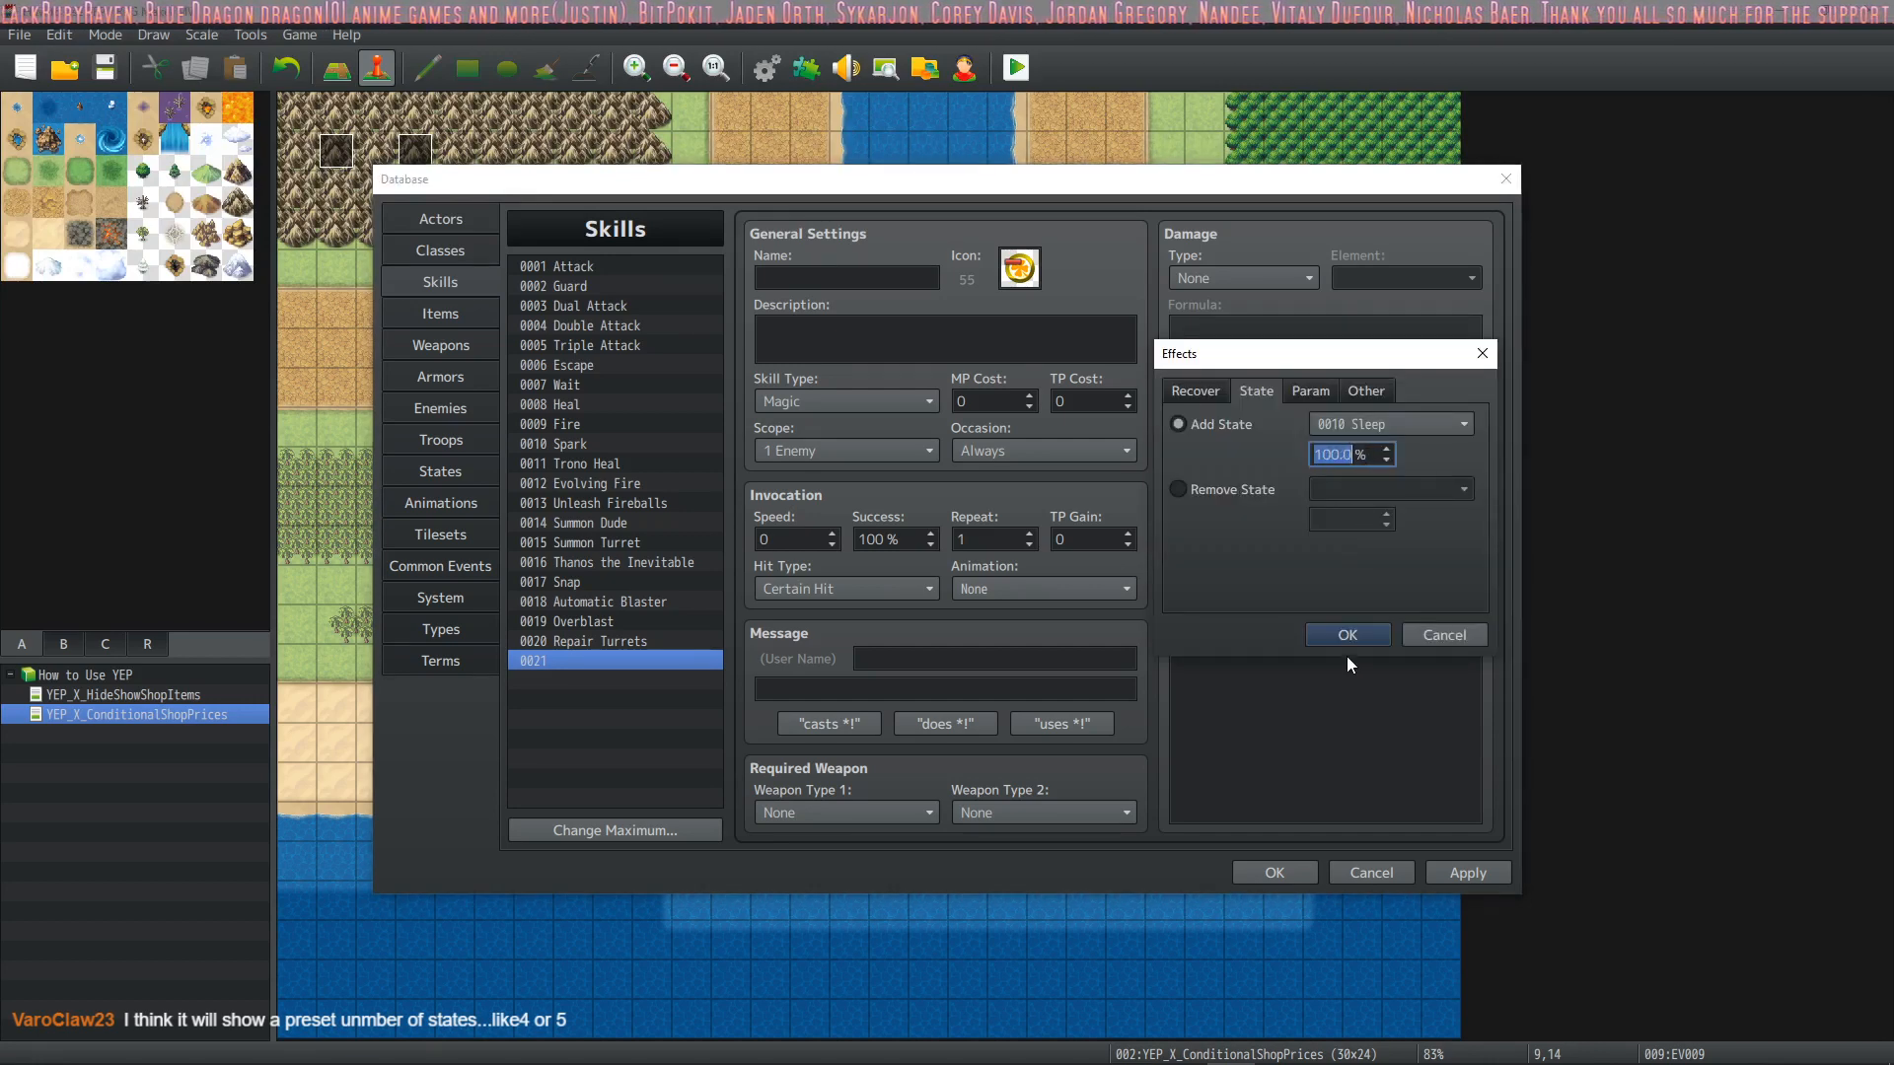
click(1347, 637)
double_click(1403, 554)
click(1361, 635)
scroll(1359, 548, down, 1)
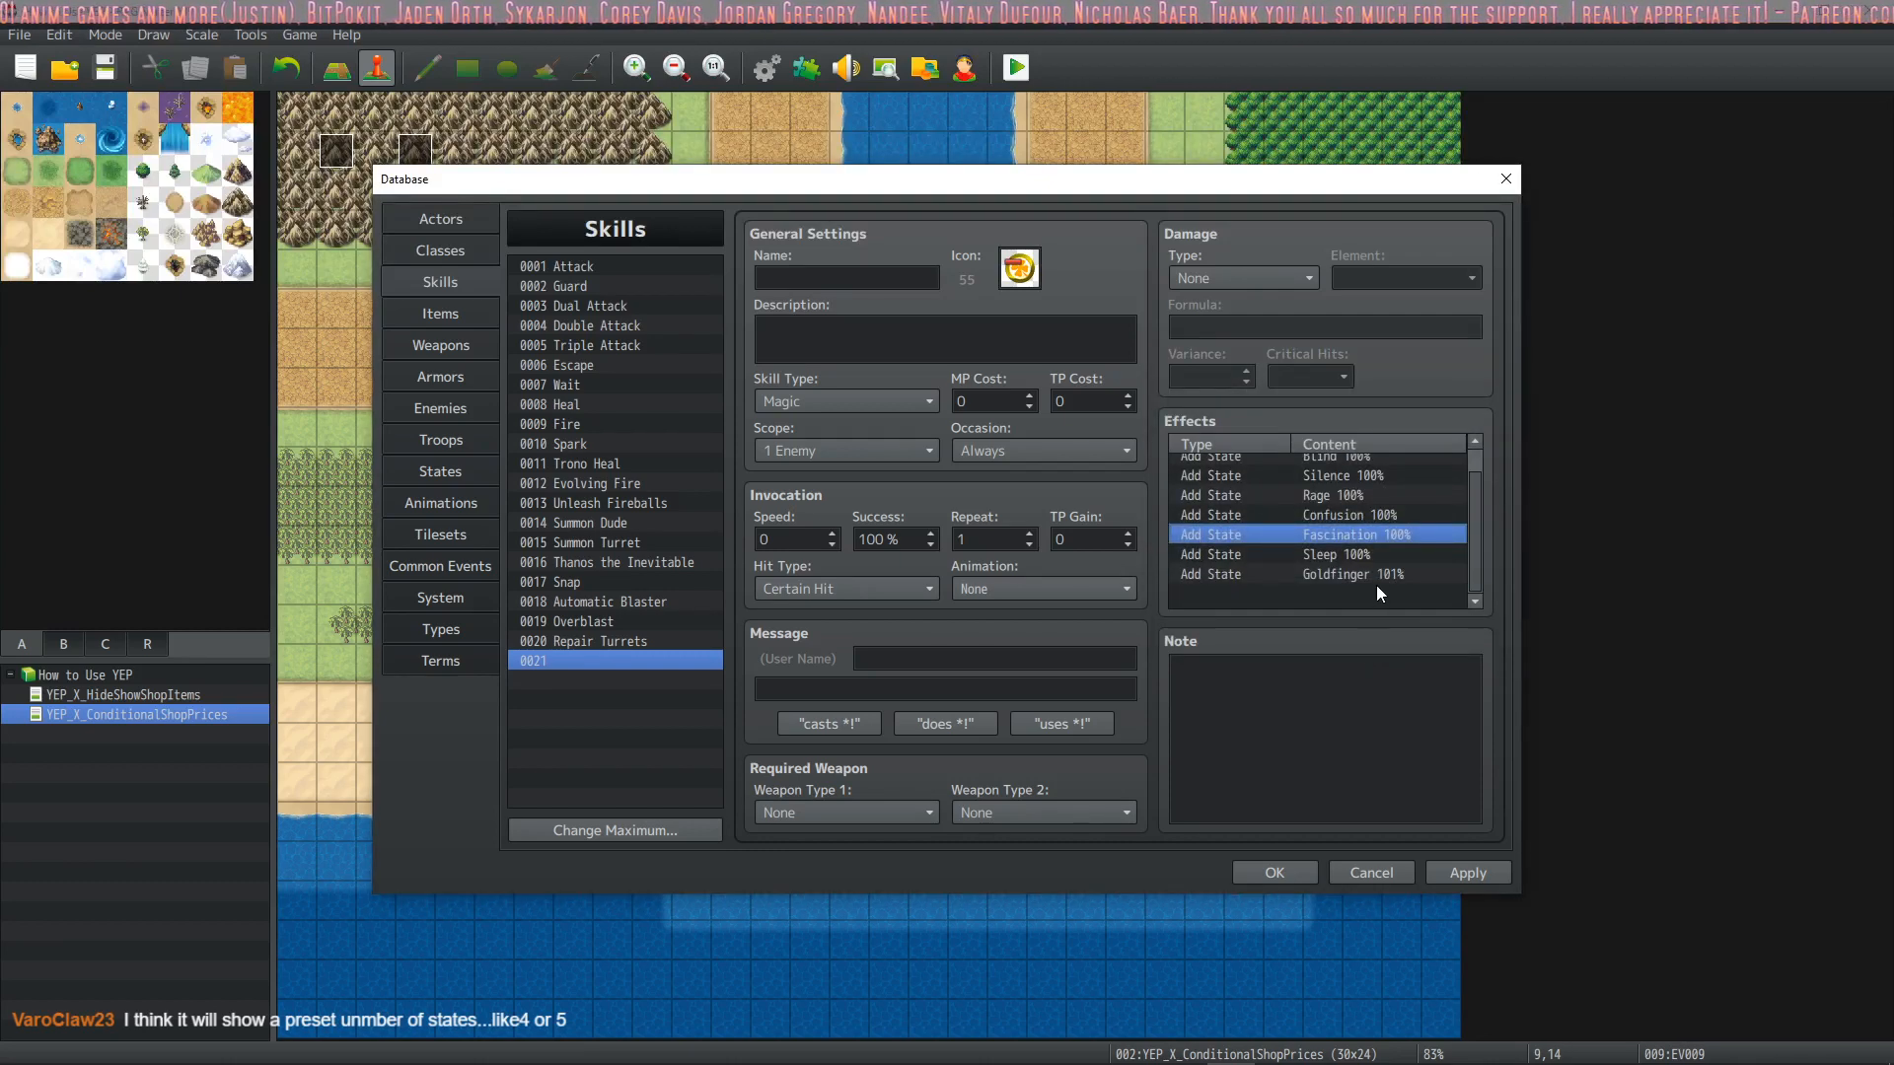
double_click(1377, 576)
click(1361, 643)
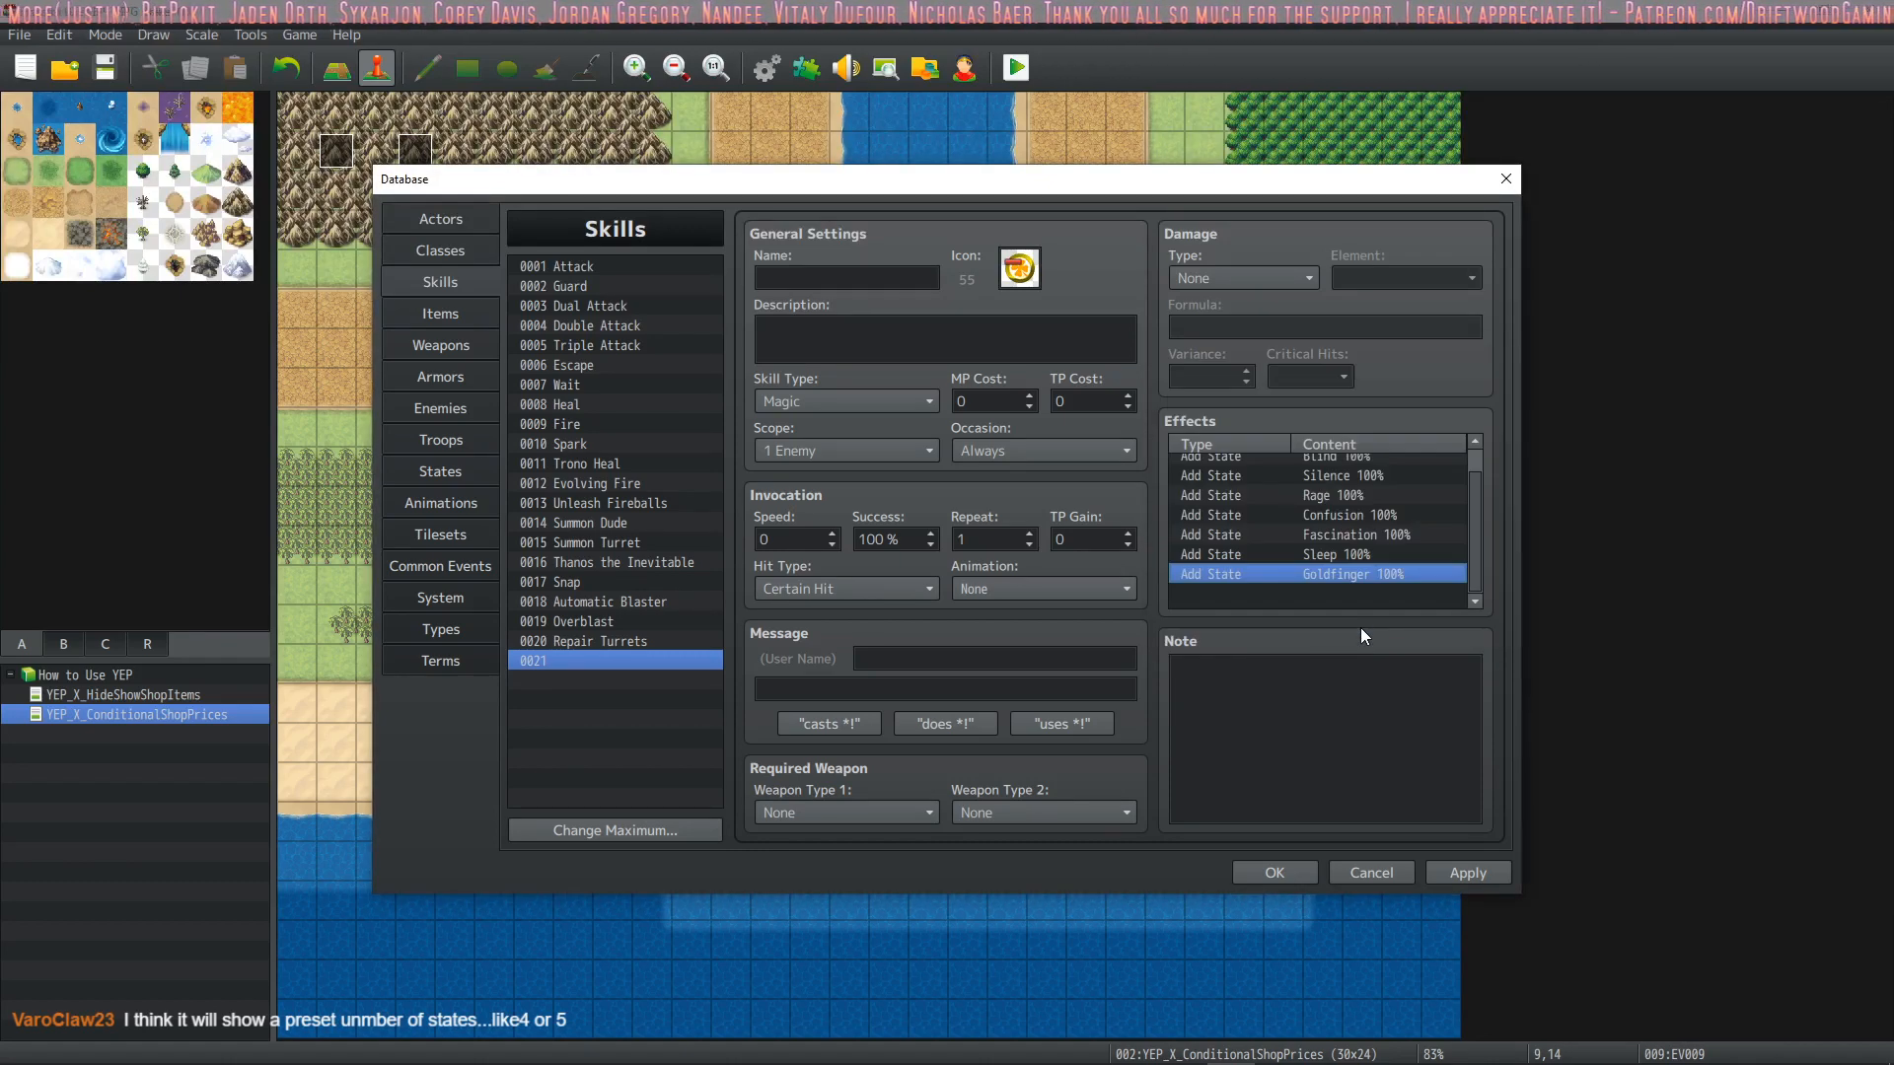
click(1466, 868)
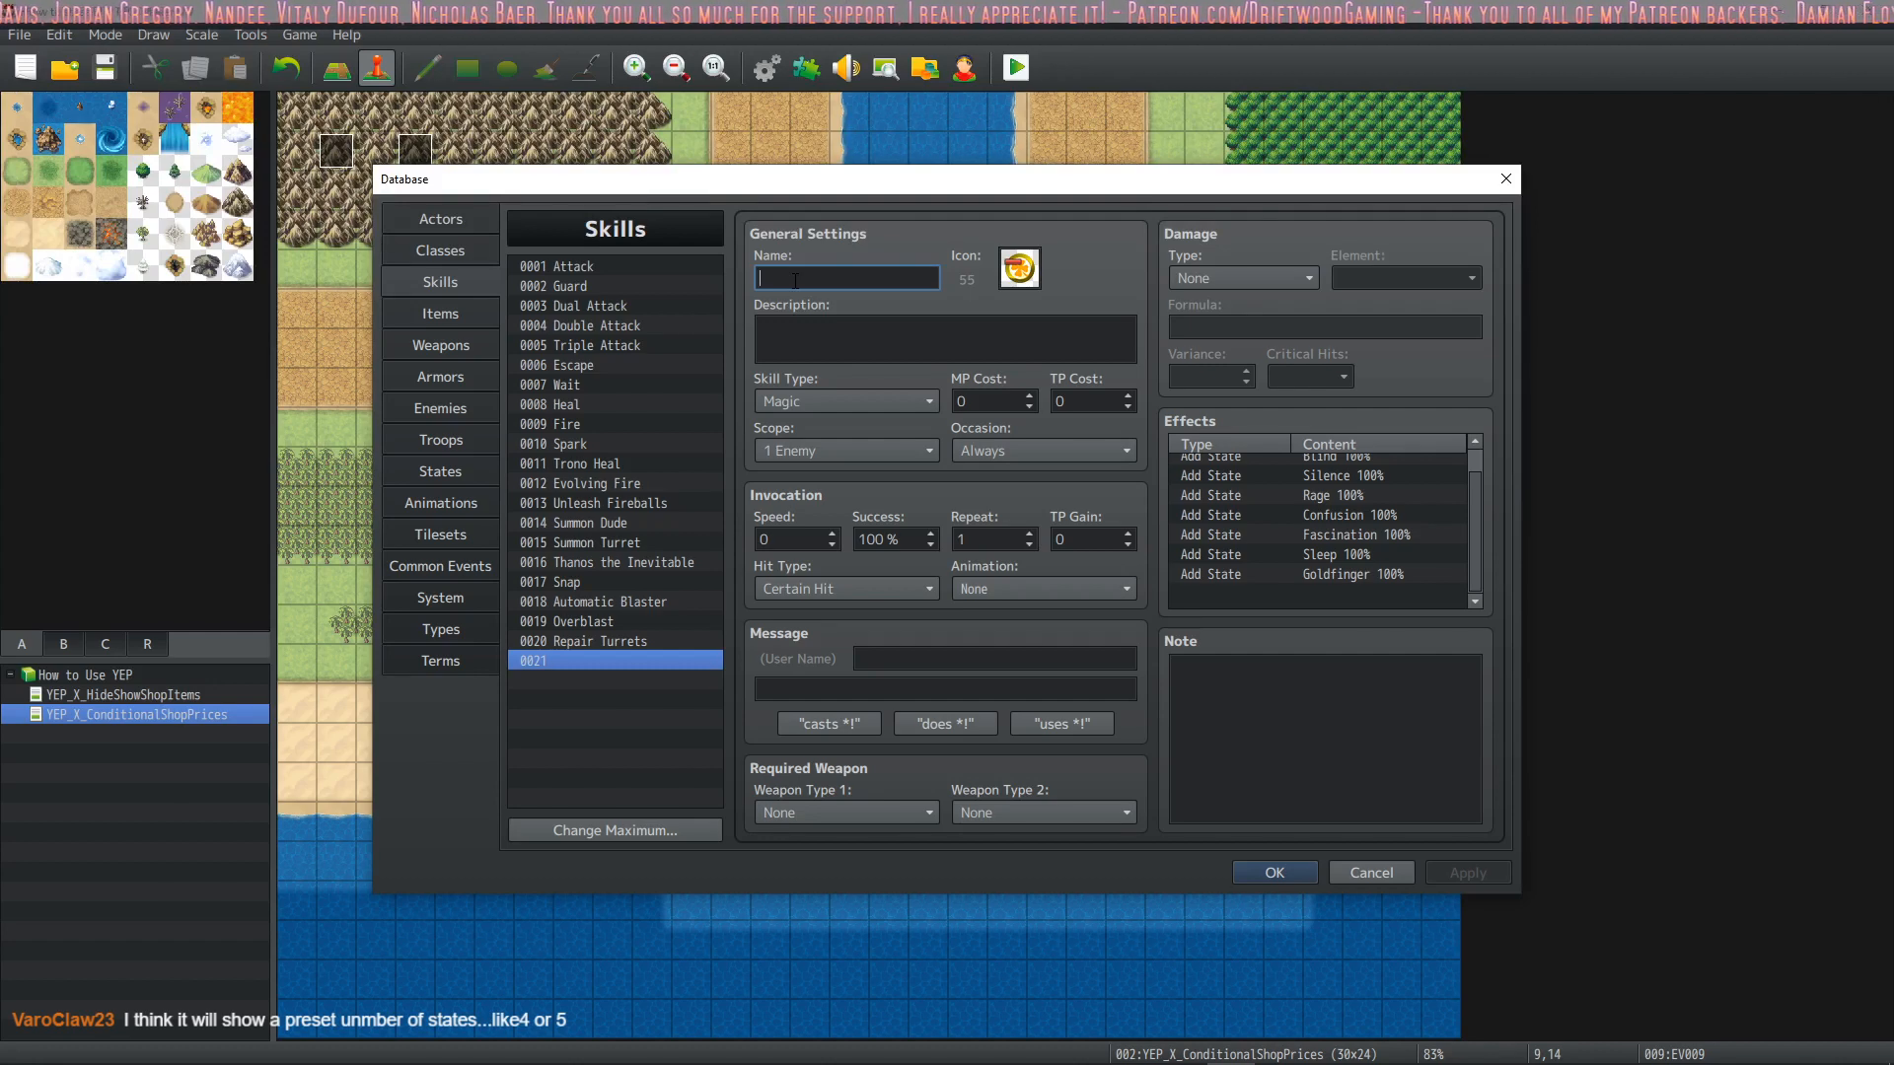
Name skill 0021 "All States" and give it the description "Are you in good hands?"
click(881, 320)
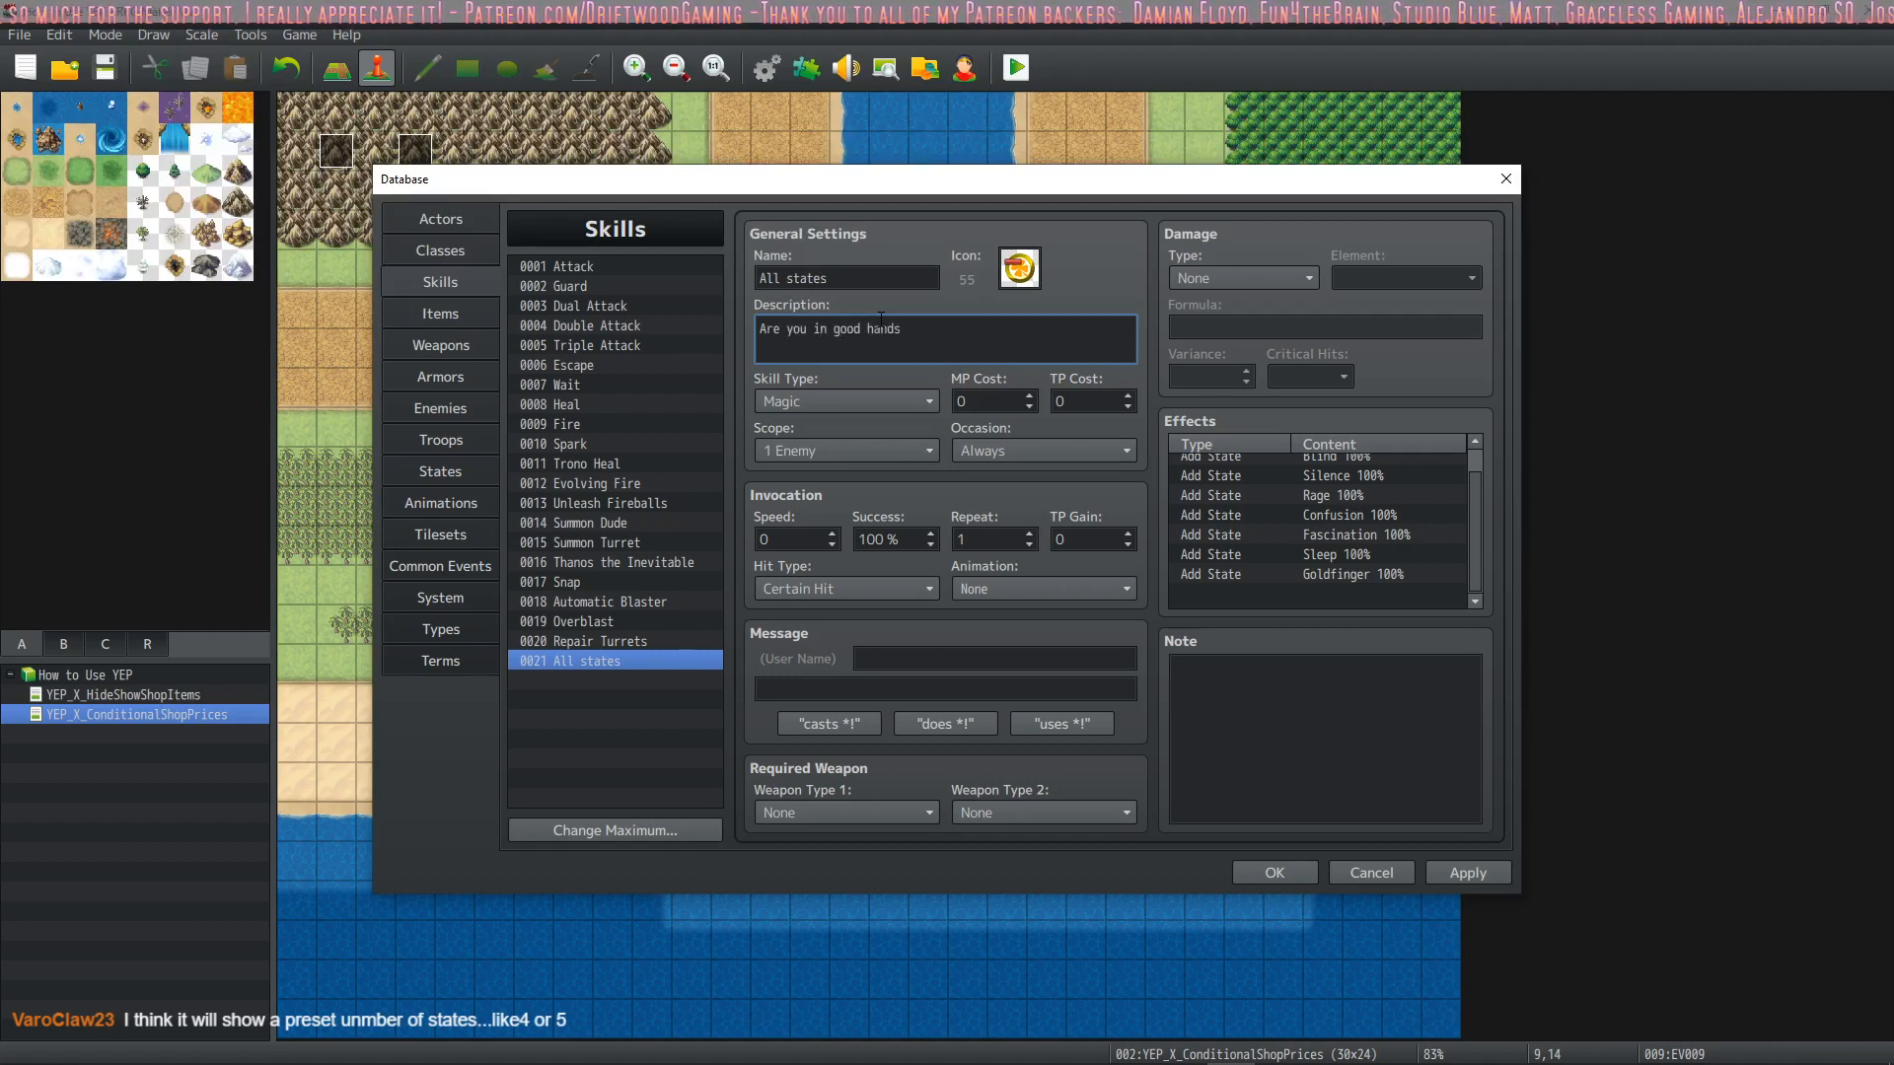
triple_click(789, 278)
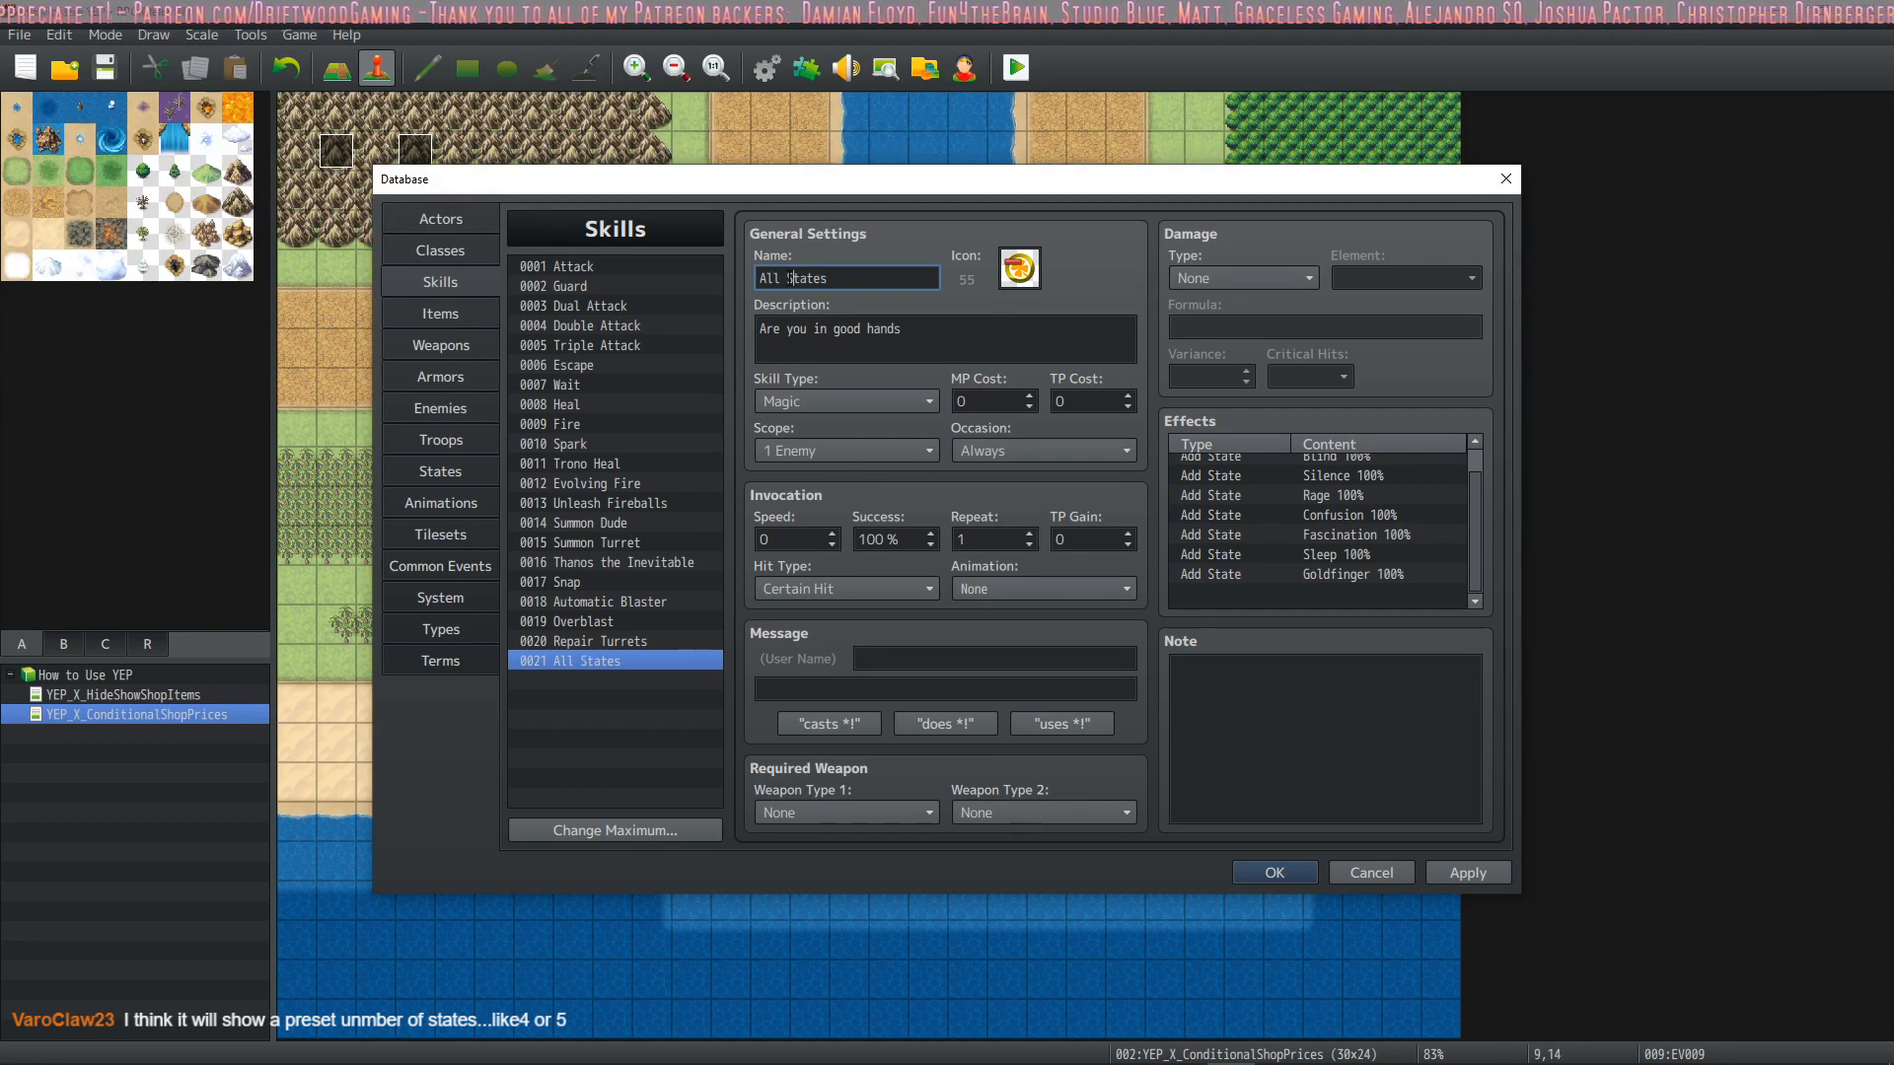
triple_click(945, 327)
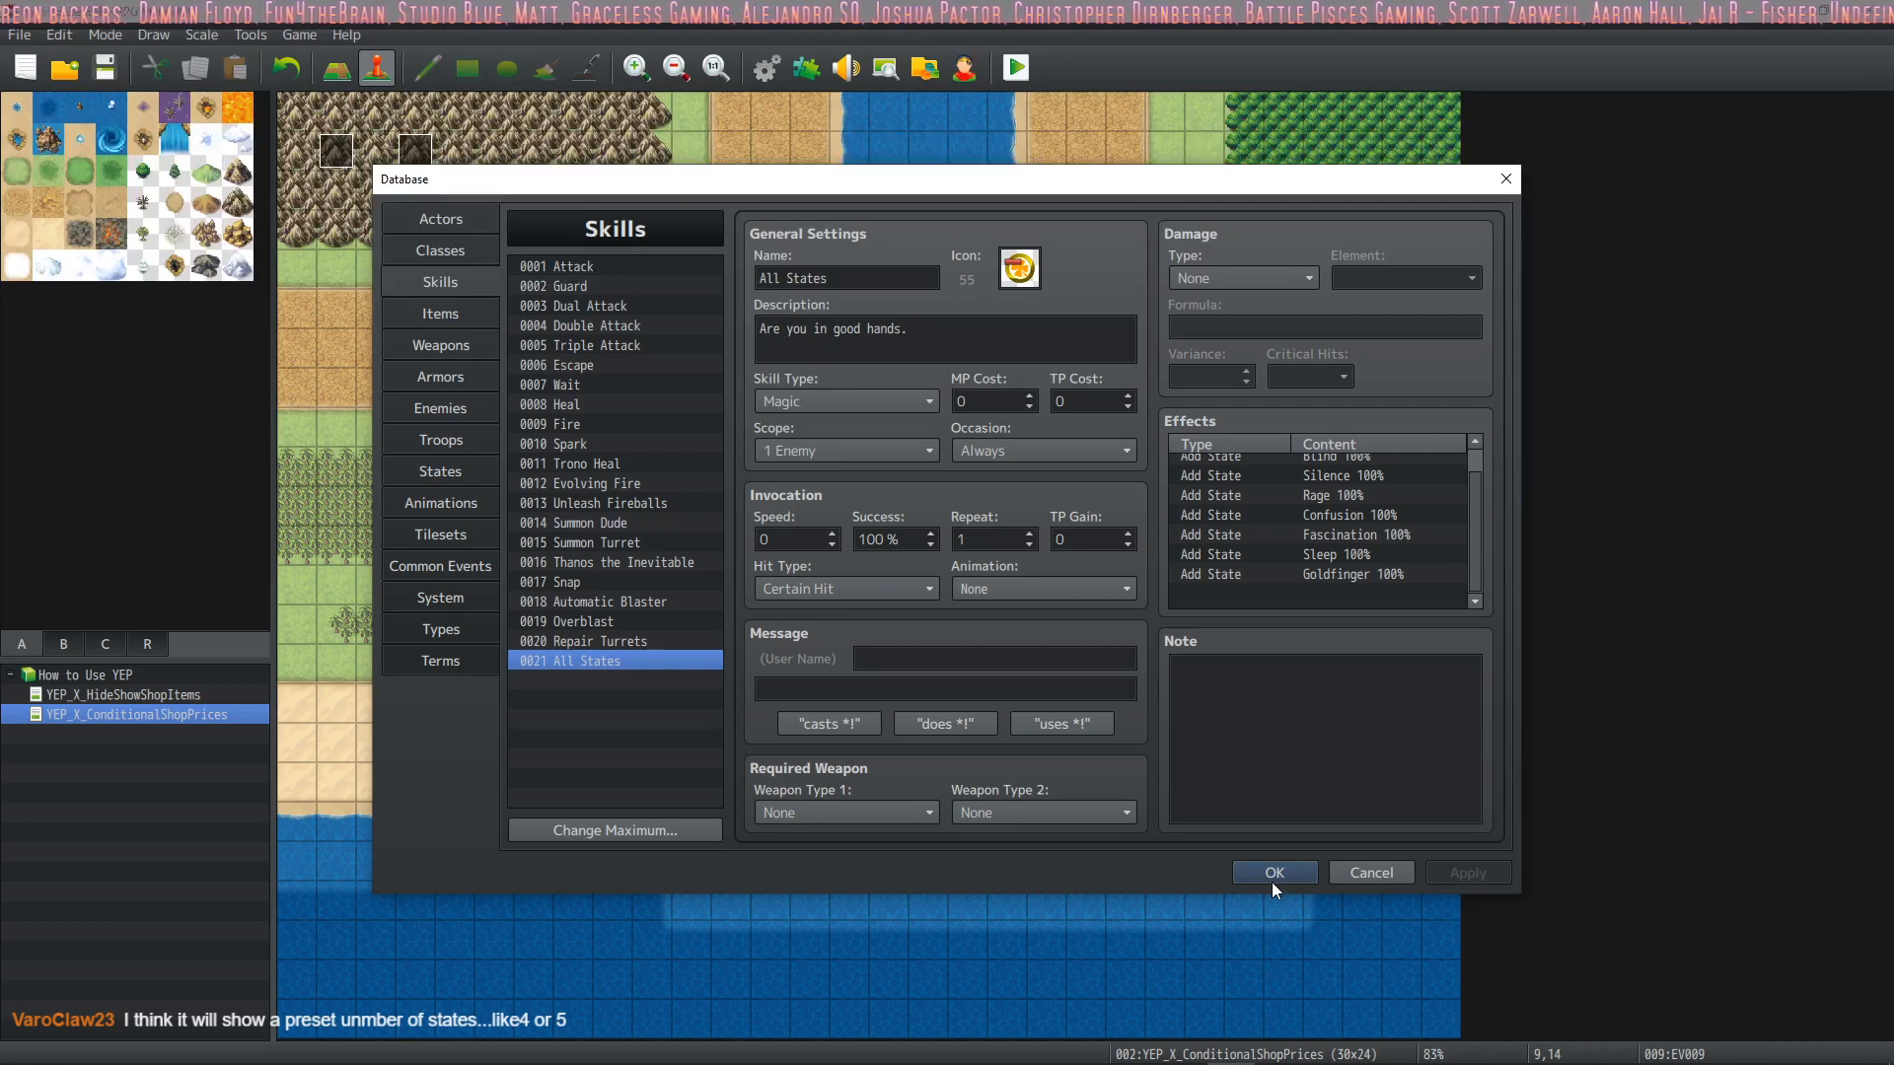
click(954, 336)
Set the All States skill's animation to 0056 Powerdown 3 and its message to "casts %1!"
click(992, 587)
scroll(1151, 592, down, 15)
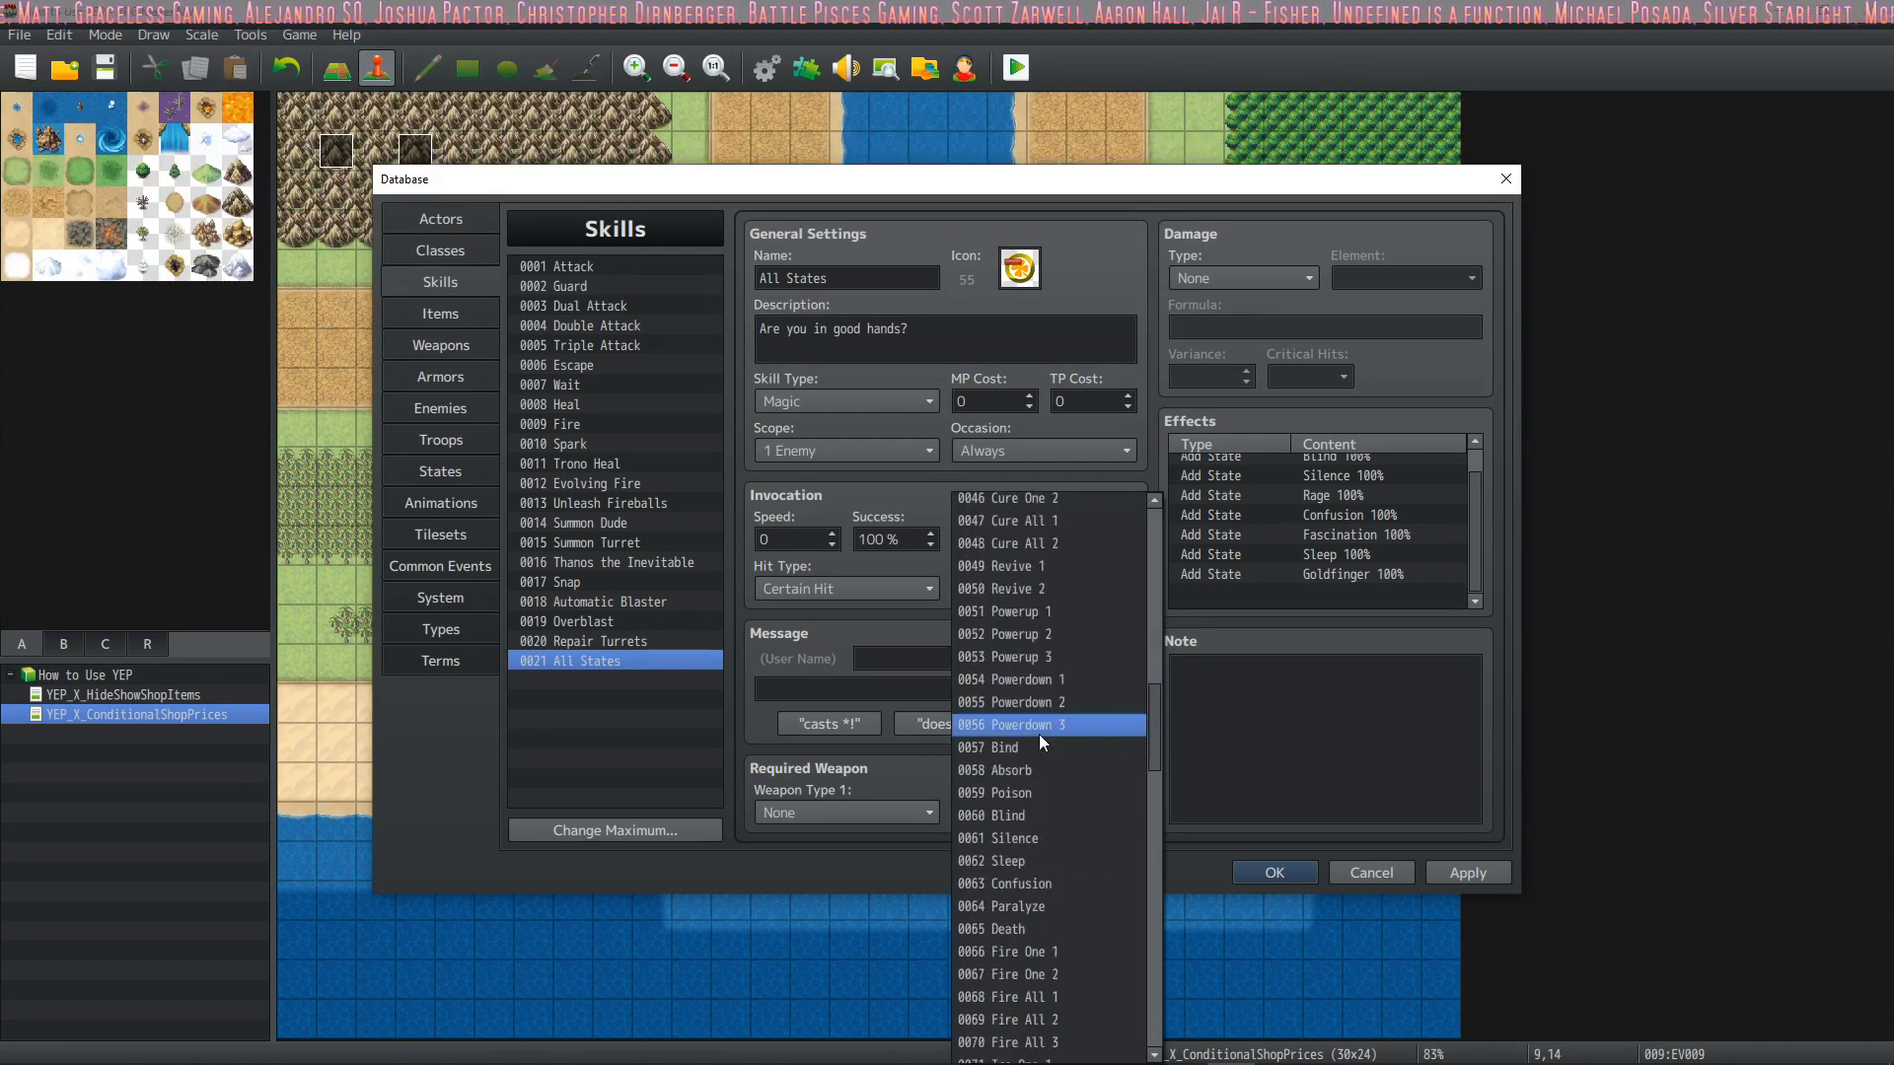
click(1039, 734)
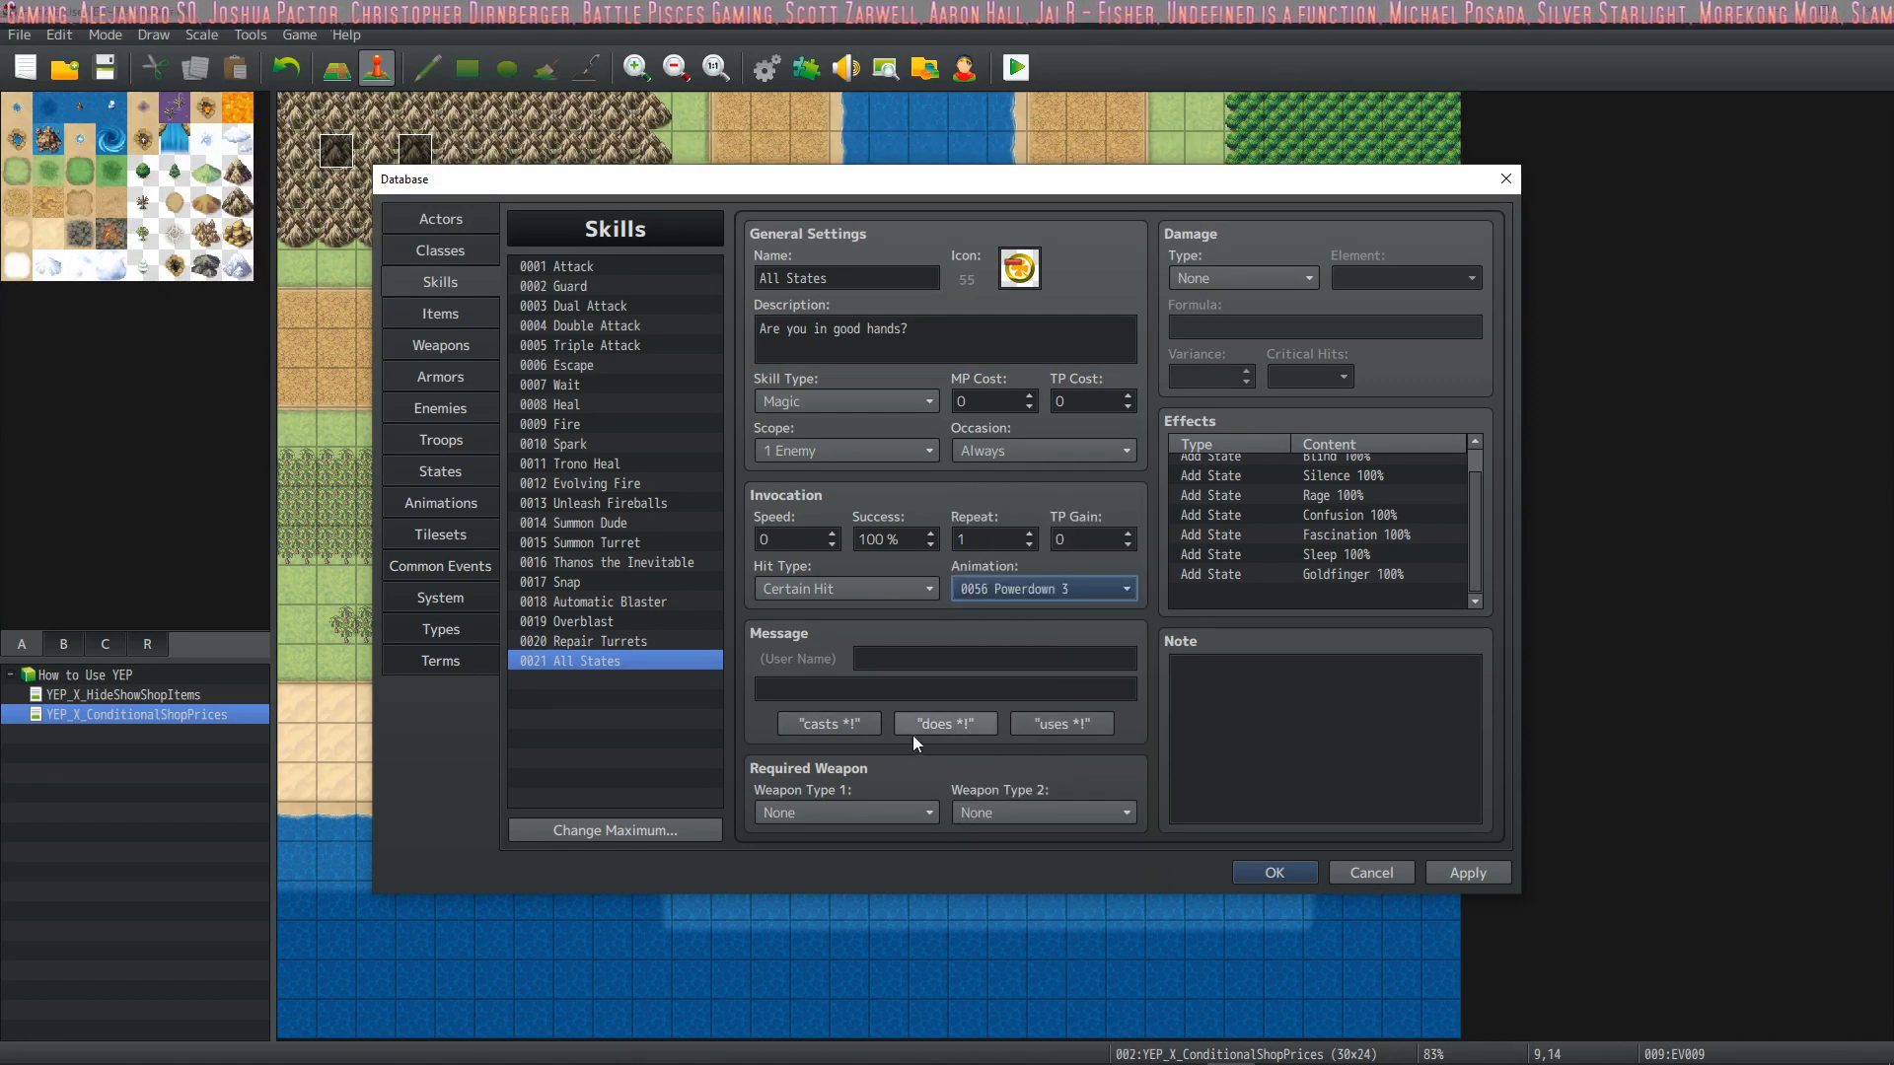
click(830, 723)
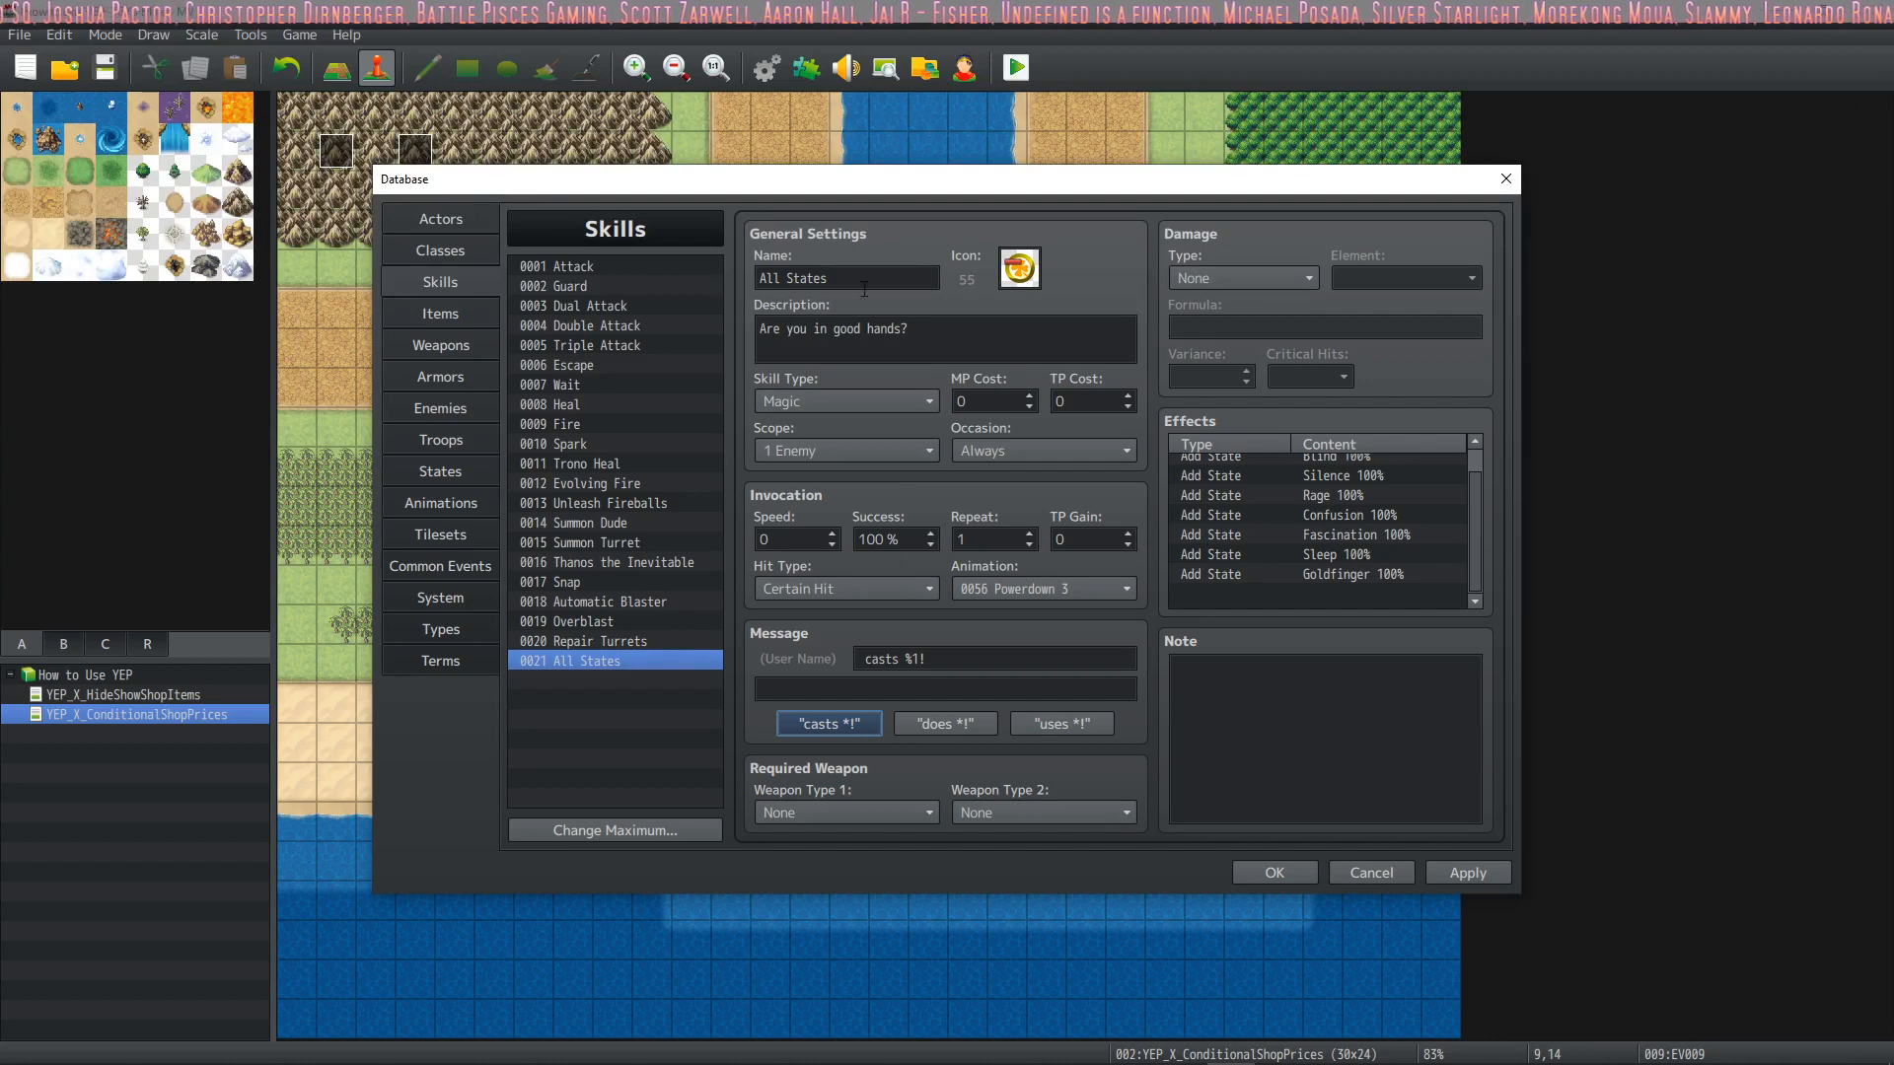
Add the All States skill at level 1 to the Professor class's skills to learn
click(468, 253)
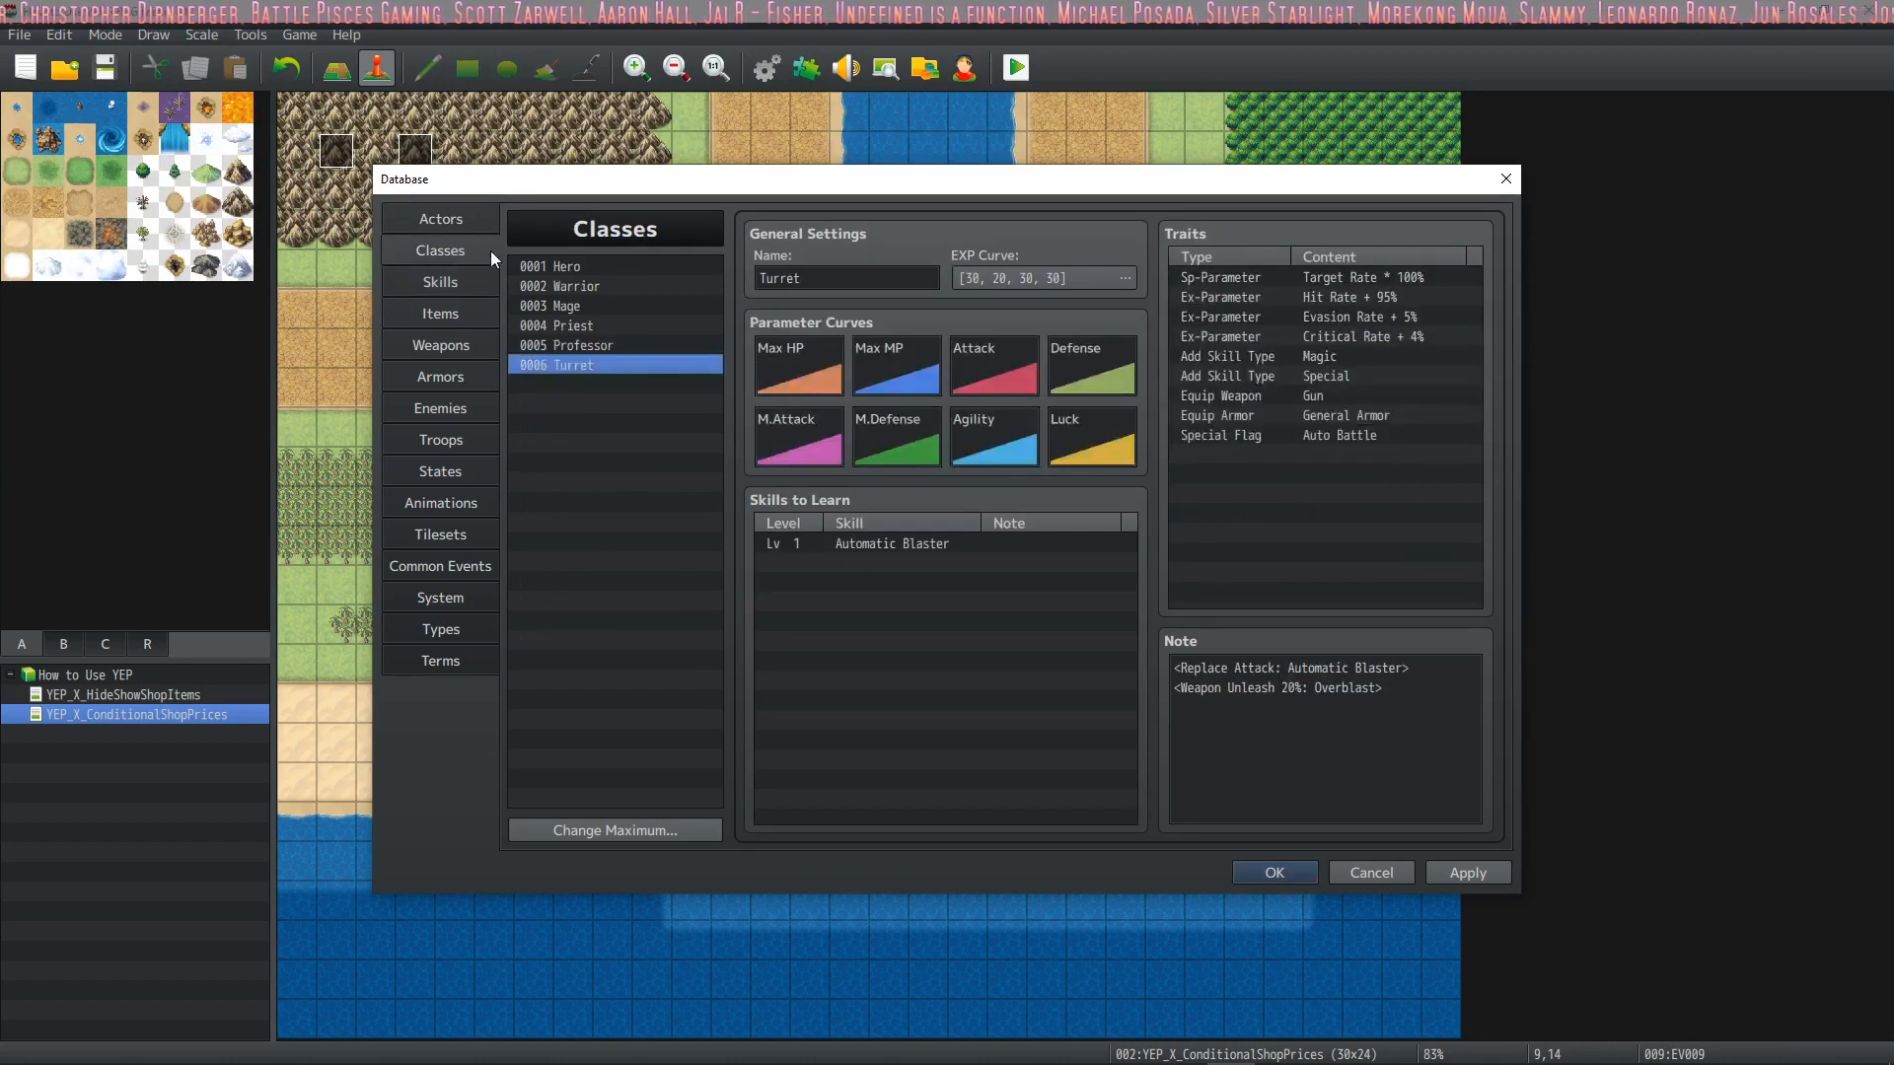
click(568, 266)
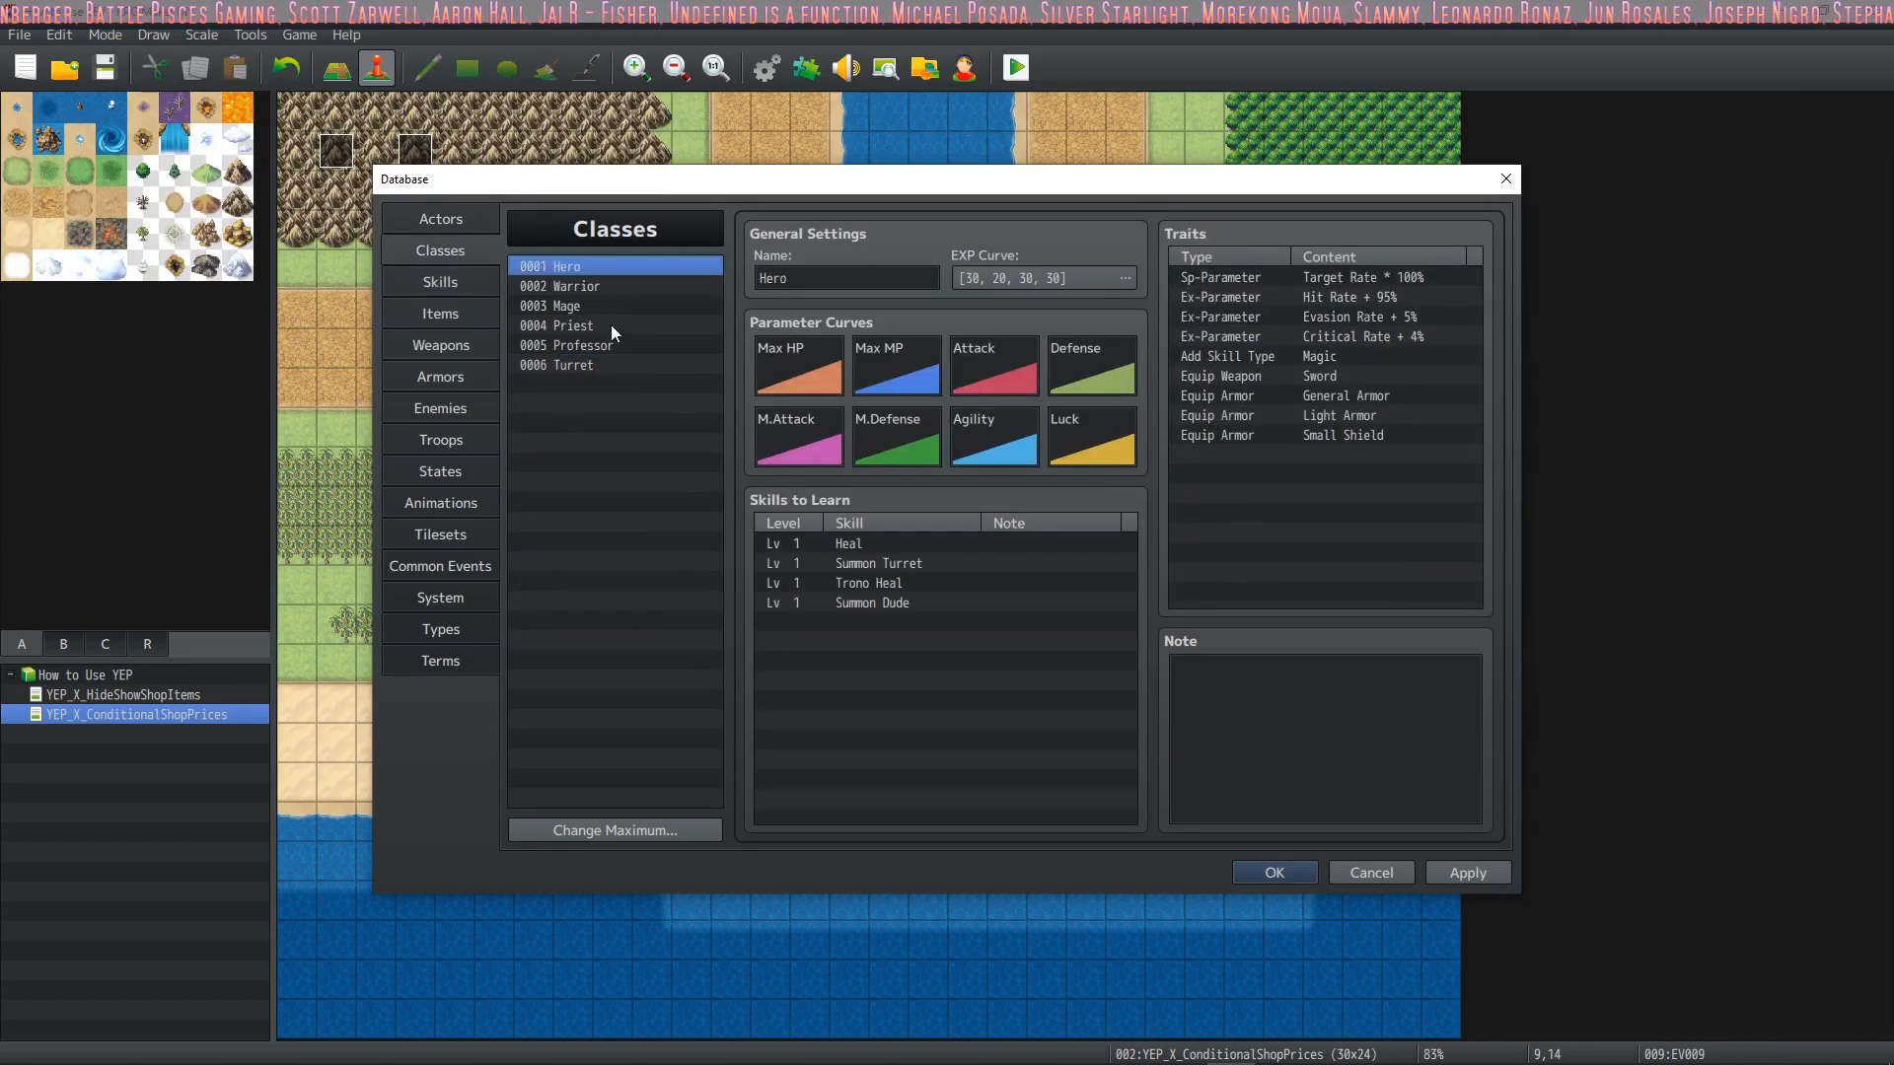
click(592, 345)
double_click(895, 681)
click(1070, 637)
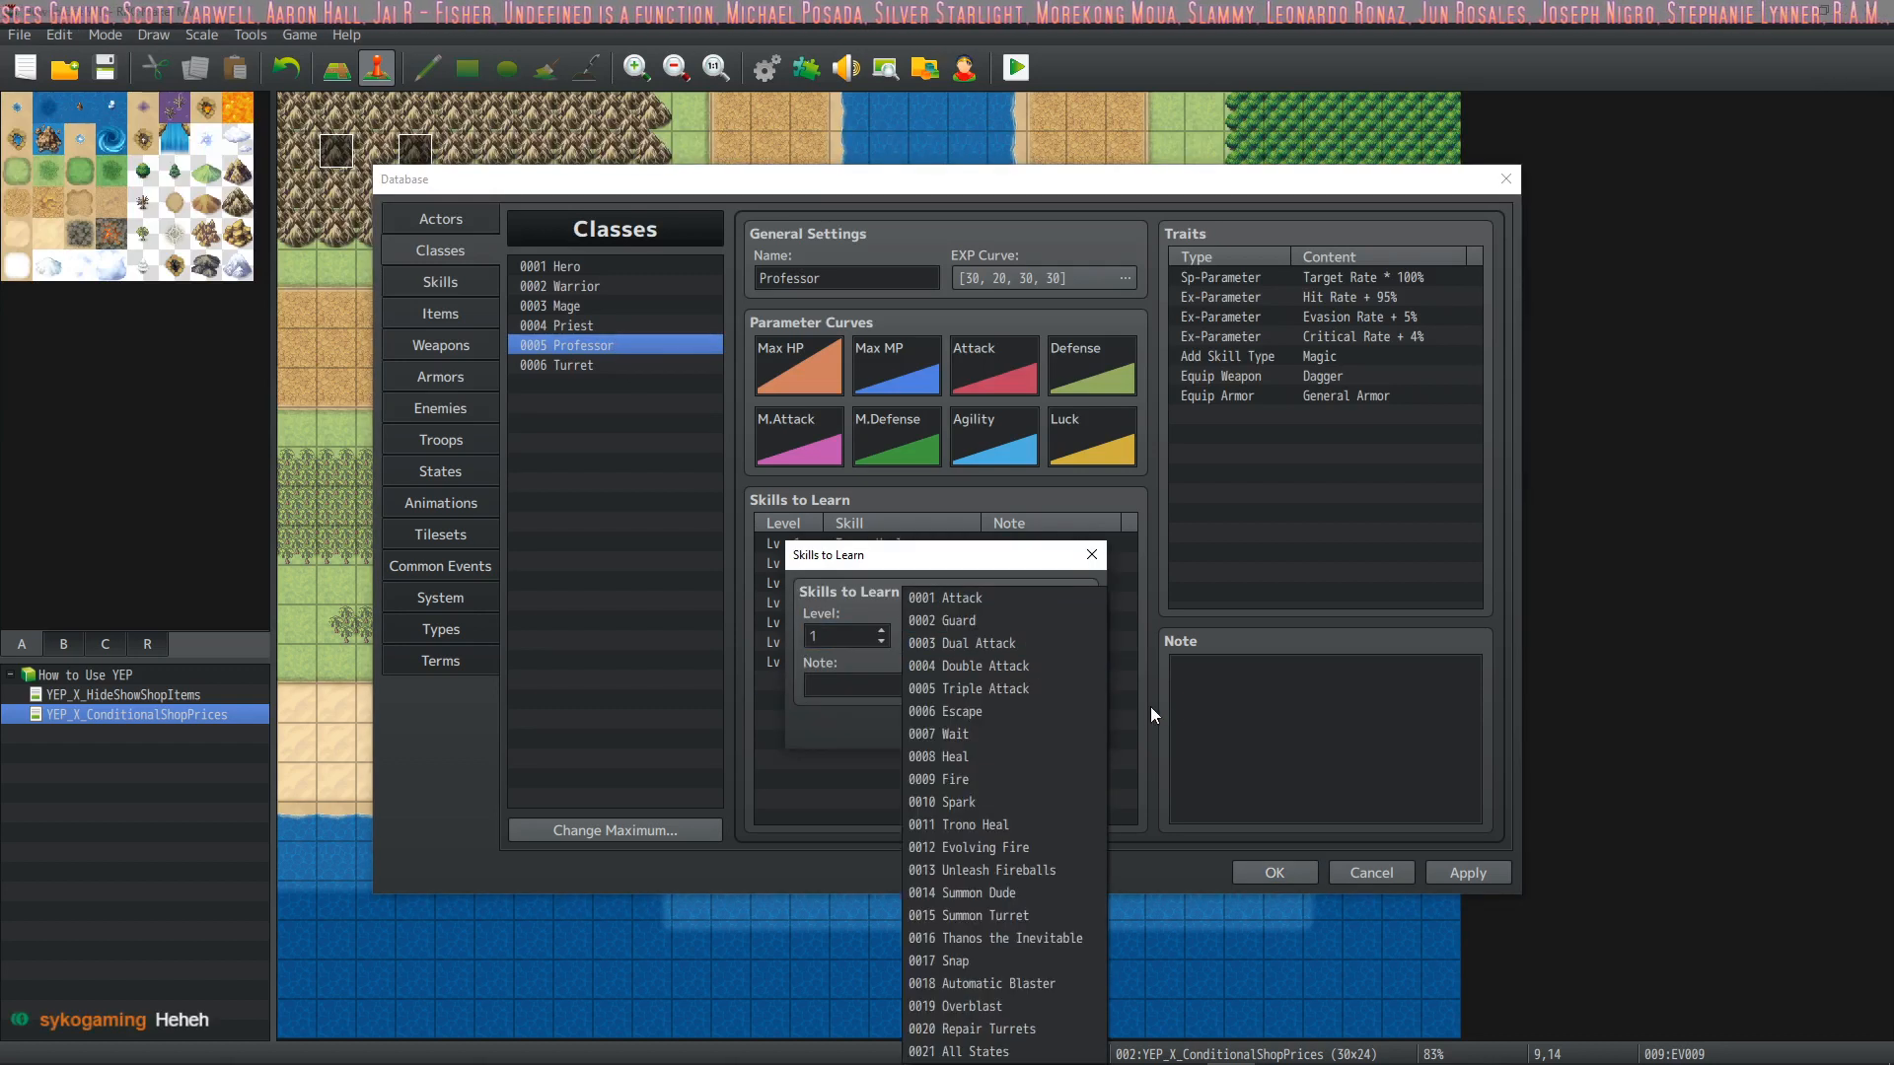
click(986, 1052)
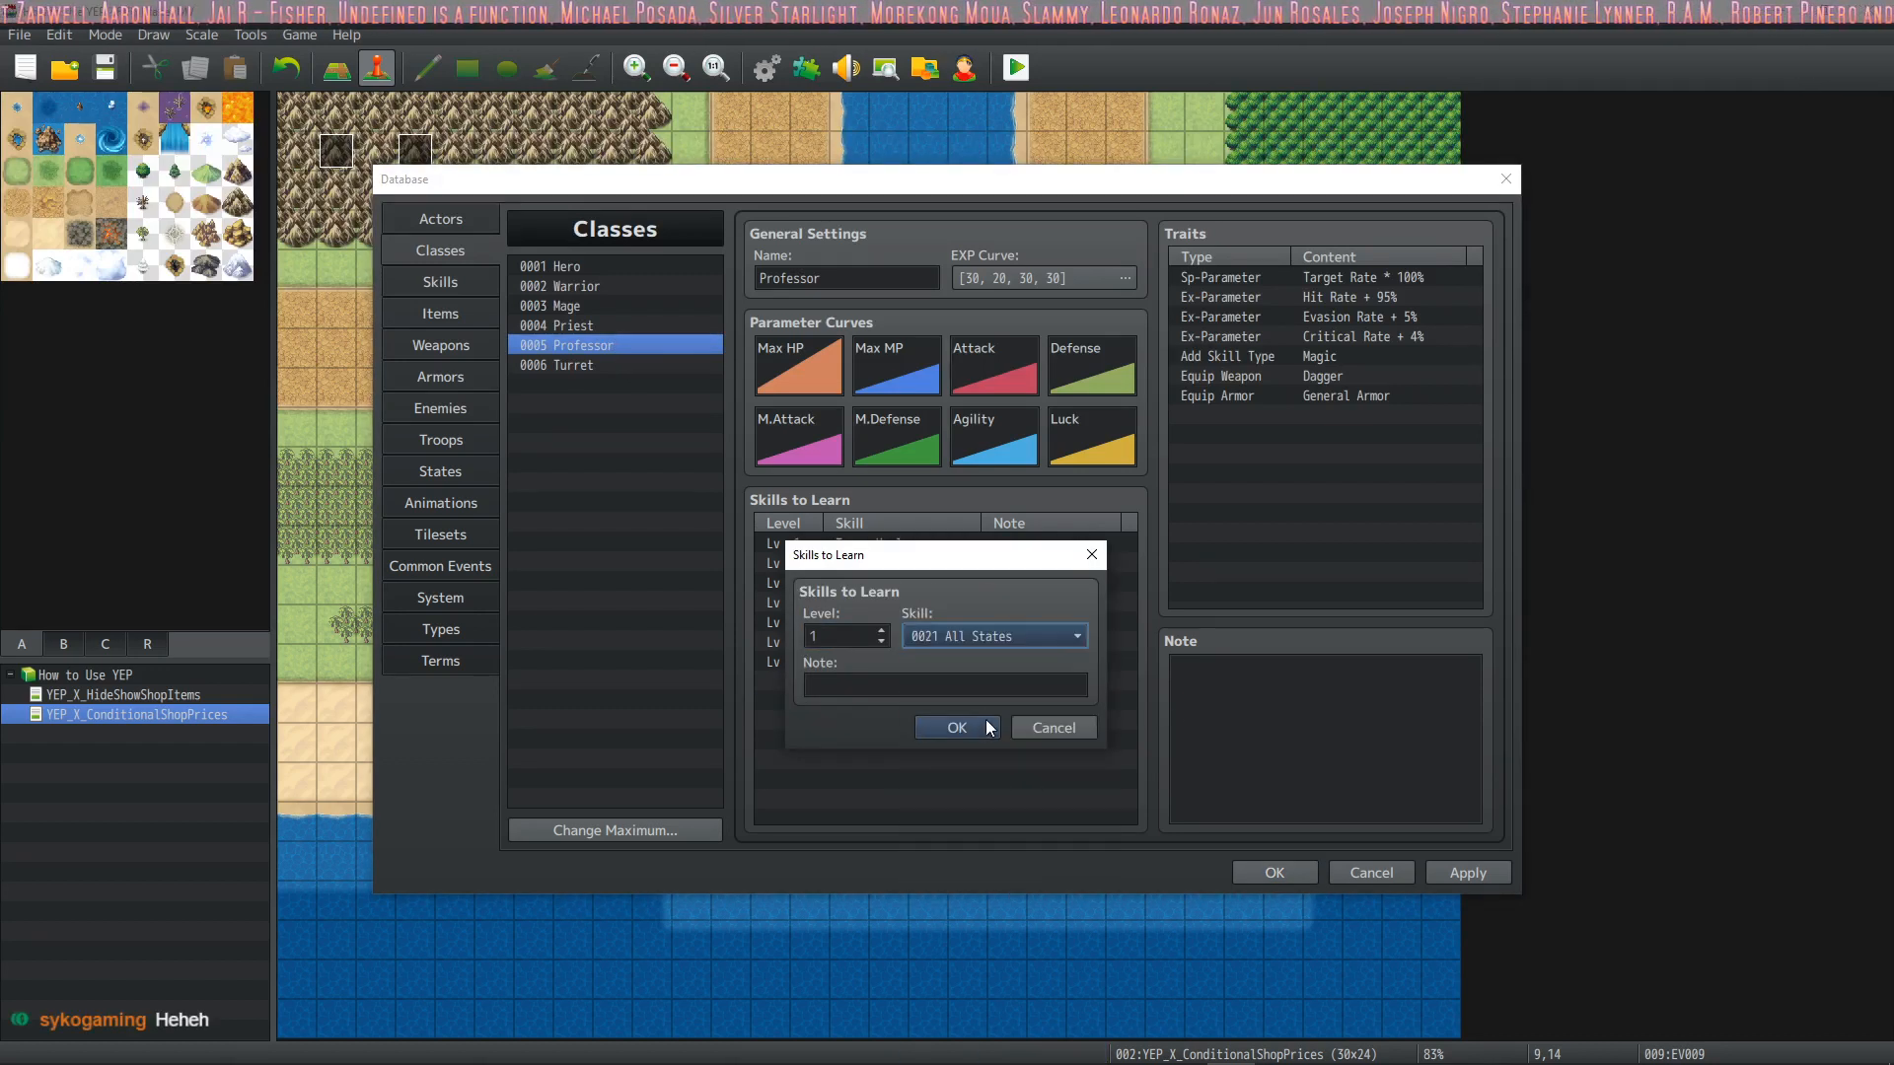
click(979, 726)
Set the All States skill's scope to All Allies and save the database changes
click(441, 281)
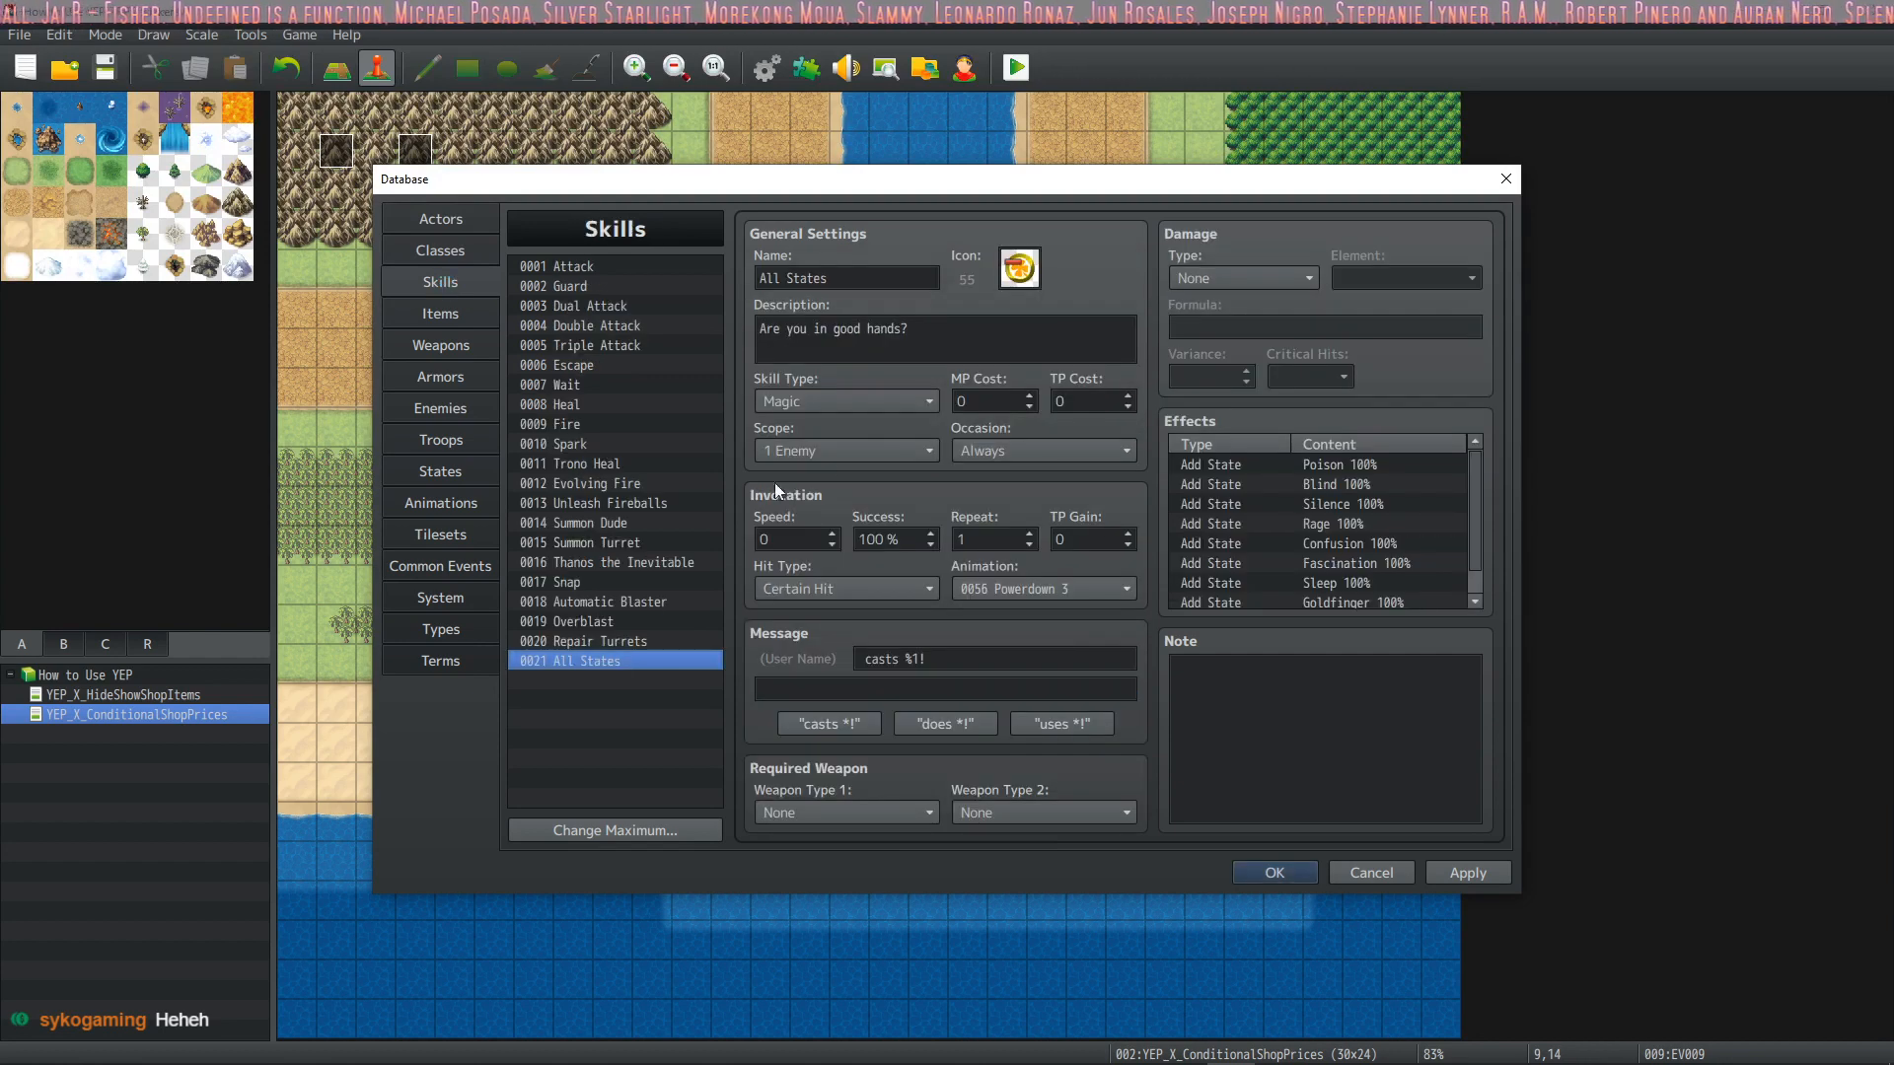
click(868, 451)
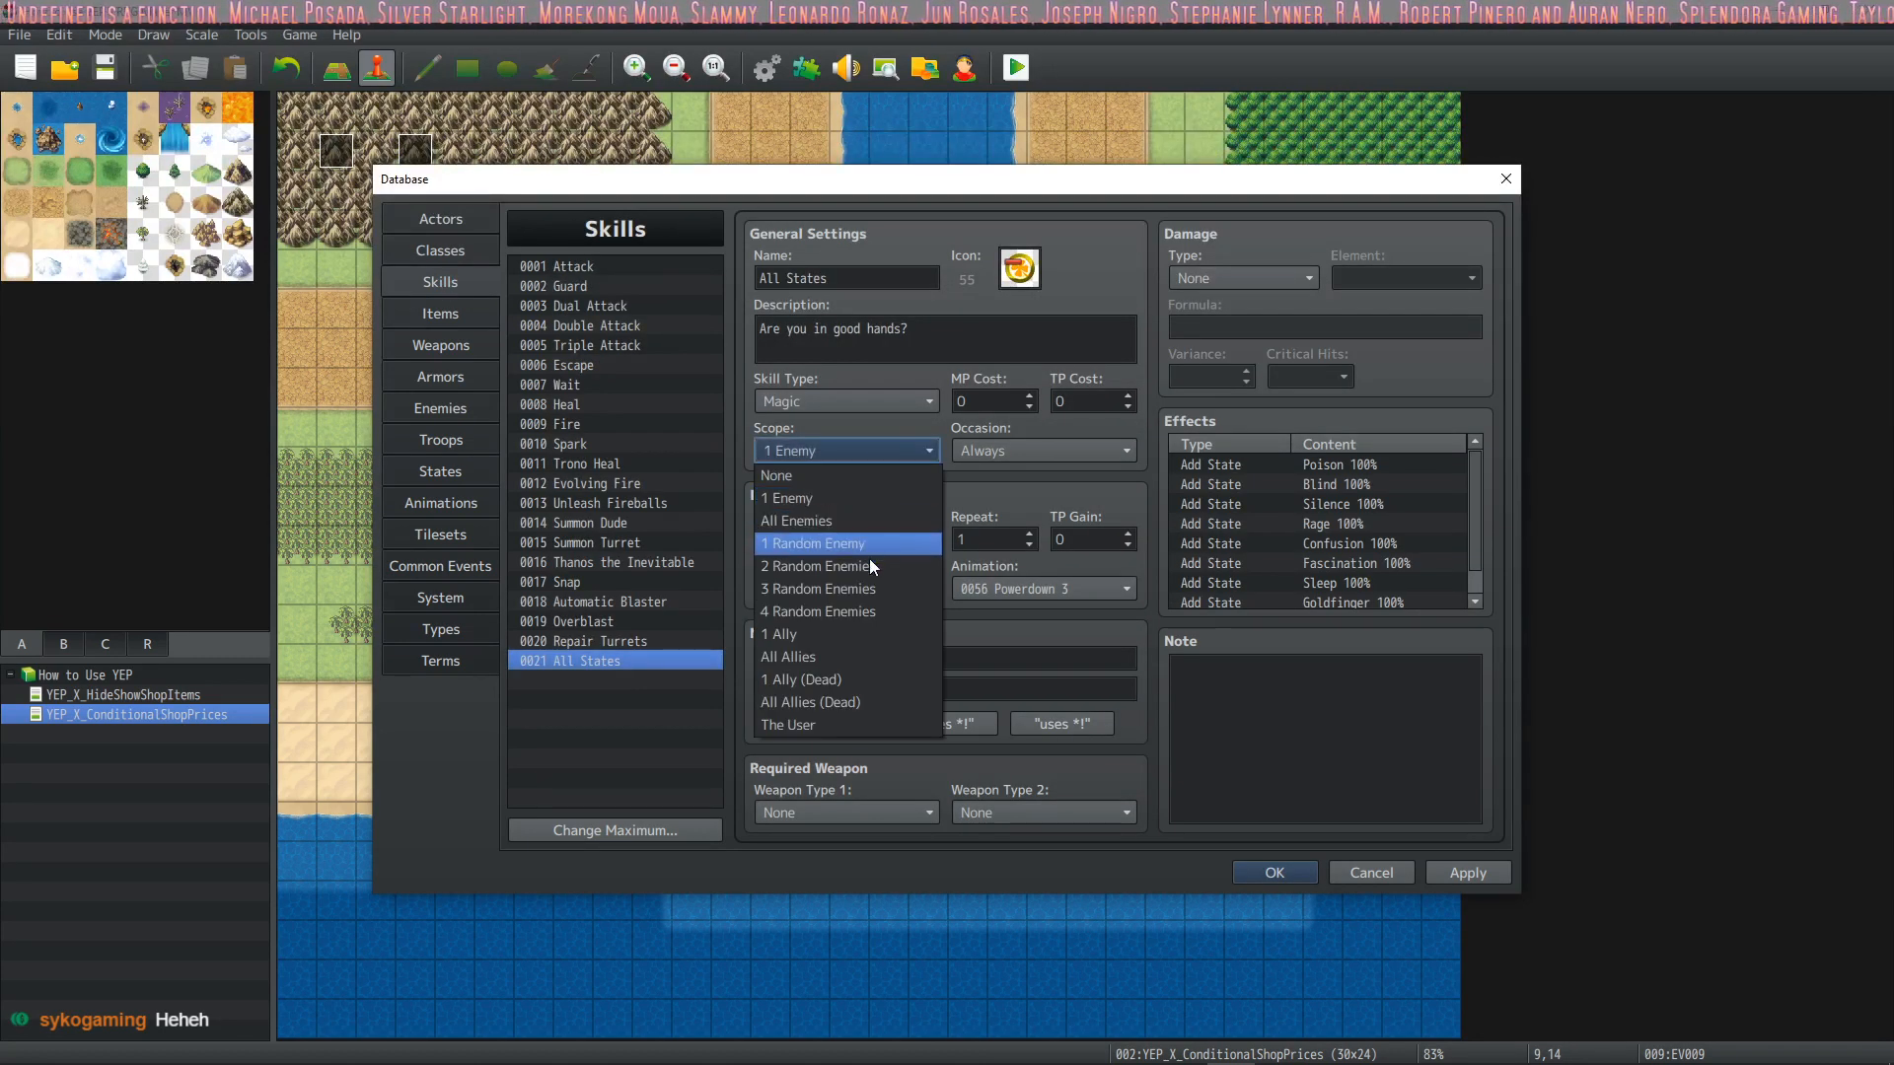
click(848, 658)
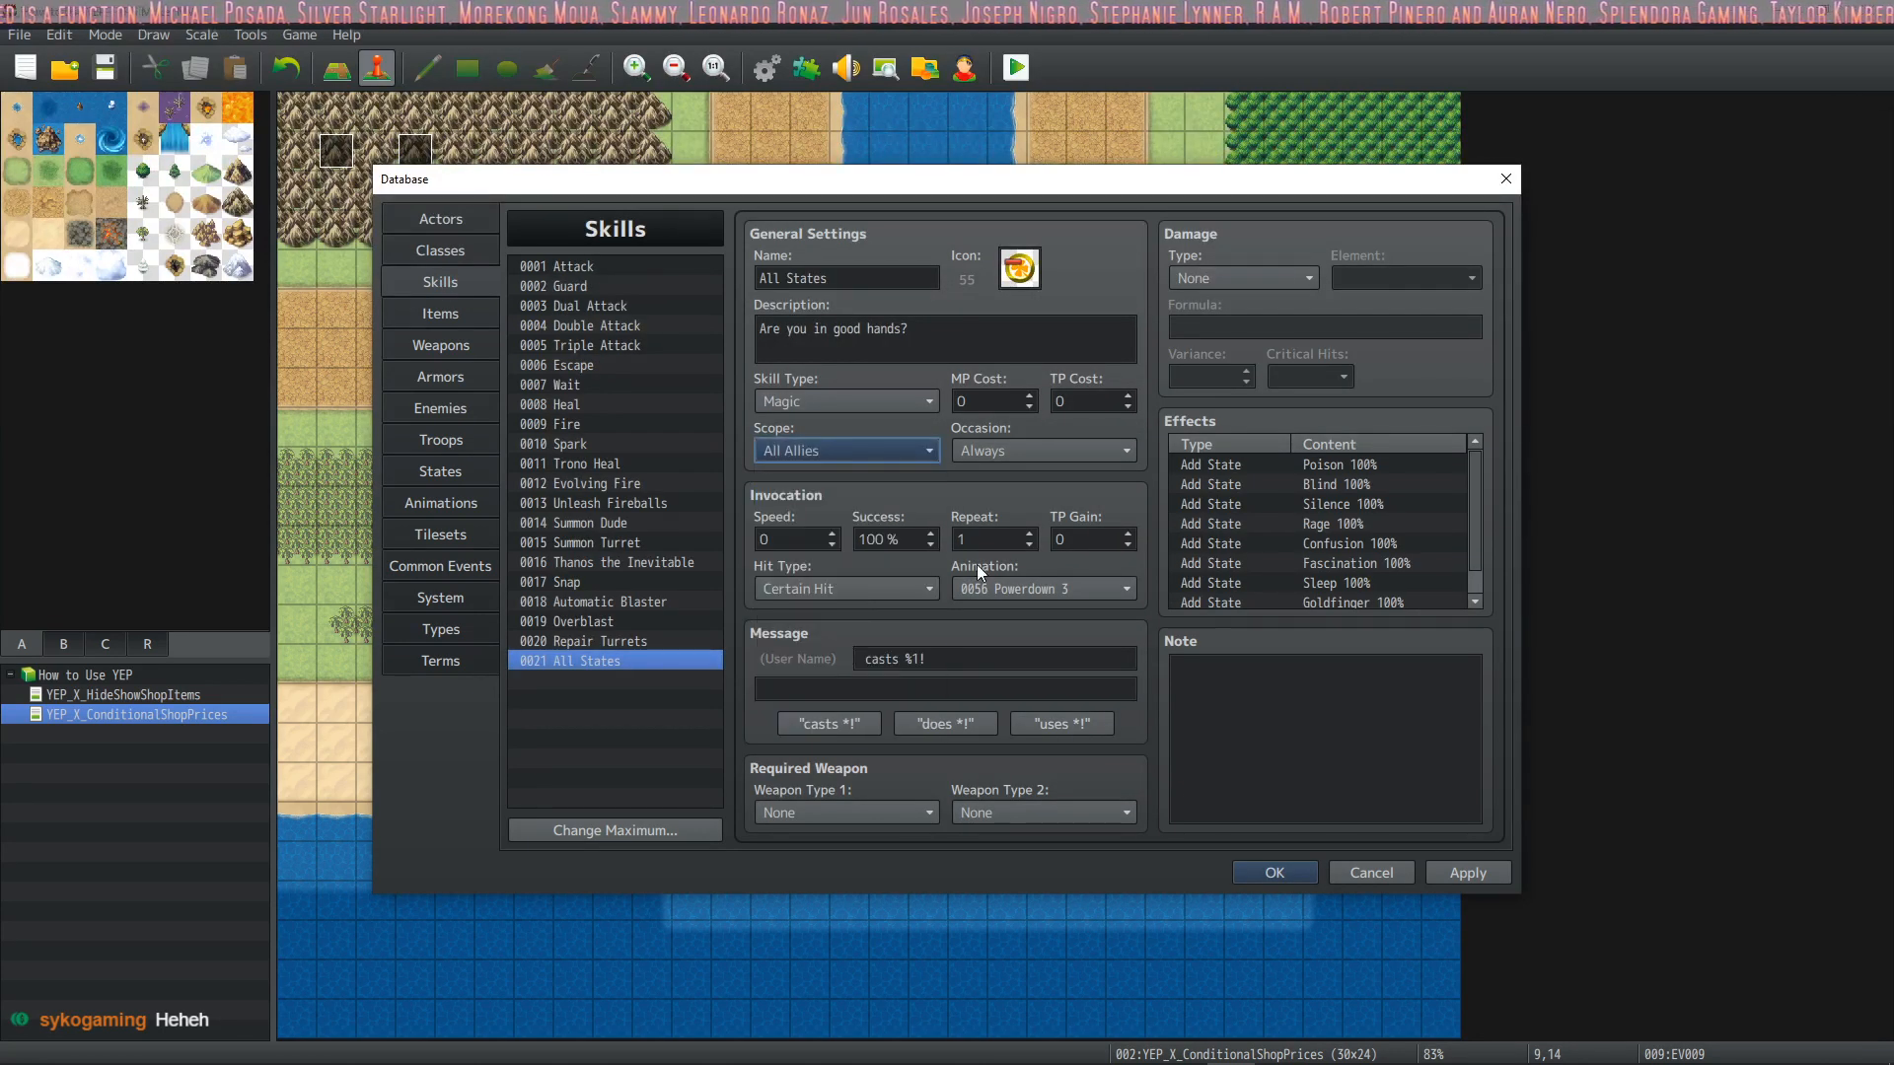
click(1273, 872)
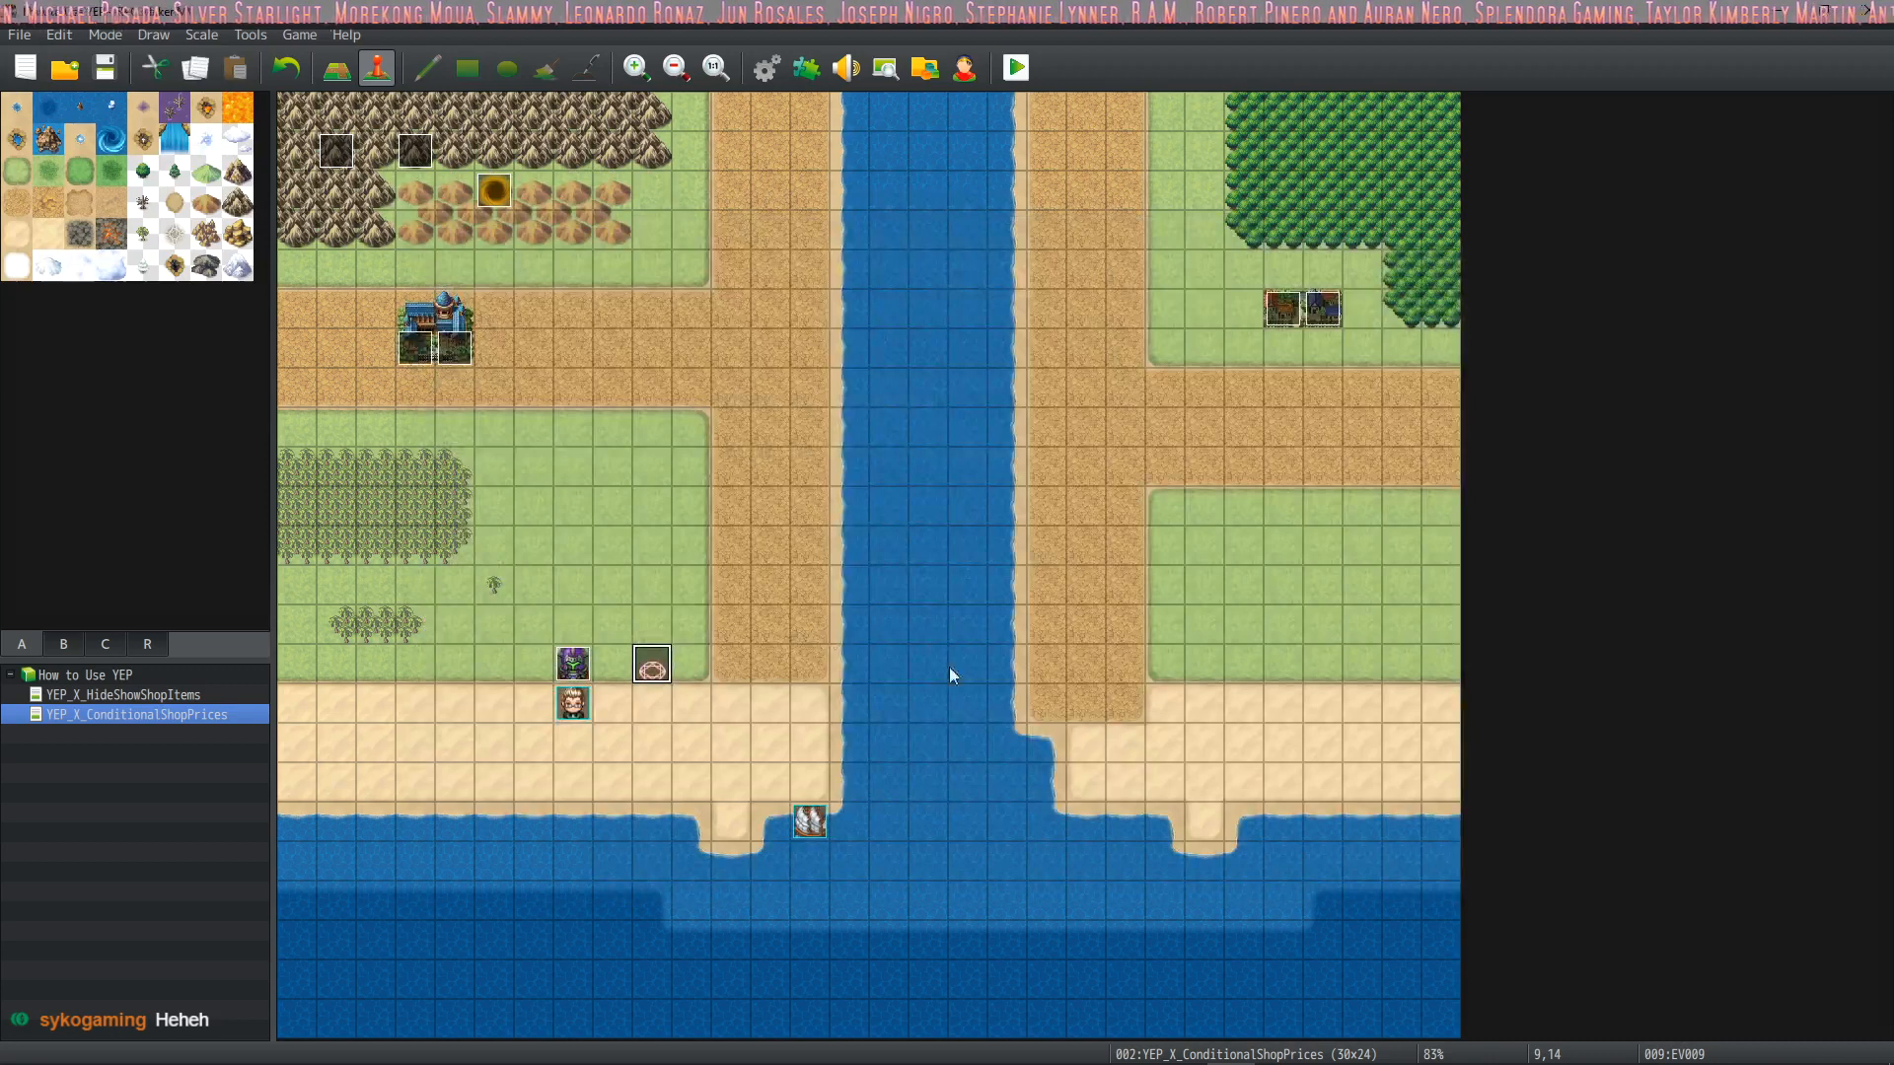
Playtest the game, start the battle with the armoured enemy and have Drift cast All States on all allies
click(1020, 67)
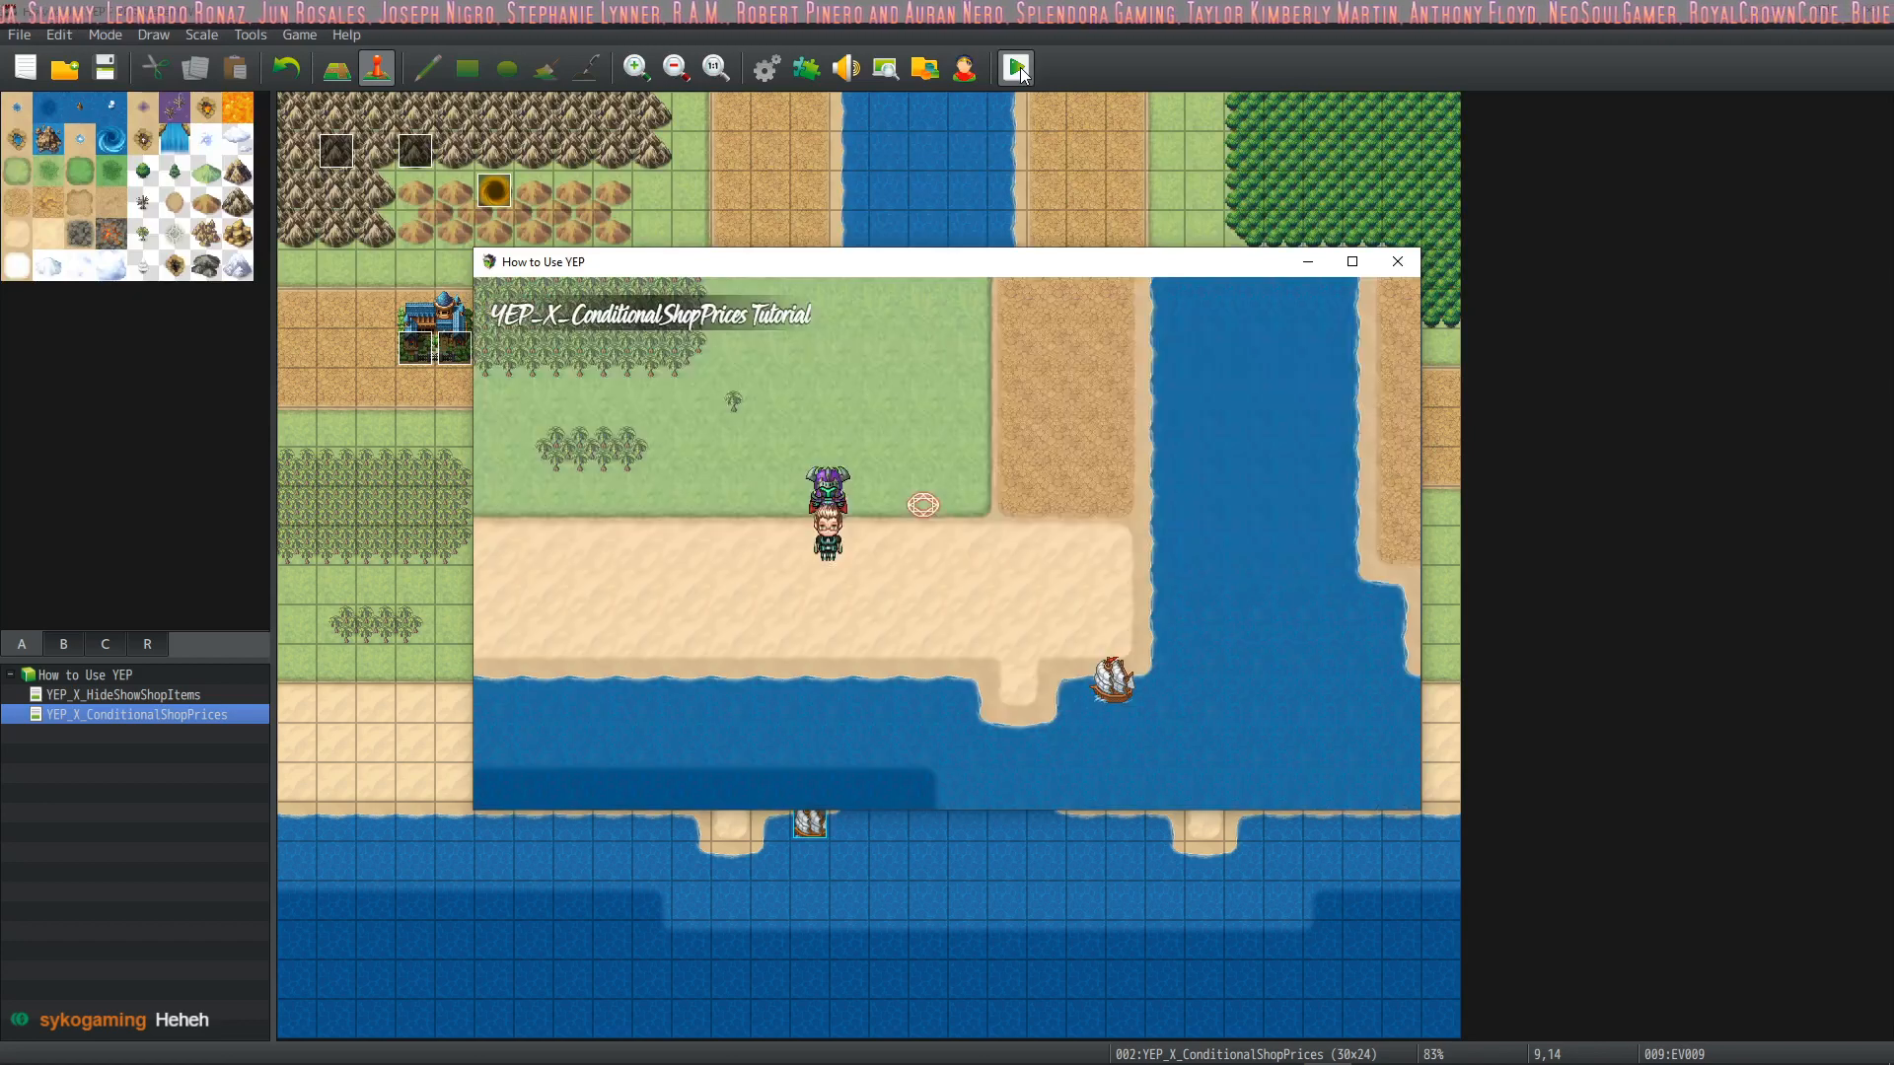
key(Down)
key(Return)
key(Down)
key(Down)
key(Return)
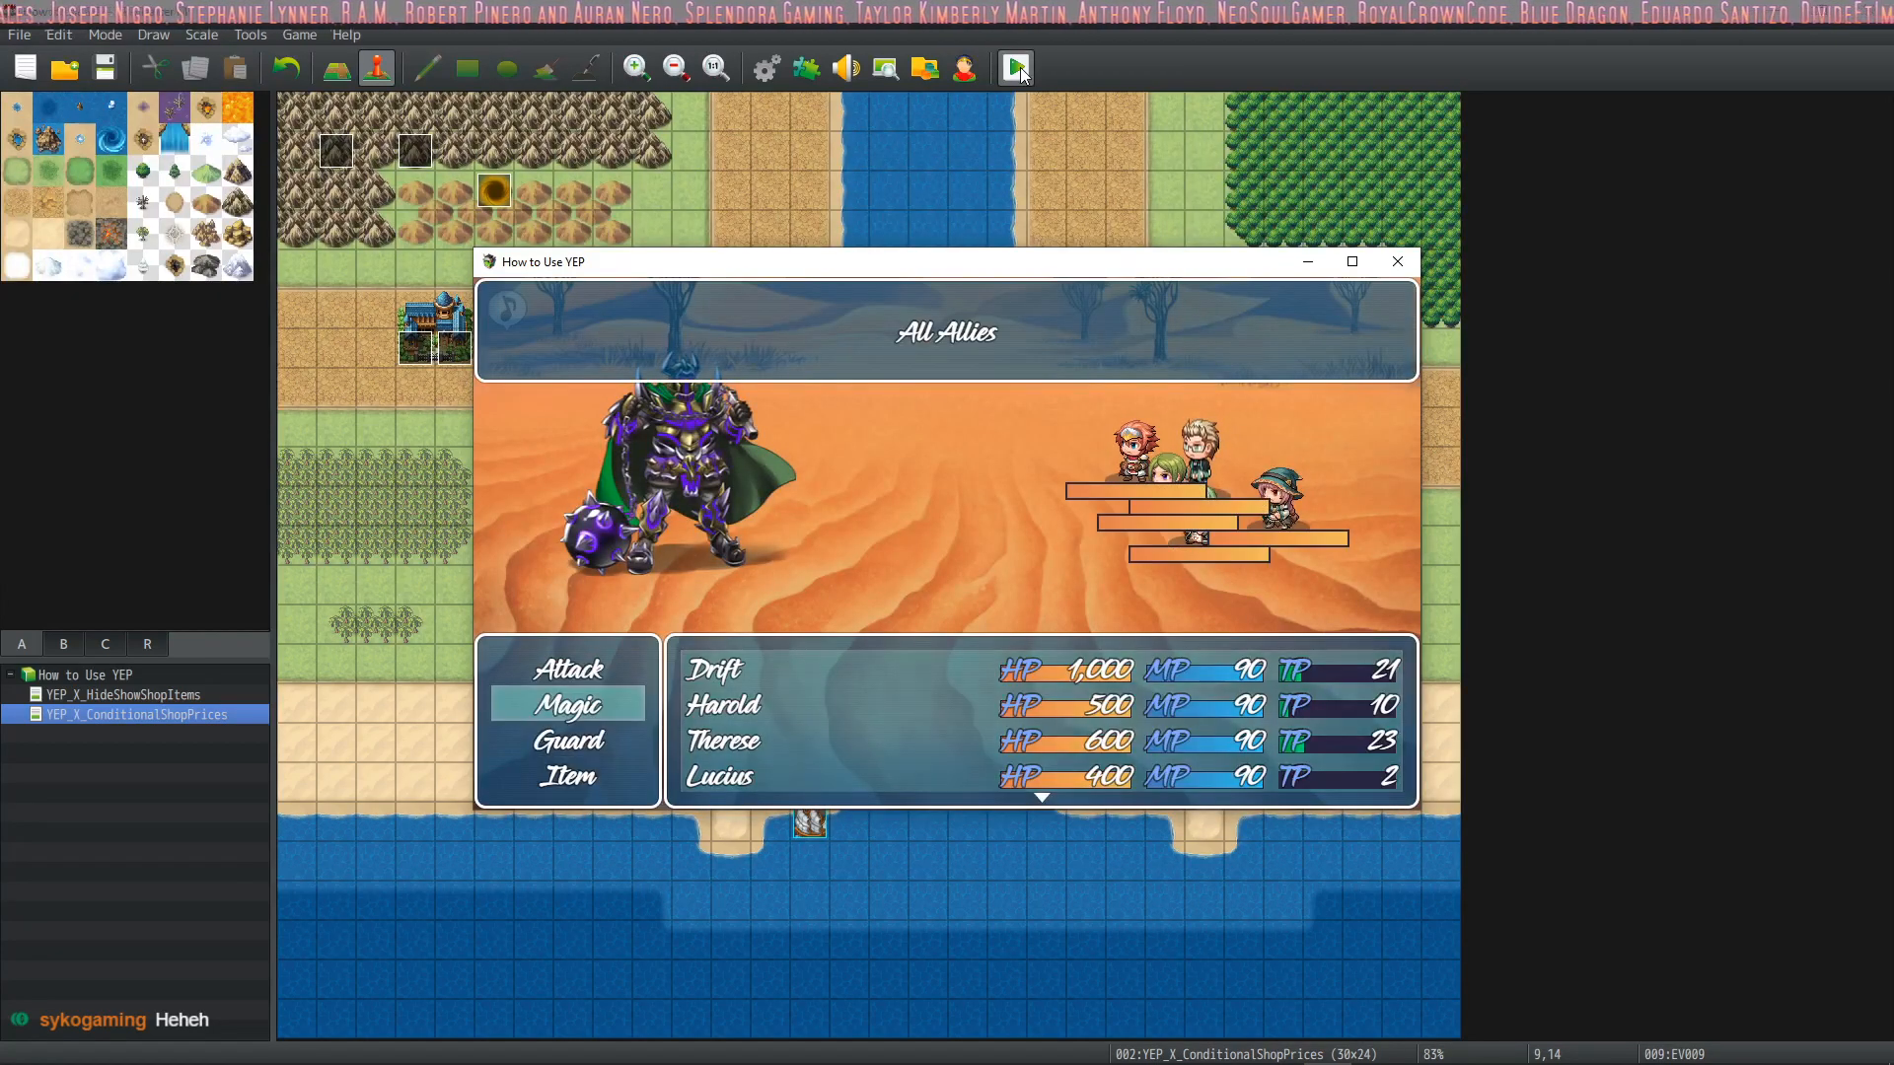
key(Return)
Have Harold, Therese, Lucius and Marsha guard for the turn and let the round play out
key(Down)
key(Down)
key(Return)
key(Down)
key(Down)
key(Return)
key(Down)
key(Down)
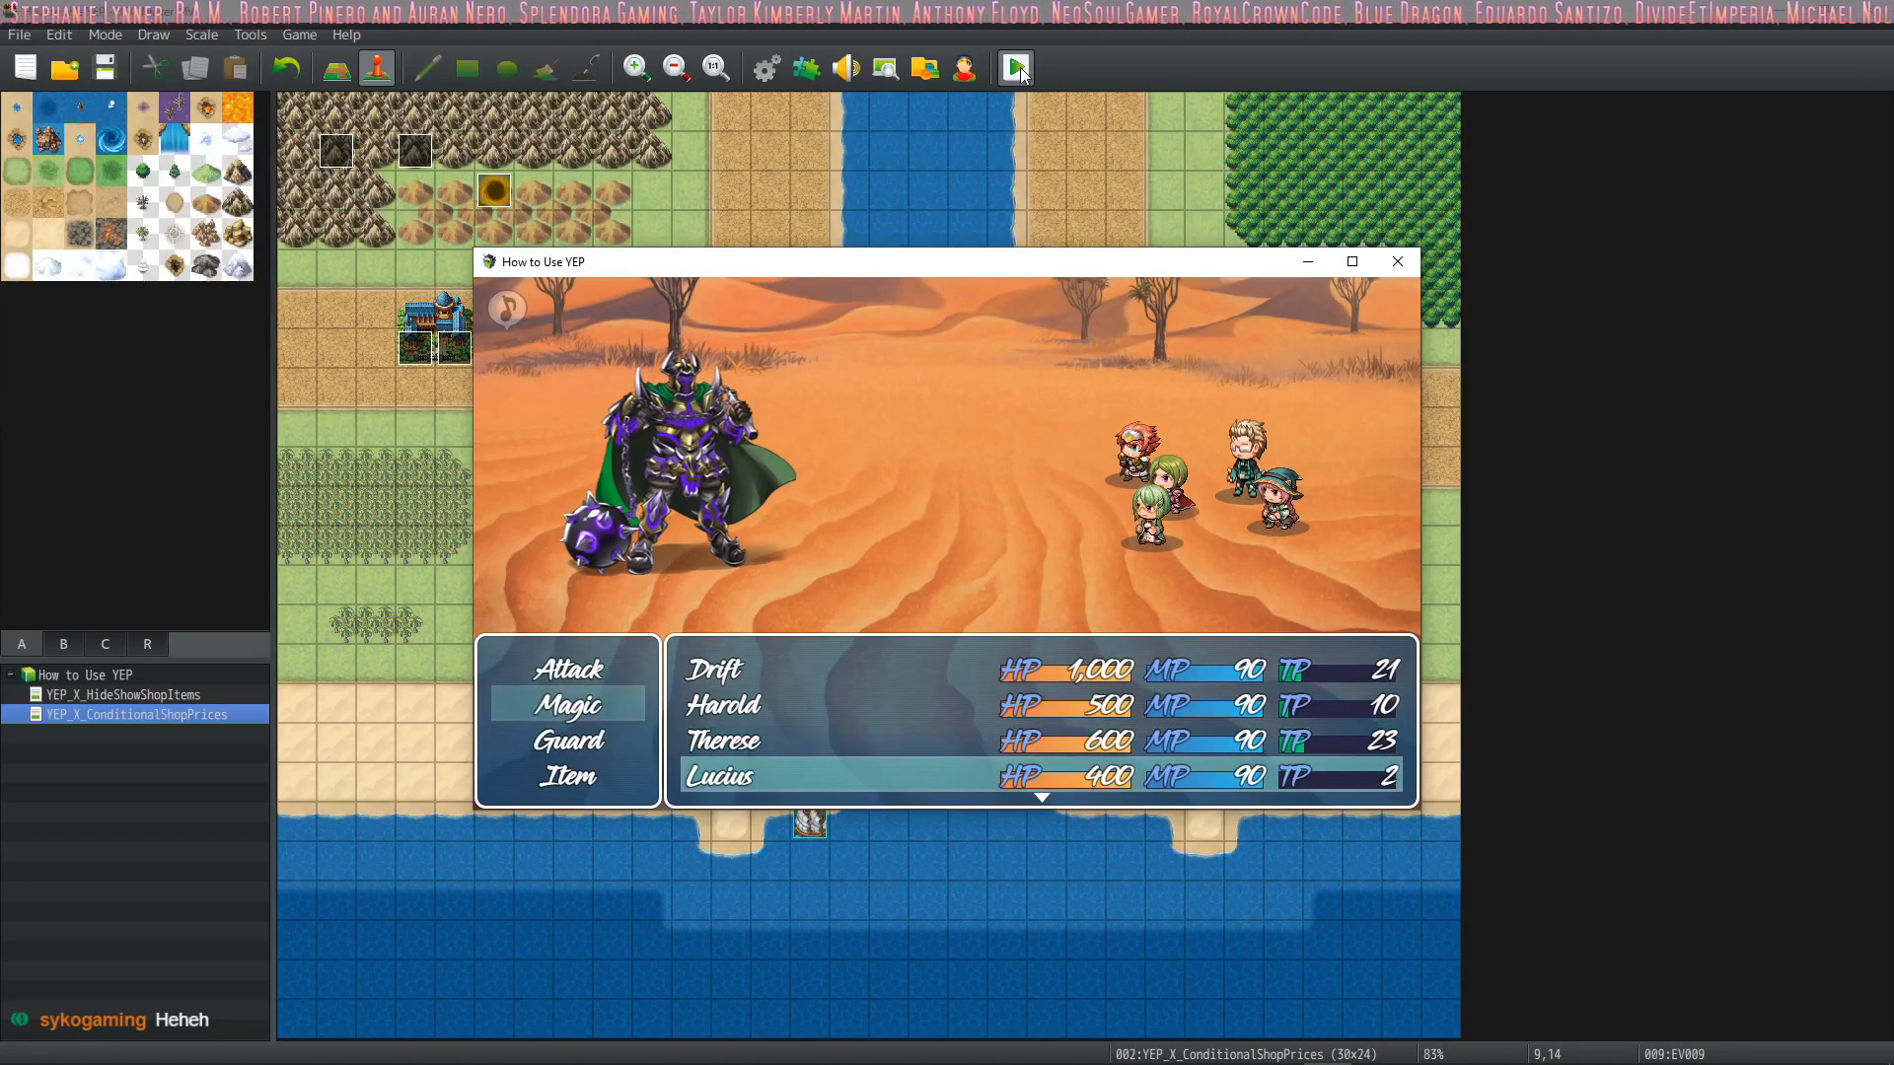
key(Return)
key(Down)
key(Down)
key(Return)
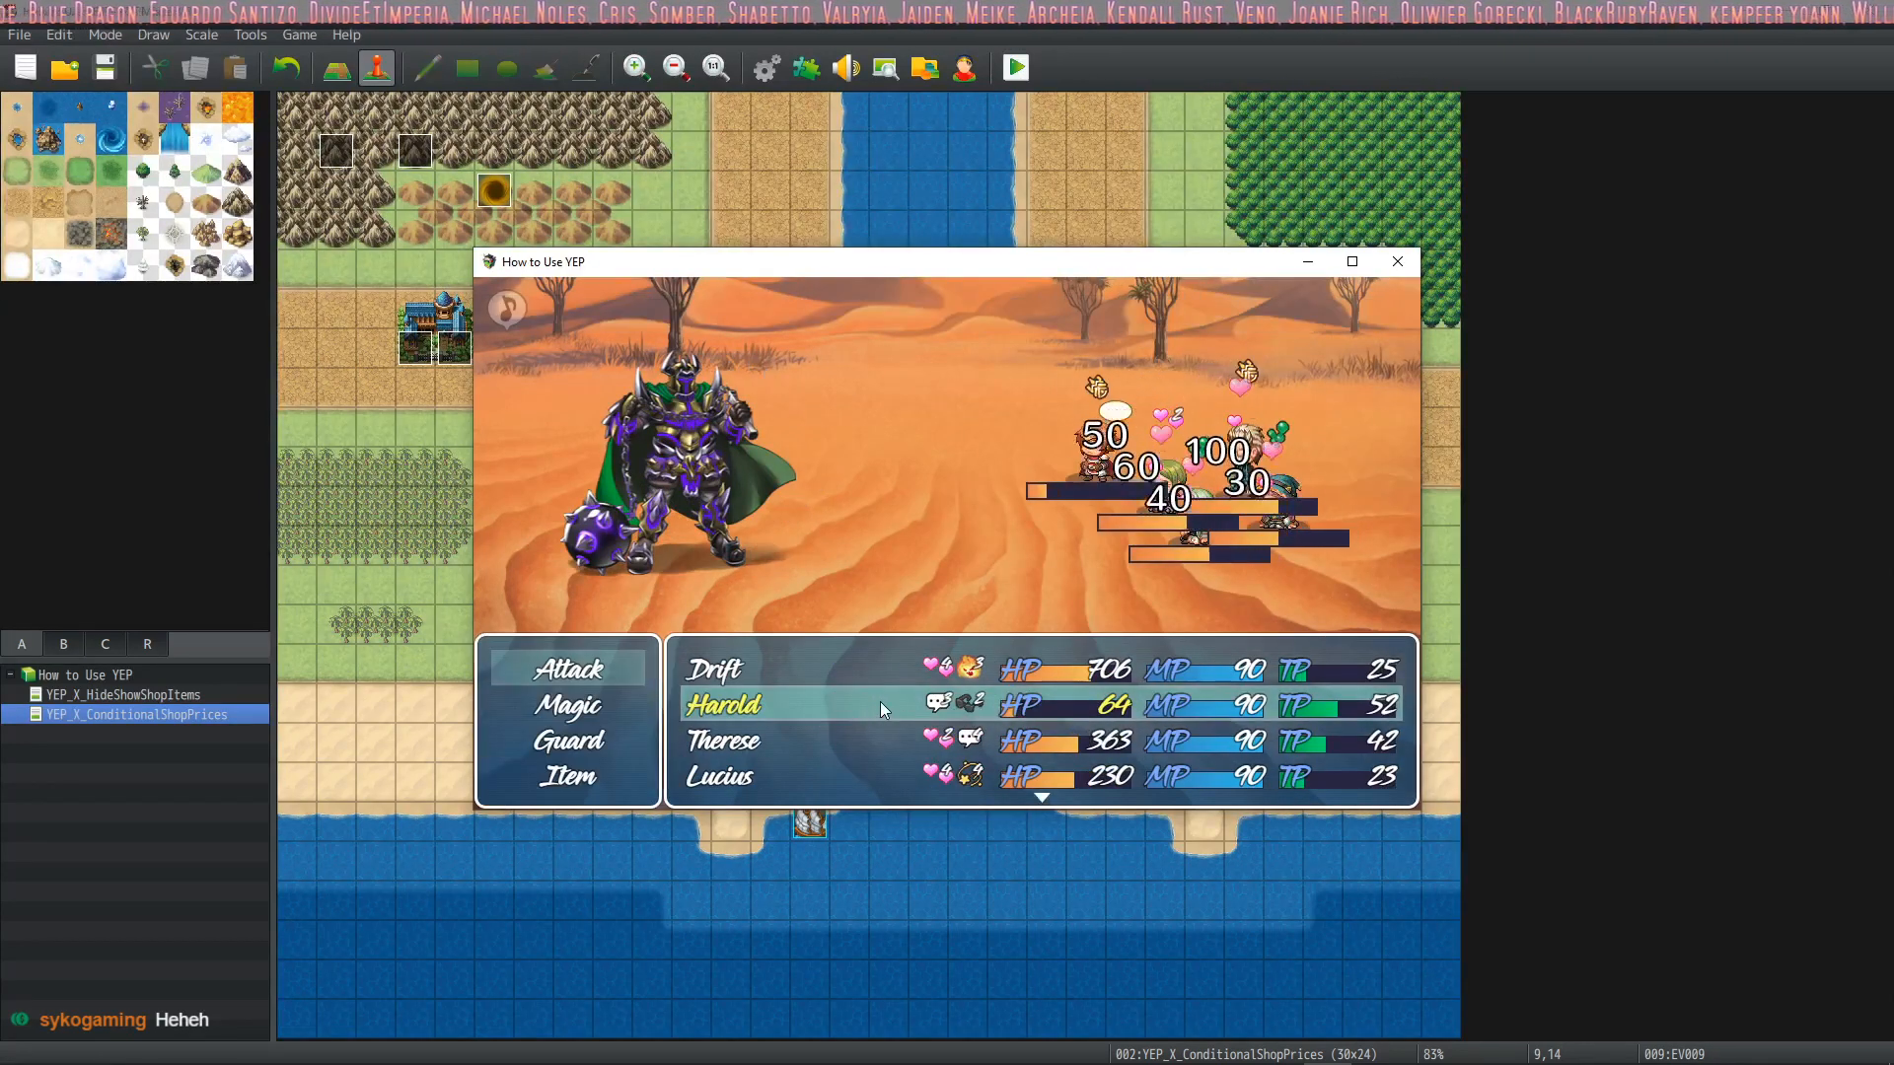
View the party formation screen during battle and finish without changing any members
key(Down)
key(Down)
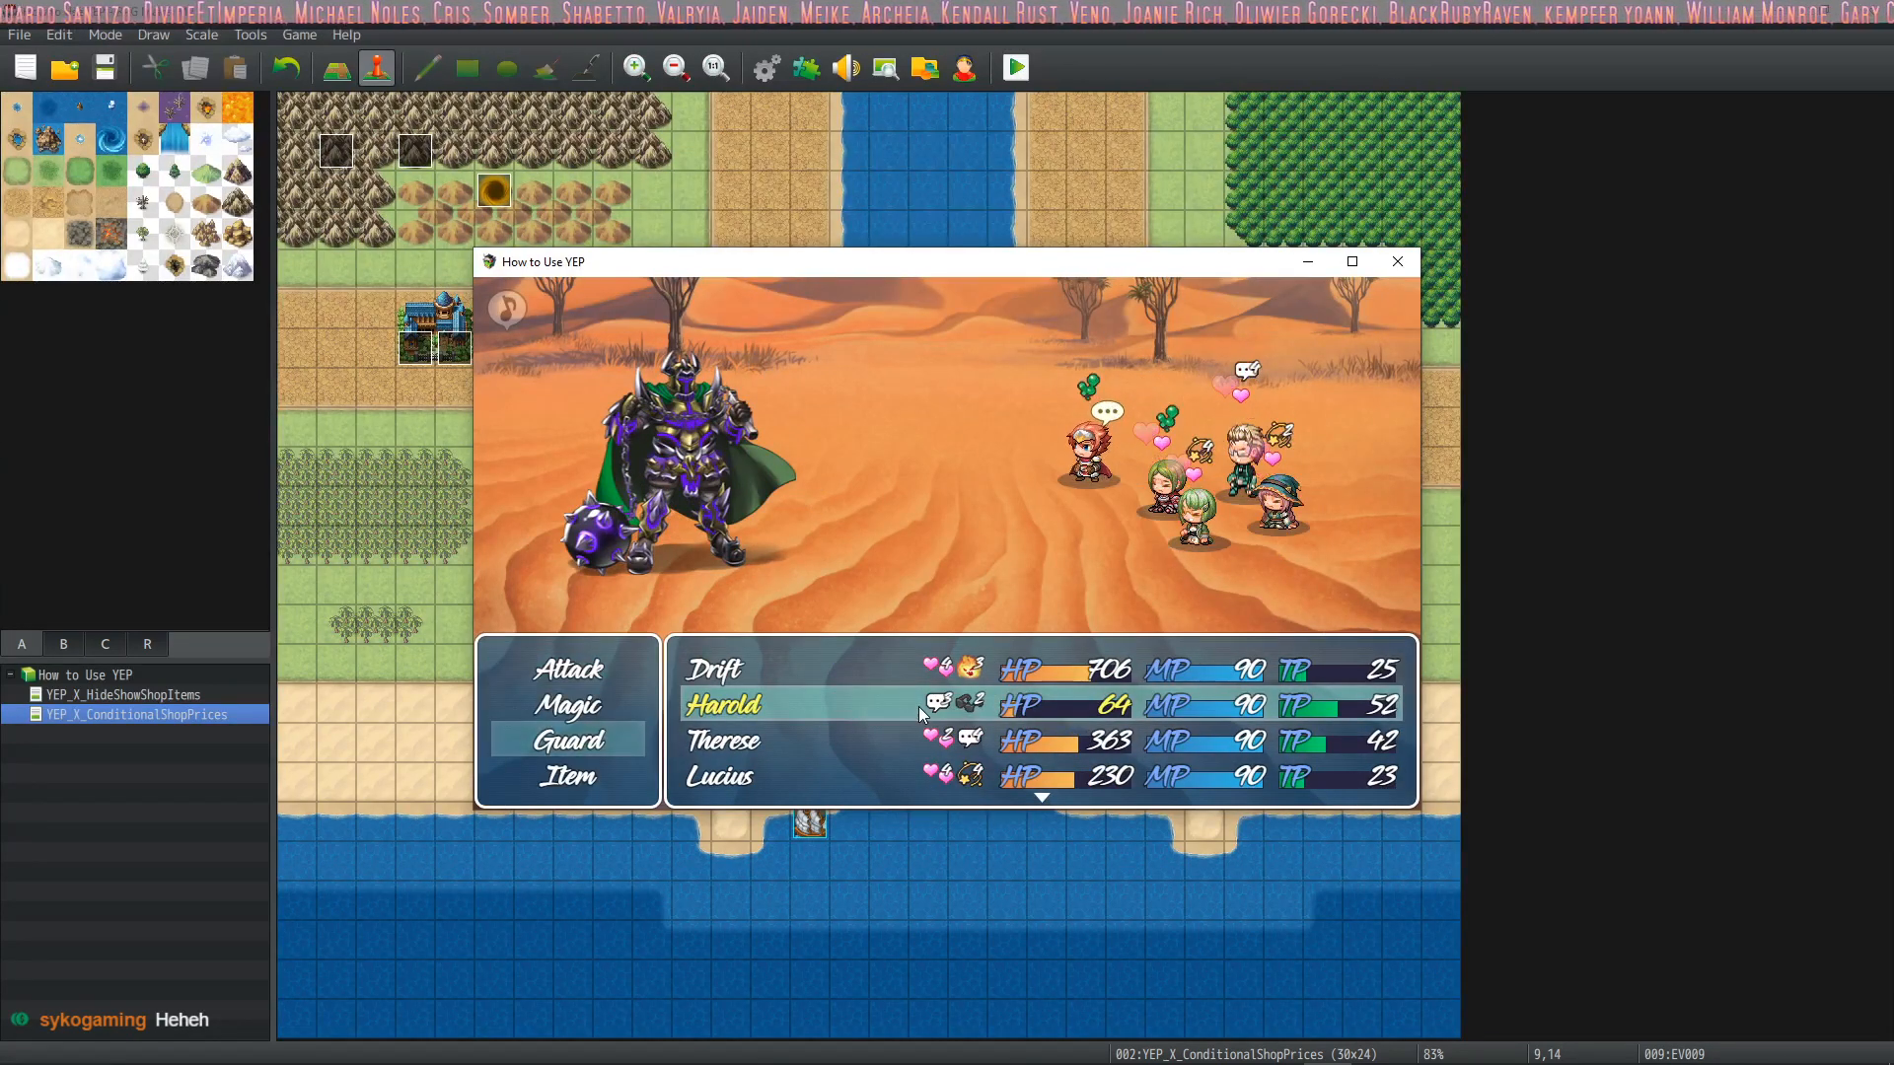
key(Escape)
key(Down)
key(Return)
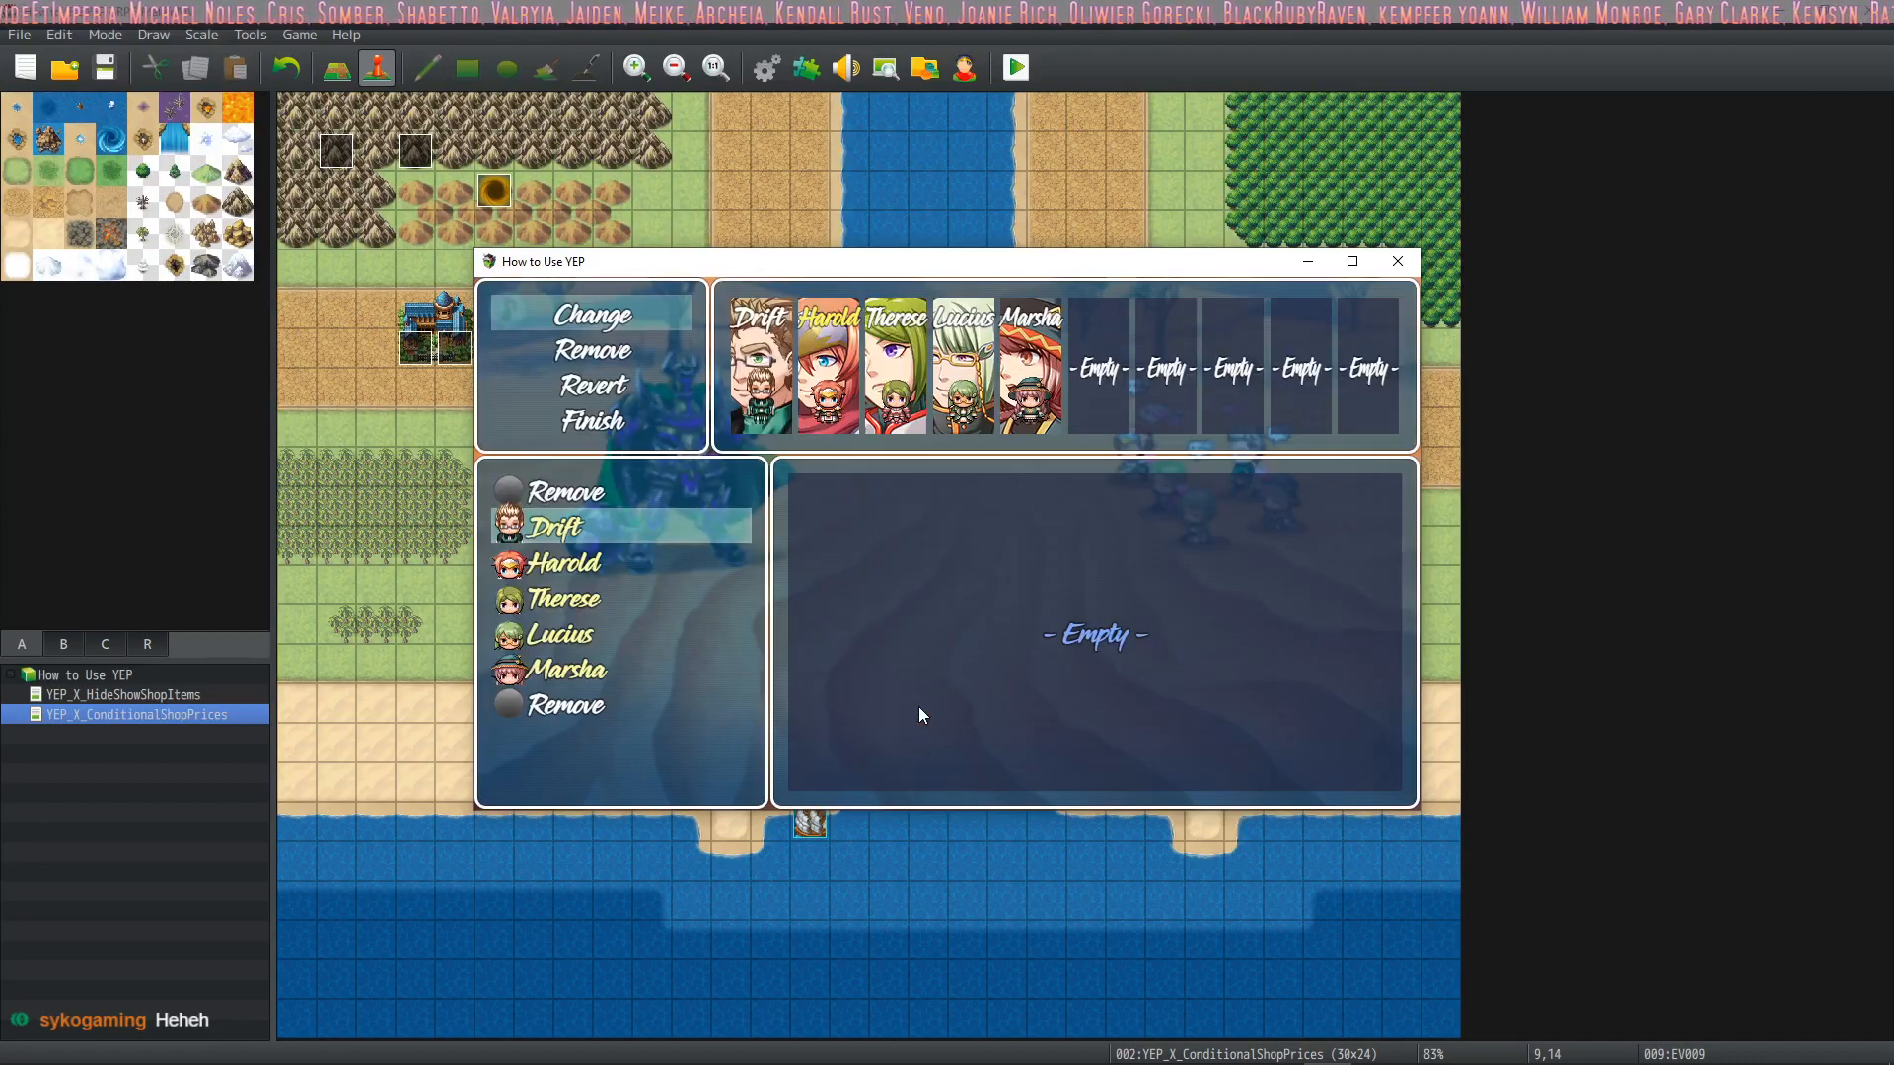
key(Down)
key(Down)
key(Down)
key(Return)
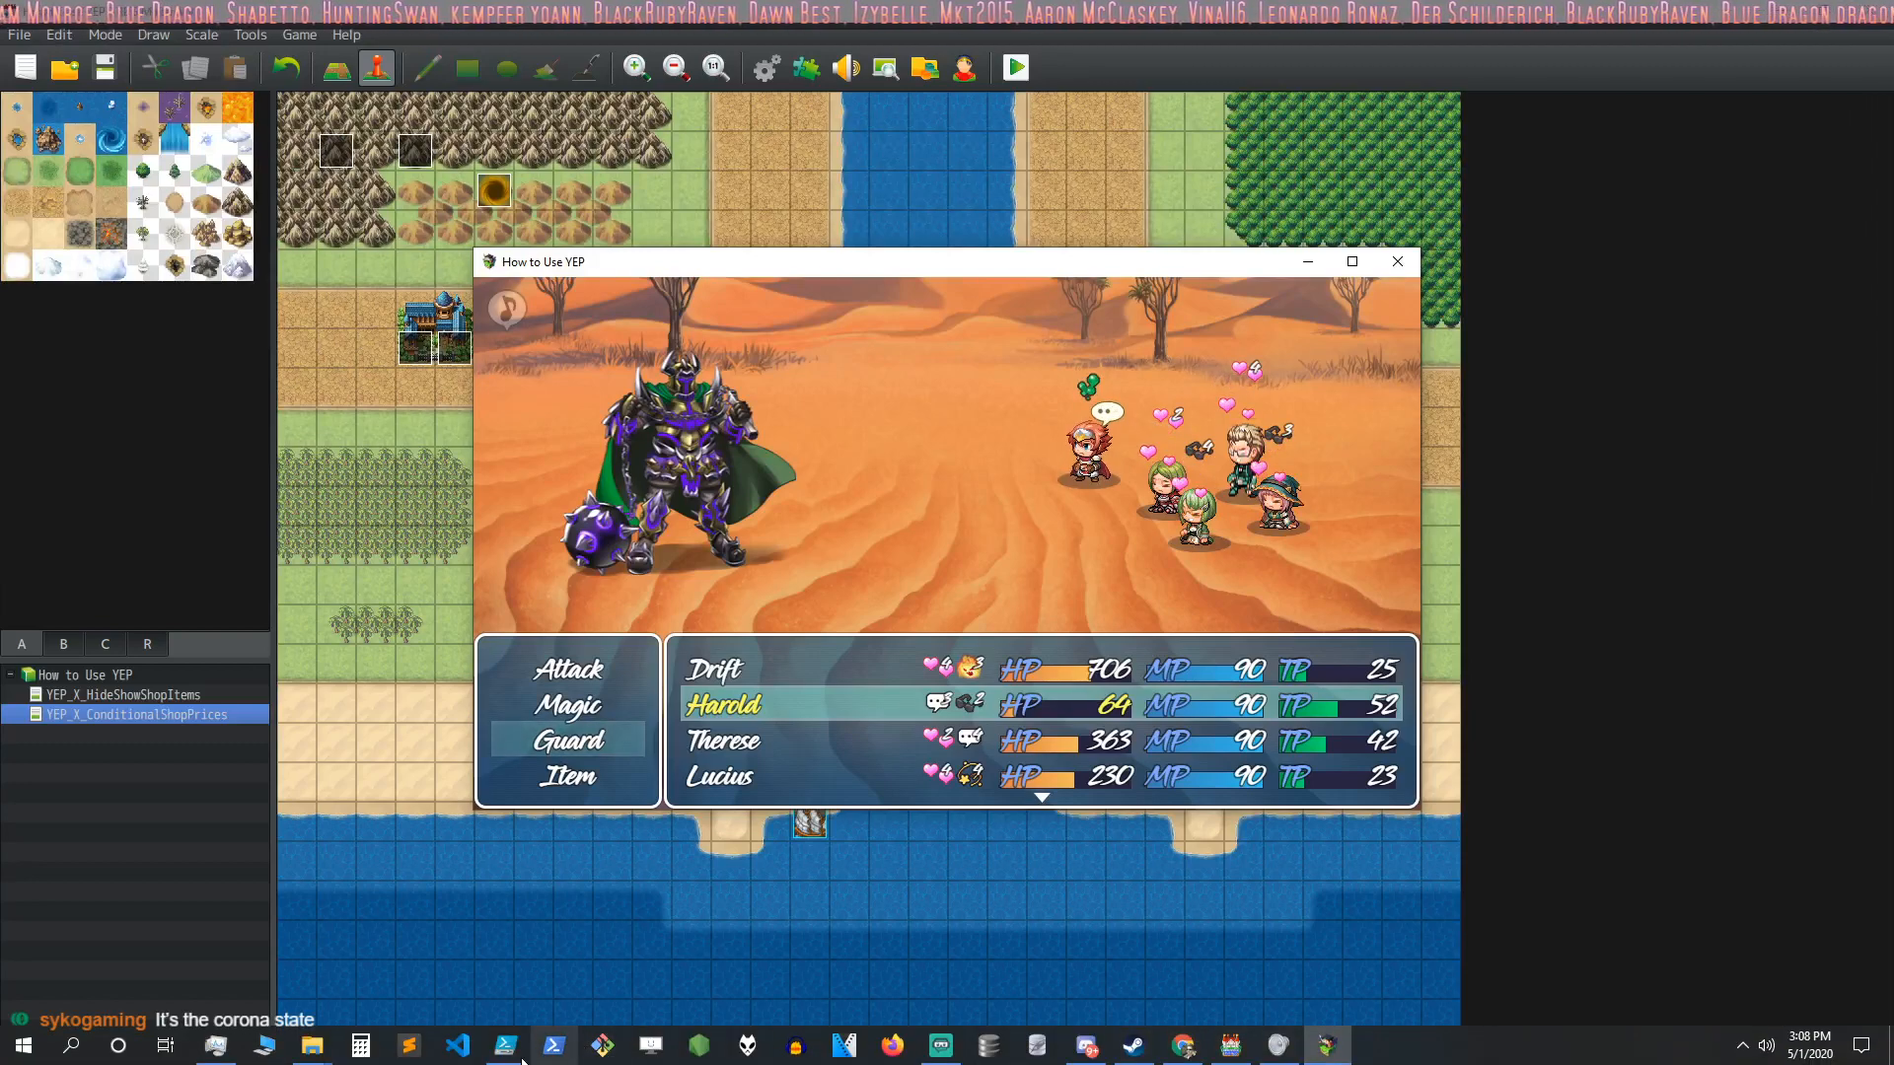
Switch to the File Explorer window and open the _YEP_FullCollection folder inside the MV folder
mouse_move(333, 1060)
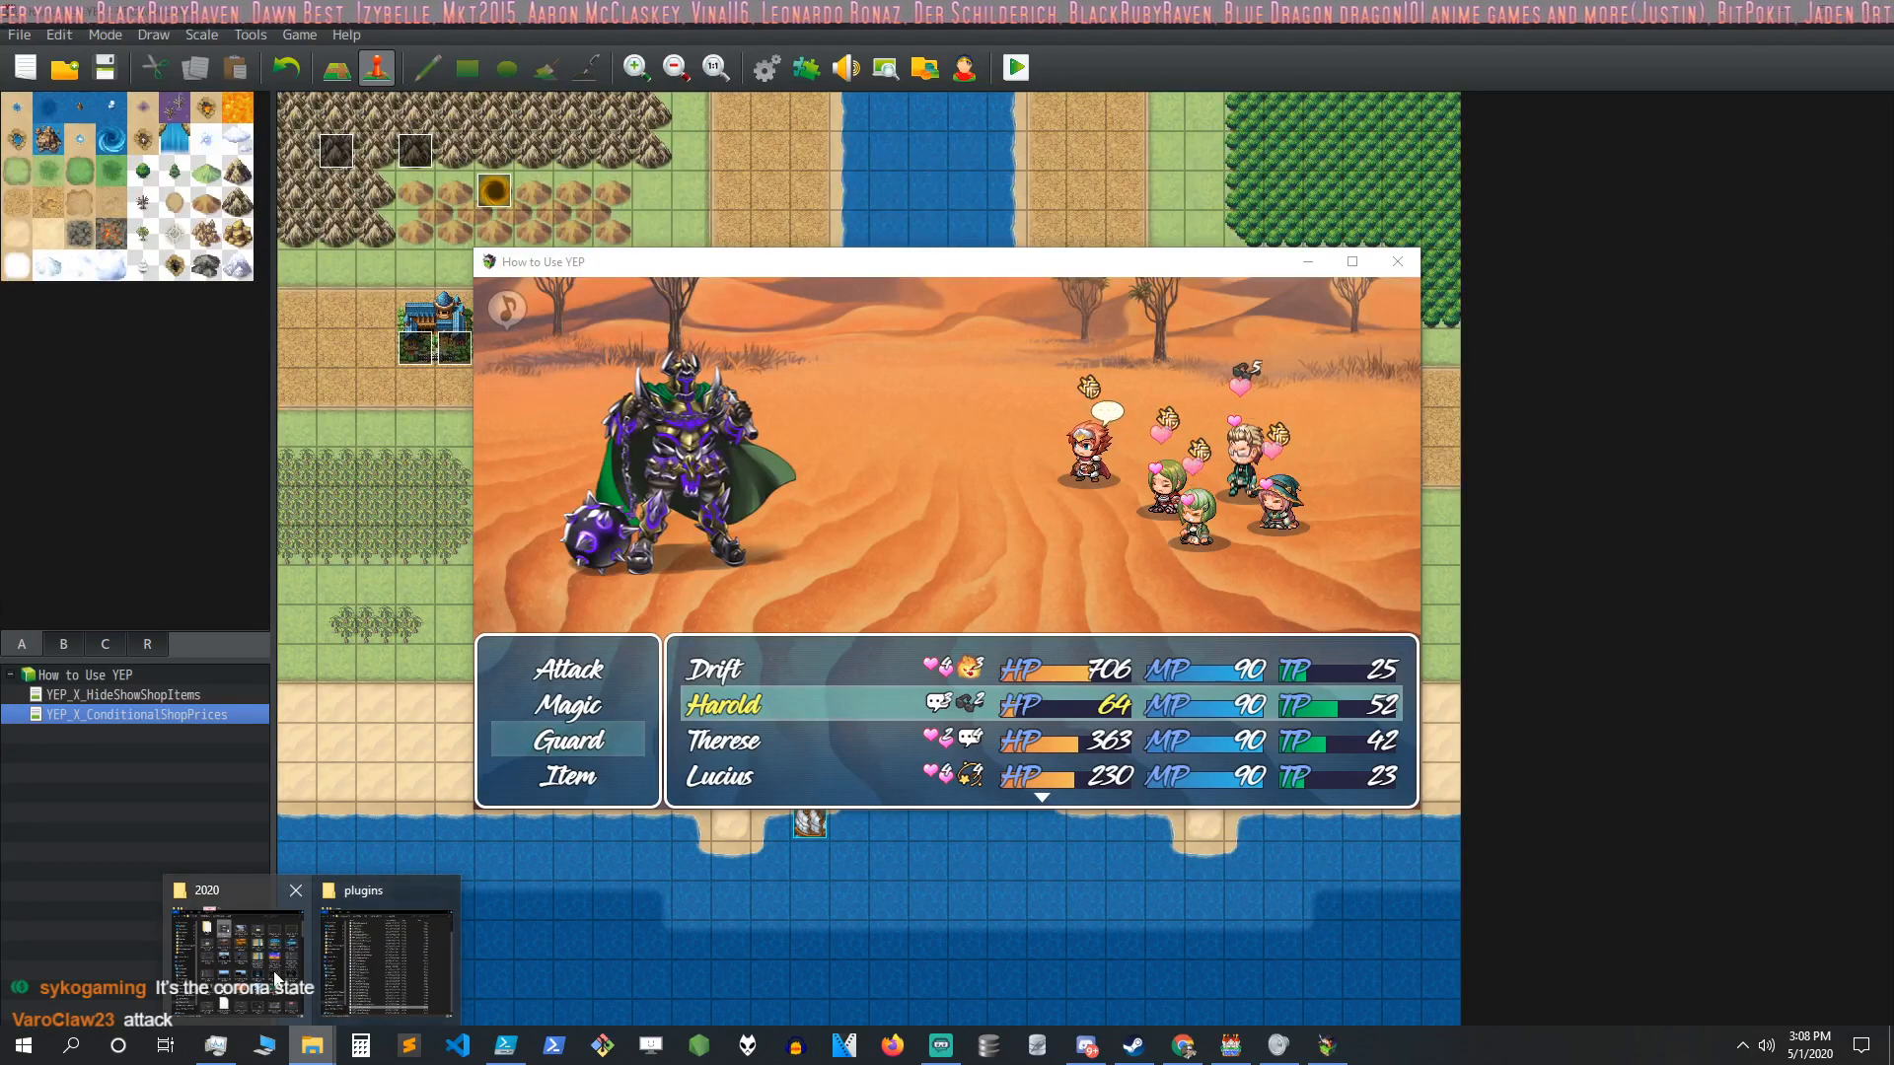
click(390, 952)
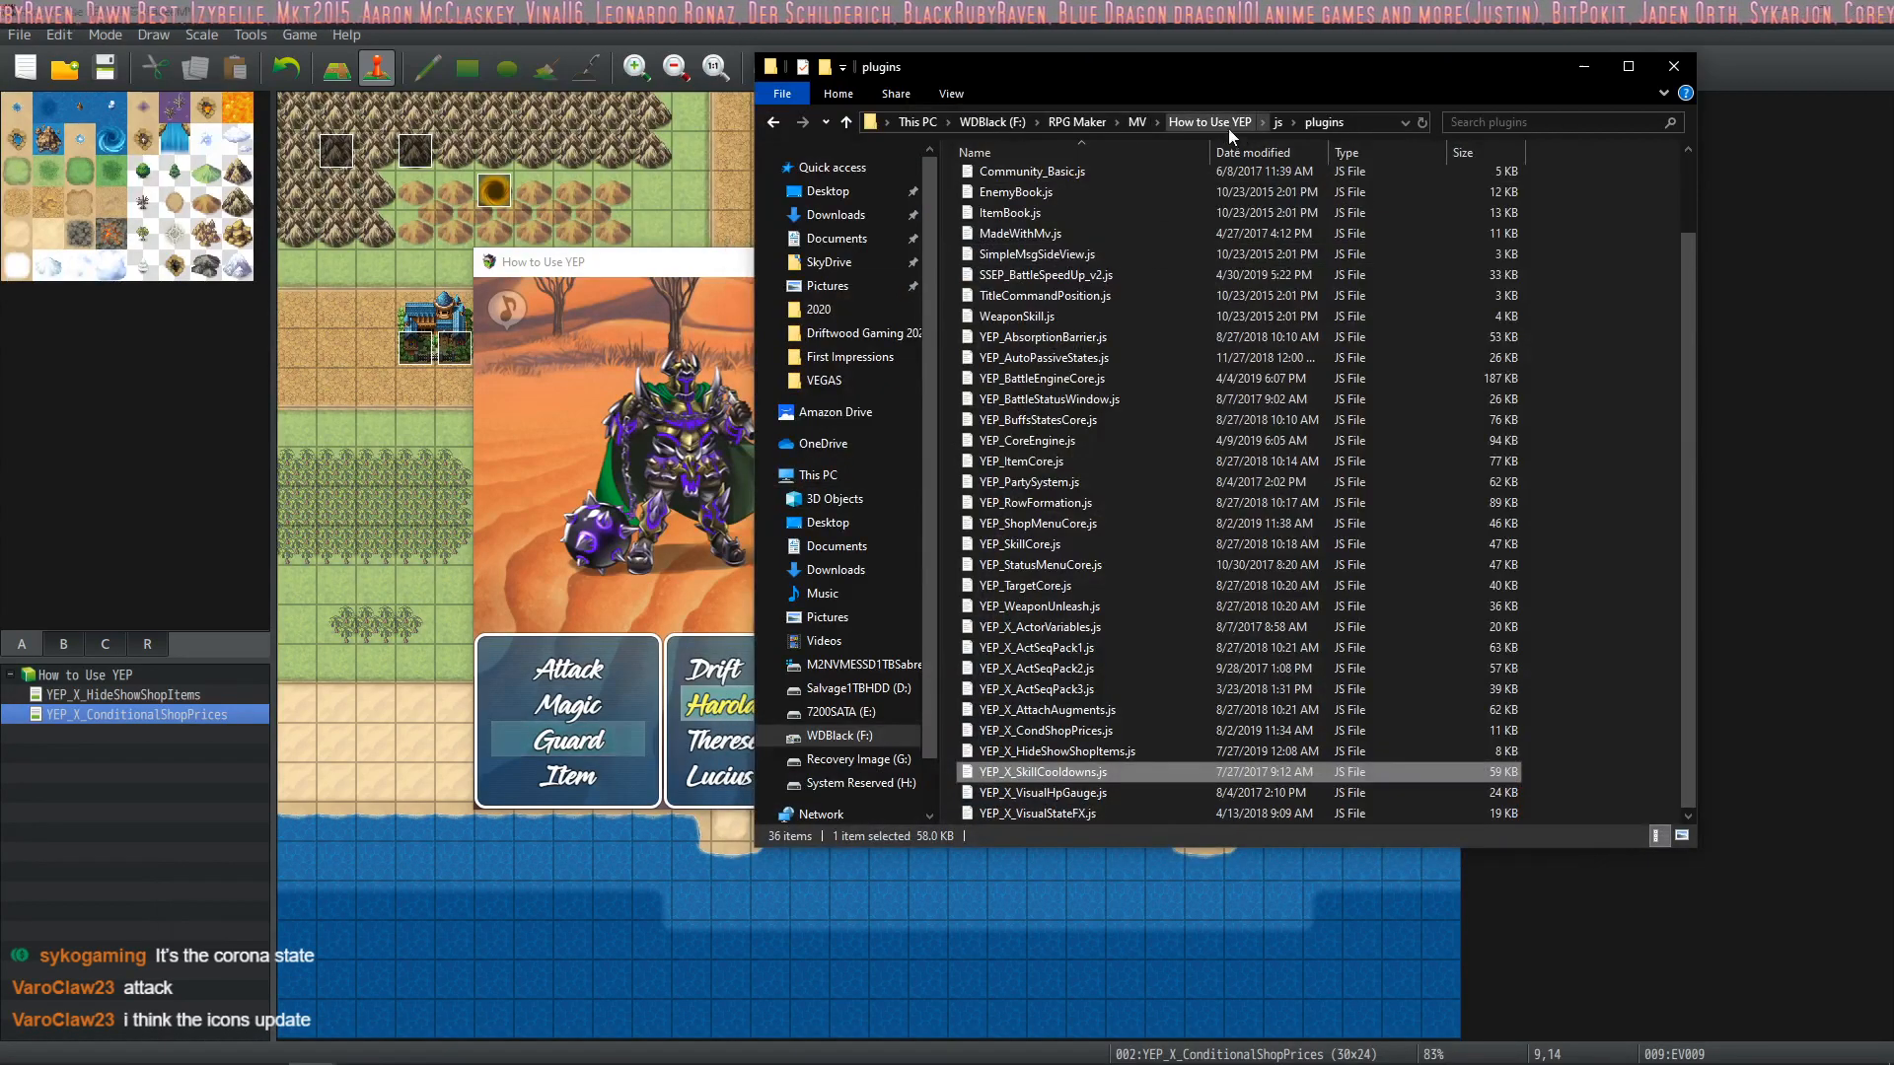
click(1150, 122)
double_click(1059, 171)
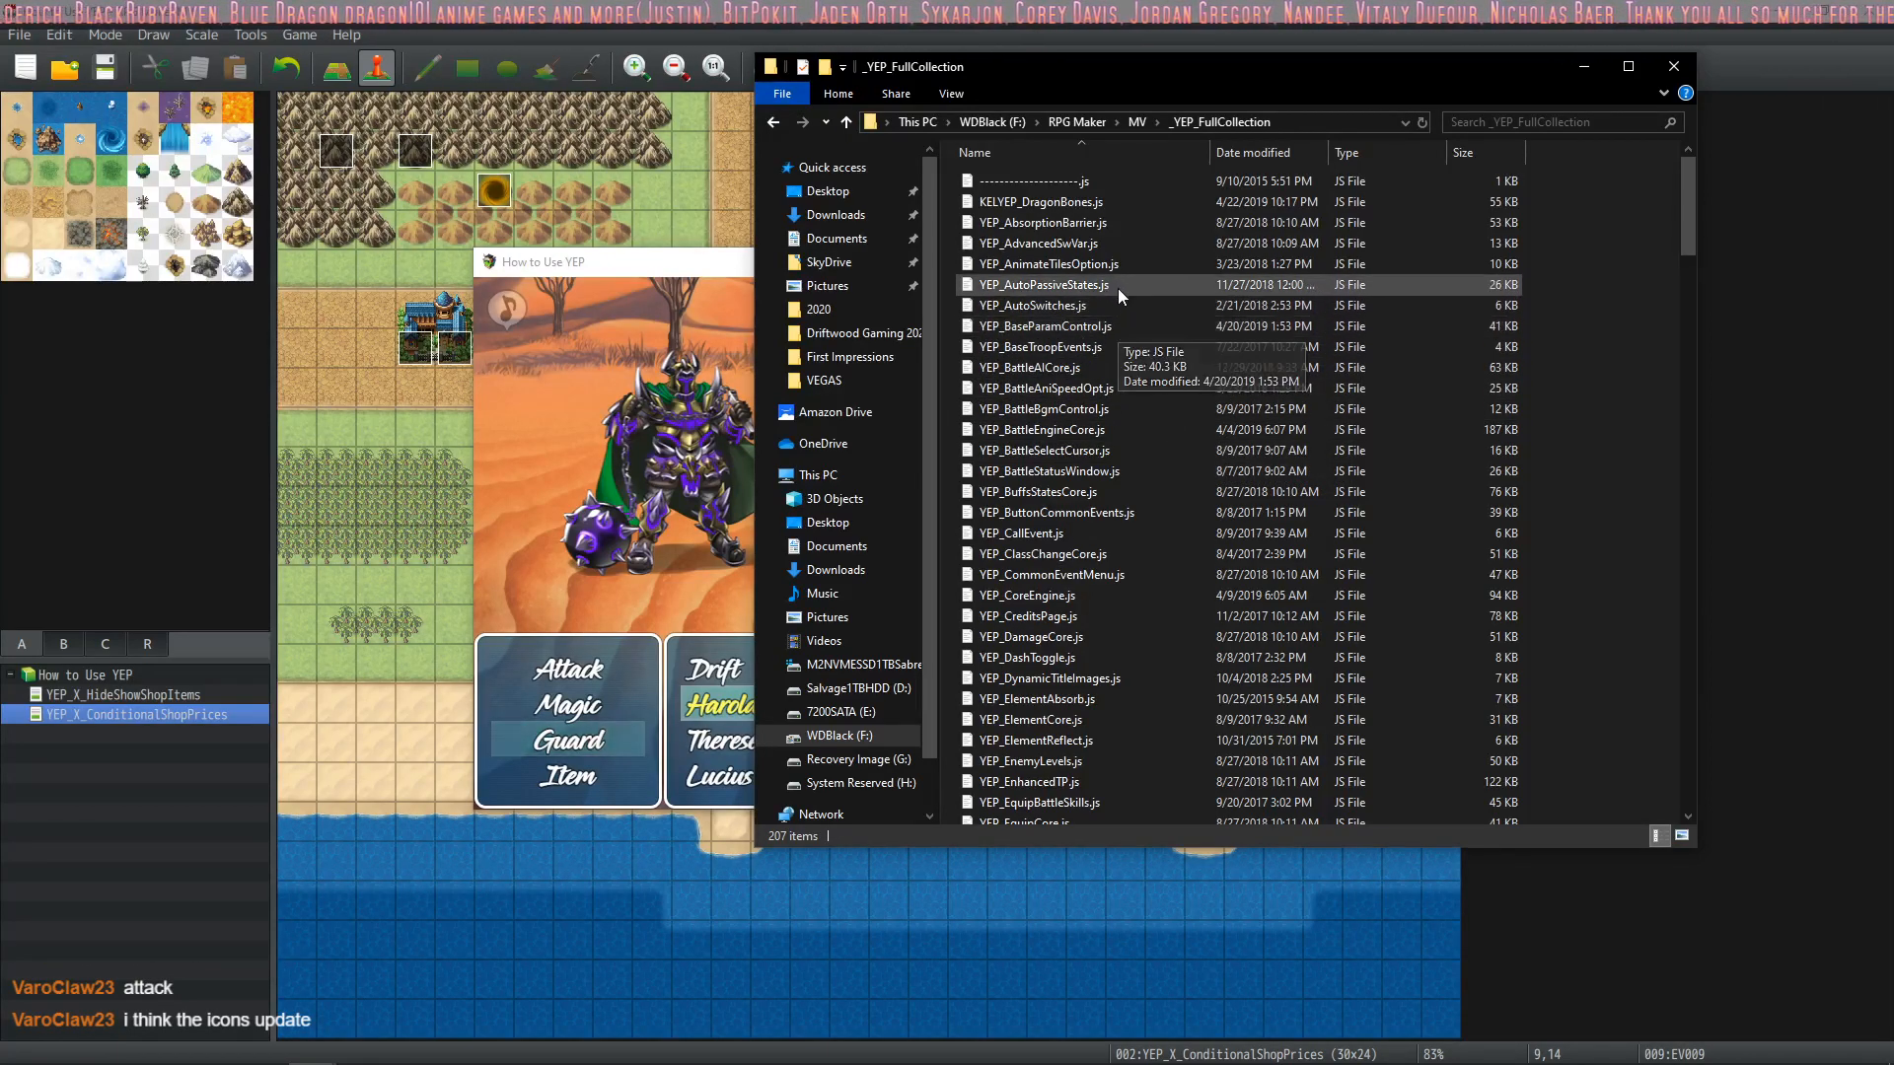
Look through the YEP plugin files for one that affects how state icons display in battle
scroll(1180, 299, down, 20)
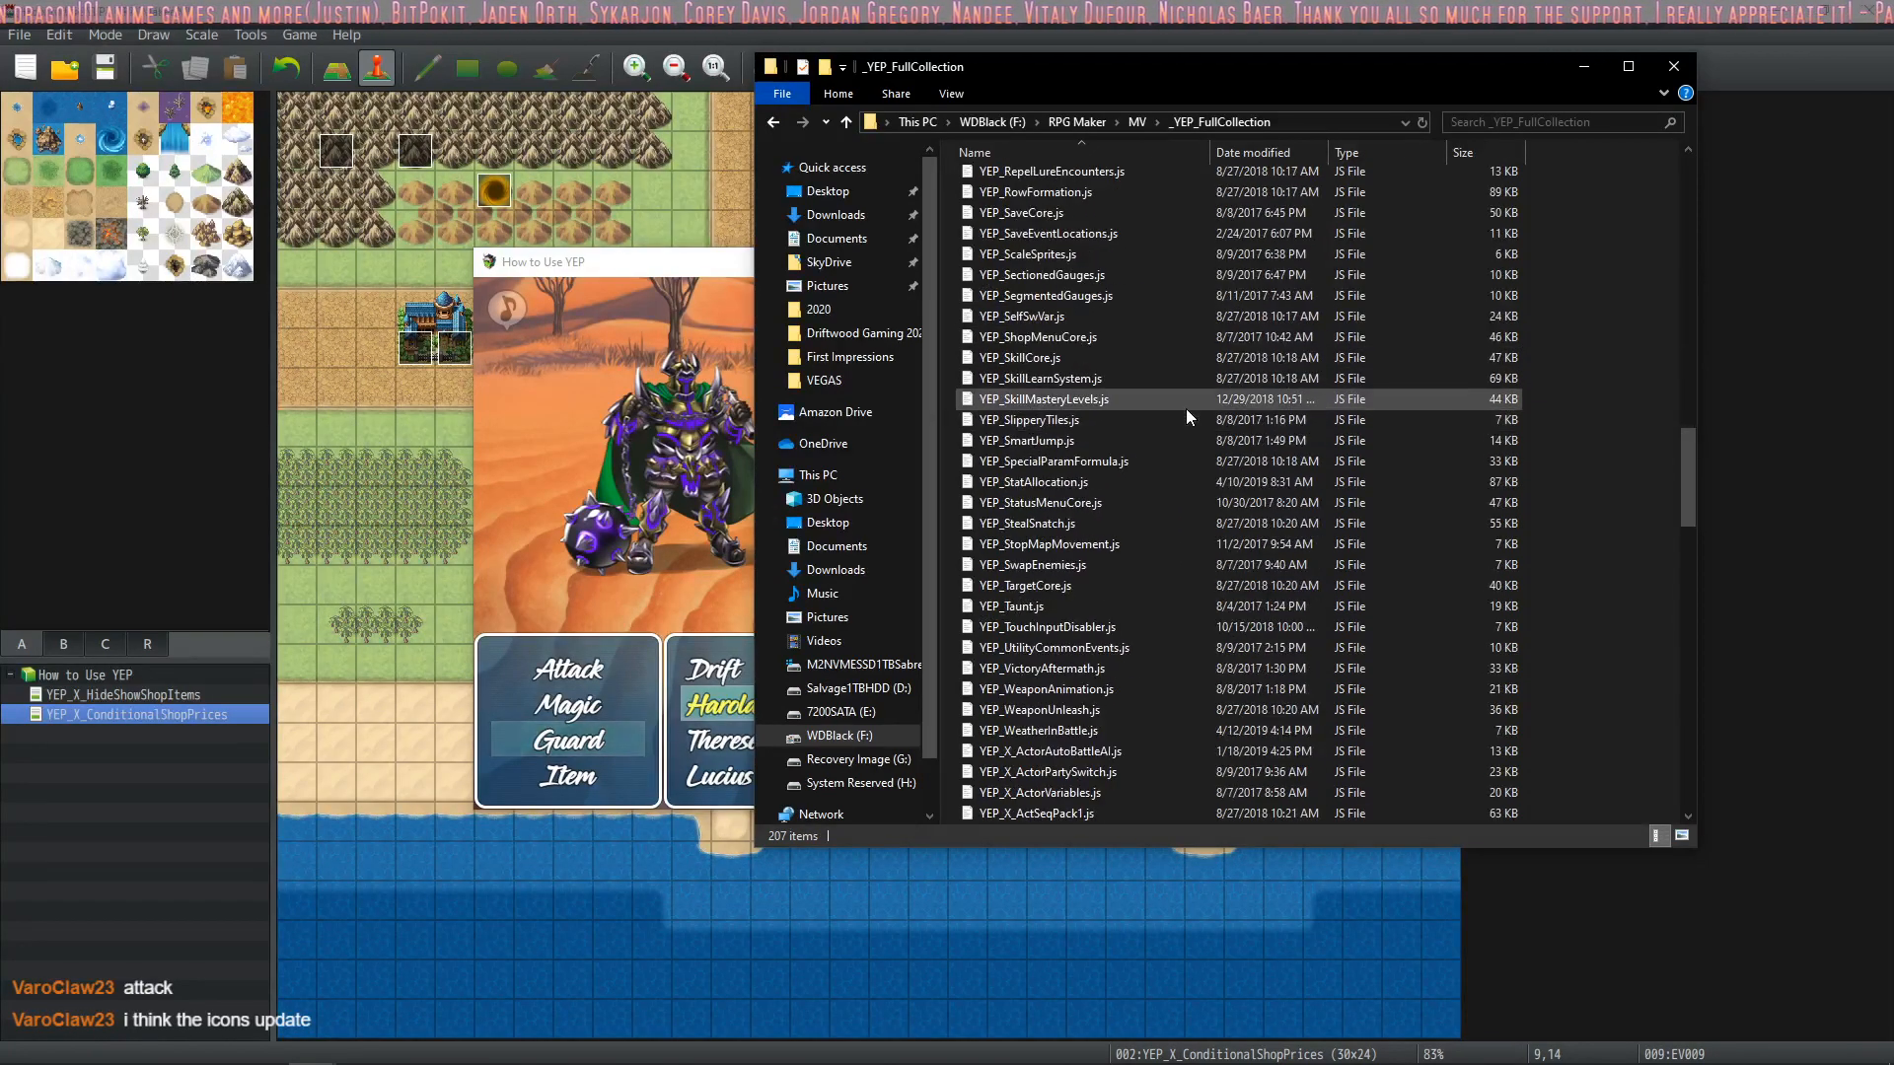
scroll(1186, 397, down, 12)
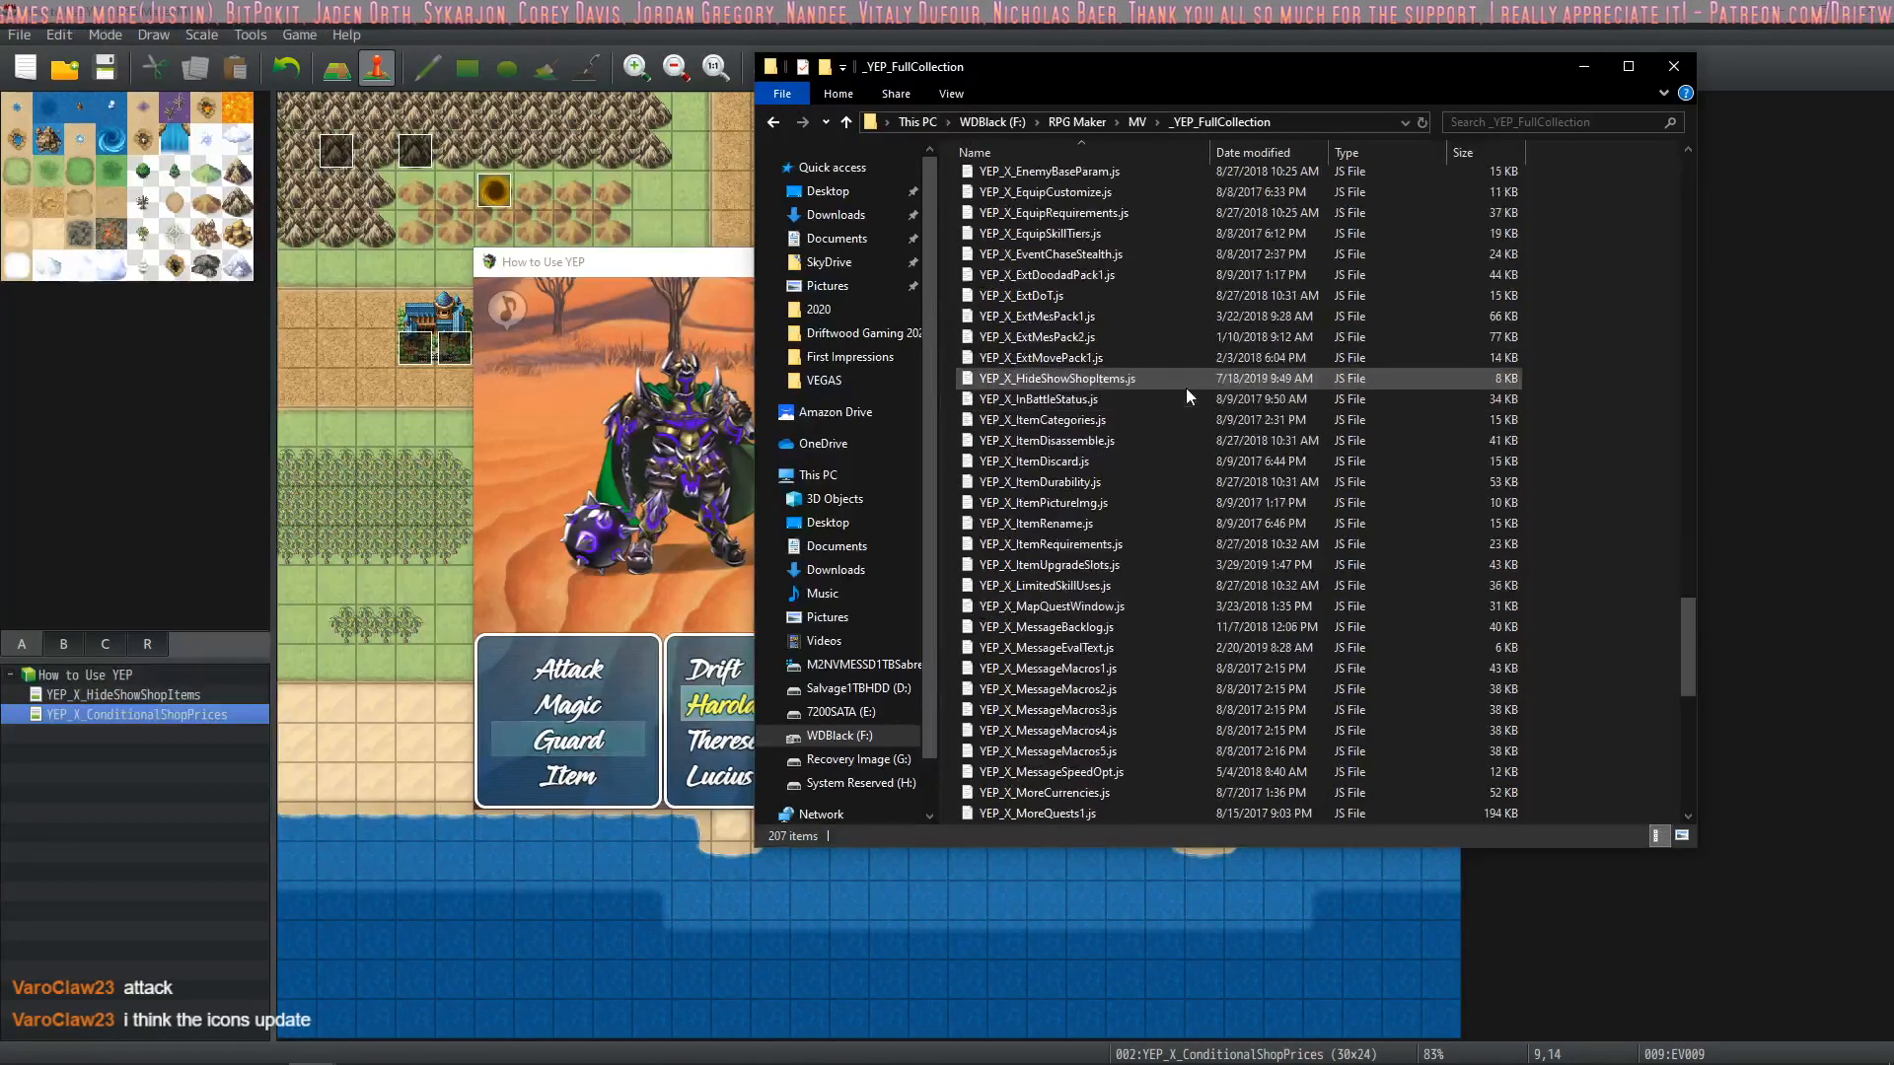
scroll(1178, 397, down, 15)
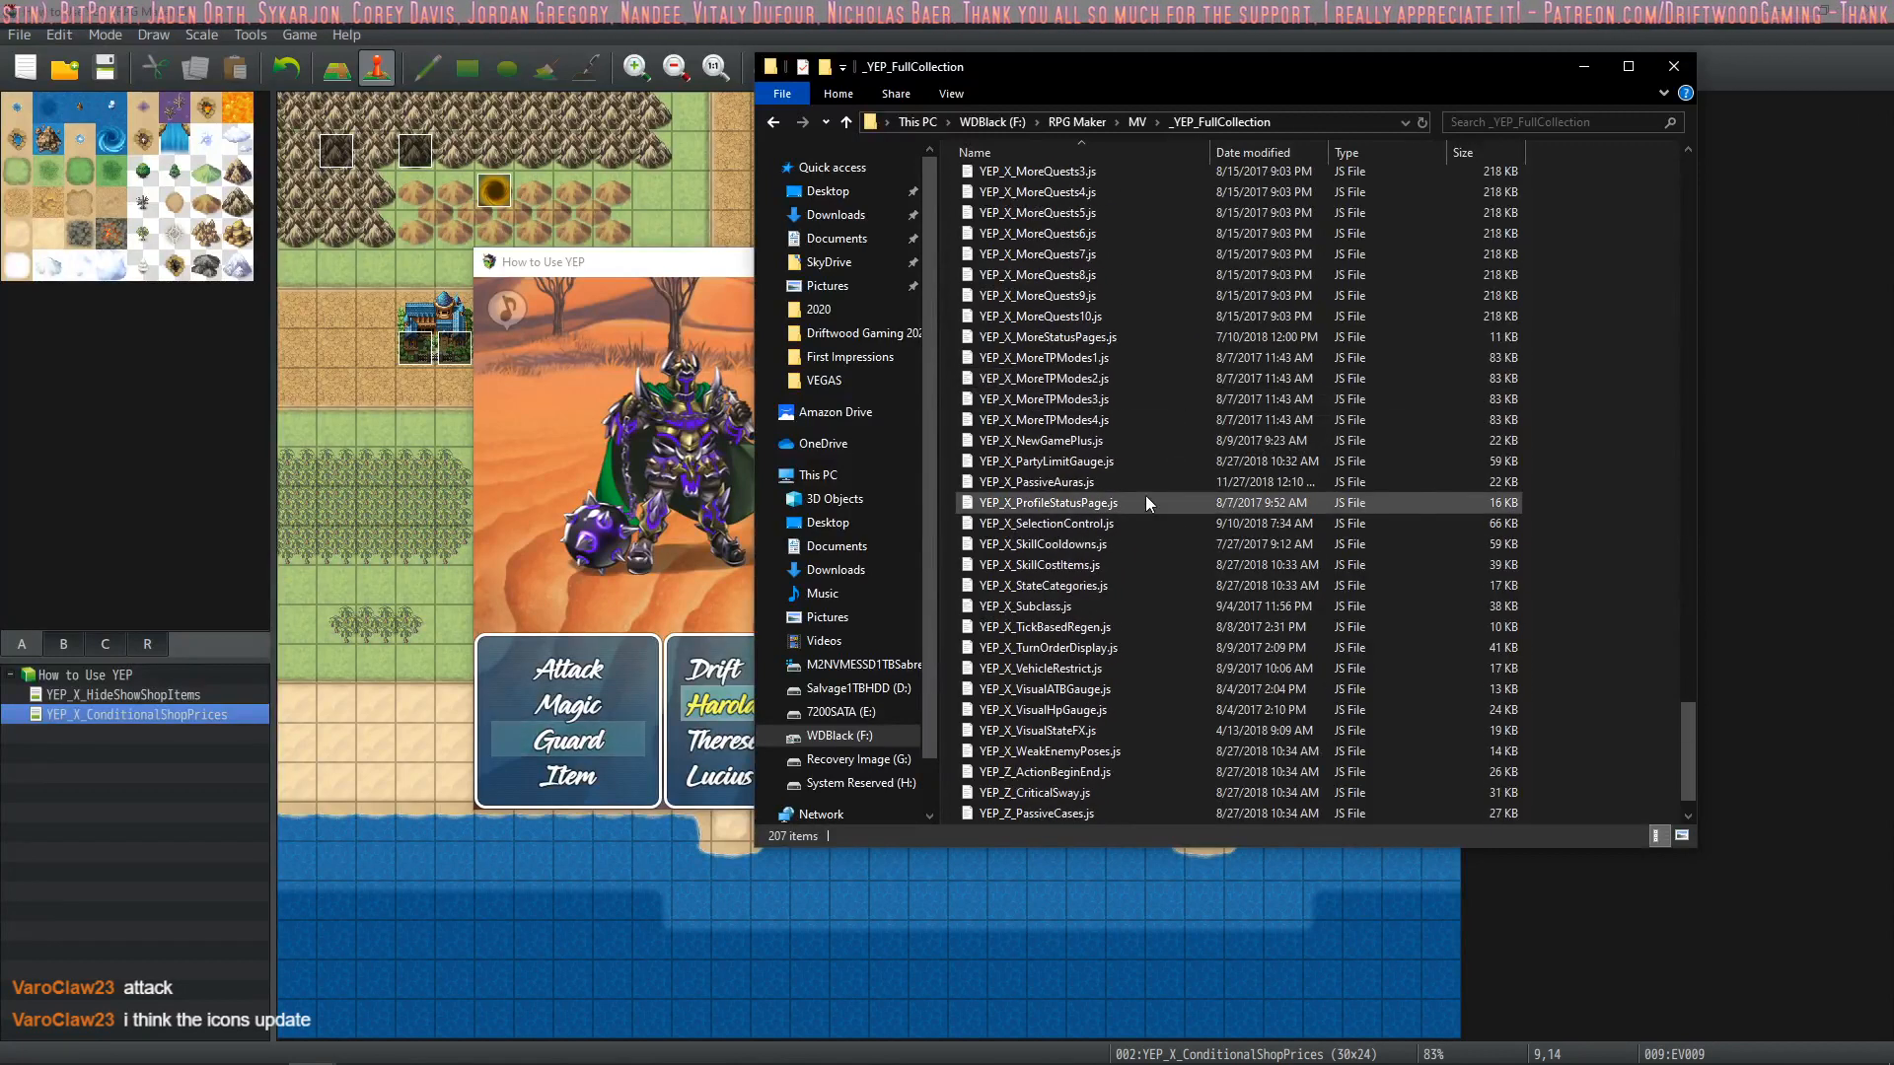
click(1145, 477)
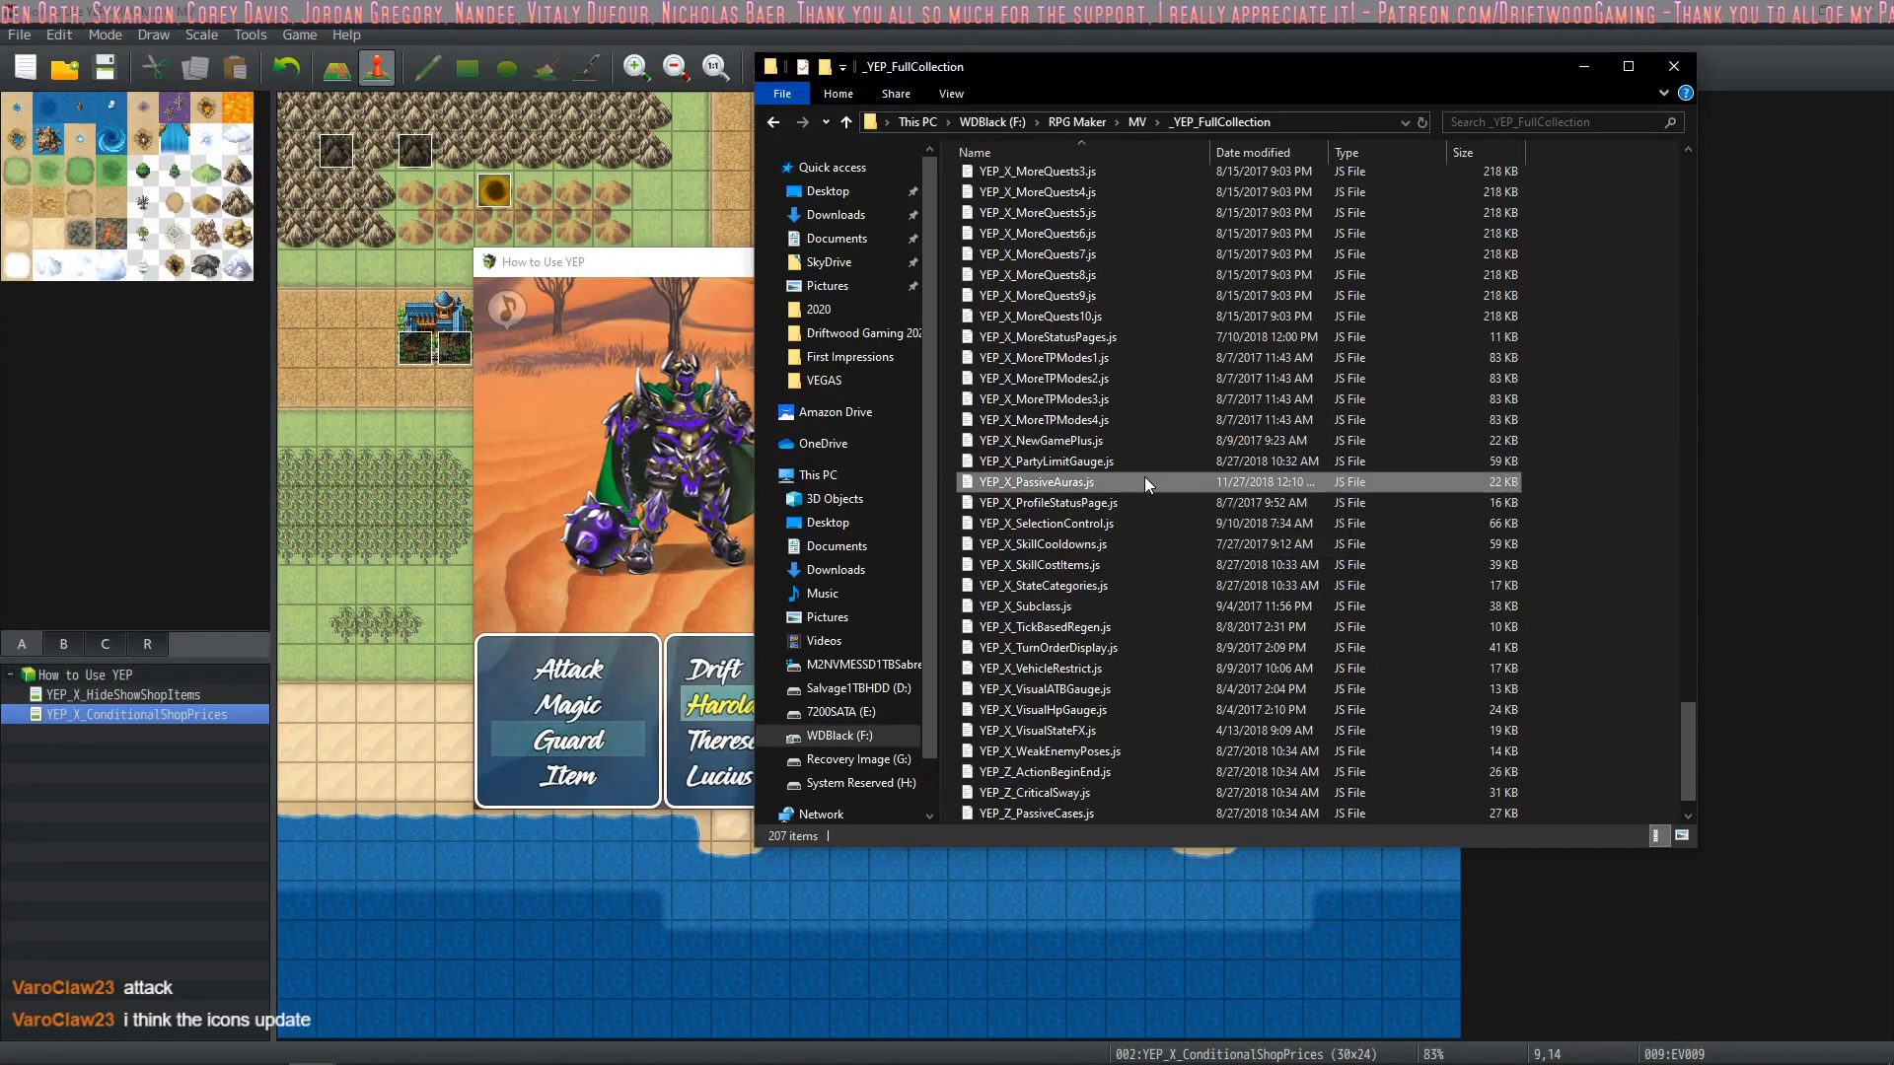
click(1133, 476)
scroll(1127, 530, down, 1)
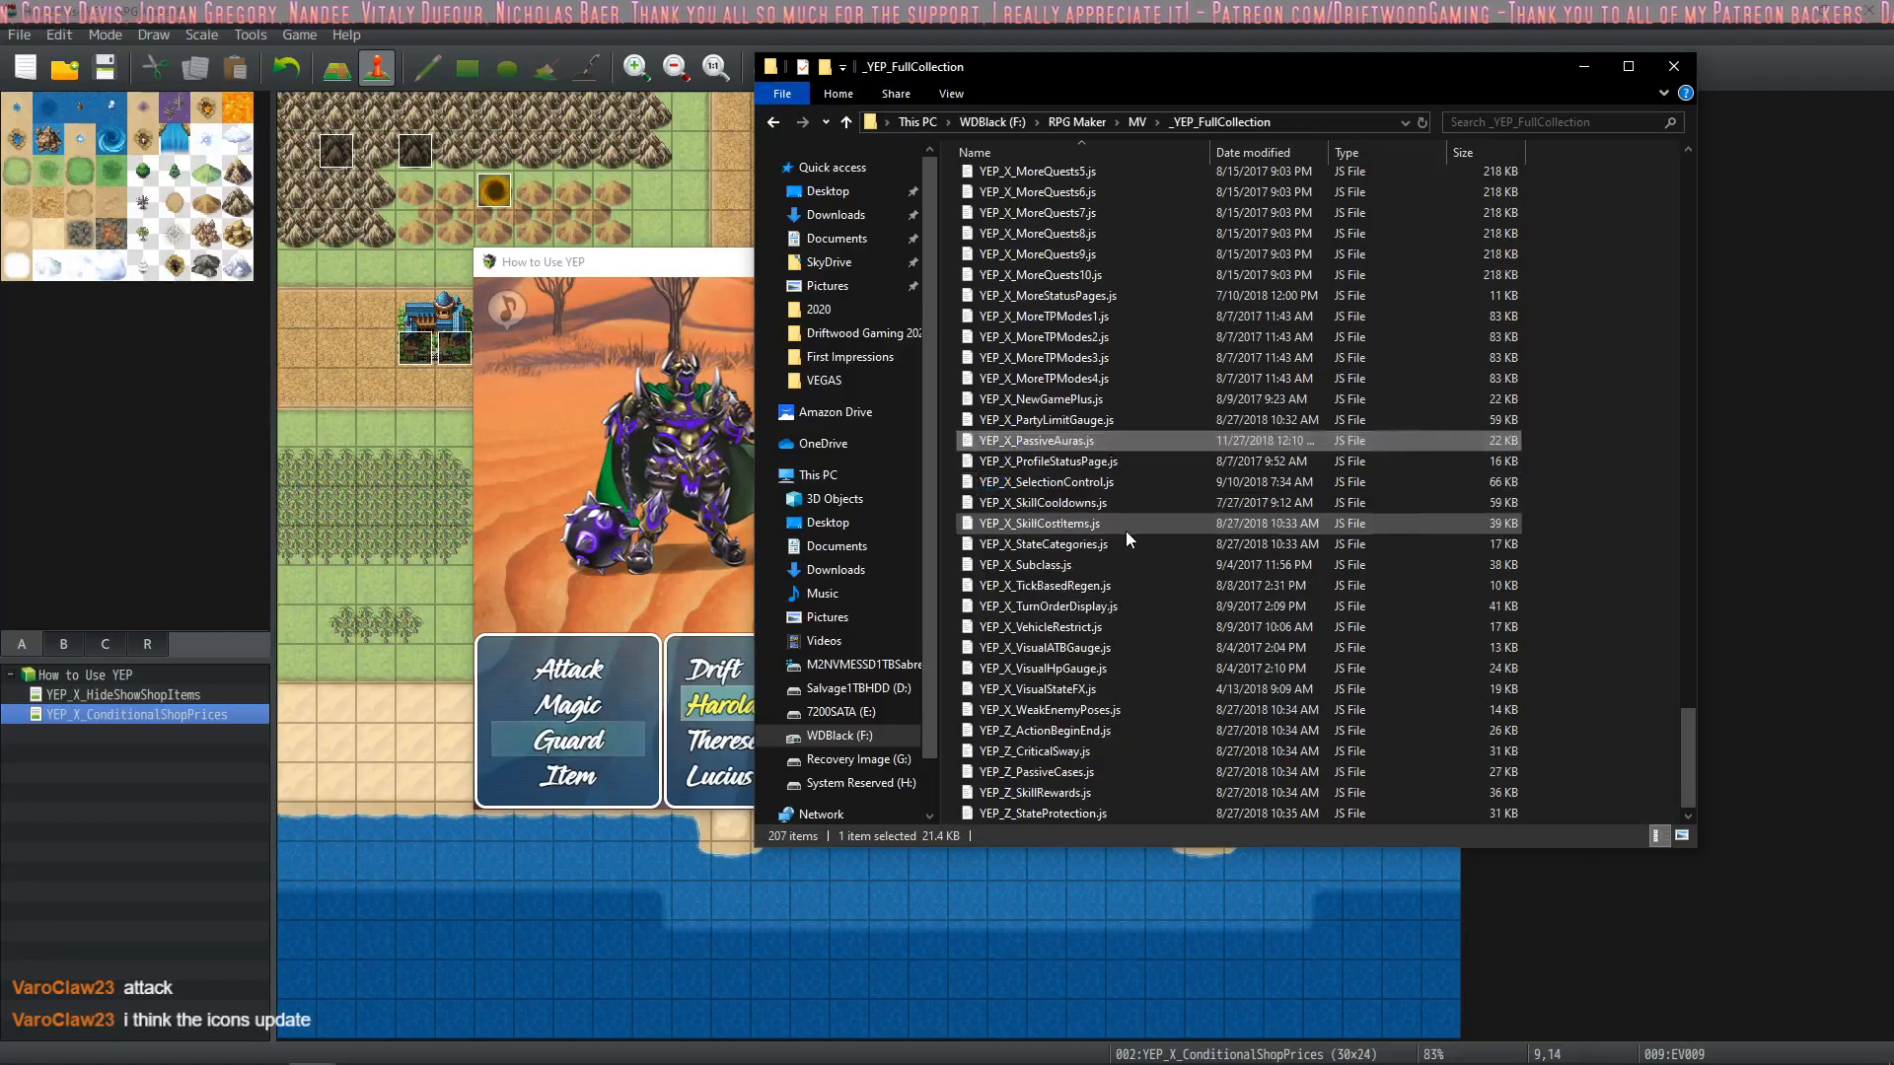
click(1079, 669)
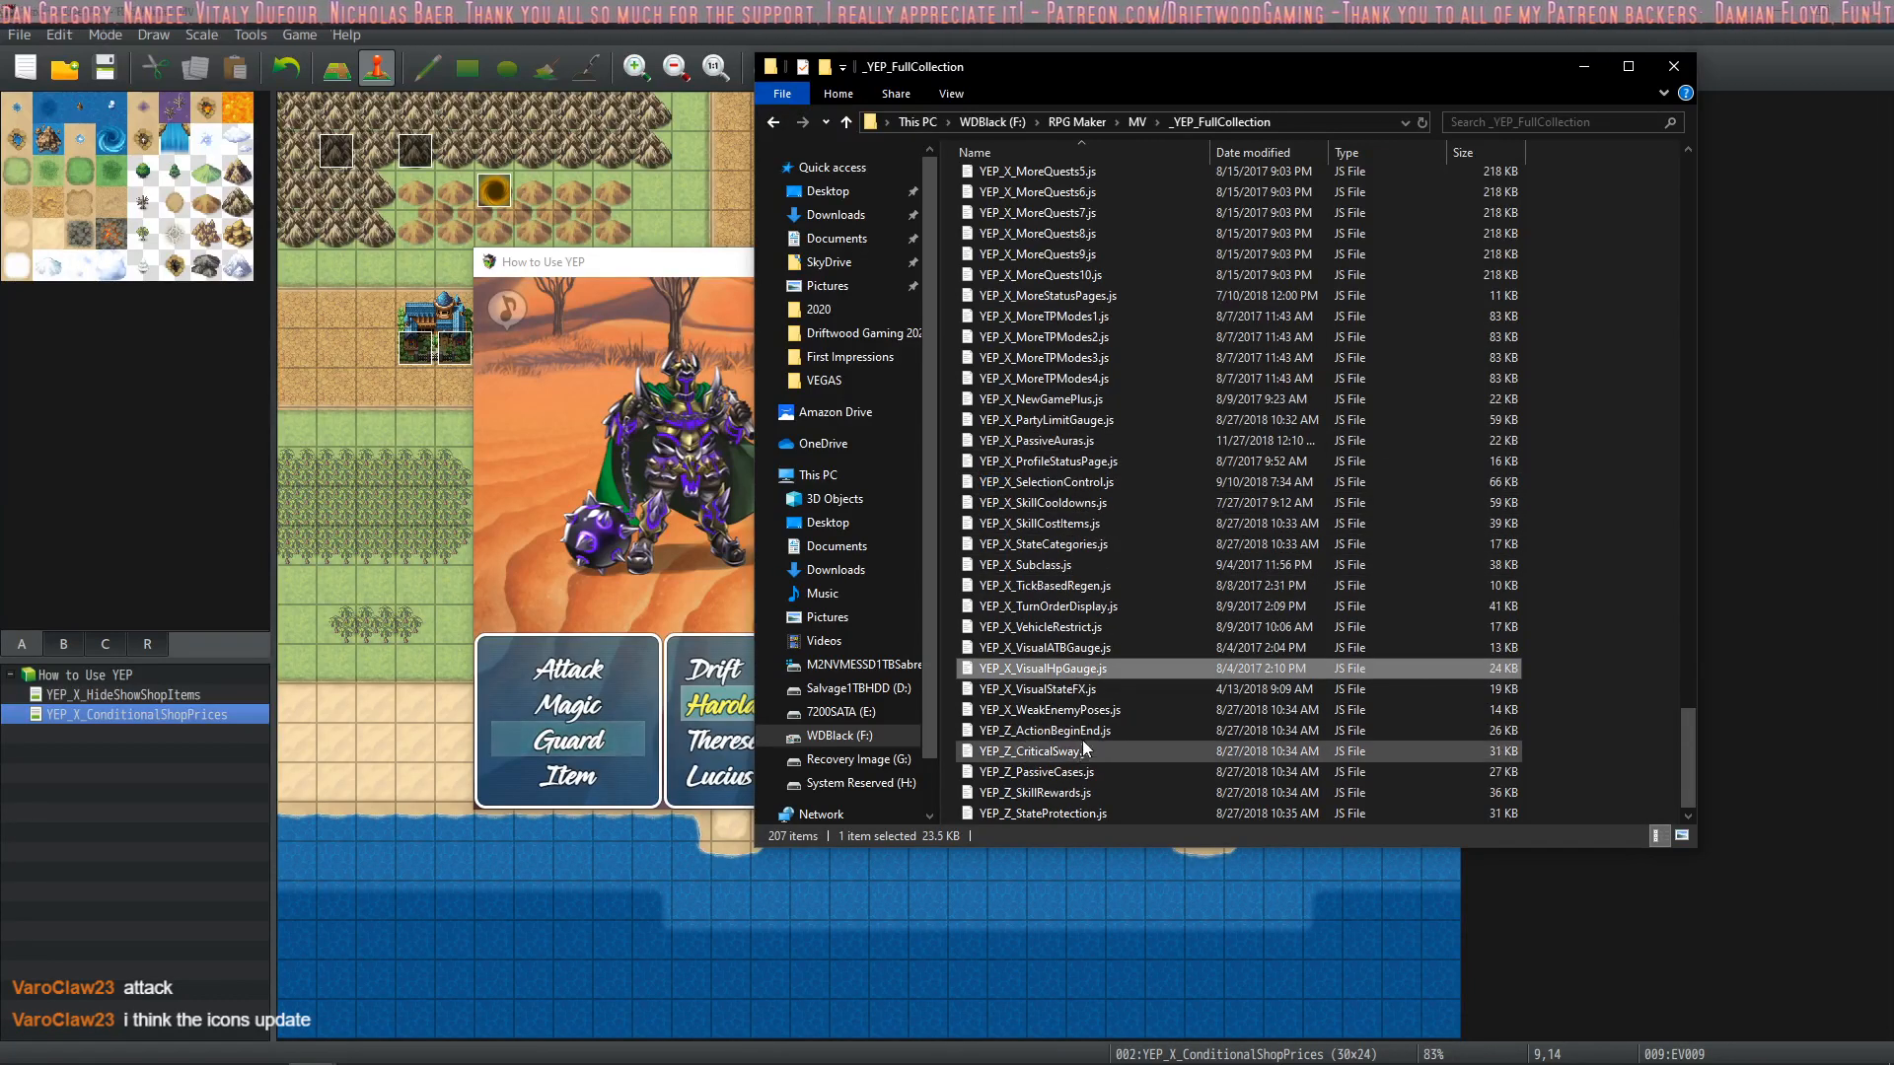
scroll(1085, 671, up, 20)
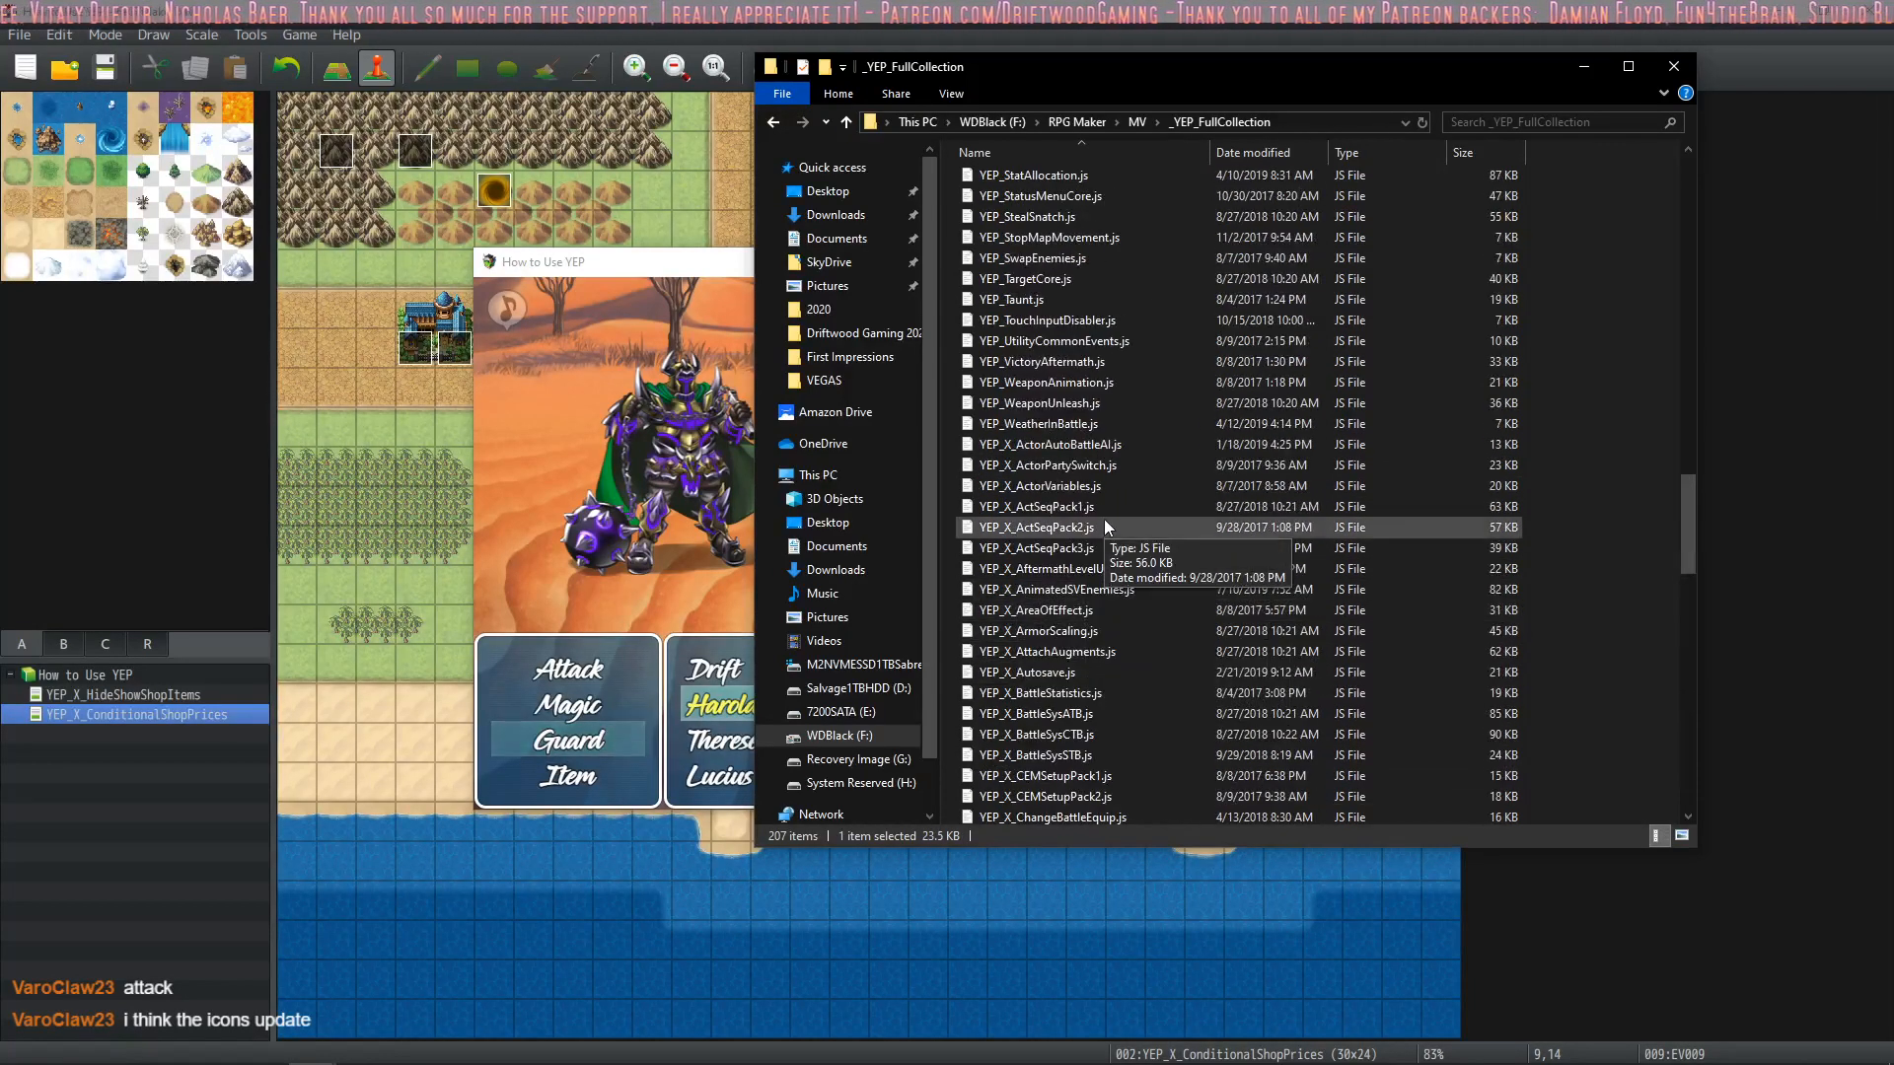
scroll(1097, 592, down, 1)
click(1093, 524)
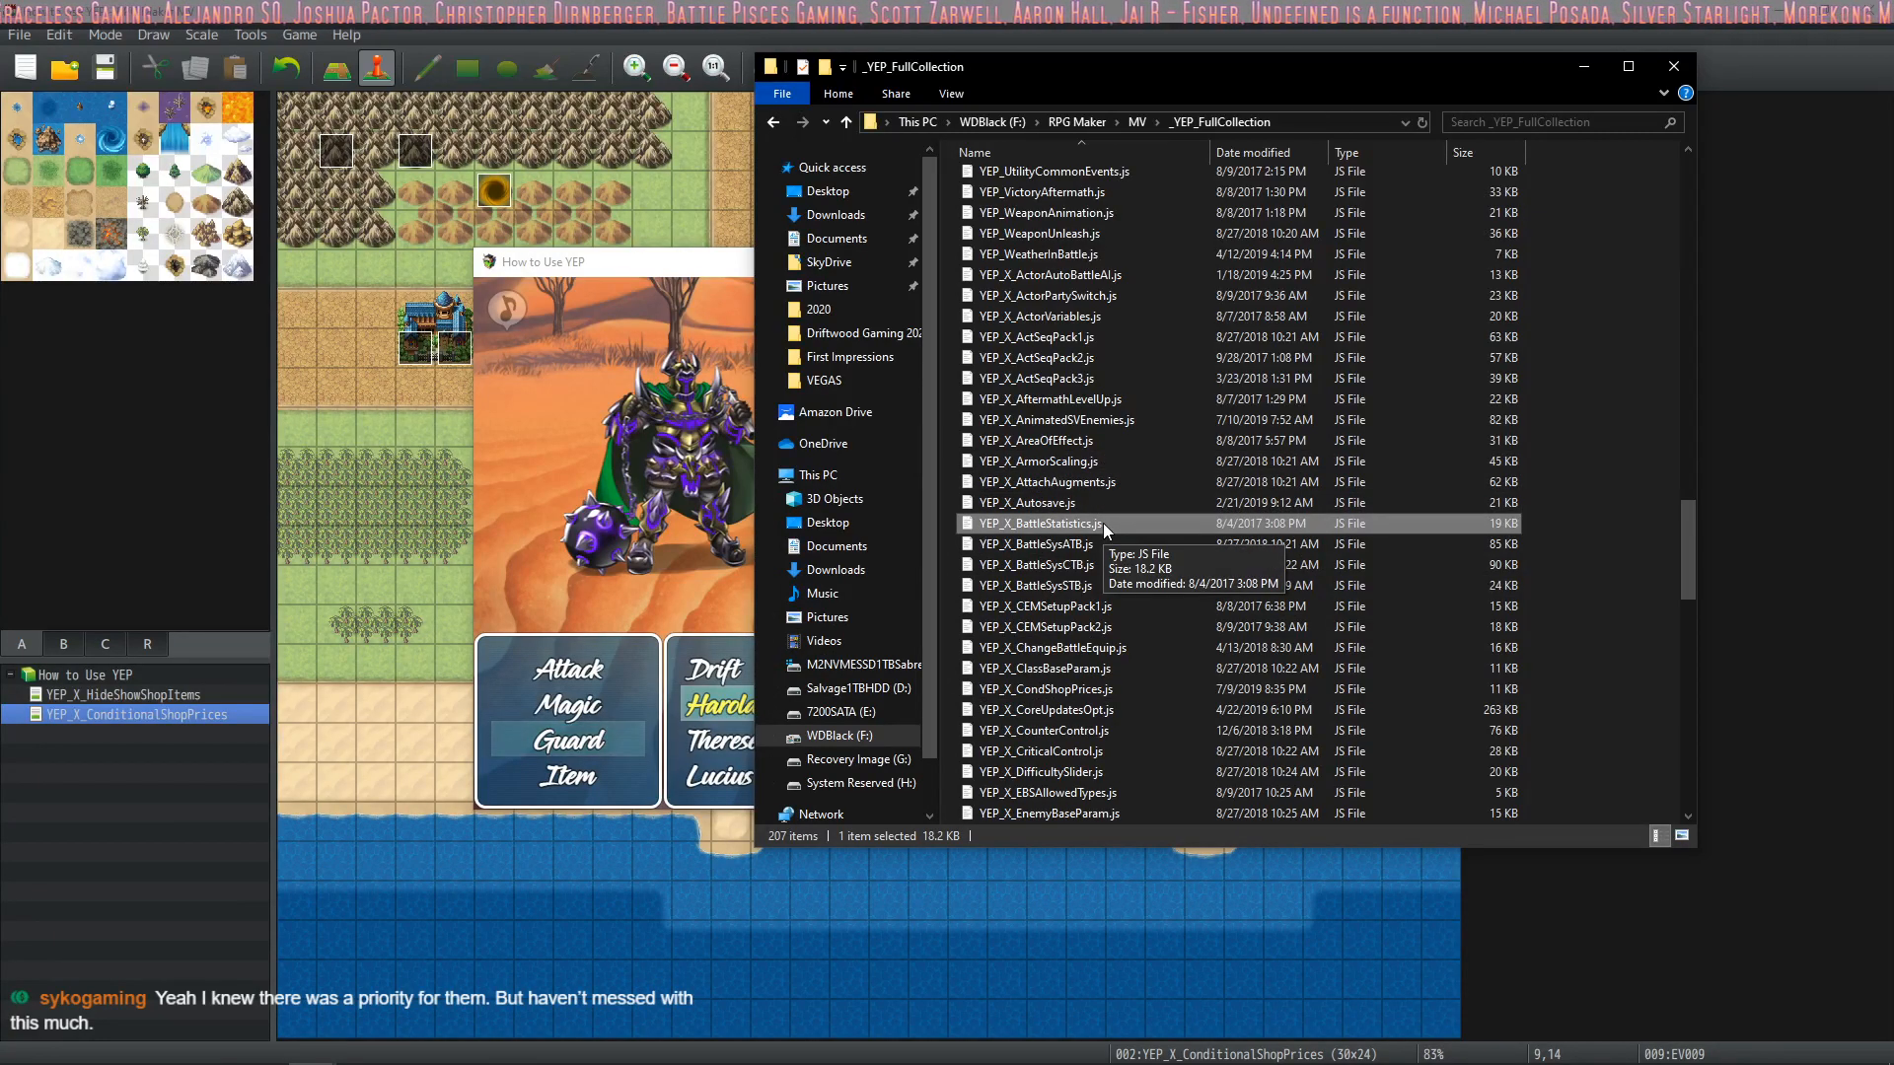
Find YEP_BattleStatusWindow.js in the plugin collection and select it for copying
scroll(1103, 523, up, 1)
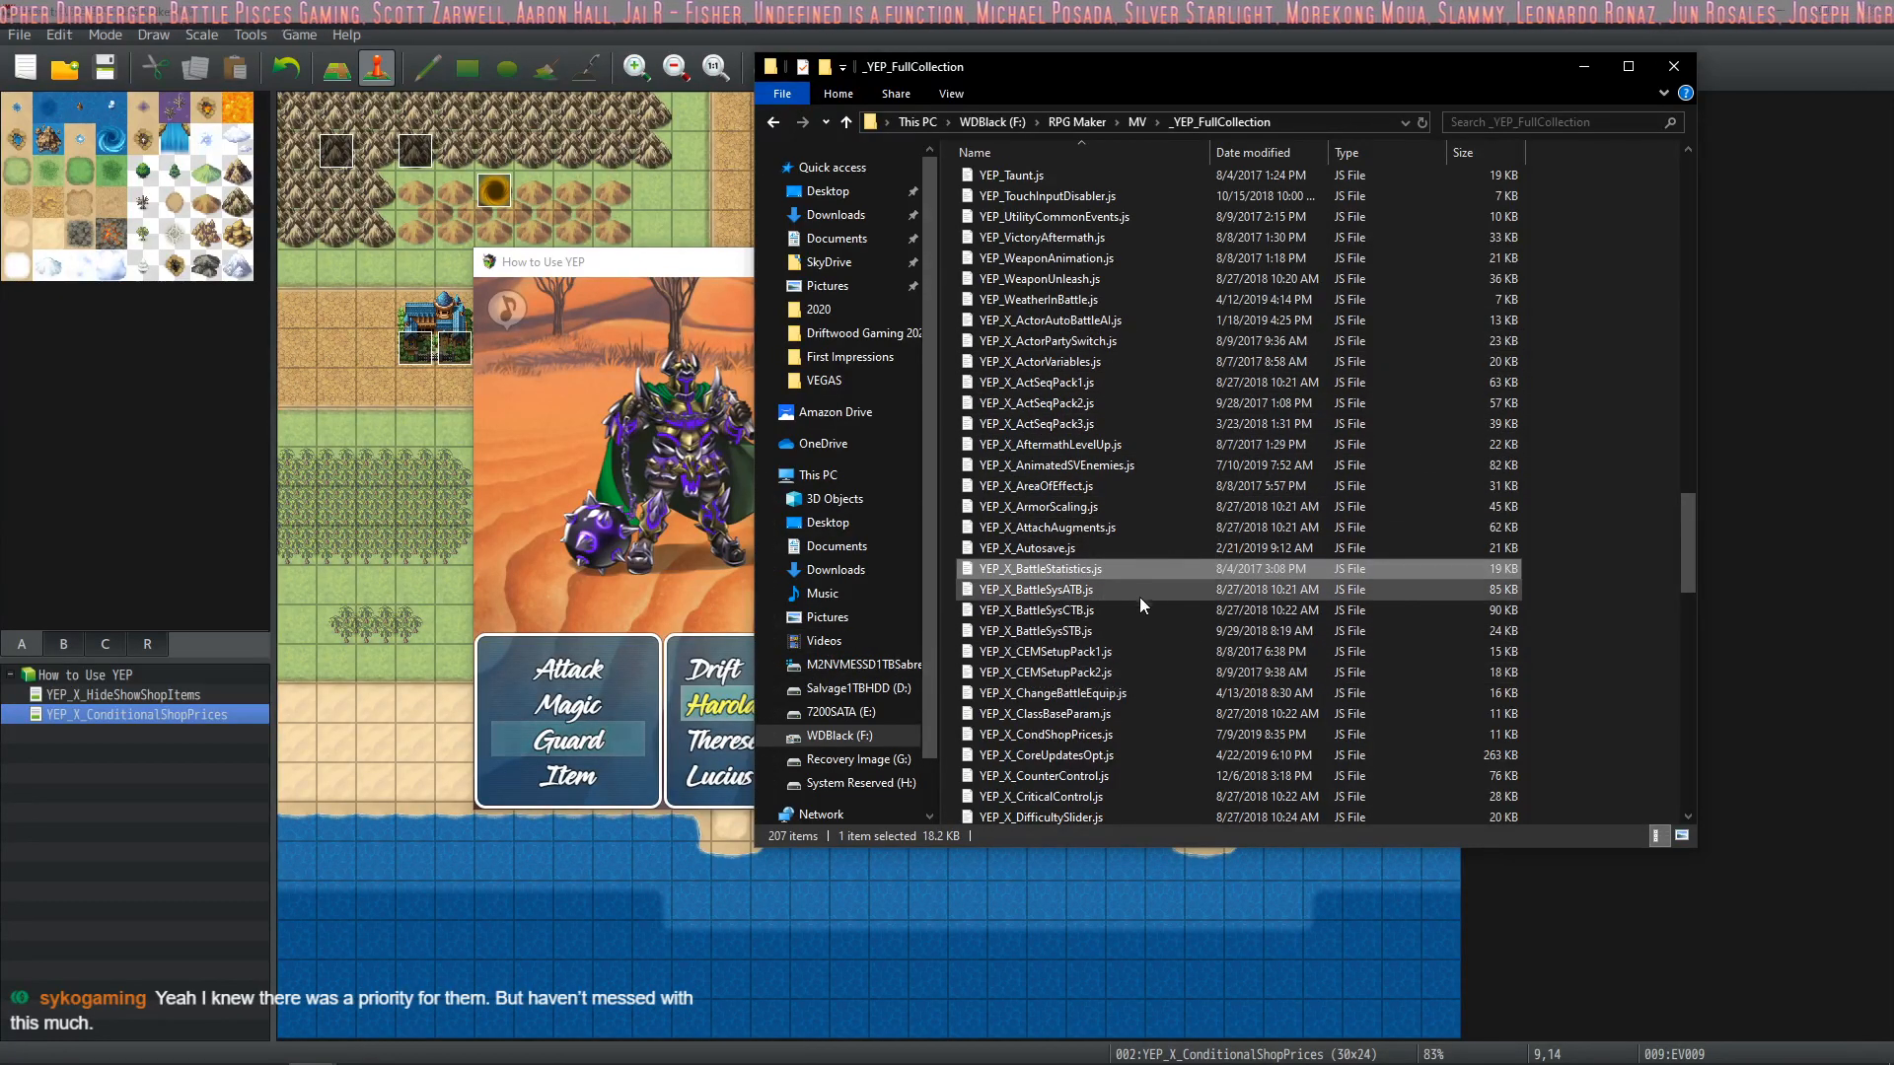
scroll(1091, 607, up, 1)
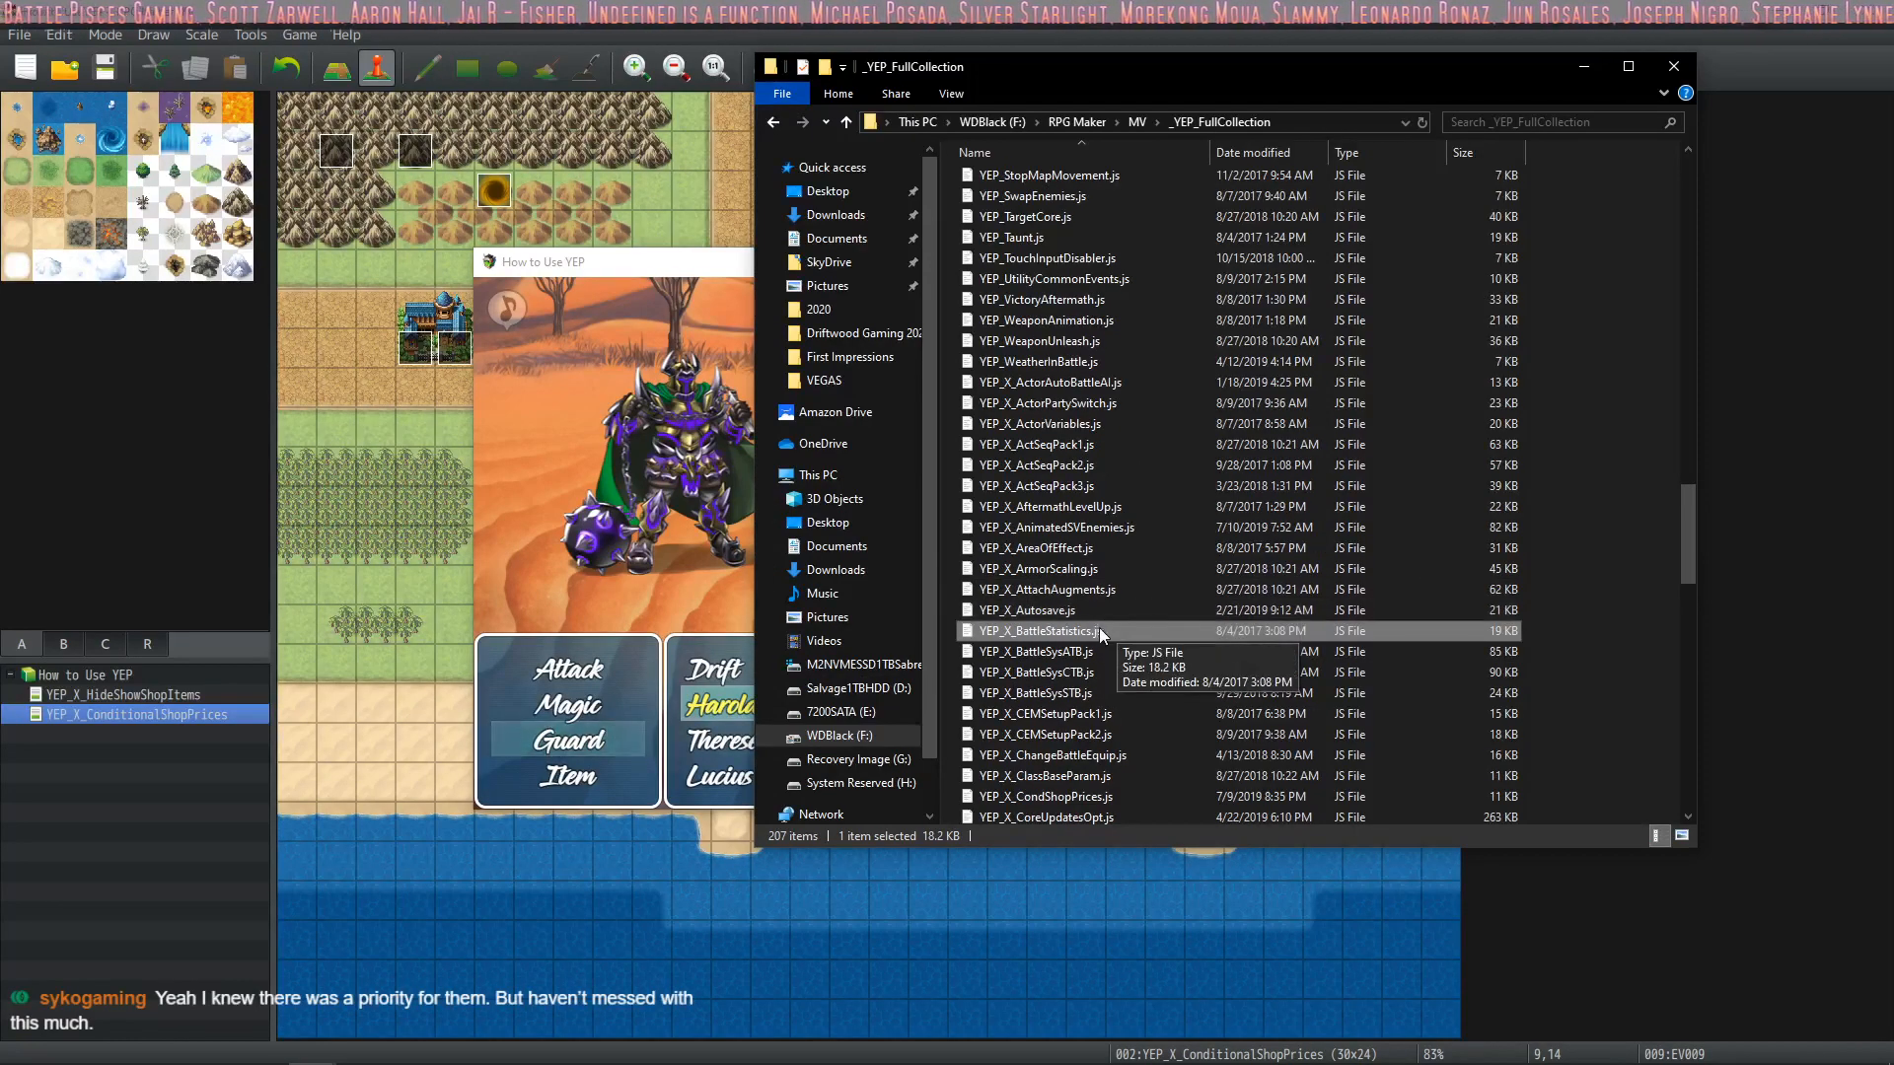
scroll(1131, 649, up, 20)
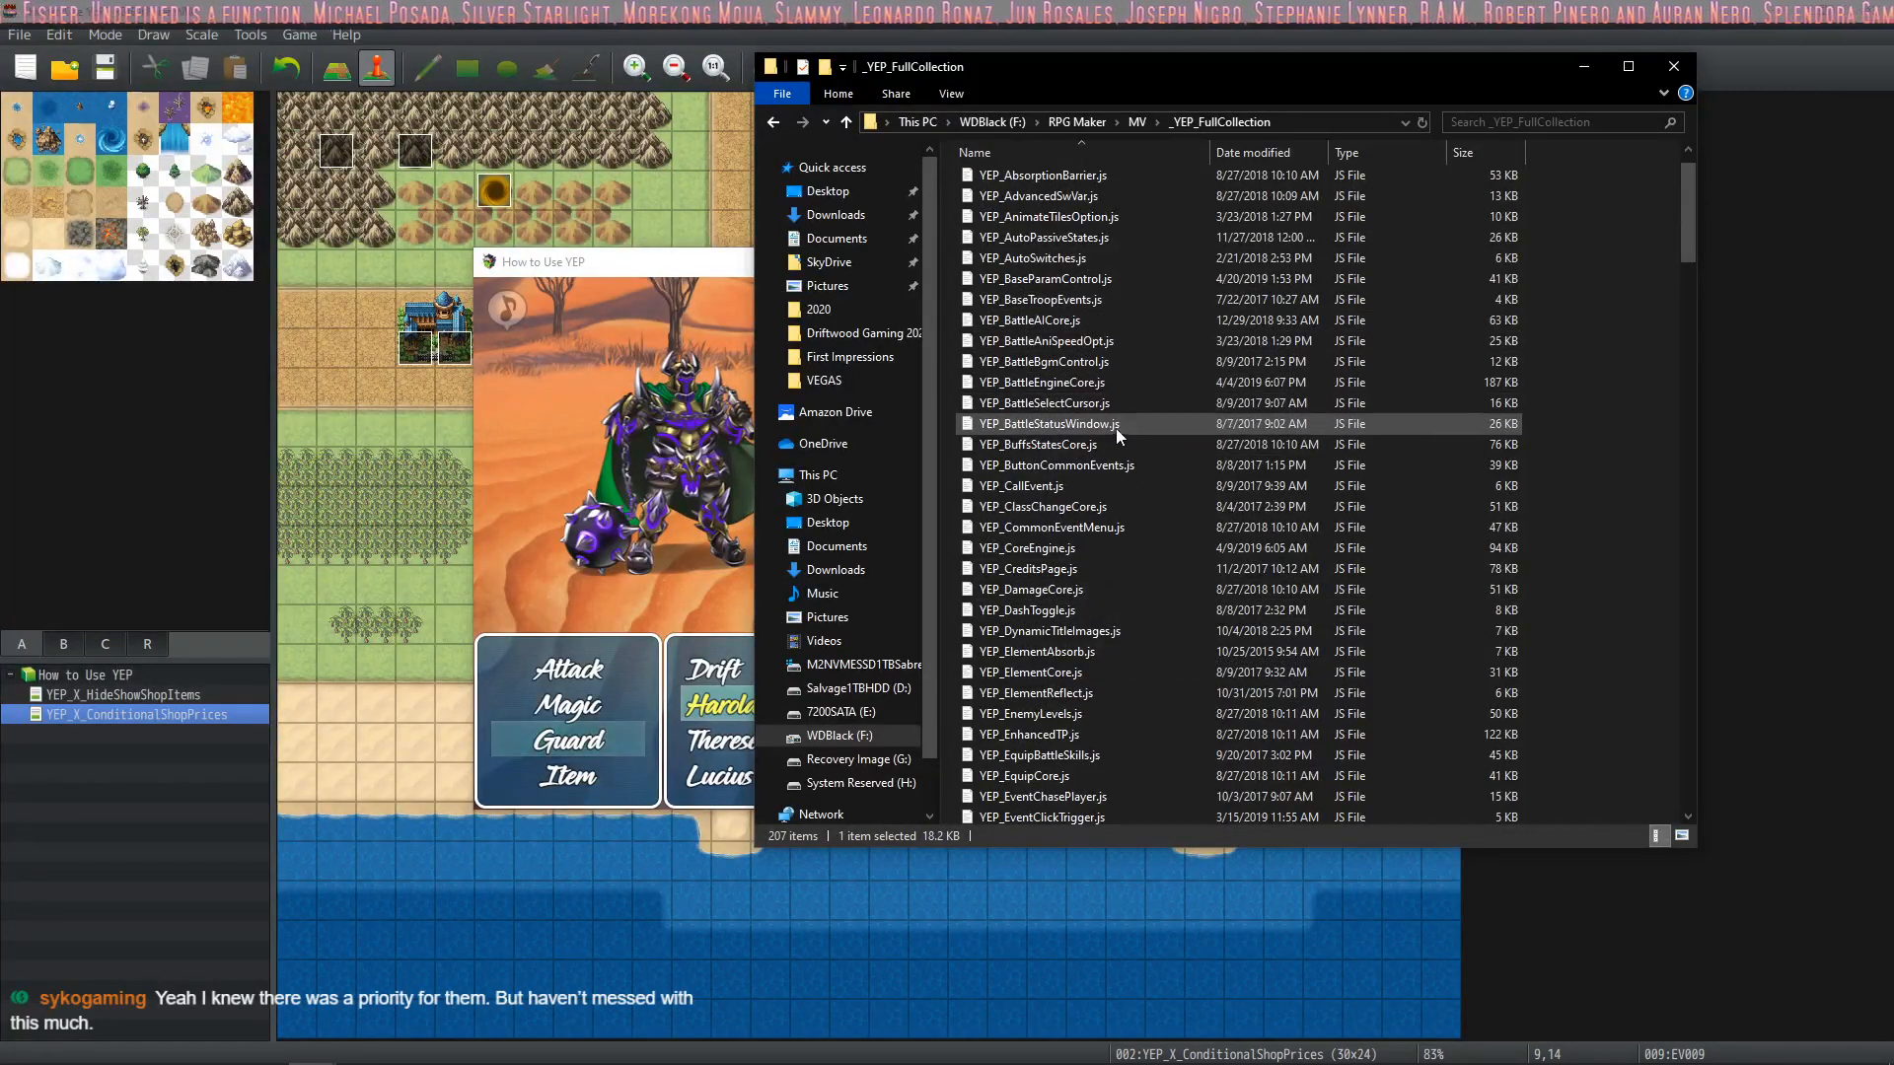
click(1115, 424)
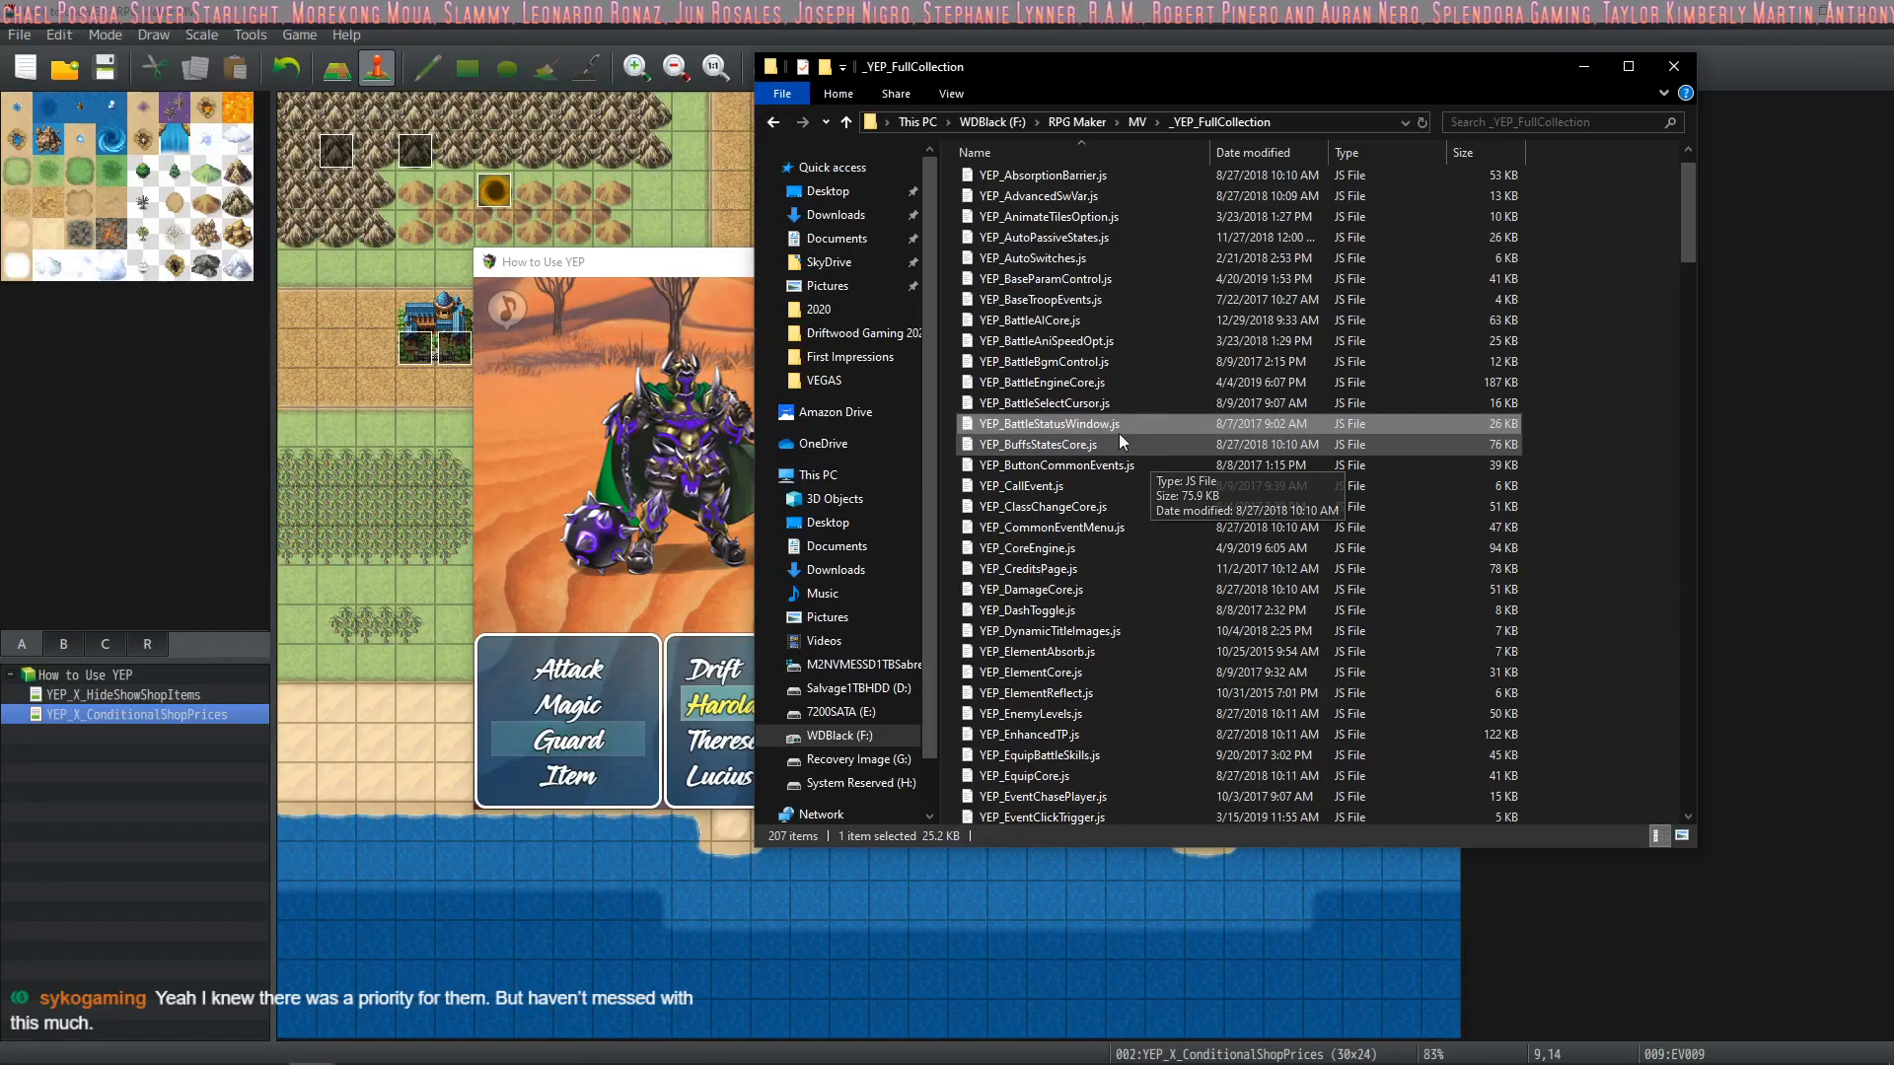
Paste YEP_BattleStatusWindow.js into the js\plugins folder of the How to Use YEP project
click(1137, 122)
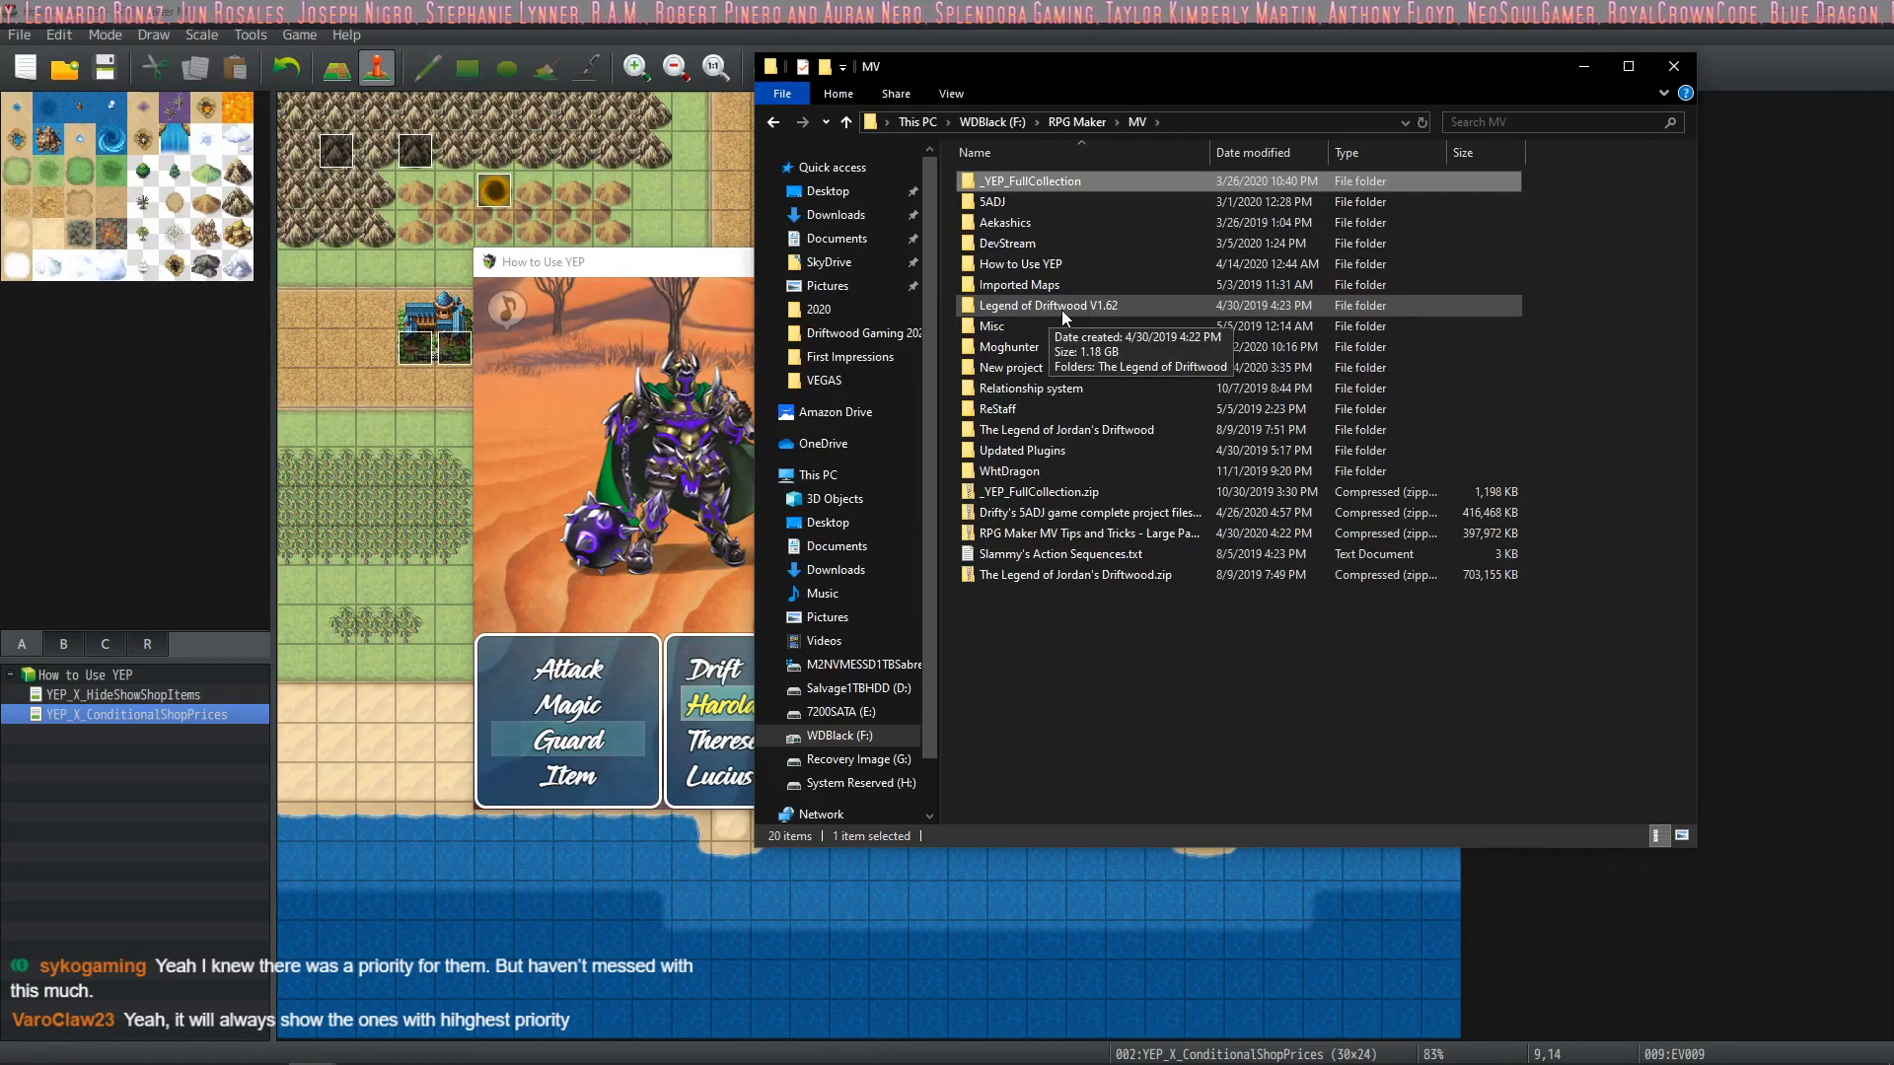
double_click(1038, 266)
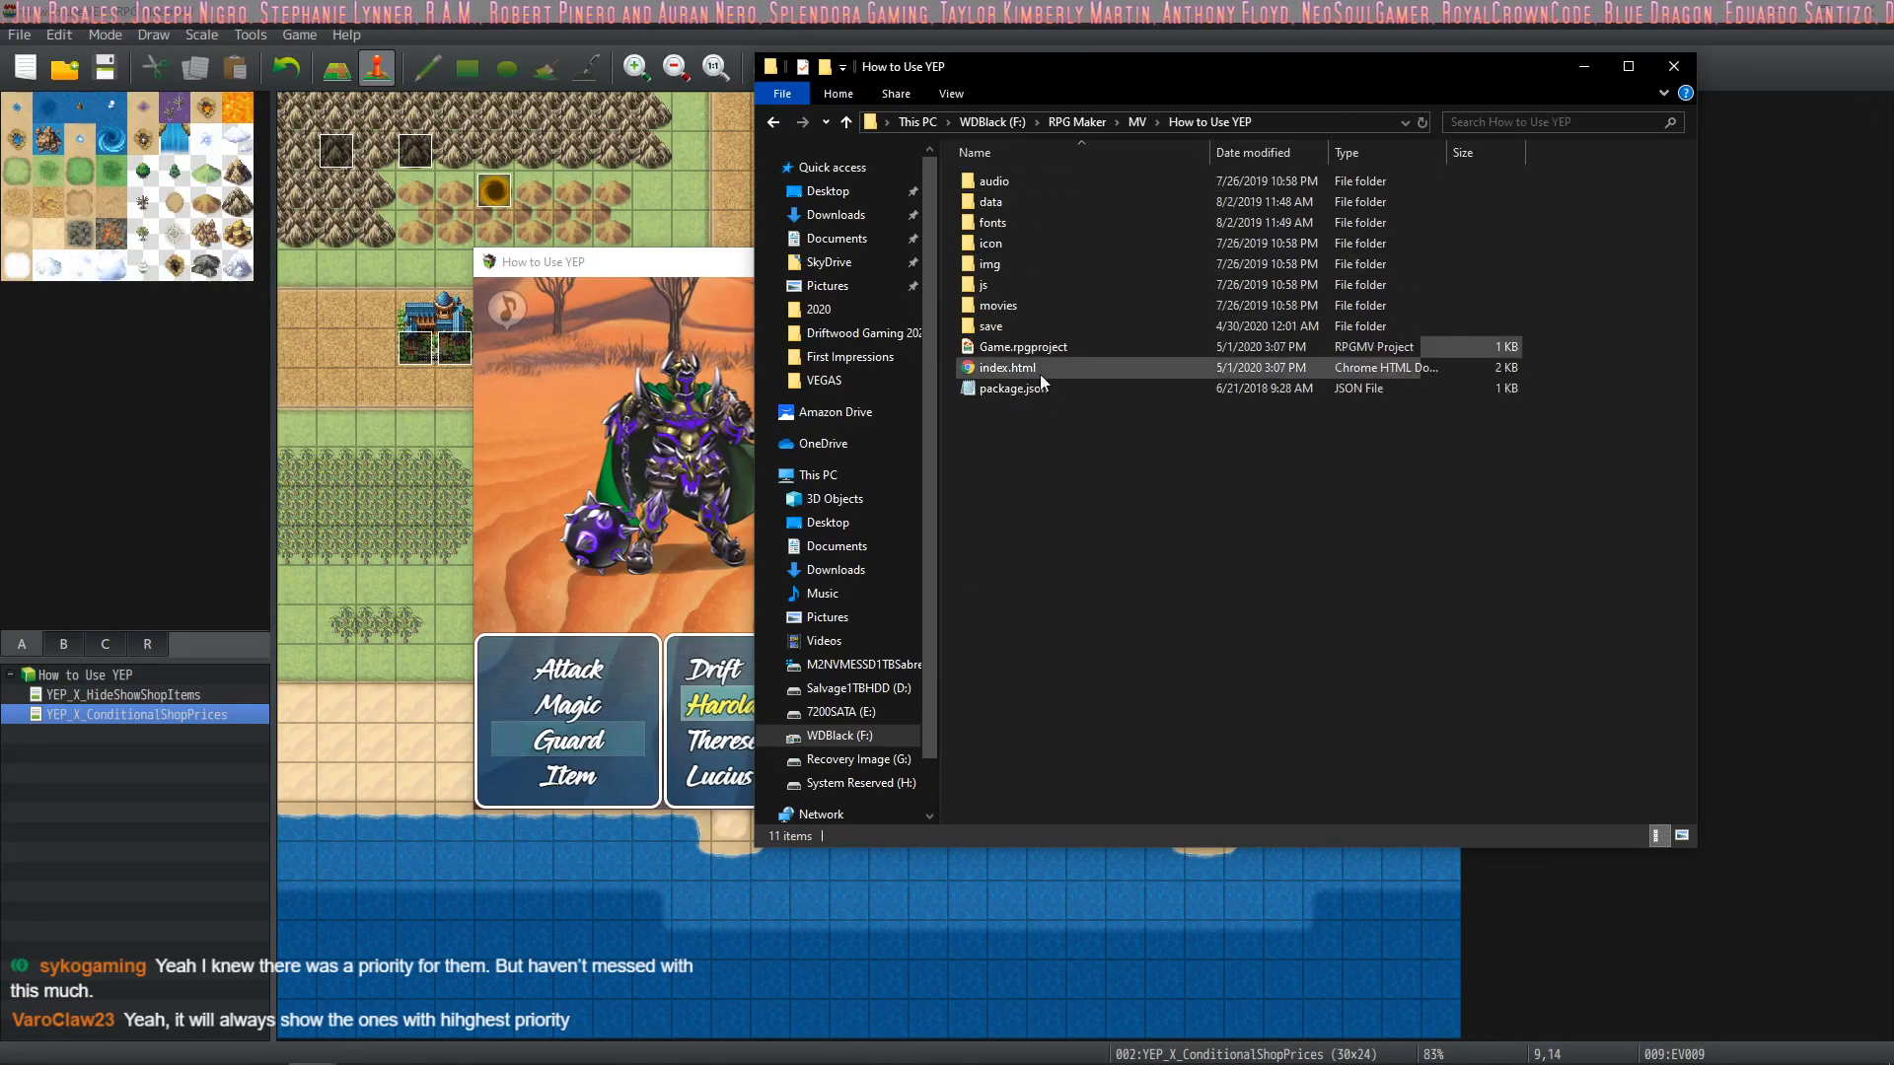
double_click(1013, 287)
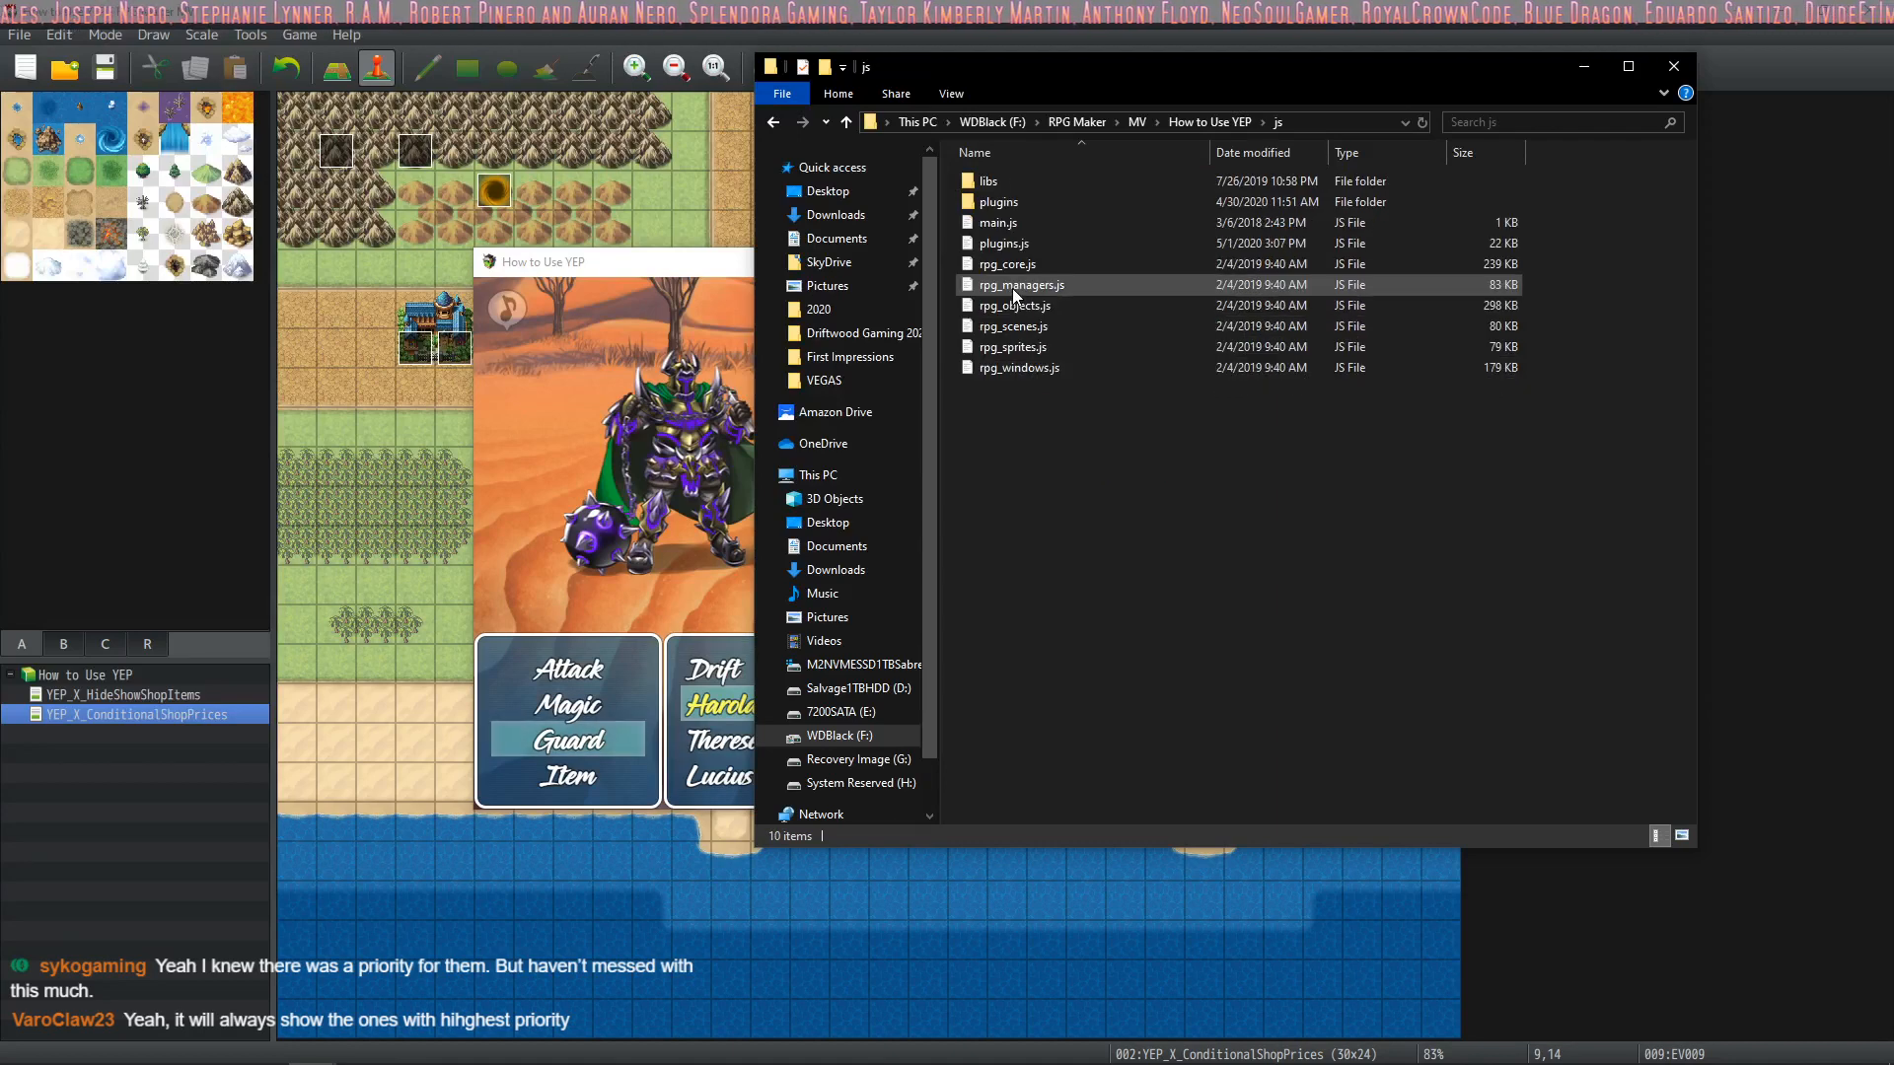
double_click(1011, 201)
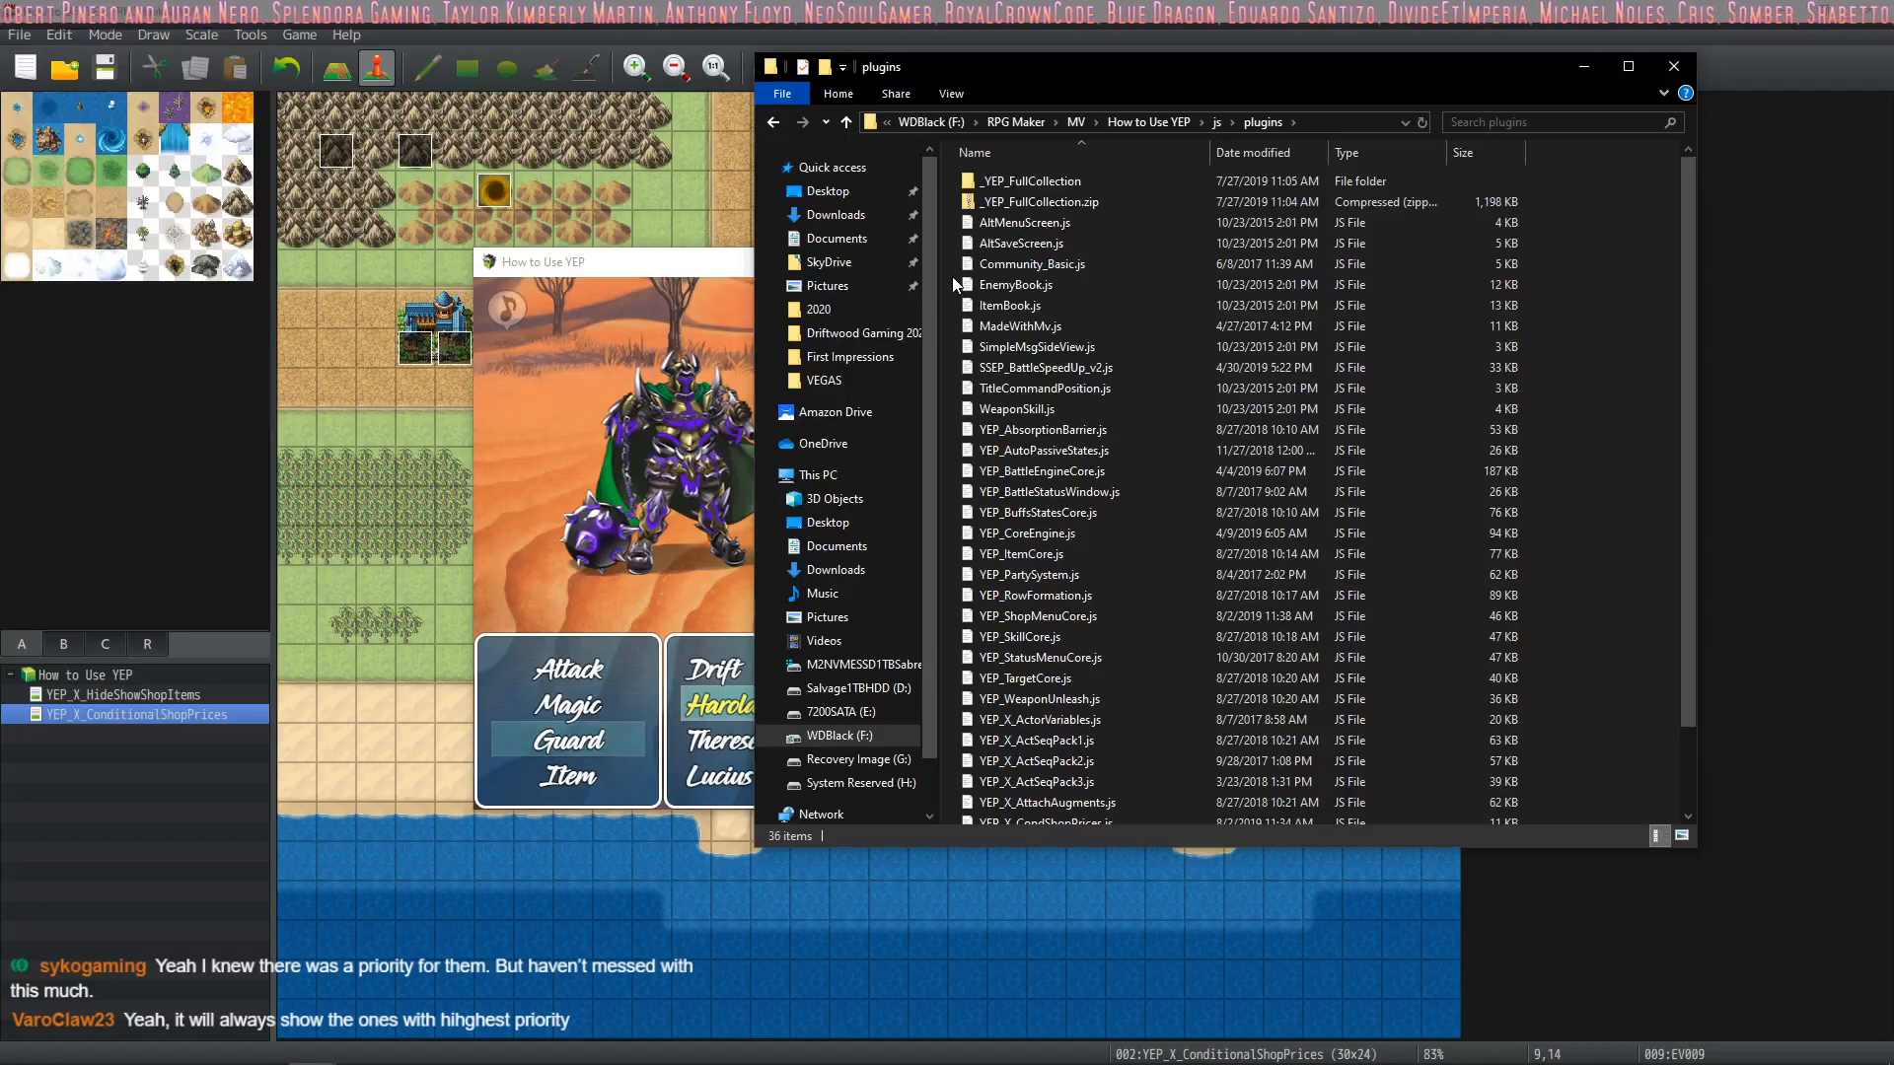
key(ctrl+v)
click(945, 408)
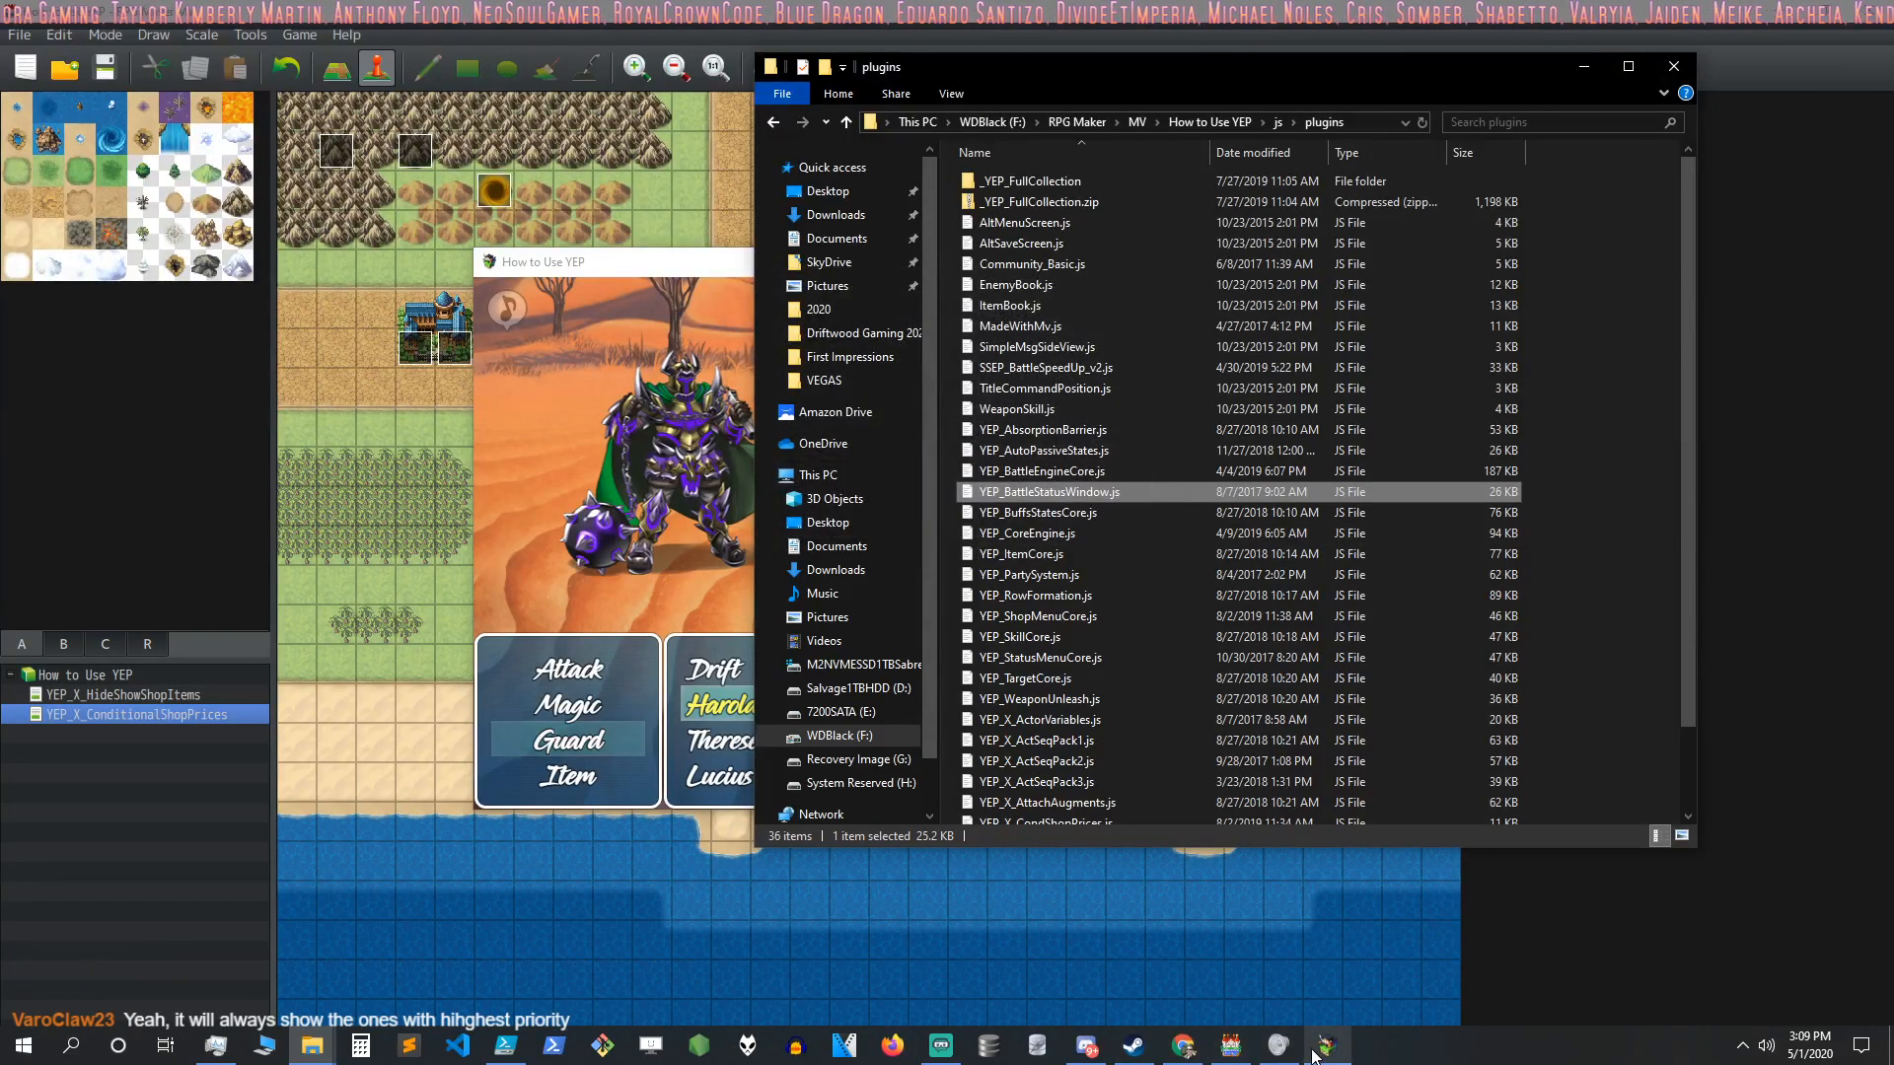
Switch to the RPG Maker MV editor and choose YEP_BattleStatusWindow for a new entry at the end of the plugin list
mouse_move(1327, 1048)
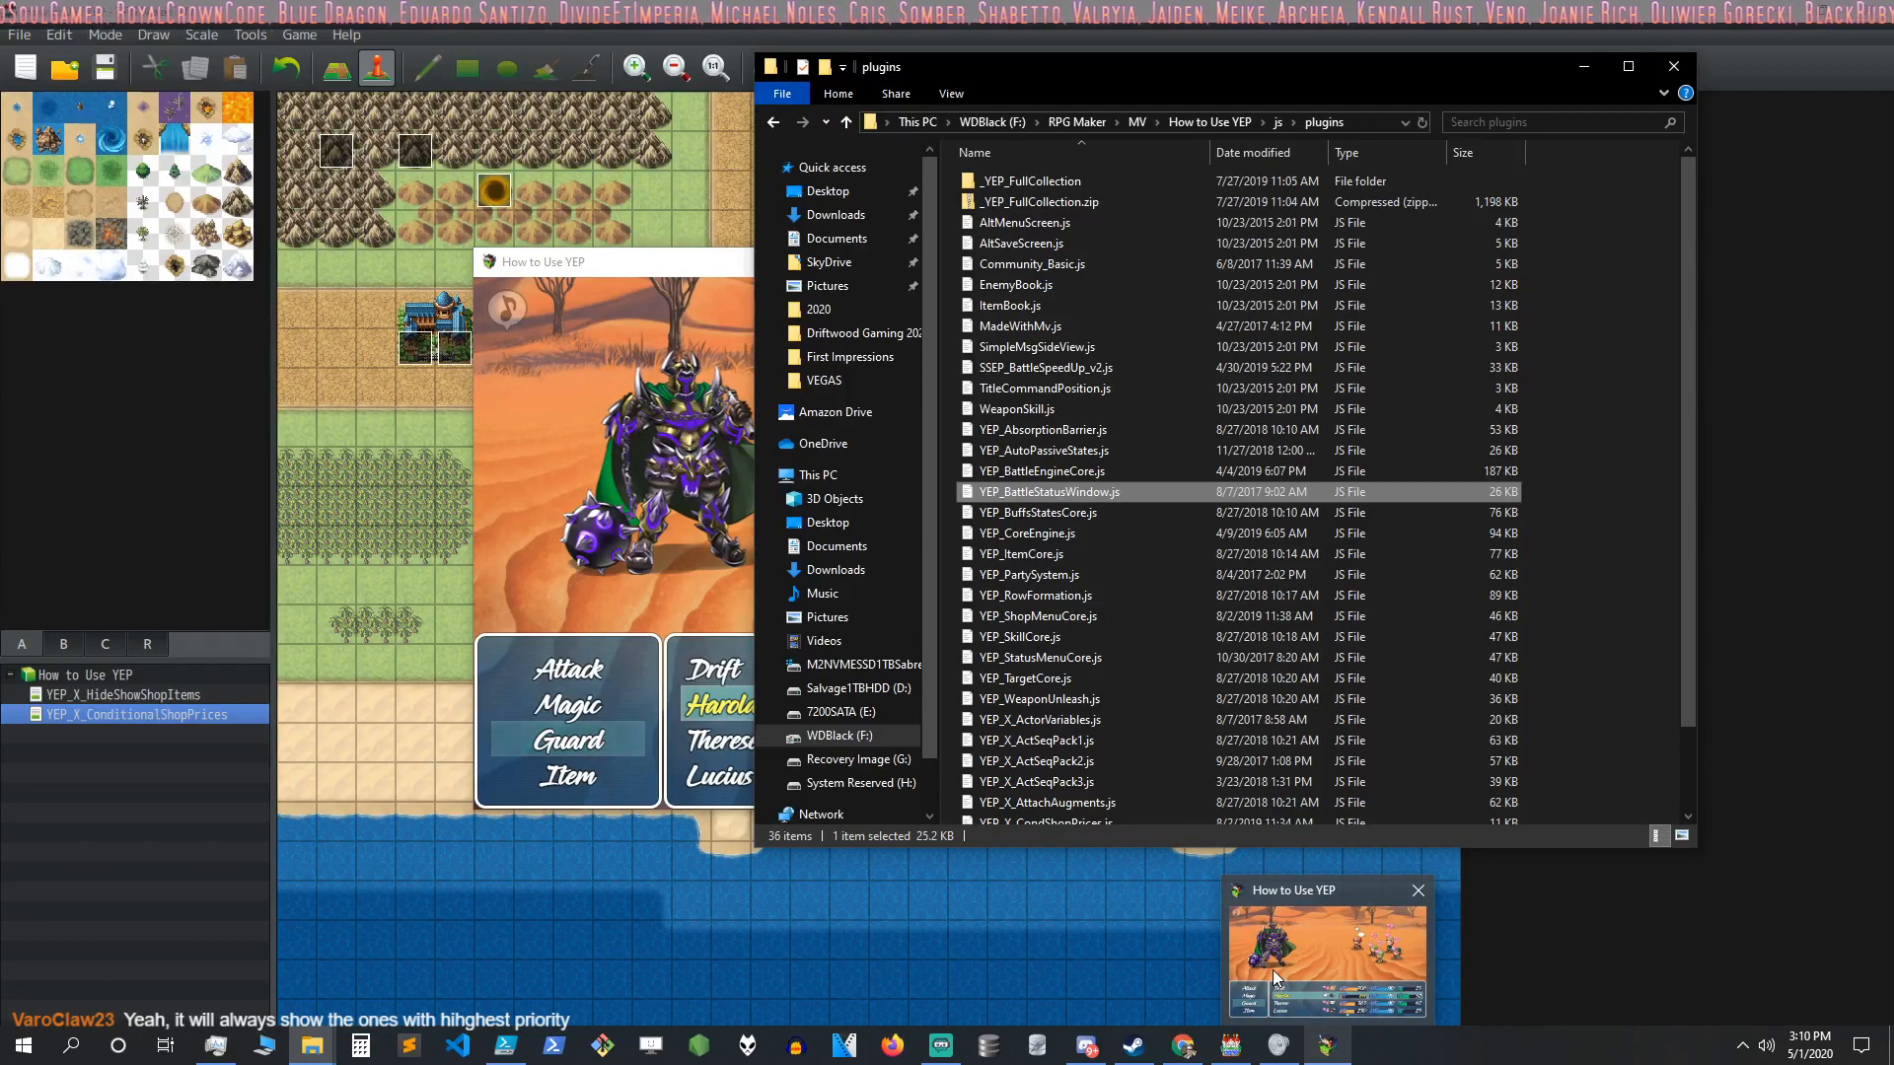
click(639, 34)
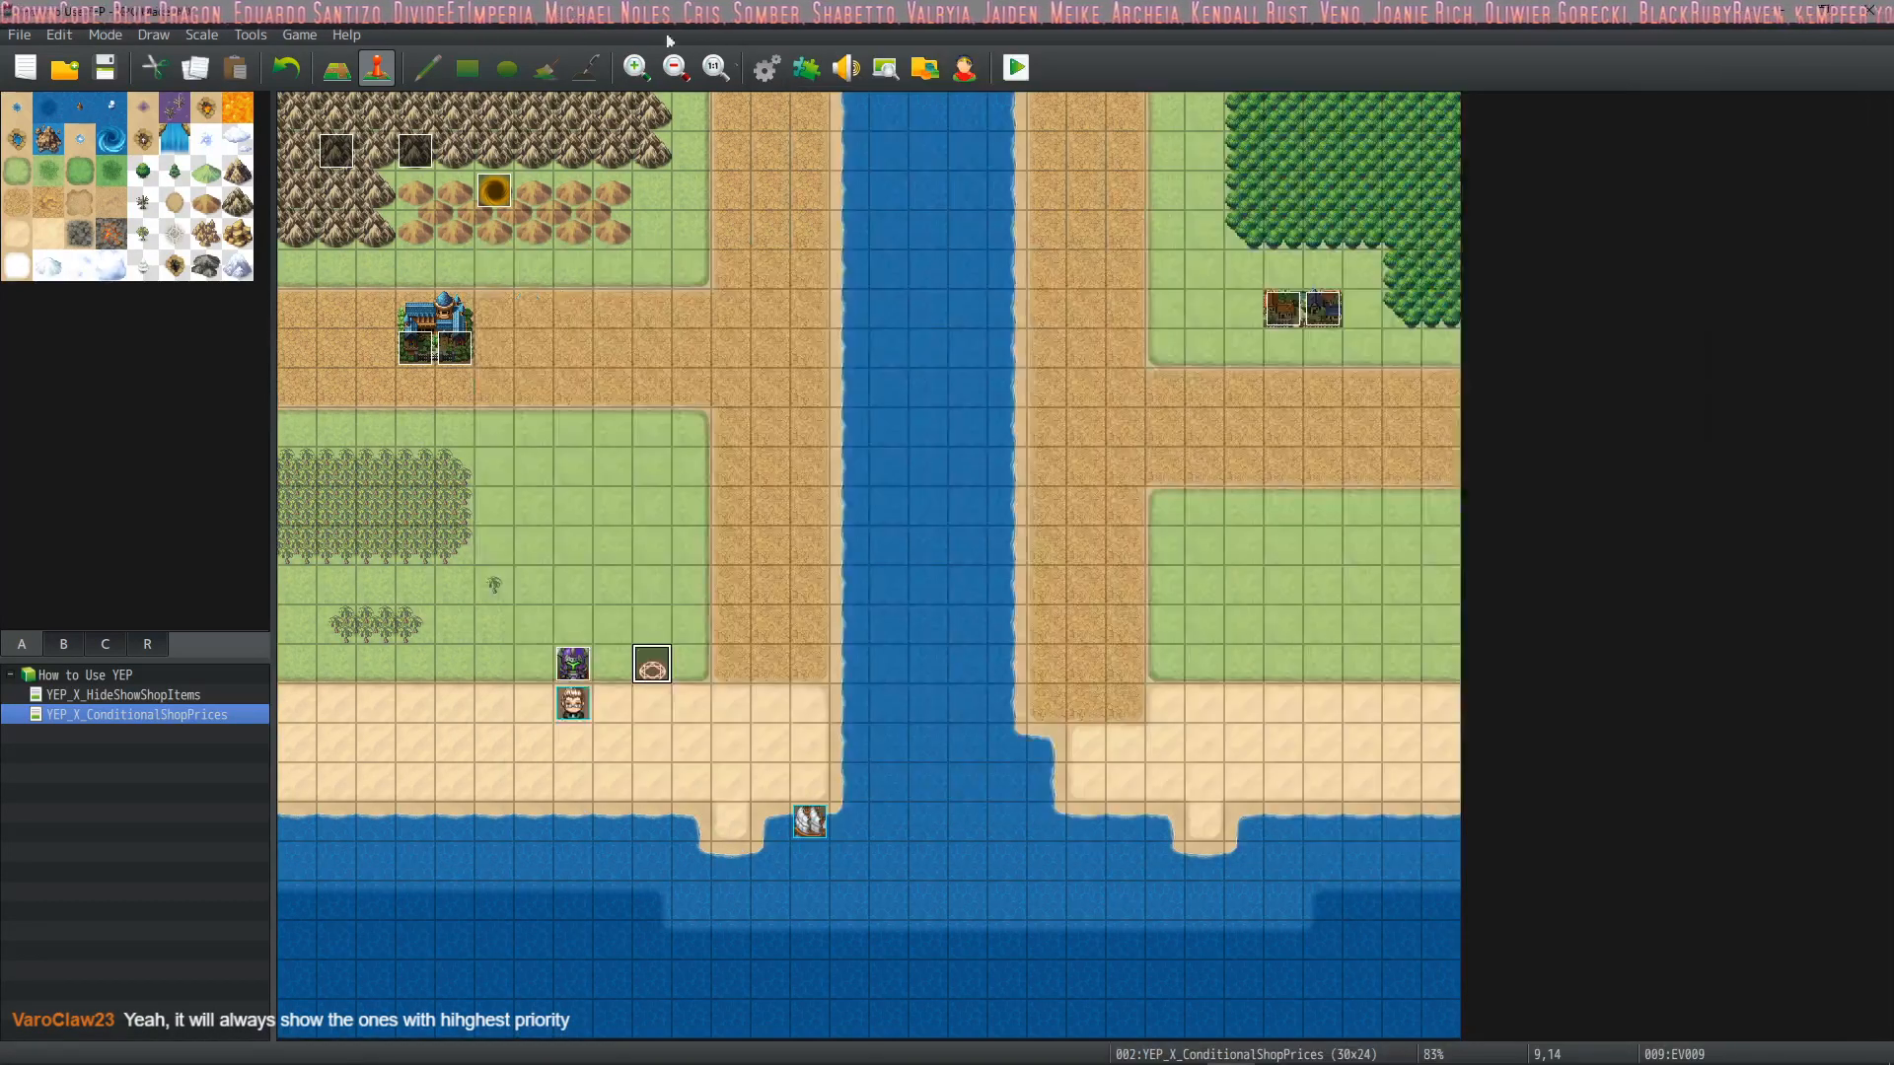
click(806, 69)
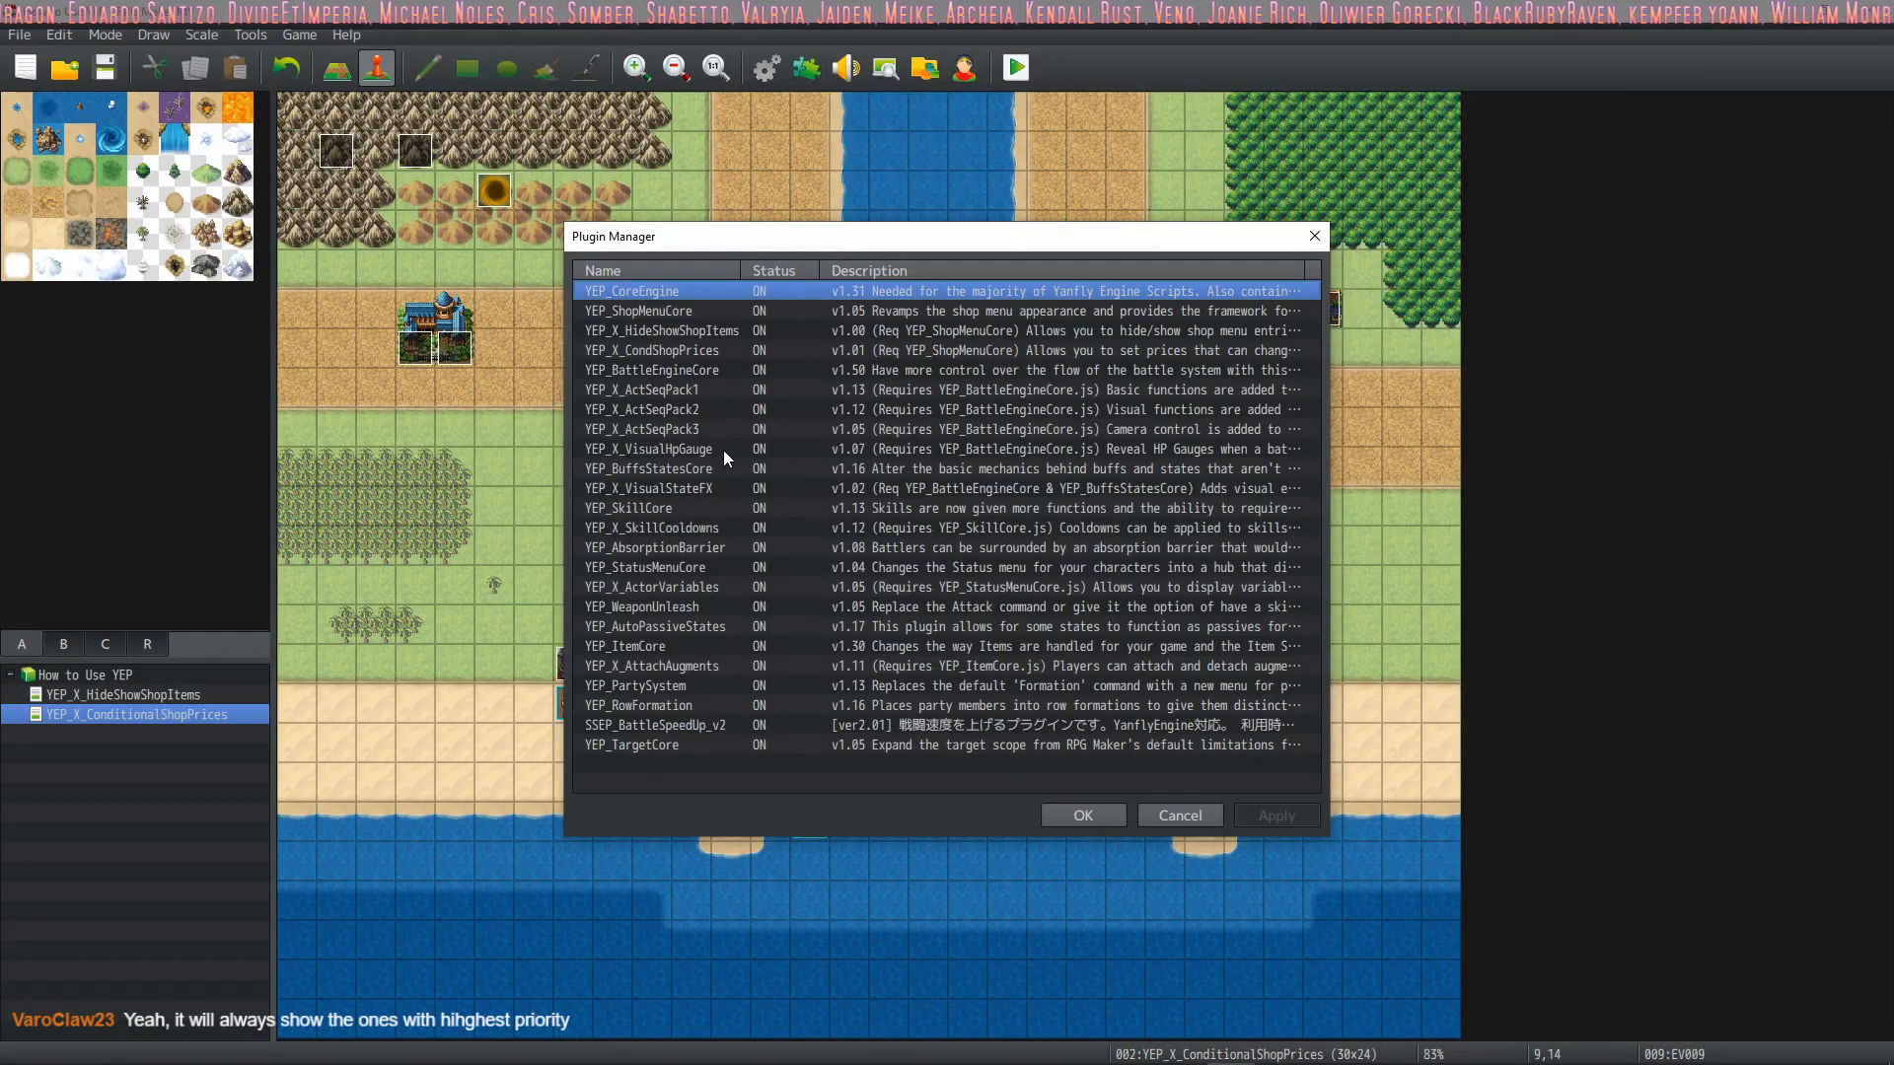
double_click(682, 765)
click(614, 298)
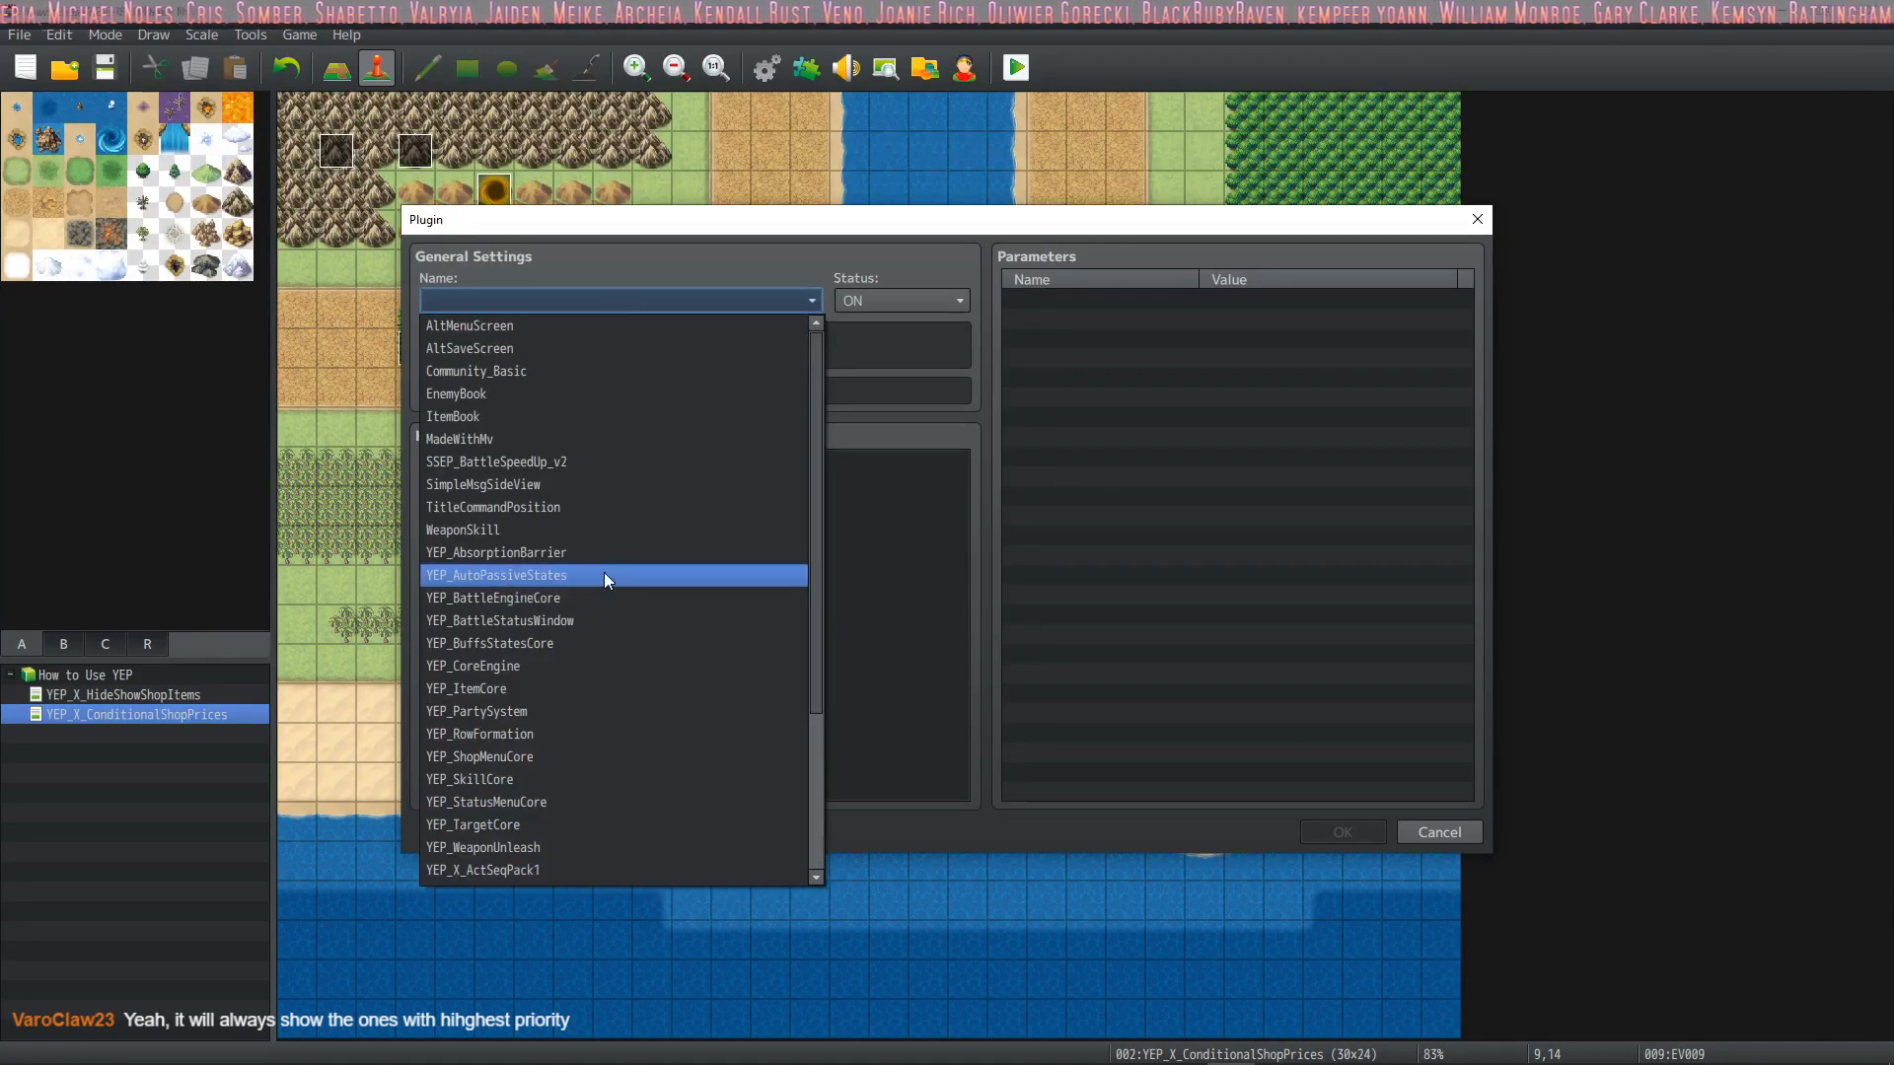
scroll(576, 690, down, 4)
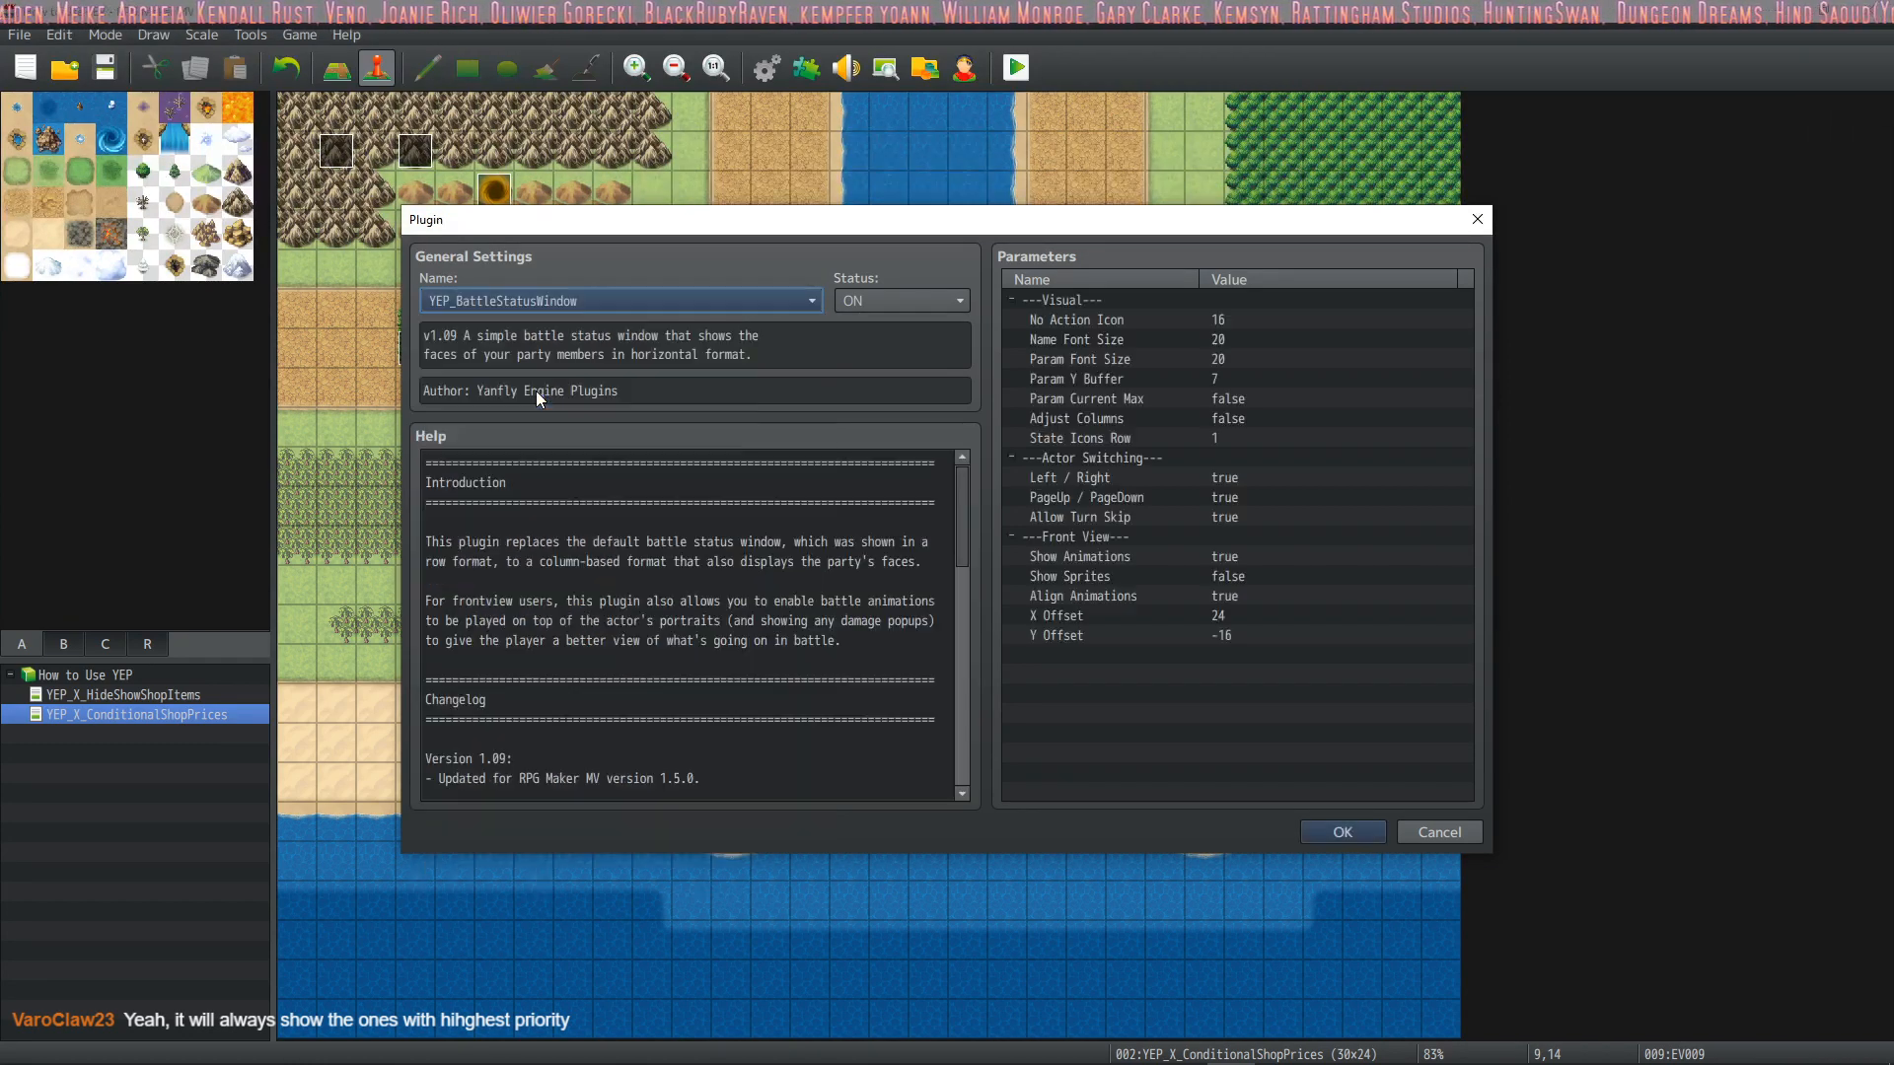
click(535, 398)
Look over the visual, actor switching and front view parameters, then save YEP_BattleStatusWindow with its default settings
click(1143, 317)
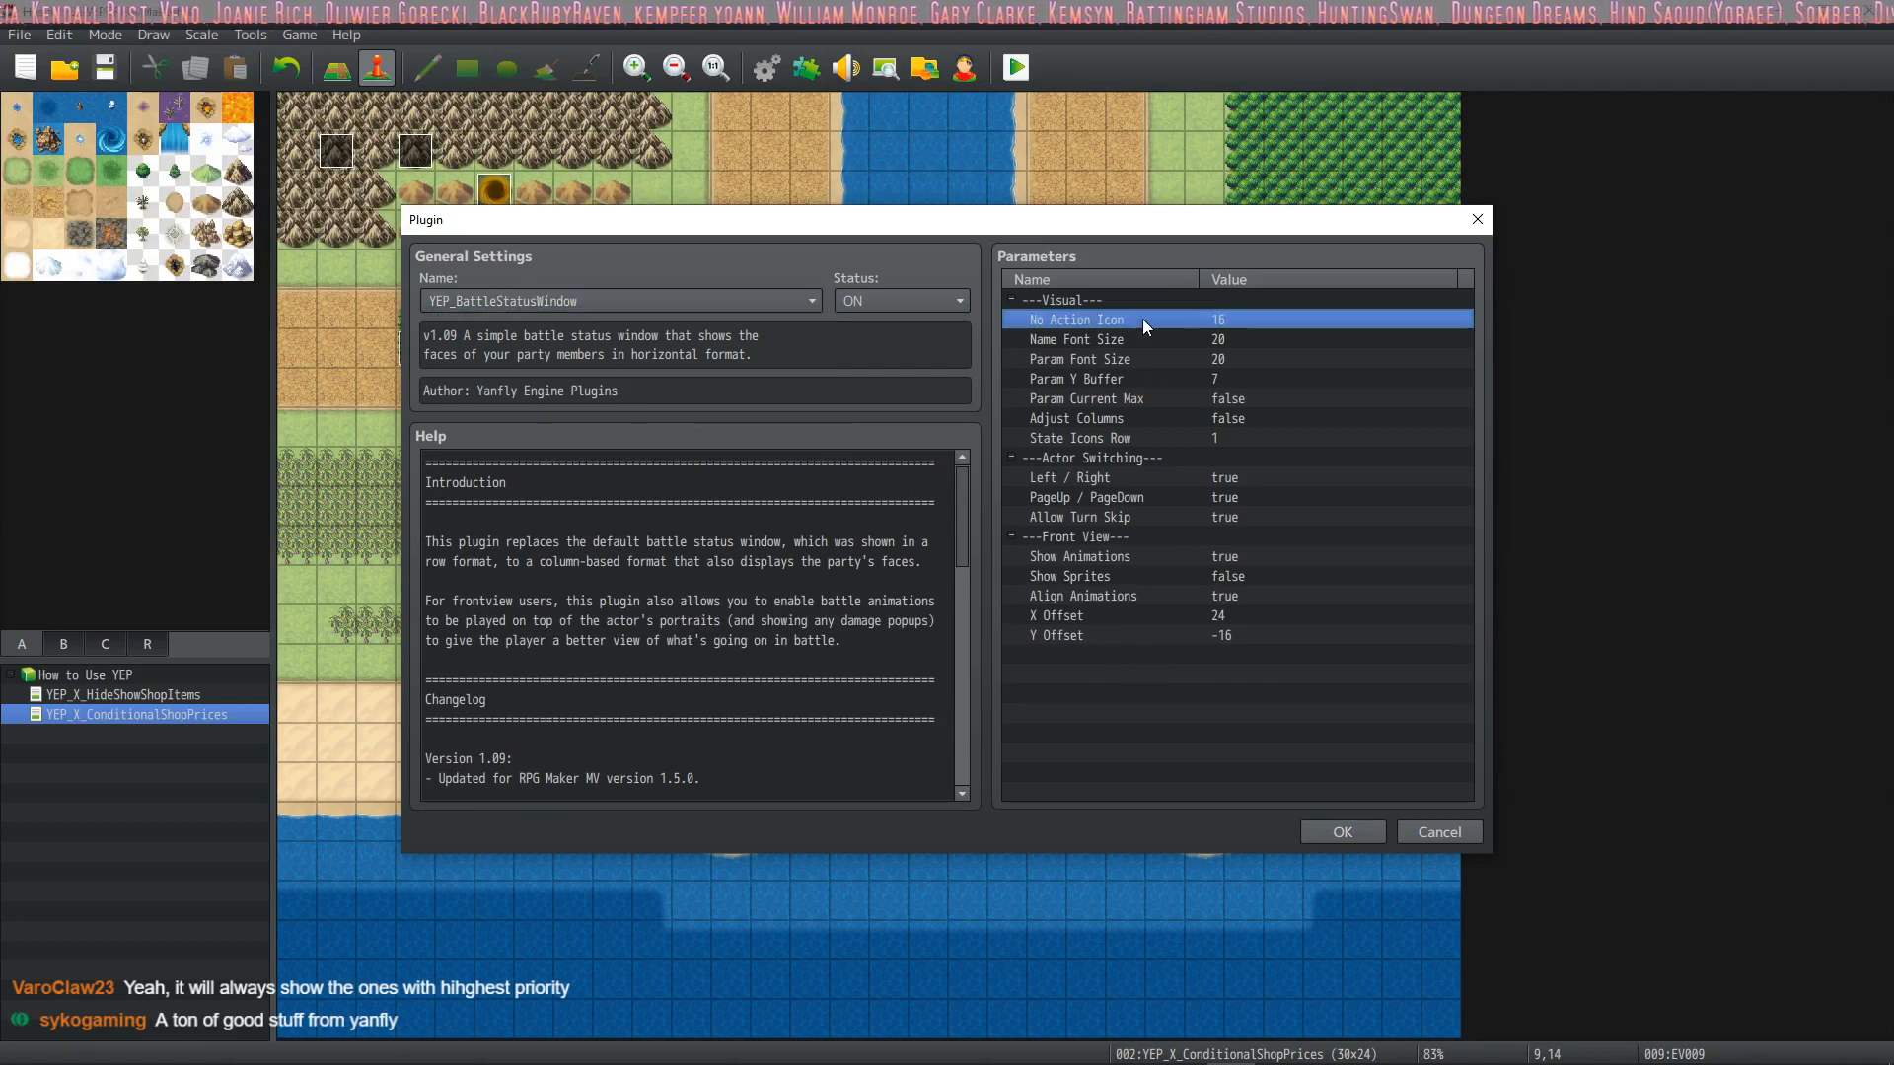
drag(1141, 418, 1138, 478)
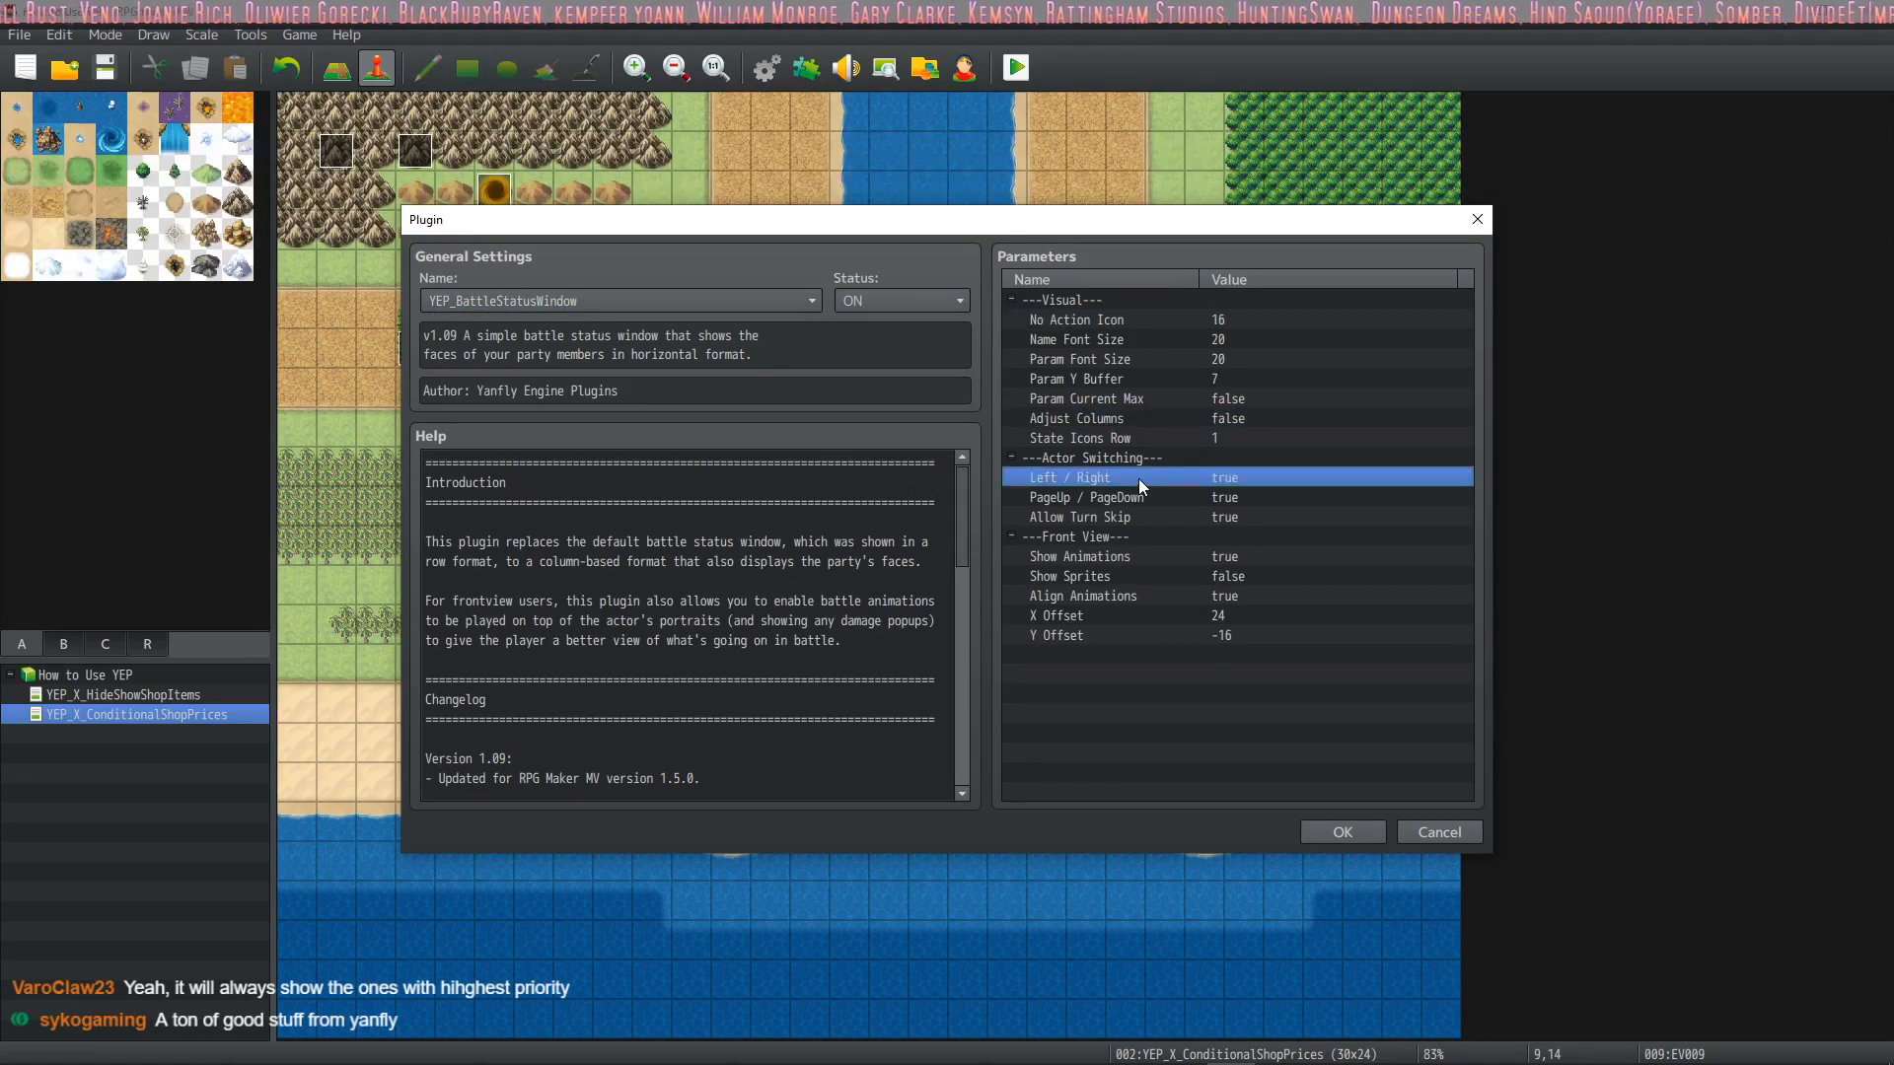
click(1126, 578)
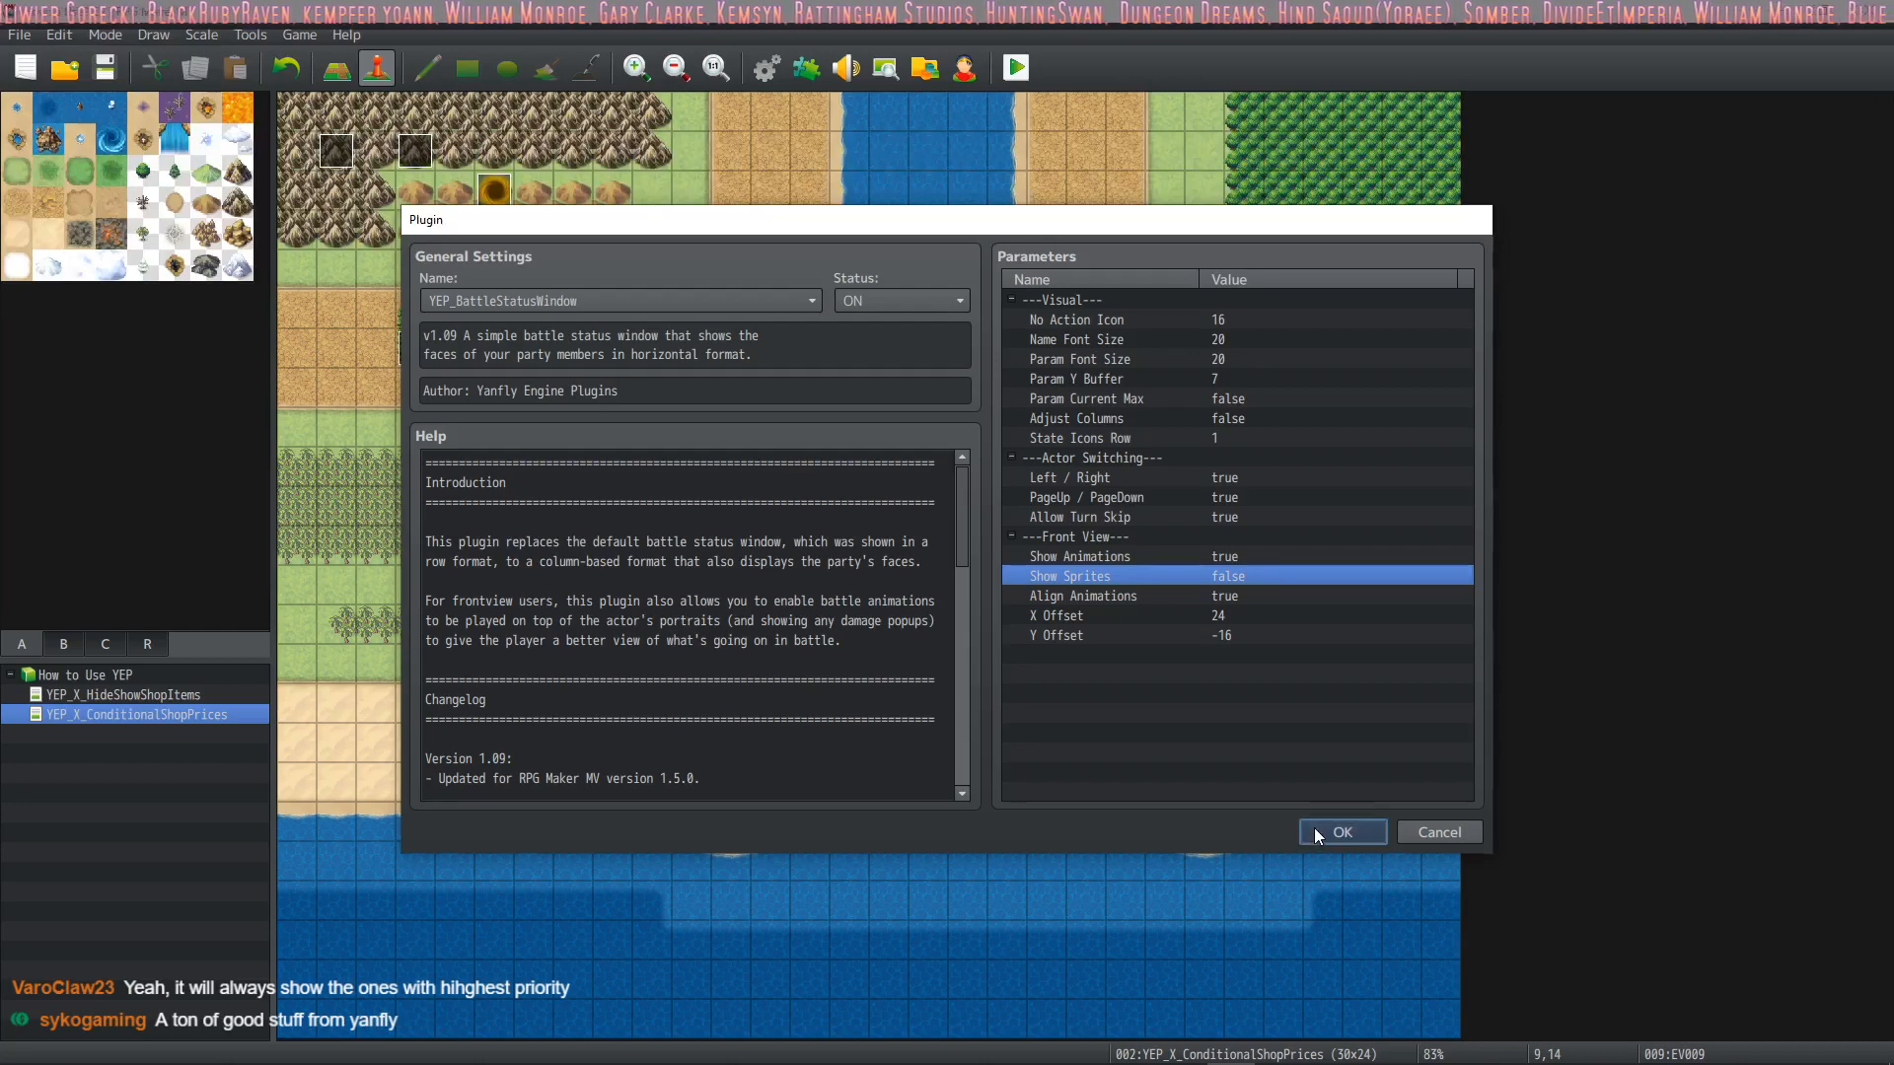
click(1318, 835)
click(1064, 815)
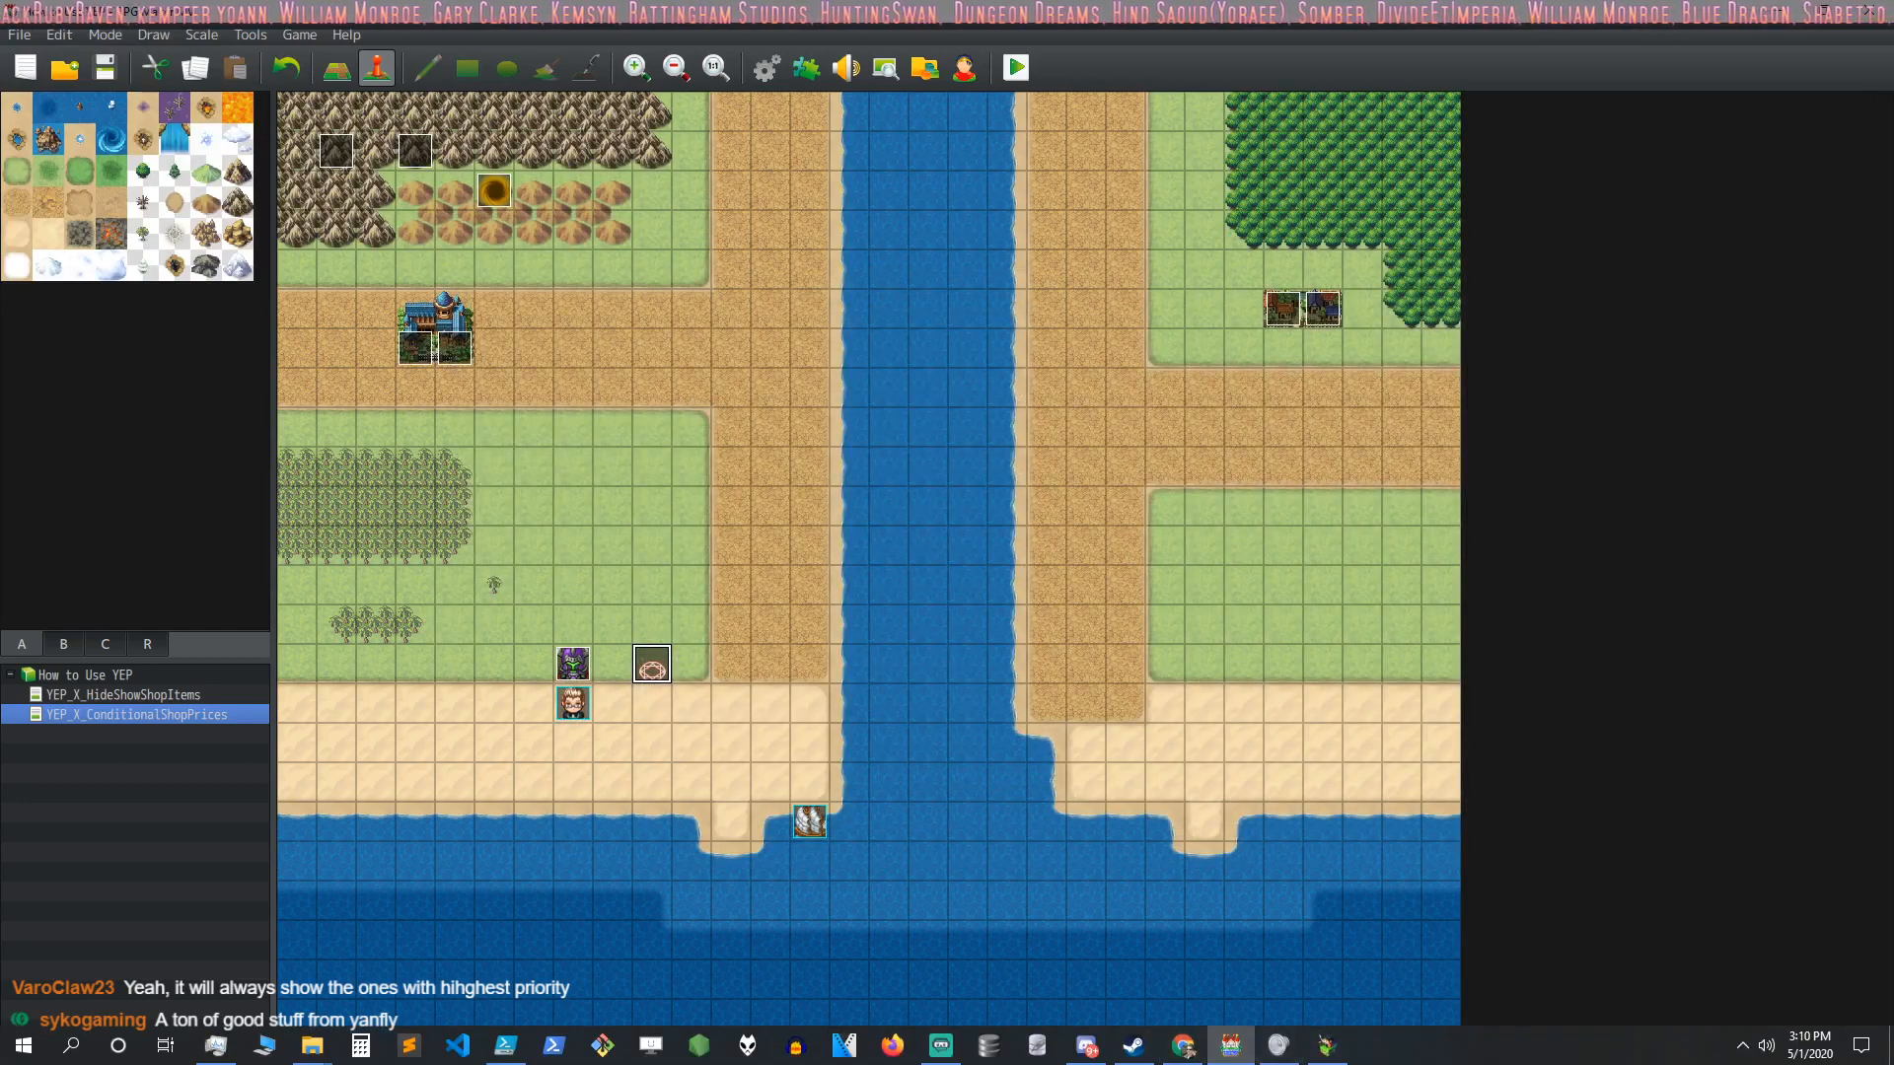
Close the old playtest, run a new one and start the battle against the armoured enemy
click(1313, 1053)
click(1408, 262)
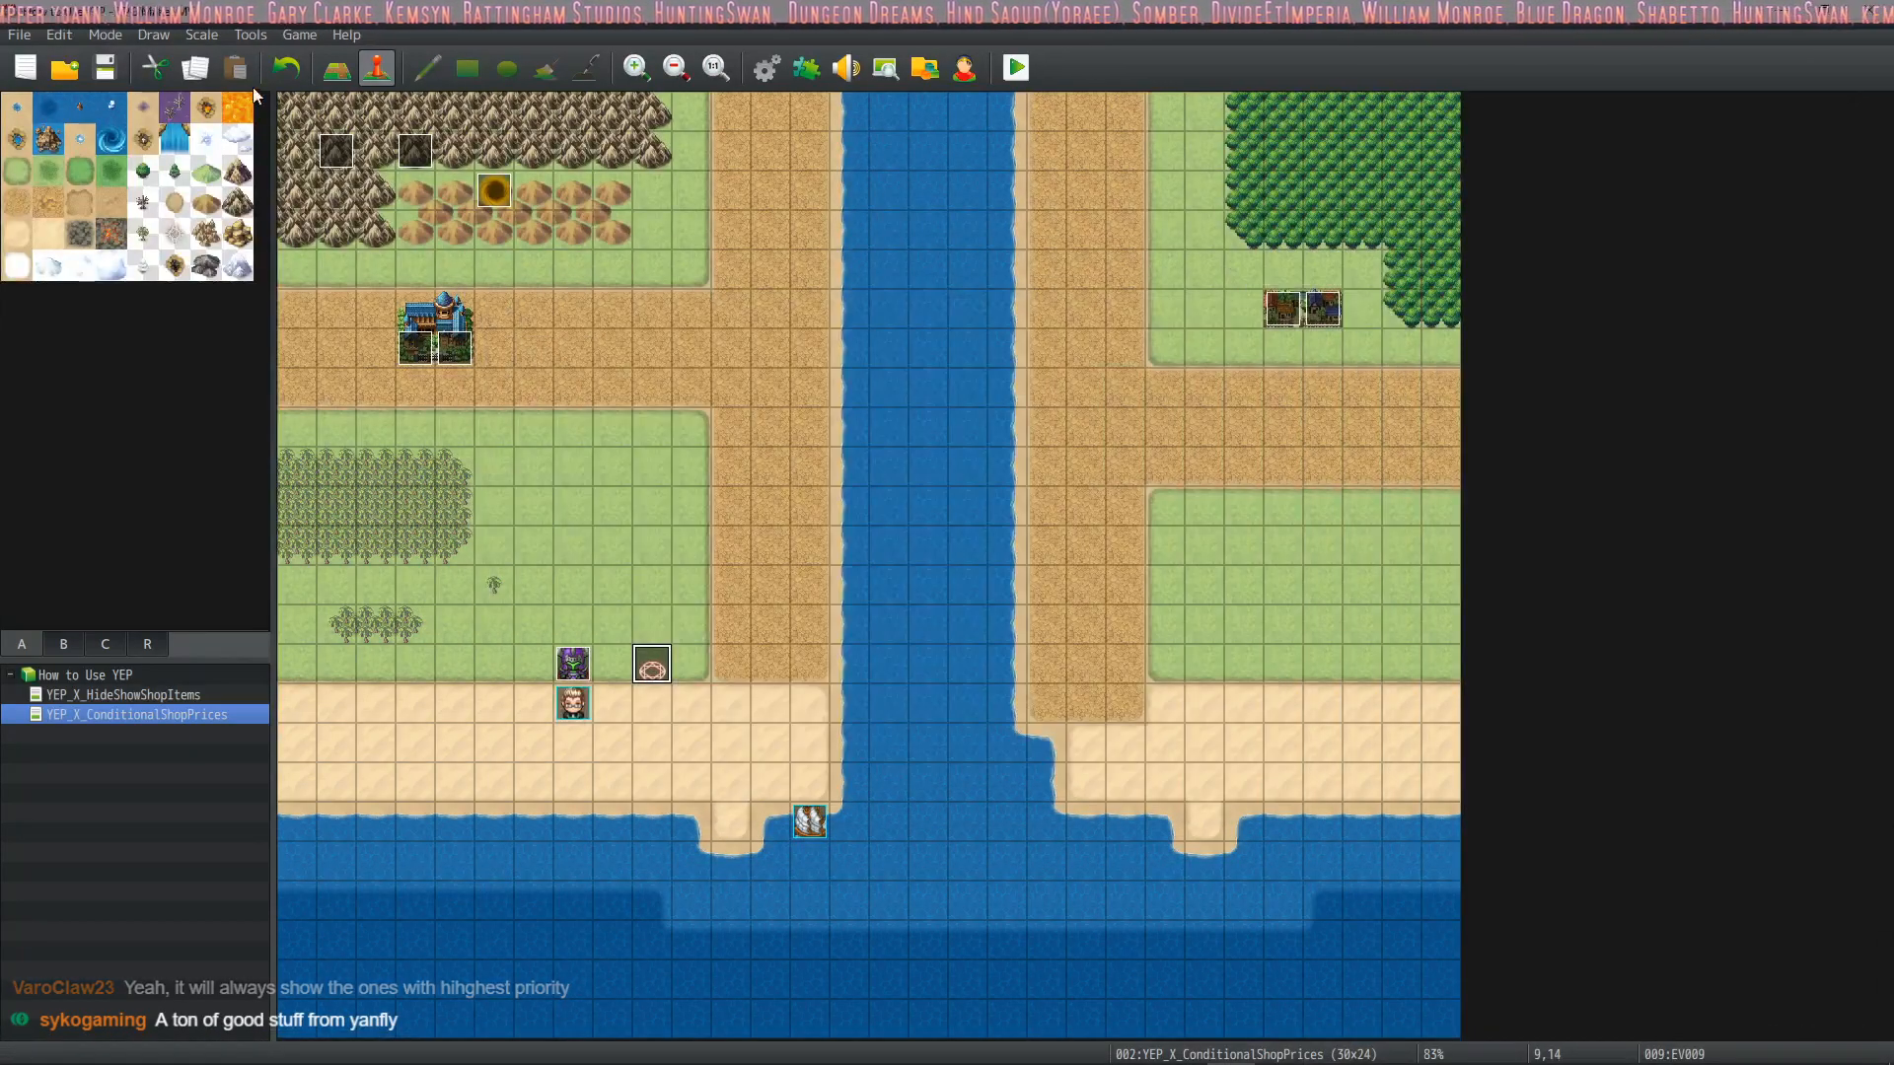
click(1022, 66)
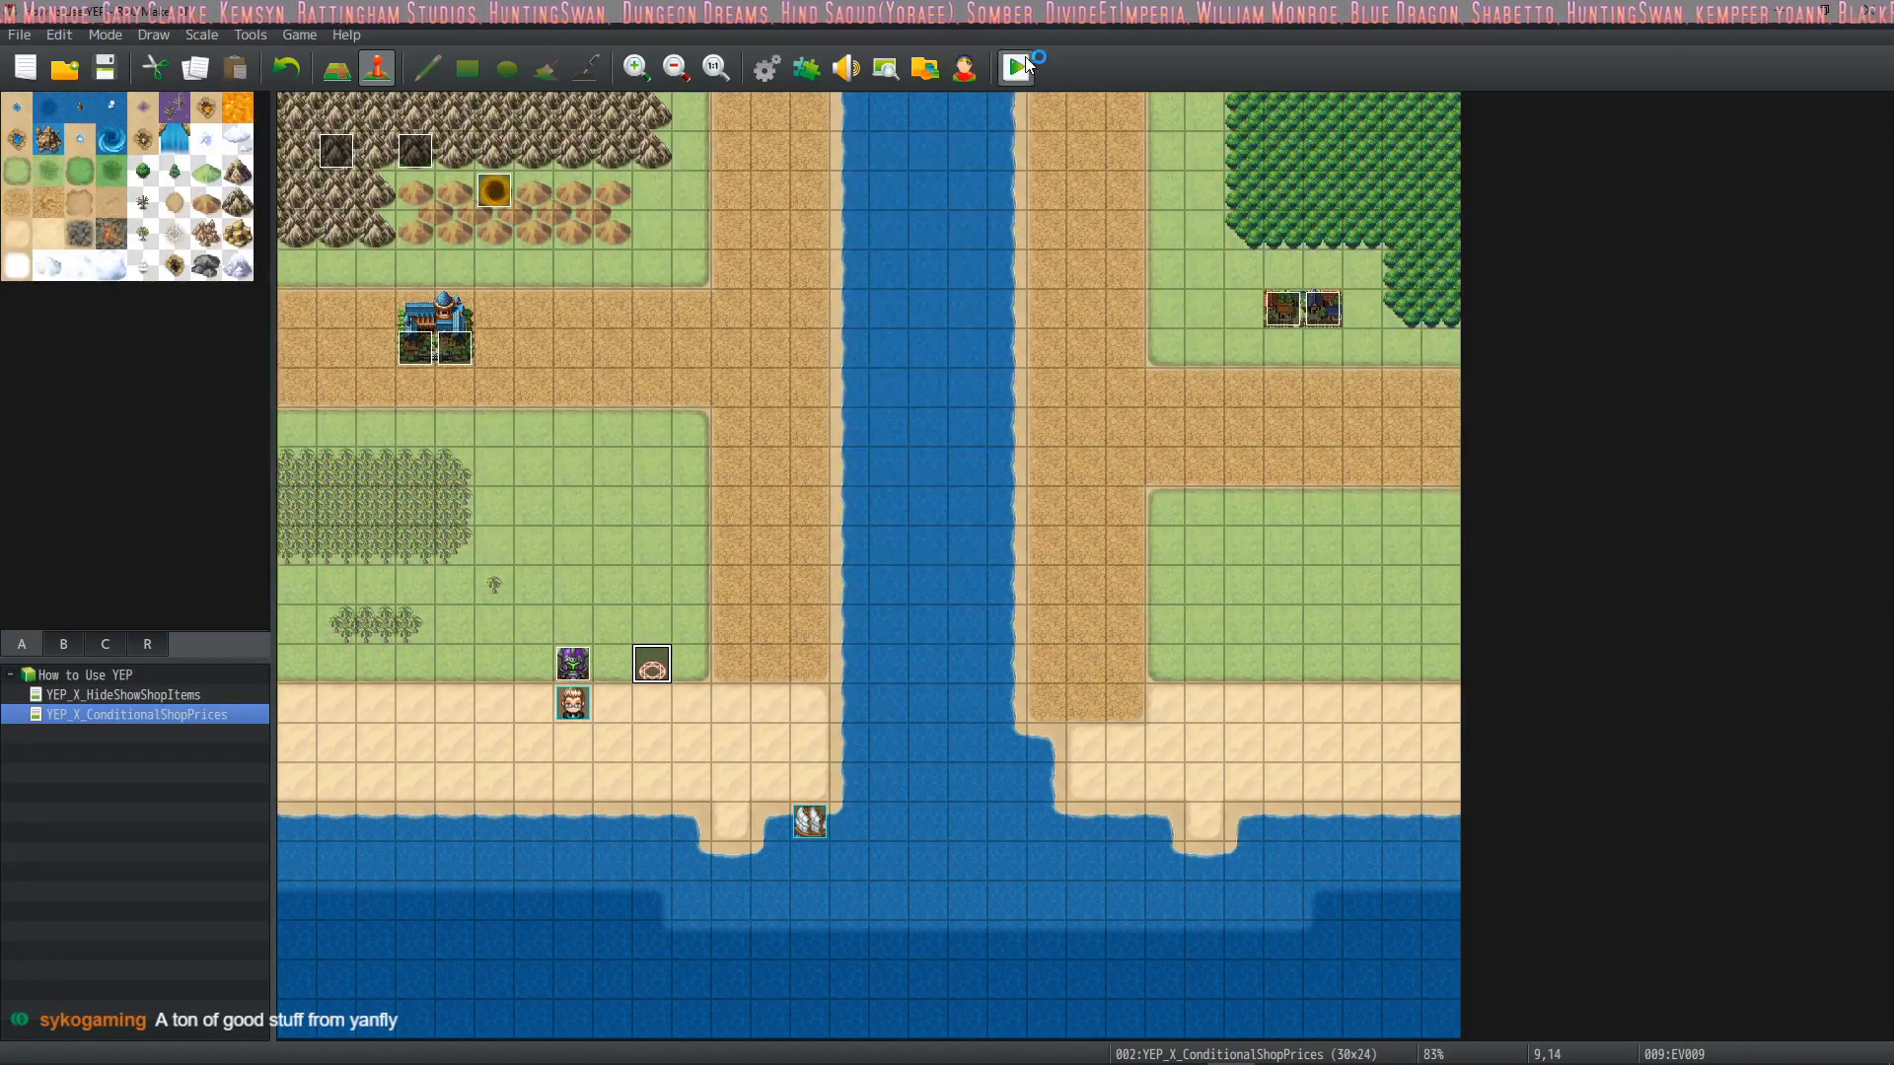
key(Up)
key(Return)
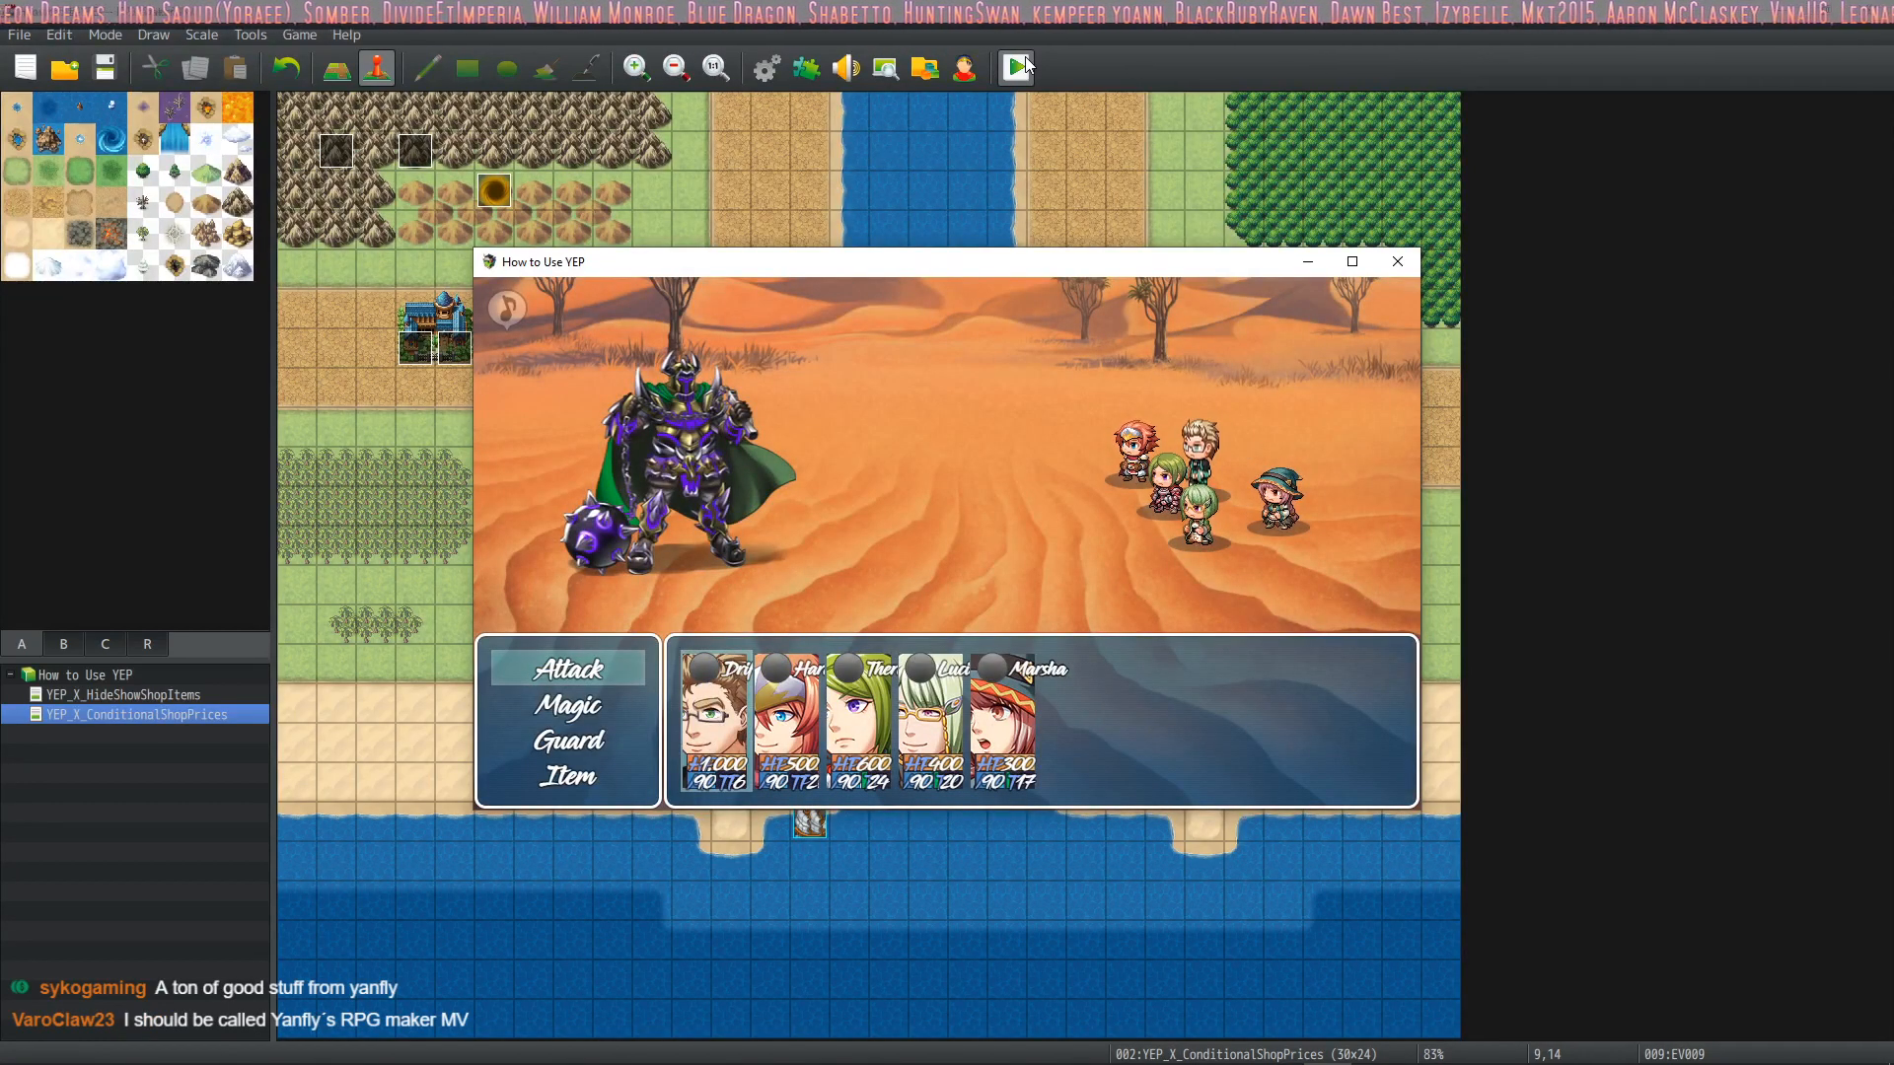
Choose All States from Drift's Magic list and continue to the next party member's command
key(Down)
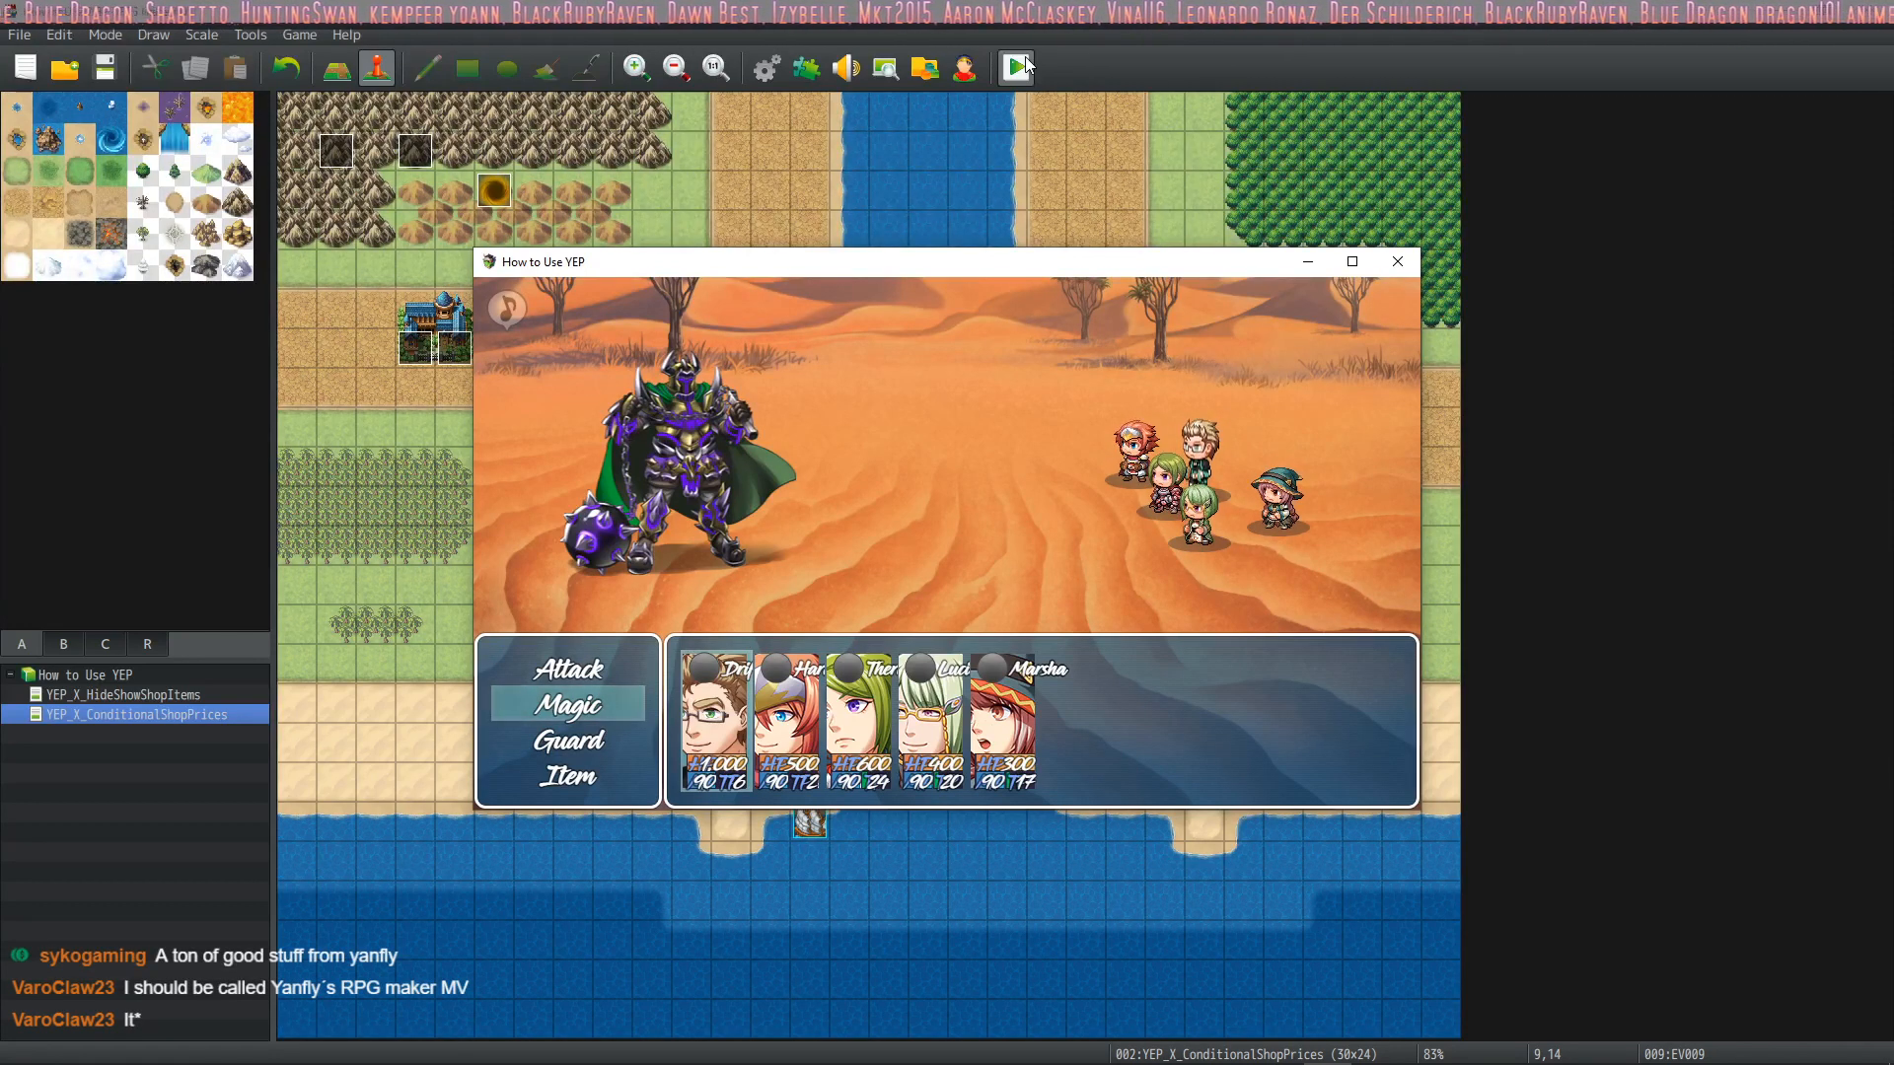
key(Return)
key(Down)
key(Down)
key(Down)
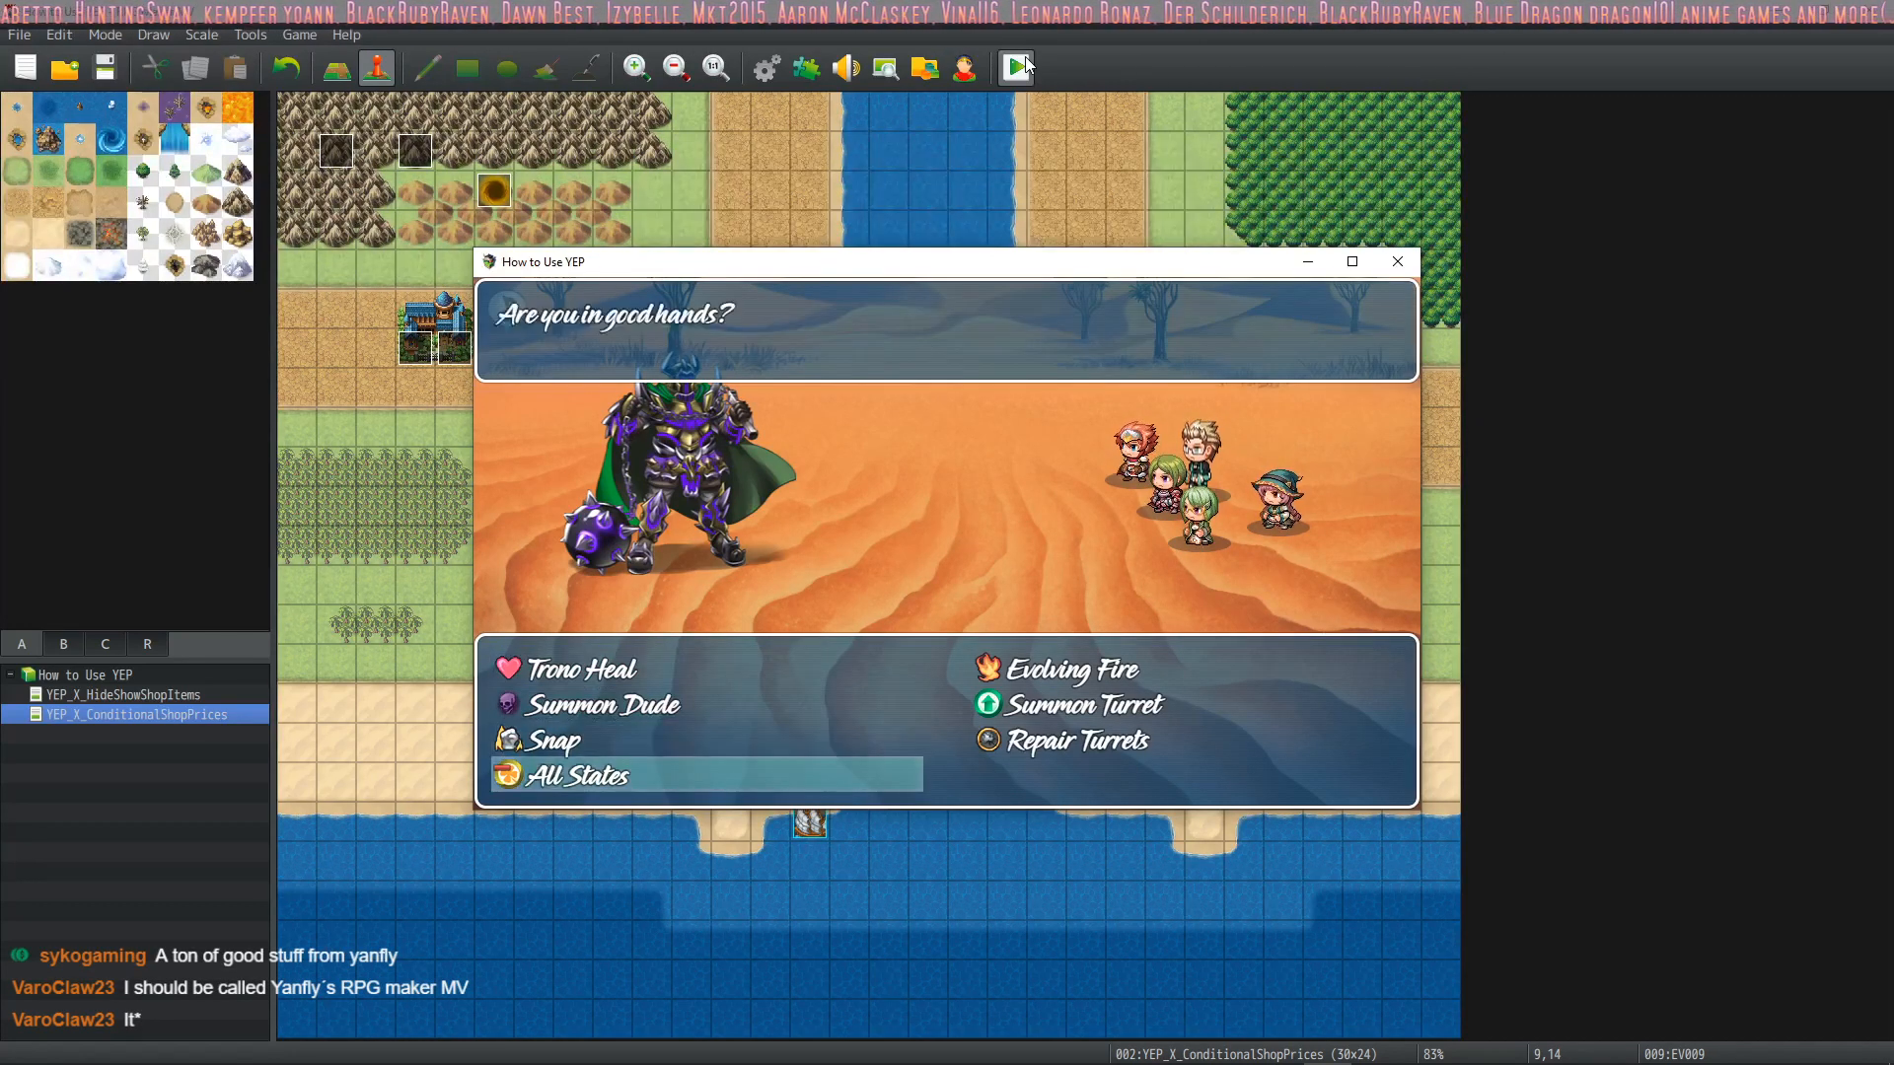
key(Escape)
key(Down)
key(Return)
Give the remaining party members their battle commands and play out the turn
key(Down)
key(Down)
key(Return)
key(Down)
key(Down)
key(Up)
key(Return)
key(Down)
key(Return)
key(Return)
key(Down)
key(Return)
key(Down)
key(Return)
key(Return)
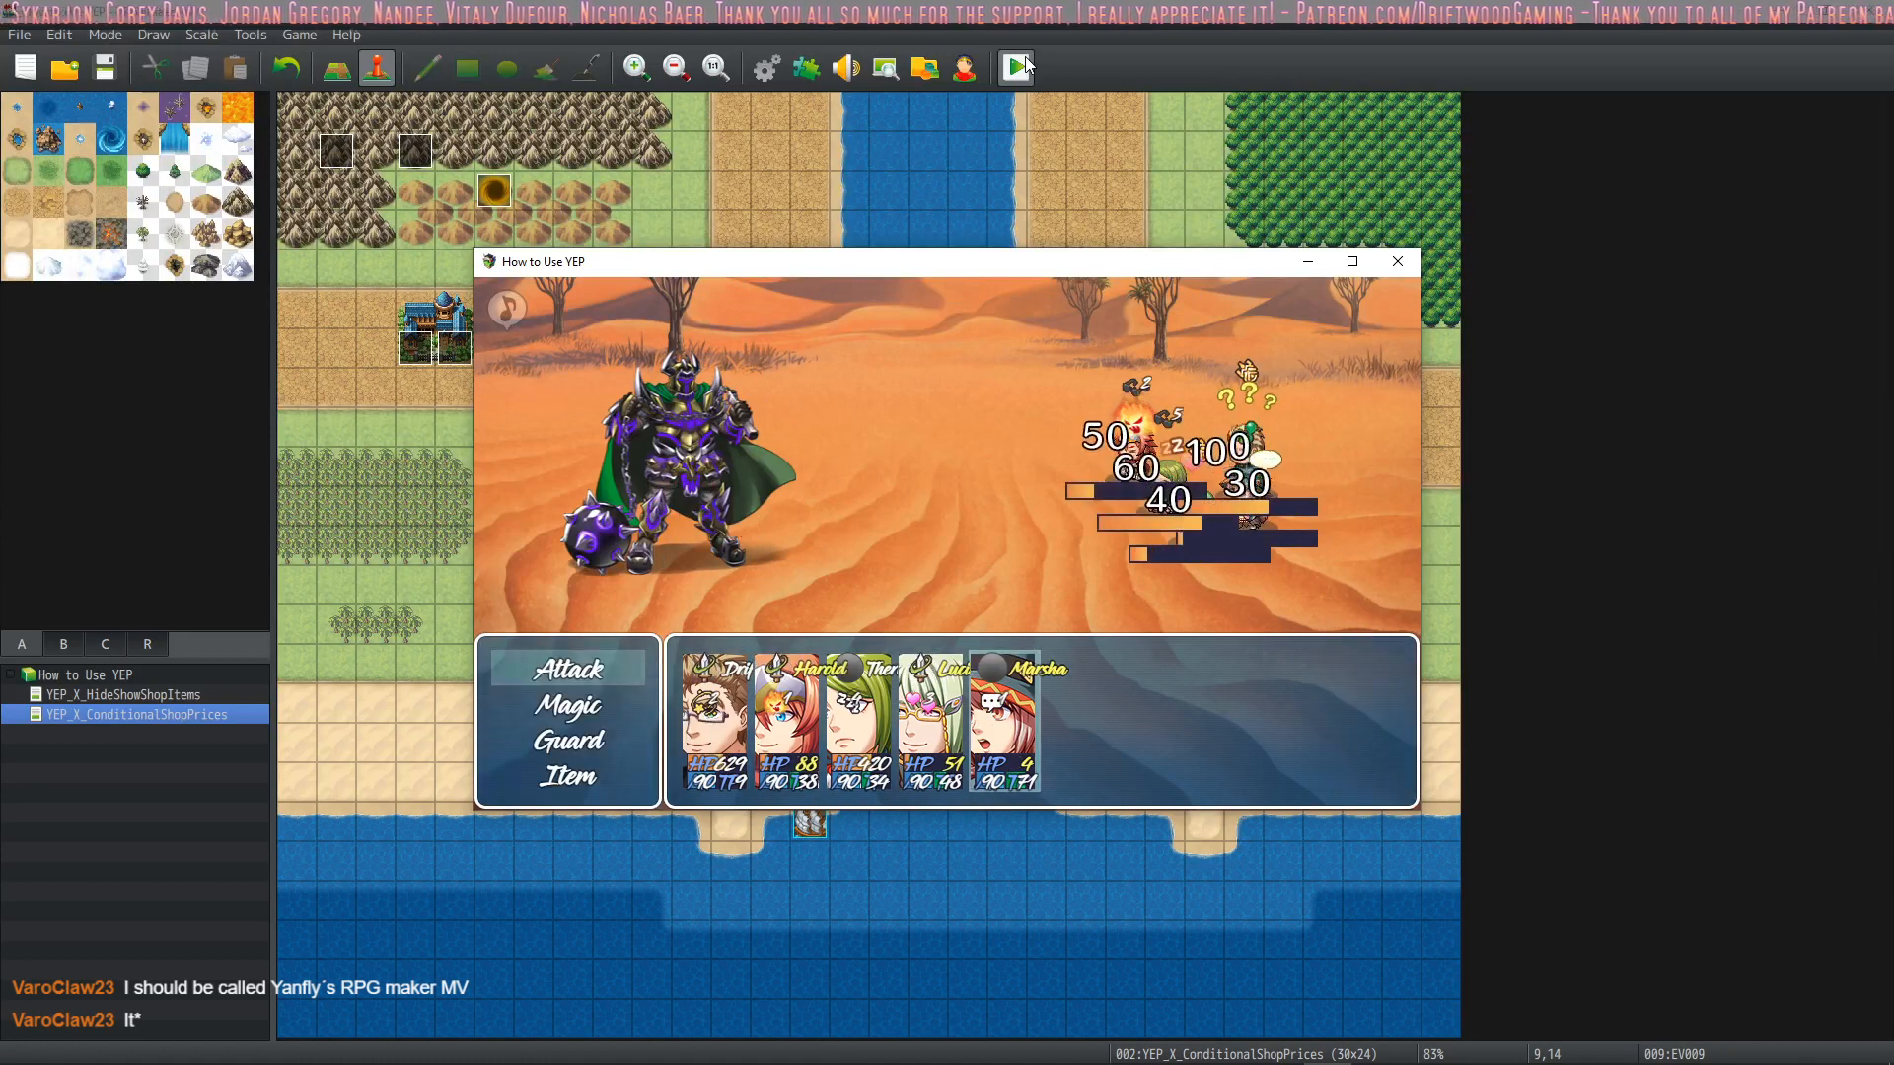
Open and leave Marsha's Magic list, then have her attack to play out the turn
key(Down)
key(Return)
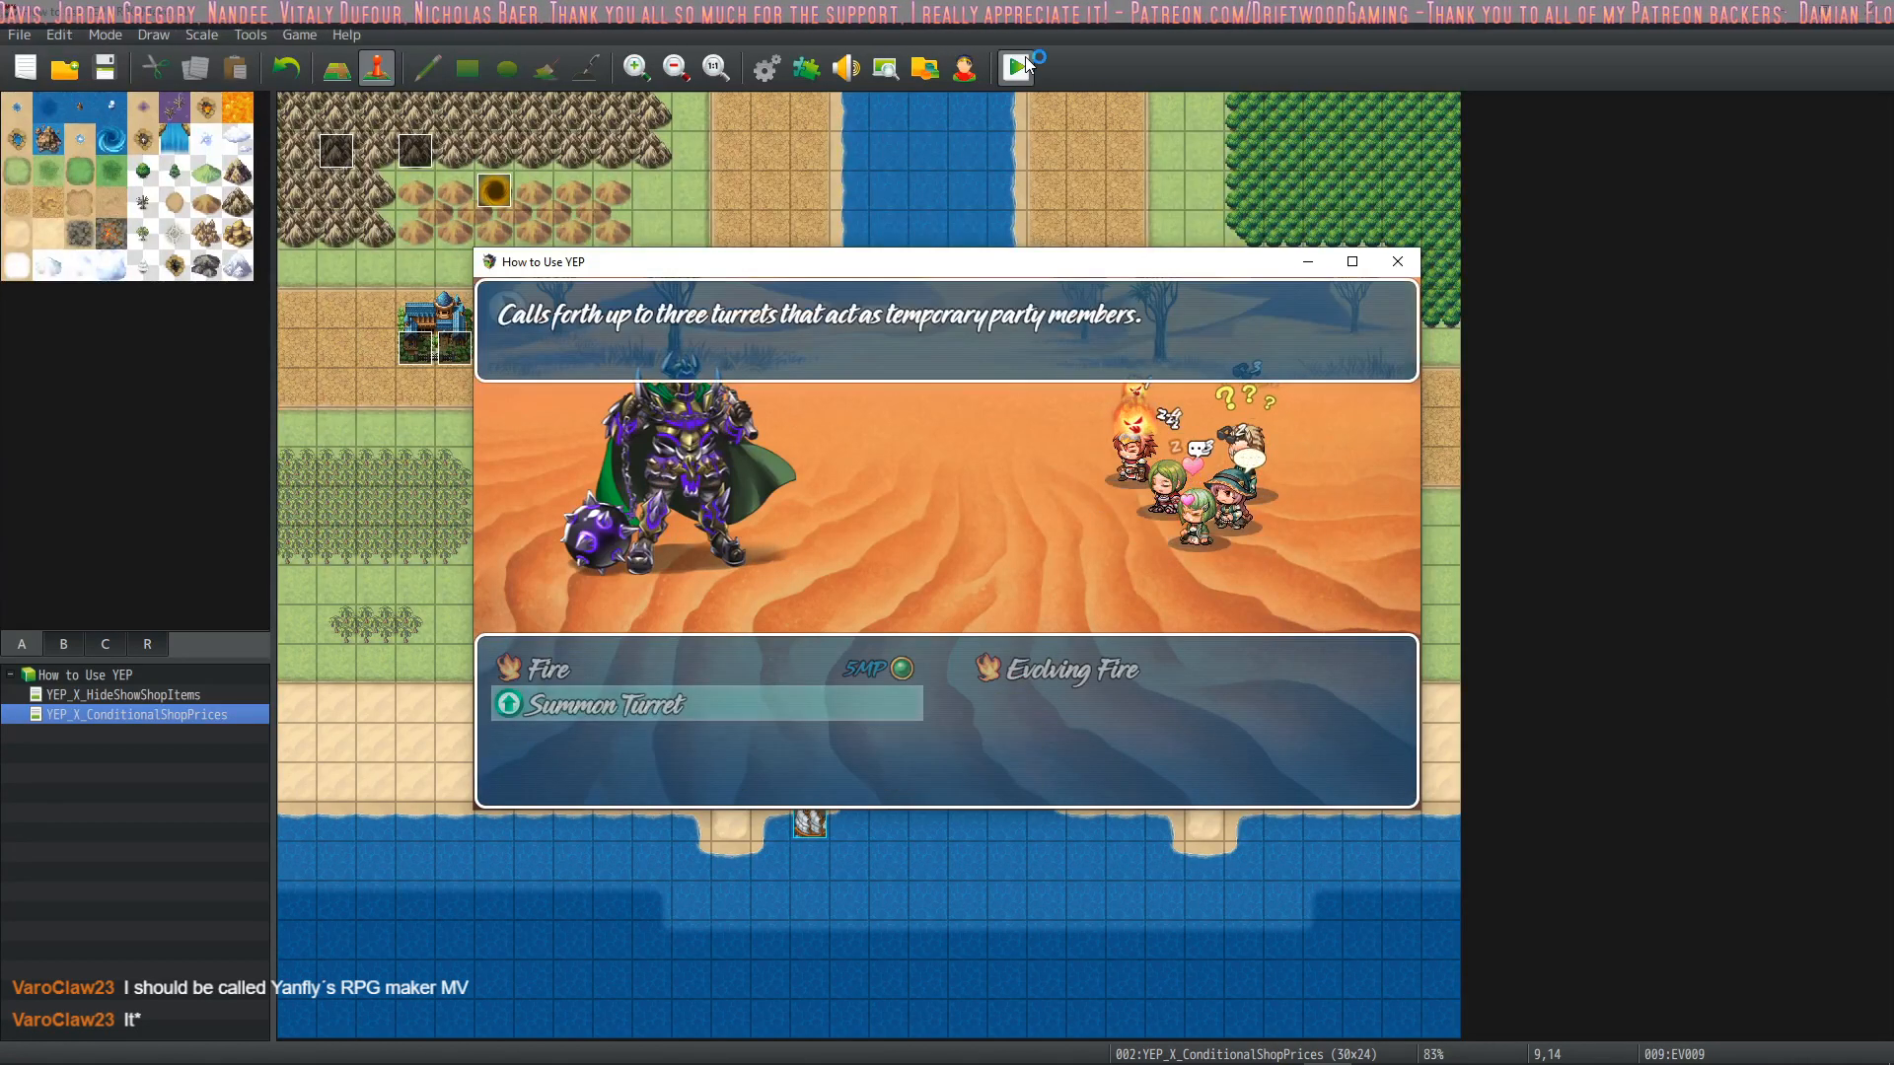
key(Escape)
key(Up)
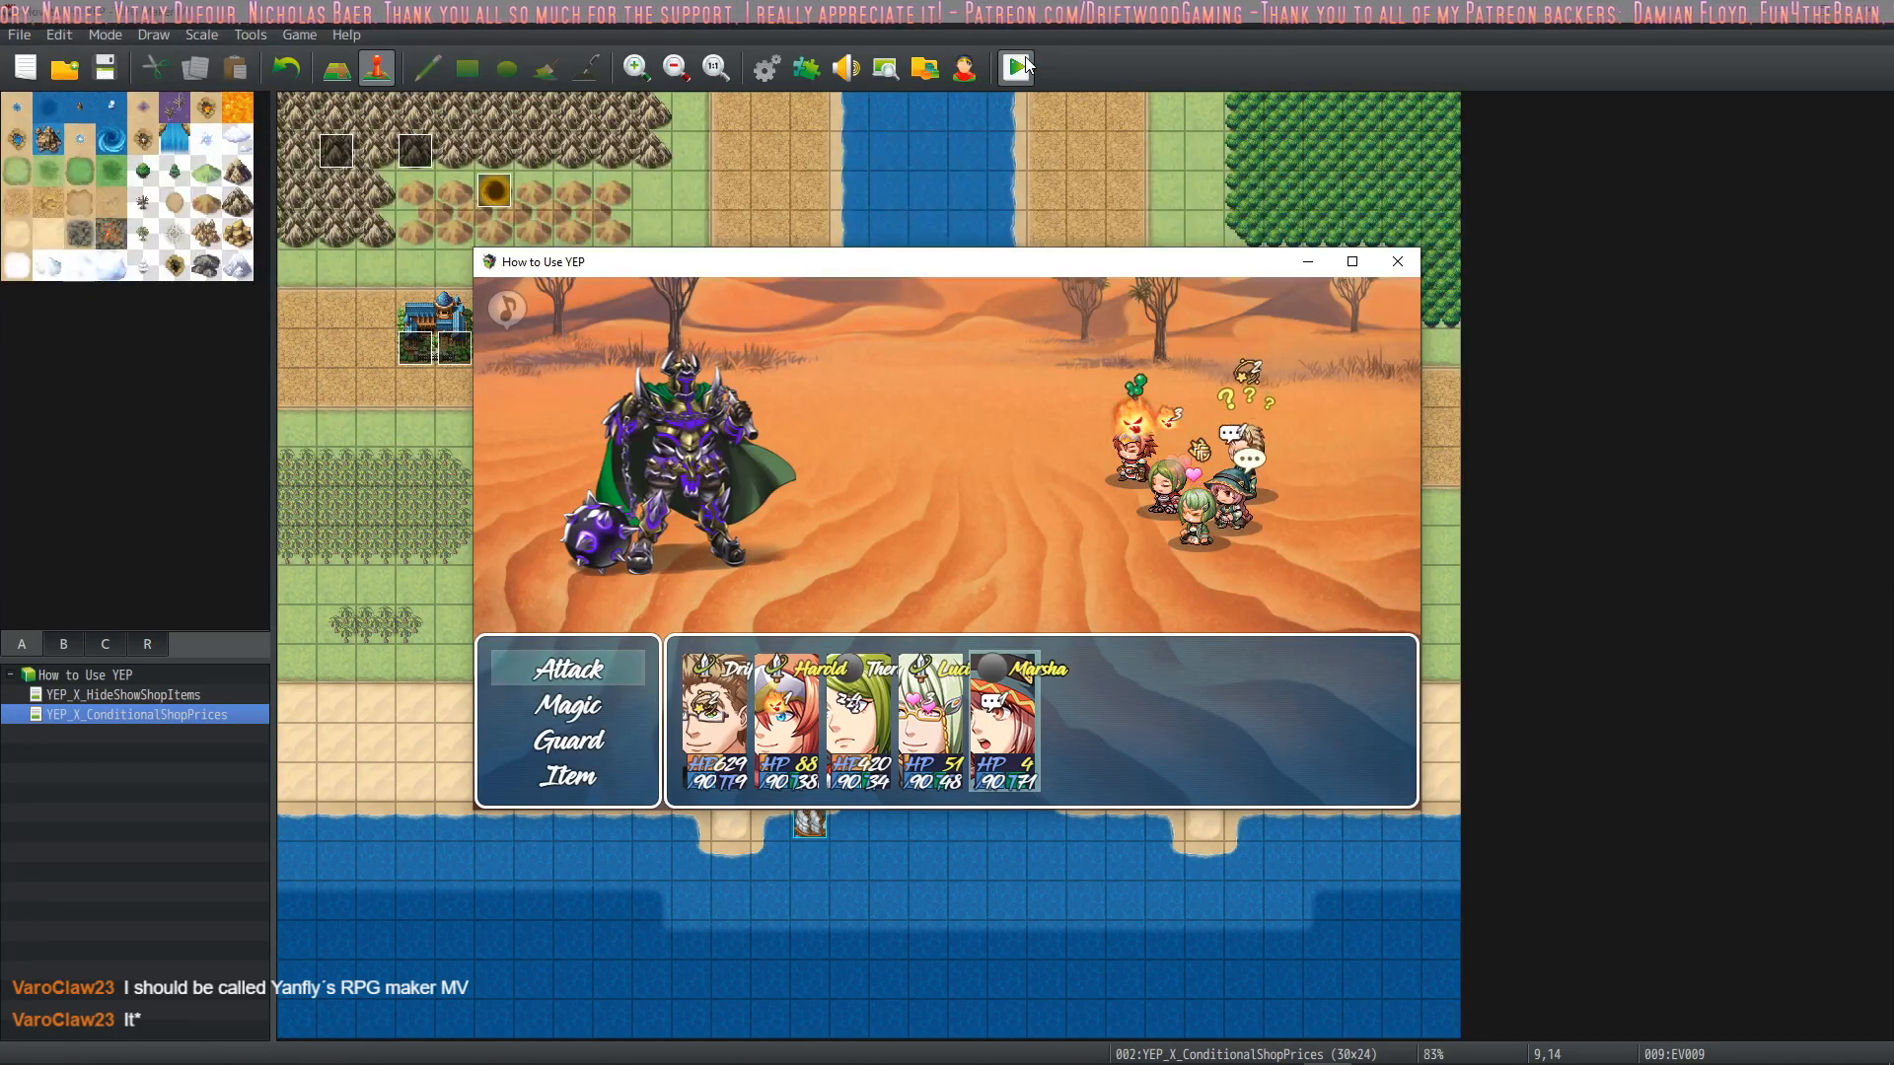
key(Return)
key(Return)
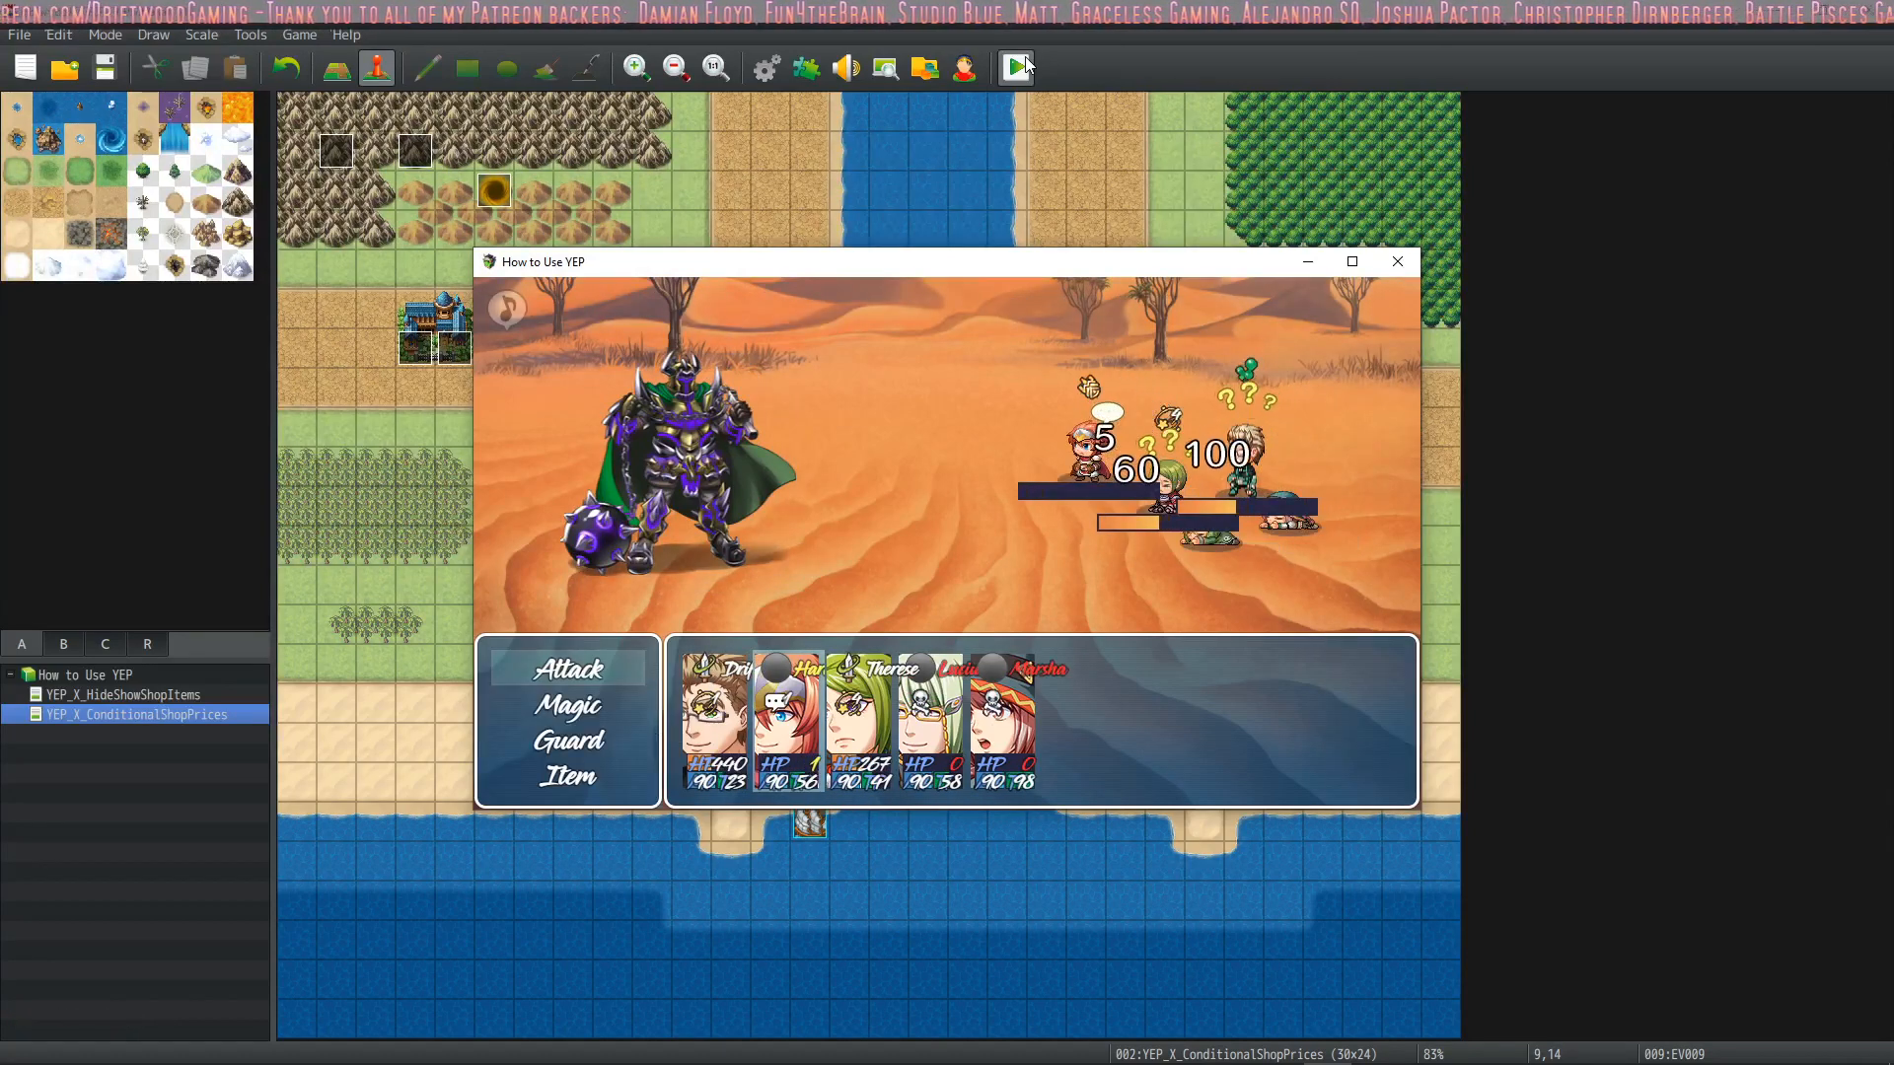
Open and leave Harold's Magic list, then have him attack to play out another turn
key(Down)
key(Return)
key(Escape)
key(Up)
key(Return)
key(Return)
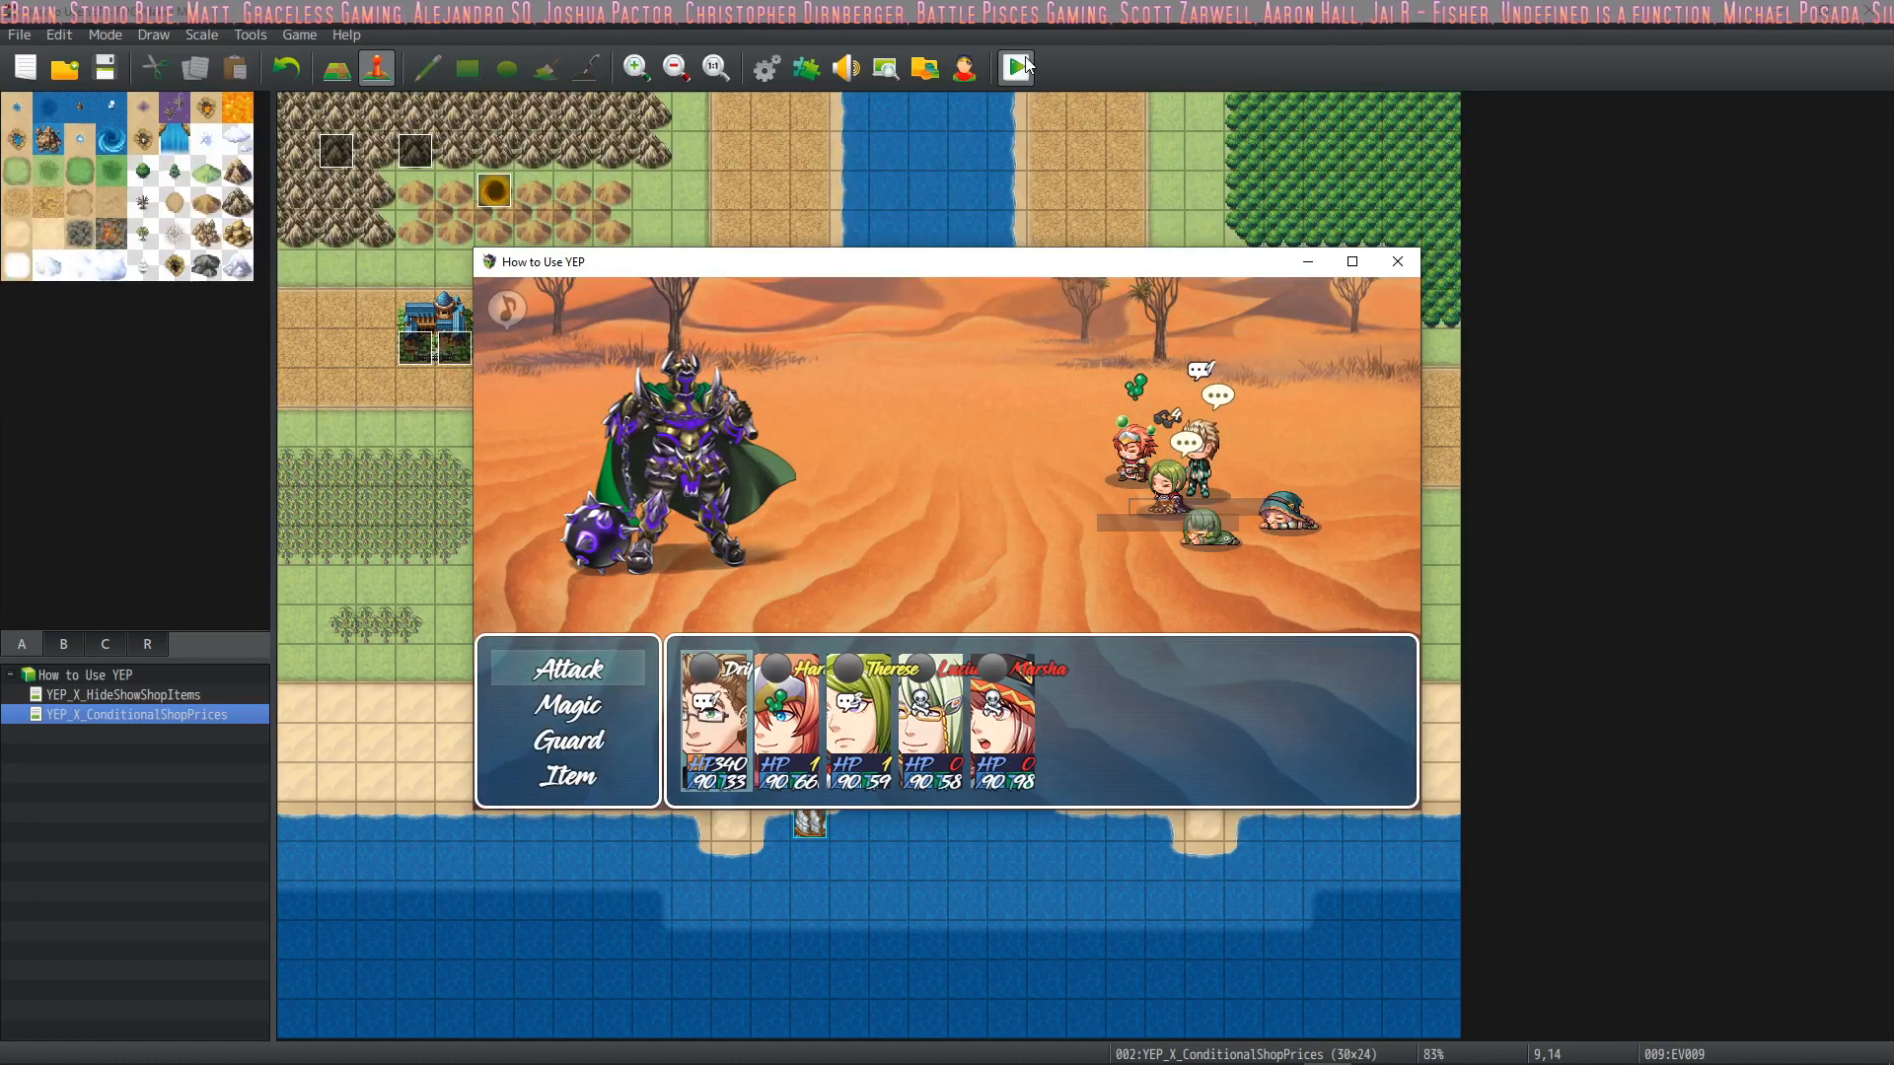
Open and leave Drift's Magic list while examining the state icons over the party's faces in the battle status window
key(Down)
key(Return)
key(Escape)
key(Up)
key(Up)
key(Down)
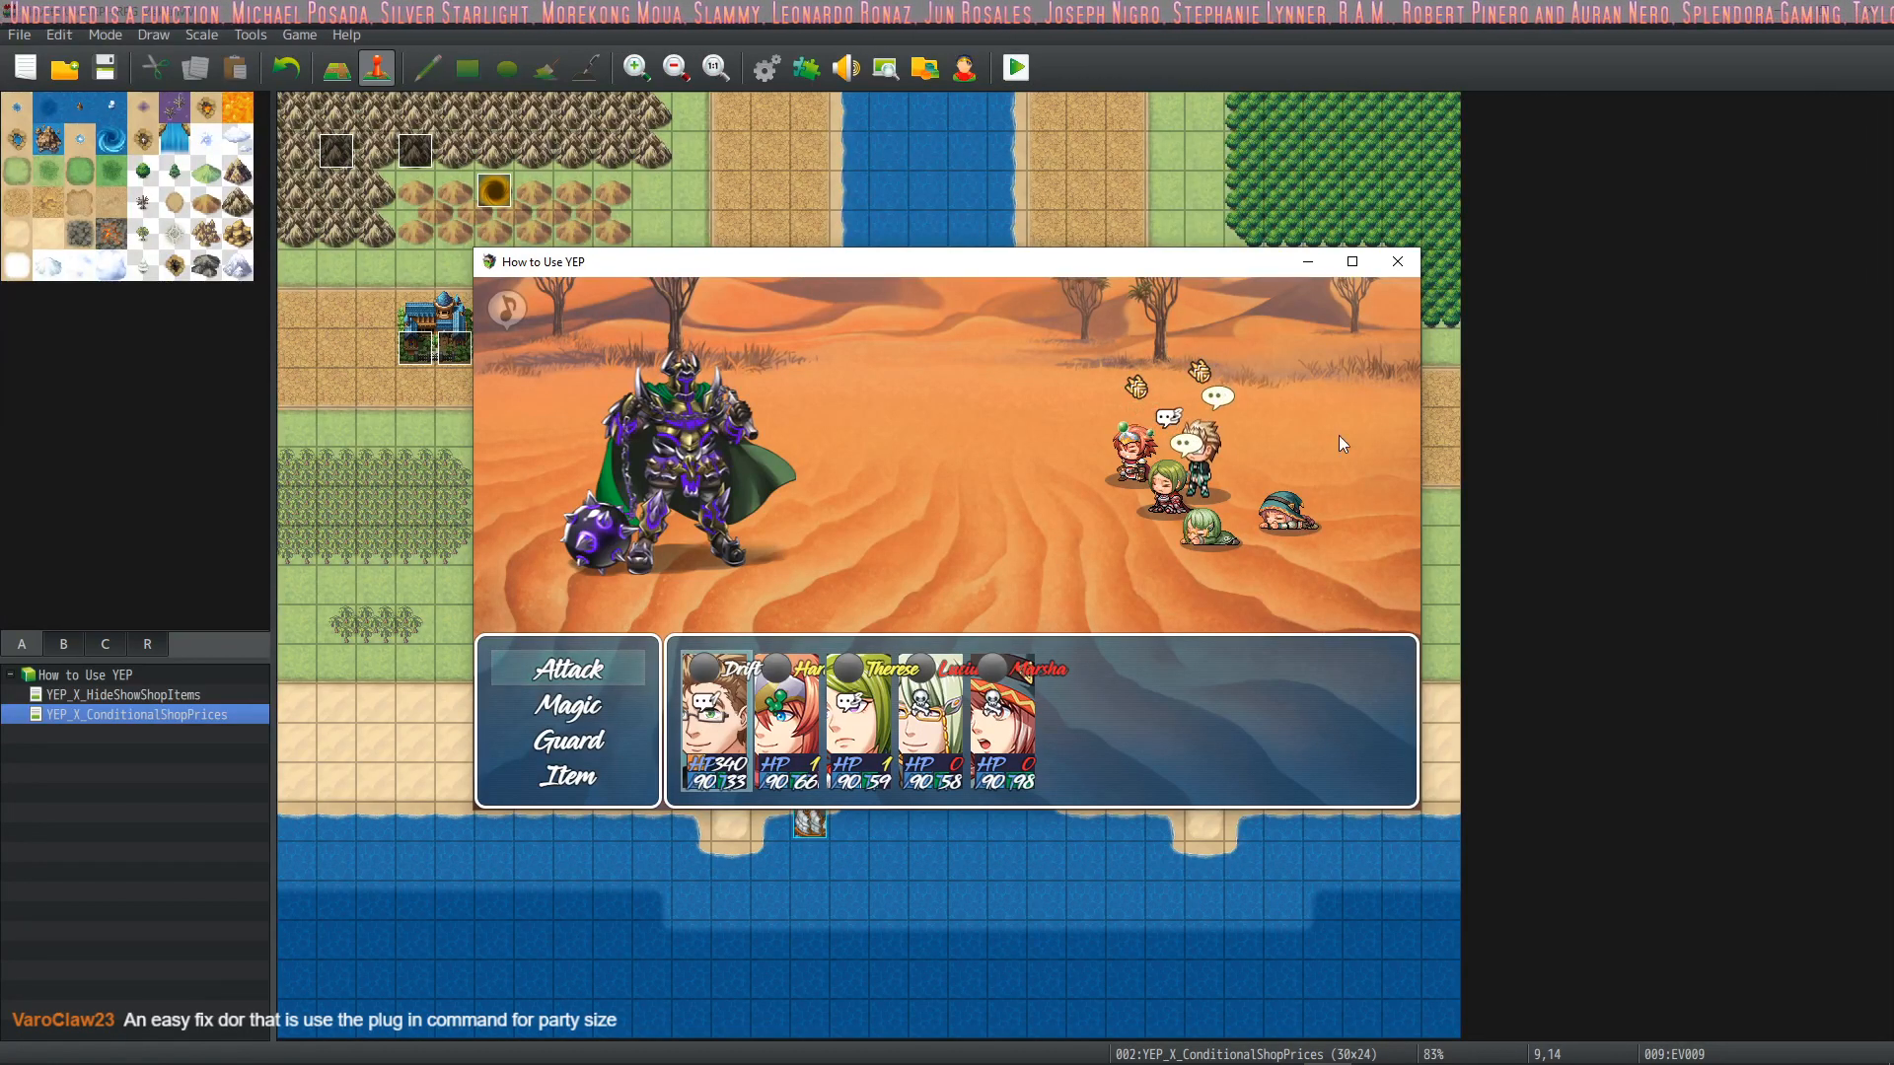
Close the playtest and check the State Icons Row parameter of YEP_BattleStatusWindow, keeping it at 1
click(1413, 262)
click(806, 67)
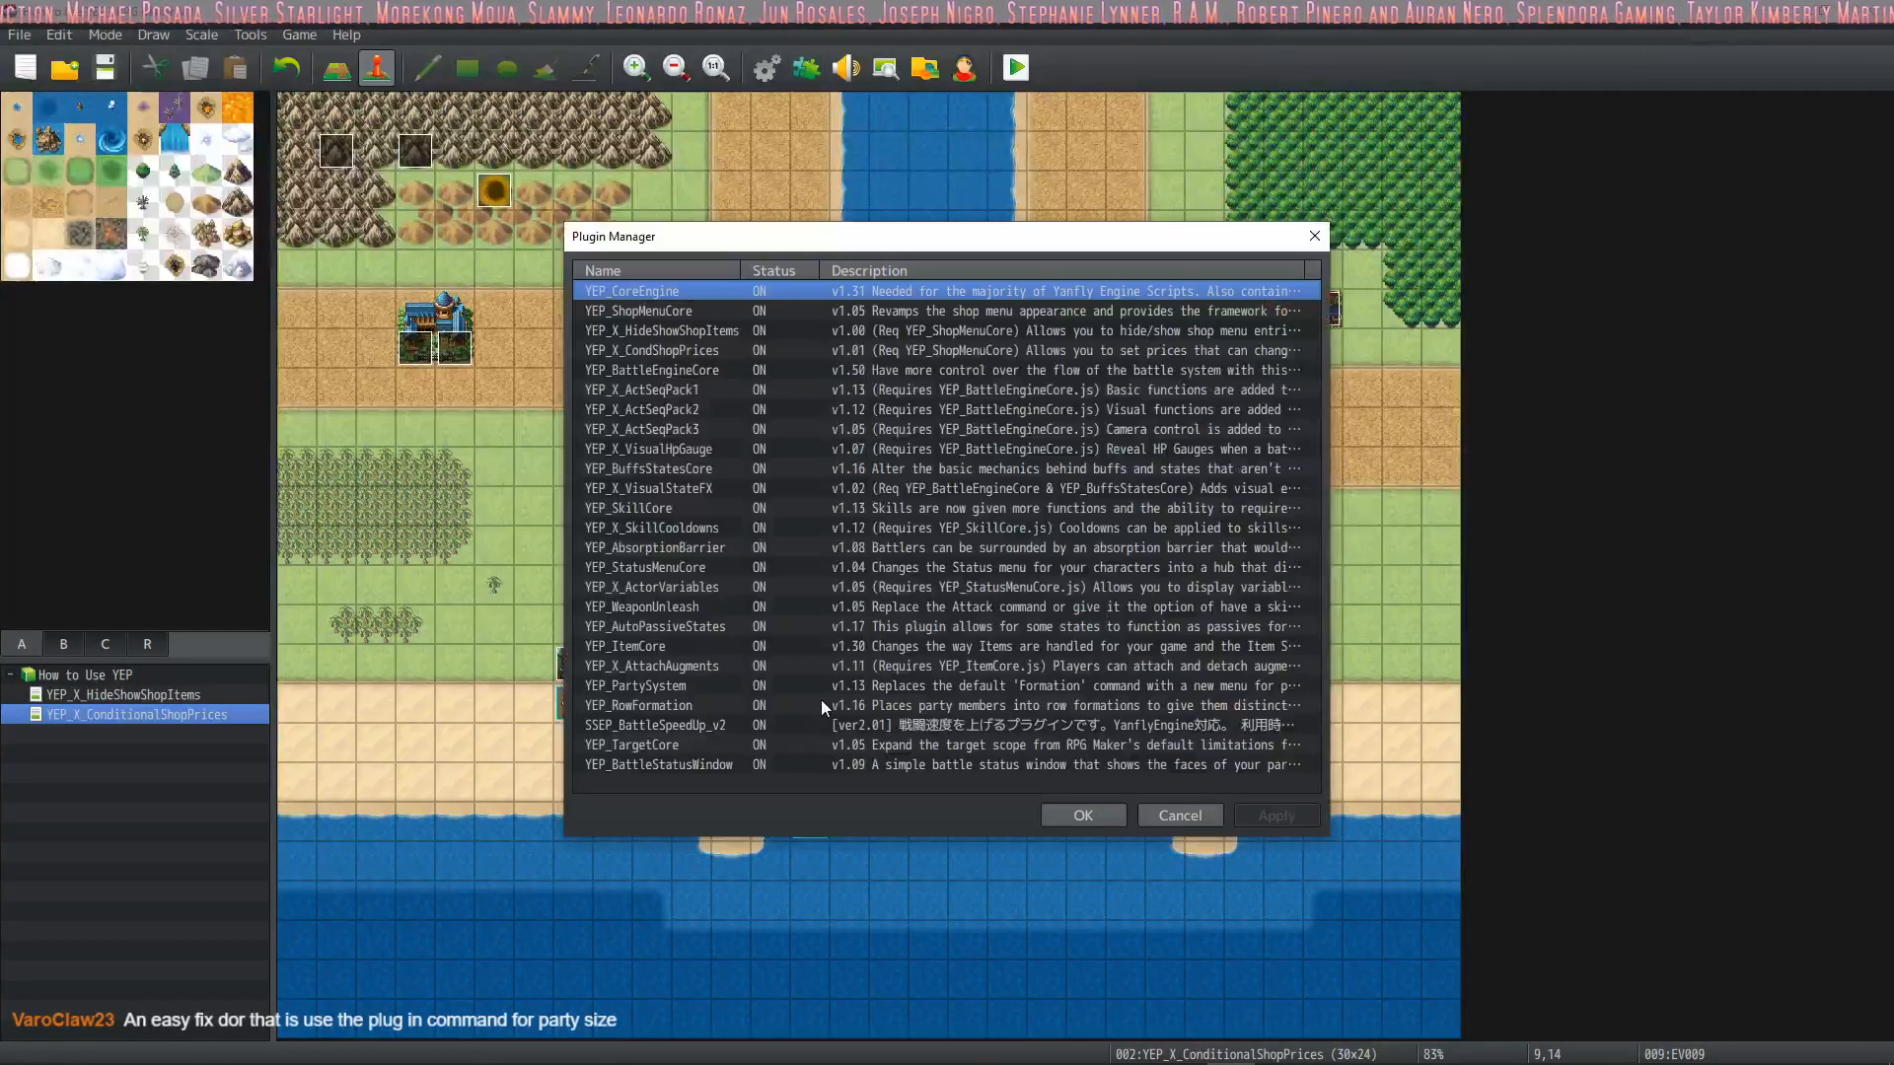
double_click(673, 764)
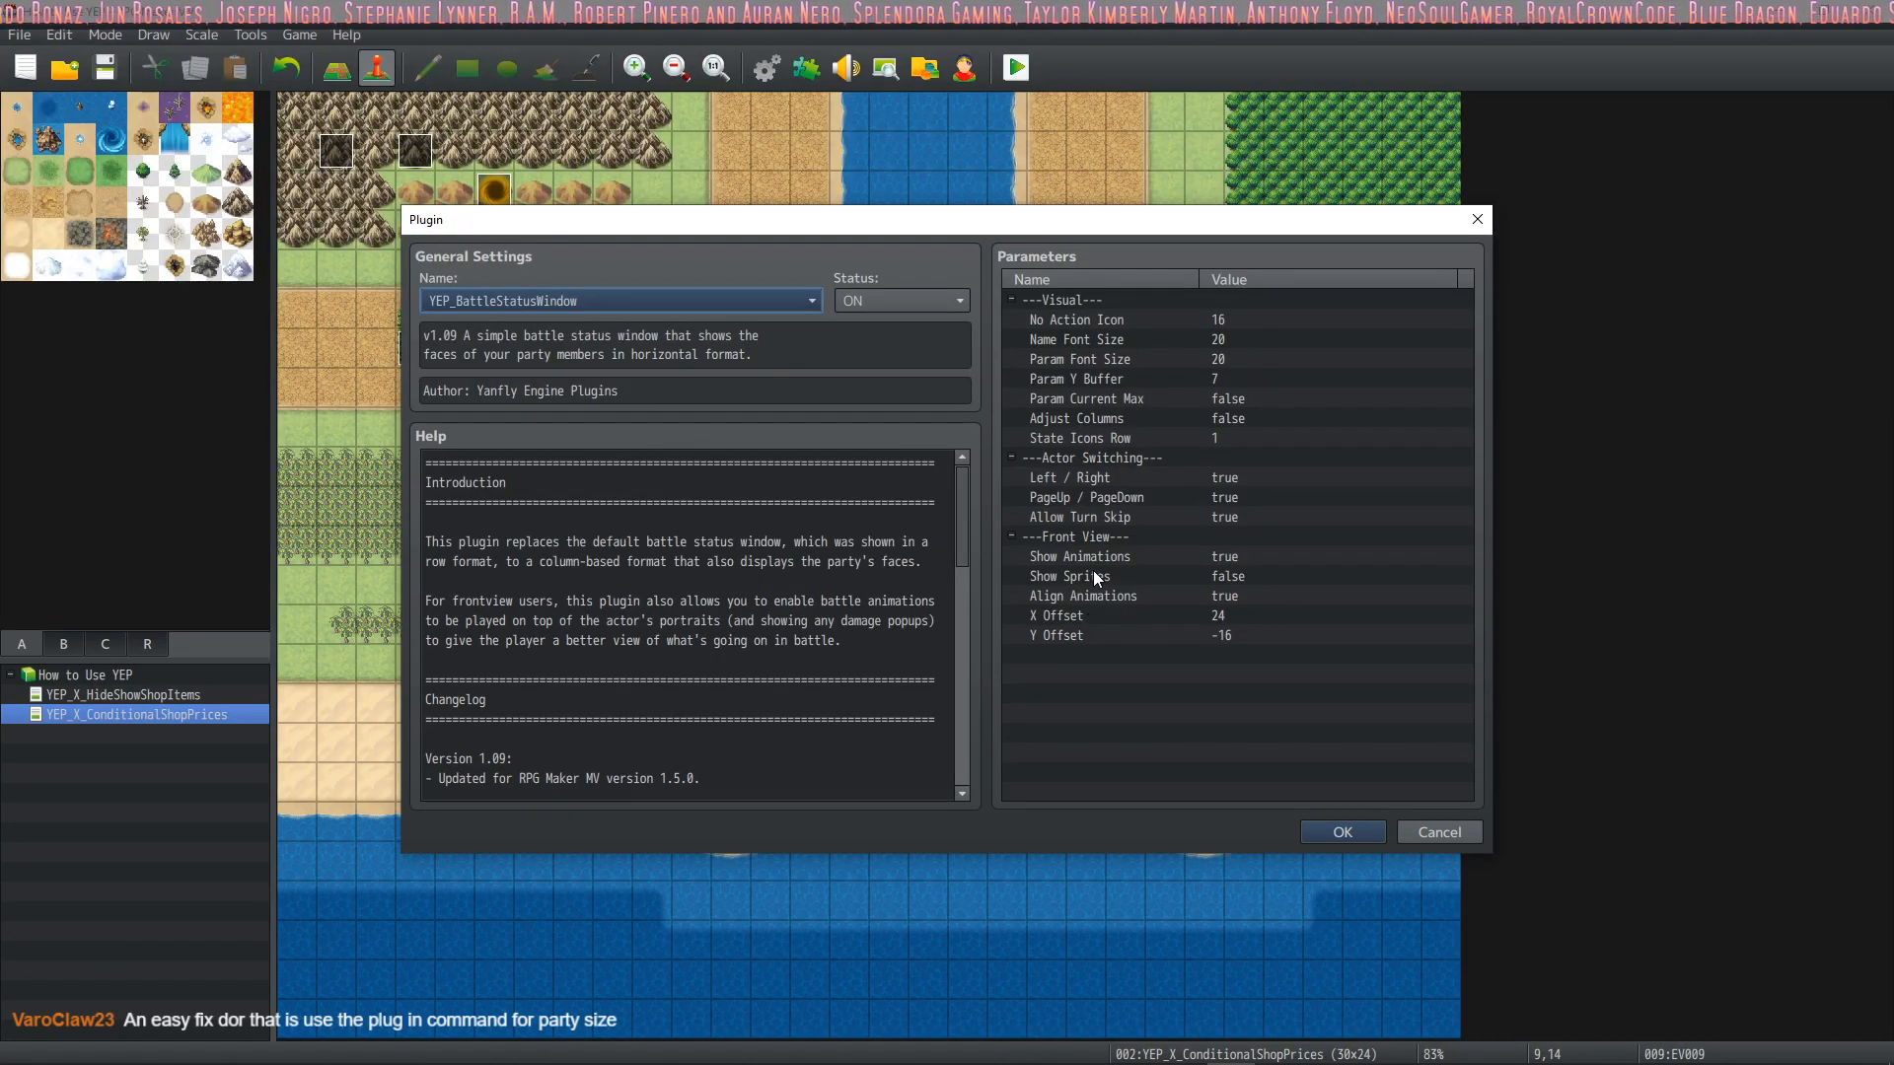
double_click(1107, 438)
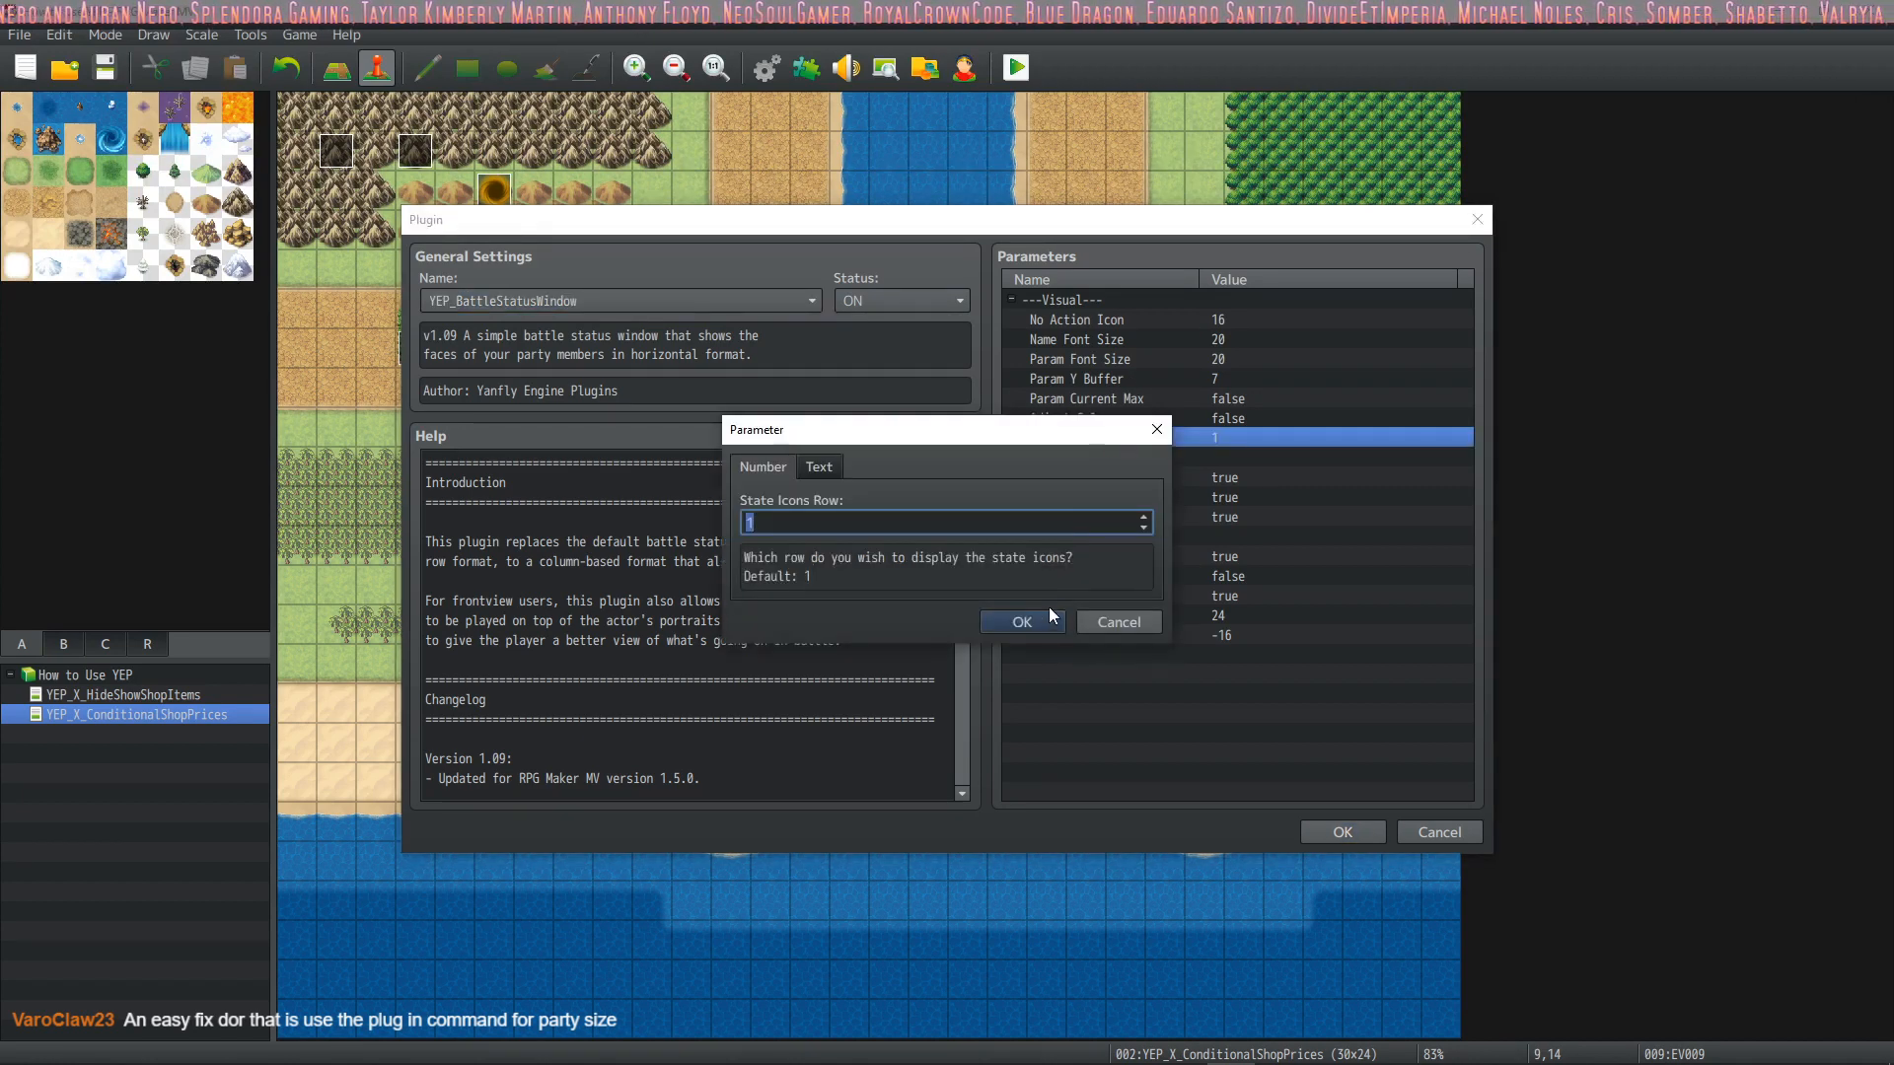
click(1022, 623)
Review the actor switching and front view parameters of YEP_BattleStatusWindow and close the plugin settings
click(1156, 477)
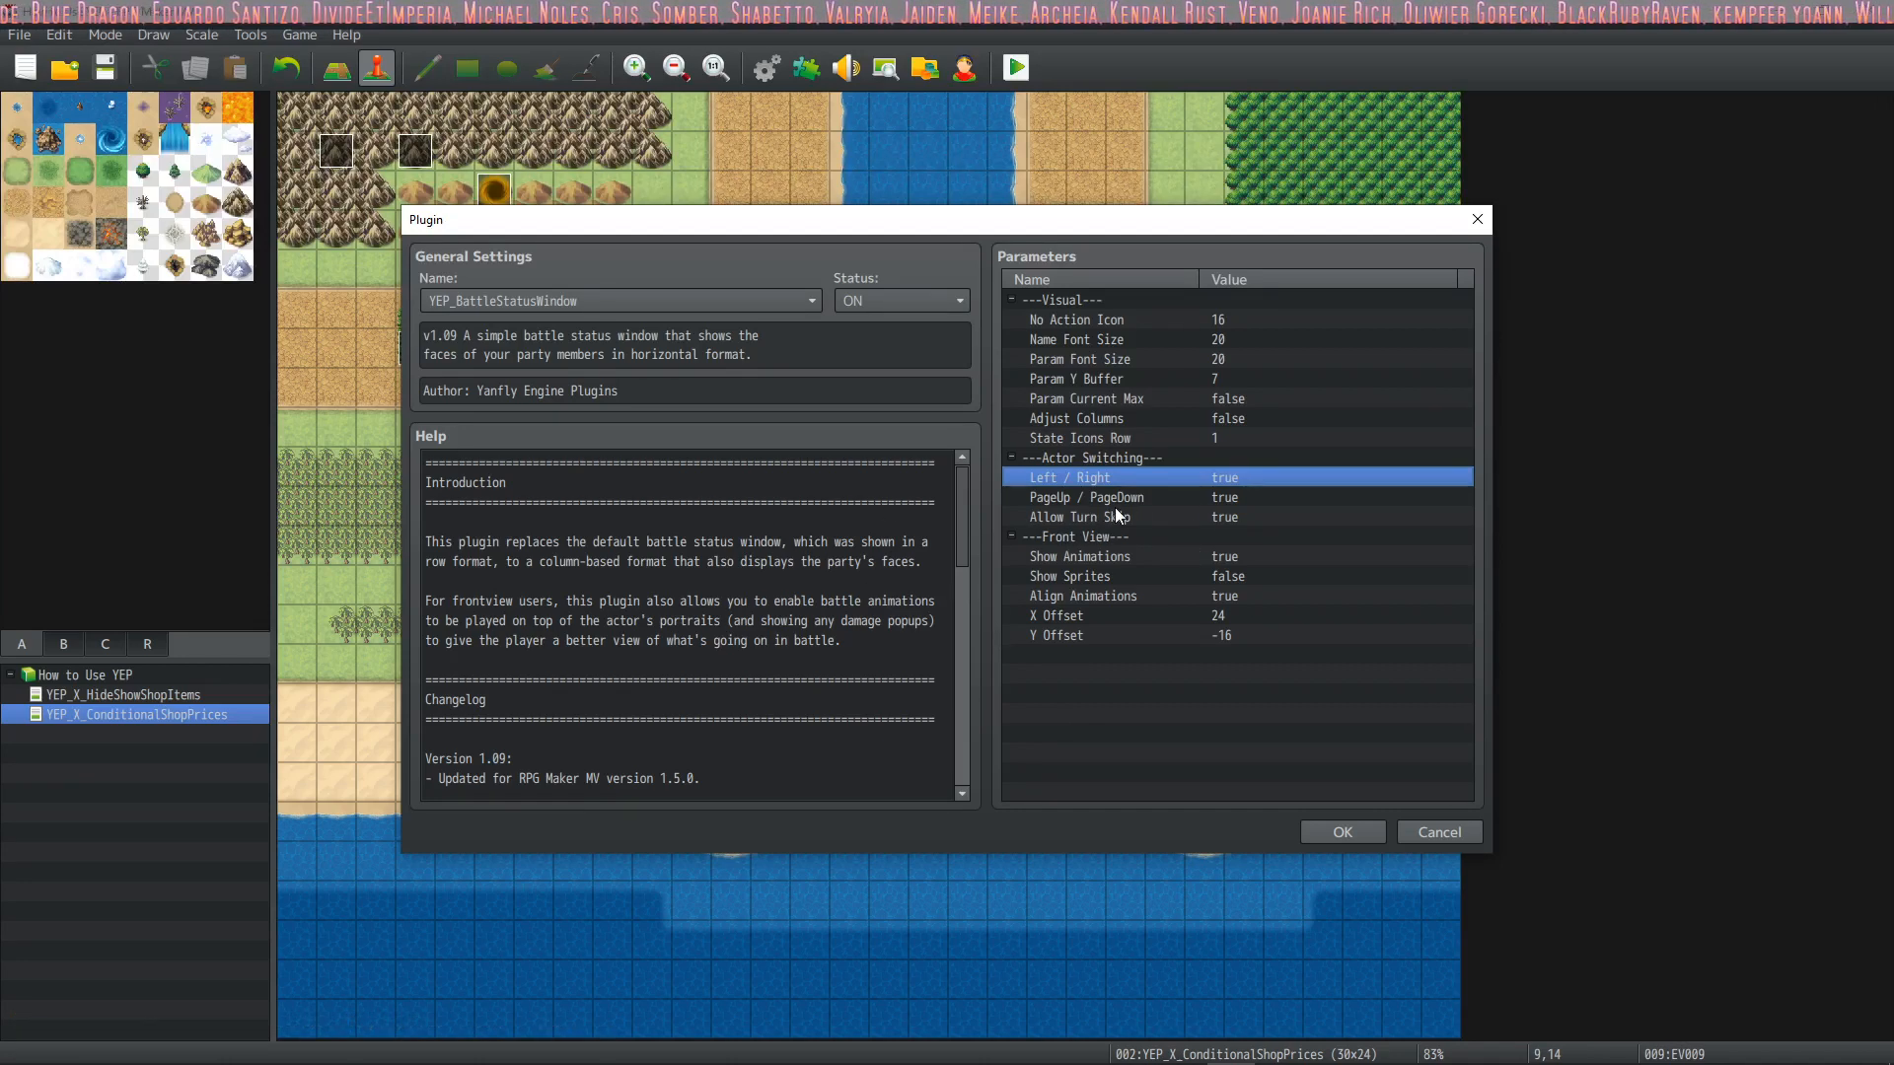
click(1115, 559)
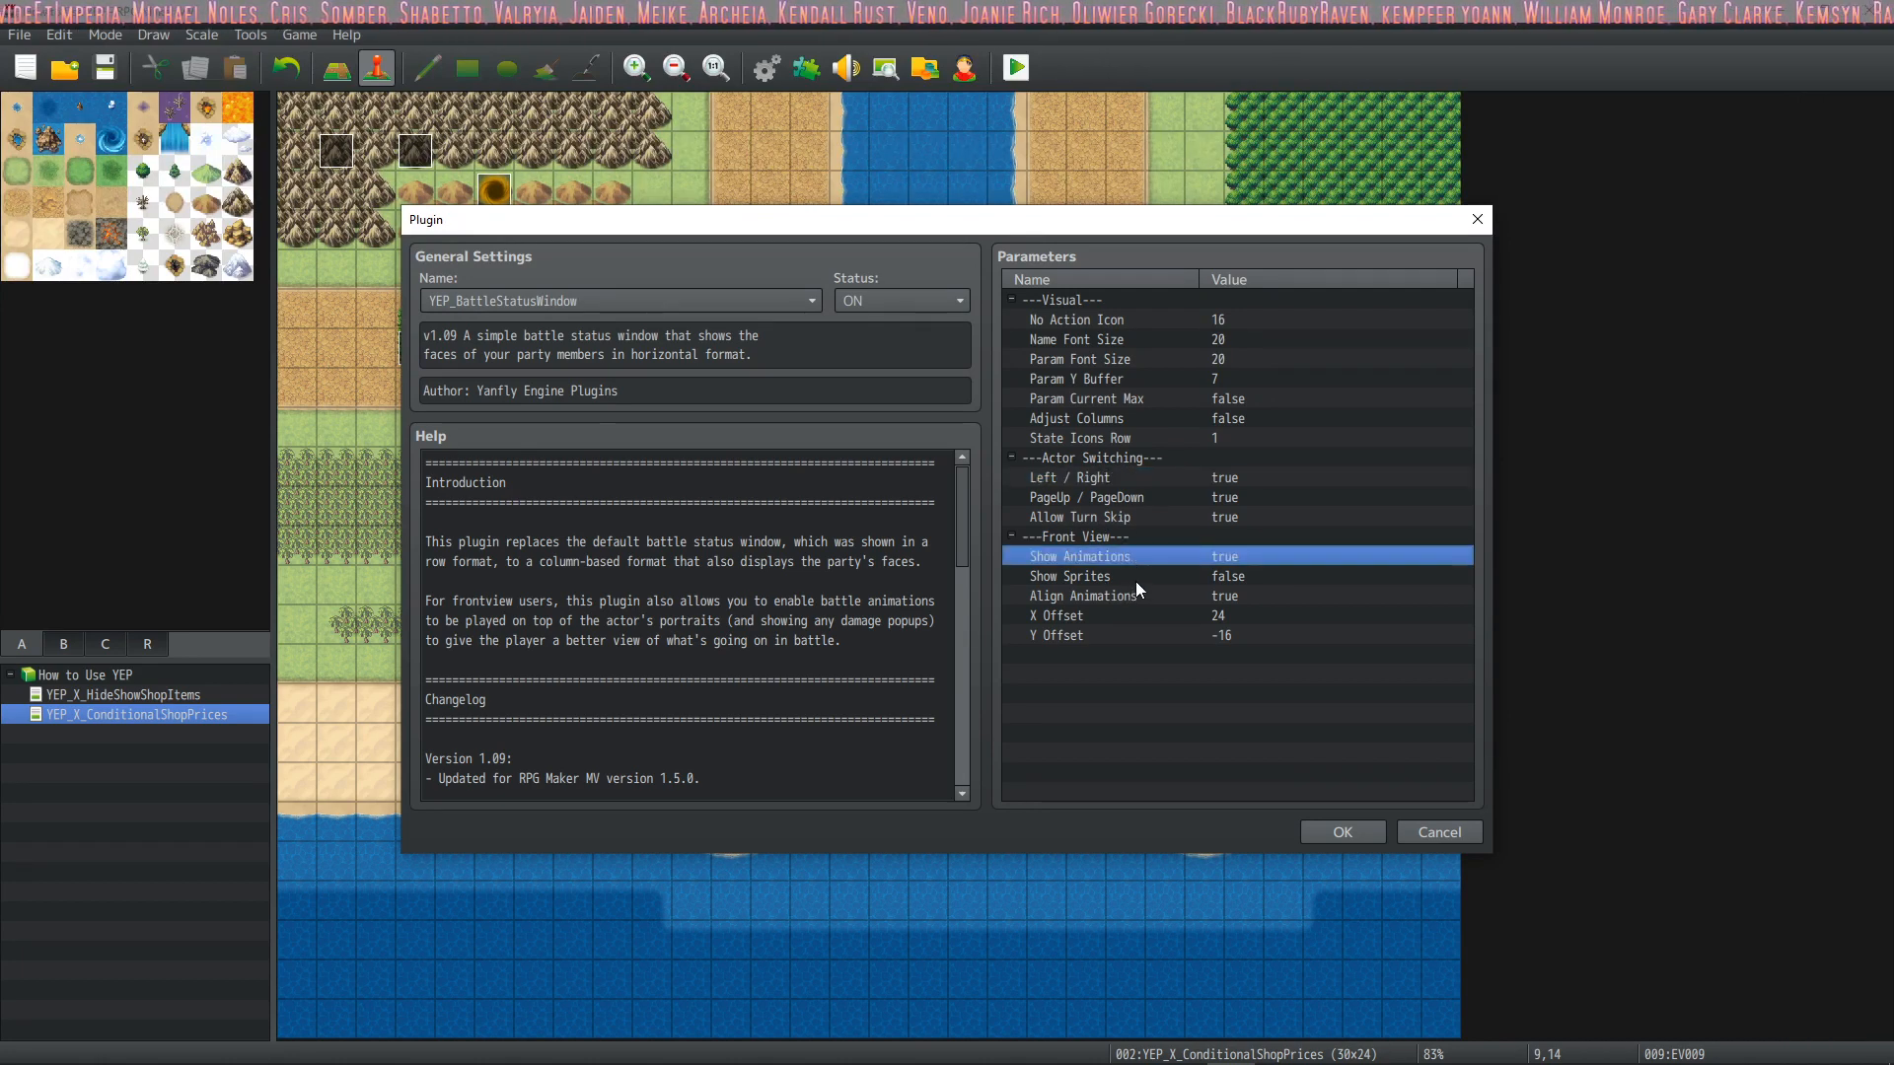
click(1100, 618)
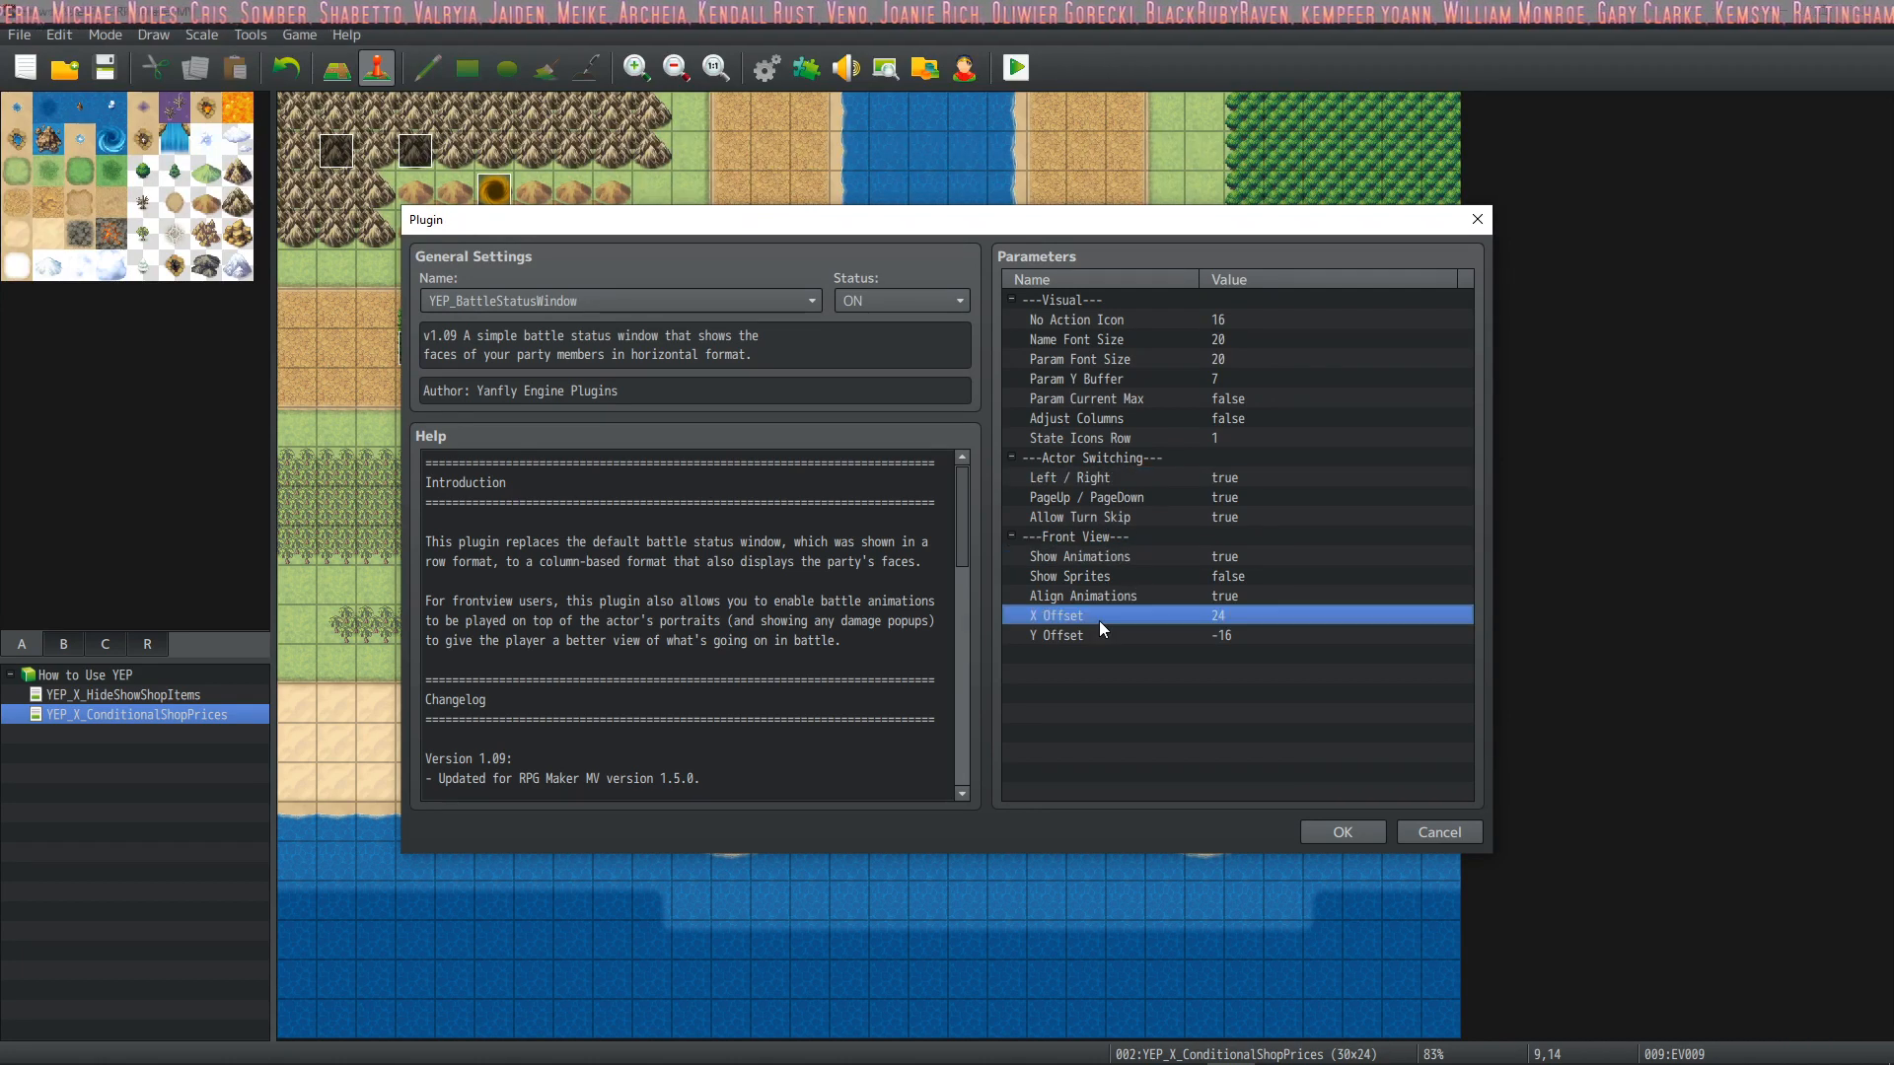
click(1329, 829)
click(1091, 822)
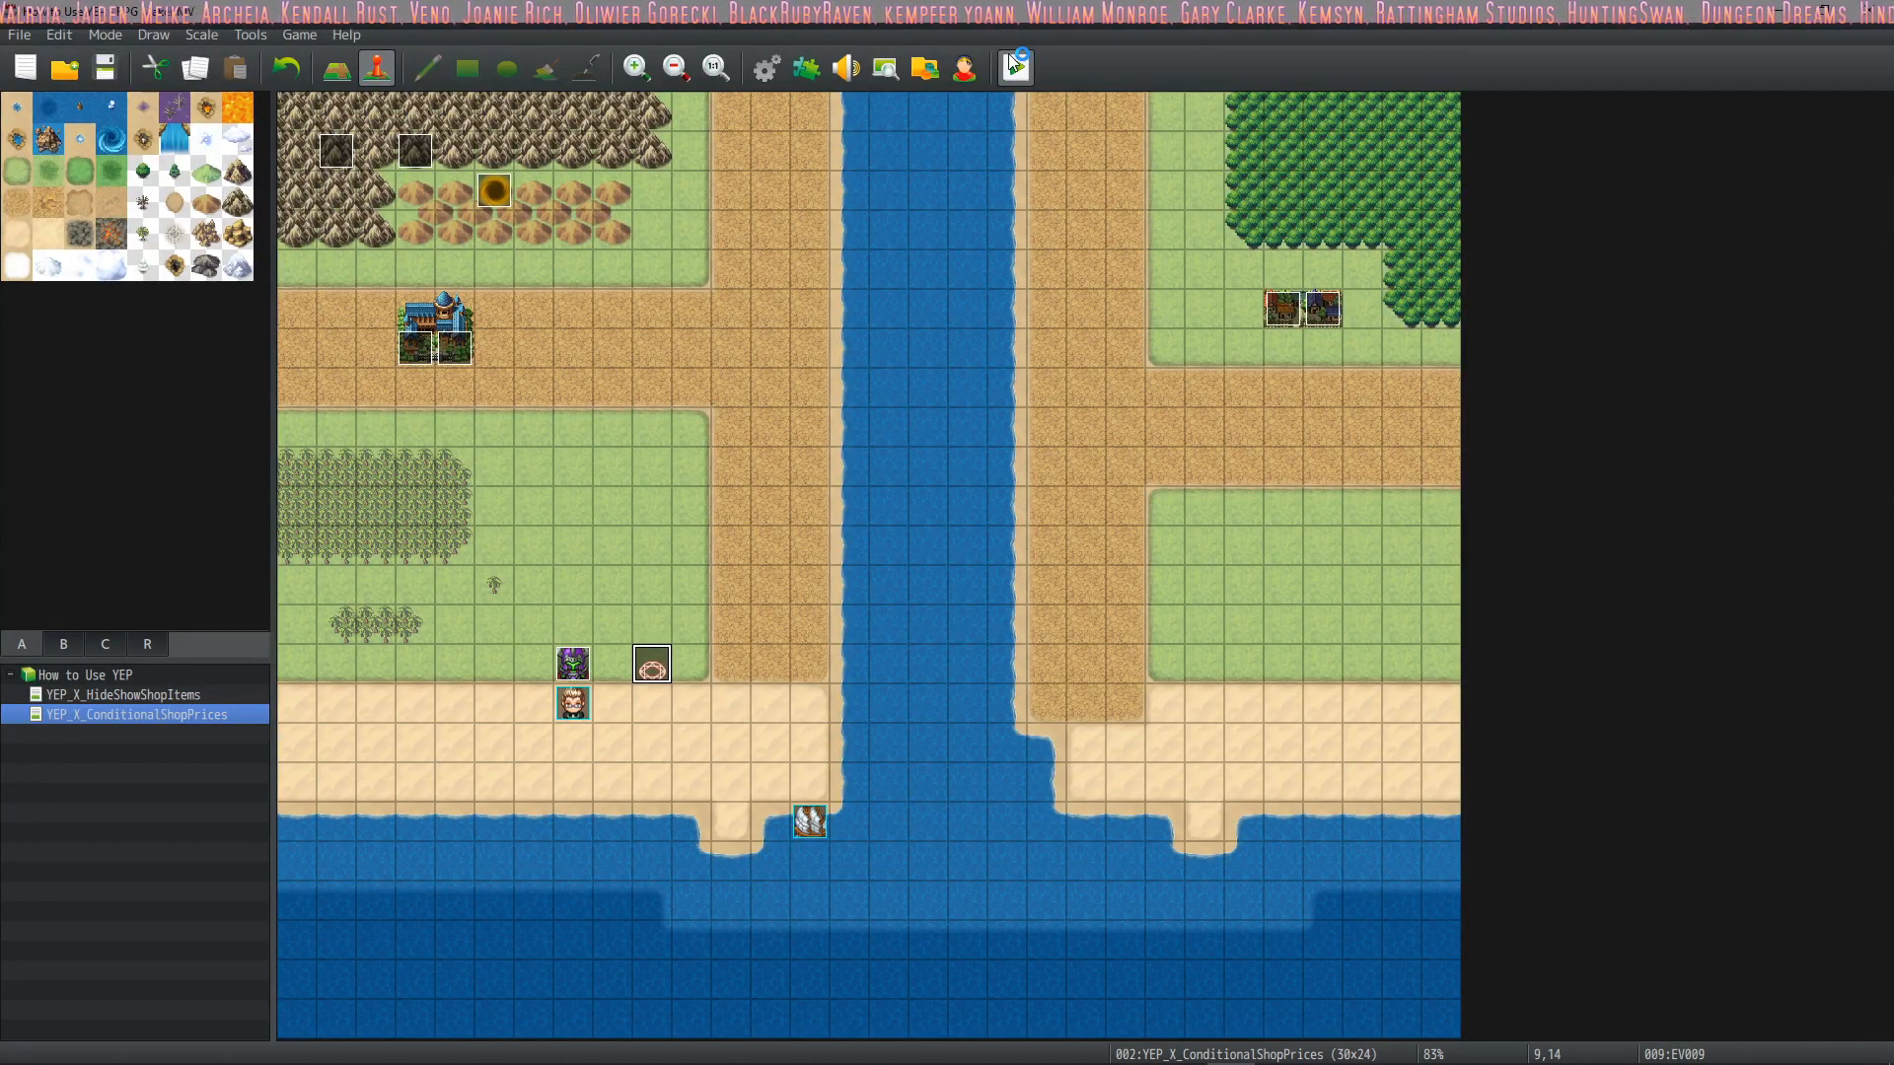
Run another playtest, start the battle against the armoured enemy and have Drift use All States
key(Up)
key(Return)
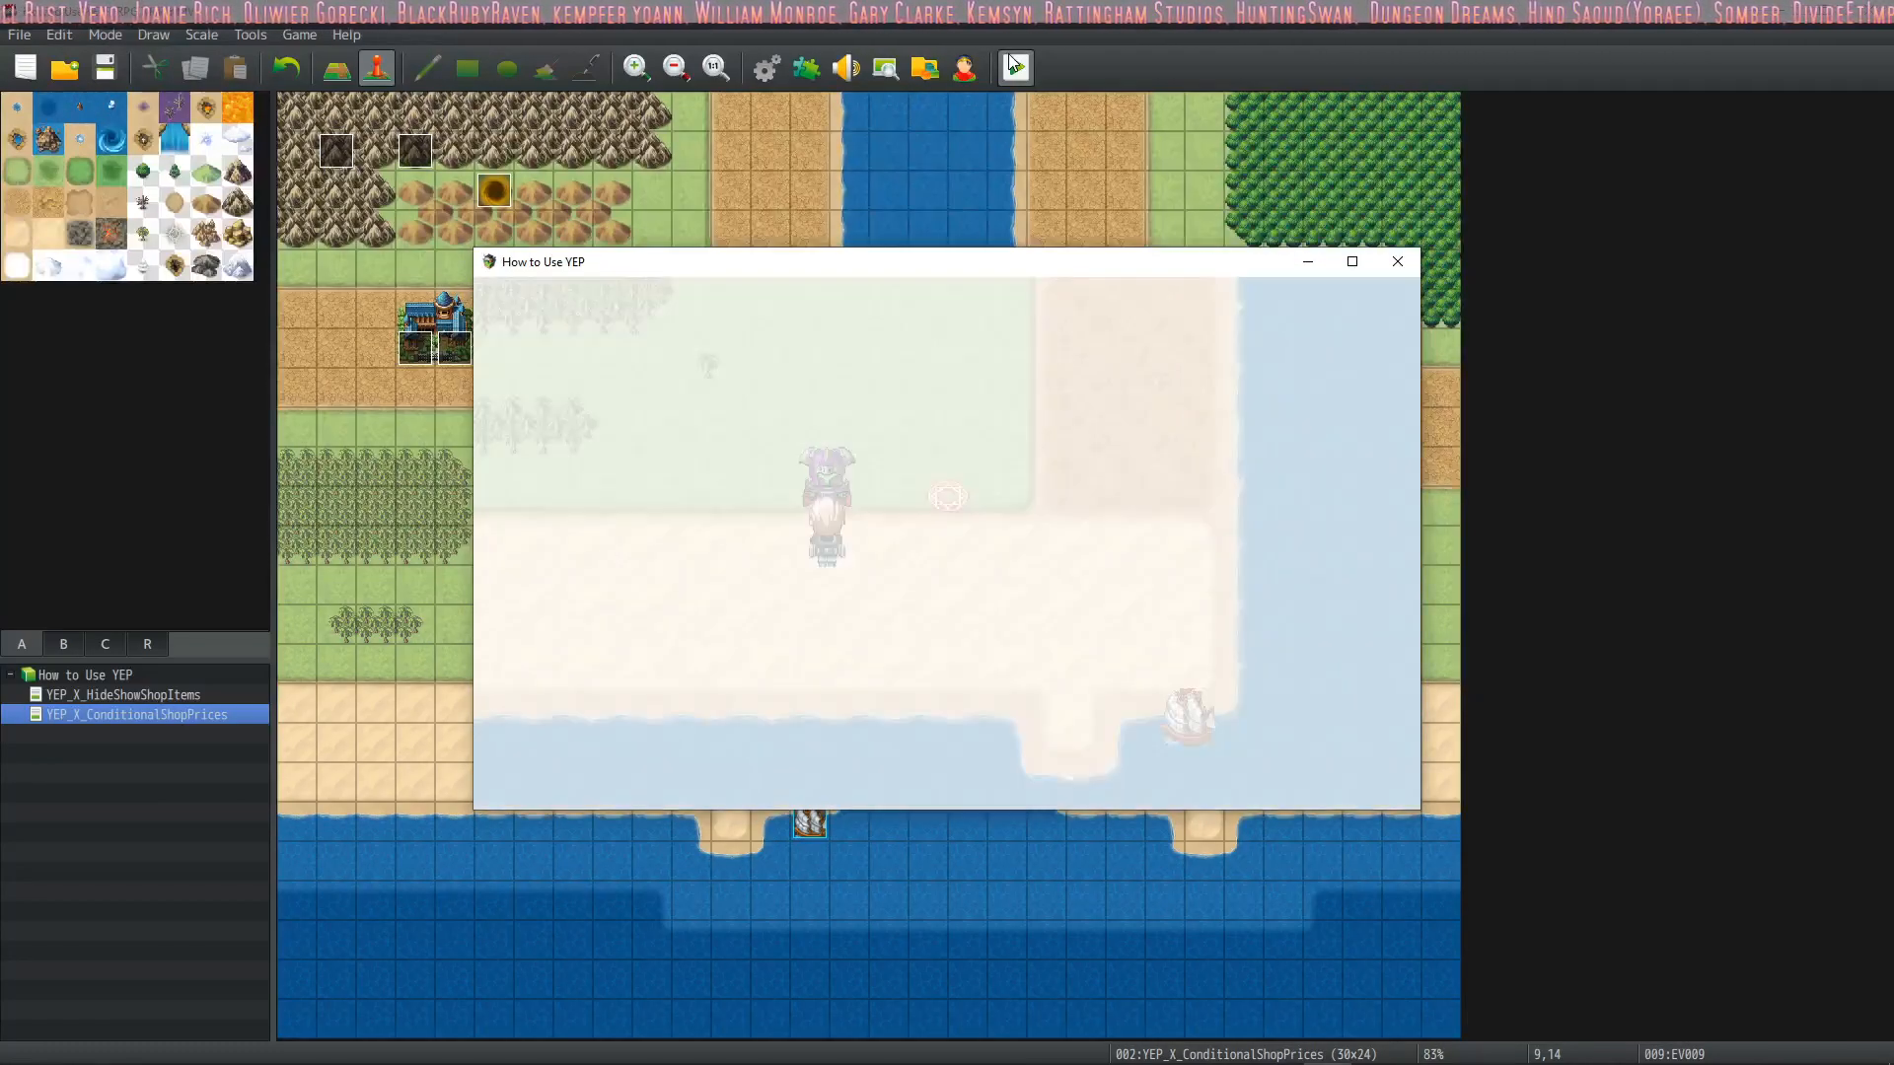
key(Down)
key(Return)
key(Down)
key(Down)
key(Down)
key(Return)
Have Harold guard, give the other party members their commands and play out the turn
key(Return)
key(Down)
key(Down)
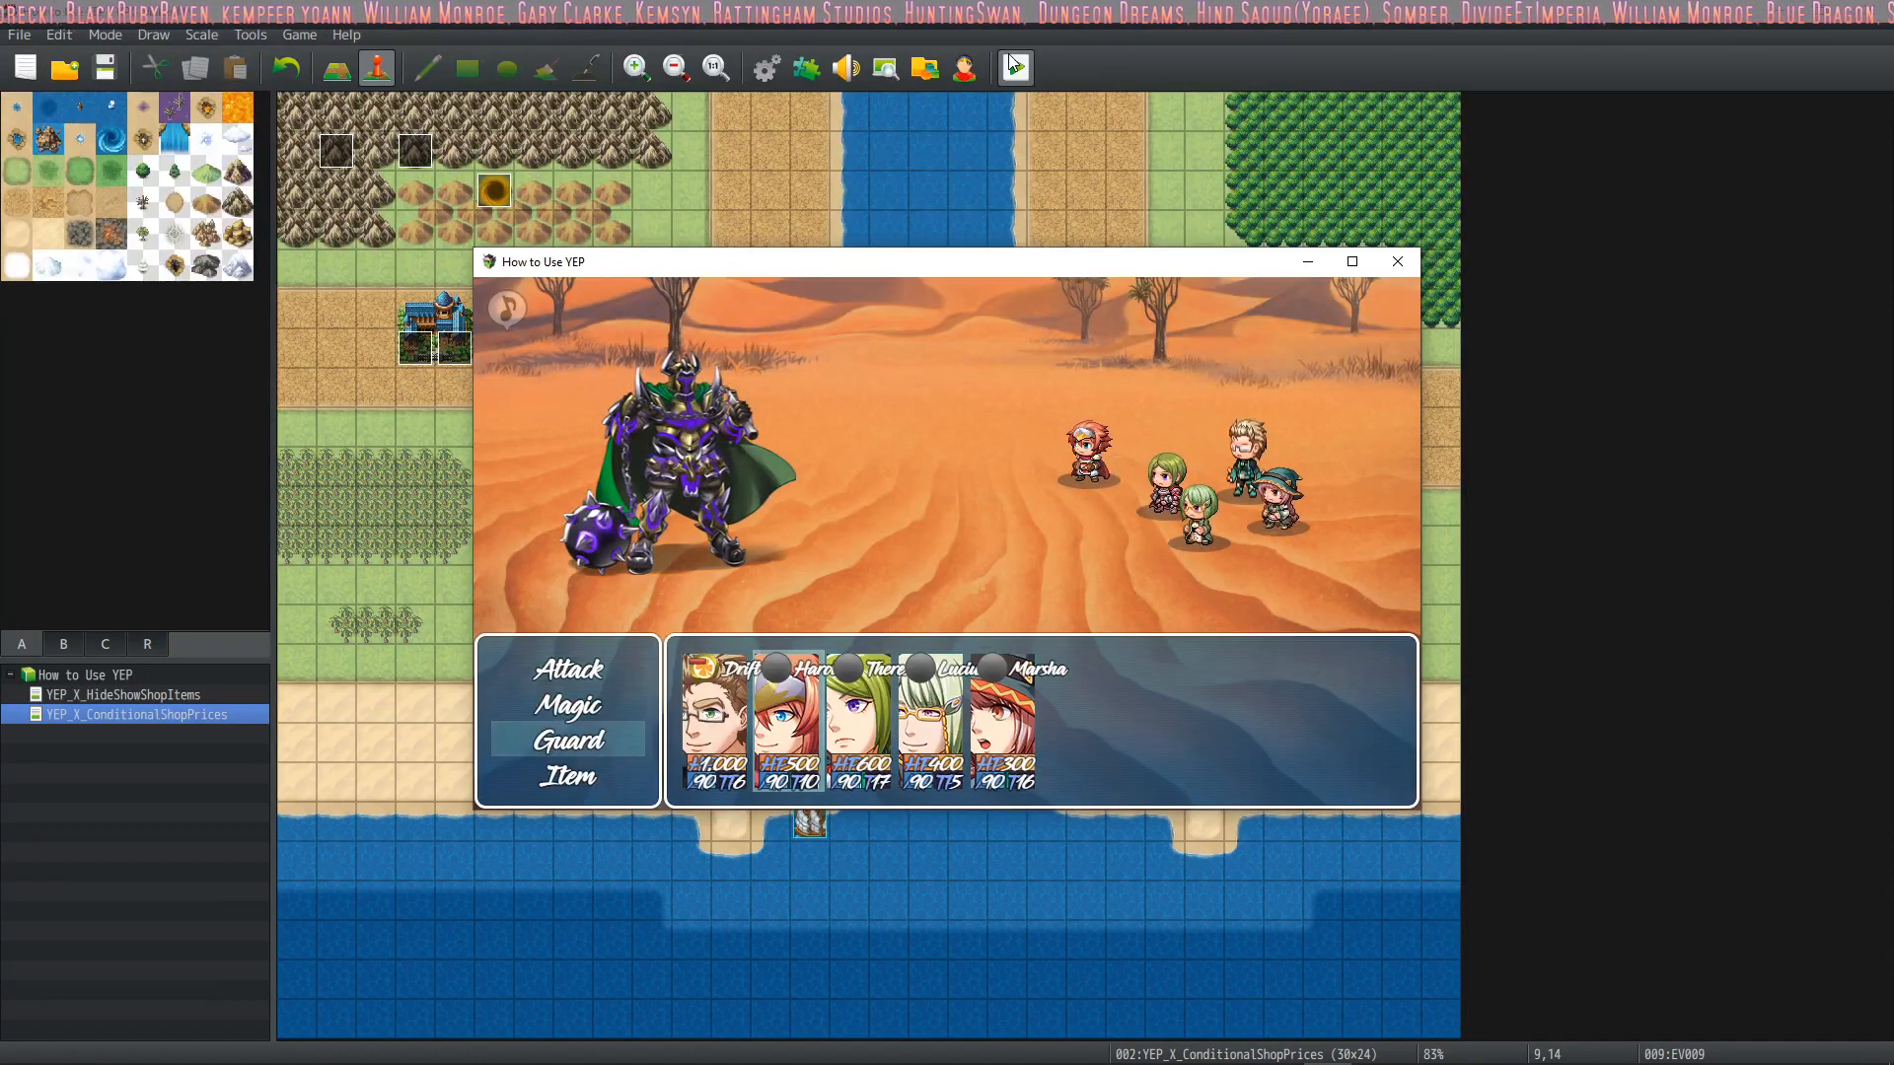
key(Return)
key(Down)
key(Down)
key(Return)
key(Down)
key(Down)
key(Return)
key(Down)
key(Down)
key(Return)
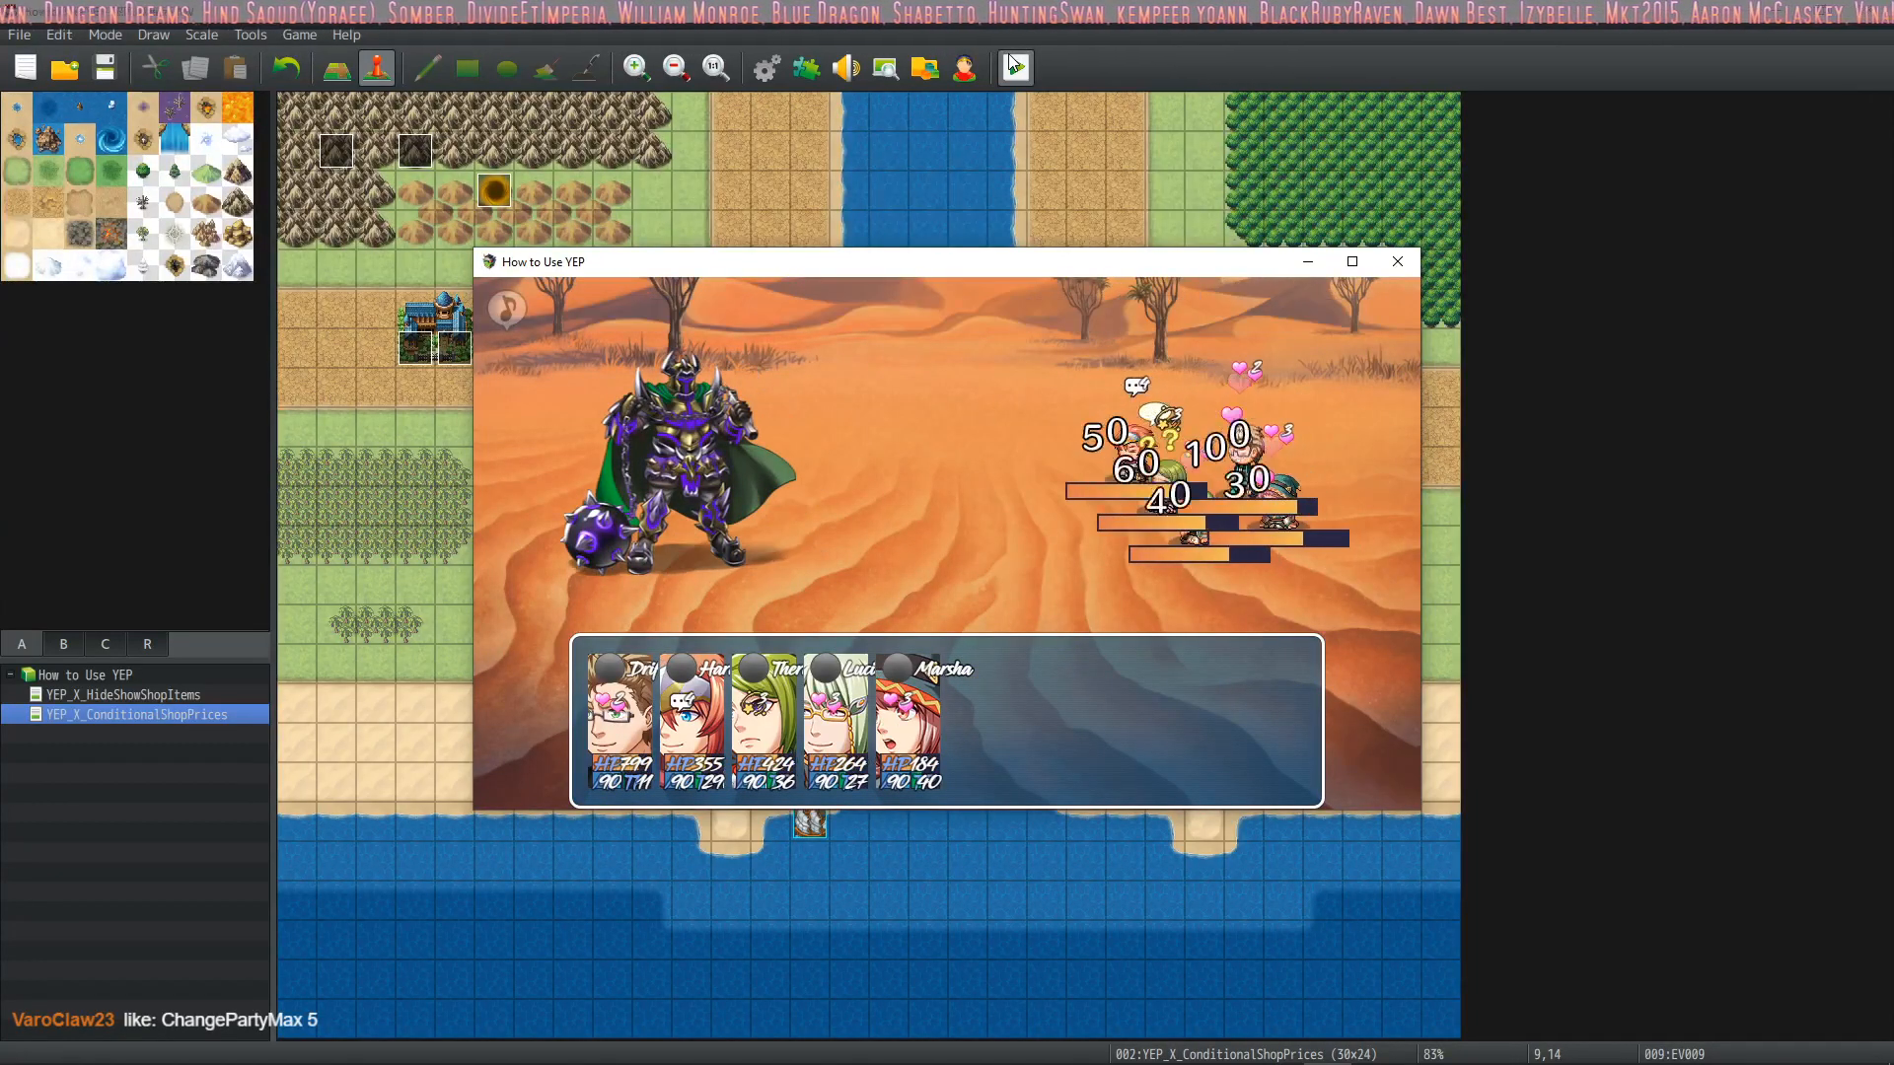
Examine how the state icons display in the battle status window while moving through Harold's battle commands and skill list
key(Down)
key(Return)
key(Escape)
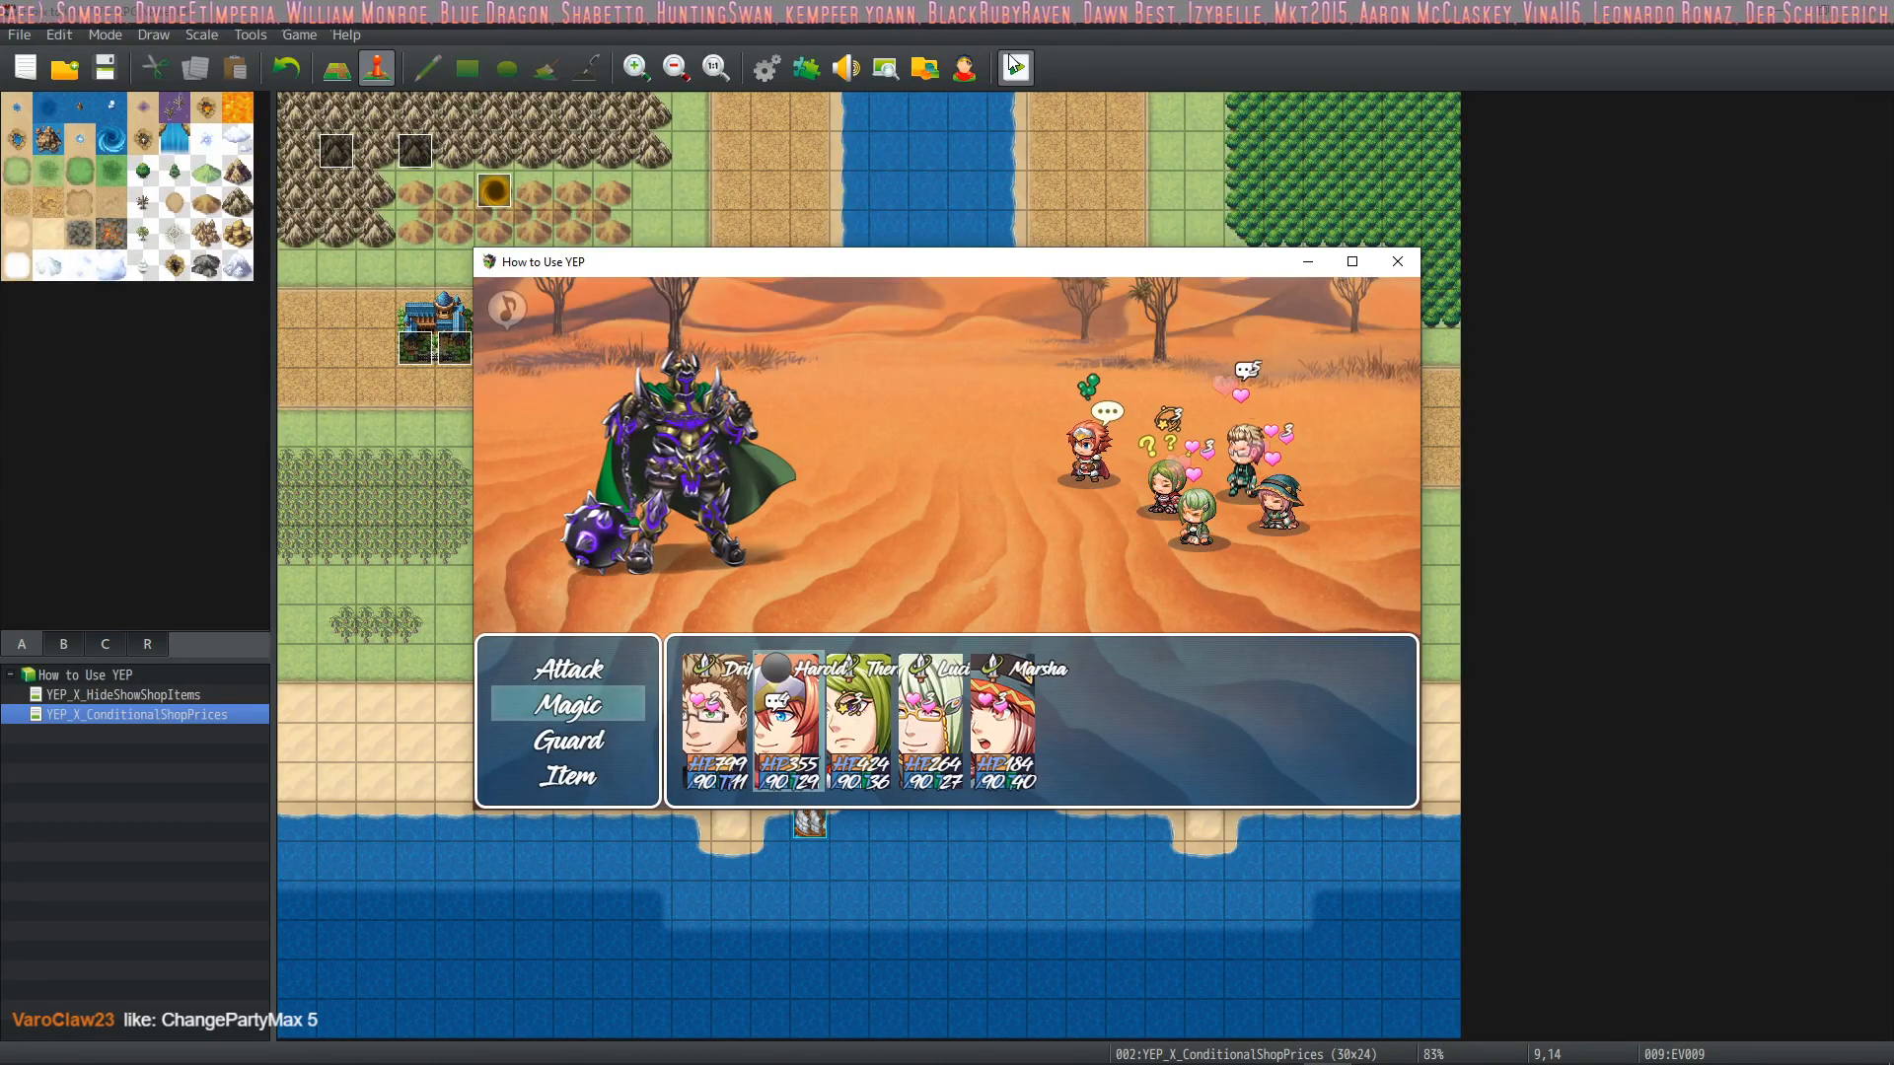
key(Return)
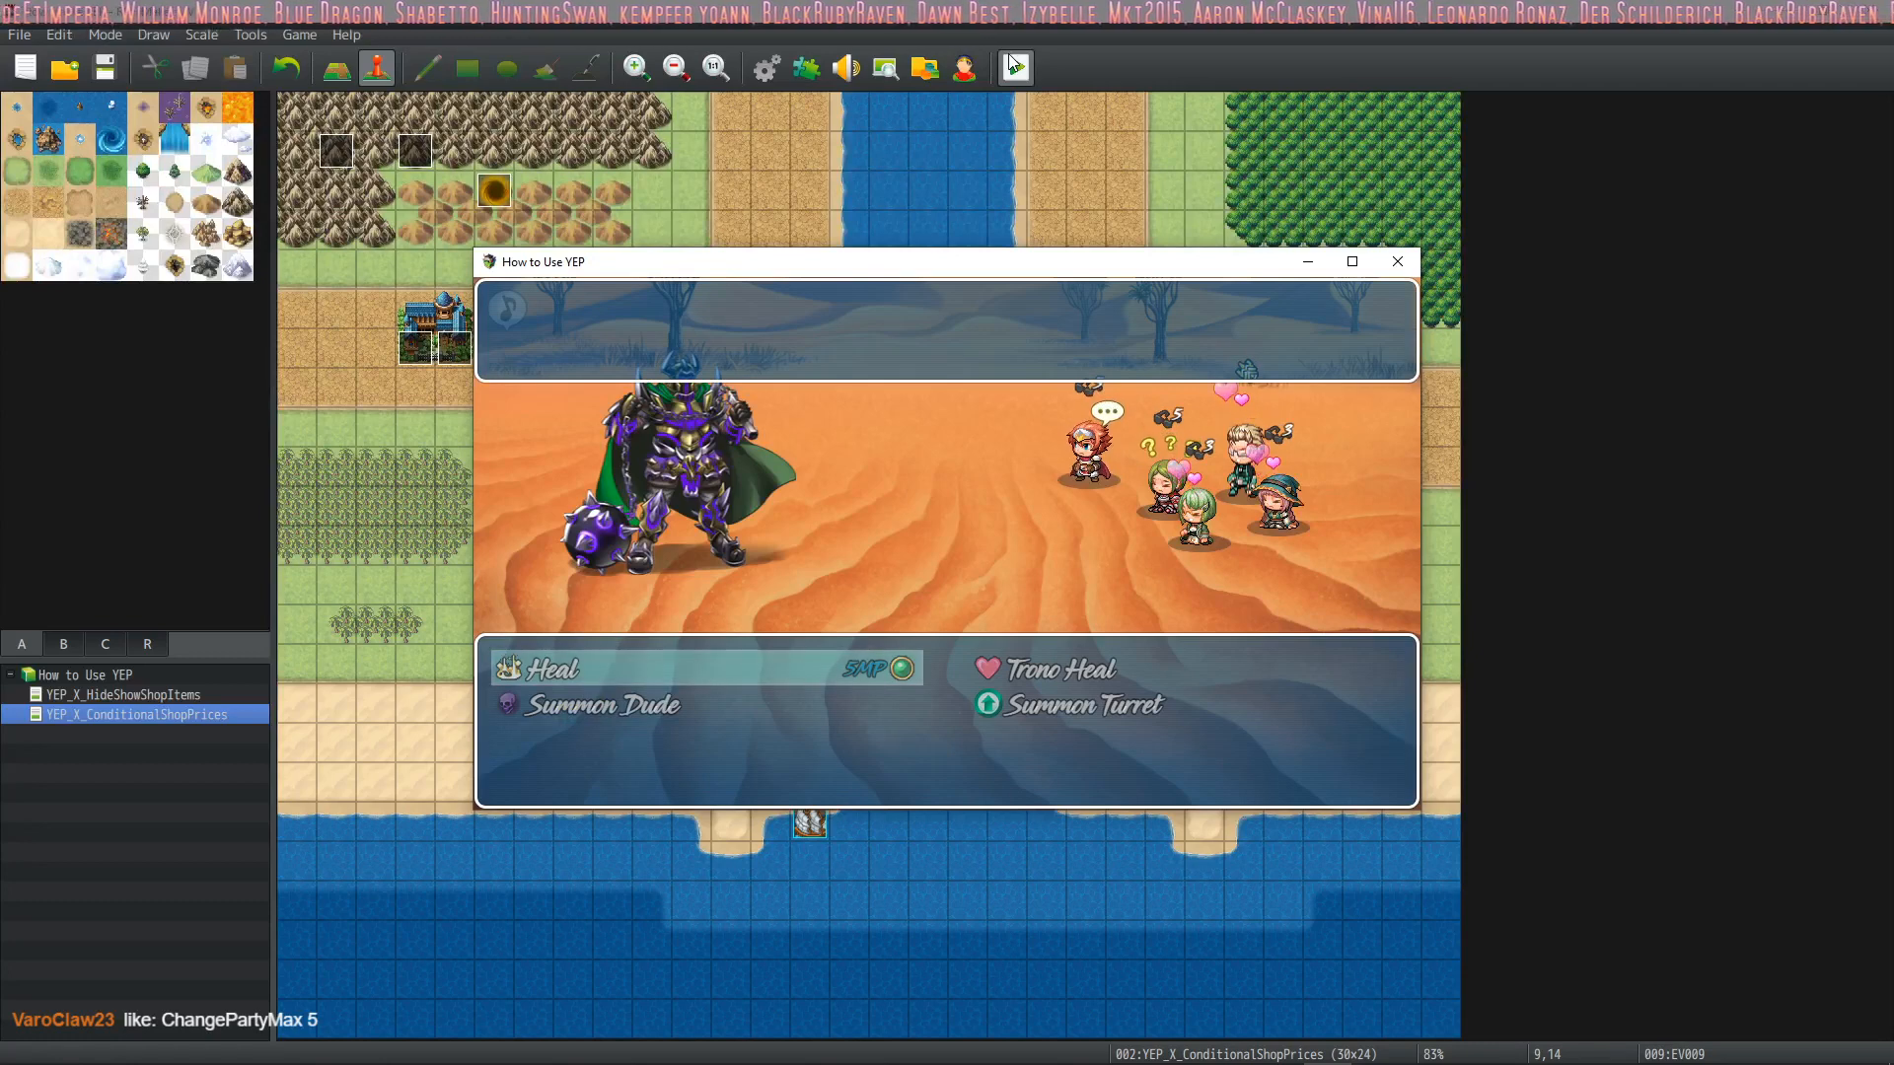
key(Escape)
key(Down)
key(Down)
key(Down)
key(Return)
key(Escape)
key(Down)
key(Return)
key(Escape)
key(Down)
key(Up)
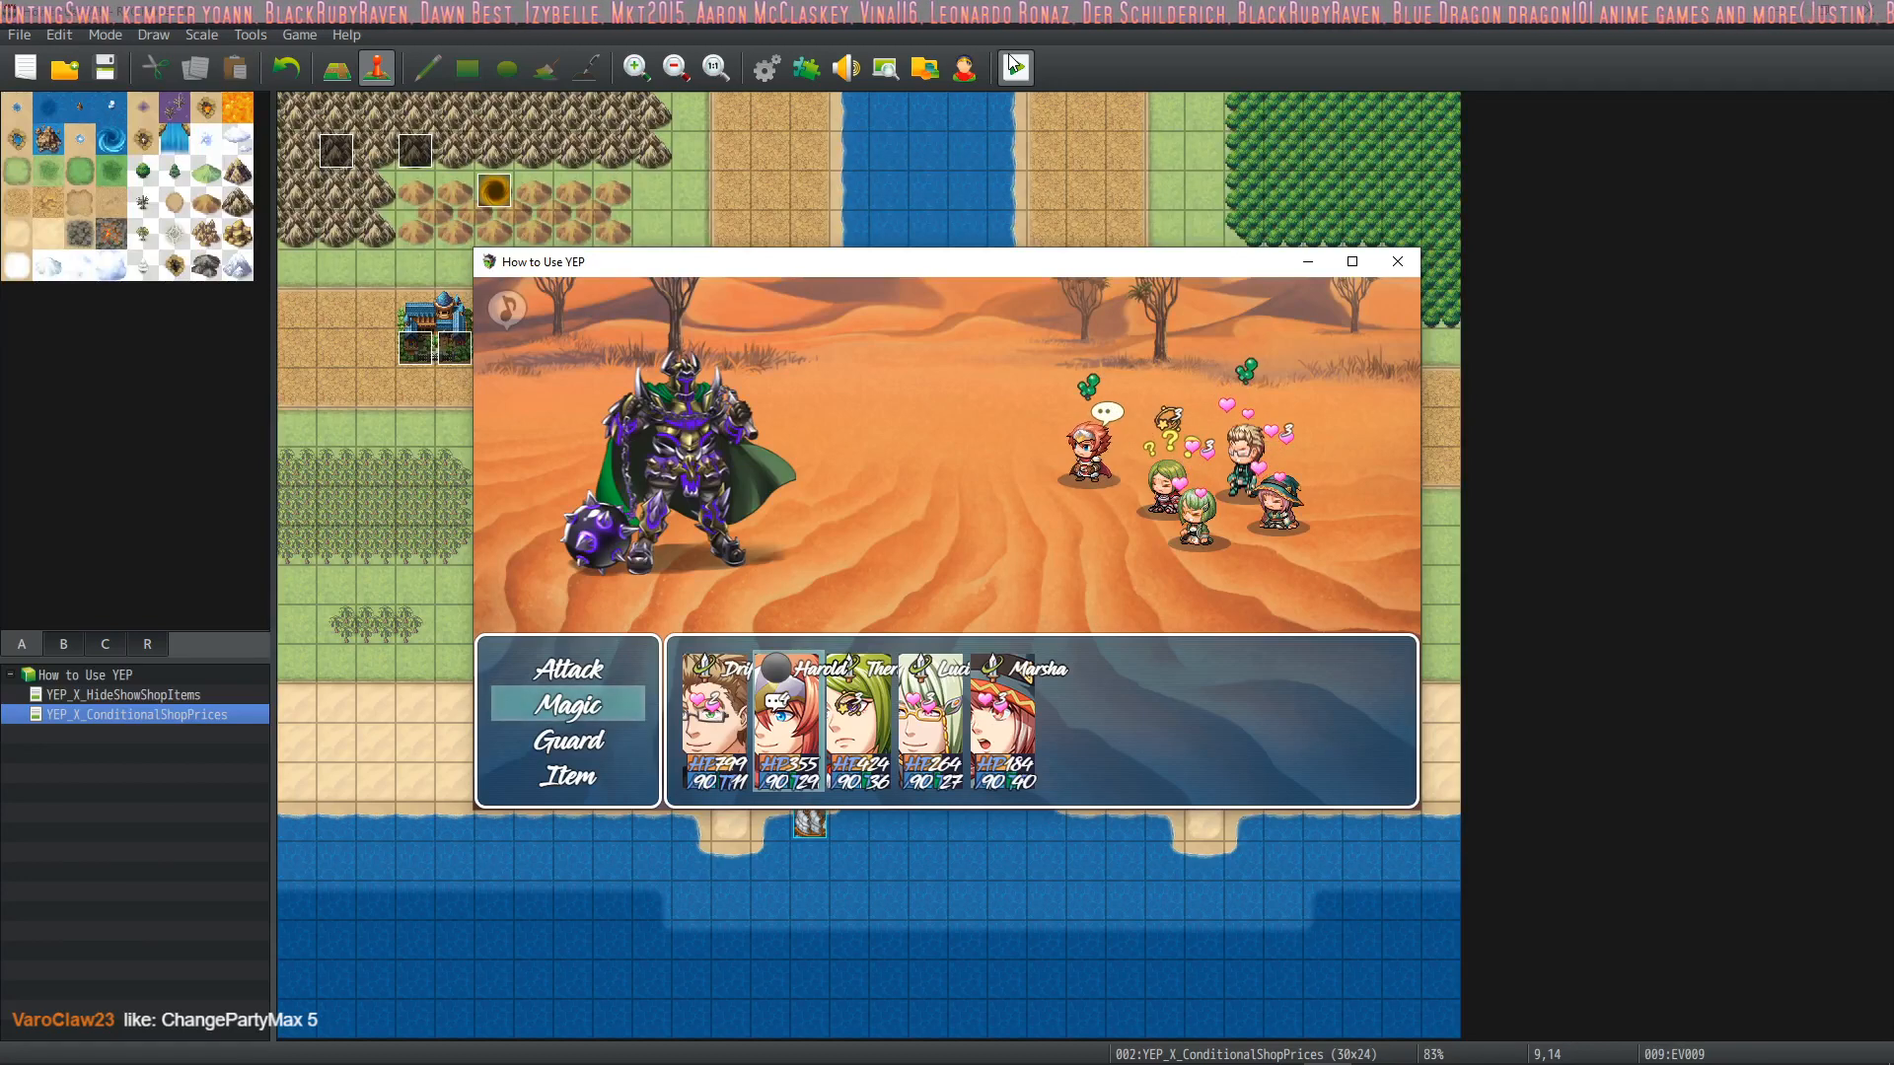
key(Return)
key(Escape)
key(Down)
key(Up)
key(Up)
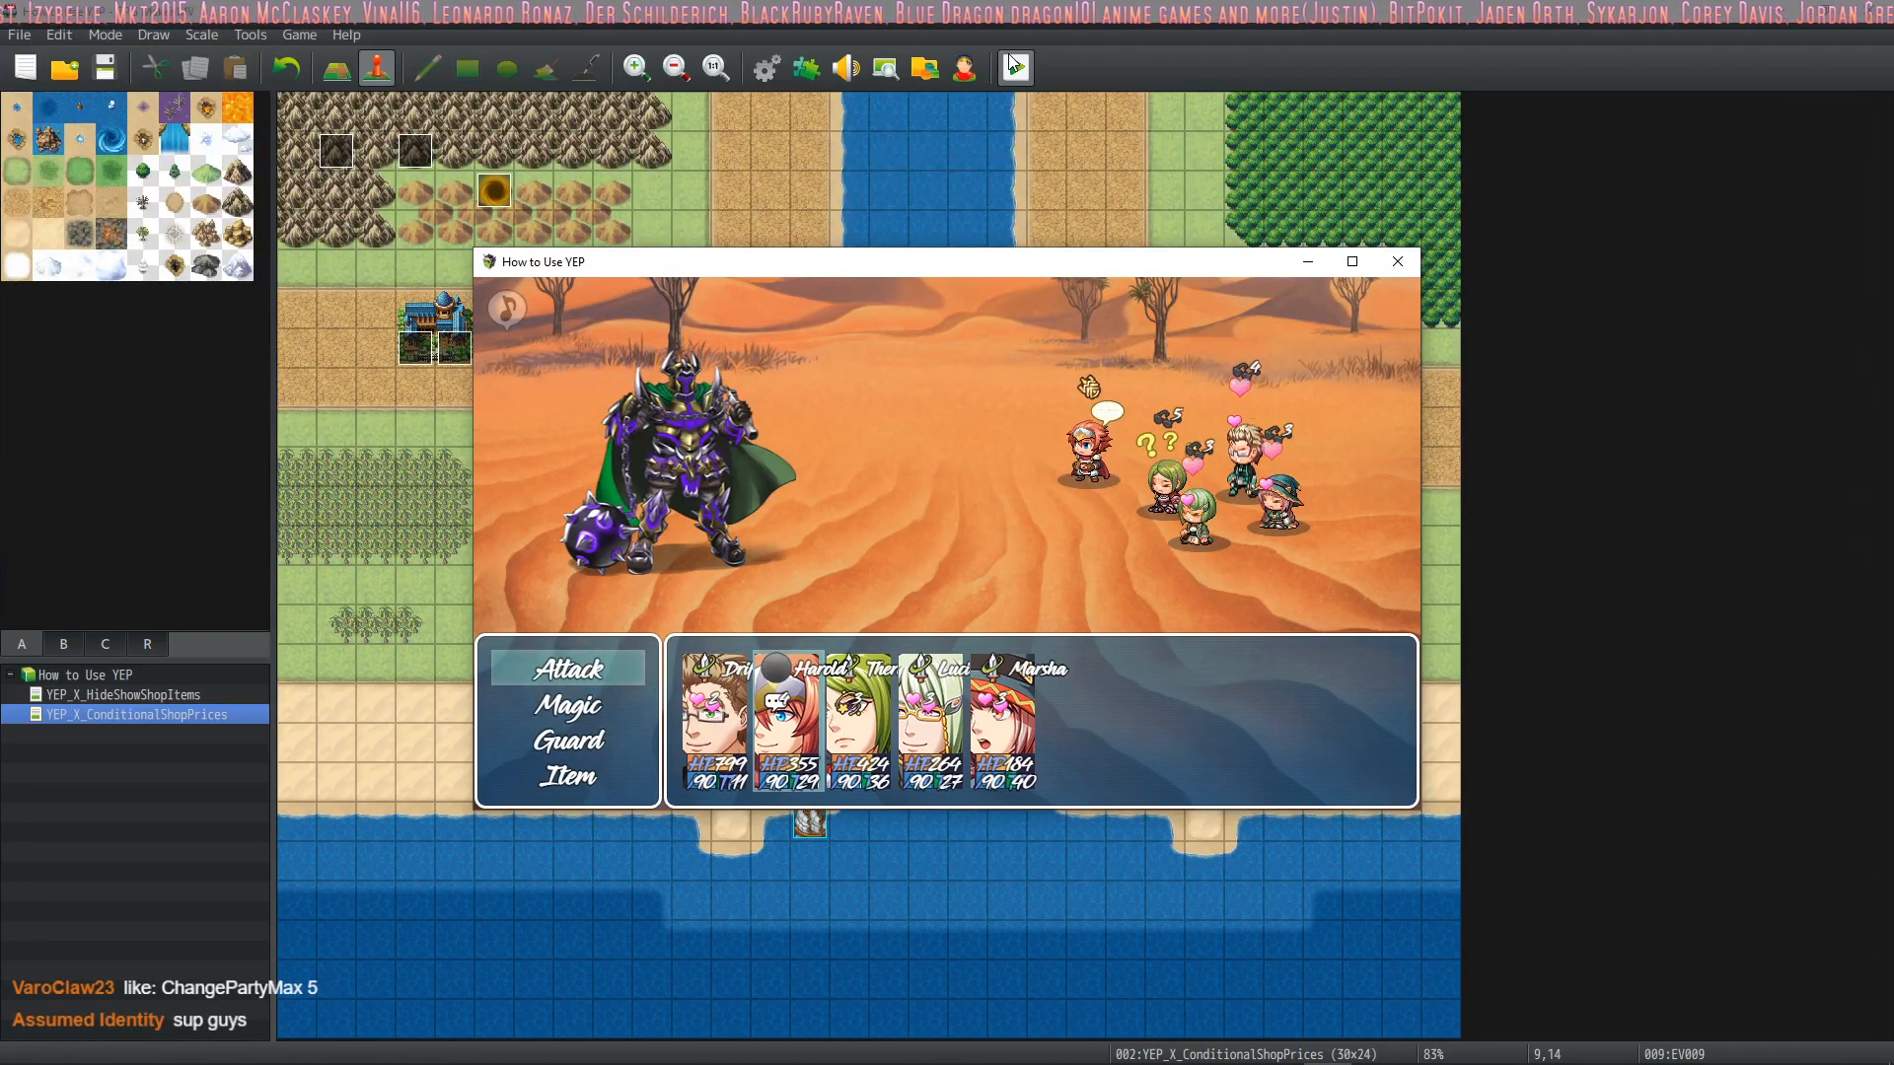
key(Down)
key(Down)
Check the party change screen during the battle, return to Harold's battle commands and close the playtest
key(Escape)
key(Down)
key(Return)
key(Down)
key(Down)
key(Down)
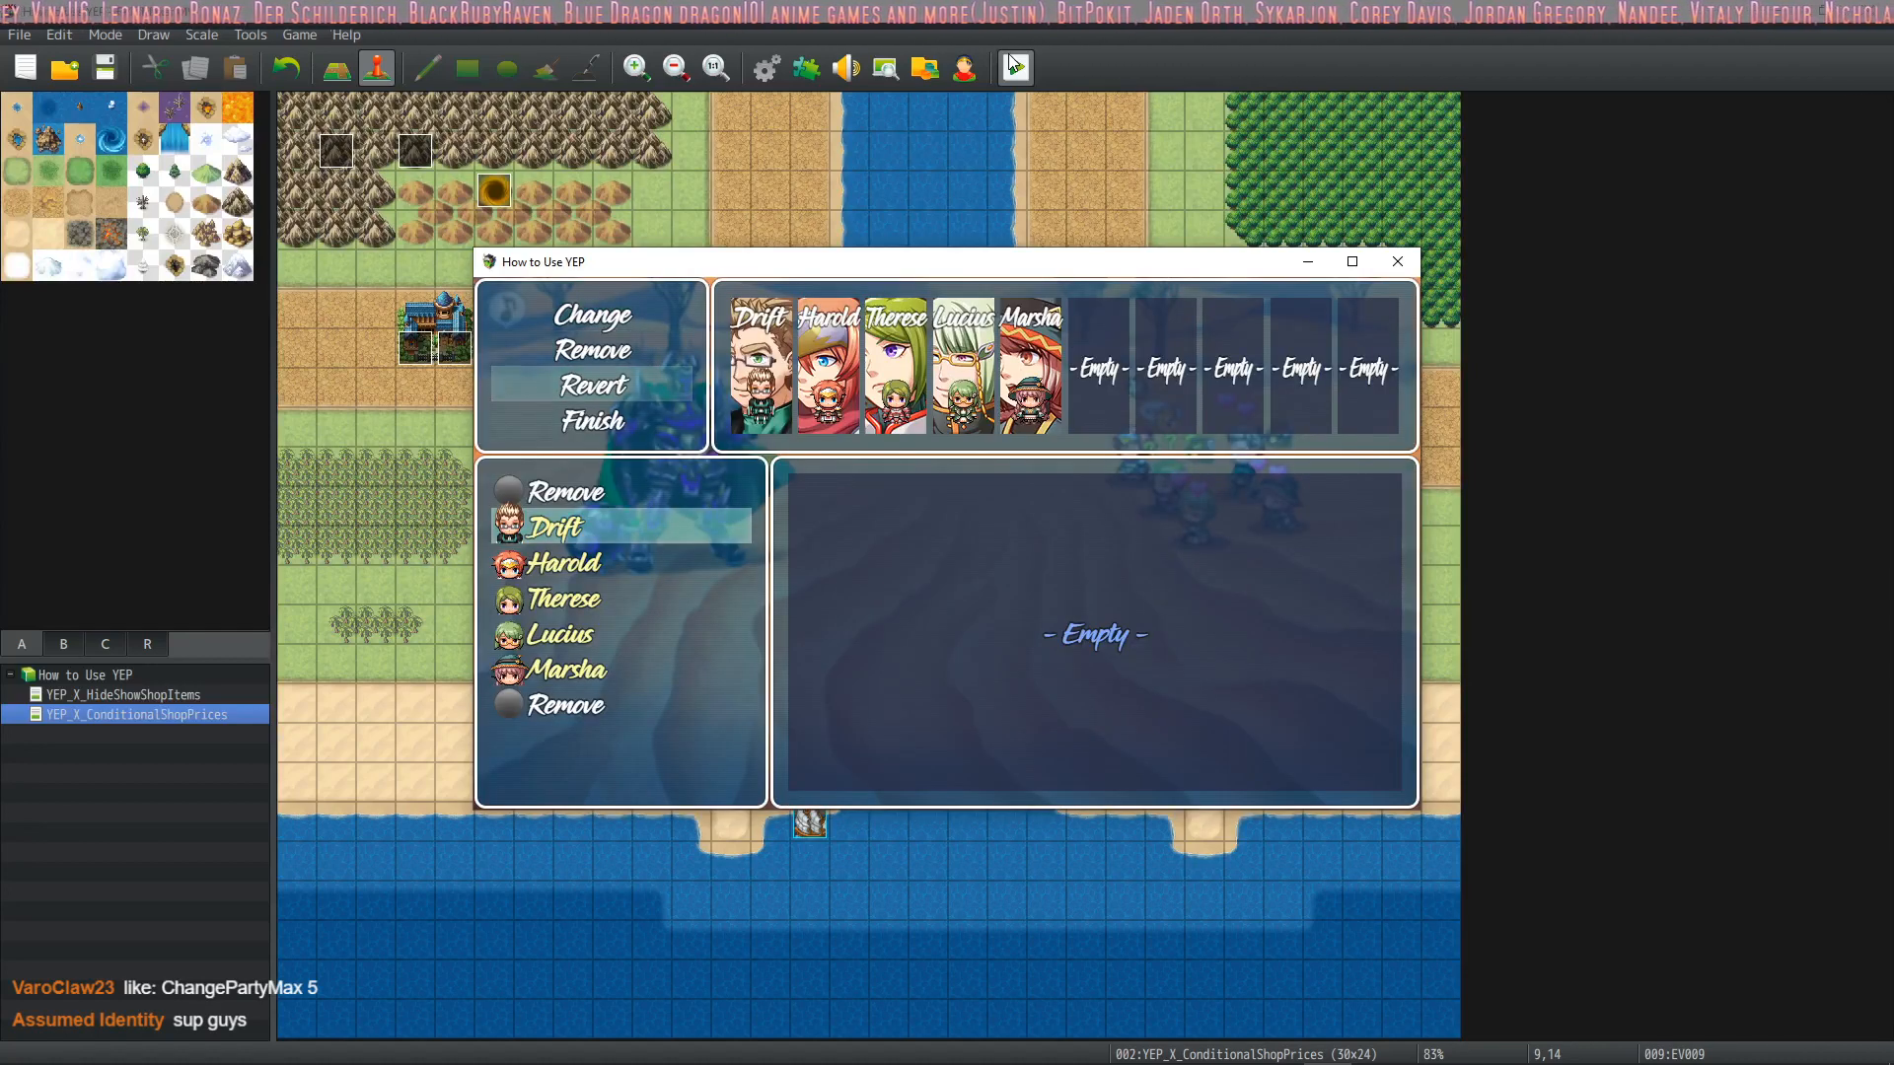
key(Return)
key(Down)
key(Down)
key(Down)
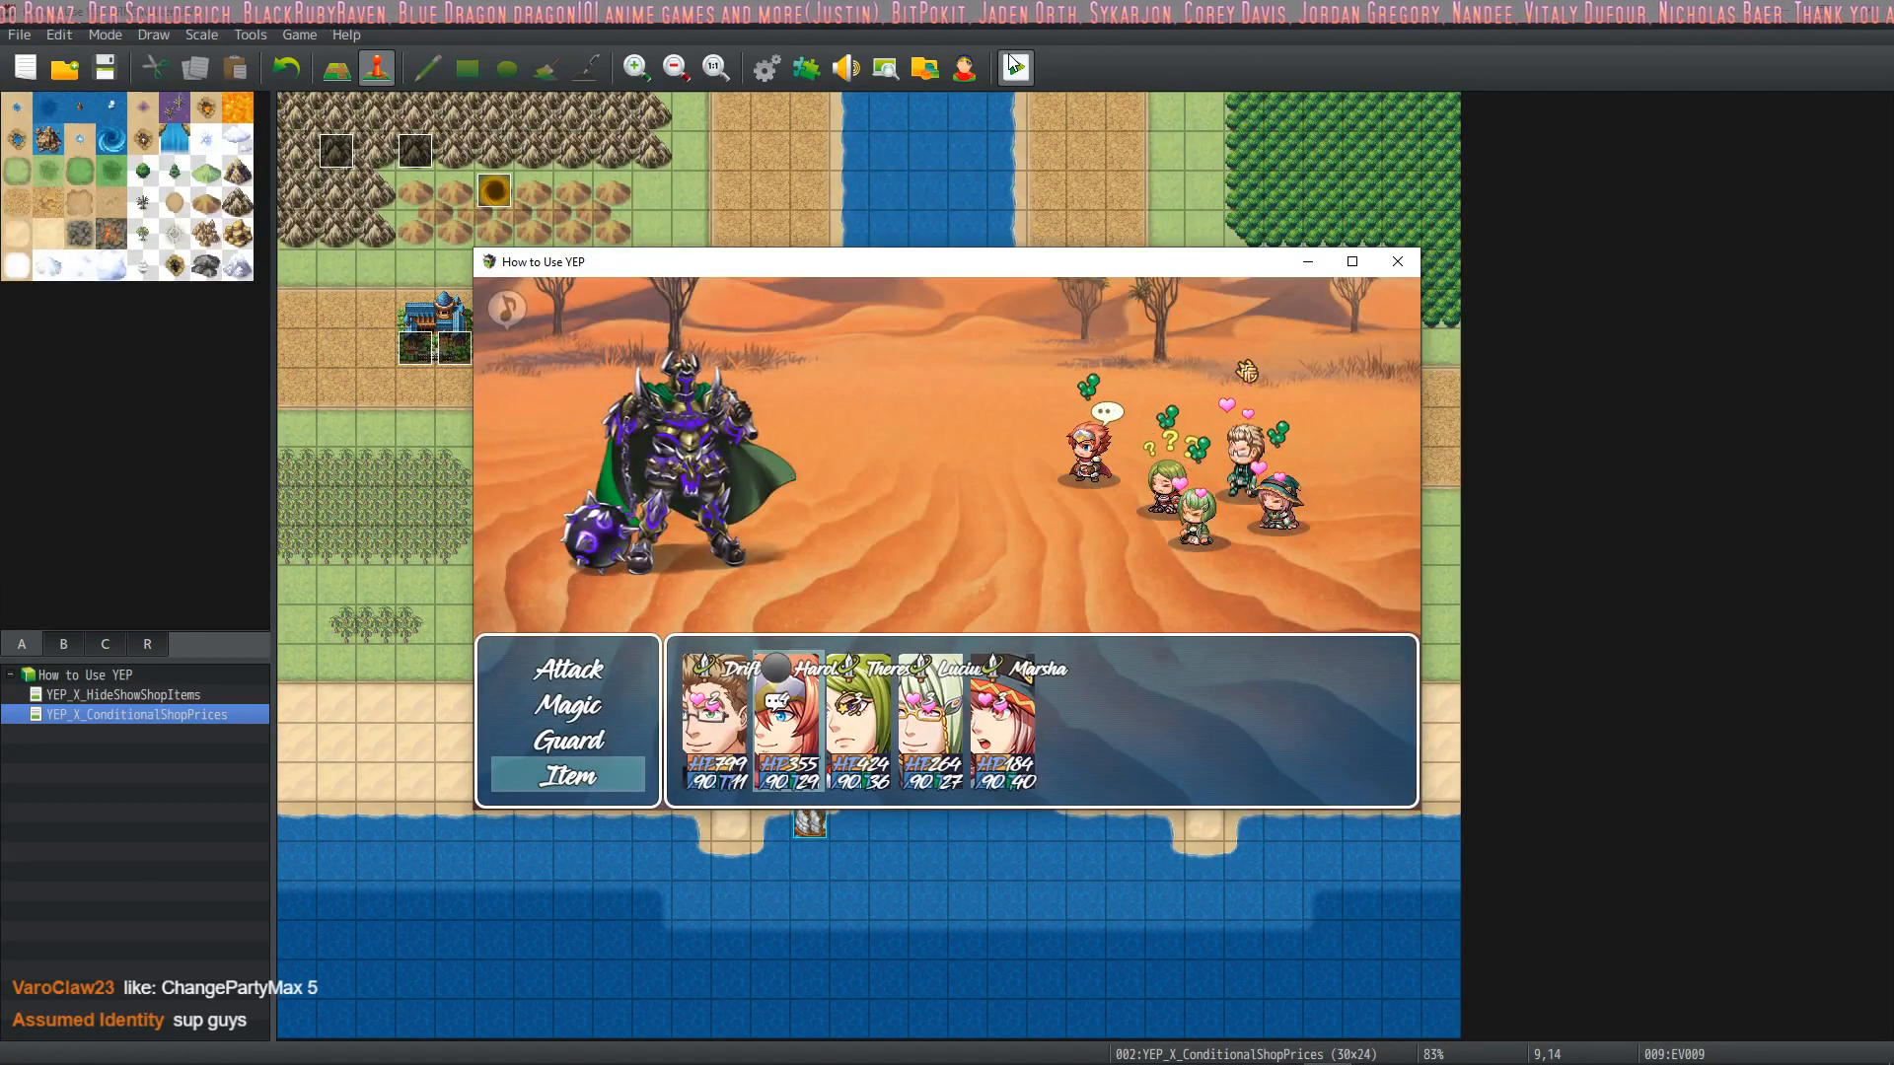
click(1398, 262)
Look over the plugin list and the All States skill in the database, and close both windows
click(814, 82)
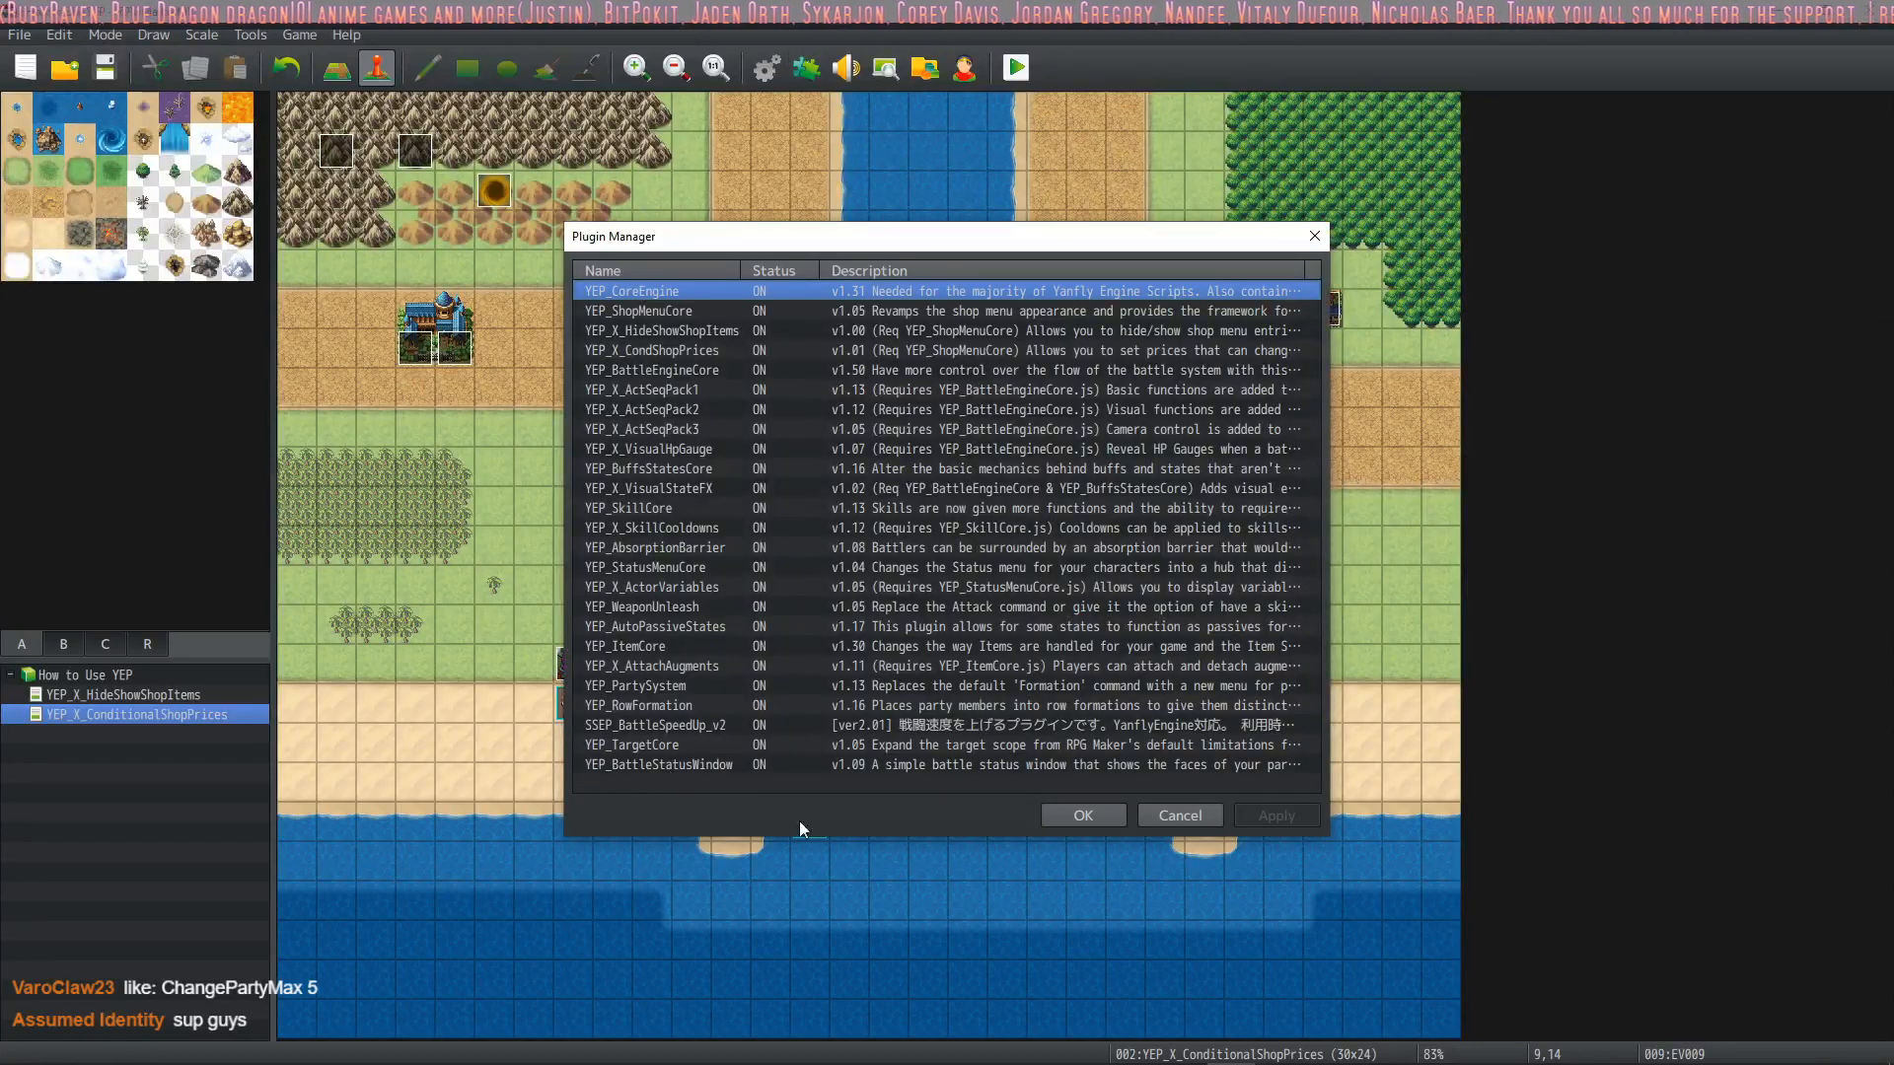
click(1077, 816)
mouse_move(474, 1050)
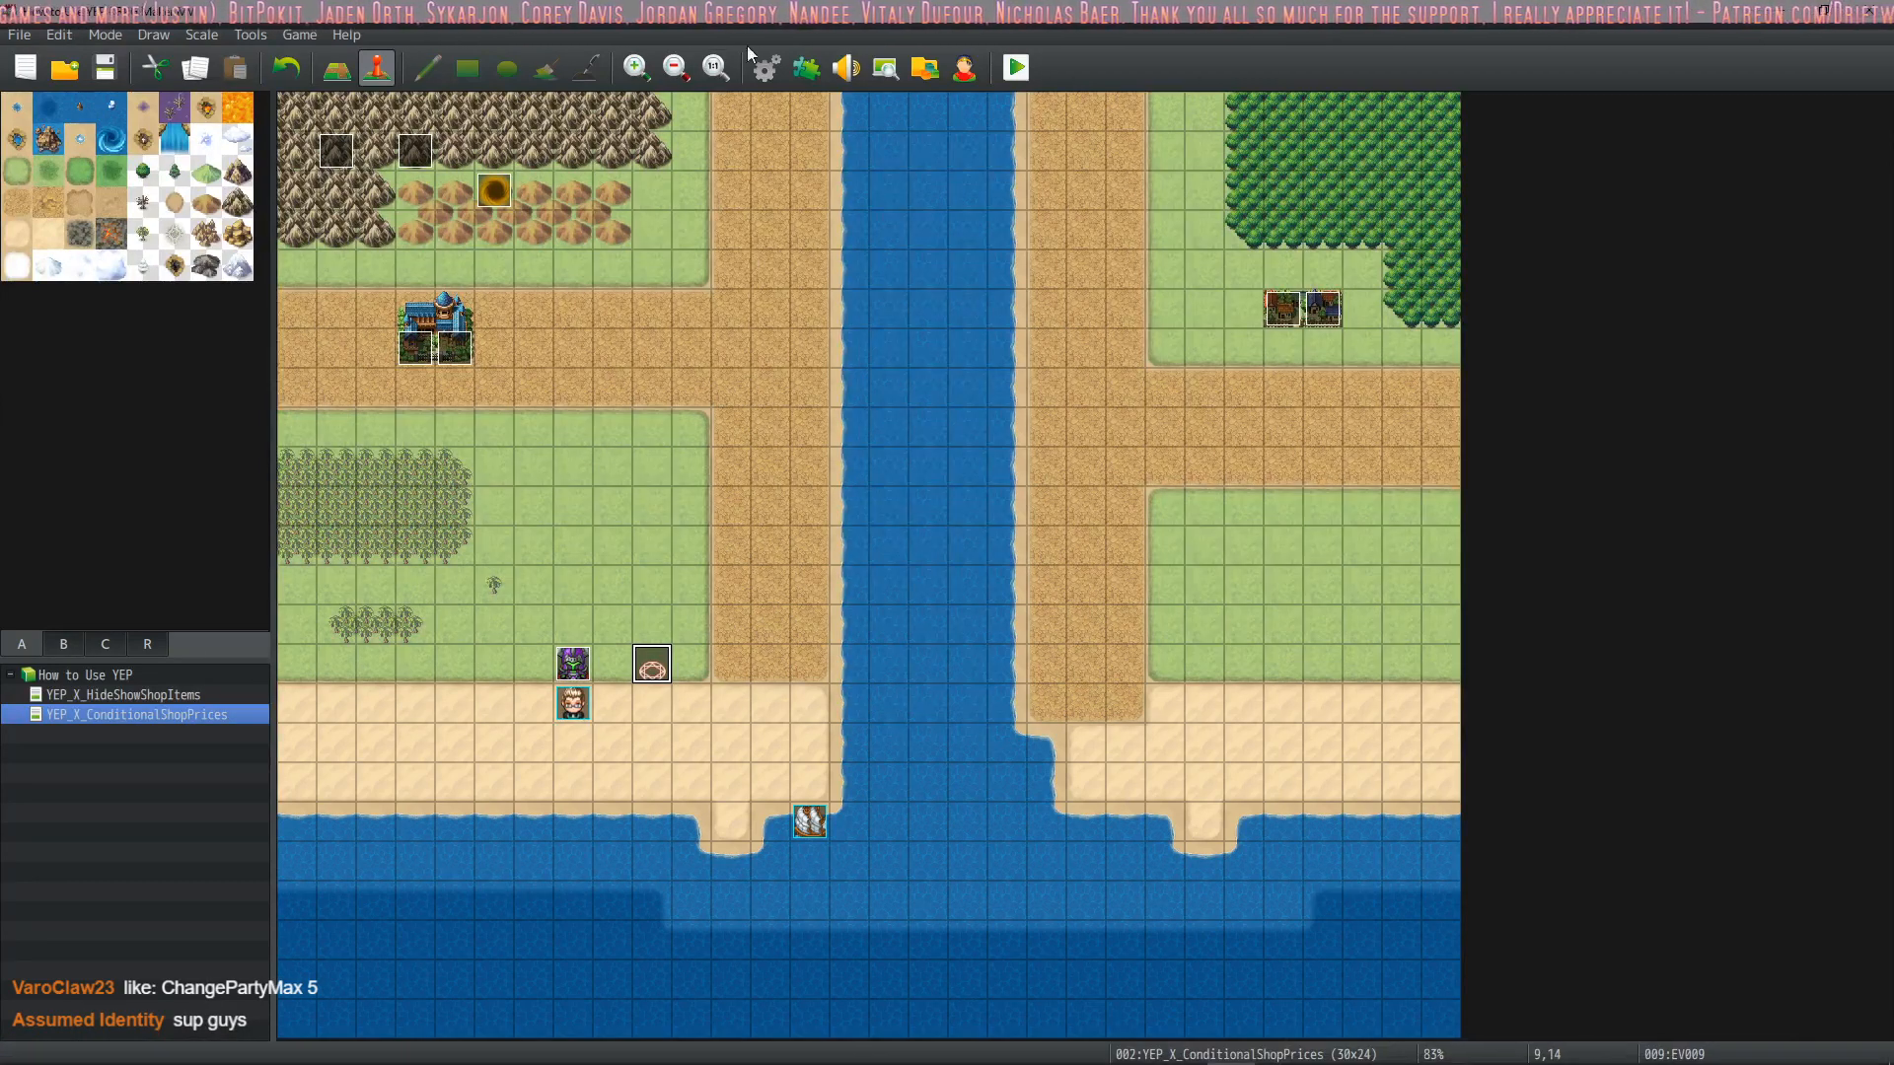
click(767, 67)
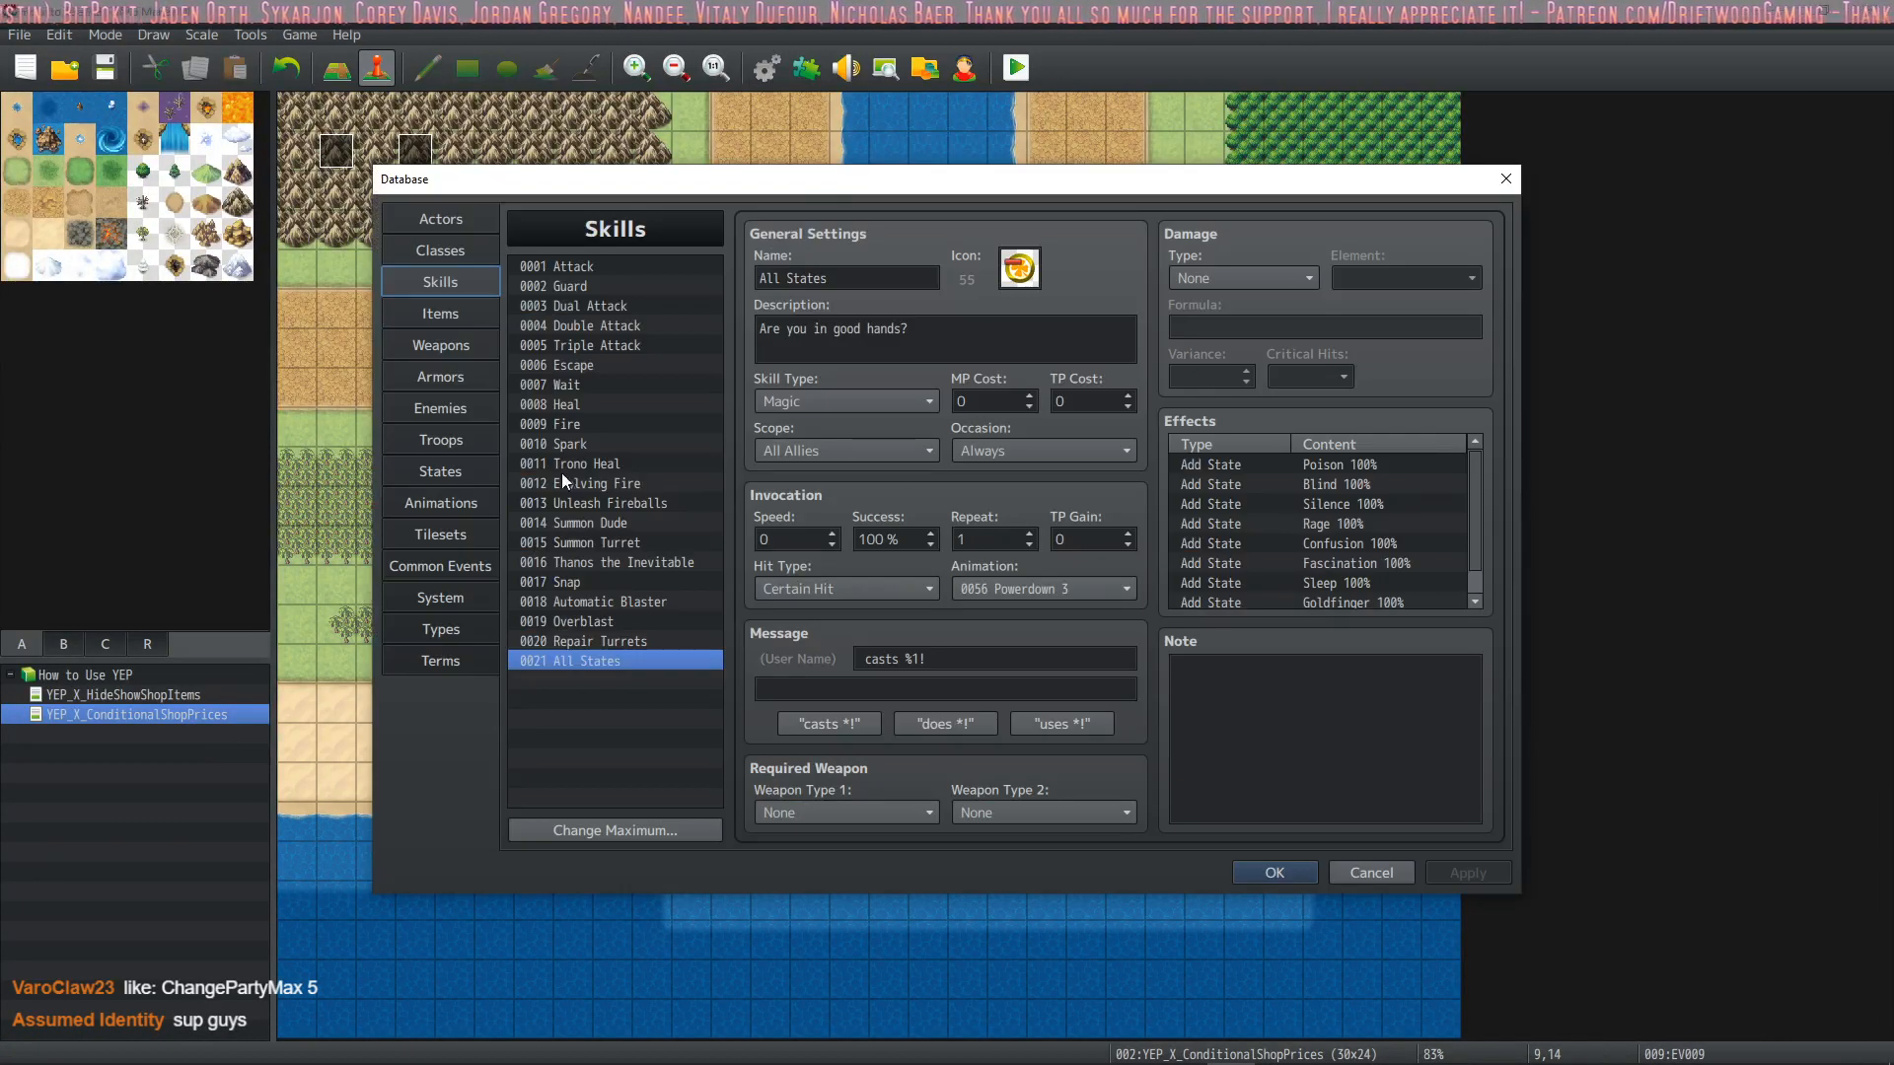
click(1280, 875)
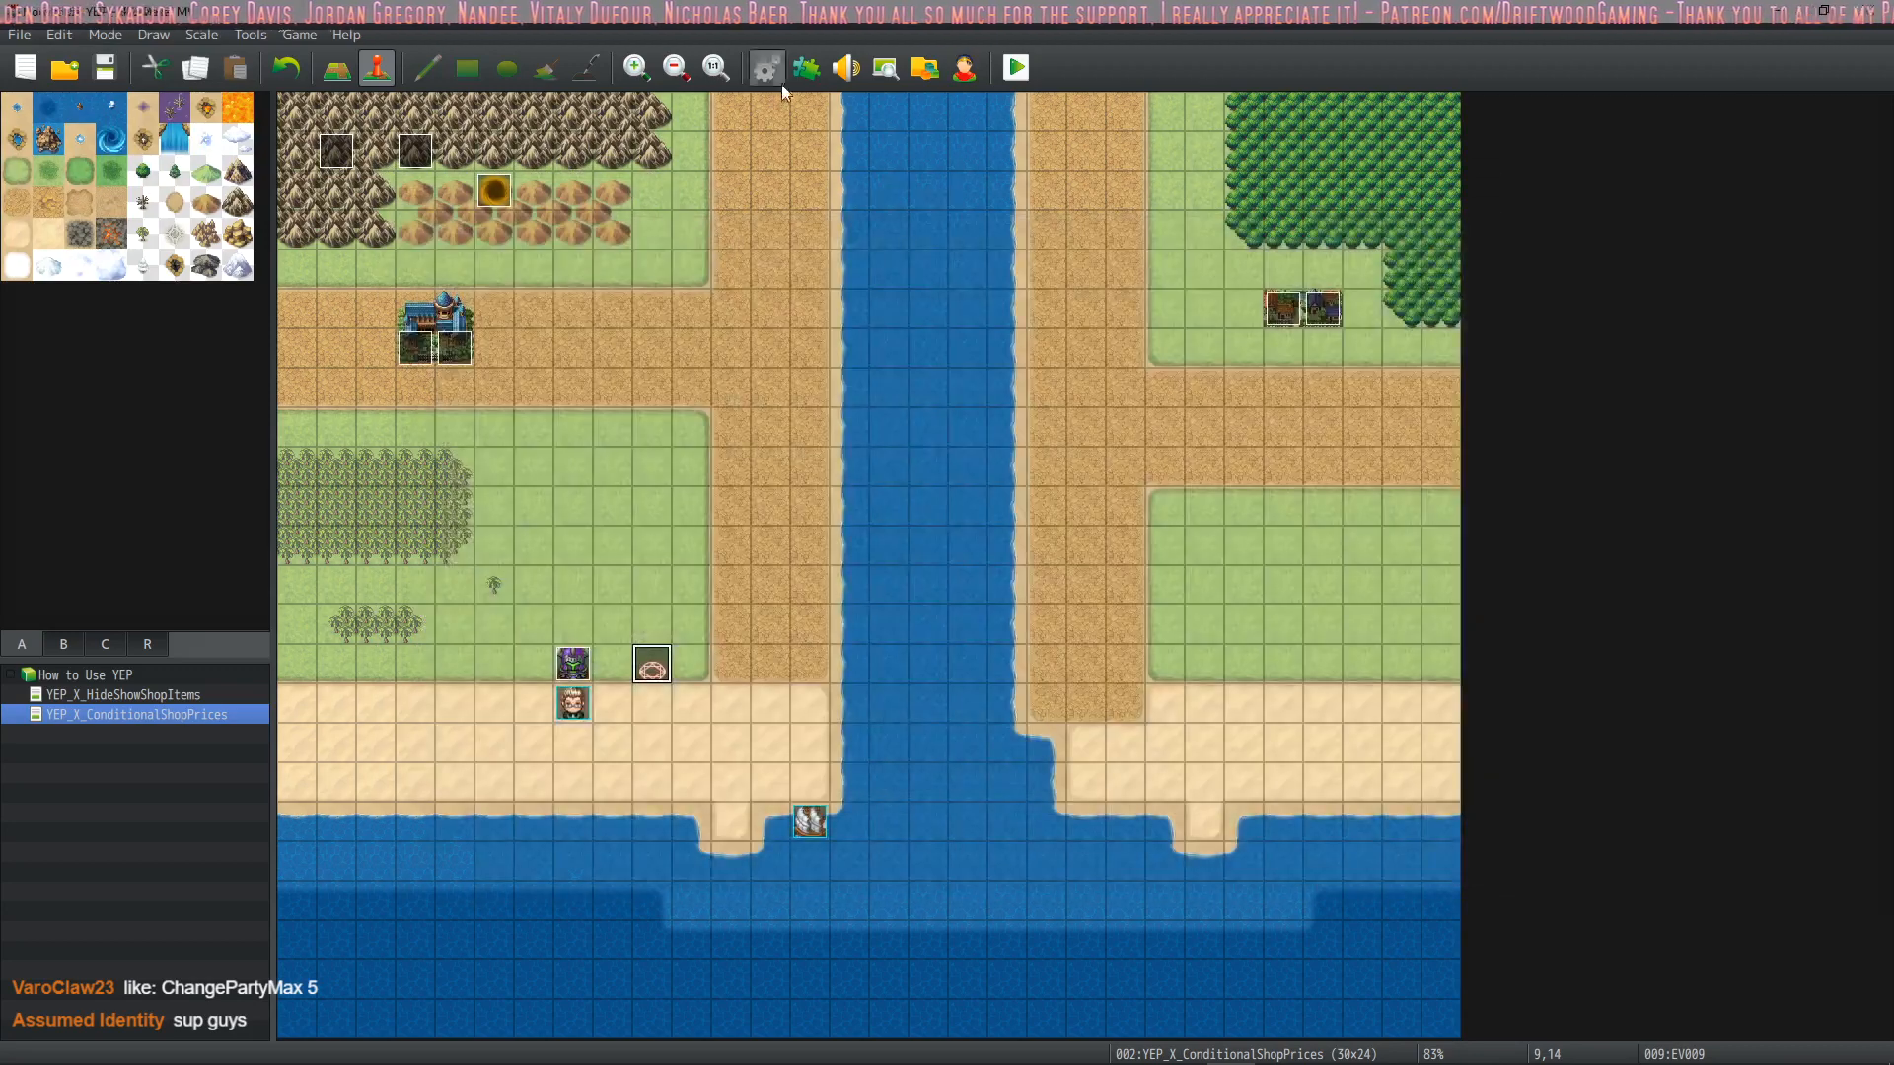
click(806, 68)
key(Escape)
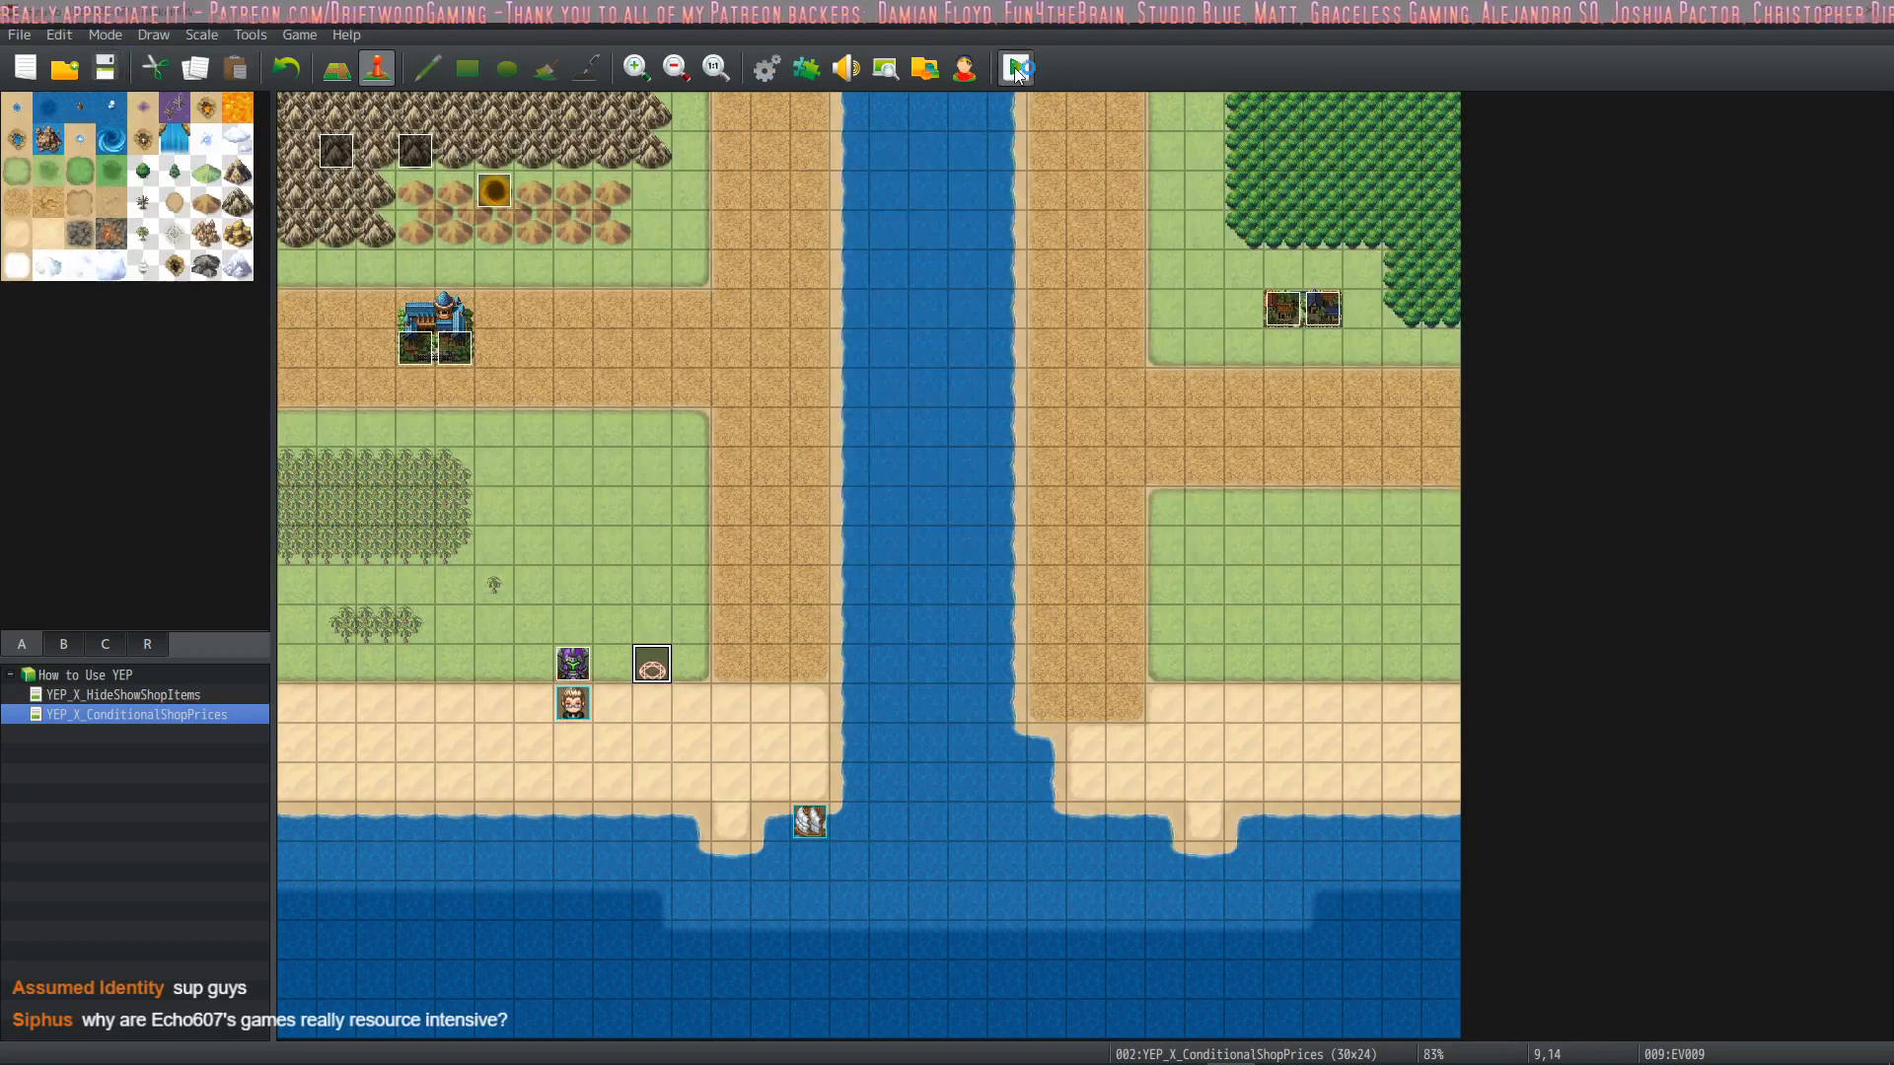
Start a new playtest, enter the battle against the armoured enemy and have Drift cast All States on all allies
click(1016, 67)
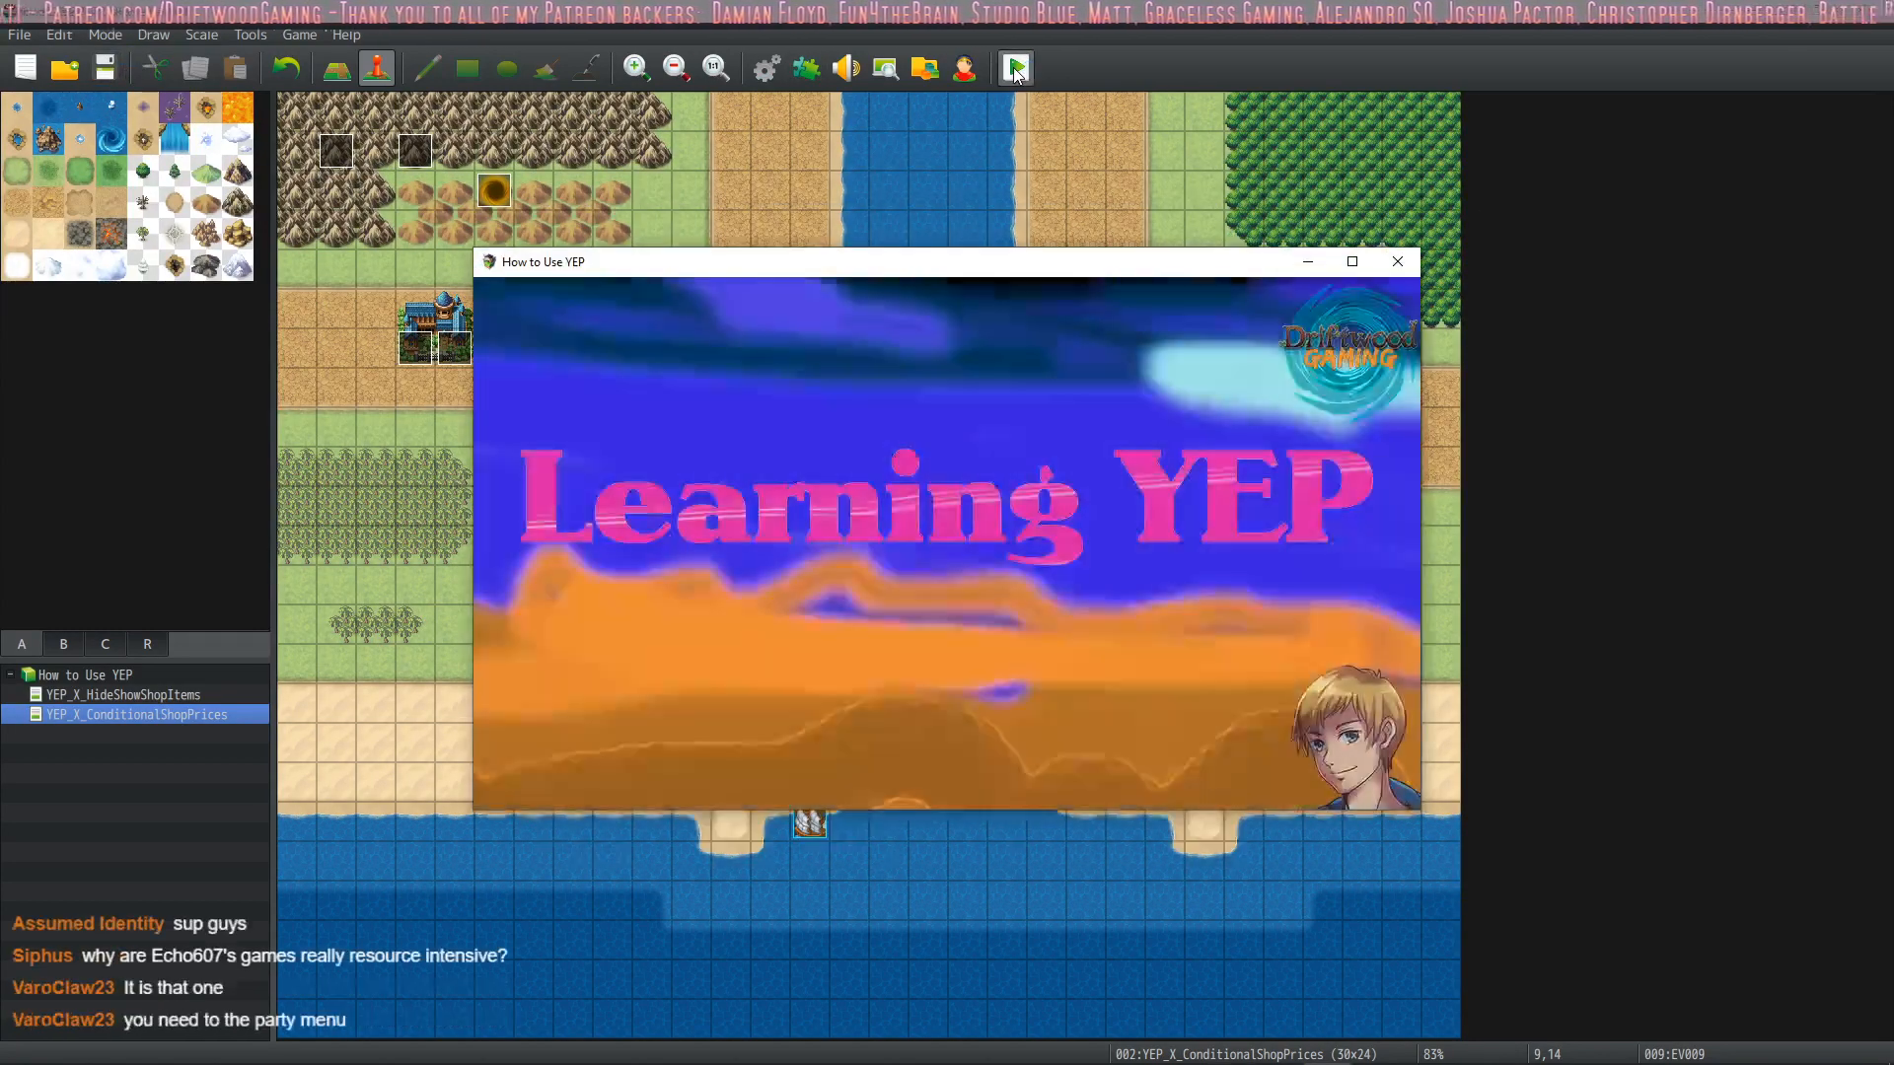
key(Return)
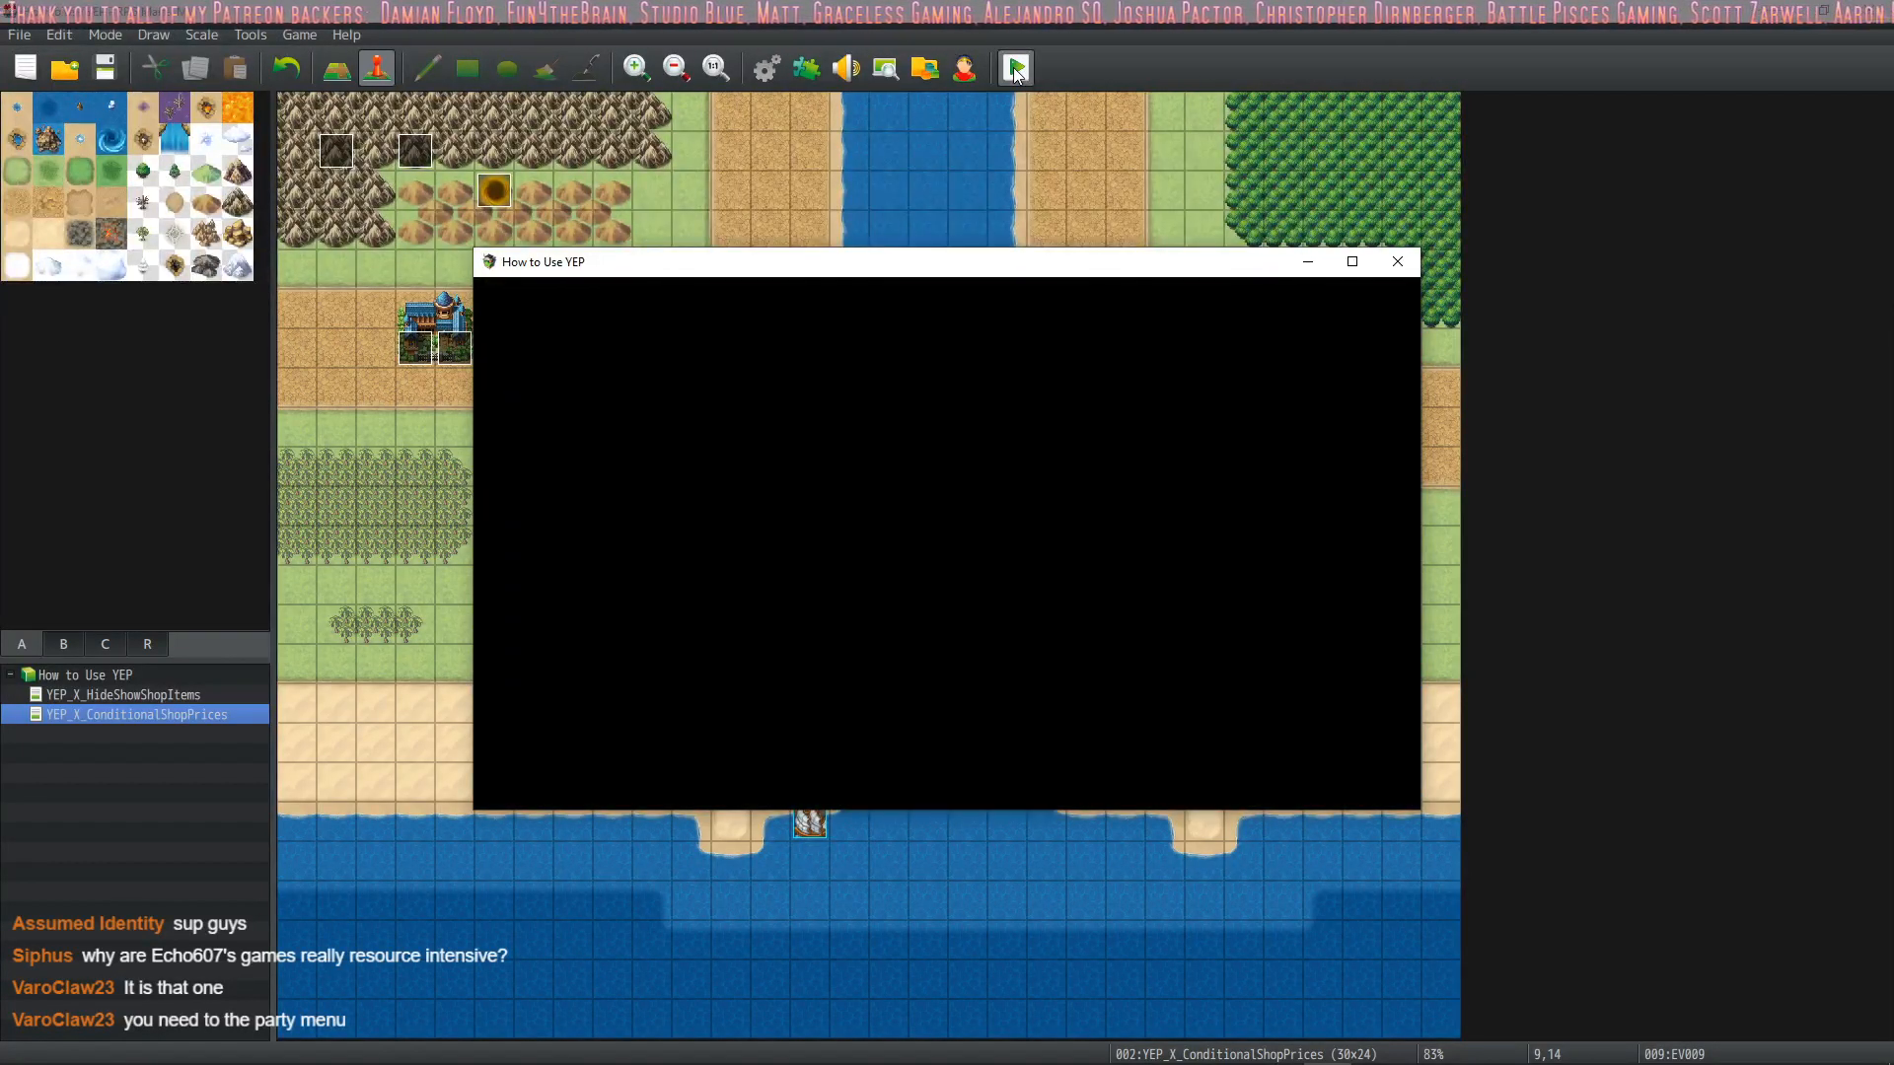
key(Down)
key(Return)
key(Down)
key(Down)
key(Return)
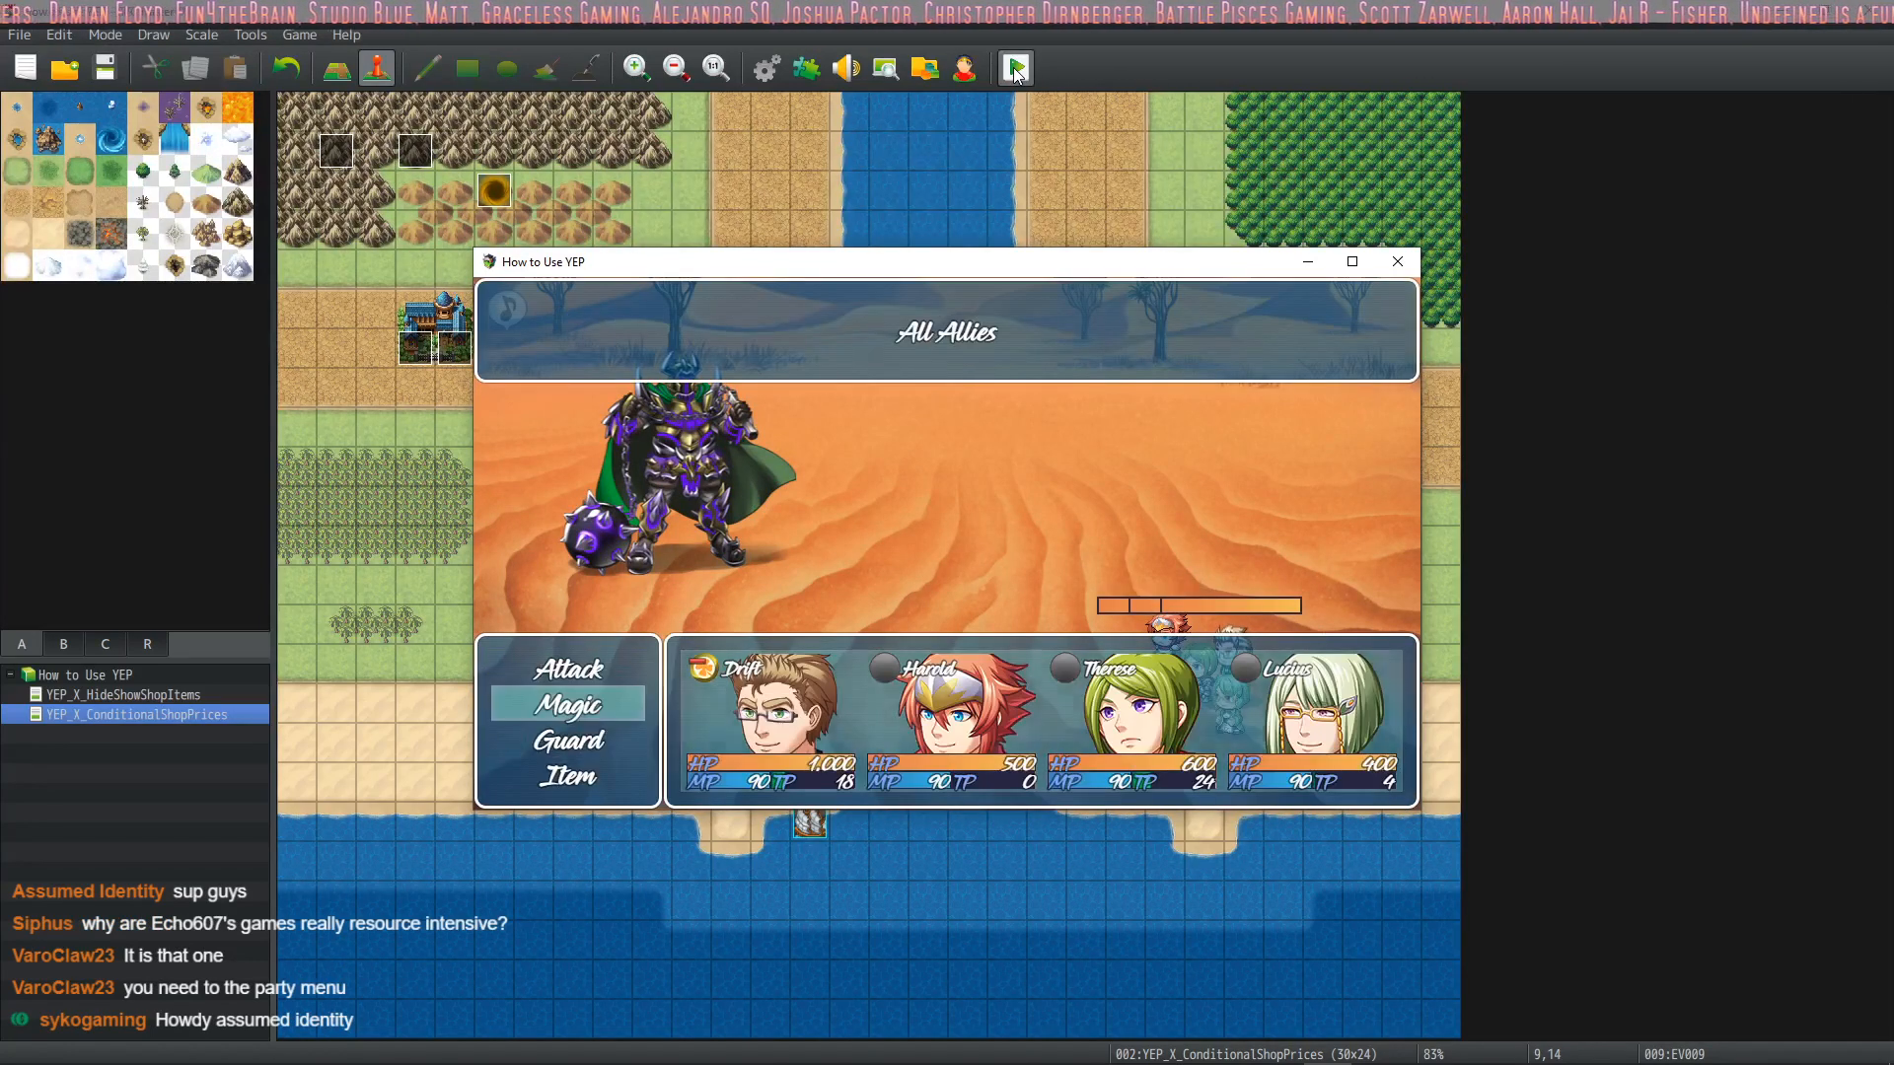
key(Return)
Have the remaining party members guard, play out the turn to check the state icons, and close the playtest
key(Down)
key(Down)
key(Return)
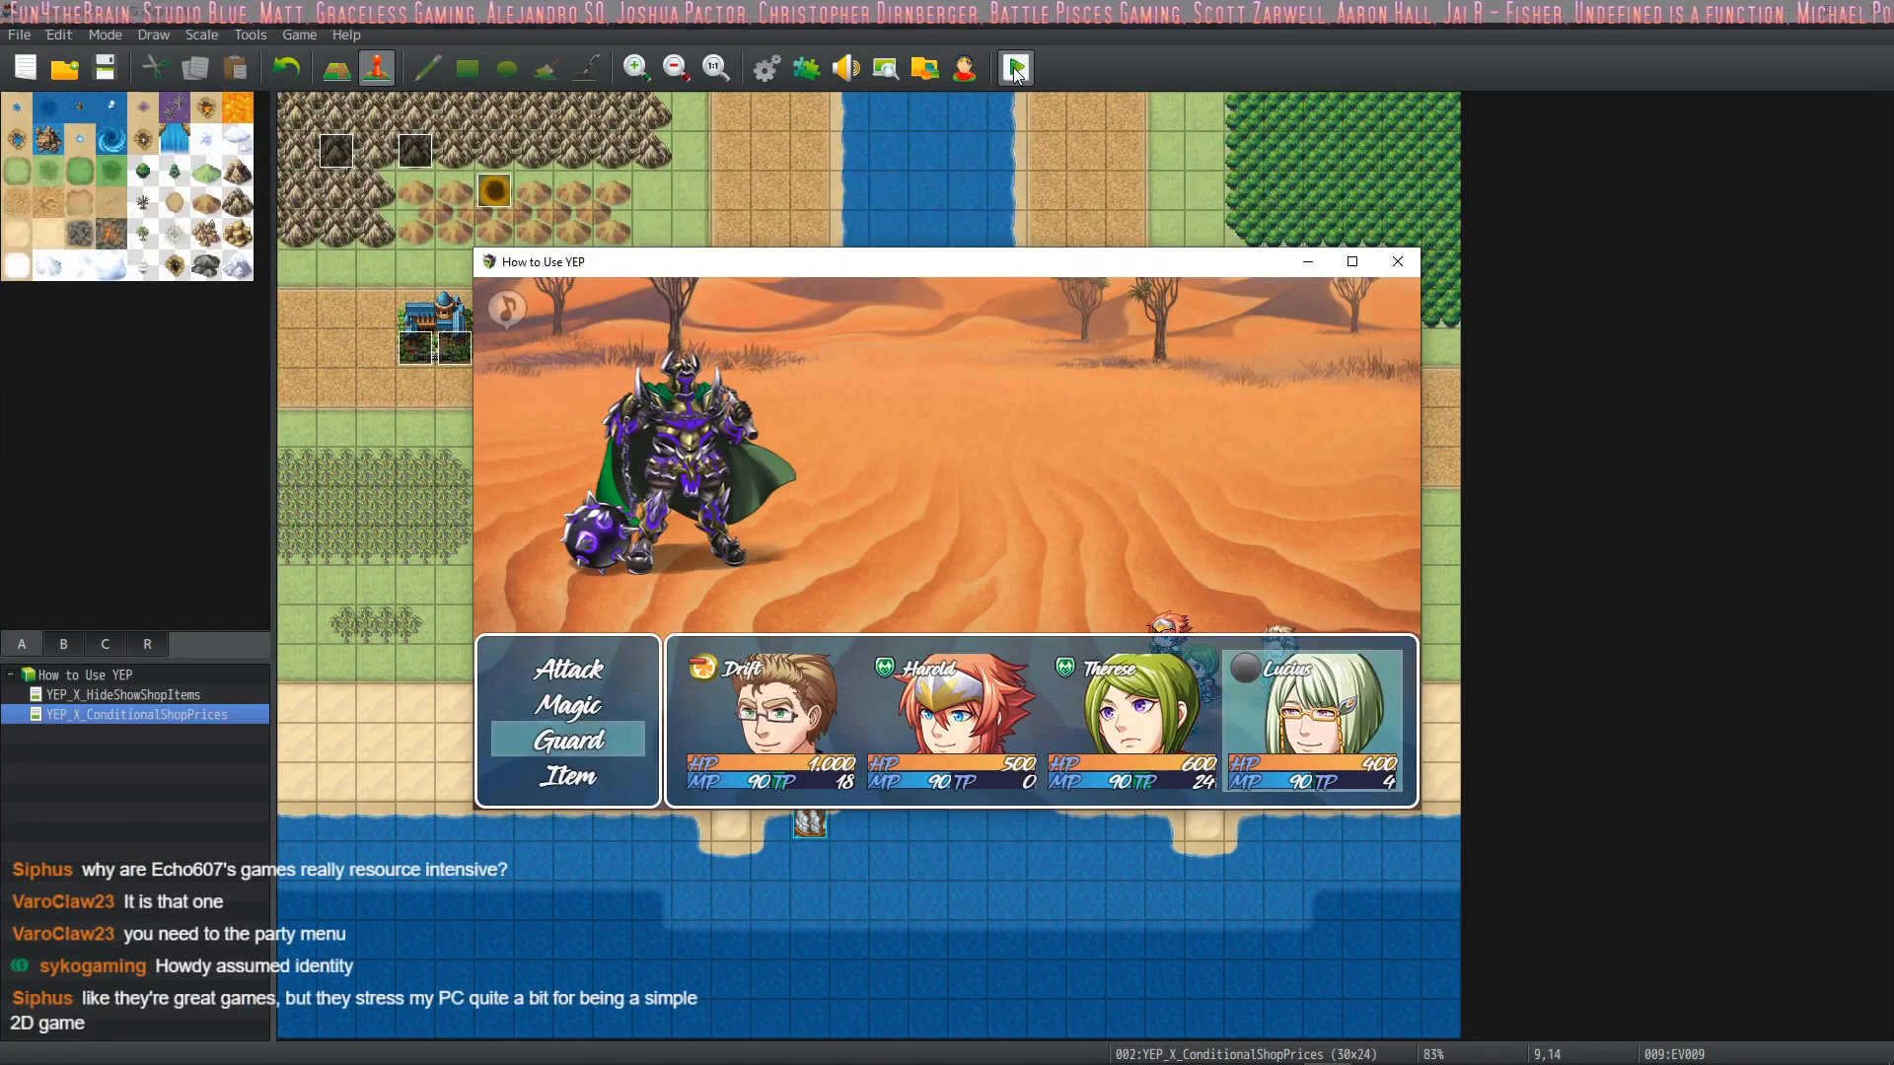
key(Return)
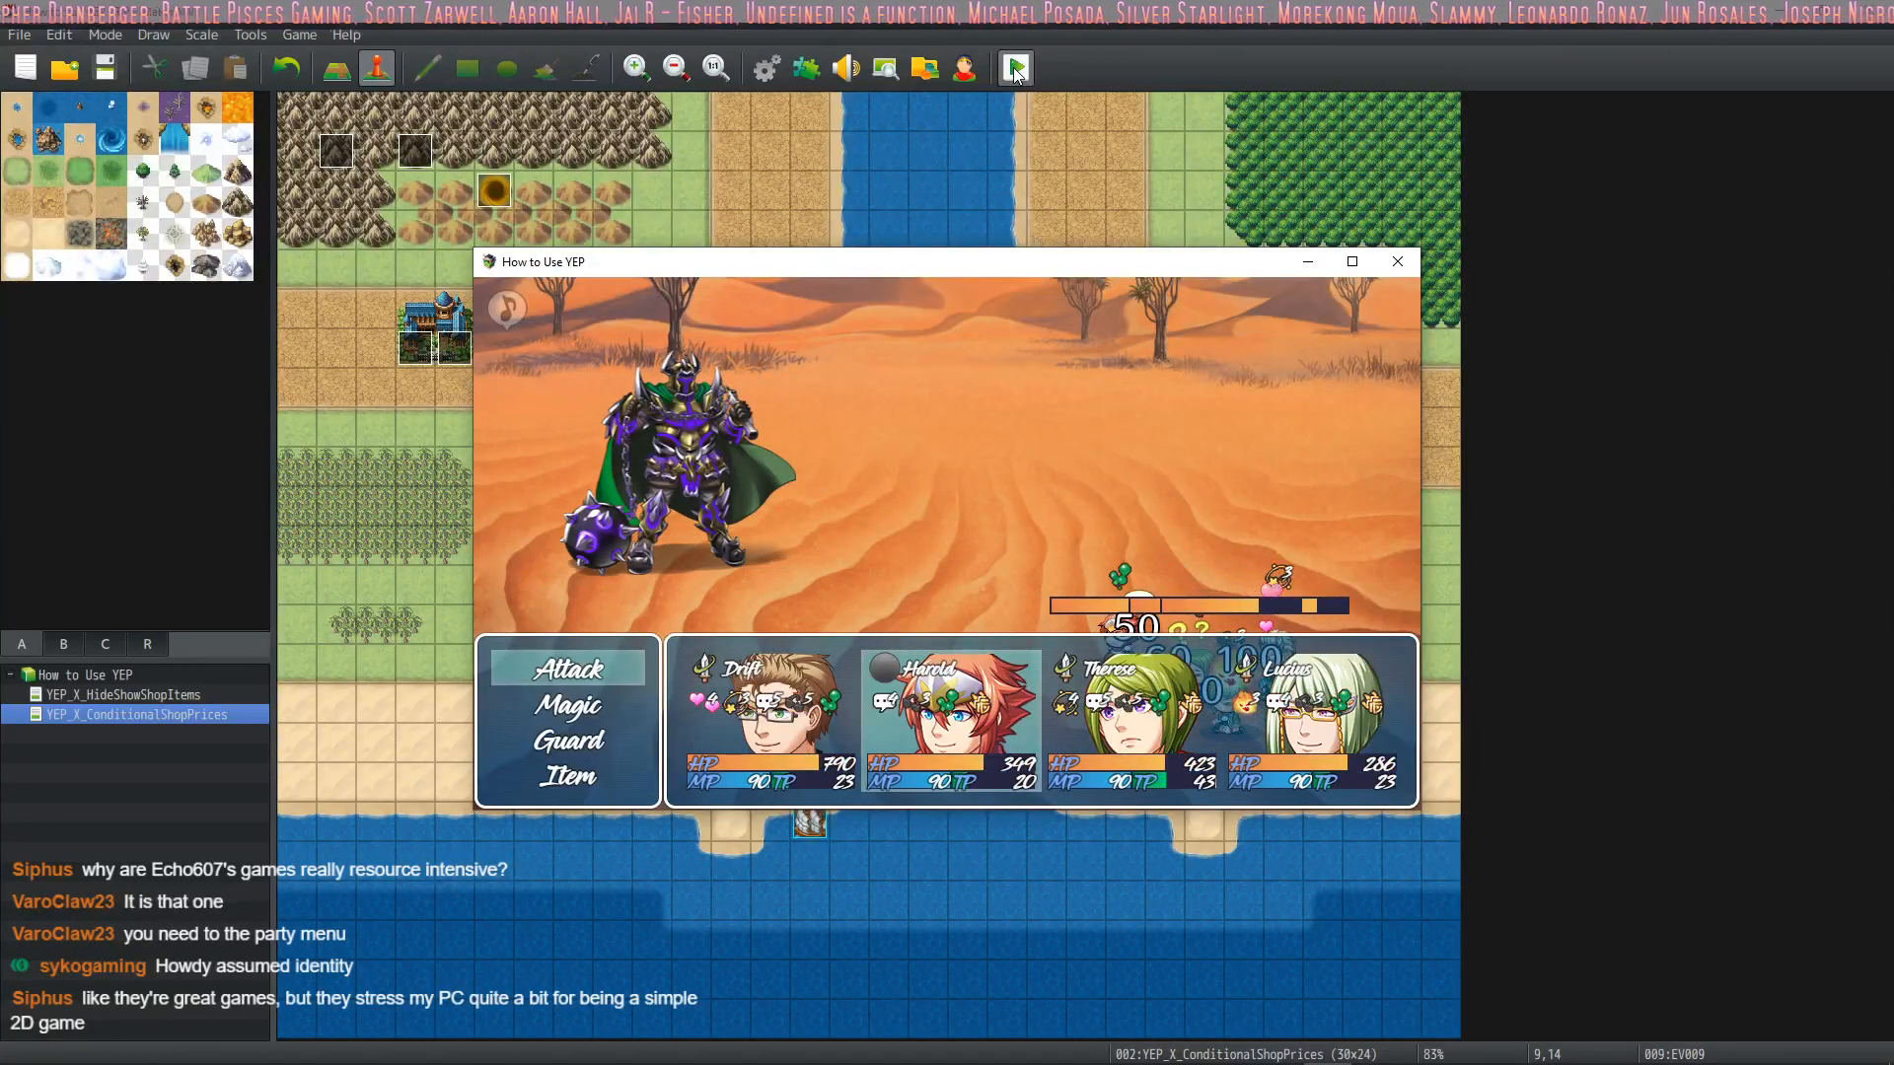
key(Down)
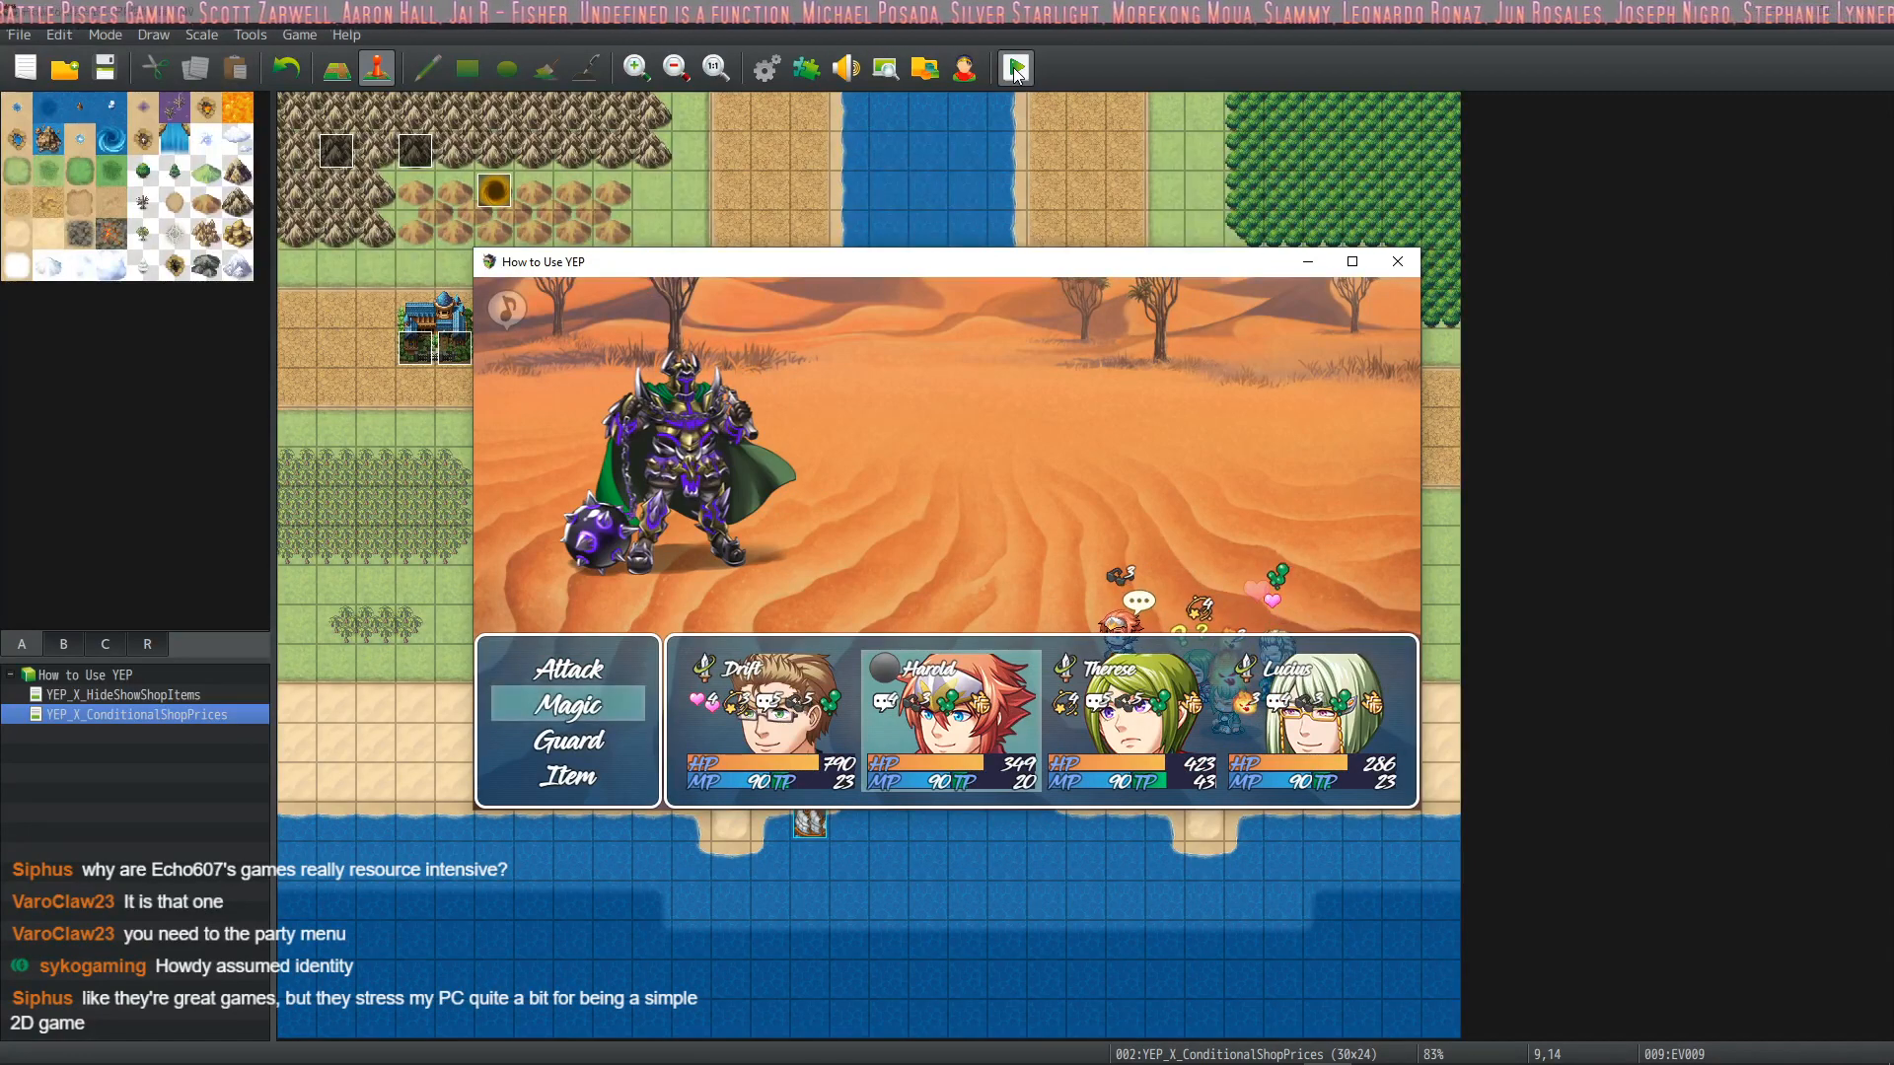
click(1398, 263)
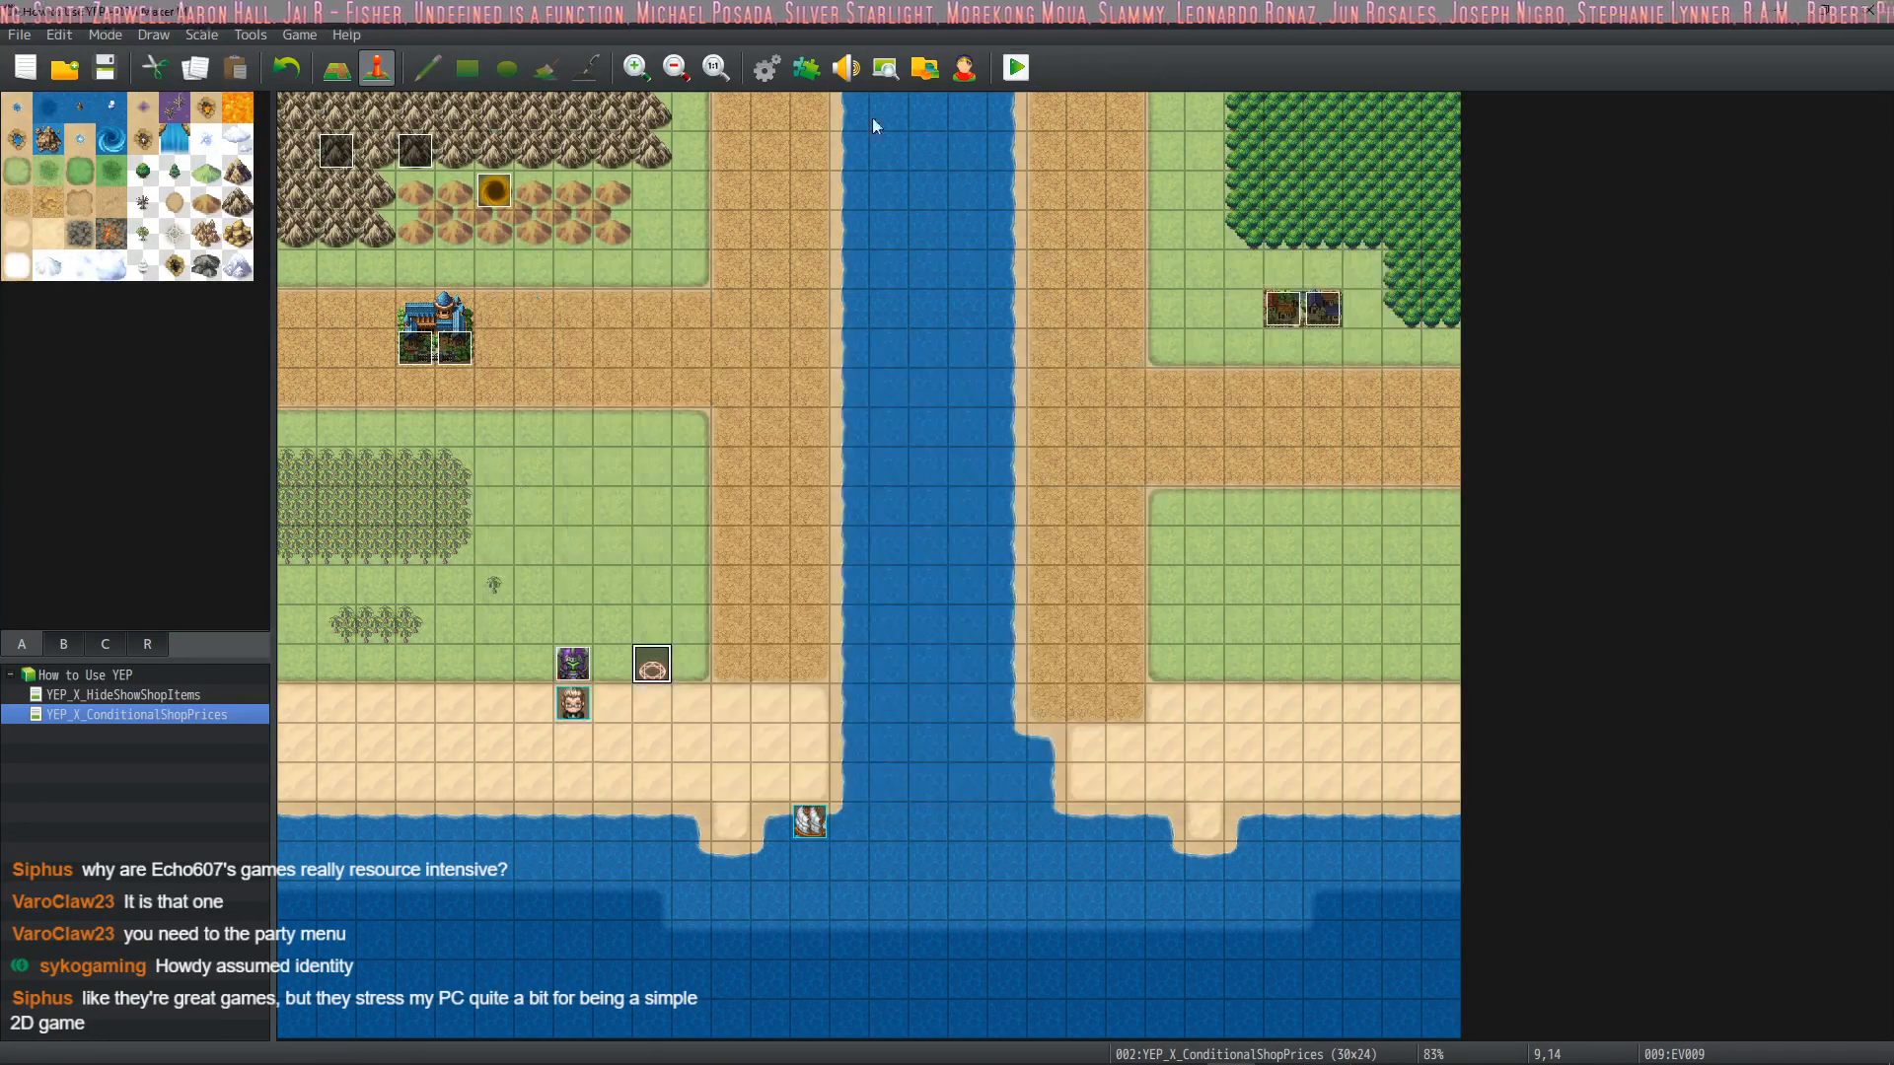
Set the Max Battle Members parameter of the YEP_PartySystem plugin to 10
click(807, 69)
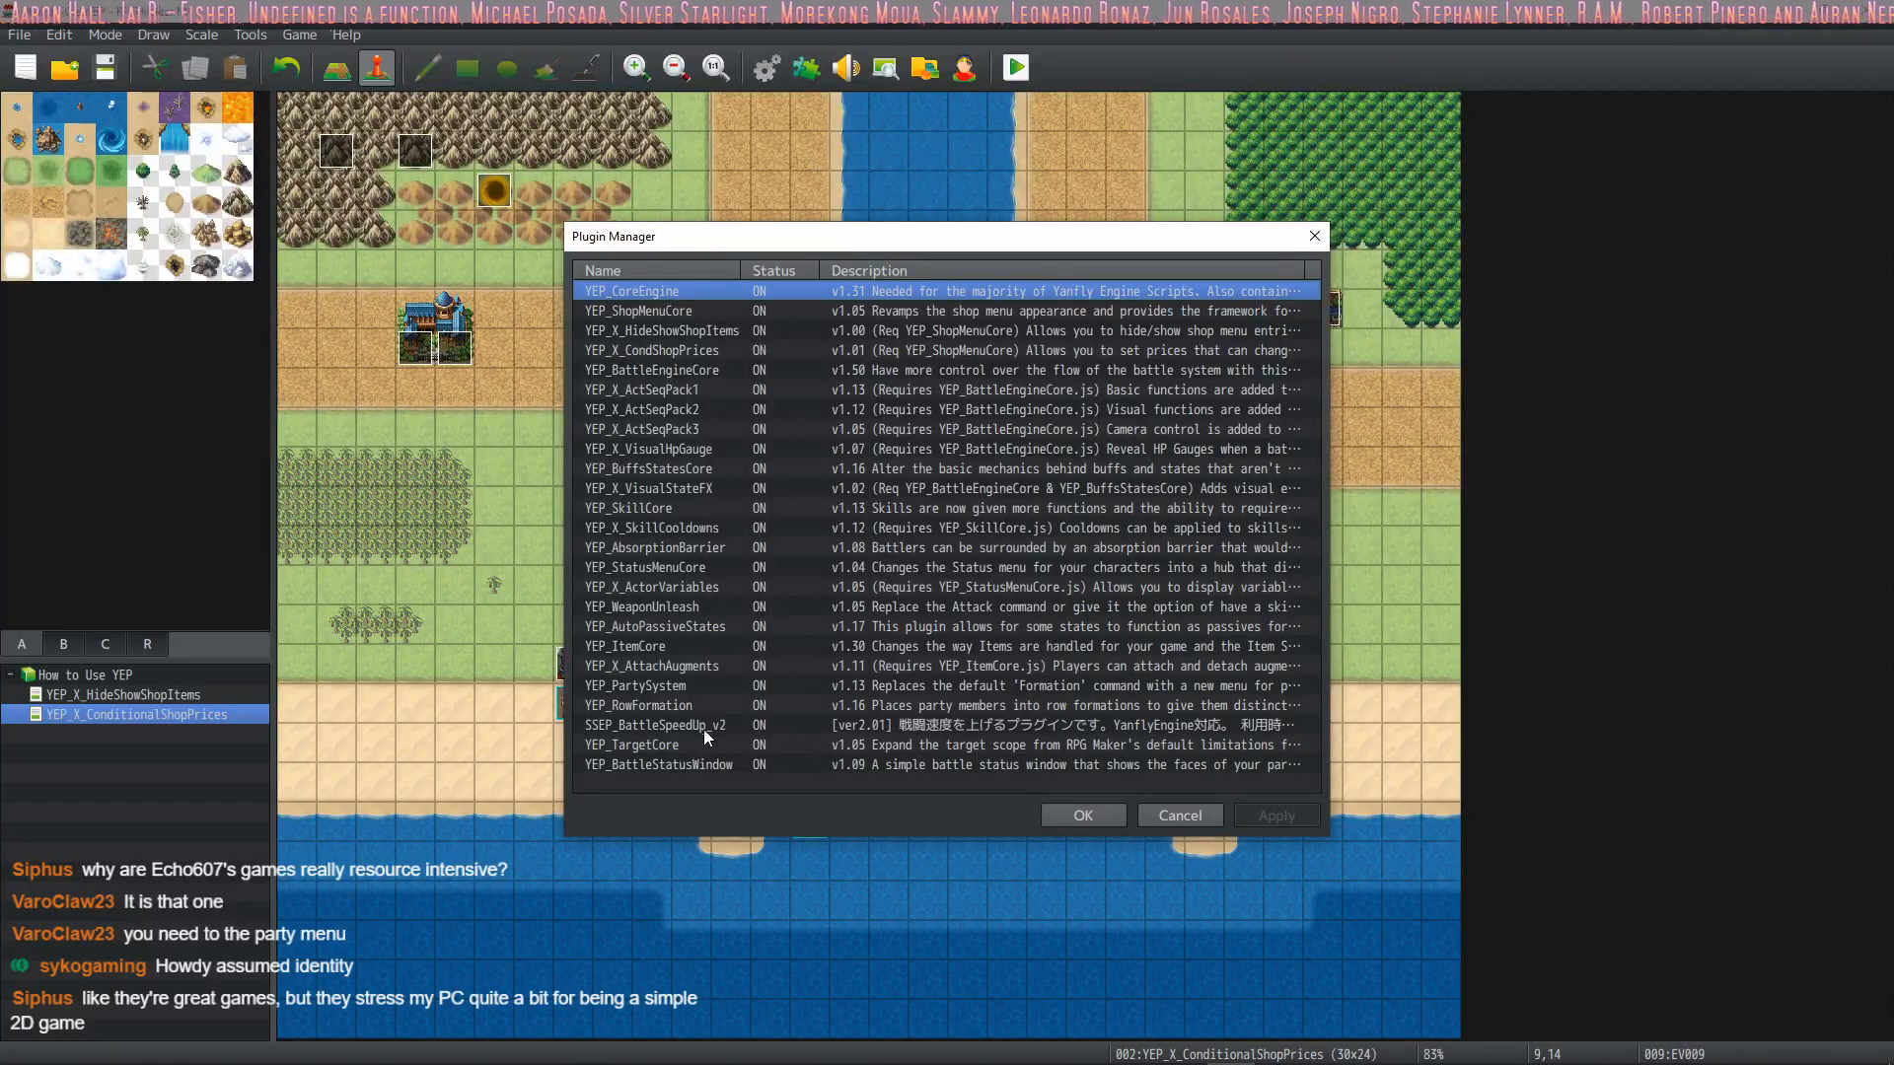
double_click(666, 686)
double_click(1164, 318)
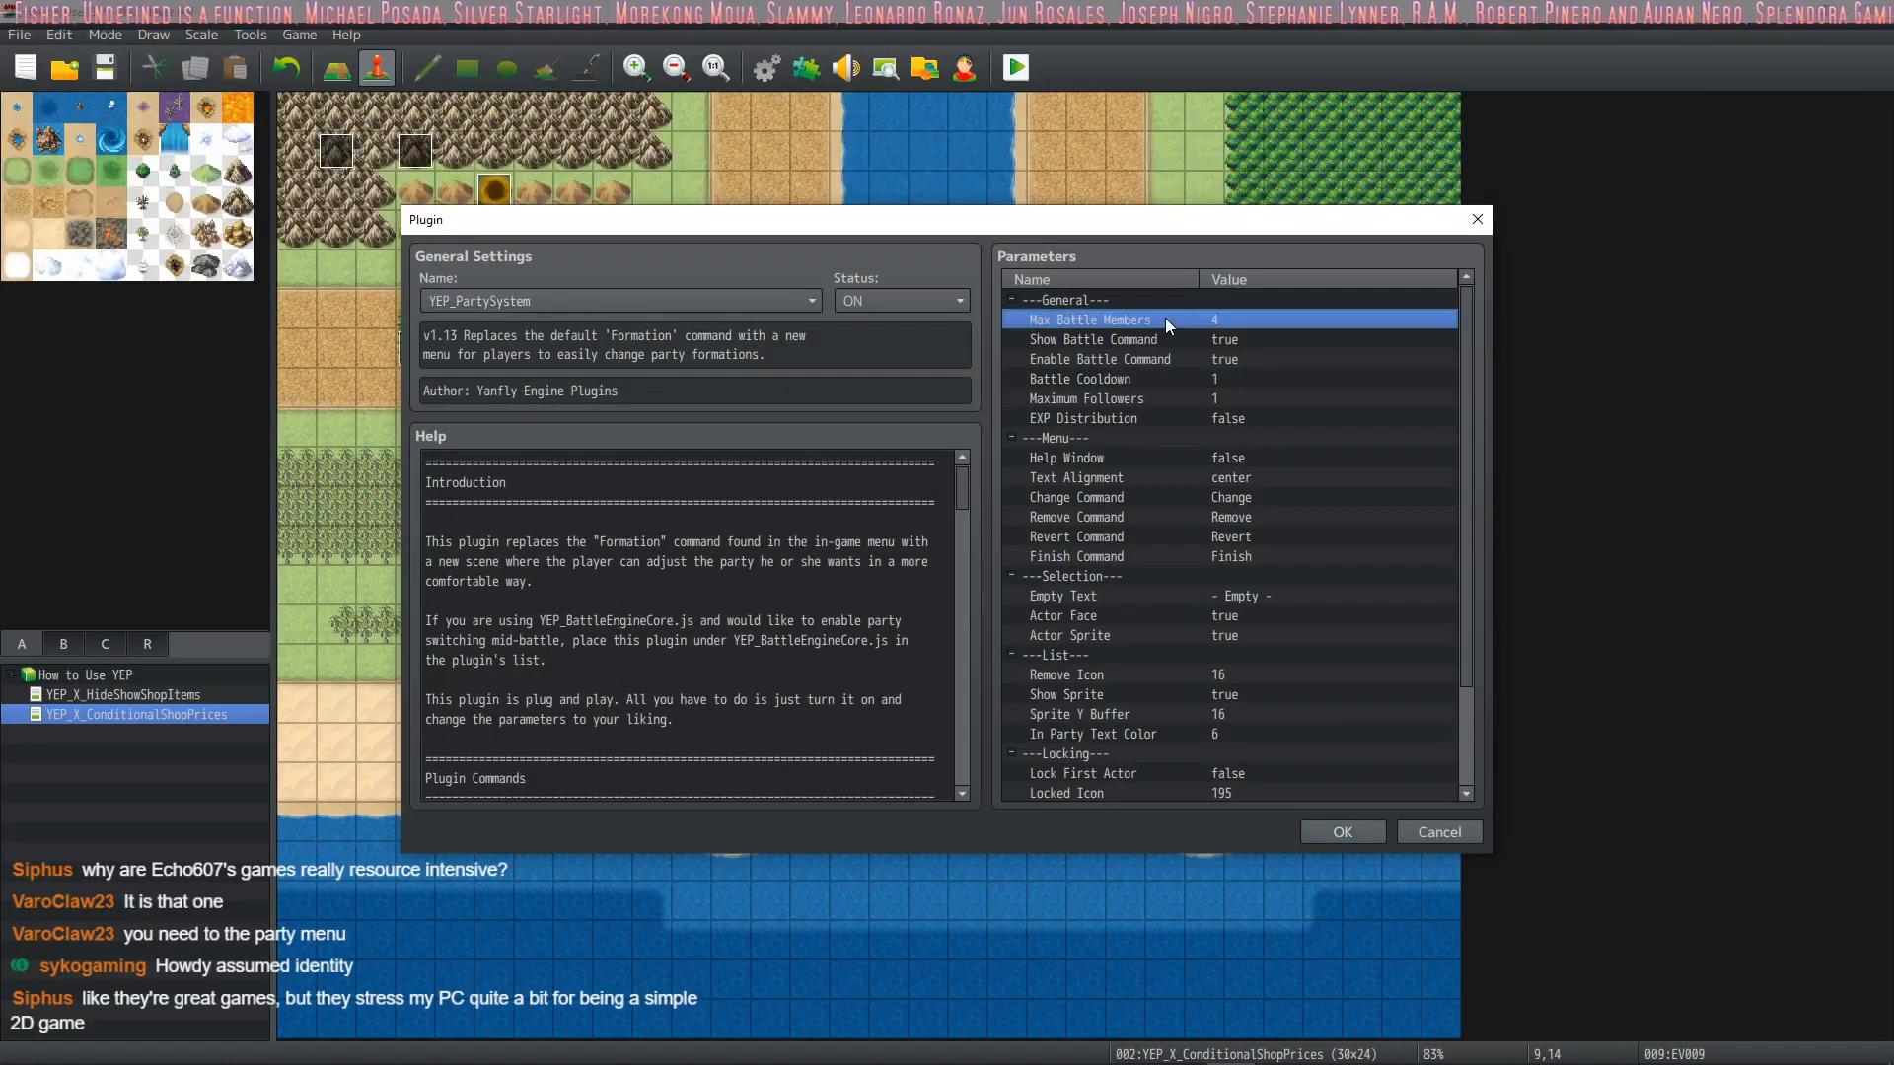
text(10)
click(1034, 627)
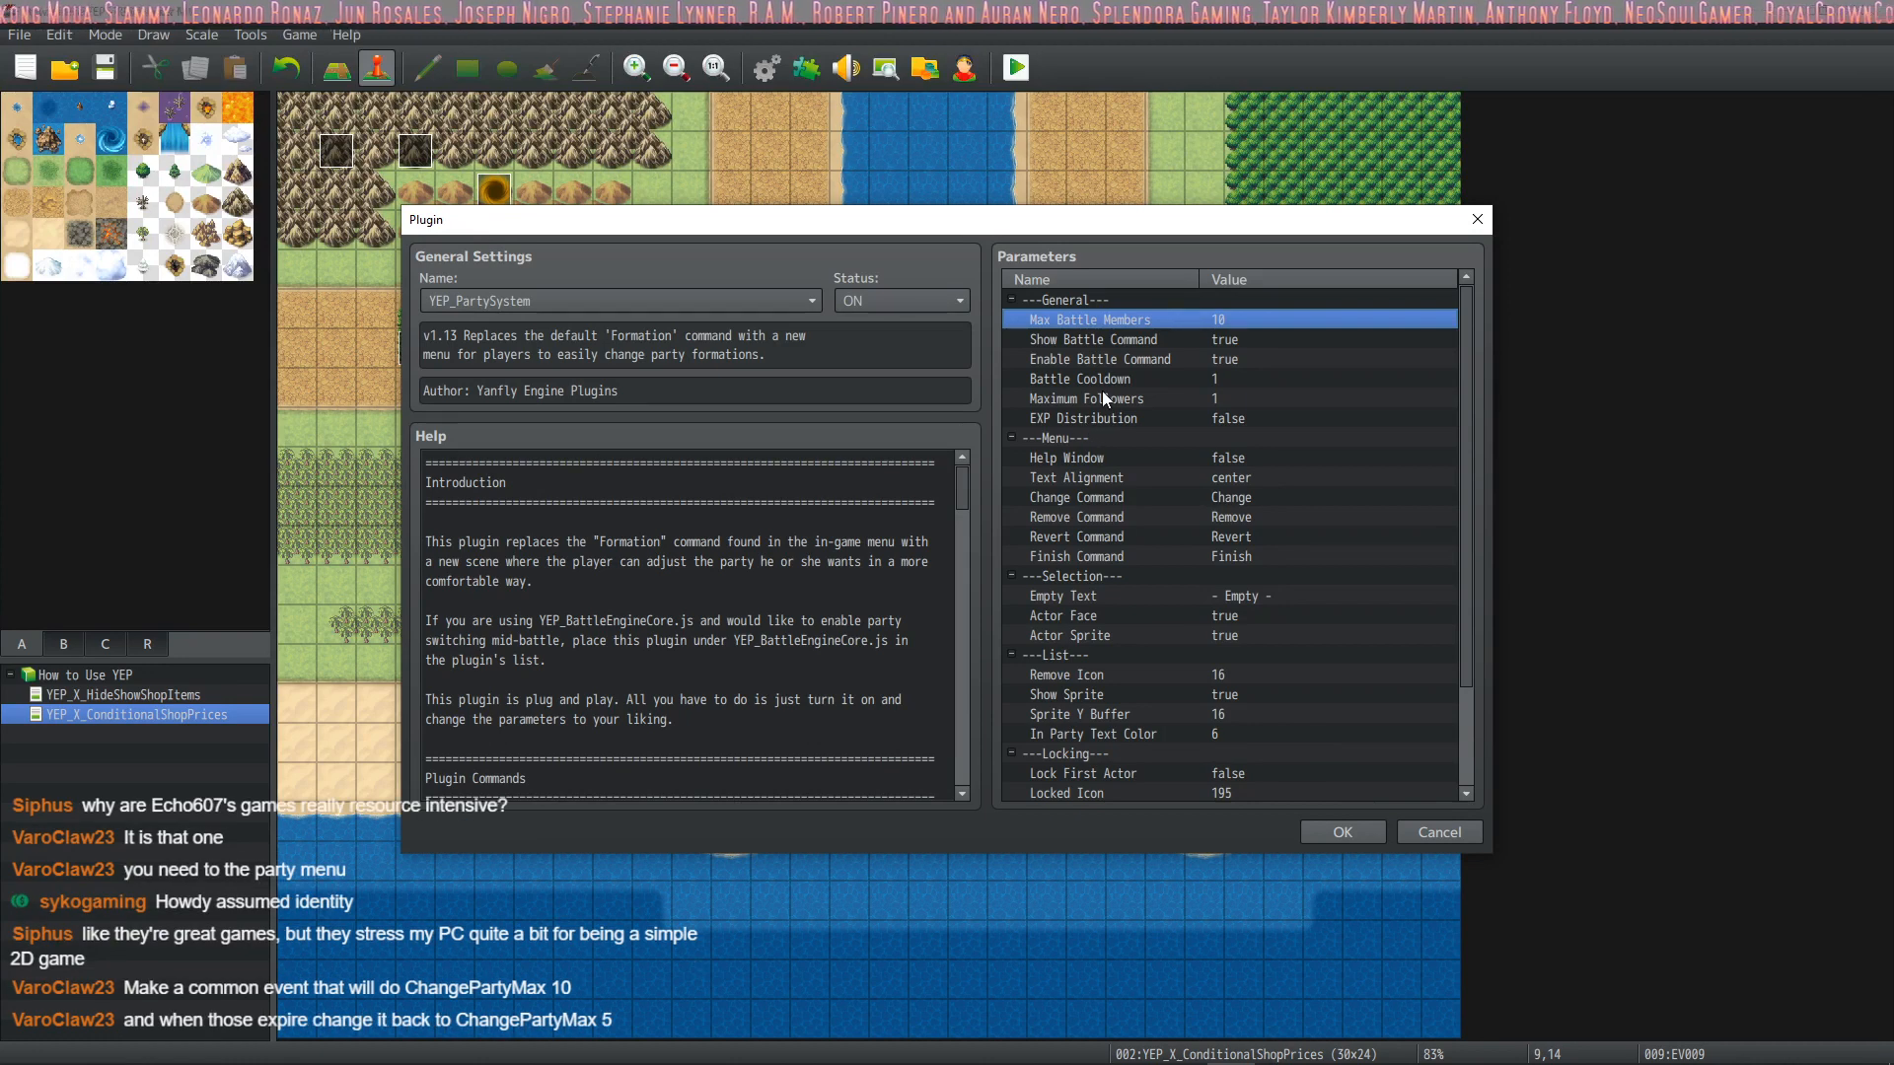
click(1323, 834)
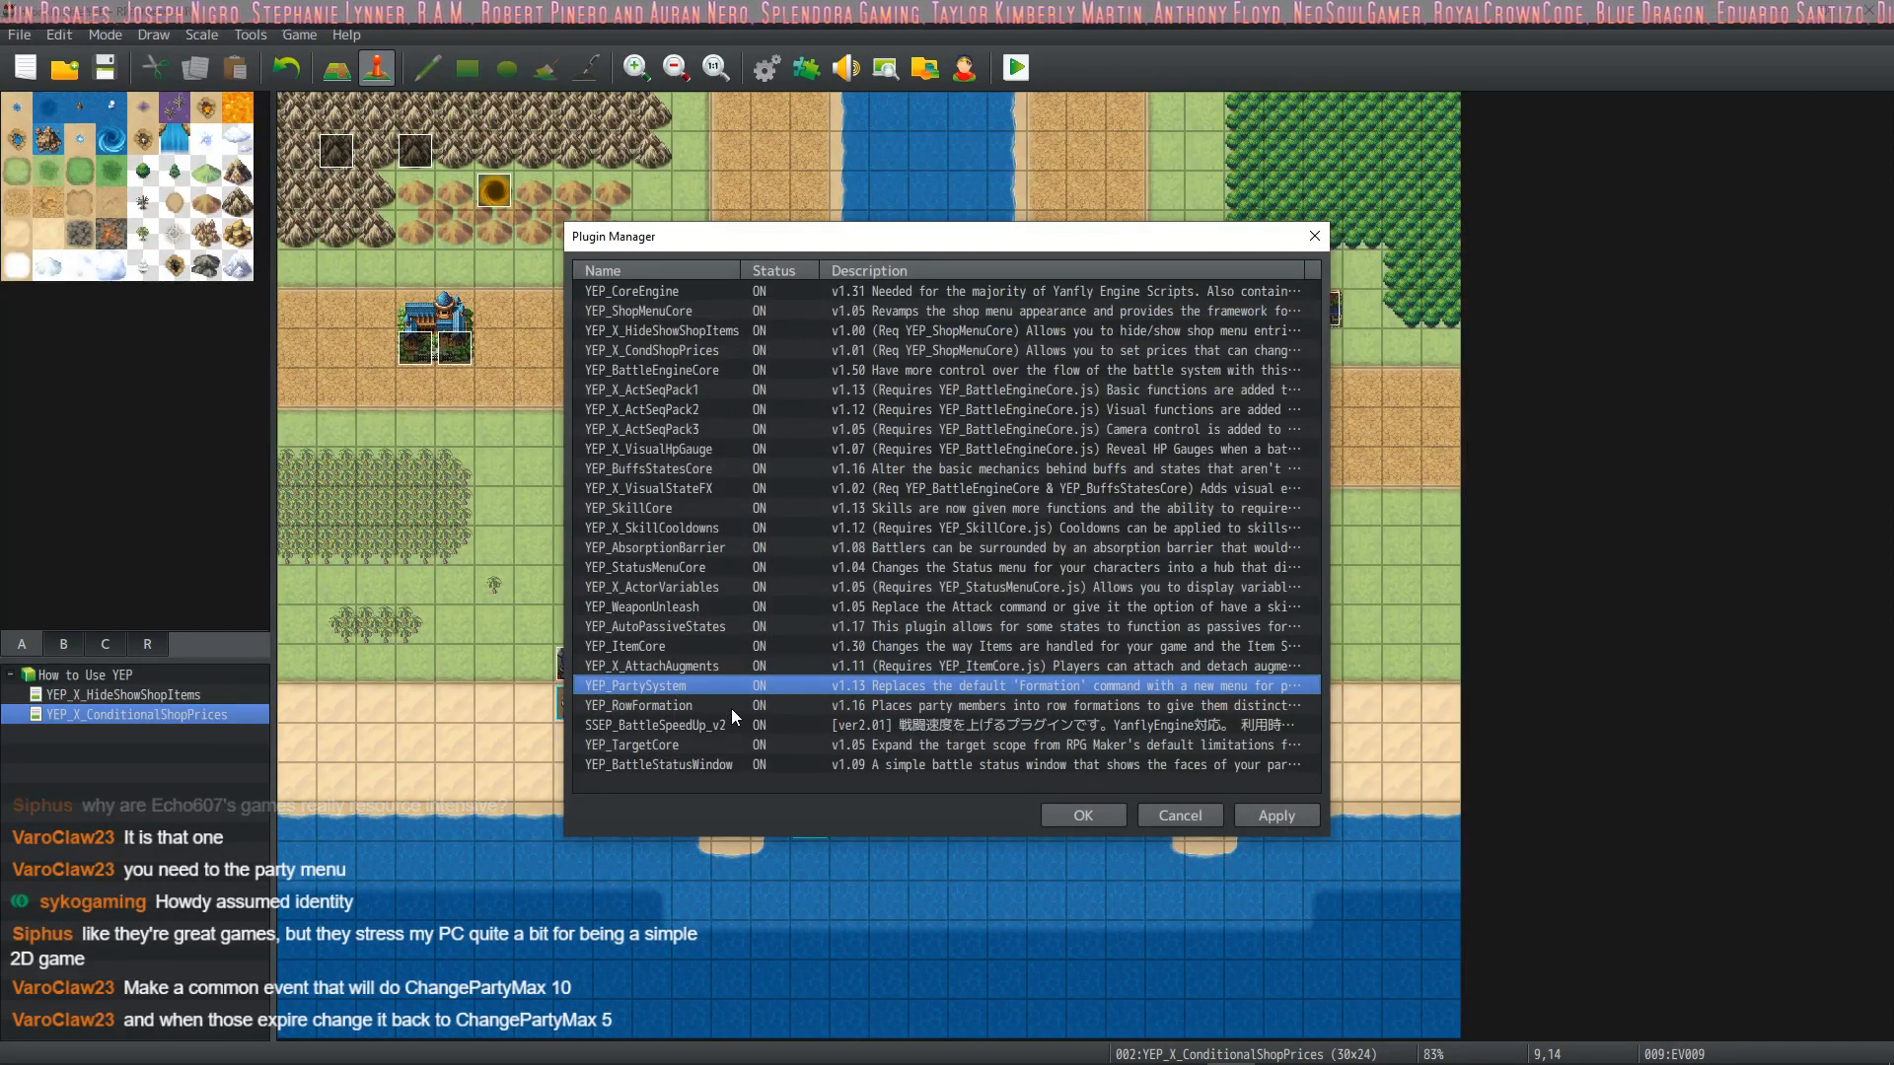
Turn off the YEP_BattleStatusWindow plugin, apply the plugin changes and close the plugin list
click(710, 665)
click(721, 586)
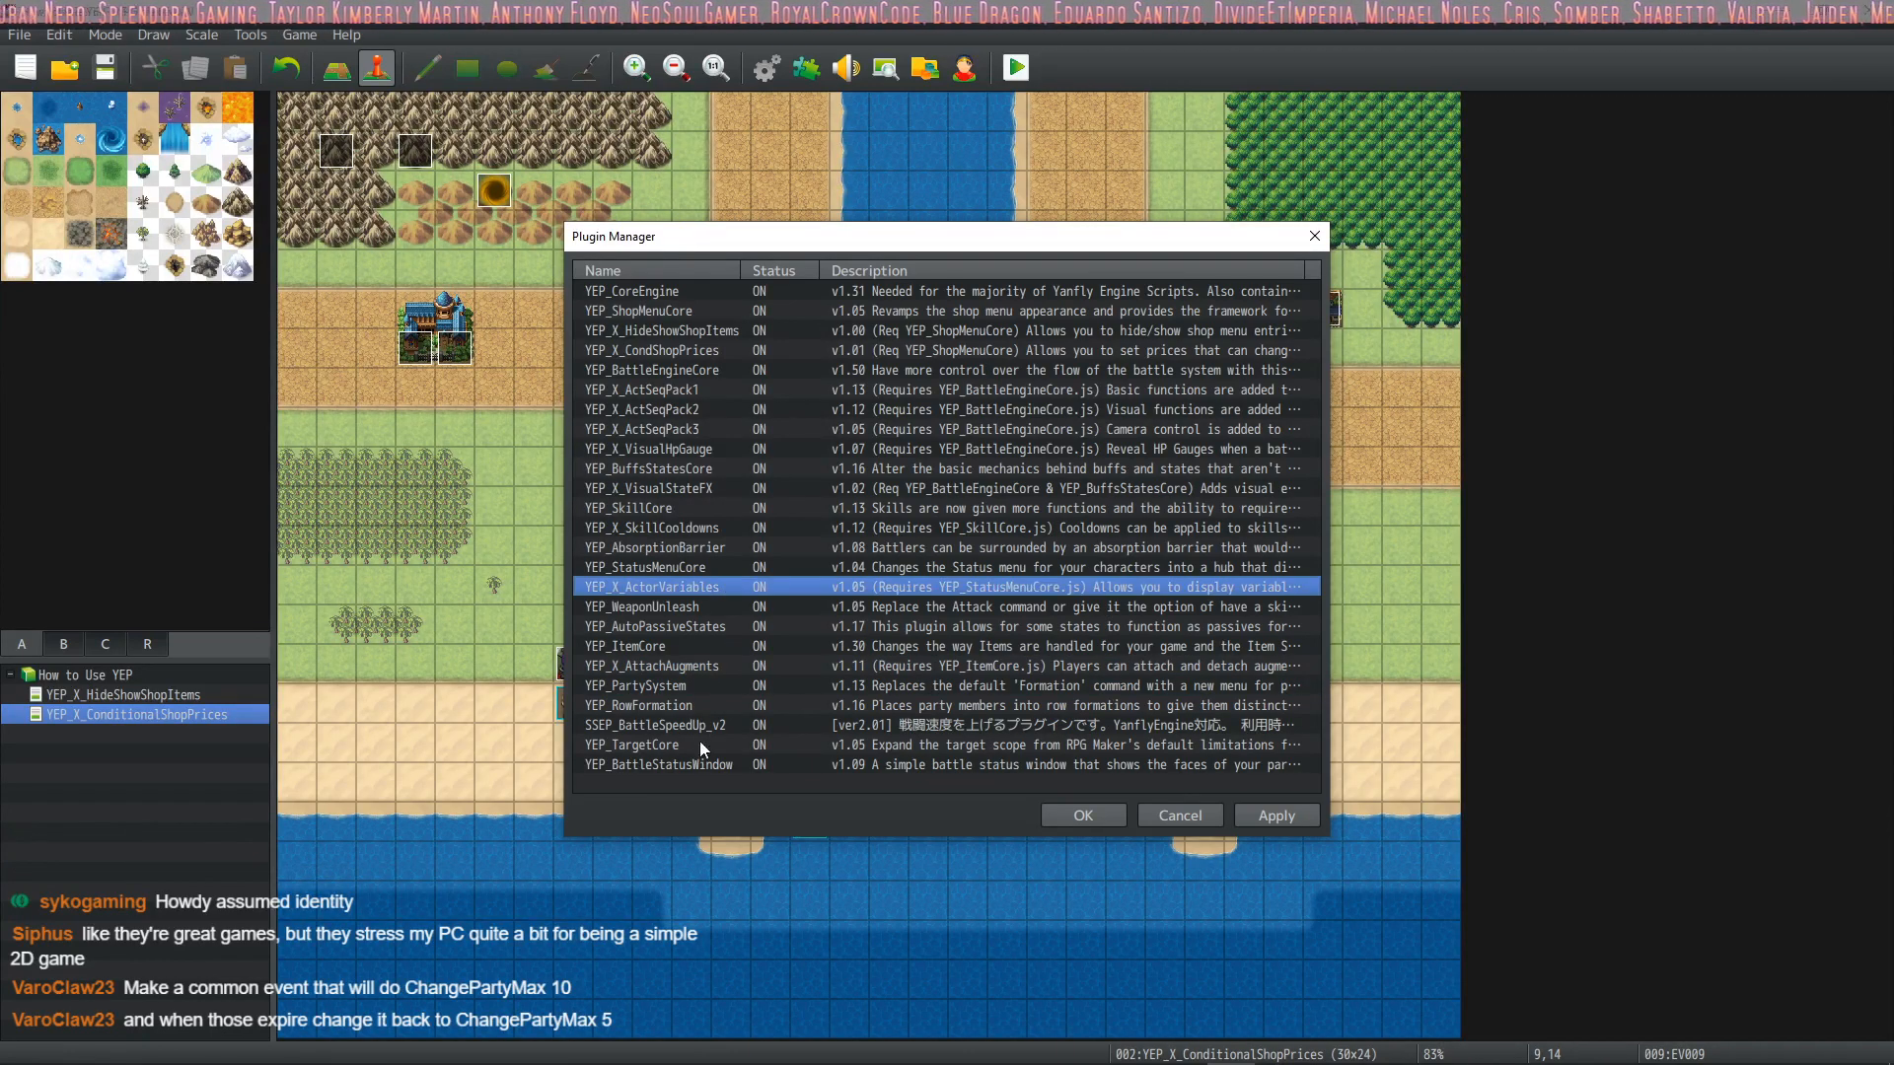
click(696, 766)
right_click(696, 766)
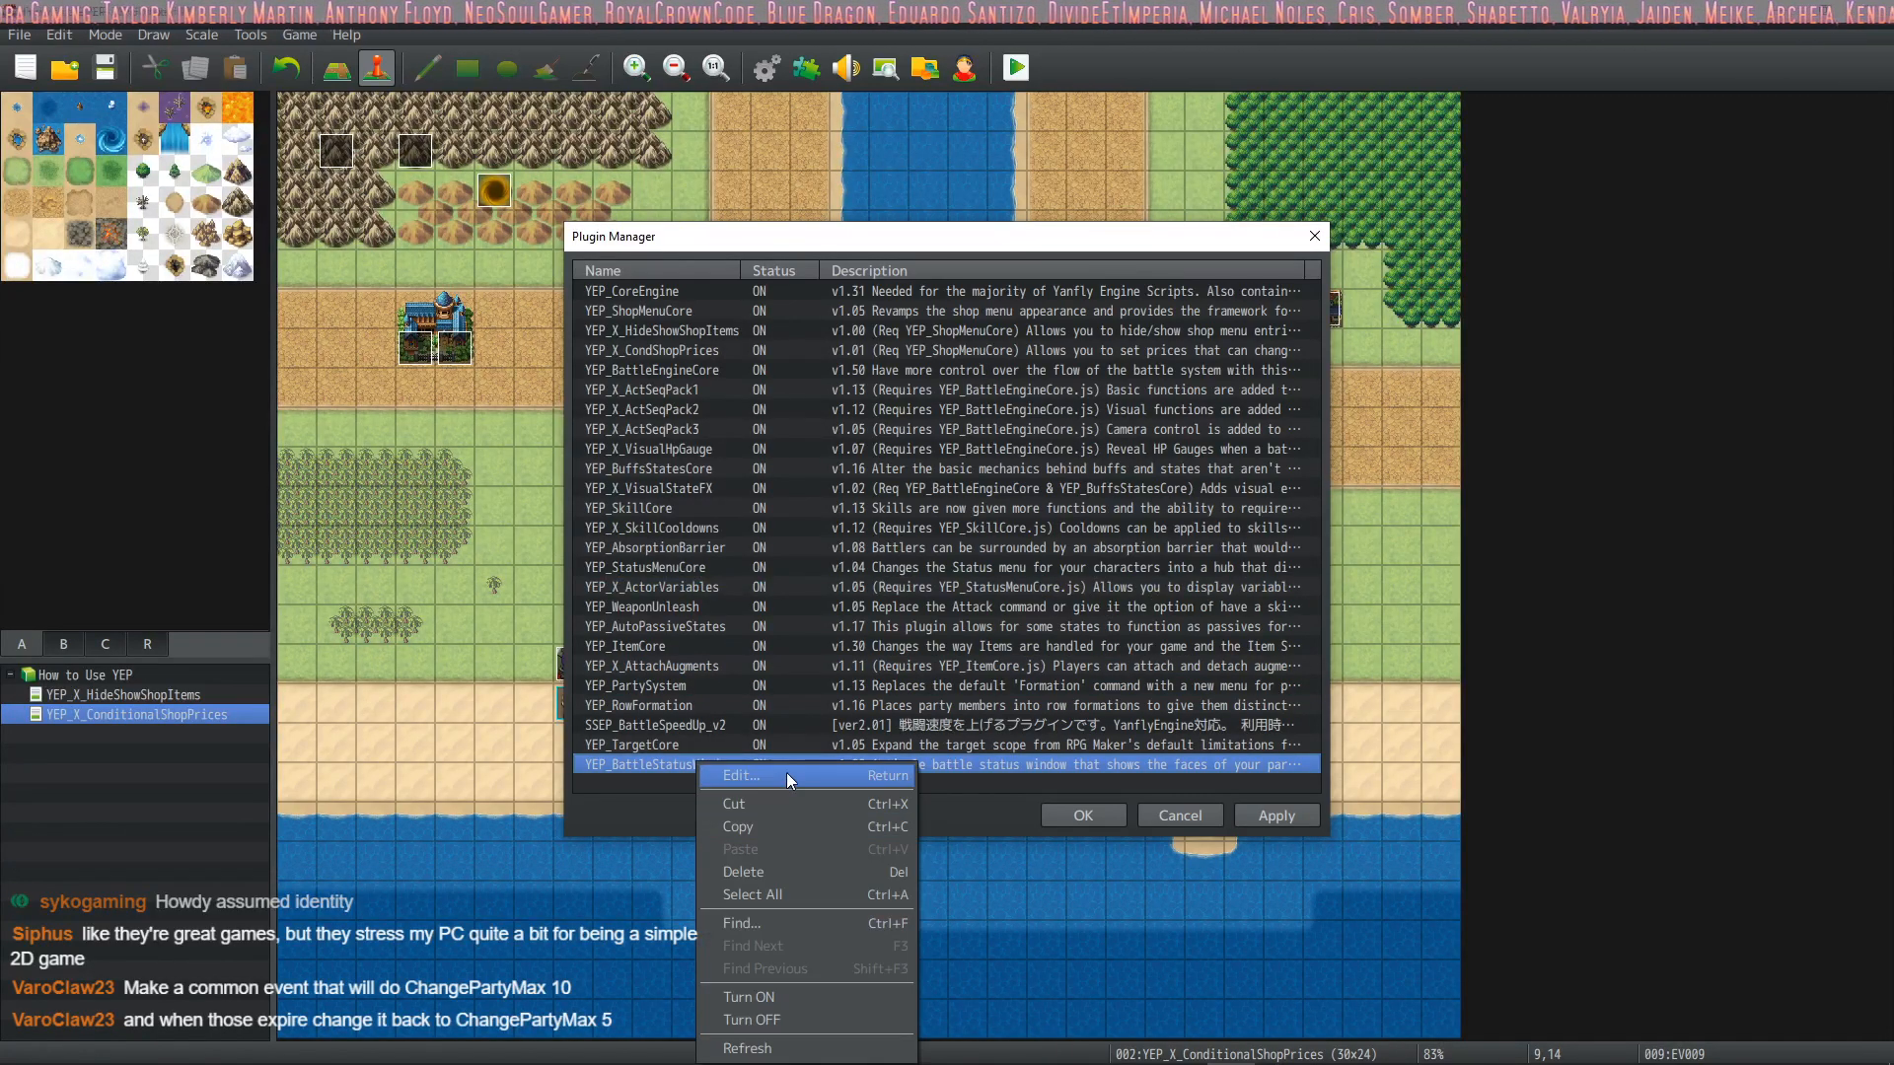
click(766, 1018)
click(1283, 814)
click(1083, 815)
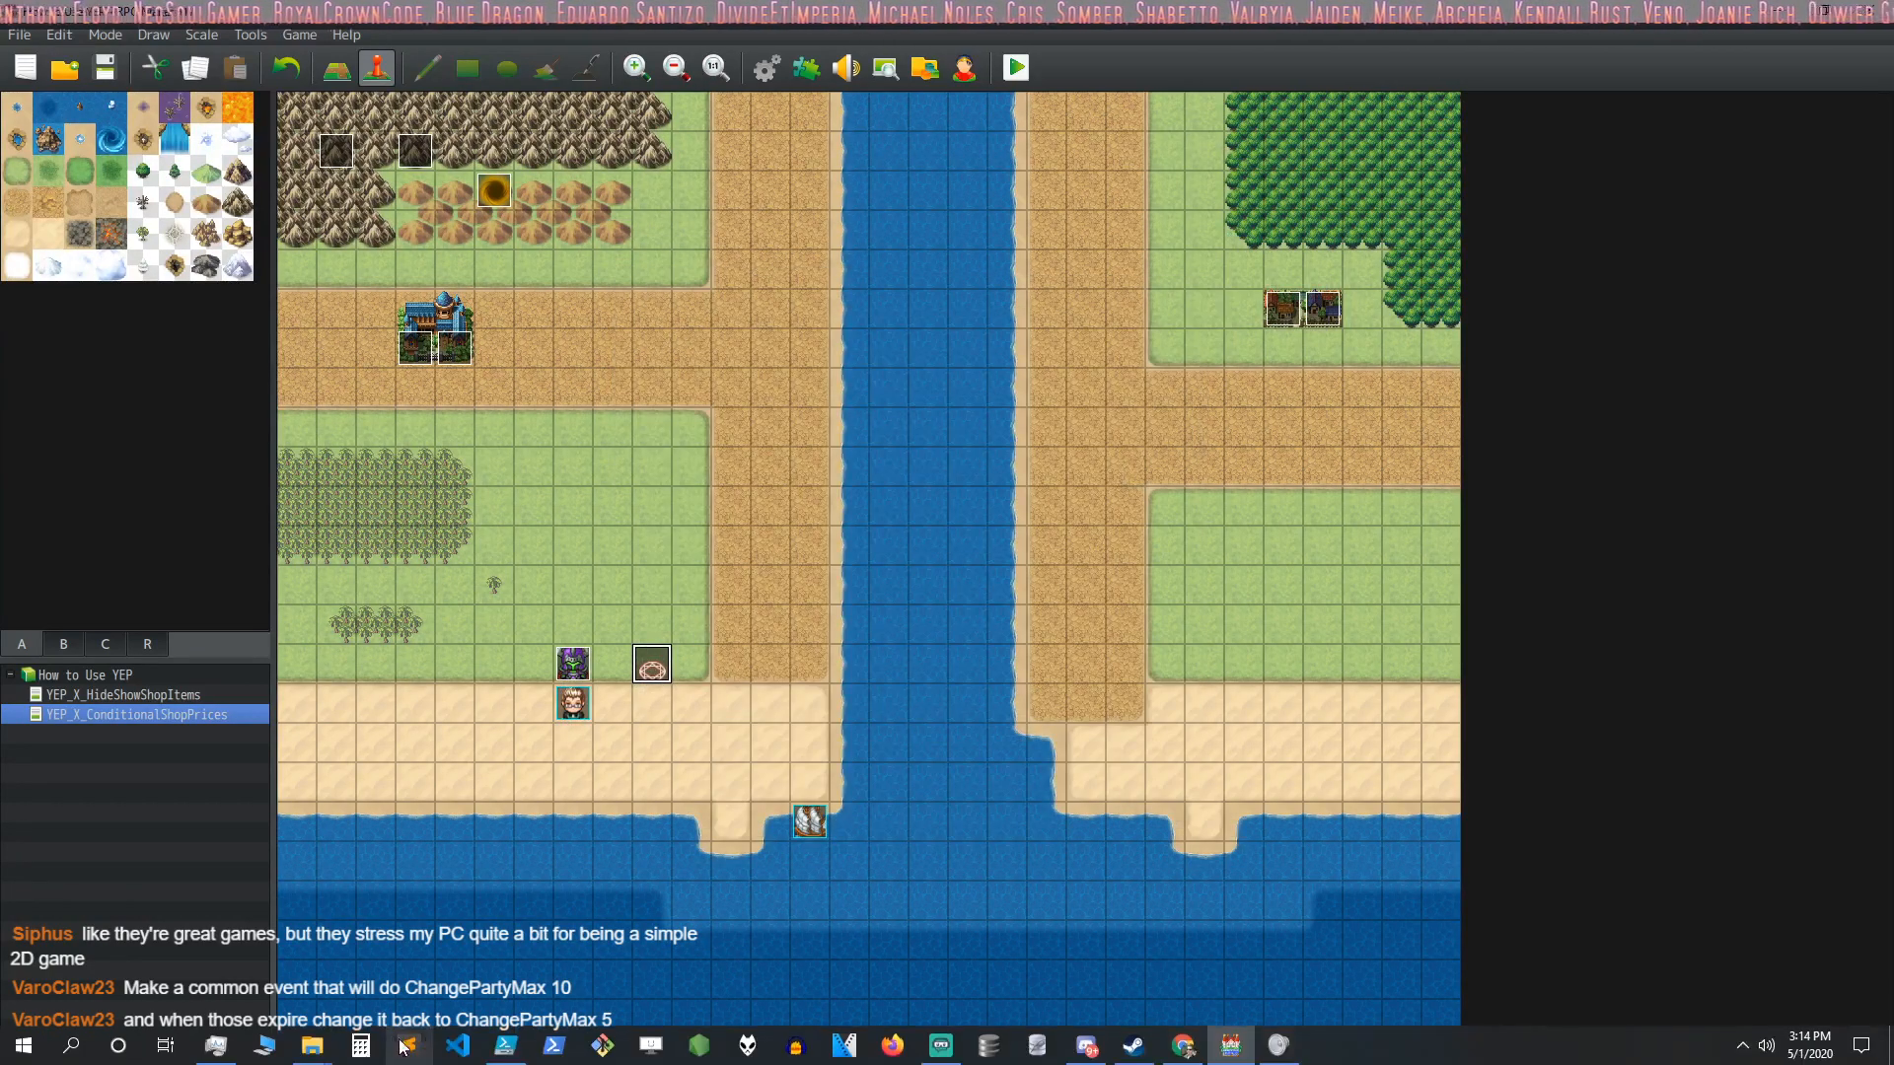